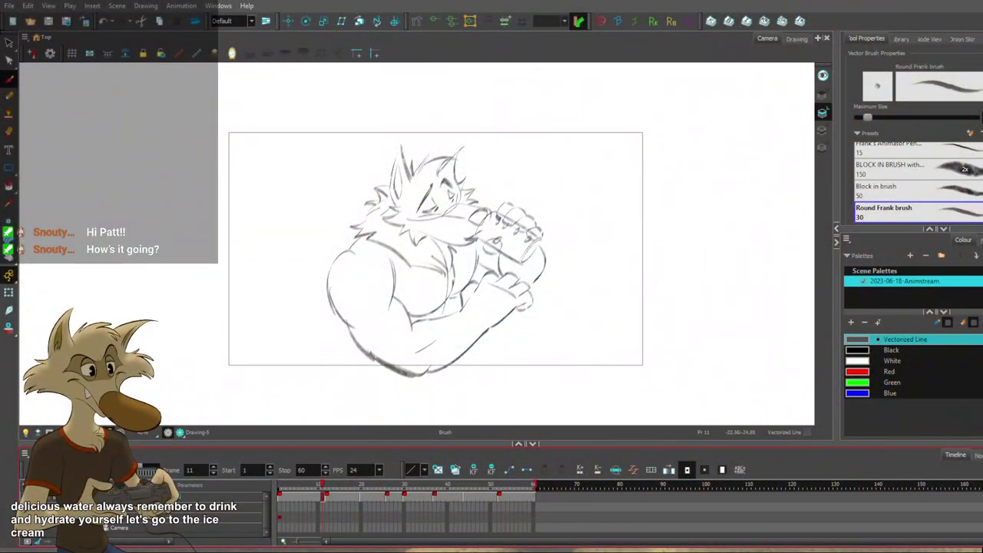
# Return to frame 1 and play back the rough wolf animation.
pyautogui.moveTo(298, 487); pyautogui.dragTo(278, 487)
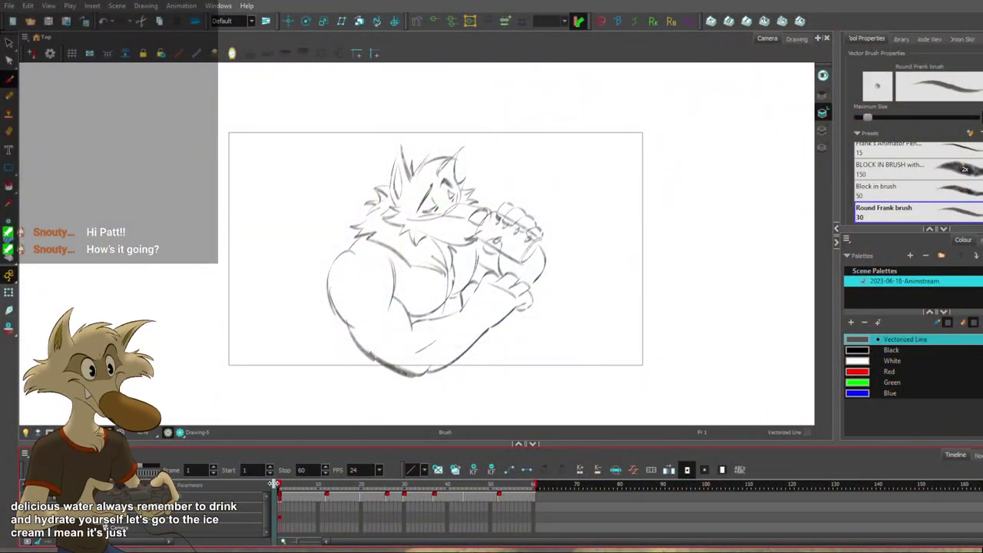
pyautogui.scroll(-2, 379, 345)
pyautogui.scroll(1, 395, 313)
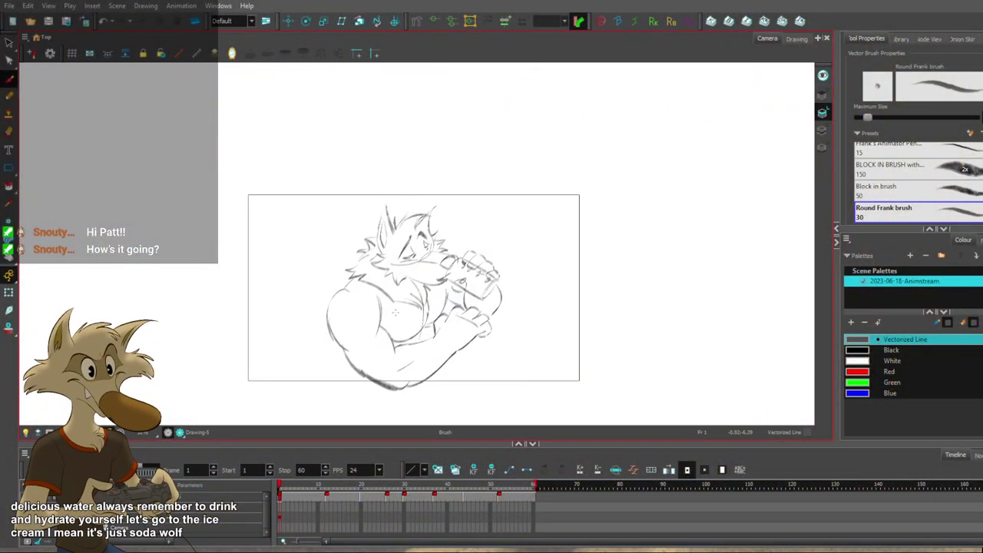
pyautogui.scroll(2, 395, 312)
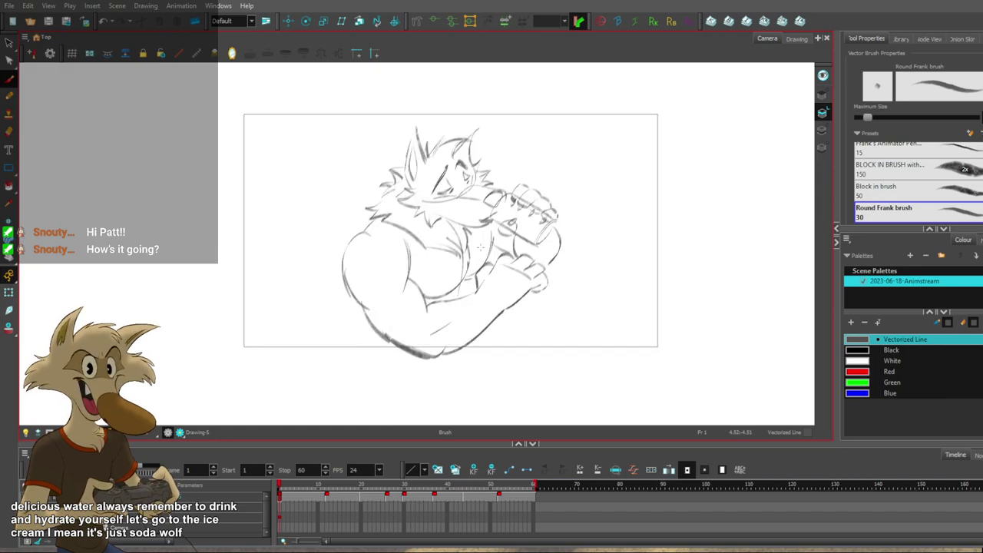
pyautogui.scroll(1, 458, 292)
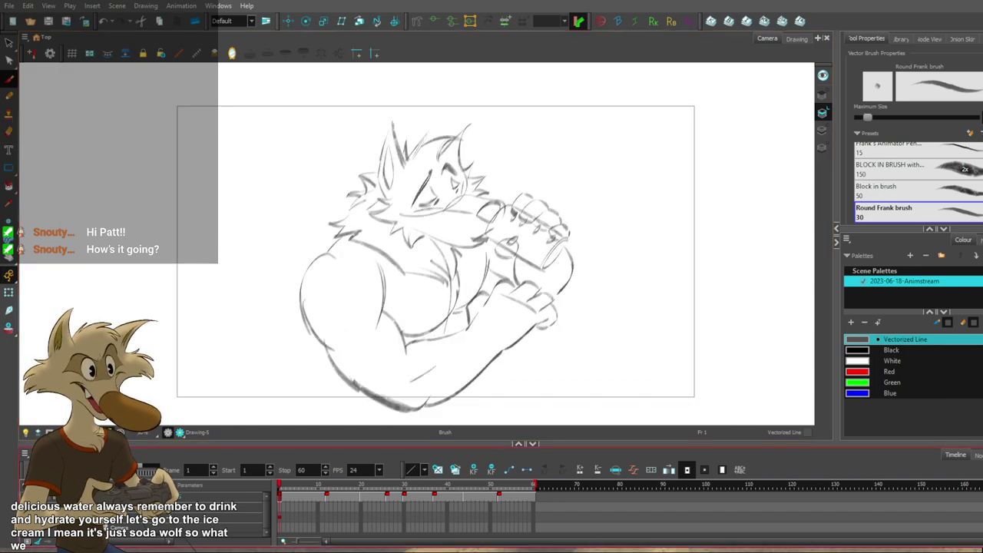
pyautogui.hotkey('shift', 'Return')
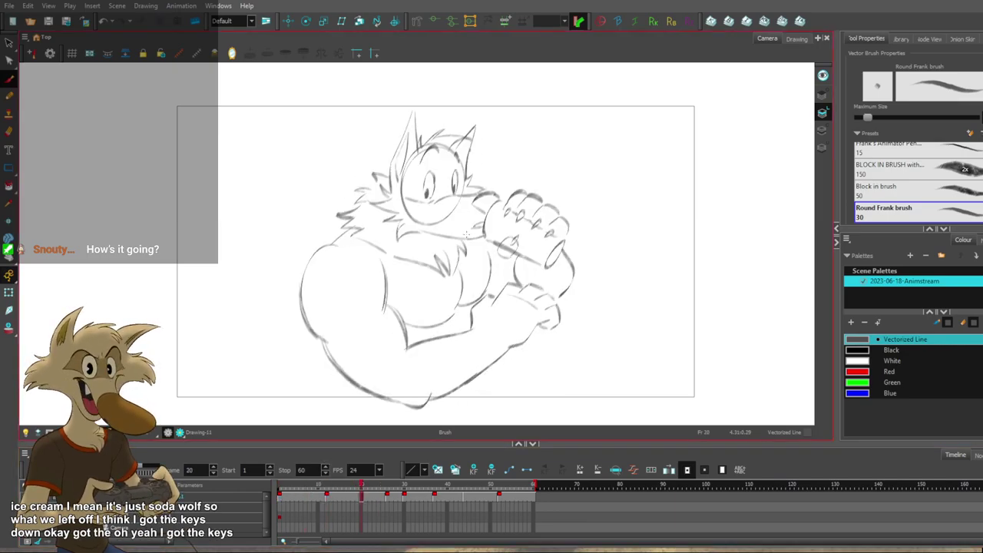
# Flip between the rough drawings around frame 20 to examine the wolf's head, hands and pose.
pyautogui.scroll(1, 443, 179)
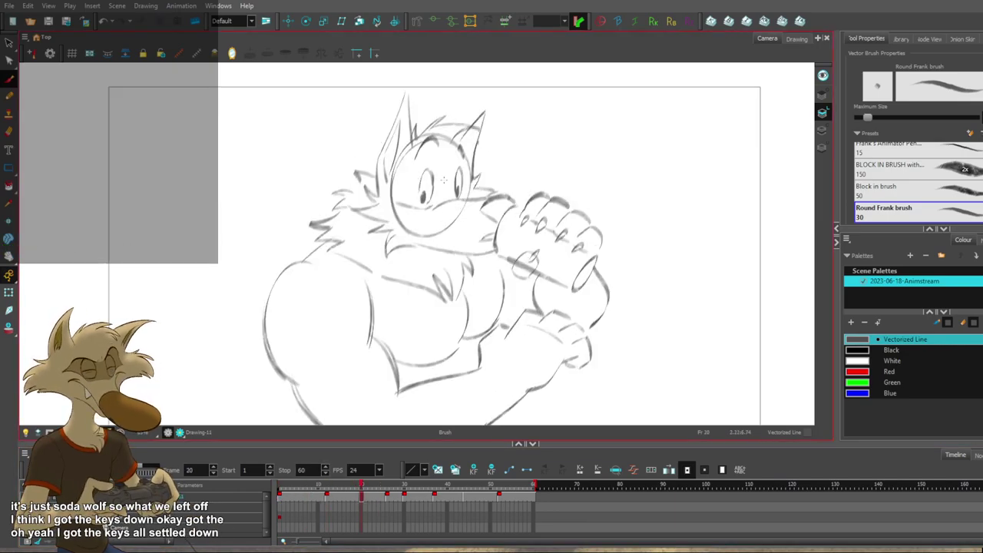
pyautogui.press('g')
pyautogui.scroll(-2, 444, 180)
pyautogui.press('g')
pyautogui.press('f')
pyautogui.scroll(1, 465, 206)
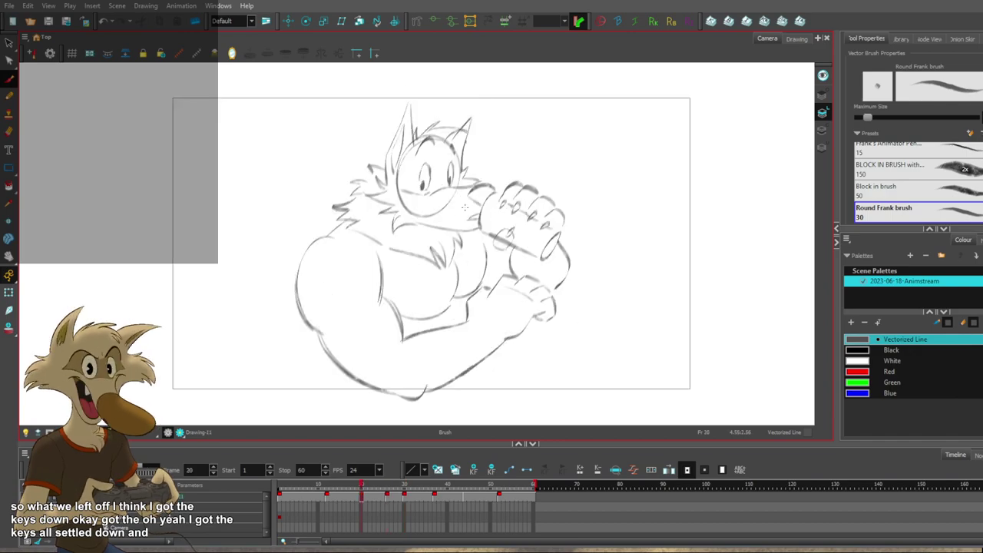
pyautogui.scroll(1, 470, 201)
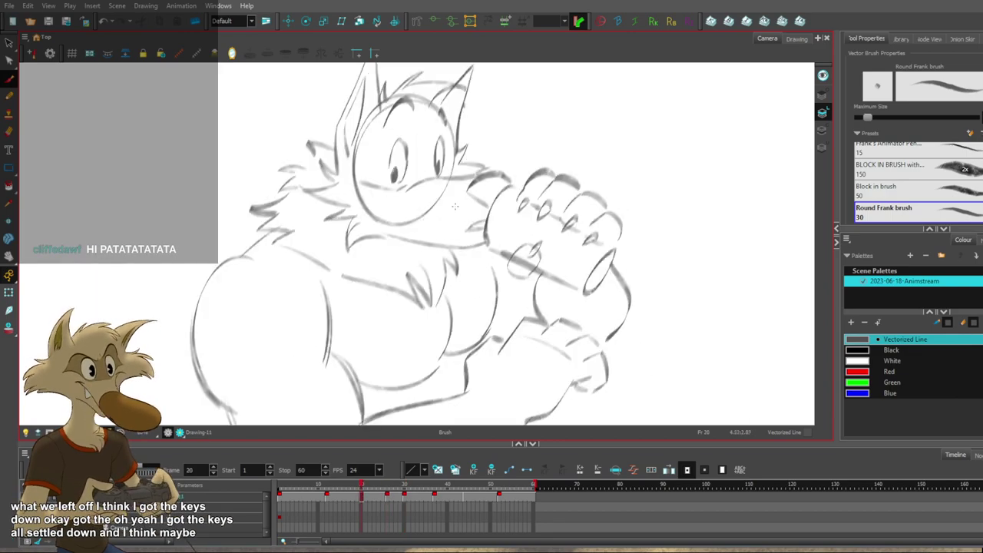
pyautogui.scroll(-2, 415, 177)
pyautogui.scroll(1, 446, 196)
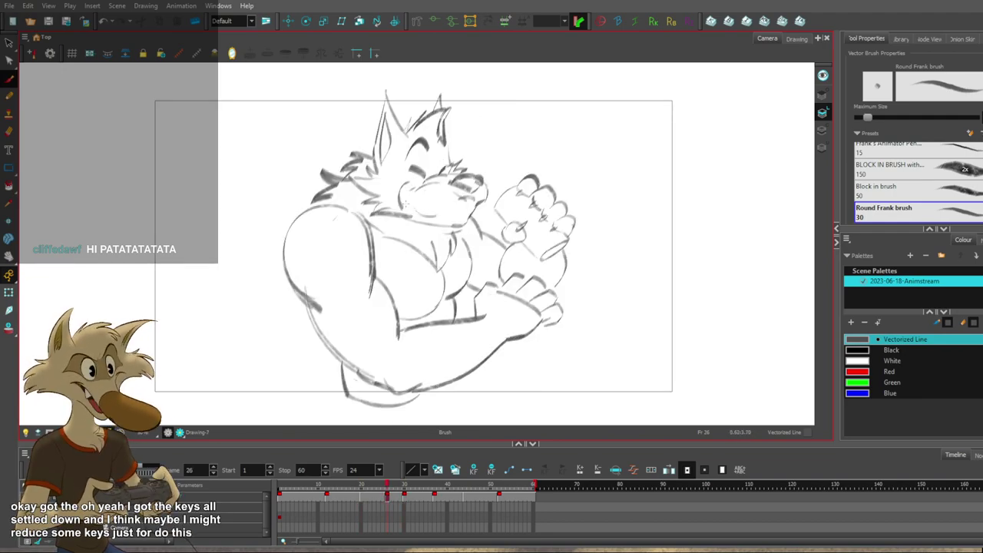
# Examine the wolf's head and raised hand up close in the frame 26 drawing.
pyautogui.scroll(-1, 465, 157)
pyautogui.scroll(2, 464, 176)
pyautogui.scroll(-1, 466, 201)
pyautogui.scroll(1, 465, 201)
pyautogui.scroll(-1, 461, 185)
pyautogui.scroll(2, 453, 166)
pyautogui.scroll(-2, 469, 165)
pyautogui.scroll(2, 434, 120)
pyautogui.scroll(-2, 467, 163)
pyautogui.scroll(2, 451, 123)
pyautogui.scroll(1, 463, 126)
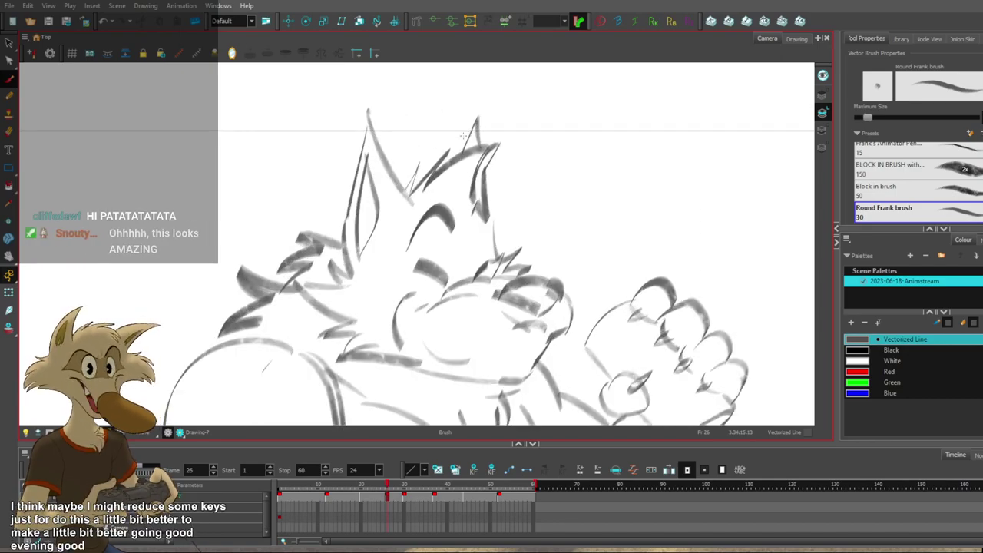
pyautogui.scroll(-1, 470, 136)
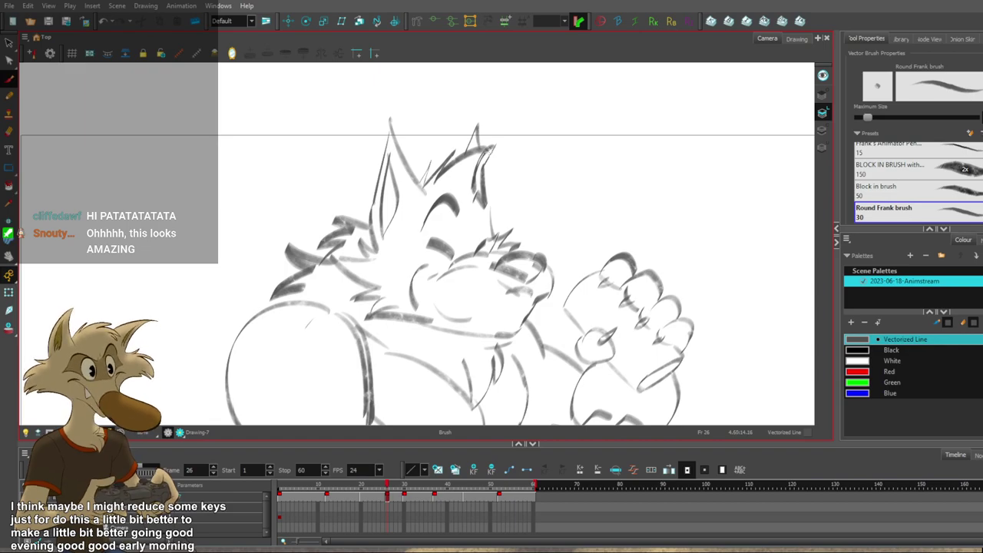
pyautogui.scroll(-1, 490, 177)
pyautogui.scroll(1, 492, 184)
pyautogui.scroll(-1, 494, 192)
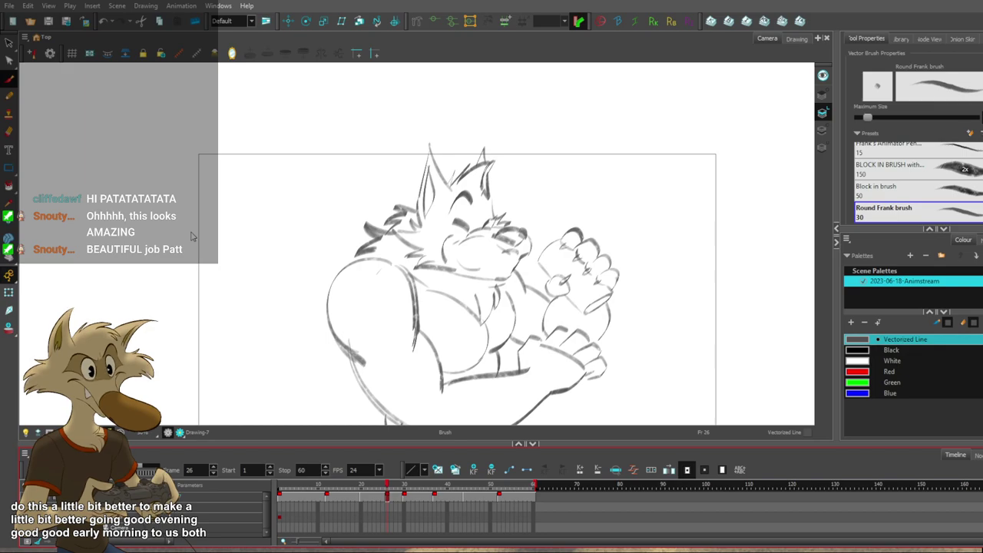
# Expand the drawing layer in the timeline to show its drawing thumbnails.
pyautogui.hotkey('ctrl', 'v')
pyautogui.scroll(-2, 364, 311)
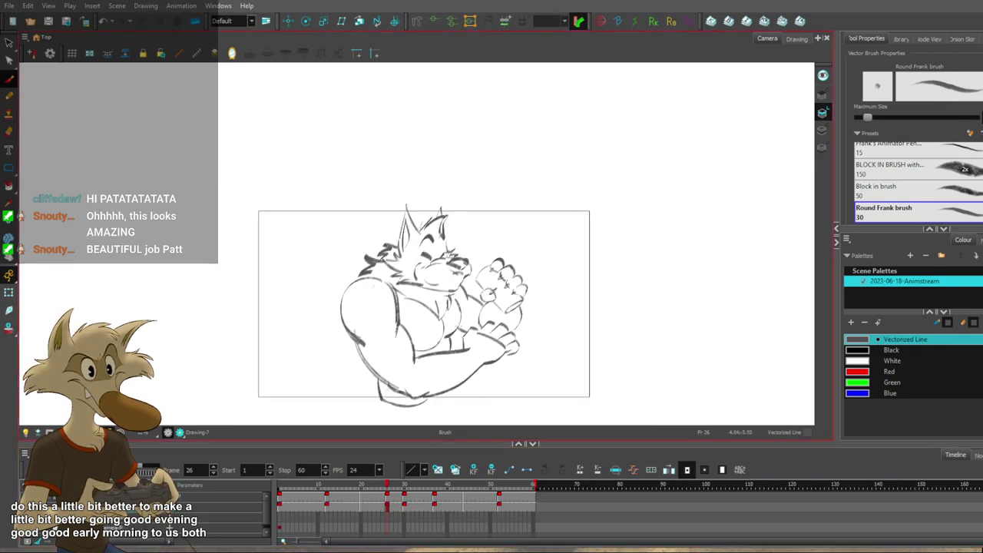
pyautogui.scroll(3, 477, 322)
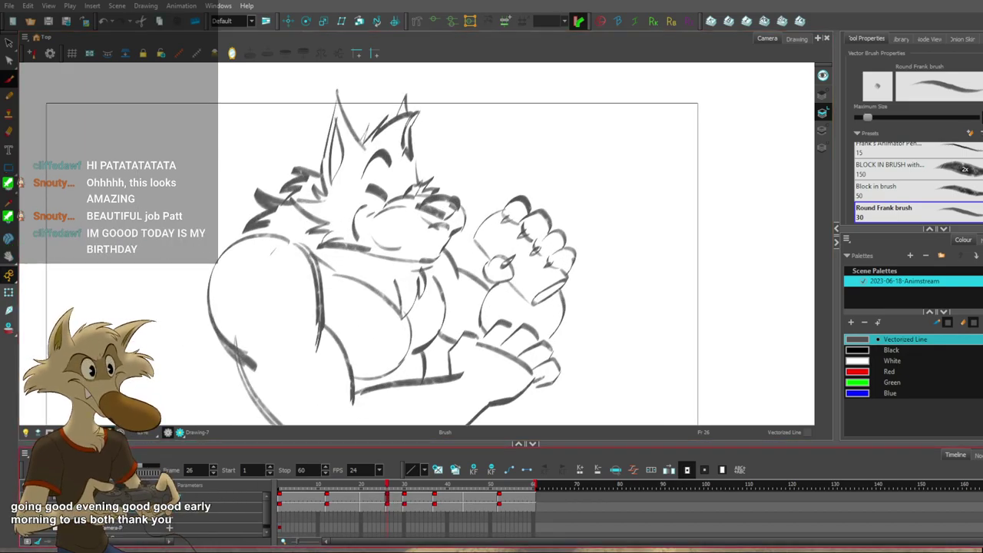
pyautogui.click(170, 505)
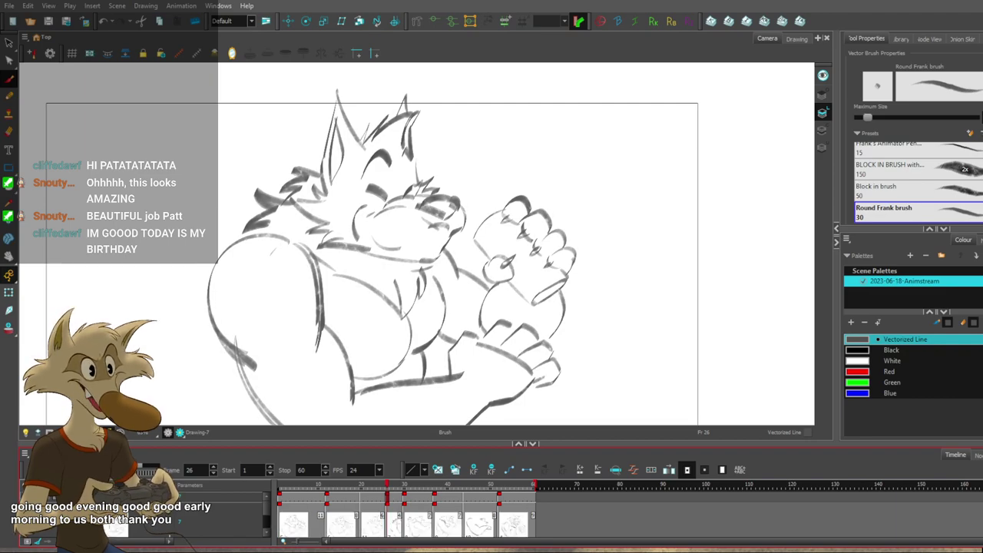
# Select the dark line strokes of the wolf drawing on frame 26, delete them and return to the Brush tool.
pyautogui.scroll(-3, 407, 307)
pyautogui.scroll(2, 407, 238)
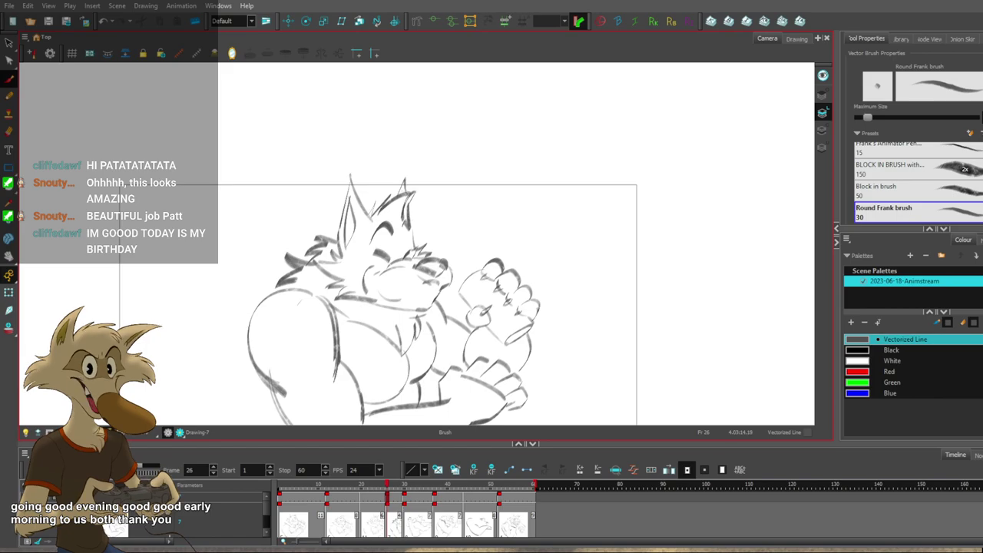
pyautogui.scroll(-2, 407, 192)
pyautogui.scroll(1, 407, 261)
pyautogui.click(9, 43)
pyautogui.scroll(-2, 436, 243)
pyautogui.scroll(2, 558, 249)
pyautogui.moveTo(83, 185)
pyautogui.mouseDown()
pyautogui.moveTo(518, 201)
pyautogui.moveTo(522, 427)
pyautogui.mouseUp()
pyautogui.press('Delete')
pyautogui.scroll(2, 291, 184)
pyautogui.click(9, 79)
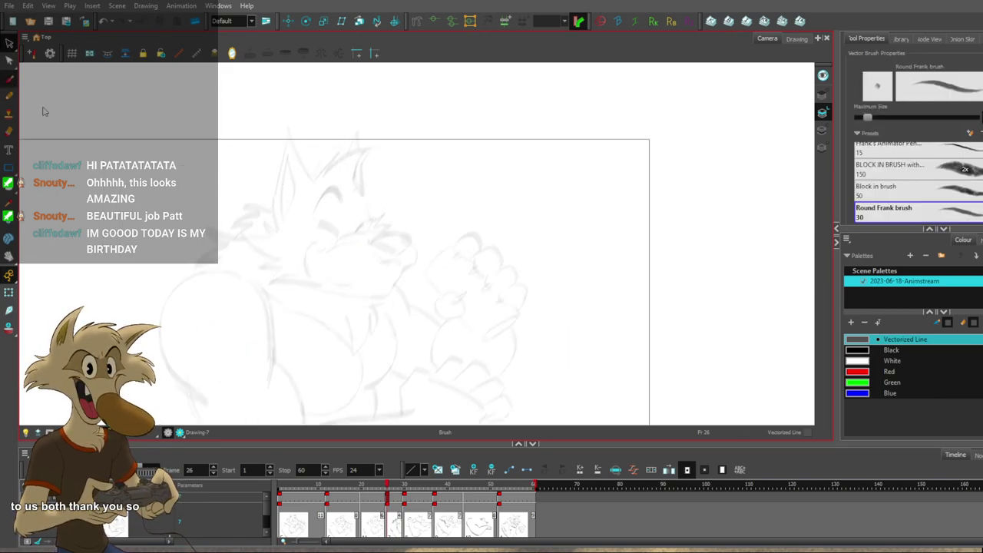
pyautogui.scroll(1, 308, 229)
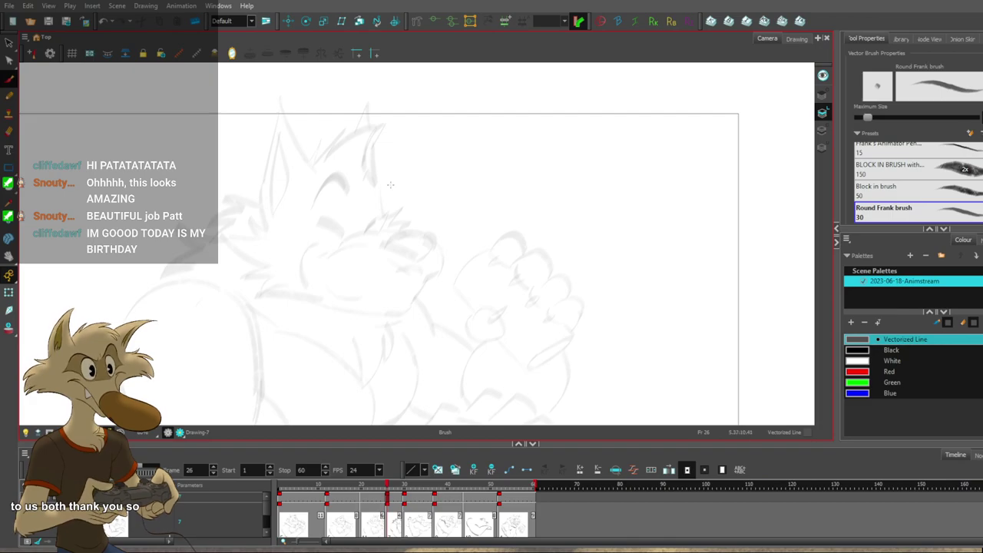
pyautogui.press('f')
pyautogui.press('g')
pyautogui.press('f')
pyautogui.press('g')
pyautogui.moveTo(338, 169)
pyautogui.mouseDown()
pyautogui.moveTo(342, 257)
pyautogui.moveTo(348, 191)
pyautogui.moveTo(347, 284)
pyautogui.mouseUp()
pyautogui.hotkey('ctrl', 'z')
pyautogui.hotkey('ctrl', 'z')
pyautogui.press('f')
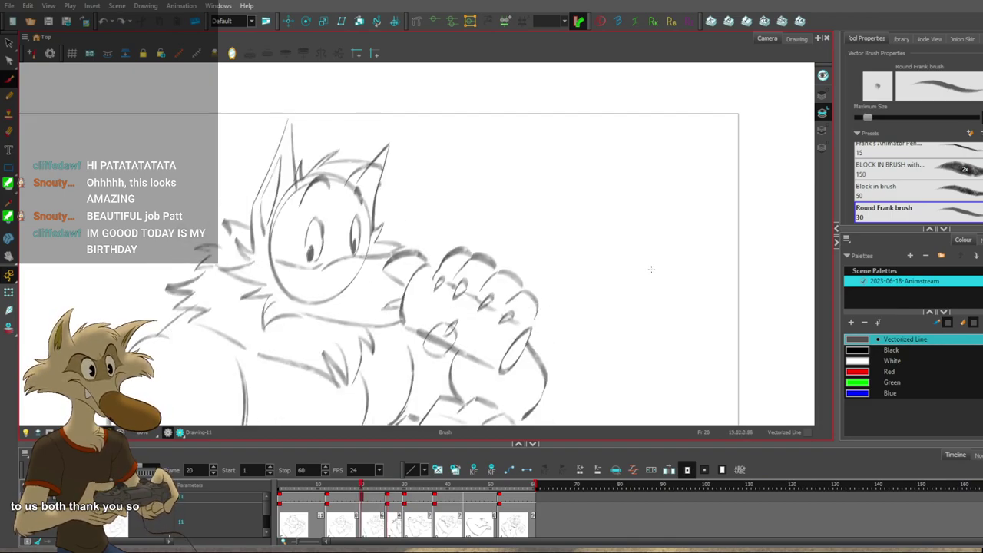
# Switch the brush to the Block in brush preset and focus on the wolf's head on frame 20.
pyautogui.scroll(-2, 914, 169)
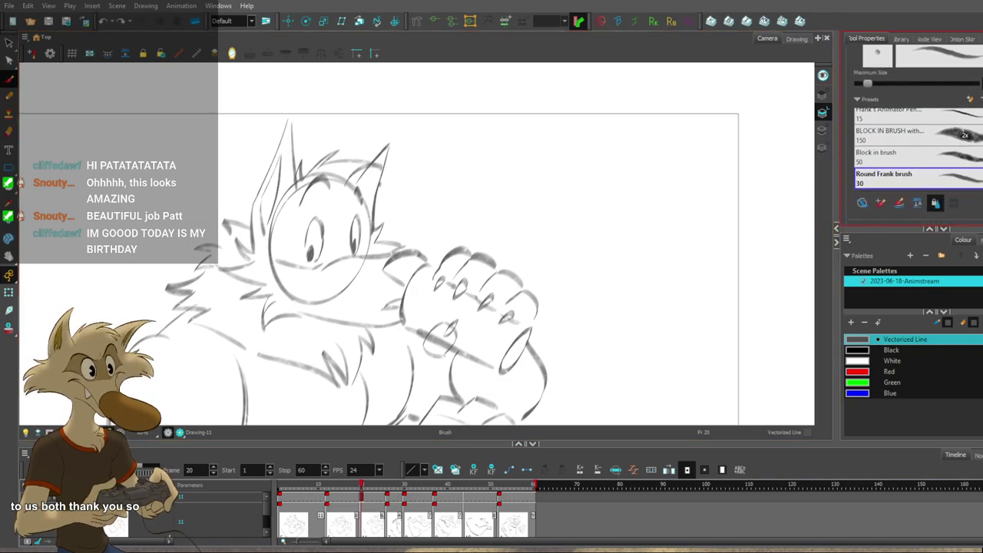
pyautogui.click(884, 156)
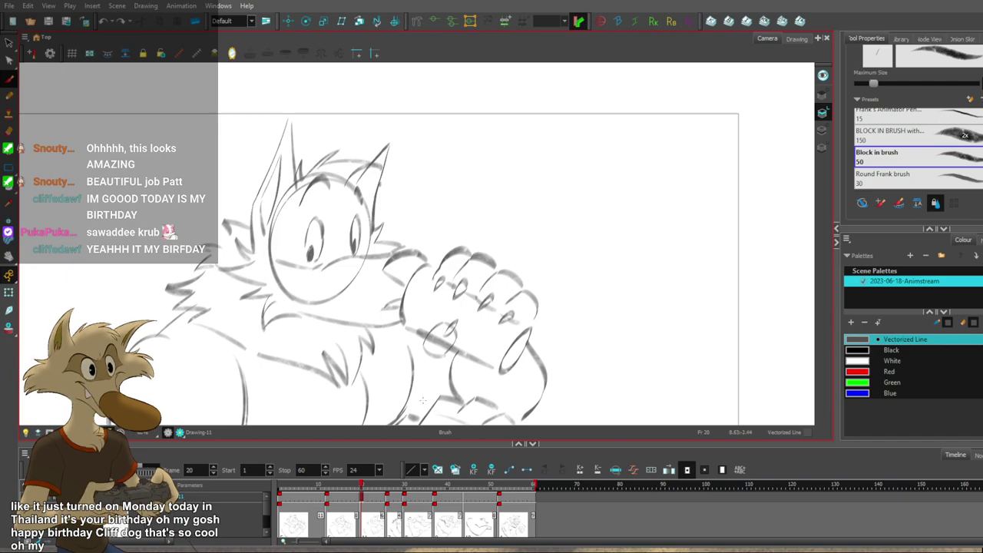
pyautogui.scroll(-2, 381, 298)
pyautogui.scroll(4, 313, 278)
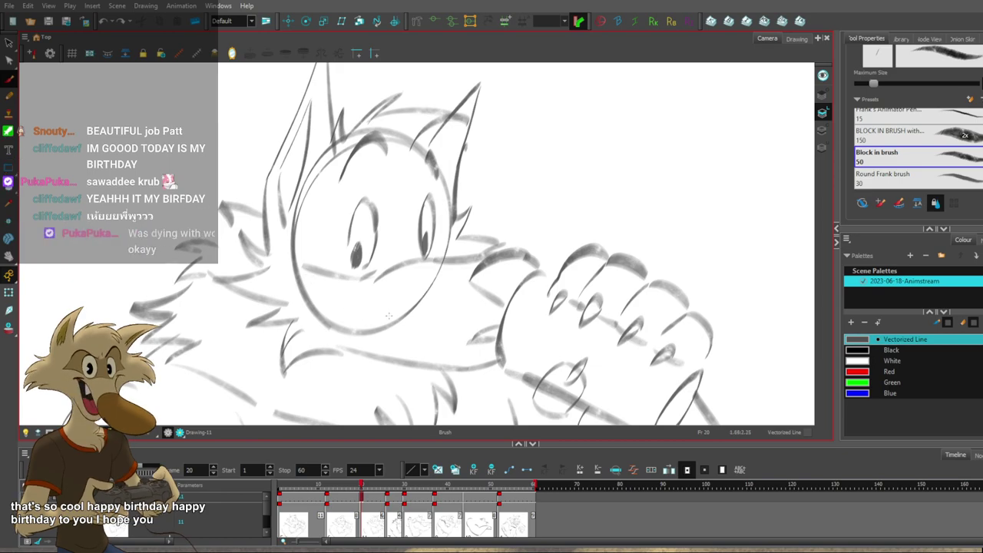
pyautogui.scroll(-3, 372, 265)
pyautogui.scroll(2, 361, 154)
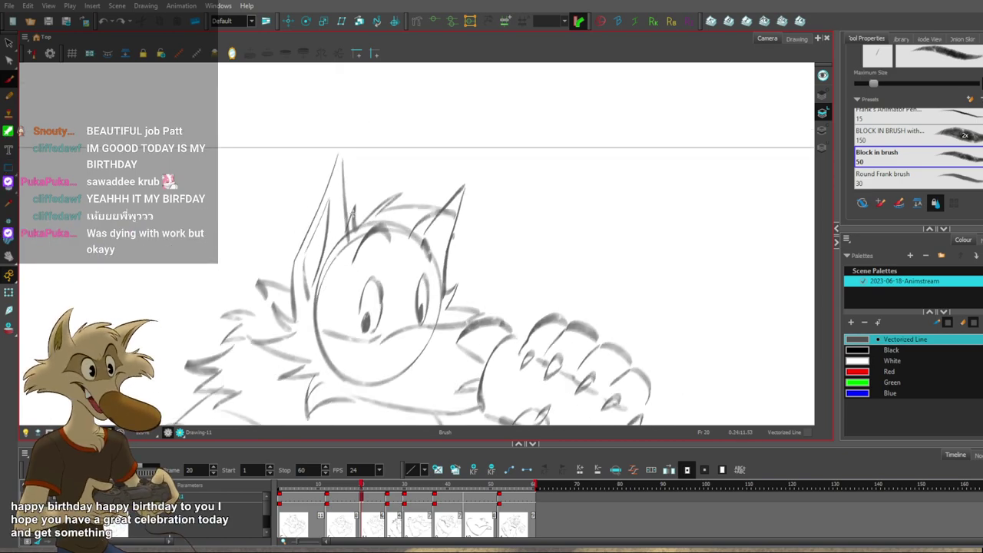
# Remove the dark inner stroke of the wolf's left-hand ear on the frame 20 drawing.
pyautogui.scroll(1, 356, 197)
pyautogui.keyDown('ctrl'); pyautogui.click(310, 226); pyautogui.keyUp('ctrl')
pyautogui.press('Delete')
pyautogui.moveTo(325, 194); pyautogui.dragTo(314, 305)
pyautogui.hotkey('ctrl', 'z')
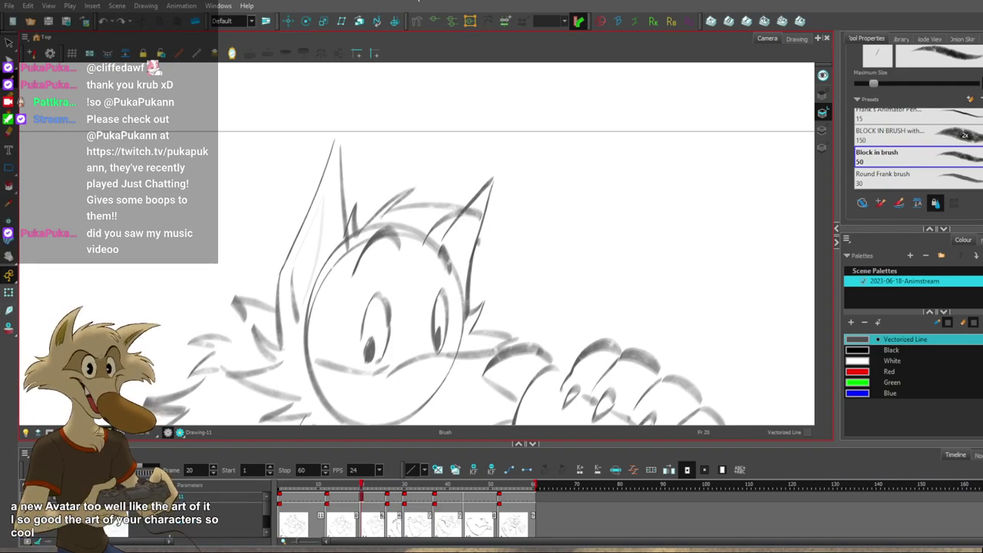
# Redraw the upper outer edge of the left-hand ear on frame 20, using the frame 12 drawing as comparison.
pyautogui.press('2')
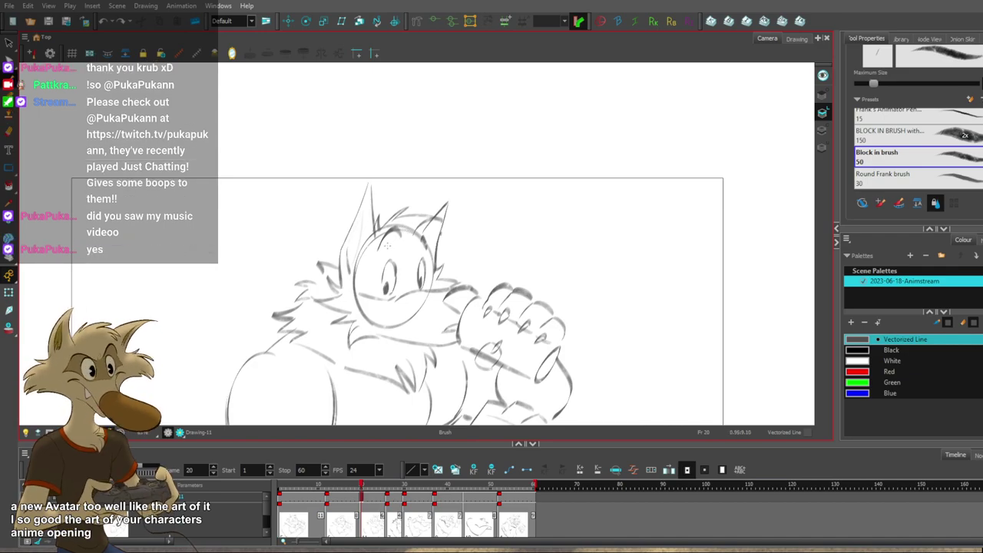
pyautogui.scroll(3, 391, 248)
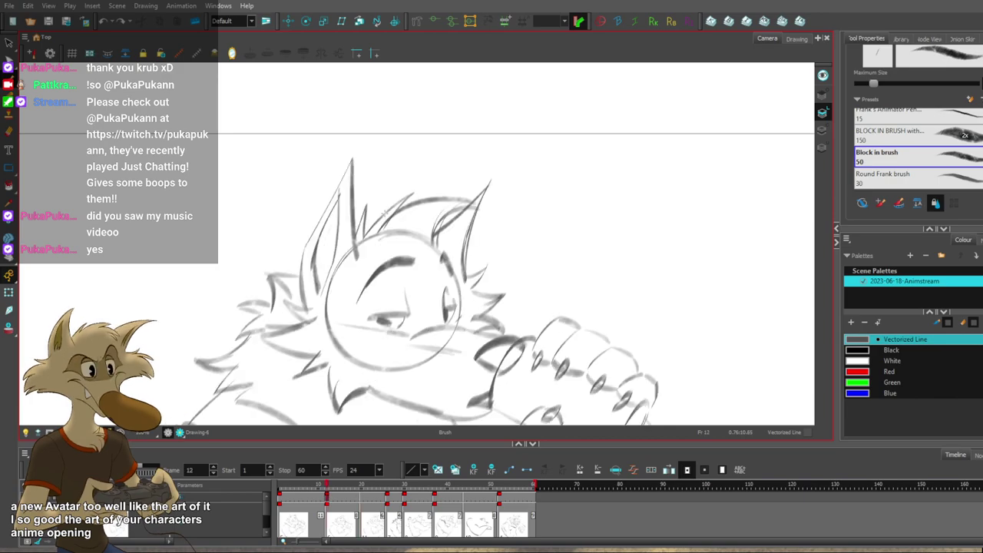
pyautogui.press('f')
pyautogui.press('g')
pyautogui.press('f')
pyautogui.press('g')
pyautogui.hotkey('ctrl', 'z')
pyautogui.moveTo(297, 256); pyautogui.dragTo(354, 126)
pyautogui.hotkey('ctrl', 'z')
pyautogui.hotkey('ctrl', 'z')
pyautogui.hotkey('ctrl', 'z')
pyautogui.moveTo(309, 240)
pyautogui.mouseDown()
pyautogui.moveTo(358, 119)
pyautogui.moveTo(298, 255)
pyautogui.mouseUp()
pyautogui.hotkey('ctrl', 'z')
pyautogui.hotkey('ctrl', 'z')
pyautogui.moveTo(355, 123); pyautogui.dragTo(307, 237)
pyautogui.hotkey('ctrl', 'z')
pyautogui.hotkey('ctrl', 'z')
pyautogui.hotkey('ctrl', 'shift', 'z')
pyautogui.press('f')
pyautogui.press('g')
pyautogui.press('1')
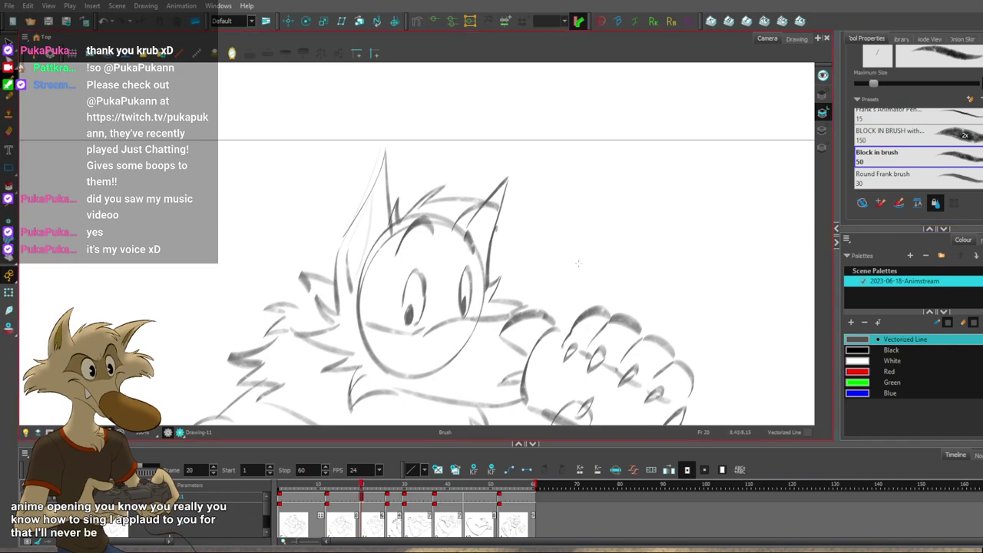
pyautogui.press('f')
pyautogui.press('g')
pyautogui.press('f')
pyautogui.press('g')
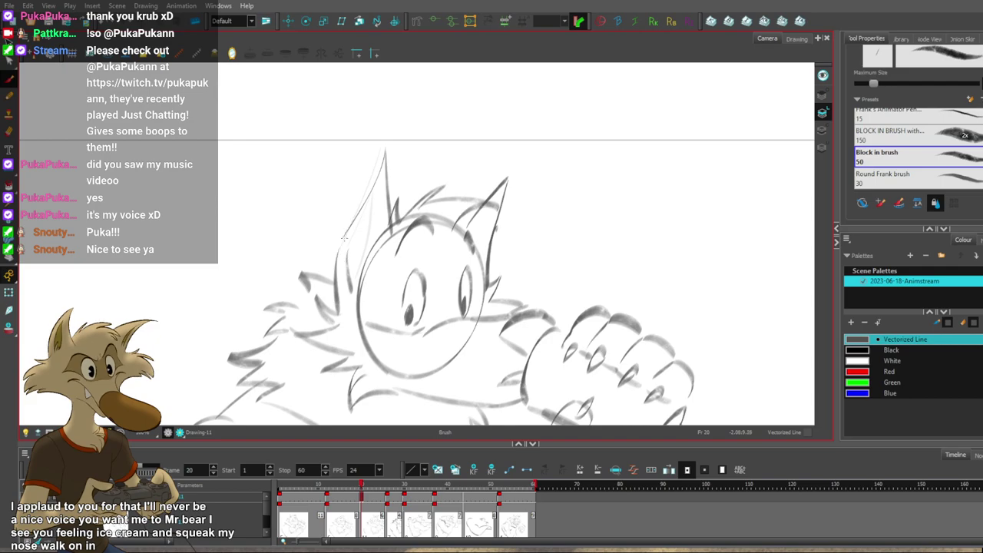
pyautogui.hotkey('ctrl', 'z')
pyautogui.hotkey('ctrl', 'z')
pyautogui.moveTo(345, 241); pyautogui.dragTo(337, 315)
pyautogui.hotkey('ctrl', 'z')
pyautogui.hotkey('ctrl', 'z')
pyautogui.scroll(-3, 374, 253)
pyautogui.scroll(2, 390, 295)
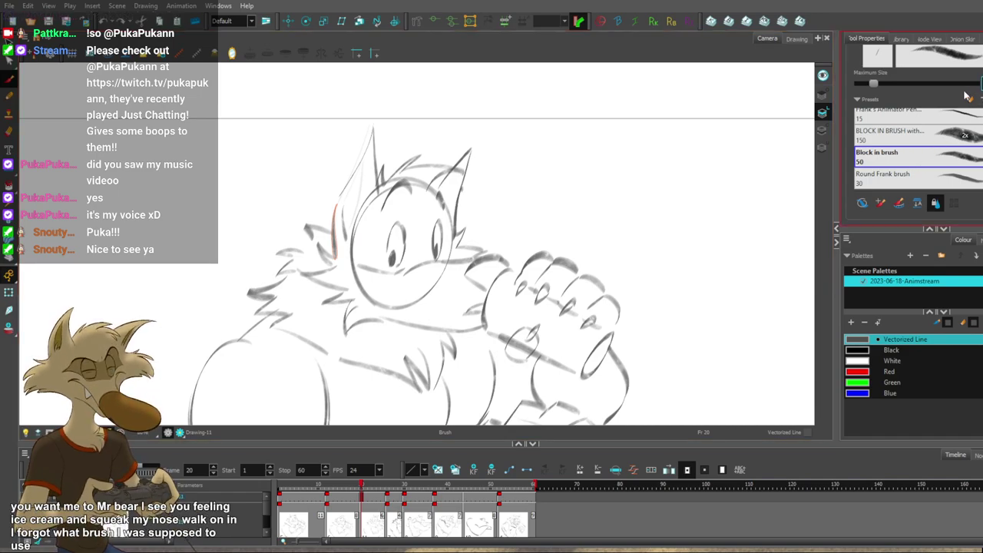
# Enlarge the Block in brush and redraw the lower outer edge of the left-hand ear on frame 20 as one dark stroke.
pyautogui.write('1')
pyautogui.press(']')
pyautogui.press(']')
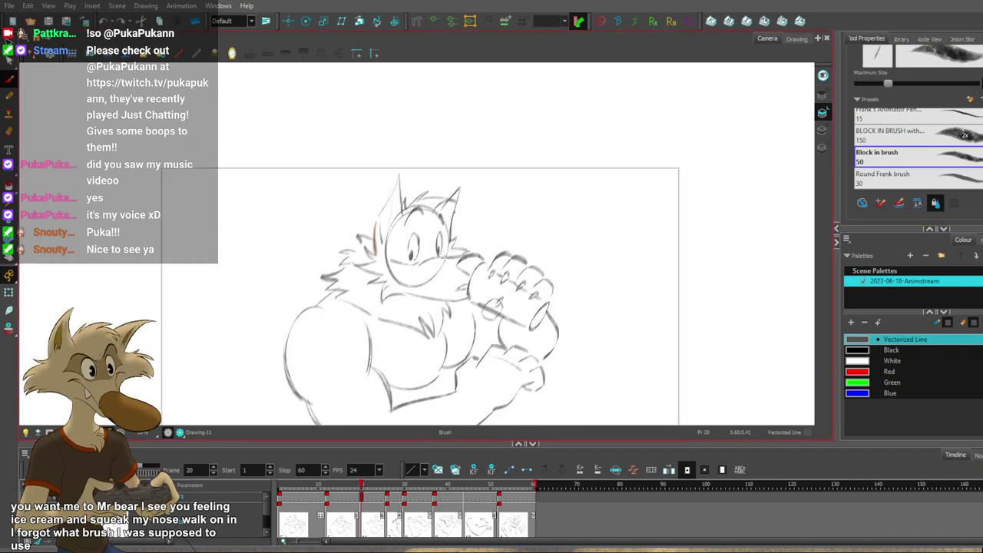
pyautogui.scroll(2, 448, 265)
pyautogui.moveTo(289, 138); pyautogui.dragTo(276, 273)
pyautogui.hotkey('ctrl', 'z')
pyautogui.hotkey('ctrl', 'z')
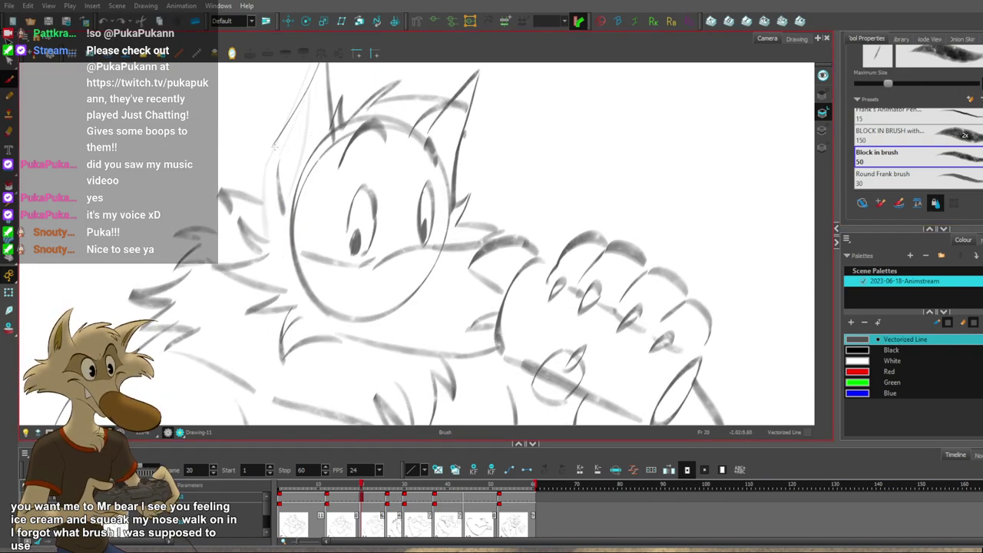
pyautogui.moveTo(280, 127); pyautogui.dragTo(268, 250)
pyautogui.hotkey('ctrl', 'z')
pyautogui.moveTo(274, 144); pyautogui.dragTo(271, 244)
pyautogui.hotkey('ctrl', 'z')
pyautogui.moveTo(267, 174); pyautogui.dragTo(271, 250)
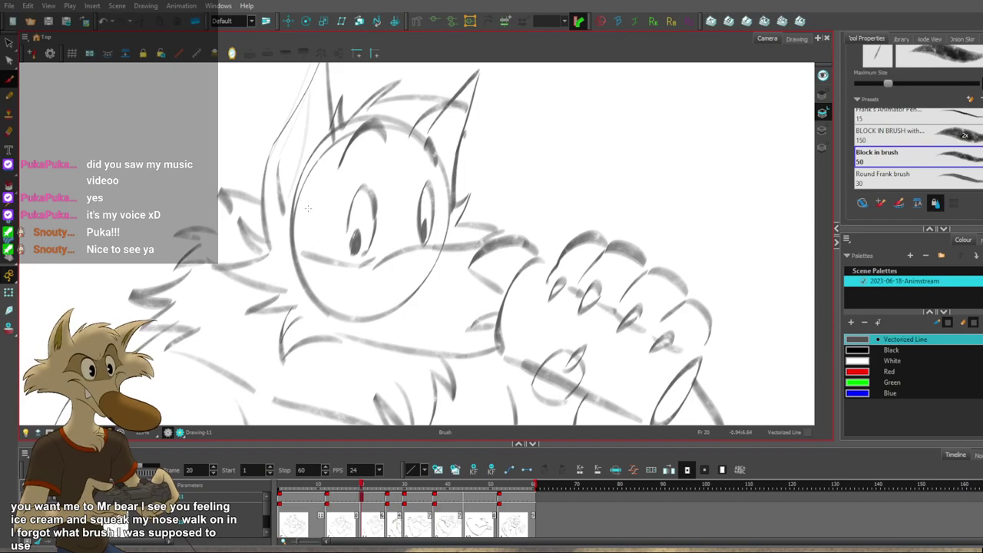
# Flip between the frame 12 and frame 20 drawings to compare the redrawn ear and overall pose.
pyautogui.scroll(-5, 308, 208)
pyautogui.press('f')
pyautogui.press('g')
pyautogui.scroll(4, 316, 179)
pyautogui.press('f')
pyautogui.press('g')
pyautogui.press('f')
pyautogui.press('g')
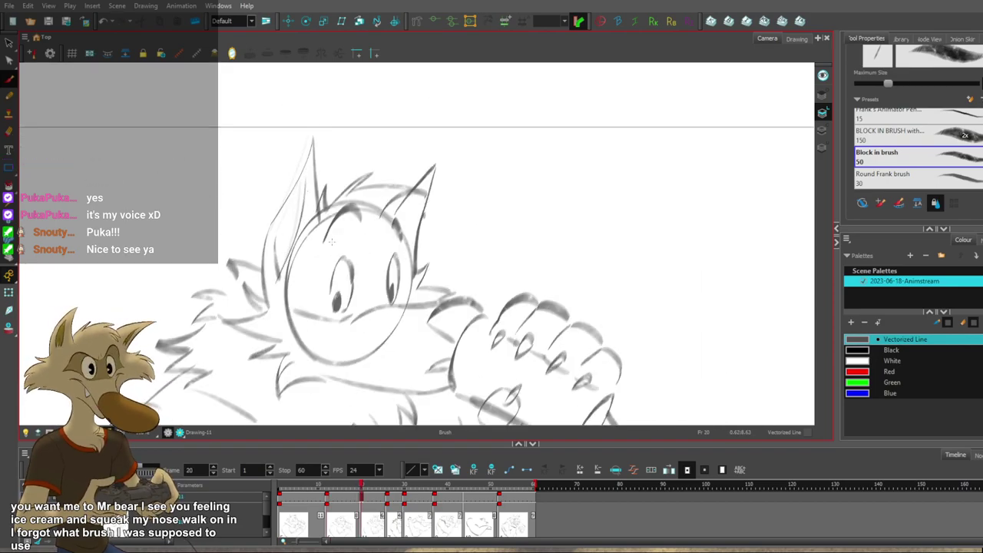
pyautogui.scroll(-3, 332, 242)
pyautogui.scroll(-3, 367, 263)
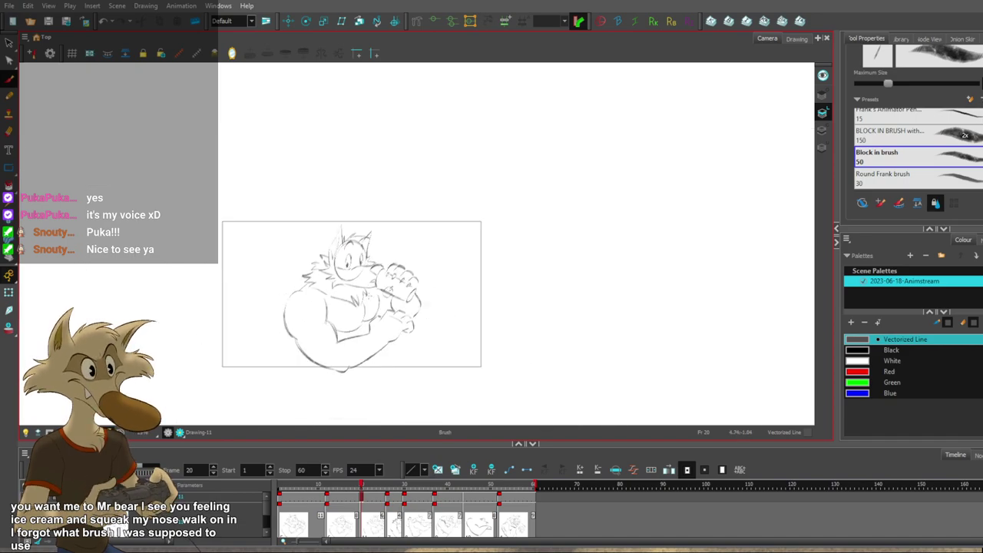
pyautogui.scroll(3, 365, 305)
pyautogui.scroll(-3, 374, 315)
pyautogui.scroll(3, 359, 347)
pyautogui.press('f')
pyautogui.press('f')
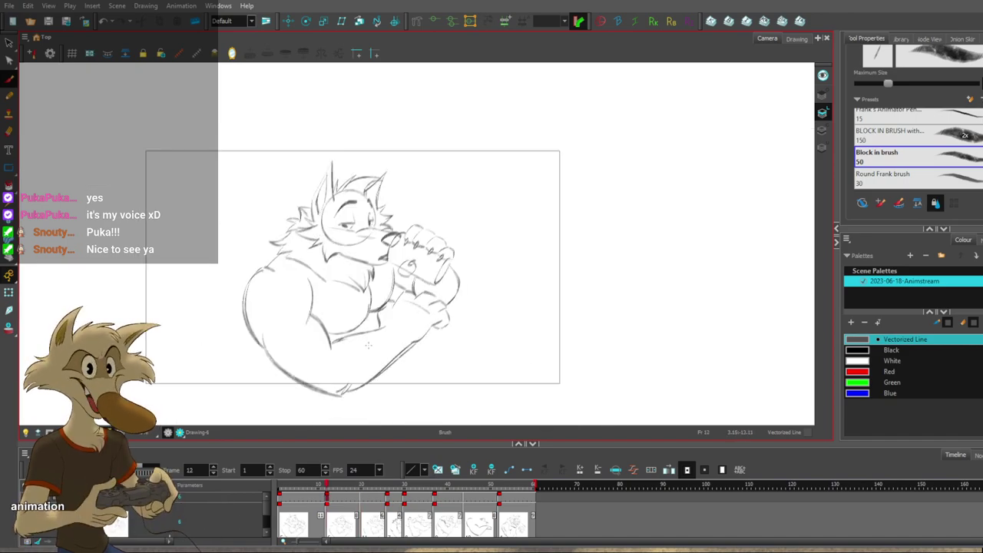
# Flip between the frame 20, 26 and 30 drawings to compare the wolf's head position and pose.
pyautogui.scroll(1, 367, 351)
pyautogui.click(36, 470)
pyautogui.press('Return')
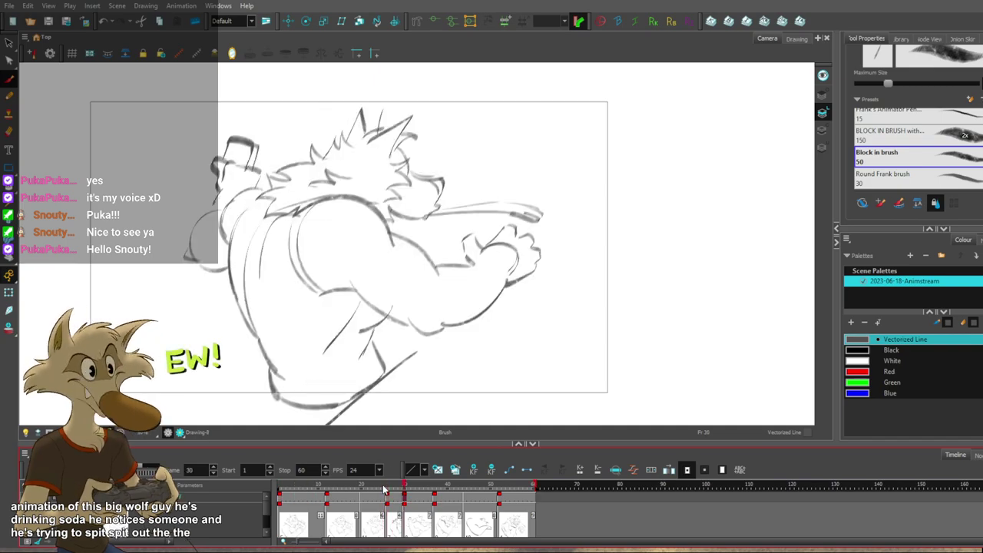
pyautogui.press('f')
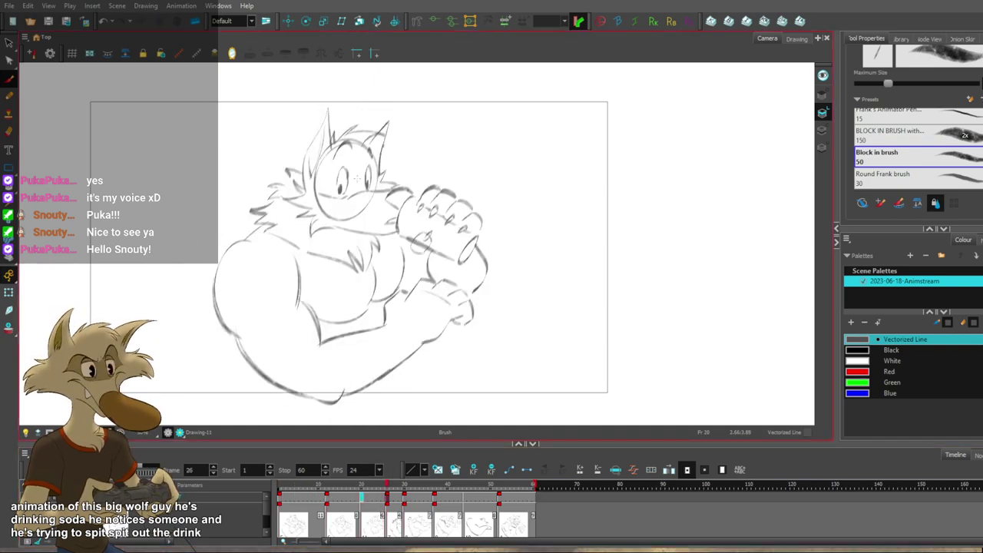
pyautogui.press('g')
pyautogui.press('2')
pyautogui.press('f')
pyautogui.press('g')
pyautogui.moveTo(375, 147)
pyautogui.mouseDown()
pyautogui.moveTo(350, 129)
pyautogui.moveTo(389, 175)
pyautogui.moveTo(382, 164)
pyautogui.moveTo(282, 171)
pyautogui.moveTo(325, 123)
pyautogui.moveTo(385, 179)
pyautogui.mouseUp()
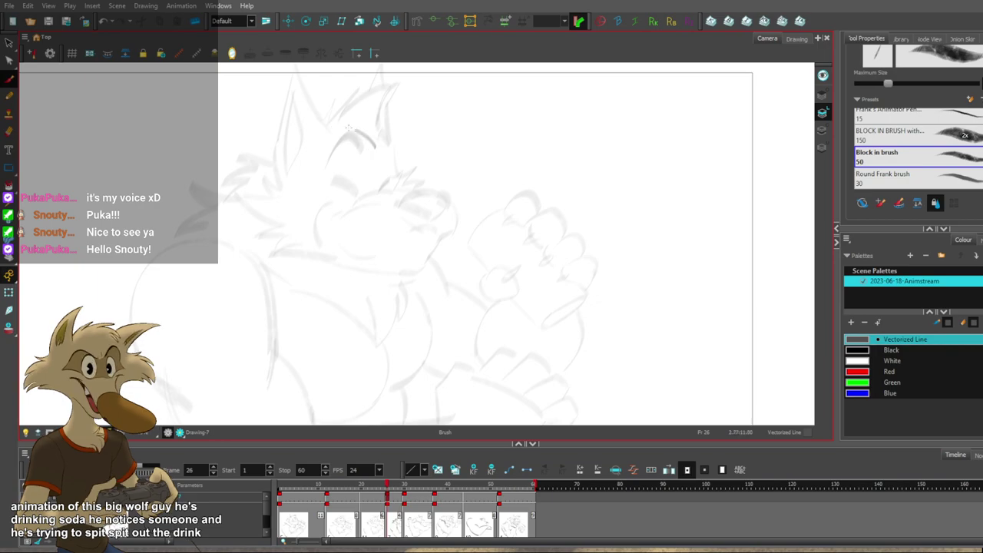
pyautogui.hotkey('ctrl', 'z')
pyautogui.hotkey('ctrl', 'z')
pyautogui.hotkey('ctrl', 'z')
pyautogui.moveTo(350, 137); pyautogui.dragTo(384, 146)
pyautogui.hotkey('ctrl', 'z')
pyautogui.moveTo(327, 164)
pyautogui.mouseDown()
pyautogui.moveTo(351, 135)
pyautogui.moveTo(373, 146)
pyautogui.moveTo(364, 139)
pyautogui.moveTo(326, 226)
pyautogui.mouseUp()
pyautogui.hotkey('ctrl', 'z')
pyautogui.hotkey('ctrl', 'z')
pyautogui.hotkey('ctrl', 'z')
pyautogui.hotkey('ctrl', 'z')
pyautogui.moveTo(350, 131); pyautogui.dragTo(326, 235)
pyautogui.hotkey('ctrl', 'z')
pyautogui.moveTo(358, 132)
pyautogui.mouseDown()
pyautogui.moveTo(308, 215)
pyautogui.moveTo(318, 136)
pyautogui.moveTo(313, 225)
pyautogui.moveTo(308, 217)
pyautogui.mouseUp()
pyautogui.hotkey('ctrl', 'z')
pyautogui.hotkey('ctrl', 'z')
pyautogui.hotkey('ctrl', 'z')
# Draw the round head construction circle on the frame 26 drawing, over the wolf's face in the faint rough.
pyautogui.moveTo(375, 137)
pyautogui.mouseDown()
pyautogui.moveTo(316, 232)
pyautogui.moveTo(389, 220)
pyautogui.moveTo(373, 242)
pyautogui.moveTo(389, 213)
pyautogui.moveTo(331, 235)
pyautogui.mouseUp()
pyautogui.hotkey('ctrl', 'z')
pyautogui.hotkey('ctrl', 'z')
pyautogui.hotkey('ctrl', 'z')
pyautogui.hotkey('ctrl', 'z')
pyautogui.hotkey('ctrl', 'z')
pyautogui.moveTo(393, 204)
pyautogui.mouseDown()
pyautogui.moveTo(303, 218)
pyautogui.moveTo(392, 215)
pyautogui.mouseUp()
pyautogui.hotkey('ctrl', 'z')
pyautogui.press('.')
pyautogui.press('.')
pyautogui.press('.')
pyautogui.press('.')
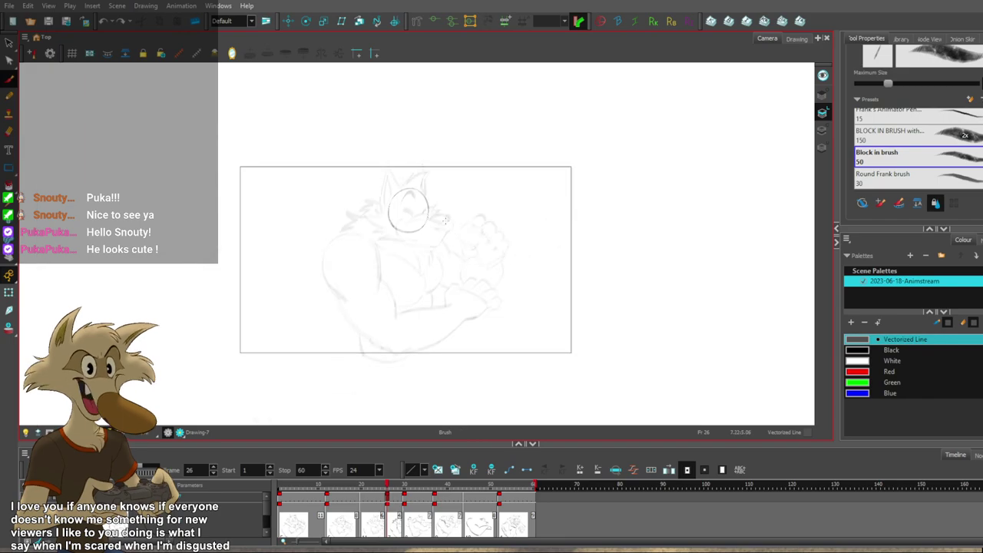
# Draw a curved vertical centre line inside the head circle on frame 26, using the frame 20 drawing as comparison.
pyautogui.press('f')
pyautogui.press('f')
pyautogui.press('g')
pyautogui.moveTo(379, 143)
pyautogui.mouseDown()
pyautogui.moveTo(388, 272)
pyautogui.moveTo(408, 263)
pyautogui.moveTo(398, 268)
pyautogui.mouseUp()
pyautogui.hotkey('ctrl', 'z')
pyautogui.hotkey('ctrl', 'z')
pyautogui.hotkey('ctrl', 'z')
pyautogui.hotkey('ctrl', 'z')
pyautogui.hotkey('ctrl', 'z')
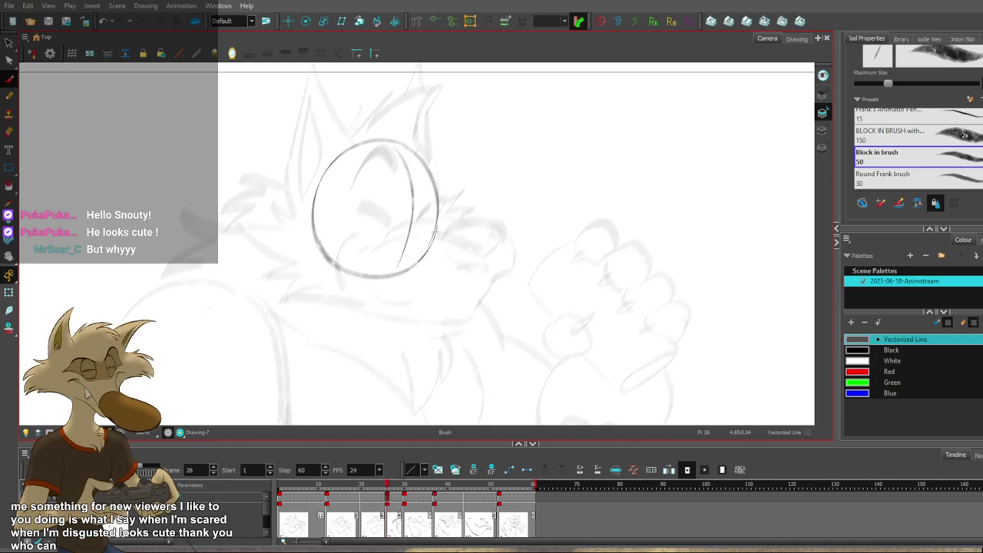
pyautogui.press('f')
pyautogui.press('g')
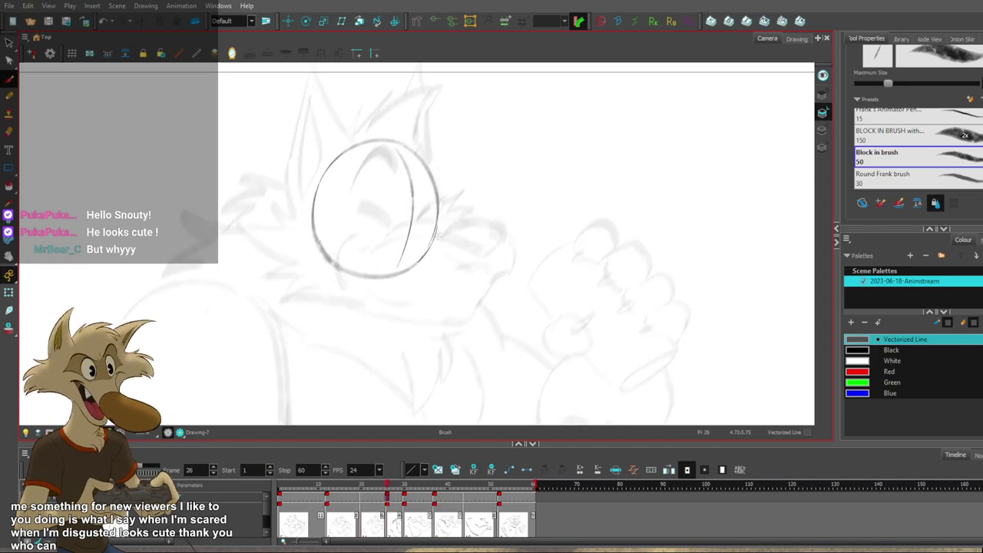
pyautogui.press('f')
pyautogui.press('g')
# Try a curved muzzle bridge line across the centre line on frame 26 and compare it with the frame 20 head.
pyautogui.moveTo(428, 226); pyautogui.dragTo(361, 250)
pyautogui.hotkey('ctrl', 'z')
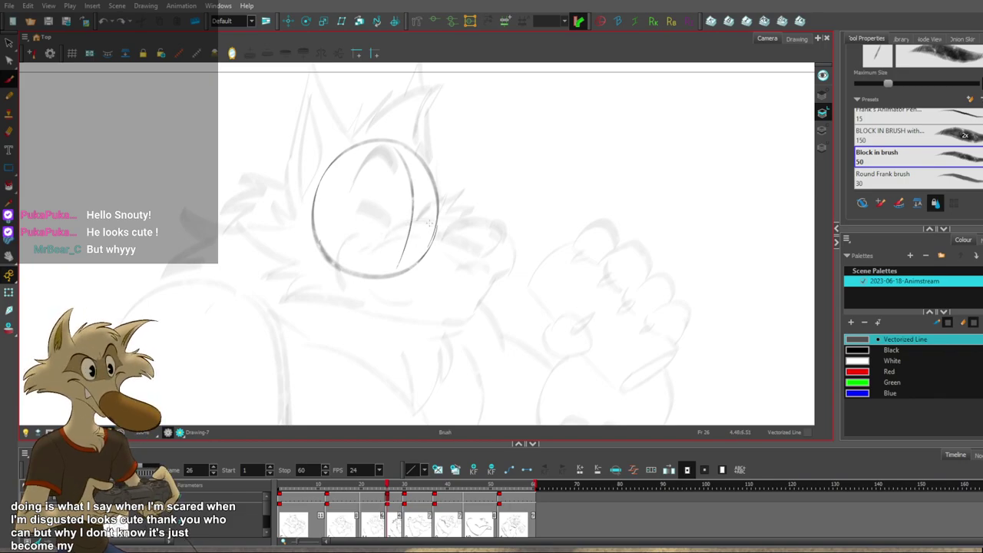
pyautogui.hotkey('ctrl', 'z')
pyautogui.moveTo(431, 225); pyautogui.dragTo(378, 241)
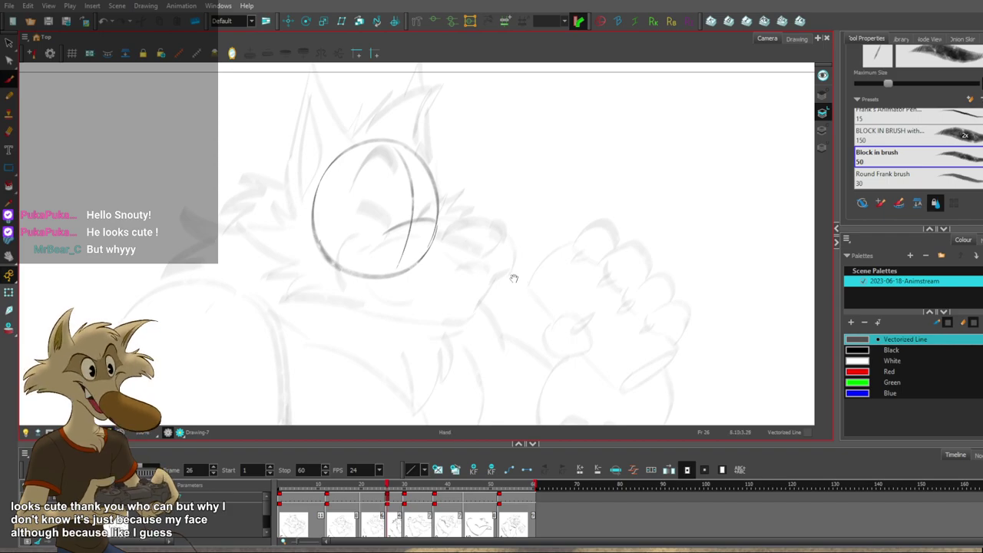
pyautogui.moveTo(514, 277); pyautogui.dragTo(497, 296)
pyautogui.press('f')
pyautogui.press('g')
pyautogui.press('f')
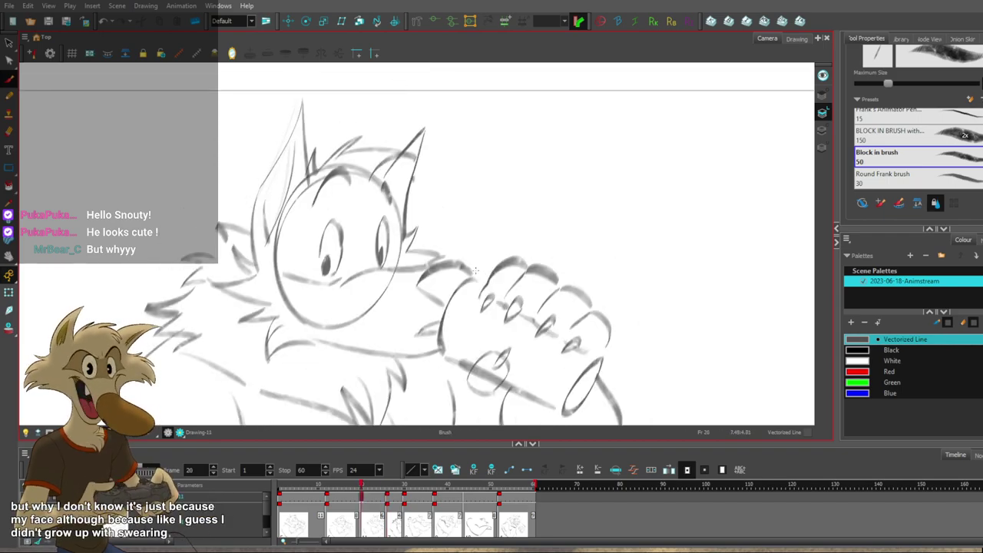
pyautogui.press('.')
pyautogui.press(',')
pyautogui.press('.')
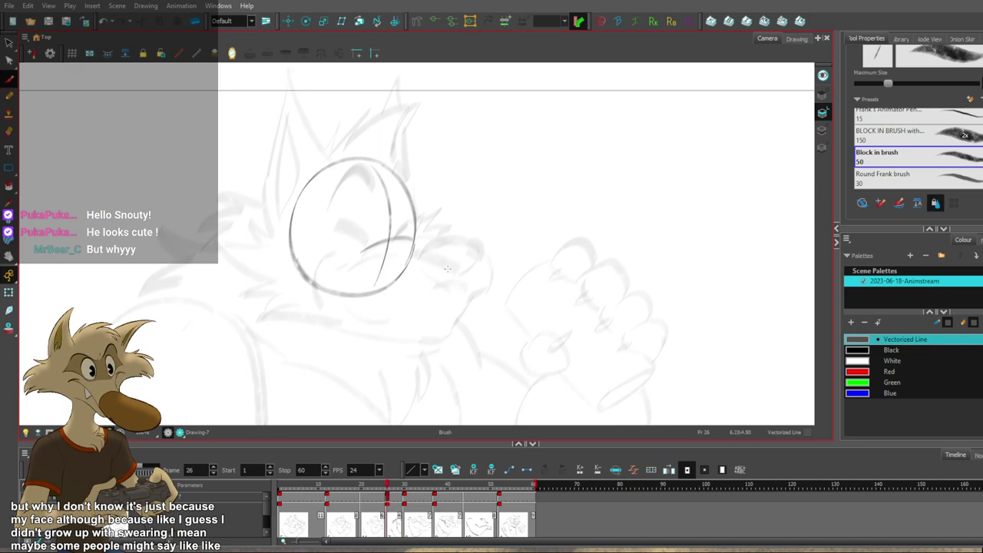
# Redraw the muzzle bridge line on frame 26 and extend it beyond the head circle toward the nose.
pyautogui.hotkey('ctrl', 'z')
pyautogui.moveTo(415, 240); pyautogui.dragTo(458, 245)
pyautogui.hotkey('ctrl', 'z')
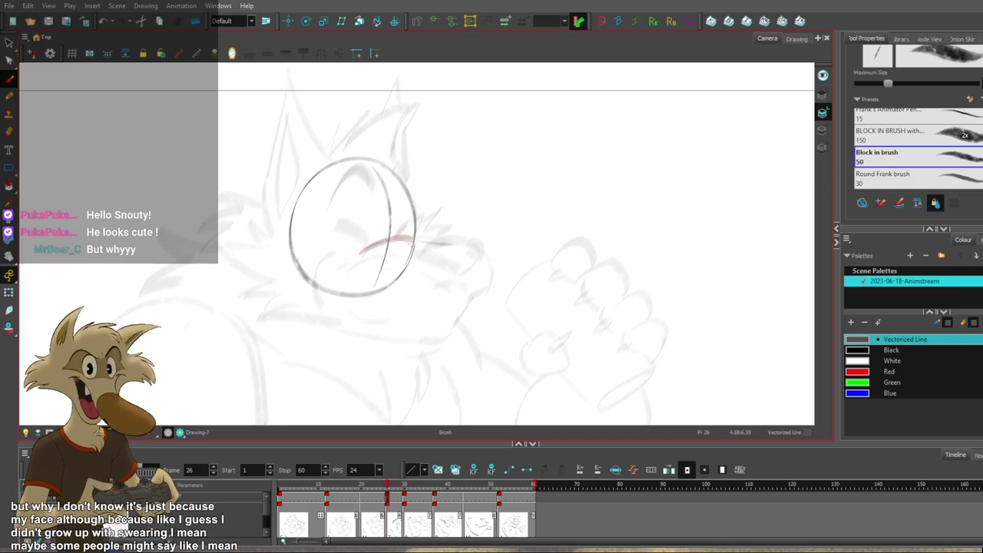
pyautogui.hotkey('ctrl', 'z')
pyautogui.moveTo(352, 252); pyautogui.dragTo(409, 243)
pyautogui.hotkey('ctrl', 'z')
pyautogui.hotkey('ctrl', 'z')
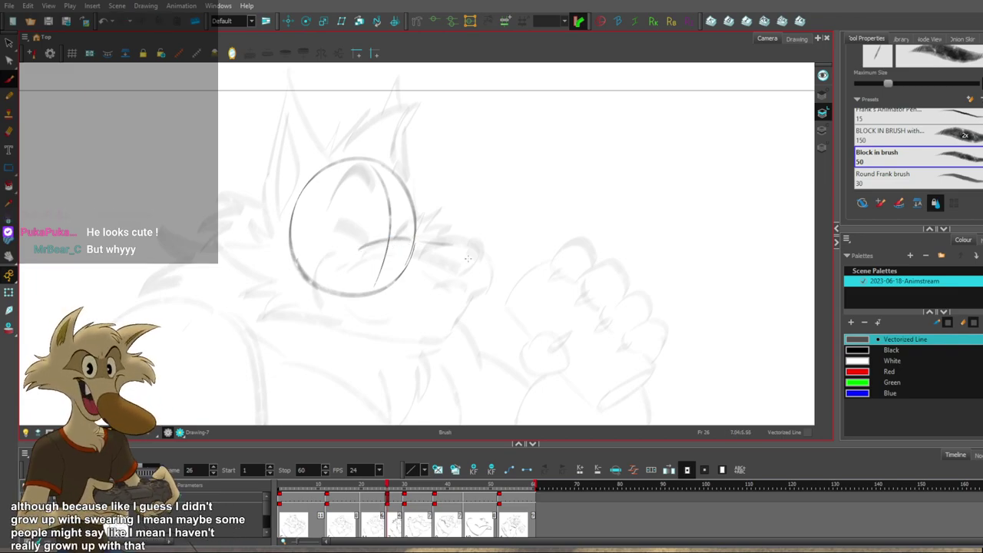
# Draw the wolf's oval nose at the end of the muzzle on frame 26, flipping to frame 20 for comparison.
pyautogui.press('f')
pyautogui.press('g')
pyautogui.press('f')
pyautogui.press('g')
pyautogui.press('f')
pyautogui.press('g')
pyautogui.hotkey('ctrl', 'z')
pyautogui.moveTo(403, 240)
pyautogui.mouseDown()
pyautogui.moveTo(482, 245)
pyautogui.moveTo(458, 279)
pyautogui.mouseUp()
pyautogui.press('f')
pyautogui.press('g')
pyautogui.hotkey('ctrl', 'z')
pyautogui.press('f')
pyautogui.press('g')
pyautogui.hotkey('ctrl', 'z')
pyautogui.hotkey('ctrl', 'z')
# Draw the curved front of the snout around the nose on frame 26, checking it against the neighbouring key drawing.
pyautogui.moveTo(482, 248)
pyautogui.mouseDown()
pyautogui.moveTo(465, 273)
pyautogui.moveTo(475, 252)
pyautogui.moveTo(441, 257)
pyautogui.moveTo(462, 278)
pyautogui.moveTo(425, 252)
pyautogui.moveTo(469, 304)
pyautogui.mouseUp()
pyautogui.press('f')
pyautogui.press('g')
pyautogui.hotkey('ctrl', 'z')
pyautogui.press('f')
pyautogui.press('g')
pyautogui.hotkey('ctrl', 'z')
pyautogui.moveTo(487, 248)
pyautogui.mouseDown()
pyautogui.moveTo(496, 268)
pyautogui.moveTo(481, 294)
pyautogui.mouseUp()
pyautogui.press('f')
pyautogui.press('g')
pyautogui.press('f')
pyautogui.press('g')
pyautogui.press('f')
pyautogui.press('g')
# Draw the pointed fur tufts between the head circle and the nose on frame 26, comparing with frame 20.
pyautogui.moveTo(420, 230); pyautogui.dragTo(434, 197)
pyautogui.hotkey('ctrl', 'z')
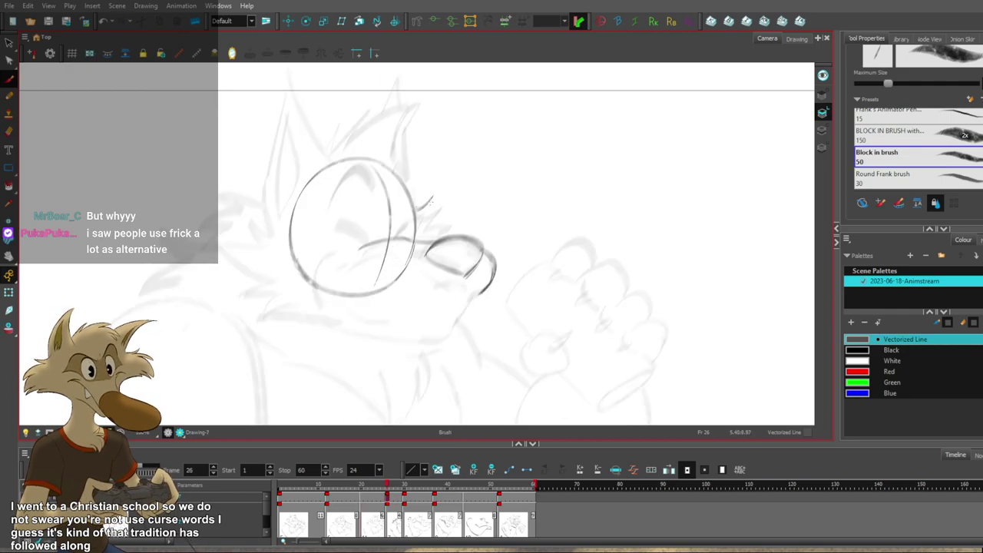
pyautogui.moveTo(454, 239); pyautogui.dragTo(478, 280)
pyautogui.press('f')
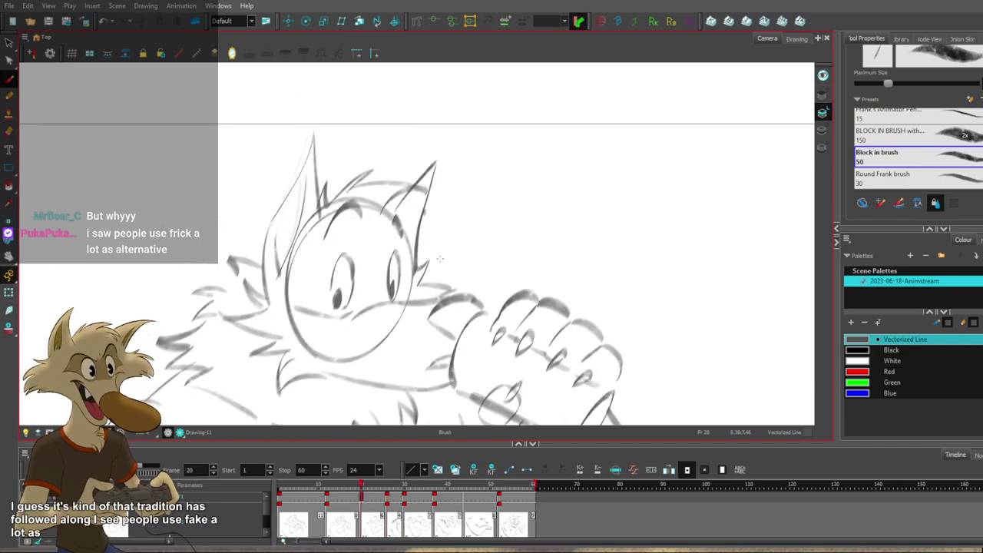
pyautogui.press('g')
pyautogui.hotkey('alt', 'b')
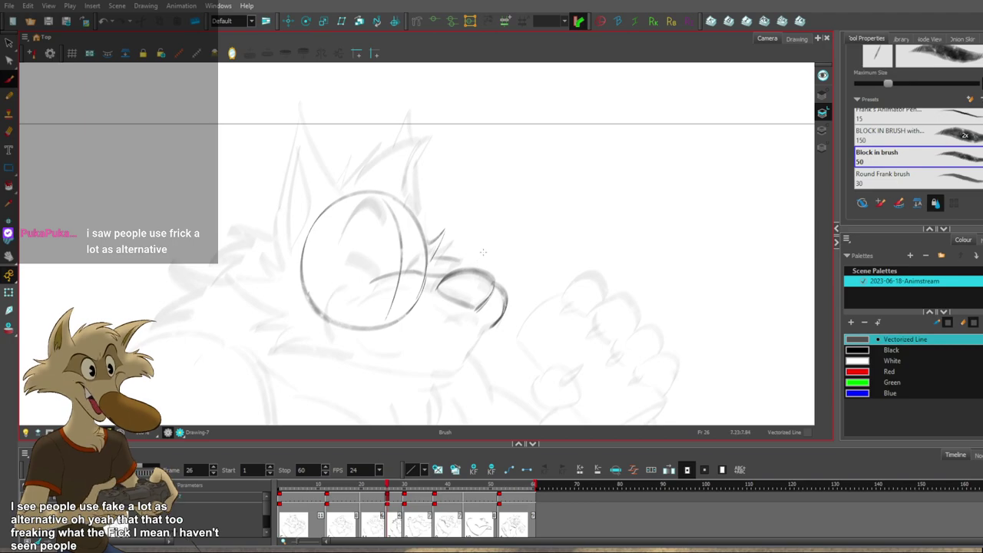
pyautogui.press('f')
pyautogui.press('g')
pyautogui.hotkey('alt', 'b')
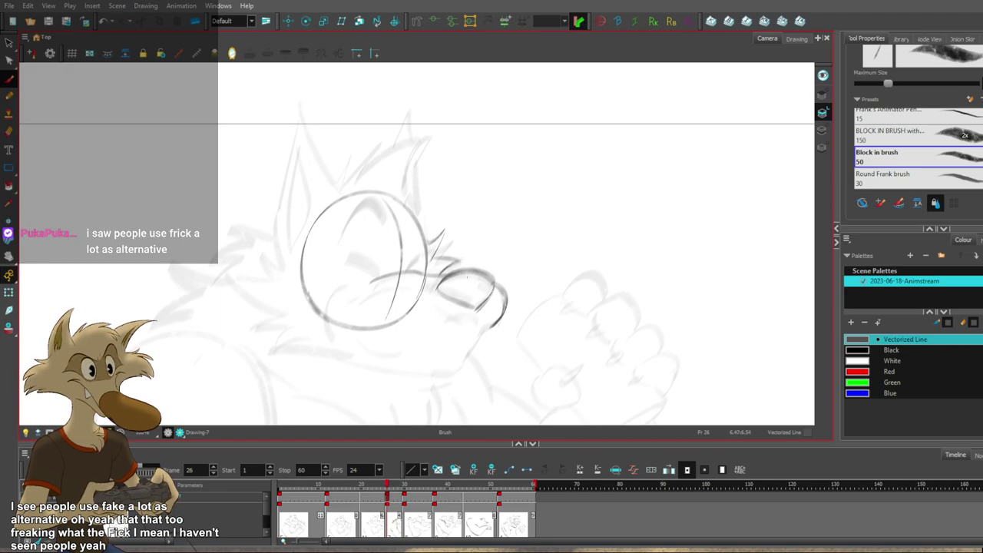
pyautogui.press('f')
pyautogui.press('g')
pyautogui.press('f')
pyautogui.press('g')
pyautogui.press('f')
pyautogui.press('g')
# Draw the curved inner edge of the wolf's right-hand ear on frame 26, comparing with the neighbouring key drawings.
pyautogui.moveTo(463, 137); pyautogui.dragTo(442, 210)
pyautogui.hotkey('ctrl', 'z')
pyautogui.hotkey('ctrl', 'z')
pyautogui.press('f')
pyautogui.press('1')
pyautogui.press('1')
pyautogui.press('1')
pyautogui.press('g')
pyautogui.press('2')
pyautogui.press('2')
pyautogui.press('2')
pyautogui.press('f')
pyautogui.press('g')
# Draw the closed eye and a thick arched eyebrow inside the head circle on frame 26.
pyautogui.moveTo(349, 224)
pyautogui.mouseDown()
pyautogui.moveTo(397, 254)
pyautogui.moveTo(365, 247)
pyautogui.mouseUp()
pyautogui.hotkey('ctrl', 'z')
pyautogui.hotkey('ctrl', 'z')
pyautogui.hotkey('ctrl', 'z')
pyautogui.press('f')
pyautogui.press('g')
pyautogui.moveTo(343, 209); pyautogui.dragTo(390, 194)
pyautogui.hotkey('ctrl', 'z')
pyautogui.moveTo(366, 180); pyautogui.dragTo(395, 191)
pyautogui.press('f')
pyautogui.press('g')
pyautogui.click(388, 499)
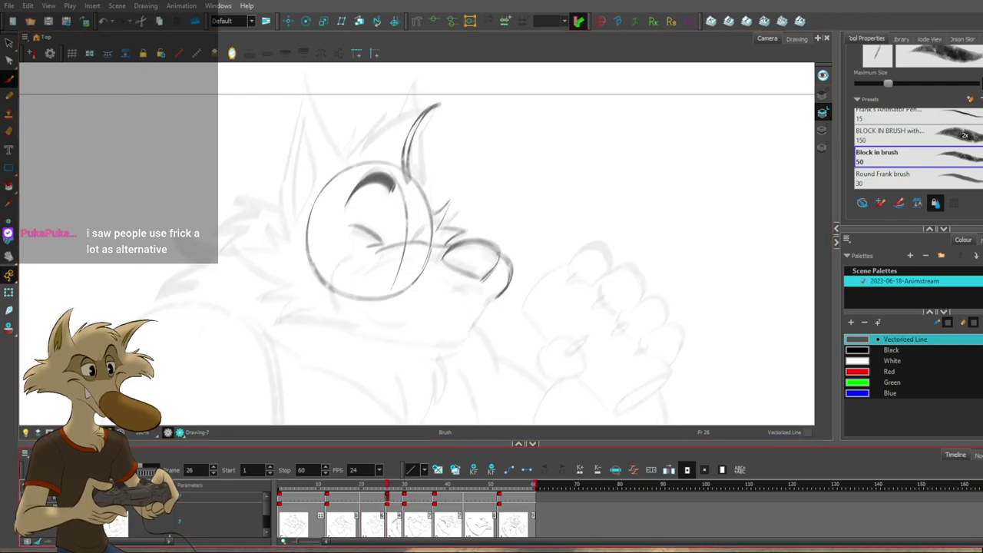
pyautogui.press('Delete')
pyautogui.scroll(-5, 490, 110)
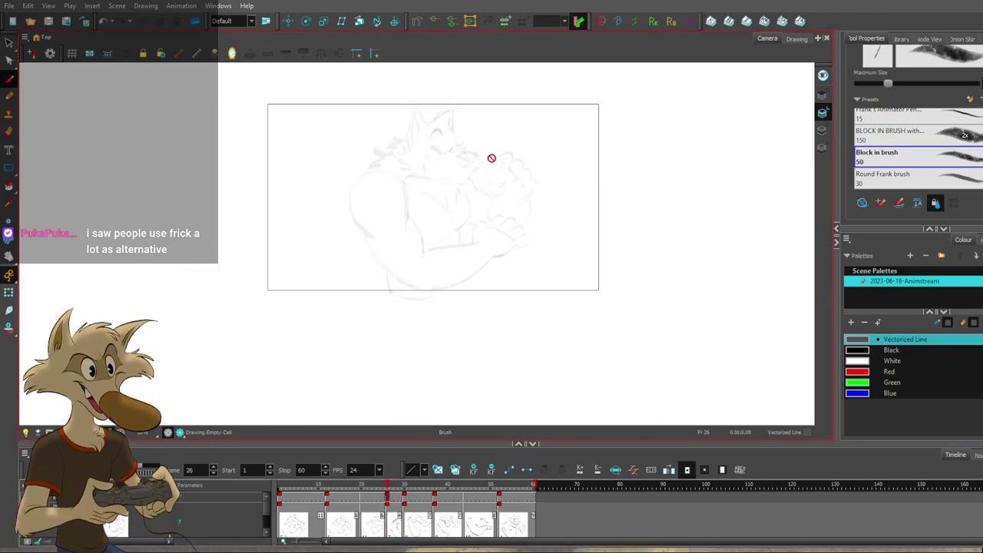
pyautogui.scroll(3, 492, 161)
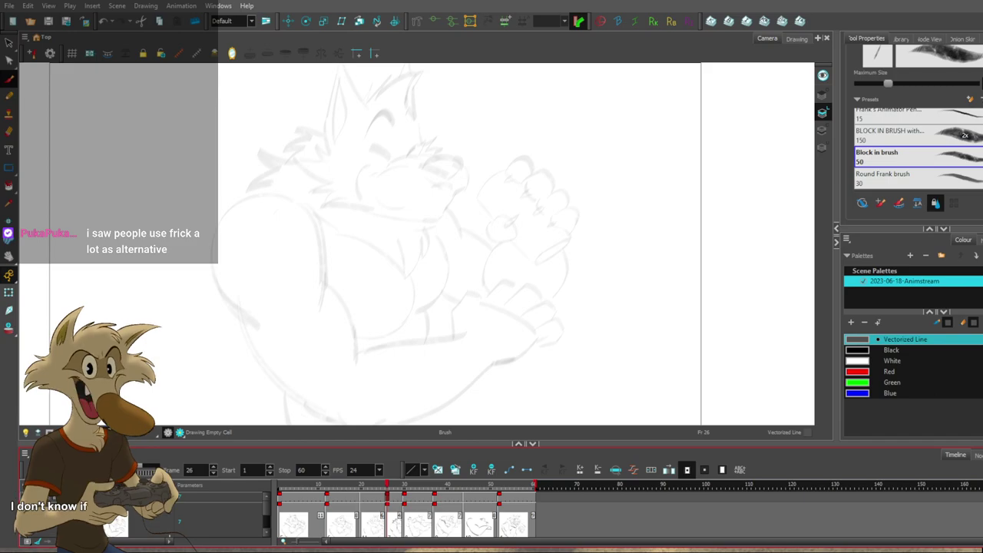
pyautogui.hotkey('ctrl', 'z')
# Flip between the frame 20 and frame 26 drawings to compare the new head with the previous pose.
pyautogui.press('f')
pyautogui.scroll(-2, 435, 208)
pyautogui.press('g')
pyautogui.scroll(4, 415, 157)
pyautogui.press('f')
pyautogui.press('g')
pyautogui.press('g')
pyautogui.press('f')
pyautogui.press('f')
pyautogui.press('g')
# Delete the dark closed-eye stroke from the frame 26 drawing.
pyautogui.keyDown('ctrl'); pyautogui.click(376, 222); pyautogui.keyUp('ctrl')
pyautogui.press('Delete')
pyautogui.press('f')
pyautogui.press('.')
pyautogui.press('.')
pyautogui.press('.')
pyautogui.press('.')
pyautogui.press('.')
pyautogui.press('.')
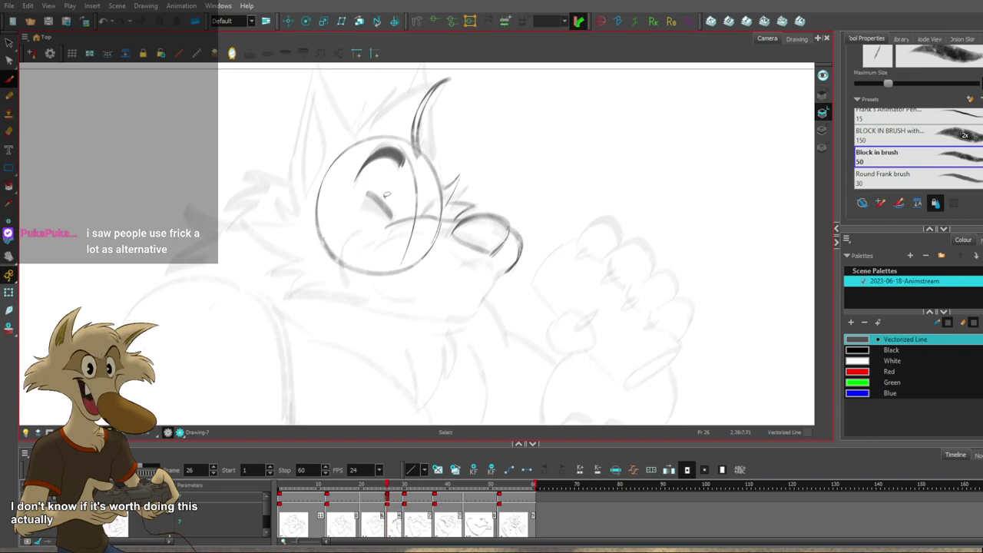
# Redraw the near closed eye as an arched stroke inside the head circle on frame 26, comparing with the previous pose.
pyautogui.press(',')
pyautogui.press('.')
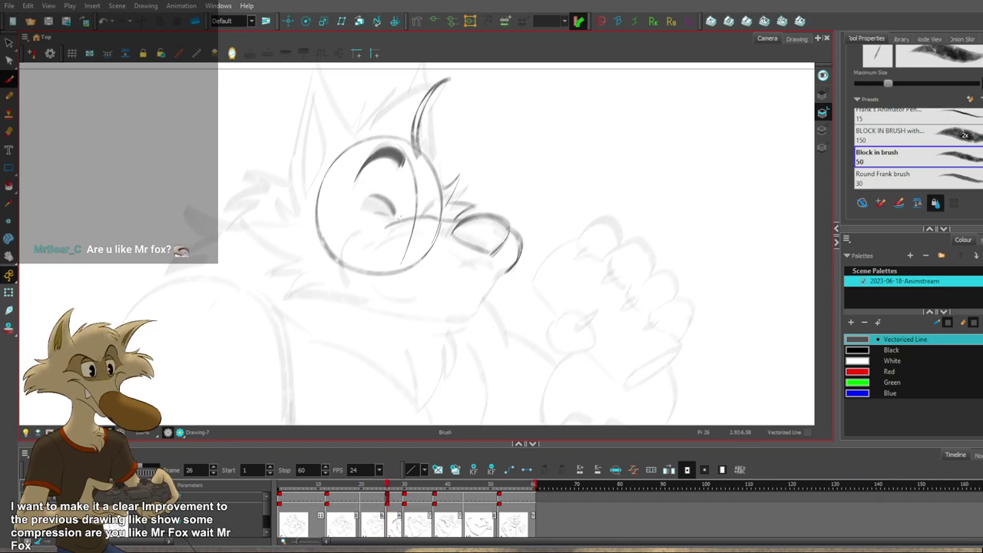
pyautogui.press('f')
pyautogui.press('g')
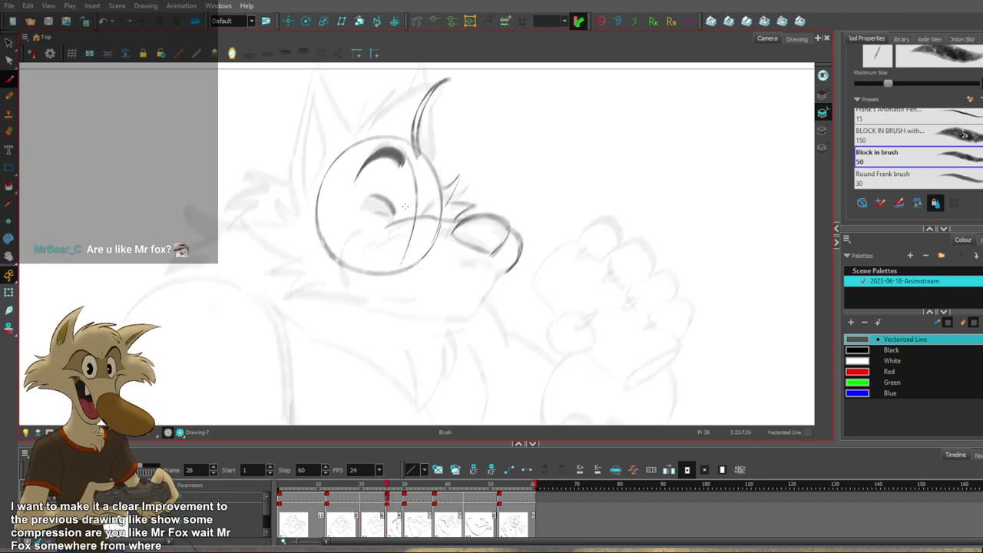
pyautogui.press('f')
pyautogui.press('g')
# Draw the small far closed eye and the thick far eyebrow near the head circle's right edge on frame 26.
pyautogui.hotkey('ctrl', 'z')
pyautogui.moveTo(425, 215); pyautogui.dragTo(437, 199)
pyautogui.hotkey('ctrl', 'z')
pyautogui.hotkey('alt', 'b')
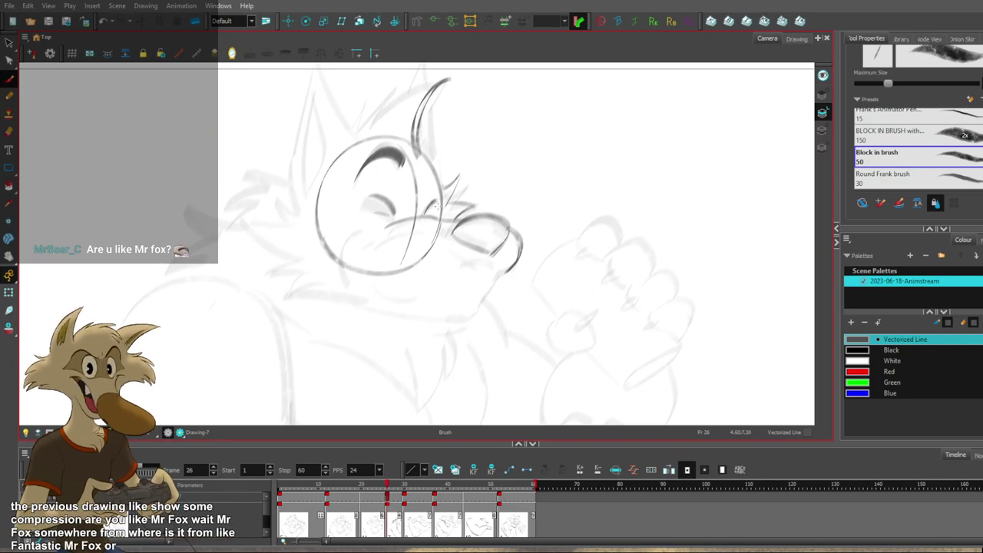
pyautogui.press('.')
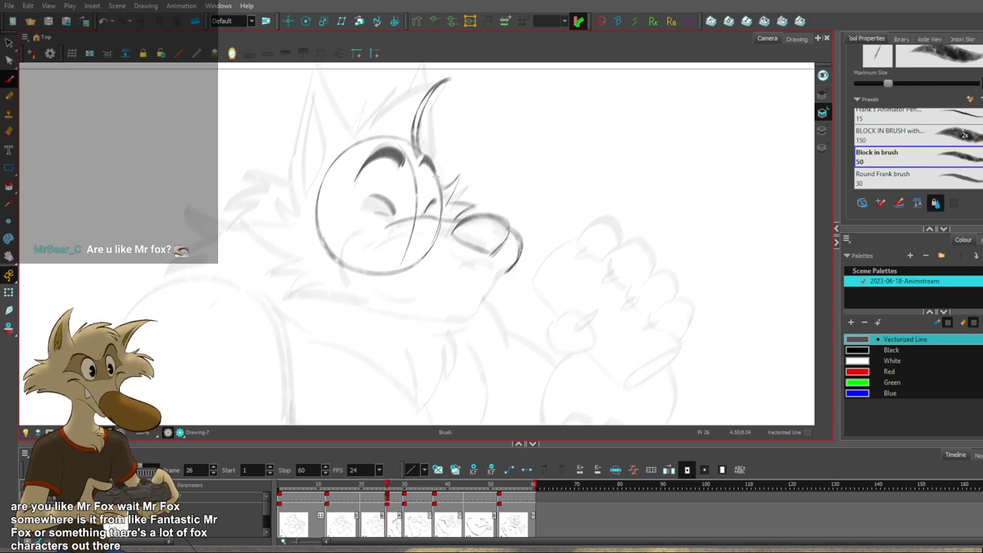
# Flip between the frame 20 and frame 26 drawings to compare the new eyes and eyebrows.
pyautogui.press('f')
pyautogui.press('g')
pyautogui.press('f')
pyautogui.press('g')
pyautogui.press('f')
pyautogui.press('.')
pyautogui.press('.')
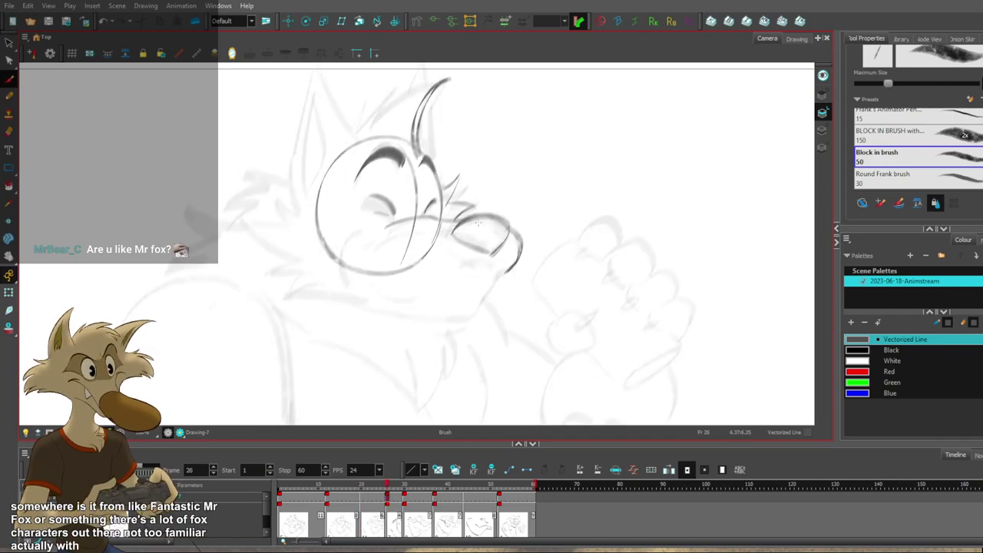
pyautogui.press('f')
pyautogui.press('g')
# Draw the upper edge of the right-hand ear, curving from its tip down to the top of the head.
pyautogui.moveTo(477, 160); pyautogui.dragTo(476, 211)
pyautogui.press('f')
pyautogui.press('g')
pyautogui.hotkey('ctrl', 'z')
pyautogui.moveTo(439, 137); pyautogui.dragTo(368, 185)
pyautogui.hotkey('ctrl', 'z')
pyautogui.hotkey('ctrl', 'z')
pyautogui.moveTo(448, 130)
pyautogui.mouseDown()
pyautogui.moveTo(390, 190)
pyautogui.moveTo(431, 135)
pyautogui.moveTo(373, 177)
pyautogui.mouseUp()
pyautogui.press('f')
pyautogui.press('g')
# Sketch spiky hair tuft strokes on top of the head between the ears on frame 26.
pyautogui.hotkey('ctrl', 'z')
pyautogui.hotkey('ctrl', 'z')
pyautogui.moveTo(394, 141); pyautogui.dragTo(367, 177)
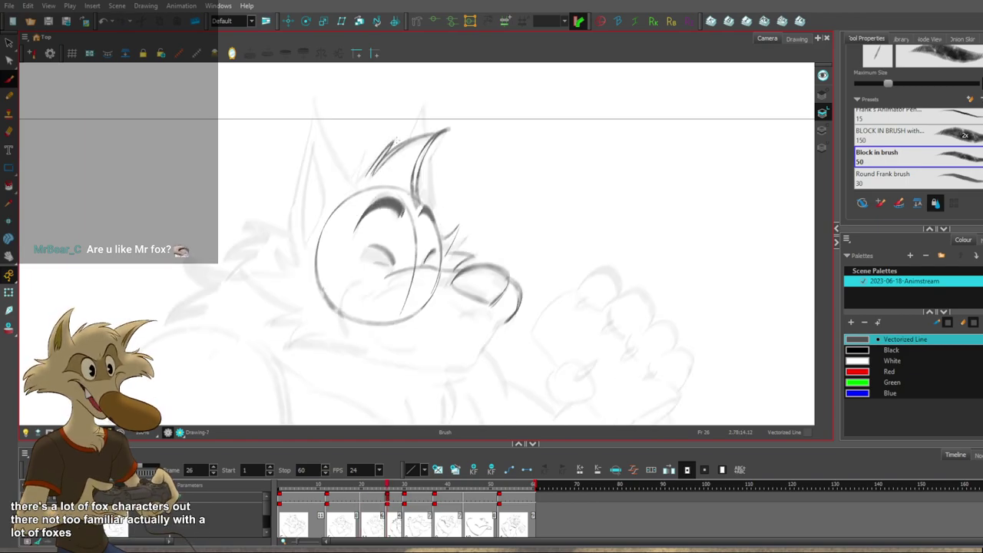
pyautogui.press('f')
pyautogui.press('g')
pyautogui.moveTo(393, 142)
pyautogui.mouseDown()
pyautogui.moveTo(357, 192)
pyautogui.moveTo(368, 152)
pyautogui.moveTo(364, 189)
pyautogui.mouseUp()
pyautogui.hotkey('ctrl', 'z')
pyautogui.press('.')
pyautogui.hotkey('ctrl', 'z')
pyautogui.moveTo(368, 152)
pyautogui.mouseDown()
pyautogui.moveTo(352, 197)
pyautogui.moveTo(358, 188)
pyautogui.mouseUp()
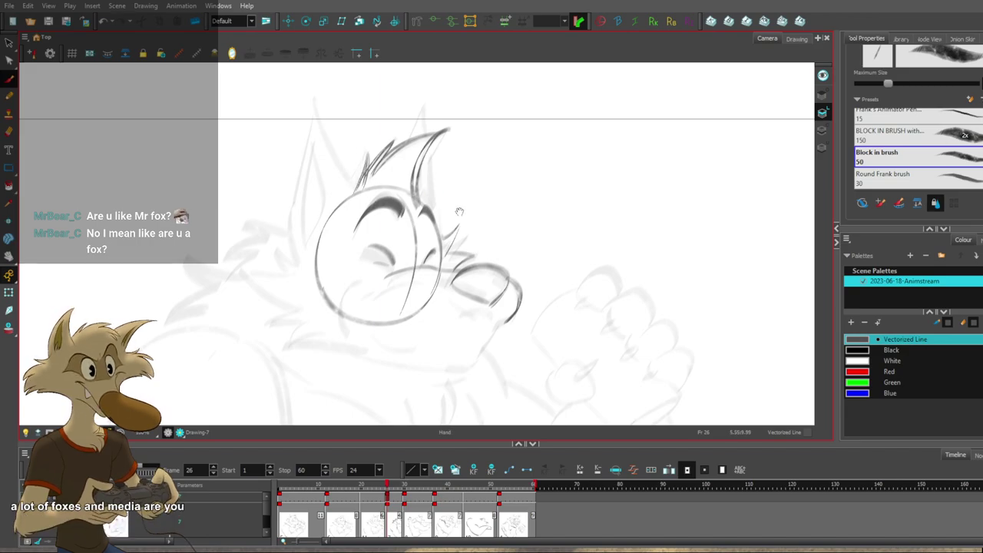
# Add another hair strand running down to the head circle beside the left-hand ear's base.
pyautogui.moveTo(460, 210); pyautogui.dragTo(443, 240)
pyautogui.press('.')
pyautogui.hotkey('ctrl', 'z')
pyautogui.moveTo(351, 187); pyautogui.dragTo(336, 218)
pyautogui.hotkey('ctrl', 'z')
pyautogui.press('.')
# Draw the curved inner edge of the left-hand ear from its tip down to the hair tuft.
pyautogui.moveTo(329, 134); pyautogui.dragTo(338, 218)
pyautogui.hotkey('ctrl', 'z')
pyautogui.hotkey('ctrl', 'z')
pyautogui.moveTo(324, 153); pyautogui.dragTo(334, 218)
pyautogui.hotkey('ctrl', 'z')
pyautogui.hotkey('ctrl', 'z')
pyautogui.moveTo(310, 127)
pyautogui.mouseDown()
pyautogui.moveTo(338, 218)
pyautogui.moveTo(335, 210)
pyautogui.mouseUp()
pyautogui.press('.')
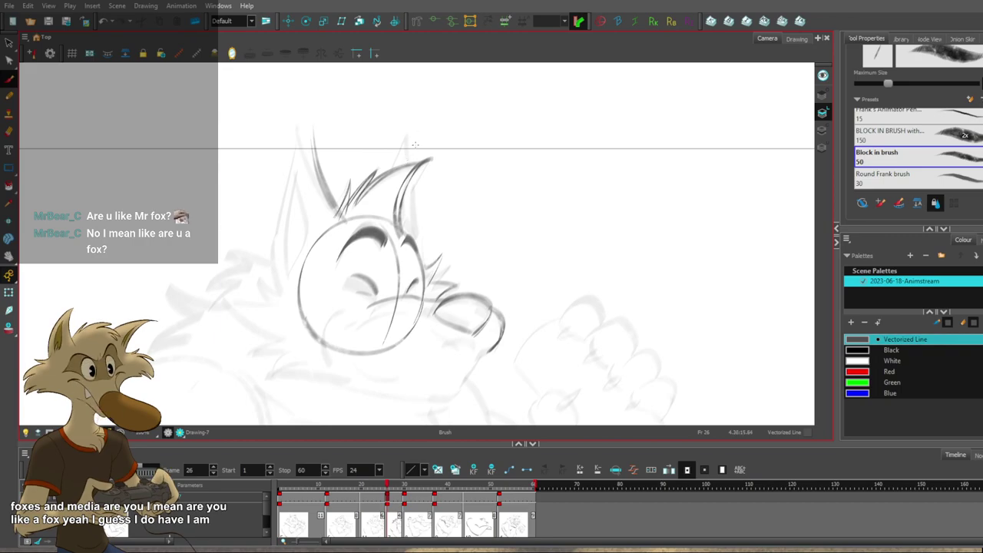
# Draw the far outer edge and pointed tip of the right-hand ear, following the rough on frame 26.
pyautogui.press('.')
pyautogui.hotkey('ctrl', 'z')
pyautogui.moveTo(409, 131)
pyautogui.mouseDown()
pyautogui.moveTo(438, 276)
pyautogui.moveTo(409, 140)
pyautogui.moveTo(421, 252)
pyautogui.mouseUp()
pyautogui.hotkey('ctrl', 'z')
pyautogui.hotkey('ctrl', 'z')
pyautogui.hotkey('ctrl', 'z')
pyautogui.hotkey('ctrl', 'z')
pyautogui.moveTo(411, 139)
pyautogui.mouseDown()
pyautogui.moveTo(433, 290)
pyautogui.moveTo(412, 141)
pyautogui.moveTo(421, 253)
pyautogui.mouseUp()
pyautogui.hotkey('ctrl', 'z')
pyautogui.hotkey('ctrl', 'z')
pyautogui.moveTo(407, 140); pyautogui.dragTo(394, 168)
pyautogui.hotkey('ctrl', 'z')
pyautogui.press('f')
pyautogui.press('g')
# Draw the long outer edge of the left-hand ear from its tip down beside the head circle.
pyautogui.moveTo(312, 128); pyautogui.dragTo(278, 286)
pyautogui.hotkey('ctrl', 'z')
pyautogui.hotkey('ctrl', 'z')
pyautogui.hotkey('ctrl', 'z')
pyautogui.hotkey('ctrl', 'z')
pyautogui.moveTo(282, 237); pyautogui.dragTo(284, 300)
pyautogui.press('f')
pyautogui.press('g')
pyautogui.press('f')
pyautogui.press('f')
pyautogui.press('g')
pyautogui.hotkey('ctrl', 'z')
# Draw the inner fold lines of the left-hand ear between its outer edge and the head circle.
pyautogui.moveTo(300, 204); pyautogui.dragTo(276, 259)
pyautogui.press('f')
pyautogui.press('g')
pyautogui.press('g')
pyautogui.hotkey('ctrl', 'z')
pyautogui.moveTo(311, 172); pyautogui.dragTo(312, 238)
pyautogui.hotkey('ctrl', 'z')
pyautogui.moveTo(308, 182); pyautogui.dragTo(304, 254)
pyautogui.hotkey('ctrl', 'z')
pyautogui.hotkey('ctrl', 'z')
pyautogui.moveTo(312, 176)
pyautogui.mouseDown()
pyautogui.moveTo(308, 246)
pyautogui.moveTo(315, 188)
pyautogui.moveTo(290, 241)
pyautogui.moveTo(307, 173)
pyautogui.moveTo(297, 272)
pyautogui.mouseUp()
pyautogui.hotkey('ctrl', 'z')
pyautogui.hotkey('ctrl', 'z')
pyautogui.moveTo(294, 229); pyautogui.dragTo(298, 272)
pyautogui.hotkey('ctrl', 'z')
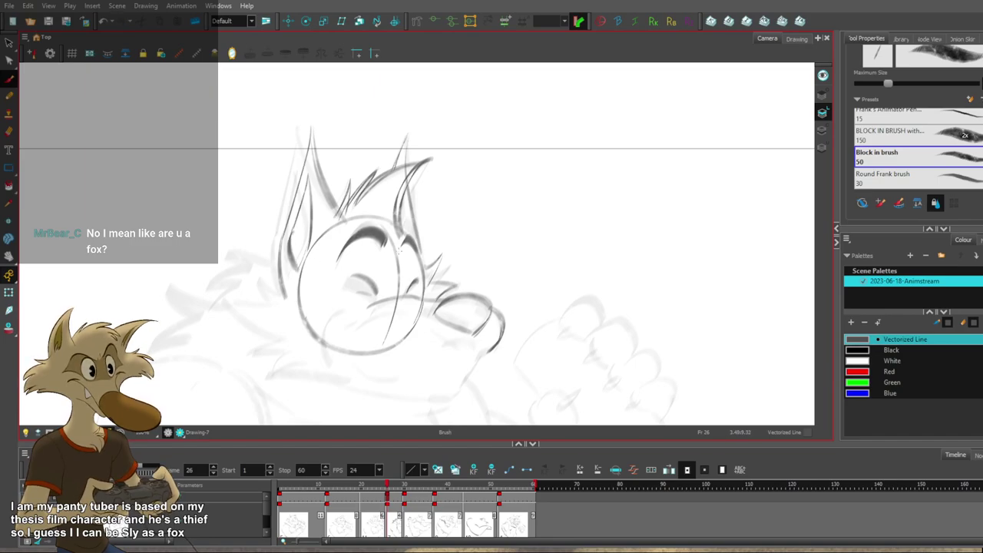
# Flip between the frame 20 and frame 26 drawings to compare the redrawn ears.
pyautogui.press('f')
pyautogui.press('g')
pyautogui.moveTo(471, 247); pyautogui.dragTo(474, 201)
pyautogui.press('f')
pyautogui.press('g')
pyautogui.hotkey('ctrl', 'z')
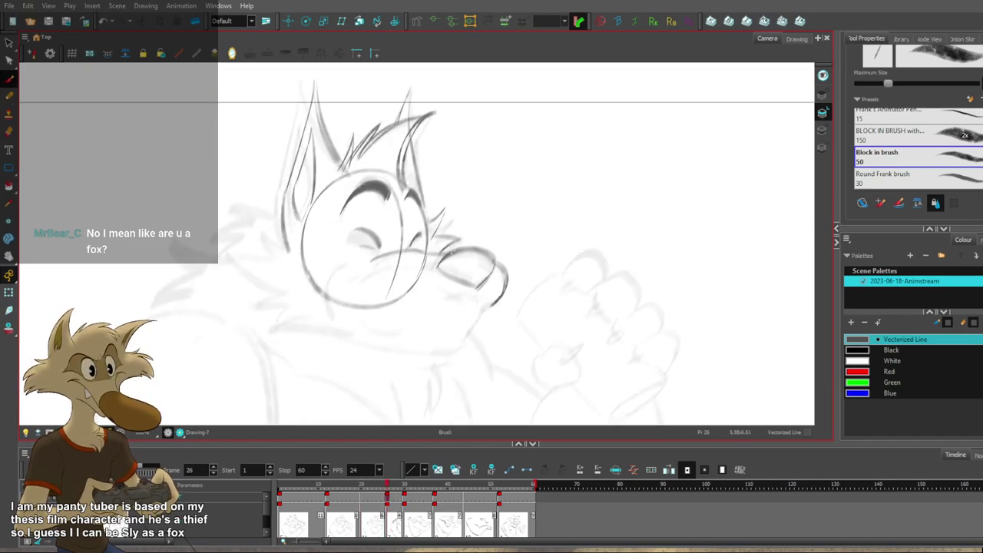
pyautogui.moveTo(517, 288)
pyautogui.mouseDown()
pyautogui.moveTo(508, 323)
pyautogui.moveTo(543, 287)
pyautogui.moveTo(568, 311)
pyautogui.mouseUp()
pyautogui.press('f')
pyautogui.press('g')
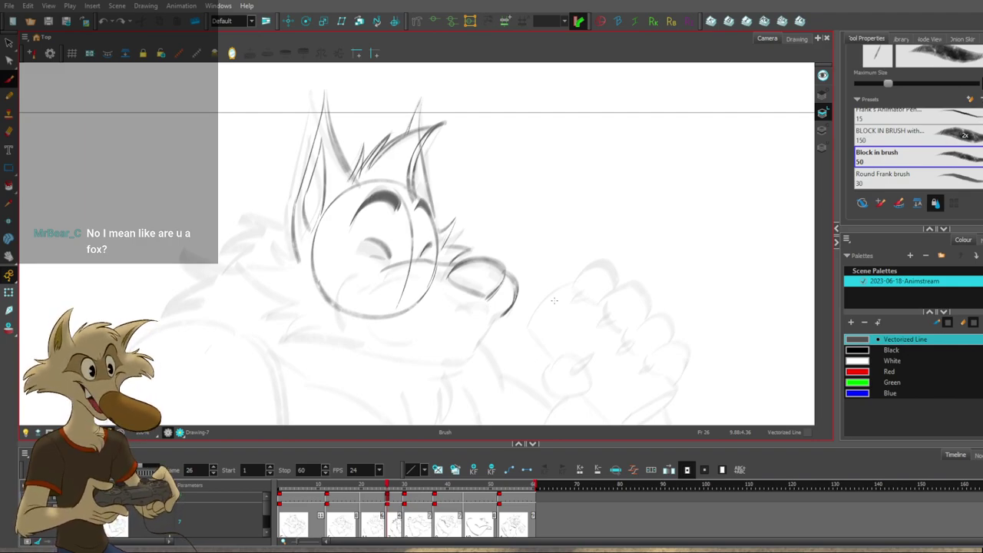
# Delete a stray stroke near the base of the left-hand ear on frame 26.
pyautogui.moveTo(433, 313); pyautogui.dragTo(472, 345)
pyautogui.keyDown('ctrl'); pyautogui.click(328, 289); pyautogui.keyUp('ctrl')
pyautogui.moveTo(328, 309); pyautogui.dragTo(329, 300)
pyautogui.press('Delete')
pyautogui.hotkey('alt', 'b')
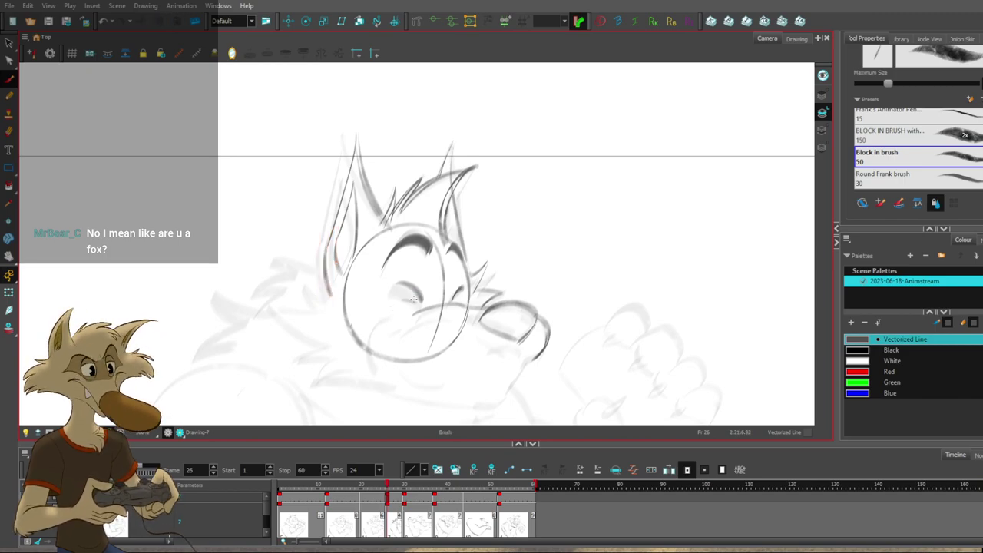
# Draw short fur strokes at the outer base of the left-hand ear, comparing with the frame 20 drawing.
pyautogui.press('f')
pyautogui.press('g')
pyautogui.press('f')
pyautogui.press('g')
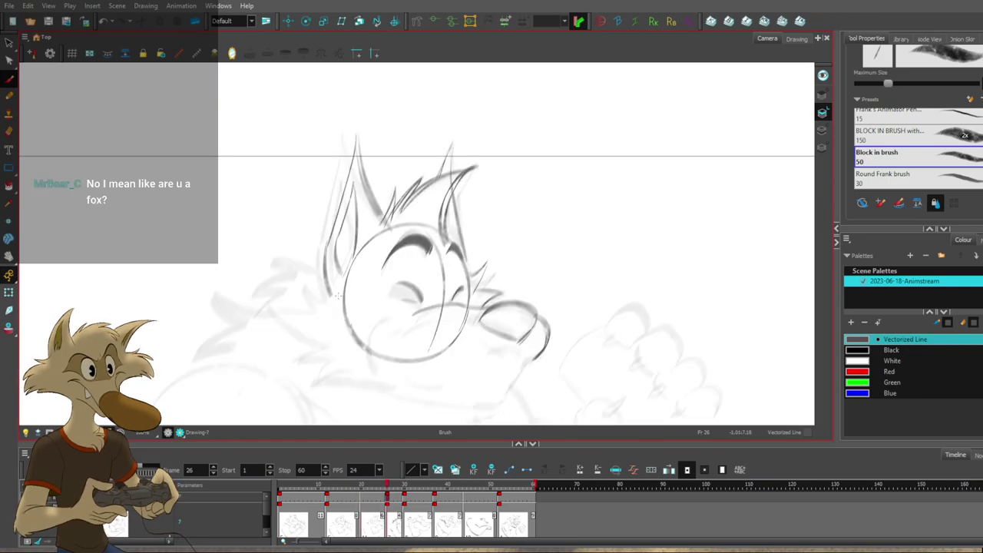
pyautogui.press('f')
pyautogui.press('g')
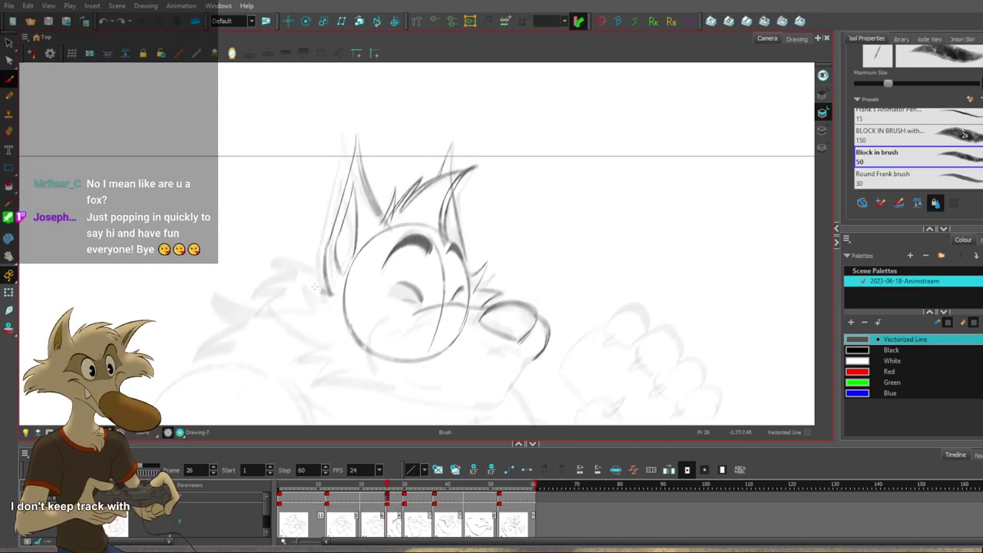
pyautogui.press('space')
pyautogui.moveTo(367, 289)
pyautogui.mouseDown()
pyautogui.moveTo(374, 244)
pyautogui.moveTo(435, 325)
pyautogui.moveTo(422, 332)
pyautogui.mouseUp()
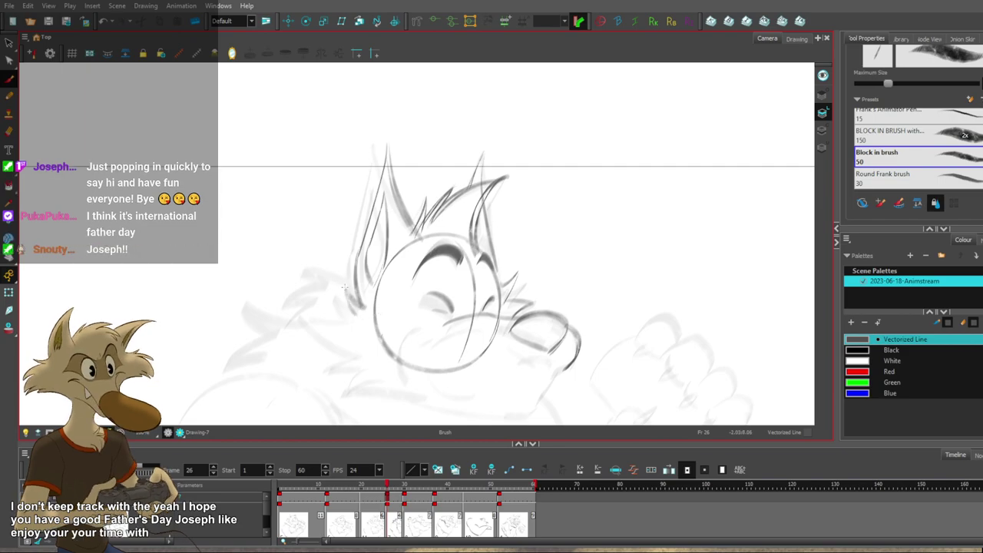
pyautogui.moveTo(346, 289); pyautogui.dragTo(356, 314)
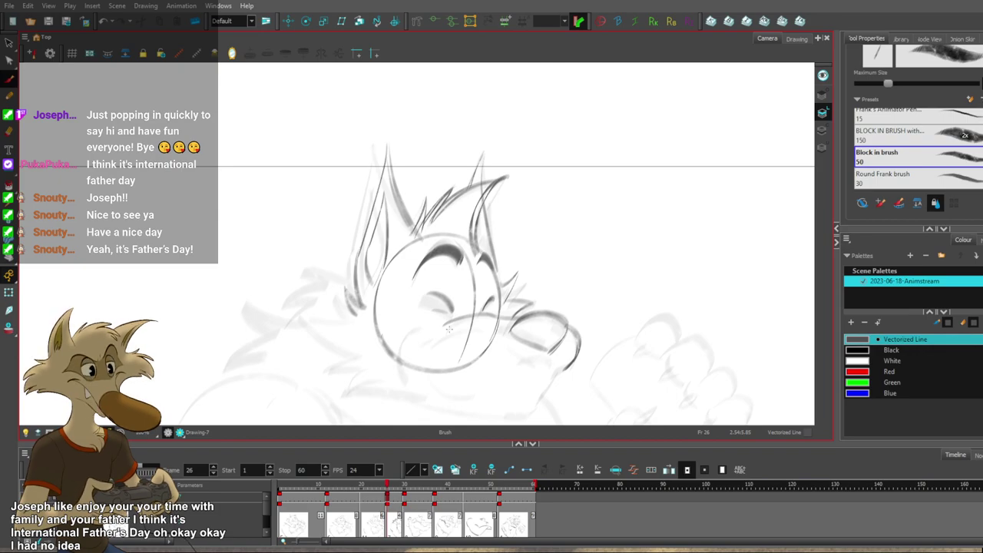
# Nudge the fur stroke at the left-hand ear's base slightly up and outward, and add a short stroke beside it.
pyautogui.press('f')
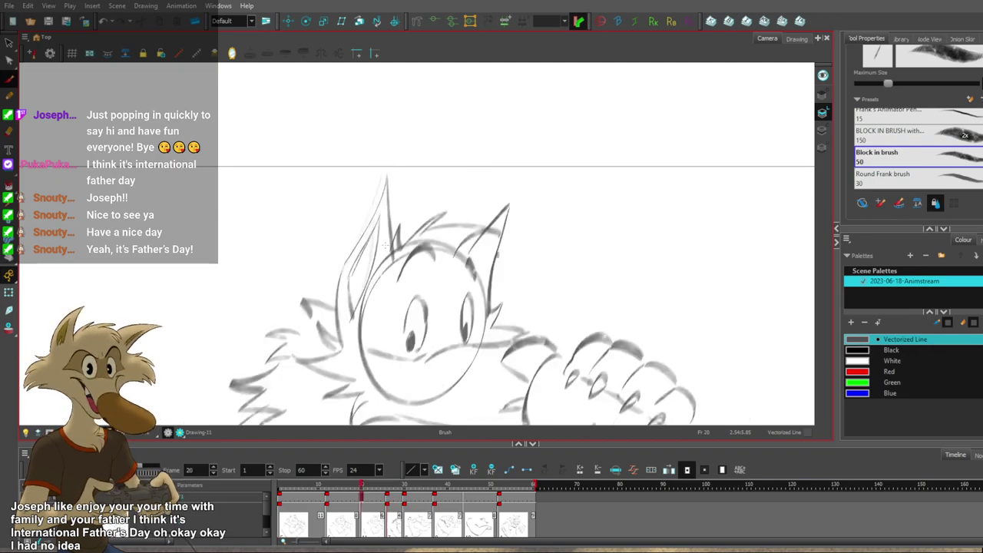
pyautogui.press('g')
pyautogui.keyDown('ctrl'); pyautogui.click(351, 304); pyautogui.keyUp('ctrl')
pyautogui.moveTo(343, 285); pyautogui.dragTo(338, 280)
pyautogui.keyDown('ctrl'); pyautogui.click(386, 255); pyautogui.keyUp('ctrl')
pyautogui.press('f')
pyautogui.press('g')
pyautogui.hotkey('ctrl', 'z')
pyautogui.moveTo(359, 313)
pyautogui.mouseDown()
pyautogui.moveTo(304, 306)
pyautogui.moveTo(364, 315)
pyautogui.mouseUp()
pyautogui.press('f')
pyautogui.press('g')
# Rework the fur below the left-hand ear with a curved stroke leading outward from the ear's base.
pyautogui.hotkey('ctrl', 'z')
pyautogui.hotkey('ctrl', 'z')
pyautogui.hotkey('ctrl', 'z')
pyautogui.hotkey('ctrl', 'z')
pyautogui.hotkey('ctrl', 'z')
pyautogui.hotkey('ctrl', 'z')
pyautogui.hotkey('ctrl', 'z')
pyautogui.hotkey('ctrl', 'z')
pyautogui.hotkey('ctrl', 'z')
pyautogui.hotkey('ctrl', 'z')
pyautogui.moveTo(308, 301)
pyautogui.mouseDown()
pyautogui.moveTo(364, 315)
pyautogui.moveTo(315, 318)
pyautogui.moveTo(368, 317)
pyautogui.mouseUp()
pyautogui.hotkey('ctrl', 'z')
pyautogui.hotkey('ctrl', 'z')
pyautogui.hotkey('ctrl', 'z')
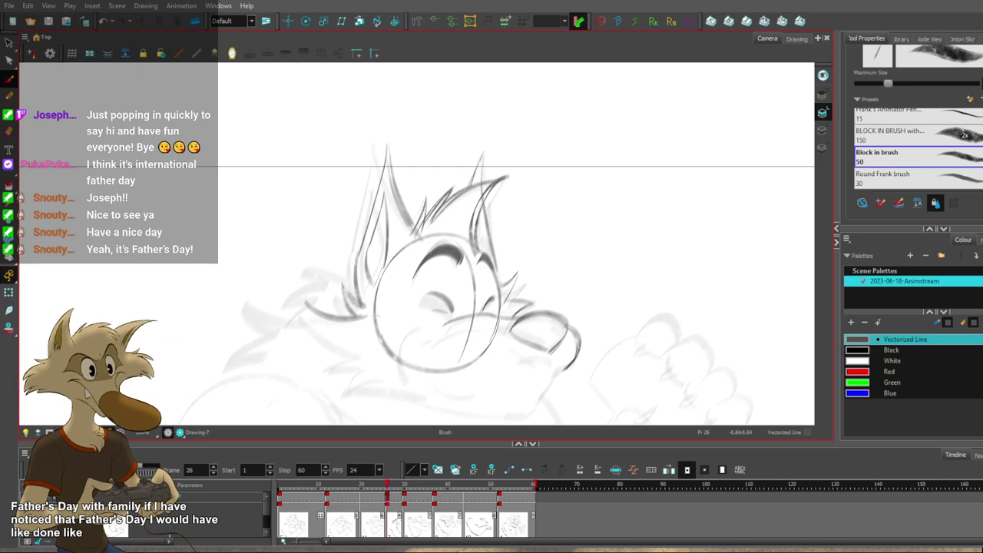
pyautogui.moveTo(455, 321); pyautogui.dragTo(426, 303)
pyautogui.hotkey('ctrl', 'z')
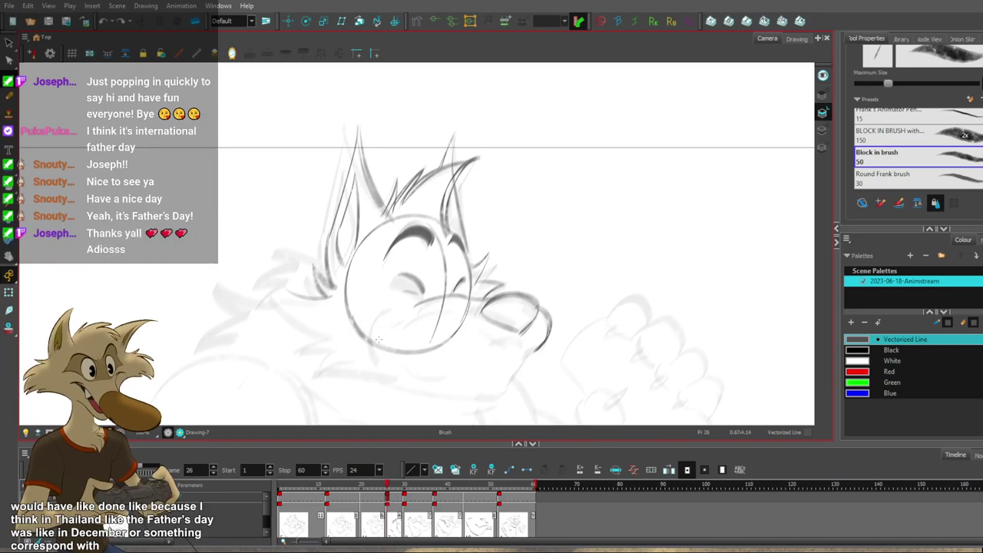
# Draw the long curved cheek fur strokes behind the head circle below the left-hand ear, comparing with the previous pose.
pyautogui.moveTo(385, 340); pyautogui.dragTo(401, 348)
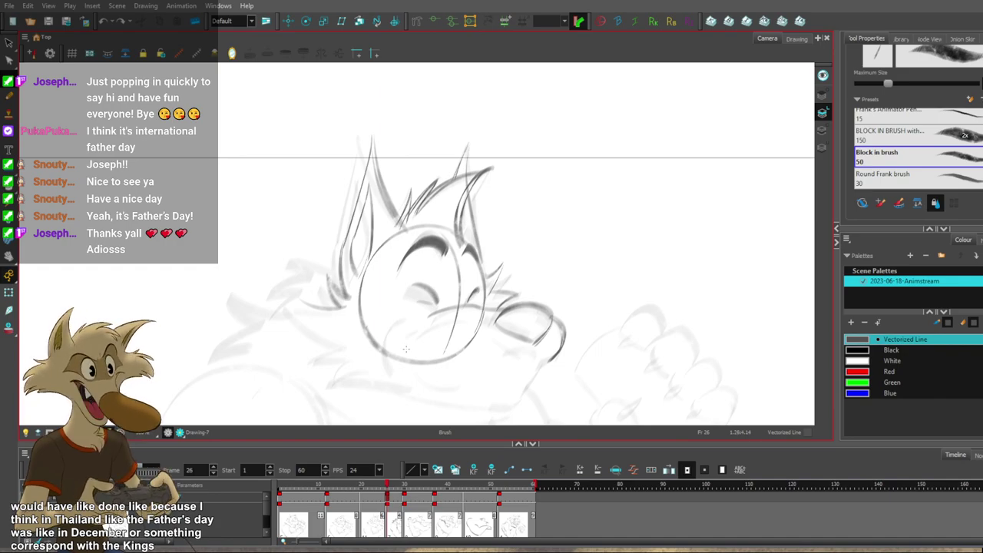
pyautogui.moveTo(415, 338); pyautogui.dragTo(443, 345)
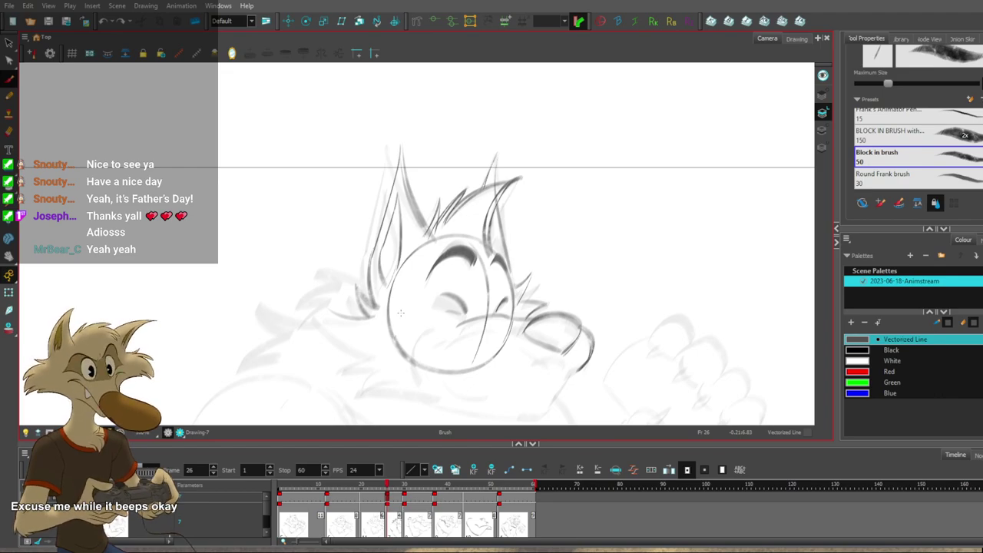
pyautogui.moveTo(456, 323); pyautogui.dragTo(462, 303)
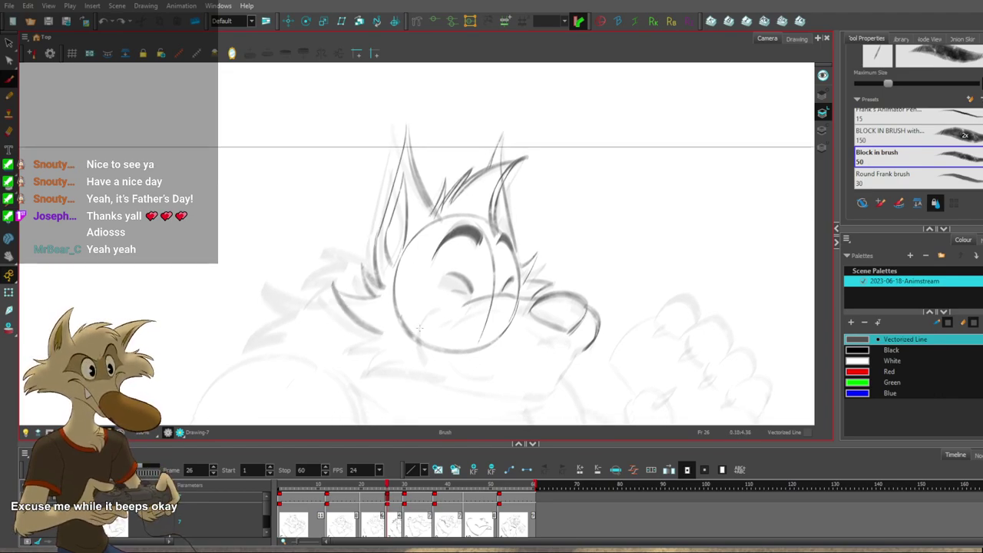
pyautogui.hotkey('ctrl', 'z')
pyautogui.moveTo(333, 292); pyautogui.dragTo(389, 333)
pyautogui.hotkey('ctrl', 'z')
pyautogui.hotkey('ctrl', 'z')
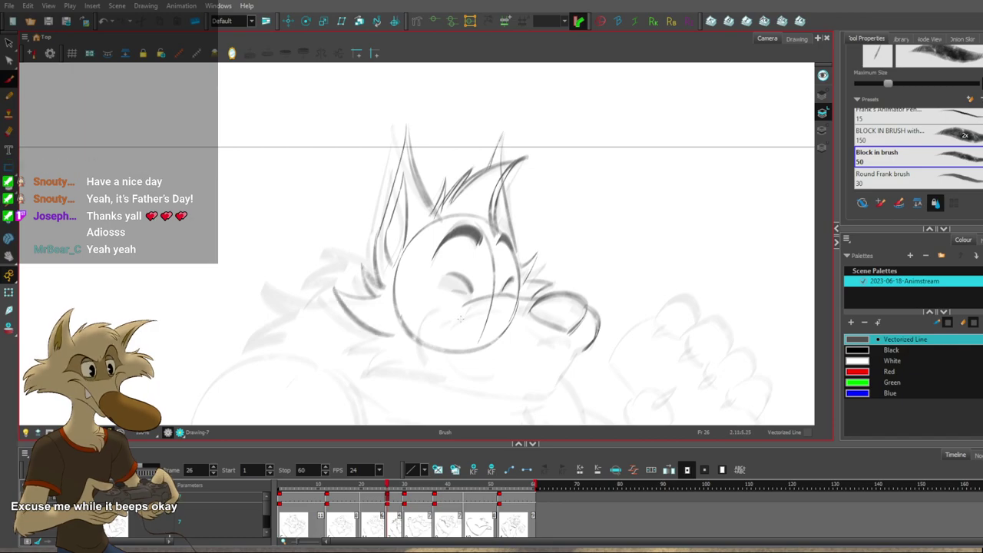
pyautogui.press('f')
pyautogui.press('g')
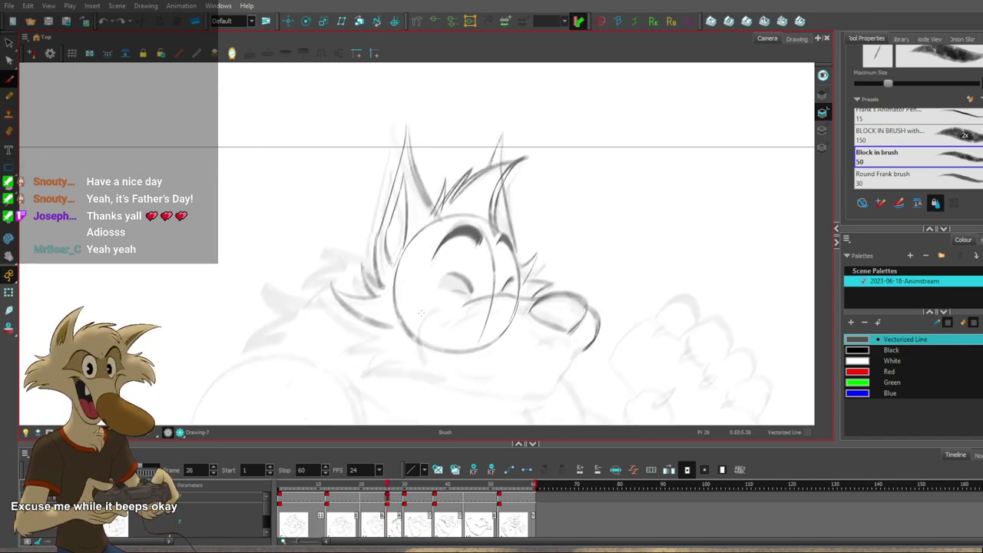
pyautogui.press('f')
pyautogui.press('g')
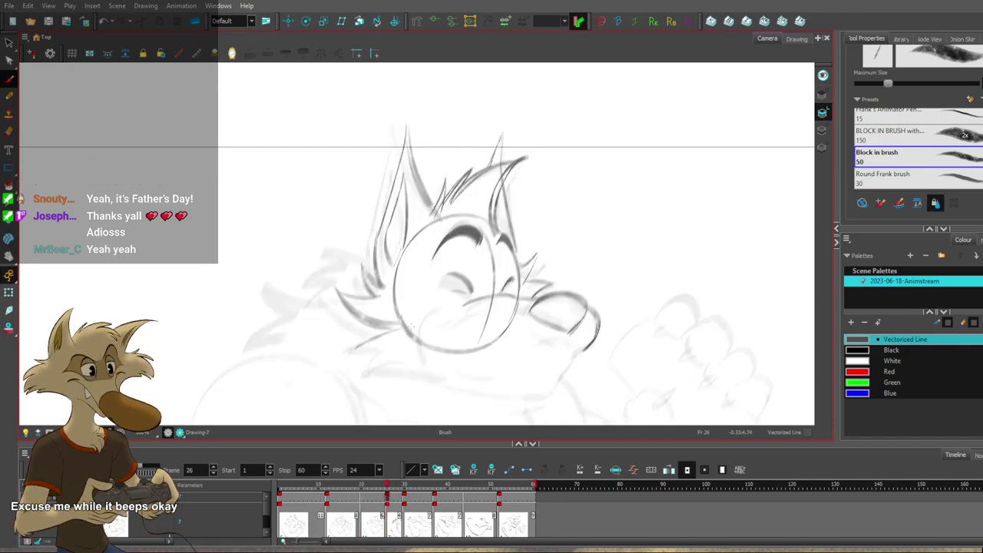
# Compare the frame 26 head and cheek fur with the neighbouring key drawings.
pyautogui.press('f')
pyautogui.press('f')
pyautogui.press('1')
pyautogui.press('1')
pyautogui.press('1')
pyautogui.press('g')
pyautogui.press('g')
pyautogui.press('f')
pyautogui.press('g')
pyautogui.press('2')
pyautogui.press('2')
pyautogui.press('f')
pyautogui.press('g')
pyautogui.press('f')
pyautogui.press('g')
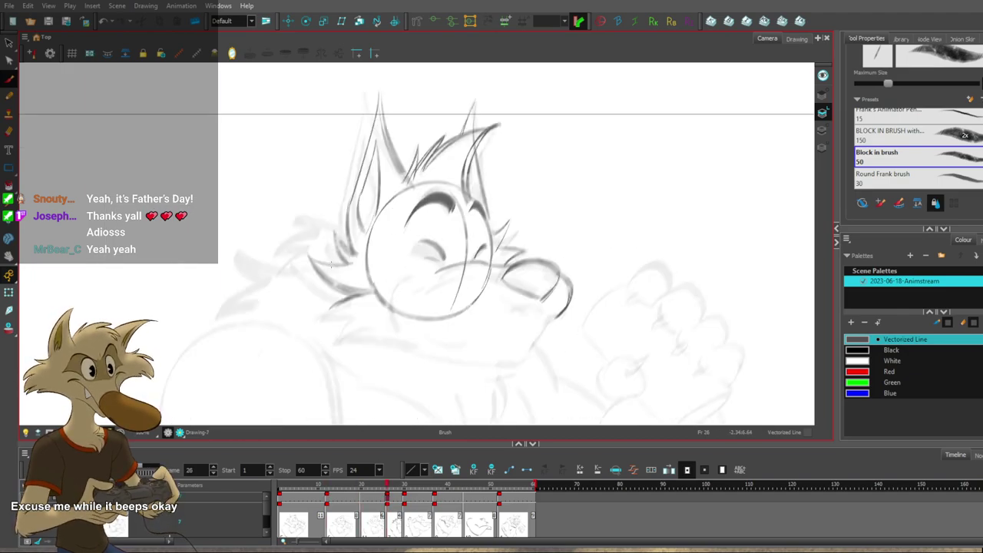
# Redraw the upper edge of the pointed cheek tuft below the left-hand ear and add short fur strokes at the ear's base.
pyautogui.hotkey('ctrl', 'z')
pyautogui.moveTo(305, 249); pyautogui.dragTo(357, 248)
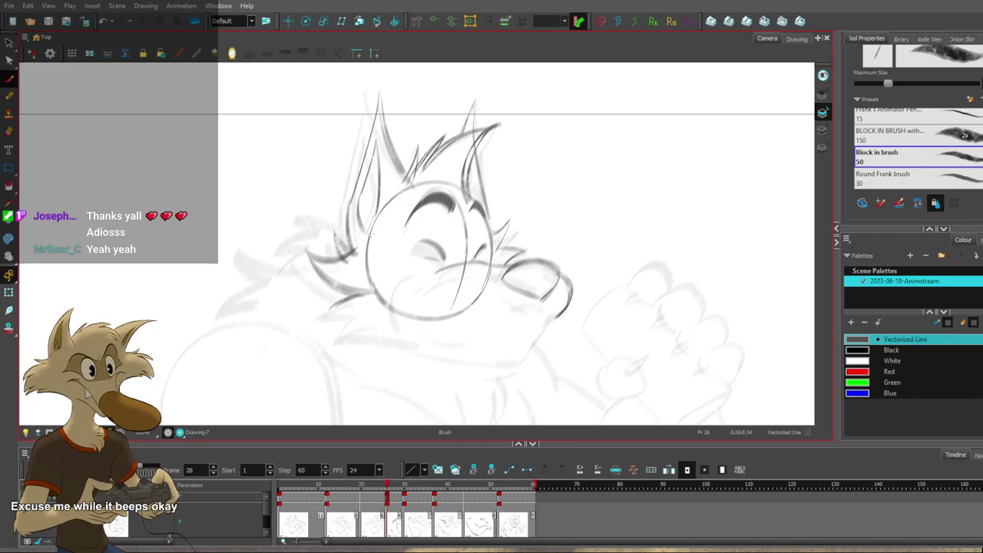
pyautogui.press('f')
pyautogui.press('g')
pyautogui.moveTo(354, 240); pyautogui.dragTo(355, 244)
pyautogui.moveTo(331, 232); pyautogui.dragTo(340, 252)
pyautogui.hotkey('ctrl', 'z')
pyautogui.moveTo(343, 261); pyautogui.dragTo(353, 251)
# Step back and forth through the frames to check the frame 26 head against the surrounding poses.
pyautogui.press('d')
pyautogui.press('a')
pyautogui.press('f')
pyautogui.press(',')
pyautogui.press(',')
pyautogui.press(',')
pyautogui.press(',')
pyautogui.press(',')
pyautogui.press(',')
pyautogui.press(',')
pyautogui.press(',')
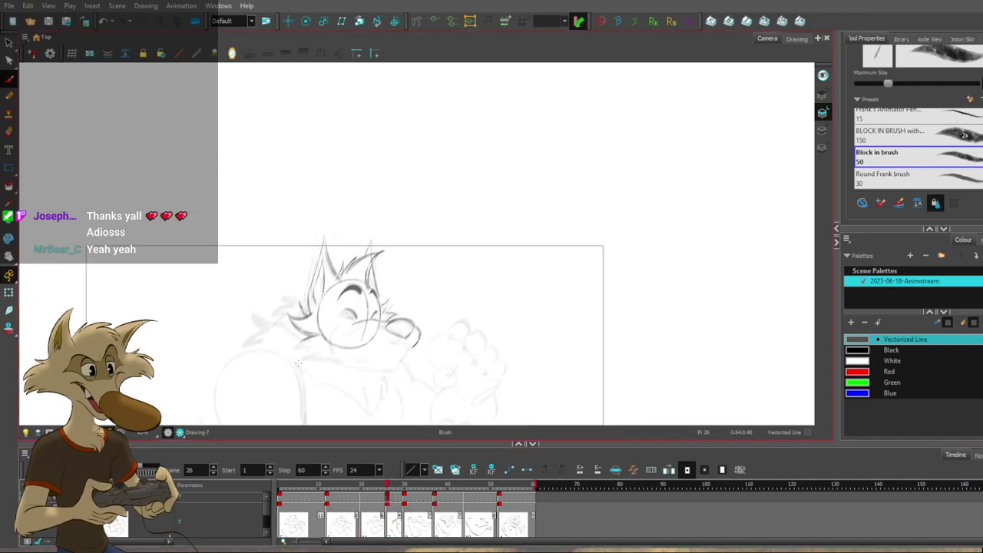
pyautogui.press('.')
pyautogui.press('.')
pyautogui.press('.')
pyautogui.press('.')
pyautogui.press('.')
pyautogui.press('.')
pyautogui.press('.')
pyautogui.press('.')
pyautogui.press('.')
pyautogui.press('.')
pyautogui.press('.')
pyautogui.press('.')
pyautogui.press('.')
pyautogui.press('.')
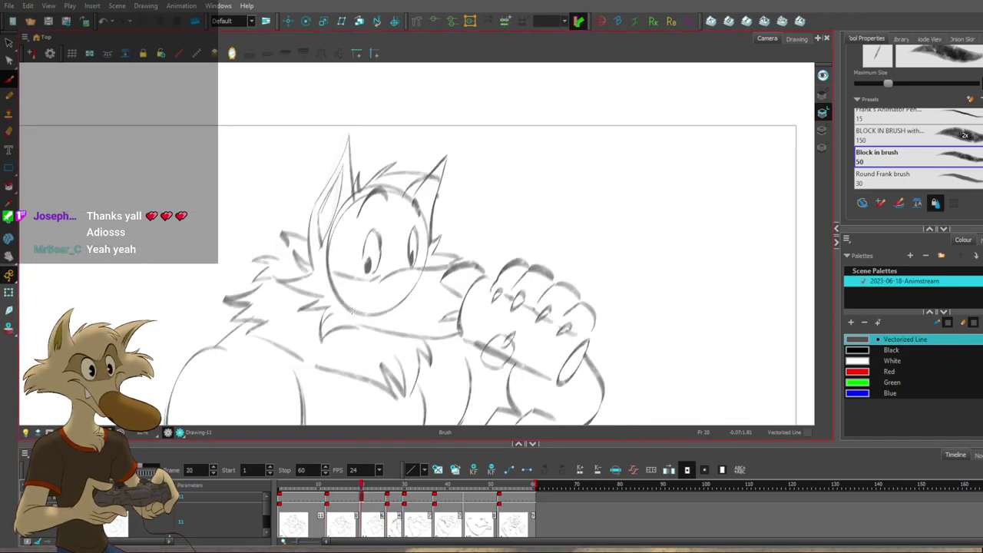
# Try a long jaw line sweeping from the cheek fur below the head circle toward the chin, checking it against adjacent frames.
pyautogui.moveTo(308, 290)
pyautogui.mouseDown()
pyautogui.moveTo(345, 295)
pyautogui.moveTo(341, 278)
pyautogui.moveTo(383, 303)
pyautogui.moveTo(444, 306)
pyautogui.mouseUp()
pyautogui.press('f')
pyautogui.press('g')
pyautogui.press('f')
pyautogui.press('g')
pyautogui.hotkey('ctrl', 'z')
pyautogui.hotkey('ctrl', 'z')
pyautogui.press('f')
pyautogui.press('.')
pyautogui.press('.')
pyautogui.press('.')
pyautogui.press('.')
pyautogui.press('.')
pyautogui.press('.')
# Rework the lower jaw line under the head circle with a fur tuft at its cheek end, matching the frame 20 drawing.
pyautogui.hotkey('ctrl', 'z')
pyautogui.hotkey('ctrl', 'z')
pyautogui.press('f')
pyautogui.press('g')
pyautogui.hotkey('ctrl', 'z')
pyautogui.press('f')
pyautogui.press('g')
pyautogui.hotkey('ctrl', 'z')
pyautogui.moveTo(361, 291); pyautogui.dragTo(456, 323)
pyautogui.hotkey('ctrl', 'z')
pyautogui.press('f')
pyautogui.press('.')
pyautogui.press('.')
pyautogui.press('.')
pyautogui.press('.')
pyautogui.press('.')
pyautogui.press('.')
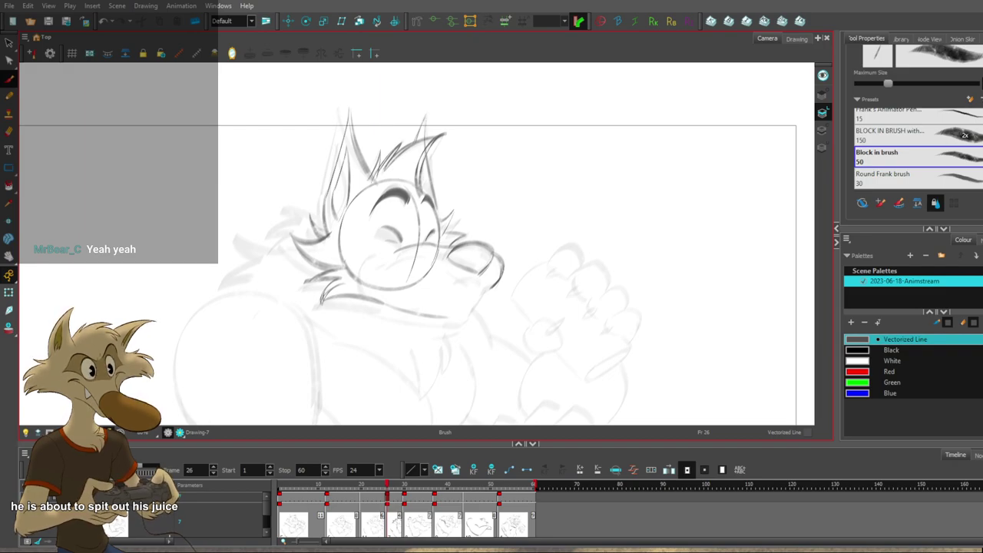
# Draw the short curved mouth line beneath the nose over the rough, comparing with the neighbouring drawings.
pyautogui.press('1')
pyautogui.press('f')
pyautogui.press('2')
pyautogui.press('2')
pyautogui.press('g')
pyautogui.press('f')
pyautogui.press('g')
pyautogui.moveTo(598, 306); pyautogui.dragTo(504, 267)
pyautogui.press('f')
pyautogui.press('g')
pyautogui.moveTo(343, 256); pyautogui.dragTo(387, 261)
pyautogui.hotkey('ctrl', 'z')
pyautogui.hotkey('ctrl', 'z')
pyautogui.moveTo(371, 250)
pyautogui.mouseDown()
pyautogui.moveTo(328, 261)
pyautogui.moveTo(371, 258)
pyautogui.mouseUp()
pyautogui.hotkey('ctrl', 'z')
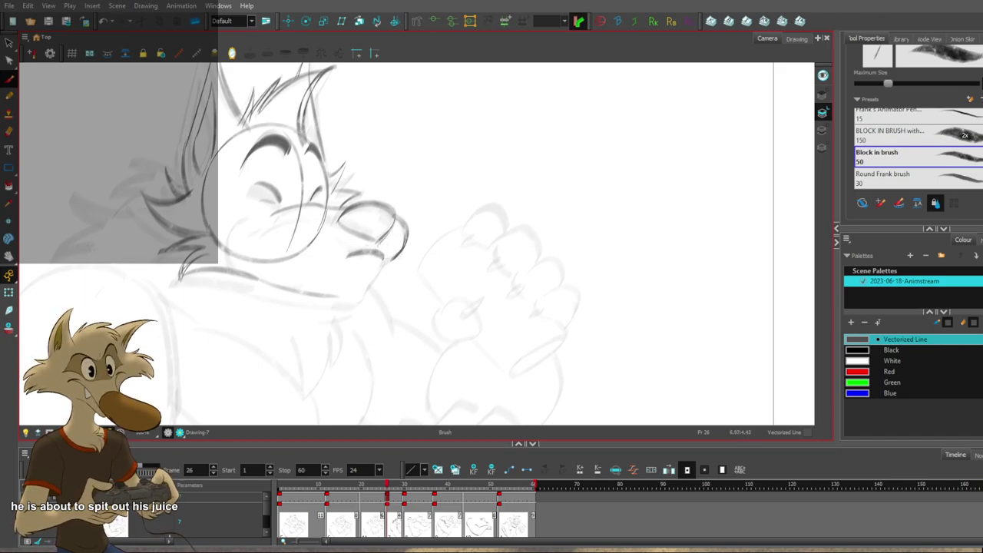
# Draw the short line between nose and mouth and the chin contour that joins the muzzle to the jaw line.
pyautogui.press('f')
pyautogui.press('g')
pyautogui.moveTo(386, 263)
pyautogui.mouseDown()
pyautogui.moveTo(355, 301)
pyautogui.moveTo(377, 272)
pyautogui.mouseUp()
pyautogui.hotkey('ctrl', 'z')
pyautogui.hotkey('ctrl', 'z')
pyautogui.hotkey('ctrl', 'z')
pyautogui.hotkey('ctrl', 'z')
pyautogui.hotkey('ctrl', 'z')
pyautogui.hotkey('ctrl', 'z')
pyautogui.hotkey('ctrl', 'z')
pyautogui.moveTo(327, 295); pyautogui.dragTo(382, 269)
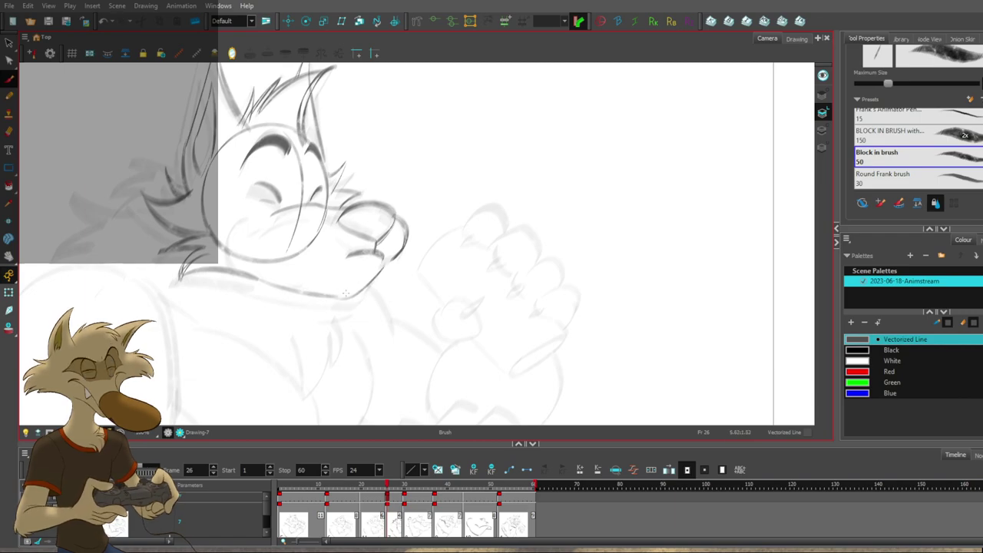
pyautogui.hotkey('ctrl', 'z')
pyautogui.moveTo(340, 296)
pyautogui.mouseDown()
pyautogui.moveTo(385, 266)
pyautogui.moveTo(353, 293)
pyautogui.mouseUp()
pyautogui.press('f')
pyautogui.press('g')
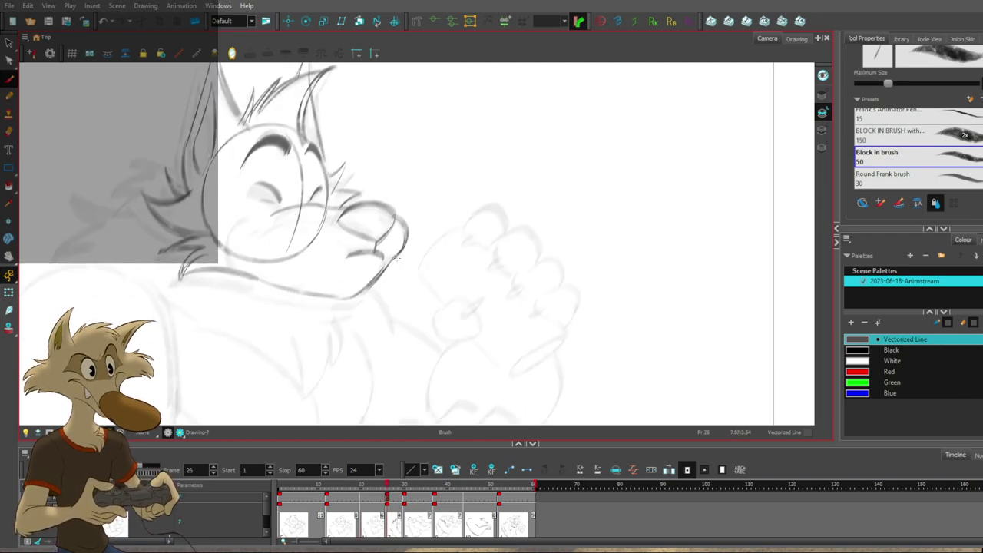
# Examine the shoulders and body in the frame 12 and frame 20 drawings against the frame 26 rough.
pyautogui.press('f')
pyautogui.press('f')
pyautogui.press('g')
pyautogui.press('f')
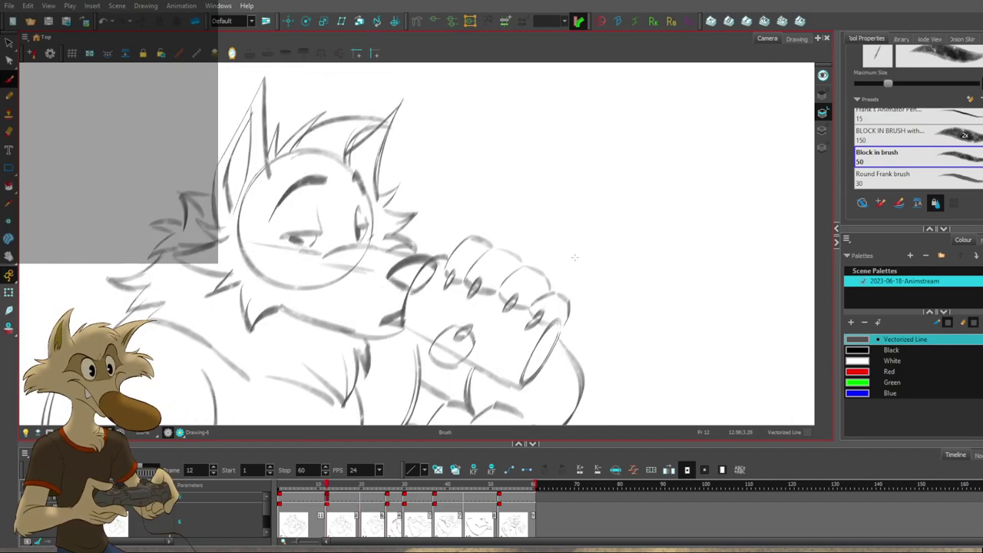
pyautogui.press('g')
pyautogui.press('f')
pyautogui.press('f')
pyautogui.press('g')
pyautogui.press('g')
pyautogui.scroll(-4, 513, 253)
pyautogui.press('f')
pyautogui.scroll(3, 514, 269)
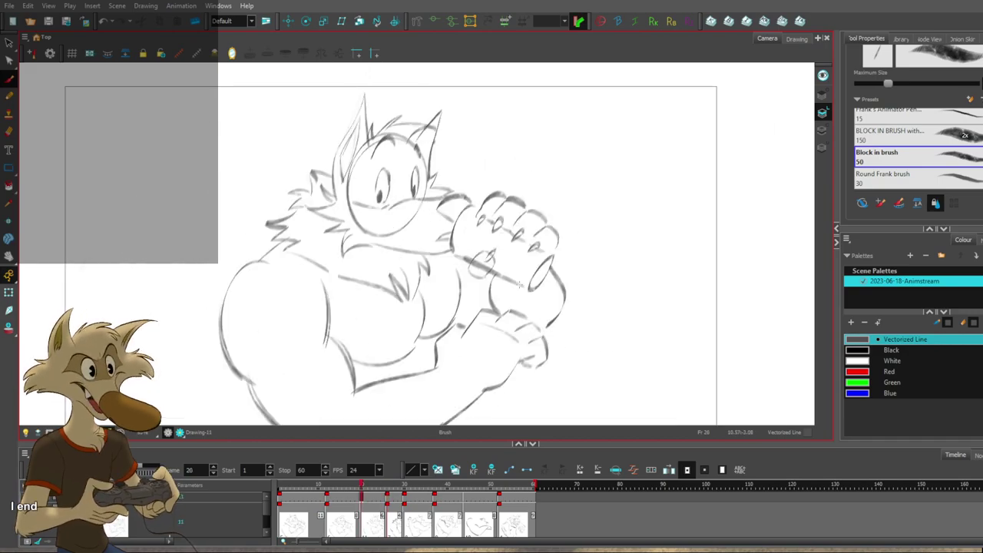
pyautogui.scroll(2, 519, 285)
pyautogui.press('g')
pyautogui.press('f')
pyautogui.press('g')
pyautogui.press('g')
pyautogui.press('f')
pyautogui.press('f')
pyautogui.press('g')
# Draw the outer curve of the left-hand shoulder and upper arm, raised inside the rough contour.
pyautogui.moveTo(263, 204)
pyautogui.mouseDown()
pyautogui.moveTo(212, 191)
pyautogui.moveTo(169, 294)
pyautogui.mouseUp()
pyautogui.hotkey('ctrl', 'z')
pyautogui.moveTo(205, 190)
pyautogui.mouseDown()
pyautogui.moveTo(175, 284)
pyautogui.moveTo(209, 345)
pyautogui.moveTo(167, 228)
pyautogui.moveTo(203, 357)
pyautogui.moveTo(203, 338)
pyautogui.mouseUp()
pyautogui.hotkey('ctrl', 'z')
pyautogui.hotkey('ctrl', 'z')
pyautogui.press('f')
pyautogui.press('g')
pyautogui.hotkey('ctrl', 'z')
# Draw the inner edge of the left-hand upper arm and strengthen the arc over the top of the shoulder.
pyautogui.moveTo(262, 195)
pyautogui.mouseDown()
pyautogui.moveTo(290, 332)
pyautogui.moveTo(283, 356)
pyautogui.moveTo(289, 341)
pyautogui.mouseUp()
pyautogui.hotkey('ctrl', 'z')
pyautogui.press('f')
pyautogui.press('g')
pyautogui.hotkey('ctrl', 'z')
pyautogui.moveTo(164, 245); pyautogui.dragTo(274, 206)
pyautogui.moveTo(175, 214); pyautogui.dragTo(275, 206)
pyautogui.press('f')
pyautogui.press('g')
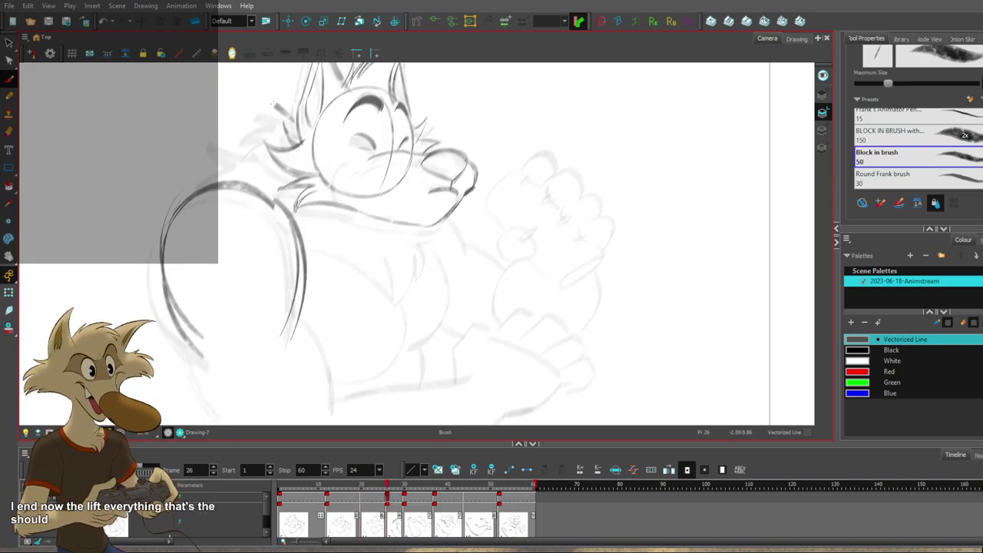
pyautogui.press('f')
pyautogui.press('g')
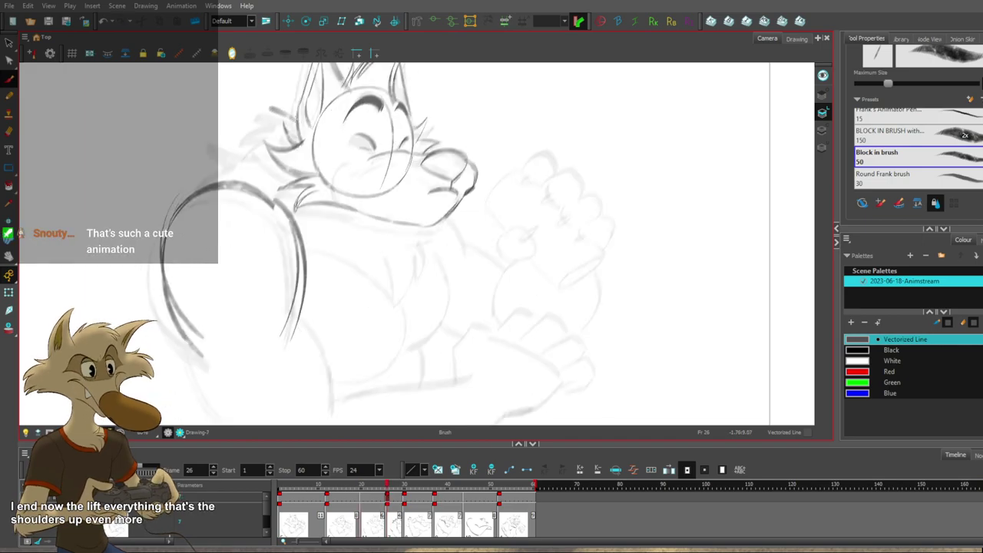
# Draw the pointed fur tuft behind the cheek, below the left-hand ear, checking its shape against the neighbouring drawing.
pyautogui.press('f')
pyautogui.press('g')
pyautogui.hotkey('ctrl', 'z')
pyautogui.moveTo(268, 107)
pyautogui.mouseDown()
pyautogui.moveTo(285, 129)
pyautogui.moveTo(273, 151)
pyautogui.moveTo(282, 145)
pyautogui.moveTo(263, 148)
pyautogui.moveTo(297, 145)
pyautogui.moveTo(310, 162)
pyautogui.mouseUp()
pyautogui.hotkey('ctrl', 'z')
pyautogui.press('f')
pyautogui.press('g')
pyautogui.press('space')
pyautogui.press('f')
pyautogui.press('g')
pyautogui.press('f')
pyautogui.press('g')
pyautogui.press('f')
pyautogui.press('space')
pyautogui.moveTo(428, 258); pyautogui.dragTo(462, 269)
pyautogui.press('g')
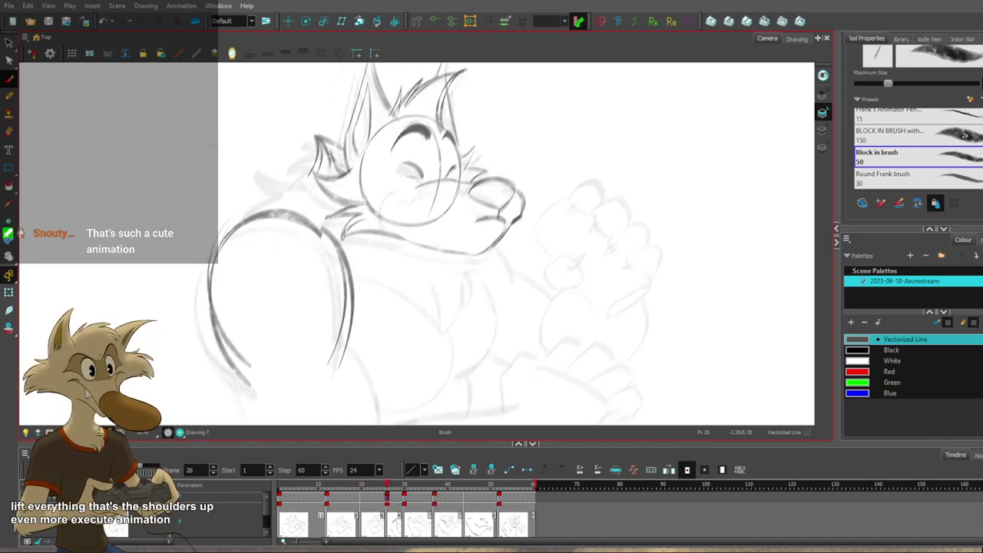
# Draw the spiky fur along the back of the neck, behind the ear tuft, over the frame 26 rough.
pyautogui.press('f')
pyautogui.press('g')
pyautogui.press('f')
pyautogui.press('g')
pyautogui.hotkey('alt', 's')
pyautogui.press('f')
pyautogui.press('g')
pyautogui.hotkey('alt', 's')
pyautogui.press('f')
pyautogui.press('g')
pyautogui.hotkey('alt', 's')
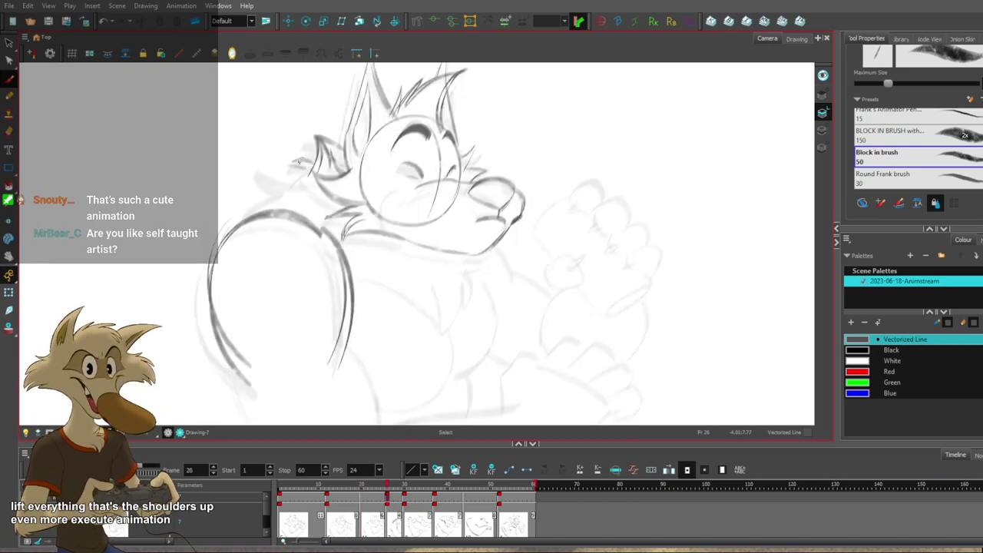
pyautogui.press('f')
pyautogui.press('g')
pyautogui.press('f')
pyautogui.press('f')
pyautogui.press('g')
pyautogui.press('g')
pyautogui.press('g')
pyautogui.press('f')
pyautogui.press('g')
pyautogui.press('f')
pyautogui.press('g')
pyautogui.press('f')
pyautogui.press('g')
pyautogui.press('f')
pyautogui.press('g')
# Compare the neck fur with the frame 12 drawing and draw the fur strokes where the nape meets the raised shoulder.
pyautogui.scroll(-3, 415, 198)
pyautogui.scroll(3, 415, 198)
pyautogui.press('f')
pyautogui.press('f')
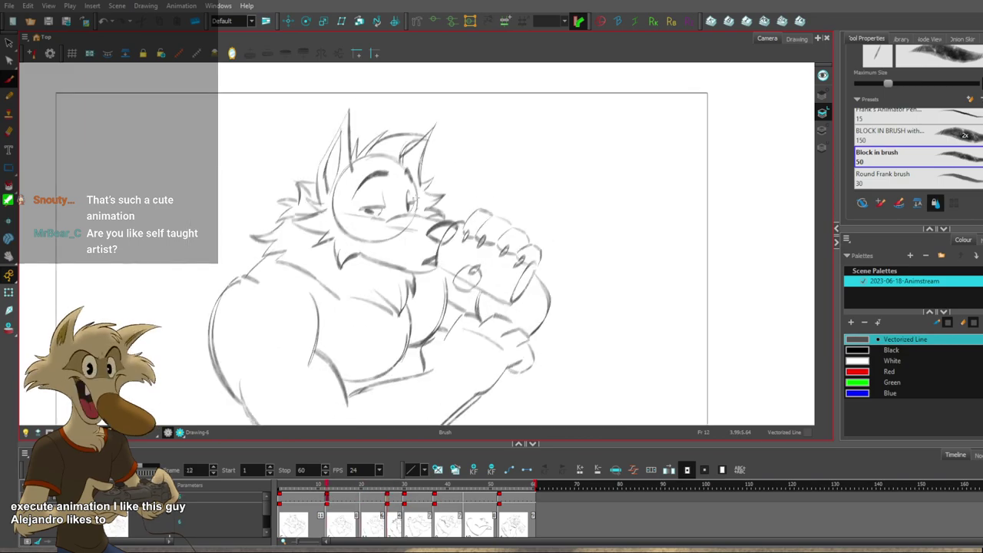
pyautogui.scroll(-1, 414, 198)
pyautogui.press('g')
pyautogui.press('g')
pyautogui.scroll(2, 415, 198)
pyautogui.press('f')
pyautogui.press('g')
pyautogui.press('f')
pyautogui.press('f')
pyautogui.press('g')
pyautogui.press('g')
pyautogui.press('f')
pyautogui.press('g')
pyautogui.hotkey('ctrl', 'z')
pyautogui.moveTo(261, 208); pyautogui.dragTo(286, 214)
pyautogui.press('f')
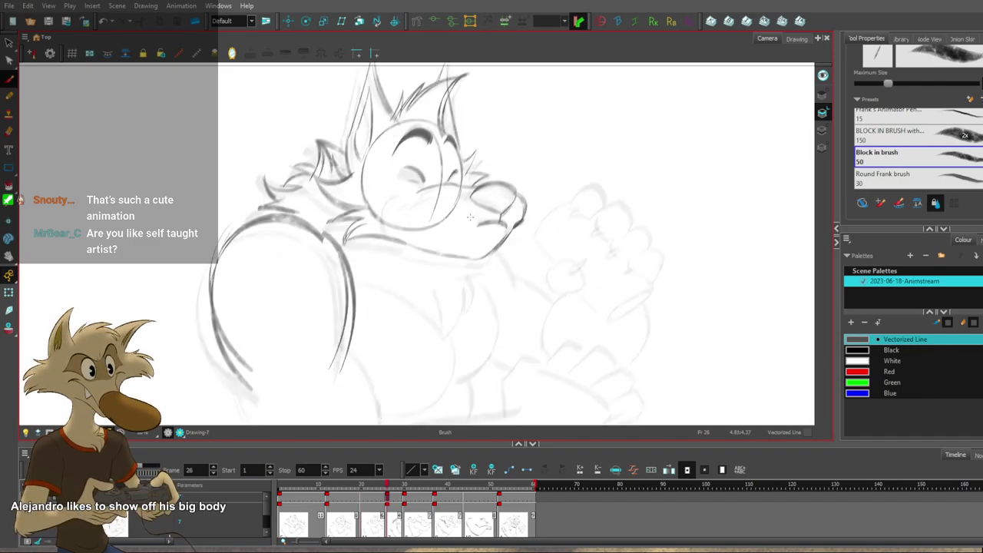
# Draw a short throat stroke just below the jaw, using the frame 20 drawing as reference.
pyautogui.press('f')
pyautogui.press('g')
pyautogui.press('f')
pyautogui.press('g')
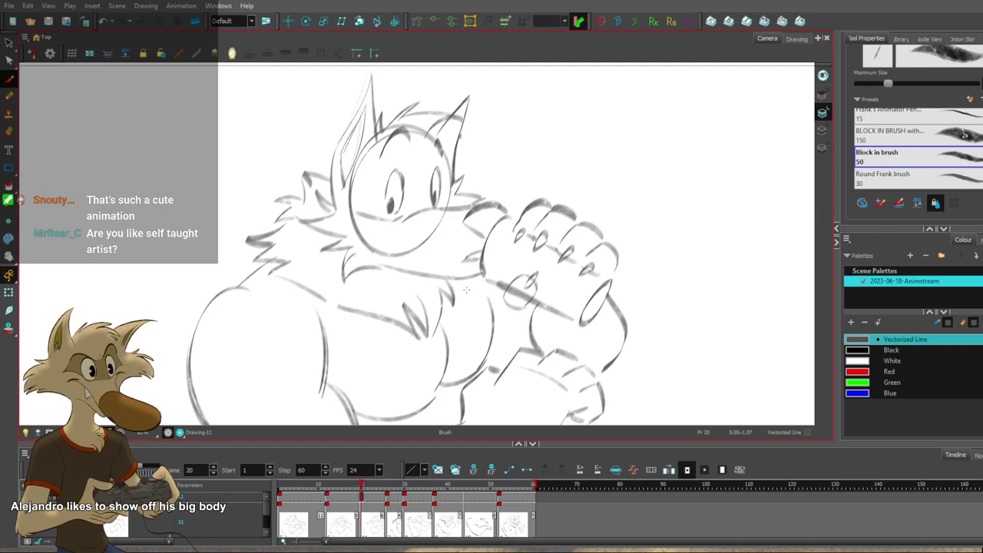
pyautogui.press('g')
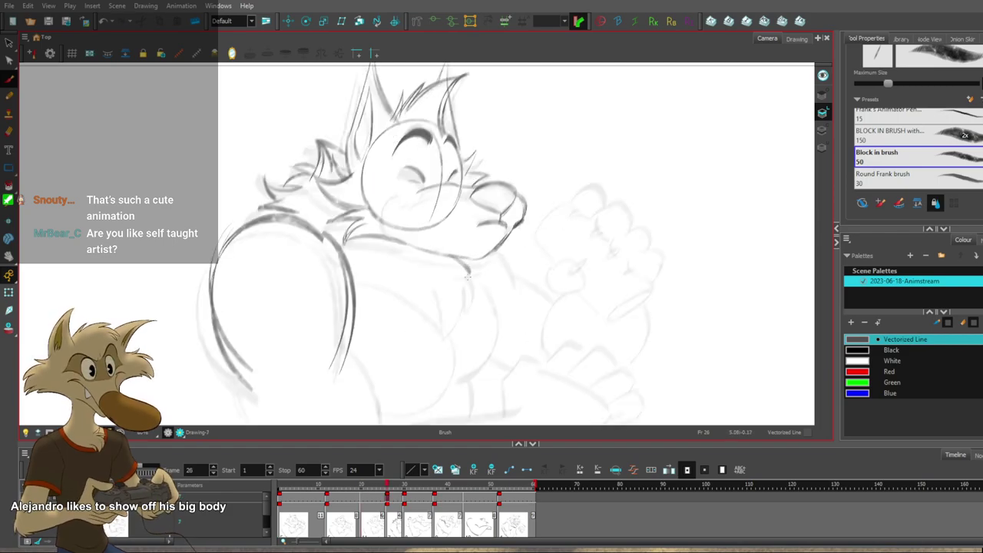
pyautogui.press('f')
pyautogui.press('g')
# Draw the diagonal collar line from the left-hand shoulder to the chest fur and the first strand of the chest tuft.
pyautogui.moveTo(351, 258); pyautogui.dragTo(448, 328)
pyautogui.moveTo(377, 272); pyautogui.dragTo(438, 328)
pyautogui.hotkey('ctrl', 'z')
pyautogui.hotkey('ctrl', 'z')
pyautogui.moveTo(358, 270); pyautogui.dragTo(444, 330)
pyautogui.press('f')
pyautogui.press('g')
pyautogui.moveTo(421, 285); pyautogui.dragTo(442, 321)
pyautogui.hotkey('ctrl', 'z')
pyautogui.moveTo(415, 282); pyautogui.dragTo(442, 321)
pyautogui.press('f')
pyautogui.press('g')
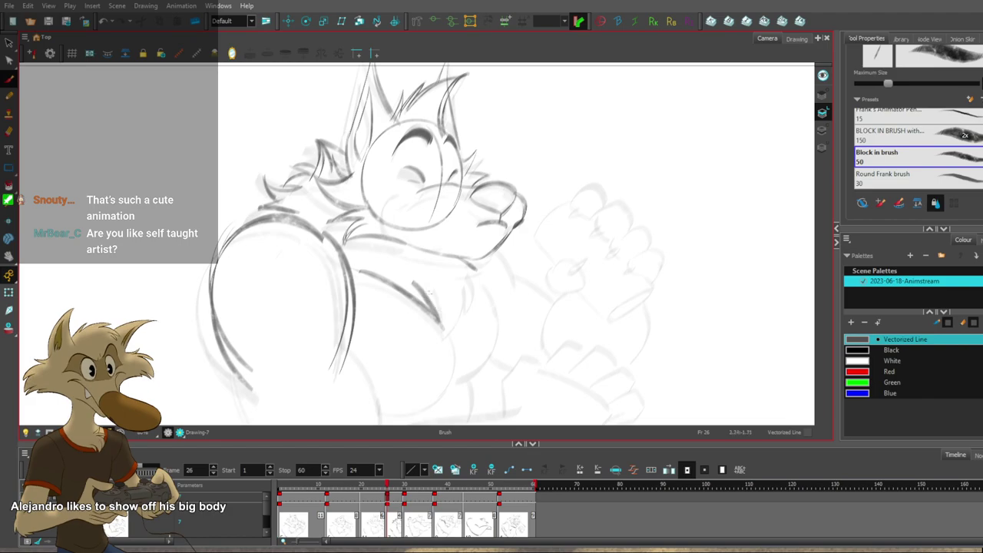
# Draw the right-hand edge of the chest fur tuft below the throat, redoing the stroke until its curve fits.
pyautogui.press('f')
pyautogui.press('g')
pyautogui.moveTo(451, 275); pyautogui.dragTo(458, 307)
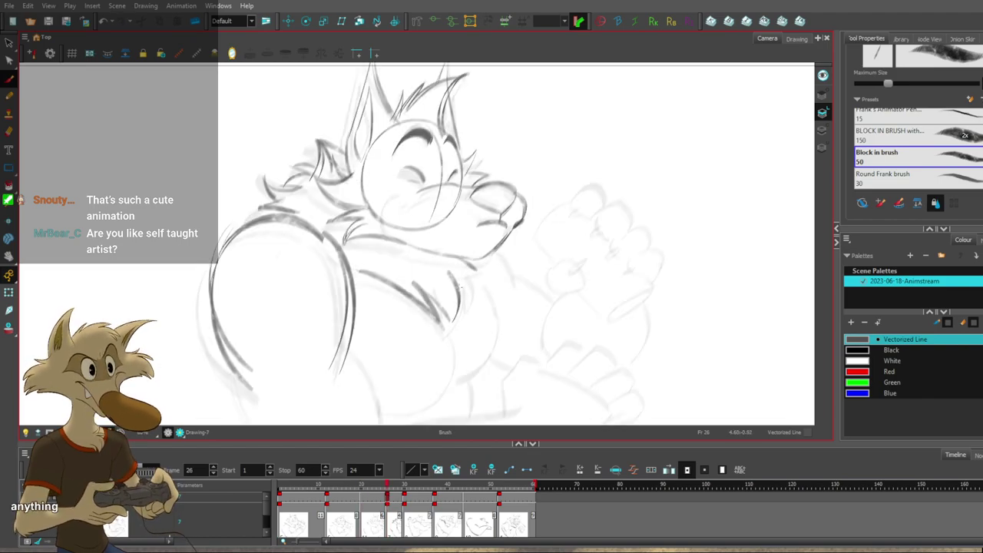
pyautogui.hotkey('ctrl', 'z')
pyautogui.moveTo(453, 269); pyautogui.dragTo(451, 320)
pyautogui.hotkey('ctrl', 'z')
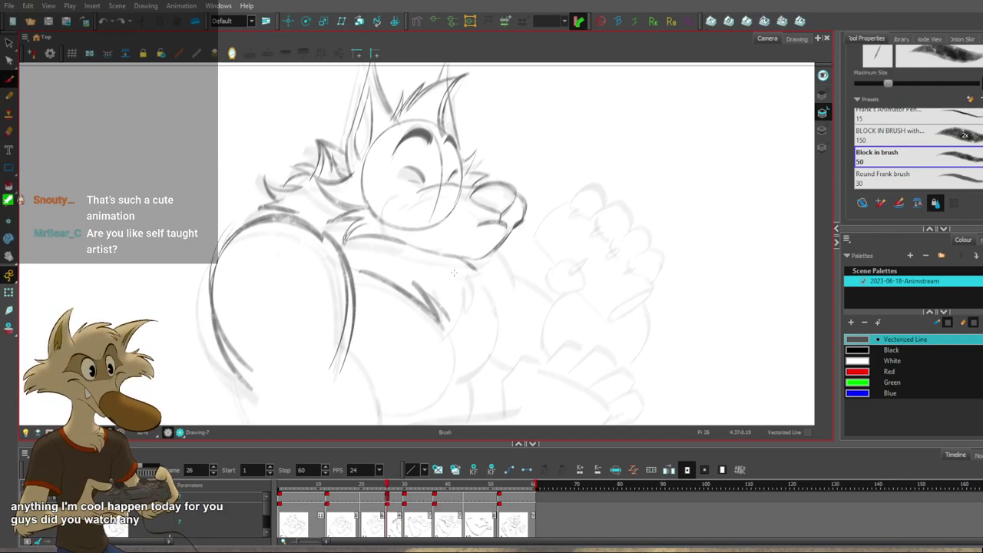
pyautogui.moveTo(454, 272); pyautogui.dragTo(460, 309)
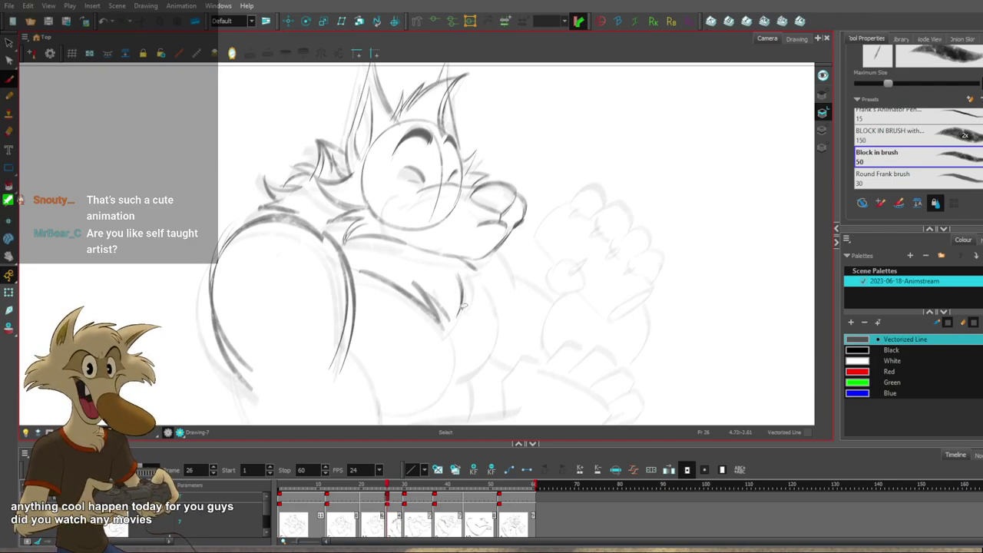
# Draw the inner strands that meet at the tip of the chest fur tuft and save the scene.
pyautogui.press('f')
pyautogui.press('g')
pyautogui.moveTo(433, 272); pyautogui.dragTo(447, 315)
pyautogui.hotkey('ctrl', 'z')
pyautogui.hotkey('ctrl', 'z')
pyautogui.hotkey('ctrl', 'z')
pyautogui.hotkey('ctrl', 'z')
pyautogui.hotkey('ctrl', 'z')
pyautogui.moveTo(426, 277); pyautogui.dragTo(446, 314)
pyautogui.hotkey('ctrl', 'z')
pyautogui.hotkey('ctrl', 'z')
pyautogui.hotkey('ctrl', 's')
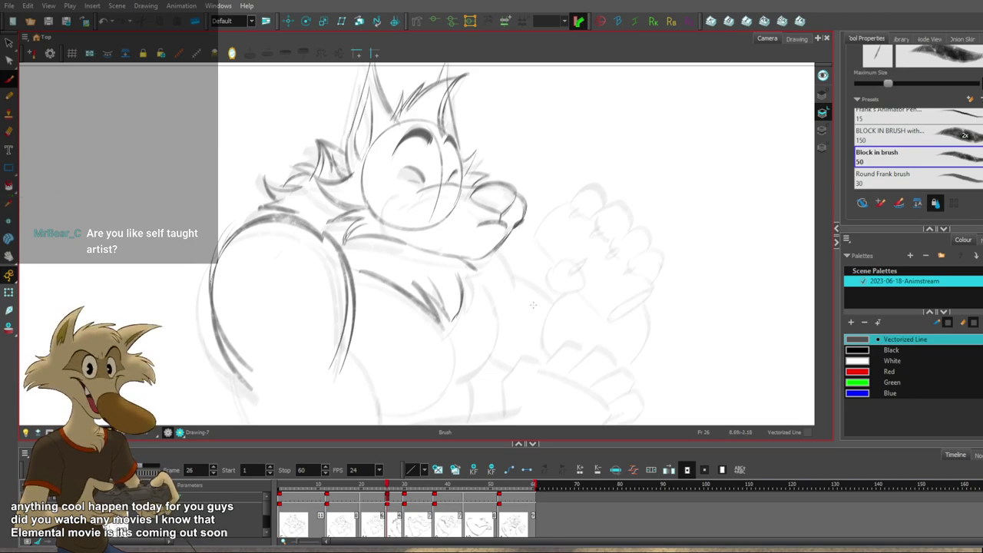
# Redraw the throat fur below the chin so that it curves down into the right-hand edge of the chest tuft.
pyautogui.scroll(-3, 531, 304)
pyautogui.scroll(3, 551, 297)
pyautogui.press('f')
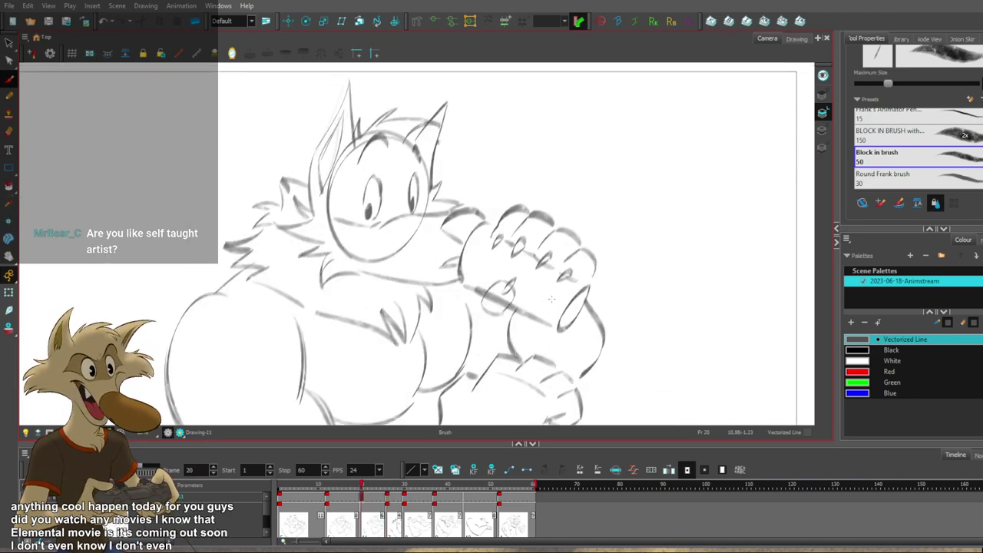
pyautogui.press('g')
pyautogui.press('f')
pyautogui.press('g')
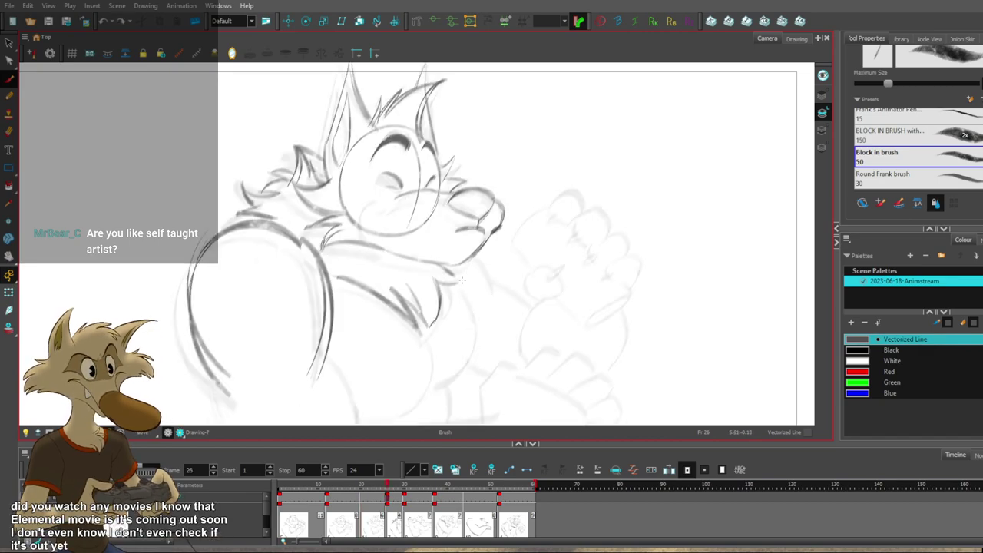
pyautogui.hotkey('ctrl', 'z')
pyautogui.press('f')
pyautogui.press('g')
pyautogui.moveTo(437, 265); pyautogui.dragTo(458, 280)
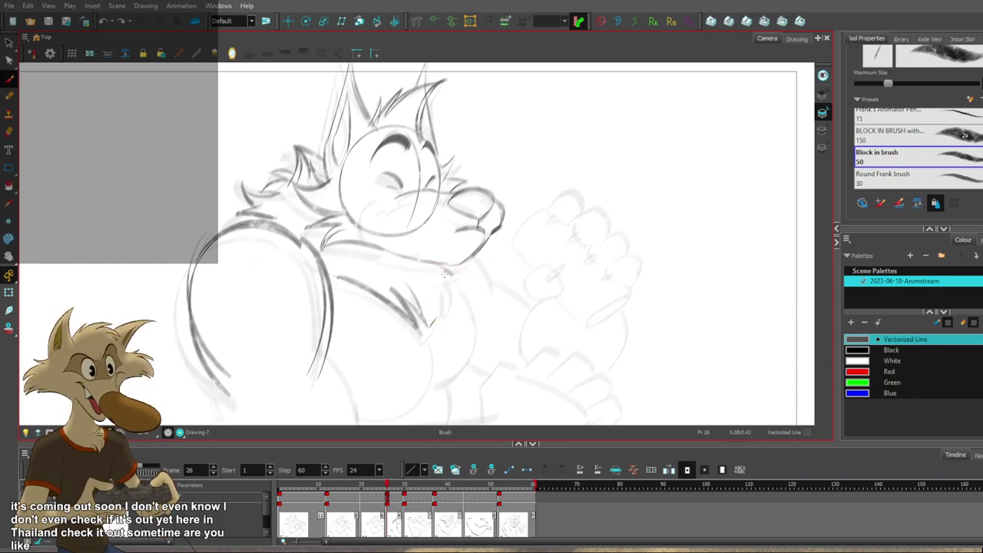
pyautogui.hotkey('ctrl', 'z')
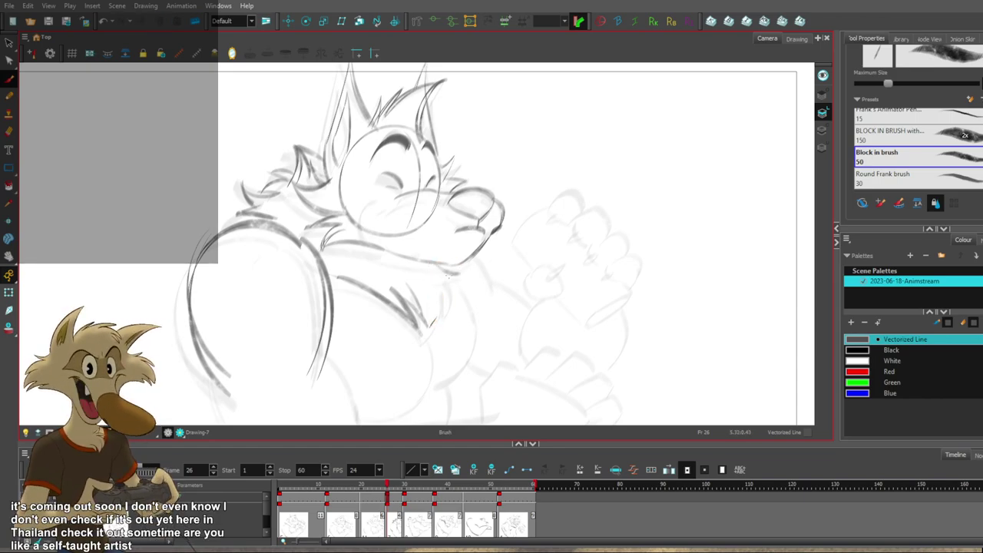
pyautogui.press('.')
pyautogui.press(',')
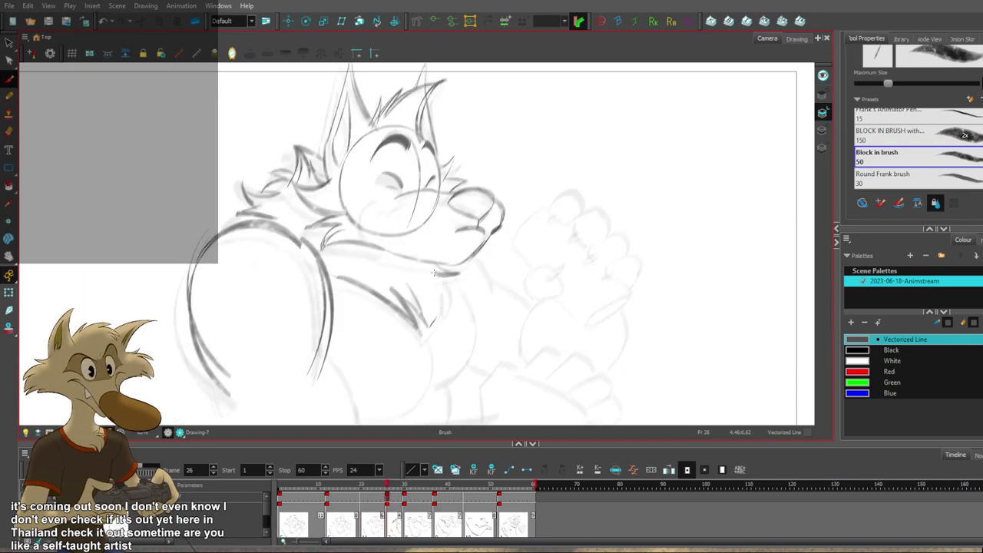
pyautogui.hotkey('ctrl', 'z')
pyautogui.moveTo(427, 267); pyautogui.dragTo(433, 325)
pyautogui.hotkey('ctrl', 'z')
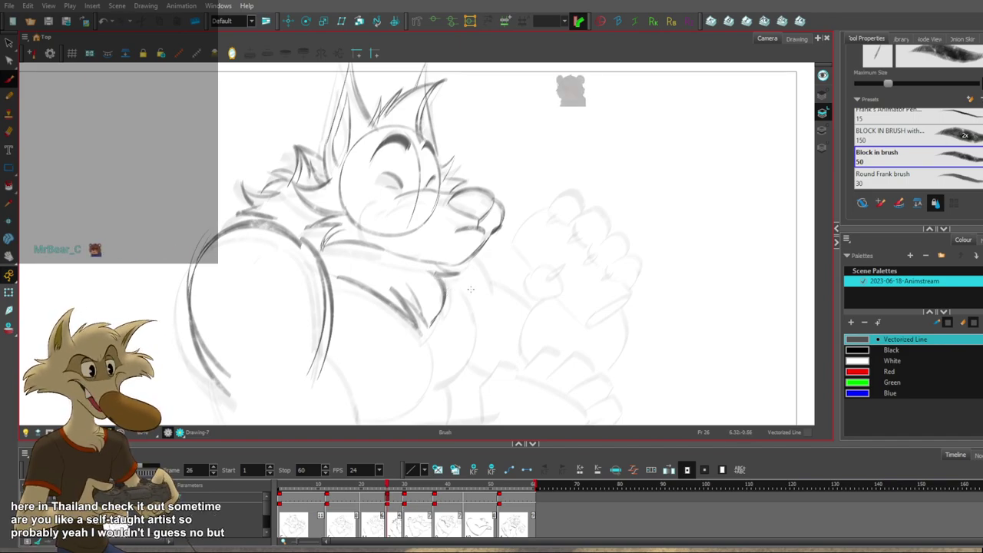
# Draw the curved line of the far shoulder descending from under the muzzle, checking it against the surrounding frames.
pyautogui.press('f')
pyautogui.press('g')
pyautogui.press('f')
pyautogui.press('g')
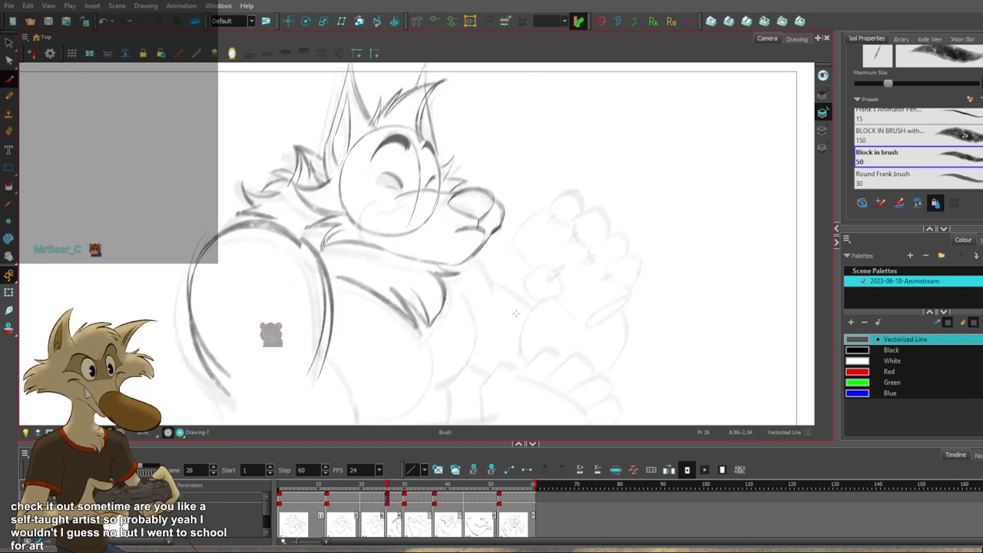
pyautogui.press(',')
pyautogui.press(',')
pyautogui.press(',')
pyautogui.press(',')
pyautogui.press(',')
pyautogui.press(',')
pyautogui.press('.')
pyautogui.press('.')
pyautogui.press('.')
pyautogui.press('.')
pyautogui.press('.')
pyautogui.press('.')
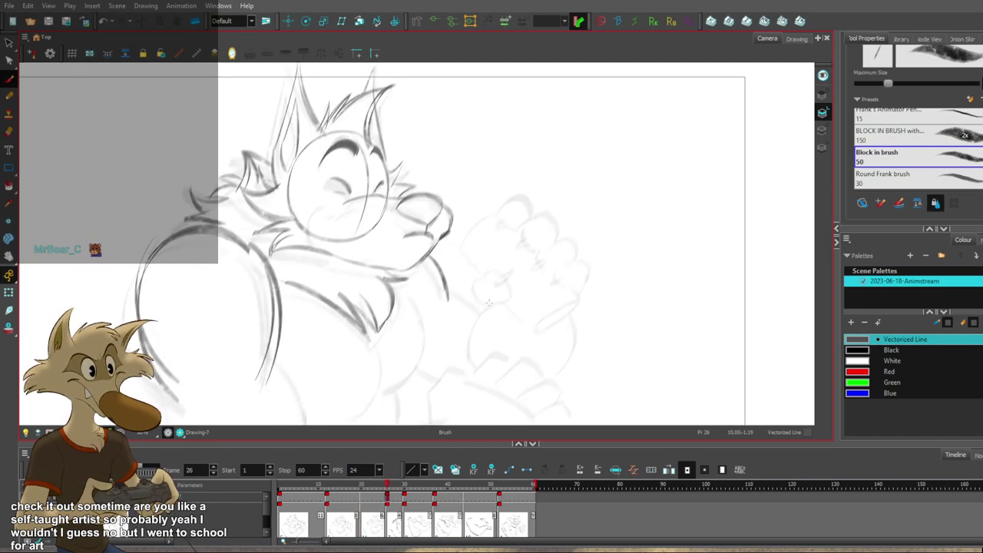
# Draw the far arm's upper contour leading toward the raised hand and the short stroke at its armpit.
pyautogui.press('f')
pyautogui.press('g')
pyautogui.moveTo(564, 305); pyautogui.dragTo(527, 274)
pyautogui.press('f')
pyautogui.press('g')
pyautogui.moveTo(417, 258)
pyautogui.mouseDown()
pyautogui.moveTo(459, 283)
pyautogui.moveTo(449, 280)
pyautogui.mouseUp()
pyautogui.hotkey('ctrl', 'z')
pyautogui.hotkey('ctrl', 'z')
pyautogui.press('f')
pyautogui.press('g')
pyautogui.press('f')
pyautogui.press('g')
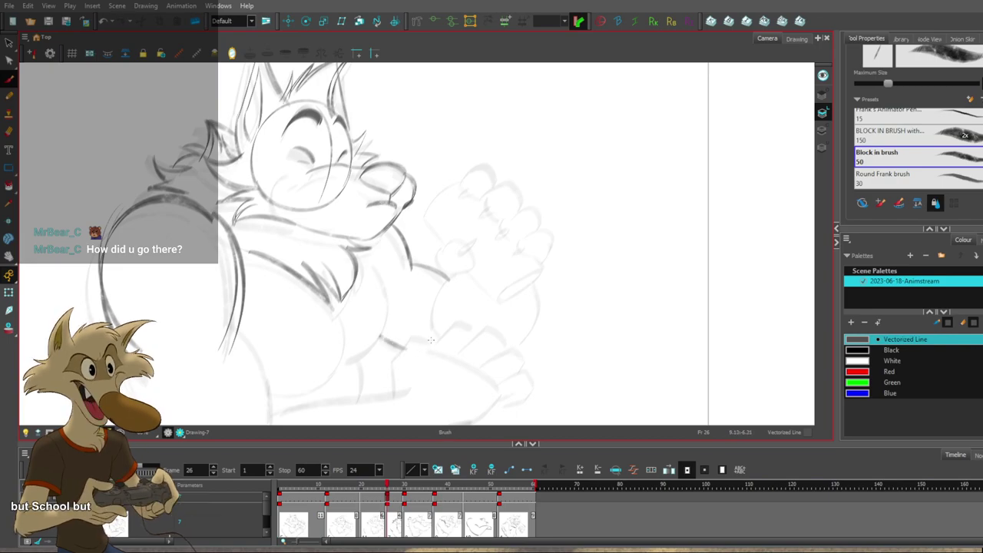
# Draw the outer side curve of the far chest muscle, between the chest tuft and the far arm.
pyautogui.press('f')
pyautogui.press('g')
pyautogui.moveTo(384, 313); pyautogui.dragTo(392, 298)
pyautogui.press('f')
pyautogui.press('g')
pyautogui.hotkey('ctrl', 'z')
pyautogui.moveTo(390, 257); pyautogui.dragTo(394, 311)
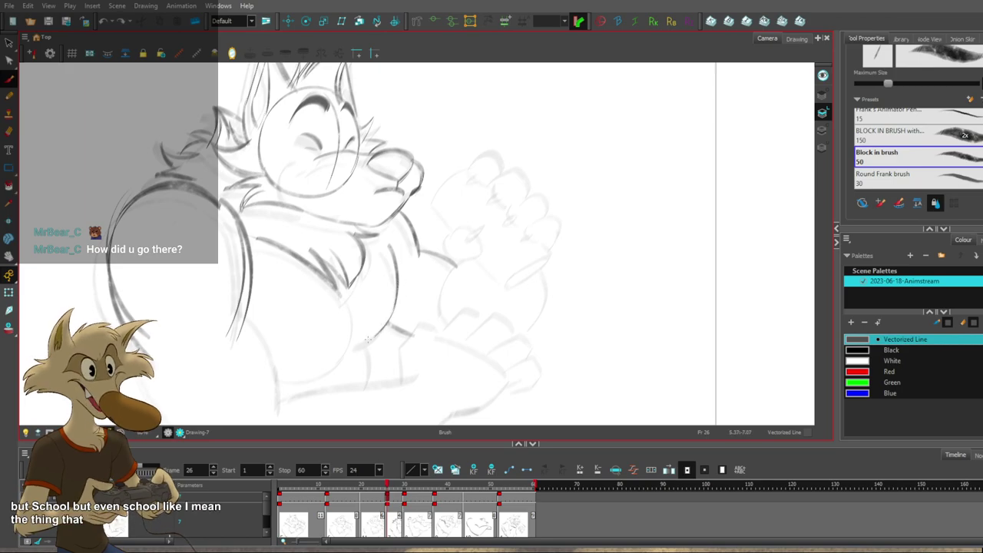
# Draw the underside of the far chest muscle, curving up to meet its outer side.
pyautogui.press('.')
pyautogui.press(',')
pyautogui.hotkey('alt', 's')
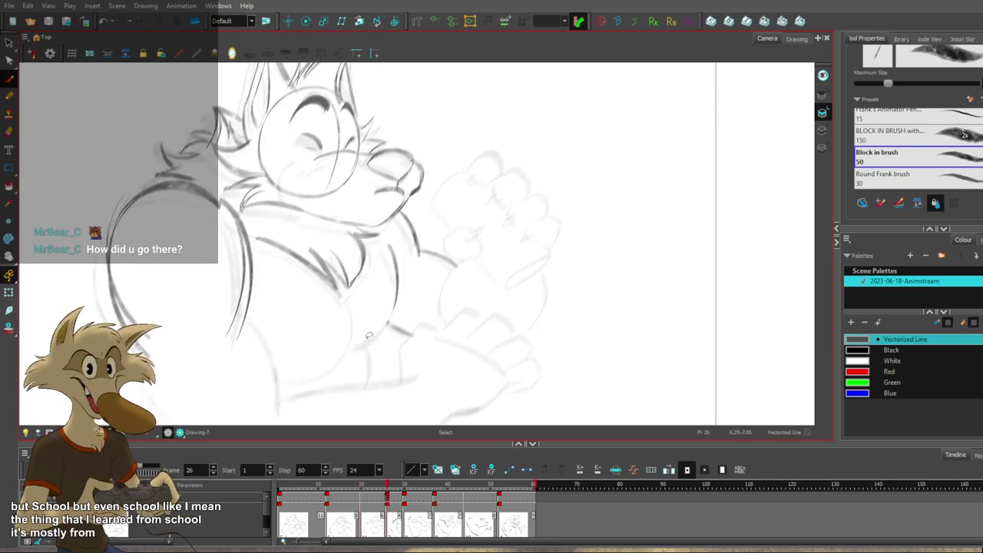
pyautogui.hotkey('ctrl', 'z')
pyautogui.moveTo(353, 341); pyautogui.dragTo(397, 294)
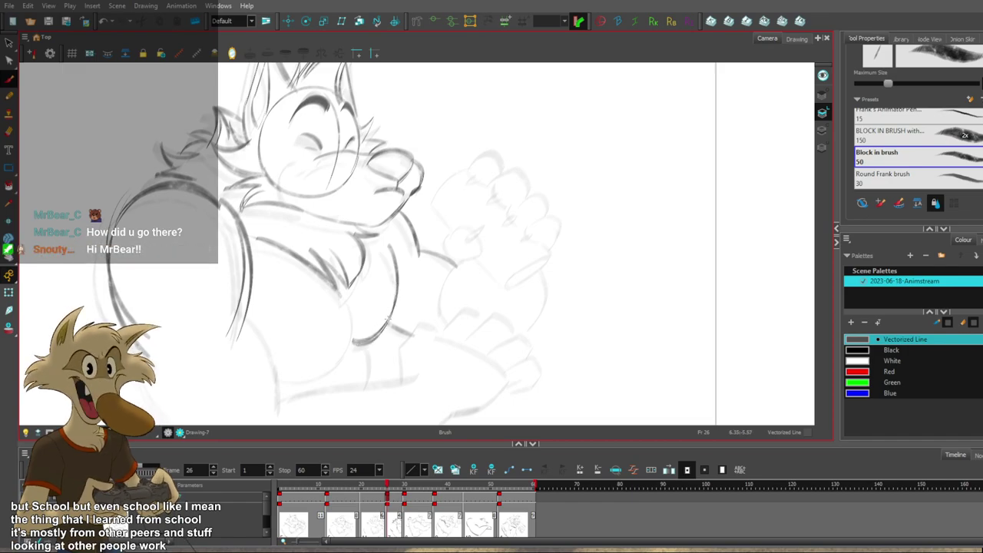
# Draw the rounded underside of the near chest muscle, checking it against the neighbouring drawings.
pyautogui.press('f')
pyautogui.press('g')
pyautogui.moveTo(439, 317); pyautogui.dragTo(455, 313)
pyautogui.press('f')
pyautogui.press('g')
pyautogui.moveTo(307, 362); pyautogui.dragTo(347, 358)
pyautogui.hotkey('ctrl', 'z')
pyautogui.moveTo(294, 357)
pyautogui.mouseDown()
pyautogui.moveTo(334, 365)
pyautogui.moveTo(359, 352)
pyautogui.mouseUp()
pyautogui.press('f')
pyautogui.press('g')
pyautogui.moveTo(292, 358)
pyautogui.mouseDown()
pyautogui.moveTo(363, 350)
pyautogui.moveTo(370, 298)
pyautogui.mouseUp()
pyautogui.hotkey('ctrl', 'z')
# Draw the outer side of the near chest muscle, joining its underside to the chest tuft, using frame 20 as reference.
pyautogui.press('.')
pyautogui.press(',')
pyautogui.moveTo(432, 321); pyautogui.dragTo(478, 322)
pyautogui.press('.')
pyautogui.press(',')
pyautogui.moveTo(401, 354); pyautogui.dragTo(420, 300)
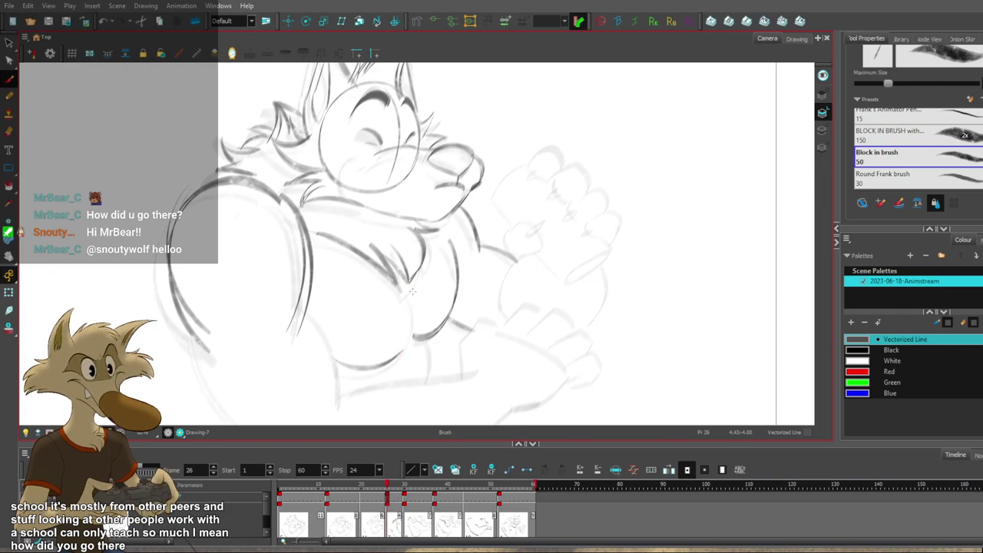
pyautogui.hotkey('ctrl', 'z')
pyautogui.moveTo(403, 352); pyautogui.dragTo(414, 297)
pyautogui.hotkey('ctrl', 'z')
pyautogui.hotkey('ctrl', 'z')
pyautogui.hotkey('ctrl', 'z')
pyautogui.moveTo(404, 292); pyautogui.dragTo(398, 354)
pyautogui.hotkey('ctrl', 'z')
pyautogui.hotkey('ctrl', 'z')
pyautogui.press(',')
pyautogui.press(',')
pyautogui.press(',')
pyautogui.press(',')
pyautogui.press(',')
pyautogui.press(',')
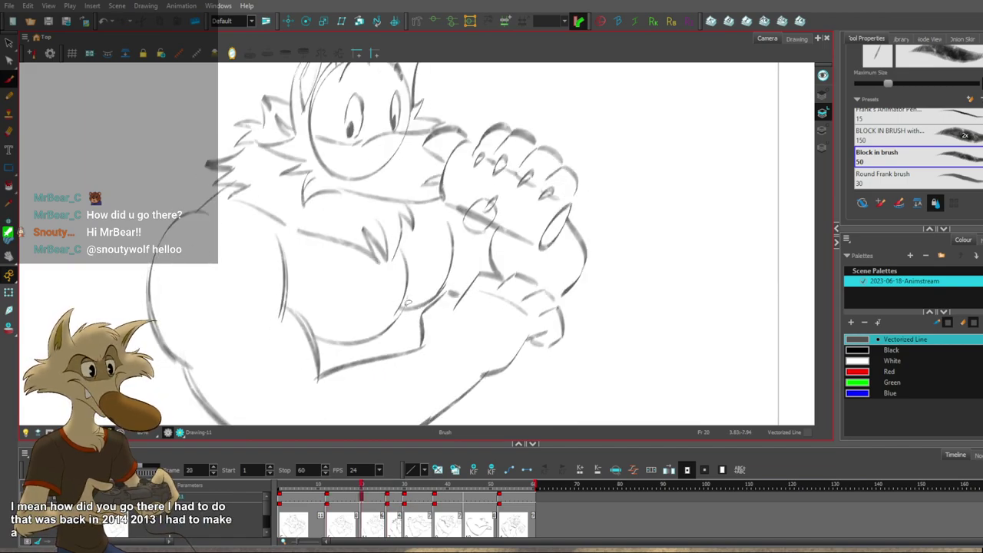
pyautogui.moveTo(404, 286)
pyautogui.mouseDown()
pyautogui.moveTo(385, 314)
pyautogui.moveTo(421, 269)
pyautogui.mouseUp()
# Draw the near upper arm's inner contour, curving from beside the chest muscle down to the elbow crook.
pyautogui.press('g')
pyautogui.press('f')
pyautogui.press('g')
pyautogui.moveTo(330, 260); pyautogui.dragTo(356, 357)
pyautogui.hotkey('ctrl', 'z')
pyautogui.hotkey('ctrl', 'z')
pyautogui.hotkey('ctrl', 'z')
pyautogui.moveTo(326, 242)
pyautogui.mouseDown()
pyautogui.moveTo(345, 270)
pyautogui.moveTo(356, 354)
pyautogui.moveTo(355, 338)
pyautogui.mouseUp()
pyautogui.hotkey('ctrl', 'z')
pyautogui.hotkey('ctrl', 'z')
pyautogui.hotkey('ctrl', 'z')
pyautogui.moveTo(345, 268)
pyautogui.mouseDown()
pyautogui.moveTo(358, 344)
pyautogui.moveTo(346, 324)
pyautogui.mouseUp()
# Draw the near upper arm's outer contour, curving from below the shoulder down toward the elbow.
pyautogui.press('f')
pyautogui.press('g')
pyautogui.moveTo(210, 257)
pyautogui.mouseDown()
pyautogui.moveTo(244, 337)
pyautogui.moveTo(269, 366)
pyautogui.mouseUp()
pyautogui.moveTo(337, 304); pyautogui.dragTo(331, 279)
pyautogui.hotkey('ctrl', 'z')
pyautogui.moveTo(199, 245)
pyautogui.mouseDown()
pyautogui.moveTo(284, 365)
pyautogui.moveTo(268, 358)
pyautogui.mouseUp()
pyautogui.hotkey('ctrl', 'z')
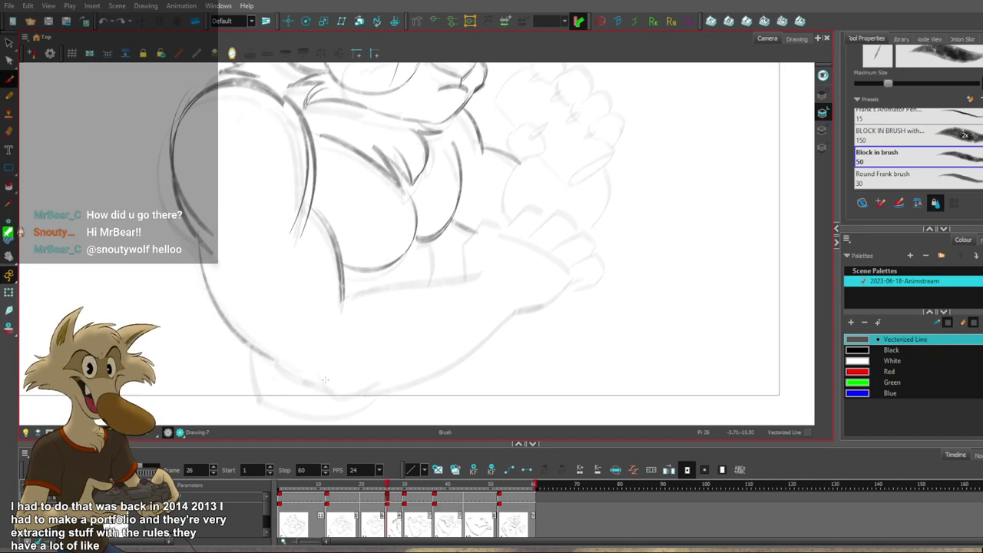
pyautogui.moveTo(205, 235); pyautogui.dragTo(274, 359)
pyautogui.moveTo(377, 370); pyautogui.dragTo(363, 376)
# Extend the near upper arm's outer contour down to the elbow, comparing it with frame 20.
pyautogui.press('f')
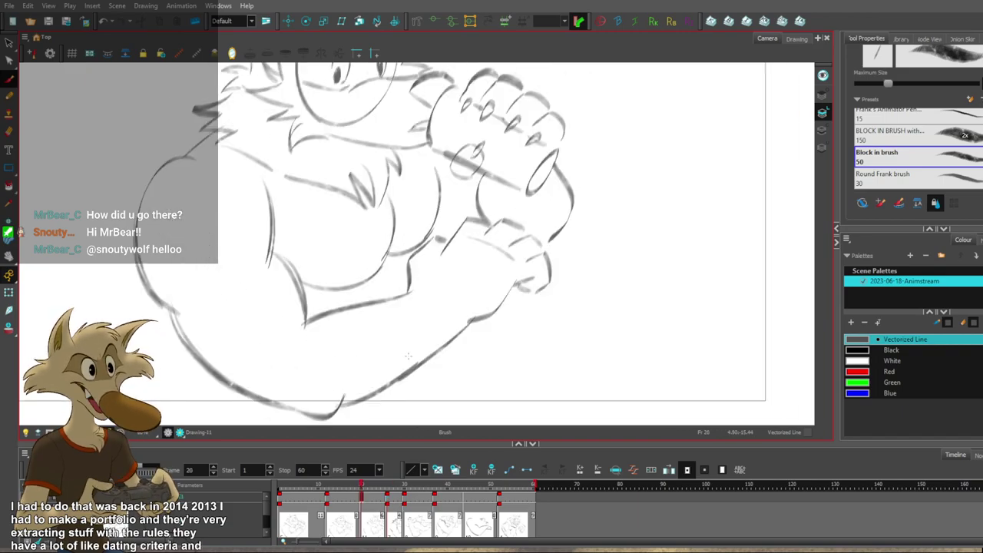
pyautogui.press('g')
pyautogui.hotkey('ctrl', 'z')
pyautogui.moveTo(252, 355); pyautogui.dragTo(305, 388)
pyautogui.hotkey('ctrl', 'z')
pyautogui.moveTo(255, 356); pyautogui.dragTo(306, 385)
pyautogui.hotkey('ctrl', 'z')
# Draw the near elbow's tip, rounding it into the start of the forearm's underside.
pyautogui.moveTo(245, 350)
pyautogui.mouseDown()
pyautogui.moveTo(321, 398)
pyautogui.moveTo(381, 375)
pyautogui.mouseUp()
pyautogui.hotkey('ctrl', 'z')
pyautogui.hotkey('ctrl', 'z')
pyautogui.hotkey('ctrl', 'z')
pyautogui.press('f')
pyautogui.press('g')
pyautogui.hotkey('alt', 'b')
pyautogui.hotkey('ctrl', 'z')
pyautogui.moveTo(291, 367)
pyautogui.mouseDown()
pyautogui.moveTo(319, 392)
pyautogui.moveTo(379, 374)
pyautogui.mouseUp()
pyautogui.hotkey('ctrl', 'z')
pyautogui.moveTo(313, 392); pyautogui.dragTo(369, 375)
pyautogui.hotkey('ctrl', 'z')
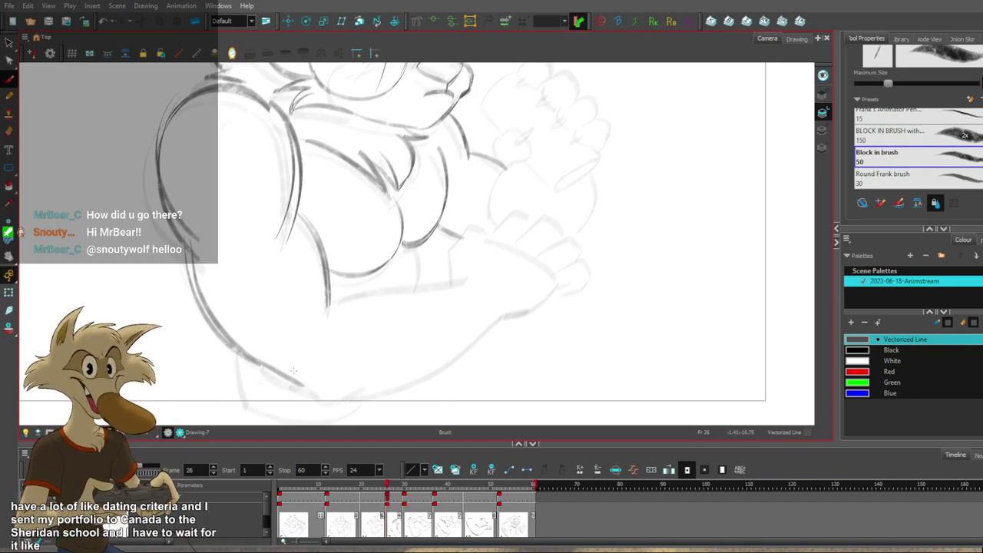
pyautogui.moveTo(295, 369)
pyautogui.mouseDown()
pyautogui.moveTo(354, 386)
pyautogui.moveTo(335, 393)
pyautogui.moveTo(380, 386)
pyautogui.moveTo(290, 367)
pyautogui.moveTo(349, 385)
pyautogui.moveTo(341, 393)
pyautogui.moveTo(312, 380)
pyautogui.moveTo(319, 397)
pyautogui.moveTo(375, 379)
pyautogui.mouseUp()
pyautogui.hotkey('ctrl', 'z')
pyautogui.hotkey('ctrl', 'z')
pyautogui.hotkey('ctrl', 'z')
pyautogui.hotkey('ctrl', 'z')
pyautogui.hotkey('ctrl', 'z')
pyautogui.hotkey('ctrl', 'z')
pyautogui.hotkey('ctrl', 'z')
pyautogui.hotkey('ctrl', 'z')
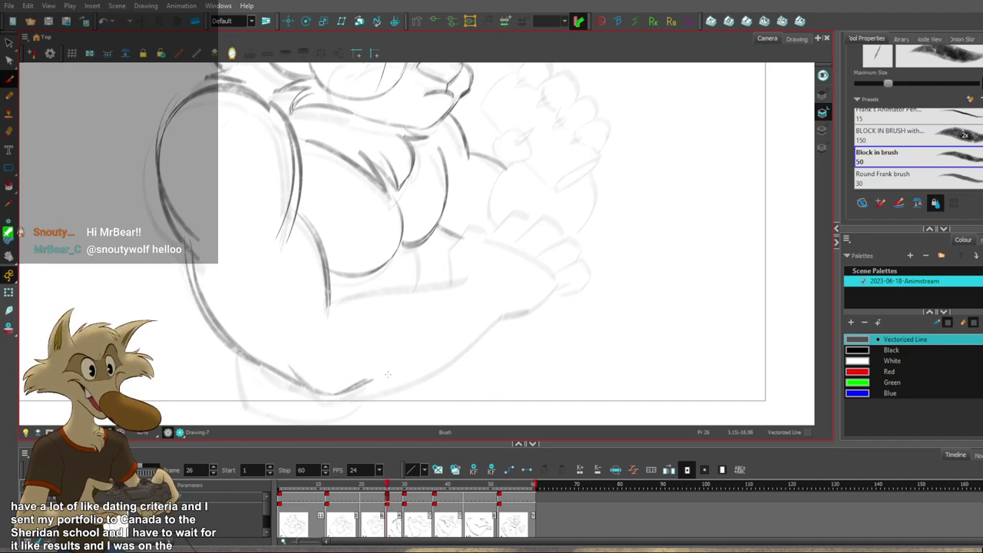
# Draw the near forearm's upper contour from the elbow crook to the wrist.
pyautogui.press('f')
pyautogui.moveTo(491, 333); pyautogui.dragTo(470, 355)
pyautogui.press('g')
pyautogui.moveTo(312, 323); pyautogui.dragTo(381, 309)
pyautogui.hotkey('ctrl', 'z')
pyautogui.moveTo(309, 321)
pyautogui.mouseDown()
pyautogui.moveTo(401, 312)
pyautogui.moveTo(383, 311)
pyautogui.mouseUp()
pyautogui.hotkey('ctrl', 'z')
pyautogui.hotkey('ctrl', 'z')
pyautogui.hotkey('ctrl', 'z')
pyautogui.hotkey('ctrl', 'z')
pyautogui.hotkey('ctrl', 'z')
pyautogui.hotkey('ctrl', 'z')
pyautogui.hotkey('ctrl', 'z')
pyautogui.hotkey('ctrl', 'z')
pyautogui.moveTo(313, 322)
pyautogui.mouseDown()
pyautogui.moveTo(436, 314)
pyautogui.moveTo(444, 303)
pyautogui.mouseUp()
pyautogui.hotkey('ctrl', 'z')
pyautogui.hotkey('ctrl', 'z')
pyautogui.hotkey('ctrl', 'z')
# Draw the near forearm's underside, rising from the elbow to the wrist.
pyautogui.press('f')
pyautogui.press('g')
pyautogui.press('f')
pyautogui.moveTo(386, 397)
pyautogui.mouseDown()
pyautogui.moveTo(386, 376)
pyautogui.moveTo(422, 369)
pyautogui.mouseUp()
pyautogui.press('g')
pyautogui.hotkey('ctrl', 'z')
pyautogui.moveTo(334, 394); pyautogui.dragTo(433, 359)
pyautogui.moveTo(370, 390)
pyautogui.mouseDown()
pyautogui.moveTo(419, 371)
pyautogui.moveTo(453, 341)
pyautogui.moveTo(458, 373)
pyautogui.moveTo(441, 396)
pyautogui.mouseUp()
# Draw the near hand's straight upper edge, slanting up from the wrist toward the fingers.
pyautogui.press('f')
pyautogui.press('g')
pyautogui.press('f')
pyautogui.press('g')
pyautogui.moveTo(407, 304); pyautogui.dragTo(379, 354)
pyautogui.hotkey('ctrl', 'z')
pyautogui.hotkey('ctrl', 'z')
pyautogui.hotkey('ctrl', 'z')
pyautogui.press('f')
pyautogui.press('g')
pyautogui.hotkey('ctrl', 'z')
# Draw the curved line across the near hand below the fingers, checking it against the surrounding frames.
pyautogui.moveTo(408, 314); pyautogui.dragTo(459, 344)
pyautogui.hotkey('ctrl', 'z')
pyautogui.hotkey('ctrl', 'z')
pyautogui.hotkey('ctrl', 'z')
pyautogui.hotkey('ctrl', 'z')
pyautogui.hotkey('ctrl', 'z')
pyautogui.moveTo(400, 314)
pyautogui.mouseDown()
pyautogui.moveTo(466, 342)
pyautogui.moveTo(446, 389)
pyautogui.mouseUp()
pyautogui.hotkey('ctrl', 'z')
pyautogui.hotkey('ctrl', 'z')
pyautogui.moveTo(467, 353); pyautogui.dragTo(446, 385)
pyautogui.hotkey('ctrl', 'z')
pyautogui.press('f')
pyautogui.press('g')
pyautogui.press('f')
pyautogui.press('.')
pyautogui.press('.')
pyautogui.press('.')
pyautogui.press('.')
pyautogui.press('.')
pyautogui.press('.')
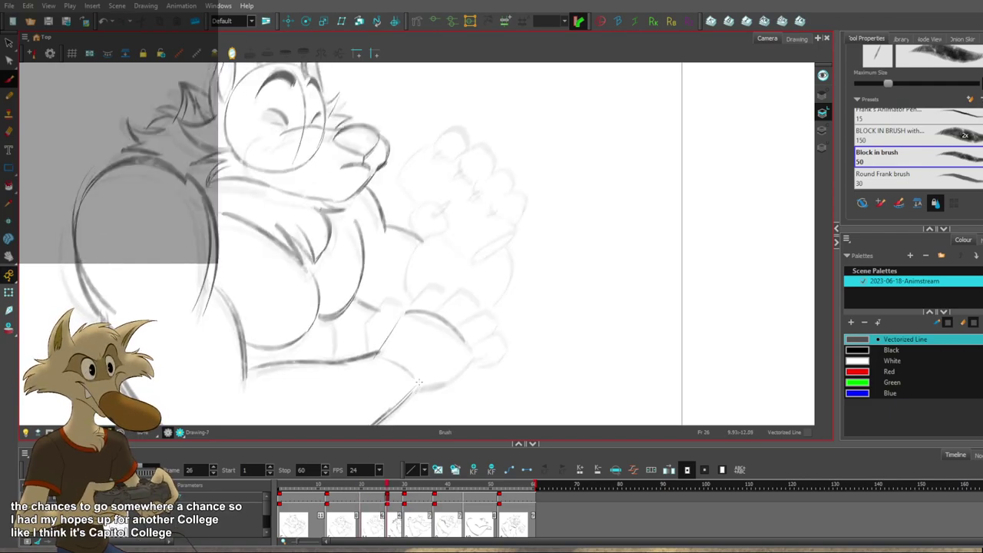
# Draw the near hand's lower edge from the wrist up to the knuckles, comparing it with the previous key.
pyautogui.press('f')
pyautogui.press('g')
pyautogui.moveTo(415, 391); pyautogui.dragTo(445, 384)
pyautogui.hotkey('ctrl', 'z')
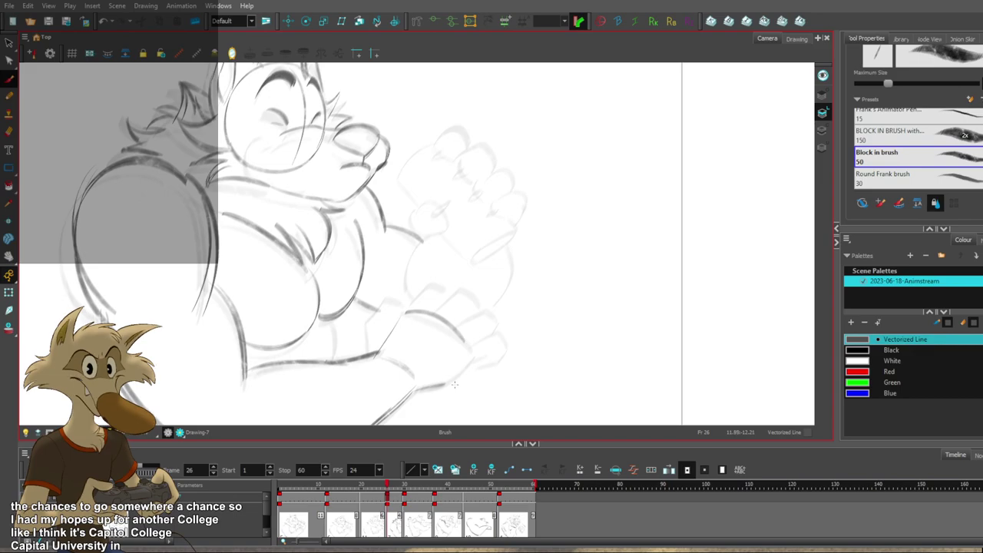
pyautogui.press(',')
pyautogui.press(',')
pyautogui.press(',')
pyautogui.press(',')
pyautogui.press(',')
pyautogui.press(',')
pyautogui.press('.')
pyautogui.press('.')
pyautogui.press('.')
pyautogui.press('.')
pyautogui.press('.')
pyautogui.press('.')
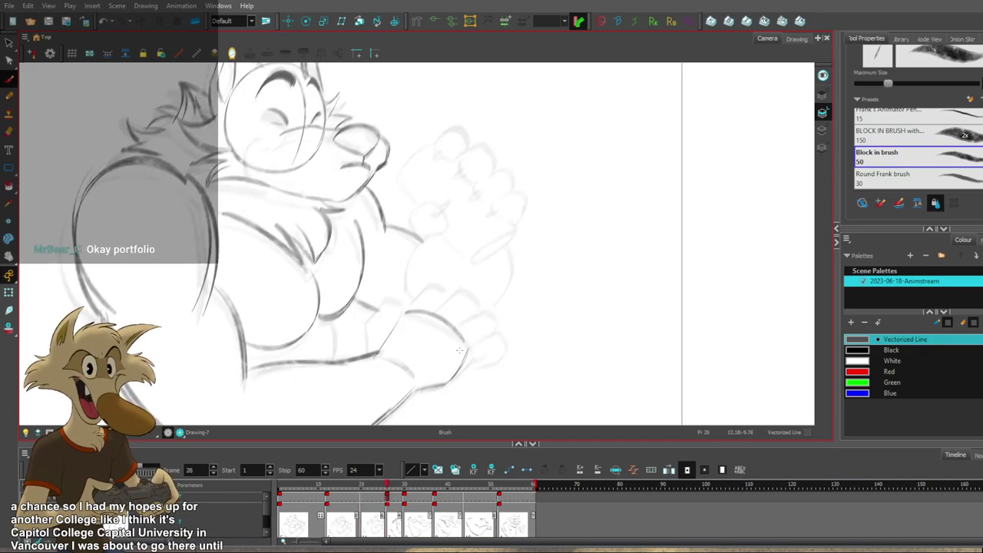
# Strengthen the upper end of the near hand's slanted edge with a short stroke.
pyautogui.press('f')
pyautogui.press('g')
pyautogui.moveTo(402, 303); pyautogui.dragTo(392, 319)
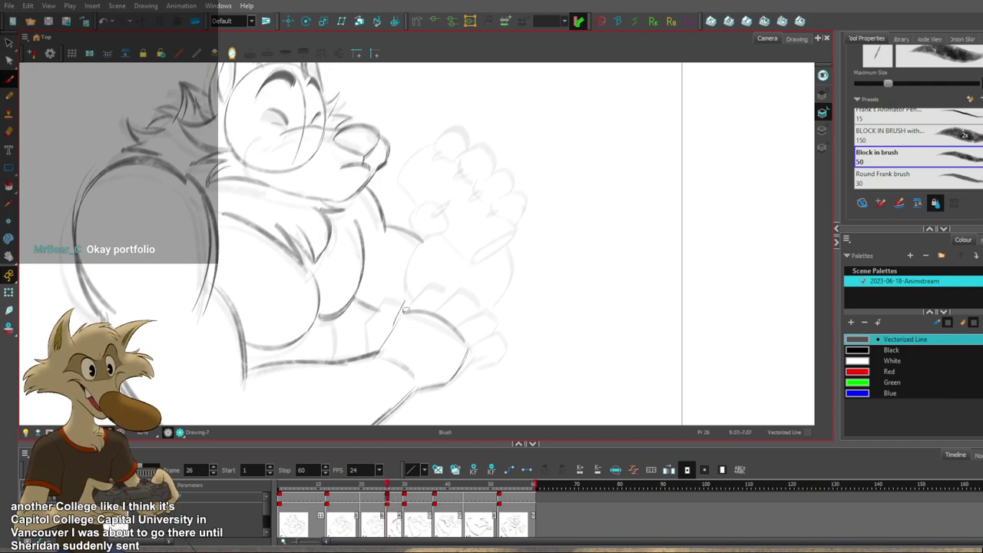
pyautogui.hotkey('alt', 's')
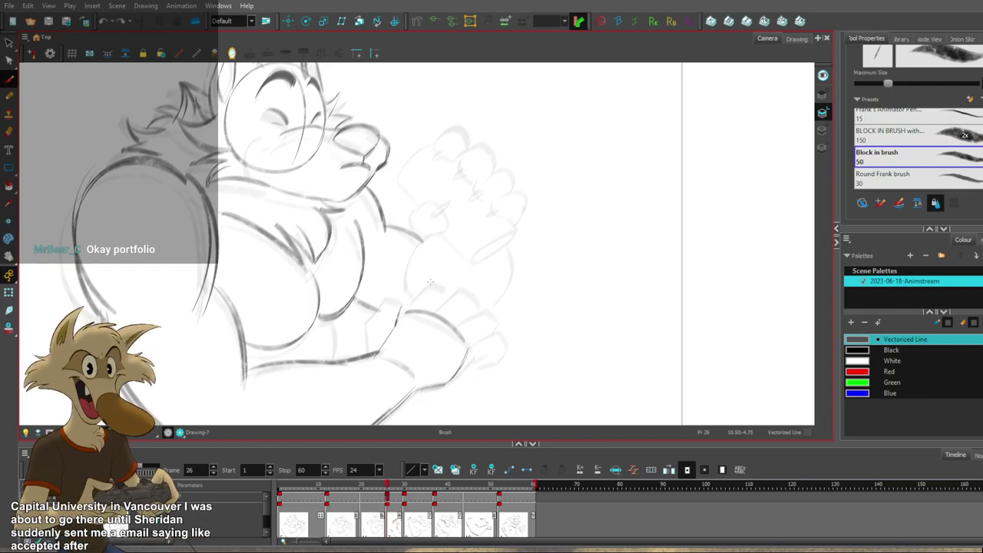
# Draw the top and inner edge of the near hand's thumb, checking it against the neighbouring frames.
pyautogui.press('f')
pyautogui.press('g')
pyautogui.press('f')
pyautogui.press('g')
pyautogui.press('s')
pyautogui.press('f')
pyautogui.press('g')
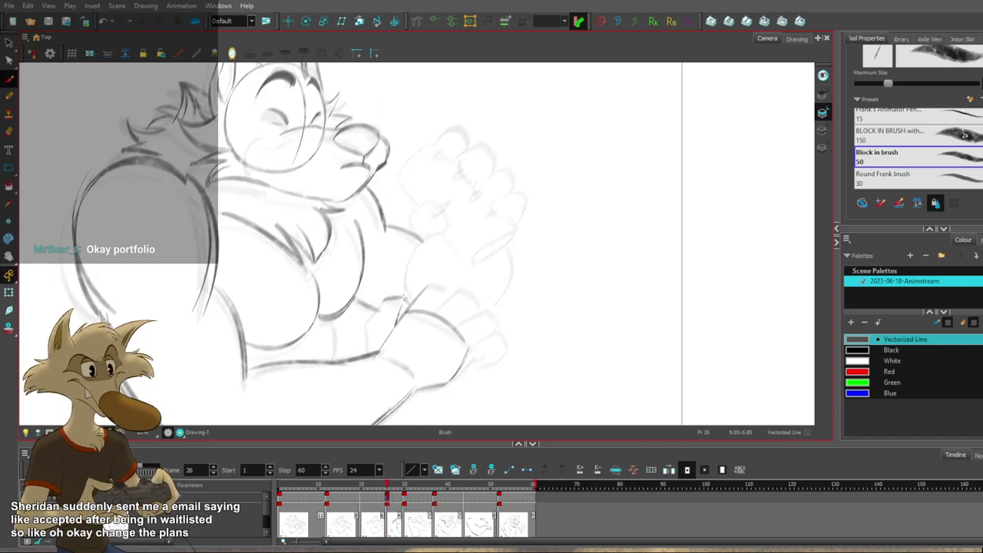
pyautogui.press('f')
pyautogui.press('g')
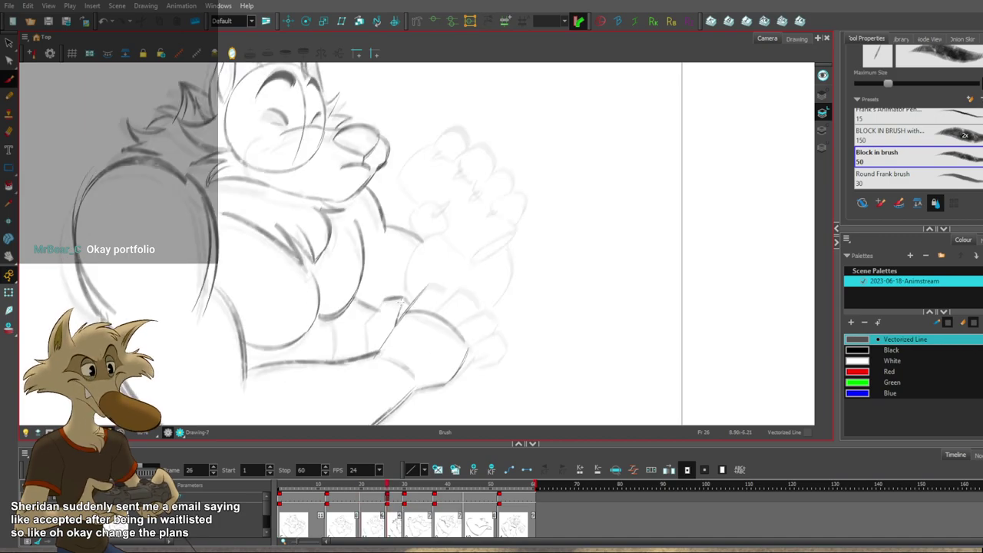
pyautogui.press('f')
pyautogui.press('g')
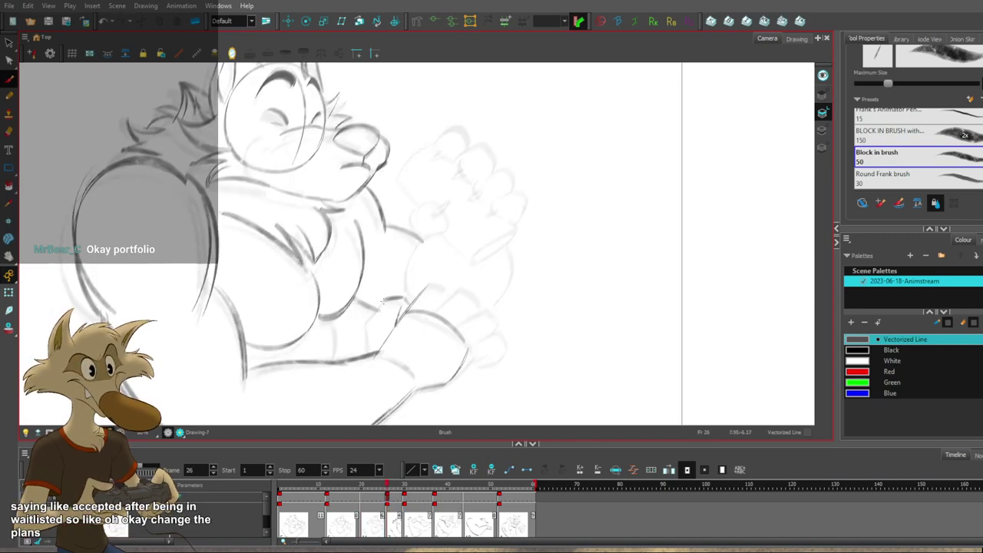
# Draw the near thumb's outer edge down to the wrist and try a short stroke for the first fingertip.
pyautogui.hotkey('ctrl', 'z')
pyautogui.moveTo(370, 333); pyautogui.dragTo(377, 352)
pyautogui.press('f')
pyautogui.press('g')
pyautogui.moveTo(432, 281)
pyautogui.mouseDown()
pyautogui.moveTo(408, 316)
pyautogui.moveTo(459, 300)
pyautogui.mouseUp()
pyautogui.hotkey('ctrl', 'z')
pyautogui.hotkey('ctrl', 'z')
# Compare frame 26's full pose with the neighbouring drawings.
pyautogui.press('f')
pyautogui.scroll(-4, 477, 298)
pyautogui.press('g')
pyautogui.press('g')
pyautogui.press('f')
pyautogui.press('f')
pyautogui.scroll(2, 476, 308)
pyautogui.scroll(1, 481, 309)
pyautogui.press('g')
pyautogui.scroll(-2, 484, 309)
pyautogui.scroll(1, 484, 309)
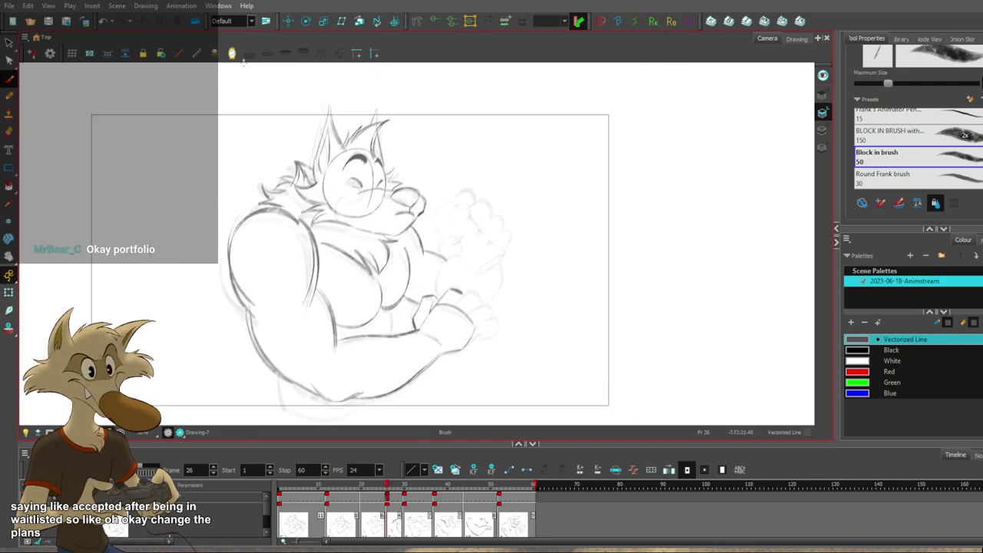
# Mirror the view and compare frame 26's pose with the neighbouring frames, including frame 20.
pyautogui.click(232, 54)
pyautogui.press('f')
pyautogui.press('g')
pyautogui.press('g')
pyautogui.press('f')
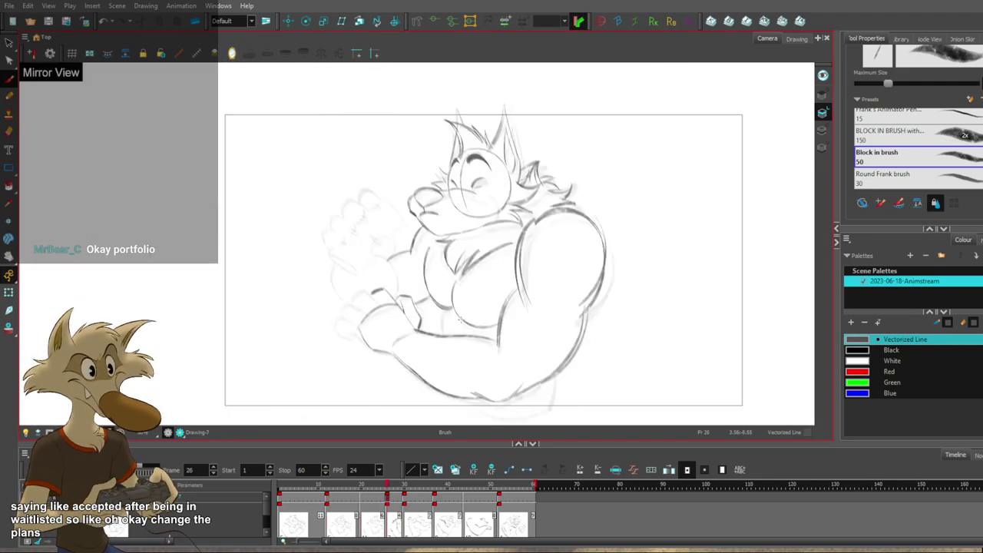
pyautogui.press(',')
pyautogui.press('.')
pyautogui.press(',')
pyautogui.scroll(-2, 499, 323)
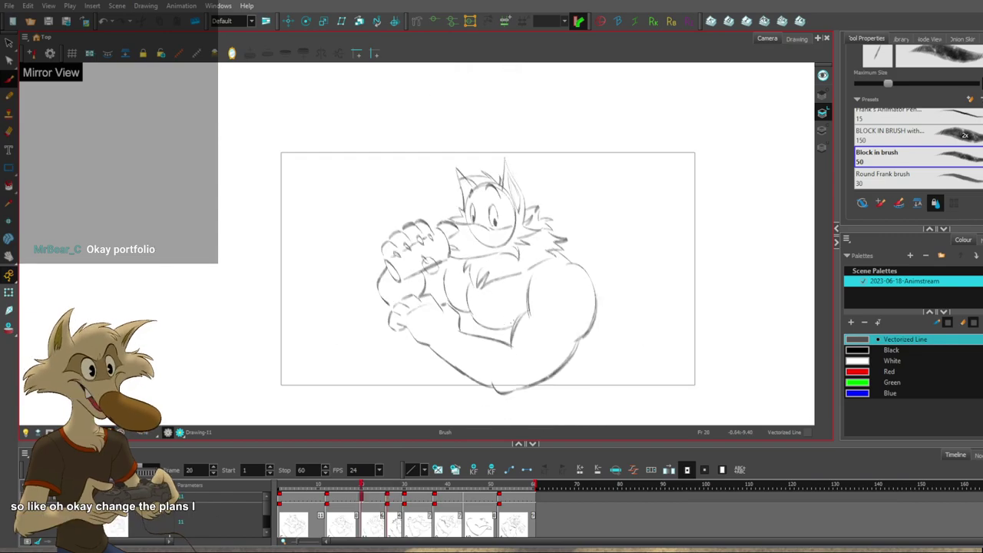
pyautogui.press('g')
pyautogui.press('g')
pyautogui.press('f')
pyautogui.press('f')
pyautogui.press('g')
pyautogui.press('f')
pyautogui.press('f')
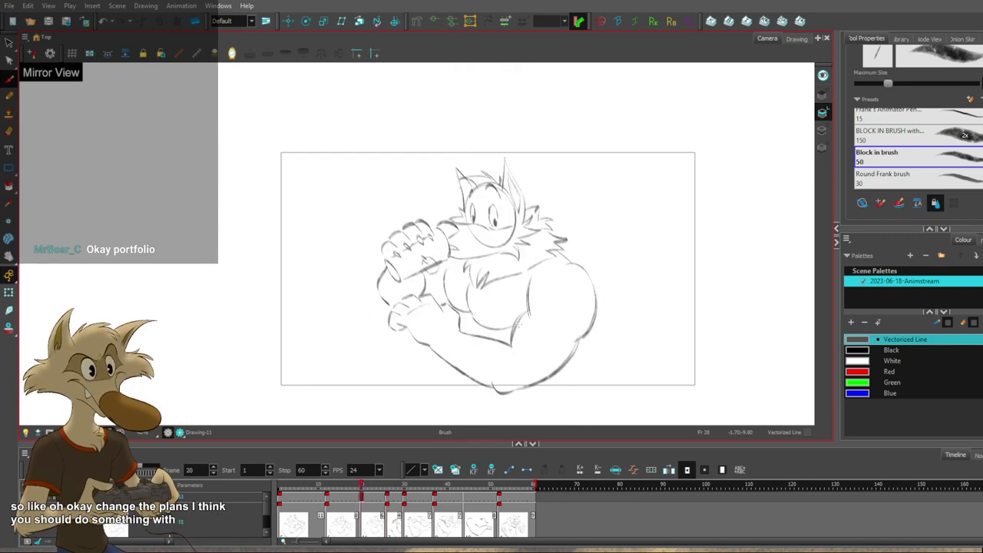
pyautogui.press('g')
pyautogui.press('g')
pyautogui.scroll(2, 519, 325)
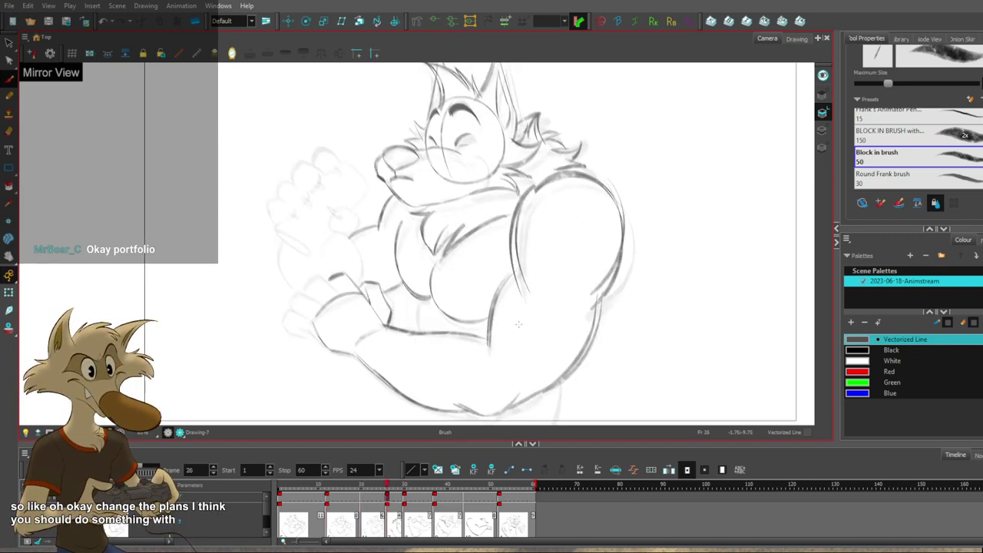
pyautogui.press(',')
pyautogui.press('.')
# Return to the unmirrored view and rough in the near hand's four raised fingers above the knuckle line.
pyautogui.moveTo(334, 299)
pyautogui.mouseDown()
pyautogui.moveTo(343, 263)
pyautogui.moveTo(322, 301)
pyautogui.moveTo(311, 288)
pyautogui.moveTo(290, 320)
pyautogui.mouseUp()
pyautogui.click(232, 53)
pyautogui.press('f')
pyautogui.press('g')
pyautogui.hotkey('ctrl', 'z')
pyautogui.moveTo(470, 302)
pyautogui.mouseDown()
pyautogui.moveTo(477, 265)
pyautogui.moveTo(496, 270)
pyautogui.mouseUp()
pyautogui.press('f')
pyautogui.press('g')
pyautogui.scroll(-4, 518, 262)
pyautogui.scroll(3, 517, 262)
pyautogui.press('f')
pyautogui.press('g')
pyautogui.scroll(4, 516, 263)
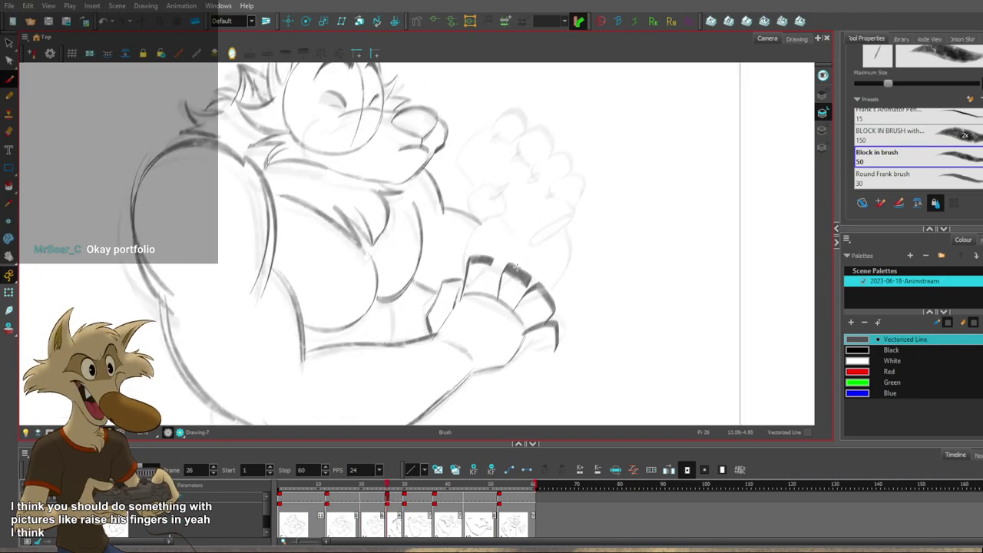
# Redraw the near hand's first finger beside the thumb with a thinner outline.
pyautogui.scroll(-3, 516, 265)
pyautogui.scroll(2, 516, 269)
pyautogui.scroll(1, 516, 269)
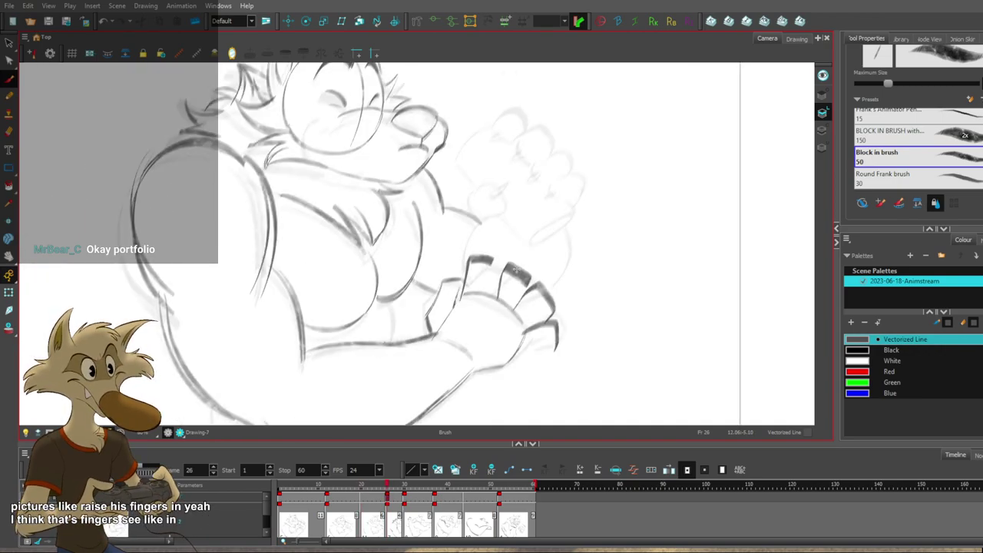
pyautogui.scroll(-2, 516, 270)
pyautogui.scroll(1, 517, 270)
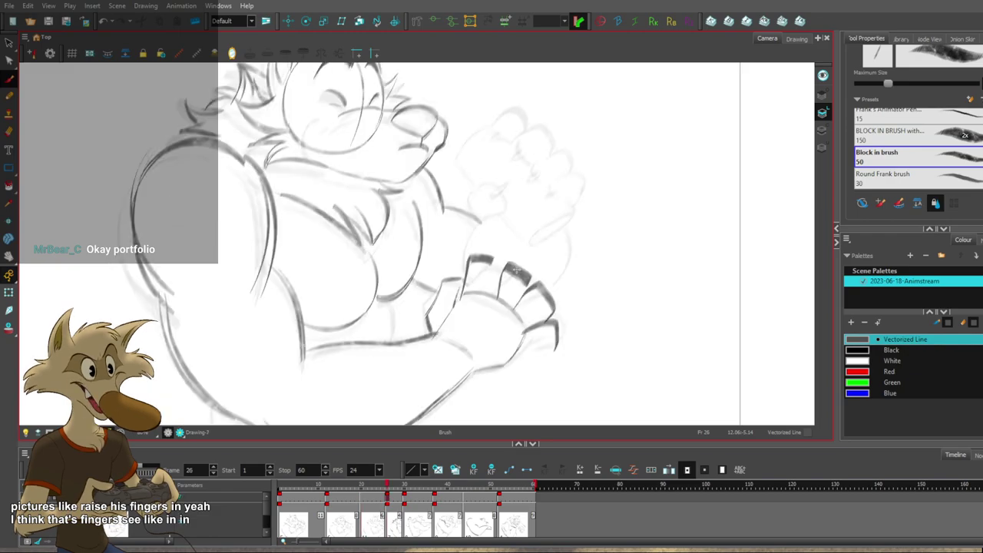
pyautogui.hotkey('ctrl', 'z')
pyautogui.moveTo(493, 263)
pyautogui.mouseDown()
pyautogui.moveTo(483, 260)
pyautogui.moveTo(465, 290)
pyautogui.mouseUp()
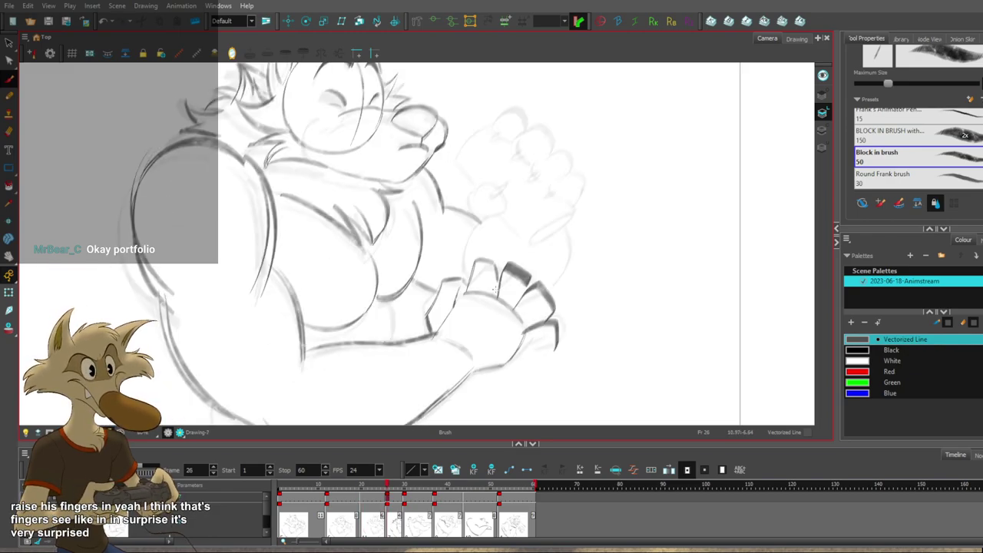
# Redraw the near hand's second finger with a thinner outline, comparing it with the neighbouring frames.
pyautogui.moveTo(556, 289); pyautogui.dragTo(545, 310)
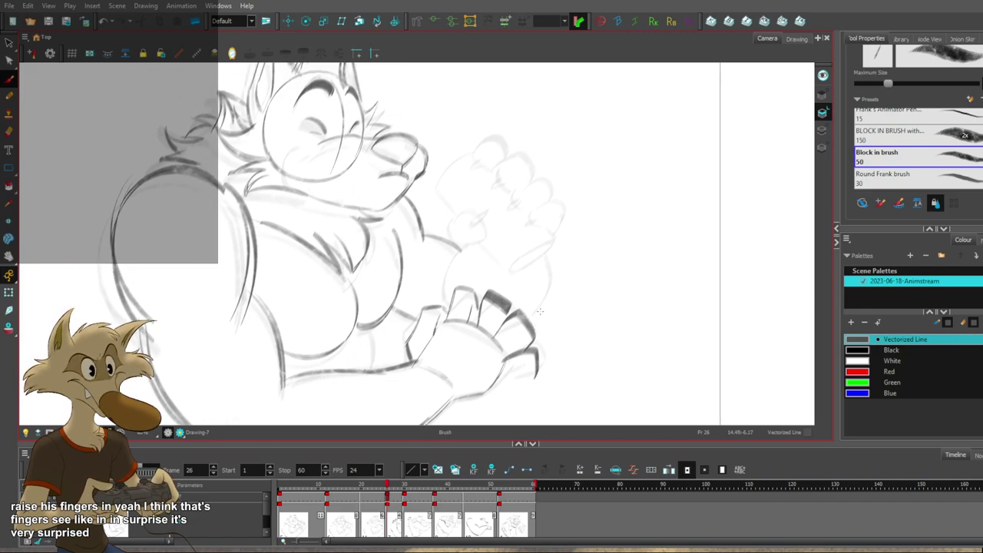
pyautogui.moveTo(479, 317)
pyautogui.mouseDown()
pyautogui.moveTo(507, 308)
pyautogui.moveTo(501, 323)
pyautogui.moveTo(479, 321)
pyautogui.moveTo(504, 321)
pyautogui.moveTo(509, 338)
pyautogui.moveTo(515, 319)
pyautogui.moveTo(528, 330)
pyautogui.moveTo(523, 343)
pyautogui.moveTo(547, 349)
pyautogui.moveTo(528, 336)
pyautogui.moveTo(510, 340)
pyautogui.mouseUp()
pyautogui.hotkey('ctrl', 'z')
pyautogui.press('f')
pyautogui.press('g')
pyautogui.press('f')
pyautogui.press('g')
pyautogui.hotkey('ctrl', 'z')
pyautogui.hotkey('ctrl', 'z')
pyautogui.hotkey('ctrl', 'z')
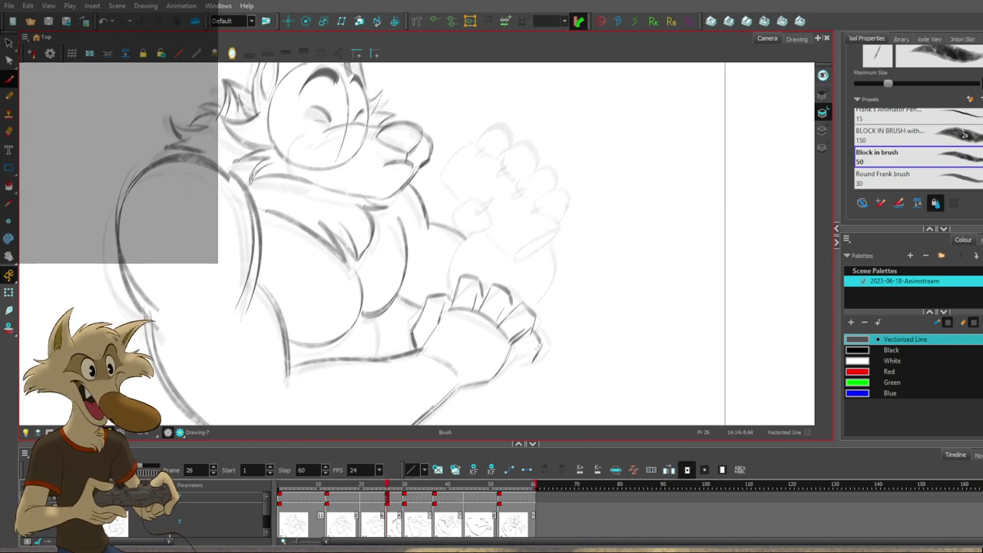
# Redraw the near hand's little fingertip and check it against the following frames.
pyautogui.hotkey('ctrl', 'z')
pyautogui.moveTo(531, 352); pyautogui.dragTo(503, 372)
pyautogui.moveTo(534, 331)
pyautogui.mouseDown()
pyautogui.moveTo(511, 342)
pyautogui.moveTo(567, 316)
pyautogui.mouseUp()
pyautogui.press('f')
pyautogui.press('.')
pyautogui.press('.')
pyautogui.press('.')
pyautogui.press('.')
pyautogui.press('.')
pyautogui.press('.')
# Close the underside of the near hand's little finger, joining it to the edge of the palm.
pyautogui.hotkey('ctrl', 'z')
pyautogui.moveTo(507, 325)
pyautogui.mouseDown()
pyautogui.moveTo(559, 339)
pyautogui.moveTo(475, 363)
pyautogui.moveTo(499, 344)
pyautogui.moveTo(494, 350)
pyautogui.moveTo(537, 373)
pyautogui.mouseUp()
pyautogui.hotkey('ctrl', 'z')
pyautogui.press('f')
pyautogui.press('g')
pyautogui.hotkey('ctrl', 'z')
pyautogui.hotkey('ctrl', 'z')
pyautogui.hotkey('ctrl', 'z')
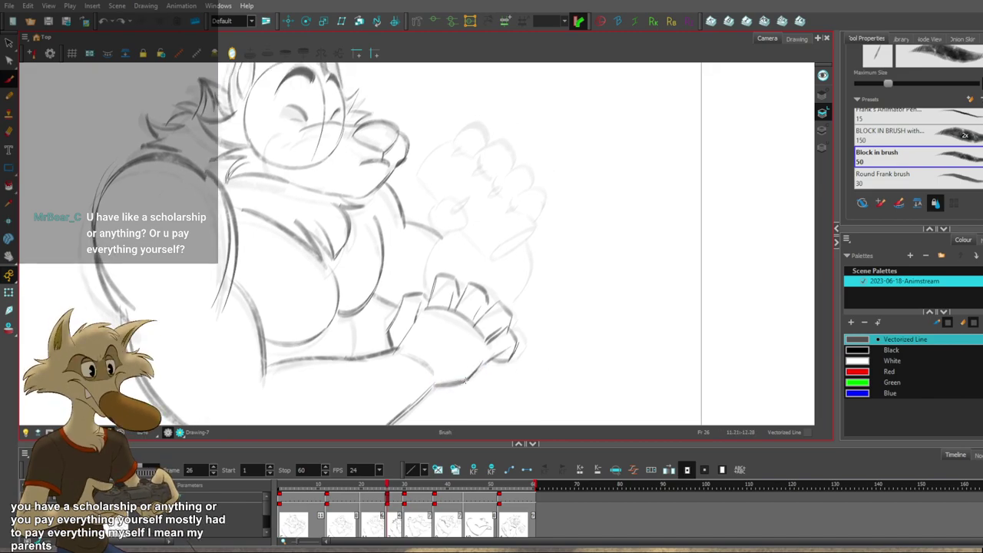
# Refine the near palm's lower edge where it meets the forearm, checking it against the neighbouring frames.
pyautogui.moveTo(494, 375); pyautogui.dragTo(536, 346)
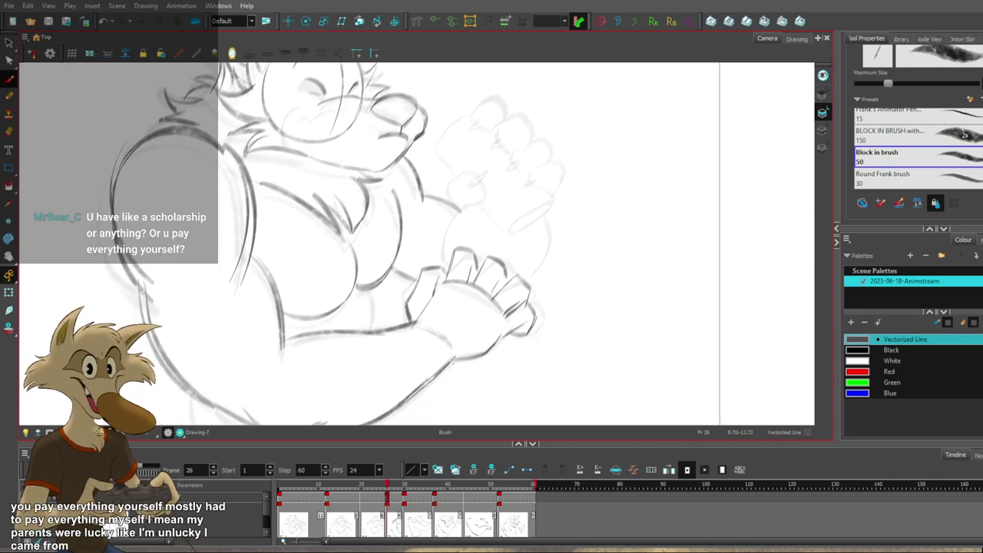
pyautogui.moveTo(577, 338)
pyautogui.mouseDown()
pyautogui.moveTo(558, 366)
pyautogui.moveTo(562, 350)
pyautogui.mouseUp()
pyautogui.press('f')
pyautogui.press('g')
pyautogui.press('f')
pyautogui.press('g')
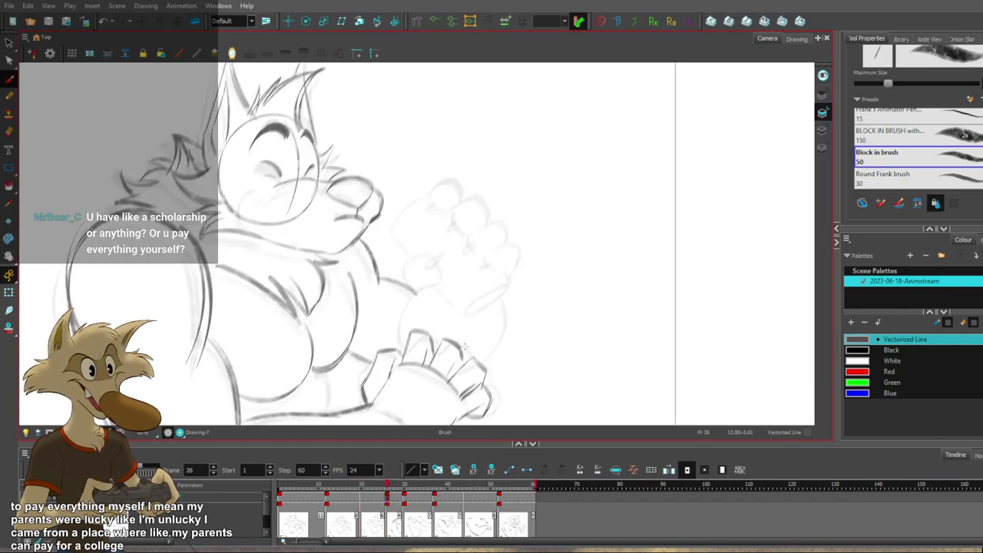
# Draw the rounded outline of the far hand's thumb over the faint rough.
pyautogui.hotkey('alt', 's')
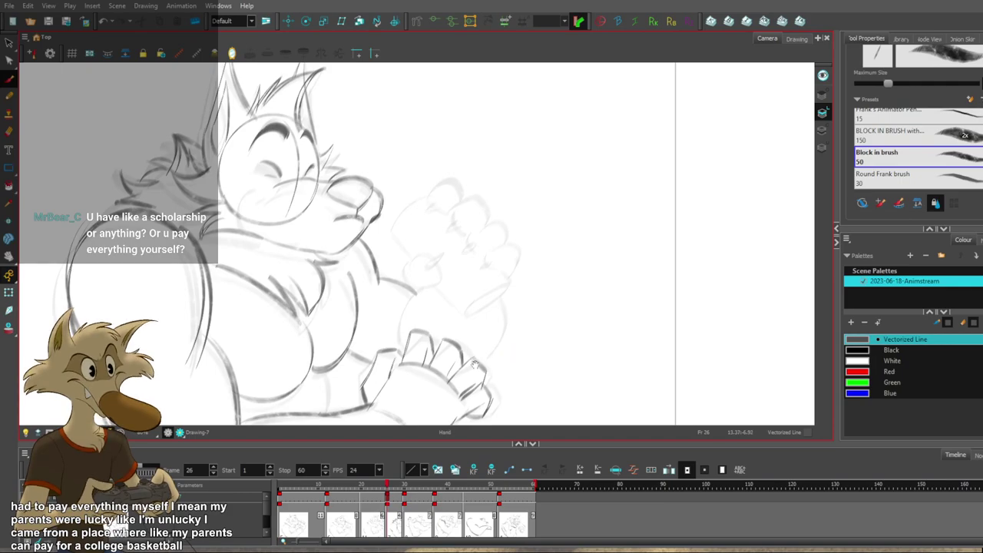
pyautogui.moveTo(528, 332)
pyautogui.mouseDown()
pyautogui.moveTo(513, 362)
pyautogui.moveTo(538, 330)
pyautogui.mouseUp()
pyautogui.press('f')
pyautogui.press('g')
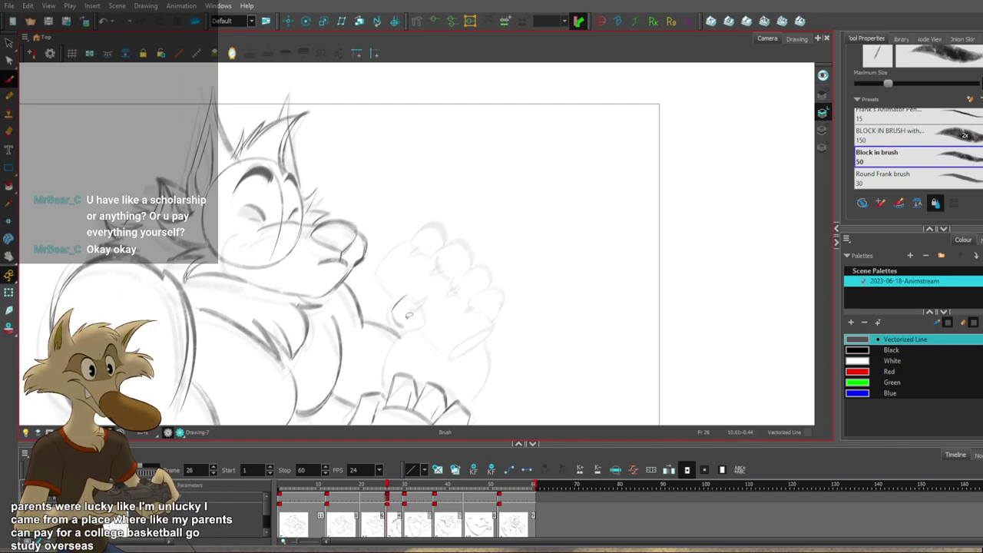
pyautogui.hotkey('ctrl', 'z')
pyautogui.moveTo(406, 325)
pyautogui.mouseDown()
pyautogui.moveTo(427, 316)
pyautogui.moveTo(405, 331)
pyautogui.mouseUp()
pyautogui.hotkey('ctrl', 'z')
pyautogui.hotkey('ctrl', 'z')
pyautogui.moveTo(484, 313); pyautogui.dragTo(490, 297)
# Draw the pointed claw on the far hand's thumb, using frame 20 as reference.
pyautogui.press(',')
pyautogui.press(',')
pyautogui.press(',')
pyautogui.press(',')
pyautogui.press(',')
pyautogui.press(',')
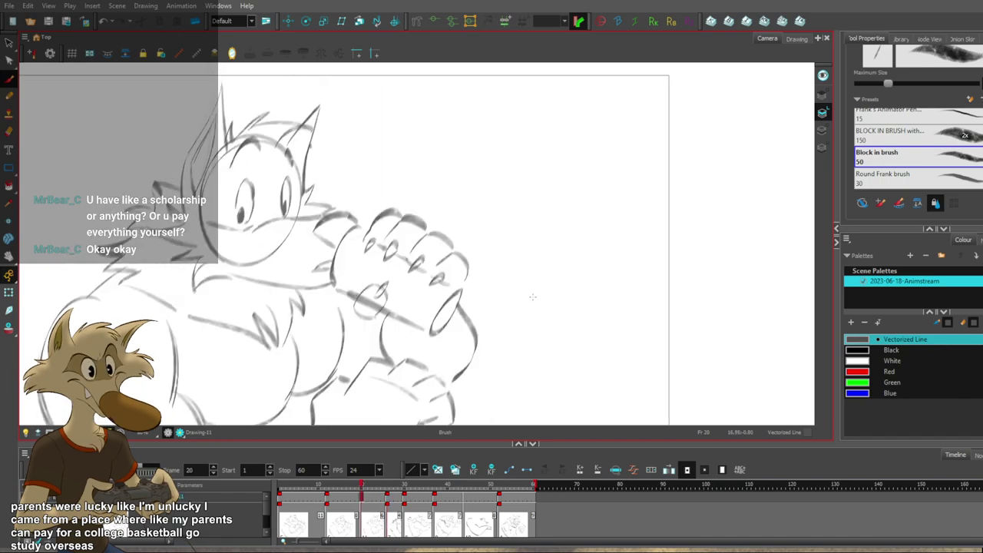
pyautogui.press('.')
pyautogui.press('.')
pyautogui.press('.')
pyautogui.press('.')
pyautogui.press('.')
pyautogui.press('.')
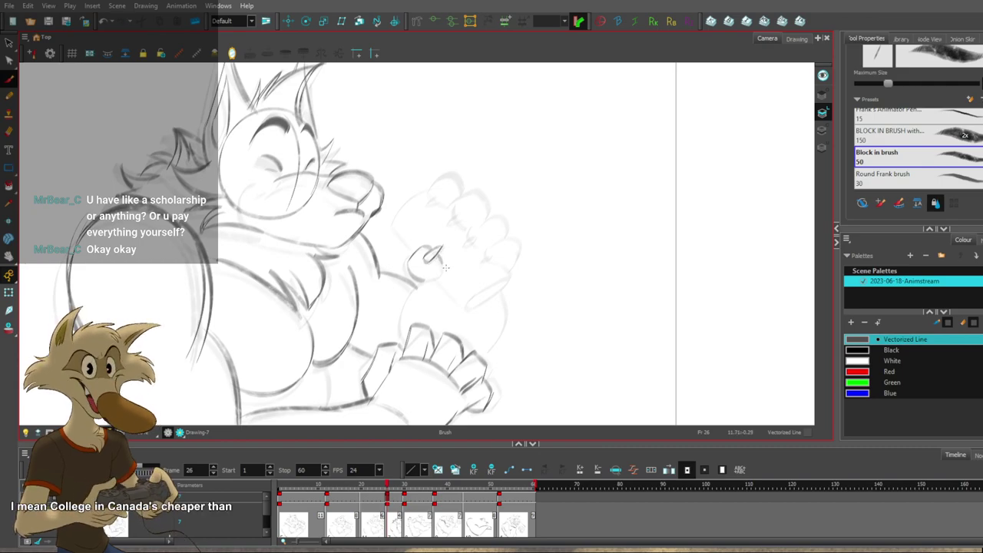
# Draw the far hand's index and middle fingertips with their claws over the faint rough.
pyautogui.press('space')
pyautogui.moveTo(491, 256); pyautogui.dragTo(475, 285)
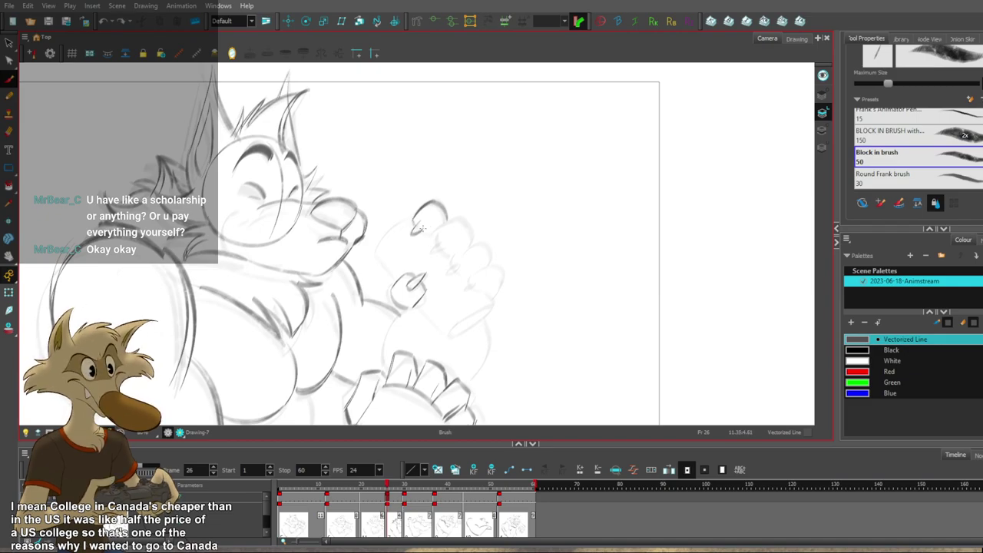
pyautogui.hotkey('ctrl', 'z')
pyautogui.moveTo(424, 221)
pyautogui.mouseDown()
pyautogui.moveTo(413, 235)
pyautogui.moveTo(427, 223)
pyautogui.mouseUp()
pyautogui.hotkey('ctrl', 'z')
pyautogui.moveTo(423, 221)
pyautogui.mouseDown()
pyautogui.moveTo(411, 236)
pyautogui.moveTo(434, 233)
pyautogui.mouseUp()
pyautogui.press('f')
pyautogui.press('g')
pyautogui.hotkey('ctrl', 'z')
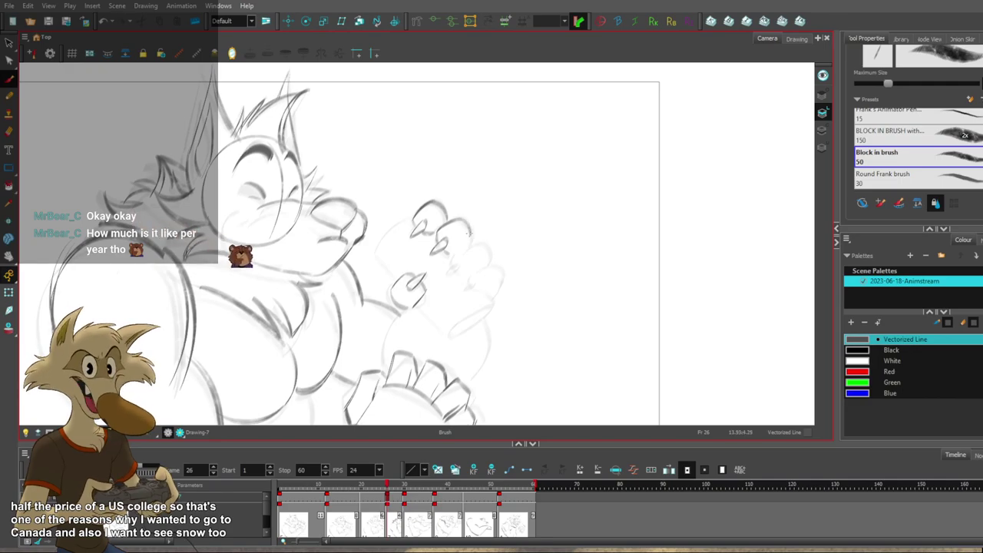
# Draw the claw of the far hand's third finger, comparing its placement with frame 20.
pyautogui.press('space')
pyautogui.moveTo(493, 258); pyautogui.dragTo(481, 267)
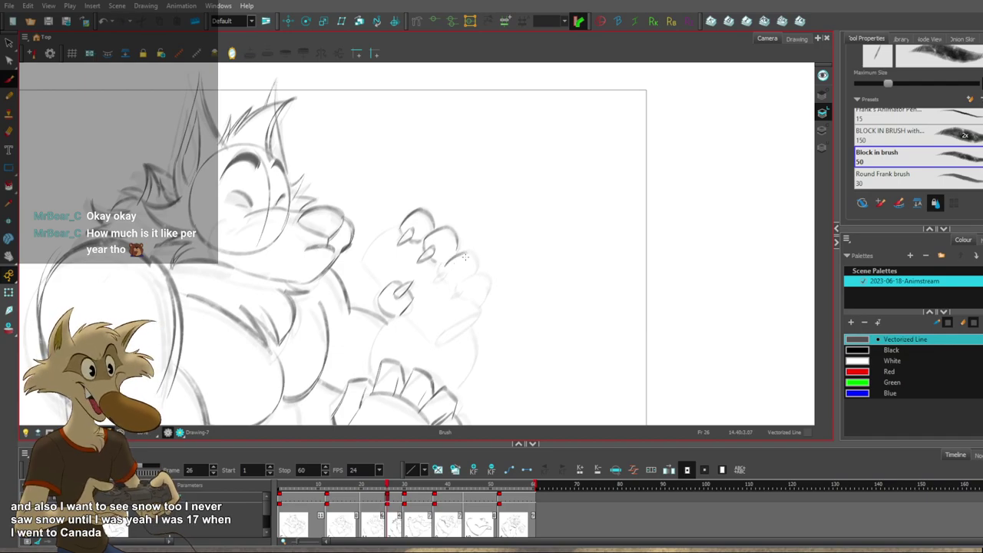
pyautogui.moveTo(514, 262); pyautogui.dragTo(505, 269)
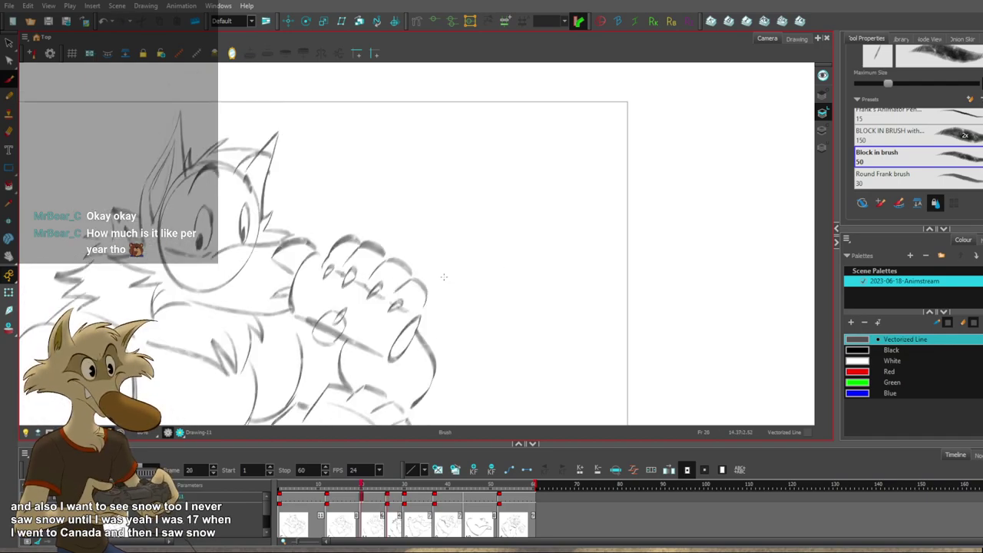
pyautogui.hotkey('ctrl', 'z')
pyautogui.moveTo(426, 273); pyautogui.dragTo(450, 262)
pyautogui.hotkey('ctrl', 'z')
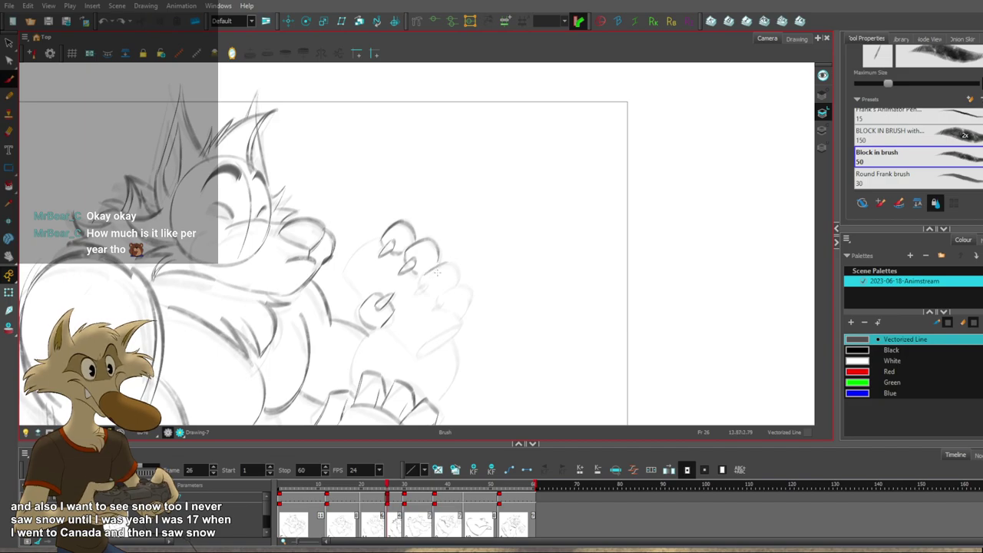
pyautogui.press('f')
pyautogui.press('g')
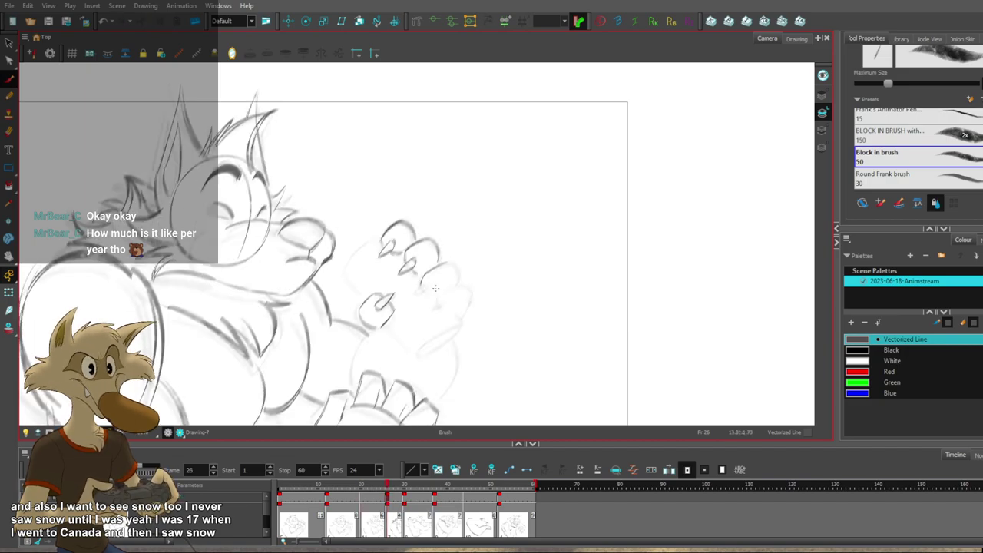
pyautogui.moveTo(466, 285)
pyautogui.mouseDown()
pyautogui.moveTo(465, 300)
pyautogui.moveTo(428, 299)
pyautogui.mouseUp()
pyautogui.press('.')
pyautogui.press(',')
pyautogui.hotkey('ctrl', 'z')
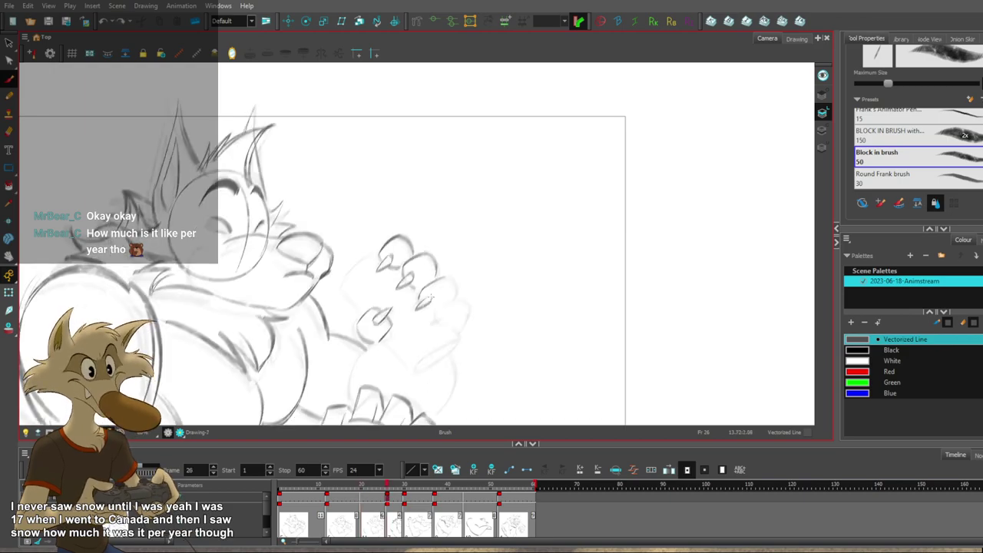
# Outline the far hand's third fingertip and redraw its claw, checking both against the earlier frames.
pyautogui.moveTo(496, 292); pyautogui.dragTo(492, 296)
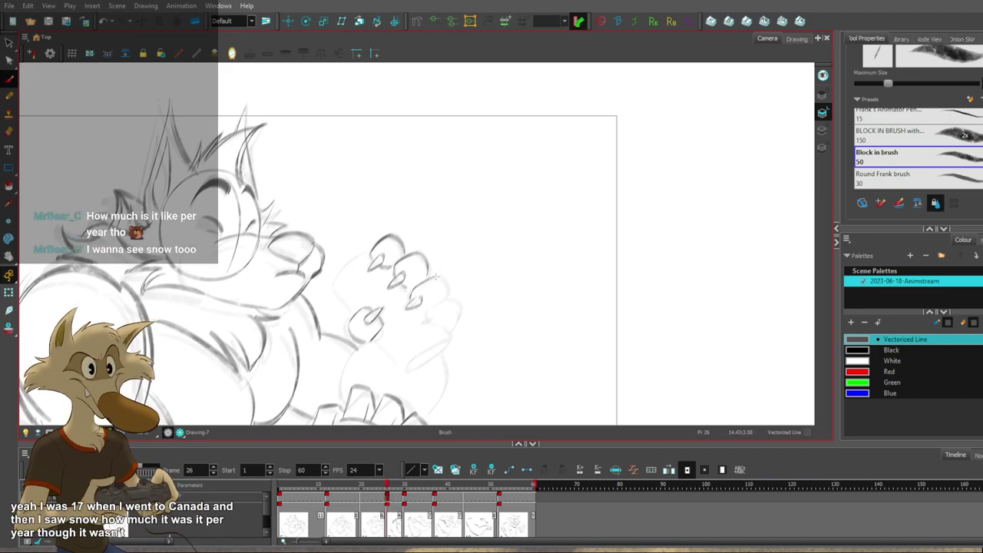
pyautogui.moveTo(436, 277); pyautogui.dragTo(446, 294)
pyautogui.hotkey('ctrl', 'z')
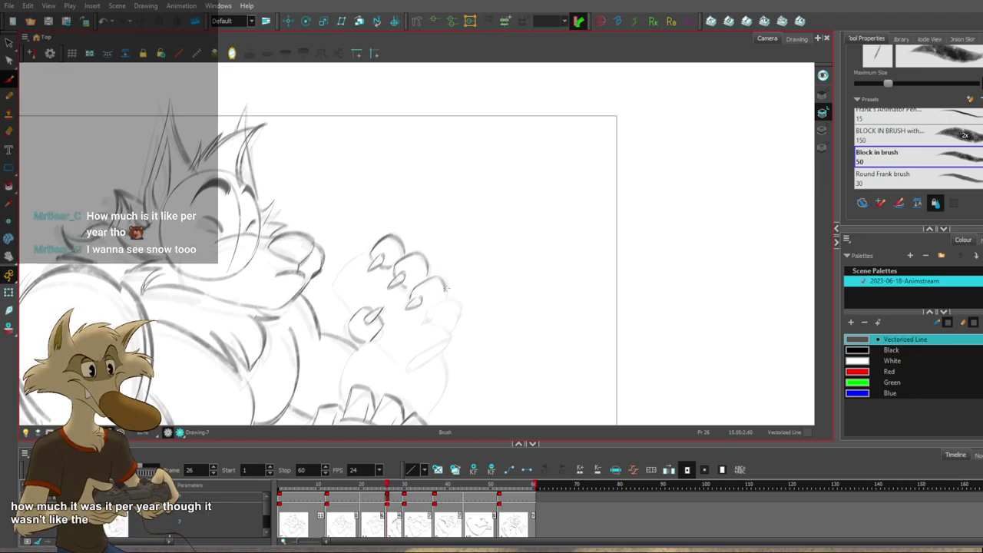
pyautogui.moveTo(428, 298); pyautogui.dragTo(442, 303)
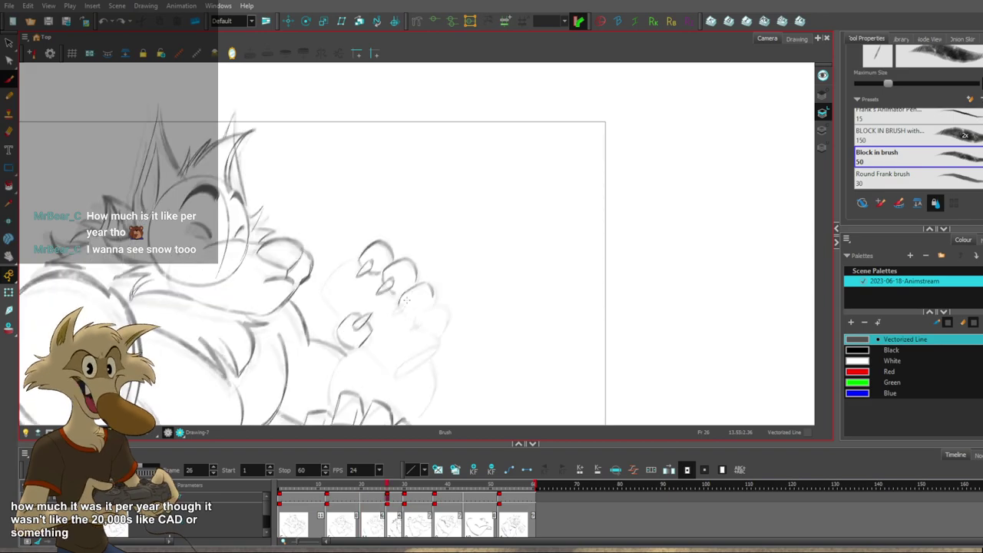
pyautogui.hotkey('alt', 'b')
pyautogui.moveTo(425, 296); pyautogui.dragTo(407, 312)
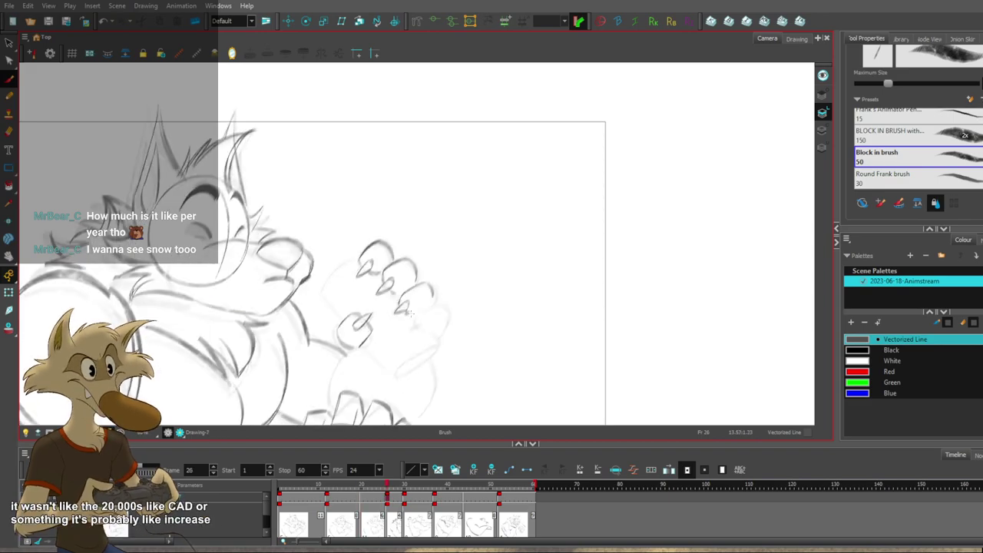
pyautogui.press(',')
pyautogui.press(',')
pyautogui.press(',')
pyautogui.press(',')
pyautogui.press(',')
pyautogui.press(',')
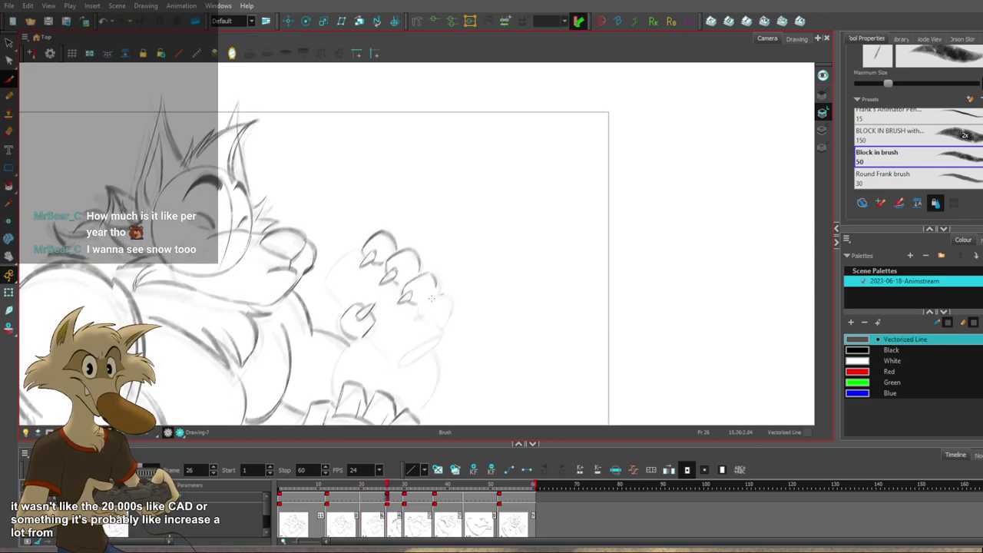
# Draw the far hand's fourth fingertip and its claw on frame 26, checking placement against the neighbouring frames.
pyautogui.press('.')
pyautogui.press('.')
pyautogui.press('.')
pyautogui.press('.')
pyautogui.press('.')
pyautogui.press('.')
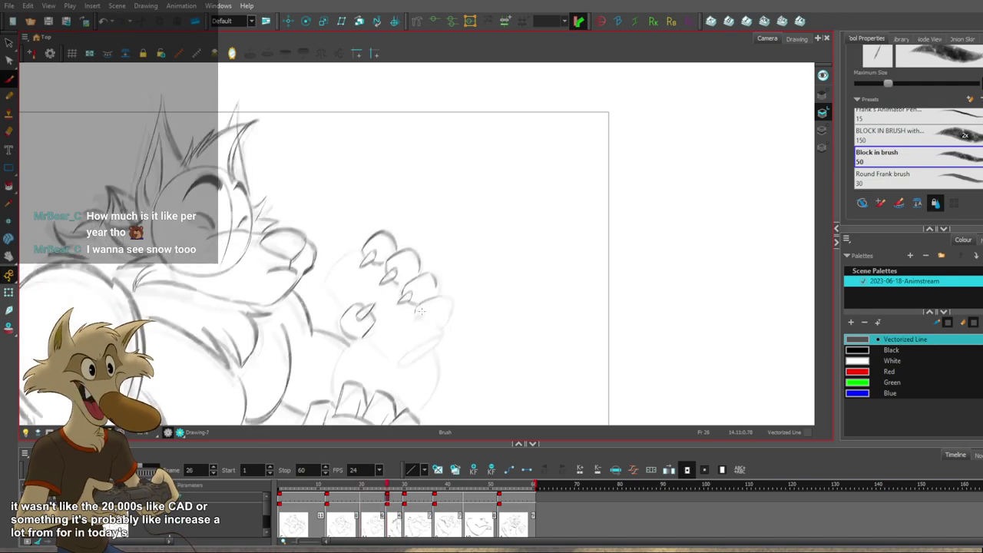
pyautogui.hotkey('ctrl', 'z')
pyautogui.moveTo(425, 313); pyautogui.dragTo(418, 320)
pyautogui.press('f')
pyautogui.press('g')
pyautogui.press(',')
pyautogui.press('.')
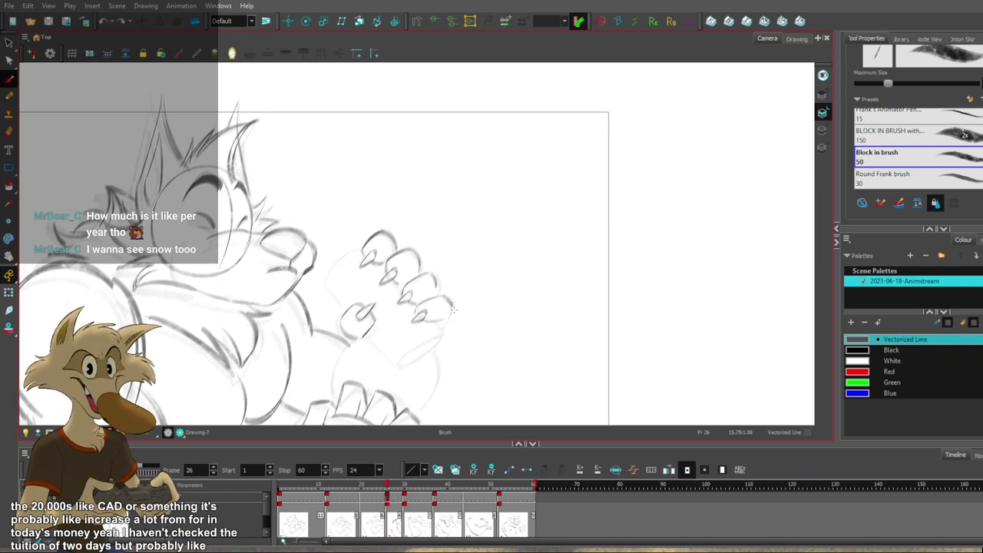
# Draw the outer side of the far hand's fourth finger and compare it with the previous key drawing.
pyautogui.moveTo(454, 313); pyautogui.dragTo(447, 327)
pyautogui.moveTo(482, 287); pyautogui.dragTo(475, 306)
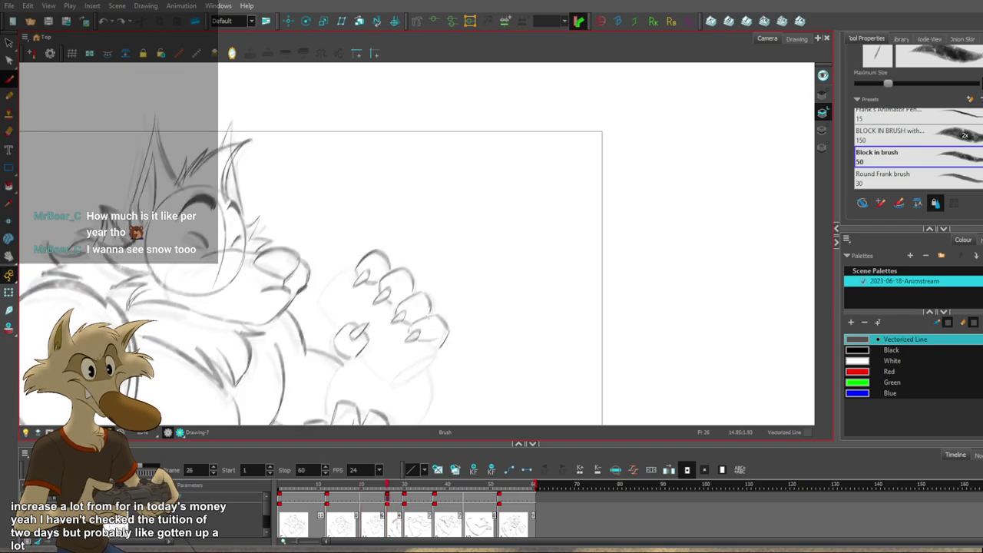
pyautogui.moveTo(468, 297); pyautogui.dragTo(482, 274)
pyautogui.press('f')
pyautogui.press('g')
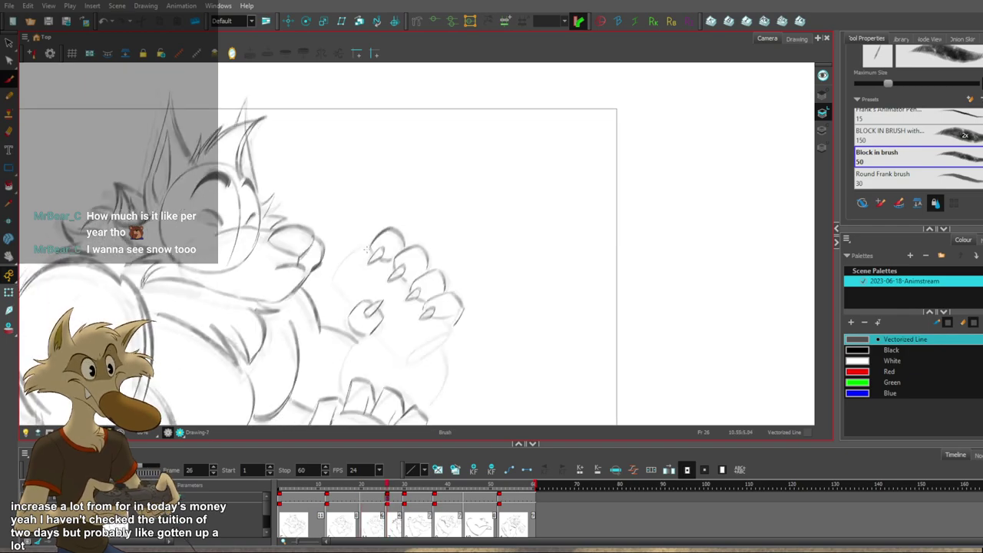
# Outline the back edge of the far hand, curving from the index finger around towards the thumb.
pyautogui.moveTo(370, 242); pyautogui.dragTo(334, 281)
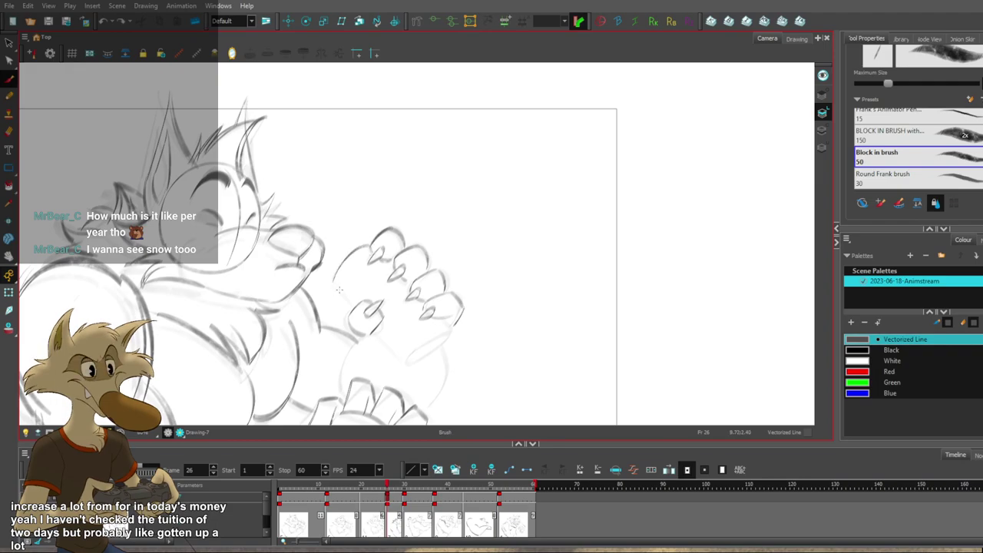
pyautogui.moveTo(434, 254); pyautogui.dragTo(419, 236)
pyautogui.press('f')
pyautogui.press('g')
pyautogui.moveTo(319, 269); pyautogui.dragTo(339, 290)
pyautogui.hotkey('ctrl', 'z')
pyautogui.hotkey('ctrl', 'z')
pyautogui.hotkey('alt', 'b')
pyautogui.moveTo(320, 254); pyautogui.dragTo(359, 222)
pyautogui.hotkey('ctrl', 'z')
pyautogui.hotkey('ctrl', 'z')
pyautogui.hotkey('ctrl', 'z')
pyautogui.hotkey('ctrl', 'z')
pyautogui.hotkey('ctrl', 'z')
pyautogui.moveTo(320, 252); pyautogui.dragTo(359, 222)
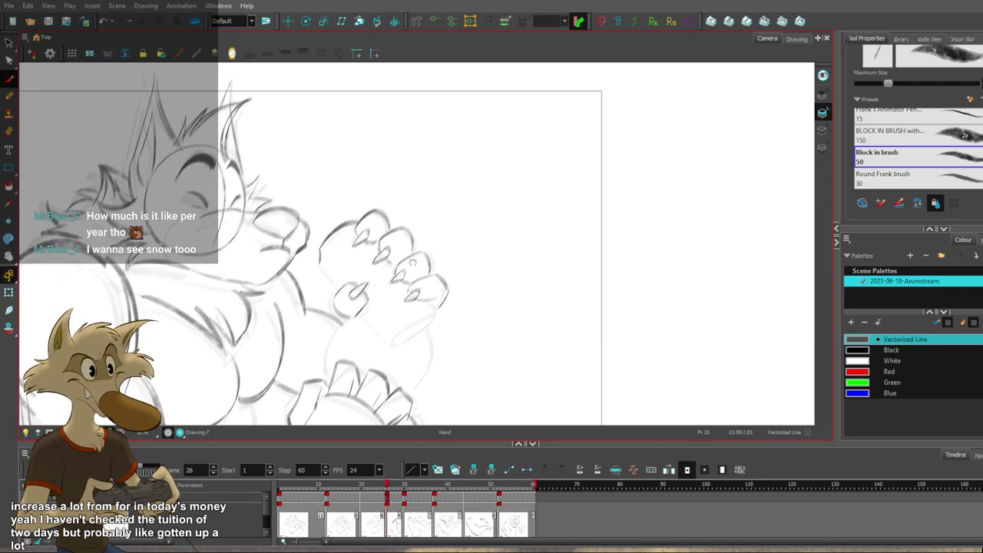
# Draw the far hand's palm line running from below the thumb towards the heel of the hand, comparing it with frame 20.
pyautogui.moveTo(413, 262); pyautogui.dragTo(397, 246)
pyautogui.press('f')
pyautogui.press('g')
pyautogui.moveTo(305, 246)
pyautogui.mouseDown()
pyautogui.moveTo(365, 316)
pyautogui.moveTo(409, 316)
pyautogui.mouseUp()
pyautogui.hotkey('ctrl', 'z')
pyautogui.hotkey('ctrl', 'z')
pyautogui.hotkey('ctrl', 'z')
pyautogui.hotkey('ctrl', 'z')
pyautogui.hotkey('ctrl', 'z')
pyautogui.hotkey('ctrl', 'z')
pyautogui.hotkey('ctrl', 'z')
pyautogui.press('f')
pyautogui.press('g')
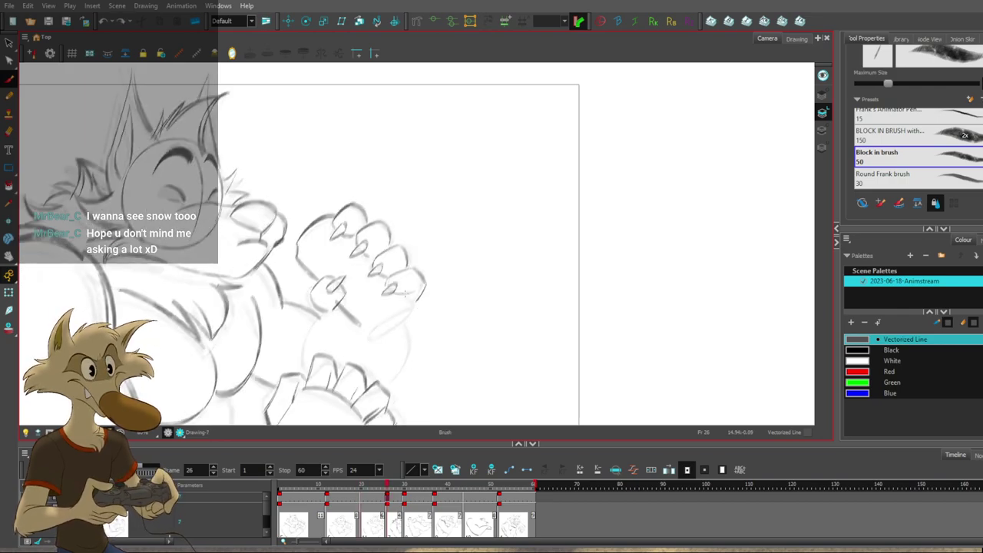
pyautogui.press('f')
pyautogui.press('g')
# Outline the heel of the far hand below the fourth finger and connect it to the palm line.
pyautogui.moveTo(368, 331); pyautogui.dragTo(413, 308)
pyautogui.hotkey('ctrl', 'z')
pyautogui.moveTo(369, 332); pyautogui.dragTo(412, 307)
pyautogui.hotkey('ctrl', 'z')
pyautogui.hotkey('ctrl', 'z')
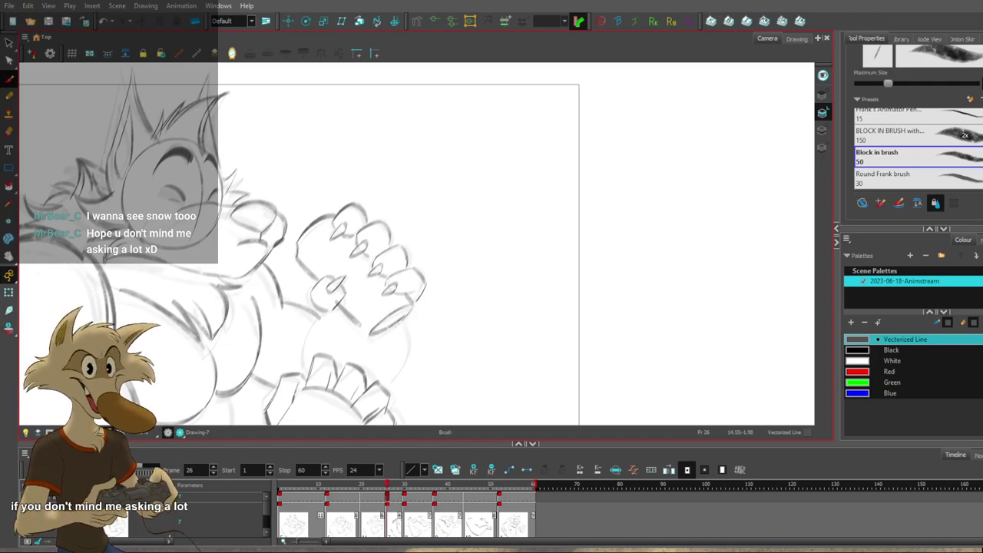
pyautogui.moveTo(360, 324); pyautogui.dragTo(372, 335)
pyautogui.hotkey('ctrl', 'z')
pyautogui.moveTo(360, 323); pyautogui.dragTo(373, 335)
# Delete the upper curve of the far hand's heel and redraw it.
pyautogui.moveTo(441, 325); pyautogui.dragTo(494, 279)
pyautogui.keyDown('ctrl'); pyautogui.click(444, 272); pyautogui.keyUp('ctrl')
pyautogui.press('Delete')
pyautogui.moveTo(423, 288); pyautogui.dragTo(467, 257)
pyautogui.hotkey('ctrl', 'z')
pyautogui.hotkey('ctrl', 'z')
pyautogui.moveTo(421, 291); pyautogui.dragTo(468, 261)
pyautogui.hotkey('ctrl', 'z')
pyautogui.hotkey('ctrl', 'z')
pyautogui.hotkey('ctrl', 'z')
pyautogui.hotkey('ctrl', 'z')
# Redraw the palm line from the far hand's thumb down to the heel as one clean stroke.
pyautogui.moveTo(391, 260); pyautogui.dragTo(420, 292)
pyautogui.hotkey('ctrl', 'z')
pyautogui.hotkey('ctrl', 'z')
pyautogui.hotkey('ctrl', 'z')
pyautogui.hotkey('ctrl', 'z')
pyautogui.hotkey('ctrl', 'z')
pyautogui.hotkey('ctrl', 'z')
pyautogui.moveTo(390, 260); pyautogui.dragTo(420, 292)
# Rework the short contour where the far hand's back edge meets the thumb.
pyautogui.keyDown('ctrl'); pyautogui.click(360, 225); pyautogui.keyUp('ctrl')
pyautogui.press('Delete')
pyautogui.hotkey('ctrl', 'z')
pyautogui.moveTo(350, 214); pyautogui.dragTo(368, 234)
pyautogui.hotkey('ctrl', 'z')
pyautogui.hotkey('ctrl', 'z')
# Examine the outlined far hand on frame 26 against the key drawing on frame 20.
pyautogui.moveTo(520, 269); pyautogui.dragTo(551, 274)
pyautogui.press('g')
pyautogui.press('f')
pyautogui.press('f')
pyautogui.press('.')
pyautogui.press('.')
pyautogui.press('.')
pyautogui.press('.')
pyautogui.press('.')
pyautogui.press('.')
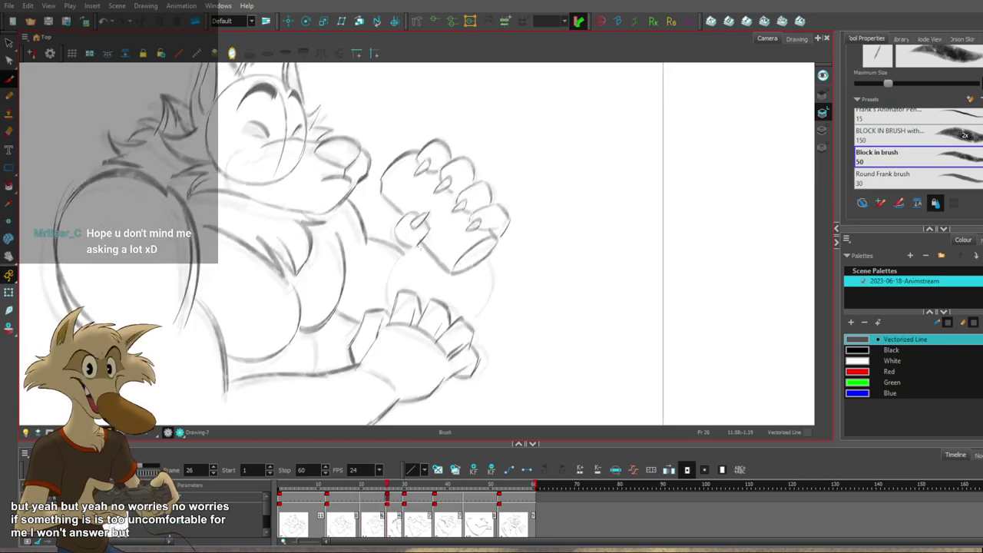
# Draw the inner contour of the far forearm from below the thumb down to the near hand, using frame 20 as reference.
pyautogui.moveTo(473, 255); pyautogui.dragTo(458, 252)
pyautogui.press('f')
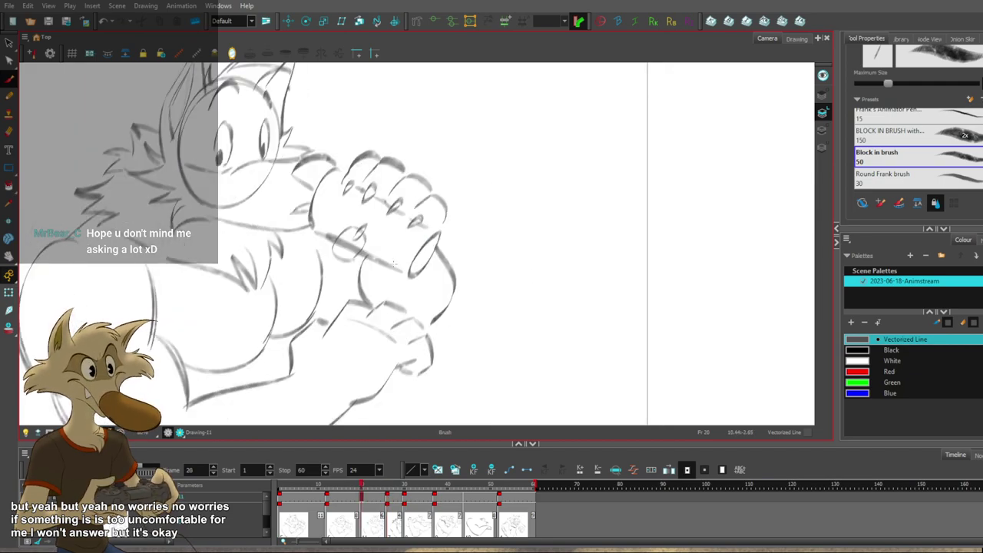
pyautogui.press('g')
pyautogui.moveTo(398, 247); pyautogui.dragTo(377, 295)
pyautogui.hotkey('ctrl', 'z')
pyautogui.moveTo(396, 247)
pyautogui.mouseDown()
pyautogui.moveTo(379, 272)
pyautogui.moveTo(392, 296)
pyautogui.moveTo(396, 250)
pyautogui.moveTo(374, 306)
pyautogui.mouseUp()
pyautogui.hotkey('ctrl', 'z')
pyautogui.hotkey('ctrl', 'z')
pyautogui.moveTo(396, 245); pyautogui.dragTo(375, 302)
pyautogui.hotkey('ctrl', 'z')
pyautogui.hotkey('ctrl', 'z')
pyautogui.press('f')
pyautogui.press('g')
# Draw the outer contour of the far forearm, curving from the heel of the hand down behind the near fingers.
pyautogui.moveTo(471, 252)
pyautogui.mouseDown()
pyautogui.moveTo(456, 313)
pyautogui.moveTo(466, 311)
pyautogui.mouseUp()
pyautogui.hotkey('ctrl', 'z')
pyautogui.hotkey('ctrl', 'z')
pyautogui.hotkey('ctrl', 'z')
pyautogui.moveTo(476, 254); pyautogui.dragTo(471, 305)
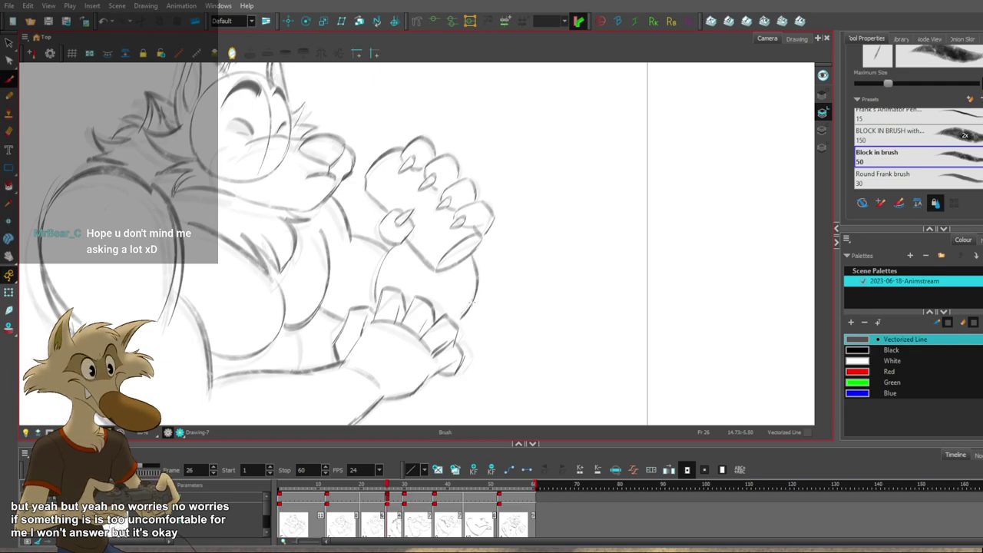
# Compare the whole pose and the far arm's proportions on frame 26 with the frame 20 drawing.
pyautogui.scroll(-4, 503, 287)
pyautogui.scroll(-1, 503, 322)
pyautogui.press('f')
pyautogui.scroll(2, 485, 335)
pyautogui.press('g')
pyautogui.press('f')
pyautogui.scroll(1, 472, 282)
pyautogui.scroll(2, 474, 283)
pyautogui.press('g')
pyautogui.press('f')
pyautogui.press('g')
# Draw the far upper arm's contour between the chest and the thumb over the faint rough.
pyautogui.moveTo(378, 187)
pyautogui.mouseDown()
pyautogui.moveTo(398, 231)
pyautogui.moveTo(396, 189)
pyautogui.moveTo(390, 221)
pyautogui.moveTo(393, 211)
pyautogui.mouseUp()
pyautogui.hotkey('ctrl', 'z')
pyautogui.hotkey('ctrl', 'z')
pyautogui.hotkey('ctrl', 'z')
pyautogui.moveTo(389, 172)
pyautogui.mouseDown()
pyautogui.moveTo(397, 212)
pyautogui.moveTo(428, 255)
pyautogui.mouseUp()
pyautogui.press('f')
pyautogui.press('g')
pyautogui.hotkey('ctrl', 'z')
pyautogui.hotkey('ctrl', 'z')
pyautogui.moveTo(398, 216)
pyautogui.mouseDown()
pyautogui.moveTo(430, 256)
pyautogui.moveTo(424, 237)
pyautogui.moveTo(431, 244)
pyautogui.mouseUp()
pyautogui.hotkey('ctrl', 'z')
pyautogui.hotkey('ctrl', 'z')
pyautogui.hotkey('ctrl', 'z')
pyautogui.hotkey('ctrl', 'z')
pyautogui.hotkey('ctrl', 'z')
pyautogui.scroll(-5, 486, 281)
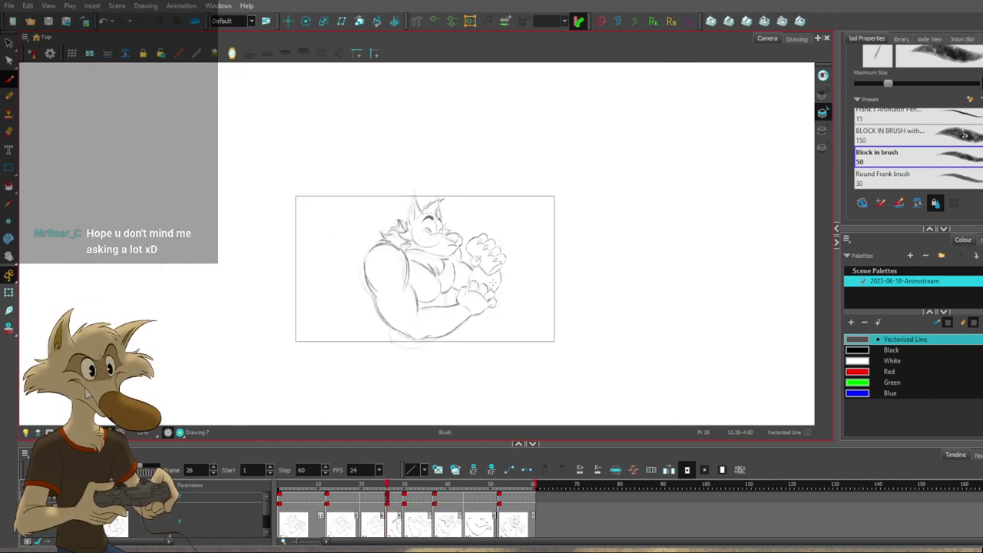
# Review the far arm and the gap between chest and near hand on frame 26 against frame 20.
pyautogui.scroll(5, 487, 271)
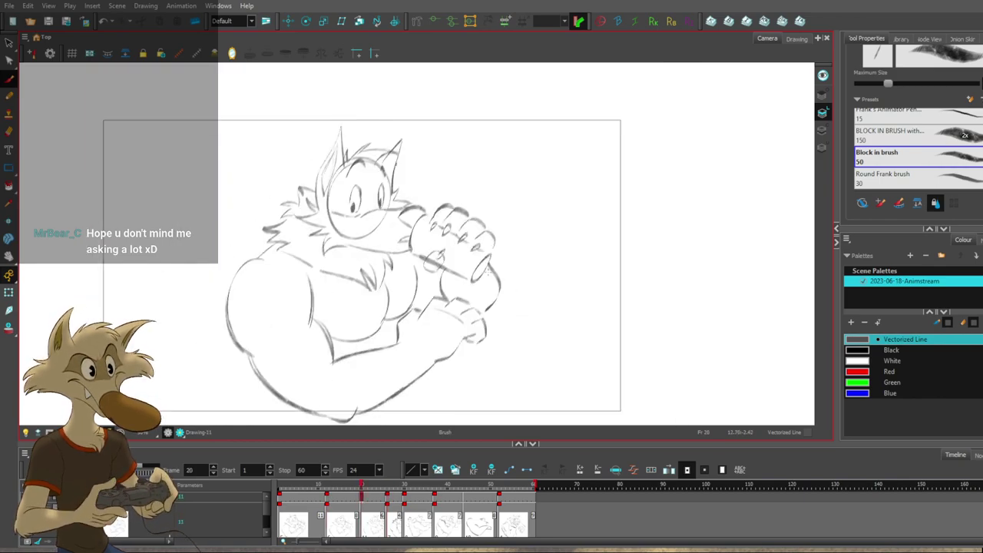
pyautogui.scroll(2, 488, 273)
pyautogui.press('f')
pyautogui.press('g')
pyautogui.press('f')
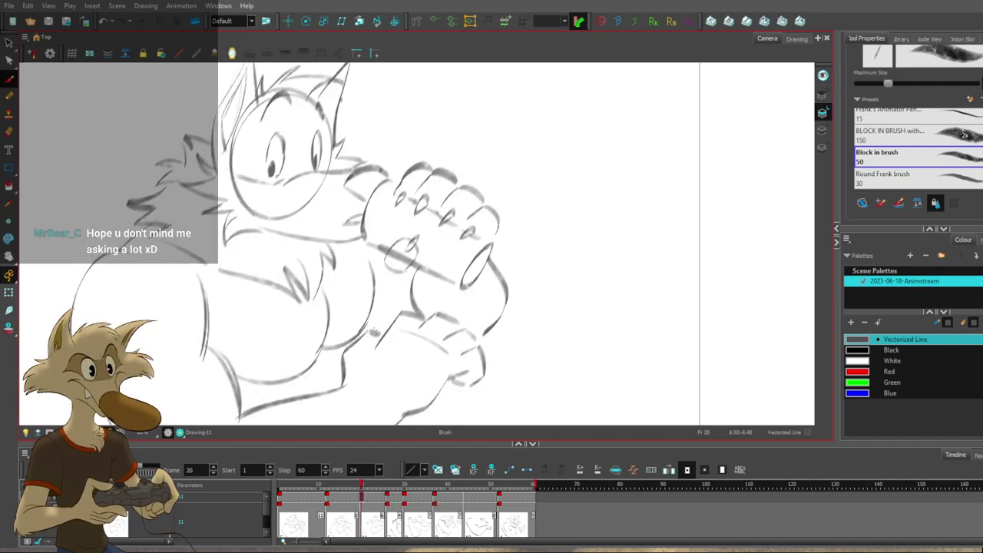
pyautogui.press('g')
pyautogui.press('f')
pyautogui.press('f')
pyautogui.press('g')
pyautogui.press('.')
pyautogui.press('.')
pyautogui.press('.')
pyautogui.press('.')
pyautogui.press('.')
pyautogui.press('.')
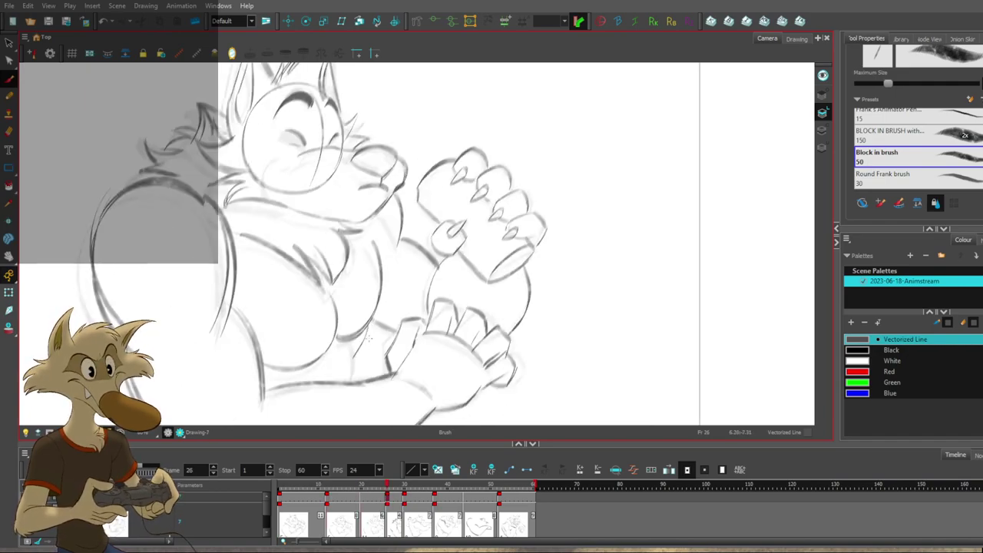
# Draw the short torso contour between the far pectoral and the near forearm on frame 26.
pyautogui.press('f')
pyautogui.press('g')
pyautogui.moveTo(354, 356); pyautogui.dragTo(354, 384)
pyautogui.hotkey('ctrl', 'z')
# Compare the torso contour and chest on frame 26 repeatedly with the frame 20 drawing.
pyautogui.press(',')
pyautogui.press(',')
pyautogui.press(',')
pyautogui.press(',')
pyautogui.press(',')
pyautogui.press(',')
pyautogui.press('.')
pyautogui.press('.')
pyautogui.press('.')
pyautogui.press('.')
pyautogui.press('.')
pyautogui.press('.')
pyautogui.press(',')
pyautogui.press(',')
pyautogui.press(',')
pyautogui.press(',')
pyautogui.press(',')
pyautogui.press(',')
pyautogui.press('.')
pyautogui.press('.')
pyautogui.press('.')
pyautogui.press('.')
pyautogui.press('.')
pyautogui.press('.')
pyautogui.press(',')
pyautogui.press(',')
pyautogui.press(',')
pyautogui.press(',')
pyautogui.press(',')
pyautogui.press(',')
pyautogui.press('.')
pyautogui.press('.')
pyautogui.press('.')
pyautogui.press('.')
pyautogui.press('.')
pyautogui.press('.')
# Draw a darker curve along the underside of the near pectoral, replacing the first attempt.
pyautogui.moveTo(259, 361); pyautogui.dragTo(329, 356)
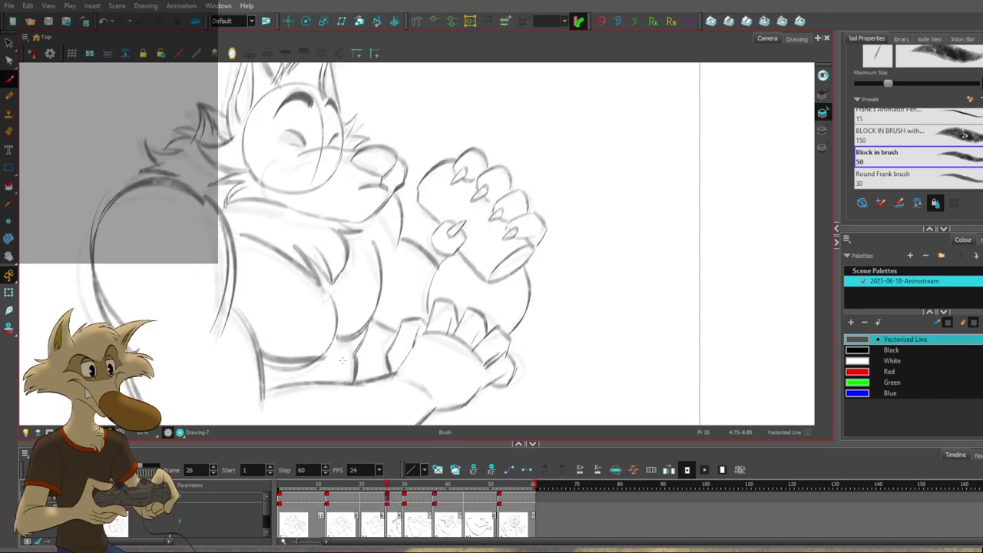
pyautogui.hotkey('ctrl', 'z')
pyautogui.hotkey('ctrl', 'z')
pyautogui.hotkey('ctrl', 'z')
pyautogui.moveTo(262, 353); pyautogui.dragTo(325, 354)
# Compare the full pose and the arms on frame 26 with the drawings on frames 12 and 20.
pyautogui.scroll(-5, 387, 338)
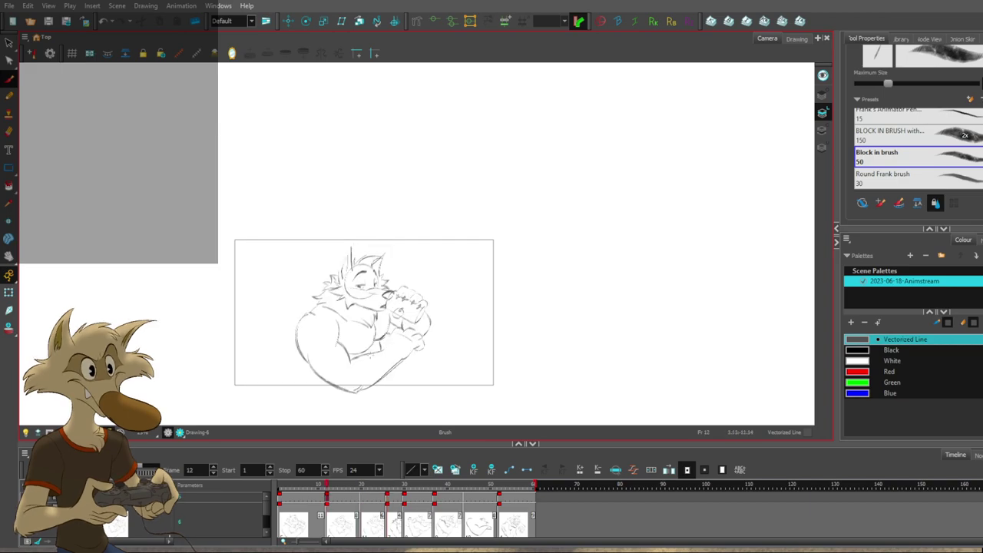
pyautogui.scroll(2, 363, 361)
pyautogui.press('f')
pyautogui.press('g')
pyautogui.scroll(1, 363, 360)
pyautogui.press('f')
pyautogui.press('g')
pyautogui.press('f')
pyautogui.press('g')
pyautogui.press('f')
pyautogui.press('g')
pyautogui.press('f')
pyautogui.press('.')
pyautogui.press('.')
pyautogui.press('.')
pyautogui.press('.')
pyautogui.press('.')
pyautogui.press('.')
pyautogui.scroll(2, 503, 353)
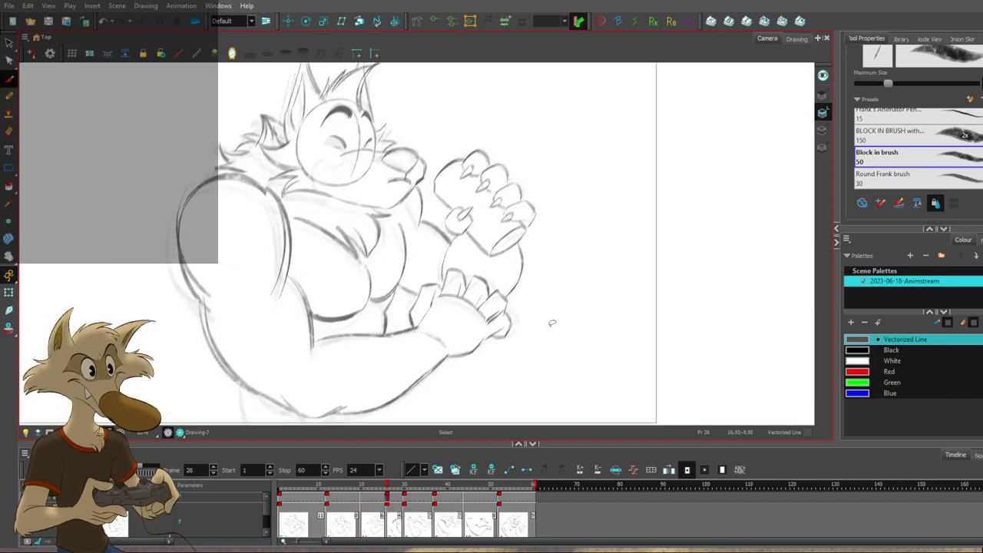
# Select the near hand and wrist lines and stretch them slightly wider toward the chest.
pyautogui.moveTo(481, 271)
pyautogui.mouseDown()
pyautogui.moveTo(436, 286)
pyautogui.moveTo(435, 318)
pyautogui.moveTo(530, 321)
pyautogui.moveTo(460, 331)
pyautogui.moveTo(414, 317)
pyautogui.moveTo(432, 360)
pyautogui.mouseUp()
pyautogui.moveTo(373, 399); pyautogui.dragTo(362, 400)
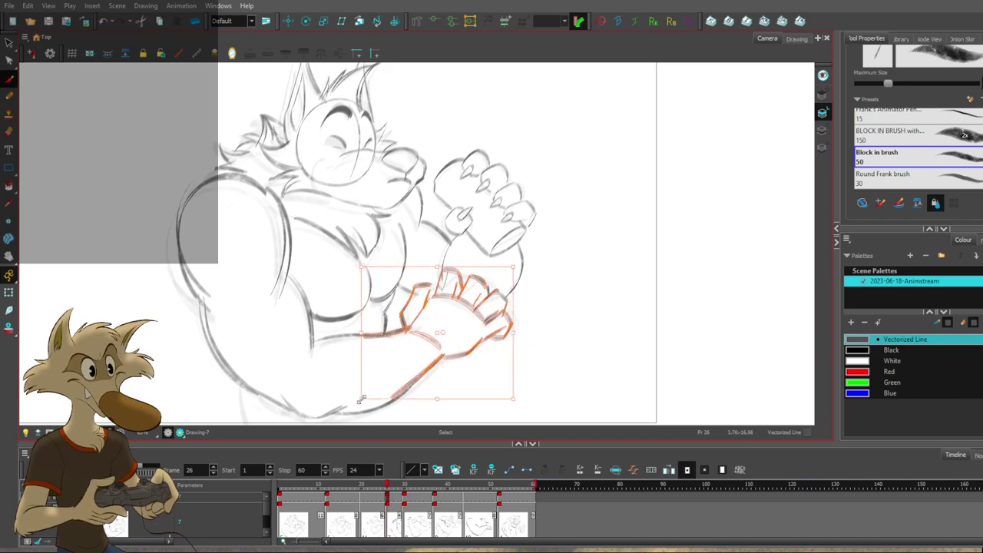
pyautogui.press('1')
pyautogui.press('1')
pyautogui.press('f')
pyautogui.press('g')
pyautogui.press('2')
pyautogui.press('2')
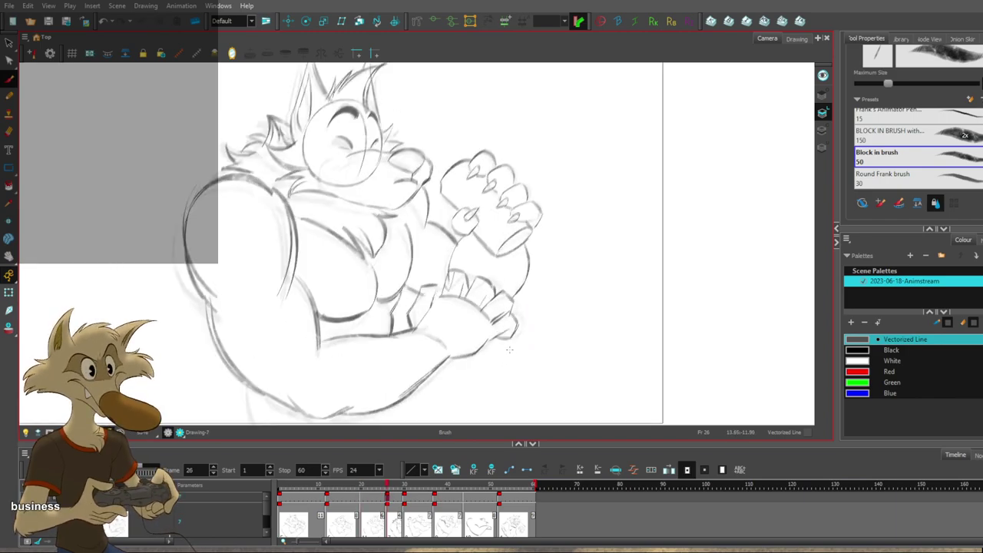
pyautogui.press('2')
pyautogui.click(594, 302)
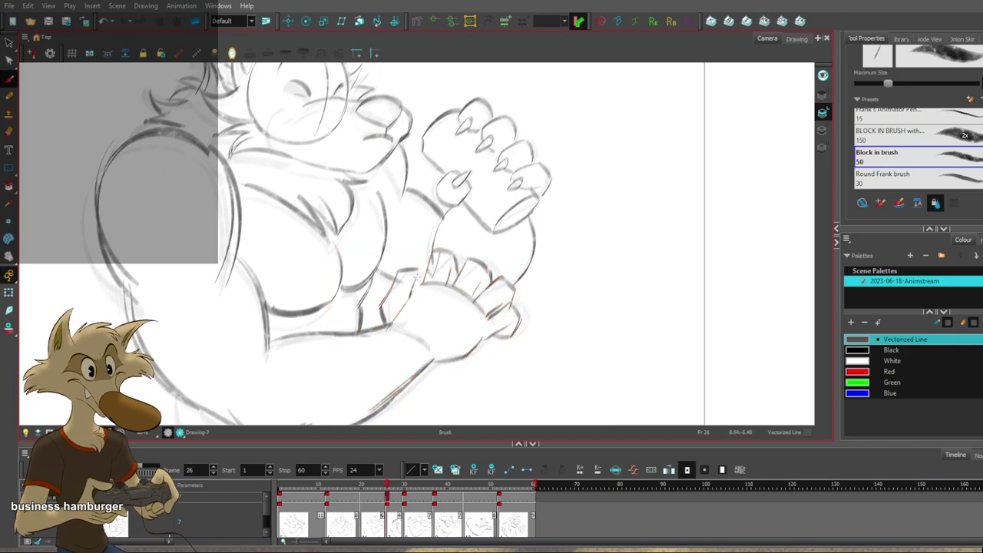
# Check the near hand's size and position on frame 26 against the frame 20 drawing.
pyautogui.hotkey('alt', 'b')
pyautogui.press('f')
pyautogui.press('g')
pyautogui.moveTo(551, 346); pyautogui.dragTo(547, 338)
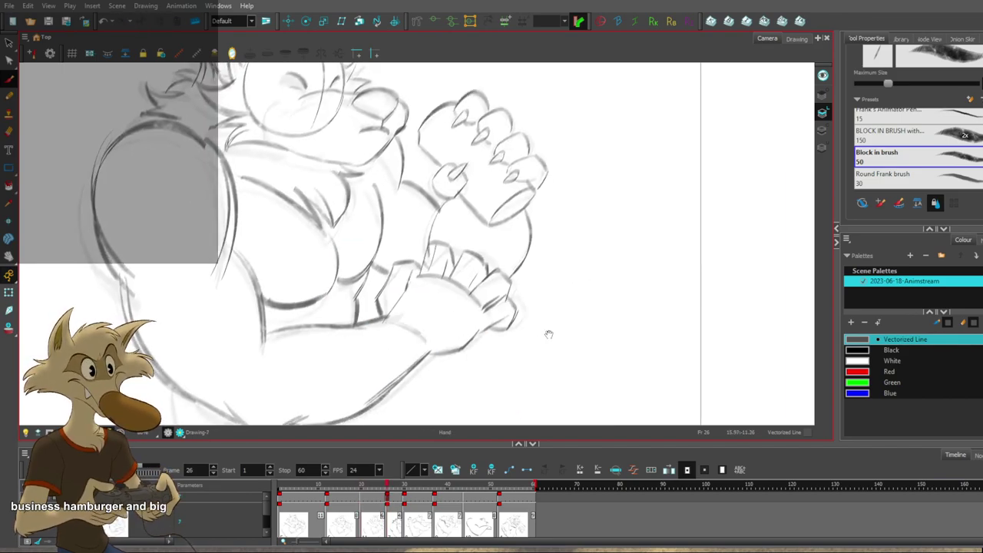
pyautogui.press('f')
pyautogui.press('1')
pyautogui.press('1')
pyautogui.press('1')
pyautogui.press('2')
pyautogui.press('g')
pyautogui.press('f')
pyautogui.scroll(1, 527, 327)
pyautogui.press('.')
pyautogui.press('.')
pyautogui.press('.')
pyautogui.press('.')
pyautogui.press('.')
pyautogui.press('.')
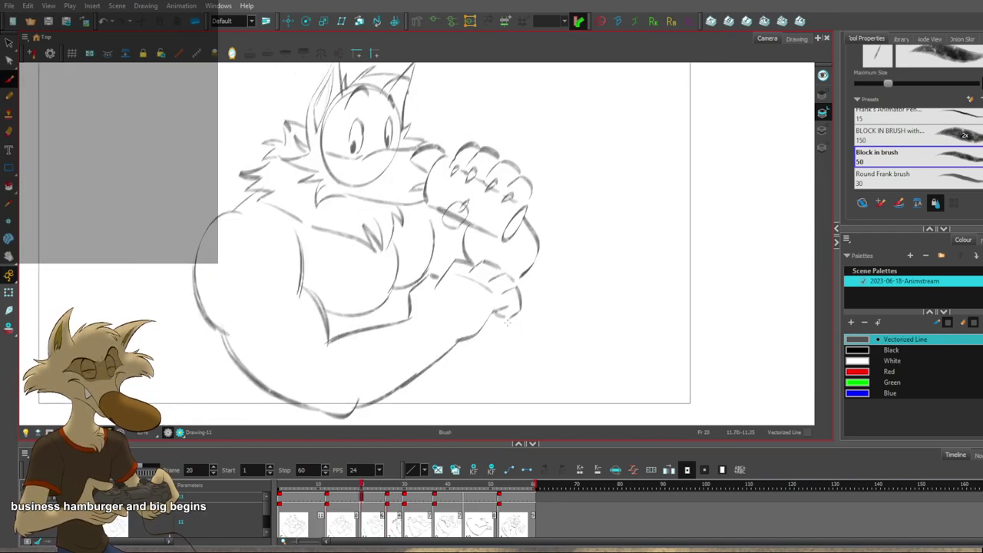
pyautogui.press('f')
pyautogui.press('g')
pyautogui.press('f')
pyautogui.press('g')
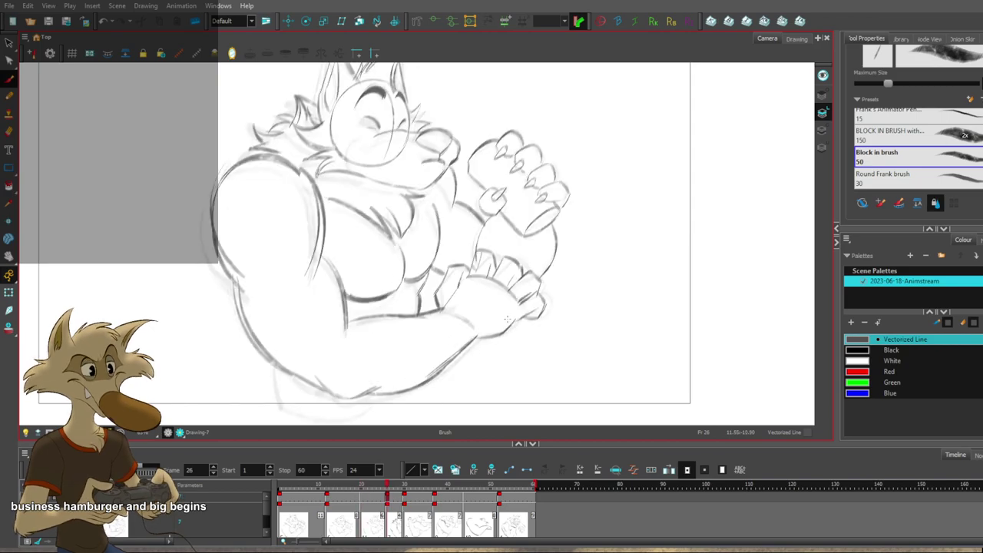
pyautogui.moveTo(566, 291); pyautogui.dragTo(537, 301)
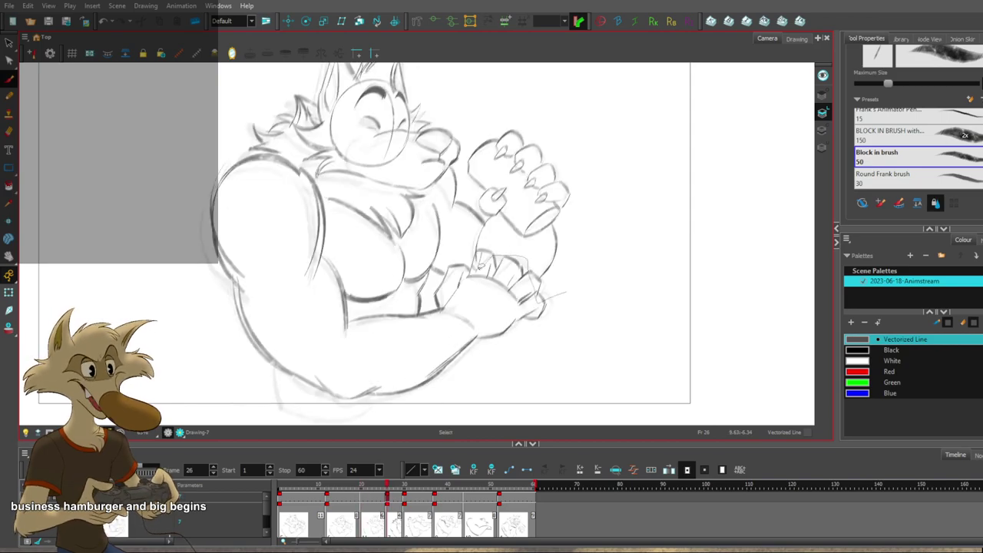
pyautogui.moveTo(456, 280); pyautogui.dragTo(499, 270)
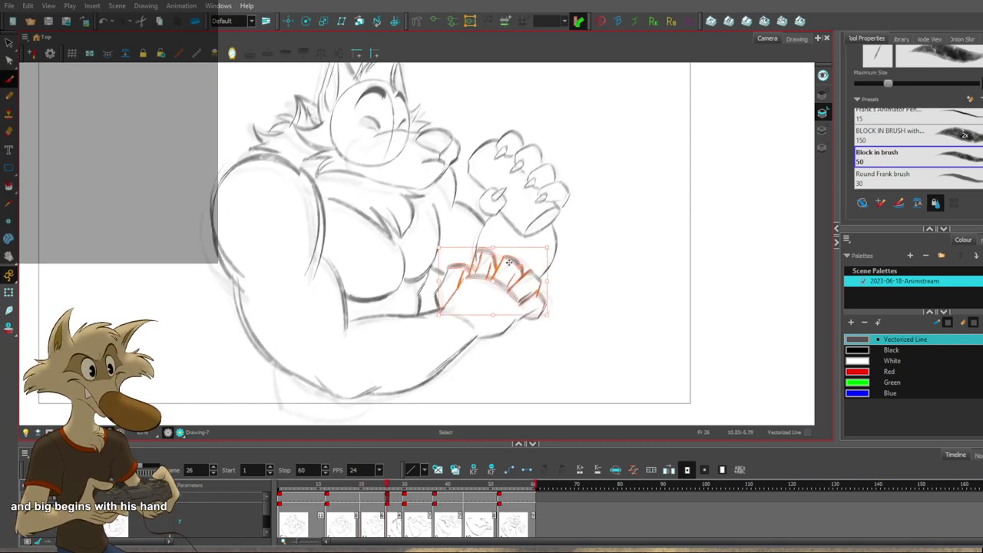
pyautogui.press('Delete')
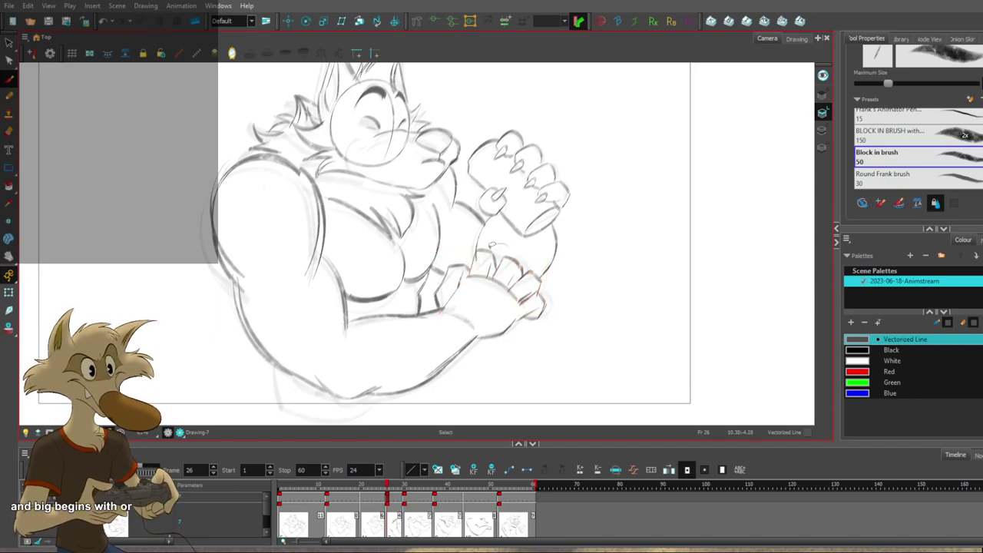
# Select the whole near hand on frame 26 and shift it slightly toward the chest.
pyautogui.moveTo(446, 300)
pyautogui.mouseDown()
pyautogui.moveTo(476, 321)
pyautogui.moveTo(553, 312)
pyautogui.moveTo(532, 264)
pyautogui.mouseUp()
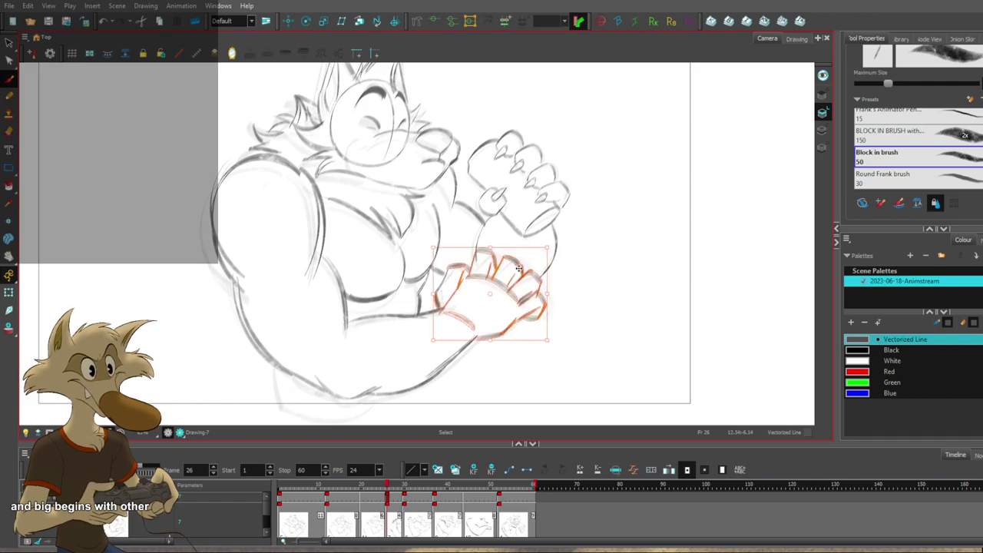
pyautogui.moveTo(507, 262); pyautogui.dragTo(499, 259)
pyautogui.moveTo(501, 259); pyautogui.dragTo(500, 261)
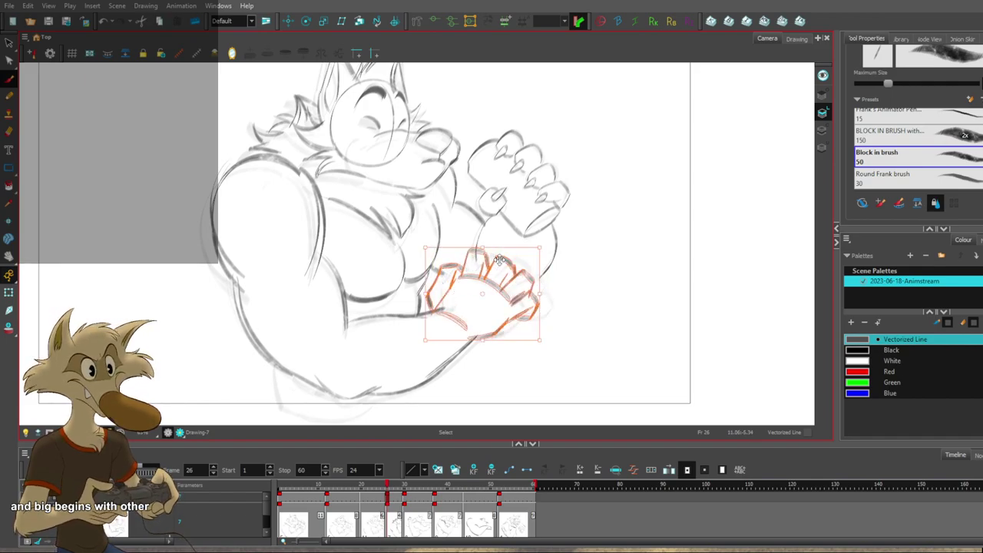
pyautogui.click(596, 275)
# Delete the near thumb's inner line running down to the wrist on frame 26.
pyautogui.press('1')
pyautogui.press('1')
pyautogui.press('1')
pyautogui.press('f')
pyautogui.press('g')
pyautogui.scroll(6, 489, 275)
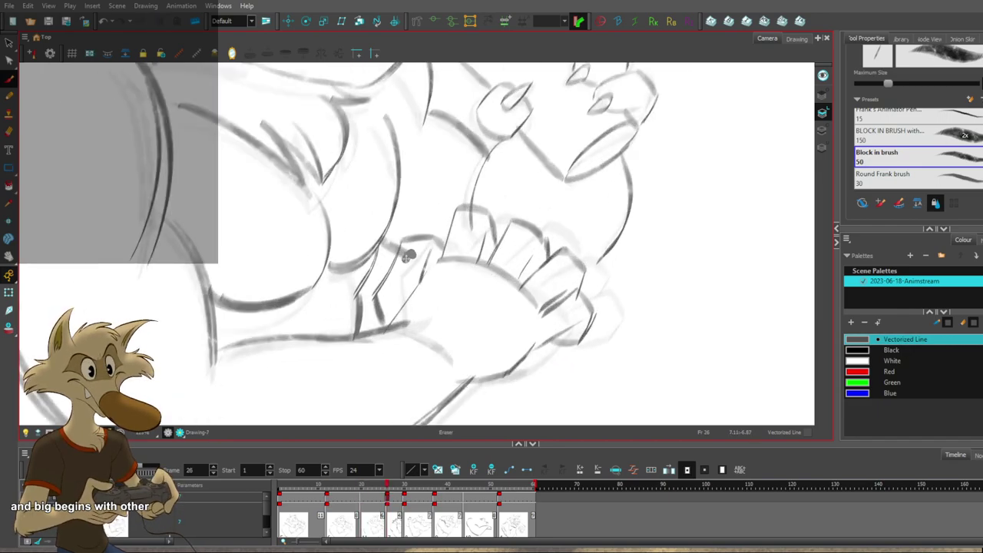
pyautogui.hotkey('alt', 's')
pyautogui.click(384, 331)
pyautogui.click(429, 306)
pyautogui.click(400, 303)
pyautogui.press('Delete')
pyautogui.moveTo(403, 337); pyautogui.dragTo(427, 325)
pyautogui.click(474, 290)
pyautogui.click(409, 323)
pyautogui.click(410, 306)
pyautogui.moveTo(336, 321); pyautogui.dragTo(342, 323)
pyautogui.hotkey('alt', 'b')
# Remove the overlapping line at the near hand's little finger and redraw the hand's outer edge beneath it.
pyautogui.scroll(-6, 467, 294)
pyautogui.press('f')
pyautogui.scroll(3, 467, 294)
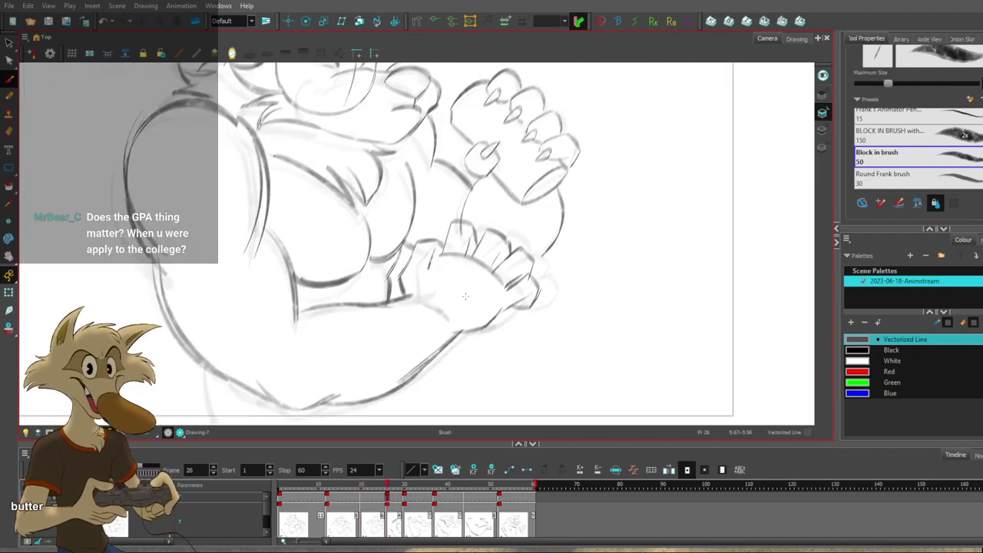
pyautogui.press('g')
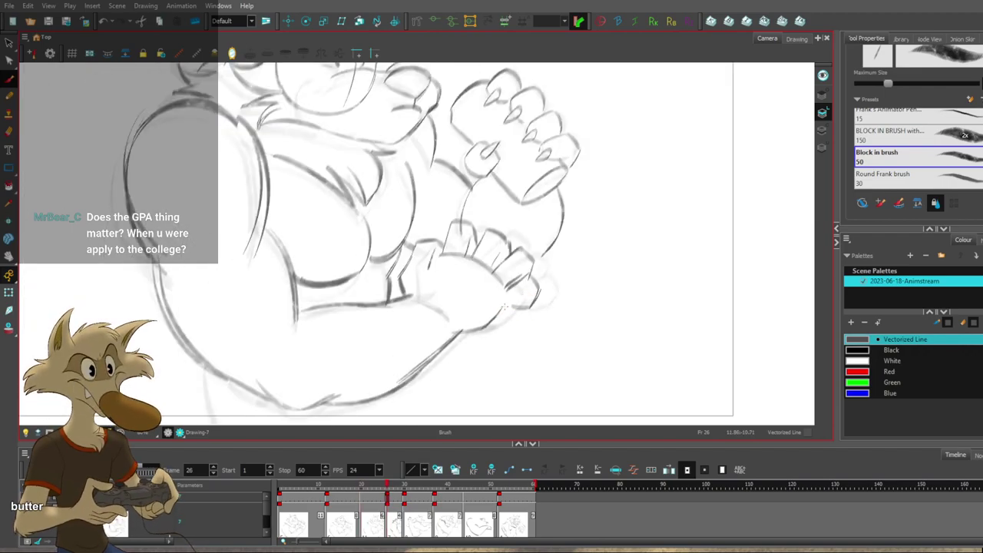
pyautogui.hotkey('alt', 's')
pyautogui.click(522, 283)
pyautogui.press('Delete')
pyautogui.hotkey('alt', 'b')
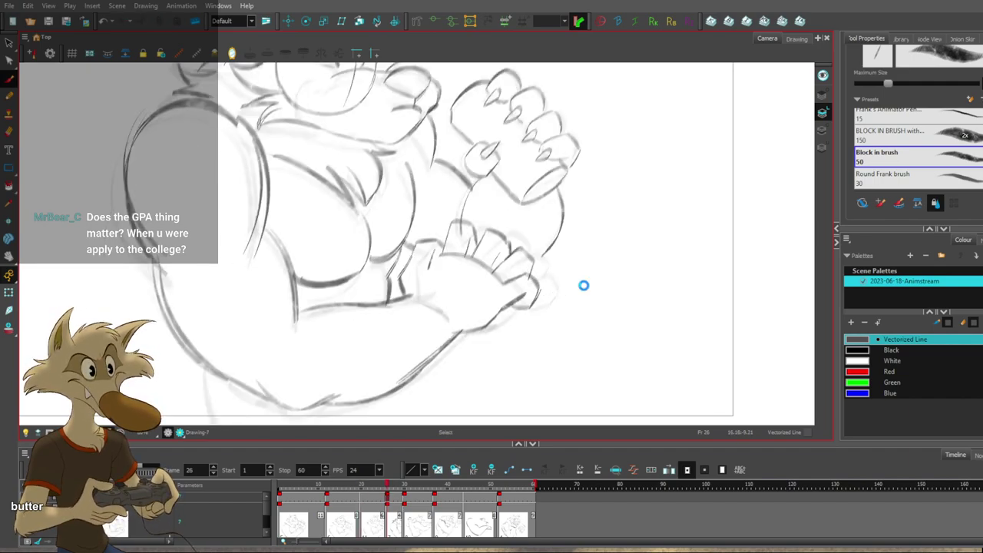
pyautogui.scroll(-3, 584, 285)
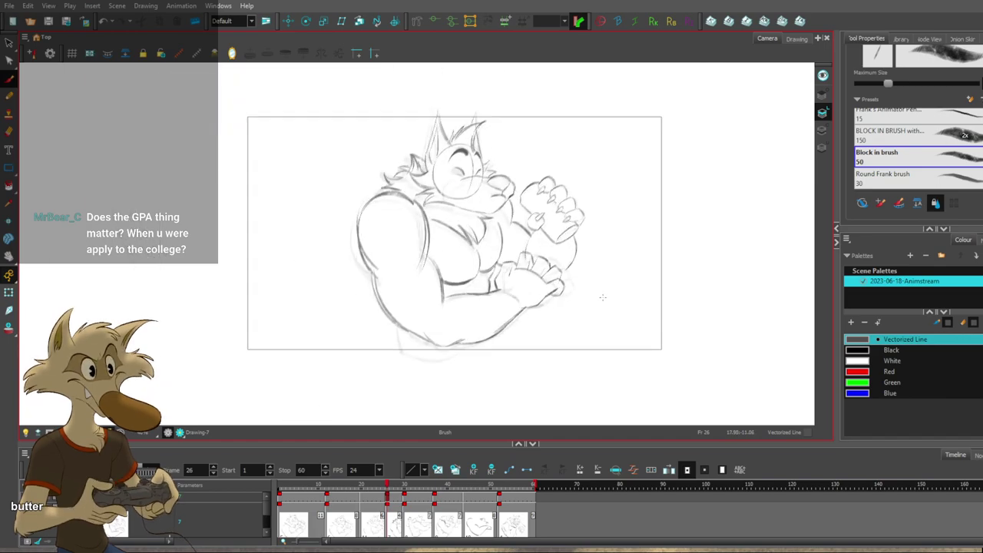
pyautogui.scroll(1, 602, 299)
pyautogui.scroll(-1, 605, 299)
pyautogui.scroll(1, 608, 301)
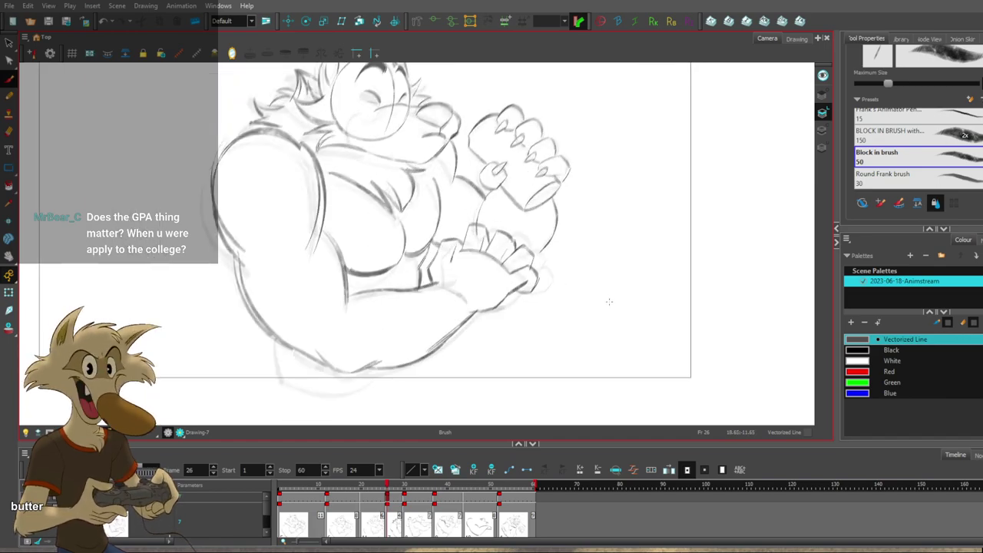
pyautogui.scroll(-1, 609, 303)
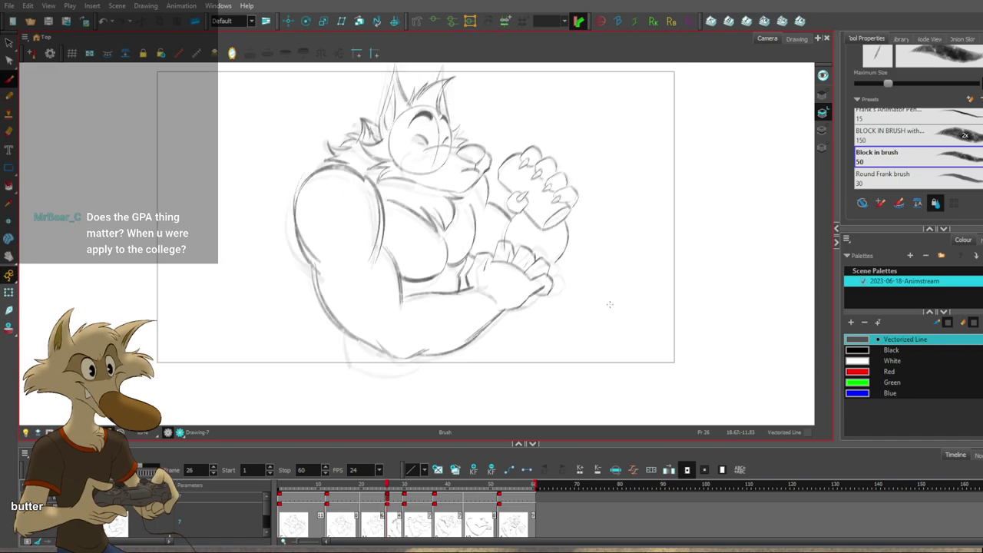
pyautogui.scroll(1, 570, 285)
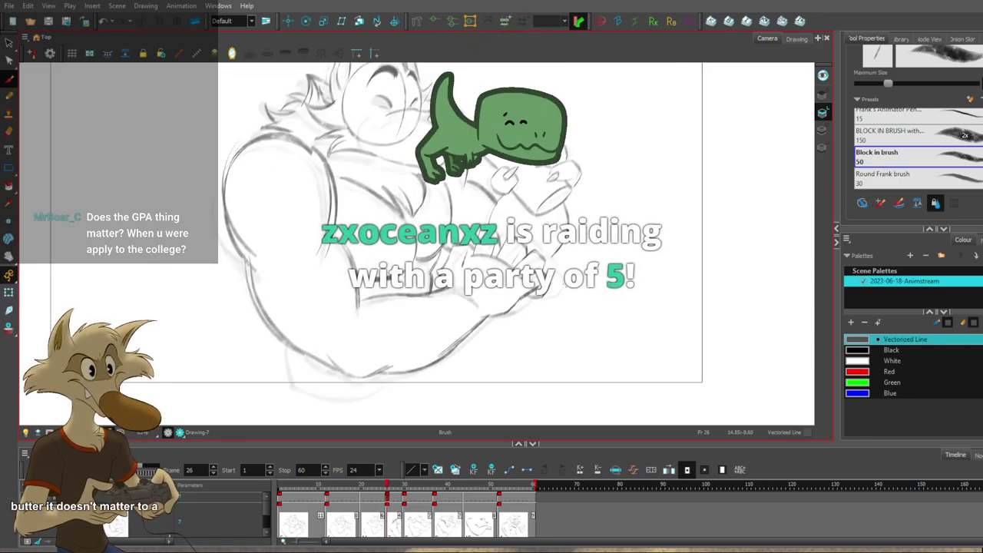
pyautogui.scroll(-1, 562, 285)
pyautogui.scroll(1, 558, 285)
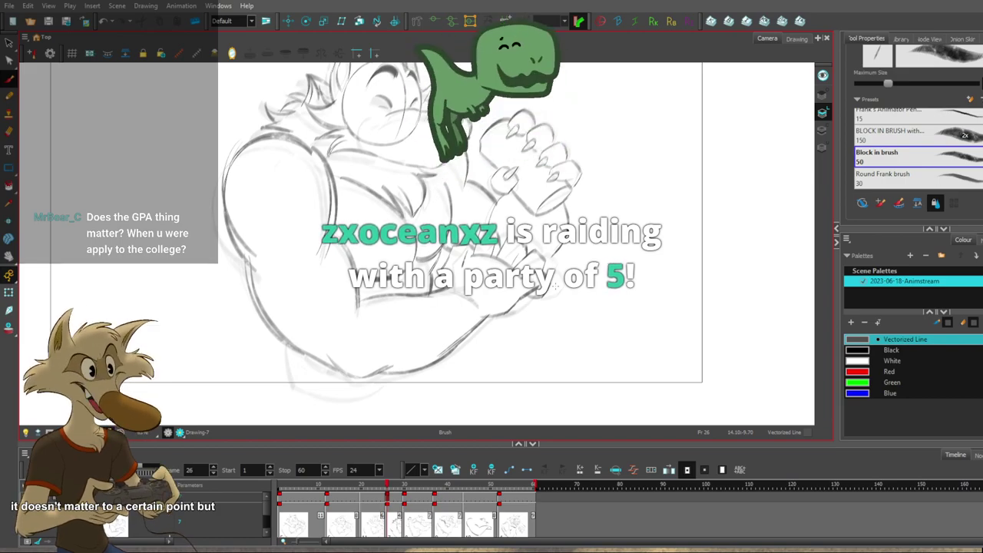
pyautogui.scroll(-2, 554, 285)
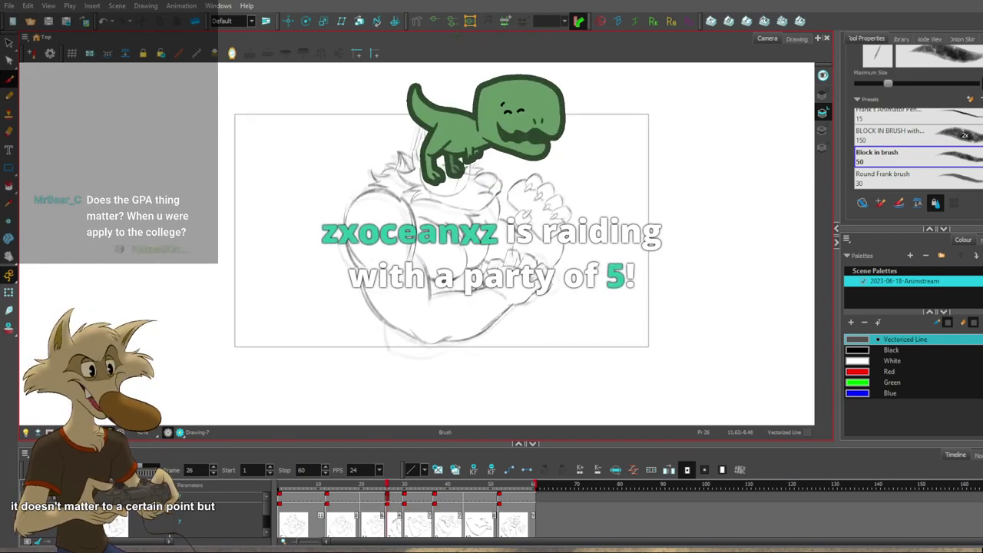
pyautogui.scroll(-1, 522, 271)
pyautogui.scroll(1, 496, 269)
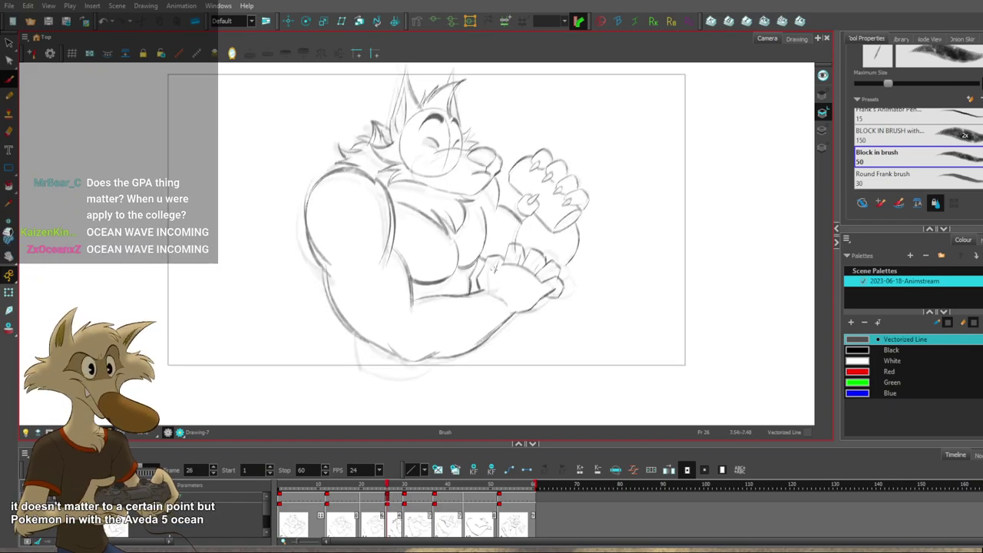
pyautogui.scroll(-1, 493, 266)
pyautogui.scroll(1, 484, 266)
pyautogui.scroll(-1, 493, 266)
pyautogui.scroll(2, 538, 267)
# Compare the adjusted near hand on frame 26 with the frame 20 drawing.
pyautogui.press('f')
pyautogui.press('.')
pyautogui.press('.')
pyautogui.press('.')
pyautogui.press('.')
pyautogui.press('.')
pyautogui.press('.')
pyautogui.scroll(2, 550, 257)
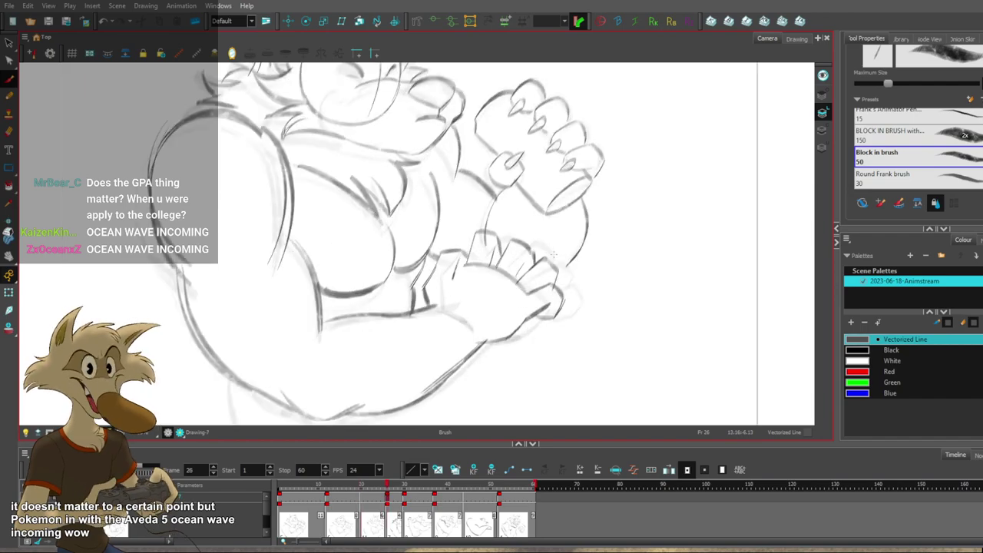
# Redraw the near thumb's inner edge as a short line from its tip down to the palm.
pyautogui.hotkey('ctrl', 'z')
pyautogui.press('f')
pyautogui.press('g')
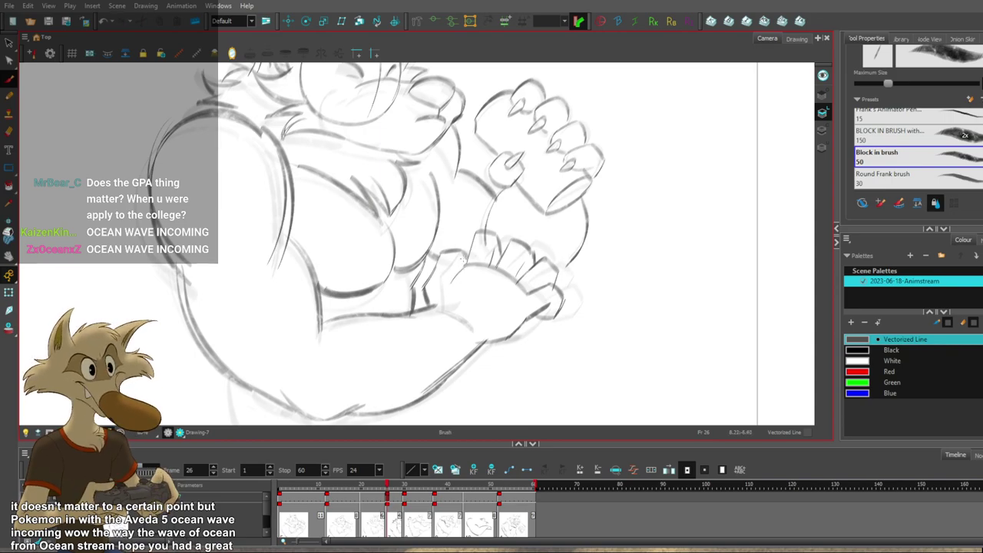
pyautogui.hotkey('ctrl', 'z')
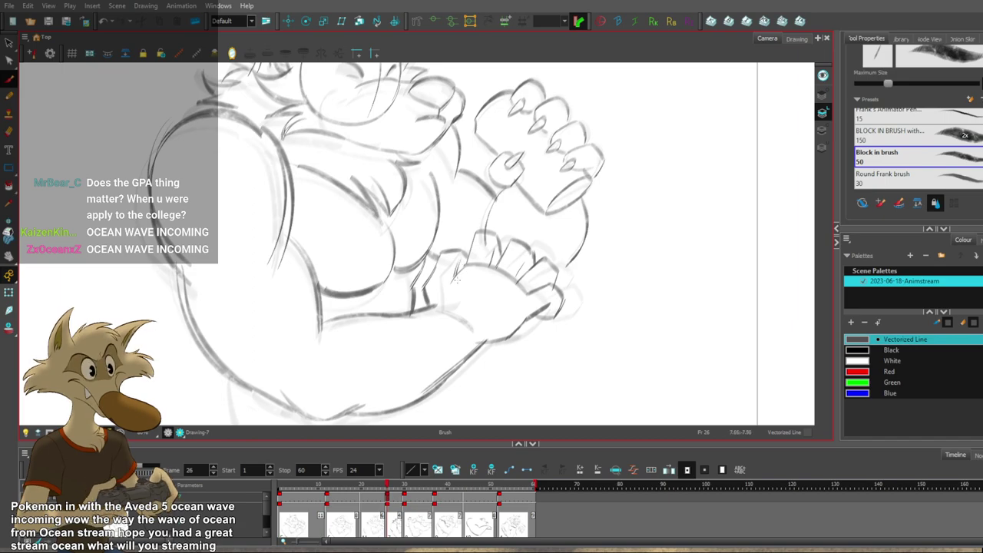
pyautogui.hotkey('alt', 'b')
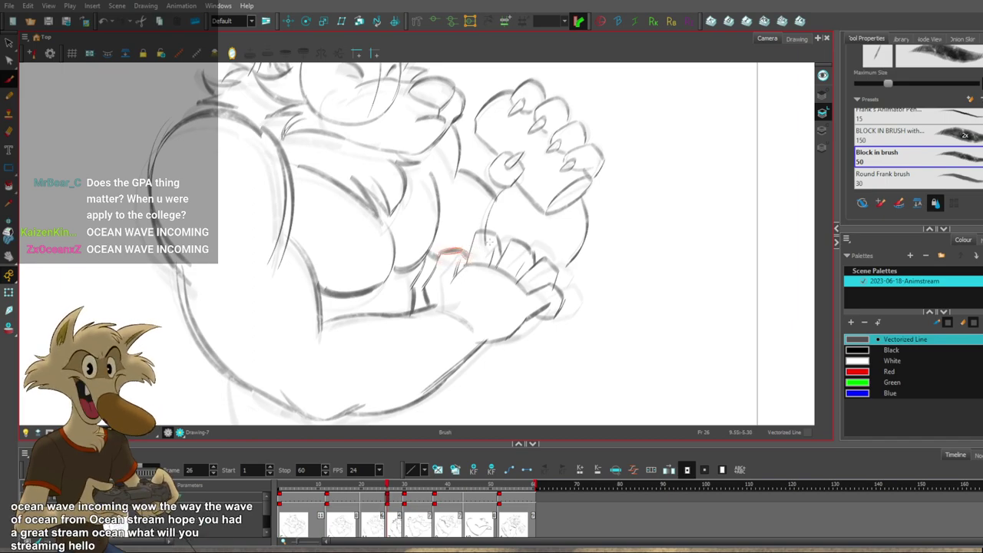
pyautogui.hotkey('alt', 's')
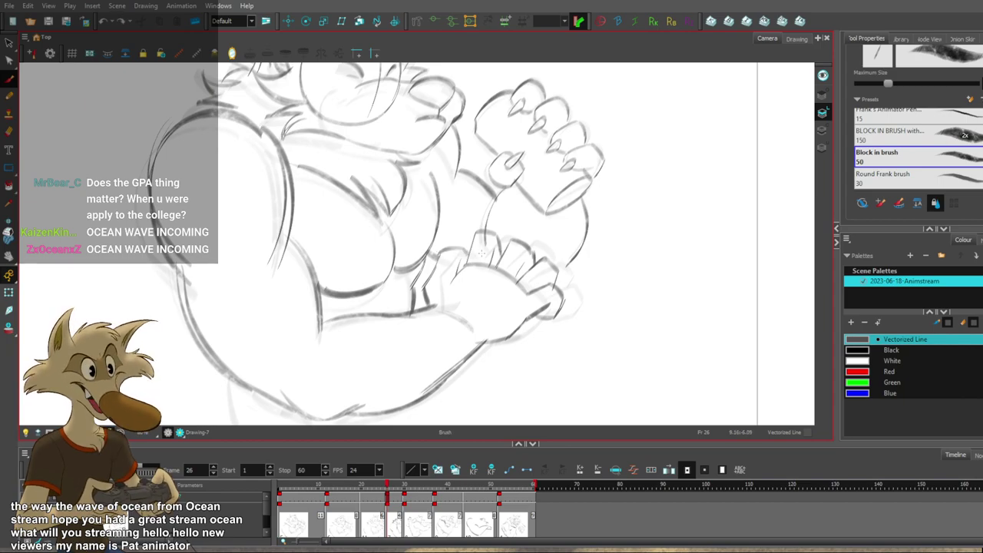
pyautogui.moveTo(603, 264); pyautogui.dragTo(589, 281)
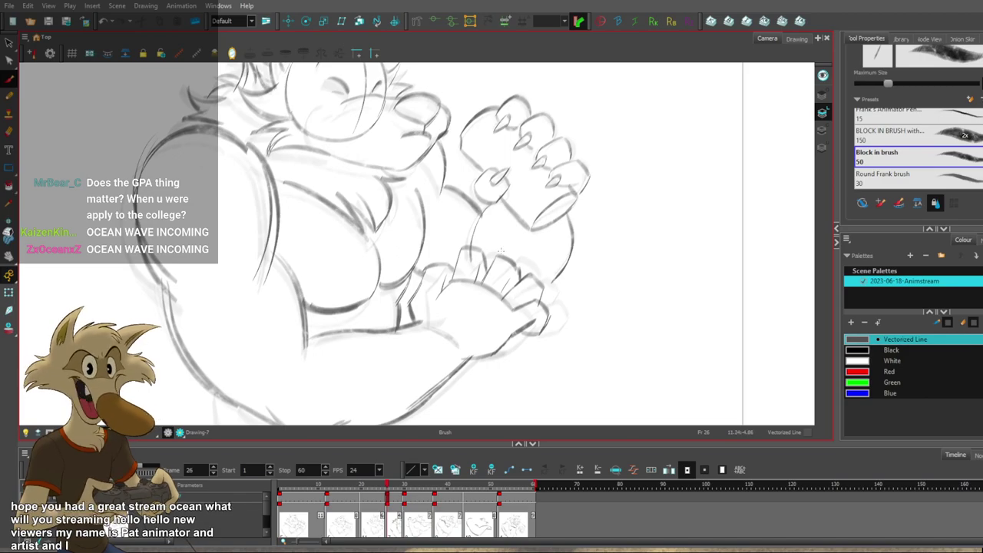
pyautogui.hotkey('alt', 'b')
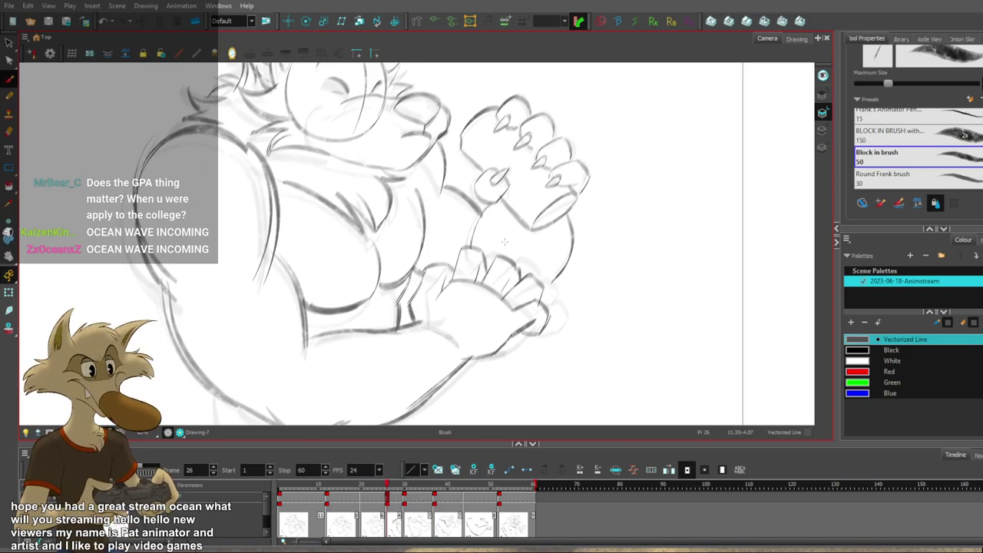
# Compare the near hand and whole pose on frame 26 with the neighbouring key drawings.
pyautogui.scroll(-5, 505, 242)
pyautogui.scroll(4, 509, 242)
pyautogui.press('f')
pyautogui.press('g')
pyautogui.scroll(-1, 485, 237)
pyautogui.scroll(2, 474, 234)
pyautogui.press('f')
pyautogui.press('g')
pyautogui.scroll(1, 473, 233)
pyautogui.scroll(-2, 473, 232)
pyautogui.scroll(1, 472, 232)
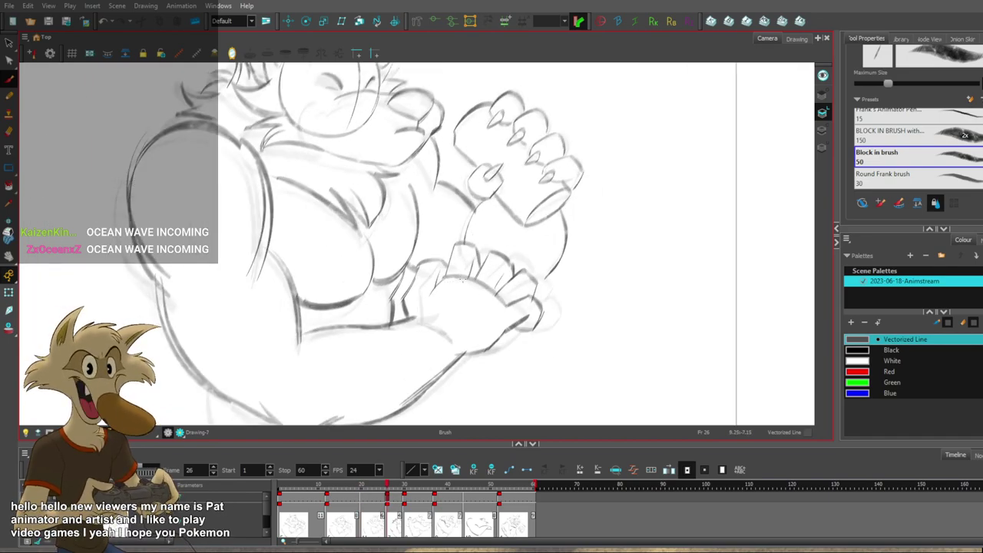
pyautogui.scroll(-2, 471, 232)
pyautogui.scroll(1, 450, 260)
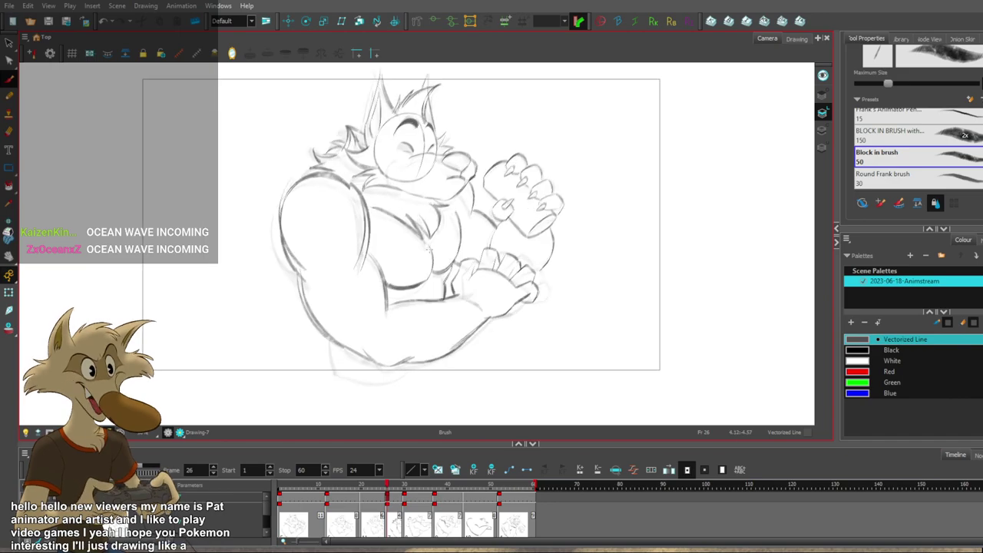
pyautogui.moveTo(424, 251); pyautogui.dragTo(415, 263)
pyautogui.press('f')
pyautogui.press('f')
pyautogui.press('g')
pyautogui.press('g')
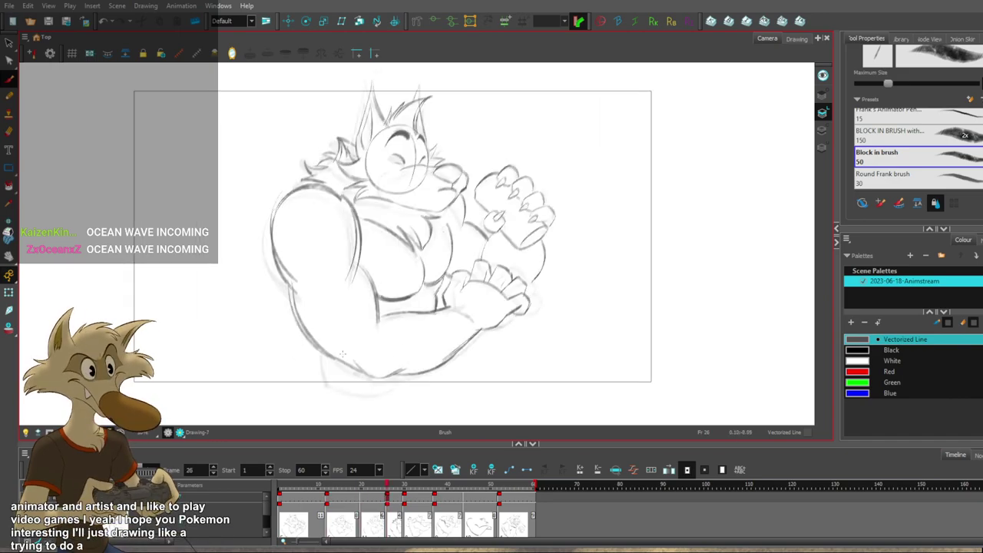
pyautogui.press('Delete')
pyautogui.hotkey('ctrl', 'z')
pyautogui.hotkey('ctrl', 'shift', 'z')
pyautogui.hotkey('ctrl', 'z')
pyautogui.hotkey('ctrl', 'shift', 'z')
pyautogui.hotkey('ctrl', 'z')
# Turn off the onion skin and go through the following key drawings to examine the pose on frame 52.
pyautogui.hotkey('alt', 'o')
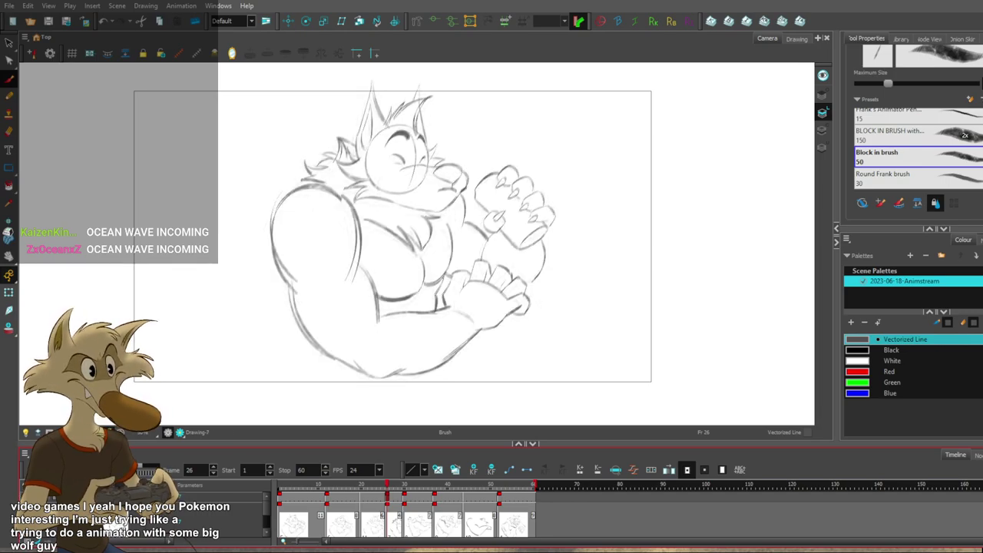
pyautogui.press('f')
pyautogui.press('f')
pyautogui.press('f')
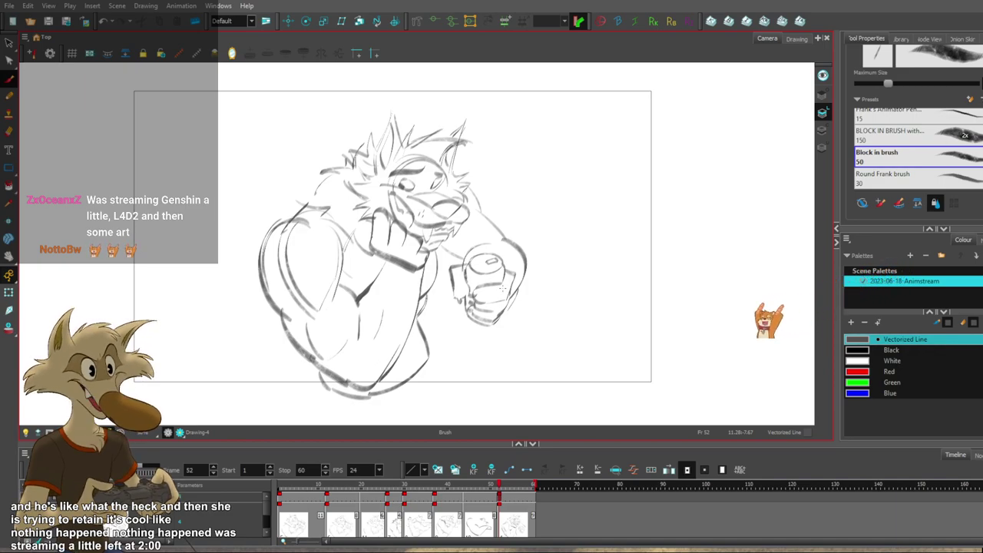
pyautogui.scroll(-2, 560, 287)
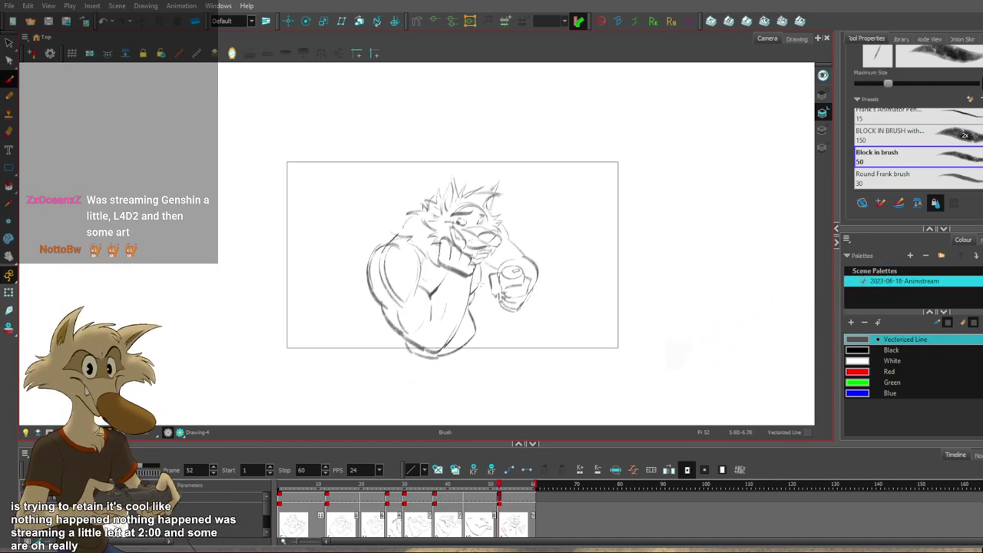
pyautogui.scroll(1, 443, 292)
pyautogui.scroll(-1, 444, 290)
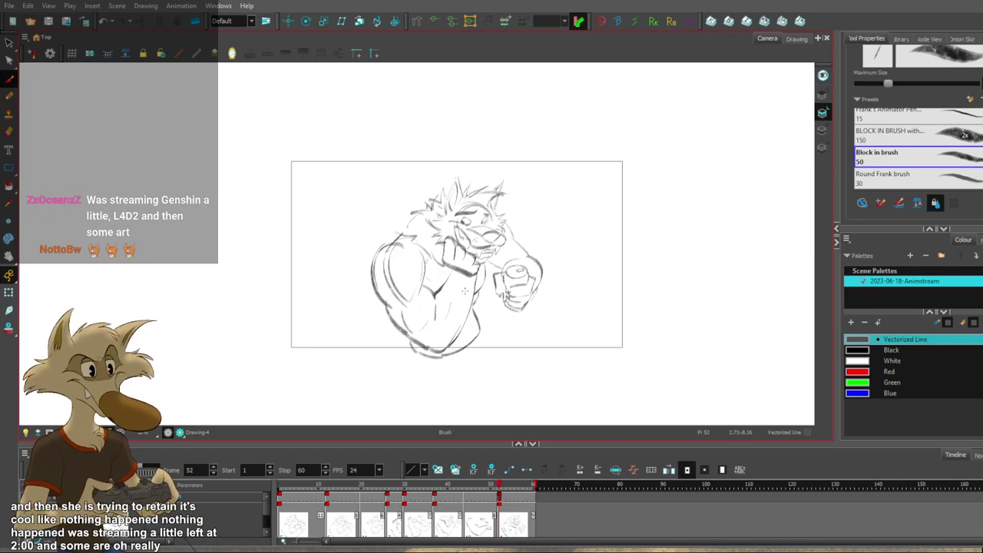
pyautogui.scroll(2, 461, 292)
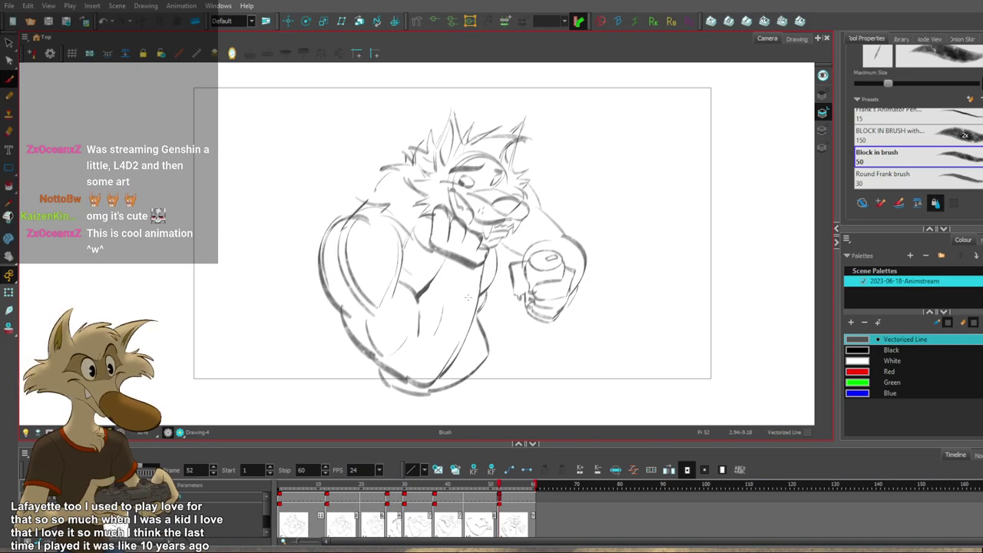
# Flip through the key drawings between frames 1 and 52 and play back the animation.
pyautogui.scroll(-2, 468, 298)
pyautogui.scroll(2, 473, 301)
pyautogui.scroll(-1, 487, 301)
pyautogui.scroll(1, 487, 301)
pyautogui.press('f')
pyautogui.press('g')
pyautogui.press('g')
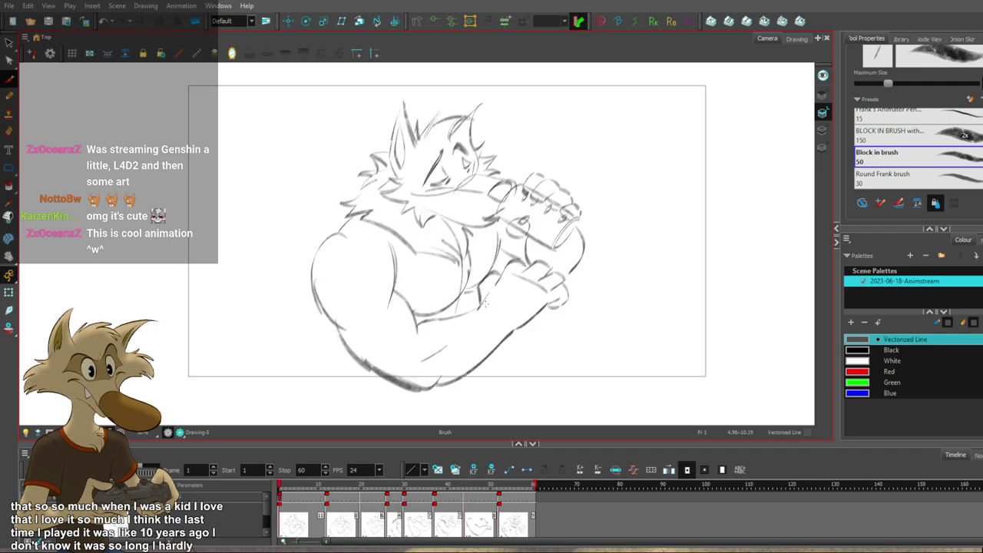
pyautogui.press('f')
pyautogui.press('f')
pyautogui.press('g')
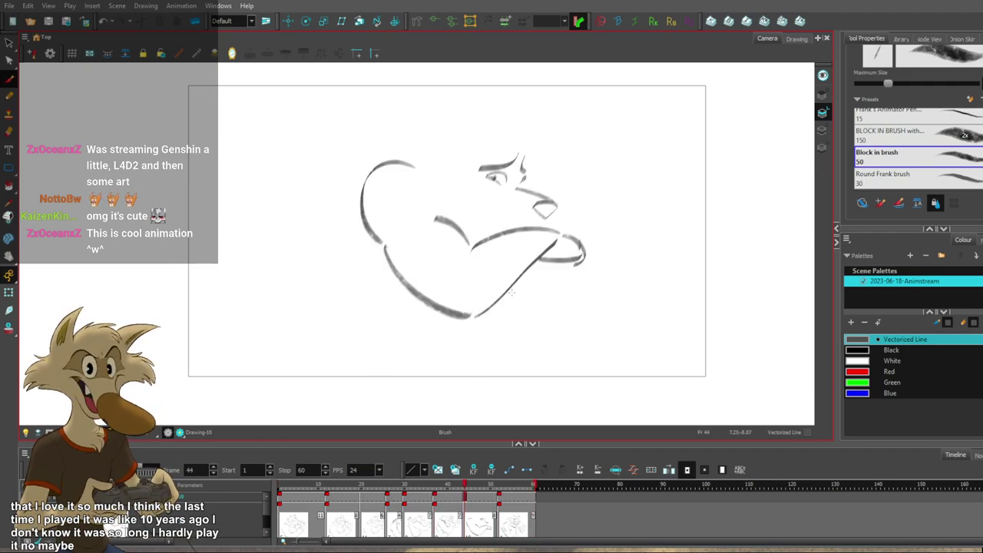
pyautogui.press('g')
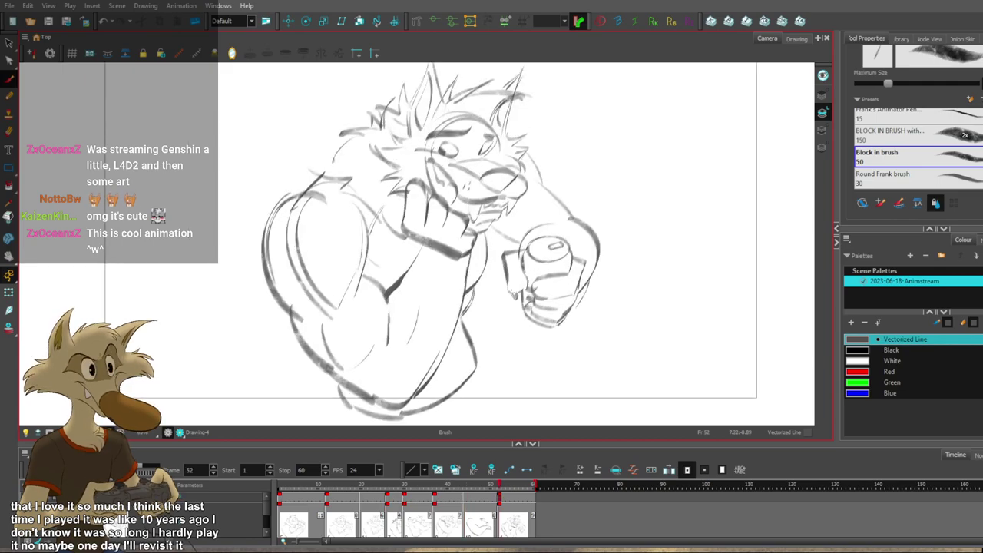
pyautogui.scroll(-1, 512, 294)
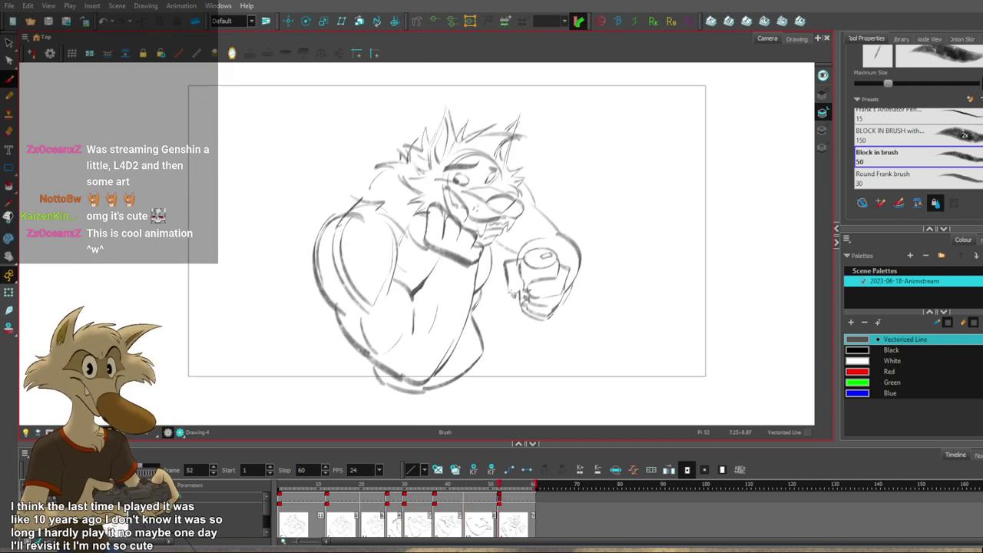
pyautogui.press('Return')
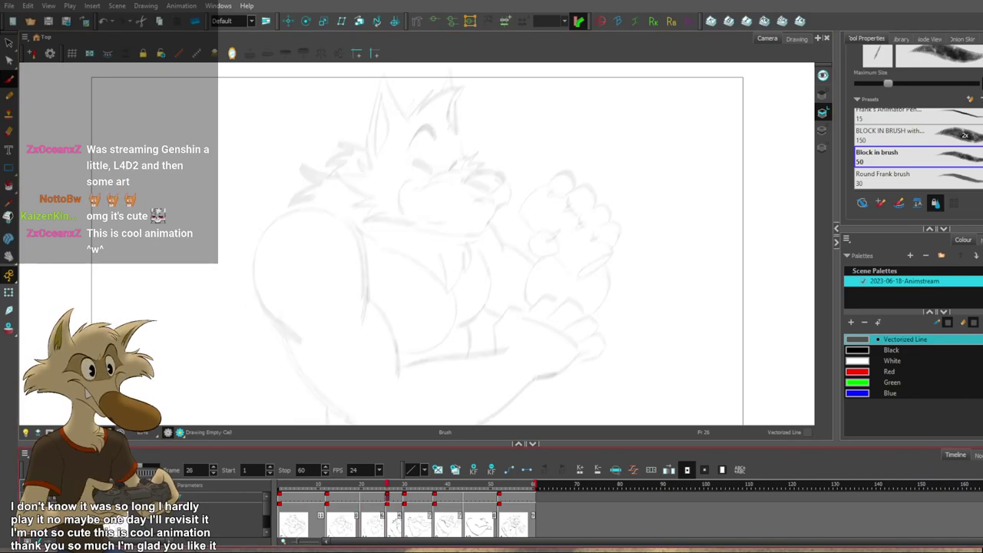
pyautogui.press('Delete')
pyautogui.scroll(2, 404, 191)
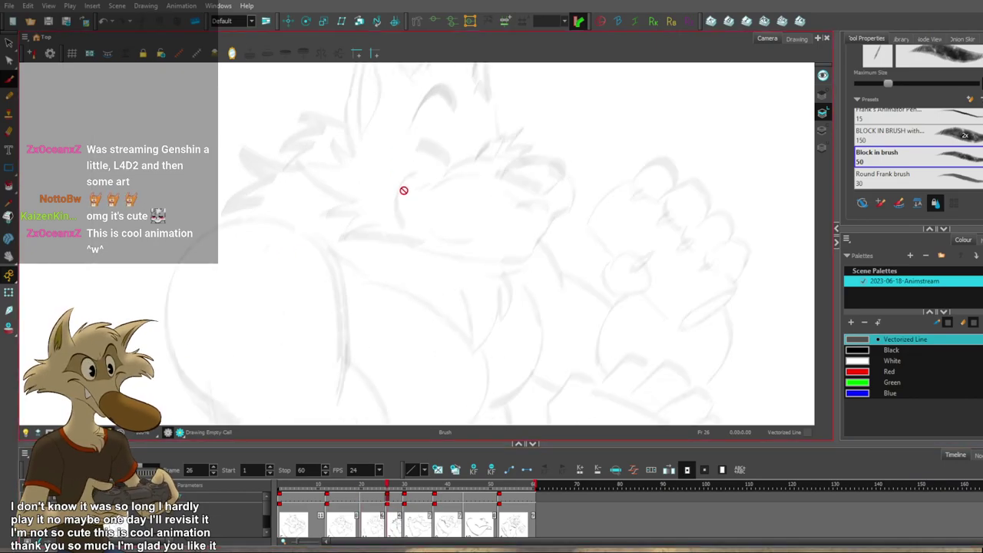
pyautogui.hotkey('ctrl', 'z')
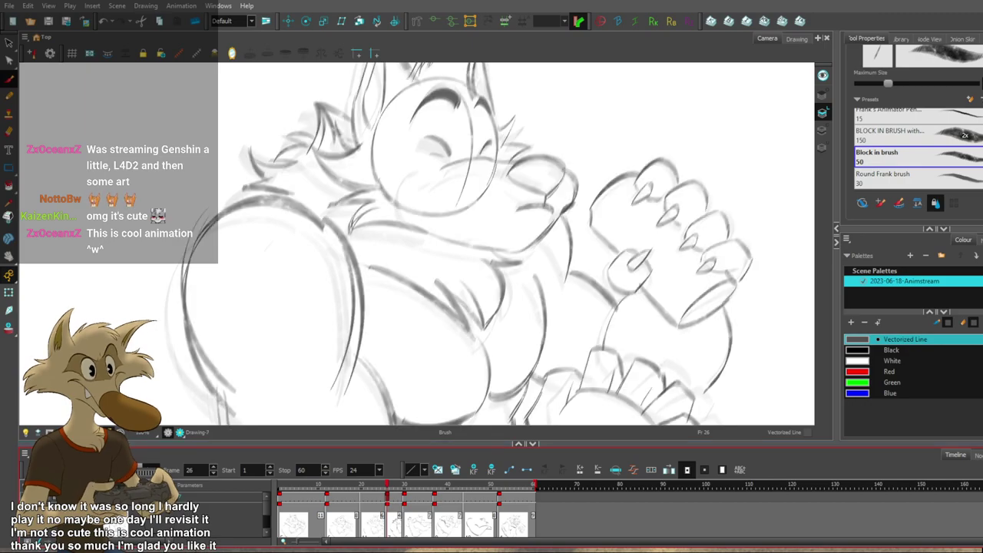
# Rework the muzzle on frame 26 with new strokes for the nose side, the bridge and the curved cheek line.
pyautogui.hotkey('ctrl', 'z')
pyautogui.moveTo(507, 208)
pyautogui.mouseDown()
pyautogui.moveTo(553, 206)
pyautogui.moveTo(505, 208)
pyautogui.mouseUp()
pyautogui.hotkey('ctrl', 'z')
pyautogui.moveTo(521, 163)
pyautogui.mouseDown()
pyautogui.moveTo(502, 176)
pyautogui.moveTo(546, 188)
pyautogui.moveTo(501, 175)
pyautogui.moveTo(554, 194)
pyautogui.mouseUp()
pyautogui.hotkey('ctrl', 'z')
pyautogui.hotkey('ctrl', 'z')
pyautogui.hotkey('ctrl', 'z')
pyautogui.hotkey('ctrl', 'z')
pyautogui.hotkey('ctrl', 'z')
pyautogui.hotkey('ctrl', 'z')
pyautogui.moveTo(552, 159); pyautogui.dragTo(551, 196)
pyautogui.hotkey('ctrl', 'z')
pyautogui.moveTo(488, 174)
pyautogui.mouseDown()
pyautogui.moveTo(429, 198)
pyautogui.moveTo(440, 183)
pyautogui.mouseUp()
pyautogui.hotkey('ctrl', 'z')
pyautogui.moveTo(431, 167)
pyautogui.mouseDown()
pyautogui.moveTo(414, 206)
pyautogui.moveTo(411, 172)
pyautogui.moveTo(428, 174)
pyautogui.moveTo(396, 221)
pyautogui.mouseUp()
pyautogui.hotkey('ctrl', 'z')
# Delete the closed near eye's line on frame 26 and redraw it as an arc.
pyautogui.keyDown('ctrl'); pyautogui.click(447, 142); pyautogui.keyUp('ctrl')
pyautogui.press('Delete')
pyautogui.moveTo(417, 148); pyautogui.dragTo(457, 159)
# Compare the eye and muzzle on frame 26 with the drawings on frames 12 and 20.
pyautogui.scroll(-4, 549, 169)
pyautogui.scroll(-1, 553, 172)
pyautogui.press('f')
pyautogui.press('g')
pyautogui.scroll(4, 553, 171)
pyautogui.press('f')
pyautogui.press('f')
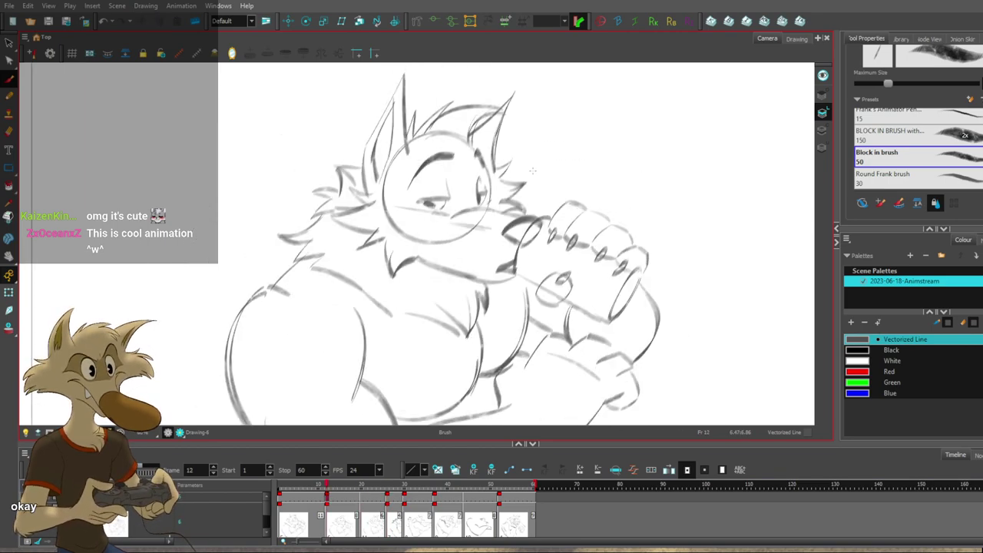
pyautogui.press('g')
pyautogui.press('g')
pyautogui.press('f')
pyautogui.press('g')
pyautogui.scroll(2, 532, 171)
pyautogui.press('ctrl')
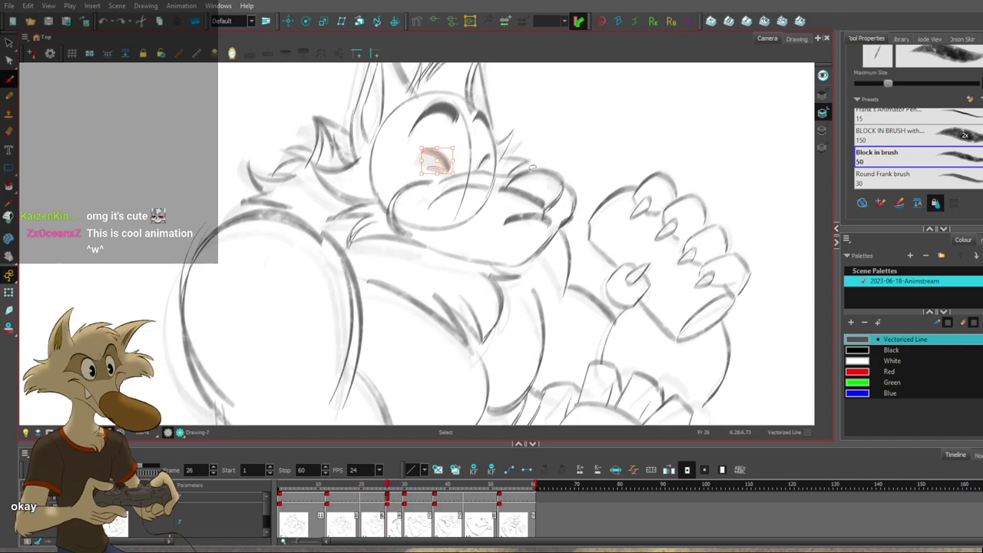
pyautogui.hotkey('ctrl', 'shift', 'z')
pyautogui.hotkey('ctrl', 'z')
pyautogui.press('f')
pyautogui.press('g')
# Delete the nose lines on frame 26 and redraw the nose at the muzzle's tip with darker curved strokes.
pyautogui.keyDown('ctrl'); pyautogui.click(523, 212); pyautogui.keyUp('ctrl')
pyautogui.press('f')
pyautogui.press('g')
pyautogui.keyDown('ctrl'); pyautogui.click(543, 187); pyautogui.keyUp('ctrl')
pyautogui.press('Delete')
pyautogui.moveTo(565, 185)
pyautogui.mouseDown()
pyautogui.moveTo(540, 169)
pyautogui.moveTo(521, 175)
pyautogui.moveTo(517, 185)
pyautogui.moveTo(545, 204)
pyautogui.mouseUp()
pyautogui.moveTo(501, 185)
pyautogui.mouseDown()
pyautogui.moveTo(547, 206)
pyautogui.moveTo(545, 193)
pyautogui.mouseUp()
pyautogui.moveTo(567, 175)
pyautogui.mouseDown()
pyautogui.moveTo(545, 206)
pyautogui.moveTo(559, 197)
pyautogui.mouseUp()
pyautogui.press('f')
pyautogui.press('g')
# Check the redrawn nose against the frame 20 drawing and undo its last stroke.
pyautogui.scroll(-4, 619, 192)
pyautogui.press('f')
pyautogui.press('g')
pyautogui.scroll(3, 624, 197)
pyautogui.press('f')
pyautogui.press('g')
pyautogui.hotkey('ctrl', 'z')
# Try frame 26 without the line at the front of the nose and compare it with frame 20.
pyautogui.click(571, 193)
pyautogui.press('Delete')
pyautogui.press('f')
pyautogui.press('g')
pyautogui.press('f')
pyautogui.press('g')
pyautogui.press('f')
pyautogui.press('g')
pyautogui.press('f')
pyautogui.press('g')
pyautogui.hotkey('ctrl', 'z')
# Draw the muzzle's top line on frame 26 from the nose back across the face circle.
pyautogui.moveTo(445, 222); pyautogui.dragTo(468, 191)
pyautogui.scroll(-2, 561, 223)
pyautogui.scroll(3, 588, 203)
pyautogui.press('f')
pyautogui.press('g')
pyautogui.press('f')
pyautogui.press('g')
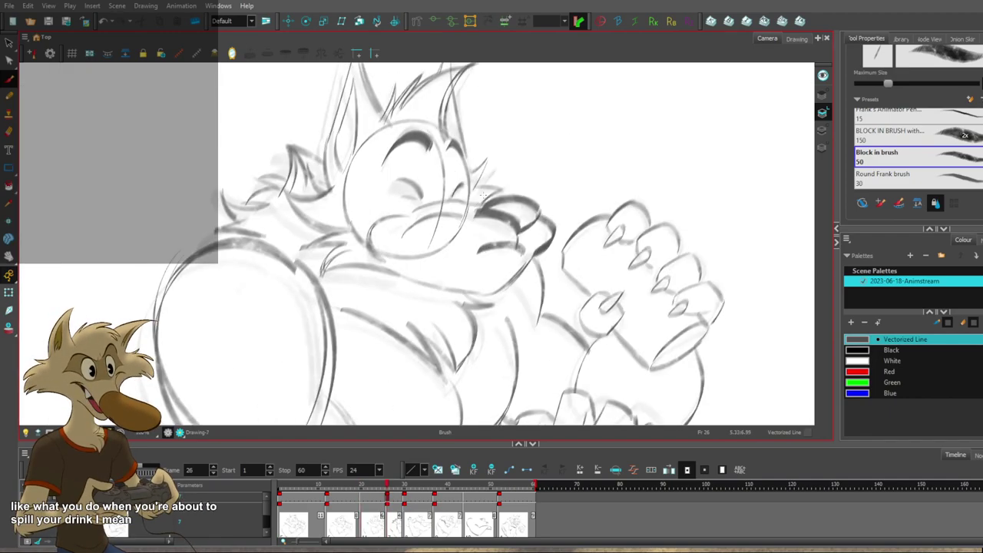
pyautogui.moveTo(492, 203); pyautogui.dragTo(412, 214)
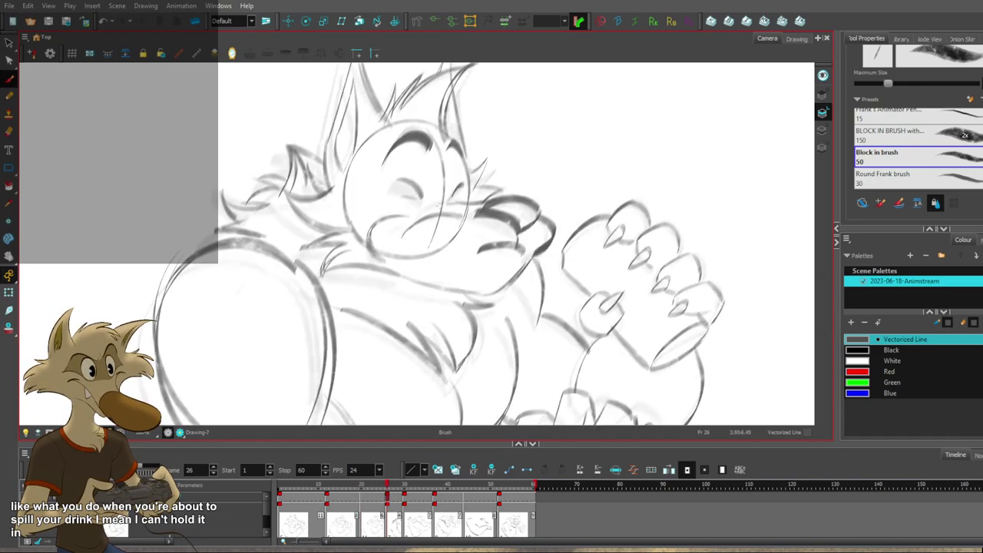
pyautogui.hotkey('alt', 's')
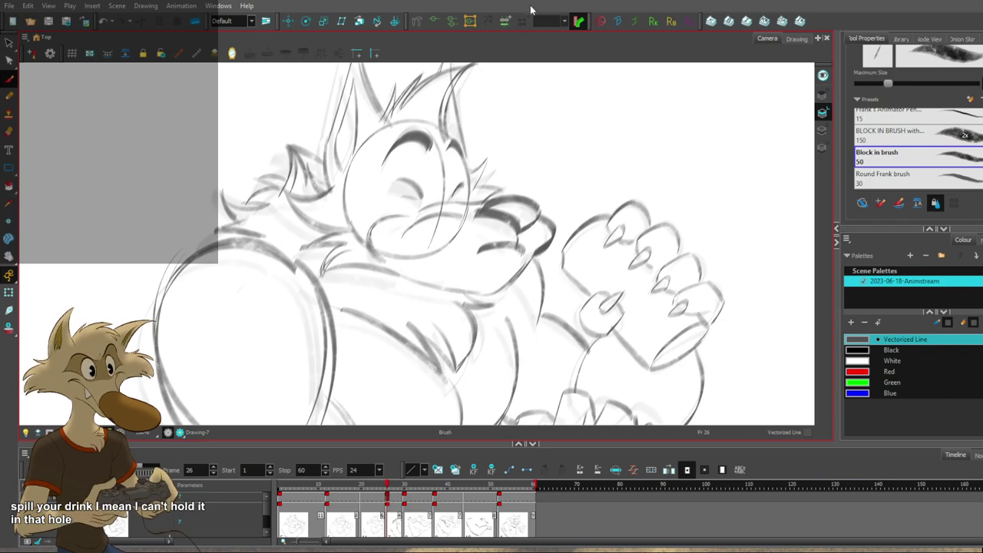
# Compare the head and ears on frame 26 with the frame 20 drawing.
pyautogui.scroll(-4, 494, 231)
pyautogui.scroll(4, 491, 208)
pyautogui.press('f')
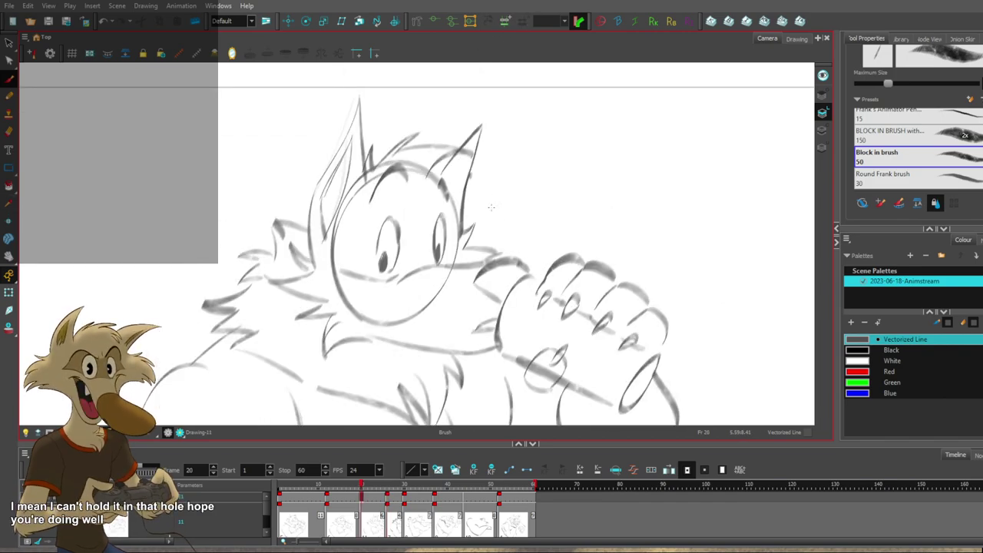
pyautogui.press('g')
pyautogui.press('f')
pyautogui.press('g')
pyautogui.moveTo(510, 169); pyautogui.dragTo(493, 213)
pyautogui.press('f')
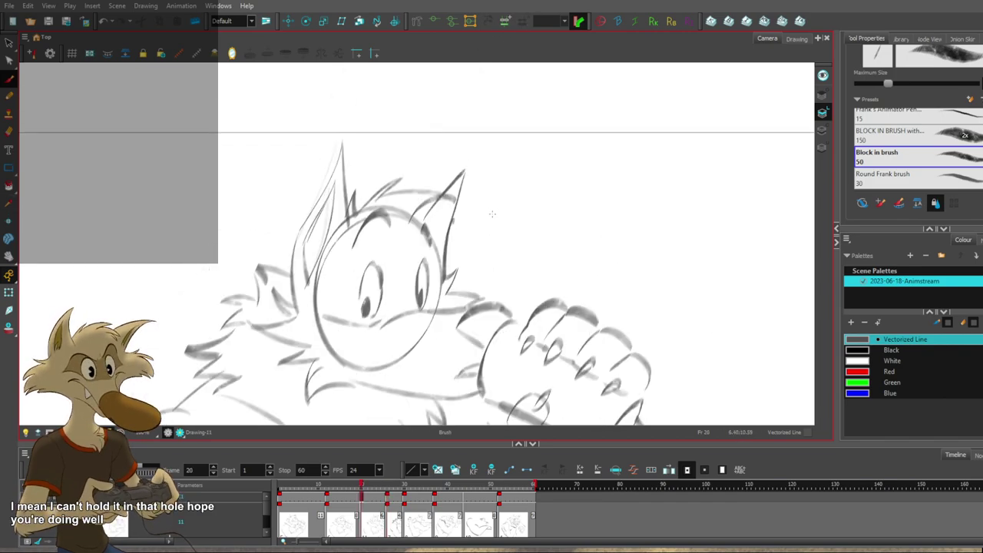
pyautogui.press('g')
pyautogui.press('f')
pyautogui.press('g')
# Redraw the near ear's front edge on frame 26 as a darker line from its tip down to the head.
pyautogui.hotkey('ctrl', 'z')
pyautogui.moveTo(343, 118); pyautogui.dragTo(365, 191)
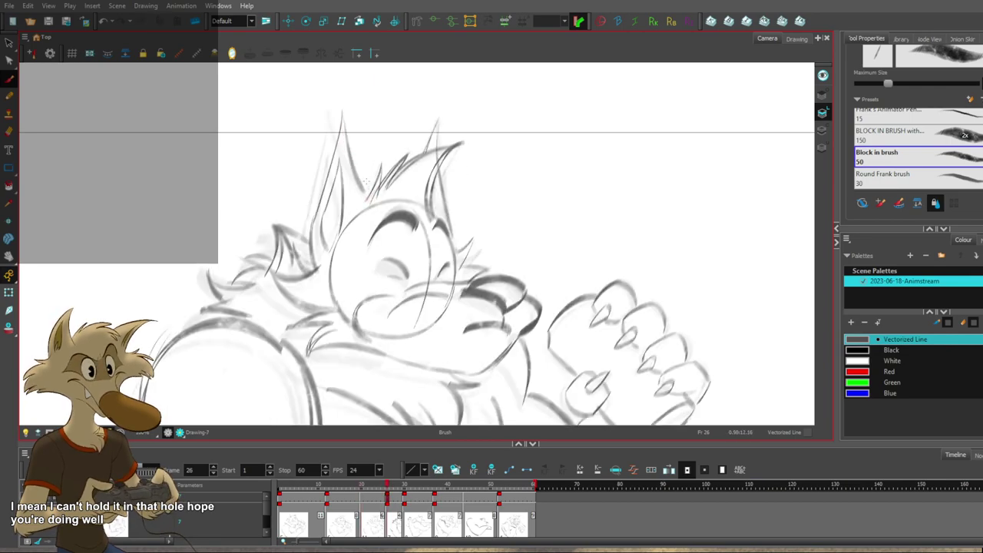
pyautogui.moveTo(343, 120); pyautogui.dragTo(367, 198)
pyautogui.hotkey('ctrl', 'z')
pyautogui.press('f')
pyautogui.press('g')
pyautogui.hotkey('ctrl', 'z')
pyautogui.hotkey('ctrl', 'z')
pyautogui.moveTo(343, 114); pyautogui.dragTo(367, 202)
pyautogui.moveTo(346, 133); pyautogui.dragTo(368, 203)
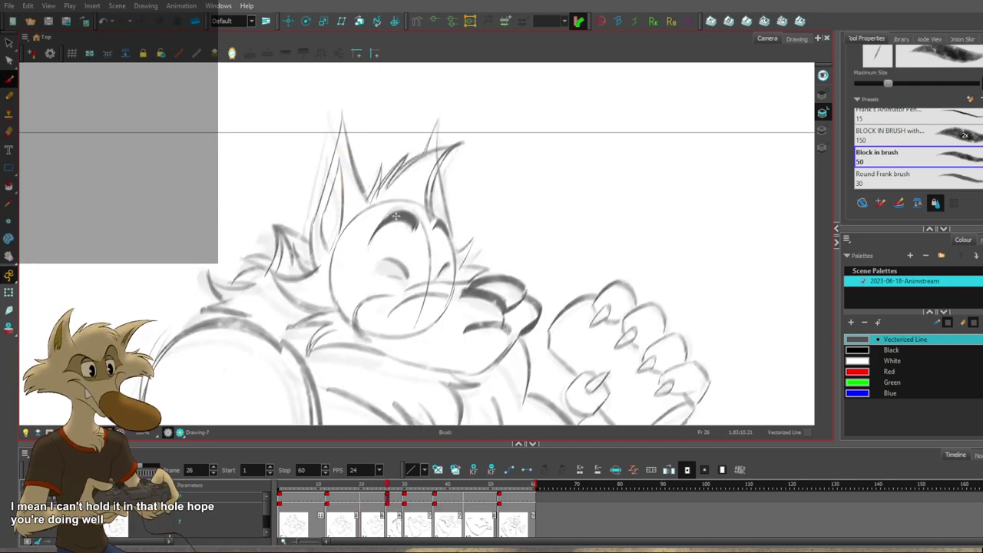
# Examine the redrawn near ear on frame 26 close up and from afar, and against the frame 20 drawing.
pyautogui.press('1')
pyautogui.press('1')
pyautogui.press('1')
pyautogui.press('1')
pyautogui.press('1')
pyautogui.press('f')
pyautogui.press('2')
pyautogui.press('g')
pyautogui.press('2')
pyautogui.press('2')
pyautogui.press('2')
pyautogui.press('2')
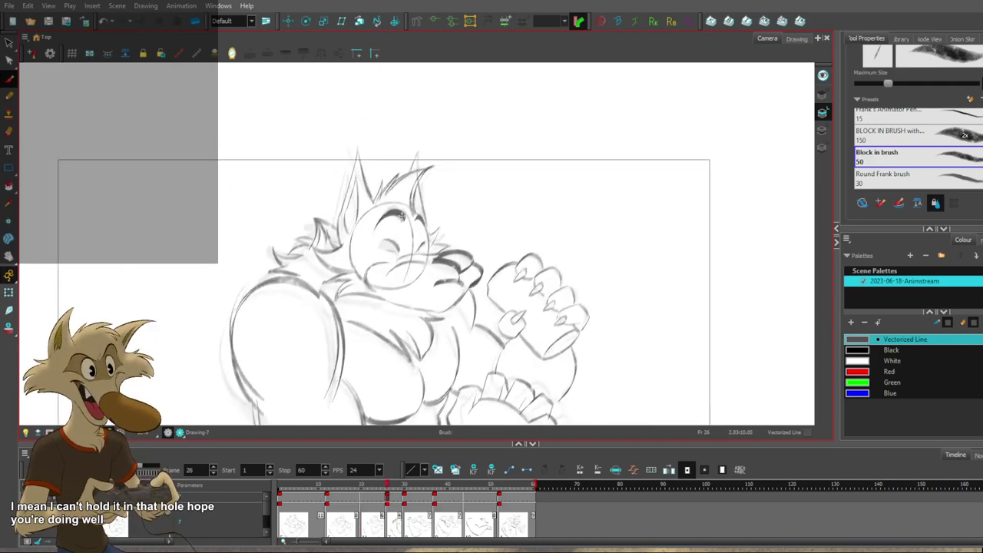
pyautogui.scroll(-3, 468, 180)
pyautogui.scroll(3, 468, 180)
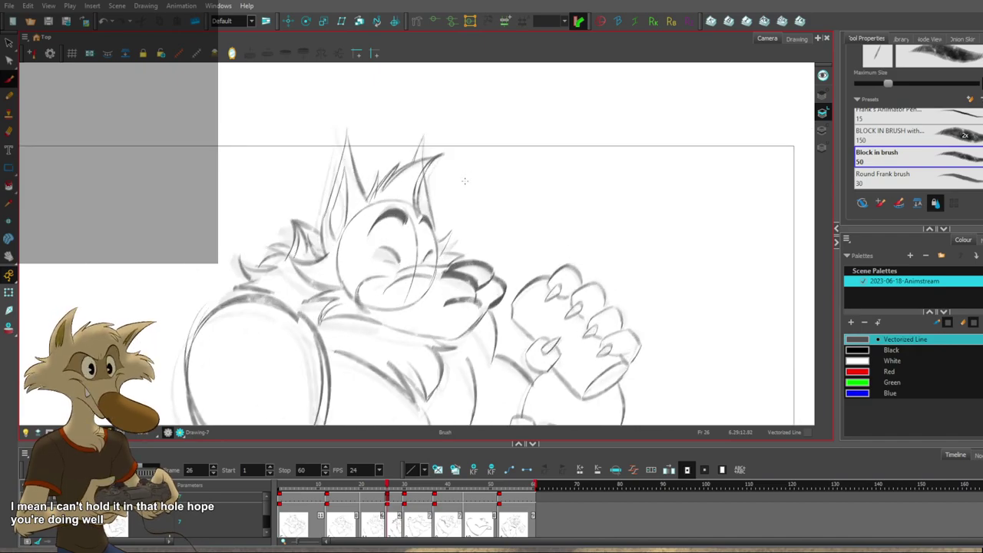
# Redraw the curved front edge of the far ear on frame 26 from its tip down toward the head.
pyautogui.scroll(-3, 464, 180)
pyautogui.scroll(3, 461, 183)
pyautogui.scroll(-3, 430, 186)
pyautogui.scroll(4, 408, 190)
pyautogui.keyDown('ctrl'); pyautogui.click(409, 190); pyautogui.keyUp('ctrl')
pyautogui.press('Delete')
pyautogui.moveTo(439, 148); pyautogui.dragTo(408, 200)
pyautogui.hotkey('ctrl', 'z')
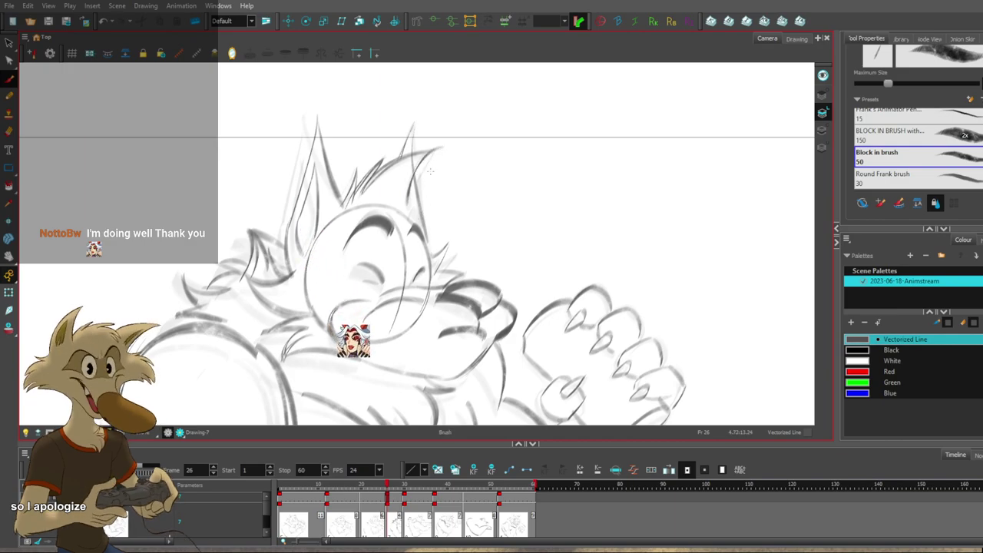
pyautogui.hotkey('alt', 's')
pyautogui.hotkey('alt', 'b')
pyautogui.moveTo(436, 152); pyautogui.dragTo(408, 202)
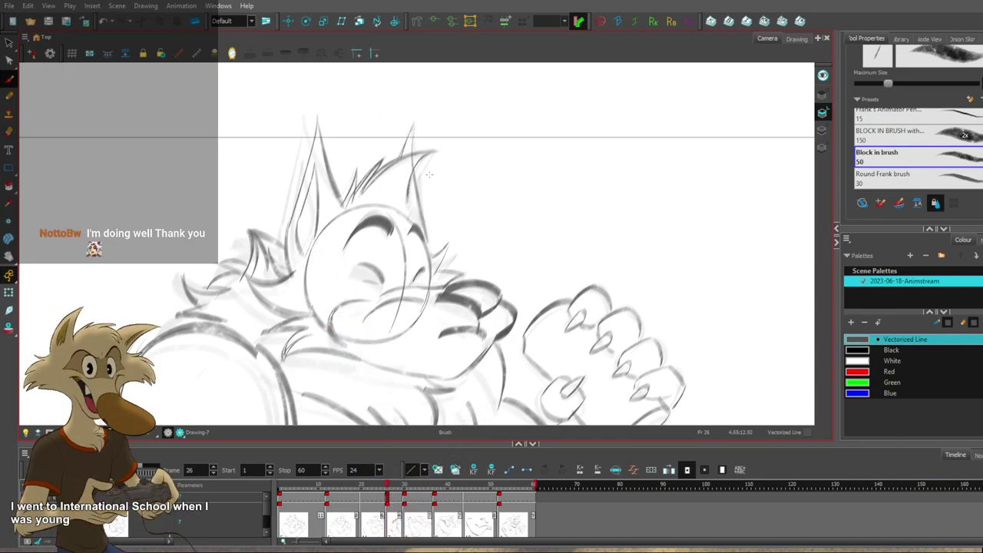
pyautogui.hotkey('alt', 's')
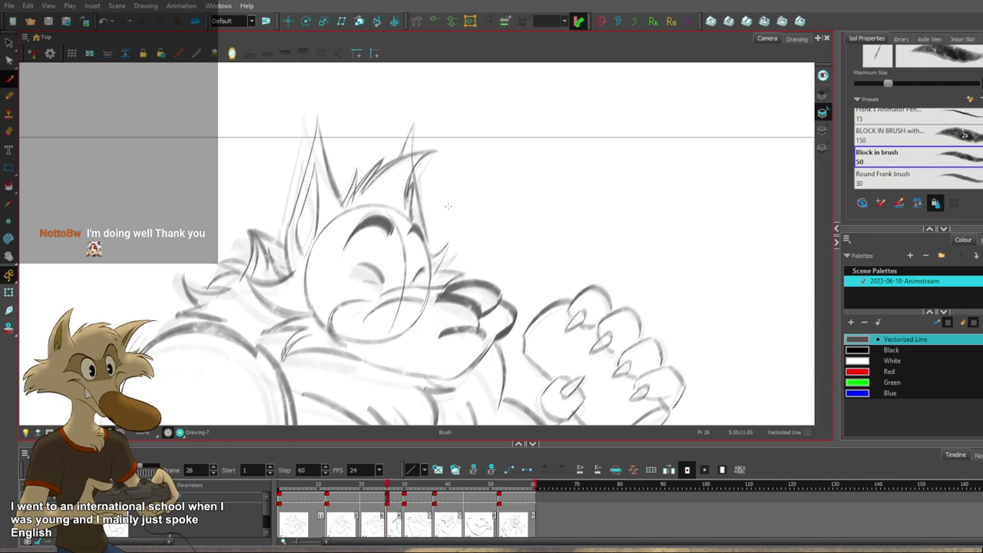
# Compare the redrawn far ear and hair on frame 26 with the frame 20 drawing.
pyautogui.scroll(-2, 448, 205)
pyautogui.scroll(-2, 461, 254)
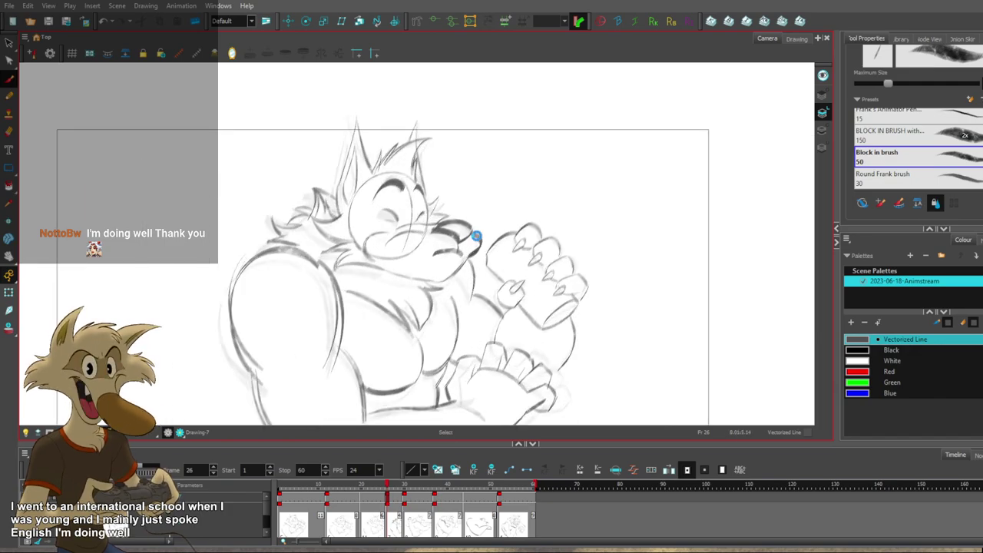
pyautogui.press('f')
pyautogui.press('g')
pyautogui.press('g')
pyautogui.press('f')
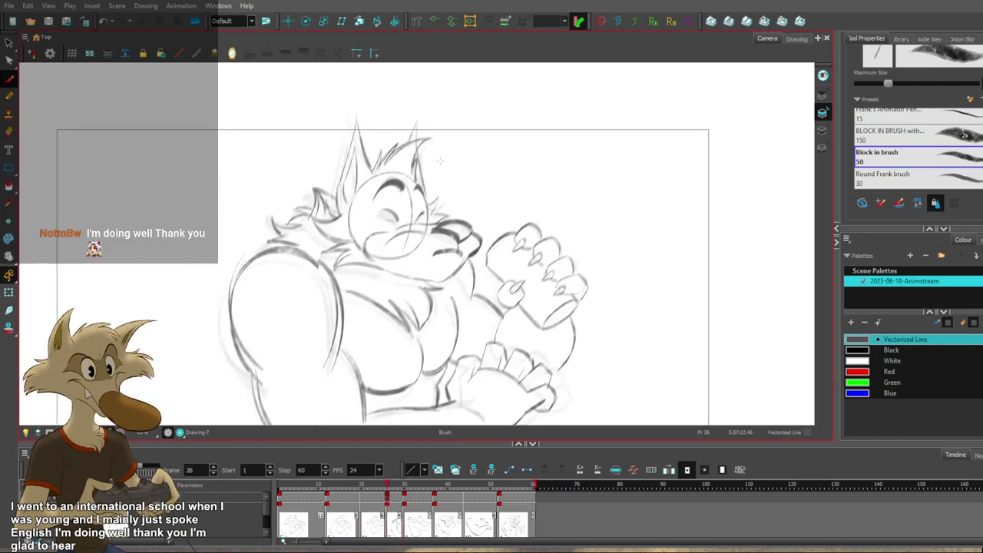
pyautogui.scroll(3, 426, 154)
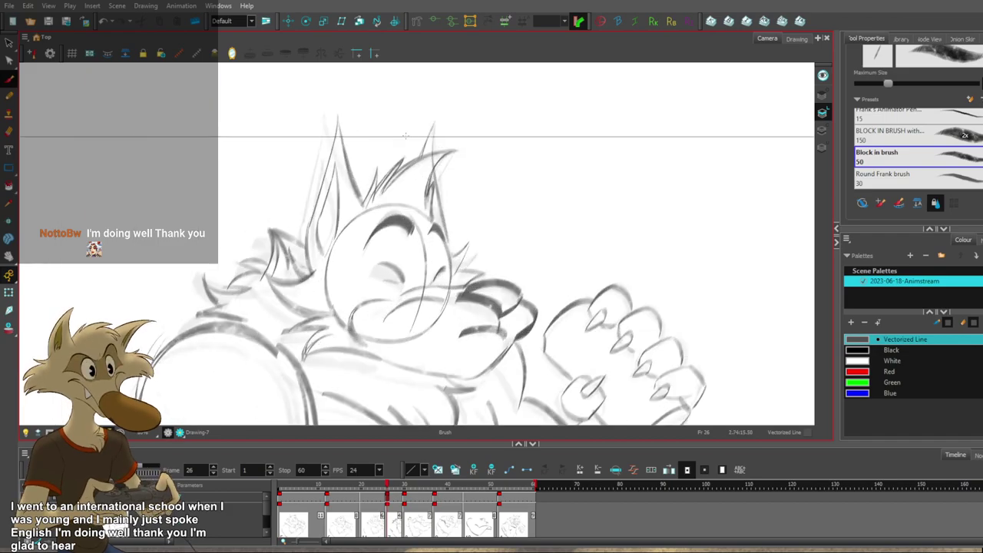
pyautogui.scroll(1, 410, 146)
pyautogui.press('f')
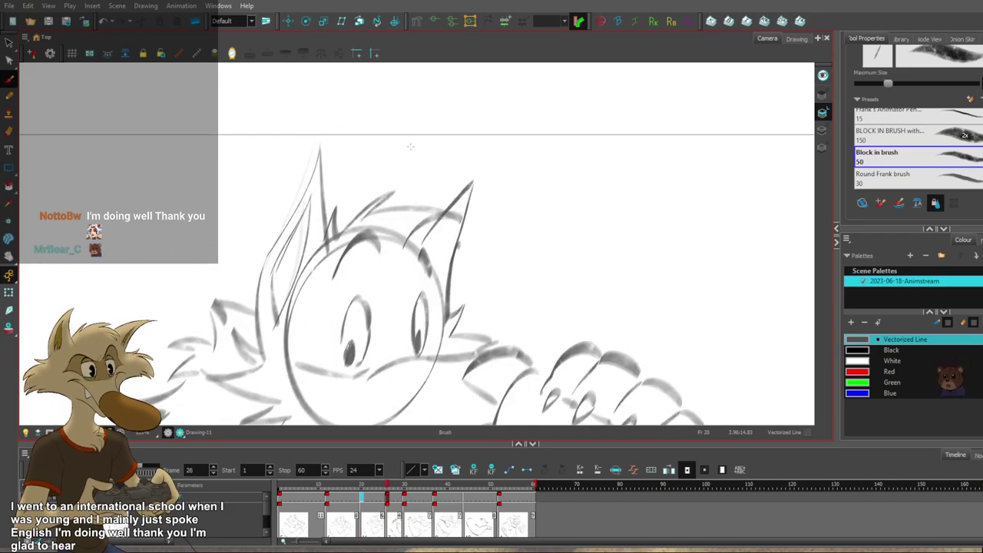
# Try to rework the hair tuft strokes between the ears on frame 26.
pyautogui.press('g')
pyautogui.moveTo(391, 171); pyautogui.dragTo(407, 160)
pyautogui.keyDown('ctrl'); pyautogui.click(389, 178); pyautogui.keyUp('ctrl')
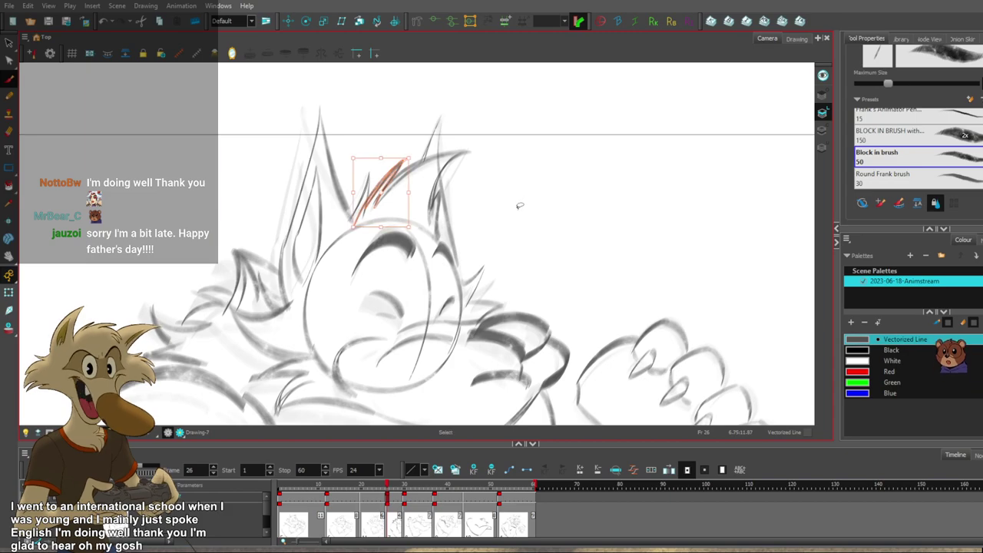
pyautogui.hotkey('ctrl', 'z')
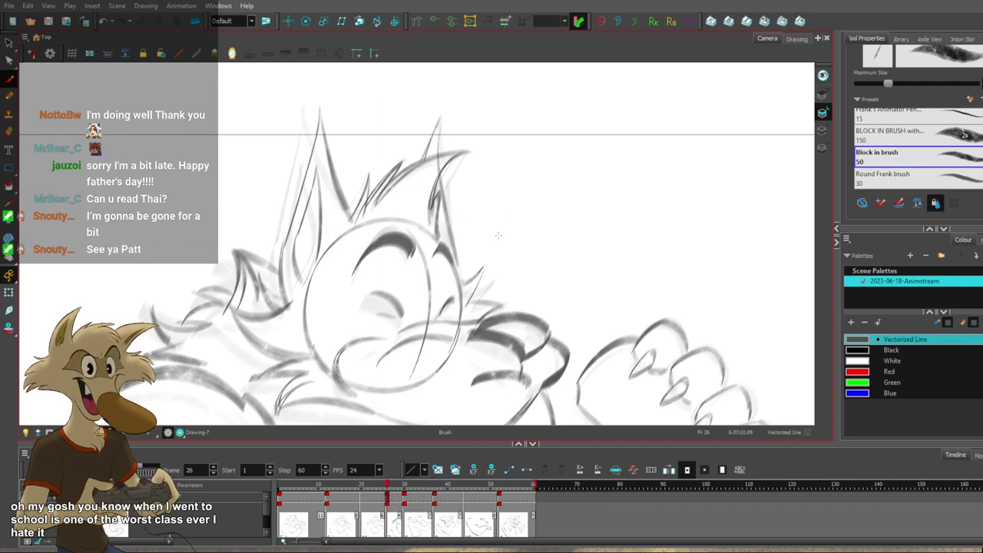
pyautogui.scroll(-2, 499, 235)
pyautogui.scroll(4, 469, 193)
pyautogui.scroll(-2, 468, 195)
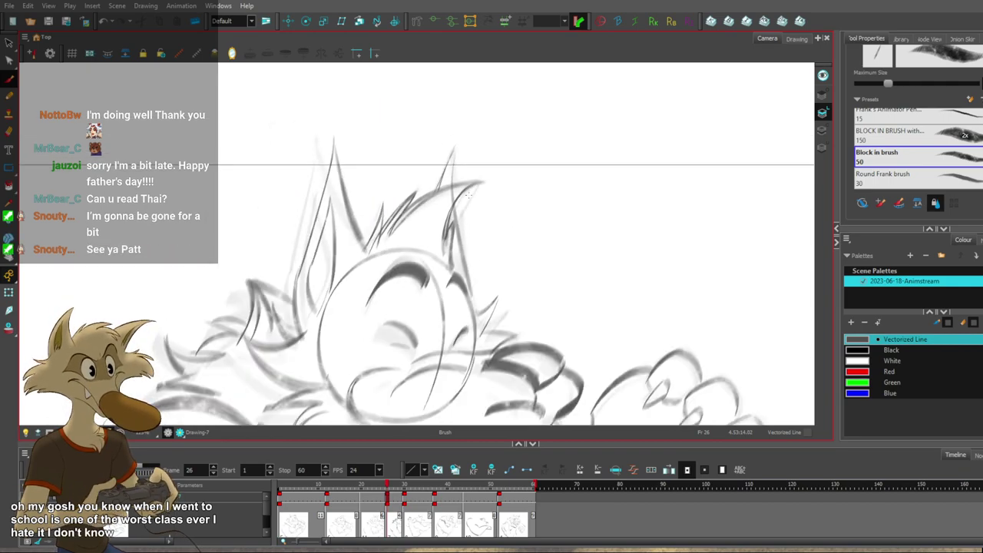
pyautogui.scroll(1, 468, 196)
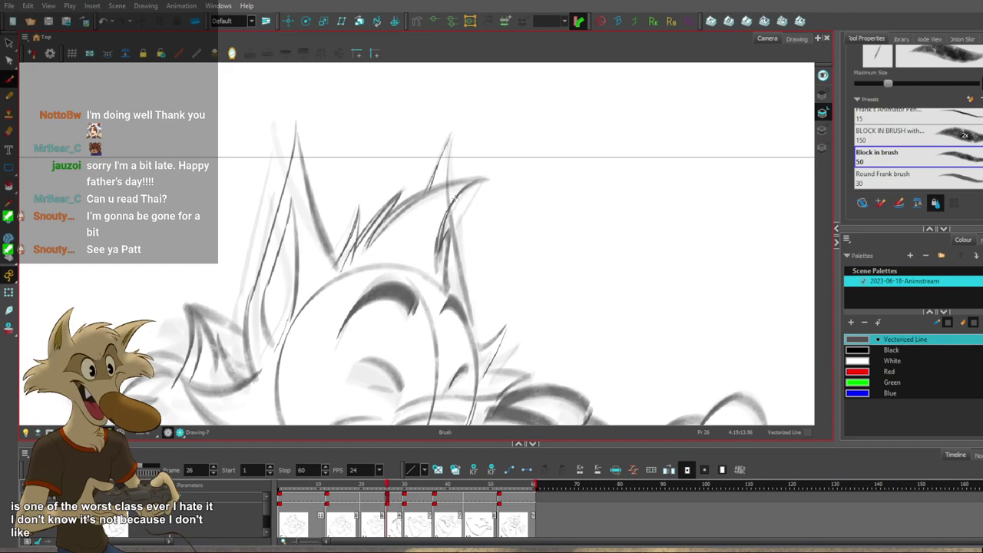
pyautogui.scroll(-2, 459, 205)
pyautogui.scroll(2, 437, 173)
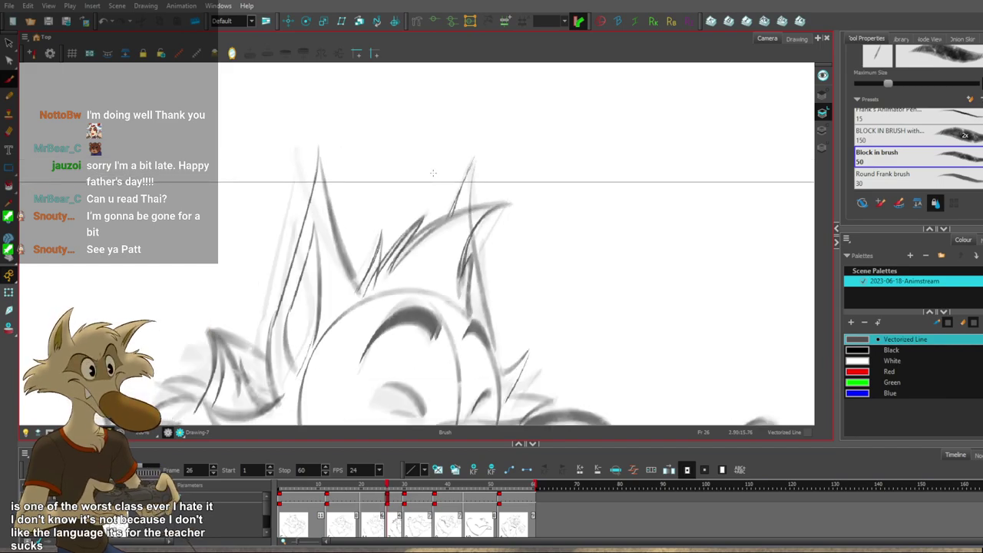
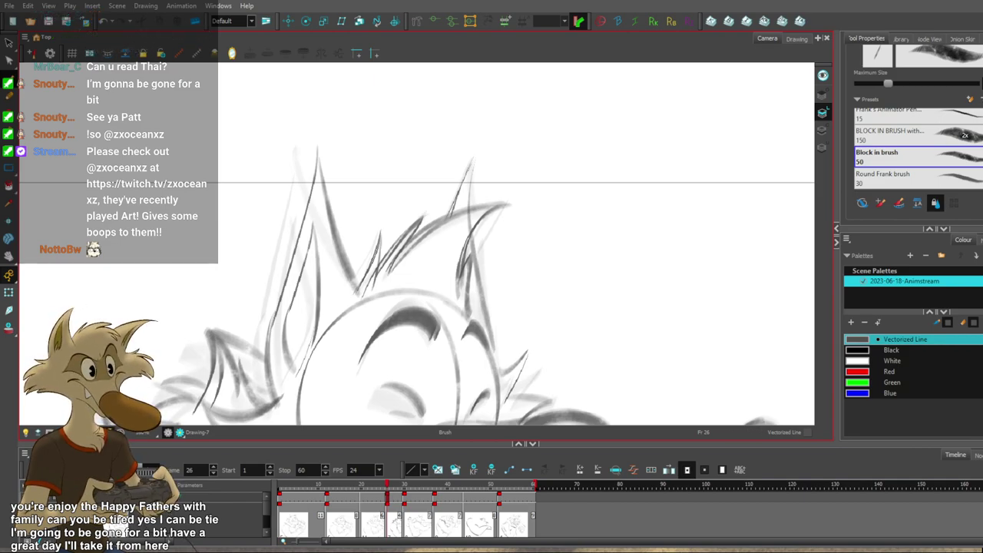
# Check the whole pose on frame 26 against the frame 20 drawing, then step frame by frame from 20 to 26.
pyautogui.scroll(-4, 445, 254)
pyautogui.scroll(3, 453, 252)
pyautogui.press('f')
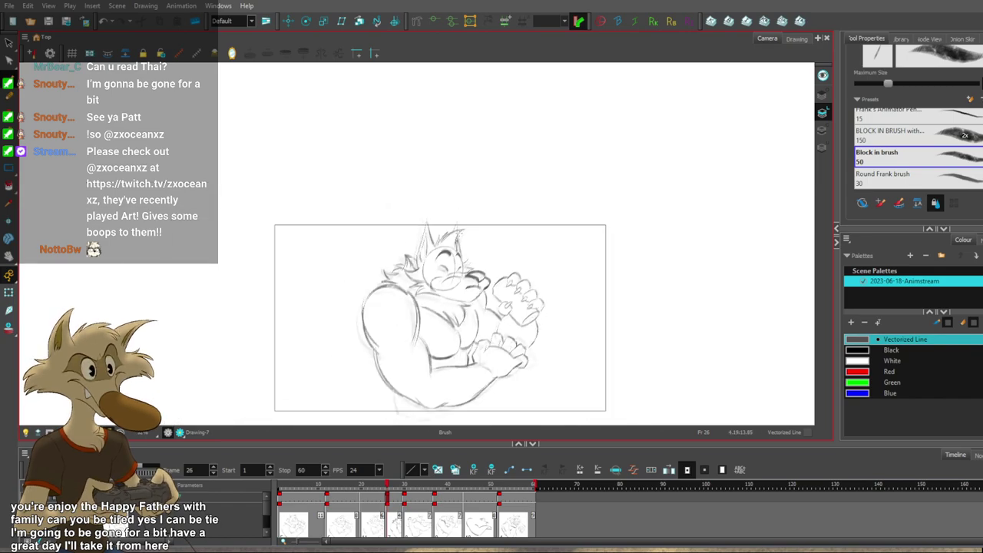
pyautogui.press('g')
pyautogui.scroll(-3, 461, 244)
pyautogui.press('f')
pyautogui.press('g')
pyautogui.scroll(2, 434, 241)
pyautogui.press('f')
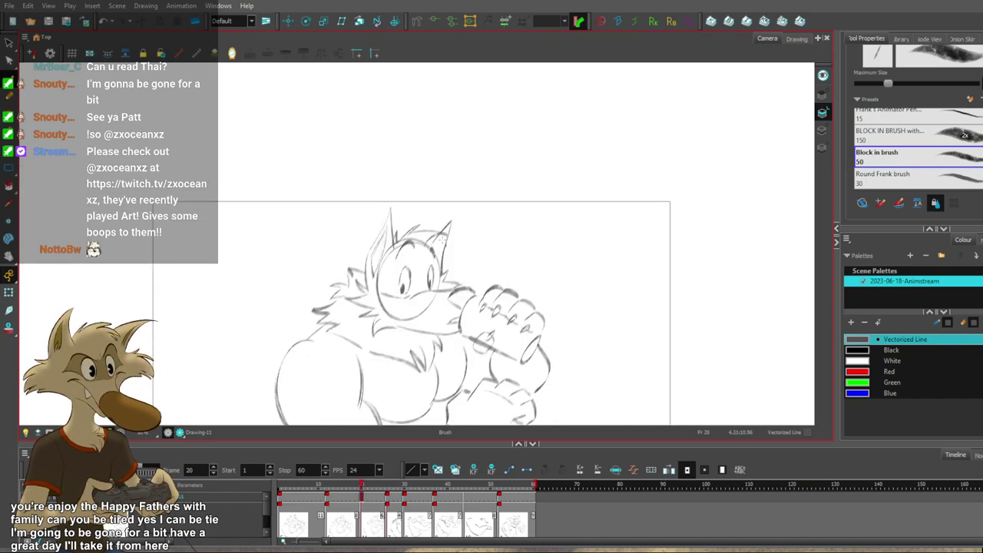
pyautogui.press('.')
pyautogui.press('.')
pyautogui.press('.')
pyautogui.press('.')
pyautogui.press('.')
pyautogui.press('.')
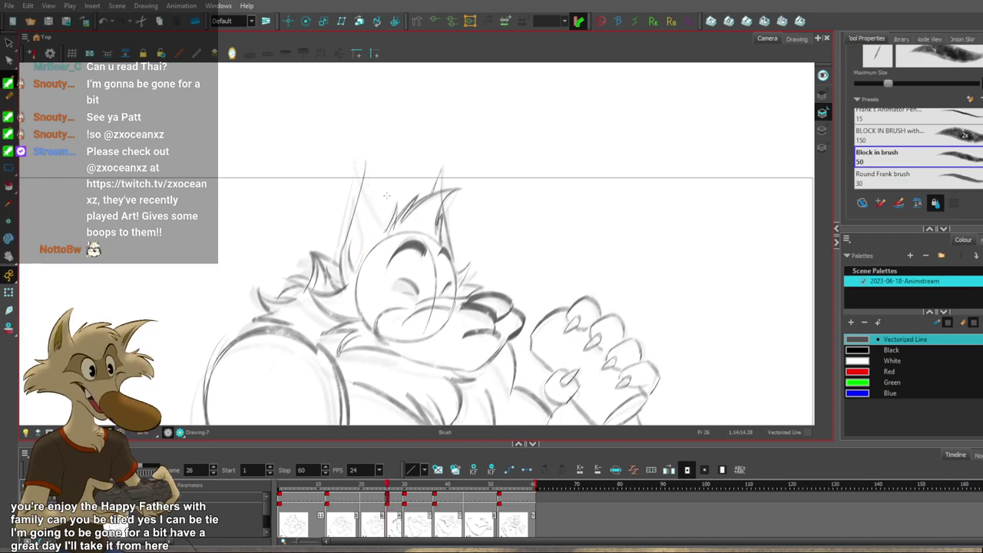
# Try to redraw the front and back edges of the near ear on frame 26.
pyautogui.hotkey('ctrl', 'z')
pyautogui.moveTo(375, 161); pyautogui.dragTo(386, 229)
pyautogui.hotkey('ctrl', 'z')
pyautogui.moveTo(379, 165); pyautogui.dragTo(387, 226)
pyautogui.hotkey('ctrl', 'z')
pyautogui.hotkey('ctrl', 'z')
pyautogui.moveTo(370, 161)
pyautogui.mouseDown()
pyautogui.moveTo(343, 254)
pyautogui.moveTo(350, 231)
pyautogui.mouseUp()
pyautogui.hotkey('ctrl', 'z')
pyautogui.scroll(-3, 367, 257)
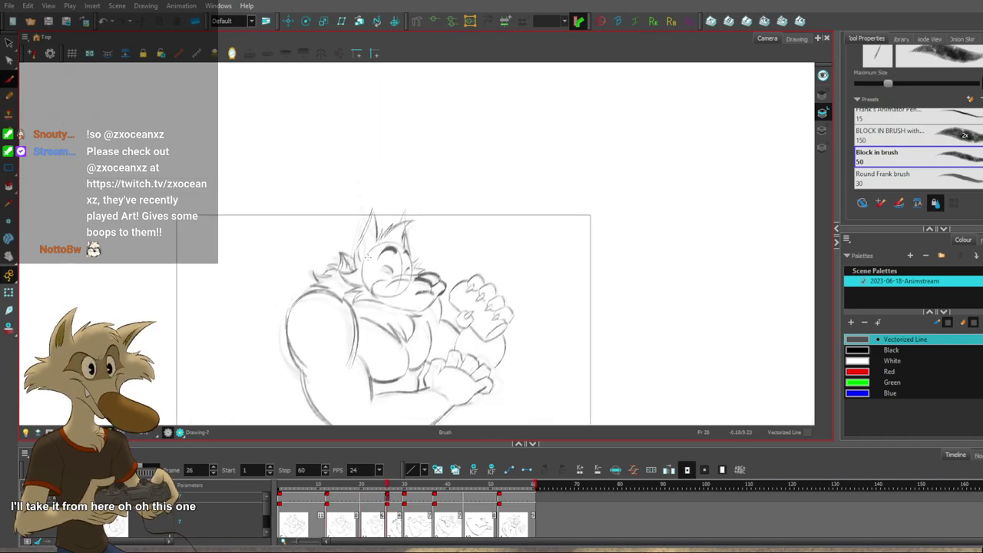
# Mirror the view and compare the wolf's pose across the key drawings around frames 12 and 20.
pyautogui.click(232, 54)
pyautogui.scroll(-2, 397, 211)
pyautogui.press('f')
pyautogui.press('f')
pyautogui.press('f')
pyautogui.press('g')
pyautogui.press('g')
pyautogui.press('g')
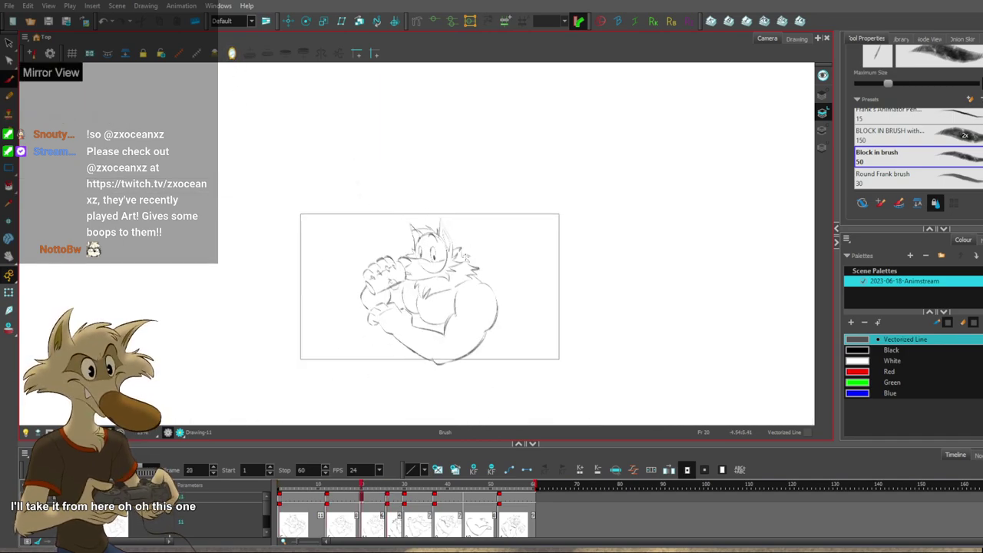
pyautogui.press('f')
pyautogui.press('f')
pyautogui.scroll(2, 453, 252)
pyautogui.press('g')
pyautogui.press('g')
pyautogui.scroll(1, 432, 249)
pyautogui.press('f')
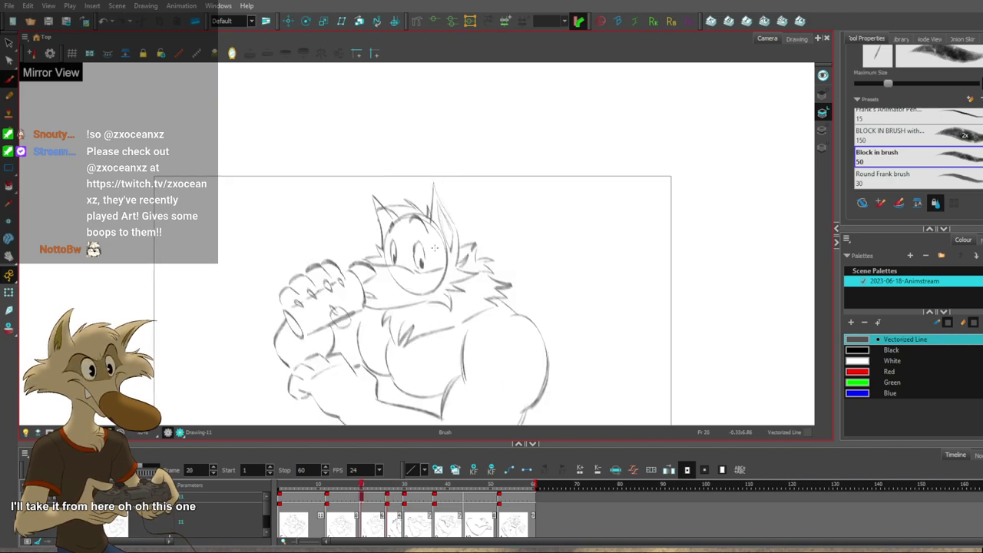
pyautogui.press('f')
pyautogui.scroll(1, 424, 247)
pyautogui.press('g')
pyautogui.press('f')
pyautogui.scroll(-2, 430, 254)
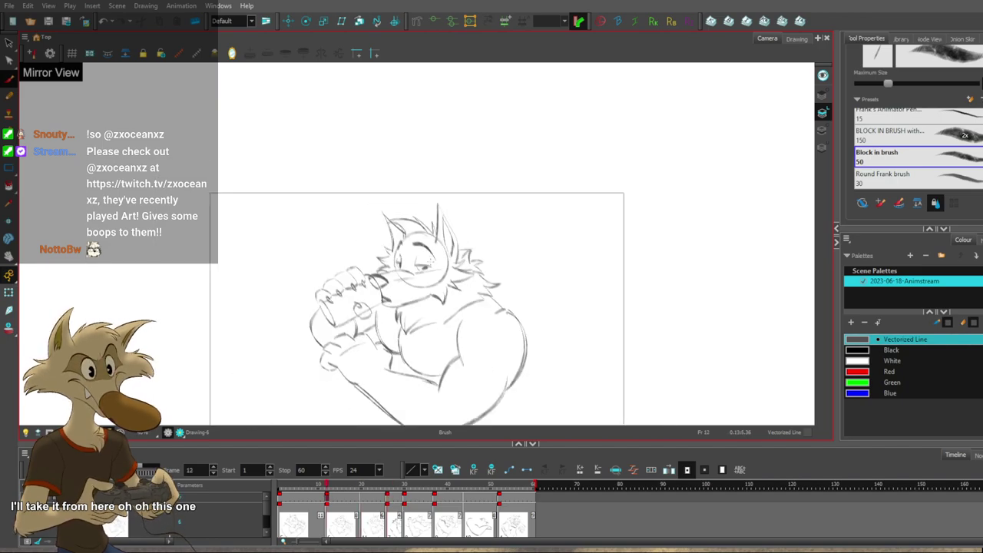
# Compare the head and muzzle on the frame 1 drawing with the frame 12 drawing in the mirrored view.
pyautogui.scroll(2, 430, 272)
pyautogui.press('f')
pyautogui.press('g')
pyautogui.press('g')
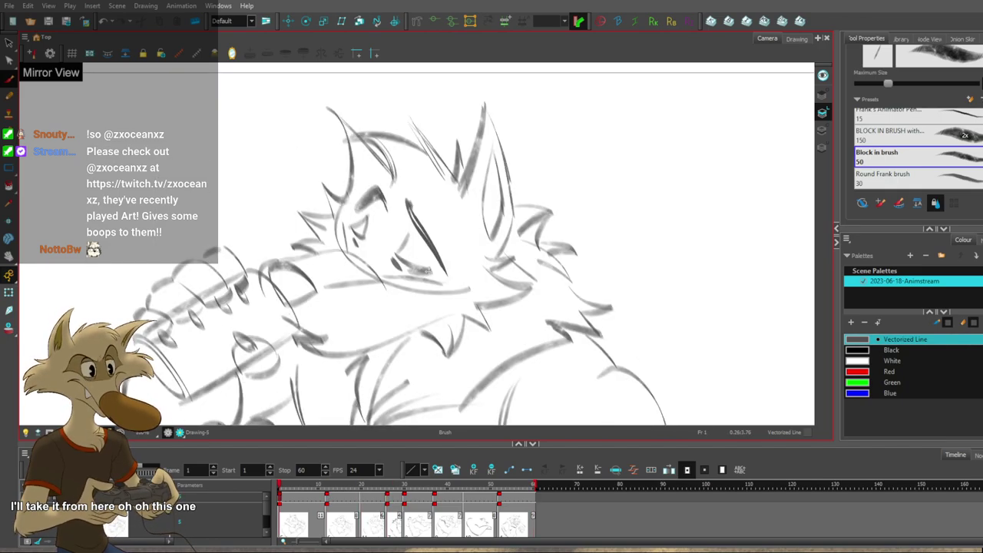
pyautogui.press('f')
pyautogui.press('f')
pyautogui.press('g')
pyautogui.press('f')
pyautogui.press('g')
pyautogui.press('f')
pyautogui.scroll(-2, 537, 258)
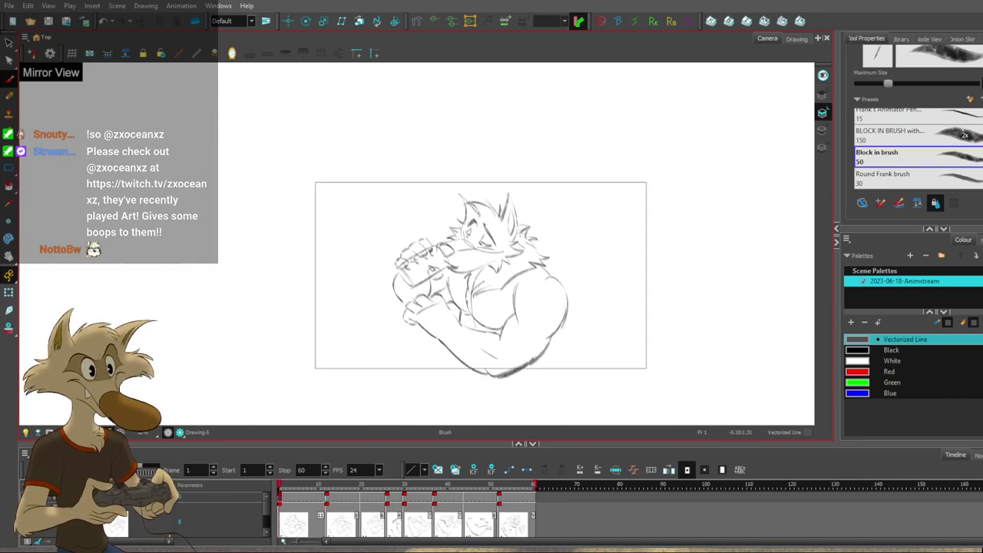
pyautogui.scroll(2, 494, 254)
# Scrub back and forth frame by frame between frame 1 and frame 12 to judge the head's motion.
pyautogui.press('.')
pyautogui.press('.')
pyautogui.press('.')
pyautogui.press('.')
pyautogui.press('.')
pyautogui.press('.')
pyautogui.press('.')
pyautogui.press('.')
pyautogui.press('.')
pyautogui.press('.')
pyautogui.press('.')
pyautogui.press(',')
pyautogui.press(',')
pyautogui.press(',')
pyautogui.press(',')
pyautogui.press(',')
pyautogui.press(',')
pyautogui.press(',')
pyautogui.press(',')
pyautogui.press(',')
pyautogui.press(',')
pyautogui.press(',')
pyautogui.press('.')
pyautogui.press('.')
pyautogui.press('.')
pyautogui.press('.')
pyautogui.press('.')
pyautogui.press('.')
pyautogui.press('.')
pyautogui.press('.')
pyautogui.press('.')
pyautogui.press('.')
pyautogui.press('.')
# Redraw the muzzle's top line on frame 12 so it curves into the face circle below the eyes.
pyautogui.hotkey('ctrl', 'z')
pyautogui.press('f')
pyautogui.press('g')
pyautogui.moveTo(377, 205); pyautogui.dragTo(431, 217)
pyautogui.hotkey('alt', 's')
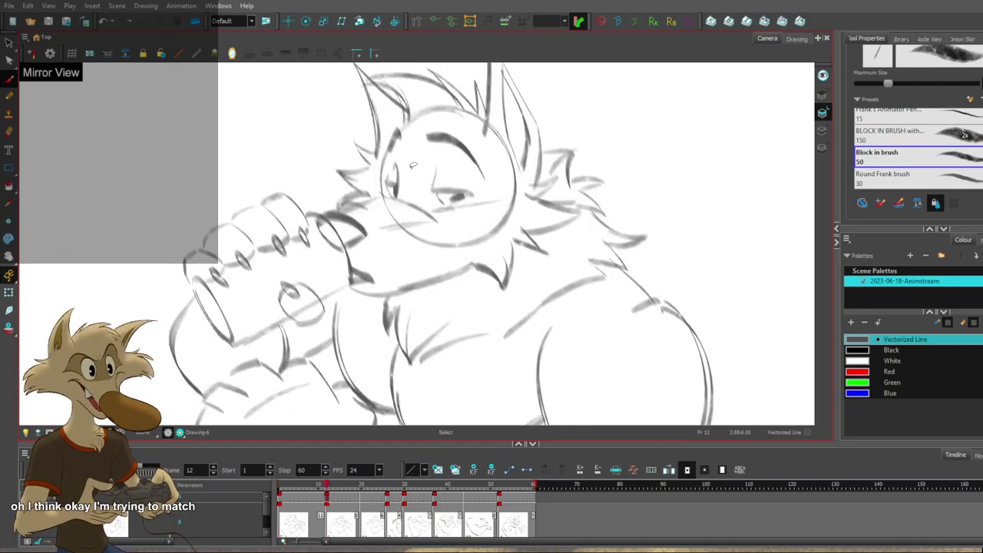
pyautogui.click(394, 185)
pyautogui.press('f')
pyautogui.press('g')
pyautogui.scroll(-4, 459, 211)
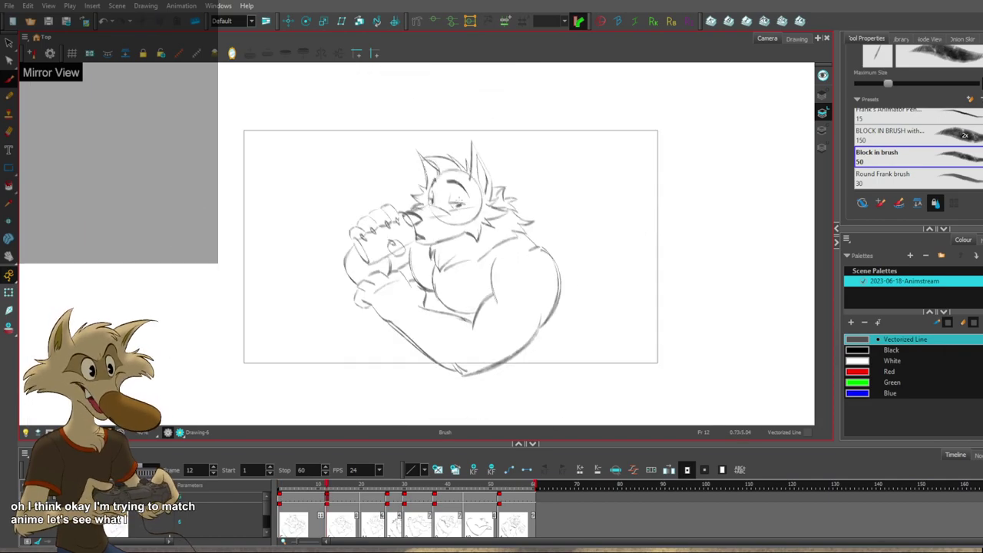
# Flip between the frame 12 and frame 20 drawings to compare the muzzle and eyes.
pyautogui.scroll(4, 459, 201)
pyautogui.press('f')
pyautogui.press('g')
pyautogui.press('f')
pyautogui.press('g')
pyautogui.press('f')
pyautogui.press('g')
pyautogui.press('g')
pyautogui.press('f')
pyautogui.press('g')
# Delete the old muzzle top strokes on frame 20 and redraw the line as a darker curve into the face circle.
pyautogui.press('s')
pyautogui.click(388, 235)
pyautogui.press('Delete')
pyautogui.press('f')
pyautogui.press('g')
pyautogui.click(416, 237)
pyautogui.press('Delete')
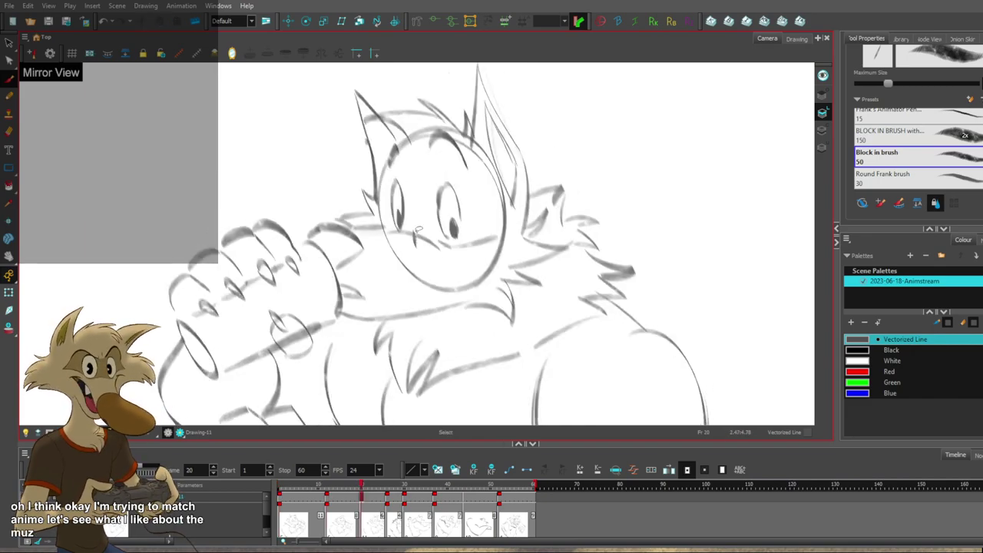
pyautogui.press('.')
pyautogui.press(',')
pyautogui.click(398, 205)
pyautogui.moveTo(402, 209); pyautogui.dragTo(441, 237)
# Rework the far eye closer to the face's edge and delete the near eye's outline and pupil on frame 20.
pyautogui.press('f')
pyautogui.press('g')
pyautogui.click(441, 200)
pyautogui.press('Delete')
pyautogui.press('.')
pyautogui.press(',')
pyautogui.hotkey('alt', 's')
pyautogui.press('Delete')
pyautogui.hotkey('alt', 'b')
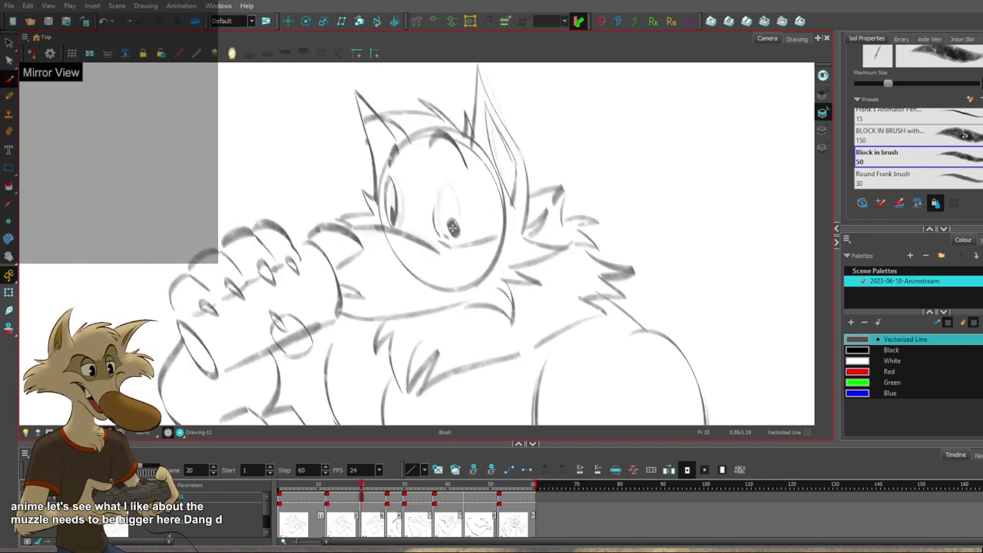
pyautogui.hotkey('alt', 'b')
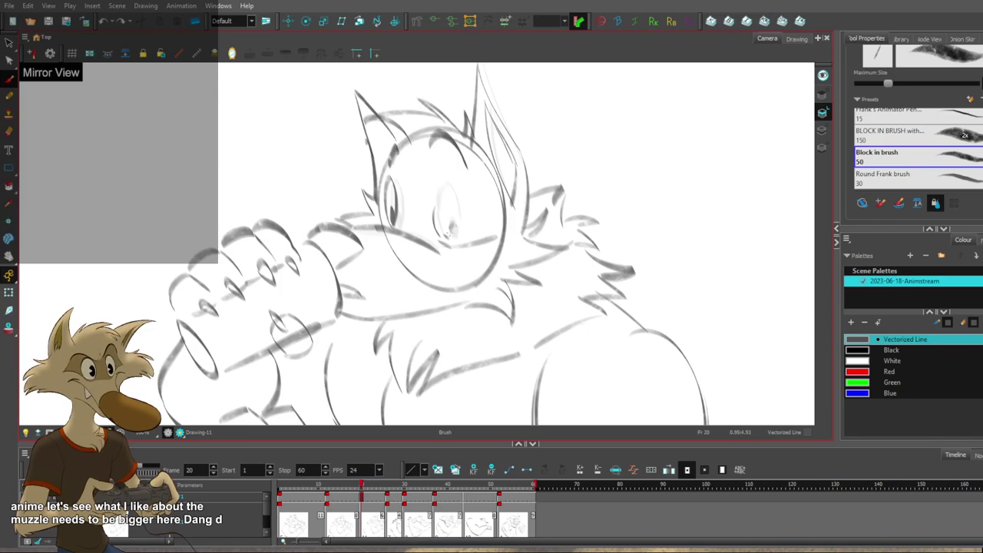
# Redraw the near eye on frame 20 as a wider oval with a small dark pupil near its lower edge.
pyautogui.moveTo(452, 228)
pyautogui.mouseDown()
pyautogui.moveTo(442, 208)
pyautogui.moveTo(464, 220)
pyautogui.moveTo(433, 220)
pyautogui.mouseUp()
pyautogui.press('f')
pyautogui.press('g')
pyautogui.hotkey('ctrl', 'z')
pyautogui.hotkey('ctrl', 'z')
pyautogui.hotkey('ctrl', 'z')
pyautogui.moveTo(460, 202)
pyautogui.mouseDown()
pyautogui.moveTo(433, 212)
pyautogui.moveTo(450, 186)
pyautogui.moveTo(435, 220)
pyautogui.mouseUp()
pyautogui.hotkey('ctrl', 'z')
pyautogui.hotkey('ctrl', 'z')
pyautogui.hotkey('ctrl', 'z')
pyautogui.hotkey('ctrl', 'z')
pyautogui.moveTo(451, 187); pyautogui.dragTo(436, 221)
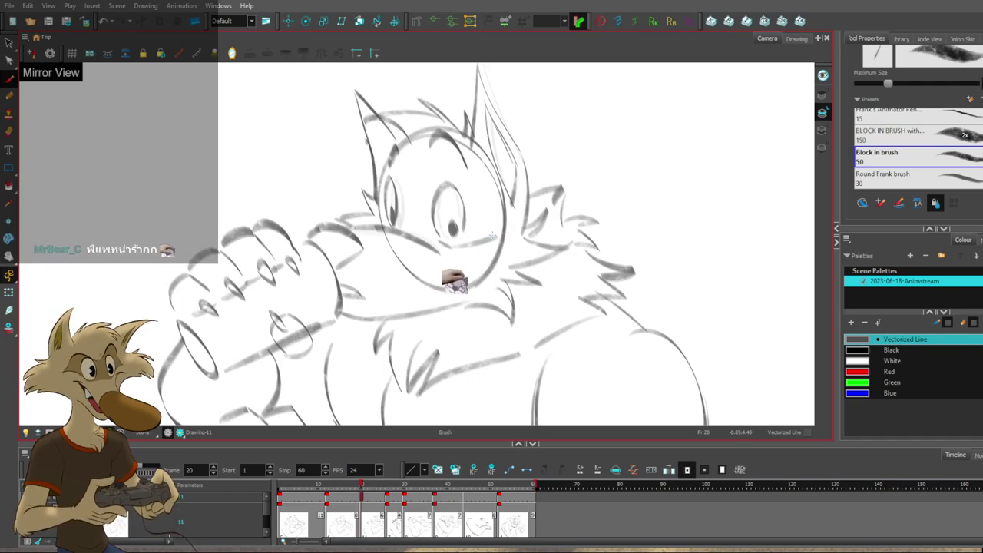
# Flip between the frame 12 and frame 20 drawings to check the redrawn eyes, both from afar and up close.
pyautogui.press('1')
pyautogui.press('1')
pyautogui.press('2')
pyautogui.press('2')
pyautogui.press('2')
pyautogui.press('2')
pyautogui.press('1')
pyautogui.press('1')
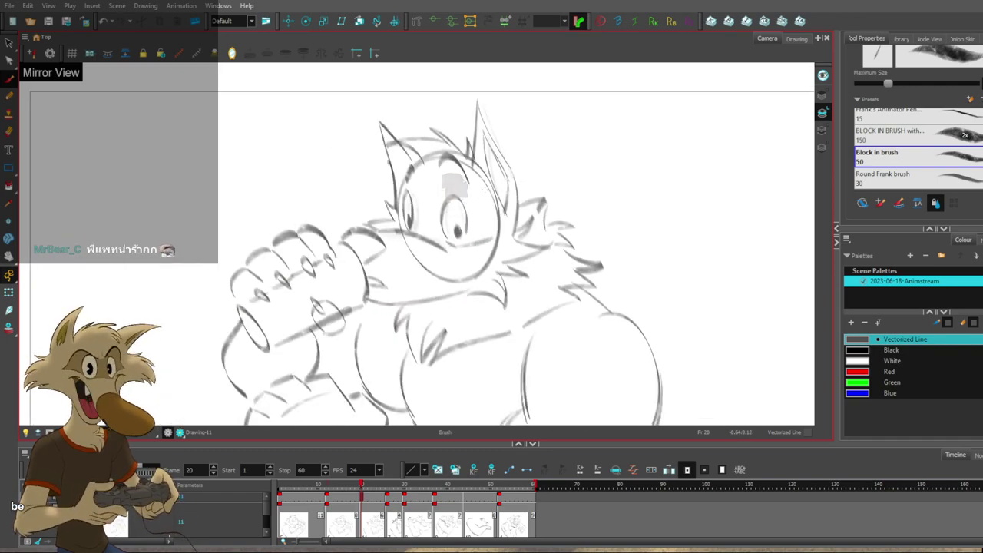
pyautogui.press('2')
pyautogui.press('2')
pyautogui.press('2')
pyautogui.press('2')
pyautogui.press('f')
pyautogui.press('g')
pyautogui.press('f')
pyautogui.press('g')
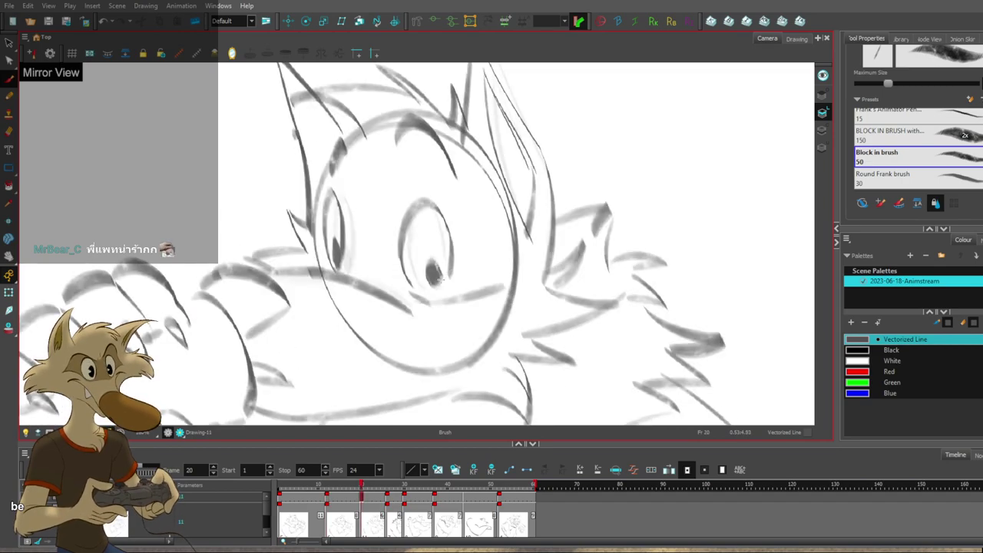
pyautogui.press('f')
pyautogui.press('g')
pyautogui.press('f')
pyautogui.moveTo(499, 261); pyautogui.dragTo(493, 291)
pyautogui.press('g')
pyautogui.press('f')
pyautogui.press('.')
pyautogui.press(',')
pyautogui.press('.')
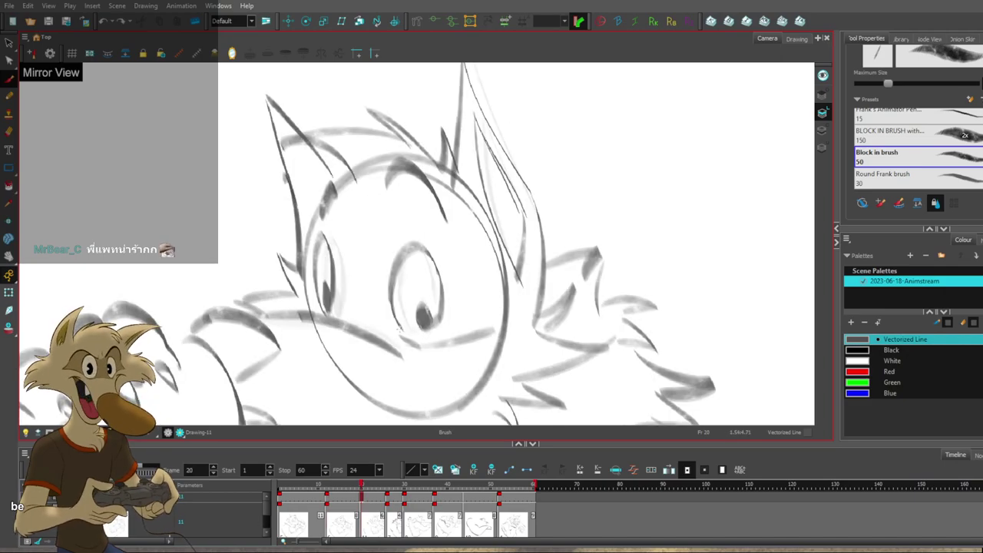
pyautogui.press(',')
pyautogui.press('.')
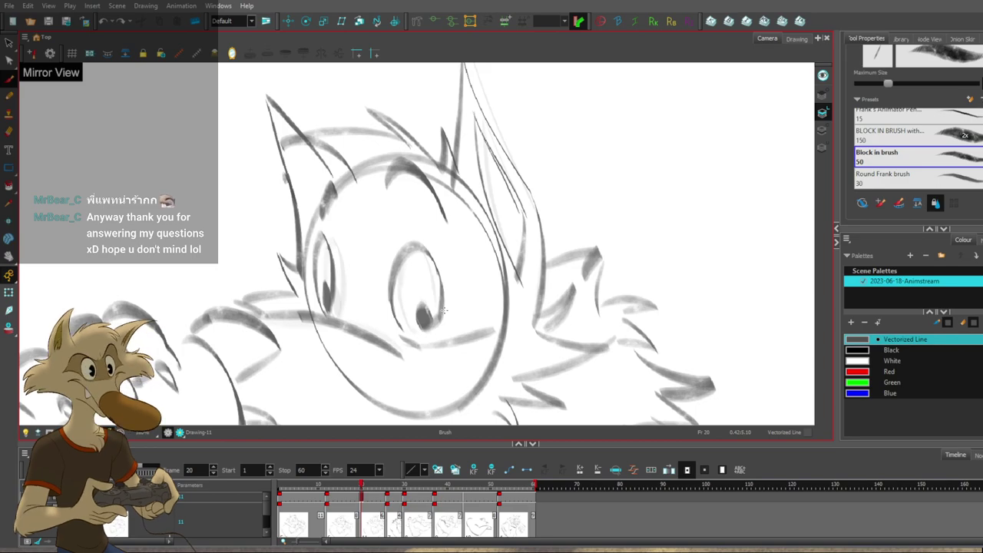
# Mirror the canvas view and compare the face on frame 20 with frame 12.
pyautogui.scroll(-3, 444, 310)
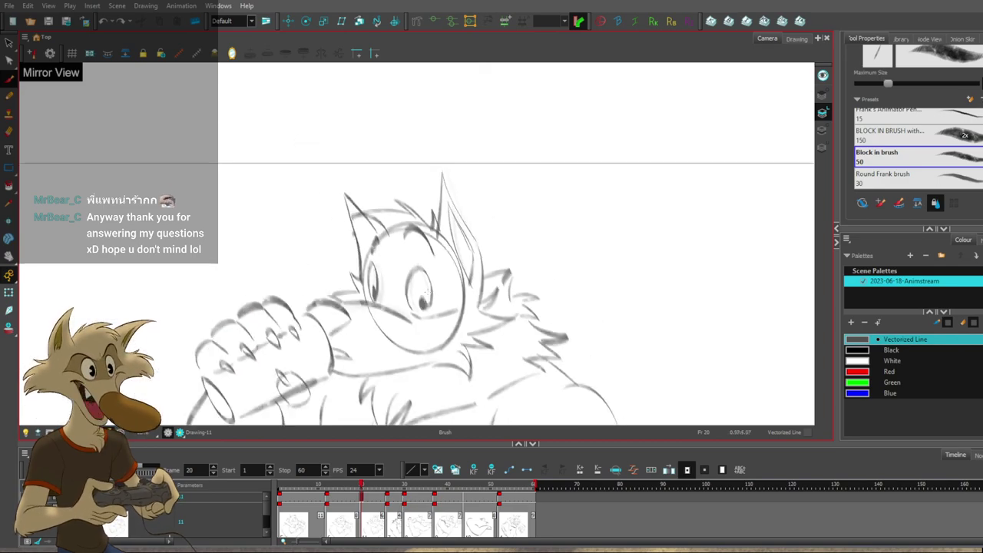
pyautogui.scroll(2, 441, 319)
pyautogui.press('f')
pyautogui.press('g')
pyautogui.click(236, 56)
pyautogui.scroll(-4, 442, 263)
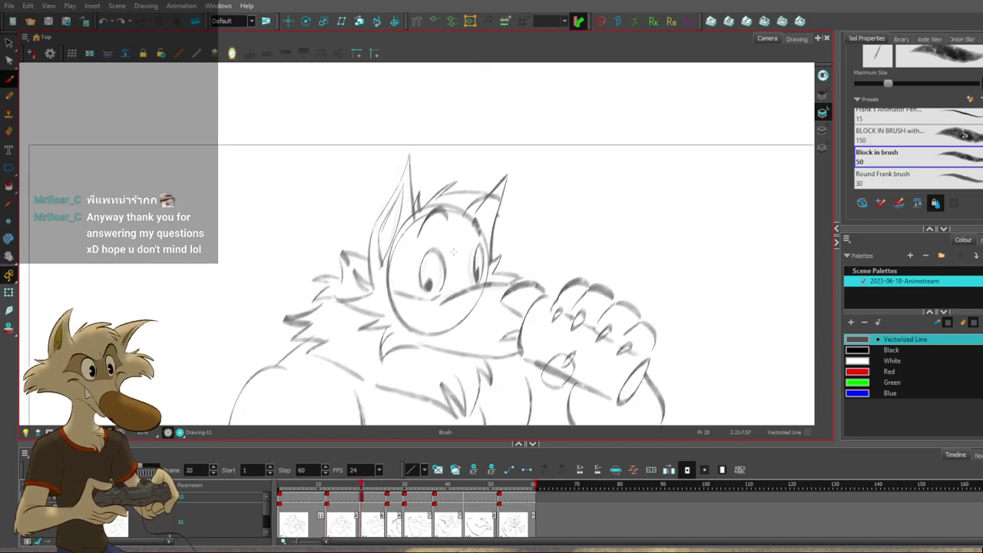
pyautogui.scroll(8, 442, 263)
pyautogui.press('f')
pyautogui.press('g')
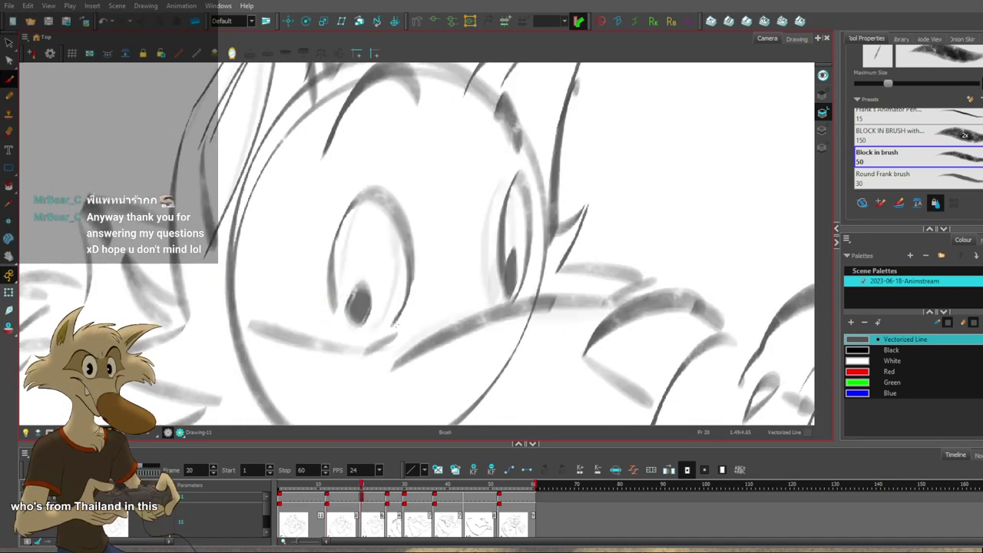
pyautogui.press('g')
pyautogui.press('f')
pyautogui.press('f')
pyautogui.press('g')
# Redraw the near eye's pupil on frame 20 as a larger dark oval and check it against frame 12.
pyautogui.hotkey('ctrl', 'z')
pyautogui.moveTo(367, 289); pyautogui.dragTo(351, 289)
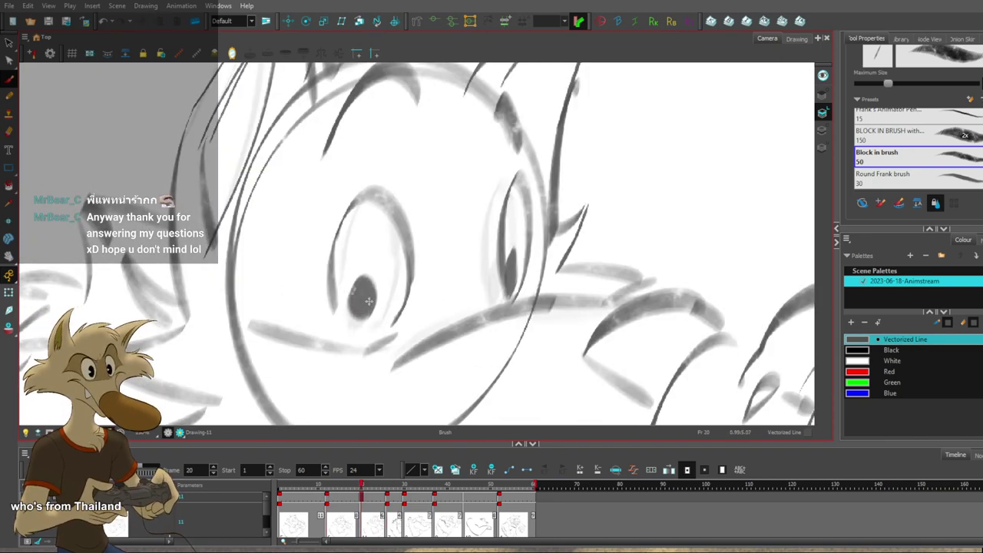
pyautogui.press('f')
pyautogui.scroll(-5, 411, 254)
pyautogui.press('g')
pyautogui.scroll(4, 412, 245)
pyautogui.press('f')
pyautogui.press('g')
pyautogui.press('s')
pyautogui.moveTo(369, 235); pyautogui.dragTo(365, 246)
pyautogui.click(453, 223)
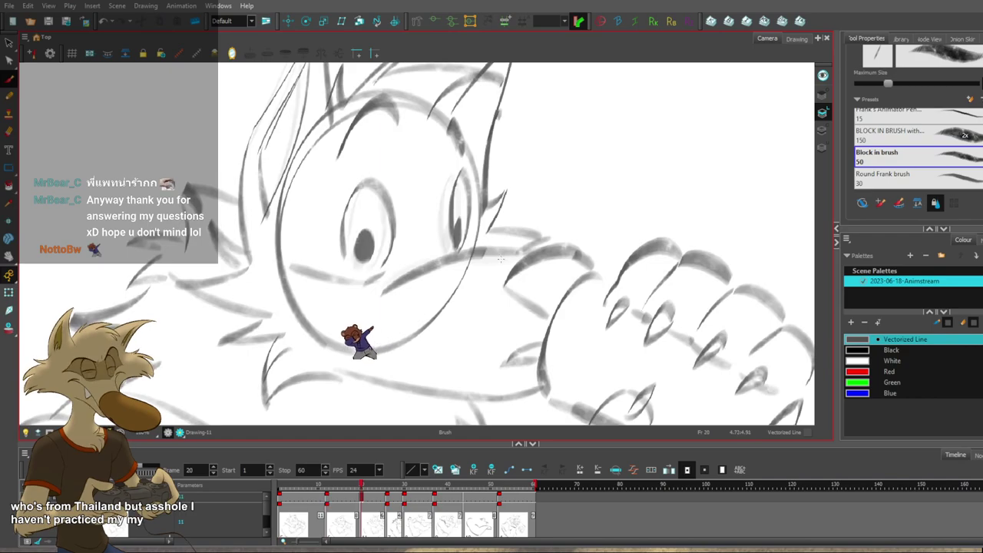
pyautogui.moveTo(507, 270); pyautogui.dragTo(484, 291)
pyautogui.moveTo(552, 284)
pyautogui.mouseDown()
pyautogui.moveTo(542, 275)
pyautogui.moveTo(584, 297)
pyautogui.mouseUp()
pyautogui.press('f')
pyautogui.press('g')
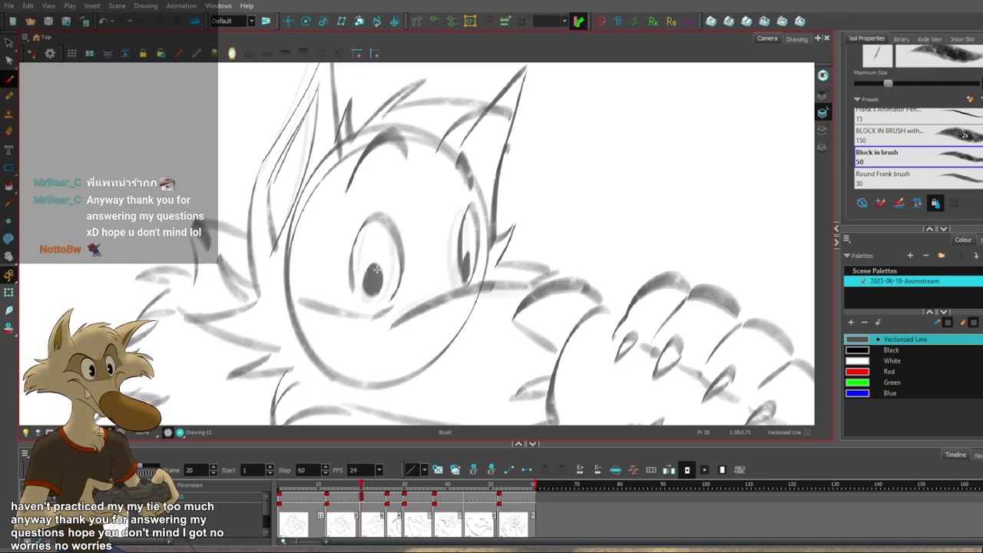
# Compare the eye and pupil placement between the frame 12 and frame 20 drawings at several zoom levels.
pyautogui.press('1')
pyautogui.press('1')
pyautogui.press('1')
pyautogui.press('1')
pyautogui.press('1')
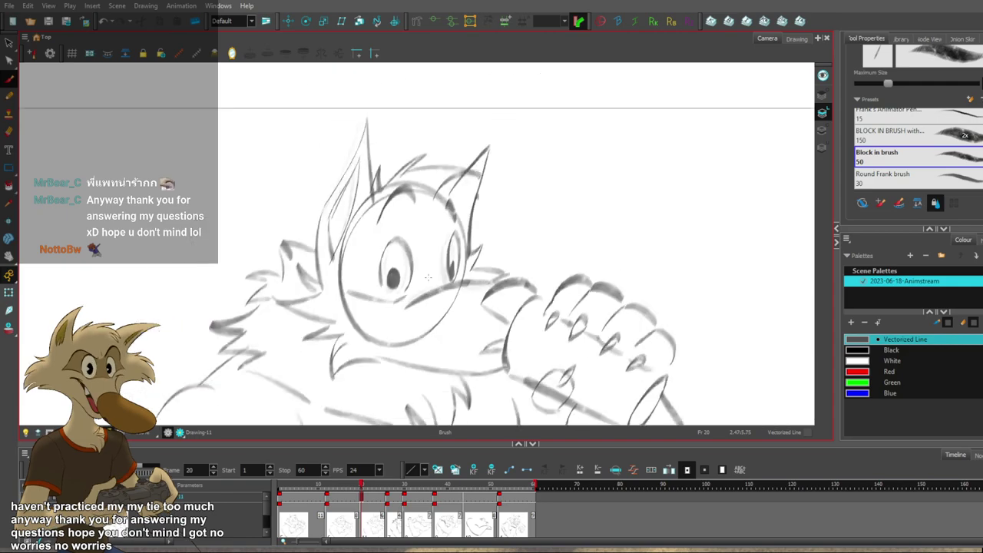
pyautogui.press('f')
pyautogui.press('2')
pyautogui.press('2')
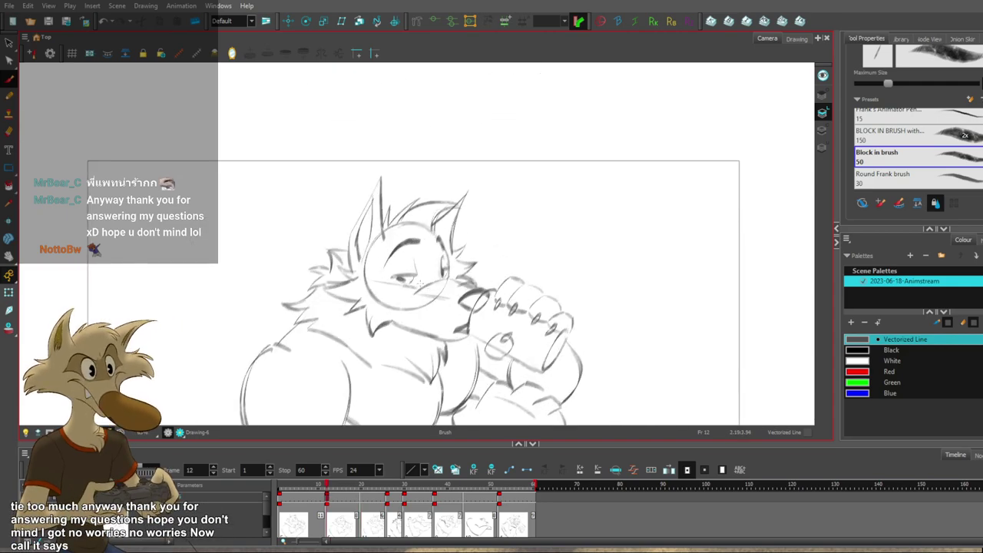
pyautogui.scroll(2, 420, 283)
pyautogui.press('g')
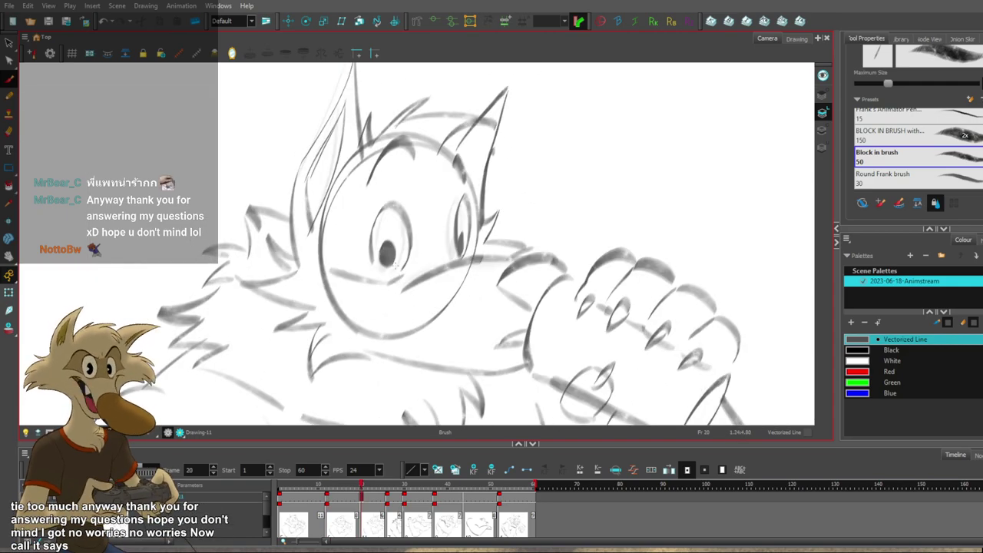
pyautogui.scroll(1, 395, 261)
pyautogui.press('f')
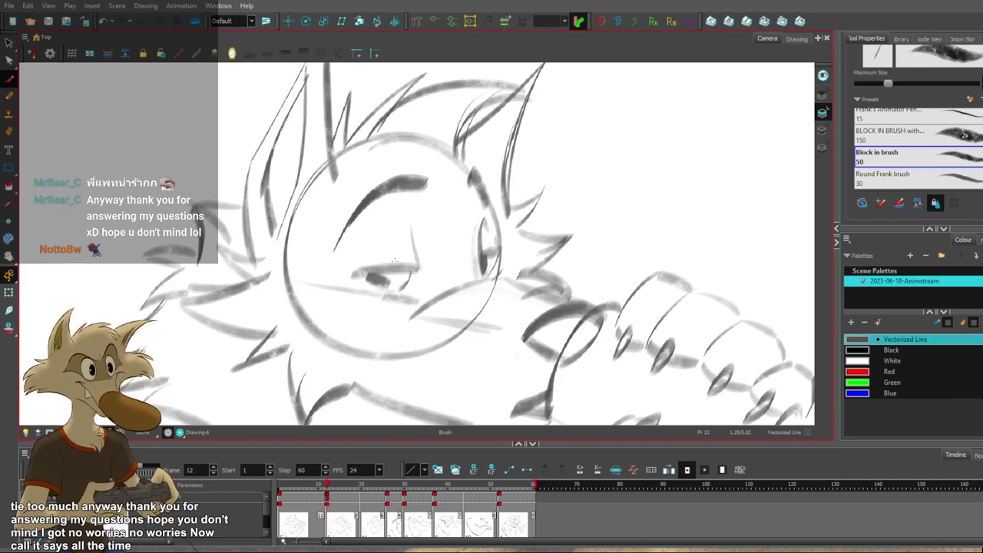
pyautogui.press('1')
pyautogui.press('g')
pyautogui.press('2')
pyautogui.press('f')
pyautogui.press('g')
# Redraw the near eye's pupil on frame 20 and rework the upper part of that eye's outline.
pyautogui.press('.')
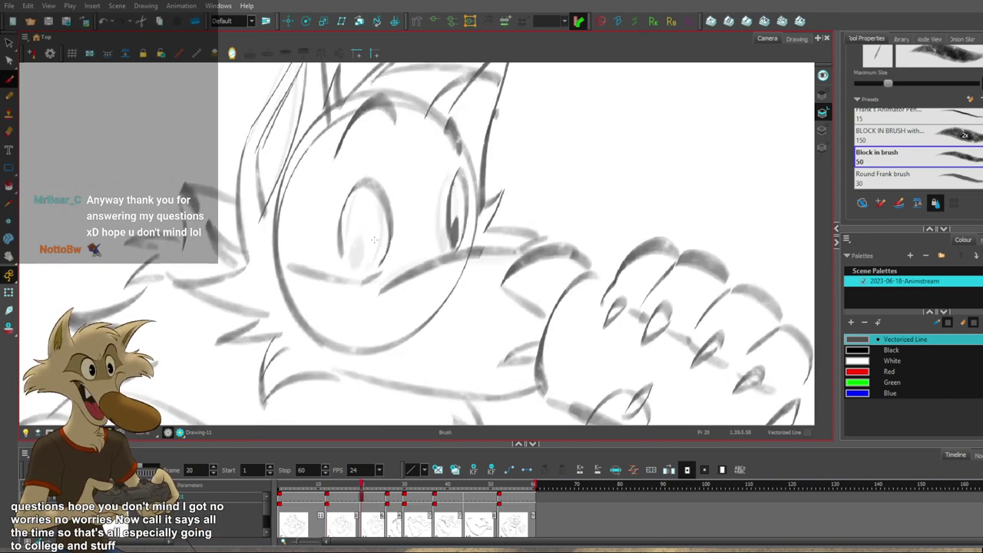
pyautogui.moveTo(358, 239)
pyautogui.mouseDown()
pyautogui.moveTo(361, 253)
pyautogui.moveTo(353, 241)
pyautogui.mouseUp()
pyautogui.scroll(-6, 407, 243)
pyautogui.scroll(5, 399, 192)
pyautogui.scroll(-5, 400, 192)
pyautogui.scroll(6, 400, 188)
pyautogui.hotkey('alt', 'e')
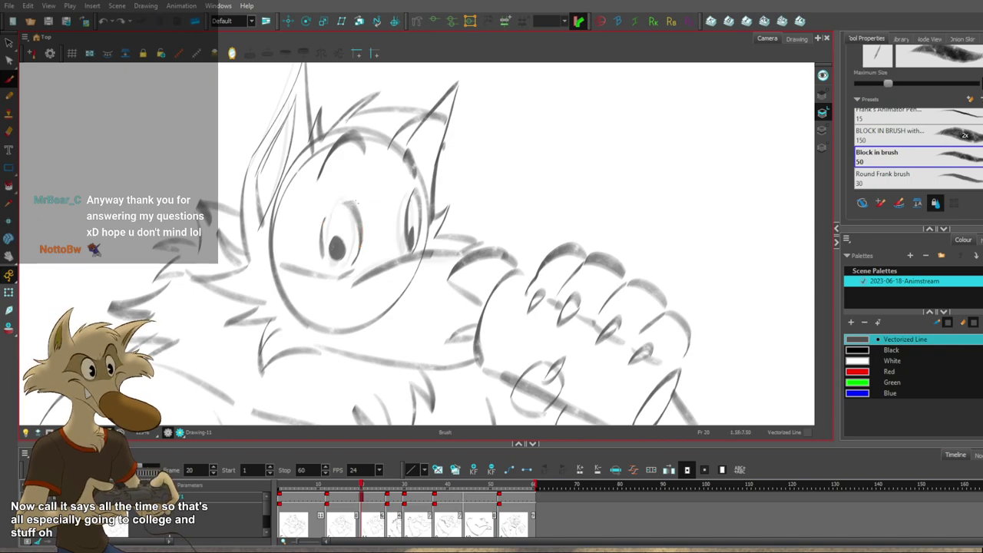
pyautogui.hotkey('alt', 's')
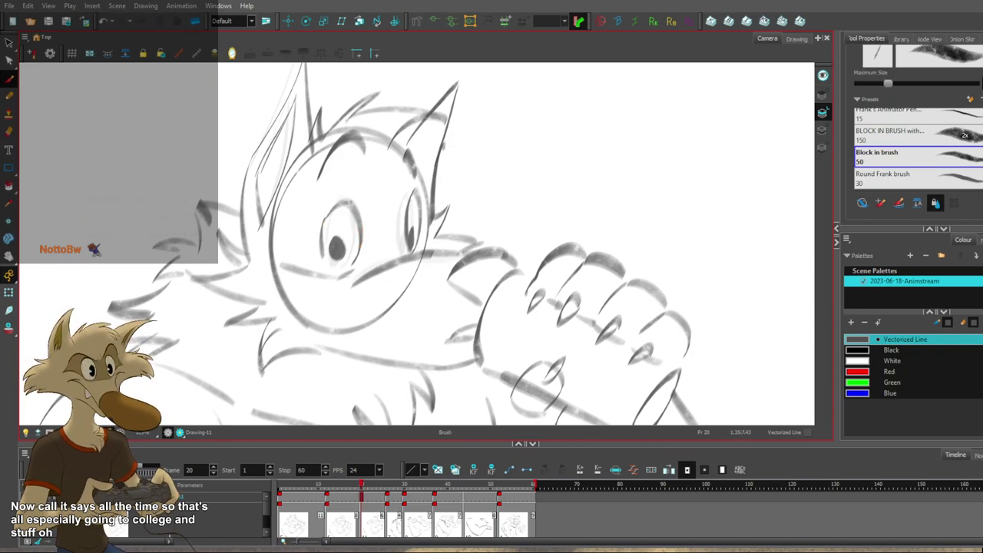
pyautogui.moveTo(350, 202); pyautogui.dragTo(324, 226)
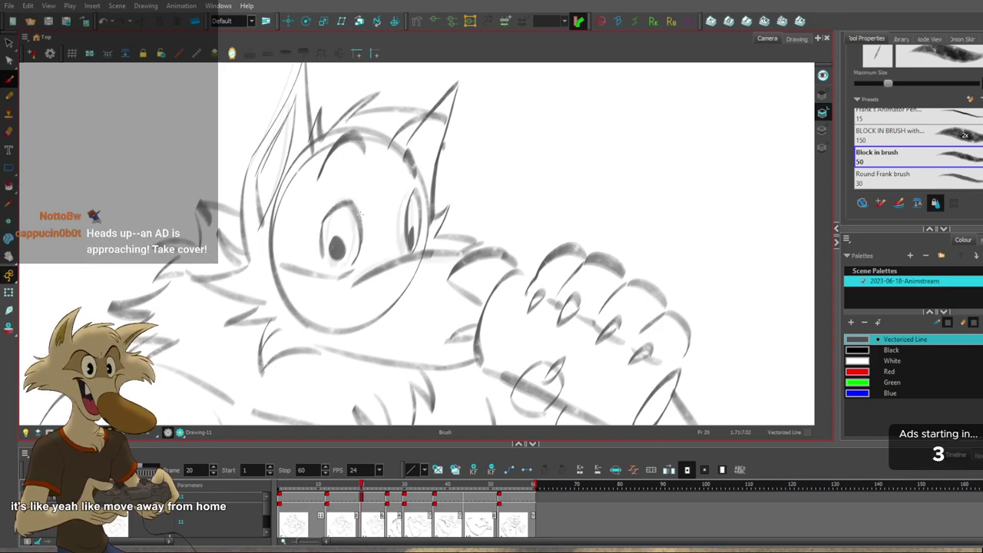
# Examine the whole pose and the head on frame 20 against the frame 12 drawing.
pyautogui.scroll(-5, 365, 214)
pyautogui.press('f')
pyautogui.press('g')
pyautogui.scroll(-2, 390, 220)
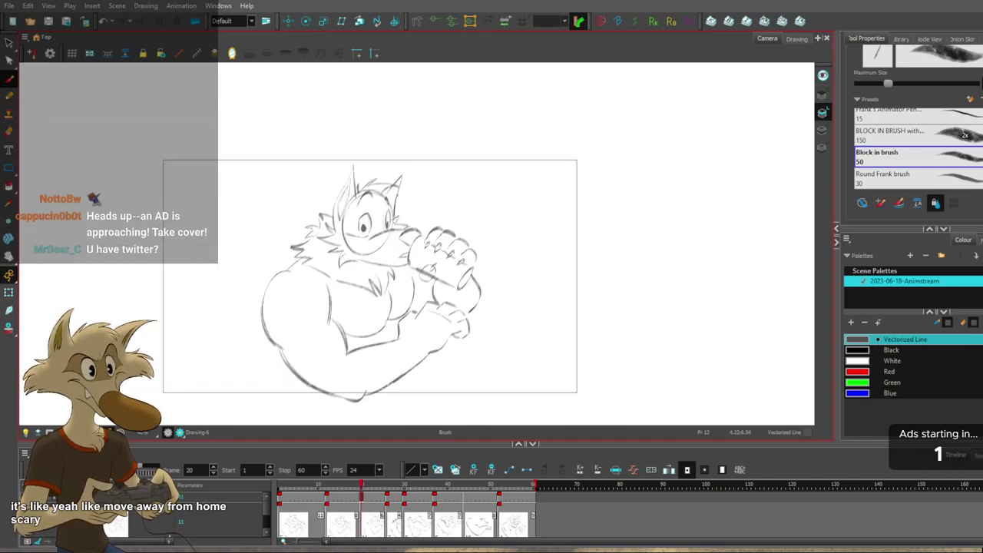
pyautogui.scroll(5, 364, 224)
pyautogui.scroll(2, 364, 223)
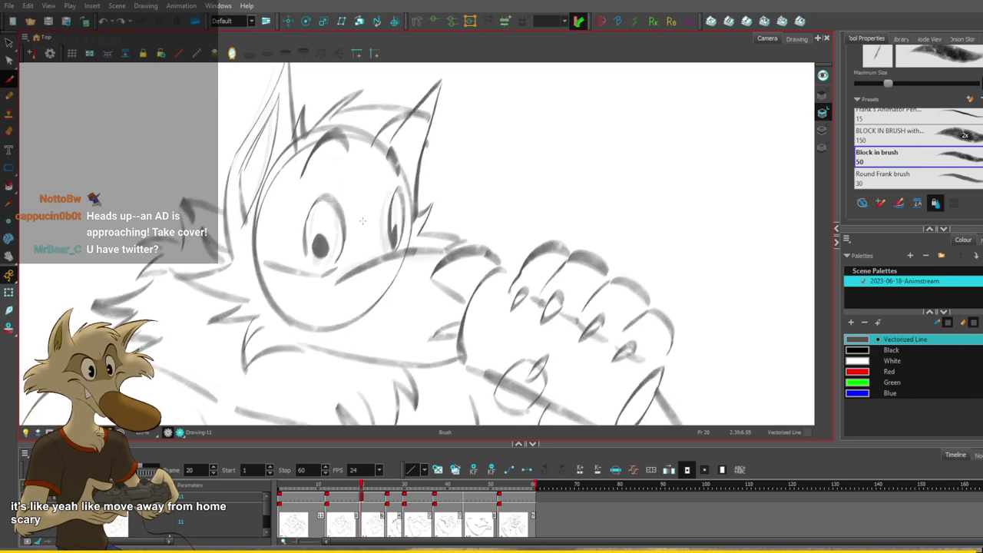
pyautogui.press('f')
pyautogui.press('.')
pyautogui.press('.')
pyautogui.press('.')
pyautogui.press('.')
pyautogui.press('.')
pyautogui.press('.')
pyautogui.press('.')
pyautogui.press('.')
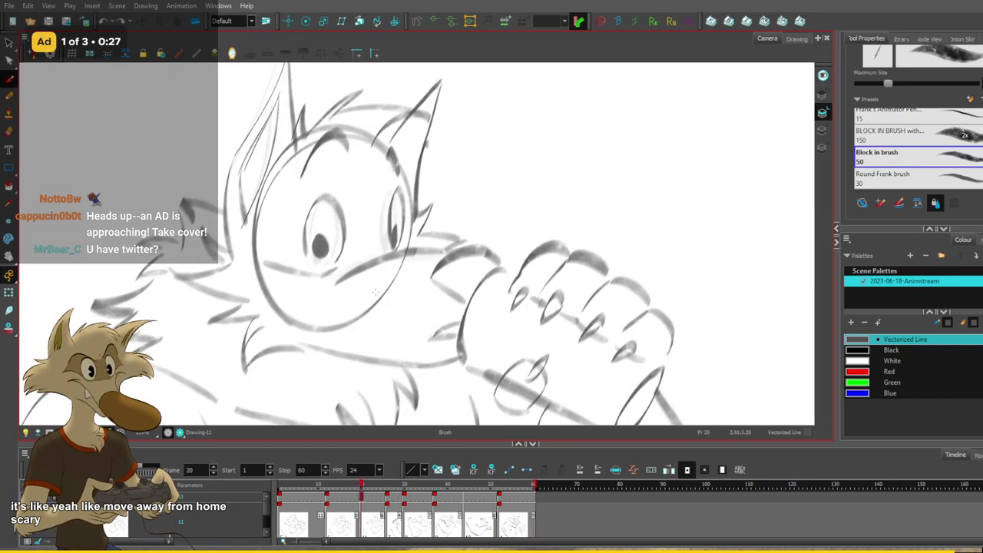
# Sketch a light lower muzzle line toward the fist on frame 20 and redraw the top line as a softer curve.
pyautogui.hotkey('ctrl', 'z')
pyautogui.moveTo(353, 274)
pyautogui.mouseDown()
pyautogui.moveTo(419, 289)
pyautogui.moveTo(428, 278)
pyautogui.moveTo(420, 275)
pyautogui.mouseUp()
pyautogui.hotkey('ctrl', 'z')
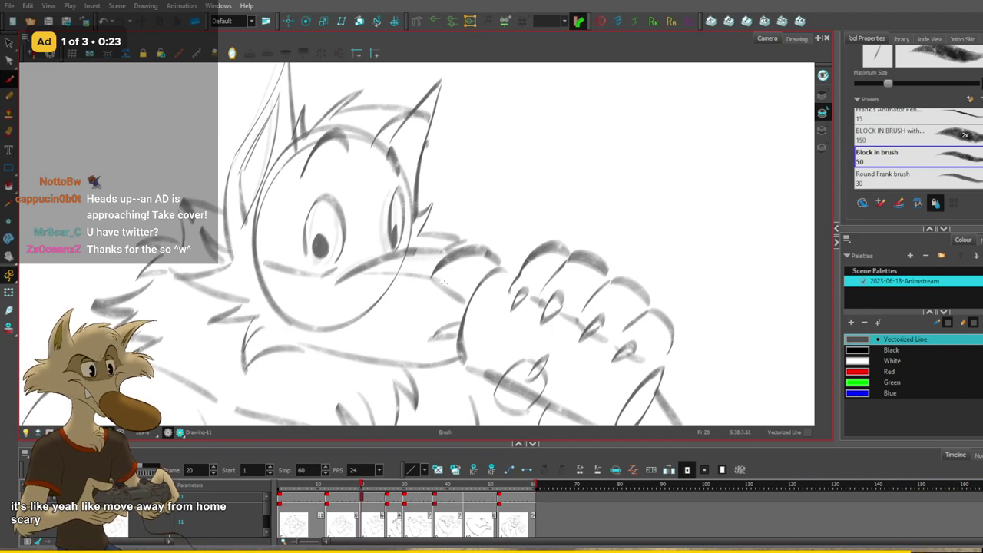
pyautogui.hotkey('ctrl', 'z')
pyautogui.moveTo(343, 274); pyautogui.dragTo(404, 251)
pyautogui.hotkey('ctrl', 'z')
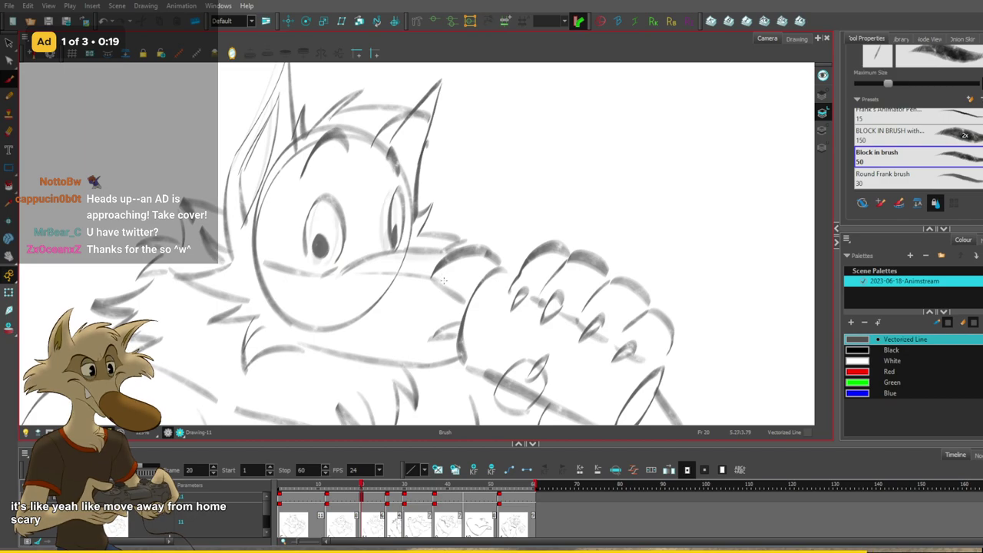
# Replace the outer part of the muzzle's top line with a thinner stroke running from the face circle to the fist.
pyautogui.press('f')
pyautogui.press('g')
pyautogui.moveTo(445, 272); pyautogui.dragTo(458, 317)
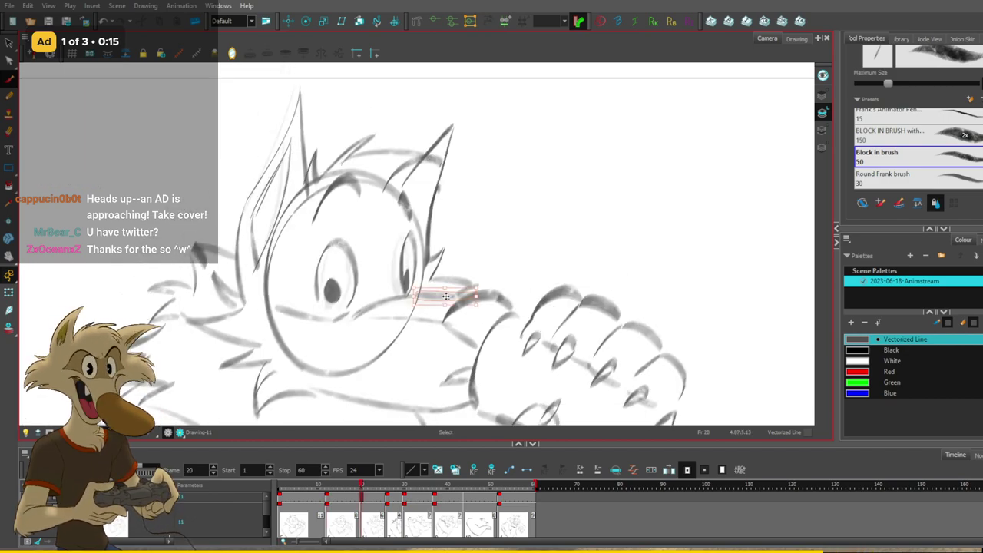
pyautogui.hotkey('ctrl', 'z')
pyautogui.moveTo(415, 298); pyautogui.dragTo(461, 300)
pyautogui.press('1')
pyautogui.press('2')
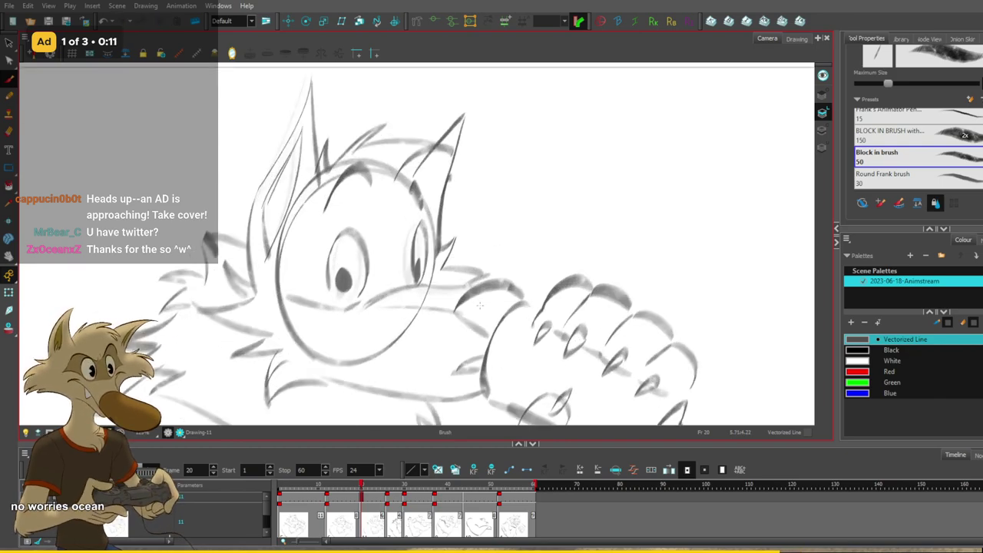
# Clear the dark line beneath the near eye on frame 20 and try softer replacement strokes across the muzzle's base.
pyautogui.scroll(2, 479, 303)
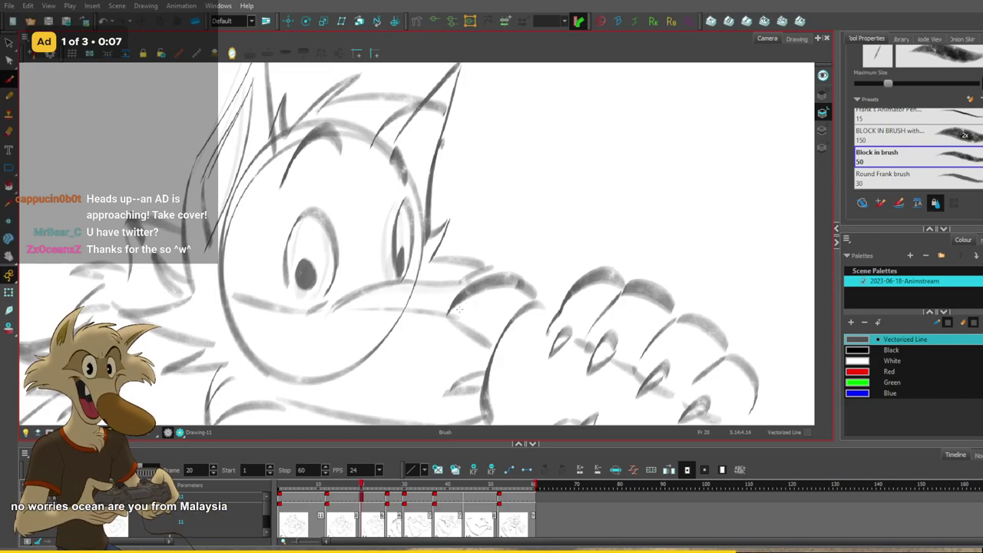
pyautogui.hotkey('ctrl', 'z')
pyautogui.press('f')
pyautogui.press('g')
pyautogui.hotkey('ctrl', 'z')
pyautogui.moveTo(235, 289); pyautogui.dragTo(324, 298)
pyautogui.hotkey('ctrl', 'z')
pyautogui.moveTo(261, 298); pyautogui.dragTo(342, 300)
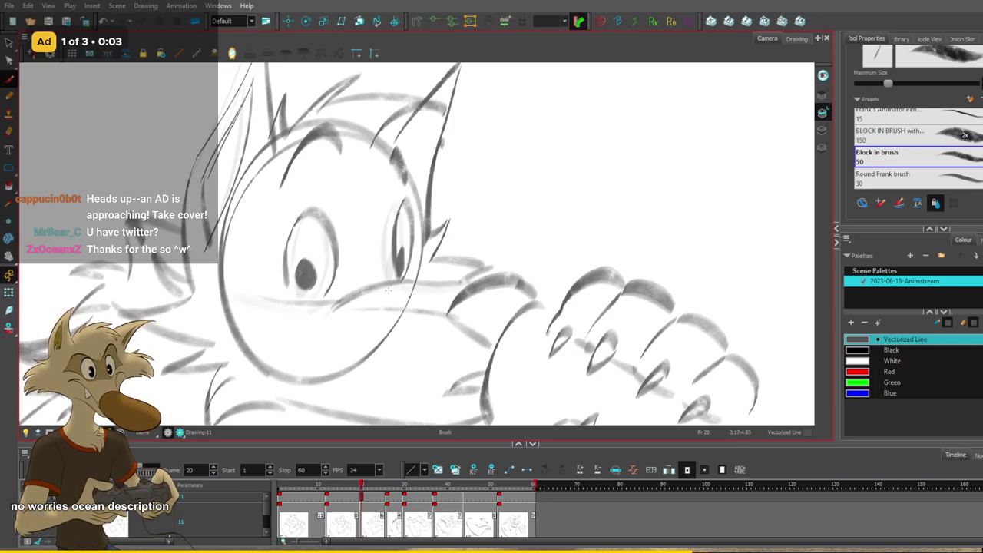
pyautogui.hotkey('ctrl', 'z')
pyautogui.hotkey('ctrl', 'z')
pyautogui.moveTo(253, 295)
pyautogui.mouseDown()
pyautogui.moveTo(345, 300)
pyautogui.moveTo(332, 303)
pyautogui.moveTo(338, 297)
pyautogui.mouseUp()
pyautogui.hotkey('ctrl', 'z')
pyautogui.moveTo(255, 292); pyautogui.dragTo(370, 298)
pyautogui.hotkey('ctrl', 'z')
pyautogui.hotkey('ctrl', 'z')
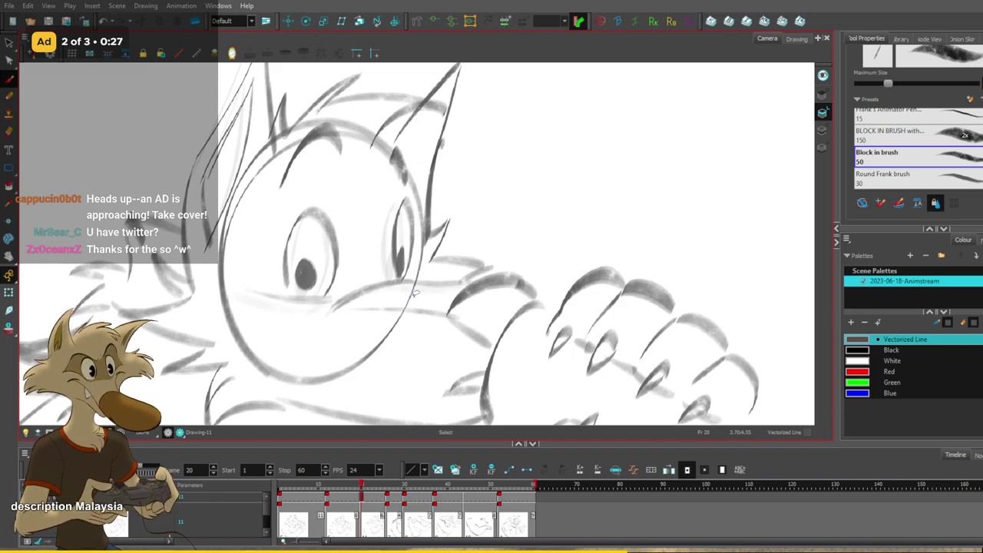
# Examine the head and whole pose on frame 20 against the neighbouring key drawings.
pyautogui.scroll(-6, 413, 298)
pyautogui.scroll(2, 423, 315)
pyautogui.press('f')
pyautogui.press('f')
pyautogui.scroll(2, 411, 298)
pyautogui.press('g')
pyautogui.press('g')
pyautogui.scroll(-2, 411, 285)
pyautogui.scroll(4, 411, 268)
pyautogui.press('g')
pyautogui.press('g')
pyautogui.scroll(-2, 411, 268)
pyautogui.press('f')
pyautogui.press('f')
pyautogui.scroll(1, 411, 268)
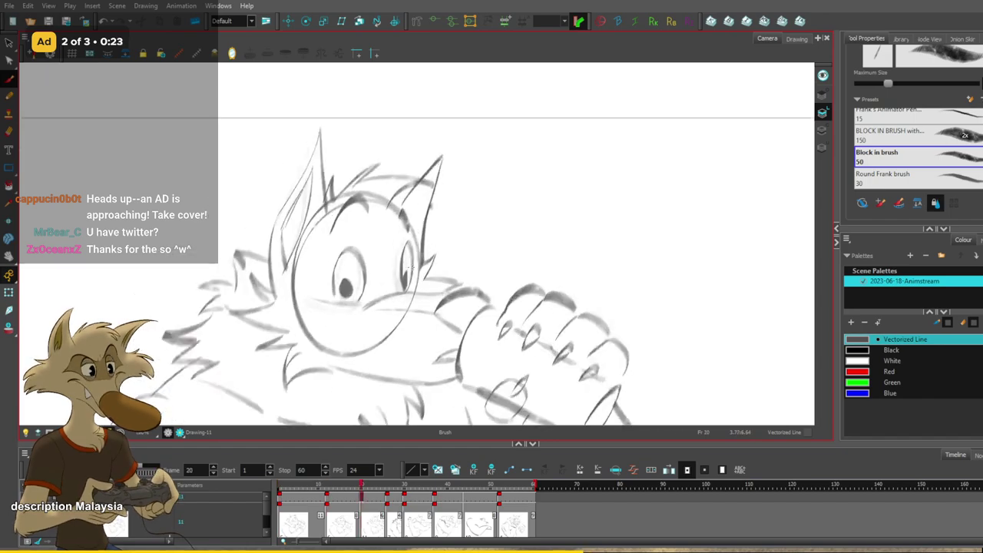
pyautogui.scroll(2, 410, 267)
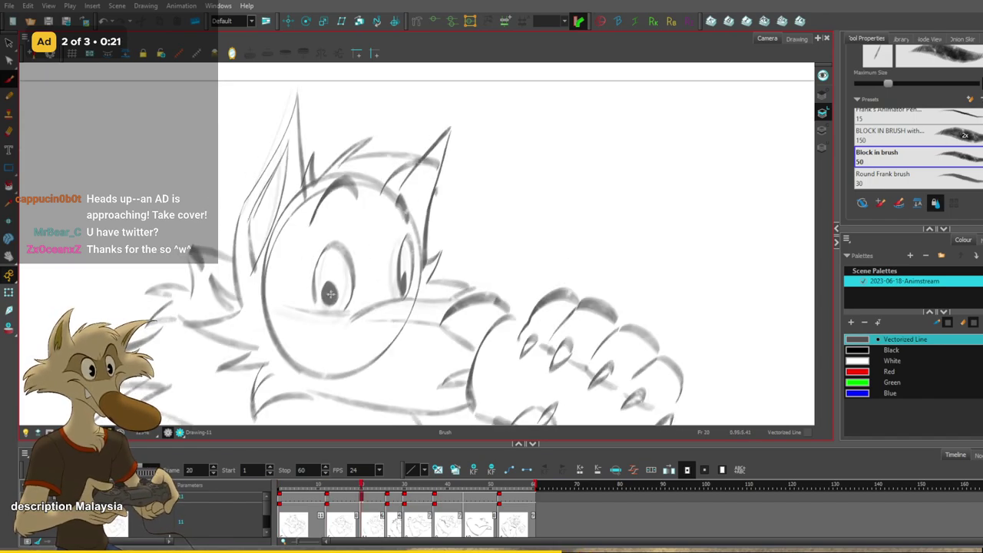
# Try a new curve around the near eye's lower edge on frame 20.
pyautogui.moveTo(354, 278)
pyautogui.mouseDown()
pyautogui.moveTo(316, 305)
pyautogui.moveTo(315, 284)
pyautogui.moveTo(315, 295)
pyautogui.mouseUp()
pyautogui.hotkey('ctrl', 'z')
pyautogui.hotkey('ctrl', 'z')
pyautogui.hotkey('ctrl', 'z')
pyautogui.press('f')
pyautogui.press('g')
pyautogui.press('f')
pyautogui.press('g')
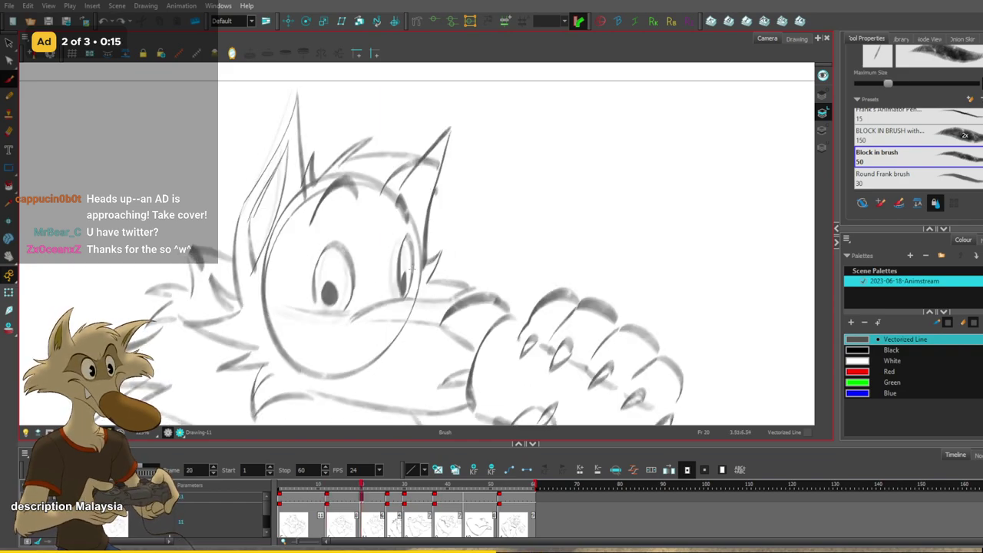
# Try a longer, darker brow above the near eye on frame 20.
pyautogui.hotkey('ctrl', 'z')
pyautogui.moveTo(357, 202)
pyautogui.mouseDown()
pyautogui.moveTo(303, 241)
pyautogui.moveTo(302, 254)
pyautogui.mouseUp()
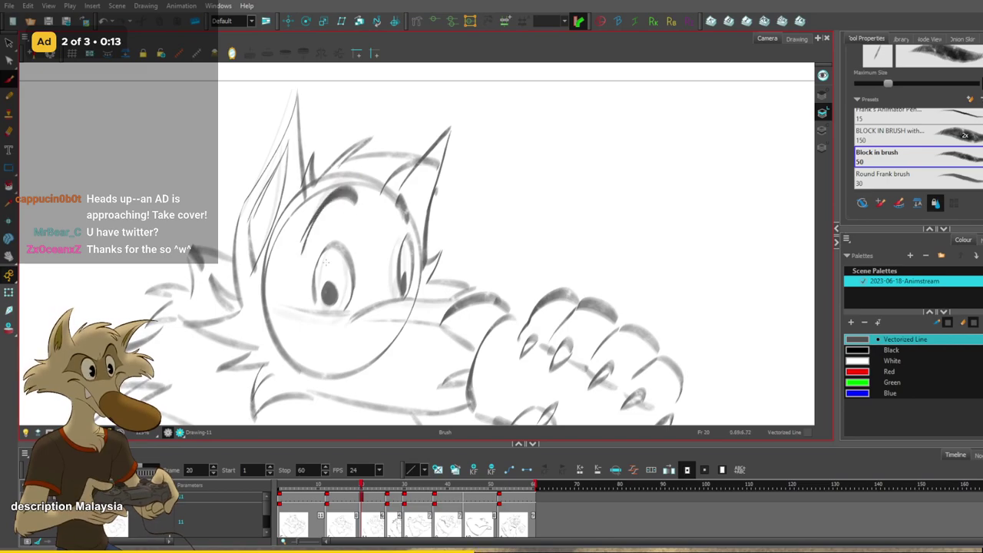
pyautogui.scroll(-4, 366, 225)
pyautogui.scroll(3, 355, 207)
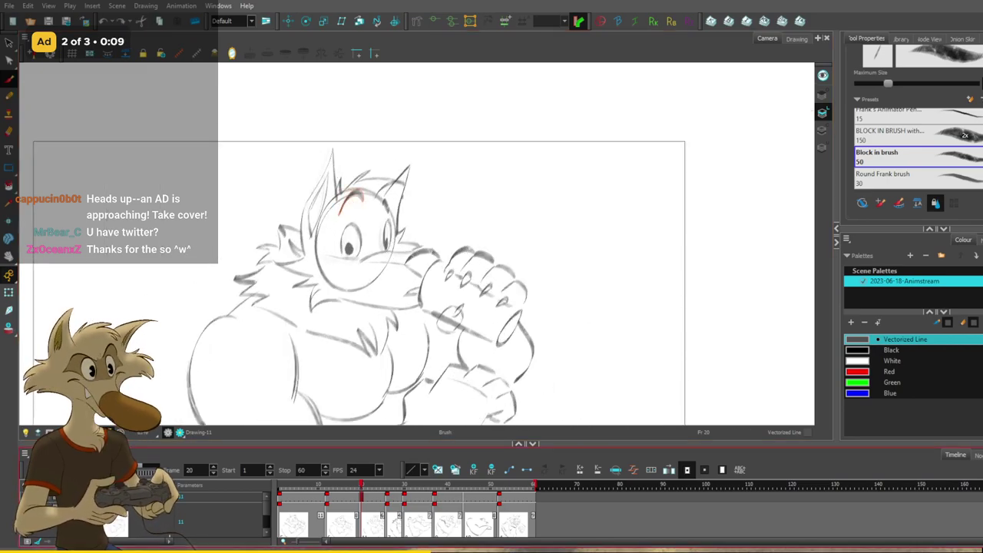
# Check the sketch layers and compare the whole pose on frame 20 with the earlier key drawings.
pyautogui.click(115, 499)
pyautogui.scroll(-2, 407, 515)
pyautogui.scroll(2, 408, 514)
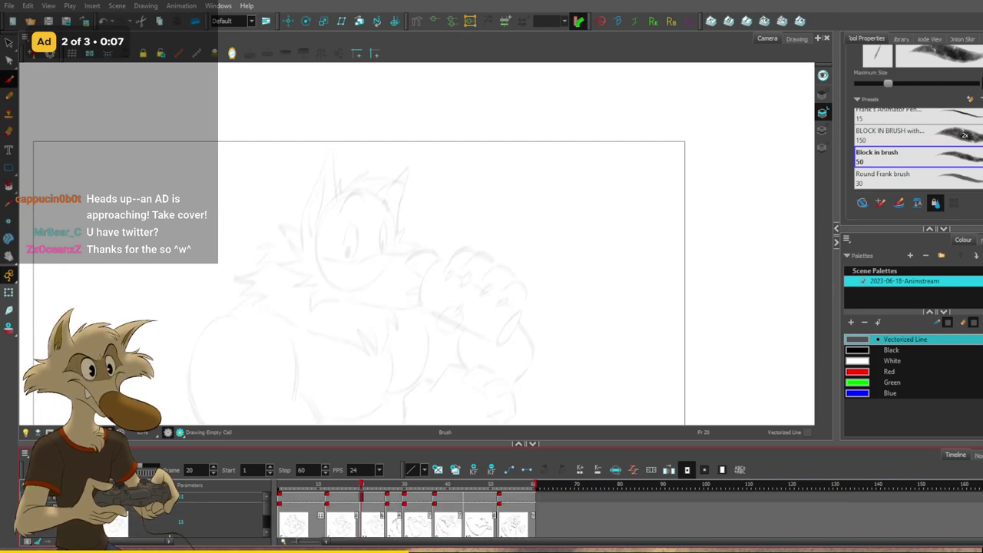
pyautogui.click(115, 522)
pyautogui.press('f')
pyautogui.press('g')
pyautogui.press('f')
pyautogui.scroll(-2, 311, 205)
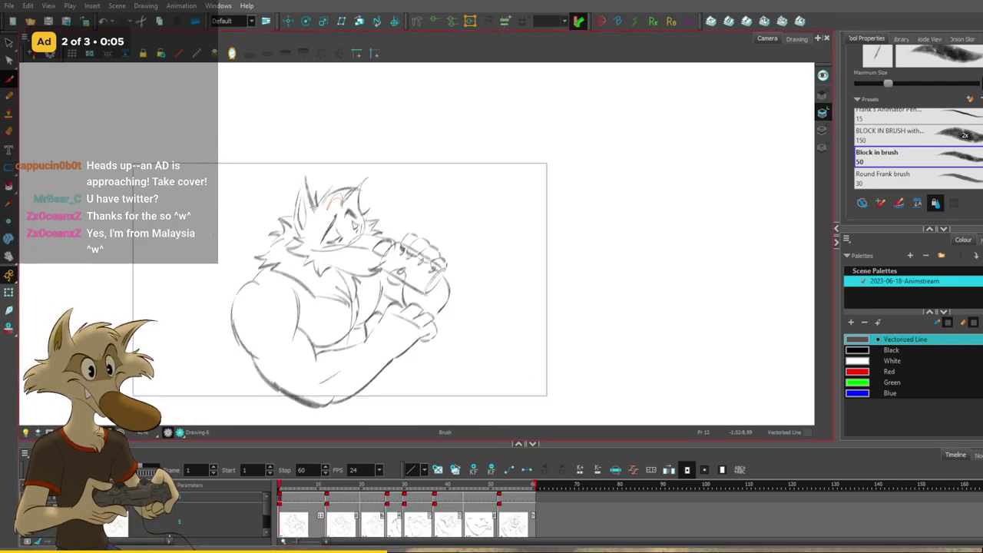
pyautogui.press('f')
pyautogui.press('g')
pyautogui.press('g')
pyautogui.scroll(3, 354, 225)
# Select the eye area on frame 20 and check its placement against the frame 12 drawing.
pyautogui.hotkey('alt', 's')
pyautogui.moveTo(311, 218)
pyautogui.mouseDown()
pyautogui.moveTo(307, 229)
pyautogui.moveTo(284, 226)
pyautogui.moveTo(355, 227)
pyautogui.moveTo(350, 221)
pyautogui.moveTo(363, 237)
pyautogui.mouseUp()
pyautogui.hotkey('alt', 'b')
pyautogui.press('f')
pyautogui.press('g')
pyautogui.click(450, 199)
pyautogui.press('f')
pyautogui.press('g')
pyautogui.press('f')
pyautogui.press('g')
pyautogui.hotkey('alt', 'b')
# Flip repeatedly between frames 12 and 20 to examine how the head, muzzle and nose move.
pyautogui.press('f')
pyautogui.press('g')
pyautogui.press('f')
pyautogui.press('g')
pyautogui.press('f')
pyautogui.press('g')
pyautogui.press('f')
pyautogui.press('g')
pyautogui.press('f')
pyautogui.press('g')
pyautogui.press('f')
pyautogui.press('g')
pyautogui.press('f')
pyautogui.press('g')
pyautogui.press('f')
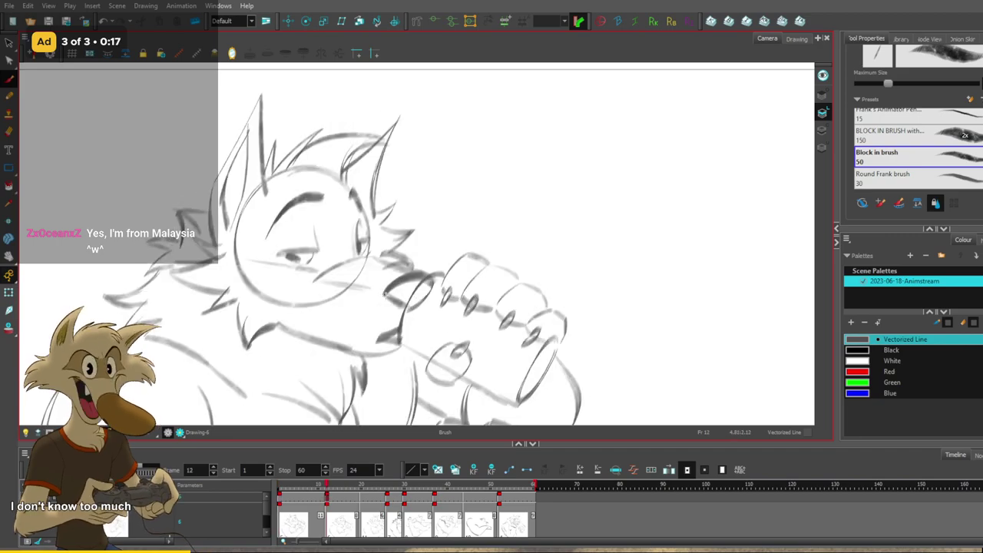
pyautogui.moveTo(476, 267); pyautogui.dragTo(468, 291)
pyautogui.press('f')
pyautogui.press('g')
pyautogui.press('g')
pyautogui.press('f')
pyautogui.press('g')
pyautogui.press('g')
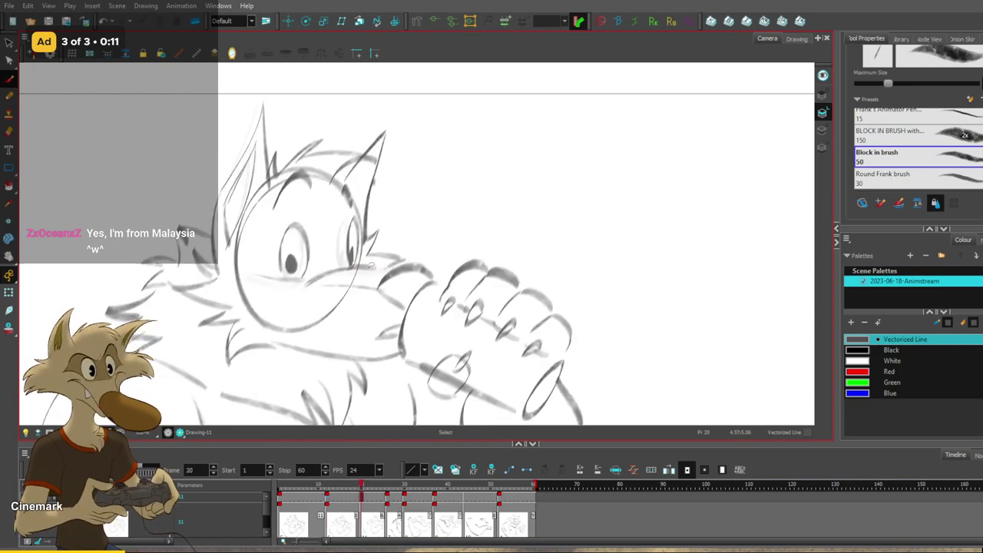
pyautogui.press('g')
pyautogui.press('f')
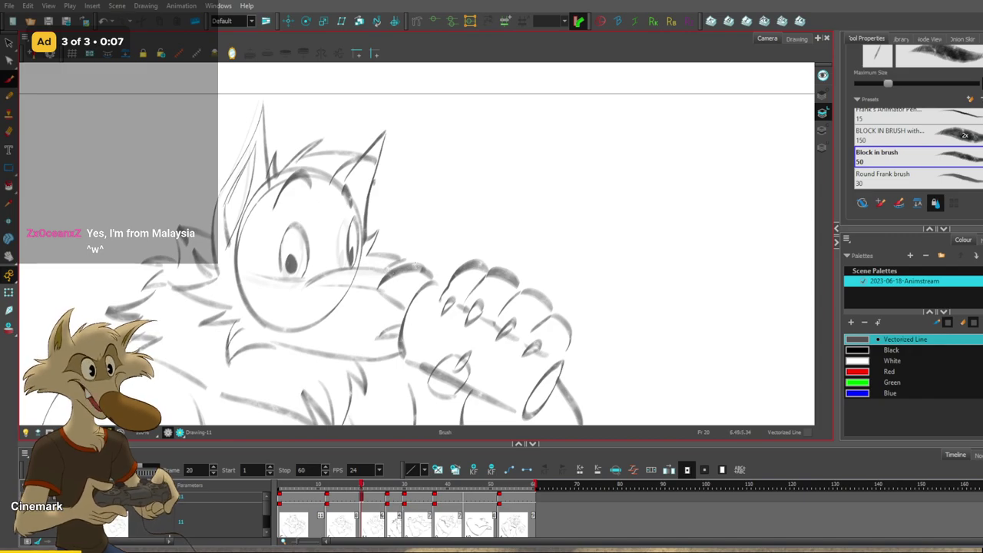
pyautogui.scroll(-3, 486, 254)
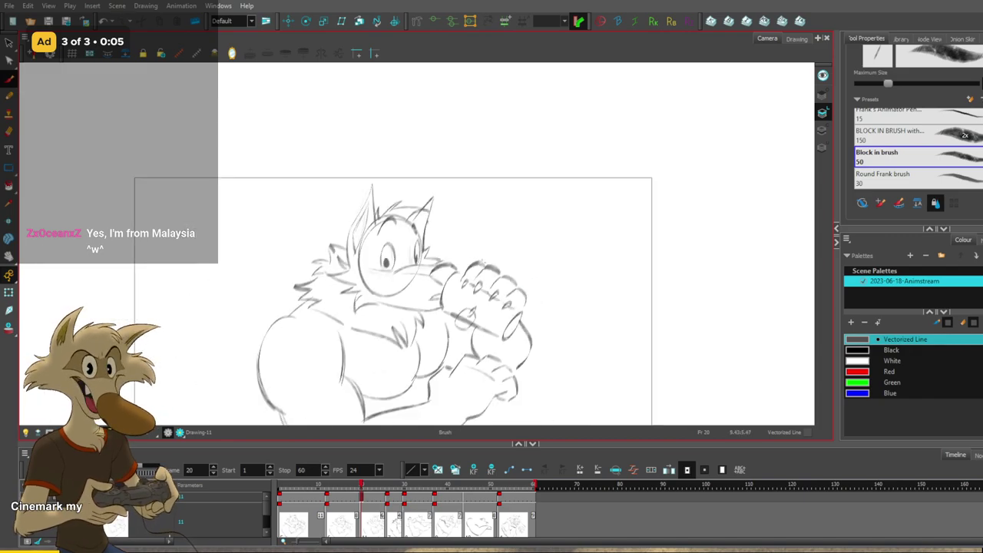
pyautogui.scroll(4, 464, 254)
pyautogui.press('g')
pyautogui.press('f')
pyautogui.press('g')
pyautogui.press('f')
pyautogui.press('g')
pyautogui.press('f')
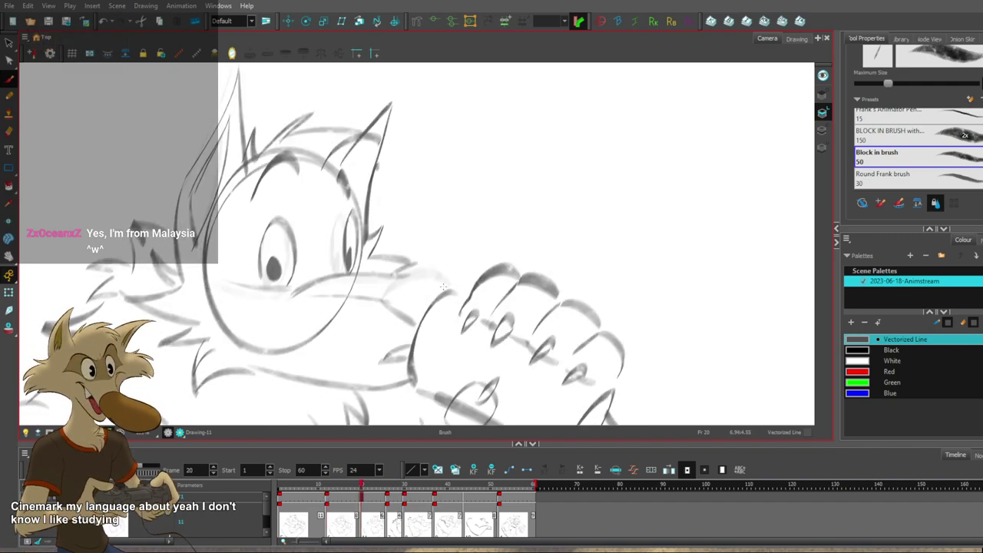
# Redraw the curved nose outline between the muzzle and the fist on frame 20.
pyautogui.moveTo(449, 288); pyautogui.dragTo(388, 306)
pyautogui.hotkey('ctrl', 'z')
pyautogui.hotkey('ctrl', 'z')
pyautogui.moveTo(447, 290)
pyautogui.mouseDown()
pyautogui.moveTo(419, 279)
pyautogui.moveTo(385, 302)
pyautogui.mouseUp()
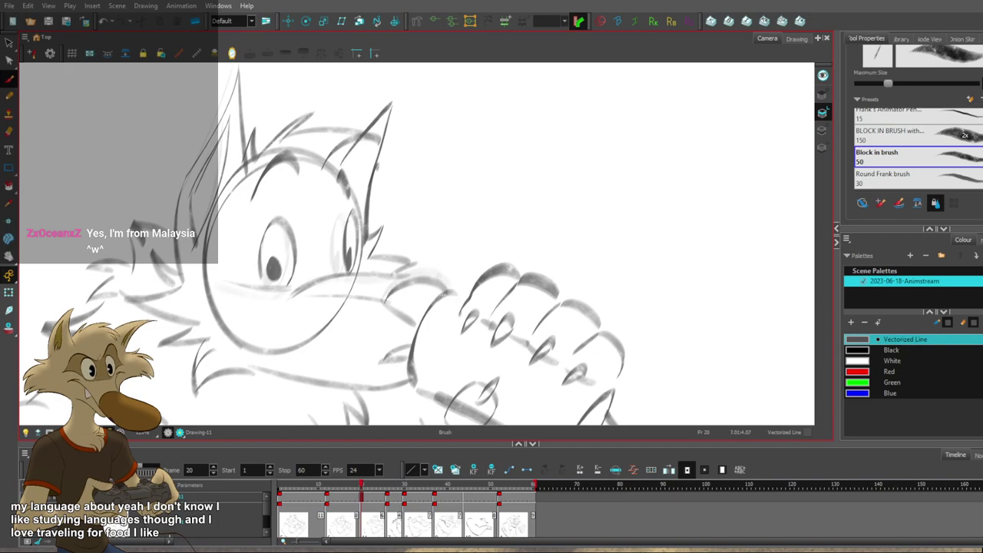
pyautogui.press('f')
pyautogui.press('g')
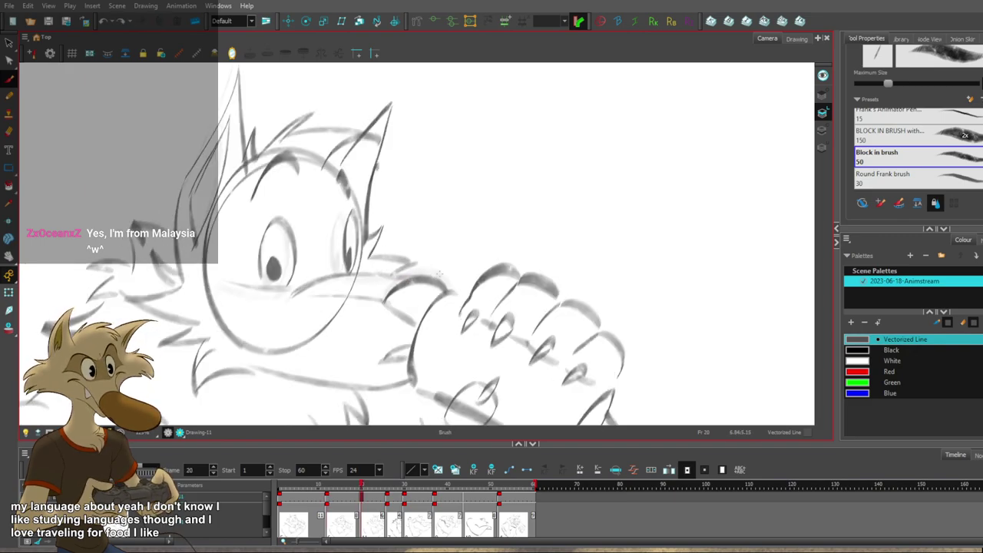
pyautogui.press('f')
pyautogui.press('g')
# Select the fur tufts on the far cheek on frame 20 and nudge them slightly up and outward.
pyautogui.moveTo(393, 260); pyautogui.dragTo(416, 269)
pyautogui.hotkey('ctrl', 'z')
pyautogui.press('f')
pyautogui.press('g')
pyautogui.press('f')
pyautogui.press('g')
pyautogui.moveTo(383, 223)
pyautogui.mouseDown()
pyautogui.moveTo(424, 240)
pyautogui.moveTo(384, 262)
pyautogui.moveTo(415, 248)
pyautogui.mouseUp()
pyautogui.moveTo(427, 196)
pyautogui.mouseDown()
pyautogui.moveTo(381, 249)
pyautogui.moveTo(420, 252)
pyautogui.mouseUp()
pyautogui.click(444, 238)
pyautogui.moveTo(394, 204)
pyautogui.mouseDown()
pyautogui.moveTo(384, 247)
pyautogui.moveTo(413, 253)
pyautogui.mouseUp()
pyautogui.hotkey('alt', 'b')
# Step back to frame 12 and forward to frame 20 to examine the motion of the head and cheek fur.
pyautogui.press(',')
pyautogui.press(',')
pyautogui.press(',')
pyautogui.press(',')
pyautogui.press(',')
pyautogui.press(',')
pyautogui.press(',')
pyautogui.press(',')
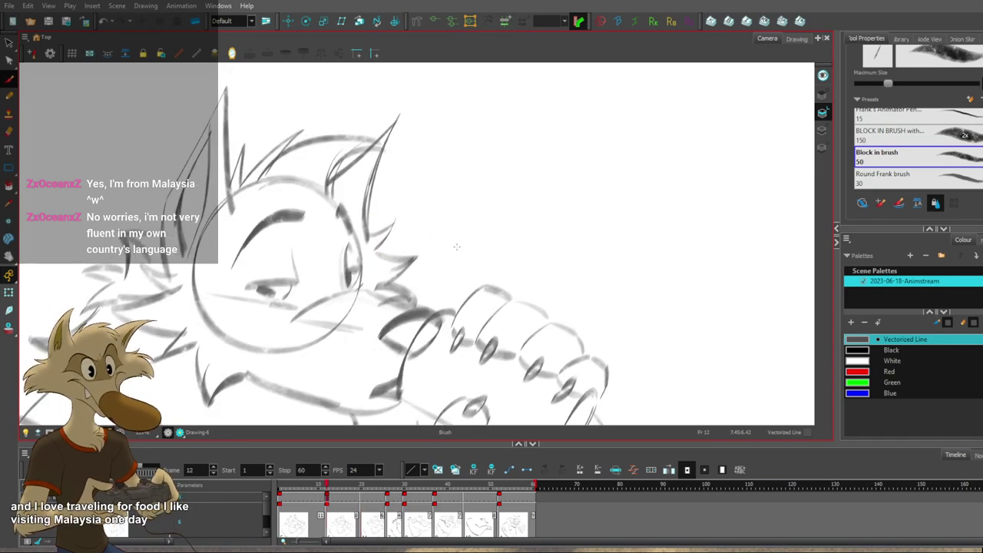
pyautogui.press('.')
pyautogui.press('.')
pyautogui.press('.')
pyautogui.press('.')
pyautogui.press('.')
pyautogui.press('.')
pyautogui.press('.')
pyautogui.press('.')
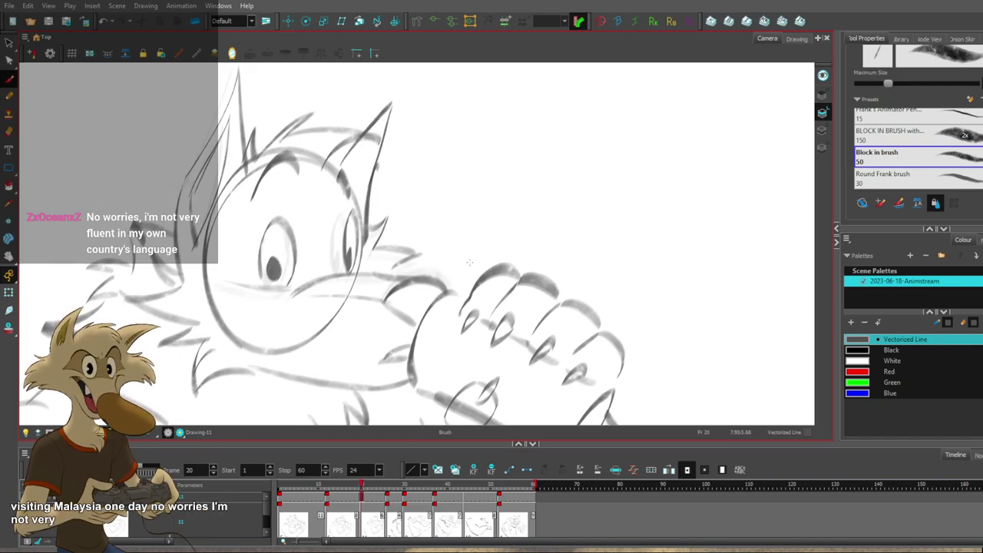
pyautogui.scroll(-2, 470, 261)
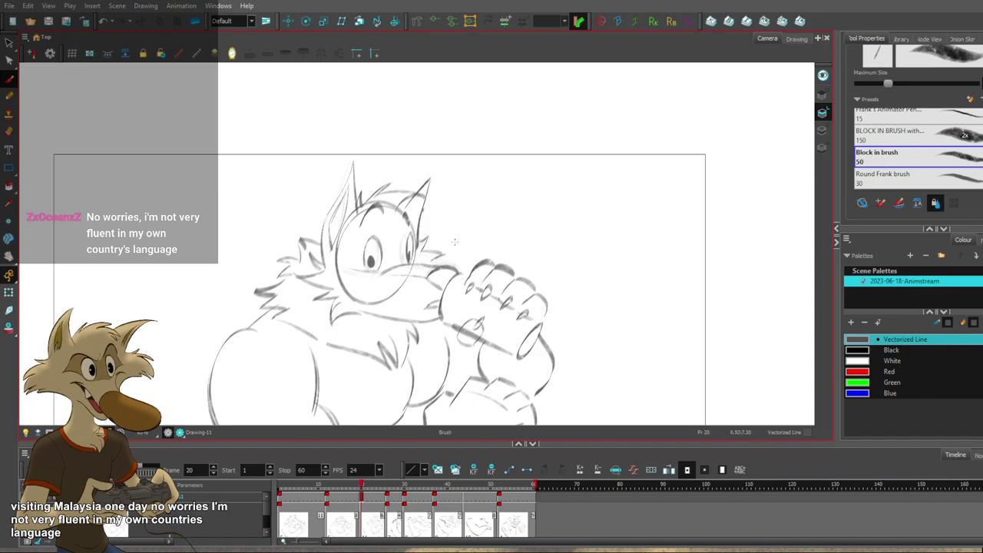
pyautogui.scroll(2, 454, 242)
pyautogui.press('f')
pyautogui.press('g')
pyautogui.press('f')
pyautogui.press('g')
pyautogui.press('f')
pyautogui.press('g')
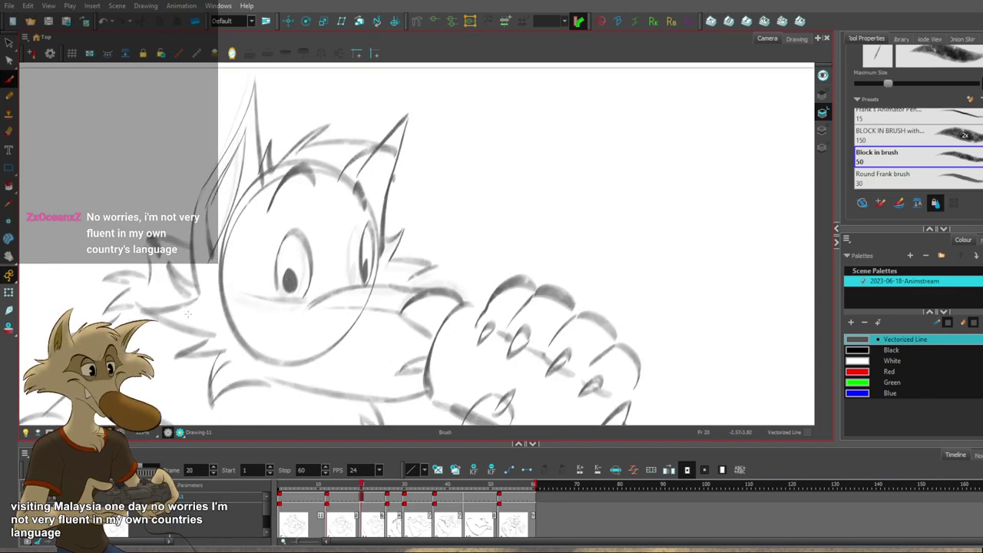
# Redraw the near cheek's fur stroke on frame 20 as a curve rising toward the face circle.
pyautogui.press('f')
pyautogui.press('g')
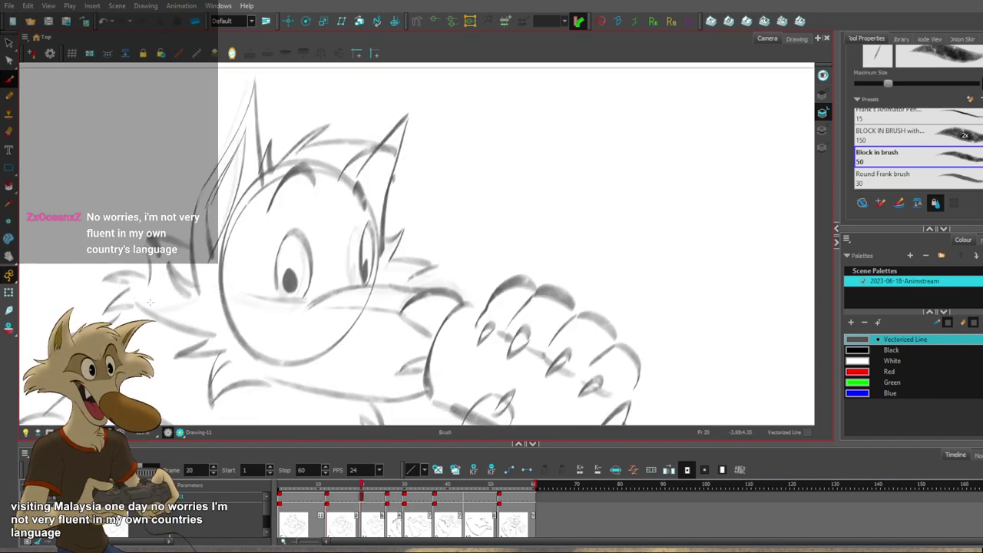
pyautogui.moveTo(138, 301); pyautogui.dragTo(212, 275)
pyautogui.press('f')
pyautogui.press('g')
pyautogui.press('f')
pyautogui.press('f')
pyautogui.press('g')
pyautogui.press('g')
pyautogui.press('f')
pyautogui.press('g')
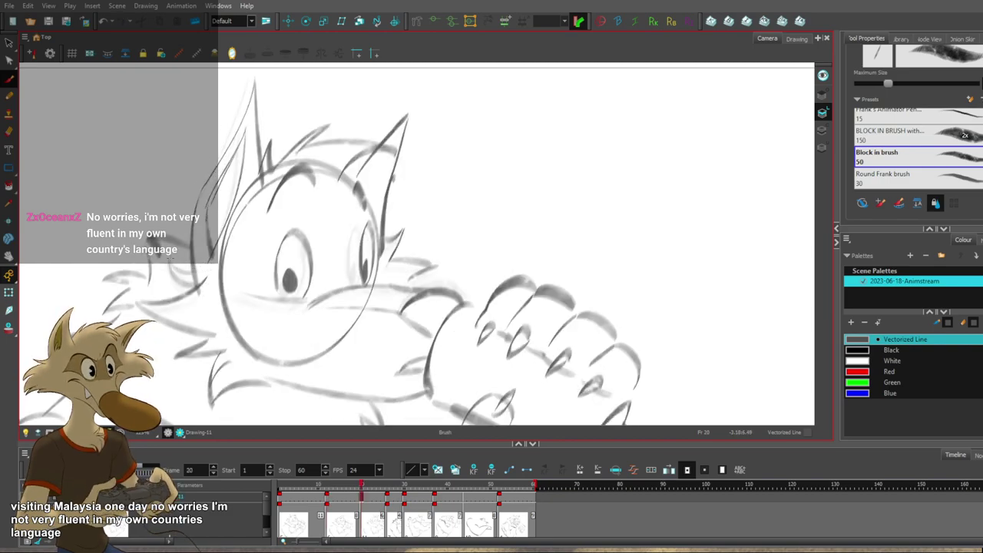
# Examine the full pose and the head again across the frame 12 and frame 20 drawings.
pyautogui.press('Return')
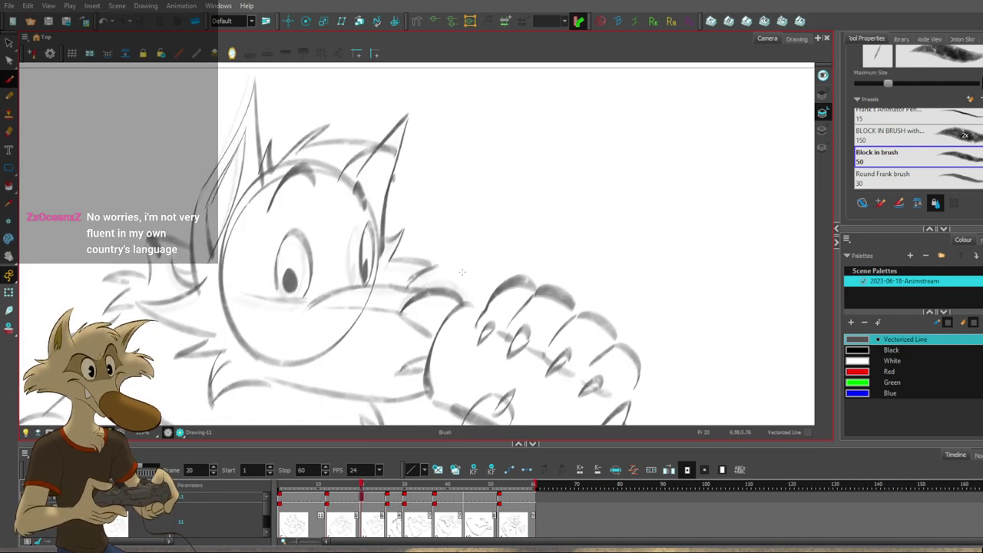
pyautogui.scroll(-4, 462, 272)
pyautogui.press('f')
pyautogui.press('f')
pyautogui.scroll(6, 415, 281)
pyautogui.press('g')
pyautogui.press('g')
pyautogui.press('f')
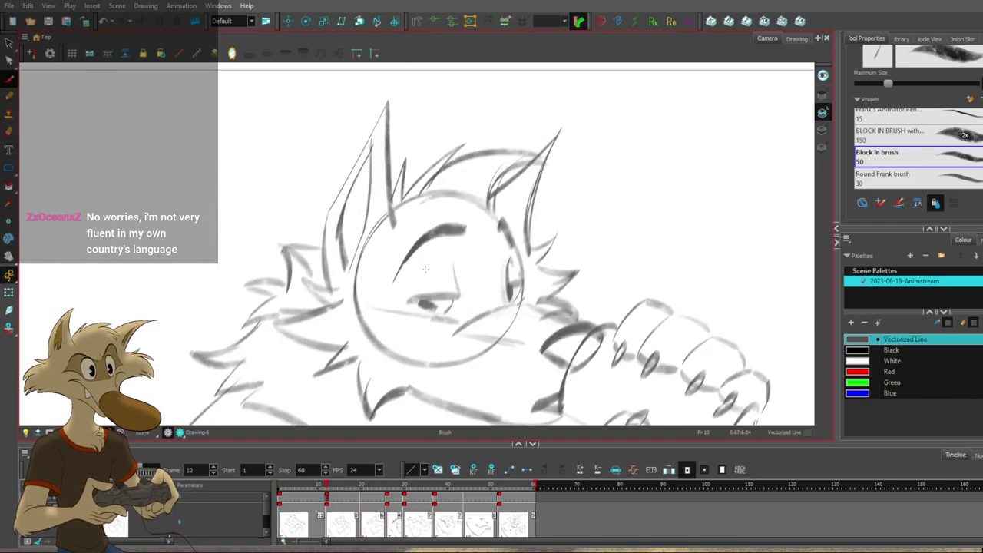
# Try a new fur stroke on the near cheek of frame 20, comparing it with the neighbouring key drawings.
pyautogui.press('f')
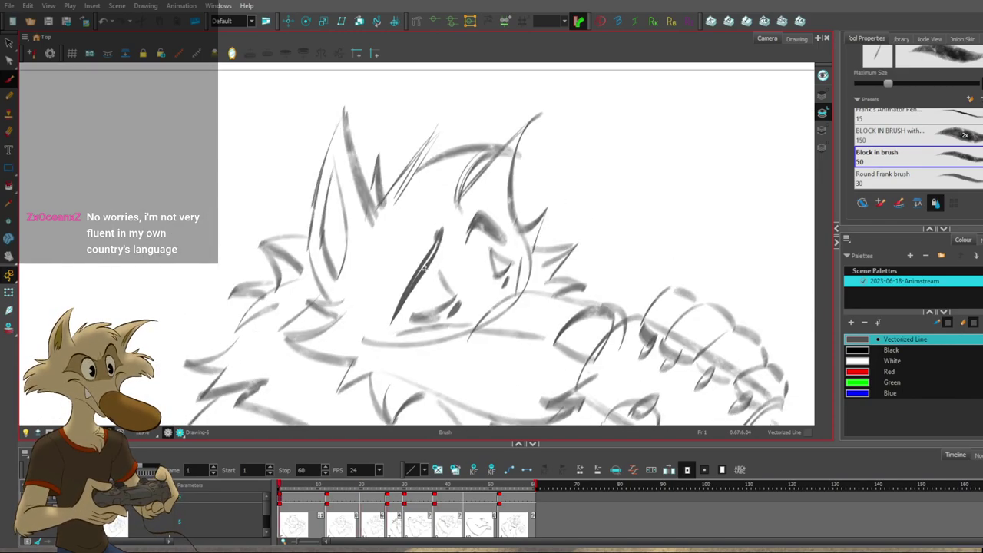
pyautogui.press('g')
pyautogui.press('g')
pyautogui.press('f')
pyautogui.press('g')
pyautogui.hotkey('ctrl', 'z')
pyautogui.moveTo(342, 292)
pyautogui.mouseDown()
pyautogui.moveTo(295, 297)
pyautogui.moveTo(318, 329)
pyautogui.mouseUp()
pyautogui.press('f')
pyautogui.press('g')
pyautogui.hotkey('ctrl', 'z')
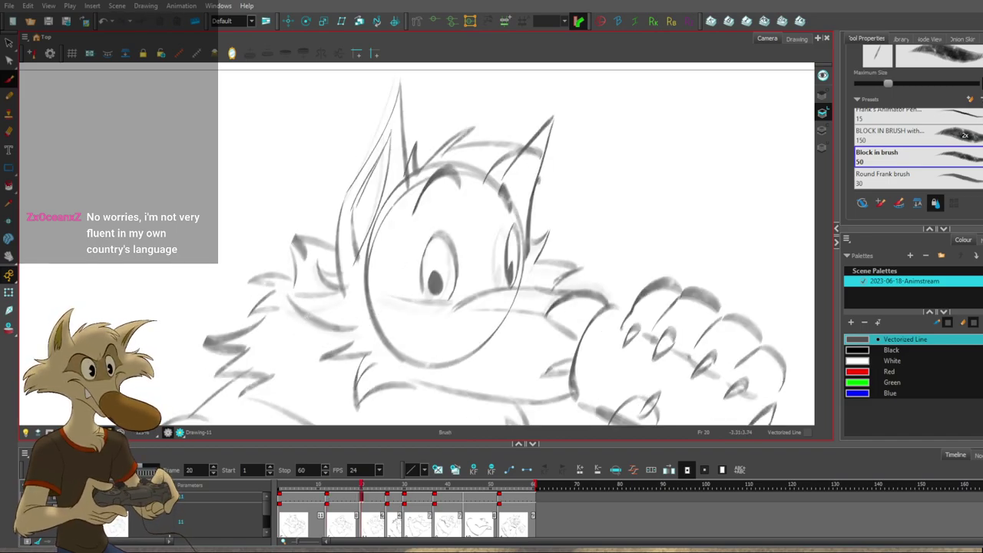
# Refine the lower fur tufts on the near cheek of frame 20 against the neighbouring key drawings.
pyautogui.press('g')
pyautogui.press('g')
pyautogui.press('f')
pyautogui.press('f')
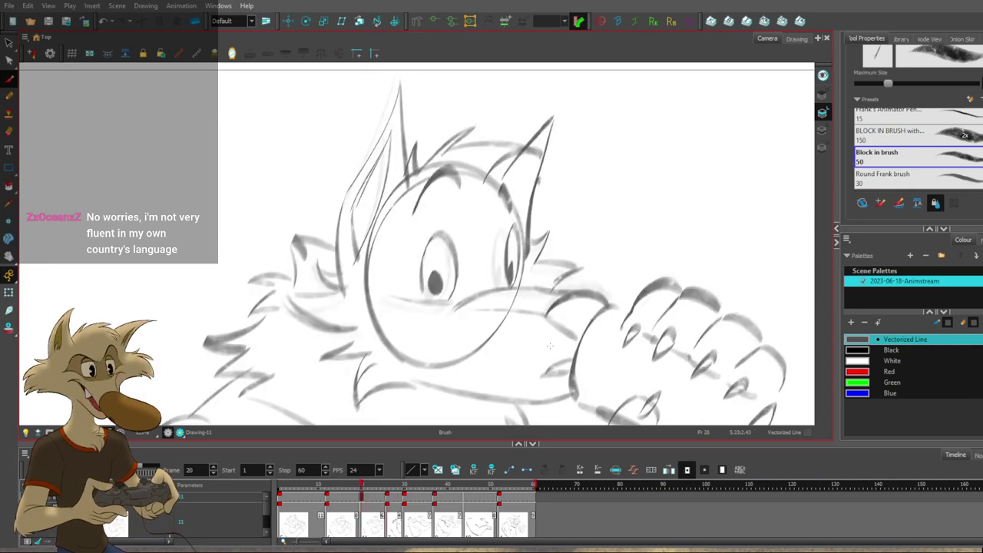
pyautogui.press('f')
pyautogui.press('g')
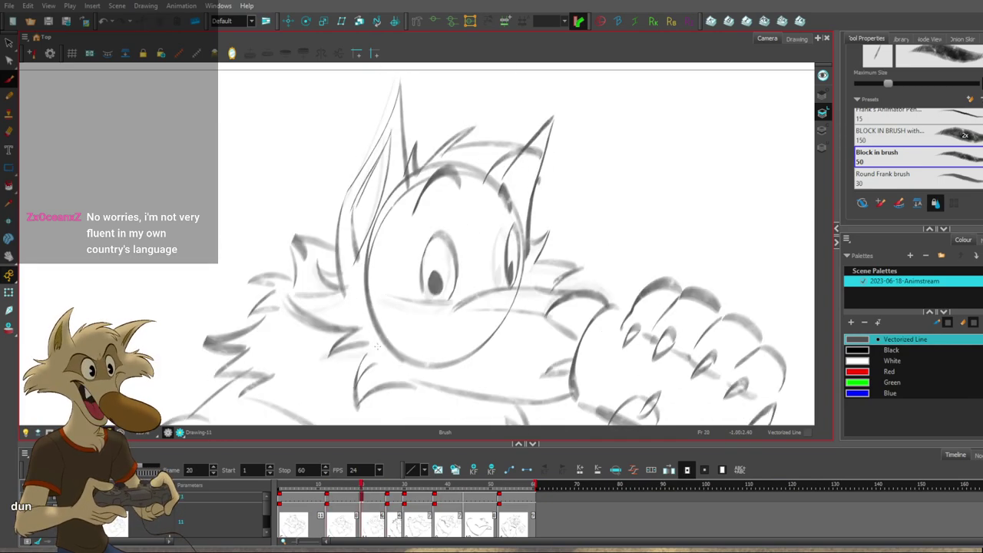
pyautogui.press('f')
pyautogui.press('g')
pyautogui.press('f')
pyautogui.press('g')
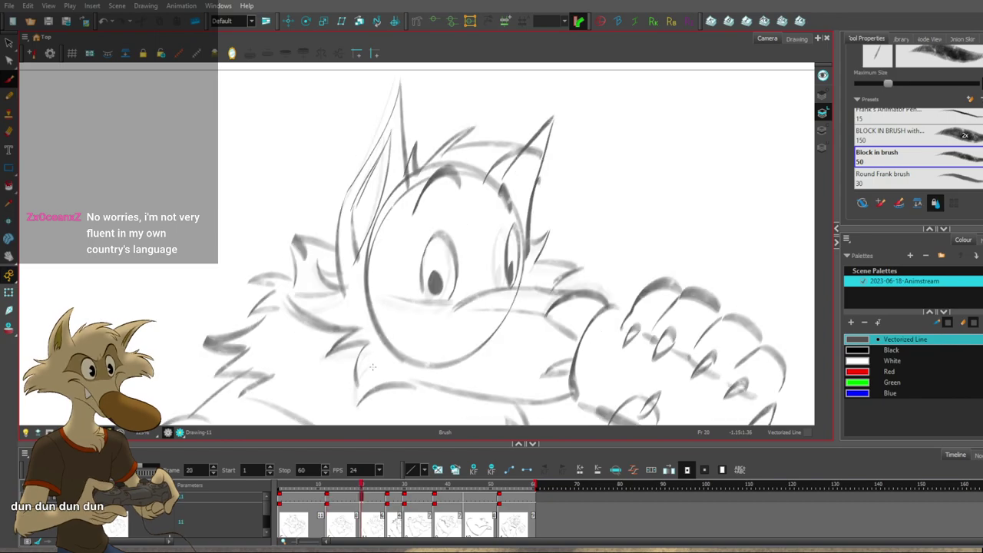
# Redraw the fur tuft at the near corner of the jaw on frame 20 so it flows into the jawline.
pyautogui.press('f')
pyautogui.press('g')
pyautogui.keyDown('ctrl'); pyautogui.click(392, 387); pyautogui.keyUp('ctrl')
pyautogui.press('Delete')
pyautogui.moveTo(415, 378); pyautogui.dragTo(362, 392)
pyautogui.hotkey('ctrl', 'z')
pyautogui.hotkey('ctrl', 'z')
pyautogui.hotkey('ctrl', 'z')
pyautogui.moveTo(422, 380); pyautogui.dragTo(360, 395)
pyautogui.hotkey('ctrl', 'z')
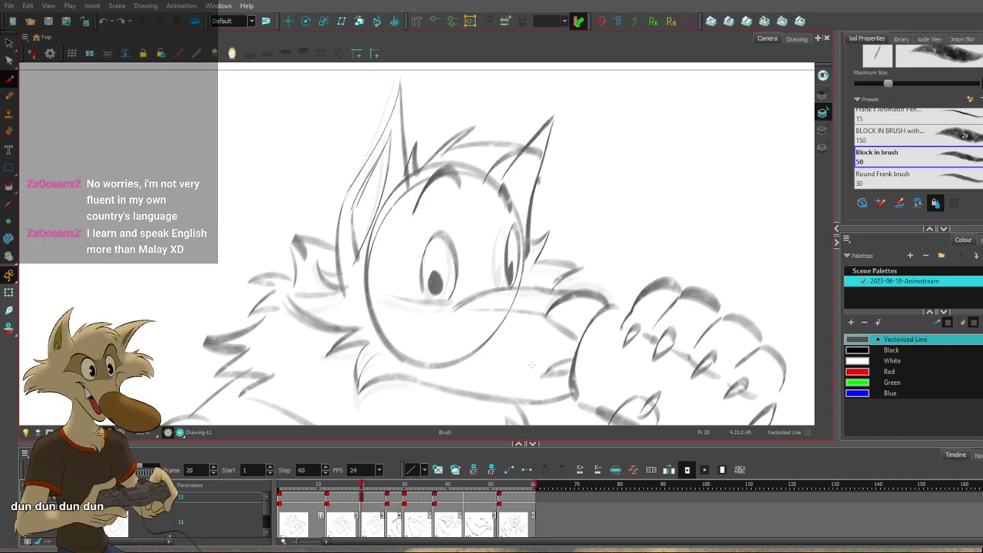
# Try new strokes for the jaw fur and the chest just below it on frame 20, comparing against frame 12.
pyautogui.press('f')
pyautogui.scroll(-7, 493, 363)
pyautogui.scroll(6, 493, 364)
pyautogui.press('g')
pyautogui.press('f')
pyautogui.press('g')
pyautogui.hotkey('ctrl', 'z')
pyautogui.hotkey('ctrl', 'z')
pyautogui.moveTo(415, 360); pyautogui.dragTo(372, 379)
pyautogui.moveTo(506, 366)
pyautogui.mouseDown()
pyautogui.moveTo(416, 372)
pyautogui.moveTo(445, 381)
pyautogui.mouseUp()
pyautogui.press('f')
pyautogui.press('g')
pyautogui.hotkey('ctrl', 'z')
pyautogui.moveTo(378, 361); pyautogui.dragTo(467, 384)
pyautogui.hotkey('ctrl', 'z')
pyautogui.hotkey('ctrl', 'z')
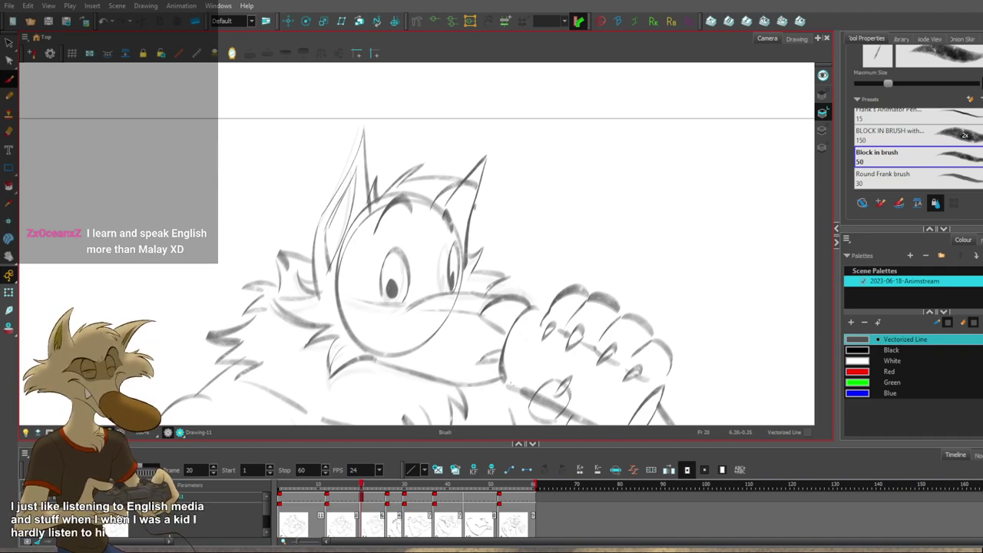
# Examine the raised fist and its fingers on frame 20 against the frame 12 drawing.
pyautogui.moveTo(569, 368); pyautogui.dragTo(459, 378)
pyautogui.press('f')
pyautogui.press('g')
pyautogui.press('f')
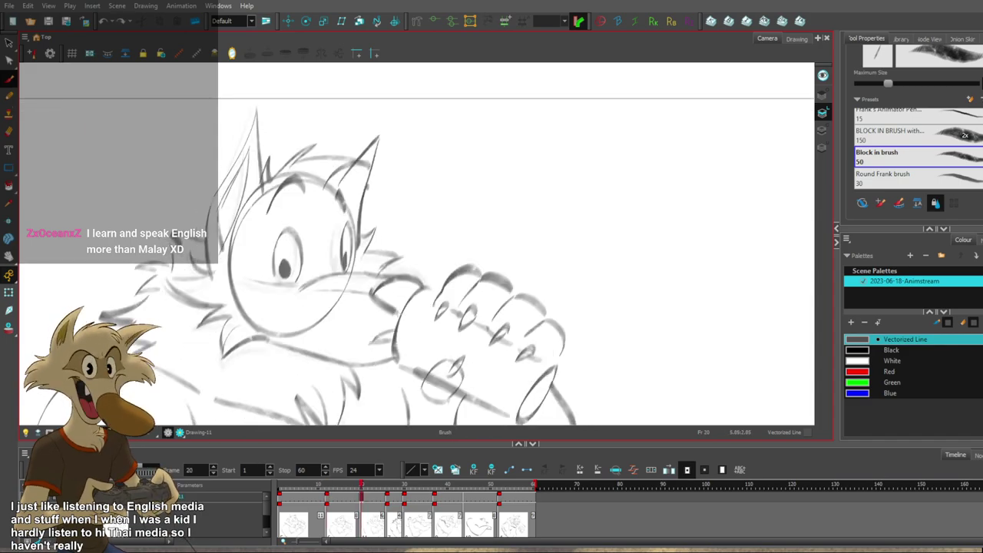
pyautogui.hotkey('alt', 's')
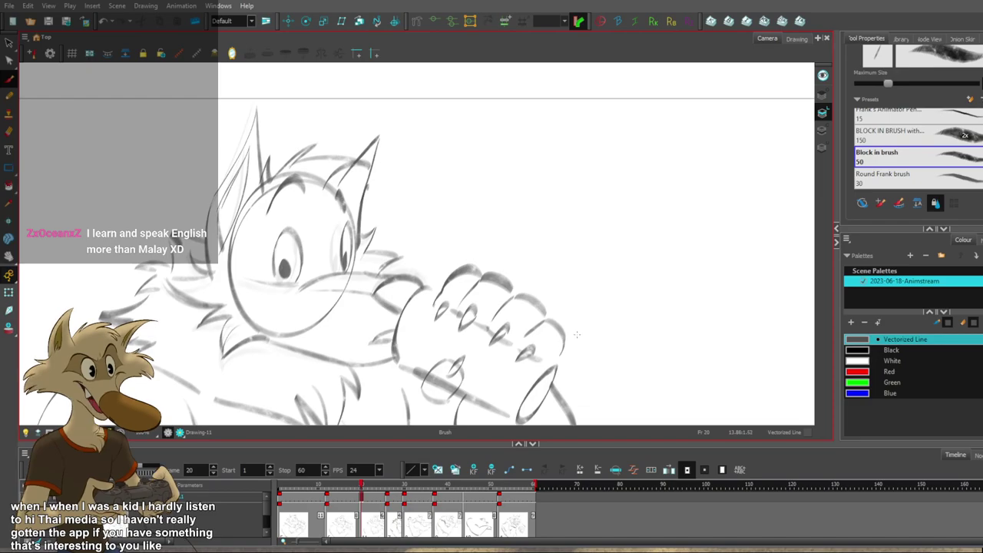
pyautogui.moveTo(576, 359)
pyautogui.mouseDown()
pyautogui.moveTo(578, 332)
pyautogui.moveTo(570, 345)
pyautogui.mouseUp()
pyautogui.press('f')
pyautogui.press('g')
pyautogui.press('f')
pyautogui.press('g')
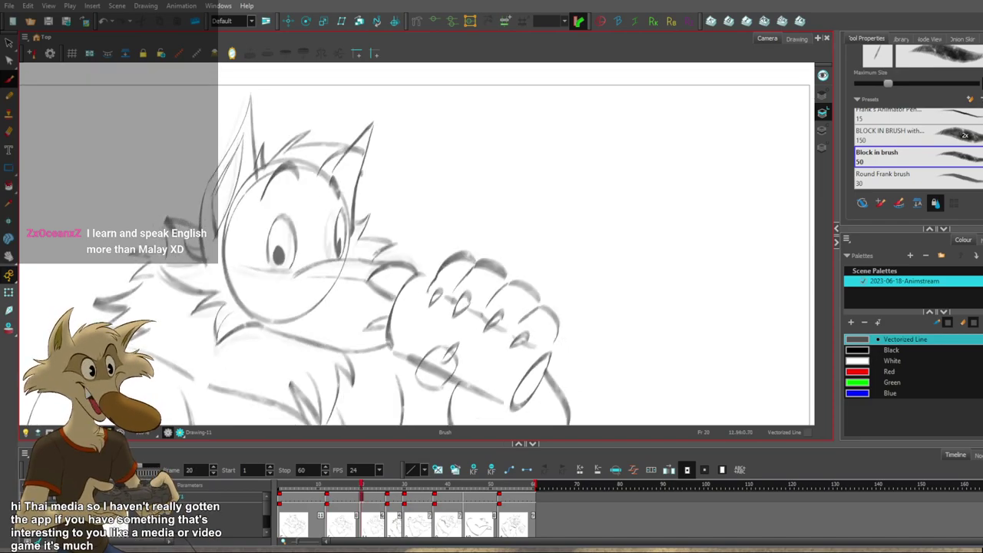
pyautogui.press('f')
pyautogui.press('g')
# Delete the first finger's heavy knuckle strokes on frame 20 and redraw the knuckle as a lighter arc.
pyautogui.hotkey('alt', 's')
pyautogui.click(443, 269)
pyautogui.press('Delete')
pyautogui.click(440, 276)
pyautogui.press('Delete')
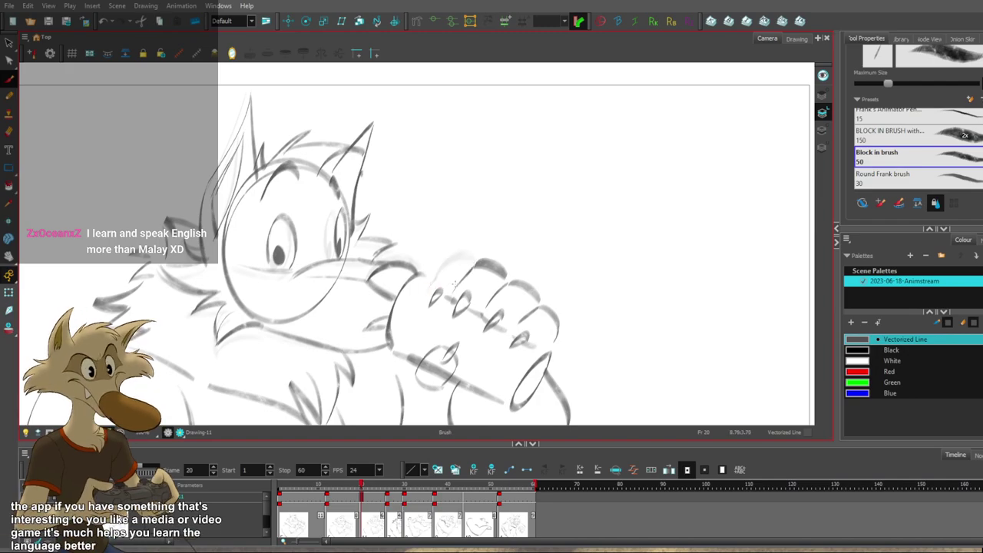
pyautogui.press('f')
pyautogui.press('g')
pyautogui.moveTo(472, 264); pyautogui.dragTo(449, 262)
pyautogui.hotkey('ctrl', 'z')
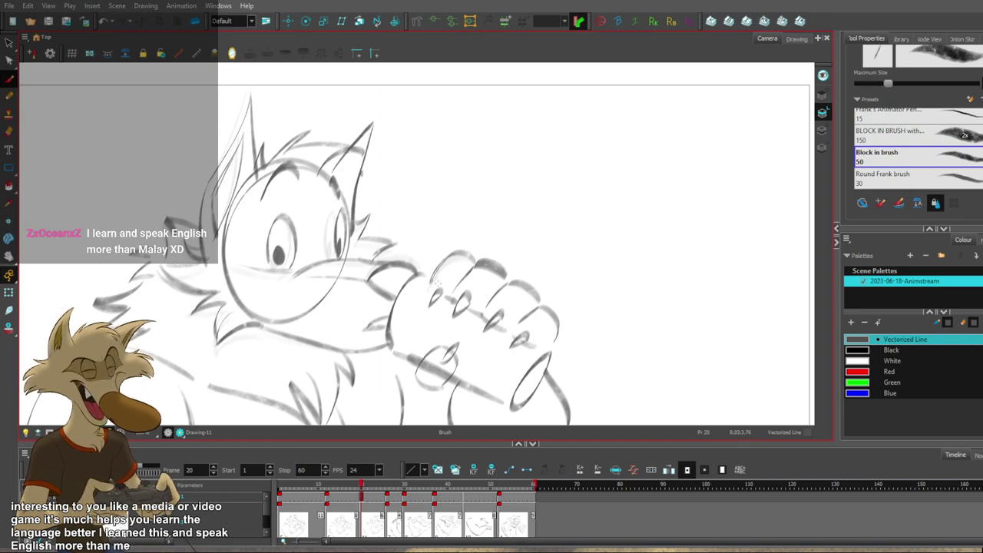
# Replace the first finger's claw on frame 20 with a small oval tucked closer under the knuckle.
pyautogui.press('f')
pyautogui.press('g')
pyautogui.hotkey('alt', 's')
pyautogui.click(434, 298)
pyautogui.press('Delete')
pyautogui.moveTo(438, 284); pyautogui.dragTo(435, 296)
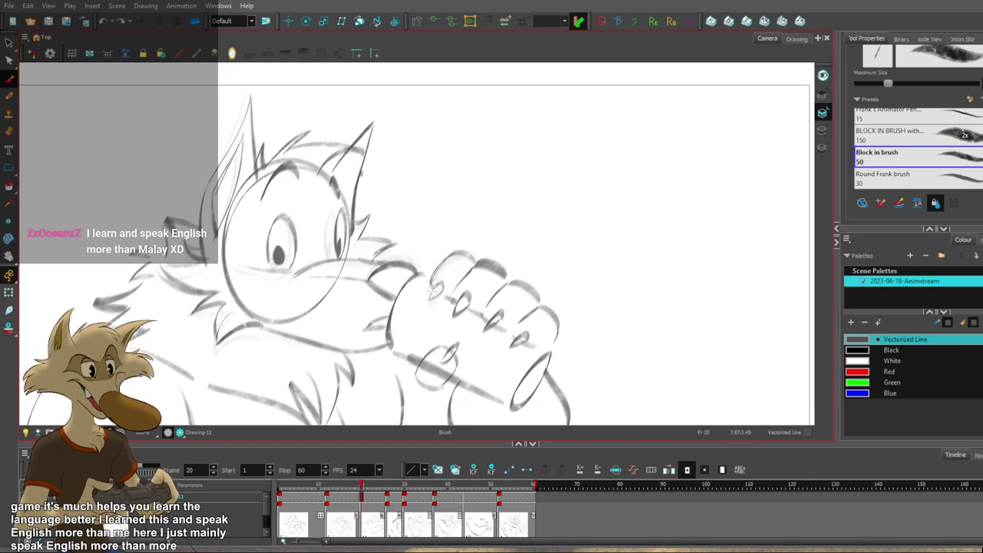
# Adjust the claws of the middle fingers on frame 20, checking their placement against frame 12.
pyautogui.press('f')
pyautogui.press('g')
pyautogui.hotkey('alt', 's')
pyautogui.click(463, 306)
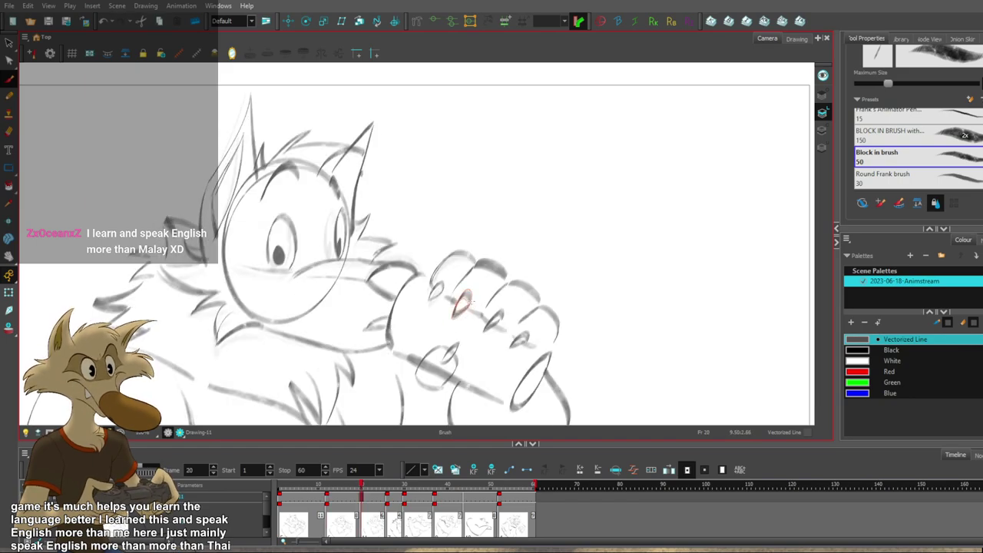
pyautogui.click(560, 285)
pyautogui.moveTo(591, 302); pyautogui.dragTo(551, 299)
pyautogui.press('f')
pyautogui.press('g')
pyautogui.press('f')
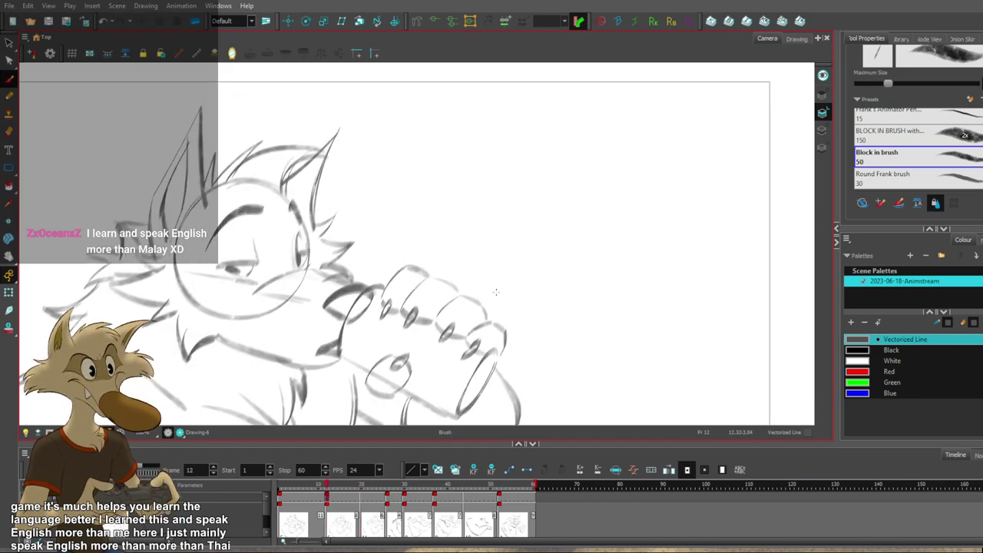
pyautogui.press('g')
pyautogui.click(453, 291)
pyautogui.hotkey('alt', 'b')
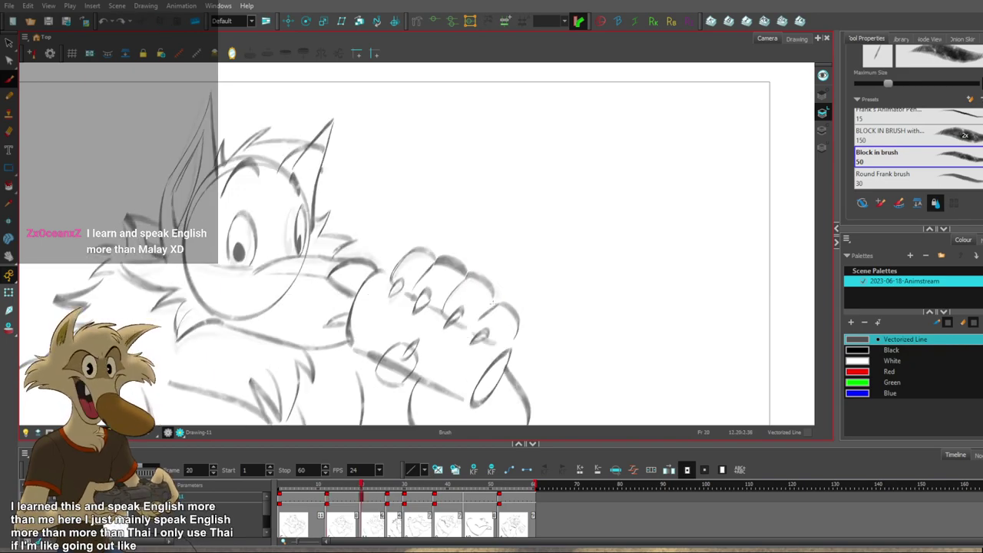
pyautogui.hotkey('alt', 's')
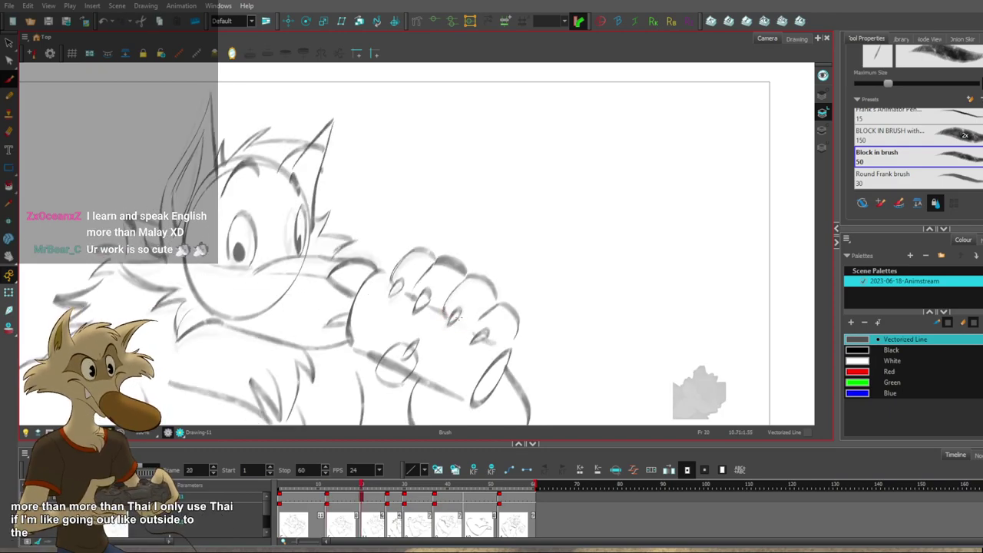
# Examine the full pose on frame 20, and compare the head with the frame 12 drawing.
pyautogui.press('space')
pyautogui.moveTo(544, 318); pyautogui.dragTo(511, 320)
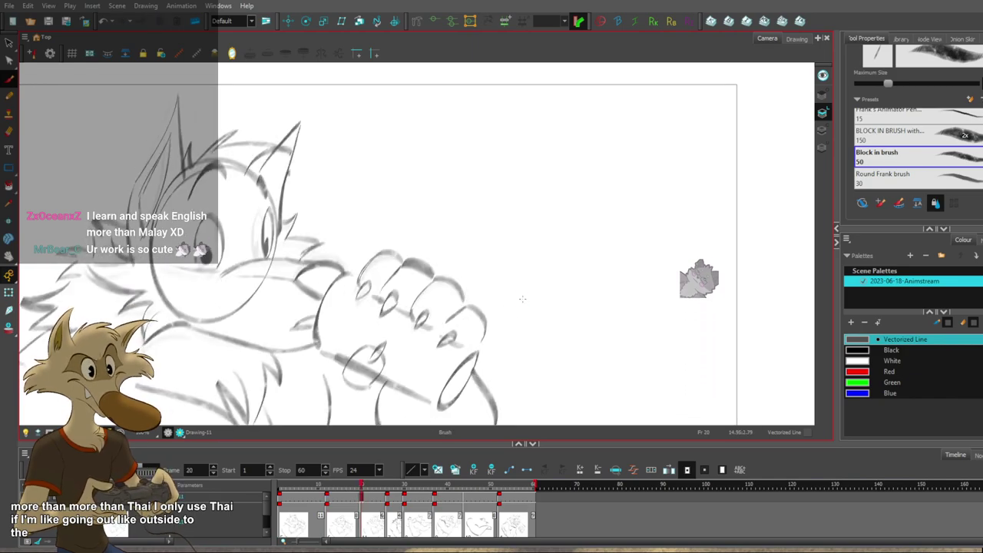
pyautogui.scroll(-7, 523, 294)
pyautogui.scroll(2, 494, 336)
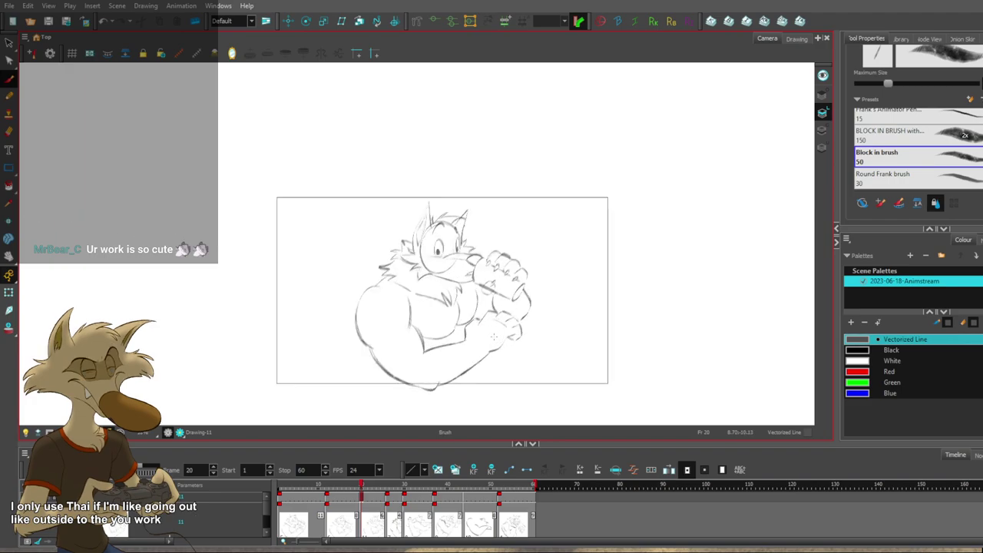
pyautogui.scroll(3, 493, 336)
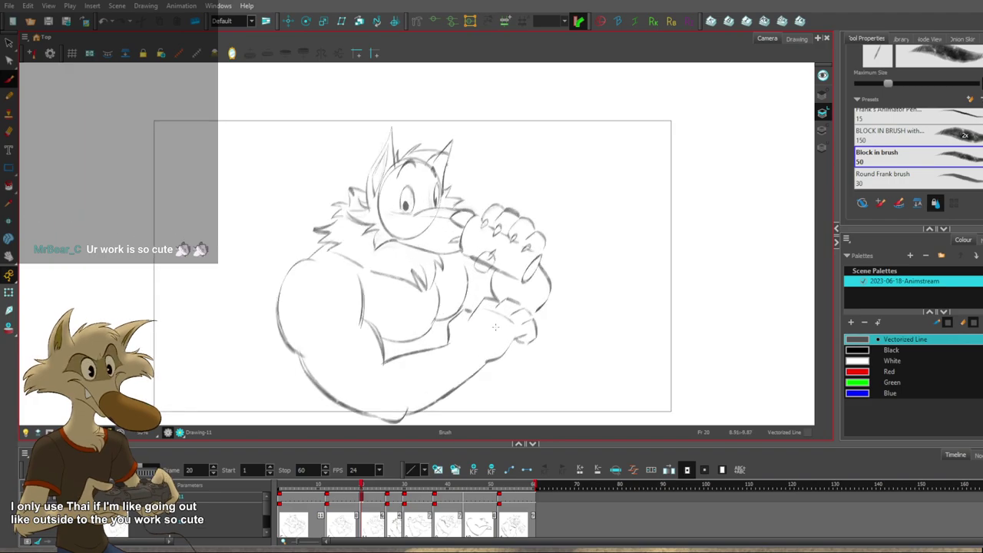
pyautogui.scroll(-3, 493, 336)
pyautogui.scroll(5, 461, 232)
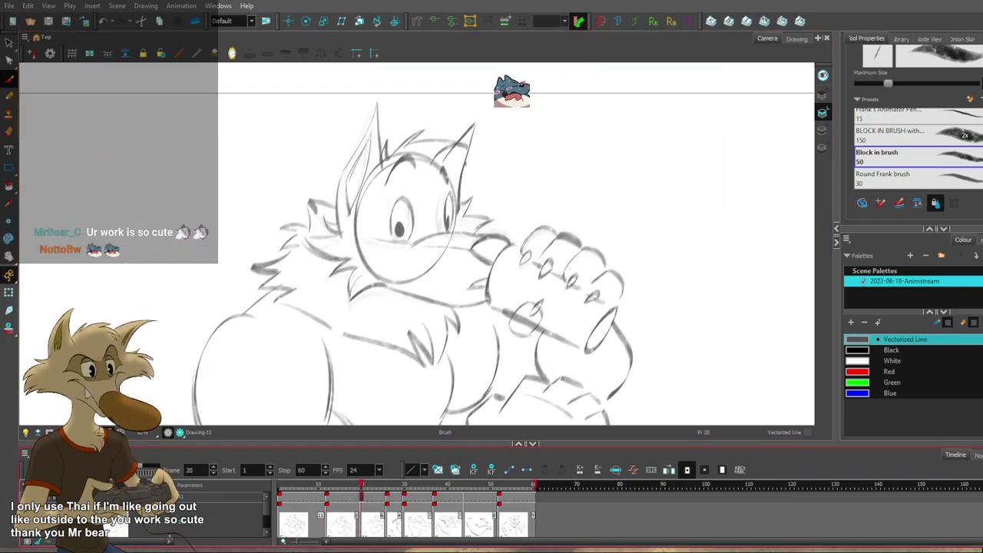
pyautogui.click(146, 521)
pyautogui.click(146, 497)
pyautogui.click(146, 522)
pyautogui.press('f')
pyautogui.press('g')
pyautogui.press('h')
pyautogui.press('f')
pyautogui.scroll(2, 399, 152)
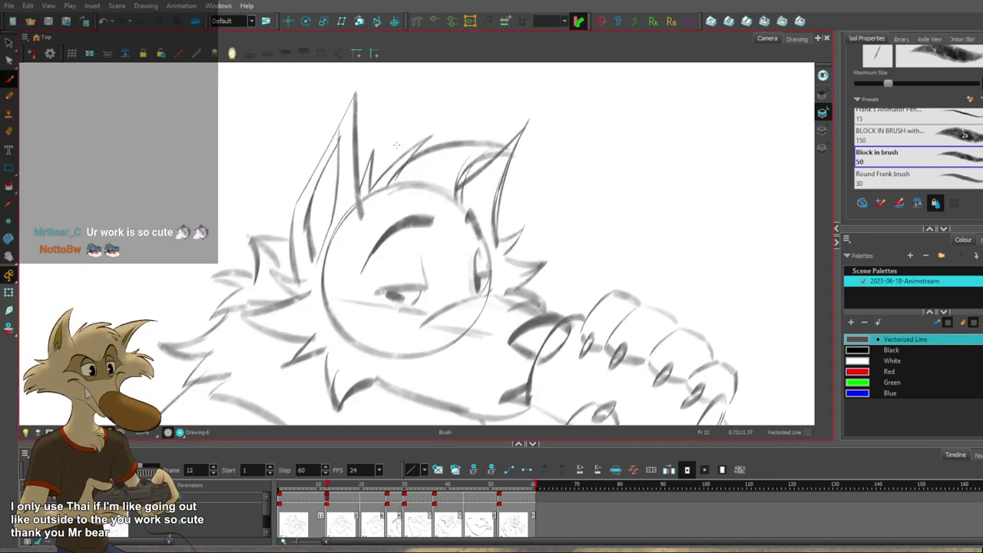
pyautogui.press('g')
# Touch up the eye area on frame 20 with small adjustments, comparing each one against frame 12.
pyautogui.press('s')
pyautogui.click(422, 274)
pyautogui.moveTo(427, 258); pyautogui.dragTo(398, 237)
pyautogui.press('f')
pyautogui.press('g')
pyautogui.click(513, 237)
pyautogui.press('f')
pyautogui.press('g')
pyautogui.click(486, 243)
pyautogui.press('f')
pyautogui.press('g')
pyautogui.click(543, 229)
pyautogui.press('f')
pyautogui.press('g')
# Delete the near eye on frame 20 and redraw it as a narrower upright oval with a low pupil.
pyautogui.moveTo(424, 222)
pyautogui.mouseDown()
pyautogui.moveTo(386, 270)
pyautogui.moveTo(424, 265)
pyautogui.moveTo(392, 275)
pyautogui.mouseUp()
pyautogui.press('Delete')
pyautogui.press('f')
pyautogui.press('g')
pyautogui.moveTo(419, 229); pyautogui.dragTo(414, 285)
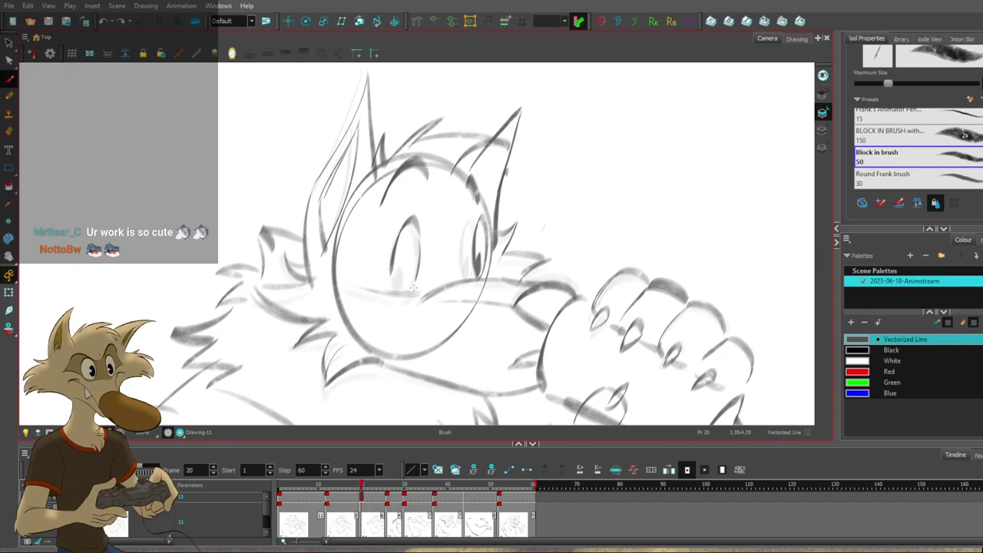
pyautogui.press('f')
pyautogui.press('g')
pyautogui.moveTo(400, 268)
pyautogui.mouseDown()
pyautogui.moveTo(399, 285)
pyautogui.moveTo(401, 278)
pyautogui.mouseUp()
pyautogui.scroll(-6, 438, 253)
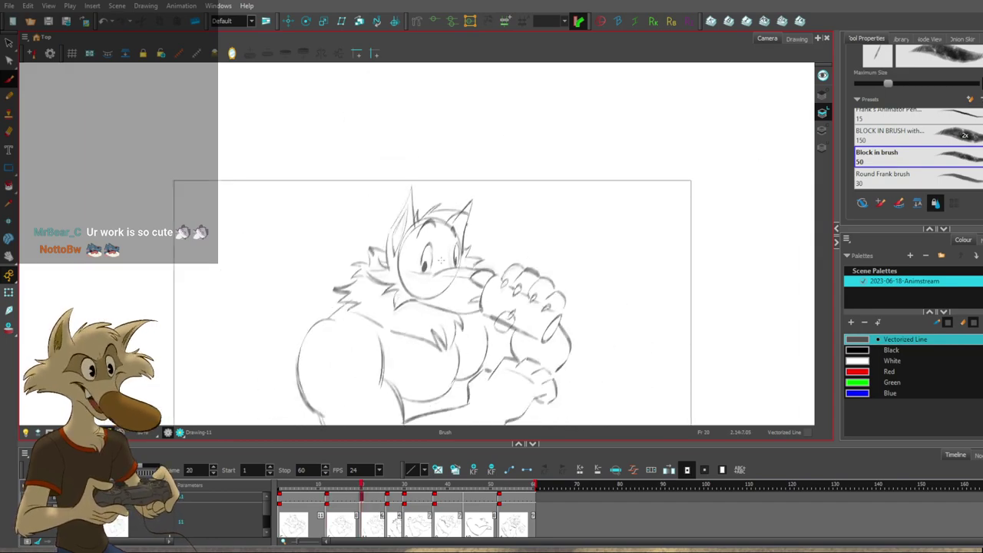
pyautogui.scroll(5, 433, 236)
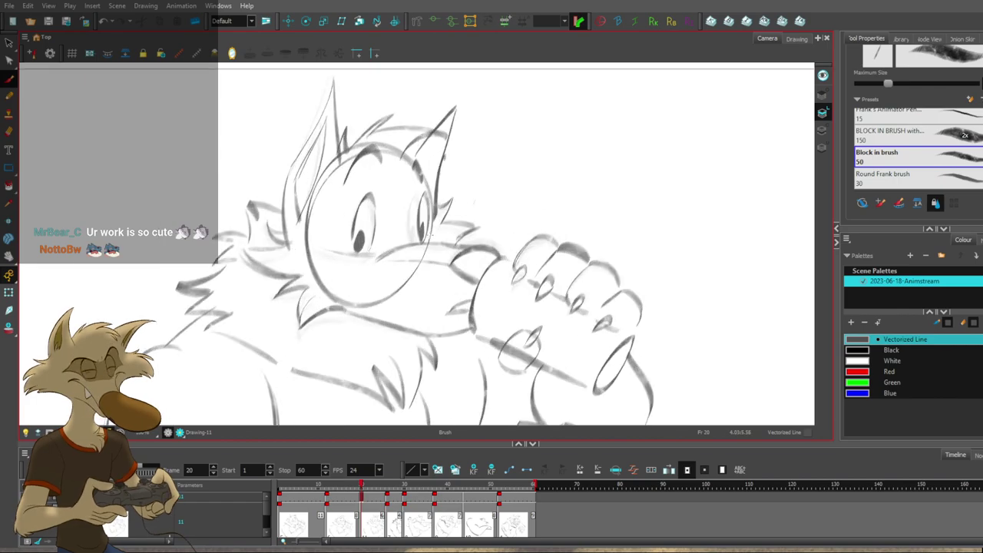
# Select both eyes in the frame 20 drawing and delete them from the face.
pyautogui.click(10, 504)
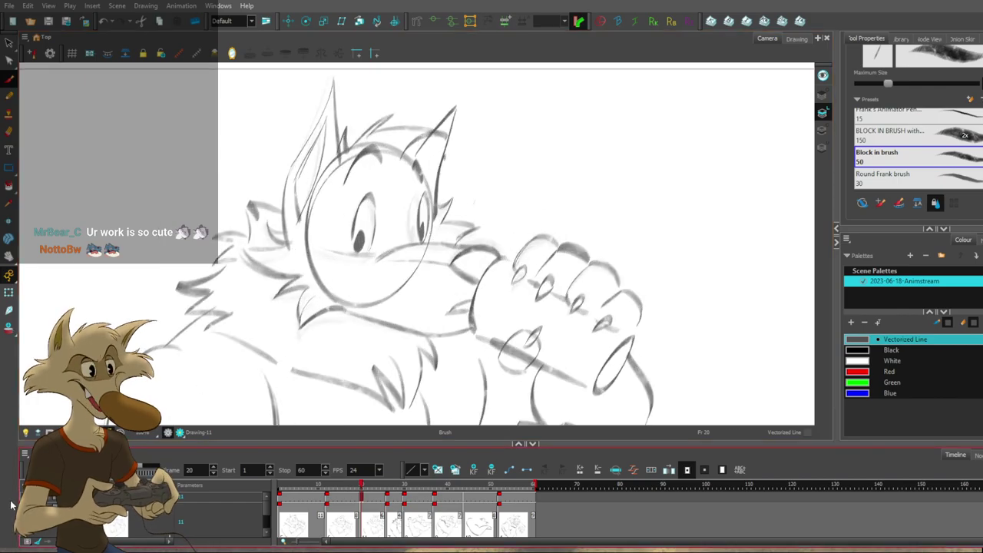
pyautogui.click(87, 524)
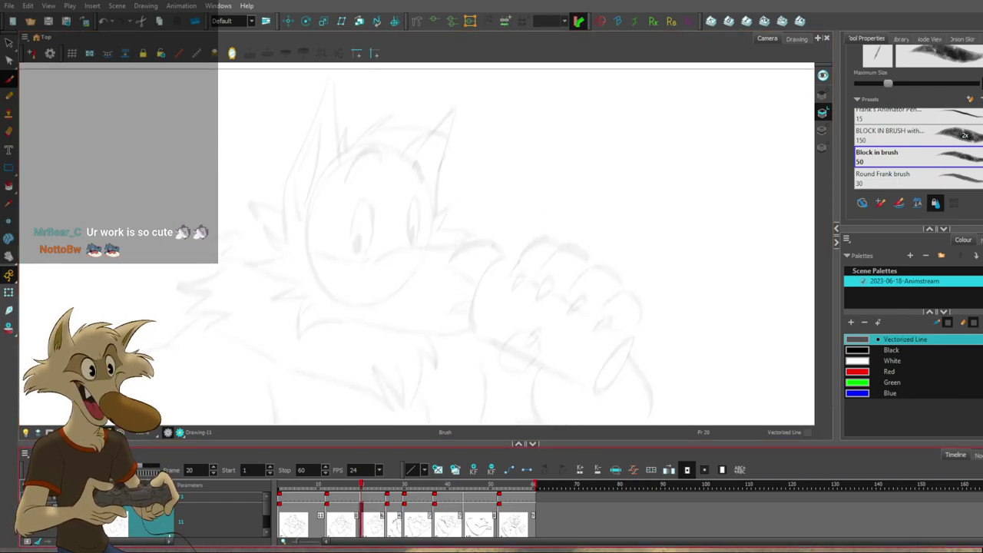
pyautogui.moveTo(429, 207); pyautogui.dragTo(382, 194)
pyautogui.click(86, 502)
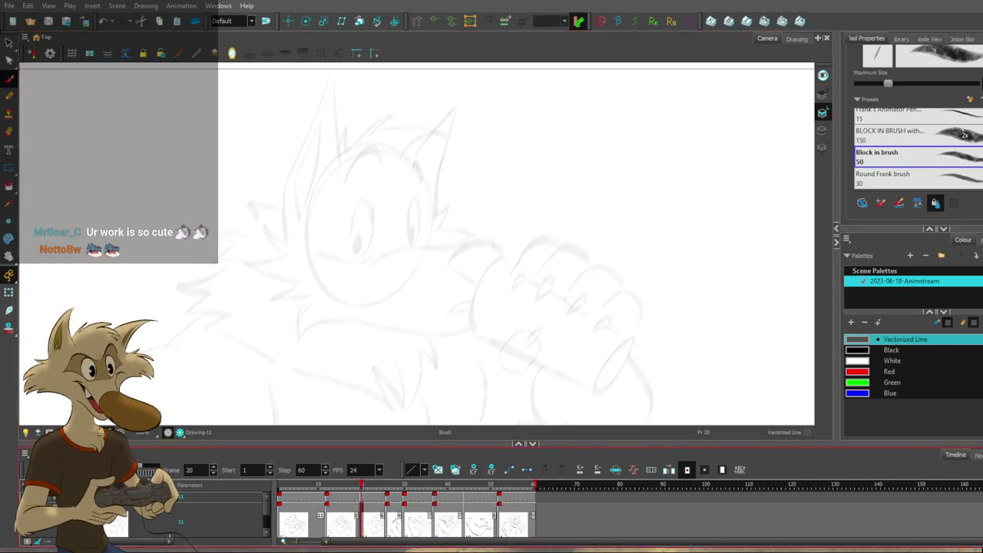
pyautogui.press('s')
pyautogui.scroll(2, 395, 202)
pyautogui.moveTo(359, 186); pyautogui.dragTo(320, 266)
pyautogui.press('Delete')
pyautogui.hotkey('alt', 'b')
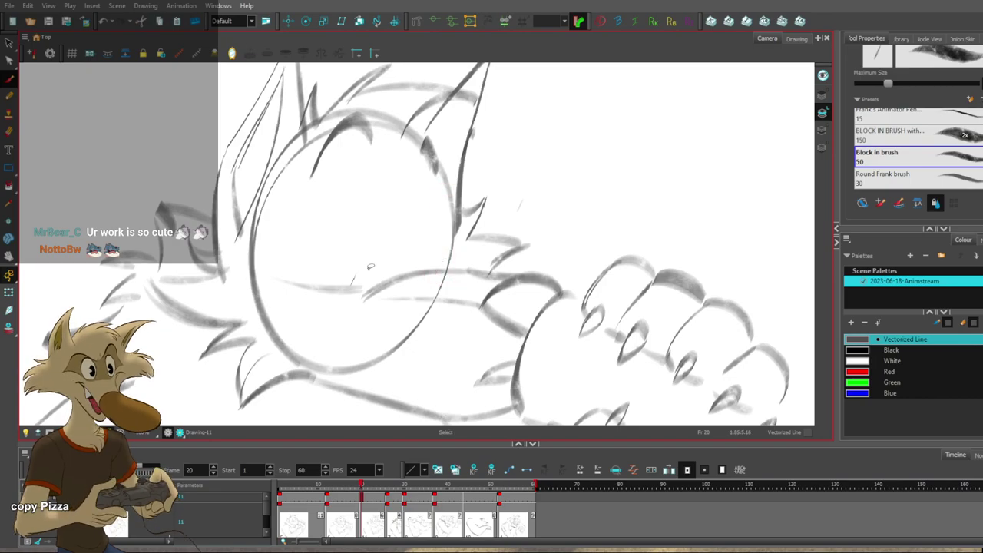
# Paste the copied eye strokes onto the frame 20 face and nudge them slightly up toward the far side.
pyautogui.hotkey('ctrl', 'v')
pyautogui.moveTo(423, 260); pyautogui.dragTo(432, 253)
pyautogui.hotkey('alt', 'b')
pyautogui.scroll(-3, 539, 229)
# Compare the pose and the eyes between the frame 12 and frame 20 drawings.
pyautogui.press('f')
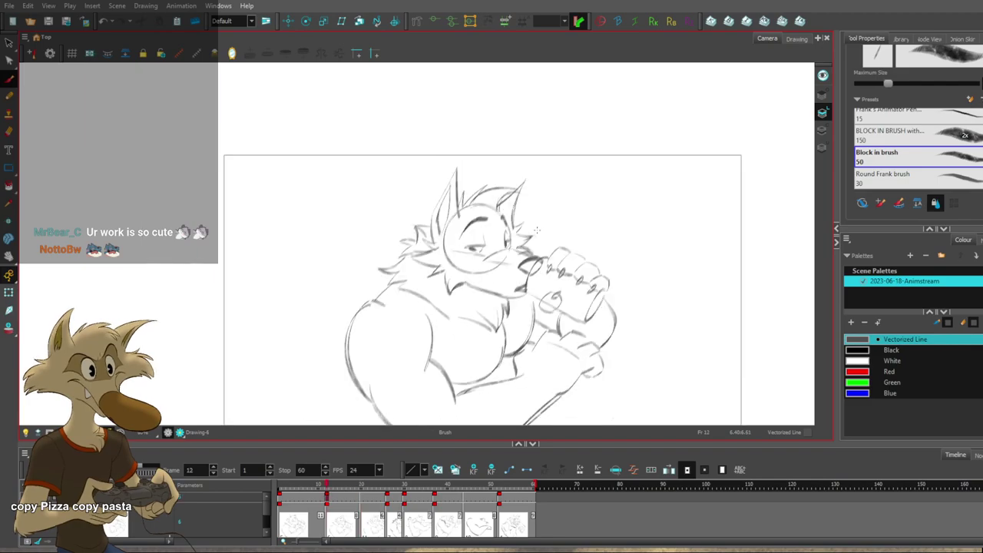
pyautogui.hotkey('shift', ',')
pyautogui.press('g')
pyautogui.press('f')
pyautogui.press('g')
pyautogui.press('f')
pyautogui.scroll(2, 536, 231)
pyautogui.press('g')
pyautogui.scroll(2, 528, 231)
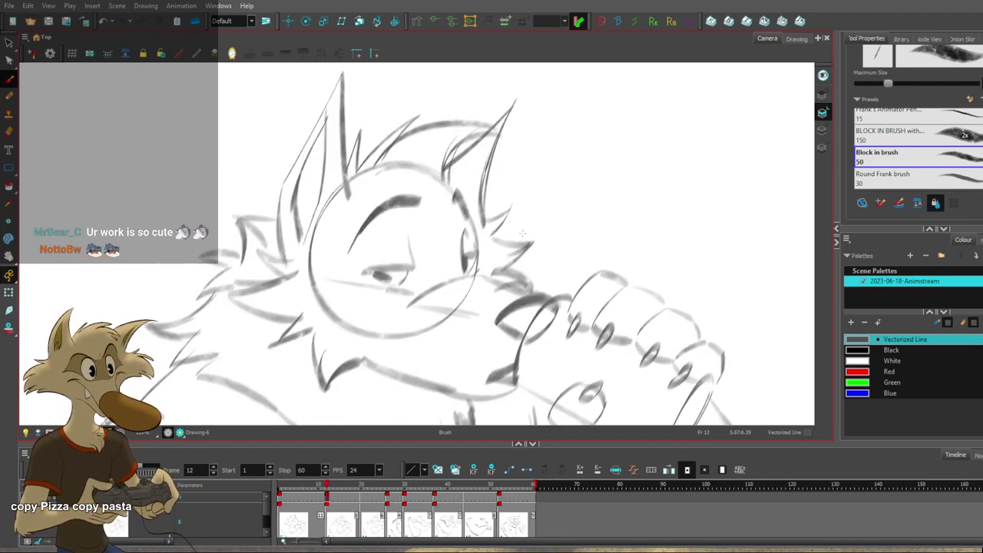
# Undo the last stroke, redraw the muzzle's upper line below the eyes, and compare the frame 12 and frame 20 drawings.
pyautogui.hotkey('ctrl', 'z')
pyautogui.moveTo(416, 289); pyautogui.dragTo(477, 276)
pyautogui.press('f')
pyautogui.press('g')
pyautogui.press('g')
pyautogui.press('f')
pyautogui.press('f')
pyautogui.press('g')
pyautogui.press('g')
pyautogui.press('f')
pyautogui.press('g')
pyautogui.press('f')
pyautogui.press('g')
# Shift the far eye slightly toward the face's outer edge on frame 20 and try restroking the near eye's outline.
pyautogui.moveTo(457, 242); pyautogui.dragTo(467, 243)
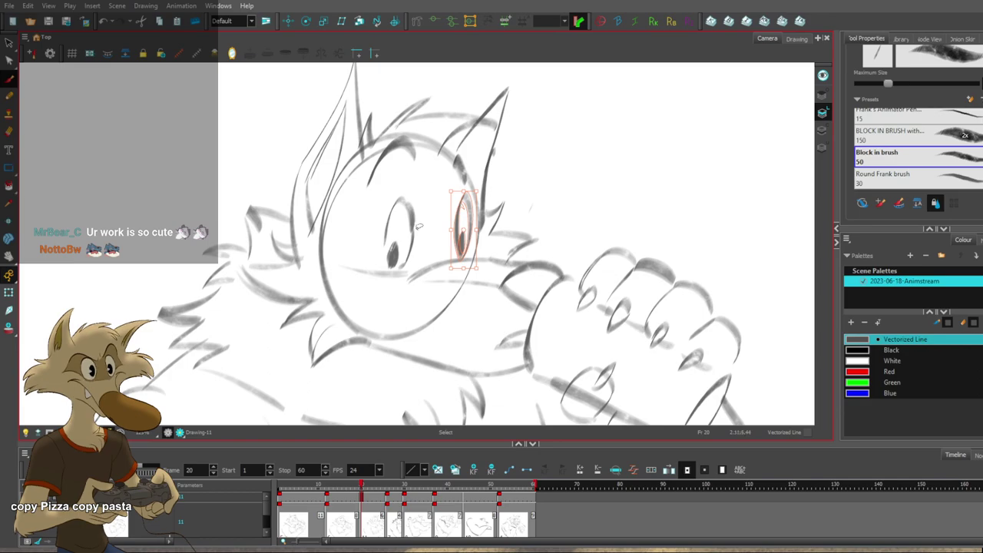
pyautogui.moveTo(416, 211); pyautogui.dragTo(409, 239)
pyautogui.hotkey('ctrl', 'z')
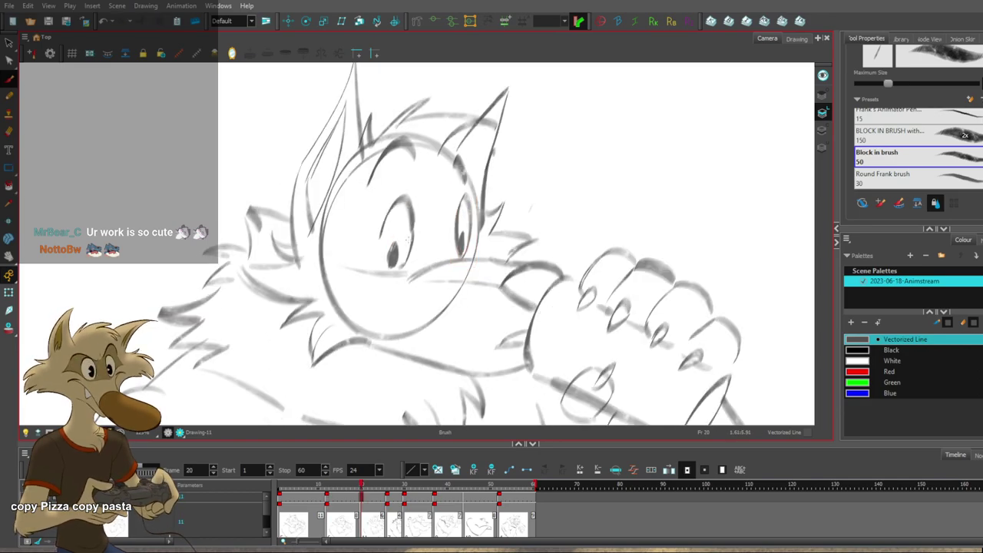
# Check the adjusted eyes against the frame 12 drawing and within the full frame 20 figure.
pyautogui.press('f')
pyautogui.press('g')
pyautogui.press('1')
pyautogui.press('1')
pyautogui.press('1')
pyautogui.press('1')
pyautogui.press('1')
pyautogui.press('1')
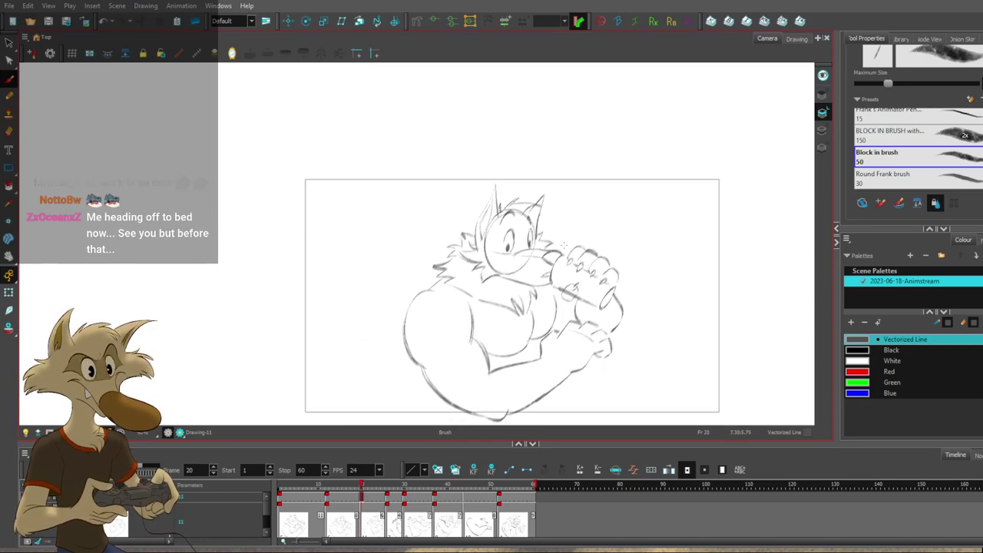
pyautogui.scroll(6, 553, 255)
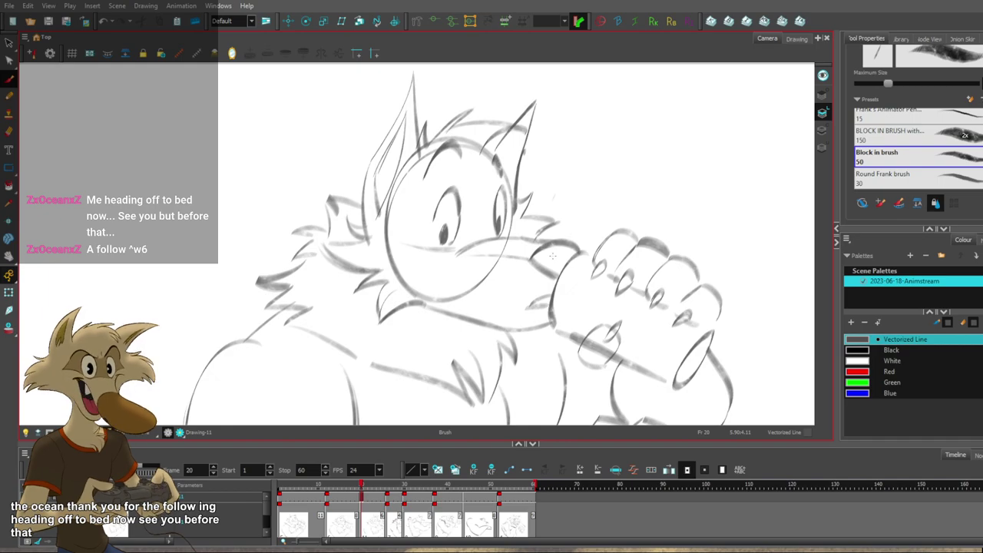
pyautogui.scroll(-3, 552, 256)
pyautogui.scroll(4, 569, 264)
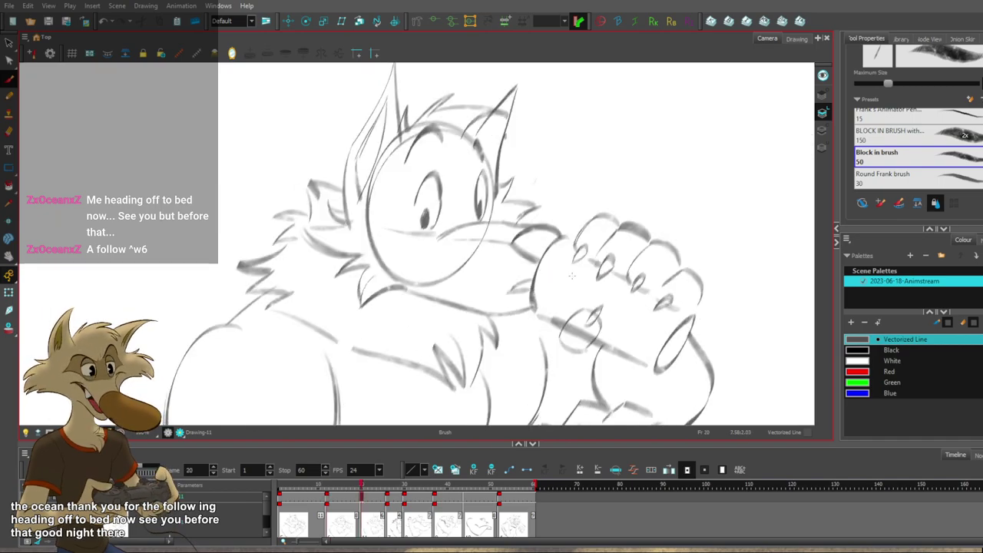
pyautogui.scroll(-4, 569, 277)
pyautogui.scroll(4, 583, 289)
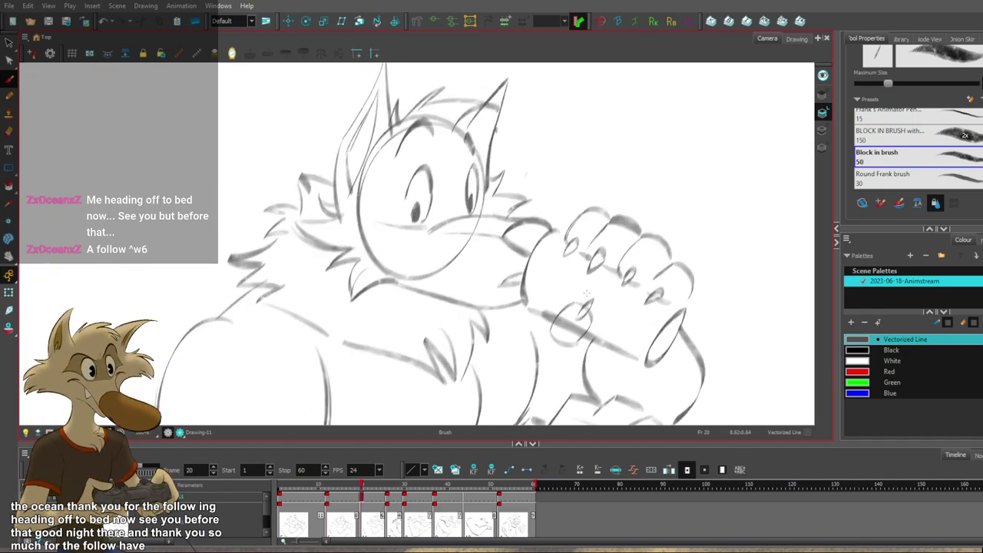
# Delete the zigzag chest fur strokes on frame 20 and sketch a new sloping edge for the tuft.
pyautogui.keyDown('ctrl'); pyautogui.click(456, 343); pyautogui.keyUp('ctrl')
pyautogui.press('Delete')
pyautogui.keyDown('ctrl'); pyautogui.click(438, 357); pyautogui.keyUp('ctrl')
pyautogui.press('Delete')
pyautogui.hotkey('ctrl', 'z')
pyautogui.moveTo(419, 333); pyautogui.dragTo(439, 376)
pyautogui.hotkey('ctrl', 'z')
pyautogui.press('f')
pyautogui.press('g')
pyautogui.hotkey('ctrl', 'z')
pyautogui.moveTo(422, 344); pyautogui.dragTo(463, 377)
pyautogui.hotkey('ctrl', 'z')
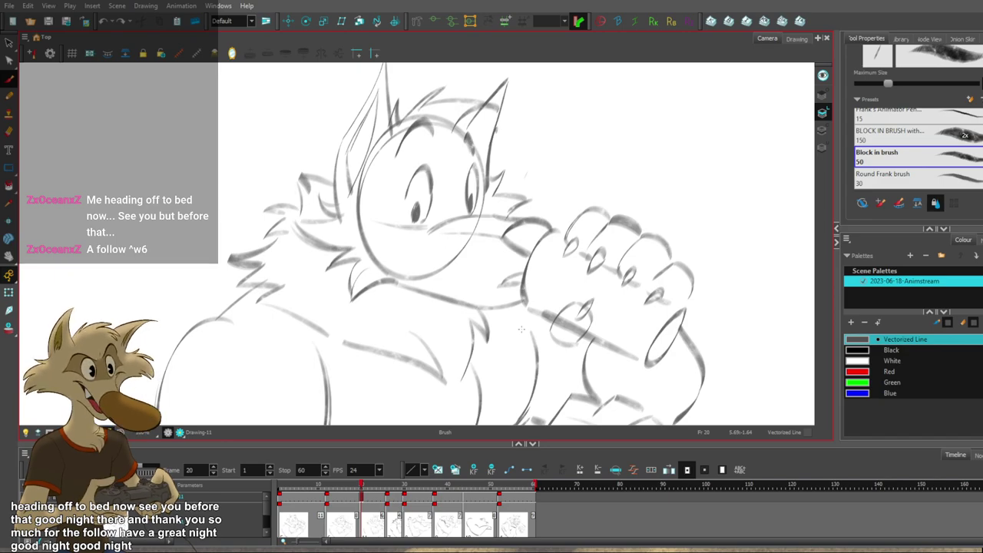
# Redraw the pointed chest fur tuft on frame 20, using the frame 12 chest fur as the reference.
pyautogui.press('f')
pyautogui.press('g')
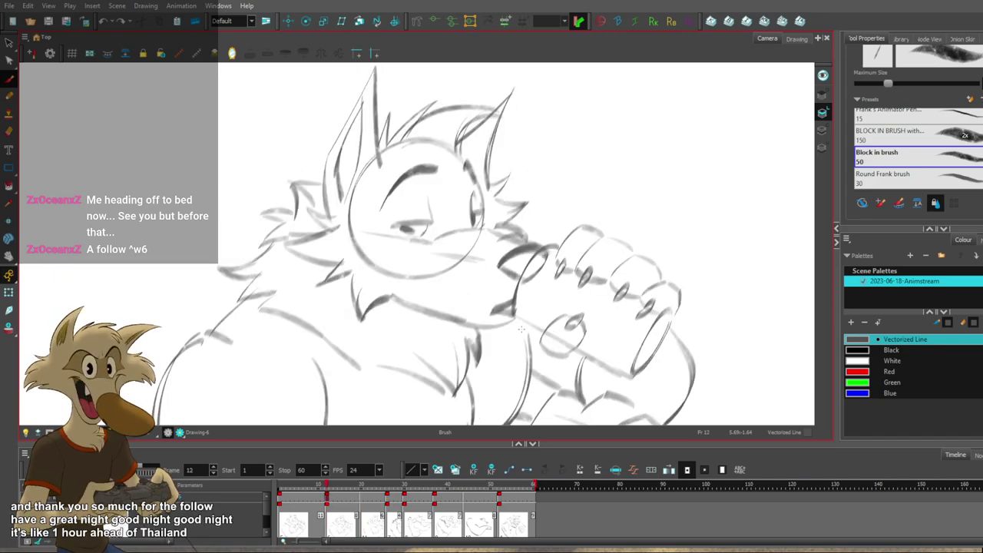
pyautogui.press('f')
pyautogui.press('g')
pyautogui.press('f')
pyautogui.press('g')
pyautogui.hotkey('ctrl', 'z')
pyautogui.moveTo(419, 327); pyautogui.dragTo(460, 379)
pyautogui.hotkey('ctrl', 'z')
pyautogui.hotkey('ctrl', 'z')
pyautogui.hotkey('ctrl', 'z')
pyautogui.hotkey('ctrl', 'z')
pyautogui.press('f')
pyautogui.press('g')
pyautogui.moveTo(461, 317); pyautogui.dragTo(462, 379)
pyautogui.hotkey('ctrl', 'z')
pyautogui.hotkey('ctrl', 'z')
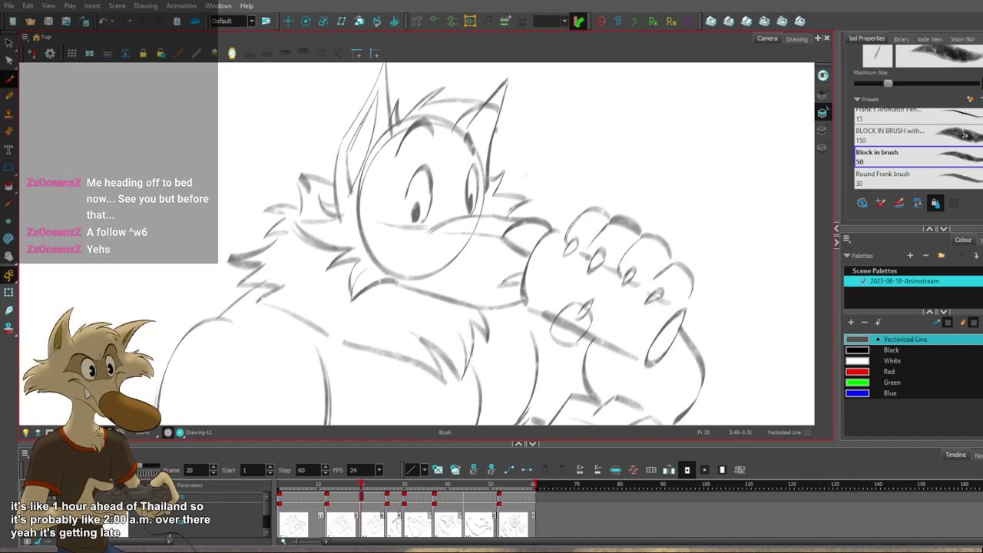
# Compare the head and ear poses across the frame 12, 20 and 26 drawings.
pyautogui.scroll(-5, 534, 332)
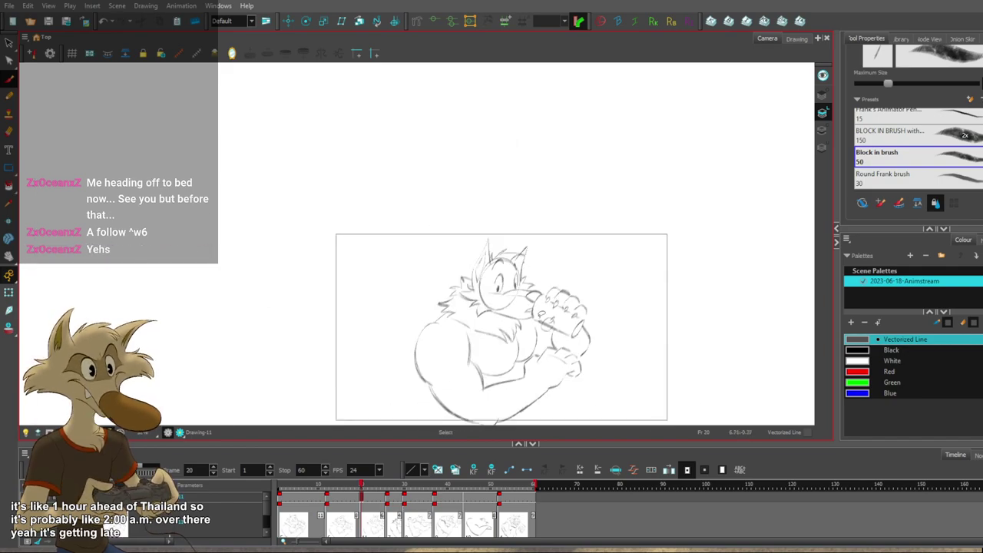
pyautogui.scroll(5, 445, 235)
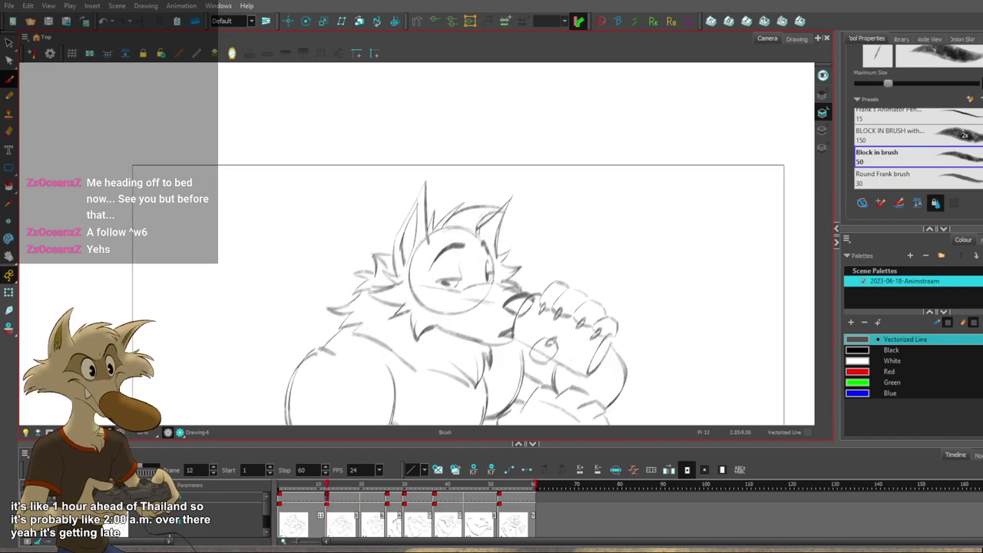
pyautogui.scroll(2, 445, 237)
pyautogui.press('g')
pyautogui.press('f')
pyautogui.press('g')
pyautogui.moveTo(430, 122); pyautogui.dragTo(422, 182)
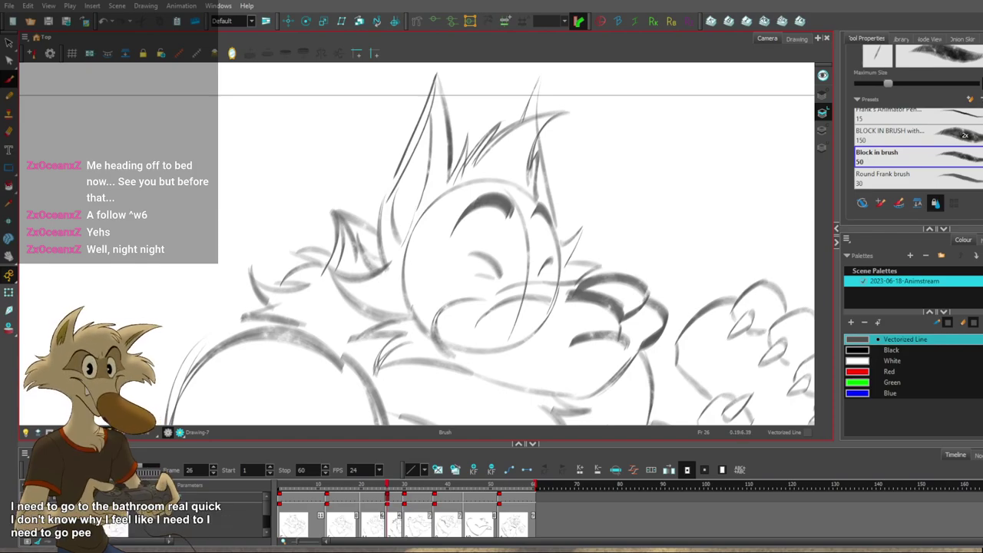
pyautogui.scroll(-5, 498, 243)
pyautogui.scroll(5, 261, 215)
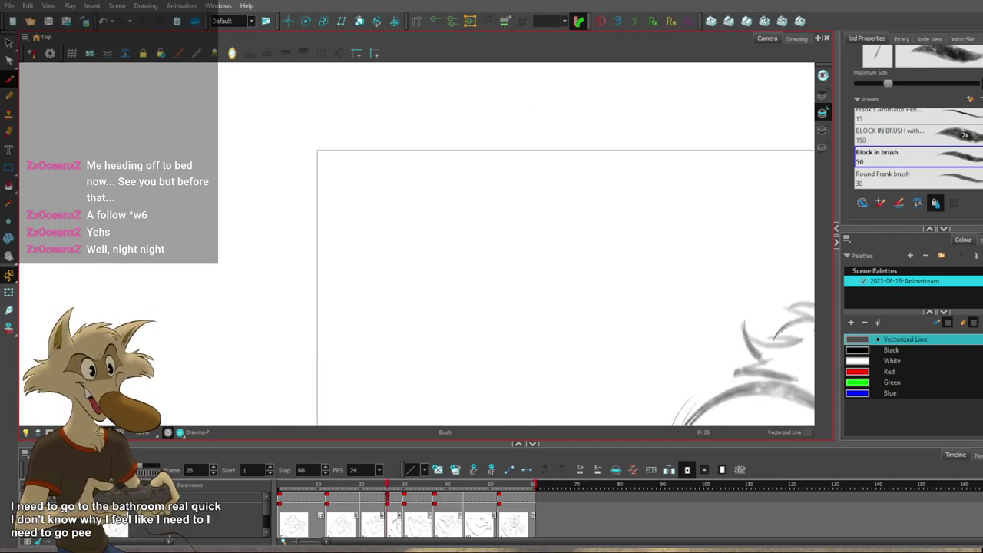
pyautogui.scroll(-2, 407, 513)
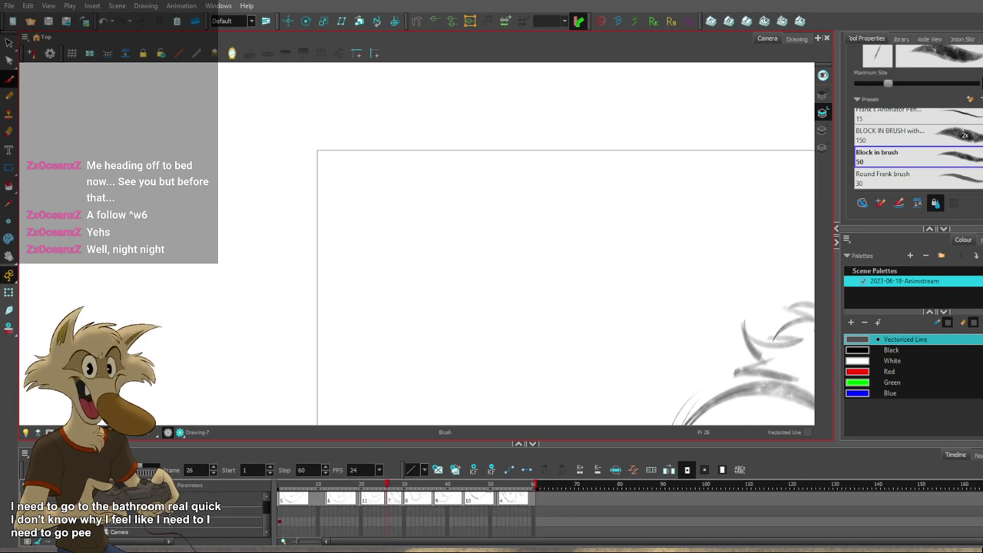
# Examine the full figure on frame 26 and compare its arm and shoulder with the preceding key drawings.
pyautogui.click(35, 469)
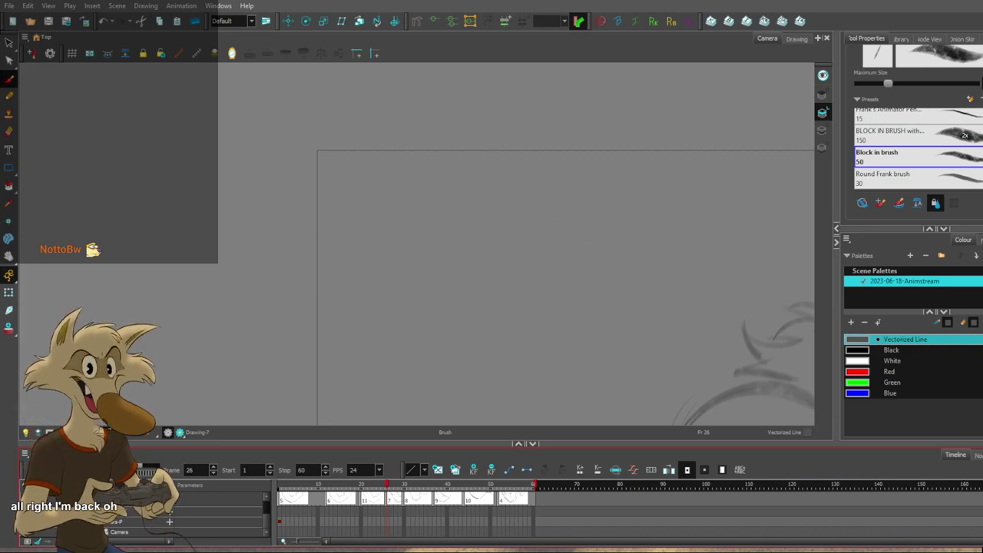
pyautogui.scroll(-5, 361, 275)
pyautogui.moveTo(579, 359); pyautogui.dragTo(524, 278)
pyautogui.scroll(2, 524, 277)
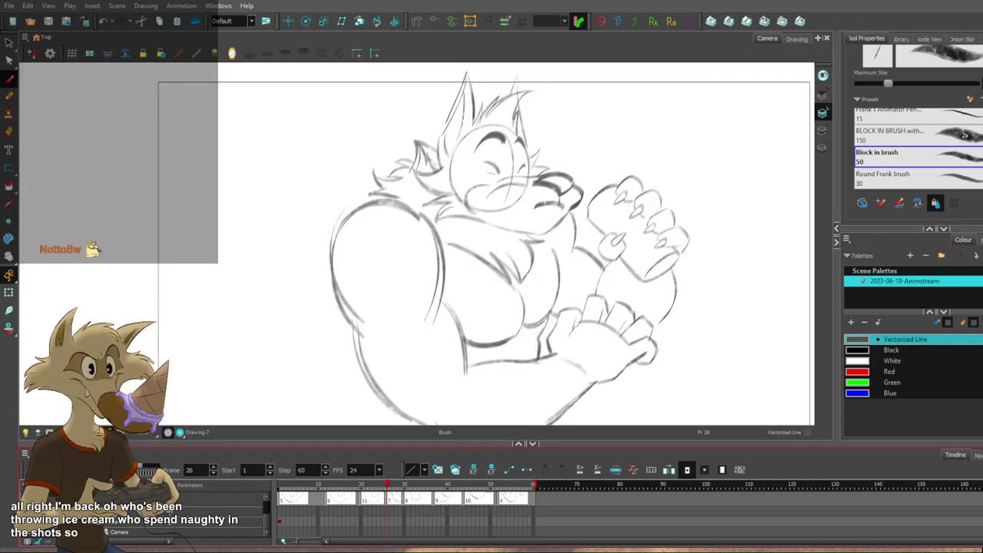
pyautogui.scroll(-2, 344, 341)
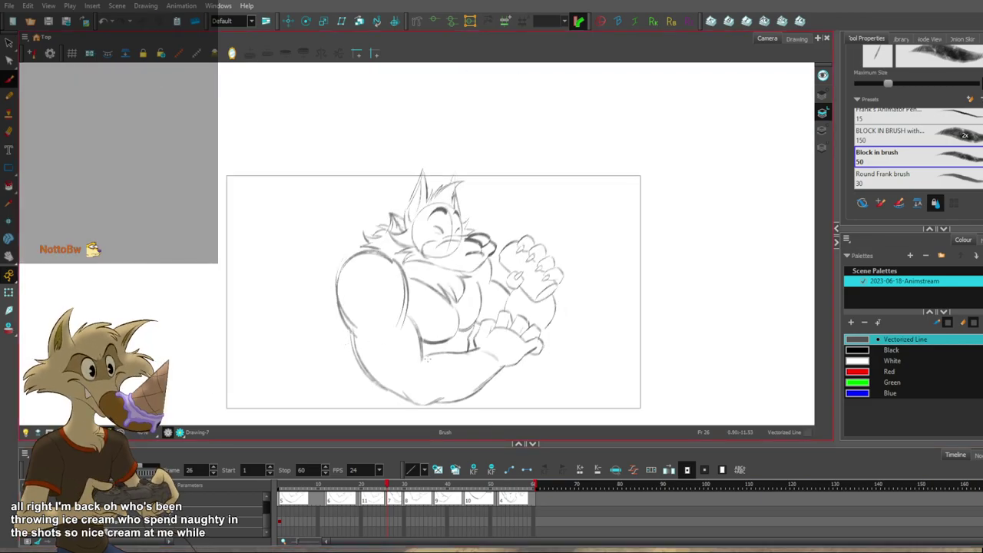
pyautogui.scroll(-2, 449, 337)
pyautogui.scroll(4, 478, 327)
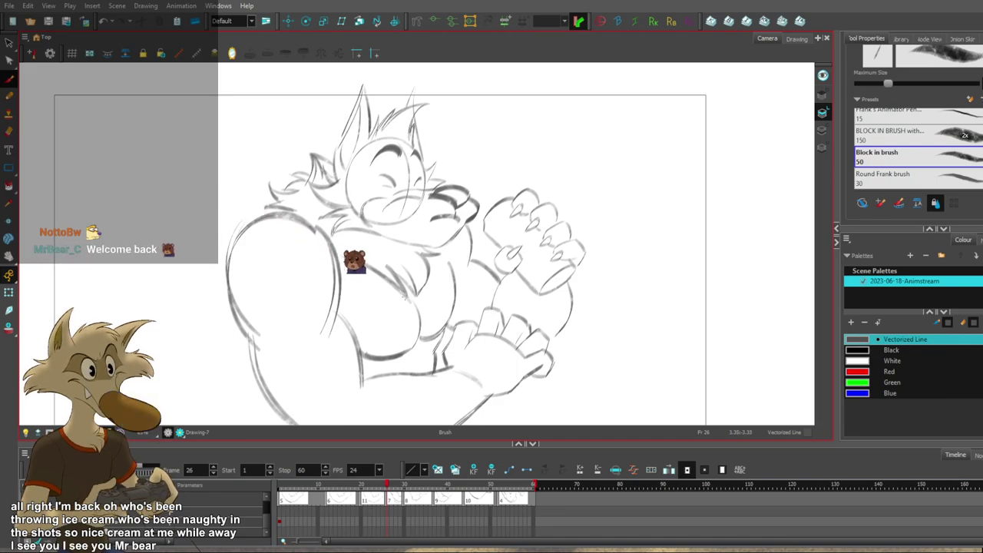
pyautogui.moveTo(404, 306); pyautogui.dragTo(408, 278)
pyautogui.press('f')
pyautogui.press('f')
pyautogui.press('f')
pyautogui.press('g')
pyautogui.press('g')
pyautogui.press('g')
pyautogui.press('f')
pyautogui.press('g')
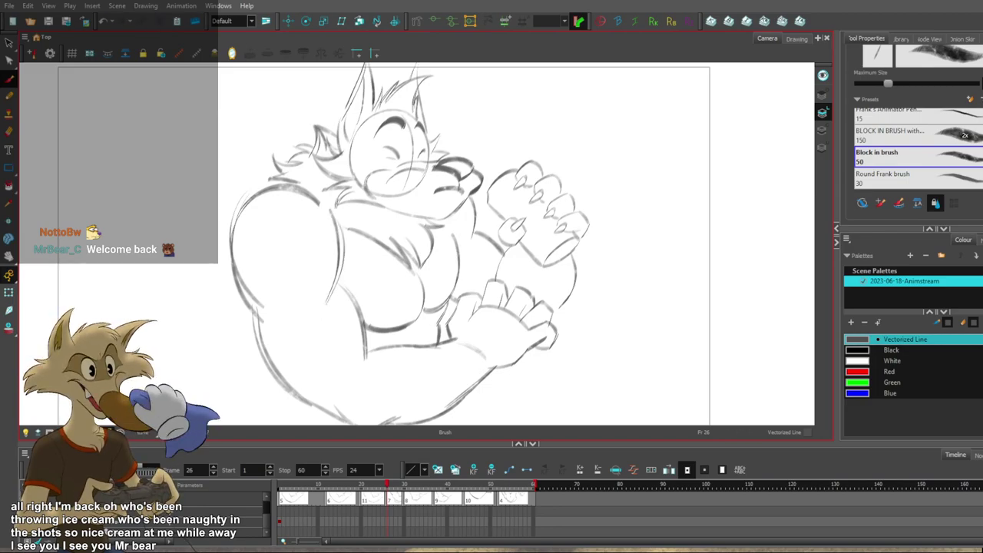
pyautogui.scroll(-3, 406, 236)
pyautogui.scroll(3, 406, 236)
pyautogui.press('f')
pyautogui.press('g')
# Delete the outer upper-arm stroke on frame 26, redraw it as a cleaner curve, and check it against frame 20.
pyautogui.keyDown('ctrl'); pyautogui.click(237, 272); pyautogui.keyUp('ctrl')
pyautogui.press('Delete')
pyautogui.moveTo(236, 211); pyautogui.dragTo(265, 301)
pyautogui.moveTo(234, 229); pyautogui.dragTo(265, 316)
pyautogui.hotkey('ctrl', 'z')
pyautogui.hotkey('ctrl', 'z')
pyautogui.press('f')
pyautogui.moveTo(454, 293); pyautogui.dragTo(451, 259)
pyautogui.press('g')
pyautogui.press('f')
pyautogui.press('g')
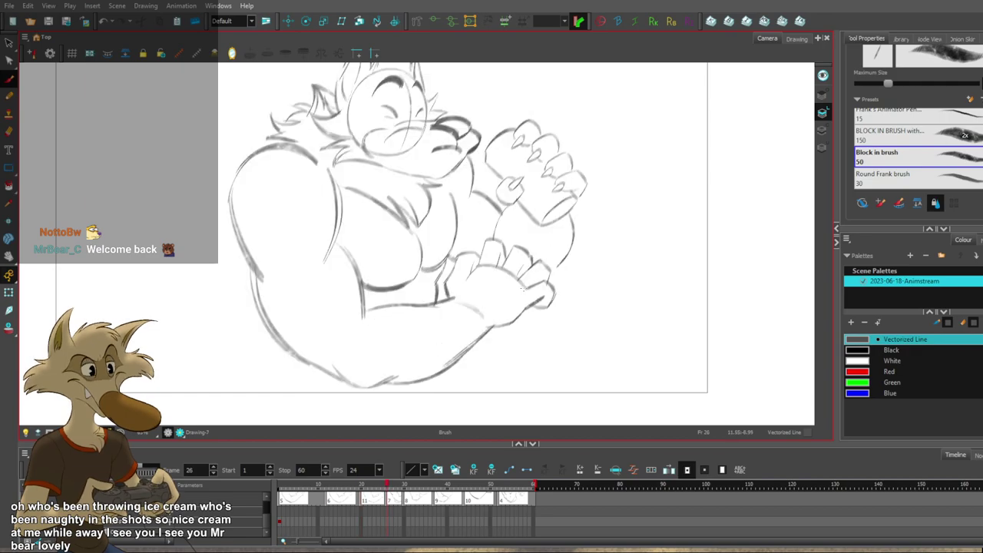
pyautogui.press('f')
pyautogui.press('g')
# Delete the forearm's upper line on frame 20 and redraw it as a smooth stroke from the wrist to the inner elbow.
pyautogui.press('f')
pyautogui.keyDown('ctrl'); pyautogui.click(397, 316); pyautogui.keyUp('ctrl')
pyautogui.press('Delete')
pyautogui.moveTo(428, 308); pyautogui.dragTo(351, 333)
pyautogui.press('f')
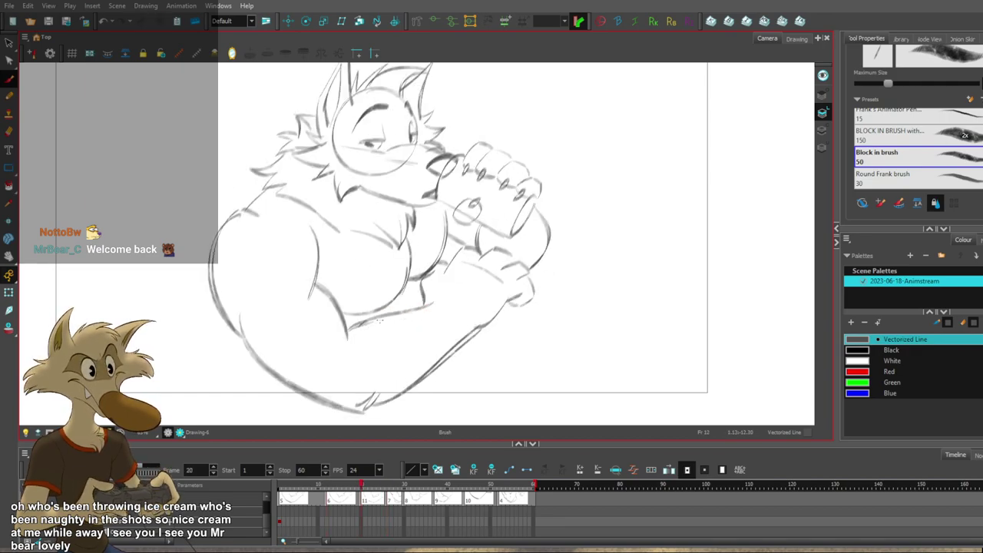
pyautogui.press('g')
pyautogui.hotkey('ctrl', 'z')
pyautogui.moveTo(429, 309); pyautogui.dragTo(346, 328)
pyautogui.hotkey('ctrl', 'z')
pyautogui.moveTo(428, 309); pyautogui.dragTo(352, 322)
pyautogui.hotkey('ctrl', 'z')
pyautogui.hotkey('ctrl', 'z')
pyautogui.hotkey('ctrl', 'z')
pyautogui.moveTo(428, 308); pyautogui.dragTo(346, 324)
# Flip between the full-figure drawings on frames 12, 20 and 26 to check how the arms and head move.
pyautogui.scroll(-5, 477, 290)
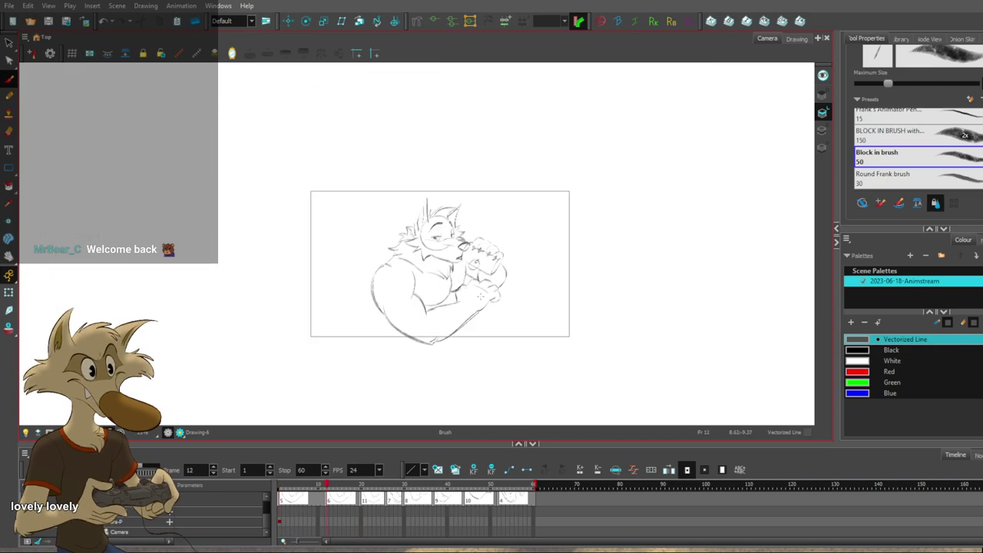
pyautogui.scroll(2, 471, 277)
pyautogui.press('g')
pyautogui.press('f')
pyautogui.press('g')
pyautogui.press('f')
pyautogui.press('g')
pyautogui.press('f')
pyautogui.press('f')
pyautogui.press('g')
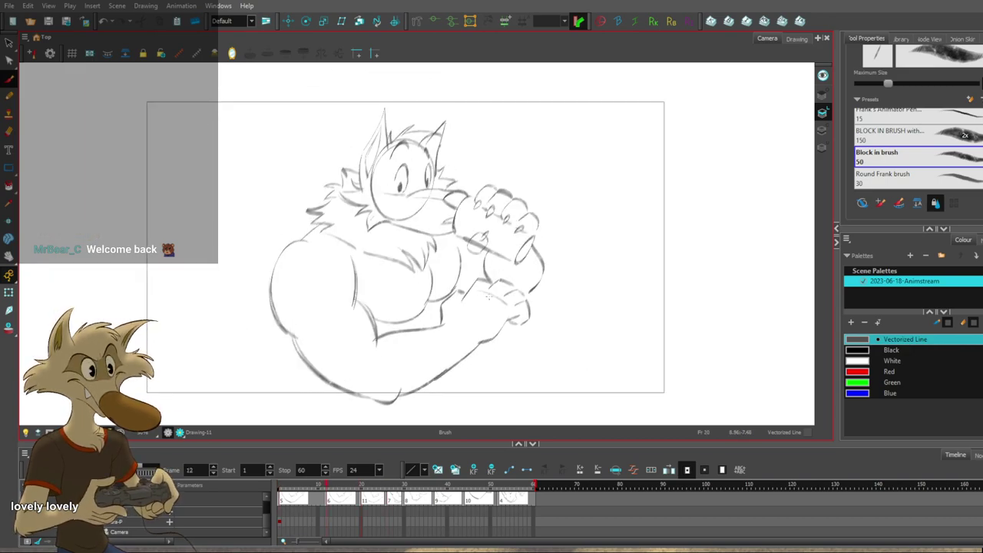
pyautogui.press('f')
pyautogui.press('f')
pyautogui.press('g')
pyautogui.press('f')
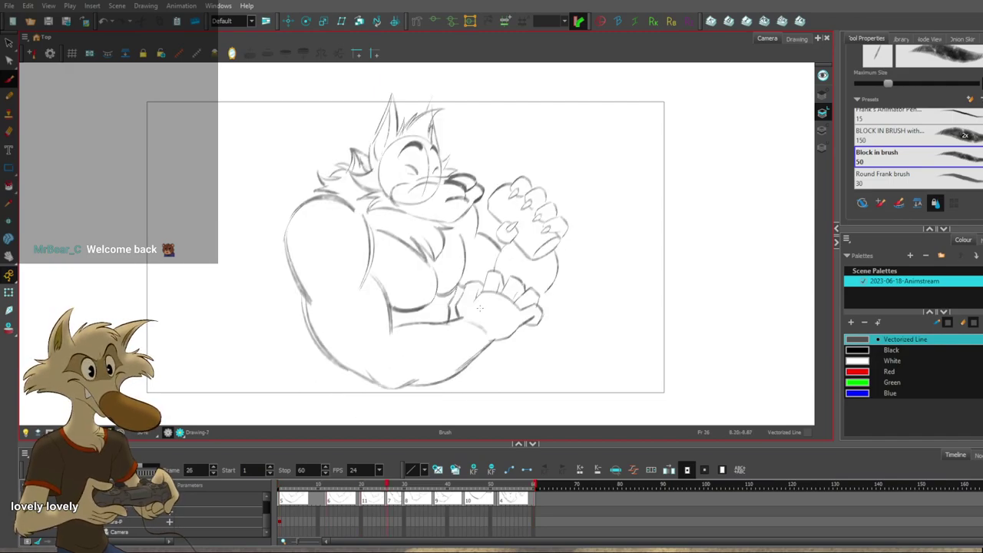
pyautogui.press('f')
pyautogui.press('f')
pyautogui.press('g')
pyautogui.press('g')
pyautogui.press('f')
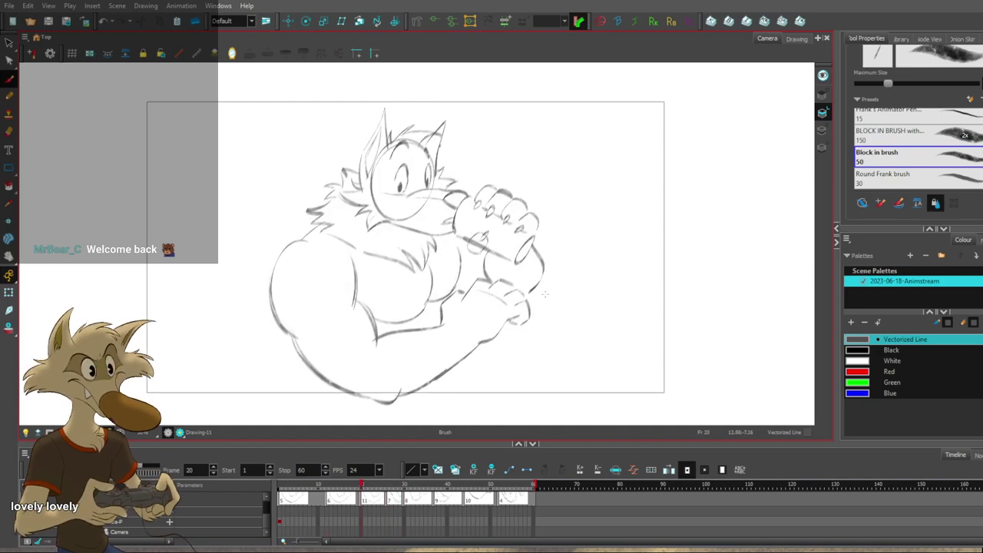
pyautogui.press('g')
pyautogui.press('f')
pyautogui.press('g')
# Step back and forth through the frames around frame 20 to check the motion between the key drawings.
pyautogui.press(',')
pyautogui.press(',')
pyautogui.press('.')
pyautogui.press('.')
pyautogui.press(',')
pyautogui.press(',')
pyautogui.press(',')
pyautogui.press(',')
pyautogui.press(',')
pyautogui.press(',')
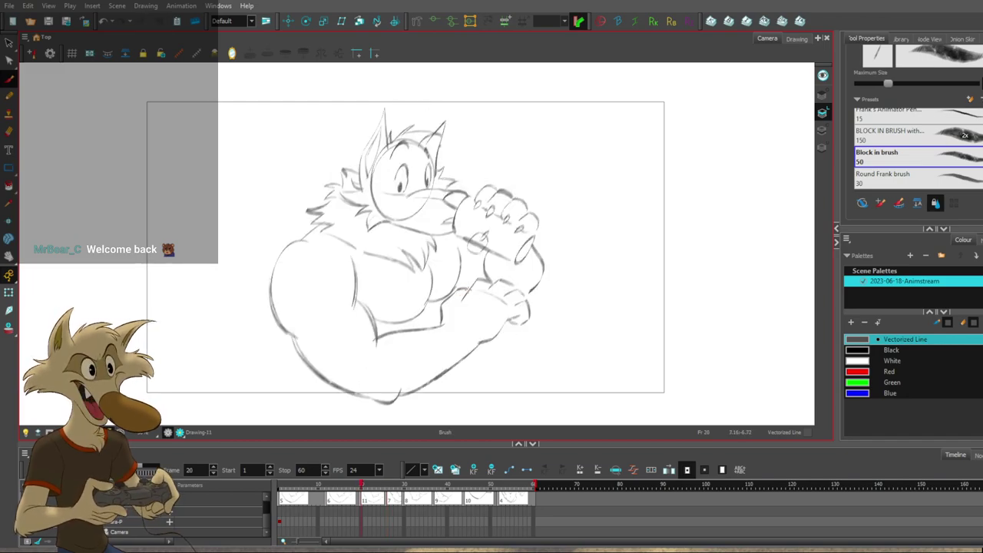
# Flip between the drawings on frames 20 and 26 to compare the hand holding the can.
pyautogui.press('.')
pyautogui.press('.')
pyautogui.press('.')
pyautogui.press('.')
pyautogui.press('.')
pyautogui.press('.')
pyautogui.press(',')
pyautogui.press(',')
pyautogui.press(',')
pyautogui.press(',')
pyautogui.press(',')
pyautogui.press(',')
pyautogui.scroll(-2, 521, 287)
pyautogui.scroll(2, 522, 286)
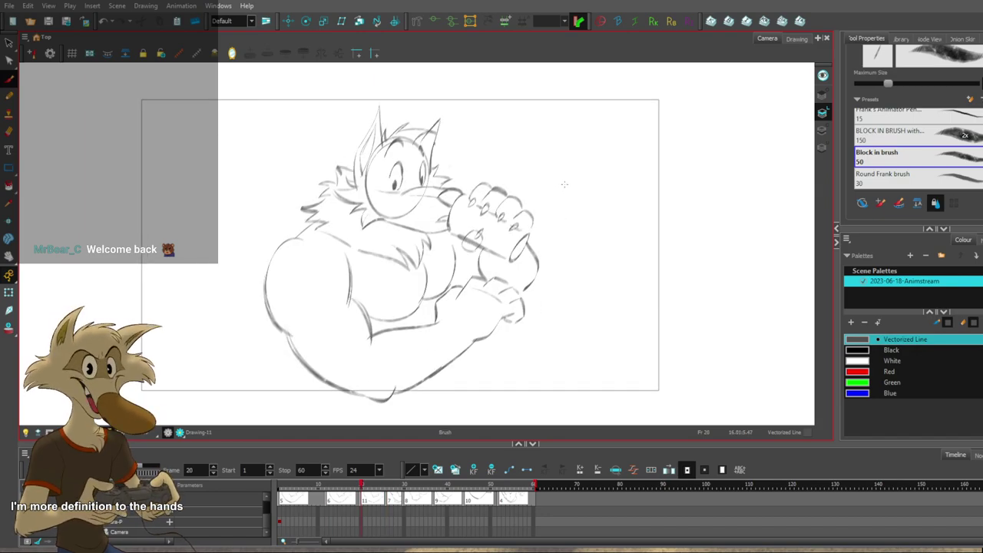
# Step from frame 20 through frame 26 to frame 30 and return to frame 26 to check the hand's motion.
pyautogui.press('.')
pyautogui.press('.')
pyautogui.press('.')
pyautogui.press('.')
pyautogui.press('.')
pyautogui.press('.')
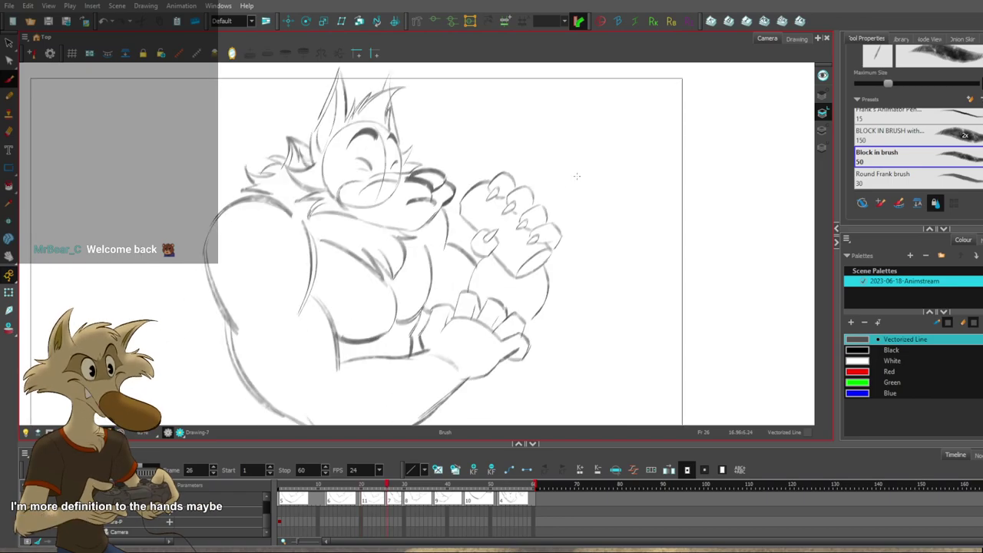
pyautogui.press('.')
pyautogui.press('.')
pyautogui.press('.')
pyautogui.press('.')
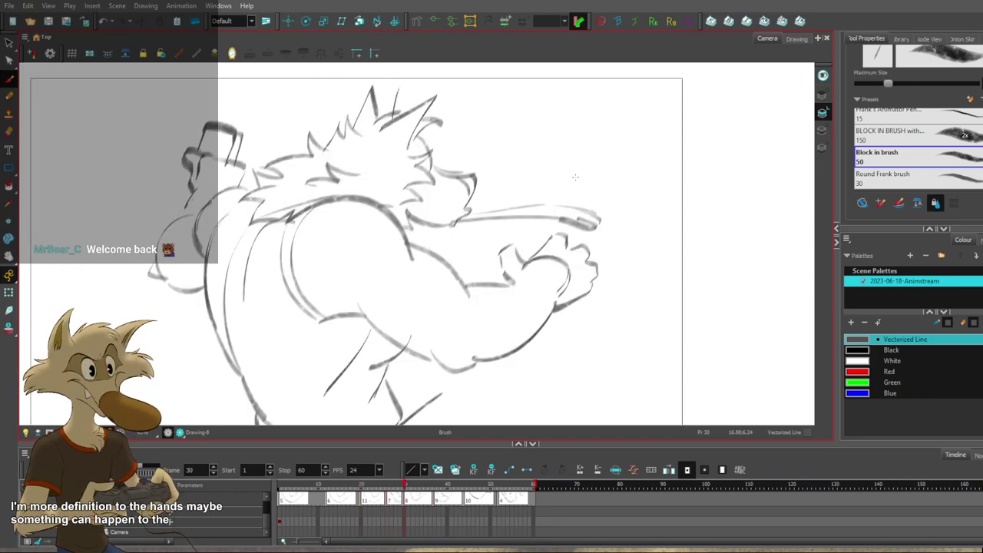
pyautogui.press(',')
pyautogui.press(',')
pyautogui.press(',')
pyautogui.press(',')
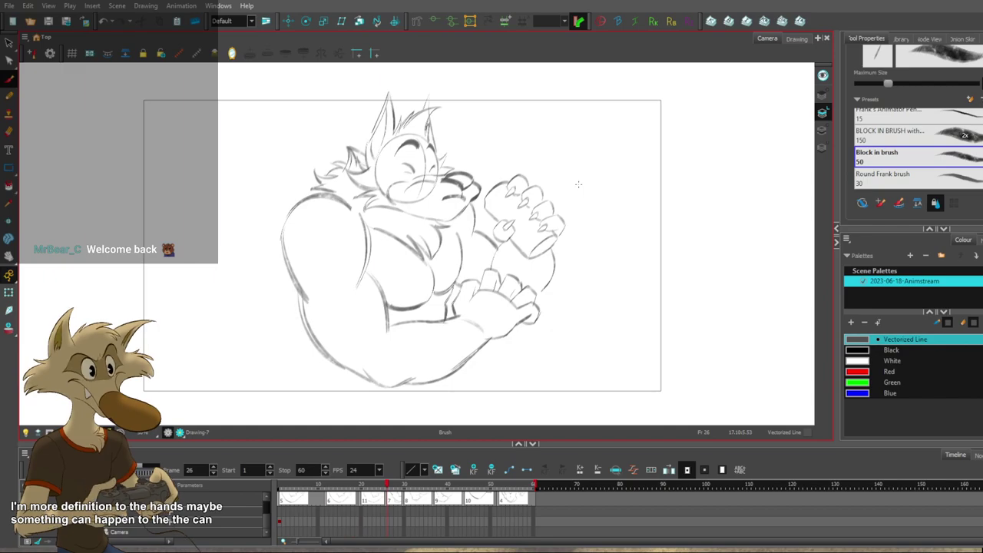
# Delete the middle finger and claw strokes of the raised hand on frame 26 and redraw the first finger's curve.
pyautogui.scroll(1, 578, 184)
pyautogui.moveTo(519, 163)
pyautogui.mouseDown()
pyautogui.moveTo(548, 234)
pyautogui.moveTo(561, 209)
pyautogui.moveTo(535, 216)
pyautogui.moveTo(522, 170)
pyautogui.mouseUp()
pyautogui.hotkey('ctrl', 'z')
pyautogui.press('Delete')
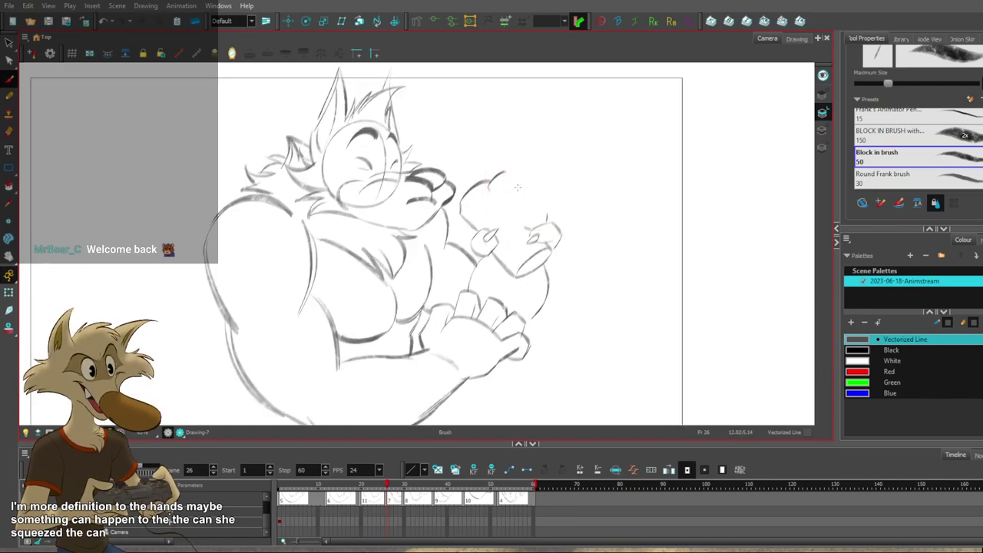
pyautogui.hotkey('alt', 'o')
pyautogui.press('Delete')
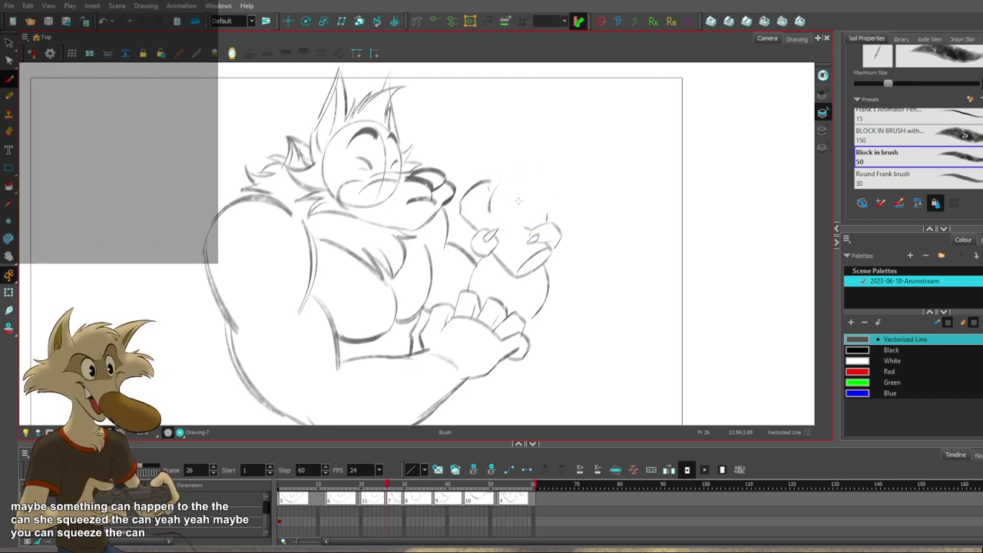
# Redraw the raised hand's middle fingers on frame 26 as curved shapes squeezing around the can.
pyautogui.moveTo(495, 221)
pyautogui.mouseDown()
pyautogui.moveTo(523, 193)
pyautogui.moveTo(521, 209)
pyautogui.moveTo(538, 208)
pyautogui.moveTo(528, 225)
pyautogui.mouseUp()
pyautogui.press('f')
pyautogui.press('g')
pyautogui.hotkey('ctrl', 'z')
pyautogui.press('Delete')
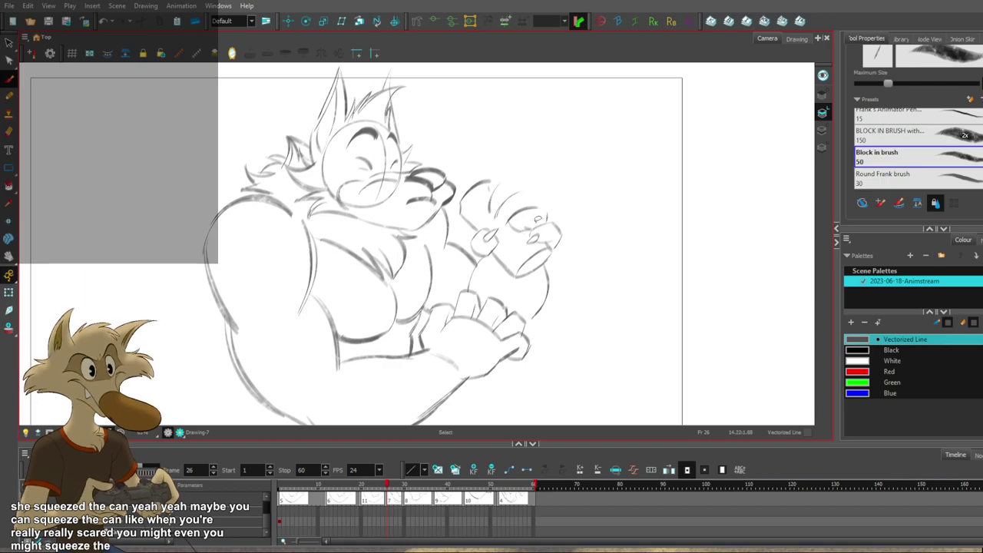
pyautogui.moveTo(543, 216); pyautogui.dragTo(521, 237)
pyautogui.hotkey('ctrl', 'z')
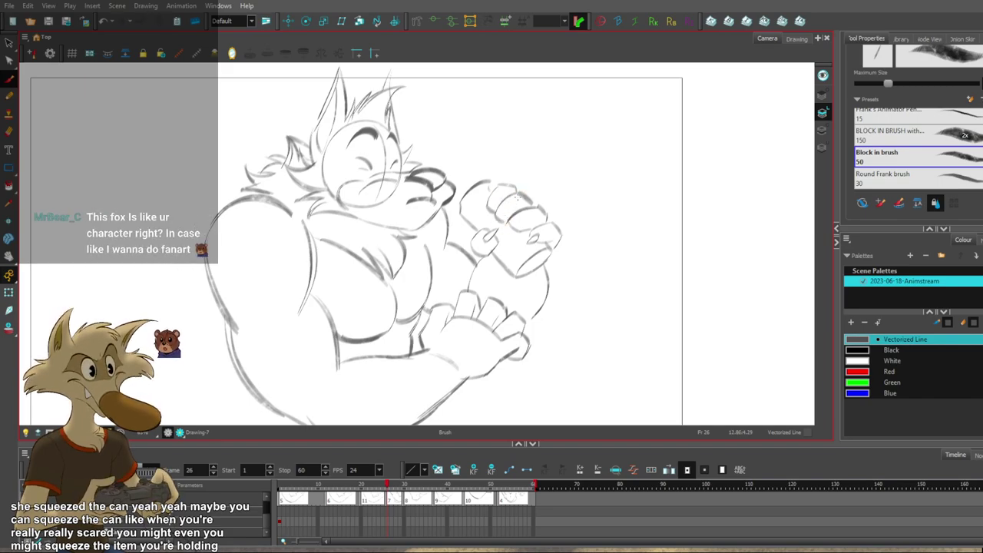
# Refine the upper finger and knuckle contours of the raised hand on frame 26 with short strokes.
pyautogui.moveTo(569, 209); pyautogui.dragTo(549, 235)
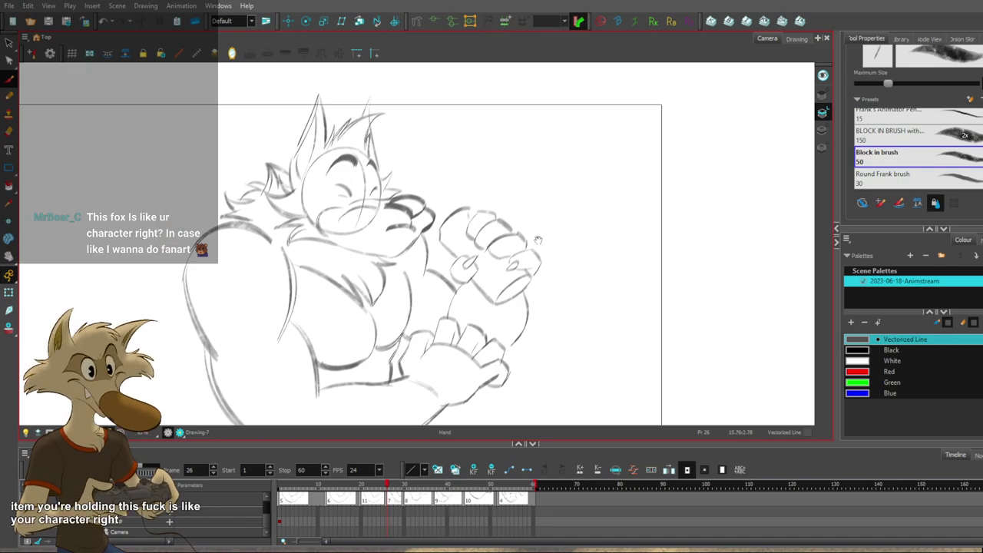
pyautogui.moveTo(538, 240); pyautogui.dragTo(536, 259)
pyautogui.press('f')
pyautogui.press('g')
pyautogui.moveTo(477, 227); pyautogui.dragTo(491, 233)
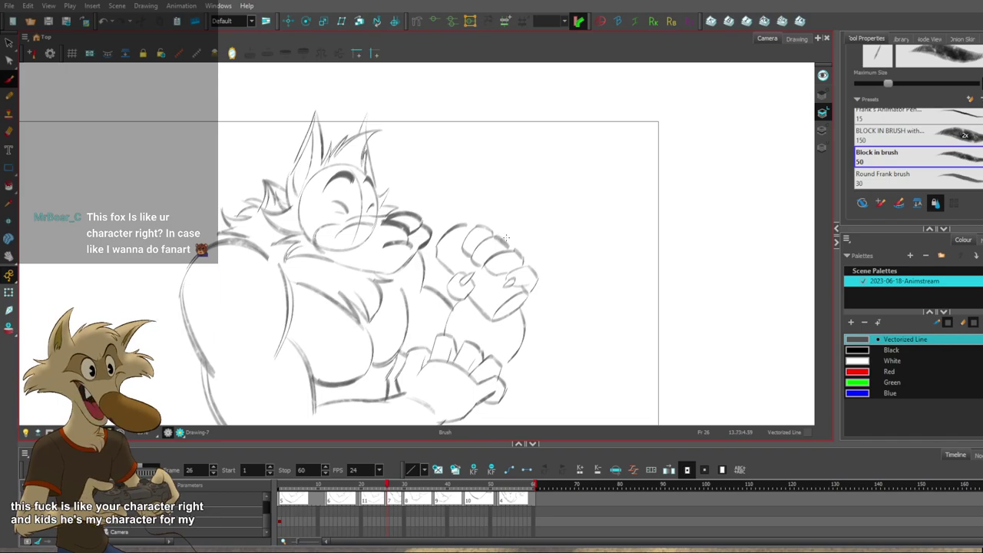
pyautogui.press('f')
pyautogui.press('g')
pyautogui.hotkey('ctrl', 'z')
pyautogui.moveTo(465, 232); pyautogui.dragTo(477, 221)
pyautogui.hotkey('ctrl', 'z')
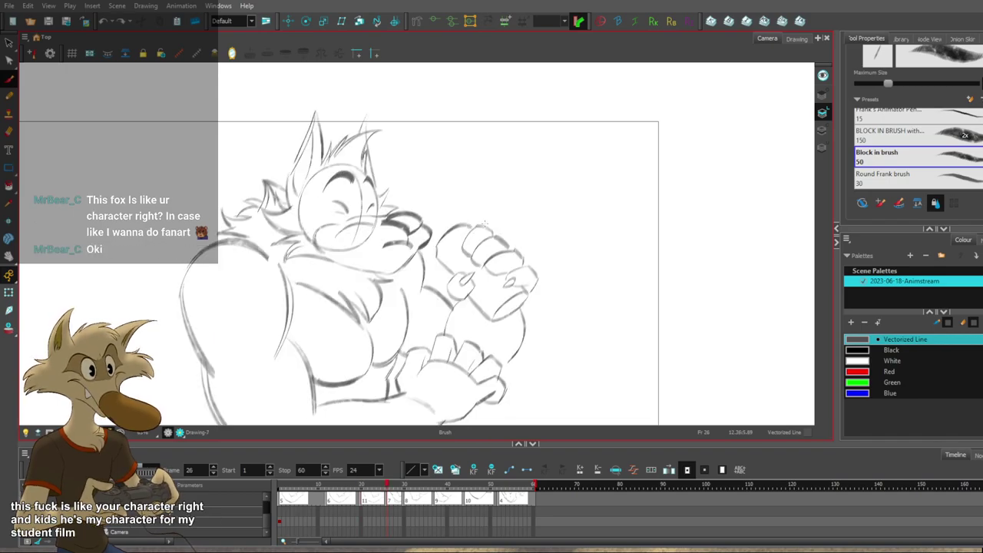
# Draw small pointed claws on the first fingers of the raised hand on frame 26.
pyautogui.moveTo(547, 232); pyautogui.dragTo(540, 251)
pyautogui.press('f')
pyautogui.press('g')
pyautogui.press('f')
pyautogui.press('g')
pyautogui.moveTo(445, 283)
pyautogui.mouseDown()
pyautogui.moveTo(457, 270)
pyautogui.moveTo(451, 278)
pyautogui.mouseUp()
pyautogui.hotkey('ctrl', 'z')
pyautogui.hotkey('ctrl', 'z')
pyautogui.hotkey('ctrl', 'z')
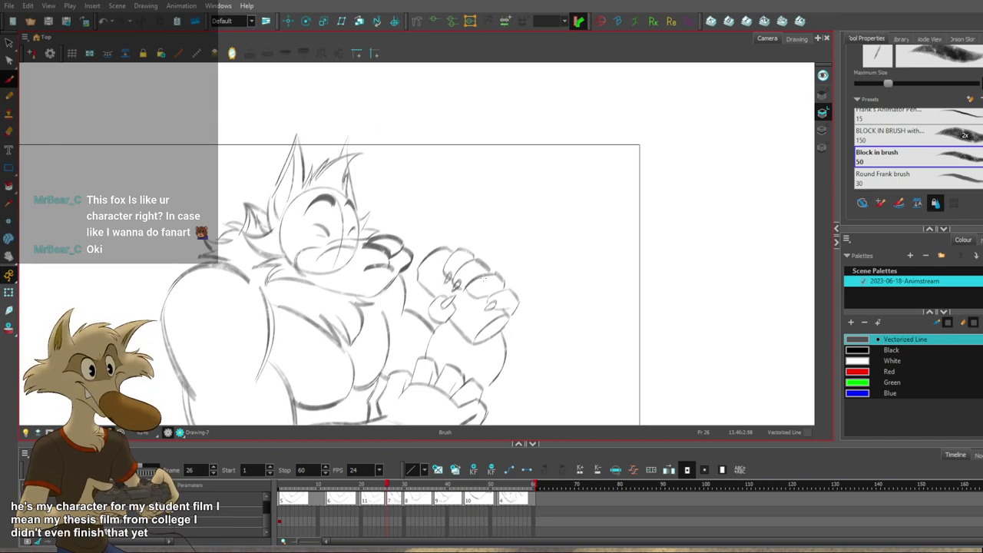
# Compare the raised hand with frame 20 and add a claw to the next finger on frame 26.
pyautogui.press(',')
pyautogui.press(',')
pyautogui.press(',')
pyautogui.press(',')
pyautogui.press(',')
pyautogui.press(',')
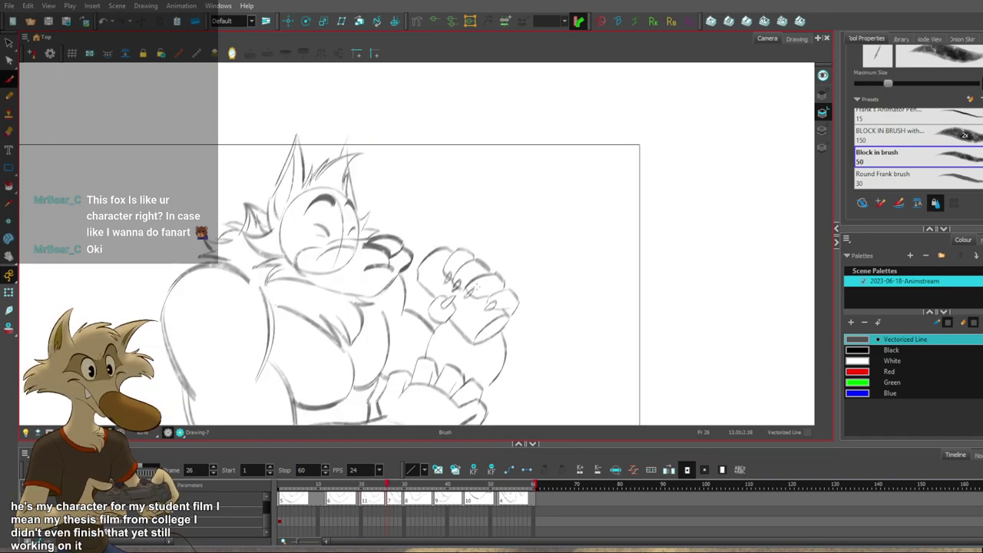
pyautogui.press('.')
pyautogui.press('.')
pyautogui.press('.')
pyautogui.press('.')
pyautogui.press('.')
pyautogui.press('.')
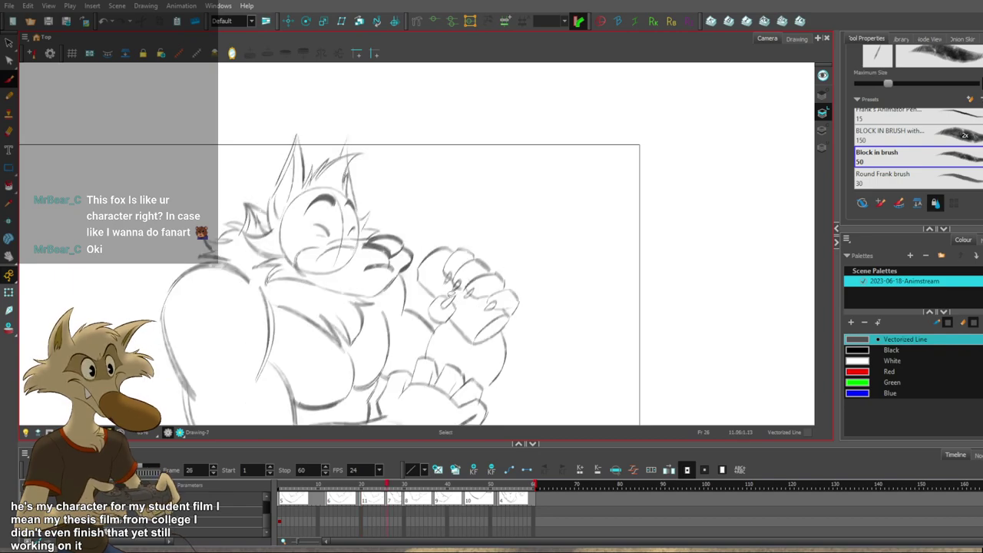
# Rework the thumb and its claw on the raised hand on frame 26, and check it against frame 20.
pyautogui.moveTo(451, 298)
pyautogui.mouseDown()
pyautogui.moveTo(438, 322)
pyautogui.moveTo(436, 300)
pyautogui.moveTo(447, 320)
pyautogui.mouseUp()
pyautogui.hotkey('ctrl', 'z')
pyautogui.hotkey('ctrl', 'z')
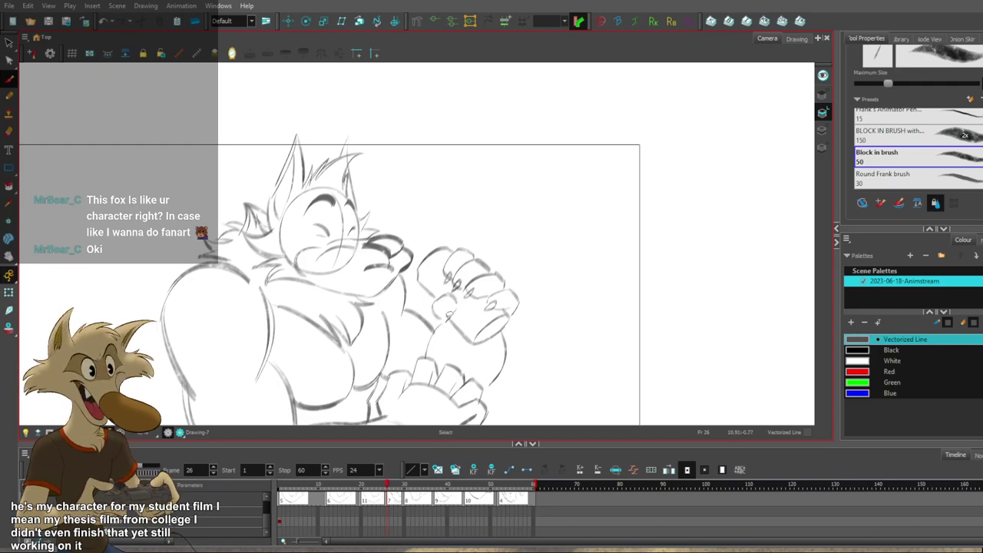
pyautogui.moveTo(438, 317); pyautogui.dragTo(457, 301)
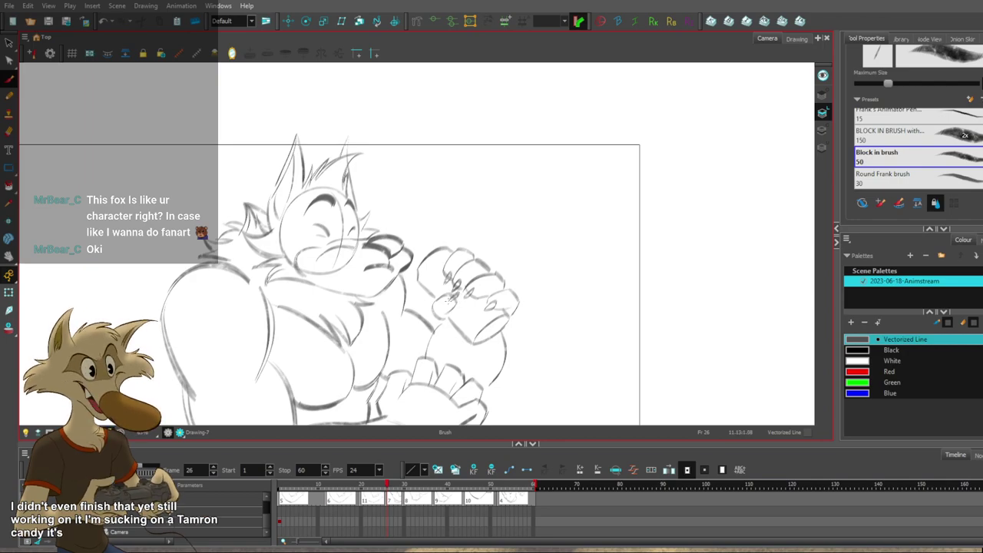
pyautogui.scroll(-5, 486, 261)
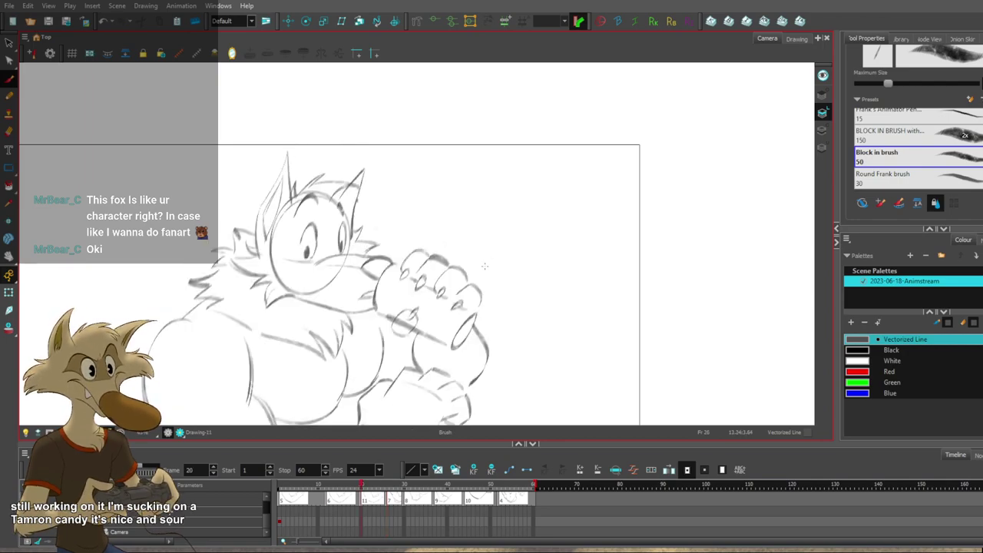
# Sketch the back outline of the raised hand on frame 26, checking its pose against the drawing on frame 20.
pyautogui.scroll(3, 485, 308)
pyautogui.scroll(2, 486, 310)
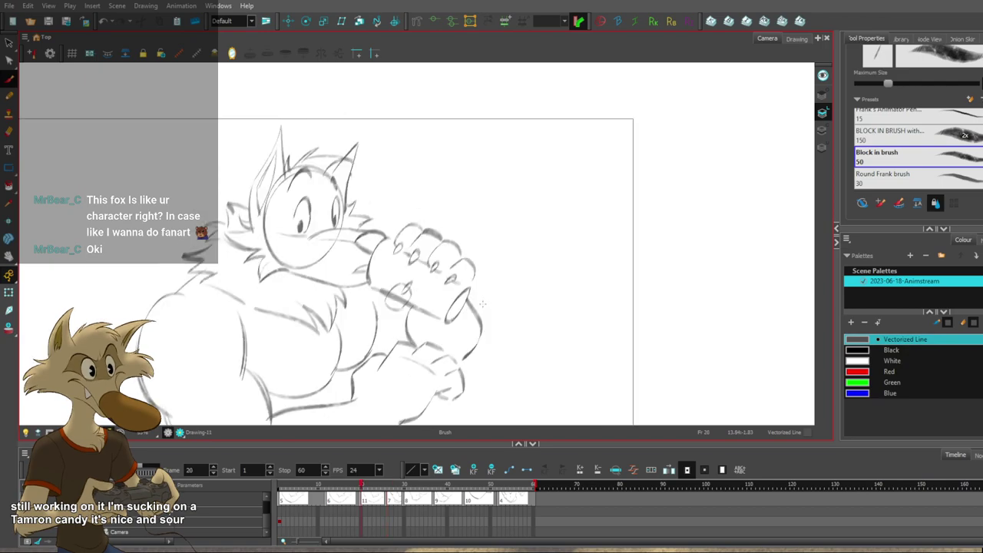
pyautogui.hotkey('ctrl', 'z')
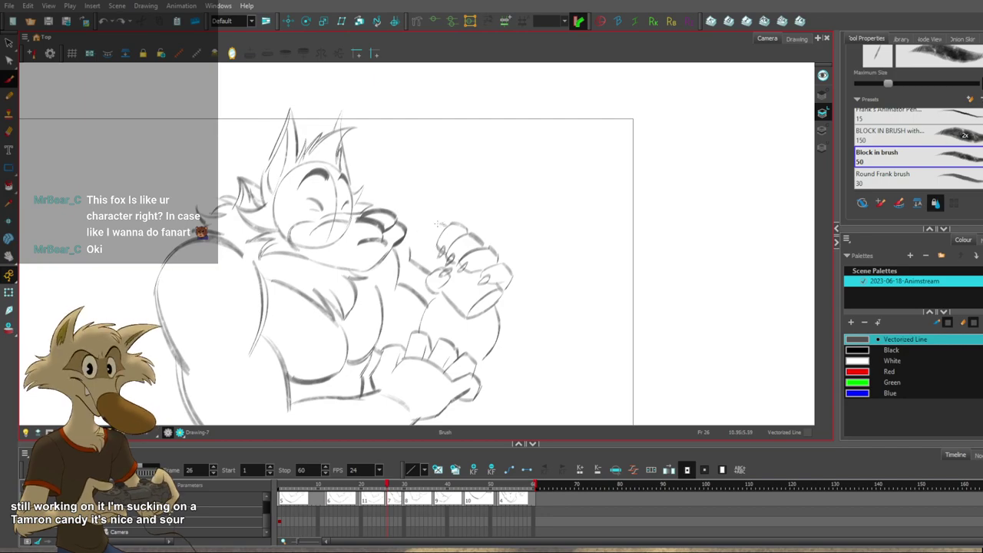
pyautogui.press('f')
pyautogui.press('g')
pyautogui.hotkey('ctrl', 'z')
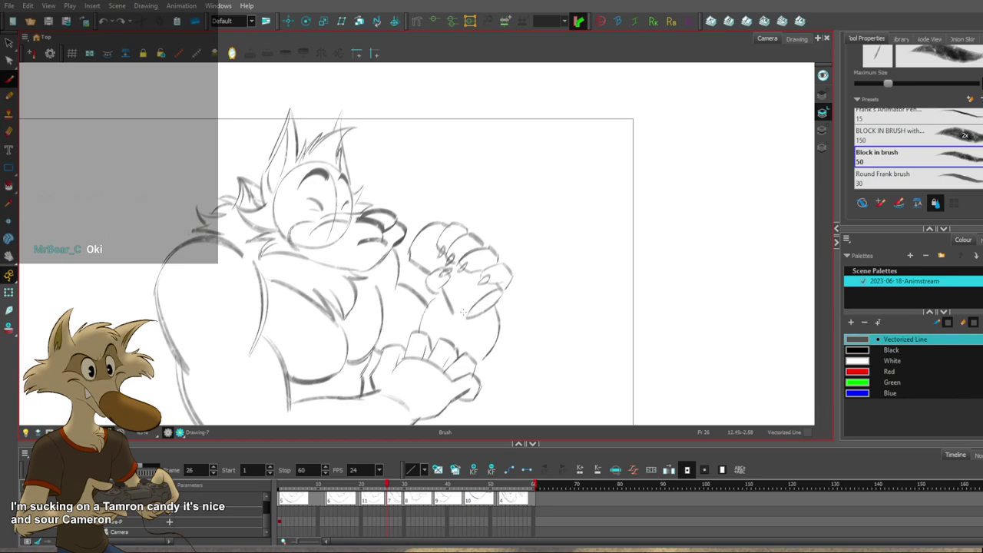
pyautogui.press('f')
pyautogui.press('g')
pyautogui.moveTo(400, 247)
pyautogui.mouseDown()
pyautogui.moveTo(399, 275)
pyautogui.moveTo(413, 298)
pyautogui.moveTo(414, 278)
pyautogui.mouseUp()
pyautogui.hotkey('ctrl', 'z')
pyautogui.press('f')
pyautogui.press('g')
# Delete the stray outline strokes around the thumb base of the raised hand on frame 26.
pyautogui.press('1')
pyautogui.press('.')
pyautogui.press(',')
pyautogui.hotkey('alt', 's')
pyautogui.press('2')
pyautogui.press('2')
pyautogui.press('2')
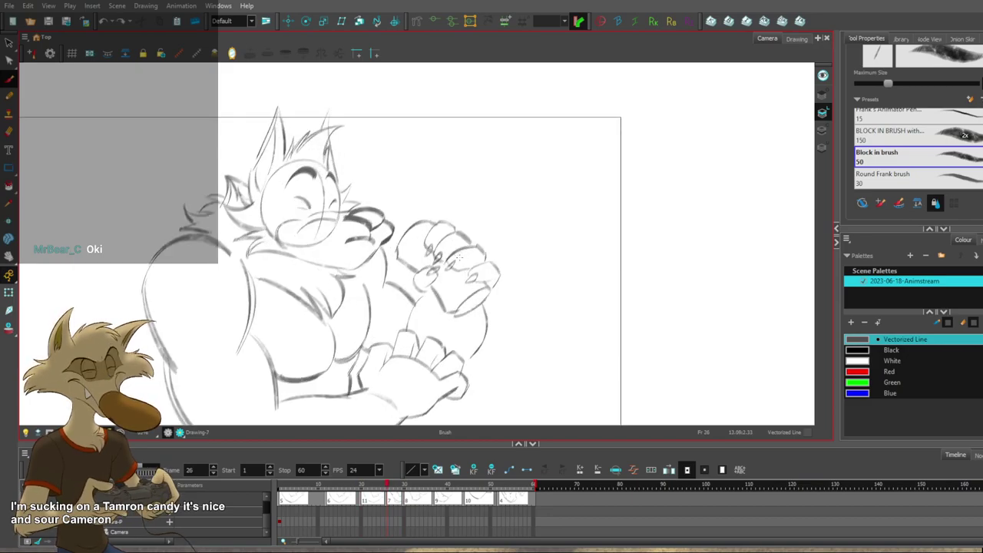
pyautogui.click(442, 303)
pyautogui.click(430, 223)
pyautogui.click(414, 227)
pyautogui.click(406, 262)
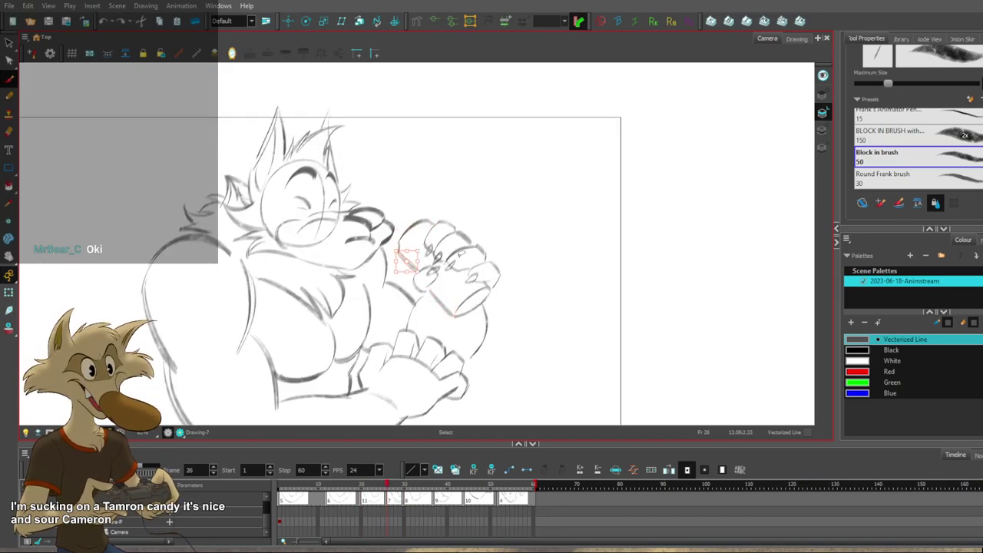
pyautogui.press('Delete')
pyautogui.click(432, 287)
pyautogui.press('Delete')
# Select the thumb strokes on the raised hand and rework the thumb's outline.
pyautogui.click(416, 275)
pyautogui.click(425, 281)
pyautogui.click(419, 287)
pyautogui.click(429, 275)
pyautogui.hotkey('alt', 'b')
pyautogui.press('f')
pyautogui.press('g')
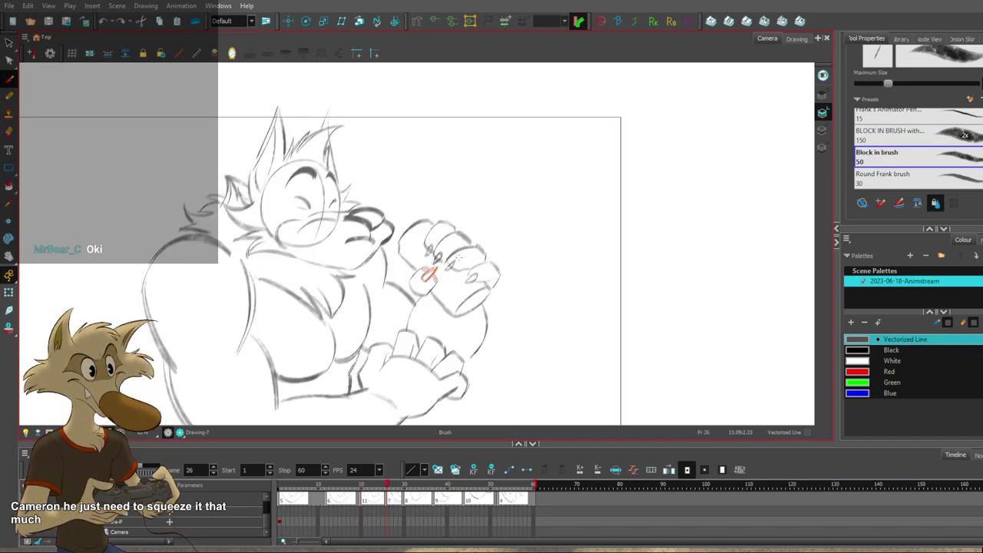
pyautogui.press('f')
pyautogui.press('g')
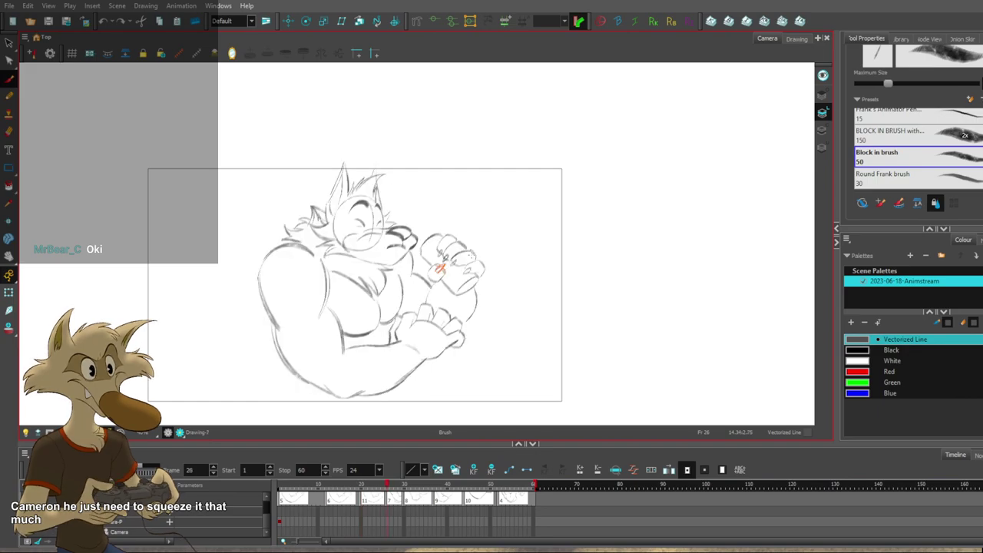
# Compare the raised hand's pose between the drawings on frames 20 and 26.
pyautogui.press('g')
pyautogui.press('f')
pyautogui.press('f')
pyautogui.press('g')
pyautogui.scroll(3, 494, 244)
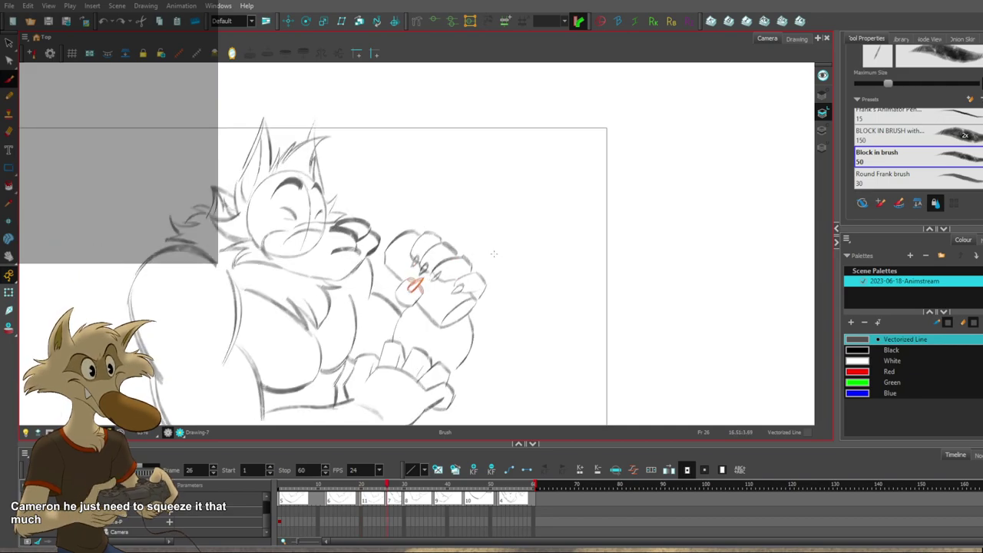
pyautogui.press('f')
pyautogui.press('g')
pyautogui.press('f')
pyautogui.press('f')
pyautogui.press('g')
pyautogui.press('g')
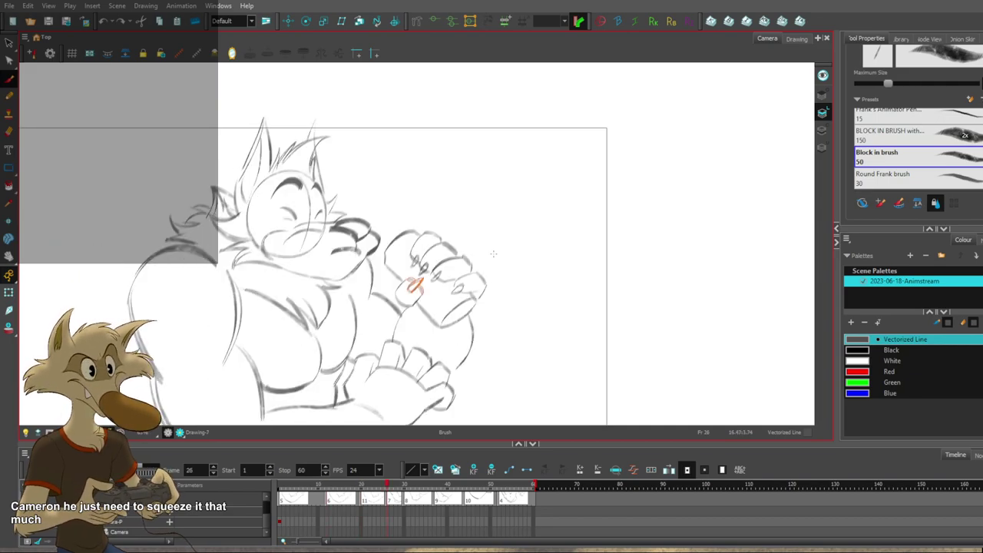
# Delete the finger and claw strokes of the raised hand and rough in new fingertip and thumb lines.
pyautogui.moveTo(455, 269); pyautogui.dragTo(455, 287)
pyautogui.press('Delete')
pyautogui.hotkey('alt', 'b')
pyautogui.moveTo(426, 235); pyautogui.dragTo(441, 261)
pyautogui.press('f')
pyautogui.press('g')
pyautogui.press('f')
pyautogui.press('g')
pyautogui.press('f')
pyautogui.press('g')
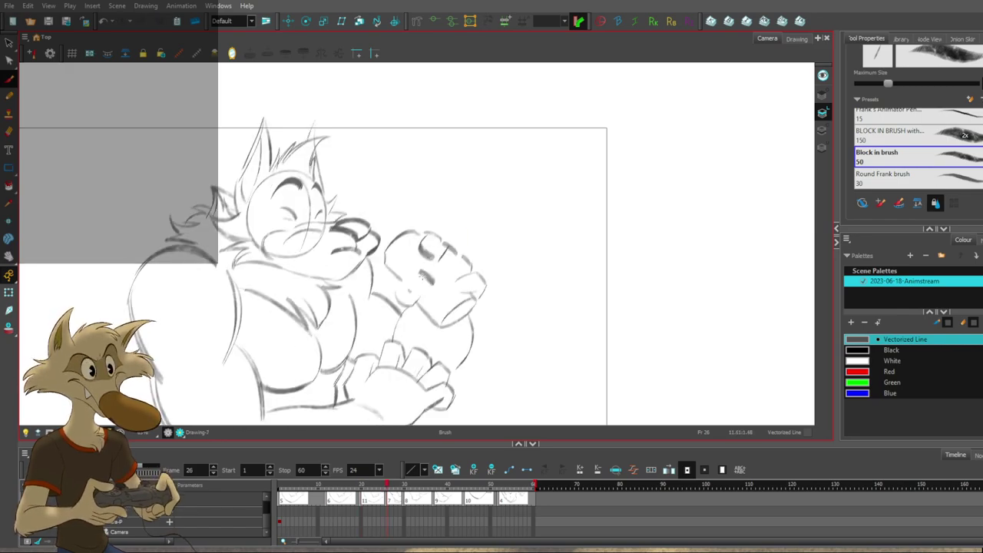
# Redraw the raised hand's thumb outline, checking its rotation against the neighbouring drawing.
pyautogui.press('f')
pyautogui.press('g')
pyautogui.press('g')
pyautogui.press('f')
pyautogui.press('g')
pyautogui.press('f')
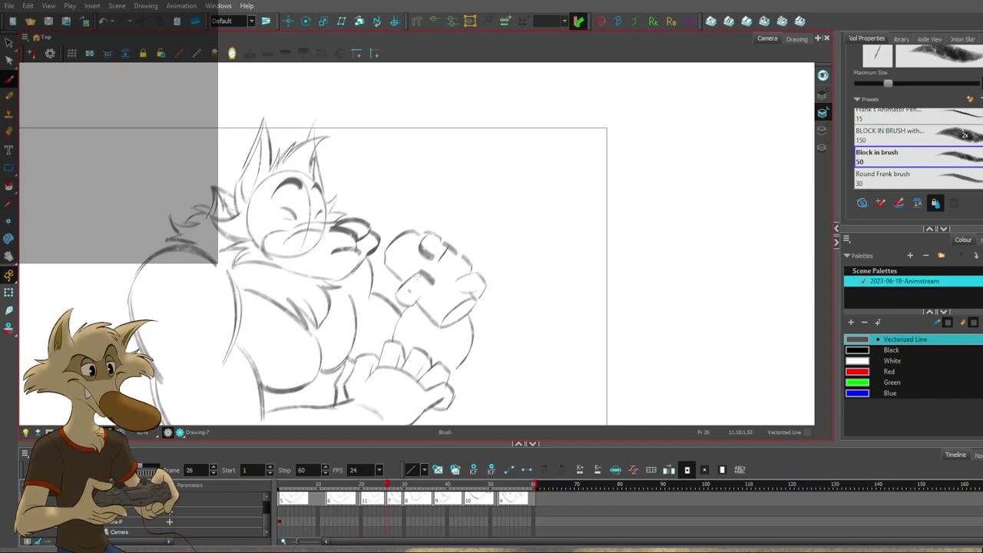
pyautogui.moveTo(399, 292)
pyautogui.mouseDown()
pyautogui.moveTo(407, 303)
pyautogui.moveTo(435, 286)
pyautogui.mouseUp()
pyautogui.hotkey('ctrl', 'z')
pyautogui.press('g')
pyautogui.press('f')
pyautogui.hotkey('ctrl', 'z')
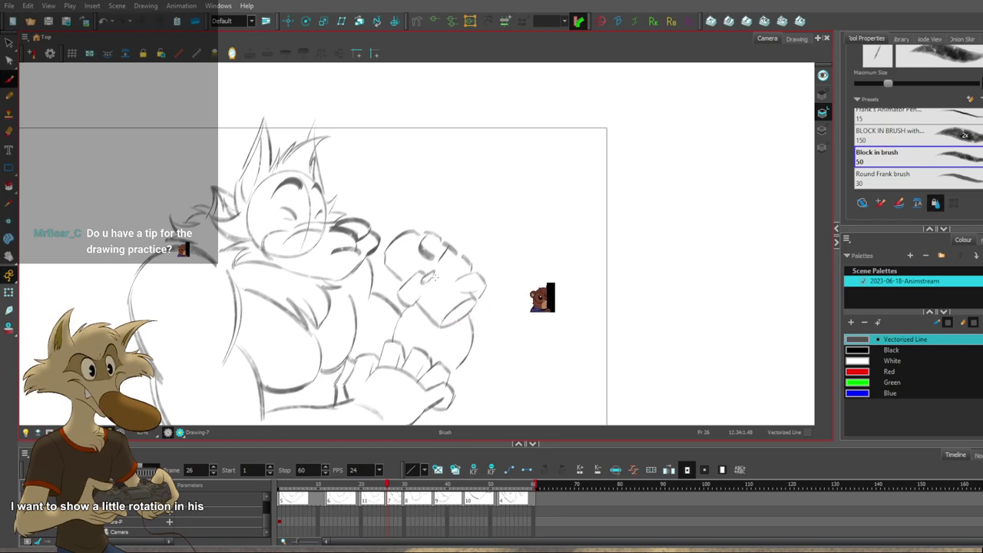
# Draw the claw on the raised hand's thumb and a rounded index fingertip.
pyautogui.hotkey('alt', 'b')
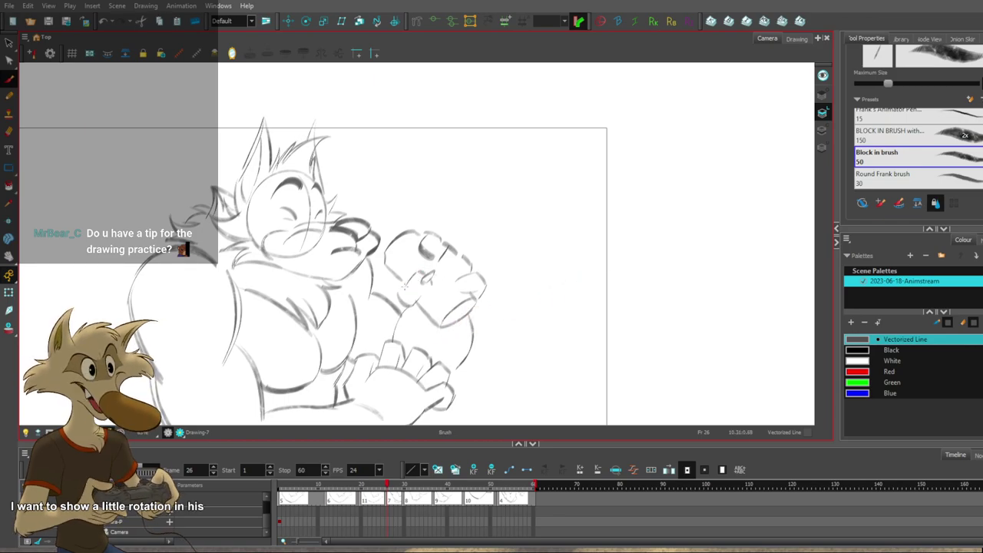
pyautogui.press('f')
pyautogui.moveTo(435, 273); pyautogui.dragTo(431, 292)
pyautogui.press('g')
pyautogui.moveTo(473, 263); pyautogui.dragTo(463, 304)
pyautogui.press('f')
pyautogui.press('g')
pyautogui.moveTo(411, 272); pyautogui.dragTo(424, 284)
pyautogui.hotkey('ctrl', 'z')
pyautogui.hotkey('ctrl', 'z')
pyautogui.press('f')
pyautogui.press('.')
pyautogui.press('.')
pyautogui.press('.')
pyautogui.press('.')
pyautogui.press('.')
pyautogui.press('.')
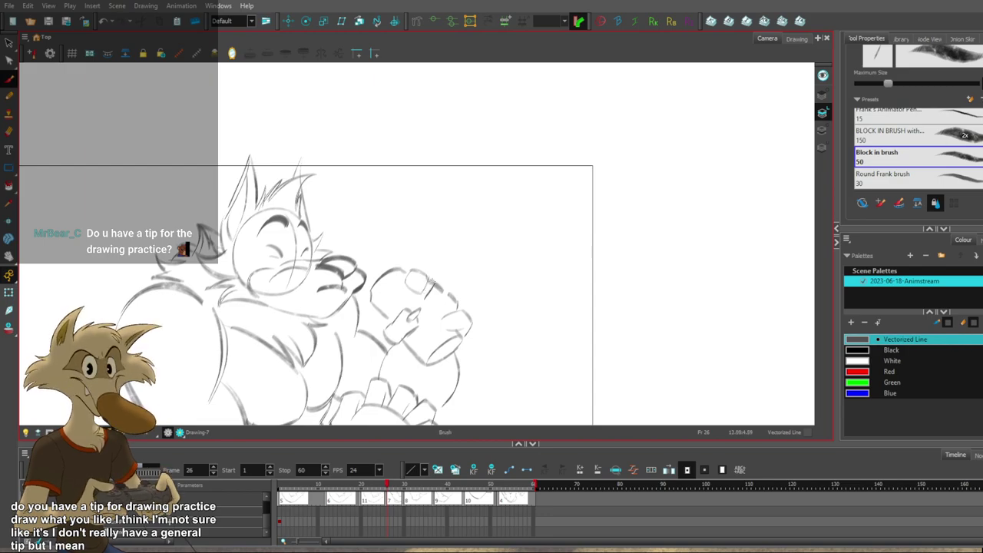
# Draw claws on the index and middle fingers of the raised hand and round off the next fingertip.
pyautogui.moveTo(467, 273); pyautogui.dragTo(423, 314)
pyautogui.press('s')
pyautogui.press('Delete')
pyautogui.hotkey('ctrl', 'z')
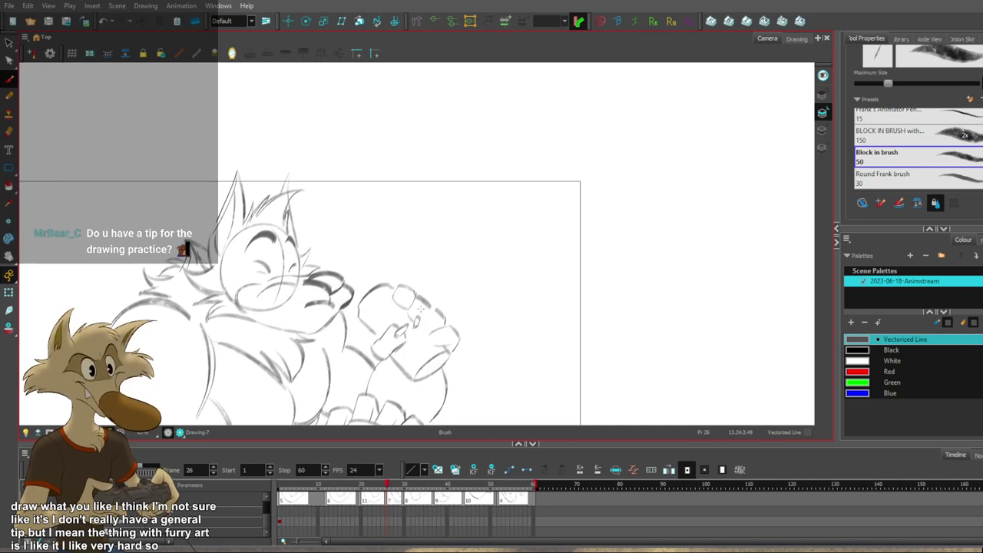
pyautogui.moveTo(448, 292); pyautogui.dragTo(468, 251)
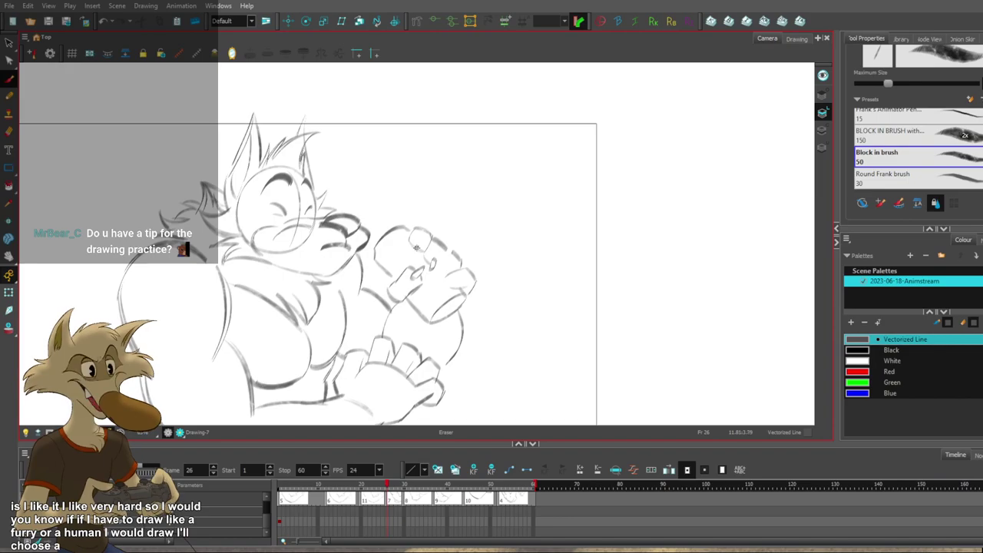
pyautogui.moveTo(417, 248); pyautogui.dragTo(421, 248)
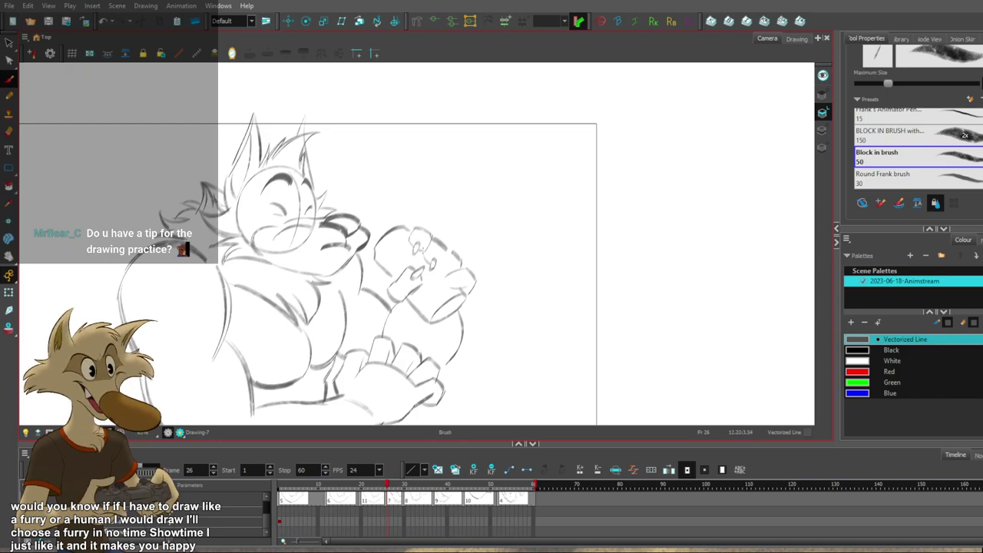
pyautogui.moveTo(440, 270); pyautogui.dragTo(448, 258)
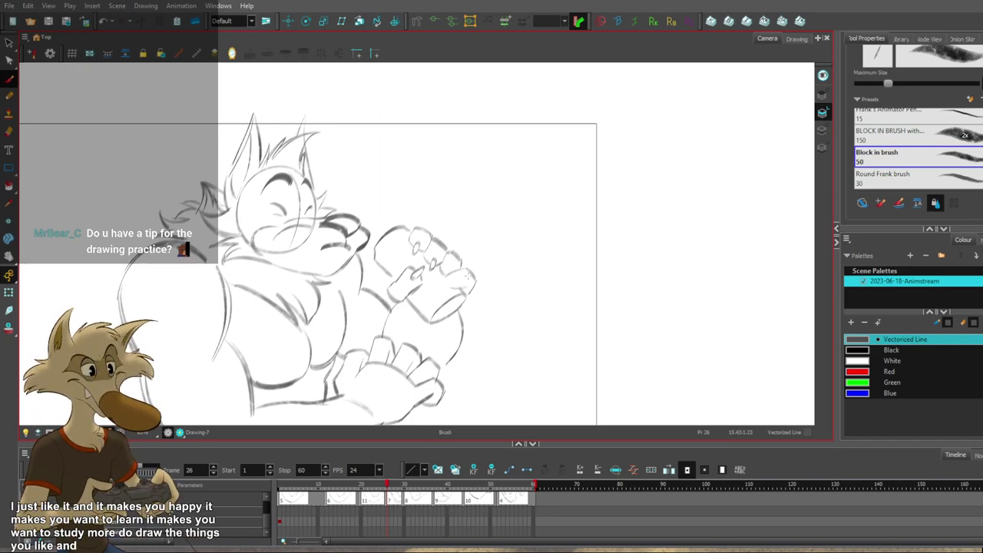
# Delete the ellipse on the outer edge of the raised hand's palm and redraw that edge below the little finger.
pyautogui.press('f')
pyautogui.press('g')
pyautogui.press('f')
pyautogui.press('g')
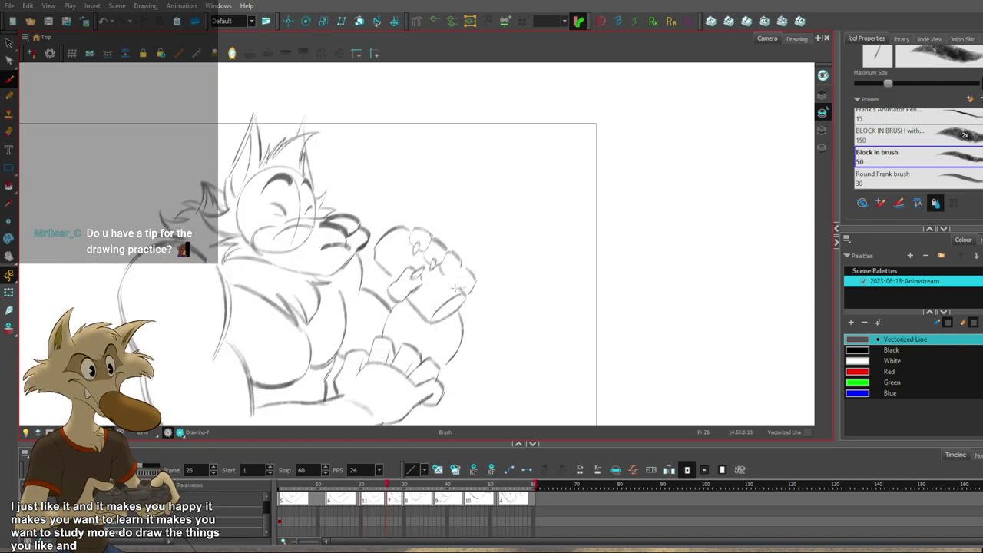
pyautogui.click(447, 313)
pyautogui.press('Delete')
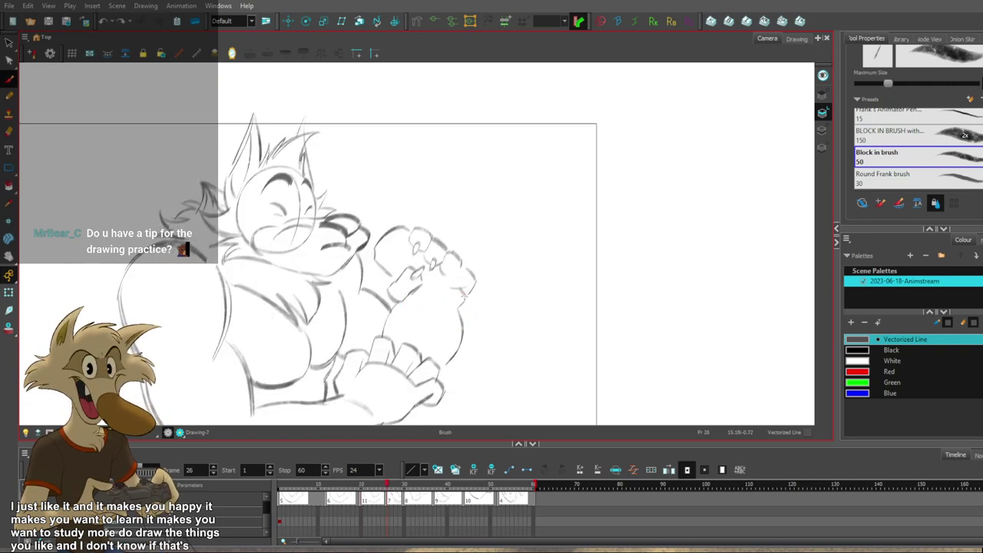
pyautogui.moveTo(408, 294); pyautogui.dragTo(438, 318)
pyautogui.hotkey('ctrl', 'z')
pyautogui.hotkey('alt', 'b')
pyautogui.press('f')
pyautogui.press('g')
pyautogui.hotkey('ctrl', 'z')
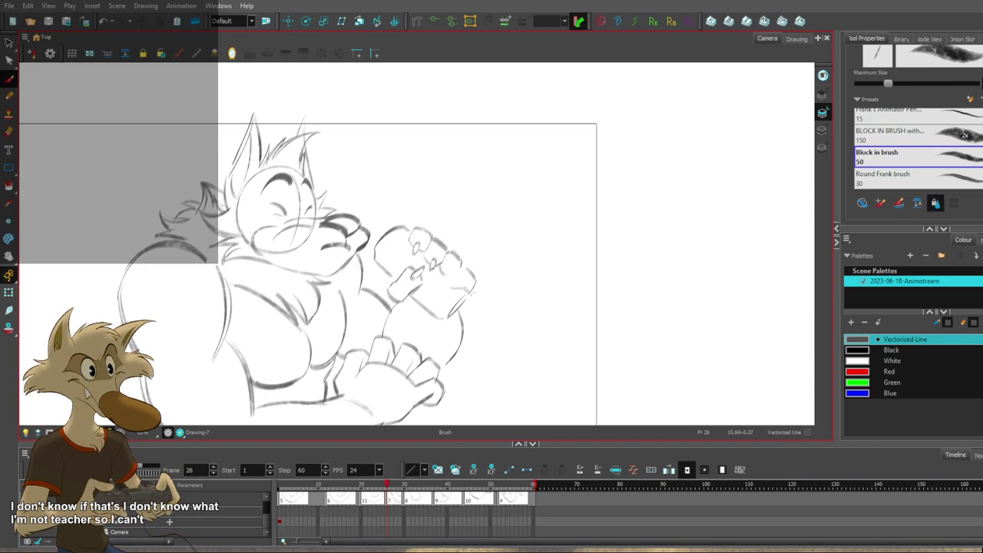
# Draw the remaining claws on the ring and little fingers and compare the hand with the neighbouring drawing.
pyautogui.press('f')
pyautogui.press('g')
pyautogui.moveTo(447, 272); pyautogui.dragTo(453, 269)
pyautogui.hotkey('ctrl', 'z')
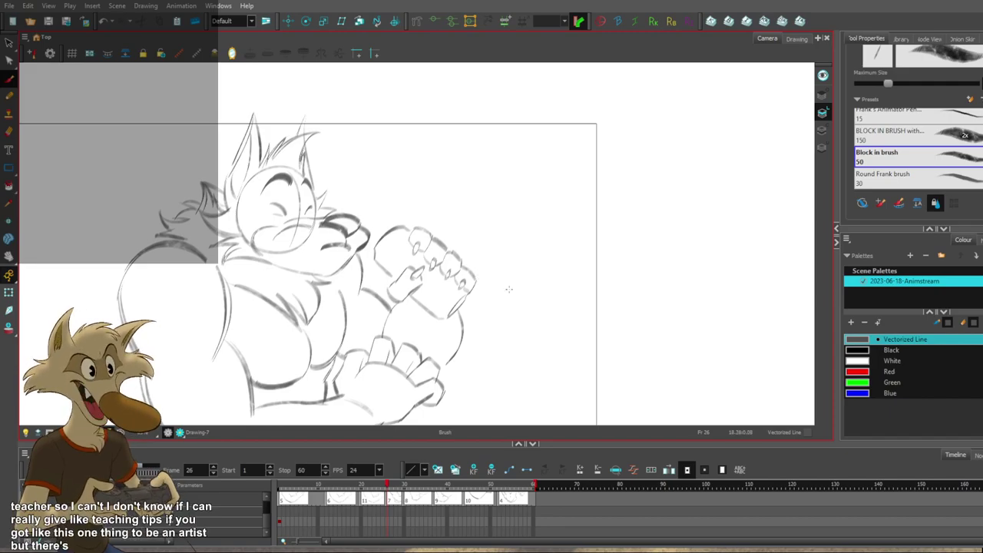
pyautogui.moveTo(511, 293); pyautogui.dragTo(503, 305)
pyautogui.press('f')
pyautogui.press('g')
pyautogui.press('f')
pyautogui.press('g')
# Select the thumb strokes of the raised hand and delete the line along the thumb's outer side.
pyautogui.press('.')
pyautogui.press(',')
pyautogui.click(405, 286)
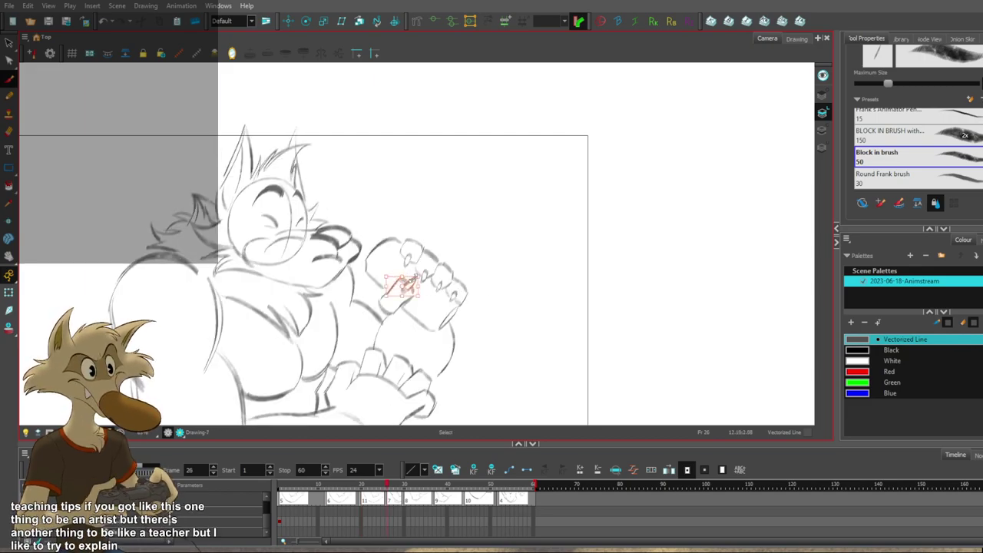
pyautogui.hotkey('alt', 'b')
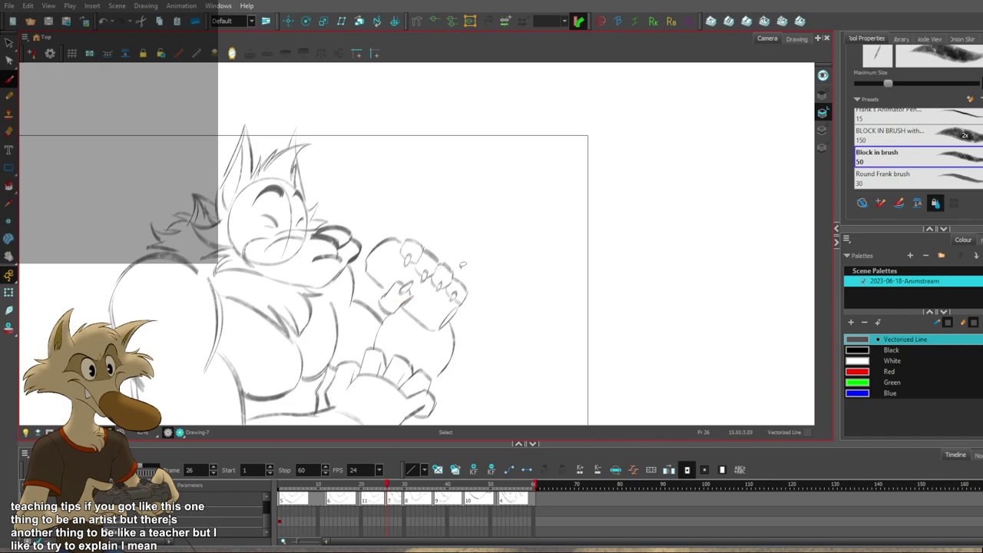
pyautogui.hotkey('ctrl', 'z')
pyautogui.moveTo(403, 306)
pyautogui.mouseDown()
pyautogui.moveTo(414, 296)
pyautogui.moveTo(400, 284)
pyautogui.mouseUp()
pyautogui.press('f')
pyautogui.press('g')
pyautogui.click(388, 292)
pyautogui.press('Delete')
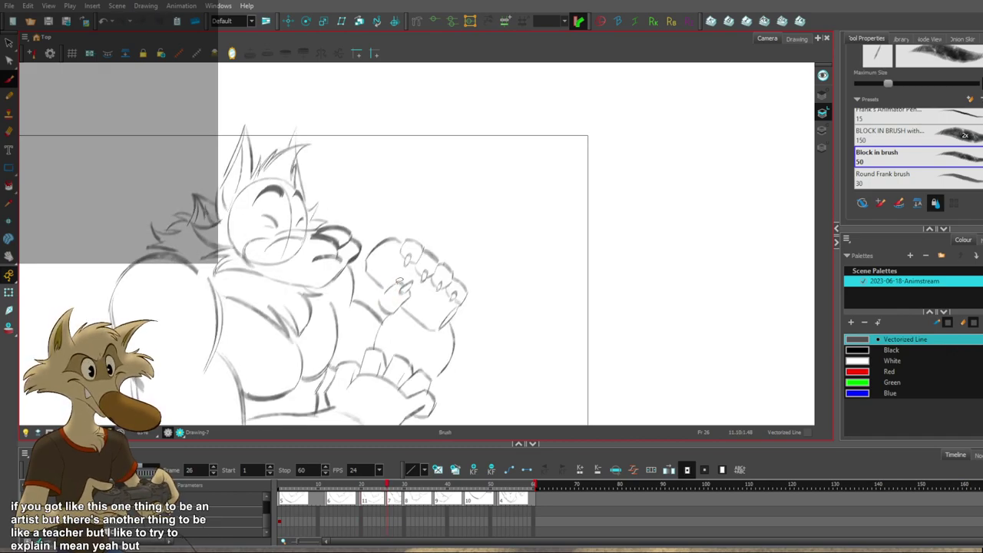
# Redraw the thumb's outer outline and delete the leftover stroke beneath it.
pyautogui.press('.')
pyautogui.press(',')
pyautogui.hotkey('alt', 'b')
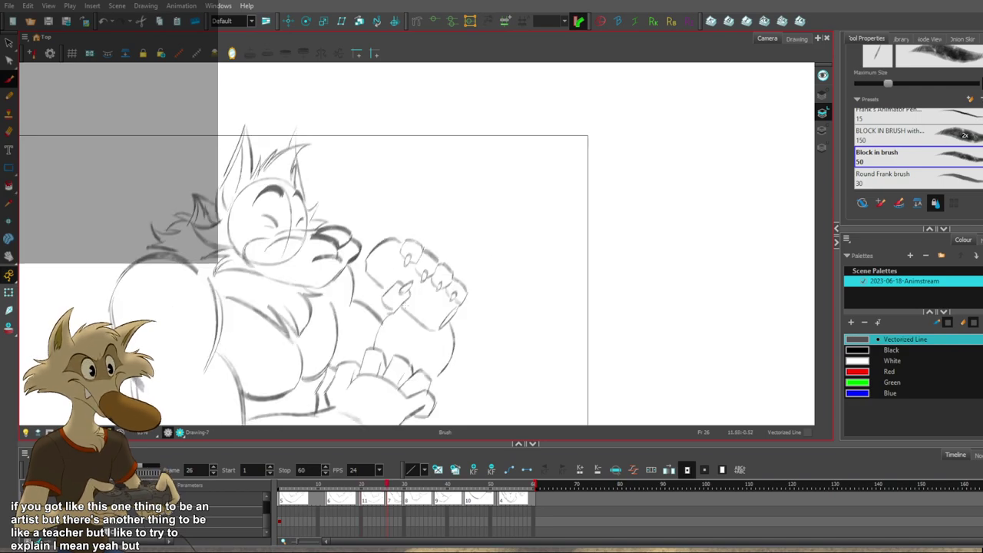
pyautogui.press('f')
pyautogui.press('g')
pyautogui.keyDown('ctrl'); pyautogui.click(397, 314); pyautogui.keyUp('ctrl')
pyautogui.press('Delete')
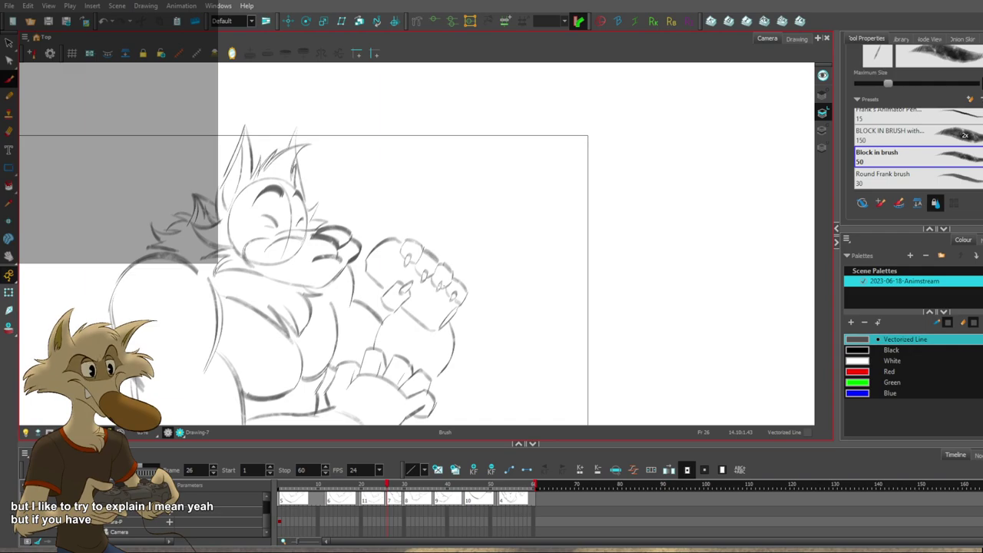
pyautogui.scroll(-5, 454, 308)
pyautogui.scroll(5, 455, 319)
pyautogui.scroll(-3, 445, 295)
pyautogui.scroll(4, 444, 292)
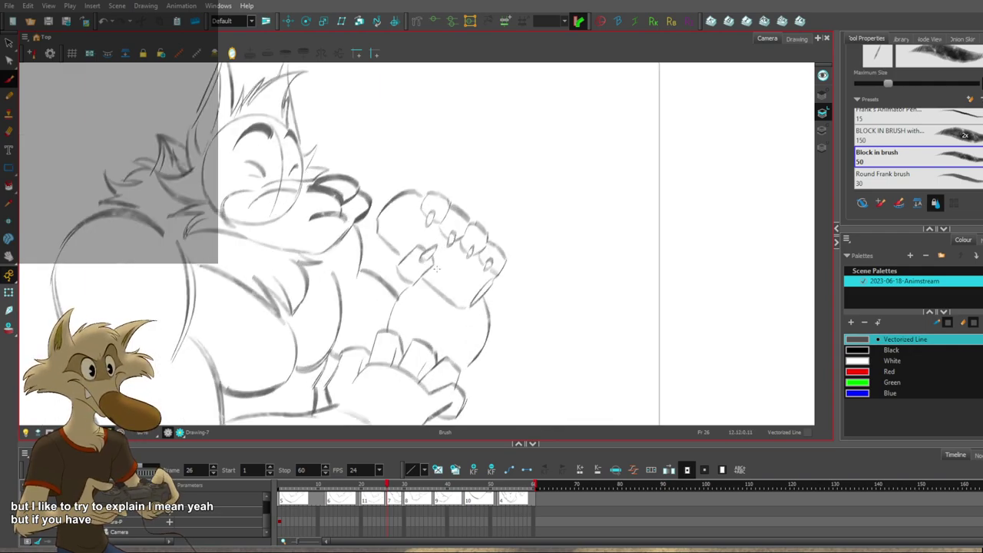
pyautogui.scroll(-3, 431, 288)
pyautogui.scroll(3, 421, 303)
pyautogui.scroll(-3, 416, 312)
pyautogui.scroll(3, 427, 311)
pyautogui.scroll(-3, 488, 288)
pyautogui.scroll(2, 516, 282)
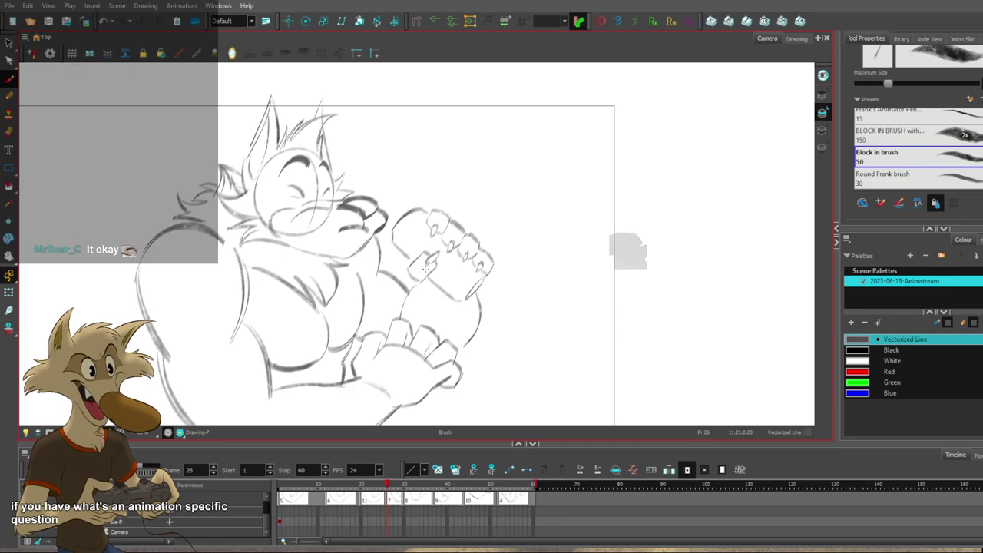
pyautogui.scroll(-1, 426, 269)
pyautogui.scroll(1, 407, 270)
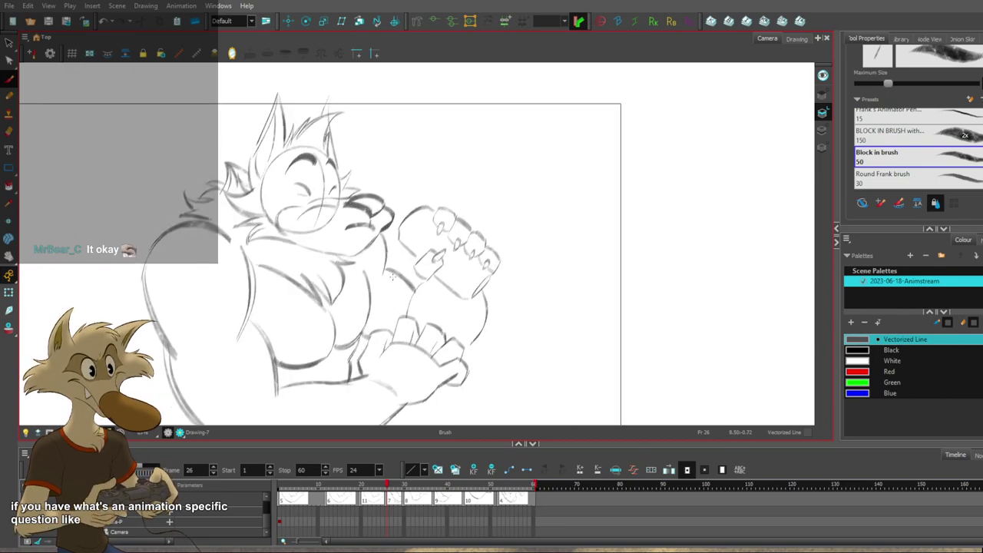
pyautogui.scroll(-1, 403, 271)
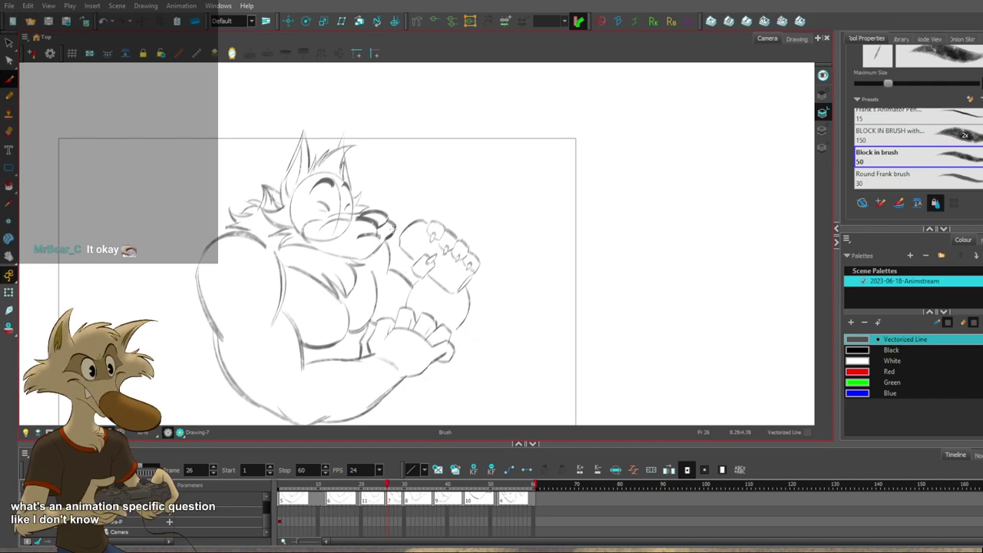
pyautogui.scroll(1, 409, 238)
pyautogui.scroll(1, 410, 238)
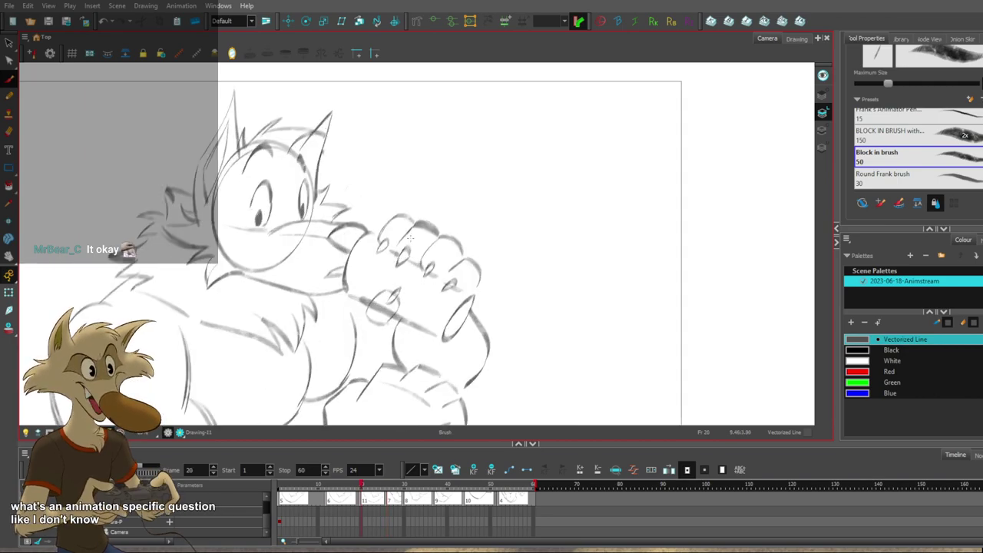
# Delete the stroke along the lower edge of the raised hand's thumb and redraw the thumb's lower outline.
pyautogui.moveTo(454, 269)
pyautogui.mouseDown()
pyautogui.moveTo(438, 284)
pyautogui.moveTo(456, 267)
pyautogui.mouseUp()
pyautogui.press('Delete')
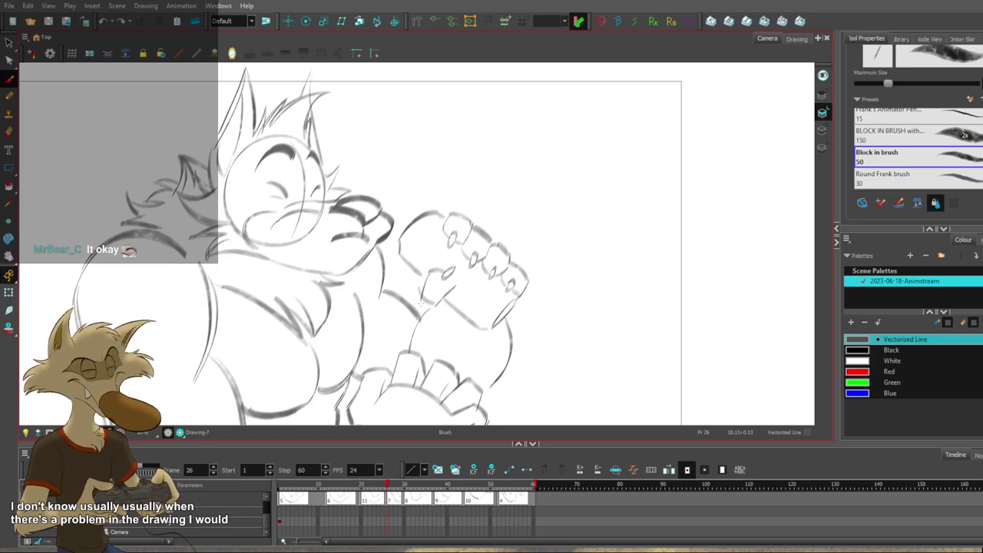
pyautogui.hotkey('ctrl', 'z')
pyautogui.moveTo(421, 294); pyautogui.dragTo(442, 301)
pyautogui.hotkey('ctrl', 'z')
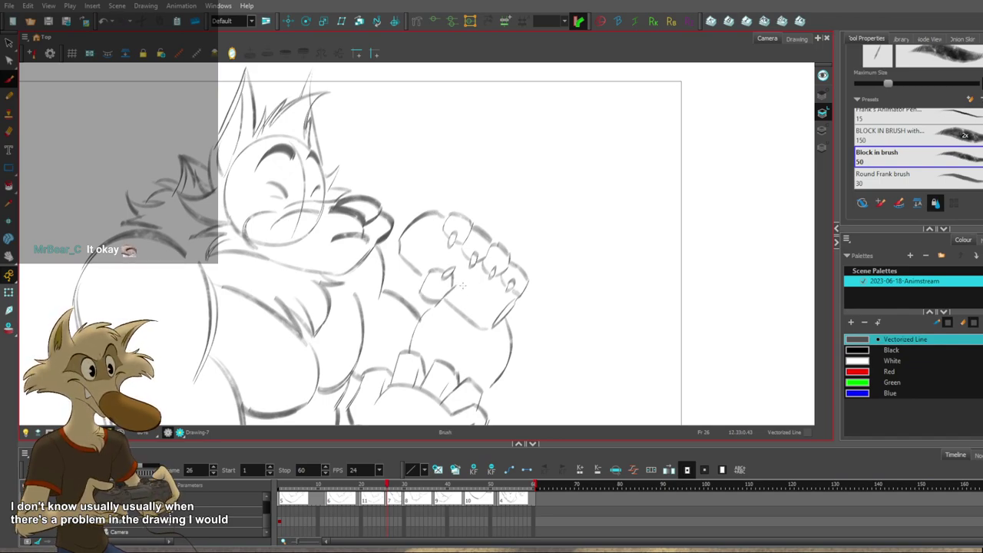
pyautogui.click(451, 291)
pyautogui.press('Delete')
pyautogui.hotkey('ctrl', 'z')
pyautogui.hotkey('alt', 'b')
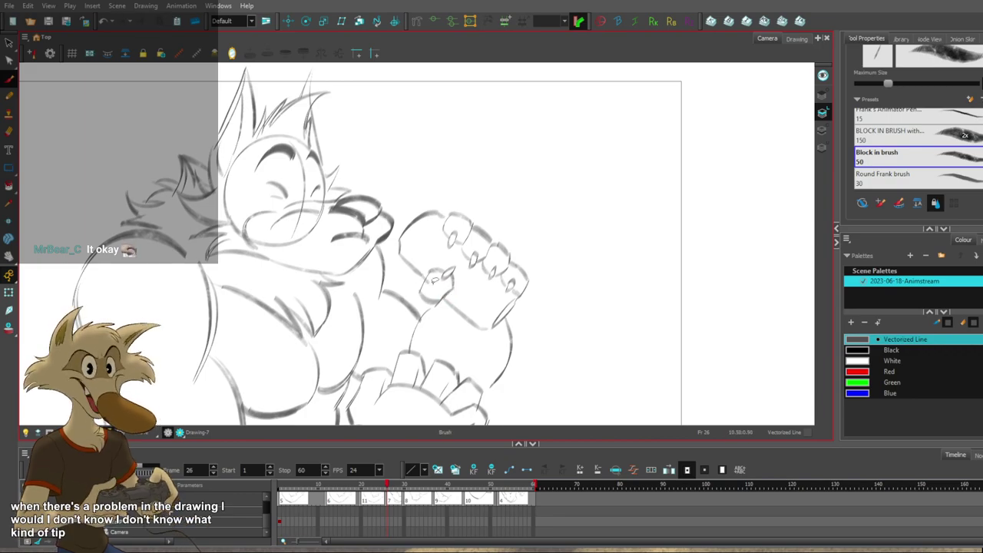
pyautogui.moveTo(481, 269); pyautogui.dragTo(450, 284)
# Compare the raised hand's fingers and thumb with the neighbouring drawing by flipping between the two frames.
pyautogui.press('f')
pyautogui.press('g')
pyautogui.press('g')
pyautogui.press('f')
pyautogui.press('f')
pyautogui.press('g')
pyautogui.moveTo(546, 297)
pyautogui.mouseDown()
pyautogui.moveTo(553, 310)
pyautogui.moveTo(568, 294)
pyautogui.moveTo(565, 309)
pyautogui.moveTo(531, 314)
pyautogui.moveTo(556, 301)
pyautogui.mouseUp()
pyautogui.press('f')
pyautogui.press('g')
pyautogui.press('f')
pyautogui.press('g')
pyautogui.press('f')
pyautogui.press('g')
pyautogui.press('f')
pyautogui.press('g')
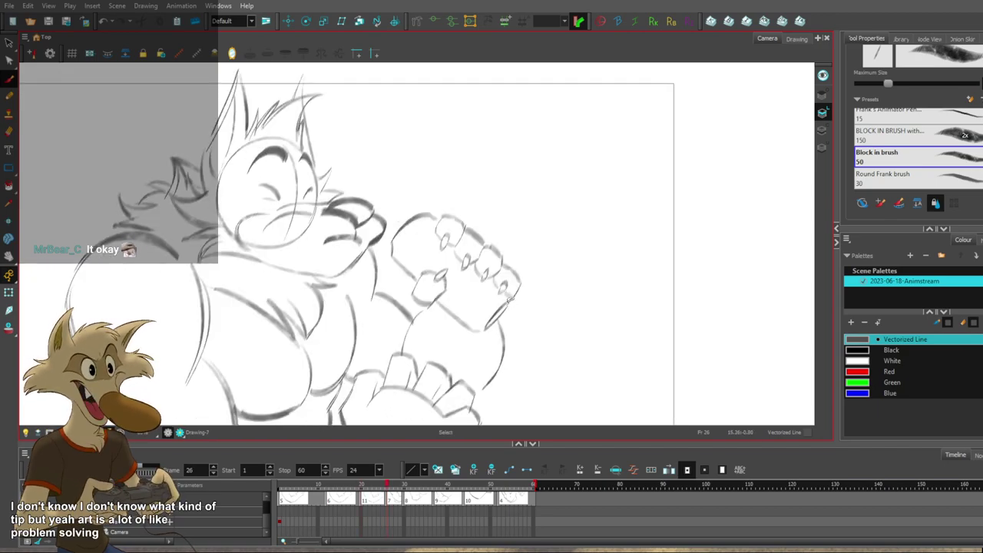
pyautogui.press(',')
pyautogui.press('.')
pyautogui.press(',')
pyautogui.press('.')
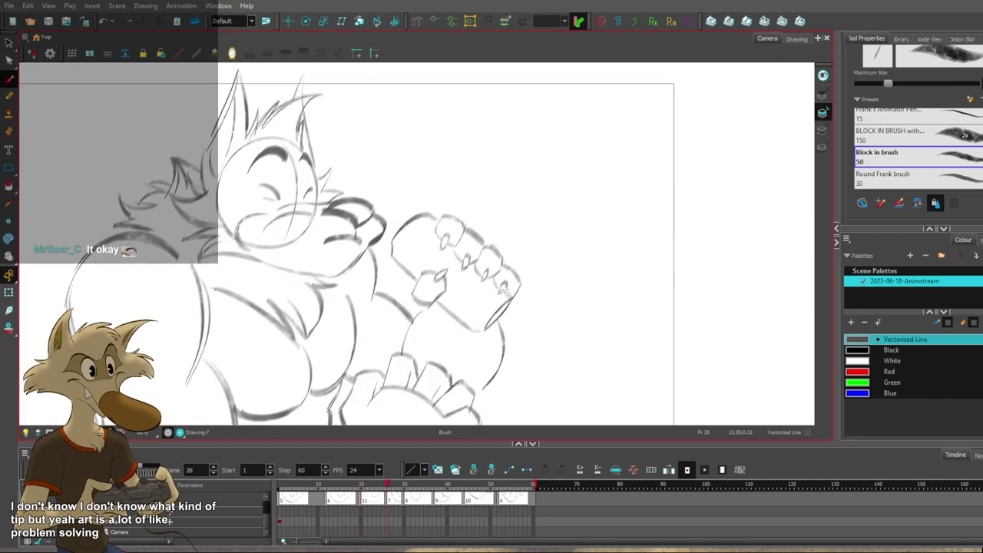
# Redraw the inner outline of the raised forearm below the thumb, checking its position against the neighbouring drawings.
pyautogui.moveTo(545, 295); pyautogui.dragTo(577, 262)
pyautogui.press('f')
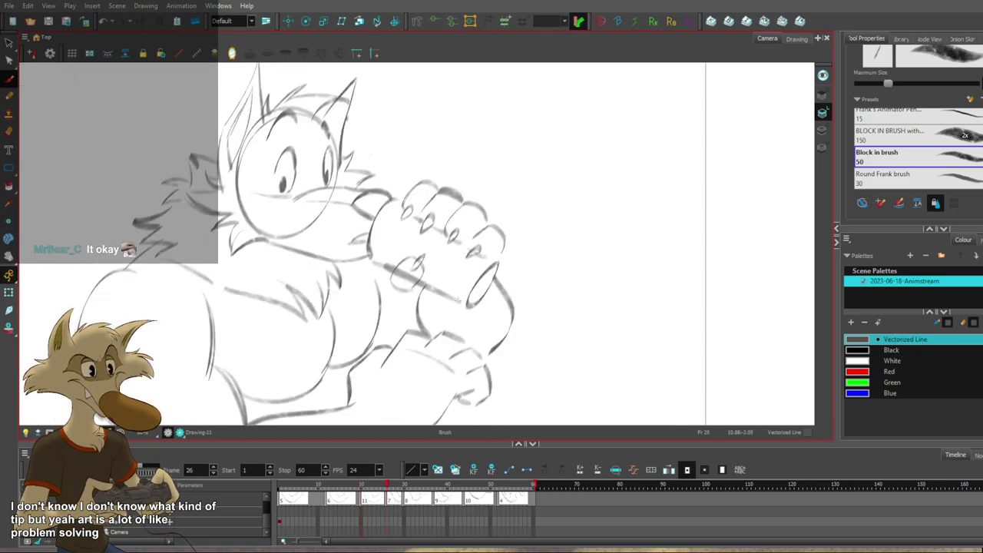
pyautogui.press('.')
pyautogui.press('.')
pyautogui.press('.')
pyautogui.press('.')
pyautogui.press('.')
pyautogui.press('.')
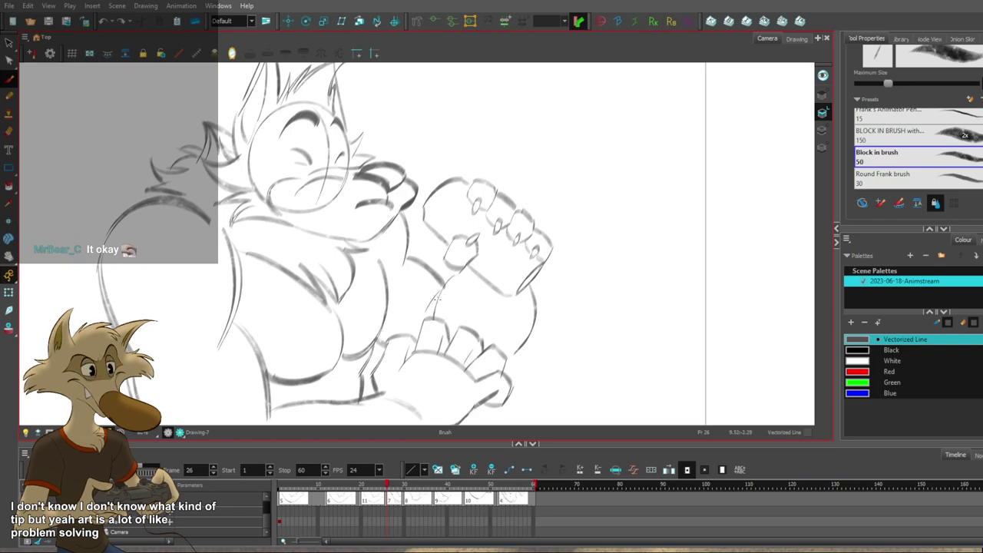
pyautogui.press(',')
pyautogui.press('.')
pyautogui.press(',')
pyautogui.press('.')
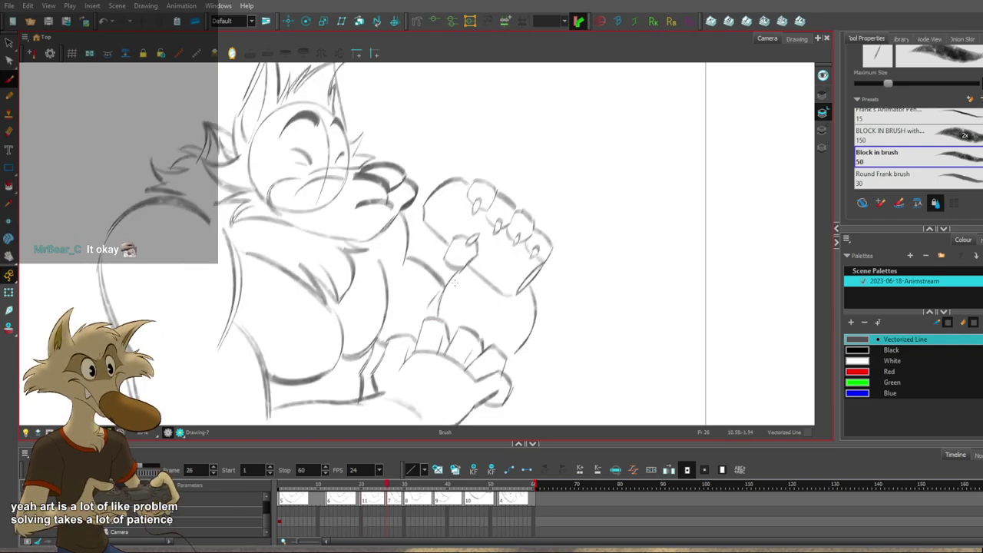
pyautogui.press(',')
pyautogui.press('.')
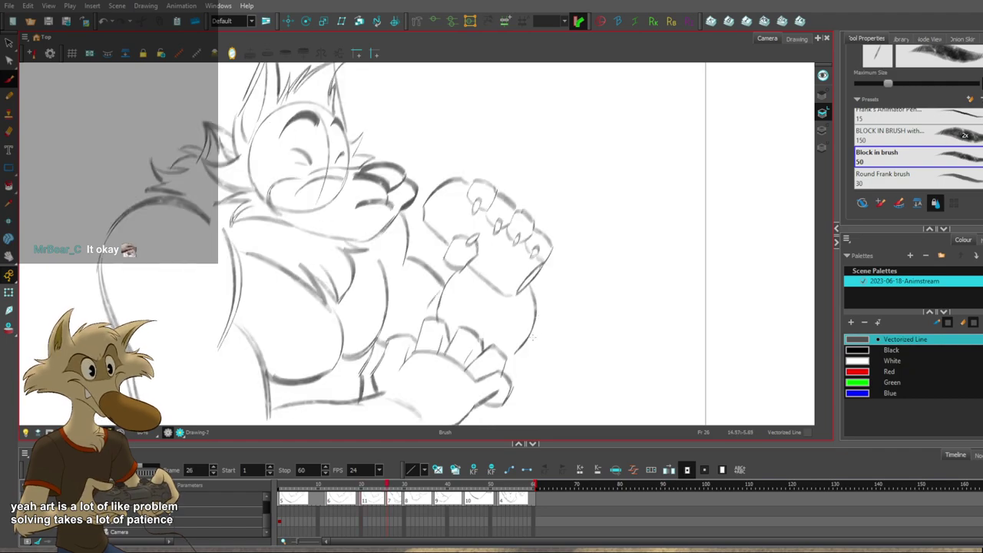
pyautogui.press(',')
pyautogui.press('.')
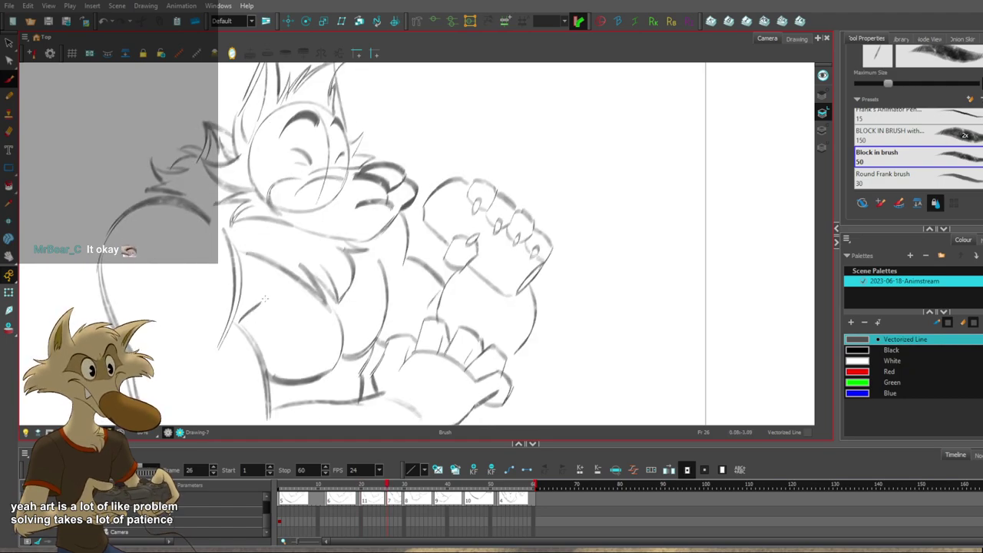
# Redraw the short armpit crease where the near arm meets the chest and check it against the neighbouring drawing.
pyautogui.hotkey('ctrl', 'z')
pyautogui.moveTo(230, 325); pyautogui.dragTo(254, 302)
pyautogui.hotkey('ctrl', 'z')
pyautogui.press('f')
pyautogui.press('g')
pyautogui.press('g')
# Delete the far shoulder line below the jaw and redraw it to meet the raised arm's upper outline.
pyautogui.moveTo(407, 209); pyautogui.dragTo(394, 214)
pyautogui.press('Delete')
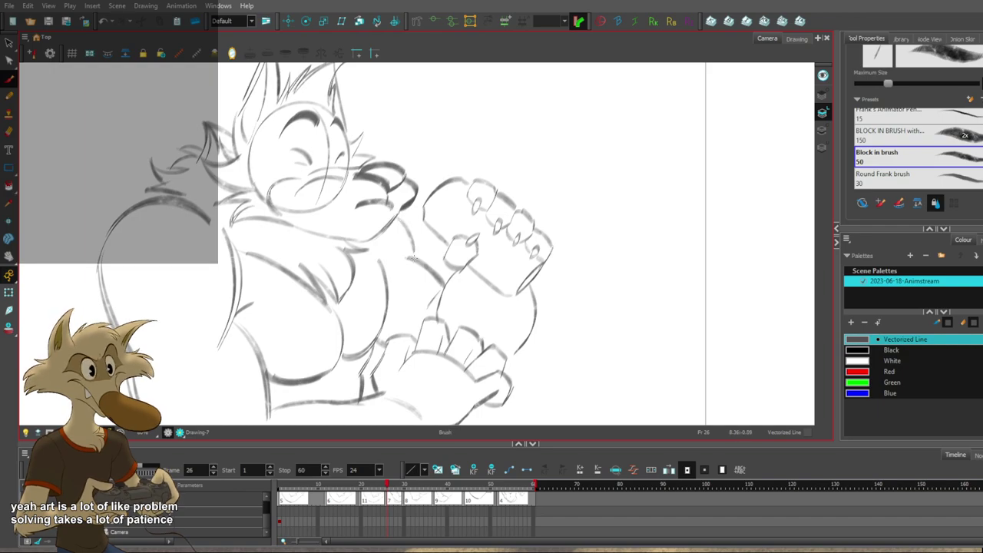
pyautogui.hotkey('alt', 's')
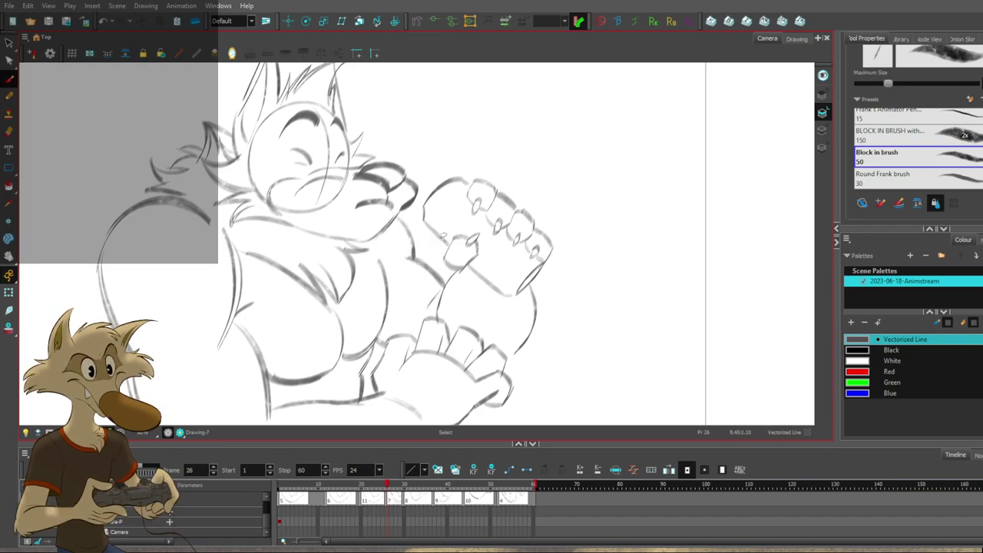
# Compare the character's whole pose on frame 26 with the neighbouring drawing on frame 20.
pyautogui.scroll(-4, 459, 241)
pyautogui.press('f')
pyautogui.press('g')
pyautogui.scroll(2, 451, 254)
pyautogui.press('f')
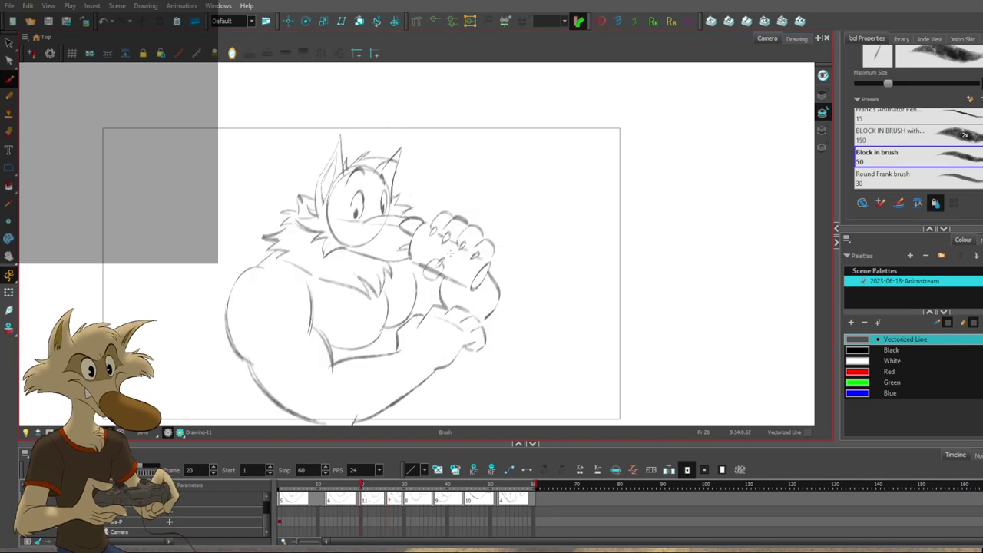
pyautogui.press('g')
pyautogui.scroll(2, 450, 253)
pyautogui.scroll(-3, 452, 252)
pyautogui.scroll(2, 434, 268)
pyautogui.press('f')
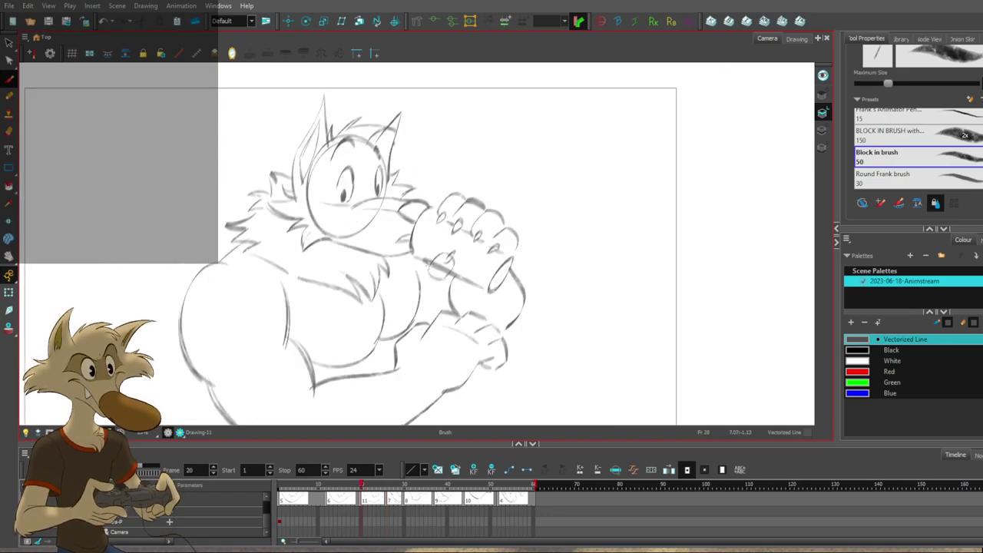
pyautogui.press('g')
pyautogui.scroll(-2, 429, 264)
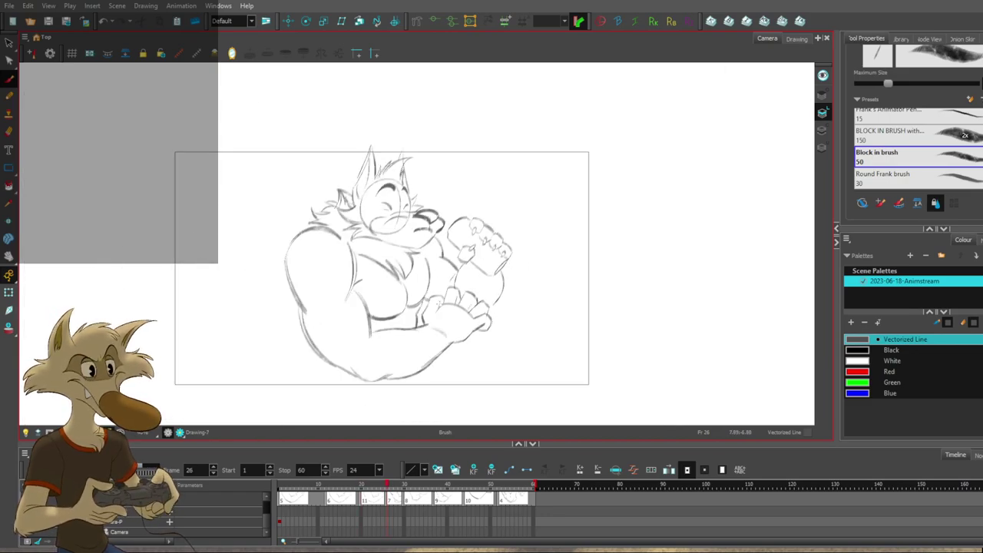
pyautogui.press('f')
pyautogui.scroll(1, 439, 308)
pyautogui.scroll(1, 441, 308)
pyautogui.press('f')
pyautogui.press('g')
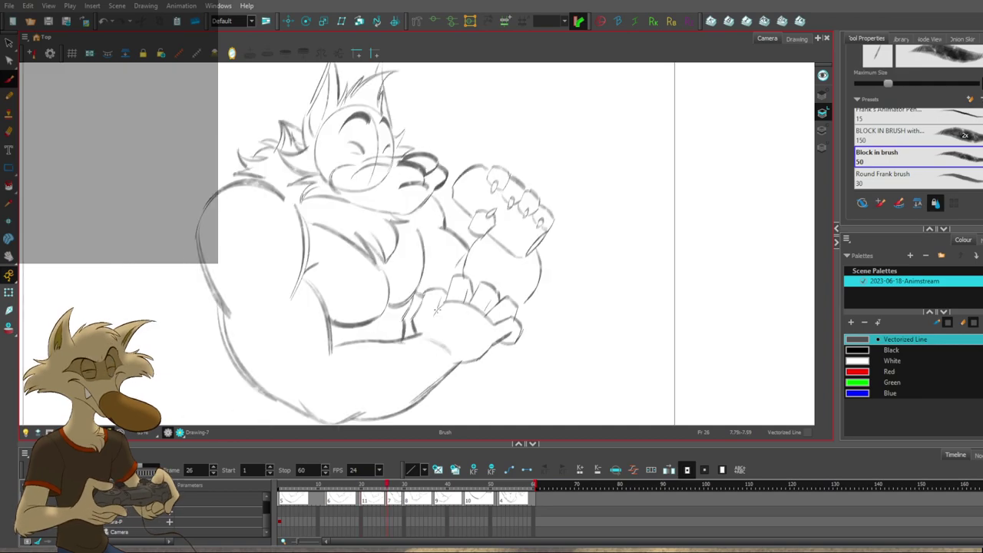
# Select the stroke along the underside of the near forearm and stretch it towards the wrist and elbow.
pyautogui.hotkey('alt', 'b')
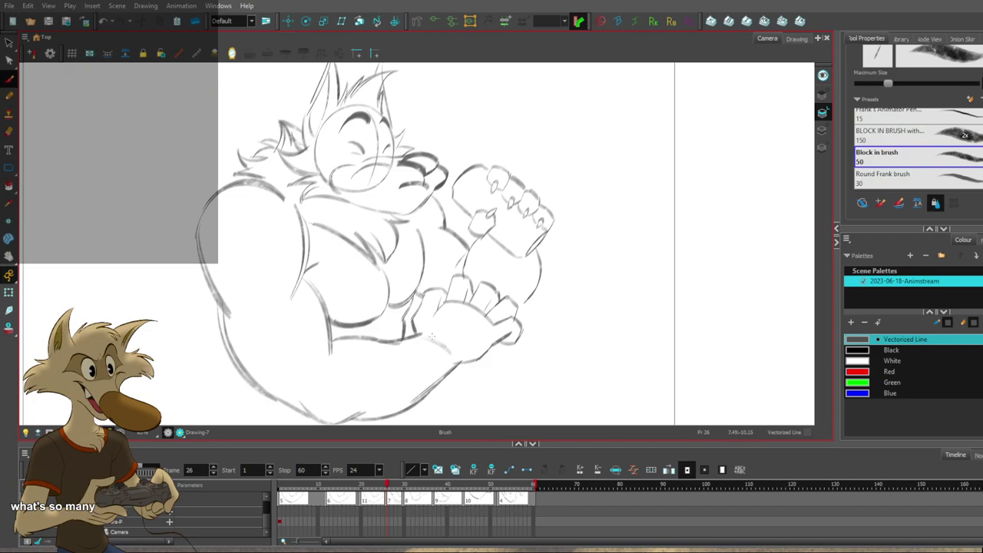
pyautogui.moveTo(487, 378); pyautogui.dragTo(476, 365)
pyautogui.press('f')
pyautogui.press('g')
pyautogui.hotkey('alt', 's')
pyautogui.click(433, 372)
pyautogui.moveTo(413, 412); pyautogui.dragTo(402, 412)
pyautogui.hotkey('ctrl', 'z')
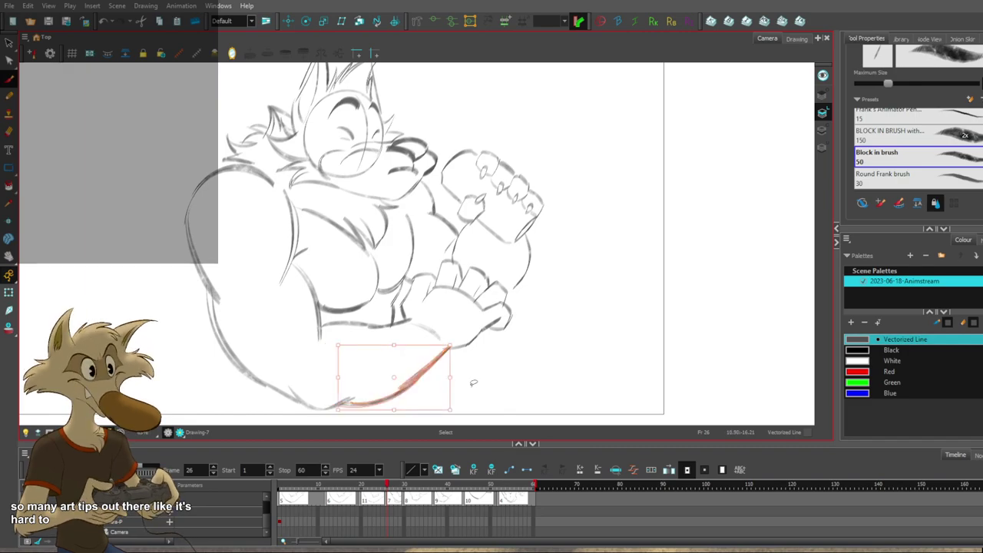
pyautogui.moveTo(477, 380)
pyautogui.mouseDown()
pyautogui.moveTo(434, 353)
pyautogui.moveTo(357, 407)
pyautogui.mouseUp()
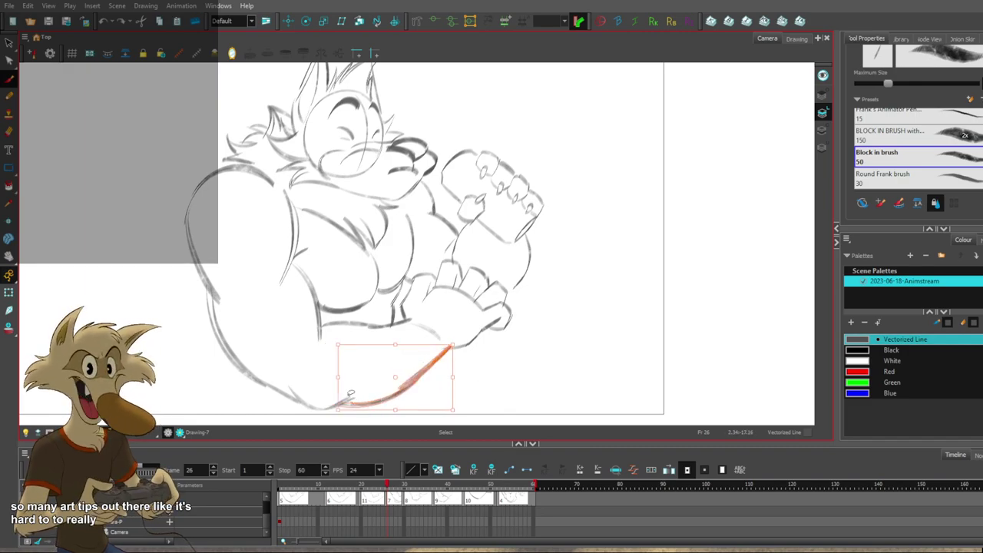
pyautogui.moveTo(336, 378); pyautogui.dragTo(324, 376)
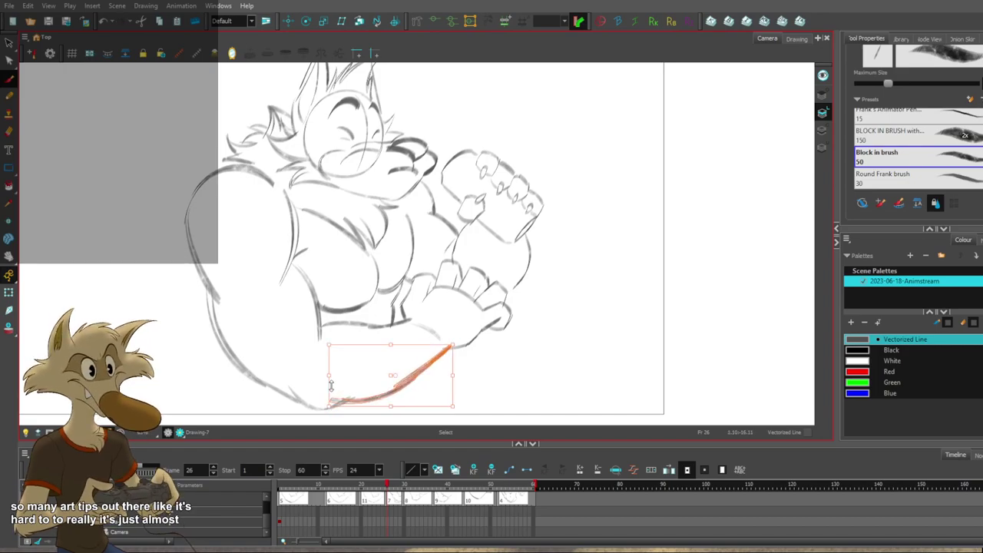
pyautogui.click(500, 377)
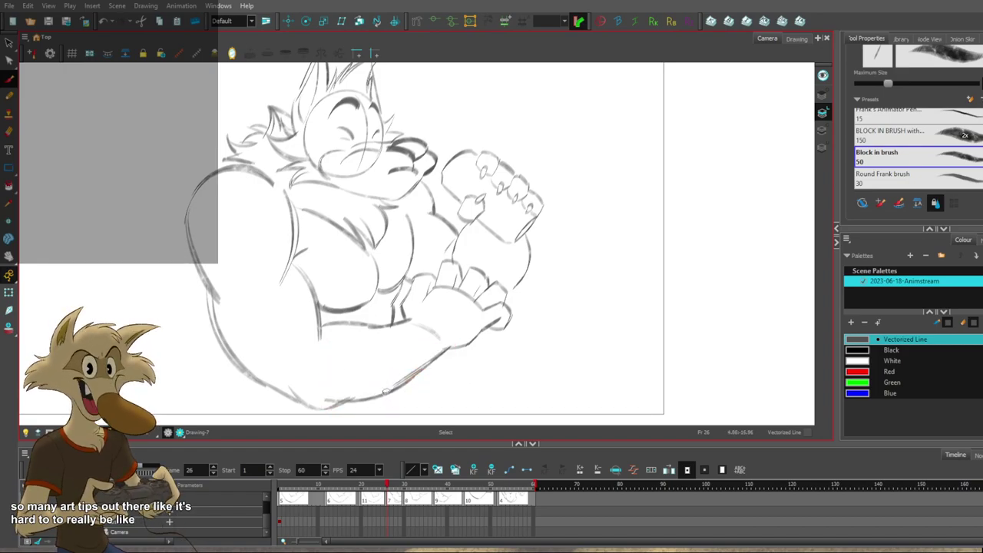
# Undo the latest edits and erase the overlapping strokes at the elbow end of the forearm's underside.
pyautogui.hotkey('ctrl', 'z')
pyautogui.hotkey('ctrl', 'z')
pyautogui.hotkey('ctrl', 'z')
pyautogui.hotkey('ctrl', 'z')
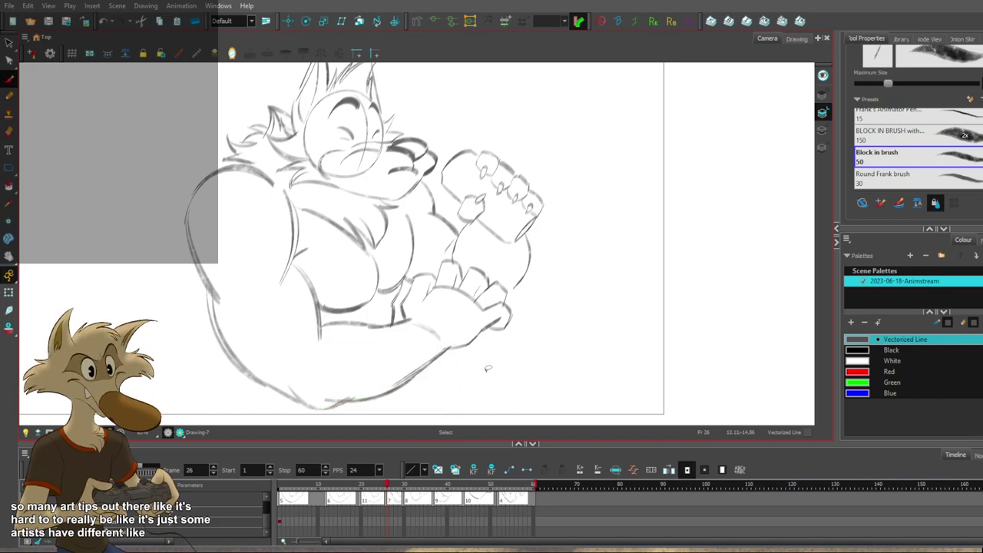
pyautogui.hotkey('alt', 'e')
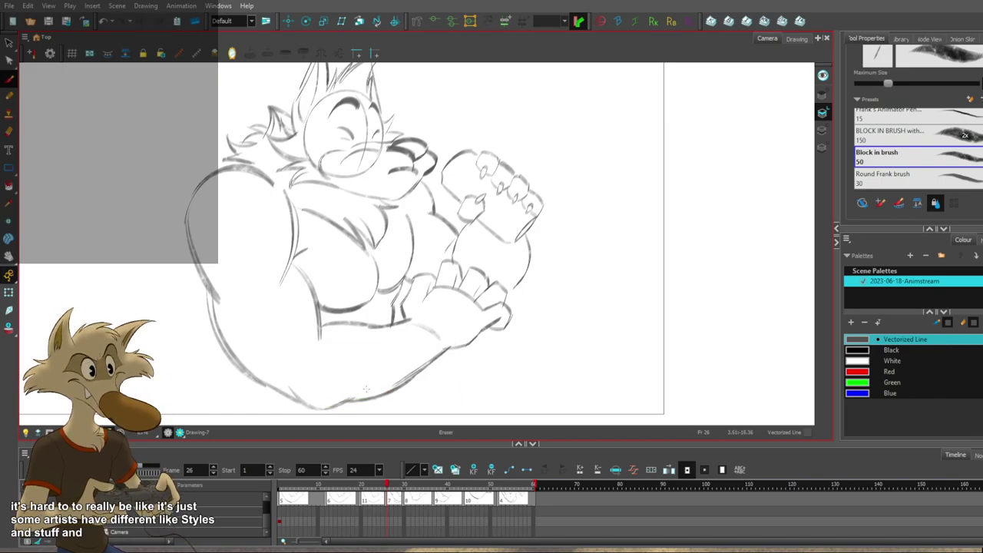
pyautogui.hotkey('ctrl', 'z')
pyautogui.hotkey('ctrl', 'z')
pyautogui.hotkey('ctrl', 'z')
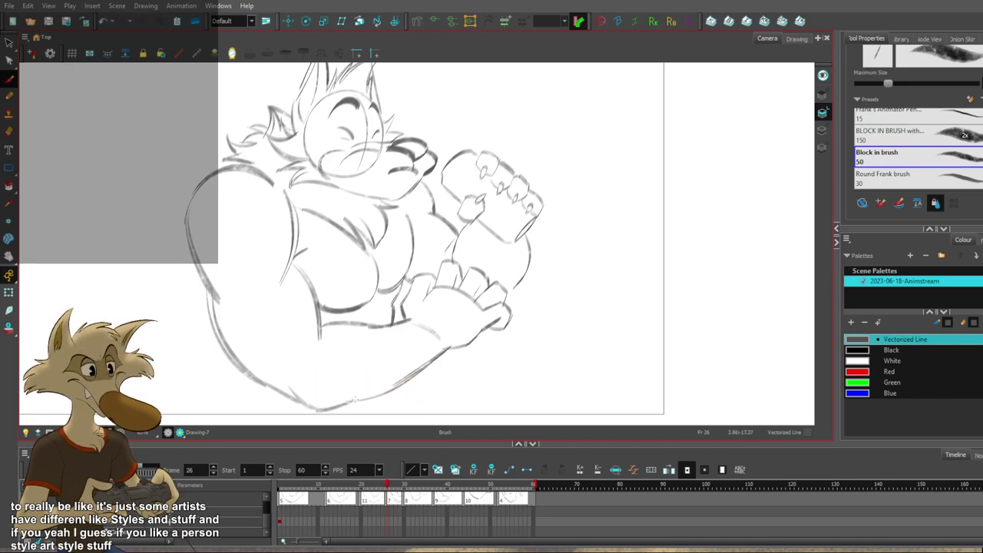
# Redraw the underside of the elbow so it joins the forearm stroke, trying several lines.
pyautogui.hotkey('ctrl', 'z')
pyautogui.moveTo(313, 405); pyautogui.dragTo(400, 389)
pyautogui.hotkey('ctrl', 'z')
pyautogui.hotkey('ctrl', 'z')
pyautogui.hotkey('ctrl', 'z')
pyautogui.press('f')
pyautogui.press('g')
pyautogui.hotkey('ctrl', 'z')
pyautogui.hotkey('ctrl', 'z')
pyautogui.hotkey('ctrl', 'z')
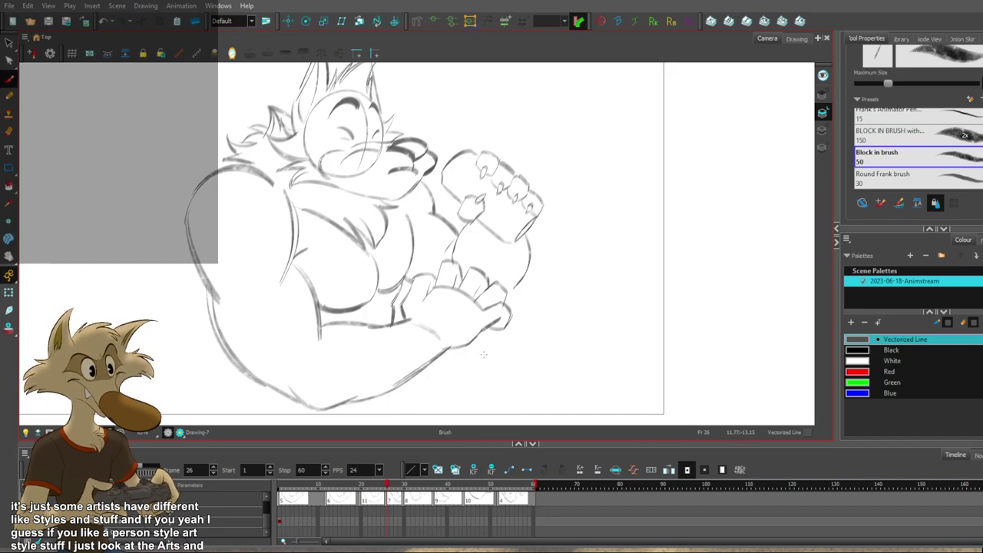
# Redraw the line separating the near shoulder from the chest as one clean curve down to the armpit.
pyautogui.scroll(-3, 484, 354)
pyautogui.scroll(3, 435, 351)
pyautogui.scroll(-2, 436, 351)
pyautogui.scroll(1, 439, 351)
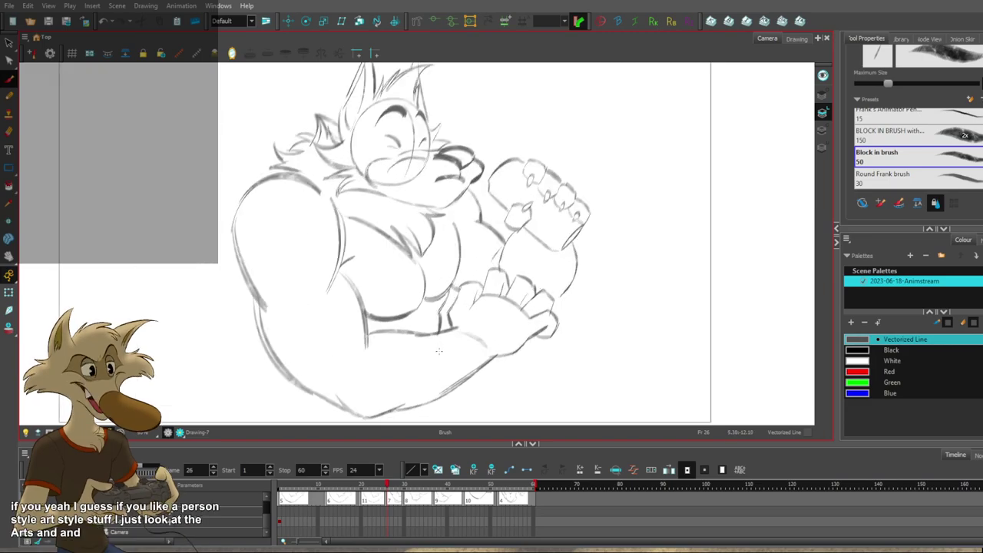
pyautogui.scroll(3, 439, 351)
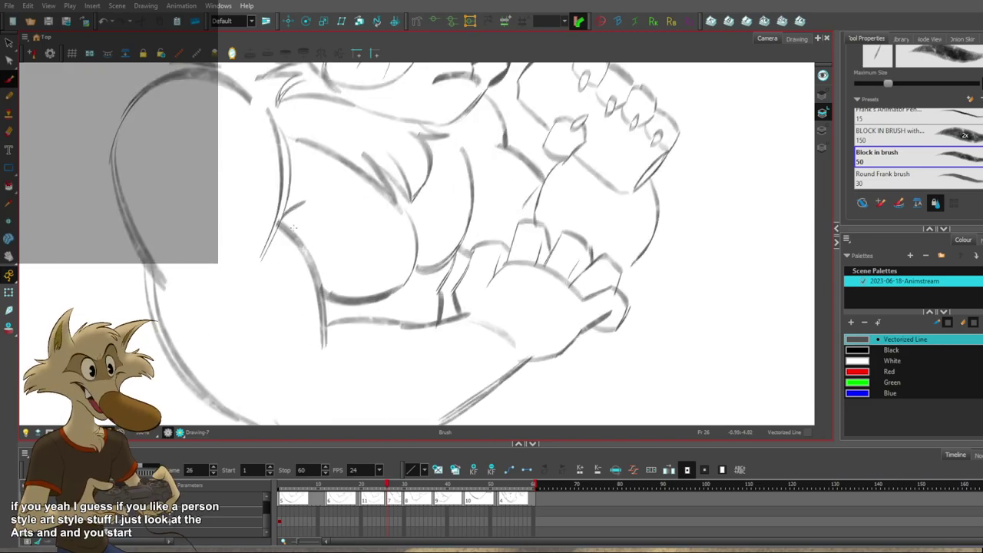
pyautogui.moveTo(309, 238); pyautogui.dragTo(312, 266)
pyautogui.press('f')
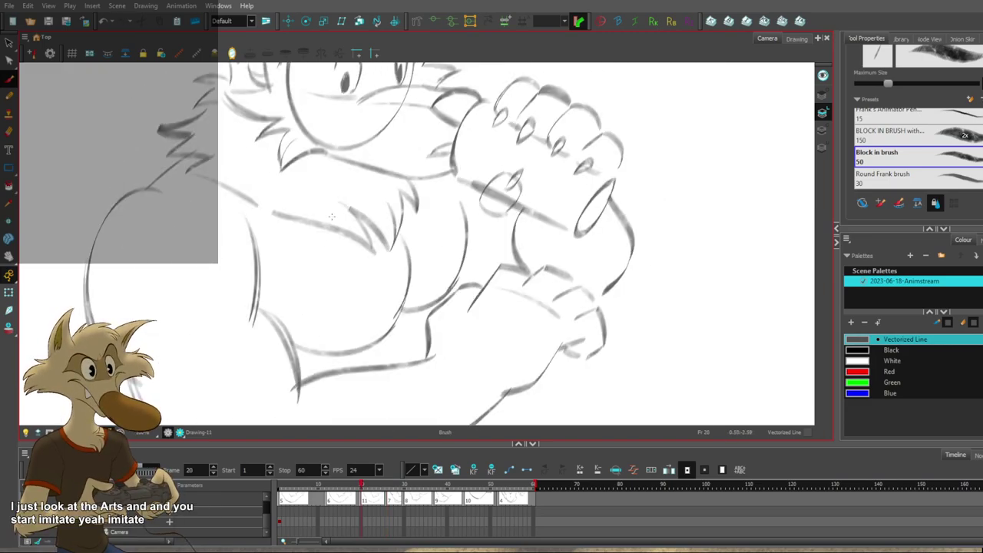
pyautogui.press('g')
pyautogui.hotkey('ctrl', 'z')
pyautogui.hotkey('ctrl', 'z')
pyautogui.moveTo(273, 137)
pyautogui.mouseDown()
pyautogui.moveTo(264, 288)
pyautogui.moveTo(293, 194)
pyautogui.moveTo(293, 204)
pyautogui.mouseUp()
pyautogui.hotkey('ctrl', 'z')
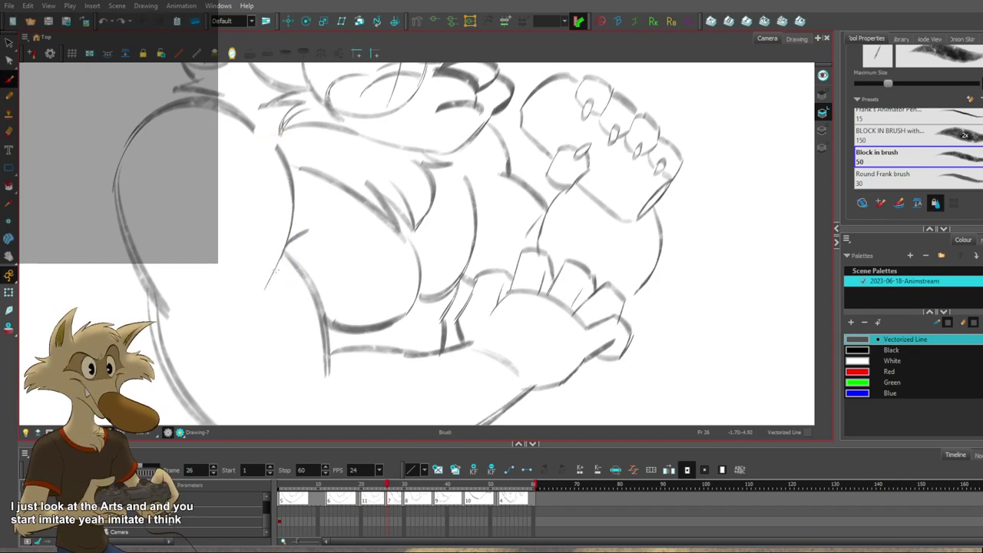
pyautogui.scroll(-6, 317, 241)
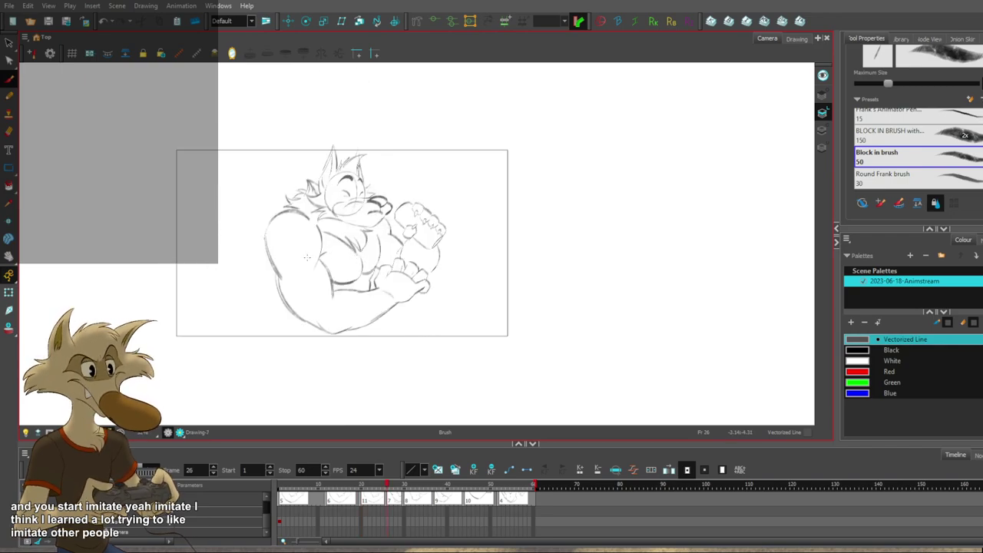
# Select and delete the doubled strokes along the outer side of the near upper arm.
pyautogui.scroll(3, 338, 250)
pyautogui.scroll(-1, 364, 245)
pyautogui.scroll(-1, 364, 245)
pyautogui.scroll(3, 322, 242)
pyautogui.press('f')
pyautogui.press('g')
pyautogui.press('s')
pyautogui.moveTo(273, 179); pyautogui.dragTo(318, 187)
pyautogui.click(336, 250)
pyautogui.click(243, 257)
pyautogui.press('Delete')
# Redraw the near upper arm's outer outline from the shoulder down towards the elbow with one curved stroke.
pyautogui.moveTo(230, 232)
pyautogui.mouseDown()
pyautogui.moveTo(261, 303)
pyautogui.moveTo(242, 268)
pyautogui.moveTo(278, 314)
pyautogui.moveTo(269, 312)
pyautogui.mouseUp()
pyautogui.hotkey('ctrl', 'z')
pyautogui.hotkey('ctrl', 'z')
pyautogui.hotkey('ctrl', 'z')
pyautogui.hotkey('ctrl', 'z')
pyautogui.moveTo(238, 215); pyautogui.dragTo(281, 323)
pyautogui.hotkey('ctrl', 'z')
pyautogui.scroll(-5, 382, 356)
pyautogui.scroll(4, 428, 356)
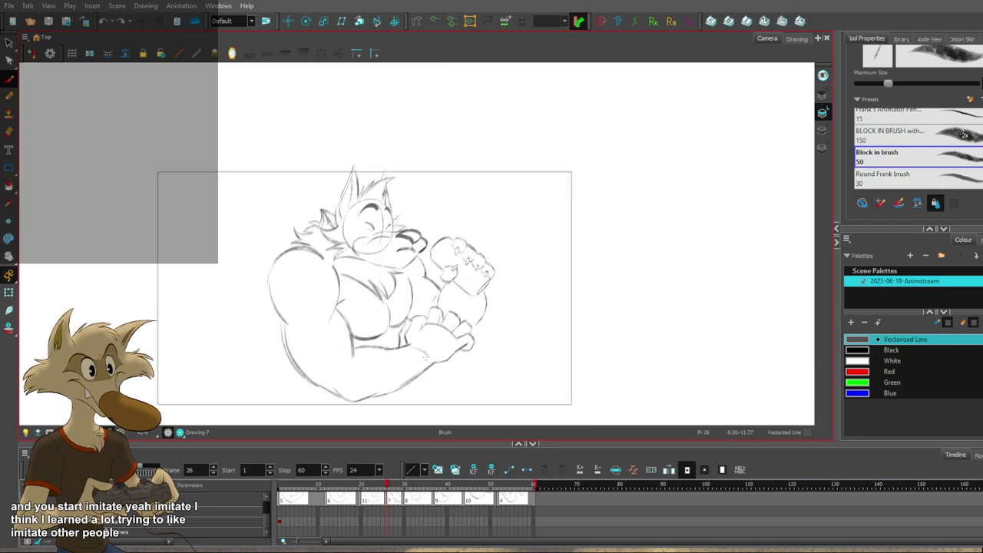
pyautogui.moveTo(185, 217); pyautogui.dragTo(196, 293)
pyautogui.hotkey('ctrl', 'z')
pyautogui.moveTo(177, 233)
pyautogui.mouseDown()
pyautogui.moveTo(221, 311)
pyautogui.moveTo(180, 231)
pyautogui.moveTo(202, 303)
pyautogui.mouseUp()
pyautogui.hotkey('ctrl', 'z')
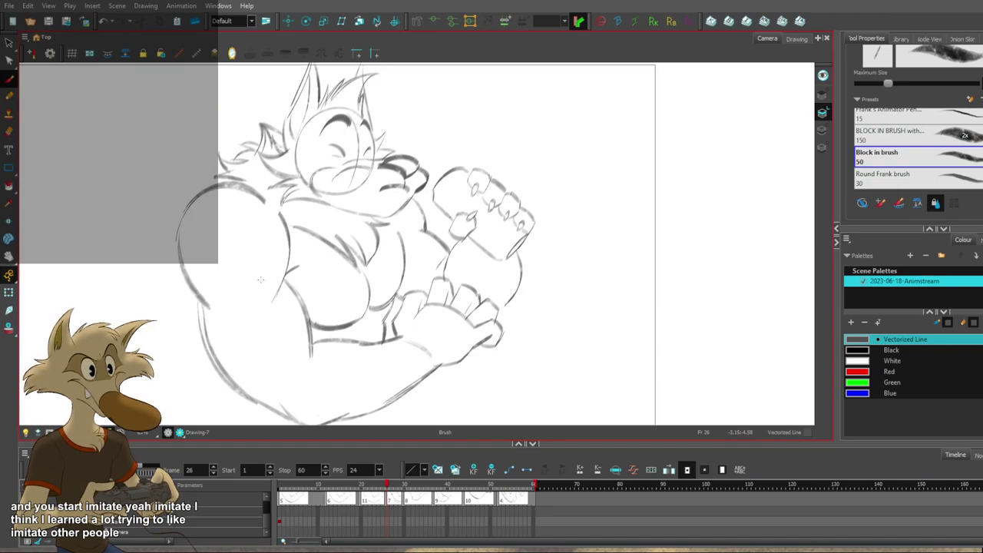
# Check the revised arm and shoulder outlines against the neighbouring drawing at different view sizes.
pyautogui.scroll(-4, 259, 280)
pyautogui.scroll(2, 258, 305)
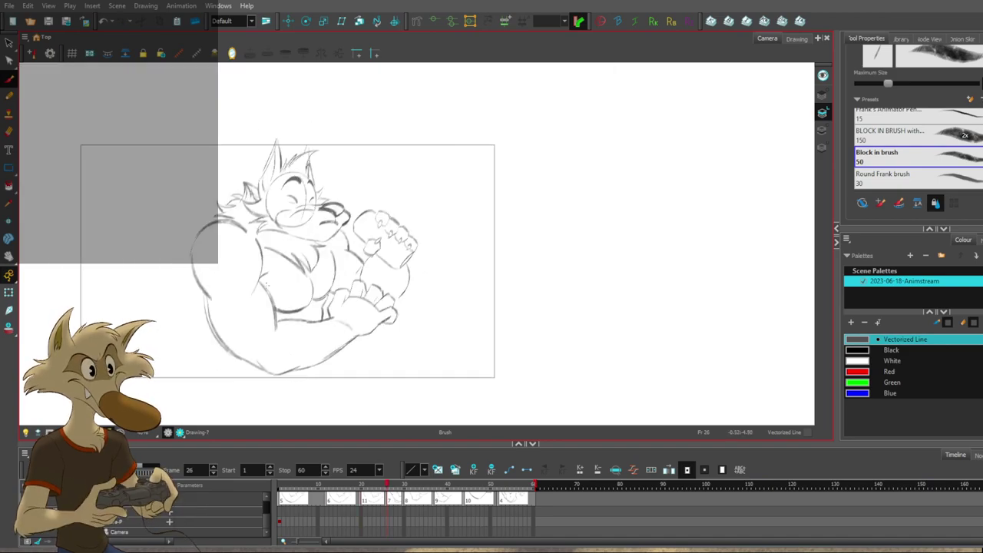
pyautogui.scroll(4, 258, 305)
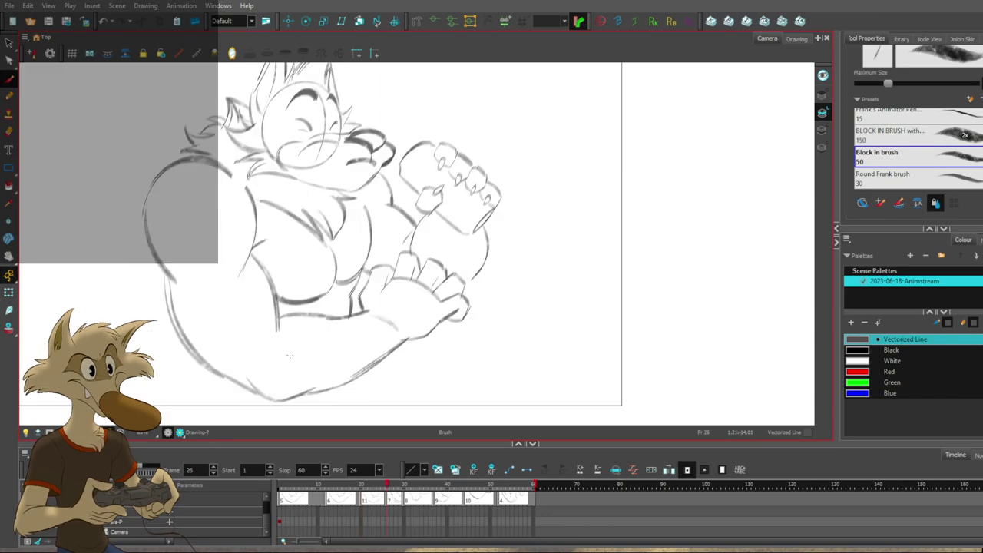
pyautogui.press('f')
pyautogui.press('g')
pyautogui.press('f')
pyautogui.press('g')
pyautogui.scroll(-3, 355, 206)
pyautogui.scroll(4, 508, 305)
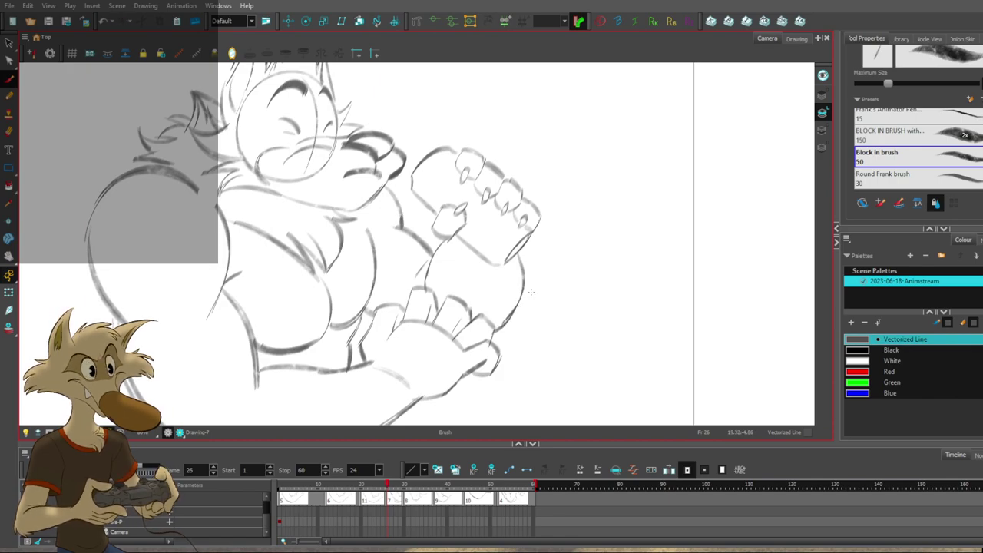
# Mirror the view and compare the arm and hand positions on frame 26 with the neighbouring drawings.
pyautogui.scroll(-5, 530, 292)
pyautogui.click(232, 54)
pyautogui.scroll(-1, 468, 280)
pyautogui.press('f')
pyautogui.press('g')
pyautogui.press('f')
pyautogui.press('g')
pyautogui.scroll(2, 413, 282)
pyautogui.press('f')
pyautogui.press('g')
pyautogui.press('g')
pyautogui.press('f')
pyautogui.press('g')
pyautogui.press('f')
pyautogui.press('g')
pyautogui.press('g')
pyautogui.press('g')
pyautogui.press('g')
pyautogui.press('f')
pyautogui.press('f')
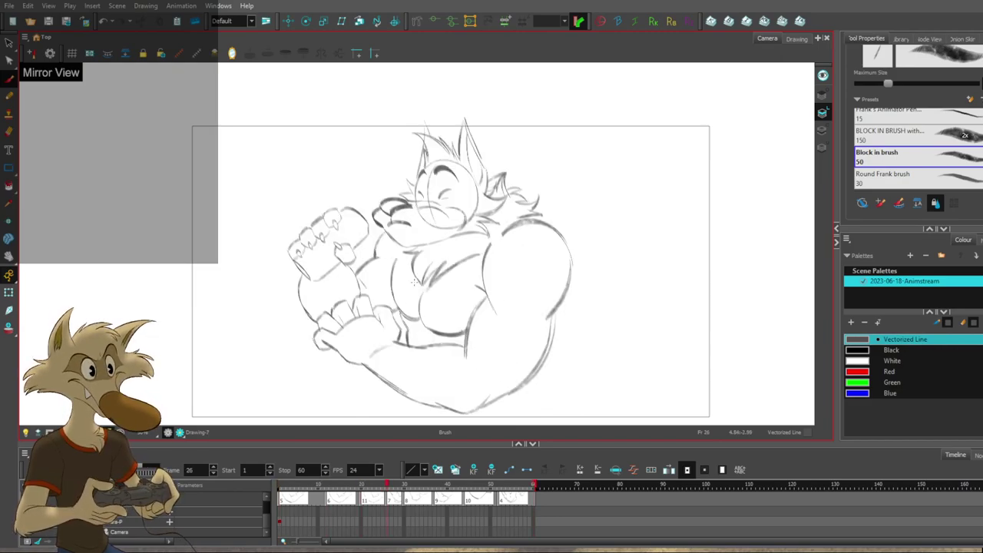
pyautogui.press('f')
pyautogui.press('g')
pyautogui.press('f')
pyautogui.press('g')
pyautogui.press('g')
pyautogui.press('g')
pyautogui.press('g')
pyautogui.press('g')
pyautogui.press('g')
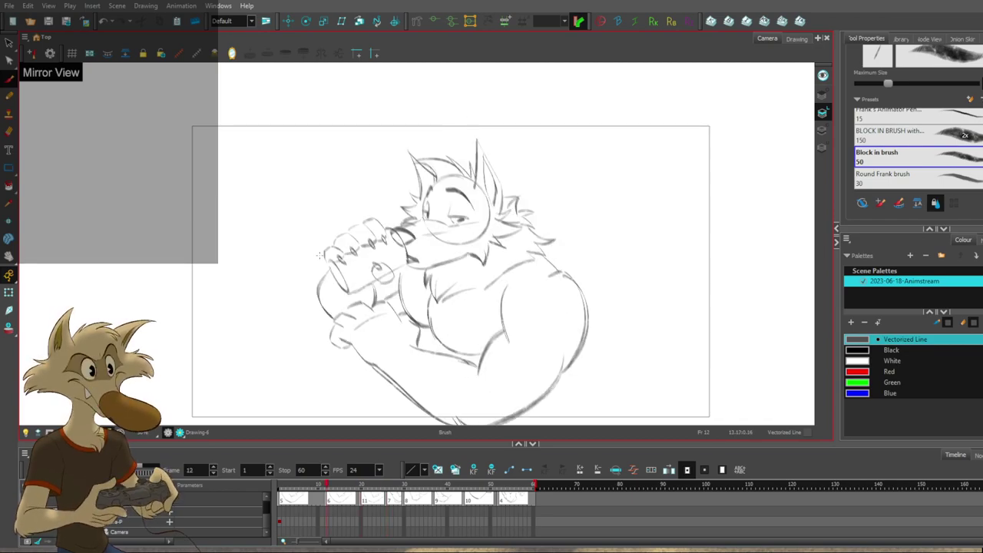
# Select both hands and the forearm lines on frame 26, shift them slightly towards the body, and compare with the previous drawing.
pyautogui.moveTo(272, 201)
pyautogui.mouseDown()
pyautogui.moveTo(306, 343)
pyautogui.moveTo(363, 355)
pyautogui.moveTo(390, 399)
pyautogui.moveTo(444, 406)
pyautogui.mouseUp()
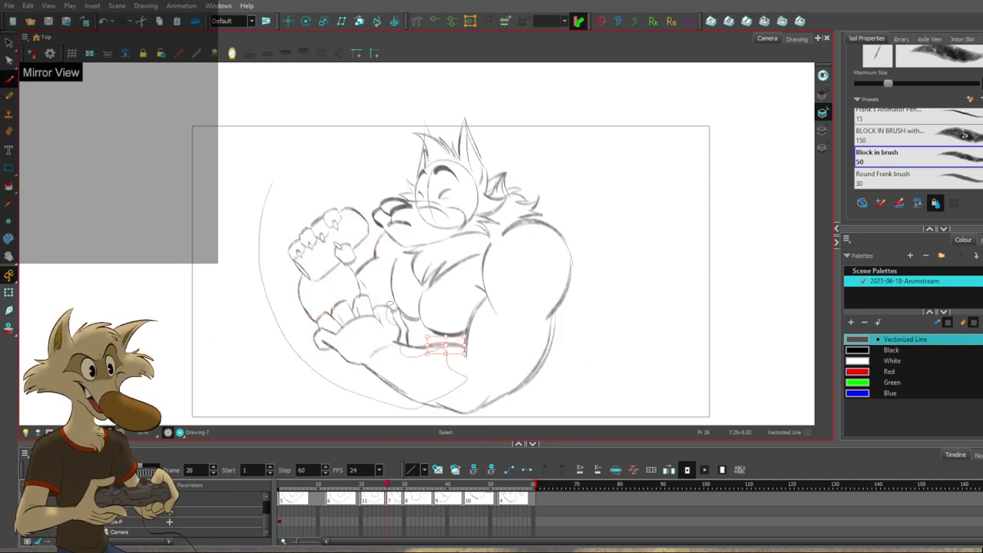
pyautogui.moveTo(348, 271)
pyautogui.mouseDown()
pyautogui.moveTo(367, 240)
pyautogui.moveTo(336, 194)
pyautogui.moveTo(278, 198)
pyautogui.mouseUp()
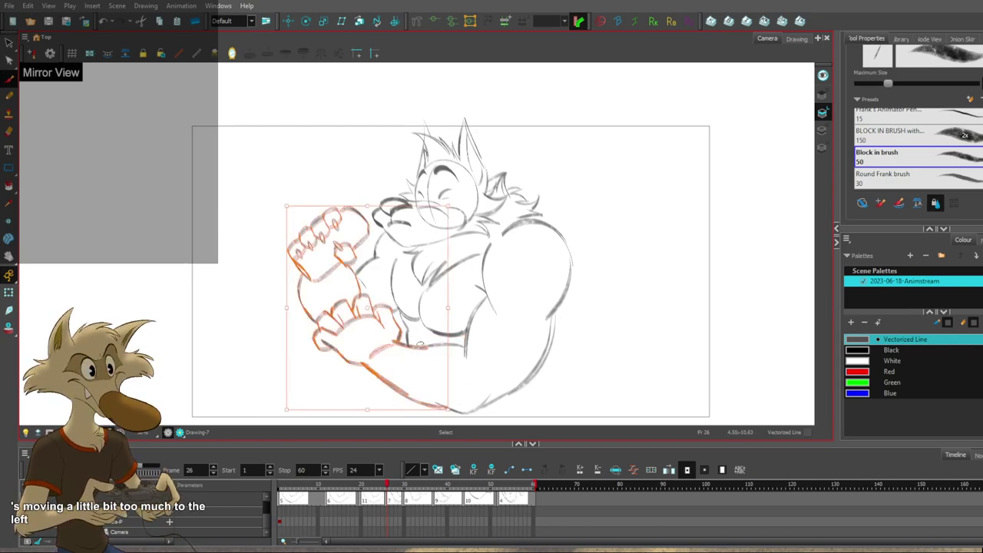
pyautogui.moveTo(406, 348); pyautogui.dragTo(415, 348)
pyautogui.hotkey('alt', 'b')
pyautogui.scroll(-3, 455, 336)
pyautogui.scroll(1, 454, 336)
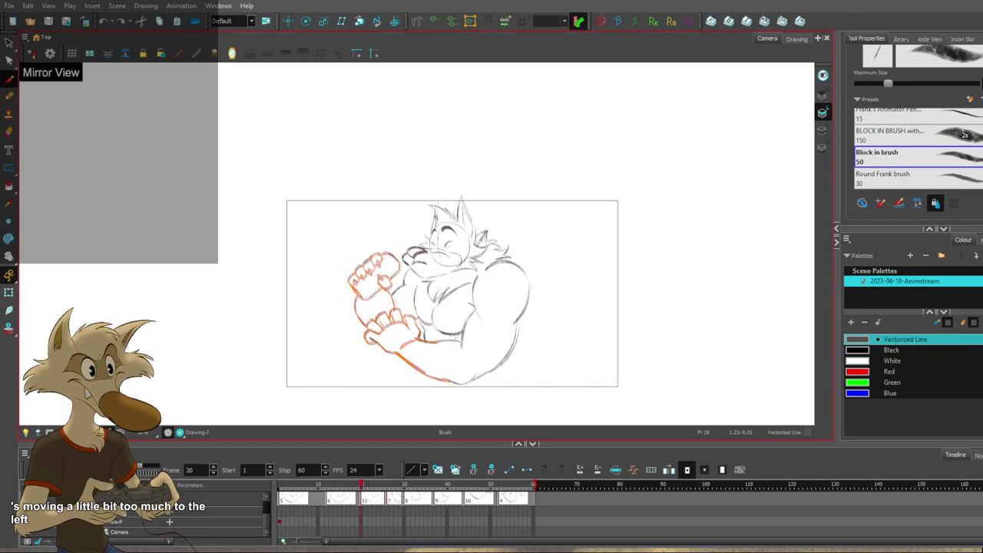
pyautogui.scroll(1, 457, 335)
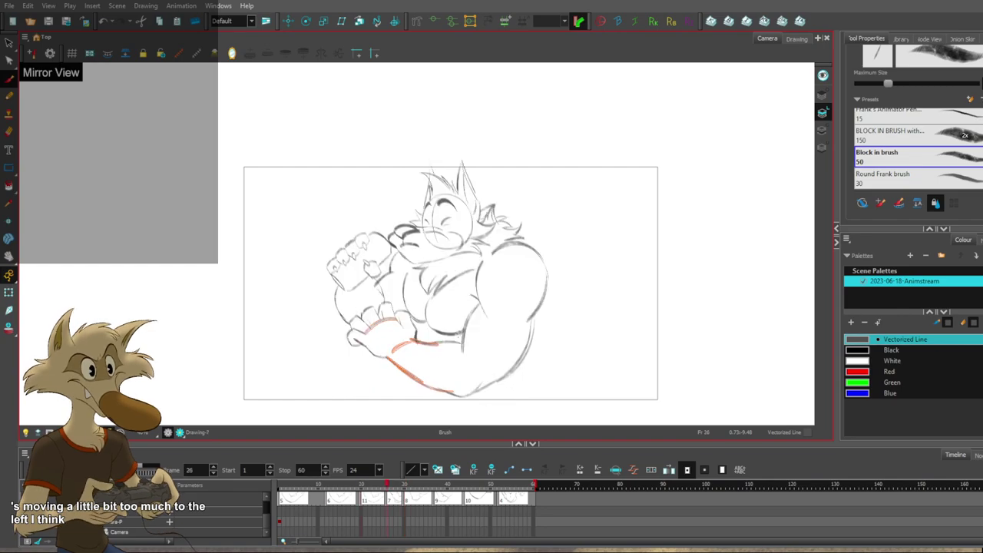
pyautogui.scroll(1, 435, 293)
pyautogui.press('f')
pyautogui.press('g')
pyautogui.scroll(1, 434, 294)
pyautogui.press('f')
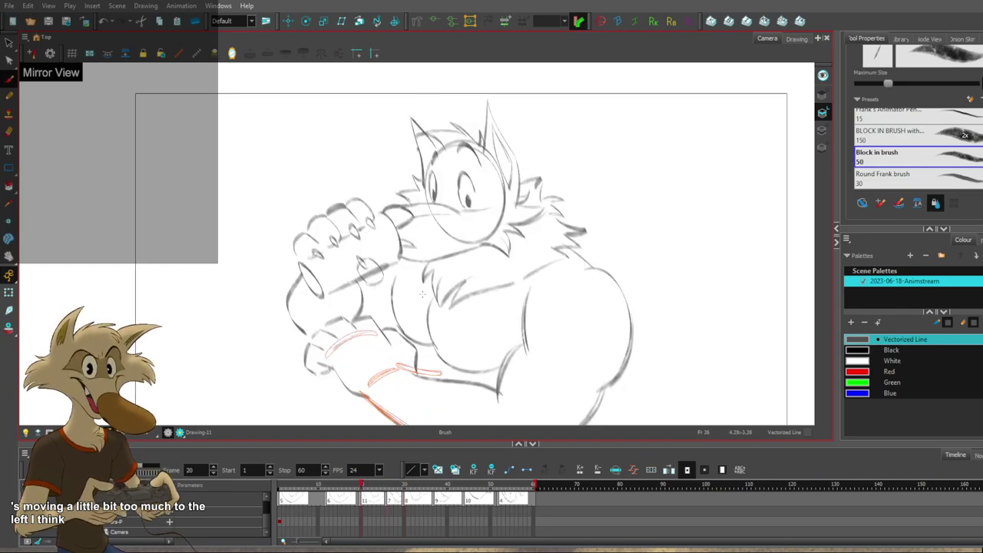
pyautogui.press('g')
# Select the raised hand holding the cup together with its wrist and forearm outline on frame 26.
pyautogui.hotkey('ctrl', 'a')
pyautogui.moveTo(361, 244)
pyautogui.mouseDown()
pyautogui.moveTo(342, 181)
pyautogui.moveTo(279, 209)
pyautogui.moveTo(274, 294)
pyautogui.moveTo(345, 266)
pyautogui.moveTo(352, 239)
pyautogui.moveTo(355, 263)
pyautogui.mouseUp()
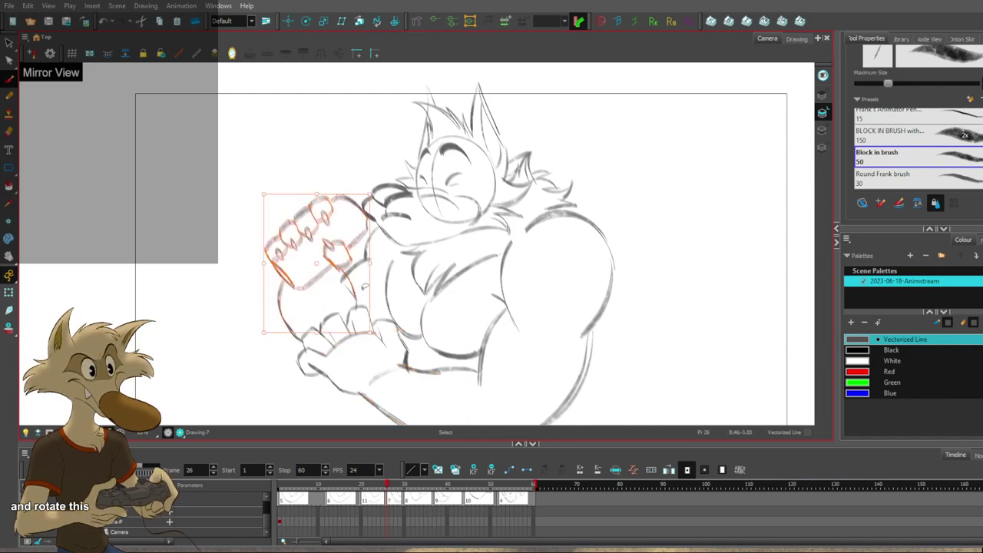
pyautogui.moveTo(298, 329); pyautogui.dragTo(303, 332)
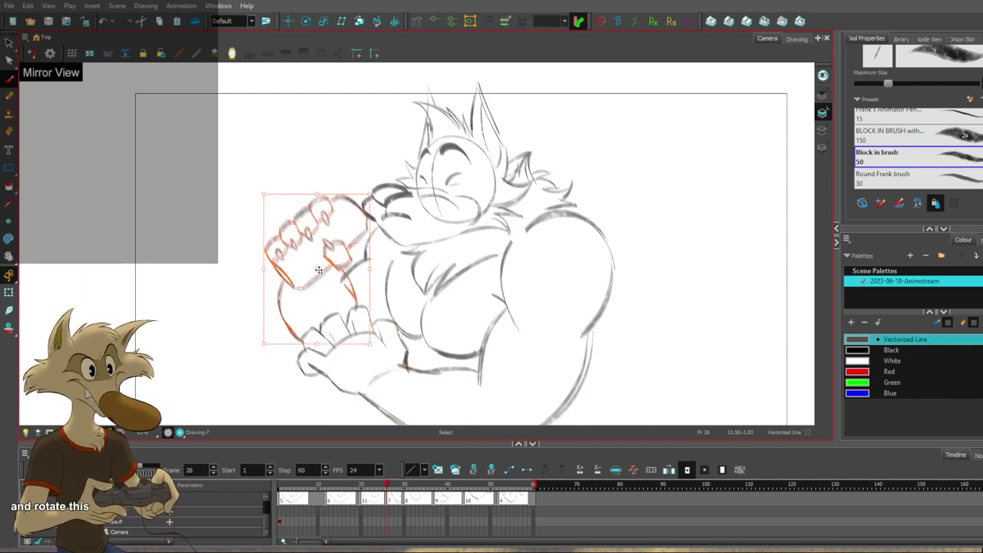
pyautogui.moveTo(377, 199); pyautogui.dragTo(369, 227)
pyautogui.hotkey('ctrl', 'z')
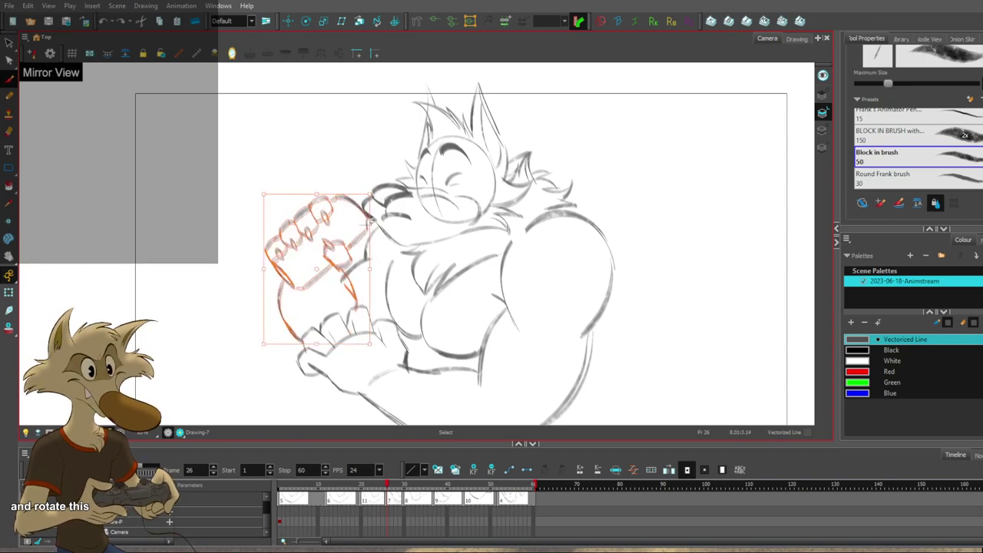
pyautogui.moveTo(378, 193); pyautogui.dragTo(369, 198)
pyautogui.hotkey('ctrl', 'z')
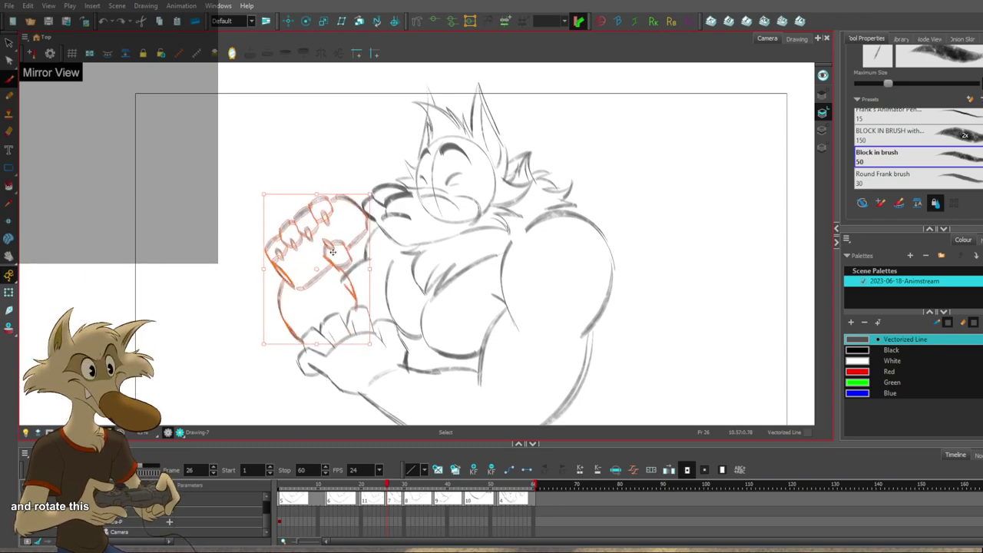
# Rotate the selected raised hand and forearm slightly away from the face, and compare the result with the previous drawings.
pyautogui.click(318, 271)
pyautogui.moveTo(377, 196); pyautogui.dragTo(369, 198)
pyautogui.click(360, 163)
pyautogui.hotkey('ctrl', 'z')
pyautogui.hotkey('ctrl', 'shift', 'z')
pyautogui.click(354, 157)
pyautogui.press('f')
pyautogui.press('2')
pyautogui.press('2')
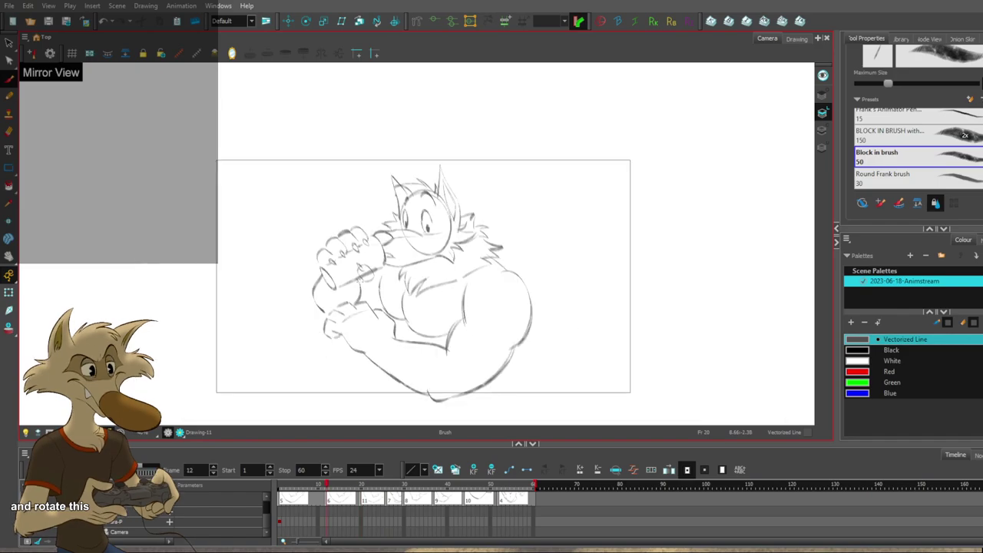
pyautogui.press('f')
pyautogui.press('g')
pyautogui.press('g')
pyautogui.scroll(2, 359, 285)
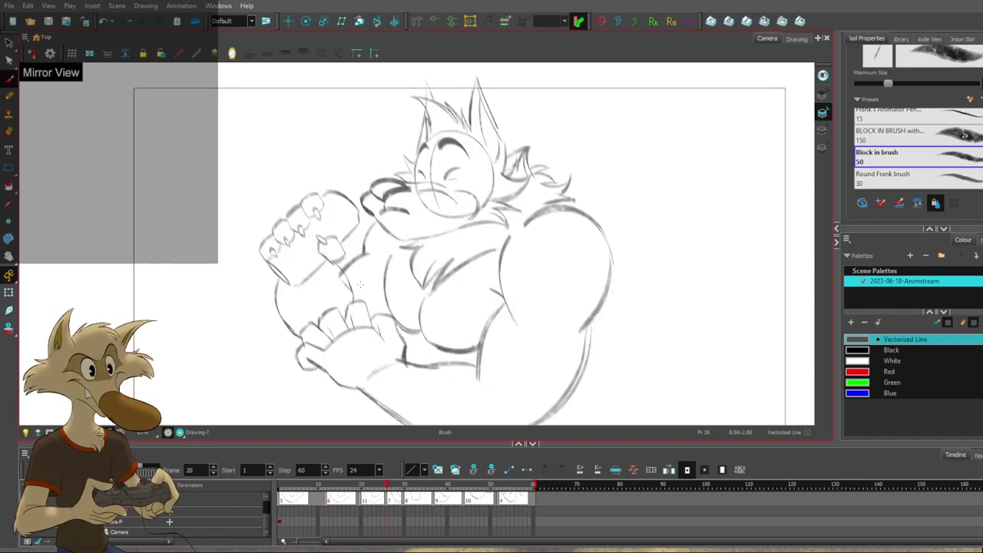
# Redraw the pointed outline of the far ear behind the hair tuft on frame 26, comparing it with the previous drawings.
pyautogui.hotkey('alt', 'e')
pyautogui.scroll(-4, 384, 275)
pyautogui.press('f')
pyautogui.scroll(3, 421, 250)
pyautogui.press('g')
pyautogui.press('f')
pyautogui.press('f')
pyautogui.press('g')
pyautogui.press('g')
pyautogui.scroll(2, 380, 165)
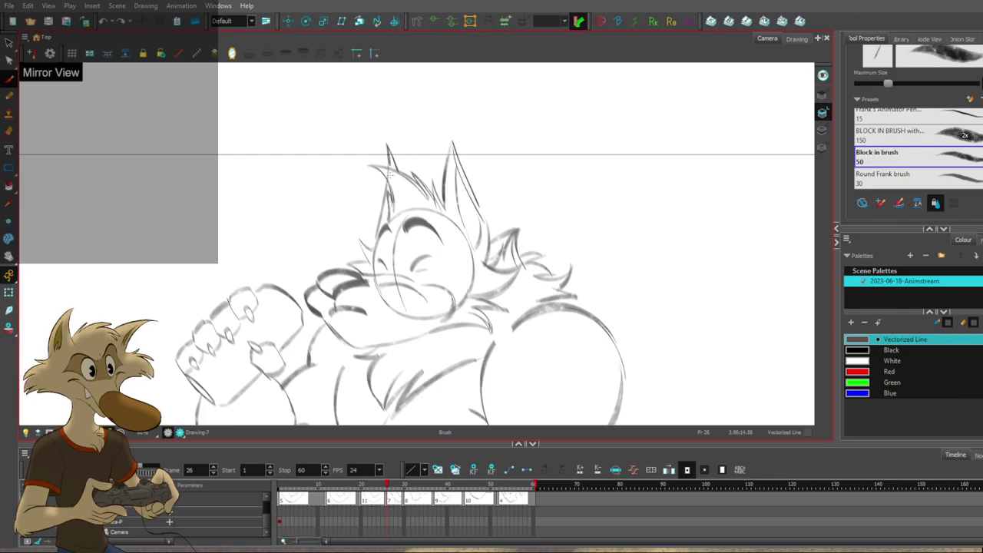
# Add zigzag fur strokes inside the near ear on frame 26, using the frame 20 drawing as reference.
pyautogui.press('f')
pyautogui.press('g')
pyautogui.press('f')
pyautogui.scroll(-3, 461, 218)
pyautogui.scroll(3, 487, 242)
pyautogui.press('.')
pyautogui.press('.')
pyautogui.press('.')
pyautogui.press('.')
pyautogui.press('.')
pyautogui.press('.')
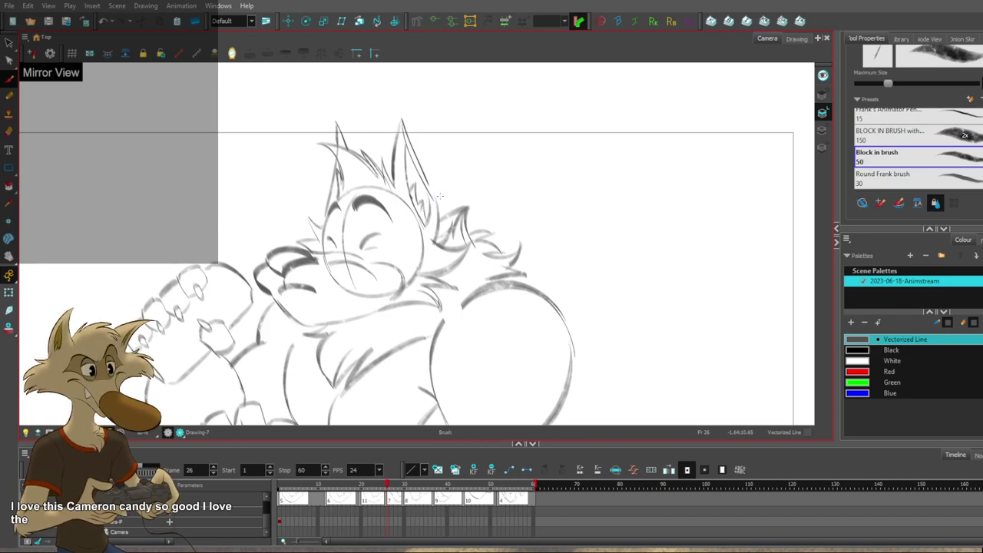
# Restore the unmirrored view and compare the whole frame 26 pose with the neighbouring drawings at different view sizes.
pyautogui.scroll(-4, 440, 256)
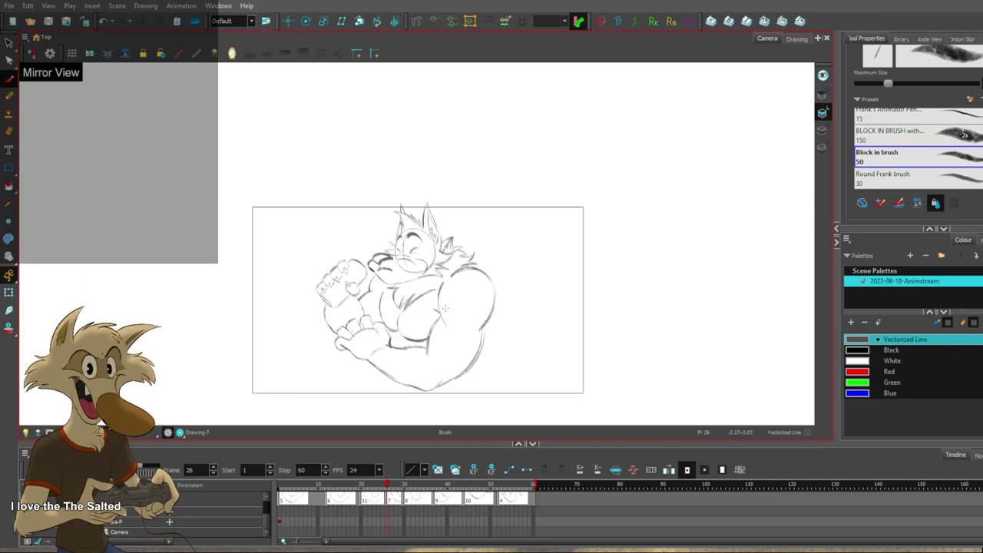
pyautogui.scroll(-2, 448, 321)
pyautogui.scroll(6, 419, 283)
pyautogui.press('g')
pyautogui.click(232, 54)
pyautogui.scroll(-3, 401, 232)
pyautogui.press('f')
pyautogui.scroll(1, 481, 209)
pyautogui.press('g')
pyautogui.press('f')
pyautogui.scroll(-1, 485, 170)
pyautogui.scroll(3, 430, 160)
pyautogui.press('g')
pyautogui.scroll(-1, 432, 166)
pyautogui.press('f')
pyautogui.press('f')
pyautogui.press('g')
pyautogui.press('g')
pyautogui.scroll(-2, 411, 178)
pyautogui.press('f')
pyautogui.press('g')
pyautogui.scroll(2, 412, 178)
pyautogui.press('f')
pyautogui.press('g')
pyautogui.scroll(3, 413, 178)
pyautogui.press('f')
pyautogui.press('g')
# Refine the pointed fur tuft behind the near ear on frame 26, comparing its shape with the previous drawing.
pyautogui.moveTo(324, 173); pyautogui.dragTo(327, 221)
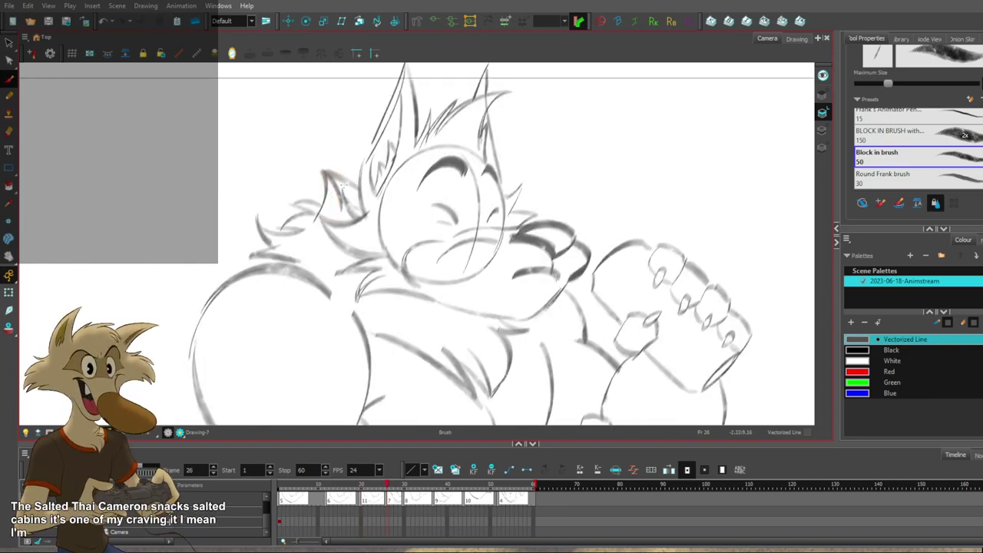
pyautogui.press('f')
pyautogui.press('g')
pyautogui.hotkey('ctrl', 'z')
pyautogui.moveTo(323, 171); pyautogui.dragTo(359, 189)
pyautogui.hotkey('ctrl', 'z')
pyautogui.press('f')
pyautogui.press('g')
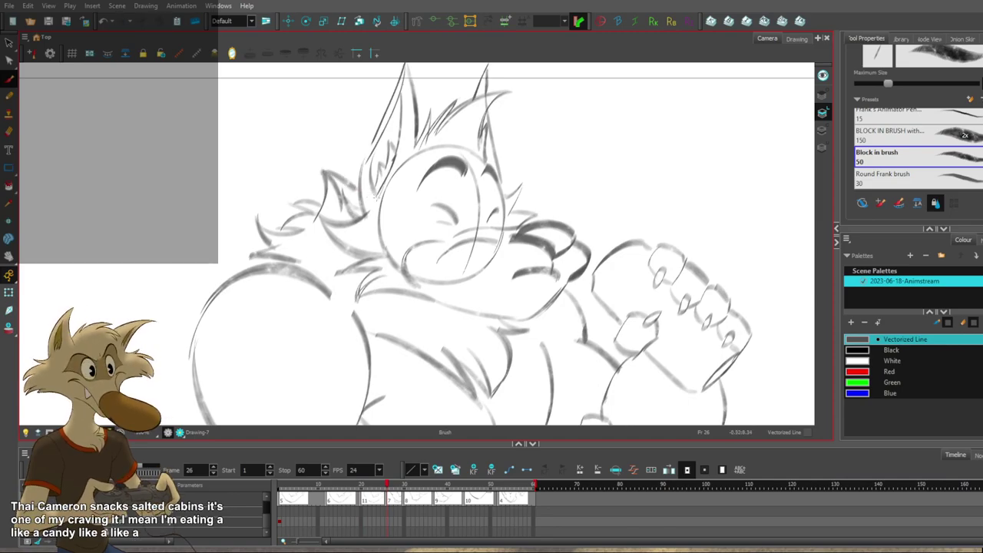
pyautogui.press('f')
pyautogui.press('g')
pyautogui.hotkey('alt', 'e')
pyautogui.press('f')
pyautogui.press('g')
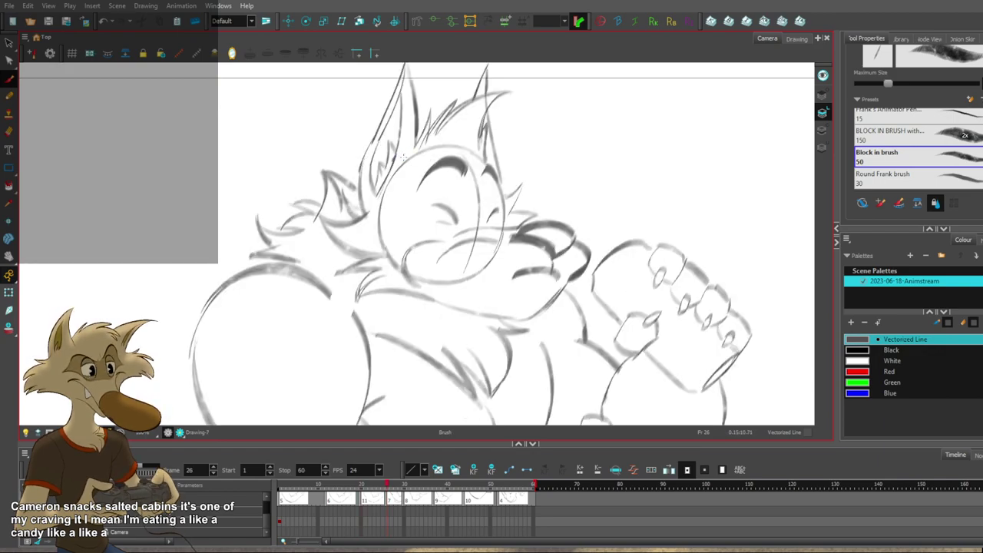
# Review the motion by flipping repeatedly between frame 26 and the drawings before and after it.
pyautogui.scroll(-5, 397, 183)
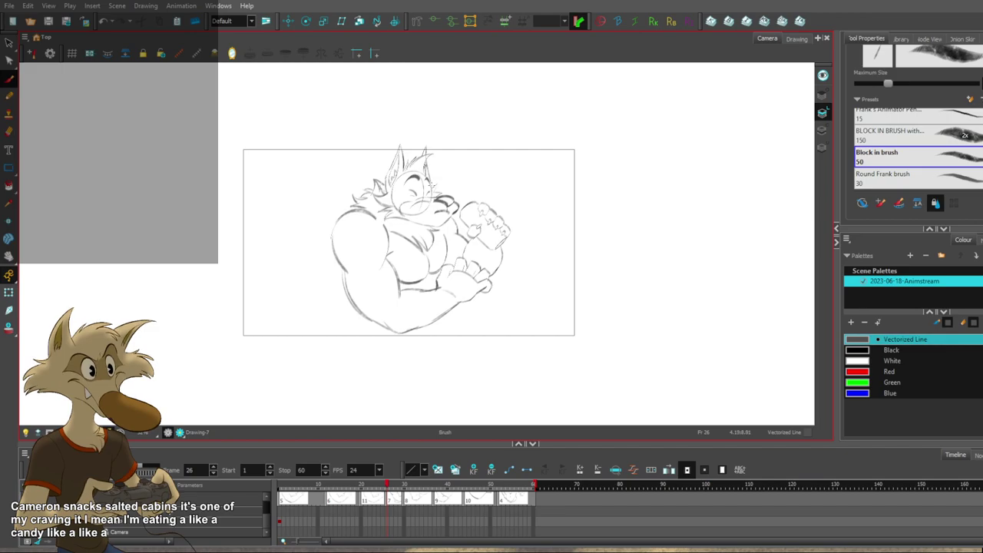
pyautogui.scroll(3, 432, 185)
pyautogui.press('f')
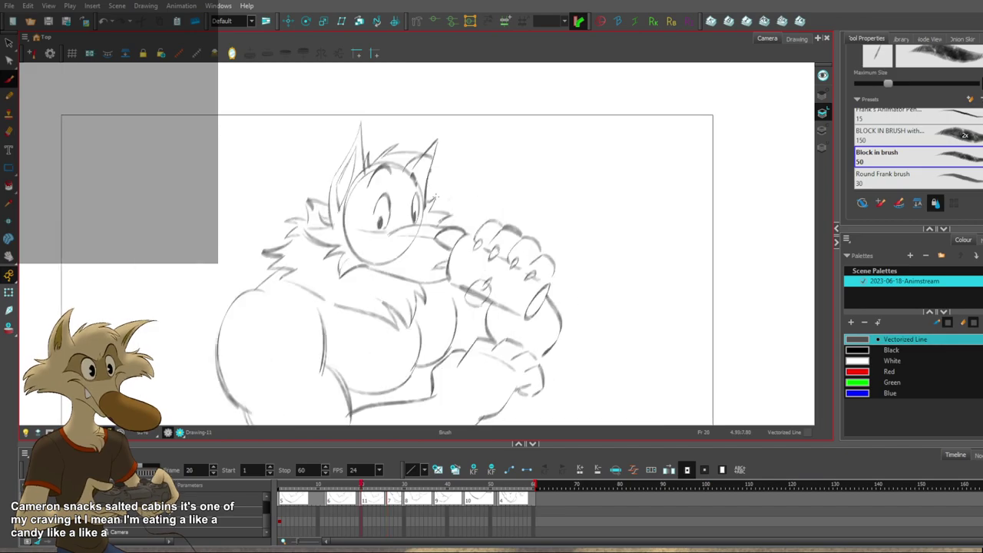
pyautogui.scroll(-3, 433, 185)
pyautogui.scroll(2, 447, 229)
pyautogui.press('f')
pyautogui.press('f')
pyautogui.press('g')
pyautogui.press('g')
pyautogui.press('g')
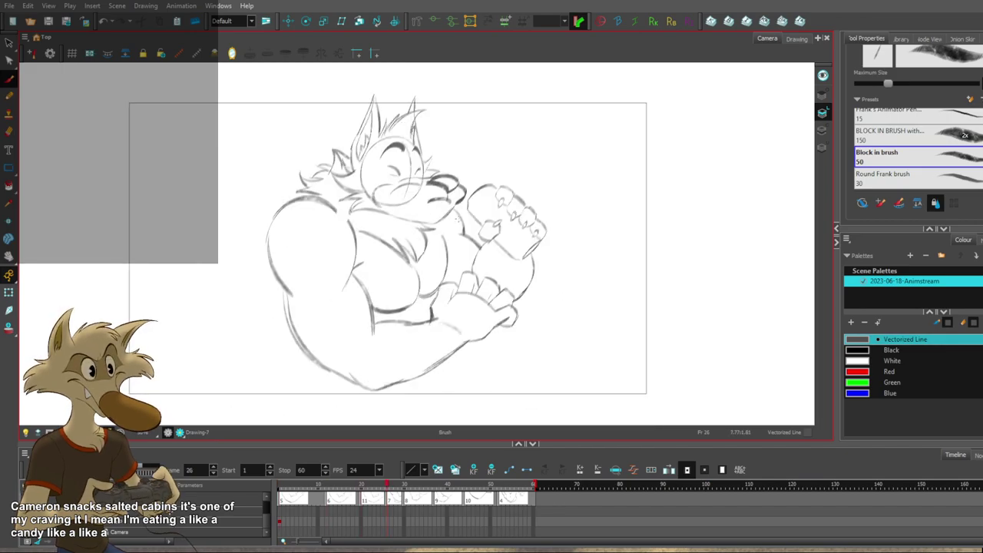
pyautogui.press('g')
pyautogui.press('f')
pyautogui.press('g')
pyautogui.press('g')
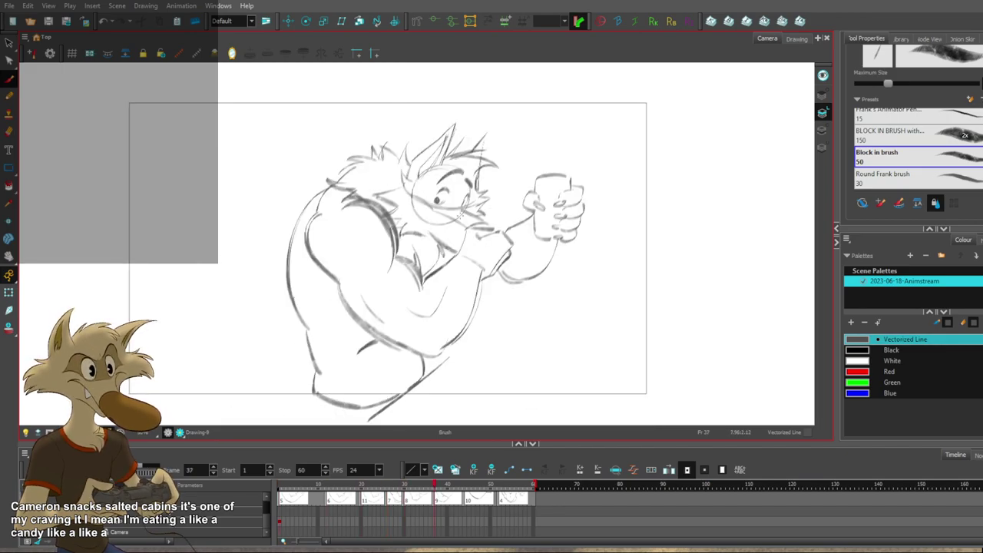
pyautogui.press('g')
pyautogui.press('f')
pyautogui.press('g')
pyautogui.press('f')
pyautogui.press('f')
pyautogui.press('f')
pyautogui.press('f')
pyautogui.press('f')
pyautogui.press('f')
pyautogui.press('g')
pyautogui.press('g')
pyautogui.press('g')
pyautogui.press('f')
pyautogui.press('g')
pyautogui.press('f')
pyautogui.press('g')
pyautogui.press('f')
pyautogui.press('g')
pyautogui.press('f')
pyautogui.press('g')
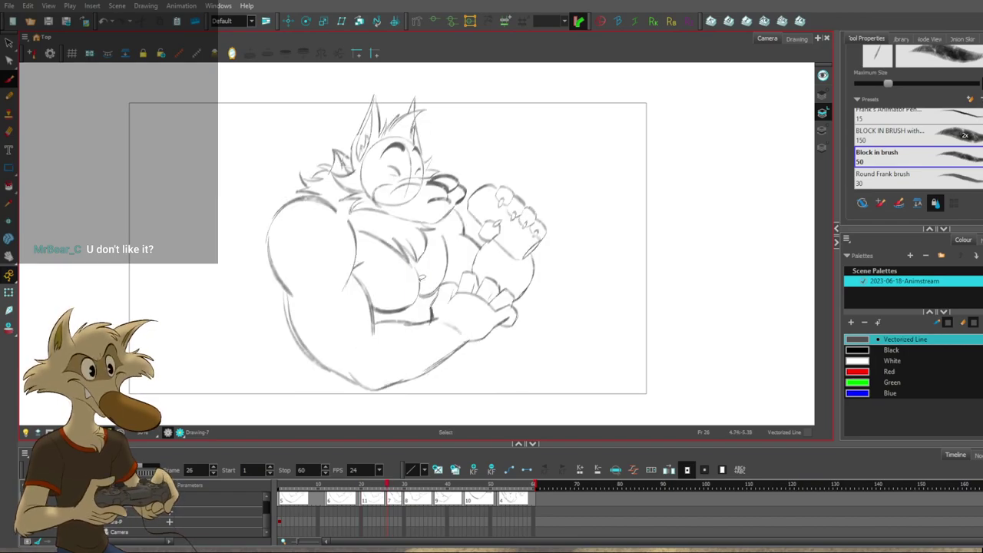
pyautogui.hotkey('alt', 'b')
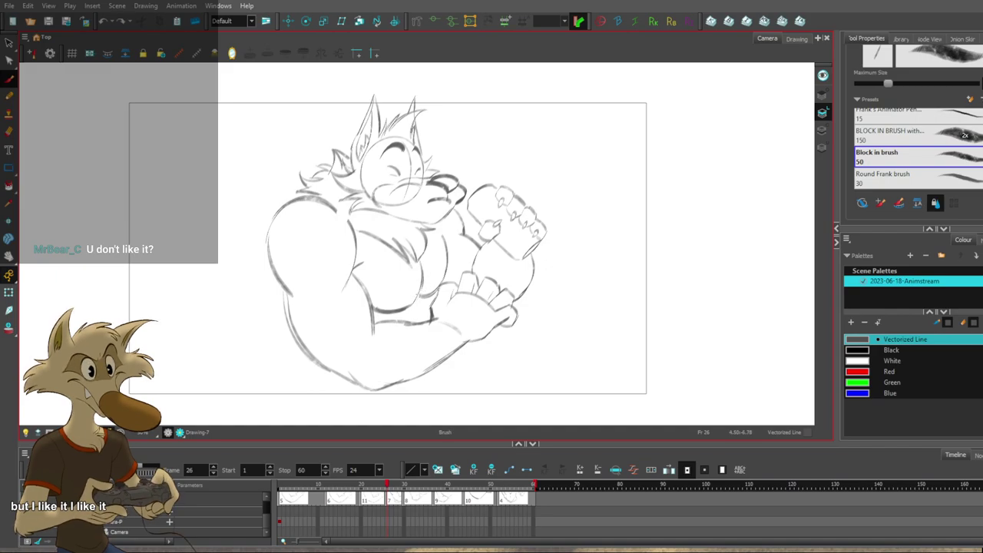
# Flip back and forth through the drawings from frame 26 back to frame 12 to examine how the pose moves.
pyautogui.press('f')
pyautogui.press('g')
pyautogui.press('f')
pyautogui.press('g')
pyautogui.press('f')
pyautogui.press('g')
pyautogui.press('f')
pyautogui.press('g')
pyautogui.press('f')
pyautogui.press('f')
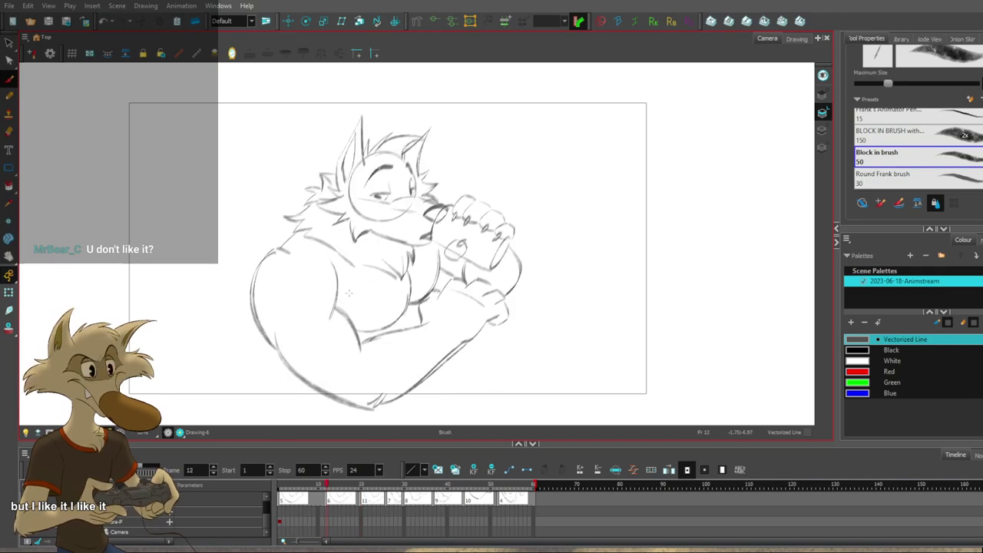
pyautogui.press('f')
pyautogui.press('g')
pyautogui.press('g')
pyautogui.press('f')
pyautogui.press('f')
pyautogui.press('f')
pyautogui.press('g')
pyautogui.press('g')
pyautogui.press('g')
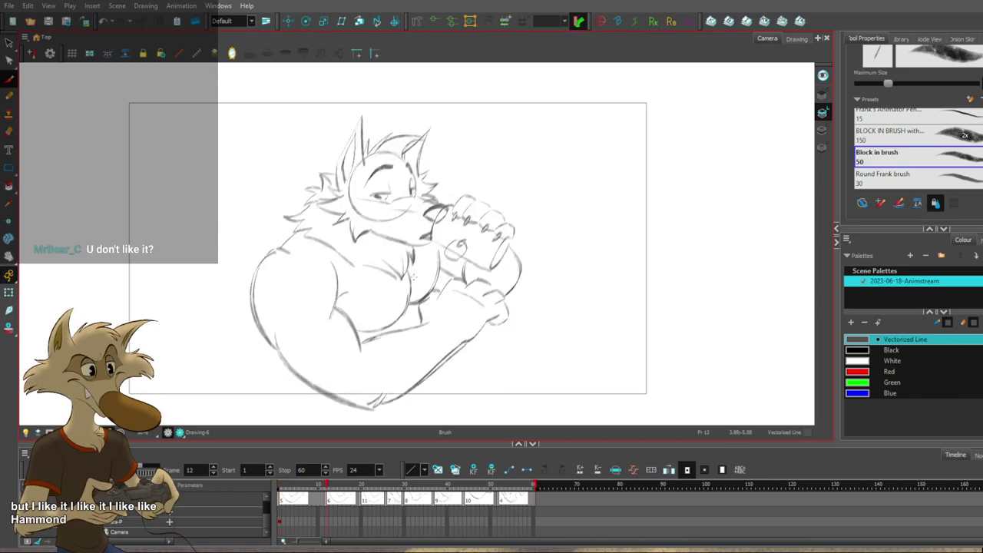
pyautogui.press('f')
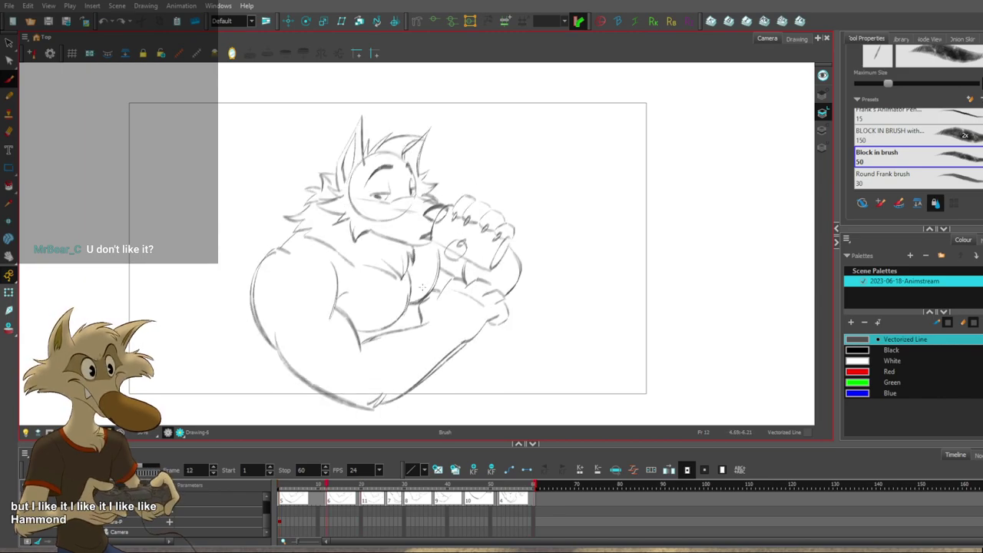
# Reduce the view and flip from frame 12 to frame 30, comparing the turned-away spitting pose with the drawings before it.
pyautogui.press('1')
pyautogui.moveTo(492, 275); pyautogui.dragTo(487, 283)
pyautogui.press('g')
pyautogui.press('g')
pyautogui.press('g')
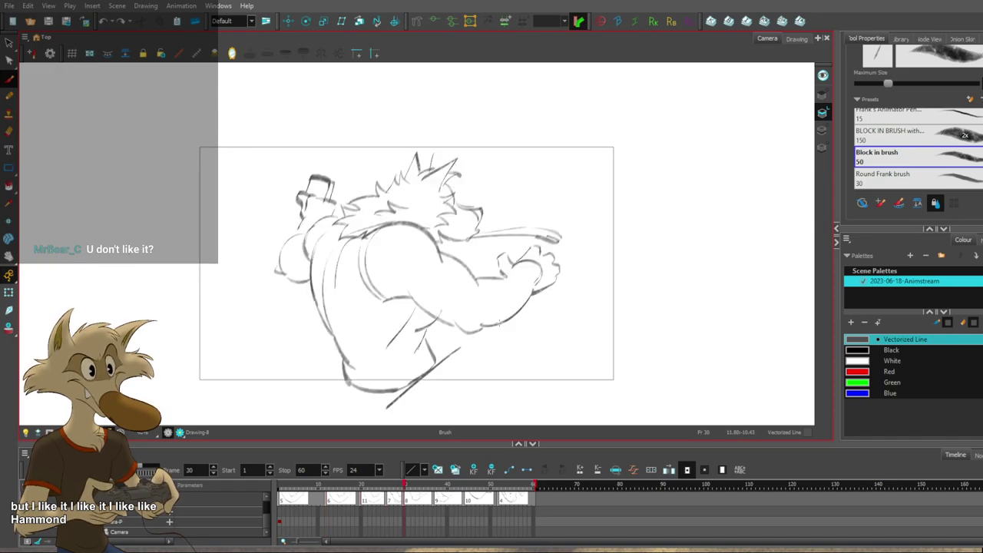
pyautogui.press('f')
pyautogui.press('f')
pyautogui.press('g')
pyautogui.press('g')
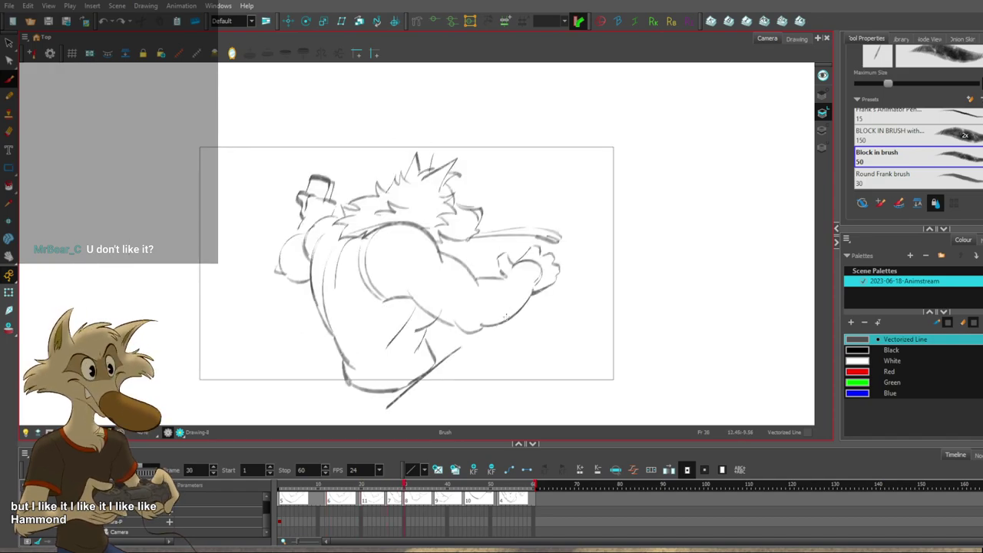
pyautogui.press('f')
pyautogui.press('g')
# Delete the rough ear strokes on frame 30 and redraw the two pointed ears with the fur between and behind them.
pyautogui.press('2')
pyautogui.press('2')
pyautogui.press('2')
pyautogui.press('f')
pyautogui.press('g')
pyautogui.keyDown('ctrl'); pyautogui.click(355, 113); pyautogui.keyUp('ctrl')
pyautogui.hotkey('alt', 'b')
pyautogui.press('Delete')
pyautogui.moveTo(343, 118)
pyautogui.mouseDown()
pyautogui.moveTo(372, 98)
pyautogui.moveTo(365, 109)
pyautogui.moveTo(372, 101)
pyautogui.moveTo(359, 103)
pyautogui.moveTo(362, 114)
pyautogui.moveTo(378, 100)
pyautogui.moveTo(425, 111)
pyautogui.moveTo(430, 121)
pyautogui.moveTo(404, 110)
pyautogui.moveTo(432, 123)
pyautogui.moveTo(403, 108)
pyautogui.moveTo(430, 132)
pyautogui.moveTo(417, 109)
pyautogui.moveTo(431, 129)
pyautogui.moveTo(402, 110)
pyautogui.moveTo(429, 130)
pyautogui.moveTo(418, 119)
pyautogui.moveTo(429, 129)
pyautogui.moveTo(427, 121)
pyautogui.moveTo(391, 142)
pyautogui.mouseUp()
pyautogui.hotkey('ctrl', 'z')
pyautogui.hotkey('ctrl', 'z')
pyautogui.hotkey('ctrl', 'z')
pyautogui.hotkey('ctrl', 'z')
pyautogui.hotkey('ctrl', 'z')
pyautogui.hotkey('ctrl', 'z')
pyautogui.hotkey('ctrl', 'z')
pyautogui.hotkey('ctrl', 'z')
pyautogui.hotkey('ctrl', 'z')
pyautogui.hotkey('ctrl', 'z')
pyautogui.hotkey('ctrl', 'z')
pyautogui.hotkey('ctrl', 'z')
pyautogui.hotkey('ctrl', 'z')
pyautogui.hotkey('ctrl', 'z')
pyautogui.hotkey('ctrl', 'z')
pyautogui.hotkey('ctrl', 'z')
pyautogui.hotkey('ctrl', 'z')
pyautogui.hotkey('ctrl', 'z')
pyautogui.hotkey('ctrl', 'z')
pyautogui.hotkey('ctrl', 'z')
pyautogui.hotkey('ctrl', 'z')
pyautogui.hotkey('ctrl', 'z')
pyautogui.hotkey('ctrl', 'z')
# Draw the lower edge of the fur tuft in front of the forward ear on frame 30, checking it against the previous drawing.
pyautogui.press('f')
pyautogui.scroll(-4, 447, 129)
pyautogui.press('g')
pyautogui.scroll(5, 411, 99)
pyautogui.press('f')
pyautogui.press('g')
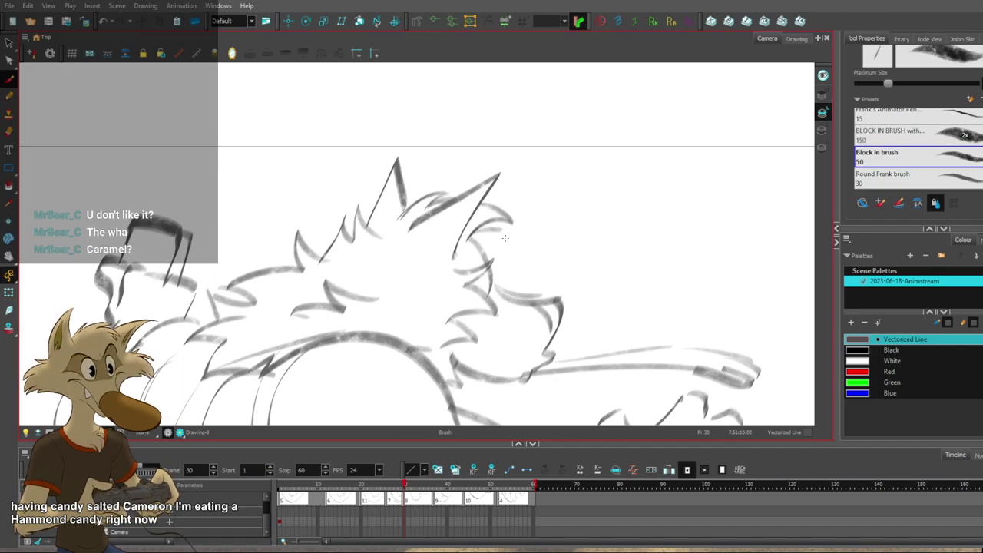
pyautogui.hotkey('ctrl', 'z')
pyautogui.moveTo(503, 231)
pyautogui.mouseDown()
pyautogui.moveTo(468, 244)
pyautogui.moveTo(481, 252)
pyautogui.moveTo(473, 247)
pyautogui.mouseUp()
pyautogui.hotkey('ctrl', 'z')
pyautogui.hotkey('ctrl', 'z')
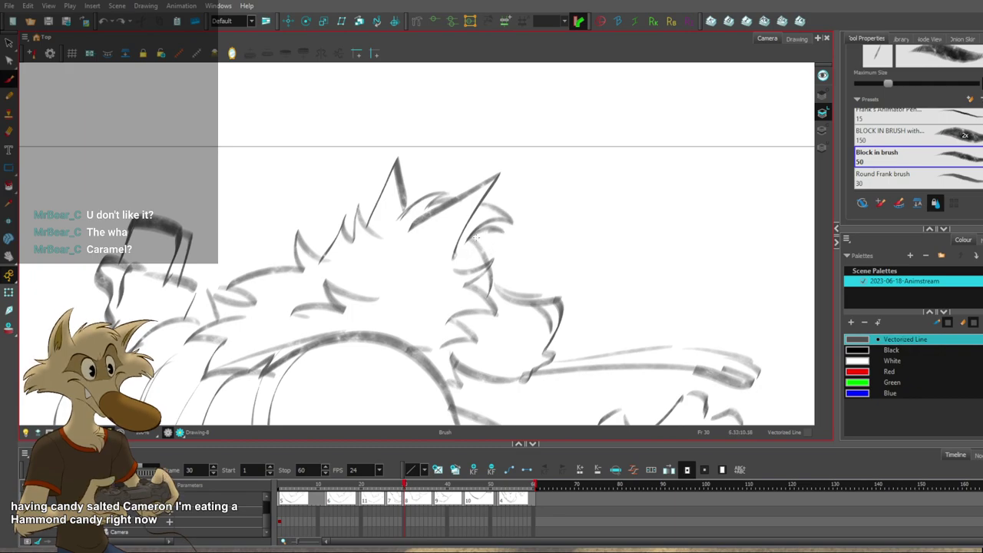
pyautogui.hotkey('alt', 's')
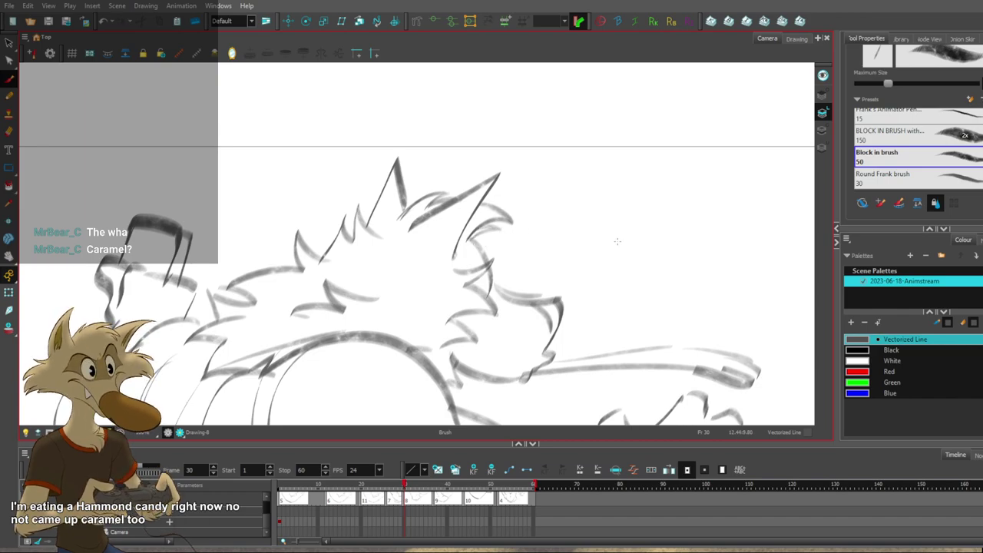
# Replace the long stream coming from the mouth on frame 30 with short, straight spit lines that spread outward.
pyautogui.scroll(-8, 587, 251)
pyautogui.scroll(3, 570, 268)
pyautogui.scroll(-3, 570, 272)
pyautogui.scroll(2, 612, 290)
pyautogui.scroll(4, 556, 265)
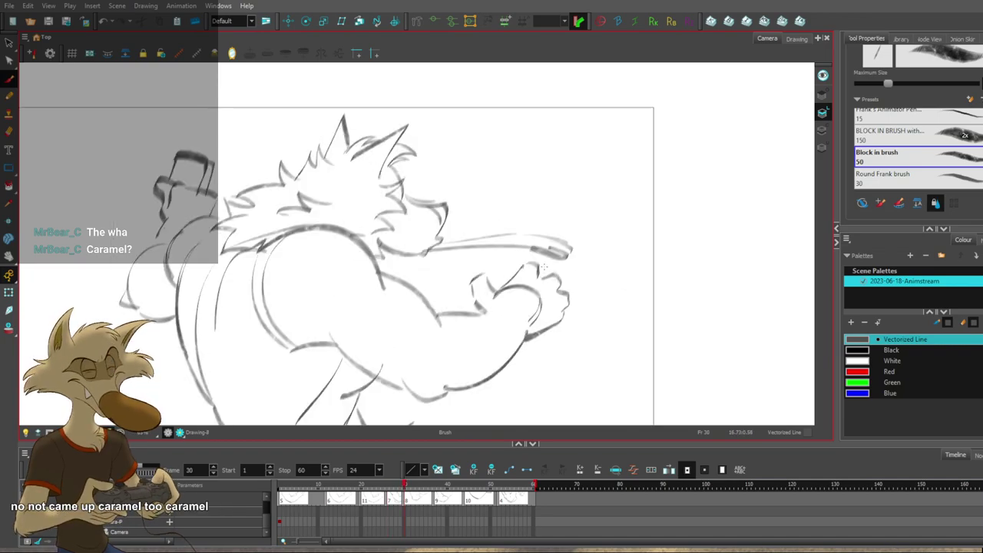
pyautogui.moveTo(531, 226); pyautogui.dragTo(536, 257)
pyautogui.press('Delete')
pyautogui.moveTo(435, 255)
pyautogui.mouseDown()
pyautogui.moveTo(485, 272)
pyautogui.moveTo(435, 252)
pyautogui.moveTo(502, 284)
pyautogui.moveTo(431, 252)
pyautogui.moveTo(521, 292)
pyautogui.moveTo(483, 262)
pyautogui.moveTo(499, 229)
pyautogui.mouseUp()
pyautogui.hotkey('ctrl', 'z')
pyautogui.hotkey('ctrl', 'z')
pyautogui.hotkey('ctrl', 'z')
pyautogui.press('Delete')
pyautogui.moveTo(444, 246)
pyautogui.mouseDown()
pyautogui.moveTo(516, 262)
pyautogui.moveTo(501, 268)
pyautogui.moveTo(499, 239)
pyautogui.moveTo(512, 236)
pyautogui.mouseUp()
pyautogui.hotkey('ctrl', 'z')
pyautogui.hotkey('ctrl', 'z')
pyautogui.hotkey('ctrl', 'z')
pyautogui.hotkey('ctrl', 'z')
pyautogui.press('f')
pyautogui.press('g')
pyautogui.hotkey('ctrl', 'z')
pyautogui.hotkey('ctrl', 'z')
pyautogui.moveTo(450, 243); pyautogui.dragTo(508, 239)
pyautogui.hotkey('ctrl', 'z')
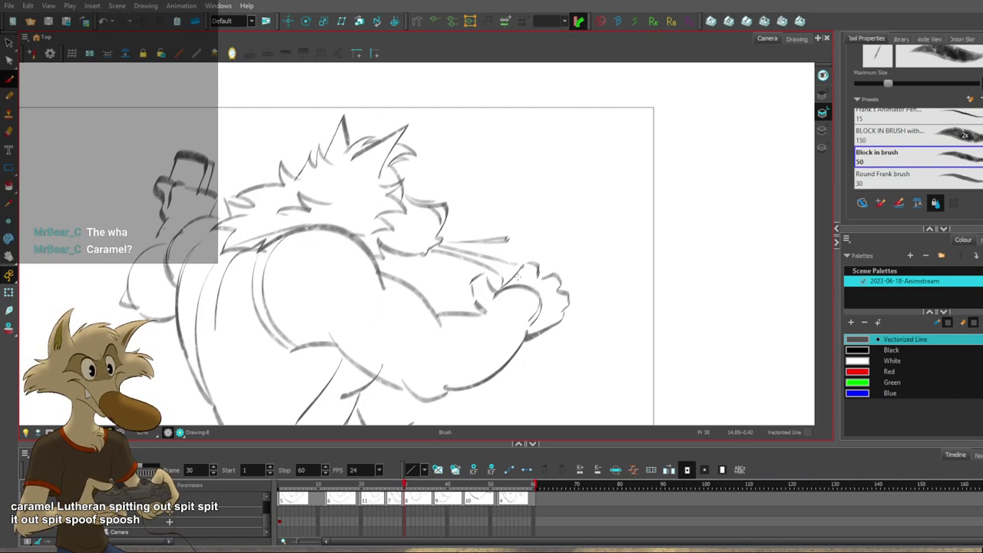
# Add short lower strokes to the spit spray on frame 30, using the earlier drawings as reference.
pyautogui.press('f')
pyautogui.press('f')
pyautogui.press('g')
pyautogui.press('g')
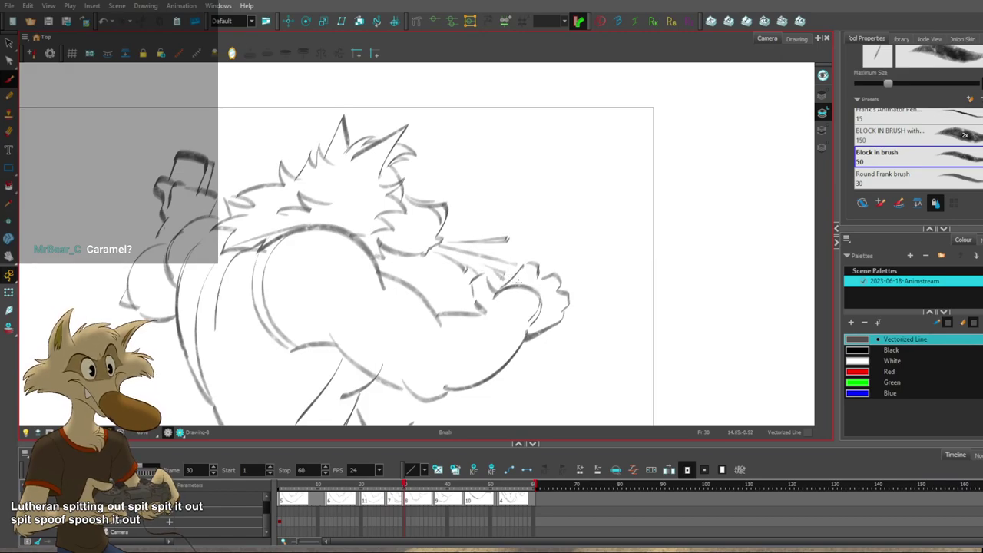
# Compare the whole frame 30 pose and spit spray with the preceding drawings at different view sizes.
pyautogui.scroll(-5, 554, 273)
pyautogui.press('f')
pyautogui.press('f')
pyautogui.scroll(1, 563, 280)
pyautogui.press('g')
pyautogui.press('g')
pyautogui.scroll(1, 564, 281)
pyautogui.scroll(2, 570, 284)
pyautogui.scroll(-3, 574, 283)
pyautogui.scroll(2, 572, 284)
pyautogui.scroll(-1, 564, 289)
pyautogui.scroll(1, 560, 299)
pyautogui.scroll(2, 553, 297)
# Select the outstretched hand and forearm on frame 30 and compare their placement with the earlier drawings back to frame 12.
pyautogui.moveTo(555, 239)
pyautogui.mouseDown()
pyautogui.moveTo(531, 247)
pyautogui.moveTo(492, 338)
pyautogui.moveTo(541, 263)
pyautogui.mouseUp()
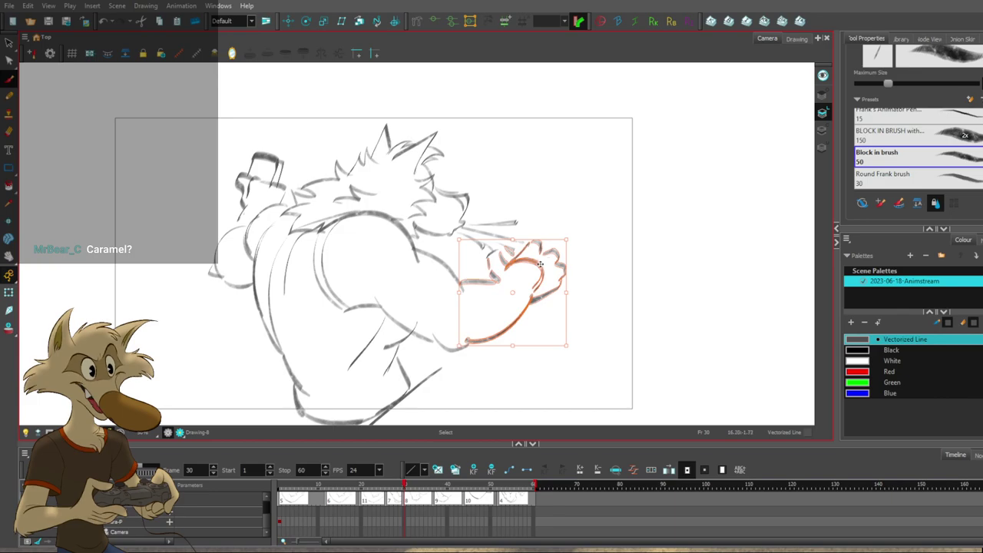
pyautogui.moveTo(628, 258)
pyautogui.mouseDown()
pyautogui.moveTo(588, 265)
pyautogui.moveTo(492, 255)
pyautogui.moveTo(520, 274)
pyautogui.moveTo(509, 284)
pyautogui.mouseUp()
pyautogui.press('f')
pyautogui.press('g')
pyautogui.press('f')
pyautogui.press('f')
pyautogui.press('f')
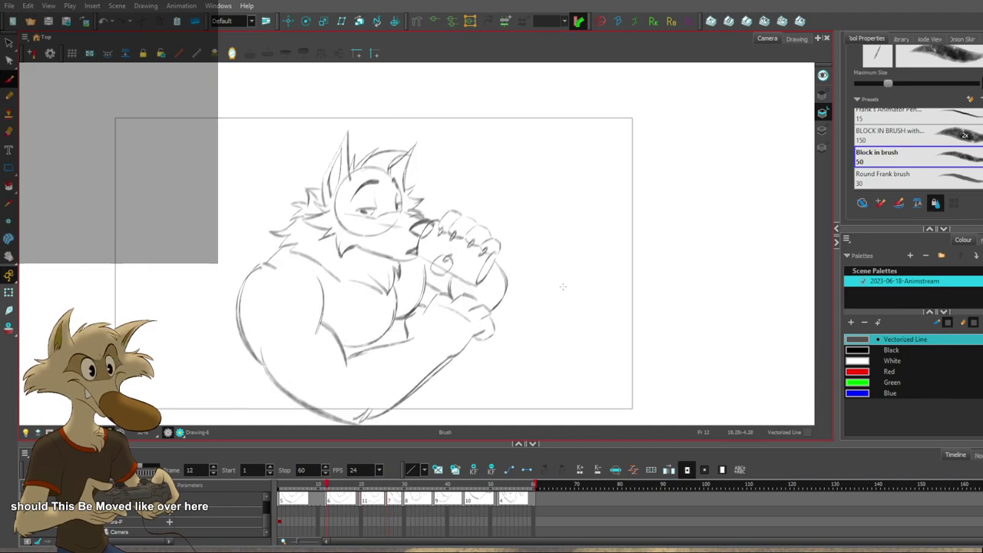
# Step back frame by frame to frame 1 and compare its drawing with the one on frame 12.
pyautogui.press(',')
pyautogui.press('.')
pyautogui.press(',')
pyautogui.press(',')
pyautogui.press(',')
pyautogui.press(',')
pyautogui.press(',')
pyautogui.press(',')
pyautogui.press(',')
pyautogui.press(',')
pyautogui.press(',')
pyautogui.press(',')
pyautogui.press(',')
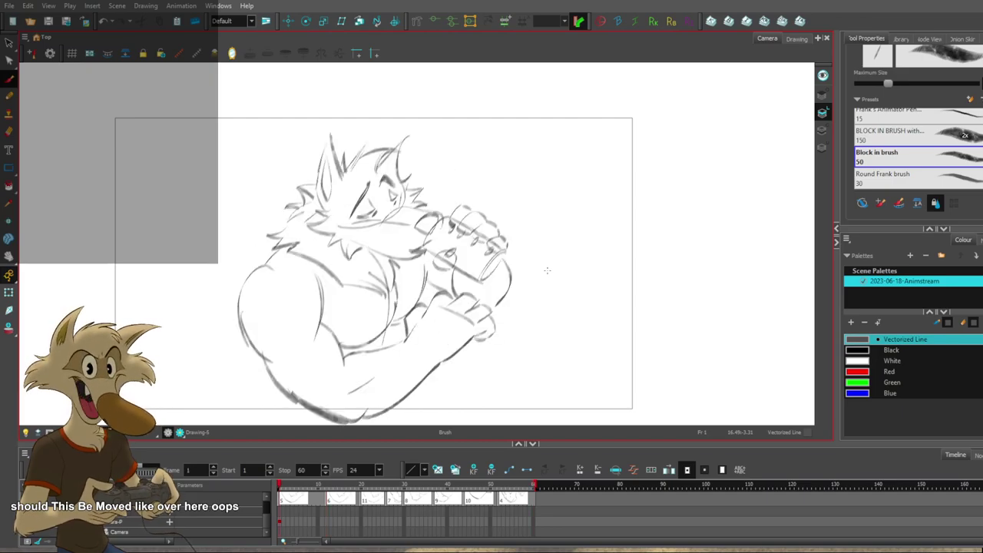
pyautogui.press('g')
pyautogui.press('f')
pyautogui.press('f')
pyautogui.press('g')
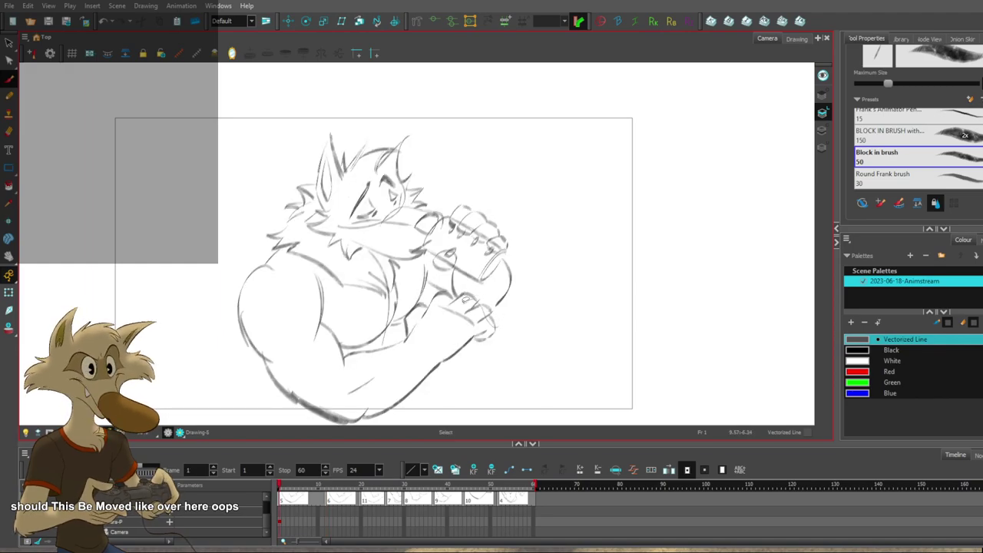
# Scale down the lower hand on frame 1 slightly and check its size against the next drawing.
pyautogui.moveTo(411, 321)
pyautogui.mouseDown()
pyautogui.moveTo(497, 329)
pyautogui.moveTo(455, 328)
pyautogui.moveTo(489, 330)
pyautogui.mouseUp()
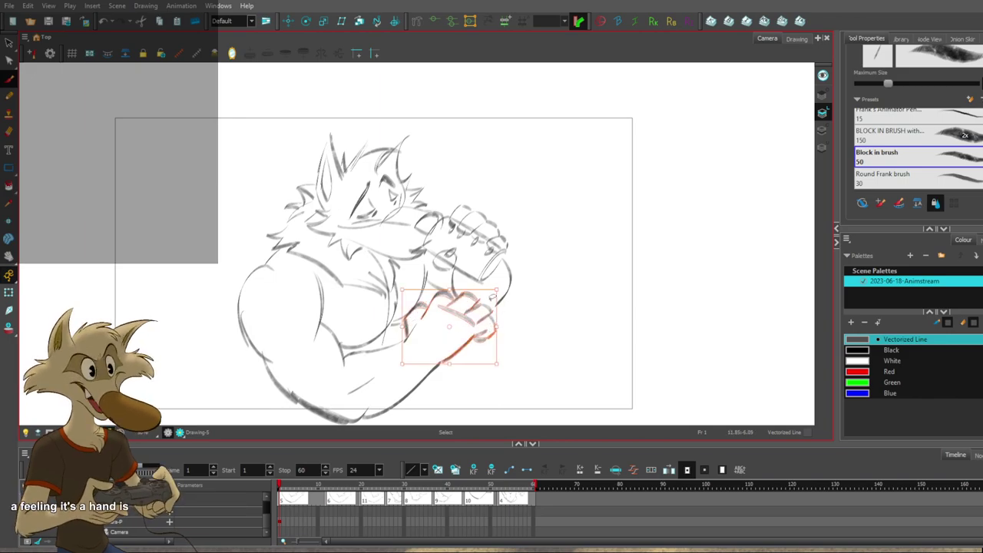
pyautogui.moveTo(496, 291); pyautogui.dragTo(485, 300)
pyautogui.click(529, 301)
pyautogui.hotkey('ctrl', 'z')
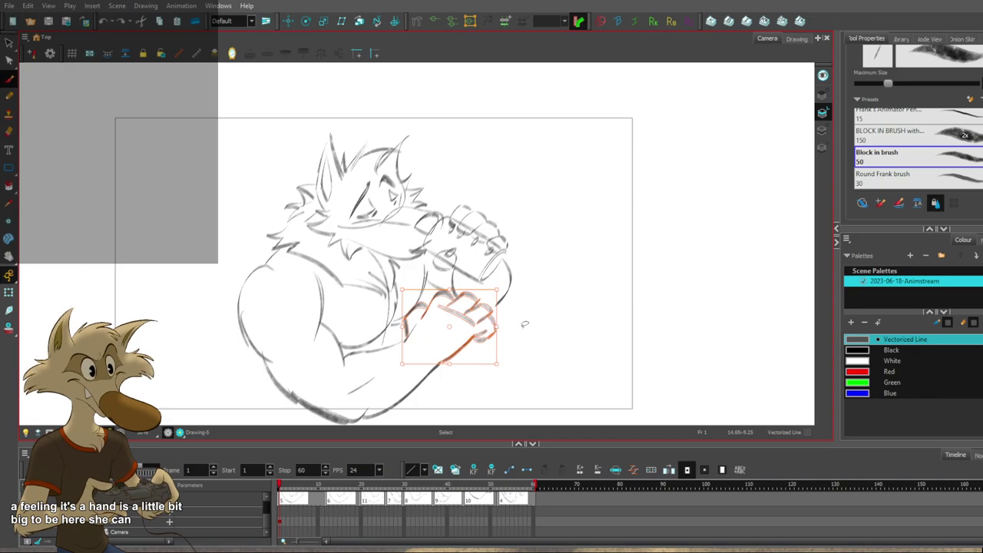
pyautogui.hotkey('ctrl', 'shift', 'z')
pyautogui.hotkey('alt', 'b')
pyautogui.scroll(-4, 551, 296)
pyautogui.scroll(4, 540, 308)
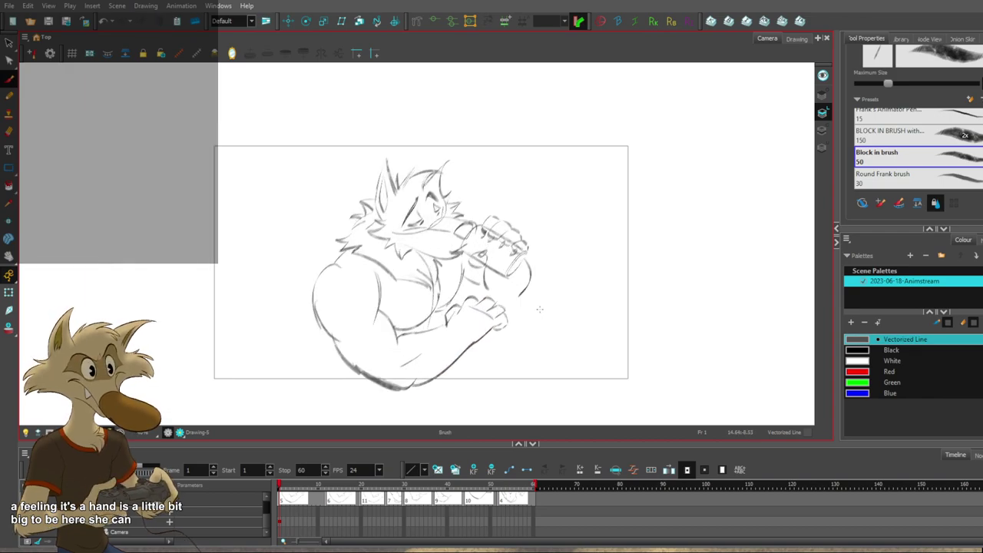
pyautogui.press('g')
pyautogui.press('f')
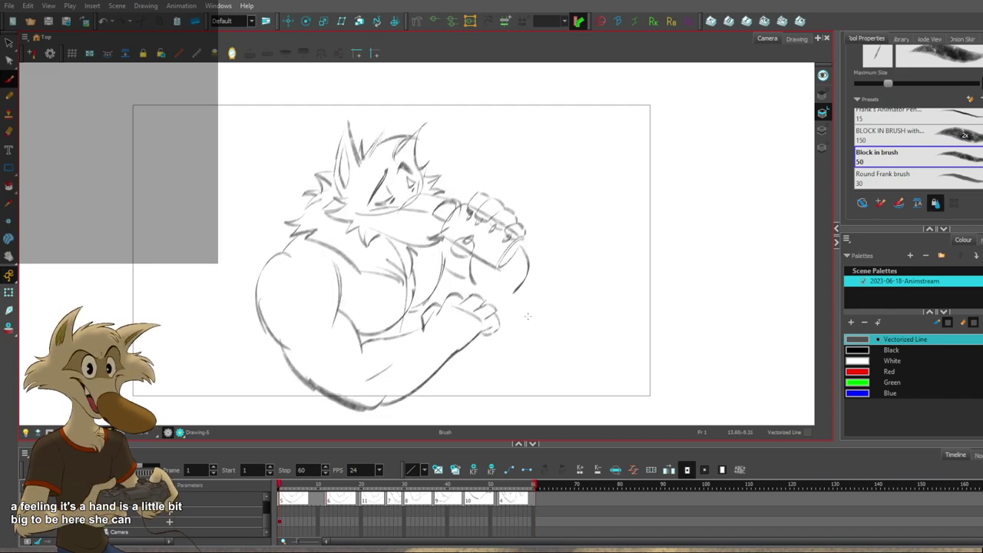
# Redraw the rounded underside of the far elbow on frame 1, closing the gap above the lower hand.
pyautogui.scroll(1, 514, 322)
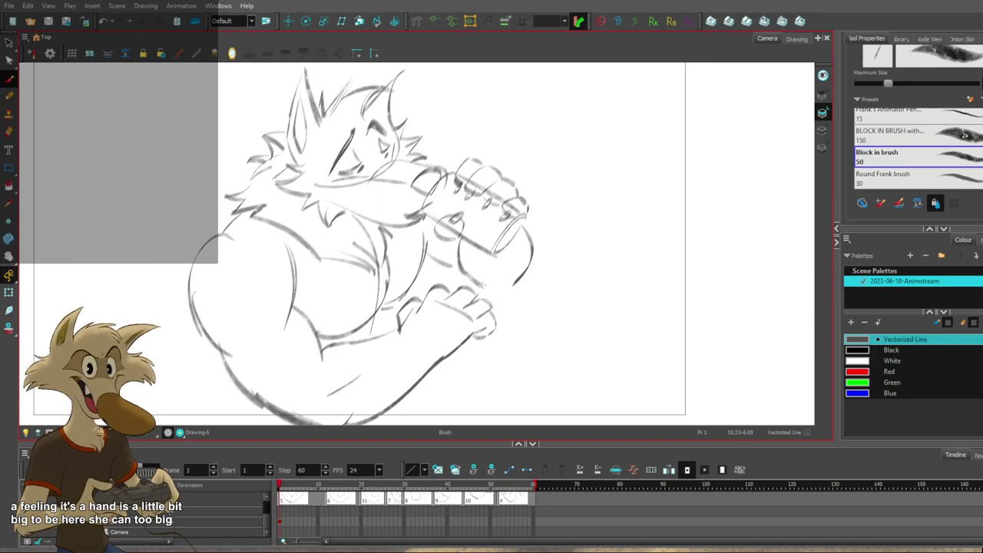
pyautogui.hotkey('ctrl', 'z')
pyautogui.moveTo(487, 290); pyautogui.dragTo(498, 295)
pyautogui.hotkey('ctrl', 'z')
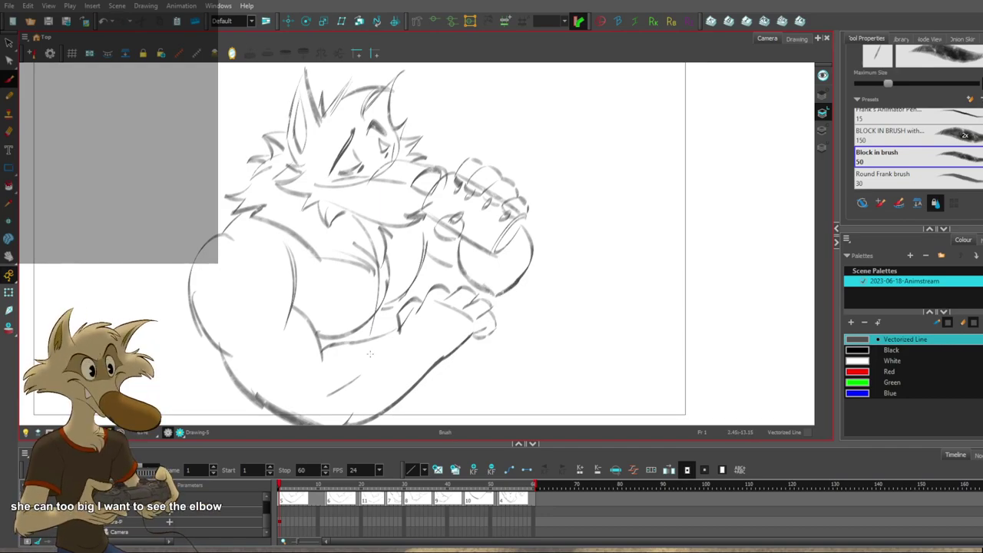
# Redraw the near forearm's upper contour on frame 1 so it connects to the wrist of the resized hand.
pyautogui.moveTo(403, 335); pyautogui.dragTo(326, 358)
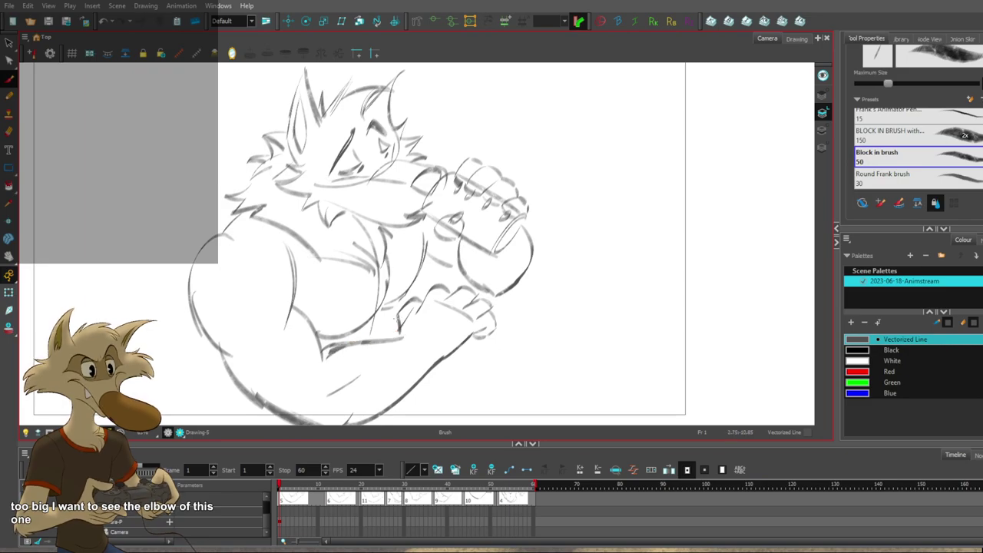
pyautogui.scroll(-2, 397, 315)
pyautogui.scroll(3, 414, 346)
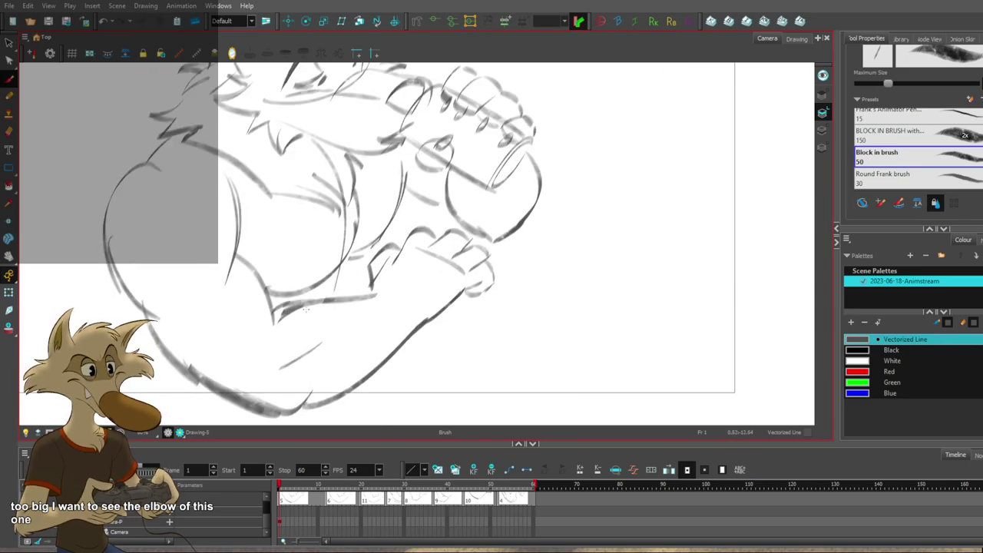
pyautogui.hotkey('ctrl', 'z')
pyautogui.moveTo(305, 303); pyautogui.dragTo(365, 298)
pyautogui.hotkey('ctrl', 'z')
pyautogui.moveTo(358, 300); pyautogui.dragTo(374, 293)
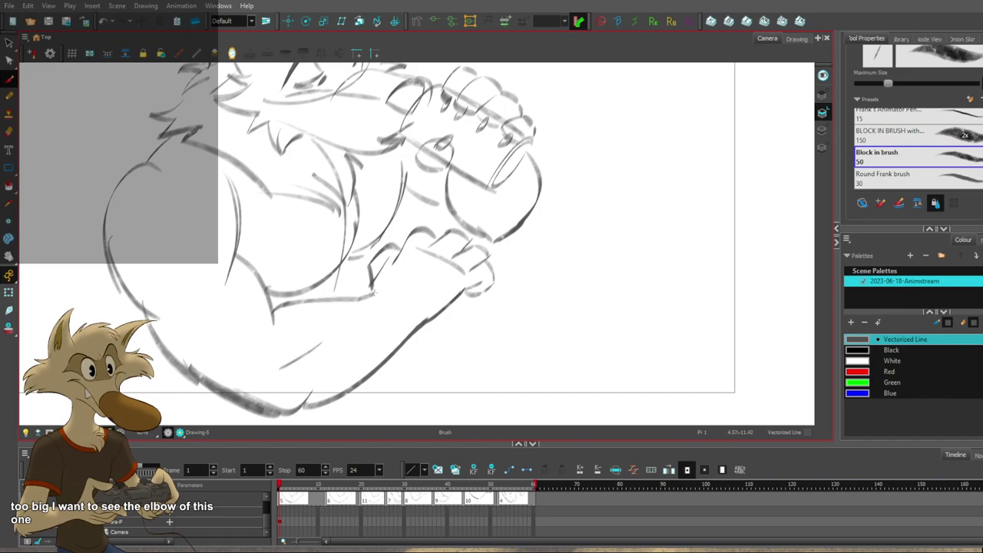
# Clean up the wrist-side edge of the lower hand on frame 1 into a single contour line.
pyautogui.hotkey('ctrl', 'z')
pyautogui.press('g')
pyautogui.press('f')
pyautogui.press('g')
pyautogui.press('f')
pyautogui.press('g')
pyautogui.moveTo(483, 215)
pyautogui.mouseDown()
pyautogui.moveTo(454, 235)
pyautogui.moveTo(424, 204)
pyautogui.moveTo(364, 268)
pyautogui.moveTo(455, 260)
pyautogui.moveTo(480, 290)
pyautogui.moveTo(513, 264)
pyautogui.moveTo(470, 230)
pyautogui.mouseUp()
pyautogui.press('Delete')
pyautogui.press(',')
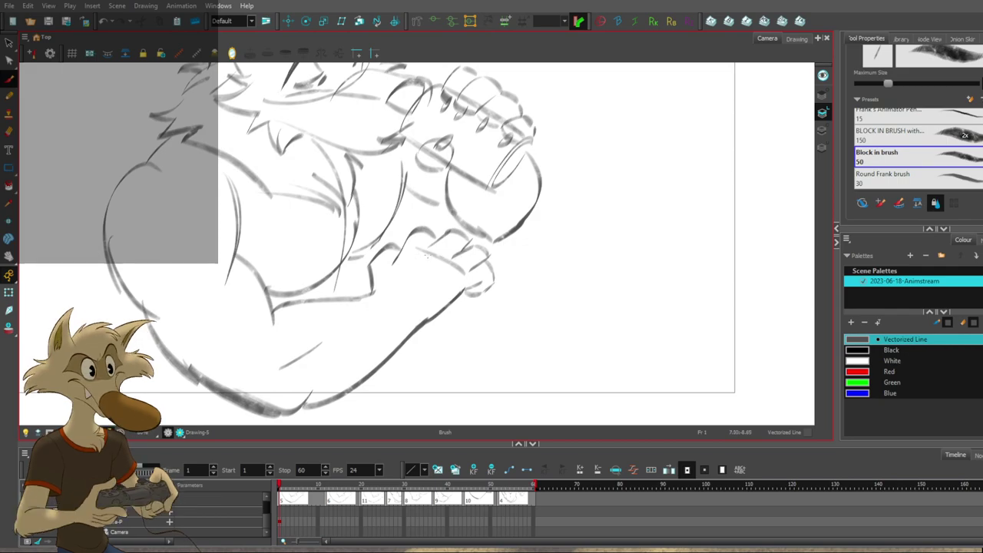
# Redraw the finger arcs along the knuckles of the lower hand on frame 1.
pyautogui.press('Delete')
pyautogui.hotkey('alt', 'b')
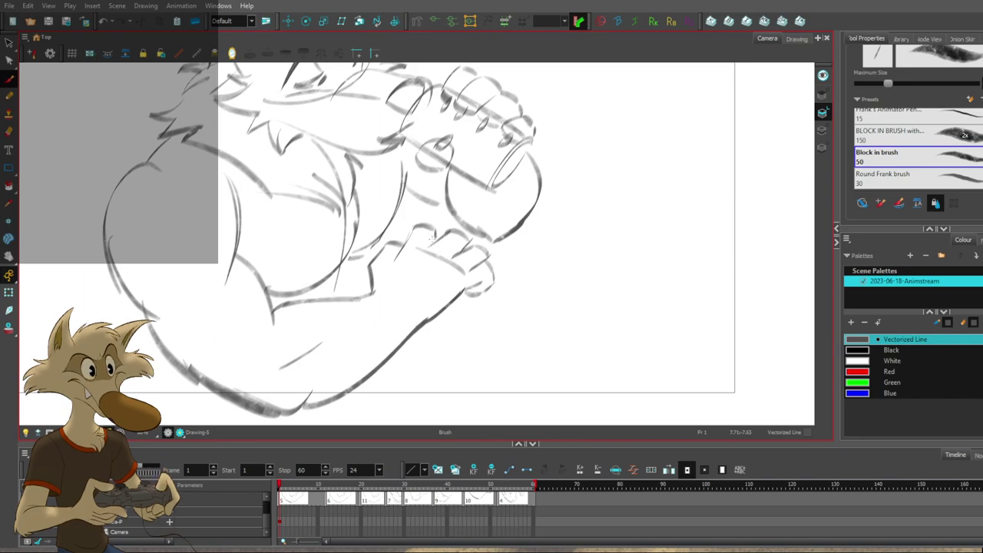
pyautogui.hotkey('ctrl', 'z')
pyautogui.moveTo(444, 235)
pyautogui.mouseDown()
pyautogui.moveTo(428, 249)
pyautogui.moveTo(465, 244)
pyautogui.moveTo(451, 230)
pyautogui.mouseUp()
pyautogui.keyDown('ctrl'); pyautogui.click(462, 232); pyautogui.keyUp('ctrl')
pyautogui.press('Delete')
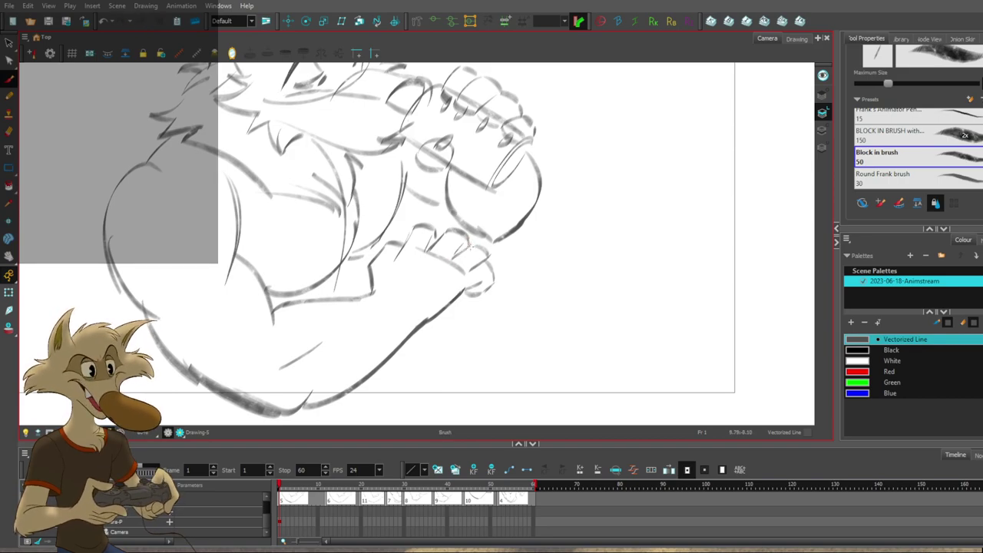
pyautogui.press(',')
pyautogui.press('g')
pyautogui.press('g')
pyautogui.press('f')
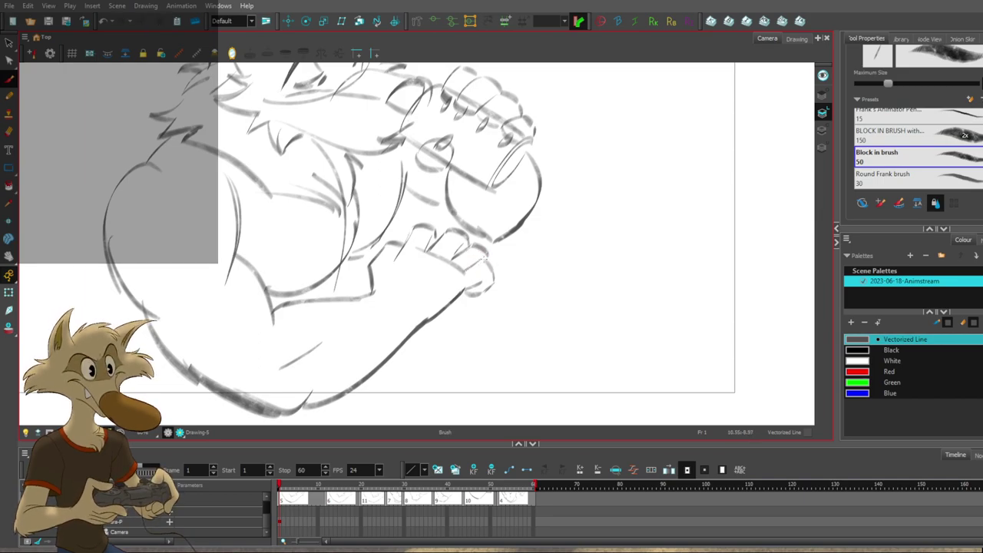
# Redraw the outer heel of the lower hand on frame 1 so it joins the near forearm's lower contour.
pyautogui.moveTo(485, 263)
pyautogui.mouseDown()
pyautogui.moveTo(494, 289)
pyautogui.moveTo(473, 327)
pyautogui.moveTo(465, 304)
pyautogui.mouseUp()
pyautogui.press('g')
pyautogui.press('f')
pyautogui.press('space')
pyautogui.press('g')
pyautogui.press('f')
pyautogui.hotkey('ctrl', 'z')
pyautogui.hotkey('ctrl', 'z')
pyautogui.hotkey('ctrl', 'z')
pyautogui.moveTo(422, 336)
pyautogui.mouseDown()
pyautogui.moveTo(460, 301)
pyautogui.moveTo(528, 301)
pyautogui.mouseUp()
pyautogui.hotkey('ctrl', 'z')
pyautogui.hotkey('ctrl', 'z')
# Flip between frames 1 and 12 to compare the lower hand and forearm drawings.
pyautogui.press('f')
pyautogui.press('g')
pyautogui.press('g')
pyautogui.press('f')
pyautogui.press('f')
pyautogui.press('g')
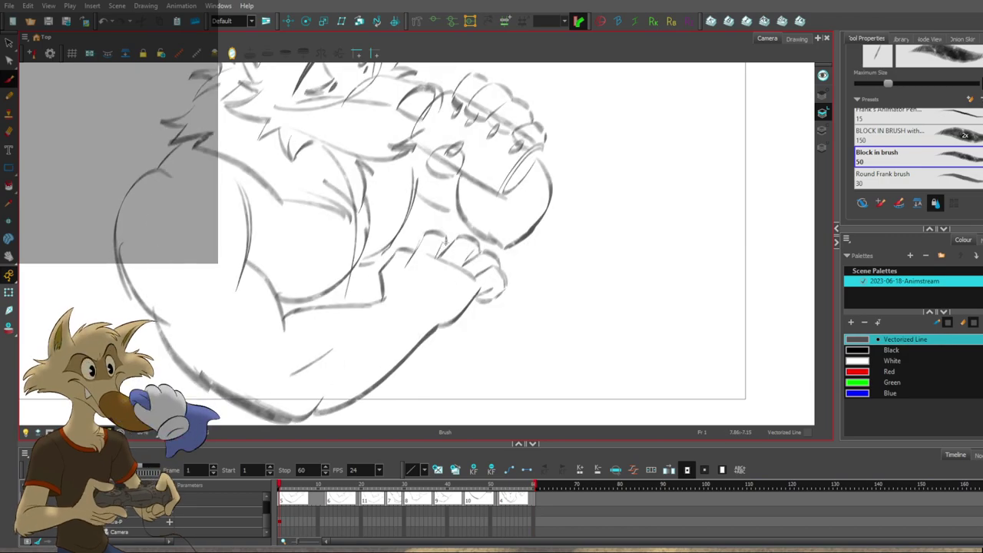
pyautogui.press('f')
pyautogui.press('g')
pyautogui.press('g')
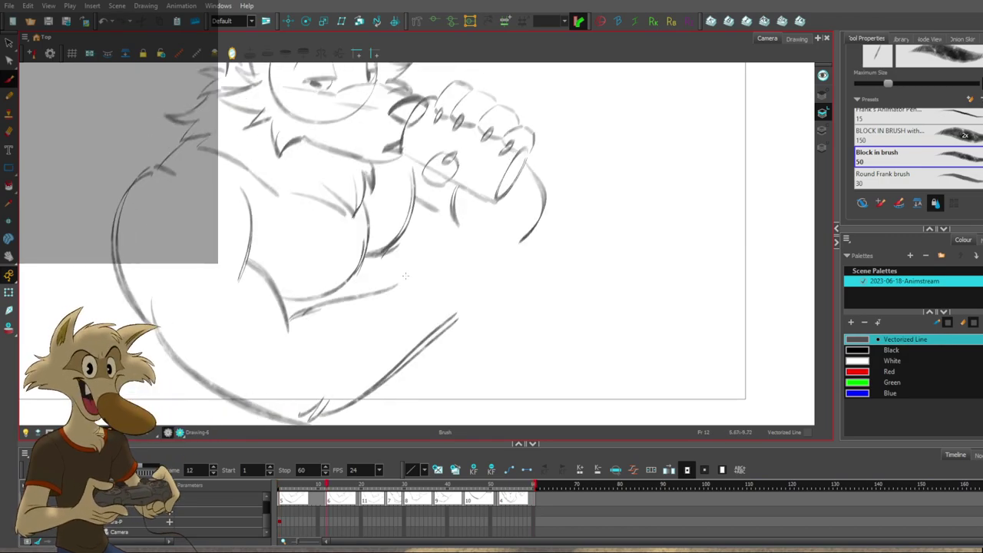
pyautogui.press('f')
pyautogui.press('f')
pyautogui.press('g')
# Draw the far forearm's lower contour on frame 1 and touch up the short line between the chest and lower hand.
pyautogui.moveTo(359, 266); pyautogui.dragTo(385, 259)
pyautogui.hotkey('ctrl', 'z')
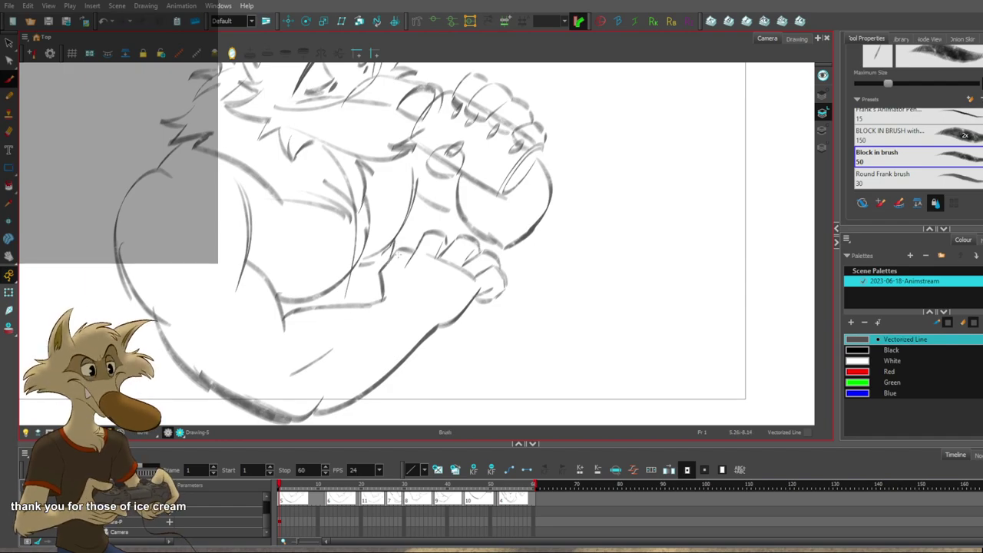
pyautogui.hotkey('ctrl', 'z')
pyautogui.moveTo(418, 195); pyautogui.dragTo(459, 221)
pyautogui.press('1')
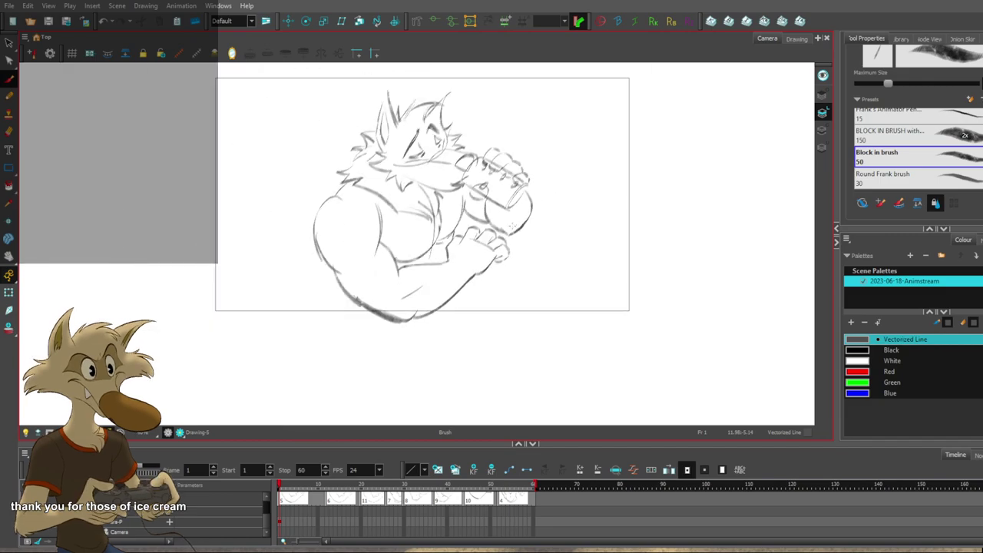
# Compare the full poses on frames 1 and 12 and mirror the view to check the proportions.
pyautogui.scroll(1, 514, 200)
pyautogui.moveTo(511, 120); pyautogui.dragTo(509, 134)
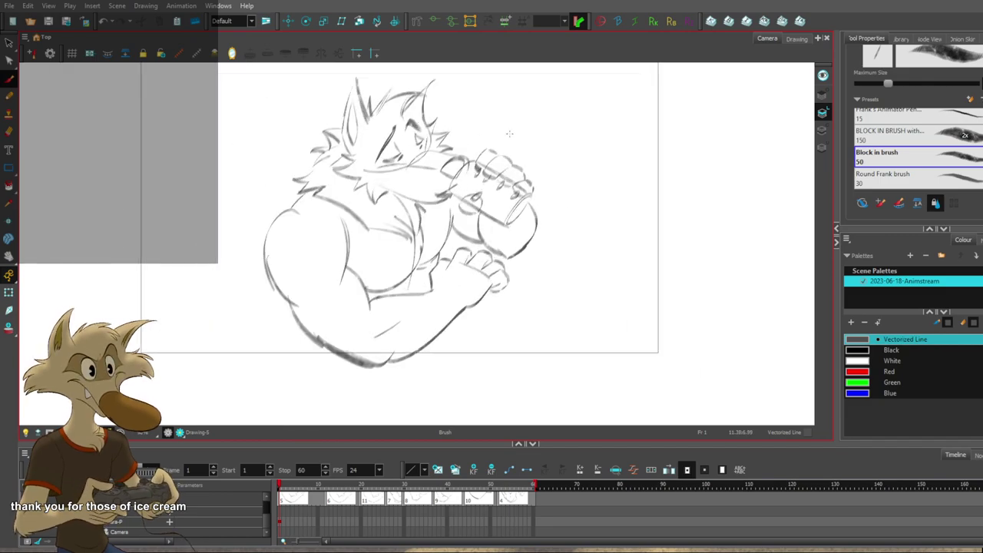
pyautogui.press('g')
pyautogui.press('f')
pyautogui.press('g')
pyautogui.press('f')
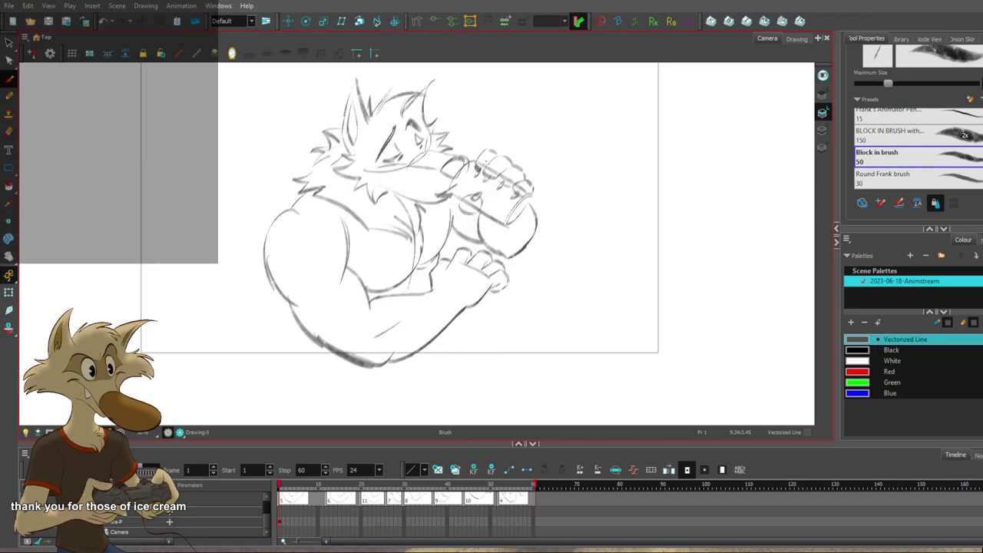
pyautogui.scroll(1, 485, 162)
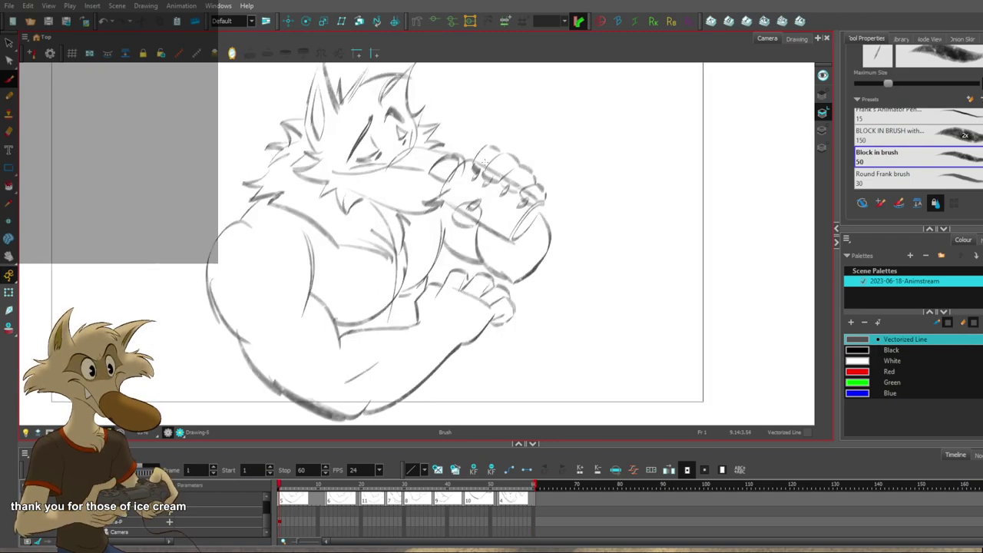
pyautogui.hotkey('alt', 'b')
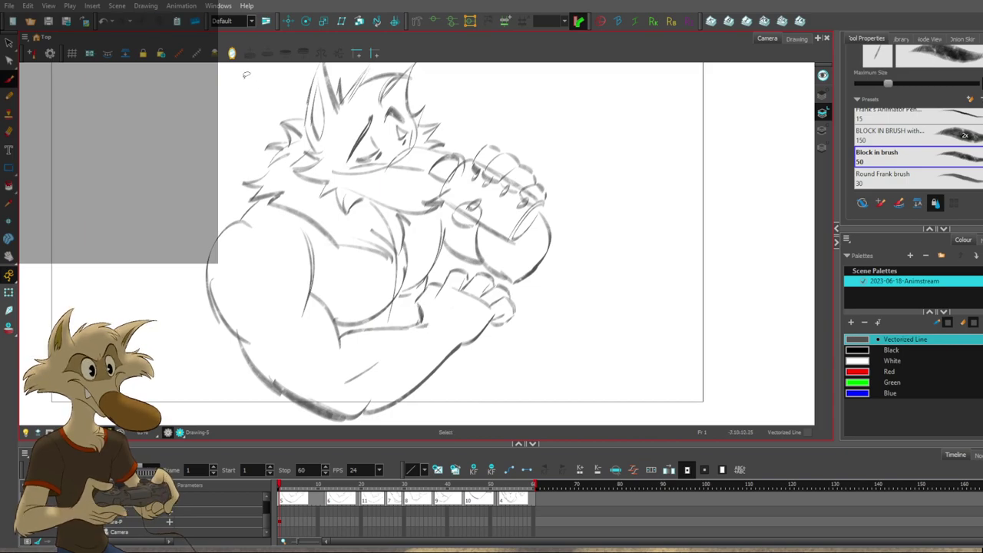
pyautogui.click(284, 54)
pyautogui.scroll(-1, 607, 282)
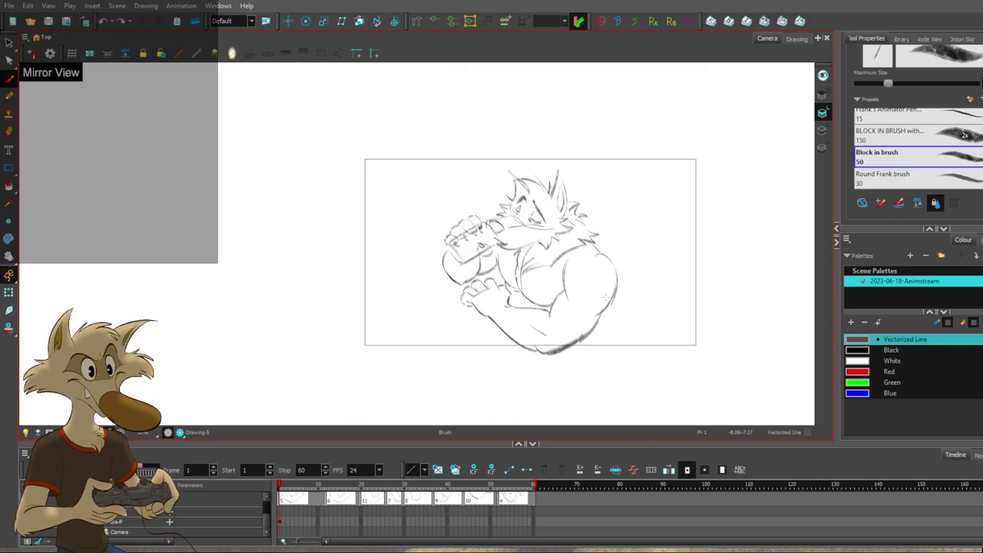
pyautogui.scroll(1, 599, 296)
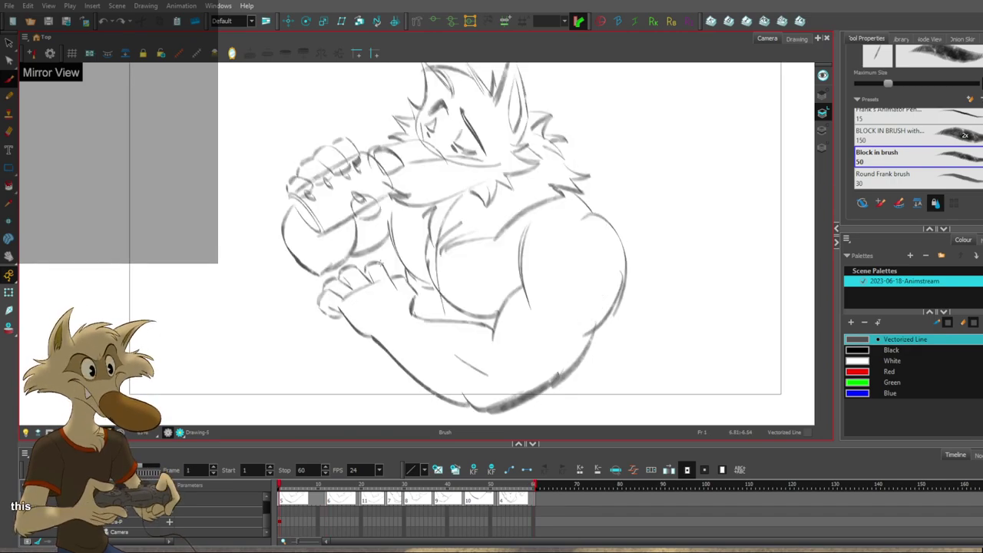
# Sketch the fingers of the lower hand on frame 12, matching their size to the hand on frame 1.
pyautogui.moveTo(357, 265)
pyautogui.mouseDown()
pyautogui.moveTo(318, 305)
pyautogui.moveTo(356, 294)
pyautogui.moveTo(362, 272)
pyautogui.moveTo(395, 285)
pyautogui.mouseUp()
pyautogui.press('f')
pyautogui.press('g')
pyautogui.press('f')
pyautogui.press('g')
pyautogui.press('f')
pyautogui.press('g')
pyautogui.press('f')
pyautogui.press('g')
pyautogui.press('f')
pyautogui.press('g')
pyautogui.press('f')
pyautogui.press('g')
pyautogui.press('f')
pyautogui.press('g')
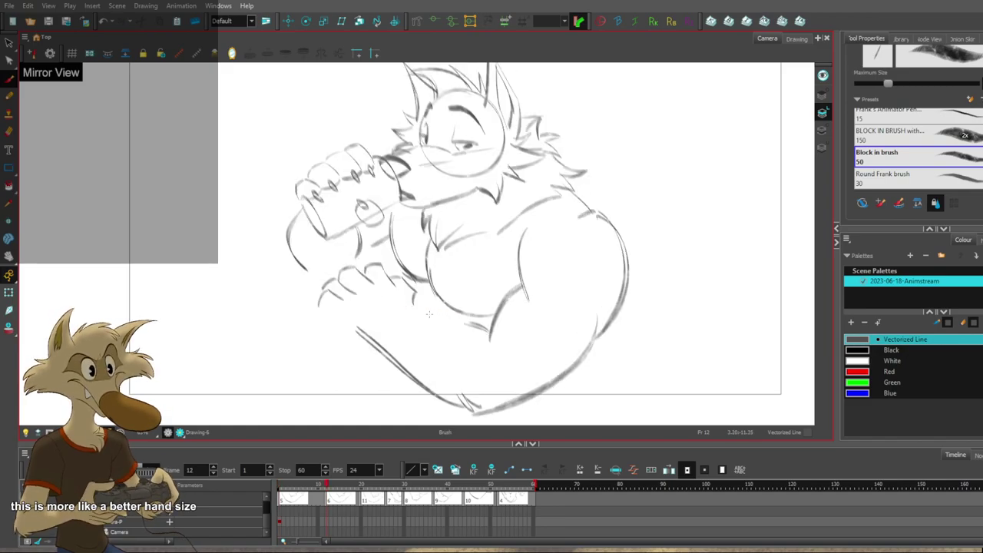
# Draw the wrist and the near forearm's upper contour on frame 12, running from the lower hand to the inner elbow.
pyautogui.moveTo(414, 292); pyautogui.dragTo(421, 298)
pyautogui.press('f')
pyautogui.moveTo(464, 194); pyautogui.dragTo(443, 312)
pyautogui.hotkey('ctrl', 'z')
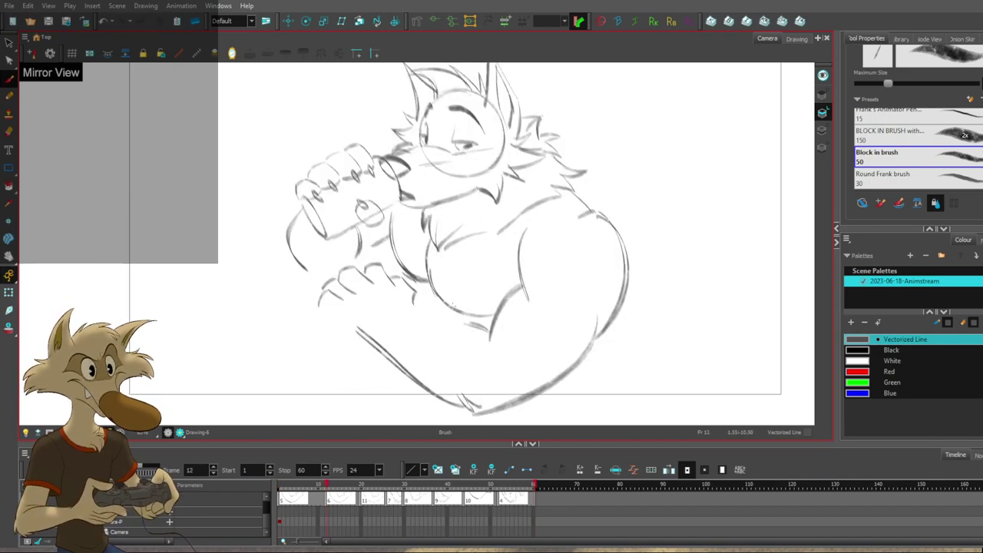
pyautogui.press('f')
pyautogui.moveTo(417, 294)
pyautogui.mouseDown()
pyautogui.moveTo(415, 313)
pyautogui.moveTo(486, 331)
pyautogui.mouseUp()
pyautogui.press('g')
pyautogui.press('f')
pyautogui.press('g')
pyautogui.press('f')
pyautogui.press('g')
pyautogui.hotkey('ctrl', 'z')
pyautogui.hotkey('ctrl', 'z')
pyautogui.press('f')
pyautogui.press('g')
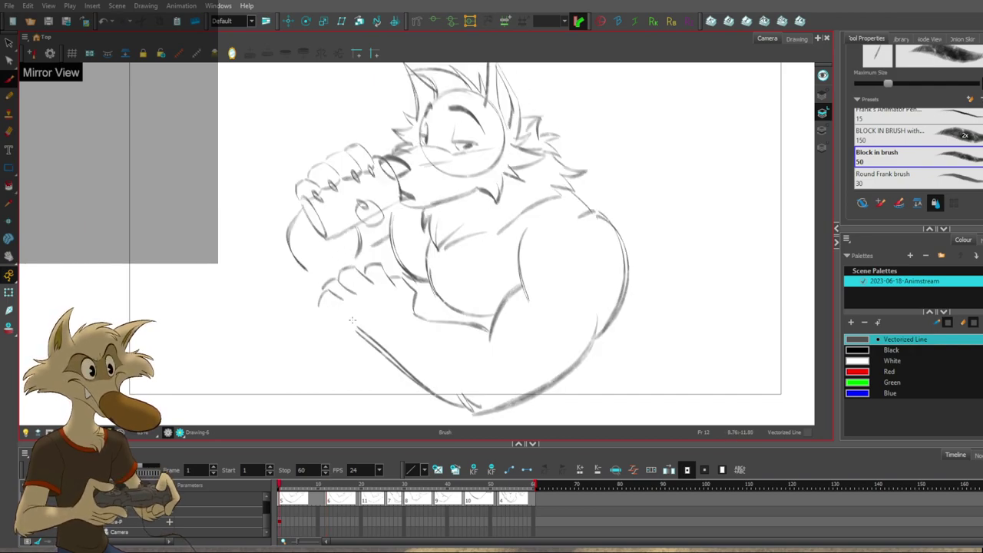
# Delete the doubled lower forearm lines on frame 12 and sketch a short stroke at the heel of the hand.
pyautogui.press('f')
pyautogui.press('g')
pyautogui.keyDown('ctrl'); pyautogui.click(393, 358); pyautogui.keyUp('ctrl')
pyautogui.press('Delete')
pyautogui.press('f')
pyautogui.press('g')
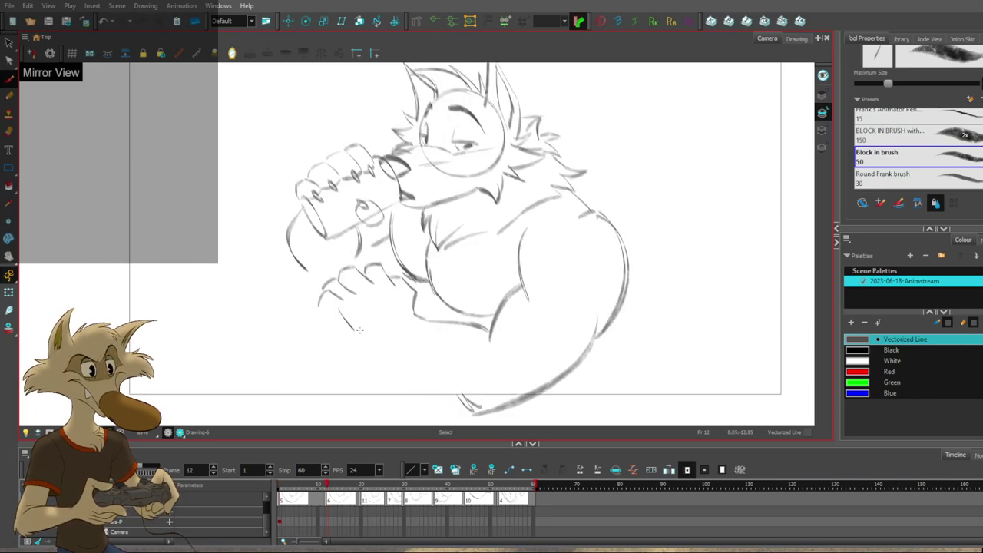
# Redraw the near forearm's lower contour on frame 12 from the heel of the hand down to the elbow.
pyautogui.press('Home')
pyautogui.press('End')
pyautogui.press('Home')
pyautogui.press('End')
pyautogui.press('Home')
pyautogui.press('End')
pyautogui.hotkey('ctrl', 'z')
pyautogui.moveTo(445, 397); pyautogui.dragTo(470, 408)
pyautogui.press('f')
pyautogui.press('g')
# Rework the near elbow's underside on frame 12 so it connects with the new forearm contour.
pyautogui.moveTo(462, 396)
pyautogui.mouseDown()
pyautogui.moveTo(478, 410)
pyautogui.moveTo(504, 407)
pyautogui.mouseUp()
pyautogui.press('4')
pyautogui.press('4')
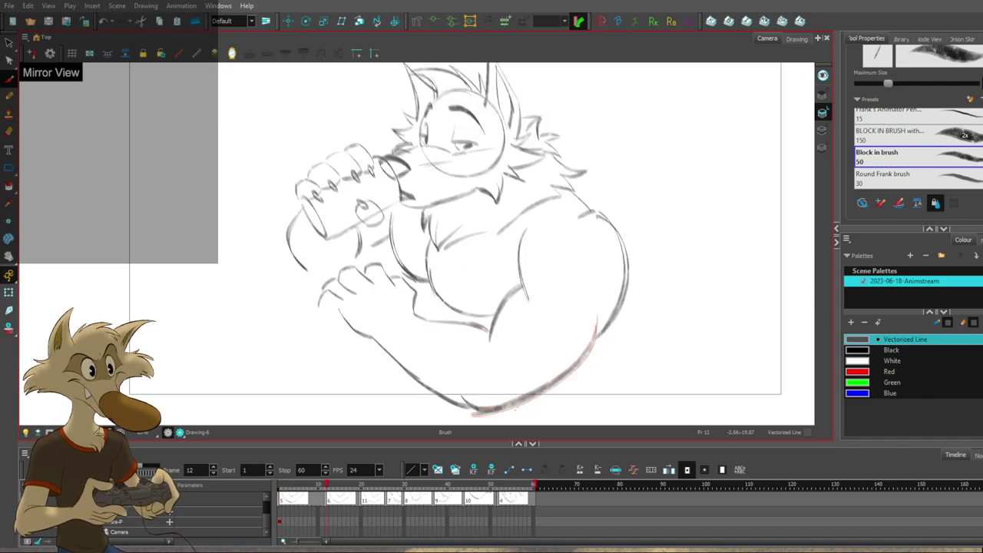
# Draw the outer edge of the little finger on the lower hand on frame 12.
pyautogui.moveTo(481, 360); pyautogui.dragTo(500, 374)
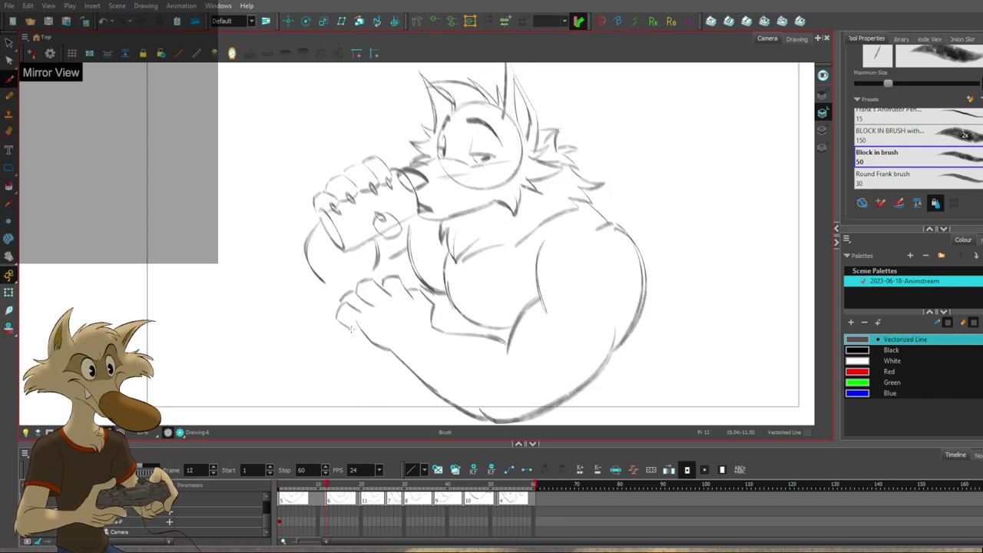
pyautogui.moveTo(346, 318); pyautogui.dragTo(358, 328)
pyautogui.press('f')
pyautogui.press('g')
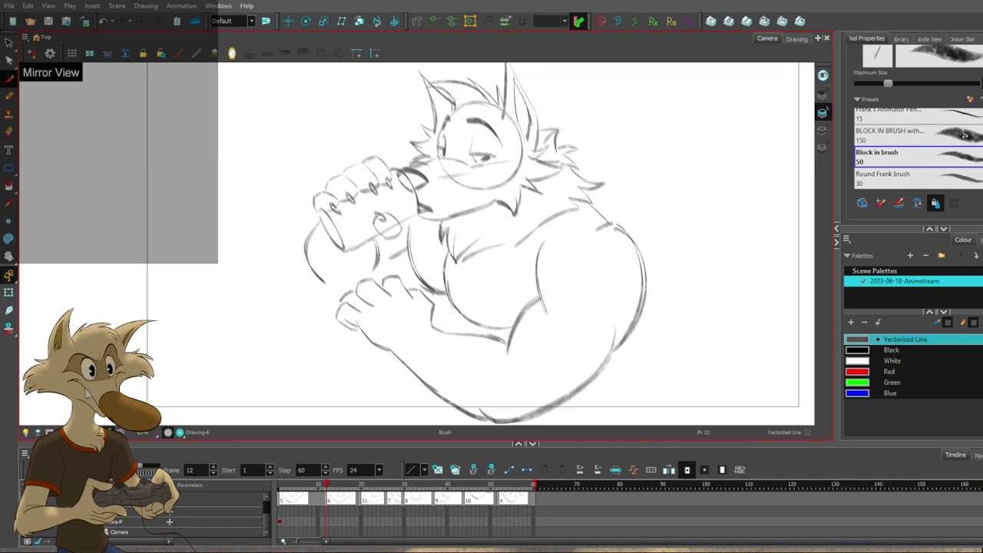
# Turn off the mirrored view and check the lower hand on frame 1 against frame 12.
pyautogui.press('1')
pyautogui.press('1')
pyautogui.click(234, 56)
pyautogui.press('1')
pyautogui.press('1')
pyautogui.press('1')
pyautogui.press('f')
pyautogui.scroll(4, 426, 199)
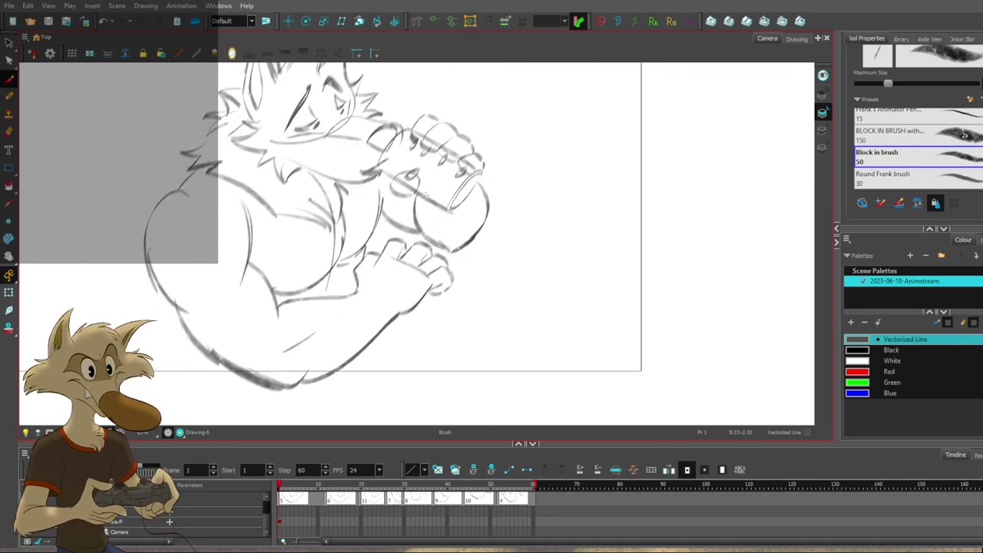
pyautogui.press('g')
pyautogui.press('g')
pyautogui.press('g')
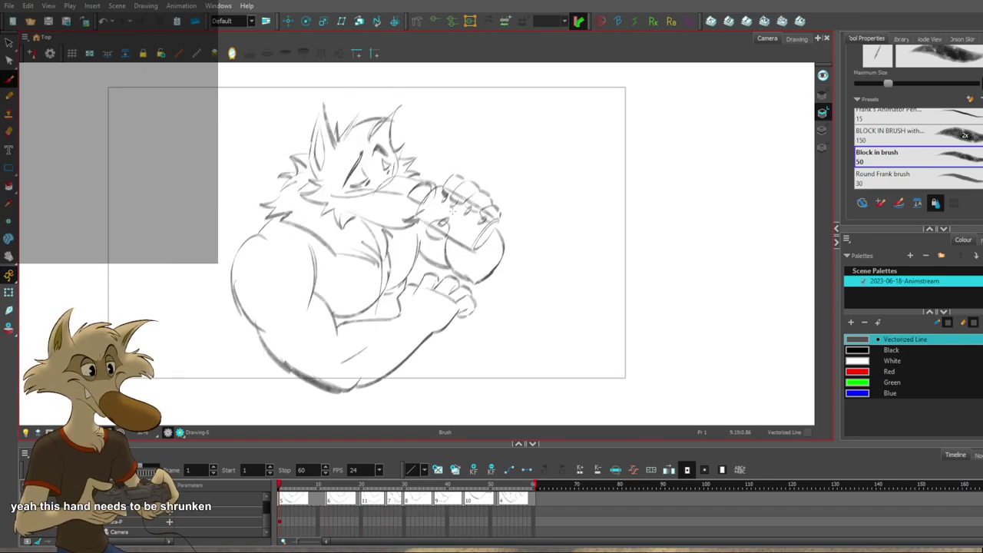
# Try shortening the near forearm on frame 1 by bringing the lower hand closer to the elbow.
pyautogui.press('s')
pyautogui.moveTo(401, 313)
pyautogui.mouseDown()
pyautogui.moveTo(466, 354)
pyautogui.moveTo(483, 299)
pyautogui.moveTo(444, 271)
pyautogui.moveTo(407, 288)
pyautogui.moveTo(372, 324)
pyautogui.mouseUp()
pyautogui.hotkey('alt', 'b')
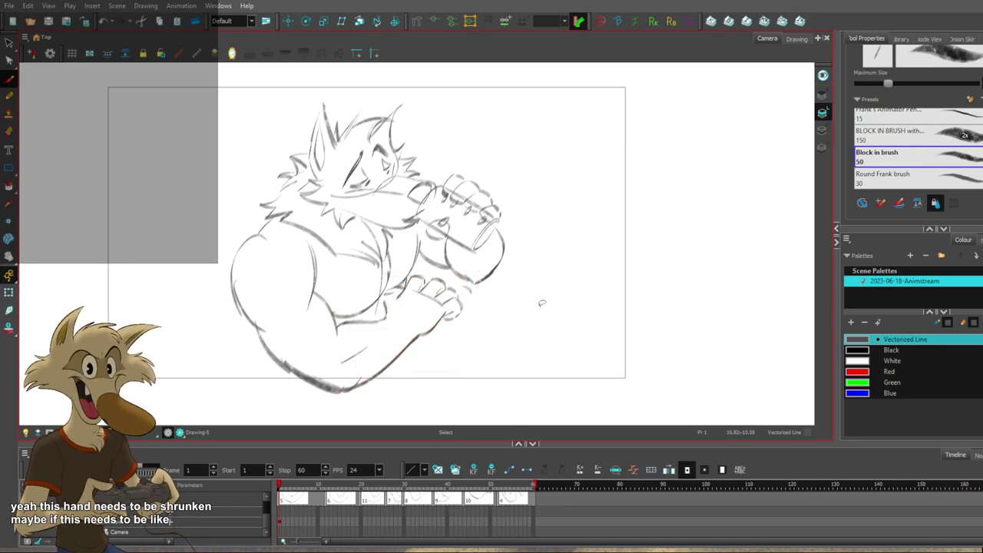
pyautogui.scroll(-2, 536, 308)
pyautogui.scroll(2, 452, 318)
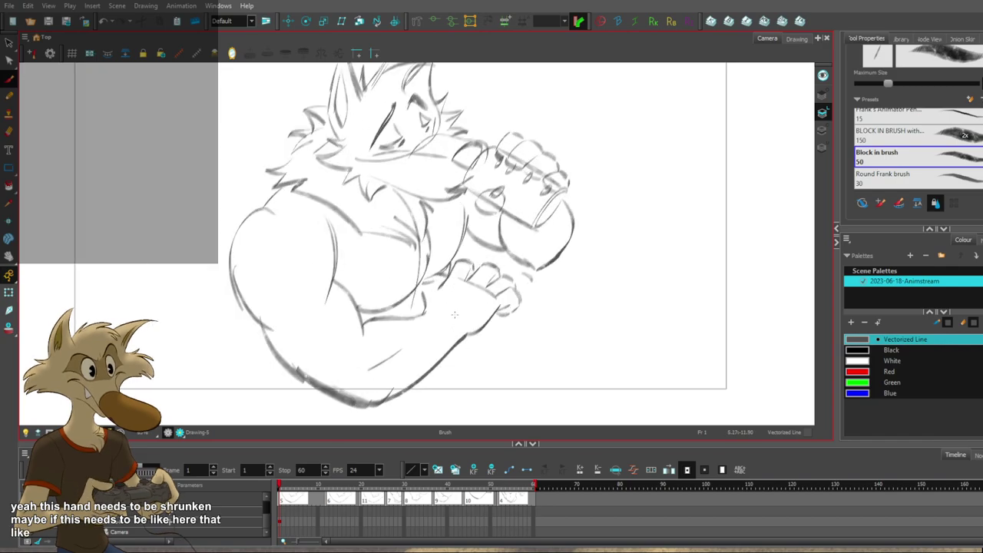
pyautogui.hotkey('ctrl', 'z')
# Compare the lower hand's size on frame 1 with neighbouring drawings at different zoom levels.
pyautogui.press('g')
pyautogui.press('f')
pyautogui.press('g')
pyautogui.press('f')
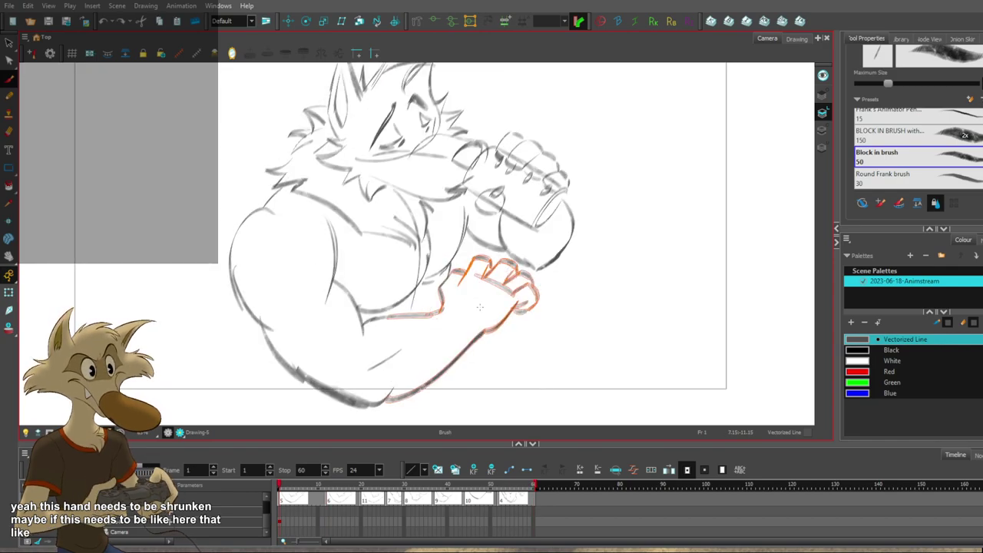
pyautogui.scroll(-2, 480, 308)
pyautogui.scroll(2, 478, 307)
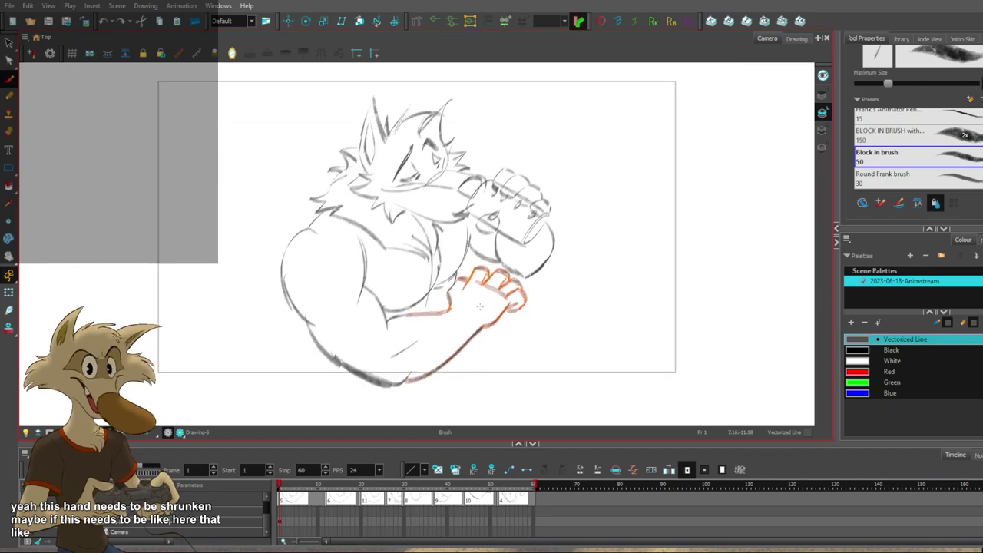
pyautogui.scroll(-1, 478, 307)
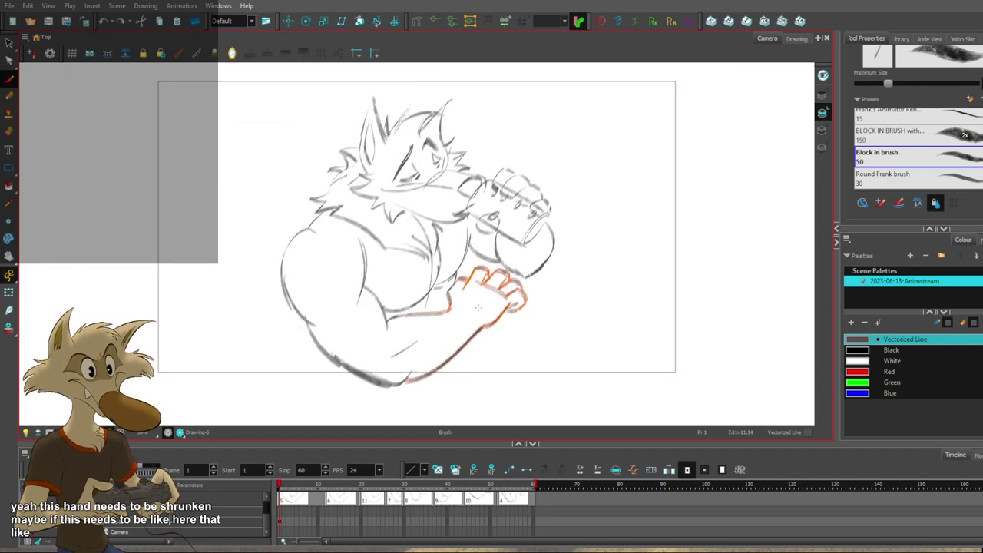
pyautogui.scroll(1, 485, 301)
# Try adjusting the inner-elbow crease of the near arm on frame 1.
pyautogui.hotkey('alt', 's')
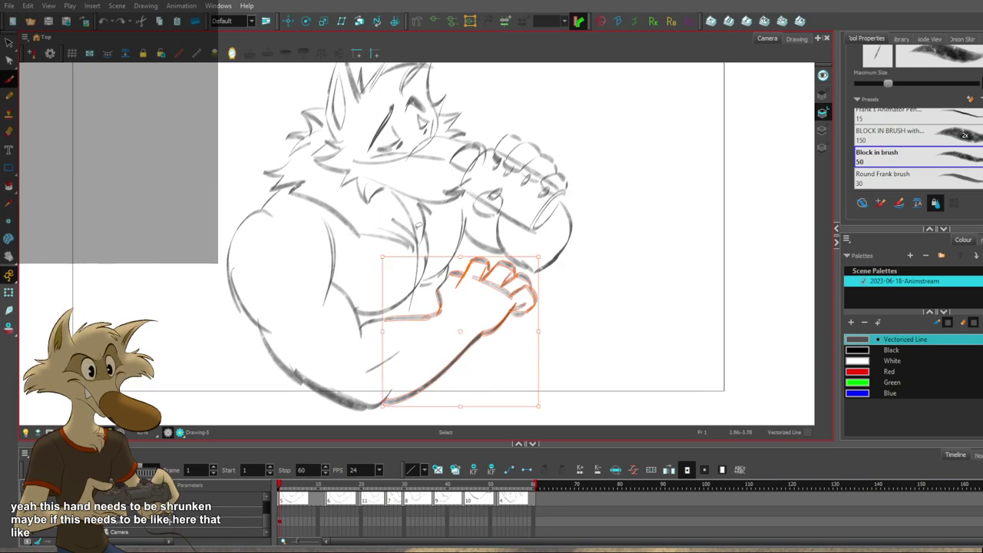
pyautogui.click(498, 219)
pyautogui.hotkey('alt', 'b')
pyautogui.moveTo(337, 282); pyautogui.dragTo(360, 341)
pyautogui.hotkey('ctrl', 'z')
pyautogui.hotkey('ctrl', 'z')
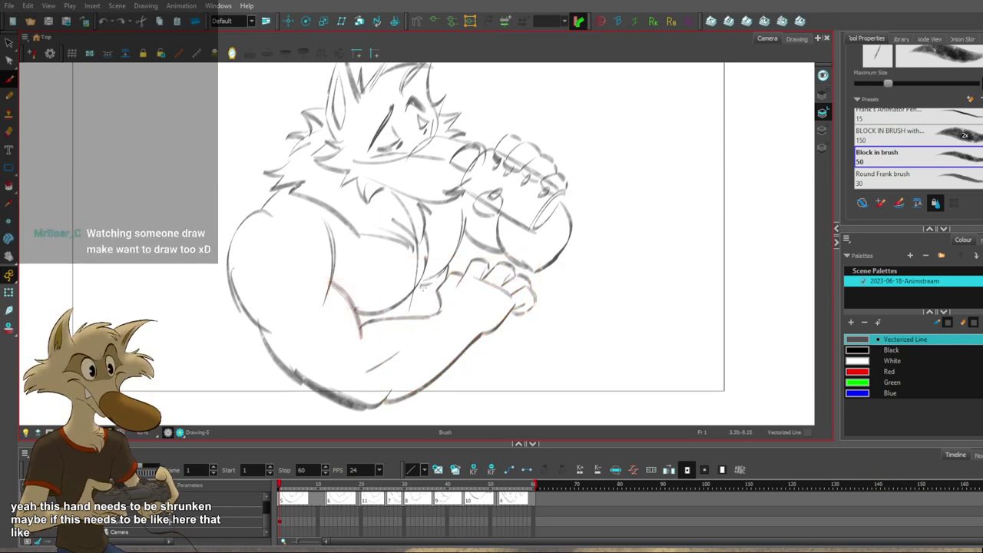
pyautogui.moveTo(567, 314); pyautogui.dragTo(563, 325)
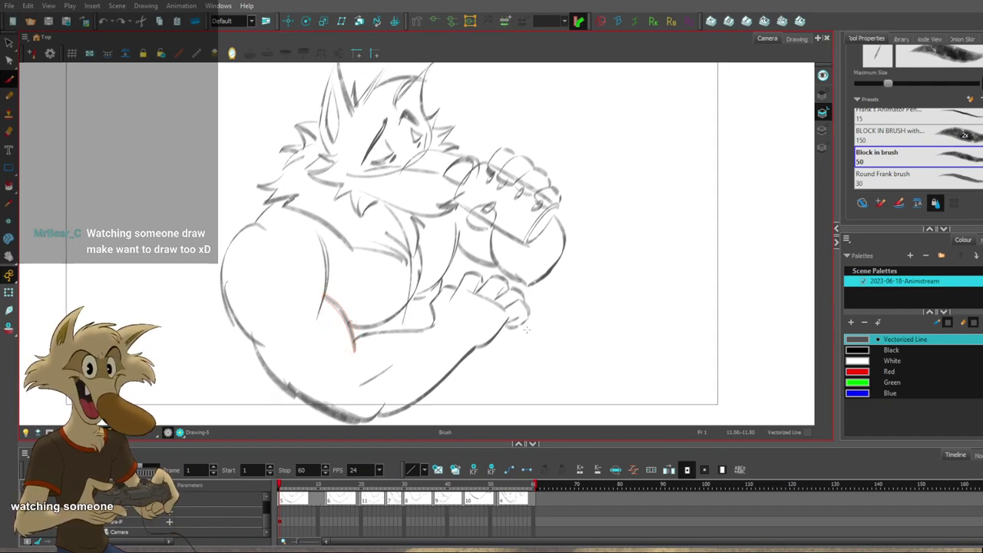
pyautogui.hotkey('ctrl', 'z')
pyautogui.hotkey('ctrl', 'z')
pyautogui.moveTo(576, 329); pyautogui.dragTo(573, 348)
# Flip between frames 1 and 12 to compare the arms and the near shoulder's outer contour.
pyautogui.press('g')
pyautogui.press('f')
pyautogui.press('g')
pyautogui.press('f')
pyautogui.press('g')
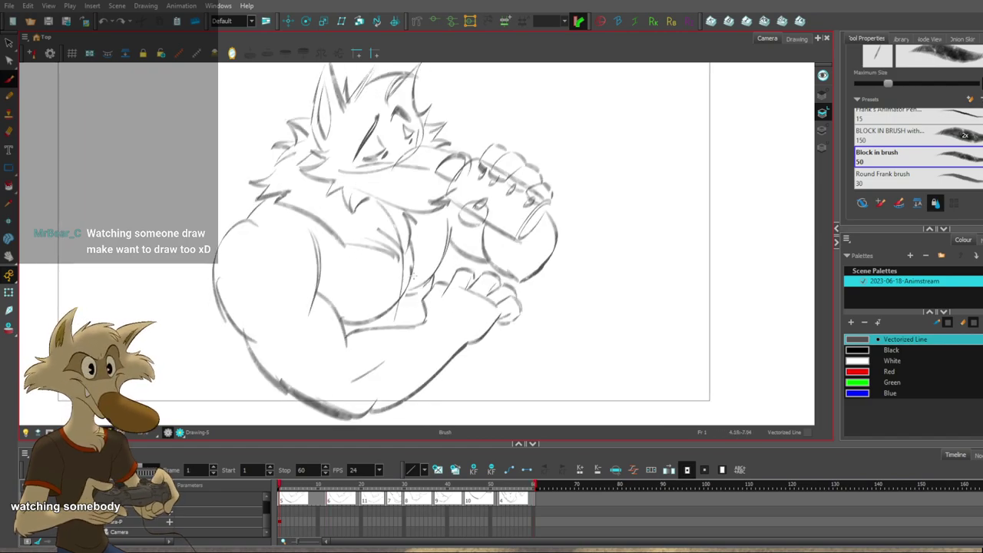
pyautogui.press('f')
pyautogui.press('g')
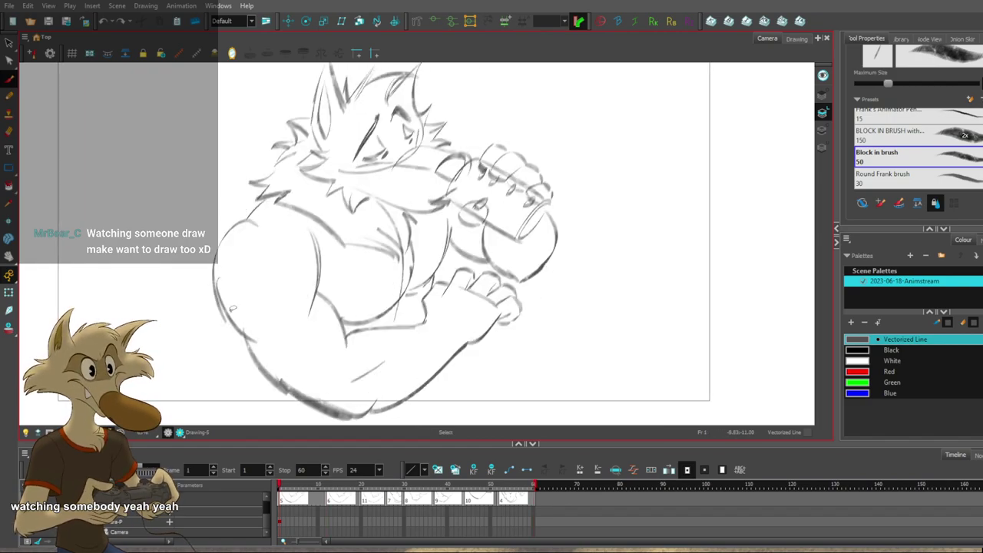
pyautogui.press('f')
pyautogui.press('g')
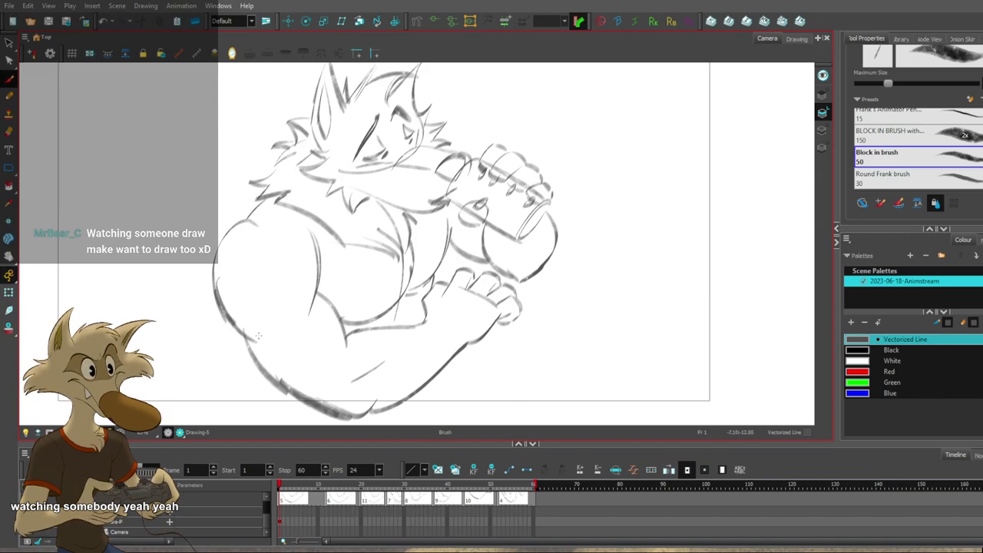
# Adjust the near shoulder's outer contour on frame 12, checking it against frame 1.
pyautogui.press('g')
pyautogui.press('f')
pyautogui.press('f')
pyautogui.press('g')
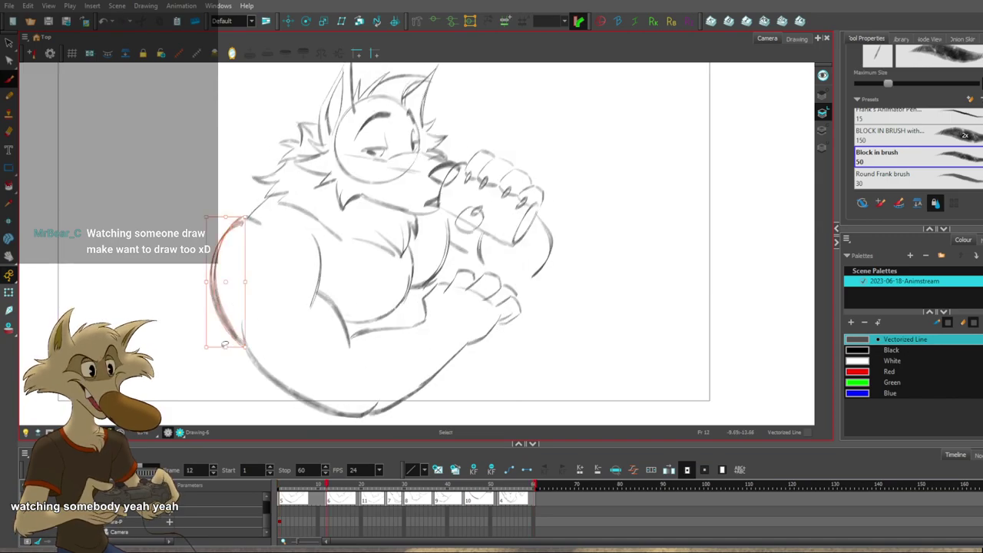
pyautogui.keyDown('ctrl'); pyautogui.click(231, 336); pyautogui.keyUp('ctrl')
pyautogui.moveTo(233, 346); pyautogui.dragTo(229, 342)
pyautogui.press('f')
pyautogui.press('g')
pyautogui.press('f')
pyautogui.press('g')
pyautogui.press('f')
pyautogui.press('f')
pyautogui.press('g')
pyautogui.press('g')
pyautogui.press('f')
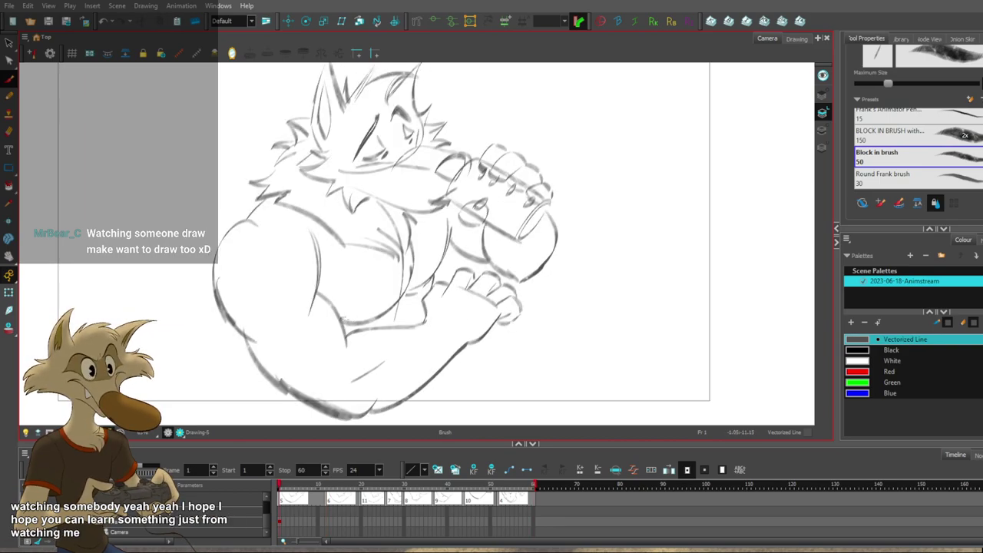
# Undo the last edit near the small chest line above the lower hand on frame 1.
pyautogui.press('f')
pyautogui.press('g')
pyautogui.press('g')
pyautogui.press('f')
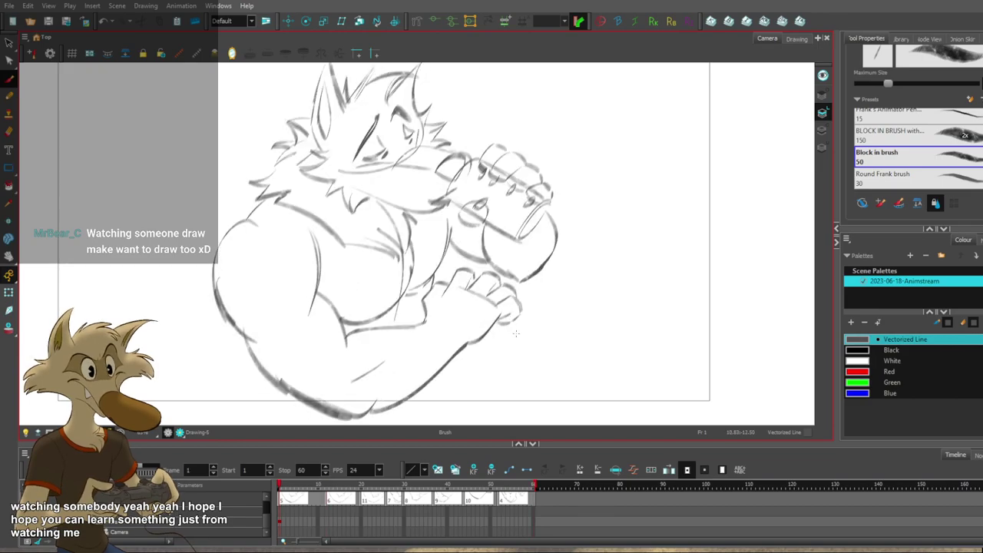
pyautogui.press('g')
pyautogui.press('f')
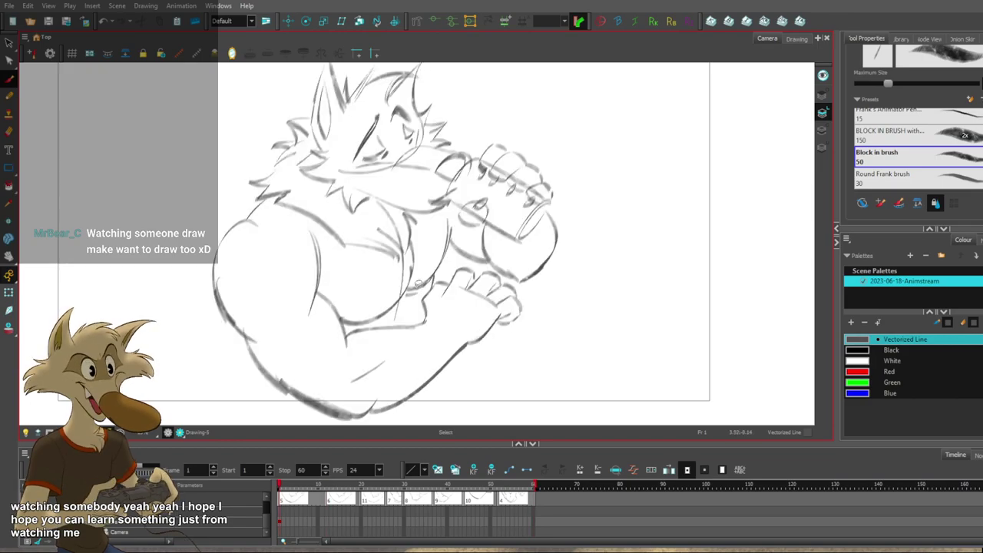
pyautogui.hotkey('ctrl', 'z')
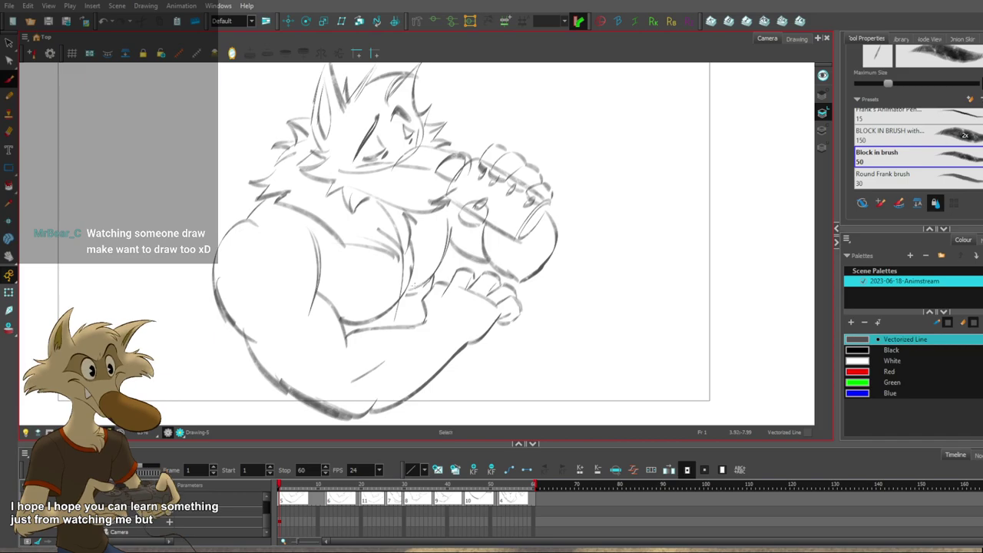
# Flip between frames 1 and 12 to compare the chest's lower edge beside the lower hand.
pyautogui.press('f')
pyautogui.press('g')
pyautogui.press('g')
pyautogui.press('f')
pyautogui.press('g')
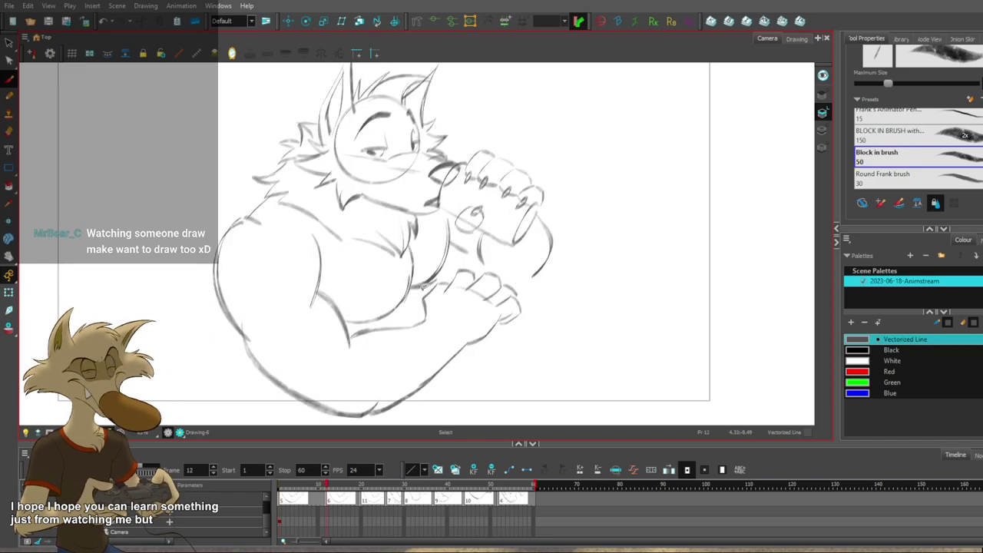
pyautogui.press('g')
pyautogui.press('f')
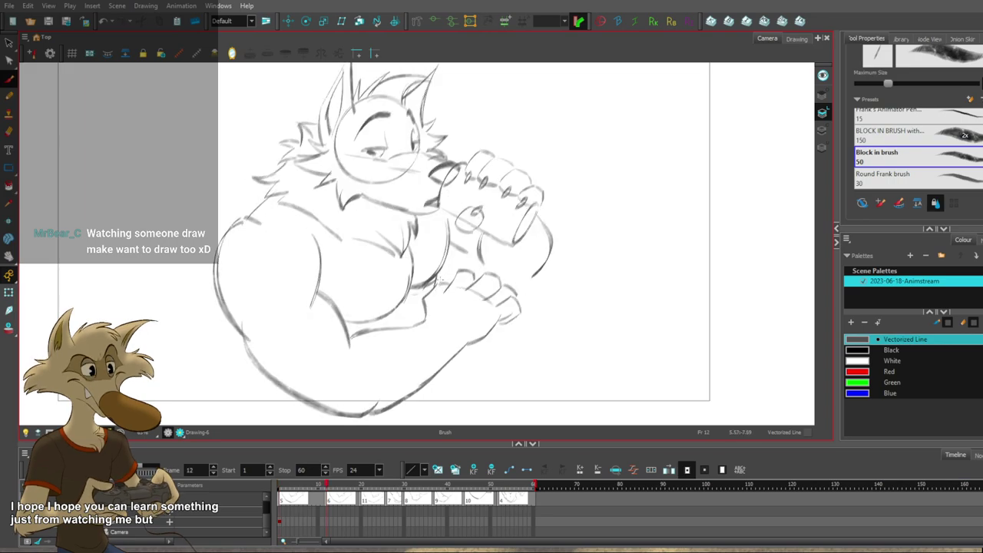
pyautogui.press('g')
pyautogui.press('f')
# Refine the finger outlines of the lower hand on frame 12 with the brush, flipping against frame 1.
pyautogui.hotkey('alt', 'b')
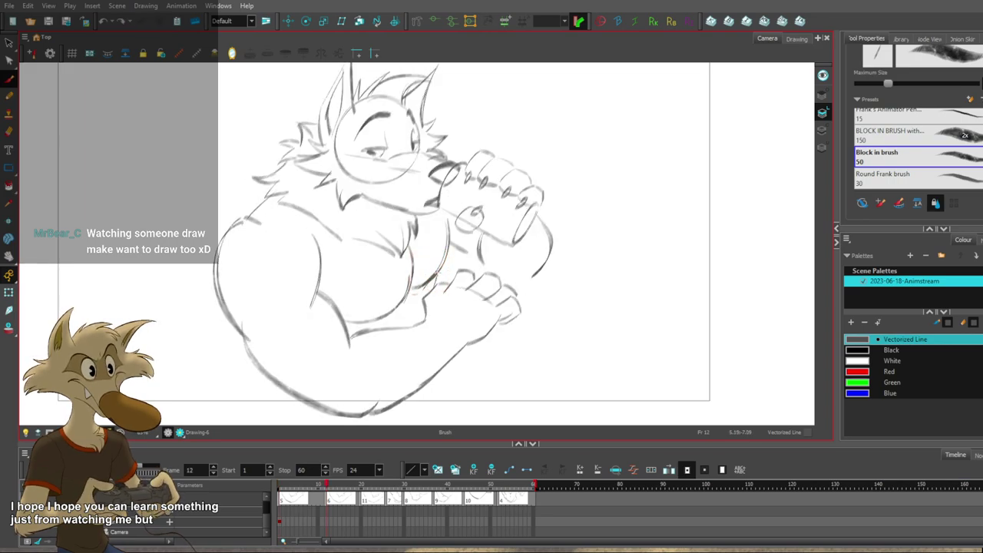
pyautogui.press('f')
pyautogui.press('f')
pyautogui.press('g')
pyautogui.press('g')
pyautogui.press('f')
pyautogui.press('g')
pyautogui.press('g')
pyautogui.press('f')
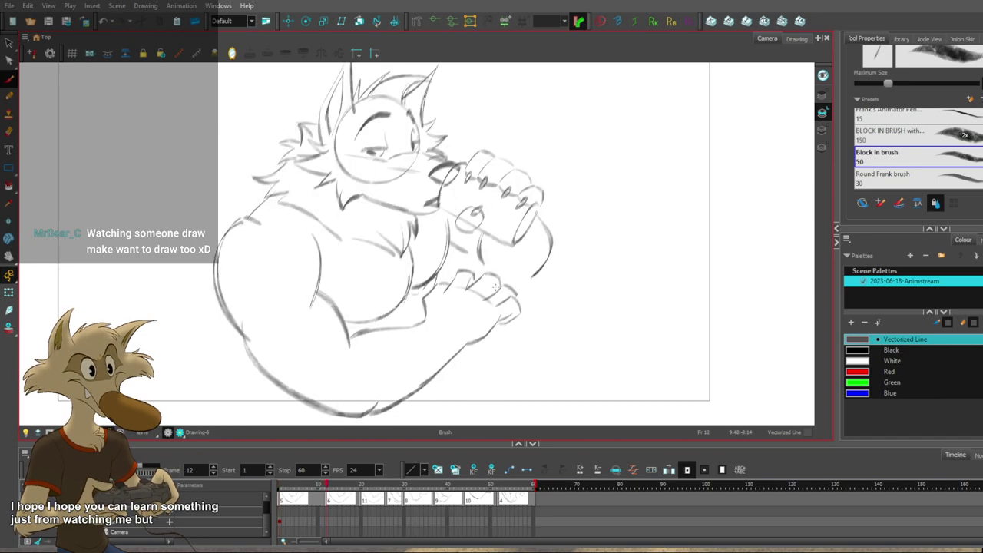
pyautogui.press('g')
pyautogui.press('f')
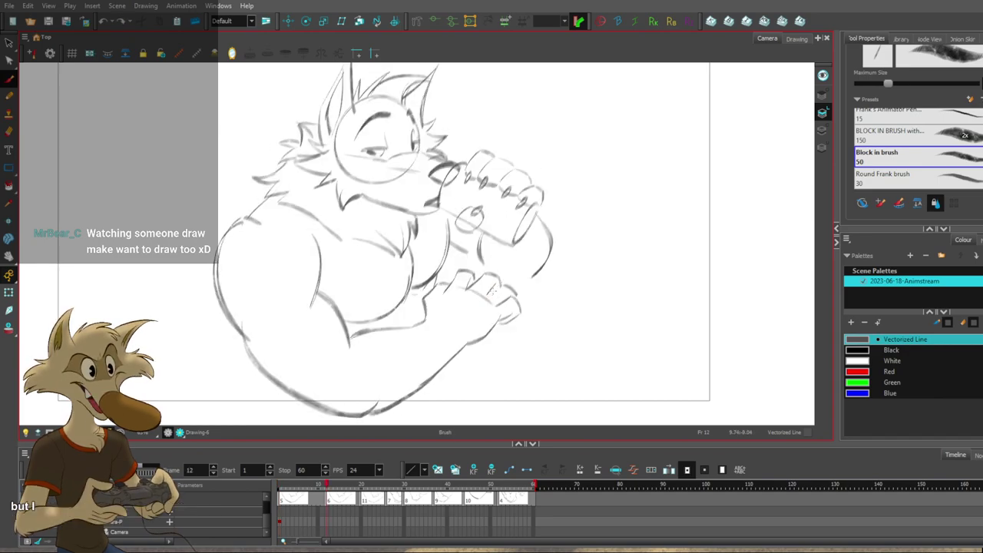
pyautogui.press('g')
pyautogui.press('f')
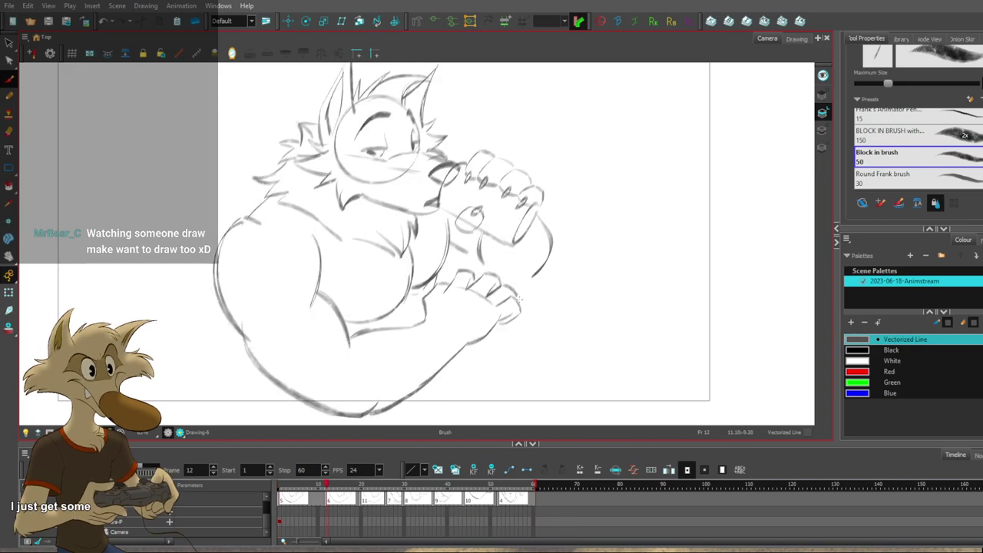
pyautogui.press('g')
pyautogui.press('f')
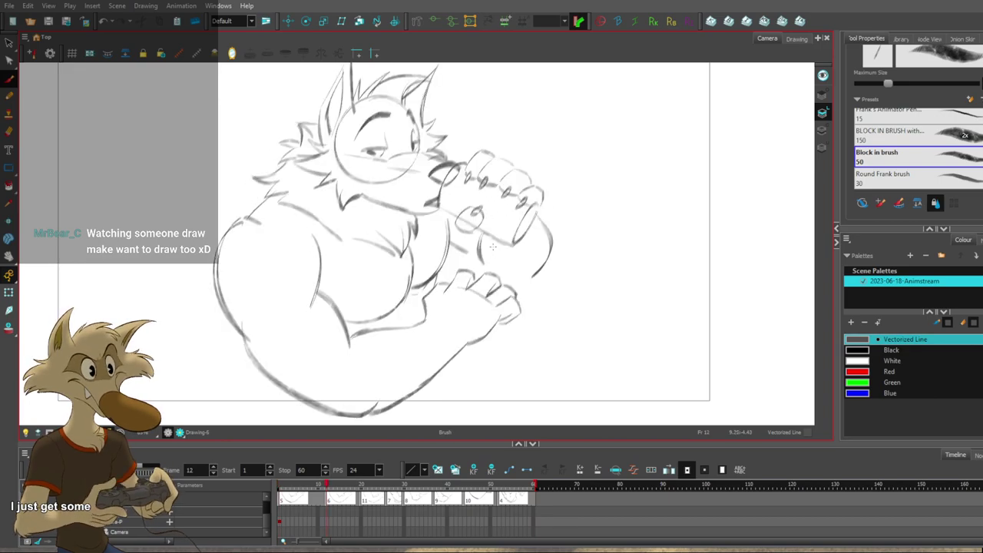
# Complete the underside of the raised far forearm on frame 12, using frame 1 as reference.
pyautogui.press('f')
pyautogui.press('g')
pyautogui.press('f')
pyautogui.press('g')
pyautogui.press('f')
pyautogui.press('g')
pyautogui.press('g')
pyautogui.press('f')
pyautogui.press('g')
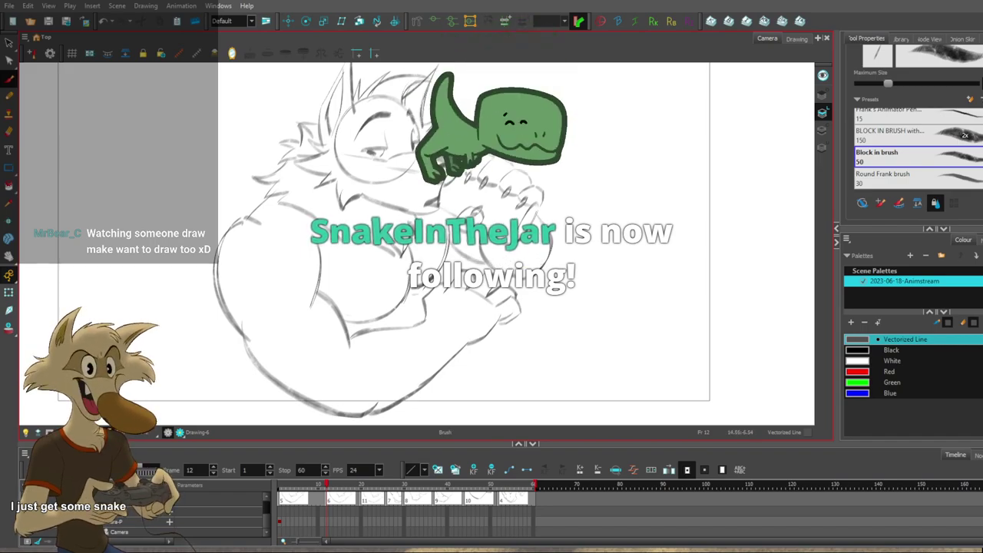
pyautogui.moveTo(405, 306); pyautogui.dragTo(390, 319)
pyautogui.press('f')
pyautogui.press('g')
pyautogui.press('f')
pyautogui.press('g')
pyautogui.press('f')
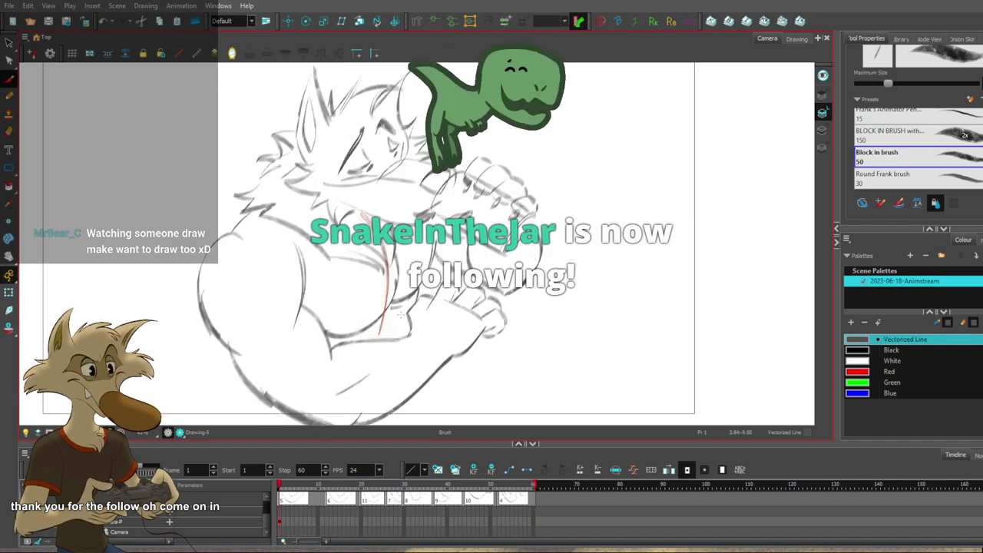
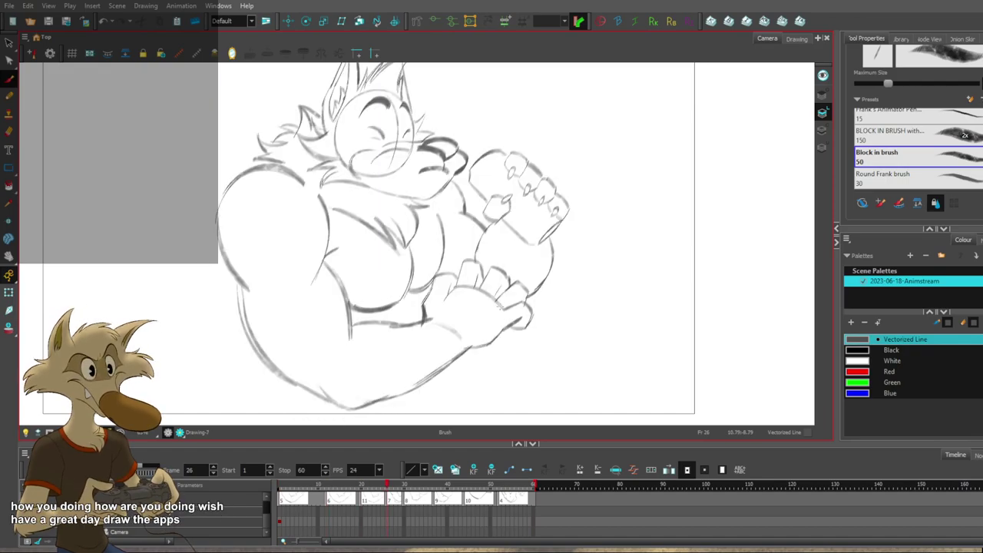
# Shrink the lower hand on frame 26 and fit it to the end of the near forearm.
pyautogui.press('g')
pyautogui.moveTo(519, 297)
pyautogui.mouseDown()
pyautogui.moveTo(471, 270)
pyautogui.moveTo(414, 305)
pyautogui.moveTo(532, 317)
pyautogui.mouseUp()
pyautogui.press('f')
pyautogui.press('f')
pyautogui.press('g')
pyautogui.press('g')
pyautogui.press('f')
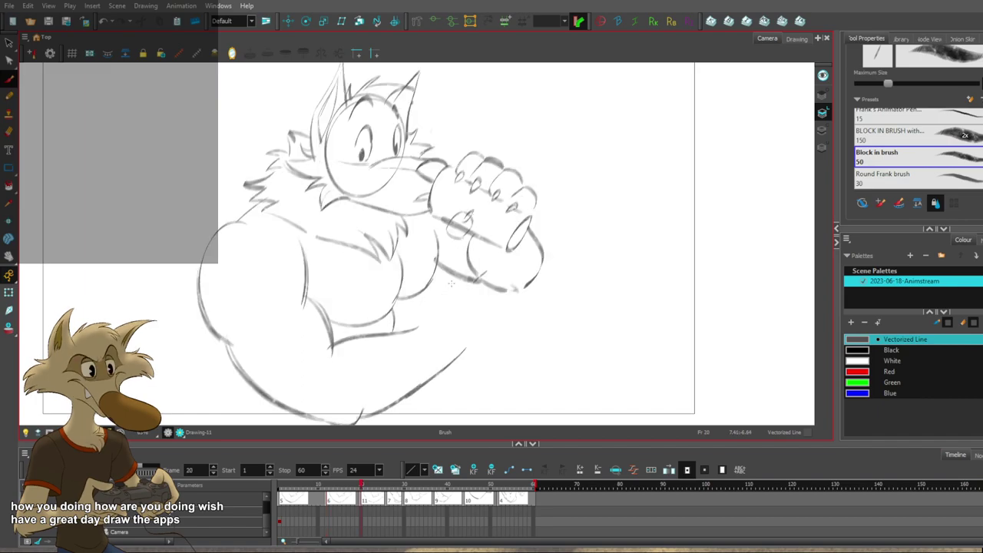
pyautogui.moveTo(500, 285)
pyautogui.mouseDown()
pyautogui.moveTo(474, 259)
pyautogui.moveTo(454, 280)
pyautogui.moveTo(448, 267)
pyautogui.moveTo(428, 299)
pyautogui.moveTo(478, 333)
pyautogui.moveTo(520, 338)
pyautogui.moveTo(511, 266)
pyautogui.mouseUp()
# Flip through the drawings around frame 20 to compare the lower hand's size and placement.
pyautogui.press('f')
pyautogui.press('f')
pyautogui.press('g')
pyautogui.press('g')
pyautogui.press('f')
pyautogui.press('f')
pyautogui.press('g')
pyautogui.press('g')
pyautogui.press('f')
pyautogui.press('f')
pyautogui.press('f')
pyautogui.press('g')
pyautogui.press('g')
pyautogui.press('f')
# Redraw the thumb-side edge of the lower hand near the wrist on frame 12.
pyautogui.moveTo(419, 302); pyautogui.dragTo(408, 327)
pyautogui.hotkey('ctrl', 'z')
pyautogui.press('f')
pyautogui.press('g')
pyautogui.press('f')
pyautogui.press('g')
pyautogui.hotkey('ctrl', 'z')
pyautogui.press('f')
pyautogui.moveTo(419, 303); pyautogui.dragTo(409, 325)
pyautogui.press('g')
pyautogui.press('f')
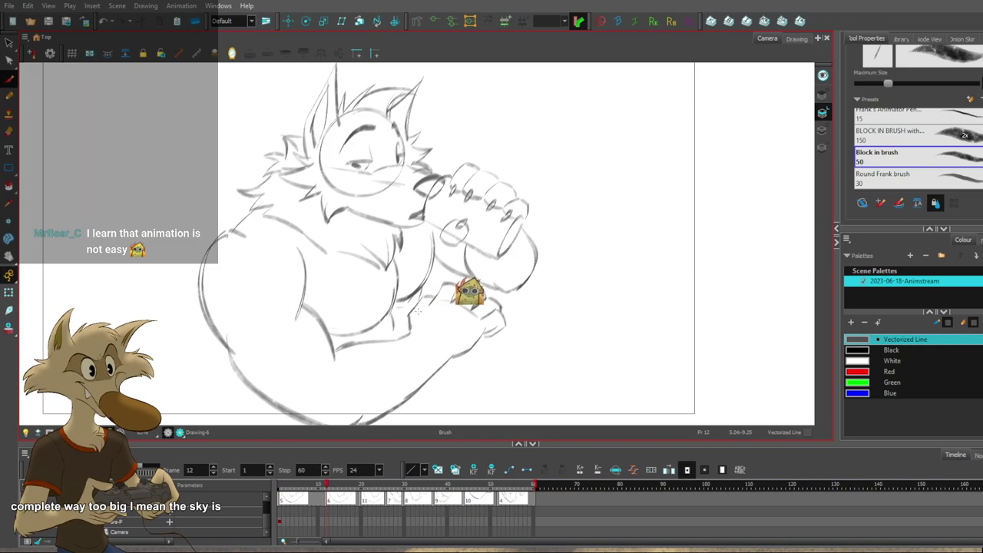
# Check how the arms and lower hand move across frames 12, 20 and 26.
pyautogui.press('g')
pyautogui.press('f')
pyautogui.press('g')
pyautogui.press('f')
pyautogui.press('g')
pyautogui.press('g')
pyautogui.press('g')
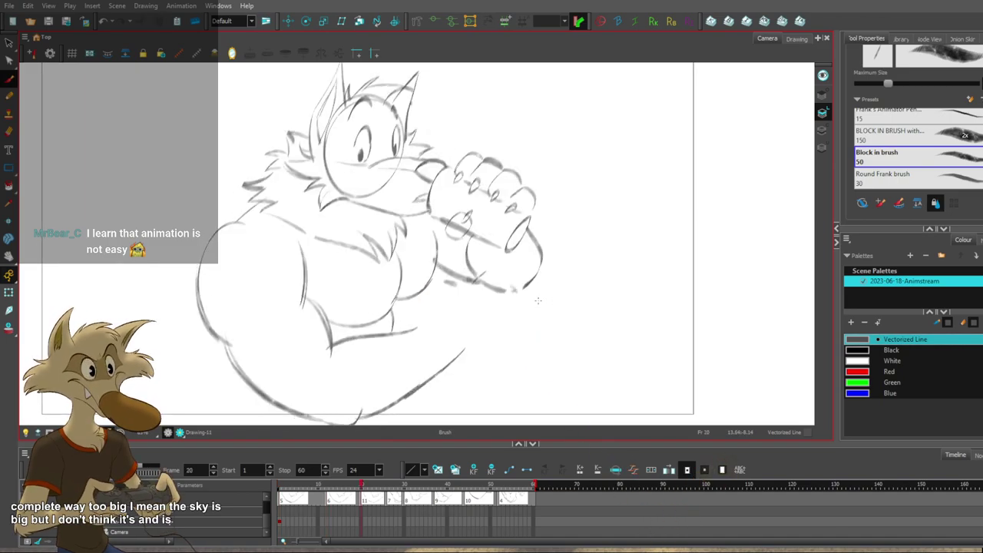
pyautogui.press('f')
pyautogui.press('f')
pyautogui.press('g')
pyautogui.press('g')
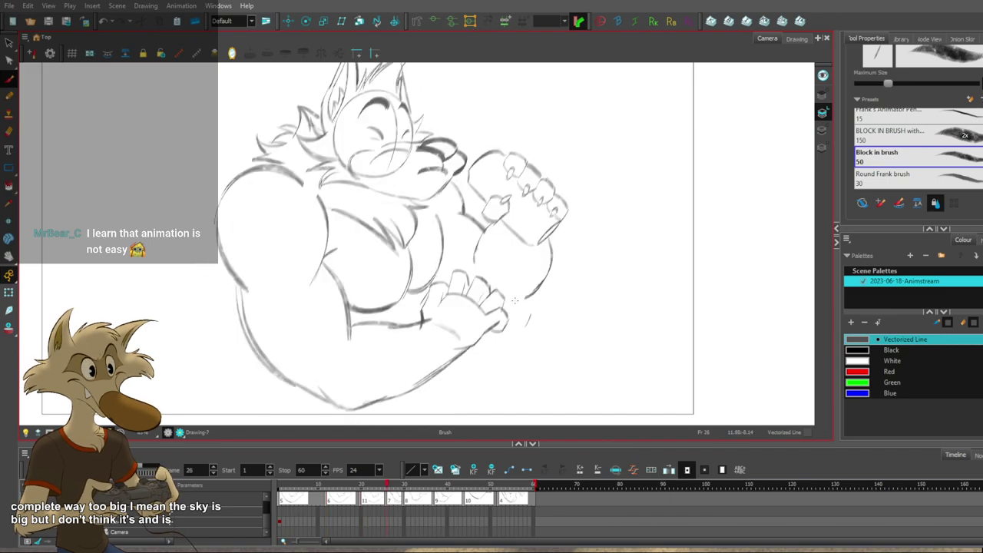
pyautogui.press('f')
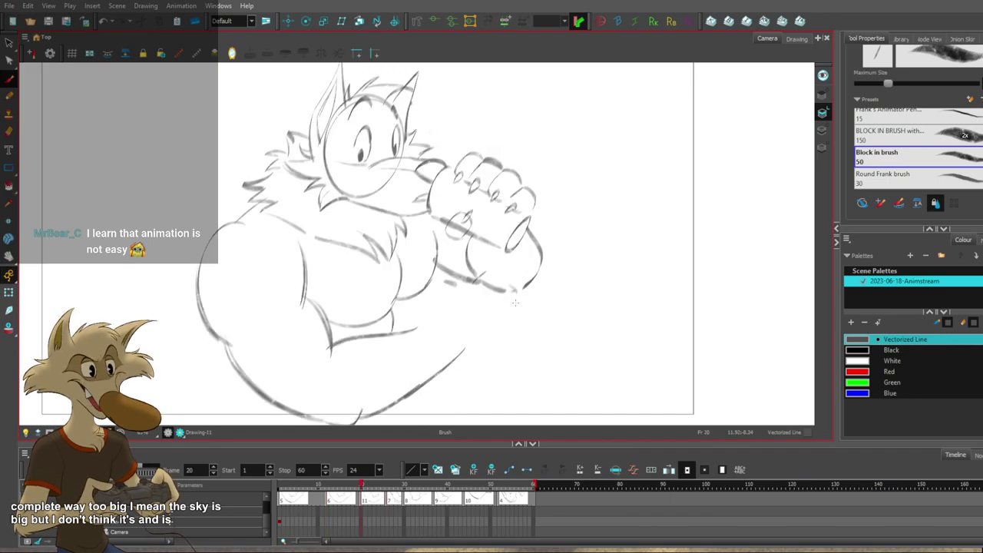
pyautogui.press('f')
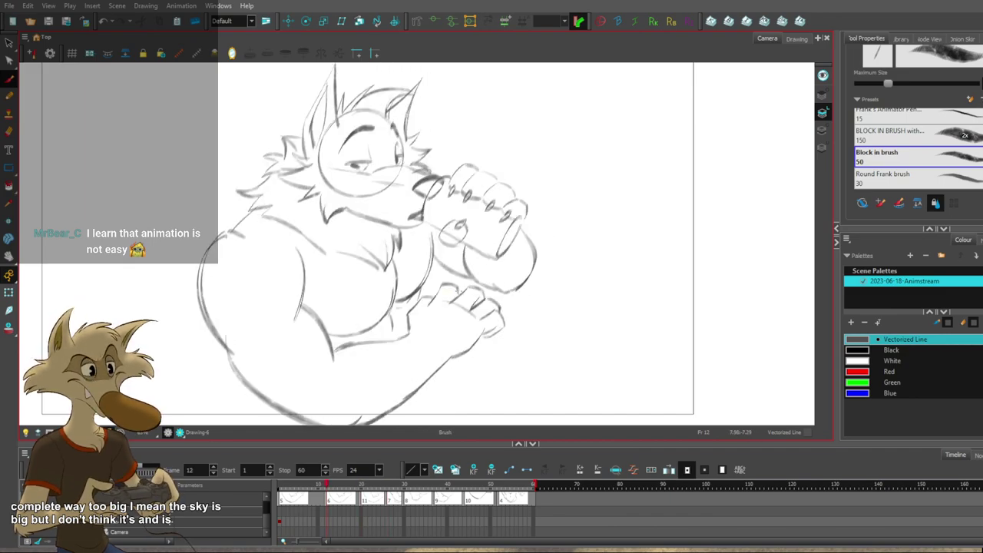
pyautogui.press('Return')
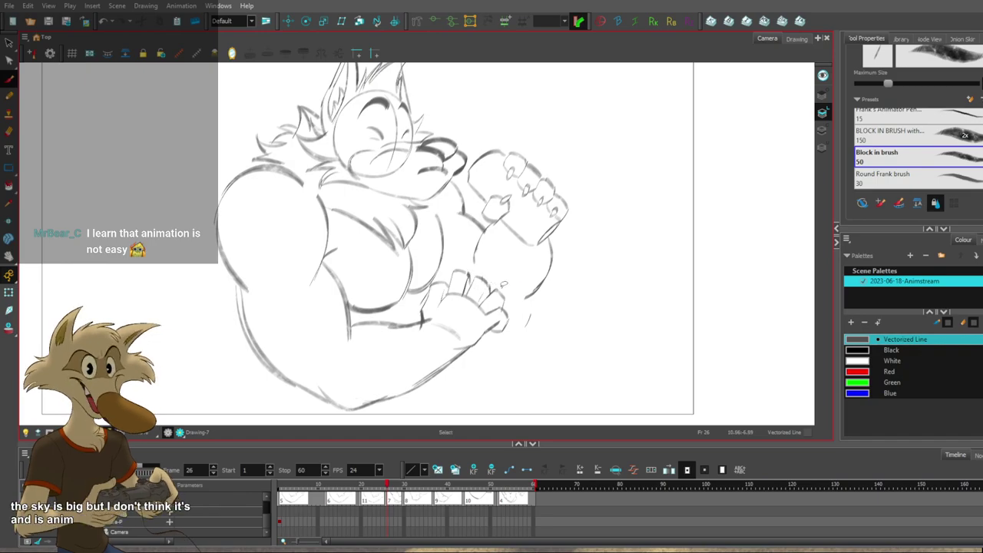
# Refine a dividing line between the upper fingers of the lower hand on frame 26.
pyautogui.moveTo(522, 297); pyautogui.dragTo(518, 307)
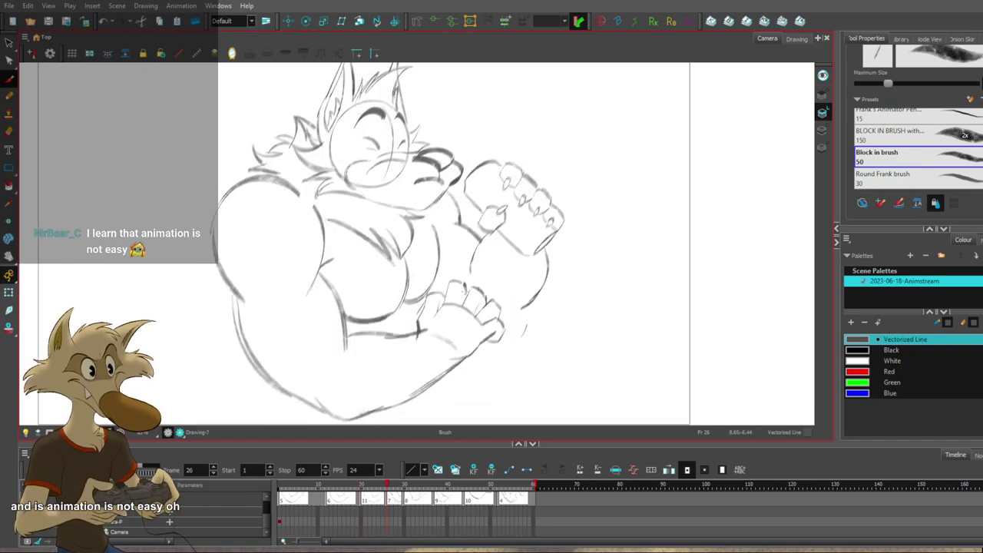
pyautogui.moveTo(464, 290); pyautogui.dragTo(460, 304)
pyautogui.press('f')
pyautogui.press('g')
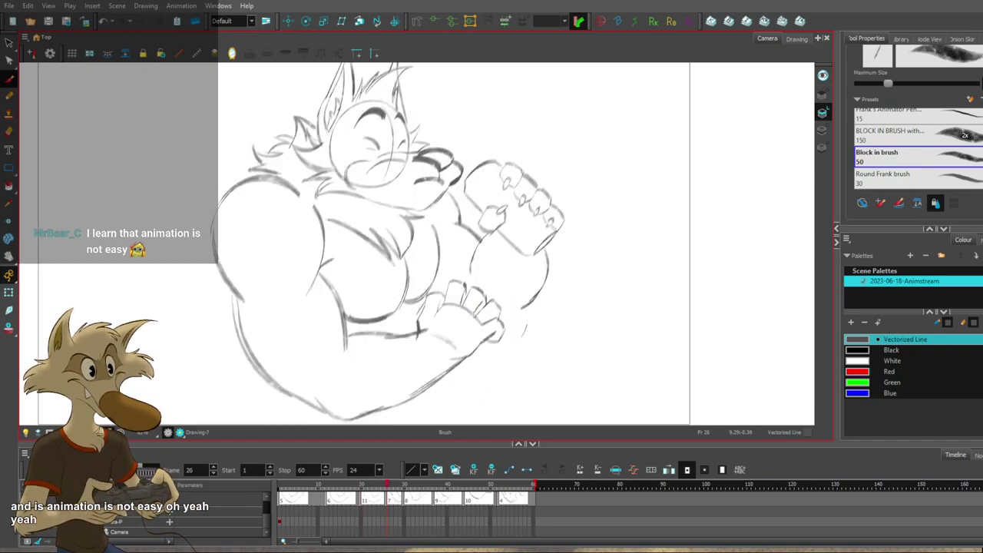
pyautogui.press('f')
pyautogui.press('g')
# Try deleting and redrawing finger strokes of the lower hand on frame 26.
pyautogui.keyDown('ctrl'); pyautogui.click(476, 298); pyautogui.keyUp('ctrl')
pyautogui.press('Delete')
pyautogui.keyDown('ctrl'); pyautogui.click(482, 290); pyautogui.keyUp('ctrl')
pyautogui.press('Delete')
pyautogui.moveTo(470, 303); pyautogui.dragTo(487, 298)
pyautogui.hotkey('ctrl', 'z')
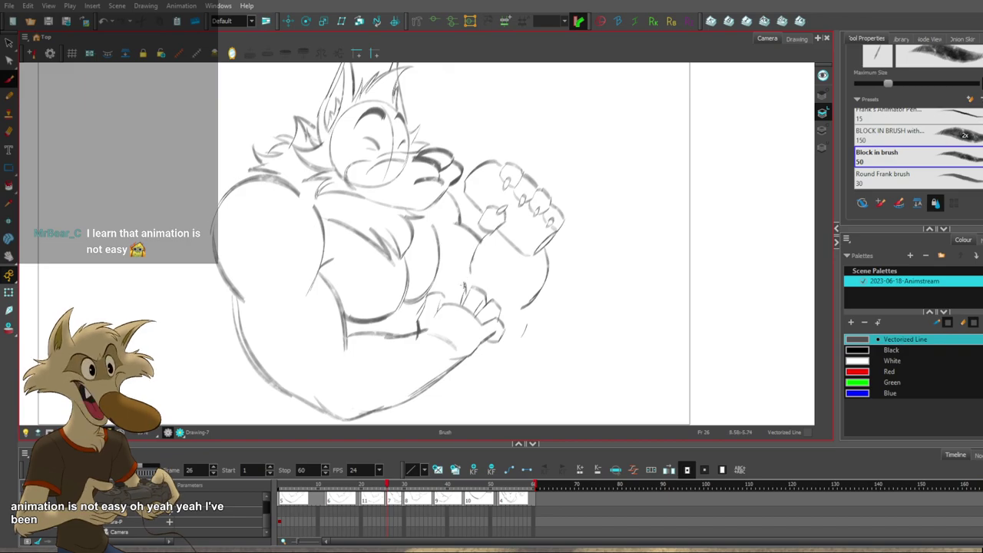
pyautogui.hotkey('alt', 'b')
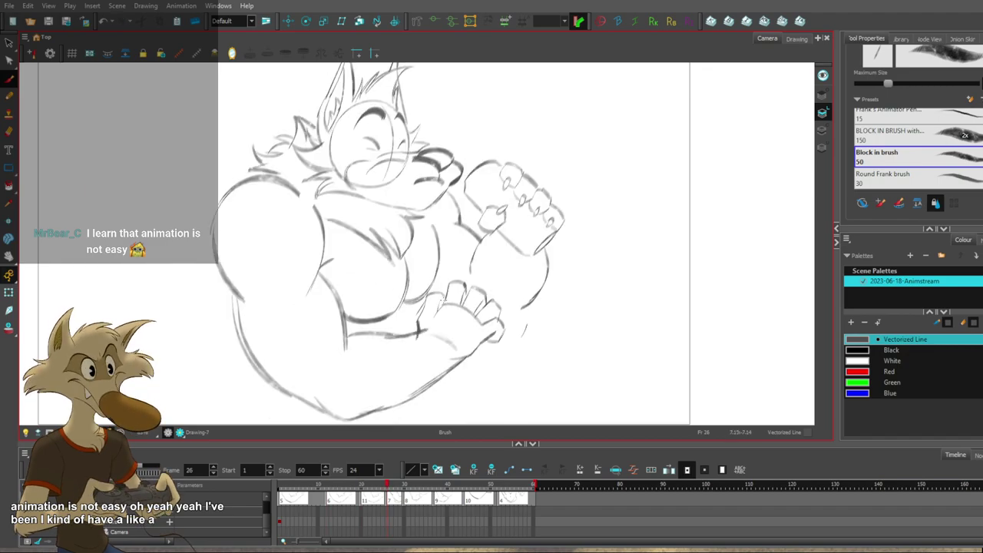
# Clean up the base of the lower hand's thumb where it meets the forearm on frame 26.
pyautogui.moveTo(442, 295); pyautogui.dragTo(417, 321)
pyautogui.hotkey('ctrl', 'z')
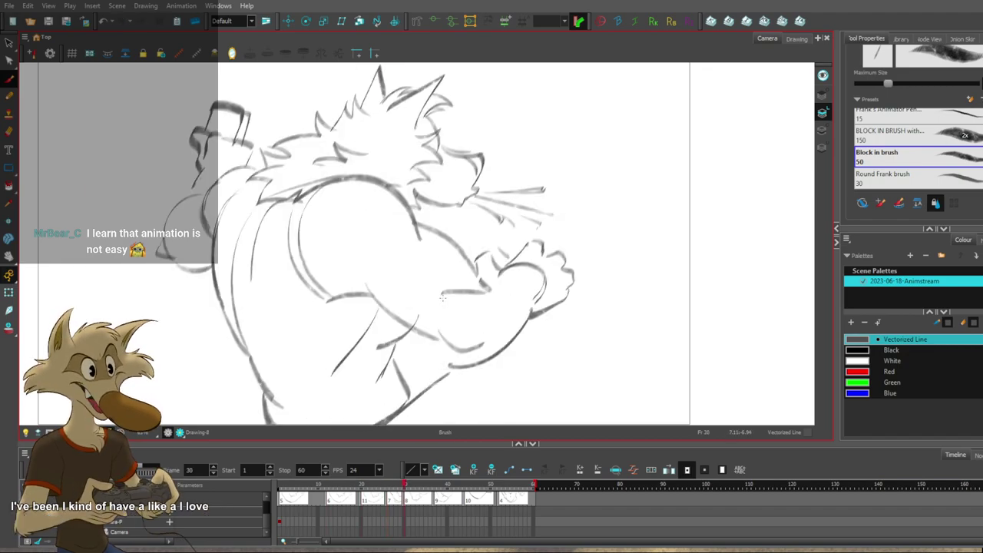
pyautogui.moveTo(419, 323); pyautogui.dragTo(421, 337)
pyautogui.hotkey('ctrl', 'z')
pyautogui.press('f')
pyautogui.press('f')
pyautogui.press('g')
pyautogui.press('g')
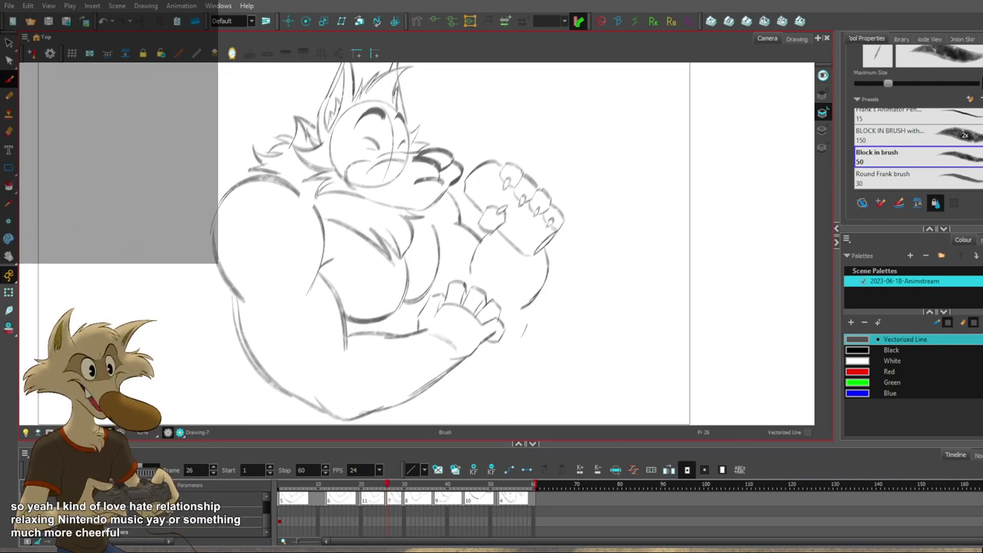
# Compare the lower hand on frame 26 with the preceding drawings at different zoom levels.
pyautogui.press('1')
pyautogui.press('f')
pyautogui.press('f')
pyautogui.press('2')
pyautogui.press('2')
pyautogui.press('g')
pyautogui.press('f')
pyautogui.press('g')
pyautogui.press('f')
pyautogui.press('g')
pyautogui.press('g')
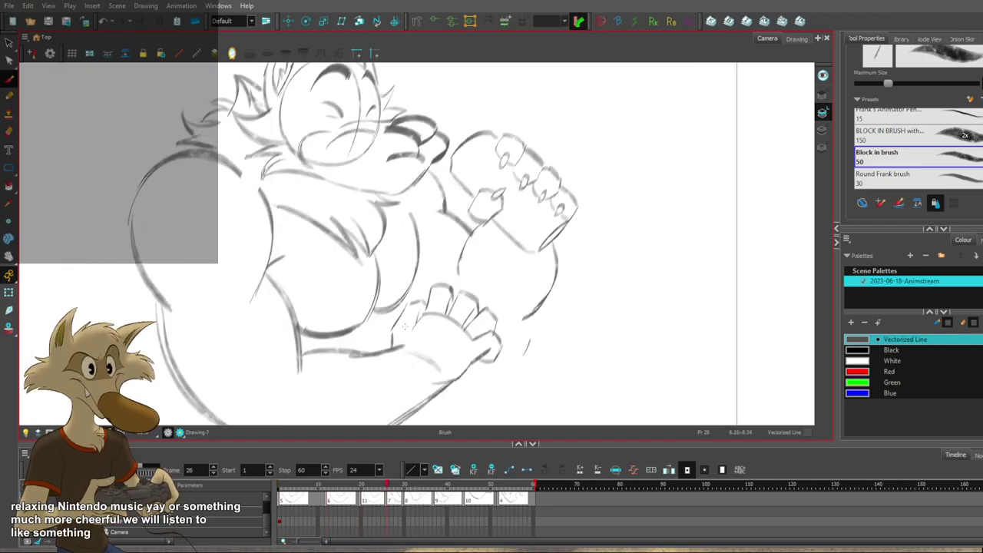
pyautogui.press('f')
pyautogui.press('f')
pyautogui.press('g')
pyautogui.press('g')
# Sketch the near edge and first finger of the lower hand on frame 20, matching them against the frame 26 drawing.
pyautogui.hotkey('ctrl', 'z')
pyautogui.moveTo(394, 329); pyautogui.dragTo(397, 346)
pyautogui.hotkey('ctrl', 'z')
pyautogui.moveTo(393, 330)
pyautogui.mouseDown()
pyautogui.moveTo(395, 345)
pyautogui.moveTo(413, 320)
pyautogui.mouseUp()
pyautogui.press('f')
pyautogui.press('f')
pyautogui.press('g')
pyautogui.press('f')
pyautogui.press('g')
pyautogui.hotkey('ctrl', 'z')
pyautogui.press('f')
pyautogui.press('g')
pyautogui.press('f')
pyautogui.press('g')
pyautogui.press('f')
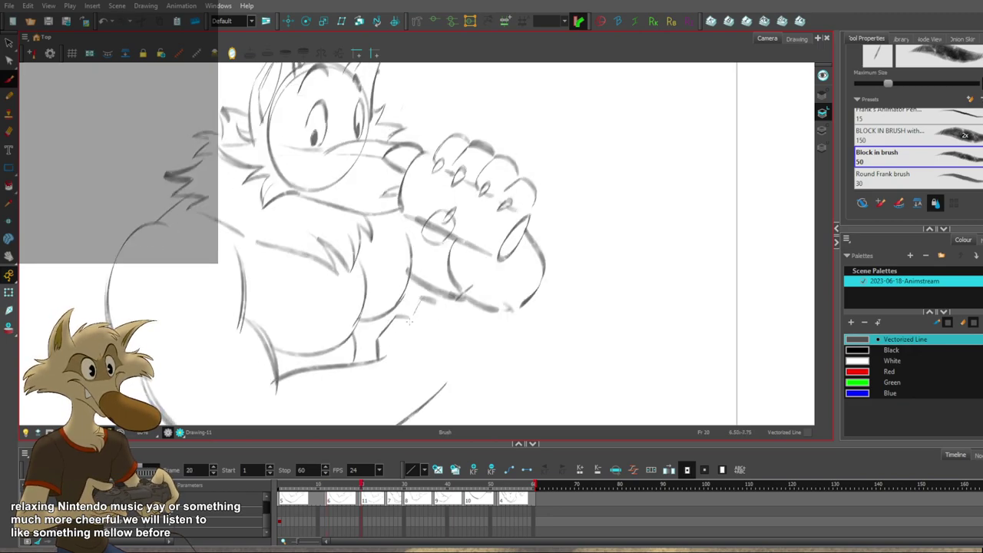
# Draw the curved knuckle line across the back of the lower hand on frame 20, checking it against the adjacent drawing.
pyautogui.press('g')
pyautogui.moveTo(423, 302); pyautogui.dragTo(464, 342)
pyautogui.press('f')
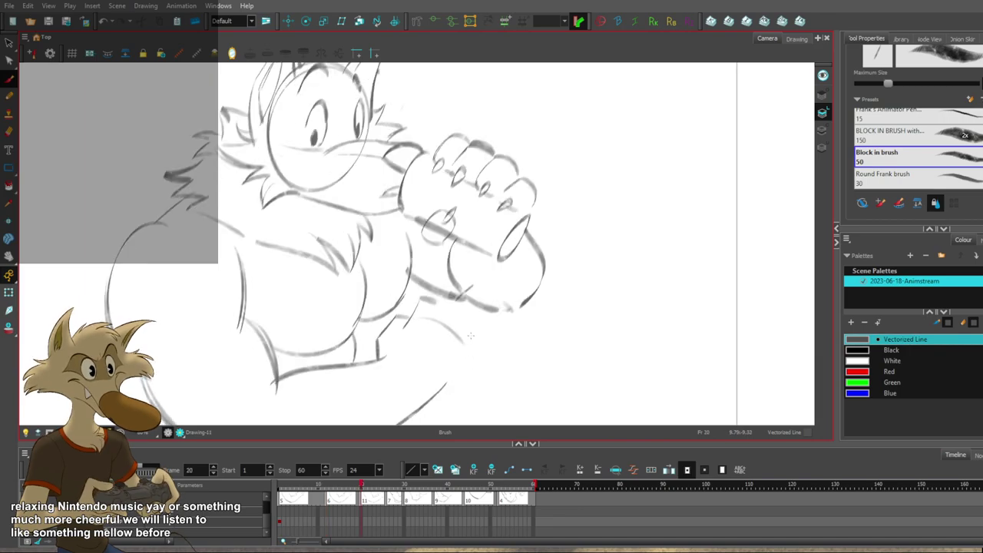
pyautogui.press('g')
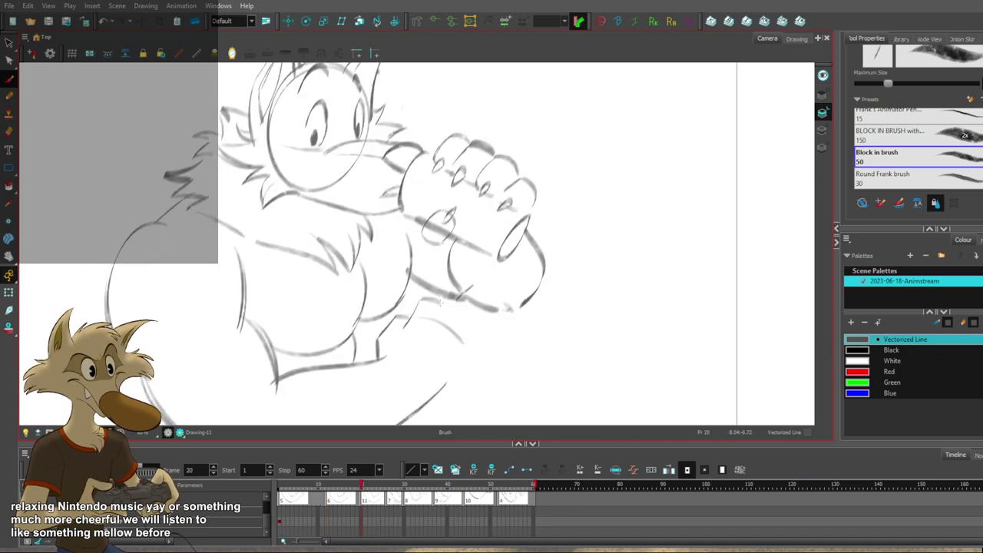
pyautogui.press('f')
pyautogui.press('g')
pyautogui.press('f')
pyautogui.press('g')
pyautogui.press('f')
pyautogui.press('f')
pyautogui.press('g')
pyautogui.press('f')
pyautogui.press('g')
pyautogui.press('g')
pyautogui.press('f')
pyautogui.press('g')
# Delete the stray stroke crossing the raised arm's lower outline on frame 20.
pyautogui.press('s')
pyautogui.click(466, 298)
pyautogui.press('Delete')
pyautogui.hotkey('ctrl', 'z')
pyautogui.click(466, 291)
pyautogui.press('Delete')
pyautogui.click(464, 296)
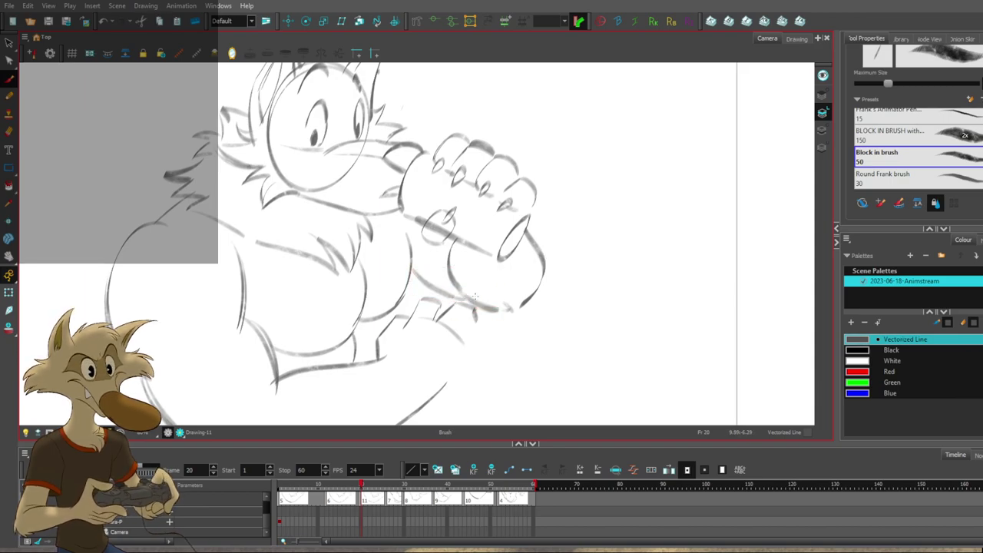
# Sketch the middle fingers of the lower hand beneath the raised arm on frame 20.
pyautogui.press('f')
pyautogui.press('g')
pyautogui.press('f')
pyautogui.press('g')
pyautogui.moveTo(491, 328); pyautogui.dragTo(494, 331)
pyautogui.press('f')
pyautogui.press('g')
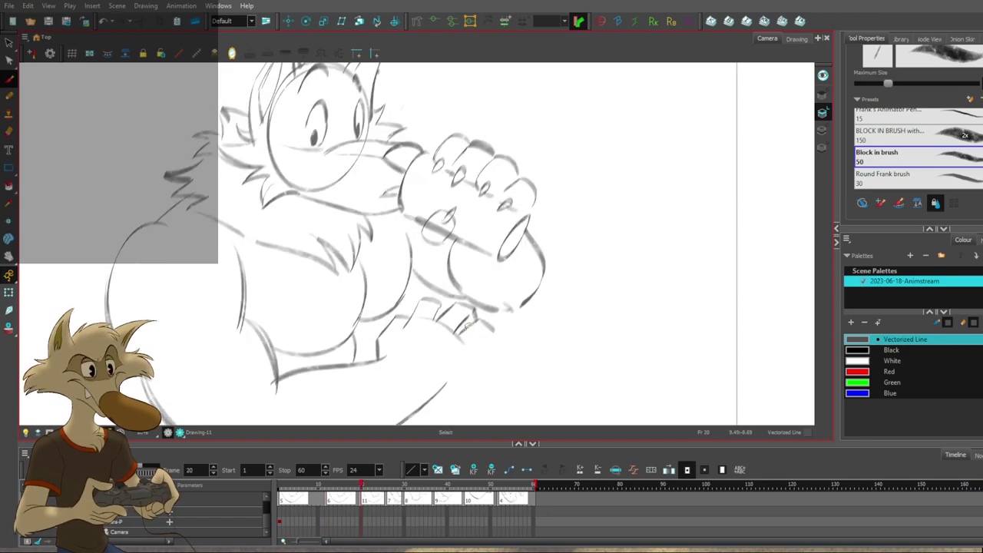
pyautogui.press('f')
pyautogui.press('g')
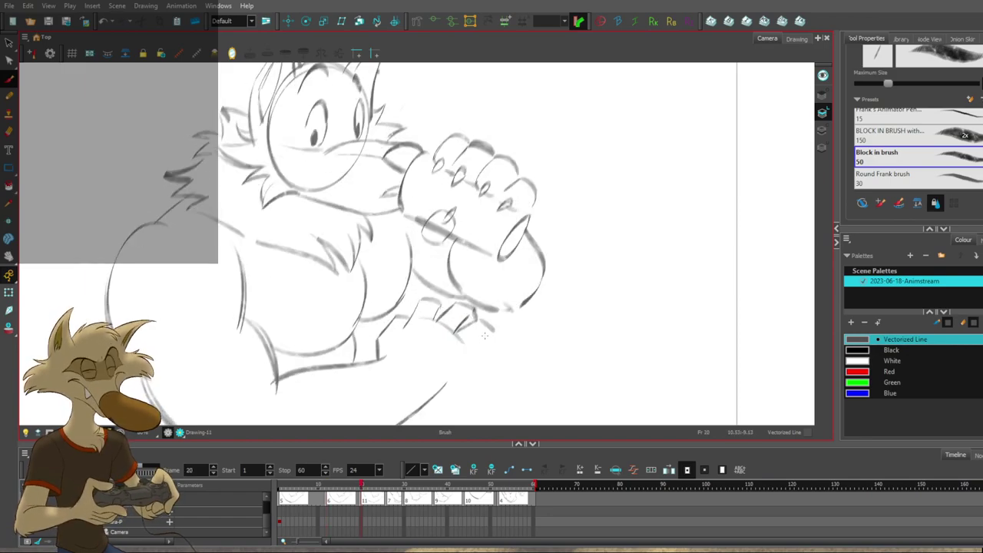
# Add the outer finger's rounded outline to the lower hand on frame 20, following the adjacent drawing.
pyautogui.press('f')
pyautogui.press('g')
pyautogui.press('f')
pyautogui.press('g')
pyautogui.press('f')
pyautogui.press('g')
pyautogui.press('f')
pyautogui.press('g')
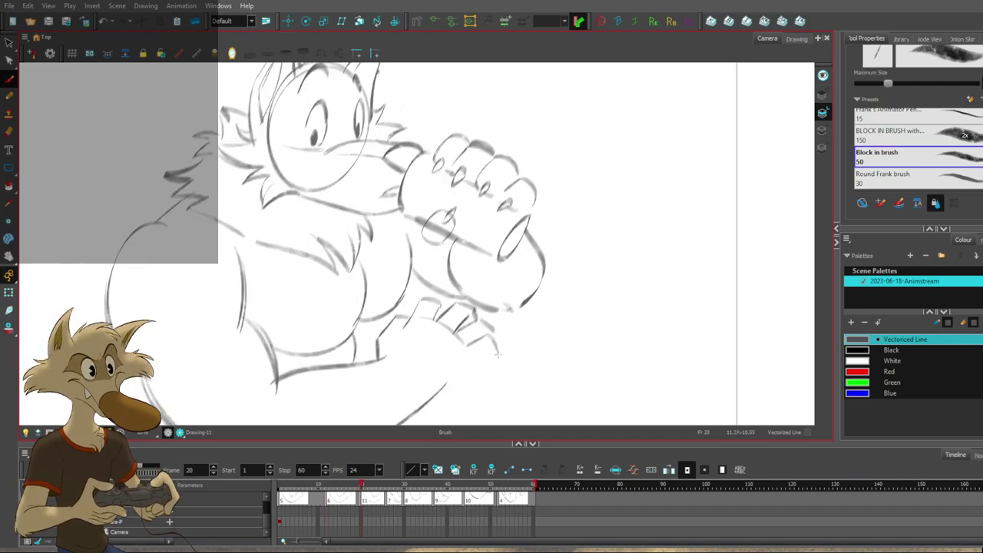
# Draw the underside of the lower hand on frame 20 and connect it to the forearm line.
pyautogui.press('f')
pyautogui.press('g')
pyautogui.press('f')
pyautogui.press('g')
pyautogui.moveTo(472, 361); pyautogui.dragTo(439, 392)
pyautogui.press('f')
pyautogui.press('g')
pyautogui.press('f')
pyautogui.press('g')
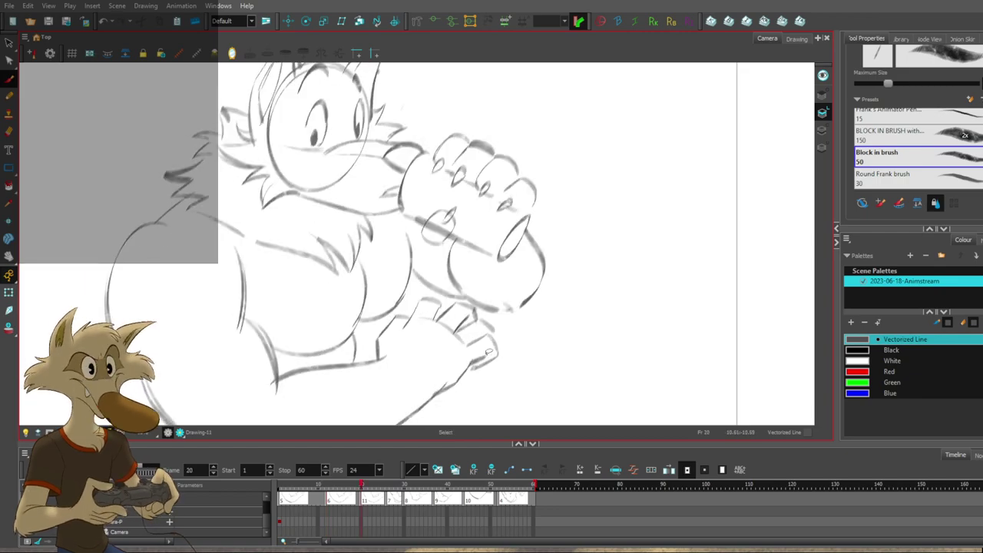
# Refine the outer finger outlines of the lower hand on frame 20 to match the neighbouring drawings.
pyautogui.press('f')
pyautogui.press('g')
pyautogui.moveTo(492, 331); pyautogui.dragTo(495, 339)
pyautogui.moveTo(506, 331)
pyautogui.mouseDown()
pyautogui.moveTo(528, 285)
pyautogui.moveTo(512, 348)
pyautogui.mouseUp()
pyautogui.press('f')
pyautogui.press('g')
pyautogui.keyDown('ctrl'); pyautogui.click(451, 359); pyautogui.keyUp('ctrl')
pyautogui.press('f')
pyautogui.press('g')
pyautogui.press('f')
pyautogui.press('g')
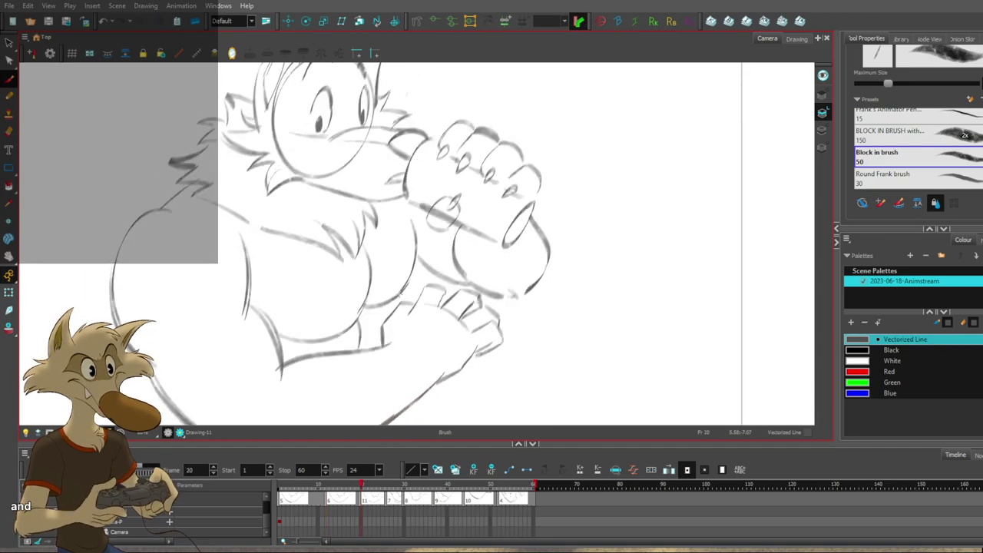
# Examine how the whole pose flows across the neighbouring drawings, viewing the full camera frame.
pyautogui.press('1')
pyautogui.press('1')
pyautogui.press('1')
pyautogui.press('1')
pyautogui.press('f')
pyautogui.press('f')
pyautogui.press('g')
pyautogui.press('g')
pyautogui.press('g')
pyautogui.press('g')
pyautogui.press('f')
pyautogui.press('f')
pyautogui.press('f')
pyautogui.press('f')
pyautogui.press('g')
pyautogui.press('g')
pyautogui.press('g')
pyautogui.press('g')
pyautogui.press('f')
pyautogui.press('f')
pyautogui.press('f')
pyautogui.press('f')
pyautogui.press('2')
pyautogui.press('g')
pyautogui.press('g')
pyautogui.press('f')
pyautogui.press('2')
pyautogui.press('g')
pyautogui.press('f')
pyautogui.press('f')
pyautogui.press('g')
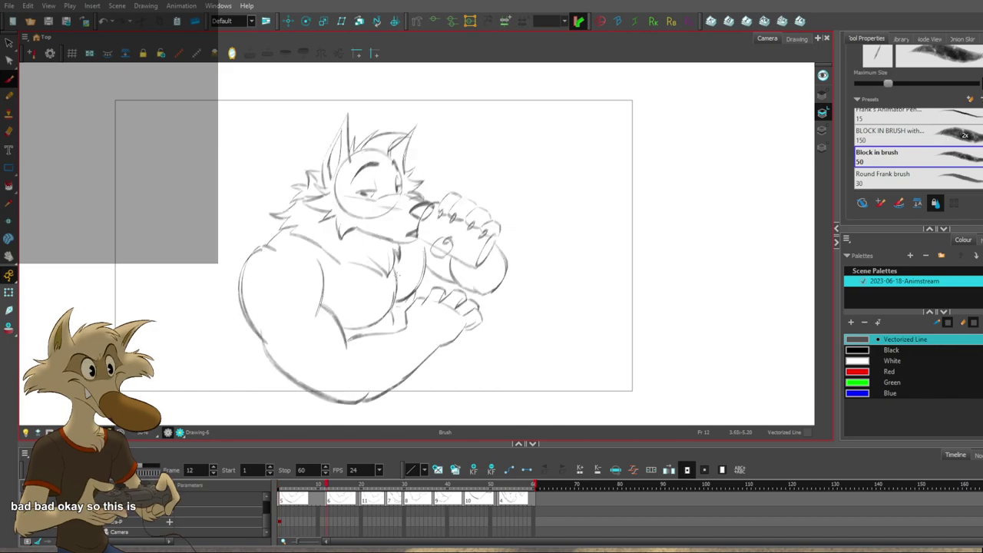
# Delete the outer contour of the near upper arm and redraw it as a smoother curve.
pyautogui.press('g')
pyautogui.press('f')
pyautogui.press('g')
pyautogui.keyDown('ctrl'); pyautogui.click(246, 306); pyautogui.keyUp('ctrl')
pyautogui.press('Delete')
pyautogui.moveTo(243, 298); pyautogui.dragTo(262, 335)
pyautogui.hotkey('ctrl', 'z')
pyautogui.moveTo(243, 269)
pyautogui.mouseDown()
pyautogui.moveTo(268, 336)
pyautogui.moveTo(241, 289)
pyautogui.moveTo(265, 335)
pyautogui.mouseUp()
pyautogui.press('f')
pyautogui.press('g')
pyautogui.press('f')
# Try adding strokes across the top of the near shoulder, and undo them.
pyautogui.moveTo(269, 251)
pyautogui.mouseDown()
pyautogui.moveTo(284, 265)
pyautogui.moveTo(316, 265)
pyautogui.mouseUp()
pyautogui.hotkey('ctrl', 'z')
pyautogui.hotkey('ctrl', 'z')
pyautogui.hotkey('ctrl', 'z')
pyautogui.hotkey('ctrl', 'z')
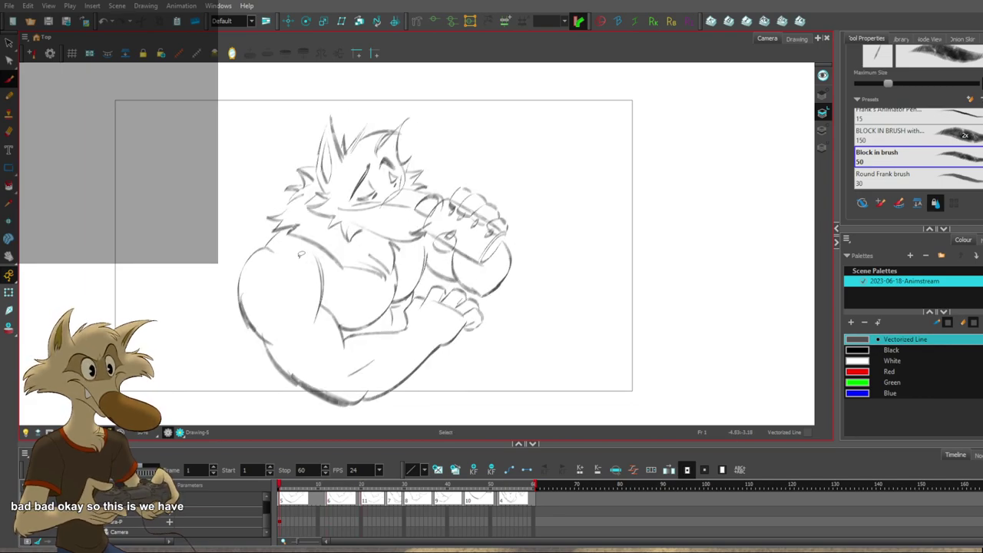
pyautogui.moveTo(267, 246); pyautogui.dragTo(284, 259)
pyautogui.hotkey('ctrl', 'z')
# Try a line on frame 1 linking the back of the neck fur to the top of the near shoulder.
pyautogui.press('2')
pyautogui.press('2')
pyautogui.press('1')
pyautogui.press('2')
pyautogui.moveTo(298, 191); pyautogui.dragTo(235, 268)
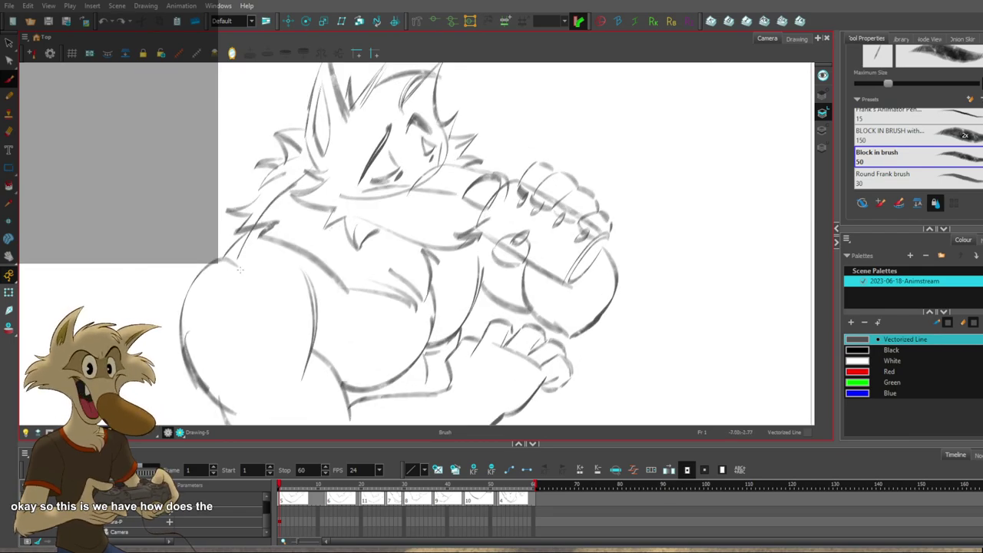
pyautogui.scroll(-2, 345, 207)
pyautogui.scroll(-3, 345, 207)
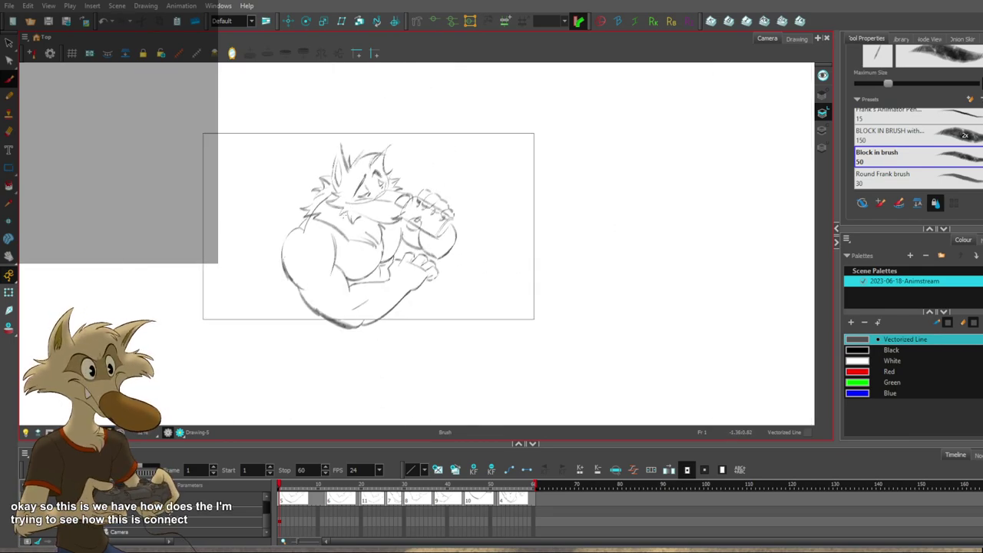
pyautogui.scroll(3, 335, 209)
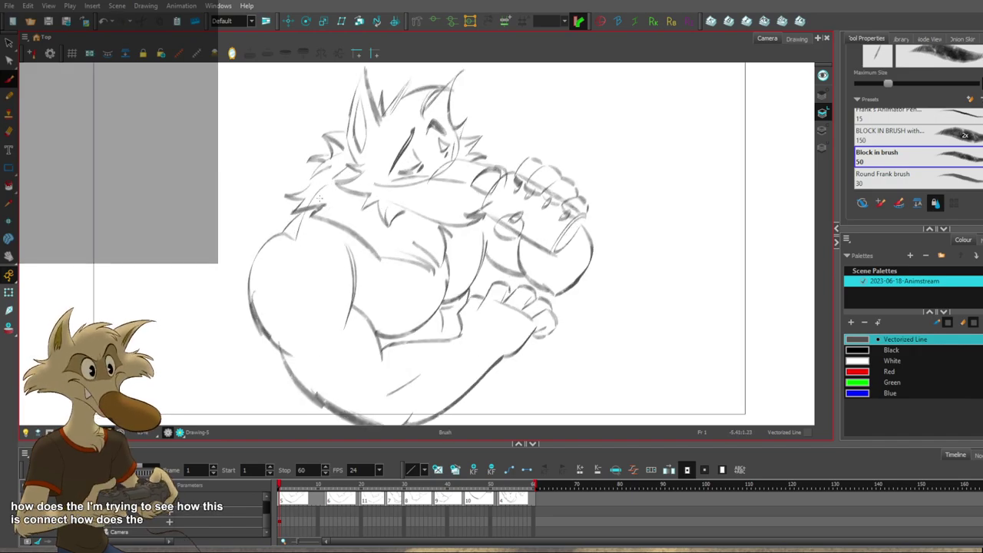
pyautogui.moveTo(300, 218)
pyautogui.mouseDown()
pyautogui.moveTo(266, 278)
pyautogui.moveTo(266, 315)
pyautogui.moveTo(309, 355)
pyautogui.mouseUp()
pyautogui.keyDown('ctrl'); pyautogui.click(278, 240); pyautogui.keyUp('ctrl')
pyautogui.press('Delete')
pyautogui.hotkey('ctrl', 'z')
pyautogui.scroll(-2, 306, 313)
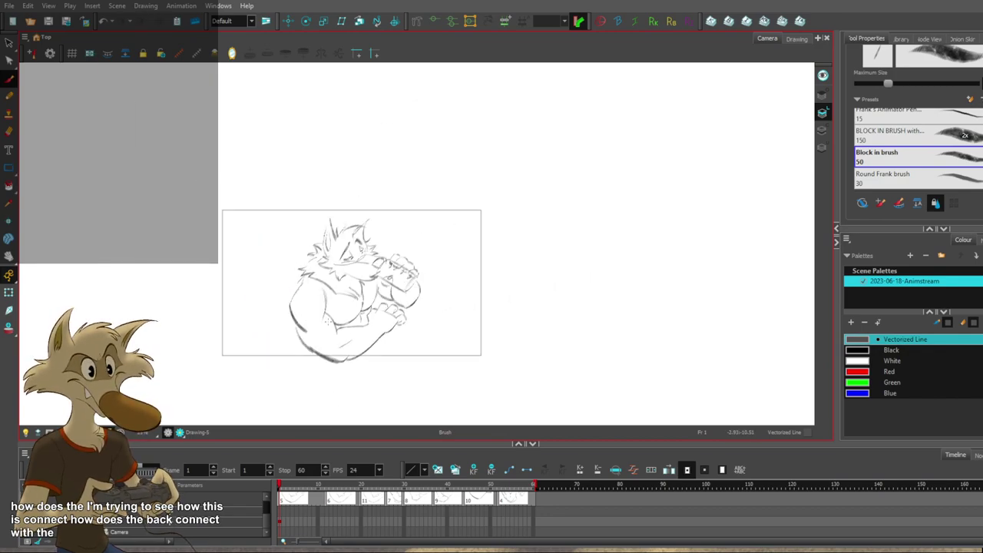
# Examine how the back and shoulder connect on frame 1, comparing the pose with the drawing on frame 60.
pyautogui.scroll(1, 340, 321)
pyautogui.scroll(1, 336, 320)
pyautogui.moveTo(246, 310)
pyautogui.mouseDown()
pyautogui.moveTo(234, 312)
pyautogui.moveTo(229, 283)
pyautogui.mouseUp()
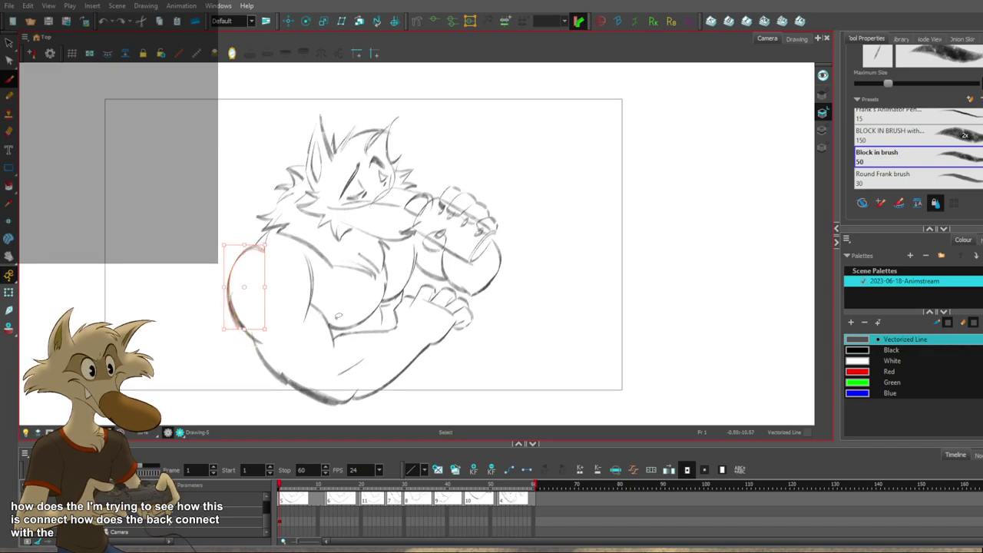
pyautogui.scroll(-2, 338, 319)
pyautogui.scroll(2, 308, 321)
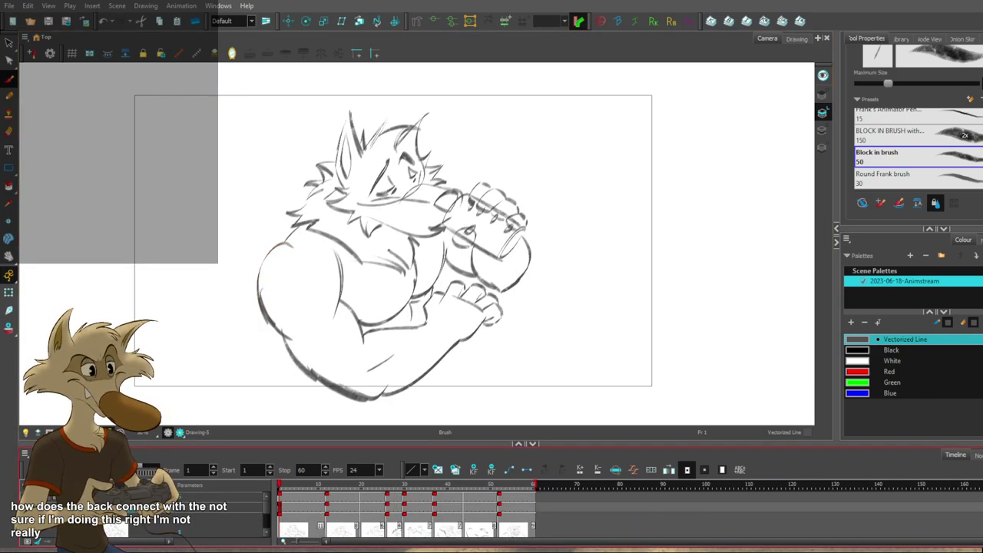
pyautogui.scroll(2, 341, 260)
pyautogui.press(',')
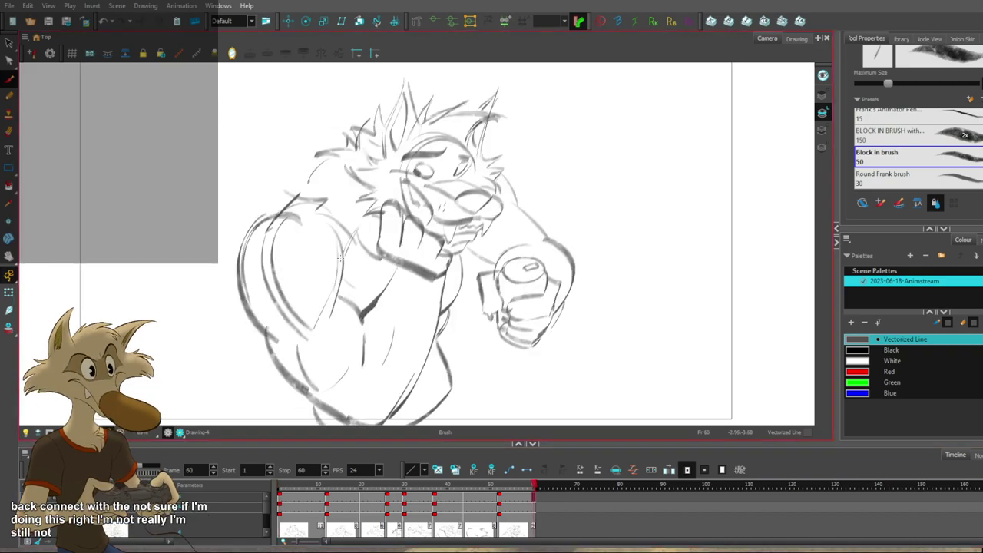
pyautogui.hotkey('shift', ',')
pyautogui.scroll(-3, 341, 258)
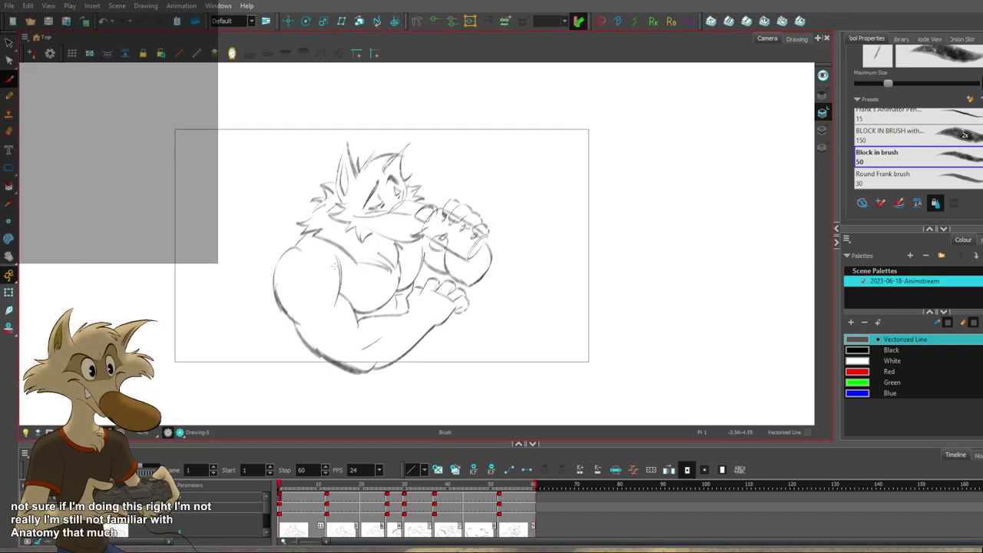
pyautogui.scroll(1, 338, 263)
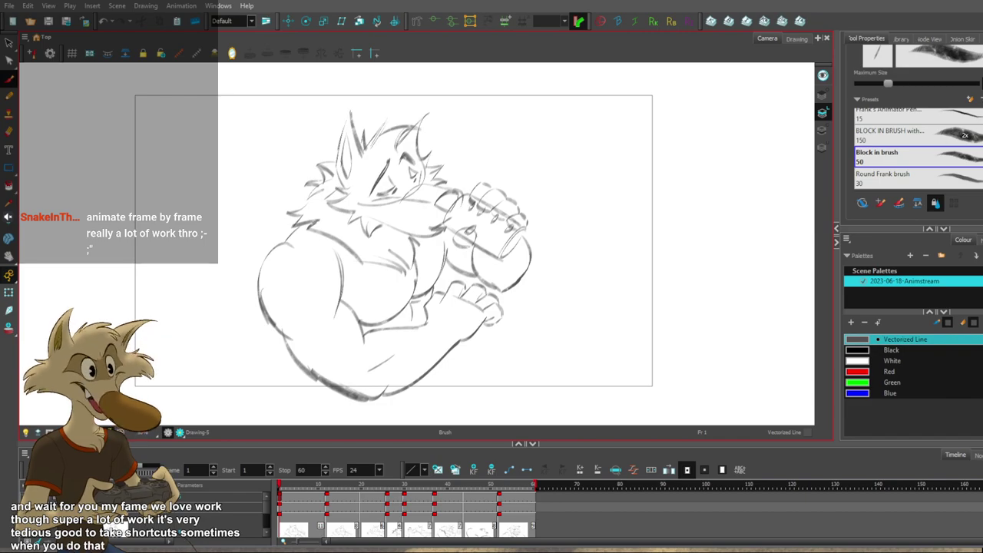
pyautogui.scroll(-2, 321, 222)
pyautogui.scroll(2, 290, 219)
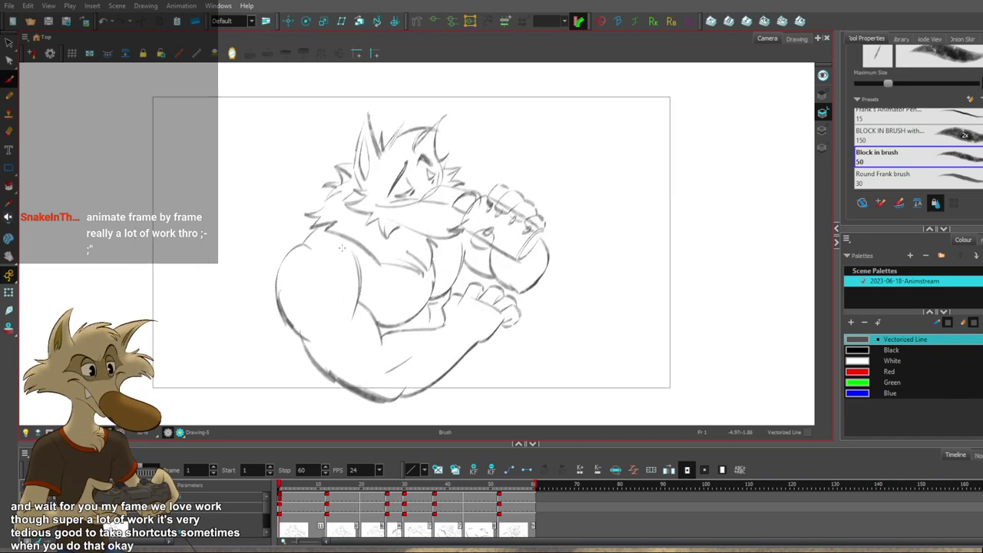
# Rework the short line at the top of the near shoulder on frame 1 where it meets the back.
pyautogui.keyDown('ctrl'); pyautogui.click(289, 256); pyautogui.keyUp('ctrl')
pyautogui.moveTo(289, 256); pyautogui.dragTo(303, 254)
pyautogui.hotkey('ctrl', 'z')
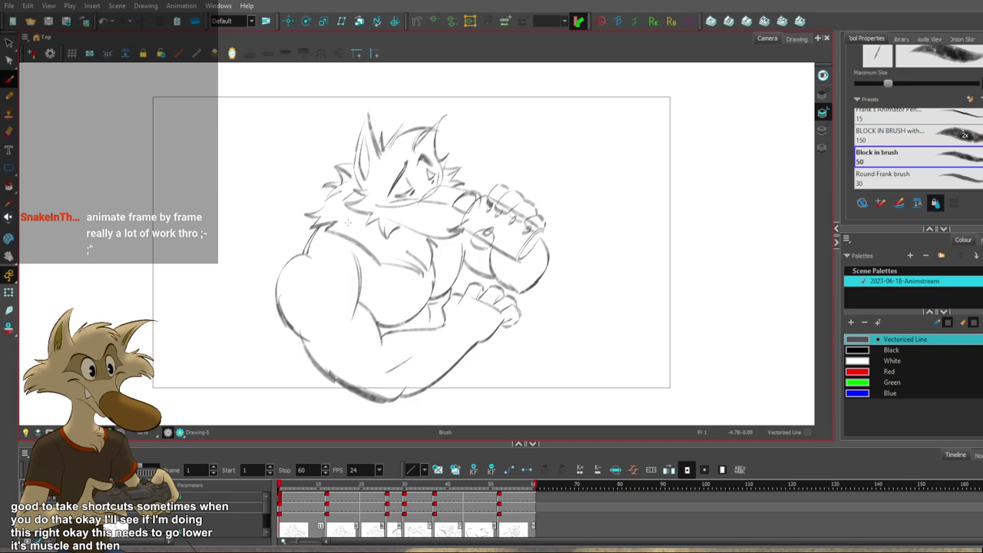
# Redraw the line separating the near upper arm from the chest on frame 1, and compare it with frame 60.
pyautogui.keyDown('ctrl'); pyautogui.click(360, 270); pyautogui.keyUp('ctrl')
pyautogui.press('Delete')
pyautogui.hotkey('ctrl', 'z')
pyautogui.moveTo(358, 268); pyautogui.dragTo(351, 319)
pyautogui.press('Return')
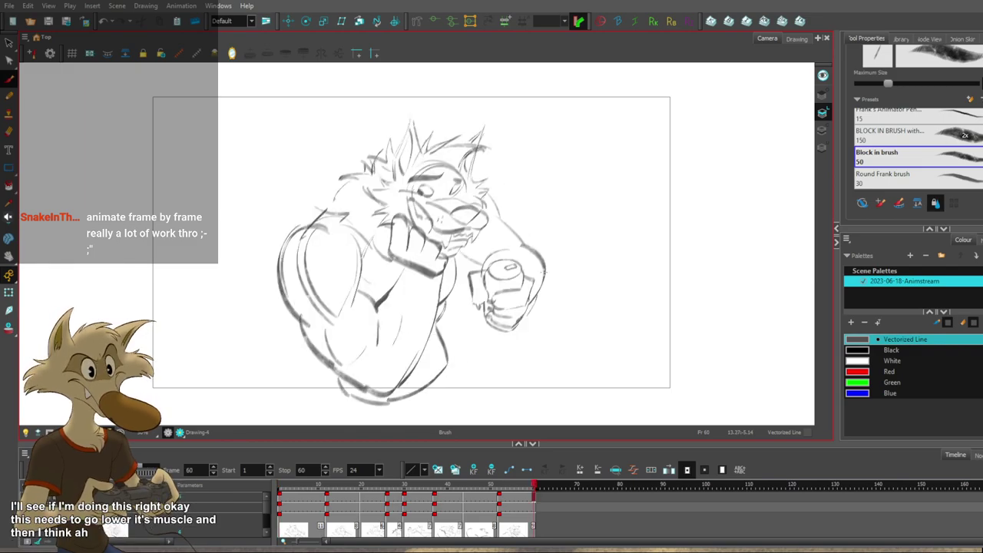
pyautogui.hotkey('alt', 's')
pyautogui.hotkey('alt', 'b')
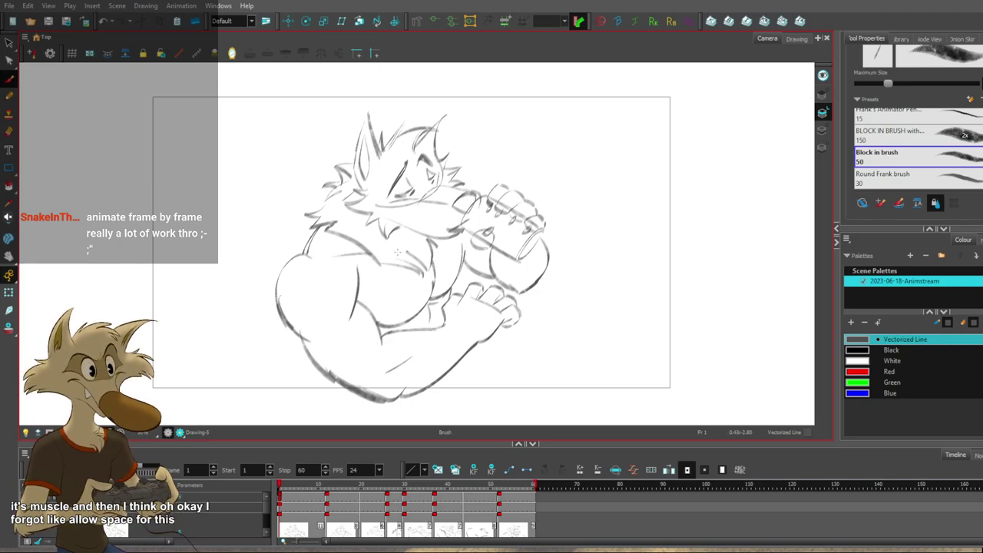
# Delete the outer contour of the near shoulder on frame 1 and redraw it, checking it against the frame 12 drawing.
pyautogui.hotkey('alt', 's')
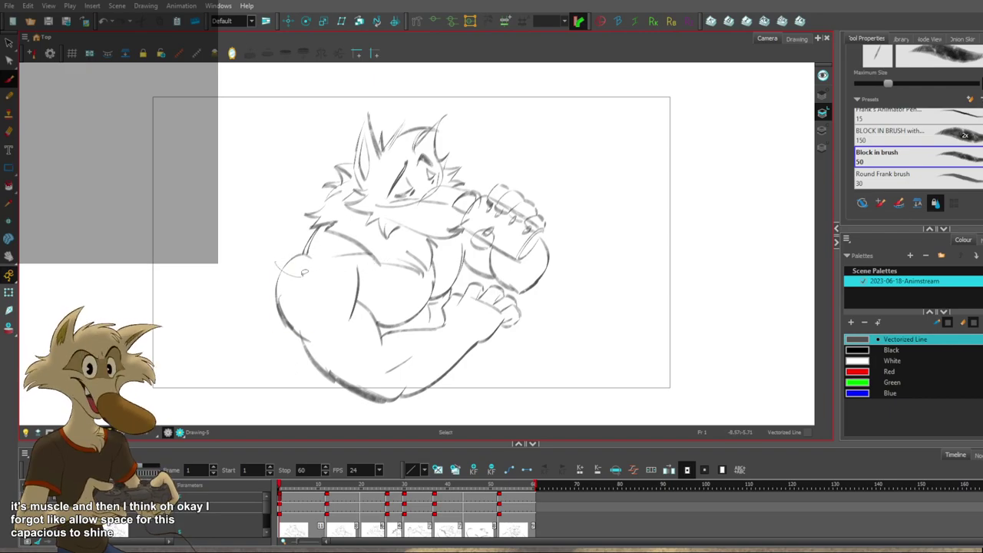
pyautogui.click(285, 268)
pyautogui.press('Delete')
pyautogui.hotkey('alt', 'b')
pyautogui.moveTo(303, 255); pyautogui.dragTo(295, 334)
pyautogui.scroll(-3, 327, 253)
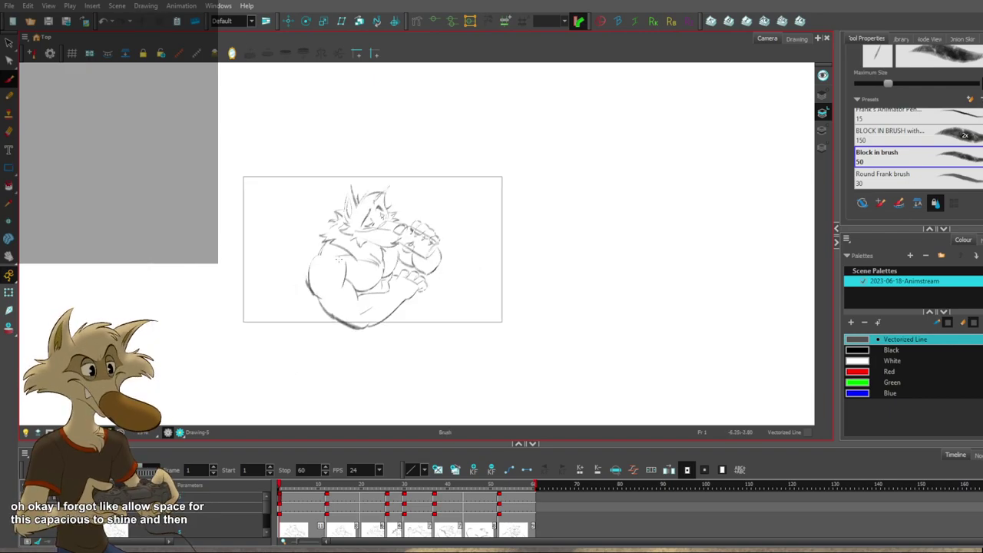
pyautogui.scroll(2, 327, 254)
pyautogui.press('.')
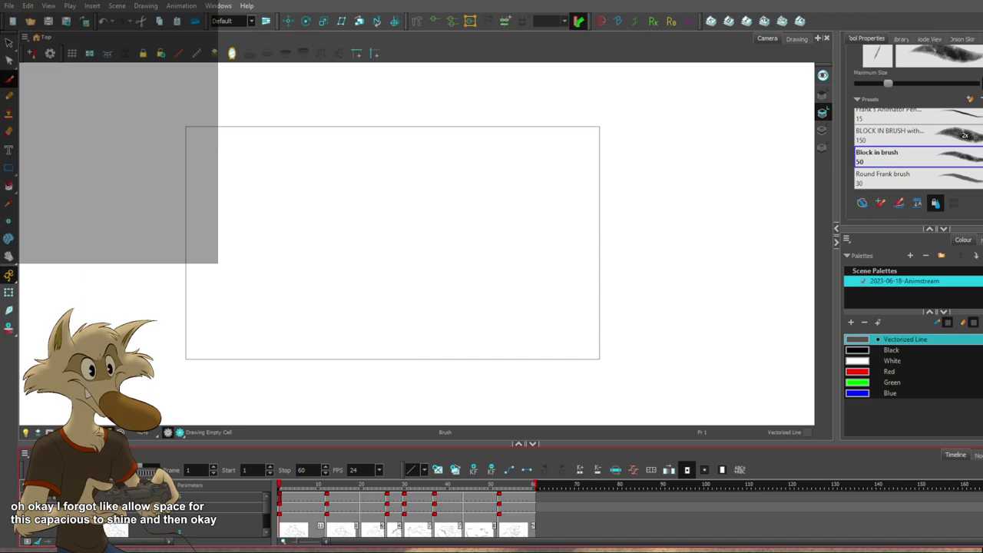
pyautogui.hotkey('ctrl', 'z')
pyautogui.moveTo(309, 246); pyautogui.dragTo(298, 315)
pyautogui.press('Return')
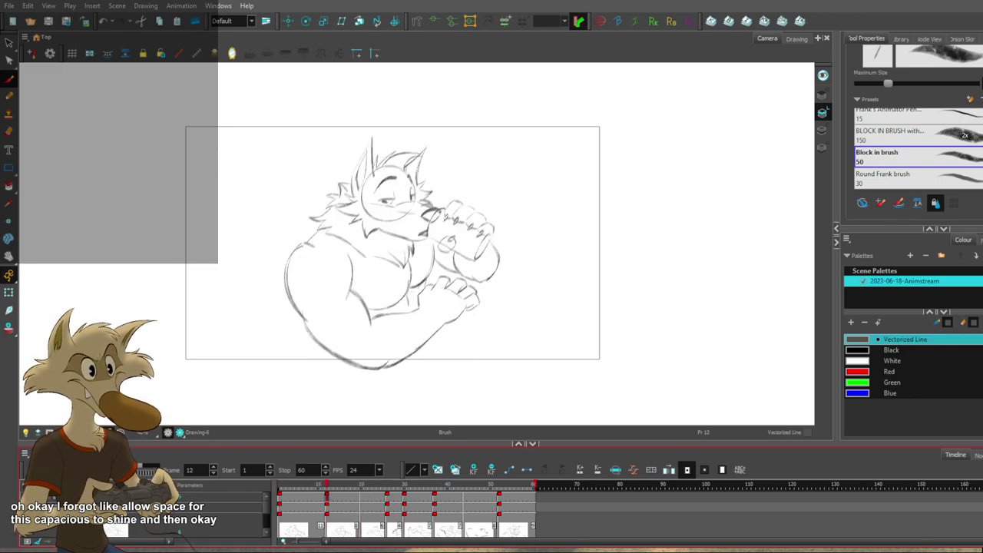
# Replace the outer contour of the near upper arm on frame 1 with a lighter curve running down toward the elbow.
pyautogui.scroll(1, 338, 275)
pyautogui.scroll(2, 338, 276)
pyautogui.scroll(-2, 391, 260)
pyautogui.scroll(-3, 341, 305)
pyautogui.scroll(3, 342, 302)
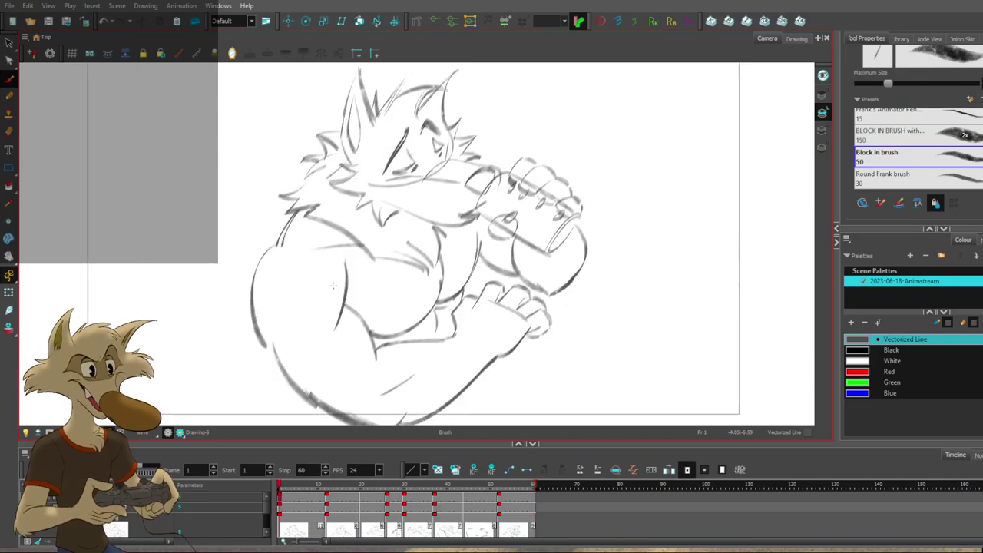
pyautogui.press('s')
pyautogui.click(258, 320)
pyautogui.press('Delete')
pyautogui.click(271, 256)
pyautogui.press('Delete')
pyautogui.hotkey('ctrl', 'z')
pyautogui.press(',')
pyautogui.hotkey('ctrl', 'z')
pyautogui.moveTo(261, 284)
pyautogui.mouseDown()
pyautogui.moveTo(291, 368)
pyautogui.moveTo(275, 350)
pyautogui.mouseUp()
pyautogui.hotkey('ctrl', 'z')
pyautogui.hotkey('ctrl', 'z')
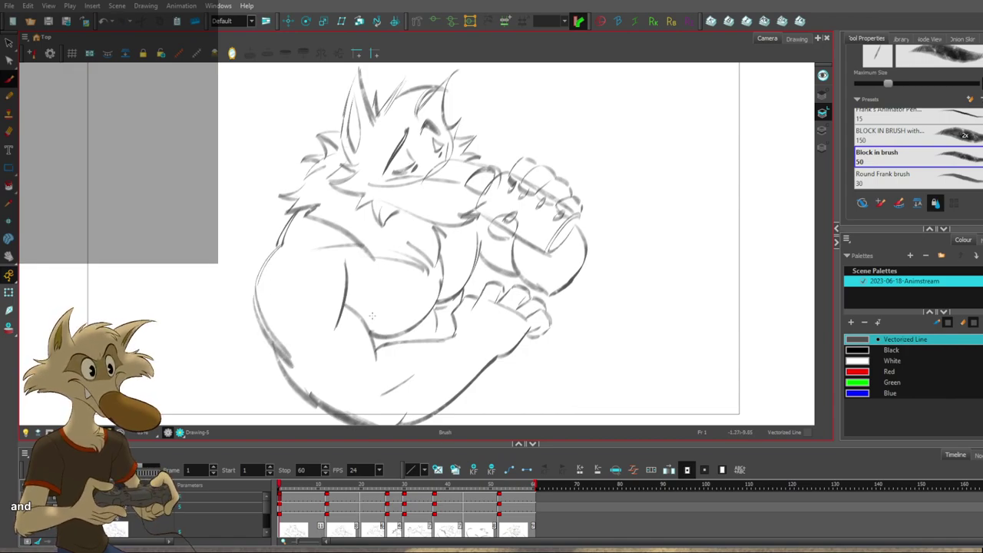
# Redraw the line between the near upper arm and chest as a pair of slanted strokes leaning toward the elbow.
pyautogui.hotkey('ctrl', 'z')
pyautogui.moveTo(355, 290); pyautogui.dragTo(336, 343)
pyautogui.hotkey('ctrl', 'z')
pyautogui.moveTo(354, 286); pyautogui.dragTo(332, 350)
pyautogui.moveTo(354, 276); pyautogui.dragTo(331, 348)
pyautogui.hotkey('ctrl', 'z')
pyautogui.moveTo(355, 277)
pyautogui.mouseDown()
pyautogui.moveTo(350, 316)
pyautogui.moveTo(329, 350)
pyautogui.mouseUp()
pyautogui.hotkey('ctrl', 'z')
pyautogui.hotkey('ctrl', 'z')
# Try heavier strokes along the fold where the near forearm meets the chest.
pyautogui.moveTo(349, 310); pyautogui.dragTo(378, 336)
pyautogui.moveTo(351, 311)
pyautogui.mouseDown()
pyautogui.moveTo(377, 331)
pyautogui.moveTo(377, 355)
pyautogui.mouseUp()
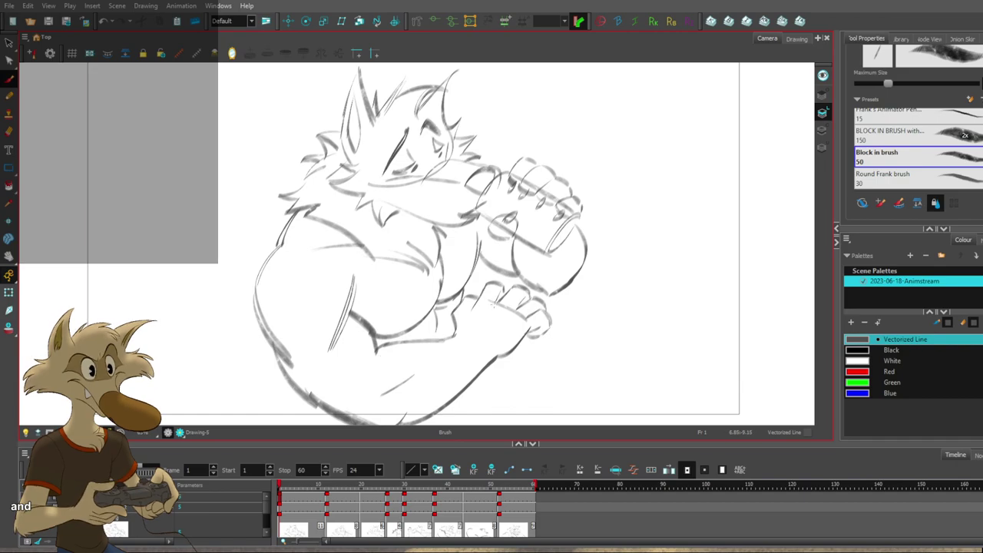
pyautogui.scroll(-4, 495, 307)
pyautogui.scroll(4, 496, 311)
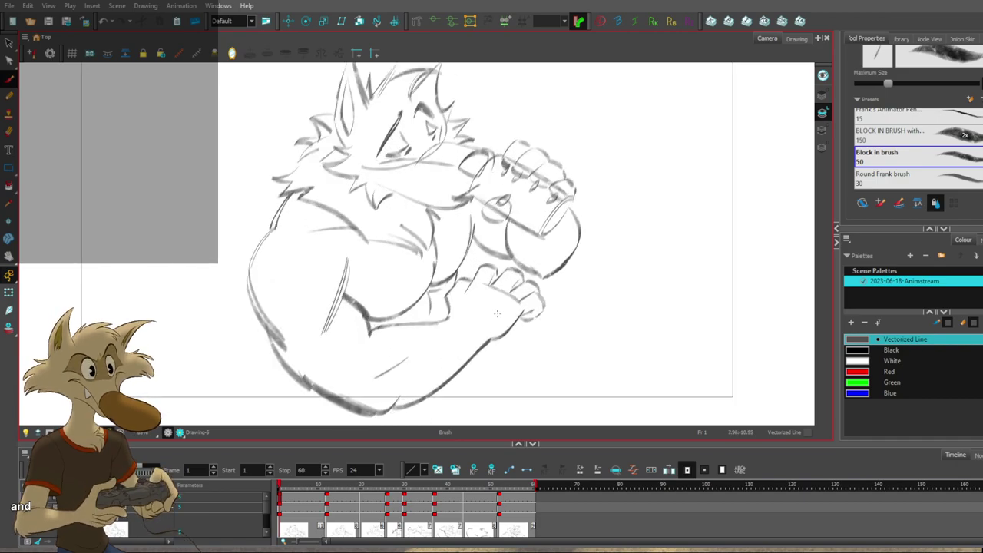
# Mirror the view and replace the heavy strokes at the near arm's inner elbow with a thin crease.
pyautogui.click(232, 53)
pyautogui.scroll(-3, 519, 331)
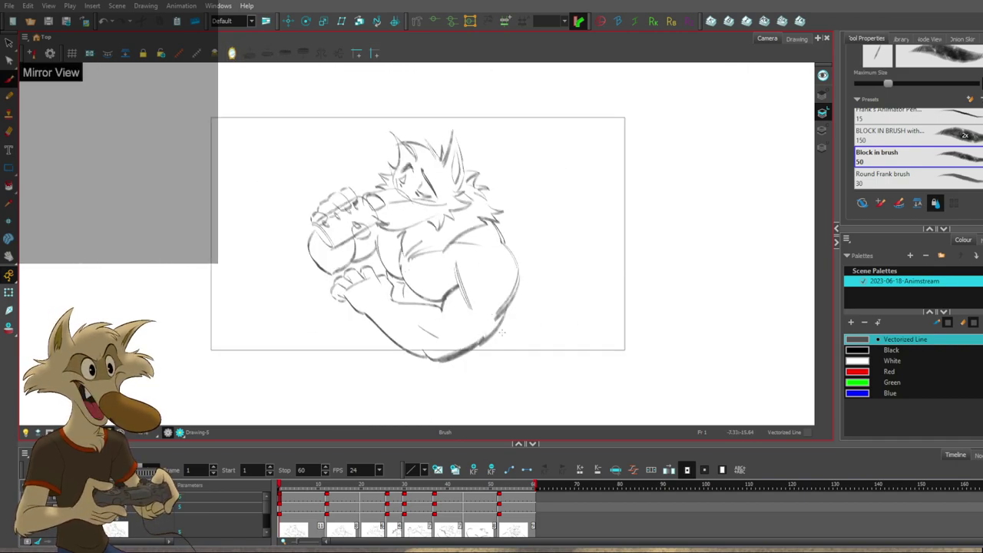
pyautogui.scroll(3, 518, 331)
pyautogui.hotkey('ctrl', 'z')
pyautogui.hotkey('ctrl', 'z')
pyautogui.hotkey('ctrl', 'z')
pyautogui.hotkey('ctrl', 'z')
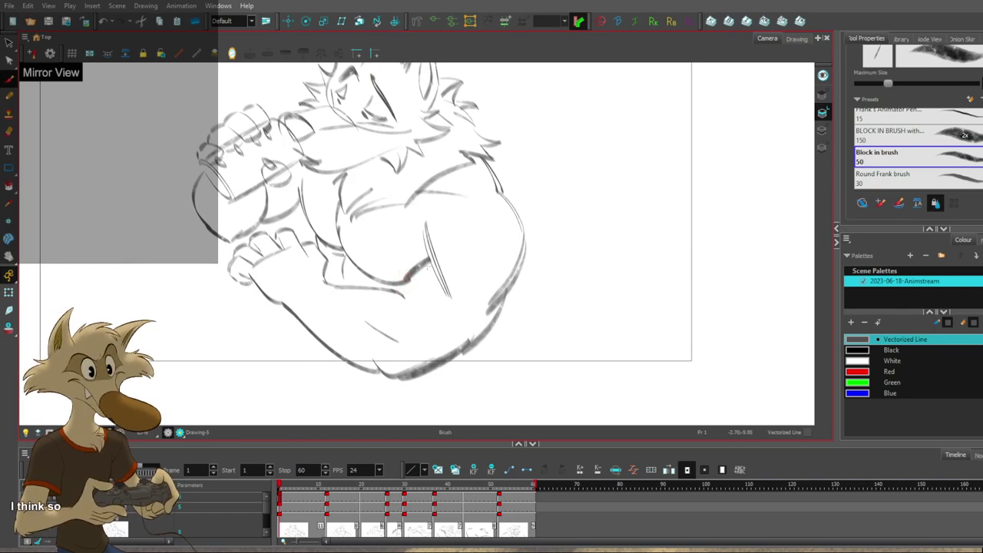
pyautogui.moveTo(411, 270); pyautogui.dragTo(408, 274)
pyautogui.moveTo(412, 270); pyautogui.dragTo(391, 310)
pyautogui.hotkey('ctrl', 'z')
pyautogui.hotkey('ctrl', 'z')
pyautogui.hotkey('ctrl', 'z')
pyautogui.moveTo(408, 275); pyautogui.dragTo(387, 319)
pyautogui.hotkey('ctrl', 'z')
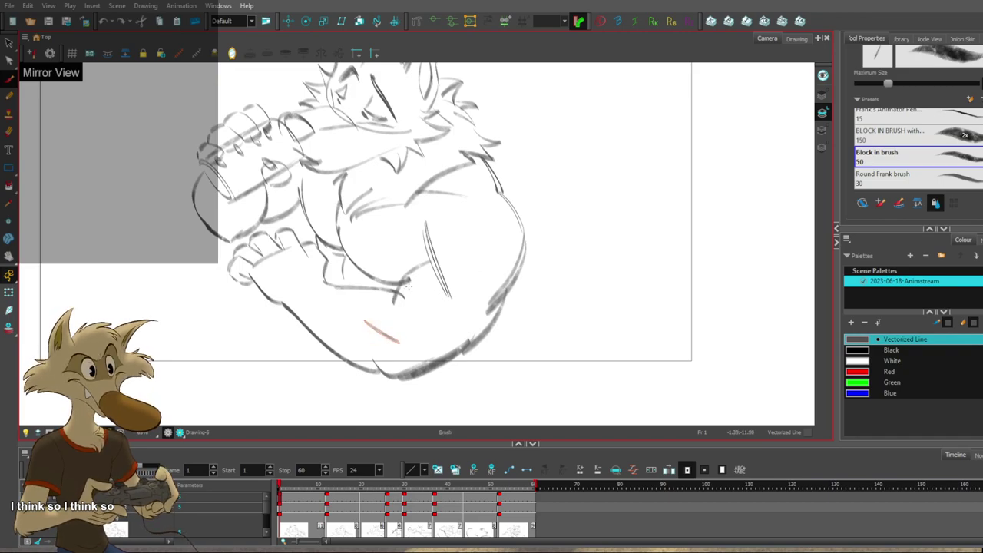
pyautogui.moveTo(411, 278); pyautogui.dragTo(389, 313)
# Remove the short line on the near forearm and add light muscle strokes beside the inner elbow crease.
pyautogui.hotkey('alt', 'b')
pyautogui.moveTo(440, 239); pyautogui.dragTo(425, 237)
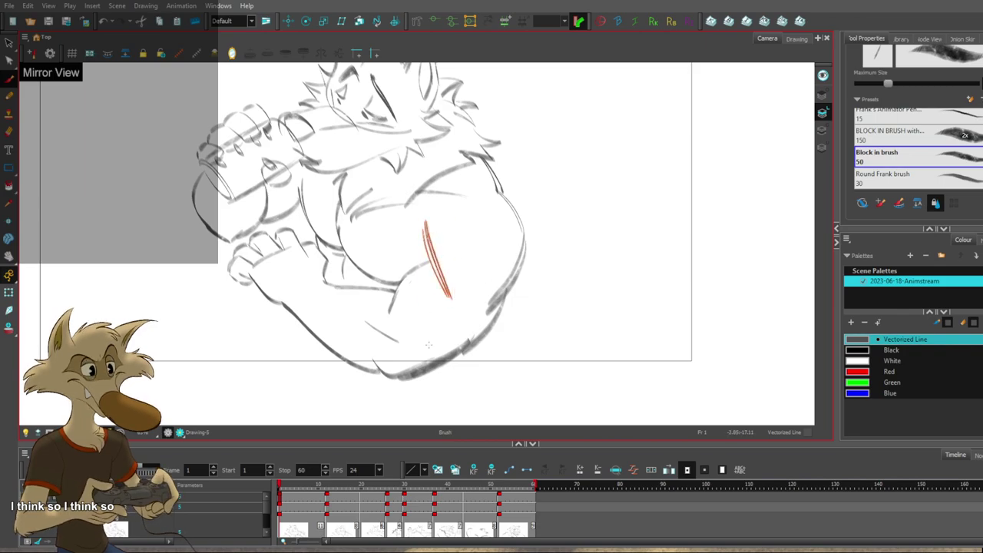
pyautogui.hotkey('ctrl', 'z')
pyautogui.moveTo(391, 320); pyautogui.dragTo(418, 319)
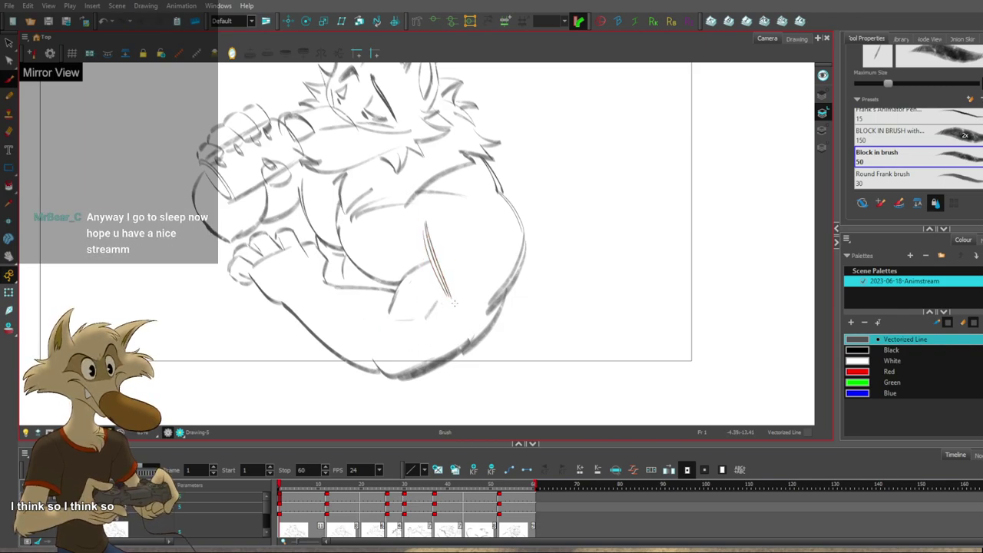
pyautogui.press('space')
pyautogui.moveTo(505, 308)
pyautogui.mouseDown()
pyautogui.moveTo(492, 326)
pyautogui.moveTo(497, 315)
pyautogui.mouseUp()
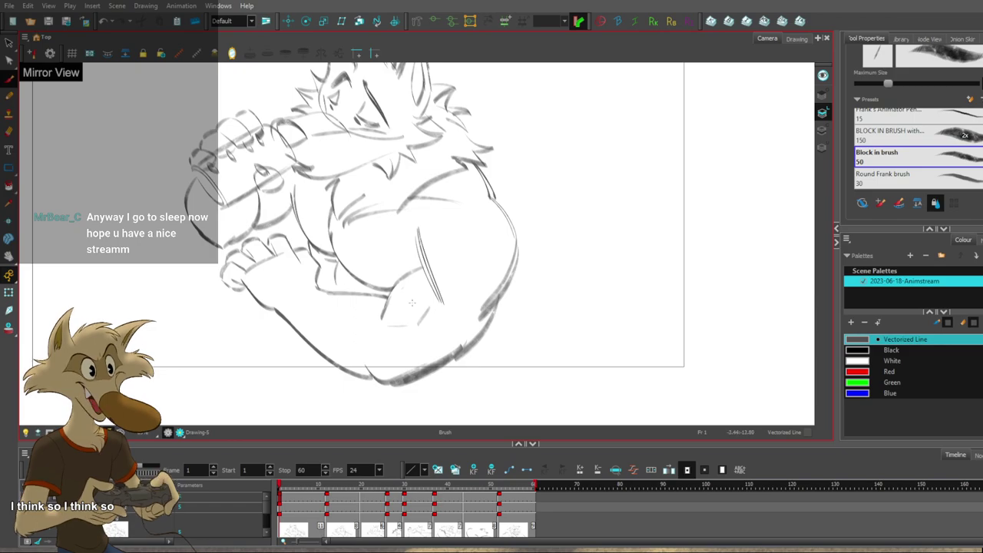
# Restore the unmirrored view and replace the double line between the near upper arm and chest with a thinner, shorter stroke.
pyautogui.click(232, 54)
pyautogui.press('space')
pyautogui.moveTo(550, 298); pyautogui.dragTo(512, 325)
pyautogui.hotkey('ctrl', 'z')
pyautogui.moveTo(389, 276)
pyautogui.mouseDown()
pyautogui.moveTo(371, 318)
pyautogui.moveTo(380, 298)
pyautogui.mouseUp()
pyautogui.hotkey('ctrl', 'z')
pyautogui.hotkey('ctrl', 'z')
pyautogui.hotkey('ctrl', 'z')
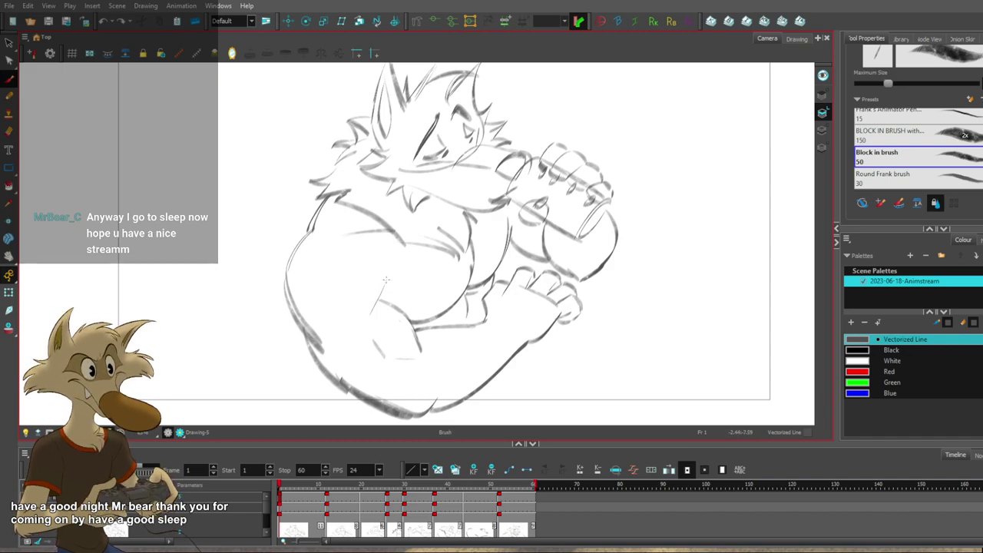
# Delete the thick outline strokes along the underside of the near elbow and start a new contour below the upper arm.
pyautogui.scroll(-3, 396, 292)
pyautogui.scroll(3, 432, 318)
pyautogui.press('g')
pyautogui.press('g')
pyautogui.press('f')
pyautogui.press('f')
pyautogui.scroll(3, 429, 315)
pyautogui.scroll(-3, 522, 281)
pyautogui.click(270, 326)
pyautogui.press('Delete')
pyautogui.moveTo(259, 316); pyautogui.dragTo(282, 348)
pyautogui.click(289, 356)
pyautogui.press('Delete')
pyautogui.click(347, 373)
pyautogui.press('Delete')
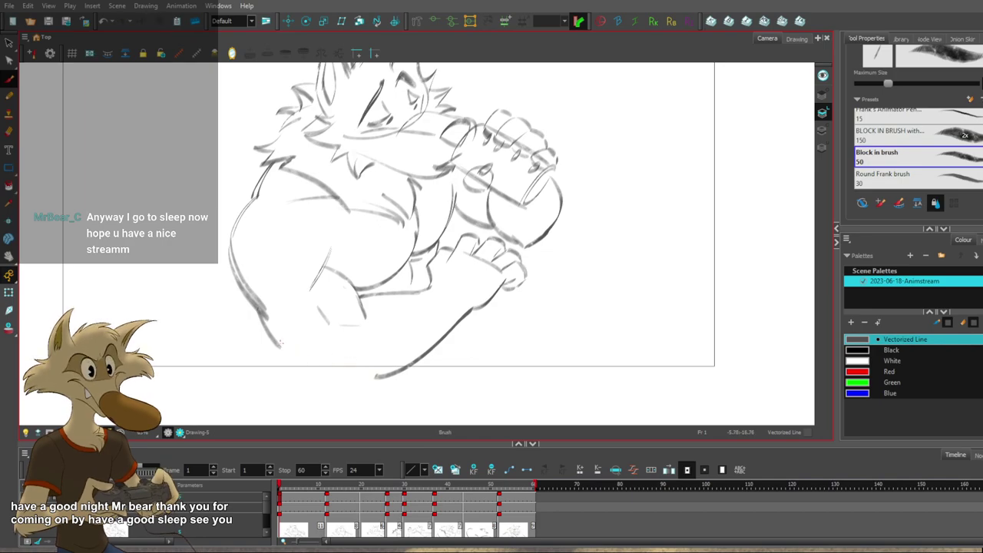
# Redraw the underside of the near arm as a light curve from the back of the upper arm to the elbow tip.
pyautogui.moveTo(279, 344)
pyautogui.mouseDown()
pyautogui.moveTo(348, 374)
pyautogui.moveTo(343, 390)
pyautogui.moveTo(372, 378)
pyautogui.moveTo(355, 374)
pyautogui.mouseUp()
pyautogui.hotkey('ctrl', 'z')
pyautogui.hotkey('ctrl', 'z')
pyautogui.hotkey('ctrl', 'z')
pyautogui.hotkey('ctrl', 'z')
pyautogui.hotkey('ctrl', 'z')
pyautogui.hotkey('ctrl', 'z')
pyautogui.moveTo(337, 363)
pyautogui.mouseDown()
pyautogui.moveTo(359, 383)
pyautogui.moveTo(381, 372)
pyautogui.moveTo(454, 371)
pyautogui.moveTo(453, 381)
pyautogui.mouseUp()
pyautogui.hotkey('ctrl', 'z')
pyautogui.hotkey('ctrl', 'z')
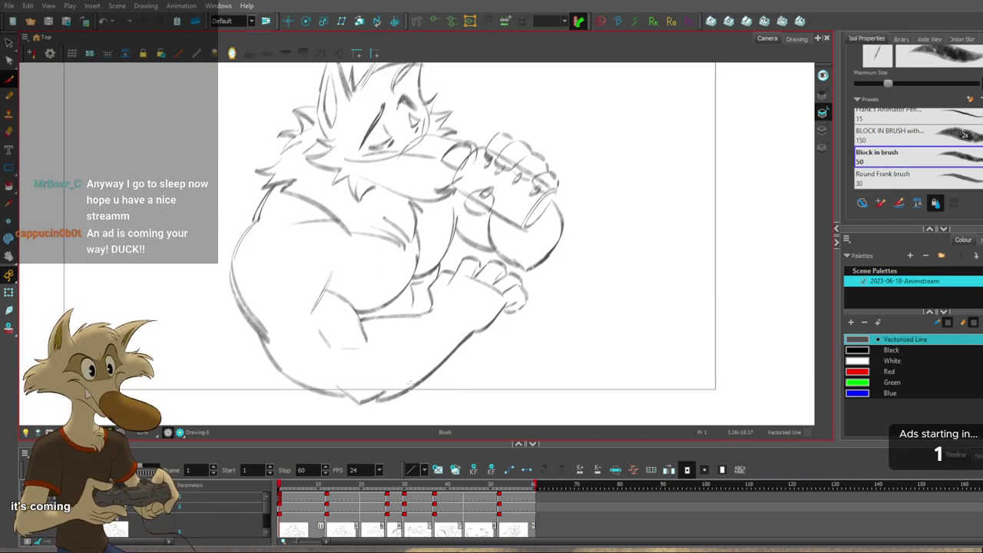
# Try a stroke extending the elbow tip into the underside of the near forearm, and undo it.
pyautogui.moveTo(369, 394)
pyautogui.mouseDown()
pyautogui.moveTo(410, 374)
pyautogui.moveTo(382, 398)
pyautogui.moveTo(420, 398)
pyautogui.mouseUp()
pyautogui.hotkey('ctrl', 'z')
pyautogui.hotkey('ctrl', 'z')
pyautogui.hotkey('ctrl', 'z')
# Examine the near elbow and forearm on frame 1 by flipping back and forth to the frame 60 drawing.
pyautogui.hotkey('alt', 'b')
pyautogui.press(',')
pyautogui.press('.')
pyautogui.keyDown('ctrl'); pyautogui.click(406, 400); pyautogui.keyUp('ctrl')
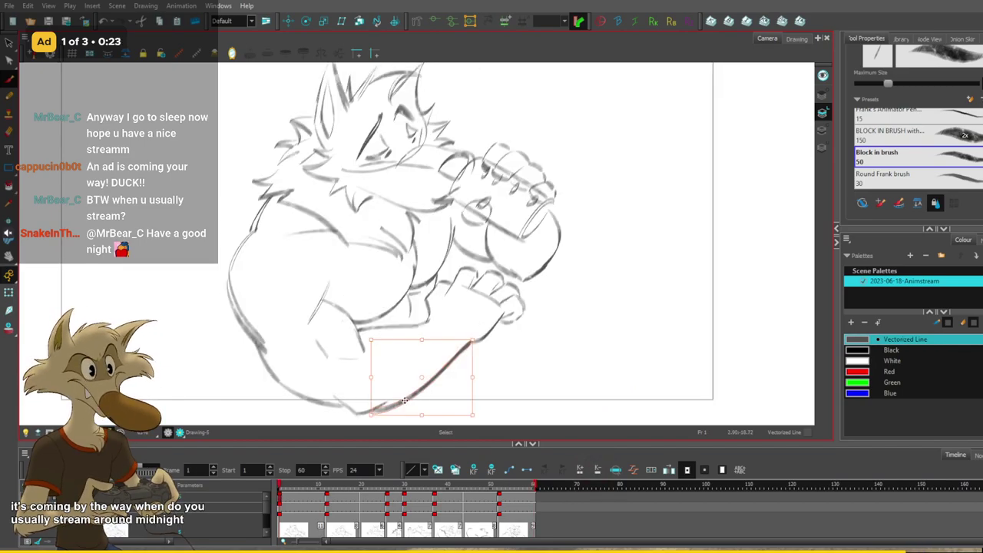
pyautogui.press('space')
pyautogui.moveTo(467, 374); pyautogui.dragTo(455, 361)
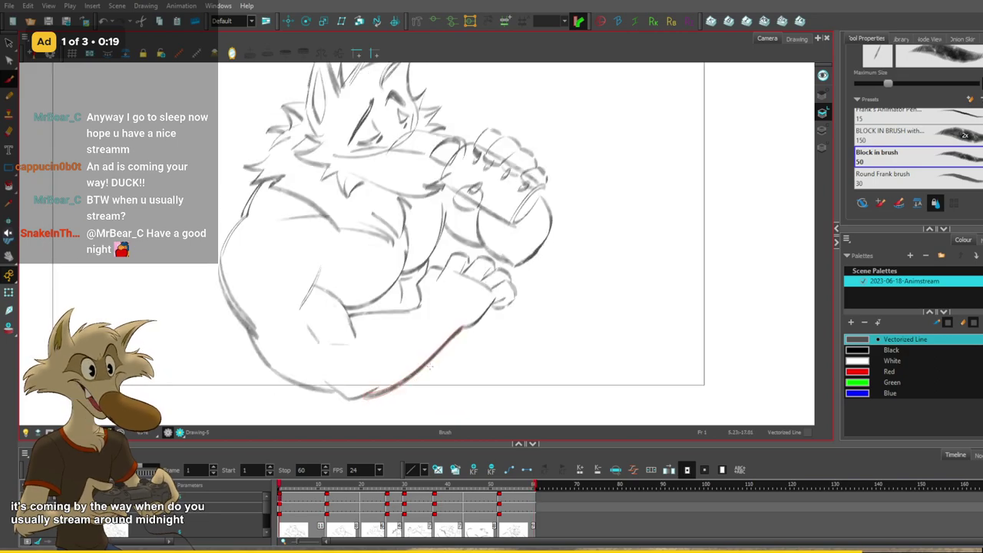
pyautogui.press('.')
pyautogui.press(',')
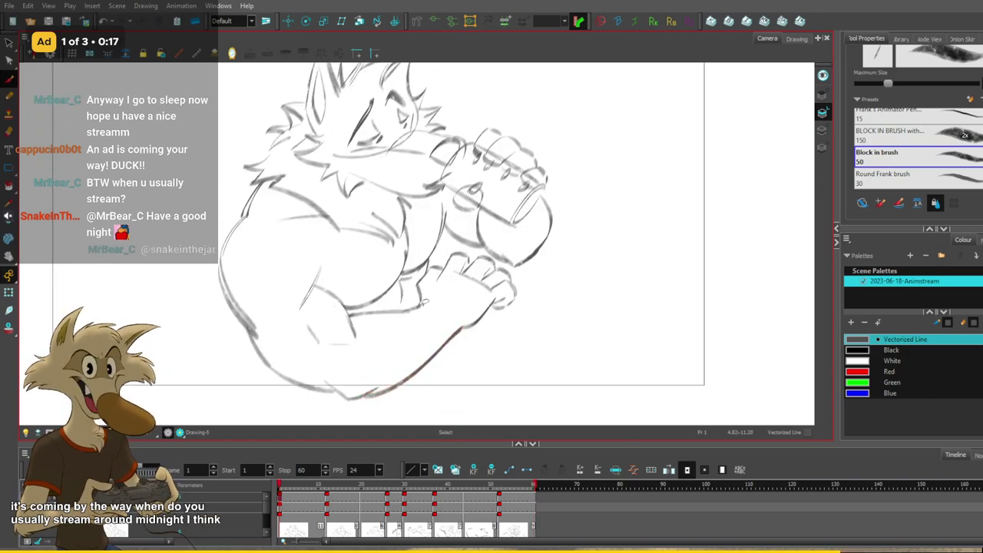
pyautogui.moveTo(501, 332); pyautogui.dragTo(482, 362)
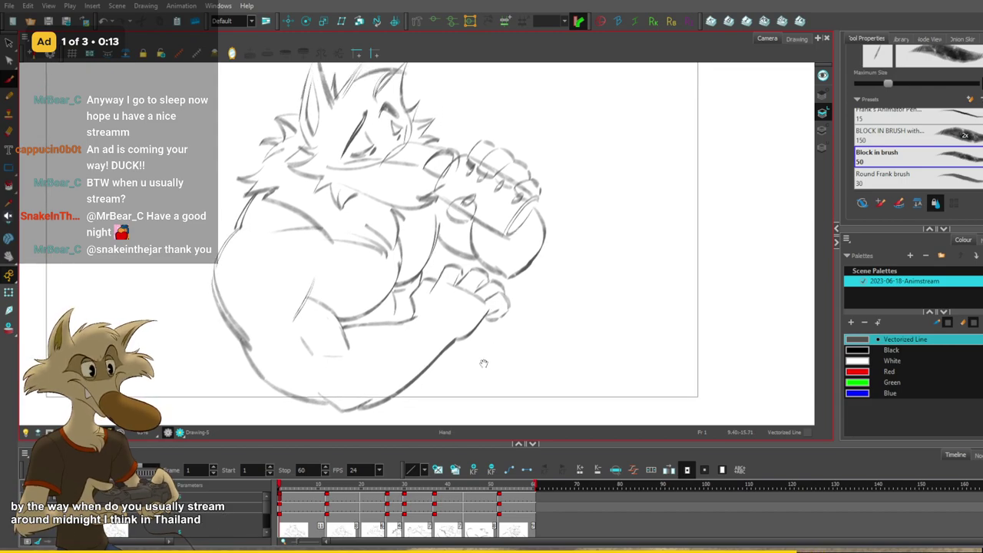
pyautogui.press(',')
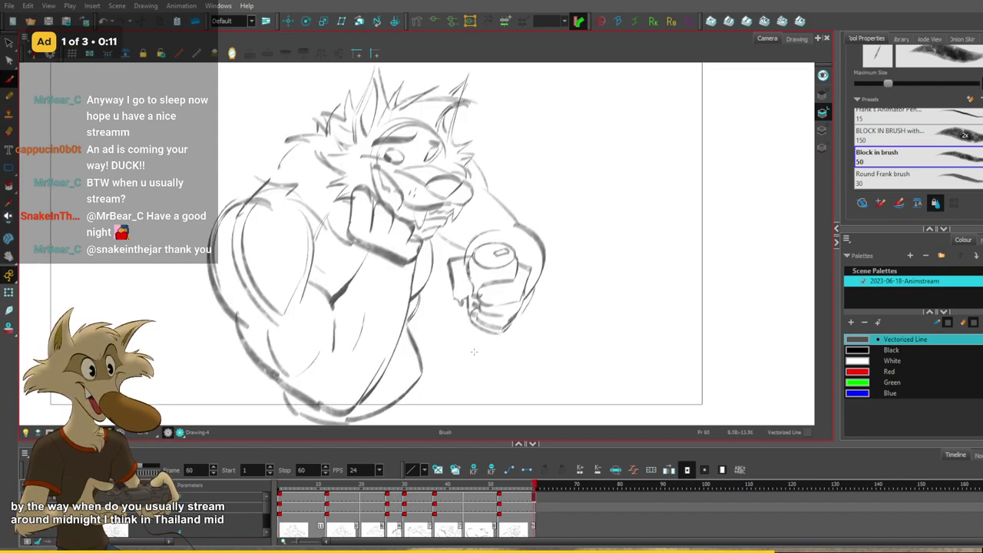
pyautogui.press('.')
pyautogui.press(',')
pyautogui.press('.')
pyautogui.moveTo(433, 343)
pyautogui.mouseDown()
pyautogui.moveTo(430, 352)
pyautogui.moveTo(475, 341)
pyautogui.mouseUp()
pyautogui.press(',')
pyautogui.press('.')
pyautogui.scroll(-2, 479, 317)
pyautogui.press(',')
pyautogui.press('.')
pyautogui.scroll(2, 428, 318)
pyautogui.press(',')
pyautogui.press('.')
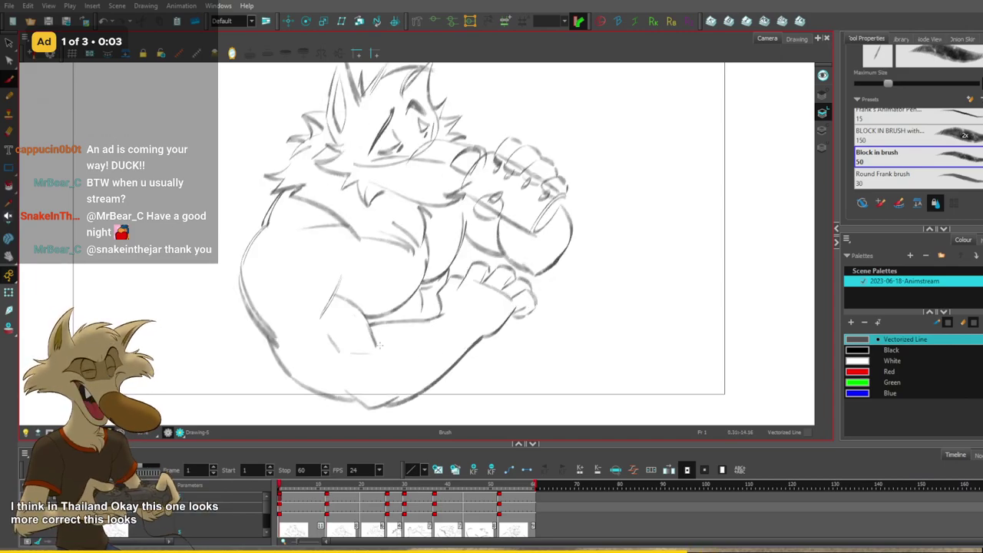
# Redraw the near arm's inner elbow crease as a rounder curve, and delete the pointed stroke at the elbow tip.
pyautogui.hotkey('ctrl', 'z')
pyautogui.moveTo(365, 319); pyautogui.dragTo(368, 358)
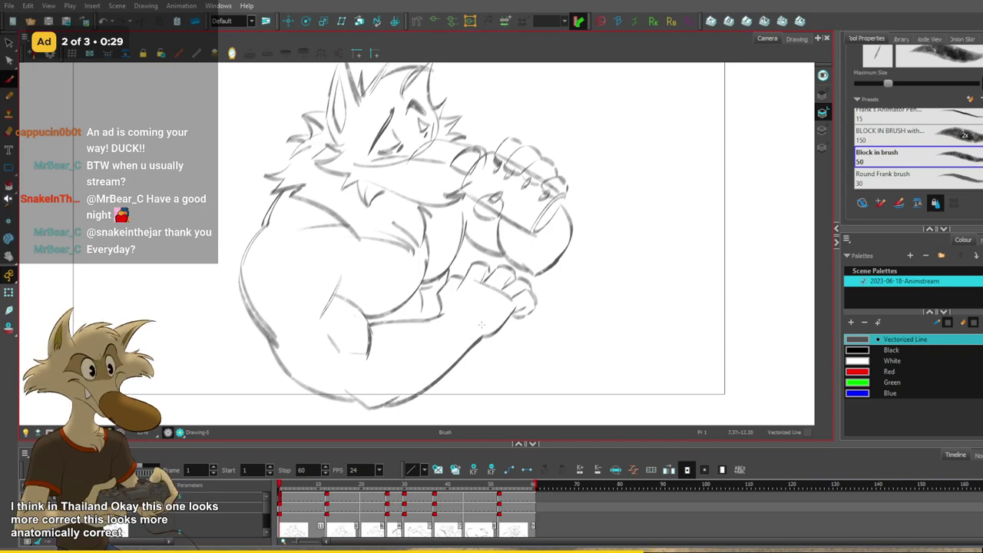
pyautogui.click(395, 320)
pyautogui.click(419, 384)
pyautogui.click(359, 400)
pyautogui.press('Delete')
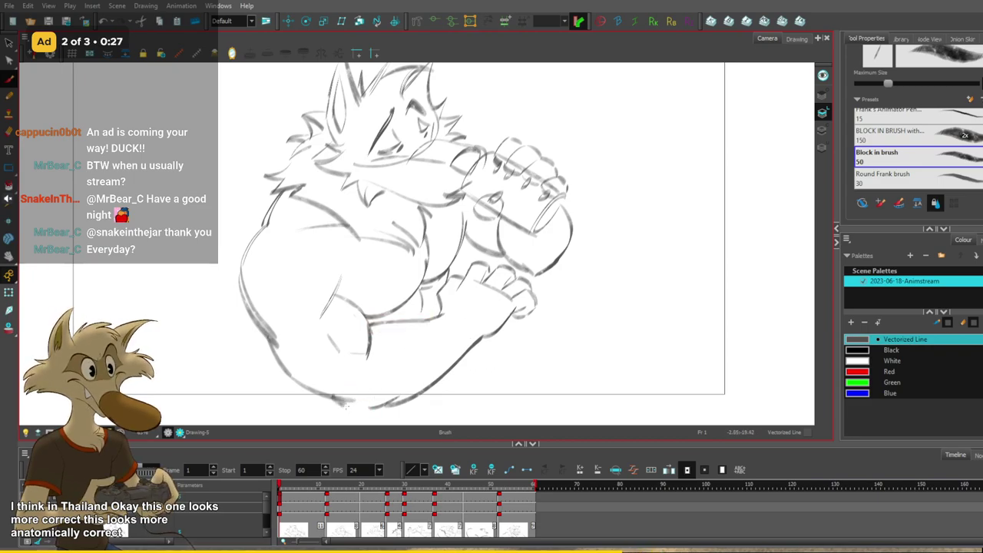
# Redraw the elbow tip and replace the forearm's underside with a fuller curve rising toward the wrist.
pyautogui.hotkey('ctrl', 'z')
pyautogui.moveTo(355, 410); pyautogui.dragTo(395, 395)
pyautogui.hotkey('alt', 's')
pyautogui.click(420, 392)
pyautogui.press('Delete')
pyautogui.moveTo(375, 405); pyautogui.dragTo(467, 348)
pyautogui.hotkey('ctrl', 'z')
pyautogui.scroll(-5, 501, 335)
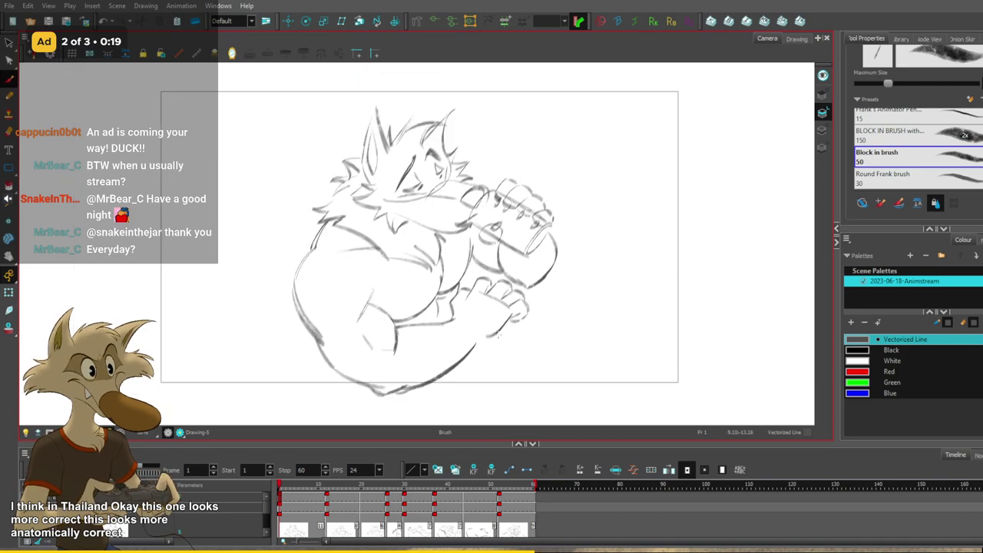
# Examine the proportions of the frame 1 pose in mirrored and normal view at different zoom levels.
pyautogui.scroll(2, 501, 334)
pyautogui.scroll(-1, 496, 335)
pyautogui.scroll(2, 495, 334)
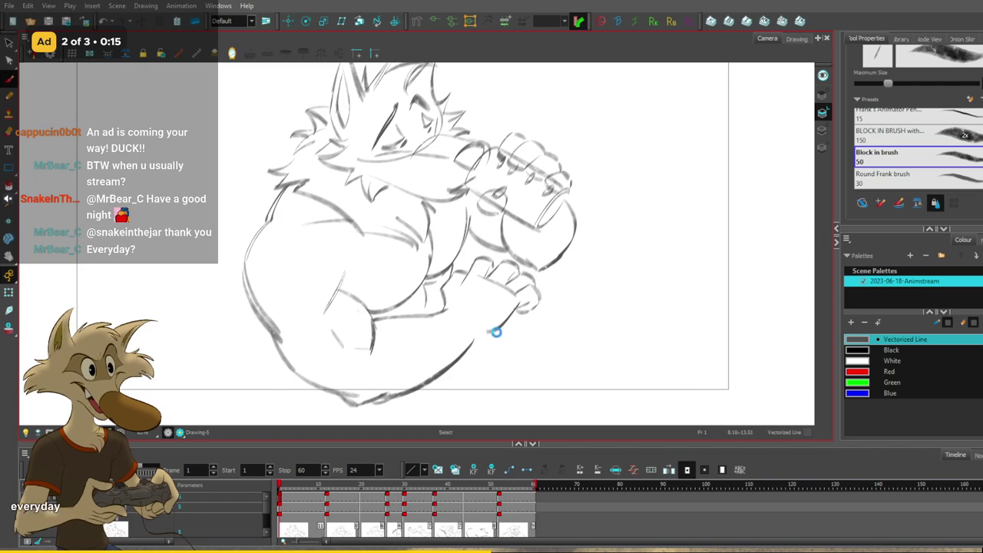
pyautogui.scroll(-2, 496, 332)
pyautogui.scroll(2, 497, 333)
pyautogui.click(232, 53)
pyautogui.scroll(-5, 404, 218)
pyautogui.scroll(3, 422, 222)
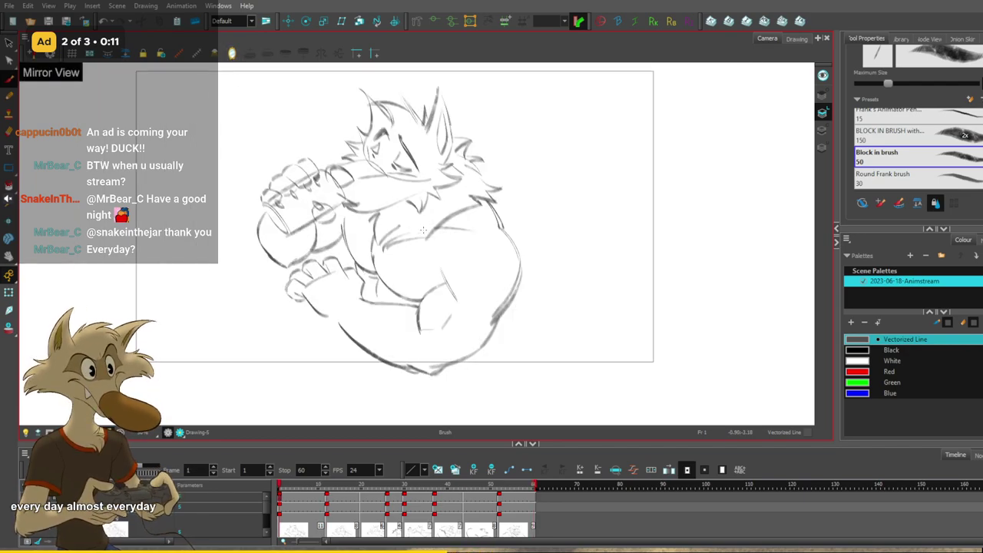
pyautogui.scroll(1, 422, 229)
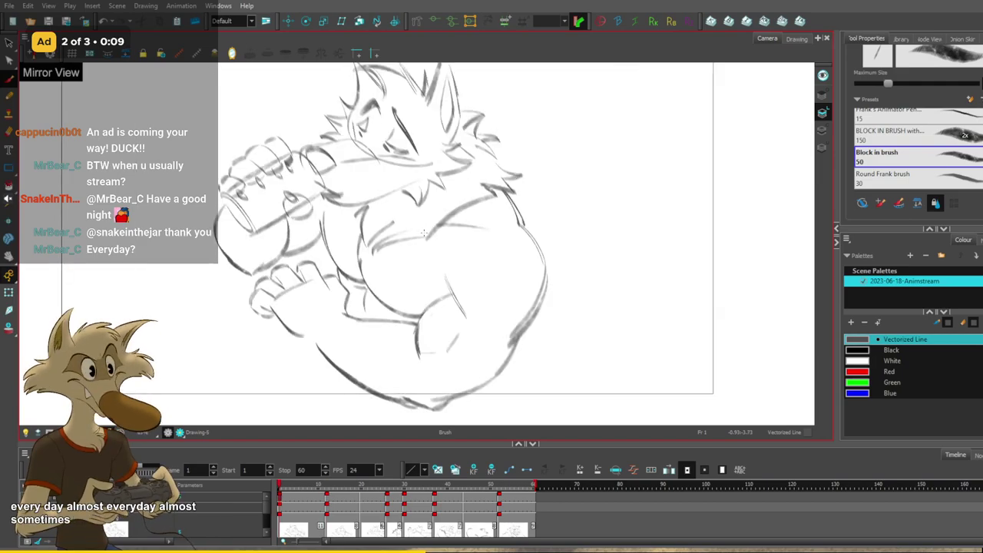
pyautogui.press('f')
pyautogui.scroll(-2, 421, 223)
pyautogui.scroll(2, 418, 222)
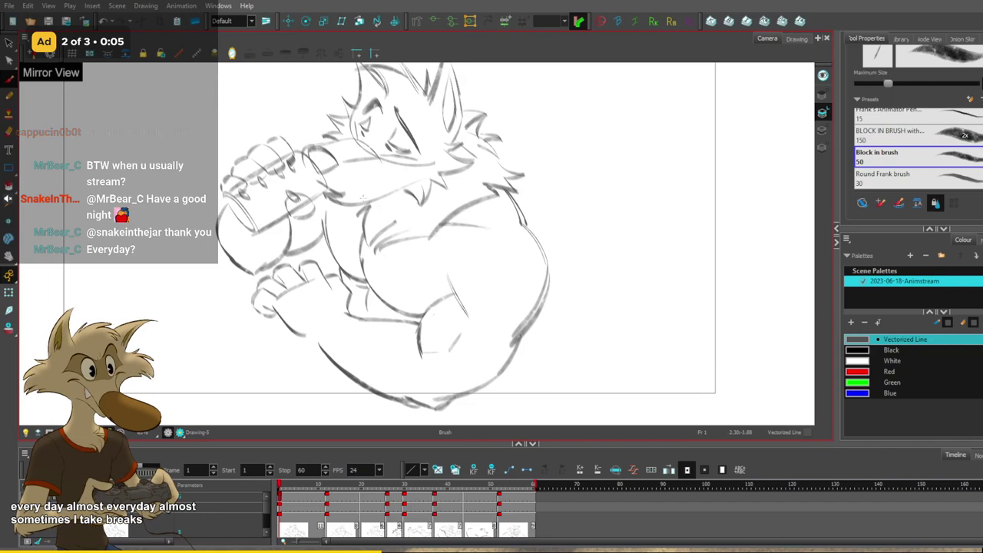
pyautogui.click(232, 53)
pyautogui.scroll(-4, 438, 270)
pyautogui.scroll(4, 435, 275)
pyautogui.scroll(1, 369, 265)
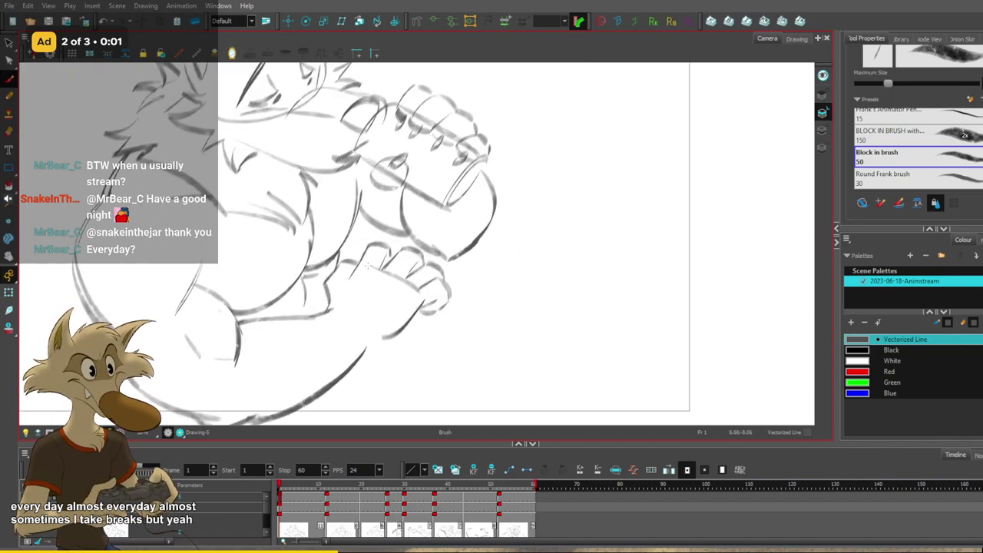
pyautogui.scroll(-5, 369, 265)
pyautogui.scroll(4, 372, 269)
pyautogui.scroll(-2, 349, 261)
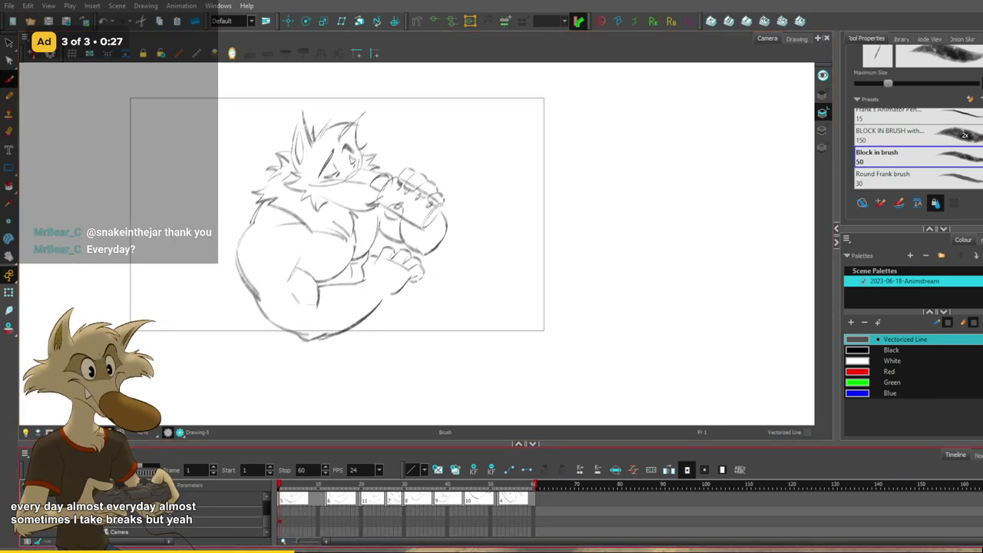
pyautogui.scroll(3, 408, 513)
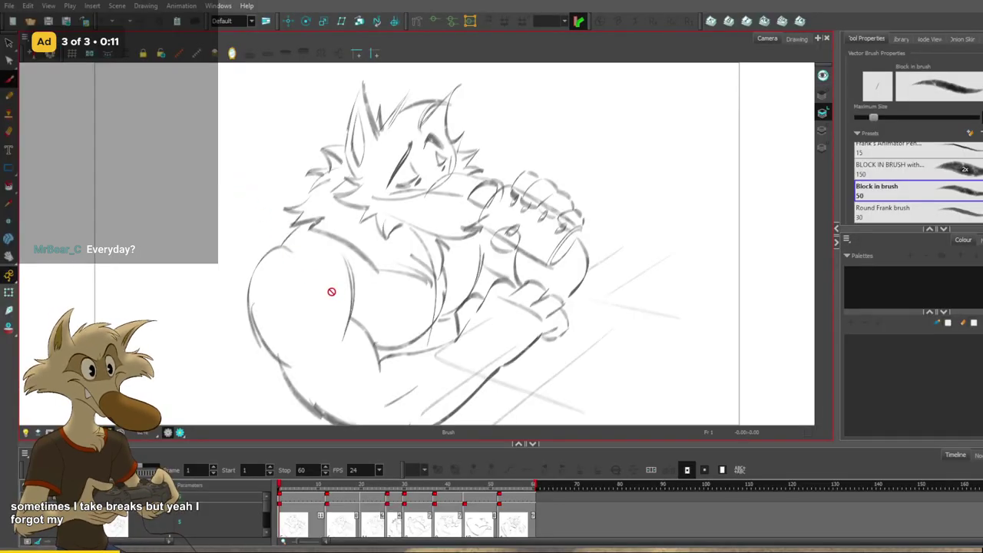
# Try deleting the perspective grid drawing on frame 1, and undo the deletion.
pyautogui.click(136, 524)
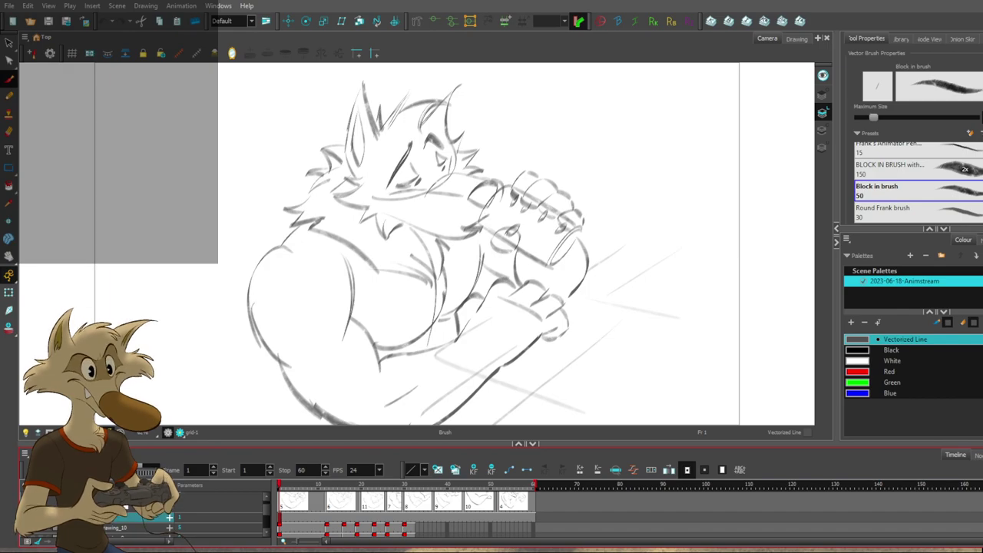
pyautogui.press('Delete')
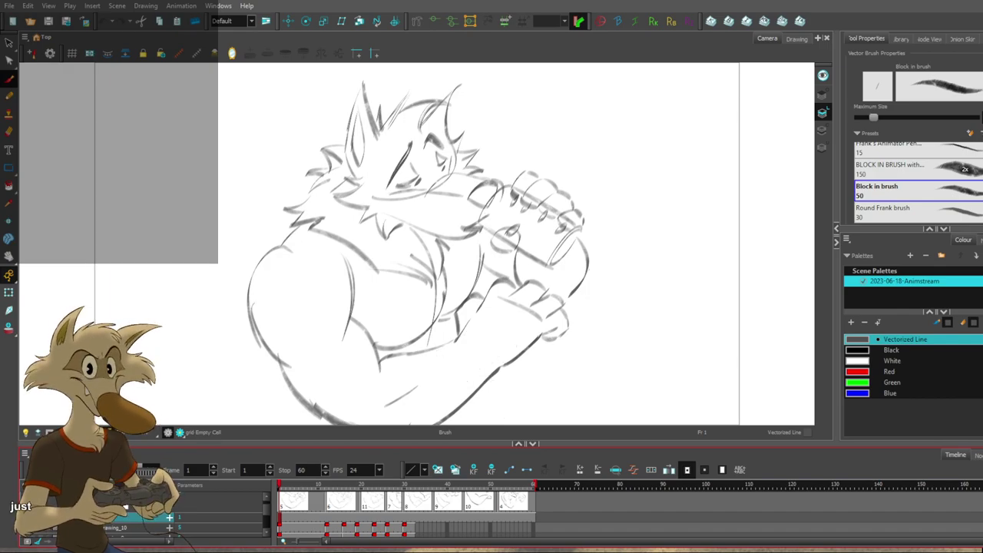
pyautogui.hotkey('ctrl', 'z')
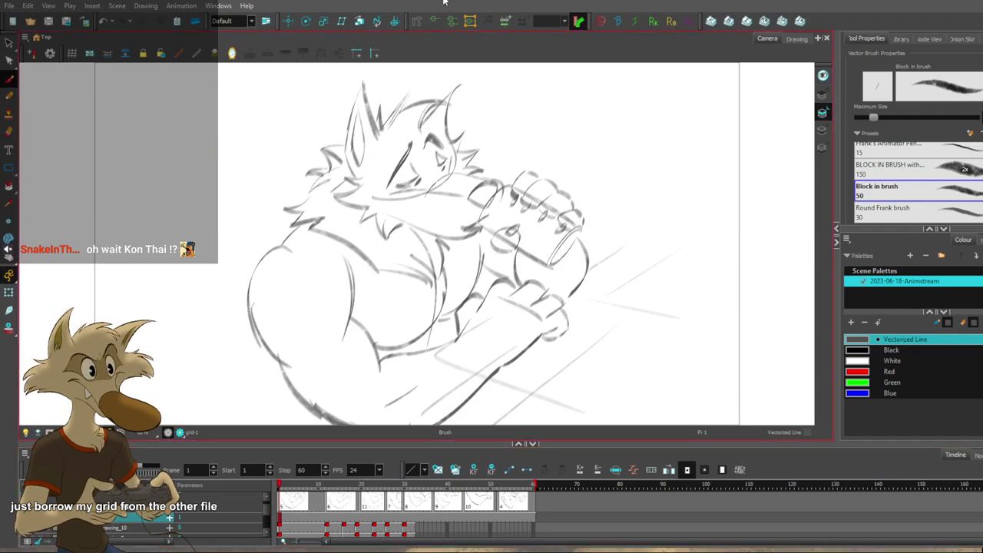
pyautogui.doubleClick(443, 2)
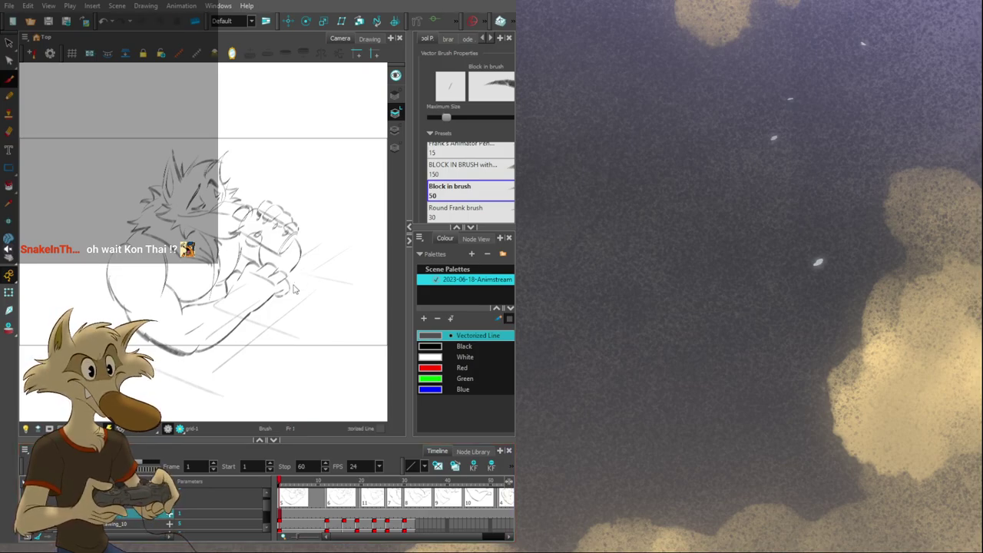
pyautogui.hotkey('ctrl', 'f')
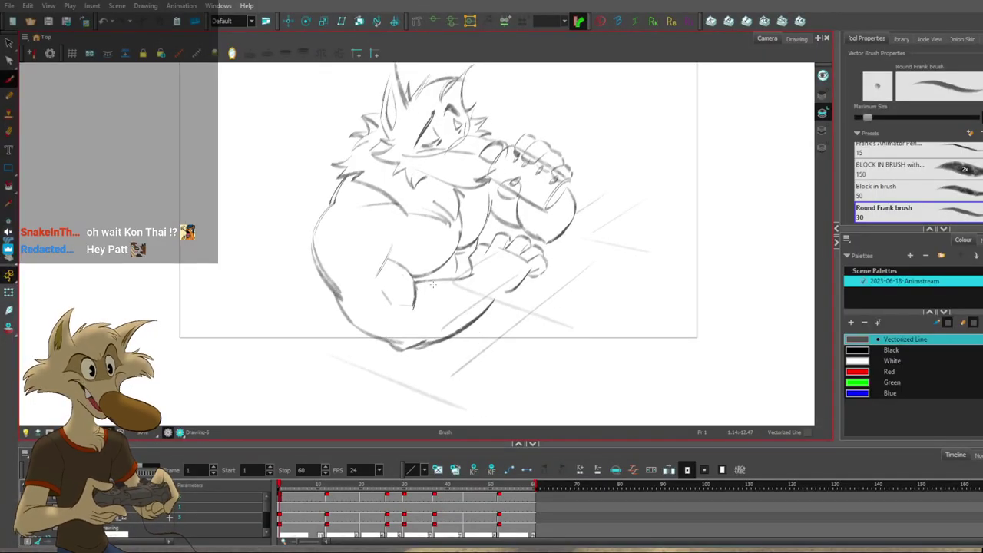
# Try a brush stroke extending the near forearm's underside toward the wrist on frame 1, and undo it.
pyautogui.scroll(-1, 433, 284)
pyautogui.scroll(1, 453, 259)
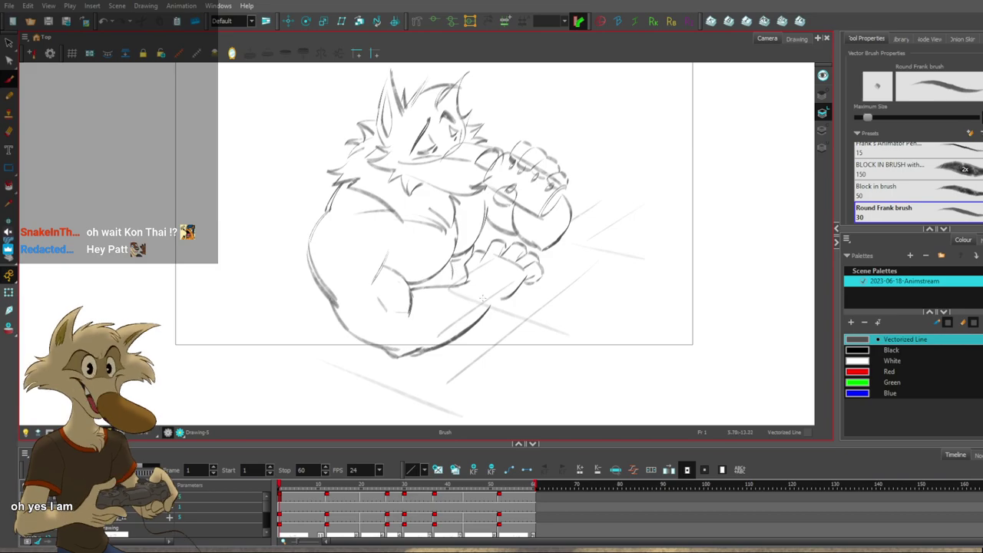
pyautogui.scroll(2, 502, 292)
pyautogui.scroll(-2, 572, 290)
pyautogui.scroll(2, 603, 277)
pyautogui.scroll(-1, 610, 272)
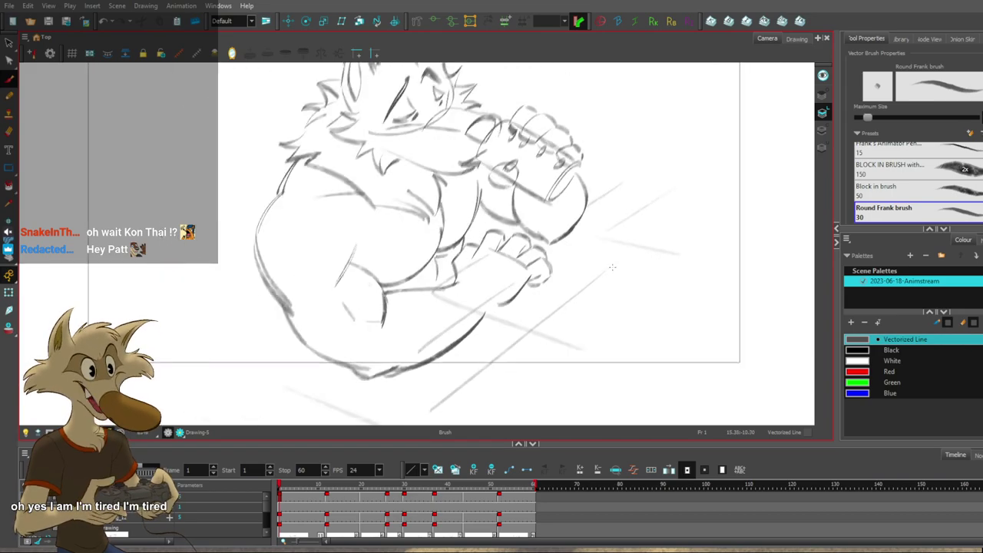
pyautogui.scroll(1, 611, 271)
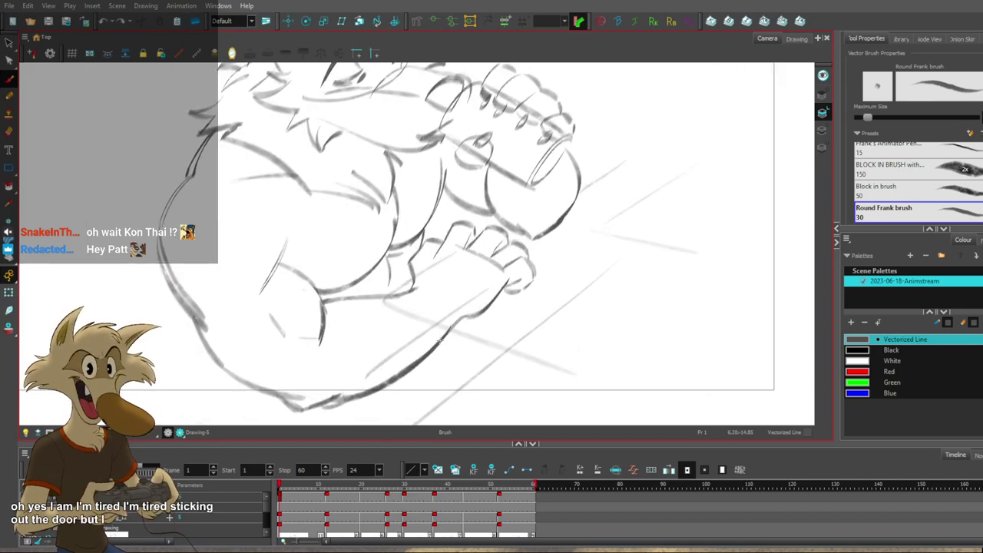
pyautogui.moveTo(470, 317); pyautogui.dragTo(447, 335)
pyautogui.hotkey('ctrl', 'z')
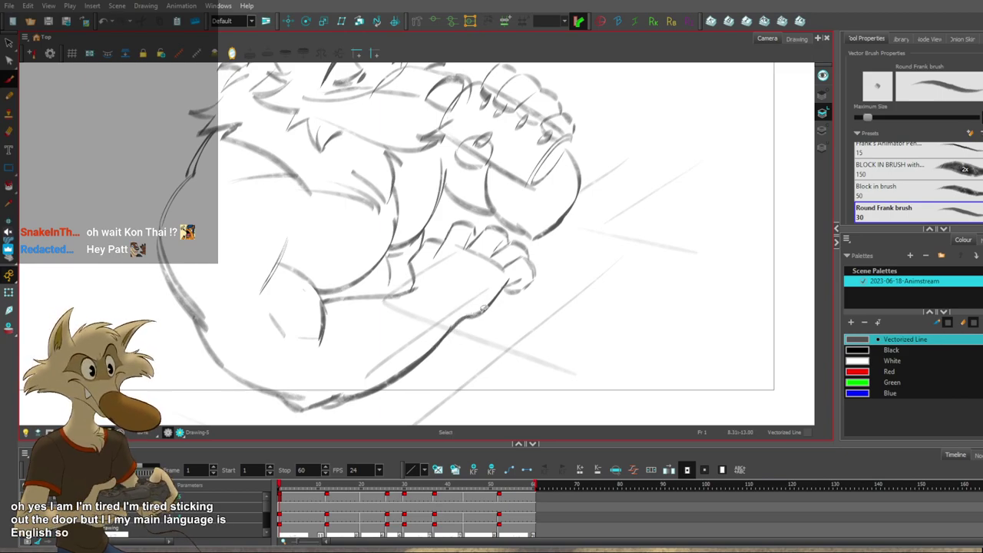
# Redraw the short wrist line beneath the near hand so it joins the forearm's underside.
pyautogui.hotkey('ctrl', 'z')
pyautogui.moveTo(463, 318)
pyautogui.mouseDown()
pyautogui.moveTo(478, 315)
pyautogui.moveTo(494, 351)
pyautogui.mouseUp()
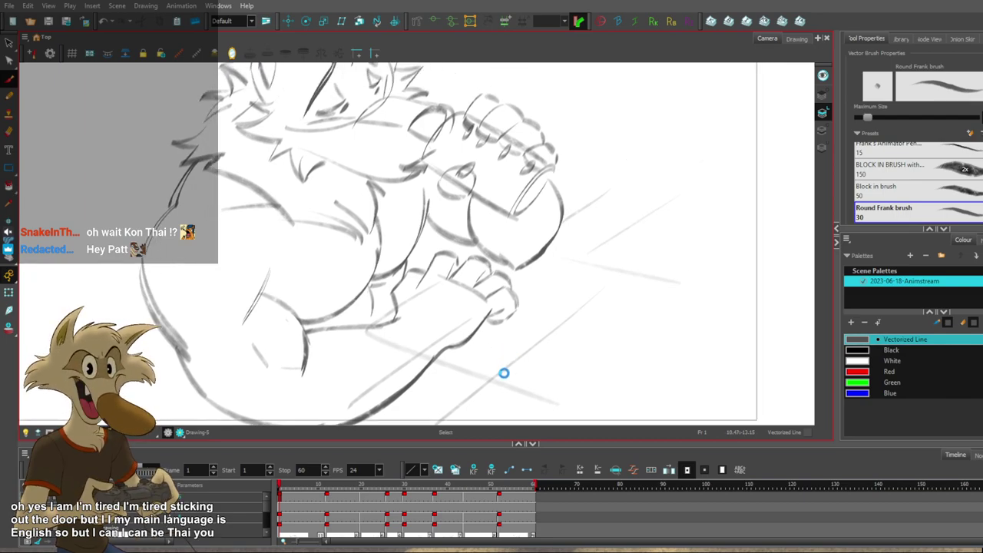
pyautogui.moveTo(536, 344); pyautogui.dragTo(539, 360)
pyautogui.hotkey('ctrl', 'z')
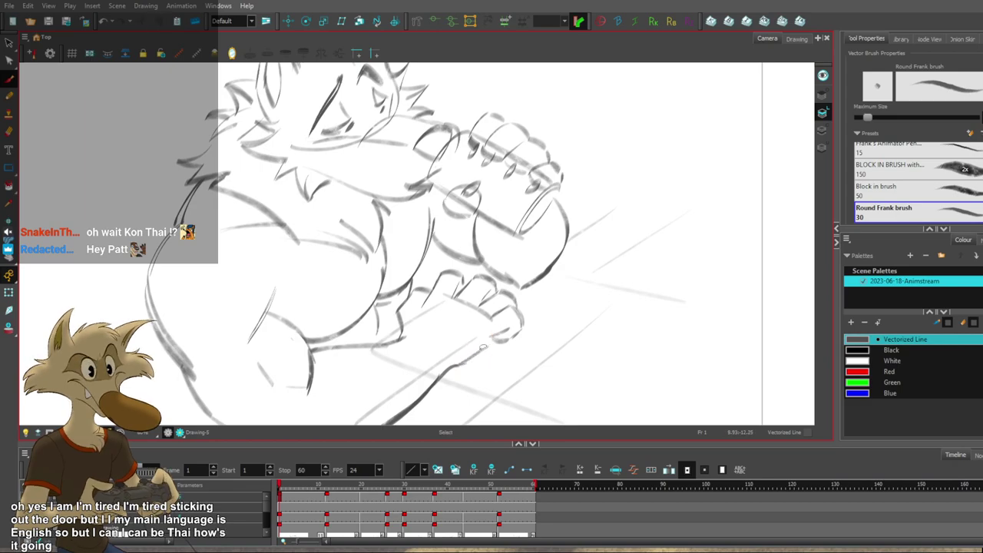
pyautogui.hotkey('alt', 'b')
pyautogui.hotkey('alt', 'b')
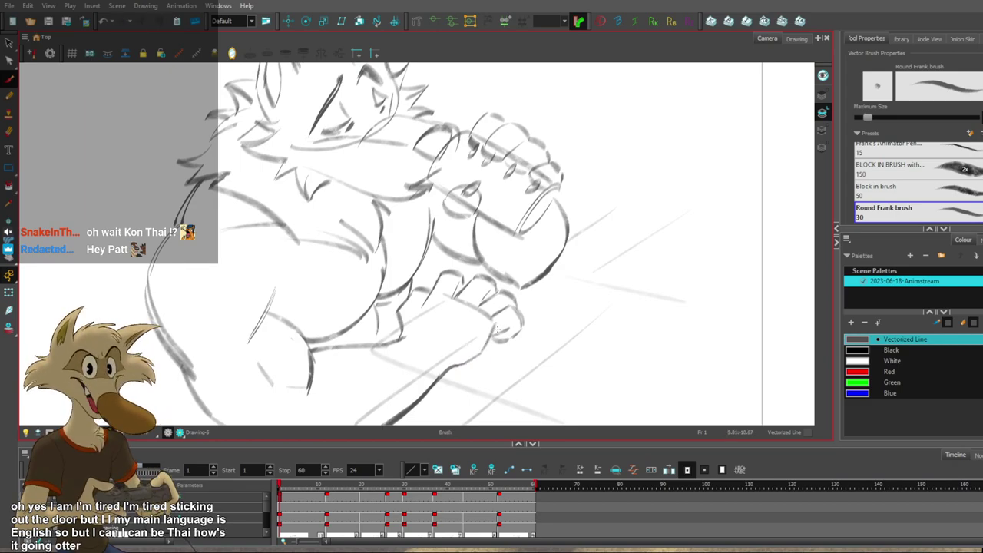
# Compare the frame 1 pose with the neighbouring key drawings at different zoom levels.
pyautogui.press('1')
pyautogui.press('1')
pyautogui.hotkey('shift', 'Return')
pyautogui.press('2')
pyautogui.press('g')
pyautogui.press('f')
pyautogui.press('f')
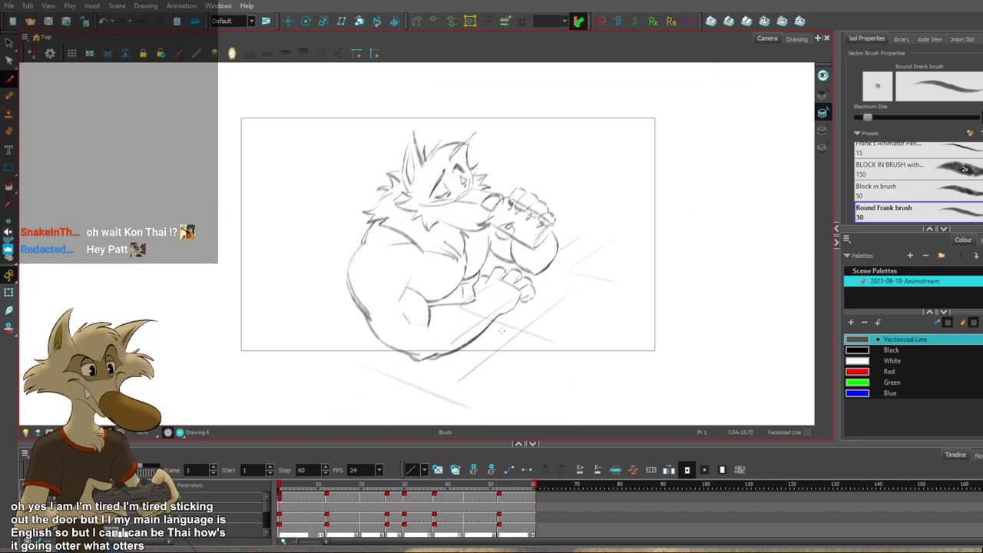
pyautogui.press('f')
pyautogui.press('g')
pyautogui.press('2')
pyautogui.press('f')
pyautogui.press('1')
pyautogui.press('1')
pyautogui.press('2')
pyautogui.press('2')
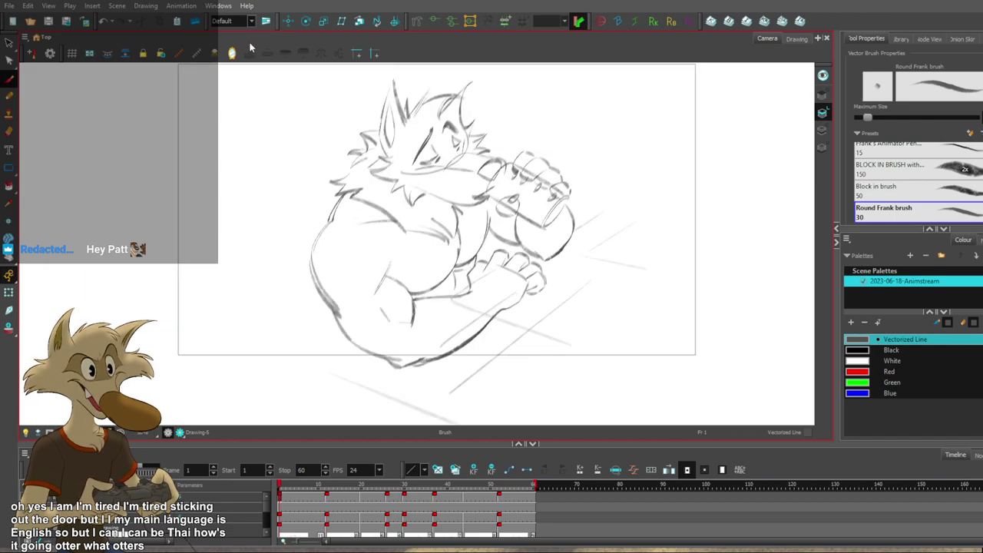
# Mirror the view and compare the near arm on frame 1 with the drawings on frames 12 and 60.
pyautogui.click(234, 54)
pyautogui.press('1')
pyautogui.press('1')
pyautogui.press('2')
pyautogui.press('2')
pyautogui.press('2')
pyautogui.press('g')
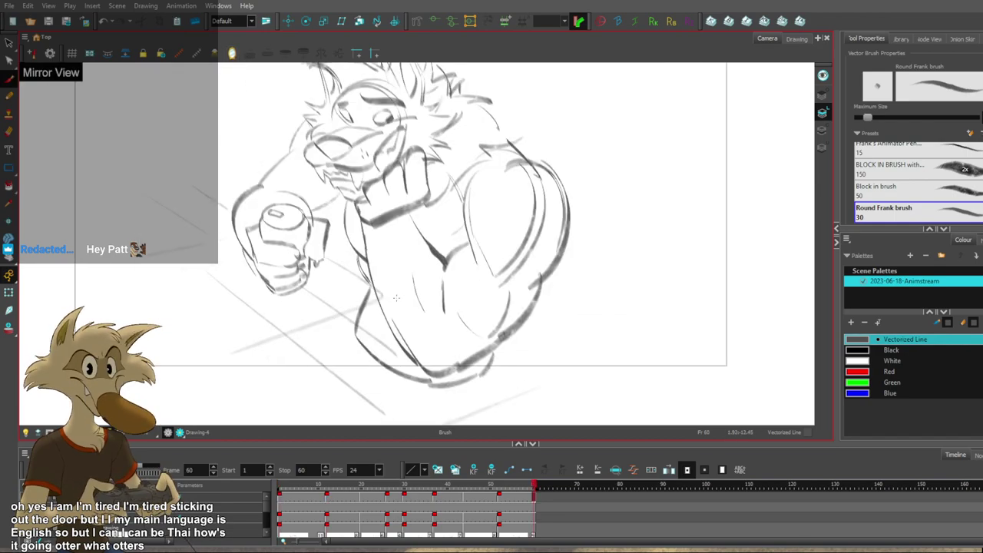
pyautogui.press('f')
pyautogui.press('g')
pyautogui.press('f')
pyautogui.press('f')
pyautogui.press('g')
pyautogui.press('g')
pyautogui.press('g')
pyautogui.press('f')
pyautogui.press('f')
pyautogui.press('g')
pyautogui.press('f')
pyautogui.press('g')
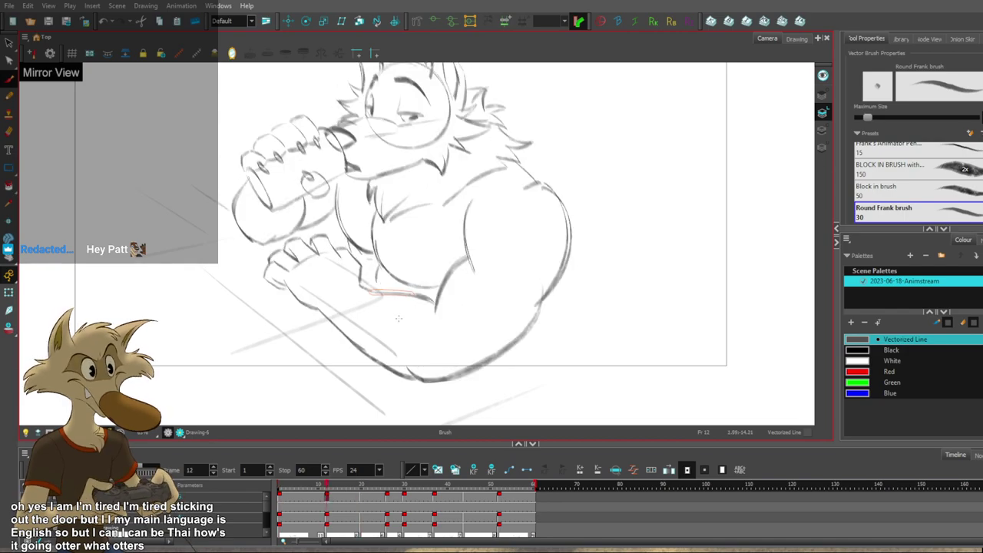
# Try reworking the strokes around the near elbow tip on frame 1, and undo the changes.
pyautogui.press('f')
pyautogui.keyDown('ctrl'); pyautogui.click(469, 350); pyautogui.keyUp('ctrl')
pyautogui.hotkey('alt', 'b')
pyautogui.keyDown('ctrl'); pyautogui.click(443, 373); pyautogui.keyUp('ctrl')
pyautogui.press('Delete')
pyautogui.hotkey('ctrl', 'z')
pyautogui.moveTo(406, 366)
pyautogui.mouseDown()
pyautogui.moveTo(428, 381)
pyautogui.moveTo(459, 372)
pyautogui.moveTo(426, 384)
pyautogui.moveTo(463, 371)
pyautogui.mouseUp()
pyautogui.hotkey('ctrl', 'z')
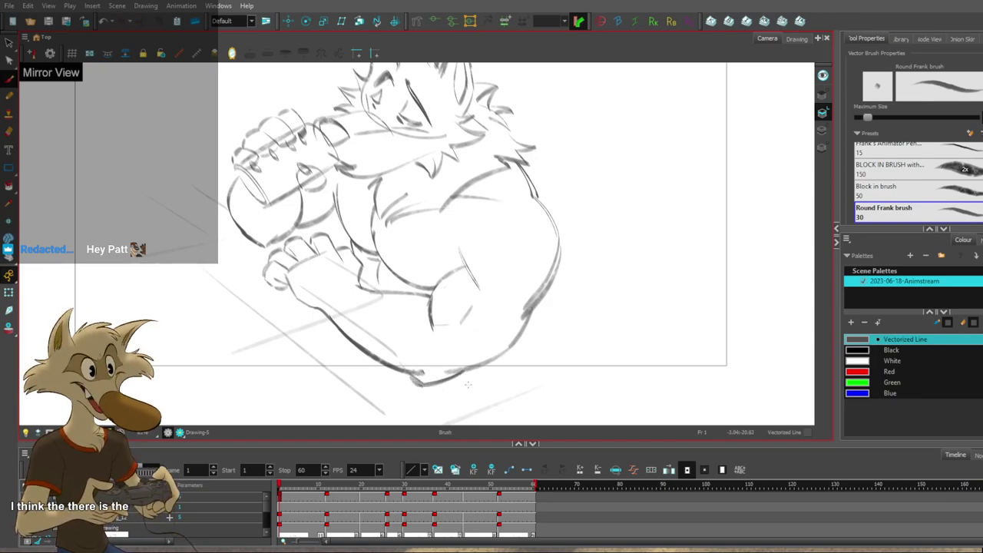
# Redraw the near forearm's upper edge as a gentle curve from the wrist to the inner elbow.
pyautogui.moveTo(358, 287); pyautogui.dragTo(429, 299)
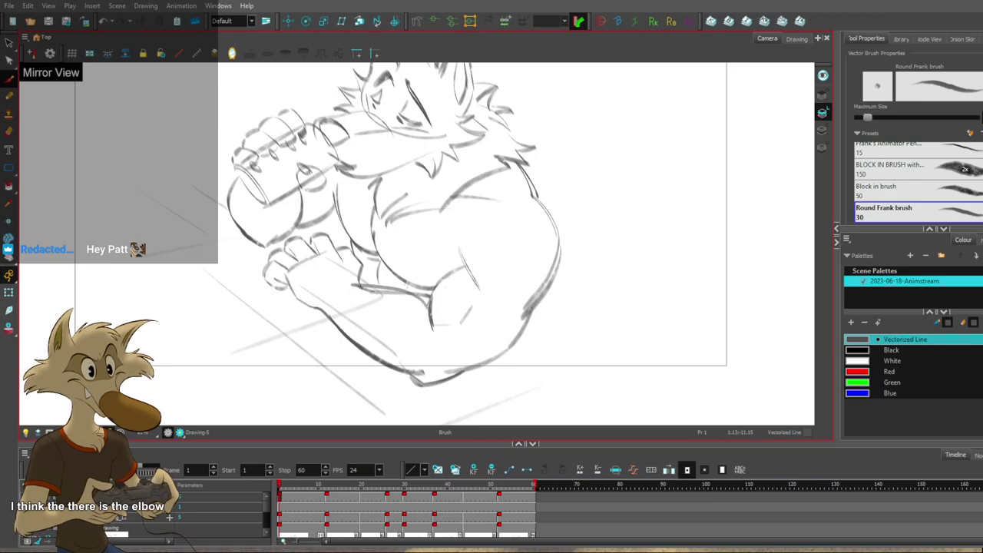
pyautogui.hotkey('ctrl', 'z')
pyautogui.moveTo(361, 291); pyautogui.dragTo(431, 301)
# Turn off the mirrored view and examine the whole frame 1 pose against the adjacent key drawing.
pyautogui.scroll(-5, 562, 329)
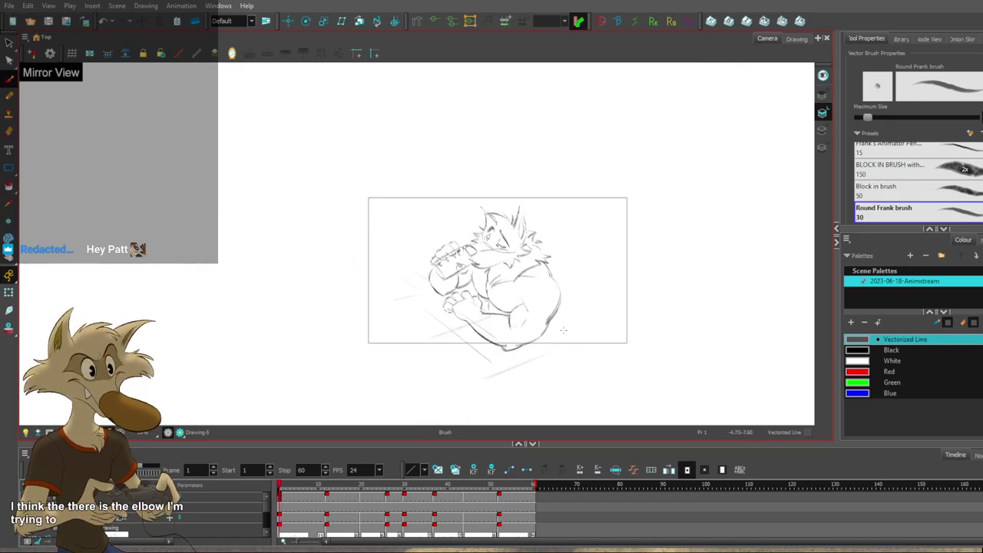
pyautogui.scroll(2, 560, 331)
pyautogui.scroll(1, 508, 319)
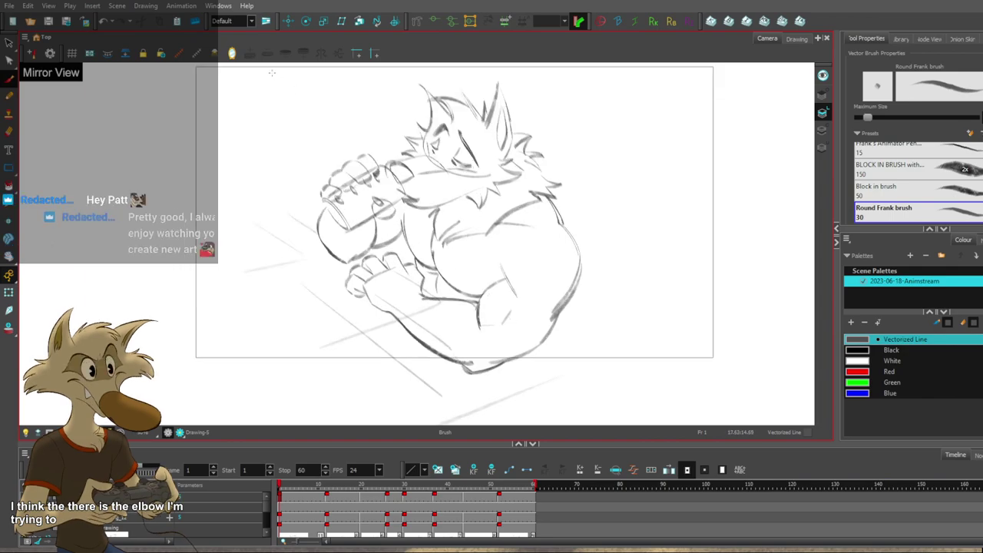
pyautogui.press('4')
pyautogui.scroll(-1, 494, 255)
pyautogui.press('g')
pyautogui.press('f')
pyautogui.scroll(2, 441, 326)
pyautogui.scroll(-3, 440, 326)
pyautogui.scroll(2, 415, 298)
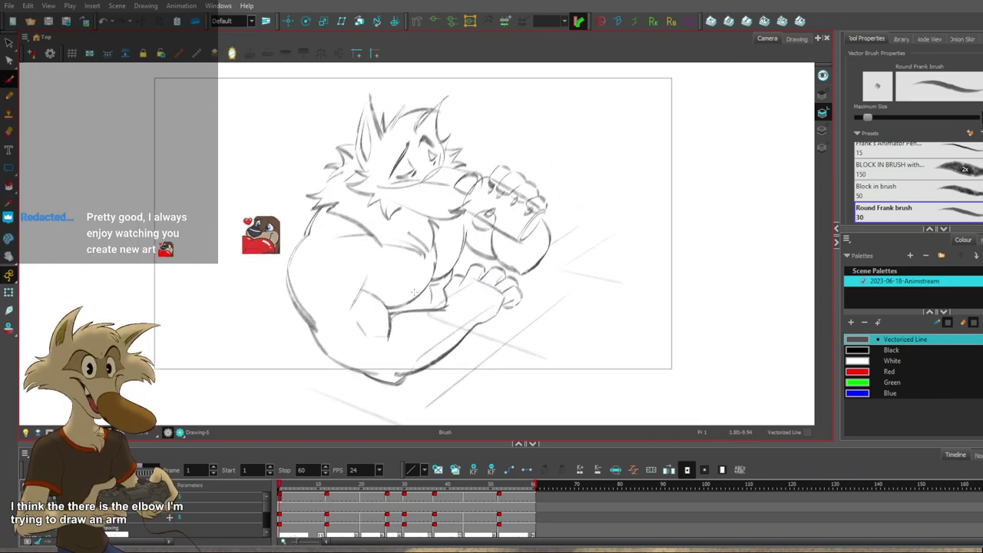
# Compare the near arm with and without the last stroke and while flipping through adjacent frames.
pyautogui.press('d')
pyautogui.press('a')
pyautogui.press('a')
pyautogui.hotkey('ctrl', 'z')
pyautogui.hotkey('ctrl', 'shift', 'z')
pyautogui.hotkey('ctrl', 'z')
pyautogui.press(',')
pyautogui.press('.')
pyautogui.press(',')
pyautogui.press('.')
pyautogui.press(',')
pyautogui.click(28, 518)
pyautogui.scroll(-3, 341, 328)
pyautogui.scroll(3, 360, 327)
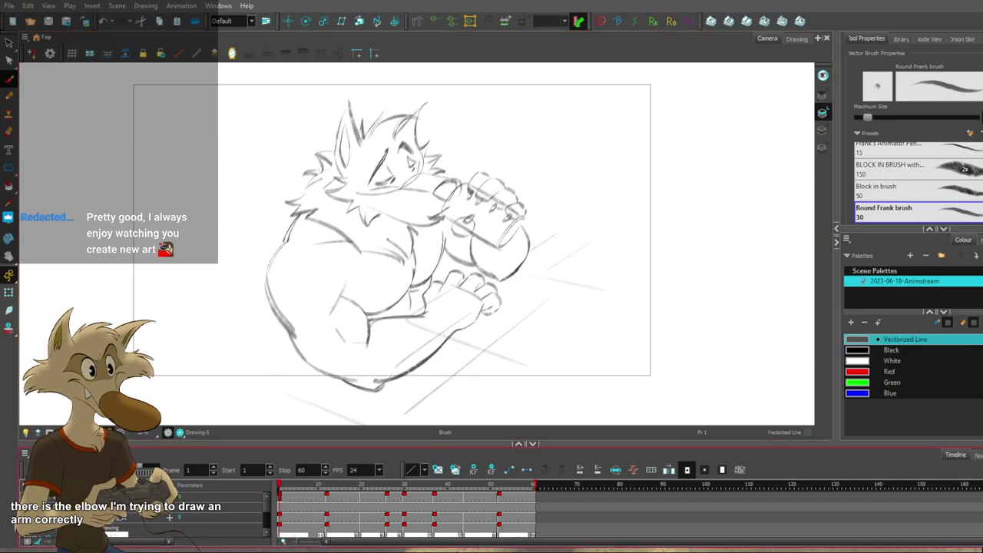
# Display the earlier version of the near arm on frame 1 and examine its proportions.
pyautogui.press(']')
pyautogui.press(']')
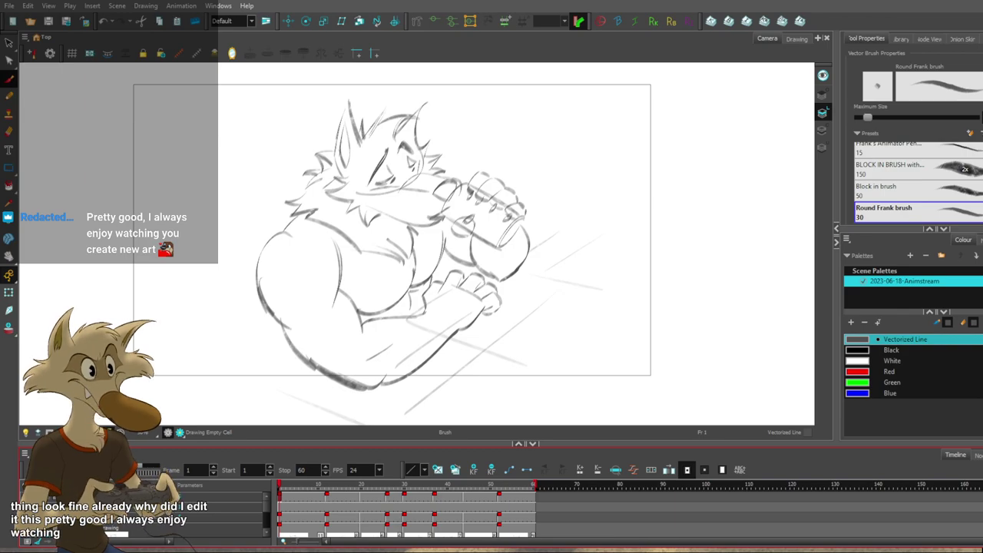
pyautogui.scroll(-3, 403, 340)
pyautogui.scroll(2, 383, 350)
pyautogui.scroll(2, 389, 316)
pyautogui.scroll(-2, 387, 317)
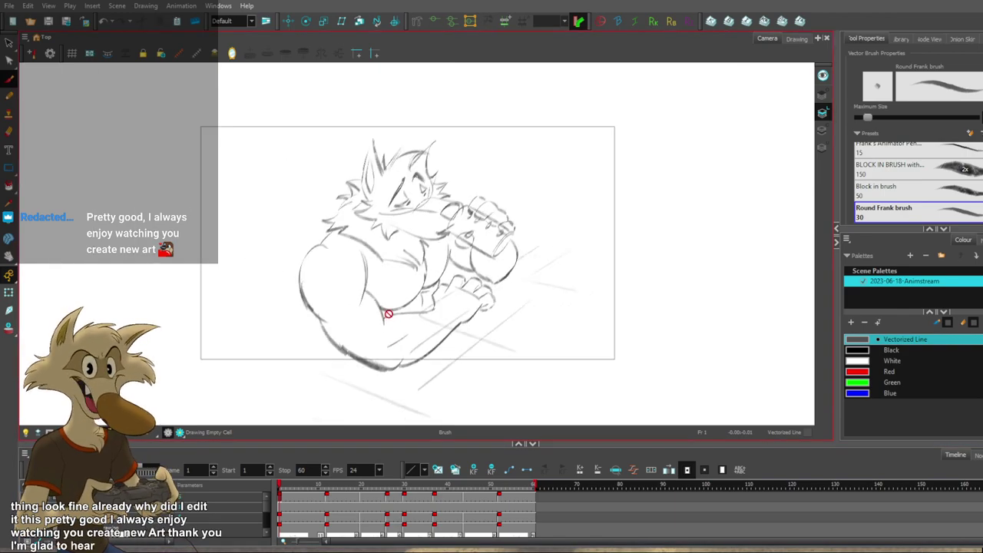
pyautogui.scroll(1, 389, 314)
# Compare the earlier and revised near arm by overlaying and alternating the two versions on frame 1.
pyautogui.click(115, 535)
pyautogui.click(116, 536)
pyautogui.click(115, 535)
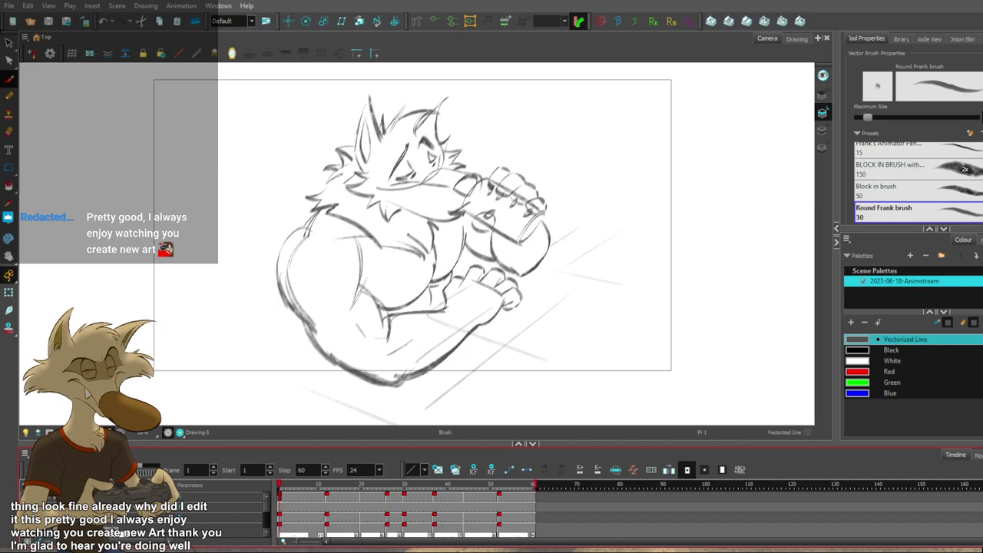
pyautogui.click(116, 535)
pyautogui.click(115, 536)
pyautogui.press('.')
pyautogui.press(',')
pyautogui.click(116, 535)
pyautogui.click(116, 536)
pyautogui.click(116, 535)
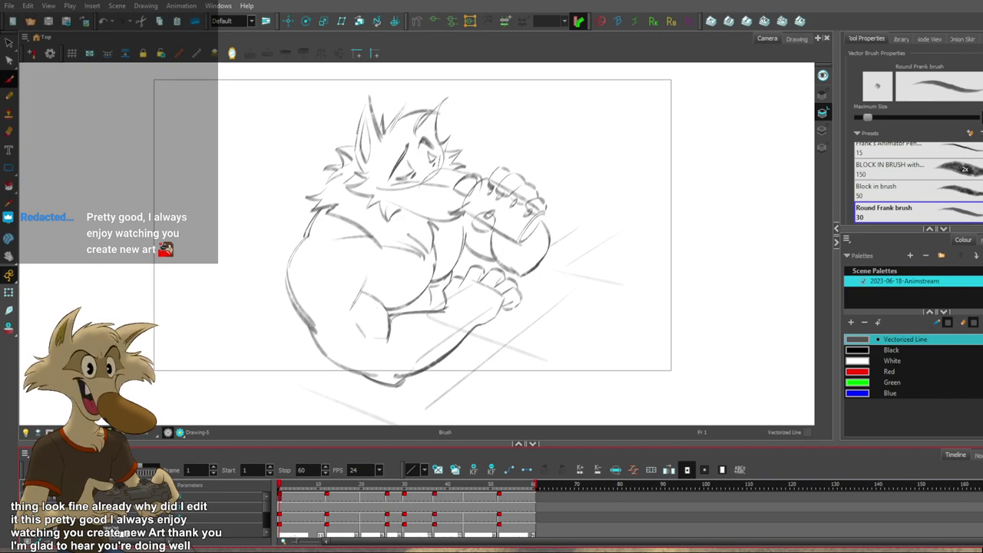
pyautogui.click(115, 536)
pyautogui.click(116, 535)
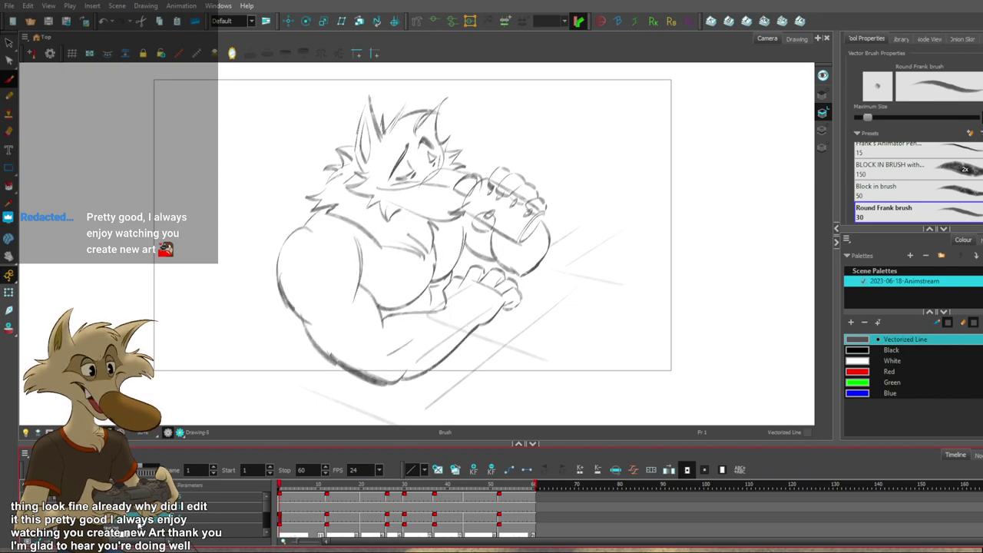
# Copy the shoulder and upper-arm strokes from the earlier version of the near arm.
pyautogui.click(8, 44)
pyautogui.scroll(2, 360, 253)
pyautogui.scroll(-2, 359, 252)
pyautogui.scroll(1, 358, 251)
pyautogui.moveTo(358, 250)
pyautogui.mouseDown()
pyautogui.moveTo(322, 216)
pyautogui.moveTo(245, 211)
pyautogui.moveTo(211, 311)
pyautogui.moveTo(291, 355)
pyautogui.moveTo(357, 308)
pyautogui.moveTo(351, 253)
pyautogui.mouseUp()
pyautogui.click(115, 525)
pyautogui.click(31, 515)
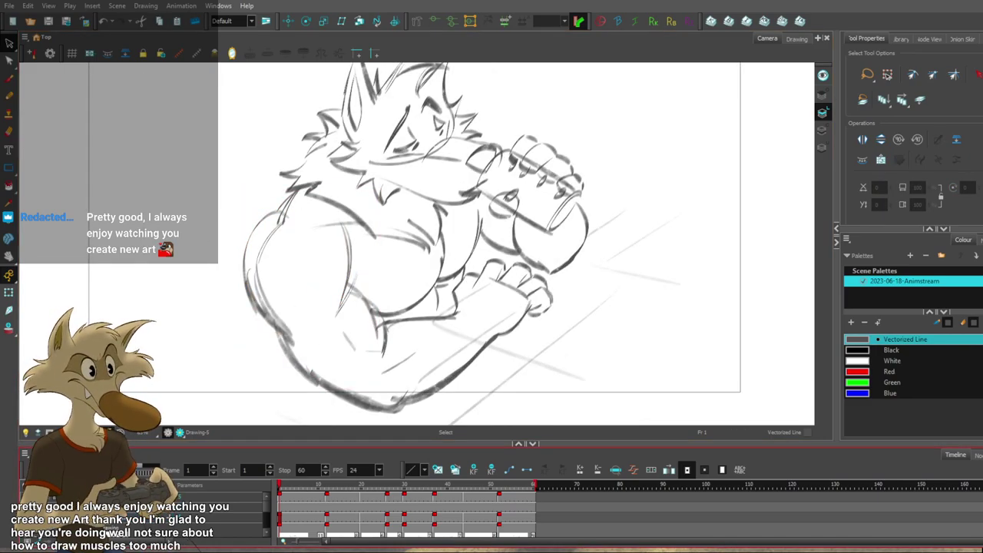
# Delete the revised shoulder and upper-arm strokes on frame 1 and paste the copied earlier ones in their place.
pyautogui.click(31, 526)
pyautogui.moveTo(333, 257)
pyautogui.mouseDown()
pyautogui.moveTo(288, 204)
pyautogui.moveTo(238, 276)
pyautogui.moveTo(255, 309)
pyautogui.moveTo(283, 319)
pyautogui.moveTo(265, 347)
pyautogui.moveTo(361, 261)
pyautogui.mouseUp()
pyautogui.press('Delete')
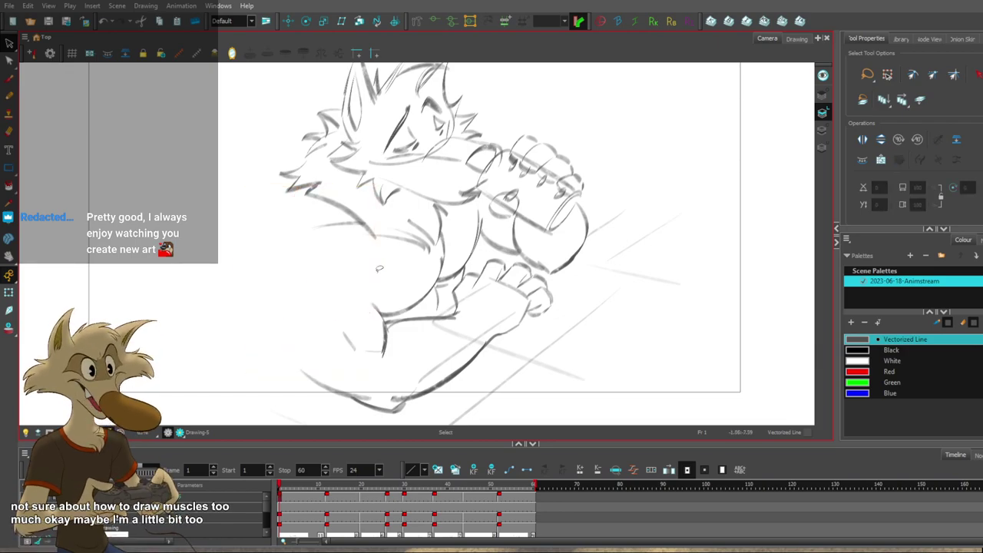
pyautogui.hotkey('ctrl', 'v')
pyautogui.click(410, 347)
# Compare the restored shoulder and upper arm on frame 1 with the frame 12 drawing.
pyautogui.scroll(-3, 405, 351)
pyautogui.scroll(2, 405, 351)
pyautogui.press('g')
pyautogui.press('f')
pyautogui.press('g')
pyautogui.press('f')
pyautogui.scroll(2, 395, 357)
pyautogui.press('g')
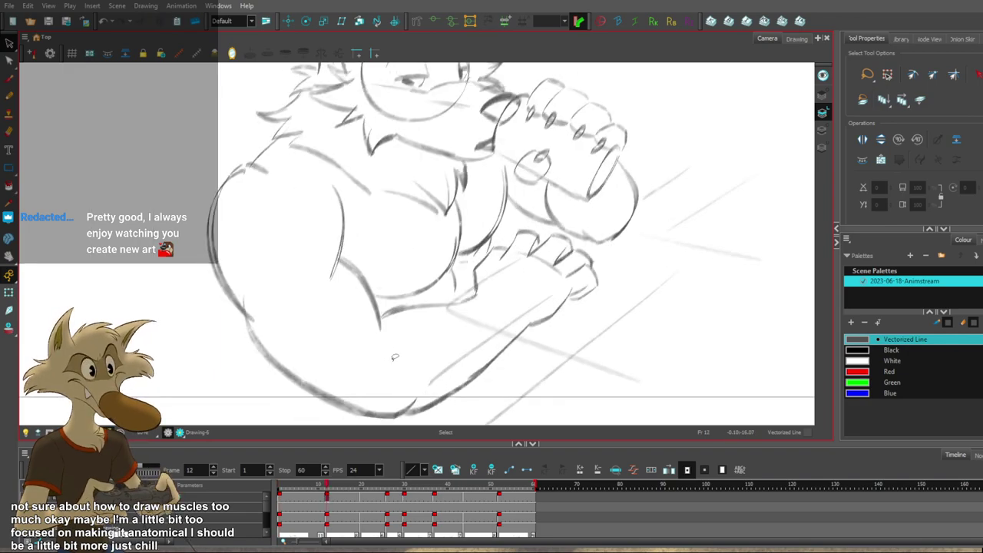
pyautogui.press('f')
pyautogui.hotkey('alt', 'b')
pyautogui.press('g')
pyautogui.press('f')
# Delete the leftover inner elbow crease and draw a stroke joining the forearm's upper line to the upper arm in a sharp point.
pyautogui.press('s')
pyautogui.click(386, 330)
pyautogui.hotkey('ctrl', 'z')
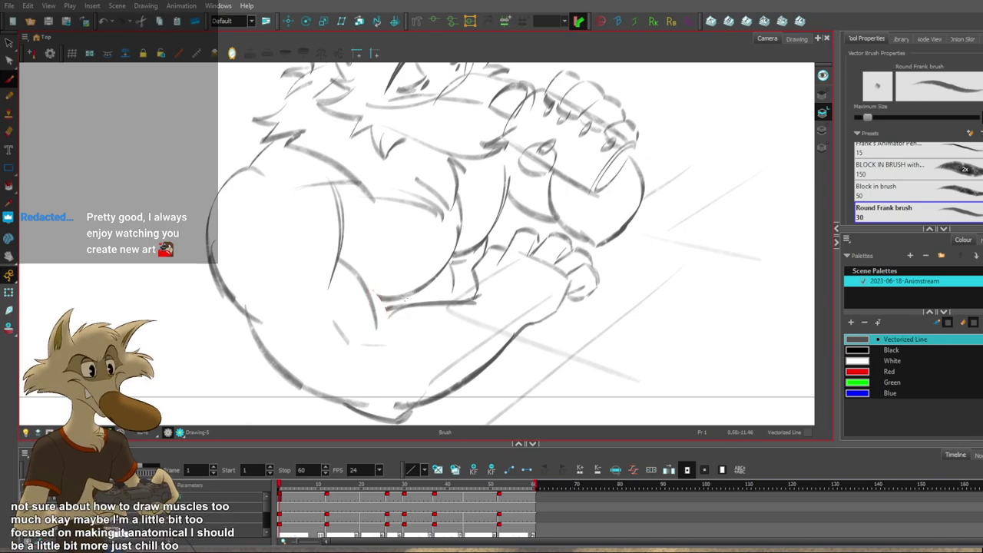
pyautogui.press('Delete')
pyautogui.hotkey('alt', 'b')
pyautogui.moveTo(406, 306); pyautogui.dragTo(381, 323)
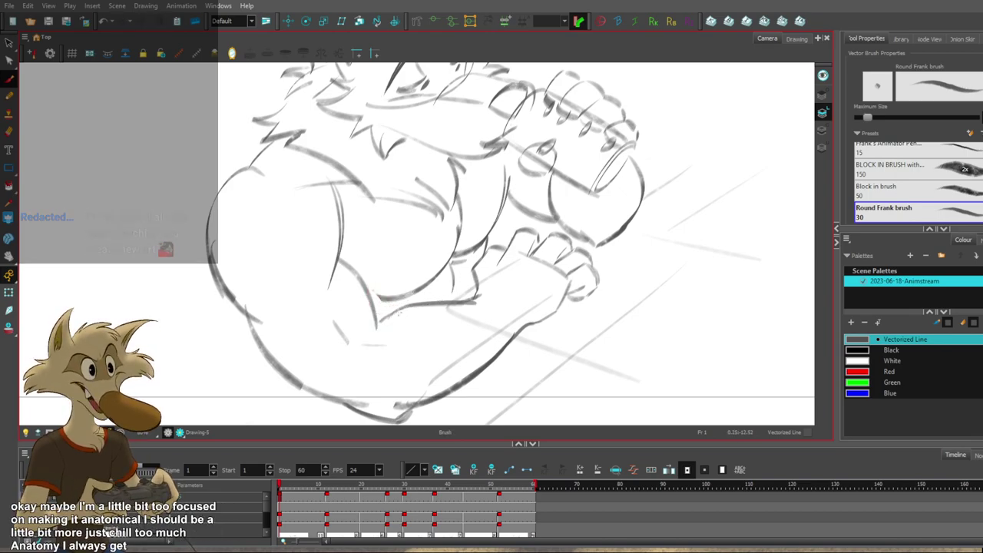
# Extend the lower curve of the chest with a short stroke up to the upper-arm crease.
pyautogui.press(',')
pyautogui.press('.')
pyautogui.moveTo(369, 292); pyautogui.dragTo(383, 298)
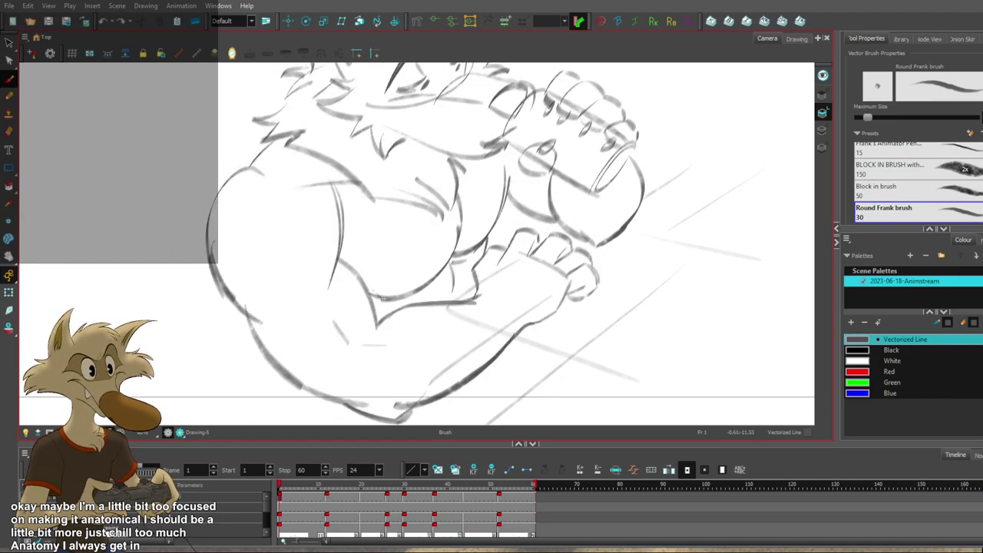
# Compare the near shoulder, upper arm and inner elbow on frame 1 with the frame 12 drawing.
pyautogui.scroll(-5, 435, 280)
pyautogui.press('f')
pyautogui.press('g')
pyautogui.scroll(2, 436, 284)
pyautogui.press('g')
pyautogui.press('f')
pyautogui.press('g')
pyautogui.scroll(2, 440, 289)
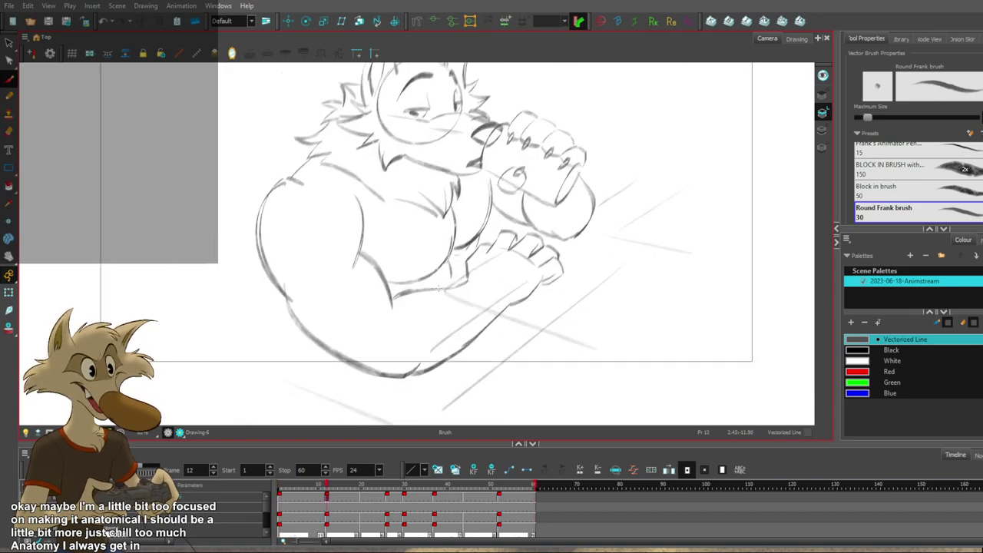
pyautogui.press('f')
pyautogui.scroll(-2, 447, 301)
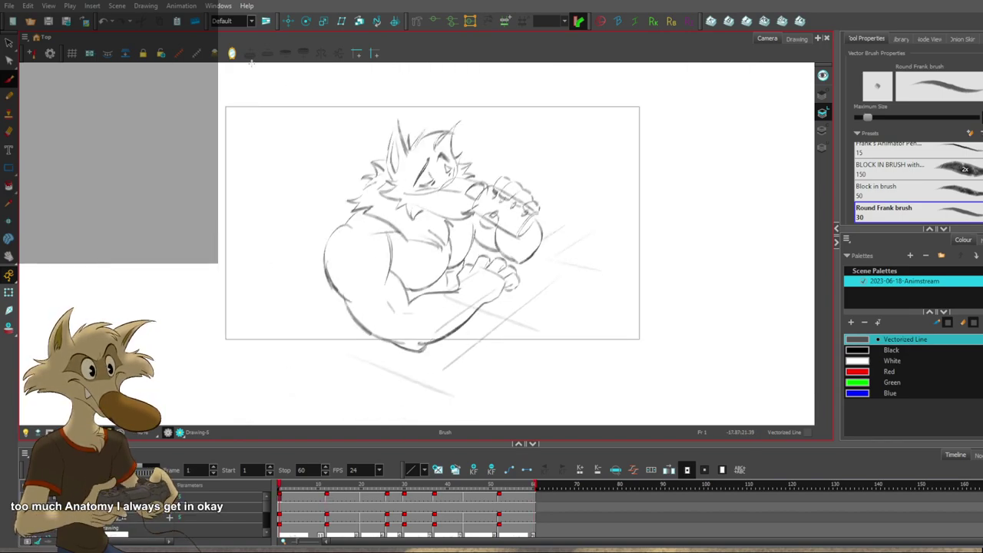
# Clean up the overlapping strokes at the elbow tip on frame 1 while checking the drawing in mirror view.
pyautogui.click(232, 53)
pyautogui.scroll(3, 473, 329)
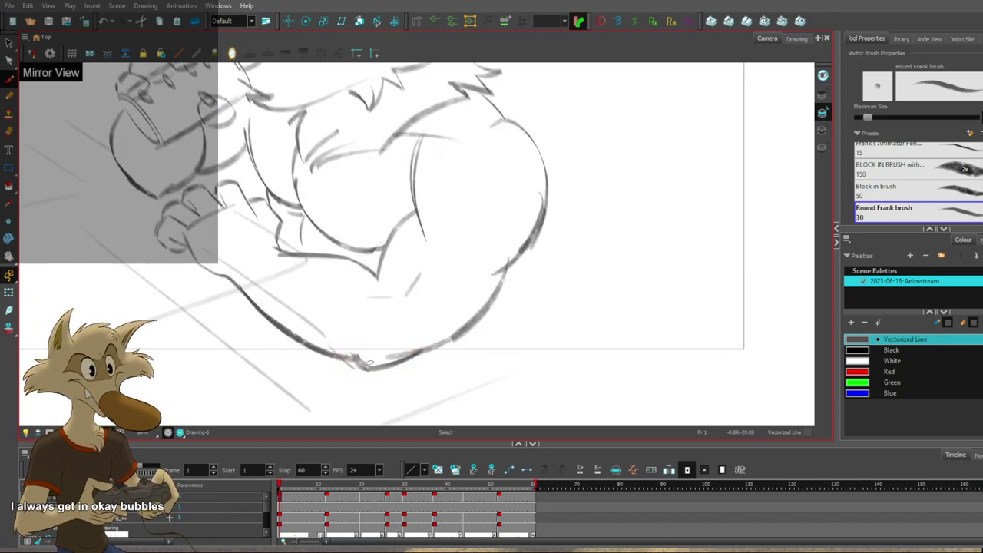
pyautogui.hotkey('alt', 'b')
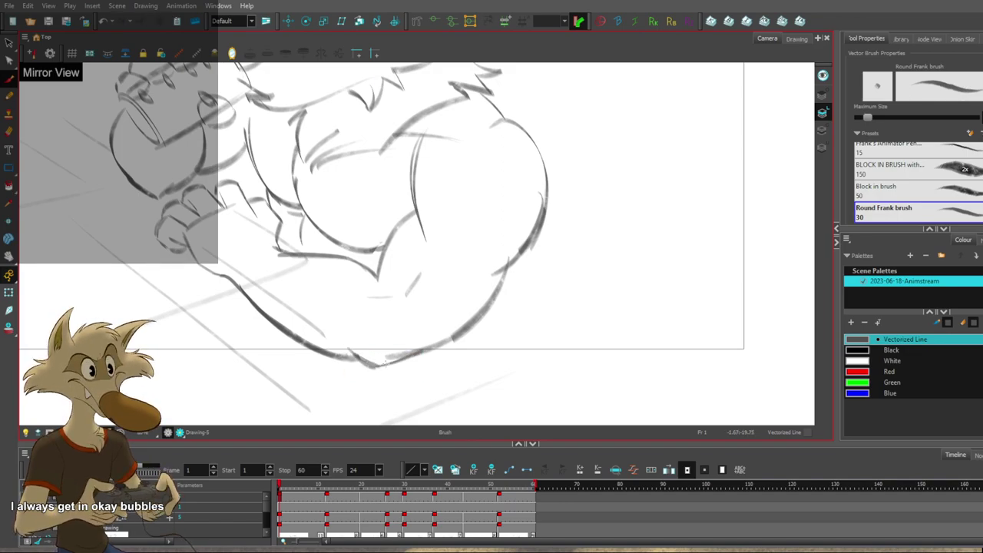
pyautogui.scroll(-2, 423, 344)
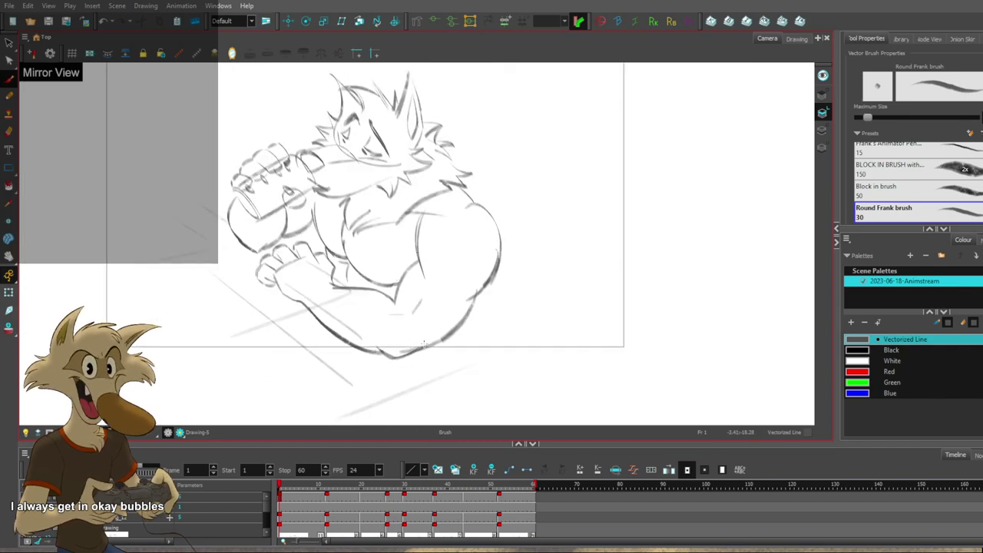
pyautogui.click(232, 53)
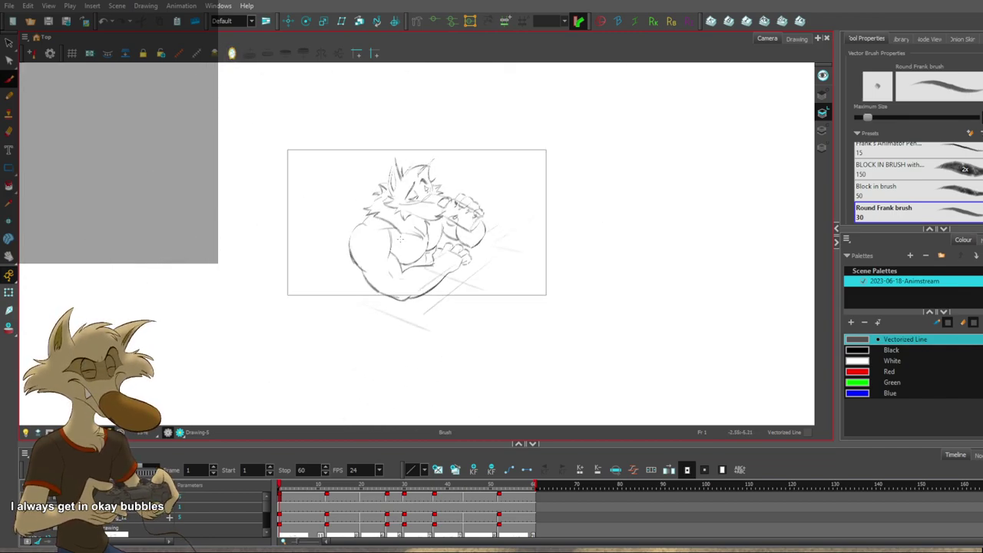
# Trim the hooked end off the elbow contour on frame 12.
pyautogui.scroll(3, 523, 253)
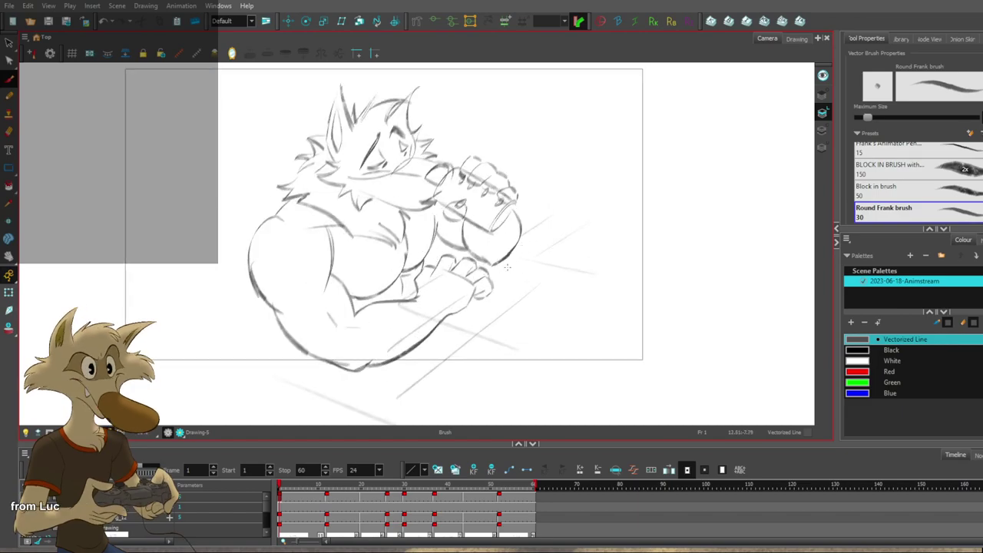
pyautogui.scroll(2, 451, 291)
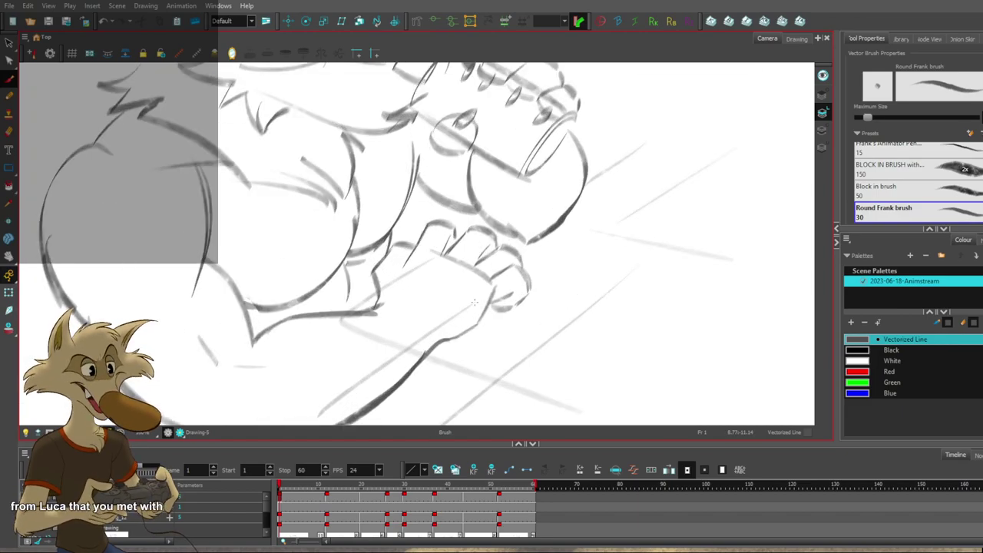
pyautogui.scroll(-2, 495, 310)
pyautogui.scroll(-1, 489, 312)
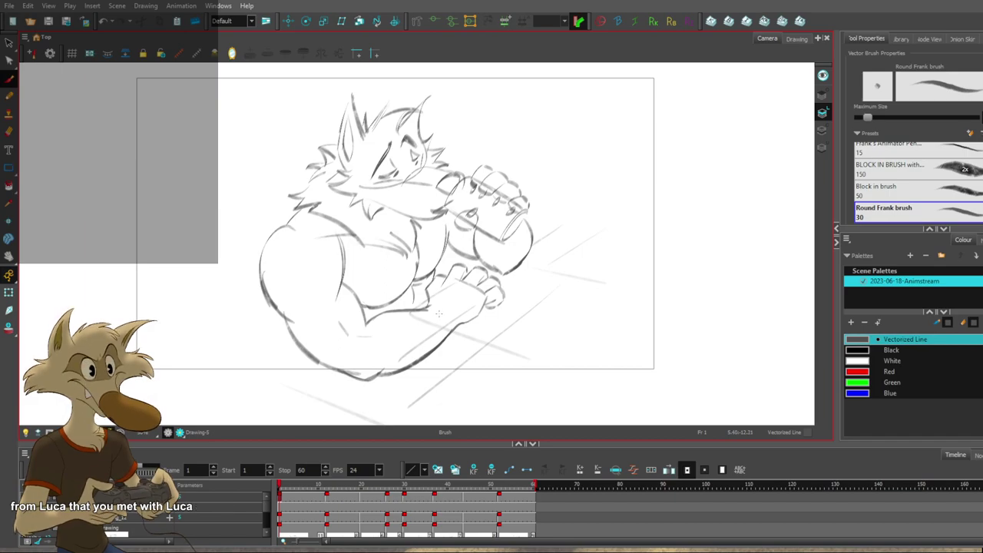
pyautogui.press('Return')
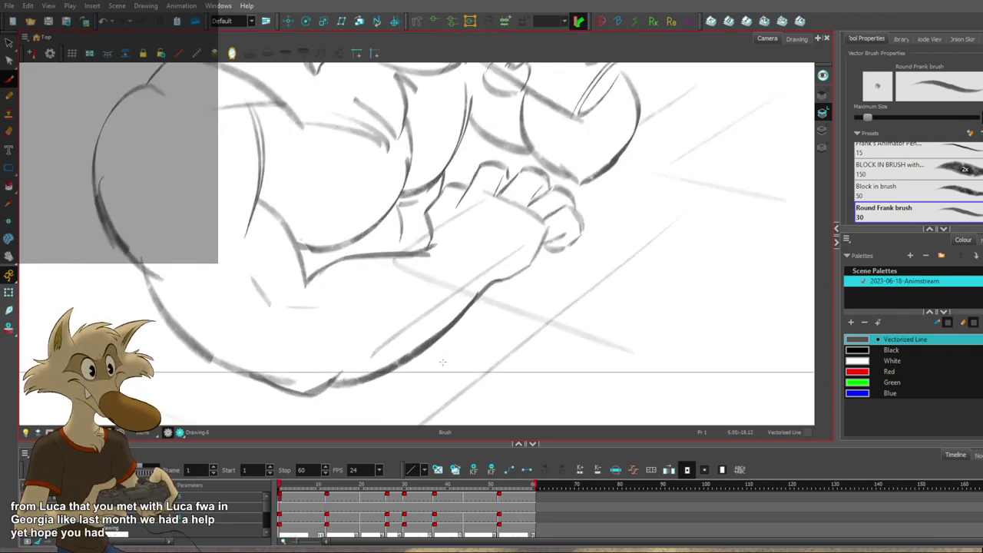
pyautogui.press('g')
pyautogui.keyDown('ctrl'); pyautogui.click(333, 396); pyautogui.keyUp('ctrl')
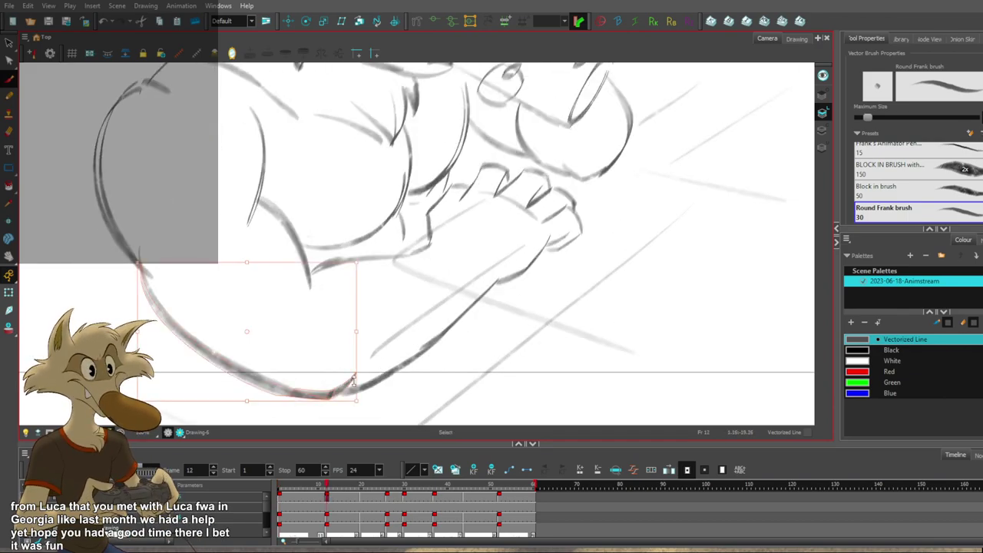
pyautogui.hotkey('ctrl', 'z')
pyautogui.moveTo(304, 395); pyautogui.dragTo(347, 377)
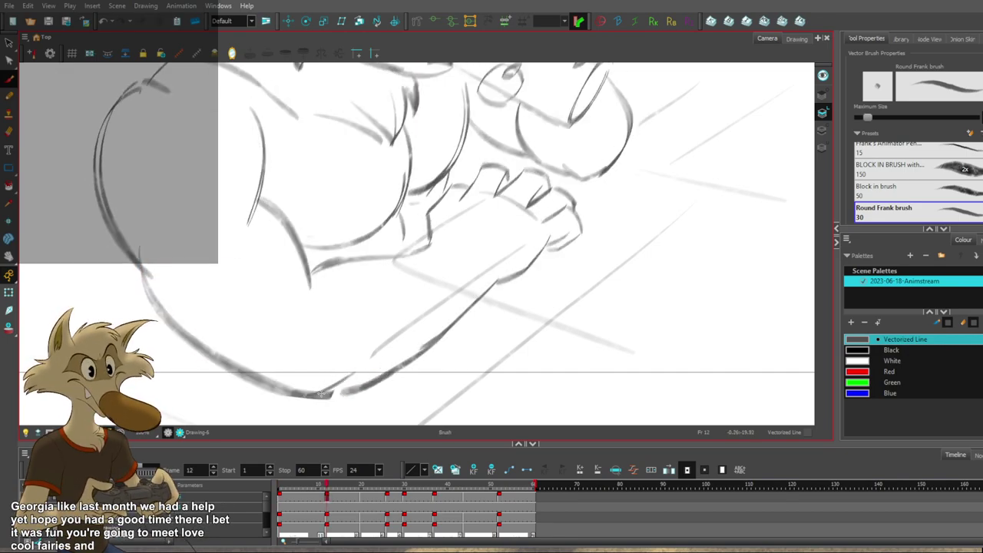
# Redraw the elbow tip on frame 12 as a soft point matching frame 1, checking it against the frame 1 drawing.
pyautogui.press('f')
pyautogui.press('g')
pyautogui.keyDown('ctrl'); pyautogui.click(340, 384); pyautogui.keyUp('ctrl')
pyautogui.moveTo(343, 381)
pyautogui.mouseDown()
pyautogui.moveTo(338, 391)
pyautogui.moveTo(383, 375)
pyautogui.mouseUp()
pyautogui.press('f')
pyautogui.press('g')
pyautogui.hotkey('alt', 'e')
pyautogui.press('f')
pyautogui.press('g')
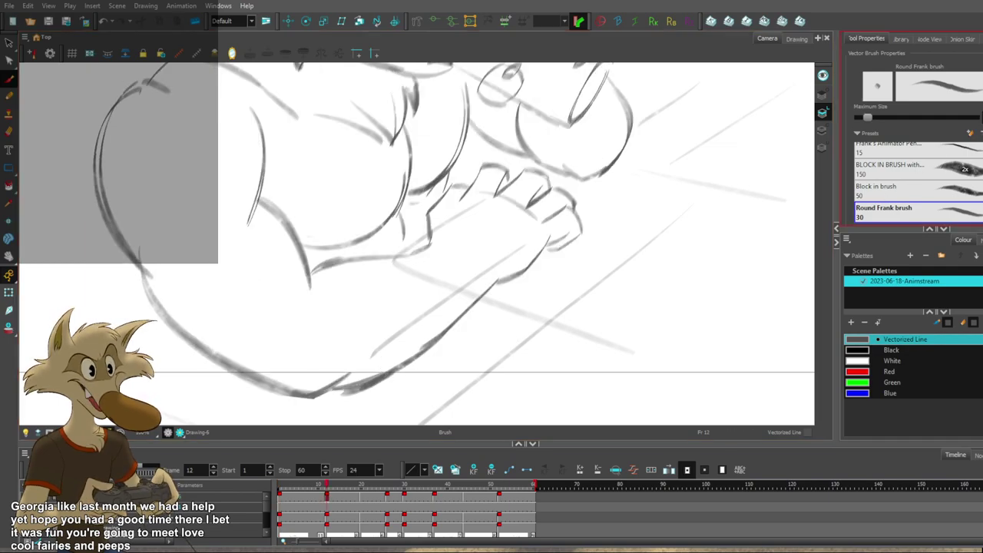
# Switch to the Block in brush preset, set its maximum size to 100 and test strokes on the forearm.
pyautogui.scroll(-2, 918, 161)
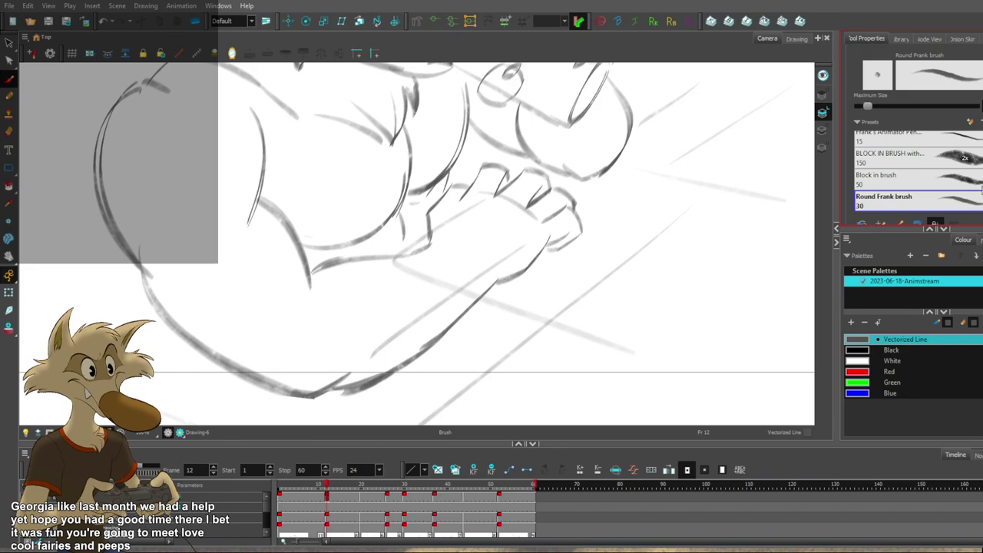
pyautogui.click(973, 181)
pyautogui.moveTo(386, 326)
pyautogui.mouseDown()
pyautogui.moveTo(445, 332)
pyautogui.moveTo(417, 345)
pyautogui.mouseUp()
pyautogui.hotkey('ctrl', 'z')
pyautogui.moveTo(351, 364); pyautogui.dragTo(422, 347)
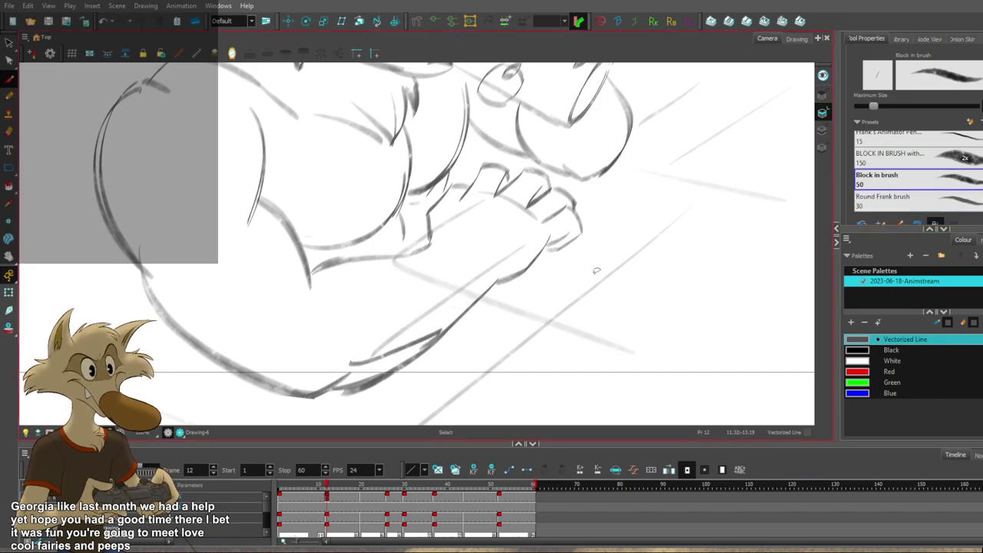
pyautogui.hotkey('ctrl', 'z')
pyautogui.write('100')
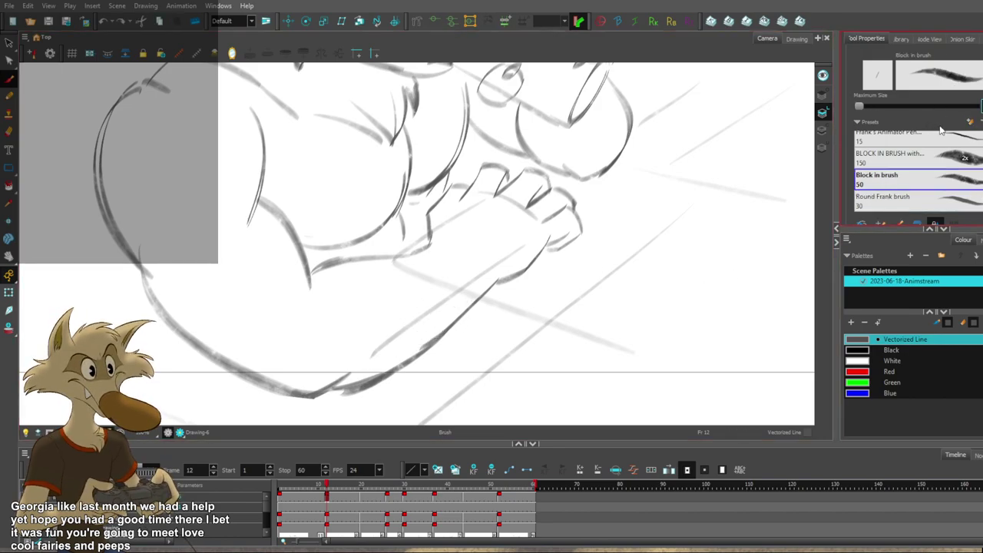
pyautogui.moveTo(329, 354); pyautogui.dragTo(419, 321)
pyautogui.hotkey('ctrl', 'z')
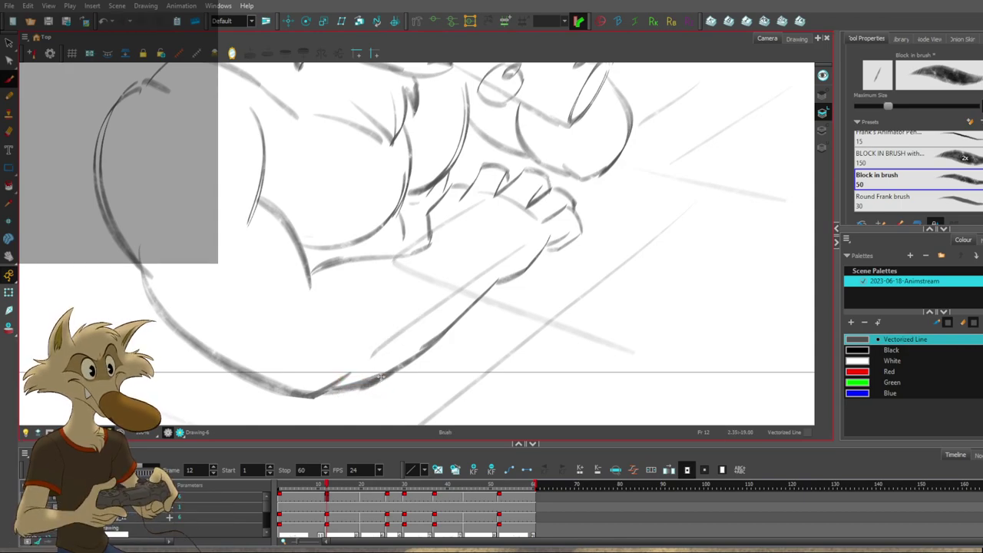
# Try to replace the stroke at the elbow tip with a shorter one.
pyautogui.scroll(-5, 421, 352)
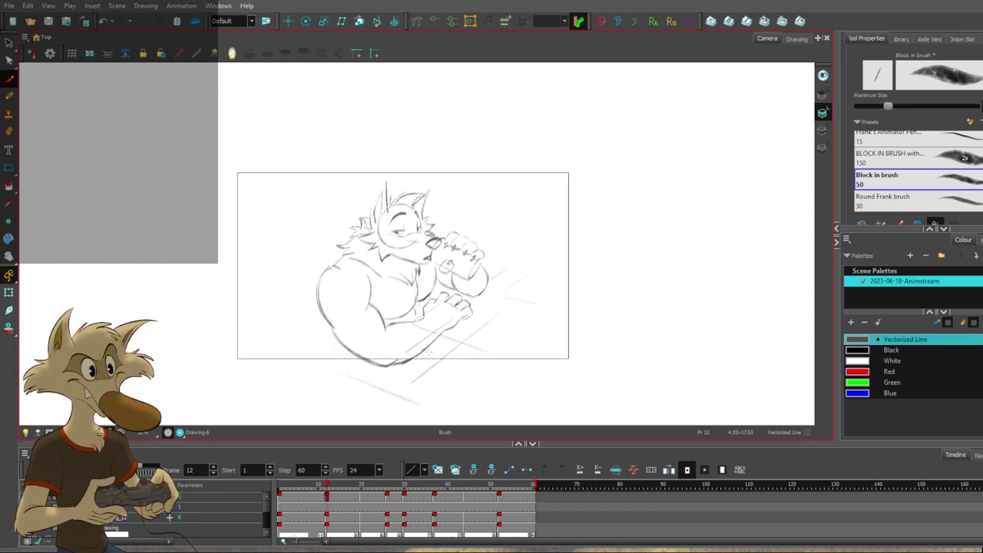
pyautogui.scroll(2, 436, 347)
pyautogui.press('f')
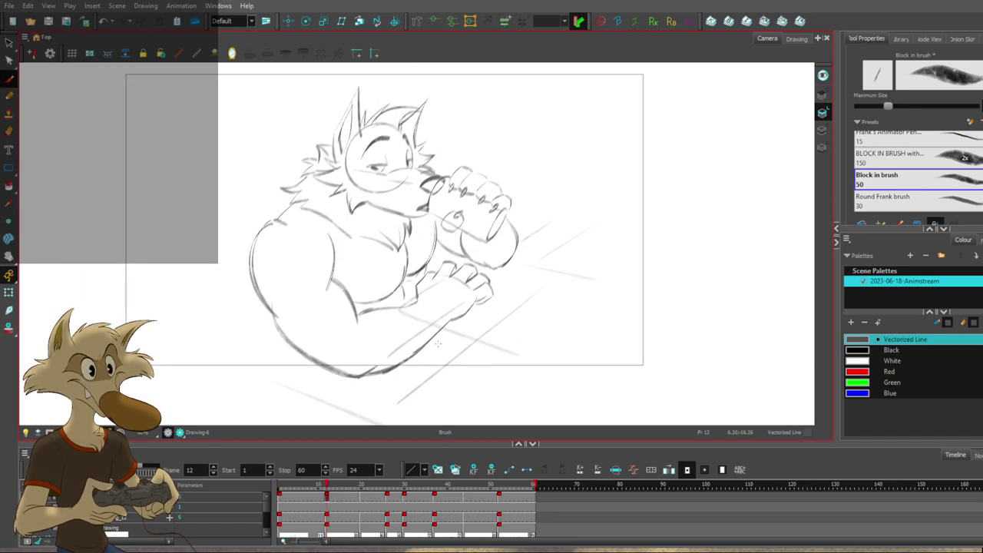
pyautogui.scroll(2, 437, 343)
pyautogui.click(352, 381)
pyautogui.press('Delete')
pyautogui.press('f')
pyautogui.press('g')
pyautogui.hotkey('ctrl', 'z')
pyautogui.moveTo(321, 376); pyautogui.dragTo(338, 381)
pyautogui.press('f')
pyautogui.press('g')
pyautogui.hotkey('ctrl', 'z')
pyautogui.hotkey('ctrl', 'z')
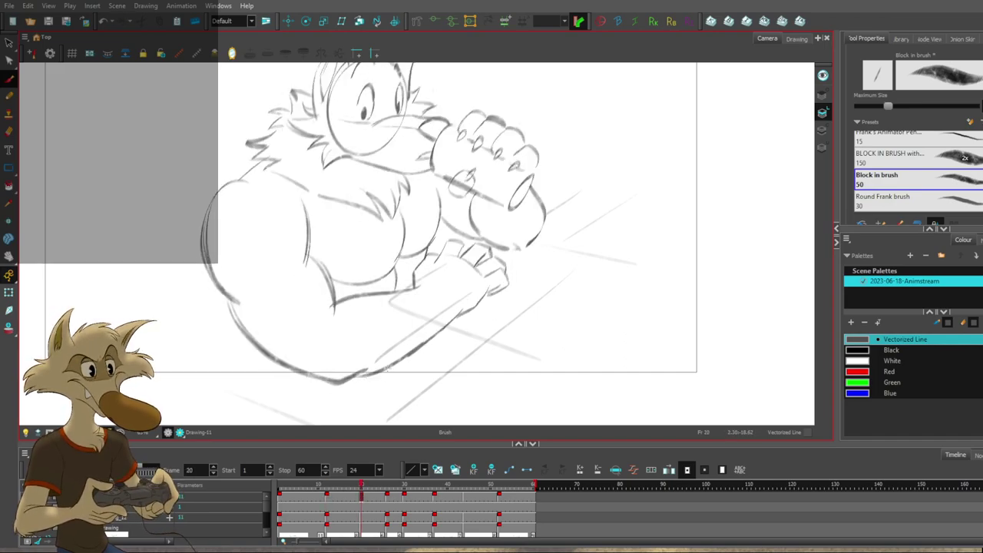
# Flip through the first key drawings to examine how the elbow and forearm contour change.
pyautogui.press('f')
pyautogui.press('f')
pyautogui.scroll(-1, 456, 507)
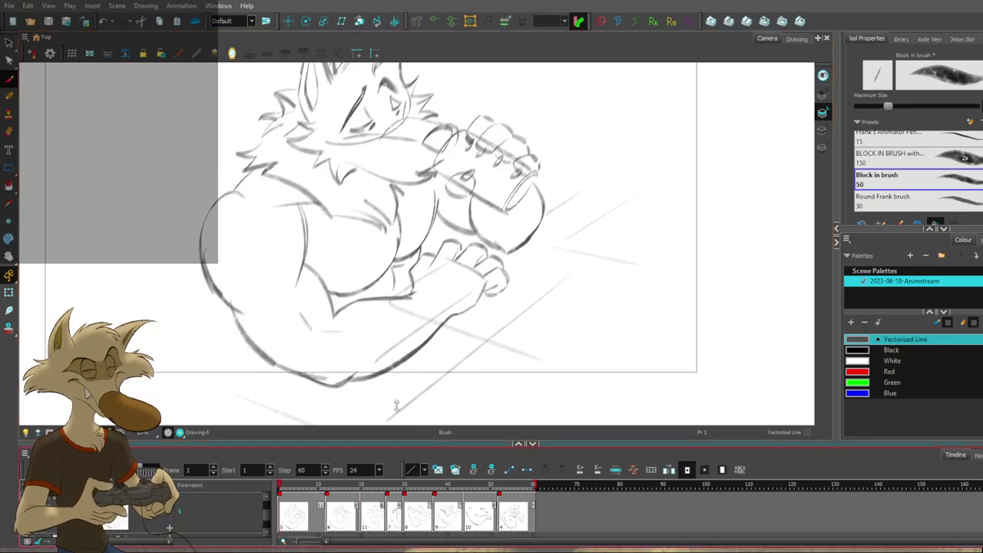
pyautogui.scroll(-4, 338, 240)
pyautogui.press('g')
pyautogui.press('g')
pyautogui.press('g')
pyautogui.press('f')
pyautogui.press('f')
pyautogui.press('2')
pyautogui.press('g')
pyautogui.press('f')
pyautogui.press('f')
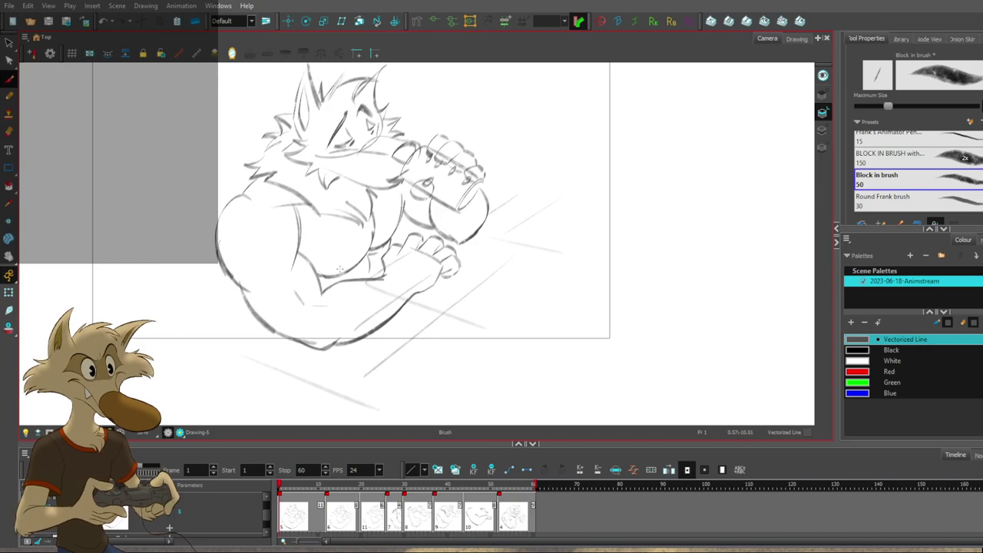
pyautogui.scroll(-1, 338, 268)
pyautogui.scroll(2, 340, 271)
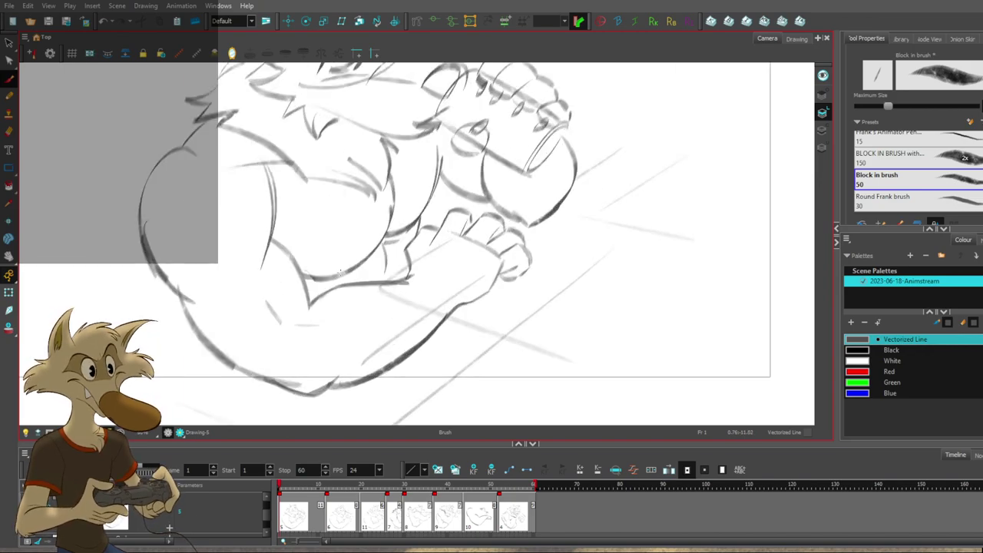
# Redraw the lower arm contour leading into the elbow tip on frame 1 and check it against the neighbouring keys.
pyautogui.hotkey('ctrl', 'z')
pyautogui.hotkey('ctrl', 'z')
pyautogui.moveTo(235, 363); pyautogui.dragTo(278, 383)
pyautogui.moveTo(235, 363); pyautogui.dragTo(286, 386)
pyautogui.press('1')
pyautogui.press('1')
pyautogui.press('2')
pyautogui.press('g')
pyautogui.press('g')
pyautogui.press('g')
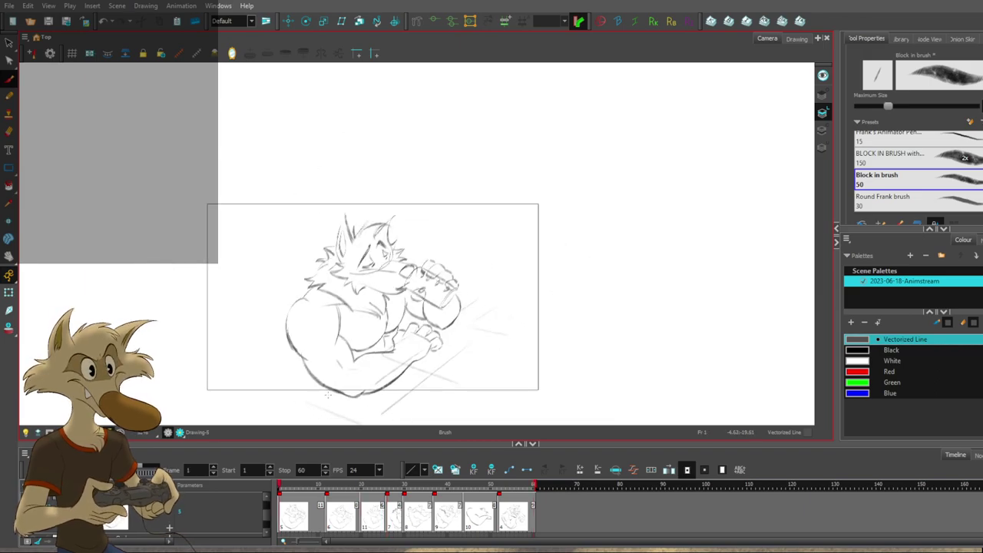
# Try the frame 1 arm with a heavier elbow contour, removing and restoring the drawing to compare the versions.
pyautogui.scroll(2, 302, 389)
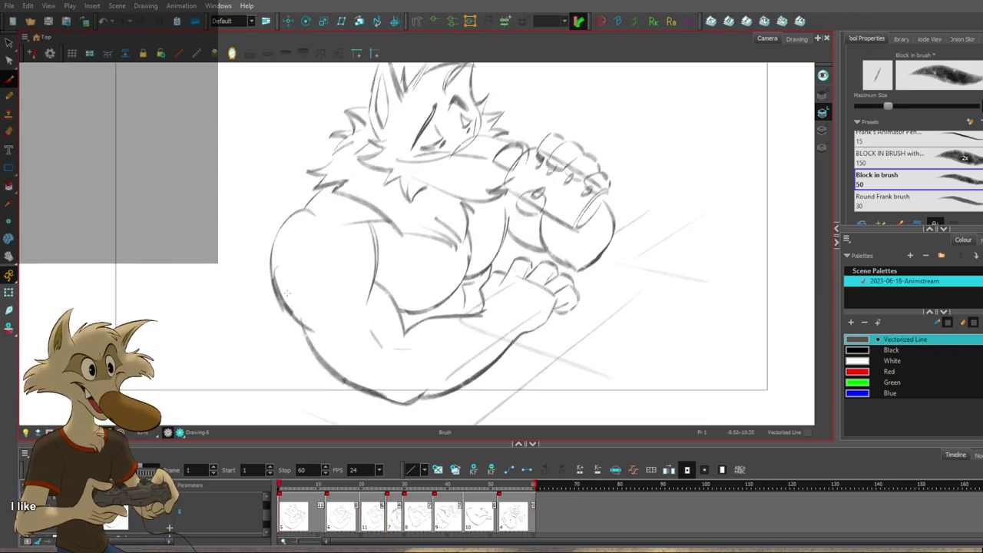
pyautogui.scroll(3, 346, 514)
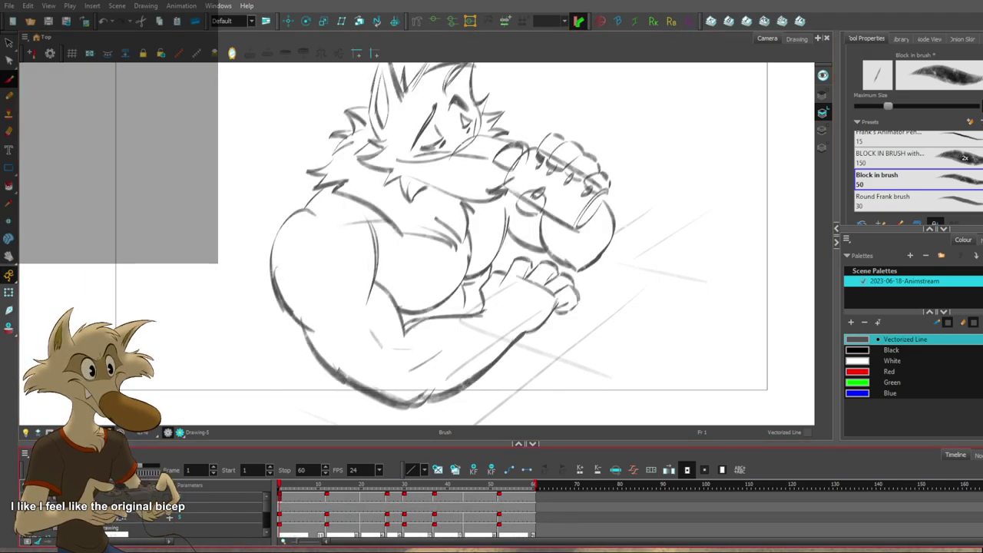
pyautogui.hotkey('ctrl', 'z')
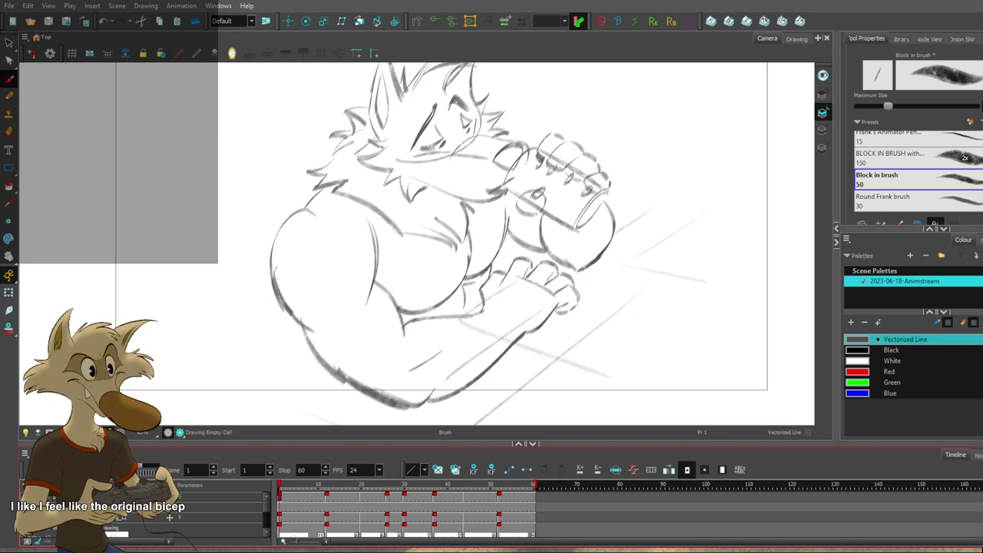
pyautogui.hotkey('ctrl', 'z')
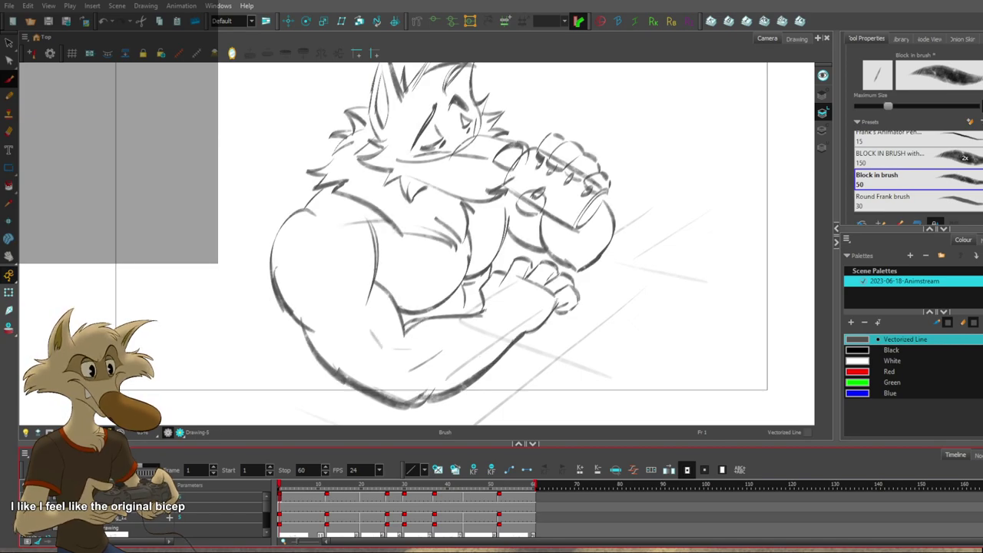
pyautogui.press('Delete')
pyautogui.hotkey('ctrl', 'z')
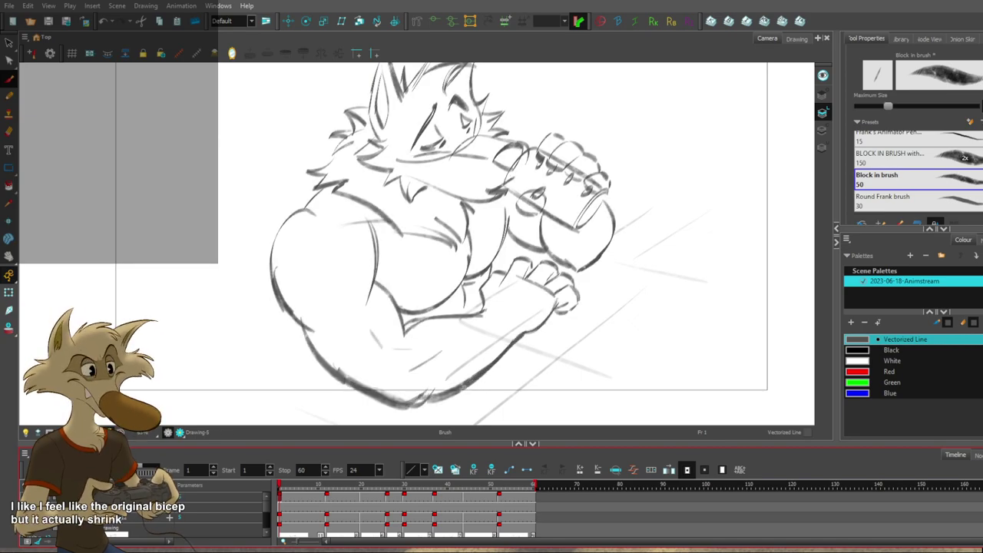
pyautogui.press('Delete')
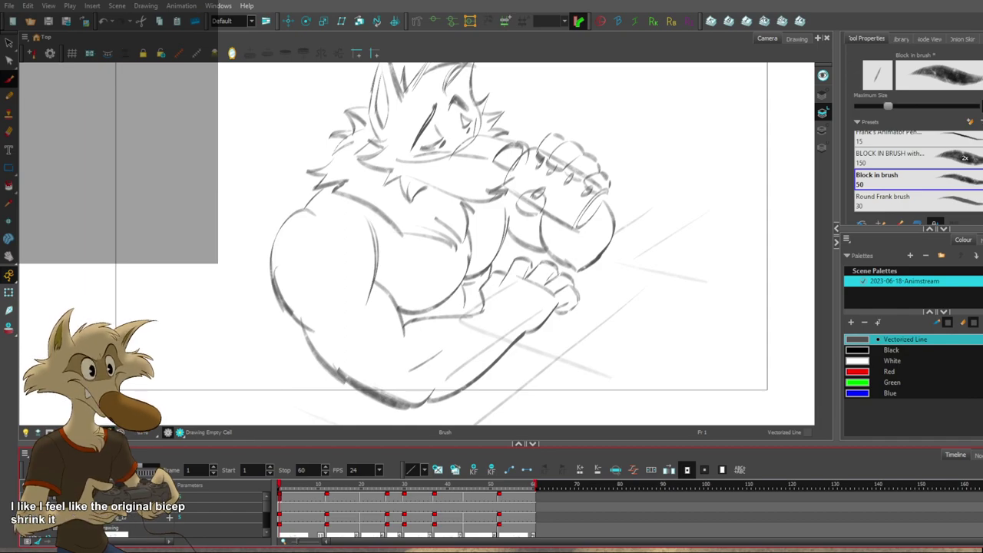
pyautogui.hotkey('ctrl', 'z')
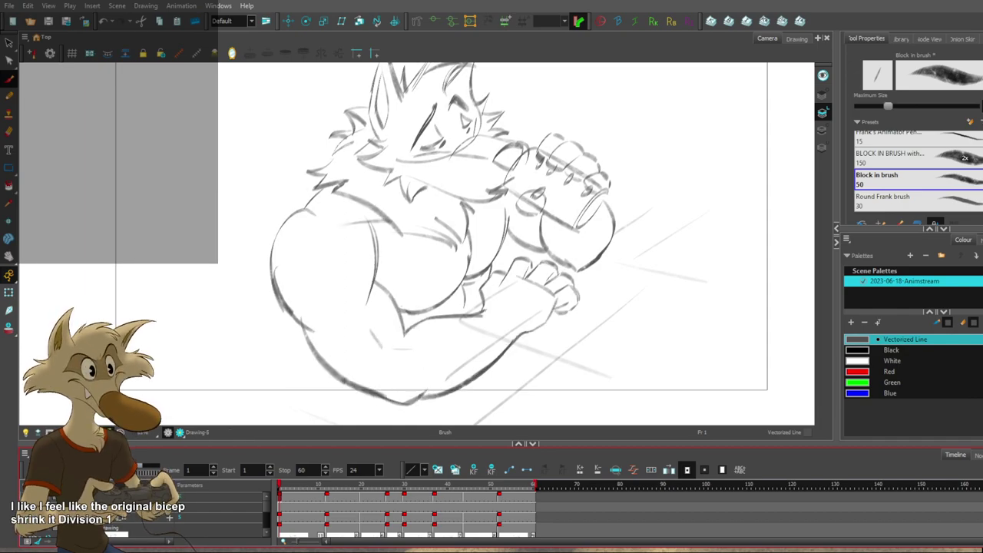
pyautogui.scroll(-5, 322, 352)
pyautogui.scroll(5, 352, 358)
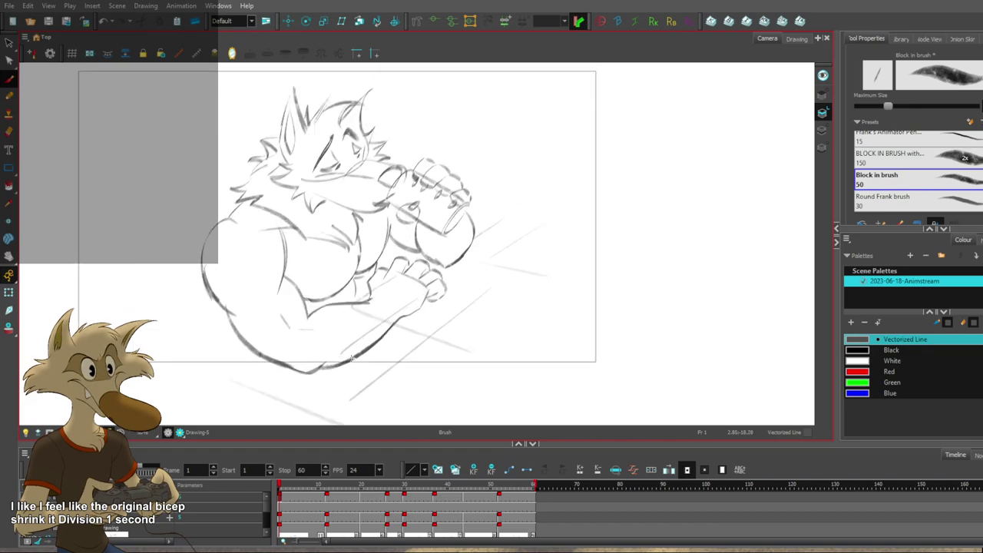
pyautogui.press('Delete')
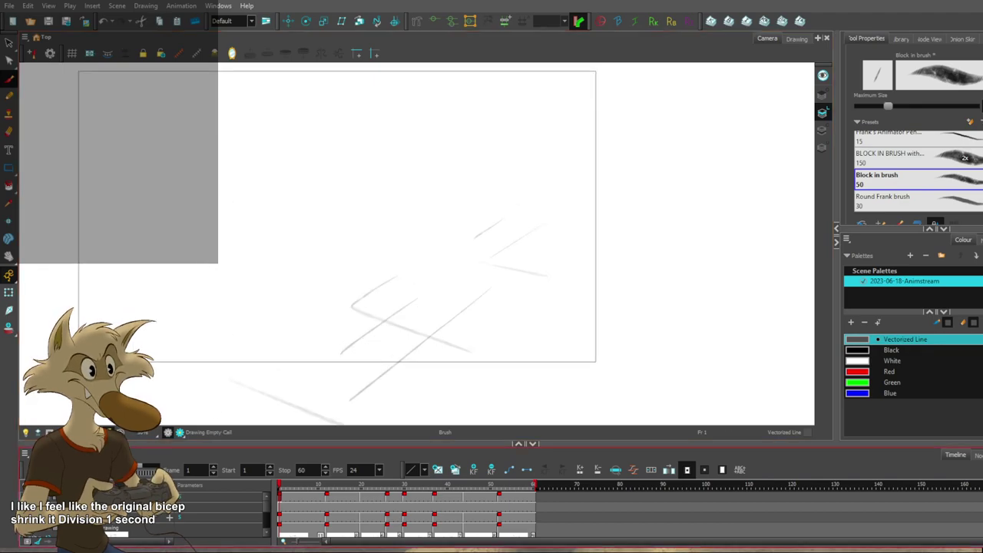
pyautogui.hotkey('ctrl', 'z')
# Compare the restored bicep and arm thickness on frame 1 with the frame 12 pose.
pyautogui.click(111, 523)
pyautogui.scroll(1, 330, 330)
pyautogui.press('g')
pyautogui.scroll(-1, 338, 326)
pyautogui.press('f')
pyautogui.scroll(-1, 344, 322)
pyautogui.press('g')
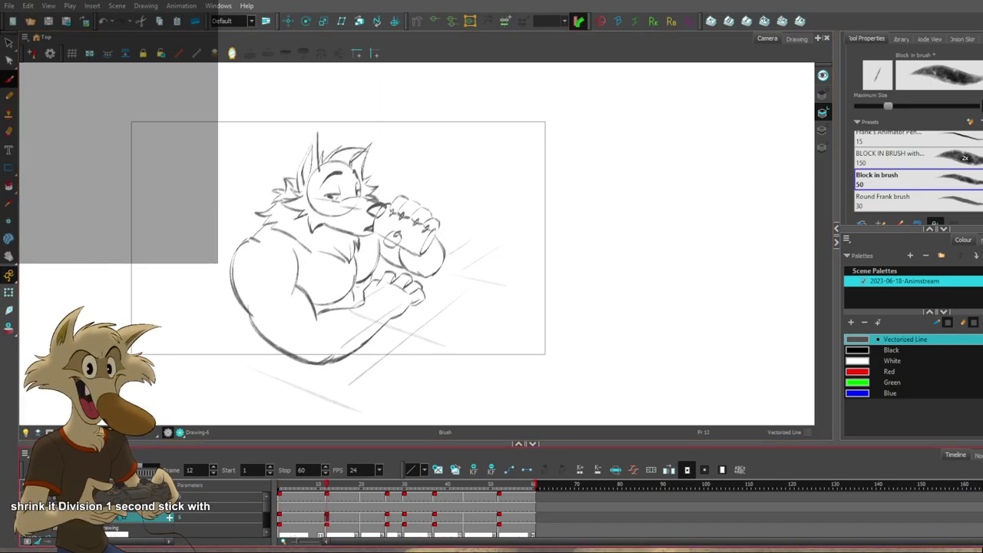
pyautogui.press('f')
pyautogui.press('g')
pyautogui.press('f')
# Touch up the inner elbow crease and the forearm's underside near the elbow on frame 1, checking against frame 12.
pyautogui.scroll(2, 351, 323)
pyautogui.moveTo(300, 295); pyautogui.dragTo(295, 301)
pyautogui.moveTo(325, 380); pyautogui.dragTo(388, 366)
pyautogui.hotkey('alt', 'b')
pyautogui.press('g')
pyautogui.press('f')
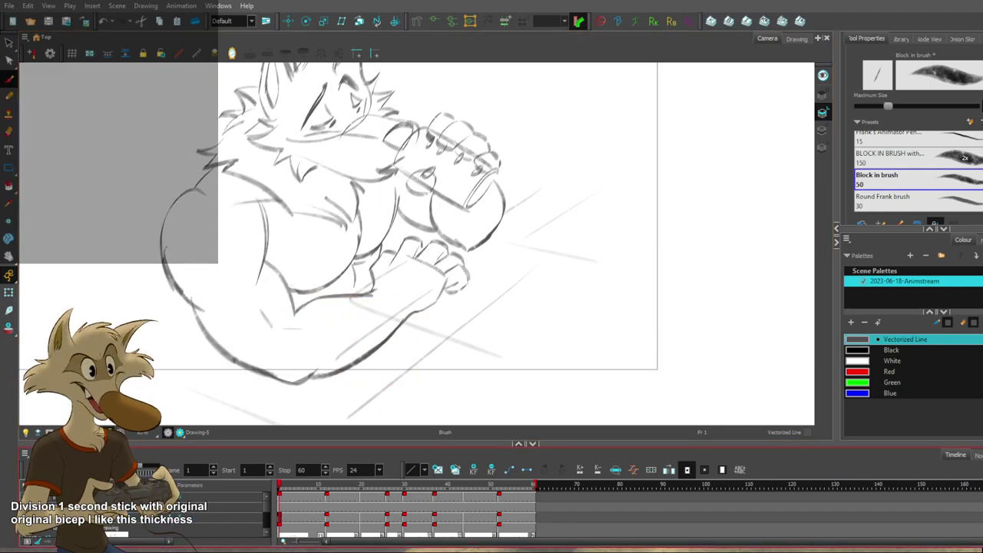
# Replace the forearm's underside and inner elbow crease strokes on frame 1 with the copied strokes.
pyautogui.moveTo(385, 363)
pyautogui.mouseDown()
pyautogui.moveTo(338, 373)
pyautogui.moveTo(381, 365)
pyautogui.mouseUp()
pyautogui.press('Delete')
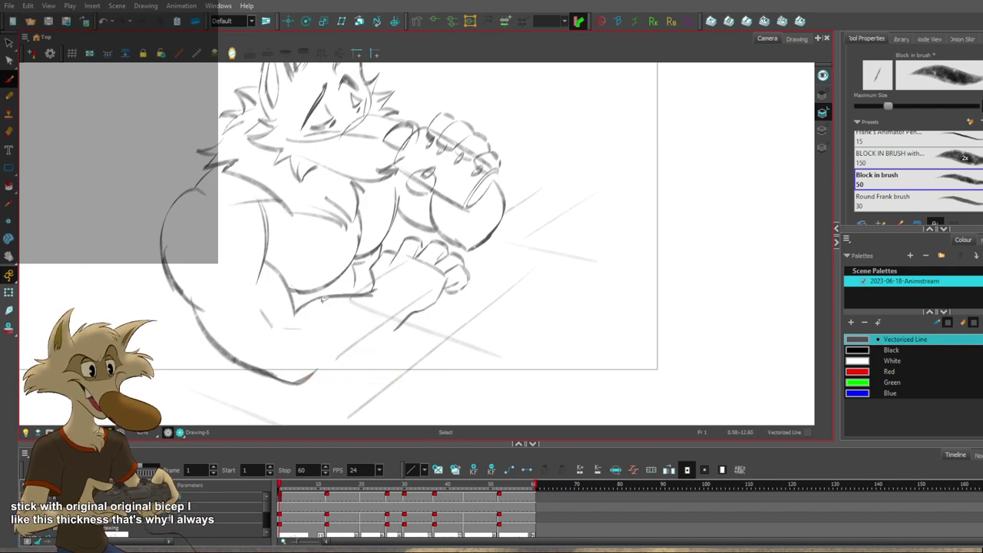
pyautogui.moveTo(305, 305); pyautogui.dragTo(321, 306)
pyautogui.press('Delete')
pyautogui.hotkey('ctrl', 'v')
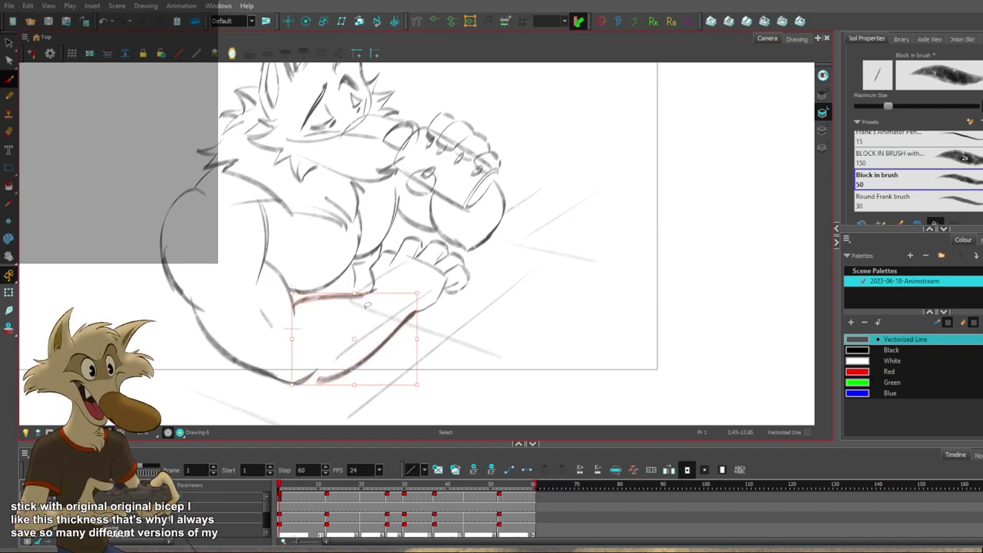
# Compare the replaced forearm and elbow contours on frame 1 with the frame 12 pose.
pyautogui.hotkey('alt', 'b')
pyautogui.press('1')
pyautogui.press('2')
pyautogui.press('g')
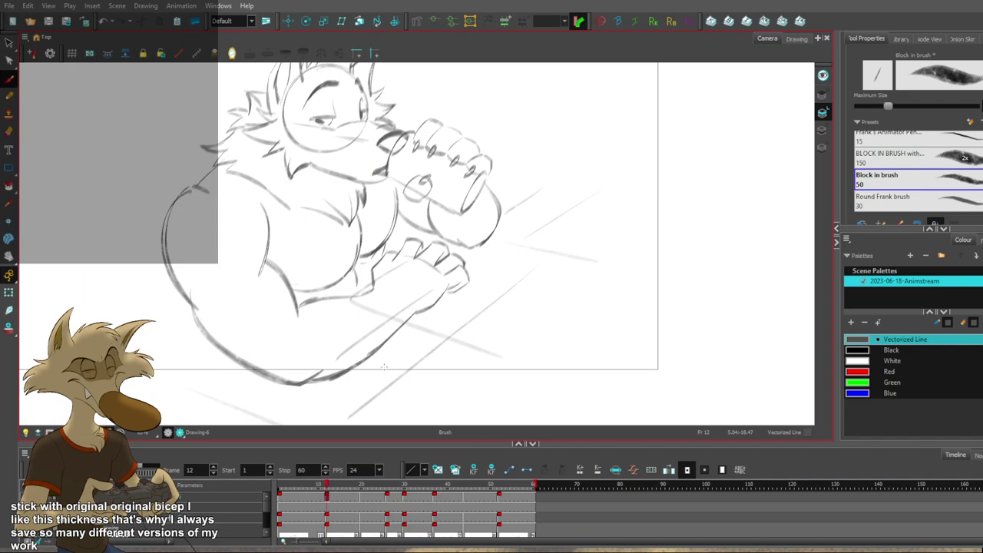
pyautogui.press('f')
pyautogui.press('g')
pyautogui.press(';')
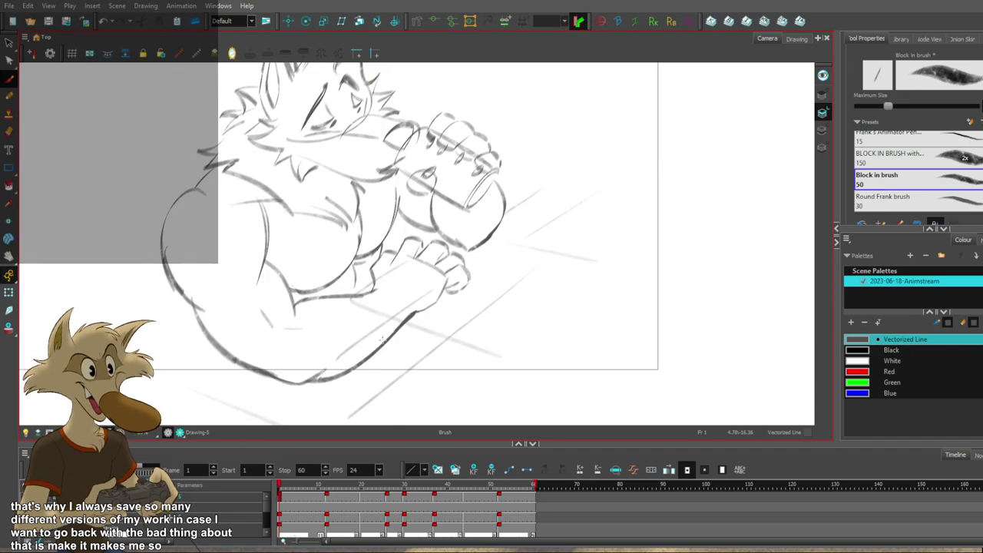
pyautogui.scroll(-2, 381, 341)
pyautogui.press('f')
pyautogui.press('g')
pyautogui.press('g')
pyautogui.press('g')
pyautogui.press('f')
pyautogui.press('f')
pyautogui.scroll(5, 374, 346)
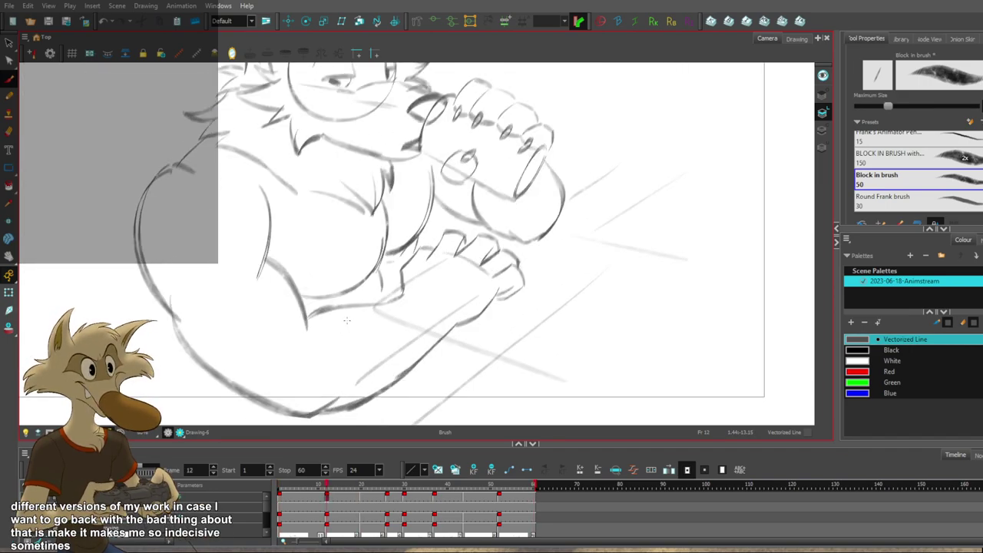
# Try restroking the inner elbow crease where it meets the forearm's upper edge on frame 12.
pyautogui.scroll(2, 347, 321)
pyautogui.keyDown('ctrl'); pyautogui.click(319, 311); pyautogui.keyUp('ctrl')
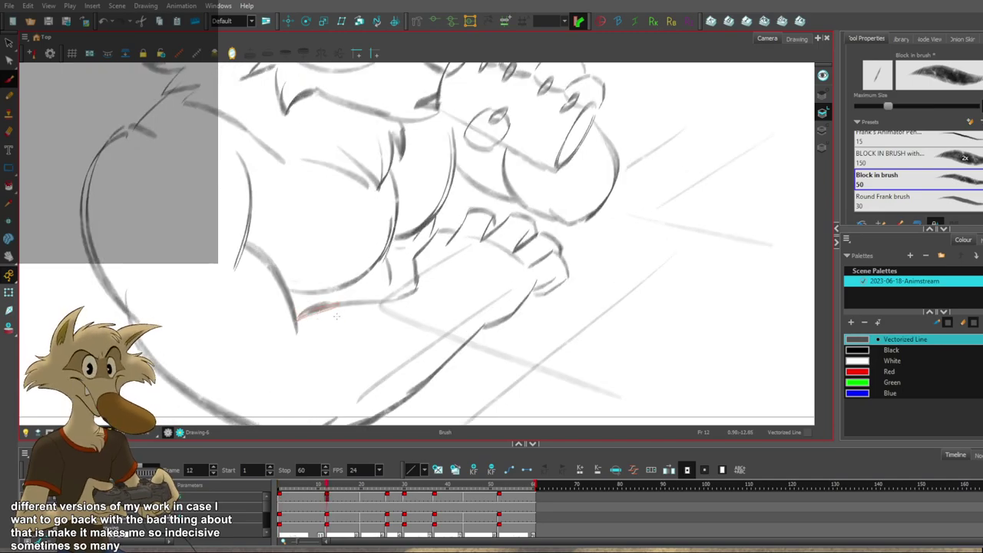
pyautogui.moveTo(298, 316); pyautogui.dragTo(319, 307)
pyautogui.hotkey('ctrl', 'z')
pyautogui.hotkey('ctrl', 'z')
# Flip through the neighbouring keys up to frame 30 and inspect how the pose reads at frame 26.
pyautogui.press('f')
pyautogui.press('g')
pyautogui.press('f')
pyautogui.press('g')
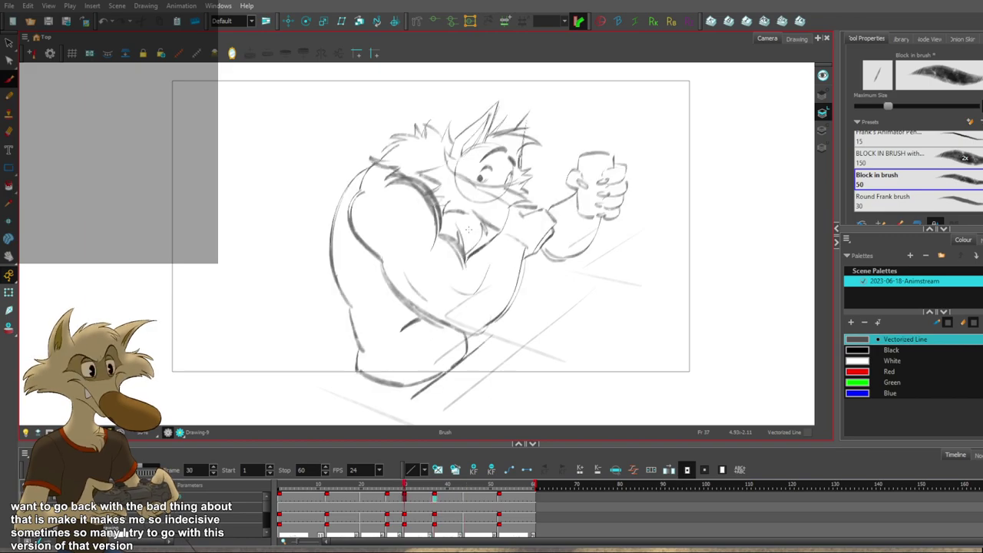
pyautogui.press('f')
pyautogui.press('g')
pyautogui.press('f')
pyautogui.press('g')
pyautogui.press('f')
pyautogui.press('g')
pyautogui.press('2')
pyautogui.press('2')
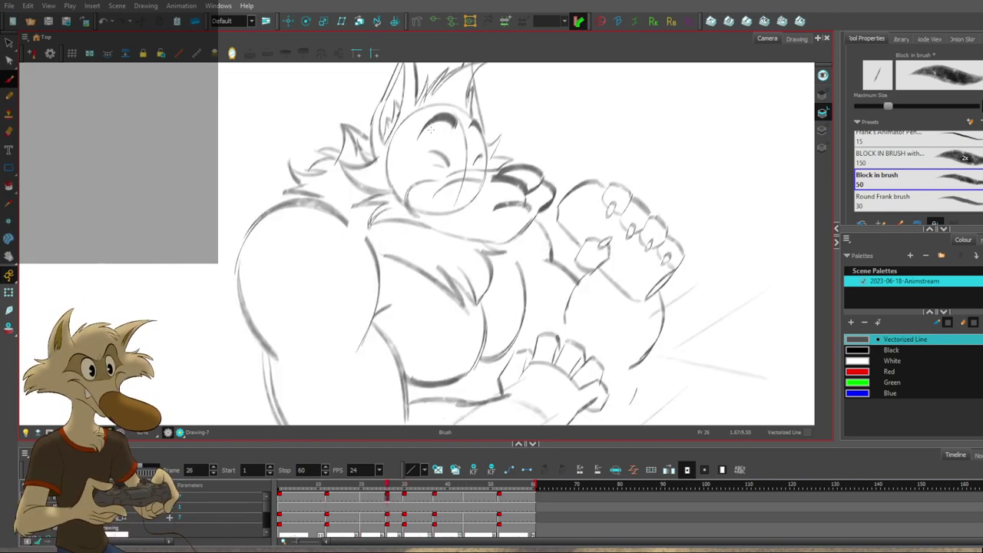
# Remove the pointed fur tuft behind the head on frame 26 and redraw the neck fur there.
pyautogui.hotkey('ctrl', 'z')
pyautogui.hotkey('ctrl', 'z')
pyautogui.hotkey('ctrl', 'z')
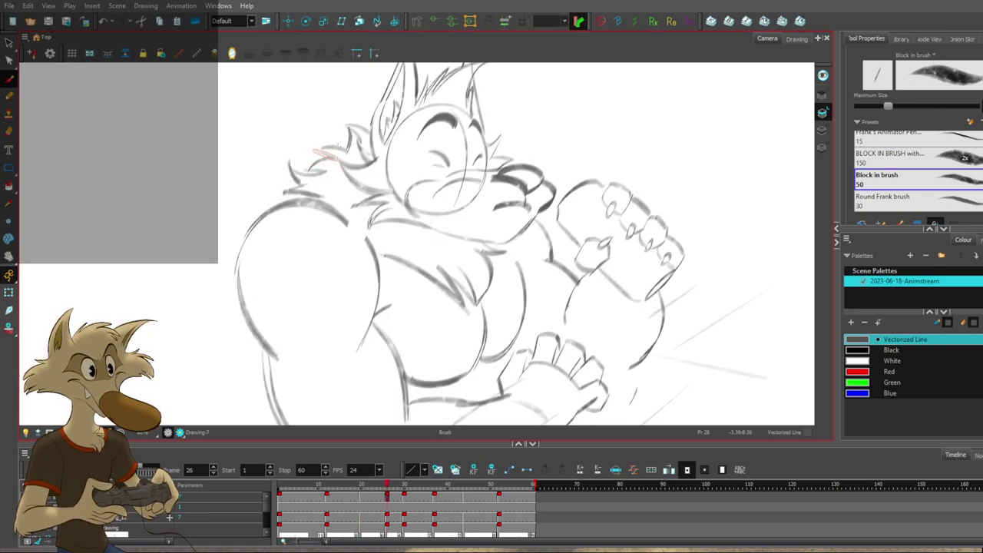
pyautogui.press('f')
pyautogui.press('g')
pyautogui.scroll(-3, 380, 161)
# Check the reworked neck fur and overall pose on frame 26 against the neighbouring keys.
pyautogui.press('f')
pyautogui.press('g')
pyautogui.press('f')
pyautogui.press('g')
pyautogui.press('f')
pyautogui.press('f')
pyautogui.press('f')
pyautogui.press('g')
pyautogui.press('g')
pyautogui.press('.')
pyautogui.press('.')
pyautogui.press('.')
pyautogui.press('.')
pyautogui.press('.')
pyautogui.press('.')
pyautogui.scroll(3, 456, 157)
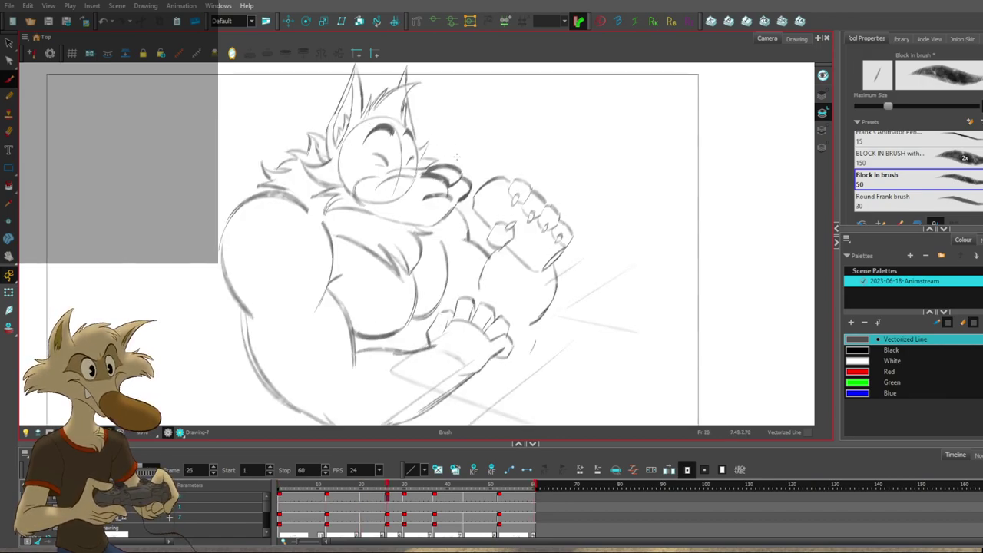
pyautogui.press('f')
pyautogui.press('g')
pyautogui.press('f')
pyautogui.press('g')
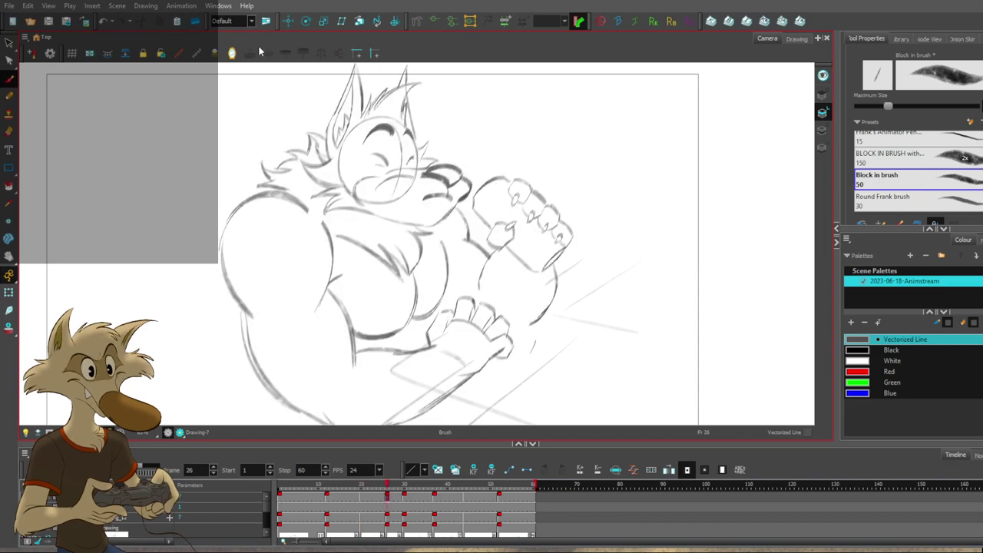
# Mirror the view and examine the frame 26 head, fur and arm shapes against adjacent drawings.
pyautogui.click(232, 54)
pyautogui.press(',')
pyautogui.press(',')
pyautogui.press(',')
pyautogui.press(',')
pyautogui.press(',')
pyautogui.press(',')
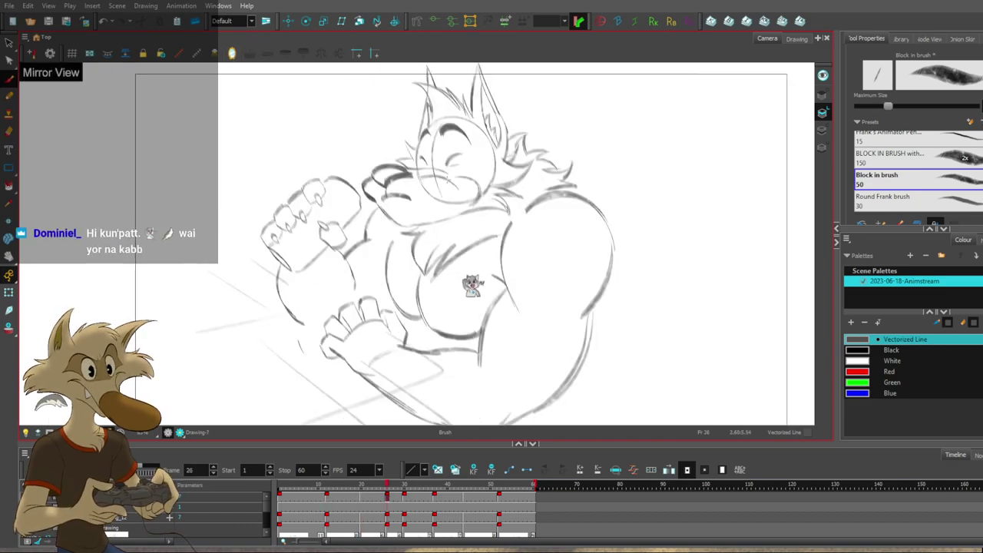
pyautogui.press('g')
pyautogui.press('f')
pyautogui.press('g')
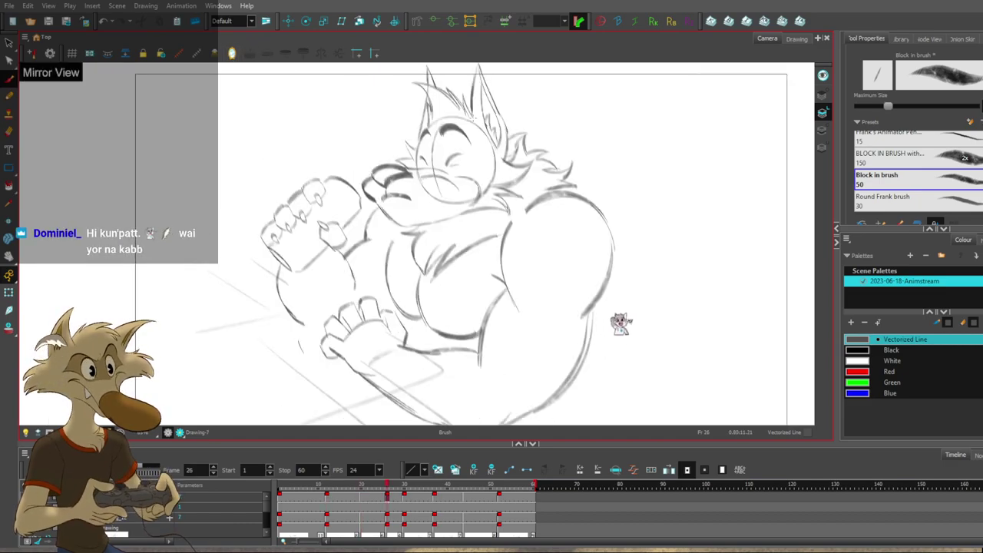
pyautogui.moveTo(478, 146); pyautogui.dragTo(476, 141)
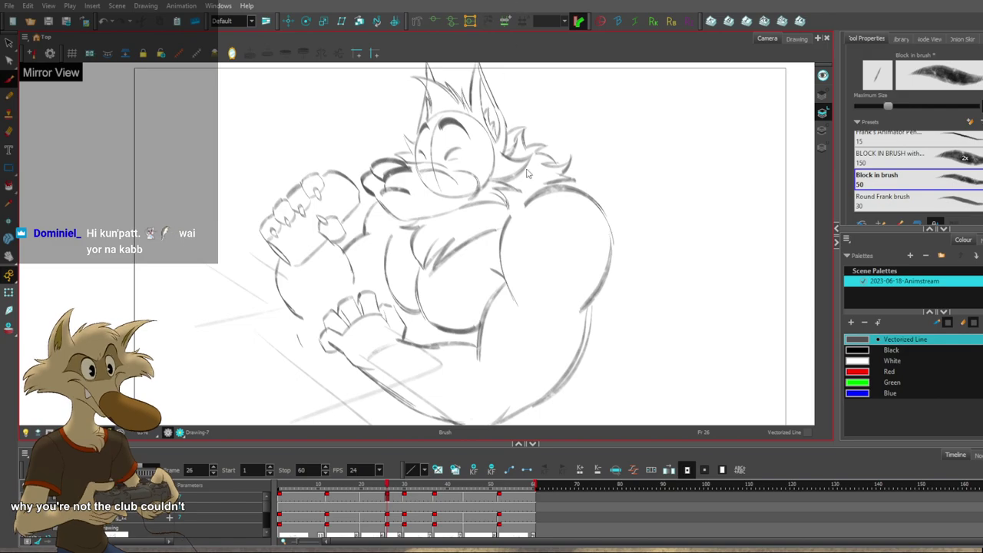
# Compare the mirrored poses of frames 20 and 26, focusing on the far arm's elbow.
pyautogui.scroll(-2, 527, 169)
pyautogui.press('f')
pyautogui.scroll(2, 513, 178)
pyautogui.press('g')
pyautogui.press('g')
pyautogui.press('f')
pyautogui.press('f')
pyautogui.press('f')
pyautogui.press('g')
pyautogui.press('g')
pyautogui.press('f')
pyautogui.press('f')
pyautogui.press('g')
pyautogui.press('g')
pyautogui.press('f')
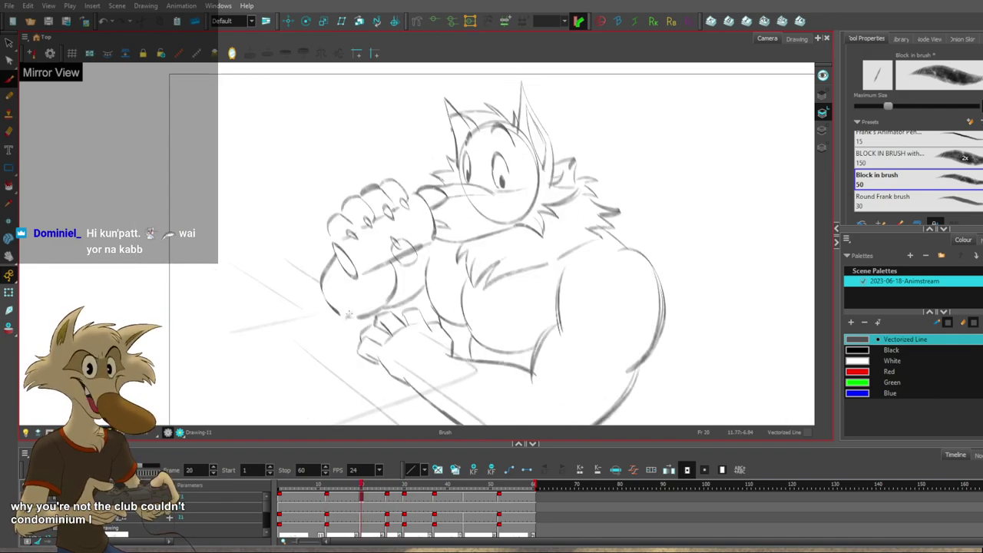
pyautogui.press('g')
pyautogui.press('f')
pyautogui.press('g')
# Try extending the far elbow's underside contour toward the resting hand on frame 26.
pyautogui.keyDown('ctrl'); pyautogui.click(330, 316); pyautogui.keyUp('ctrl')
pyautogui.moveTo(325, 330); pyautogui.dragTo(366, 311)
pyautogui.press('f')
pyautogui.press('g')
pyautogui.hotkey('ctrl', 'z')
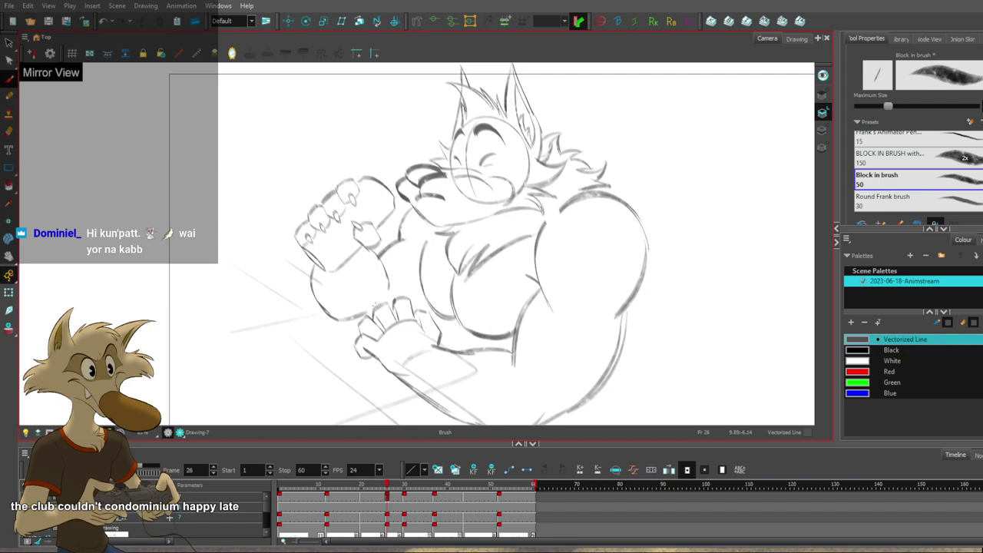
pyautogui.press('.')
pyautogui.press(',')
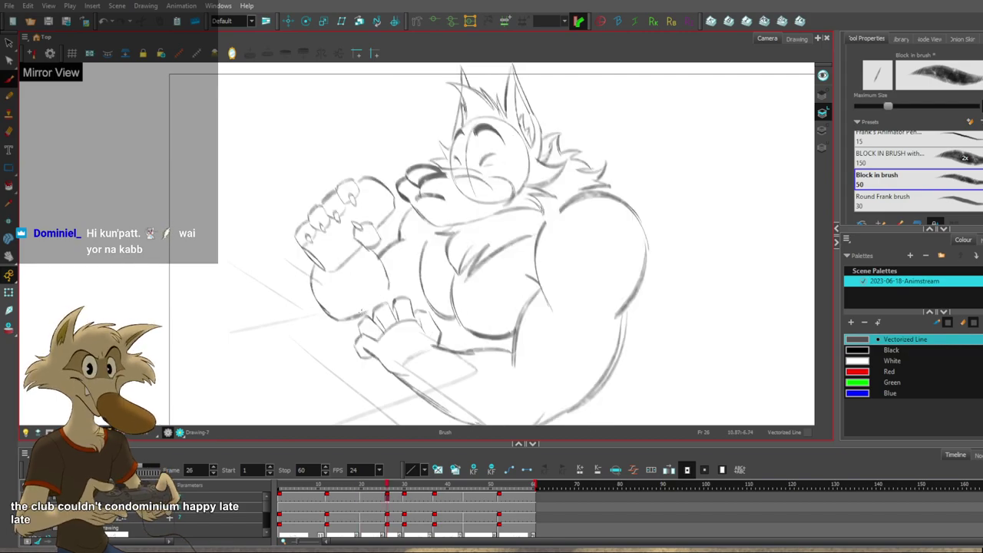
# Redraw the far elbow's underside on frame 26 as a rounder continuous curve, checking against frame 20.
pyautogui.press('.')
pyautogui.press(',')
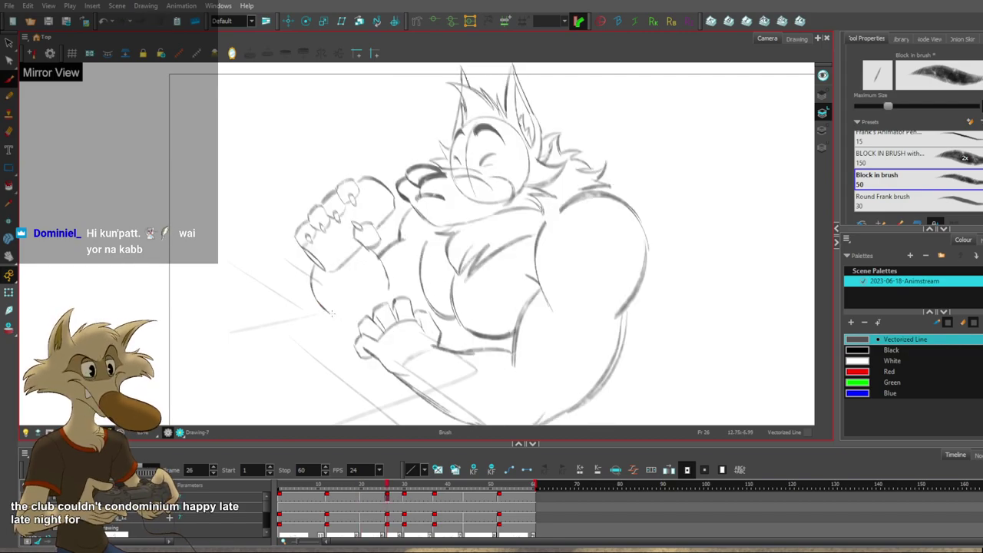
pyautogui.press('.')
pyautogui.press(',')
pyautogui.press('.')
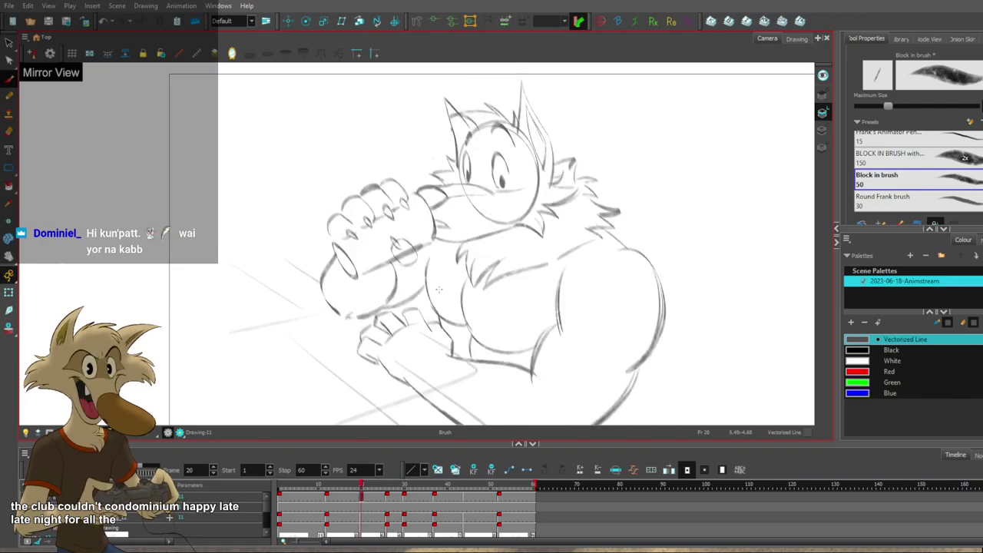
pyautogui.press(',')
pyautogui.press('f')
pyautogui.press('g')
pyautogui.press('f')
pyautogui.press('g')
pyautogui.press('f')
pyautogui.press('.')
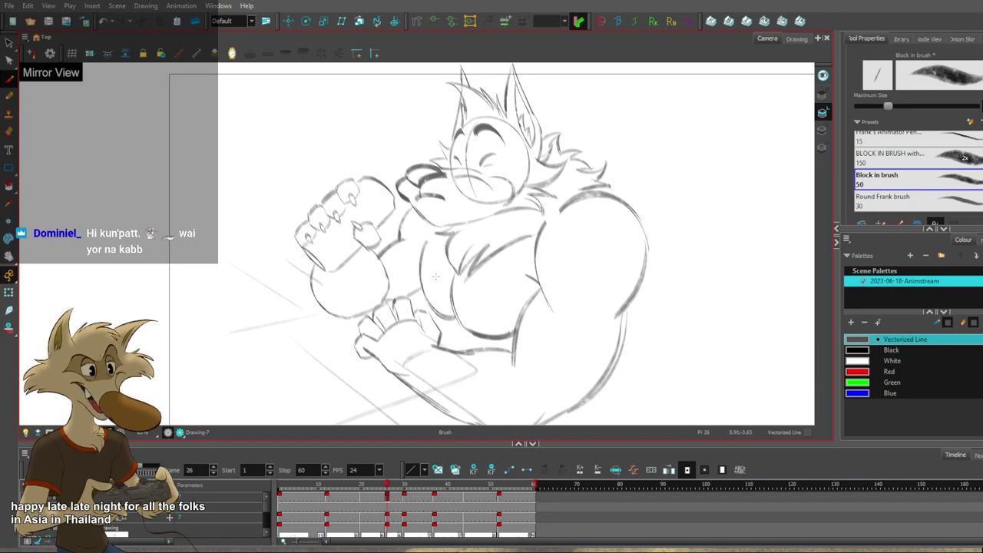
# Flip through the mirrored keys to compare the arm and shoulder shapes around frames 20 and 26.
pyautogui.press('1')
pyautogui.press('1')
pyautogui.press('1')
pyautogui.press('f')
pyautogui.press('g')
pyautogui.press('f')
pyautogui.press('2')
pyautogui.press('2')
pyautogui.press('g')
pyautogui.press('1')
pyautogui.press('2')
pyautogui.press('f')
pyautogui.press('g')
pyautogui.press('g')
pyautogui.press('1')
pyautogui.press('f')
pyautogui.press('f')
pyautogui.scroll(4, 494, 330)
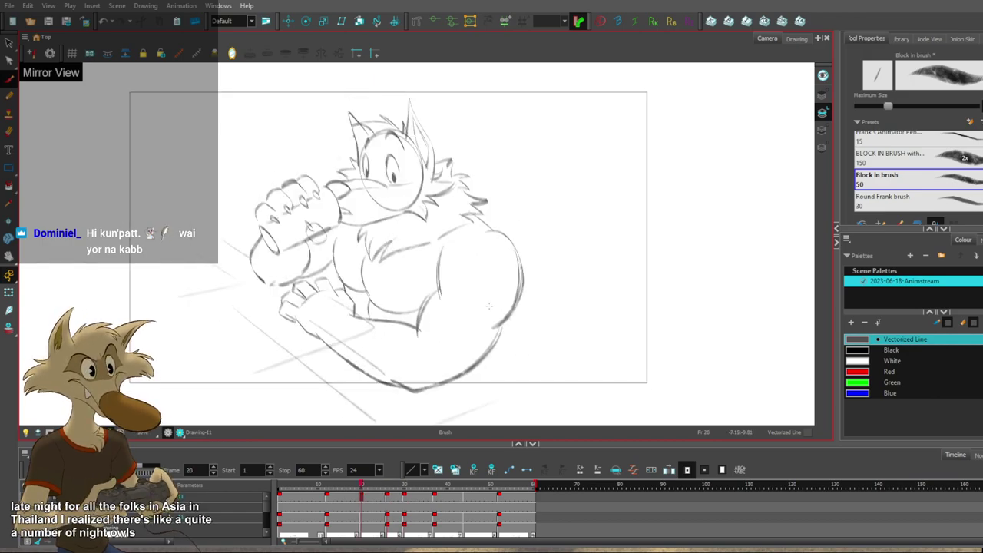
# Clear the near shoulder's upper contour on frame 26 and redraw its rounded cap, checking against frame 20.
pyautogui.press('.')
pyautogui.press(',')
pyautogui.press('.')
pyautogui.press(',')
pyautogui.press('.')
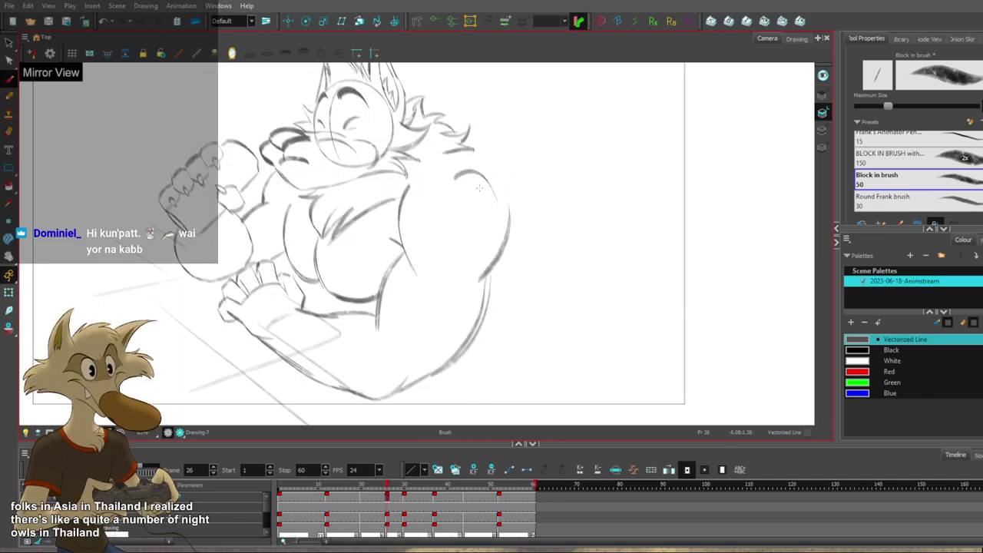
pyautogui.press(',')
pyautogui.press('.')
pyautogui.press(',')
pyautogui.press('.')
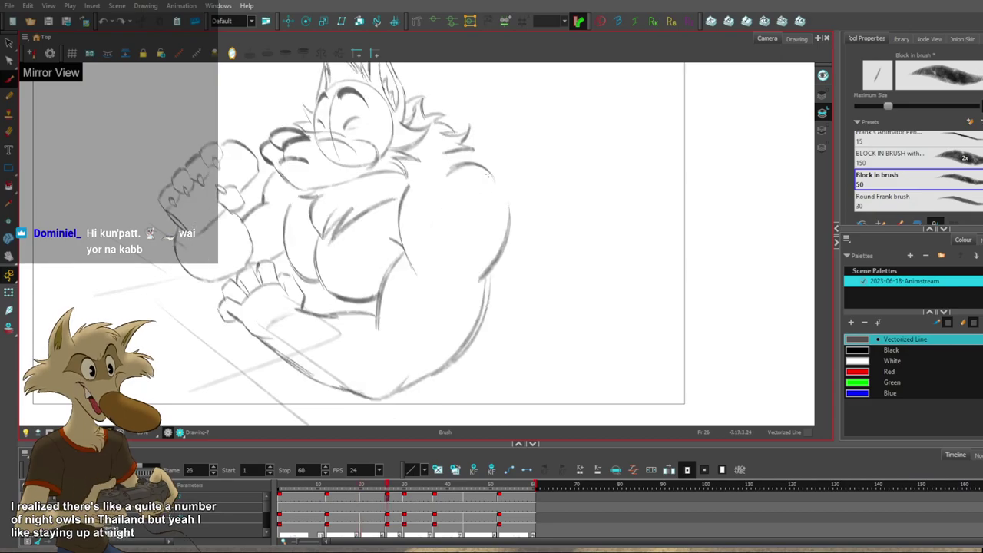
# Redraw the near upper arm's outer contour on frame 26 from the shoulder cap down toward the elbow.
pyautogui.hotkey('ctrl', 'z')
pyautogui.moveTo(490, 175)
pyautogui.mouseDown()
pyautogui.moveTo(493, 263)
pyautogui.moveTo(505, 238)
pyautogui.moveTo(485, 274)
pyautogui.mouseUp()
pyautogui.hotkey('ctrl', 'z')
pyautogui.press(',')
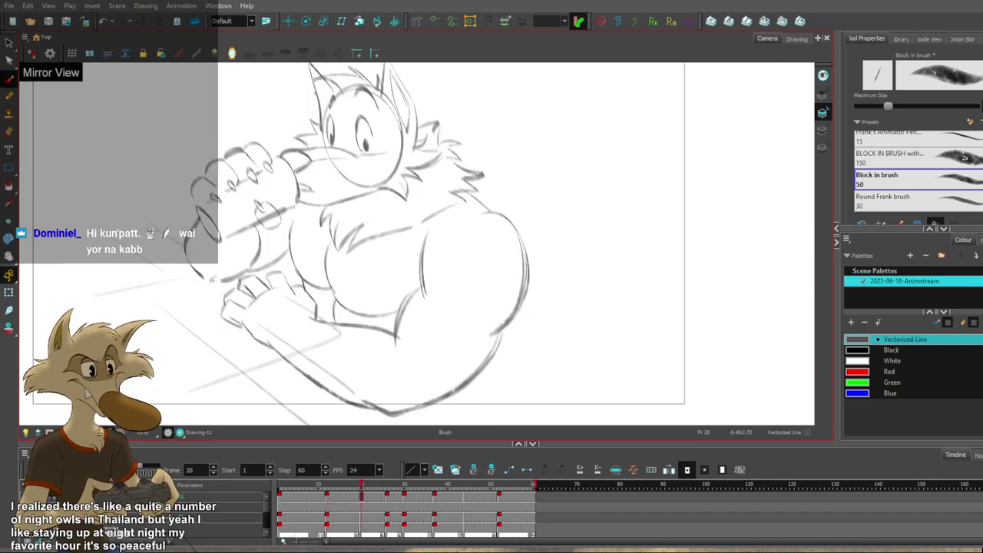
pyautogui.press('.')
pyautogui.press('f')
pyautogui.press('g')
pyautogui.hotkey('ctrl', 'z')
pyautogui.press(',')
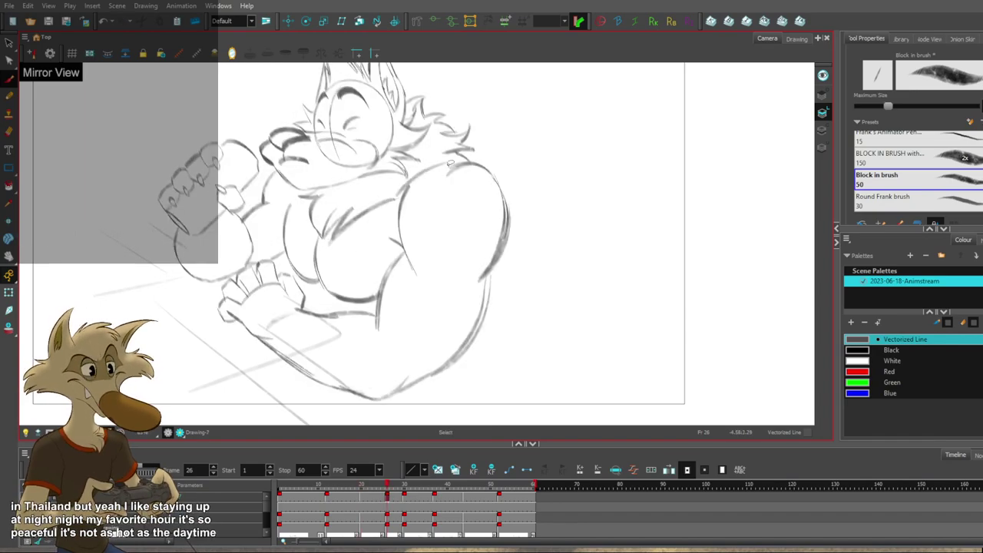
pyautogui.press('.')
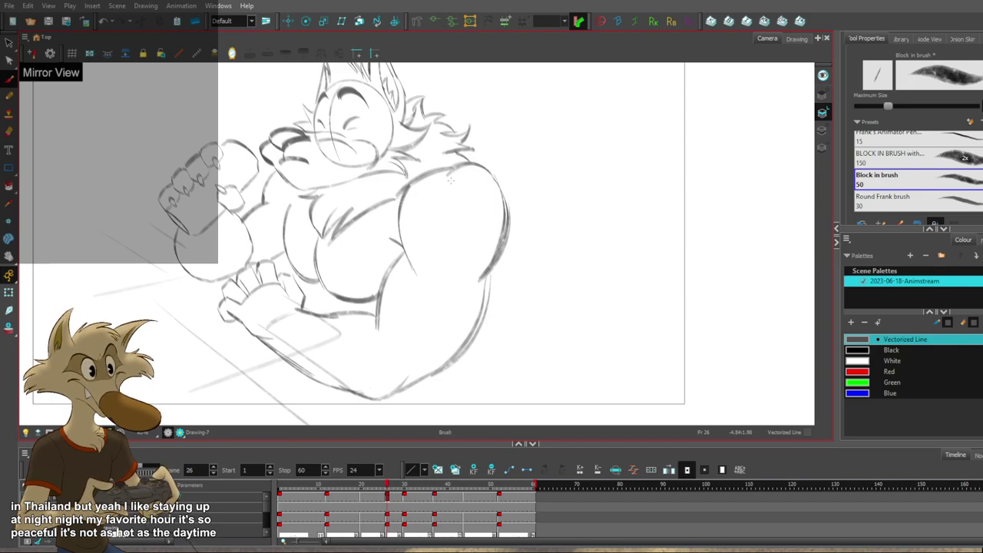
# Turn off the mirrored view and flip through the drawings to review the reworked frame 26 pose.
pyautogui.scroll(-5, 470, 198)
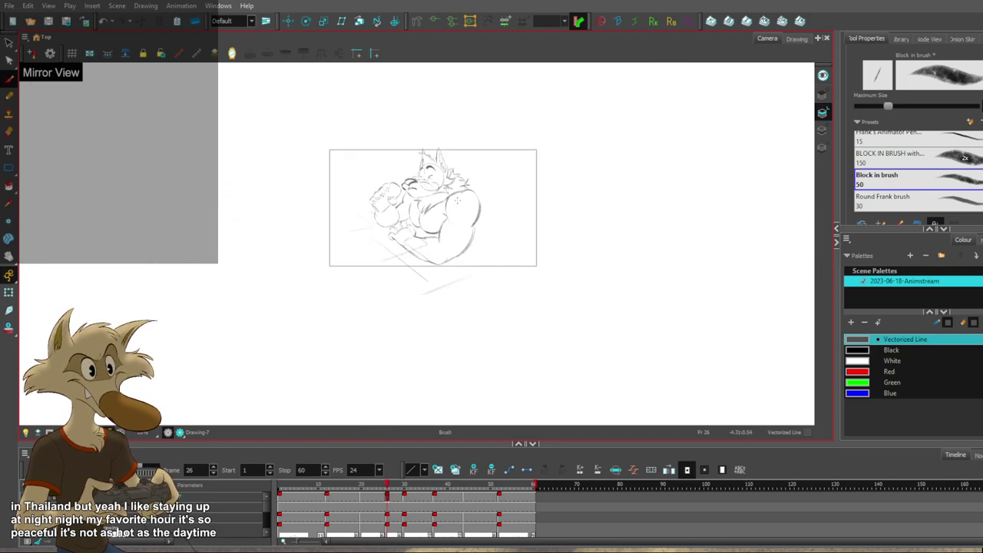
pyautogui.scroll(3, 444, 203)
pyautogui.click(233, 56)
pyautogui.press('.')
pyautogui.press('.')
pyautogui.press('.')
pyautogui.press('.')
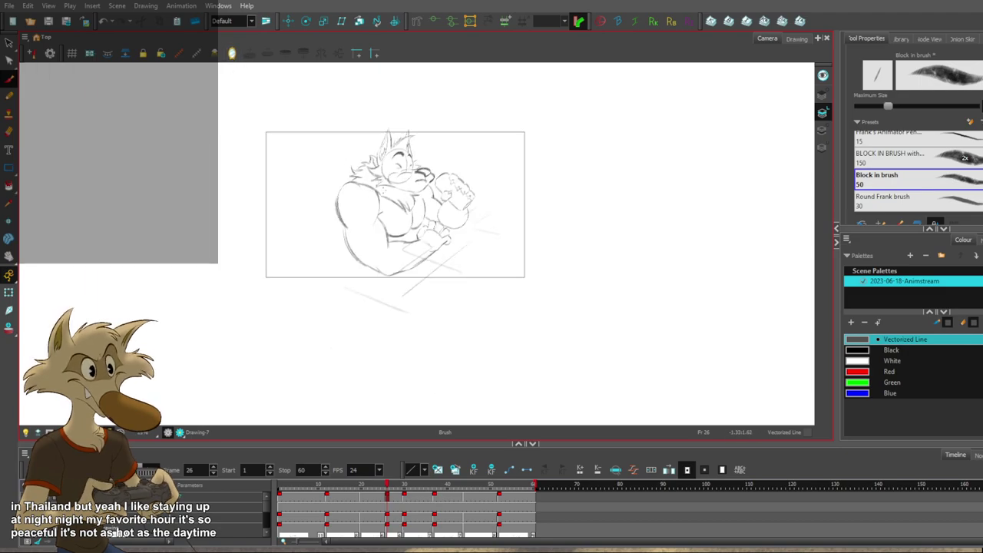
pyautogui.press(',')
pyautogui.press(',')
pyautogui.press(',')
pyautogui.press(',')
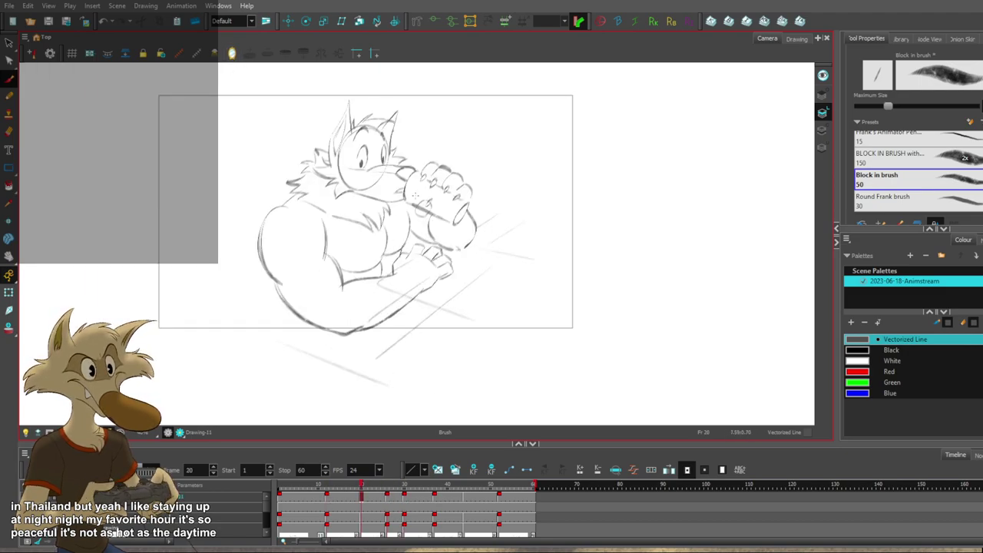
# Flip back and forth between the drawings on frames 20 and 26 to compare the near arm and shoulder shapes.
pyautogui.scroll(2, 363, 192)
pyautogui.press(',')
pyautogui.press(',')
pyautogui.press(',')
pyautogui.press(',')
pyautogui.press(',')
pyautogui.press(',')
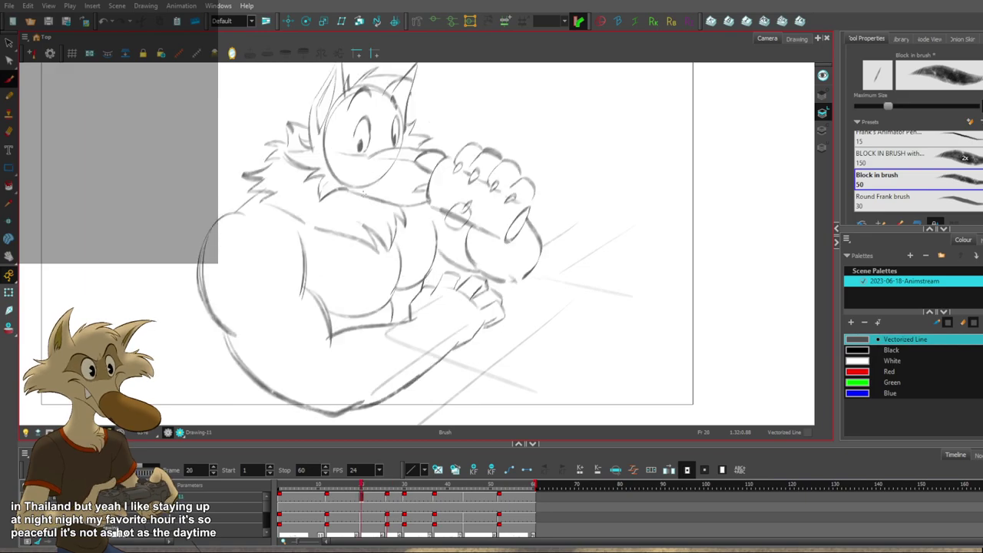
pyautogui.press(',')
pyautogui.press(',')
pyautogui.press(',')
pyautogui.press(',')
pyautogui.press(',')
pyautogui.press(',')
pyautogui.press(',')
pyautogui.press(',')
pyautogui.press(',')
pyautogui.press(',')
pyautogui.press(',')
pyautogui.press(',')
pyautogui.press(',')
pyautogui.press(',')
pyautogui.press(',')
pyautogui.press(',')
pyautogui.press(',')
pyautogui.press(',')
pyautogui.press(',')
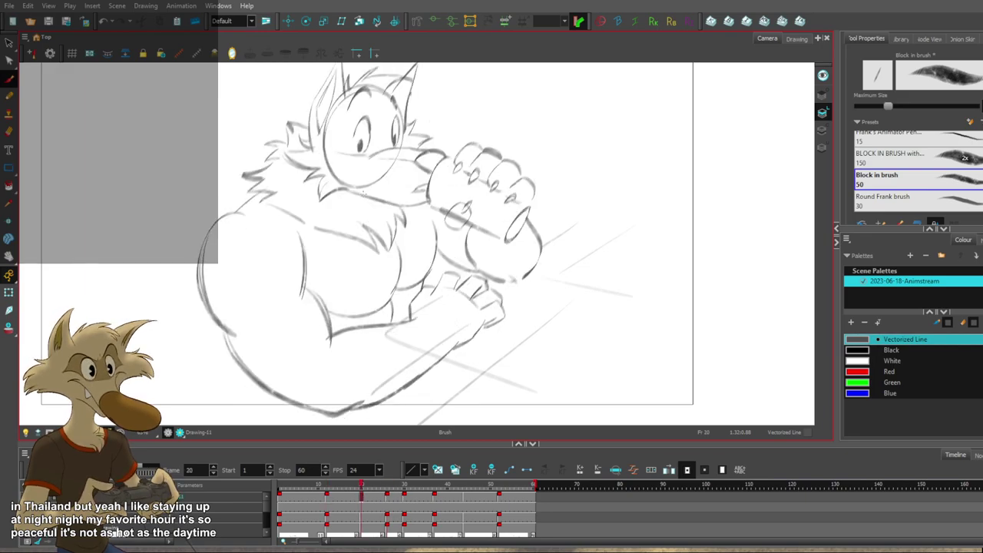
pyautogui.press('.')
pyautogui.press('.')
pyautogui.press('.')
pyautogui.press('.')
pyautogui.press('.')
pyautogui.press('.')
pyautogui.press('.')
pyautogui.press('.')
pyautogui.press('.')
pyautogui.press('.')
pyautogui.press('.')
pyautogui.press('.')
pyautogui.press('.')
pyautogui.press('.')
pyautogui.press('.')
pyautogui.press('.')
pyautogui.press('.')
pyautogui.press('.')
pyautogui.press('.')
pyautogui.press('.')
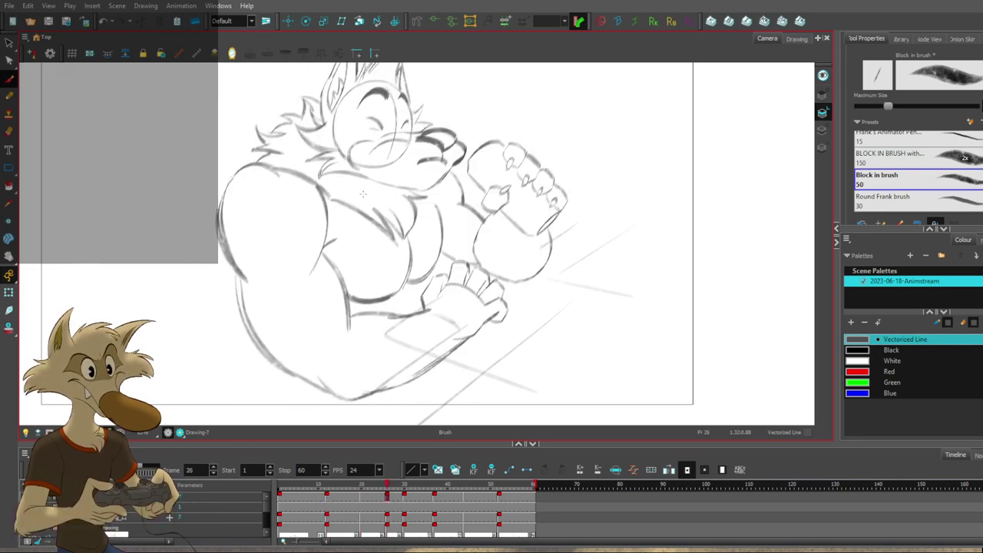
# Rework the near upper arm's inner contour on frame 26, checking its position against frame 20.
pyautogui.hotkey('alt', 'b')
pyautogui.press(',')
pyautogui.press(',')
pyautogui.press(',')
pyautogui.press(',')
pyautogui.press(',')
pyautogui.press(',')
pyautogui.scroll(-3, 366, 244)
pyautogui.press('.')
pyautogui.press('.')
pyautogui.press('.')
pyautogui.press('.')
pyautogui.press('.')
pyautogui.press('.')
pyautogui.hotkey('alt', 's')
pyautogui.scroll(3, 375, 245)
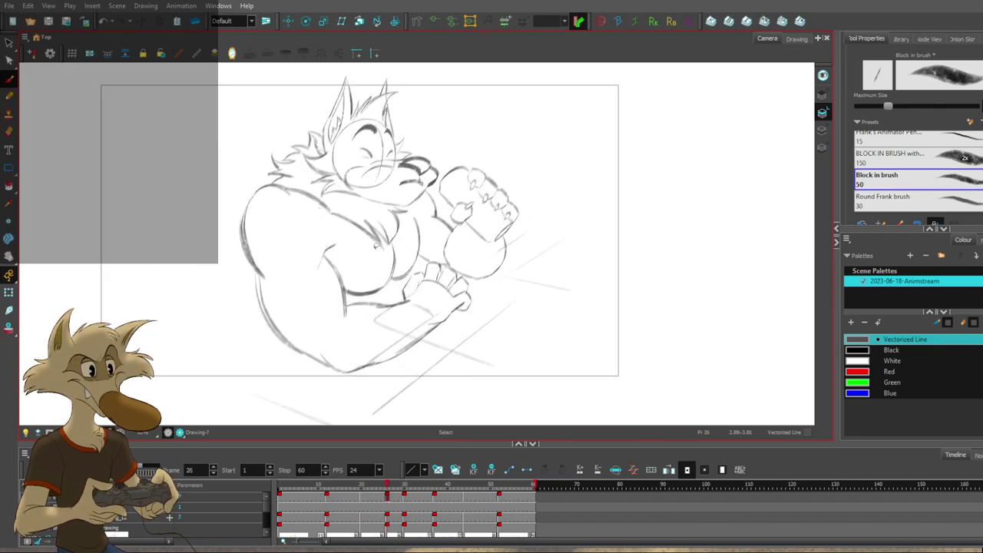
# Rework the near shoulder's top line below the neck fur on frame 26, comparing it with the neighbouring keys.
pyautogui.press('Escape')
pyautogui.press('f')
pyautogui.press('f')
pyautogui.press('g')
pyautogui.press('g')
pyautogui.press('f')
pyautogui.press('.')
pyautogui.press('.')
pyautogui.press('.')
pyautogui.press('.')
pyautogui.press('.')
pyautogui.press('.')
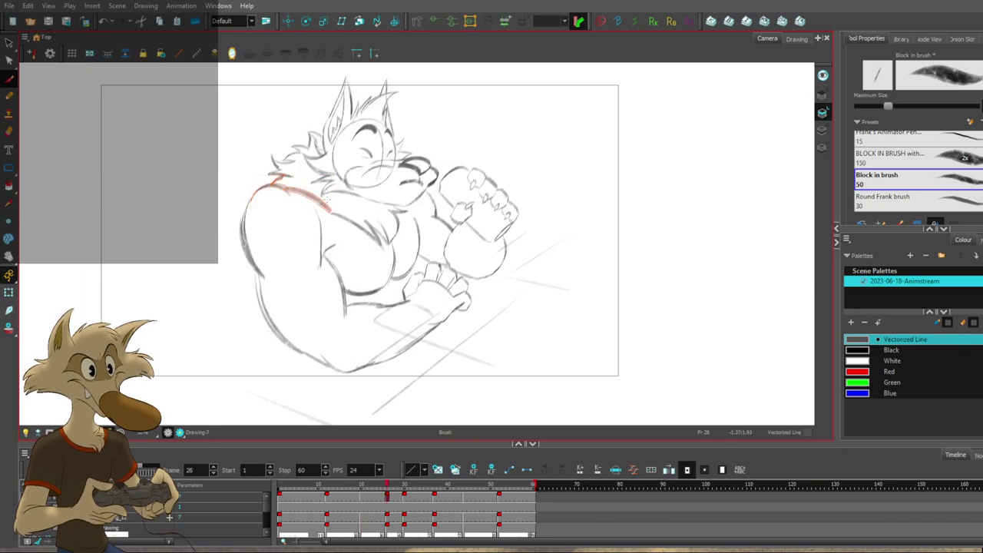
pyautogui.press(',')
pyautogui.press(',')
pyautogui.press(',')
pyautogui.press(',')
pyautogui.press(',')
pyautogui.press(',')
pyautogui.press('.')
pyautogui.press('.')
pyautogui.press('.')
pyautogui.press('.')
pyautogui.press('.')
pyautogui.press('.')
pyautogui.press(',')
pyautogui.press(',')
pyautogui.press(',')
pyautogui.press(',')
pyautogui.press(',')
pyautogui.press(',')
pyautogui.press('g')
pyautogui.press('f')
pyautogui.press('f')
pyautogui.press('g')
pyautogui.press('g')
pyautogui.press('f')
pyautogui.press('g')
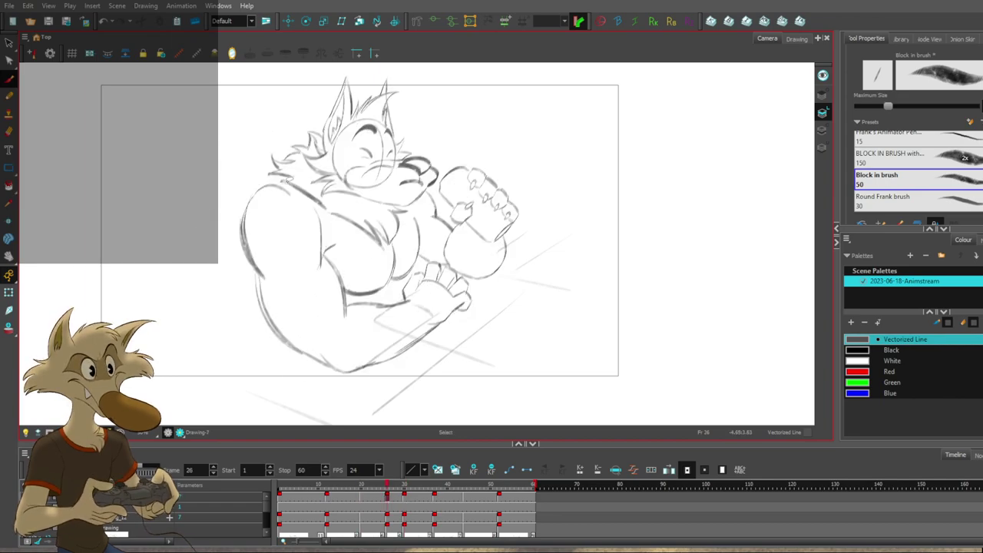
# Flip repeatedly between frames 20 and 26 to check how the near shoulder and inner arm contours move.
pyautogui.press(',')
pyautogui.press(',')
pyautogui.press(',')
pyautogui.press(',')
pyautogui.press(',')
pyautogui.press(',')
pyautogui.press('.')
pyautogui.press('.')
pyautogui.press('.')
pyautogui.press('.')
pyautogui.press('.')
pyautogui.press('.')
pyautogui.press('f')
pyautogui.press('g')
pyautogui.press(',')
pyautogui.press(',')
pyautogui.press(',')
pyautogui.press(',')
pyautogui.press(',')
pyautogui.press(',')
pyautogui.press('.')
pyautogui.press('.')
pyautogui.press('.')
pyautogui.press('.')
pyautogui.press('.')
pyautogui.press('.')
pyautogui.press(',')
pyautogui.press(',')
pyautogui.press(',')
pyautogui.press(',')
pyautogui.press(',')
pyautogui.press(',')
pyautogui.press('.')
pyautogui.press('.')
pyautogui.press('.')
pyautogui.press('.')
pyautogui.press('.')
pyautogui.press('.')
pyautogui.press(',')
pyautogui.press(',')
pyautogui.press(',')
pyautogui.press(',')
pyautogui.press(',')
pyautogui.press(',')
pyautogui.press('.')
pyautogui.press('.')
pyautogui.press('.')
pyautogui.press('.')
pyautogui.press('.')
pyautogui.press('.')
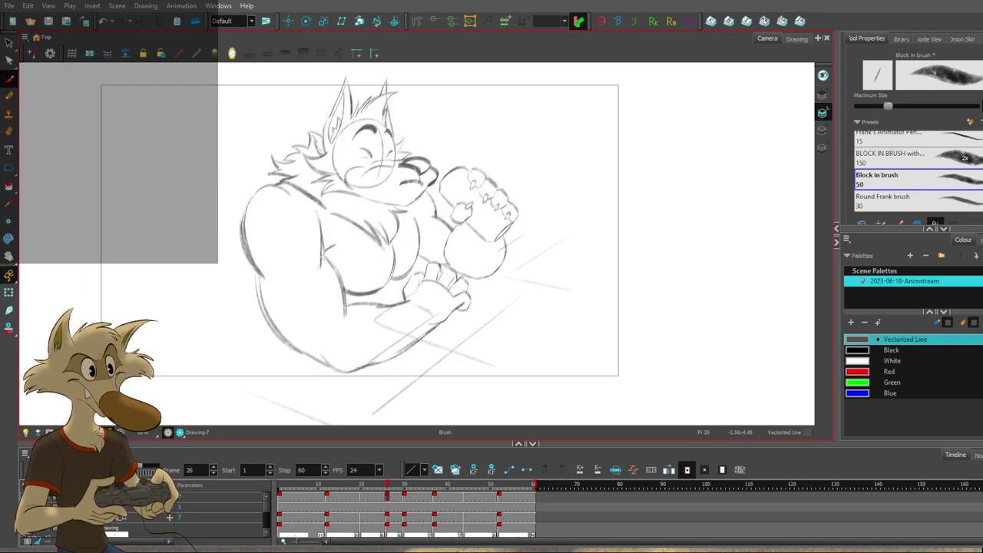
# Undo the near upper arm's inner contour on frame 26 and redo it as a curve bowing toward the chest.
pyautogui.hotkey('ctrl', 'z')
pyautogui.moveTo(319, 211); pyautogui.dragTo(319, 267)
pyautogui.hotkey('ctrl', 'z')
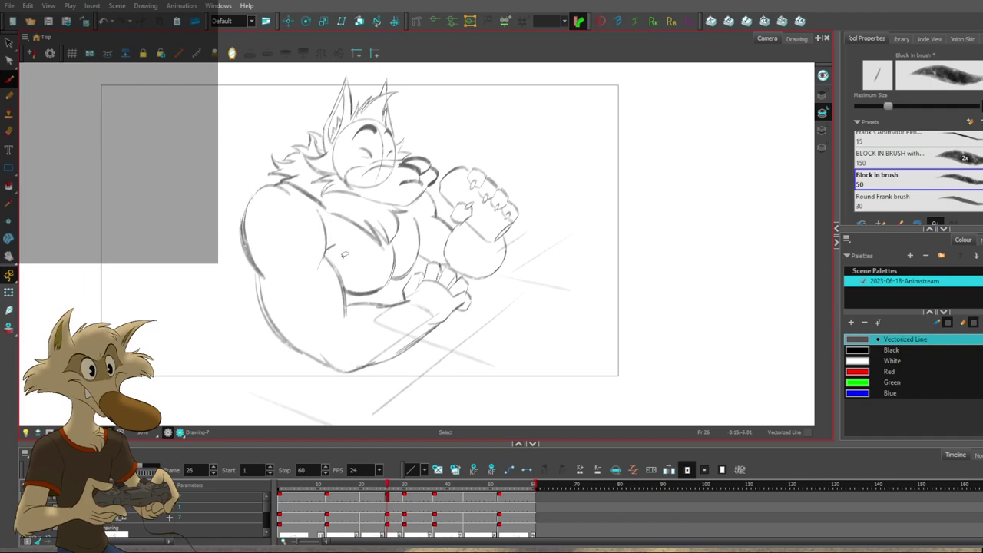
# Review the whole frame 26 pose and step back to the key drawing on frame 12.
pyautogui.scroll(-2, 343, 258)
pyautogui.scroll(1, 385, 251)
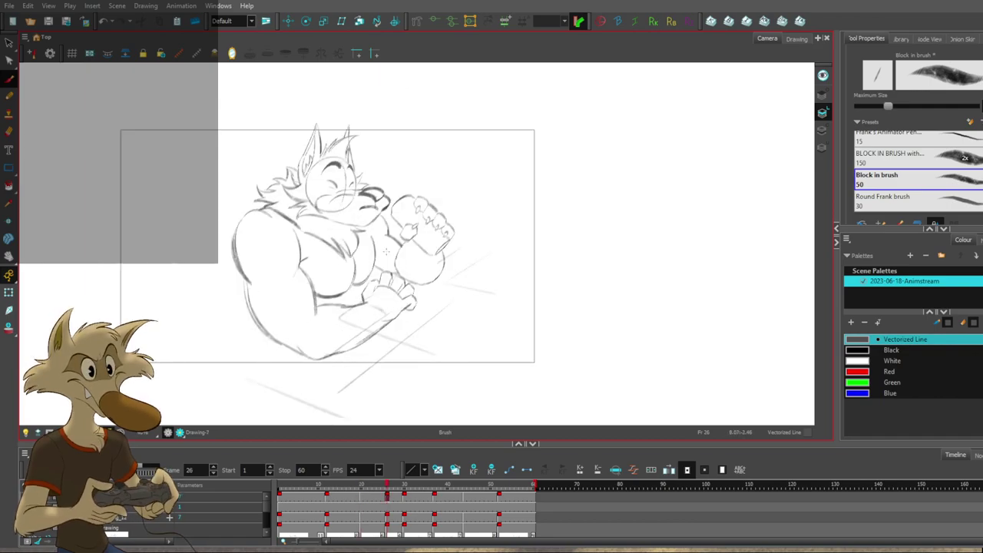
pyautogui.press('f')
pyautogui.scroll(2, 399, 248)
pyautogui.press('f')
pyautogui.press('f')
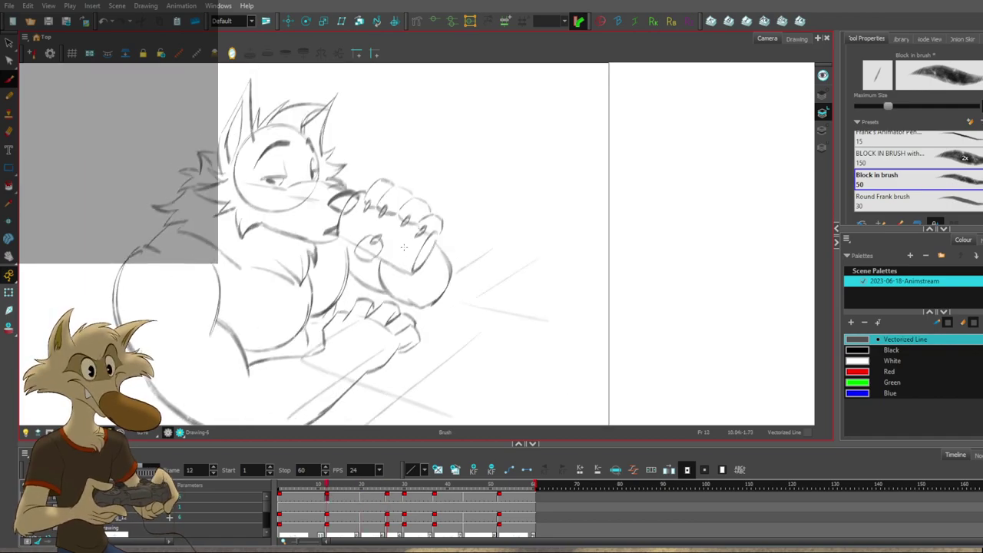
# Select and nudge strokes of the raised hand, checking its size and placement between frames 12 and 20.
pyautogui.hotkey('shift', '.')
pyautogui.press('f')
pyautogui.press('g')
pyautogui.keyDown('ctrl'); pyautogui.click(392, 236); pyautogui.keyUp('ctrl')
pyautogui.moveTo(392, 237); pyautogui.dragTo(382, 212)
pyautogui.keyDown('ctrl'); pyautogui.click(490, 217); pyautogui.keyUp('ctrl')
pyautogui.keyDown('ctrl'); pyautogui.click(476, 202); pyautogui.keyUp('ctrl')
pyautogui.keyDown('ctrl'); pyautogui.click(379, 208); pyautogui.keyUp('ctrl')
pyautogui.moveTo(362, 176); pyautogui.dragTo(365, 186)
pyautogui.keyDown('ctrl'); pyautogui.click(443, 164); pyautogui.keyUp('ctrl')
pyautogui.press('f')
pyautogui.press('g')
pyautogui.press('f')
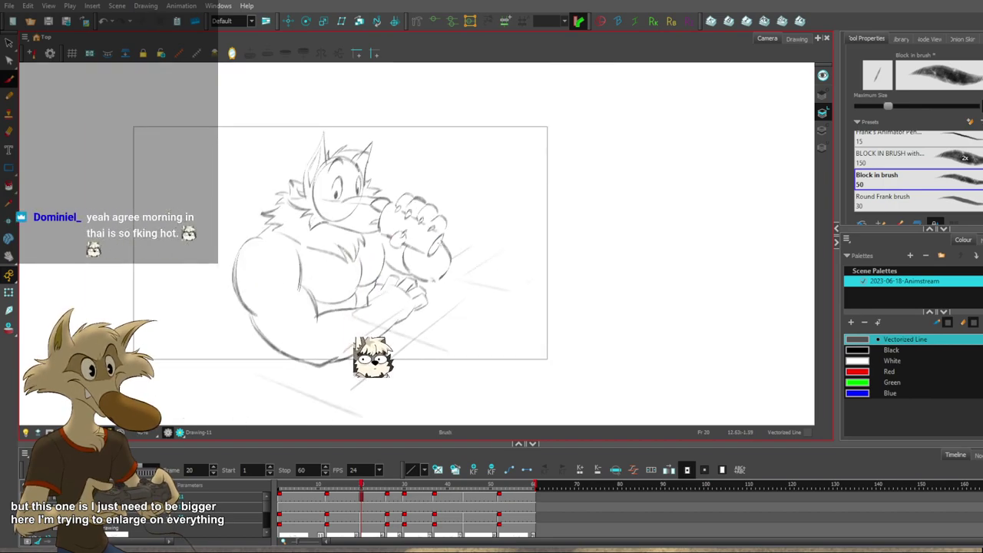
# Compare the whole pose and the raised hand on frames 12 and 20, ending on frame 12.
pyautogui.scroll(-2, 440, 245)
pyautogui.scroll(2, 444, 256)
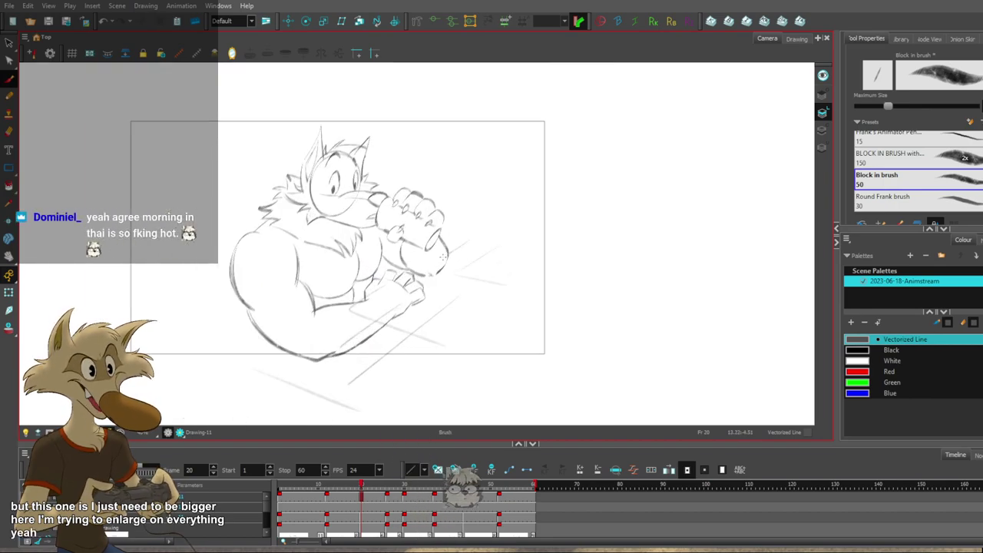
pyautogui.scroll(-1, 450, 272)
pyautogui.scroll(2, 430, 261)
pyautogui.press('f')
pyautogui.scroll(-2, 430, 260)
pyautogui.scroll(1, 426, 247)
pyautogui.press('g')
pyautogui.press('g')
pyautogui.press('f')
pyautogui.press('f')
pyautogui.scroll(2, 434, 225)
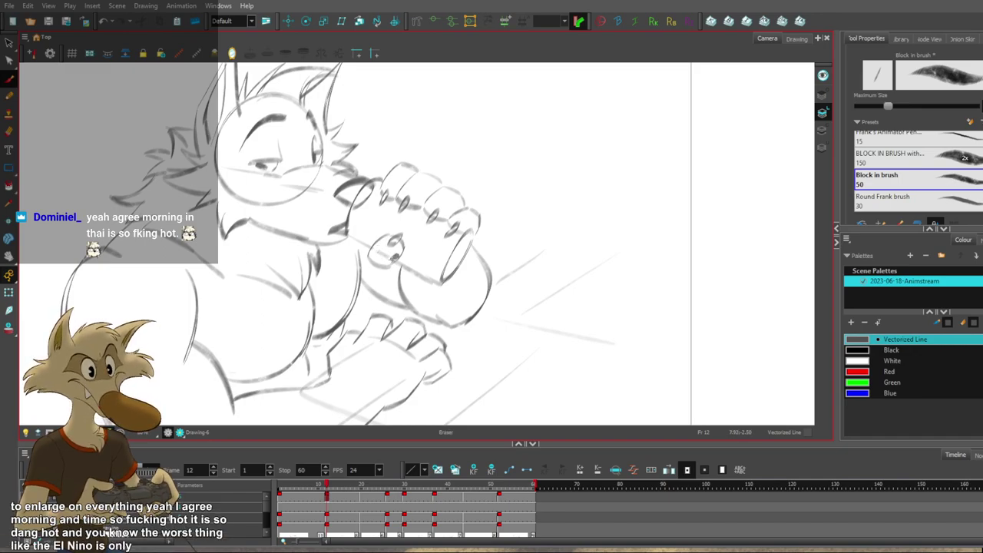
# Clean up the stray line beside the raised hand's thumb claw on frame 12 and try new strokes for the thumb outline.
pyautogui.moveTo(395, 257); pyautogui.dragTo(379, 253)
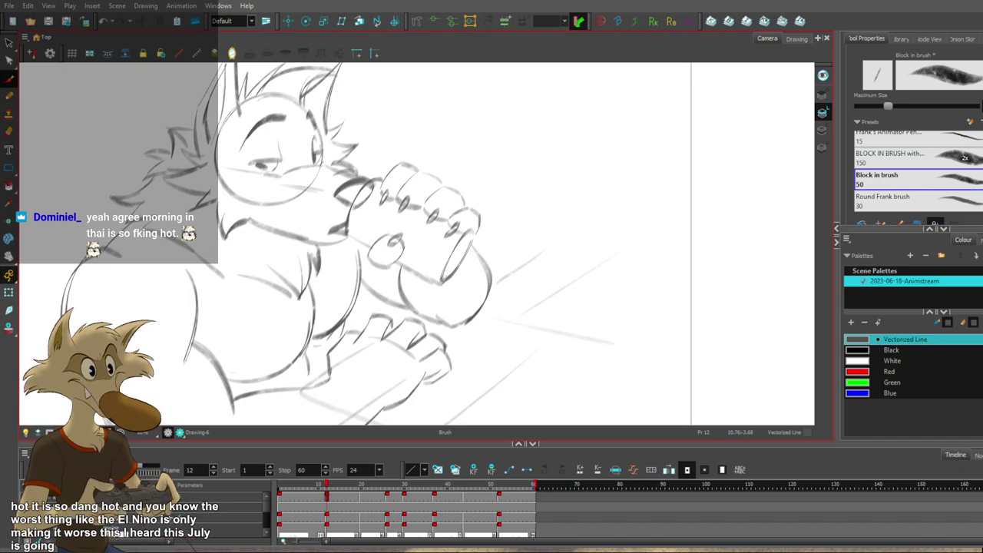
pyautogui.moveTo(392, 271)
pyautogui.mouseDown()
pyautogui.moveTo(386, 233)
pyautogui.moveTo(375, 247)
pyautogui.mouseUp()
pyautogui.press('Delete')
pyautogui.hotkey('ctrl', 'z')
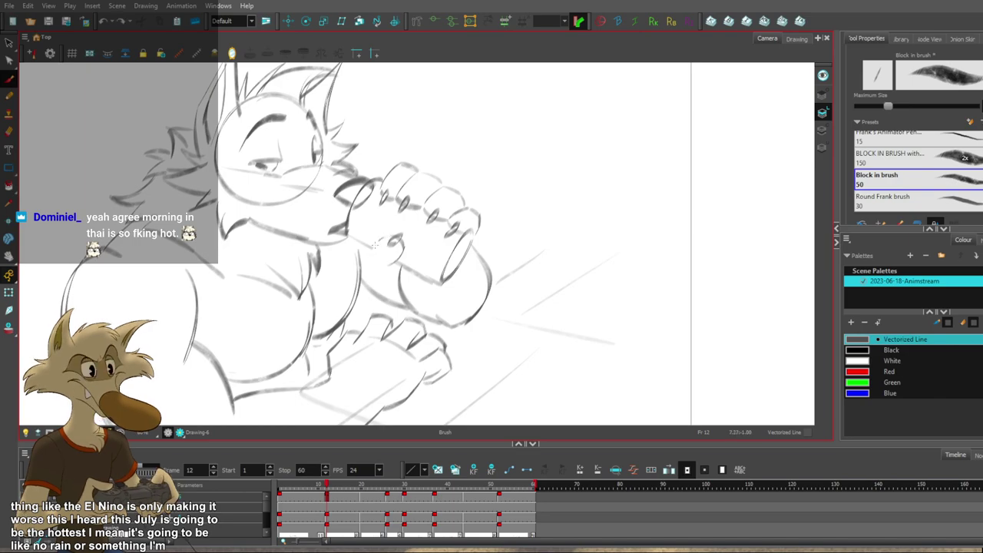
pyautogui.hotkey('alt', 's')
pyautogui.moveTo(388, 236)
pyautogui.mouseDown()
pyautogui.moveTo(371, 256)
pyautogui.moveTo(394, 261)
pyautogui.mouseUp()
pyautogui.hotkey('ctrl', 'z')
# Redraw the rounded thumb outline around its claw on frame 12, checking it against the neighbouring key.
pyautogui.press('f')
pyautogui.press('g')
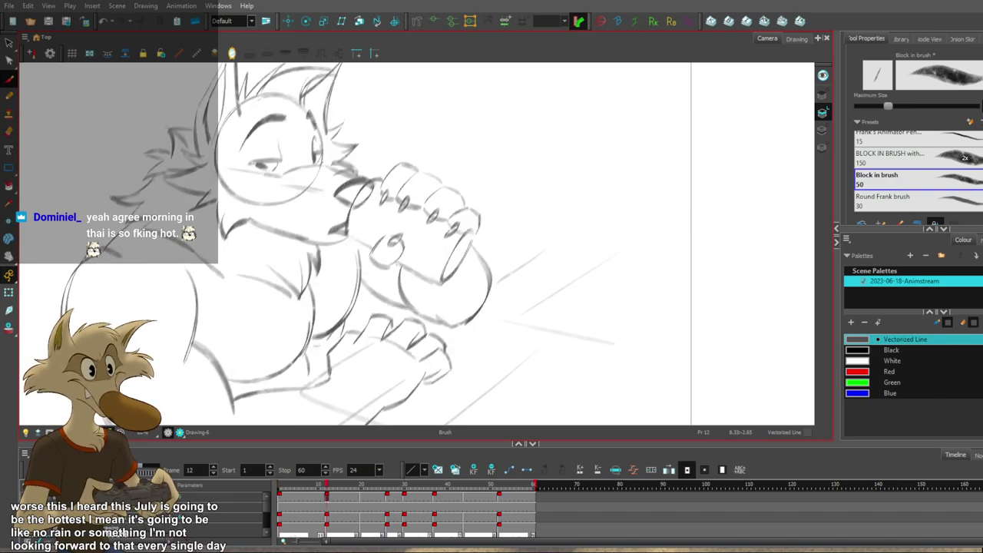
pyautogui.hotkey('alt', 's')
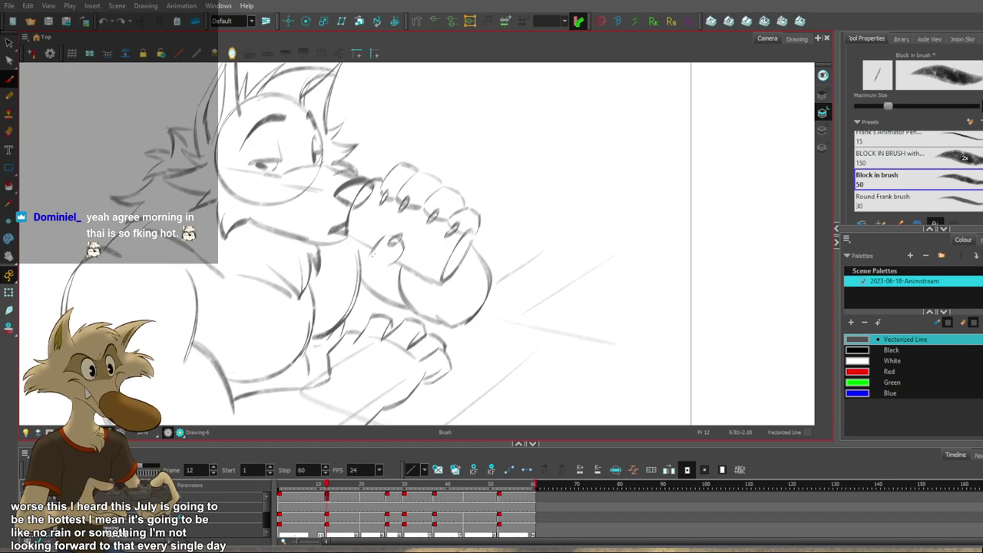
pyautogui.press('f')
pyautogui.press('g')
pyautogui.hotkey('alt', 's')
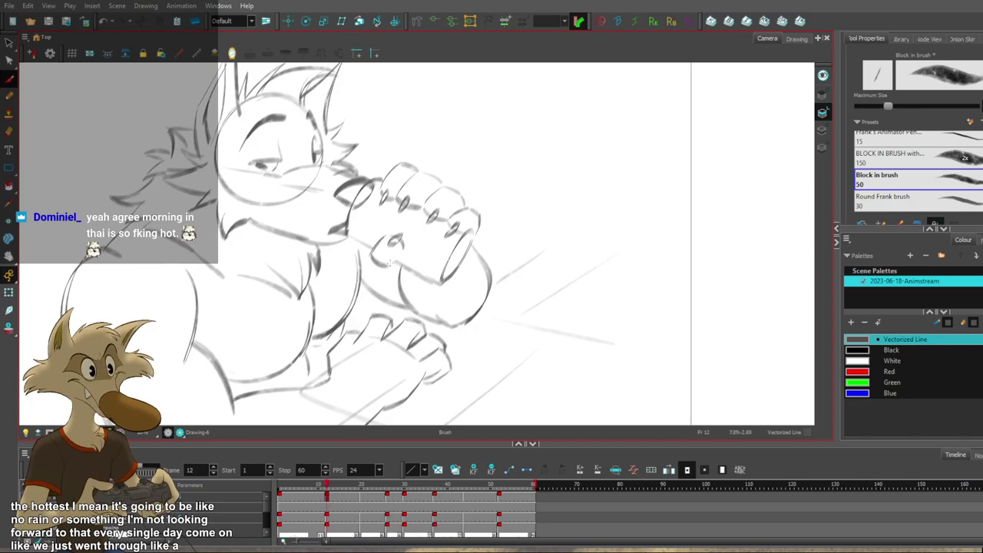
# Step through the key drawings from frame 1 to frame 26 to compare the raised hand's position.
pyautogui.press('Return')
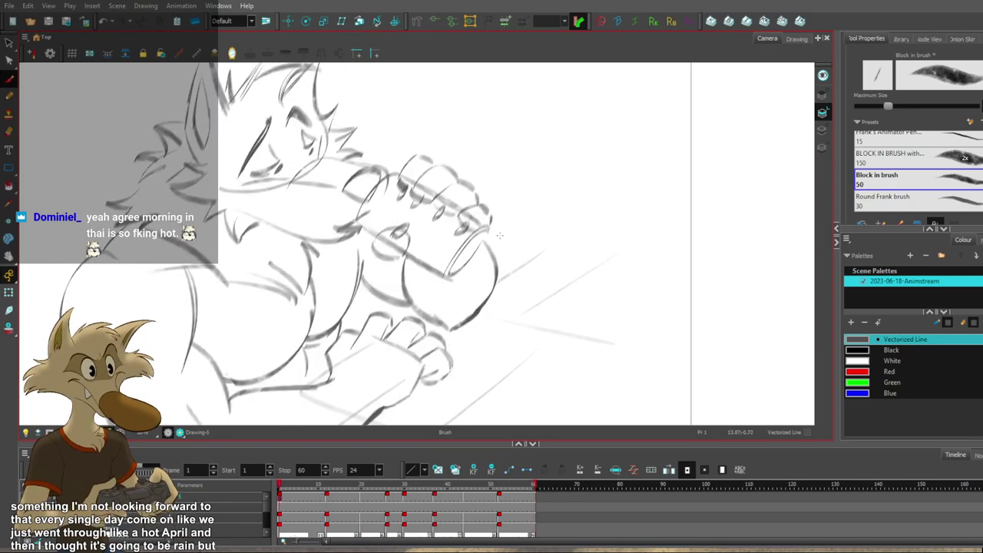
pyautogui.scroll(-5, 499, 235)
pyautogui.press('g')
pyautogui.press('f')
pyautogui.scroll(2, 486, 225)
pyautogui.press('g')
pyautogui.press('g')
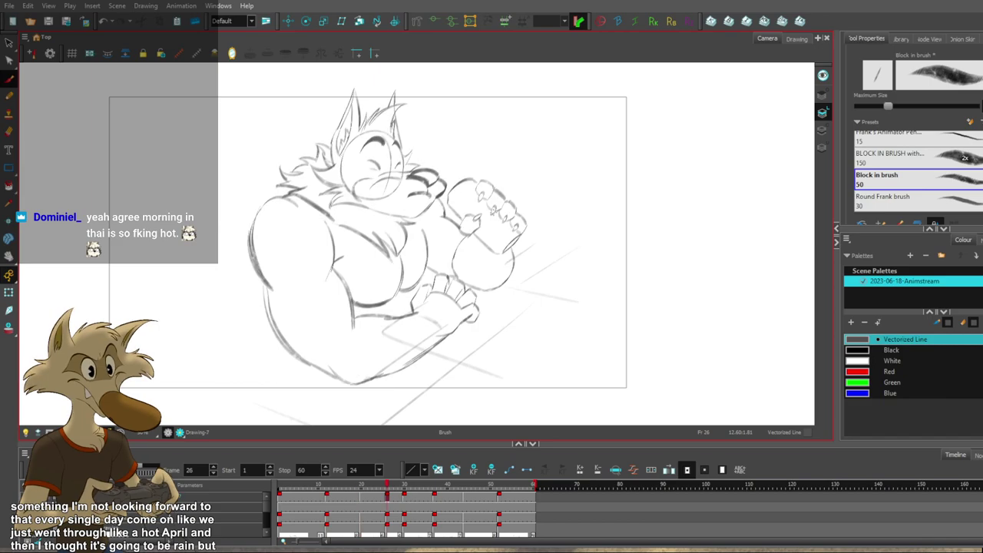
# Select the raised hand's fingers and claws on frame 26, shift them slightly up toward the face, and compare with the neighbouring key.
pyautogui.scroll(2, 538, 200)
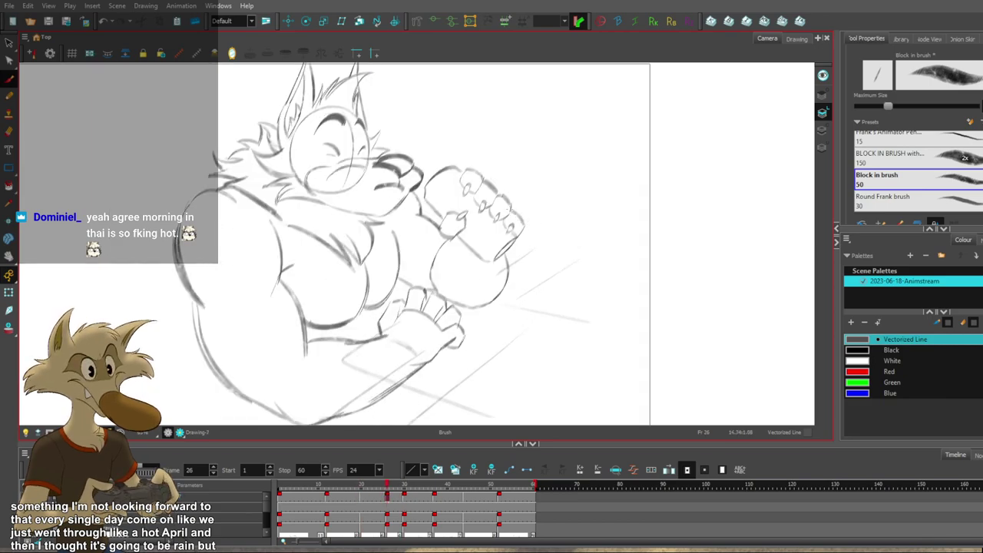
pyautogui.scroll(2, 503, 198)
pyautogui.press('f')
pyautogui.press('g')
pyautogui.moveTo(494, 141)
pyautogui.mouseDown()
pyautogui.moveTo(457, 146)
pyautogui.moveTo(430, 201)
pyautogui.moveTo(516, 244)
pyautogui.moveTo(538, 239)
pyautogui.moveTo(535, 228)
pyautogui.mouseUp()
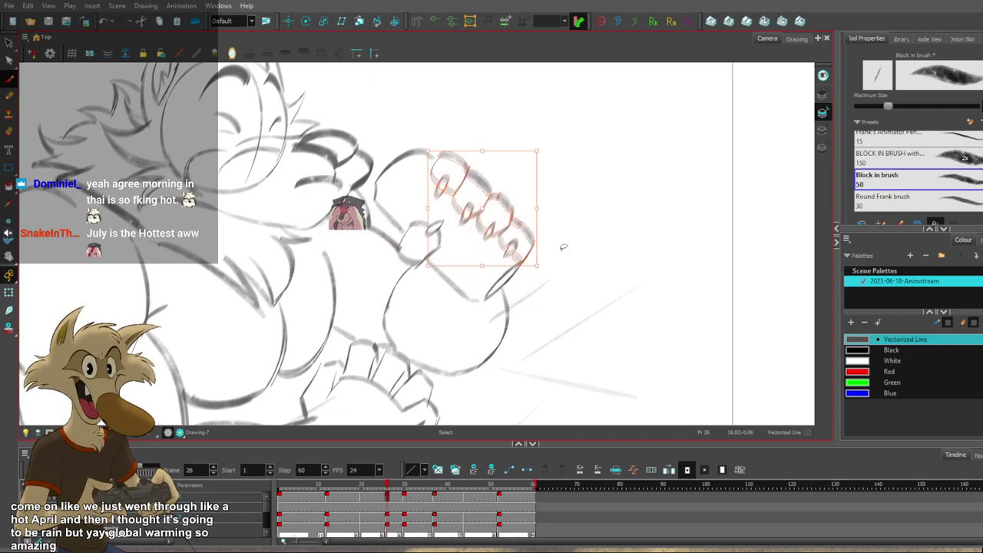
pyautogui.moveTo(523, 229); pyautogui.dragTo(519, 225)
pyautogui.hotkey('ctrl', 'z')
pyautogui.moveTo(446, 185); pyautogui.dragTo(441, 176)
pyautogui.hotkey('alt', 'b')
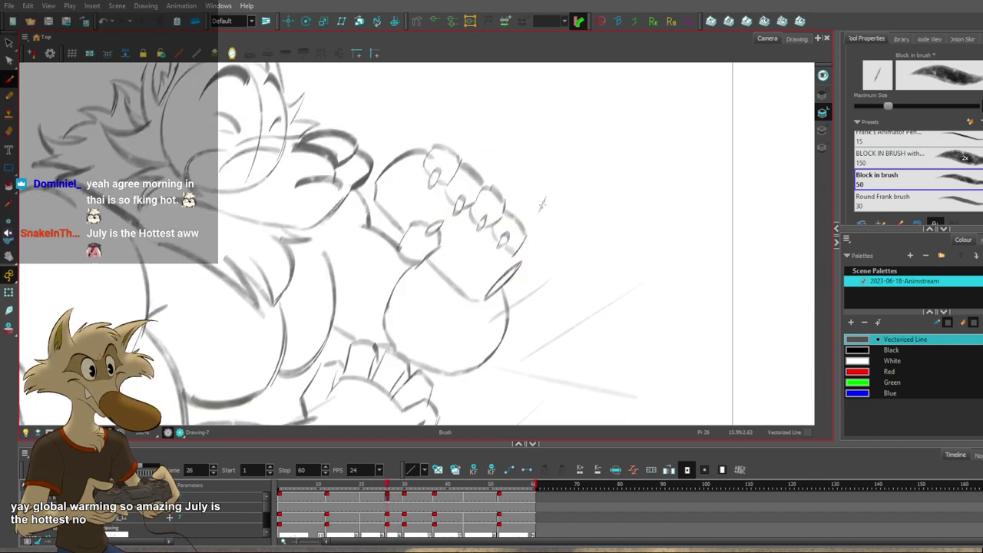
pyautogui.press('f')
pyautogui.press('g')
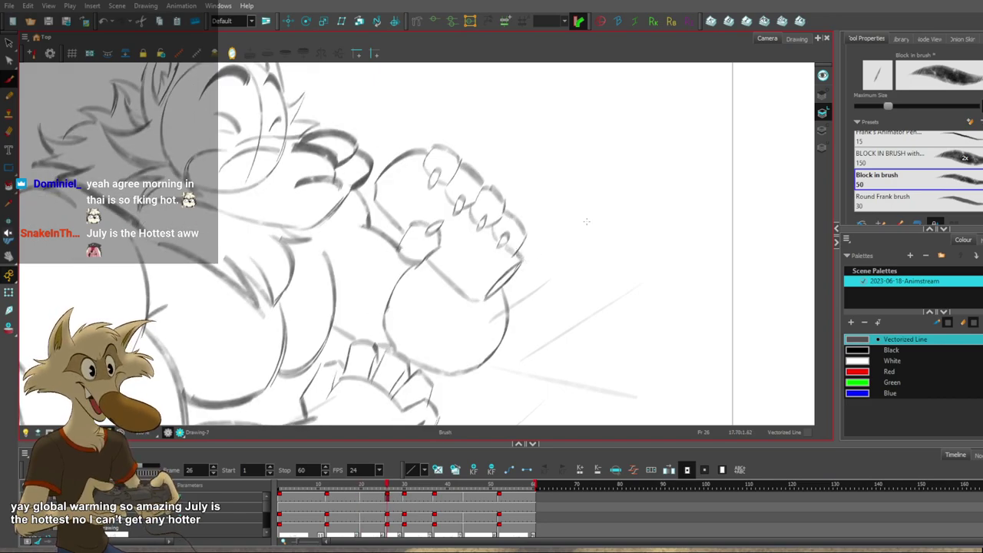
# Review the full frame 26 pose, examining how the raised fist sits on the forearm.
pyautogui.scroll(-5, 575, 238)
pyautogui.press(',')
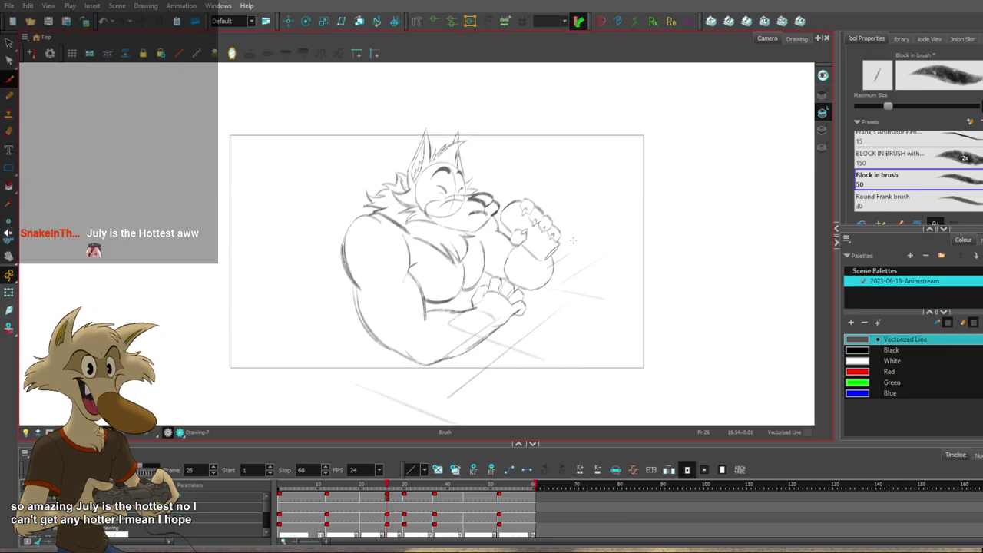
pyautogui.scroll(-2, 576, 238)
pyautogui.scroll(3, 577, 239)
pyautogui.scroll(2, 580, 242)
pyautogui.scroll(-3, 582, 246)
pyautogui.scroll(4, 584, 253)
pyautogui.press('.')
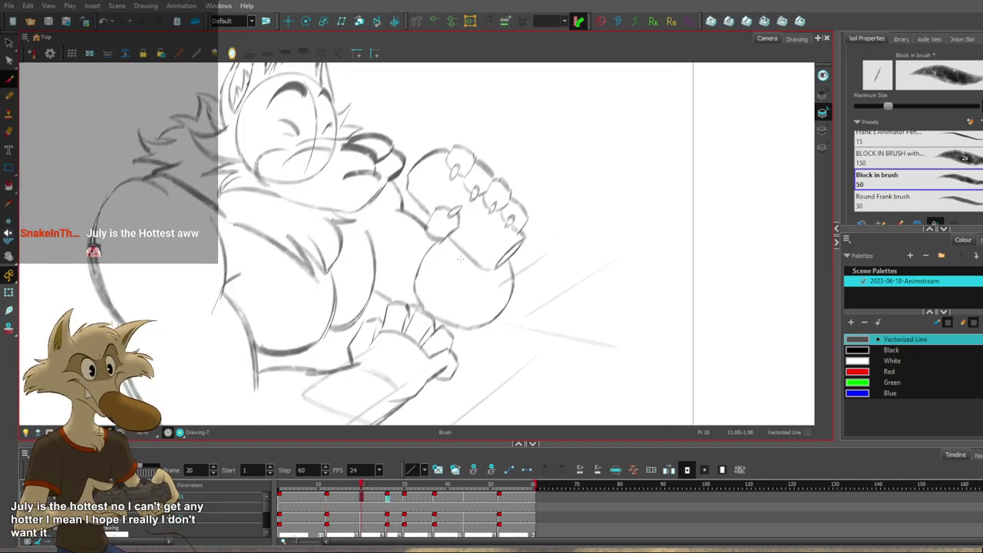
# Redraw the raised forearm's inner contour below the thumb on frame 26 as a tighter curve, comparing it with frame 20.
pyautogui.hotkey('ctrl', 'z')
pyautogui.moveTo(446, 235)
pyautogui.mouseDown()
pyautogui.moveTo(423, 304)
pyautogui.moveTo(477, 328)
pyautogui.mouseUp()
pyautogui.hotkey('ctrl', 'z')
pyautogui.hotkey('ctrl', 'z')
pyautogui.hotkey('ctrl', 'z')
pyautogui.hotkey('ctrl', 'z')
pyautogui.press('f')
pyautogui.press('g')
pyautogui.hotkey('ctrl', 'z')
pyautogui.press('f')
pyautogui.press('g')
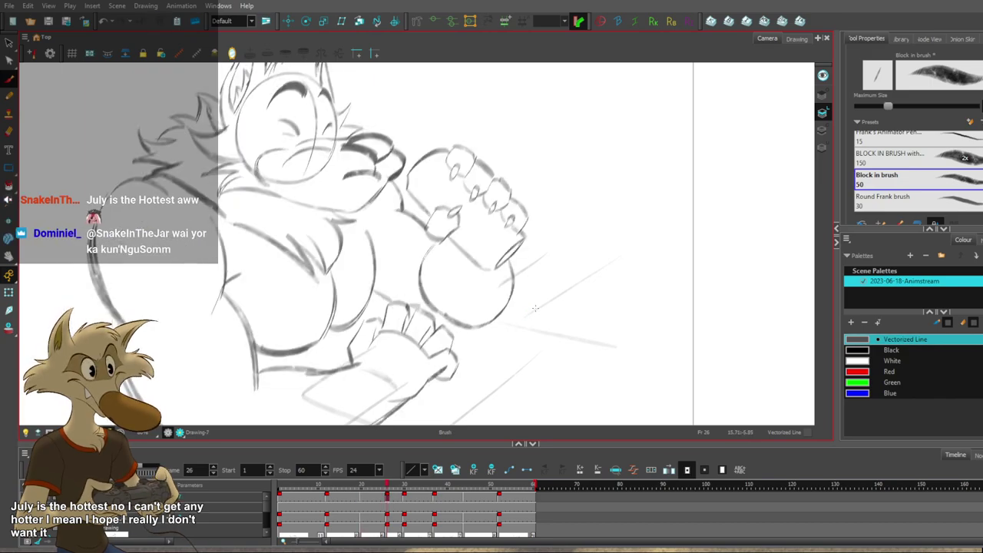
# Replace the raised forearm's underside stroke on frame 20 with a line that closes the gap to the outer contour.
pyautogui.press('f')
pyautogui.press('g')
pyautogui.press('f')
pyautogui.moveTo(454, 327); pyautogui.dragTo(476, 323)
pyautogui.hotkey('ctrl', 'z')
pyautogui.press('f')
pyautogui.press('g')
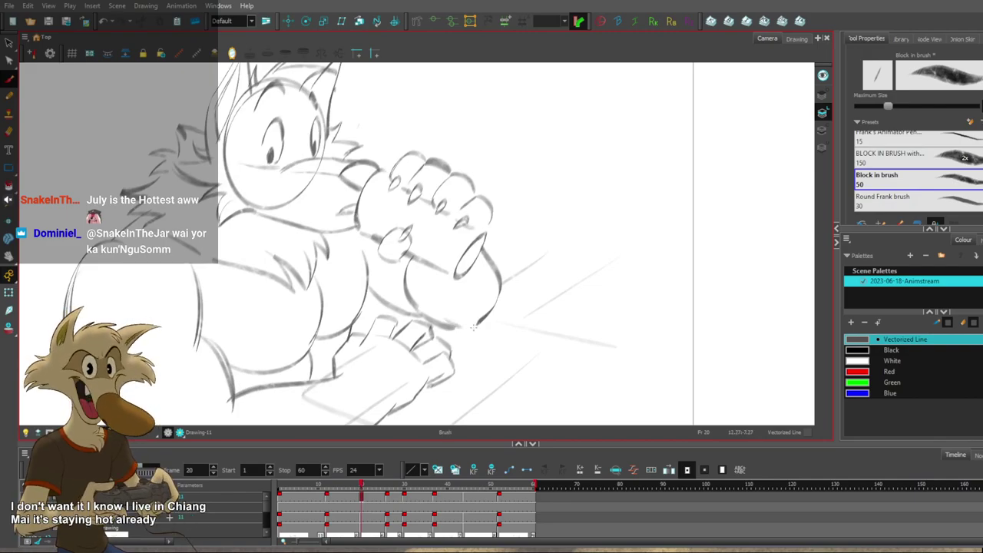
pyautogui.press(',')
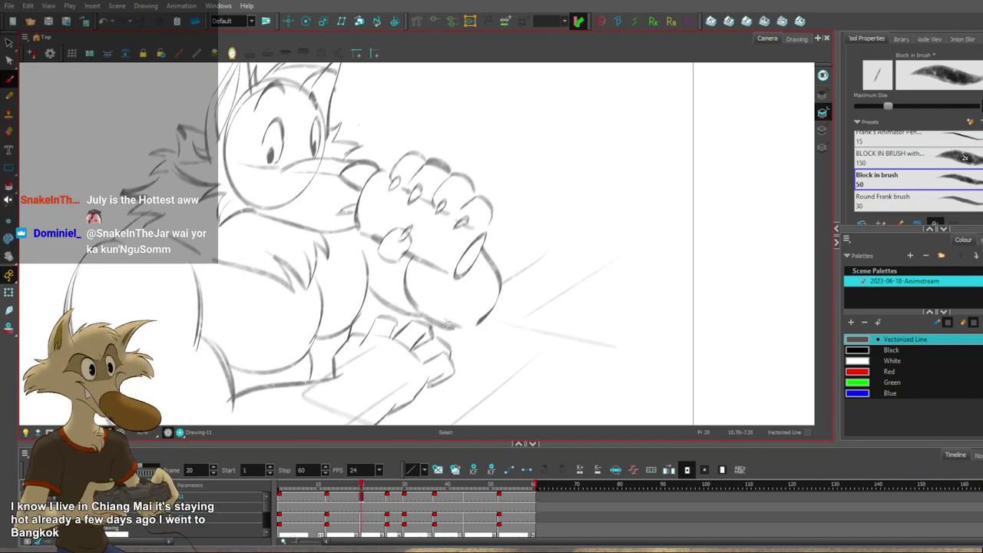
pyautogui.press('.')
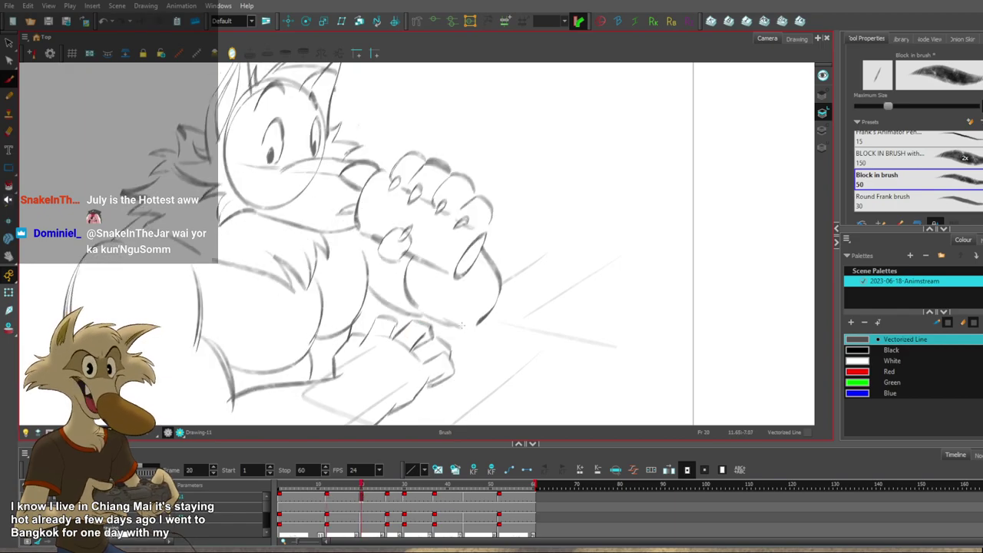
pyautogui.press(',')
pyautogui.press('.')
pyautogui.moveTo(477, 322); pyautogui.dragTo(463, 328)
pyautogui.press(',')
pyautogui.press('.')
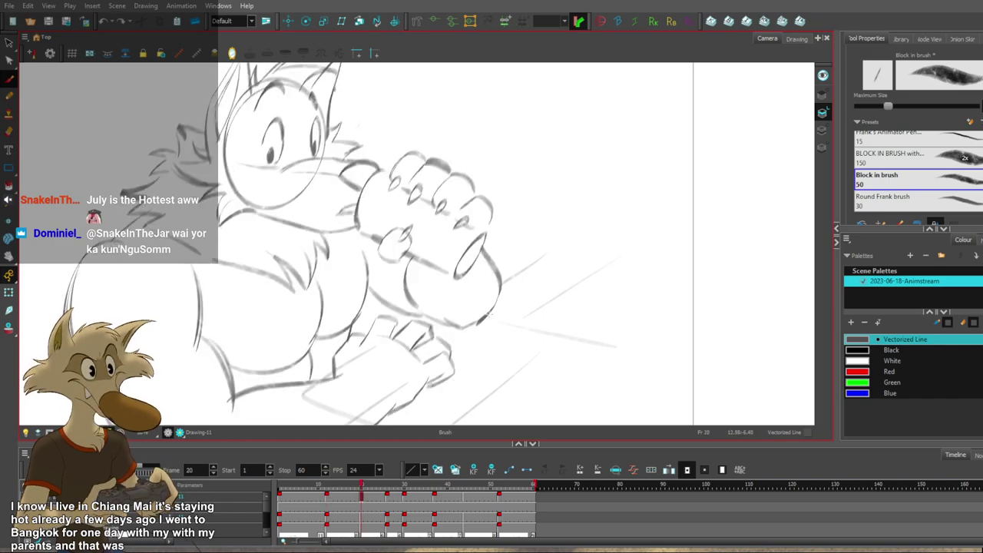
# Flip repeatedly between frame 20 and its neighbouring keys to check the raised forearm's shape.
pyautogui.press('f')
pyautogui.press('g')
pyautogui.press('f')
pyautogui.press('g')
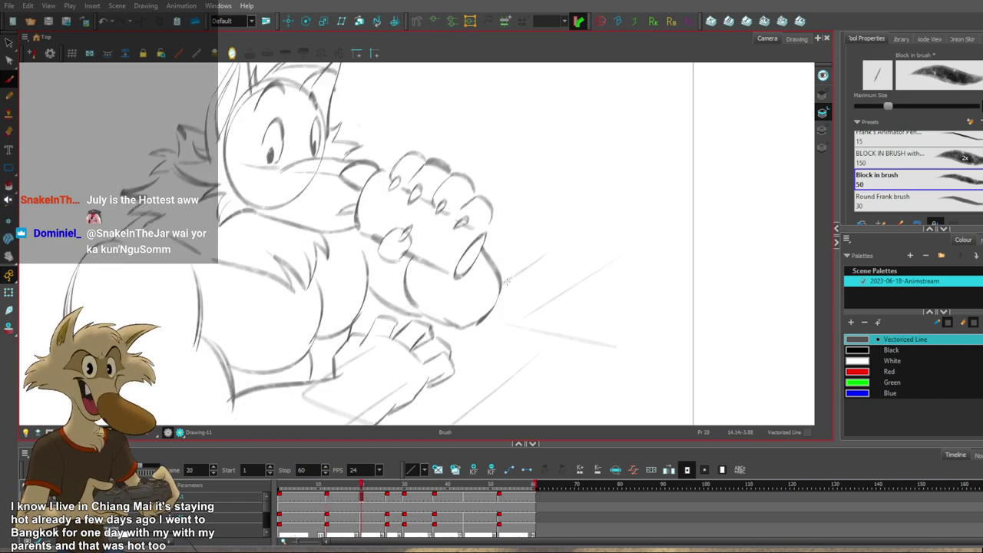
pyautogui.press('f')
pyautogui.press('g')
pyautogui.press('f')
pyautogui.press('g')
pyautogui.press('f')
# Delete the raised forearm's outer contour on frame 20 and sketch a slightly narrower curve in its place.
pyautogui.press(',')
pyautogui.press('.')
pyautogui.press('.')
pyautogui.press(',')
pyautogui.press('.')
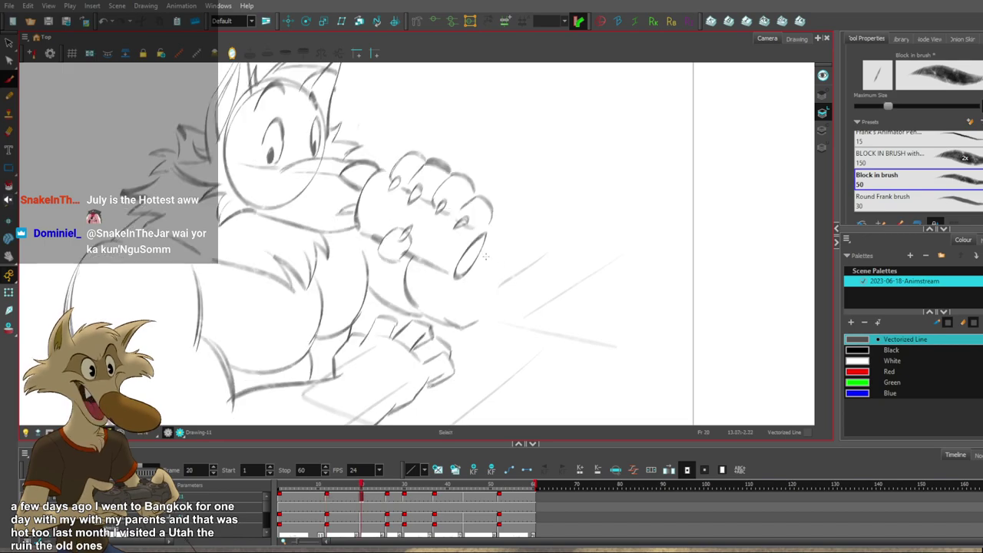
pyautogui.press('f')
pyautogui.press('g')
pyautogui.moveTo(495, 272); pyautogui.dragTo(485, 313)
pyautogui.hotkey('ctrl', 'z')
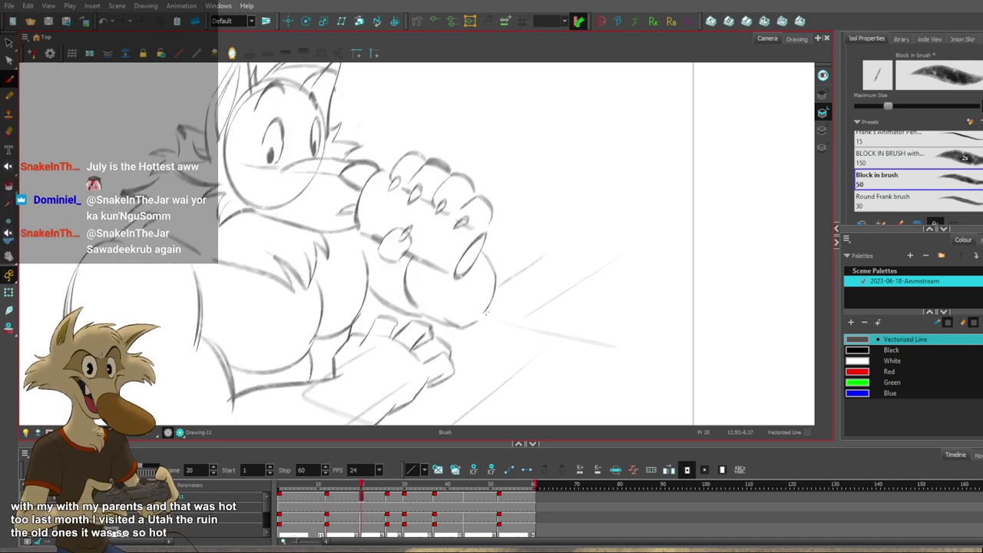
# Refine the outer forearm curve on frame 20 so it runs smoothly from the wrist down to the underside.
pyautogui.hotkey('ctrl', 'z')
pyautogui.moveTo(494, 271); pyautogui.dragTo(485, 315)
pyautogui.hotkey('ctrl', 'z')
pyautogui.hotkey('ctrl', 'z')
pyautogui.moveTo(495, 271)
pyautogui.mouseDown()
pyautogui.moveTo(484, 315)
pyautogui.moveTo(465, 328)
pyautogui.mouseUp()
pyautogui.hotkey('ctrl', 'z')
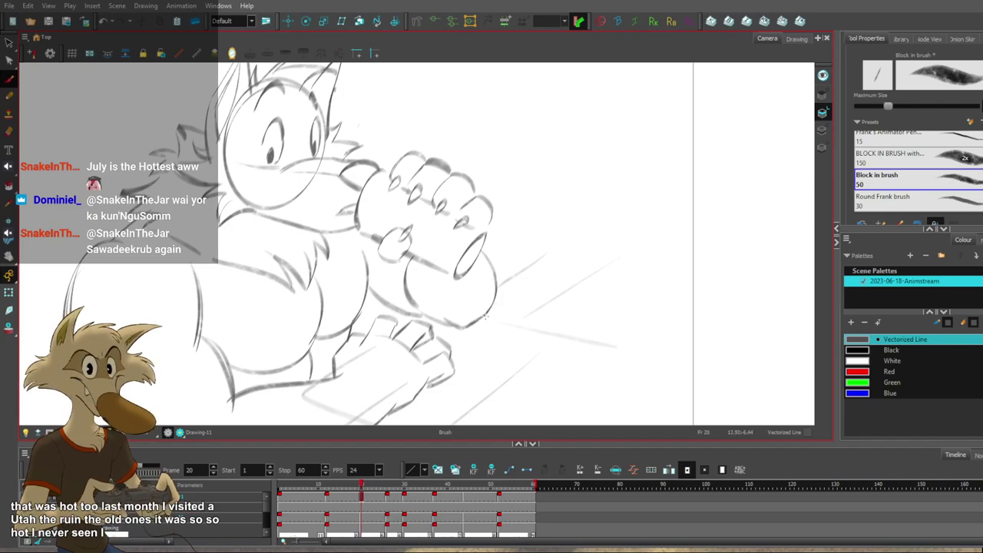
# Flip between frames 12 and 20 to check the reworked forearm contour.
pyautogui.press('f')
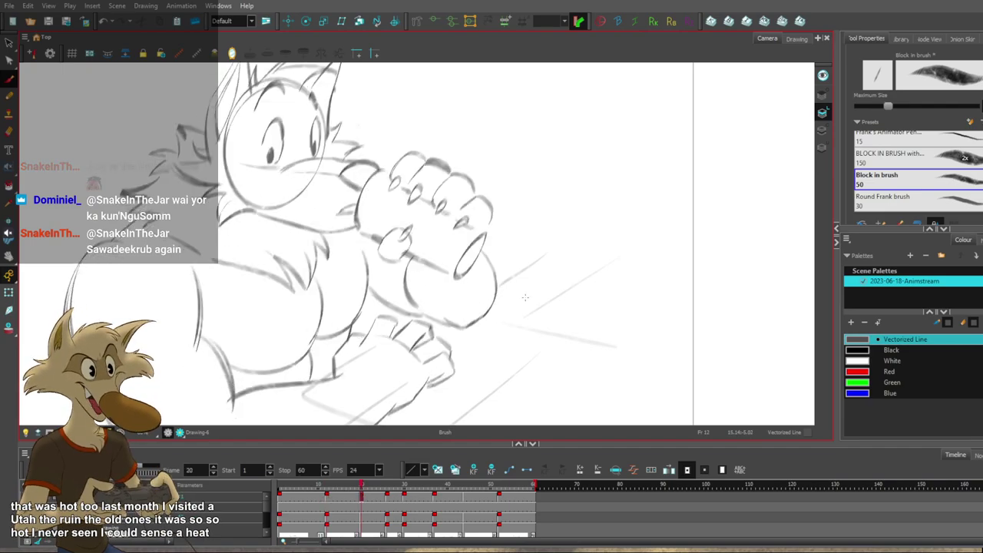
pyautogui.press('g')
pyautogui.press('g')
pyautogui.press('f')
pyautogui.press('f')
pyautogui.press('g')
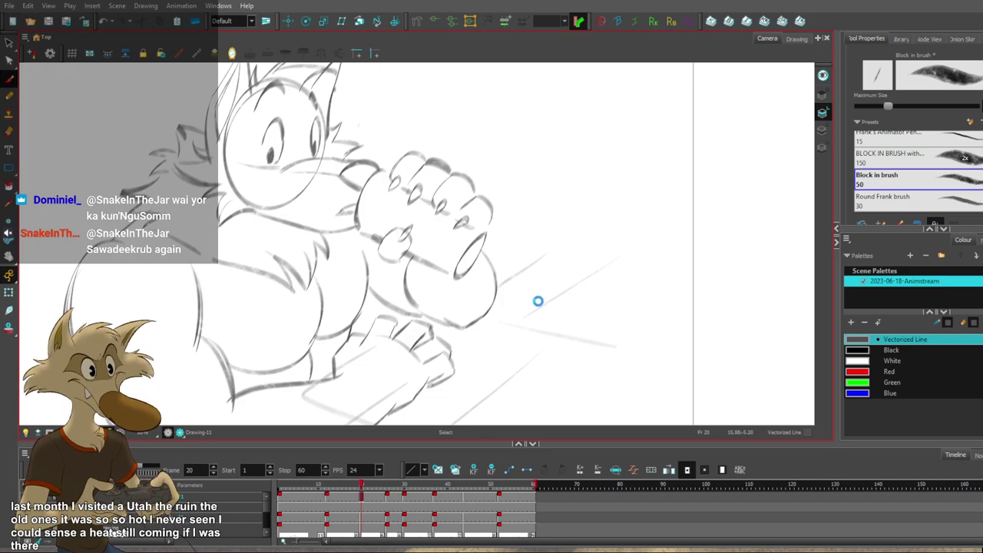
pyautogui.moveTo(536, 303); pyautogui.dragTo(512, 321)
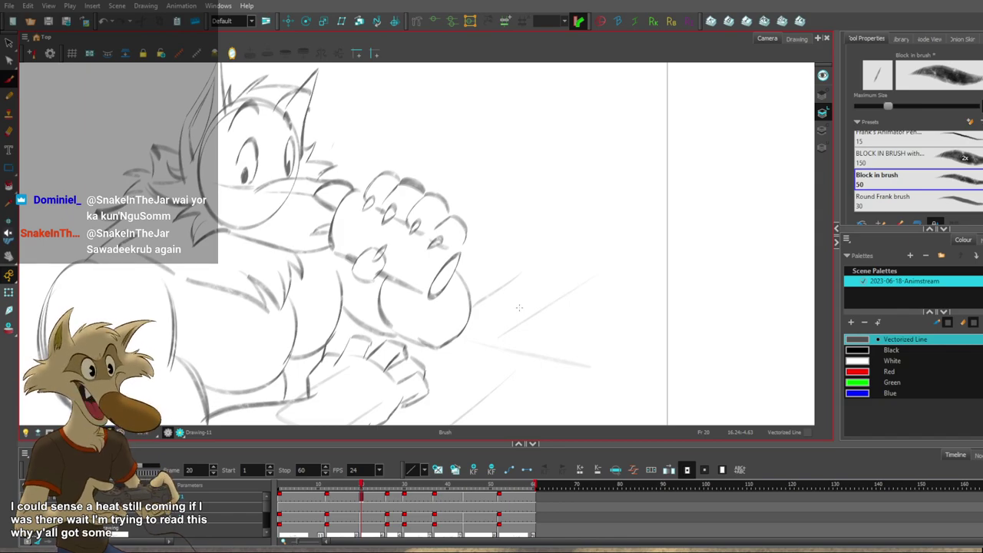
pyautogui.scroll(-2, 519, 308)
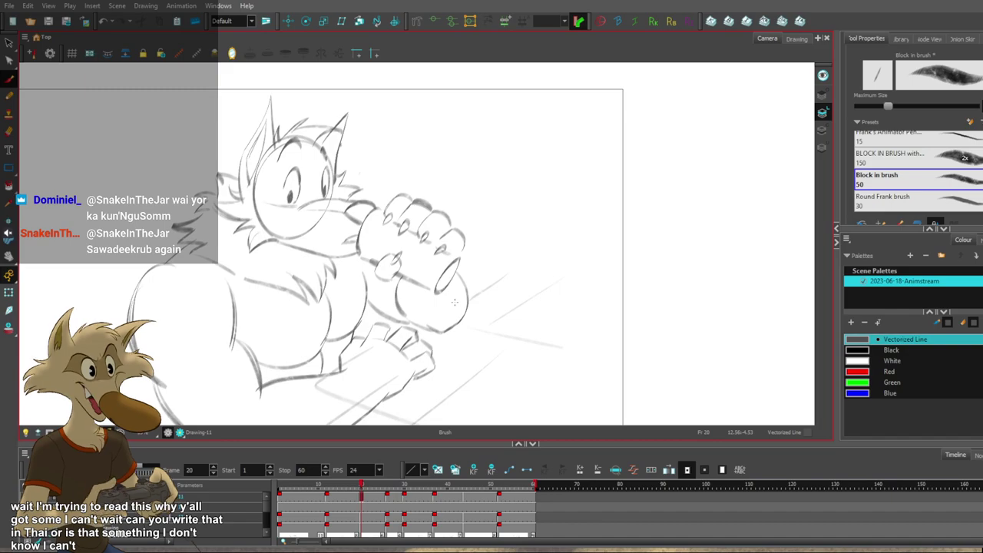
pyautogui.scroll(-3, 453, 303)
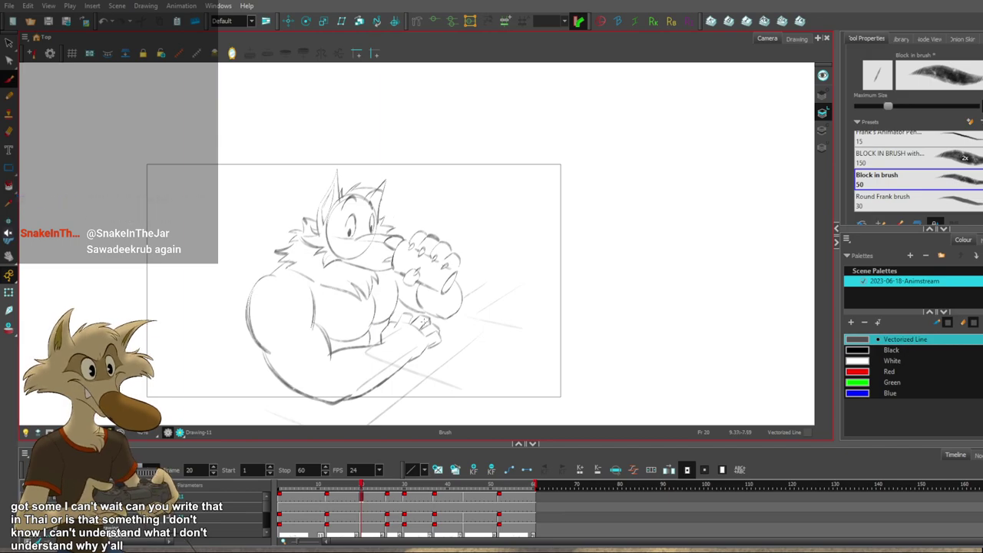
pyautogui.scroll(1, 417, 334)
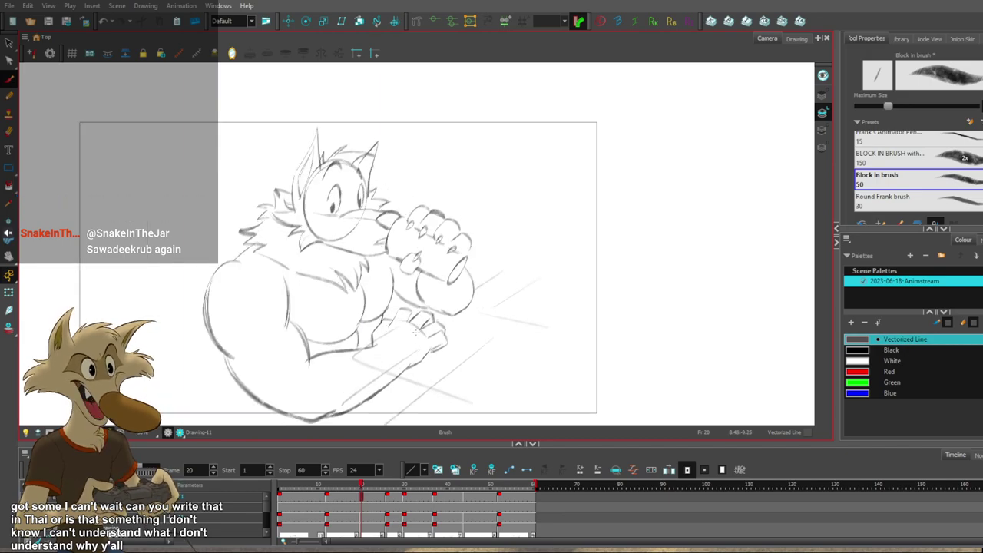
pyautogui.scroll(1, 417, 334)
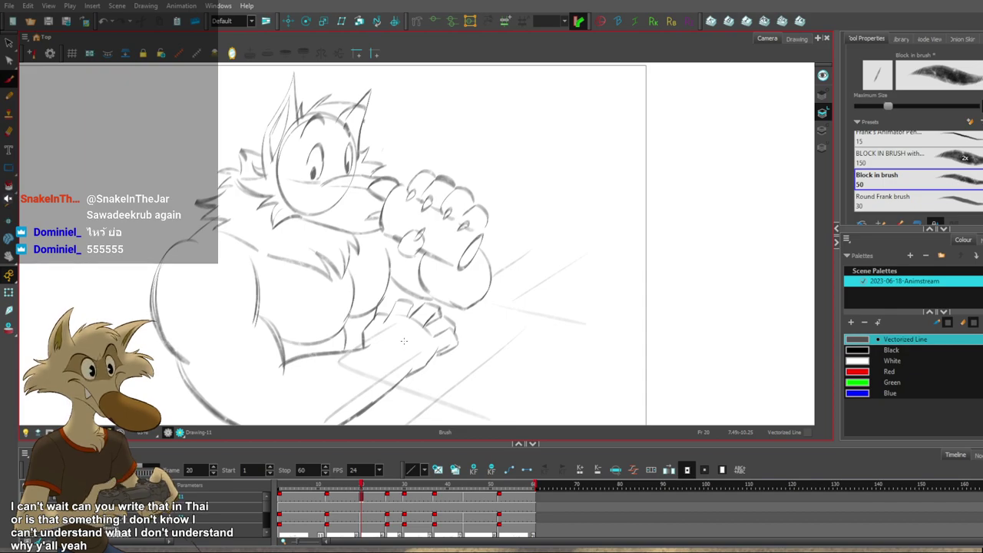
pyautogui.scroll(-2, 403, 341)
pyautogui.scroll(2, 415, 337)
pyautogui.scroll(-2, 438, 330)
# Compare the whole pose and the raised forearm's outline across frames 12 and 20, ending on frame 12.
pyautogui.press('f')
pyautogui.scroll(1, 447, 330)
pyautogui.press('g')
pyautogui.press('f')
pyautogui.scroll(1, 448, 330)
pyautogui.press('g')
pyautogui.scroll(1, 464, 313)
pyautogui.press('f')
pyautogui.scroll(-4, 482, 296)
pyautogui.scroll(4, 482, 297)
pyautogui.press('.')
pyautogui.press('.')
pyautogui.press('.')
pyautogui.press('.')
pyautogui.press('.')
pyautogui.press('.')
pyautogui.press('.')
pyautogui.press('.')
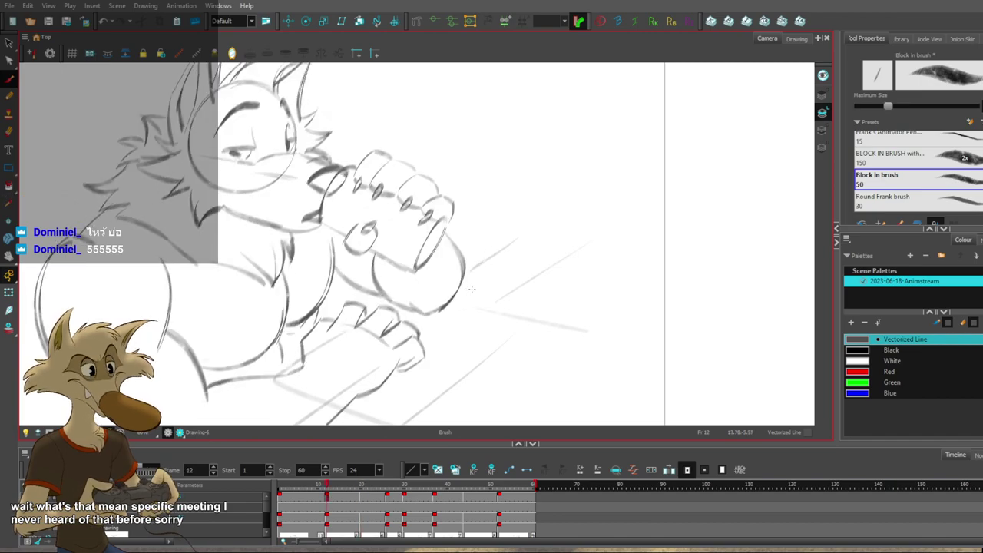
# Rework the raised forearm's outer contour below the fist with repeated trial strokes, and compare frame 12 with frame 20.
pyautogui.moveTo(459, 236); pyautogui.dragTo(468, 275)
pyautogui.hotkey('ctrl', 'z')
pyautogui.hotkey('ctrl', 'z')
pyautogui.moveTo(458, 235)
pyautogui.mouseDown()
pyautogui.moveTo(469, 261)
pyautogui.moveTo(462, 290)
pyautogui.mouseUp()
pyautogui.hotkey('ctrl', 'z')
pyautogui.hotkey('ctrl', 'z')
pyautogui.hotkey('ctrl', 'z')
pyautogui.hotkey('ctrl', 'z')
pyautogui.moveTo(468, 261); pyautogui.dragTo(458, 298)
pyautogui.hotkey('ctrl', 'z')
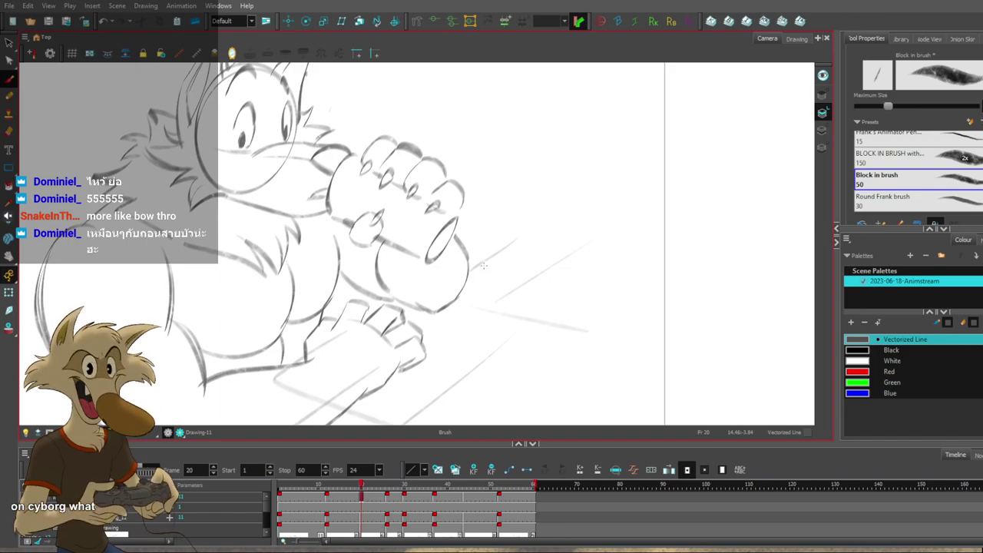
pyautogui.scroll(-3, 484, 266)
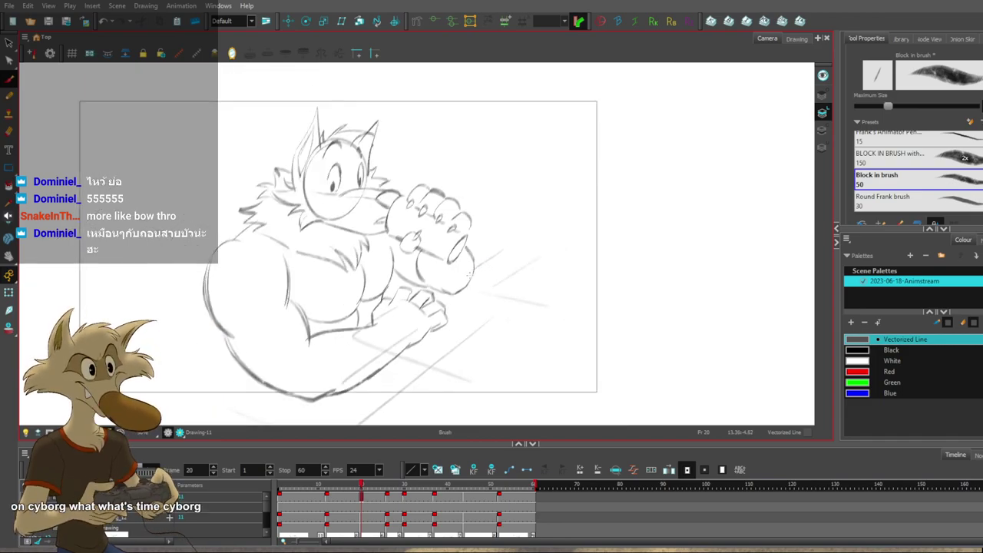
# Compare the character's raised forearm and overall pose between frames 20 and 12, ending on frame 12.
pyautogui.scroll(2, 462, 298)
pyautogui.scroll(-1, 476, 269)
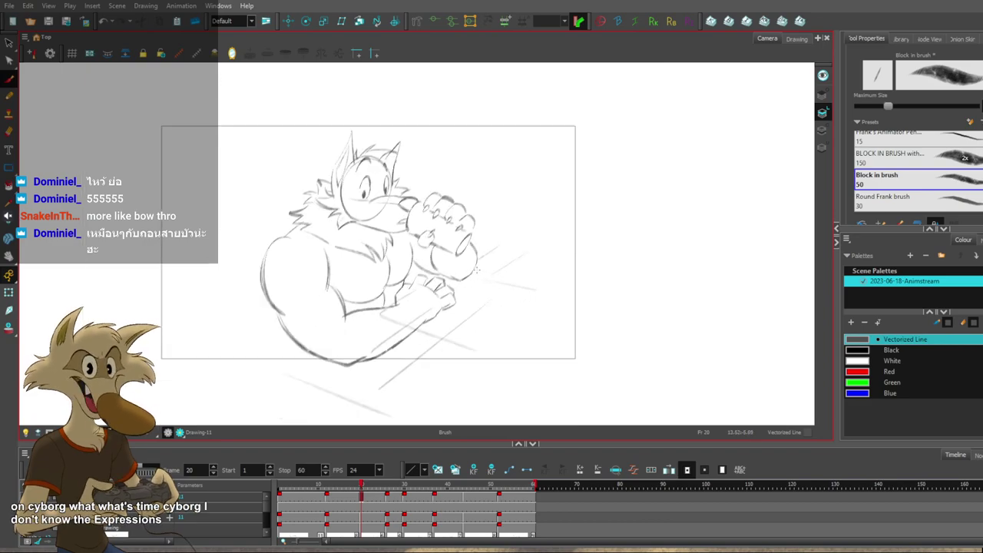
pyautogui.scroll(3, 469, 277)
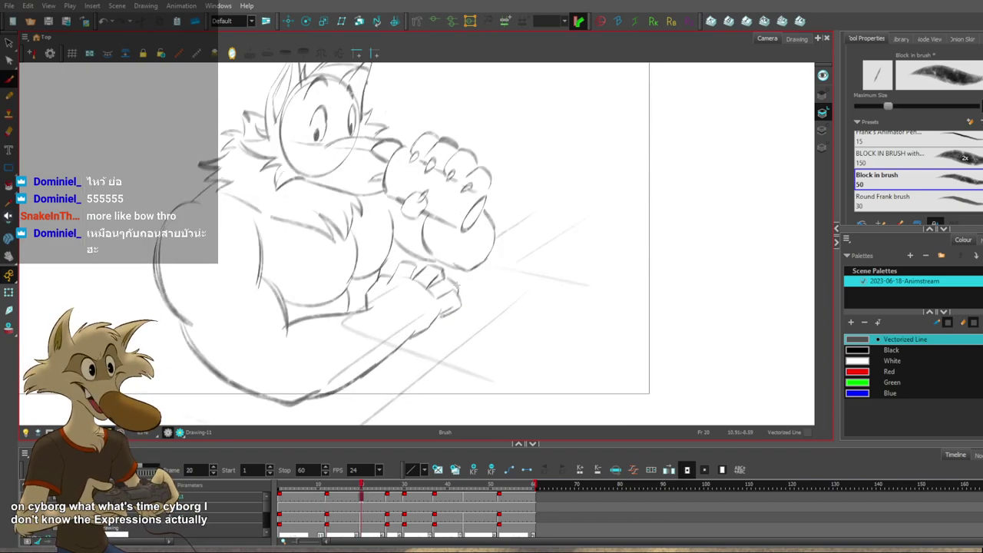
pyautogui.press('f')
pyautogui.press('g')
pyautogui.press('f')
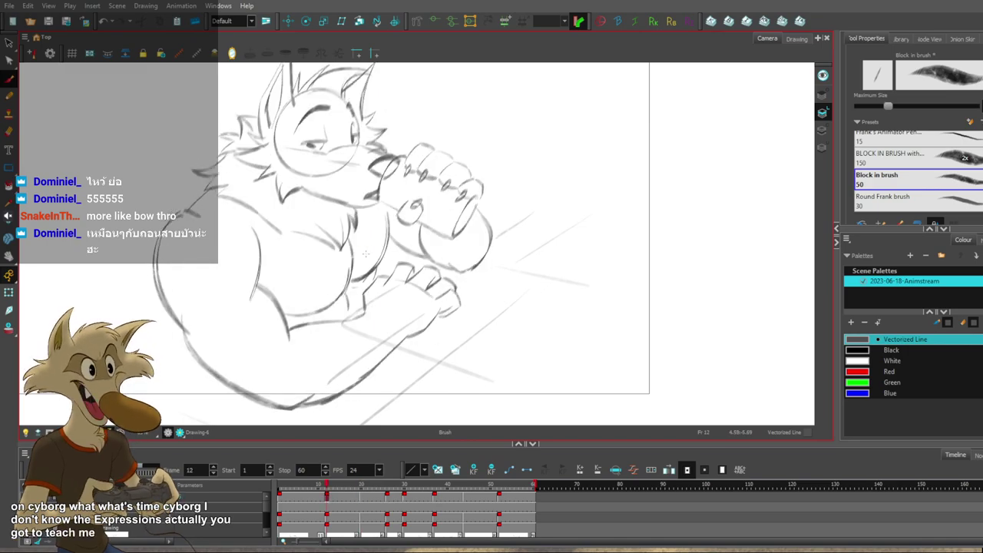
# On frame 1, select the outer contour stroke of the near shoulder and transform it slightly inward toward the arm.
pyautogui.hotkey('shift', ',')
pyautogui.press('1')
pyautogui.press('1')
pyautogui.press('2')
pyautogui.press('2')
pyautogui.press('2')
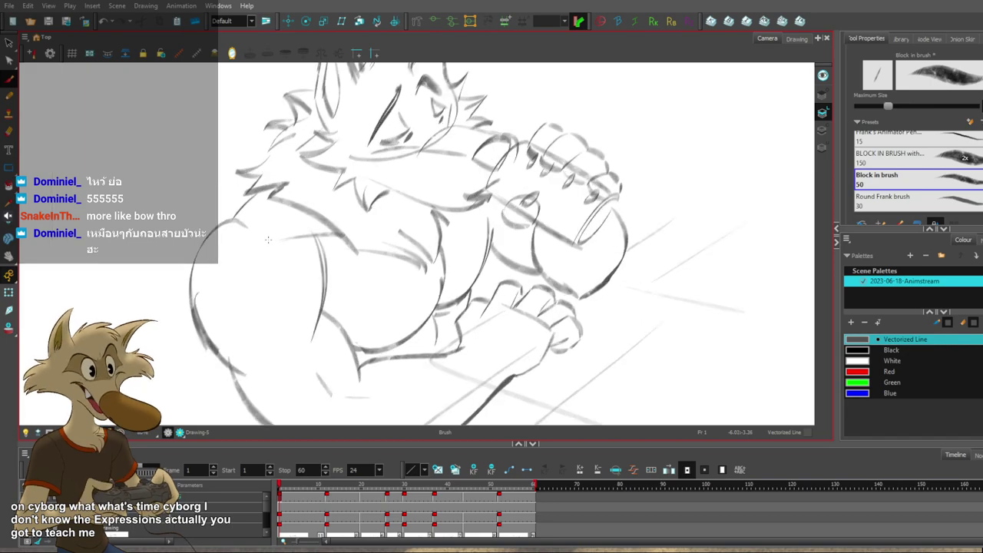
pyautogui.click(192, 263)
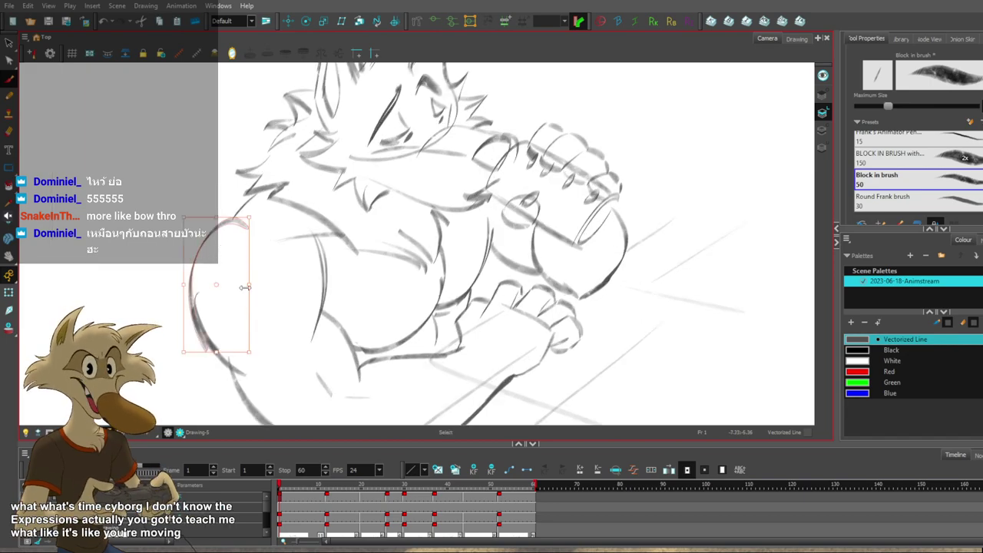
pyautogui.moveTo(231, 348); pyautogui.dragTo(240, 343)
pyautogui.click(301, 309)
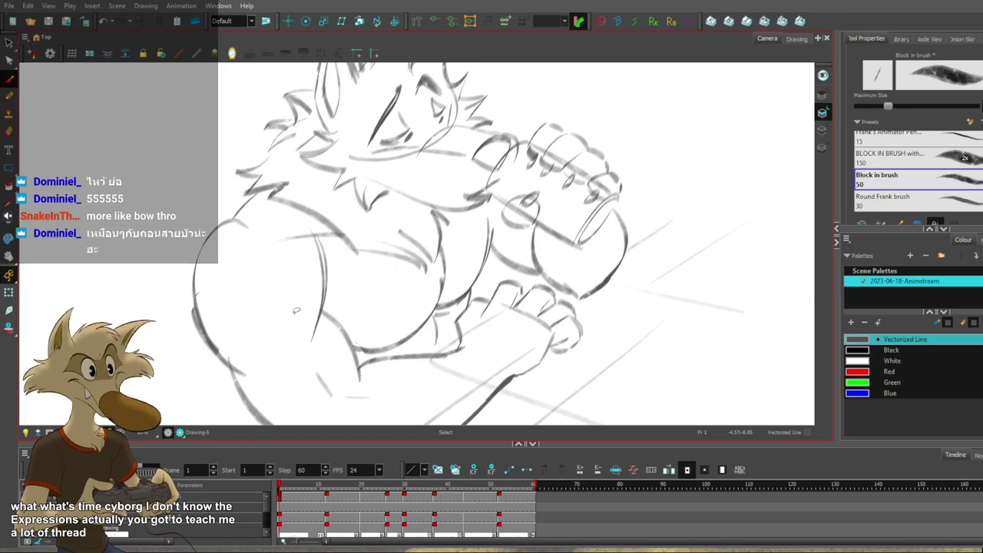
# Sketch the line running from the shoulder across the upper chest on the frame 12 drawing.
pyautogui.hotkey('alt', 'b')
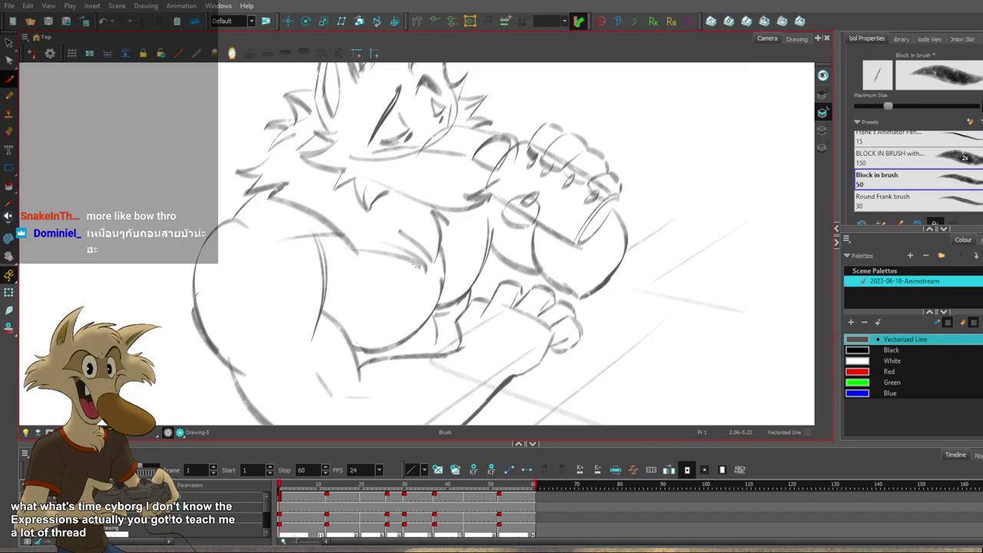
pyautogui.scroll(-6, 476, 257)
pyautogui.scroll(2, 466, 264)
pyautogui.scroll(-2, 465, 264)
pyautogui.scroll(2, 465, 264)
pyautogui.press(',')
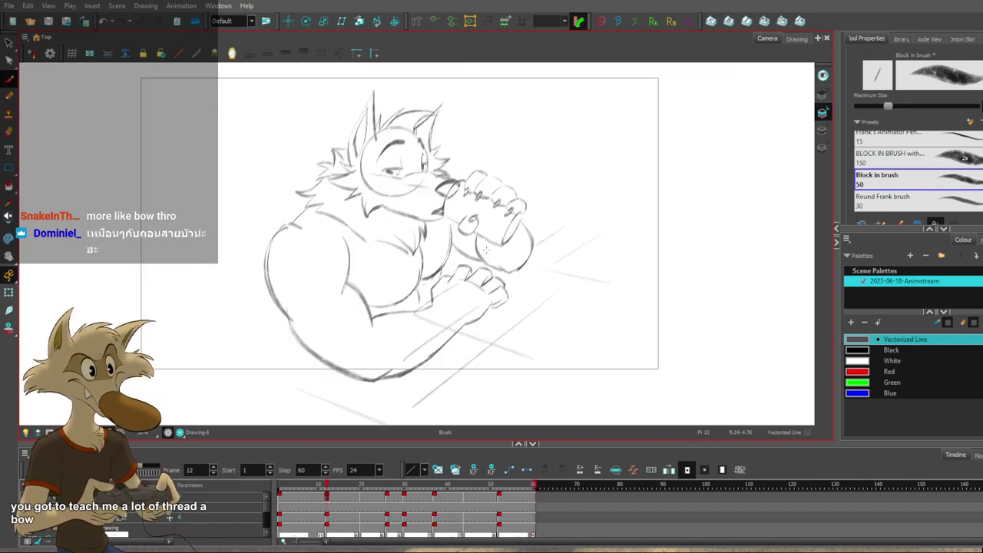
pyautogui.hotkey('ctrl', 'z')
pyautogui.moveTo(239, 222)
pyautogui.mouseDown()
pyautogui.moveTo(253, 234)
pyautogui.moveTo(315, 234)
pyautogui.mouseUp()
pyautogui.press('f')
pyautogui.hotkey('ctrl', 'z')
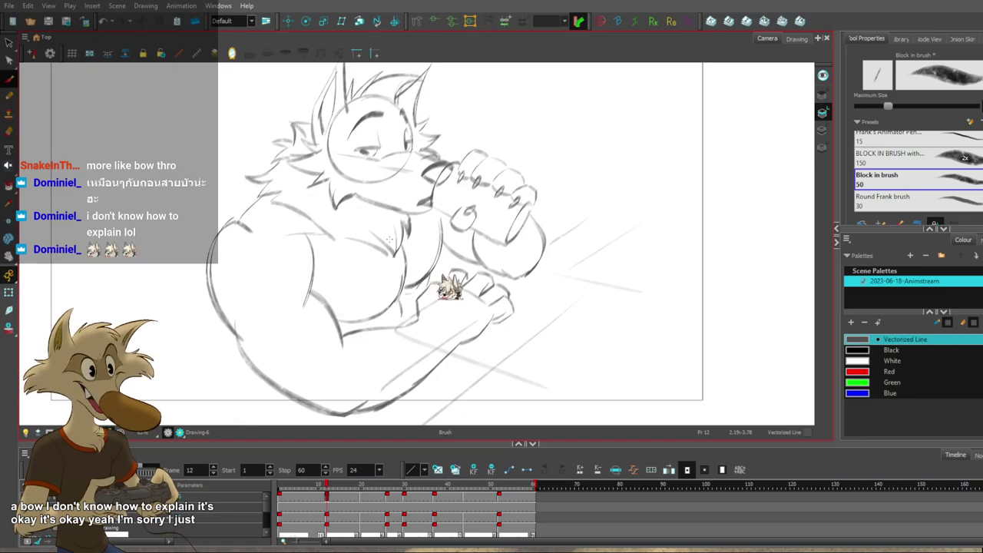
# Flip between frame 12 and its neighbouring drawings to compare the torso, arms and hands.
pyautogui.scroll(-3, 389, 239)
pyautogui.press('f')
pyautogui.press('g')
pyautogui.press('g')
pyautogui.scroll(3, 381, 238)
pyautogui.press('f')
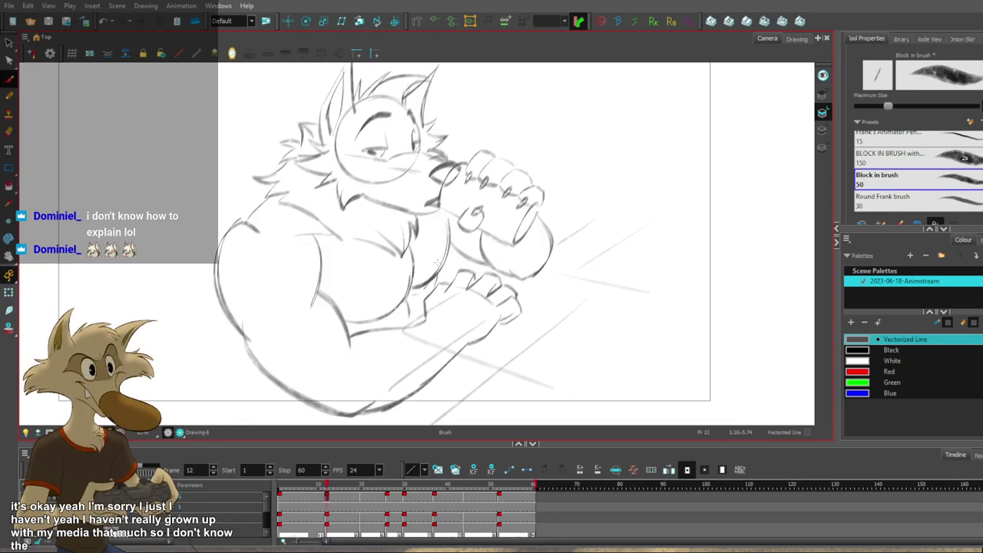
pyautogui.press('f')
pyautogui.press('g')
pyautogui.press('g')
pyautogui.press('f')
pyautogui.moveTo(550, 266); pyautogui.dragTo(508, 266)
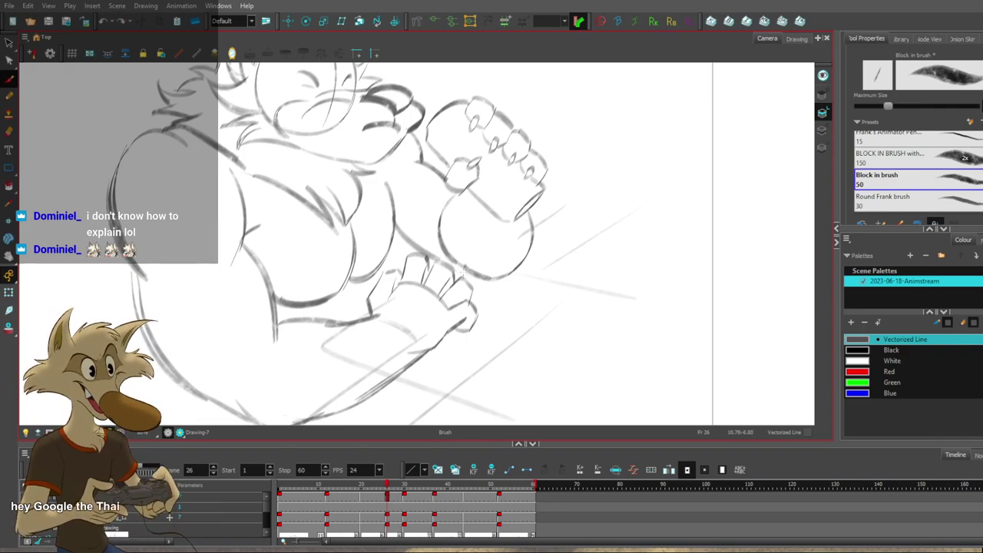
# Try a short stroke on the fingers of the lower hand and undo it.
pyautogui.press('f')
pyautogui.press('f')
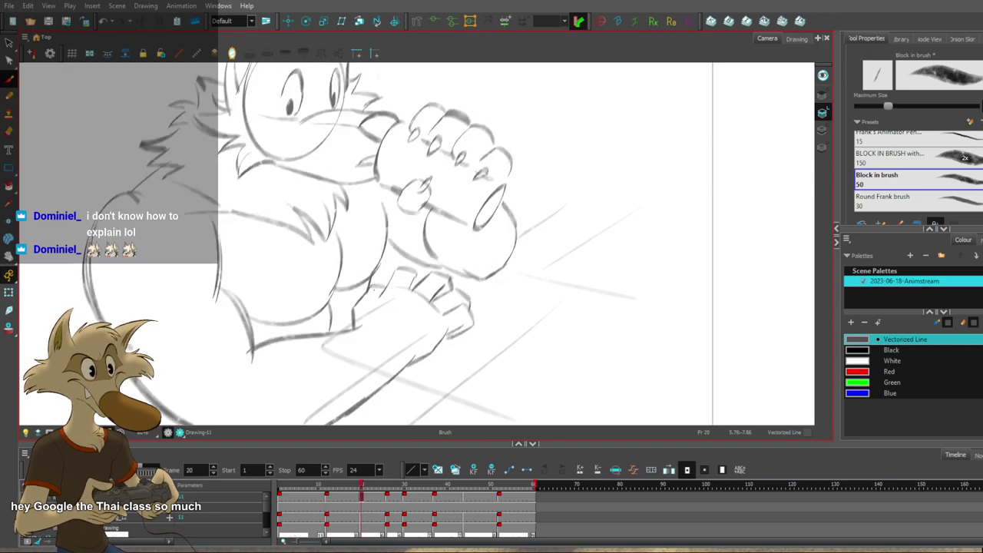
pyautogui.press('g')
pyautogui.press('g')
pyautogui.moveTo(376, 286); pyautogui.dragTo(384, 272)
pyautogui.hotkey('ctrl', 'z')
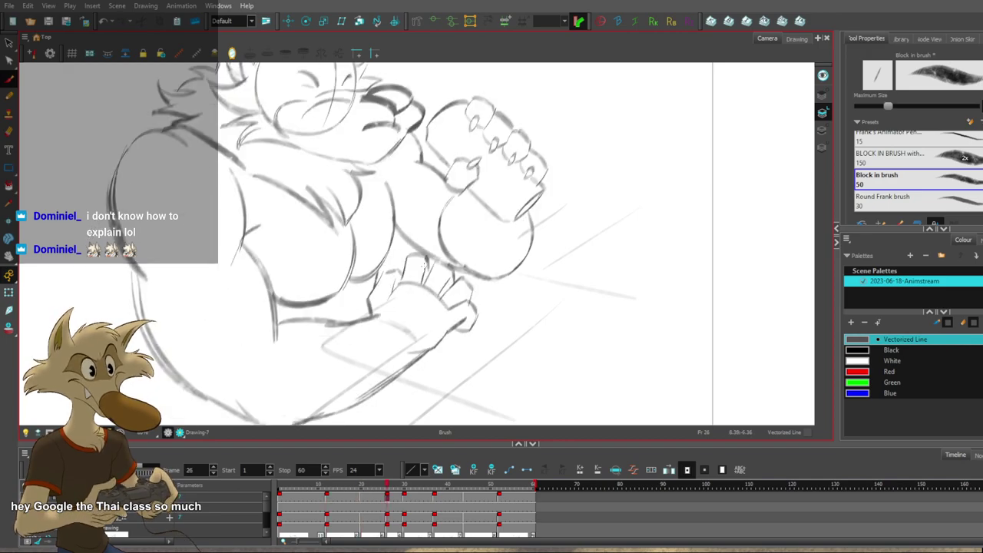
# Flip through the drawings at frames 12, 20 and 26 to examine how the torso and lower arm move.
pyautogui.scroll(-4, 424, 266)
pyautogui.press('f')
pyautogui.press('f')
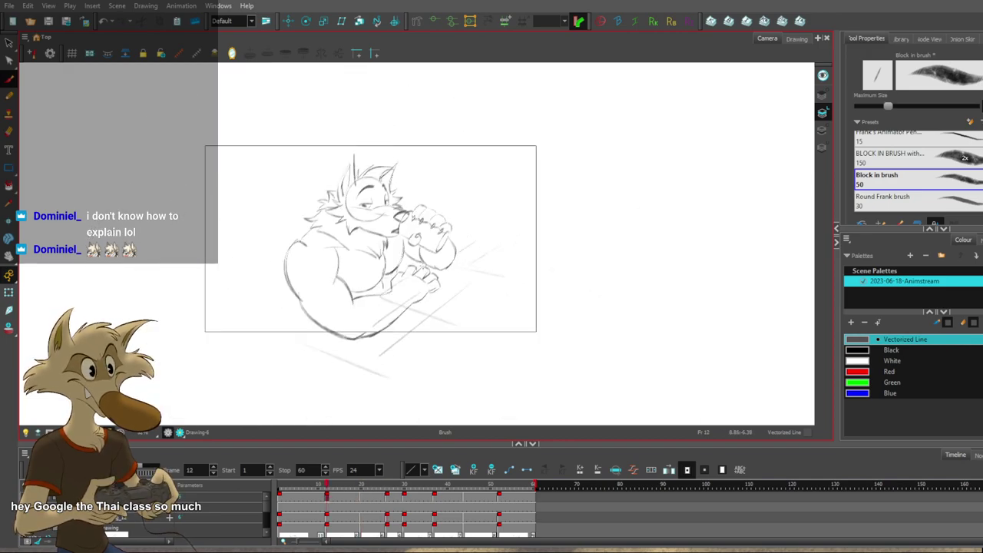
pyautogui.scroll(4, 424, 268)
pyautogui.press('g')
pyautogui.press('g')
pyautogui.press('f')
pyautogui.press('f')
pyautogui.press('g')
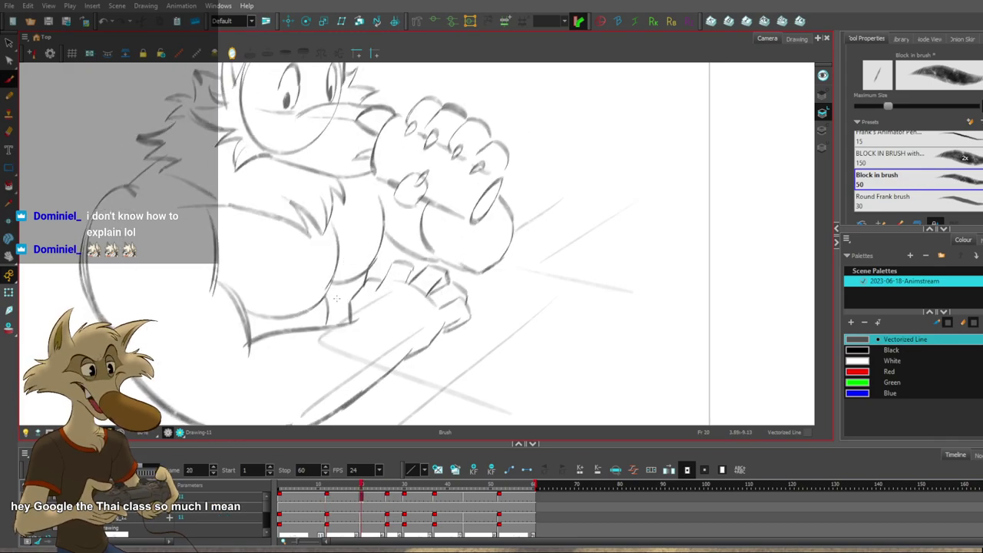
pyautogui.press('g')
pyautogui.press('f')
# Step through the frames up to frame 26 and compare that pose with the frame 12 drawing.
pyautogui.press('.')
pyautogui.press('.')
pyautogui.press('.')
pyautogui.press('.')
pyautogui.press('.')
pyautogui.press('.')
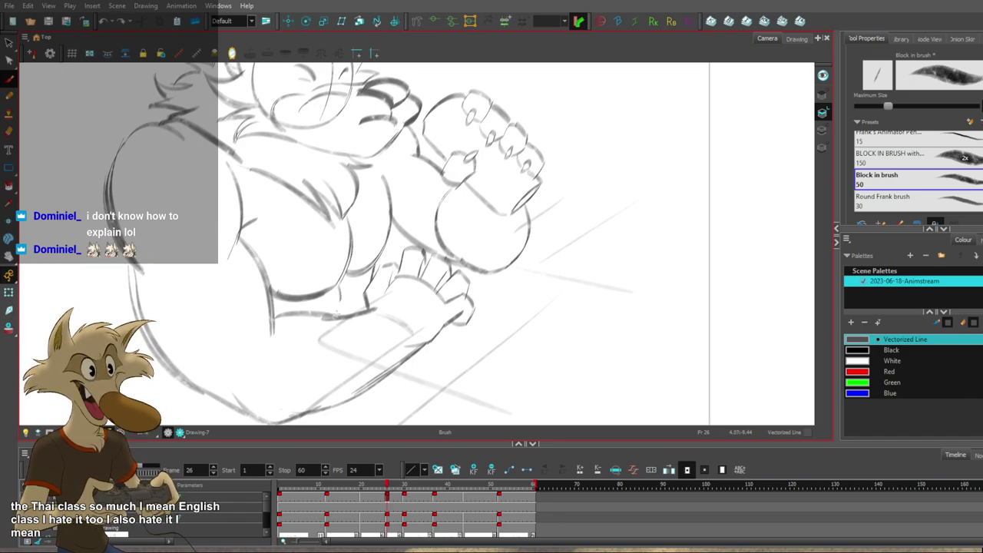
pyautogui.press(',')
pyautogui.press('.')
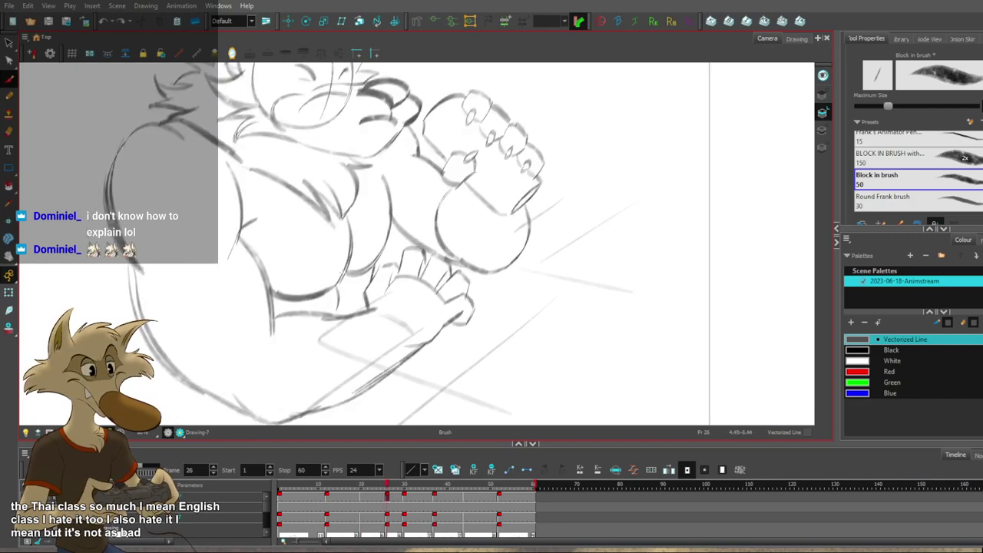
pyautogui.scroll(-4, 376, 233)
pyautogui.press('f')
pyautogui.press('f')
pyautogui.press('f')
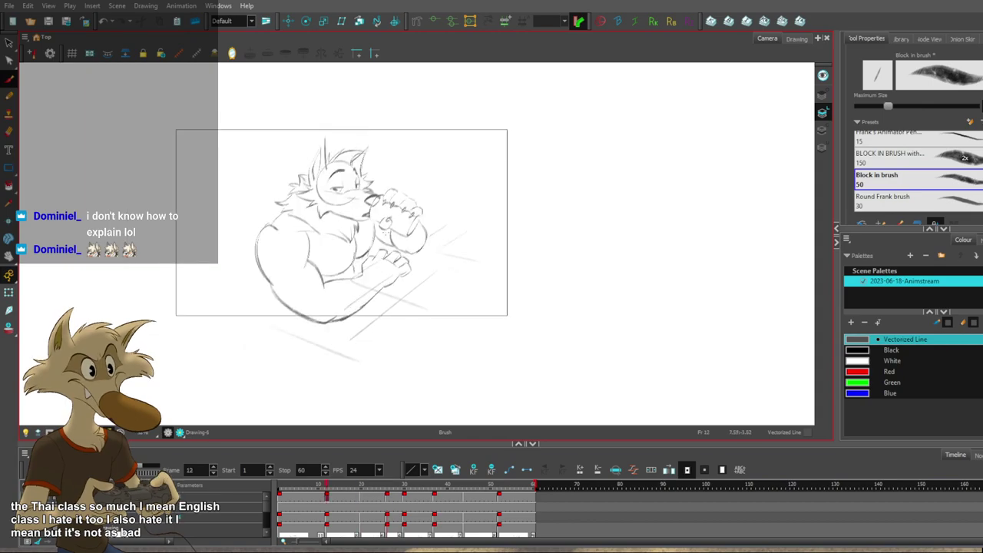
# Delete two chest fur strokes from the frame 1 drawing.
pyautogui.scroll(4, 375, 227)
pyautogui.keyDown('ctrl'); pyautogui.click(290, 244); pyautogui.keyUp('ctrl')
pyautogui.press('Delete')
pyautogui.keyDown('ctrl'); pyautogui.click(296, 254); pyautogui.keyUp('ctrl')
pyautogui.press('Delete')
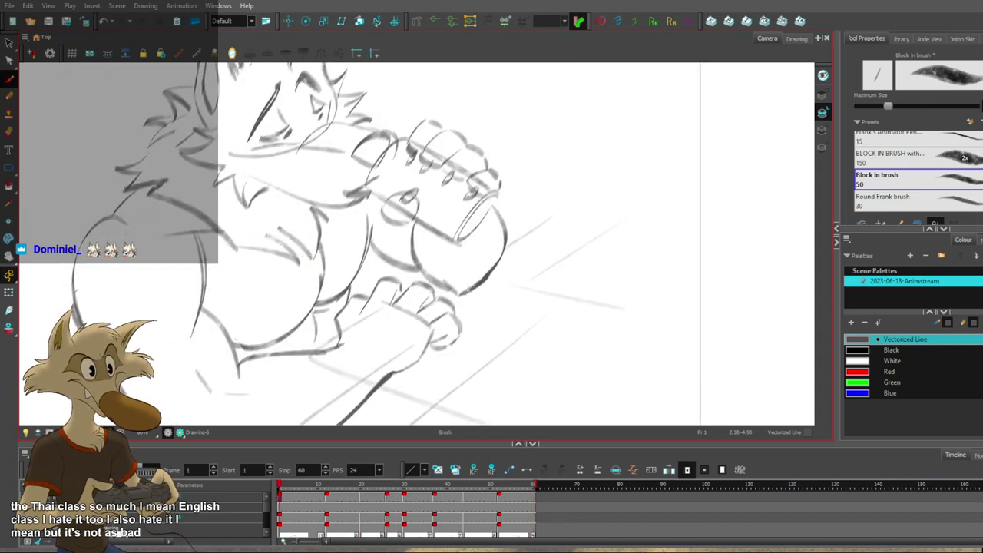
# Redraw the tip of the chest fur on frame 1 and check it against the neighbouring drawings.
pyautogui.hotkey('alt', 'b')
pyautogui.hotkey('ctrl', 'z')
pyautogui.moveTo(301, 254); pyautogui.dragTo(300, 267)
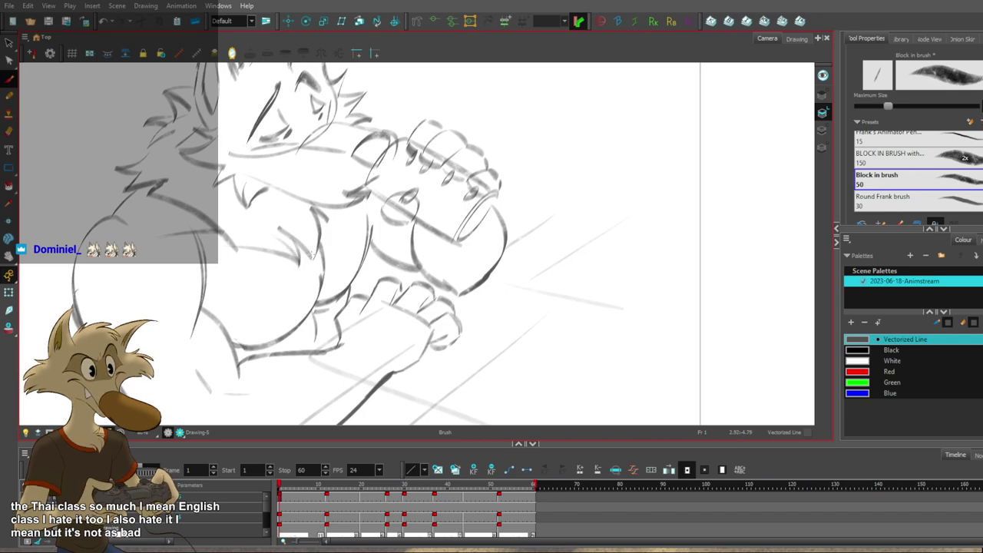
pyautogui.press('g')
pyautogui.press('g')
pyautogui.press('f')
pyautogui.press('f')
pyautogui.press('g')
pyautogui.press('f')
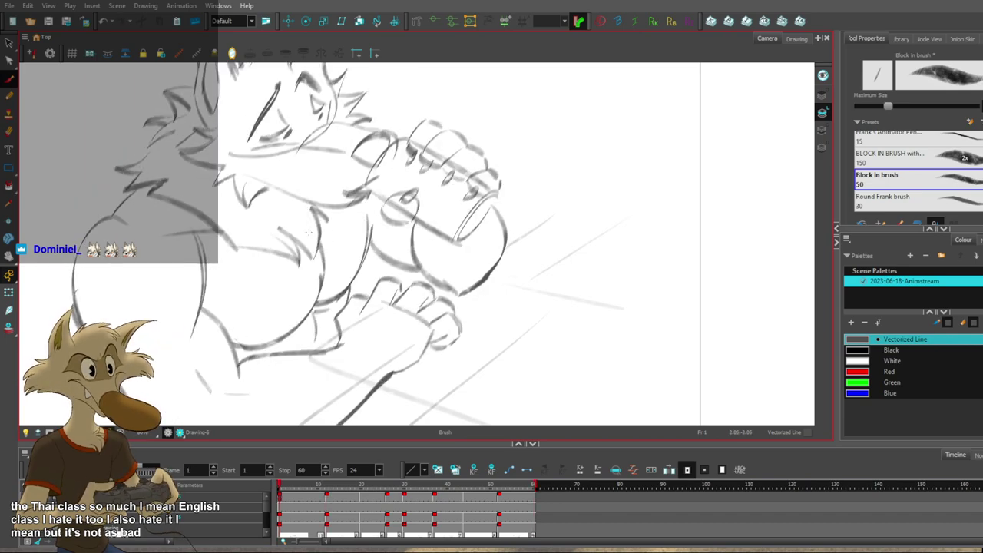
pyautogui.press('g')
pyautogui.press('f')
# Redo the fur tuft stroke at the centre of the chest, just below the neck, checking it against the adjacent drawing.
pyautogui.moveTo(310, 204); pyautogui.dragTo(327, 248)
pyautogui.hotkey('ctrl', 'z')
pyautogui.hotkey('ctrl', 'z')
pyautogui.hotkey('ctrl', 'z')
pyautogui.moveTo(314, 208); pyautogui.dragTo(330, 225)
pyautogui.press('g')
pyautogui.press('f')
pyautogui.press('g')
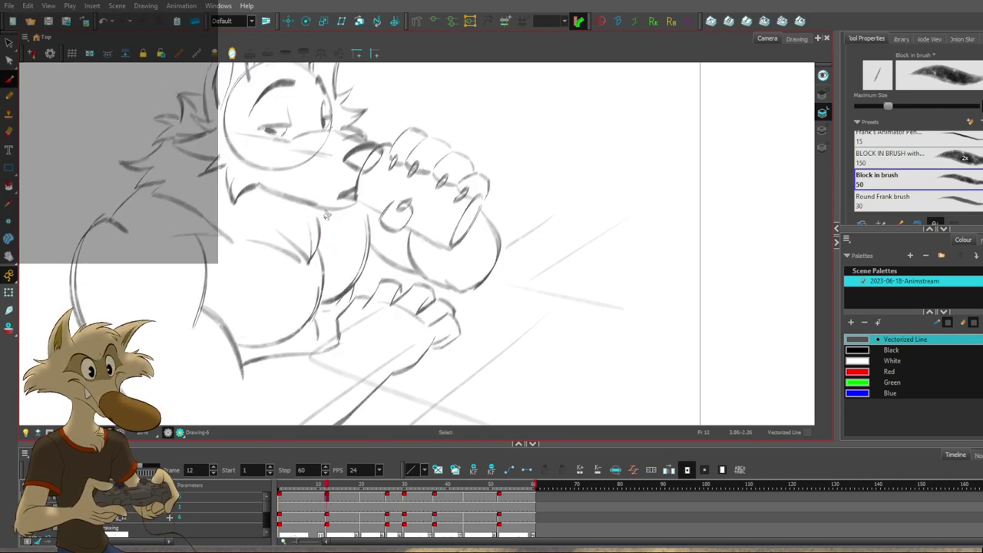
pyautogui.press('f')
pyautogui.press('g')
pyautogui.press('f')
pyautogui.press('g')
# Sketch the line along the top of the chest leading into the fur on frame 12.
pyautogui.hotkey('ctrl', 'z')
pyautogui.press('f')
pyautogui.press('g')
pyautogui.moveTo(235, 244); pyautogui.dragTo(269, 252)
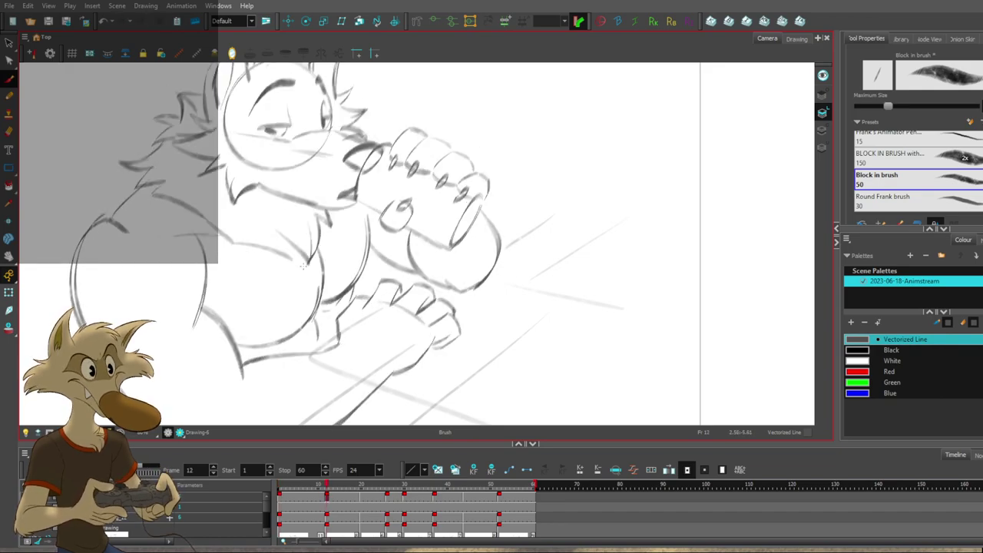
pyautogui.press('.')
pyautogui.press(',')
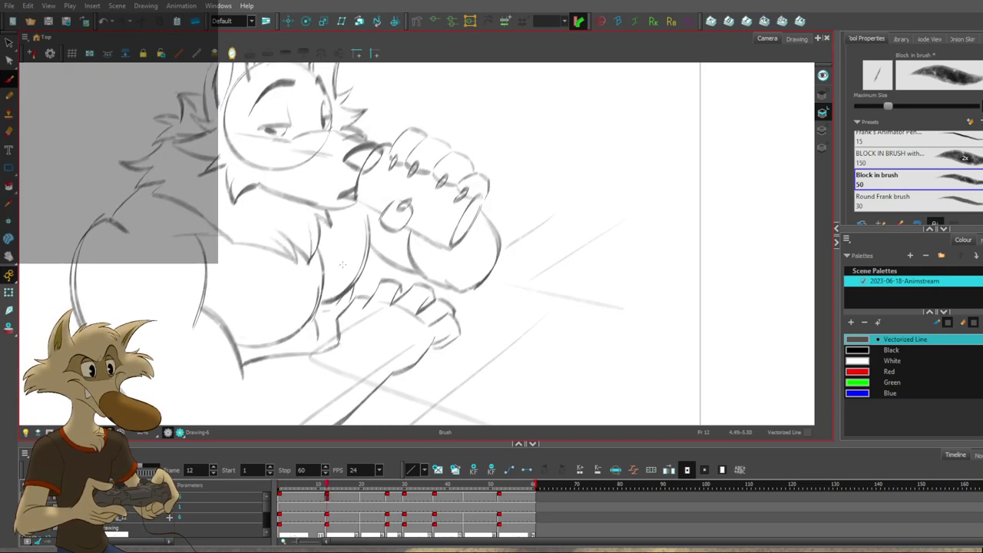
# Flip back and forth between the key drawings around frames 12 and 26 to review the chest fur in motion.
pyautogui.scroll(-5, 348, 285)
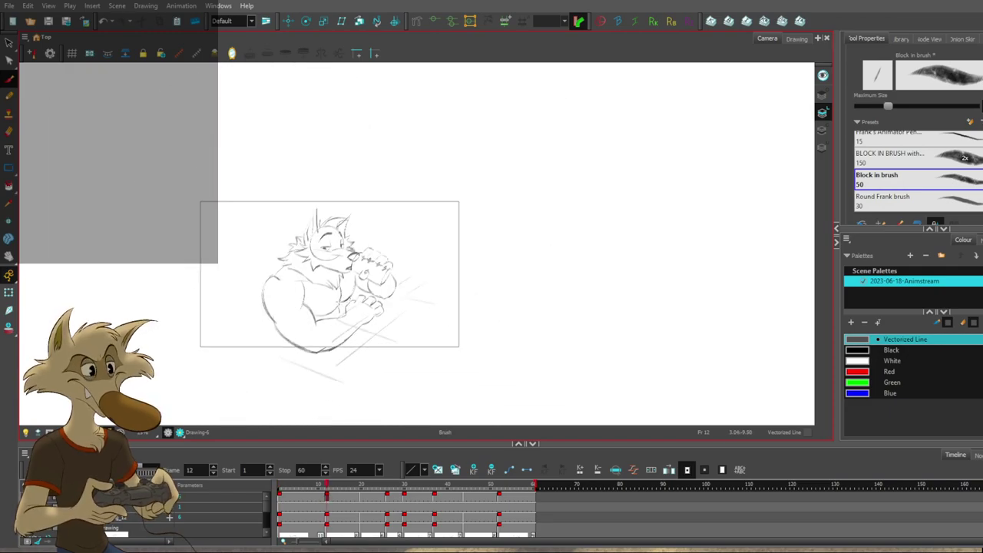
pyautogui.scroll(3, 340, 301)
pyautogui.scroll(1, 307, 321)
pyautogui.press('f')
pyautogui.press('f')
pyautogui.press('g')
pyautogui.press('g')
pyautogui.press('g')
pyautogui.press('g')
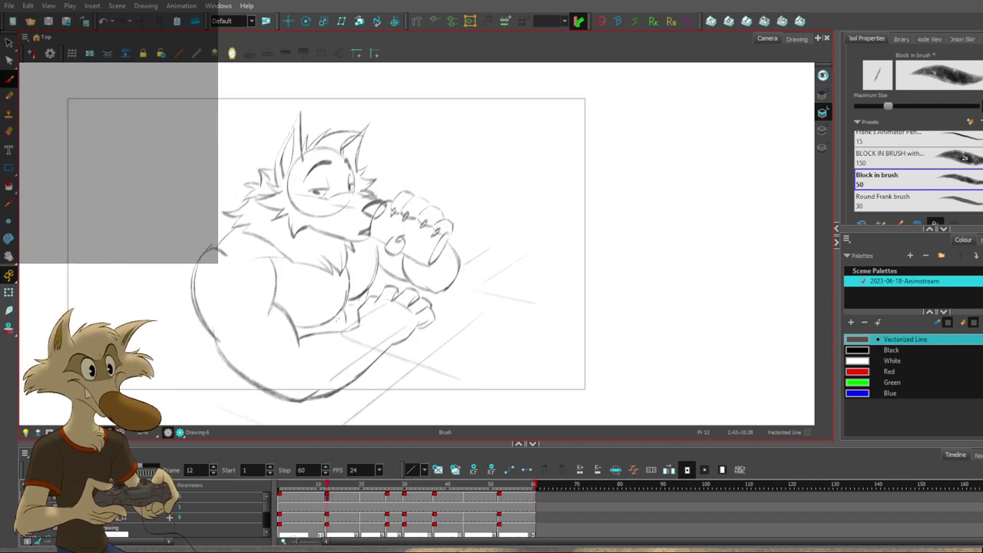
pyautogui.press('f')
pyautogui.scroll(-2, 354, 310)
pyautogui.press('f')
pyautogui.press('f')
pyautogui.press('g')
pyautogui.press('g')
pyautogui.press('g')
pyautogui.press('g')
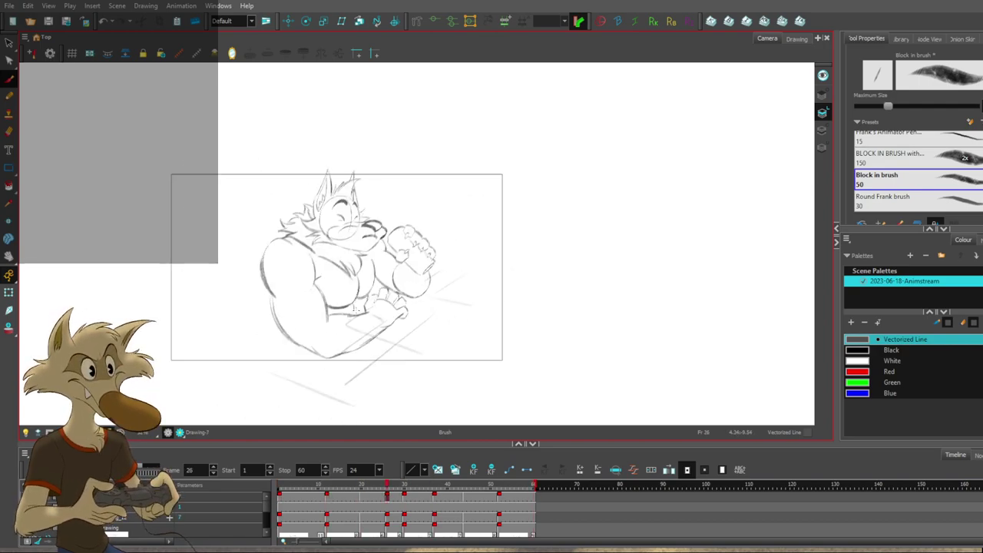
# Review the sequence through to frame 60, play the animation, and scrub to frame 22.
pyautogui.press('f')
pyautogui.press('f')
pyautogui.press('f')
pyautogui.press('g')
pyautogui.press('g')
pyautogui.press('g')
pyautogui.press('g')
pyautogui.press('g')
pyautogui.press('g')
pyautogui.press('g')
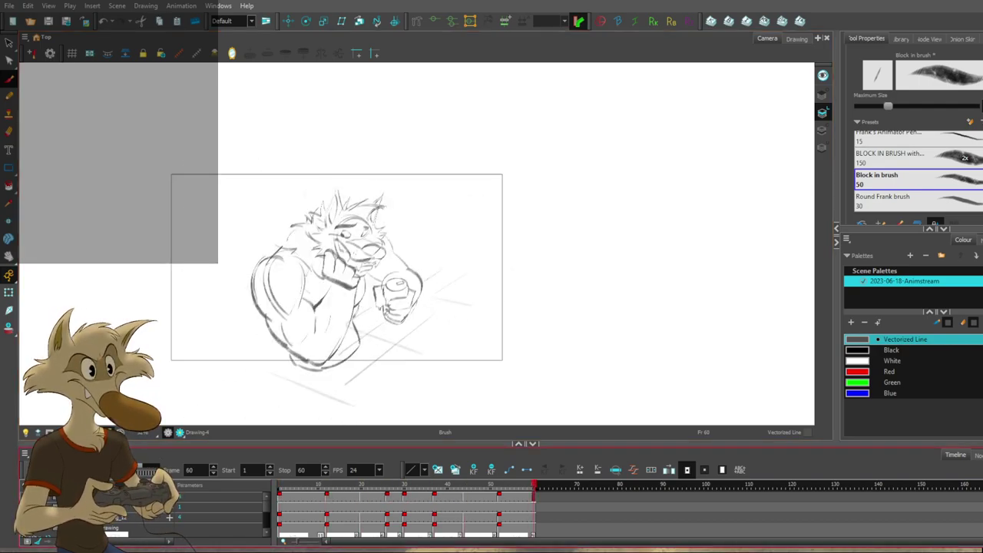
pyautogui.press('Return')
pyautogui.moveTo(342, 487)
pyautogui.mouseDown()
pyautogui.moveTo(328, 492)
pyautogui.moveTo(370, 496)
pyautogui.mouseUp()
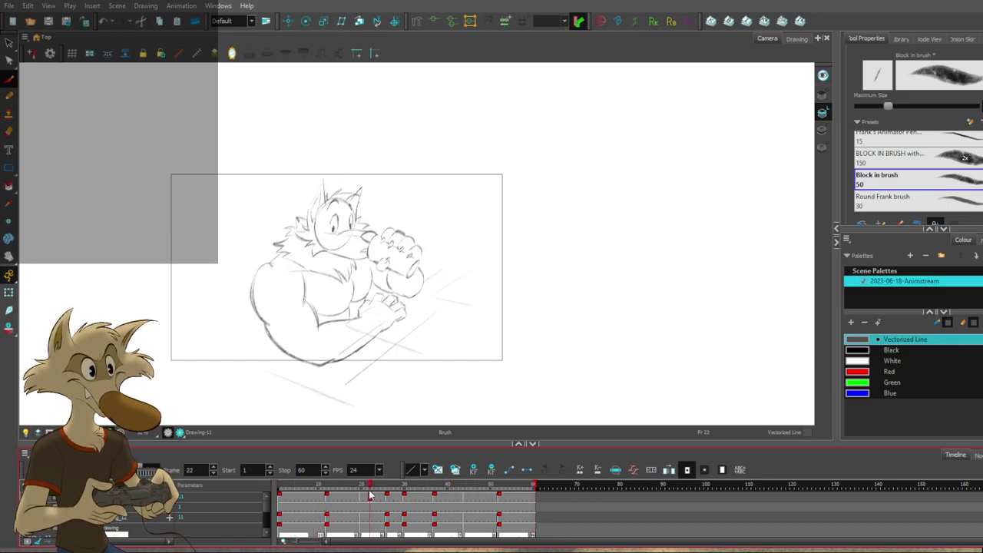
# Step back from frame 20 to frame 12 to examine how the pose changes between the two drawings.
pyautogui.press('f')
pyautogui.press('2')
pyautogui.press('2')
pyautogui.press('g')
pyautogui.press('1')
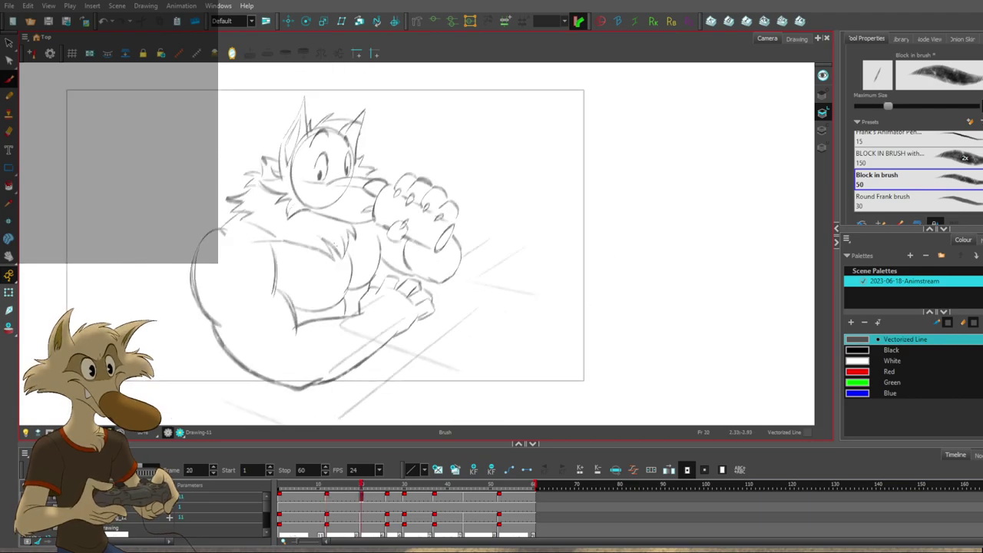
pyautogui.press(',')
pyautogui.press(',')
pyautogui.press(',')
pyautogui.press(',')
pyautogui.press(',')
pyautogui.press(',')
pyautogui.press(',')
pyautogui.press(',')
# Advance from frame 12 to frame 20 and shift the wolf's far eye slightly on that drawing.
pyautogui.scroll(2, 348, 159)
pyautogui.press('.')
pyautogui.press('.')
pyautogui.press('.')
pyautogui.press('.')
pyautogui.press('.')
pyautogui.press('.')
pyautogui.press('.')
pyautogui.press('.')
pyautogui.moveTo(350, 203); pyautogui.dragTo(351, 218)
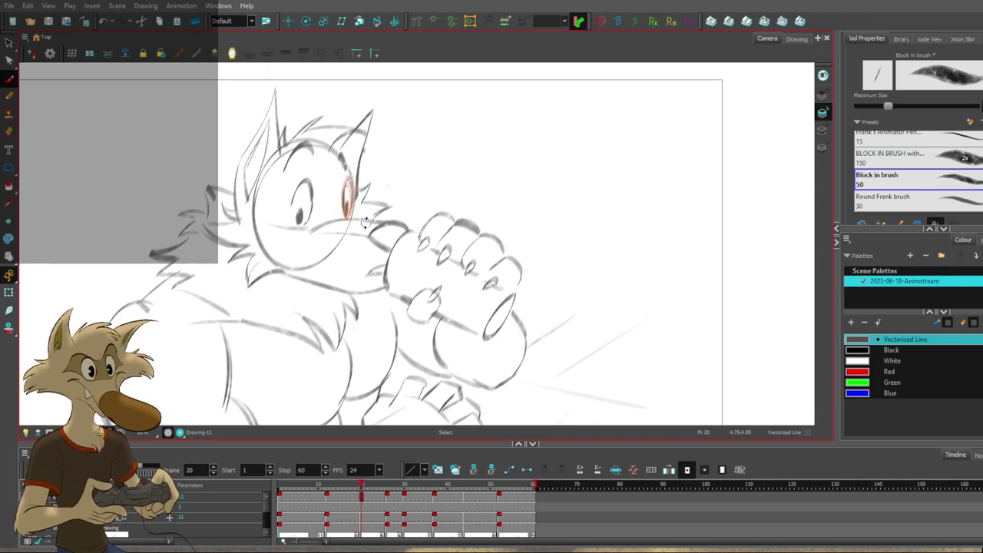
# Flip repeatedly between the neighbouring key drawings at frames 12 and 20 to compare the far eye's placement.
pyautogui.press('f')
pyautogui.press('g')
pyautogui.press('f')
pyautogui.press('g')
pyautogui.press('f')
pyautogui.press('g')
pyautogui.press('f')
pyautogui.press('g')
pyautogui.press('f')
pyautogui.press('g')
pyautogui.press('f')
pyautogui.press('g')
# Redraw the outer edge of the far ear on frame 20, from its tip down to the side of the head.
pyautogui.moveTo(367, 103); pyautogui.dragTo(354, 192)
pyautogui.press('f')
pyautogui.press('g')
pyautogui.press('g')
pyautogui.press('f')
pyautogui.press('f')
pyautogui.press('f')
pyautogui.press('g')
pyautogui.press('g')
# Undo the last stroke and draw the far ear's inner edge from the forehead up to the tip on frame 20.
pyautogui.hotkey('ctrl', 'z')
pyautogui.press('f')
pyautogui.press('g')
pyautogui.moveTo(340, 161); pyautogui.dragTo(365, 103)
pyautogui.press('f')
# Step back and forth between frames 12 and 20 to examine how the head and far ear move.
pyautogui.press('.')
pyautogui.press('.')
pyautogui.press('.')
pyautogui.press('.')
pyautogui.press('.')
pyautogui.press('.')
pyautogui.press('.')
pyautogui.press('.')
pyautogui.press(',')
pyautogui.press(',')
pyautogui.press(',')
pyautogui.press(',')
pyautogui.press(',')
pyautogui.press(',')
pyautogui.press(',')
pyautogui.press(',')
pyautogui.press('.')
pyautogui.press('.')
pyautogui.press('.')
pyautogui.press('.')
pyautogui.press('.')
pyautogui.press('.')
pyautogui.press('.')
pyautogui.press('.')
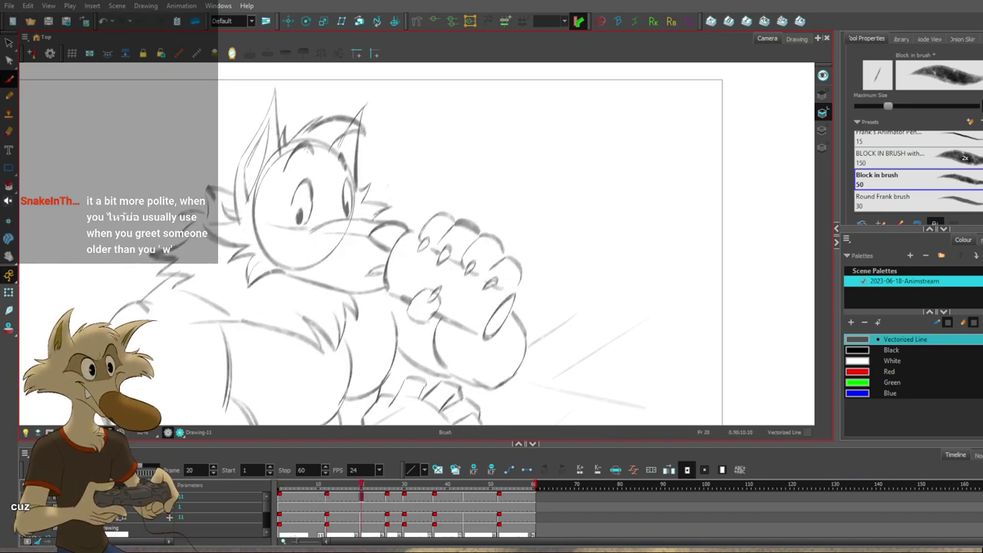
pyautogui.press(',')
pyautogui.press(',')
pyautogui.press(',')
pyautogui.press(',')
pyautogui.press(',')
pyautogui.press(',')
pyautogui.press(',')
pyautogui.press(',')
pyautogui.press('.')
pyautogui.press('.')
pyautogui.press('.')
pyautogui.press('.')
pyautogui.press('.')
pyautogui.press('.')
pyautogui.press('.')
pyautogui.press('.')
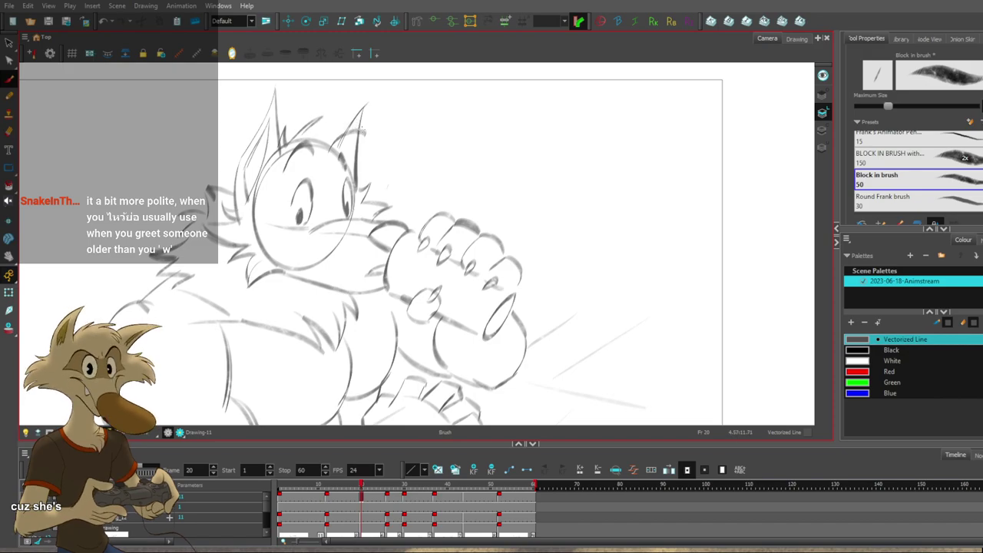
# Redraw the curved line along the top of the head beside the far ear on frame 20.
pyautogui.moveTo(355, 120); pyautogui.dragTo(328, 122)
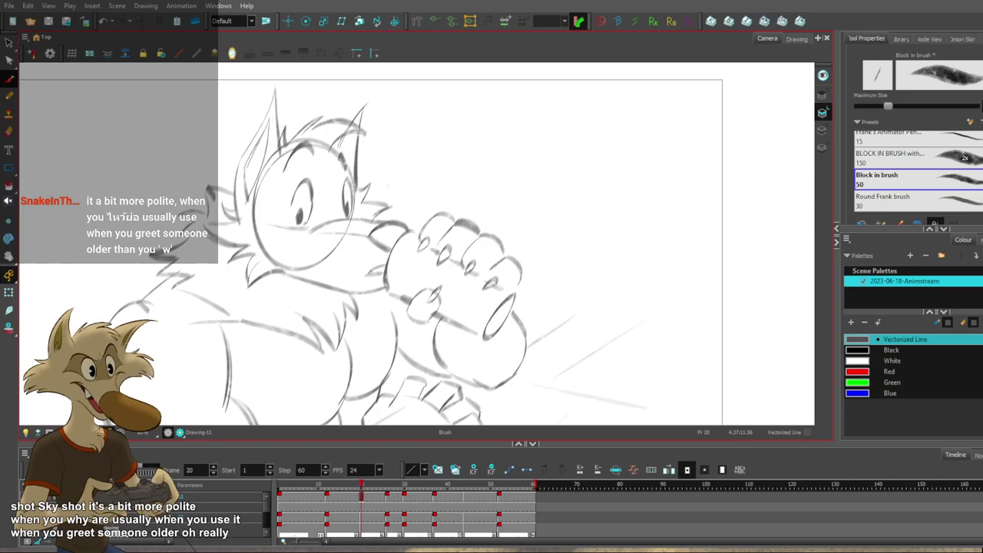
pyautogui.scroll(-3, 358, 139)
pyautogui.press('f')
pyautogui.press('g')
# Flip between the drawings at frames 12 and 20 to compare the ears and top of the head.
pyautogui.scroll(3, 322, 138)
pyautogui.scroll(-2, 332, 137)
pyautogui.press('f')
pyautogui.press('g')
pyautogui.scroll(3, 360, 130)
pyautogui.press('f')
pyautogui.press('g')
pyautogui.scroll(1, 368, 131)
pyautogui.scroll(-2, 384, 131)
pyautogui.press('f')
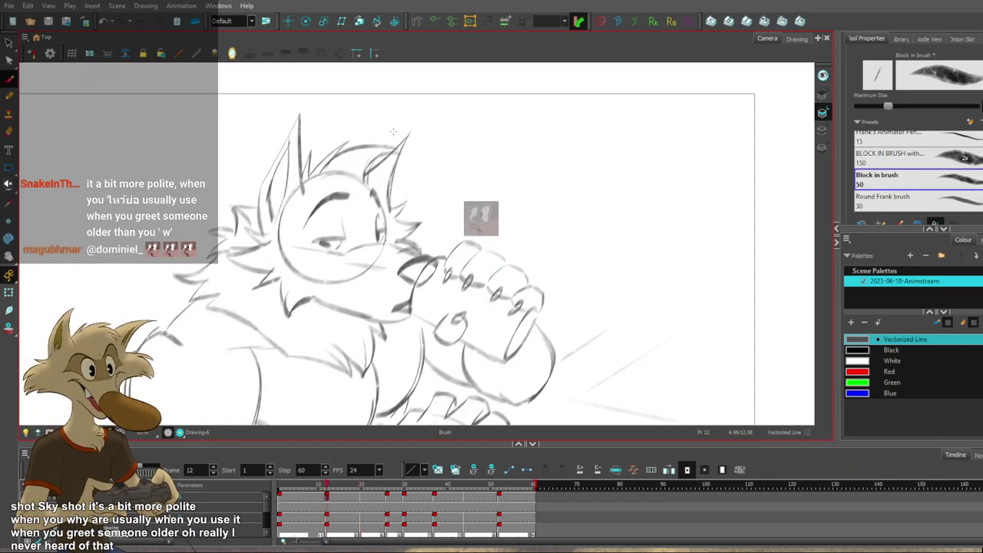
pyautogui.press('g')
pyautogui.press('f')
pyautogui.press('g')
pyautogui.press('f')
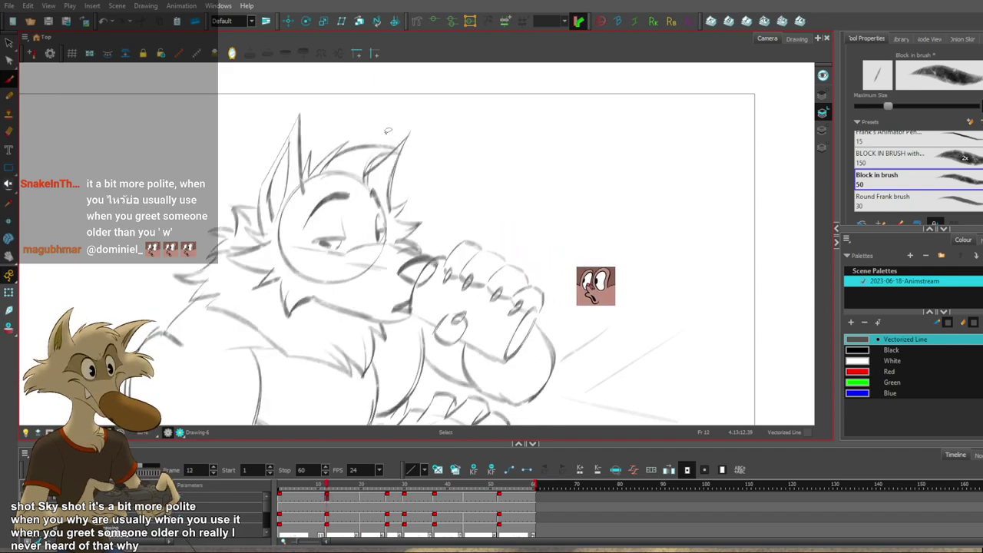
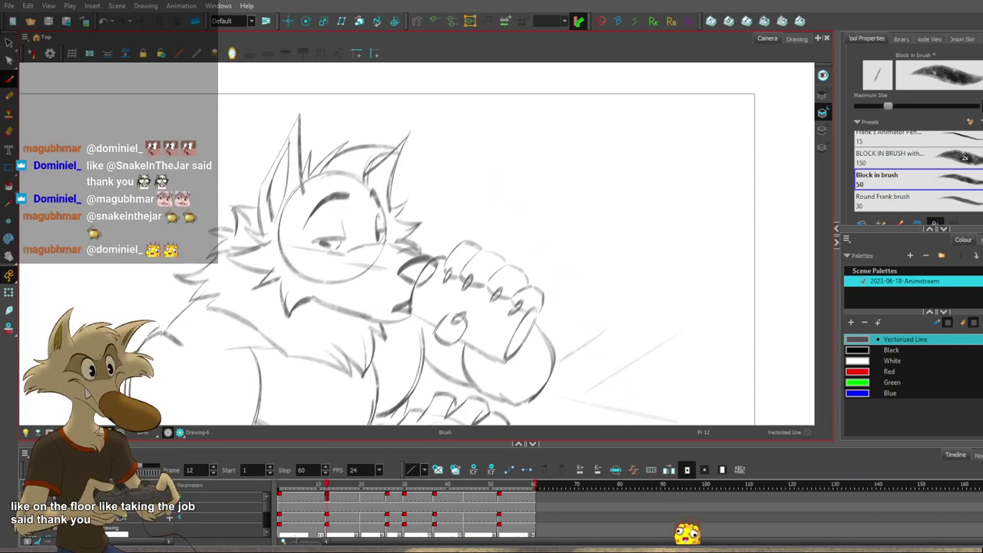
# Flip through the key drawings at frames 1, 12 and 20 to review the overall pose and head shape.
pyautogui.scroll(-4, 414, 295)
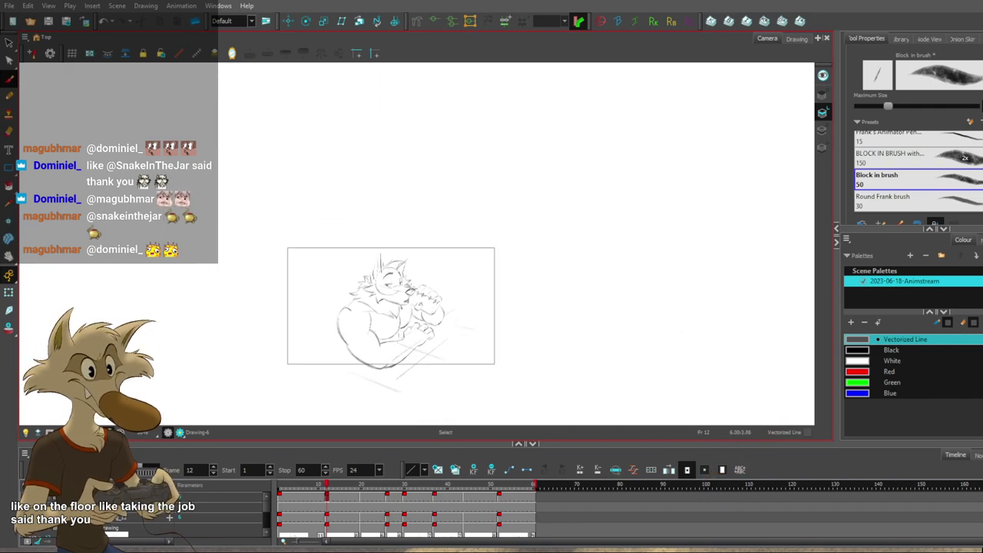
pyautogui.scroll(4, 406, 307)
pyautogui.press('f')
pyautogui.scroll(-1, 406, 307)
pyautogui.press('g')
pyautogui.press('g')
pyautogui.press('f')
pyautogui.press('g')
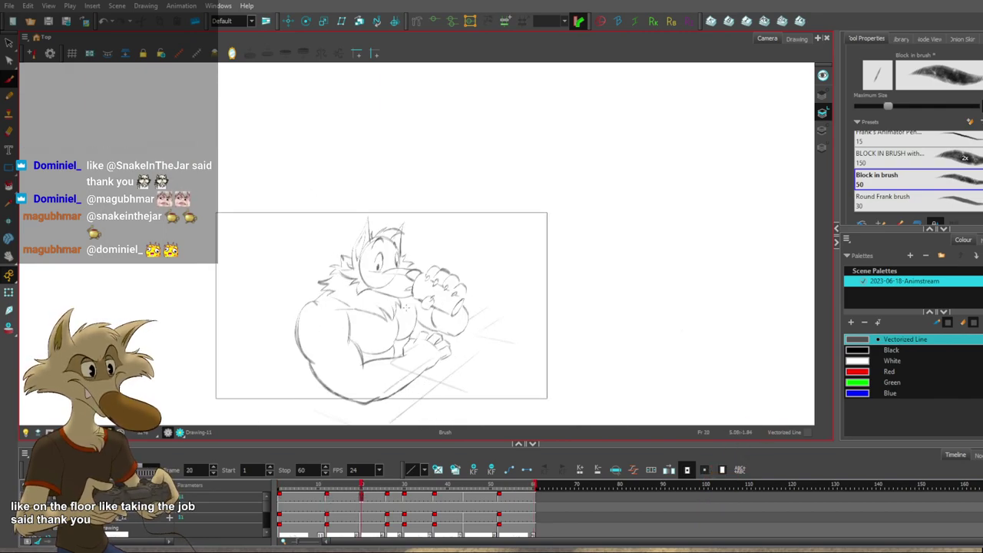
pyautogui.press('f')
pyautogui.press('f')
pyautogui.scroll(2, 407, 308)
pyautogui.press('g')
pyautogui.press('f')
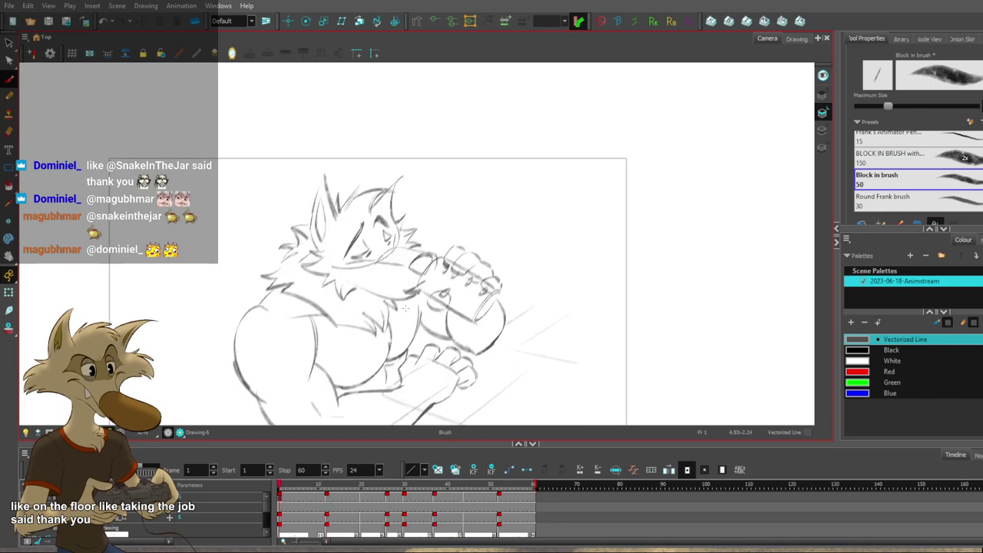
pyautogui.scroll(2, 388, 270)
pyautogui.press('g')
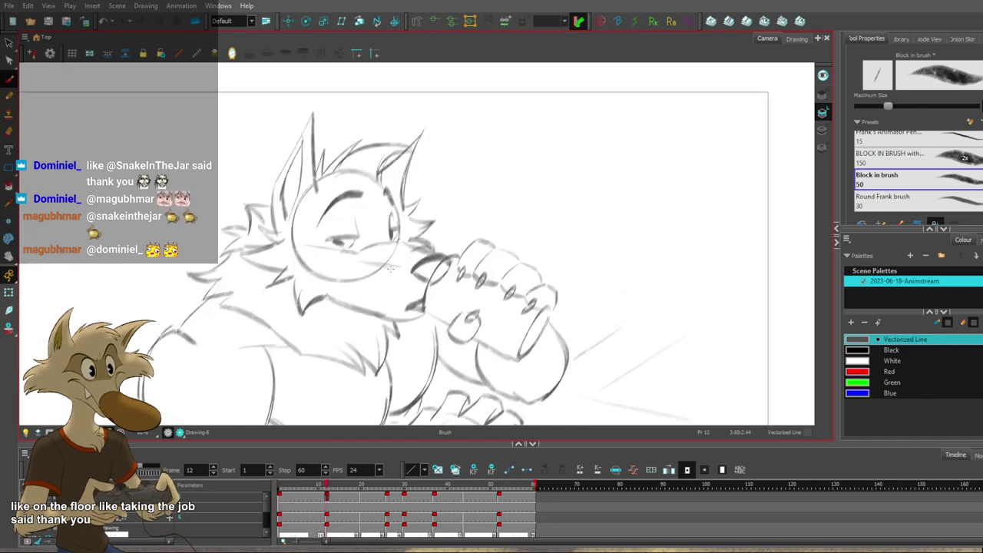
pyautogui.hotkey('shift', ',')
pyautogui.press('f')
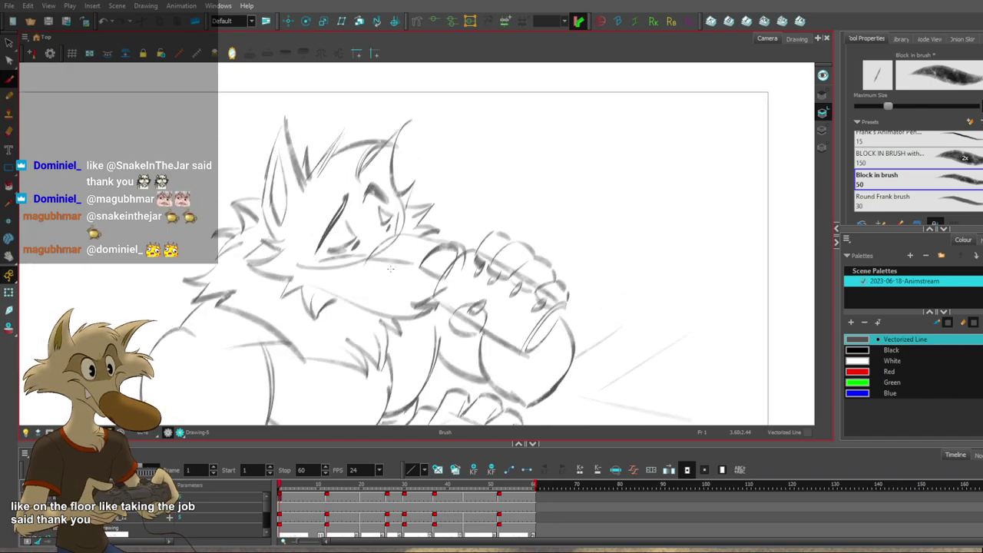
# Mirror the view and reposition the fur tufts beside the far eye on frame 12.
pyautogui.click(232, 53)
pyautogui.press('g')
pyautogui.press('f')
pyautogui.press('g')
pyautogui.press('f')
pyautogui.press('g')
pyautogui.moveTo(417, 195); pyautogui.dragTo(404, 233)
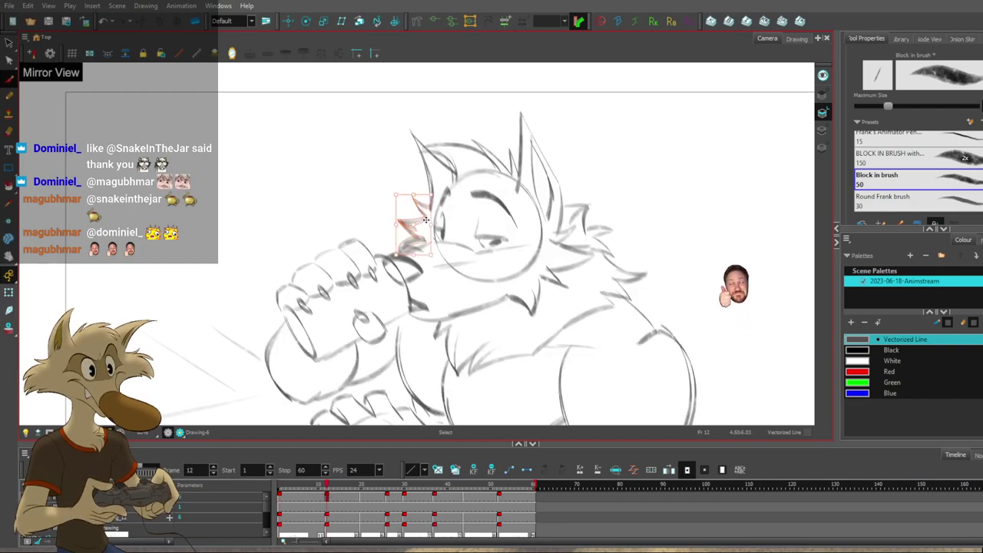
# Compare the neighbouring key drawings, adjust the far ear's lines on frame 12 and delete its outer edge stroke.
pyautogui.press('f')
pyautogui.press('g')
pyautogui.press('f')
pyautogui.press('g')
pyautogui.press('f')
pyautogui.press('g')
pyautogui.press('f')
pyautogui.press('g')
pyautogui.keyDown('ctrl'); pyautogui.click(413, 135); pyautogui.keyUp('ctrl')
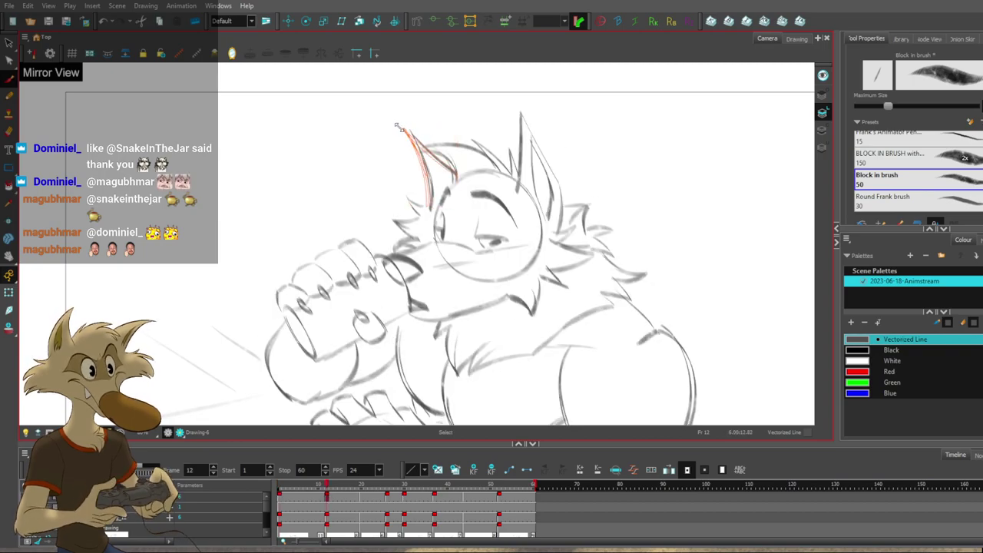
pyautogui.press('Delete')
pyautogui.hotkey('alt', 'b')
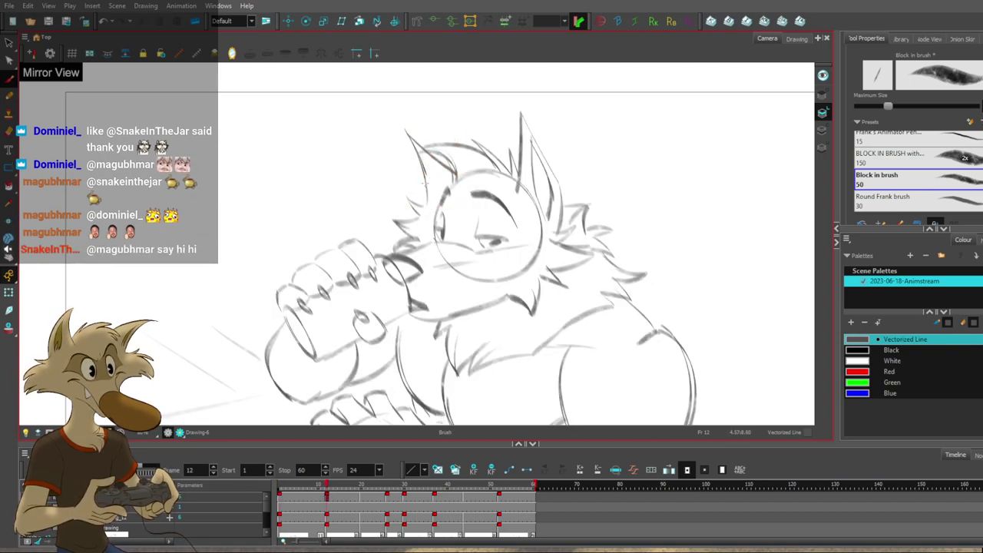
# Redraw the far ear's outer edge on frame 12 with a fur tuft at its base.
pyautogui.scroll(-2, 460, 185)
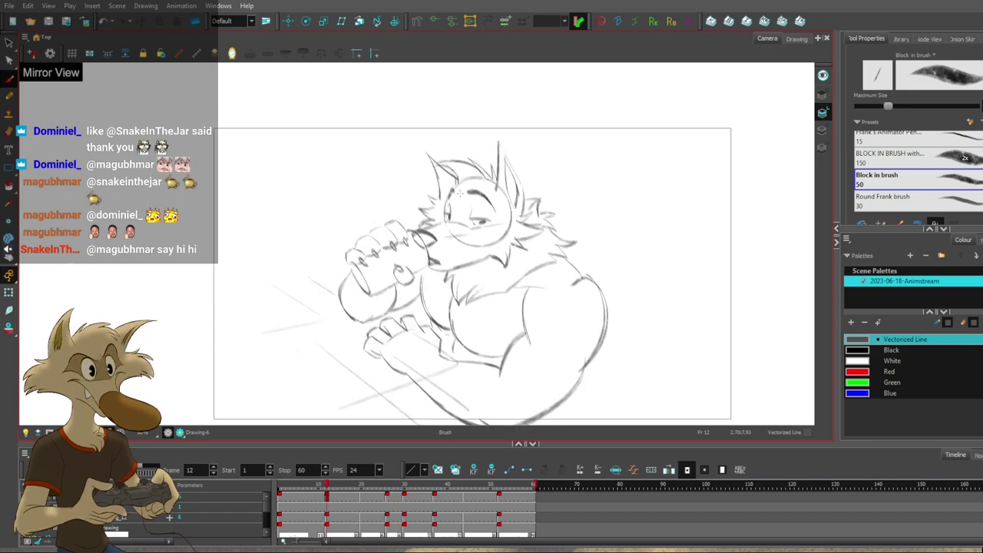
pyautogui.scroll(2, 436, 137)
pyautogui.scroll(-2, 436, 137)
pyautogui.scroll(3, 436, 137)
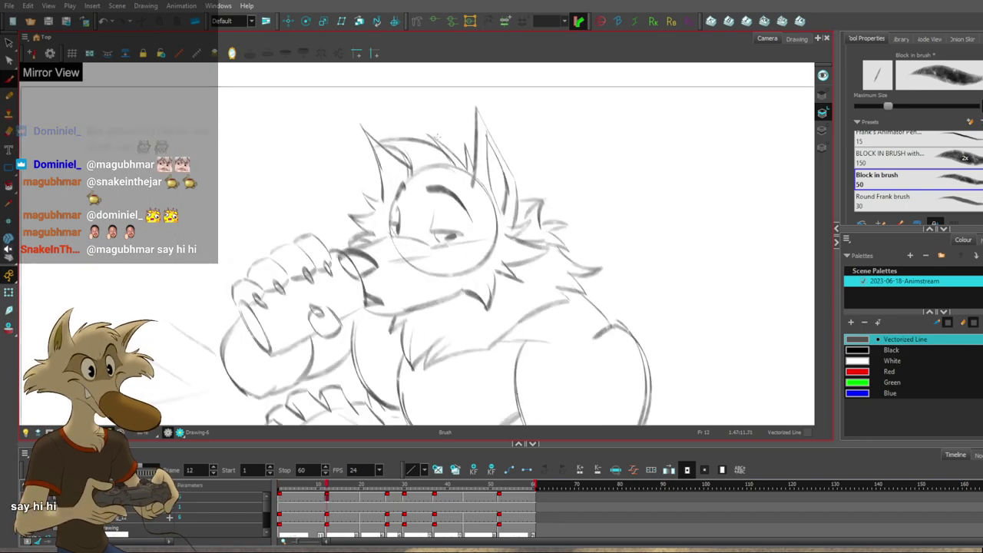
pyautogui.press('f')
pyautogui.press('g')
pyautogui.hotkey('ctrl', 'z')
pyautogui.moveTo(344, 206)
pyautogui.mouseDown()
pyautogui.moveTo(365, 219)
pyautogui.moveTo(371, 206)
pyautogui.mouseUp()
pyautogui.hotkey('ctrl', 'z')
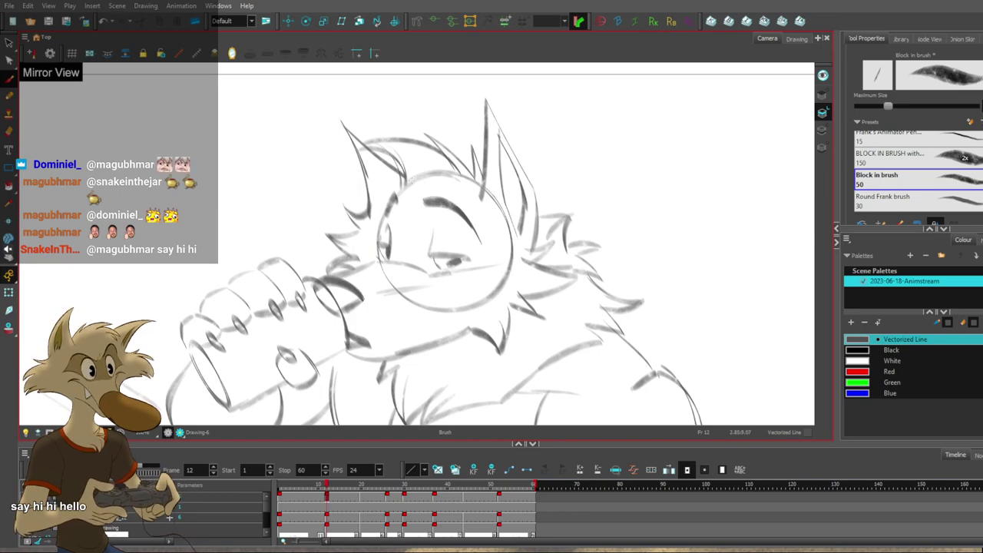
# Draw the curved stroke that closes the base of the near ear's inner shape on frame 12.
pyautogui.scroll(1, 412, 180)
pyautogui.scroll(-2, 422, 215)
pyautogui.scroll(3, 430, 238)
pyautogui.scroll(-1, 436, 256)
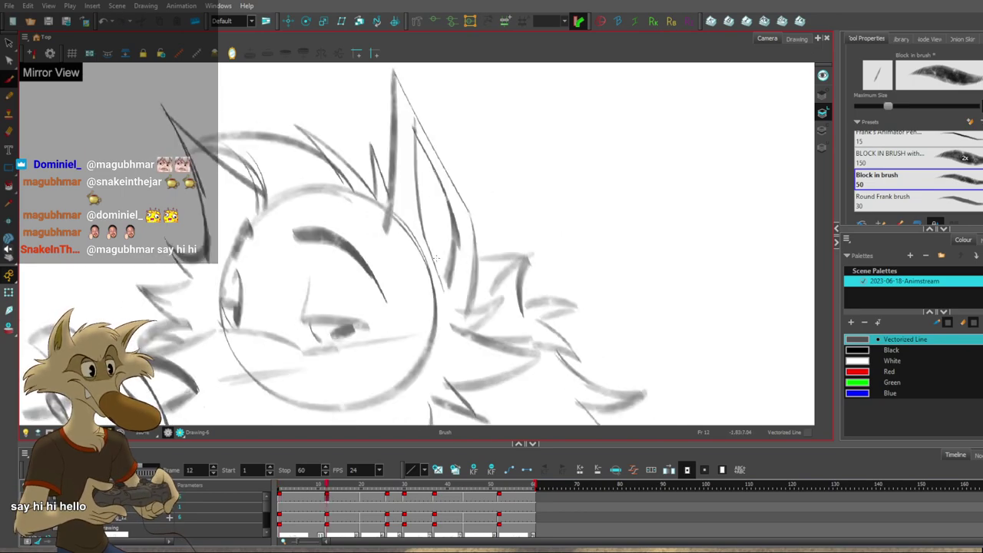
pyautogui.moveTo(425, 232); pyautogui.dragTo(446, 284)
pyautogui.hotkey('ctrl', 'z')
pyautogui.moveTo(456, 242); pyautogui.dragTo(448, 280)
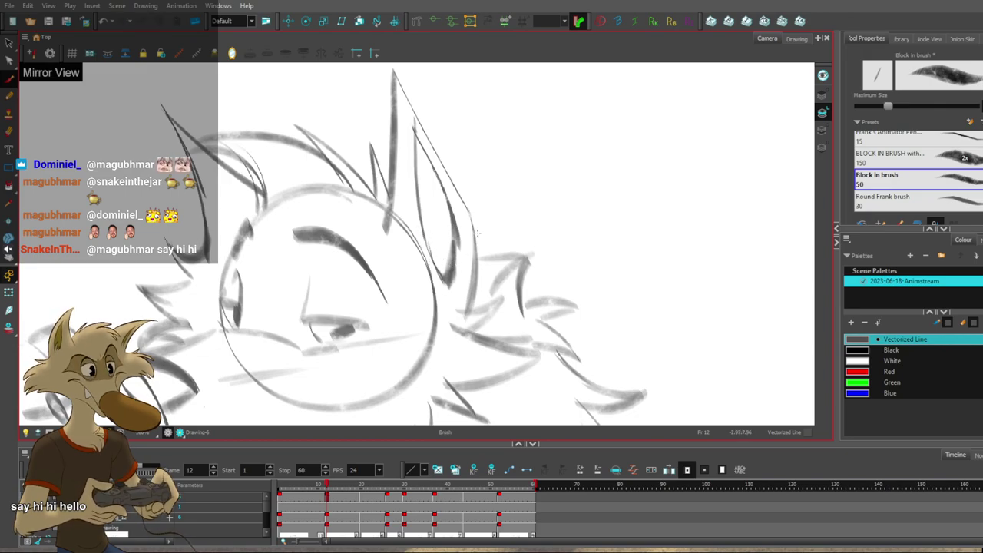
# Compare the neighbouring key drawings against frame 12 to check the head, ears and fur.
pyautogui.scroll(-4, 477, 235)
pyautogui.scroll(2, 453, 287)
pyautogui.scroll(1, 452, 289)
pyautogui.press('f')
pyautogui.scroll(1, 438, 286)
pyautogui.press('g')
pyautogui.scroll(-1, 414, 281)
pyautogui.press('f')
pyautogui.scroll(1, 398, 277)
pyautogui.press('g')
pyautogui.scroll(1, 397, 273)
pyautogui.press('f')
pyautogui.press('g')
pyautogui.hotkey('alt', 'b')
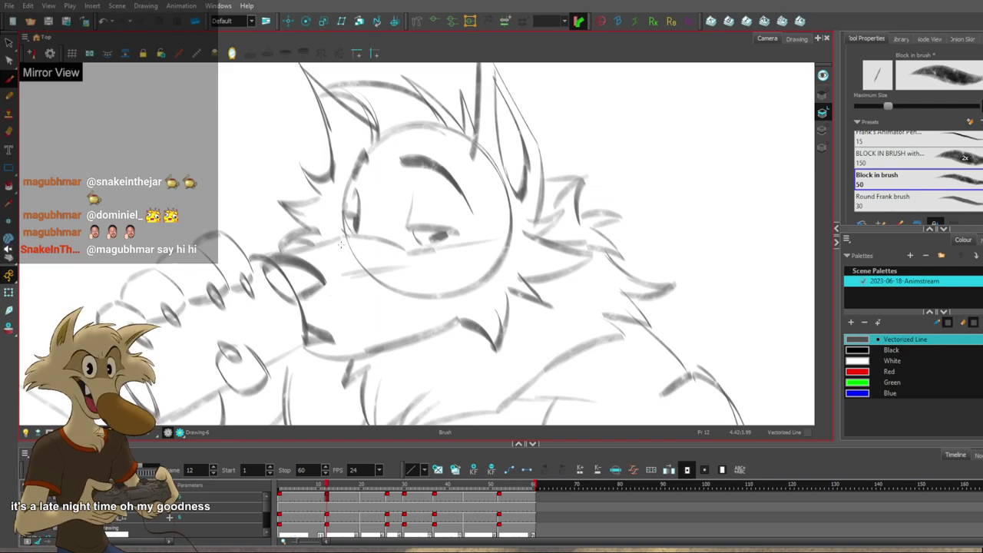
# Redraw the slanted line crossing the lower front of the head circle, below the muzzle's upper edge, on frame 12.
pyautogui.press('f')
pyautogui.press('g')
pyautogui.press('f')
pyautogui.press('g')
pyautogui.press('f')
pyautogui.press('g')
pyautogui.hotkey('ctrl', 'z')
pyautogui.moveTo(395, 267); pyautogui.dragTo(408, 258)
pyautogui.hotkey('ctrl', 'z')
pyautogui.press('f')
pyautogui.press('g')
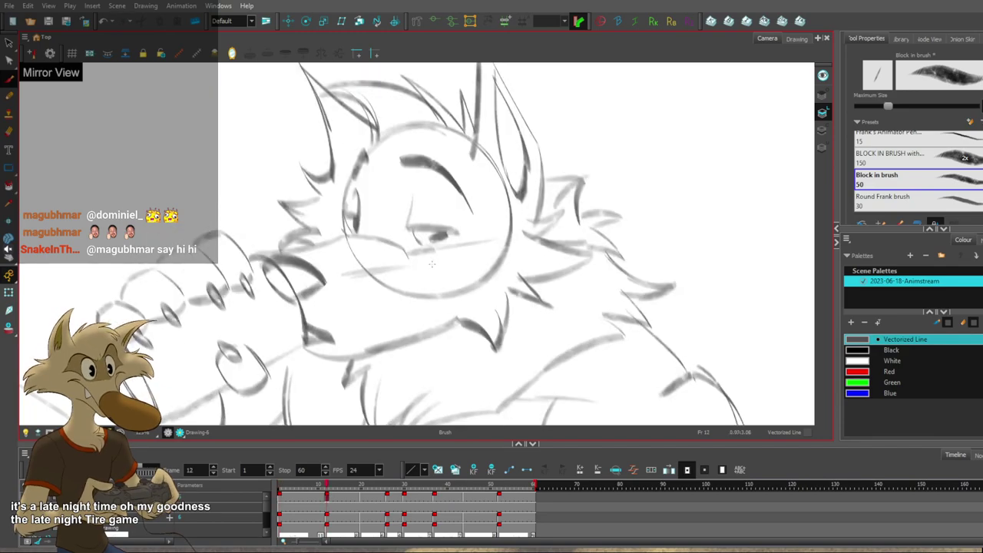
pyautogui.moveTo(343, 274)
pyautogui.mouseDown()
pyautogui.moveTo(409, 266)
pyautogui.moveTo(337, 277)
pyautogui.mouseUp()
pyautogui.hotkey('ctrl', 'z')
pyautogui.moveTo(401, 261); pyautogui.dragTo(342, 278)
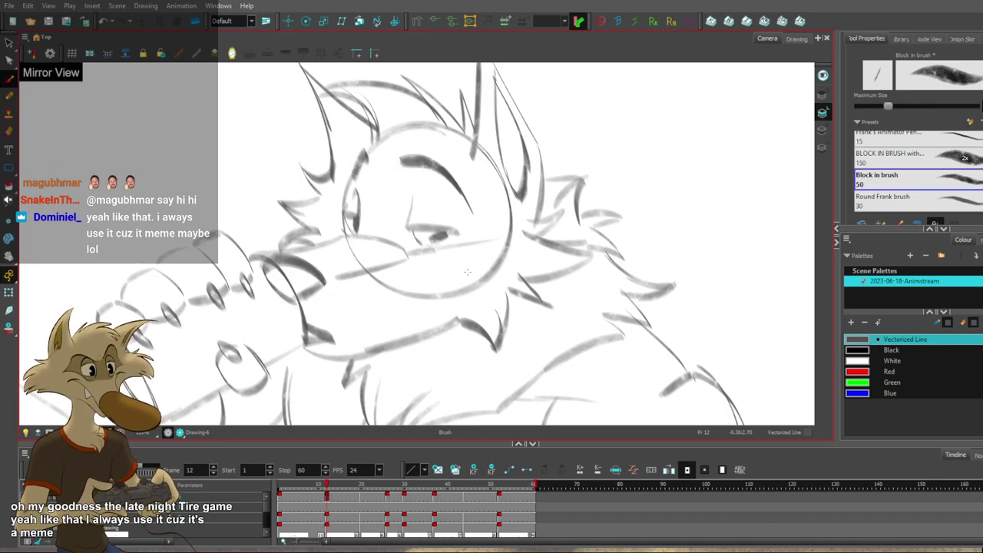
# Turn off the mirrored view so the character faces its original direction.
pyautogui.scroll(-3, 468, 271)
pyautogui.scroll(-1, 477, 249)
pyautogui.scroll(1, 444, 208)
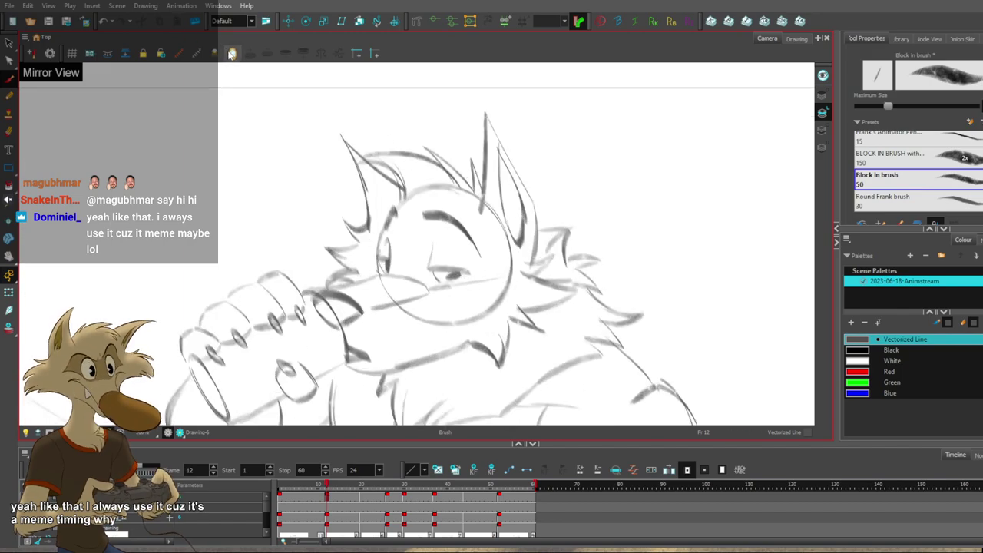
pyautogui.hotkey('shift', 'm')
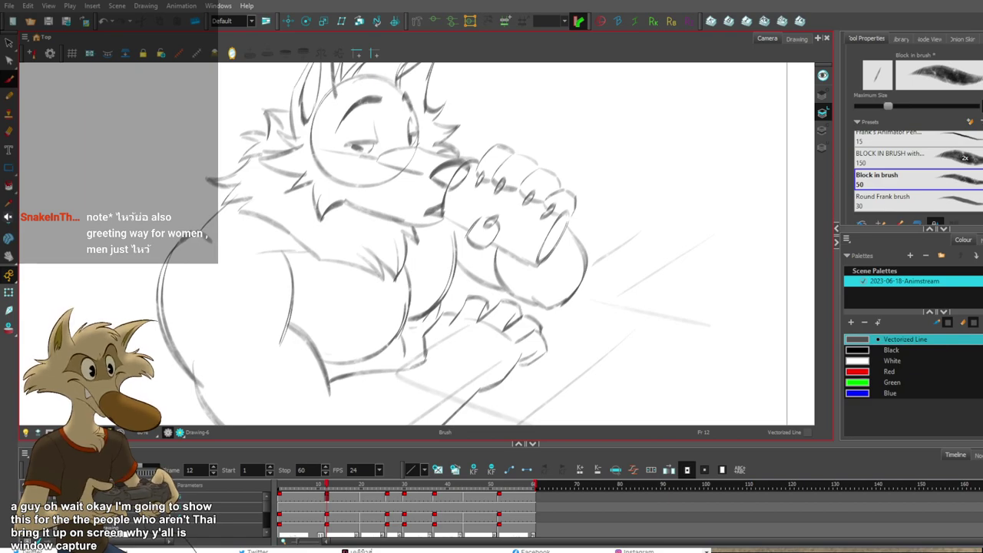
# Switch to the Google Images results for ไหว้ย่อ in Chrome, shrinking and repositioning the browser window over the canvas.
pyautogui.hotkey('alt', 'Tab')
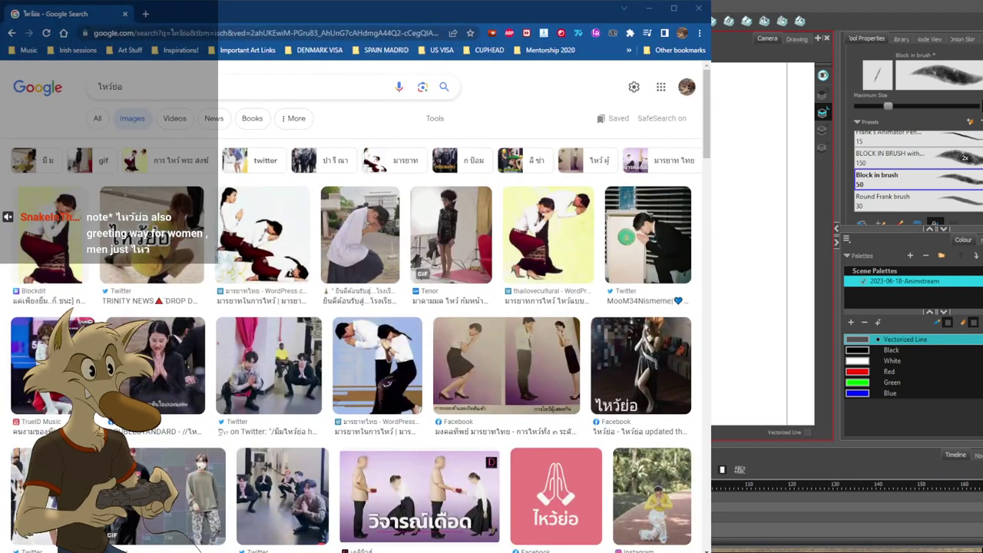
pyautogui.press('super+Home')
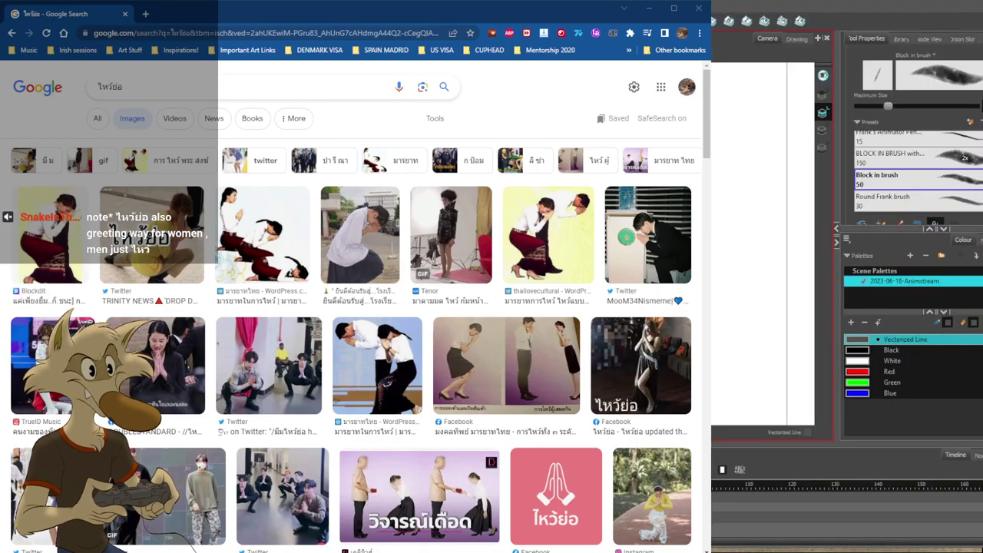
pyautogui.moveTo(384, 14); pyautogui.dragTo(589, 0)
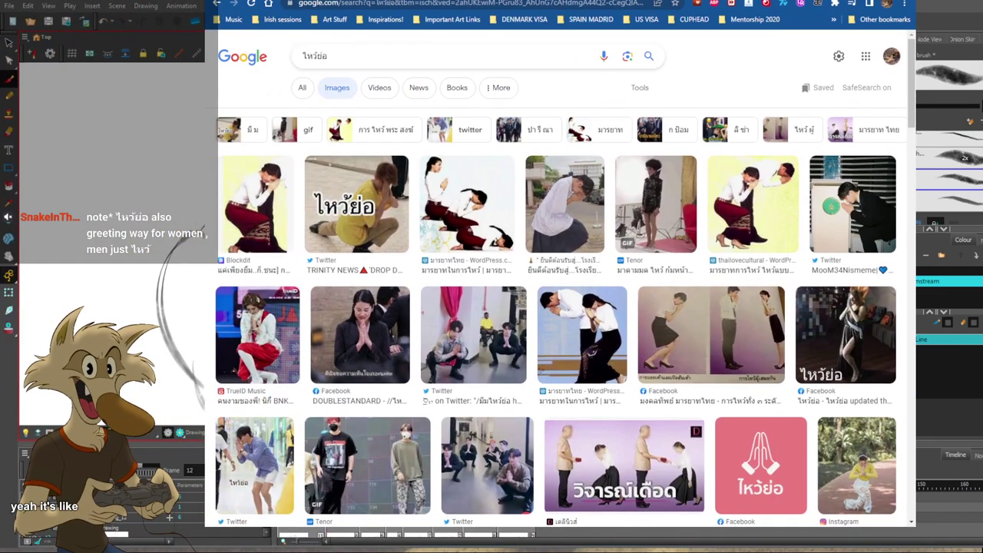
pyautogui.moveTo(915, 527)
pyautogui.mouseDown()
pyautogui.moveTo(833, 464)
pyautogui.moveTo(669, 406)
pyautogui.mouseUp()
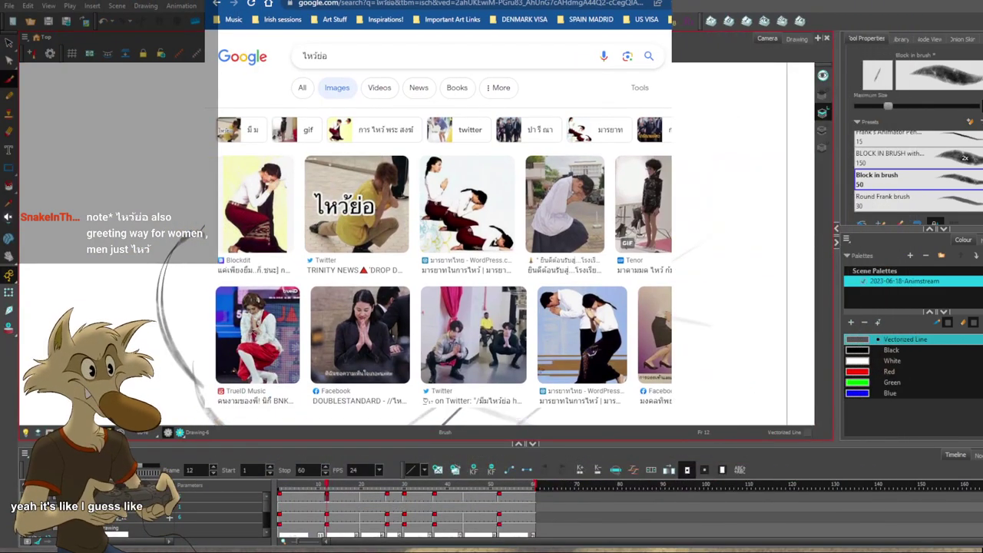
pyautogui.moveTo(669, 307); pyautogui.dragTo(635, 307)
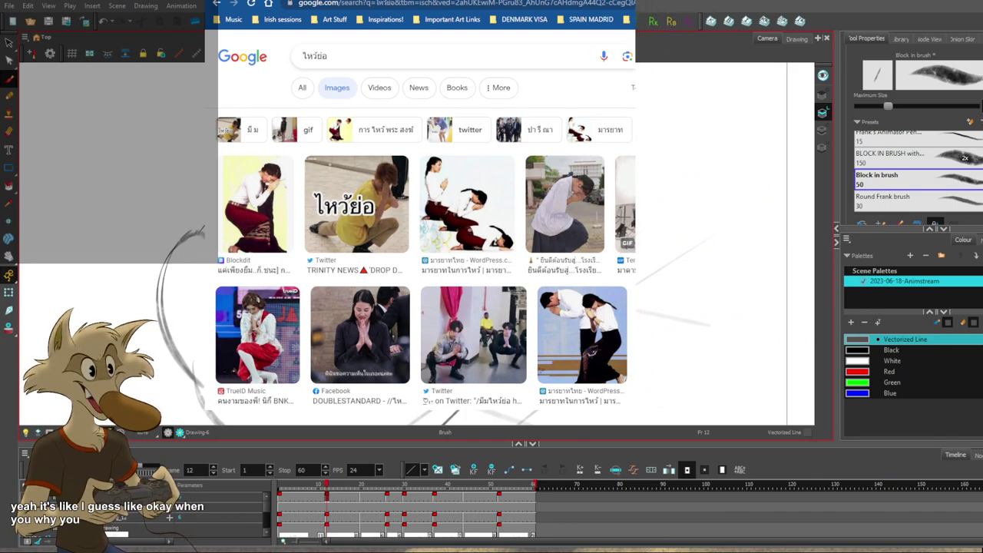
pyautogui.moveTo(471, 0); pyautogui.dragTo(485, 39)
pyautogui.moveTo(218, 25); pyautogui.dragTo(221, 200)
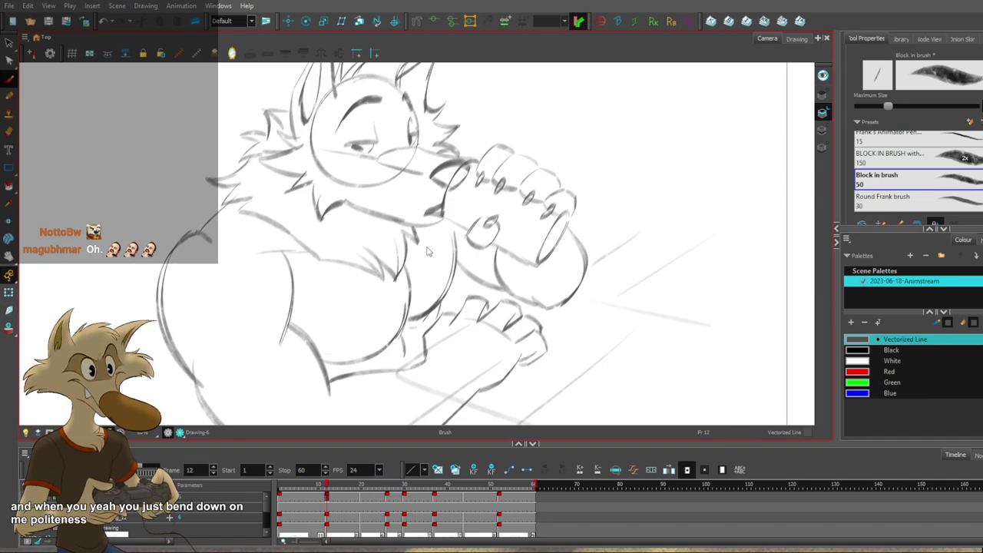
# Compare the key drawings on frames 1 and 12 to check the whole pose.
pyautogui.scroll(-5, 436, 227)
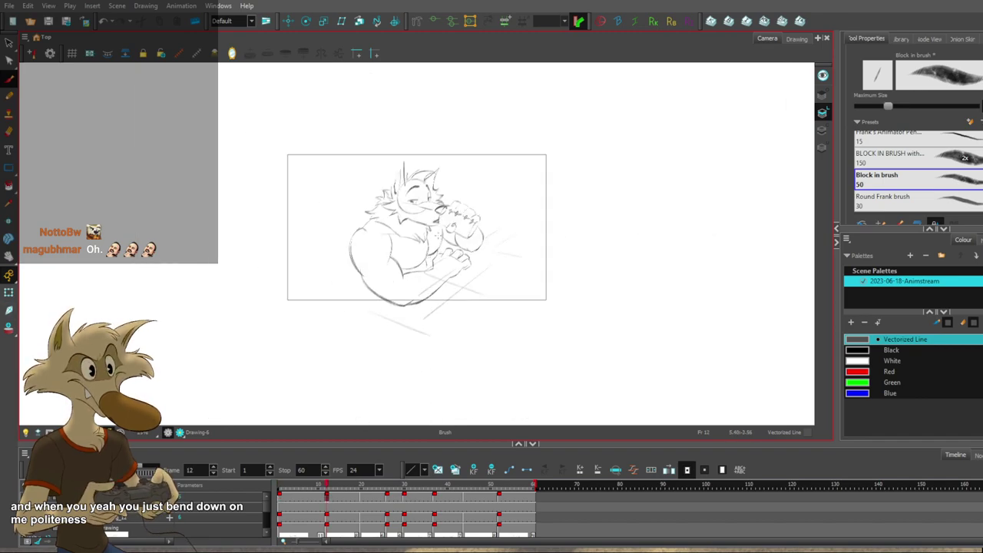
pyautogui.scroll(5, 315, 335)
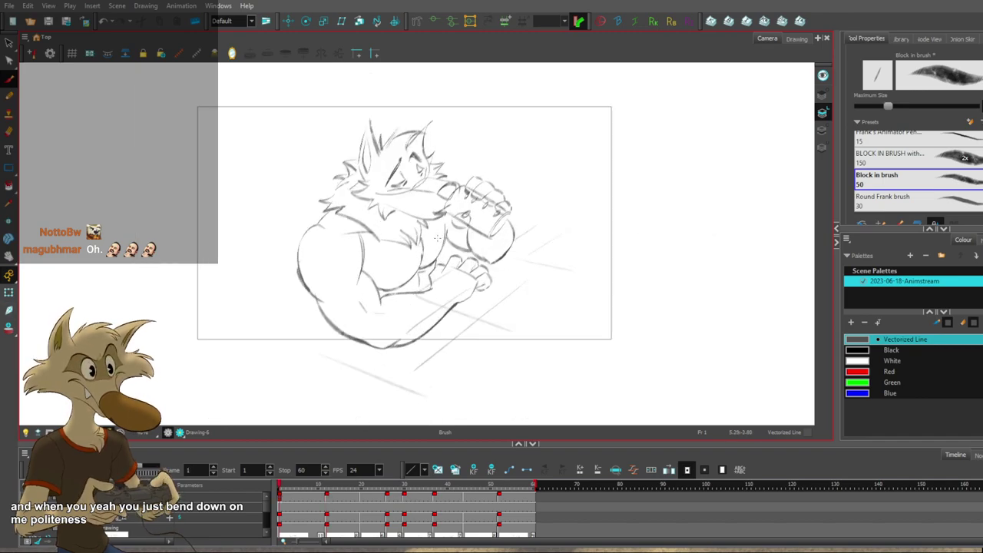
pyautogui.press('f')
pyautogui.moveTo(315, 335); pyautogui.dragTo(339, 356)
pyautogui.press('g')
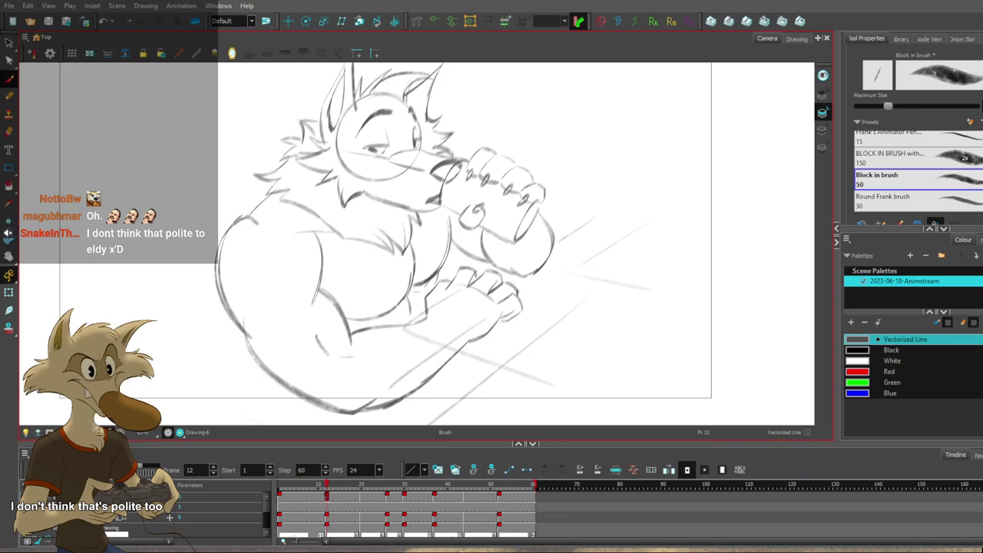
pyautogui.scroll(-2, 470, 235)
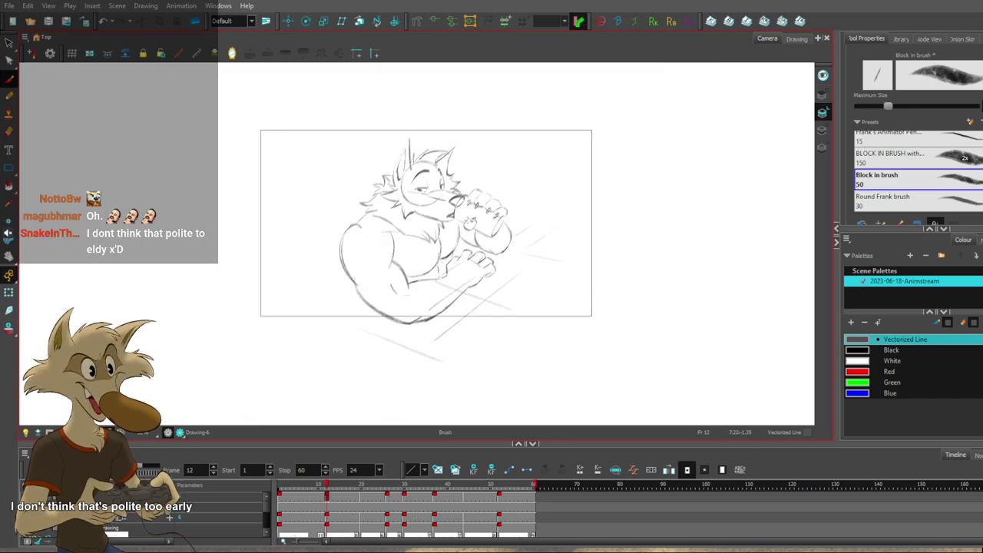
pyautogui.scroll(2, 468, 222)
pyautogui.press('f')
pyautogui.press('g')
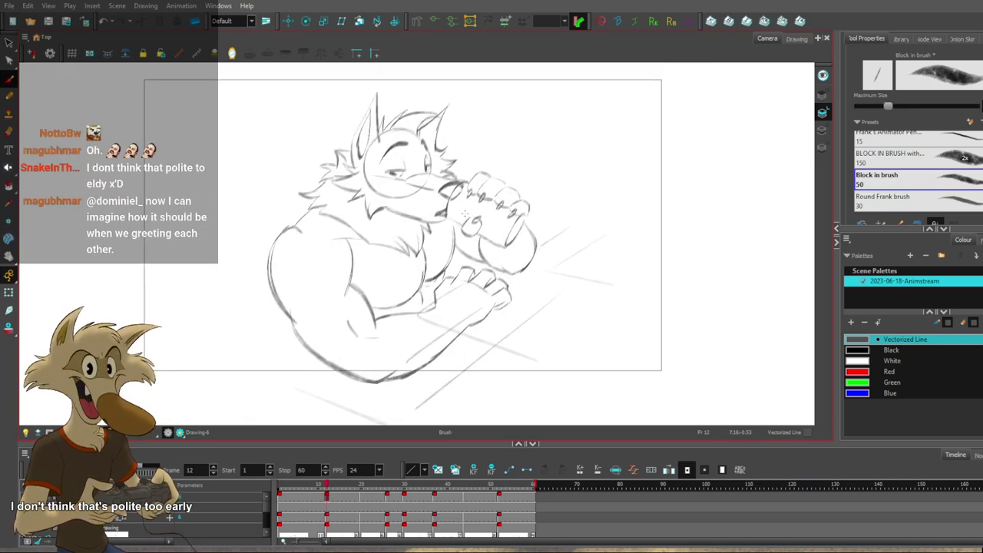
pyautogui.press('f')
pyautogui.scroll(2, 360, 164)
pyautogui.scroll(-3, 360, 163)
pyautogui.scroll(3, 361, 161)
pyautogui.scroll(-3, 363, 156)
pyautogui.scroll(4, 368, 147)
pyautogui.press('g')
pyautogui.scroll(-4, 367, 147)
pyautogui.scroll(4, 351, 151)
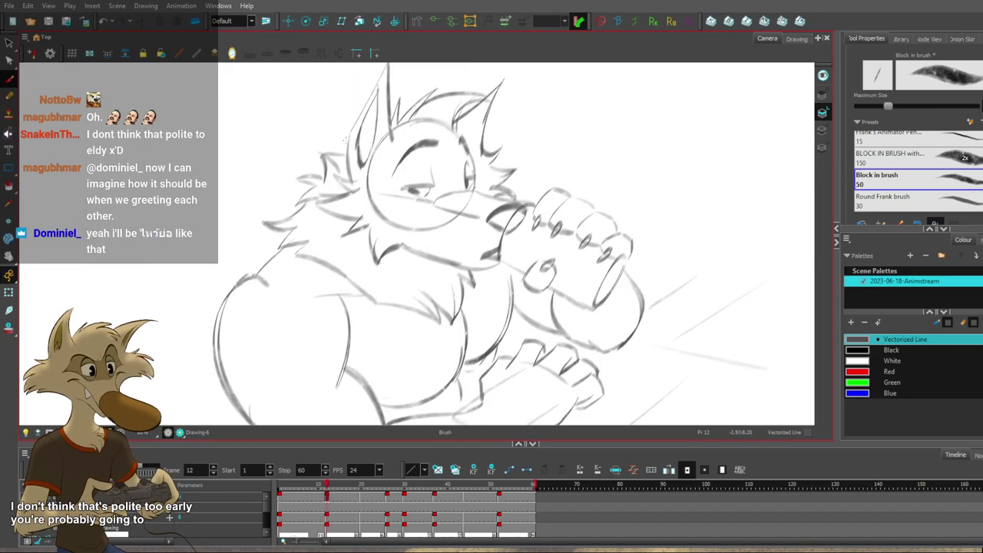
# Add short touch-up strokes to the fur tuft behind the near ear on frame 12.
pyautogui.click(326, 164)
pyautogui.moveTo(332, 172); pyautogui.dragTo(335, 164)
pyautogui.click(655, 143)
pyautogui.scroll(-3, 476, 193)
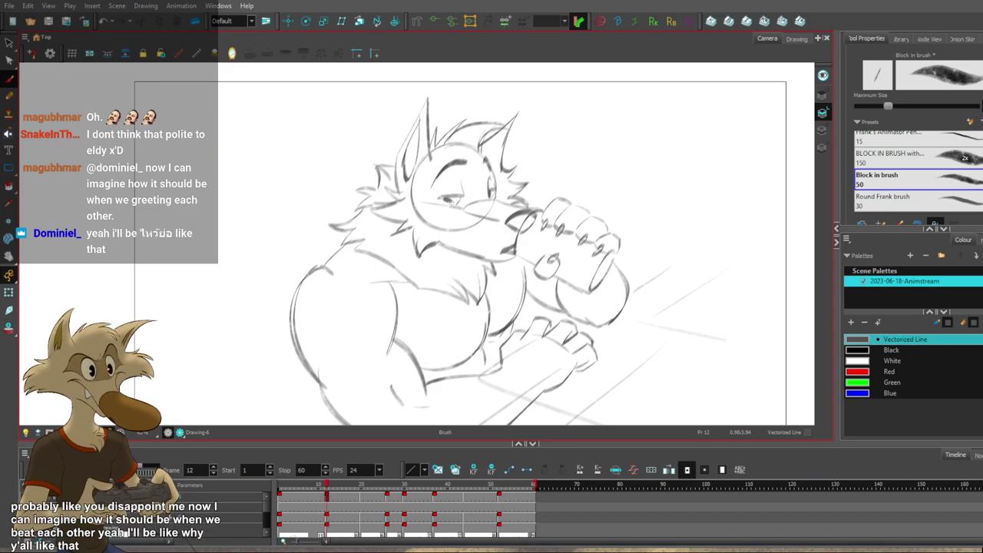
# Check frame 12 against its neighbouring key drawings, examining the head and neck fur at several magnifications.
pyautogui.scroll(-4, 456, 205)
pyautogui.scroll(3, 515, 222)
pyautogui.scroll(-2, 514, 222)
pyautogui.press('f')
pyautogui.scroll(2, 453, 210)
pyautogui.press('g')
pyautogui.press('f')
pyautogui.scroll(-2, 452, 210)
pyautogui.press('g')
pyautogui.scroll(2, 472, 209)
pyautogui.press('f')
pyautogui.scroll(-1, 479, 227)
pyautogui.press('g')
pyautogui.scroll(1, 460, 227)
pyautogui.press('f')
pyautogui.scroll(1, 445, 209)
pyautogui.press('g')
pyautogui.press('f')
pyautogui.press('g')
pyautogui.scroll(1, 346, 214)
pyautogui.press('f')
pyautogui.press('g')
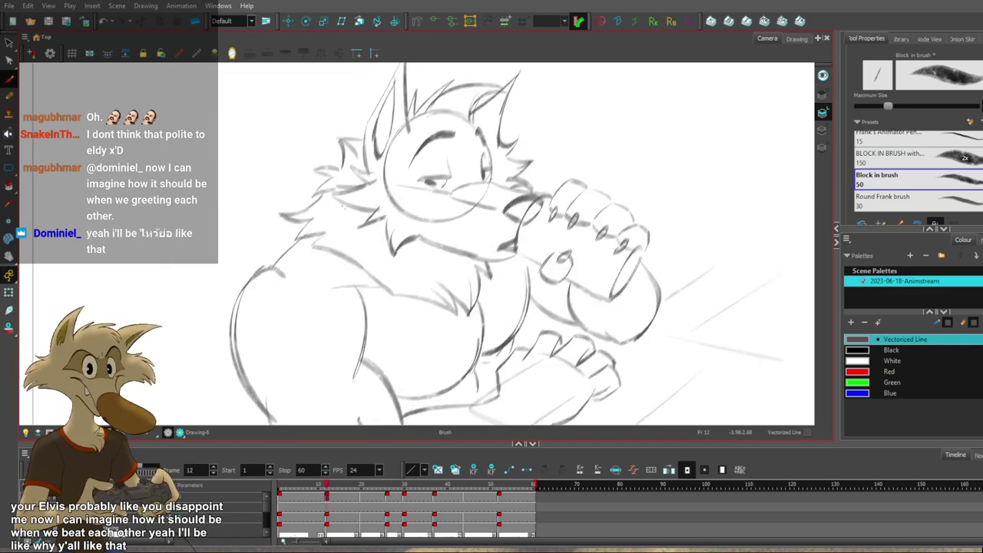
# Rework the fur strokes at the back of the neck on frame 12, undoing the unwanted attempts.
pyautogui.hotkey('ctrl', 'z')
pyautogui.moveTo(312, 220)
pyautogui.mouseDown()
pyautogui.moveTo(291, 234)
pyautogui.moveTo(327, 231)
pyautogui.mouseUp()
pyautogui.hotkey('ctrl', 'z')
pyautogui.press('f')
pyautogui.press('g')
pyautogui.hotkey('ctrl', 'z')
pyautogui.hotkey('ctrl', 'z')
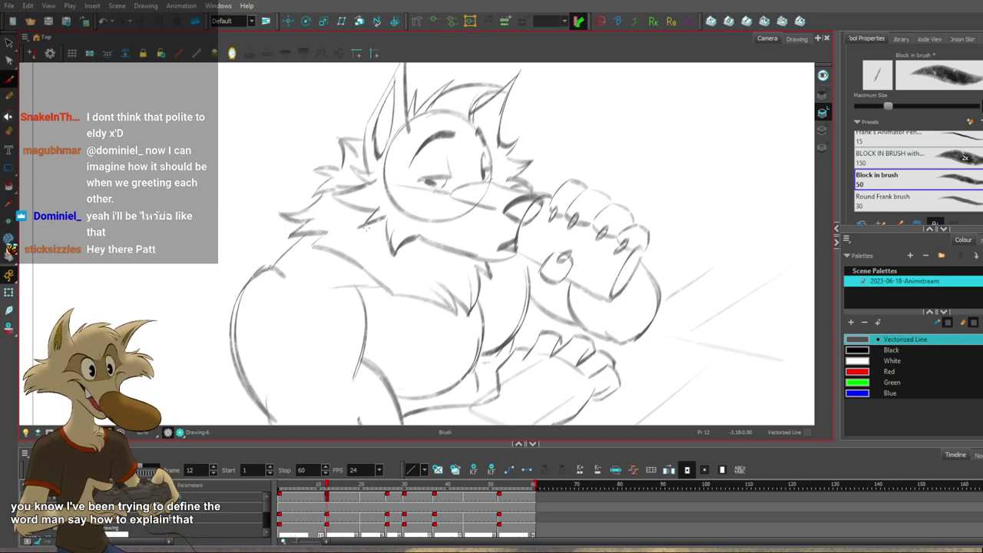
# Handwrite the Thai word หมั่นไซ in the empty area behind the character, with an equals sign below it.
pyautogui.press('1')
pyautogui.press('2')
pyautogui.press('2')
pyautogui.moveTo(218, 201)
pyautogui.mouseDown()
pyautogui.moveTo(227, 225)
pyautogui.moveTo(252, 193)
pyautogui.moveTo(266, 199)
pyautogui.moveTo(261, 217)
pyautogui.moveTo(299, 175)
pyautogui.moveTo(304, 222)
pyautogui.moveTo(322, 193)
pyautogui.moveTo(344, 197)
pyautogui.moveTo(326, 151)
pyautogui.moveTo(357, 207)
pyautogui.moveTo(384, 157)
pyautogui.mouseUp()
pyautogui.hotkey('ctrl', 'z')
pyautogui.hotkey('ctrl', 'z')
pyautogui.moveTo(369, 194)
pyautogui.mouseDown()
pyautogui.moveTo(363, 189)
pyautogui.moveTo(367, 219)
pyautogui.moveTo(396, 162)
pyautogui.moveTo(410, 158)
pyautogui.mouseUp()
pyautogui.hotkey('ctrl', 'z')
pyautogui.hotkey('ctrl', 'z')
pyautogui.moveTo(176, 272); pyautogui.dragTo(211, 272)
pyautogui.moveTo(182, 288); pyautogui.dragTo(212, 287)
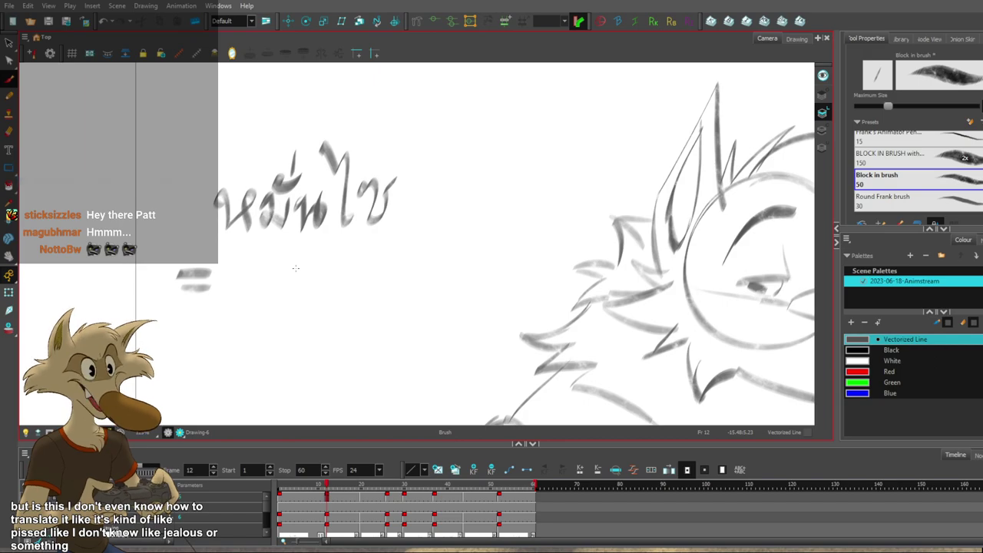
# Rewrite the last letter of the Thai word with a tone mark, making it หมั่นไซ่.
pyautogui.hotkey('ctrl', 'z')
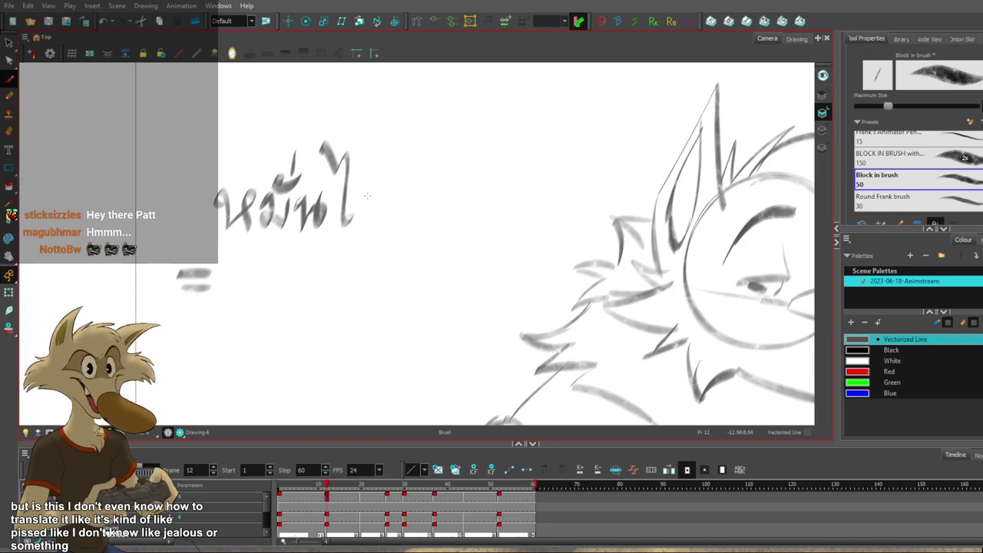
pyautogui.moveTo(363, 192)
pyautogui.mouseDown()
pyautogui.moveTo(392, 183)
pyautogui.moveTo(402, 164)
pyautogui.moveTo(384, 174)
pyautogui.mouseUp()
pyautogui.hotkey('ctrl', 'z')
pyautogui.hotkey('ctrl', 'z')
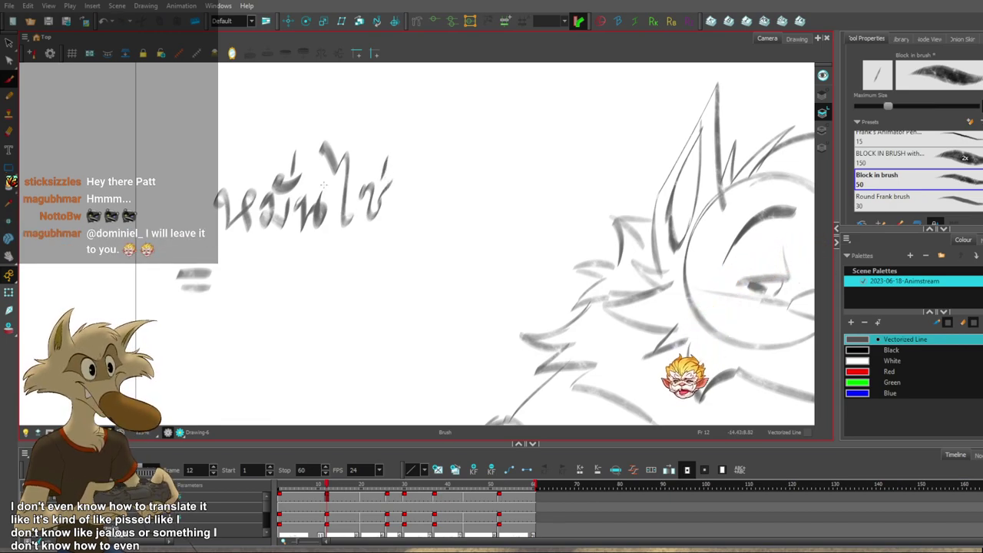
# Write "Pissed" beside the equals sign and draw a second equals sign on the line below.
pyautogui.press('space')
pyautogui.moveTo(430, 298)
pyautogui.mouseDown()
pyautogui.moveTo(485, 299)
pyautogui.moveTo(518, 279)
pyautogui.mouseUp()
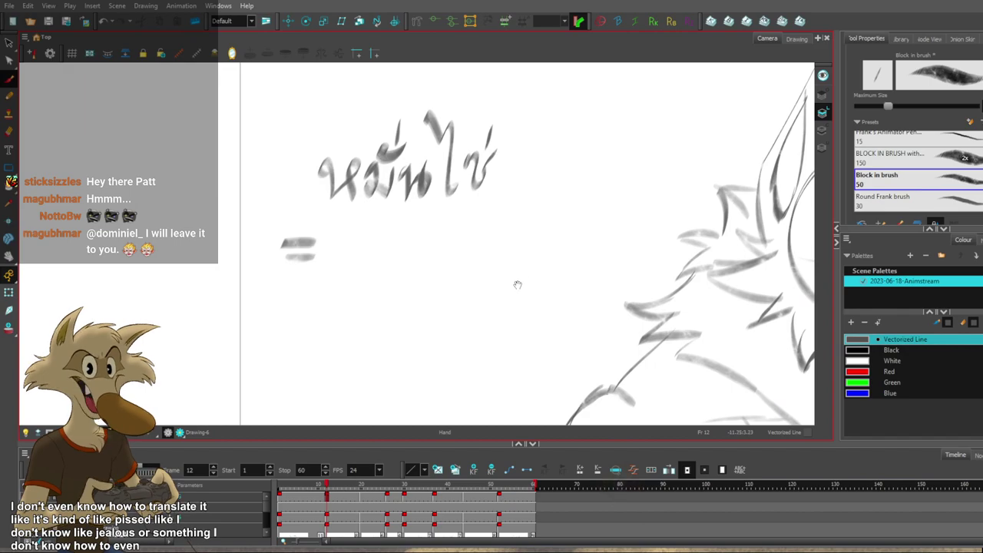
pyautogui.moveTo(323, 232)
pyautogui.mouseDown()
pyautogui.moveTo(362, 225)
pyautogui.moveTo(321, 259)
pyautogui.moveTo(335, 266)
pyautogui.moveTo(338, 251)
pyautogui.moveTo(363, 241)
pyautogui.mouseUp()
pyautogui.hotkey('ctrl', 'z')
pyautogui.hotkey('ctrl', 'z')
pyautogui.moveTo(361, 252)
pyautogui.mouseDown()
pyautogui.moveTo(358, 266)
pyautogui.moveTo(391, 268)
pyautogui.mouseUp()
pyautogui.moveTo(404, 253)
pyautogui.mouseDown()
pyautogui.moveTo(421, 252)
pyautogui.moveTo(408, 267)
pyautogui.mouseUp()
pyautogui.moveTo(443, 247); pyautogui.dragTo(430, 266)
pyautogui.moveTo(447, 224); pyautogui.dragTo(444, 269)
pyautogui.moveTo(268, 307)
pyautogui.mouseDown()
pyautogui.moveTo(301, 306)
pyautogui.moveTo(300, 321)
pyautogui.mouseUp()
pyautogui.moveTo(414, 308)
pyautogui.mouseDown()
pyautogui.moveTo(427, 289)
pyautogui.moveTo(427, 305)
pyautogui.mouseUp()
pyautogui.press('2')
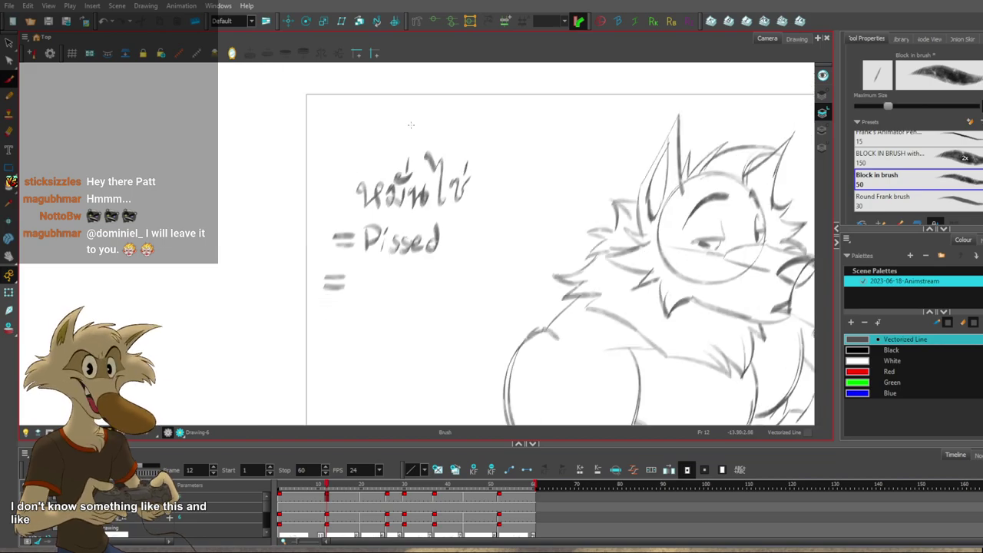
pyautogui.press('2')
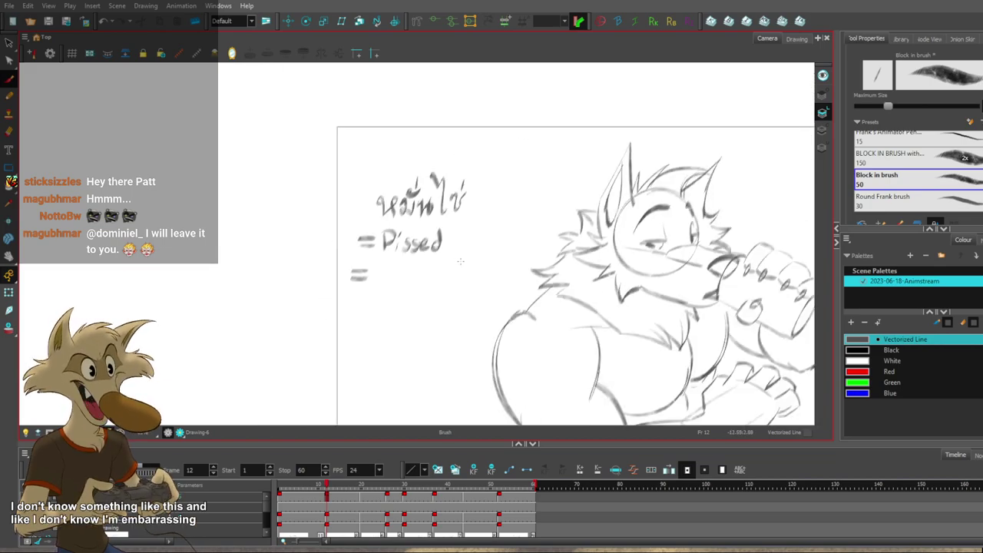
pyautogui.scroll(1, 462, 252)
pyautogui.moveTo(474, 165); pyautogui.dragTo(484, 167)
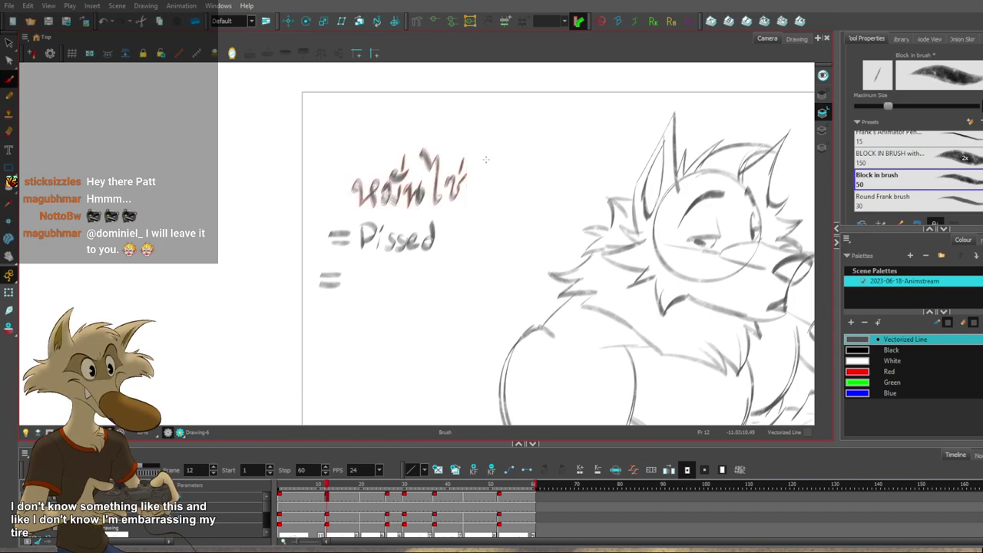
pyautogui.press('Delete')
pyautogui.scroll(1, 485, 185)
pyautogui.scroll(-1, 485, 185)
pyautogui.hotkey('ctrl', 'z')
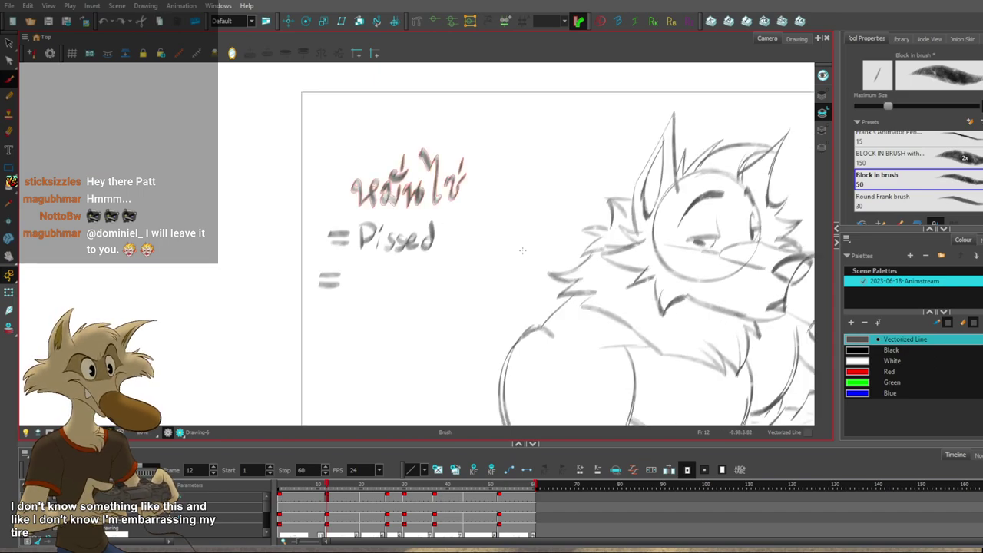
pyautogui.scroll(-3, 513, 259)
pyautogui.moveTo(773, 373); pyautogui.dragTo(667, 336)
pyautogui.scroll(1, 665, 334)
pyautogui.press('s')
pyautogui.hotkey('alt', 'b')
# Write "annoyed" beside the second equals sign, below "Pissed".
pyautogui.scroll(-1, 474, 265)
pyautogui.scroll(1, 475, 265)
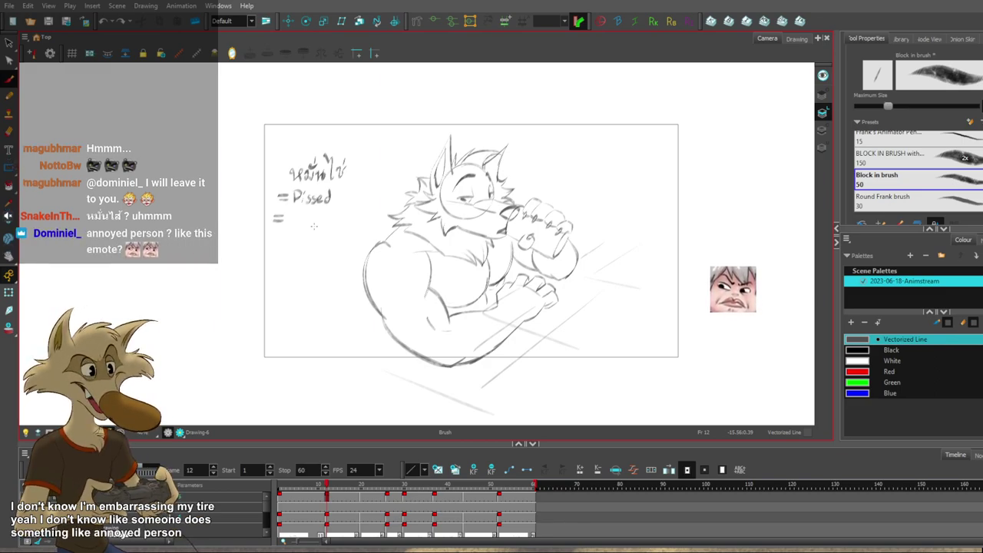
pyautogui.scroll(1, 313, 226)
pyautogui.scroll(4, 314, 227)
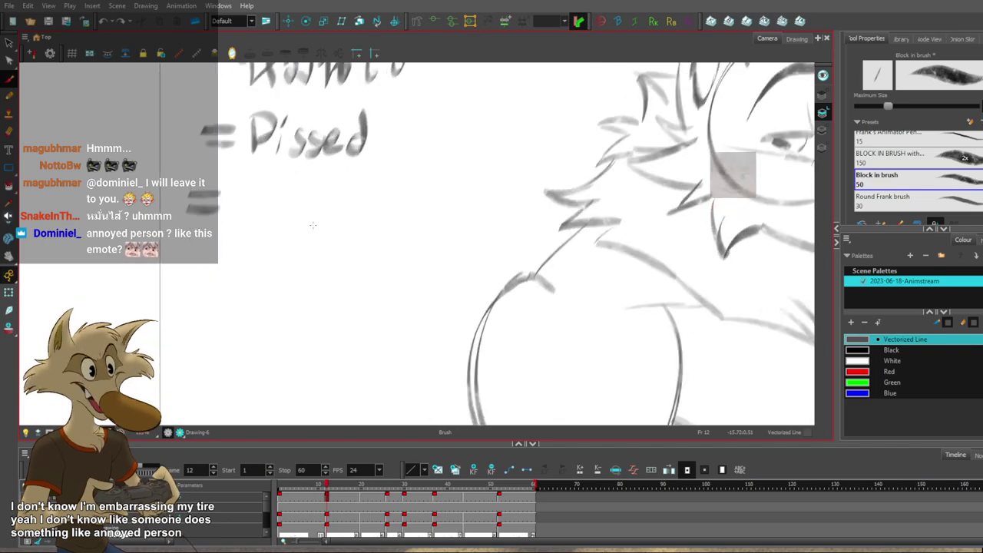
pyautogui.moveTo(255, 192); pyautogui.dragTo(261, 208)
pyautogui.moveTo(270, 192); pyautogui.dragTo(292, 212)
pyautogui.moveTo(291, 192)
pyautogui.mouseDown()
pyautogui.moveTo(295, 216)
pyautogui.moveTo(326, 195)
pyautogui.mouseUp()
pyautogui.moveTo(338, 195)
pyautogui.mouseDown()
pyautogui.moveTo(349, 212)
pyautogui.moveTo(328, 235)
pyautogui.mouseUp()
pyautogui.moveTo(362, 204); pyautogui.dragTo(380, 209)
pyautogui.moveTo(397, 192); pyautogui.dragTo(378, 212)
pyautogui.moveTo(404, 167); pyautogui.dragTo(401, 212)
pyautogui.scroll(-2, 437, 200)
pyautogui.scroll(1, 347, 164)
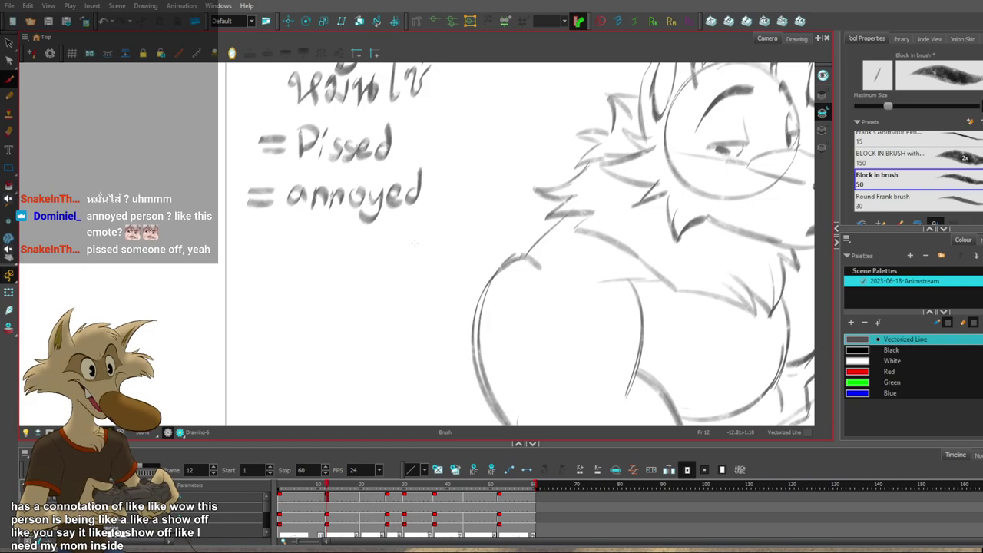
# Write "= sarcastic" and "= despise" as two more lines beneath "annoyed".
pyautogui.scroll(-3, 415, 242)
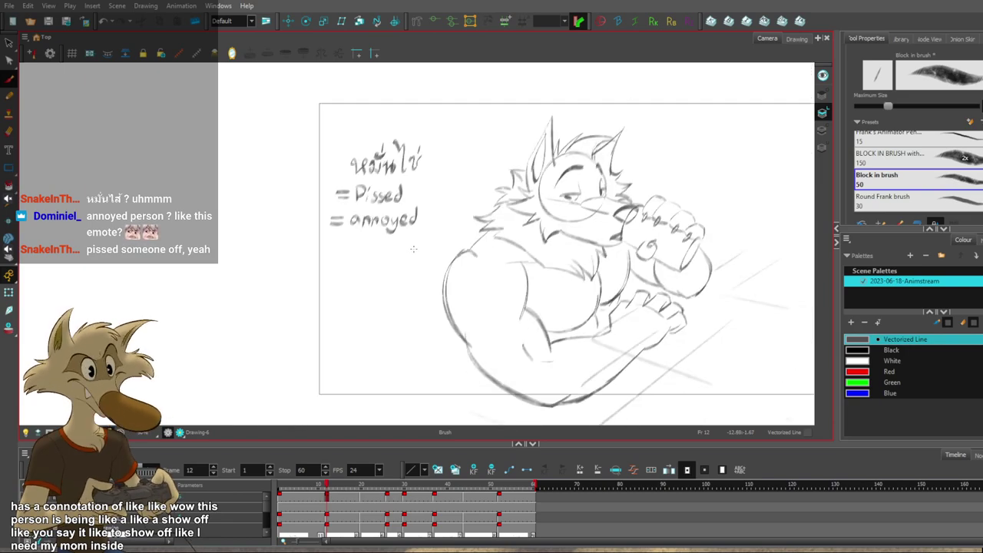
pyautogui.scroll(2, 398, 175)
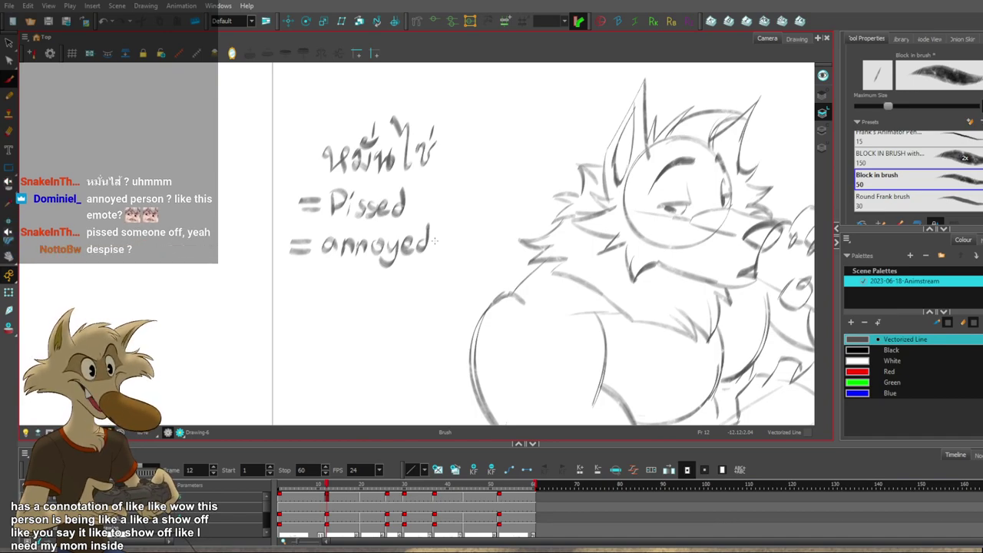
pyautogui.scroll(1, 435, 241)
pyautogui.moveTo(252, 289); pyautogui.dragTo(278, 287)
pyautogui.moveTo(250, 305)
pyautogui.mouseDown()
pyautogui.moveTo(362, 293)
pyautogui.moveTo(370, 301)
pyautogui.moveTo(409, 286)
pyautogui.moveTo(421, 304)
pyautogui.moveTo(442, 306)
pyautogui.mouseUp()
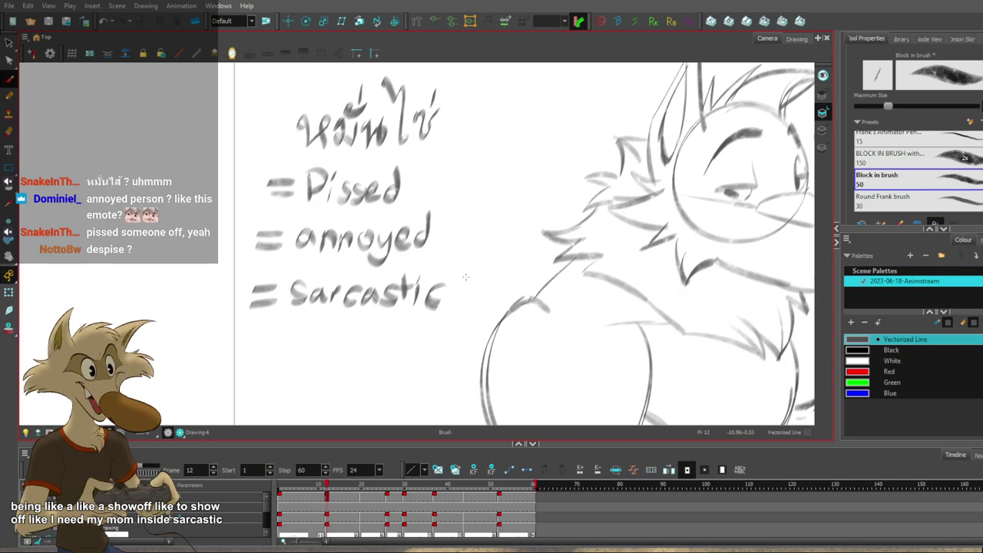
pyautogui.moveTo(251, 341)
pyautogui.mouseDown()
pyautogui.moveTo(310, 341)
pyautogui.moveTo(290, 339)
pyautogui.moveTo(298, 330)
pyautogui.moveTo(332, 344)
pyautogui.moveTo(330, 354)
pyautogui.moveTo(345, 341)
pyautogui.moveTo(372, 355)
pyautogui.moveTo(400, 355)
pyautogui.mouseUp()
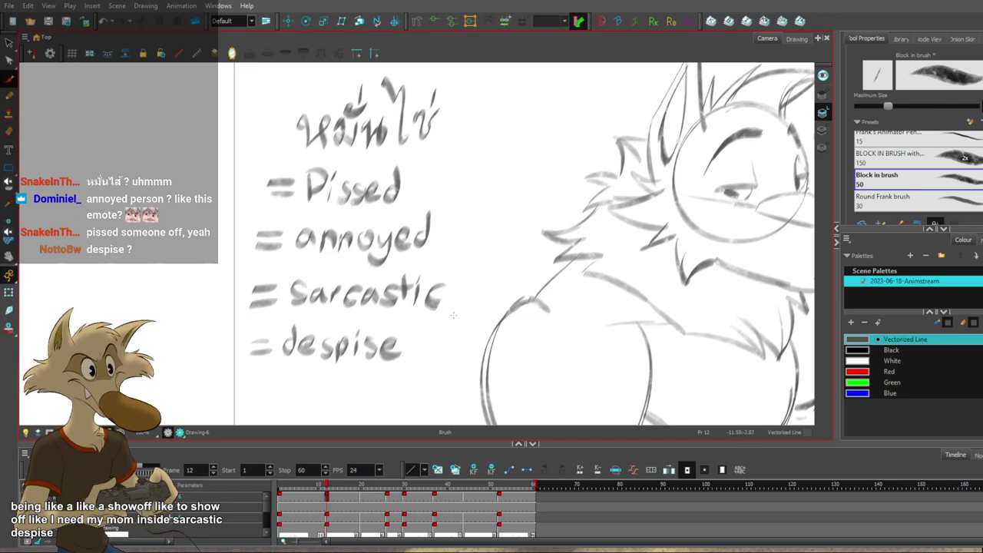
# Move the word หมั่นไซ่ and its four-line translation list outside the camera frame, beyond its left edge.
pyautogui.scroll(-4, 453, 315)
pyautogui.scroll(2, 446, 326)
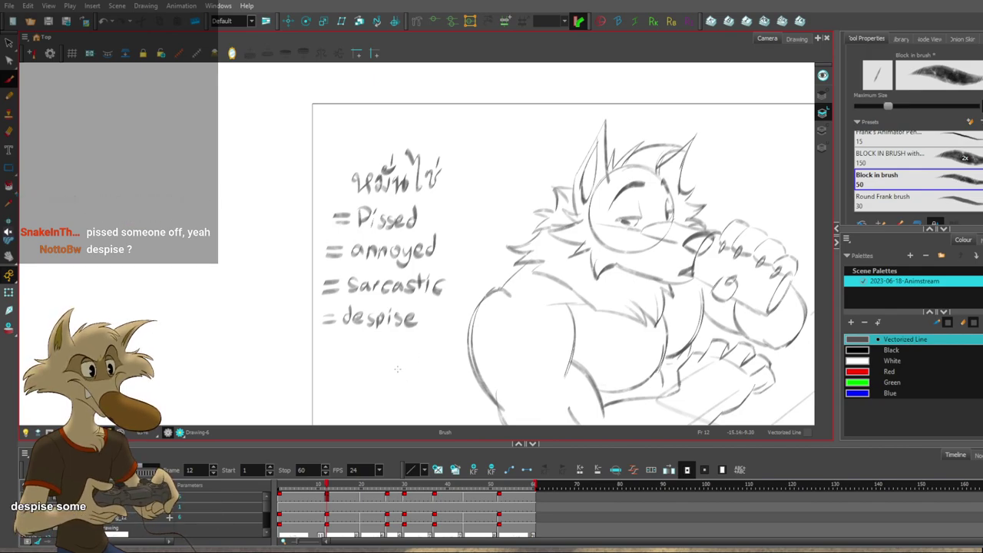
pyautogui.scroll(-3, 399, 364)
pyautogui.scroll(3, 419, 345)
pyautogui.scroll(-2, 396, 264)
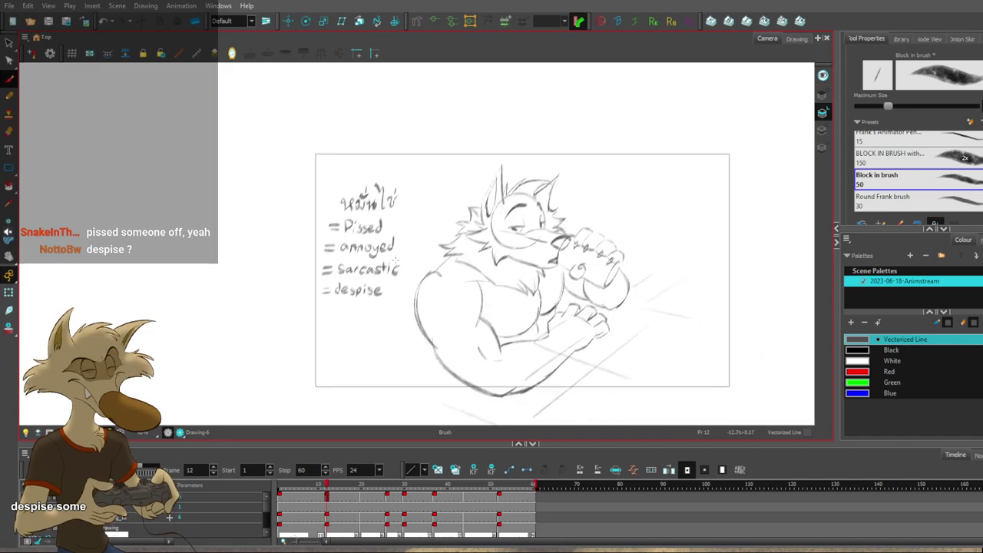
pyautogui.scroll(3, 395, 260)
pyautogui.click(8, 43)
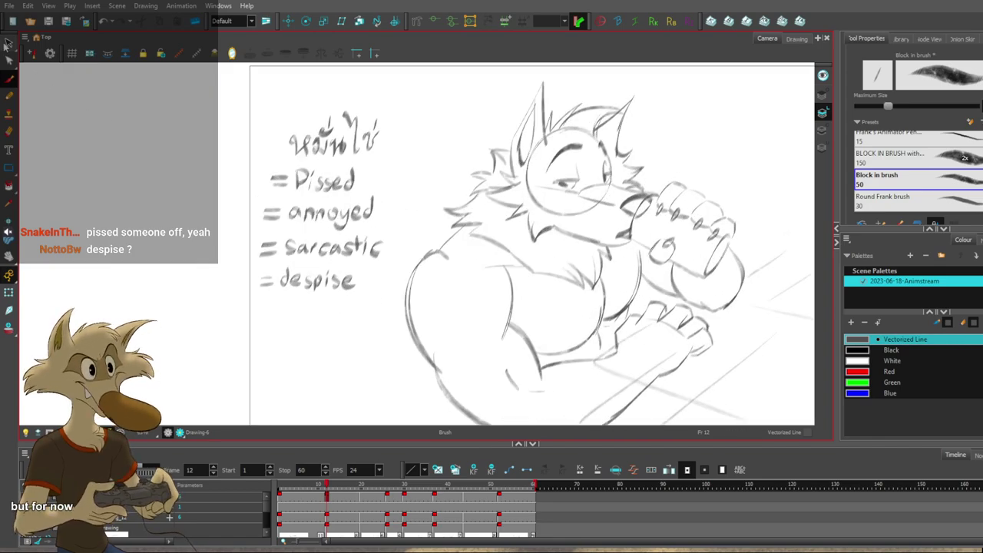
pyautogui.moveTo(223, 109)
pyautogui.mouseDown()
pyautogui.moveTo(225, 315)
pyautogui.moveTo(343, 302)
pyautogui.moveTo(378, 270)
pyautogui.moveTo(413, 156)
pyautogui.moveTo(336, 100)
pyautogui.mouseUp()
pyautogui.moveTo(351, 181); pyautogui.dragTo(200, 195)
pyautogui.click(244, 198)
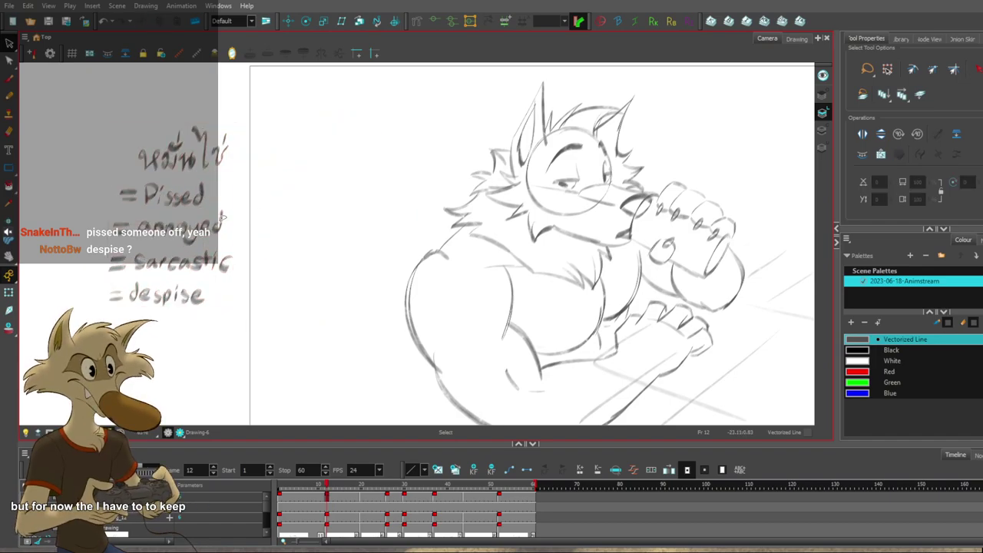
# Brush the Thai word เกรงใจ inside the upper-left part of the camera frame, beside the wolf.
pyautogui.scroll(-3, 252, 159)
pyautogui.scroll(1, 424, 161)
pyautogui.scroll(-2, 382, 167)
pyautogui.scroll(2, 227, 163)
pyautogui.click(8, 77)
pyautogui.scroll(3, 304, 138)
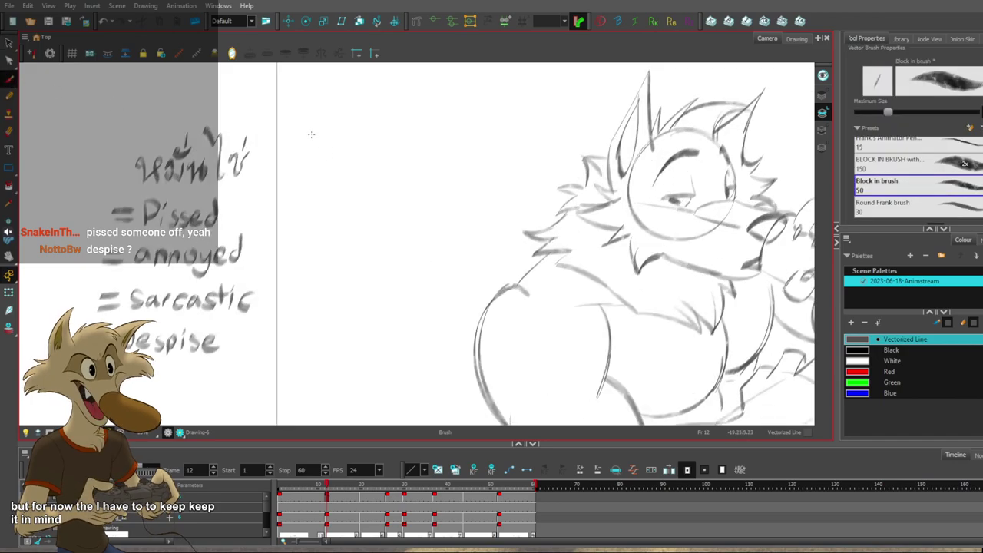
pyautogui.moveTo(339, 166)
pyautogui.mouseDown()
pyautogui.moveTo(335, 189)
pyautogui.moveTo(380, 187)
pyautogui.moveTo(396, 139)
pyautogui.mouseUp()
pyautogui.moveTo(421, 171)
pyautogui.mouseDown()
pyautogui.moveTo(428, 166)
pyautogui.moveTo(441, 187)
pyautogui.mouseUp()
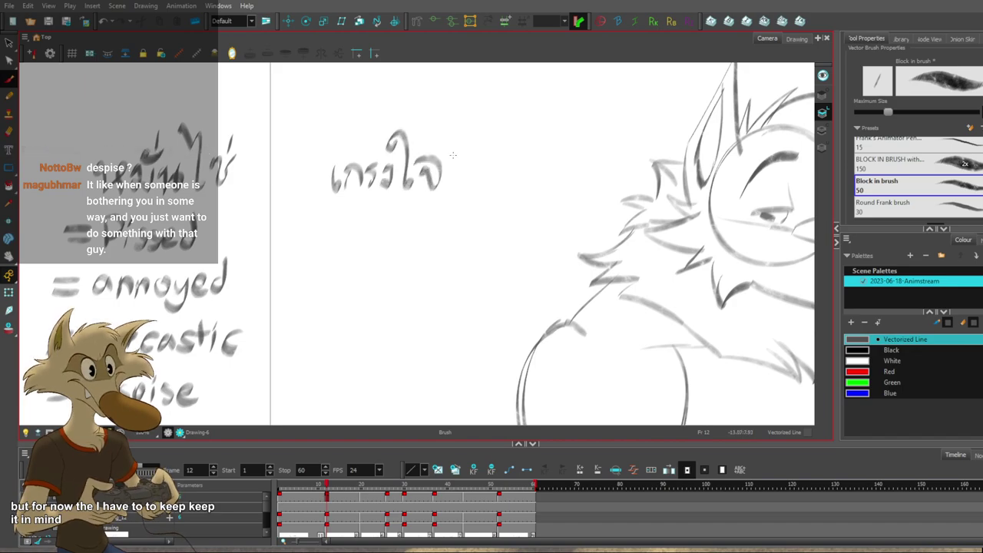
# Write "= hold/restrain" on the line beneath เกรงใจ.
pyautogui.moveTo(377, 240); pyautogui.dragTo(403, 233)
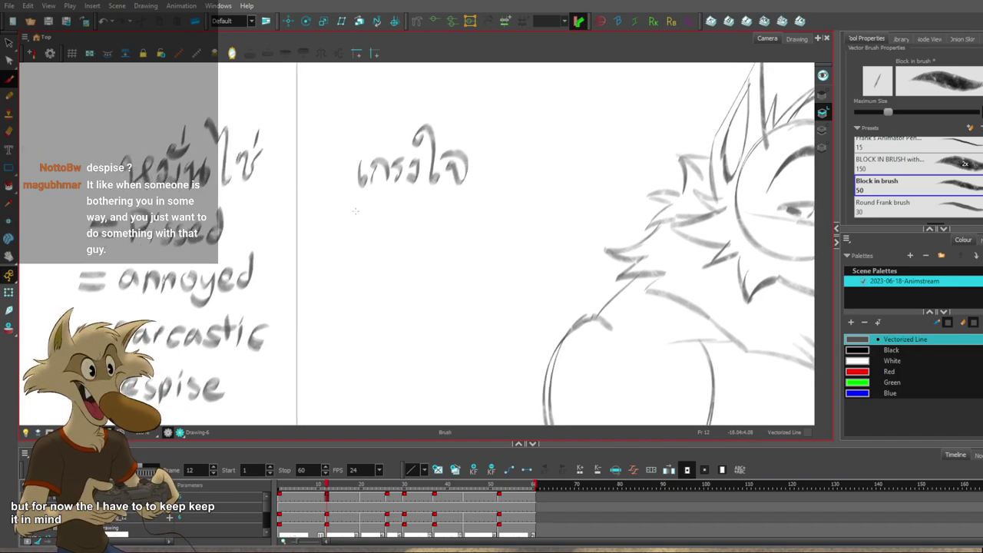
pyautogui.moveTo(325, 222); pyautogui.dragTo(347, 221)
pyautogui.moveTo(324, 229); pyautogui.dragTo(349, 228)
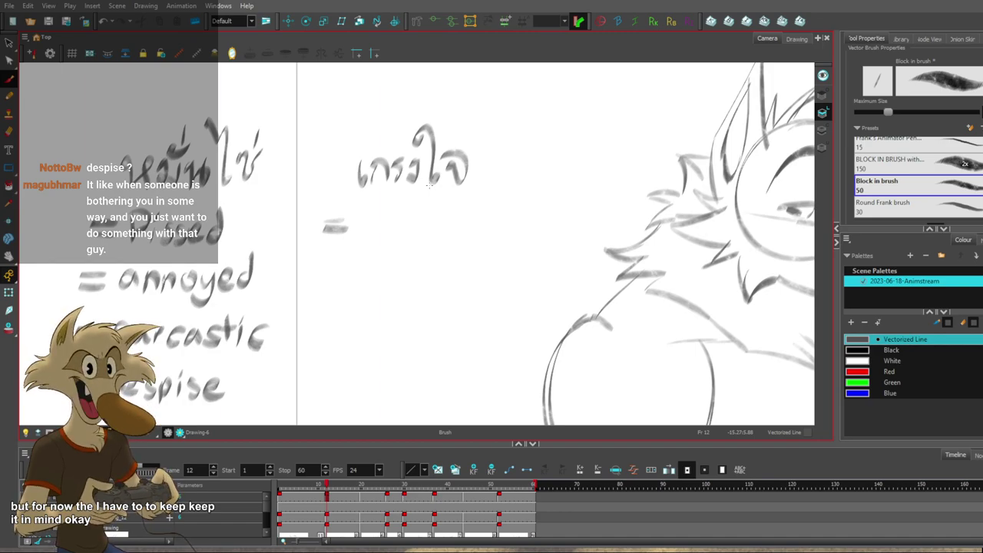
pyautogui.scroll(-2, 472, 225)
pyautogui.scroll(2, 401, 223)
pyautogui.hotkey('ctrl', 'z')
pyautogui.moveTo(365, 235); pyautogui.dragTo(384, 234)
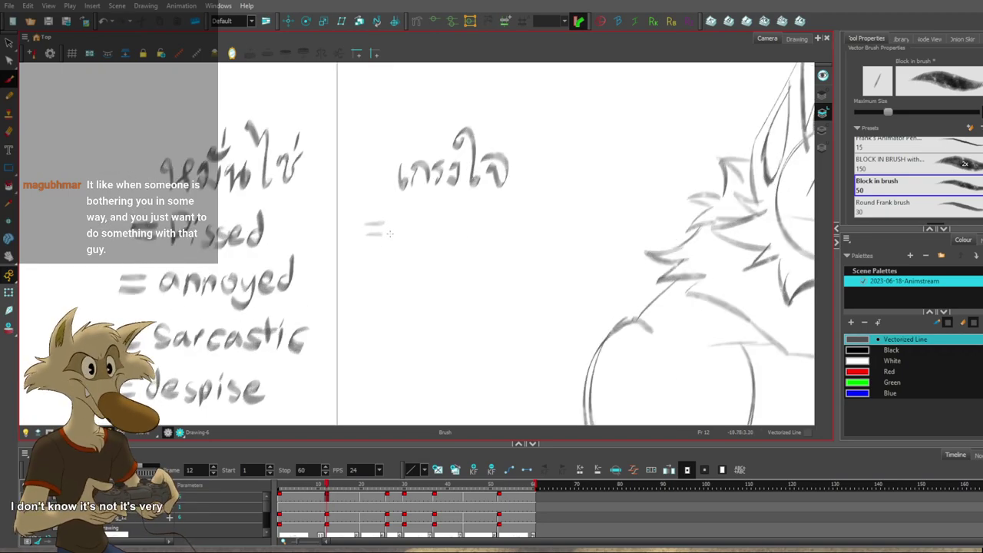
pyautogui.moveTo(502, 317)
pyautogui.mouseDown()
pyautogui.moveTo(487, 340)
pyautogui.moveTo(474, 320)
pyautogui.moveTo(480, 286)
pyautogui.mouseUp()
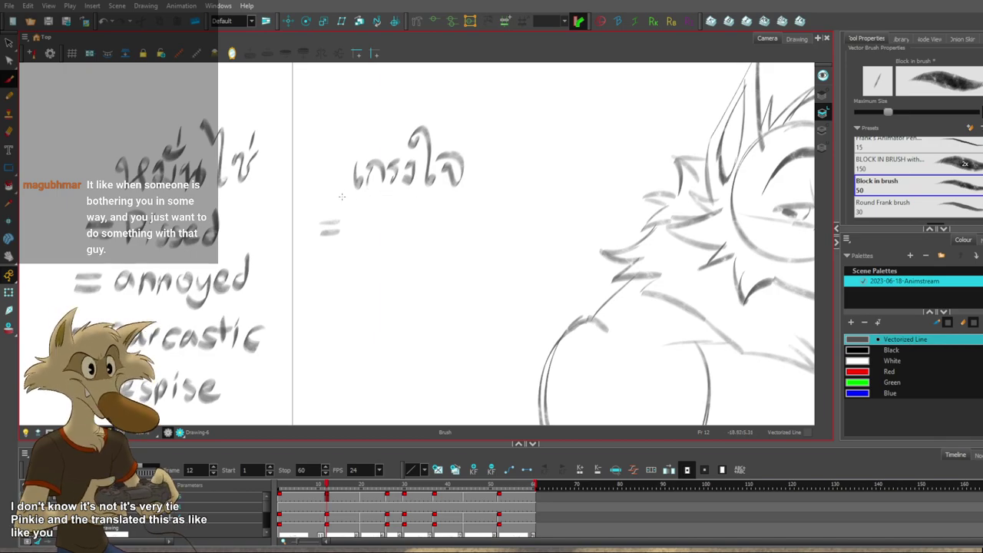
pyautogui.moveTo(352, 214)
pyautogui.mouseDown()
pyautogui.moveTo(364, 245)
pyautogui.moveTo(376, 225)
pyautogui.moveTo(391, 243)
pyautogui.mouseUp()
pyautogui.moveTo(406, 230)
pyautogui.mouseDown()
pyautogui.moveTo(409, 242)
pyautogui.moveTo(411, 213)
pyautogui.moveTo(418, 244)
pyautogui.moveTo(448, 224)
pyautogui.moveTo(459, 241)
pyautogui.mouseUp()
pyautogui.moveTo(470, 223)
pyautogui.mouseDown()
pyautogui.moveTo(461, 243)
pyautogui.moveTo(474, 239)
pyautogui.mouseUp()
pyautogui.moveTo(467, 224); pyautogui.dragTo(535, 237)
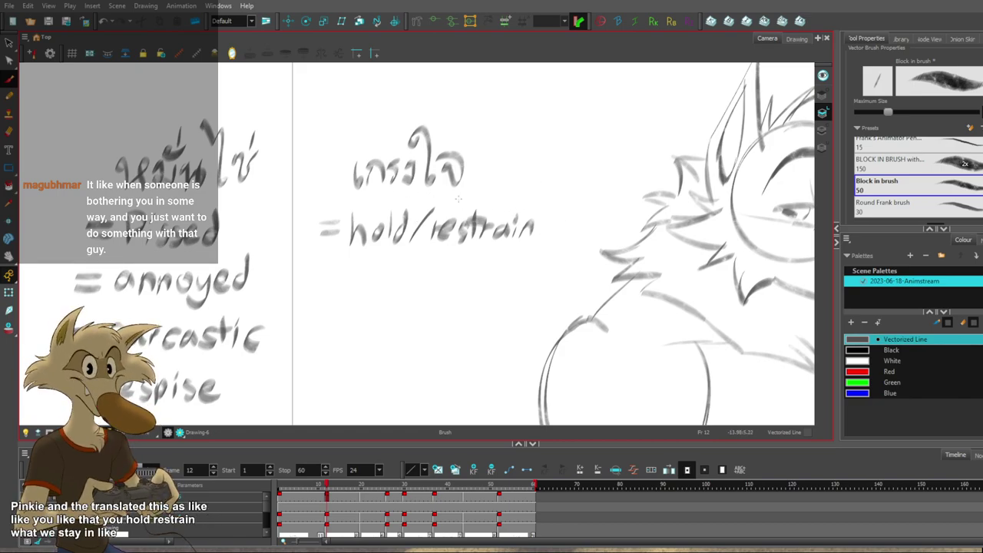
# Reposition เกรงใจ with its translation, lowering "hold/restrain" to leave a wider gap below the word.
pyautogui.press('s')
pyautogui.moveTo(527, 146); pyautogui.dragTo(540, 159)
pyautogui.moveTo(460, 224); pyautogui.dragTo(494, 147)
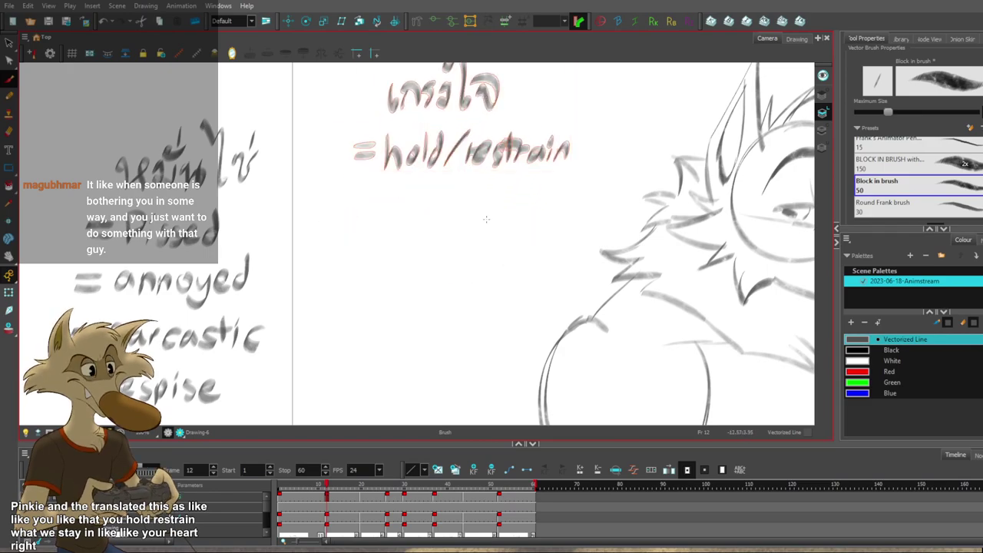
pyautogui.moveTo(498, 209); pyautogui.dragTo(466, 281)
pyautogui.moveTo(566, 199); pyautogui.dragTo(554, 216)
pyautogui.moveTo(494, 224); pyautogui.dragTo(429, 266)
# Underline the first part of เกรงใจ, link it to "hold/restrain" with a line, and delete the equals sign.
pyautogui.moveTo(353, 184)
pyautogui.mouseDown()
pyautogui.moveTo(417, 183)
pyautogui.moveTo(372, 246)
pyautogui.mouseUp()
pyautogui.press('s')
pyautogui.moveTo(268, 244)
pyautogui.mouseDown()
pyautogui.moveTo(274, 261)
pyautogui.moveTo(272, 247)
pyautogui.mouseUp()
pyautogui.press('Delete')
# Underline the last part of เกรงใจ and draw a slanted line from it to the handwritten word "heart".
pyautogui.moveTo(433, 184)
pyautogui.mouseDown()
pyautogui.moveTo(467, 185)
pyautogui.moveTo(513, 237)
pyautogui.moveTo(524, 270)
pyautogui.moveTo(543, 267)
pyautogui.mouseUp()
pyautogui.hotkey('ctrl', 'z')
pyautogui.moveTo(545, 258); pyautogui.dragTo(578, 267)
pyautogui.moveTo(572, 255)
pyautogui.mouseDown()
pyautogui.moveTo(590, 249)
pyautogui.moveTo(570, 257)
pyautogui.moveTo(576, 252)
pyautogui.mouseUp()
pyautogui.hotkey('ctrl', 'z')
pyautogui.hotkey('ctrl', 'z')
pyautogui.hotkey('ctrl', 'z')
pyautogui.hotkey('ctrl', 'z')
pyautogui.hotkey('ctrl', 'z')
pyautogui.moveTo(558, 254)
pyautogui.mouseDown()
pyautogui.moveTo(546, 261)
pyautogui.moveTo(559, 253)
pyautogui.mouseUp()
pyautogui.moveTo(580, 243)
pyautogui.mouseDown()
pyautogui.moveTo(579, 267)
pyautogui.moveTo(591, 248)
pyautogui.mouseUp()
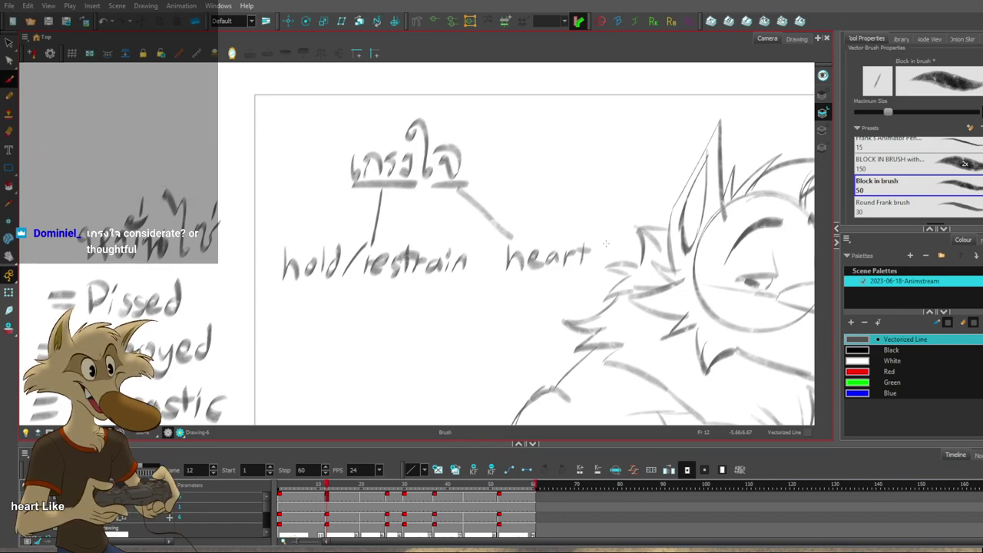
pyautogui.scroll(-3, 586, 244)
pyautogui.scroll(2, 587, 232)
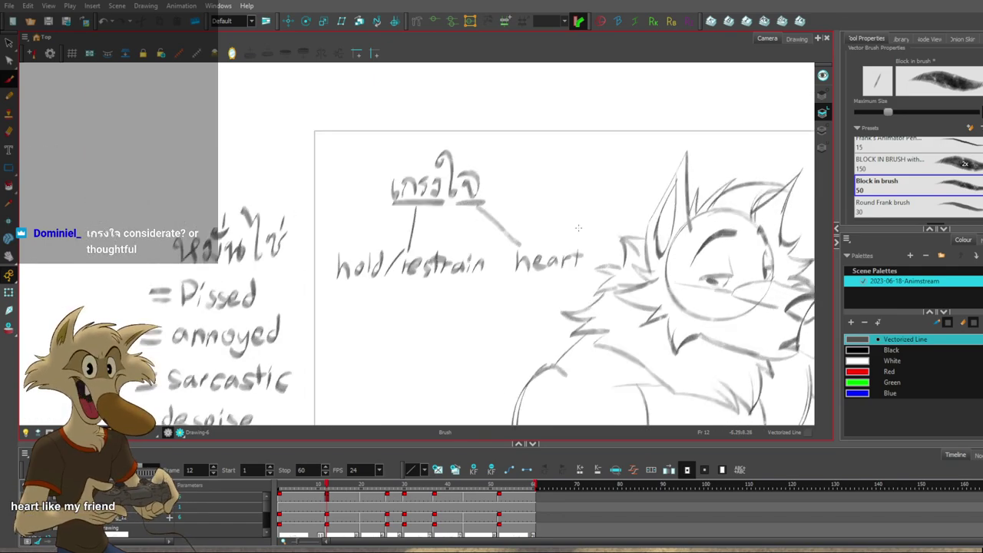
pyautogui.scroll(-1, 545, 239)
pyautogui.scroll(1, 471, 292)
pyautogui.scroll(-2, 469, 289)
pyautogui.scroll(2, 452, 331)
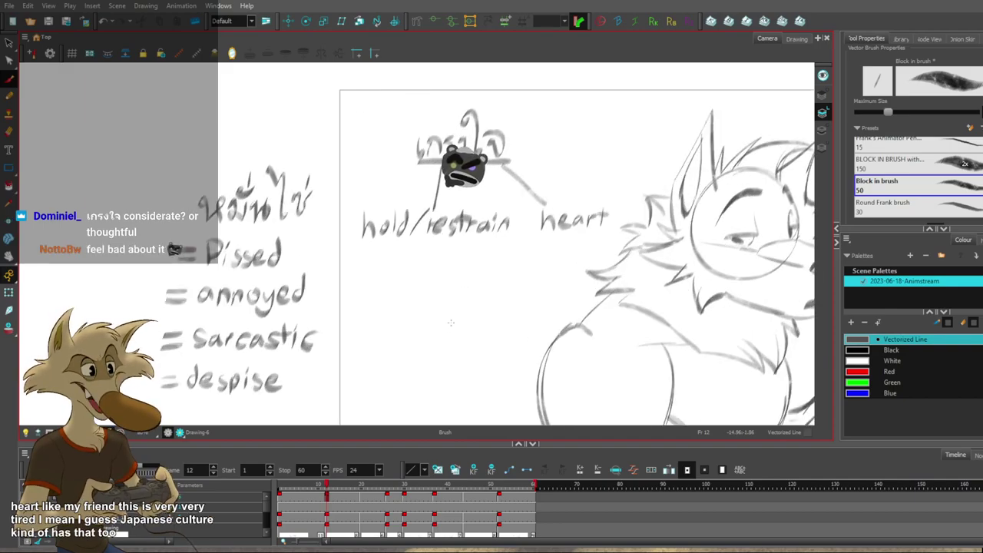
pyautogui.scroll(-1, 451, 323)
pyautogui.scroll(1, 399, 293)
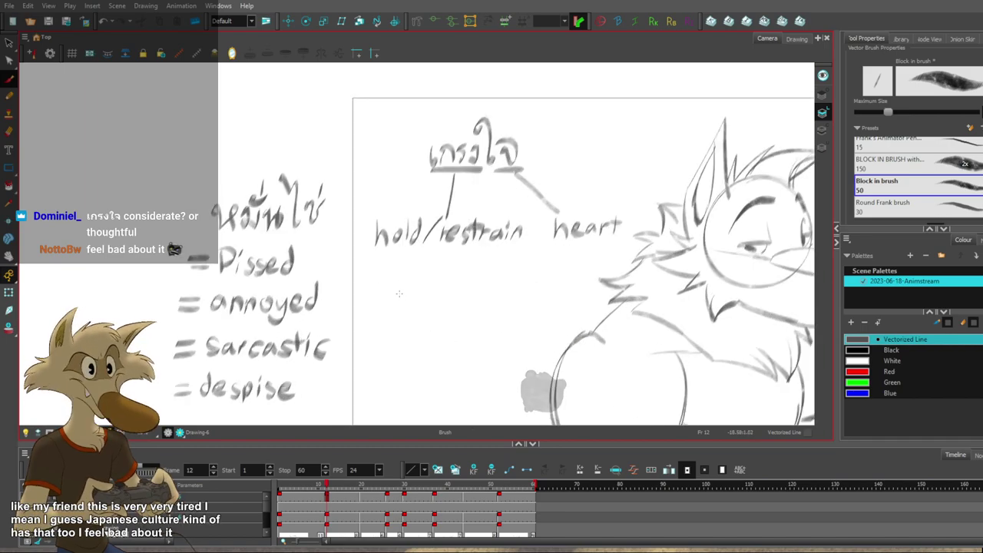
# Write "feel bad about" on the line below "hold/restrain".
pyautogui.moveTo(382, 257)
pyautogui.mouseDown()
pyautogui.moveTo(375, 284)
pyautogui.moveTo(467, 283)
pyautogui.moveTo(501, 262)
pyautogui.moveTo(537, 281)
pyautogui.mouseUp()
pyautogui.hotkey('ctrl', 'z')
pyautogui.hotkey('ctrl', 'z')
pyautogui.hotkey('ctrl', 'z')
pyautogui.moveTo(547, 258); pyautogui.dragTo(545, 278)
pyautogui.moveTo(537, 266); pyautogui.dragTo(560, 263)
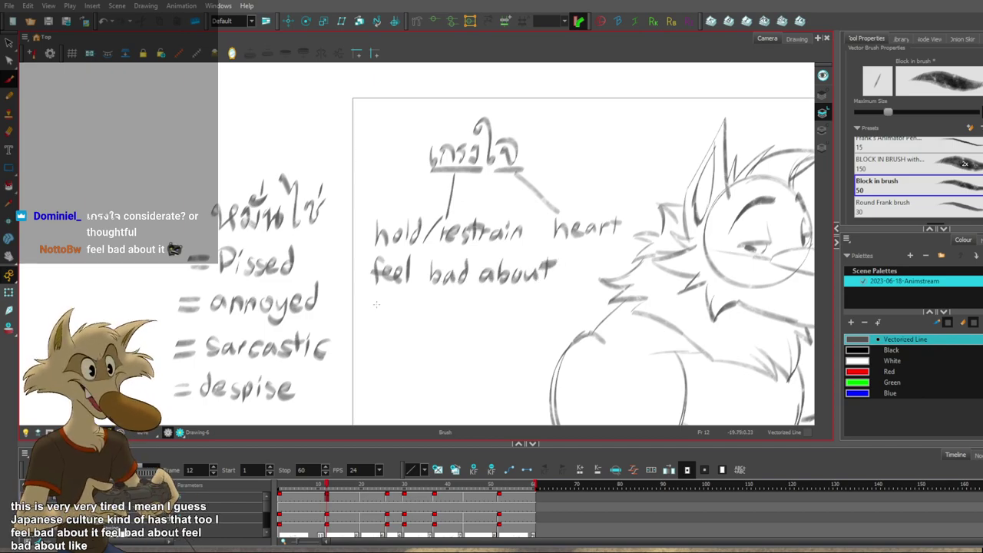
pyautogui.moveTo(370, 308)
pyautogui.mouseDown()
pyautogui.moveTo(415, 317)
pyautogui.moveTo(414, 307)
pyautogui.mouseUp()
pyautogui.hotkey('ctrl', 'z')
pyautogui.hotkey('ctrl', 'z')
pyautogui.hotkey('ctrl', 'z')
pyautogui.hotkey('ctrl', 'z')
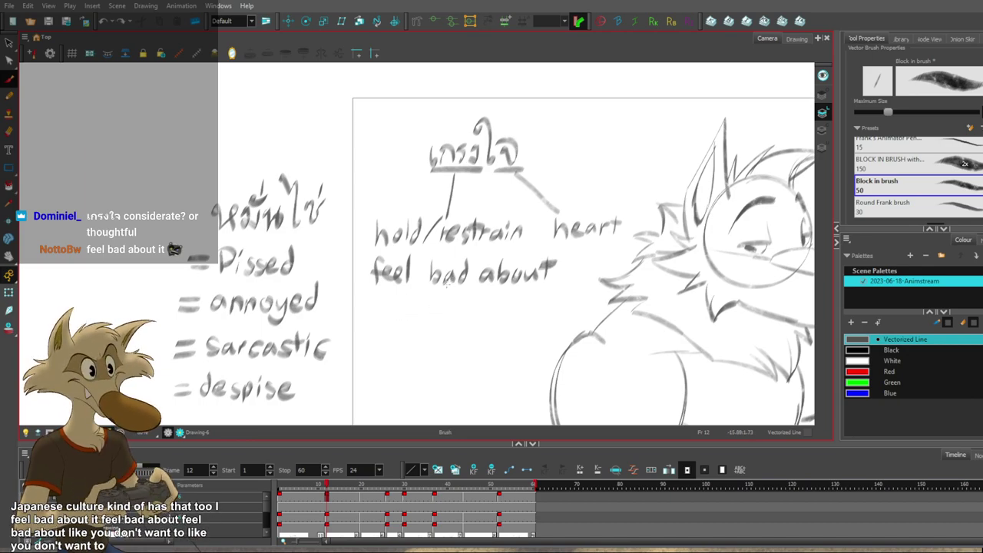
# Move the หมั่นไซ่ notes farther left of the camera frame and shift the เกรงใจ notes up toward its top-left corner.
pyautogui.click(9, 44)
pyautogui.scroll(-2, 122, 153)
pyautogui.scroll(1, 149, 175)
pyautogui.moveTo(153, 161)
pyautogui.mouseDown()
pyautogui.moveTo(258, 375)
pyautogui.moveTo(299, 311)
pyautogui.moveTo(269, 151)
pyautogui.mouseUp()
pyautogui.moveTo(265, 196); pyautogui.dragTo(188, 151)
pyautogui.moveTo(271, 120)
pyautogui.mouseDown()
pyautogui.moveTo(424, 254)
pyautogui.moveTo(492, 217)
pyautogui.moveTo(408, 108)
pyautogui.moveTo(369, 104)
pyautogui.mouseUp()
pyautogui.moveTo(418, 158); pyautogui.dragTo(411, 143)
pyautogui.press('Escape')
pyautogui.scroll(1, 385, 144)
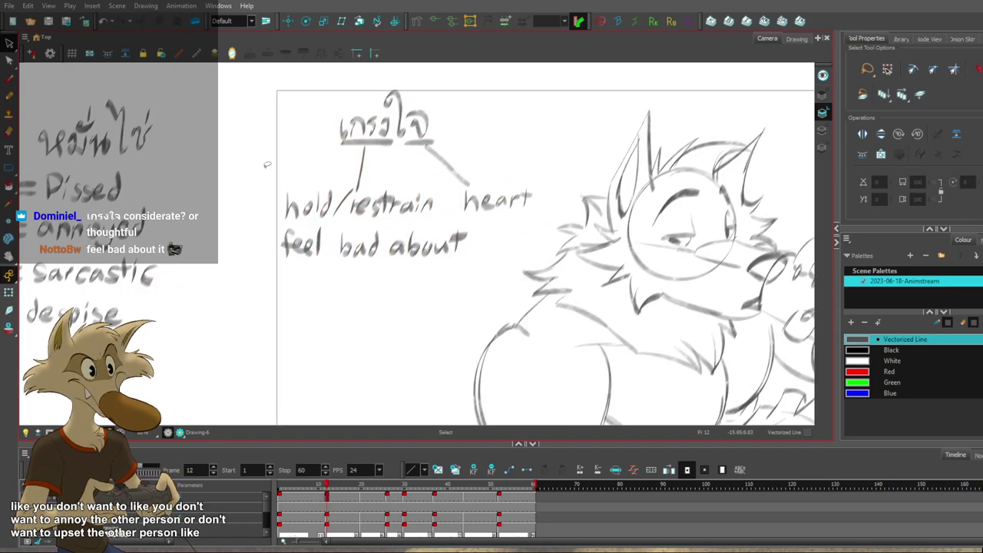
# Write "afraid of offending" with the Block in brush on the line below "feel bad about".
pyautogui.scroll(1, 208, 138)
pyautogui.hotkey('alt', 'b')
pyautogui.scroll(-2, 444, 288)
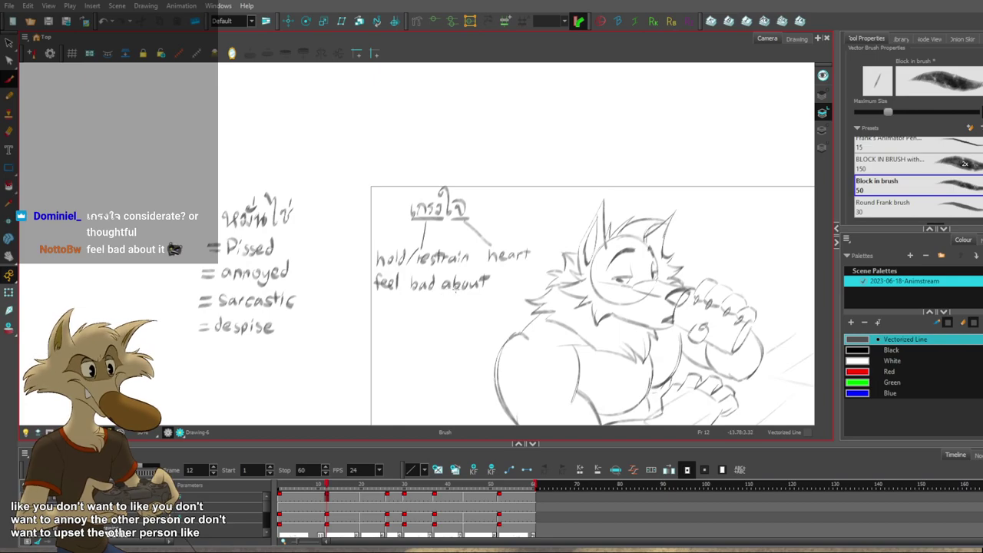
pyautogui.scroll(1, 430, 309)
pyautogui.scroll(1, 497, 203)
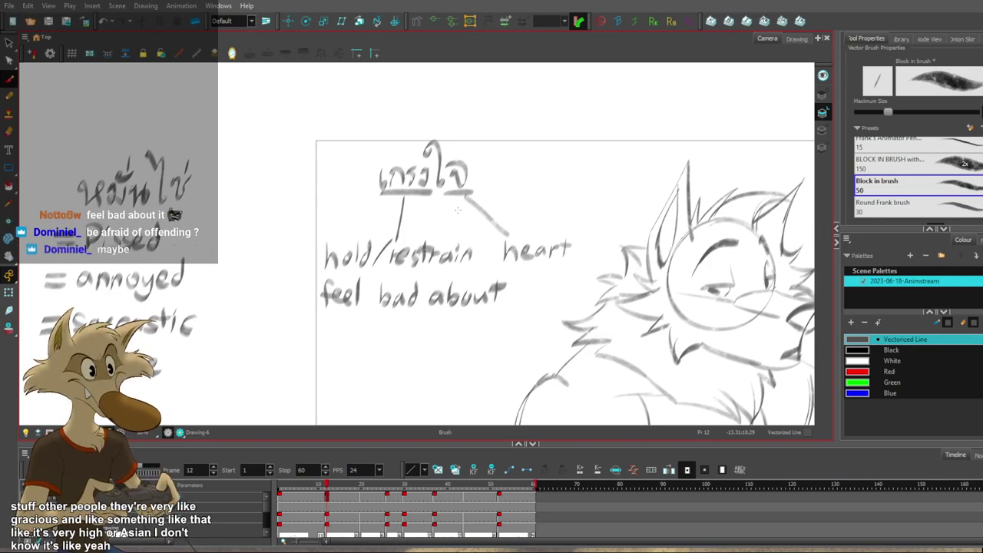
pyautogui.scroll(-2, 457, 209)
pyautogui.scroll(2, 431, 299)
pyautogui.moveTo(310, 325); pyautogui.dragTo(407, 330)
pyautogui.moveTo(430, 312); pyautogui.dragTo(414, 340)
pyautogui.moveTo(408, 326)
pyautogui.mouseDown()
pyautogui.moveTo(447, 334)
pyautogui.moveTo(547, 311)
pyautogui.moveTo(564, 332)
pyautogui.moveTo(543, 358)
pyautogui.mouseUp()
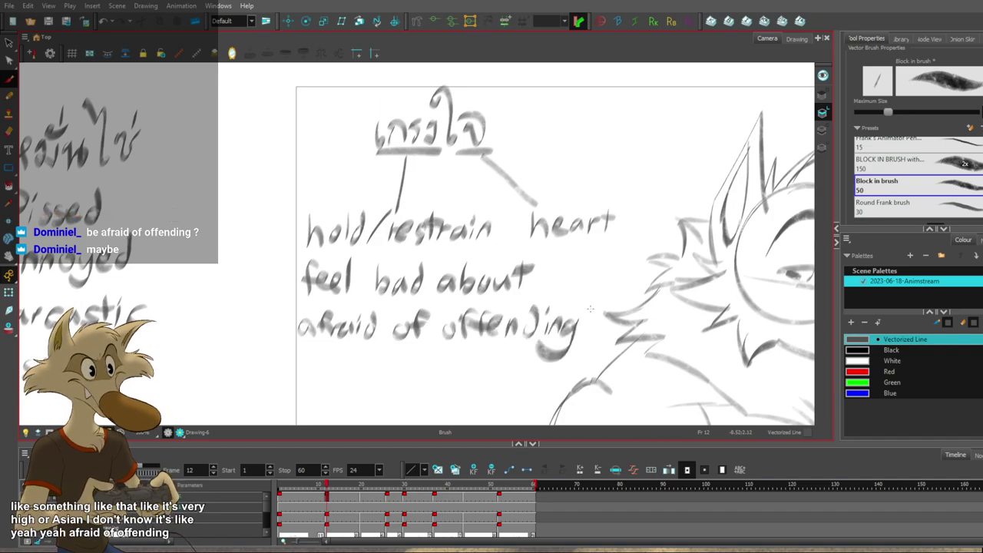
# Move the whole เกรงใจ note block out of the camera frame, placing it beneath the หมั่นไซ่ list.
pyautogui.scroll(-5, 399, 267)
pyautogui.scroll(2, 368, 268)
pyautogui.scroll(-1, 373, 263)
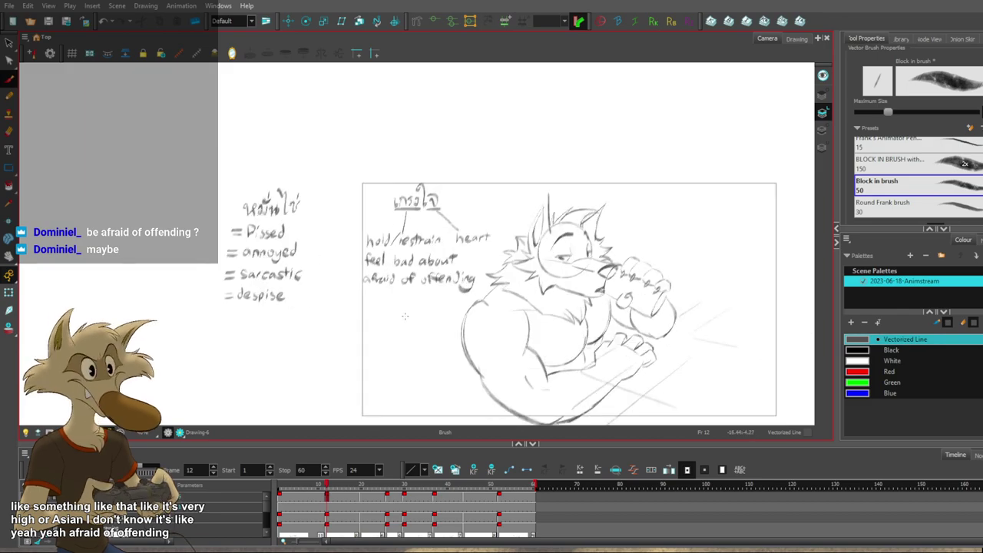
pyautogui.scroll(1, 378, 262)
pyautogui.scroll(1, 459, 322)
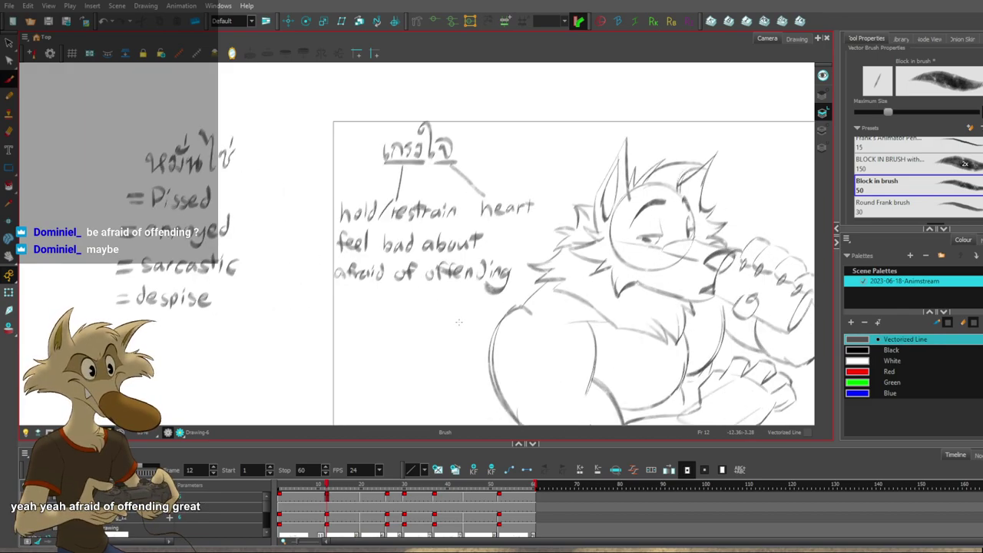
pyautogui.hotkey('alt', 's')
pyautogui.moveTo(374, 139)
pyautogui.mouseDown()
pyautogui.moveTo(316, 204)
pyautogui.moveTo(498, 299)
pyautogui.moveTo(519, 227)
pyautogui.moveTo(428, 121)
pyautogui.moveTo(295, 196)
pyautogui.moveTo(157, 323)
pyautogui.moveTo(188, 363)
pyautogui.mouseUp()
pyautogui.scroll(-4, 348, 240)
pyautogui.scroll(4, 252, 307)
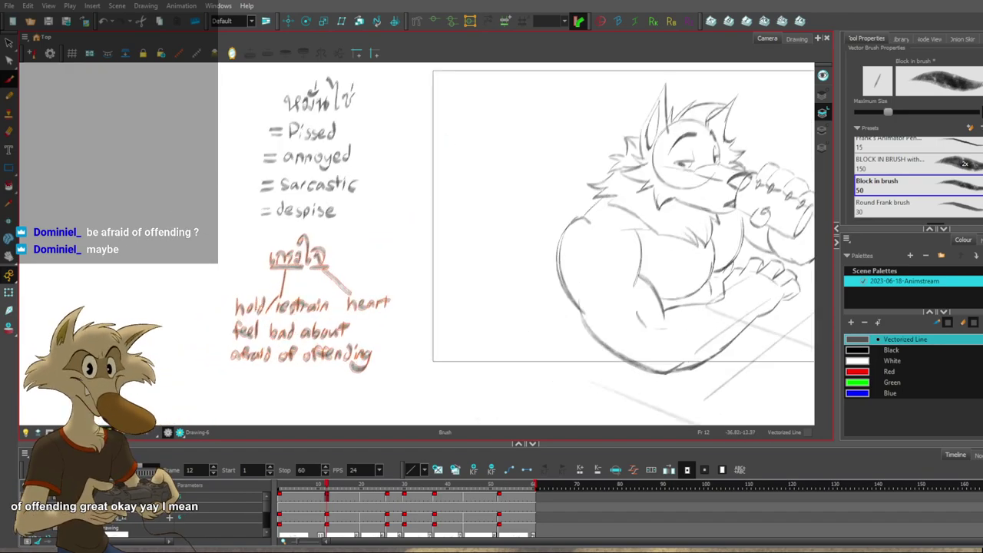
# Compare the wolf's pose in frame 1 with the one in frame 12.
pyautogui.scroll(-1, 343, 265)
pyautogui.scroll(-2, 345, 271)
pyautogui.scroll(1, 431, 273)
pyautogui.scroll(-3, 326, 273)
pyautogui.scroll(1, 355, 303)
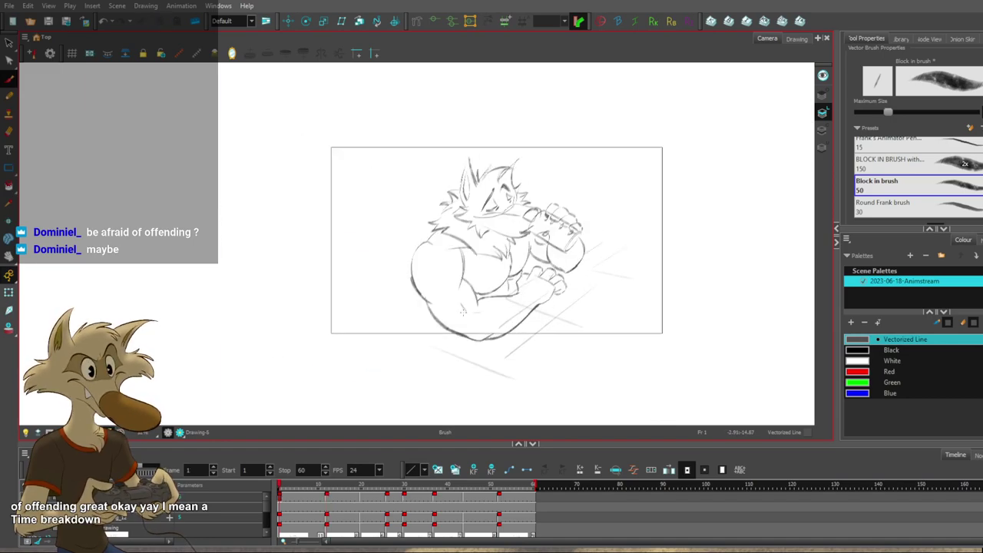
pyautogui.scroll(1, 349, 327)
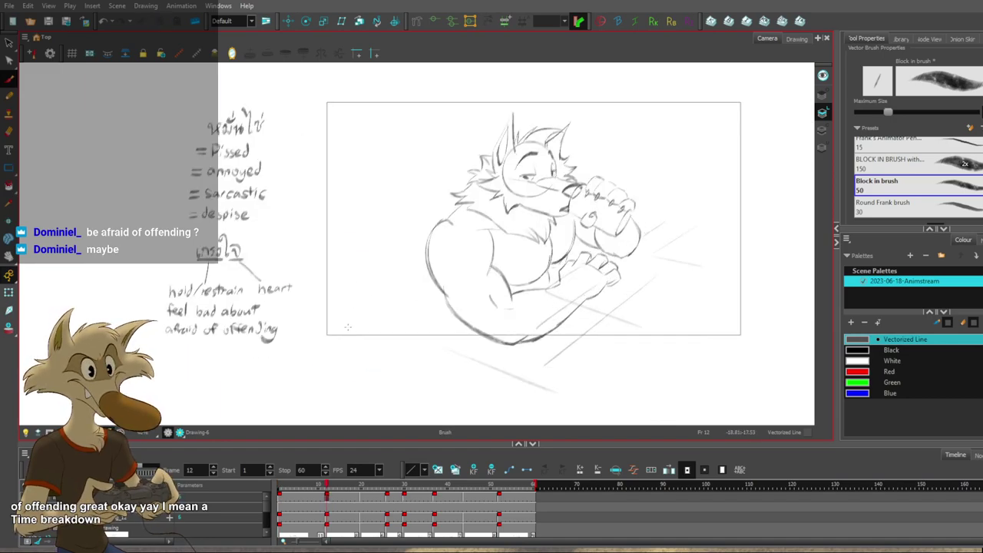
# Draw two arrows pointing to the Thai words and write "Very Thai" where the arrows start.
pyautogui.scroll(1, 313, 315)
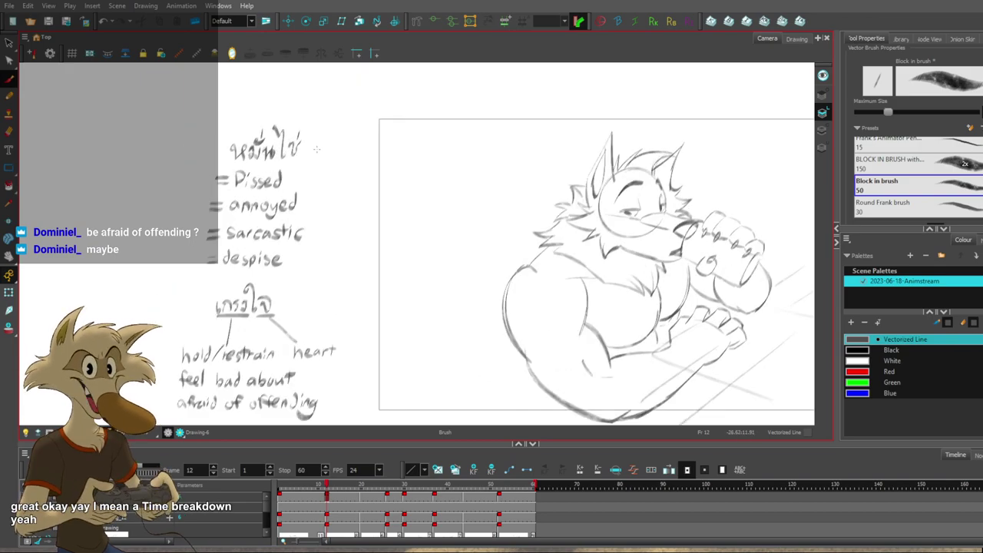
pyautogui.moveTo(369, 237)
pyautogui.mouseDown()
pyautogui.moveTo(313, 288)
pyautogui.moveTo(304, 286)
pyautogui.moveTo(331, 280)
pyautogui.moveTo(321, 181)
pyautogui.mouseUp()
pyautogui.moveTo(379, 224); pyautogui.dragTo(408, 248)
pyautogui.moveTo(413, 238)
pyautogui.mouseDown()
pyautogui.moveTo(427, 261)
pyautogui.moveTo(400, 269)
pyautogui.mouseUp()
pyautogui.moveTo(393, 271); pyautogui.dragTo(395, 292)
pyautogui.moveTo(401, 273); pyautogui.dragTo(410, 291)
pyautogui.moveTo(424, 281)
pyautogui.mouseDown()
pyautogui.moveTo(416, 292)
pyautogui.moveTo(428, 292)
pyautogui.mouseUp()
pyautogui.moveTo(434, 283); pyautogui.dragTo(434, 294)
pyautogui.click(435, 278)
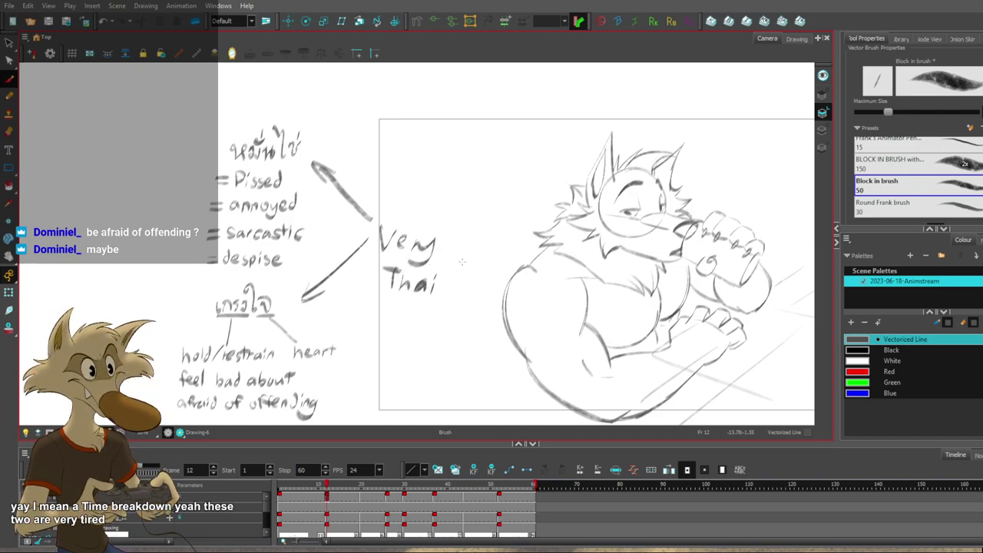
# Delete the "Very Thai" lettering and the two arrows pointing to the Thai words.
pyautogui.scroll(-1, 462, 269)
pyautogui.scroll(1, 471, 268)
pyautogui.moveTo(394, 129)
pyautogui.mouseDown()
pyautogui.moveTo(441, 169)
pyautogui.moveTo(401, 131)
pyautogui.mouseUp()
pyautogui.press('Delete')
pyautogui.moveTo(339, 152)
pyautogui.mouseDown()
pyautogui.moveTo(321, 208)
pyautogui.moveTo(321, 305)
pyautogui.mouseUp()
pyautogui.press('Delete')
# Make the drawing area slightly taller and flip through the wolf's key drawings to check the motion.
pyautogui.scroll(-3, 341, 275)
pyautogui.scroll(2, 492, 300)
pyautogui.scroll(-1, 446, 280)
pyautogui.scroll(2, 525, 285)
pyautogui.scroll(1, 508, 285)
pyautogui.scroll(-1, 509, 285)
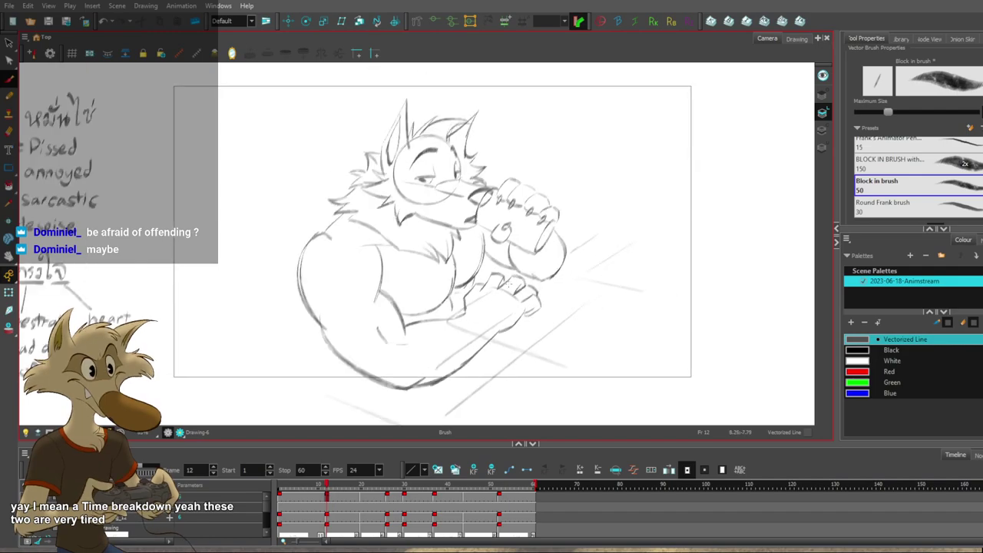
pyautogui.scroll(1, 531, 232)
pyautogui.scroll(-1, 644, 352)
pyautogui.scroll(1, 537, 298)
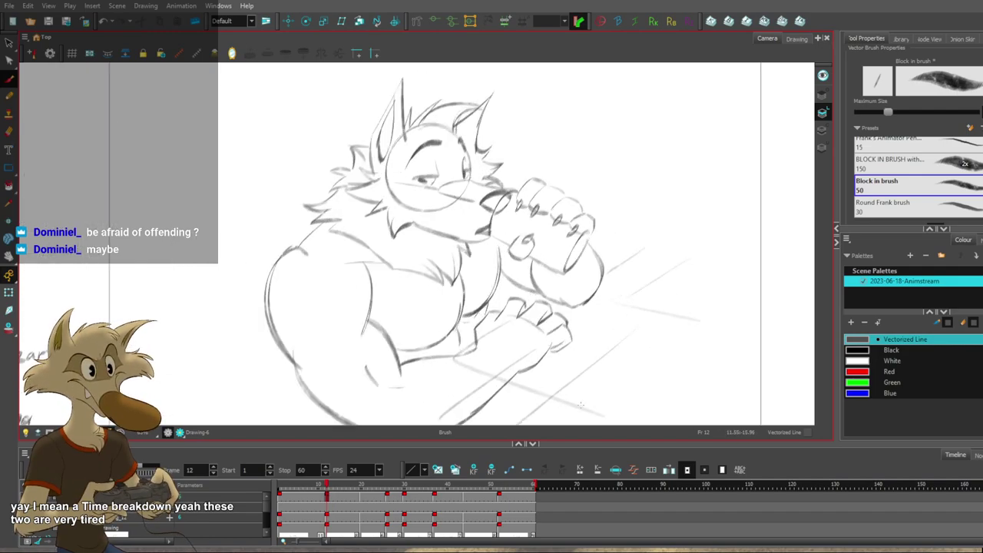
pyautogui.moveTo(608, 443); pyautogui.dragTo(607, 452)
pyautogui.press('f')
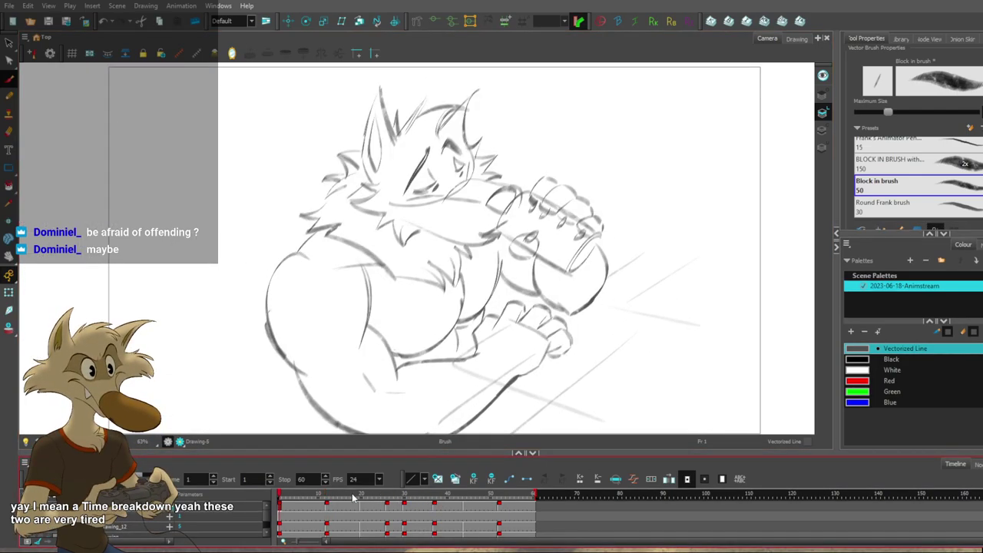
pyautogui.press('g')
pyautogui.press('g')
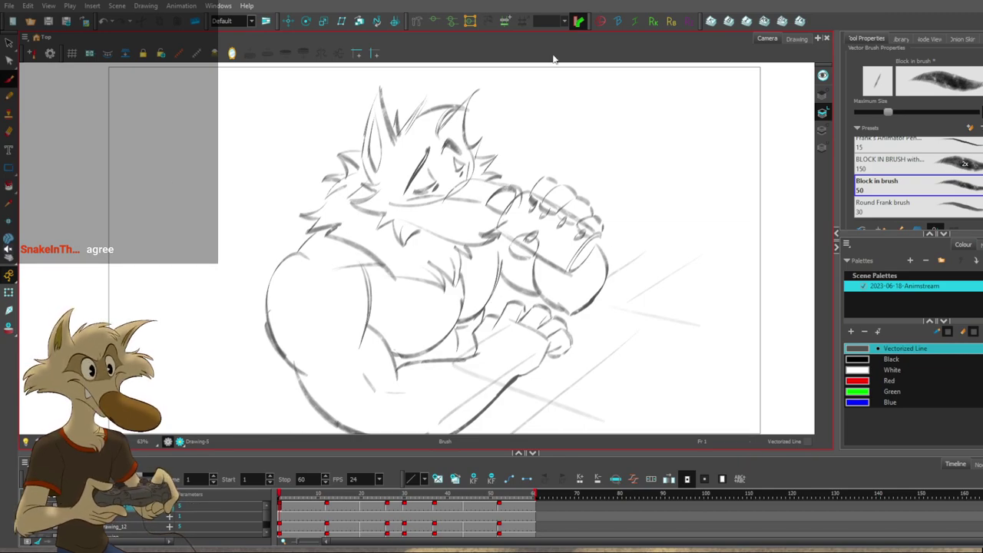
pyautogui.scroll(-3, 444, 216)
pyautogui.scroll(2, 463, 229)
pyautogui.scroll(-1, 463, 228)
pyautogui.scroll(1, 457, 228)
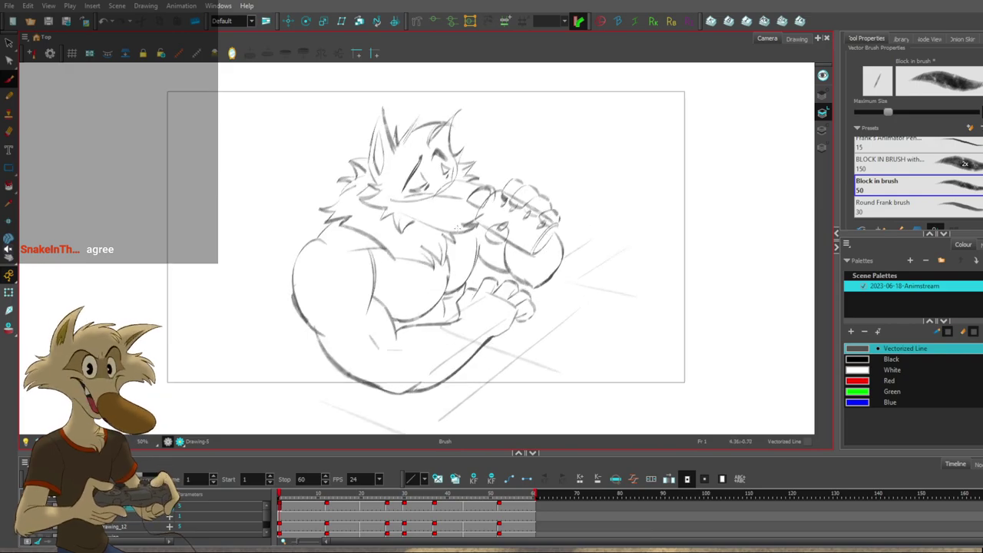
pyautogui.scroll(-2, 461, 228)
pyautogui.scroll(3, 460, 229)
pyautogui.scroll(-3, 461, 228)
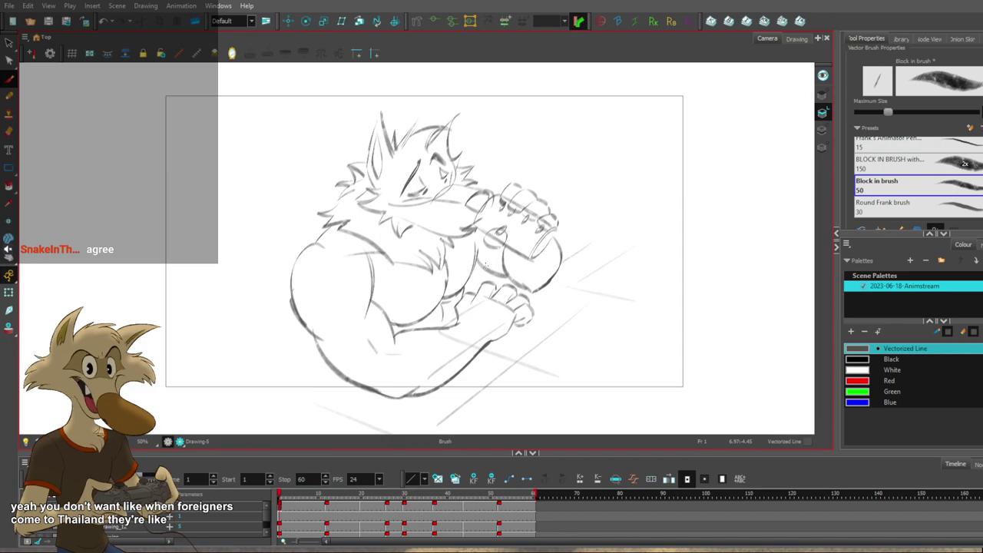
pyautogui.scroll(-2, 486, 266)
pyautogui.scroll(2, 492, 264)
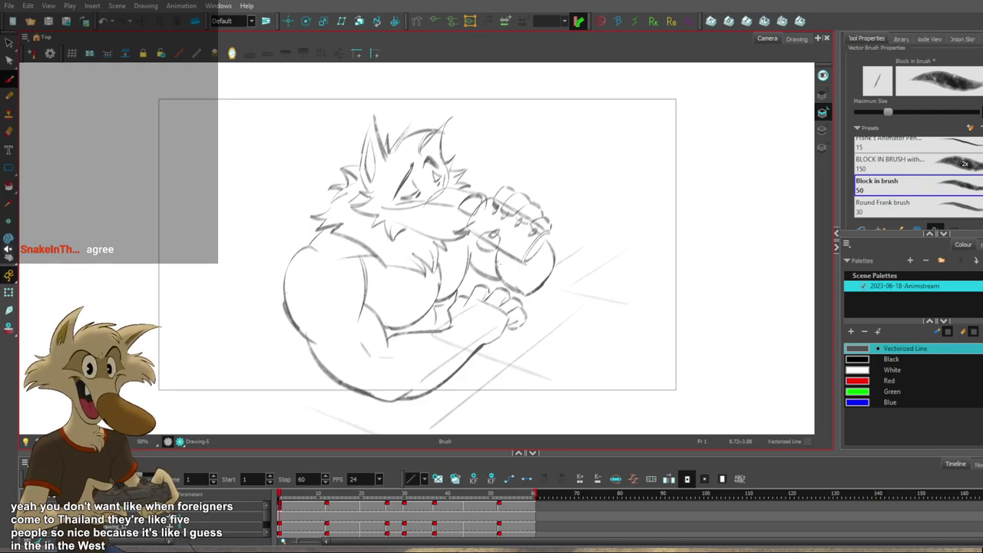
pyautogui.scroll(1, 482, 313)
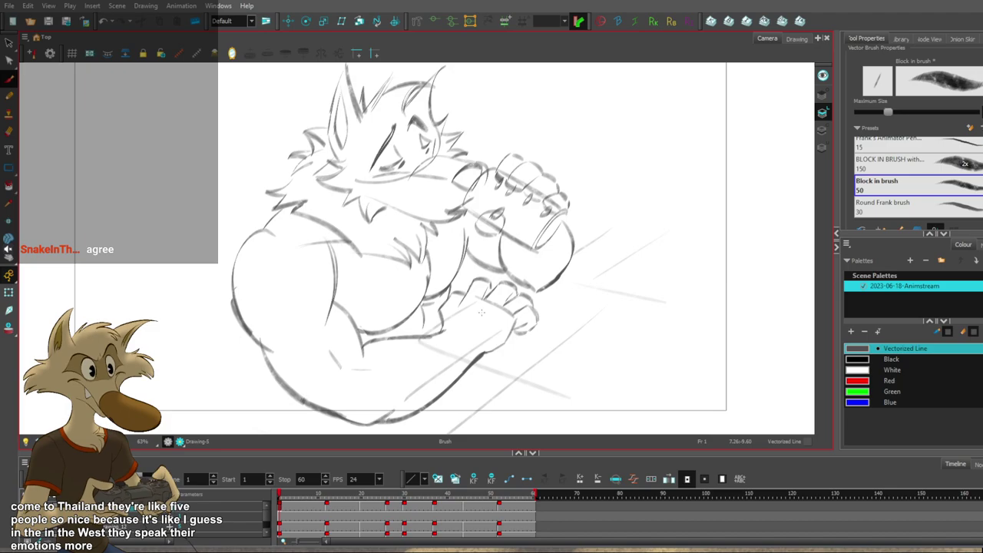
pyautogui.scroll(-1, 481, 312)
pyautogui.scroll(1, 482, 312)
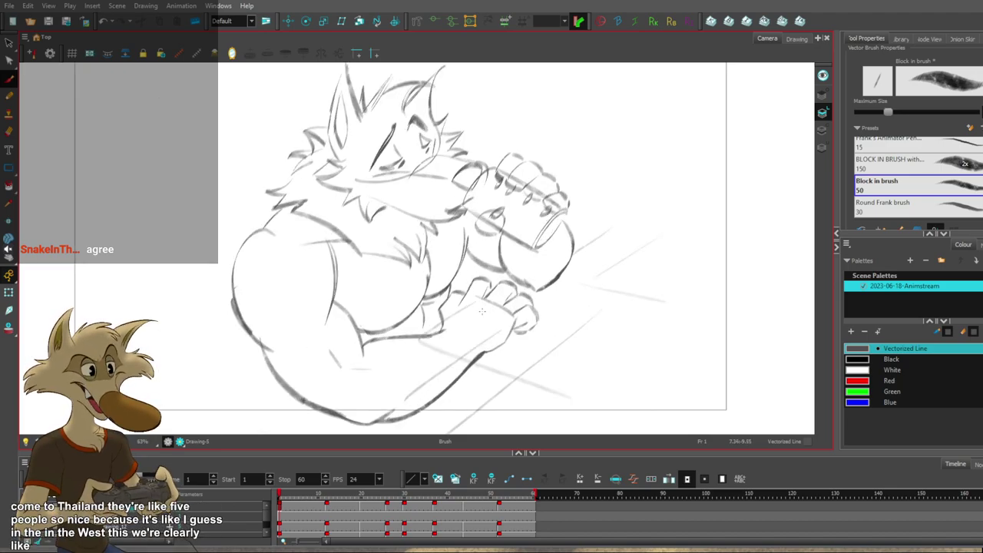
pyautogui.scroll(-1, 481, 313)
pyautogui.scroll(1, 482, 313)
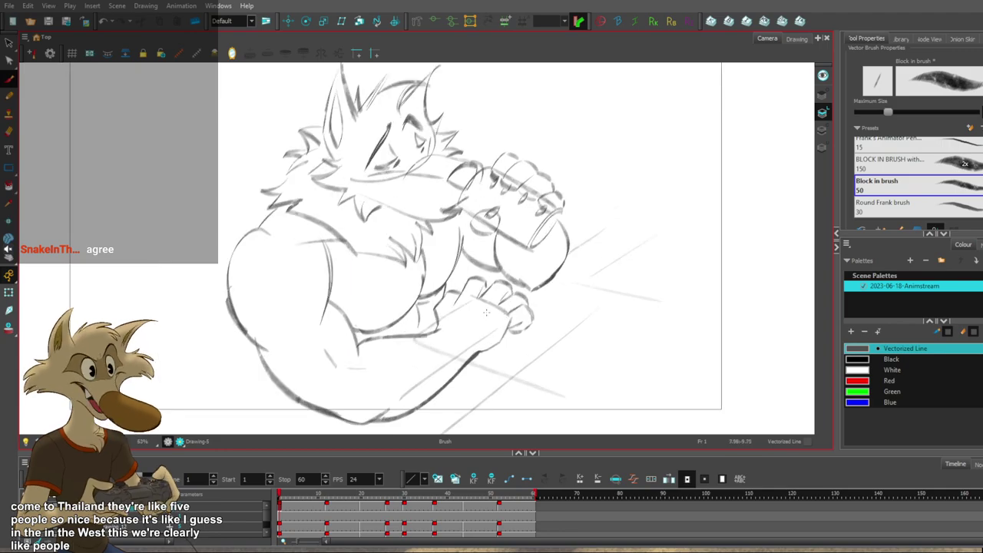
pyautogui.scroll(-1, 485, 309)
pyautogui.scroll(1, 485, 306)
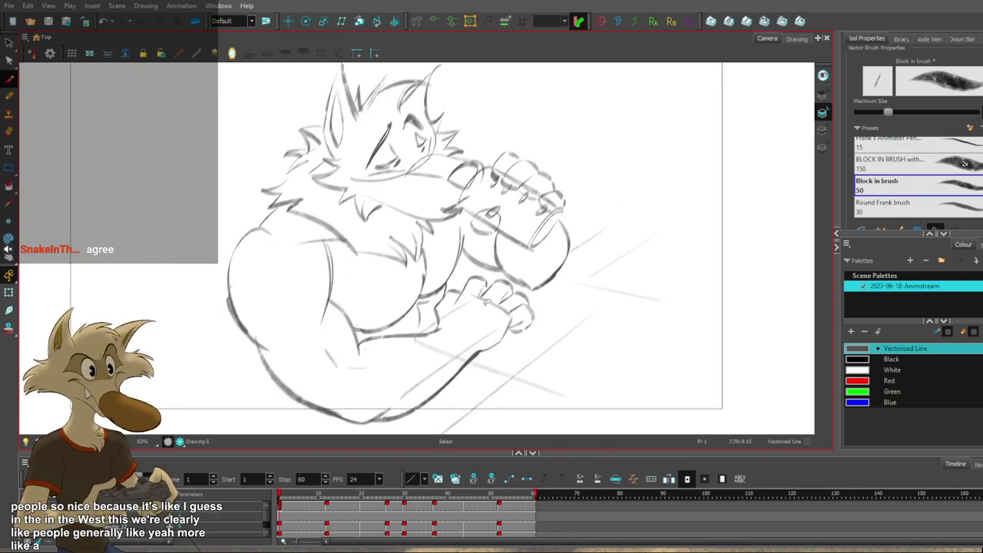
pyautogui.scroll(-1, 485, 306)
# Flip through the wolf's key drawings up to frame 52 to check how the rough pose in frame 44 fits.
pyautogui.press('g')
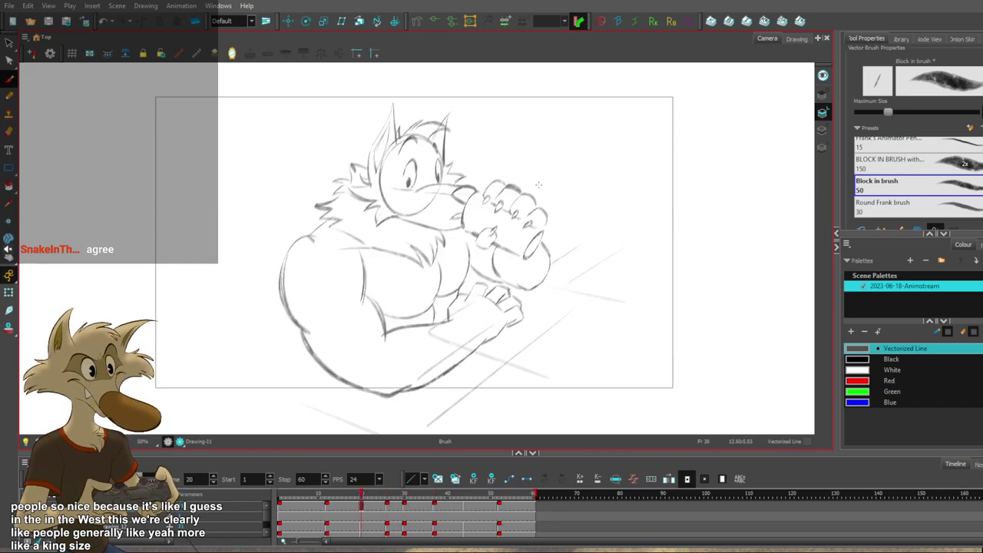
pyautogui.scroll(1, 527, 192)
pyautogui.scroll(-1, 527, 191)
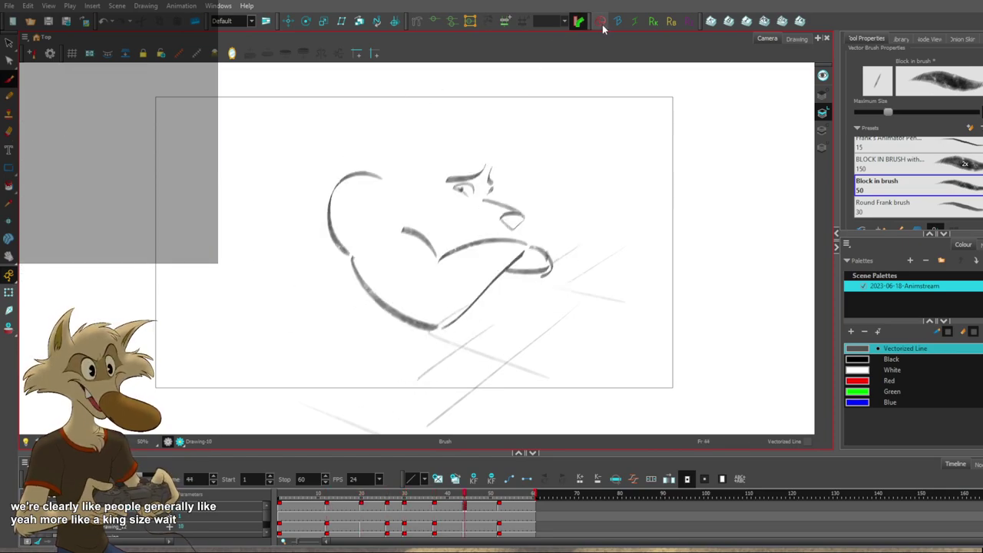
pyautogui.scroll(-2, 463, 293)
pyautogui.scroll(2, 519, 230)
pyautogui.press('f')
pyautogui.press('g')
pyautogui.press('g')
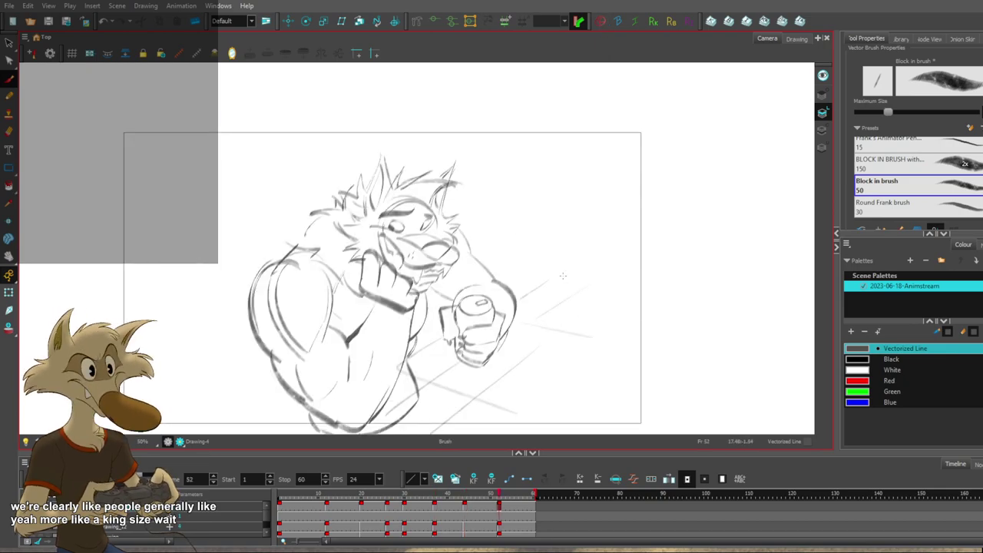
pyautogui.press('f')
pyautogui.press('f')
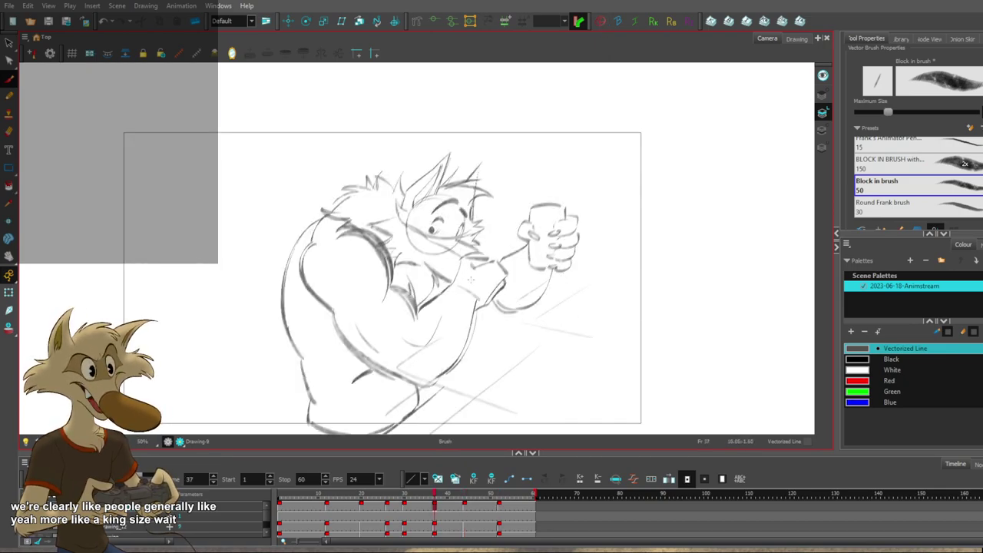
pyautogui.press('g')
pyautogui.press('g')
pyautogui.press('f')
pyautogui.press('f')
pyautogui.press('f')
pyautogui.press('g')
pyautogui.press('g')
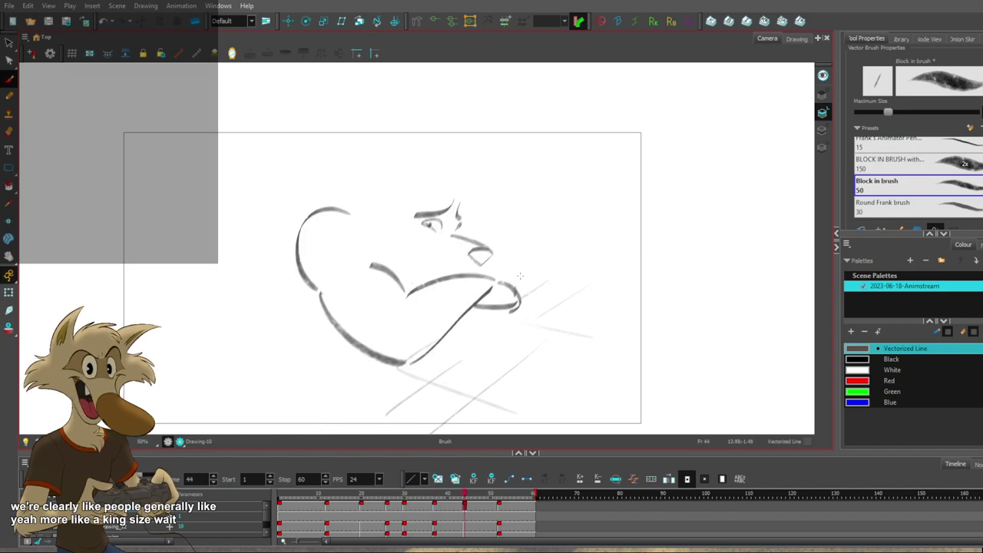
# Compare the rough pose in frame 44 with the neighbouring drawing in frame 37.
pyautogui.press('f')
pyautogui.press('f')
pyautogui.press('g')
pyautogui.press('g')
pyautogui.press('f')
pyautogui.press('g')
pyautogui.press('f')
pyautogui.press('g')
pyautogui.press('f')
pyautogui.press('g')
pyautogui.press('f')
pyautogui.press('g')
pyautogui.moveTo(452, 201); pyautogui.dragTo(410, 239)
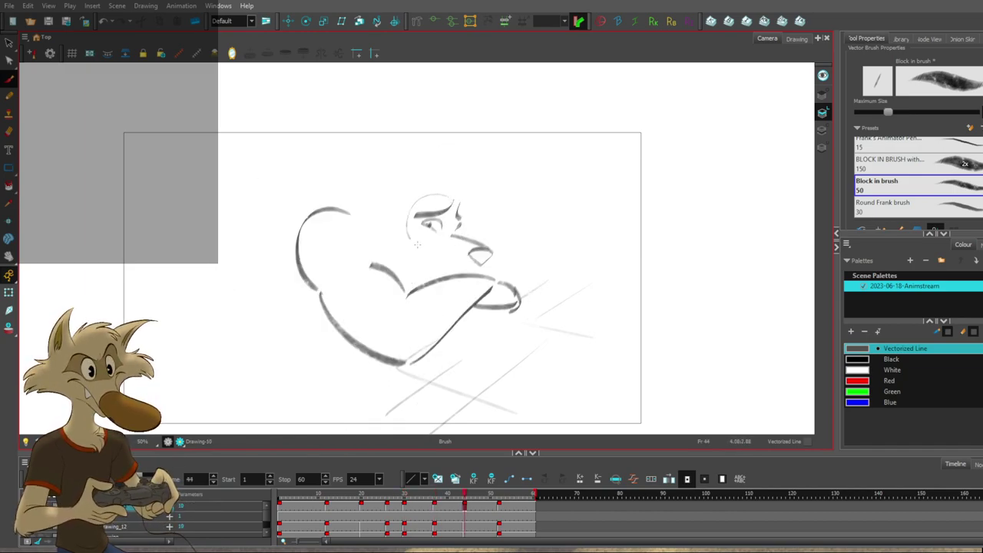
pyautogui.press('f')
pyautogui.press('g')
pyautogui.hotkey('ctrl', 'z')
# Sketch the circle of the wolf's head around the eye in frame 44, matching the head in frame 37.
pyautogui.press('f')
pyautogui.press('g')
pyautogui.moveTo(452, 203); pyautogui.dragTo(450, 199)
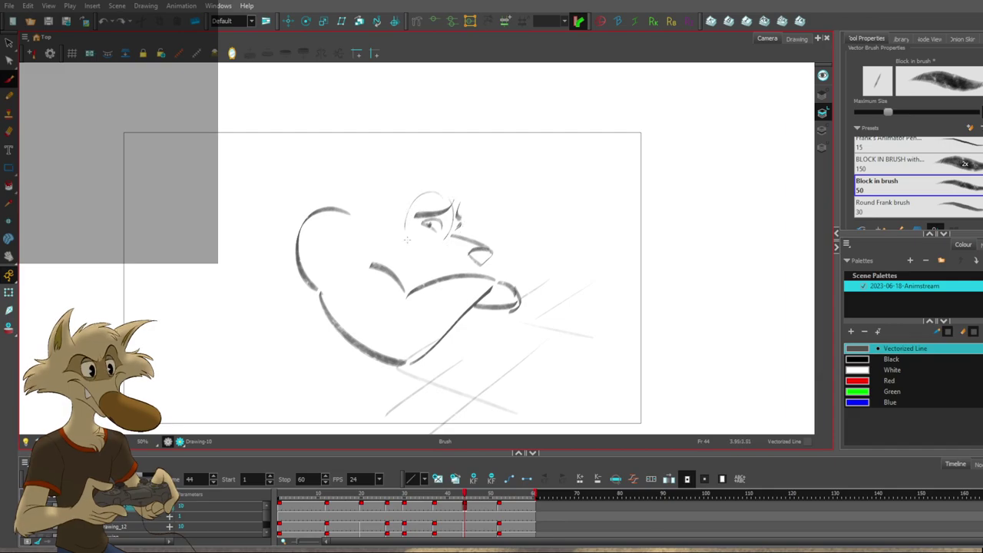
pyautogui.press('g')
pyautogui.press('f')
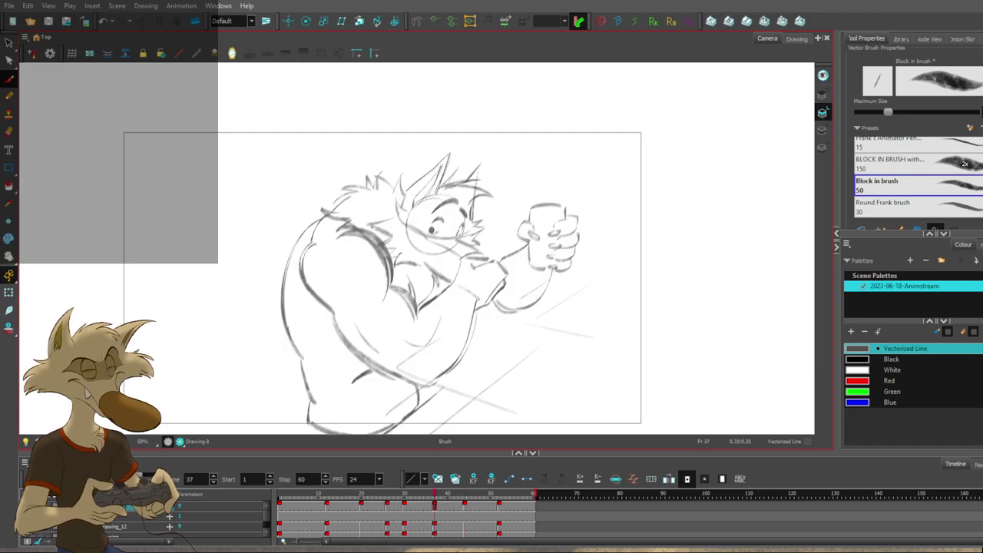
pyautogui.press('f')
pyautogui.press('g')
# Sketch the curved hair lines above the wolf's head circle and brow in frame 44.
pyautogui.moveTo(437, 188); pyautogui.dragTo(486, 195)
pyautogui.press('f')
pyautogui.press('g')
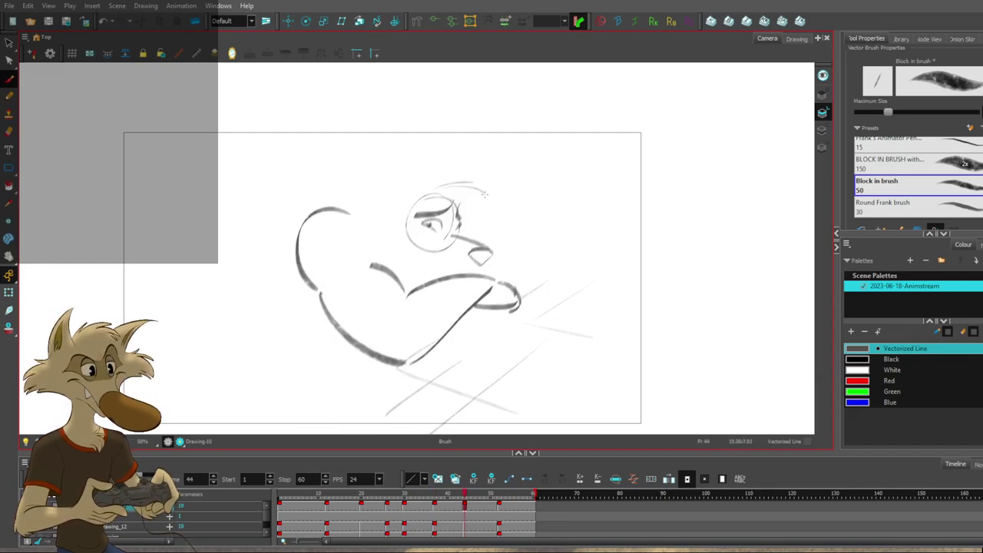
pyautogui.press('g')
pyautogui.press('f')
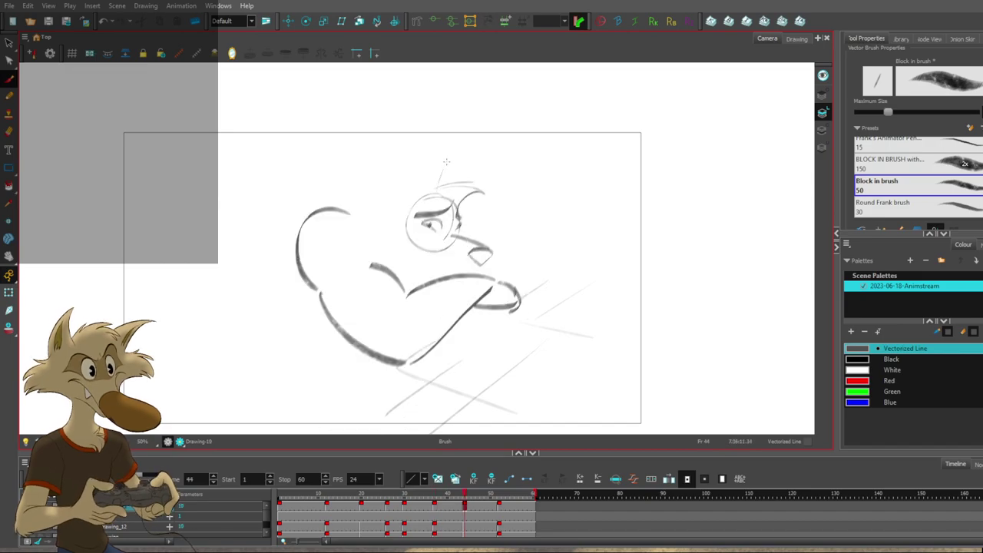
# Sketch the wolf's two pointed ears above the head circle in frame 44, using frame 37 as reference.
pyautogui.moveTo(445, 158); pyautogui.dragTo(404, 187)
pyautogui.press('g')
pyautogui.press('f')
pyautogui.press('g')
pyautogui.press('f')
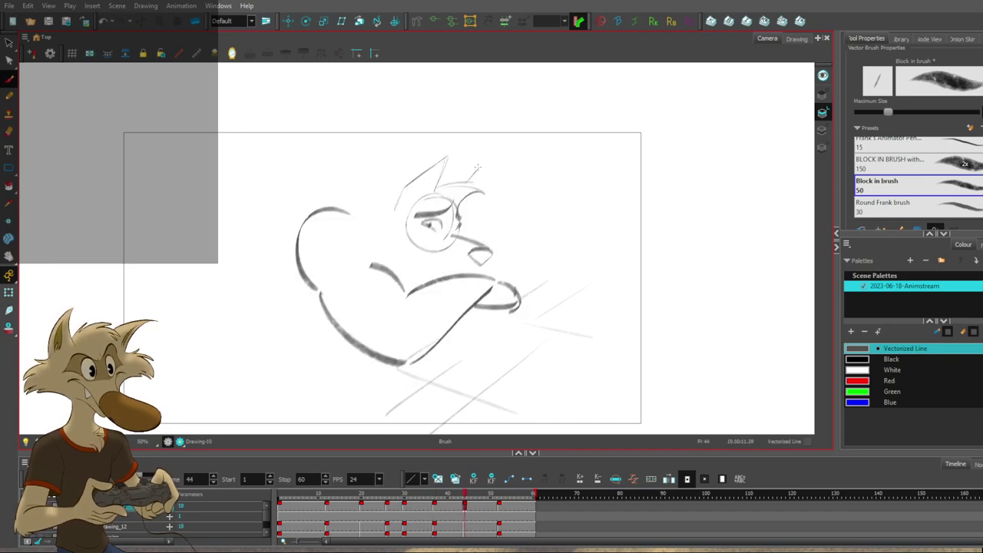
pyautogui.moveTo(470, 200); pyautogui.dragTo(467, 214)
# Check the new head and ears in frame 44 against the preceding key drawings.
pyautogui.press('f')
pyautogui.press('f')
pyautogui.press('f')
pyautogui.press('f')
pyautogui.press('g')
pyautogui.press('g')
pyautogui.press('g')
pyautogui.press('g')
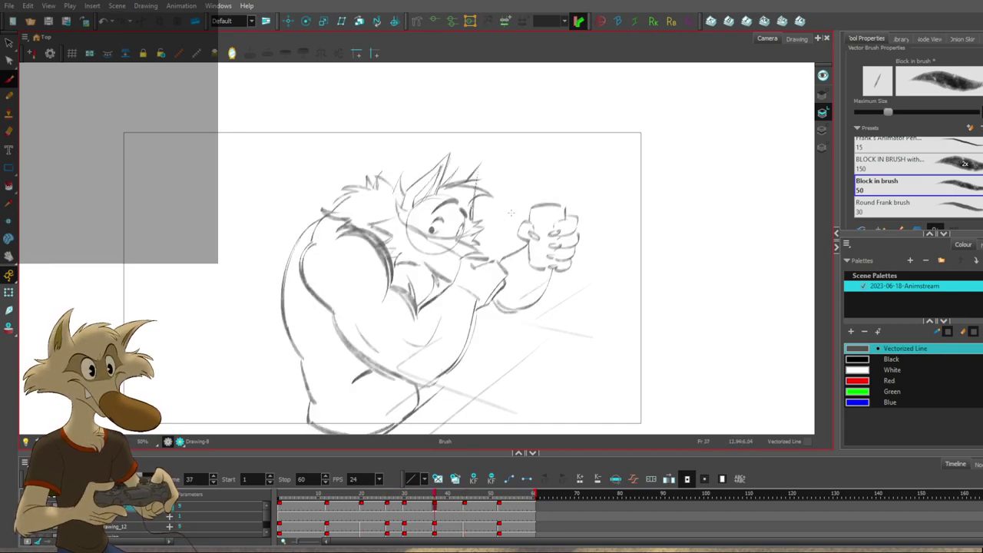
pyautogui.press('f')
pyautogui.press('f')
pyautogui.press('f')
pyautogui.press('2')
pyautogui.press('2')
pyautogui.press('g')
pyautogui.press('g')
pyautogui.press('g')
pyautogui.press('f')
pyautogui.press('g')
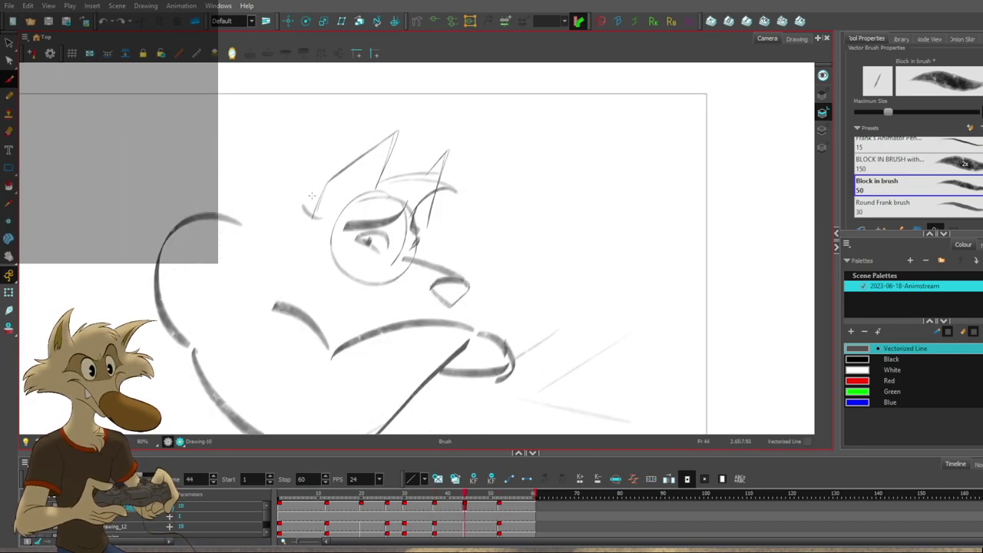
# Try sketching spiky fur strokes behind the near ear and along the back of the neck in frame 44.
pyautogui.press('f')
pyautogui.press('f')
pyautogui.press('g')
pyautogui.press('g')
pyautogui.moveTo(311, 230); pyautogui.dragTo(274, 233)
pyautogui.press('f')
pyautogui.press('g')
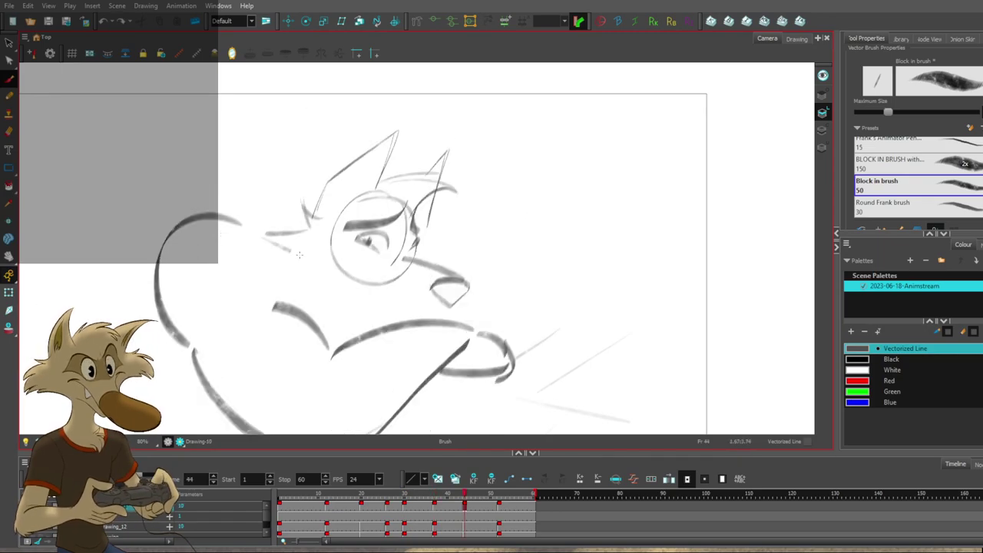
pyautogui.moveTo(290, 236); pyautogui.dragTo(310, 228)
pyautogui.press('f')
pyautogui.press('g')
pyautogui.press('f')
pyautogui.press('g')
pyautogui.press('f')
pyautogui.press('g')
pyautogui.hotkey('ctrl', 'z')
# Sketch the neckline from below the near ear back to the shoulder in frame 44, checking it against frame 37.
pyautogui.press('f')
pyautogui.press('g')
pyautogui.press('f')
pyautogui.press('g')
pyautogui.moveTo(312, 224); pyautogui.dragTo(263, 238)
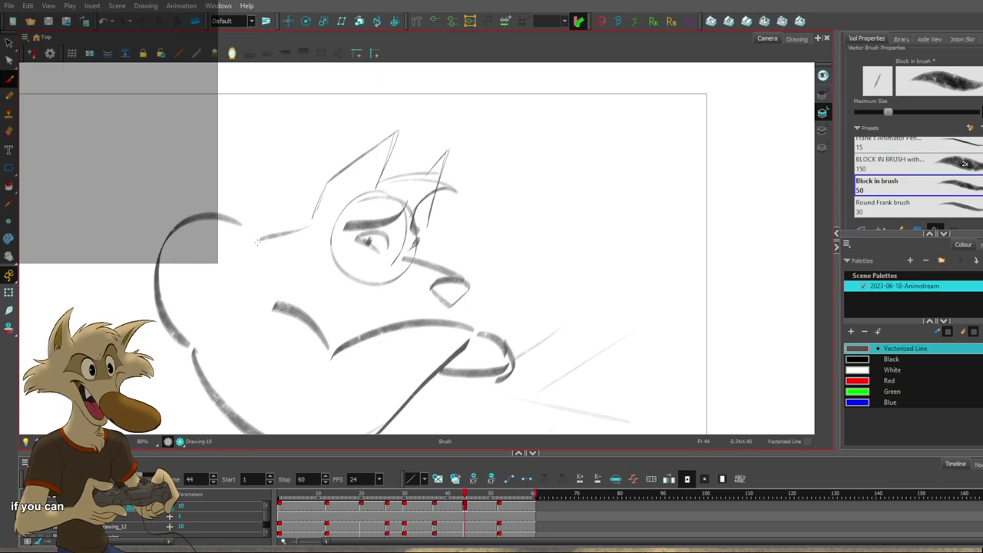
pyautogui.press('f')
pyautogui.press('g')
pyautogui.press('f')
pyautogui.press('g')
pyautogui.press('f')
pyautogui.press('g')
pyautogui.press('f')
pyautogui.press('g')
# Sketch the rounded shoulder contour and the jagged neck fur in front of it in frame 44.
pyautogui.moveTo(159, 289); pyautogui.dragTo(292, 332)
pyautogui.hotkey('ctrl', 'z')
pyautogui.hotkey('ctrl', 'z')
pyautogui.moveTo(165, 263)
pyautogui.mouseDown()
pyautogui.moveTo(287, 303)
pyautogui.moveTo(290, 328)
pyautogui.moveTo(229, 219)
pyautogui.mouseUp()
pyautogui.hotkey('ctrl', 'z')
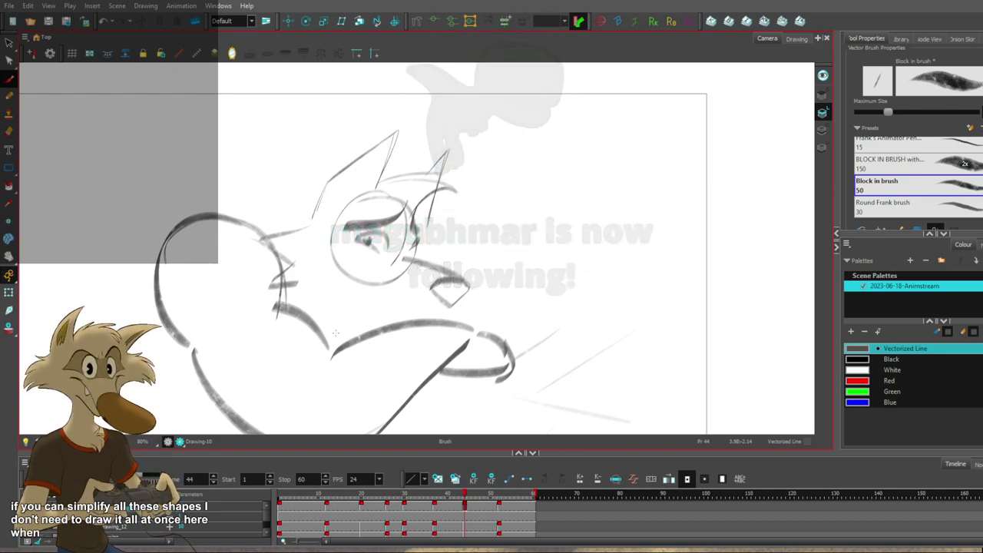
# Compare the fur and shoulder in frame 44 with the drawing in frame 37.
pyautogui.scroll(-3, 338, 330)
pyautogui.scroll(1, 339, 308)
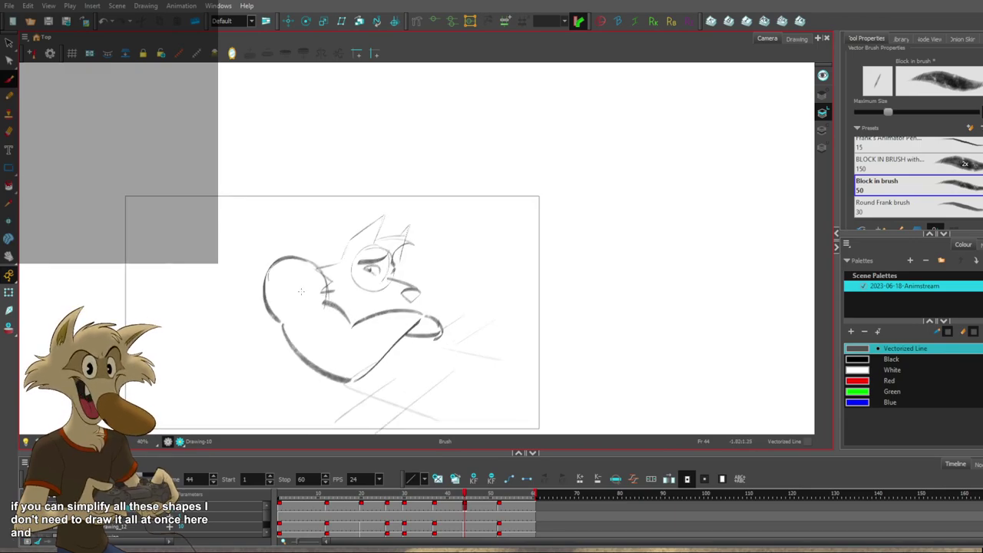
pyautogui.scroll(1, 302, 292)
pyautogui.press('f')
pyautogui.scroll(-2, 298, 280)
pyautogui.scroll(4, 300, 275)
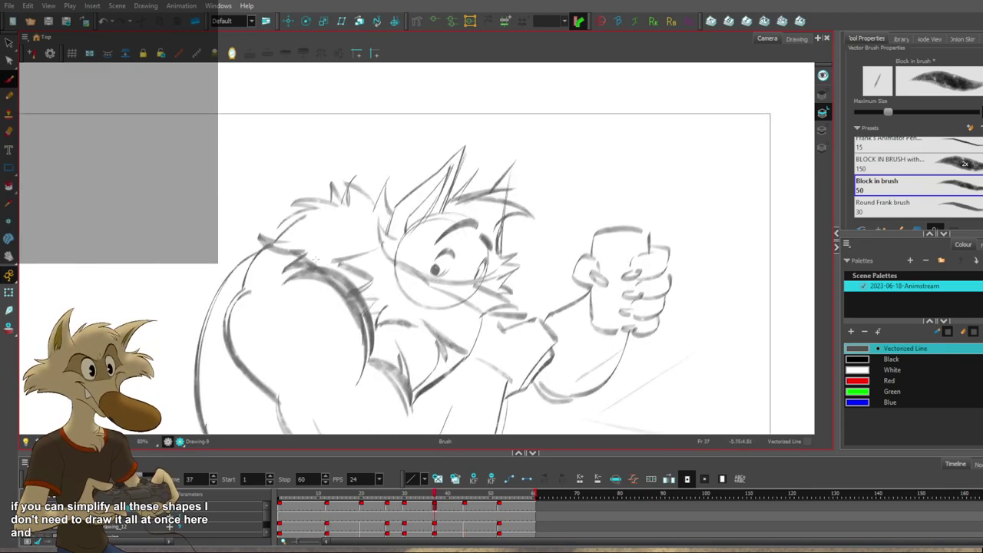
pyautogui.press('g')
pyautogui.press('f')
pyautogui.press('g')
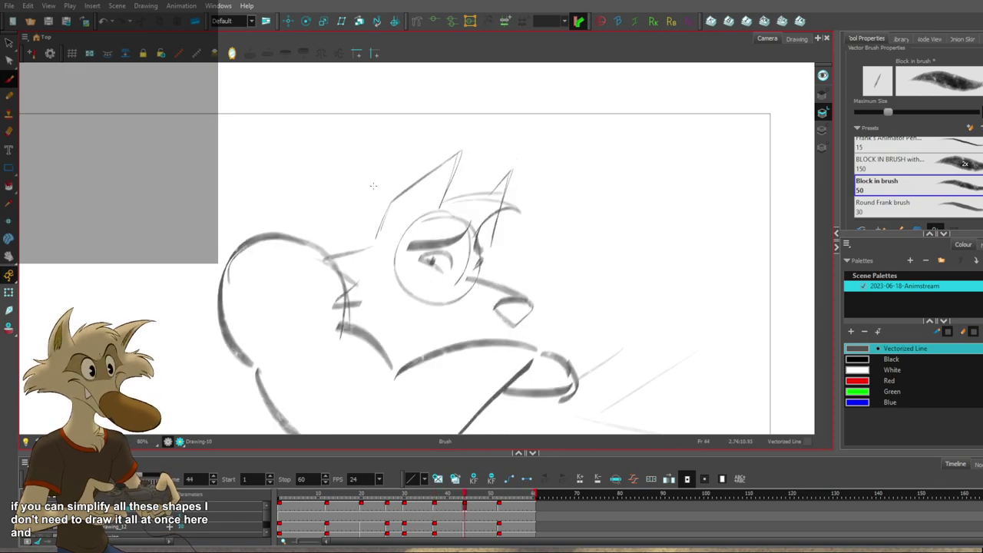
pyautogui.press('f')
pyautogui.moveTo(378, 183)
pyautogui.mouseDown()
pyautogui.moveTo(405, 209)
pyautogui.moveTo(374, 187)
pyautogui.moveTo(366, 213)
pyautogui.mouseUp()
pyautogui.press('g')
pyautogui.press('f')
pyautogui.press('g')
pyautogui.hotkey('ctrl', 'z')
# Sketch the pointed fur tuft behind the wolf's near ear in frame 44, following the tuft in frame 37.
pyautogui.moveTo(381, 181); pyautogui.dragTo(370, 211)
pyautogui.press('f')
pyautogui.press('g')
pyautogui.press('f')
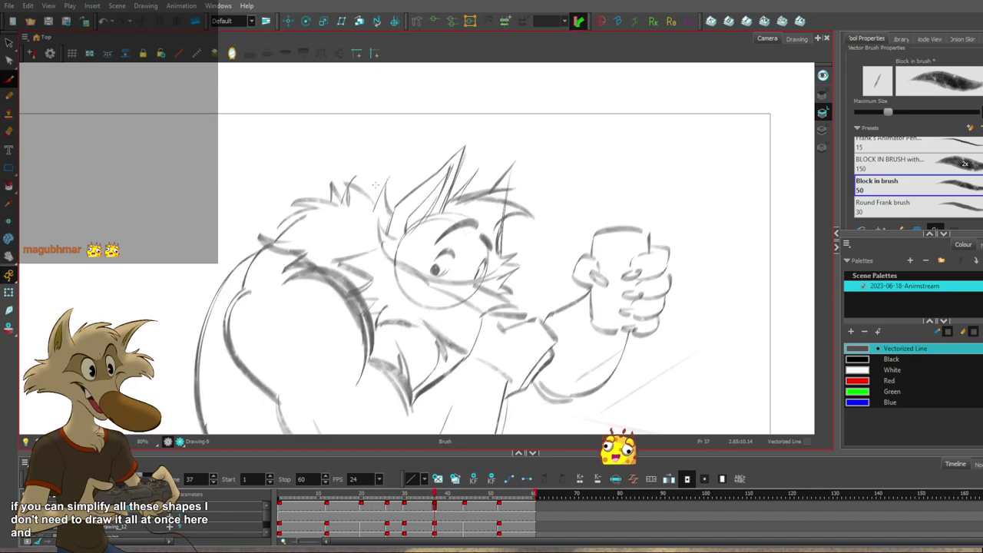
pyautogui.press('g')
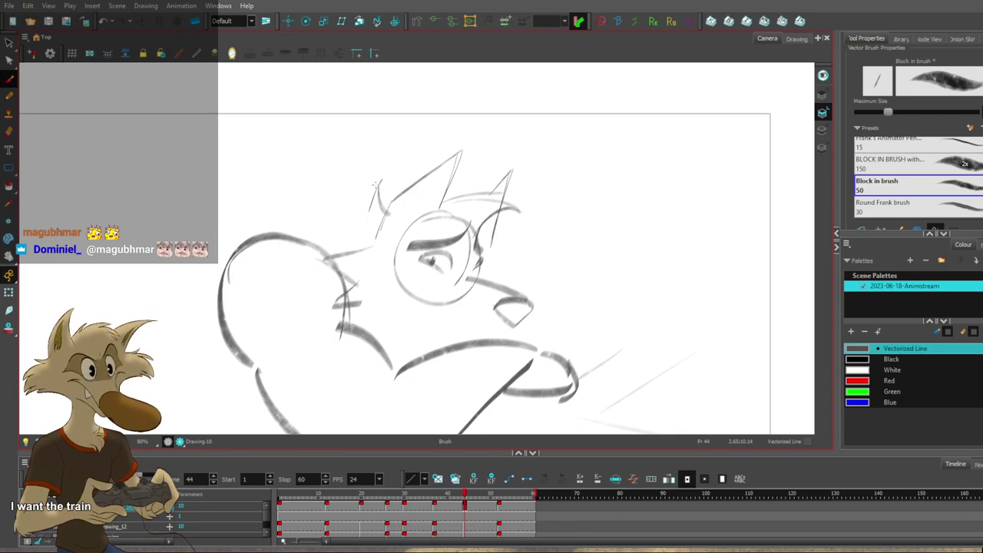
pyautogui.scroll(-2, 372, 186)
pyautogui.scroll(2, 372, 191)
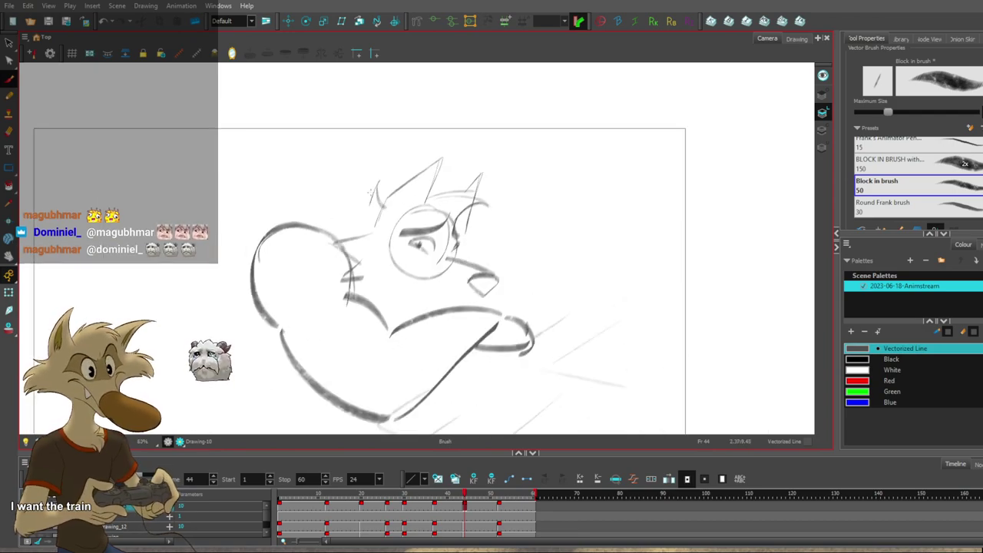
# Sketch the spiky fur between the shoulder and the near ear in frame 44, checking it against the neighbouring keys.
pyautogui.scroll(2, 365, 192)
pyautogui.press('f')
pyautogui.press('g')
pyautogui.press('f')
pyautogui.press('g')
pyautogui.moveTo(340, 182)
pyautogui.mouseDown()
pyautogui.moveTo(367, 193)
pyautogui.moveTo(342, 204)
pyautogui.moveTo(301, 198)
pyautogui.mouseUp()
pyautogui.press(',')
pyautogui.press('.')
pyautogui.press(',')
pyautogui.press('.')
# Undo the last fur stroke in frame 44 and recheck the back fur against the neighbouring keys.
pyautogui.press('f')
pyautogui.press('g')
pyautogui.hotkey('ctrl', 'z')
pyautogui.press('f')
pyautogui.press('g')
pyautogui.press(',')
pyautogui.press('.')
pyautogui.press(',')
pyautogui.press('.')
# Flip back through the earlier keys to frame 1 and return to frame 44, comparing the wolf's head and fur.
pyautogui.press('f')
pyautogui.press('f')
pyautogui.press('f')
pyautogui.press('g')
pyautogui.press('g')
pyautogui.press('g')
pyautogui.press('1')
pyautogui.press('f')
pyautogui.press('f')
pyautogui.press('f')
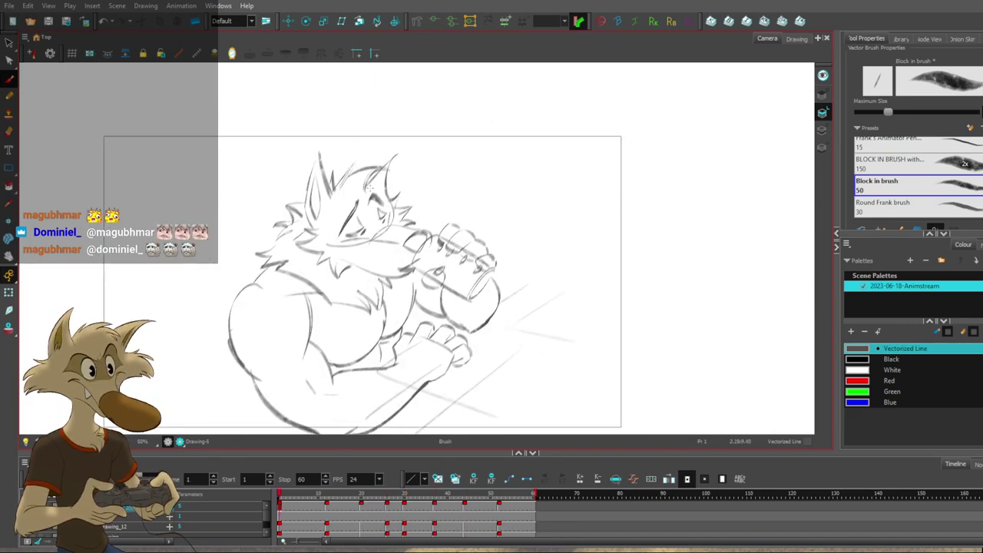
pyautogui.press('f')
pyautogui.press('2')
pyautogui.press('g')
pyautogui.press('f')
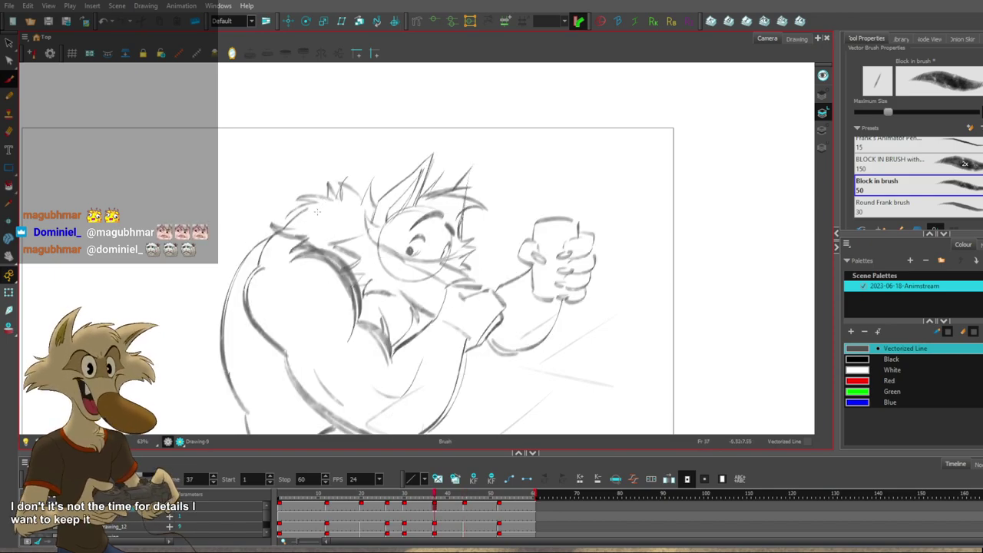
pyautogui.press('f')
pyautogui.press('g')
# Redraw the near ear's upper edge in frame 44 as one bold stroke rising from the neck fur.
pyautogui.moveTo(391, 192); pyautogui.dragTo(436, 178)
pyautogui.press('f')
pyautogui.press('g')
pyautogui.hotkey('ctrl', 'z')
pyautogui.hotkey('ctrl', 'z')
pyautogui.moveTo(382, 196); pyautogui.dragTo(439, 164)
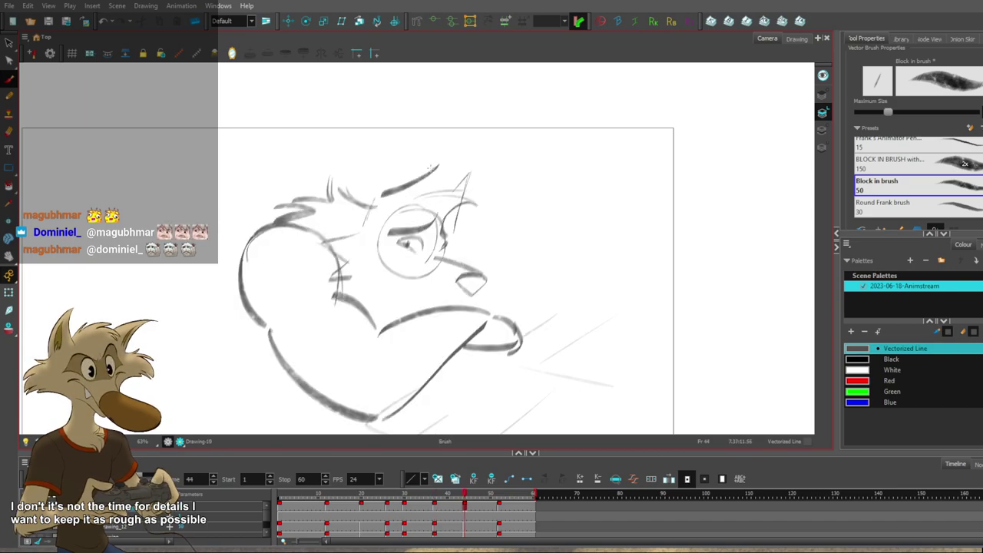
# Reduce the far ear to one slanted line and sketch jagged fur on the far cheek above the muzzle in frame 44.
pyautogui.hotkey('alt', 's')
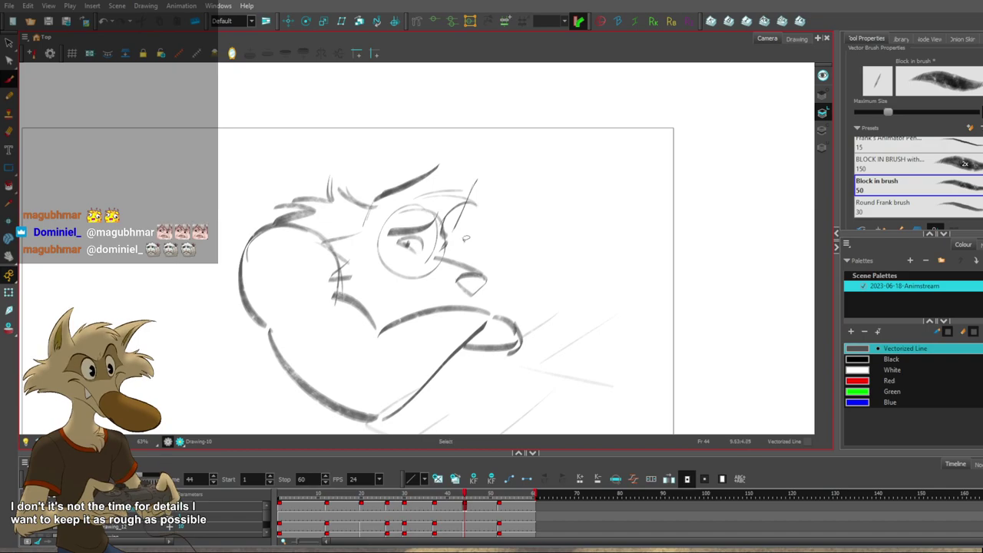
pyautogui.moveTo(465, 248); pyautogui.dragTo(463, 257)
pyautogui.press('f')
pyautogui.press('g')
pyautogui.press('f')
pyautogui.press('g')
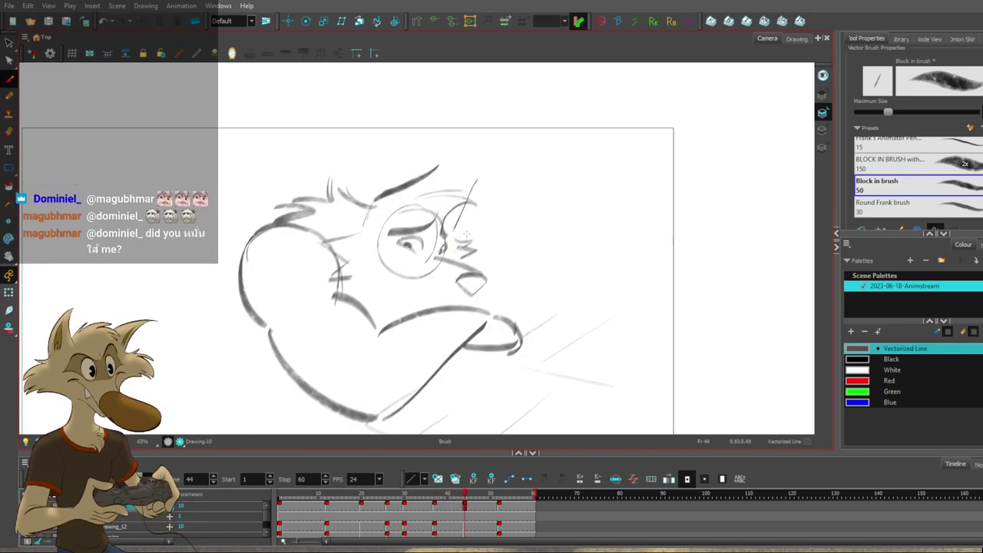
pyautogui.scroll(-3, 442, 248)
pyautogui.scroll(1, 427, 276)
pyautogui.scroll(2, 428, 282)
pyautogui.scroll(-2, 440, 282)
pyautogui.scroll(1, 483, 284)
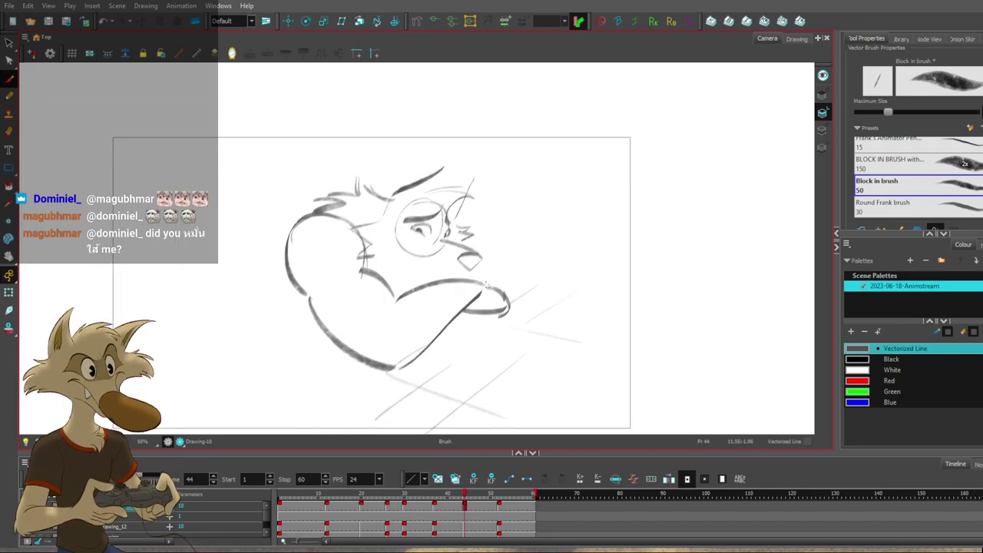
pyautogui.scroll(1, 486, 282)
pyautogui.scroll(-1, 487, 281)
pyautogui.scroll(2, 489, 282)
pyautogui.scroll(2, 495, 278)
pyautogui.scroll(-1, 469, 278)
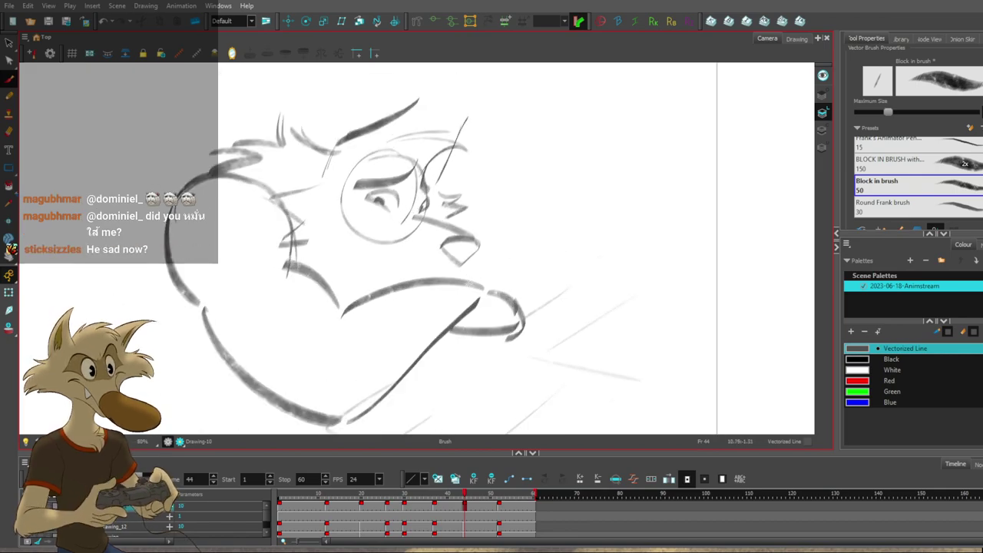
pyautogui.scroll(1, 470, 285)
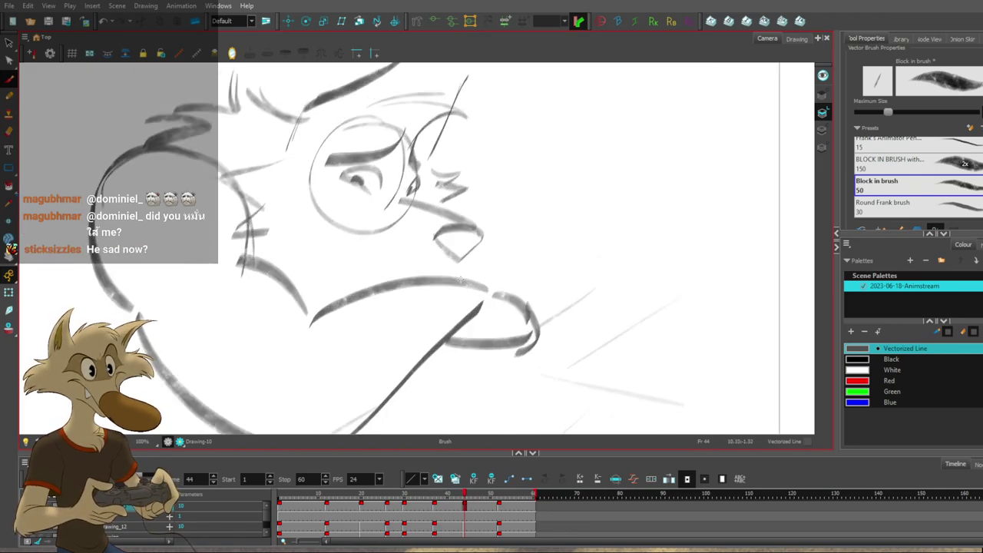
pyautogui.scroll(-2, 460, 280)
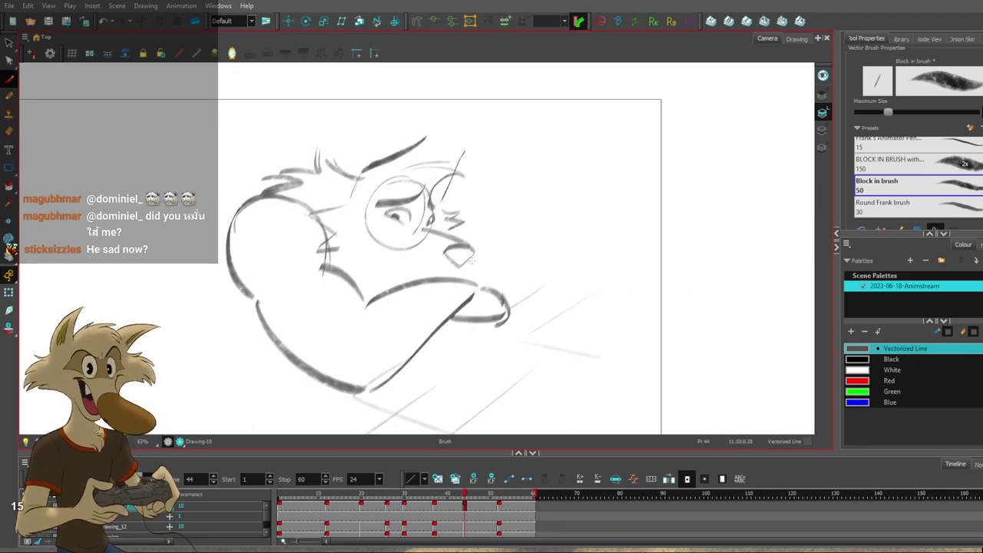
pyautogui.scroll(1, 479, 258)
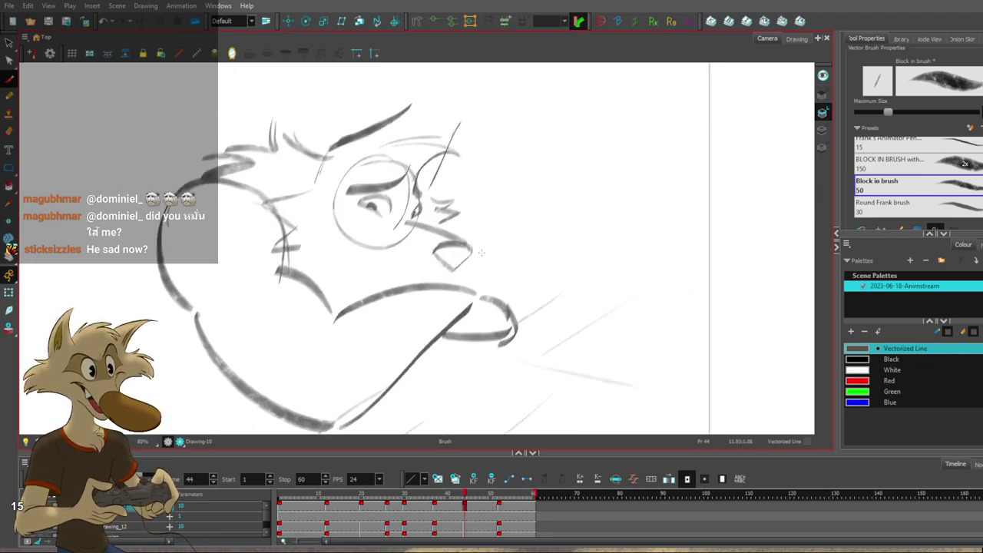
pyautogui.scroll(-1, 480, 253)
# Redraw the near eye's pupil and eye outline beneath the heavy brow in frame 44, checking against frame 37.
pyautogui.press('f')
pyautogui.scroll(2, 415, 230)
pyautogui.press('g')
pyautogui.press('f')
pyautogui.press('g')
pyautogui.press('f')
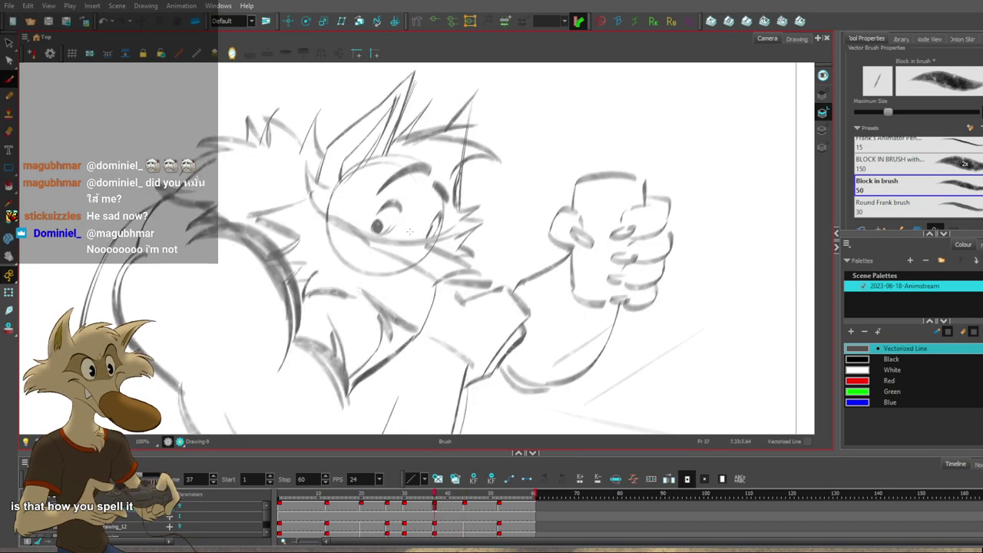
pyautogui.press('g')
pyautogui.press('f')
pyautogui.press('g')
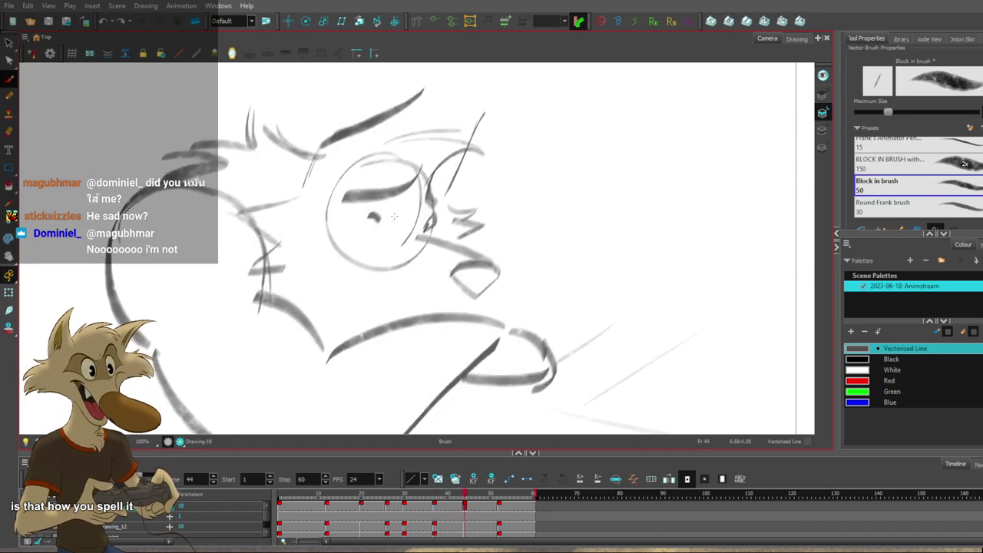
pyautogui.press('f')
pyautogui.press('g')
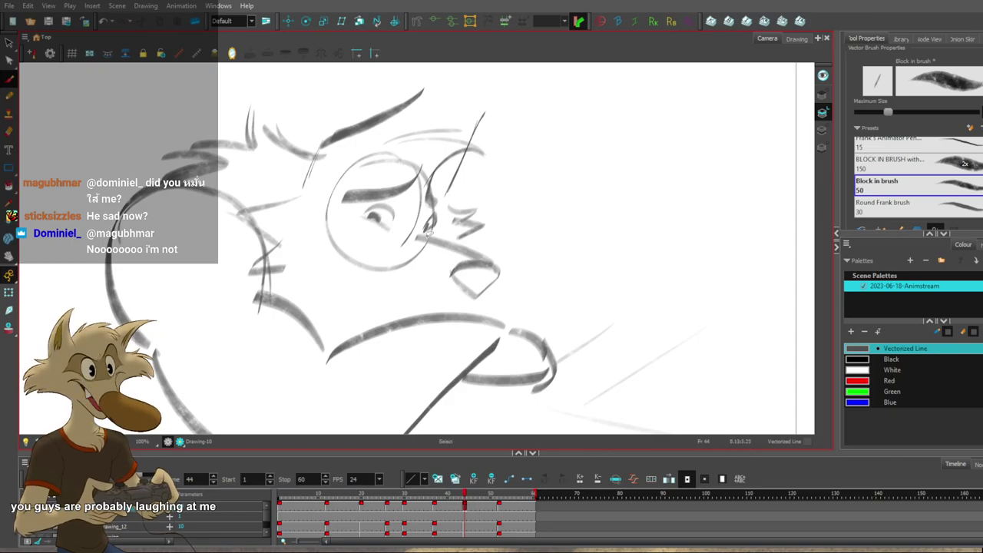
# Flip repeatedly between frame 44, frame 37 and the earlier keys to examine the head and arm motion.
pyautogui.moveTo(467, 270); pyautogui.dragTo(470, 284)
pyautogui.press('f')
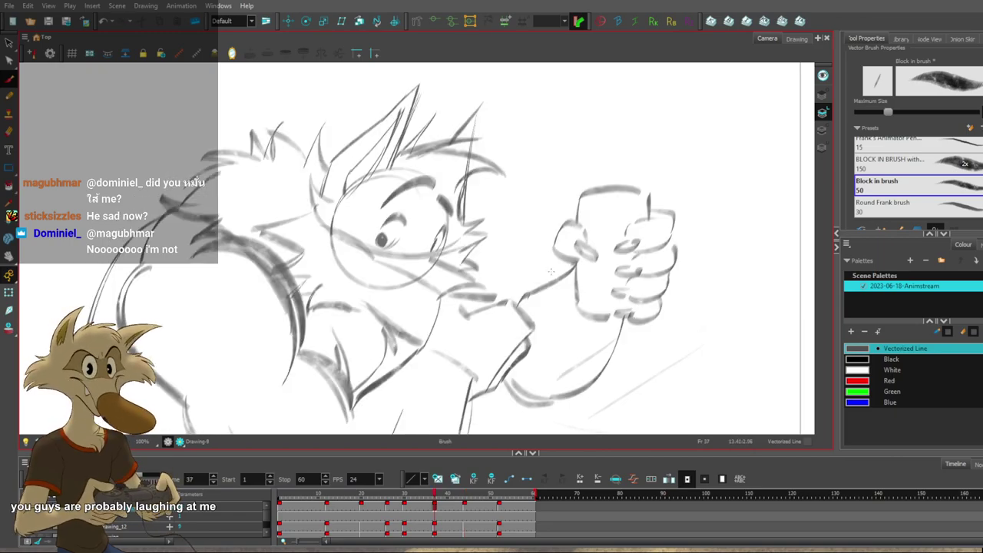
pyautogui.press('f')
pyautogui.moveTo(566, 290); pyautogui.dragTo(568, 262)
pyautogui.press('g')
pyautogui.press('g')
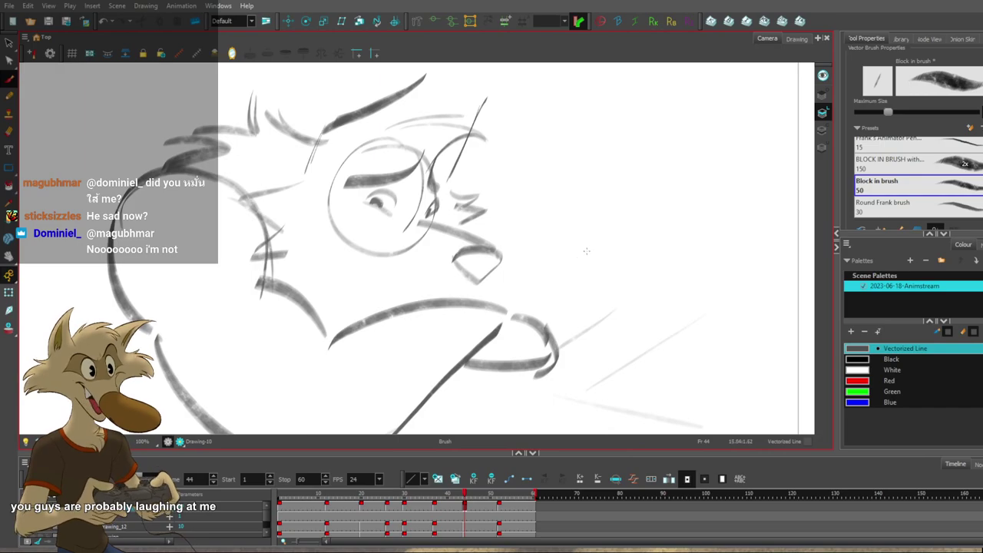
pyautogui.press('1')
pyautogui.press('1')
pyautogui.press('f')
pyautogui.press('f')
pyautogui.press('1')
pyautogui.press('g')
pyautogui.press('g')
pyautogui.press('f')
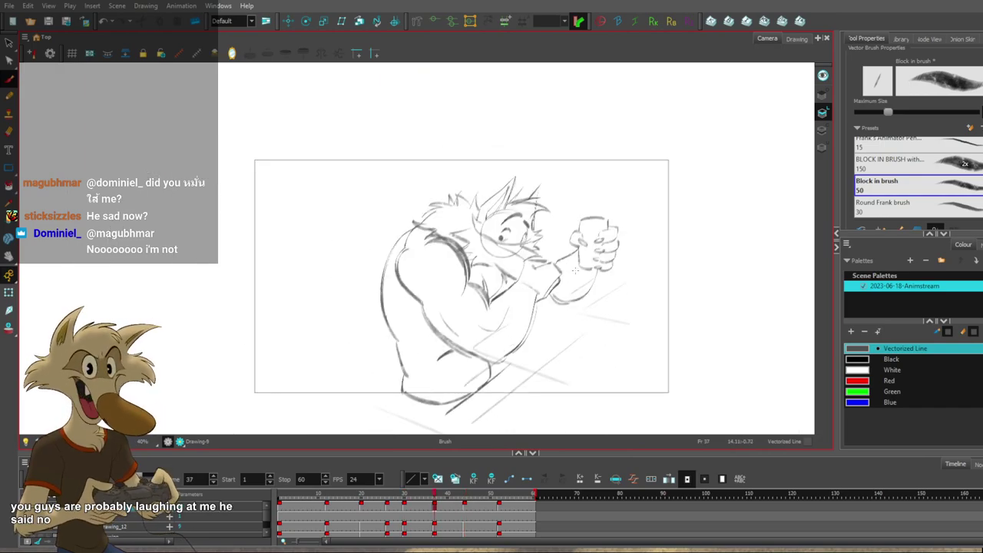
pyautogui.press('2')
pyautogui.press('g')
pyautogui.scroll(3, 575, 271)
pyautogui.press('f')
pyautogui.press('g')
pyautogui.press('f')
pyautogui.press('f')
pyautogui.press('1')
pyautogui.press('1')
pyautogui.press('f')
pyautogui.press('f')
pyautogui.press('g')
pyautogui.press('1')
pyautogui.press('1')
pyautogui.press('f')
pyautogui.press('g')
pyautogui.press('g')
pyautogui.press('g')
pyautogui.press('f')
pyautogui.press('g')
pyautogui.scroll(3, 561, 290)
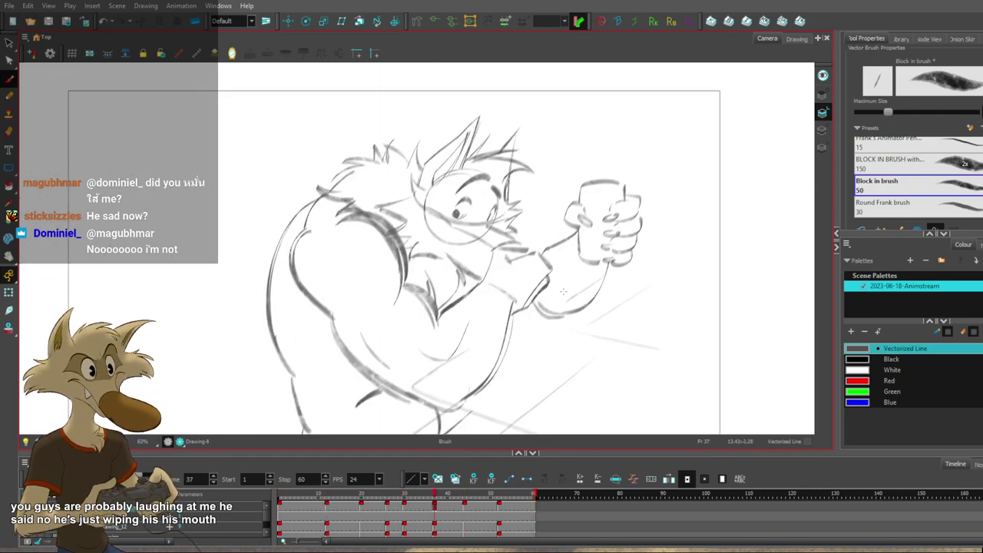
# Select the bent arm and hand lines in frame 44, move them slightly up toward the muzzle, and compare with frame 37.
pyautogui.moveTo(562, 303)
pyautogui.mouseDown()
pyautogui.moveTo(400, 388)
pyautogui.moveTo(422, 274)
pyautogui.moveTo(468, 339)
pyautogui.mouseUp()
pyautogui.moveTo(454, 283); pyautogui.dragTo(462, 272)
pyautogui.hotkey('alt', 'b')
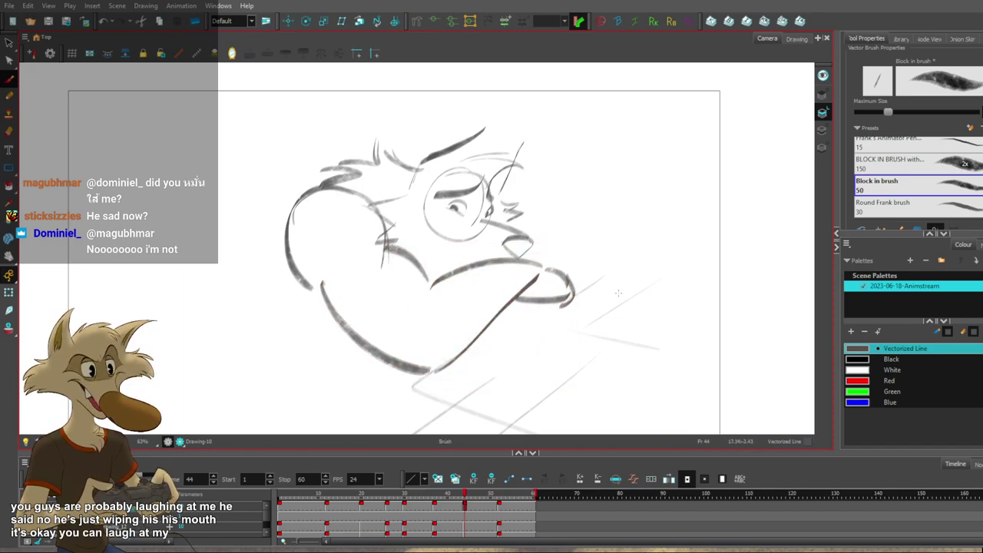
pyautogui.press('f')
pyautogui.press('g')
pyautogui.press('f')
pyautogui.press('g')
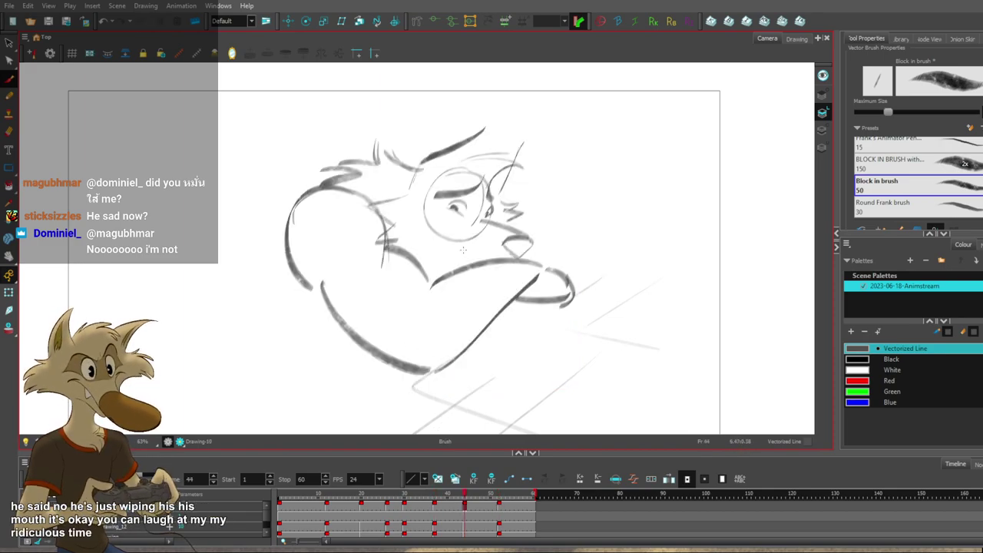
# Delete the old jagged fur strokes in front of the shoulder in frame 44.
pyautogui.press('f')
pyautogui.press('g')
pyautogui.hotkey('alt', 's')
pyautogui.click(384, 223)
pyautogui.click(507, 228)
pyautogui.click(396, 239)
pyautogui.press('Delete')
pyautogui.hotkey('alt', 'b')
# Redraw the pointed fur tufts behind the near cheek and sketch the jawline beneath the head circle in frame 44.
pyautogui.press('f')
pyautogui.press('g')
pyautogui.press('f')
pyautogui.press('g')
pyautogui.hotkey('ctrl', 'z')
pyautogui.moveTo(411, 192); pyautogui.dragTo(377, 196)
pyautogui.hotkey('ctrl', 'z')
pyautogui.press('f')
pyautogui.press('g')
pyautogui.press('f')
pyautogui.press('g')
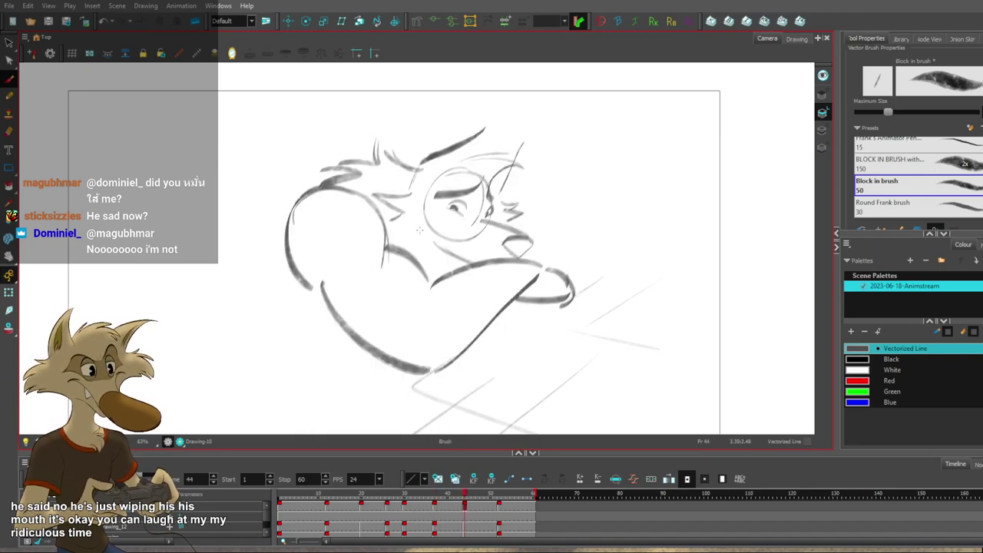
# Sketch the lower jagged cheek fur between the shoulder and the jawline in frame 44.
pyautogui.moveTo(464, 243); pyautogui.dragTo(456, 260)
pyautogui.press('f')
pyautogui.press('f')
pyautogui.press('g')
pyautogui.press('g')
pyautogui.moveTo(382, 250); pyautogui.dragTo(404, 248)
pyautogui.hotkey('alt', 's')
# Compare the new cheek fur and jawline in frame 44 with the drawing in frame 37.
pyautogui.press('f')
pyautogui.press('g')
pyautogui.press('f')
pyautogui.press('g')
pyautogui.press('f')
pyautogui.press('g')
pyautogui.press('f')
pyautogui.press('g')
pyautogui.press('f')
pyautogui.press('g')
pyautogui.press('f')
pyautogui.press('g')
# Redraw the near ear in frame 44 as a pointed shape with a thinner upper edge and a front edge.
pyautogui.hotkey('ctrl', 'z')
pyautogui.moveTo(418, 178); pyautogui.dragTo(472, 149)
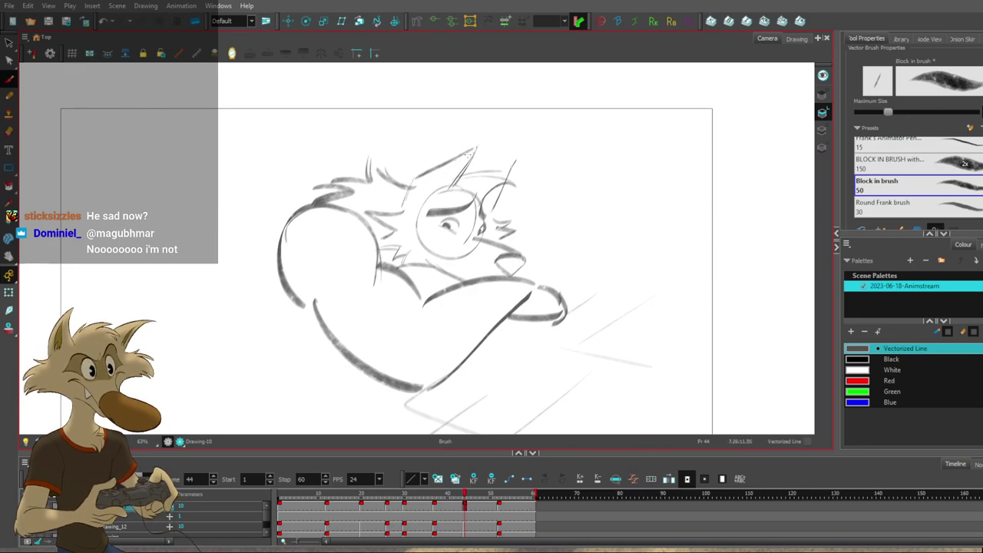
pyautogui.press('f')
pyautogui.press('g')
pyautogui.hotkey('alt', 's')
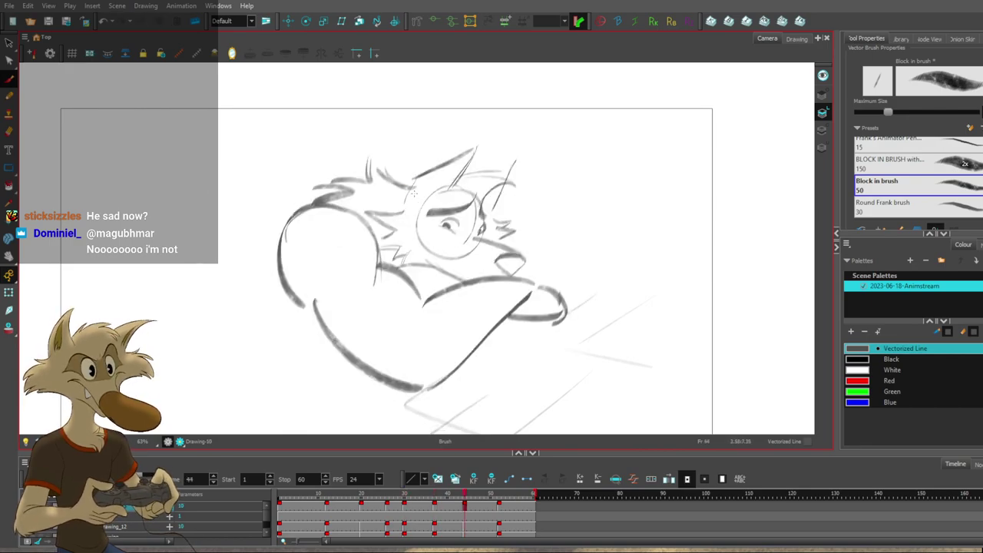
# Compare the reworked ear and head in frame 44 with the neighbouring key drawings.
pyautogui.press('f')
pyautogui.press('g')
pyautogui.press('f')
pyautogui.press('g')
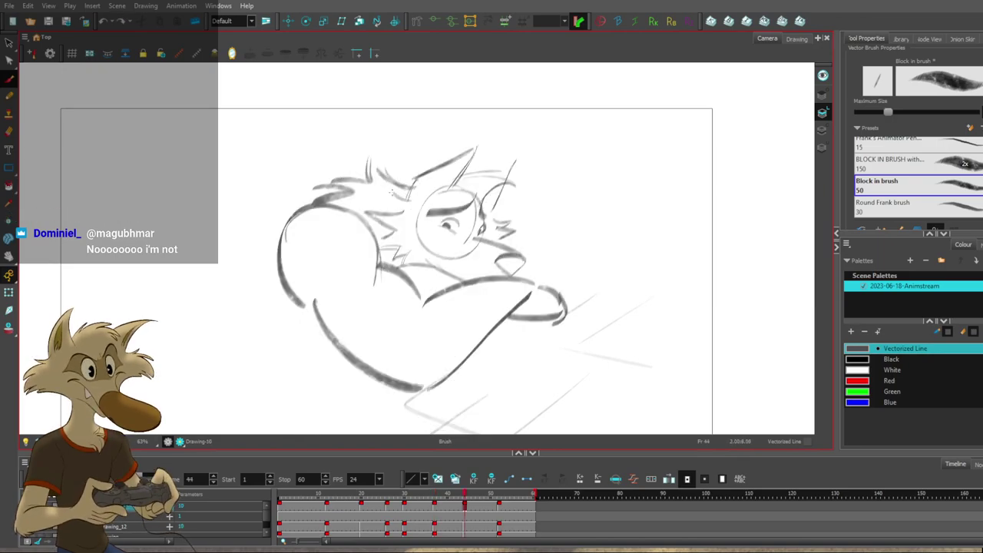
pyautogui.press('f')
pyautogui.press('f')
pyautogui.press('f')
pyautogui.press('g')
pyautogui.press('g')
pyautogui.press('g')
pyautogui.scroll(-2, 482, 211)
pyautogui.press('g')
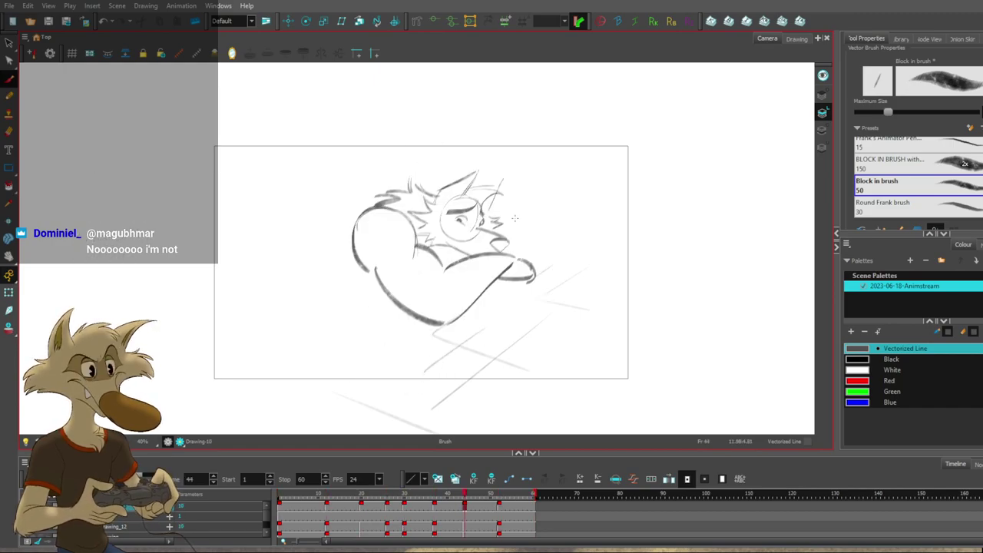
pyautogui.scroll(1, 515, 219)
pyautogui.press('f')
pyautogui.press('f')
pyautogui.scroll(-1, 520, 240)
pyautogui.press('g')
pyautogui.press('g')
pyautogui.scroll(1, 537, 265)
# Mirror the canvas view and compare frame 44 with the drawing in frame 37.
pyautogui.click(232, 53)
pyautogui.scroll(-1, 507, 220)
pyautogui.scroll(1, 507, 221)
pyautogui.press('f')
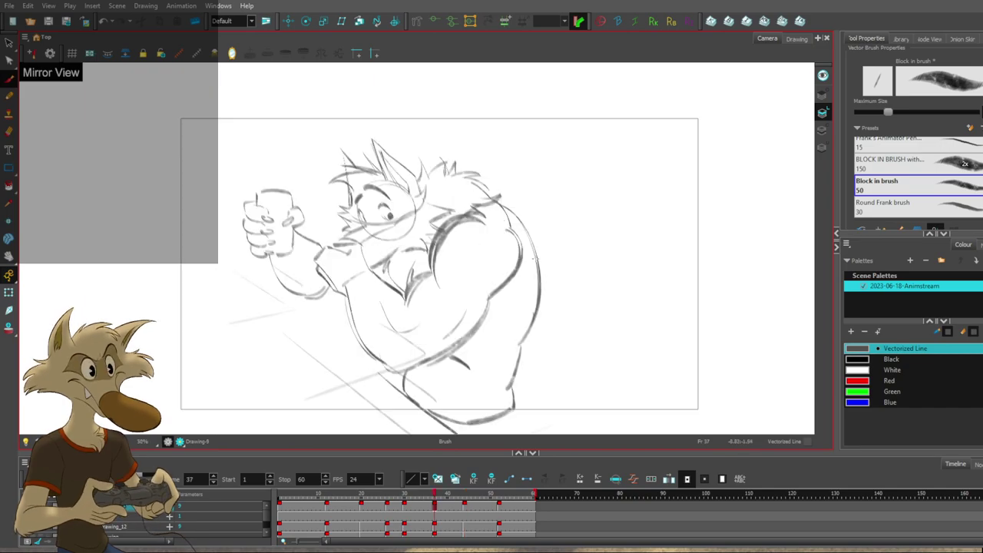
pyautogui.press('g')
# Sketch the curved back line behind the shoulder and continue it down to the waist in frame 44.
pyautogui.moveTo(516, 219); pyautogui.dragTo(527, 352)
pyautogui.hotkey('ctrl', 'z')
pyautogui.press(',')
pyautogui.press('.')
pyautogui.press(',')
pyautogui.press('.')
pyautogui.keyDown('ctrl'); pyautogui.click(543, 317); pyautogui.keyUp('ctrl')
pyautogui.moveTo(543, 318); pyautogui.dragTo(540, 317)
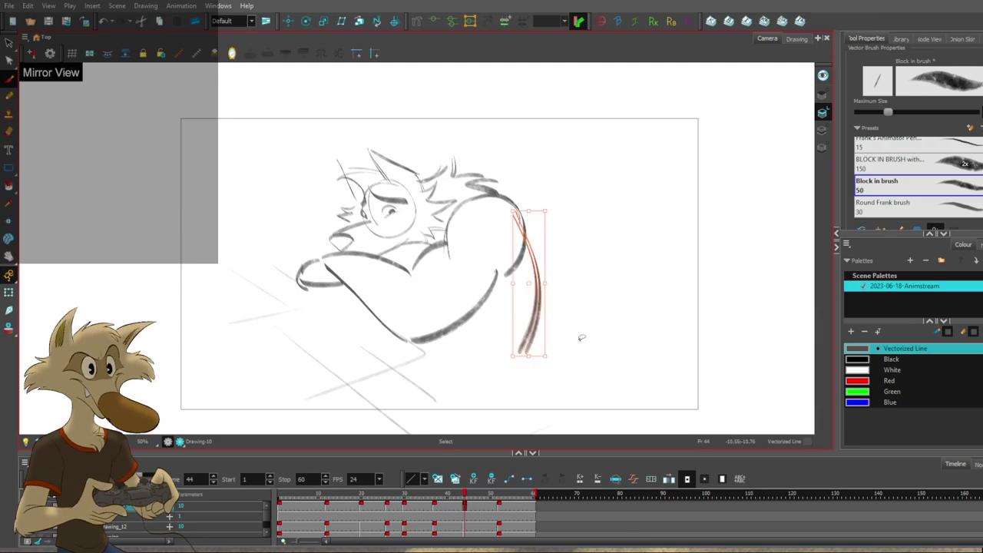
pyautogui.press('f')
pyautogui.press('g')
pyautogui.press('f')
pyautogui.press('.')
pyautogui.press(',')
pyautogui.press('.')
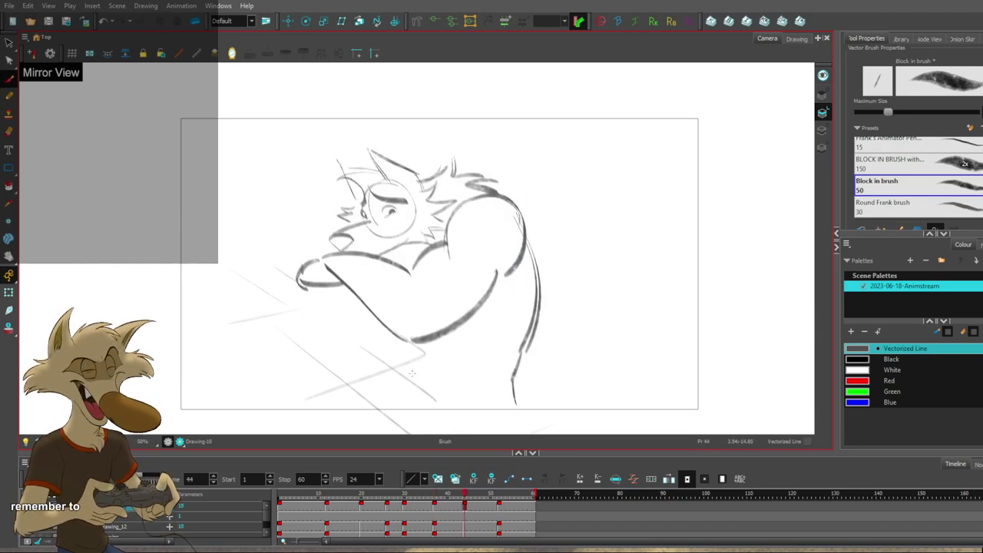
# Sketch the curve closing the lower torso and start the raised hand with a thumb oval and finger outlines in frame 44.
pyautogui.press(',')
pyautogui.press('.')
pyautogui.press(',')
pyautogui.press('.')
pyautogui.press(',')
pyautogui.press('.')
pyautogui.press(',')
pyautogui.press('.')
pyautogui.press(',')
pyautogui.press('.')
pyautogui.press(',')
pyautogui.press('.')
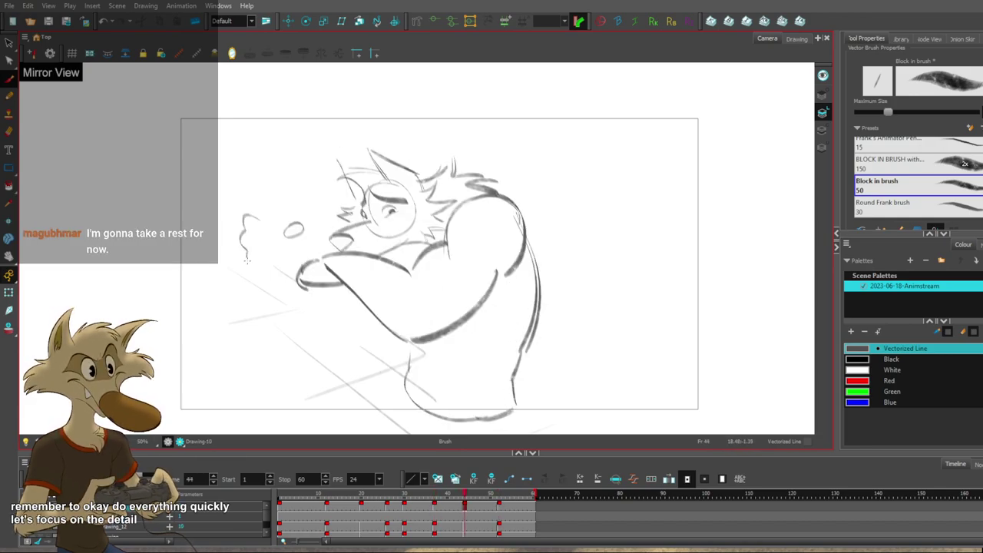
# Complete the scalloped finger outline of the raised hand and add the upper finger creases in frame 44.
pyautogui.press(',')
pyautogui.press('.')
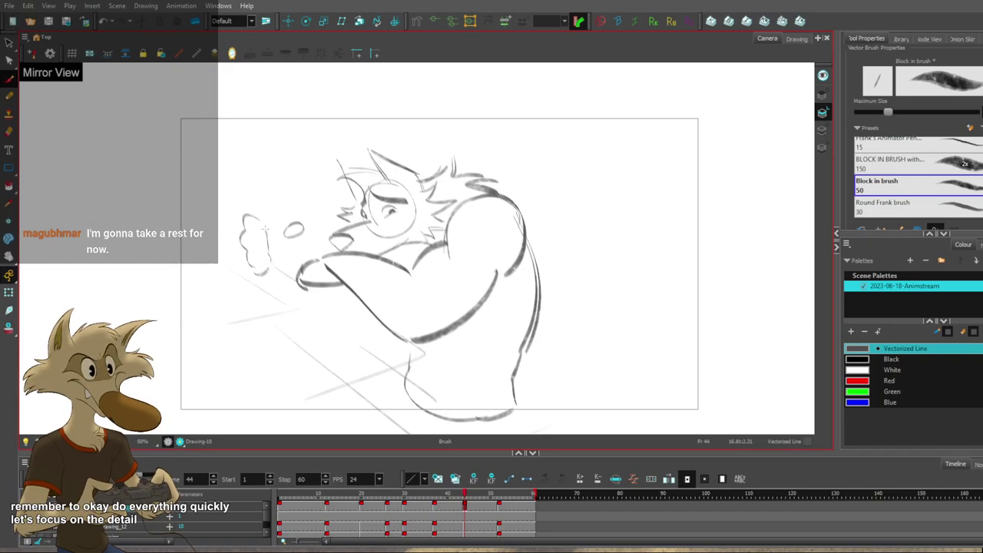
pyautogui.press(',')
pyautogui.press('.')
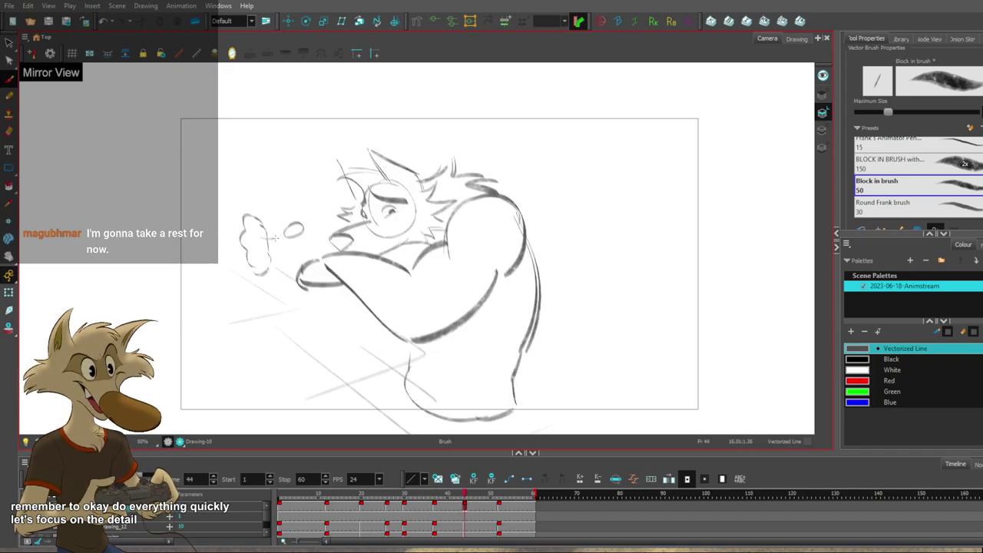
pyautogui.press(',')
pyautogui.press('.')
pyautogui.press(',')
pyautogui.press('.')
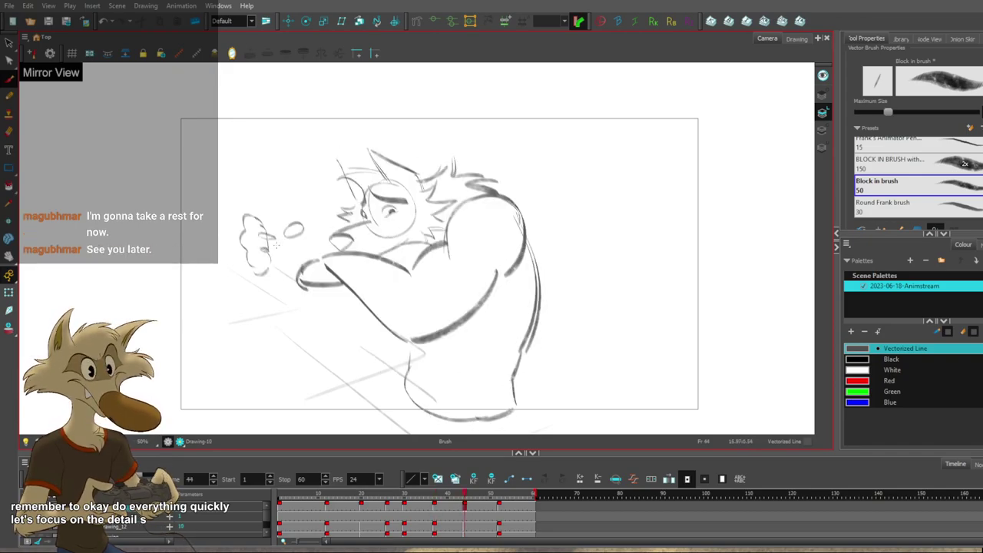
# Finish the lower finger creases of the raised hand and add a short stroke beside the thumb oval.
pyautogui.moveTo(266, 238); pyautogui.dragTo(269, 237)
pyautogui.press('f')
pyautogui.press('g')
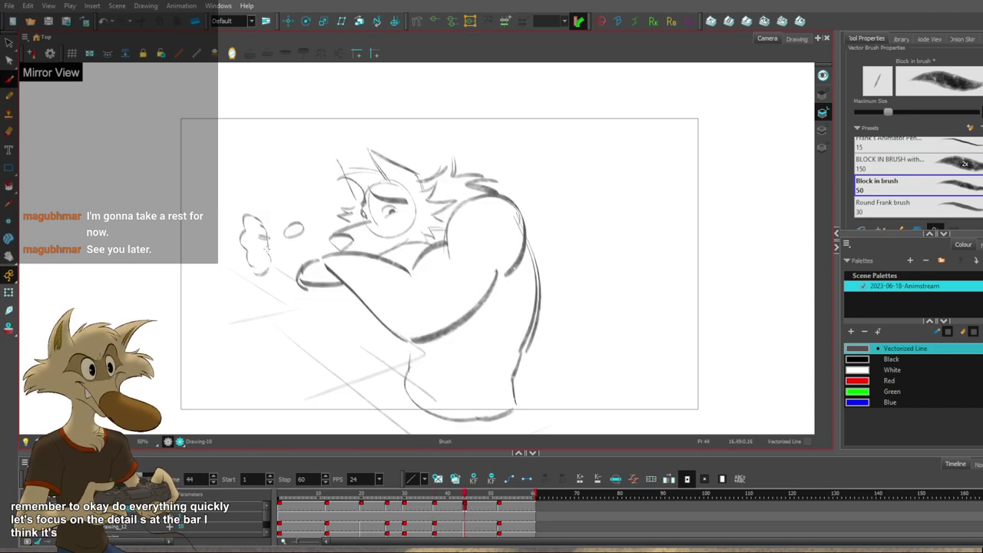
pyautogui.press(',')
pyautogui.press('.')
pyautogui.press(',')
pyautogui.press('.')
pyautogui.press(',')
pyautogui.press('.')
pyautogui.press(',')
pyautogui.press('.')
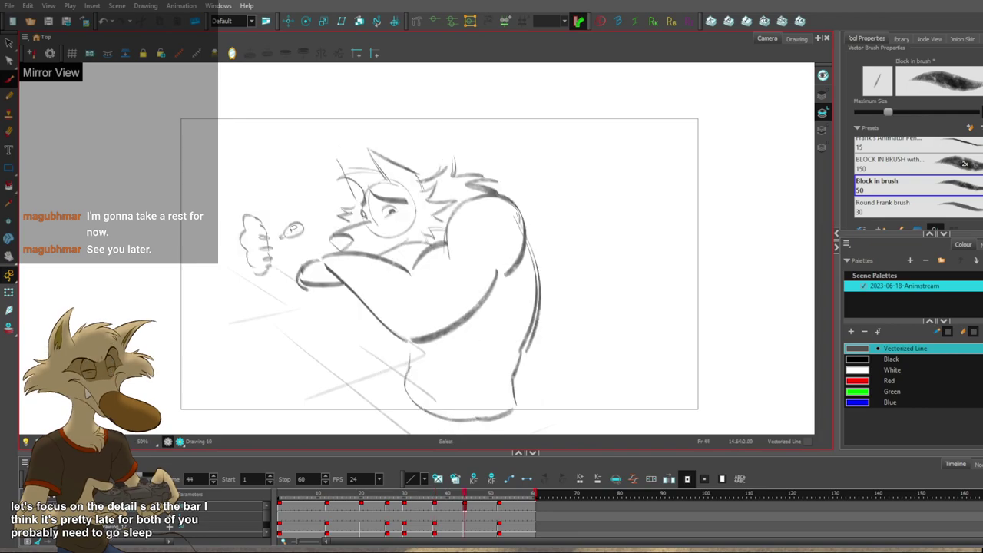
# Draw the glass held in the raised hand, with its rim and both sides between the fingers and thumb.
pyautogui.press('f')
pyautogui.press('g')
pyautogui.moveTo(294, 223)
pyautogui.mouseDown()
pyautogui.moveTo(295, 210)
pyautogui.moveTo(272, 205)
pyautogui.mouseUp()
pyautogui.press('f')
pyautogui.press('g')
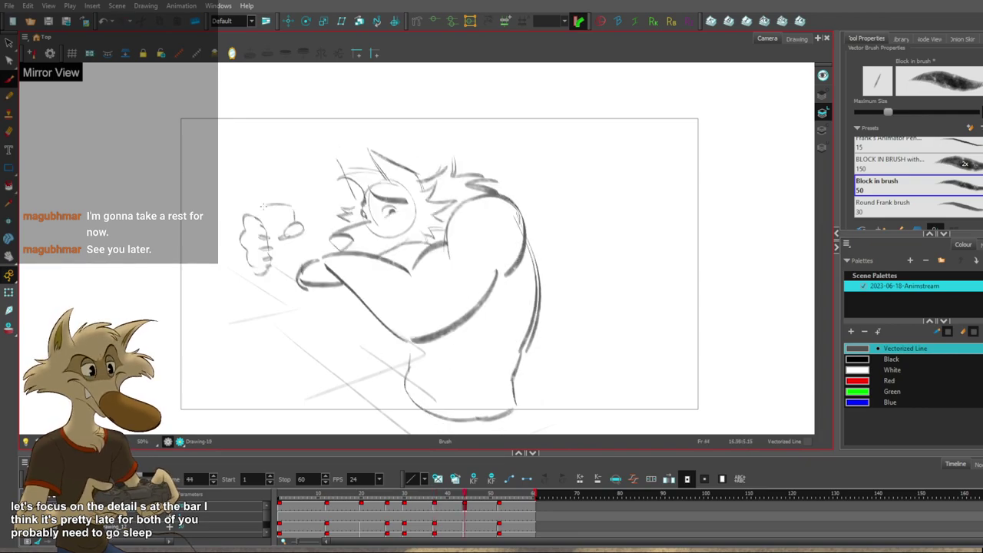
pyautogui.press('f')
pyautogui.press('g')
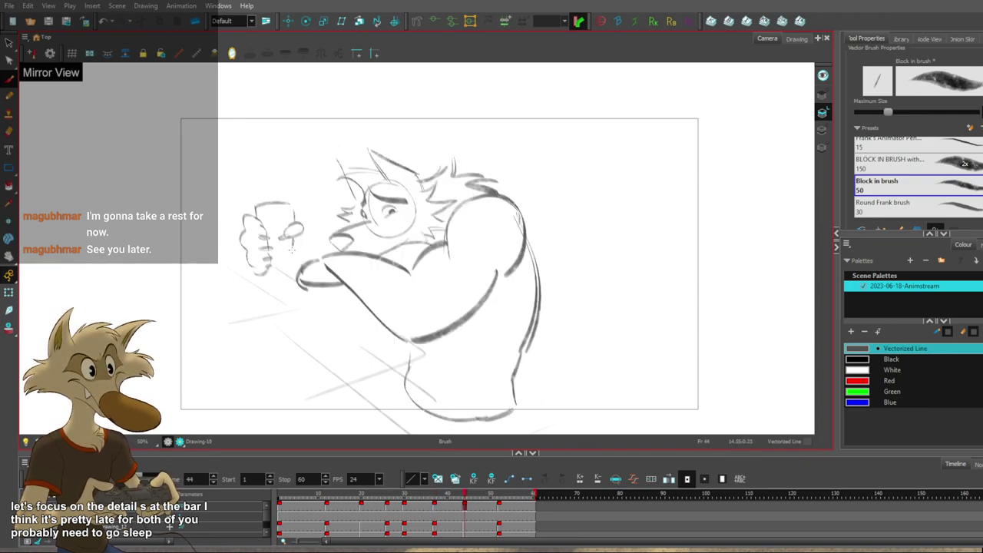
pyautogui.moveTo(294, 235); pyautogui.dragTo(294, 258)
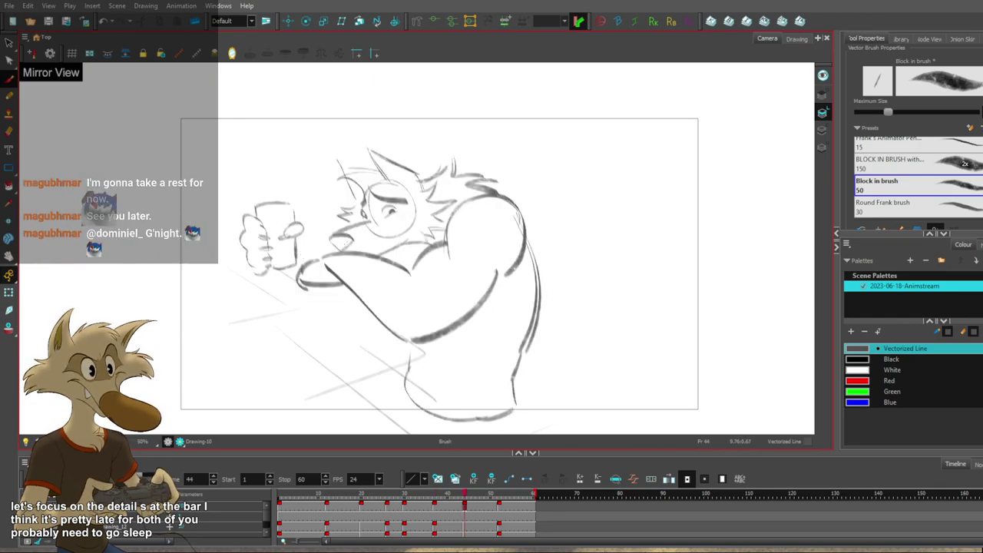
# Sketch the upper and lower wrist lines behind the hand holding the glass, checking against frame 37.
pyautogui.press('f')
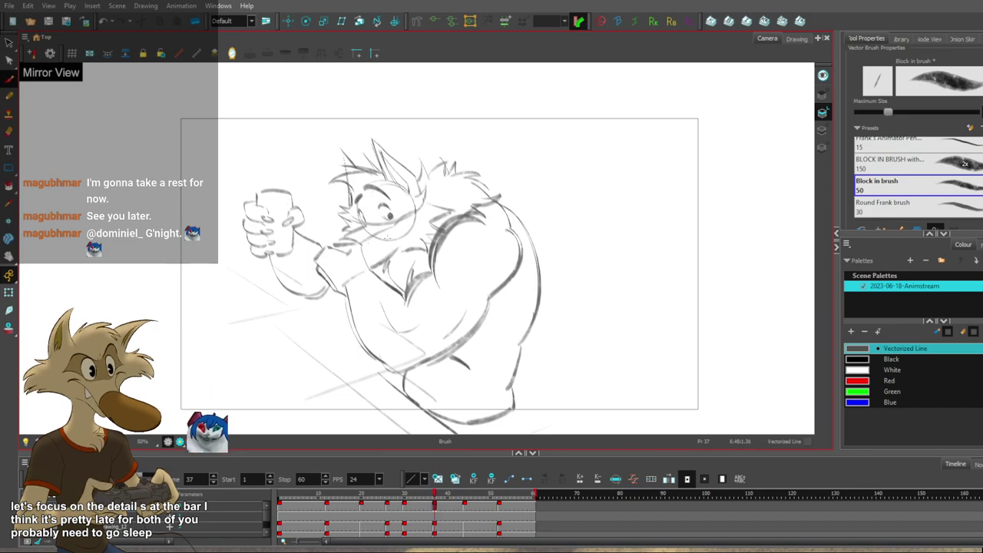
pyautogui.press('g')
pyautogui.press('f')
pyautogui.press('g')
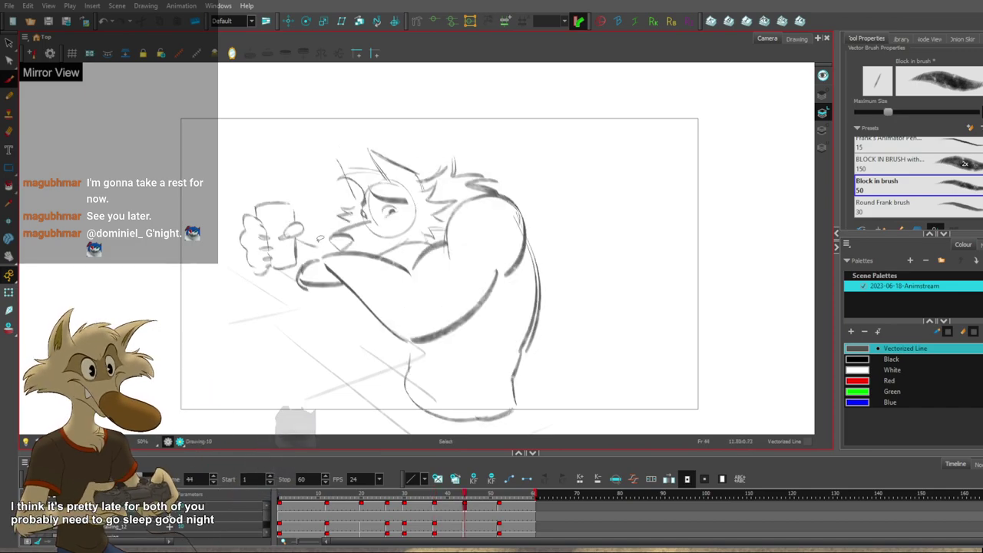
pyautogui.press('f')
pyautogui.press('g')
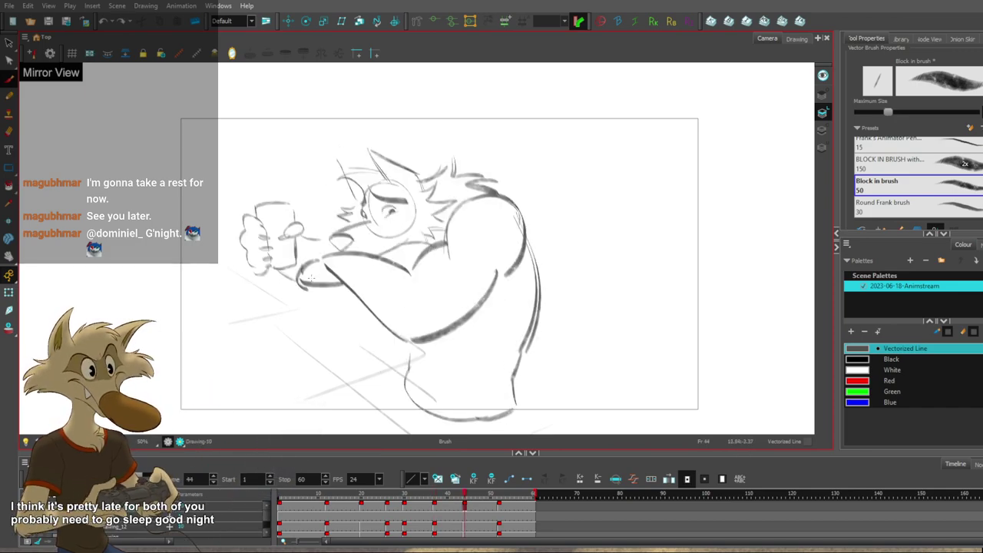
pyautogui.press('f')
pyautogui.press('g')
pyautogui.press('f')
pyautogui.press('g')
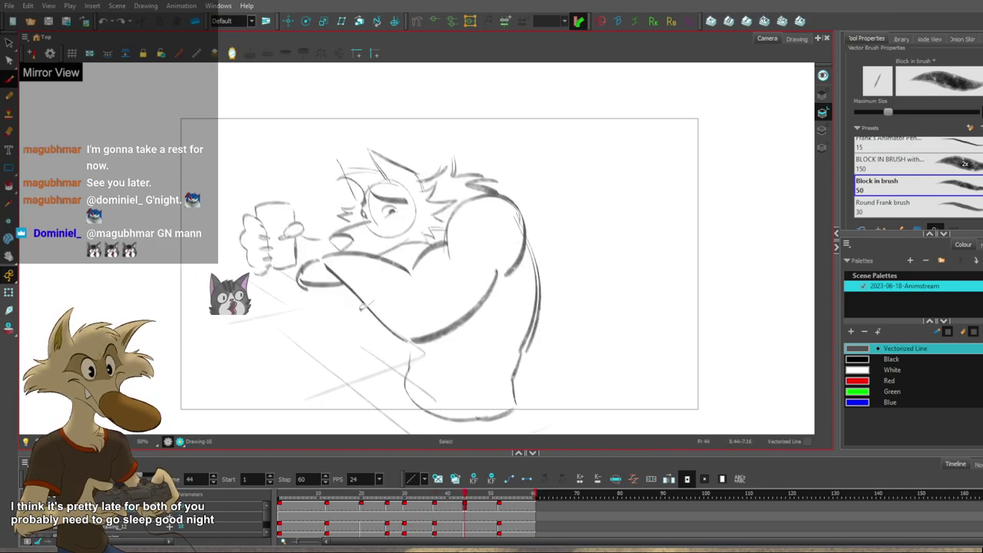
# Delete the straight lower contour of the near arm in frame 44 and compare the pose with frame 37.
pyautogui.press('f')
pyautogui.press('g')
pyautogui.press('f')
pyautogui.press('g')
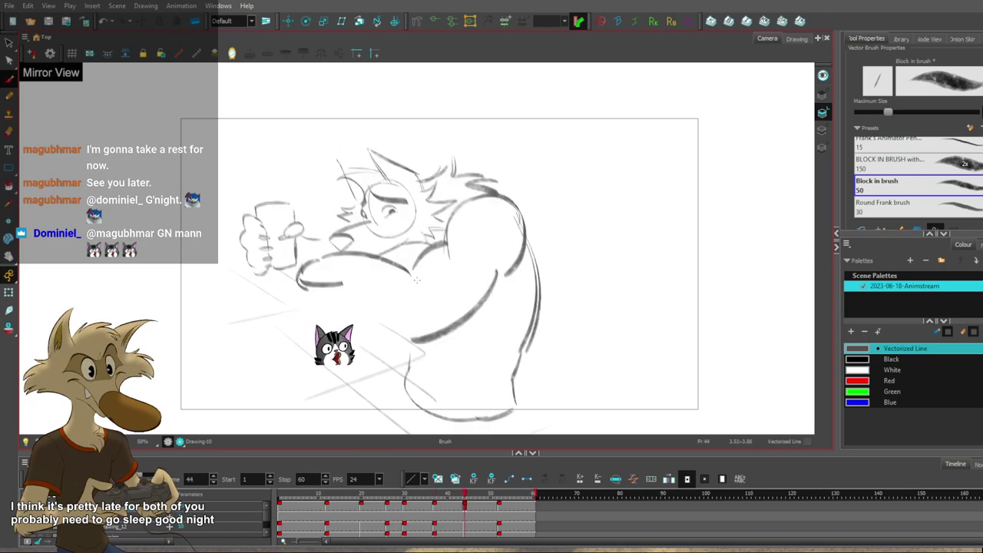
pyautogui.press('f')
pyautogui.press('g')
# Replace the near arm's upper line with a lighter stroke under the jaw and redraw its lower contour as a curve.
pyautogui.moveTo(351, 259); pyautogui.dragTo(415, 268)
pyautogui.hotkey('ctrl', 'z')
pyautogui.press('f')
pyautogui.press('g')
pyautogui.hotkey('ctrl', 'z')
pyautogui.moveTo(343, 278)
pyautogui.mouseDown()
pyautogui.moveTo(387, 324)
pyautogui.moveTo(426, 331)
pyautogui.moveTo(411, 331)
pyautogui.mouseUp()
pyautogui.hotkey('ctrl', 'z')
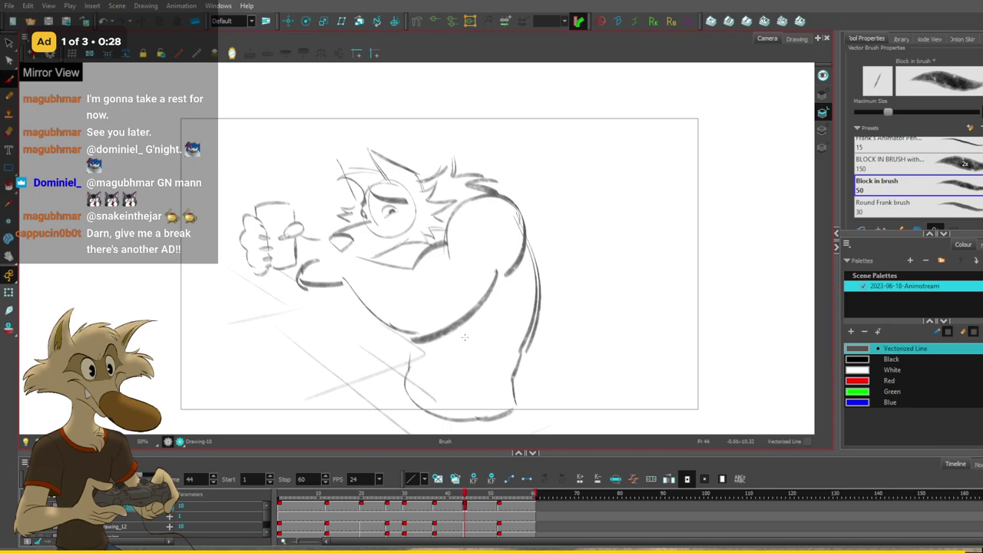
# Redraw the outer curve at the hand end of the near arm as a shorter upright stroke.
pyautogui.press('f')
pyautogui.press('g')
pyautogui.press('f')
pyautogui.press('g')
pyautogui.press('f')
pyautogui.press('g')
pyautogui.moveTo(325, 270); pyautogui.dragTo(301, 259)
pyautogui.hotkey('ctrl', 'z')
pyautogui.press('f')
pyautogui.press('g')
pyautogui.press('f')
pyautogui.press('g')
pyautogui.press('f')
pyautogui.press('g')
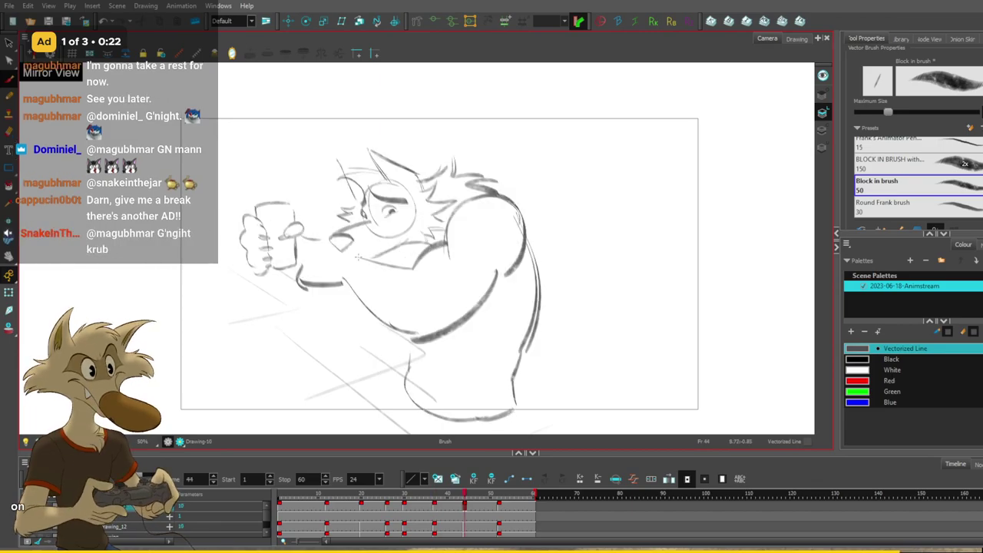
# Sketch the near hand's upper edge below the muzzle and replace its heavy lower edge with a shorter curve.
pyautogui.hotkey('ctrl', 'z')
pyautogui.press('f')
pyautogui.press('g')
pyautogui.hotkey('ctrl', 'z')
pyautogui.moveTo(307, 258); pyautogui.dragTo(350, 249)
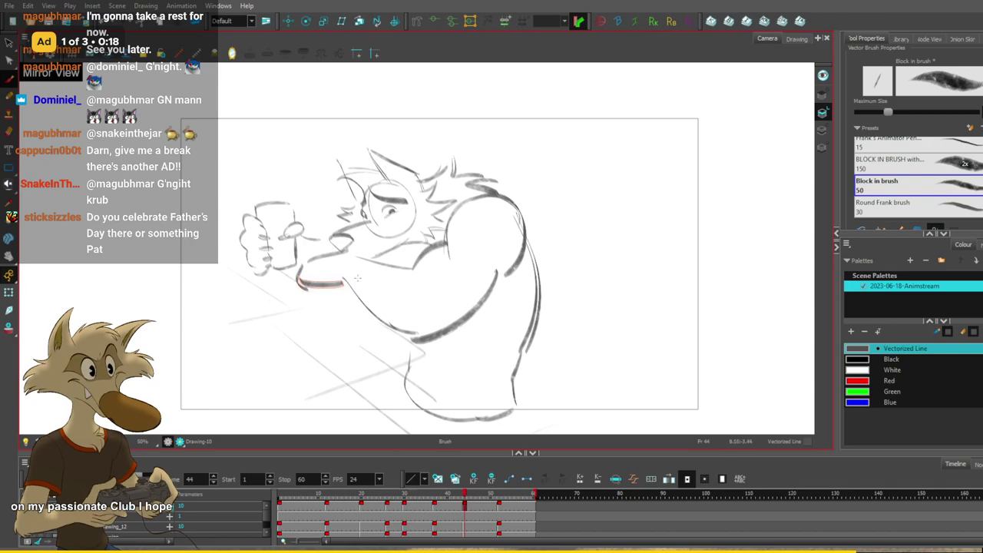
pyautogui.press('f')
pyautogui.press('g')
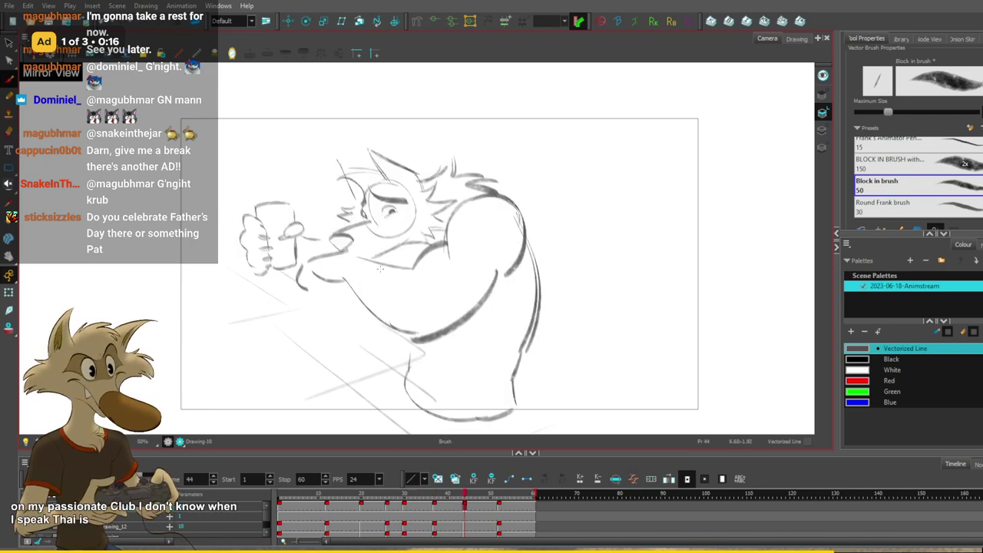
pyautogui.moveTo(309, 275); pyautogui.dragTo(347, 270)
pyautogui.moveTo(432, 295); pyautogui.dragTo(436, 330)
pyautogui.press('f')
pyautogui.press('g')
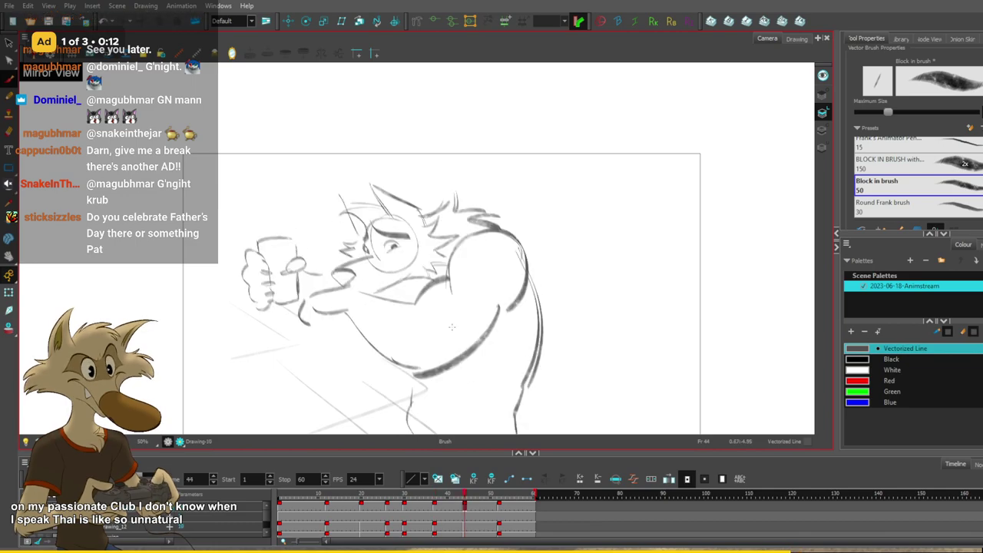
pyautogui.moveTo(437, 329); pyautogui.dragTo(449, 336)
# Sketch the curled fingers beneath the near hand in frame 44, undoing unwanted strokes.
pyautogui.press('f')
pyautogui.press('g')
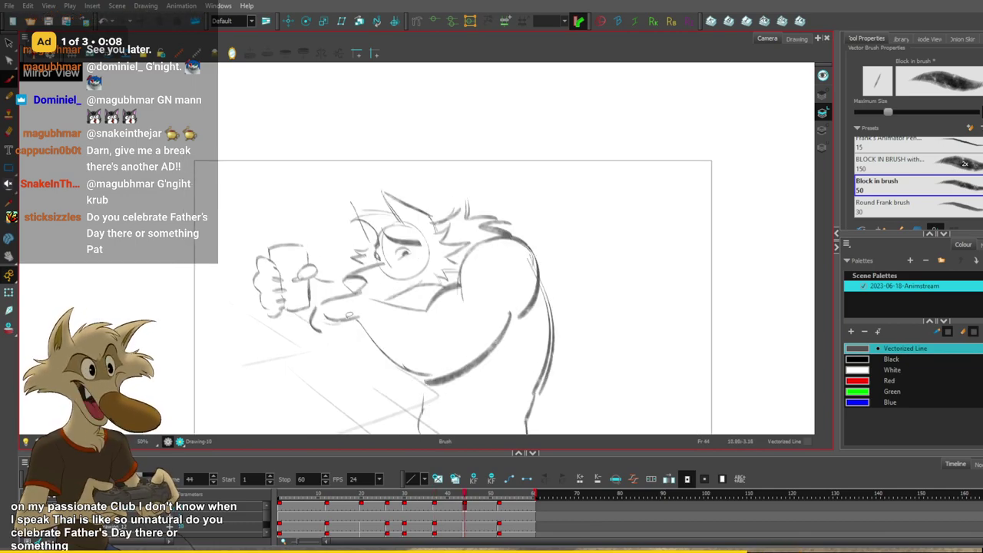
pyautogui.press('f')
pyautogui.press('g')
pyautogui.moveTo(322, 332); pyautogui.dragTo(343, 327)
pyautogui.hotkey('ctrl', 'z')
pyautogui.hotkey('ctrl', 'z')
pyautogui.hotkey('ctrl', 'z')
pyautogui.hotkey('alt', 'b')
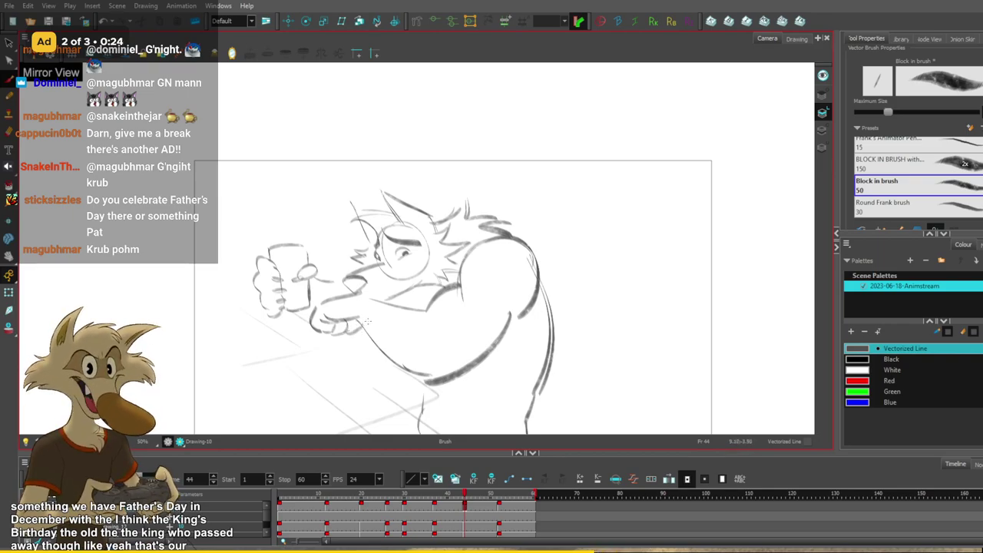
# Redraw the near hand's rounded upper contour and join it to the forearm line in frame 44.
pyautogui.moveTo(469, 328); pyautogui.dragTo(466, 341)
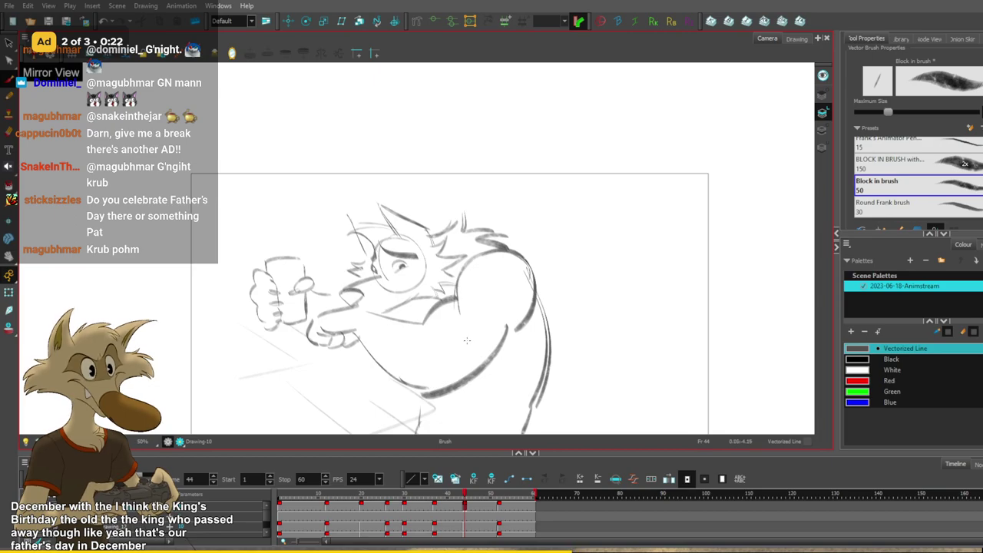
pyautogui.press('f')
pyautogui.press('g')
pyautogui.press('f')
pyautogui.press('g')
pyautogui.moveTo(313, 322); pyautogui.dragTo(327, 318)
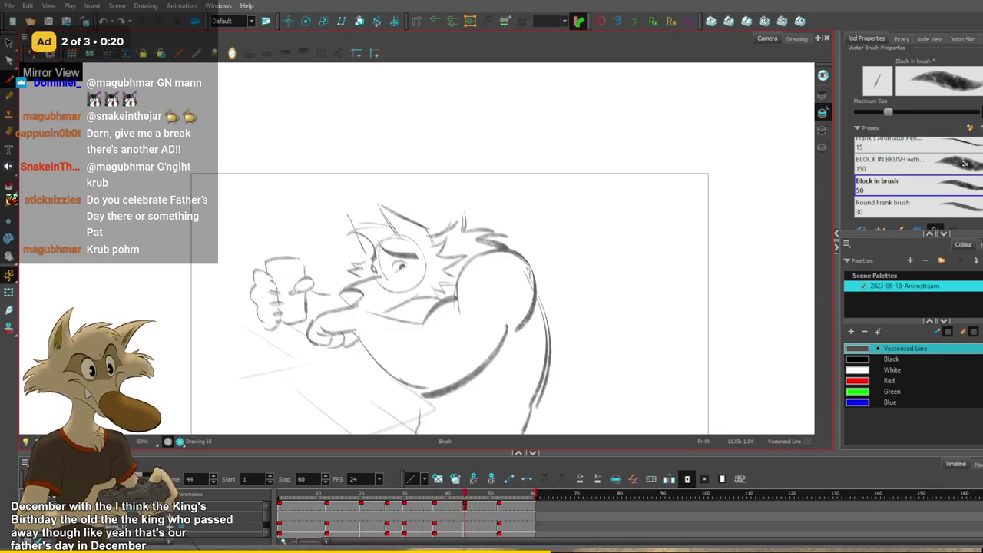
pyautogui.press('.')
pyautogui.press(',')
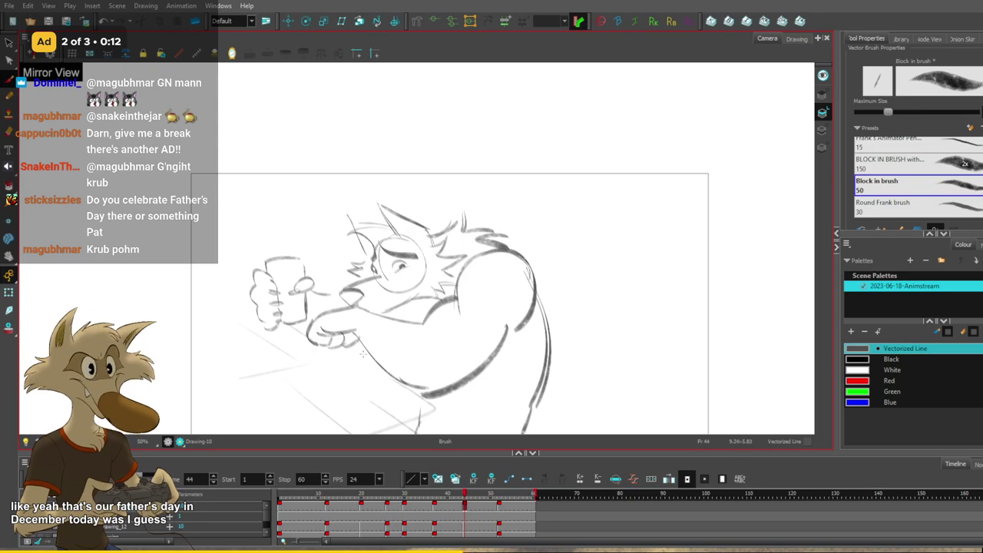
# Step back through the preceding frames and return to frame 44 to check the redrawn arms and hands.
pyautogui.press(',')
pyautogui.press(',')
pyautogui.press(',')
pyautogui.press(',')
pyautogui.press(',')
pyautogui.press(',')
pyautogui.press(',')
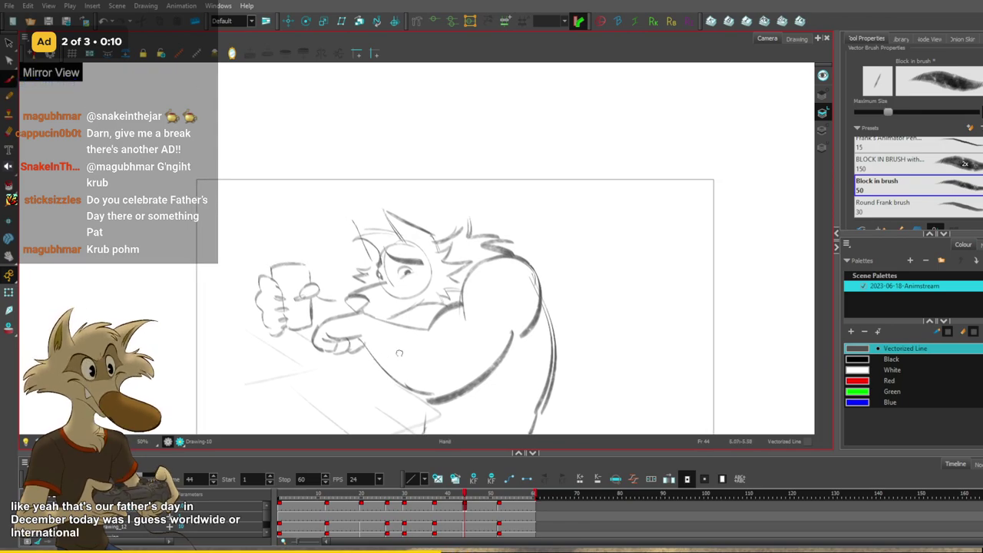
pyautogui.press('.')
pyautogui.press('.')
pyautogui.press('.')
pyautogui.press('.')
pyautogui.press('.')
pyautogui.press('.')
pyautogui.press('.')
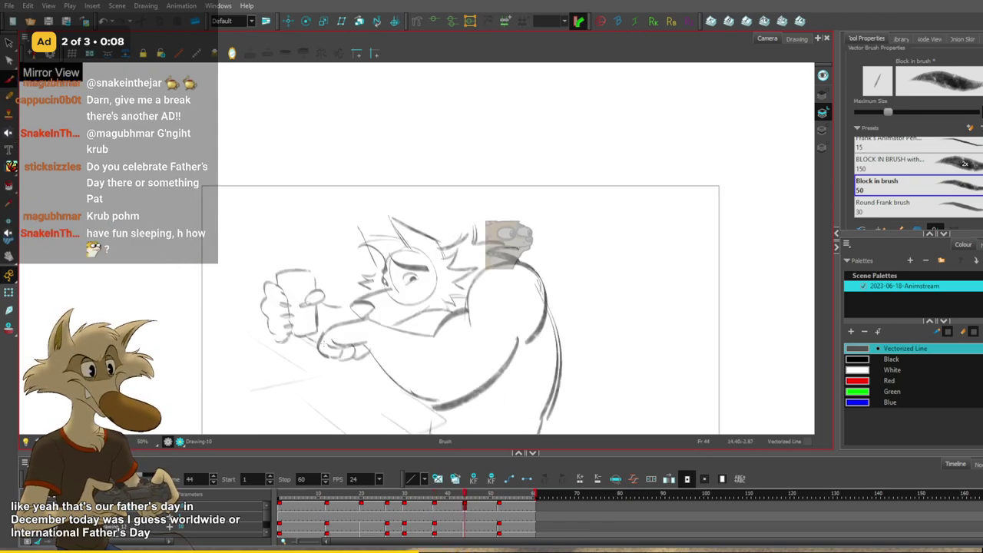
pyautogui.scroll(2, 415, 350)
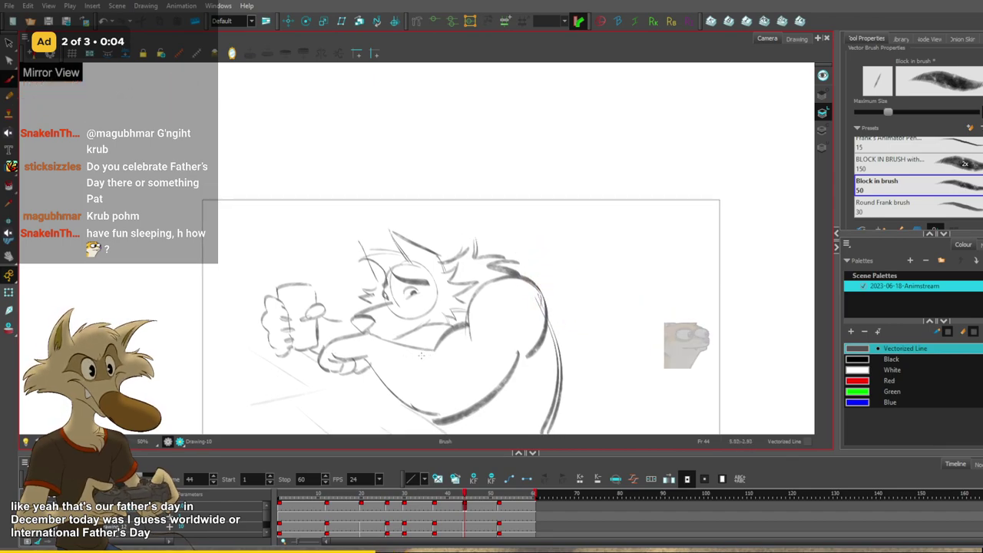
pyautogui.press(',')
pyautogui.press('.')
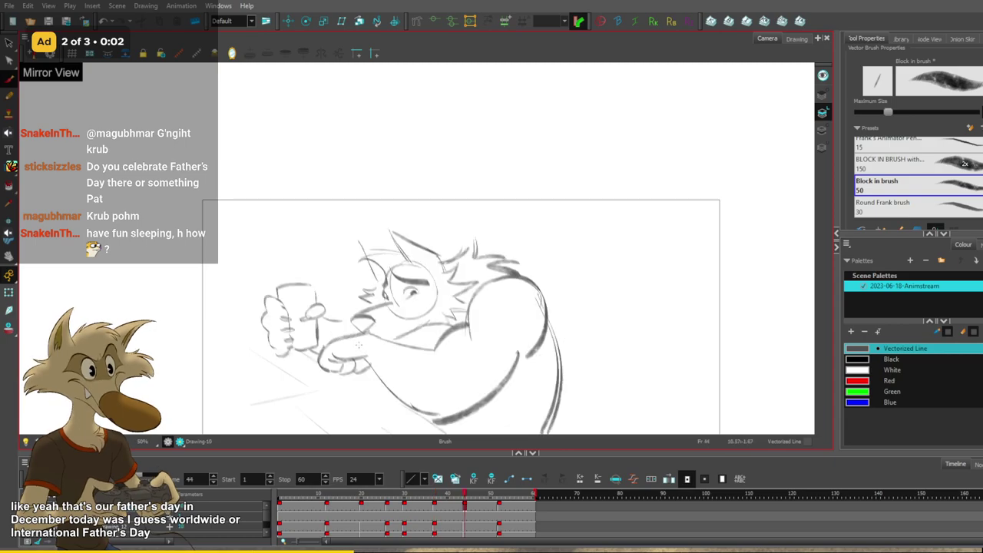
# Redraw the far forearm line between the glass and the muzzle in frame 44, undoing a stray stroke beside the near hand.
pyautogui.hotkey('ctrl', 'z')
pyautogui.moveTo(323, 315); pyautogui.dragTo(353, 319)
pyautogui.hotkey('ctrl', 'z')
pyautogui.hotkey('ctrl', 'z')
pyautogui.moveTo(466, 347); pyautogui.dragTo(440, 349)
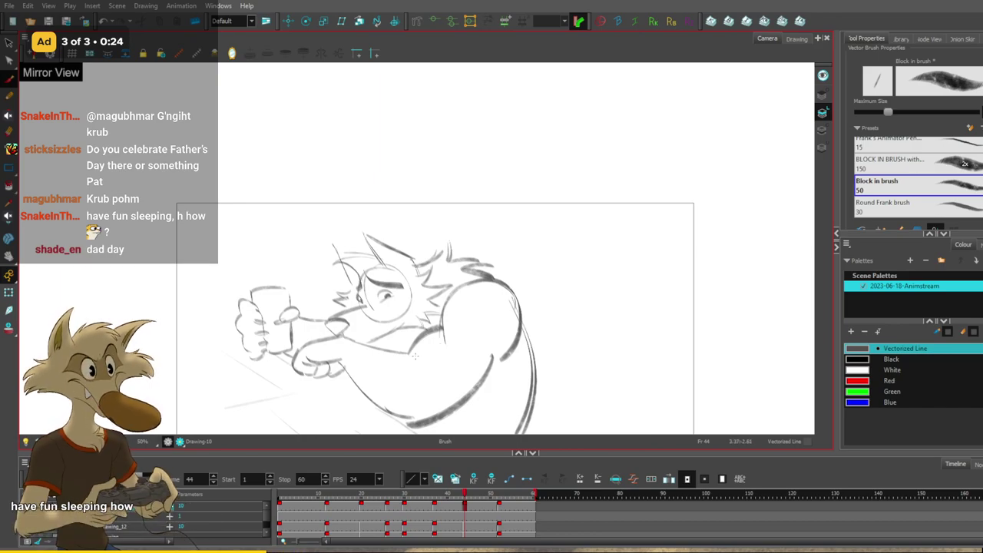
pyautogui.moveTo(438, 350); pyautogui.dragTo(446, 359)
pyautogui.press('f')
pyautogui.press('g')
pyautogui.press('f')
pyautogui.press('g')
pyautogui.moveTo(301, 358); pyautogui.dragTo(292, 364)
pyautogui.hotkey('ctrl', 'z')
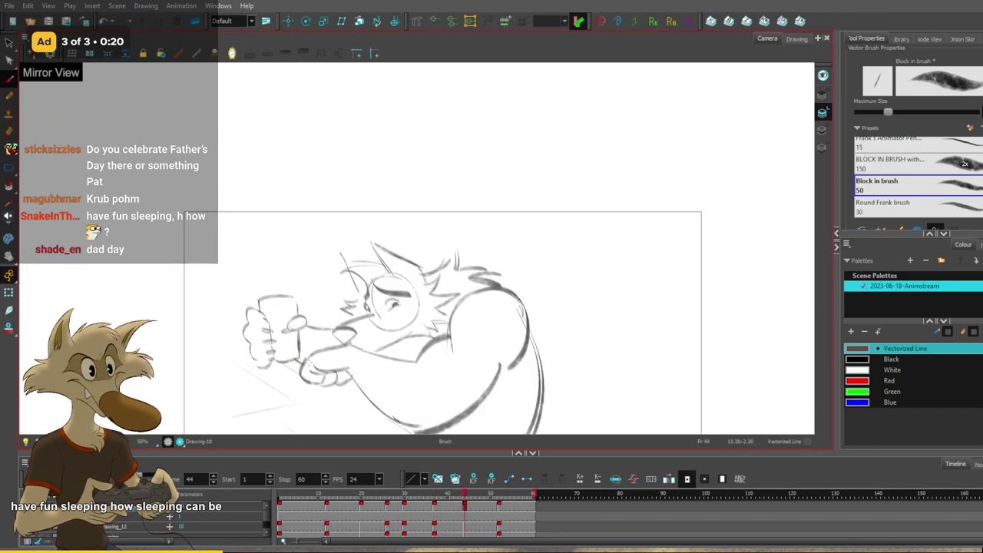
pyautogui.moveTo(403, 366)
pyautogui.mouseDown()
pyautogui.moveTo(404, 352)
pyautogui.moveTo(410, 358)
pyautogui.mouseUp()
pyautogui.scroll(-2, 413, 360)
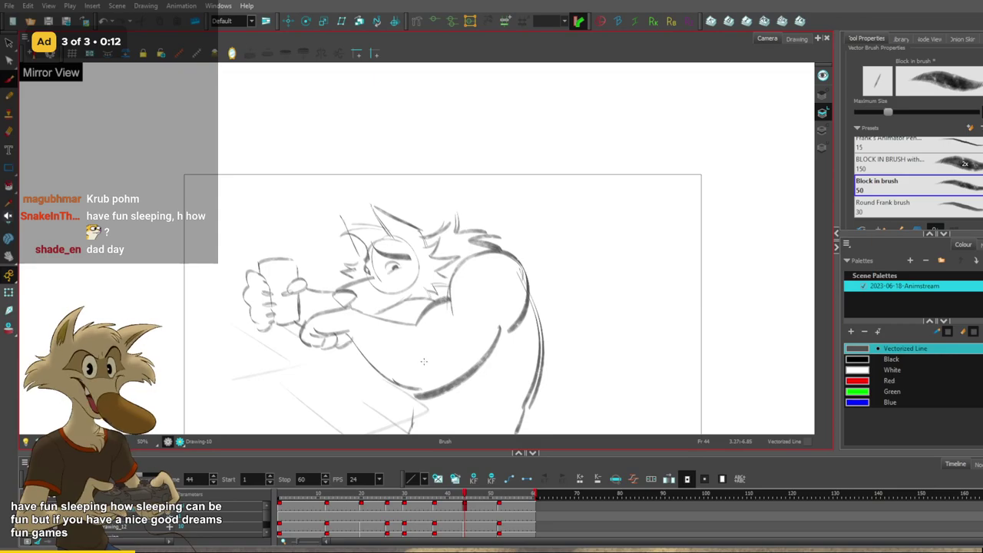
# Flip between frame 44 and its neighbouring keys to compare the wolf's whole pose and arm placement.
pyautogui.press('g')
pyautogui.press('f')
pyautogui.press('f')
pyautogui.press('g')
pyautogui.press('space')
pyautogui.moveTo(473, 356); pyautogui.dragTo(456, 342)
pyautogui.press('f')
pyautogui.press('g')
pyautogui.press('f')
pyautogui.press('g')
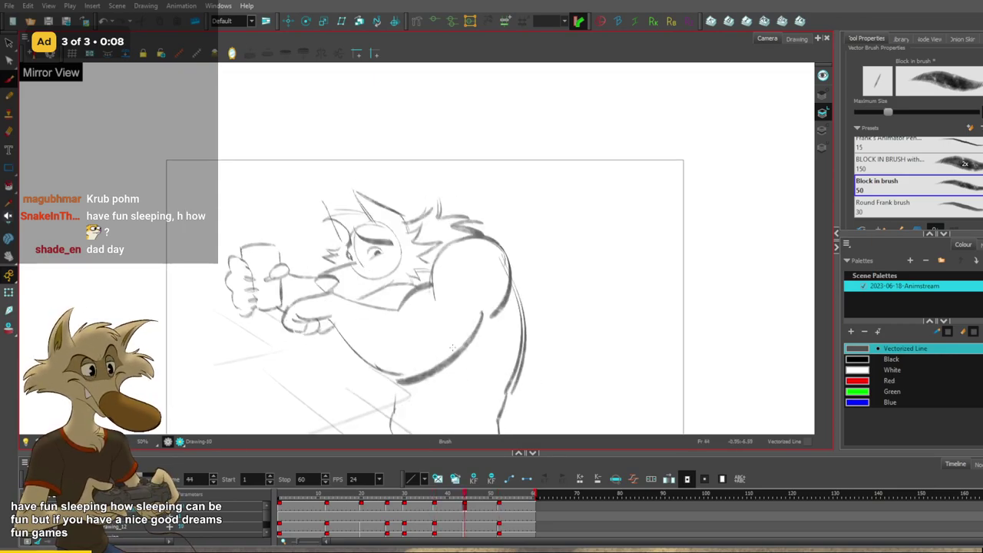
pyautogui.moveTo(558, 338); pyautogui.dragTo(491, 307)
pyautogui.press('.')
pyautogui.press('.')
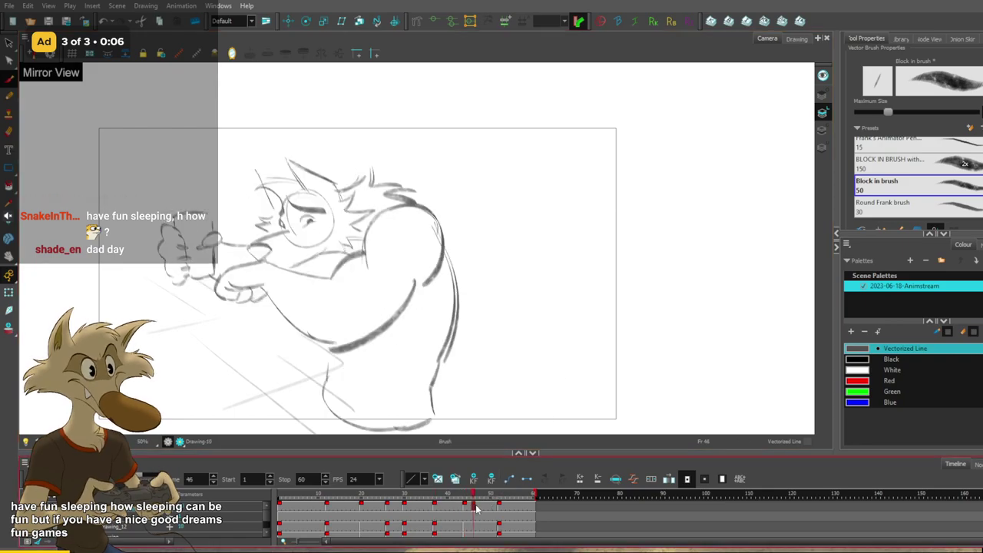
pyautogui.press('f')
pyautogui.press('f')
pyautogui.press('g')
pyautogui.press('g')
pyautogui.press('f')
pyautogui.press('g')
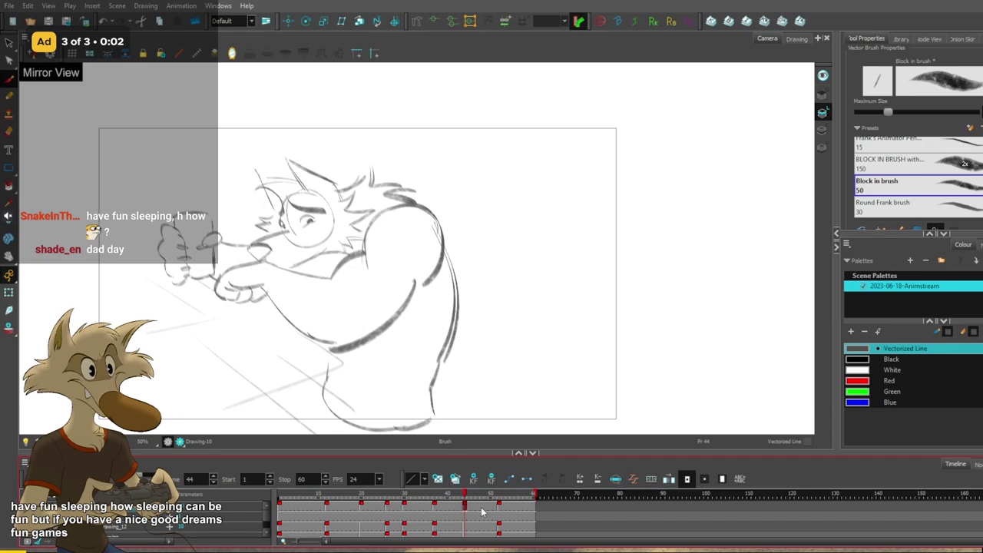
pyautogui.press('g')
pyautogui.press('f')
pyautogui.press('f')
pyautogui.press('g')
# Start a new drawing at frame 48 with the wolf's head circle, checking its placement against the adjacent frames.
pyautogui.click(484, 507)
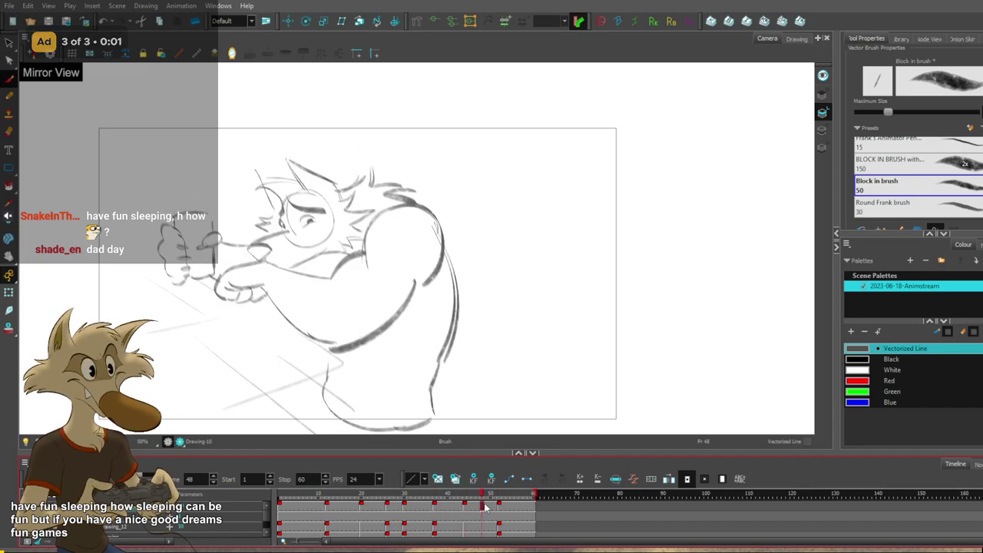
pyautogui.press(',')
pyautogui.press(',')
pyautogui.press(',')
pyautogui.press(',')
pyautogui.press('g')
pyautogui.moveTo(311, 212)
pyautogui.mouseDown()
pyautogui.moveTo(306, 239)
pyautogui.moveTo(354, 206)
pyautogui.mouseUp()
pyautogui.press('f')
pyautogui.press('f')
pyautogui.press('g')
pyautogui.press('.')
pyautogui.press(',')
pyautogui.press('.')
pyautogui.press(',')
pyautogui.press('g')
# Sketch the near forearm's long rounded contour below the head in frame 48 with overlapping curves.
pyautogui.moveTo(282, 269)
pyautogui.mouseDown()
pyautogui.moveTo(235, 252)
pyautogui.moveTo(336, 327)
pyautogui.moveTo(296, 319)
pyautogui.moveTo(266, 260)
pyautogui.moveTo(333, 321)
pyautogui.mouseUp()
pyautogui.press('f')
pyautogui.press('g')
pyautogui.moveTo(297, 328); pyautogui.dragTo(313, 277)
pyautogui.moveTo(289, 267)
pyautogui.mouseDown()
pyautogui.moveTo(345, 318)
pyautogui.moveTo(338, 325)
pyautogui.mouseUp()
pyautogui.press('f')
pyautogui.press('g')
# Sketch the chest line under the head and the heavy curve beneath the near upper arm in frame 48.
pyautogui.moveTo(319, 278); pyautogui.dragTo(370, 263)
pyautogui.moveTo(413, 292)
pyautogui.mouseDown()
pyautogui.moveTo(330, 332)
pyautogui.moveTo(414, 292)
pyautogui.mouseUp()
pyautogui.moveTo(423, 294); pyautogui.dragTo(313, 336)
pyautogui.press('f')
pyautogui.press('g')
# Draw the near shoulder and upper arm as one large rounded outline in frame 48.
pyautogui.moveTo(424, 207); pyautogui.dragTo(375, 278)
pyautogui.moveTo(375, 278)
pyautogui.mouseDown()
pyautogui.moveTo(421, 211)
pyautogui.moveTo(458, 234)
pyautogui.mouseUp()
pyautogui.moveTo(458, 231); pyautogui.dragTo(421, 300)
pyautogui.press('f')
pyautogui.press('g')
# Sketch the pointed near ear on top of the head circle in frame 48 and check it against the adjacent frames.
pyautogui.moveTo(368, 200); pyautogui.dragTo(340, 164)
pyautogui.moveTo(340, 164); pyautogui.dragTo(343, 198)
pyautogui.press('f')
pyautogui.press('g')
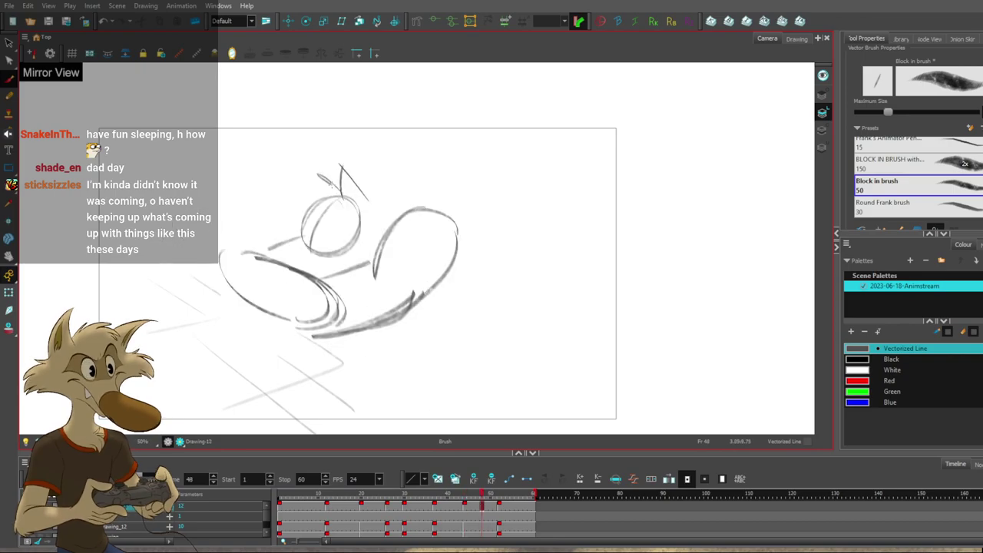
pyautogui.press(',')
pyautogui.press('.')
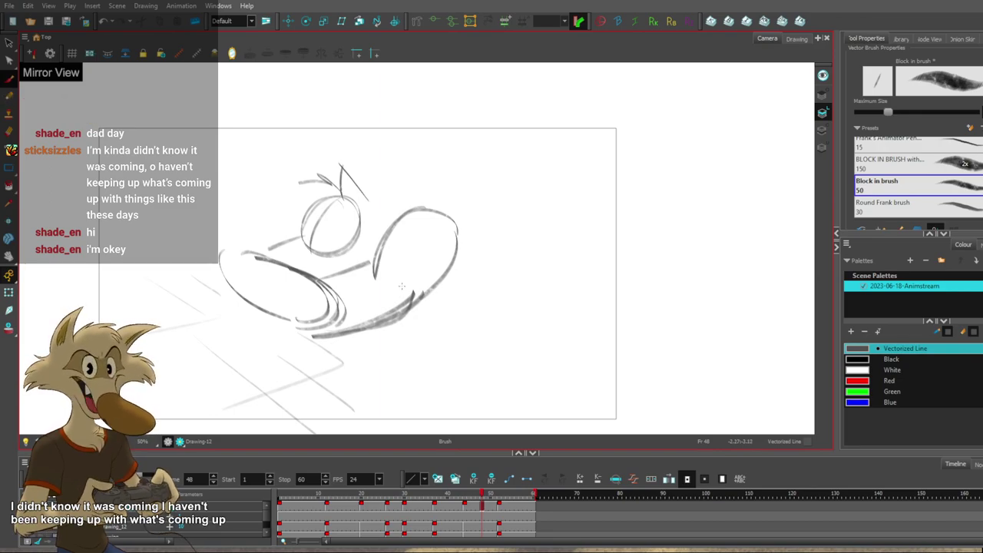
# Replace the rough far-ear strokes in frame 48 with a cleaner curved ear shape, comparing against frame 44.
pyautogui.press('f')
pyautogui.press('g')
pyautogui.press('f')
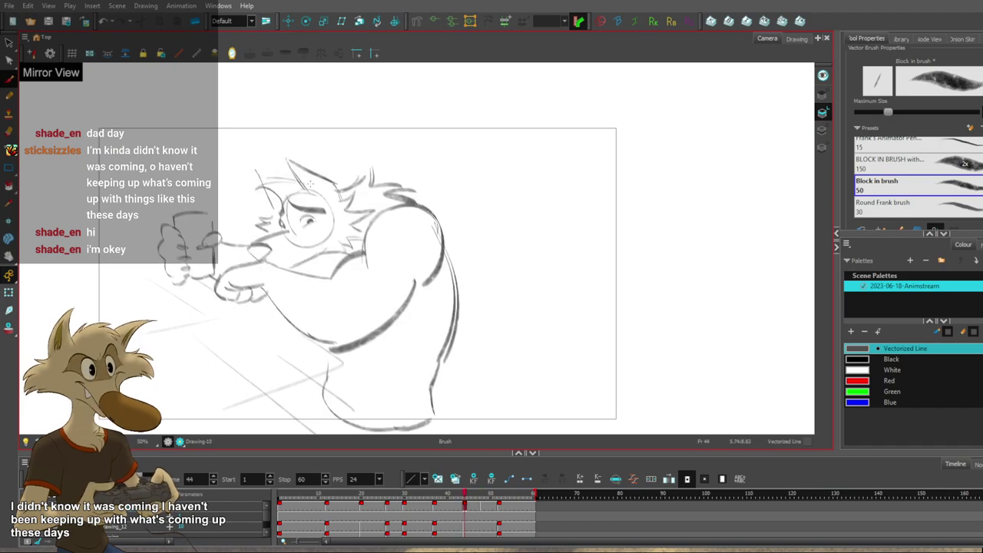
pyautogui.press('g')
pyautogui.hotkey('ctrl', 'z')
pyautogui.hotkey('ctrl', 'z')
pyautogui.moveTo(293, 183)
pyautogui.mouseDown()
pyautogui.moveTo(317, 196)
pyautogui.moveTo(329, 185)
pyautogui.mouseUp()
pyautogui.press('f')
pyautogui.press('g')
pyautogui.hotkey('ctrl', 'z')
pyautogui.press('f')
pyautogui.press('g')
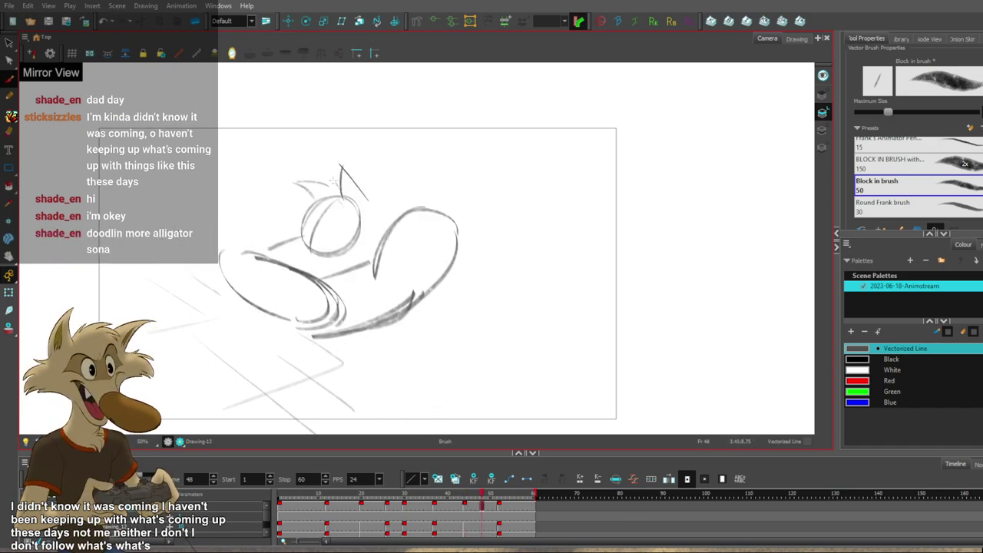
# Return to frame 44 and refine the far ear's edge, undoing an extra stroke along its inner side.
pyautogui.press(',')
pyautogui.press(',')
pyautogui.press(',')
pyautogui.press(',')
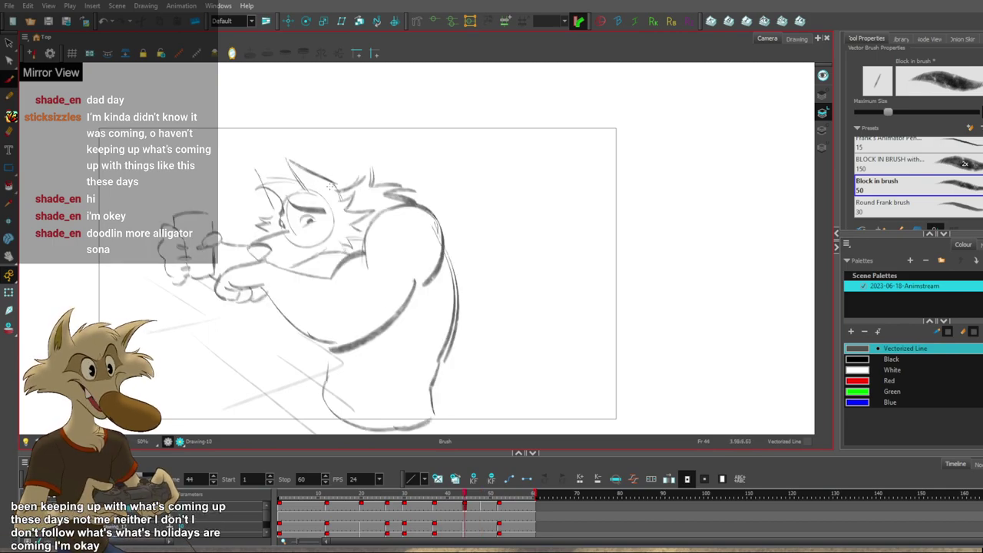
pyautogui.press('g')
pyautogui.press('f')
pyautogui.press('f')
pyautogui.press('g')
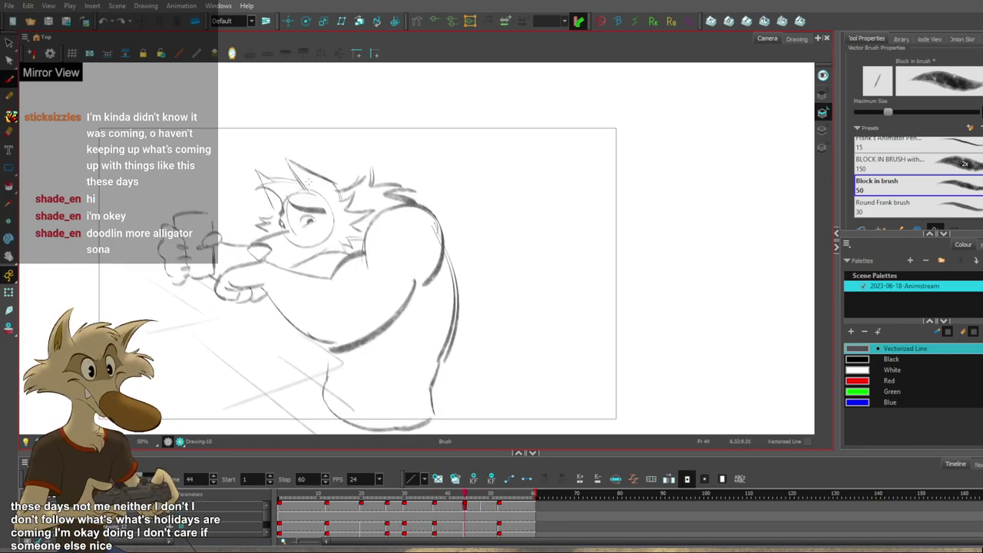
pyautogui.press(',')
pyautogui.press('.')
pyautogui.moveTo(267, 192); pyautogui.dragTo(277, 210)
pyautogui.hotkey('ctrl', 'z')
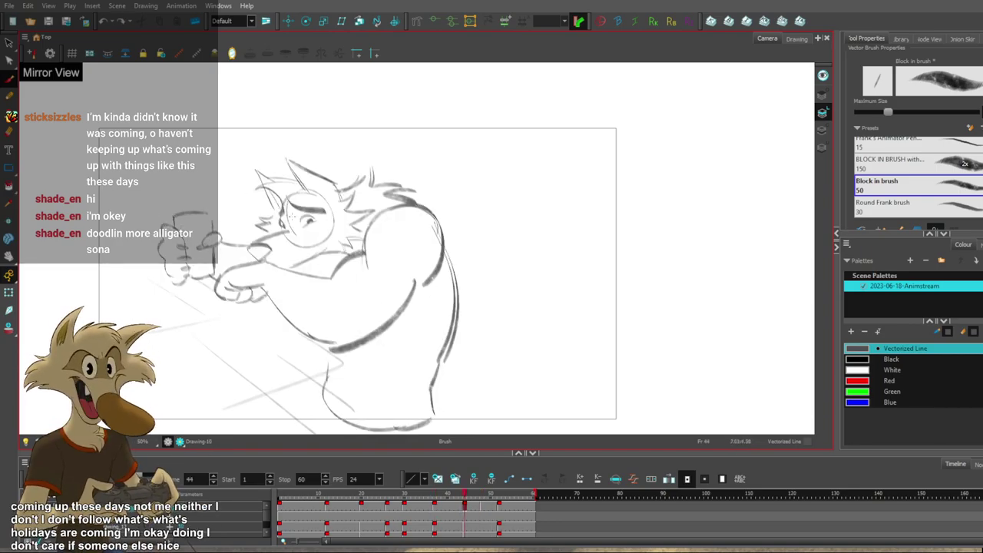
# Flip repeatedly between frame 44 and the neighbouring keys to examine how the poses flow, undoing the last trial stroke.
pyautogui.press('f')
pyautogui.press('f')
pyautogui.press('f')
pyautogui.press('f')
pyautogui.press('g')
pyautogui.press('g')
pyautogui.press('g')
pyautogui.press('g')
pyautogui.press('g')
pyautogui.press('f')
pyautogui.press('f')
pyautogui.press('g')
pyautogui.press('g')
pyautogui.press('f')
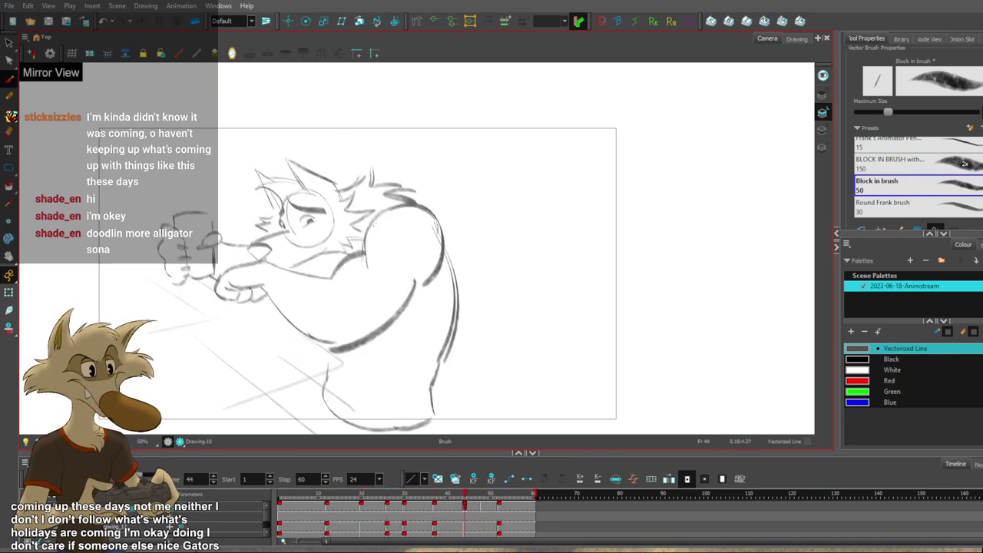
pyautogui.press('g')
pyautogui.hotkey('ctrl', 'z')
pyautogui.press('f')
pyautogui.press('f')
pyautogui.press('f')
pyautogui.press('g')
pyautogui.press('g')
pyautogui.press('g')
pyautogui.press('g')
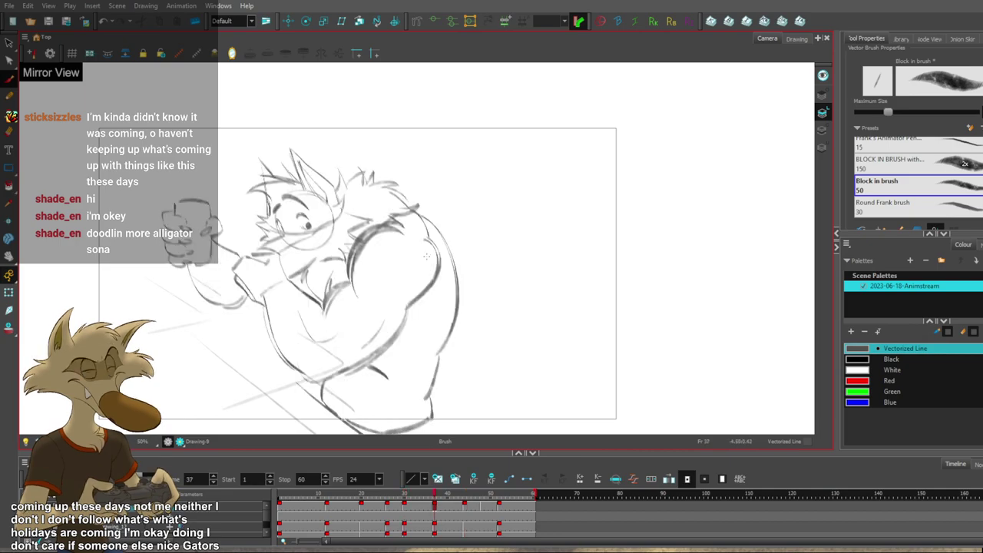
# Flip back and forth through the sequence of key drawings and stop at frame 26 to examine the wolf's head.
pyautogui.press('f')
pyautogui.press('g')
pyautogui.press('f')
pyautogui.press('f')
pyautogui.press('f')
pyautogui.press('f')
pyautogui.press('f')
pyautogui.press('f')
pyautogui.press('f')
pyautogui.press('g')
pyautogui.press('g')
pyautogui.press('g')
pyautogui.press('g')
pyautogui.press('g')
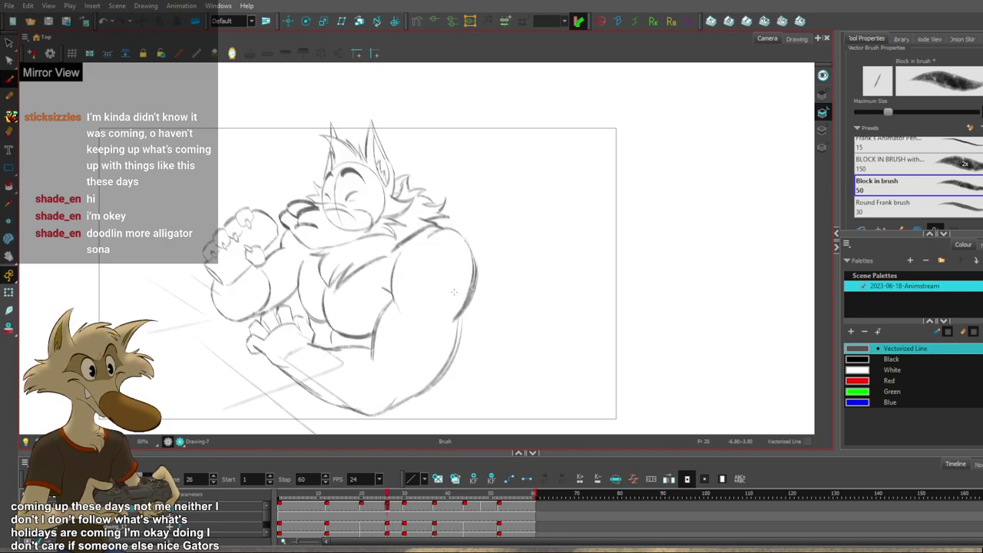
# Select the wolf's head in frame 26 and shift its muzzle side slightly upward.
pyautogui.press('f')
pyautogui.press('g')
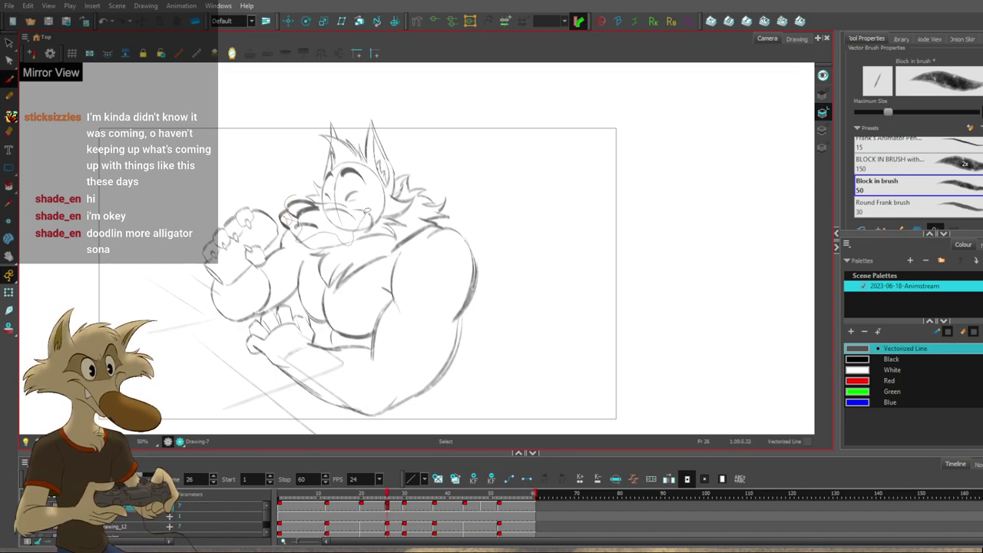
pyautogui.moveTo(399, 121); pyautogui.dragTo(304, 173)
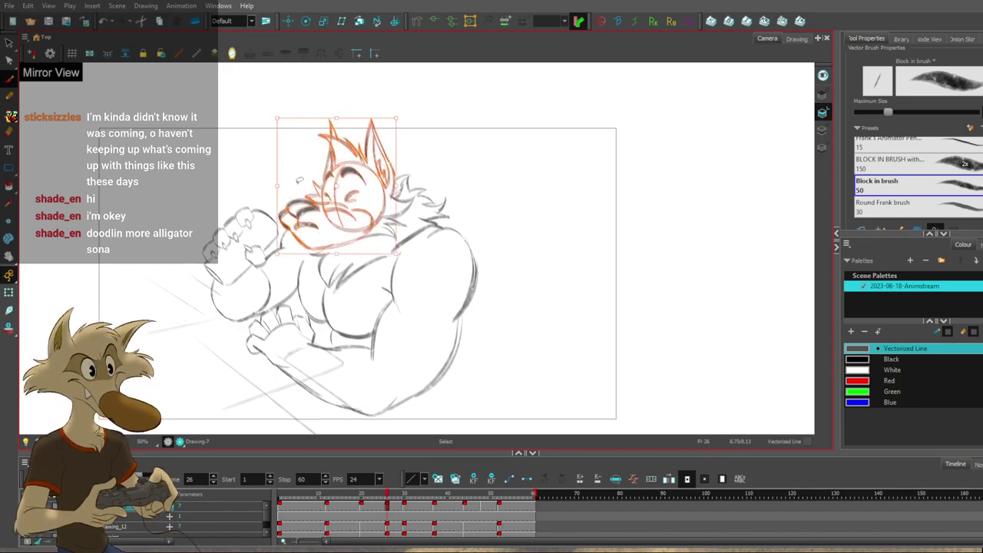
pyautogui.moveTo(276, 217); pyautogui.dragTo(276, 203)
# Flip between frames 26, 30 and the surrounding keys to check the adjusted head against the motion.
pyautogui.press('f')
pyautogui.press('g')
pyautogui.press('f')
pyautogui.press('g')
pyautogui.press('f')
pyautogui.press('g')
pyautogui.press('g')
pyautogui.press('g')
pyautogui.press('f')
pyautogui.press('f')
pyautogui.press('f')
pyautogui.press('g')
pyautogui.press('g')
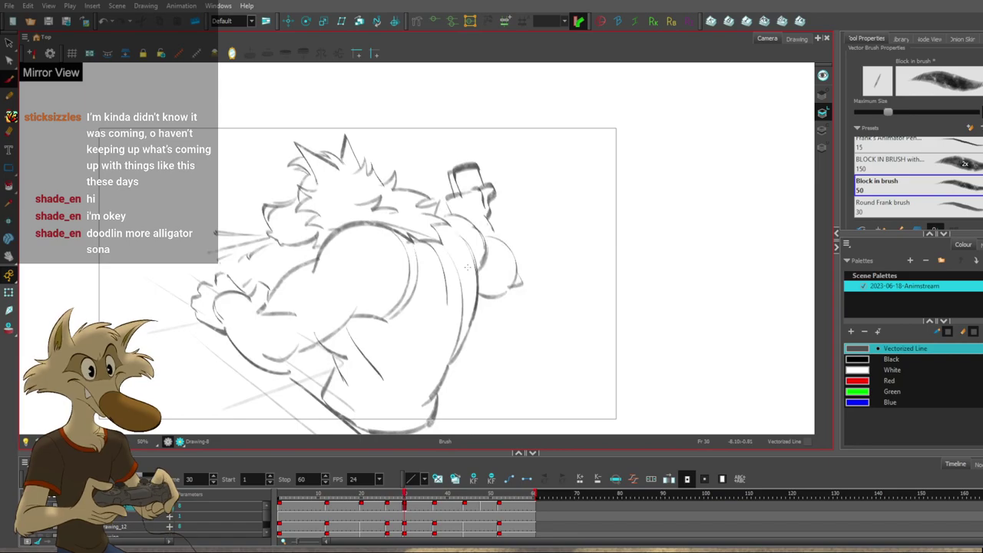
# Undo the last two edits in frame 26 and flip against frame 20 to recheck the pose.
pyautogui.press('f')
pyautogui.press('f')
pyautogui.press('g')
pyautogui.hotkey('ctrl', 'z')
pyautogui.hotkey('ctrl', 'z')
pyautogui.keyDown('ctrl'); pyautogui.click(478, 239); pyautogui.keyUp('ctrl')
pyautogui.press('f')
pyautogui.press('g')
# Sketch a downward chest fur stroke below the chin in frame 26 and flip against frame 30 to check it.
pyautogui.moveTo(332, 252); pyautogui.dragTo(326, 286)
pyautogui.press('g')
pyautogui.press('f')
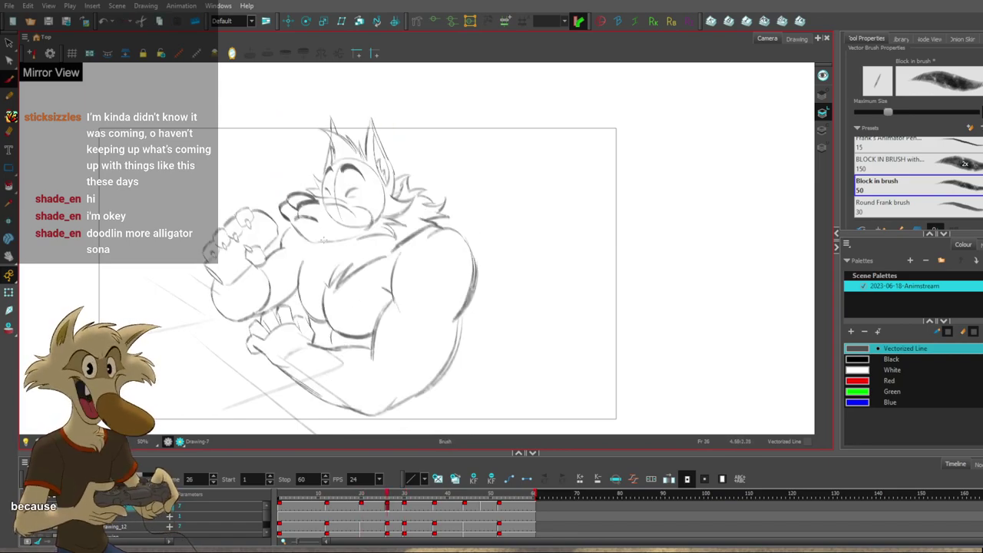
pyautogui.press('g')
pyautogui.press('f')
pyautogui.press('g')
pyautogui.press('f')
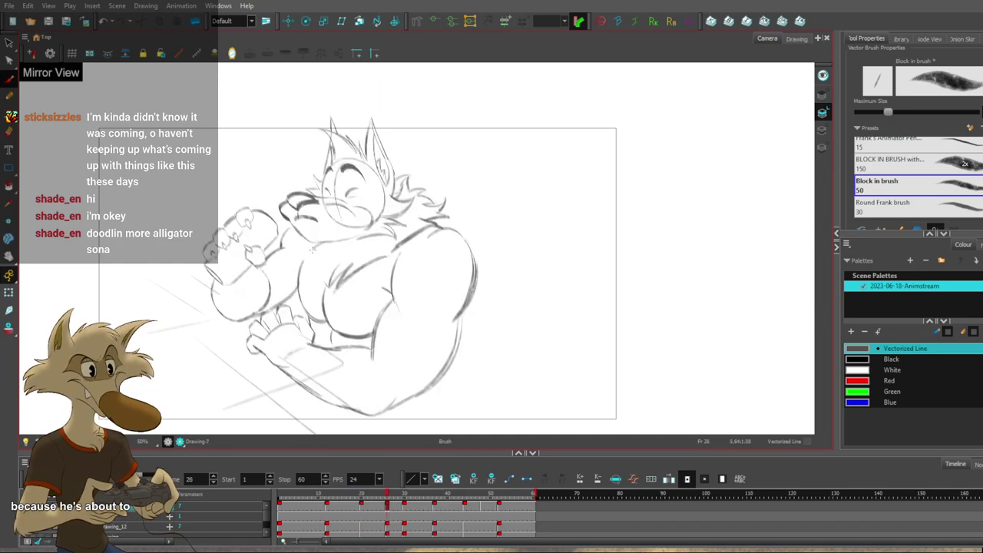
# Flip through frames 12 to 30 to examine how the head, chest and arms move between the keys.
pyautogui.press('f')
pyautogui.press('g')
pyautogui.press('f')
pyautogui.press('f')
pyautogui.press('g')
pyautogui.press('g')
pyautogui.press('g')
pyautogui.press('f')
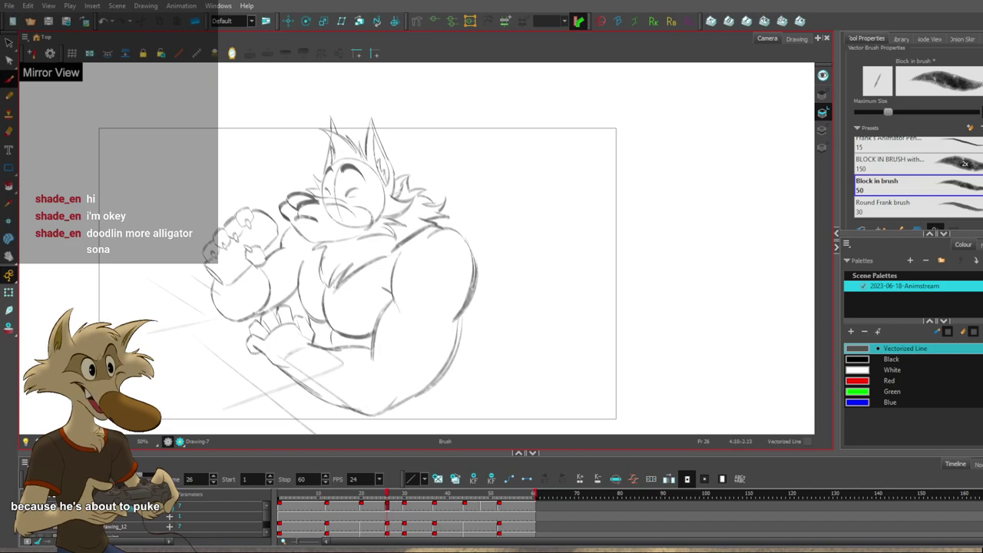
pyautogui.press('g')
pyautogui.press('f')
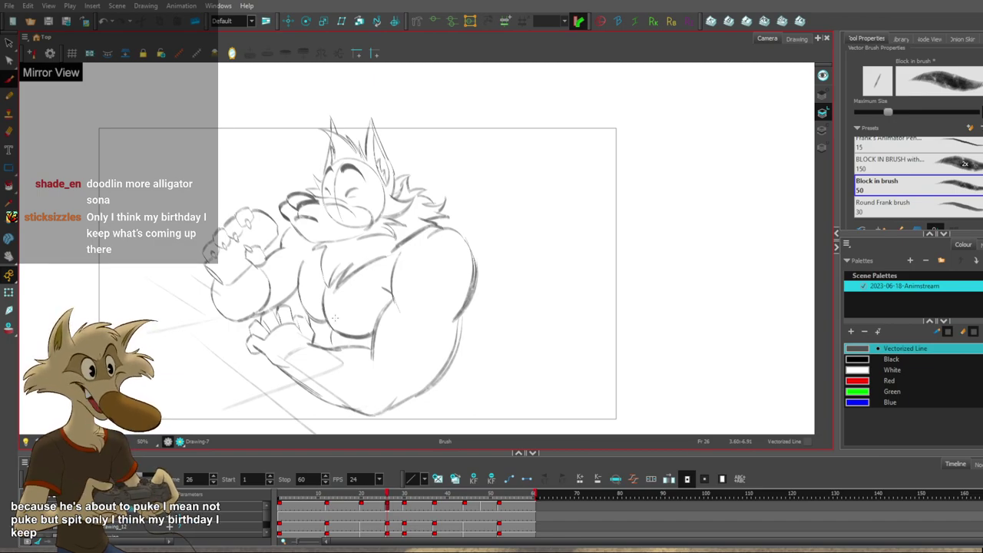
pyautogui.scroll(-2, 334, 308)
pyautogui.scroll(2, 334, 308)
pyautogui.press('f')
pyautogui.scroll(-3, 334, 308)
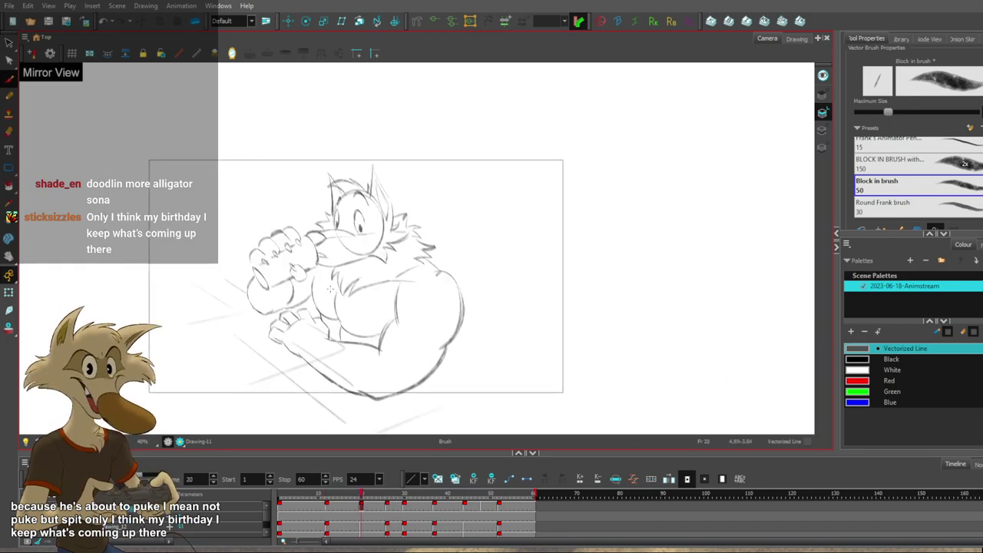
# Add a short stroke at the chest-side line of the upper arm in frame 20.
pyautogui.press('g')
pyautogui.press('g')
pyautogui.press('f')
pyautogui.press('f')
pyautogui.press('f')
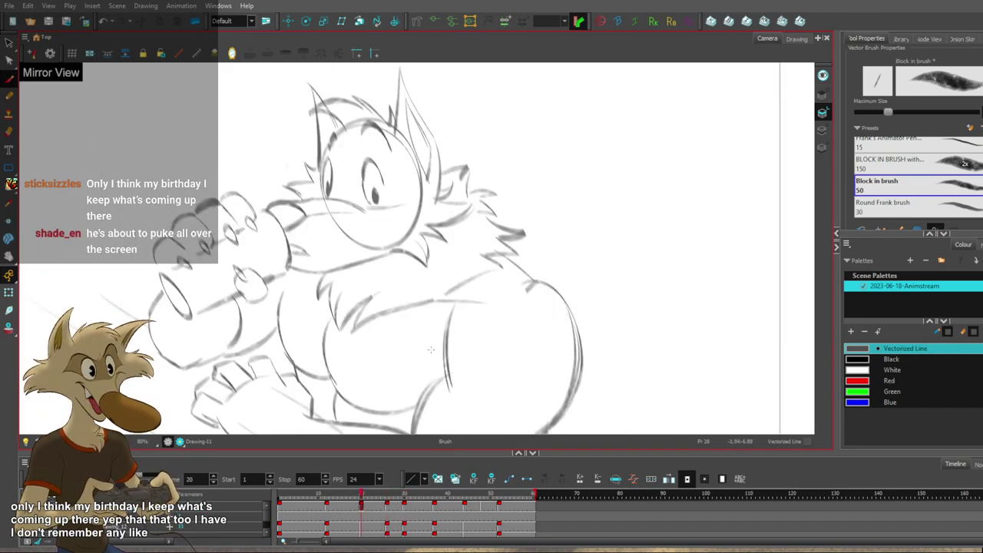
pyautogui.moveTo(443, 356); pyautogui.dragTo(454, 372)
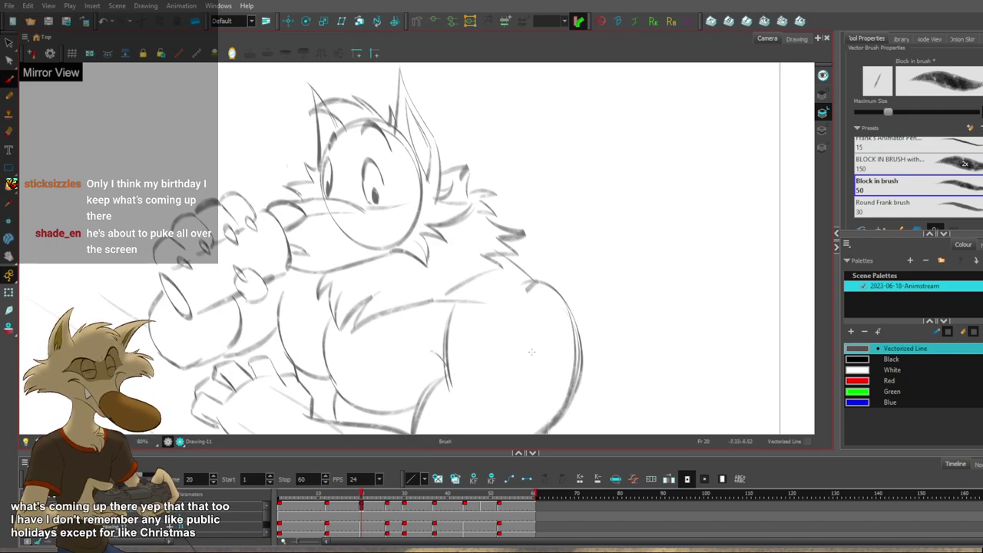
pyautogui.scroll(-4, 533, 353)
pyautogui.scroll(2, 533, 369)
pyautogui.scroll(1, 541, 348)
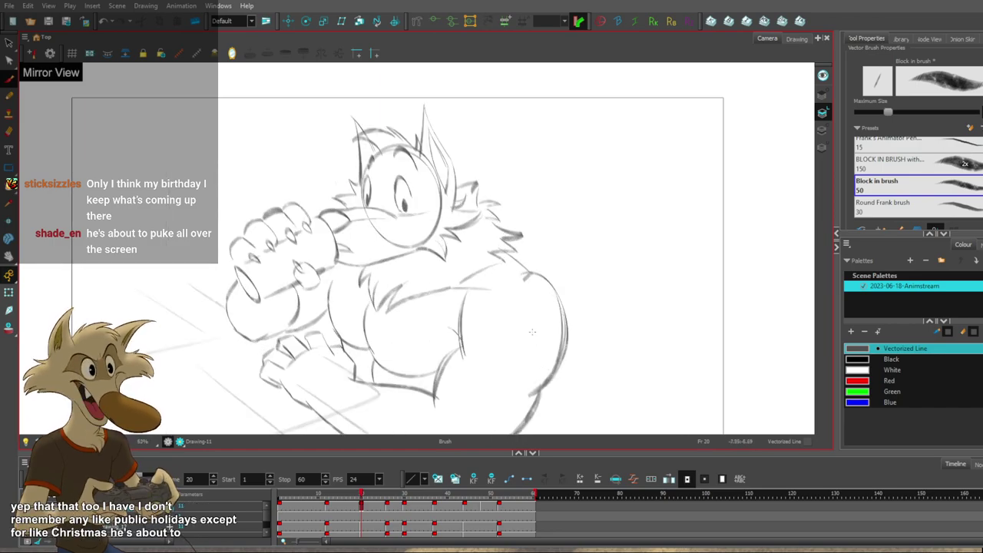
pyautogui.scroll(-2, 530, 330)
pyautogui.scroll(2, 530, 330)
# Flip back to frame 12 and turn off the mirrored view.
pyautogui.press('g')
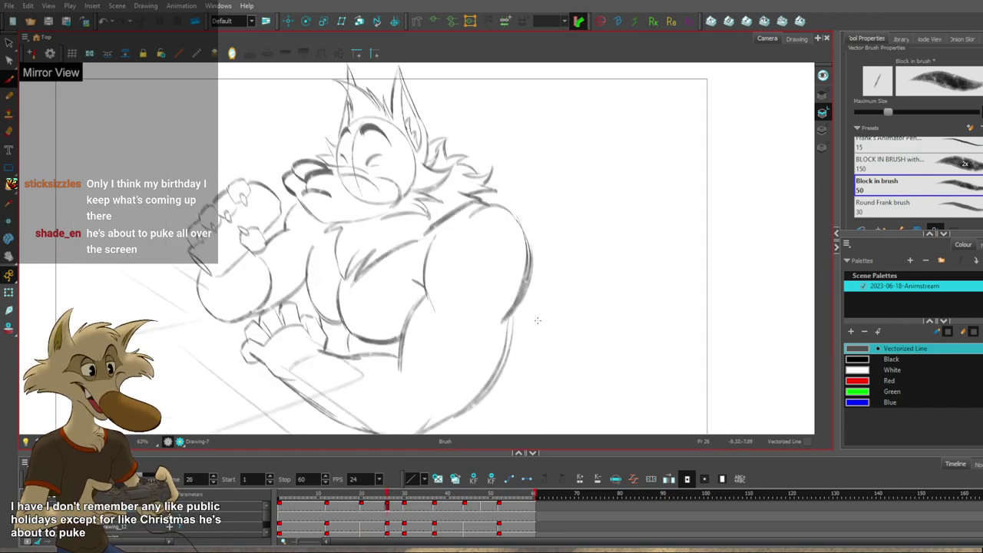
pyautogui.press('g')
pyautogui.scroll(-2, 503, 330)
pyautogui.press('f')
pyautogui.press('f')
pyautogui.click(232, 54)
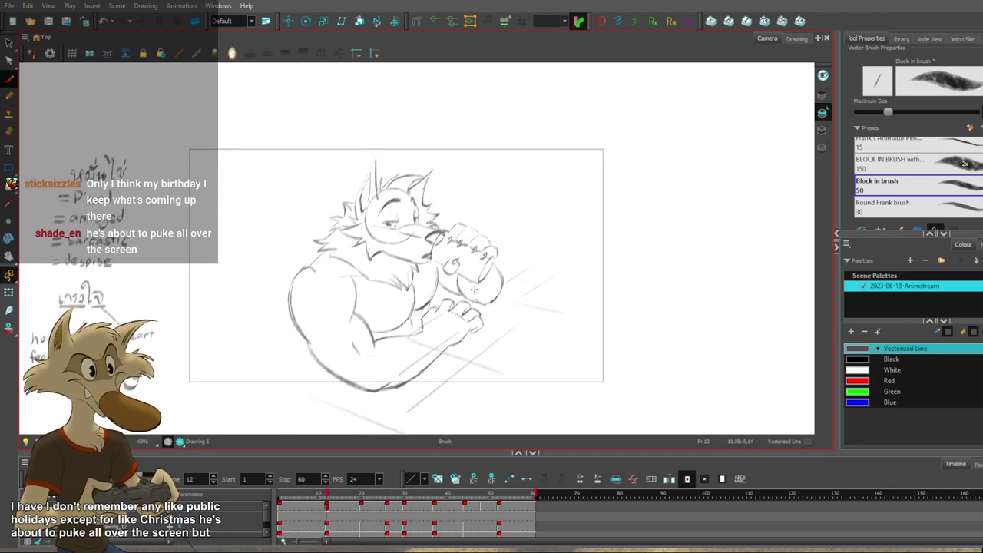
pyautogui.scroll(1, 523, 289)
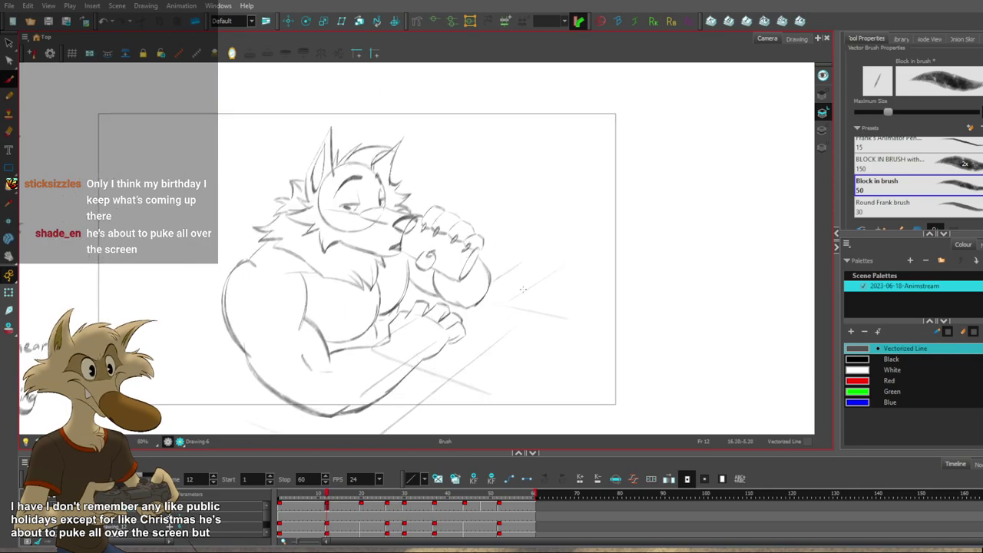
# Go to frame 44 and flip repeatedly against frame 37 to compare the shoulder and arm shapes.
pyautogui.hotkey('alt', 's')
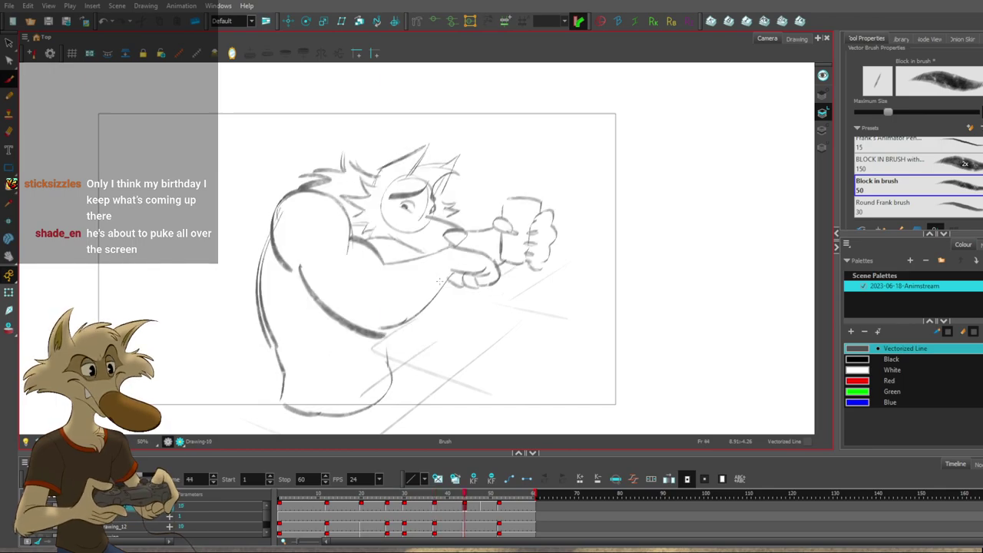
pyautogui.hotkey('alt', 'b')
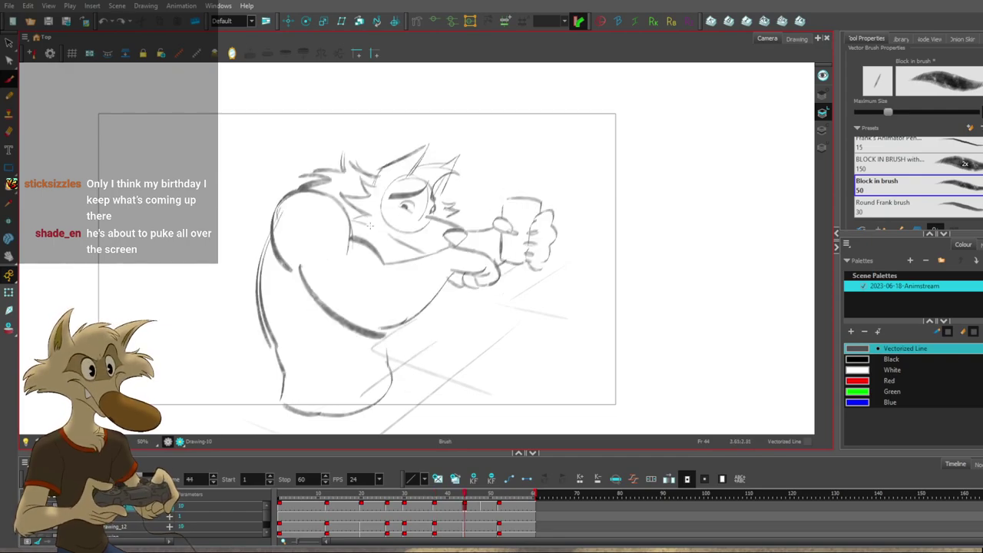
pyautogui.press('f')
pyautogui.press('g')
pyautogui.press('f')
pyautogui.press('f')
pyautogui.press('g')
pyautogui.press('g')
pyautogui.press('f')
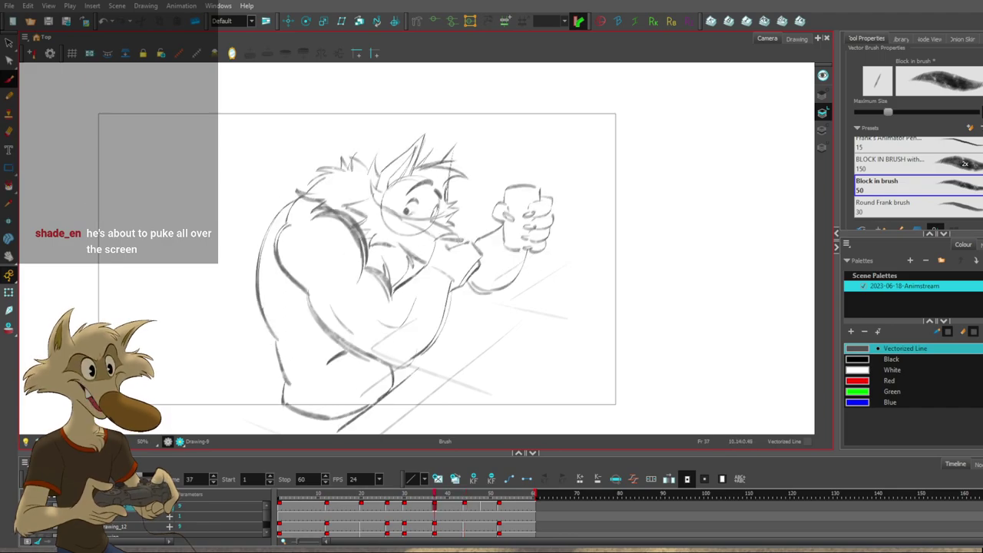
pyautogui.press('g')
pyautogui.press('f')
pyautogui.press('g')
pyautogui.press('f')
pyautogui.press('g')
pyautogui.press('f')
pyautogui.press('g')
pyautogui.press('f')
pyautogui.press('g')
# Sketch short muscle lines along the underside of the raised arm in frame 44, redrawing the lower one.
pyautogui.moveTo(329, 284); pyautogui.dragTo(358, 307)
pyautogui.press('f')
pyautogui.press('g')
pyautogui.press('f')
pyautogui.press('g')
pyautogui.moveTo(360, 318); pyautogui.dragTo(386, 329)
pyautogui.hotkey('ctrl', 'z')
pyautogui.moveTo(356, 315); pyautogui.dragTo(385, 330)
# Flip between frames 30, 37 and 44 to check the new arm lines against the motion.
pyautogui.press('f')
pyautogui.press('g')
pyautogui.press('f')
pyautogui.press('g')
pyautogui.press('f')
pyautogui.press('f')
pyautogui.press('g')
pyautogui.press('g')
pyautogui.press('f')
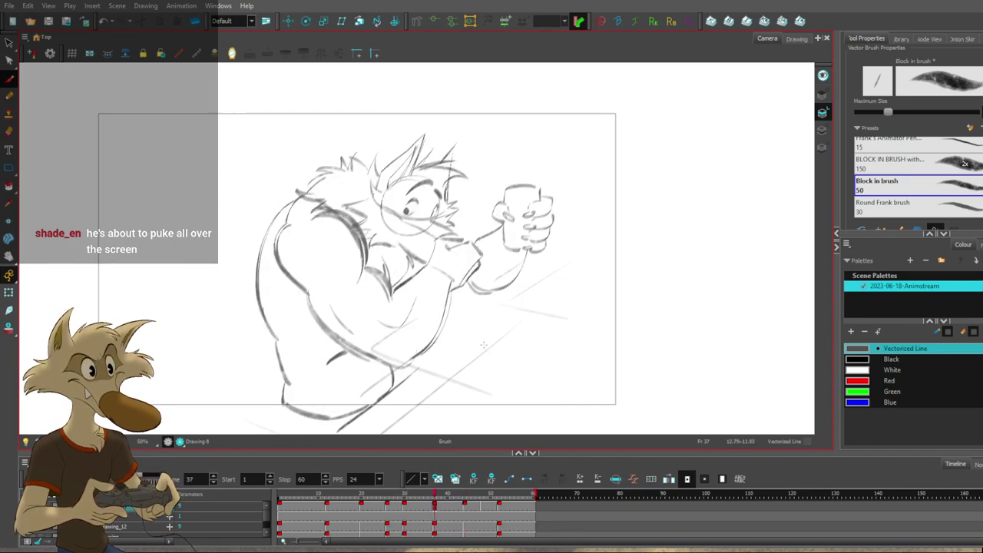
# Advance to frame 48 and flip against frame 52 to study the body position between the two drawings.
pyautogui.press('g')
pyautogui.press('g')
pyautogui.press('g')
pyautogui.press('f')
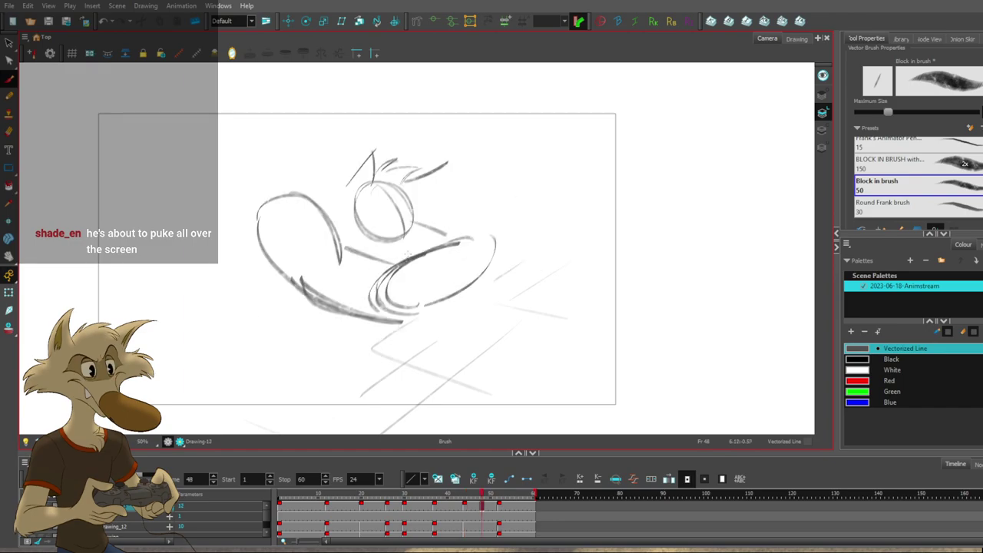
pyautogui.press('g')
pyautogui.press('f')
pyautogui.press('g')
pyautogui.press('f')
pyautogui.moveTo(246, 280)
pyautogui.mouseDown()
pyautogui.moveTo(307, 369)
pyautogui.moveTo(262, 304)
pyautogui.moveTo(396, 324)
pyautogui.mouseUp()
pyautogui.hotkey('ctrl', 'z')
pyautogui.hotkey('ctrl', 'z')
# Sketch the torso in frame 48 as a large rounded mass behind the arms, flipping to neighbouring keys for placement.
pyautogui.moveTo(263, 305)
pyautogui.mouseDown()
pyautogui.moveTo(396, 261)
pyautogui.moveTo(360, 359)
pyautogui.moveTo(410, 262)
pyautogui.moveTo(401, 267)
pyautogui.mouseUp()
pyautogui.press('f')
pyautogui.press('g')
pyautogui.press('g')
pyautogui.press('f')
pyautogui.press('f')
pyautogui.press('g')
pyautogui.moveTo(394, 215); pyautogui.dragTo(259, 269)
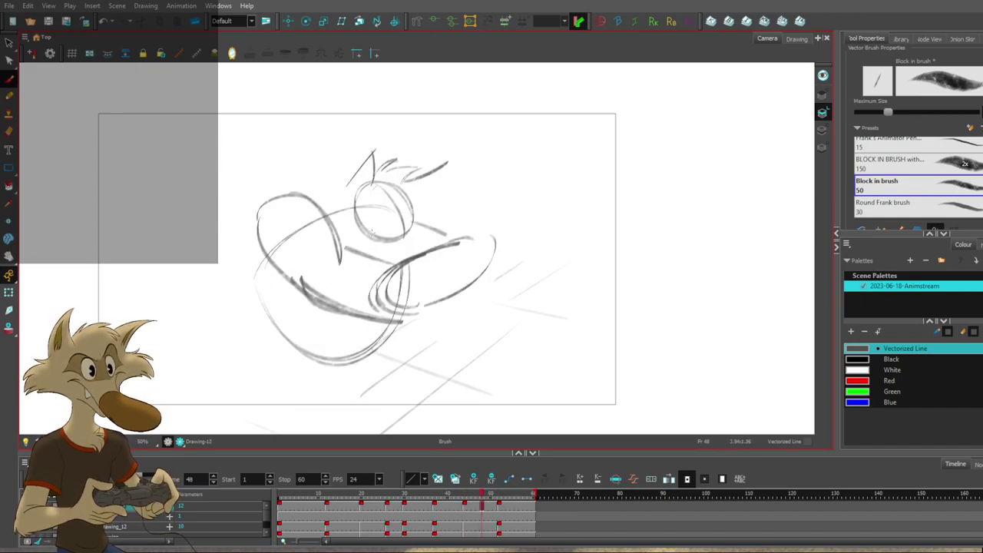
# Undo the last two strokes in frame 48 and redraw the outer curve of the near shoulder and upper arm.
pyautogui.press('g')
pyautogui.press('f')
pyautogui.press('f')
pyautogui.press('g')
pyautogui.hotkey('ctrl', 'z')
pyautogui.hotkey('ctrl', 'z')
pyautogui.moveTo(338, 251)
pyautogui.mouseDown()
pyautogui.moveTo(271, 224)
pyautogui.moveTo(281, 299)
pyautogui.mouseUp()
# Rework the curve along the underside of the near arm in frame 48, flipping to neighbouring keys for placement.
pyautogui.press('f')
pyautogui.press('f')
pyautogui.press('g')
pyautogui.press('g')
pyautogui.press('g')
pyautogui.press('f')
pyautogui.press('f')
pyautogui.press('g')
pyautogui.press('Delete')
pyautogui.moveTo(308, 289)
pyautogui.mouseDown()
pyautogui.moveTo(340, 332)
pyautogui.moveTo(416, 321)
pyautogui.mouseUp()
pyautogui.hotkey('ctrl', 'z')
# Adjust the inner end of the shoulder curve and sketch a short horizontal chest line beside it in frame 48.
pyautogui.press('f')
pyautogui.press('g')
pyautogui.moveTo(343, 264); pyautogui.dragTo(339, 263)
pyautogui.moveTo(364, 268); pyautogui.dragTo(327, 267)
# Flip back and forth between frame 48 and the neighbouring keys to check the reworked shoulder and arm.
pyautogui.press('f')
pyautogui.press('f')
pyautogui.press('f')
pyautogui.press('g')
pyautogui.press('g')
pyautogui.press('g')
pyautogui.press('f')
pyautogui.press('f')
pyautogui.press('f')
pyautogui.press('f')
pyautogui.press('f')
pyautogui.press('f')
pyautogui.press('f')
pyautogui.press('g')
pyautogui.press('g')
pyautogui.press('g')
pyautogui.press('g')
pyautogui.press('g')
pyautogui.press('g')
pyautogui.press('g')
pyautogui.scroll(-1, 423, 280)
pyautogui.scroll(1, 423, 279)
pyautogui.press('f')
pyautogui.press('f')
pyautogui.press('f')
# Step forward through the animation frame by frame and flip among the keys around frame 44 to review the motion.
pyautogui.press('.')
pyautogui.press('.')
pyautogui.press('.')
pyautogui.press('.')
pyautogui.press('.')
pyautogui.press('.')
pyautogui.press('.')
pyautogui.press('.')
pyautogui.press('.')
pyautogui.press('.')
pyautogui.press('.')
pyautogui.press('.')
pyautogui.press('.')
pyautogui.press('.')
pyautogui.press('.')
pyautogui.press('.')
pyautogui.press('.')
pyautogui.press('.')
pyautogui.press('f')
pyautogui.press('f')
pyautogui.press('f')
pyautogui.press('g')
pyautogui.press('g')
pyautogui.press('g')
pyautogui.press('f')
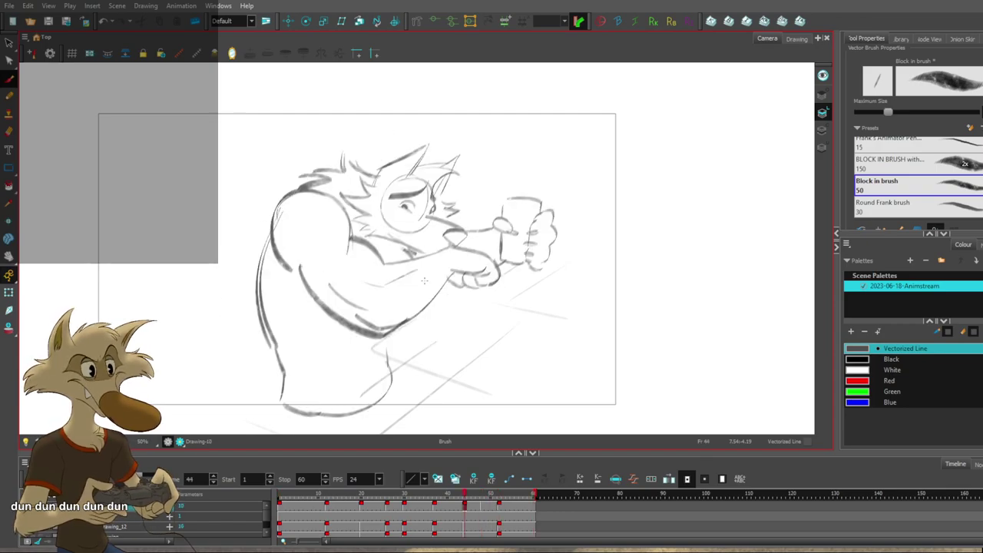
# Step back from frame 44 to frame 37 to compare the two body and arm poses.
pyautogui.scroll(-2, 424, 281)
pyautogui.scroll(1, 430, 296)
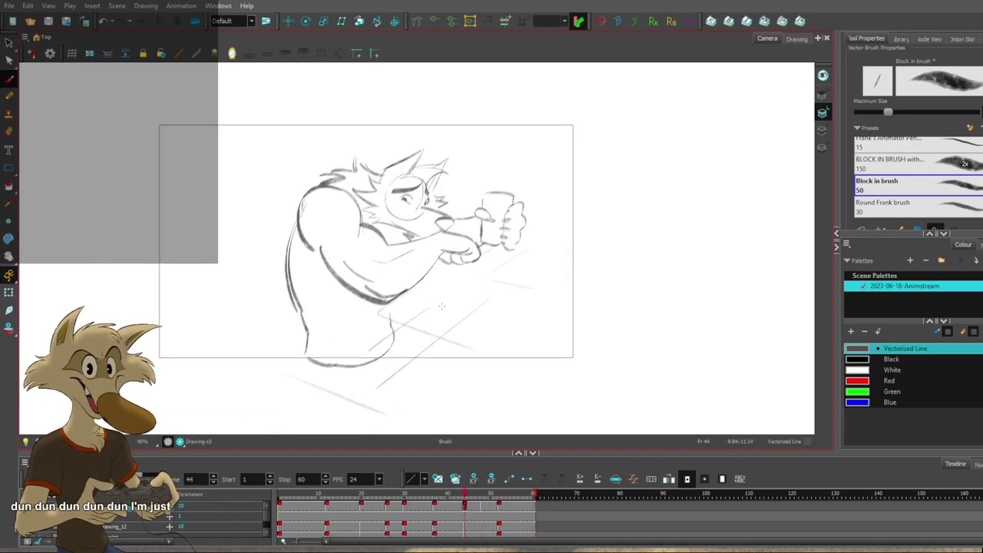
pyautogui.scroll(1, 441, 306)
pyautogui.scroll(-2, 442, 301)
pyautogui.press(',')
pyautogui.press(',')
pyautogui.press(',')
pyautogui.press(',')
pyautogui.press(',')
pyautogui.press(',')
pyautogui.press(',')
# Examine frame 37 up close around the head and the hand holding the glass.
pyautogui.scroll(1, 443, 294)
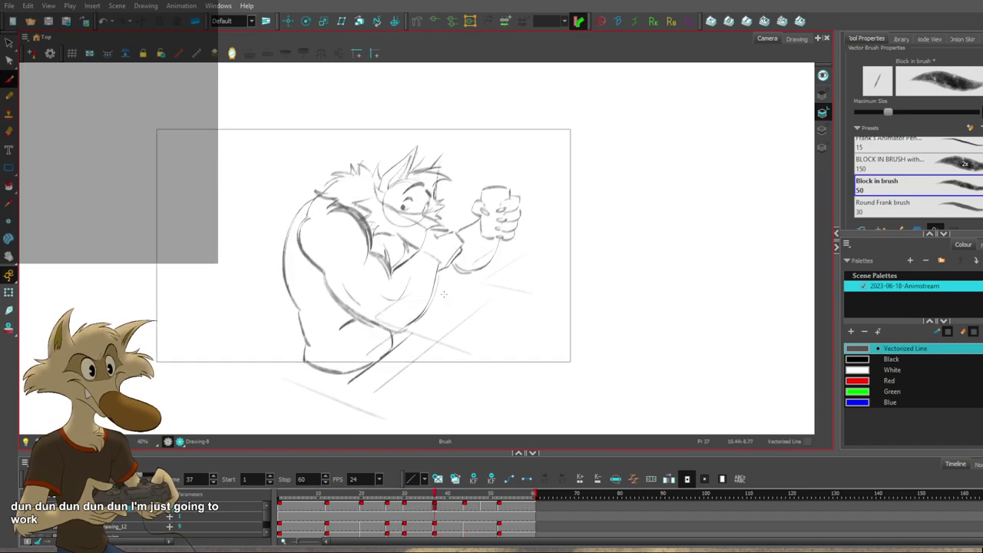
pyautogui.scroll(1, 443, 294)
pyautogui.scroll(-1, 443, 294)
pyautogui.scroll(1, 439, 258)
pyautogui.scroll(-1, 413, 227)
pyautogui.scroll(1, 411, 251)
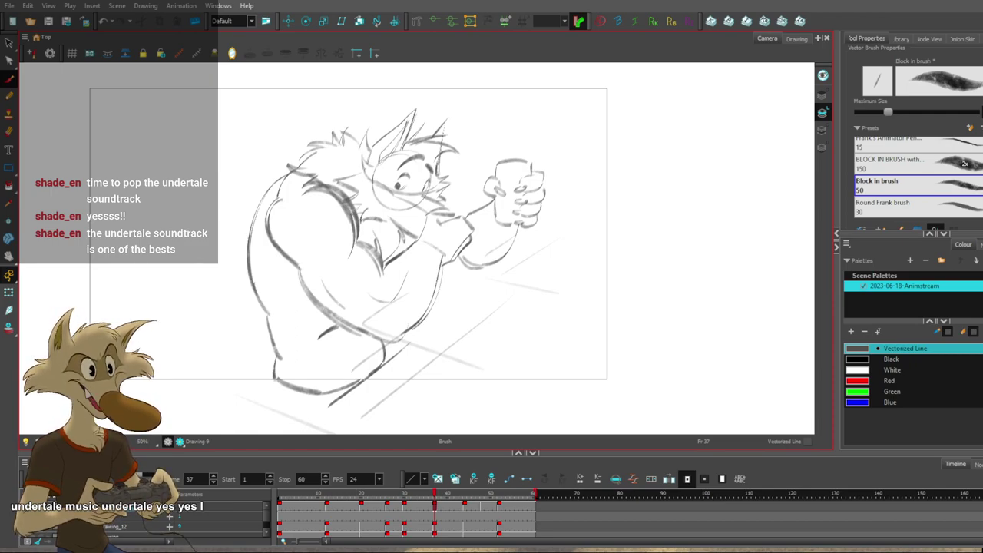
pyautogui.scroll(-3, 392, 230)
pyautogui.scroll(2, 391, 230)
pyautogui.scroll(5, 495, 213)
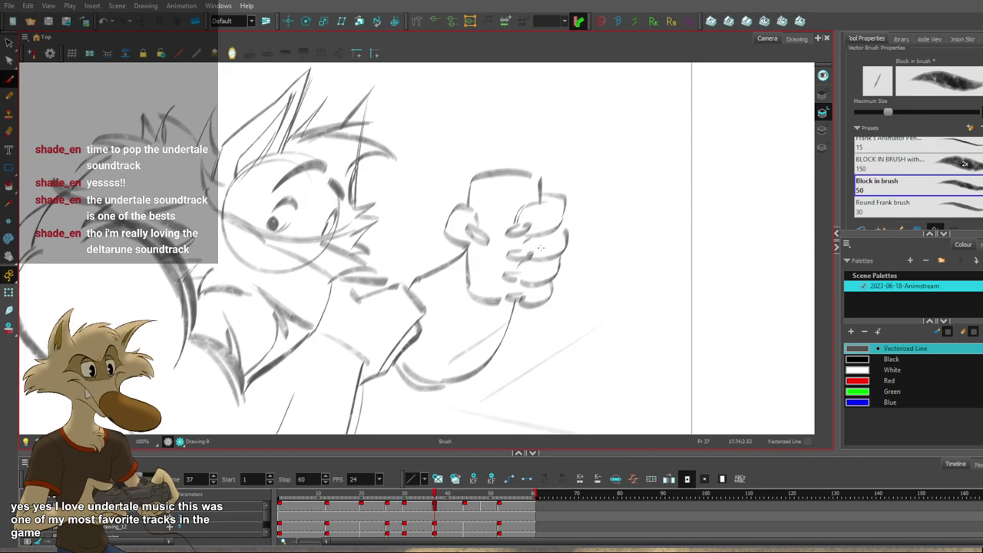
pyautogui.scroll(-6, 544, 239)
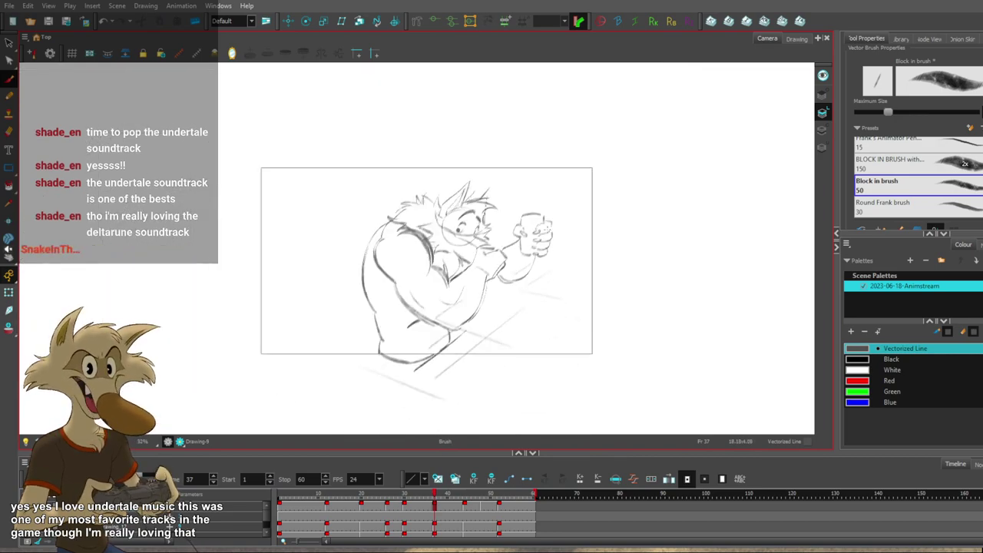
# Flip among frames 37, 44 and 48 and step back to frame 30 to study how the pose changes.
pyautogui.scroll(2, 545, 240)
pyautogui.press('f')
pyautogui.scroll(1, 546, 242)
pyautogui.press('g')
pyautogui.press('g')
pyautogui.press('g')
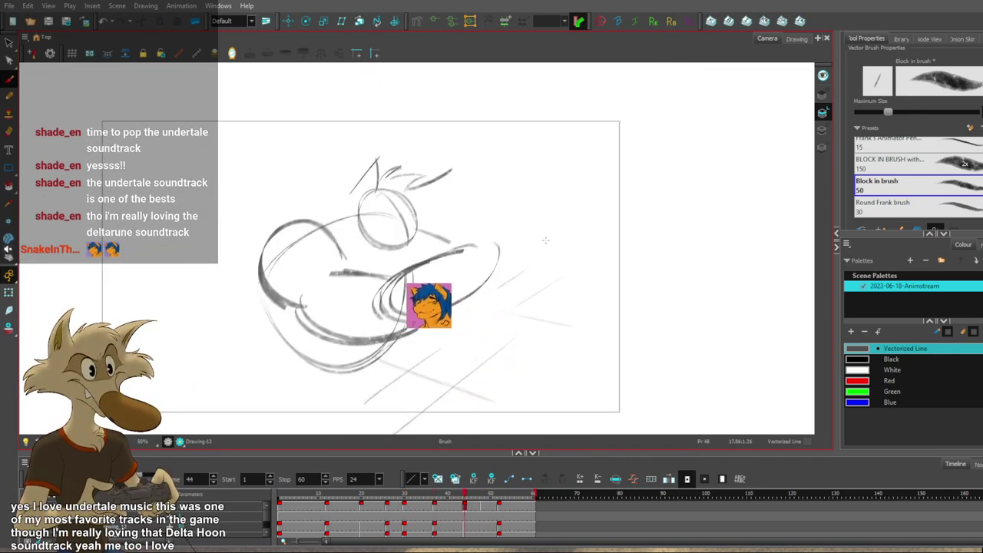
pyautogui.press('f')
pyautogui.press('f')
pyautogui.press('g')
pyautogui.press('f')
pyautogui.press(',')
pyautogui.press(',')
pyautogui.press(',')
pyautogui.press(',')
pyautogui.press(',')
pyautogui.press(',')
pyautogui.press(',')
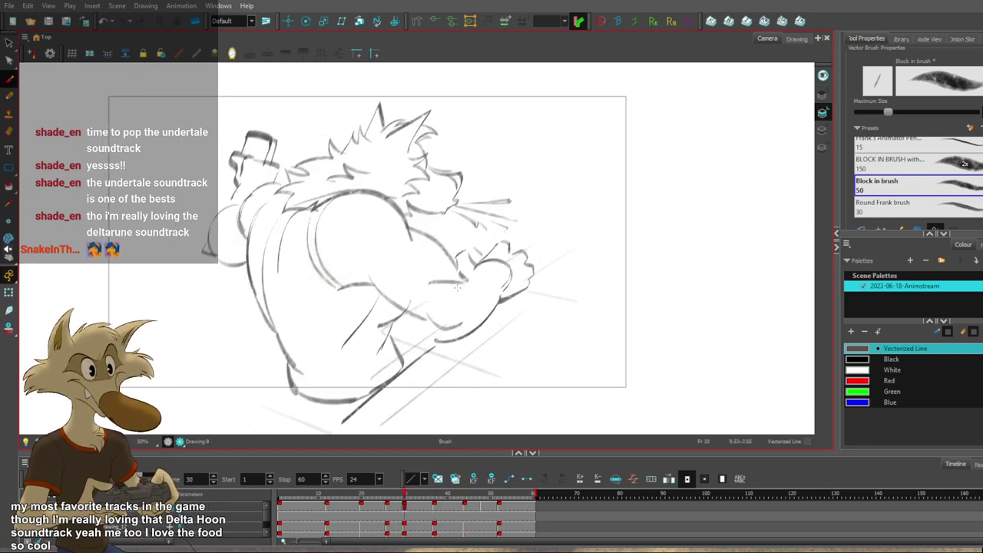
# Review the earlier keys by flipping and stepping backward through the animation, ending on frame 20.
pyautogui.press('f')
pyautogui.press('f')
pyautogui.press('f')
pyautogui.press('f')
pyautogui.press('f')
pyautogui.scroll(-2, 458, 288)
pyautogui.press(',')
pyautogui.press(',')
pyautogui.press(',')
pyautogui.press(',')
pyautogui.press(',')
pyautogui.press(',')
pyautogui.press(',')
pyautogui.press(',')
pyautogui.press(',')
pyautogui.press(',')
pyautogui.press(',')
pyautogui.press(',')
pyautogui.press(',')
pyautogui.press(',')
pyautogui.press(',')
pyautogui.press(',')
pyautogui.press(',')
pyautogui.press(',')
pyautogui.press(',')
pyautogui.press(',')
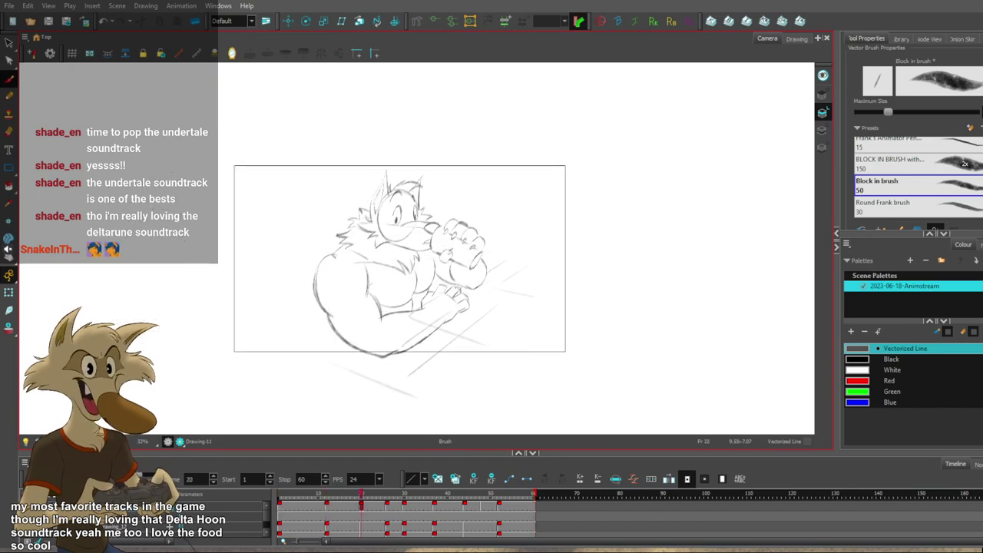
# Step forward from frame 20 to frame 44 and flip to frame 37 to compare the arm and glass positions.
pyautogui.press('.')
pyautogui.press('.')
pyautogui.press('.')
pyautogui.press('.')
pyautogui.press('.')
pyautogui.press('.')
pyautogui.press('.')
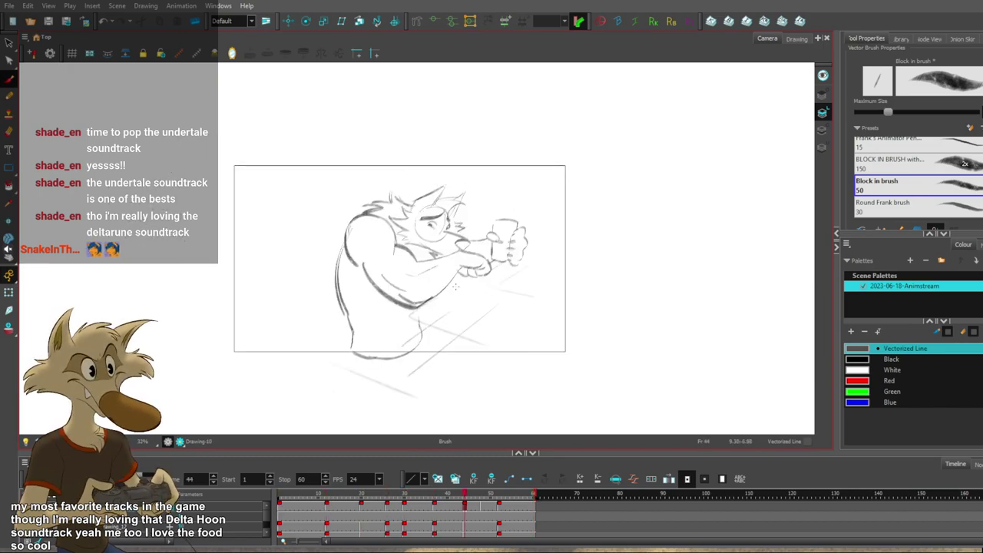
pyautogui.scroll(1, 455, 286)
pyautogui.press('.')
pyautogui.press('.')
pyautogui.press('.')
pyautogui.press('.')
pyautogui.press('.')
pyautogui.press('.')
pyautogui.press('.')
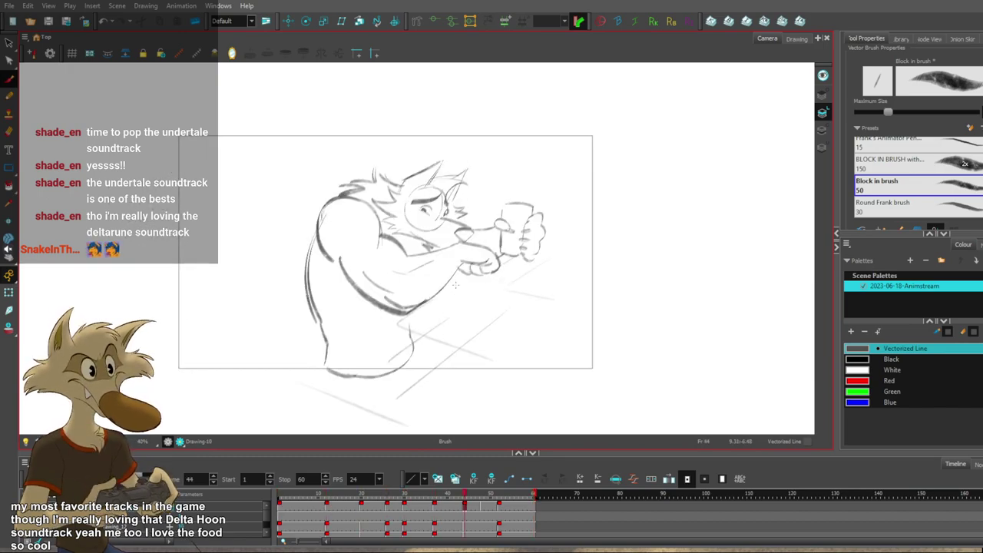
pyautogui.scroll(1, 455, 285)
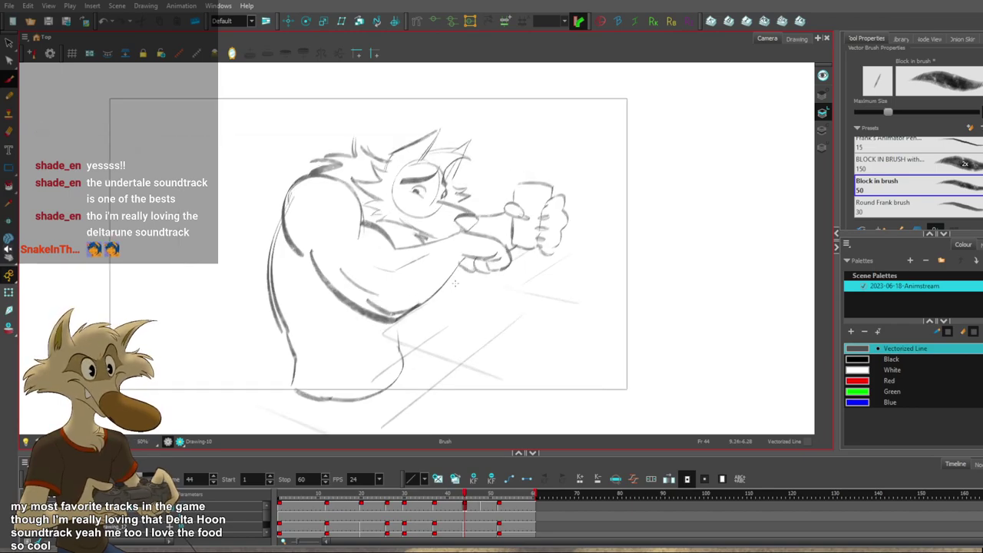
pyautogui.press('f')
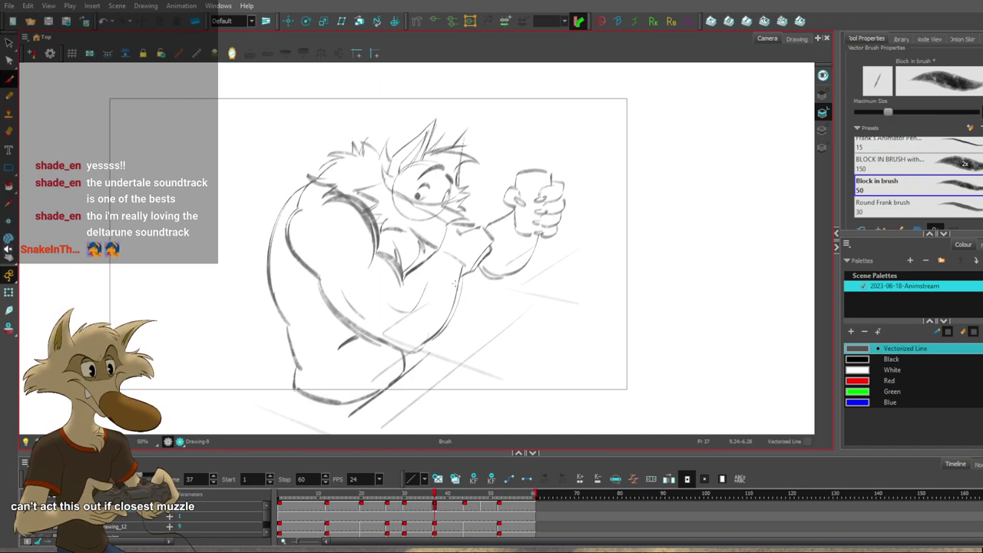
# Try a short neck stroke above the forearm on frame 48, flipping to the neighbouring keys, and undo it.
pyautogui.press('g')
pyautogui.press('g')
pyautogui.press('f')
pyautogui.press('g')
pyautogui.hotkey('ctrl', 'z')
pyautogui.moveTo(417, 227)
pyautogui.mouseDown()
pyautogui.moveTo(387, 235)
pyautogui.moveTo(432, 239)
pyautogui.mouseUp()
pyautogui.press('f')
pyautogui.press('f')
pyautogui.press('g')
pyautogui.press('g')
pyautogui.press('f')
pyautogui.press('g')
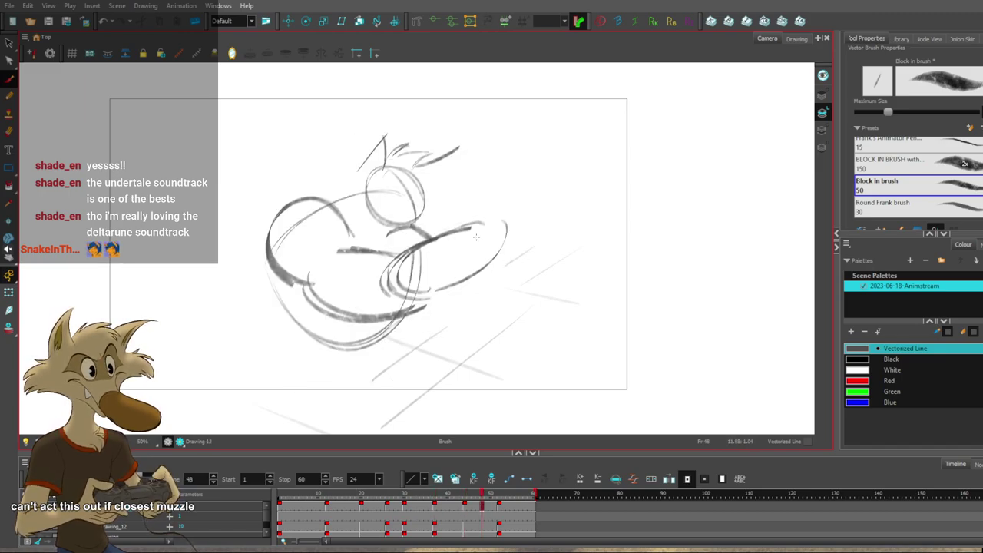
pyautogui.hotkey('ctrl', 'z')
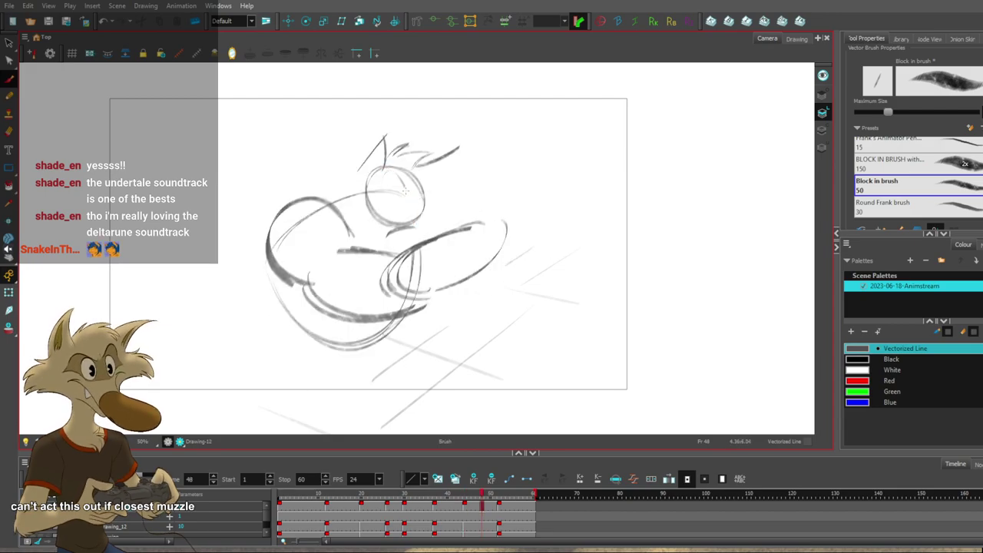
# Draw the face's vertical centre line and the slanted near brow inside the head circle on frame 48.
pyautogui.moveTo(402, 197); pyautogui.dragTo(404, 232)
pyautogui.press('f')
pyautogui.press('g')
pyautogui.hotkey('ctrl', 'z')
pyautogui.moveTo(398, 195); pyautogui.dragTo(362, 217)
pyautogui.press('f')
pyautogui.press('g')
pyautogui.hotkey('ctrl', 'z')
# Draw the lower edge of the far ear from its tip to the head circle, checking it against frame 44.
pyautogui.moveTo(447, 154); pyautogui.dragTo(424, 193)
pyautogui.press('f')
pyautogui.press('g')
pyautogui.hotkey('ctrl', 'z')
pyautogui.moveTo(453, 153)
pyautogui.mouseDown()
pyautogui.moveTo(426, 192)
pyautogui.moveTo(427, 209)
pyautogui.mouseUp()
pyautogui.press('f')
pyautogui.press('g')
pyautogui.hotkey('ctrl', 'z')
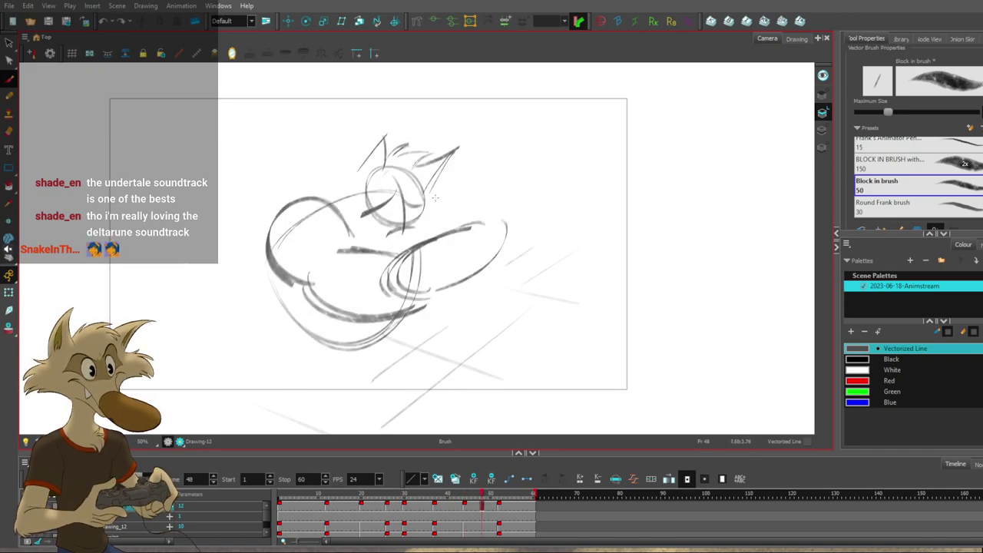
pyautogui.press('f')
pyautogui.press('g')
# Try first strokes for the hand holding the glass on frame 48, flipping to frame 44 for placement.
pyautogui.moveTo(558, 204); pyautogui.dragTo(539, 220)
pyautogui.press('f')
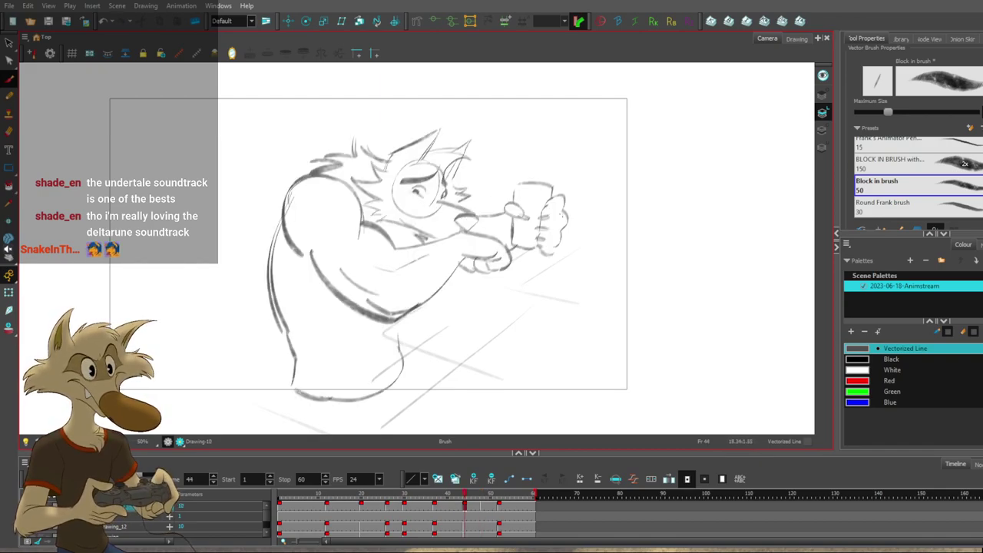
pyautogui.press('g')
pyautogui.press('f')
pyautogui.press('g')
pyautogui.press('f')
pyautogui.press('g')
pyautogui.press('f')
pyautogui.press('f')
pyautogui.press('g')
pyautogui.press('g')
pyautogui.hotkey('ctrl', 'z')
pyautogui.hotkey('ctrl', 'z')
# Rough in the rounded finger mass of the hand gripping the glass on frame 48, using frame 44 as reference.
pyautogui.press('f')
pyautogui.press('g')
pyautogui.moveTo(552, 210)
pyautogui.mouseDown()
pyautogui.moveTo(538, 230)
pyautogui.moveTo(549, 265)
pyautogui.moveTo(567, 241)
pyautogui.moveTo(548, 210)
pyautogui.moveTo(517, 219)
pyautogui.moveTo(527, 235)
pyautogui.moveTo(518, 240)
pyautogui.moveTo(515, 201)
pyautogui.moveTo(515, 224)
pyautogui.moveTo(546, 198)
pyautogui.moveTo(549, 207)
pyautogui.mouseUp()
pyautogui.press('f')
pyautogui.press('g')
pyautogui.press('f')
pyautogui.press('g')
pyautogui.press('f')
pyautogui.press('g')
pyautogui.press('f')
pyautogui.press('g')
pyautogui.press('f')
pyautogui.press('g')
pyautogui.press('f')
pyautogui.press('g')
# Block in the side and base of the glass on frame 48 and close the lower contour of the hand.
pyautogui.hotkey('ctrl', 'z')
pyautogui.press('f')
pyautogui.press('g')
pyautogui.hotkey('ctrl', 'z')
pyautogui.press('f')
pyautogui.press('g')
pyautogui.hotkey('ctrl', 'z')
pyautogui.moveTo(519, 241); pyautogui.dragTo(521, 267)
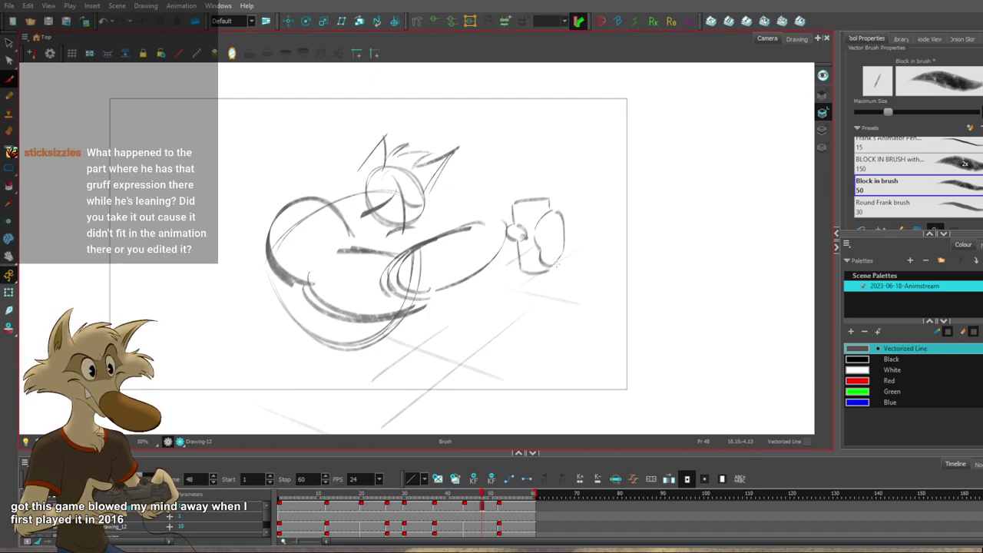
pyautogui.moveTo(557, 250); pyautogui.dragTo(557, 268)
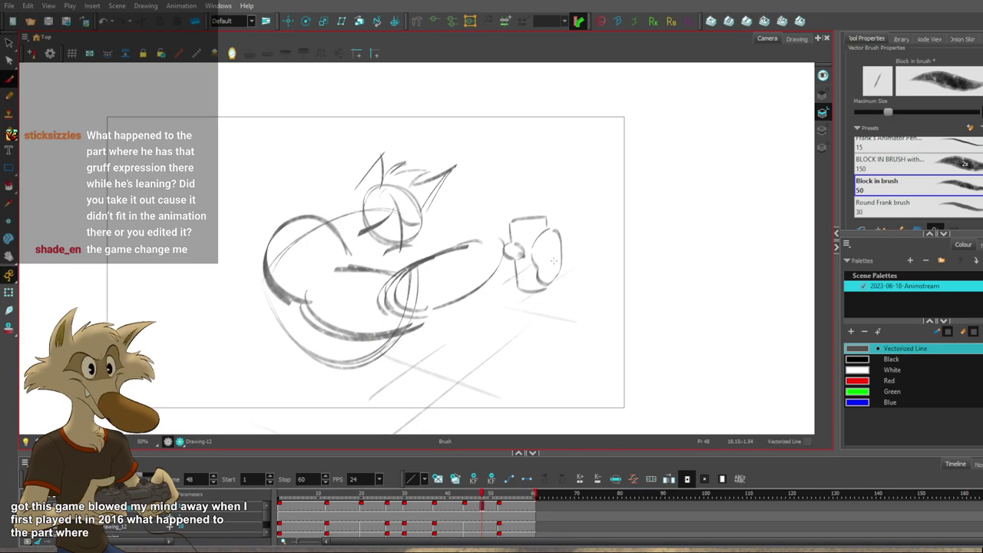
# Flip from frame 52 back through the earlier keys and forward again to review the leaning motion.
pyautogui.press('g')
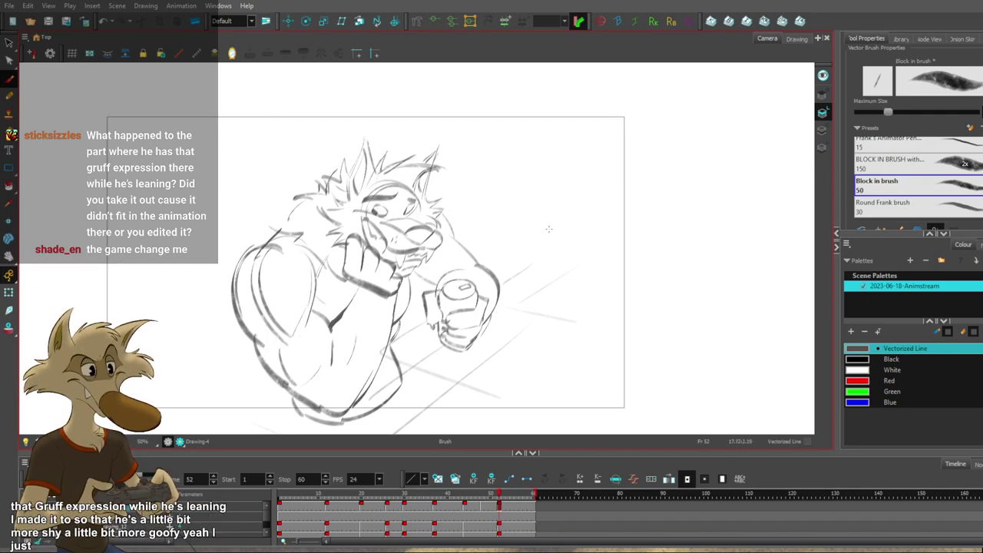
pyautogui.press('f')
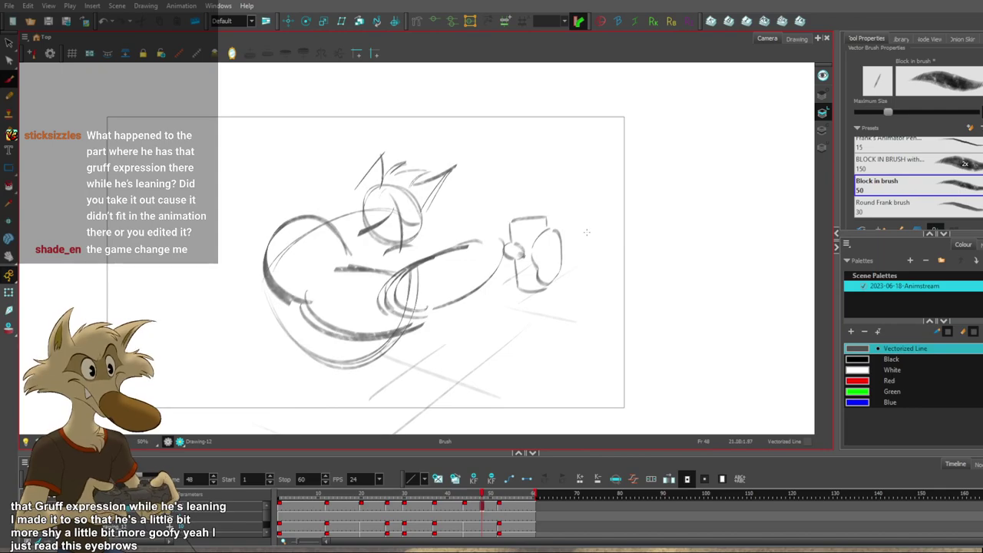
pyautogui.press('f')
pyautogui.press('f')
pyautogui.press('f')
pyautogui.press('f')
pyautogui.press('f')
pyautogui.press('f')
pyautogui.press('g')
pyautogui.press('g')
pyautogui.press('g')
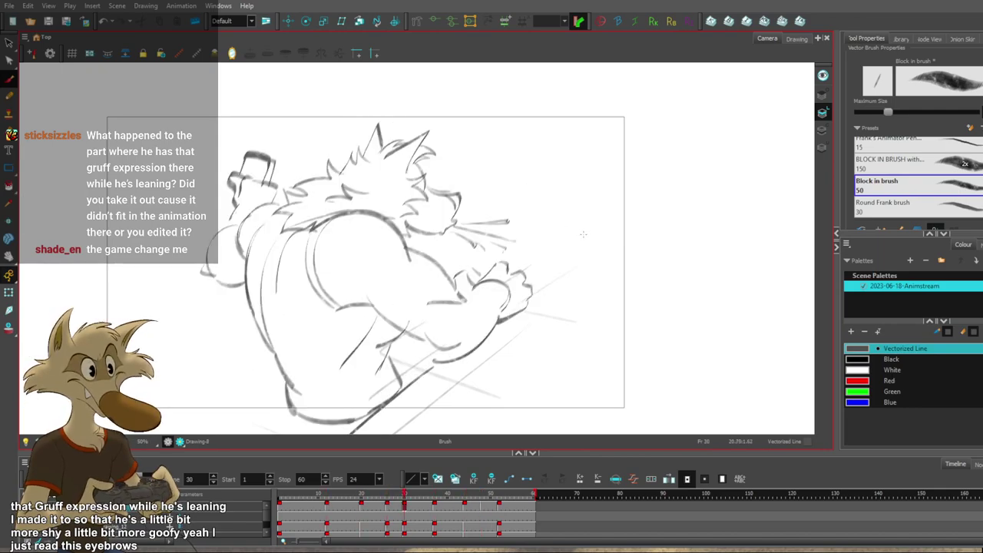
pyautogui.press('g')
pyautogui.press('g')
pyautogui.press('g')
pyautogui.press('g')
pyautogui.press('f')
pyautogui.press('g')
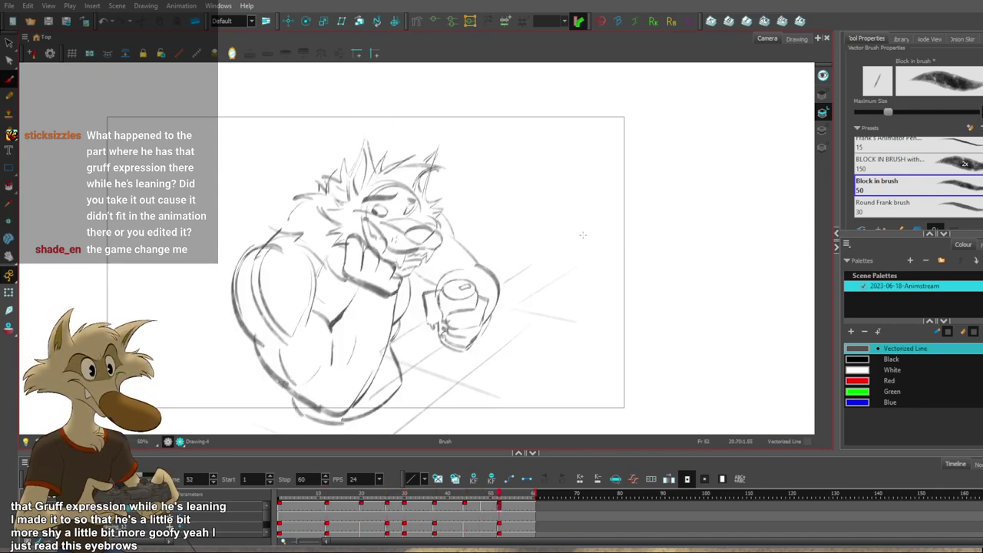
# Flip between frames 30 and 52, ending on frame 37, to study the arm and glass movement.
pyautogui.press('f')
pyautogui.press('f')
pyautogui.press('f')
pyautogui.press('f')
pyautogui.press('g')
pyautogui.press('g')
pyautogui.press('g')
pyautogui.press('g')
pyautogui.press('g')
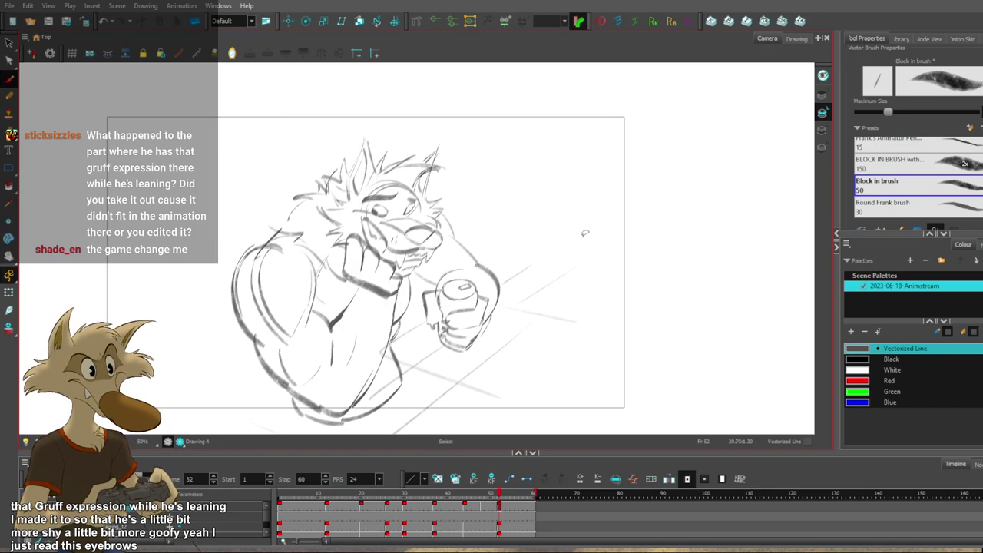
pyautogui.press('f')
pyautogui.press('f')
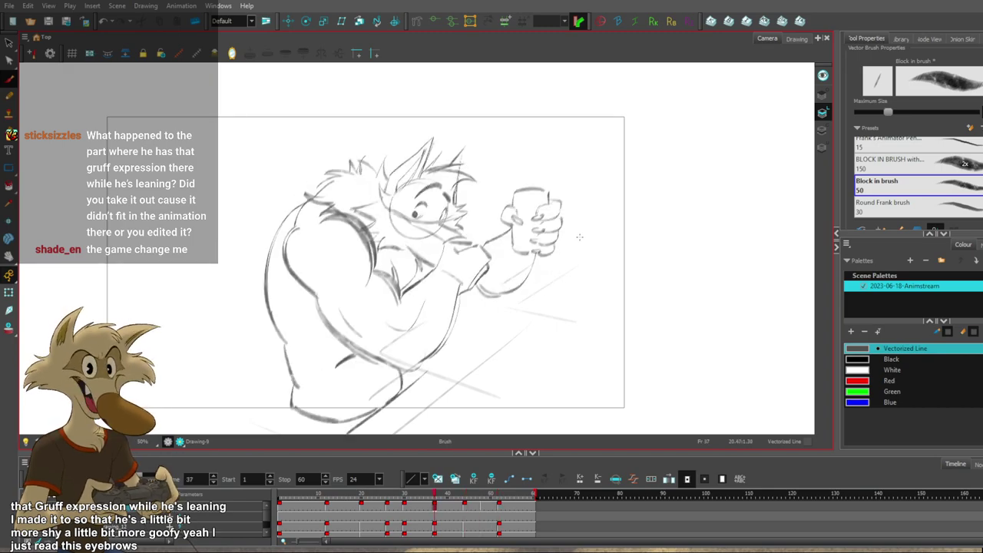
# Mark the finger divisions along the inner edge of the glass hand on frame 48 after checking the neighbouring keys.
pyautogui.press('f')
pyautogui.press('g')
pyautogui.press('g')
pyautogui.press('g')
pyautogui.press('f')
pyautogui.press('g')
pyautogui.press('g')
pyautogui.press('g')
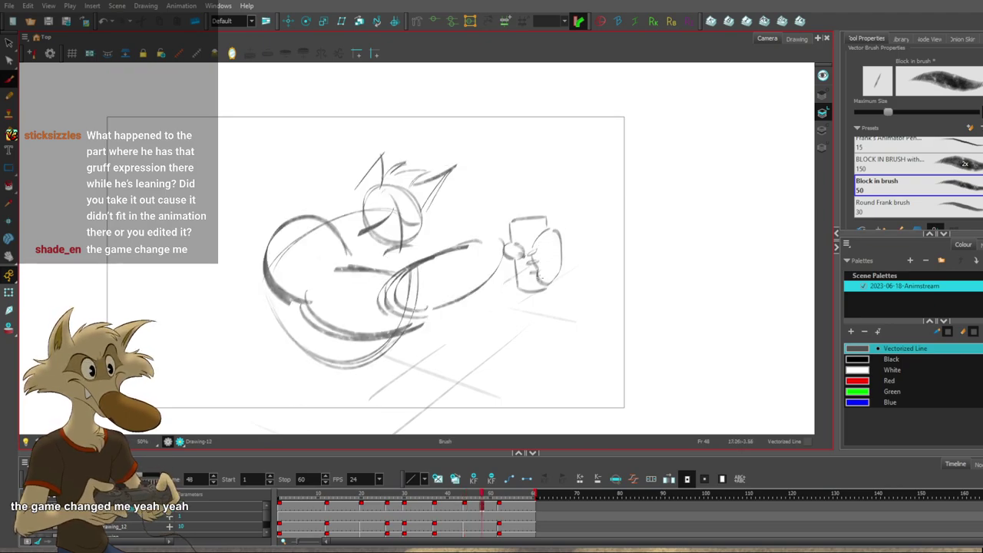
# Extend the gripping fingers' contours and add short strokes between the head and forearm on frame 48.
pyautogui.press('f')
pyautogui.press('g')
pyautogui.press('f')
pyautogui.press('g')
pyautogui.press('f')
pyautogui.press('g')
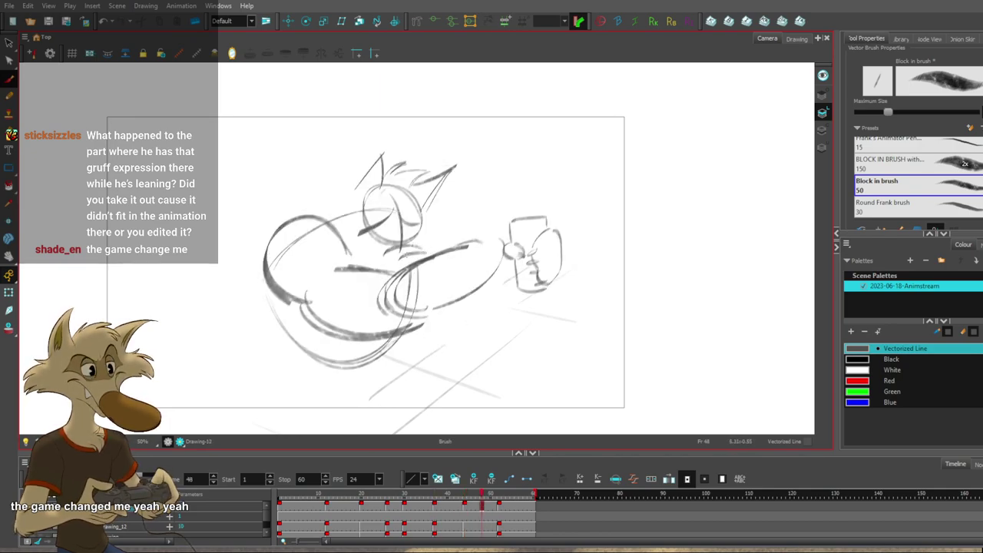
# Flip among frames 44, 48 and 52 to compare the head angle and facial features.
pyautogui.press('f')
pyautogui.press('f')
pyautogui.press('g')
pyautogui.press('f')
pyautogui.press('g')
pyautogui.press('f')
pyautogui.press('f')
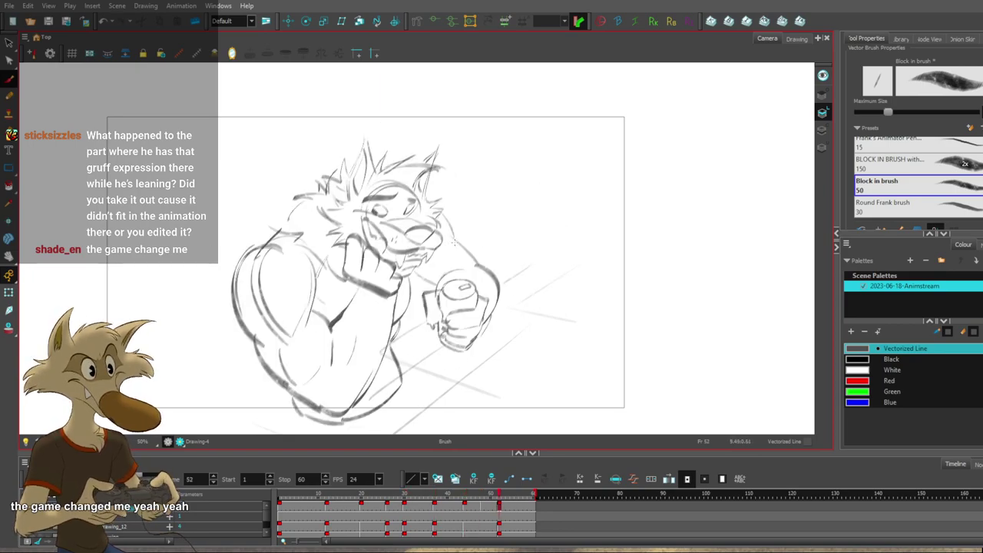
pyautogui.press('g')
pyautogui.press('g')
# Try a small round eye shape under the near brow on frame 48 and remove it.
pyautogui.press('f')
pyautogui.press('g')
pyautogui.press('f')
pyautogui.press('g')
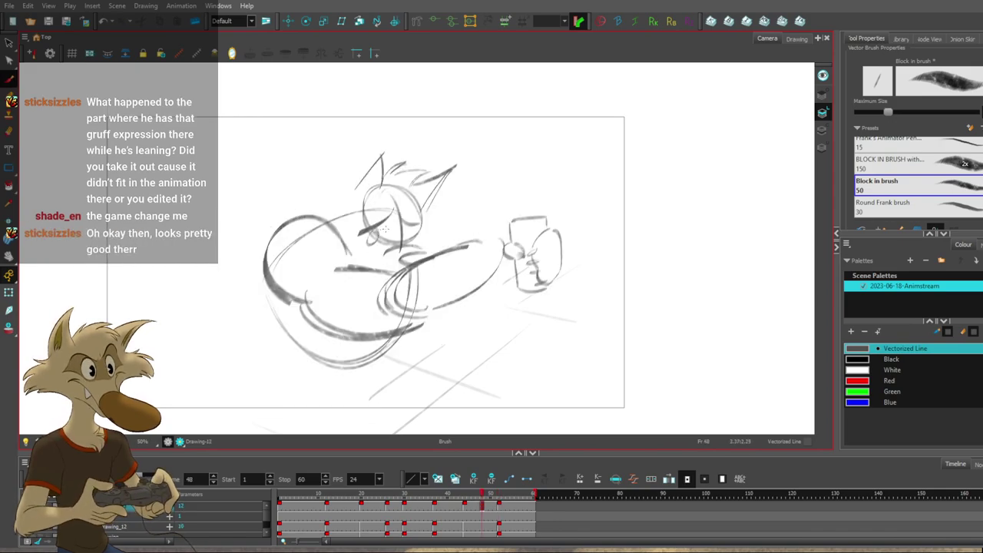
pyautogui.press('f')
pyautogui.press('g')
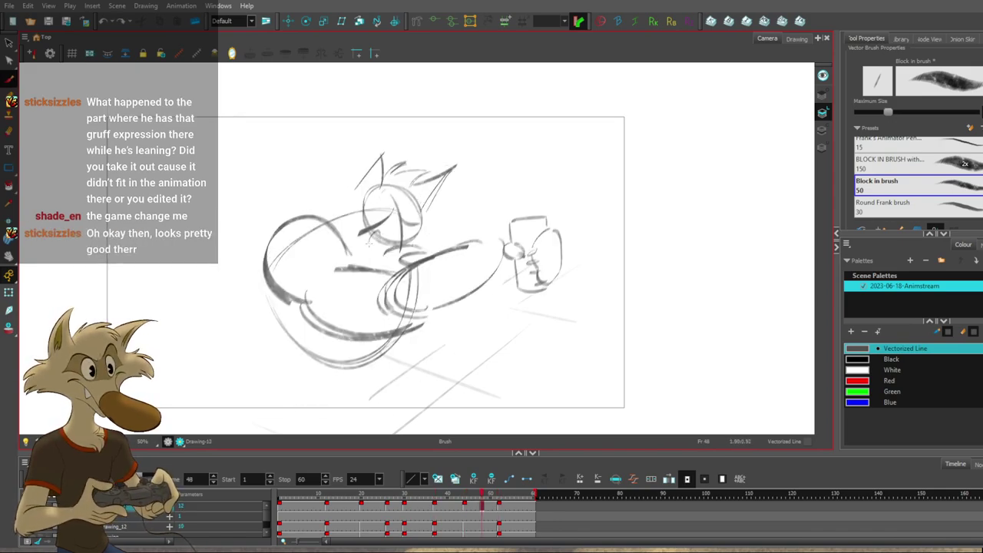
# Draw the near eye under the brow on frame 48 and darken its pupil, checking against frame 44.
pyautogui.press('f')
pyautogui.press('g')
pyautogui.press('f')
pyautogui.press('g')
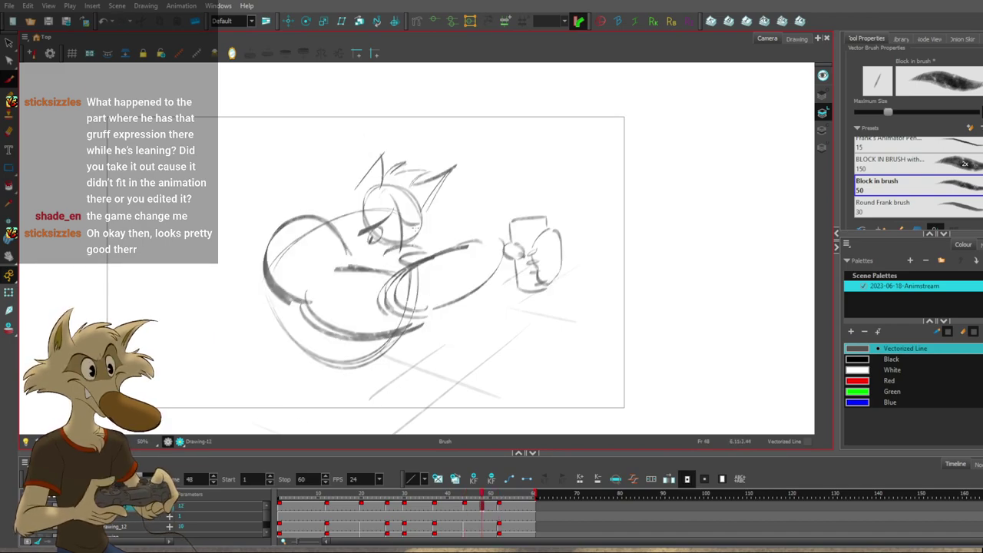
pyautogui.press('f')
pyautogui.press('g')
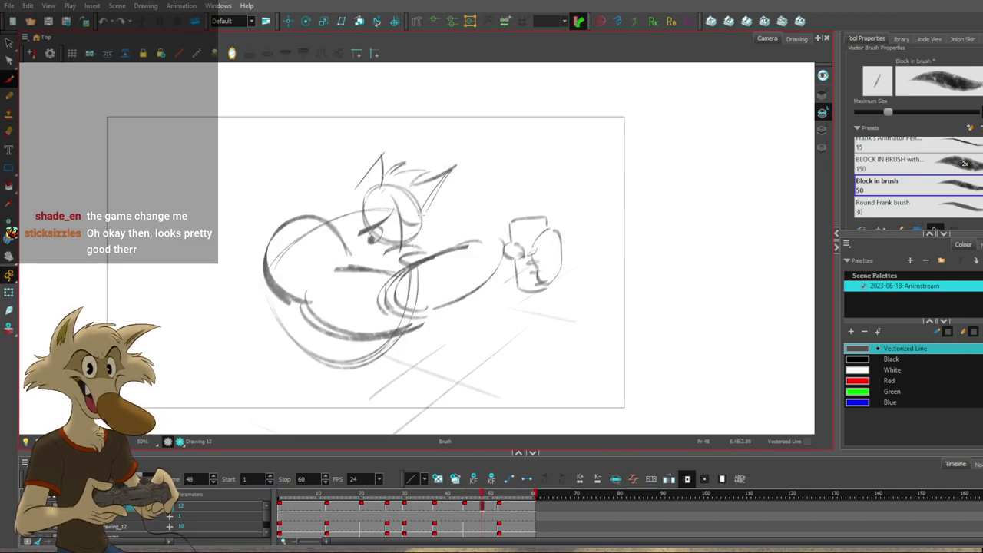
pyautogui.press('f')
pyautogui.press('g')
pyautogui.press('g')
pyautogui.press('f')
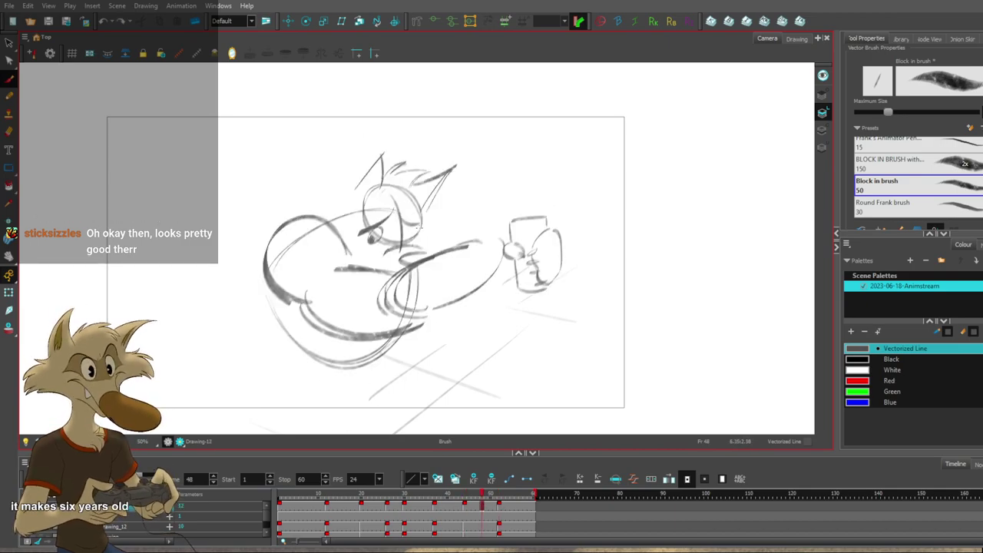
# Delete the vertical centre line from the head circle on frame 48.
pyautogui.press('f')
pyautogui.press('g')
pyautogui.press('g')
pyautogui.press('f')
pyautogui.keyDown('ctrl'); pyautogui.click(401, 224); pyautogui.keyUp('ctrl')
pyautogui.press('Delete')
# Flip through the neighbouring keys to check how frame 48's face and eye direction follow the motion.
pyautogui.press('f')
pyautogui.press('g')
pyautogui.press('g')
pyautogui.press('g')
pyautogui.press('f')
pyautogui.press('f')
pyautogui.press('f')
pyautogui.press('f')
pyautogui.press('g')
pyautogui.press('g')
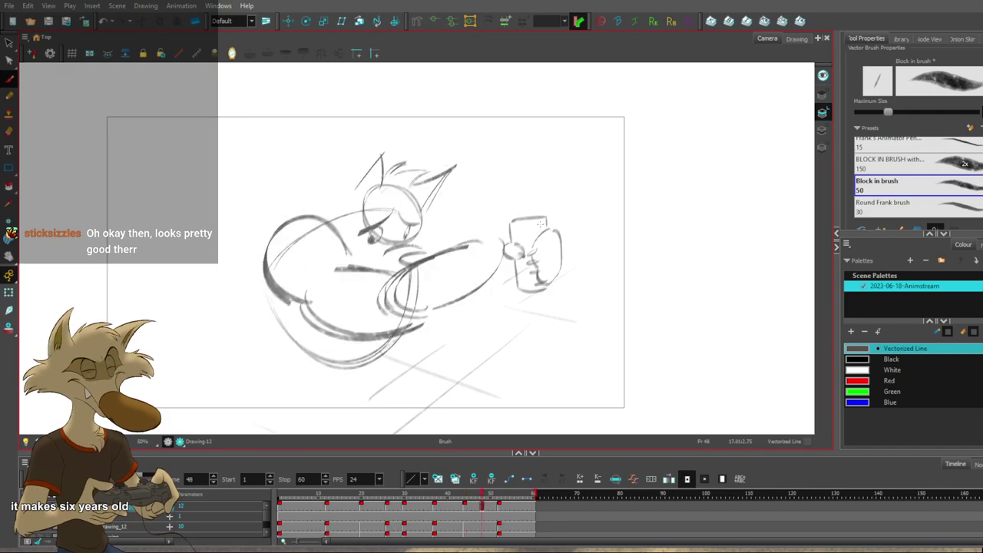
# Flip between frame 48 and its neighbouring keys, ending on frame 44, to compare the glass and hand.
pyautogui.press('f')
pyautogui.press('g')
pyautogui.press('g')
pyautogui.press('f')
pyautogui.press('f')
pyautogui.press('f')
pyautogui.press('g')
pyautogui.press('f')
pyautogui.press('g')
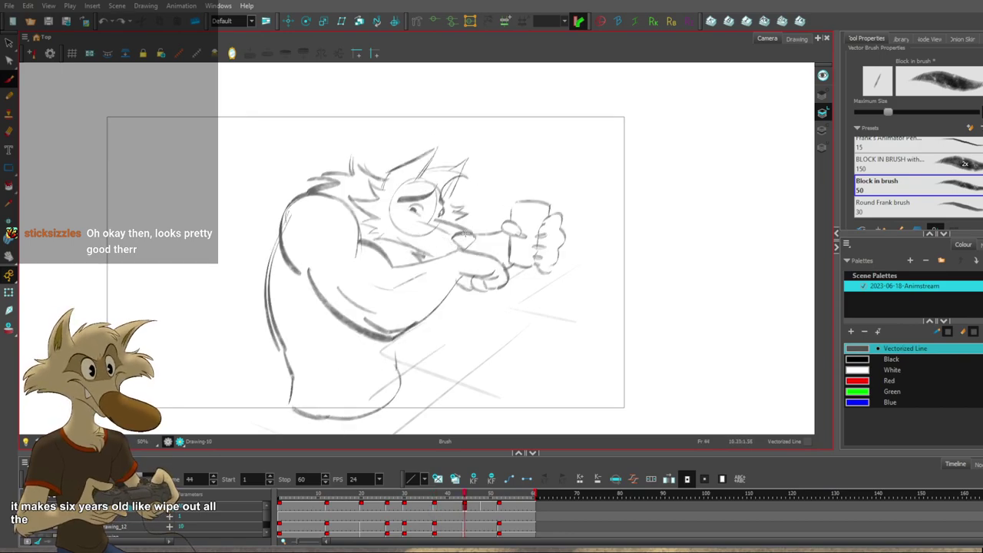
# Flip through the keys from frame 30 to frame 48 to check the arc of the head and glass.
pyautogui.press('f')
pyautogui.press('f')
pyautogui.press('g')
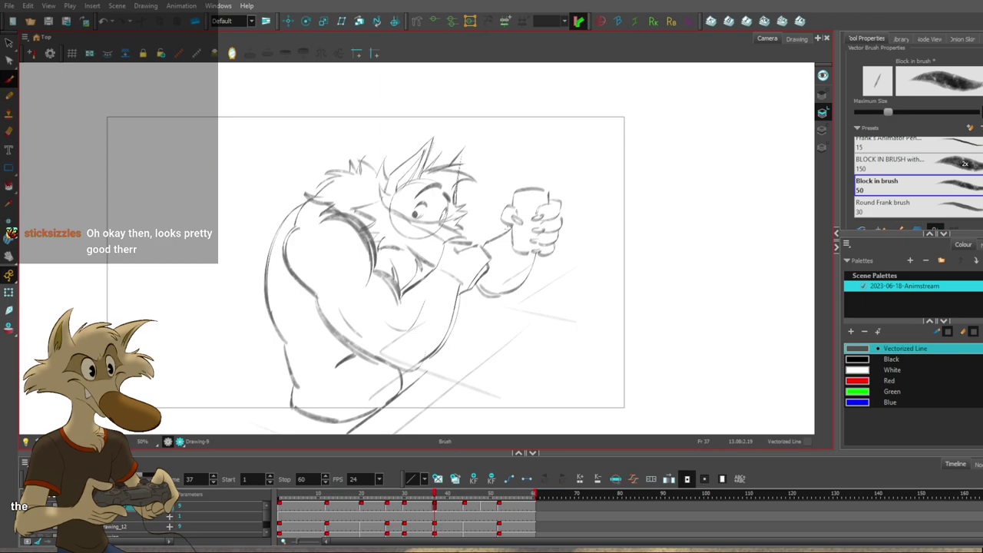
pyautogui.press('f')
pyautogui.press('f')
pyautogui.press('g')
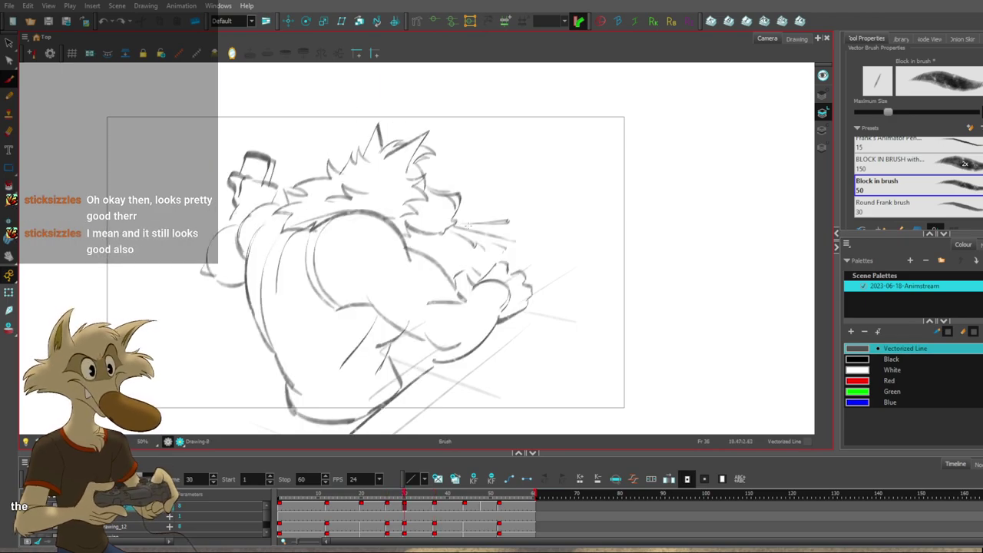
pyautogui.press('g')
pyautogui.press('g')
pyautogui.press('f')
pyautogui.press('g')
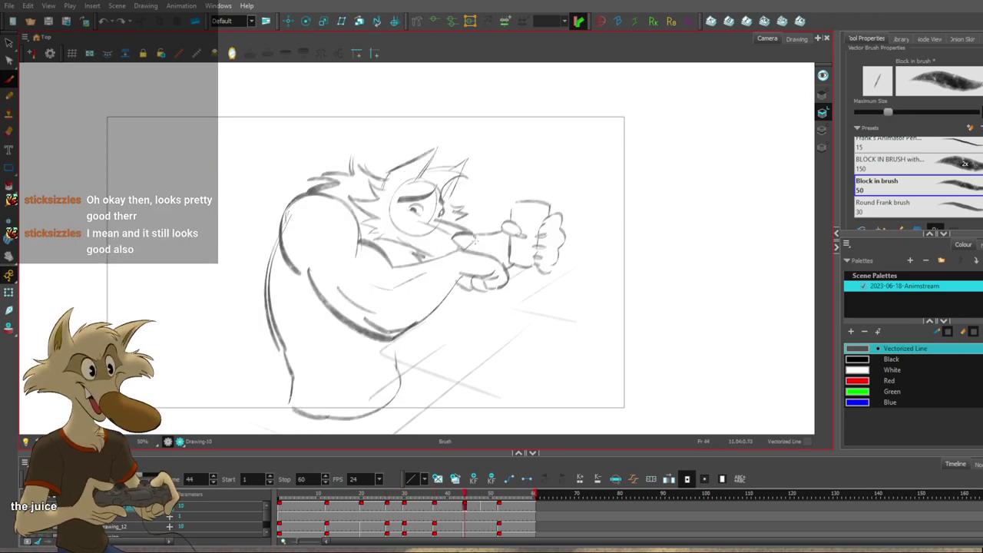
pyautogui.press('g')
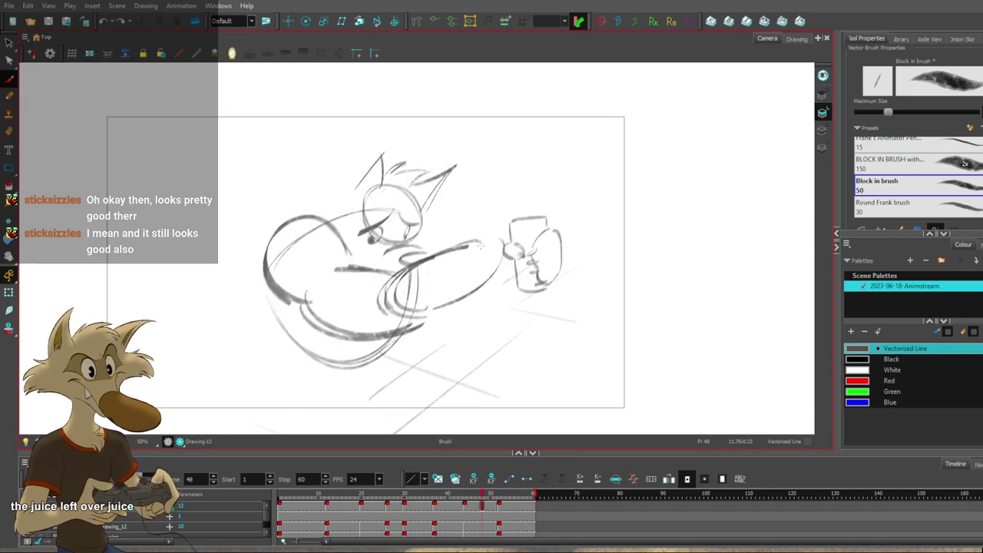
# Flip repeatedly between frame 48 and its neighbouring keys to compare the brow angle and eye placement.
pyautogui.press('f')
pyautogui.press('g')
pyautogui.press('g')
pyautogui.press('f')
pyautogui.press('f')
pyautogui.press('g')
pyautogui.press('f')
pyautogui.press('g')
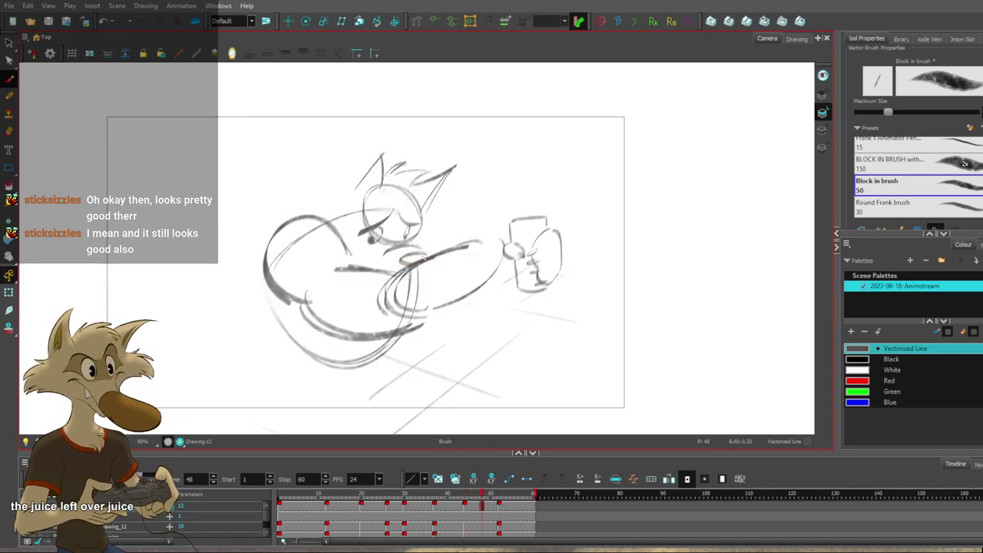
pyautogui.press('f')
pyautogui.press('g')
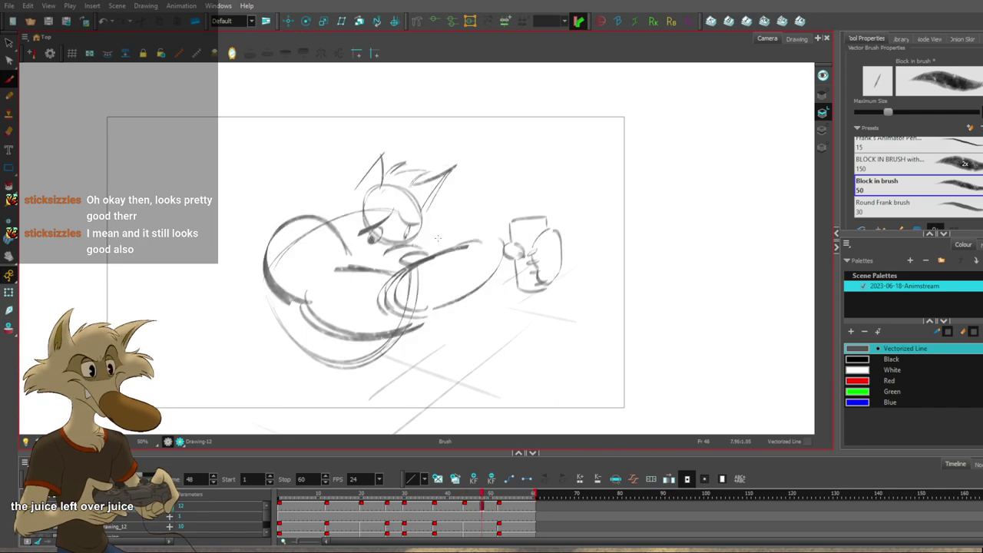
pyautogui.press('f')
pyautogui.press('g')
pyautogui.press('f')
pyautogui.press('g')
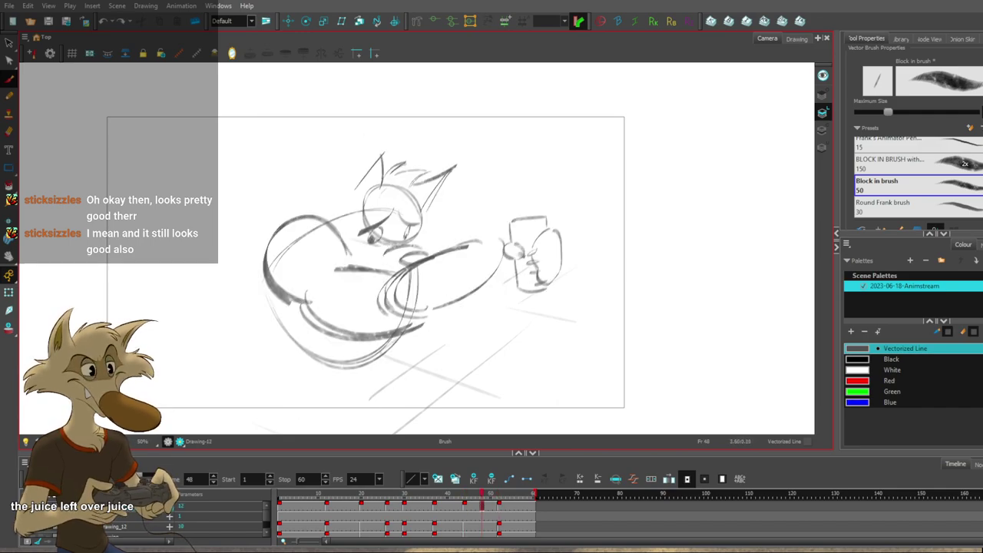
pyautogui.press('f')
pyautogui.press('g')
pyautogui.press('g')
pyautogui.press('f')
pyautogui.press('g')
pyautogui.press('f')
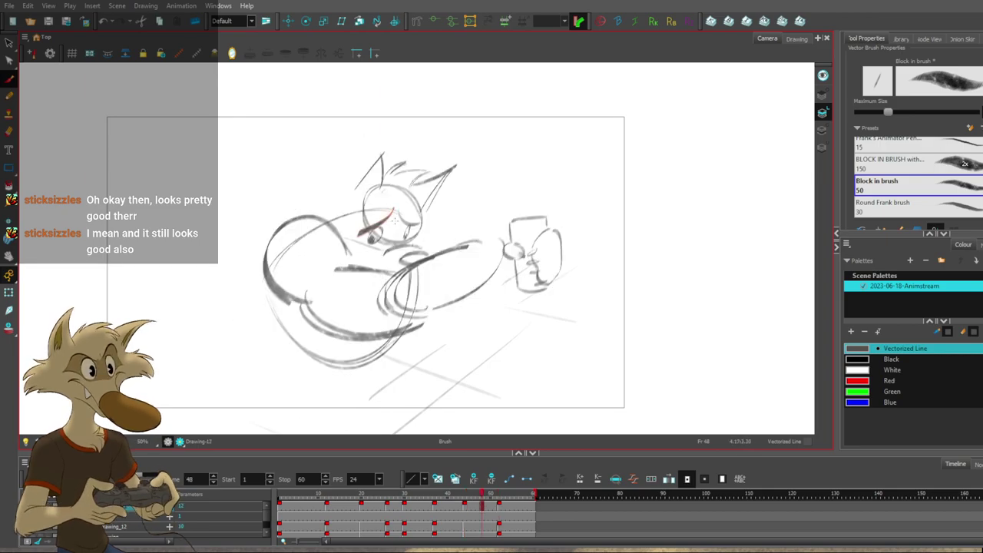
# Redraw the near brow flatter on frame 48, add a short far brow and adjust the far eye beneath it.
pyautogui.press('g')
pyautogui.press('f')
pyautogui.hotkey('ctrl', 'z')
pyautogui.moveTo(402, 220); pyautogui.dragTo(421, 230)
pyautogui.press('g')
pyautogui.press('f')
pyautogui.hotkey('alt', 's')
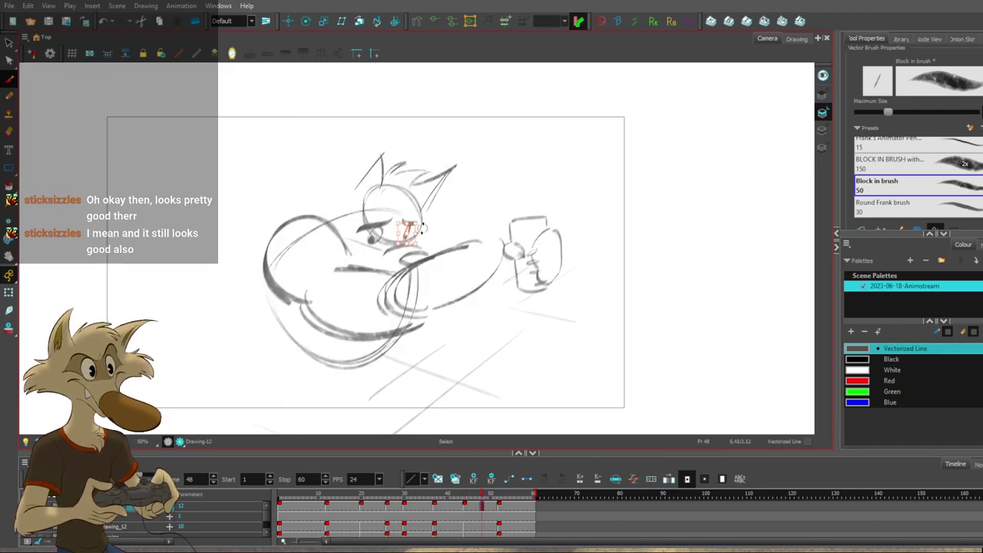
pyautogui.hotkey('alt', 'b')
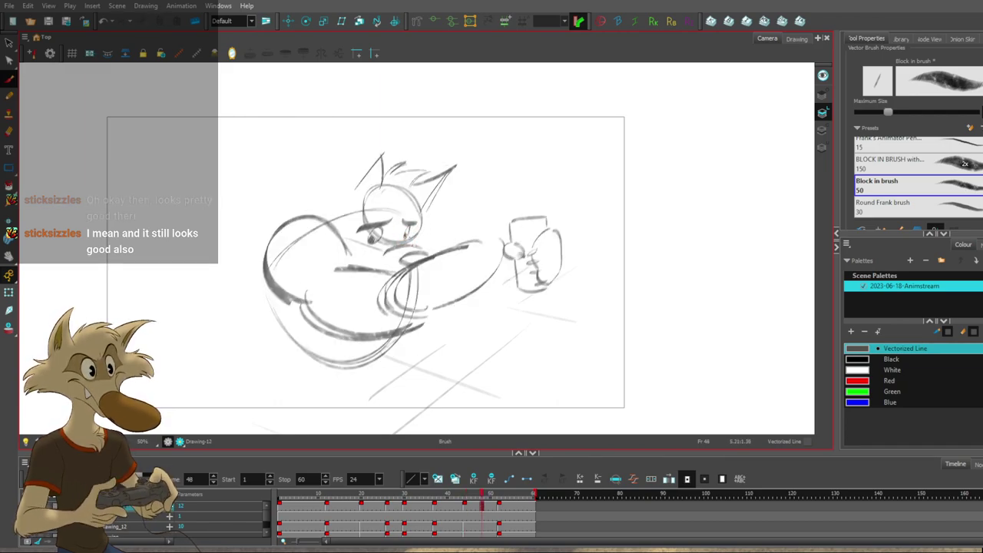
# Remove the dark pupil from the near eye on frame 48, checking the face against the neighbouring keys.
pyautogui.press('f')
pyautogui.press('g')
pyautogui.press('f')
pyautogui.press('g')
pyautogui.press('f')
pyautogui.press('g')
pyautogui.press('g')
pyautogui.hotkey('alt', 's')
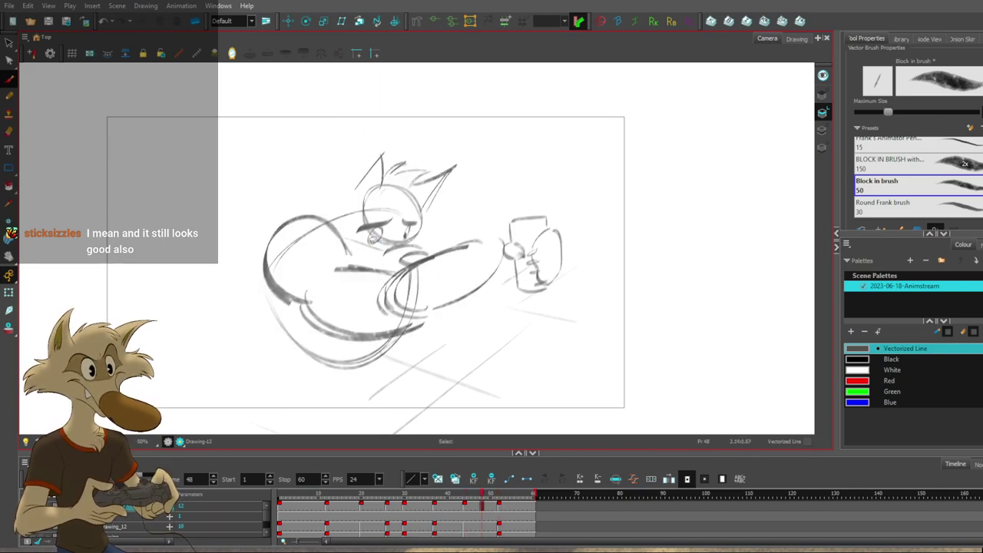
# Flip between frame 48 and its neighbouring keys to examine how the head and facial features travel.
pyautogui.press('f')
pyautogui.press('f')
pyautogui.press('g')
pyautogui.press('g')
pyautogui.press('f')
pyautogui.press('g')
pyautogui.press('f')
pyautogui.press('f')
pyautogui.press('g')
pyautogui.press('f')
pyautogui.press('g')
pyautogui.press('f')
pyautogui.press('g')
pyautogui.press('f')
pyautogui.press('g')
pyautogui.press('f')
pyautogui.press('g')
# Delete the head construction circle from frame 48.
pyautogui.click(423, 221)
pyautogui.press('Delete')
pyautogui.press('f')
pyautogui.press('g')
# Shift the eyes, brows and muzzle on frame 48 slightly toward the glass, checking the spacing against the neighbouring key.
pyautogui.moveTo(412, 222)
pyautogui.mouseDown()
pyautogui.moveTo(383, 252)
pyautogui.moveTo(414, 255)
pyautogui.mouseUp()
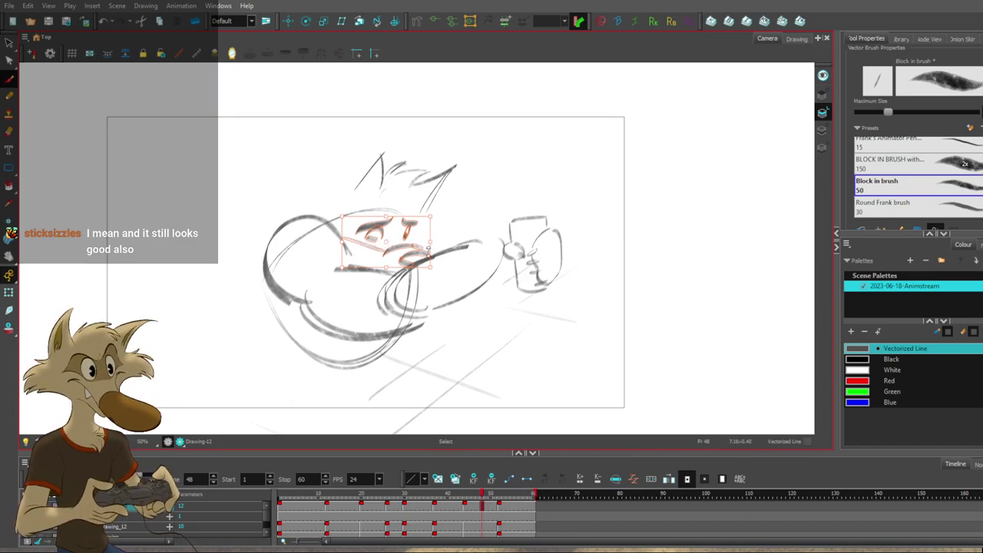
pyautogui.moveTo(421, 253); pyautogui.dragTo(427, 252)
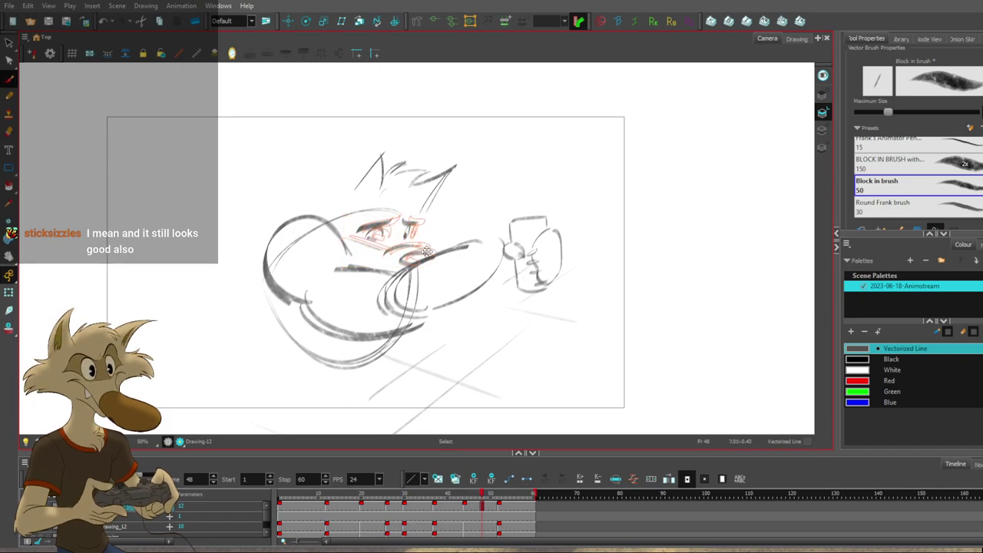
pyautogui.click(427, 251)
pyautogui.press('f')
pyautogui.press('g')
pyautogui.press('g')
pyautogui.press('f')
pyautogui.hotkey('ctrl', 'z')
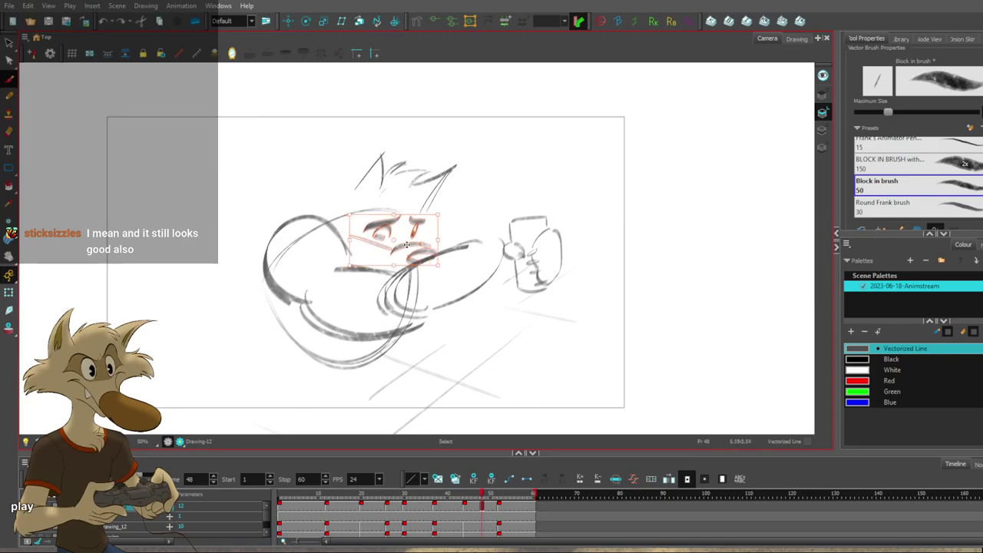
# Flip through frame 52 and the preceding keys to compare the muzzle and nose positions.
pyautogui.hotkey('alt', 'b')
pyautogui.press(',')
pyautogui.press(',')
pyautogui.press(',')
pyautogui.press(',')
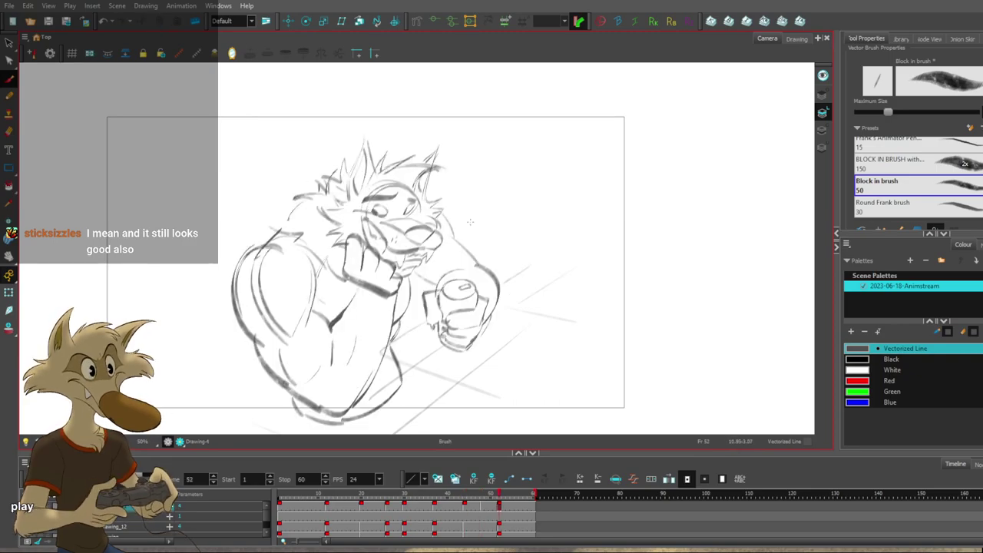
pyautogui.press('f')
pyautogui.press('g')
pyautogui.press('f')
pyautogui.press('g')
# Delete the nose outline at the tip of the muzzle on frame 44.
pyautogui.hotkey('alt', 's')
pyautogui.click(467, 229)
pyautogui.press('Delete')
pyautogui.hotkey('ctrl', 'z')
pyautogui.hotkey('alt', 'b')
# Redraw a smaller nose at the tip of the muzzle on frame 44, checking against frame 37.
pyautogui.press('f')
pyautogui.press('f')
pyautogui.press('g')
pyautogui.press('f')
pyautogui.press('g')
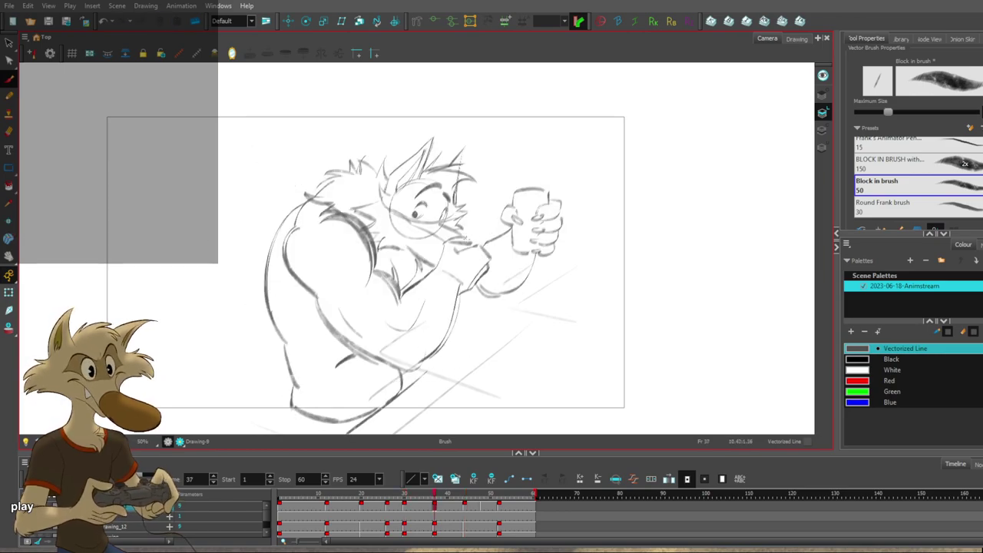
pyautogui.press('g')
pyautogui.press('f')
pyautogui.press('g')
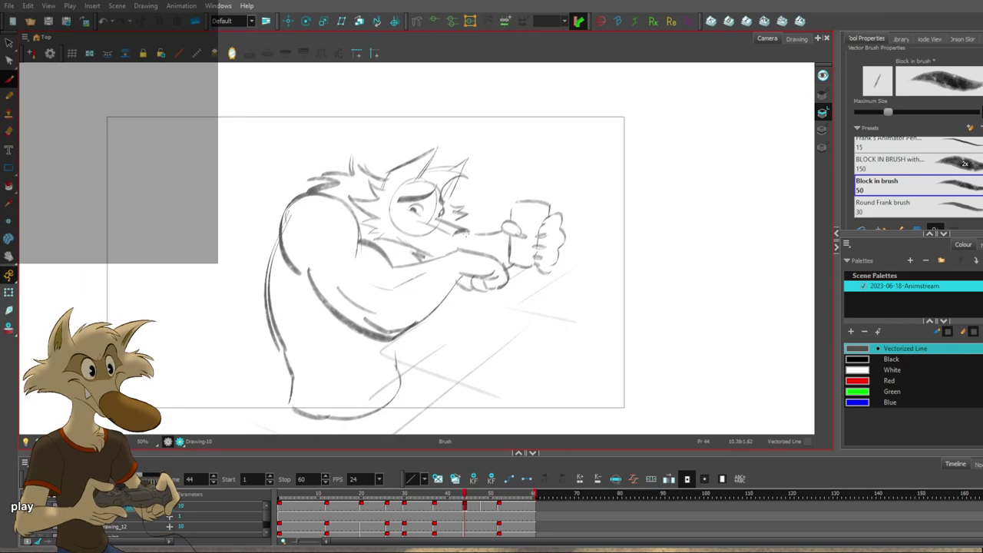
pyautogui.press('f')
pyautogui.moveTo(468, 231); pyautogui.dragTo(462, 243)
pyautogui.press('g')
pyautogui.hotkey('ctrl', 'z')
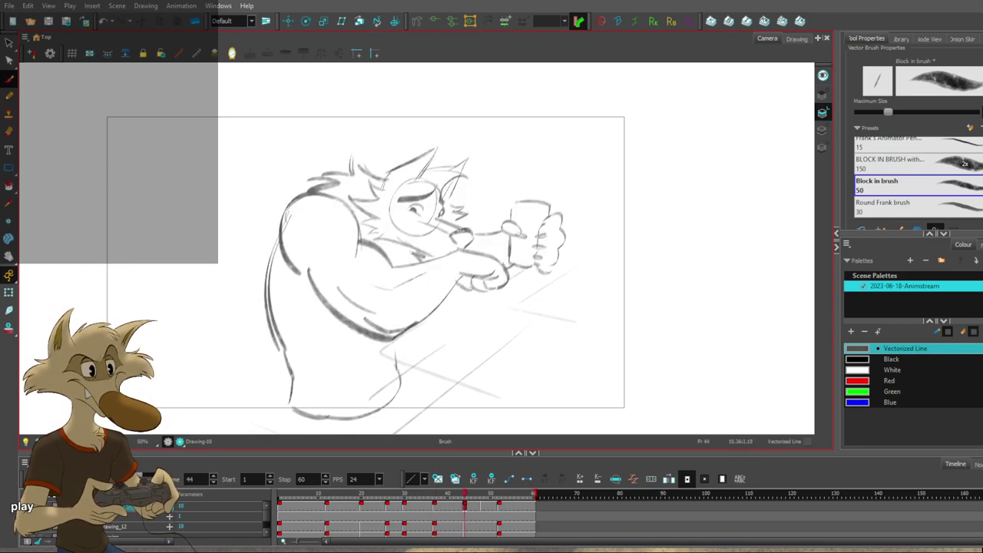
# Clear the dark nose from the muzzle tip on frame 48 and try a replacement nose stroke.
pyautogui.press('f')
pyautogui.press('f')
pyautogui.press('g')
pyautogui.press('g')
pyautogui.press('g')
pyautogui.press('g')
pyautogui.press('f')
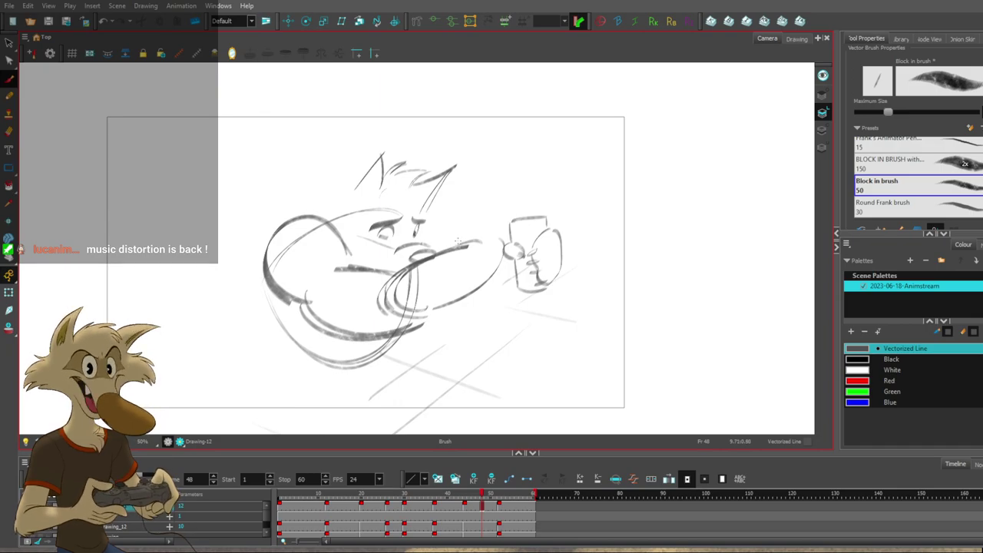
pyautogui.press('f')
pyautogui.press('g')
pyautogui.hotkey('ctrl', 'z')
pyautogui.moveTo(415, 258); pyautogui.dragTo(438, 250)
pyautogui.hotkey('ctrl', 'z')
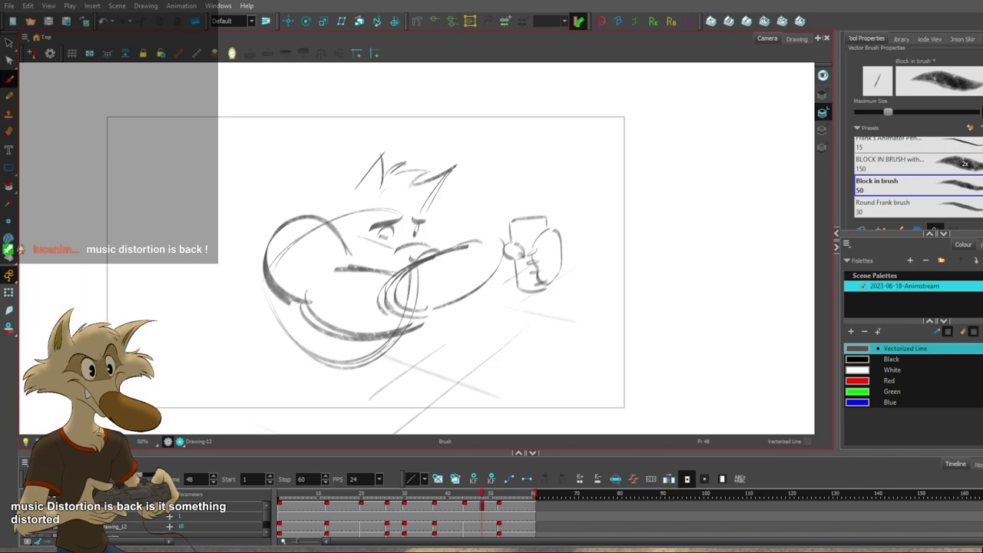
# Compare frame 48's eyes and muzzle up close with the neighbouring keys.
pyautogui.moveTo(404, 199); pyautogui.dragTo(397, 199)
pyautogui.scroll(1, 397, 199)
pyautogui.press('f')
pyautogui.press('g')
pyautogui.press('f')
pyautogui.press('g')
pyautogui.press('g')
pyautogui.press(',')
pyautogui.press(',')
pyautogui.press(',')
pyautogui.press(',')
pyautogui.press('.')
pyautogui.press('.')
pyautogui.press('.')
pyautogui.press('.')
pyautogui.press(',')
pyautogui.press(',')
pyautogui.press(',')
pyautogui.press(',')
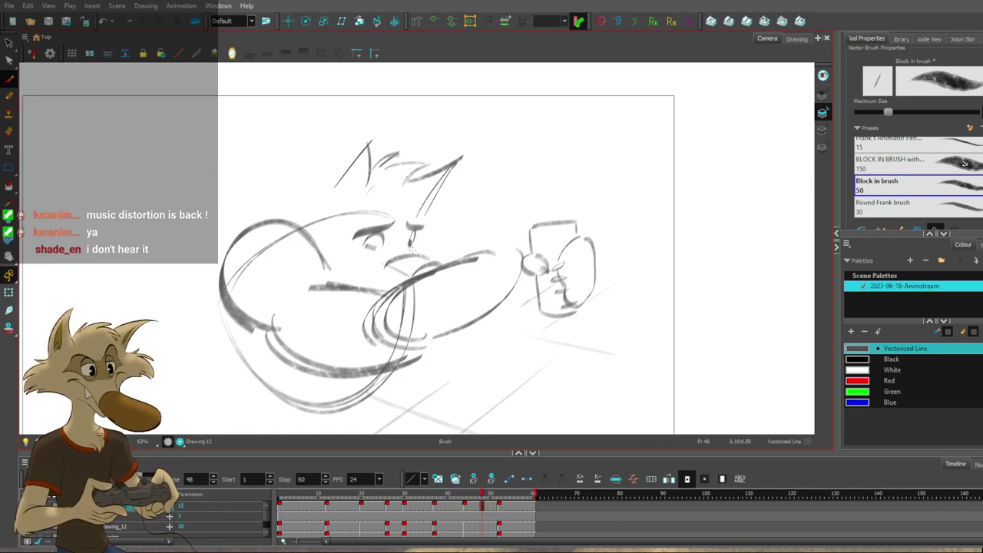
# Flip back and forth between frames 48 and 44 to study the head, eye and nose movement, ending on frame 44.
pyautogui.press(',')
pyautogui.press(',')
pyautogui.press(',')
pyautogui.press(',')
pyautogui.press('.')
pyautogui.press('.')
pyautogui.press('.')
pyautogui.press('.')
pyautogui.press(',')
pyautogui.press(',')
pyautogui.press(',')
pyautogui.press(',')
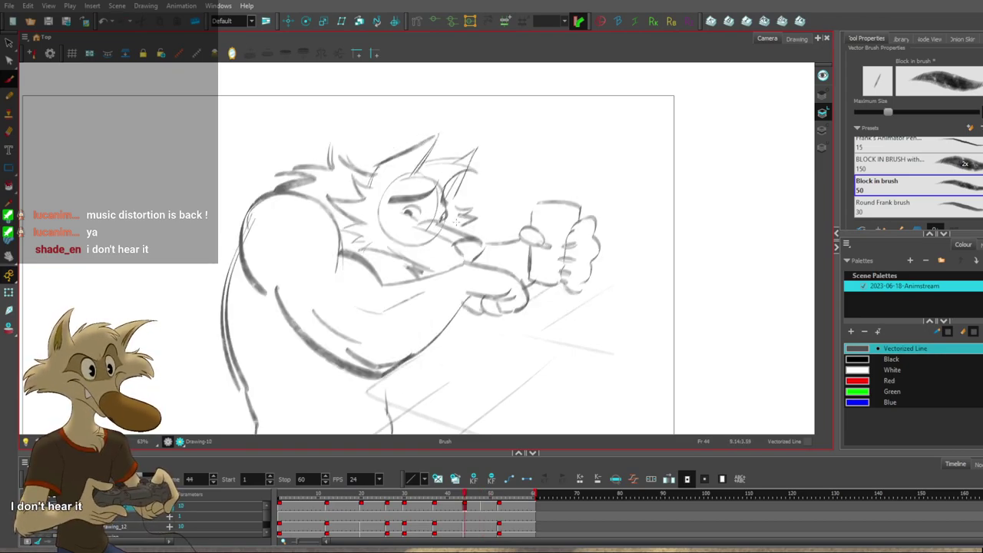
pyautogui.press('.')
pyautogui.press('.')
pyautogui.press('.')
pyautogui.press('.')
pyautogui.press(',')
pyautogui.press(',')
pyautogui.press(',')
pyautogui.press(',')
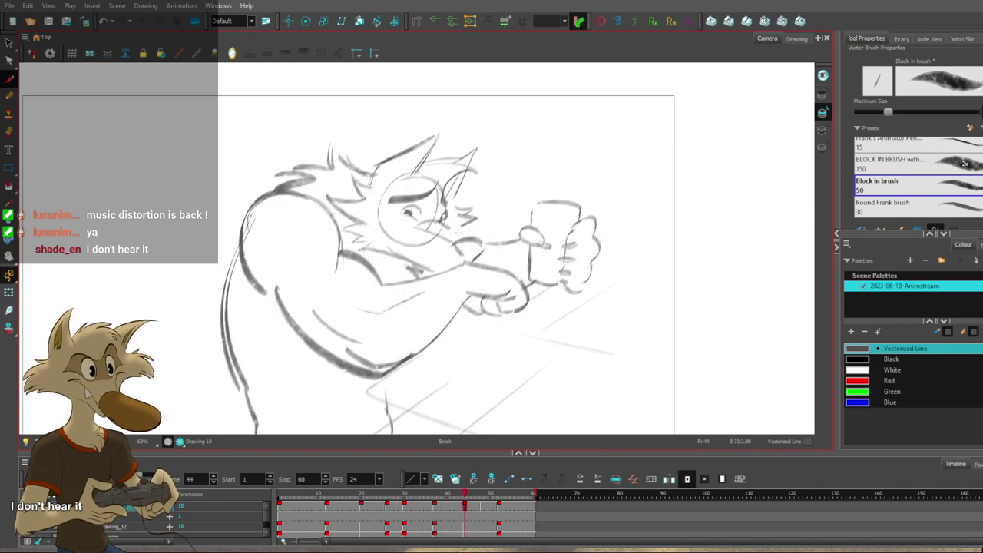
# Flip back and forth across frame 44 and its neighbouring keys to study the wolf's head movement.
pyautogui.press('.')
pyautogui.press('.')
pyautogui.press('.')
pyautogui.press('.')
pyautogui.press('.')
pyautogui.press('.')
pyautogui.press(',')
pyautogui.press(',')
pyautogui.press('.')
pyautogui.press('.')
pyautogui.press('.')
pyautogui.press('.')
# Darken the pupil of the near eye on frame 48 after comparing it with the adjacent keys.
pyautogui.press('g')
pyautogui.press('f')
pyautogui.press('f')
pyautogui.press('g')
pyautogui.moveTo(366, 246); pyautogui.dragTo(372, 246)
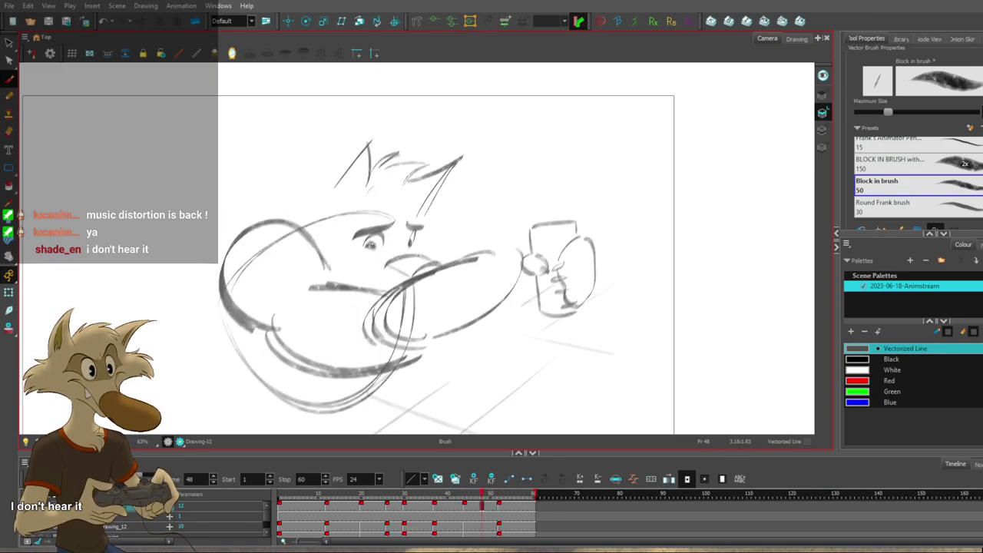
# Clear the heavy muzzle bridge stroke on frame 48, checking its placement against the neighbouring keys.
pyautogui.press(',')
pyautogui.press(',')
pyautogui.press(',')
pyautogui.press(',')
pyautogui.press('g')
pyautogui.press('f')
pyautogui.press('g')
pyautogui.press('g')
pyautogui.press('f')
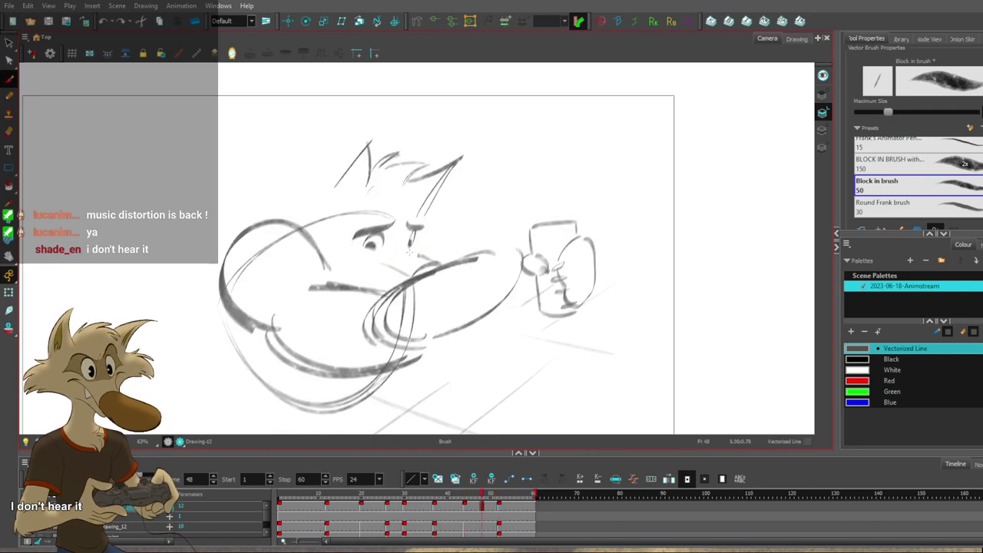
# Redraw a lighter muzzle bridge on frame 48 and add a short cheek line below the near eye.
pyautogui.press('f')
pyautogui.press('g')
pyautogui.press('g')
pyautogui.press('f')
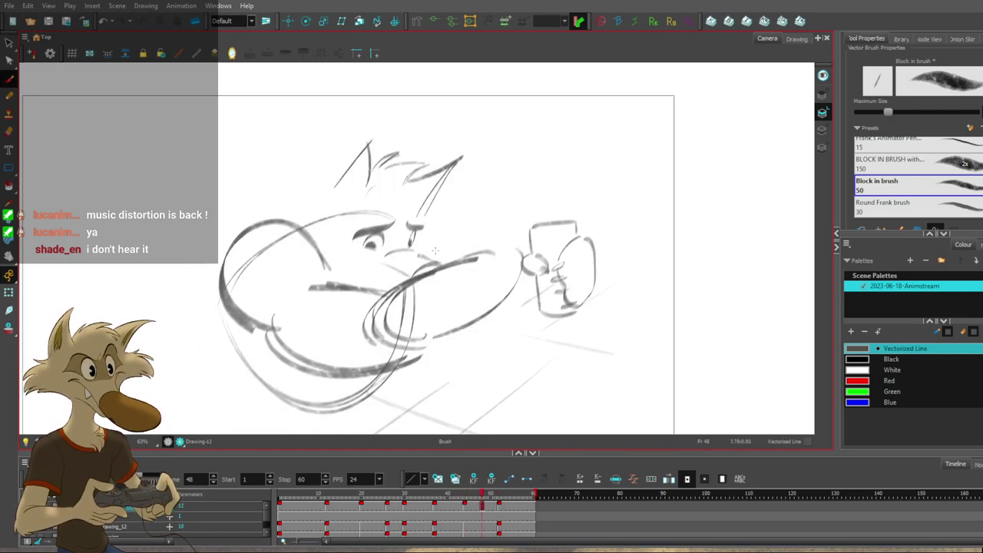
pyautogui.press(',')
pyautogui.press('.')
pyautogui.press(',')
pyautogui.press('.')
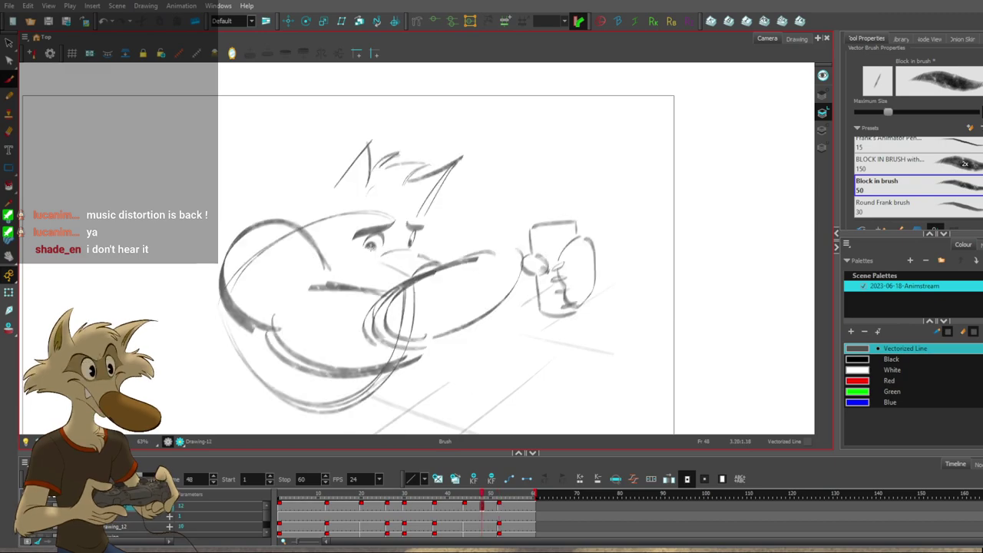
pyautogui.press(',')
pyautogui.press('.')
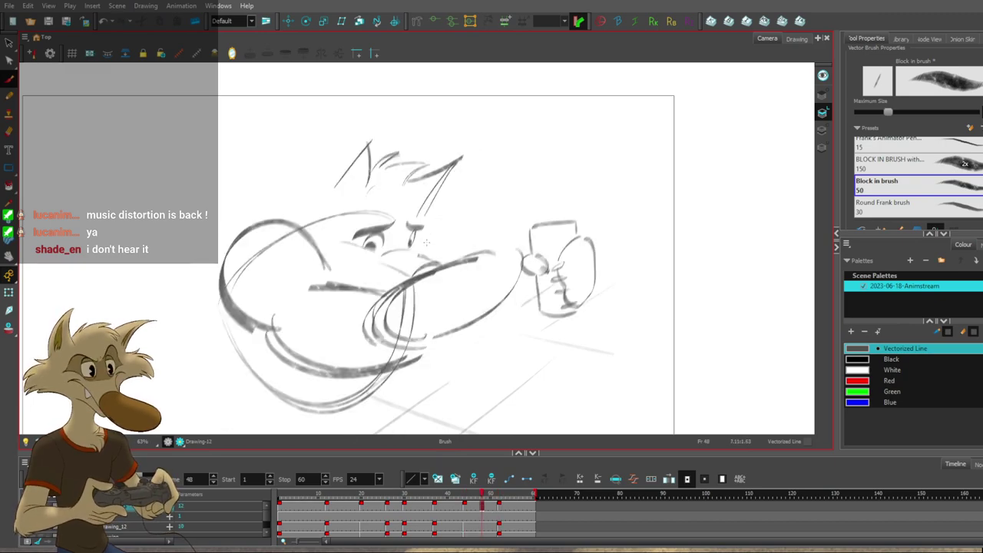
# Flip between frames 44, 48 and 52 to compare the reworked muzzle and the ear positions.
pyautogui.press('f')
pyautogui.press('f')
pyautogui.press('g')
pyautogui.press('g')
pyautogui.press('g')
pyautogui.press('f')
pyautogui.press('f')
pyautogui.press('g')
pyautogui.press('f')
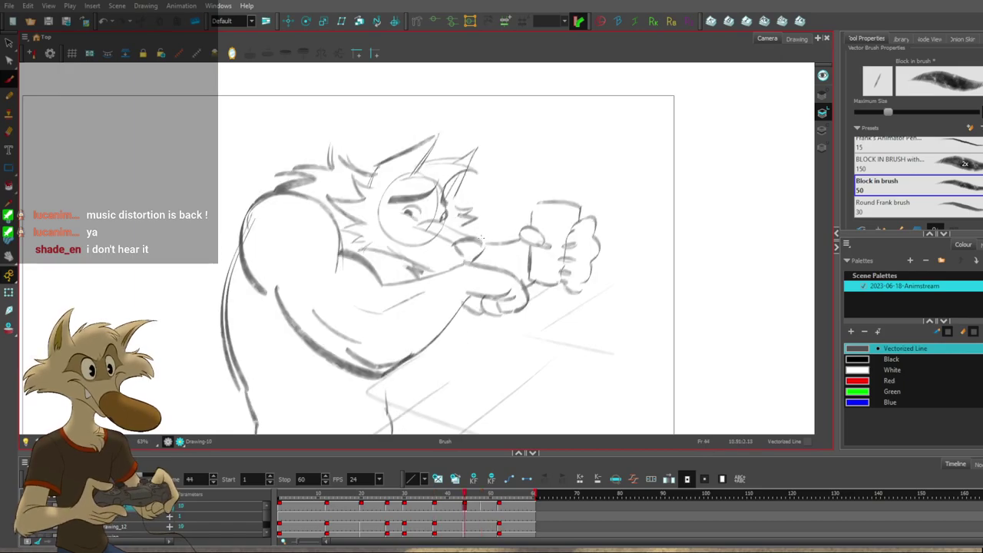
# Redraw the outer edge of the near ear on frame 48 as a curve reaching down towards the head.
pyautogui.press('f')
pyautogui.press('f')
pyautogui.press('g')
pyautogui.press('g')
pyautogui.press('g')
pyautogui.press('g')
pyautogui.press('f')
pyautogui.press('f')
pyautogui.press('g')
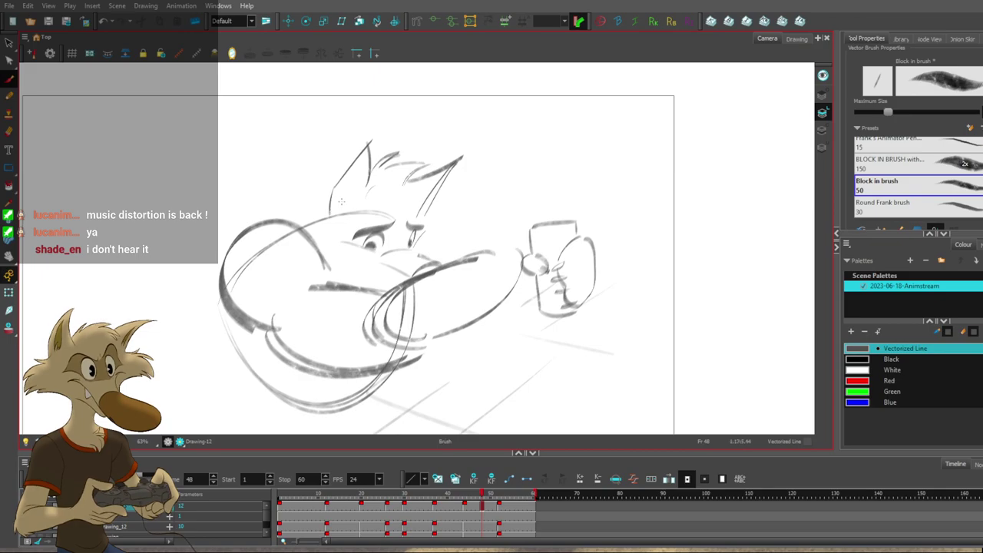
# Sketch the inner contour of the near ear on frame 48, flipping to adjacent keys for reference.
pyautogui.press('f')
pyautogui.press('g')
pyautogui.press('g')
pyautogui.press('f')
pyautogui.moveTo(356, 168); pyautogui.dragTo(341, 206)
pyautogui.press('f')
pyautogui.press('g')
pyautogui.press('g')
pyautogui.press('f')
pyautogui.press('g')
pyautogui.press('f')
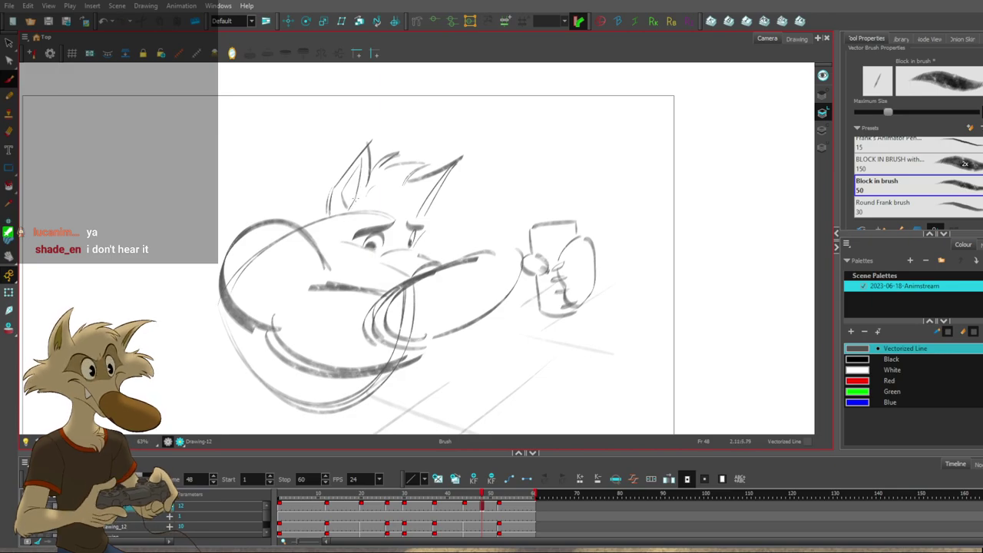
# Close the base of the near ear on frame 48 with a short stroke, checking it against frames 44 and 52.
pyautogui.press('f')
pyautogui.press('g')
pyautogui.press('g')
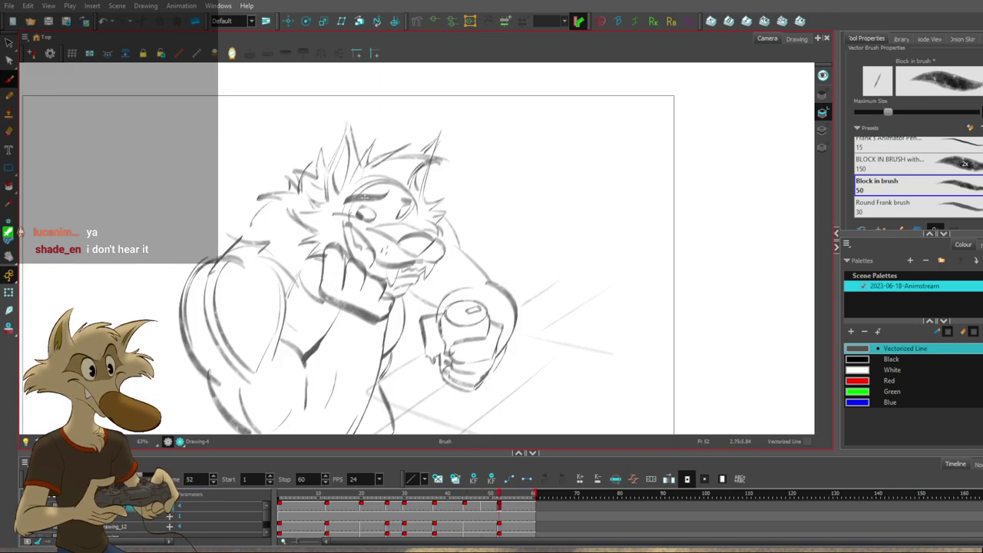
pyautogui.press('f')
pyautogui.moveTo(342, 192); pyautogui.dragTo(346, 206)
pyautogui.press('g')
pyautogui.press('g')
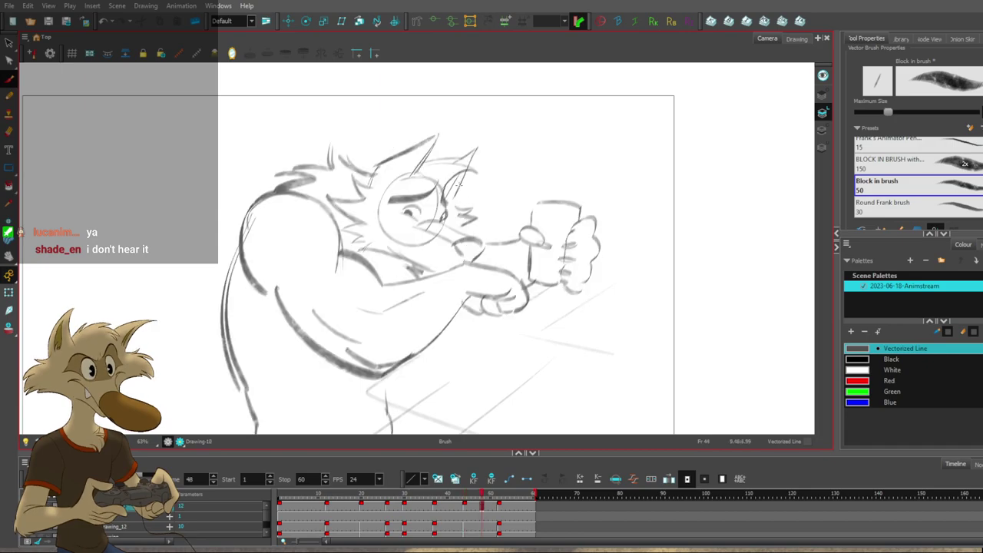
# Clear the hair strokes beside the far ear on frame 48 and leave a single clean upper ear edge.
pyautogui.press('f')
pyautogui.press('f')
pyautogui.press('g')
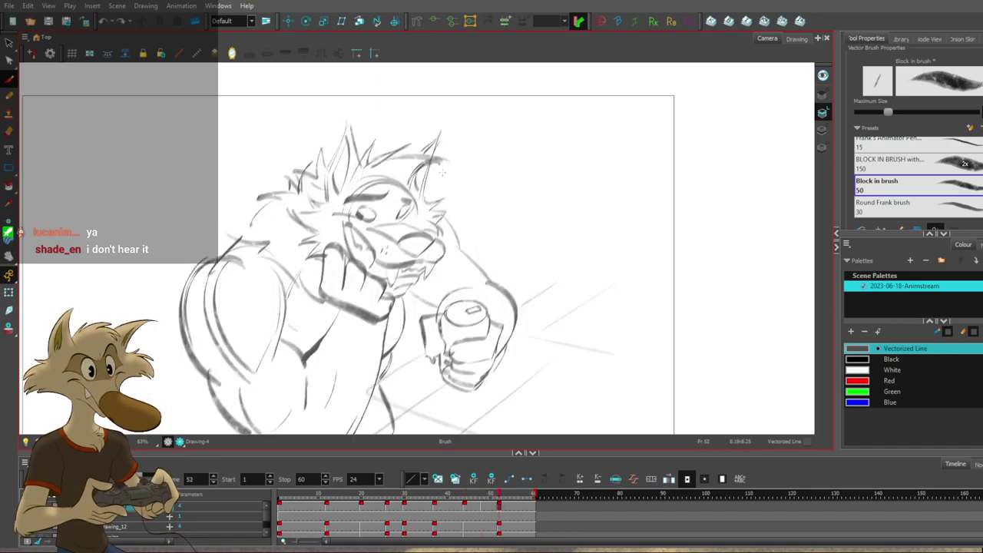
pyautogui.press('g')
pyautogui.press('f')
pyautogui.press('g')
pyautogui.press('f')
pyautogui.moveTo(445, 163); pyautogui.dragTo(407, 180)
pyautogui.press('Delete')
pyautogui.press('g')
pyautogui.press('f')
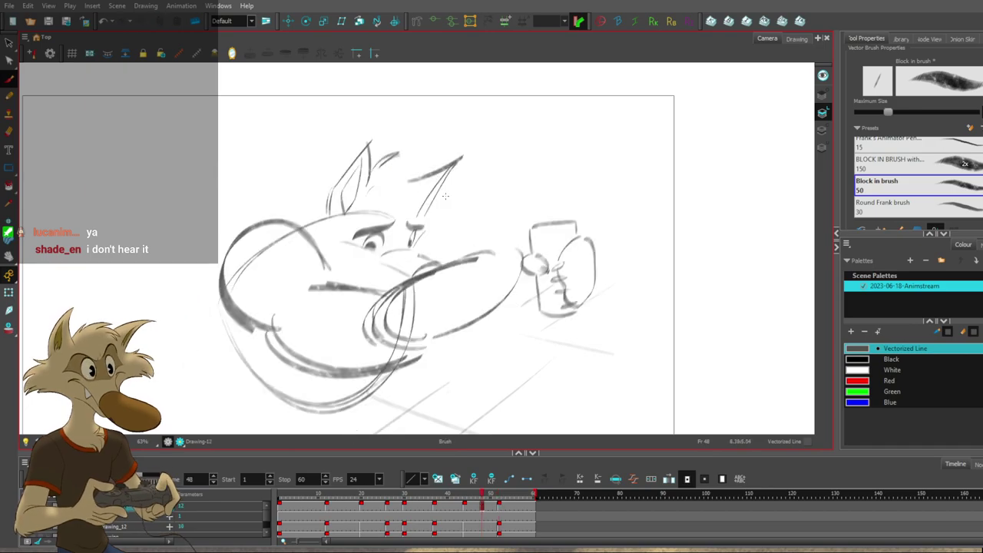
# Flip through all the wolf's keys at a wider view to review the whole movement, ending on frame 52.
pyautogui.press('f')
pyautogui.press('f')
pyautogui.press('f')
pyautogui.press('f')
pyautogui.press('f')
pyautogui.press('f')
pyautogui.press('f')
pyautogui.press('f')
pyautogui.press('f')
pyautogui.scroll(-1, 482, 197)
pyautogui.scroll(-1, 486, 197)
pyautogui.press('f')
pyautogui.press('f')
pyautogui.scroll(-1, 494, 199)
pyautogui.press('f')
pyautogui.press('f')
pyautogui.press('f')
pyautogui.press('f')
pyautogui.press('g')
pyautogui.press('g')
pyautogui.press('g')
pyautogui.press('g')
pyautogui.press('g')
pyautogui.press('g')
pyautogui.press('g')
pyautogui.press('g')
pyautogui.press('f')
pyautogui.scroll(2, 484, 195)
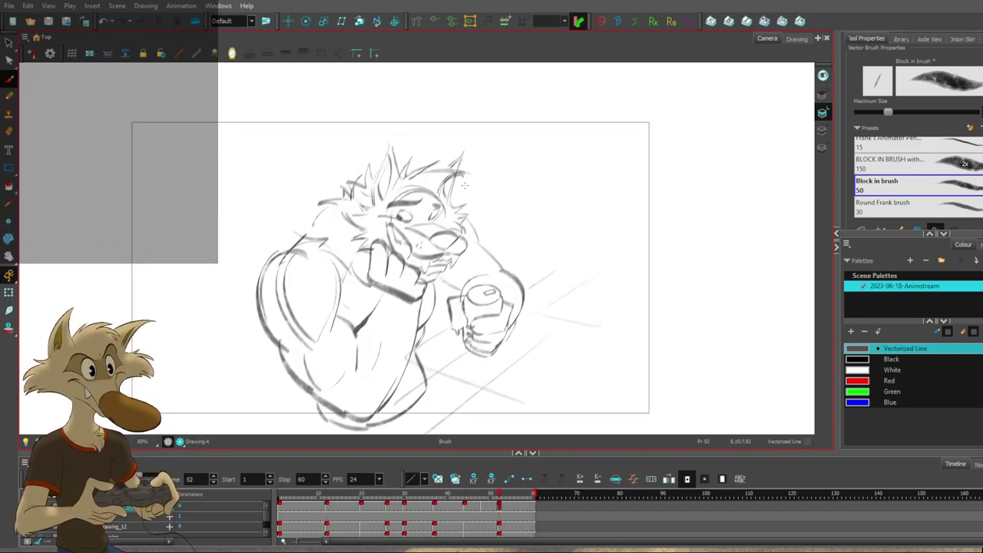
pyautogui.press('f')
pyautogui.press('.')
pyautogui.press('.')
pyautogui.press('.')
pyautogui.press('.')
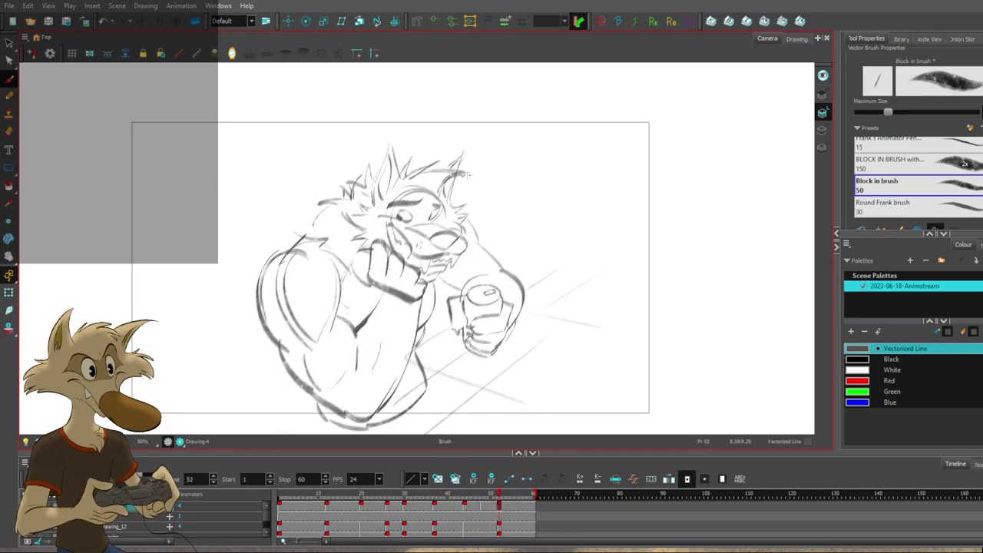
pyautogui.scroll(-1, 467, 174)
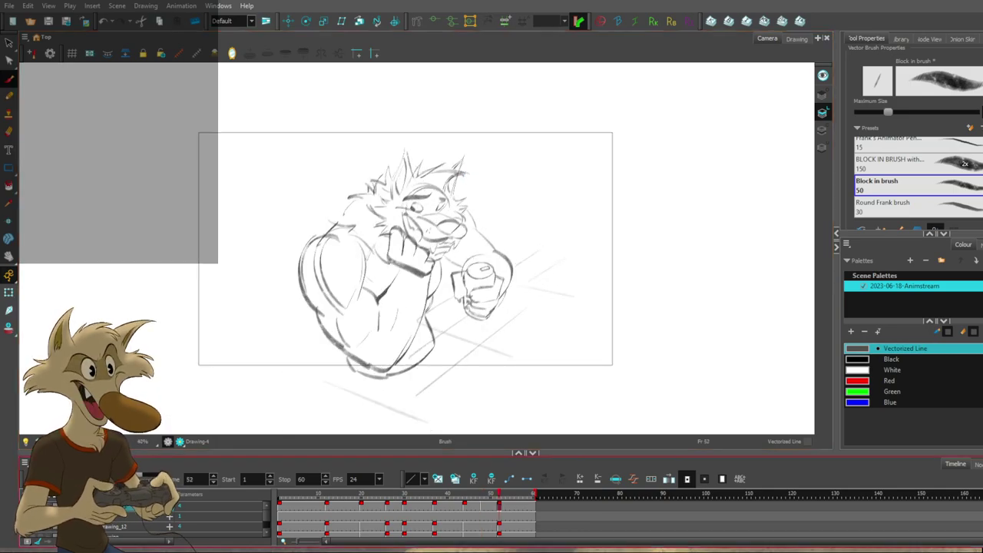
pyautogui.click(153, 516)
pyautogui.scroll(-2, 154, 519)
pyautogui.click(31, 520)
pyautogui.scroll(-1, 154, 519)
pyautogui.scroll(3, 153, 519)
pyautogui.click(31, 506)
pyautogui.scroll(-1, 388, 275)
pyautogui.scroll(2, 418, 246)
# Add curved strokes across the lower part of the far ear on frame 48, comparing with the adjacent keys.
pyautogui.press('f')
pyautogui.scroll(1, 454, 169)
pyautogui.press('f')
pyautogui.press('g')
pyautogui.press('g')
pyautogui.press('f')
pyautogui.press('f')
pyautogui.press('g')
pyautogui.press('g')
pyautogui.press('f')
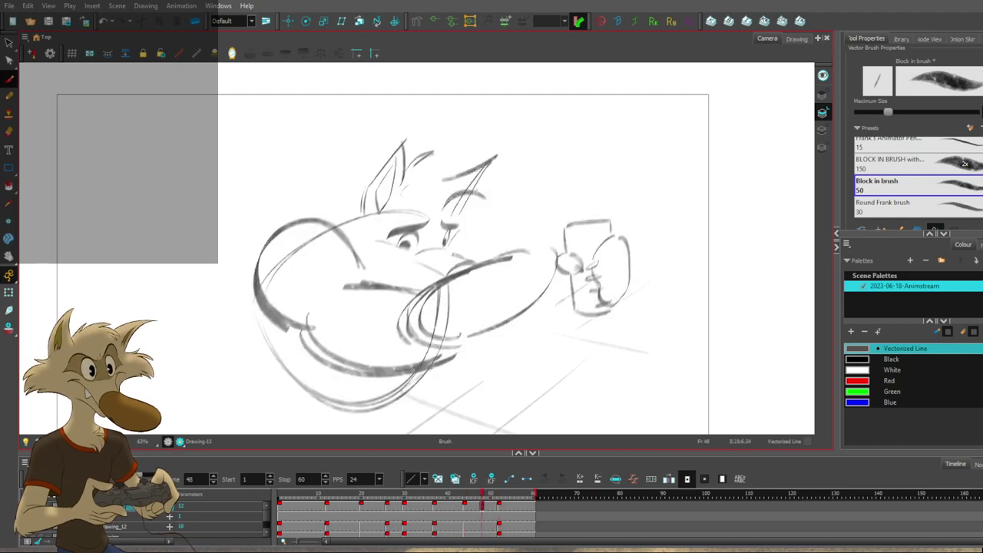
# Sketch the spiky hair tuft between the two ears on frame 48, undoing a misplaced stroke.
pyautogui.press('.')
pyautogui.press(',')
pyautogui.moveTo(407, 163); pyautogui.dragTo(434, 151)
pyautogui.hotkey('ctrl', 'z')
pyautogui.press('g')
pyautogui.press('f')
pyautogui.press('g')
pyautogui.press(',')
pyautogui.press('.')
pyautogui.press(',')
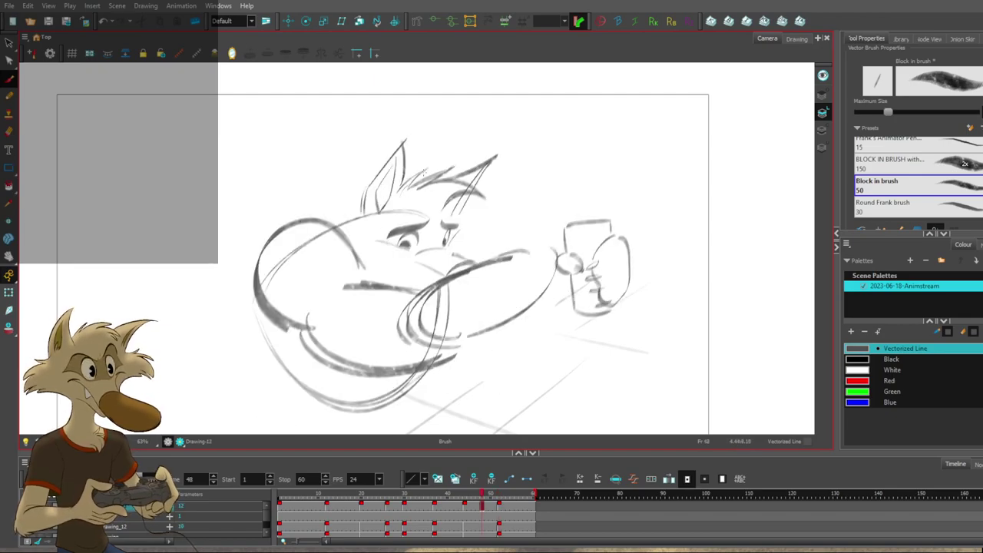
# Draw pointed cheek fur beside the far eye on frame 48, flipping against the neighbouring key to match it.
pyautogui.press('.')
pyautogui.press('.')
pyautogui.press('.')
pyautogui.press('.')
pyautogui.press(',')
pyautogui.press('.')
pyautogui.press(',')
pyautogui.press('.')
pyautogui.press(',')
pyautogui.press('.')
pyautogui.press(',')
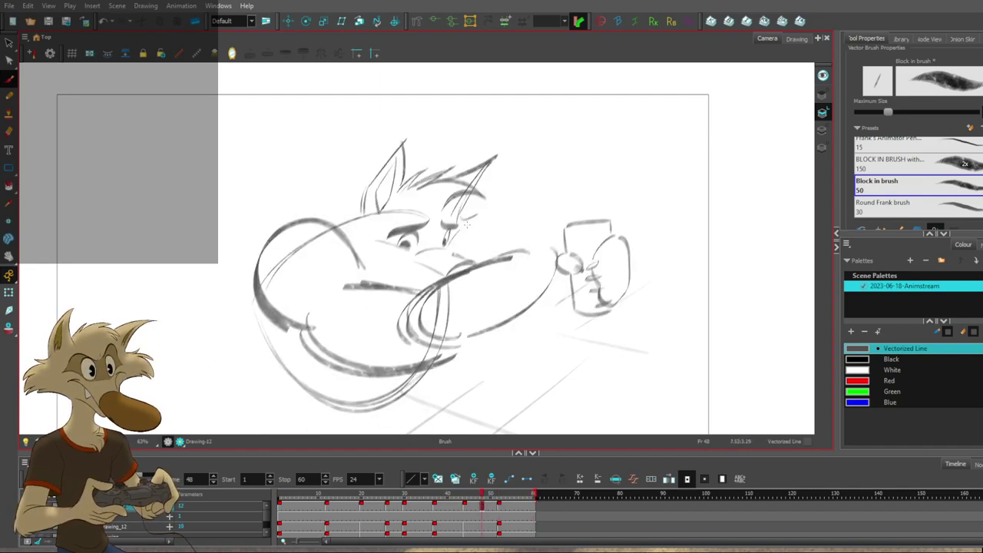
pyautogui.press('.')
pyautogui.press(',')
pyautogui.press('.')
pyautogui.press(',')
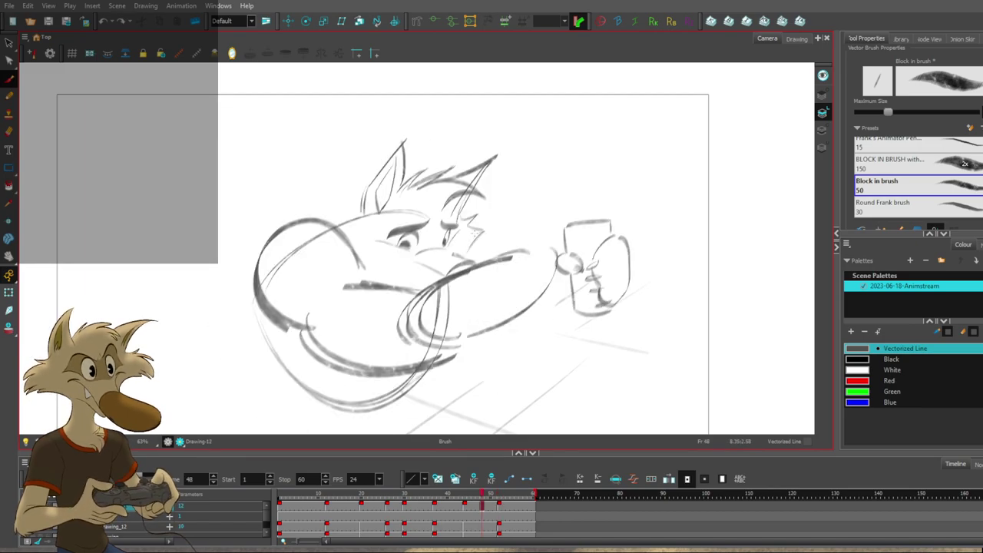
# Extend the pointed cheek fur down below the far eye on frame 48, flipping against frames 52 and 44 to match it.
pyautogui.press('.')
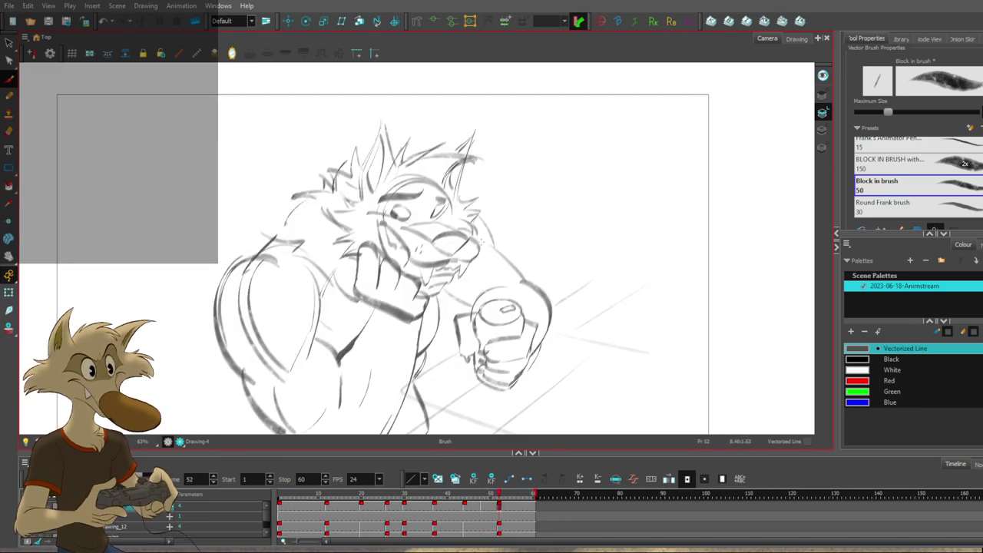
pyautogui.press(',')
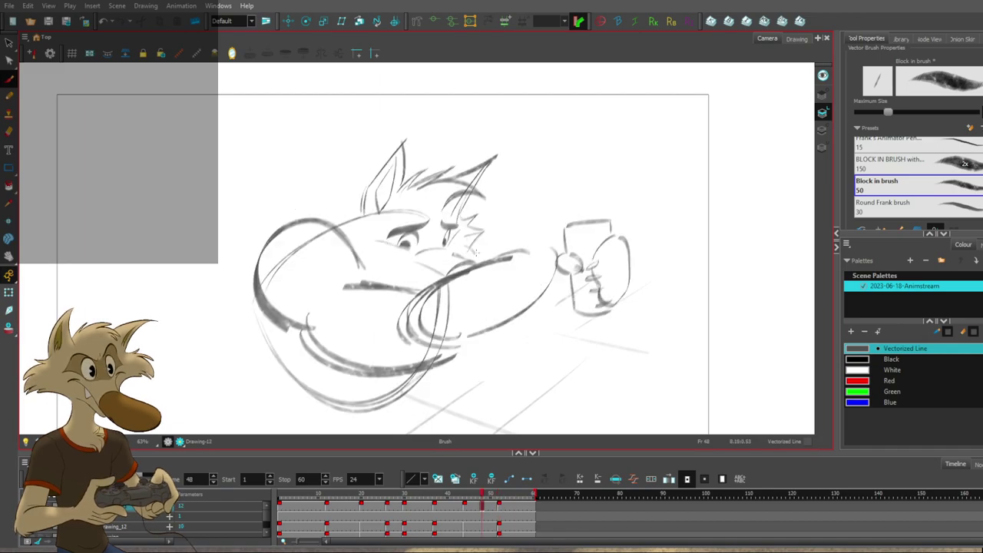
pyautogui.press('f')
pyautogui.press('g')
pyautogui.press('g')
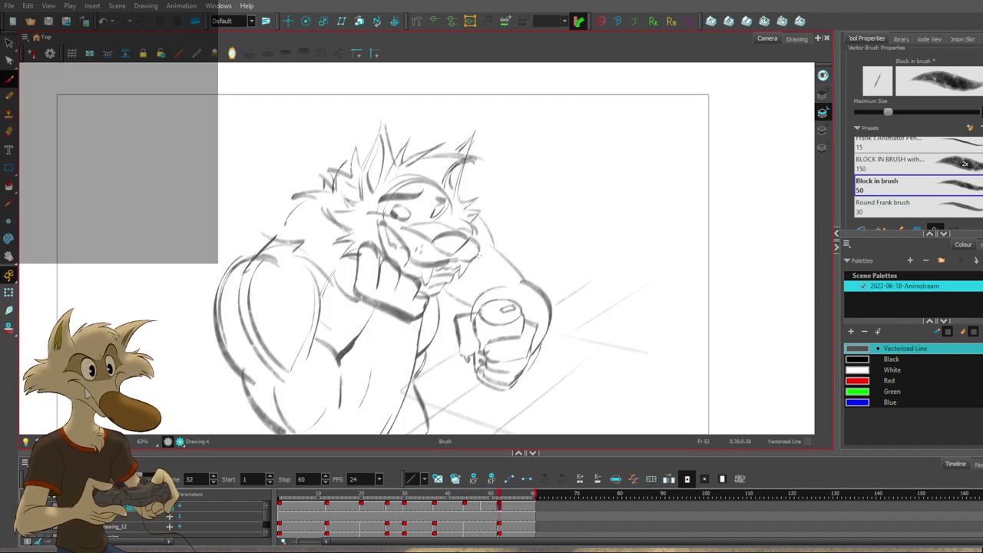
pyautogui.press('f')
pyautogui.press('.')
pyautogui.press(',')
pyautogui.press('.')
pyautogui.press(',')
pyautogui.press('.')
pyautogui.press(',')
pyautogui.press('.')
pyautogui.press(',')
pyautogui.press(',')
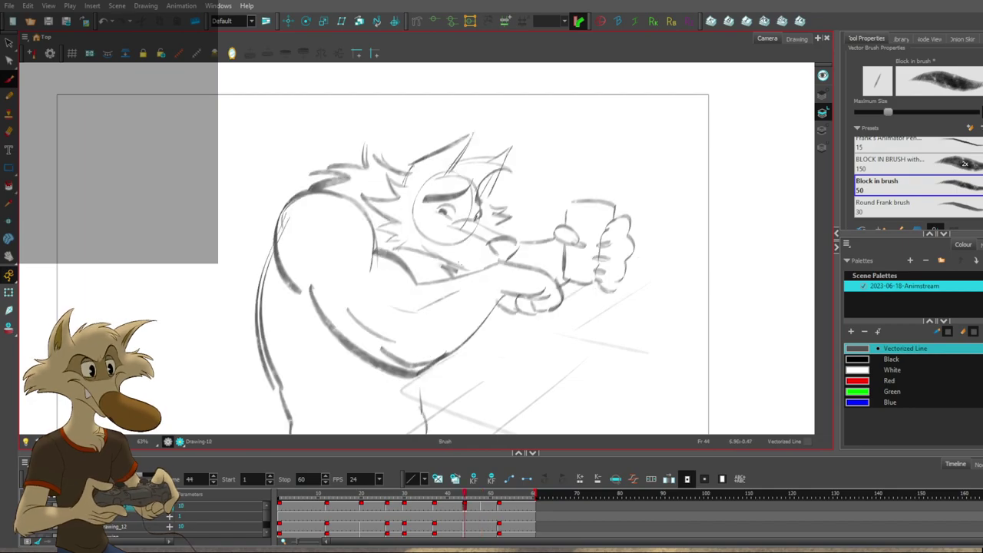
pyautogui.press('.')
pyautogui.press(',')
pyautogui.press('.')
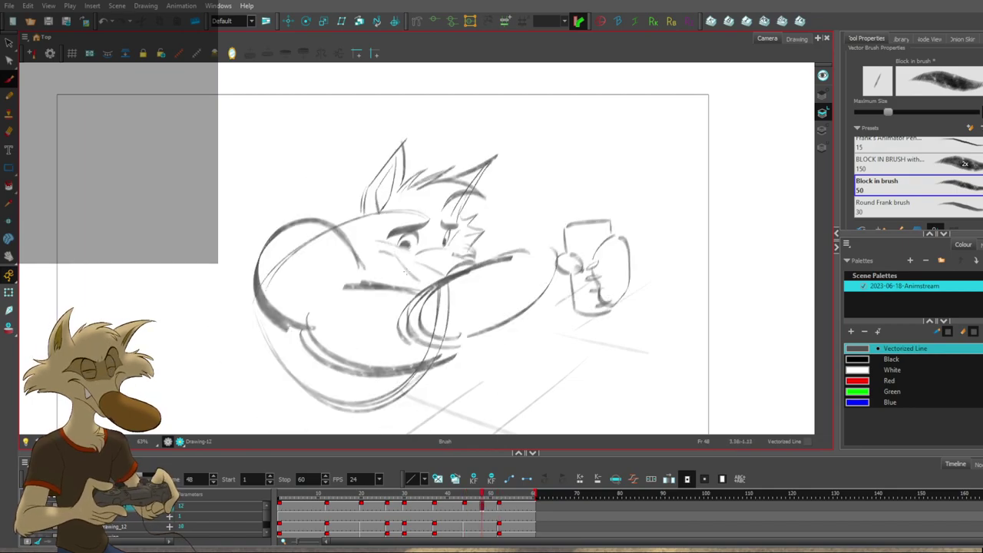
# Try a diagonal crease stroke beside the muzzle on frame 48, flipping against frame 52.
pyautogui.moveTo(399, 267); pyautogui.dragTo(423, 291)
pyautogui.hotkey('ctrl', 'z')
pyautogui.press('f')
pyautogui.press('g')
pyautogui.press('g')
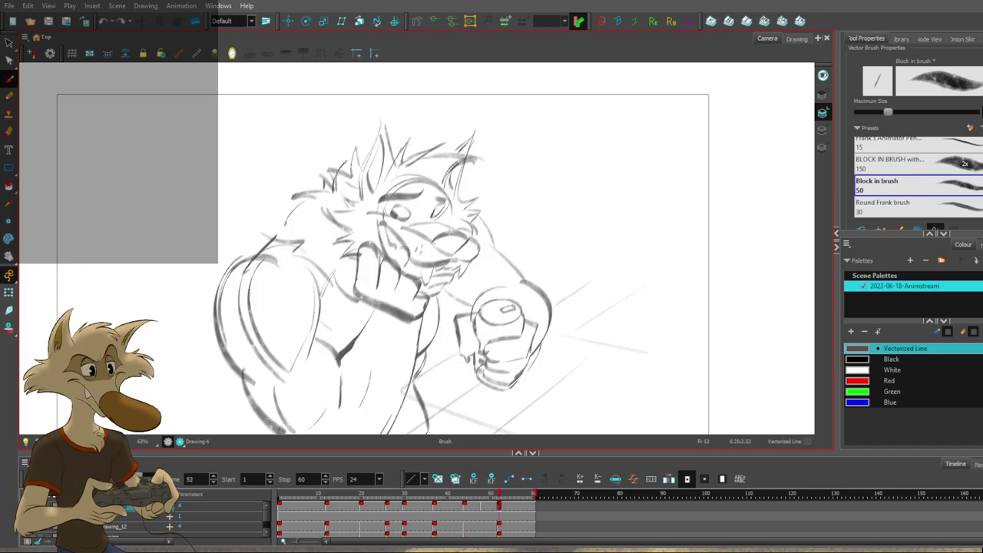
pyautogui.press('f')
# Delete the strokes forming the near eye's open eyeball and pupil on frame 48, checking the neighbouring keys.
pyautogui.keyDown('ctrl'); pyautogui.click(418, 236); pyautogui.keyUp('ctrl')
pyautogui.press('f')
pyautogui.press('f')
pyautogui.press('f')
pyautogui.press('g')
pyautogui.press('g')
pyautogui.press('g')
pyautogui.press('Delete')
pyautogui.keyDown('ctrl'); pyautogui.click(419, 238); pyautogui.keyUp('ctrl')
pyautogui.press('Delete')
pyautogui.keyDown('ctrl'); pyautogui.click(408, 245); pyautogui.keyUp('ctrl')
pyautogui.press('Delete')
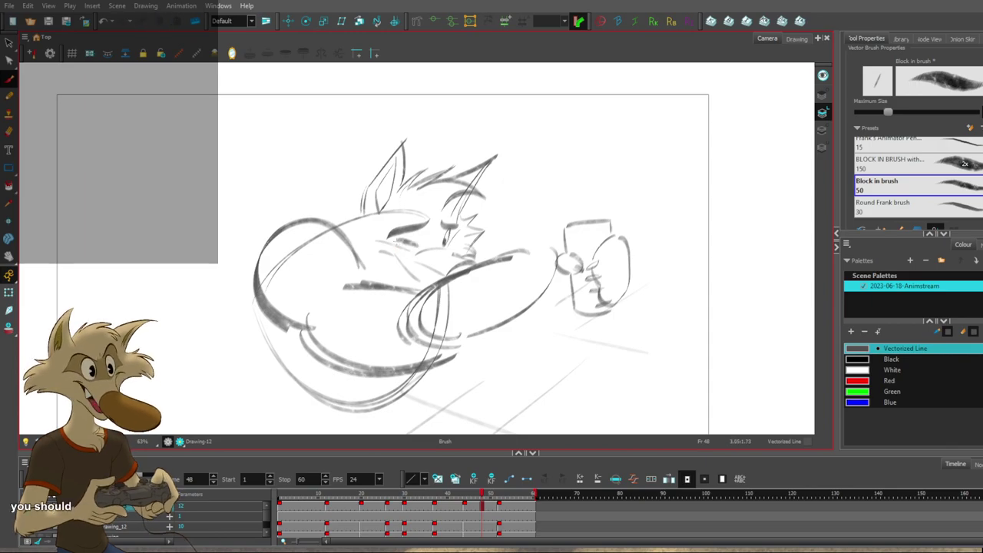
# Redraw both eyes on frame 48 as short, nearly closed lid strokes, checking the other keys and undoing a misplaced stroke.
pyautogui.press(',')
pyautogui.press(',')
pyautogui.press('2')
pyautogui.press('2')
pyautogui.press('g')
pyautogui.press('g')
pyautogui.press('g')
pyautogui.press('g')
pyautogui.press('g')
pyautogui.press('f')
pyautogui.press('f')
pyautogui.press('f')
pyautogui.press('.')
pyautogui.press('1')
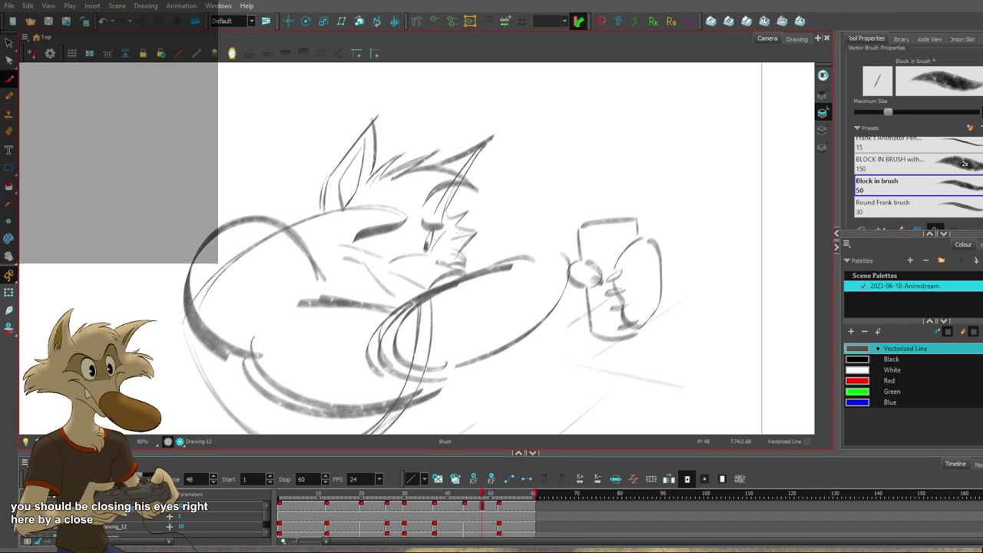
pyautogui.moveTo(367, 242); pyautogui.dragTo(428, 246)
pyautogui.hotkey('ctrl', 'z')
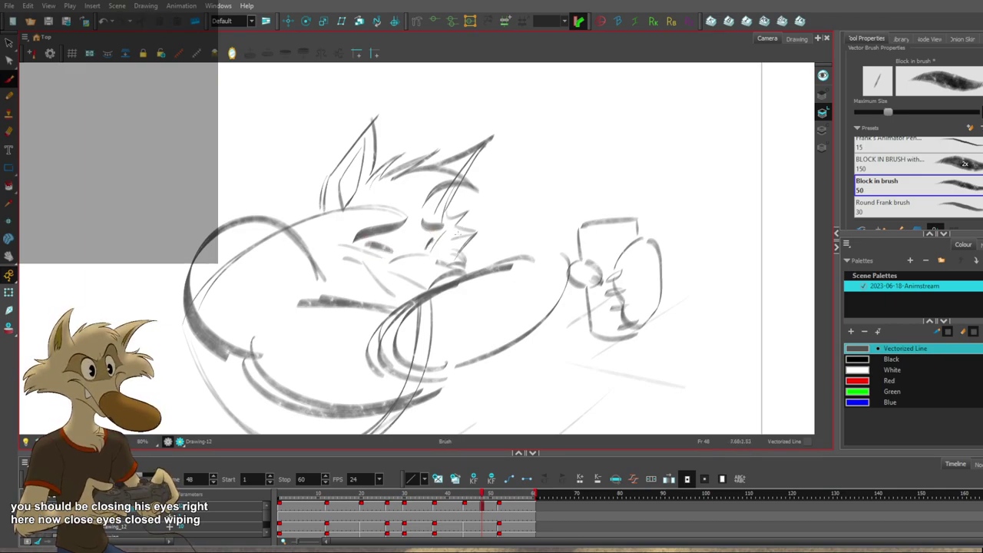
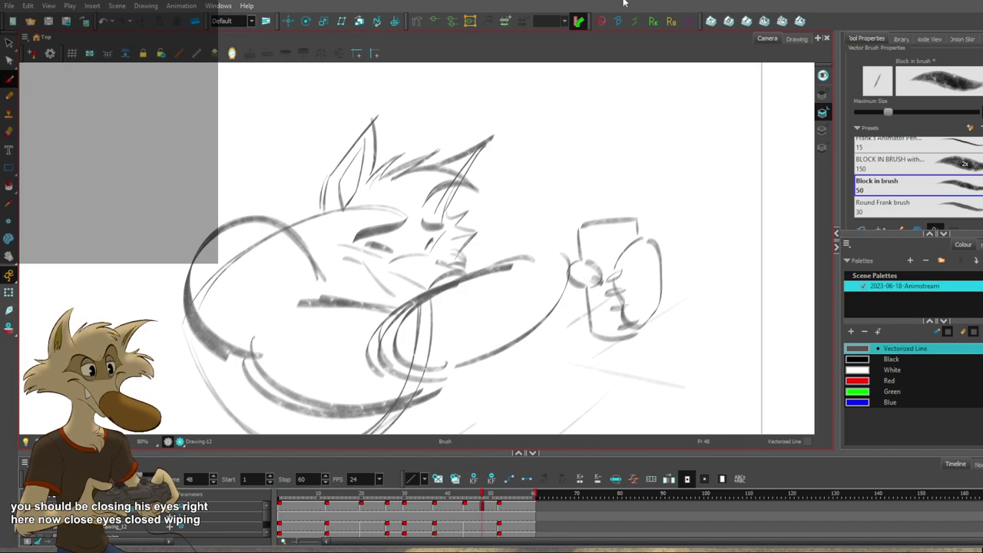
# Flip back and forth through the wolf's keys at a wider view to check how the closed eyes read, ending on frame 52.
pyautogui.scroll(-2, 464, 186)
pyautogui.press('f')
pyautogui.scroll(2, 489, 186)
pyautogui.press('g')
pyautogui.press('f')
pyautogui.scroll(-2, 489, 186)
pyautogui.press('g')
pyautogui.scroll(1, 409, 196)
pyautogui.press('g')
pyautogui.press('f')
pyautogui.press('f')
pyautogui.press('g')
pyautogui.press('g')
pyautogui.press('f')
pyautogui.press('f')
pyautogui.press('g')
pyautogui.press('g')
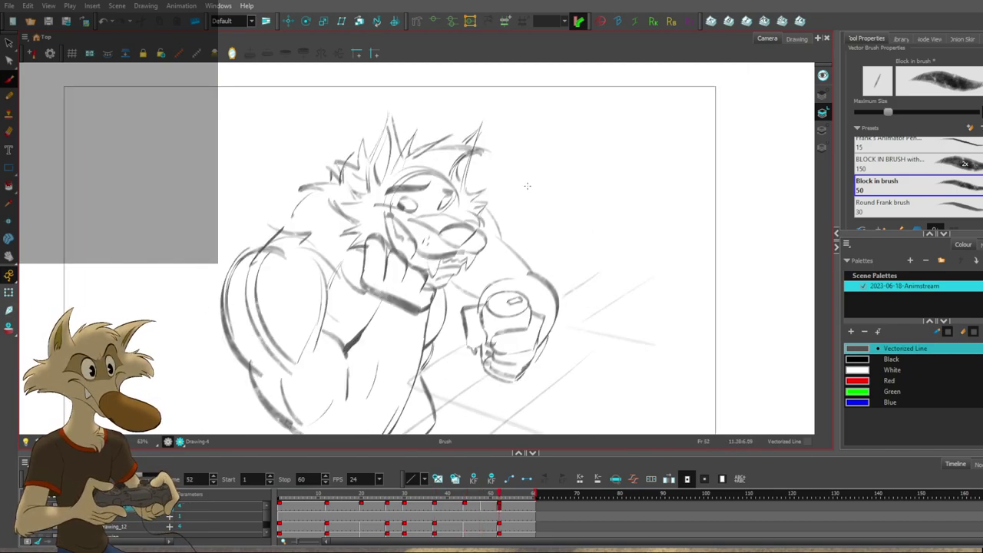
# Mirror the view and flip repeatedly between frame 48 and its neighbouring keys to check the pose and motion.
pyautogui.press('f')
pyautogui.click(232, 54)
pyautogui.press('f')
pyautogui.press('g')
pyautogui.press('g')
pyautogui.press('f')
pyautogui.press('g')
pyautogui.press('f')
pyautogui.press('g')
pyautogui.press(',')
pyautogui.press('.')
pyautogui.press(',')
pyautogui.press(',')
pyautogui.press('.')
pyautogui.press('.')
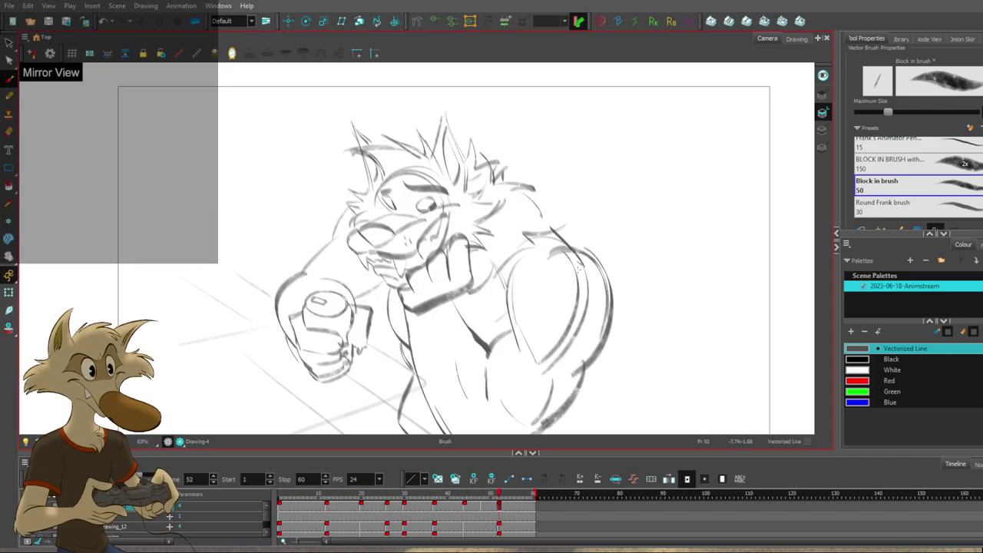
pyautogui.press(',')
pyautogui.press('.')
pyautogui.press(',')
pyautogui.press('f')
pyautogui.press('g')
pyautogui.press('g')
pyautogui.press('f')
pyautogui.press('f')
pyautogui.press('g')
pyautogui.press('g')
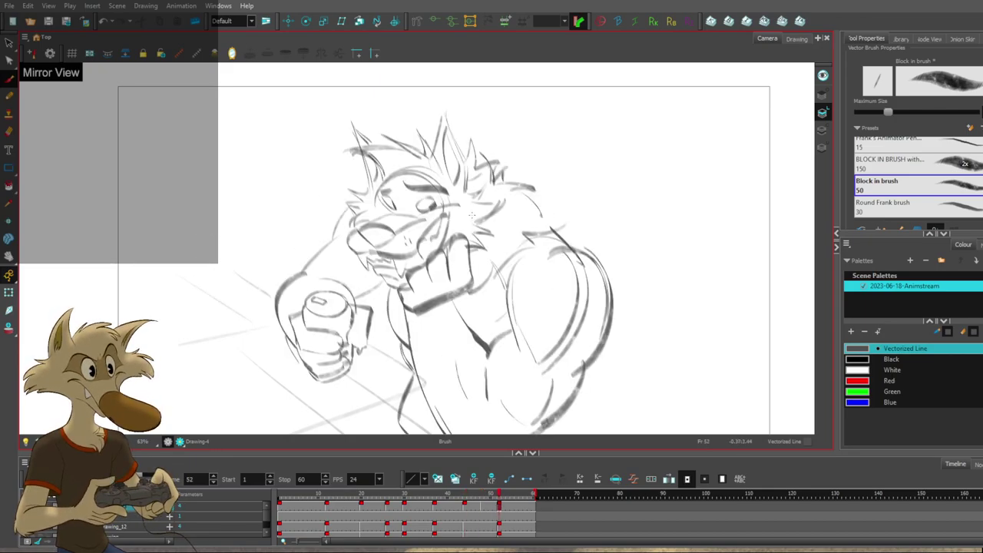
pyautogui.press(',')
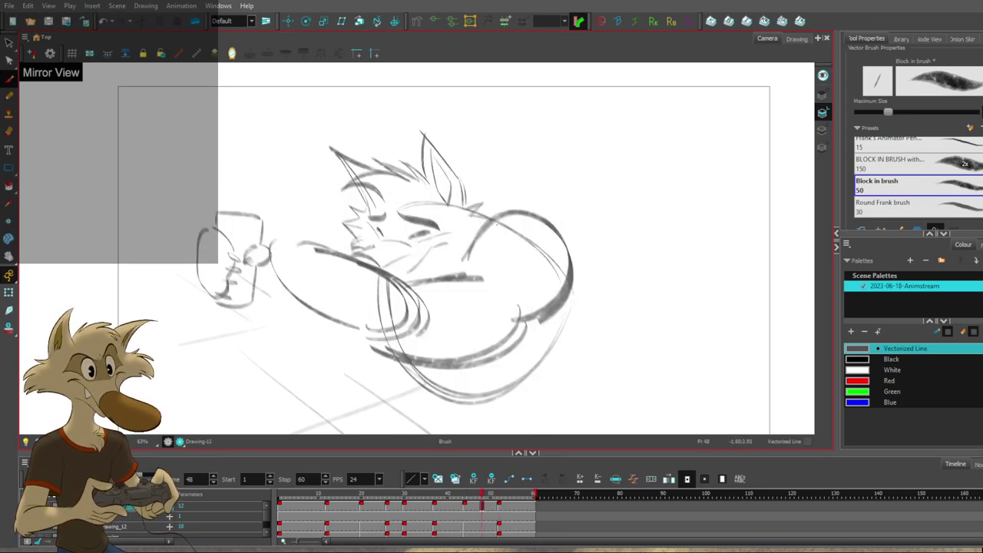
pyautogui.press('.')
pyautogui.press(',')
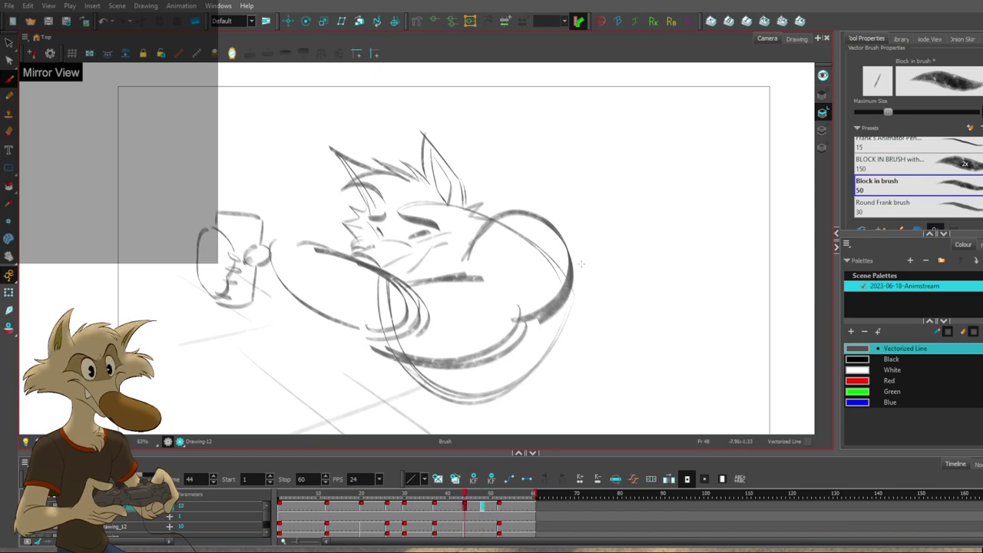
pyautogui.press('f')
pyautogui.press('f')
pyautogui.press('g')
pyautogui.press('g')
pyautogui.press('s')
pyautogui.click(572, 265)
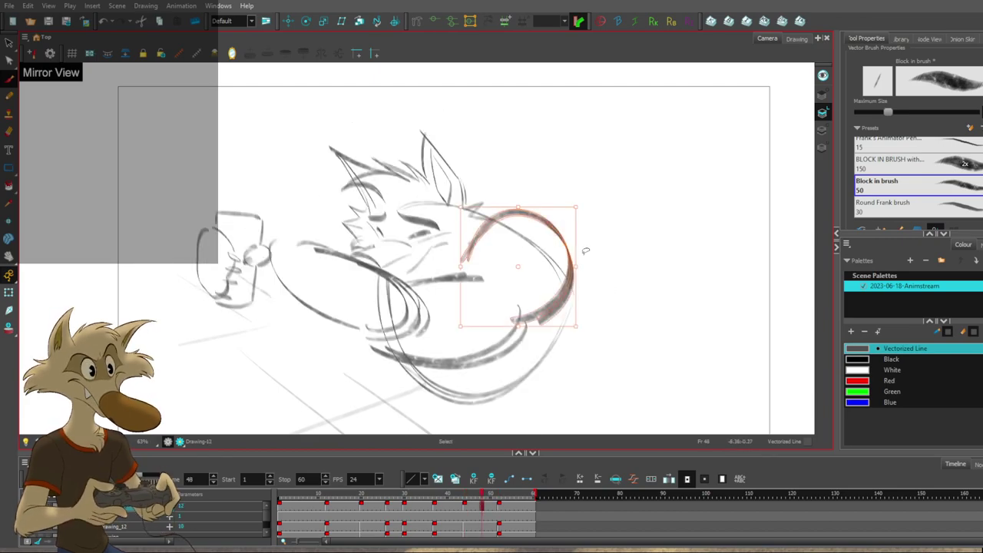
pyautogui.press('Delete')
pyautogui.hotkey('alt', 'b')
pyautogui.moveTo(471, 261); pyautogui.dragTo(586, 266)
pyautogui.hotkey('ctrl', 'z')
pyautogui.hotkey('ctrl', 'z')
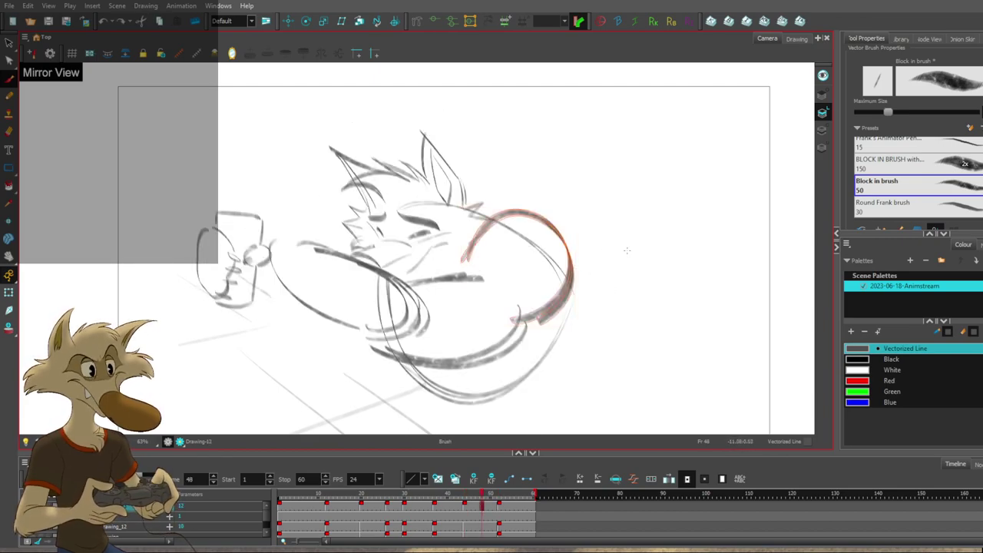
# Sketch spiky neck fur behind the near ear on frame 48, flipping against frame 52 and undoing a misplaced stroke.
pyautogui.press('f')
pyautogui.press('g')
pyautogui.press('g')
pyautogui.press('f')
pyautogui.press('g')
pyautogui.press('f')
pyautogui.moveTo(462, 185)
pyautogui.mouseDown()
pyautogui.moveTo(470, 158)
pyautogui.moveTo(474, 189)
pyautogui.mouseUp()
pyautogui.press('g')
pyautogui.press('f')
pyautogui.press('s')
pyautogui.hotkey('ctrl', 'z')
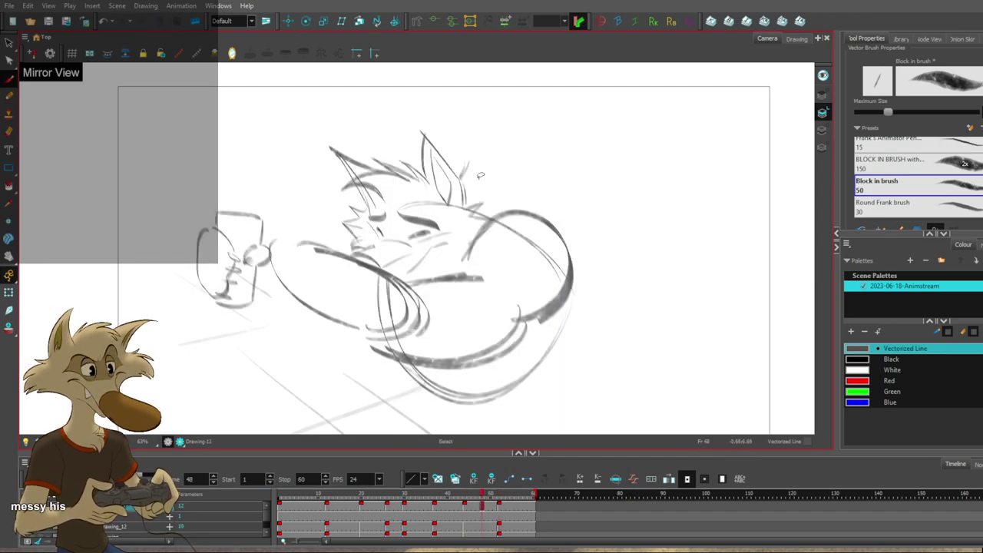
pyautogui.press('.')
pyautogui.press(',')
pyautogui.press('.')
pyautogui.press(',')
pyautogui.press('.')
pyautogui.press(',')
pyautogui.press('.')
pyautogui.press(',')
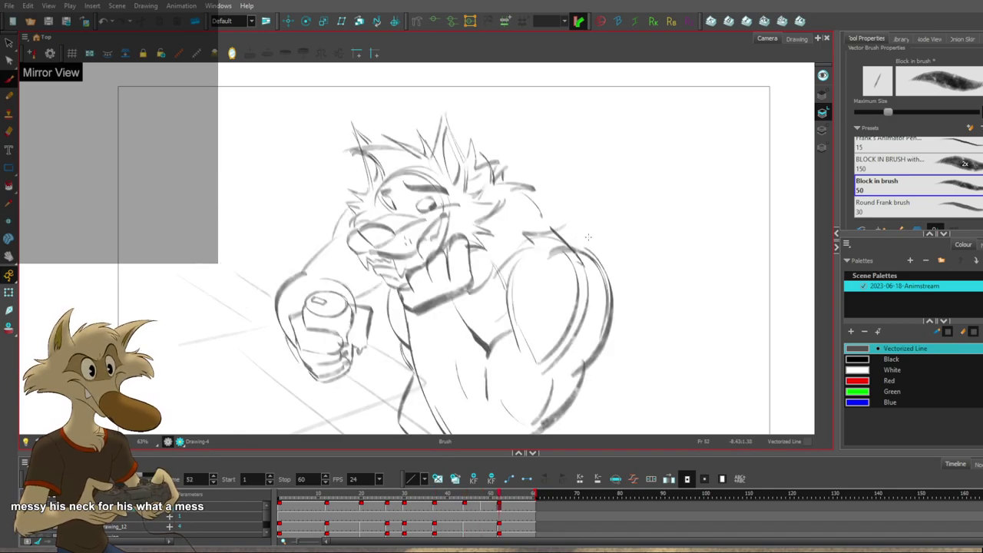
# Select the near shoulder, chest and forearm strokes on frame 48 and shift them diagonally down away from the cup, comparing with adjacent keys.
pyautogui.hotkey('alt', 's')
pyautogui.press('g')
pyautogui.press('f')
pyautogui.click(619, 269)
pyautogui.moveTo(471, 247)
pyautogui.mouseDown()
pyautogui.moveTo(519, 339)
pyautogui.moveTo(551, 303)
pyautogui.mouseUp()
pyautogui.moveTo(322, 237)
pyautogui.mouseDown()
pyautogui.moveTo(436, 296)
pyautogui.moveTo(491, 302)
pyautogui.mouseUp()
pyautogui.hotkey('alt', 'b')
pyautogui.press('f')
pyautogui.press('g')
pyautogui.press('g')
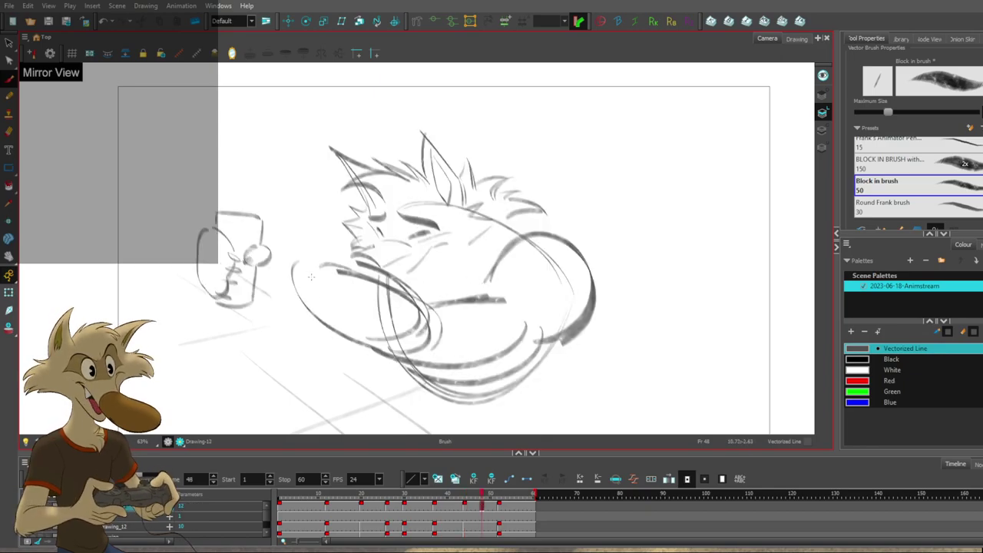
# Redraw the upper edge and rounded wrist of the wiping forearm on frame 48, undoing misplaced strokes and comparing with earlier keys.
pyautogui.hotkey('ctrl', 'z')
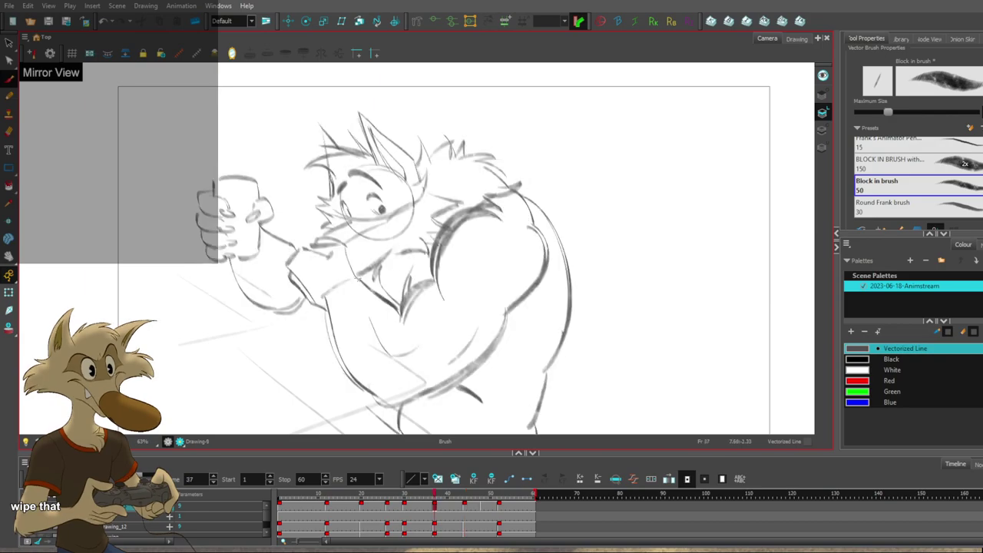
pyautogui.moveTo(299, 270)
pyautogui.mouseDown()
pyautogui.moveTo(305, 300)
pyautogui.moveTo(297, 304)
pyautogui.moveTo(311, 311)
pyautogui.mouseUp()
pyautogui.hotkey('ctrl', 'z')
pyautogui.hotkey('ctrl', 'z')
pyautogui.press('f')
pyautogui.press('g')
pyautogui.moveTo(548, 334); pyautogui.dragTo(515, 310)
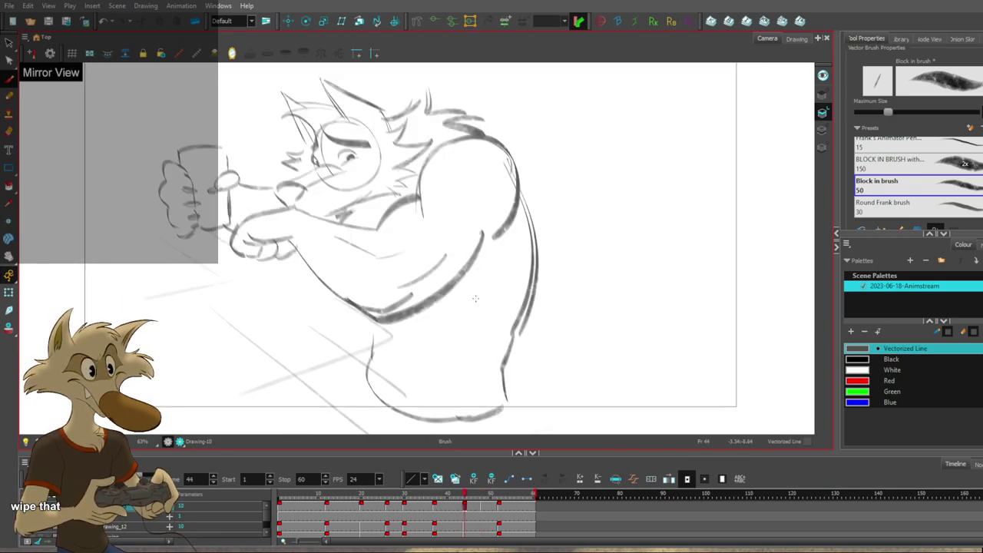
pyautogui.hotkey('ctrl', 'z')
pyautogui.moveTo(318, 222)
pyautogui.mouseDown()
pyautogui.moveTo(394, 279)
pyautogui.moveTo(388, 267)
pyautogui.mouseUp()
pyautogui.press('f')
pyautogui.press('g')
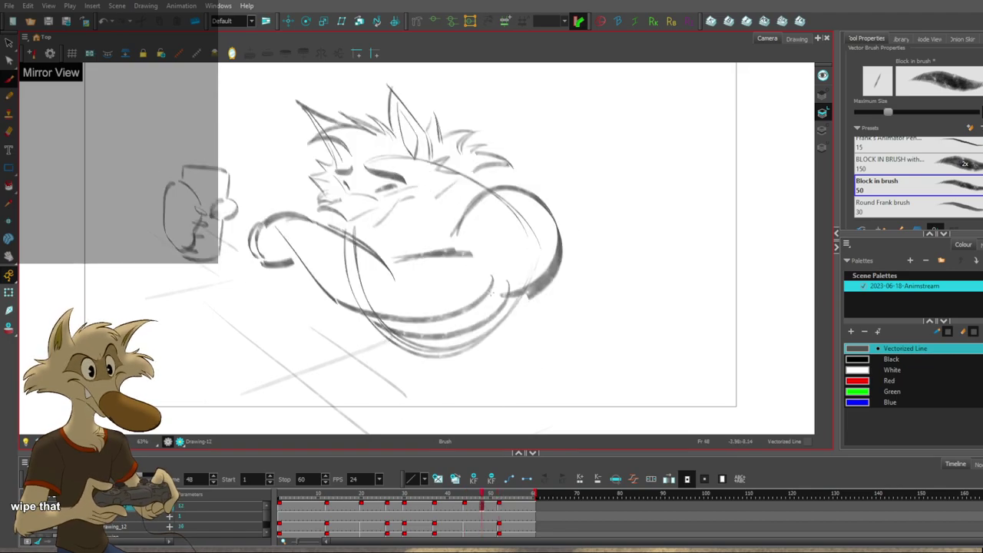
# Replace the long underside curve of the wiping arm on frame 48 with two strokes from the wrist to the elbow.
pyautogui.hotkey('ctrl', 'z')
pyautogui.moveTo(283, 243); pyautogui.dragTo(354, 331)
pyautogui.moveTo(288, 247); pyautogui.dragTo(368, 340)
pyautogui.press('f')
pyautogui.press('g')
pyautogui.press('g')
pyautogui.press('f')
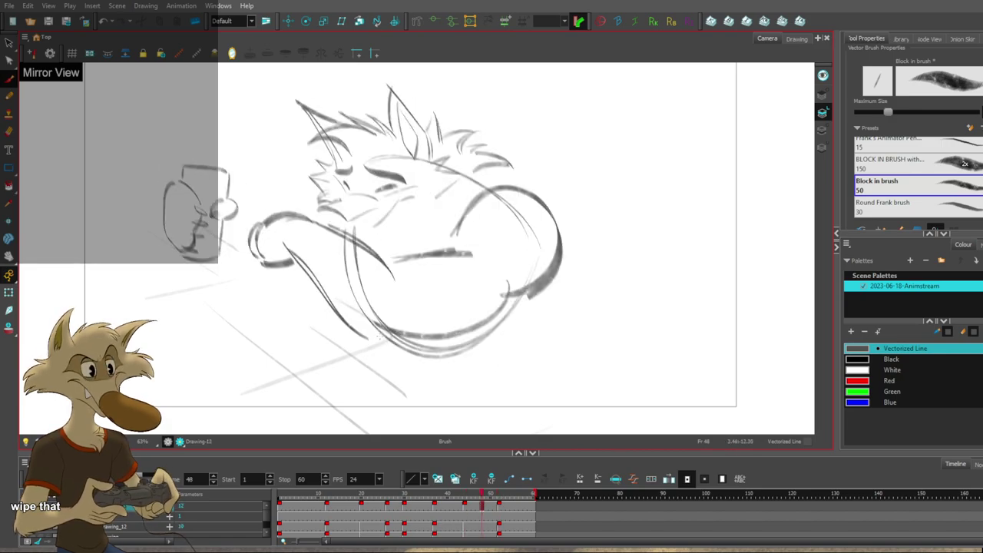
# Redraw the torso's lower edge on frame 48 as a flatter line from the wiping elbow to below the near shoulder, removing misplaced strokes.
pyautogui.hotkey('ctrl', 'z')
pyautogui.moveTo(342, 322)
pyautogui.mouseDown()
pyautogui.moveTo(467, 332)
pyautogui.moveTo(497, 317)
pyautogui.moveTo(485, 318)
pyautogui.mouseUp()
pyautogui.hotkey('ctrl', 'z')
pyautogui.hotkey('ctrl', 'z')
pyautogui.press('f')
pyautogui.press('g')
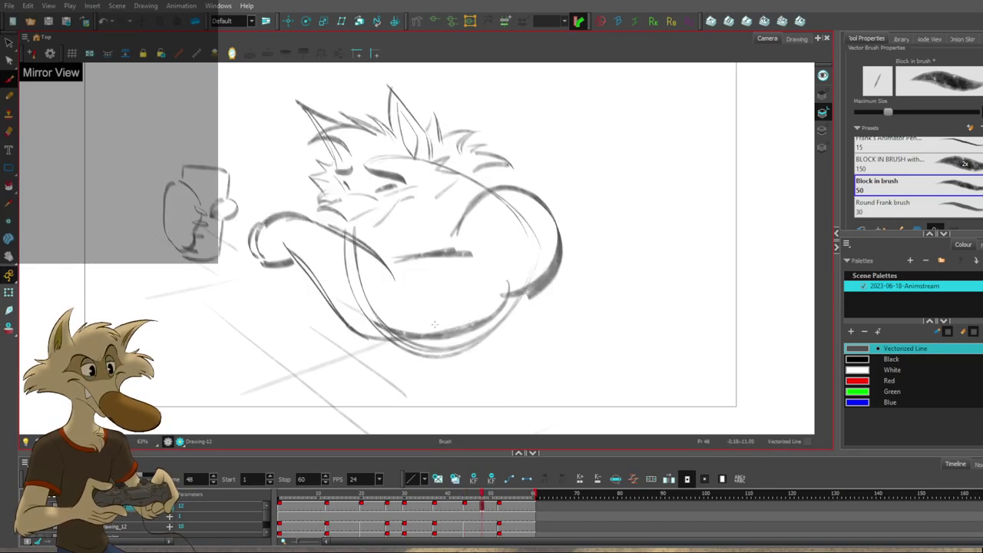
pyautogui.hotkey('ctrl', 'z')
pyautogui.press('f')
pyautogui.press('g')
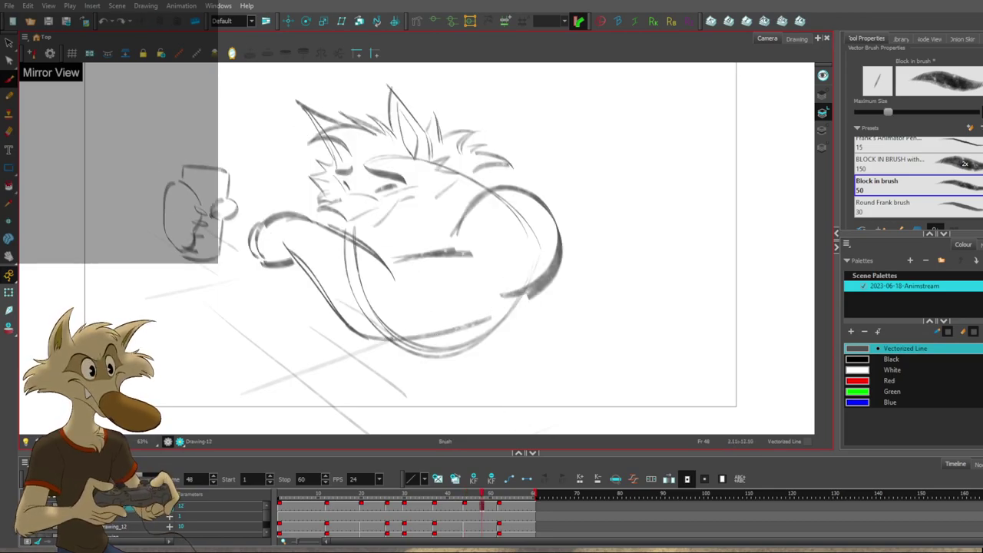
pyautogui.press('f')
pyautogui.press('g')
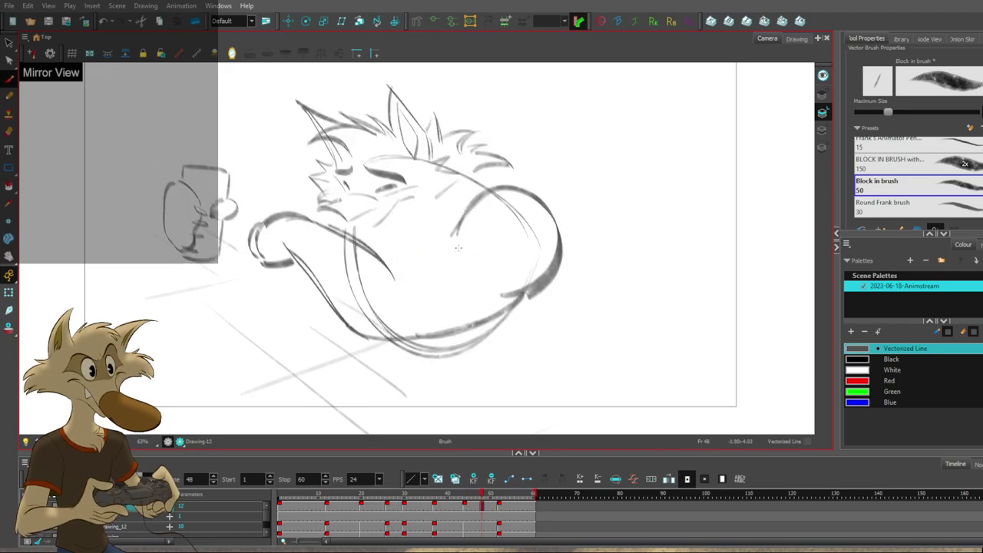
# Draw the curved upper chest line on frame 48 and extend the front edge of the near shoulder down to meet it.
pyautogui.press('f')
pyautogui.press('g')
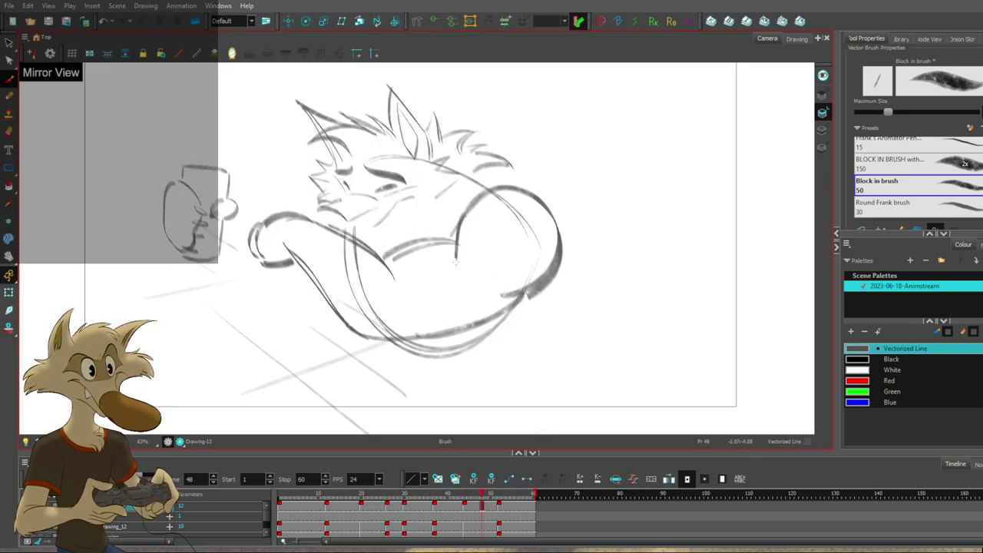
pyautogui.press('f')
pyautogui.press('f')
pyautogui.press('g')
pyautogui.press('g')
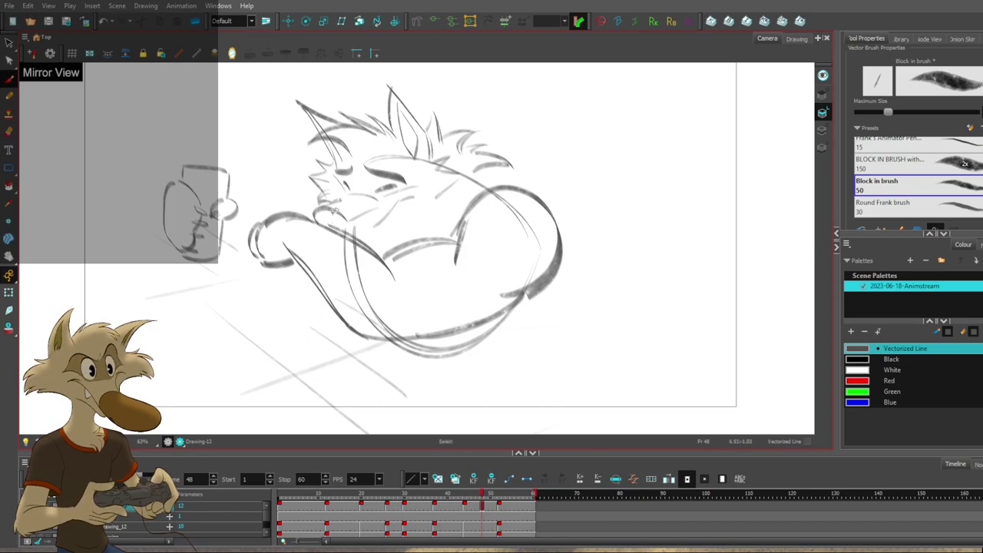
# Sketch the rounded nose resting on the upper edge of the wiping forearm on frame 48, comparing with neighbouring keys.
pyautogui.press('f')
pyautogui.moveTo(323, 208)
pyautogui.mouseDown()
pyautogui.moveTo(311, 219)
pyautogui.moveTo(338, 229)
pyautogui.mouseUp()
pyautogui.press('f')
pyautogui.press('g')
pyautogui.press('g')
pyautogui.press('f')
pyautogui.press('f')
pyautogui.press('g')
pyautogui.press('g')
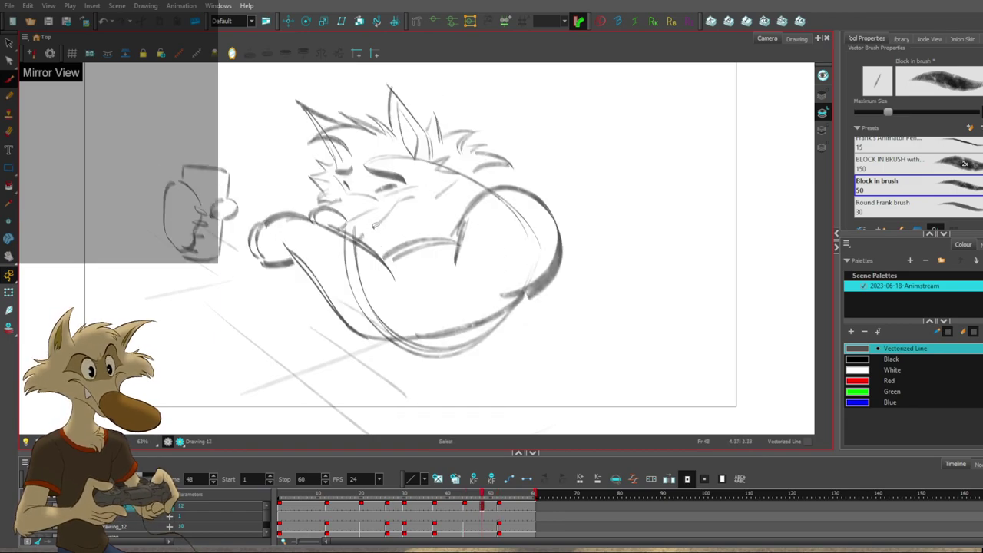
# Sketch the jaw stroke from the cheek down to the wiping forearm on frame 48, undoing a misplaced line and checking frame 52.
pyautogui.press('f')
pyautogui.press('f')
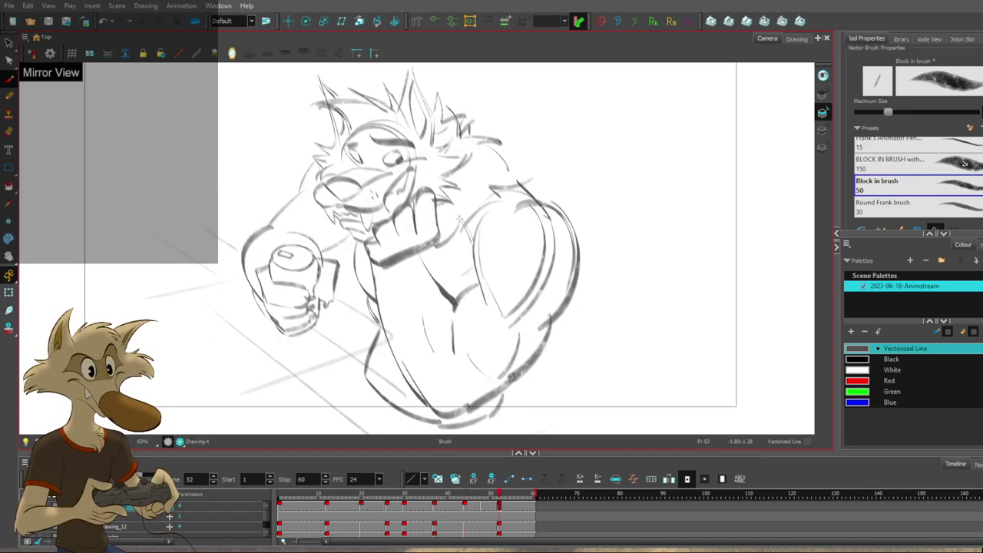
pyautogui.press('g')
pyautogui.press('g')
pyautogui.hotkey('ctrl', 'z')
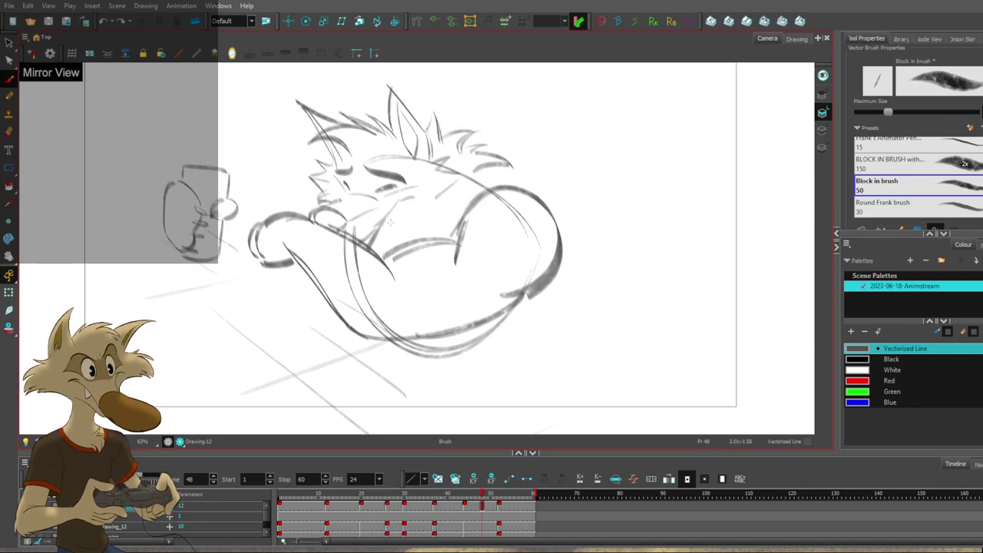
pyautogui.press('f')
pyautogui.press('f')
pyautogui.press('g')
pyautogui.press('g')
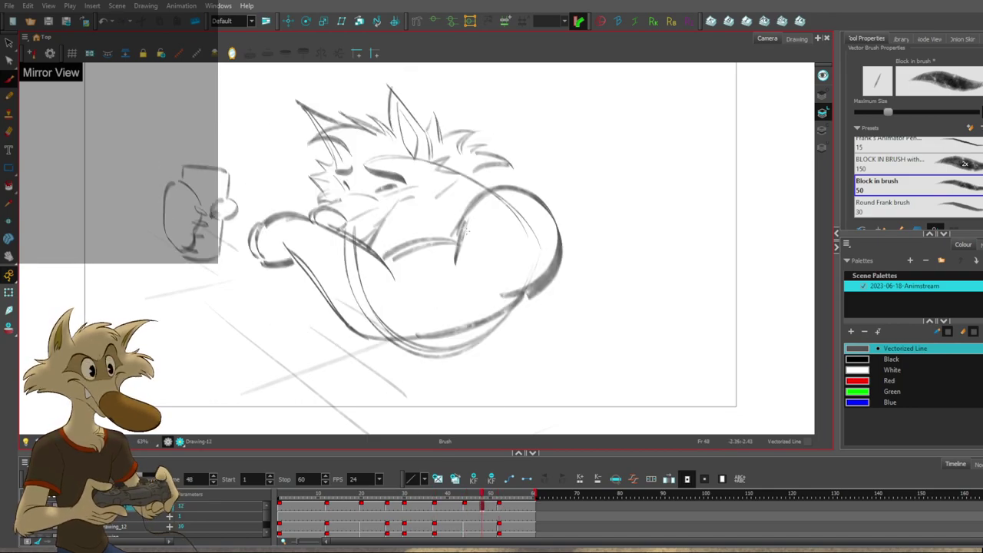
# Add neck fur strokes between the jaw and the chest line on frame 48, undoing misplaced strokes.
pyautogui.press('f')
pyautogui.press('g')
pyautogui.hotkey('ctrl', 'z')
pyautogui.moveTo(377, 244); pyautogui.dragTo(414, 227)
pyautogui.hotkey('ctrl', 'z')
pyautogui.press('f')
pyautogui.press('g')
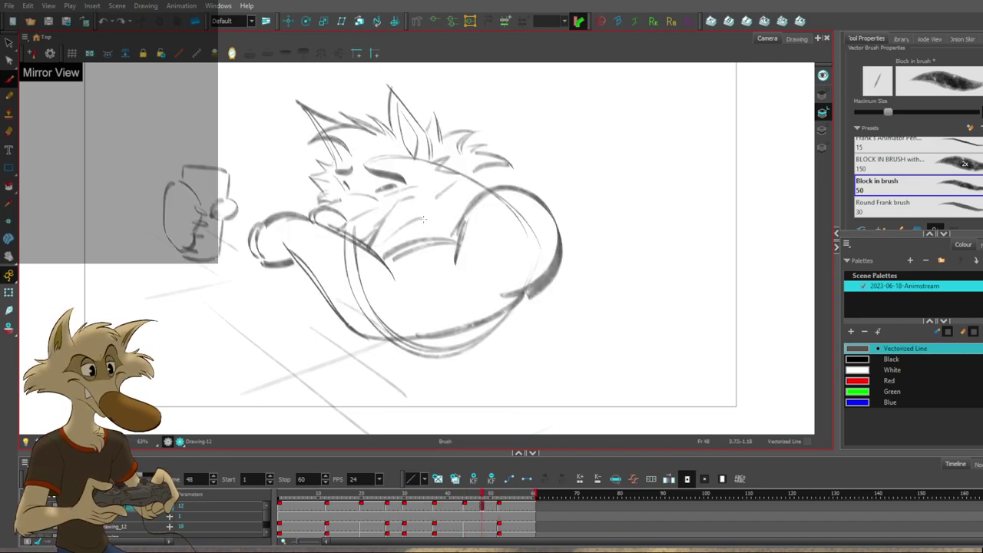
pyautogui.press('f')
pyautogui.press('g')
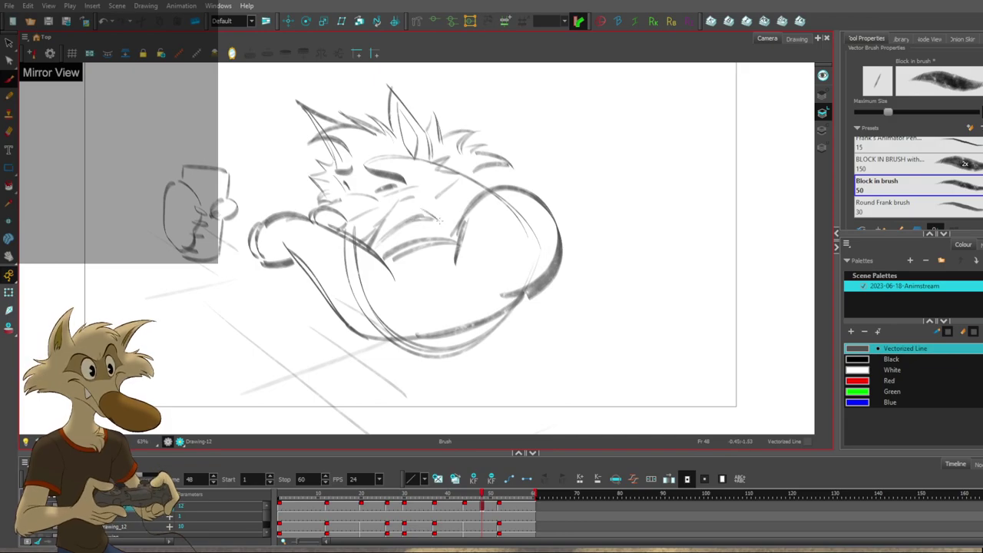
# Sketch a spiky cheek fur tuft pointing toward the near shoulder on frame 48, flipping between neighbouring keys.
pyautogui.moveTo(440, 221); pyautogui.dragTo(441, 209)
pyautogui.press('f')
pyautogui.press('g')
pyautogui.press('g')
pyautogui.press('f')
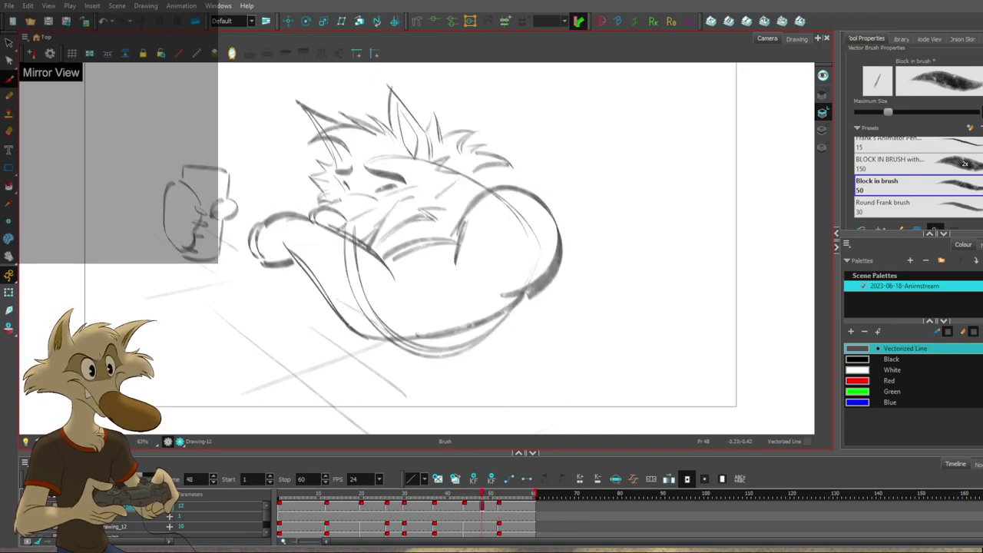
pyautogui.press('f')
pyautogui.press('g')
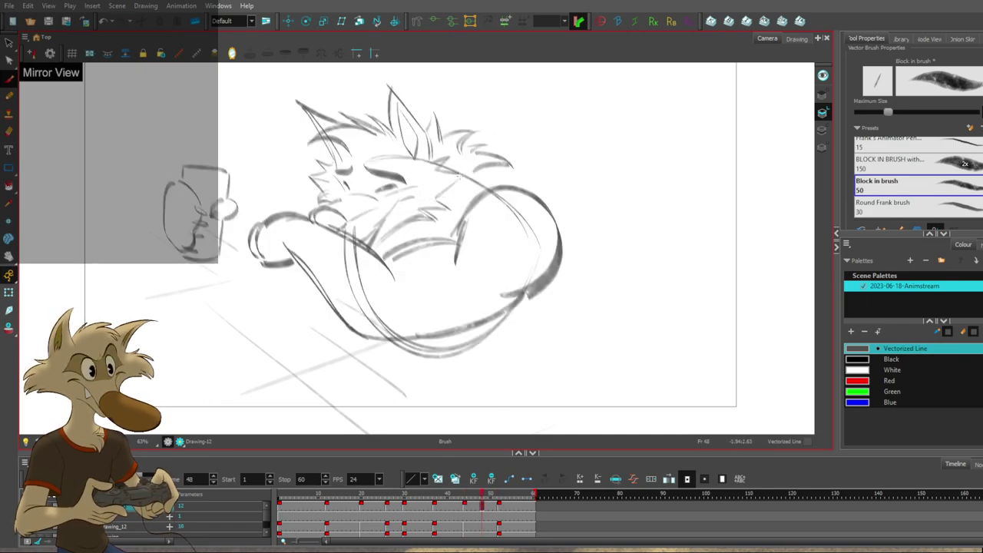
# Sketch a pointed neck fur tuft above the near shoulder on frame 48, undoing a misplaced stroke and comparing with frame 52.
pyautogui.hotkey('ctrl', 'z')
pyautogui.press('f')
pyautogui.press('g')
pyautogui.press('g')
pyautogui.press('f')
pyautogui.press('g')
pyautogui.press('f')
pyautogui.press('g')
pyautogui.press('f')
pyautogui.press('g')
pyautogui.press('f')
pyautogui.press('g')
pyautogui.press('f')
pyautogui.press('g')
pyautogui.press('f')
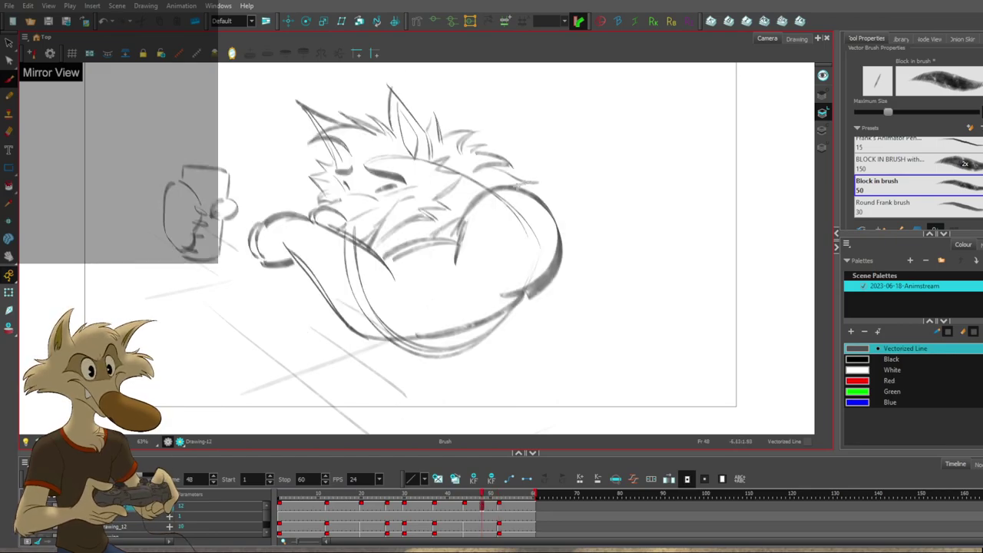
pyautogui.press('g')
pyautogui.press('f')
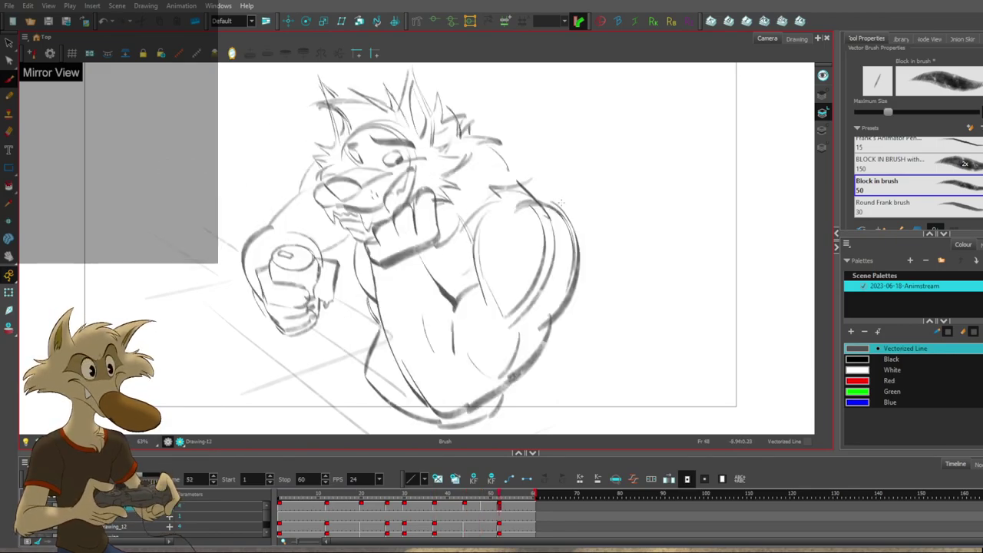
pyautogui.press('g')
pyautogui.press('f')
# Clear the old back curve running from the neck across the near shoulder on frame 48 and compare with adjacent keys.
pyautogui.moveTo(478, 182); pyautogui.dragTo(539, 247)
pyautogui.hotkey('ctrl', 'z')
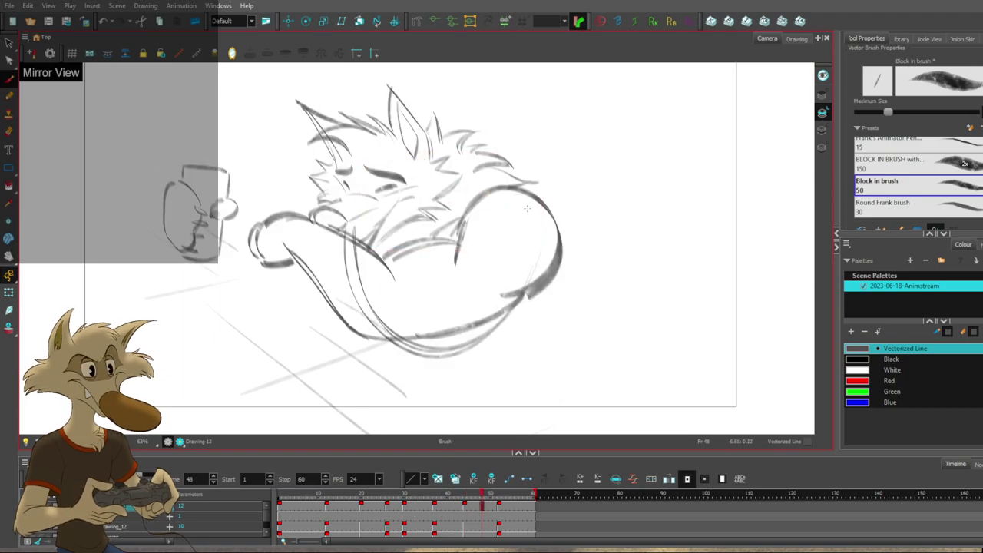
pyautogui.press('g')
pyautogui.press('f')
pyautogui.press('f')
pyautogui.press('g')
pyautogui.press('g')
pyautogui.press('f')
# Redraw the near shoulder on frame 48 with a shorter top arc, a thin outer edge and a thick underside stroke.
pyautogui.moveTo(479, 195); pyautogui.dragTo(493, 200)
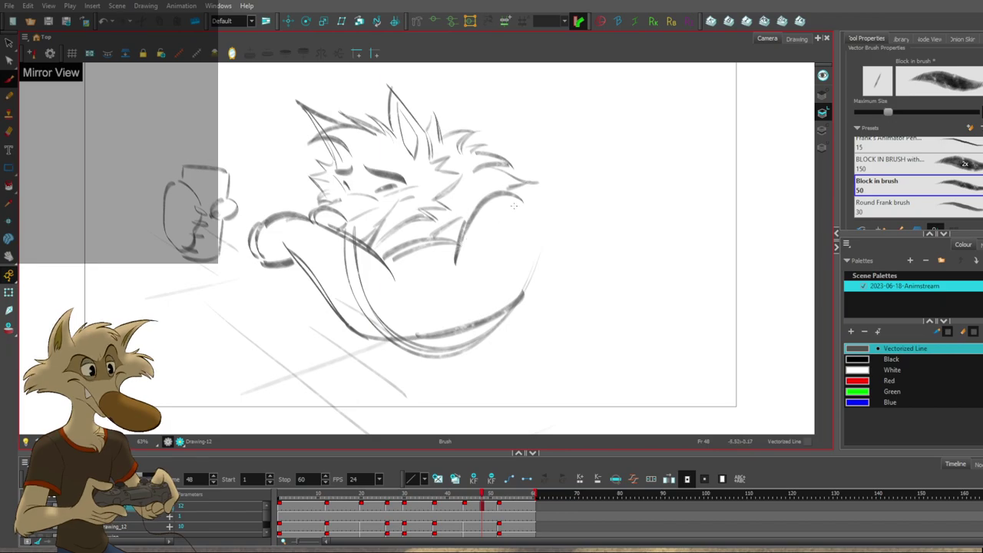
pyautogui.press('g')
pyautogui.press('f')
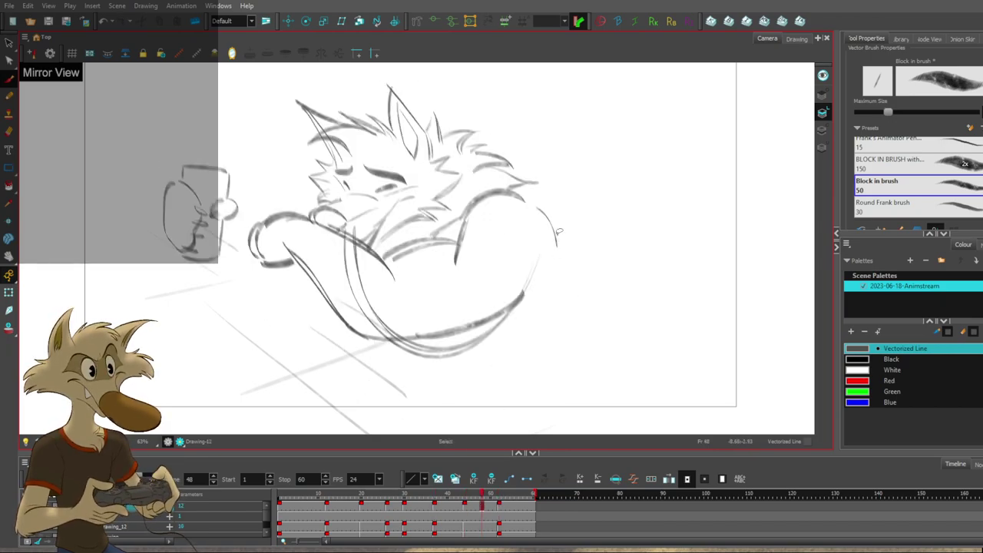
pyautogui.press('g')
pyautogui.press('f')
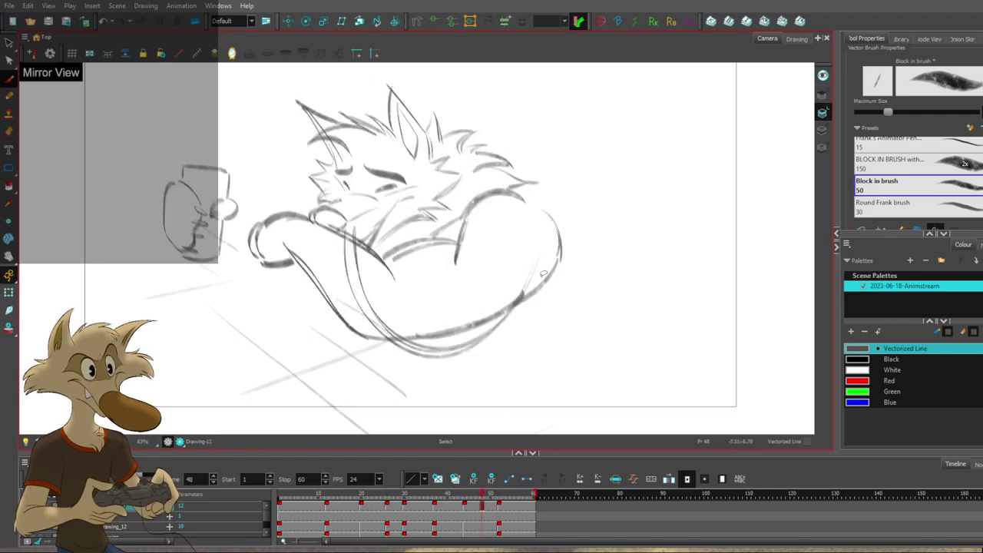
pyautogui.moveTo(541, 281); pyautogui.dragTo(509, 295)
# Flip between frame 48 and its neighbouring keys to examine the near shoulder's shape and motion.
pyautogui.press('f')
pyautogui.press('g')
pyautogui.press('g')
pyautogui.press('f')
pyautogui.press('f')
pyautogui.press('g')
pyautogui.press('g')
pyautogui.press('f')
pyautogui.press('f')
pyautogui.press('g')
pyautogui.press('g')
pyautogui.press('f')
pyautogui.press('g')
pyautogui.press('g')
pyautogui.press('f')
pyautogui.press('g')
pyautogui.press('g')
pyautogui.press('f')
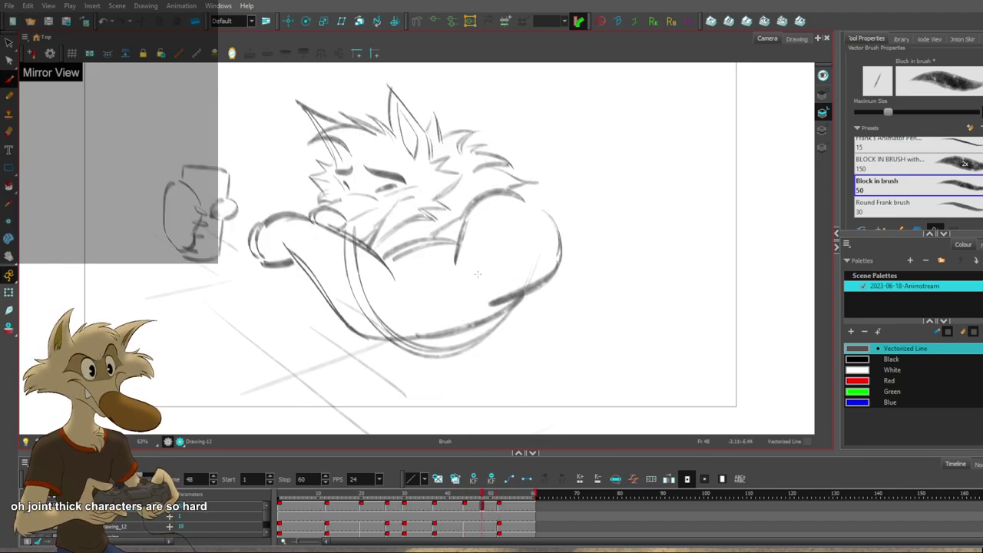
# Replace the upper chest line on frame 48 with a lower arc from the forearm to the shoulder crease, comparing with earlier keys.
pyautogui.click(451, 239)
pyautogui.press('Delete')
pyautogui.press('f')
pyautogui.press('g')
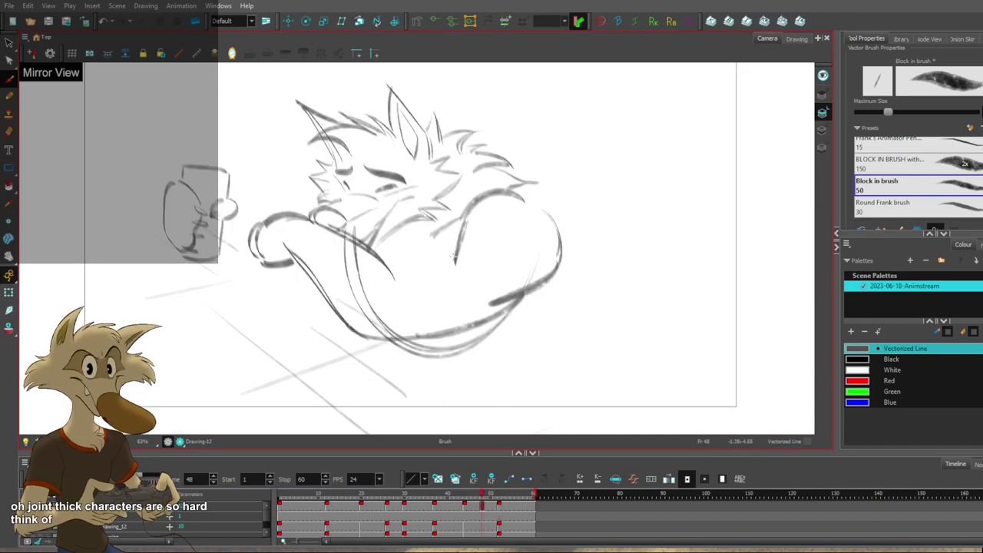
pyautogui.press('f')
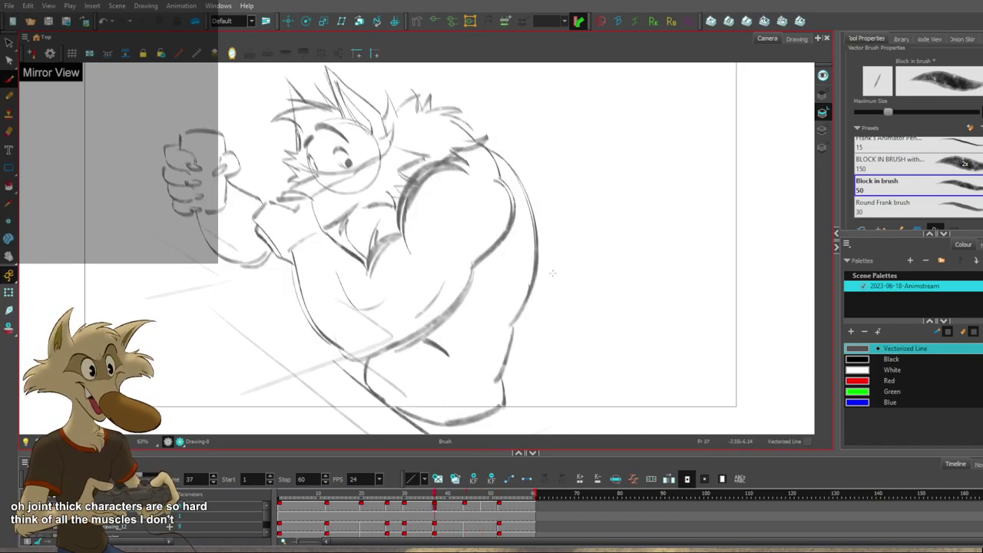
pyautogui.press('g')
pyautogui.press('g')
pyautogui.press('f')
pyautogui.press('f')
pyautogui.press('g')
pyautogui.press('g')
pyautogui.press('f')
# Delete the torso's lower edge on frame 48 and redraw it starting from the wiping elbow, checking frame 44.
pyautogui.click(461, 329)
pyautogui.press('Delete')
pyautogui.moveTo(353, 327); pyautogui.dragTo(417, 342)
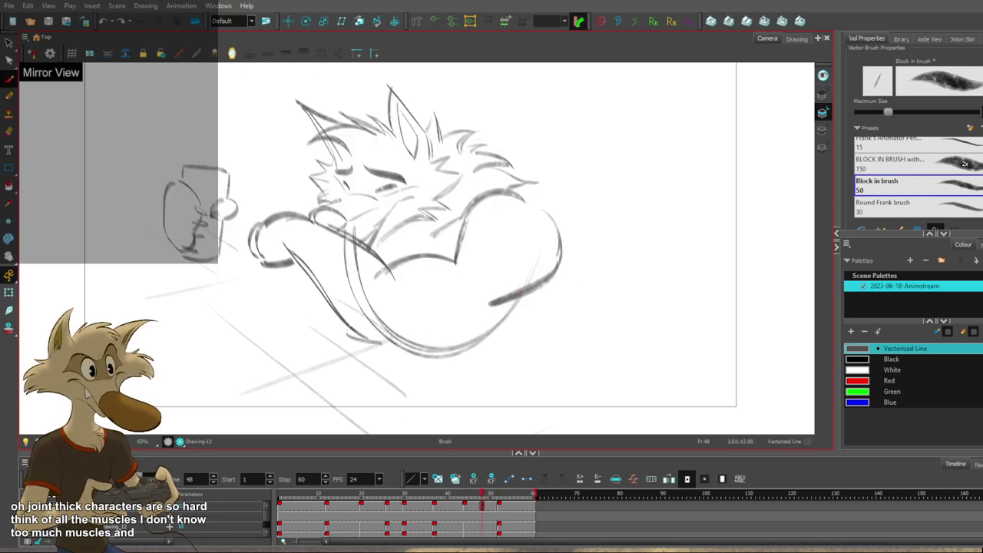
pyautogui.press('f')
pyautogui.press('f')
pyautogui.press('g')
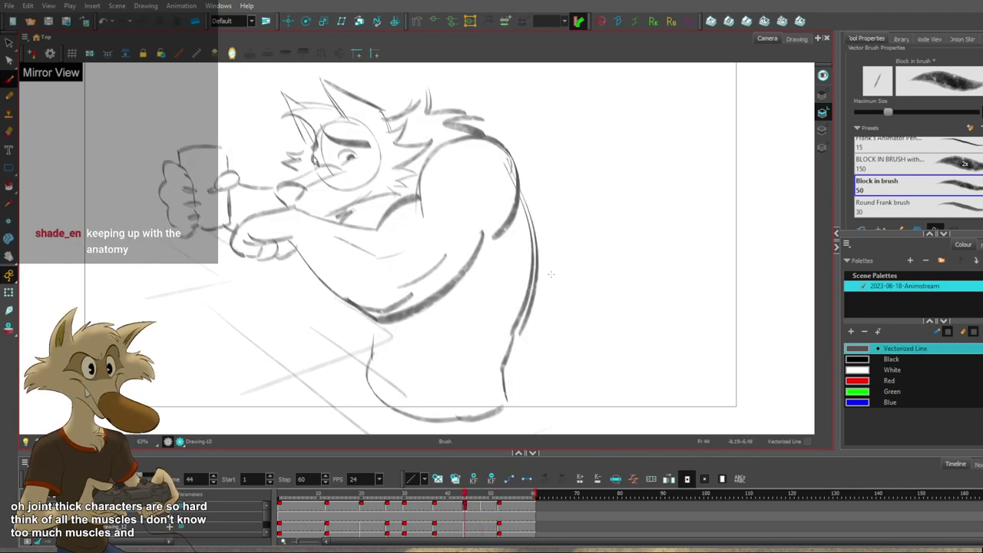
pyautogui.press('g')
# Draw and refine the curved back stroke below the near shoulder on frame 48, comparing it with frames 44 and 52.
pyautogui.moveTo(544, 282); pyautogui.dragTo(501, 355)
pyautogui.press('f')
pyautogui.press('g')
pyautogui.press('g')
pyautogui.press('f')
pyautogui.press('f')
pyautogui.press('g')
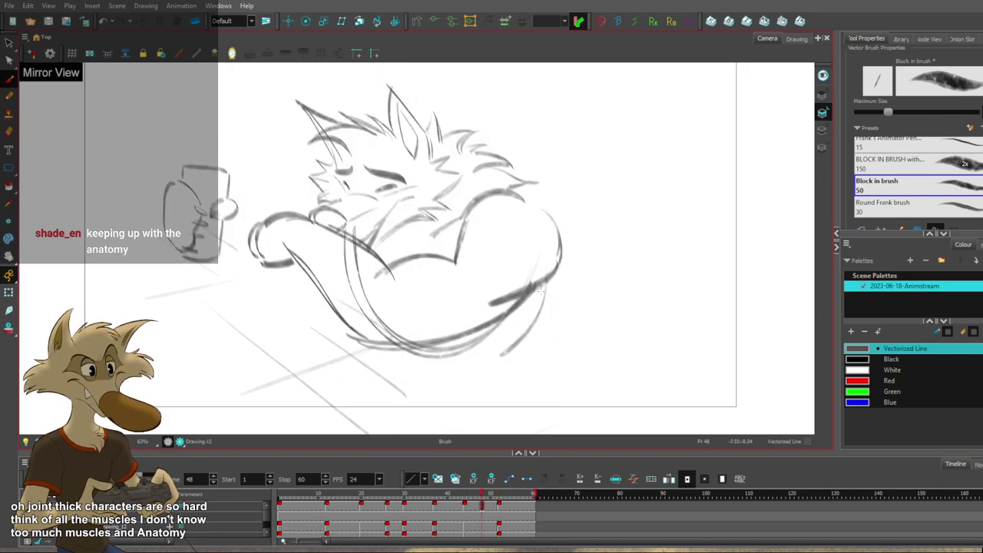
pyautogui.press('g')
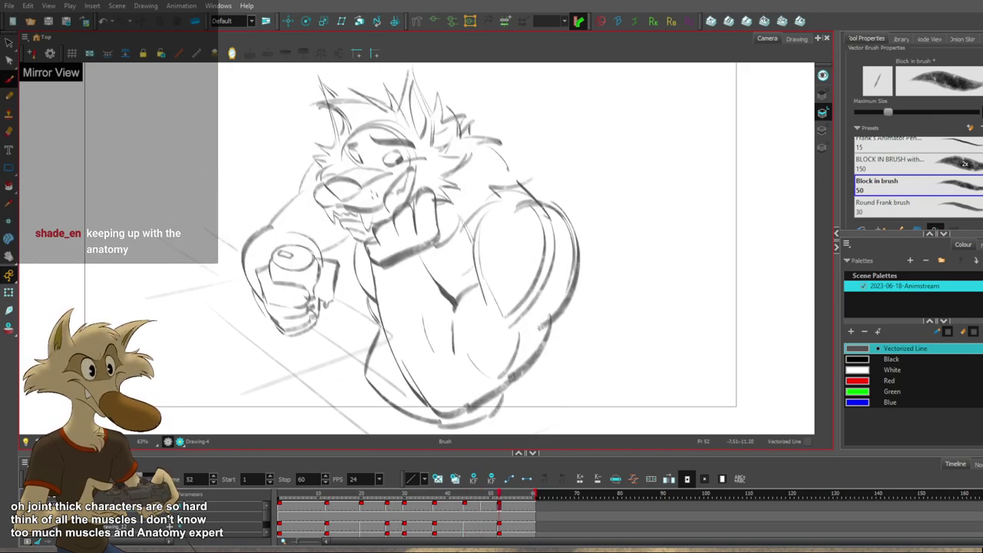
pyautogui.press('f')
pyautogui.press('f')
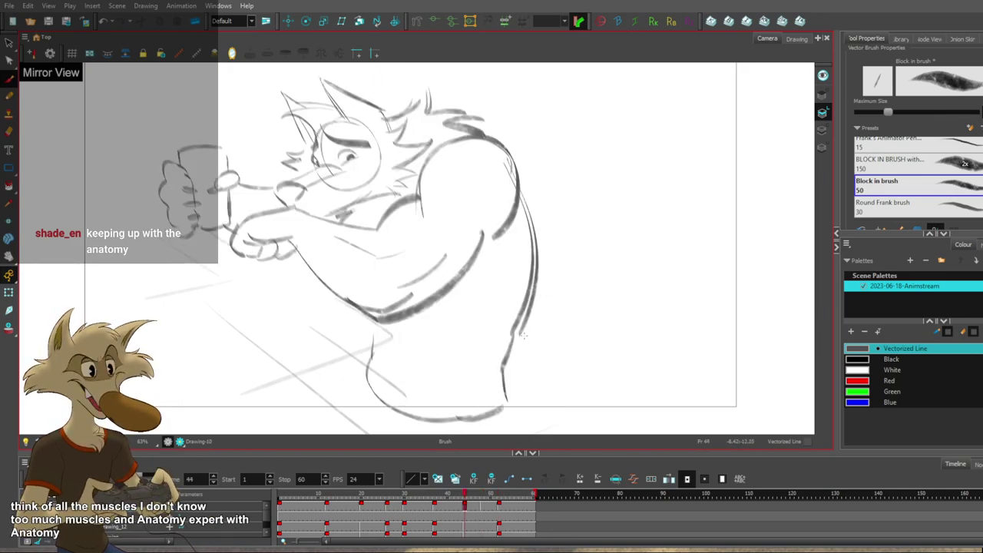
pyautogui.press('g')
pyautogui.press('g')
pyautogui.press('f')
pyautogui.press('f')
pyautogui.press('g')
pyautogui.press('g')
pyautogui.press('f')
pyautogui.press('f')
pyautogui.press('g')
# Sketch the far forearm's edges from the cup hand toward the muzzle on frame 48, undoing a misplaced stroke and comparing keys.
pyautogui.moveTo(280, 203); pyautogui.dragTo(233, 206)
pyautogui.hotkey('ctrl', 'z')
pyautogui.moveTo(295, 202); pyautogui.dragTo(239, 206)
pyautogui.moveTo(238, 209); pyautogui.dragTo(295, 205)
pyautogui.press('f')
pyautogui.press('g')
pyautogui.press('f')
pyautogui.press('f')
pyautogui.press('g')
pyautogui.press('g')
pyautogui.press('g')
pyautogui.press('f')
pyautogui.press('g')
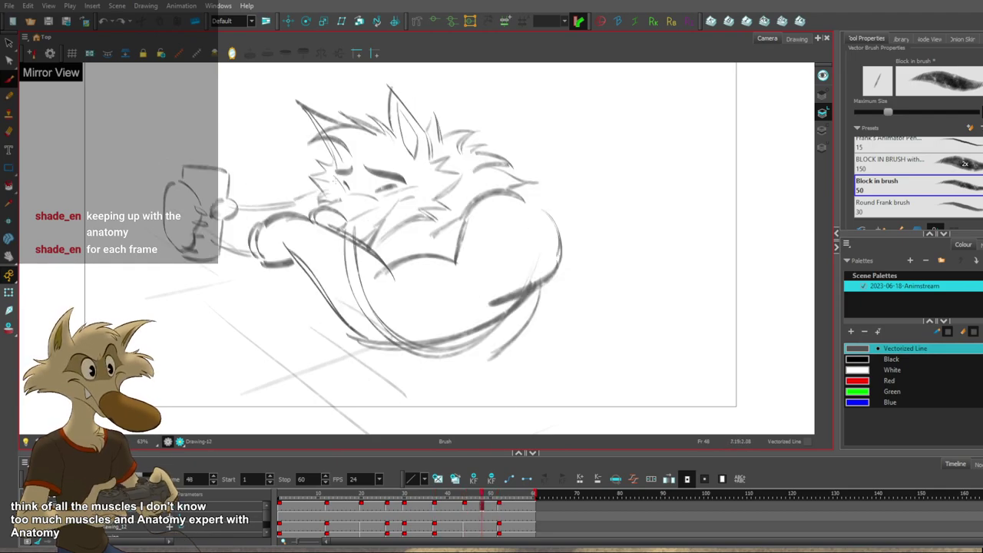
# Sketch the waist's front edge dropping below the wiping elbow on frame 48, comparing with the neighbouring keys.
pyautogui.press('f')
pyautogui.press('f')
pyautogui.press('g')
pyautogui.press('g')
pyautogui.moveTo(375, 335); pyautogui.dragTo(476, 358)
pyautogui.press('f')
pyautogui.press('g')
pyautogui.moveTo(375, 344); pyautogui.dragTo(381, 359)
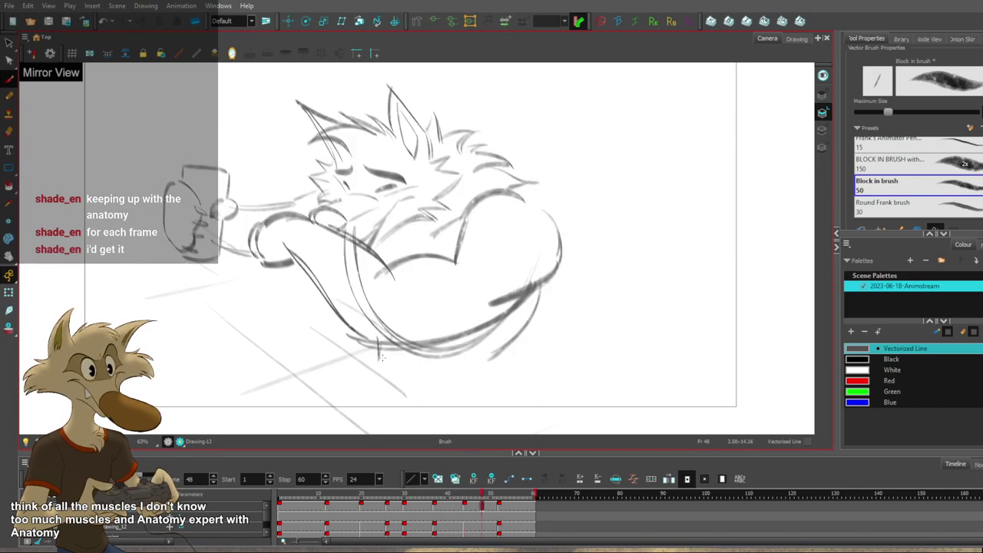
# Draw the curved lower edge of the waist on frame 48, undoing misplaced attempts and checking it against the neighbouring keys.
pyautogui.press('f')
pyautogui.press('f')
pyautogui.press('g')
pyautogui.press('g')
pyautogui.moveTo(370, 375); pyautogui.dragTo(458, 392)
pyautogui.press('f')
pyautogui.press('g')
pyautogui.hotkey('ctrl', 'z')
pyautogui.moveTo(358, 362)
pyautogui.mouseDown()
pyautogui.moveTo(450, 410)
pyautogui.moveTo(460, 397)
pyautogui.moveTo(492, 398)
pyautogui.mouseUp()
pyautogui.press('f')
pyautogui.press('g')
pyautogui.hotkey('ctrl', 'z')
pyautogui.hotkey('ctrl', 'z')
pyautogui.moveTo(410, 408); pyautogui.dragTo(494, 397)
pyautogui.press('f')
pyautogui.press('g')
pyautogui.hotkey('ctrl', 'z')
# Draw the waist's back edge up to the back curve on frame 48, adding a short crease where they meet.
pyautogui.moveTo(500, 352); pyautogui.dragTo(492, 398)
pyautogui.press('g')
pyautogui.press('g')
pyautogui.press('f')
pyautogui.press('f')
pyautogui.press('g')
pyautogui.moveTo(493, 348); pyautogui.dragTo(506, 329)
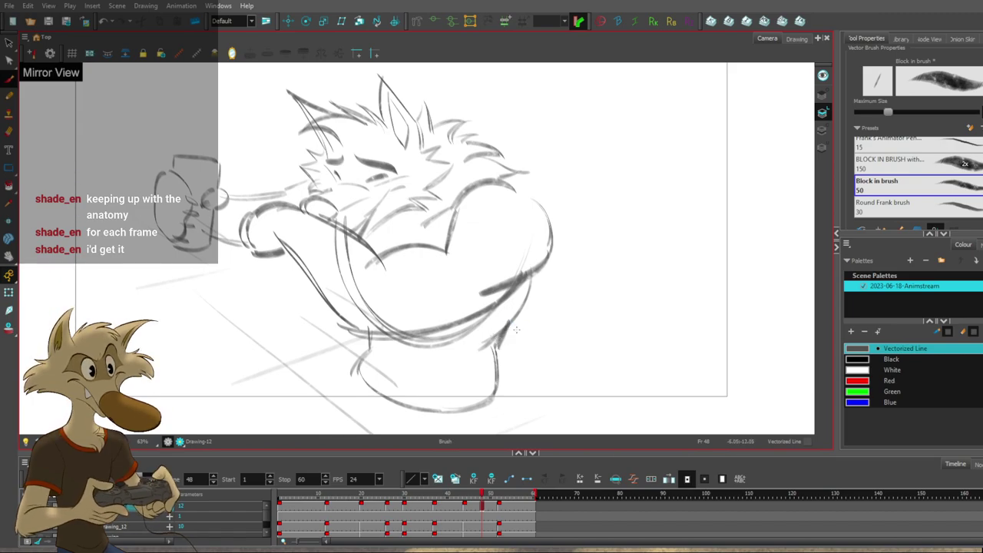
# Turn off the mirrored view and compare the whole pose on frame 48 with the preceding and following keys.
pyautogui.scroll(-3, 507, 329)
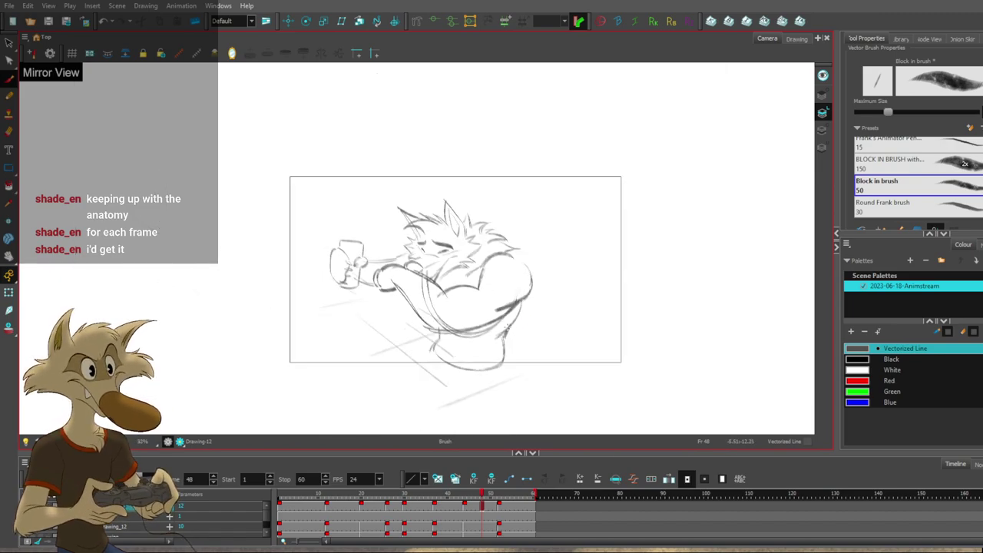
pyautogui.scroll(2, 503, 330)
pyautogui.click(233, 54)
pyautogui.scroll(-2, 539, 241)
pyautogui.press('f')
pyautogui.press('f')
pyautogui.press('f')
pyautogui.press('f')
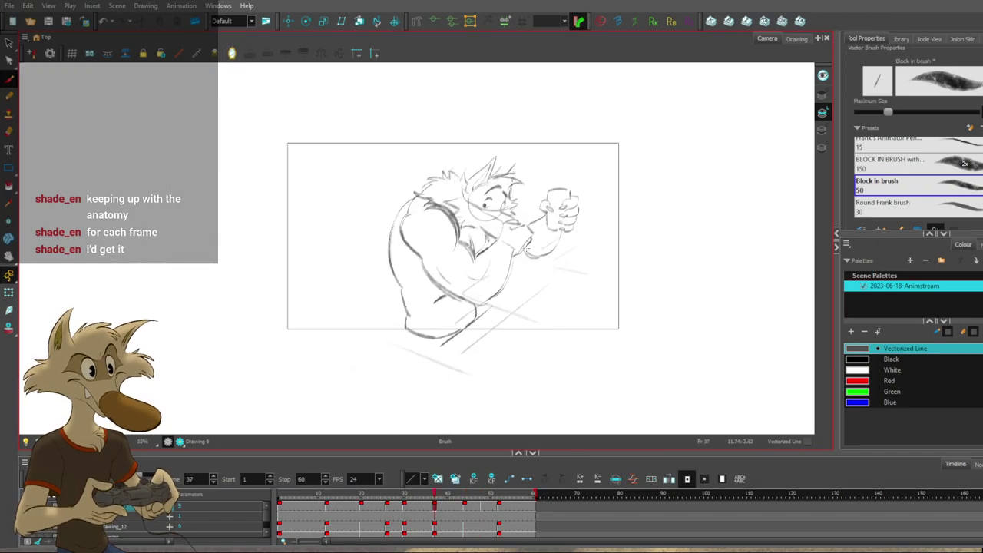
pyautogui.press('g')
pyautogui.press('g')
pyautogui.press('g')
pyautogui.press('g')
pyautogui.press('g')
pyautogui.press('f')
pyautogui.press('f')
# Strengthen the lower back curve on frame 48 and add a fold line cutting into the waist, comparing with frame 44.
pyautogui.scroll(2, 489, 268)
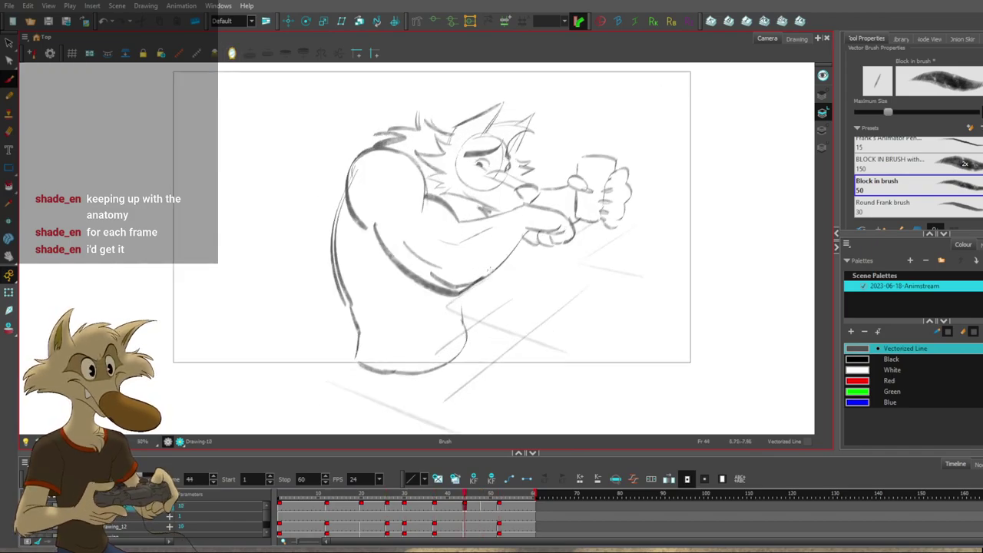
pyautogui.press('g')
pyautogui.press('f')
pyautogui.press('g')
pyautogui.moveTo(348, 319)
pyautogui.mouseDown()
pyautogui.moveTo(332, 269)
pyautogui.moveTo(357, 324)
pyautogui.mouseUp()
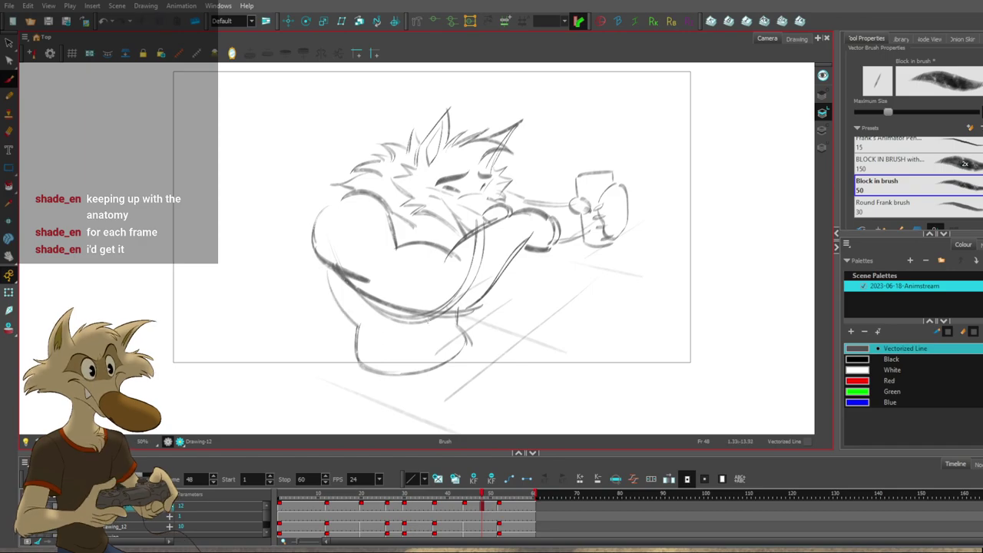
pyautogui.press('f')
pyautogui.moveTo(332, 290)
pyautogui.mouseDown()
pyautogui.moveTo(384, 338)
pyautogui.moveTo(358, 328)
pyautogui.moveTo(367, 368)
pyautogui.mouseUp()
pyautogui.press('g')
pyautogui.press('g')
pyautogui.press('f')
pyautogui.hotkey('ctrl', 'z')
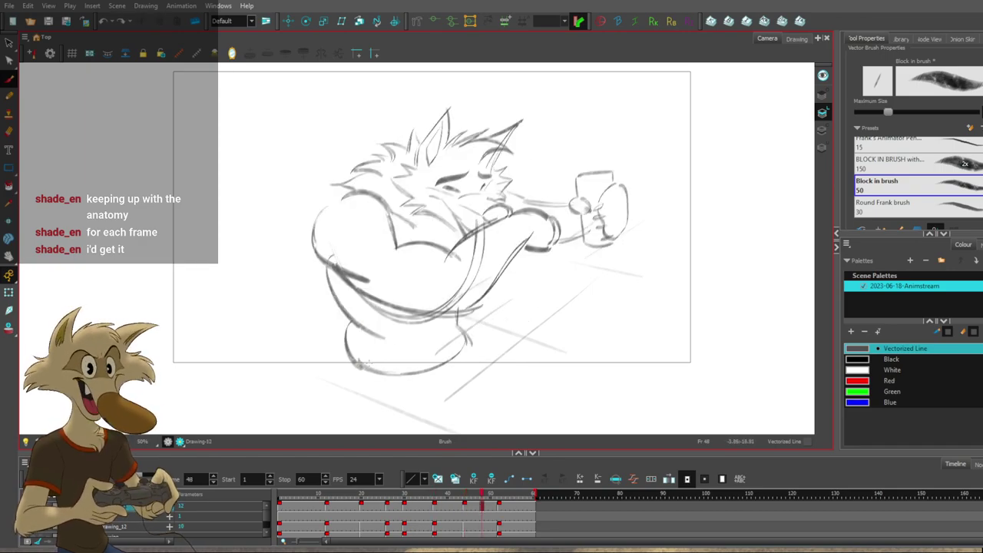
# Redraw the waist's back edge tucked in beneath the back fold on frame 48 to show compression.
pyautogui.press('f')
pyautogui.press('g')
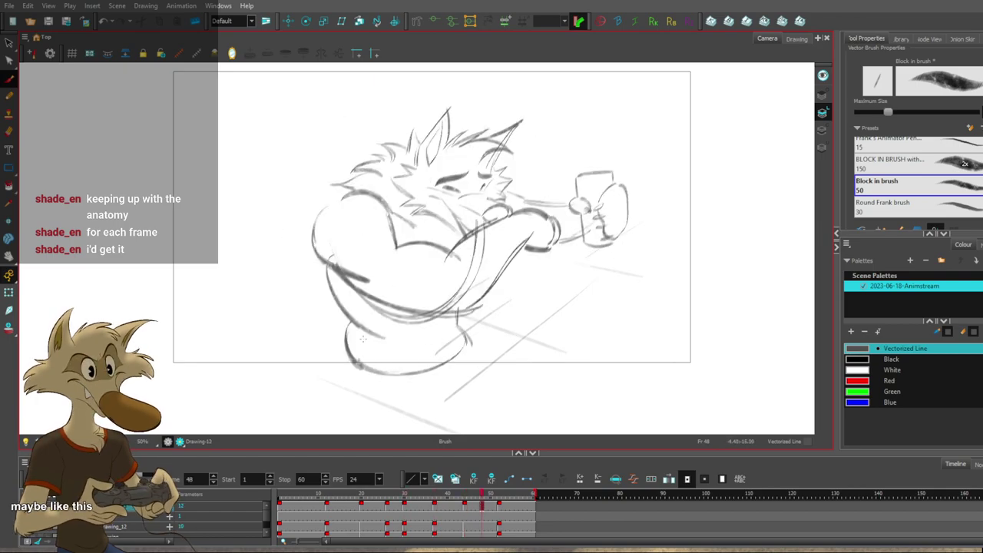
pyautogui.press('f')
pyautogui.press('g')
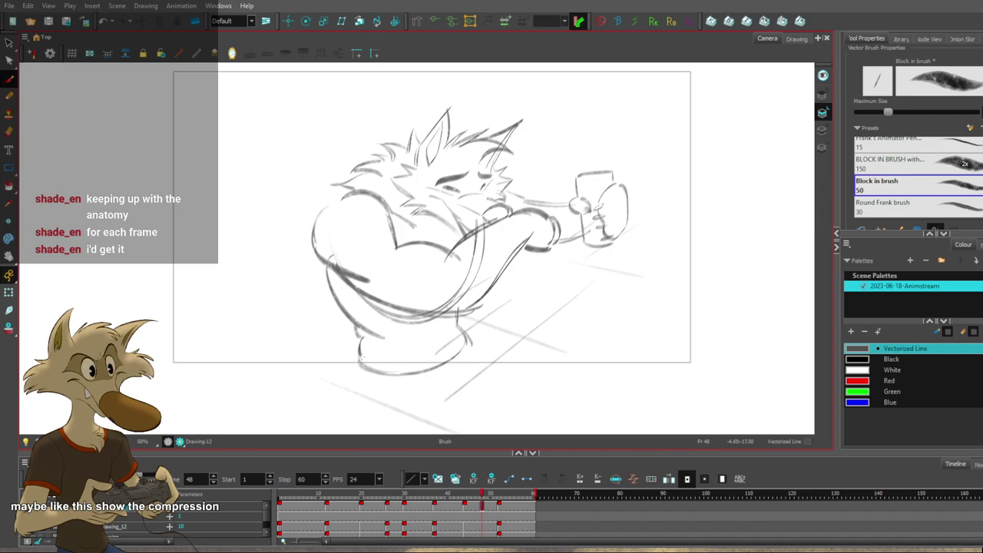
pyautogui.press('f')
pyautogui.press('g')
pyautogui.press('f')
pyautogui.press('g')
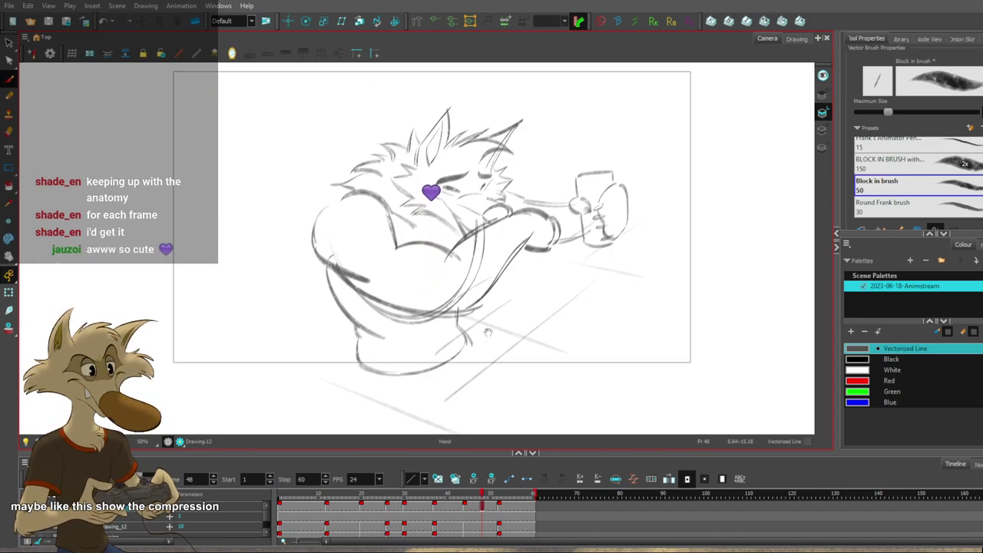
# Delete the excess strokes outside the waist's front edge on frame 48 after comparing with frame 44.
pyautogui.moveTo(487, 332); pyautogui.dragTo(473, 353)
pyautogui.press('f')
pyautogui.press('g')
pyautogui.press('f')
pyautogui.press('g')
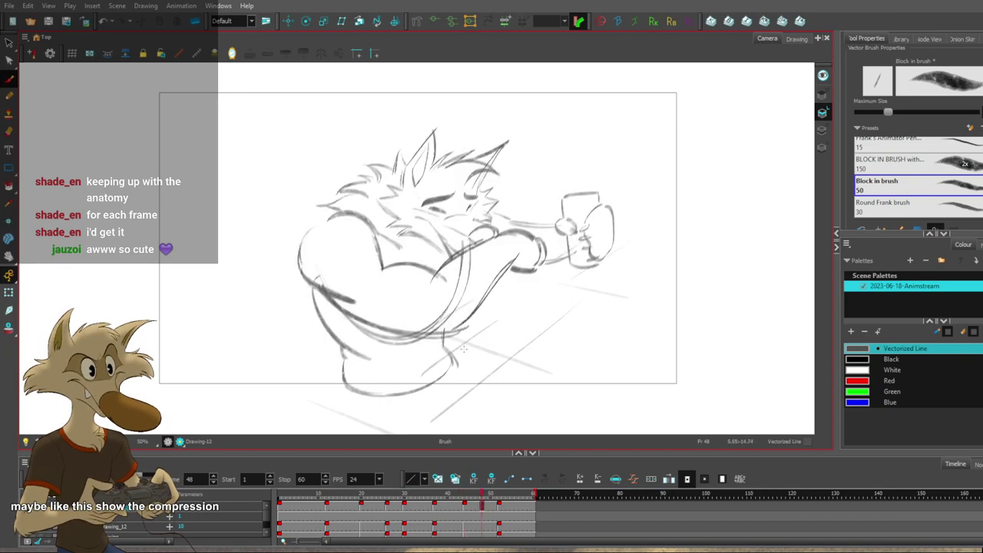
pyautogui.hotkey('alt', 's')
pyautogui.click(451, 346)
pyautogui.press('Delete')
pyautogui.click(453, 358)
pyautogui.press('Delete')
pyautogui.hotkey('alt', 'b')
pyautogui.press('f')
pyautogui.press('g')
pyautogui.hotkey('alt', 's')
pyautogui.click(457, 355)
pyautogui.press('Delete')
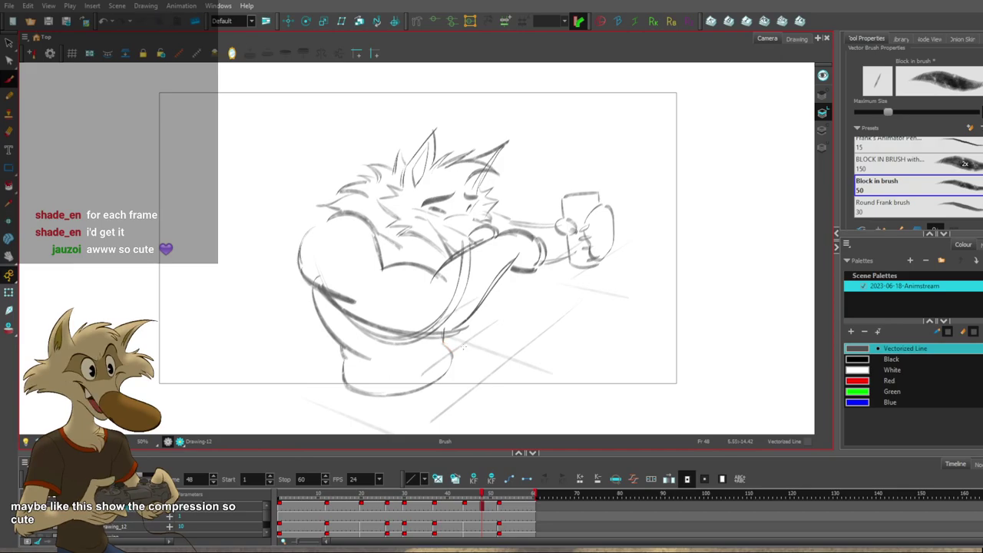
# Delete the remaining upper front waist stroke on frame 48 and redraw it as a smooth edge below the elbow.
pyautogui.hotkey('alt', 'b')
pyautogui.press('f')
pyautogui.press('g')
pyautogui.press('g')
pyautogui.press('f')
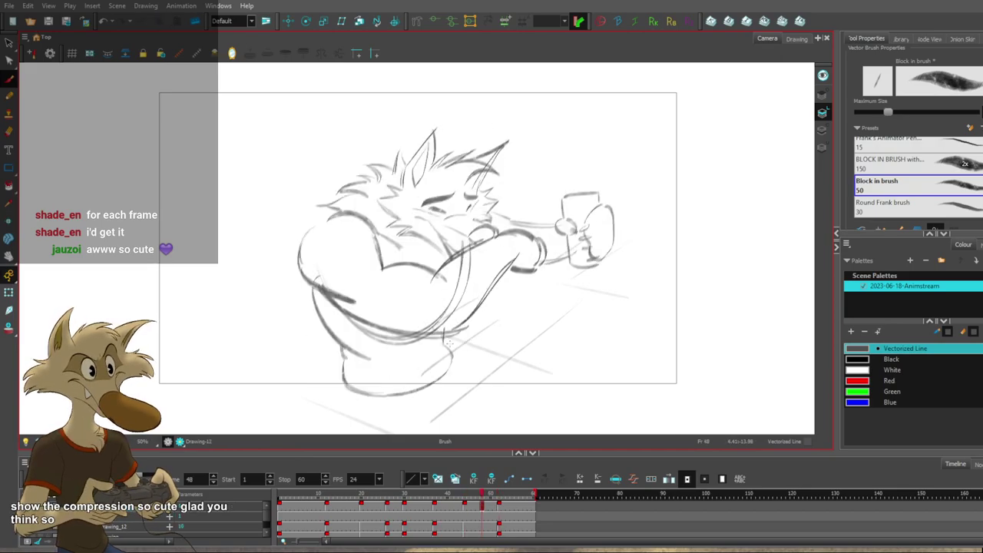
pyautogui.click(442, 343)
pyautogui.press('Delete')
pyautogui.hotkey('alt', 'b')
pyautogui.moveTo(452, 338); pyautogui.dragTo(453, 358)
pyautogui.press('f')
pyautogui.press('g')
pyautogui.press('g')
pyautogui.press('f')
# Rework the near shoulder's front edge on frame 48 as a lower curve toward the chest, undoing unwanted strokes.
pyautogui.press('f')
pyautogui.press('g')
pyautogui.press('g')
pyautogui.press('f')
pyautogui.press('g')
pyautogui.press('f')
pyautogui.moveTo(327, 218); pyautogui.dragTo(382, 269)
pyautogui.hotkey('ctrl', 'z')
pyautogui.hotkey('ctrl', 'z')
pyautogui.moveTo(324, 227)
pyautogui.mouseDown()
pyautogui.moveTo(385, 274)
pyautogui.moveTo(389, 261)
pyautogui.mouseUp()
pyautogui.hotkey('ctrl', 'z')
pyautogui.hotkey('ctrl', 'z')
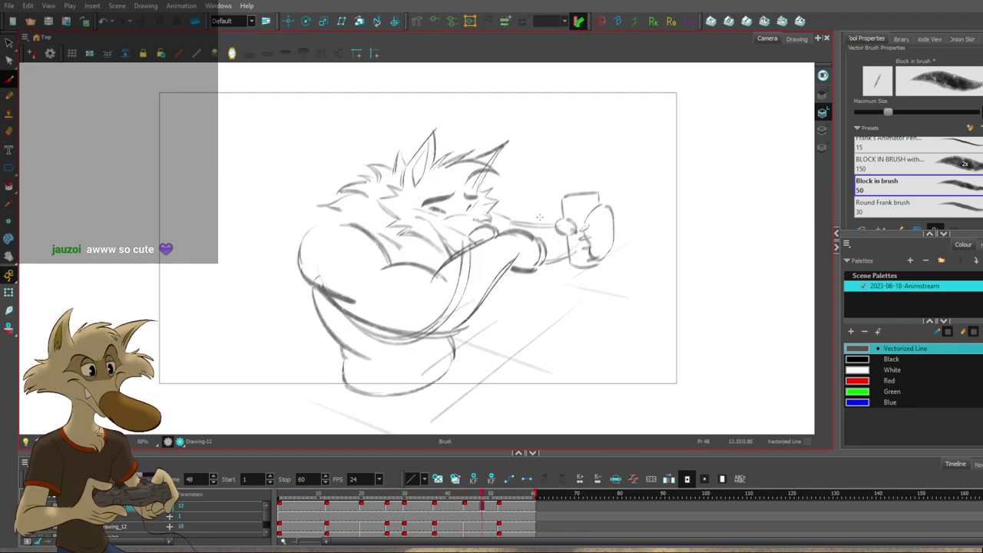
# Redraw the near shoulder's upper back contour on frame 48, undoing trial strokes along the arm's underside.
pyautogui.moveTo(325, 287); pyautogui.dragTo(355, 301)
pyautogui.hotkey('ctrl', 'z')
pyautogui.moveTo(301, 244); pyautogui.dragTo(346, 298)
pyautogui.hotkey('ctrl', 'z')
pyautogui.hotkey('ctrl', 'z')
pyautogui.moveTo(332, 225); pyautogui.dragTo(301, 258)
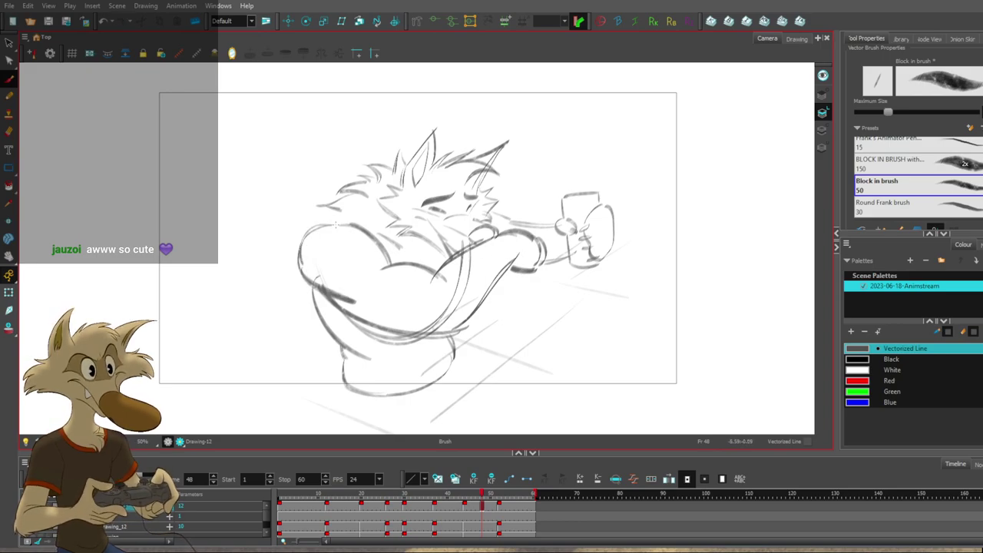
pyautogui.moveTo(334, 223); pyautogui.dragTo(303, 237)
# Add a fur tuft behind the neck above the near shoulder on frame 48, comparing with the neighbouring keys.
pyautogui.press('f')
pyautogui.press('g')
pyautogui.press('g')
pyautogui.press('f')
pyautogui.moveTo(340, 211); pyautogui.dragTo(323, 223)
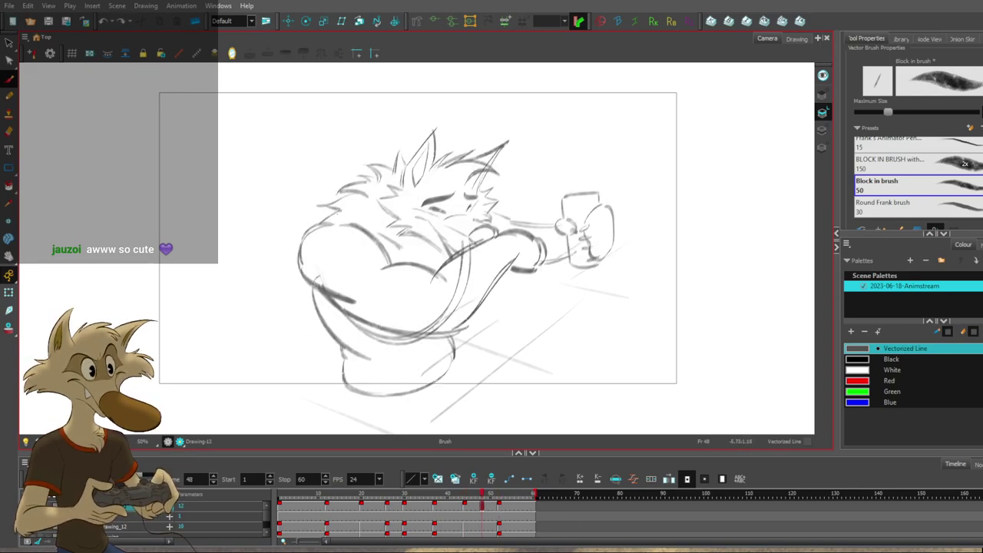
pyautogui.press('f')
pyautogui.press('g')
pyautogui.press('g')
pyautogui.press('f')
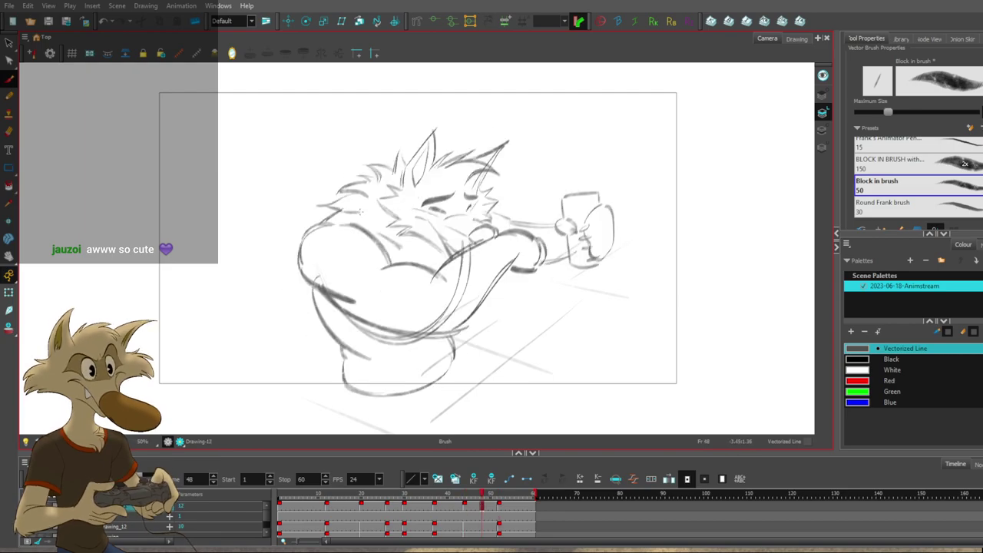
# Connect the top contour of the near shoulder beneath the neck fur on frame 48 and check the motion between keys.
pyautogui.moveTo(338, 222); pyautogui.dragTo(366, 223)
pyautogui.press('f')
pyautogui.press('g')
pyautogui.press('g')
pyautogui.press('f')
pyautogui.press('f')
pyautogui.press('g')
pyautogui.press('g')
pyautogui.press('f')
pyautogui.press('f')
pyautogui.press('g')
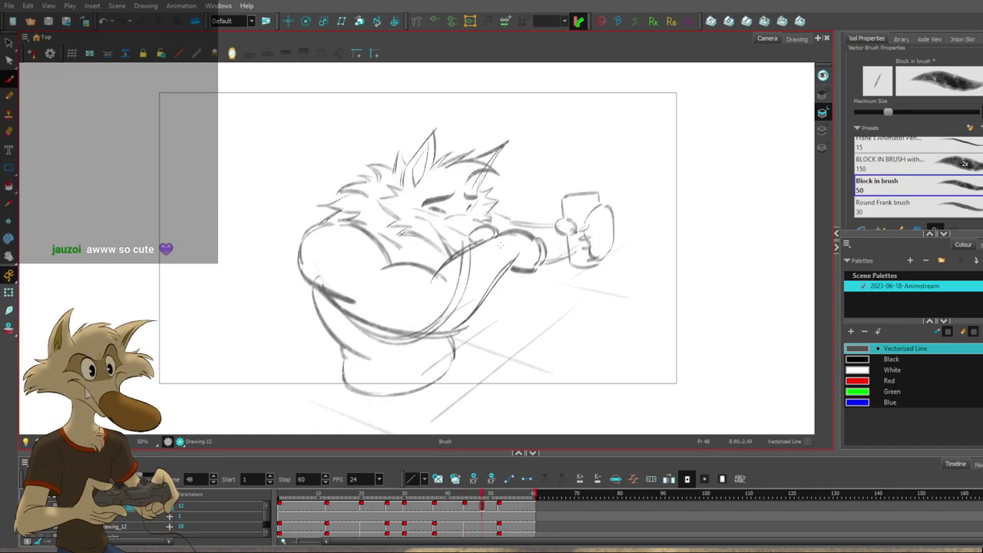
# Mirror the view and sketch a ribcage curve and centre line over the arm on frame 37, comparing with frame 44.
pyautogui.click(232, 53)
pyautogui.press('f')
pyautogui.press('f')
pyautogui.press('f')
pyautogui.press('g')
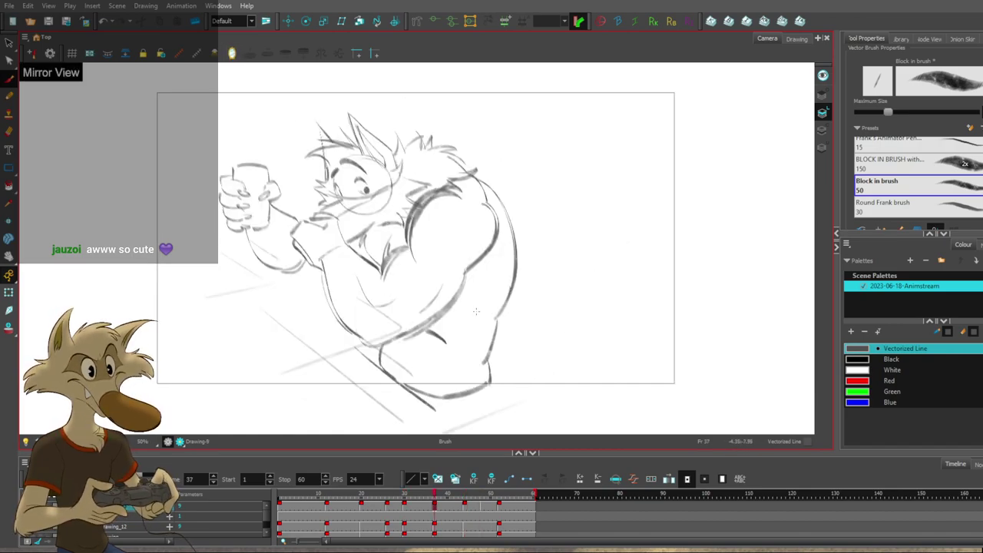
pyautogui.moveTo(506, 227); pyautogui.dragTo(384, 335)
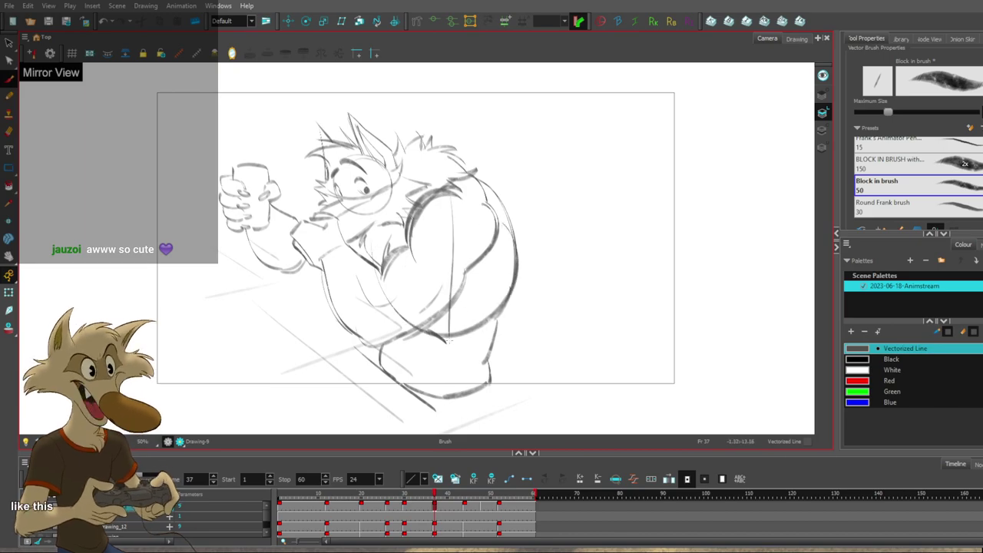
pyautogui.press('g')
pyautogui.press('f')
pyautogui.press('g')
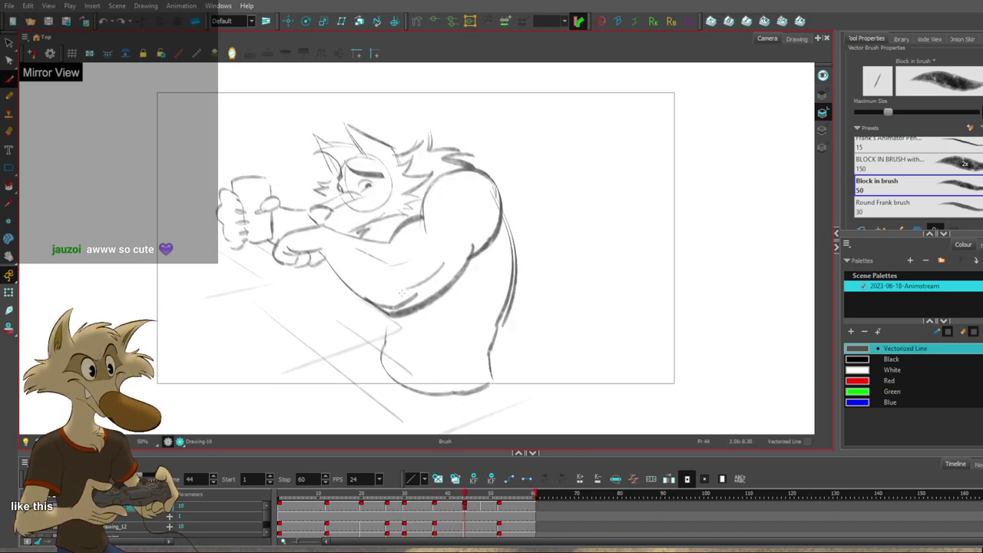
pyautogui.moveTo(407, 316); pyautogui.dragTo(523, 278)
pyautogui.hotkey('ctrl', 'z')
pyautogui.moveTo(386, 265)
pyautogui.mouseDown()
pyautogui.moveTo(500, 288)
pyautogui.moveTo(506, 308)
pyautogui.moveTo(516, 267)
pyautogui.mouseUp()
pyautogui.hotkey('ctrl', 'z')
pyautogui.press('f')
pyautogui.press('g')
pyautogui.press('g')
pyautogui.press('f')
pyautogui.hotkey('ctrl', 'z')
# Draw the curved underside of the torso beneath the arm on frame 44 and compare it with the neighbouring drawings.
pyautogui.moveTo(389, 281); pyautogui.dragTo(506, 310)
pyautogui.press('g')
pyautogui.press('f')
pyautogui.press('f')
pyautogui.press('g')
pyautogui.press('g')
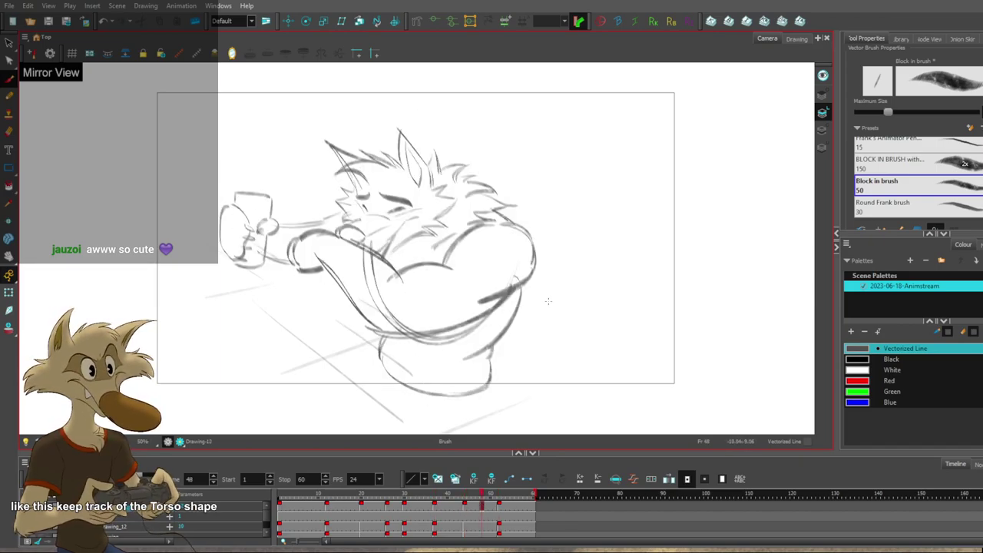
# Try to shift the upper-arm strokes on frame 37 slightly toward the chest.
pyautogui.press('f')
pyautogui.press('f')
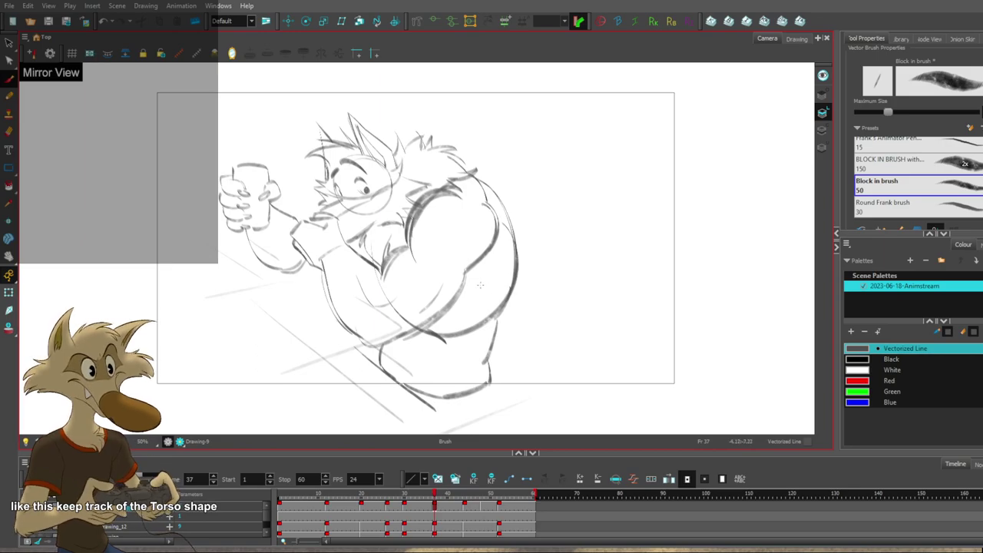
pyautogui.moveTo(484, 258); pyautogui.dragTo(404, 246)
pyautogui.moveTo(478, 186); pyautogui.dragTo(455, 187)
pyautogui.click(563, 189)
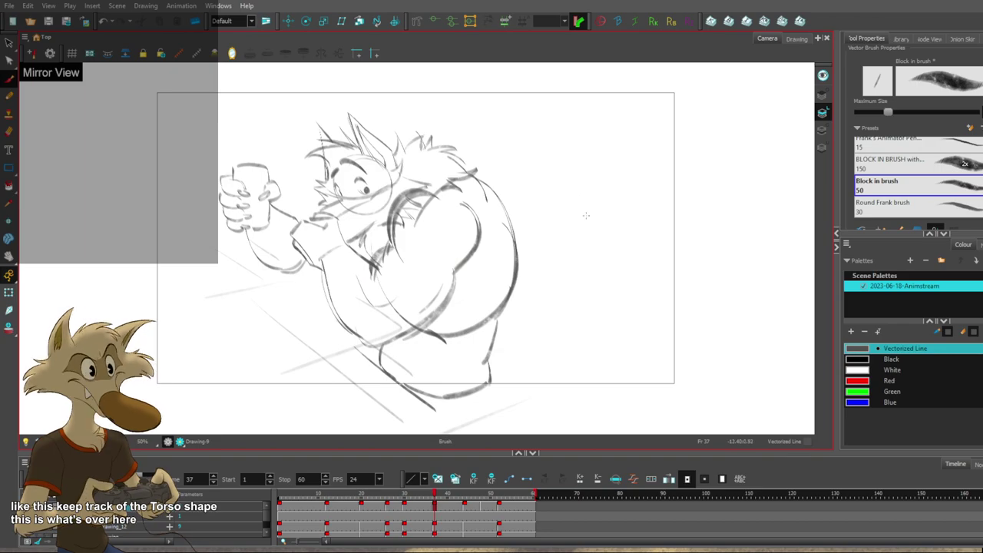
# Turn off the mirrored camera view and flip through the neighbouring drawings to compare the torso shape.
pyautogui.scroll(-3, 562, 188)
pyautogui.click(232, 55)
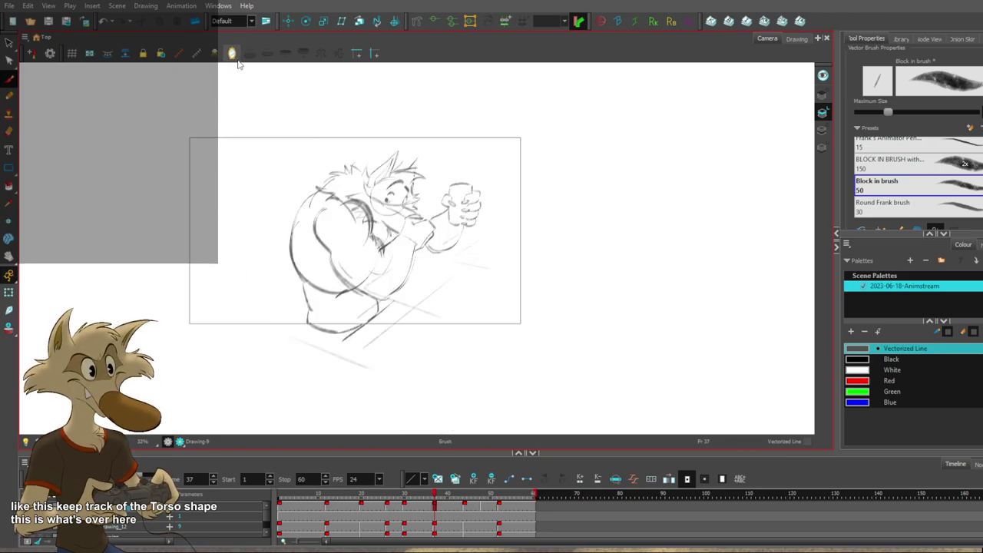
pyautogui.press('1')
pyautogui.press('2')
pyautogui.press('2')
pyautogui.press('f')
pyautogui.press('f')
pyautogui.press('f')
pyautogui.press('g')
pyautogui.press('g')
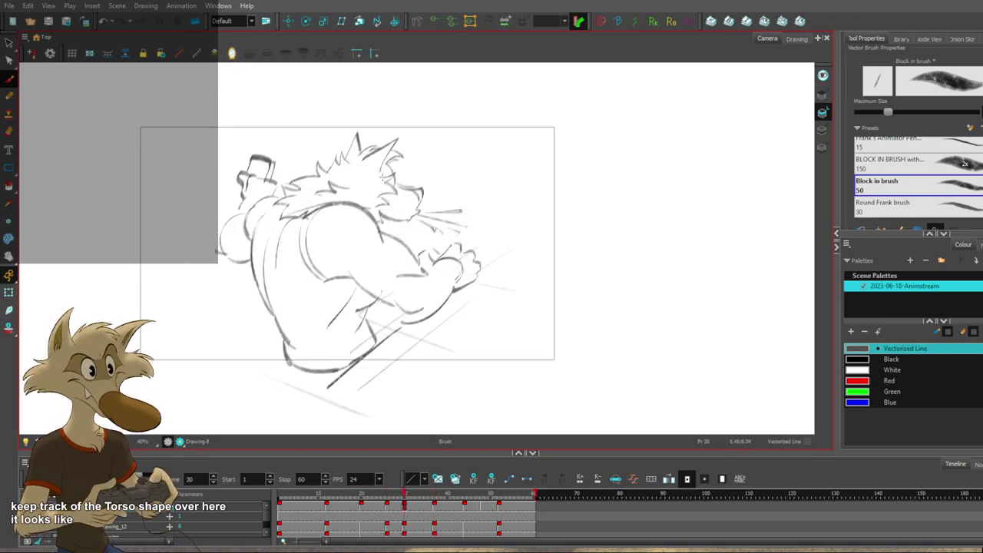
# Undo the shift of the upper-arm strokes on frame 37.
pyautogui.hotkey('ctrl', 'z')
pyautogui.hotkey('ctrl', 'z')
pyautogui.hotkey('ctrl', 'z')
pyautogui.keyDown('ctrl'); pyautogui.click(465, 193); pyautogui.keyUp('ctrl')
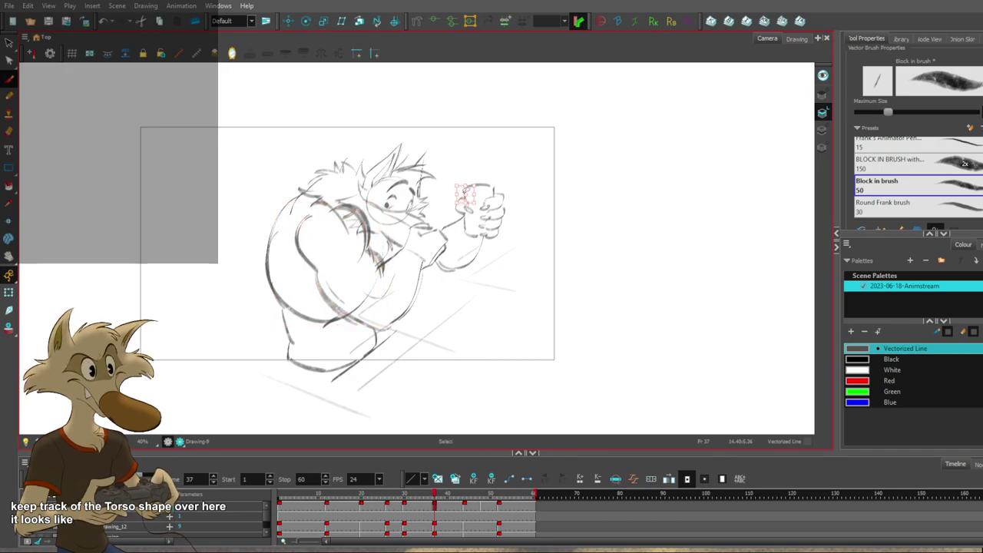
pyautogui.press('1')
pyautogui.press('2')
pyautogui.scroll(1, 436, 196)
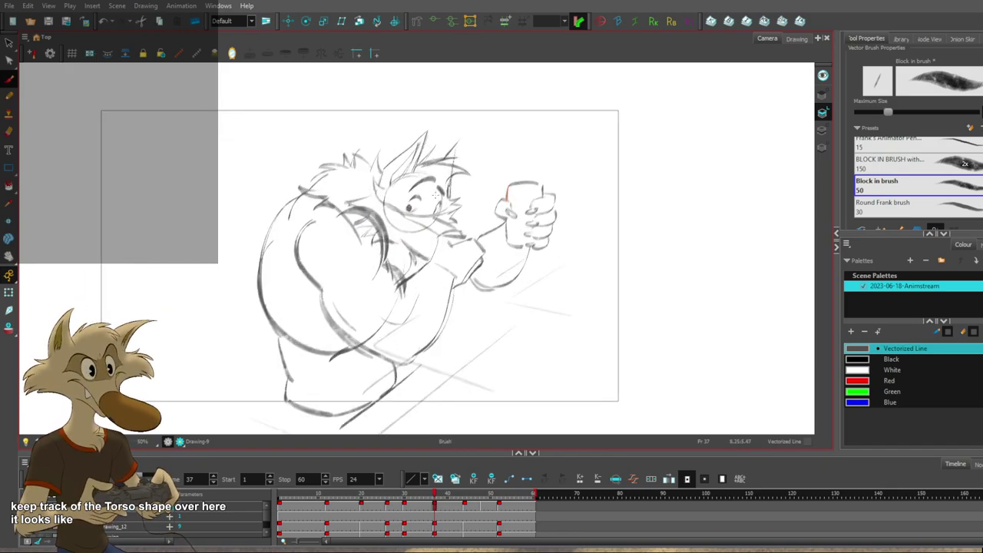
pyautogui.press('1')
pyautogui.hotkey('ctrl', 'z')
pyautogui.hotkey('ctrl', 'z')
pyautogui.hotkey('ctrl', 'z')
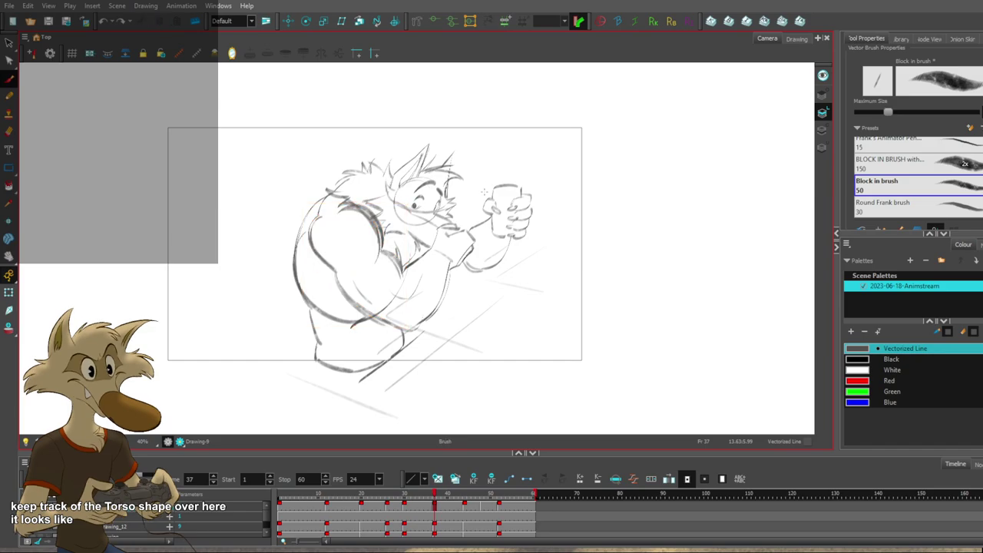
# Flip between the drawings around frame 37 to examine how the torso and arm change shape.
pyautogui.press('1')
pyautogui.press('2')
pyautogui.press('f')
pyautogui.press('f')
pyautogui.press('g')
pyautogui.press('g')
pyautogui.press('f')
pyautogui.press('f')
pyautogui.press('f')
pyautogui.press('f')
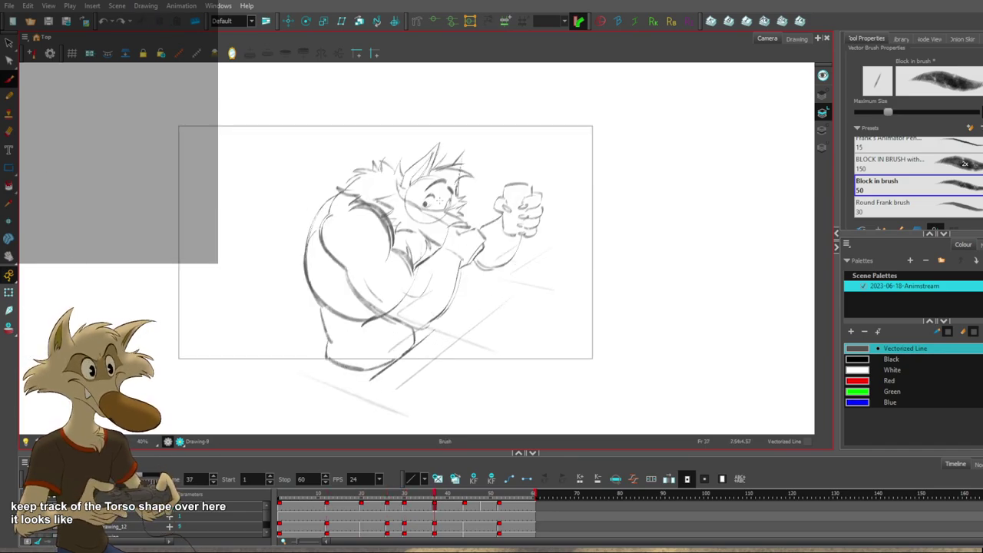
# Delete the shoulder outline on frame 44 and redraw it as a lower, rounded curve.
pyautogui.scroll(1, 440, 202)
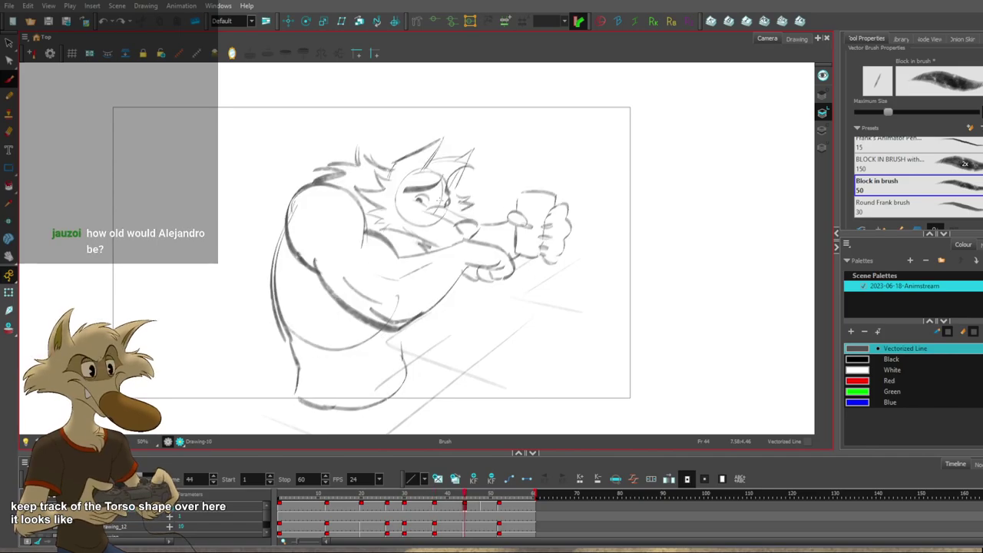
pyautogui.moveTo(359, 199); pyautogui.dragTo(305, 235)
pyautogui.press('Delete')
pyautogui.moveTo(354, 208); pyautogui.dragTo(308, 273)
pyautogui.hotkey('ctrl', 'z')
pyautogui.moveTo(318, 202); pyautogui.dragTo(314, 270)
pyautogui.press('g')
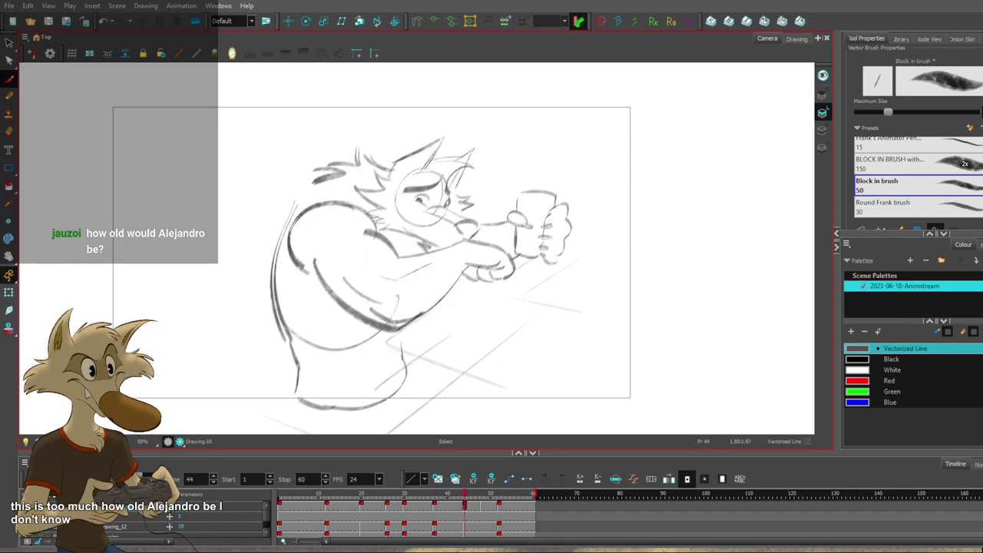
# Nudge the redrawn shoulder outline on frame 44 slightly upward and check it against the adjacent drawings.
pyautogui.press('f')
pyautogui.press('f')
pyautogui.press('g')
pyautogui.press('g')
pyautogui.press('f')
pyautogui.press('g')
pyautogui.keyDown('ctrl'); pyautogui.click(355, 206); pyautogui.keyUp('ctrl')
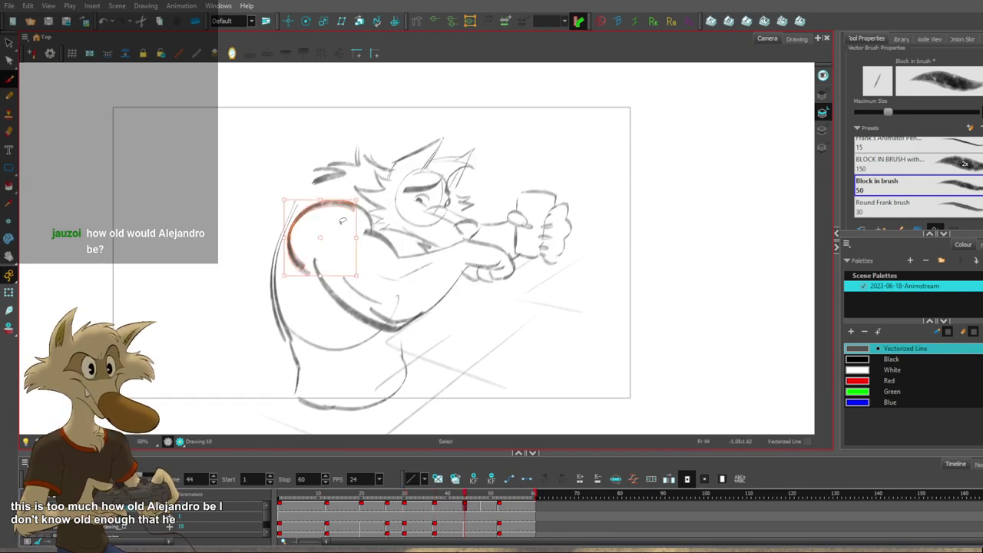
pyautogui.hotkey('alt', 'b')
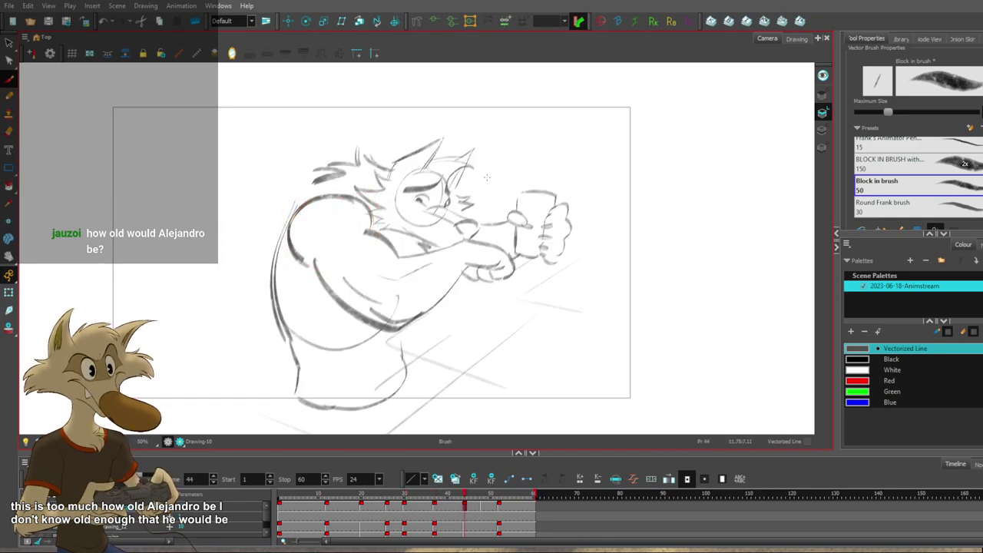
pyautogui.press('f')
pyautogui.press('g')
pyautogui.press('f')
pyautogui.press('g')
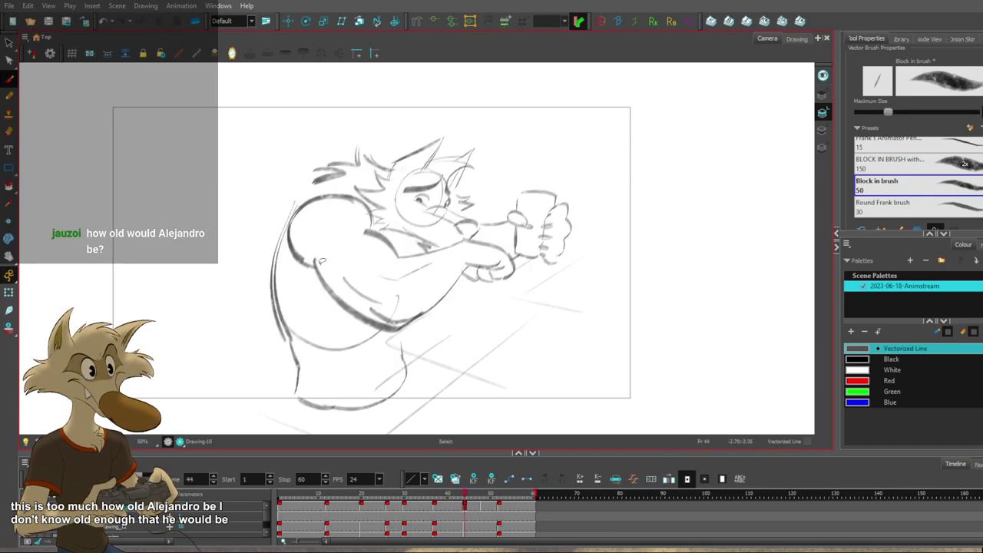
# Replace the heavy fur strokes behind the neck on frame 44 with a lighter fur line.
pyautogui.press('f')
pyautogui.press('g')
pyautogui.press('f')
pyautogui.press('g')
pyautogui.press('f')
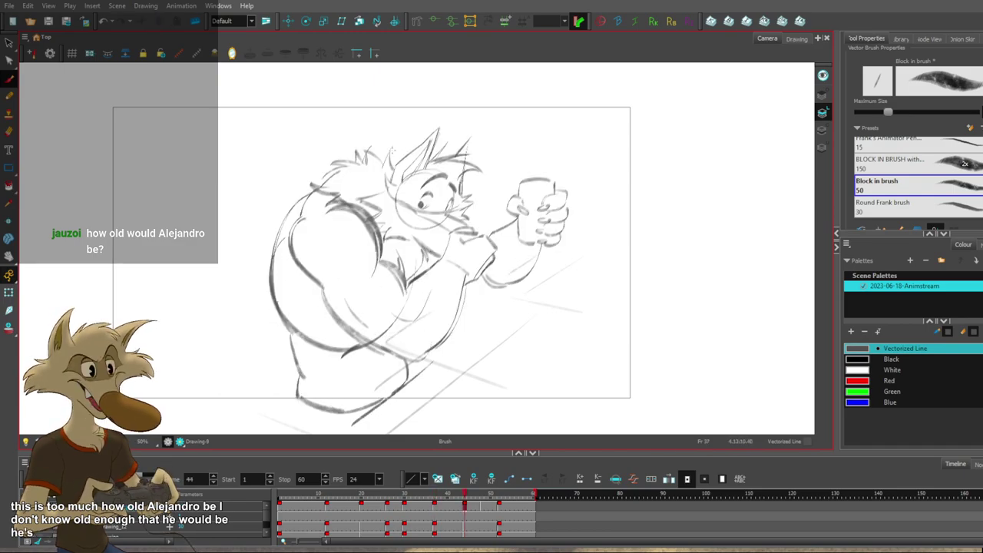
pyautogui.press('g')
pyautogui.hotkey('alt', 'b')
pyautogui.press('f')
pyautogui.press('g')
pyautogui.press('f')
pyautogui.press('g')
pyautogui.press('f')
pyautogui.press('g')
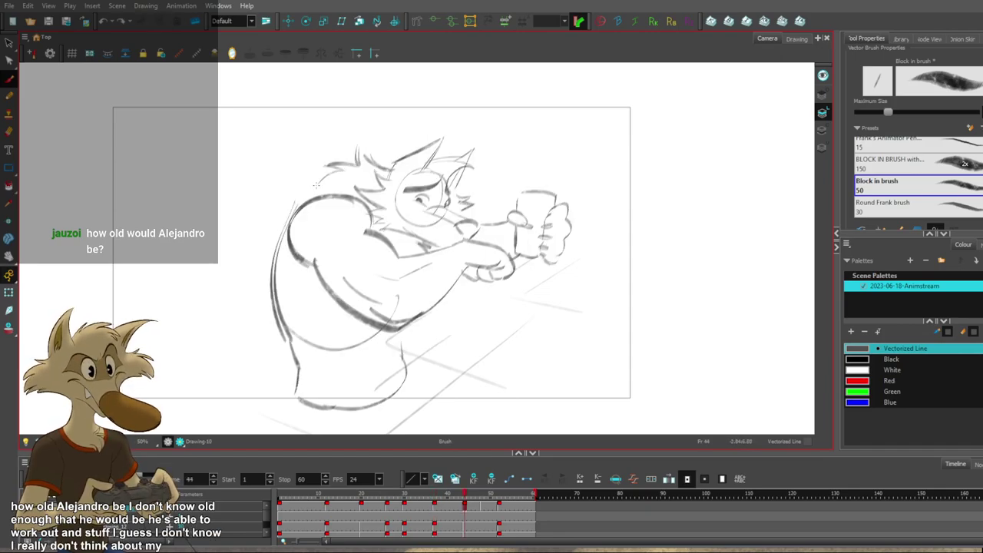
# Sketch pointed fur tufts from the back of the neck down to the shoulder on frame 44.
pyautogui.press('f')
pyautogui.press('g')
pyautogui.press('f')
pyautogui.press('g')
pyautogui.press('f')
pyautogui.press('g')
pyautogui.press('g')
pyautogui.press('f')
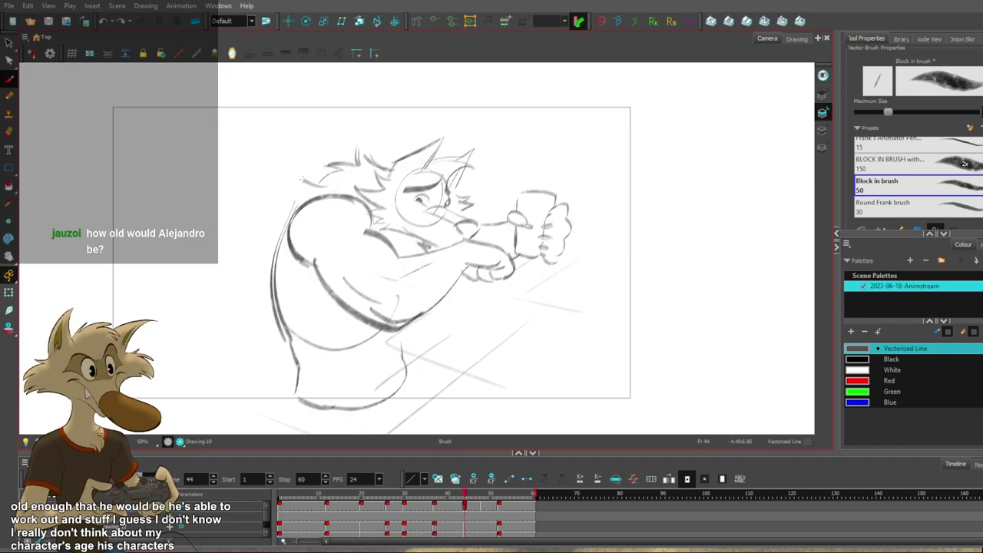
pyautogui.hotkey('ctrl', 'z')
pyautogui.moveTo(308, 195); pyautogui.dragTo(293, 206)
# Fine-tune the position of the fur tufts above the shoulder on frame 44, comparing with the adjacent drawings.
pyautogui.press('f')
pyautogui.press('f')
pyautogui.press('g')
pyautogui.press('g')
pyautogui.press('g')
pyautogui.press('f')
pyautogui.press('f')
pyautogui.press('g')
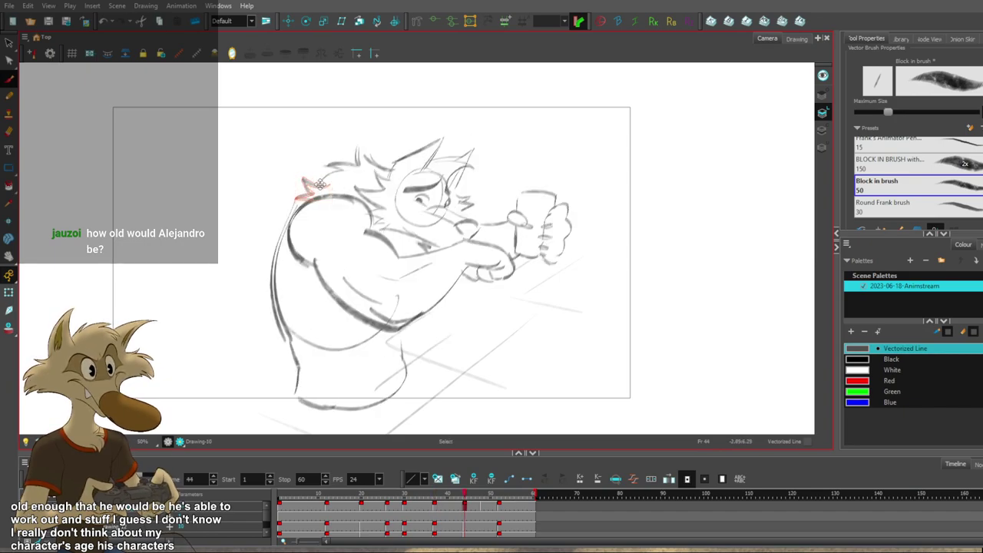
pyautogui.hotkey('alt', 'b')
pyautogui.press('f')
pyautogui.press('g')
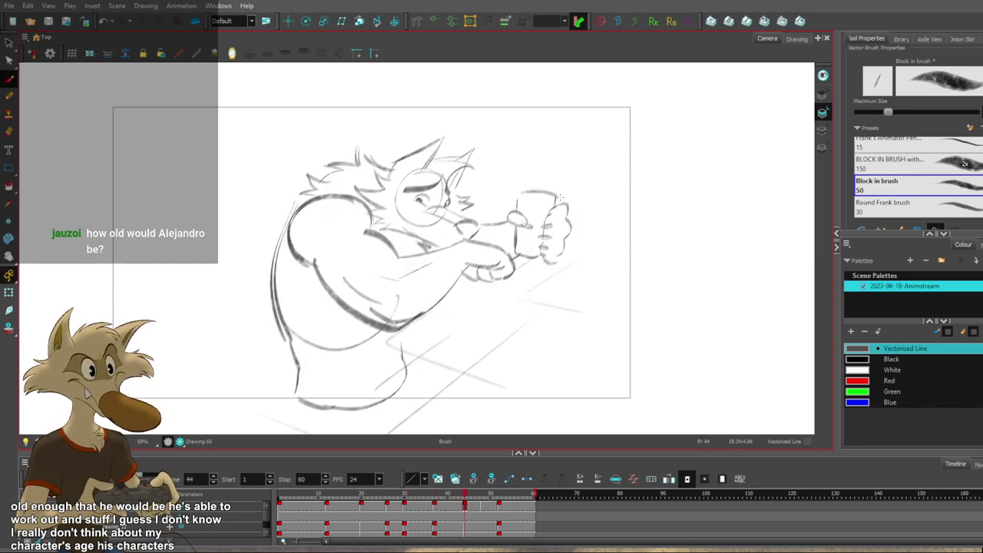
# Add a short stroke between the cup's rim and the gripping fingers on frame 44, comparing with the adjacent drawings.
pyautogui.moveTo(560, 198); pyautogui.dragTo(555, 206)
pyautogui.press('f')
pyautogui.press('f')
pyautogui.press('g')
pyautogui.press('g')
pyautogui.press('f')
pyautogui.press('g')
pyautogui.press('f')
pyautogui.press('g')
pyautogui.press('f')
pyautogui.press('g')
pyautogui.press('f')
pyautogui.press('g')
# Replace the doubled back outline on frame 44 with one smooth curve from the neck fur to the waist.
pyautogui.moveTo(296, 202); pyautogui.dragTo(285, 342)
pyautogui.press('f')
pyautogui.press('g')
pyautogui.hotkey('ctrl', 'z')
pyautogui.press('f')
pyautogui.press('g')
pyautogui.moveTo(294, 209); pyautogui.dragTo(285, 329)
pyautogui.hotkey('ctrl', 'z')
pyautogui.moveTo(309, 194); pyautogui.dragTo(287, 329)
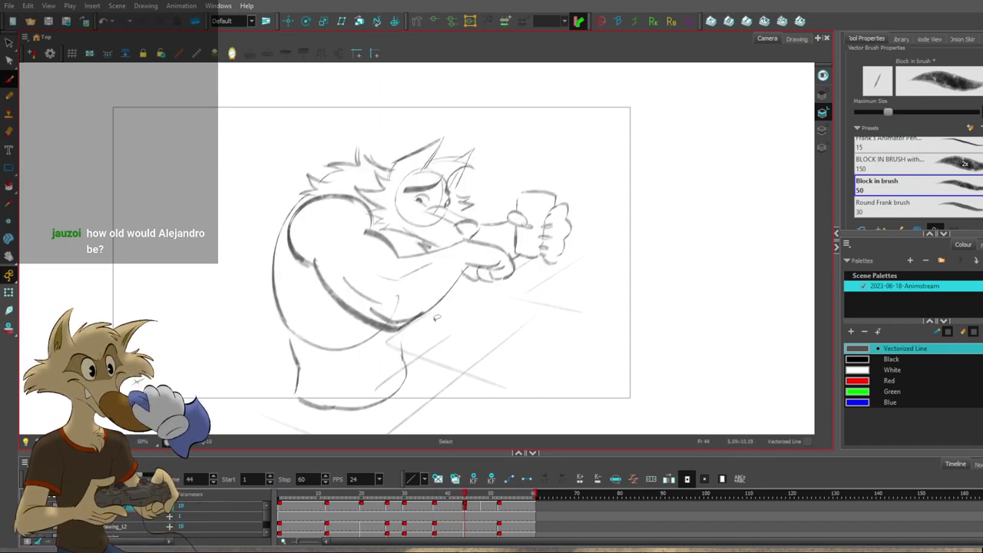
# Flip through the drawings from frame 44 to frame 60 to examine the flow of the torso between poses.
pyautogui.scroll(-3, 433, 325)
pyautogui.scroll(2, 430, 323)
pyautogui.press('f')
pyautogui.press('f')
pyautogui.press('g')
pyautogui.press('g')
pyautogui.press('g')
pyautogui.press('f')
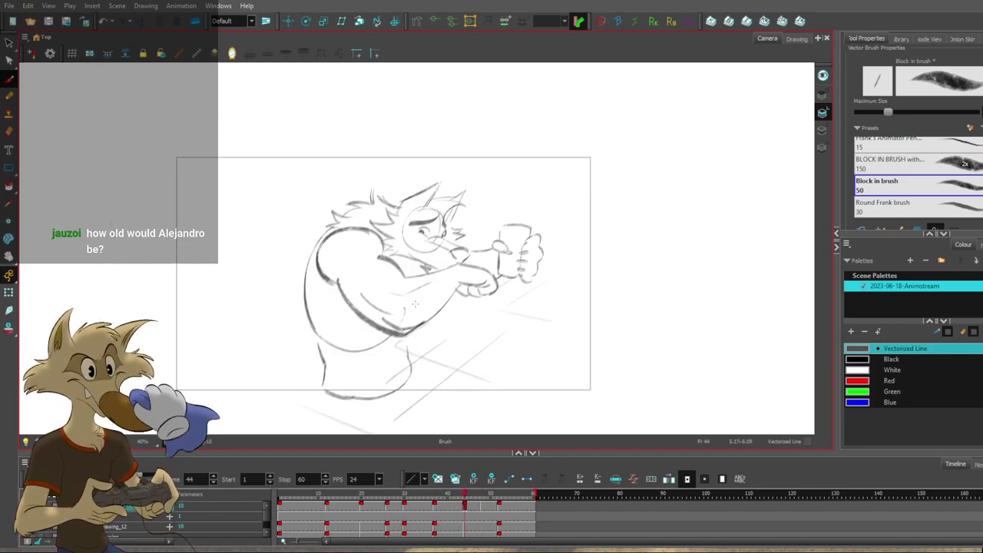
pyautogui.press('g')
pyautogui.press('g')
pyautogui.press('f')
pyautogui.press('g')
pyautogui.press('g')
pyautogui.press('f')
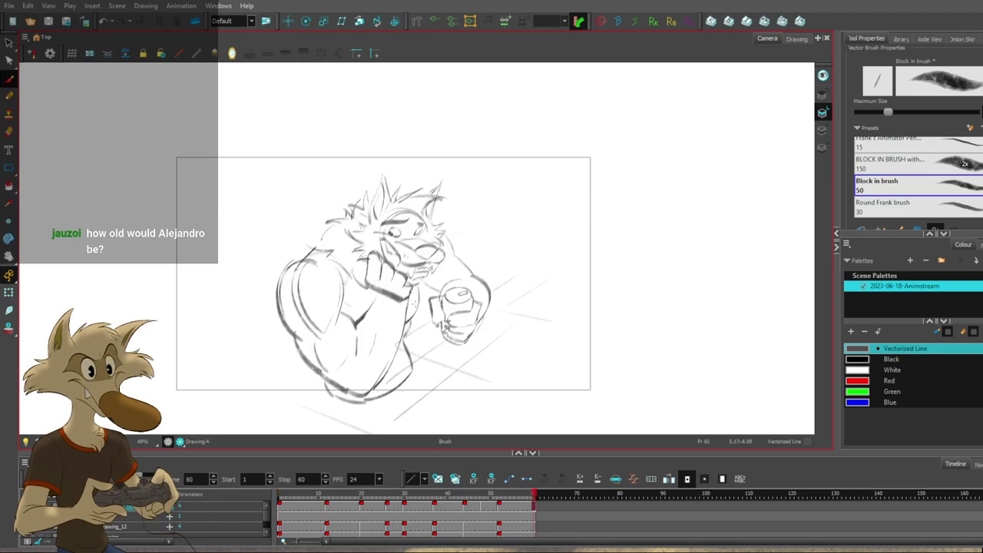
# Clean up the upper-arm outline on frame 60 and flip through the preceding drawings to compare.
pyautogui.scroll(1, 415, 304)
pyautogui.moveTo(268, 249); pyautogui.dragTo(299, 342)
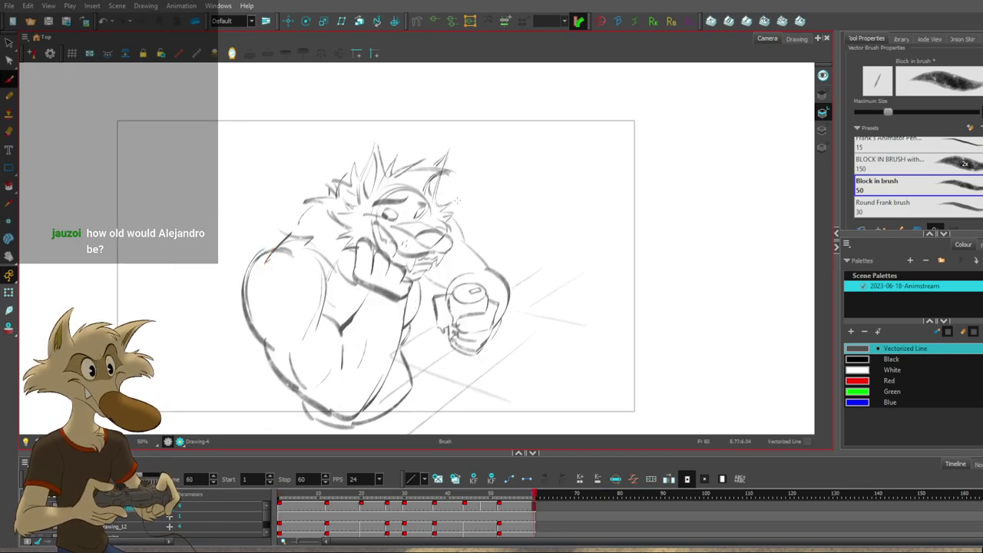
pyautogui.press('g')
pyautogui.press('f')
pyautogui.press('g')
pyautogui.press('f')
pyautogui.press('g')
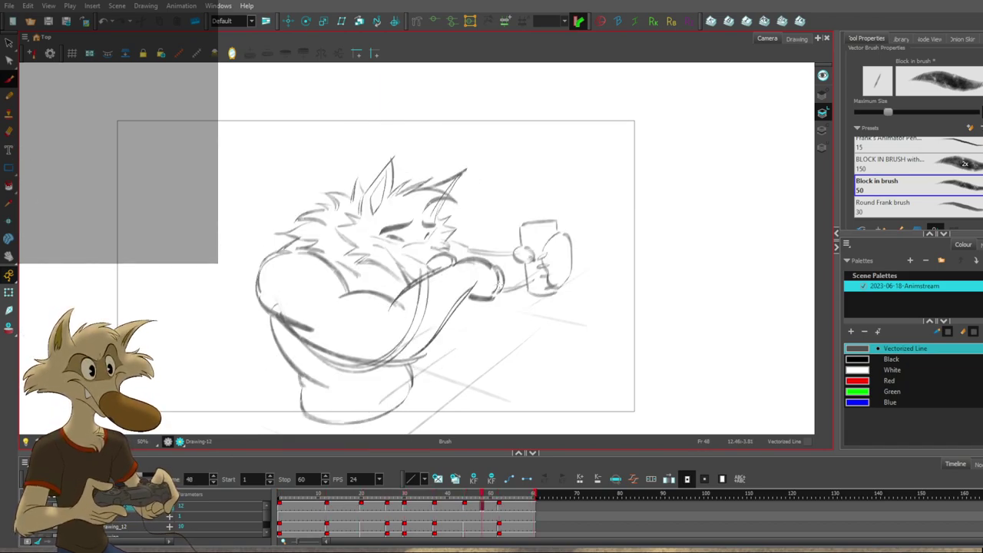
# Try lowering the head slightly on frame 44 by selecting its lines and moving them down.
pyautogui.moveTo(500, 296); pyautogui.dragTo(478, 270)
pyautogui.press('g')
pyautogui.press('f')
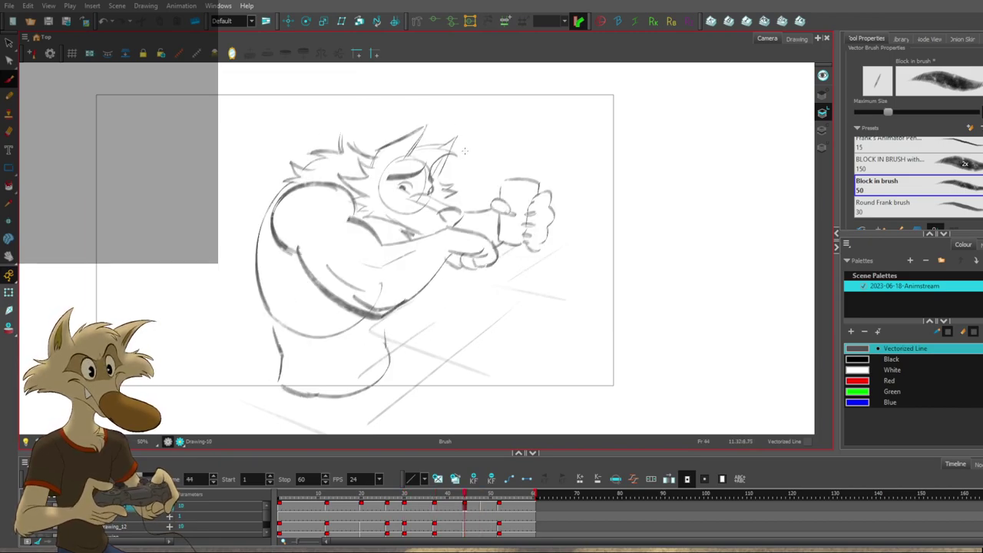
pyautogui.press('f')
pyautogui.press('g')
pyautogui.press('s')
pyautogui.moveTo(453, 132)
pyautogui.mouseDown()
pyautogui.moveTo(432, 115)
pyautogui.moveTo(374, 163)
pyautogui.mouseUp()
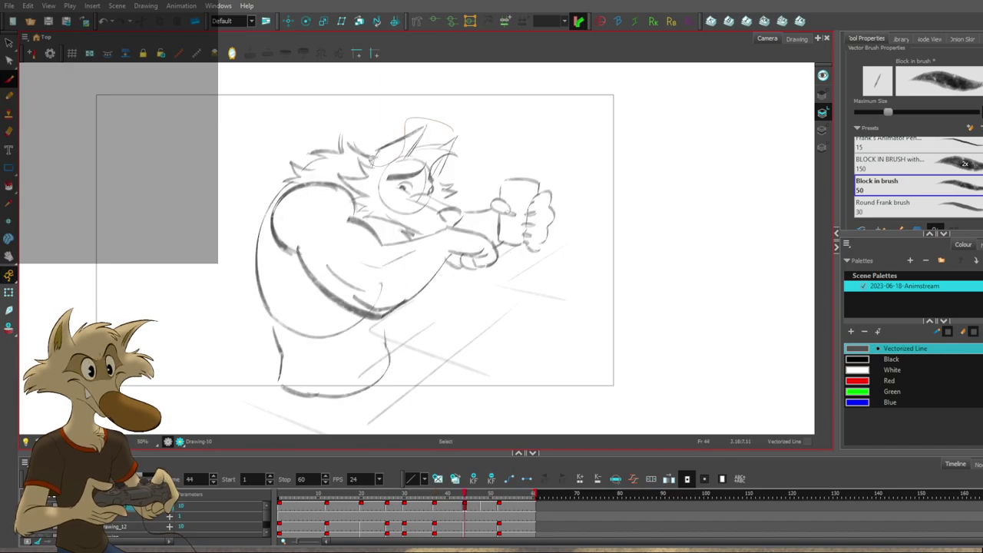
pyautogui.moveTo(389, 222); pyautogui.dragTo(482, 181)
pyautogui.moveTo(465, 215); pyautogui.dragTo(465, 225)
pyautogui.hotkey('alt', 'b')
# Flip between frame 44 and the adjacent key drawings to examine the lowered head.
pyautogui.press('f')
pyautogui.press('g')
pyautogui.press('f')
pyautogui.press('g')
pyautogui.press('g')
pyautogui.press('g')
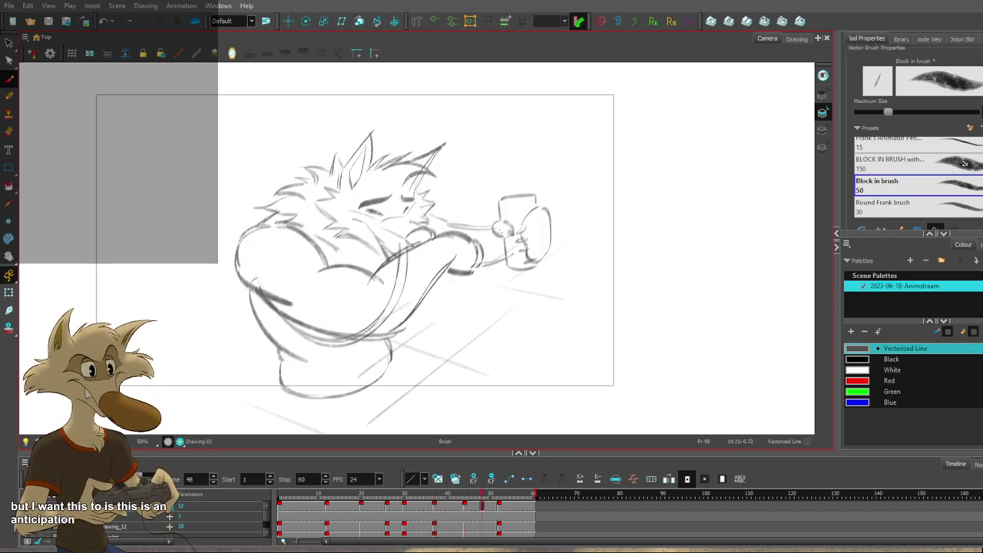
pyautogui.press('f')
pyautogui.press('f')
pyautogui.press('f')
pyautogui.press('g')
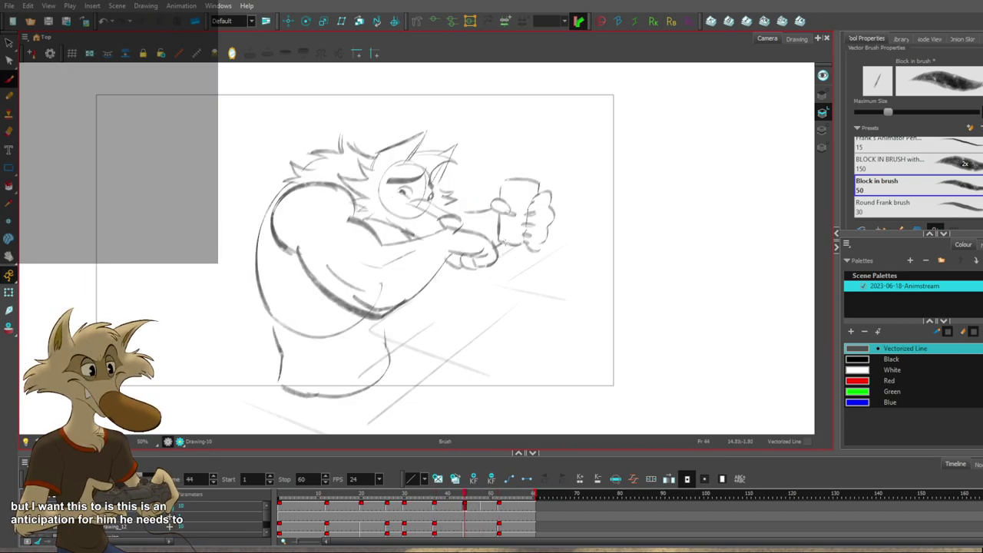
pyautogui.press('f')
pyautogui.press('f')
pyautogui.press('f')
pyautogui.press('g')
pyautogui.press('g')
pyautogui.press('g')
pyautogui.press('f')
# Step back and forth frame by frame between frames 37 and 44 to examine the anticipation movement.
pyautogui.press('.')
pyautogui.press('.')
pyautogui.press('.')
pyautogui.press('.')
pyautogui.press('.')
pyautogui.press('.')
pyautogui.press('.')
pyautogui.press(',')
pyautogui.press(',')
pyautogui.press(',')
pyautogui.press(',')
pyautogui.press(',')
pyautogui.press(',')
pyautogui.press(',')
pyautogui.press('.')
pyautogui.press('.')
pyautogui.press('.')
pyautogui.press('.')
pyautogui.press('.')
pyautogui.press('.')
pyautogui.press('.')
pyautogui.press(',')
pyautogui.press(',')
pyautogui.press(',')
pyautogui.press(',')
pyautogui.press(',')
pyautogui.press(',')
pyautogui.press(',')
pyautogui.press('.')
pyautogui.press('.')
pyautogui.press('.')
pyautogui.press('.')
pyautogui.press('.')
pyautogui.press('.')
pyautogui.press('.')
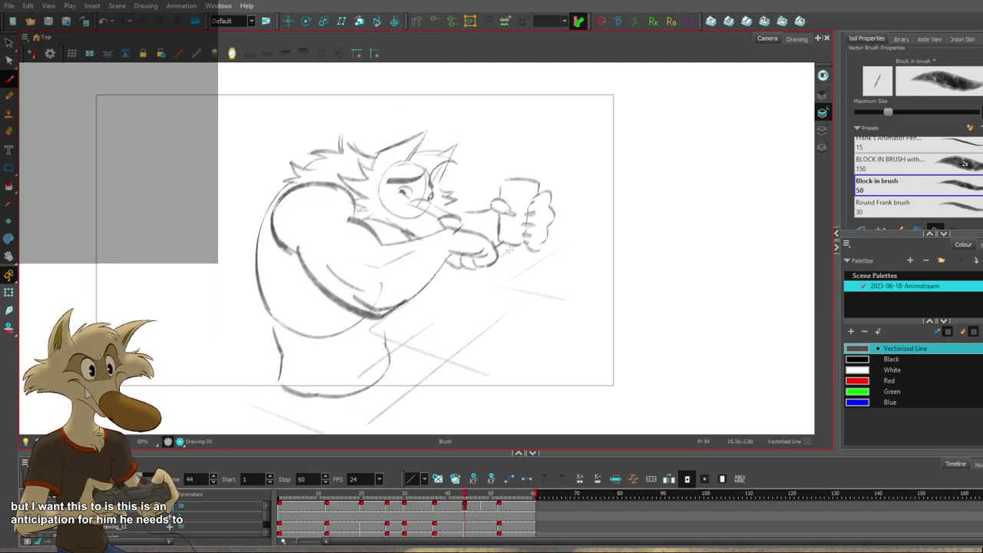
pyautogui.press(',')
pyautogui.press(',')
pyautogui.press(',')
pyautogui.press(',')
pyautogui.press(',')
pyautogui.press(',')
pyautogui.press(',')
pyautogui.press('.')
pyautogui.press('.')
pyautogui.press('.')
pyautogui.press('.')
pyautogui.press('.')
pyautogui.press('.')
pyautogui.press('.')
# Try shifting the head on frame 44 slightly up and forward toward the cup.
pyautogui.hotkey('alt', 's')
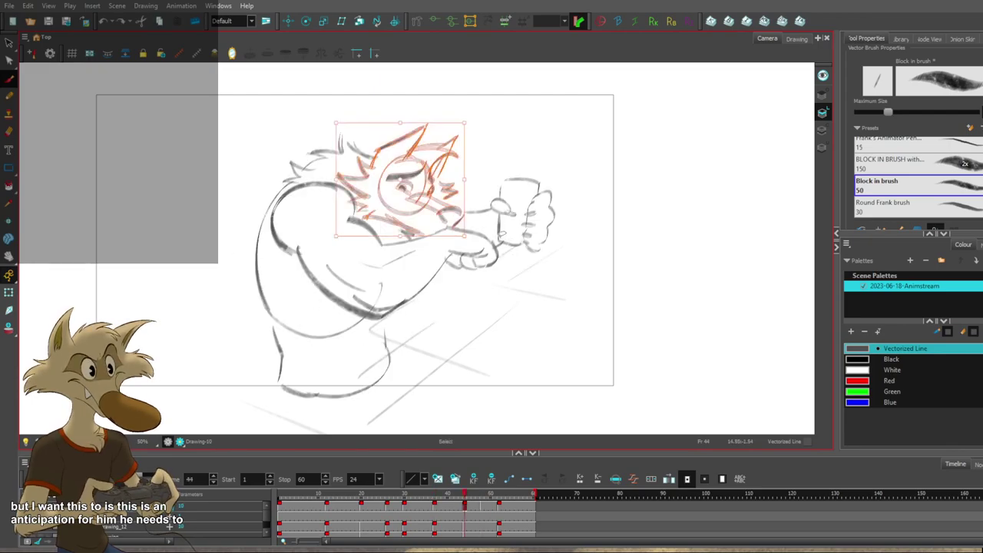
pyautogui.moveTo(442, 202); pyautogui.dragTo(448, 197)
pyautogui.press('f')
pyautogui.press('g')
pyautogui.moveTo(537, 161); pyautogui.dragTo(543, 182)
# Flip through the neighbouring drawings and step from frame 37 to frame 44 to examine the forward head position.
pyautogui.press('f')
pyautogui.press('f')
pyautogui.press('g')
pyautogui.press('g')
pyautogui.press('g')
pyautogui.press('f')
pyautogui.press('f')
pyautogui.press('.')
pyautogui.press('.')
pyautogui.press('.')
pyautogui.press('.')
pyautogui.press('.')
pyautogui.press('.')
pyautogui.press('.')
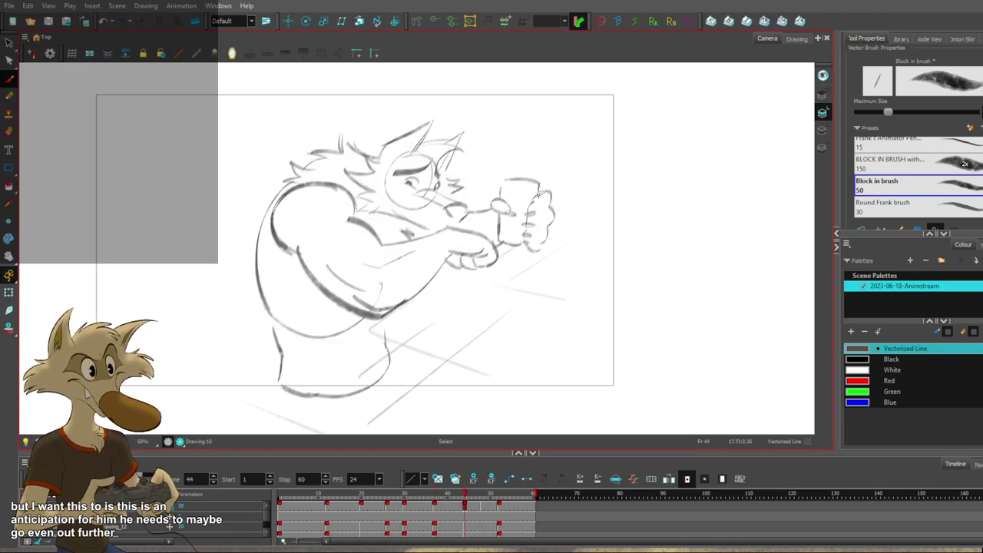
# Undo the head shifts on frame 44, flipping to the adjacent drawings to compare.
pyautogui.hotkey('ctrl', 'z')
pyautogui.hotkey('ctrl', 'z')
pyautogui.press('f')
pyautogui.press('g')
pyautogui.press('f')
pyautogui.press('g')
pyautogui.hotkey('ctrl', 'z')
pyautogui.press('f')
pyautogui.press('g')
# Add a short fur stroke behind the ear on frame 44 and review the motion between frames 37 and 44.
pyautogui.moveTo(377, 155); pyautogui.dragTo(370, 134)
pyautogui.press('f')
pyautogui.press('.')
pyautogui.press('.')
pyautogui.press('.')
pyautogui.press('.')
pyautogui.press('.')
pyautogui.press('.')
pyautogui.press('.')
pyautogui.press(',')
pyautogui.press(',')
pyautogui.press(',')
pyautogui.press(',')
pyautogui.press(',')
pyautogui.press(',')
pyautogui.press(',')
pyautogui.press('.')
pyautogui.press('.')
pyautogui.press('.')
pyautogui.press('.')
pyautogui.press('.')
pyautogui.press('.')
pyautogui.press('.')
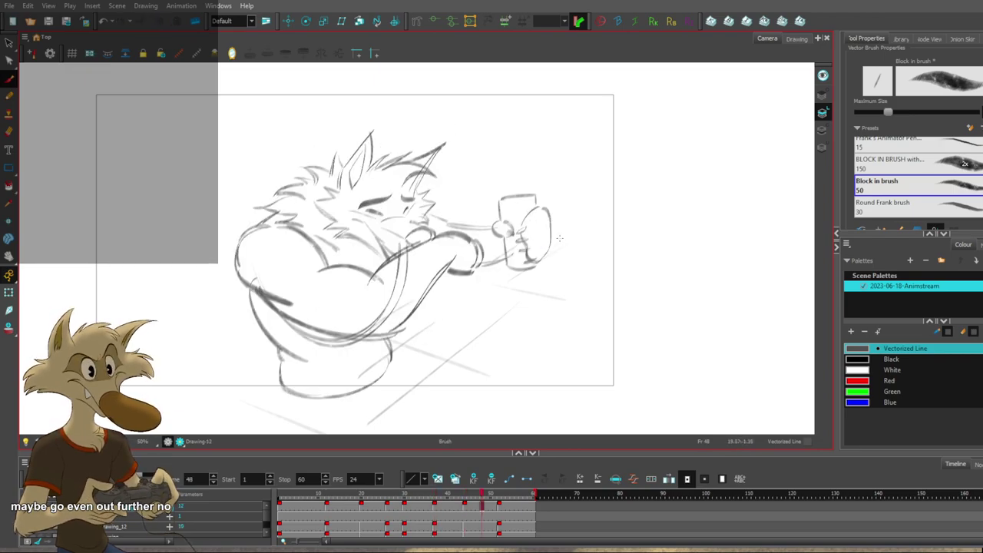
# Duplicate the character's drawing layer and place the grid layer above the copy.
pyautogui.click(478, 511)
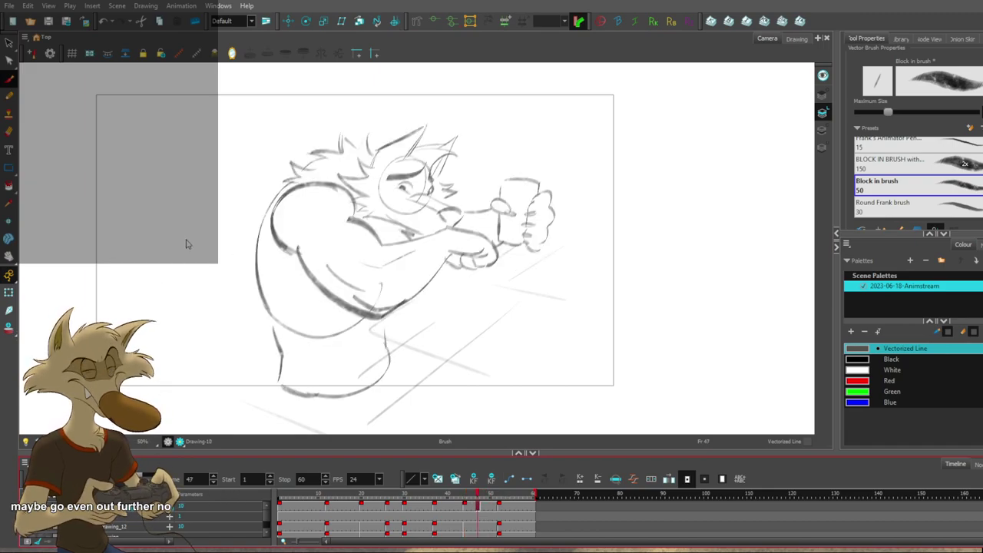
pyautogui.click(120, 519)
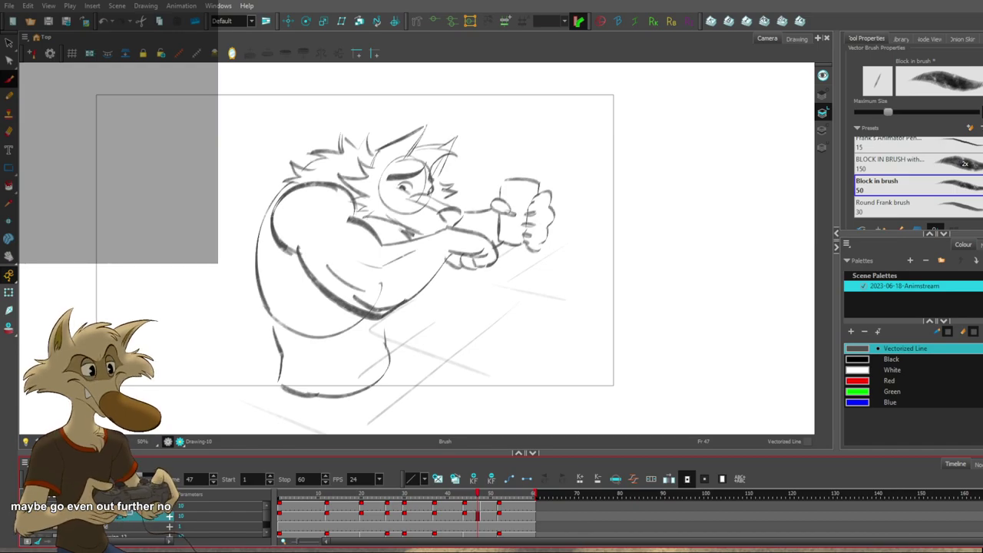
pyautogui.moveTo(128, 523); pyautogui.dragTo(127, 511)
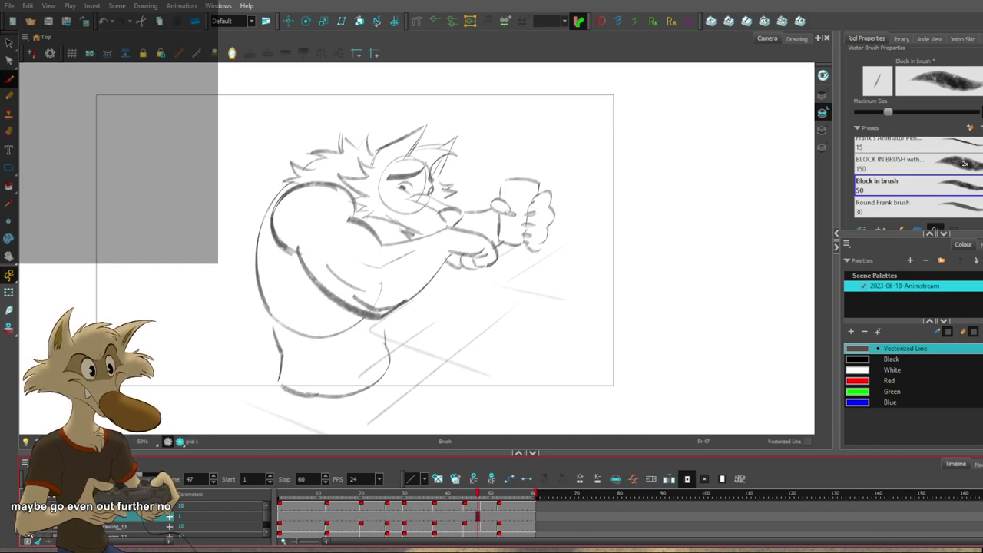
# Flip through the key drawings on either side of frame 44 to examine the transition between poses.
pyautogui.click(464, 505)
pyautogui.press('g')
pyautogui.press('g')
pyautogui.press('f')
pyautogui.press('f')
pyautogui.press('f')
pyautogui.press('g')
# Try starting the frame 44 drawing one frame earlier, at frame 43 of the original layer.
pyautogui.click(476, 507)
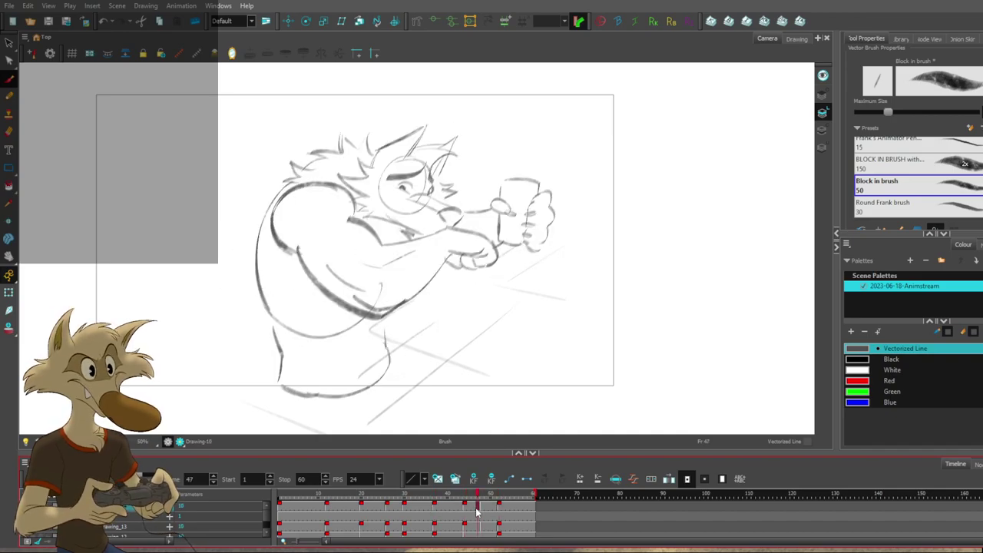
pyautogui.click(470, 509)
pyautogui.click(473, 510)
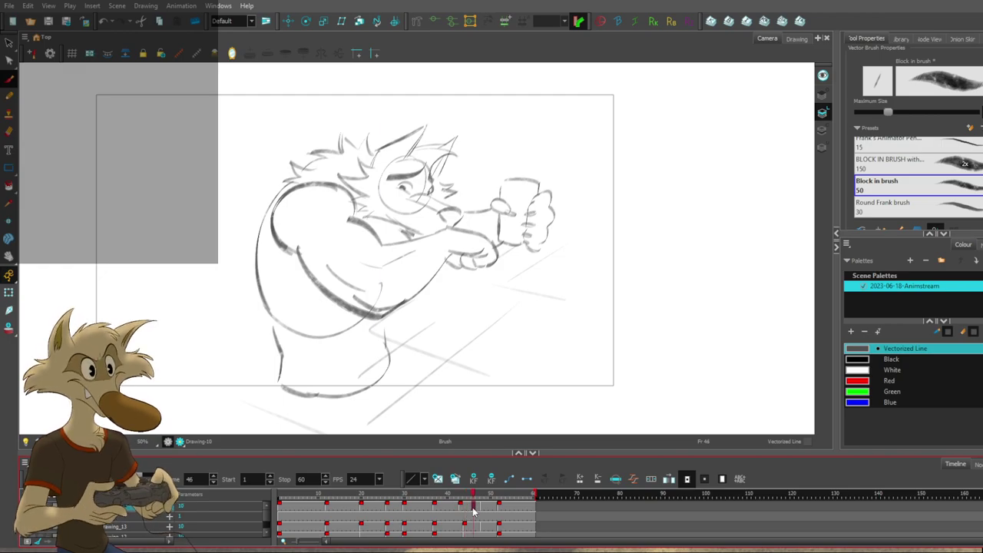
pyautogui.click(463, 513)
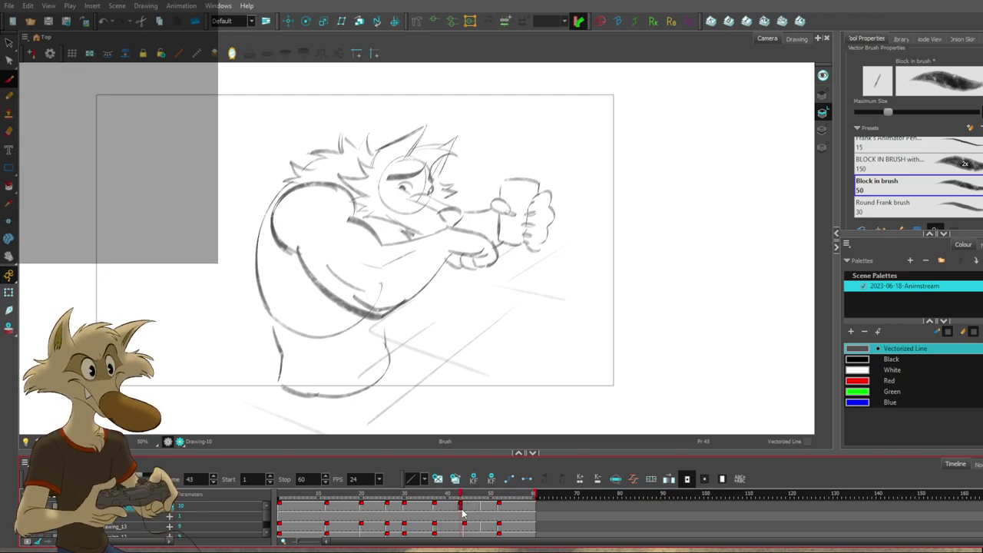
pyautogui.click(474, 510)
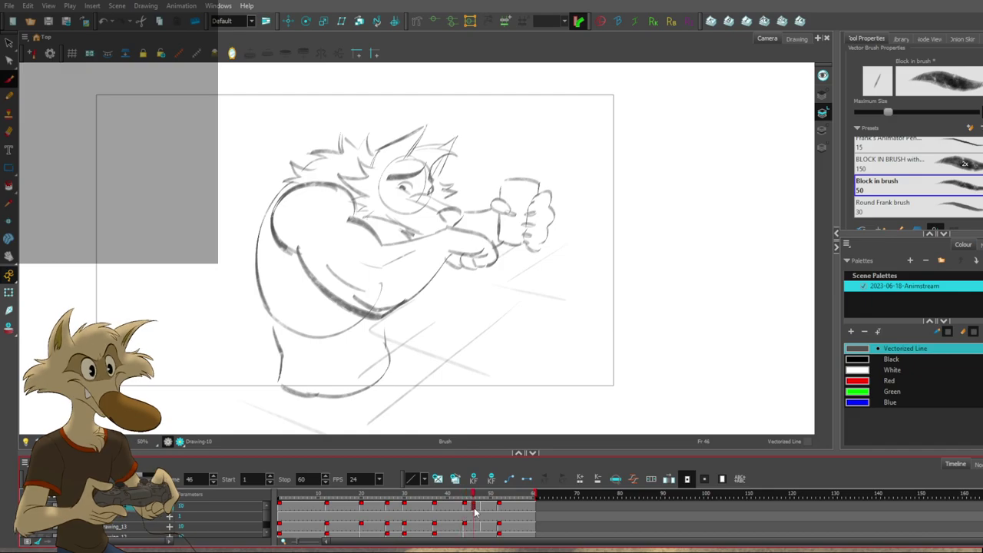
# Flip back and forth through the drawings around frame 46 to compare the poses.
pyautogui.click(439, 479)
pyautogui.press('f')
pyautogui.press('g')
pyautogui.press('g')
pyautogui.press('f')
pyautogui.press('f')
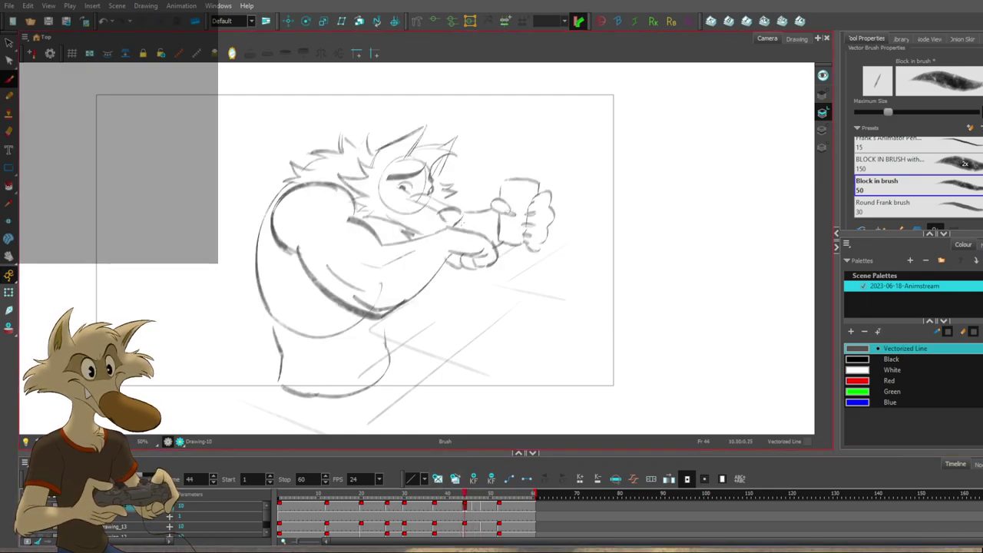
# Sketch the upper and lower contours of the near forearm on the frame 46 drawing.
pyautogui.press('g')
pyautogui.moveTo(478, 200); pyautogui.dragTo(410, 235)
pyautogui.moveTo(476, 199); pyautogui.dragTo(400, 235)
pyautogui.press('f')
pyautogui.press('g')
pyautogui.moveTo(486, 208); pyautogui.dragTo(423, 280)
# Flip between frame 46 and its neighbouring key drawings to examine how the forearm moves from pose to pose.
pyautogui.press('f')
pyautogui.press('g')
pyautogui.press('g')
pyautogui.press('f')
pyautogui.press('f')
pyautogui.press('f')
pyautogui.press('f')
pyautogui.press('f')
pyautogui.press('f')
pyautogui.press('f')
pyautogui.press('g')
pyautogui.press('g')
pyautogui.press('g')
pyautogui.press('g')
pyautogui.press('g')
pyautogui.press('g')
pyautogui.press('f')
pyautogui.press('g')
pyautogui.press('f')
pyautogui.press('f')
pyautogui.press('g')
pyautogui.press('g')
pyautogui.press('g')
pyautogui.press('f')
pyautogui.press('f')
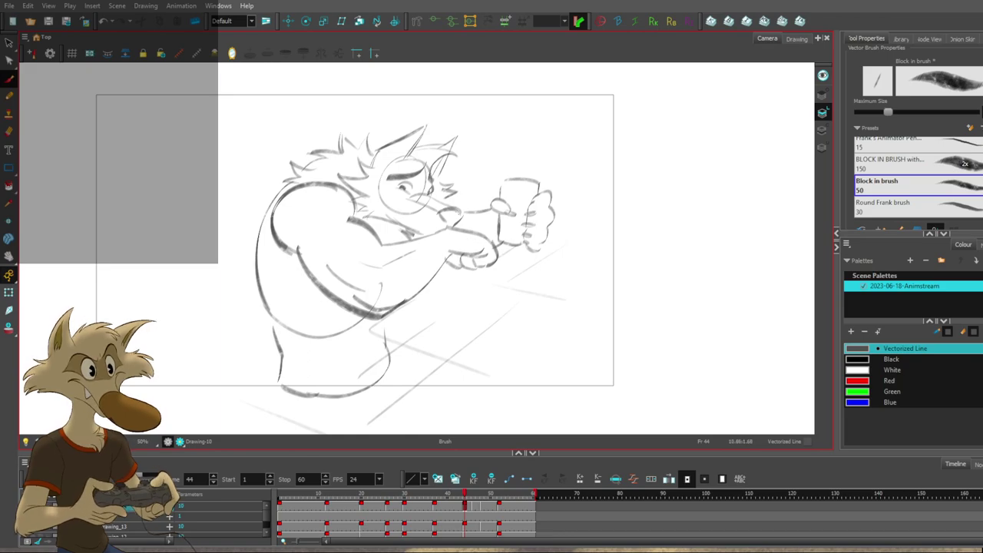
pyautogui.press('g')
# Rough in the head as an upright oval above the forearm, with a short far-arm line beside it on frame 46.
pyautogui.moveTo(424, 221)
pyautogui.mouseDown()
pyautogui.moveTo(448, 211)
pyautogui.moveTo(444, 198)
pyautogui.mouseUp()
pyautogui.hotkey('ctrl', 'z')
pyautogui.press('f')
pyautogui.press('g')
pyautogui.press('f')
pyautogui.press('g')
pyautogui.moveTo(402, 160); pyautogui.dragTo(420, 194)
pyautogui.hotkey('ctrl', 'z')
pyautogui.press(',')
pyautogui.press('.')
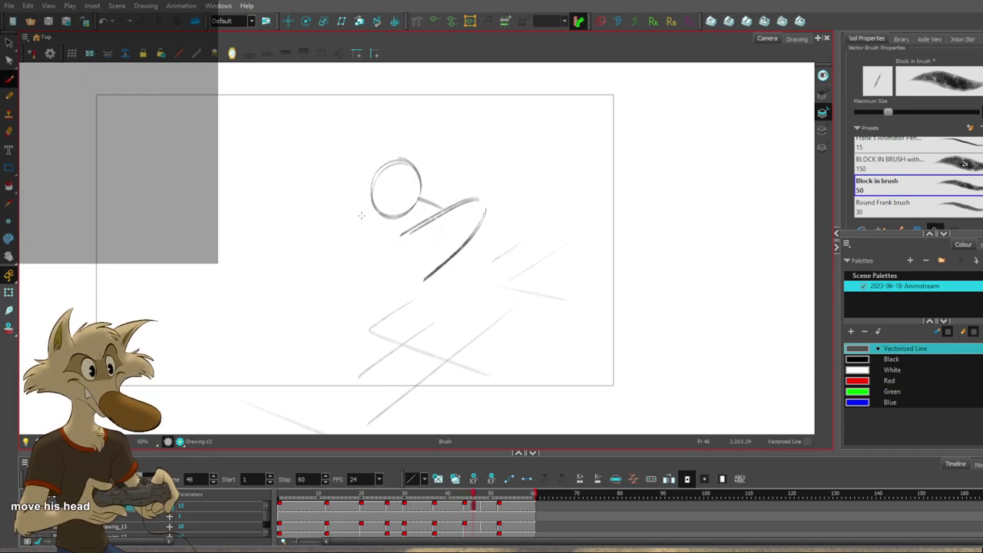
# Block in the large rounded shoulder and the upper and lower contours of the near upper arm on frame 46.
pyautogui.press(',')
pyautogui.press('.')
pyautogui.moveTo(357, 218); pyautogui.dragTo(405, 234)
pyautogui.press(',')
pyautogui.press('.')
pyautogui.moveTo(311, 256); pyautogui.dragTo(431, 288)
pyautogui.press(',')
pyautogui.press('.')
pyautogui.hotkey('ctrl', 'z')
pyautogui.moveTo(307, 255); pyautogui.dragTo(417, 296)
pyautogui.press('Delete')
pyautogui.press(',')
pyautogui.press('.')
pyautogui.moveTo(359, 216)
pyautogui.mouseDown()
pyautogui.moveTo(291, 249)
pyautogui.moveTo(305, 255)
pyautogui.mouseUp()
pyautogui.hotkey('ctrl', 'z')
pyautogui.hotkey('ctrl', 'z')
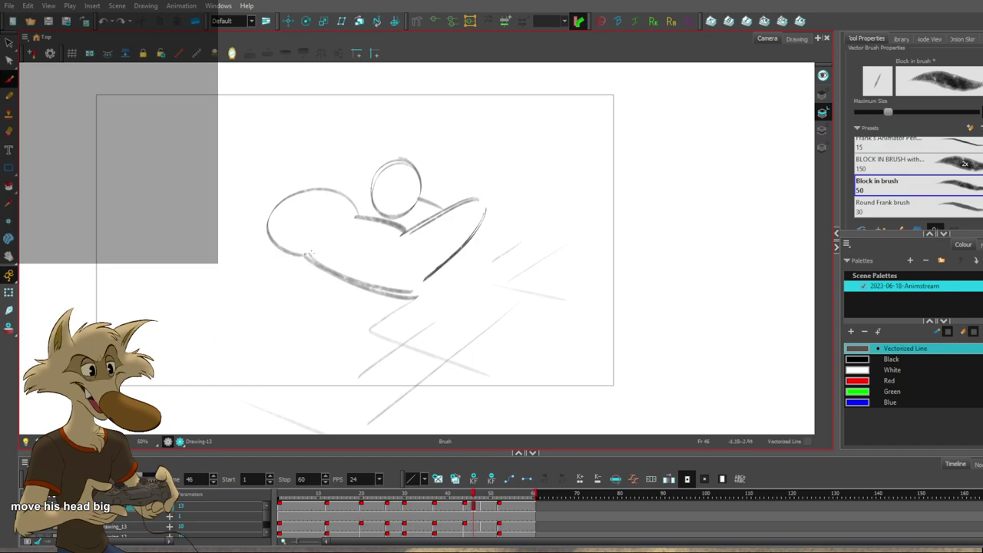
# Flip through the drawings around frame 46 to check the movement of the shoulder, arm and head shapes.
pyautogui.press(',')
pyautogui.press('.')
pyautogui.press(',')
pyautogui.press('.')
pyautogui.press('f')
pyautogui.press('f')
pyautogui.press('f')
pyautogui.press('g')
pyautogui.press('g')
pyautogui.press('g')
pyautogui.press('g')
pyautogui.press('g')
pyautogui.press('f')
pyautogui.press('f')
pyautogui.press('f')
pyautogui.press('f')
pyautogui.press('g')
pyautogui.press('g')
pyautogui.press('g')
pyautogui.press('f')
pyautogui.press('f')
pyautogui.press('f')
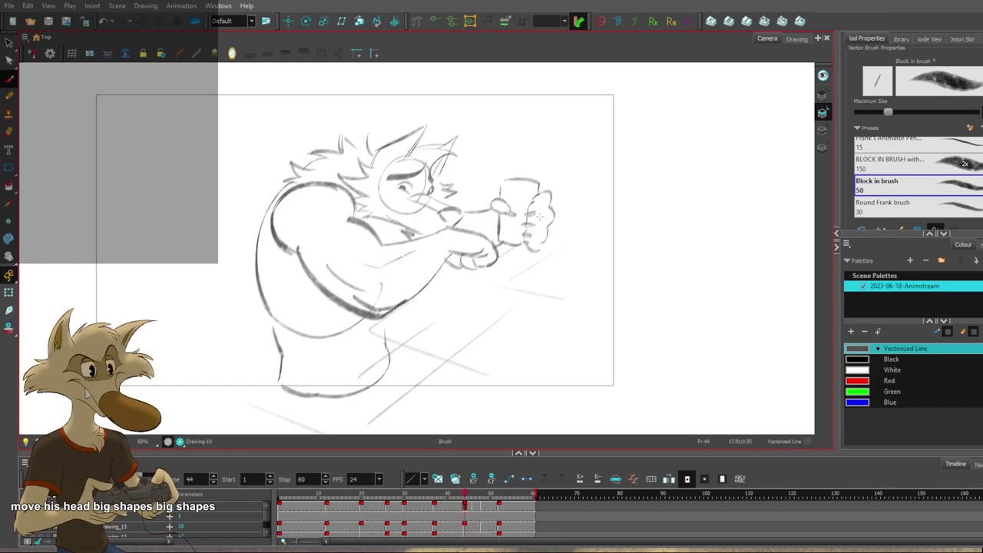
pyautogui.press('g')
pyautogui.press('g')
pyautogui.press('g')
pyautogui.press('f')
pyautogui.press('f')
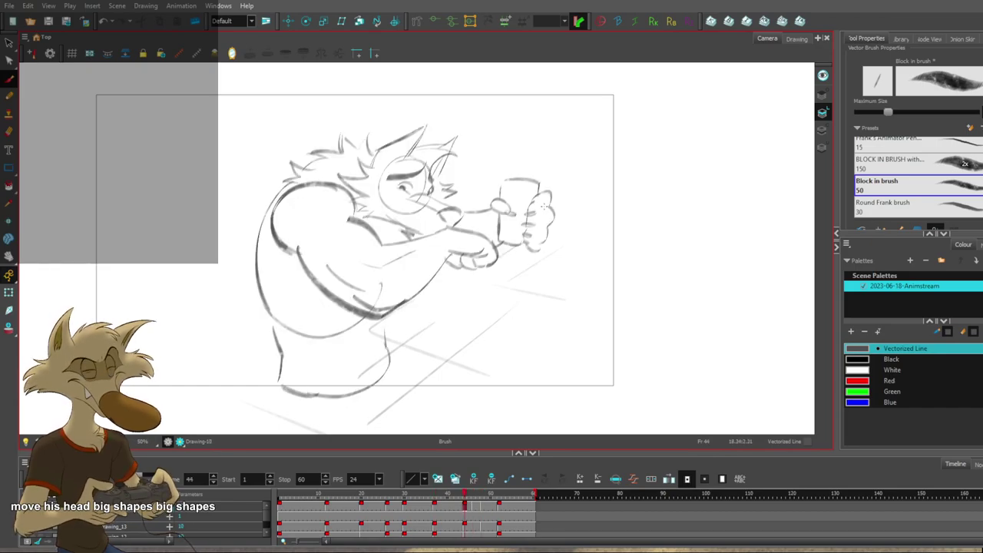
# Sketch the tilted cup in front of the forearm on the frame 46 drawing.
pyautogui.moveTo(536, 222); pyautogui.dragTo(526, 225)
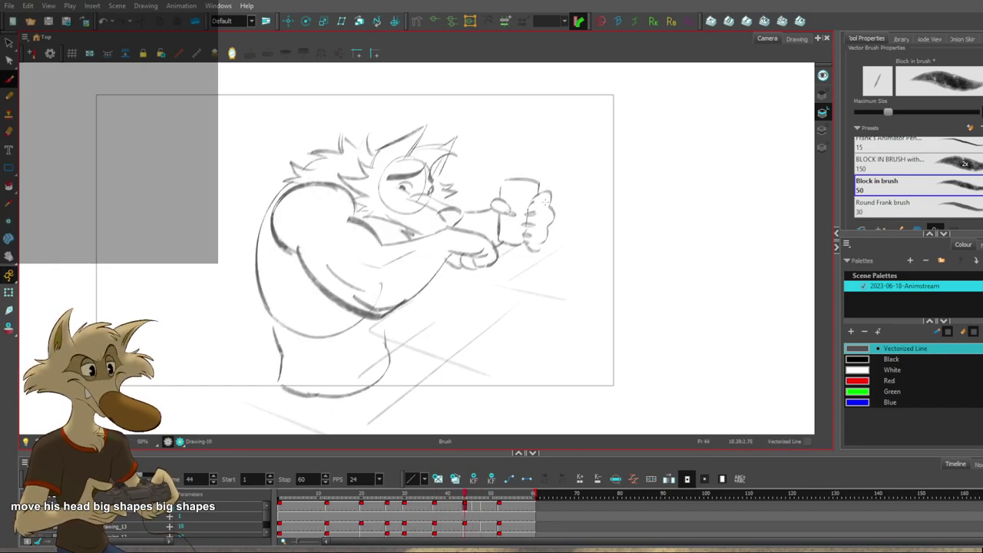
pyautogui.press('.')
pyautogui.press('.')
pyautogui.press('f')
pyautogui.press('g')
pyautogui.moveTo(504, 200)
pyautogui.mouseDown()
pyautogui.moveTo(540, 196)
pyautogui.moveTo(530, 257)
pyautogui.mouseUp()
pyautogui.press('f')
pyautogui.press('g')
pyautogui.press(',')
pyautogui.press('.')
# Flip between the key drawings on both sides of frame 46 to examine the cup's path.
pyautogui.press('f')
pyautogui.press('f')
pyautogui.press('g')
pyautogui.press('g')
pyautogui.press('g')
pyautogui.press('g')
pyautogui.press('f')
pyautogui.press('f')
pyautogui.press('f')
pyautogui.press('f')
pyautogui.press('g')
# Outline the fingers wrapped around the cup's far side on frame 46, using the frame 44 drawing as reference.
pyautogui.press('.')
pyautogui.press(',')
pyautogui.press('.')
pyautogui.press(',')
pyautogui.press('.')
pyautogui.press('.')
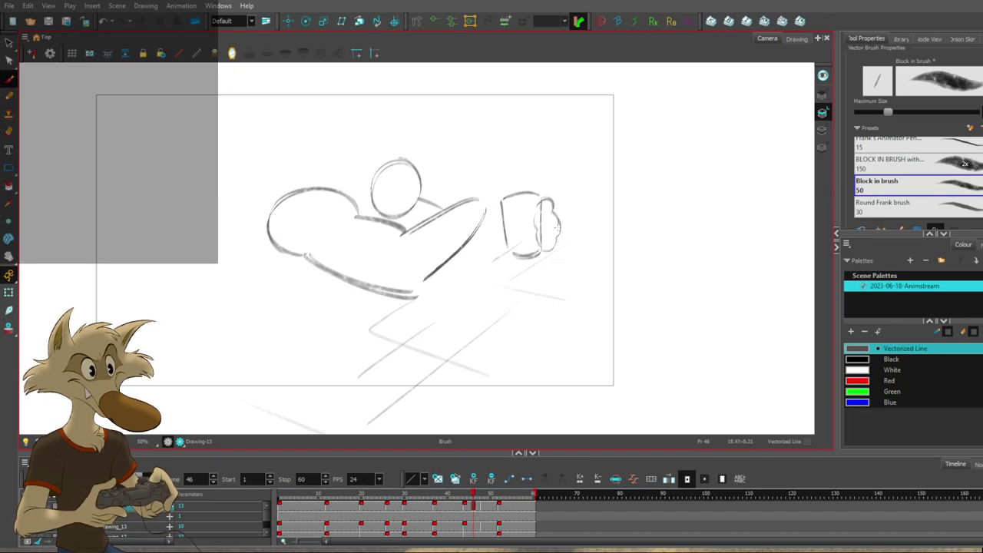
# Compare the hand and cup on frame 46 with the frame 44 pose.
pyautogui.press('.')
pyautogui.press('.')
pyautogui.press('.')
pyautogui.press(',')
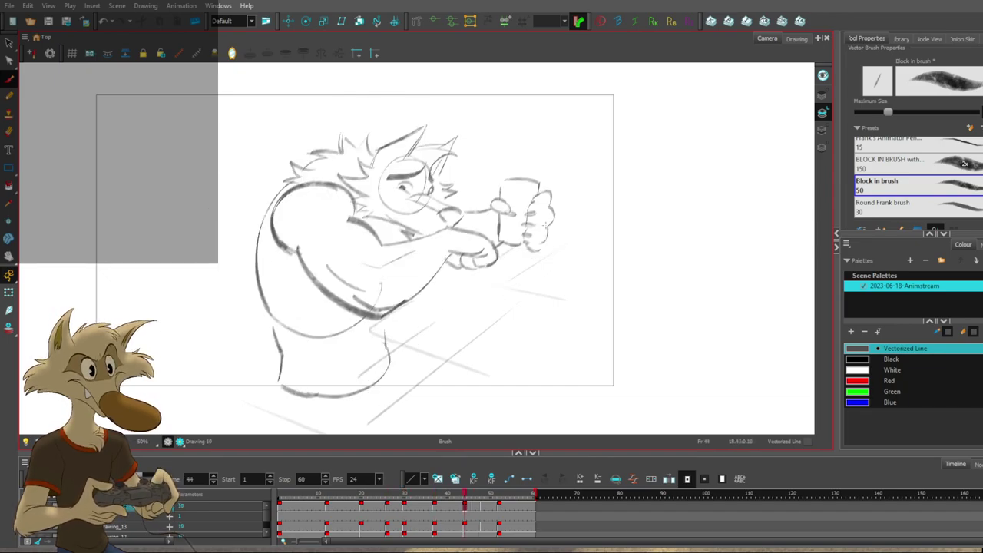
pyautogui.press(',')
pyautogui.press(',')
pyautogui.press(',')
pyautogui.press('.')
pyautogui.press(',')
pyautogui.press(',')
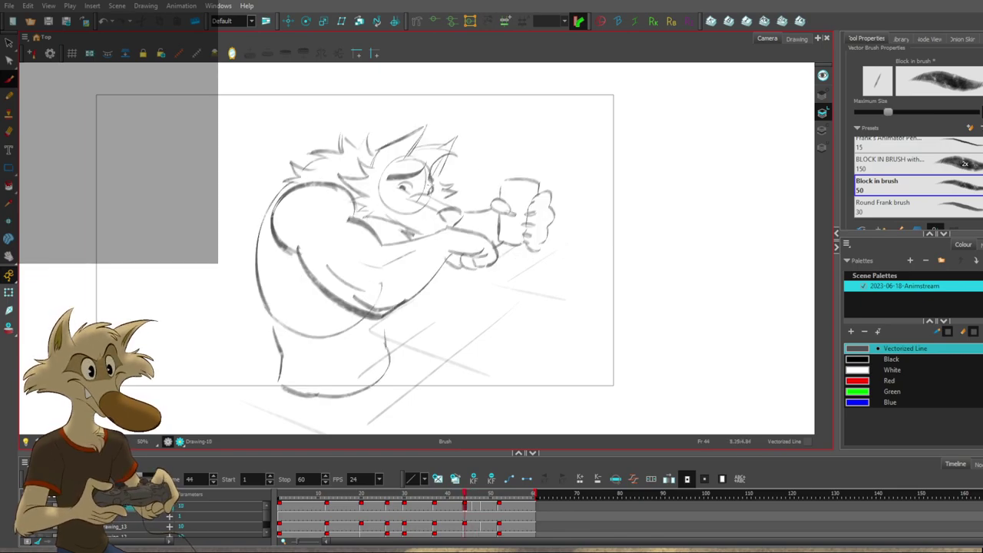
pyautogui.press('.')
pyautogui.press('.')
# Flip between frame 46 and the neighbouring key drawings to compare the wolf's head, ears and arm.
pyautogui.press('f')
pyautogui.press('f')
pyautogui.press('f')
pyautogui.press('g')
pyautogui.press('g')
pyautogui.press('g')
pyautogui.press('g')
pyautogui.press('g')
pyautogui.press('g')
pyautogui.press('f')
pyautogui.press('f')
pyautogui.press('f')
pyautogui.press('f')
pyautogui.press('f')
pyautogui.press('g')
pyautogui.press('g')
pyautogui.press('f')
pyautogui.press('f')
pyautogui.press('f')
pyautogui.press('f')
pyautogui.press('f')
pyautogui.press('f')
pyautogui.press('f')
pyautogui.press('g')
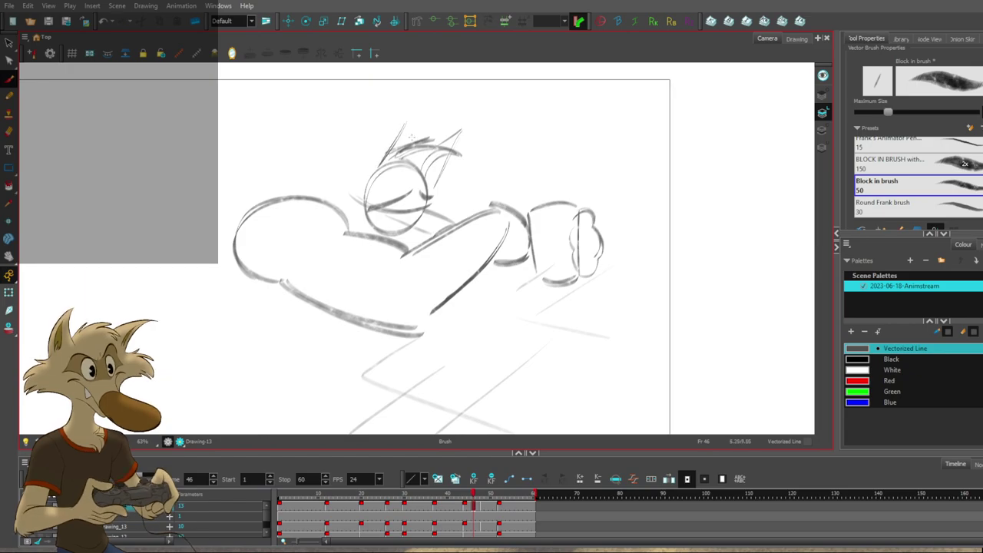
# Draw the near ear's outer edge on the frame 46 head and check it against the surrounding drawings.
pyautogui.press('f')
pyautogui.moveTo(401, 124)
pyautogui.mouseDown()
pyautogui.moveTo(344, 162)
pyautogui.moveTo(356, 156)
pyautogui.moveTo(341, 183)
pyautogui.mouseUp()
pyautogui.press('g')
pyautogui.press('f')
pyautogui.press('f')
pyautogui.press('f')
pyautogui.press('f')
pyautogui.press('2')
pyautogui.press('g')
pyautogui.press('g')
pyautogui.press('g')
pyautogui.press('g')
pyautogui.press('g')
pyautogui.scroll(2, 393, 178)
pyautogui.scroll(1, 392, 178)
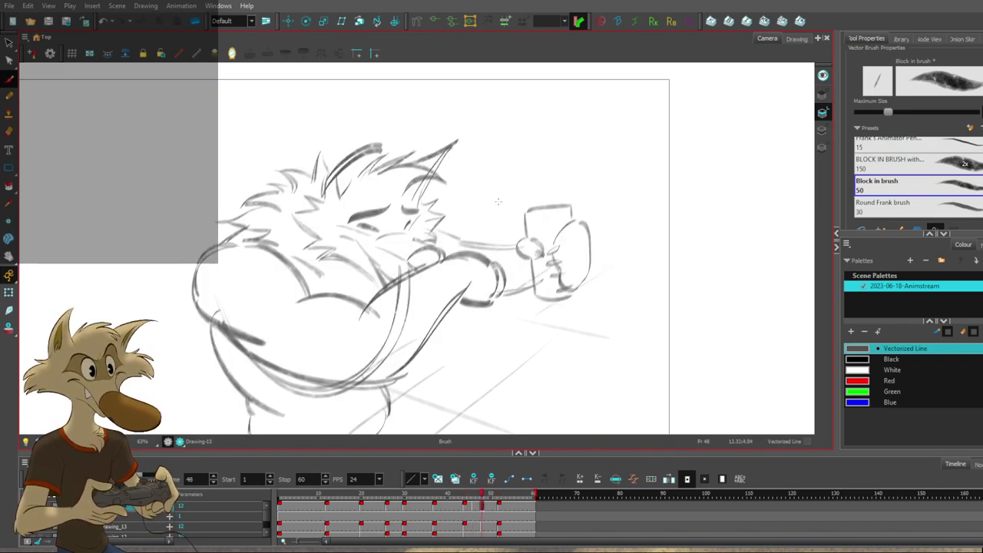
# Mirror the camera view and compare the wolf's head on the frame 48 and frame 52 drawings.
pyautogui.click(231, 53)
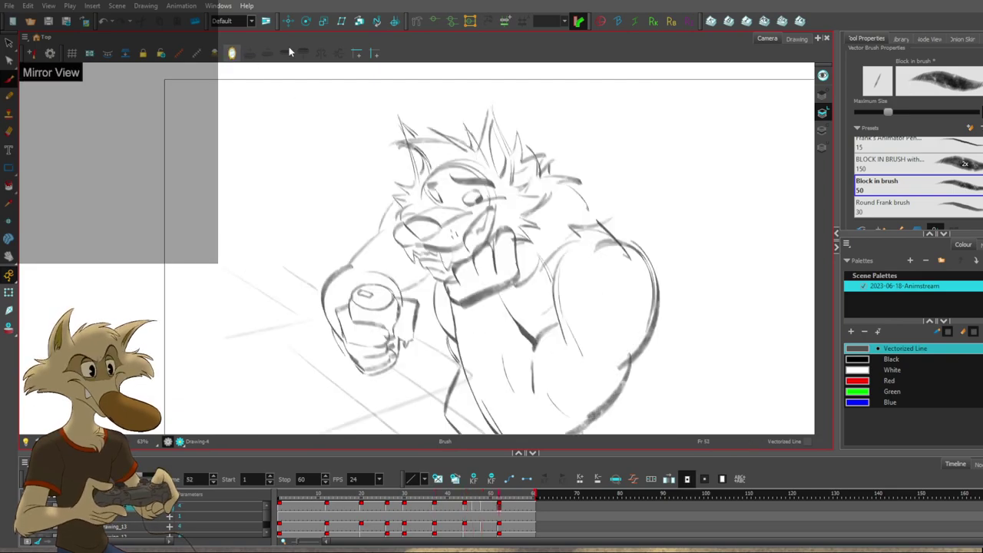
pyautogui.hotkey('ctrl', 'z')
pyautogui.hotkey('ctrl', 'z')
pyautogui.hotkey('ctrl', 'shift', 'z')
pyautogui.hotkey('ctrl', 'shift', 'z')
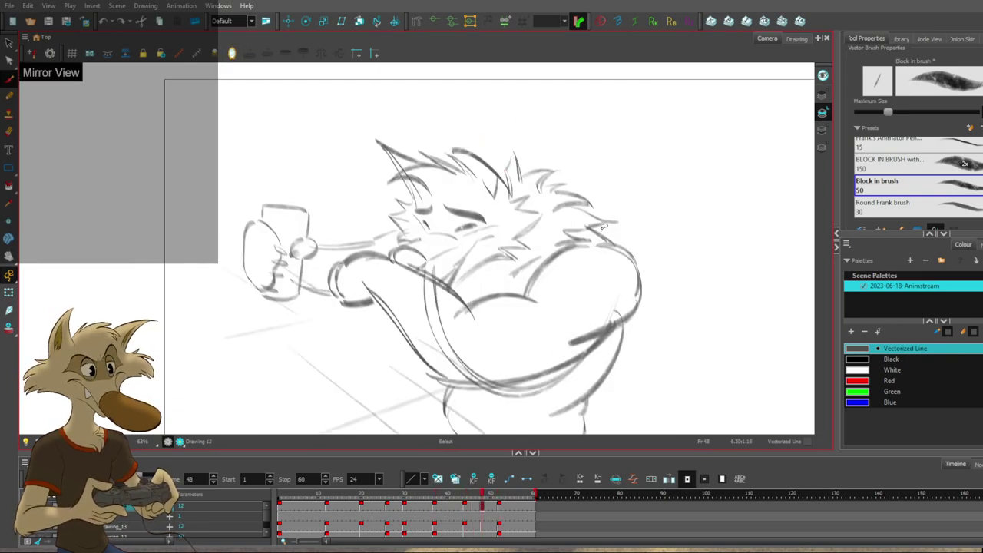
pyautogui.press('f')
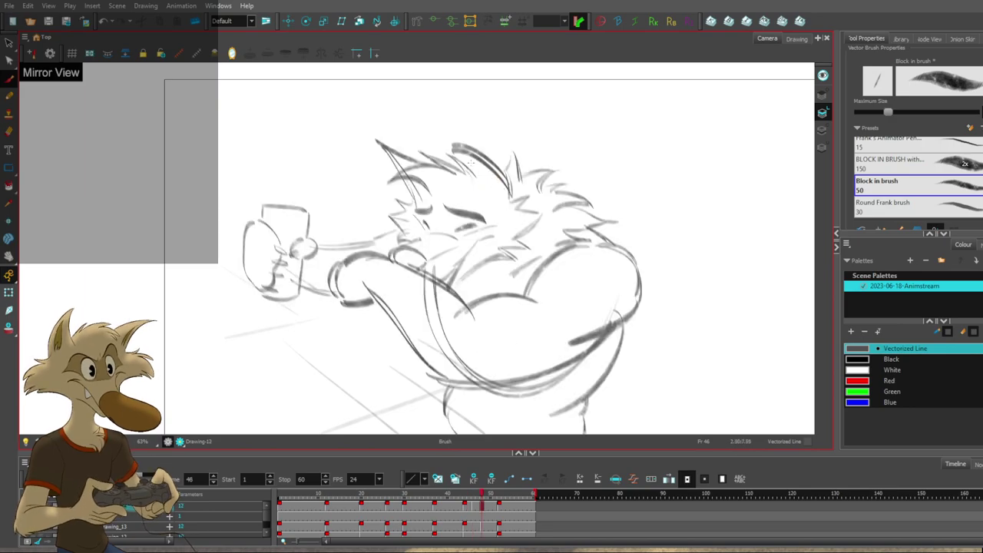
# Replace the thick near-ear strokes on frame 48 with a thinner, upright pointed ear outline.
pyautogui.hotkey('ctrl', 'z')
pyautogui.moveTo(477, 172); pyautogui.dragTo(495, 204)
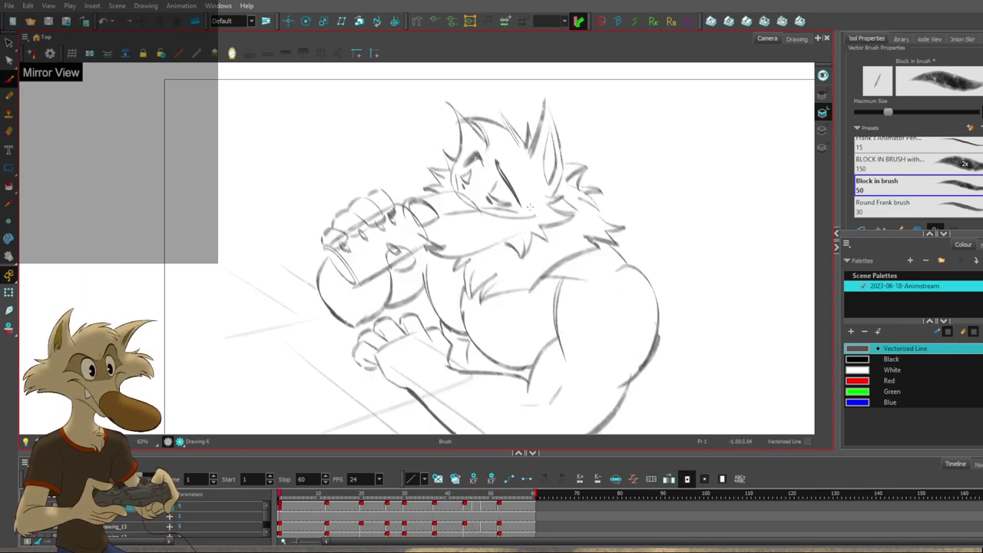
pyautogui.press('f')
pyautogui.scroll(-2, 522, 224)
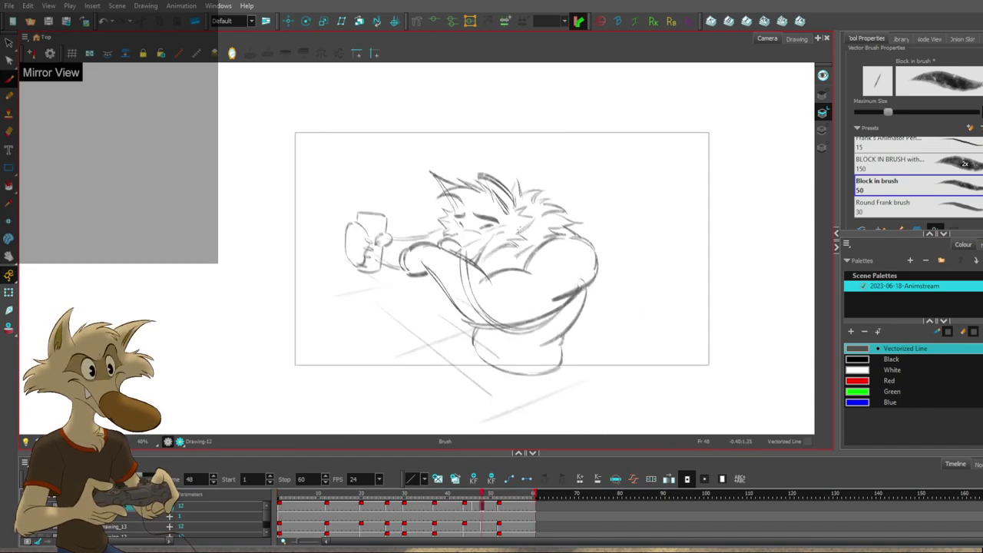
pyautogui.scroll(2, 523, 225)
pyautogui.hotkey('ctrl', 'z')
pyautogui.hotkey('ctrl', 'z')
pyautogui.hotkey('ctrl', 'z')
pyautogui.hotkey('ctrl', 'z')
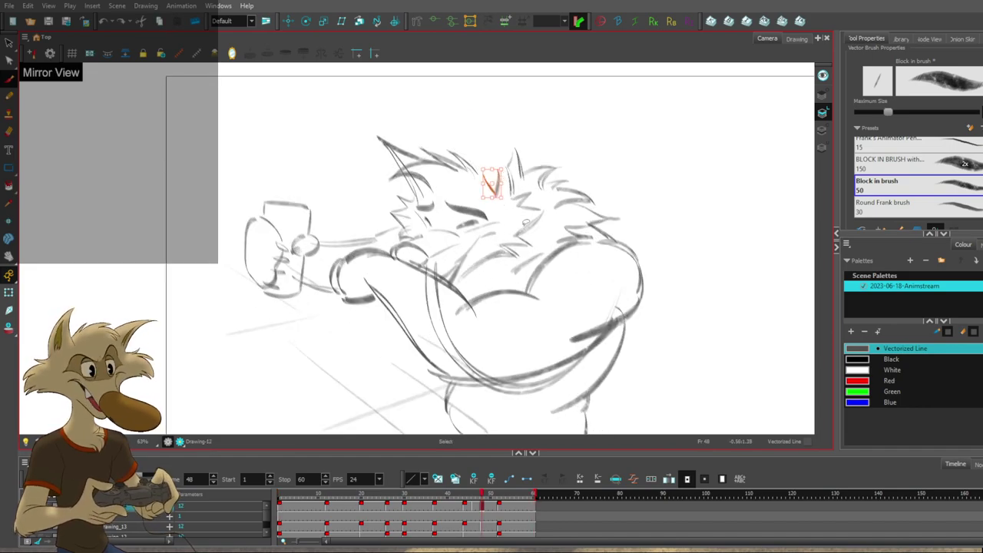
pyautogui.hotkey('ctrl', 'v')
pyautogui.click(524, 136)
pyautogui.hotkey('alt', 'b')
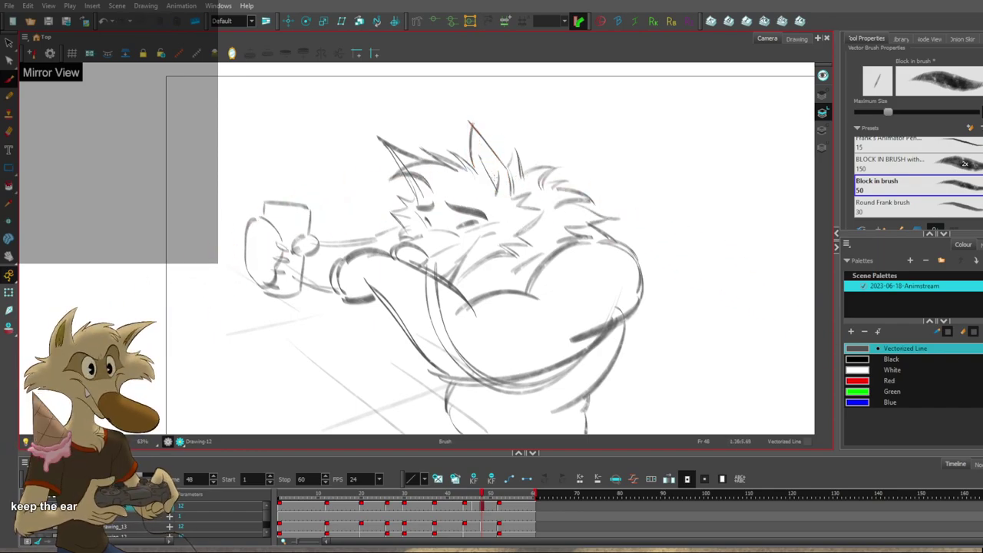
# Draw the near ear's inner fold on frame 48, checking it against the adjacent drawings.
pyautogui.press('f')
pyautogui.press('g')
pyautogui.press('f')
pyautogui.press('f')
pyautogui.press('f')
pyautogui.press('g')
pyautogui.press('g')
pyautogui.press('g')
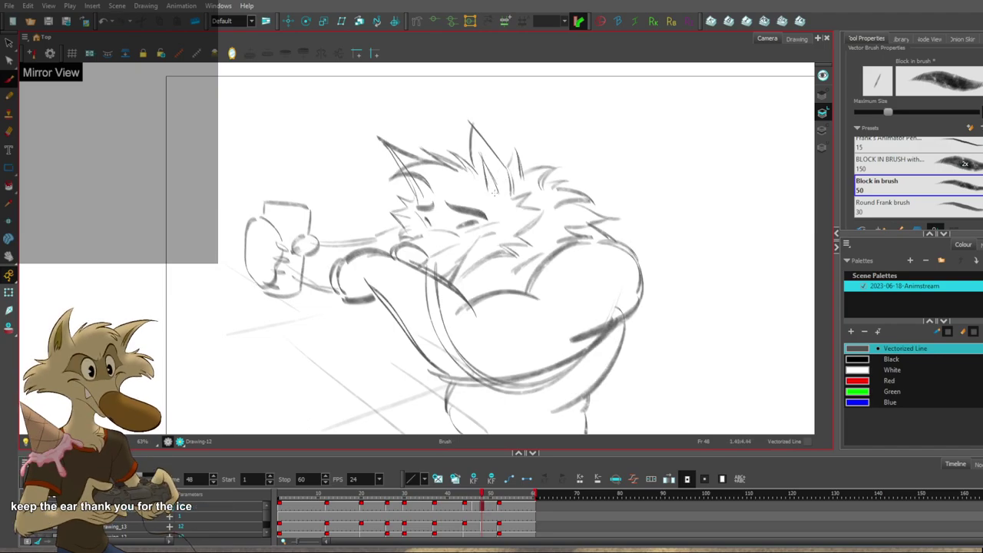
pyautogui.moveTo(484, 170); pyautogui.dragTo(501, 204)
pyautogui.press('f')
pyautogui.press('g')
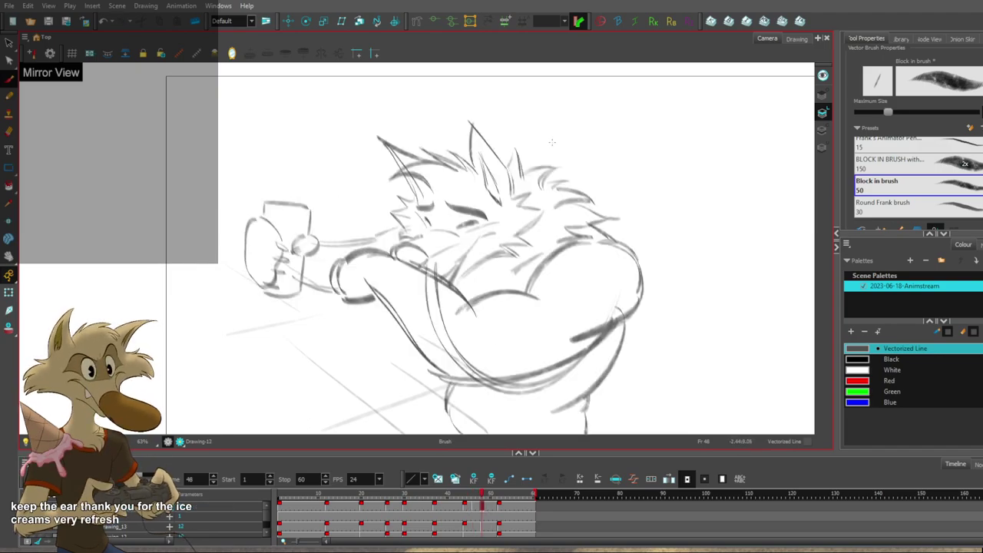
# Reshape the near ear's outline on frame 48 so that its tip sits slightly lower.
pyautogui.moveTo(494, 135)
pyautogui.mouseDown()
pyautogui.moveTo(471, 125)
pyautogui.moveTo(490, 144)
pyautogui.mouseUp()
pyautogui.hotkey('alt', 'b')
pyautogui.press('f')
pyautogui.press('.')
pyautogui.press('.')
pyautogui.hotkey('alt', 's')
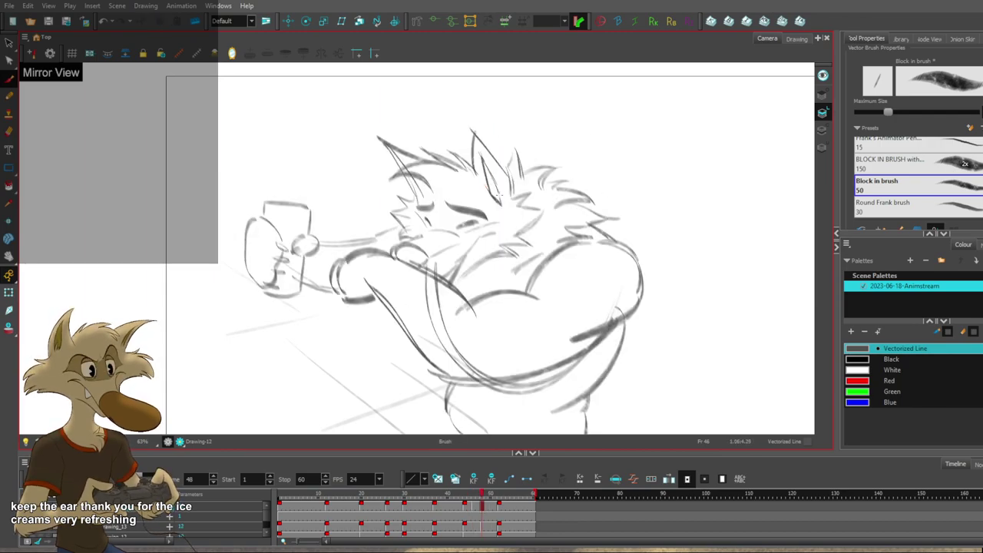
# Draw the near ear's inner fold on frame 46, using the frame 44 and 48 drawings as reference.
pyautogui.press(',')
pyautogui.press(',')
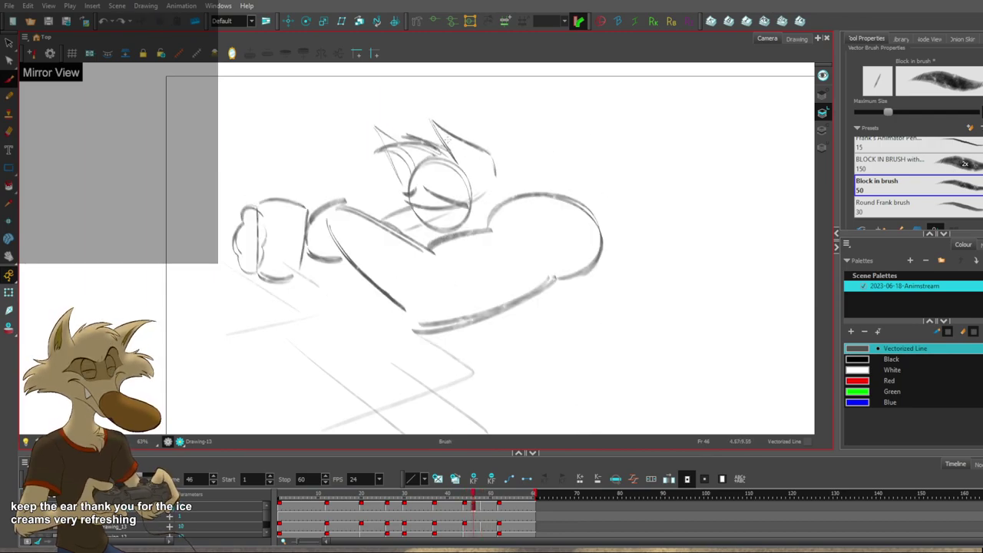
pyautogui.press(',')
pyautogui.press(',')
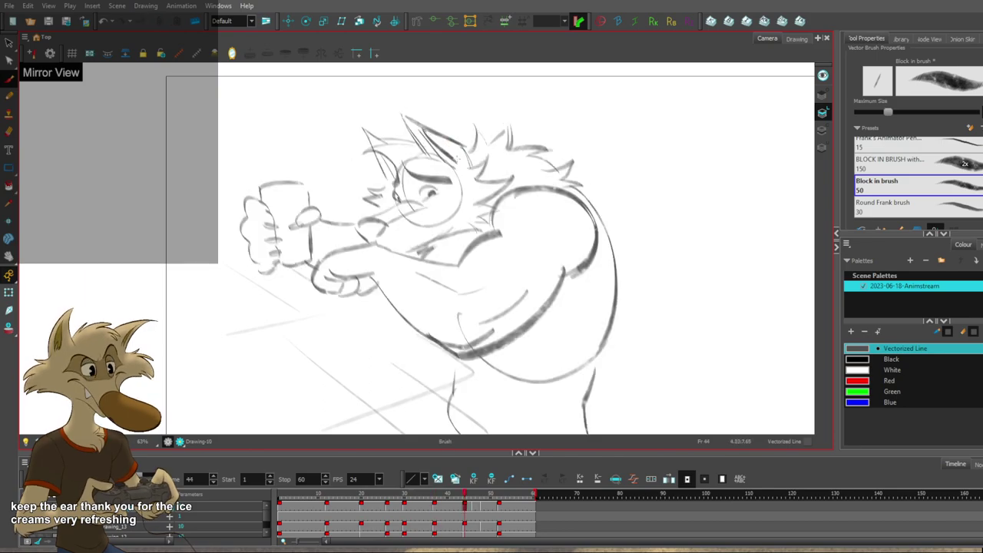
pyautogui.press('f')
pyautogui.press('f')
pyautogui.press('g')
pyautogui.press('g')
pyautogui.press('g')
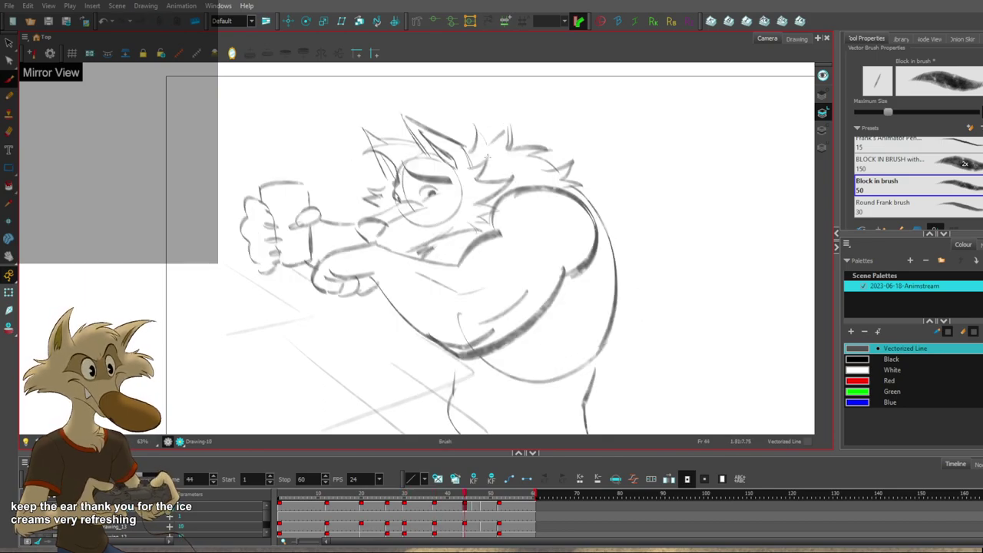
pyautogui.press('f')
pyautogui.press('g')
pyautogui.press('f')
pyautogui.press('g')
# Sketch a fur tuft beside the near ear and a pointed spike behind it on frame 46.
pyautogui.moveTo(489, 150); pyautogui.dragTo(494, 134)
pyautogui.press('f')
pyautogui.press('g')
pyautogui.moveTo(506, 150)
pyautogui.mouseDown()
pyautogui.moveTo(541, 139)
pyautogui.moveTo(532, 156)
pyautogui.mouseUp()
pyautogui.press('f')
pyautogui.press('g')
pyautogui.press('f')
pyautogui.press('g')
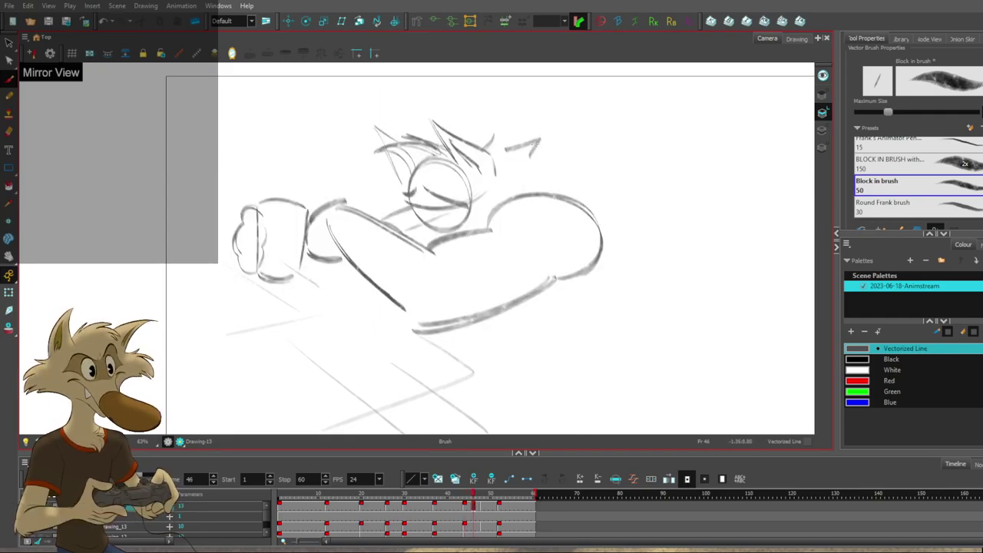
# Refine the pointed fur spike behind the head on frame 46 to follow the neighbouring drawings.
pyautogui.press('f')
pyautogui.press('f')
pyautogui.press('f')
pyautogui.press('g')
pyautogui.press('g')
pyautogui.press('g')
pyautogui.press('g')
pyautogui.press('g')
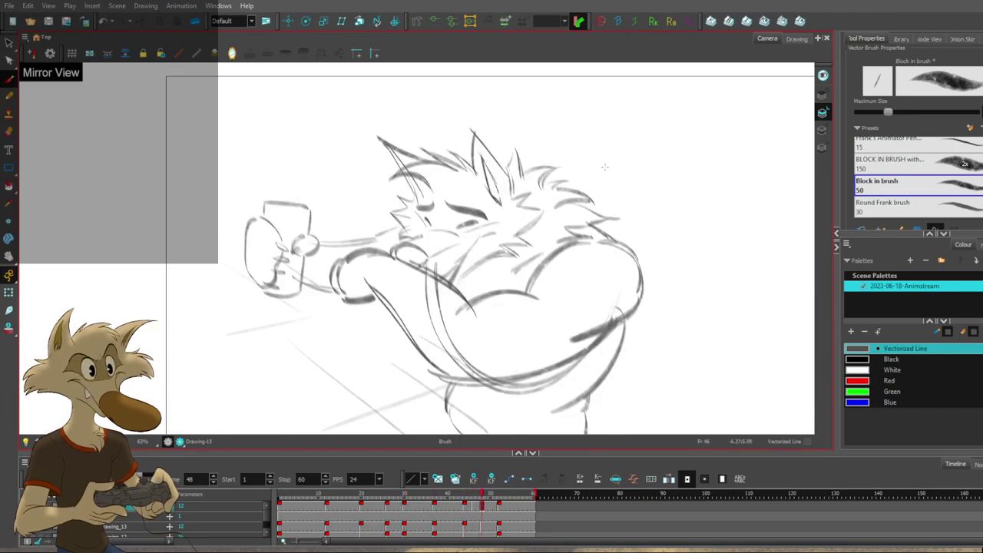
pyautogui.press('f')
pyautogui.press('f')
pyautogui.press(',')
pyautogui.press(',')
pyautogui.press('.')
pyautogui.press('.')
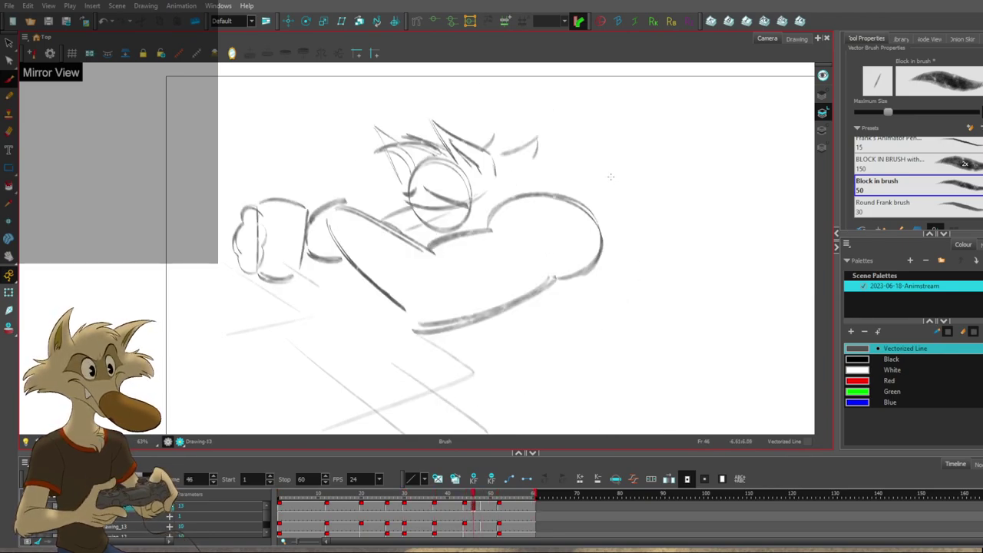
# Step back and forth through the drawings around frame 46 to examine how the cheek fur moves.
pyautogui.press(',')
pyautogui.press(',')
pyautogui.press(',')
pyautogui.press('.')
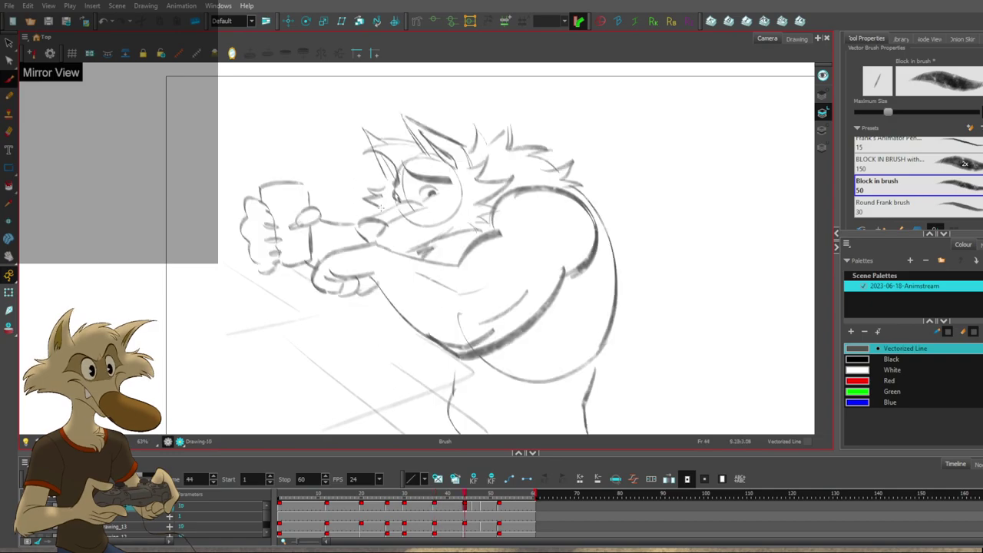
pyautogui.press(',')
pyautogui.press(',')
pyautogui.press('.')
pyautogui.press('.')
pyautogui.press('g')
pyautogui.press('f')
pyautogui.press('f')
pyautogui.press('g')
# Draw the first cheek fur stroke below the far ear on frame 46, replacing the trial strokes.
pyautogui.hotkey('ctrl', 'z')
pyautogui.moveTo(469, 188)
pyautogui.mouseDown()
pyautogui.moveTo(437, 205)
pyautogui.moveTo(454, 195)
pyautogui.mouseUp()
pyautogui.press('g')
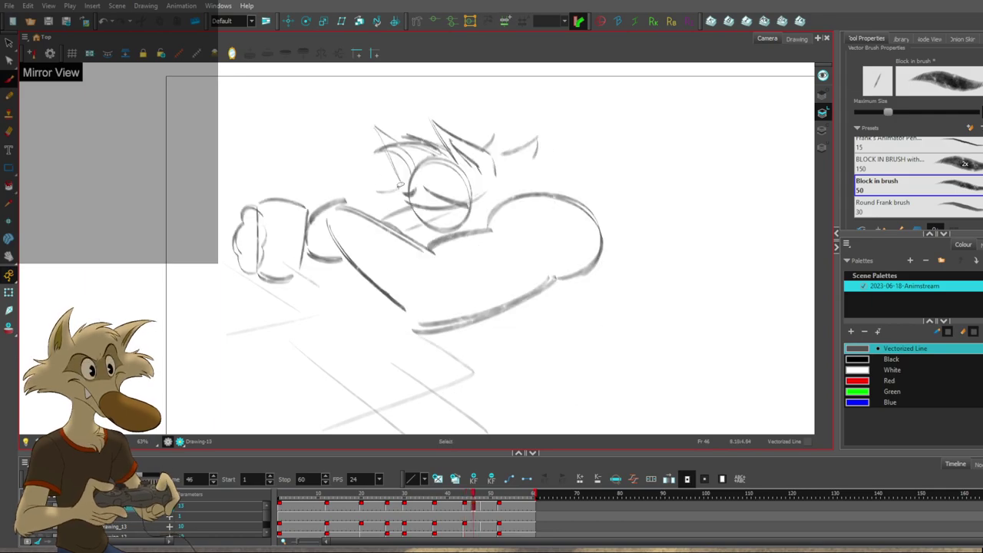
pyautogui.hotkey('ctrl', 'z')
pyautogui.moveTo(385, 187); pyautogui.dragTo(405, 192)
pyautogui.press('f')
pyautogui.press('f')
pyautogui.press('f')
pyautogui.press('g')
pyautogui.press('g')
pyautogui.press('g')
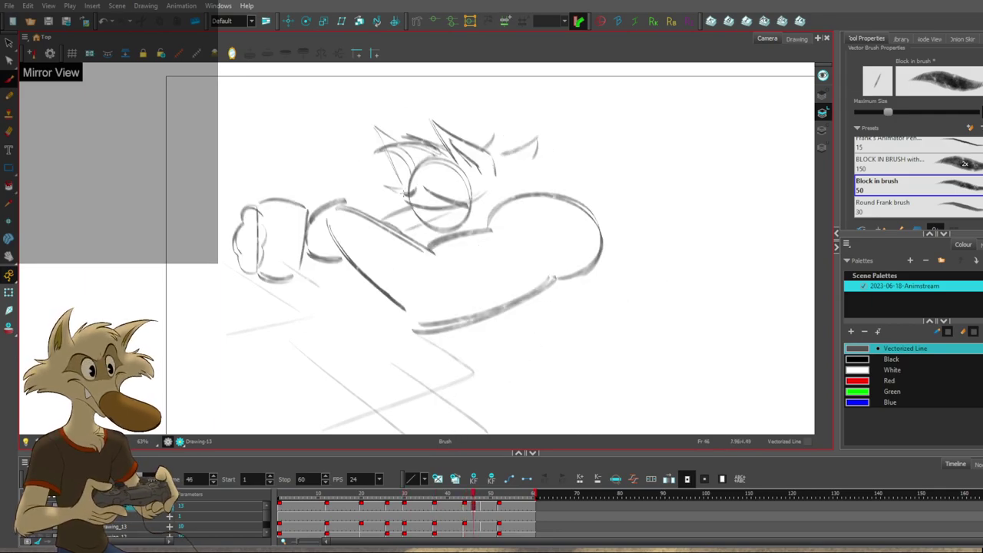
# Add more jagged cheek fur spikes down toward the muzzle on frame 46.
pyautogui.press(',')
pyautogui.press('.')
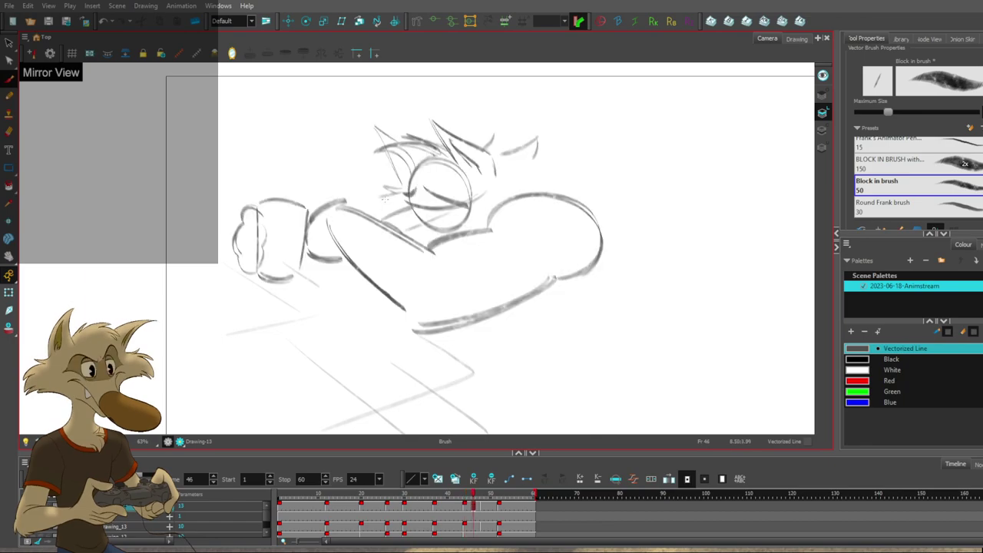
pyautogui.press('f')
pyautogui.press('g')
pyautogui.press(',')
pyautogui.press('.')
# Draw the finger divisions on the near fist and on the hand gripping the cup on frame 46.
pyautogui.moveTo(330, 225); pyautogui.dragTo(321, 241)
pyautogui.press(',')
pyautogui.press('.')
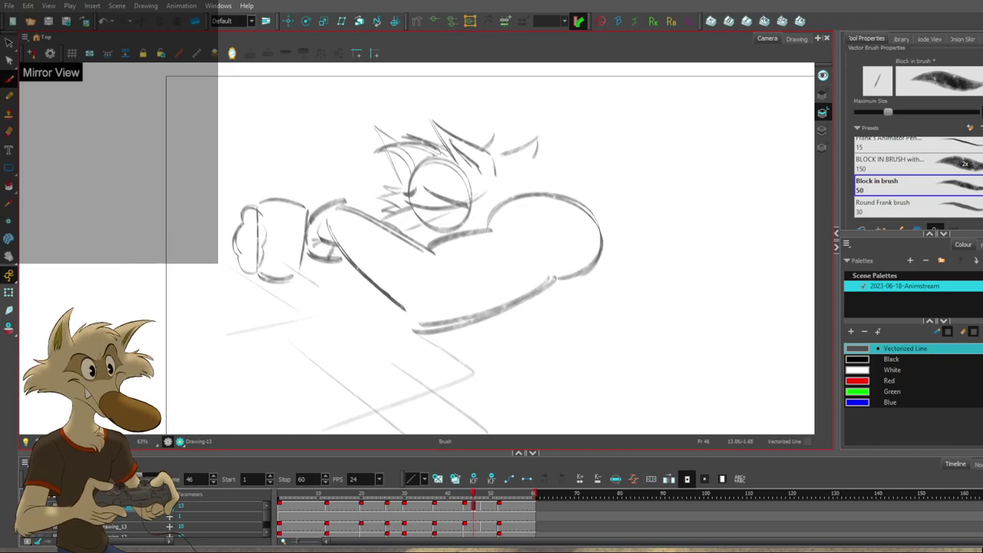
pyautogui.press(',')
pyautogui.press('.')
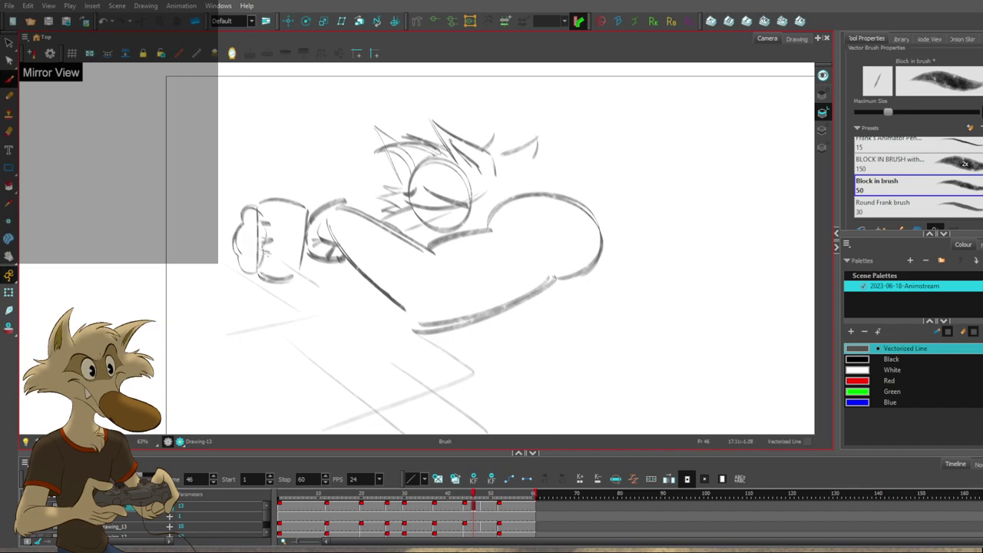
# Redraw the thumb as a small rounded shape on the cup's near edge on frame 46.
pyautogui.press(',')
pyautogui.press('.')
pyautogui.hotkey('ctrl', 'z')
pyautogui.moveTo(307, 225)
pyautogui.mouseDown()
pyautogui.moveTo(293, 244)
pyautogui.moveTo(305, 247)
pyautogui.mouseUp()
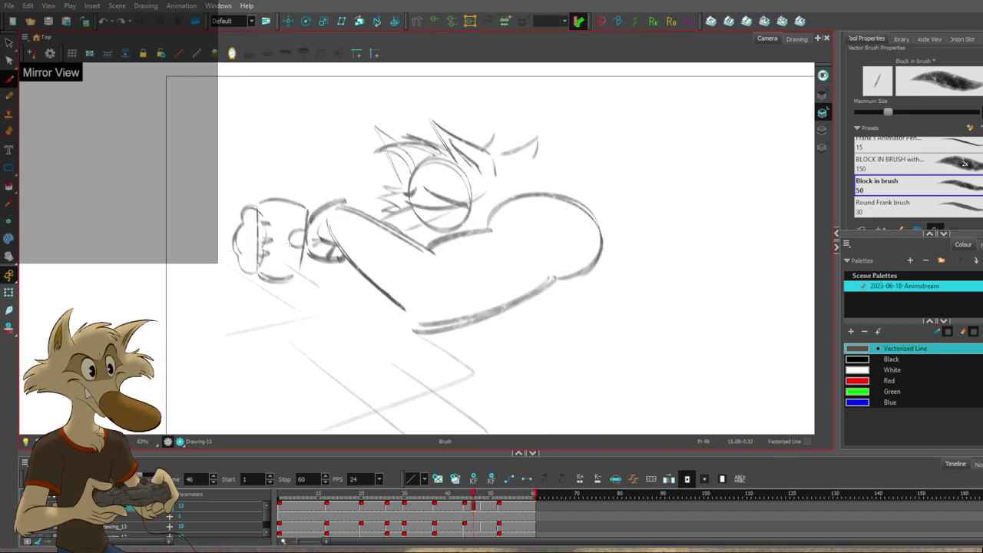
# Compare the neighbouring poses on frames 30, 37, 44 and 46 to examine how the torso and hips turn.
pyautogui.press('f')
pyautogui.press('f')
pyautogui.press('g')
pyautogui.press('g')
pyautogui.press('g')
pyautogui.press('f')
pyautogui.press('f')
pyautogui.press('1')
pyautogui.press('1')
pyautogui.press('2')
pyautogui.press('g')
pyautogui.press('f')
pyautogui.press('f')
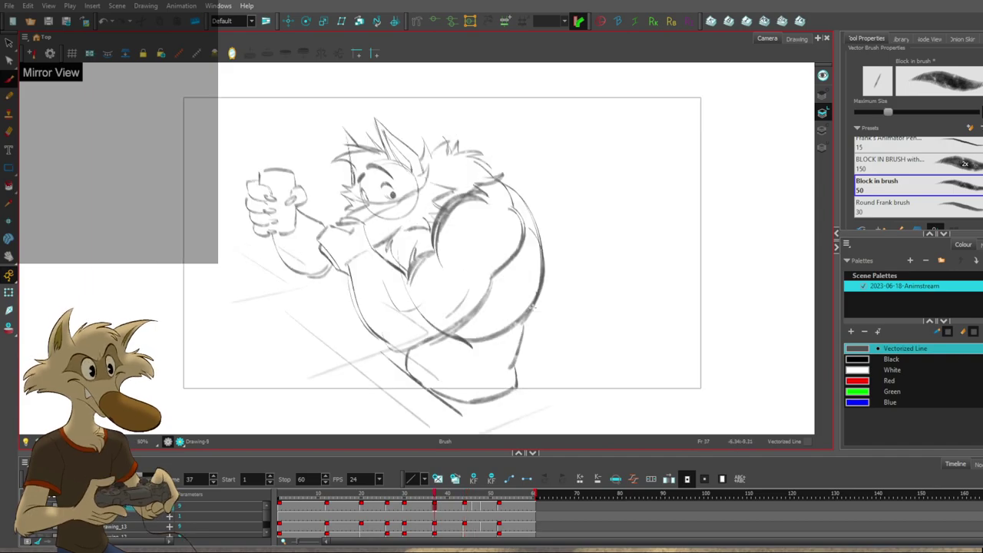
pyautogui.press('2')
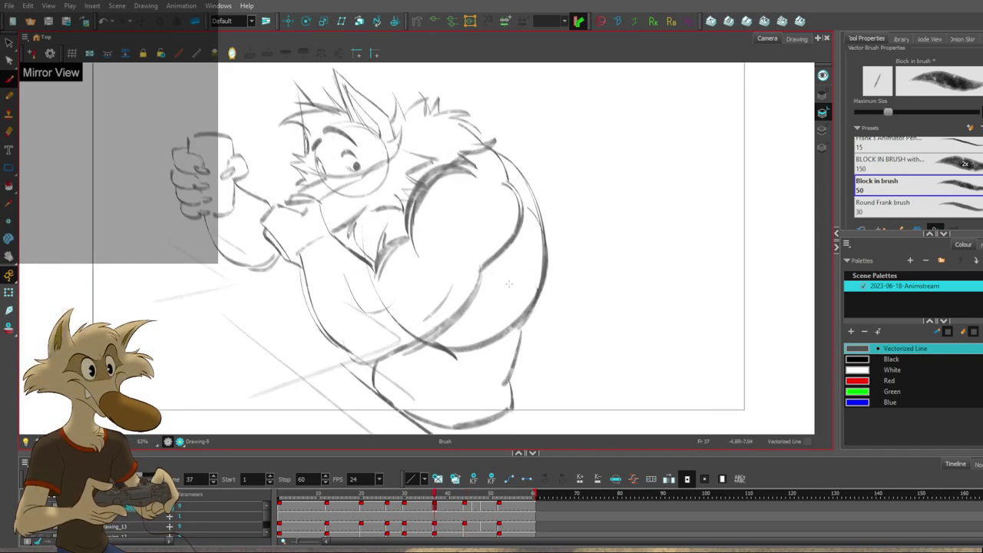
pyautogui.press('f')
pyautogui.press('f')
pyautogui.press('g')
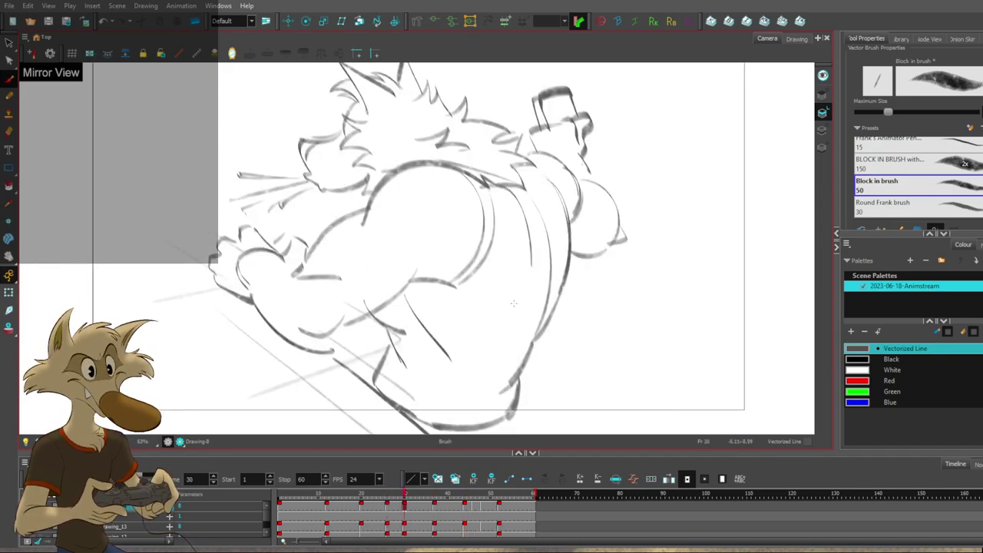
pyautogui.press('.')
pyautogui.press('.')
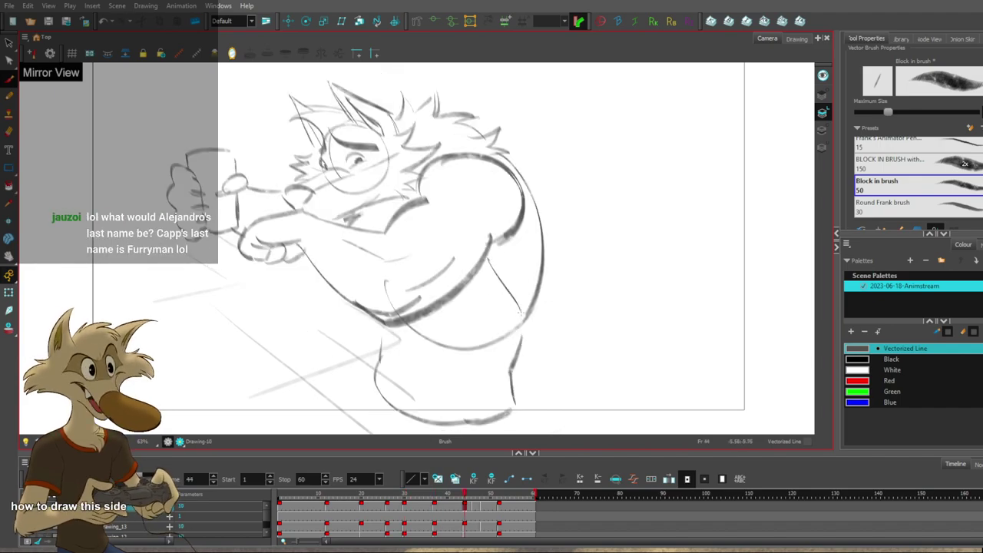
# Draw a short diagonal side line below the near armpit on frames 44 and 46, replacing the trial strokes.
pyautogui.moveTo(512, 298); pyautogui.dragTo(518, 308)
pyautogui.hotkey('ctrl', 'z')
pyautogui.moveTo(485, 265); pyautogui.dragTo(517, 300)
pyautogui.hotkey('ctrl', 'z')
pyautogui.moveTo(480, 272); pyautogui.dragTo(510, 306)
pyautogui.press('.')
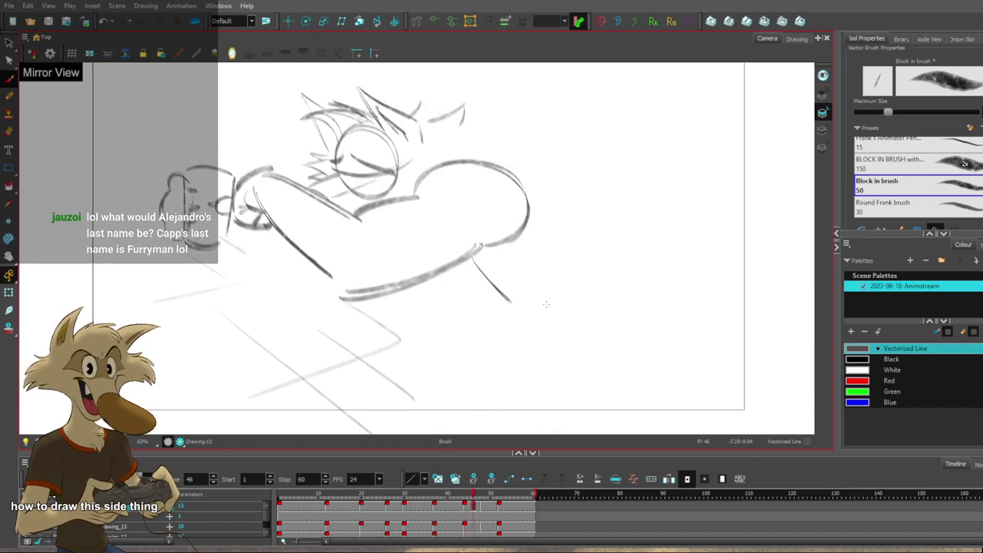
pyautogui.press('f')
pyautogui.moveTo(543, 305)
pyautogui.mouseDown()
pyautogui.moveTo(531, 335)
pyautogui.moveTo(534, 289)
pyautogui.mouseUp()
pyautogui.press('g')
pyautogui.press('f')
pyautogui.press('g')
pyautogui.press('f')
pyautogui.press('g')
pyautogui.press('g')
pyautogui.press('f')
pyautogui.press('f')
pyautogui.press('g')
pyautogui.press('g')
pyautogui.press(',')
pyautogui.press(',')
pyautogui.hotkey('ctrl', 'z')
# Draw the long back curve from behind the near shoulder down to the waist on frame 46.
pyautogui.moveTo(506, 186); pyautogui.dragTo(502, 326)
pyautogui.hotkey('ctrl', 'z')
pyautogui.press('f')
pyautogui.press('g')
pyautogui.press('g')
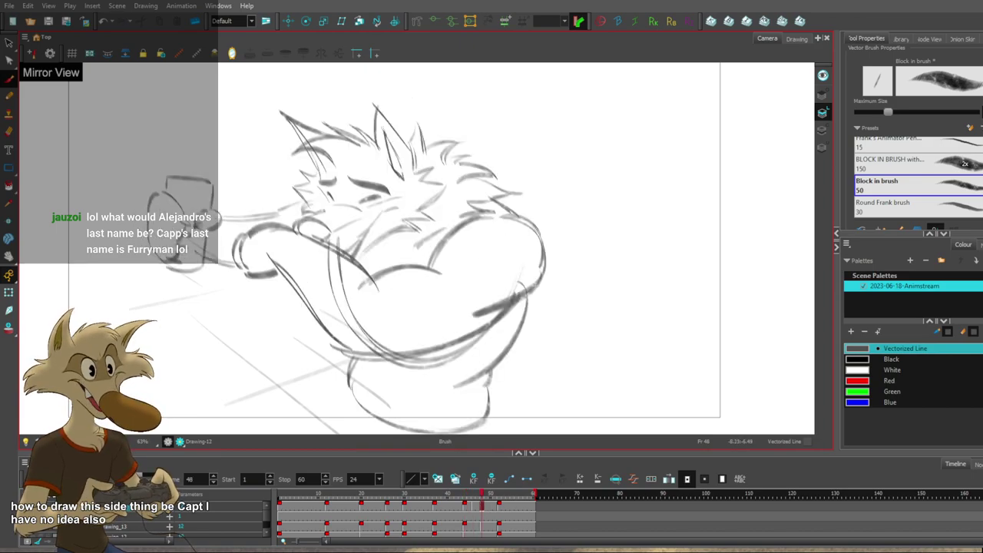
pyautogui.press(',')
pyautogui.press(',')
pyautogui.press('.')
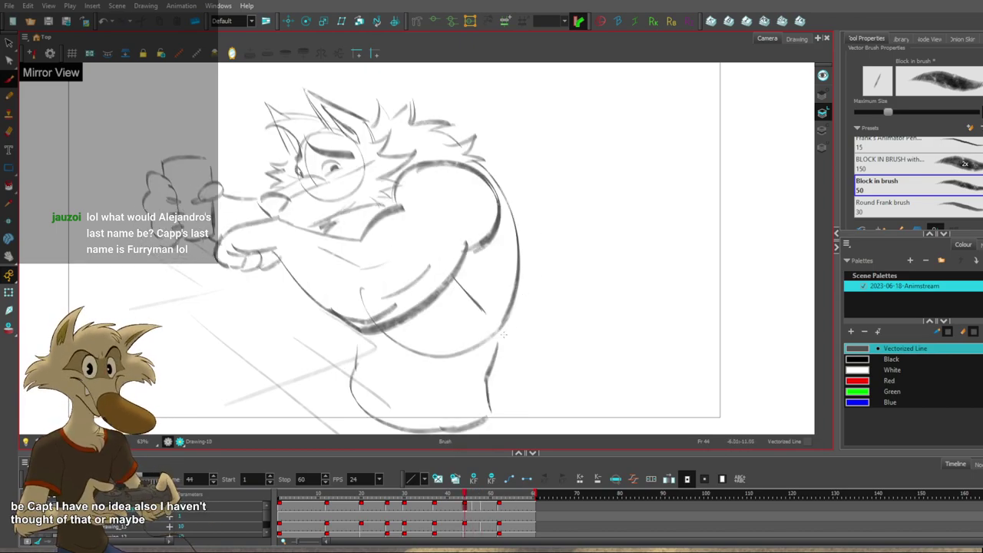
pyautogui.press(',')
pyautogui.hotkey('alt', 's')
pyautogui.click(522, 288)
pyautogui.moveTo(521, 289); pyautogui.dragTo(518, 286)
pyautogui.press('f')
pyautogui.press('g')
# Try to rough in the rounded belly curve with two strokes below the near arm on frame 46.
pyautogui.moveTo(370, 313); pyautogui.dragTo(453, 348)
pyautogui.hotkey('ctrl', 'z')
pyautogui.moveTo(382, 309); pyautogui.dragTo(513, 314)
pyautogui.hotkey('ctrl', 'z')
pyautogui.moveTo(395, 325); pyautogui.dragTo(510, 317)
pyautogui.hotkey('ctrl', 'z')
pyautogui.moveTo(380, 309)
pyautogui.mouseDown()
pyautogui.moveTo(463, 345)
pyautogui.moveTo(507, 322)
pyautogui.mouseUp()
pyautogui.moveTo(388, 329); pyautogui.dragTo(502, 334)
pyautogui.press('f')
pyautogui.press('g')
pyautogui.press('g')
pyautogui.press('f')
pyautogui.press('f')
pyautogui.press('g')
pyautogui.press('g')
pyautogui.press('f')
pyautogui.press('f')
pyautogui.press('g')
# Draw a short stroke continuing from the lower end of the back curve into the waist on frame 46.
pyautogui.moveTo(502, 332); pyautogui.dragTo(493, 370)
pyautogui.hotkey('ctrl', 'z')
pyautogui.press('f')
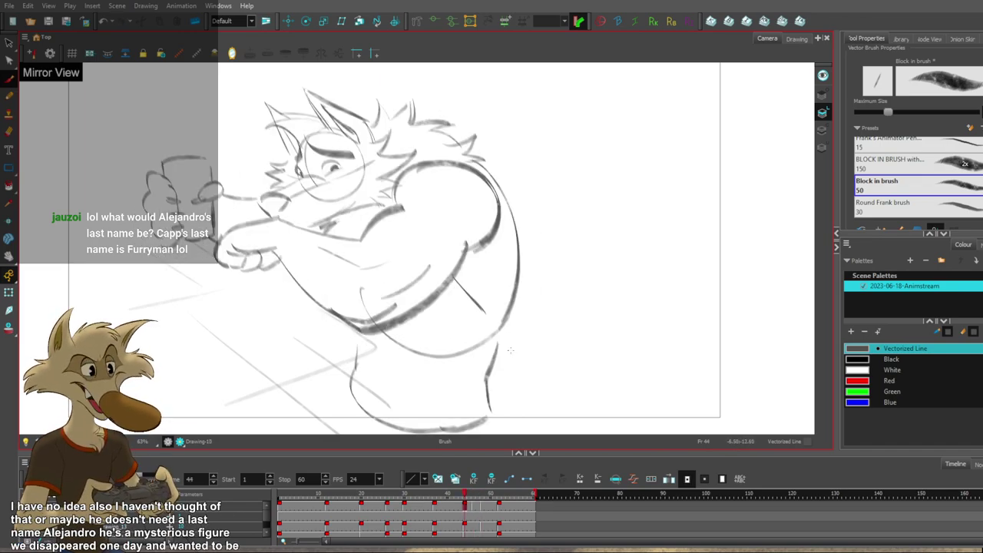
pyautogui.press('g')
pyautogui.press('g')
pyautogui.press('f')
pyautogui.press('f')
pyautogui.press('g')
# Draw the front edge of the waist and the curved lower edge of the hips on frame 46.
pyautogui.hotkey('alt', 'b')
pyautogui.moveTo(357, 323); pyautogui.dragTo(353, 389)
pyautogui.press('.')
pyautogui.press(',')
pyautogui.moveTo(358, 399)
pyautogui.mouseDown()
pyautogui.moveTo(354, 377)
pyautogui.moveTo(379, 401)
pyautogui.mouseUp()
pyautogui.press('f')
pyautogui.press('g')
pyautogui.hotkey('ctrl', 'z')
pyautogui.moveTo(347, 368)
pyautogui.mouseDown()
pyautogui.moveTo(374, 398)
pyautogui.moveTo(488, 390)
pyautogui.moveTo(469, 409)
pyautogui.mouseUp()
pyautogui.hotkey('ctrl', 'z')
pyautogui.hotkey('ctrl', 'z')
pyautogui.hotkey('ctrl', 'z')
pyautogui.press('f')
pyautogui.press('.')
pyautogui.press('.')
pyautogui.hotkey('alt', 's')
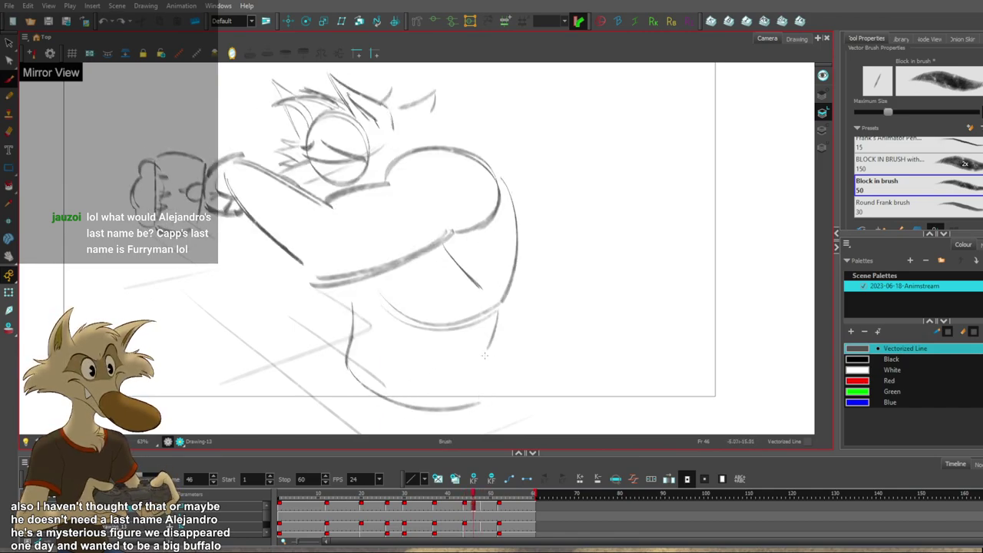
# Draw the lower part of the rear hip edge down to the end of the hip curve on frame 46.
pyautogui.moveTo(486, 354); pyautogui.dragTo(483, 399)
pyautogui.press('f')
pyautogui.press('f')
pyautogui.press('g')
pyautogui.press('g')
pyautogui.press('f')
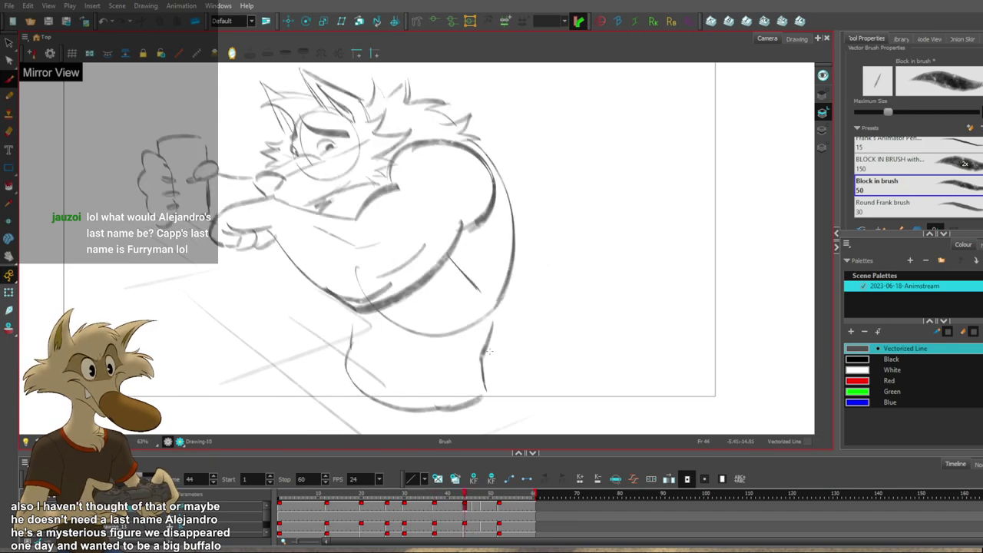
pyautogui.press('f')
pyautogui.press('g')
pyautogui.press('g')
pyautogui.press('.')
pyautogui.press('.')
pyautogui.hotkey('alt', 's')
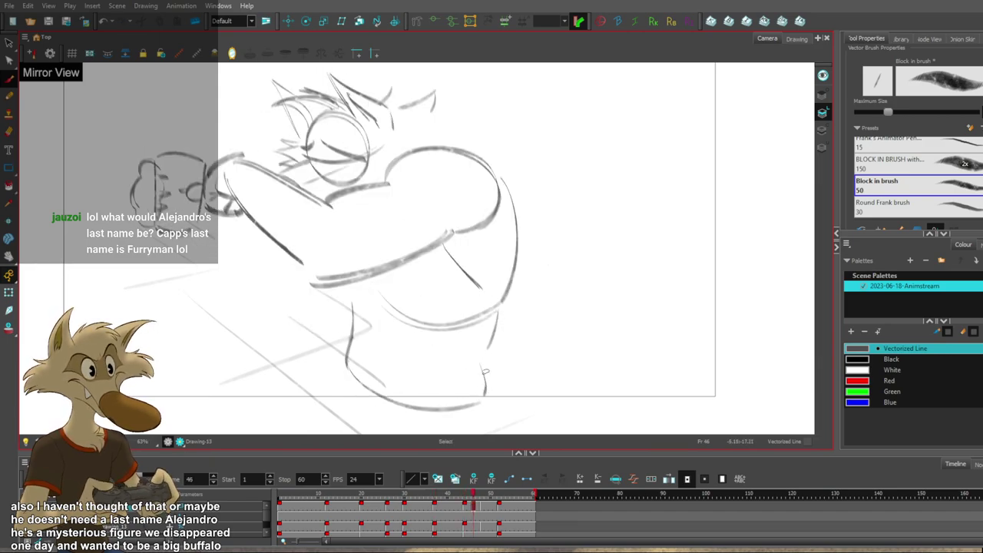
# Join the short waist stroke to the rear hip edge on frame 46, matching the contour on frame 44.
pyautogui.press('f')
pyautogui.press('g')
pyautogui.press('g')
pyautogui.press('f')
pyautogui.press('f')
pyautogui.press('g')
pyautogui.moveTo(489, 343); pyautogui.dragTo(481, 361)
pyautogui.moveTo(542, 316); pyautogui.dragTo(525, 340)
# Flip between frame 46 and its neighbouring poses to examine the motion of the torso, belly and hips.
pyautogui.press('f')
pyautogui.press('f')
pyautogui.press('g')
pyautogui.press('g')
pyautogui.press('g')
pyautogui.press(',')
pyautogui.press(',')
pyautogui.press('.')
pyautogui.press('.')
pyautogui.press('.')
pyautogui.press('.')
pyautogui.press('.')
pyautogui.press('.')
pyautogui.press(',')
pyautogui.press(',')
pyautogui.press(',')
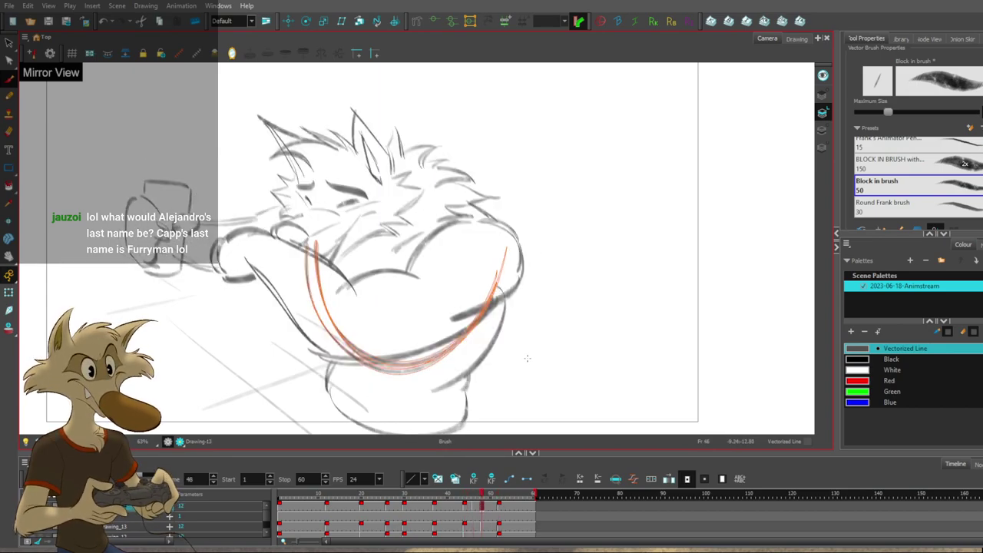
pyautogui.press(',')
pyautogui.press(',')
pyautogui.press(',')
pyautogui.press(',')
pyautogui.press('.')
pyautogui.press(',')
pyautogui.press('.')
# Undo the two belly curve strokes on frame 46.
pyautogui.hotkey('ctrl', 'z')
pyautogui.hotkey('ctrl', 'z')
pyautogui.press(',')
pyautogui.press('.')
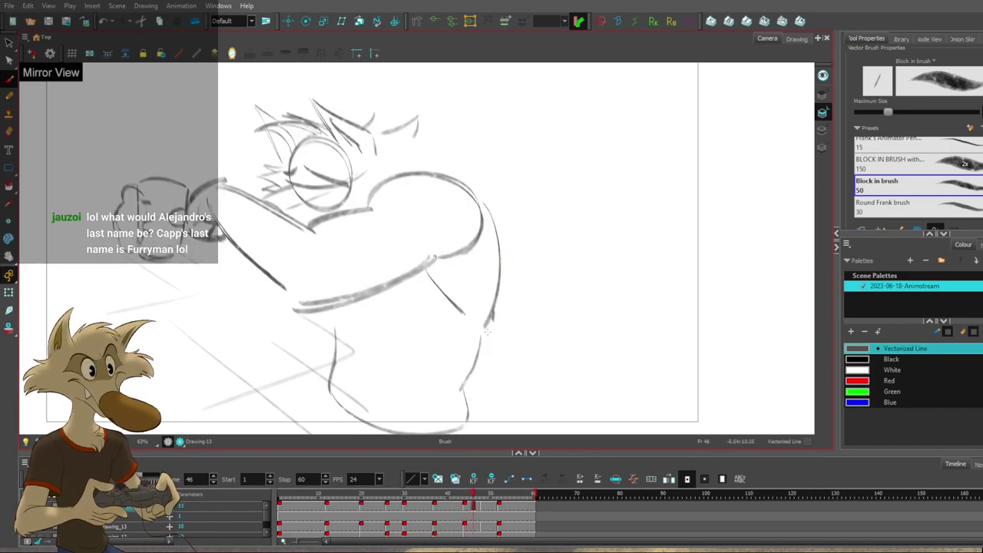
# Strengthen the lower back contour and the rear waist edge on frame 46, checking them against the neighbouring poses.
pyautogui.moveTo(505, 266); pyautogui.dragTo(468, 386)
pyautogui.press(',')
pyautogui.press('.')
pyautogui.press('.')
pyautogui.press(',')
pyautogui.press('.')
pyautogui.press(',')
pyautogui.press('.')
pyautogui.press('.')
pyautogui.press('.')
pyautogui.press(',')
# Flip through the drawings around frames 37 to 46 to examine the back and waist motion with the whole figure in view.
pyautogui.press('g')
pyautogui.press('f')
pyautogui.press('g')
pyautogui.press('f')
pyautogui.press('f')
pyautogui.press('f')
pyautogui.press('f')
pyautogui.press('f')
pyautogui.press('.')
pyautogui.press('.')
pyautogui.press('.')
pyautogui.press('.')
pyautogui.press('.')
pyautogui.press('.')
pyautogui.press('.')
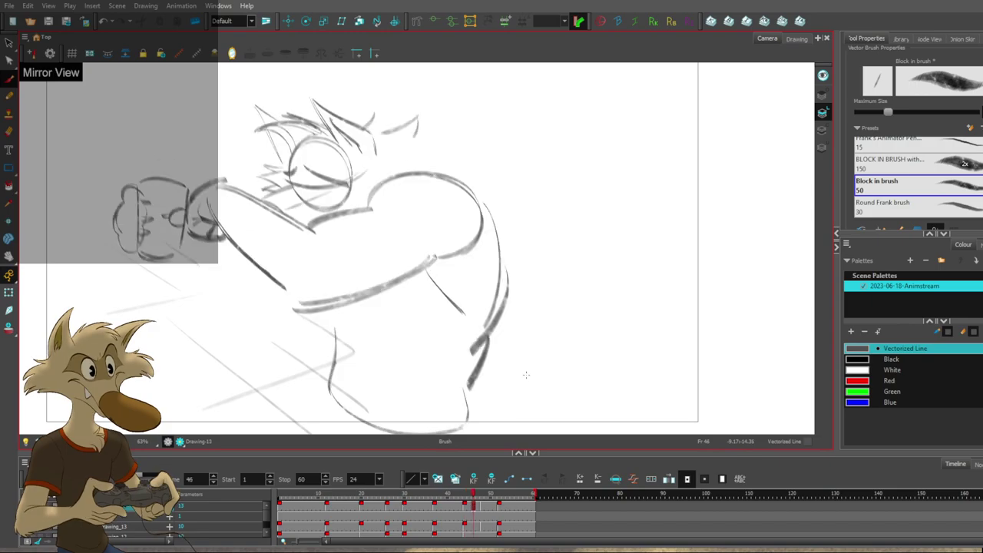
pyautogui.scroll(-2, 522, 342)
pyautogui.press('.')
pyautogui.press('.')
pyautogui.press('.')
pyautogui.press('.')
pyautogui.press('.')
pyautogui.press('.')
pyautogui.press('.')
pyautogui.press('.')
pyautogui.press('.')
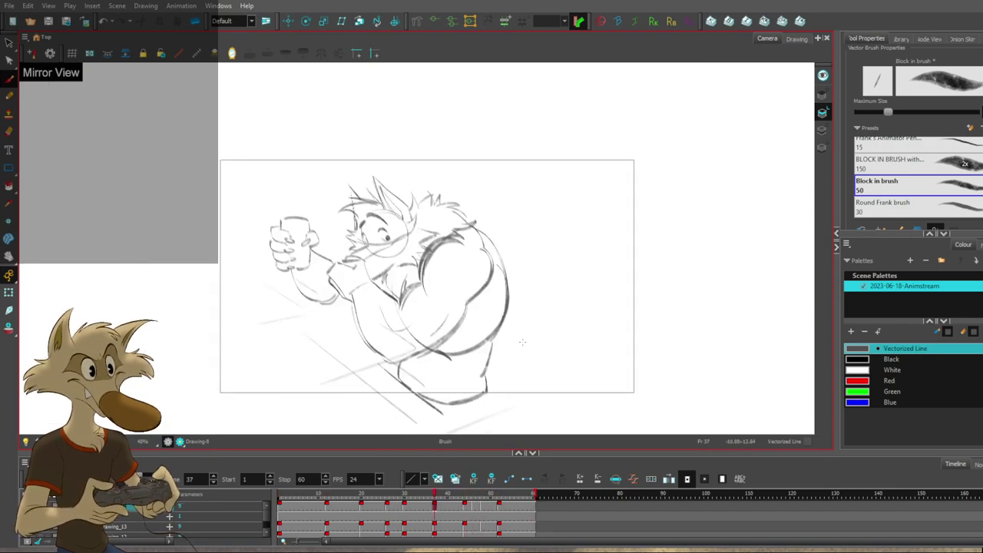
# Flip through the key poses from frame 1 to frame 37 in the mirrored view to examine the whole drinking action.
pyautogui.press('f')
pyautogui.press('f')
pyautogui.press('f')
pyautogui.press('f')
pyautogui.press('f')
pyautogui.press('f')
pyautogui.press('f')
pyautogui.press('g')
pyautogui.press('g')
pyautogui.press('g')
pyautogui.press('g')
pyautogui.press('g')
pyautogui.press('g')
pyautogui.press('g')
pyautogui.press('g')
pyautogui.press('g')
pyautogui.press('f')
pyautogui.press('f')
pyautogui.press('f')
pyautogui.press('f')
pyautogui.press('f')
pyautogui.press('f')
pyautogui.press('f')
pyautogui.press('f')
pyautogui.press('f')
pyautogui.press('f')
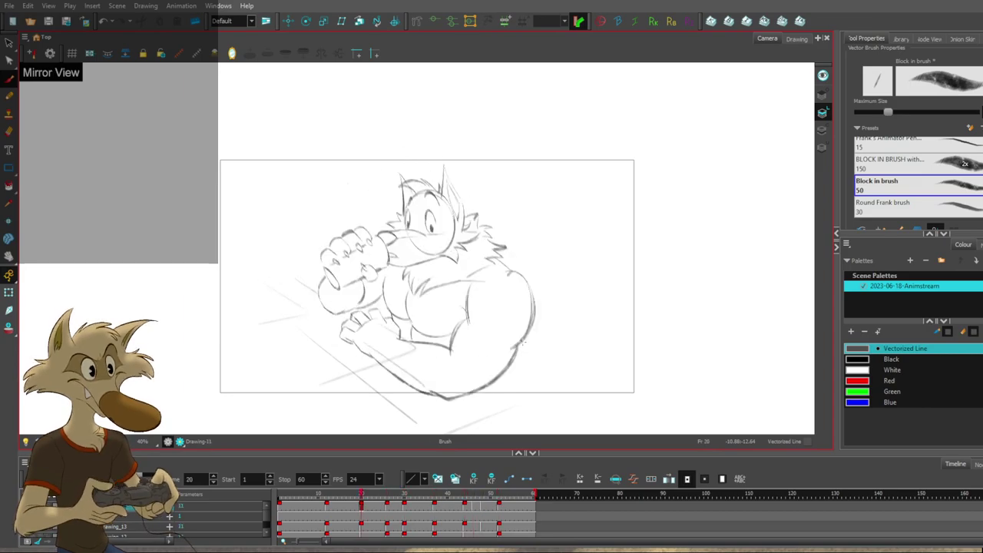
pyautogui.press('g')
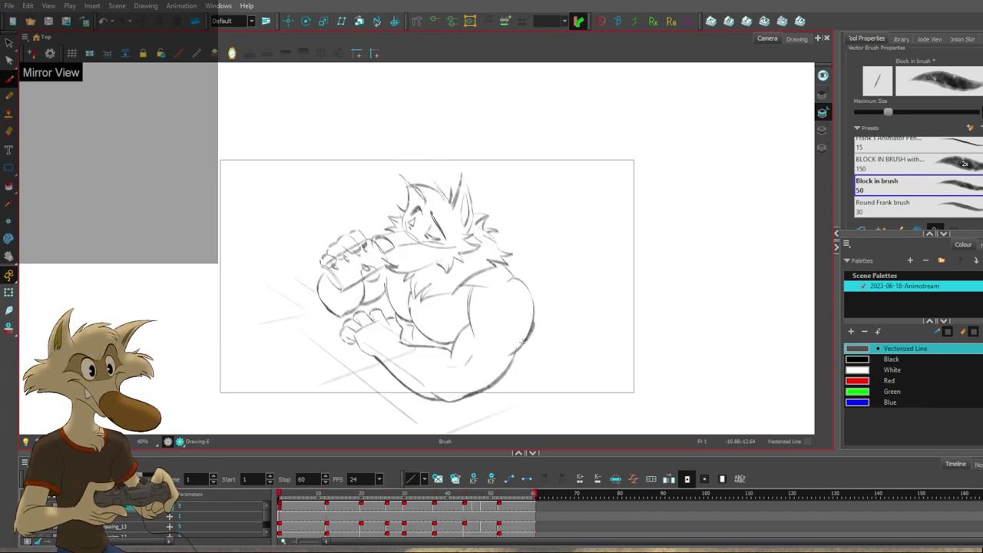
pyautogui.press('g')
pyautogui.press('f')
pyautogui.press('f')
pyautogui.press('g')
pyautogui.press('g')
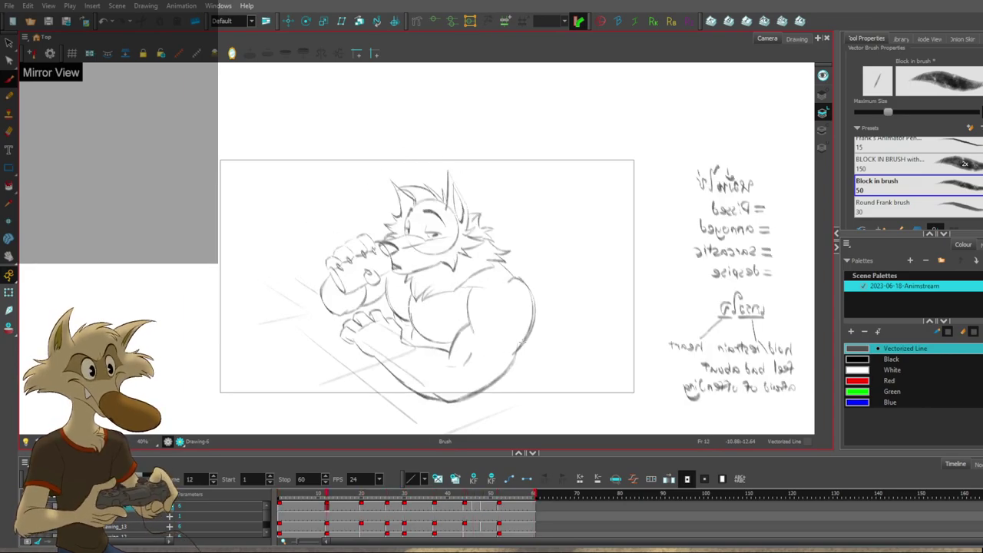
# Compare the poses on frames 1 and 12 and turn off the mirrored view.
pyautogui.hotkey('shift', ',')
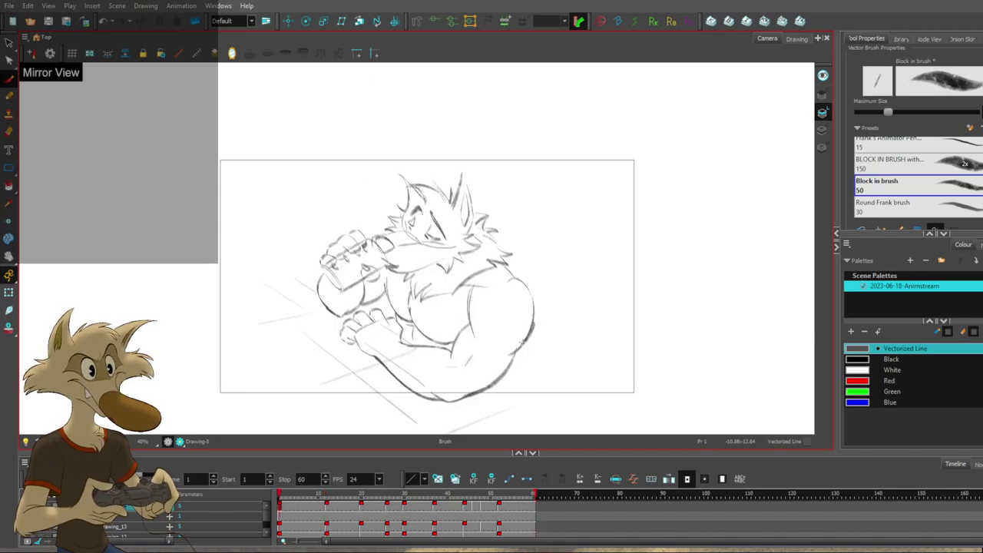
pyautogui.press('g')
pyautogui.press('f')
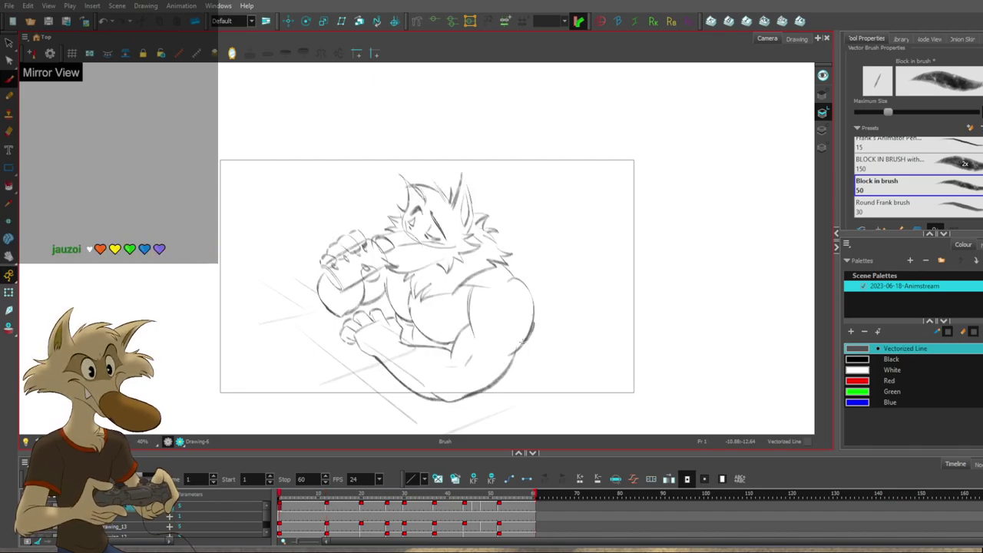
pyautogui.hotkey('shift', '.')
pyautogui.hotkey('shift', ',')
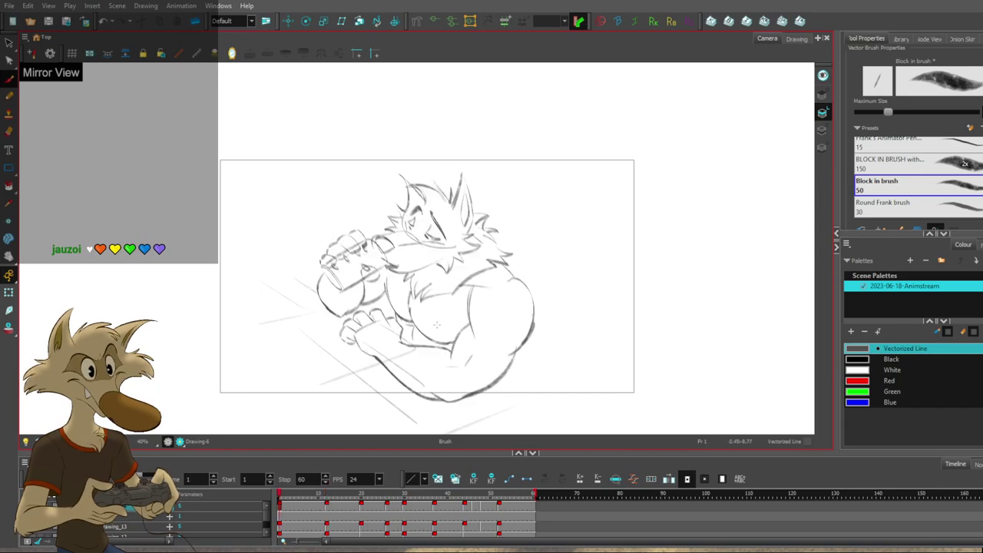
pyautogui.click(232, 54)
pyautogui.press('f')
pyautogui.press('g')
pyautogui.press('g')
pyautogui.scroll(2, 561, 274)
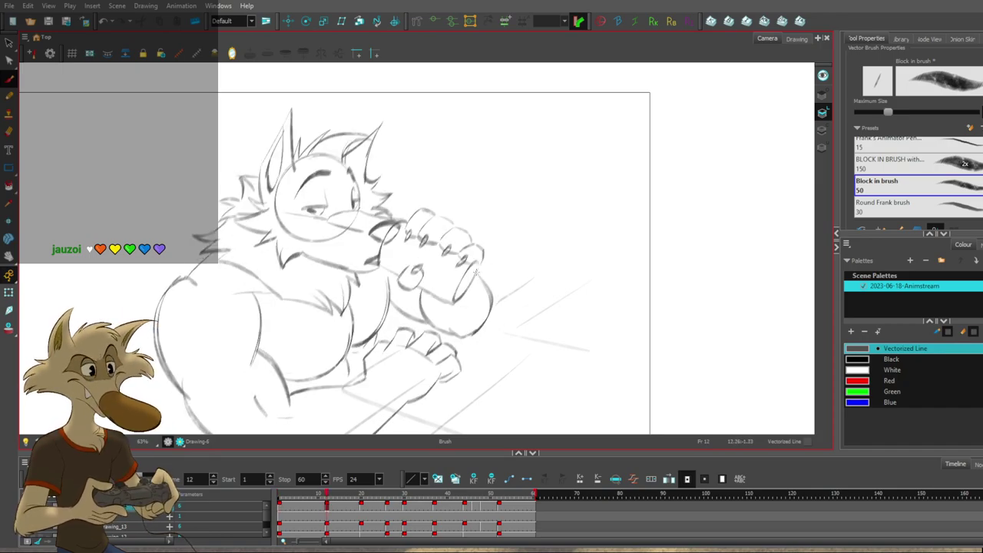
# Compare the head, hand and cup between the drinking poses on frames 1 and 12 in the unmirrored view.
pyautogui.press('f')
pyautogui.press('g')
pyautogui.press('f')
pyautogui.press('g')
pyautogui.press('f')
pyautogui.press("'")
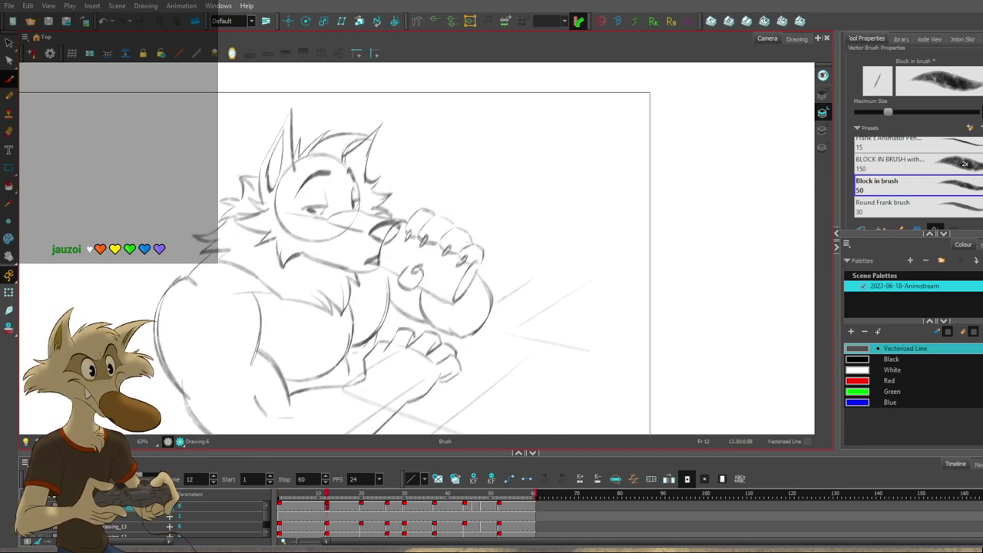
pyautogui.press(';')
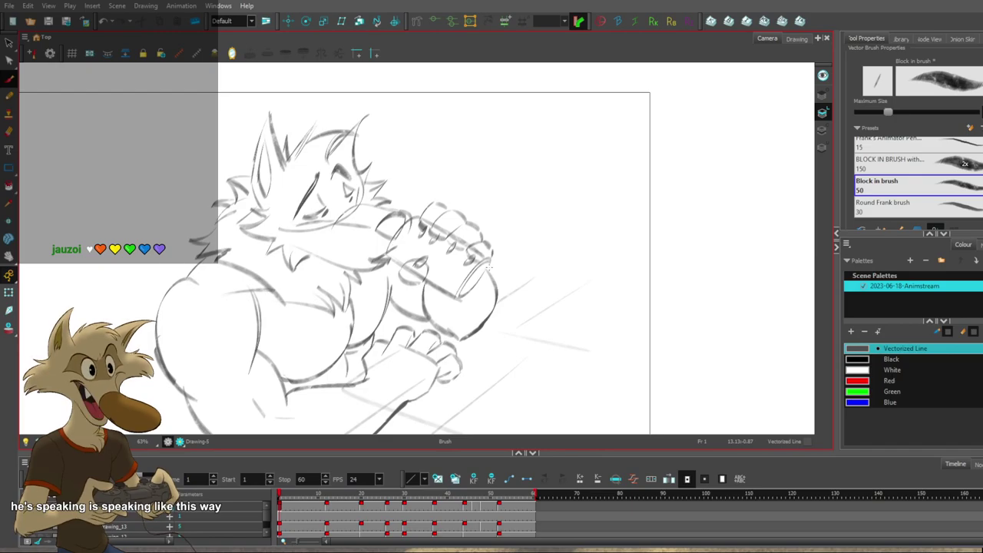
pyautogui.press("'")
pyautogui.press(';')
pyautogui.press("'")
pyautogui.press(';')
pyautogui.press("'")
# Examine the change of head direction and cup position between the poses on frames 12 and 20.
pyautogui.press('f')
pyautogui.press('g')
pyautogui.press('g')
pyautogui.press('f')
pyautogui.press('g')
pyautogui.press('g')
pyautogui.press('f')
pyautogui.press('f')
pyautogui.press('f')
pyautogui.press('g')
pyautogui.press('g')
pyautogui.press('f')
pyautogui.press('f')
pyautogui.press('g')
pyautogui.press('f')
pyautogui.press('1')
pyautogui.press("'")
pyautogui.press('1')
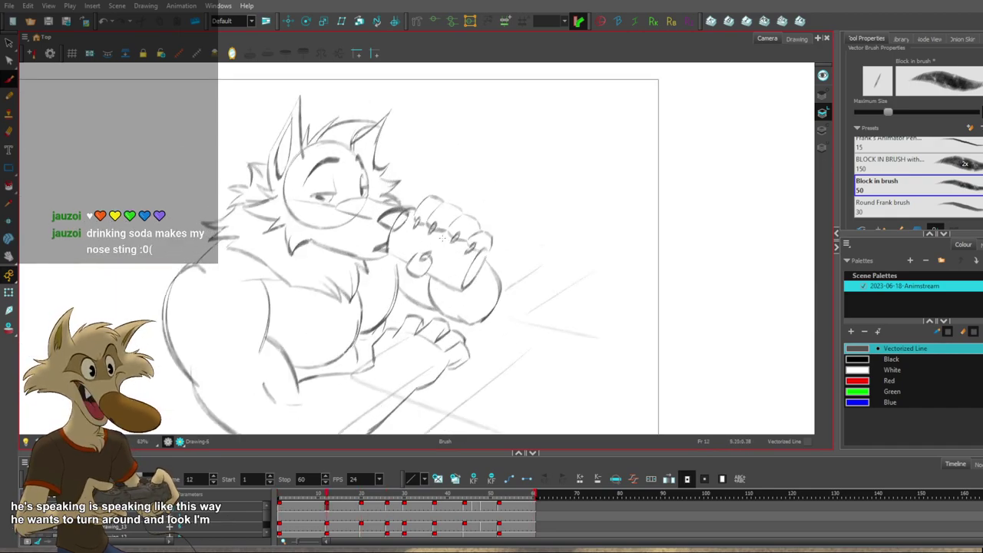
pyautogui.press("'")
pyautogui.scroll(-1, 473, 253)
pyautogui.scroll(1, 446, 272)
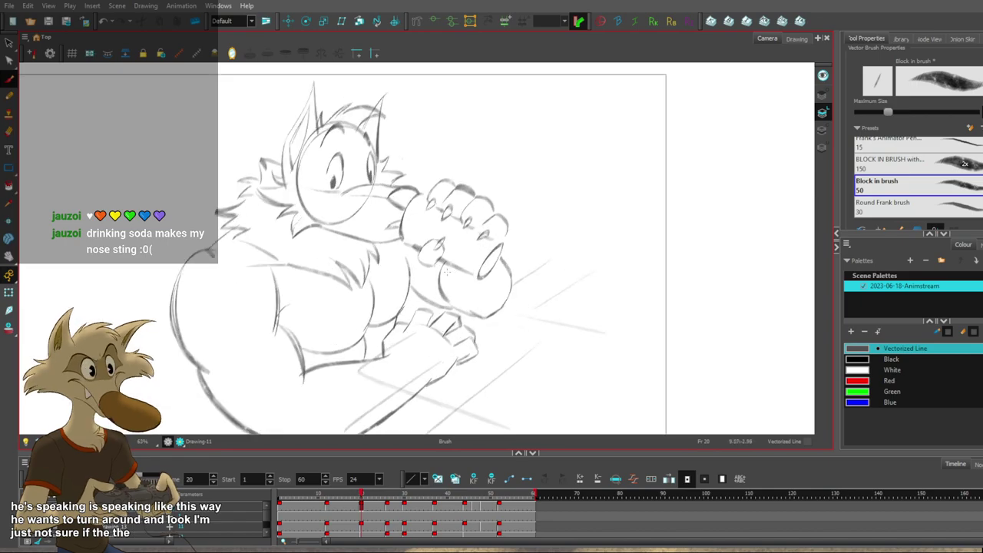
pyautogui.scroll(-1, 446, 272)
pyautogui.scroll(2, 426, 290)
pyautogui.scroll(-1, 427, 290)
pyautogui.scroll(1, 427, 290)
pyautogui.scroll(-1, 427, 290)
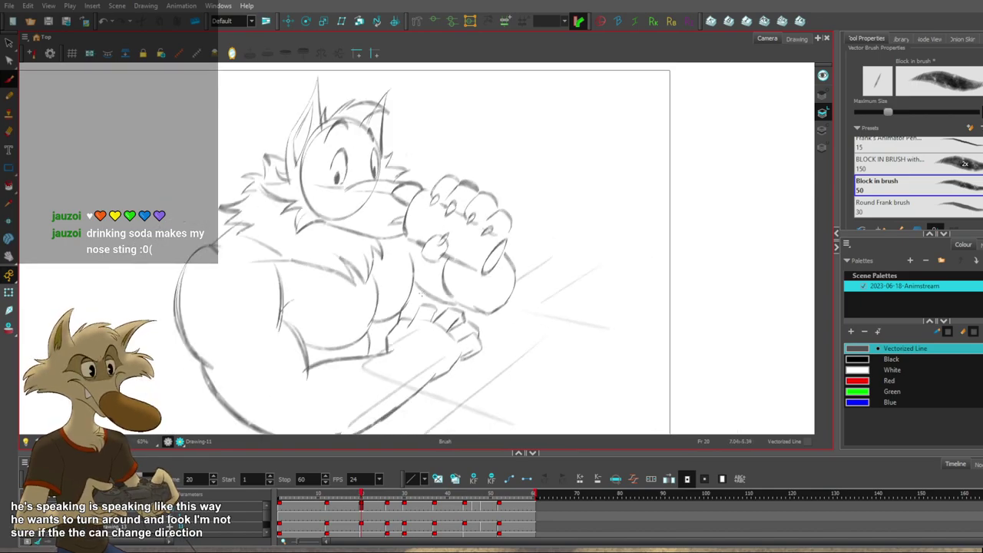
pyautogui.scroll(1, 408, 302)
pyautogui.scroll(-2, 405, 304)
pyautogui.scroll(1, 391, 313)
pyautogui.scroll(-1, 392, 314)
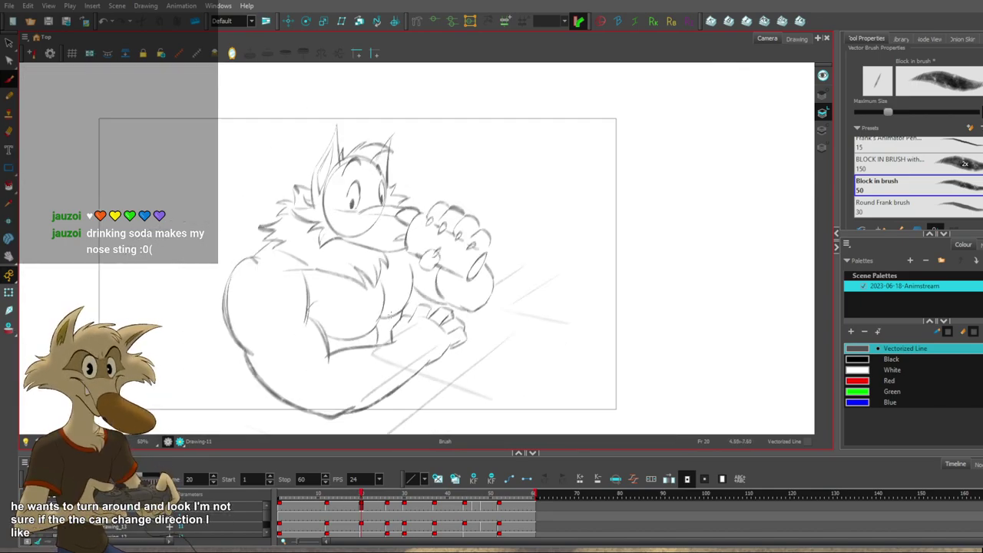
pyautogui.scroll(1, 391, 314)
pyautogui.press("'")
pyautogui.scroll(-2, 390, 317)
pyautogui.press("'")
# Step forward through the remaining poses to frame 46, comparing the arm and cup positions on the way.
pyautogui.press('g')
pyautogui.press('g')
pyautogui.press('g')
pyautogui.press('g')
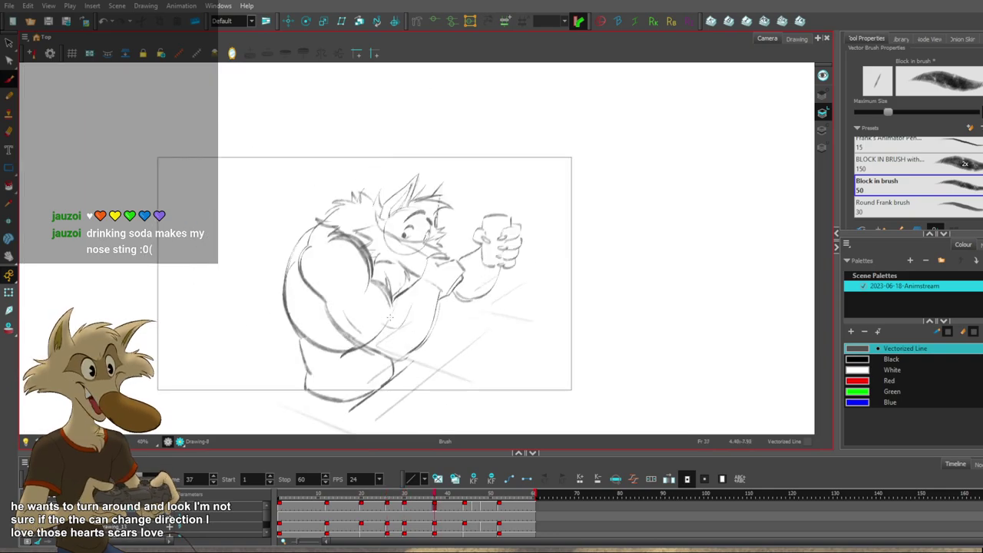
pyautogui.press('2')
pyautogui.press('f')
pyautogui.press('f')
pyautogui.press('g')
pyautogui.press('f')
pyautogui.press('g')
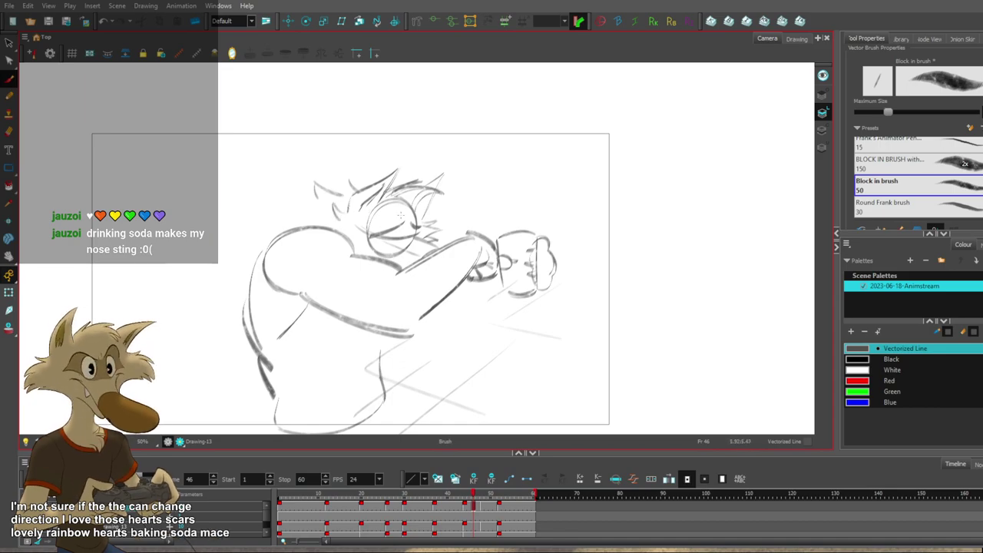
# Add short neck fur spikes behind the head on frame 46, matching them to the fur on frame 44.
pyautogui.press('f')
pyautogui.scroll(2, 389, 209)
pyautogui.press('g')
pyautogui.press('f')
pyautogui.press('g')
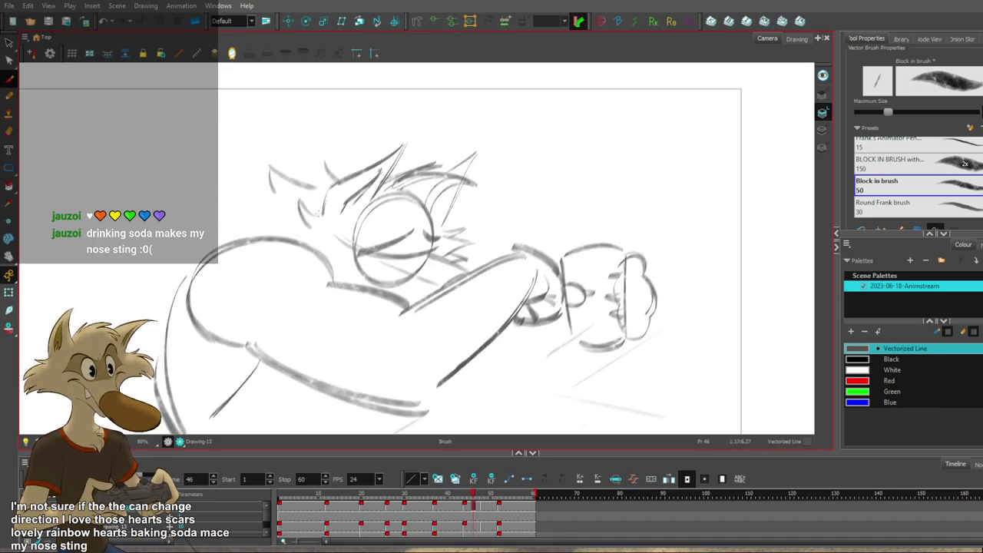
pyautogui.press(';')
pyautogui.press("'")
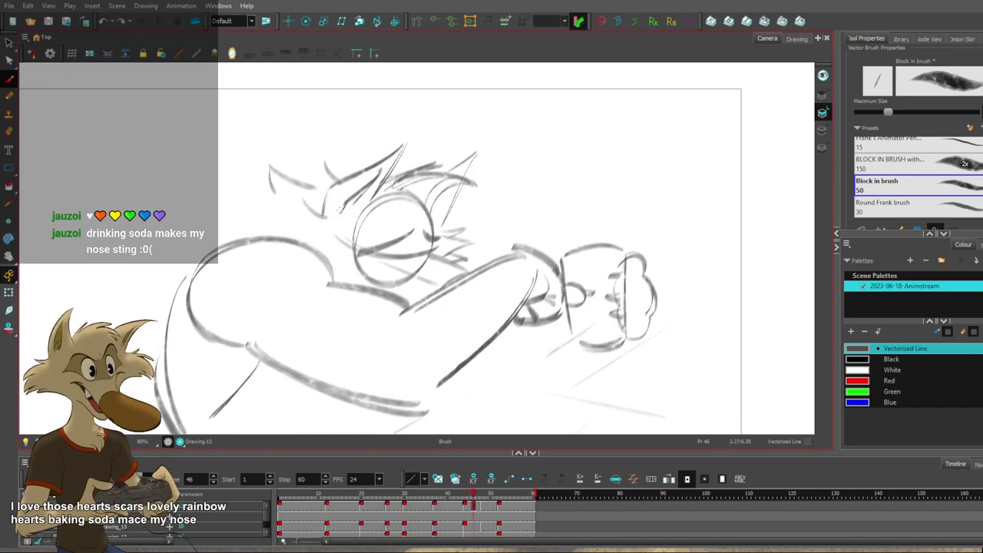
pyautogui.press(';')
pyautogui.press("'")
pyautogui.press('f')
pyautogui.press('g')
pyautogui.moveTo(305, 193); pyautogui.dragTo(316, 223)
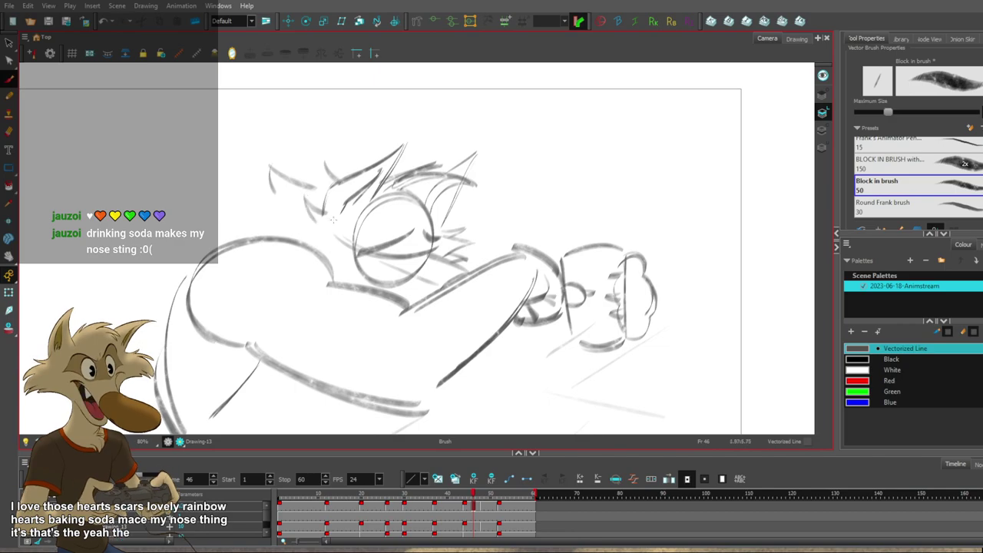
pyautogui.press(';')
pyautogui.press("'")
pyautogui.press(';')
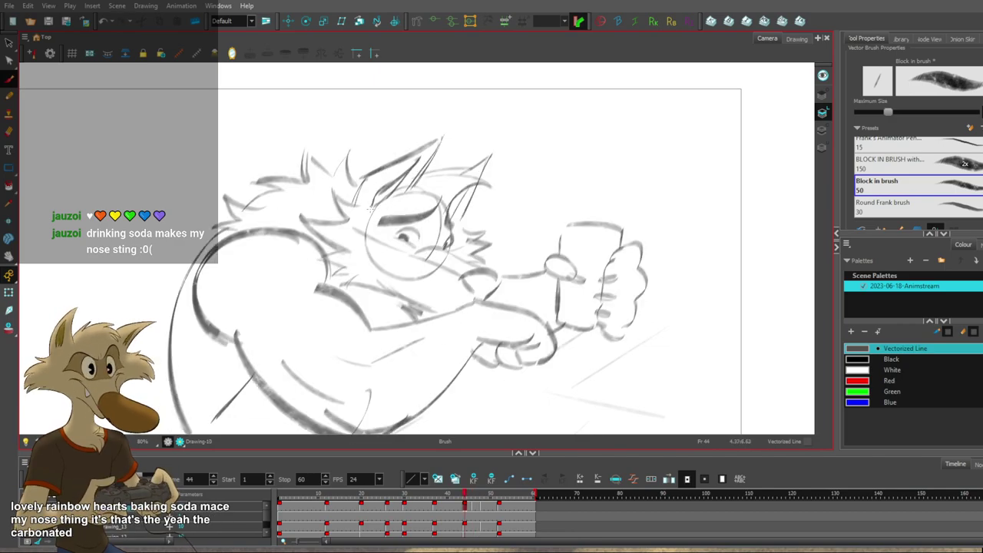
pyautogui.press("'")
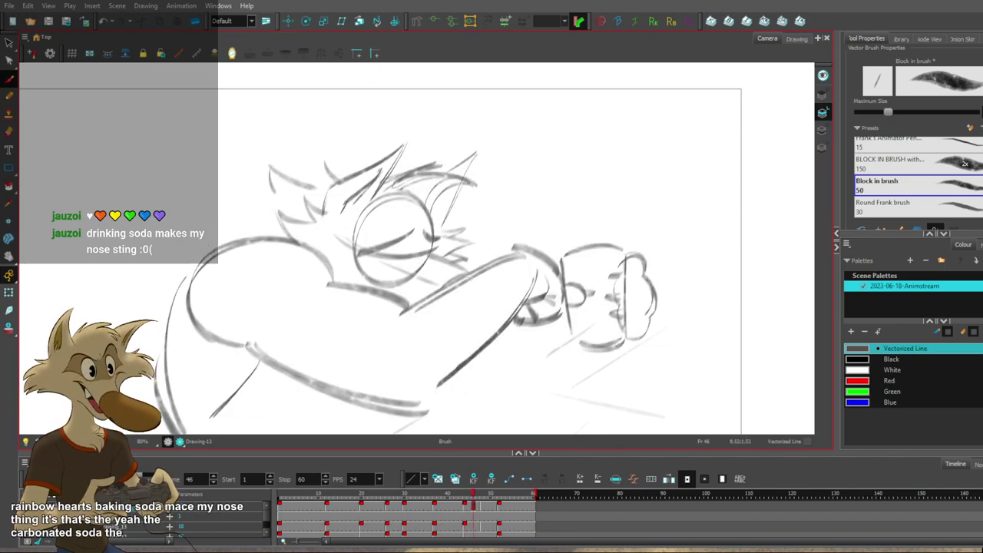
# Compare the head, arm and cup on frame 46 with the earlier poses on frames 37 and 44.
pyautogui.press('f')
pyautogui.press('f')
pyautogui.press('f')
pyautogui.press('f')
pyautogui.press('g')
pyautogui.press('g')
pyautogui.press('g')
pyautogui.press('g')
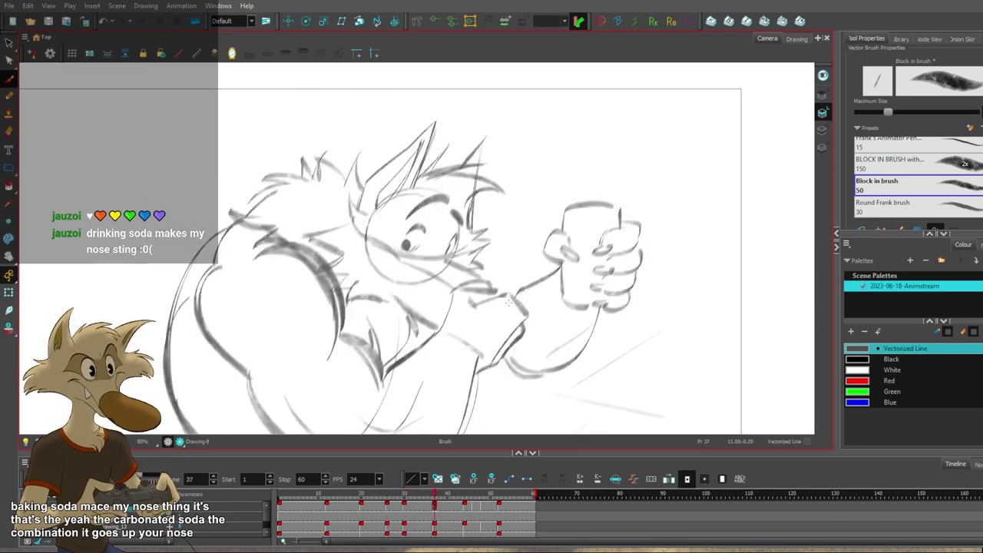
pyautogui.press(';')
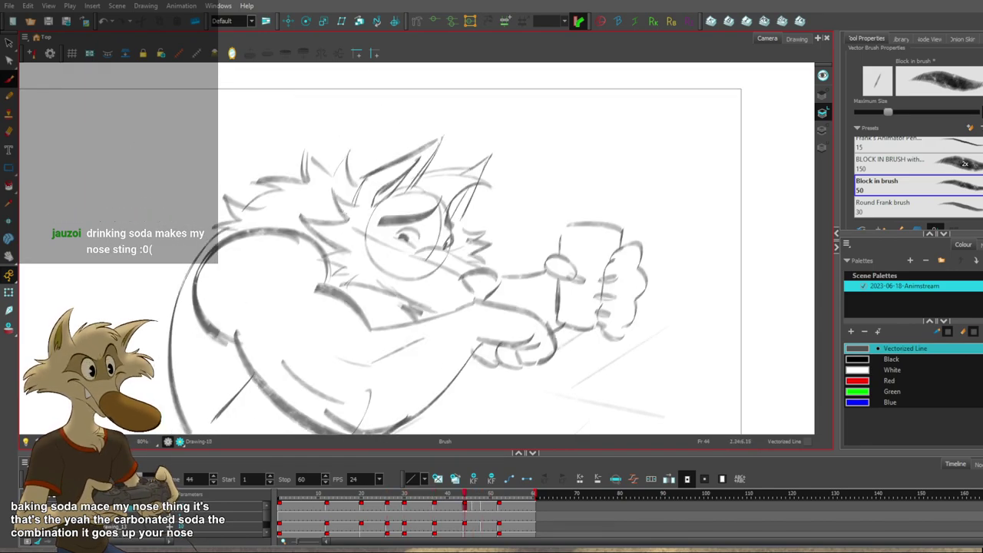
# Add a thin fur spike behind the ear on frame 46, checking it against the fur on frame 44.
pyautogui.press("'")
pyautogui.press(';')
pyautogui.press("'")
pyautogui.press(';')
pyautogui.press("'")
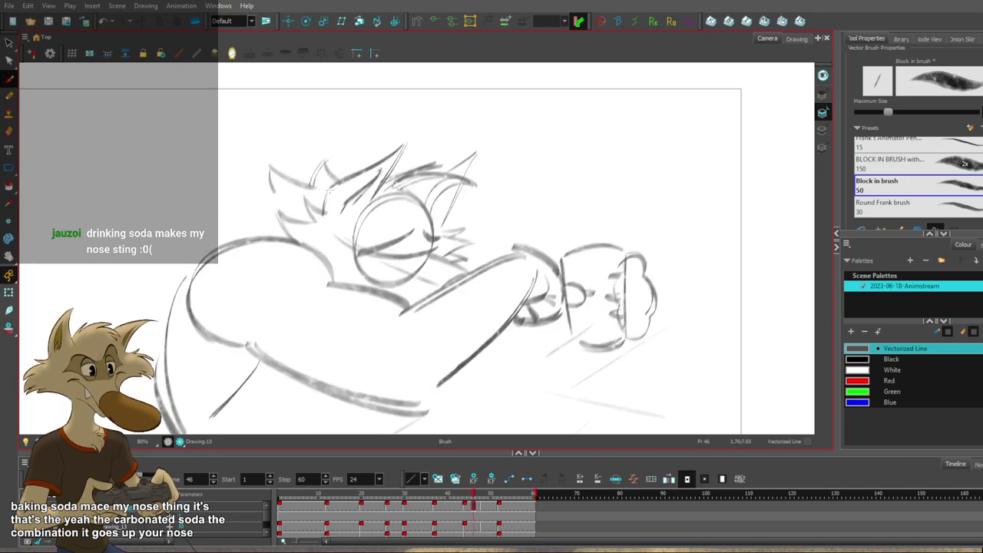
pyautogui.press(';')
pyautogui.press("'")
# Add a short fur spike to the top of the neck on frame 44, comparing it with adjacent poses.
pyautogui.press(';')
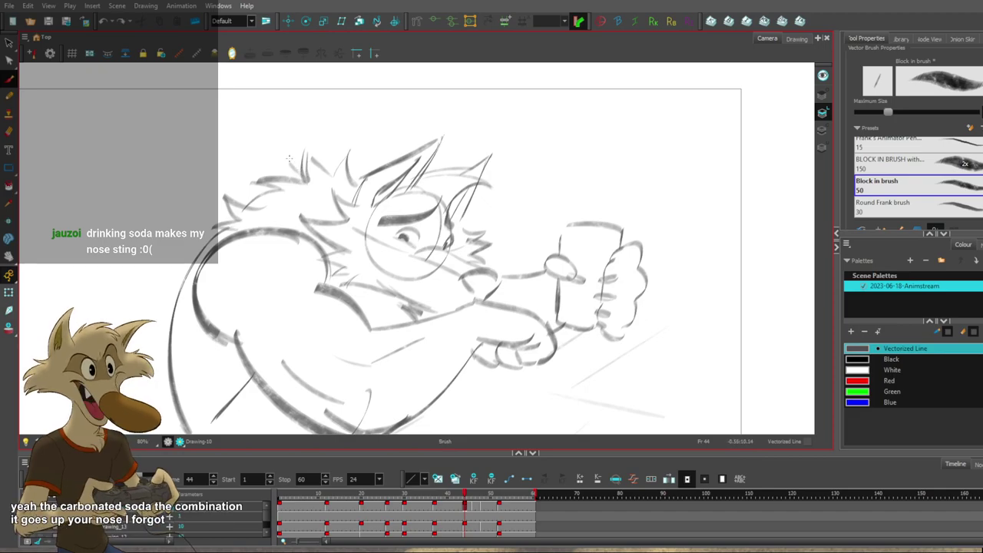
pyautogui.press('f')
pyautogui.press('g')
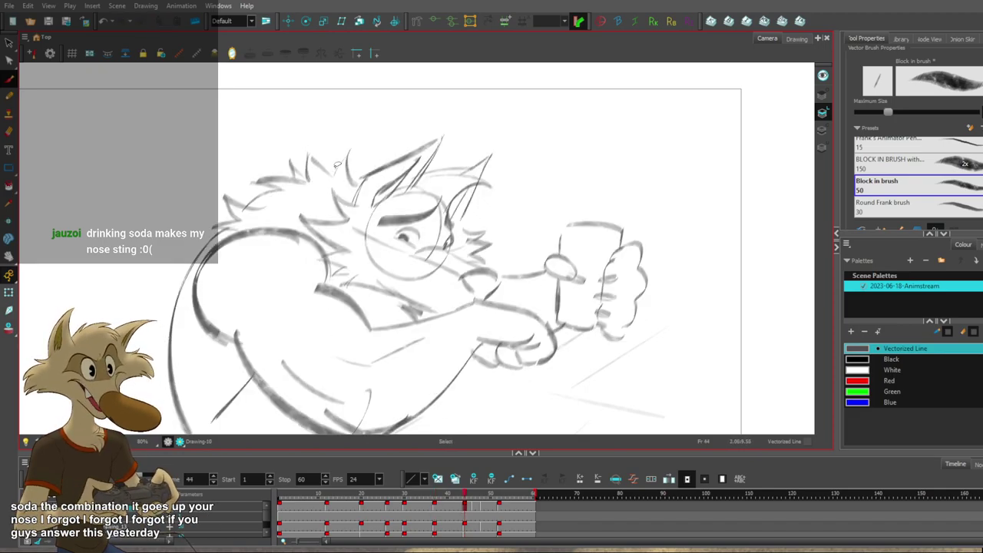
pyautogui.press('f')
pyautogui.press('g')
pyautogui.press('g')
pyautogui.press('f')
pyautogui.press('f')
pyautogui.press('g')
pyautogui.hotkey('alt', 's')
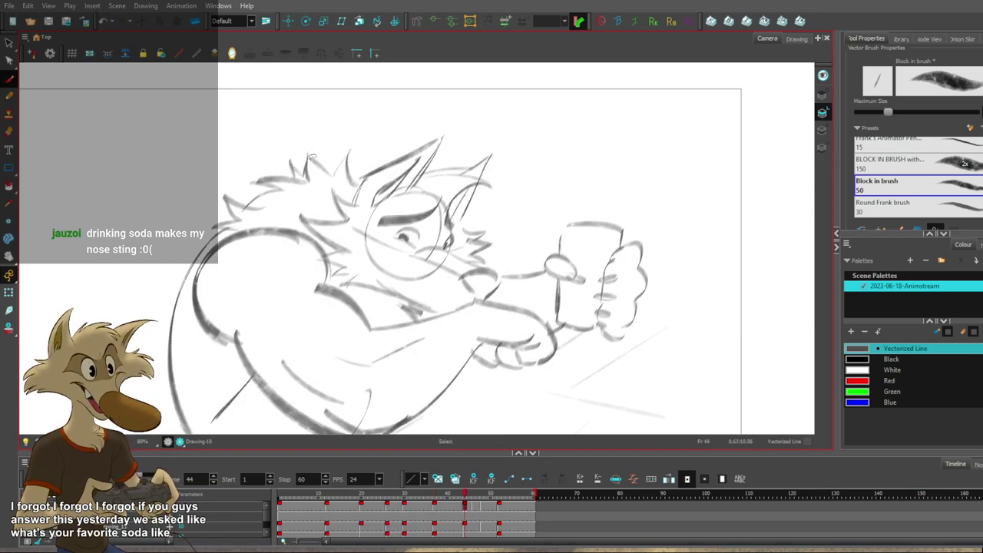
# Start another fur spike at the back of the neck on frame 46, matching its placement to frame 44.
pyautogui.moveTo(450, 246); pyautogui.dragTo(469, 250)
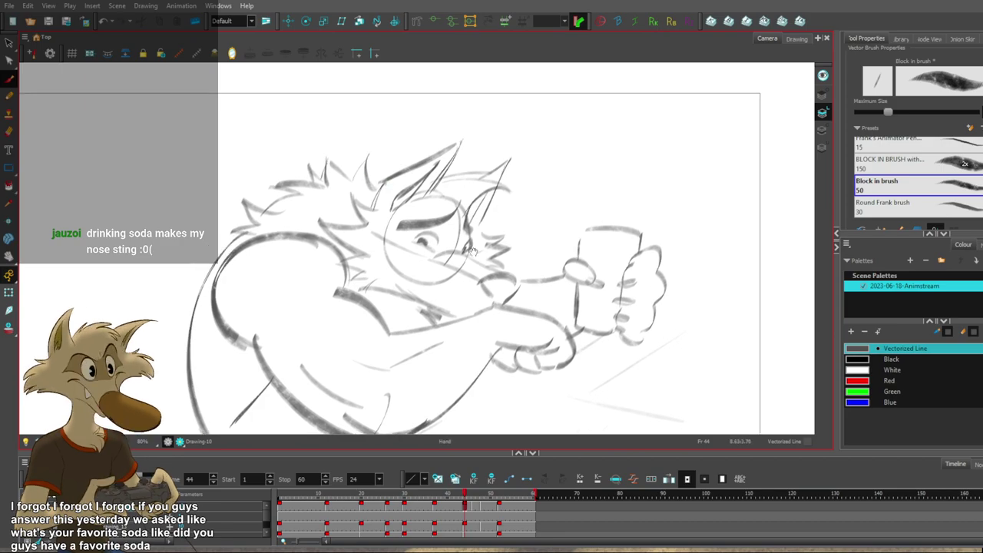
pyautogui.press('f')
pyautogui.press('g')
pyautogui.press('g')
pyautogui.press(';')
pyautogui.press("'")
pyautogui.press(';')
pyautogui.press("'")
pyautogui.press(';')
pyautogui.press("'")
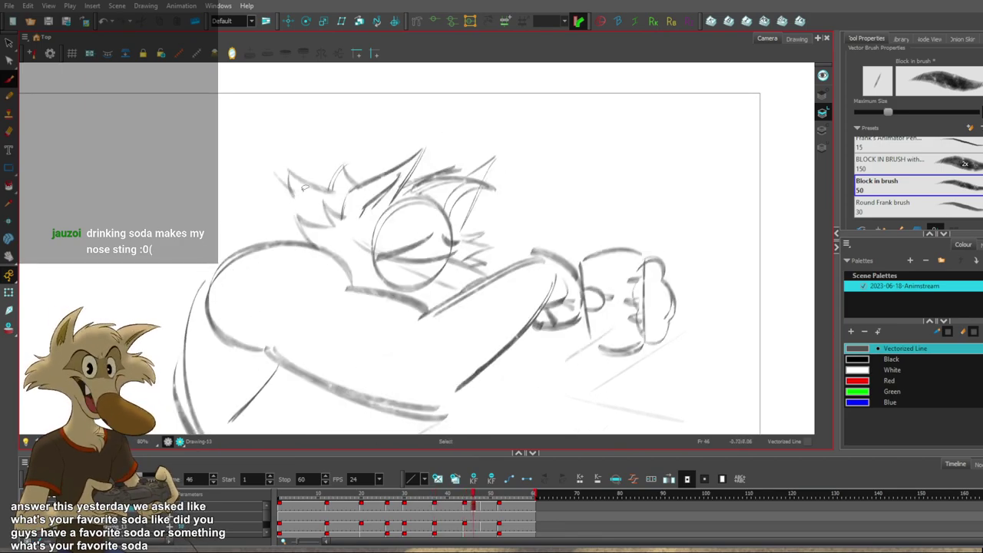
# Sketch more fur spikes down the back of the neck on frame 46, following the fur shapes on frame 44.
pyautogui.press(';')
pyautogui.press("'")
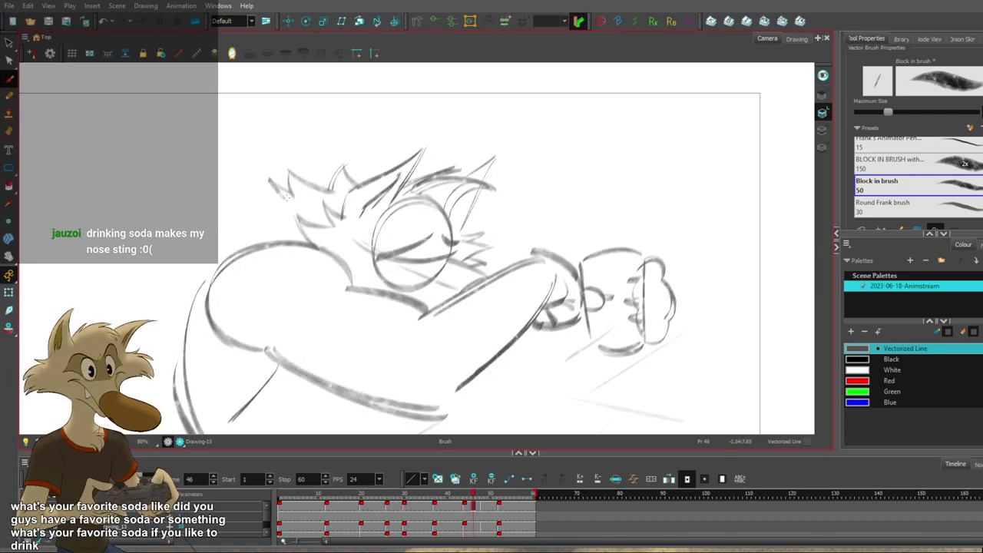
pyautogui.press(';')
pyautogui.press("'")
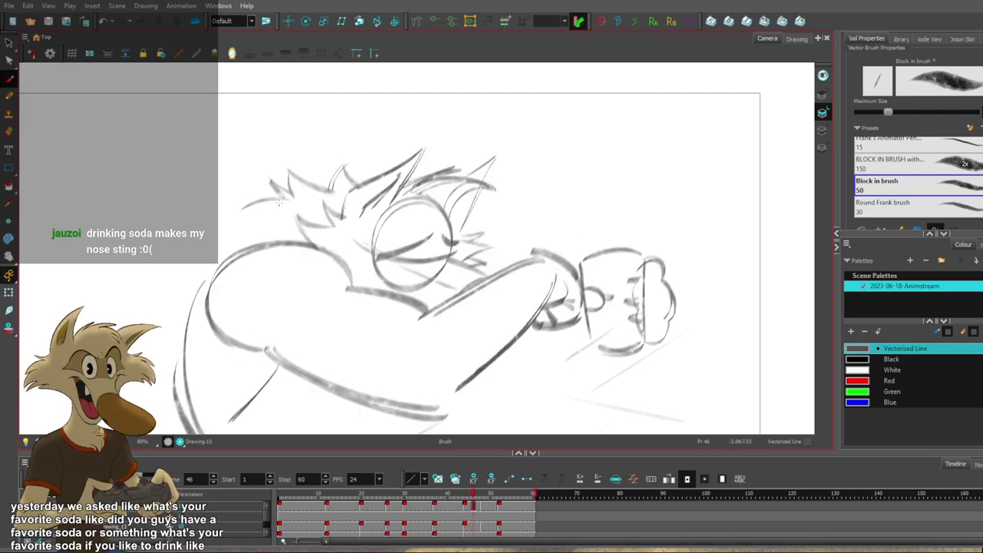
pyautogui.press(';')
pyautogui.press("'")
pyautogui.press(';')
pyautogui.press("'")
pyautogui.moveTo(235, 240); pyautogui.dragTo(247, 226)
pyautogui.hotkey('ctrl', 'z')
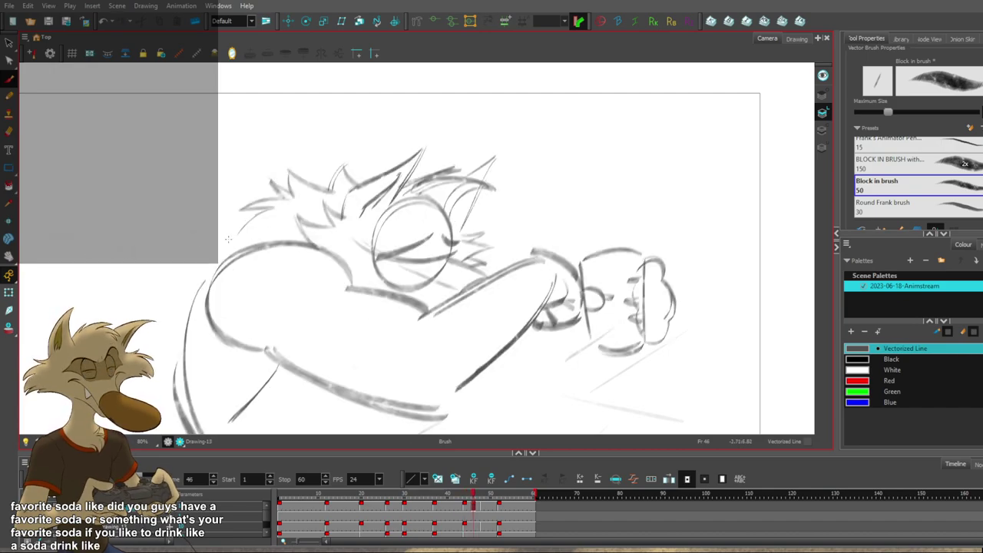
# Sketch the lowest neck fur spike just above the shoulder on frame 46, checking it against frame 44.
pyautogui.press(';')
pyautogui.press("'")
pyautogui.press(';')
pyautogui.press("'")
pyautogui.press(';')
pyautogui.press("'")
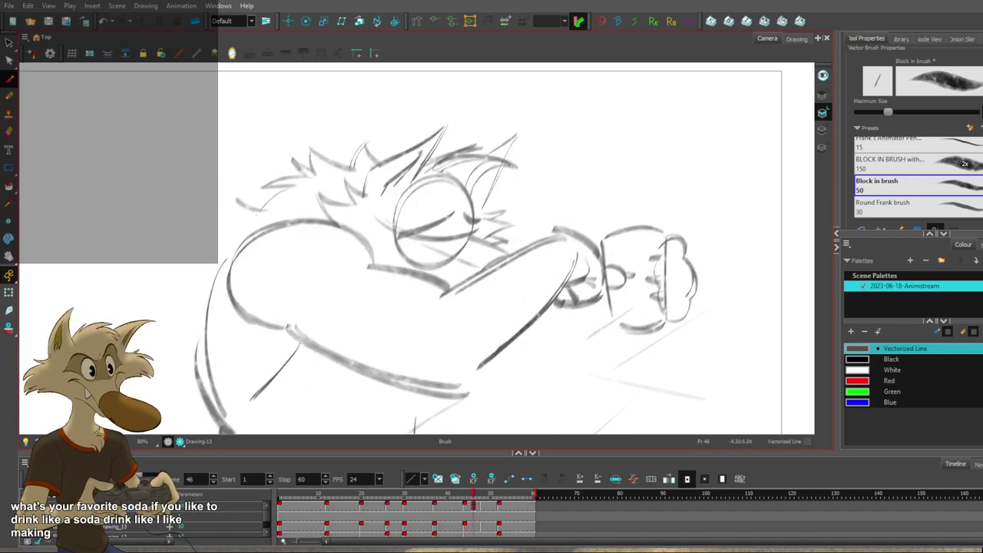
pyautogui.press(';')
pyautogui.press("'")
pyautogui.press(';')
pyautogui.press("'")
pyautogui.press(';')
# Review the full-figure poses back to the drinking poses on frames 12 and 1.
pyautogui.press('f')
pyautogui.press('f')
pyautogui.press('f')
pyautogui.press('1')
pyautogui.press('1')
pyautogui.press('1')
pyautogui.press('g')
pyautogui.press('g')
pyautogui.press('g')
pyautogui.press('f')
pyautogui.press('f')
pyautogui.press('f')
pyautogui.press('f')
pyautogui.press('f')
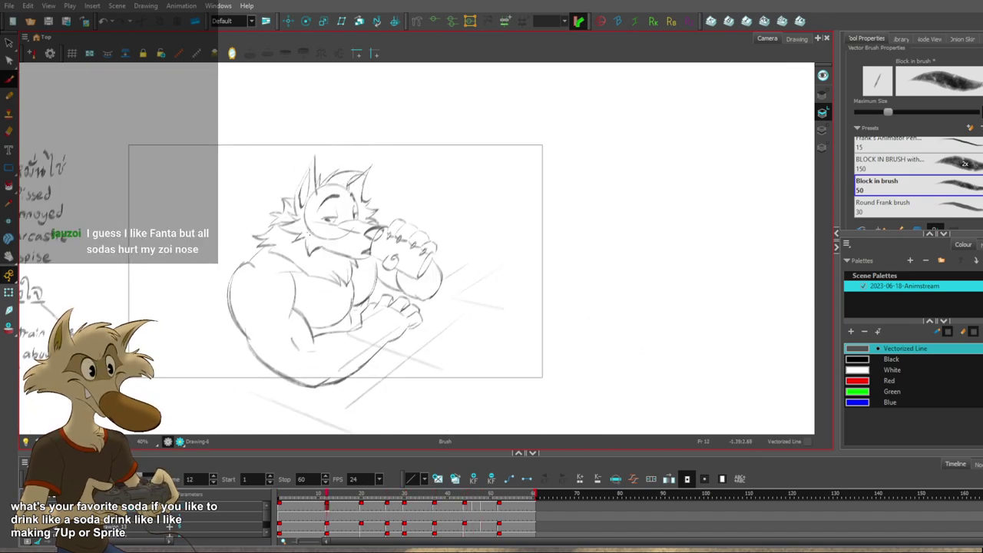
pyautogui.press(';')
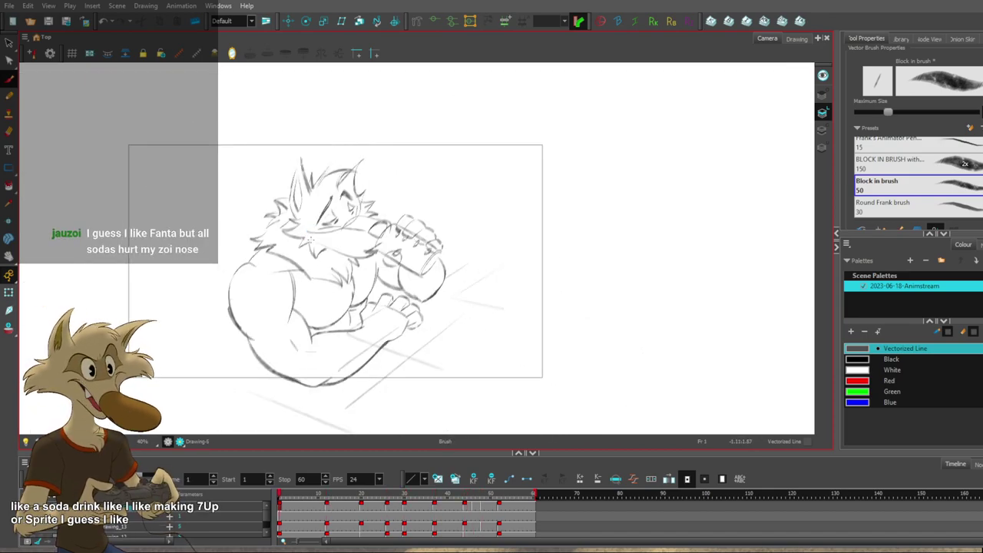
pyautogui.scroll(-1, 310, 241)
pyautogui.scroll(1, 309, 252)
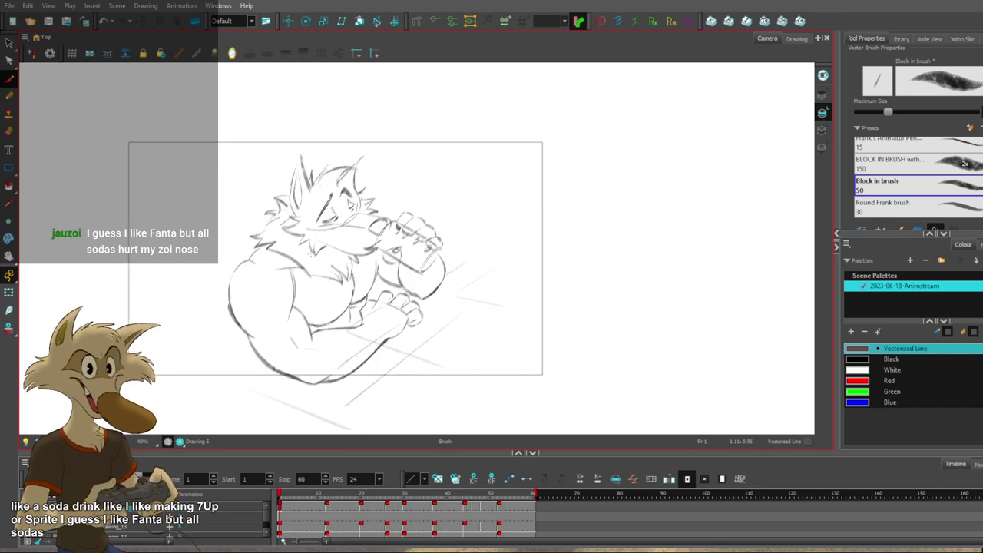
# Step through the poses from frame 1 to frame 44, examining how the whole action flows.
pyautogui.press("'")
pyautogui.press("'")
pyautogui.press("'")
pyautogui.press("'")
pyautogui.press("'")
pyautogui.press("'")
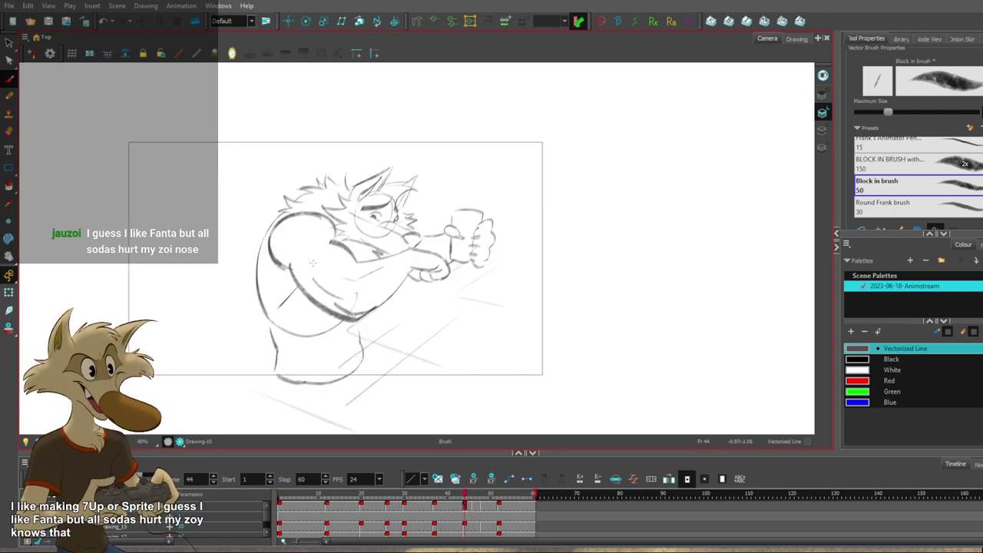
pyautogui.press('f')
pyautogui.press('f')
pyautogui.press('g')
pyautogui.press('g')
pyautogui.press('g')
pyautogui.press('g')
pyautogui.press('g')
pyautogui.press(',')
pyautogui.press(',')
pyautogui.press(',')
pyautogui.press(',')
pyautogui.press(',')
pyautogui.press(',')
pyautogui.press(',')
pyautogui.press(',')
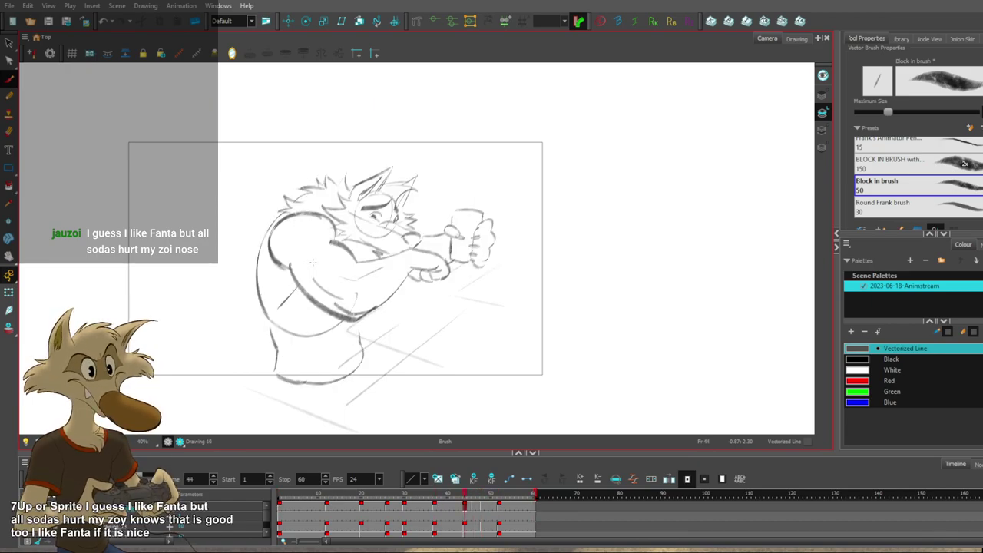
# Check the transition around frame 44 and go to frame 48 for a closer look at the head and fur.
pyautogui.press('.')
pyautogui.press('.')
pyautogui.press('.')
pyautogui.press('.')
pyautogui.press('g')
pyautogui.press('f')
pyautogui.press('f')
pyautogui.press('g')
pyautogui.press('2')
pyautogui.press('2')
pyautogui.press('.')
pyautogui.press('.')
pyautogui.press('.')
pyautogui.press('.')
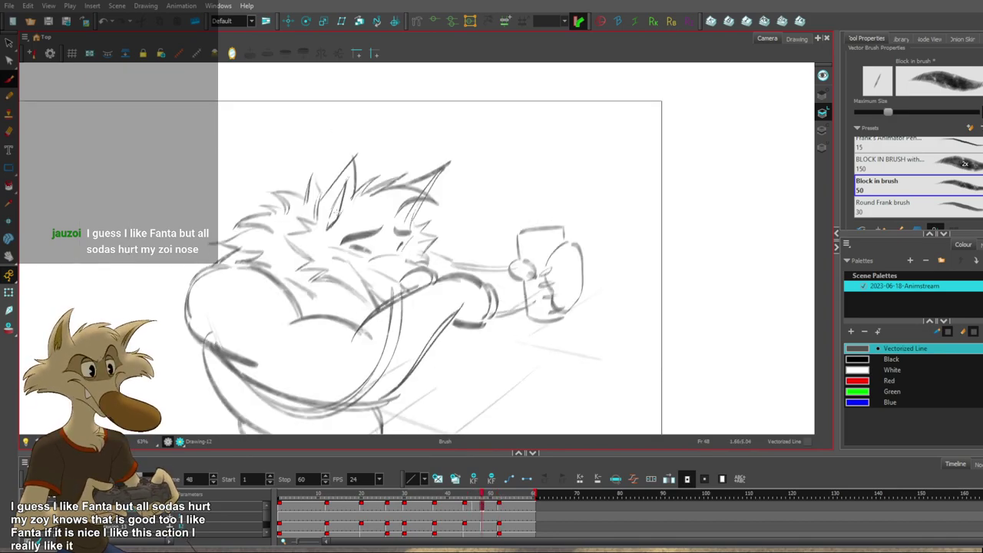
pyautogui.keyDown('ctrl'); pyautogui.click(311, 187); pyautogui.keyUp('ctrl')
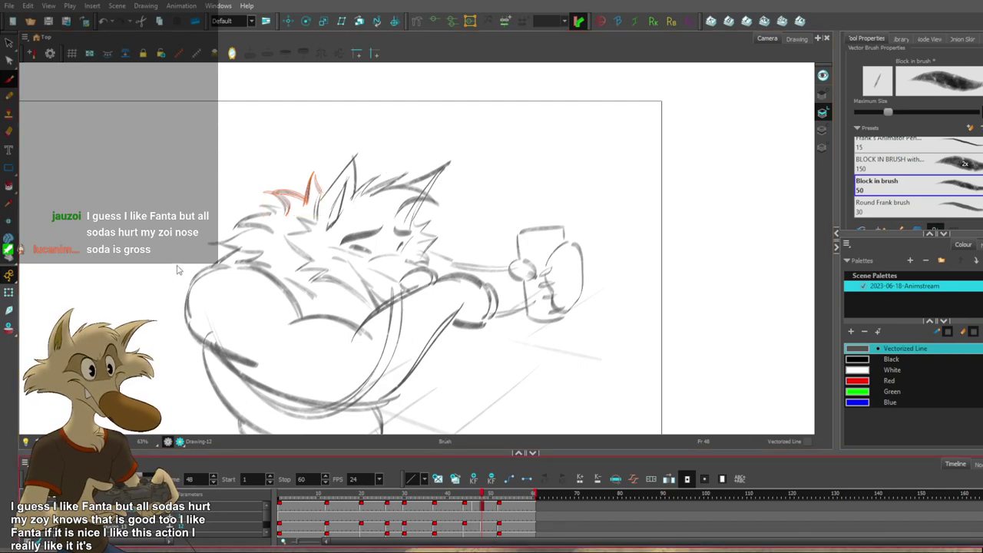
pyautogui.press('Escape')
pyautogui.scroll(1, 143, 524)
pyautogui.click(115, 506)
pyautogui.press('d')
pyautogui.click(115, 527)
pyautogui.scroll(-1, 115, 523)
pyautogui.click(116, 506)
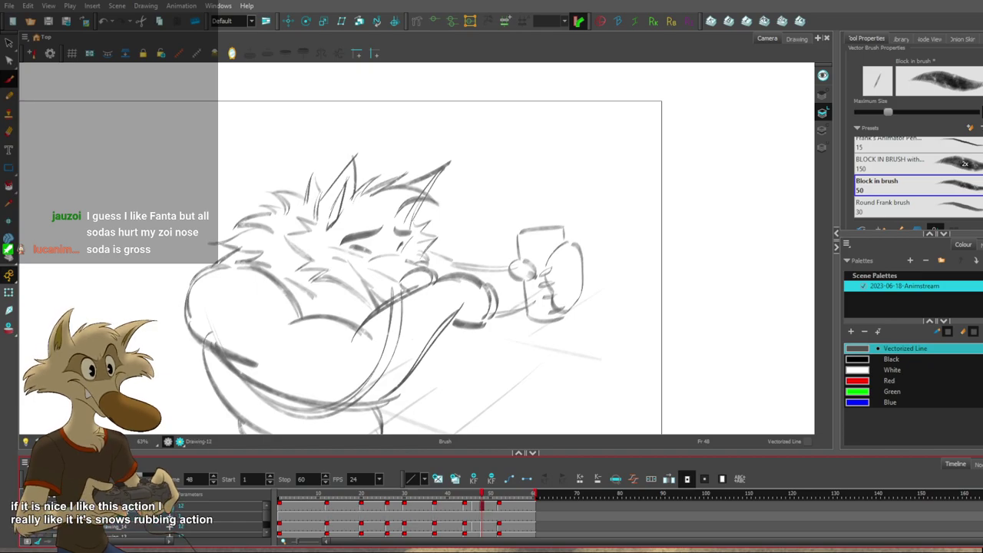
pyautogui.scroll(-2, 348, 274)
pyautogui.scroll(1, 346, 265)
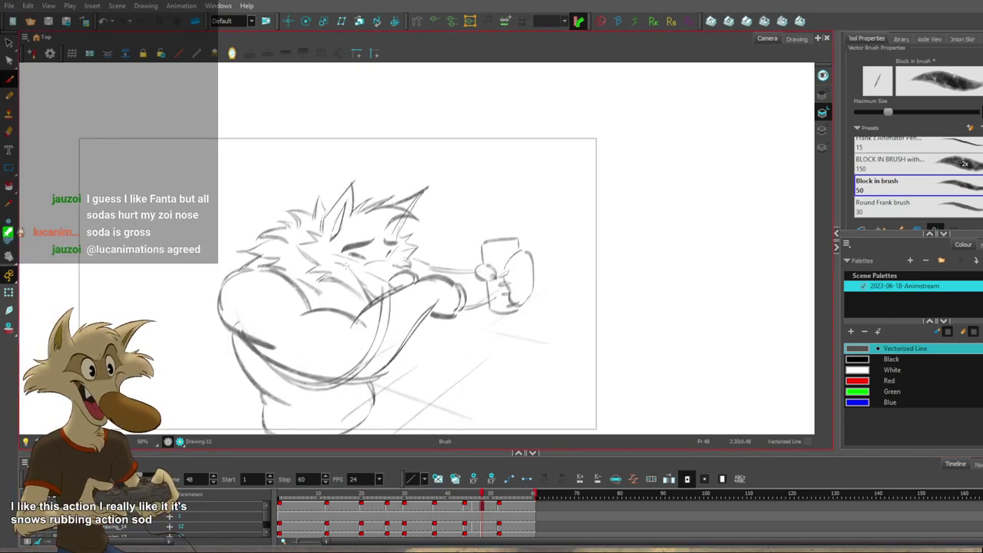
pyautogui.scroll(-2, 345, 262)
pyautogui.scroll(2, 311, 267)
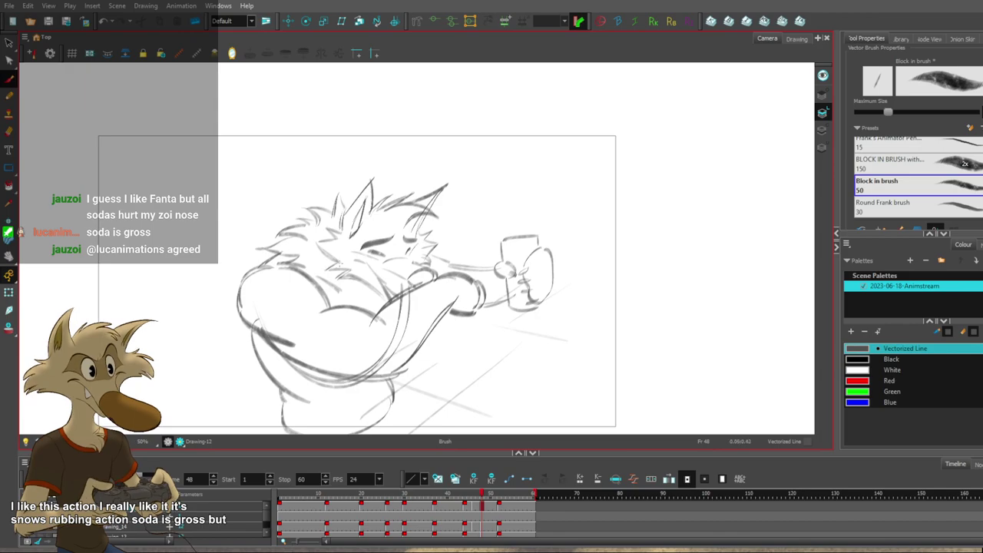
pyautogui.scroll(1, 357, 205)
pyautogui.scroll(-1, 358, 205)
pyautogui.scroll(2, 357, 205)
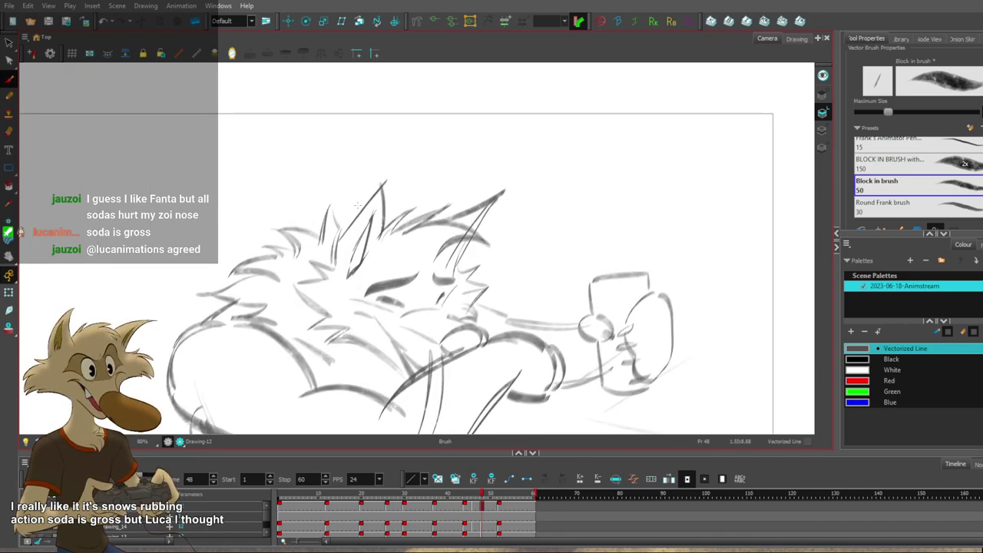
pyautogui.scroll(-2, 357, 205)
pyautogui.scroll(2, 357, 205)
pyautogui.scroll(-1, 338, 197)
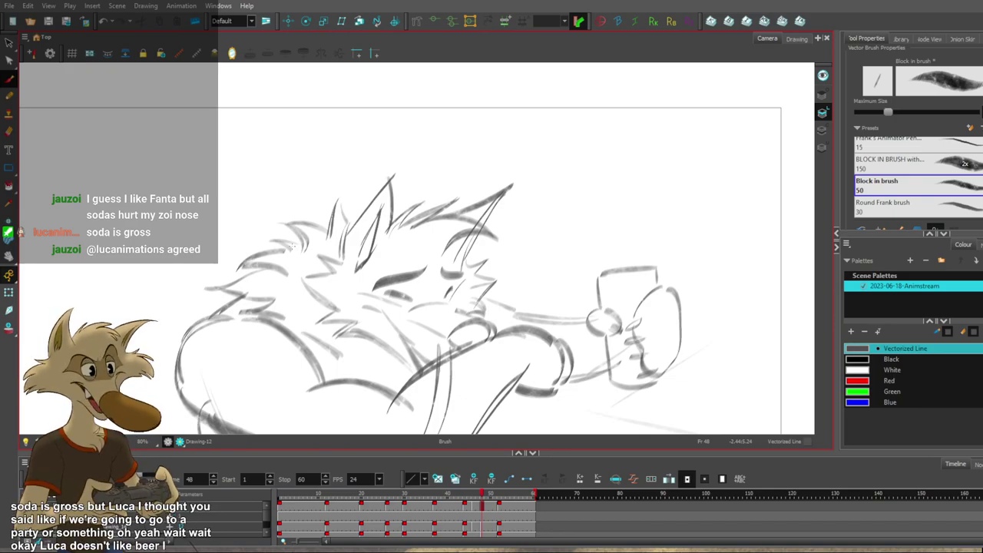
# Add a lower edge stroke to the fur spike at the back of the neck on frame 48.
pyautogui.scroll(-2, 294, 244)
pyautogui.scroll(2, 255, 259)
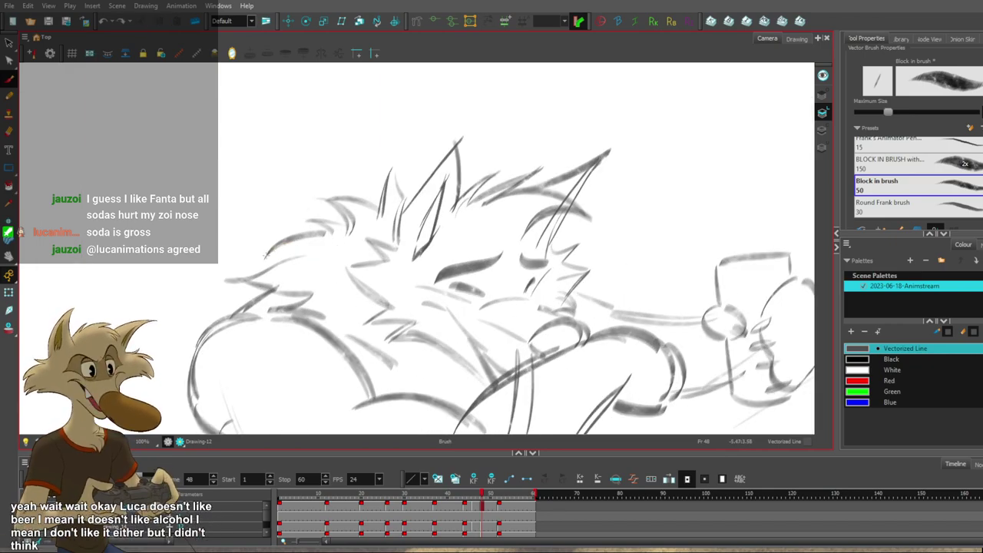
pyautogui.hotkey('ctrl', 'z')
pyautogui.moveTo(266, 257)
pyautogui.mouseDown()
pyautogui.moveTo(309, 251)
pyautogui.moveTo(321, 262)
pyautogui.mouseUp()
pyautogui.hotkey('ctrl', 'z')
pyautogui.hotkey('ctrl', 'z')
pyautogui.hotkey('ctrl', 'shift', 'z')
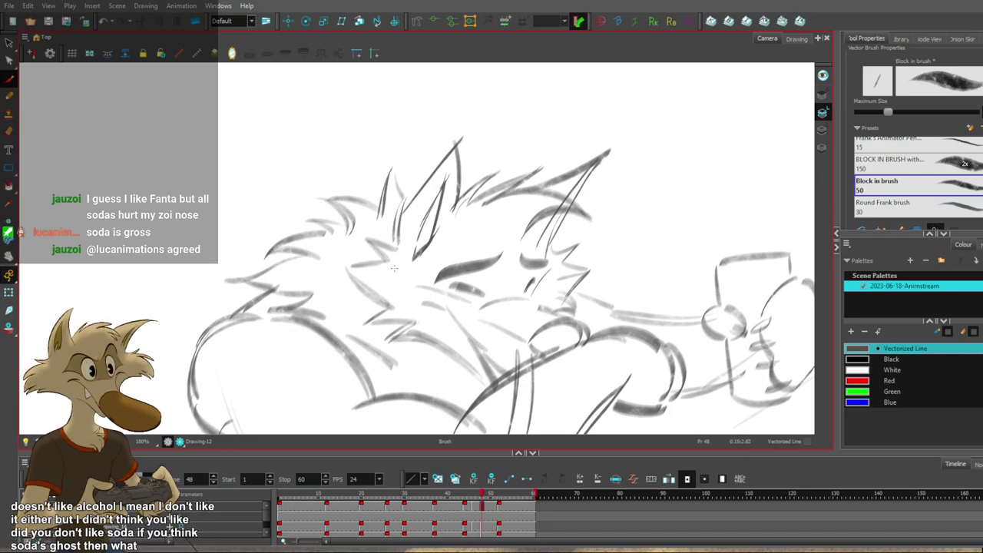
# Compare the head and neck fur on frame 48 with the neighbouring poses up to frame 52.
pyautogui.scroll(-2, 389, 296)
pyautogui.press('f')
pyautogui.scroll(-2, 388, 295)
pyautogui.press('g')
pyautogui.press('g')
pyautogui.press('f')
pyautogui.scroll(2, 428, 274)
pyautogui.press('g')
pyautogui.press('g')
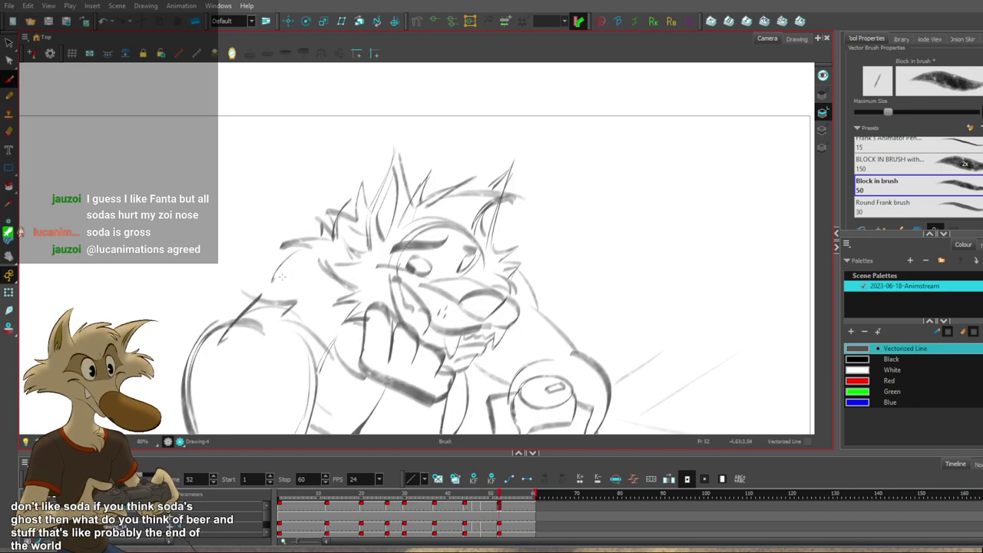
# Redraw the fur stroke running from the back of the neck towards the shoulder on frame 52.
pyautogui.hotkey('ctrl', 'z')
pyautogui.moveTo(243, 292); pyautogui.dragTo(292, 271)
pyautogui.hotkey('ctrl', 'z')
pyautogui.hotkey('ctrl', 'z')
pyautogui.hotkey('ctrl', 'z')
pyautogui.moveTo(277, 280); pyautogui.dragTo(293, 271)
# Step back and forth through the neighbouring poses, examining how the head and neck fur moves between frames 48 and 52.
pyautogui.press('f')
pyautogui.scroll(-4, 408, 272)
pyautogui.press('f')
pyautogui.press('f')
pyautogui.press('f')
pyautogui.press('f')
pyautogui.press('f')
pyautogui.press('f')
pyautogui.press('f')
pyautogui.press('f')
pyautogui.press('g')
pyautogui.press('g')
pyautogui.press('g')
pyautogui.press('g')
pyautogui.press('g')
pyautogui.press('g')
pyautogui.press('g')
pyautogui.scroll(3, 408, 272)
pyautogui.press('g')
pyautogui.press('g')
pyautogui.press('f')
pyautogui.press('f')
pyautogui.press('g')
pyautogui.press('g')
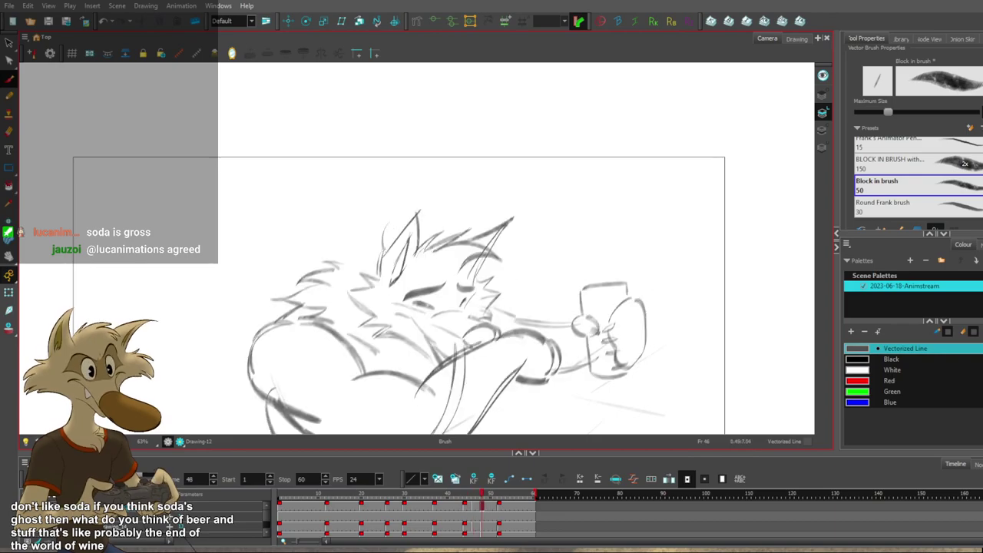
# Sketch the first fur spike behind the wolf's near ear on frame 48.
pyautogui.press('f')
pyautogui.press('g')
pyautogui.moveTo(372, 255); pyautogui.dragTo(390, 227)
pyautogui.hotkey('ctrl', 'z')
pyautogui.hotkey('ctrl', 'z')
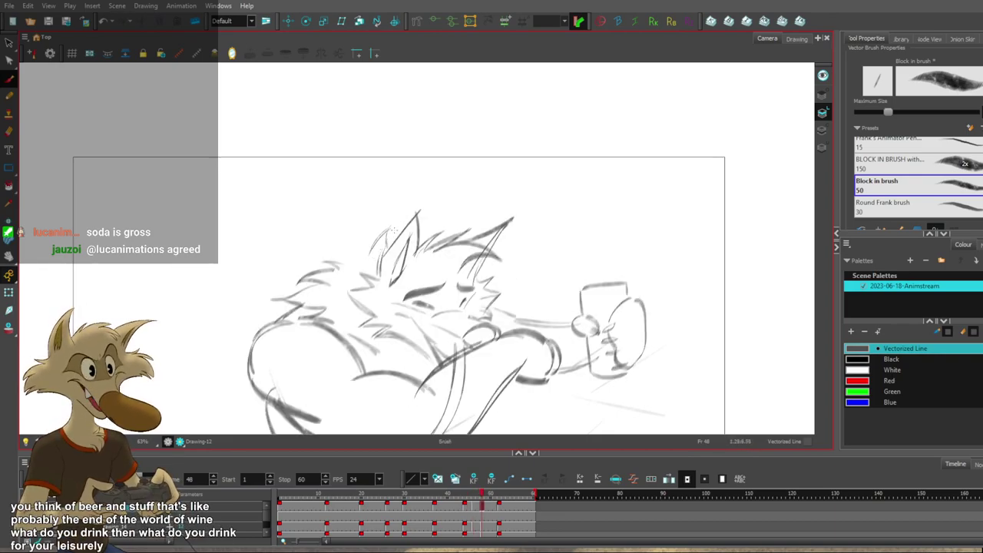
# Continue the fur spikes from behind the ear down the back of the head on frame 48, following the neighbouring poses.
pyautogui.press('f')
pyautogui.press('f')
pyautogui.press('g')
pyautogui.press('g')
pyautogui.press('g')
pyautogui.press('f')
pyautogui.press('f')
pyautogui.press('g')
pyautogui.press('.')
pyautogui.press('.')
pyautogui.press('.')
pyautogui.press(',')
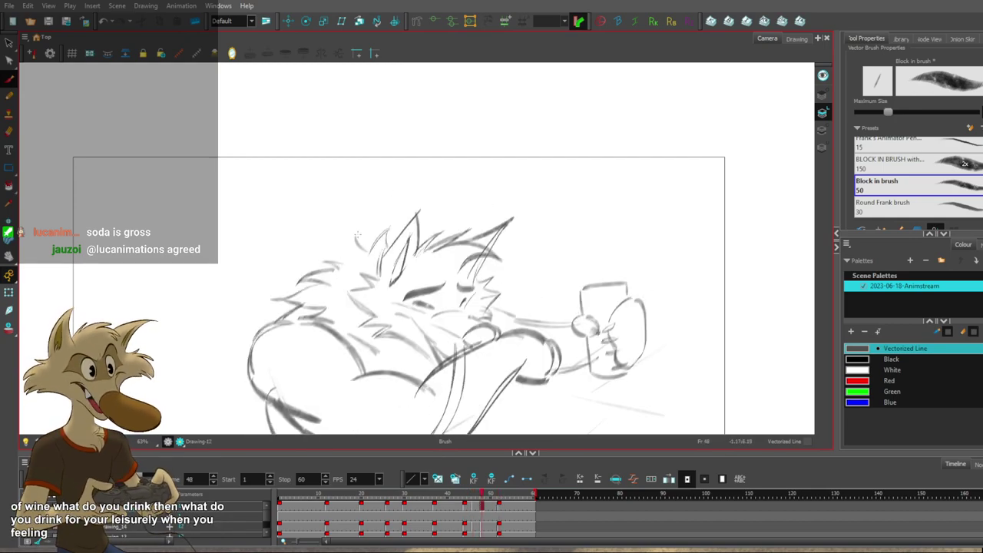
pyautogui.moveTo(357, 234); pyautogui.dragTo(349, 257)
pyautogui.press('f')
pyautogui.press('g')
pyautogui.press('g')
pyautogui.press('f')
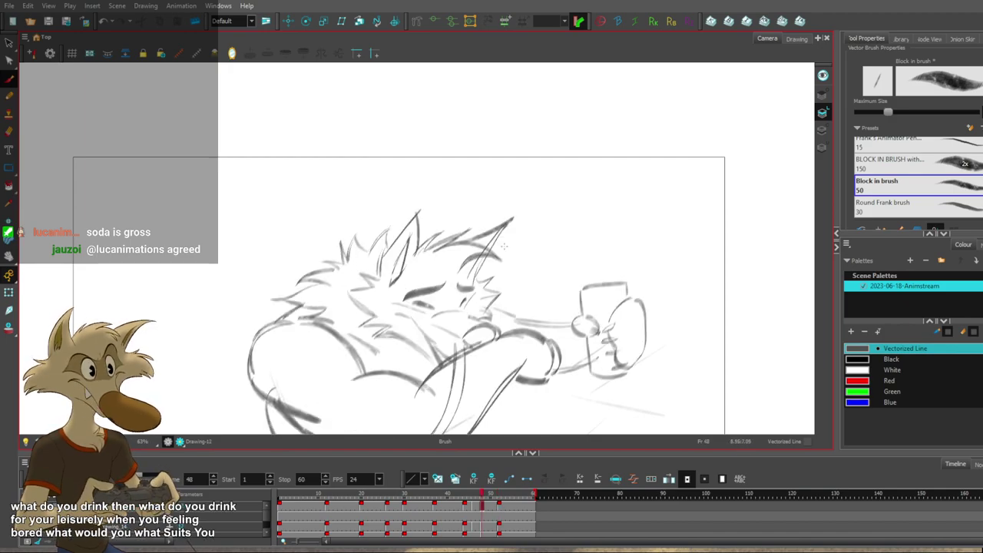
# Flip repeatedly between frame 48 and its neighbouring poses to check the motion of the back-of-head fur.
pyautogui.scroll(-3, 504, 245)
pyautogui.scroll(1, 489, 288)
pyautogui.press('f')
pyautogui.press('f')
pyautogui.press('f')
pyautogui.press('g')
pyautogui.press('g')
pyautogui.press('g')
pyautogui.press('f')
pyautogui.press('g')
pyautogui.press('f')
pyautogui.press('f')
pyautogui.press('f')
pyautogui.press('g')
pyautogui.press('g')
pyautogui.press('g')
pyautogui.press('f')
pyautogui.press('g')
pyautogui.press('f')
pyautogui.press('f')
pyautogui.press('g')
# Add touch-up strokes to the fur between the near ear and the neck on frame 48.
pyautogui.scroll(1, 442, 219)
pyautogui.press('.')
pyautogui.press('.')
pyautogui.moveTo(405, 229)
pyautogui.mouseDown()
pyautogui.moveTo(396, 217)
pyautogui.moveTo(396, 229)
pyautogui.mouseUp()
pyautogui.press('g')
pyautogui.press('f')
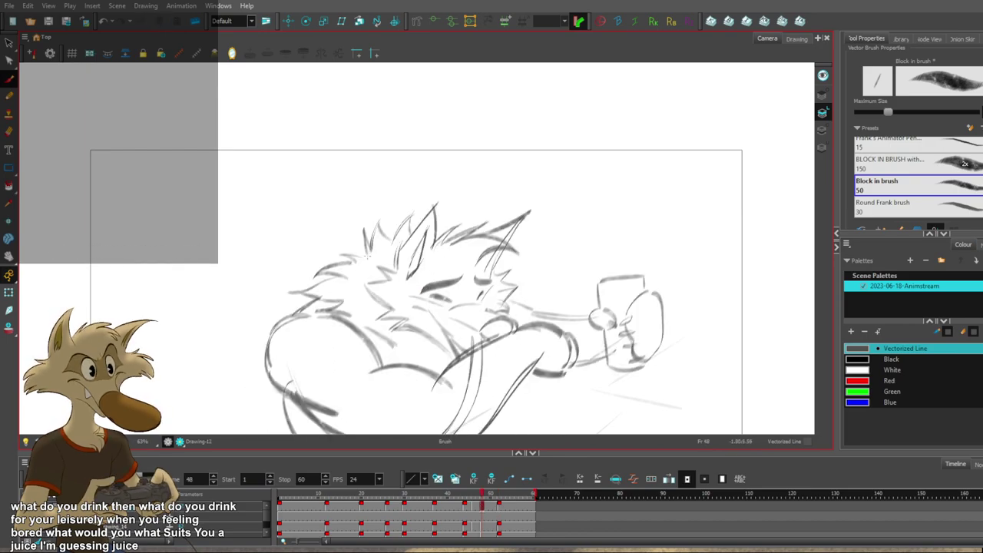
# Compare the fur silhouette on frame 48 with the poses leading up to frame 52.
pyautogui.press('g')
pyautogui.press('g')
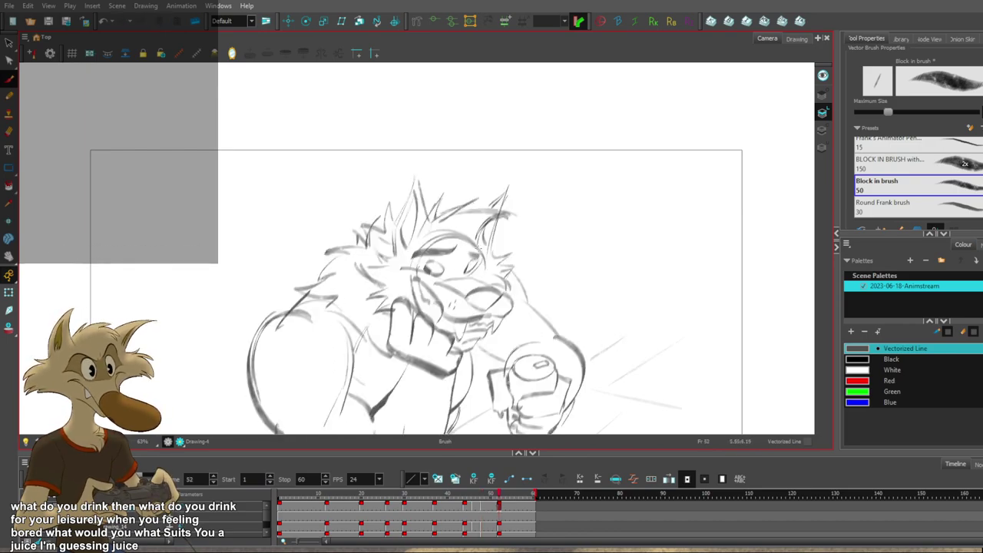
pyautogui.press('f')
pyautogui.press('f')
pyautogui.press('f')
pyautogui.press('g')
pyautogui.press('g')
pyautogui.press('g')
pyautogui.press('f')
pyautogui.press('f')
pyautogui.press('f')
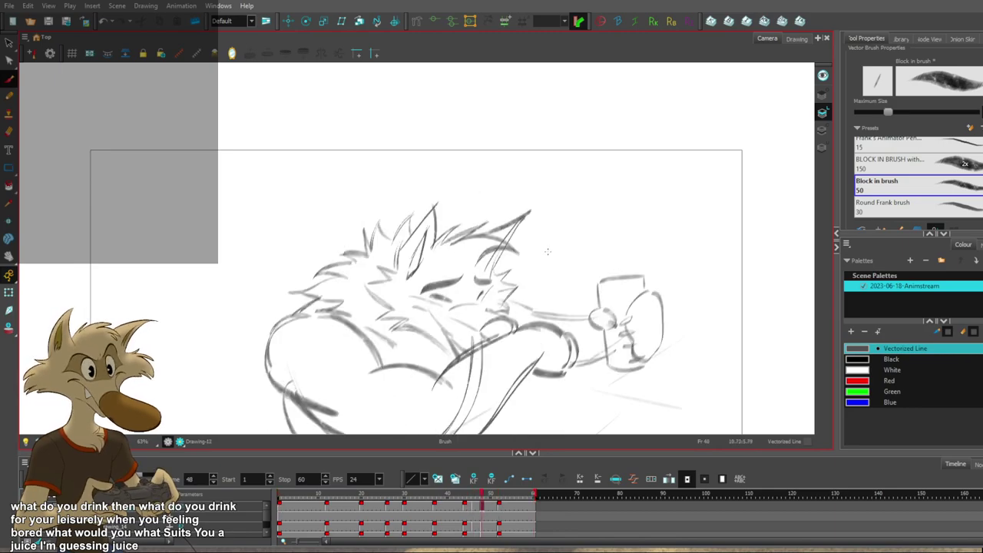
# Replace the heavy doubled line under the wolf's near arm on frame 46 with a single thinner curve.
pyautogui.scroll(-4, 552, 247)
pyautogui.scroll(4, 550, 301)
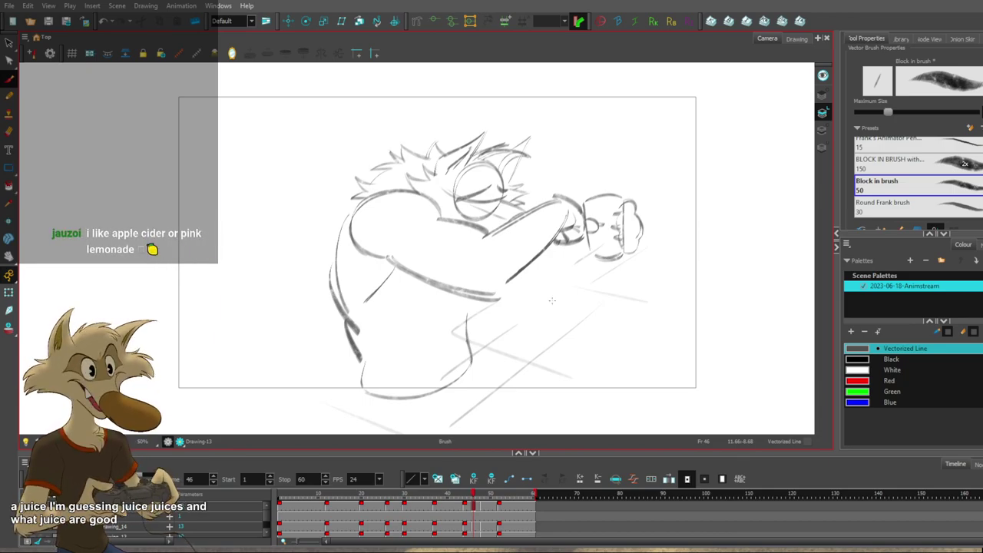
pyautogui.scroll(-2, 552, 300)
pyautogui.scroll(2, 553, 297)
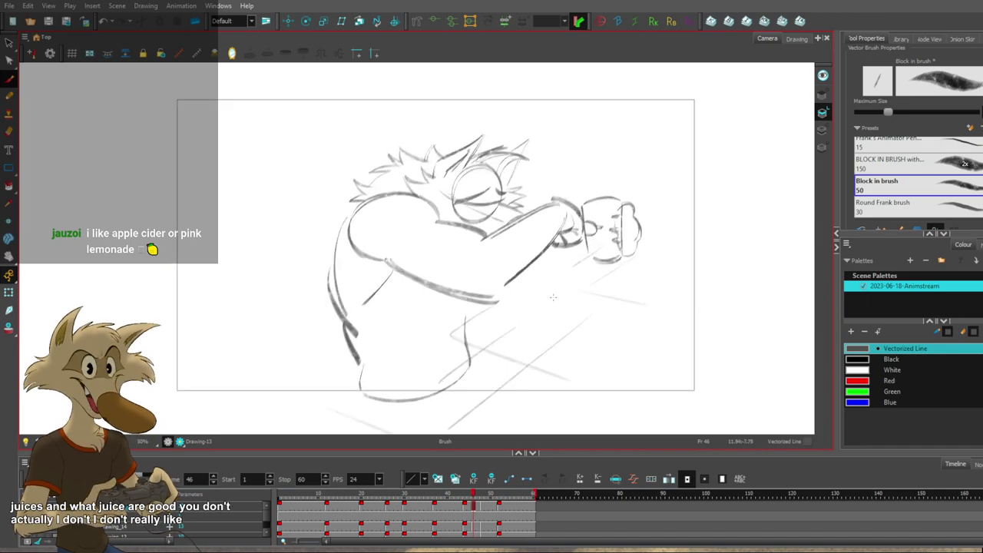
pyautogui.scroll(-1, 552, 298)
pyautogui.scroll(2, 554, 271)
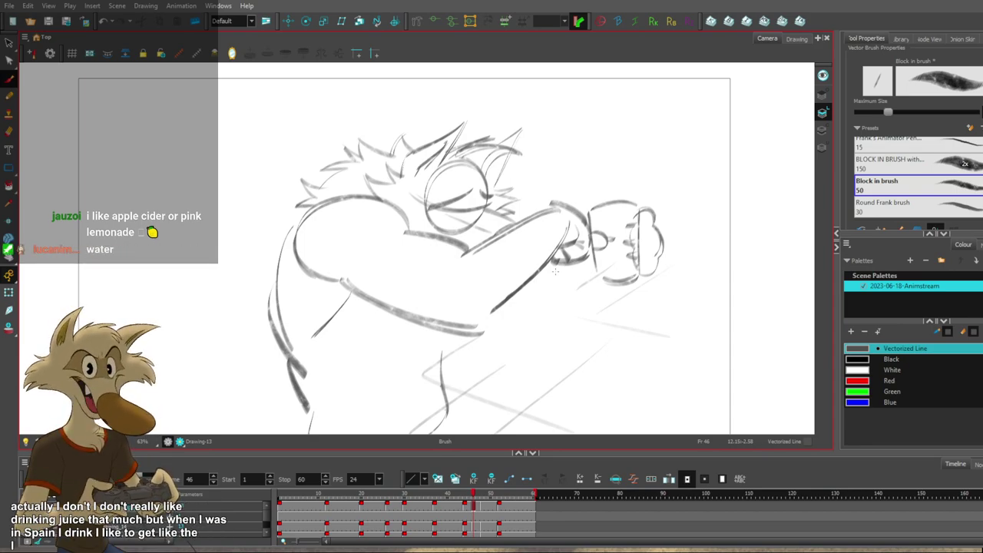
pyautogui.keyDown('ctrl'); pyautogui.click(482, 327); pyautogui.keyUp('ctrl')
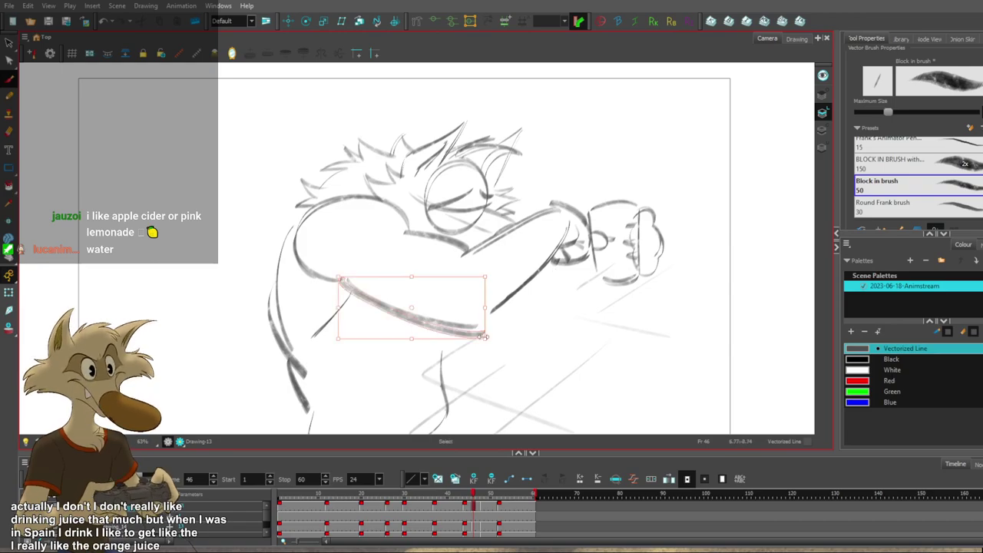
pyautogui.press('Delete')
pyautogui.moveTo(323, 277); pyautogui.dragTo(375, 283)
pyautogui.hotkey('ctrl', 'z')
pyautogui.hotkey('ctrl', 'z')
pyautogui.press('space')
pyautogui.moveTo(535, 321); pyautogui.dragTo(519, 345)
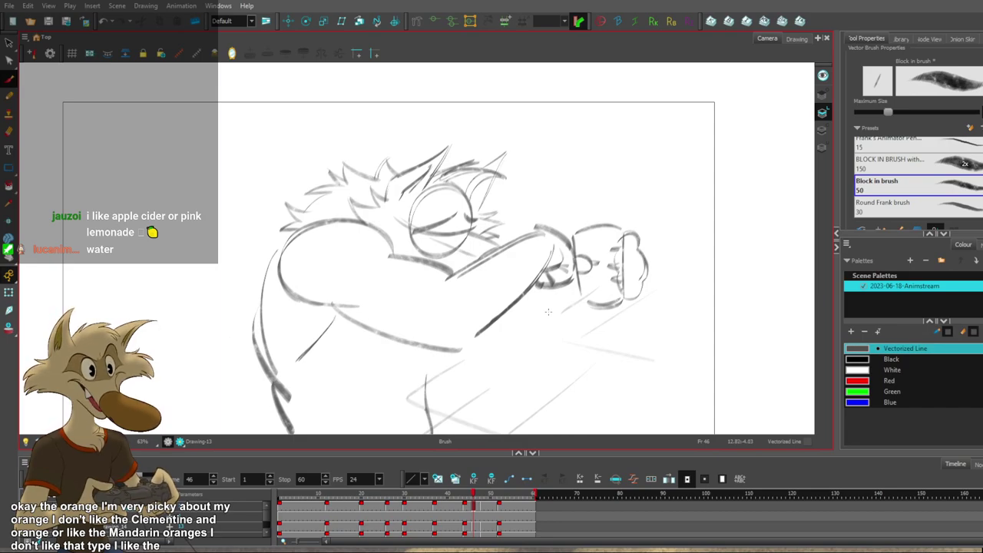
# Extend the front line of the torso up to the underside of the arm on frame 46.
pyautogui.scroll(-5, 521, 234)
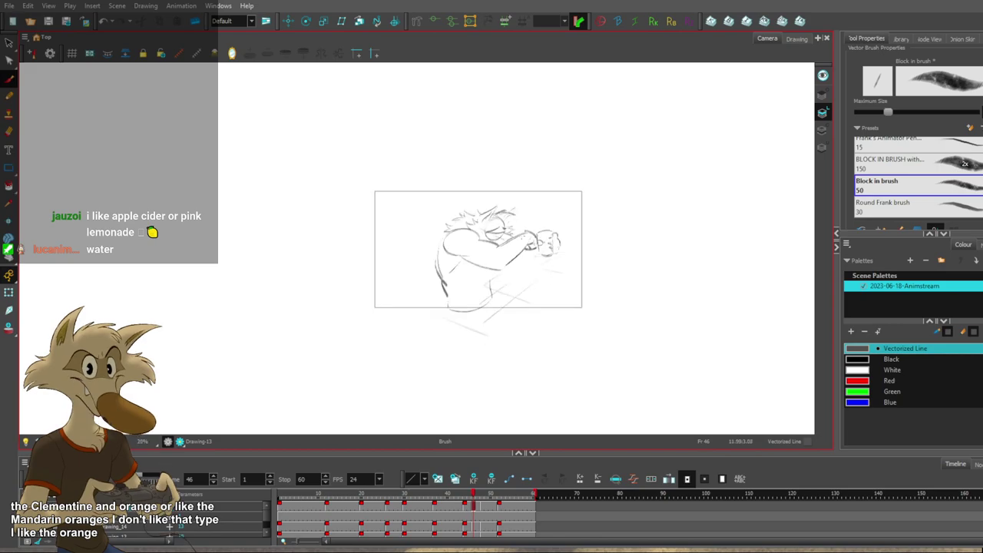
pyautogui.scroll(3, 519, 256)
pyautogui.press('f')
pyautogui.press('g')
pyautogui.scroll(1, 514, 270)
pyautogui.press('f')
pyautogui.press('.')
pyautogui.press('.')
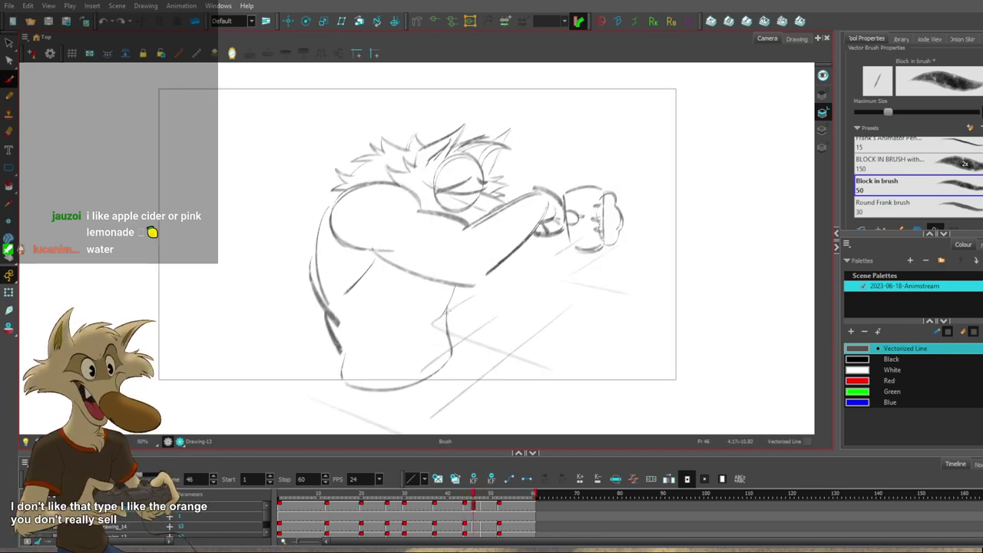
# Close the elbow on frame 46 by joining the forearm line to the arm's underside, using frame 44 as reference.
pyautogui.press('f')
pyautogui.press('g')
pyautogui.press('g')
pyautogui.press('f')
pyautogui.press('f')
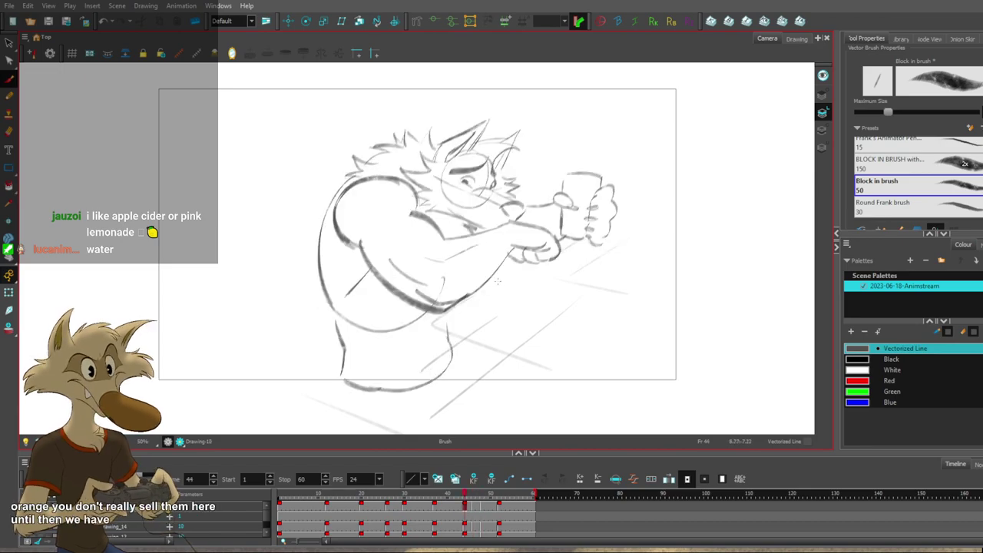
pyautogui.press('g')
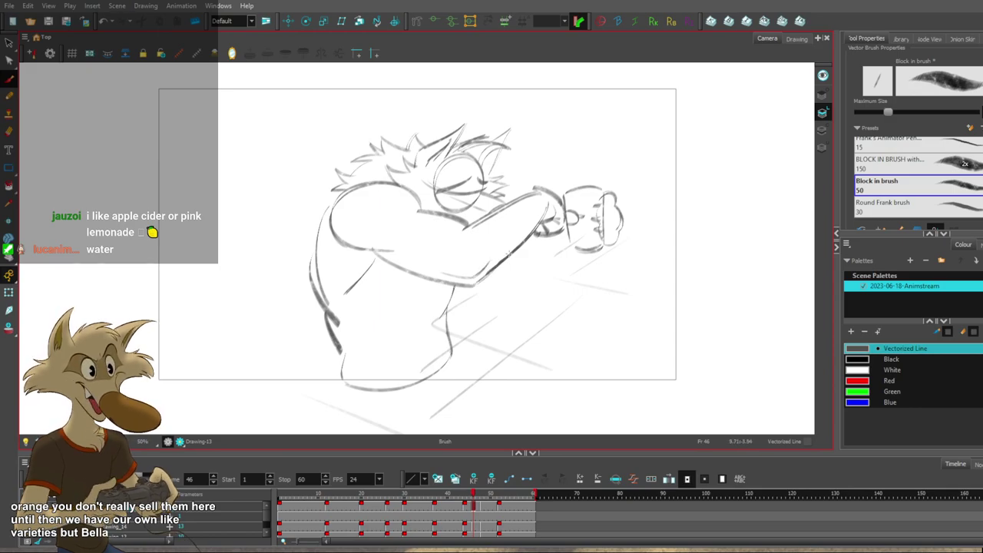
# Flip between frames 44 and 46 to examine how the near arm and elbow move.
pyautogui.press(',')
pyautogui.press(',')
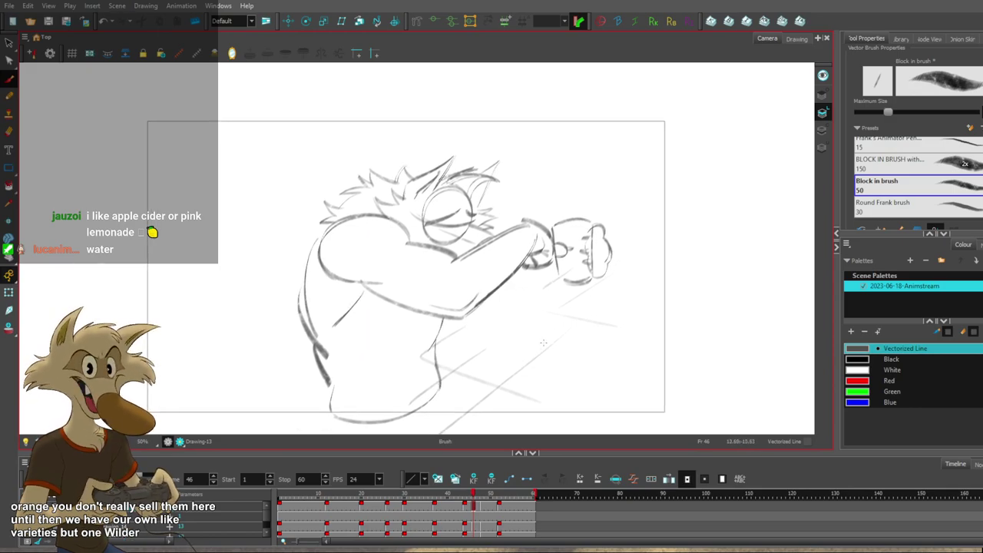
pyautogui.press('.')
pyautogui.press('.')
pyautogui.press(',')
pyautogui.press(',')
pyautogui.press('.')
pyautogui.press('.')
pyautogui.press(',')
pyautogui.press(',')
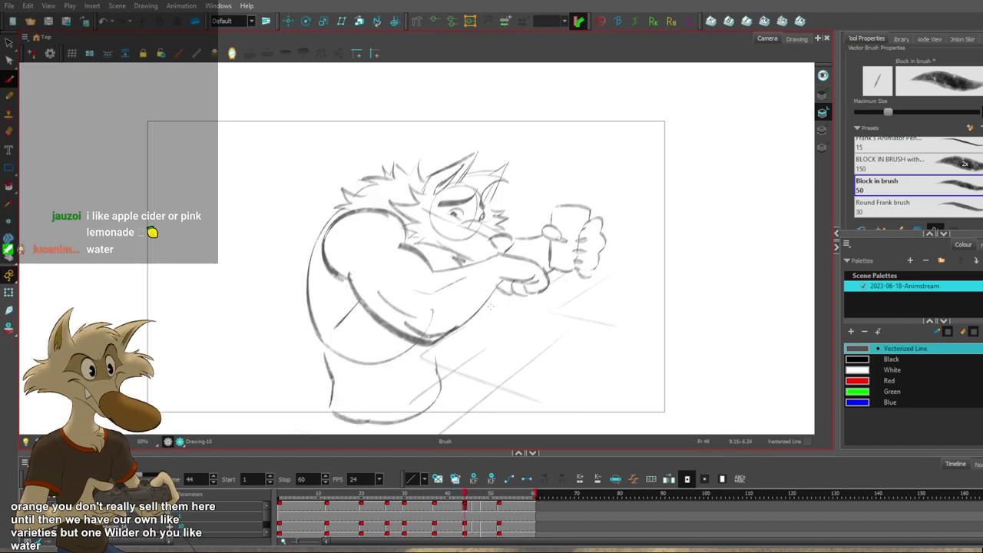
pyautogui.press('.')
pyautogui.press('.')
pyautogui.press(',')
pyautogui.press(',')
pyautogui.press('.')
pyautogui.press('.')
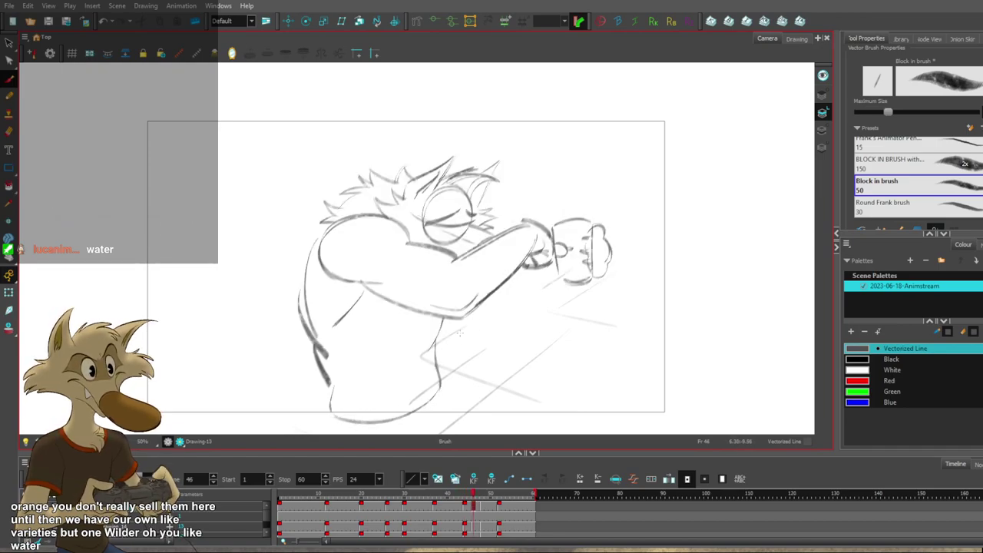
# Mark a tighter elbow corner inside the existing one on frame 46 and check it against frame 44.
pyautogui.click(457, 306)
pyautogui.moveTo(458, 308); pyautogui.dragTo(461, 303)
pyautogui.press('f')
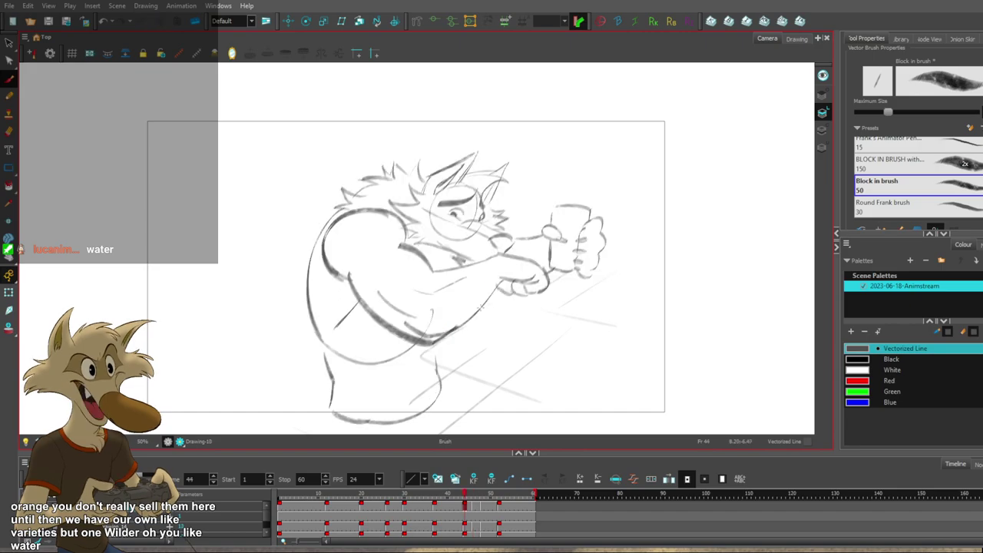
pyautogui.press('g')
pyautogui.press('.')
pyautogui.press('.')
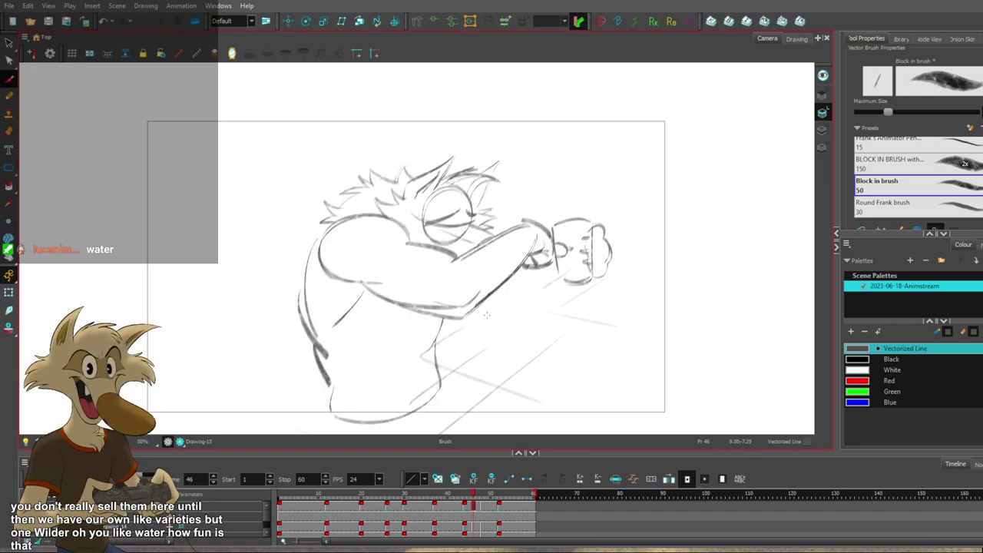
# Redraw the arm's underside on frame 46 to meet the tighter elbow corner, removing the older outer line.
pyautogui.moveTo(364, 285)
pyautogui.mouseDown()
pyautogui.moveTo(461, 311)
pyautogui.moveTo(450, 314)
pyautogui.mouseUp()
pyautogui.hotkey('ctrl', 'z')
pyautogui.hotkey('ctrl', 'z')
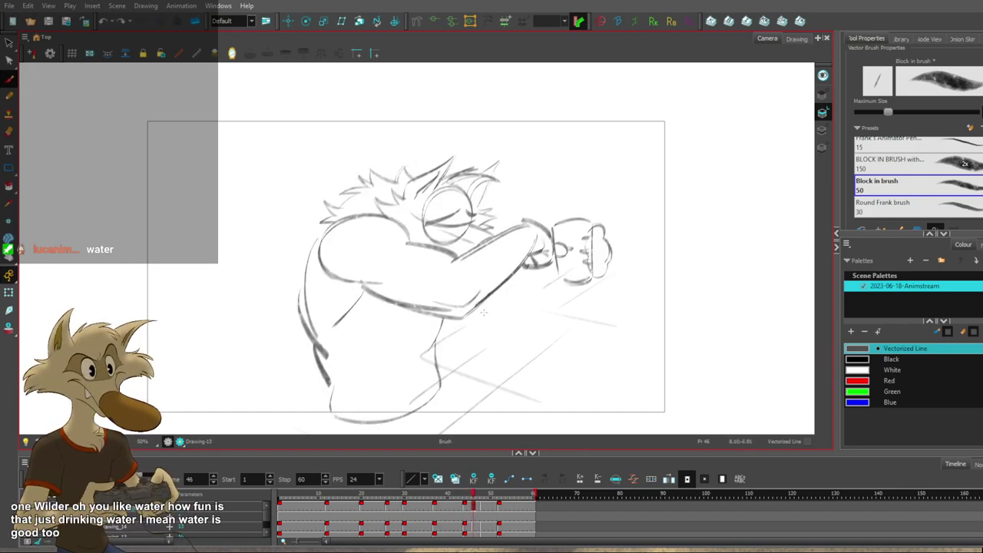
pyautogui.hotkey('ctrl', 'z')
pyautogui.press('f')
pyautogui.press('g')
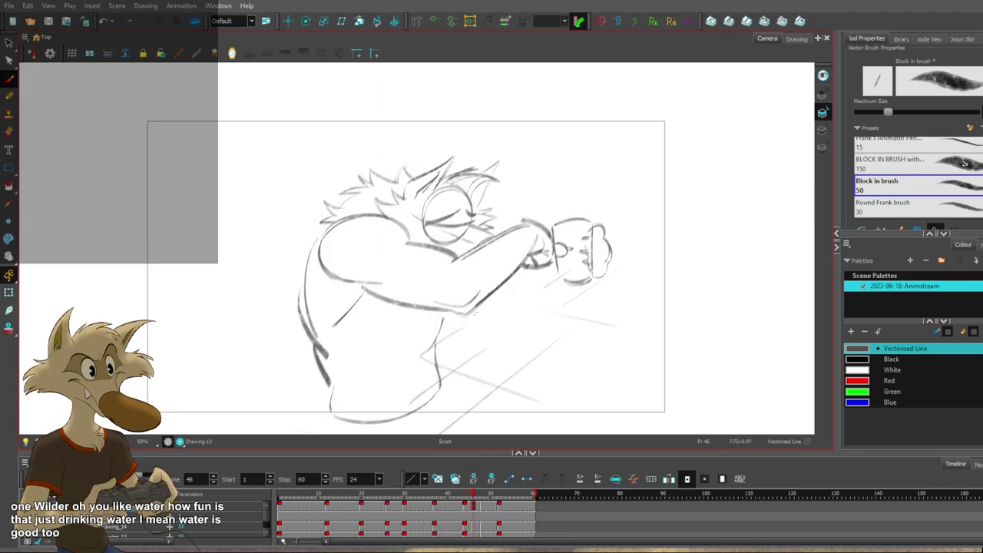
# Redraw the forearm's underside on frame 46 as a curve from the elbow up to the wrist, and save the scene.
pyautogui.press('f')
pyautogui.press('g')
pyautogui.hotkey('ctrl', 'z')
pyautogui.moveTo(466, 315); pyautogui.dragTo(500, 287)
pyautogui.hotkey('ctrl', 'z')
pyautogui.moveTo(465, 315); pyautogui.dragTo(508, 271)
pyautogui.hotkey('ctrl', 'z')
pyautogui.moveTo(537, 236)
pyautogui.mouseDown()
pyautogui.moveTo(488, 295)
pyautogui.moveTo(504, 280)
pyautogui.mouseUp()
pyautogui.hotkey('ctrl', 'z')
pyautogui.moveTo(470, 310)
pyautogui.mouseDown()
pyautogui.moveTo(508, 283)
pyautogui.moveTo(526, 241)
pyautogui.mouseUp()
pyautogui.hotkey('ctrl', 'z')
pyautogui.moveTo(509, 276); pyautogui.dragTo(529, 247)
pyautogui.hotkey('ctrl', 's')
# Rework the forearm's upper edge leading to the wrist on frame 46, using frame 44 as reference.
pyautogui.press('2')
pyautogui.press('f')
pyautogui.press('f')
pyautogui.press("'")
pyautogui.scroll(2, 548, 253)
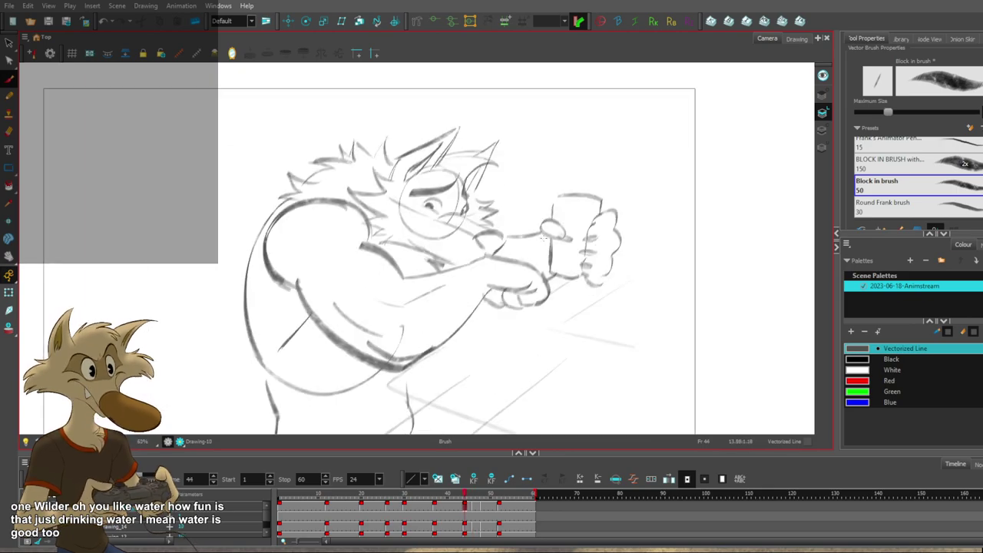
pyautogui.hotkey('ctrl', 'z')
pyautogui.hotkey('ctrl', 'z')
pyautogui.moveTo(523, 220); pyautogui.dragTo(553, 234)
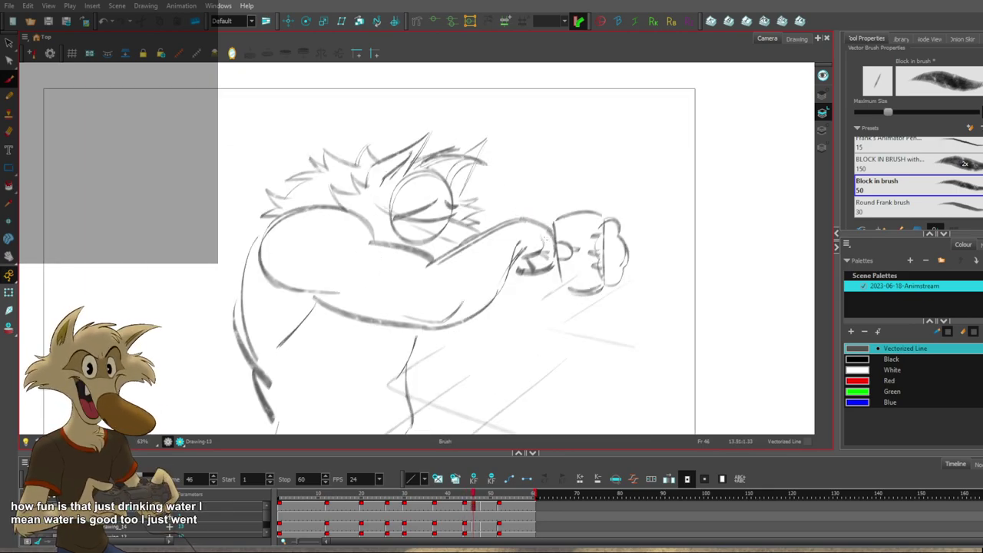
pyautogui.hotkey('alt', 'b')
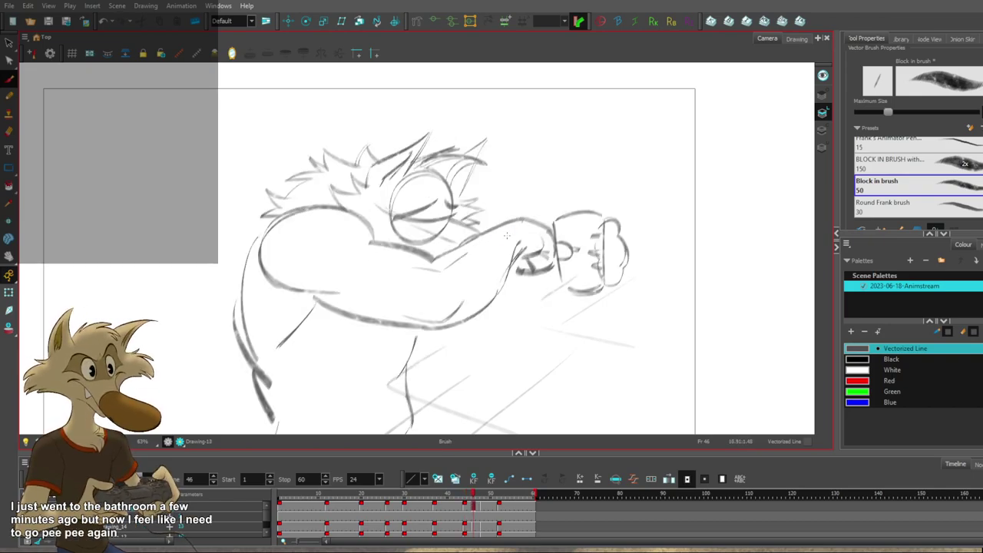
# Flip through the drawings around frames 37 to 46 to examine how the poses flow together.
pyautogui.scroll(-5, 508, 240)
pyautogui.press('f')
pyautogui.press('f')
pyautogui.press('f')
pyautogui.press('f')
pyautogui.scroll(2, 501, 264)
pyautogui.press('g')
pyautogui.press('g')
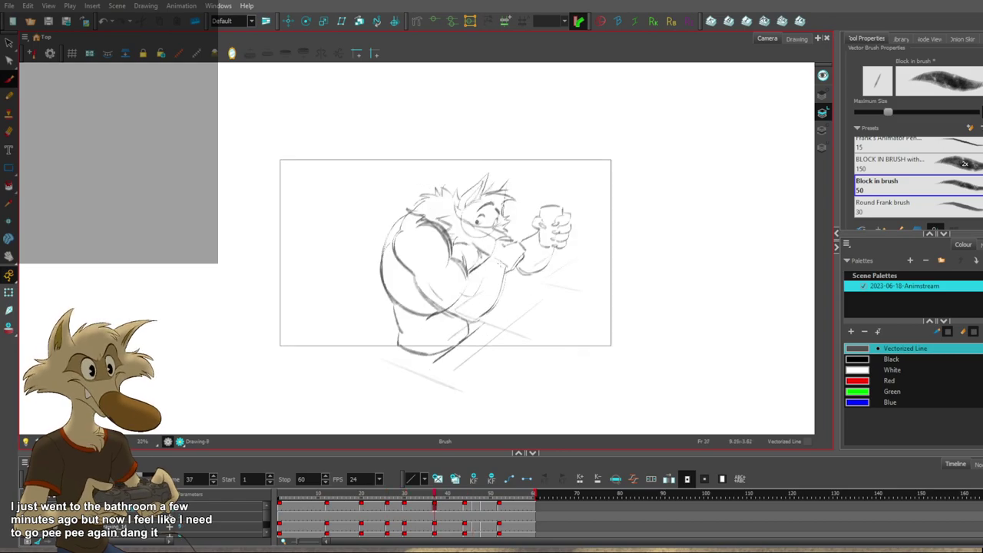
pyautogui.scroll(-1, 320, 264)
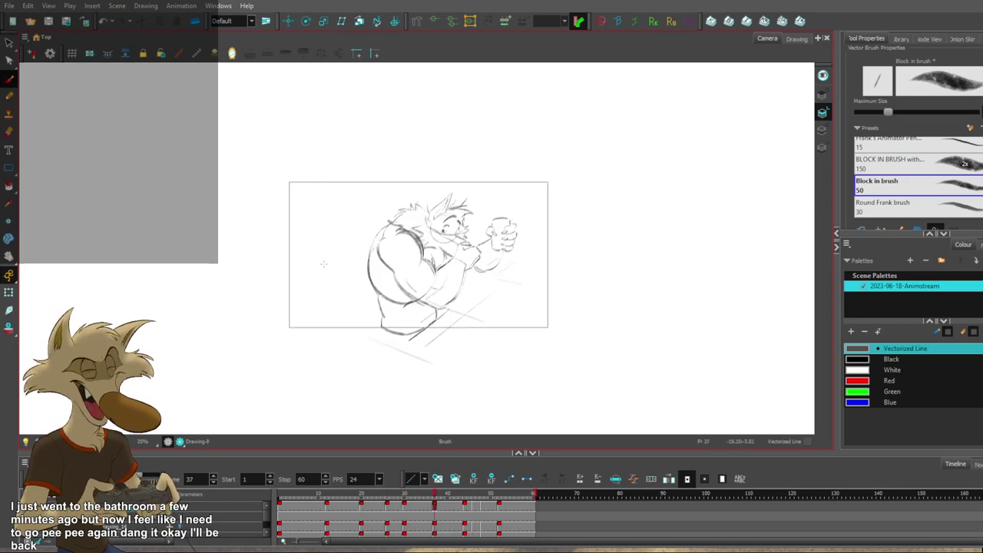
pyautogui.scroll(1, 422, 253)
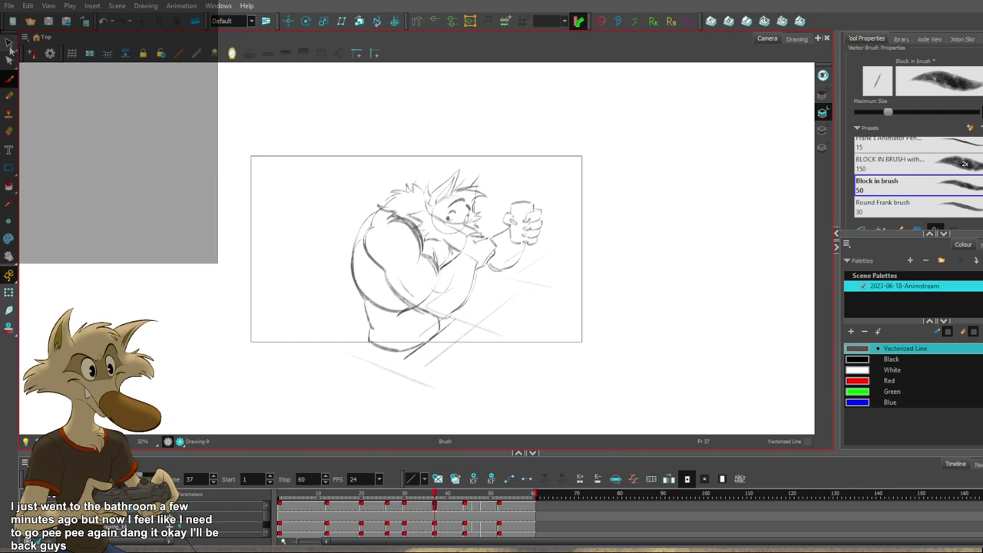
pyautogui.click(8, 42)
pyautogui.scroll(-4, 492, 519)
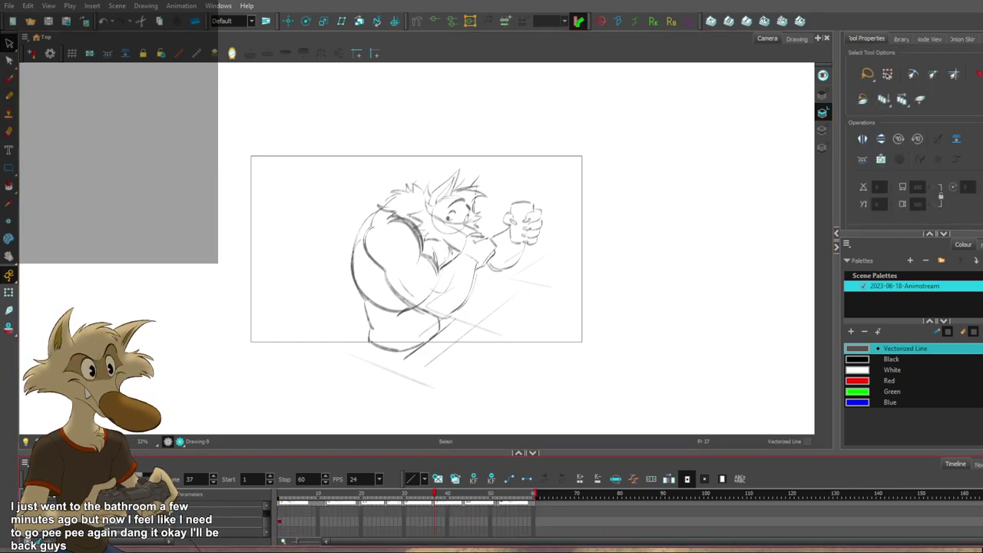
pyautogui.click(27, 522)
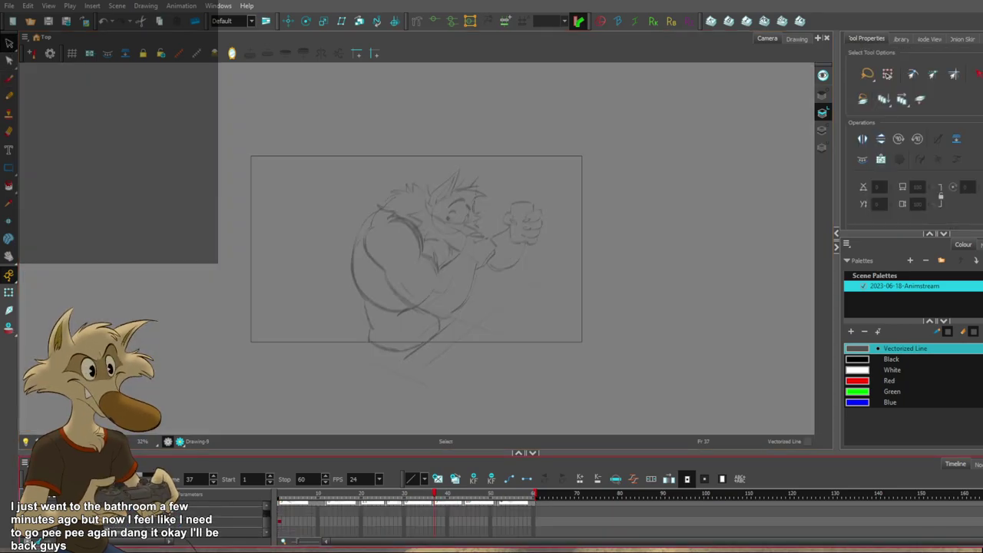
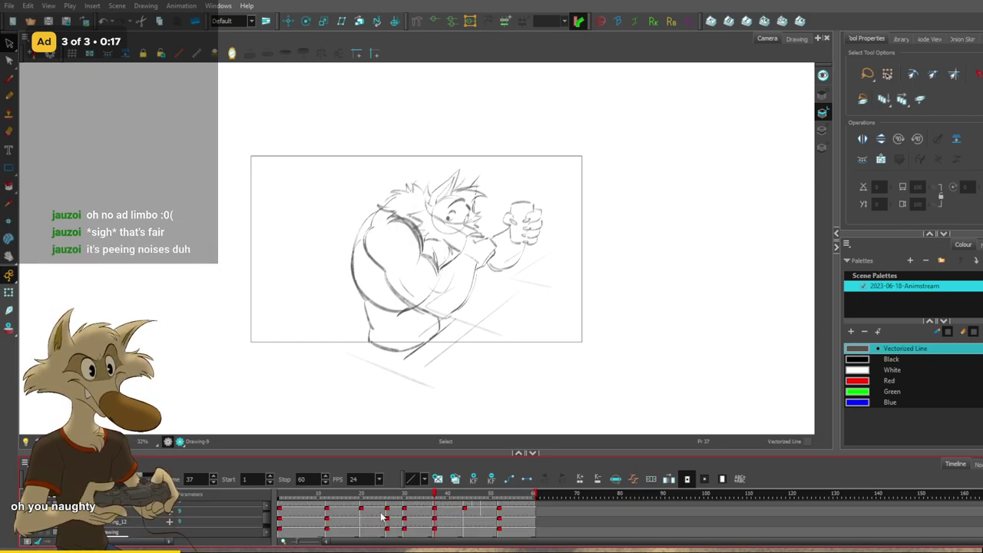
pyautogui.scroll(1, 382, 517)
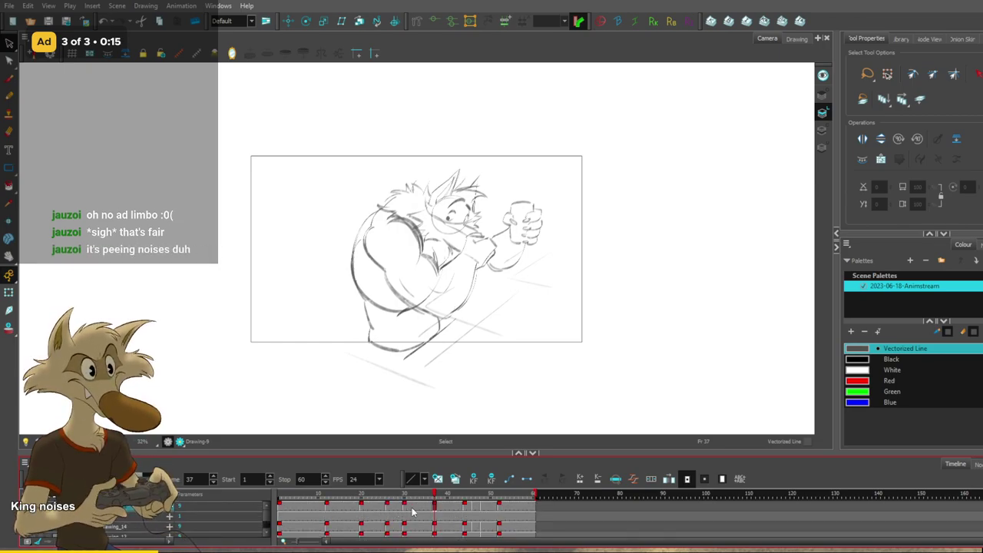
# Step through the drawings from frame 37 to frame 52 to review the arm and body poses.
pyautogui.click(412, 512)
pyautogui.press('f')
pyautogui.press('f')
pyautogui.press('f')
pyautogui.press('f')
pyautogui.press('g')
pyautogui.press('g')
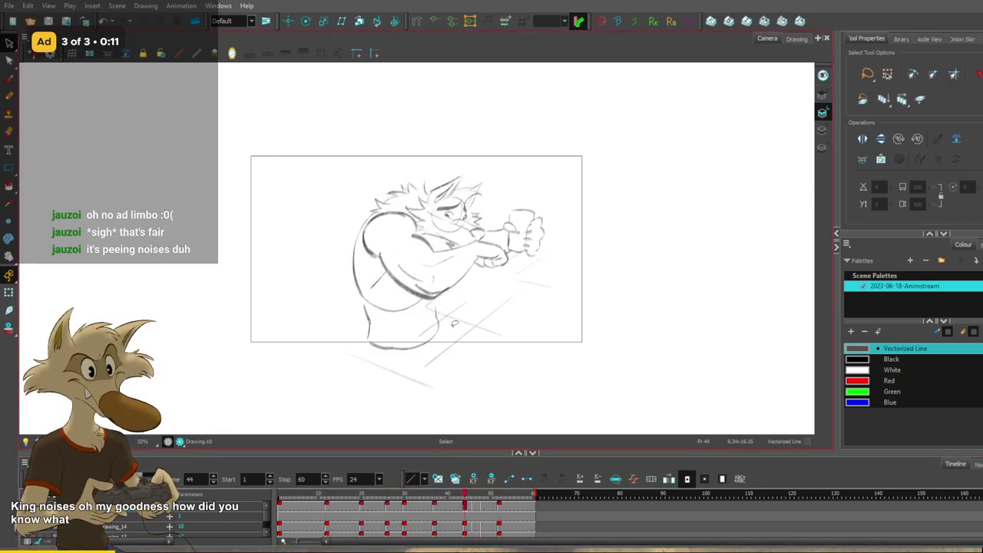
pyautogui.scroll(2, 476, 244)
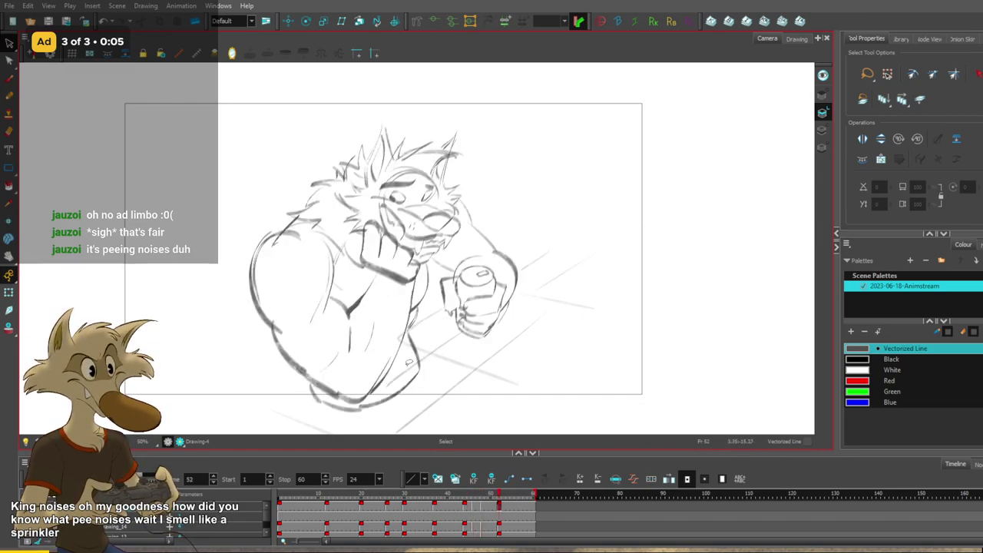
# Try sketching a tank-top armhole and strap over the near shoulder and chest on frame 52.
pyautogui.hotkey('alt', 'b')
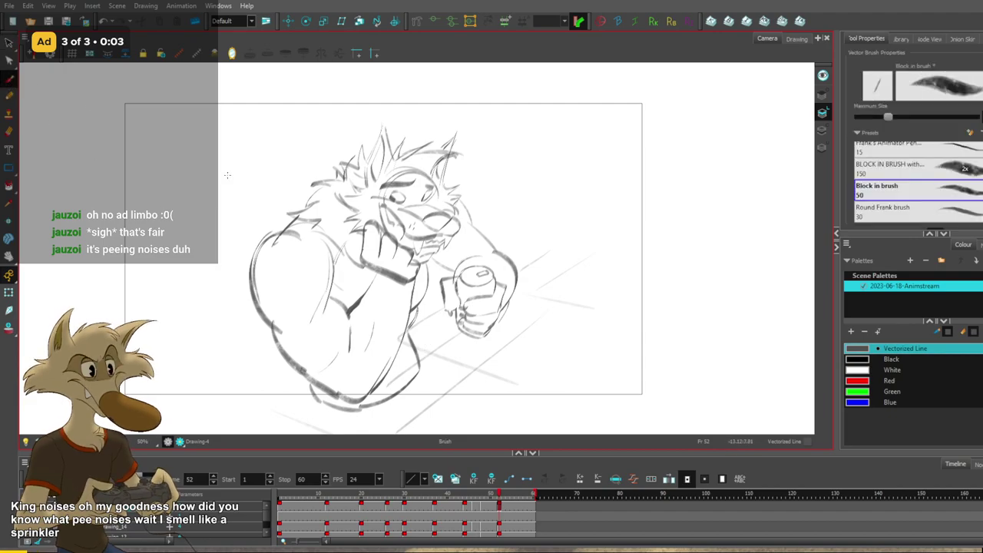
pyautogui.moveTo(279, 244); pyautogui.dragTo(331, 311)
pyautogui.hotkey('ctrl', 'z')
pyautogui.moveTo(297, 231); pyautogui.dragTo(331, 295)
pyautogui.hotkey('ctrl', 'z')
pyautogui.hotkey('ctrl', 'z')
pyautogui.moveTo(299, 223); pyautogui.dragTo(389, 269)
pyautogui.hotkey('ctrl', 'z')
pyautogui.moveTo(308, 224); pyautogui.dragTo(374, 277)
pyautogui.hotkey('ctrl', 'z')
pyautogui.moveTo(329, 243); pyautogui.dragTo(375, 278)
pyautogui.hotkey('ctrl', 'z')
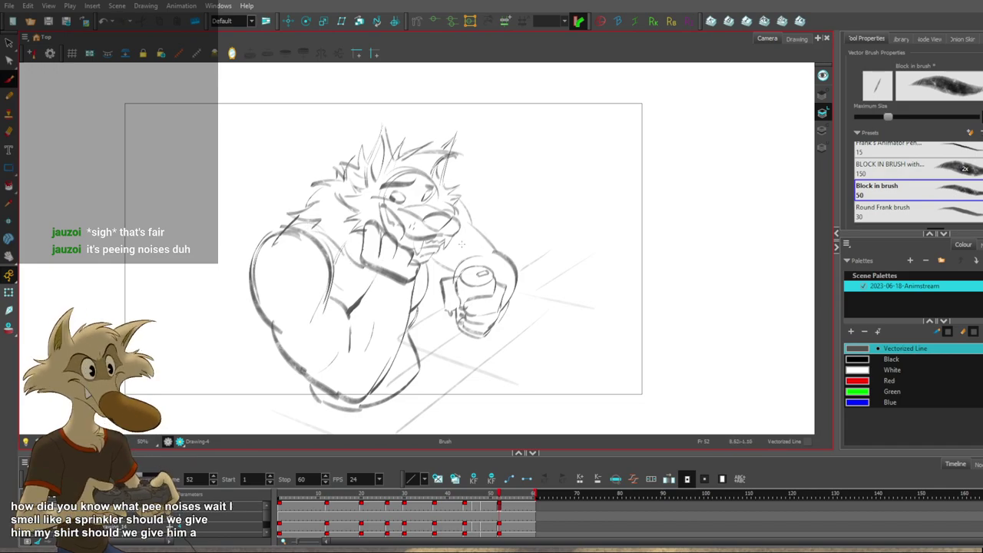
# Try out a tank-top strap and armhole on the wolf's shoulder and chest on frame 1.
pyautogui.press('f')
pyautogui.press('f')
pyautogui.press('f')
pyautogui.press('f')
pyautogui.press('f')
pyautogui.press('f')
pyautogui.press('f')
pyautogui.press('f')
pyautogui.press('f')
pyautogui.moveTo(310, 243); pyautogui.dragTo(404, 285)
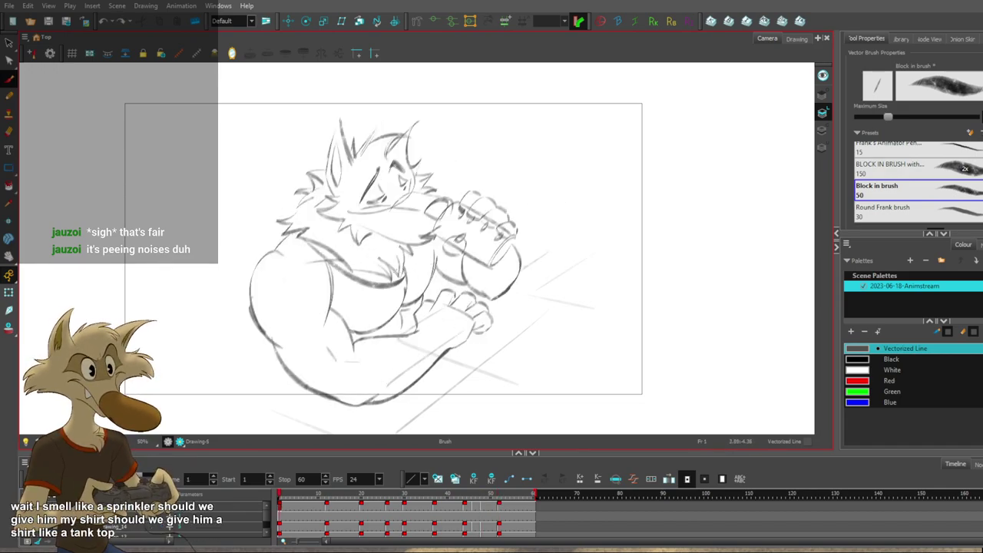
pyautogui.hotkey('ctrl', 'z')
pyautogui.moveTo(299, 251); pyautogui.dragTo(335, 323)
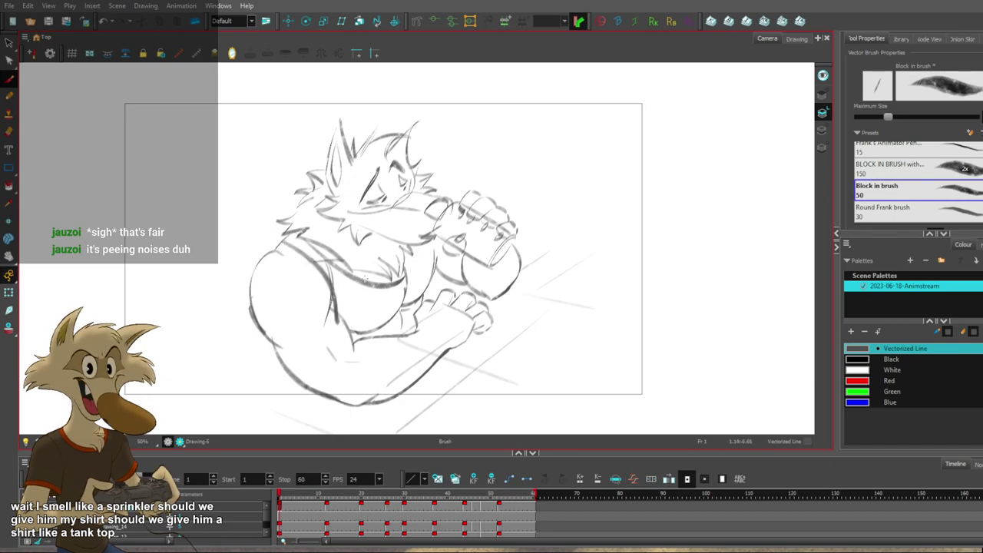
pyautogui.scroll(-3, 366, 279)
pyautogui.scroll(2, 370, 291)
pyautogui.press('Return')
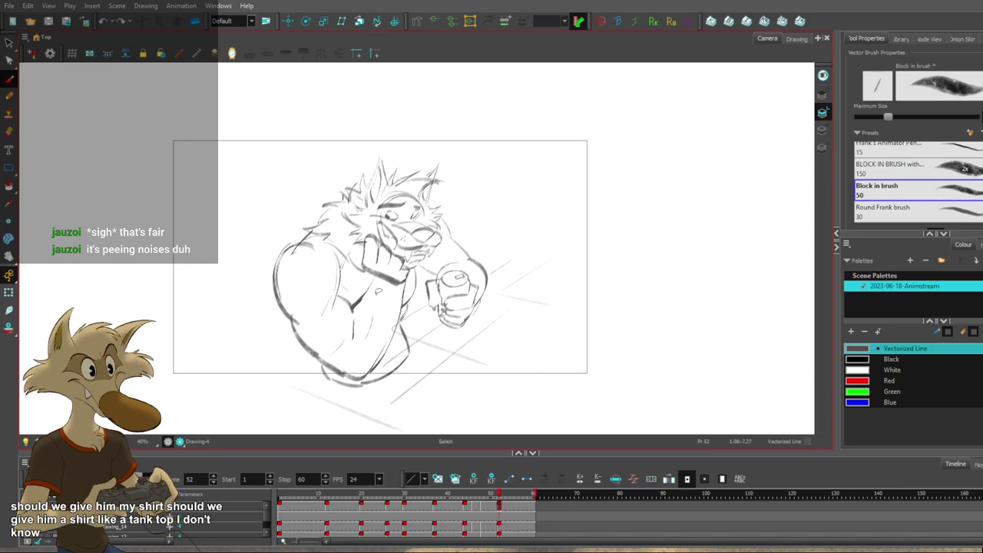
pyautogui.hotkey('ctrl', 'shift', 'z')
pyautogui.hotkey('ctrl', 'z')
# Step back through the drawings and play the animation to judge how a shirt would fit the poses.
pyautogui.press('f')
pyautogui.press('f')
pyautogui.press(',')
pyautogui.press(',')
pyautogui.press(',')
pyautogui.press(',')
pyautogui.press(',')
pyautogui.press(',')
pyautogui.press(',')
pyautogui.press(',')
pyautogui.press(',')
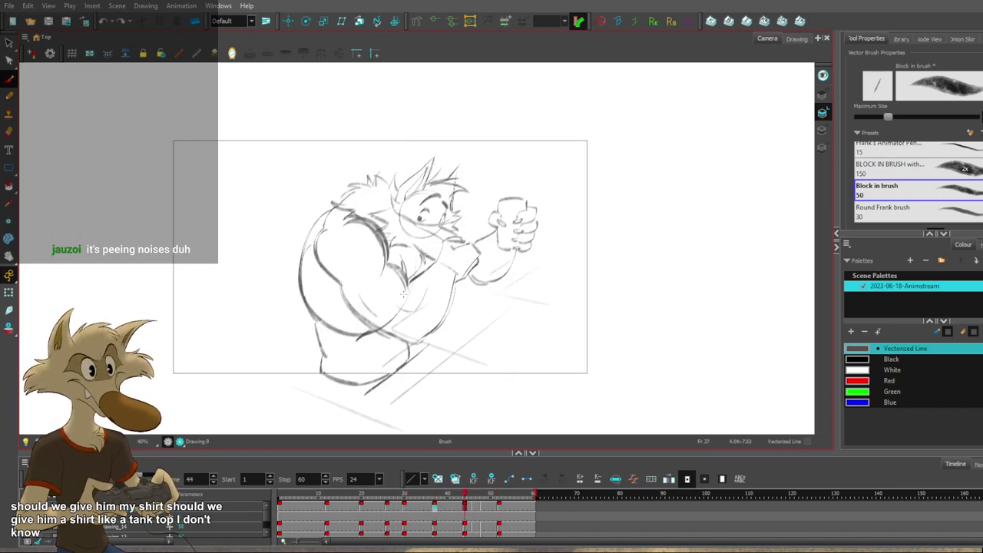
pyautogui.press('Return')
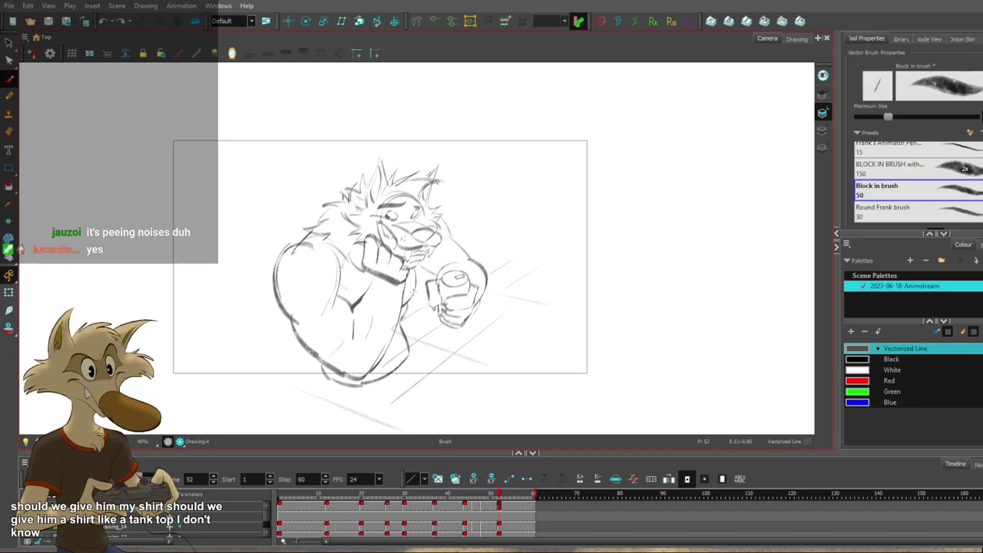
# Sketch a tank-top armhole edge on frame 1, curving from the near shoulder down the side of the chest.
pyautogui.scroll(1, 430, 292)
pyautogui.hotkey('shift', ',')
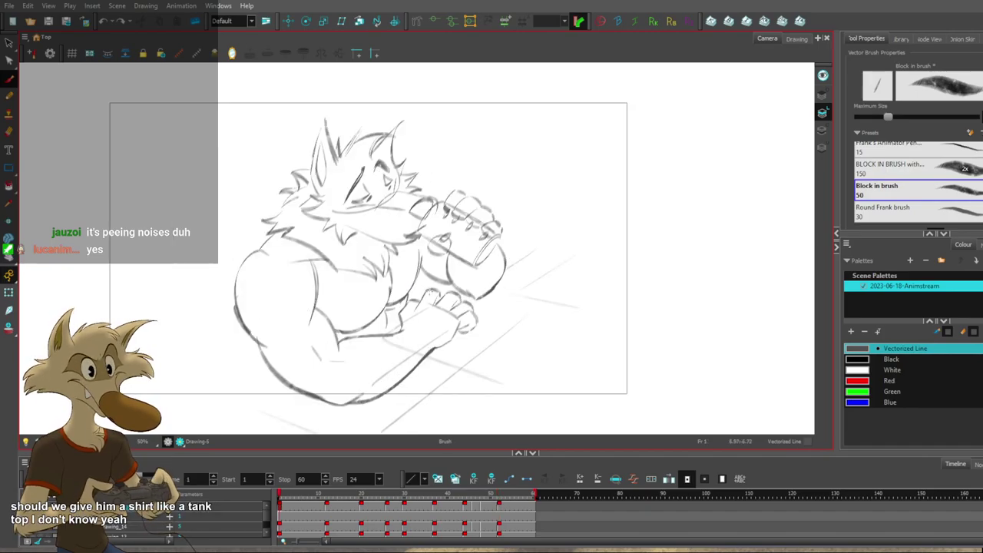
pyautogui.moveTo(268, 249); pyautogui.dragTo(326, 323)
pyautogui.hotkey('ctrl', 'z')
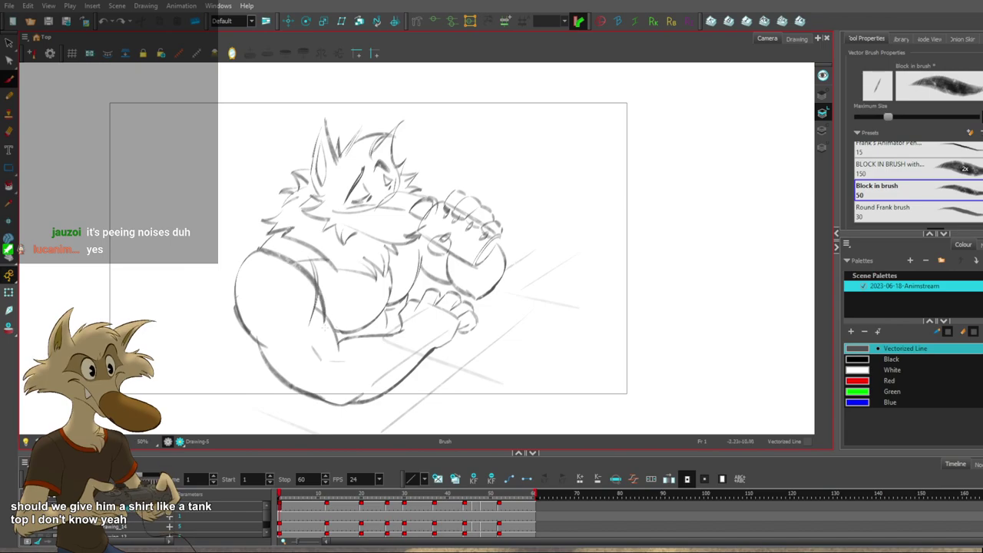
pyautogui.hotkey('ctrl', 'z')
pyautogui.moveTo(267, 251); pyautogui.dragTo(328, 329)
pyautogui.hotkey('ctrl', 'z')
pyautogui.moveTo(272, 251); pyautogui.dragTo(339, 328)
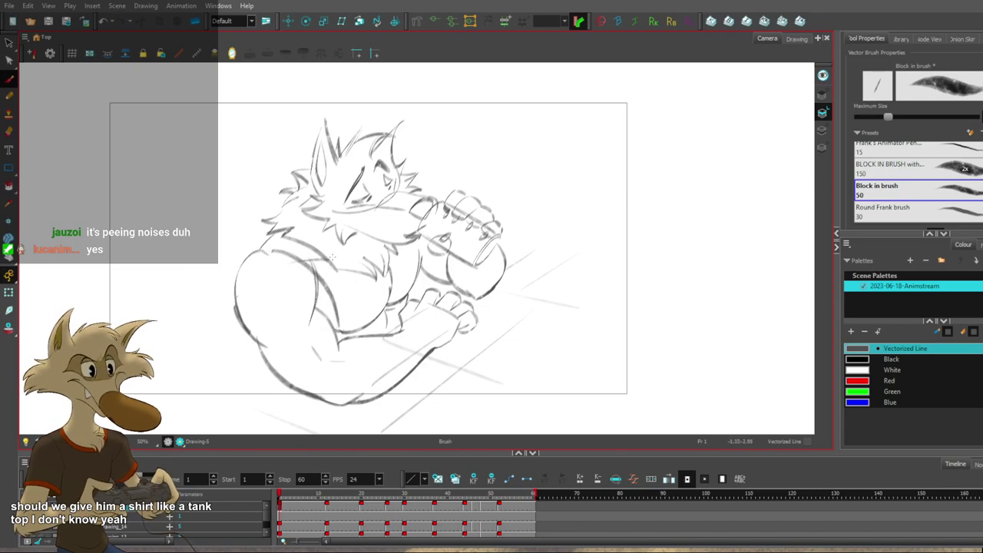
pyautogui.hotkey('ctrl', 'z')
pyautogui.moveTo(266, 248)
pyautogui.mouseDown()
pyautogui.moveTo(297, 261)
pyautogui.moveTo(332, 323)
pyautogui.mouseUp()
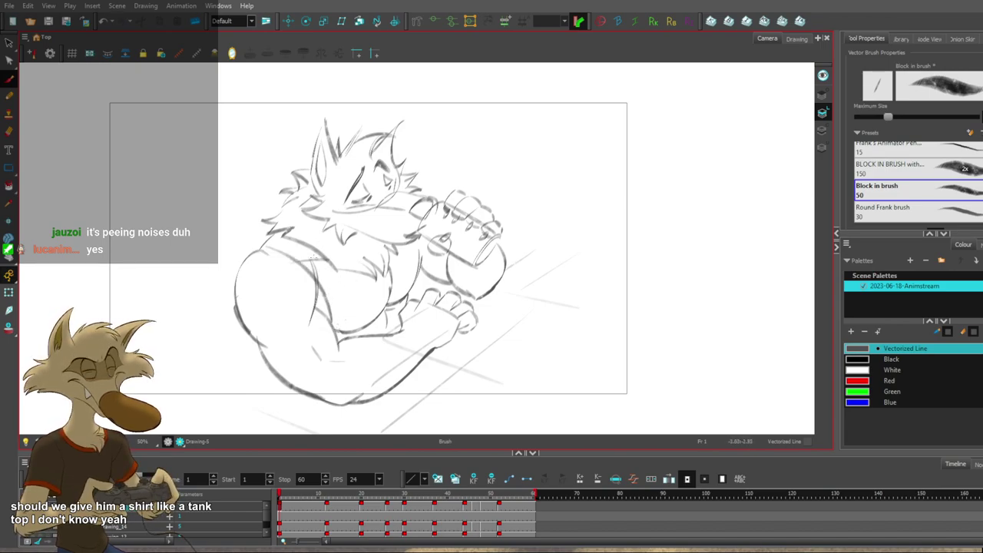
# Add the tank top's neckline edge across the upper chest on frame 1 and compare it with frame 52.
pyautogui.moveTo(269, 236); pyautogui.dragTo(362, 276)
pyautogui.hotkey('ctrl', 'z')
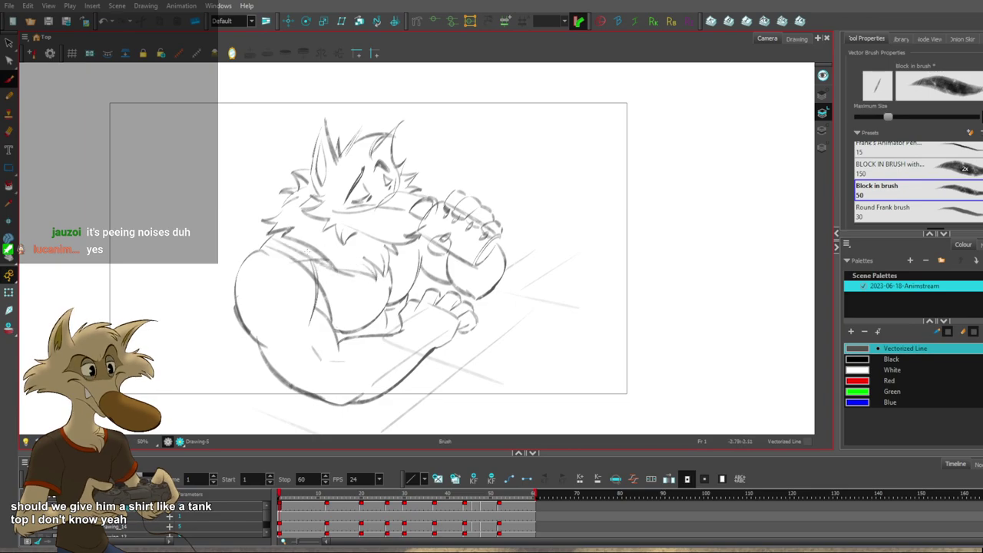
pyautogui.moveTo(269, 235); pyautogui.dragTo(379, 277)
pyautogui.press('g')
pyautogui.press('g')
pyautogui.press('f')
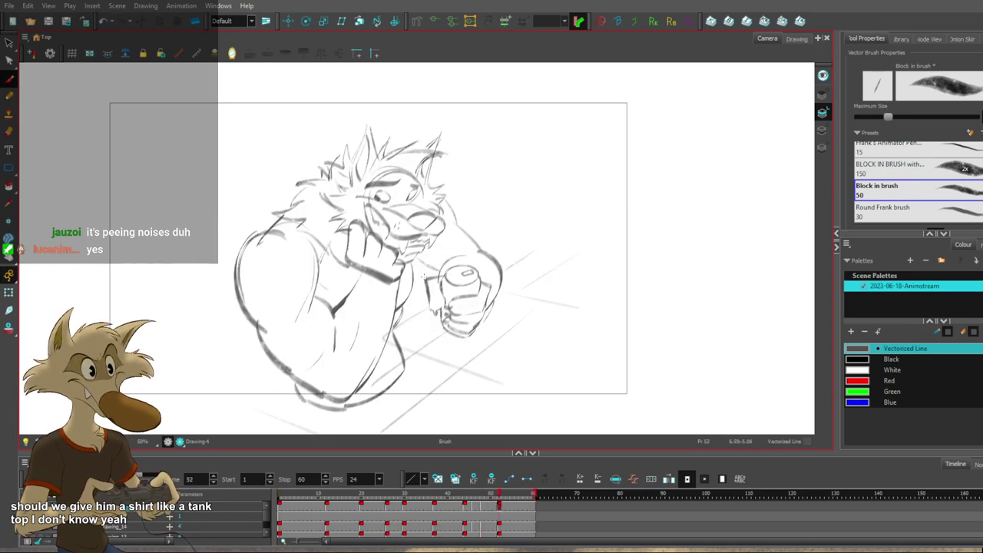
# Replace the chest outline on frame 1 with a straighter shirt front running from the far arm down to the resting hand.
pyautogui.press('f')
pyautogui.hotkey('ctrl', 'z')
pyautogui.moveTo(351, 282)
pyautogui.mouseDown()
pyautogui.moveTo(383, 284)
pyautogui.moveTo(396, 268)
pyautogui.moveTo(381, 273)
pyautogui.moveTo(369, 336)
pyautogui.mouseUp()
pyautogui.hotkey('ctrl', 'z')
pyautogui.hotkey('ctrl', 'z')
pyautogui.hotkey('ctrl', 'z')
pyautogui.hotkey('ctrl', 'z')
pyautogui.keyDown('ctrl'); pyautogui.click(393, 318); pyautogui.keyUp('ctrl')
pyautogui.press('Delete')
pyautogui.hotkey('ctrl', 'z')
pyautogui.moveTo(408, 281); pyautogui.dragTo(368, 335)
pyautogui.moveTo(400, 307); pyautogui.dragTo(384, 334)
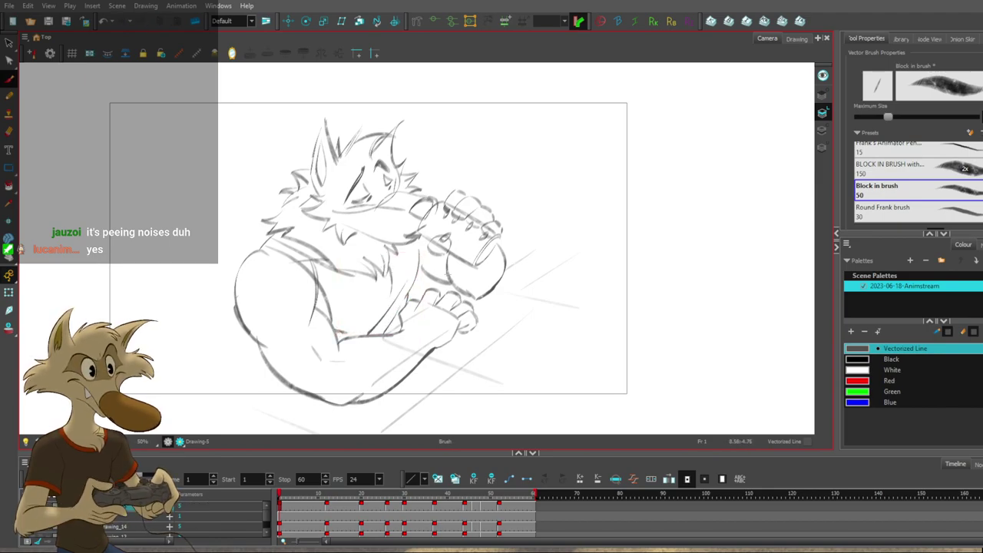
# Examine the tank-top sketch on frame 1 at different zoom levels and in mirrored view.
pyautogui.press('g')
pyautogui.press('f')
pyautogui.press('1')
pyautogui.press('1')
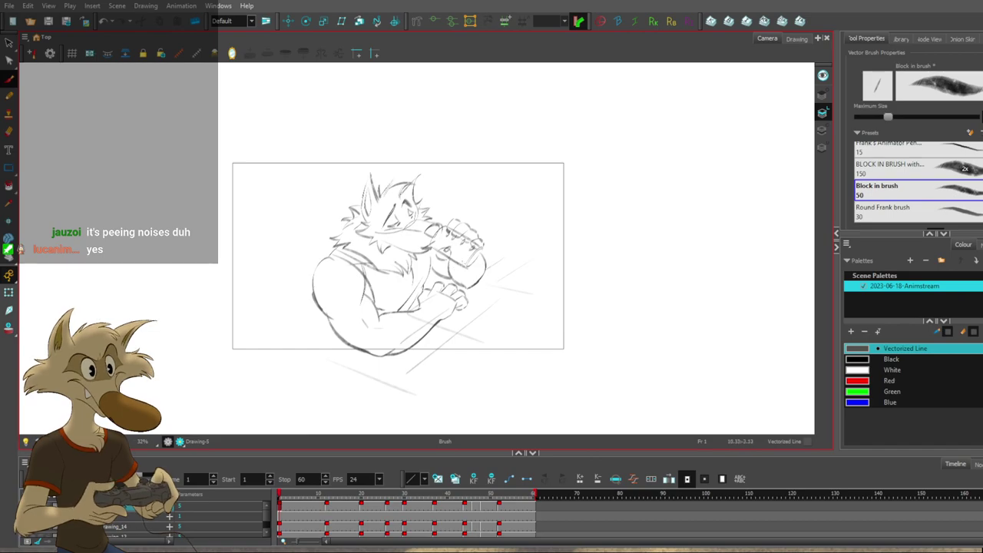
pyautogui.scroll(3, 458, 264)
pyautogui.scroll(-1, 468, 257)
pyautogui.scroll(1, 445, 256)
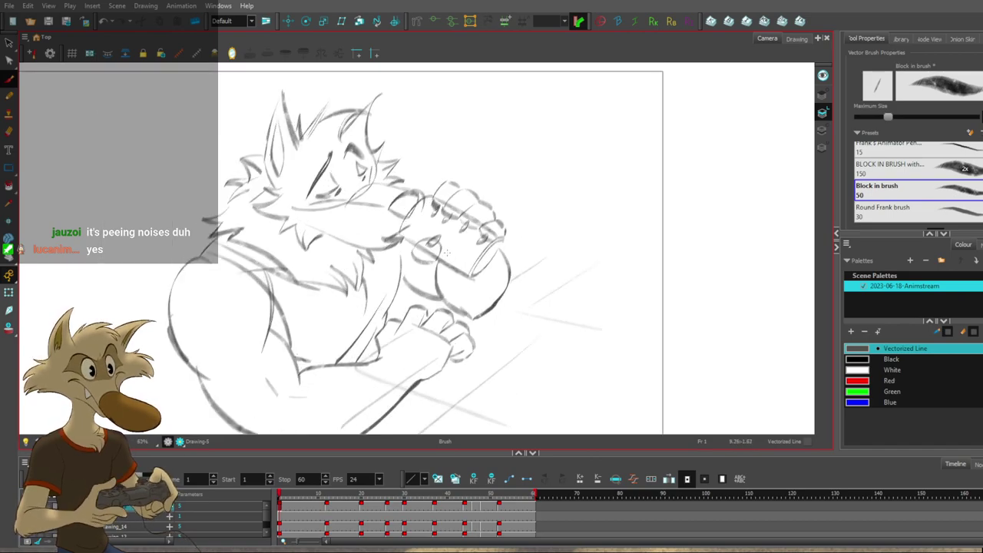
pyautogui.click(232, 53)
pyautogui.press('1')
# Undo the tank-top changes on frame 1 to restore the original chest lines, and return to the unmirrored view.
pyautogui.hotkey('ctrl', 'z')
pyautogui.hotkey('ctrl', 'z')
pyautogui.hotkey('ctrl', 'z')
pyautogui.hotkey('ctrl', 'z')
pyautogui.hotkey('ctrl', 'z')
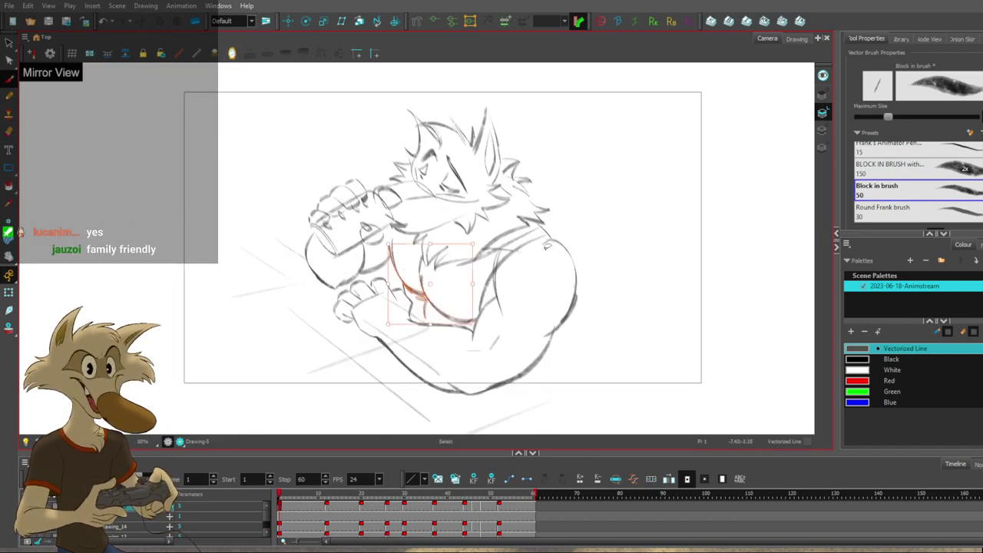
pyautogui.press('g')
pyautogui.press('f')
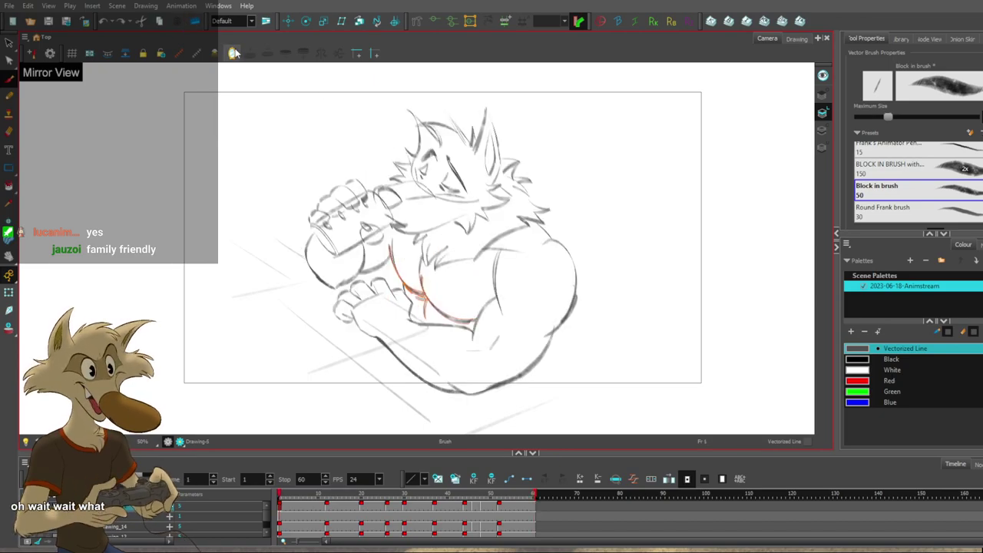
pyautogui.click(232, 53)
pyautogui.scroll(-2, 403, 252)
pyautogui.press('g')
pyautogui.scroll(3, 406, 254)
pyautogui.scroll(-3, 405, 255)
pyautogui.press('f')
pyautogui.scroll(3, 404, 256)
# Sketch the front opening edge of a Hawaiian shirt on frame 1, from the neck fur down across the chest.
pyautogui.hotkey('alt', 'b')
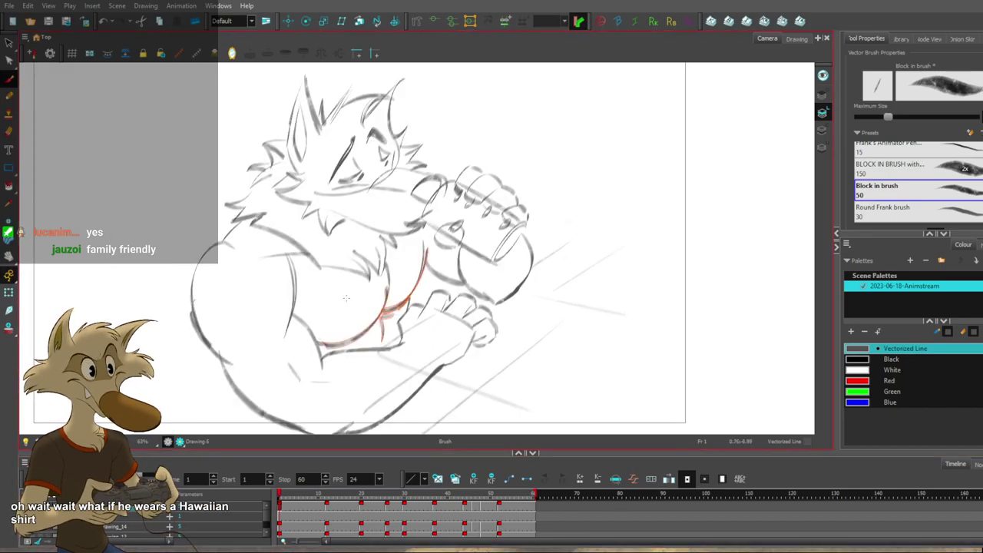
pyautogui.moveTo(252, 228)
pyautogui.mouseDown()
pyautogui.moveTo(320, 279)
pyautogui.moveTo(361, 349)
pyautogui.mouseUp()
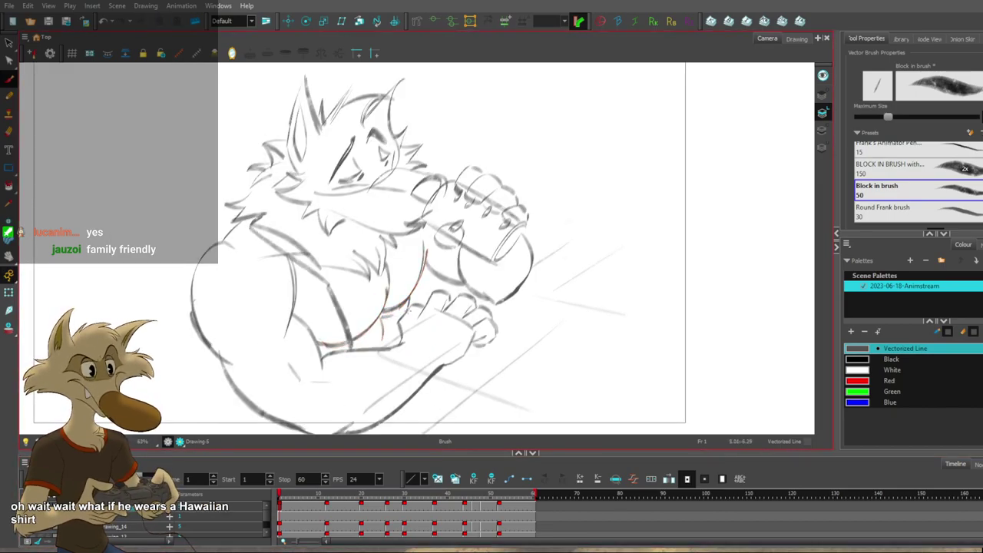
pyautogui.hotkey('ctrl', 'z')
pyautogui.moveTo(328, 285); pyautogui.dragTo(353, 353)
pyautogui.hotkey('ctrl', 'z')
pyautogui.moveTo(331, 287); pyautogui.dragTo(358, 353)
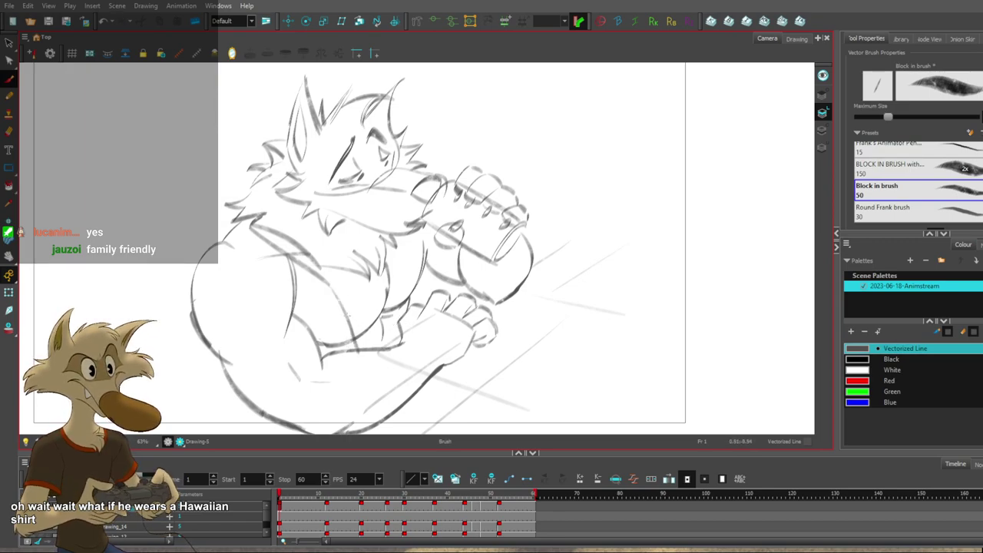
# Add the shirt's pointed collar flap near the shoulder and a sleeve hem line across the near arm above the elbow.
pyautogui.moveTo(239, 215)
pyautogui.mouseDown()
pyautogui.moveTo(253, 278)
pyautogui.moveTo(287, 276)
pyautogui.moveTo(278, 309)
pyautogui.moveTo(338, 347)
pyautogui.mouseUp()
pyautogui.hotkey('ctrl', 'z')
pyautogui.moveTo(279, 306)
pyautogui.mouseDown()
pyautogui.moveTo(353, 343)
pyautogui.moveTo(308, 359)
pyautogui.moveTo(278, 409)
pyautogui.mouseUp()
pyautogui.hotkey('ctrl', 'z')
pyautogui.moveTo(323, 355); pyautogui.dragTo(258, 408)
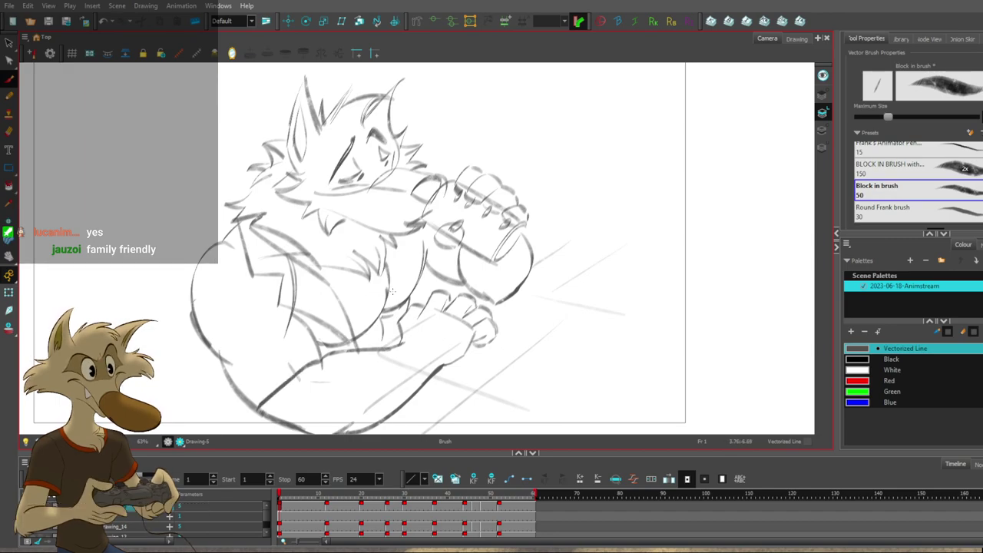
pyautogui.scroll(-3, 397, 286)
pyautogui.scroll(1, 400, 287)
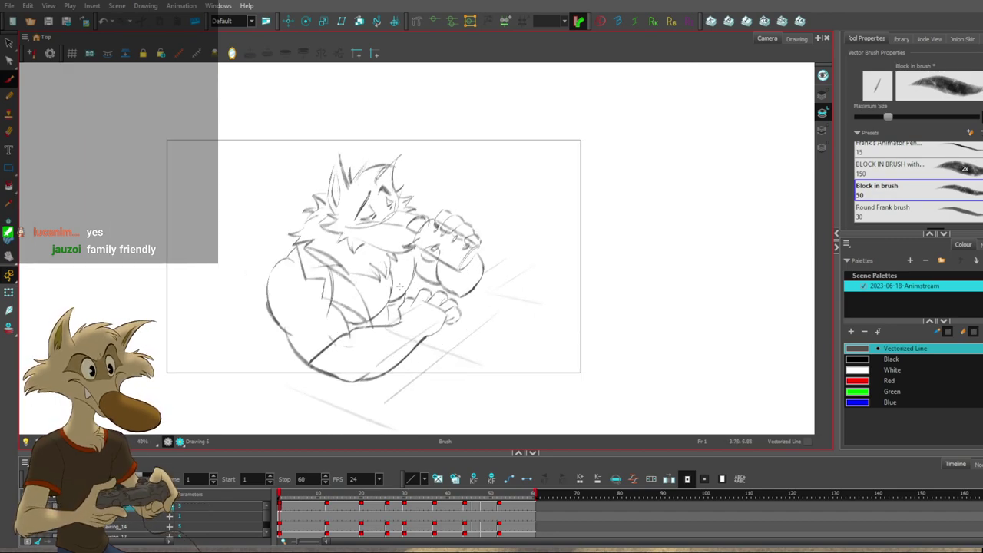
# Clear the Hawaiian shirt sketch from frame 1 and play back the animation.
pyautogui.scroll(1, 399, 287)
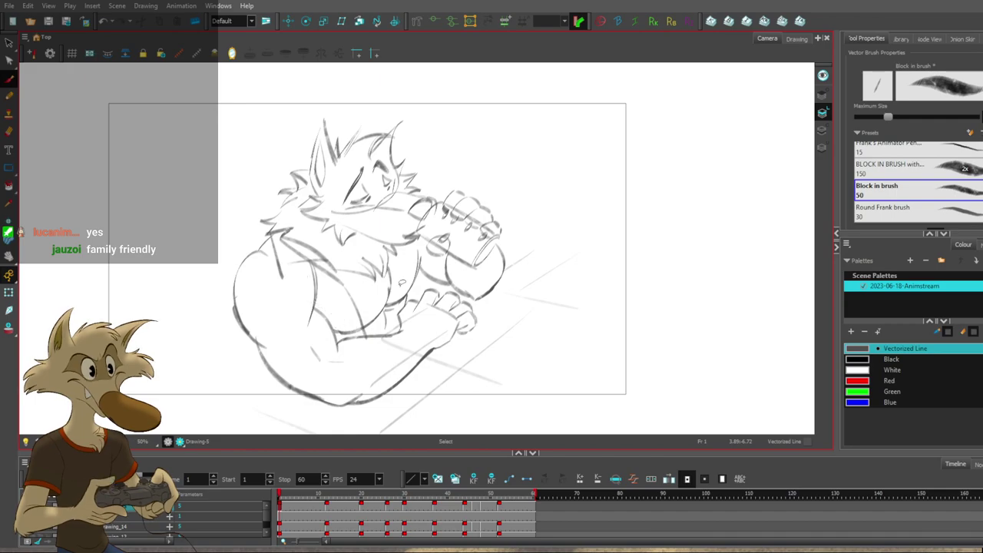
pyautogui.press('Return')
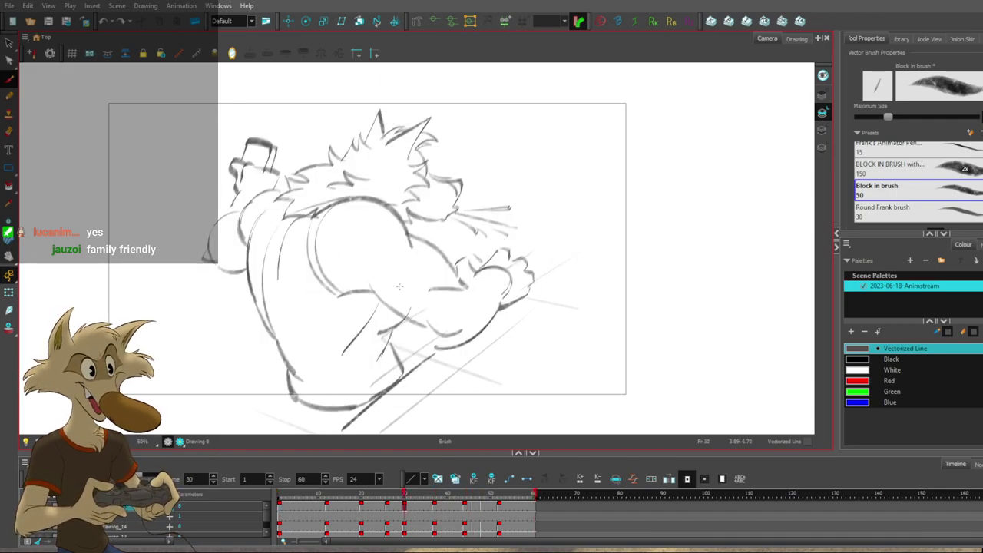
pyautogui.scroll(1, 409, 302)
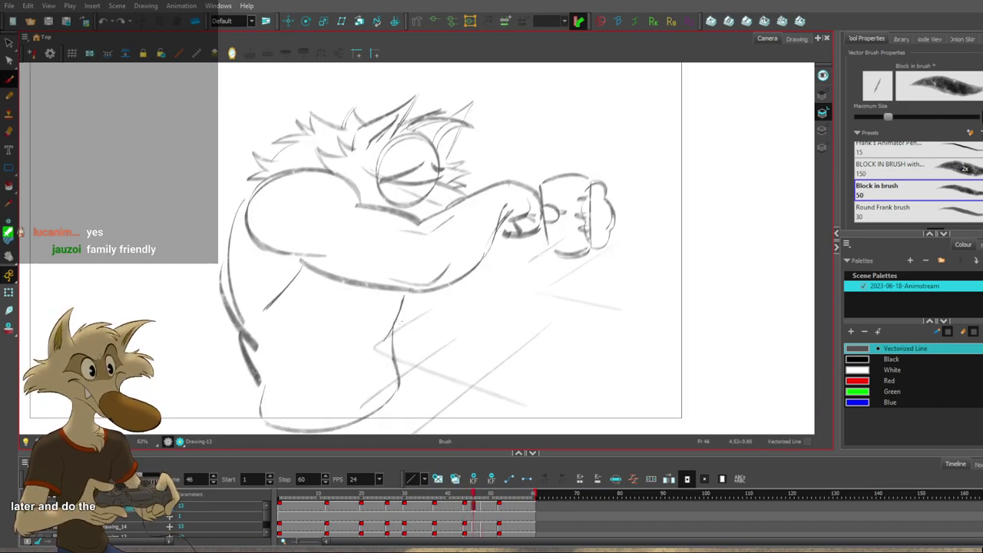
# Redraw the wolf's back contour on frame 46 and add a curved belly line below the arm.
pyautogui.moveTo(277, 351); pyautogui.dragTo(395, 357)
pyautogui.hotkey('ctrl', 'z')
pyautogui.moveTo(229, 261); pyautogui.dragTo(248, 346)
pyautogui.hotkey('ctrl', 'z')
pyautogui.moveTo(228, 259); pyautogui.dragTo(242, 329)
pyautogui.press('f')
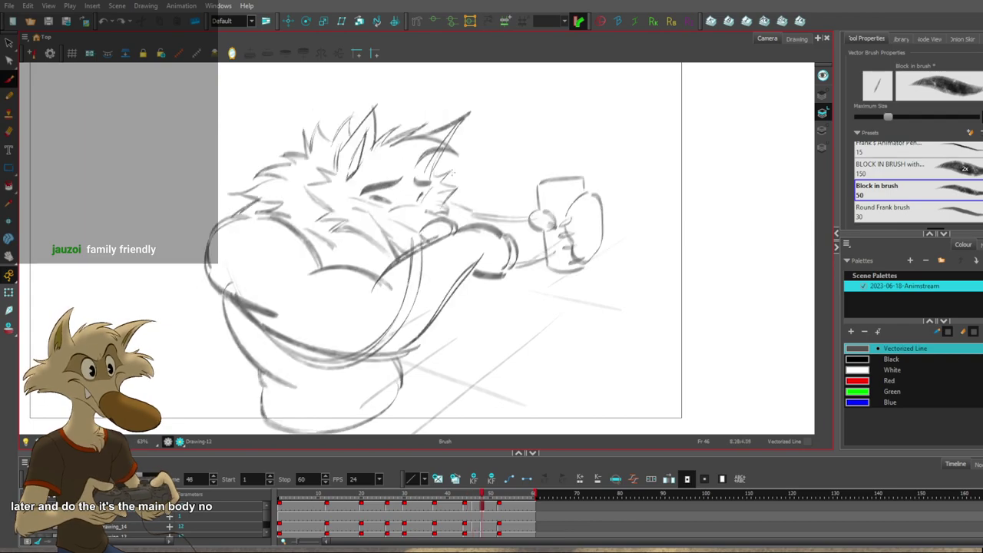
# Compare the wolf's head, ears and eyes across the drawings around frames 46 and 48.
pyautogui.press('f')
pyautogui.press('f')
pyautogui.press('g')
pyautogui.moveTo(371, 194); pyautogui.dragTo(390, 197)
pyautogui.hotkey('ctrl', 'z')
pyautogui.press('f')
pyautogui.press('g')
pyautogui.press('g')
pyautogui.press('f')
pyautogui.press('g')
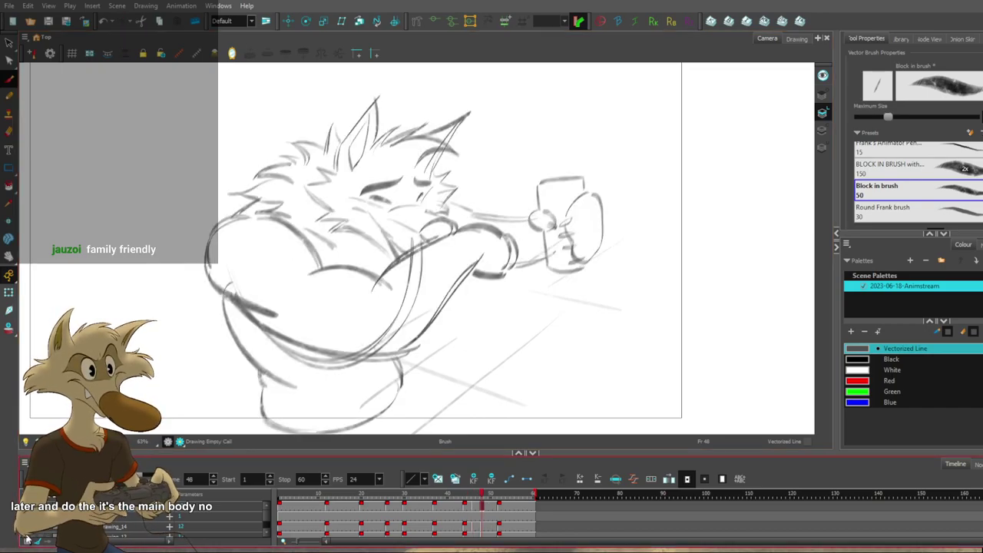
pyautogui.press('g')
pyautogui.press('f')
pyautogui.press('f')
pyautogui.press('f')
pyautogui.press('g')
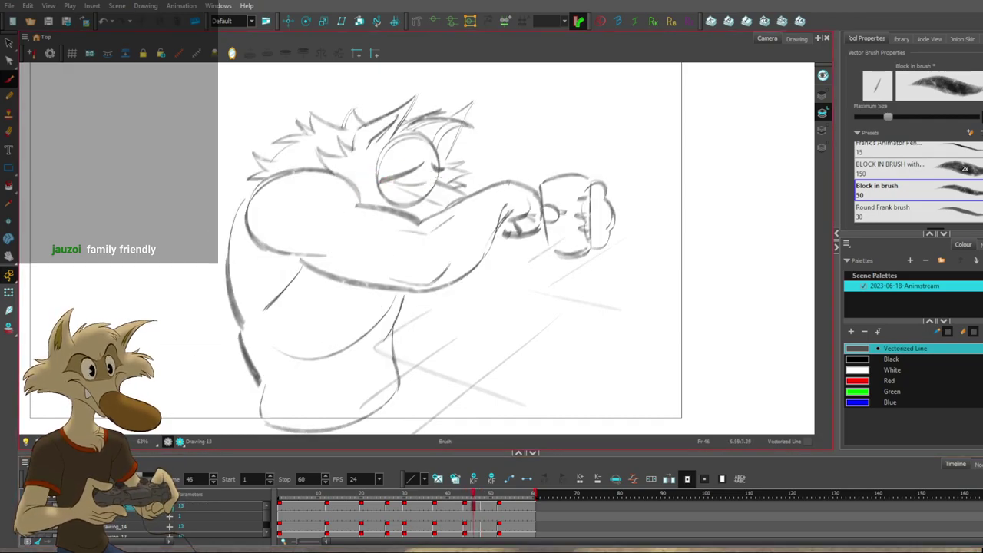
# Draw a lower eyelid line under the wolf's near eye on frame 46.
pyautogui.press('g')
pyautogui.press('f')
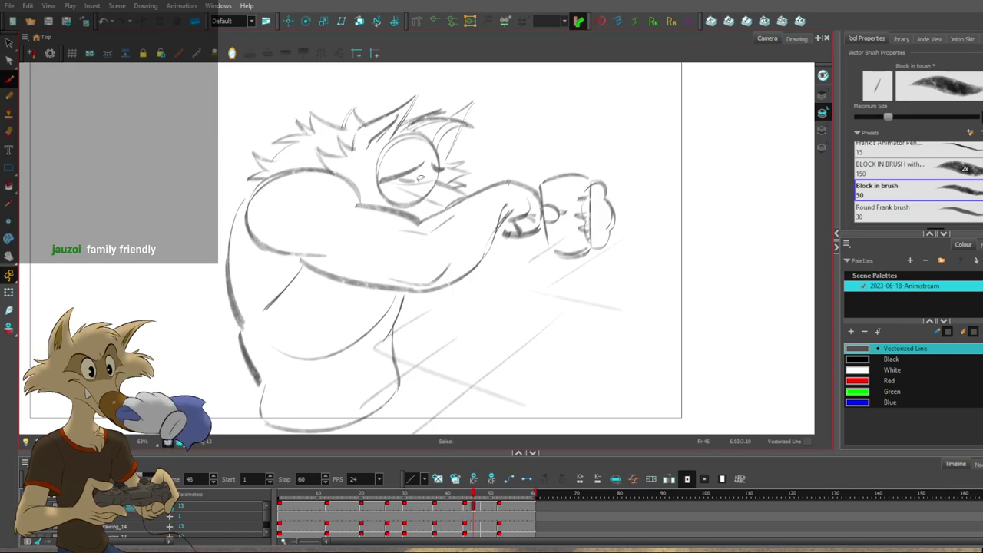
pyautogui.moveTo(397, 182); pyautogui.dragTo(420, 185)
pyautogui.press('f')
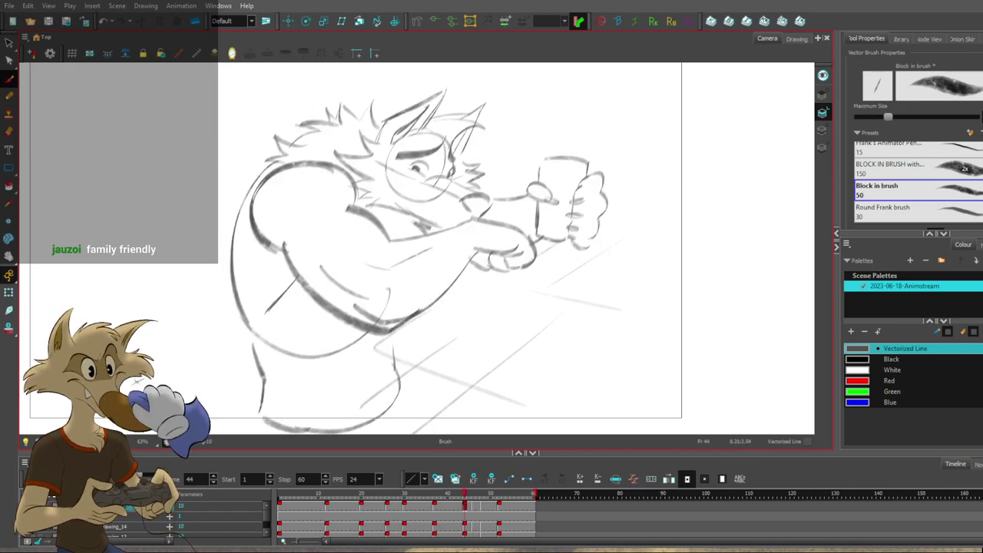
pyautogui.press('g')
pyautogui.press('f')
pyautogui.press('g')
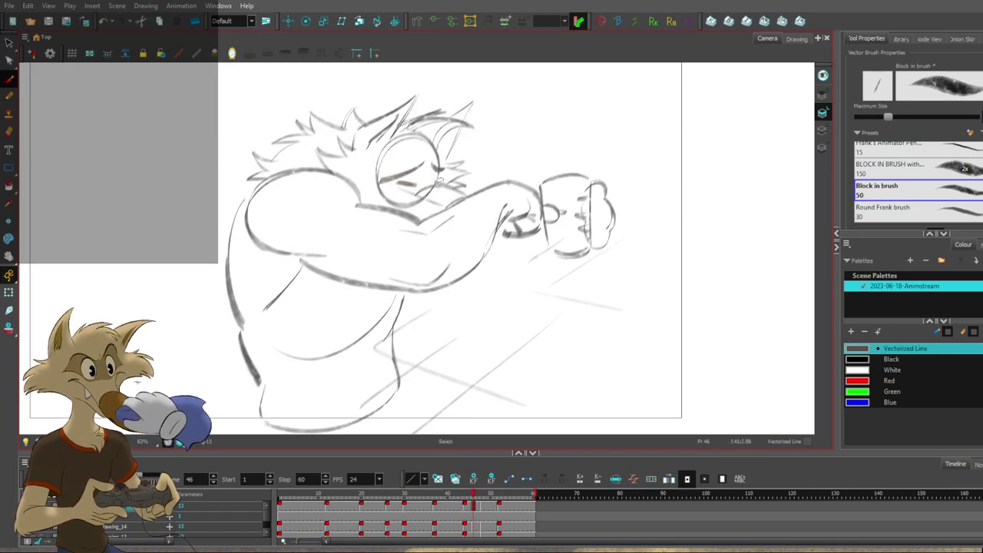
pyautogui.press('f')
pyautogui.press('g')
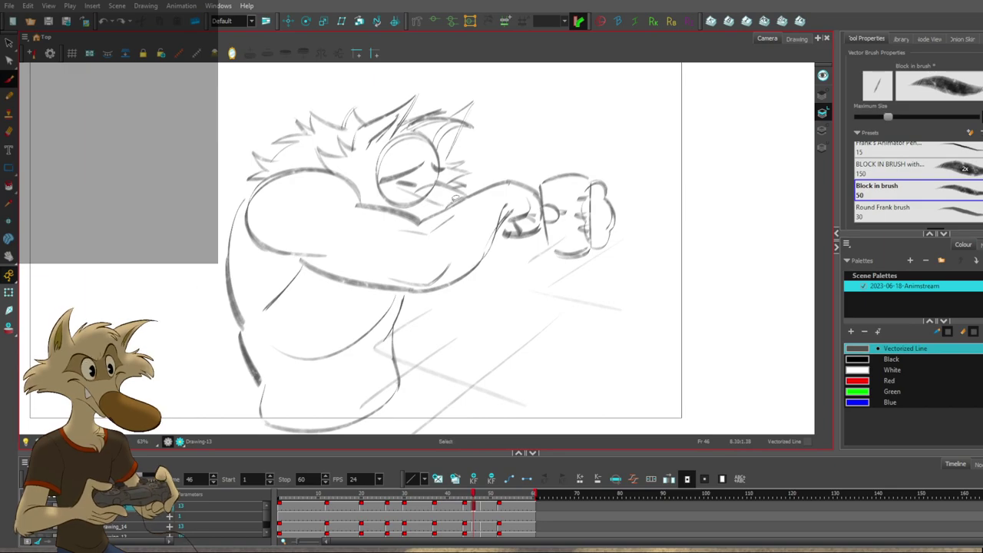
# Redraw the near eye's lower lid as a short curved line on frame 46, checking it against the neighbouring drawings.
pyautogui.press(',')
pyautogui.press(',')
pyautogui.press('.')
pyautogui.press('.')
pyautogui.moveTo(397, 182); pyautogui.dragTo(418, 185)
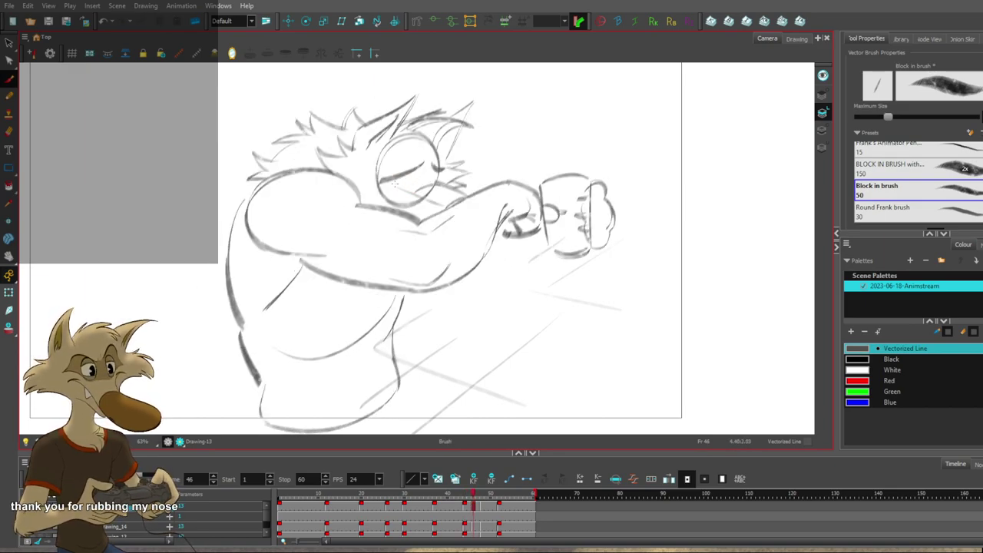
pyautogui.press(',')
pyautogui.press(',')
pyautogui.press('.')
pyautogui.press('.')
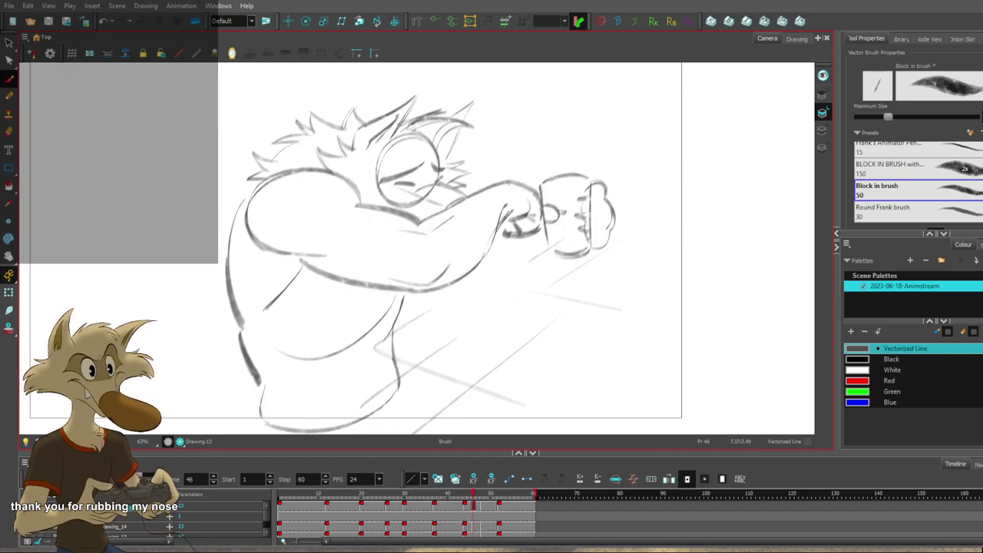
pyautogui.press(',')
pyautogui.press('.')
# Redraw the inner line of the wolf's near ear on frame 46, using the neighbouring poses for reference.
pyautogui.press('f')
pyautogui.press('g')
pyautogui.press('g')
pyautogui.press('g')
pyautogui.press('f')
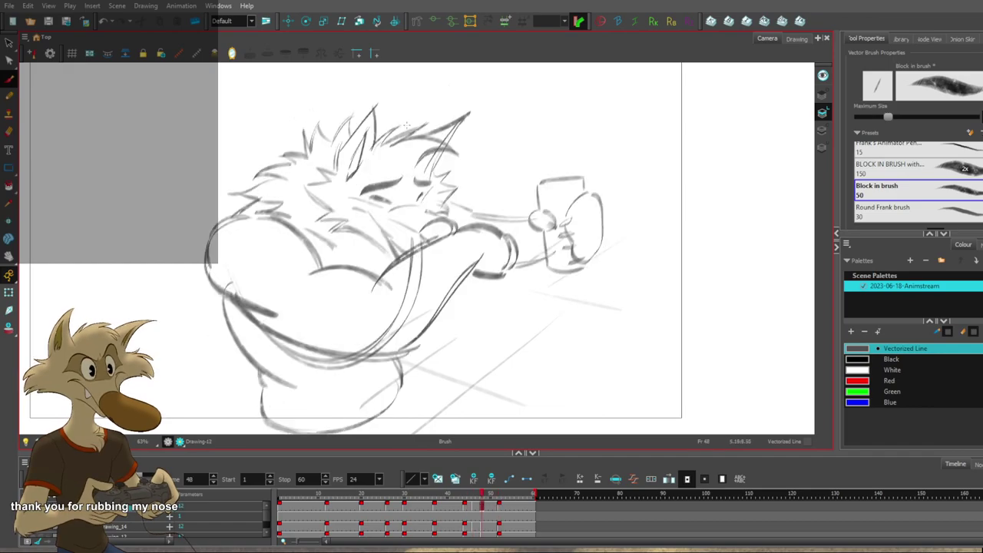
pyautogui.press(',')
pyautogui.press(',')
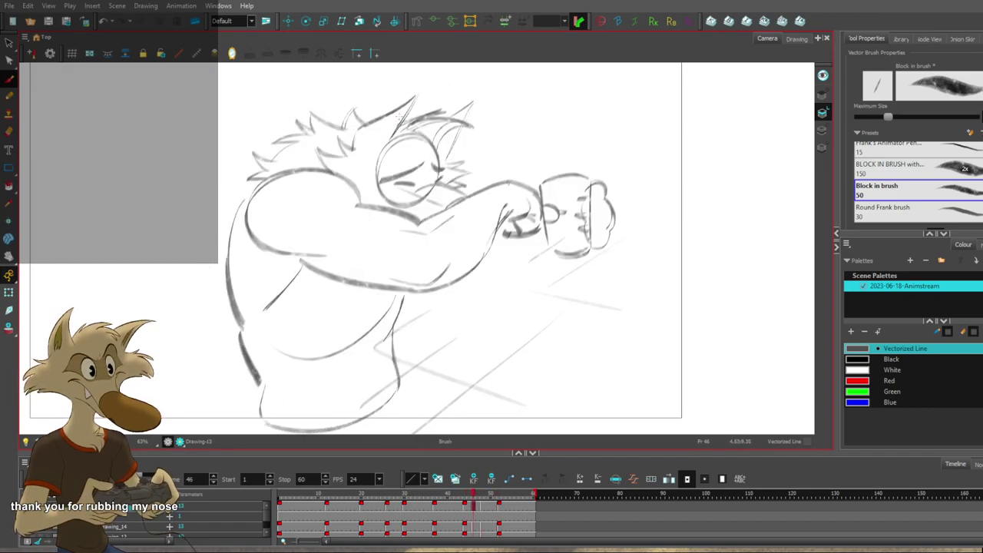
pyautogui.hotkey('ctrl', 'z')
pyautogui.moveTo(369, 150); pyautogui.dragTo(398, 116)
pyautogui.press('f')
pyautogui.press('g')
pyautogui.hotkey('alt', 'b')
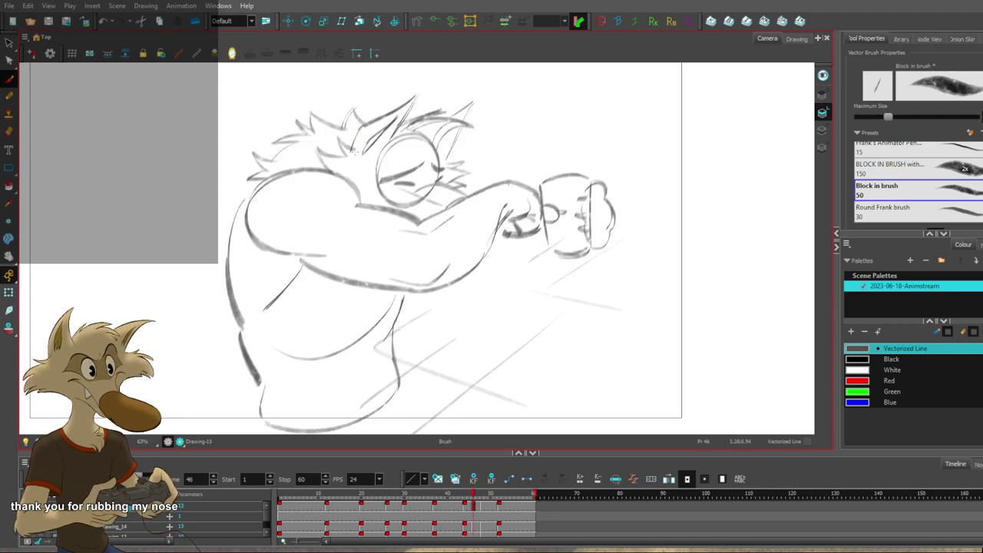
# Check how the wolf's pose moves between the drawings around frames 44 to 48.
pyautogui.press('.')
pyautogui.press('.')
pyautogui.press(',')
pyautogui.press(',')
pyautogui.press('2')
pyautogui.press(',')
pyautogui.press(',')
pyautogui.press('f')
pyautogui.press('f')
pyautogui.press('g')
pyautogui.press('g')
pyautogui.press('2')
pyautogui.press('f')
pyautogui.press('g')
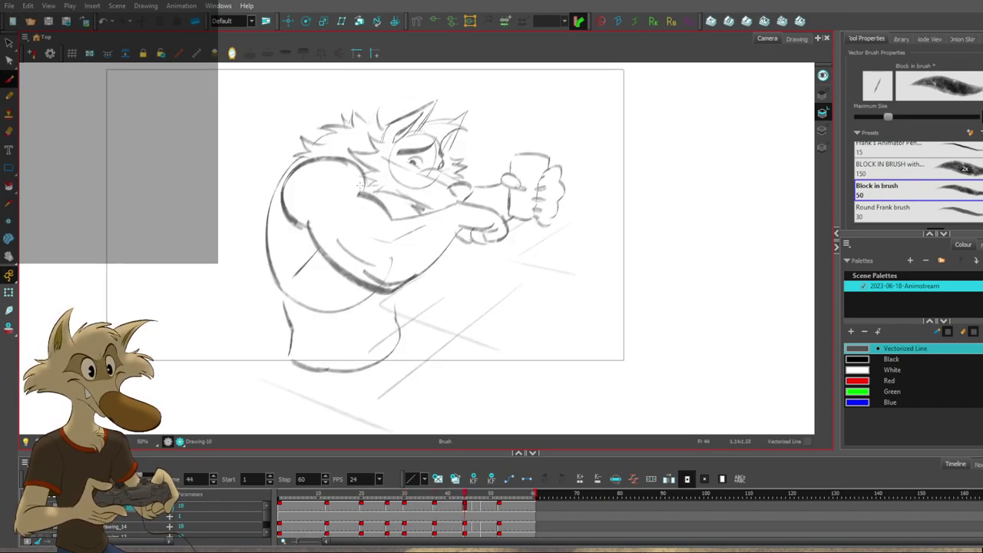
# Extend the near shoulder's front contour down toward the armpit on frame 44 and play back the animation.
pyautogui.hotkey('alt', 'b')
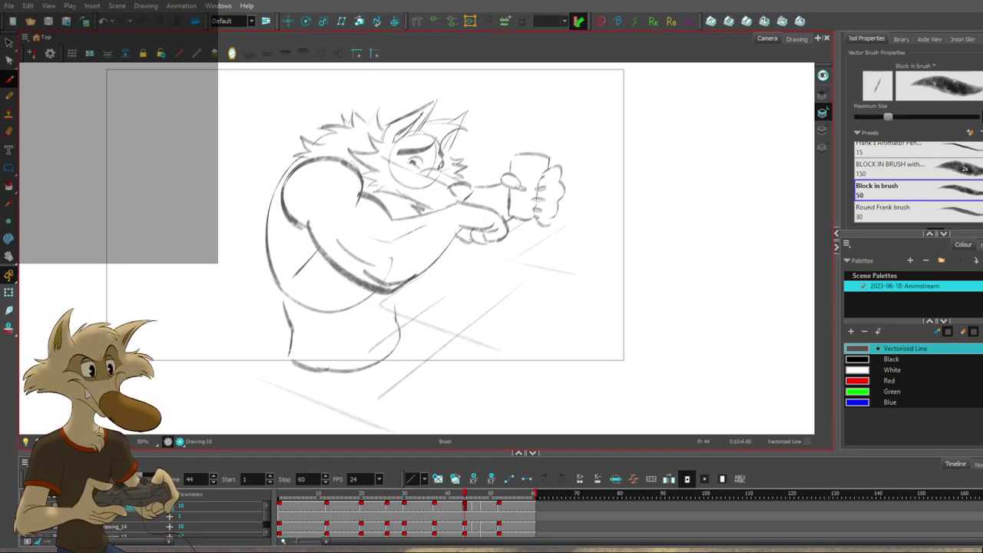
pyautogui.press('f')
pyautogui.press('f')
pyautogui.press('f')
pyautogui.press('Return')
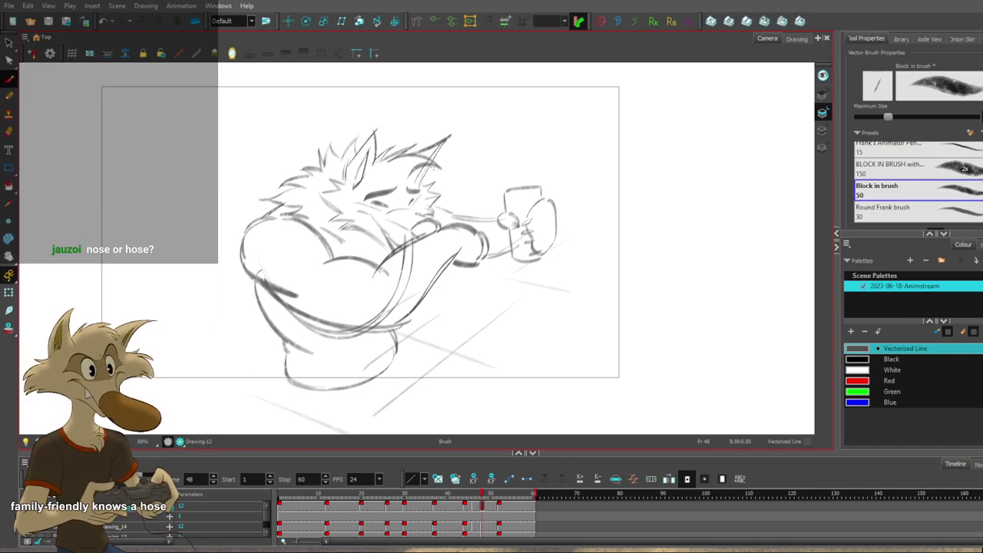
# Delete the rough construction curves crossing the near arm and torso on frame 48.
pyautogui.scroll(-2, 433, 171)
pyautogui.scroll(3, 417, 194)
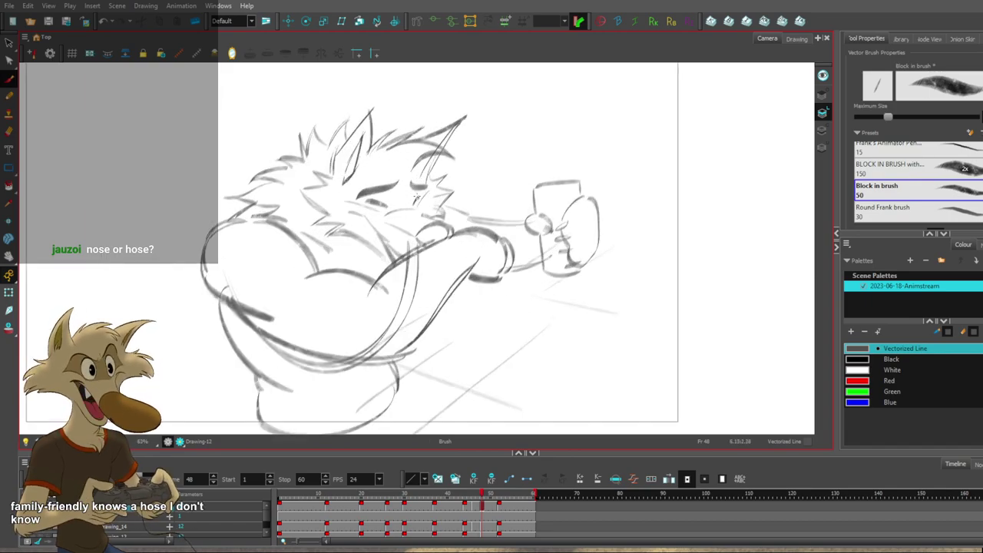
pyautogui.moveTo(368, 327); pyautogui.dragTo(417, 336)
pyautogui.press('Delete')
# Sketch the curved belly line below the near arm on frame 48, following the neighbouring drawings.
pyautogui.press('f')
pyautogui.press('g')
pyautogui.press('f')
pyautogui.press('g')
pyautogui.hotkey('alt', 's')
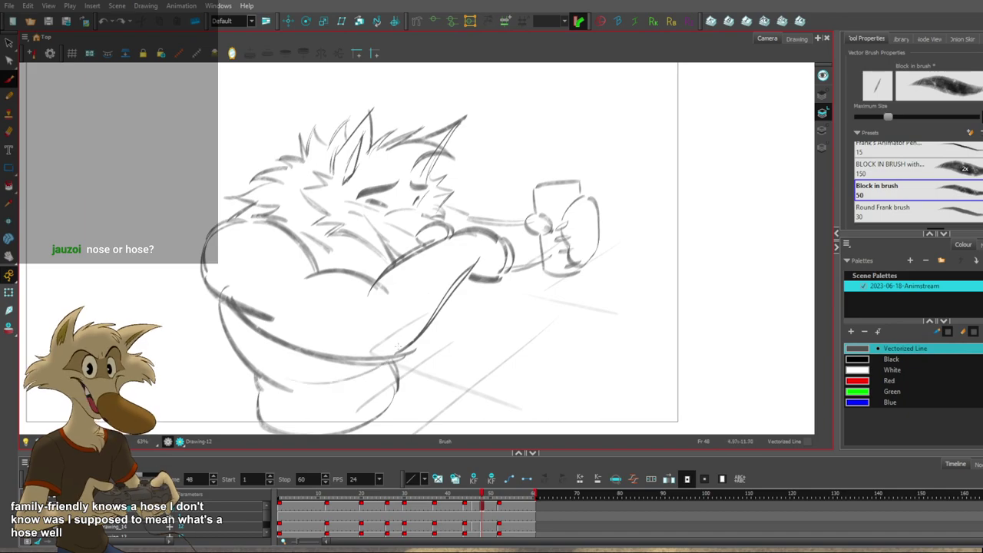
pyautogui.hotkey('alt', 'b')
pyautogui.press(',')
pyautogui.press(',')
pyautogui.press('.')
pyautogui.press('.')
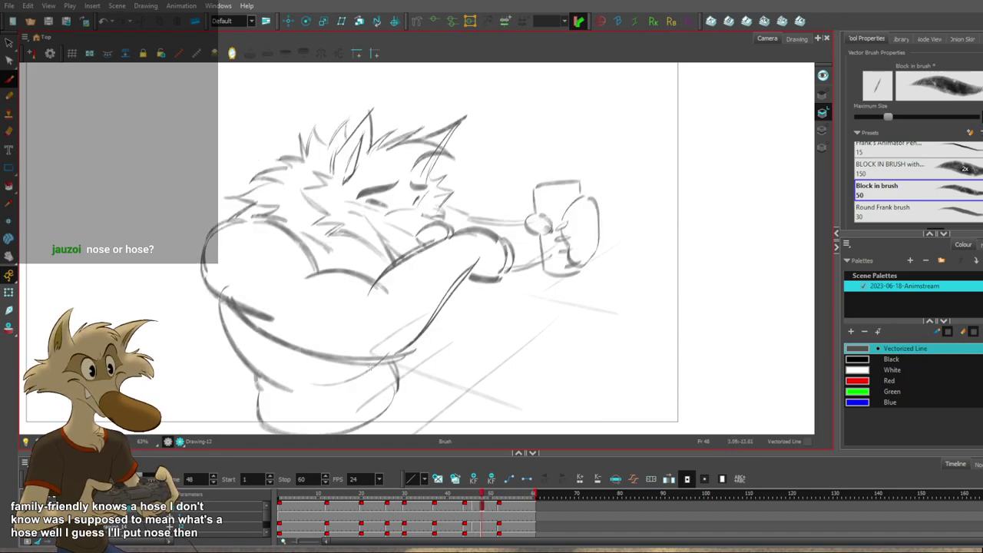
pyautogui.hotkey('alt', 'b')
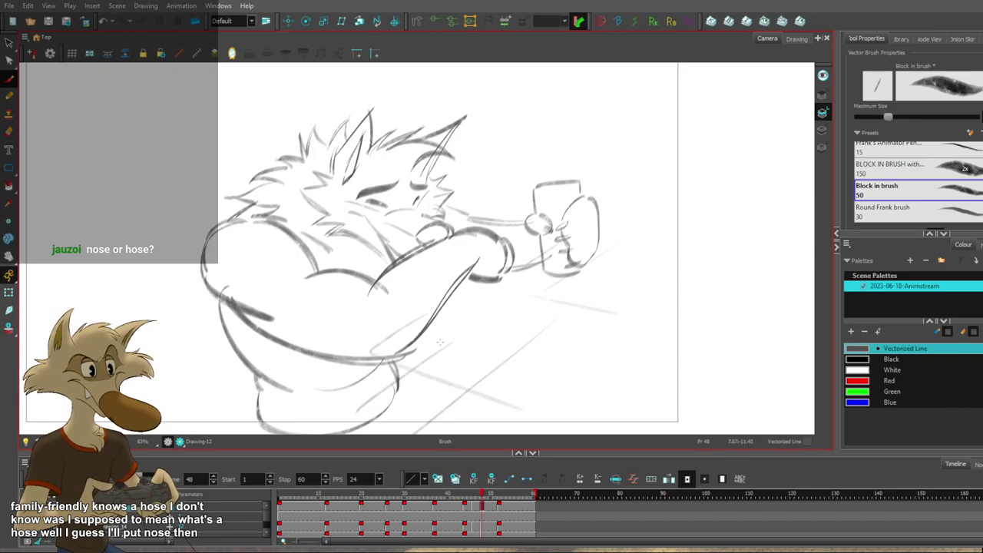
# Compare the torso and arm positions on frames 46 and 48.
pyautogui.scroll(-4, 436, 324)
pyautogui.scroll(3, 435, 327)
pyautogui.press('f')
pyautogui.press('f')
pyautogui.press('g')
pyautogui.press('g')
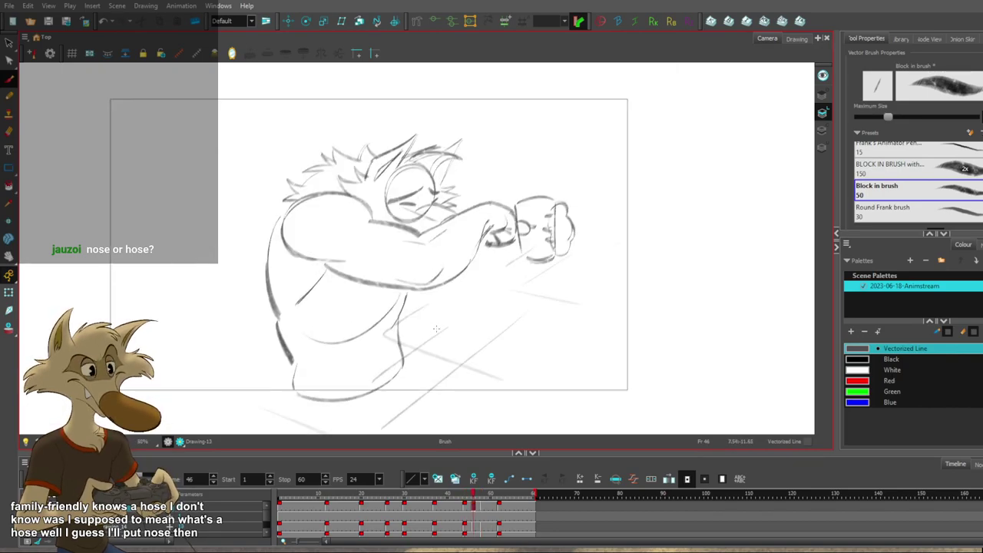
pyautogui.press('f')
pyautogui.press('g')
# Draw a short crease line inside the near elbow on frame 48 and check it against the previous drawing.
pyautogui.hotkey('ctrl', 'z')
pyautogui.moveTo(369, 330); pyautogui.dragTo(410, 314)
pyautogui.hotkey('alt', 's')
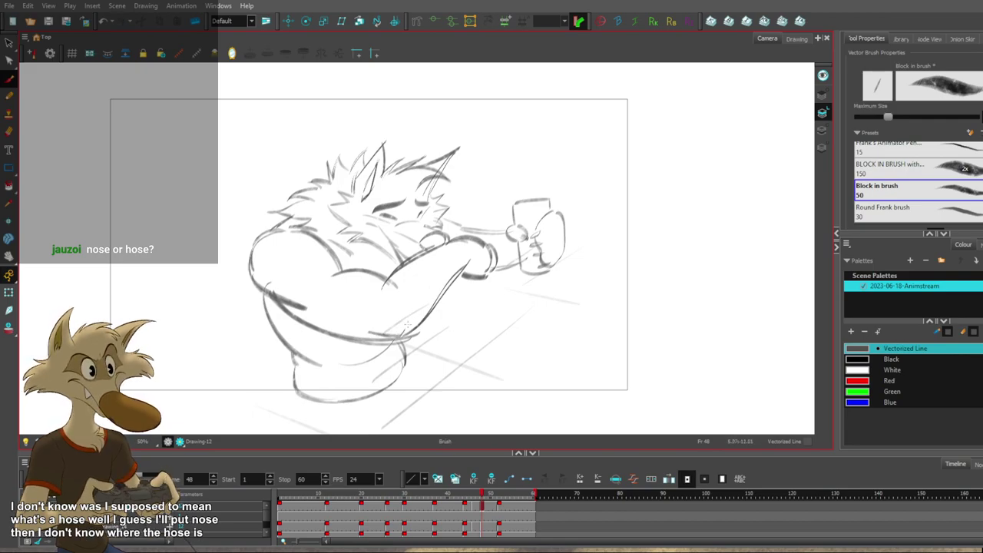
pyautogui.hotkey('alt', 'b')
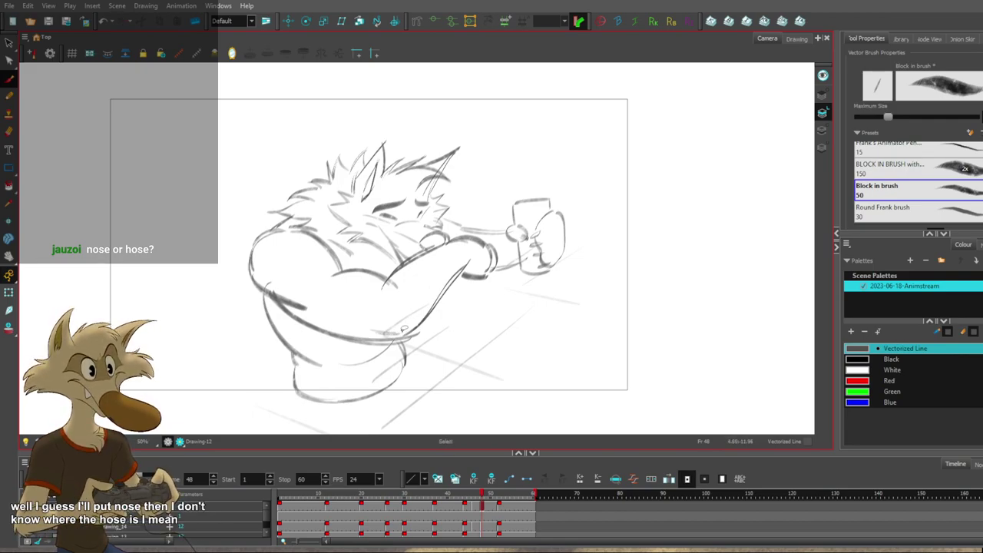
pyautogui.hotkey('alt', 's')
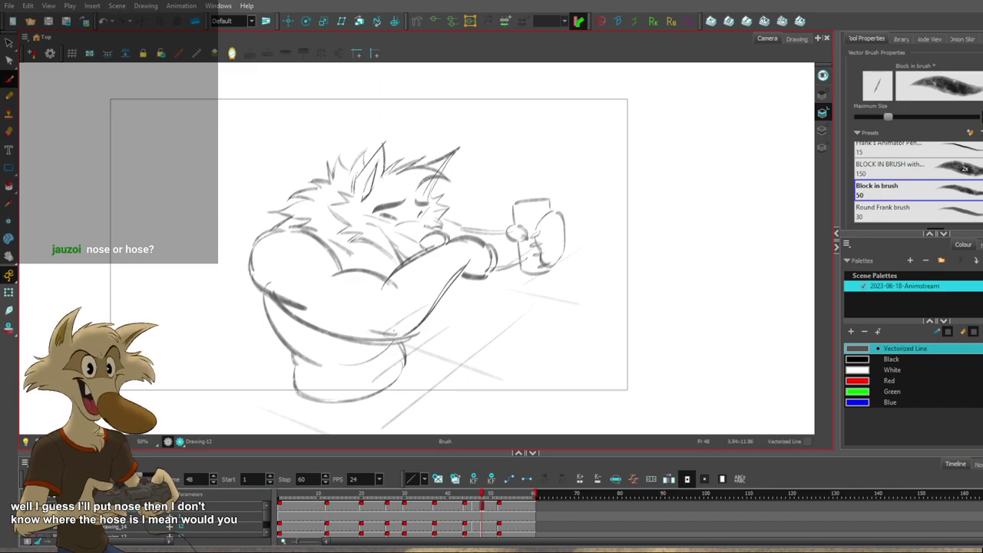
pyautogui.press(',')
pyautogui.press(',')
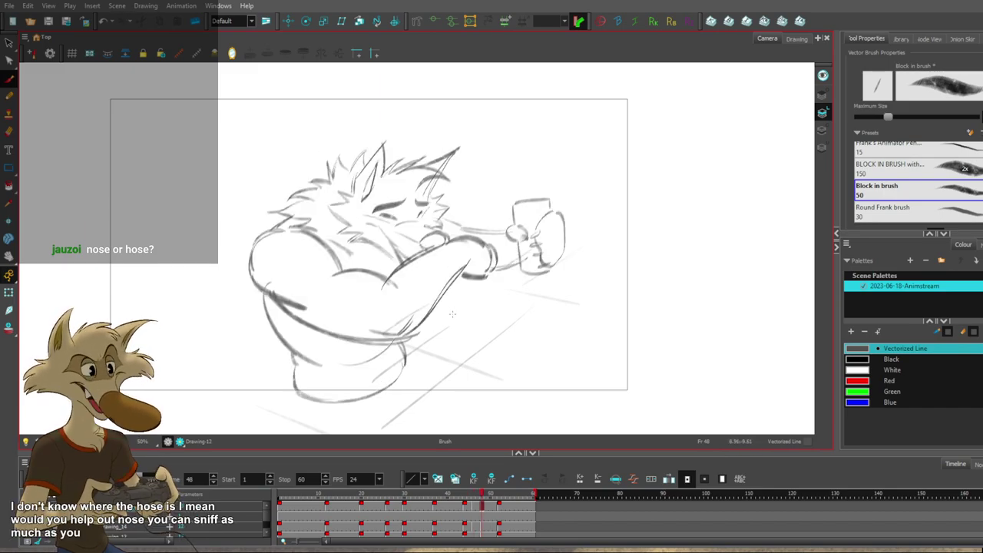
pyautogui.press('.')
pyautogui.press('.')
# Delete the doubled strokes along the underside of the near upper arm on frame 48.
pyautogui.hotkey('alt', 's')
pyautogui.click(369, 336)
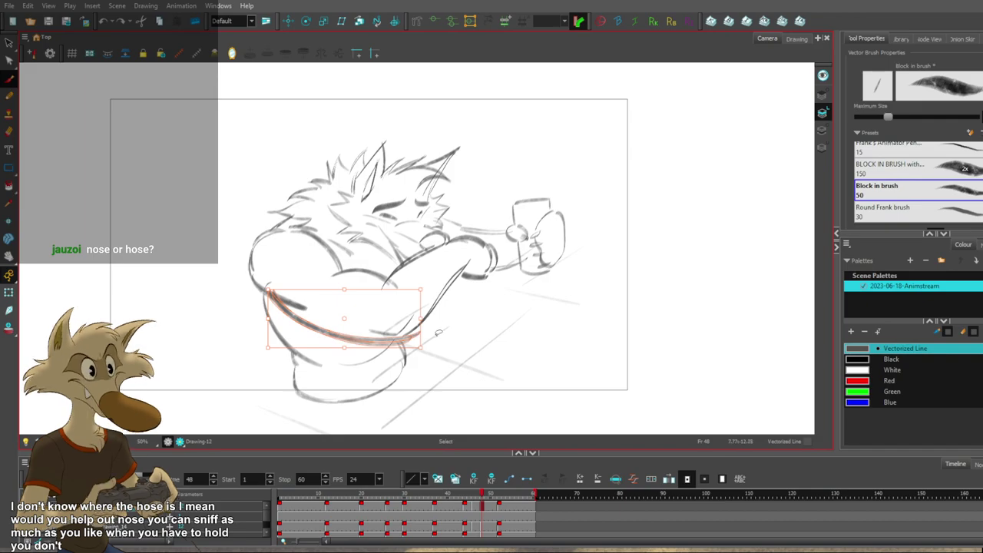
pyautogui.moveTo(421, 349); pyautogui.dragTo(414, 349)
pyautogui.click(467, 337)
pyautogui.click(436, 340)
pyautogui.press('Delete')
pyautogui.click(390, 341)
pyautogui.press('Delete')
pyautogui.hotkey('alt', 'b')
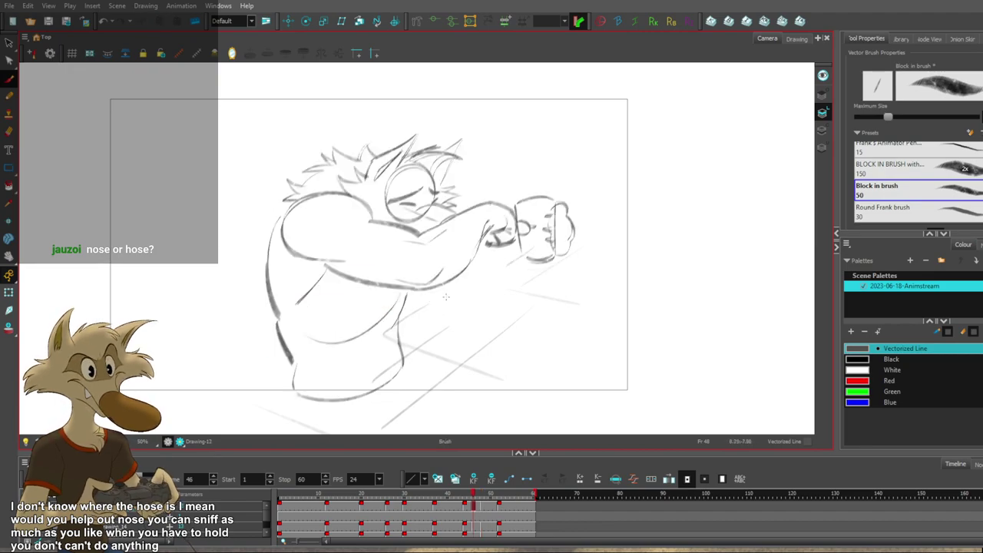
# Delete the rough upper contour of the near forearm on frame 48 and redraw it from the chest toward the wrist.
pyautogui.click(393, 271)
pyautogui.press('Delete')
pyautogui.moveTo(385, 278)
pyautogui.mouseDown()
pyautogui.moveTo(451, 243)
pyautogui.moveTo(443, 245)
pyautogui.mouseUp()
pyautogui.hotkey('ctrl', 'z')
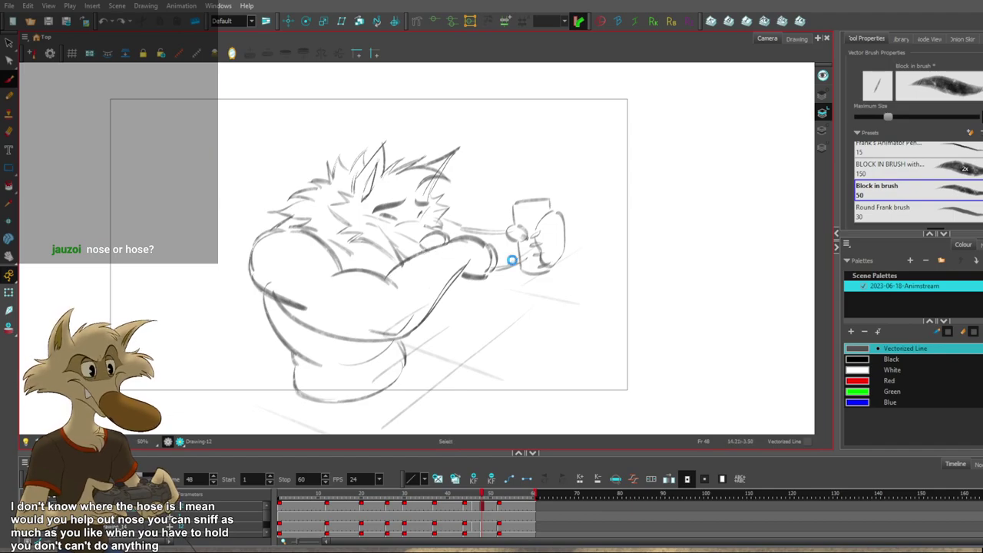
# Select the curved chest line below the neck fur on frame 48.
pyautogui.scroll(-1, 513, 261)
pyautogui.scroll(3, 508, 255)
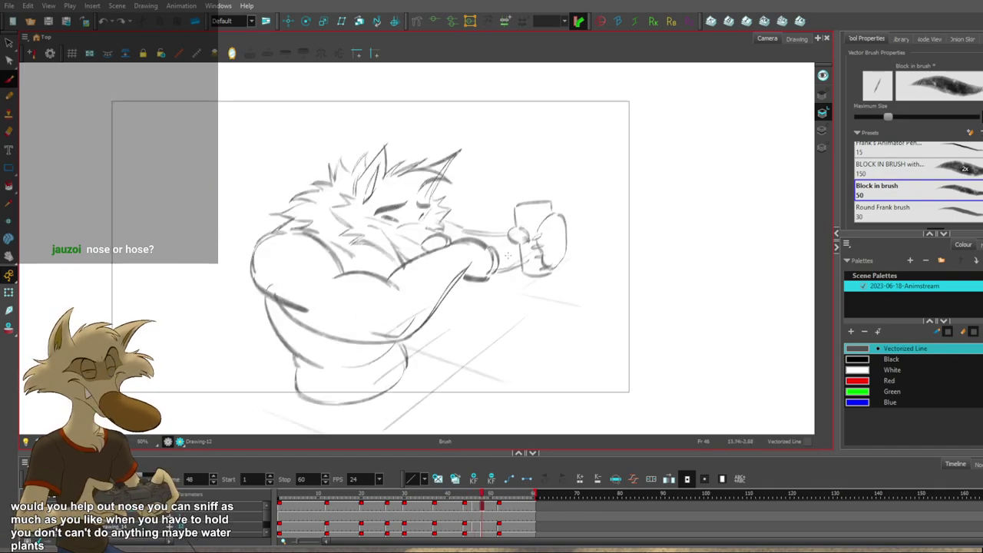
pyautogui.press('s')
pyautogui.click(294, 260)
pyautogui.click(348, 282)
pyautogui.hotkey('alt', 'b')
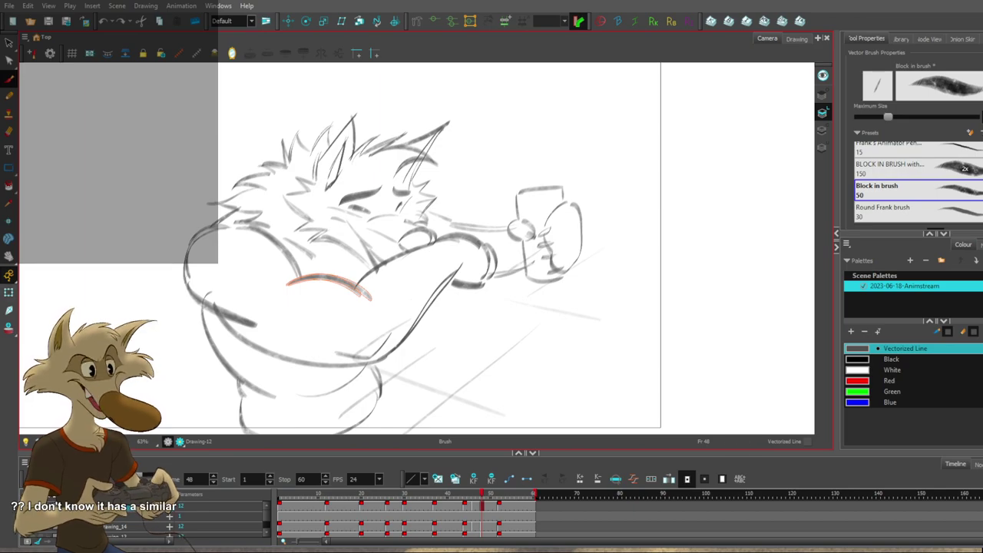
# Examine the arm and chest shapes on frames 46 and 48 at different zoom levels.
pyautogui.scroll(-2, 573, 269)
pyautogui.scroll(1, 528, 251)
pyautogui.scroll(1, 491, 272)
pyautogui.press('f')
pyautogui.scroll(-3, 500, 269)
pyautogui.press('g')
pyautogui.scroll(5, 500, 260)
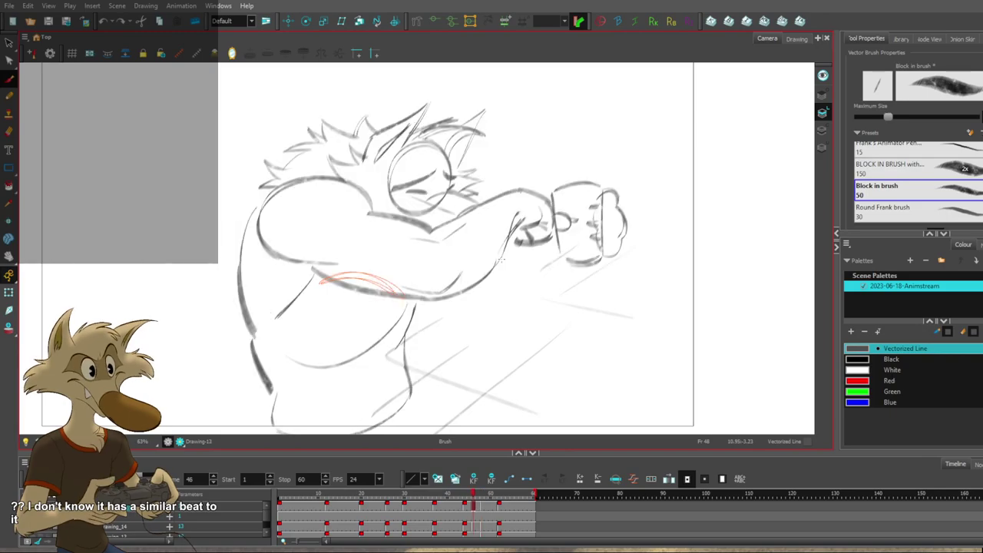
pyautogui.scroll(2, 500, 259)
pyautogui.scroll(-2, 501, 260)
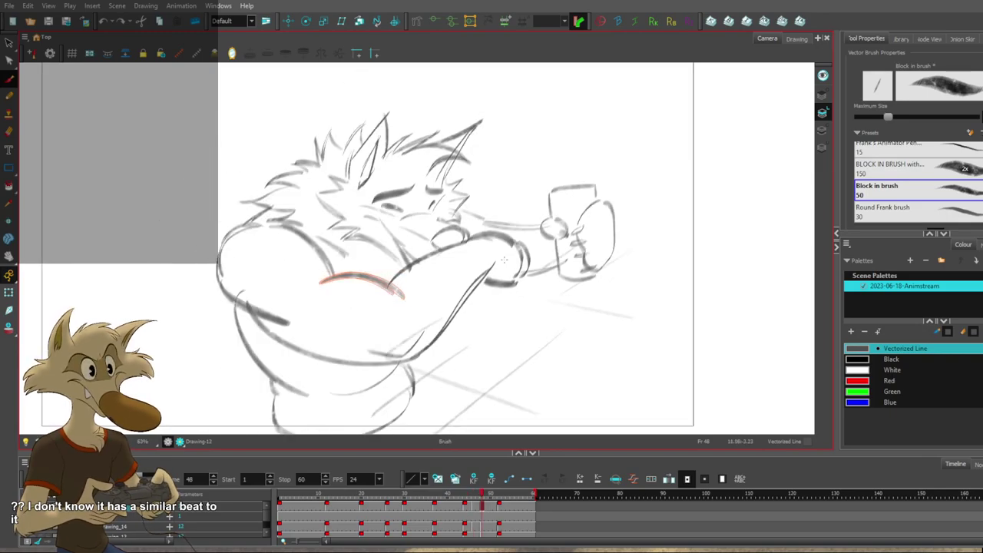
# Remove the underside contour of the near forearm on frame 48 after comparing it with frame 46.
pyautogui.scroll(-1, 498, 257)
pyautogui.press('f')
pyautogui.scroll(1, 513, 265)
pyautogui.press('g')
pyautogui.press('f')
pyautogui.press('g')
pyautogui.hotkey('ctrl', 'z')
pyautogui.hotkey('ctrl', 'z')
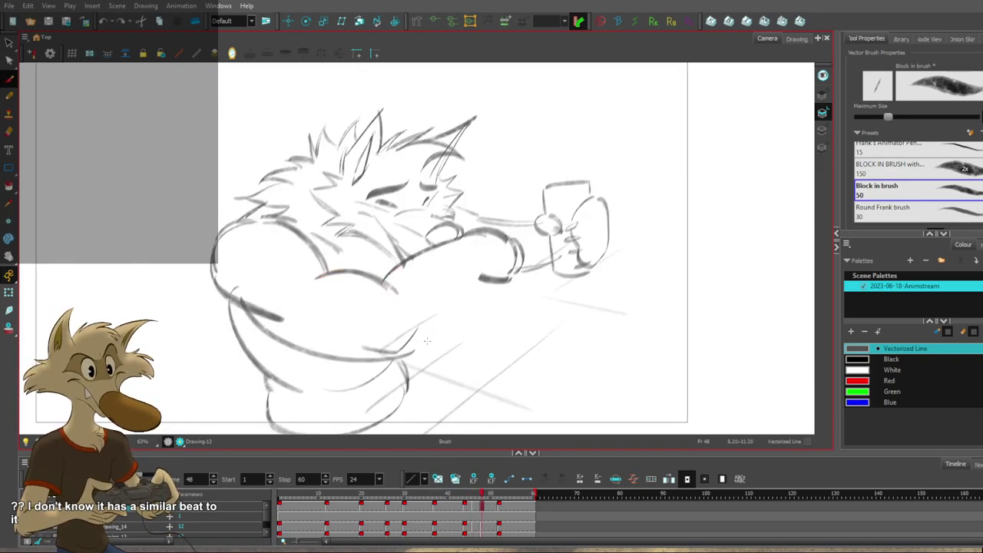
# Redraw the underside contour of the near forearm on frame 48, running from the wrist down to the elbow.
pyautogui.hotkey('ctrl', 'z')
pyautogui.moveTo(476, 262)
pyautogui.mouseDown()
pyautogui.moveTo(413, 357)
pyautogui.moveTo(467, 281)
pyautogui.mouseUp()
pyautogui.hotkey('ctrl', 'z')
pyautogui.press('f')
pyautogui.press('g')
pyautogui.press(',')
pyautogui.press('.')
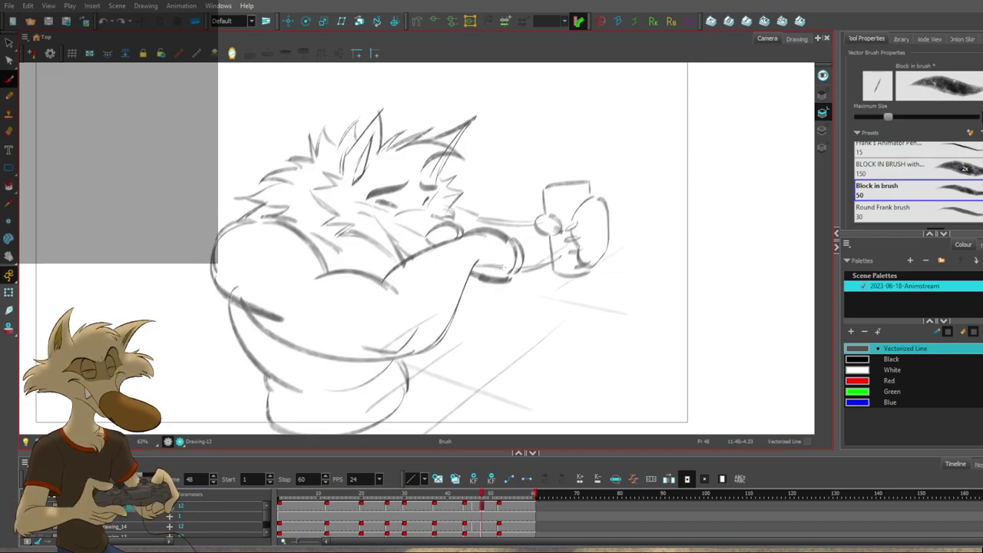
pyautogui.hotkey('ctrl', 'z')
pyautogui.moveTo(500, 268); pyautogui.dragTo(496, 279)
pyautogui.hotkey('ctrl', 'z')
pyautogui.keyDown('ctrl'); pyautogui.click(498, 275); pyautogui.keyUp('ctrl')
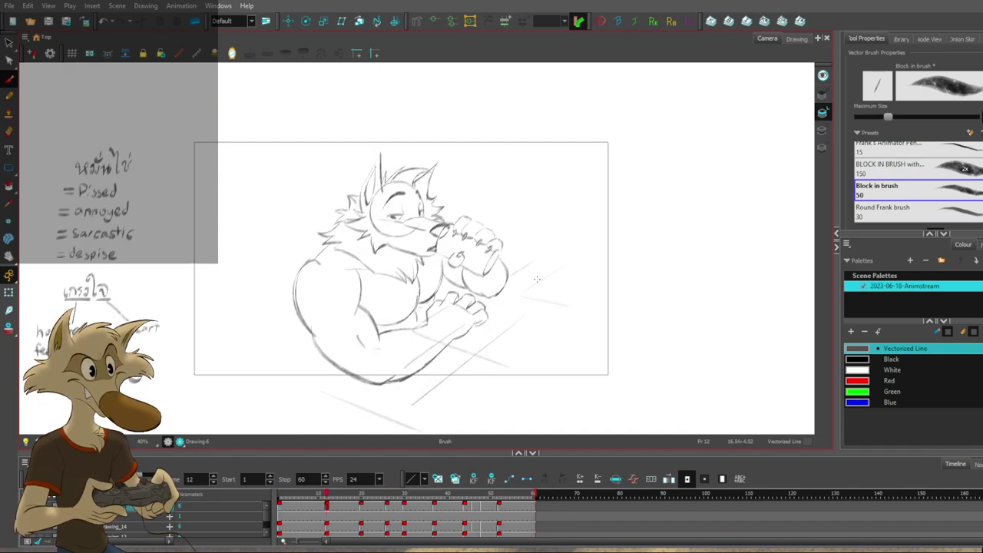
# Examine the wolf's face and raised hand on frame 12 against the neighbouring key poses at several zoom levels.
pyautogui.scroll(-2, 507, 252)
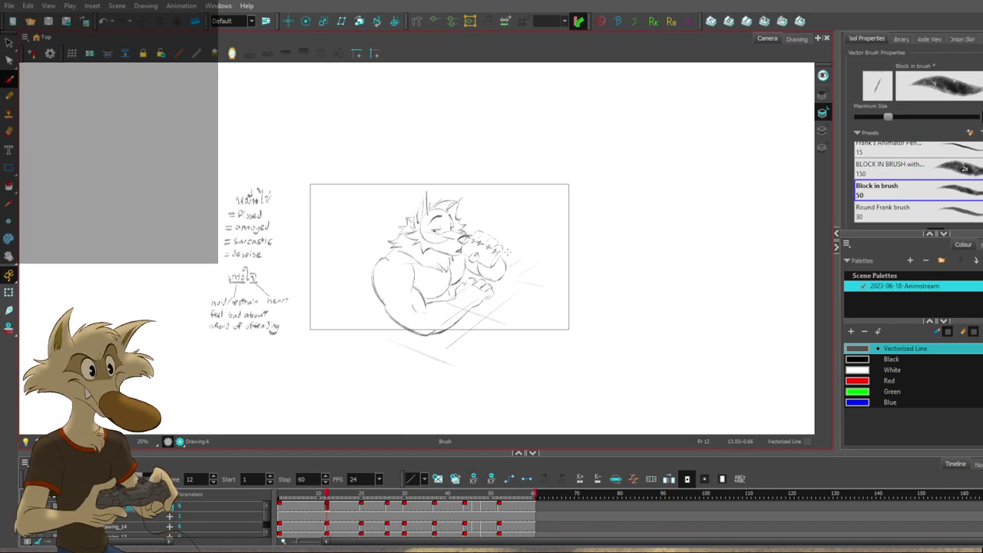
pyautogui.scroll(2, 505, 252)
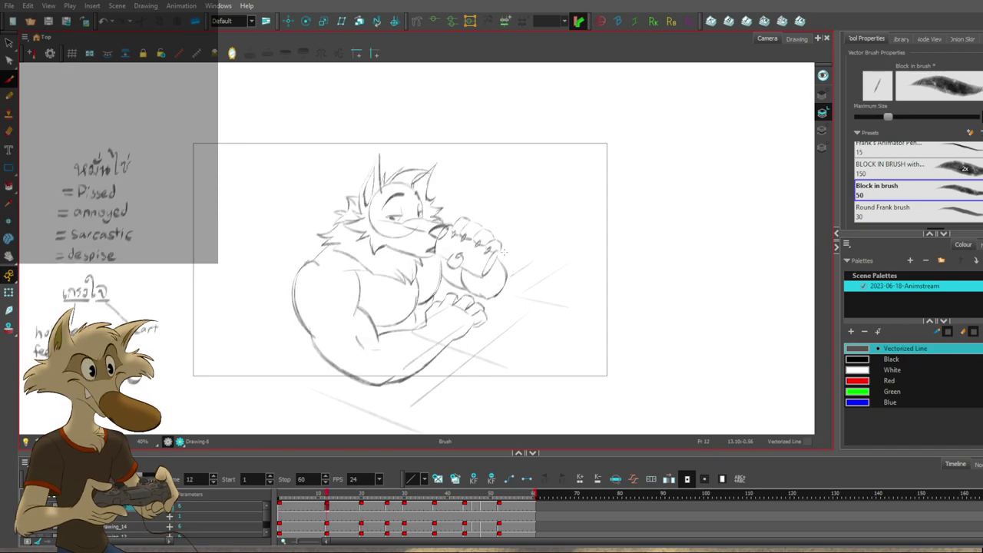
pyautogui.scroll(4, 504, 250)
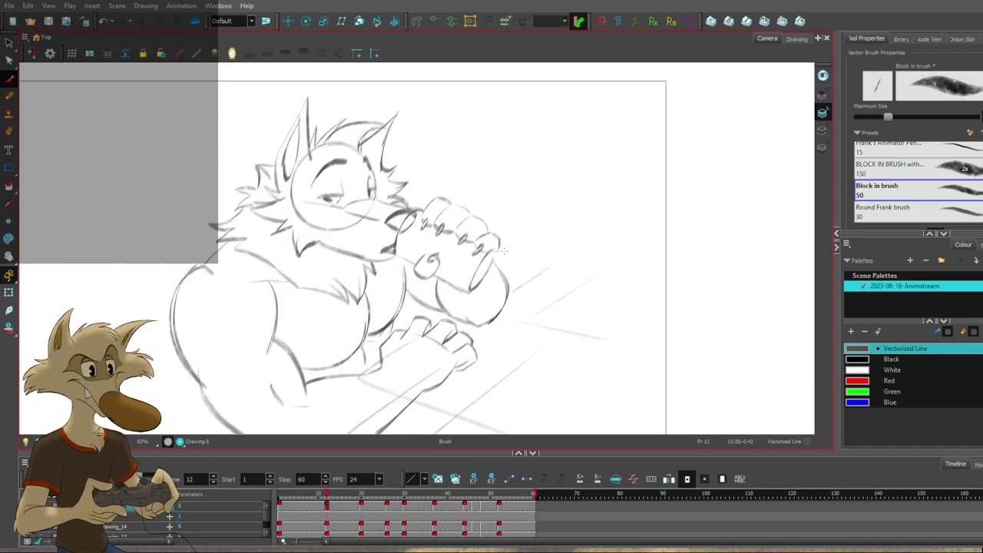
pyautogui.press('g')
pyautogui.press('f')
pyautogui.press('g')
pyautogui.press('f')
pyautogui.press('g')
pyautogui.keyDown('ctrl'); pyautogui.click(332, 194); pyautogui.keyUp('ctrl')
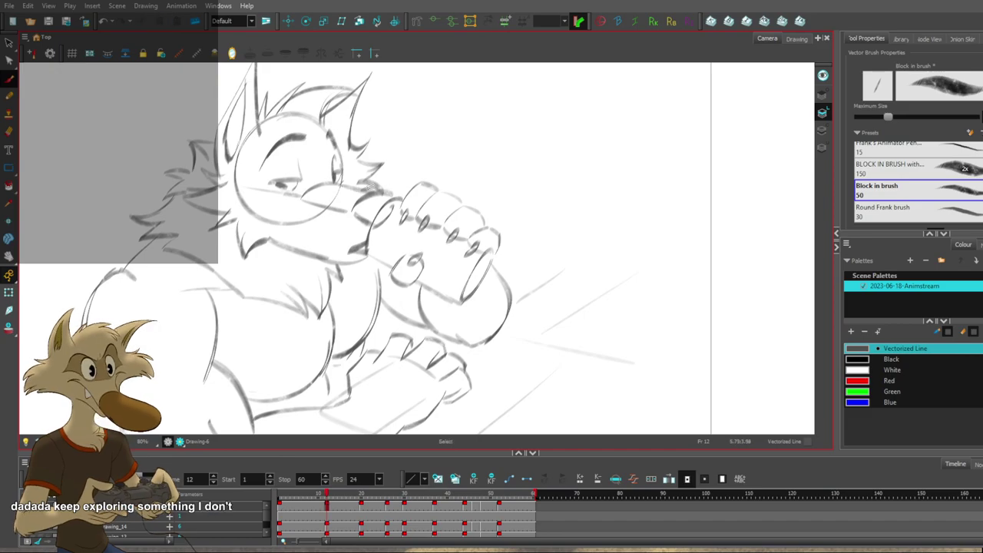
# Select the nose line on frame 12 and compare the muzzle with the adjacent key poses.
pyautogui.scroll(-3, 427, 189)
pyautogui.scroll(1, 428, 215)
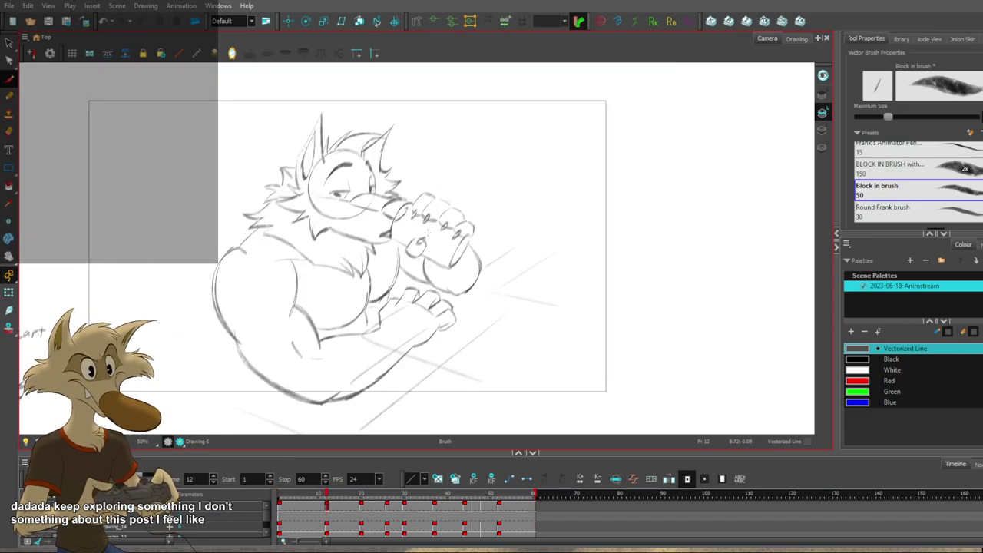
pyautogui.scroll(2, 428, 230)
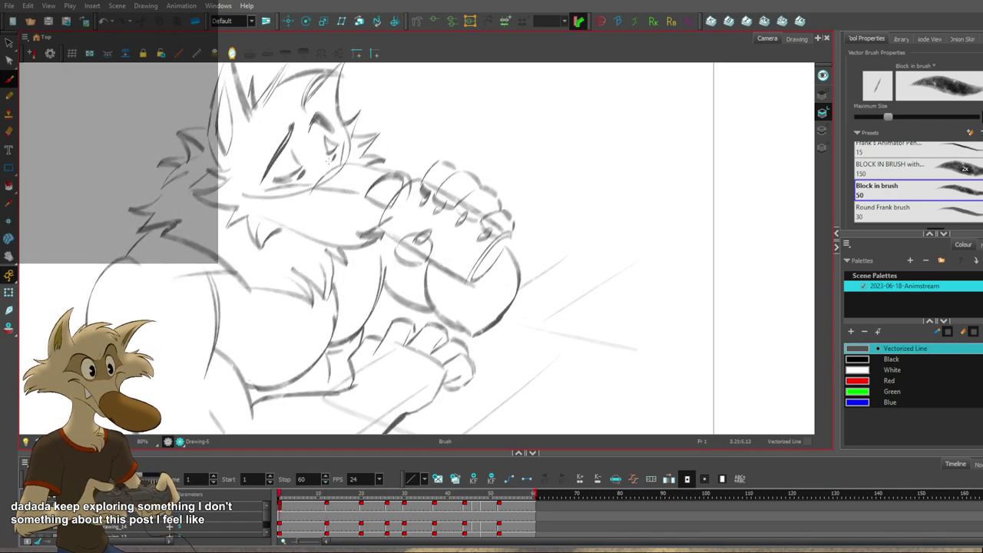
pyautogui.click(373, 203)
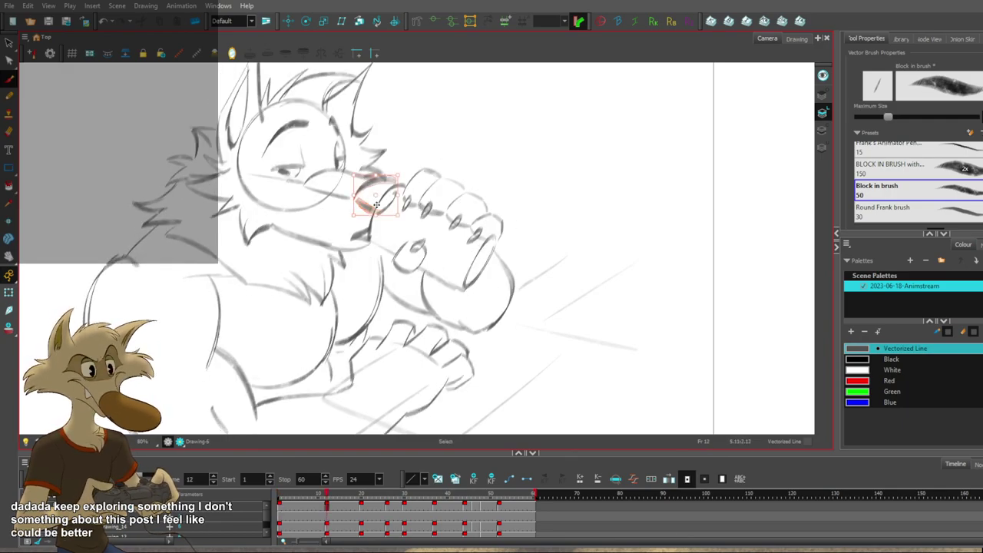
pyautogui.press('f')
pyautogui.press('g')
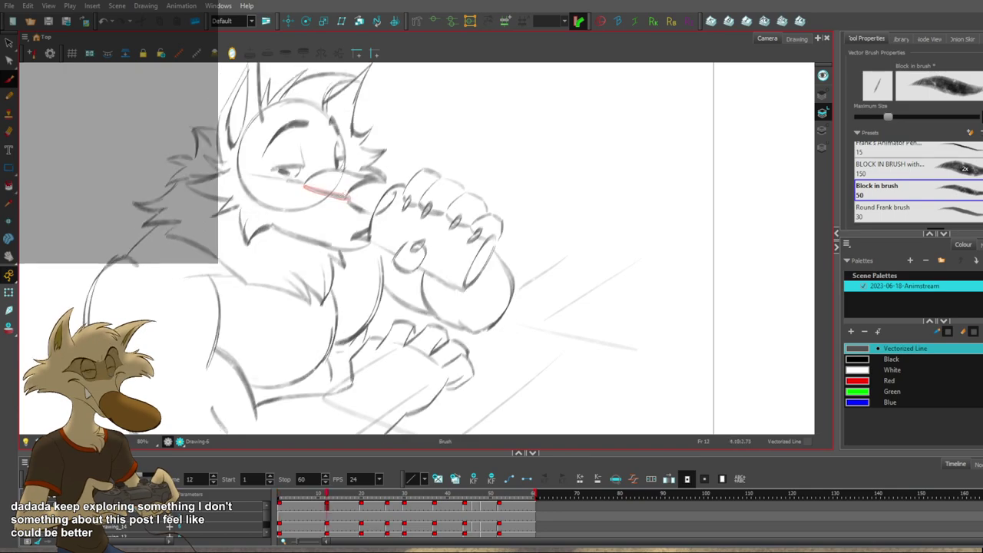
pyautogui.press('g')
pyautogui.press('f')
pyautogui.press('f')
pyautogui.press('g')
pyautogui.scroll(-2, 437, 199)
pyautogui.press('f')
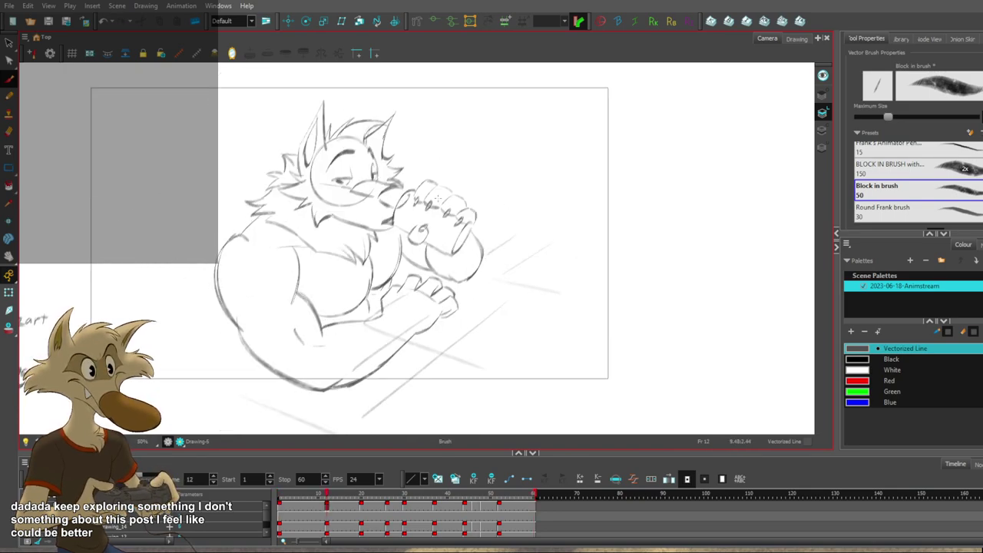
# Remove the can's inner rim line on frame 12 and replace the dark mouth stroke under the muzzle.
pyautogui.press('1')
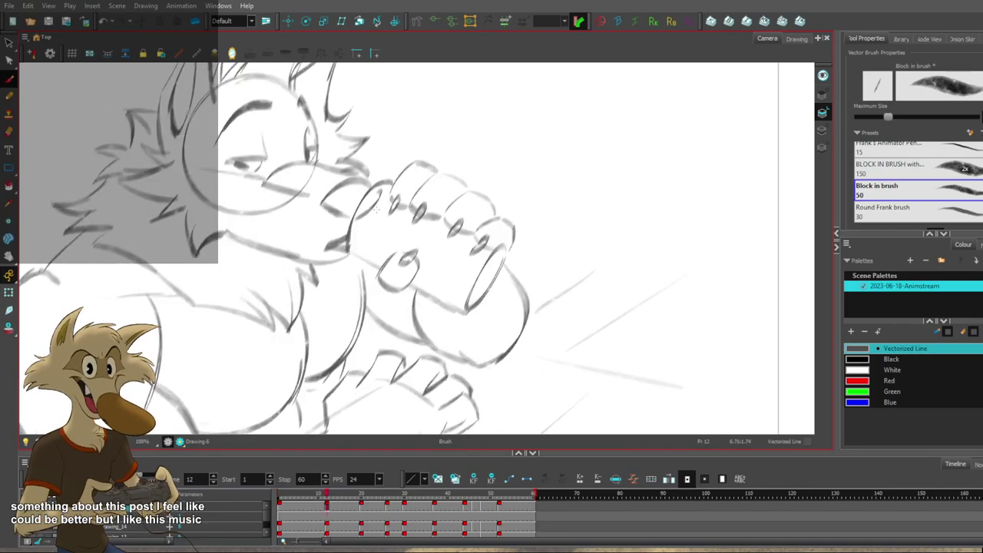
pyautogui.hotkey('alt', 's')
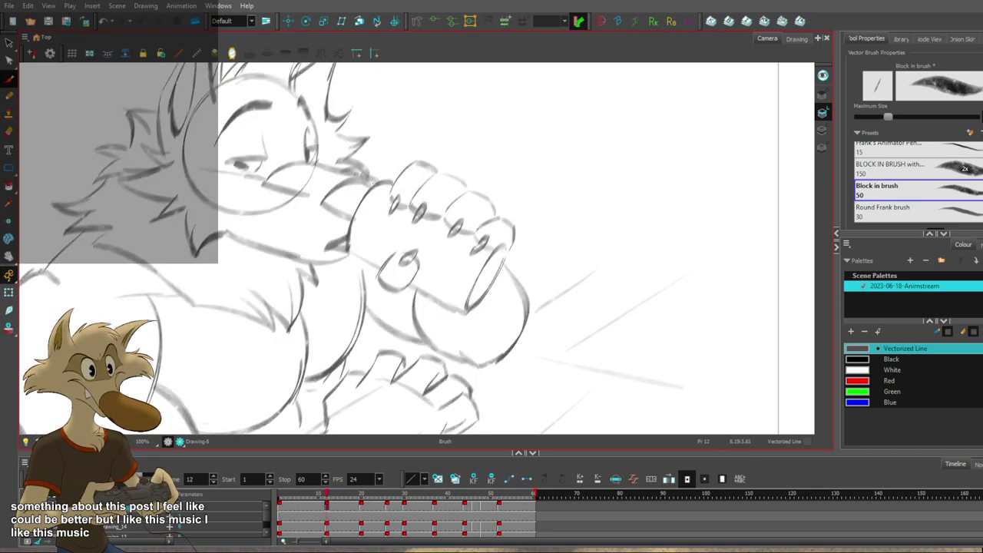
pyautogui.moveTo(325, 249); pyautogui.dragTo(350, 240)
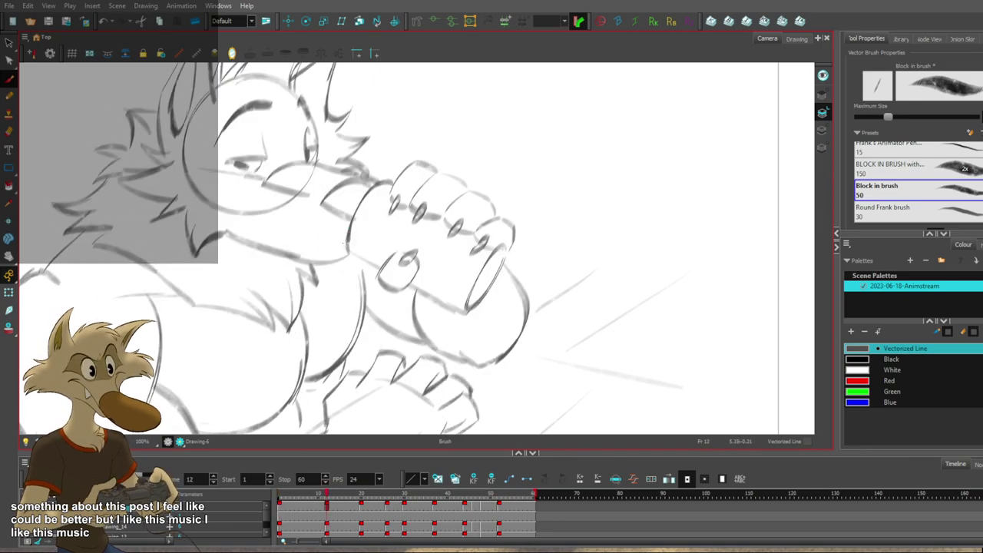
pyautogui.hotkey('alt', 's')
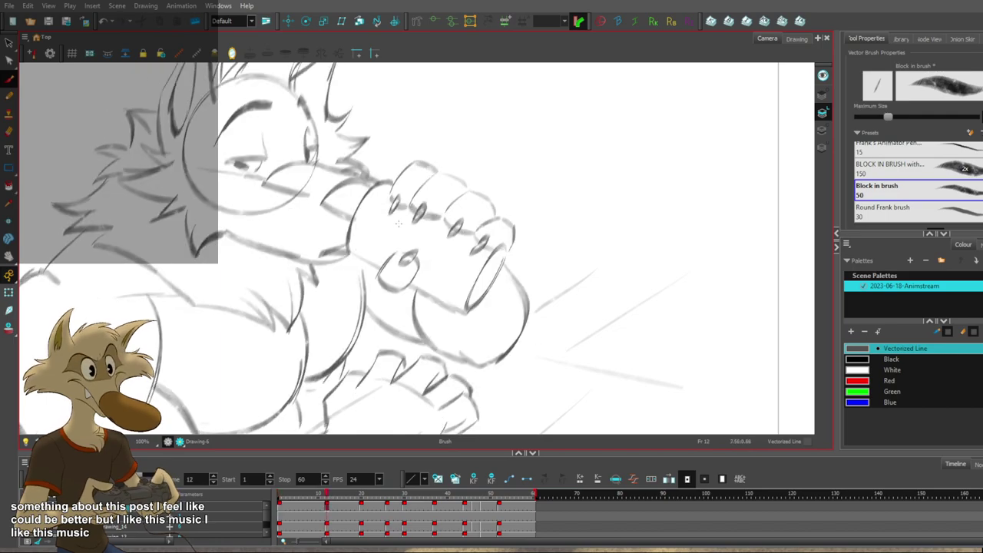
# Step through the key drawings from frame 12 to frame 48 to check how the poses flow.
pyautogui.scroll(-3, 394, 226)
pyautogui.scroll(1, 394, 227)
pyautogui.press('f')
pyautogui.press('g')
pyautogui.press('g')
pyautogui.press('g')
pyautogui.press('g')
pyautogui.press('g')
pyautogui.press('g')
pyautogui.press('g')
pyautogui.press('g')
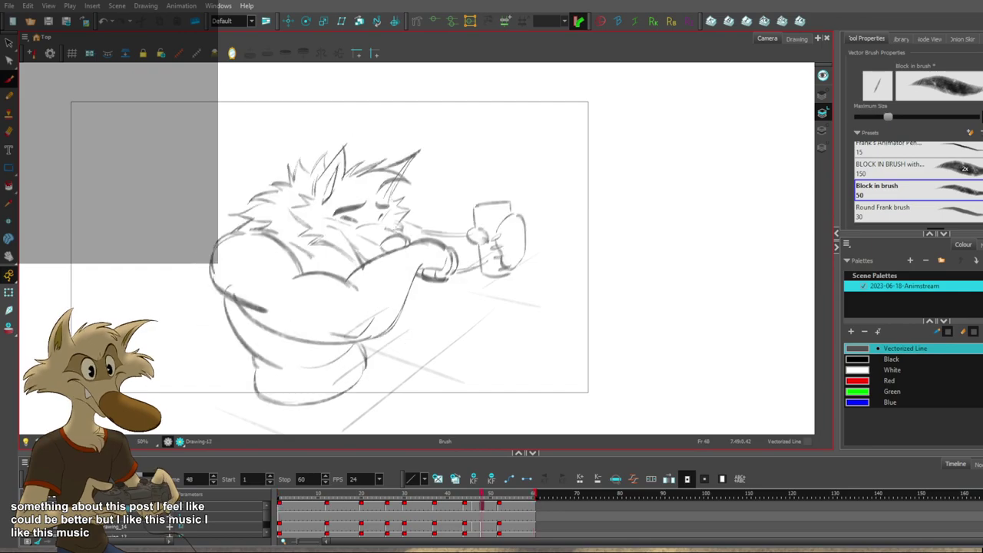
pyautogui.scroll(1, 381, 214)
pyautogui.scroll(-3, 382, 213)
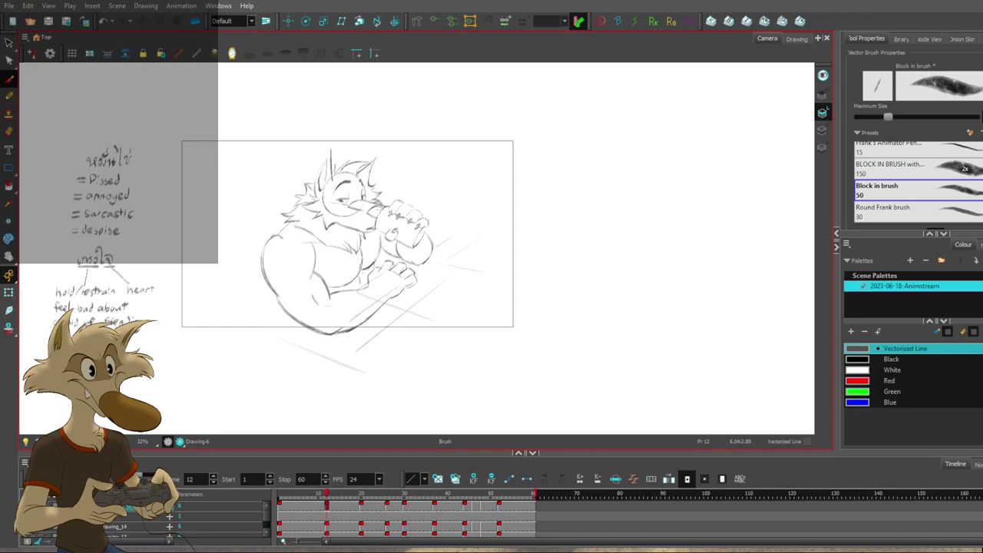
# Examine the wolf's expressions on frames 1, 12 and 20 from close and far.
pyautogui.scroll(2, 388, 201)
pyautogui.scroll(-2, 388, 201)
pyautogui.scroll(1, 366, 216)
pyautogui.scroll(-2, 364, 216)
pyautogui.scroll(2, 354, 228)
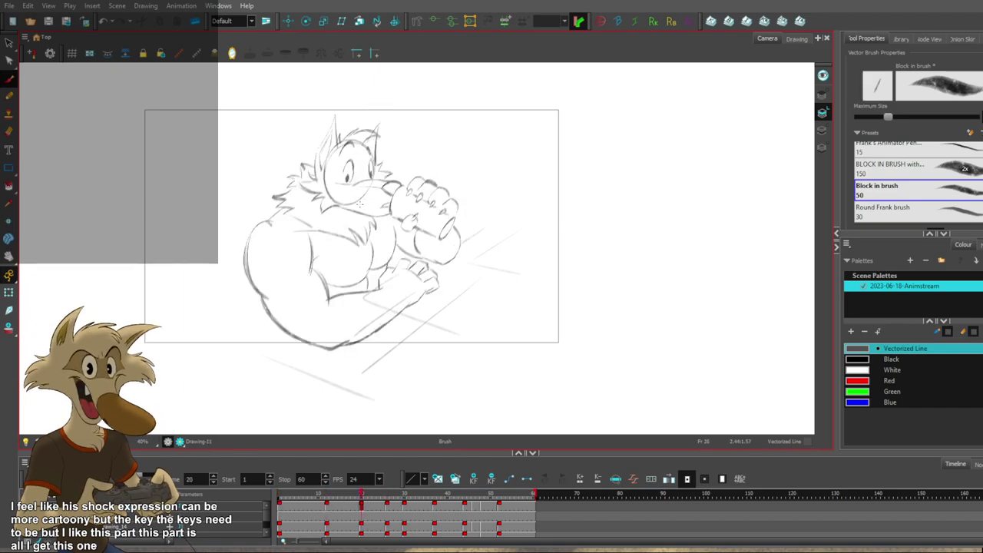
pyautogui.scroll(-2, 391, 220)
pyautogui.scroll(3, 374, 222)
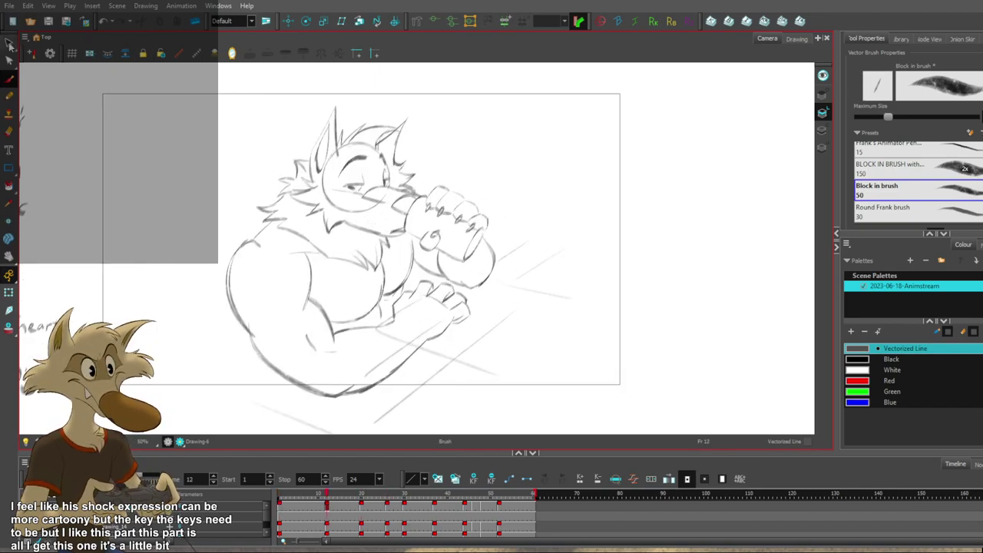
pyautogui.click(10, 44)
pyautogui.scroll(-1, 91, 102)
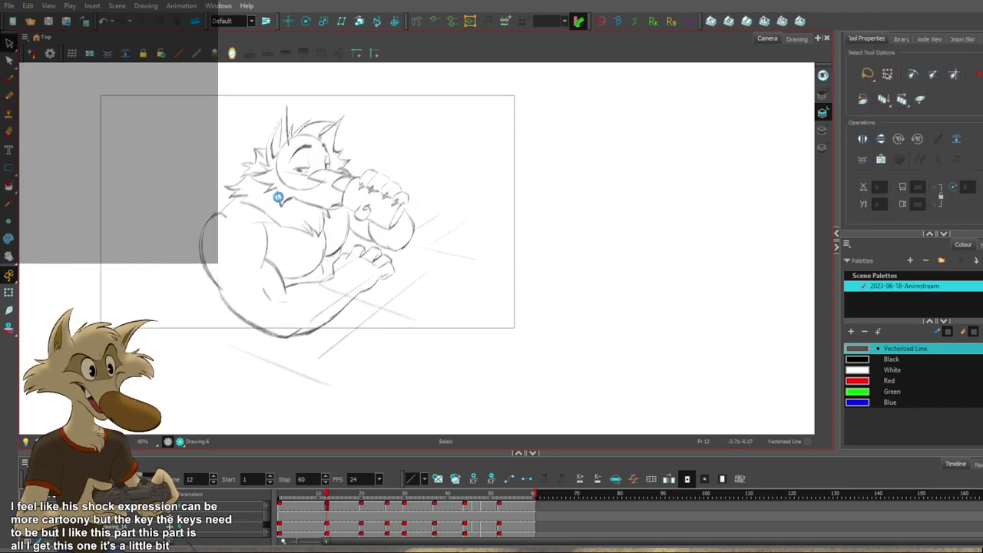
pyautogui.scroll(1, 275, 199)
pyautogui.scroll(-1, 294, 223)
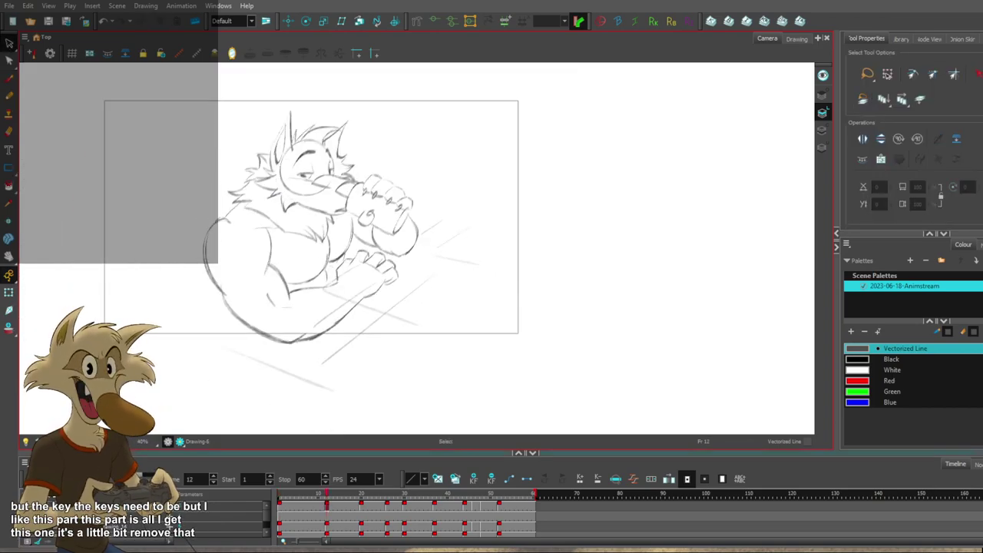
pyautogui.press('f')
pyautogui.press('g')
pyautogui.press('g')
pyautogui.press('f')
pyautogui.press('f')
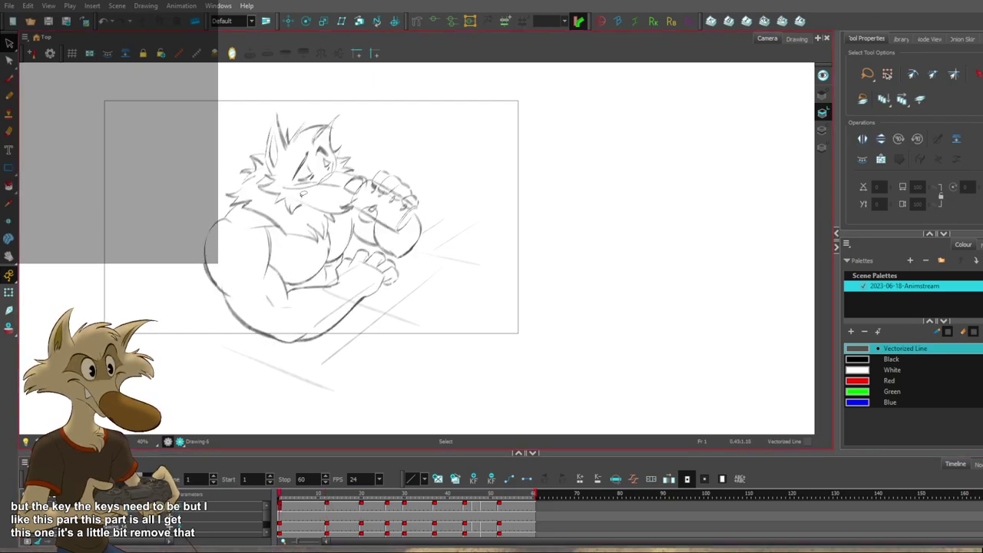
pyautogui.scroll(1, 309, 171)
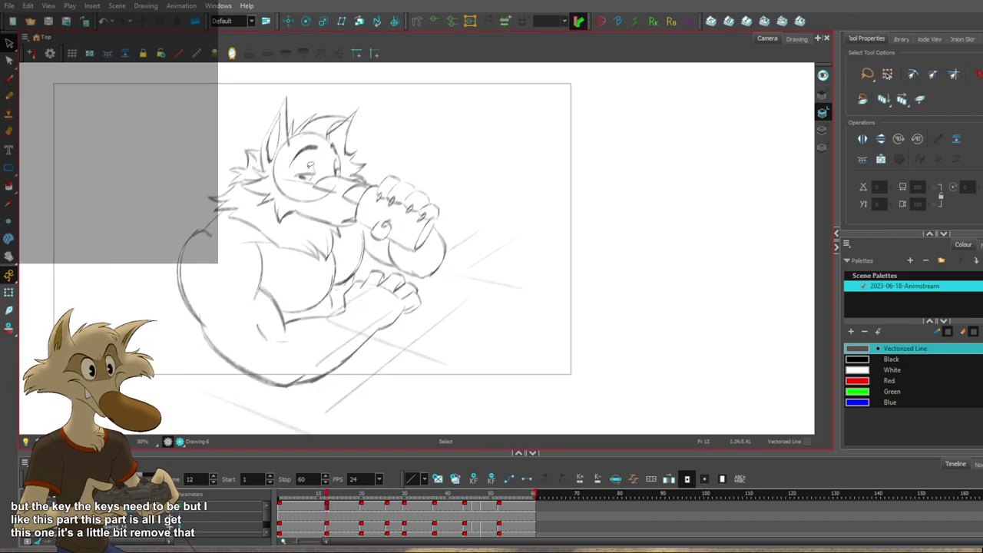
pyautogui.scroll(2, 358, 152)
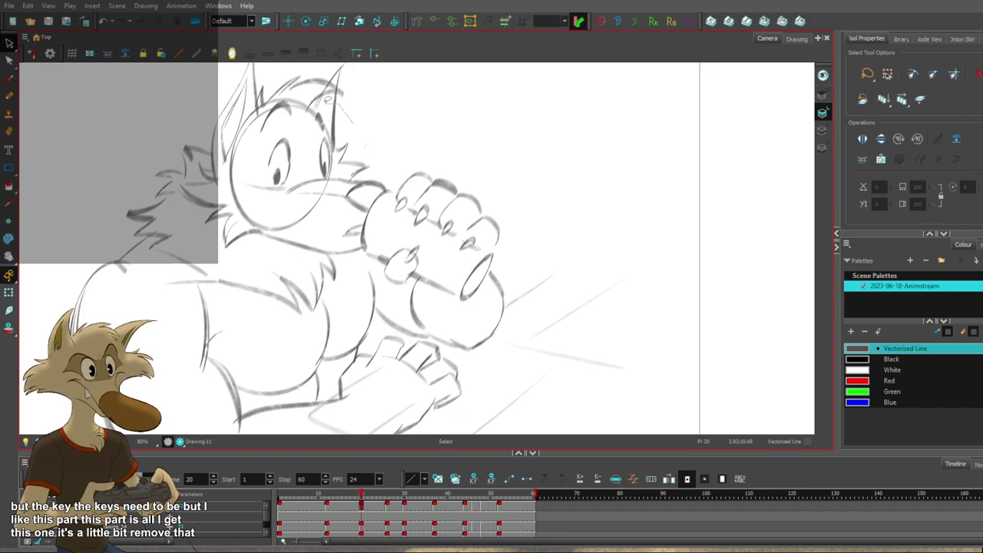
# Tidy the lines around the far ear and cheek fur on frame 20 with the Select tool.
pyautogui.moveTo(346, 144); pyautogui.dragTo(369, 165)
pyautogui.press('f')
pyautogui.press('g')
pyautogui.moveTo(369, 119); pyautogui.dragTo(372, 144)
pyautogui.press('.')
pyautogui.press(',')
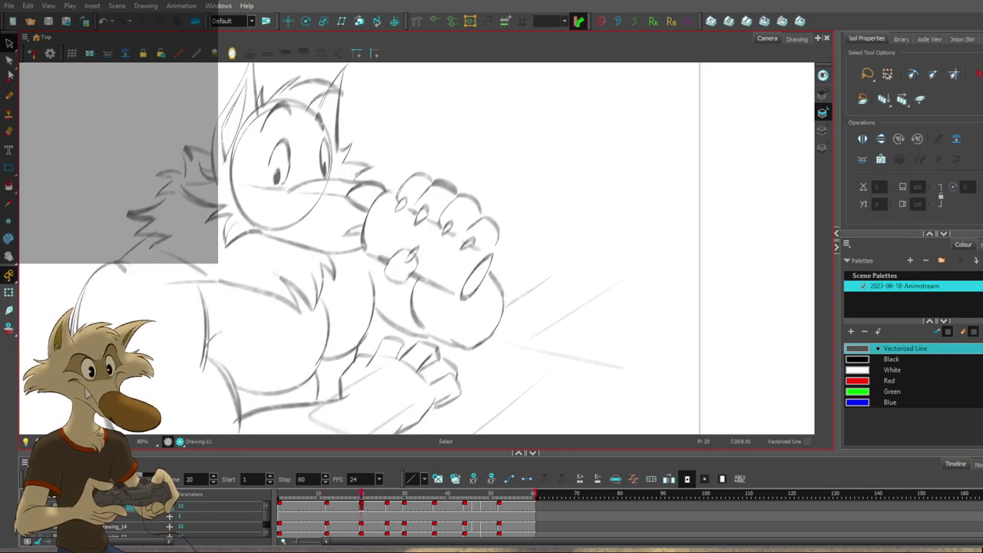
# Flip back and forth between the drinking pose on frame 12 and its neighbours to judge the frame 20 reaction.
pyautogui.hotkey('alt', 'b')
pyautogui.press('f')
pyautogui.press('f')
pyautogui.press('1')
pyautogui.press('1')
pyautogui.press('g')
pyautogui.press('1')
pyautogui.press('1')
pyautogui.press('f')
pyautogui.press('g')
pyautogui.press('2')
pyautogui.press('f')
pyautogui.press('2')
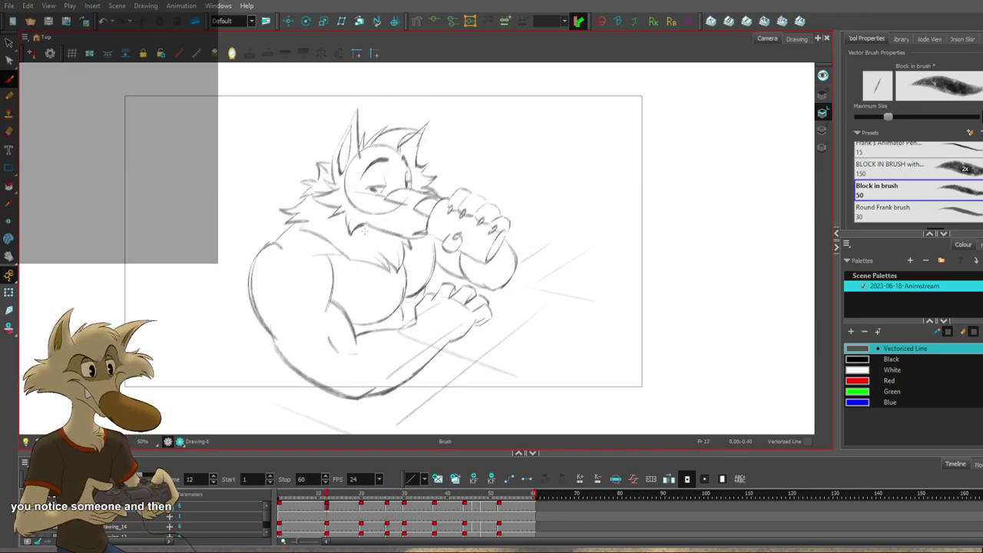
pyautogui.scroll(-3, 366, 228)
pyautogui.press('f')
pyautogui.scroll(2, 416, 199)
pyautogui.press('g')
pyautogui.press('g')
pyautogui.press('f')
pyautogui.press('f')
pyautogui.press('f')
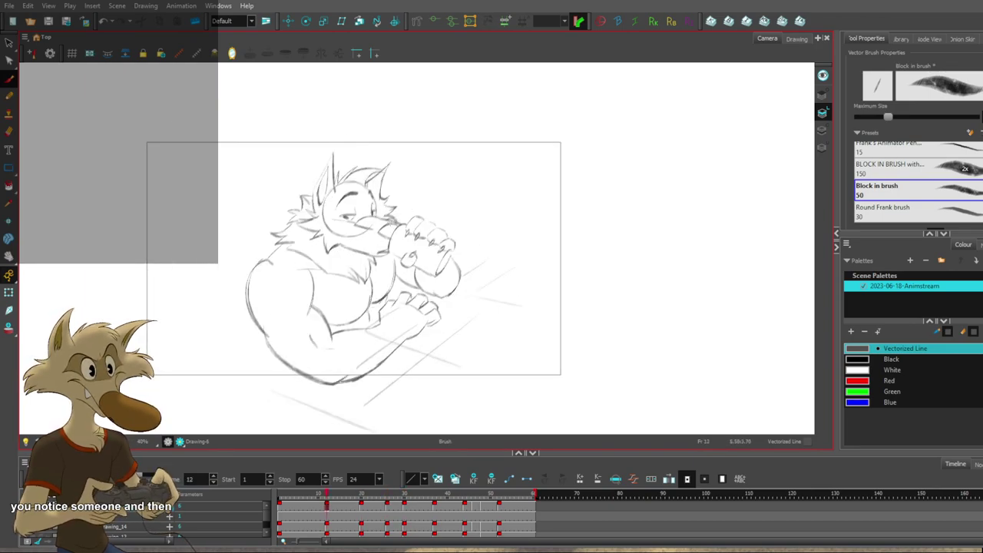
pyautogui.scroll(1, 389, 222)
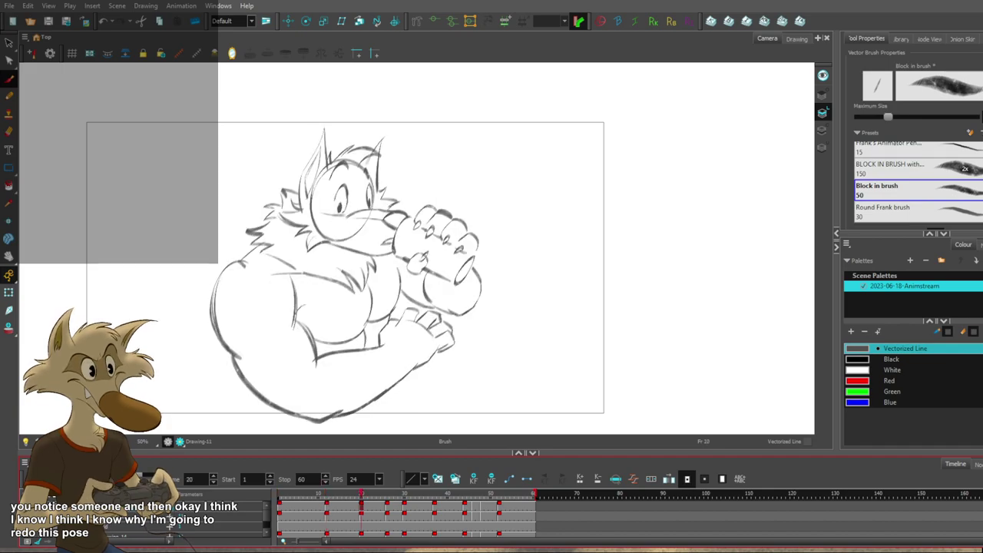
# Delete the head, the can and the raised hand from the frame 20 drawing.
pyautogui.scroll(1, 401, 226)
pyautogui.moveTo(400, 103)
pyautogui.mouseDown()
pyautogui.moveTo(274, 110)
pyautogui.moveTo(248, 206)
pyautogui.moveTo(342, 240)
pyautogui.mouseUp()
pyautogui.moveTo(395, 259)
pyautogui.mouseDown()
pyautogui.moveTo(480, 295)
pyautogui.moveTo(492, 200)
pyautogui.mouseUp()
pyautogui.press('Delete')
pyautogui.scroll(-2, 462, 221)
# Sketch a curved horizontal guide line for the new face on frame 20, positioned against the frame 12 head.
pyautogui.press('f')
pyautogui.scroll(2, 452, 223)
pyautogui.press('g')
pyautogui.press('f')
pyautogui.press('f')
pyautogui.press('g')
pyautogui.press('g')
pyautogui.moveTo(386, 199)
pyautogui.mouseDown()
pyautogui.moveTo(325, 199)
pyautogui.moveTo(375, 188)
pyautogui.moveTo(301, 193)
pyautogui.mouseUp()
pyautogui.hotkey('ctrl', 'z')
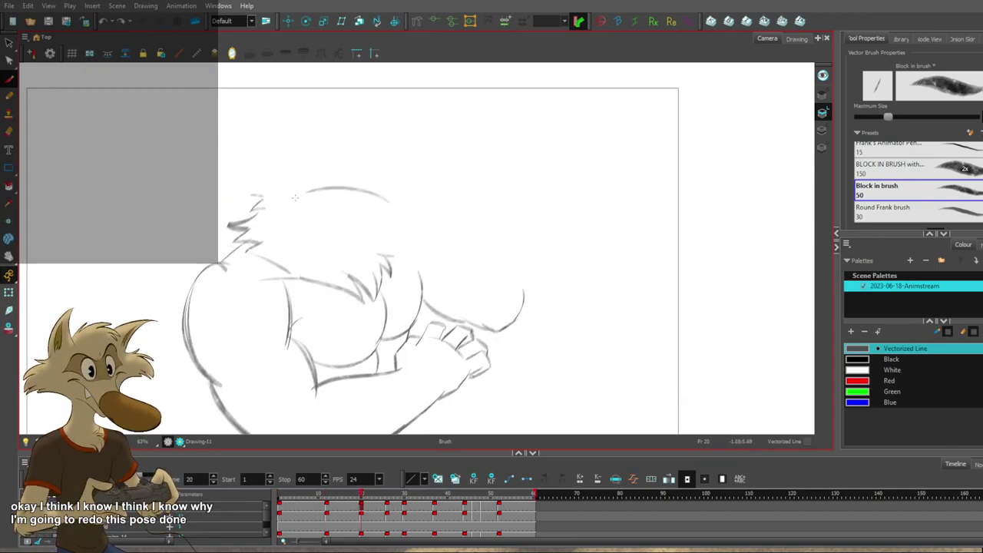
pyautogui.hotkey('ctrl', 'z')
pyautogui.moveTo(386, 197); pyautogui.dragTo(316, 185)
pyautogui.press('f')
pyautogui.press('f')
pyautogui.press('g')
pyautogui.press('g')
# Draw the vertical centre line of the face and the upper contour of the nose on frame 20.
pyautogui.moveTo(368, 152)
pyautogui.mouseDown()
pyautogui.moveTo(366, 201)
pyautogui.moveTo(353, 203)
pyautogui.mouseUp()
pyautogui.press('f')
pyautogui.press('g')
pyautogui.press('f')
pyautogui.press('g')
pyautogui.press('f')
pyautogui.press('f')
pyautogui.press('g')
pyautogui.press('g')
pyautogui.press('f')
pyautogui.press('f')
pyautogui.press('g')
pyautogui.press('g')
pyautogui.press('f')
pyautogui.press('g')
pyautogui.press('f')
pyautogui.press('g')
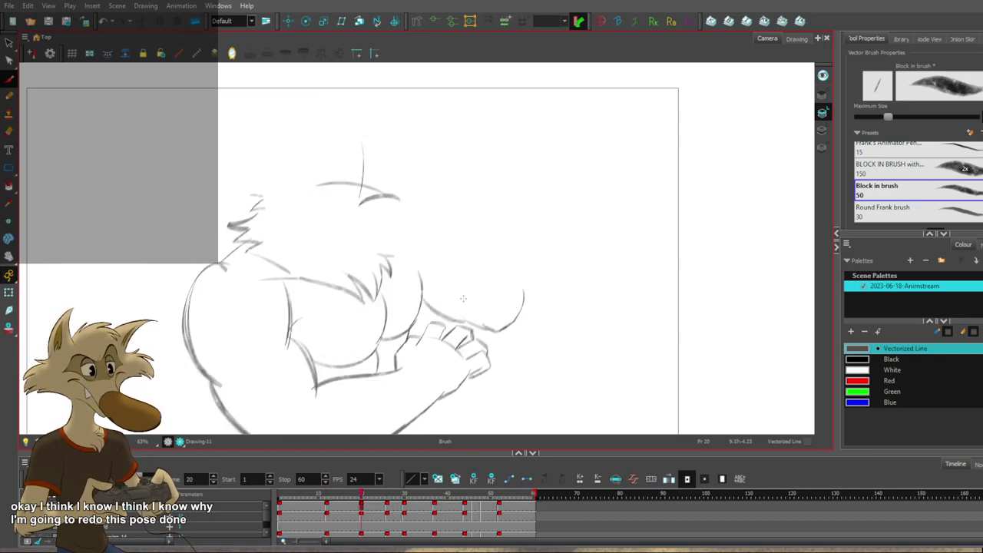
# Draw the lower contour of the nose and the near eye's upper arc on frame 20, using frame 12 as reference.
pyautogui.press('f')
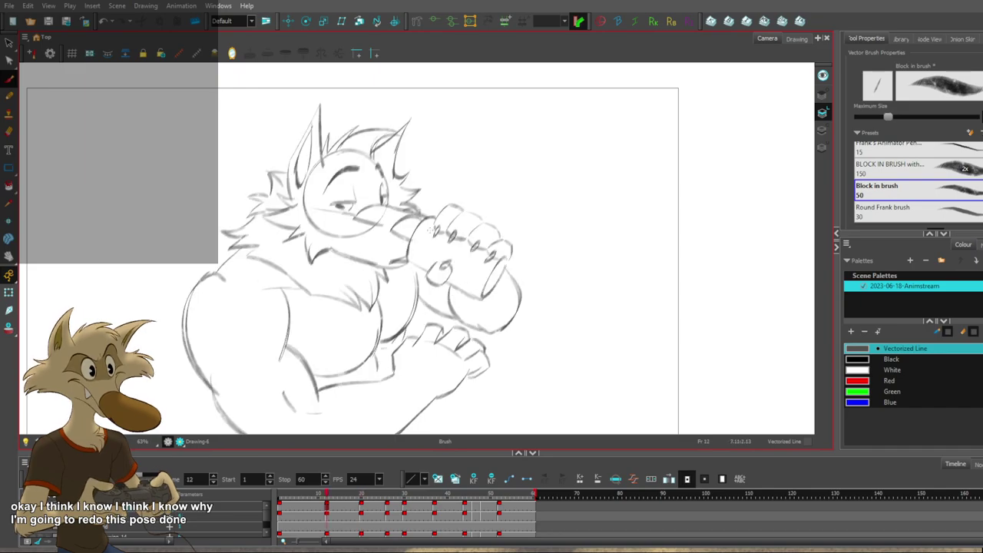
pyautogui.press('g')
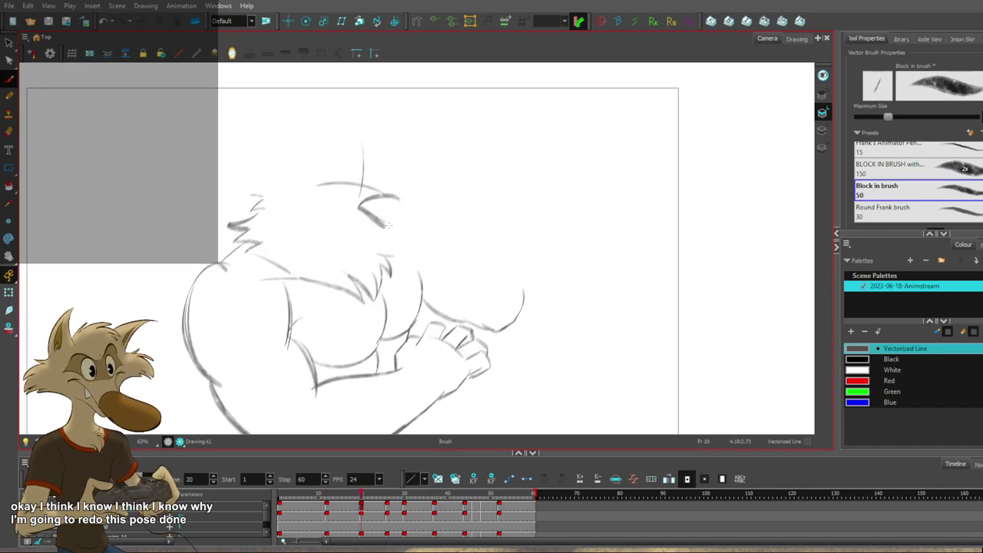
pyautogui.press('f')
pyautogui.press('g')
pyautogui.press('g')
pyautogui.press('f')
pyautogui.press('f')
pyautogui.press('g')
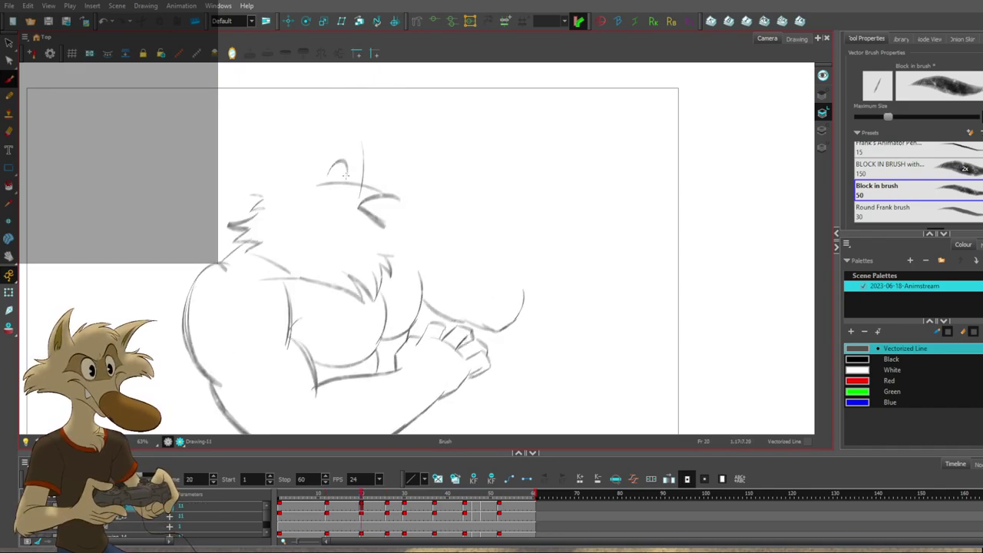
# Add the near eye's small dark pupil and the far eye's upper arc on frame 20.
pyautogui.press('f')
pyautogui.press('g')
pyautogui.hotkey('ctrl', 'z')
pyautogui.moveTo(335, 182); pyautogui.dragTo(335, 188)
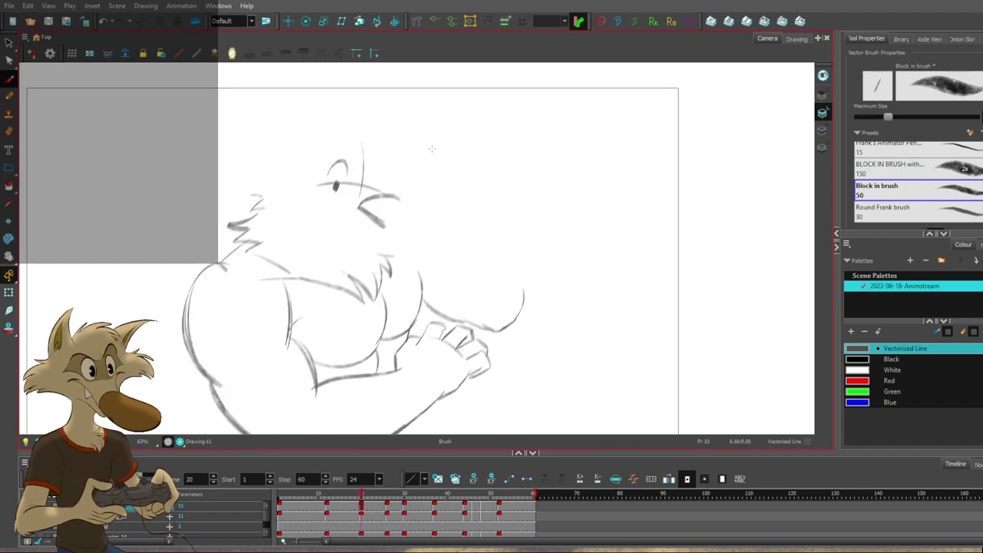
pyautogui.press('f')
pyautogui.press('g')
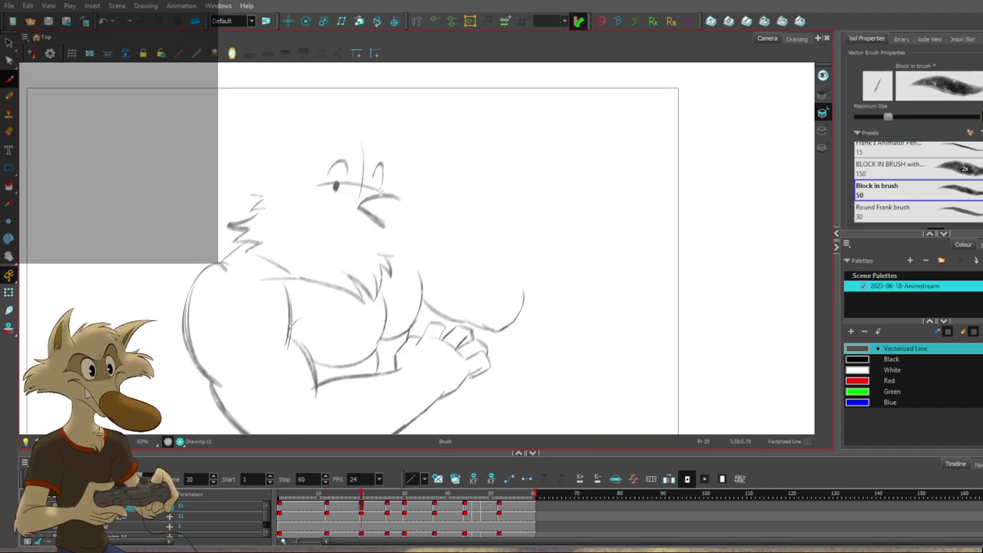
# Draw the raised near eyebrow and darken the far eye's pupil on frame 20, comparing with the neighbouring drawings.
pyautogui.press('f')
pyautogui.press('g')
pyautogui.moveTo(329, 148); pyautogui.dragTo(356, 141)
pyautogui.hotkey('ctrl', 'z')
pyautogui.press('f')
pyautogui.press('f')
pyautogui.press('g')
pyautogui.press('g')
pyautogui.press('g')
pyautogui.press('g')
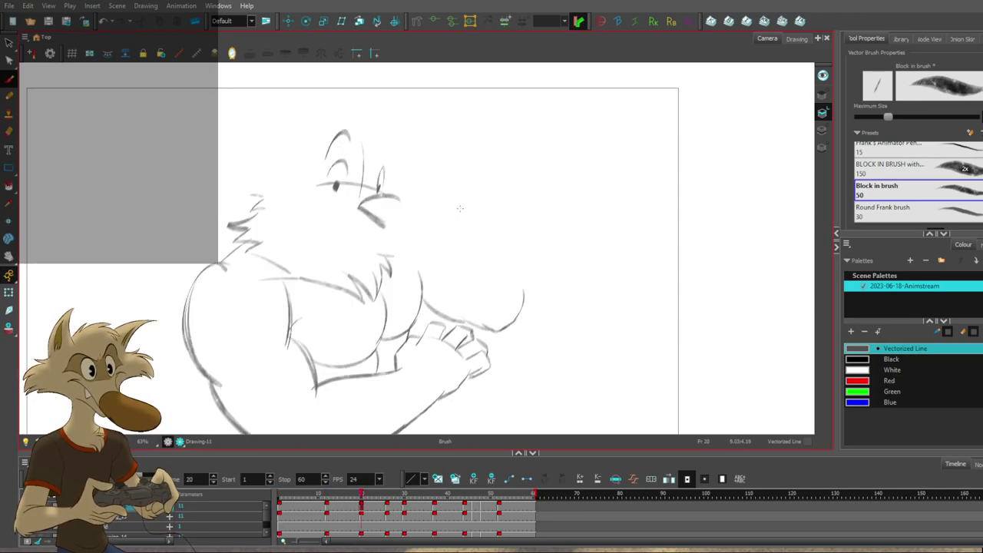
# Check the frame 20 head against the surrounding key poses at full-figure size and in mirrored view.
pyautogui.press('f')
pyautogui.press('f')
pyautogui.press('f')
pyautogui.scroll(-2, 461, 208)
pyautogui.press('g')
pyautogui.press('g')
pyautogui.press('g')
pyautogui.press('g')
pyautogui.press('g')
pyautogui.press('g')
pyautogui.press('g')
pyautogui.press('g')
pyautogui.press('g')
pyautogui.press('g')
pyautogui.press('g')
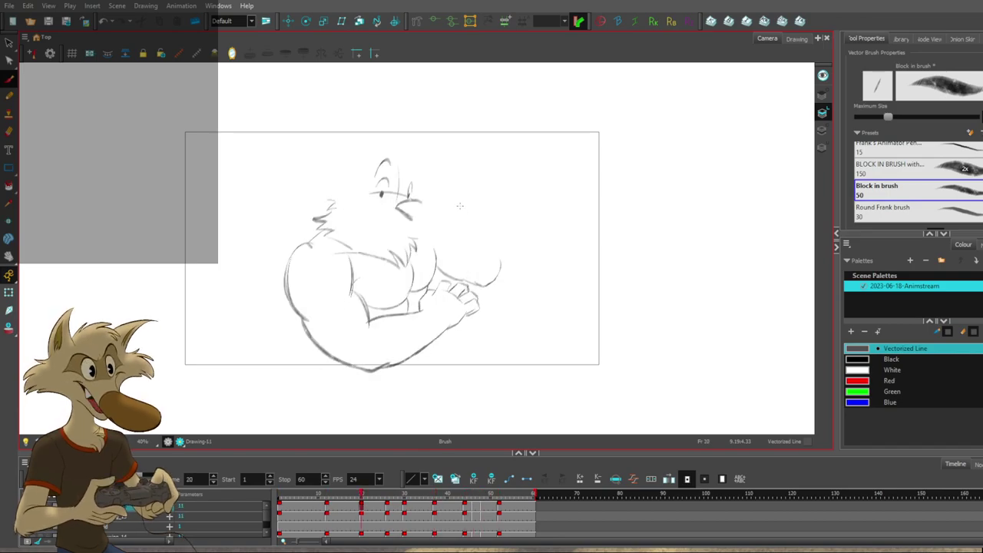
pyautogui.scroll(2, 461, 207)
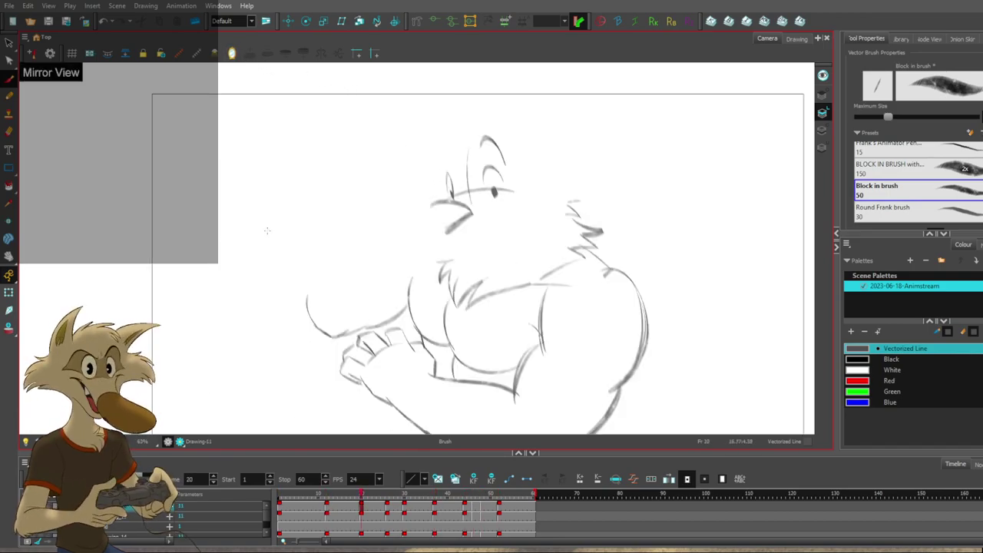
pyautogui.scroll(-2, 456, 264)
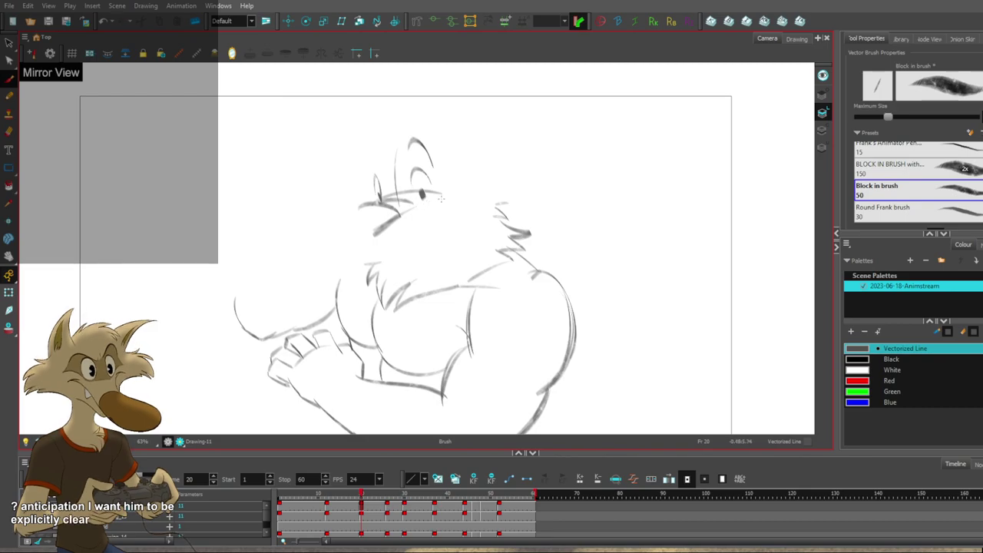
# Draw the far eyebrow as a short raised arch on frame 20, comparing with the adjacent drawings.
pyautogui.press('f')
pyautogui.press('g')
pyautogui.press('f')
pyautogui.press('g')
pyautogui.press('f')
pyautogui.press('g')
pyautogui.moveTo(383, 149); pyautogui.dragTo(383, 157)
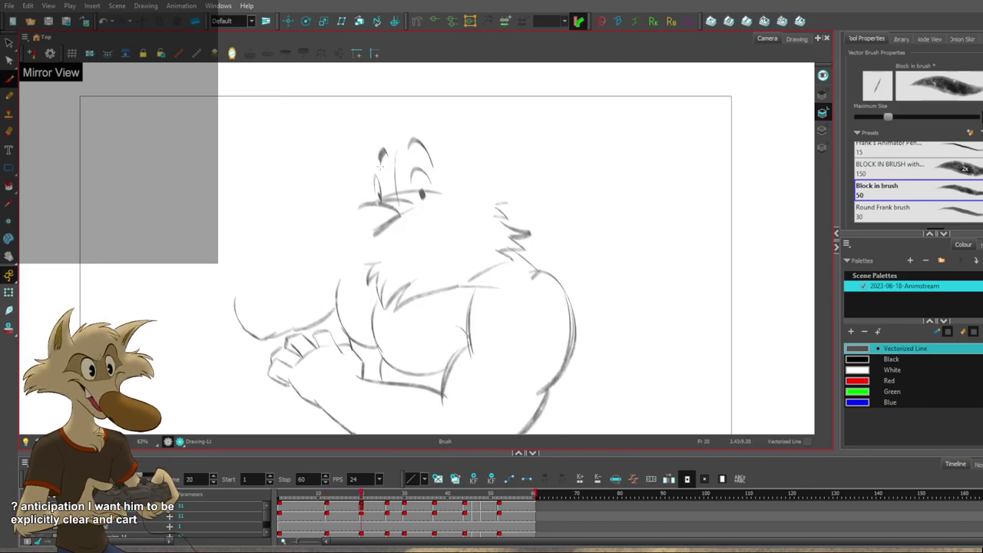
pyautogui.press('f')
pyautogui.press('f')
pyautogui.press('g')
pyautogui.press('g')
# Draw the curved contour around the far eye and the arc of the top of the head on frame 20.
pyautogui.moveTo(411, 143); pyautogui.dragTo(382, 173)
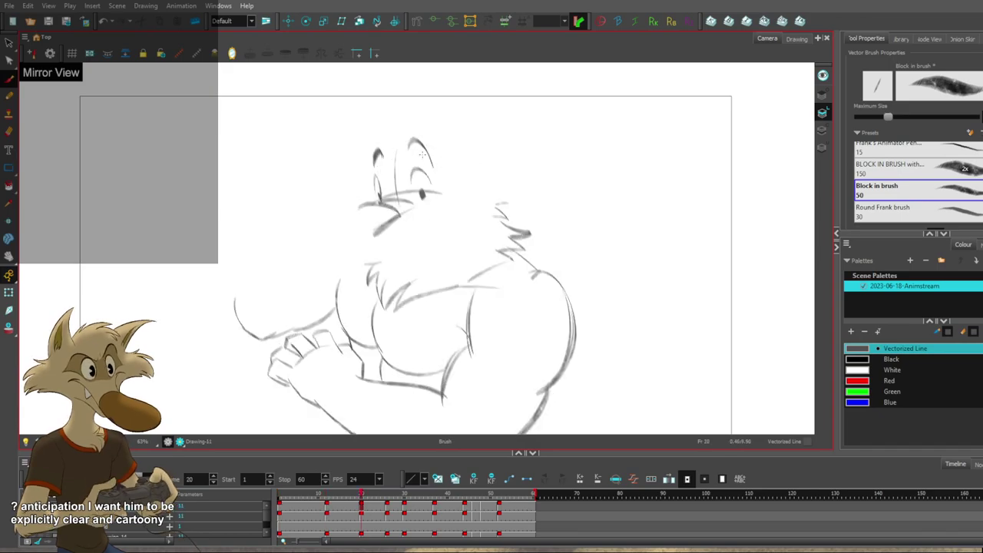
pyautogui.press('f')
pyautogui.press('f')
pyautogui.press('g')
pyautogui.press('g')
pyautogui.moveTo(355, 141); pyautogui.dragTo(410, 137)
pyautogui.press('f')
pyautogui.press('f')
pyautogui.press('g')
pyautogui.press('g')
pyautogui.press('f')
pyautogui.press('g')
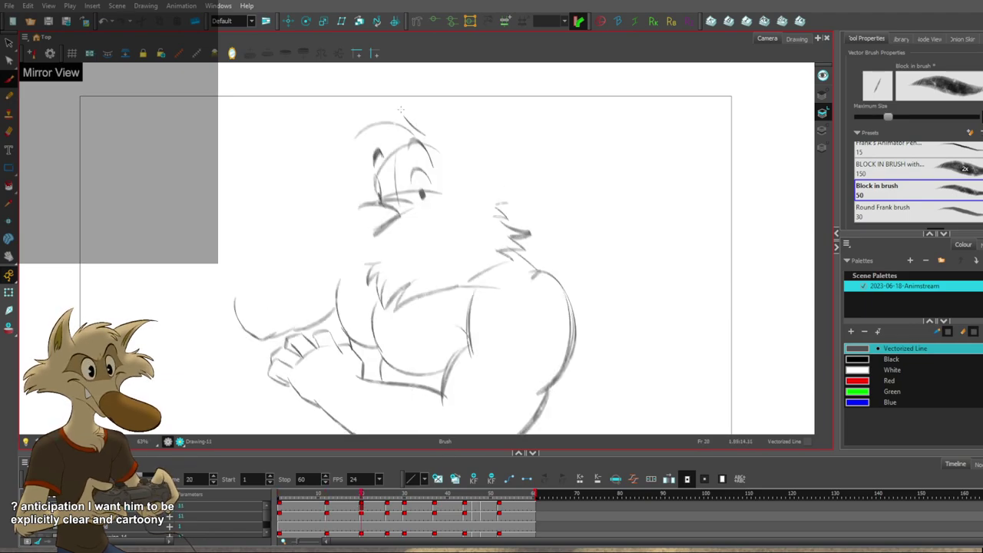
# Add the hair tuft strokes on top of the head on frame 20.
pyautogui.press('f')
pyautogui.press('g')
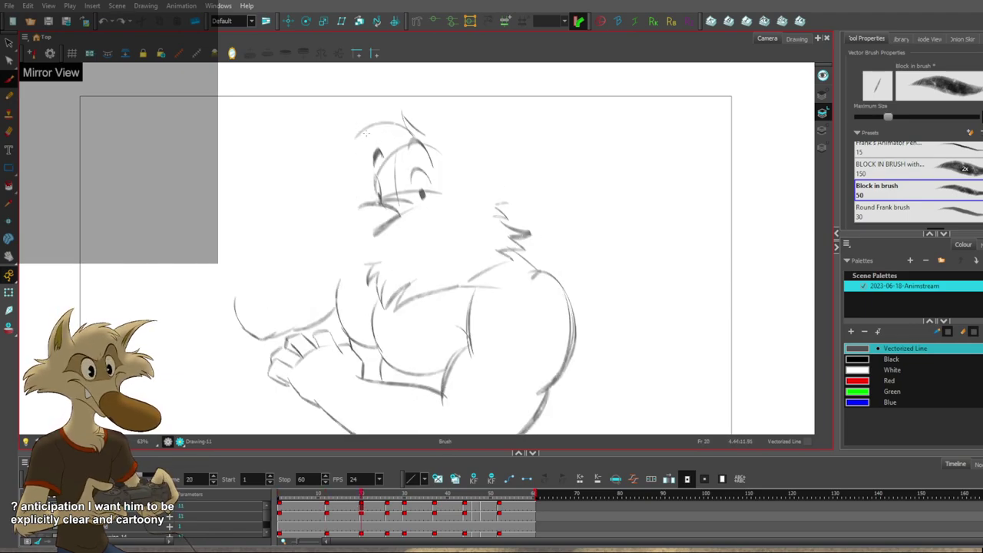
pyautogui.press('f')
pyautogui.press('g')
pyautogui.press('f')
pyautogui.press('f')
pyautogui.press('g')
pyautogui.press('g')
pyautogui.press('f')
pyautogui.press('f')
pyautogui.press('g')
# Compare the ears and forehead on frames 1 and 12 with the frame 20 head.
pyautogui.press('f')
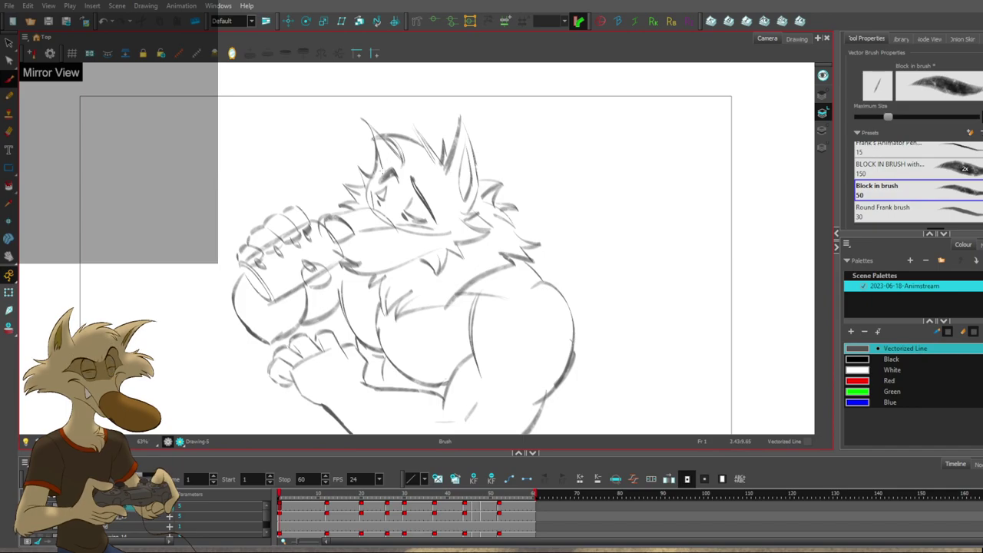
pyautogui.press('.')
pyautogui.press(',')
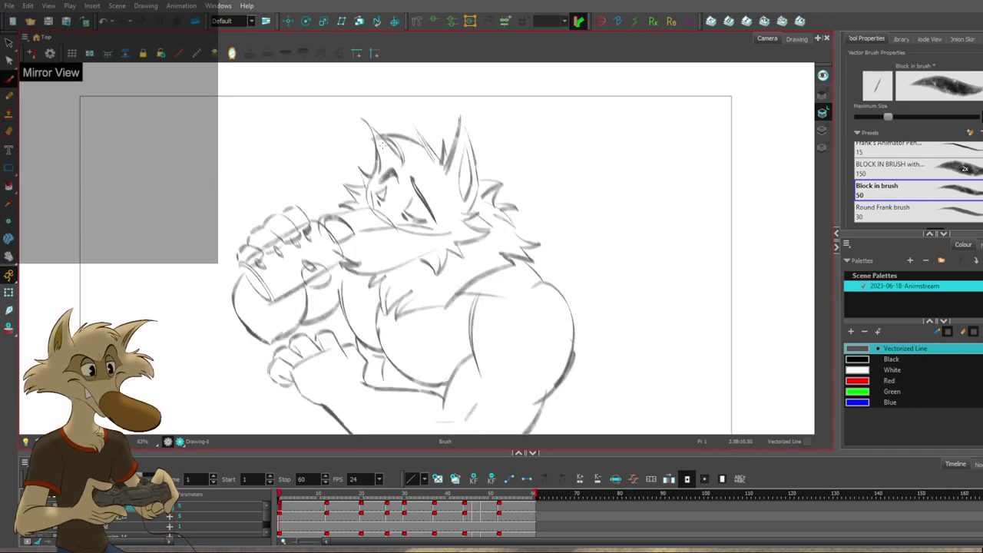
pyautogui.press('g')
pyautogui.press('g')
pyautogui.press('f')
pyautogui.press('f')
pyautogui.press('g')
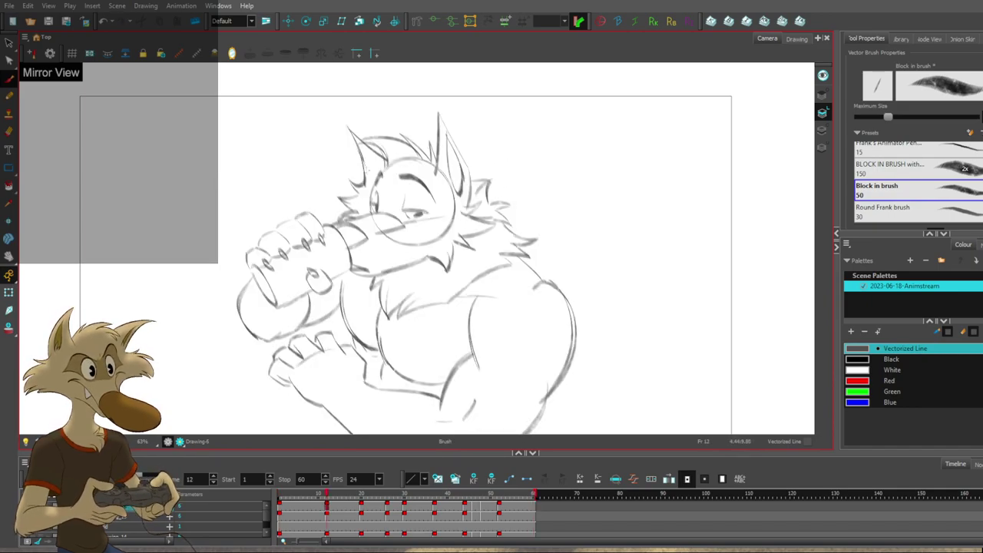
pyautogui.moveTo(363, 153); pyautogui.dragTo(366, 186)
pyautogui.press('f')
pyautogui.press('g')
pyautogui.press('g')
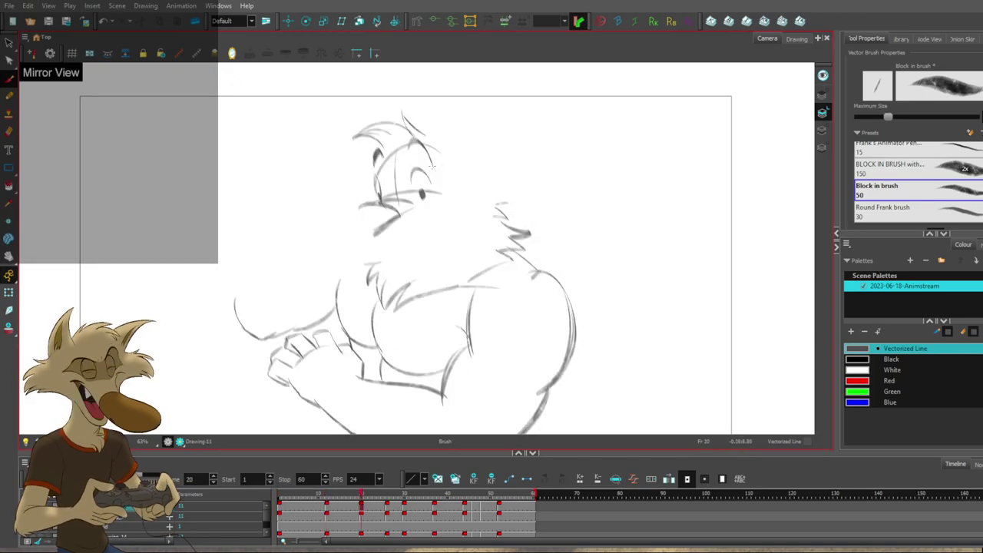
# Draw the upper edge of the far ear as a nearly horizontal line on frame 20.
pyautogui.press('f')
pyautogui.press('g')
pyautogui.moveTo(335, 147); pyautogui.dragTo(370, 152)
pyautogui.hotkey('ctrl', 'z')
pyautogui.press('f')
pyautogui.press('f')
pyautogui.press('g')
pyautogui.press('f')
# Select the far eyebrow on frame 20 and move it slightly lower, comparing with the neighbouring drawings.
pyautogui.press('.')
pyautogui.press('.')
pyautogui.press(',')
pyautogui.press('.')
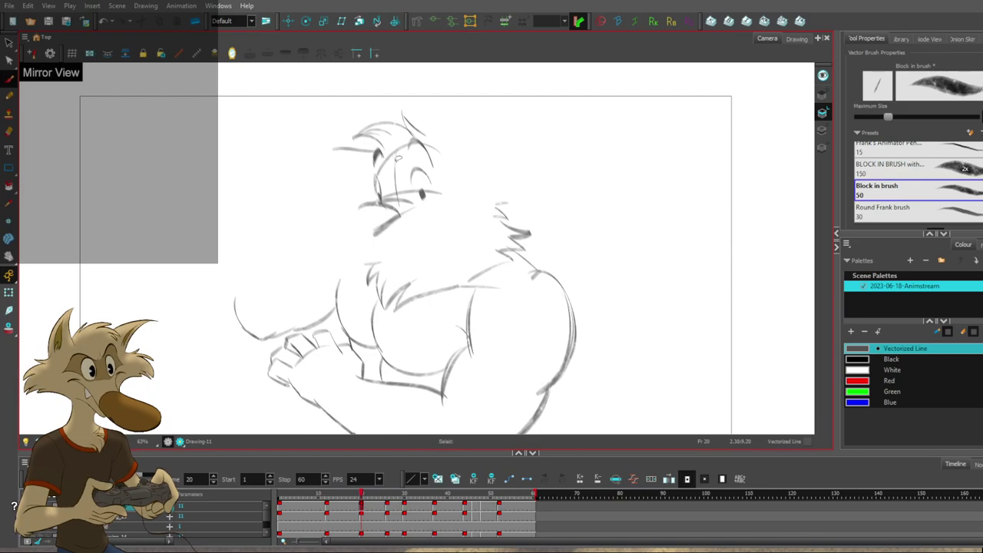
pyautogui.moveTo(383, 162); pyautogui.dragTo(376, 166)
pyautogui.press('f')
pyautogui.press('f')
pyautogui.press('g')
pyautogui.press('g')
pyautogui.press(',')
pyautogui.press('.')
# Redraw the near eye as a rounder, wide-open shape with its small pupil on frame 20.
pyautogui.moveTo(426, 169); pyautogui.dragTo(429, 184)
pyautogui.hotkey('alt', 'b')
pyautogui.hotkey('ctrl', 'z')
pyautogui.hotkey('ctrl', 'z')
pyautogui.press('f')
pyautogui.press('f')
pyautogui.press('g')
pyautogui.press('g')
pyautogui.hotkey('ctrl', 'z')
pyautogui.hotkey('alt', 'b')
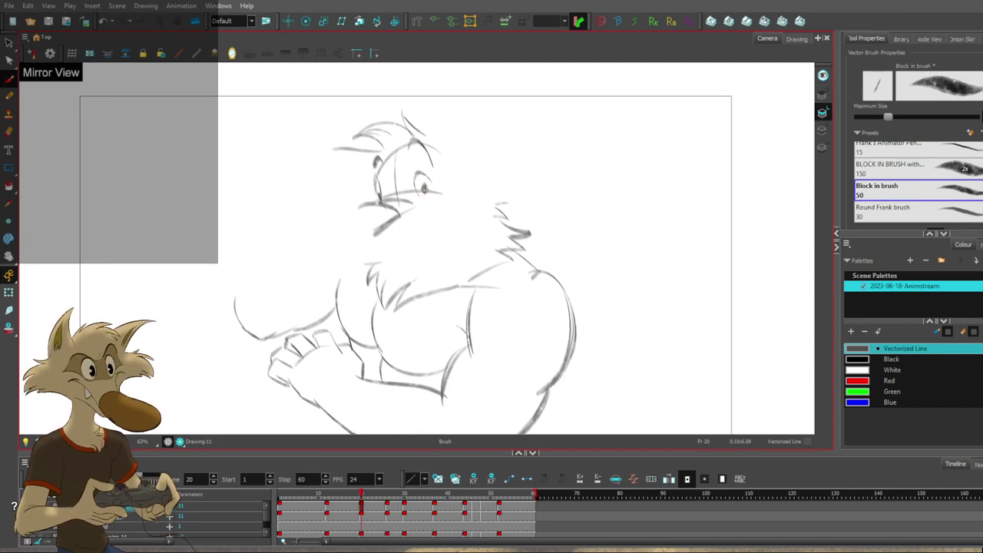
# Redraw the near eye's pupil and strengthen the near eyebrow on frame 20, flipping between drawings to compare.
pyautogui.press('f')
pyautogui.press('f')
pyautogui.press('g')
pyautogui.press('g')
pyautogui.press(',')
pyautogui.press(',')
pyautogui.press(',')
pyautogui.press('.')
pyautogui.press('.')
pyautogui.press('.')
pyautogui.press(',')
pyautogui.press(',')
pyautogui.press(',')
pyautogui.press('.')
pyautogui.press('.')
pyautogui.press('.')
pyautogui.press(',')
pyautogui.press(',')
pyautogui.press(',')
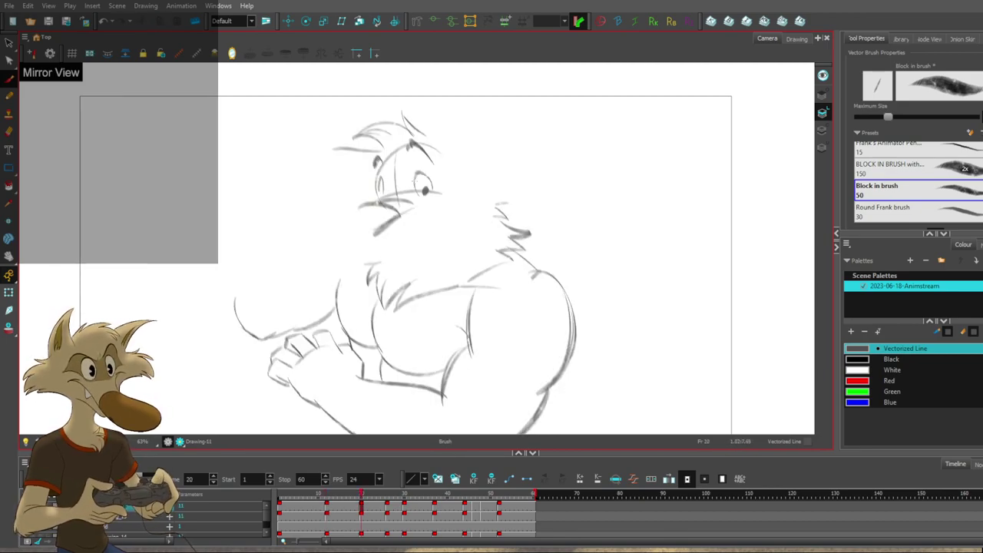
pyautogui.press('.')
pyautogui.press('.')
pyautogui.press('.')
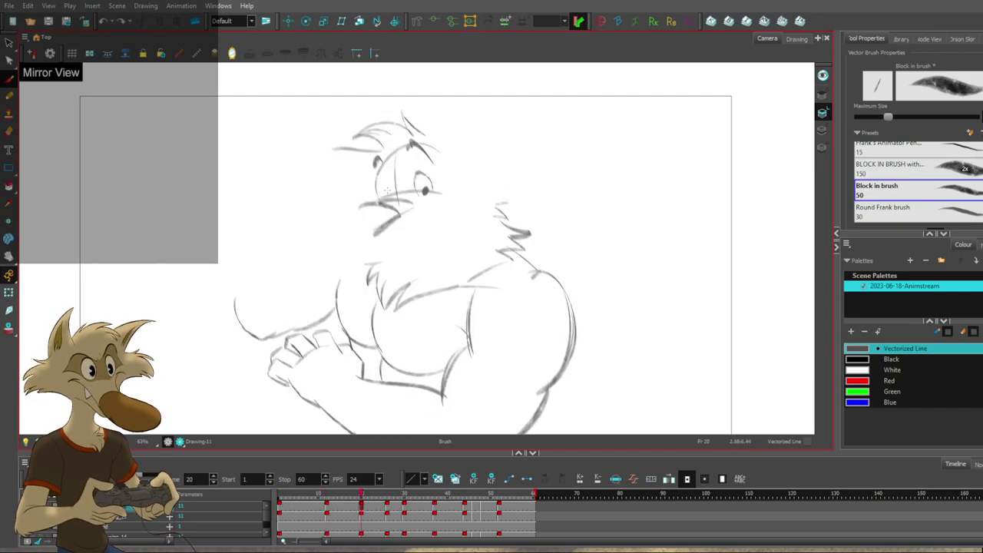
# Undo the recent eye and eyebrow edits on frame 20 to compare the earlier version, and restore them.
pyautogui.hotkey('ctrl', 'z')
pyautogui.hotkey('ctrl', 'z')
pyautogui.hotkey('ctrl', 'z')
pyautogui.hotkey('ctrl', 'z')
pyautogui.hotkey('ctrl', 'z')
pyautogui.hotkey('ctrl', 'z')
pyautogui.hotkey('ctrl', 'z')
pyautogui.hotkey('ctrl', 'z')
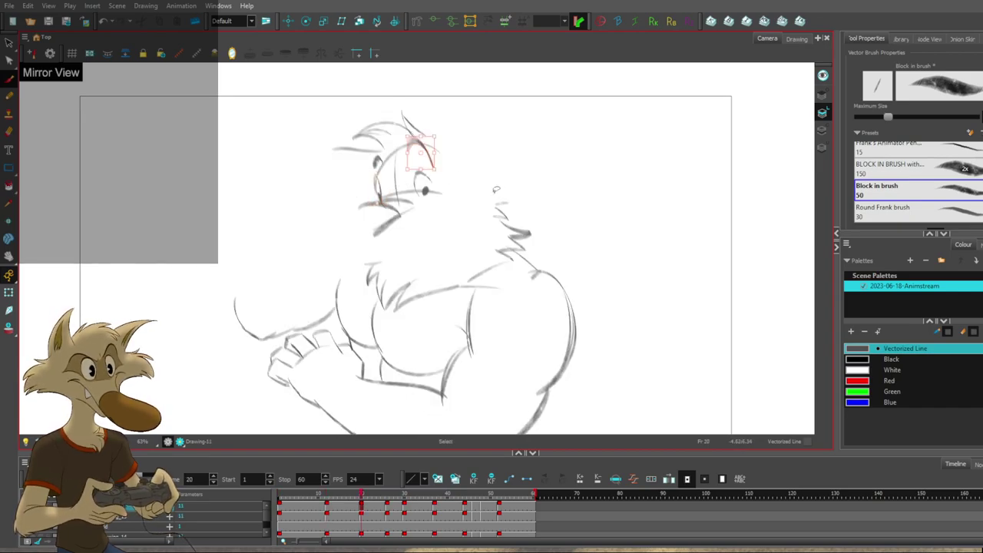
pyautogui.scroll(-3, 500, 188)
pyautogui.hotkey('ctrl', 'z')
pyautogui.hotkey('ctrl', 'z')
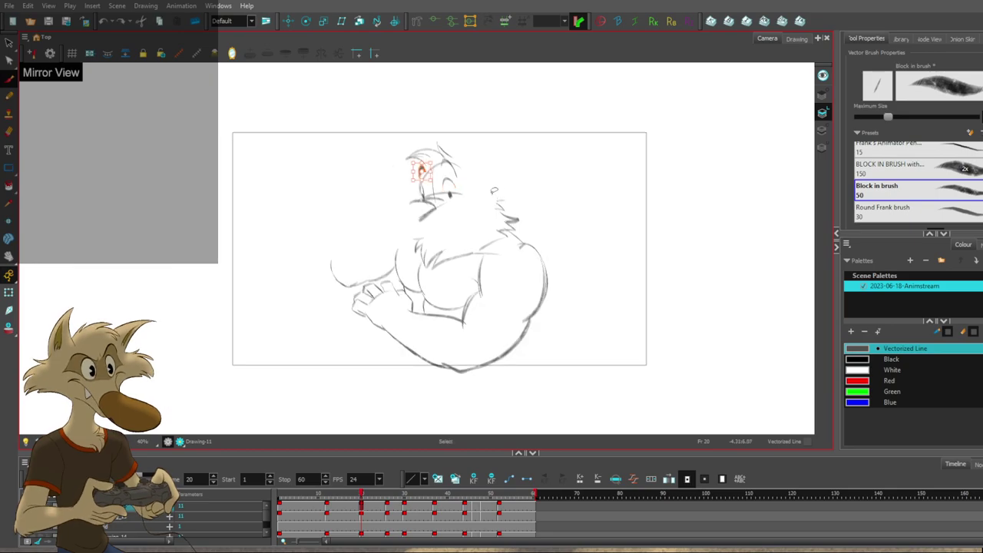
pyautogui.scroll(3, 493, 188)
pyautogui.hotkey('ctrl', 'z')
pyautogui.hotkey('ctrl', 'shift', 'z')
pyautogui.hotkey('ctrl', 'shift', 'z')
pyautogui.hotkey('ctrl', 'shift', 'z')
pyautogui.hotkey('ctrl', 'shift', 'z')
pyautogui.hotkey('ctrl', 'shift', 'z')
pyautogui.hotkey('ctrl', 'shift', 'z')
pyautogui.hotkey('ctrl', 'shift', 'z')
pyautogui.hotkey('ctrl', 'shift', 'z')
# Redraw the far eye as a tall arc beside the face's centre line on frame 20.
pyautogui.press('f')
pyautogui.press('g')
pyautogui.press(',')
pyautogui.press('.')
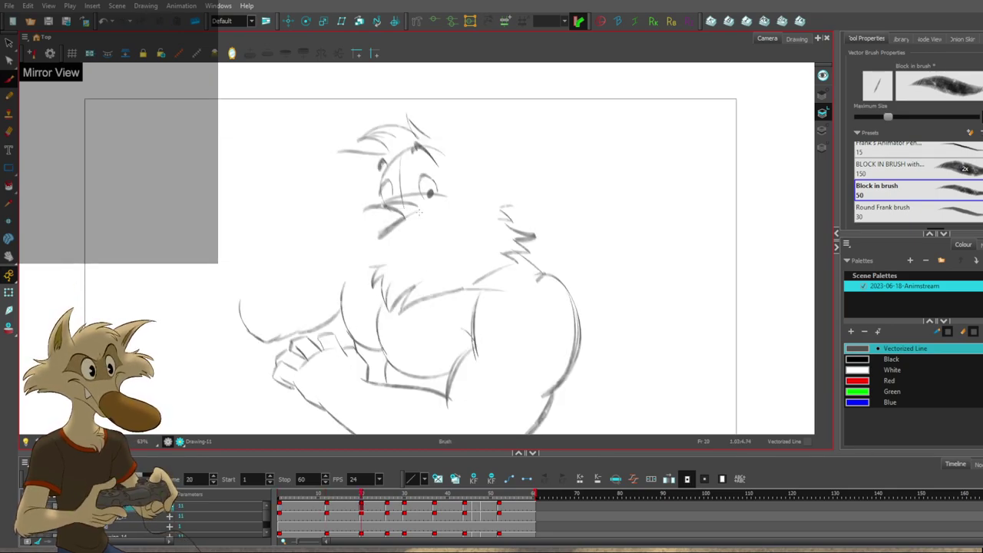
# Rework the nose on frame 20 into a closed, rounded shape at the tip of the muzzle.
pyautogui.press('f')
pyautogui.press('g')
pyautogui.hotkey('ctrl', 'z')
pyautogui.moveTo(359, 212)
pyautogui.mouseDown()
pyautogui.moveTo(380, 235)
pyautogui.moveTo(390, 214)
pyautogui.moveTo(382, 235)
pyautogui.moveTo(413, 205)
pyautogui.mouseUp()
pyautogui.hotkey('ctrl', 'z')
pyautogui.press('f')
pyautogui.press('.')
pyautogui.click(376, 226)
pyautogui.press('Delete')
pyautogui.hotkey('ctrl', 'z')
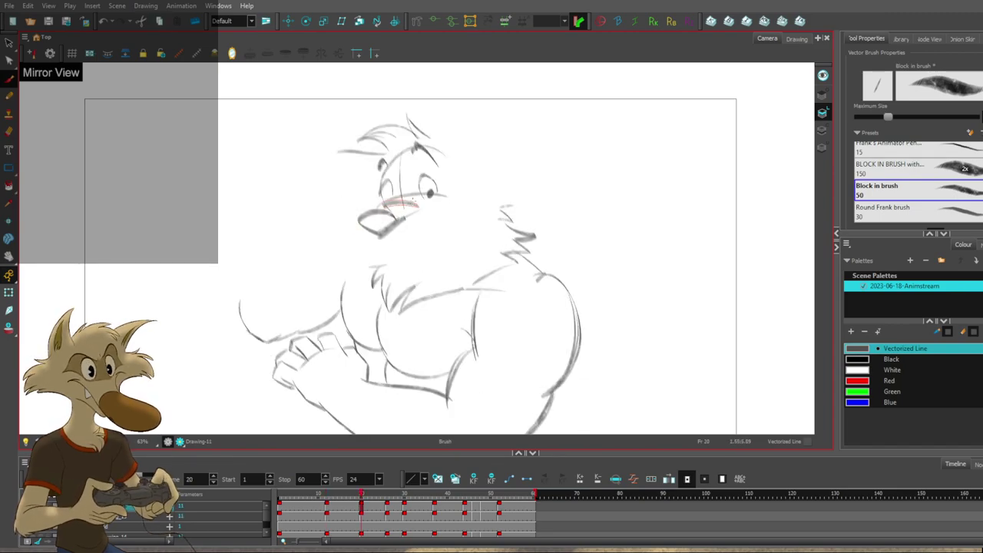
# Redraw the underside of the nose on frame 20 with a lighter stroke, comparing it with the neighbouring drawing.
pyautogui.press(',')
pyautogui.press('.')
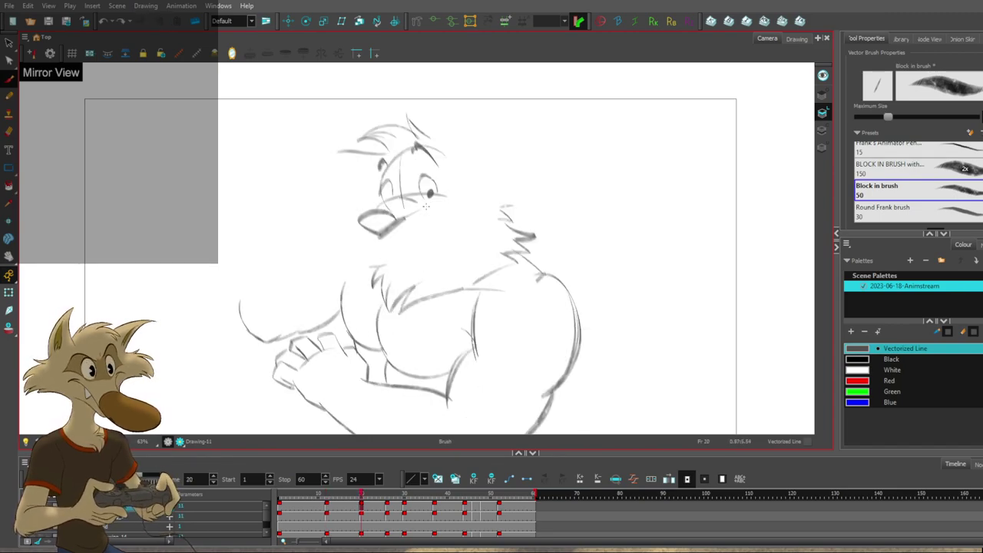
pyautogui.moveTo(378, 231); pyautogui.dragTo(410, 219)
pyautogui.hotkey('ctrl', 'z')
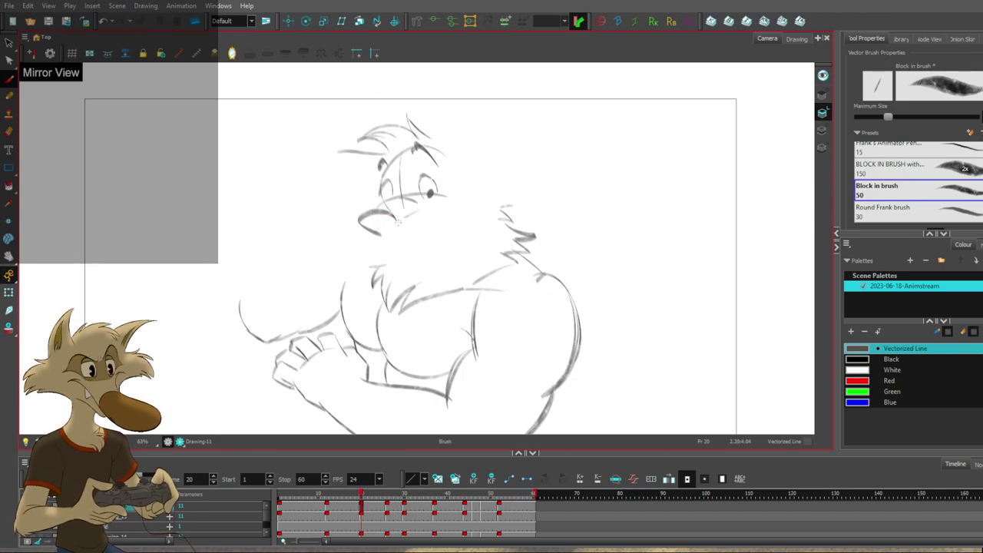
pyautogui.press(',')
pyautogui.press('.')
pyautogui.press(',')
pyautogui.press('.')
# Flip through the neighbouring drawings to compare the head's placement on frame 20.
pyautogui.press('f')
pyautogui.press('f')
pyautogui.press('g')
pyautogui.press('g')
pyautogui.press('g')
pyautogui.press('g')
pyautogui.press('f')
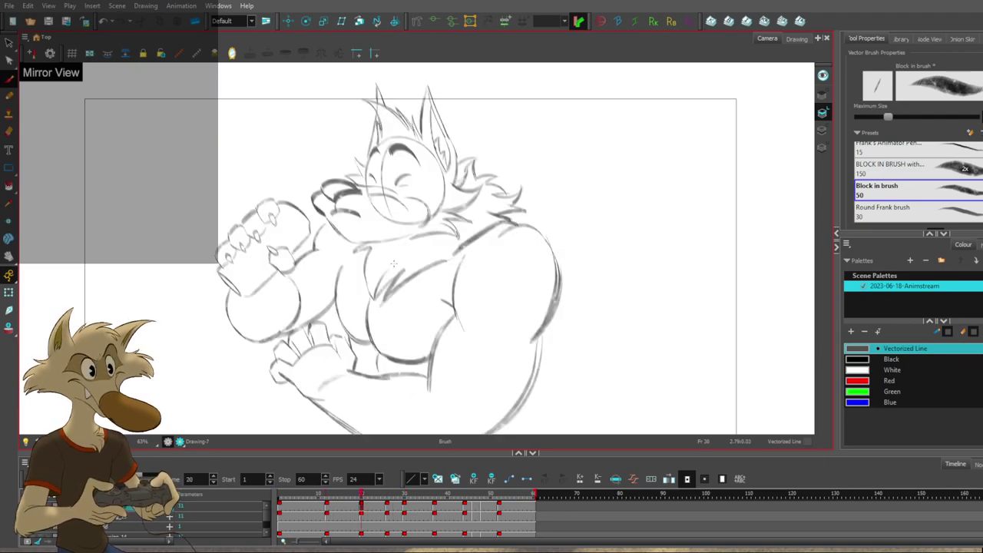
# Add a short, dark stroke above the chest fur tuft on frame 20, checking it against frame 12.
pyautogui.press(',')
pyautogui.press(',')
pyautogui.press('.')
pyautogui.press(',')
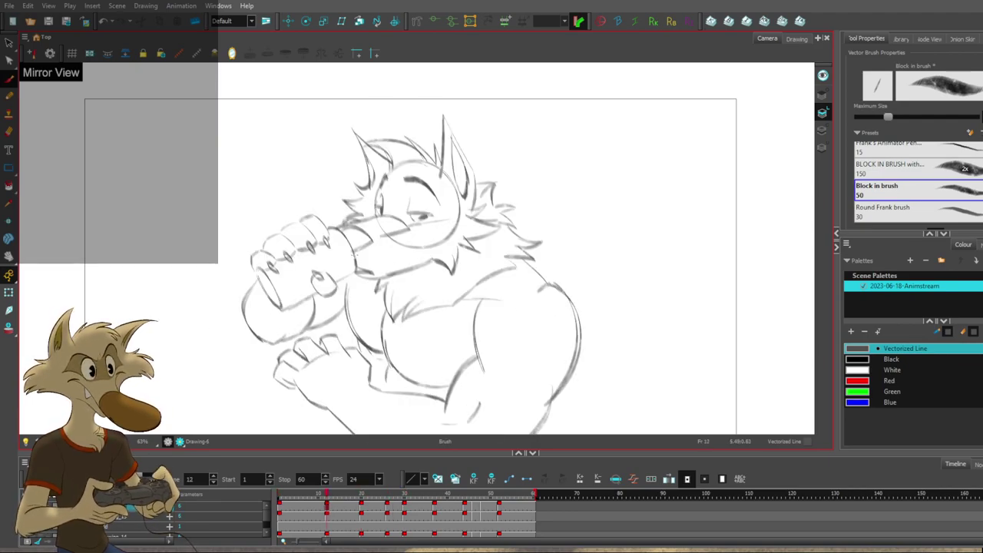
pyautogui.press('.')
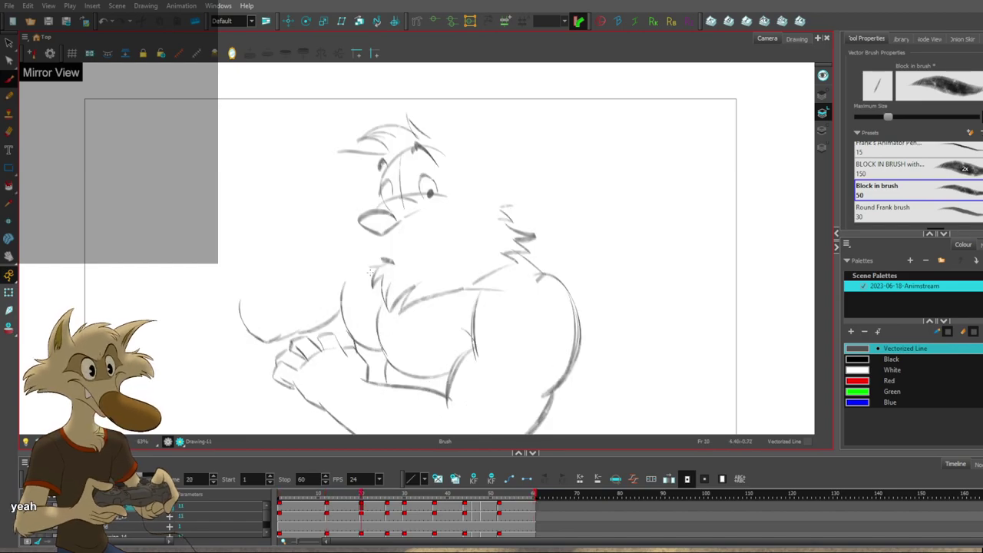
pyautogui.press(',')
pyautogui.press('.')
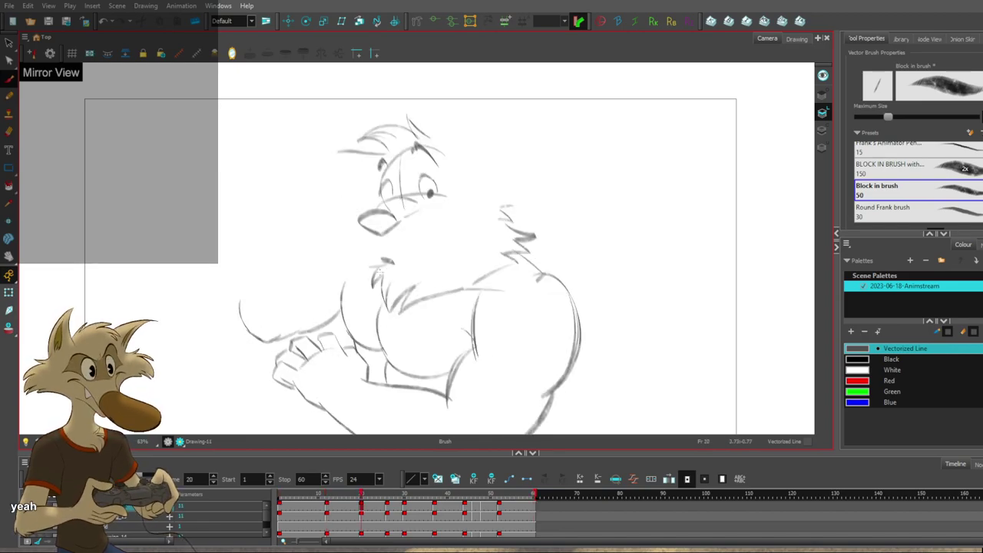
pyautogui.press(',')
pyautogui.press('.')
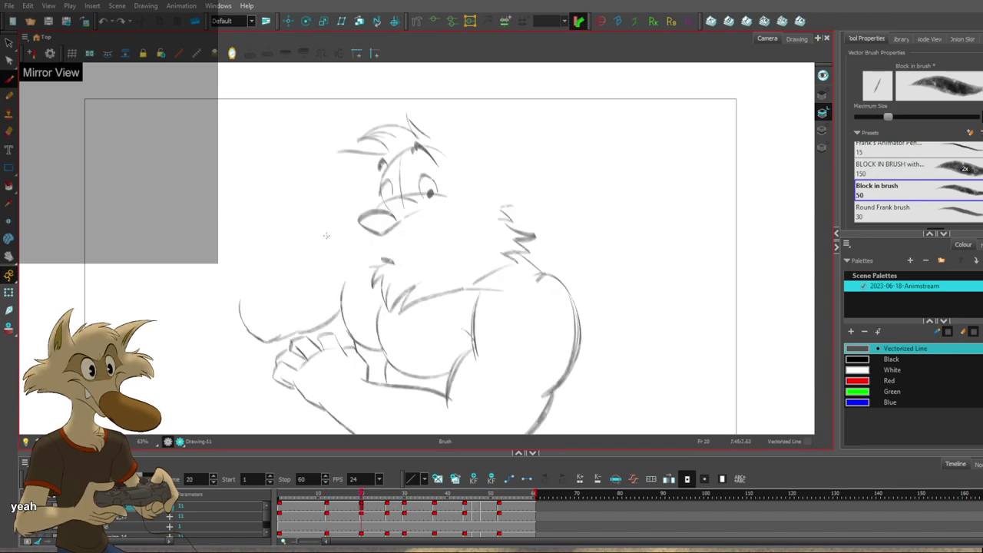
# Flip between frames 12 and 20 and the surrounding poses to examine how the head pulls away from the drink.
pyautogui.hotkey('shift', ',')
pyautogui.press('g')
pyautogui.press('g')
pyautogui.press('g')
pyautogui.press('g')
pyautogui.press('g')
pyautogui.press('f')
pyautogui.press('f')
pyautogui.press('f')
pyautogui.press('f')
pyautogui.press('.')
pyautogui.press(',')
pyautogui.press('.')
pyautogui.press(',')
pyautogui.press('.')
pyautogui.press(',')
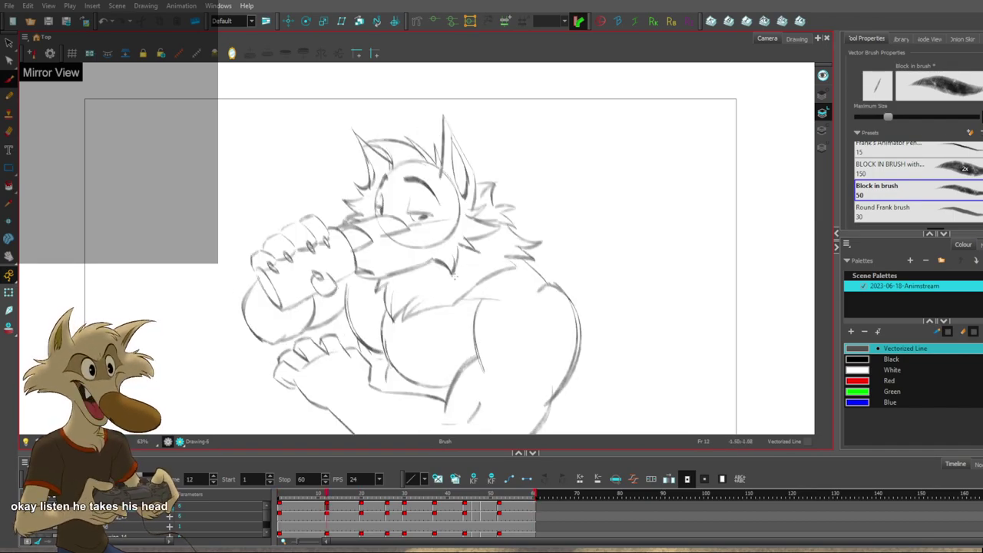
# Sketch the raised hand's upper contour and curled fingers in front of the muzzle on frame 20.
pyautogui.press('.')
pyautogui.hotkey('ctrl', 'z')
pyautogui.press(',')
pyautogui.press('.')
pyautogui.press(',')
pyautogui.press('.')
pyautogui.moveTo(269, 232); pyautogui.dragTo(278, 221)
pyautogui.press('f')
pyautogui.press('f')
pyautogui.press('g')
pyautogui.press('g')
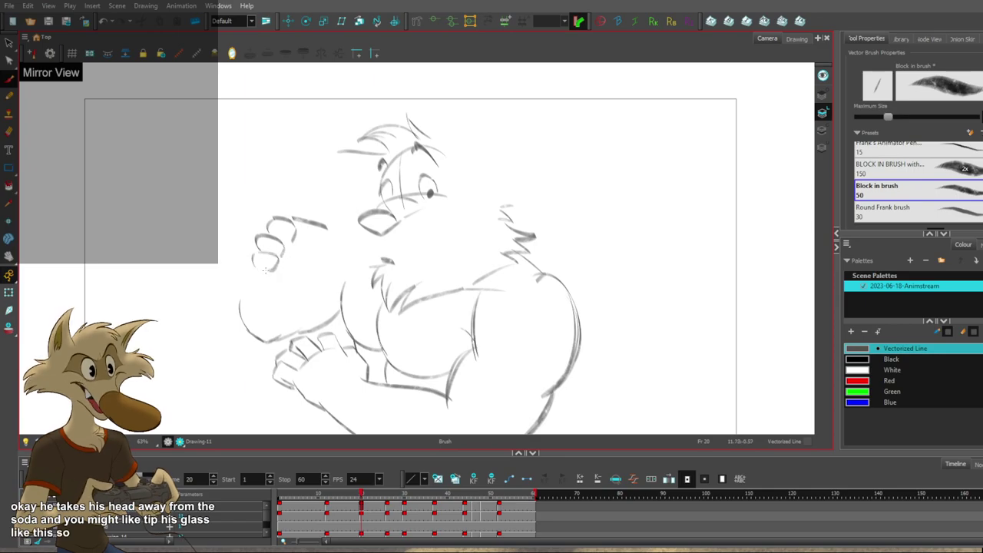
# Turn off the mirrored view to show the poses in their original orientation.
pyautogui.press('.')
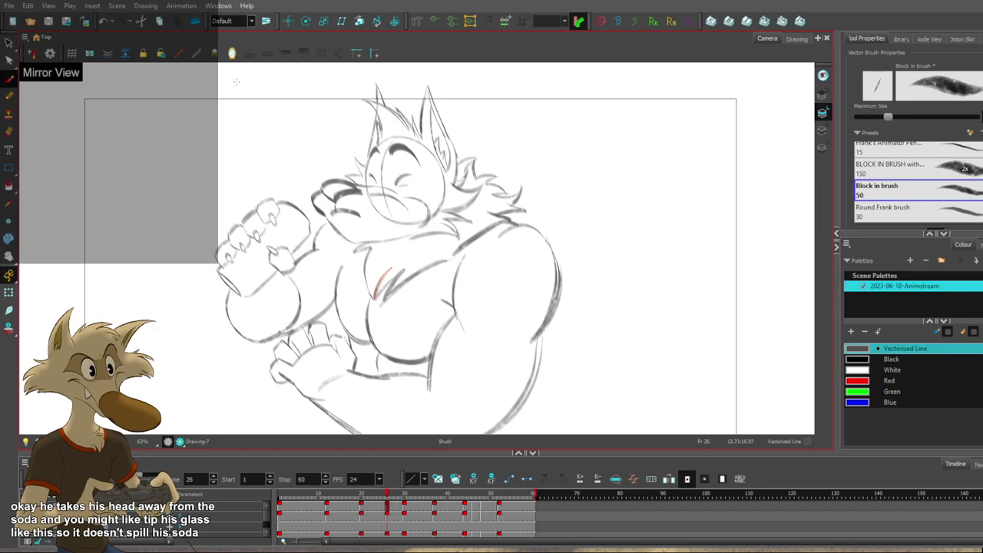
pyautogui.click(231, 53)
pyautogui.press('f')
pyautogui.press('f')
pyautogui.press('g')
pyautogui.press('1')
pyautogui.press('1')
pyautogui.press('1')
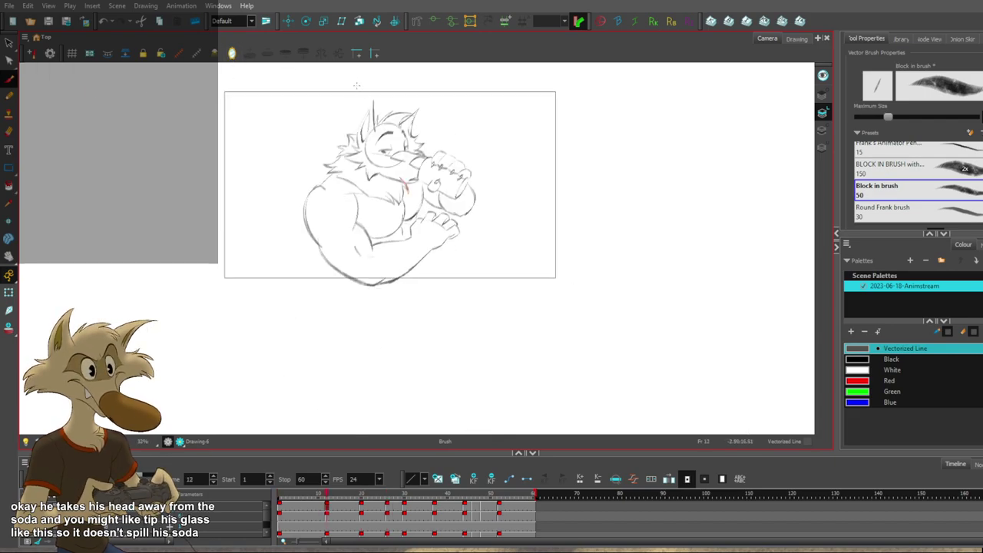
# Step back and forth through the key poses on frames 1 to 26 to examine how the frame 20 pose reads in motion.
pyautogui.press('.')
pyautogui.press('.')
pyautogui.press('.')
pyautogui.press('.')
pyautogui.press('.')
pyautogui.press('.')
pyautogui.press('.')
pyautogui.press('.')
pyautogui.press('.')
pyautogui.press('.')
pyautogui.press('.')
pyautogui.press('.')
pyautogui.press('.')
pyautogui.press('.')
pyautogui.press('.')
pyautogui.press('.')
pyautogui.press('.')
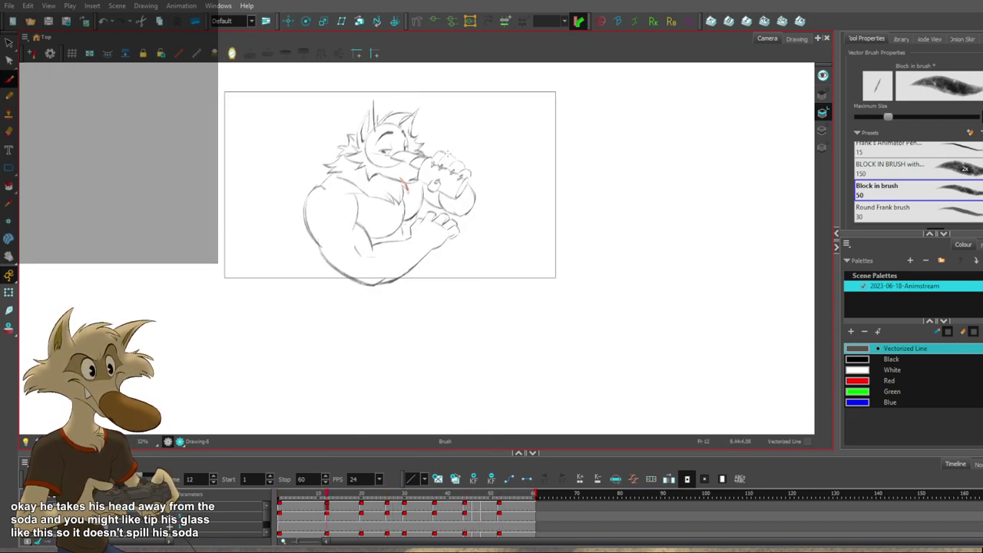
pyautogui.press('g')
pyautogui.press('1')
pyautogui.press('g')
pyautogui.press('g')
pyautogui.press('g')
pyautogui.press('g')
pyautogui.press('g')
pyautogui.press('f')
pyautogui.press('f')
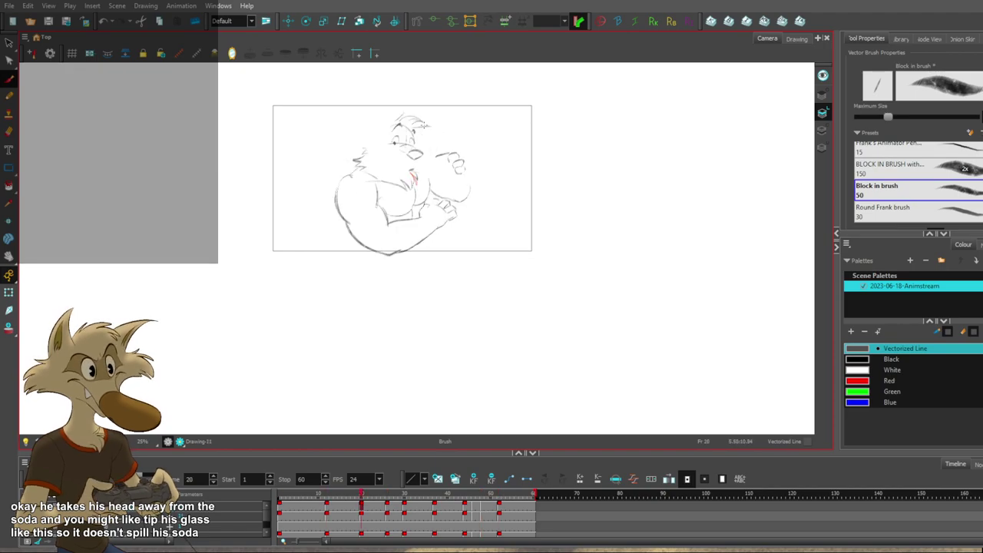
pyautogui.press('2')
pyautogui.press('2')
pyautogui.press('2')
pyautogui.press('g')
pyautogui.press('f')
pyautogui.press('f')
pyautogui.press('g')
pyautogui.press('g')
pyautogui.press('f')
pyautogui.press('2')
pyautogui.press('f')
pyautogui.press('1')
pyautogui.press('1')
pyautogui.press('g')
pyautogui.press('g')
pyautogui.press('g')
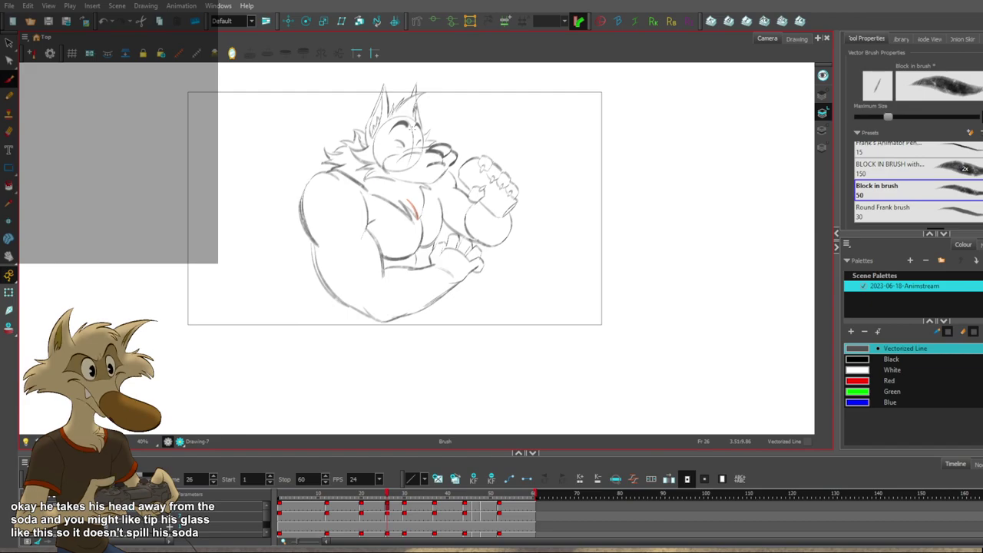
pyautogui.press(',')
pyautogui.press(',')
pyautogui.press(',')
pyautogui.press(',')
pyautogui.press(',')
pyautogui.press(',')
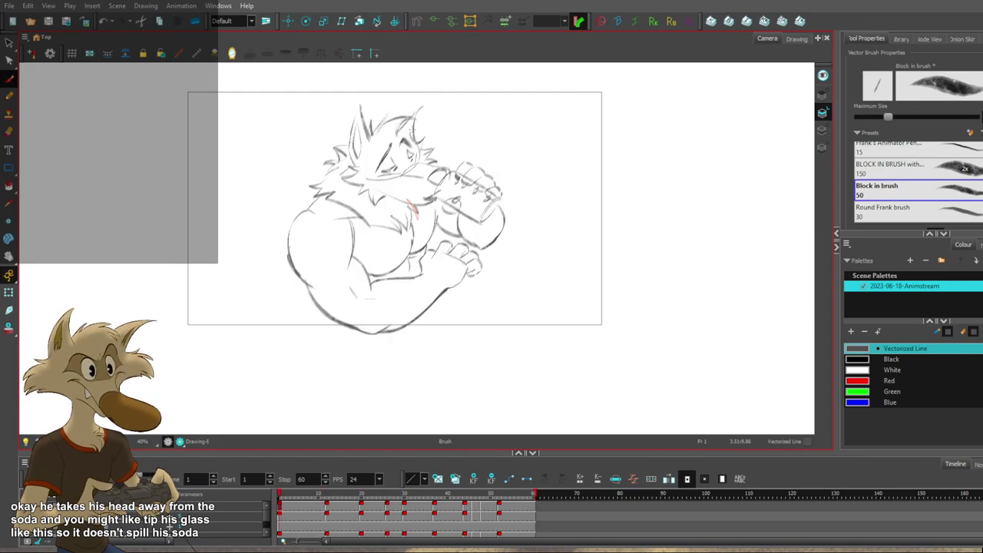
pyautogui.press('f')
pyautogui.press('f')
pyautogui.press('g')
pyautogui.press('g')
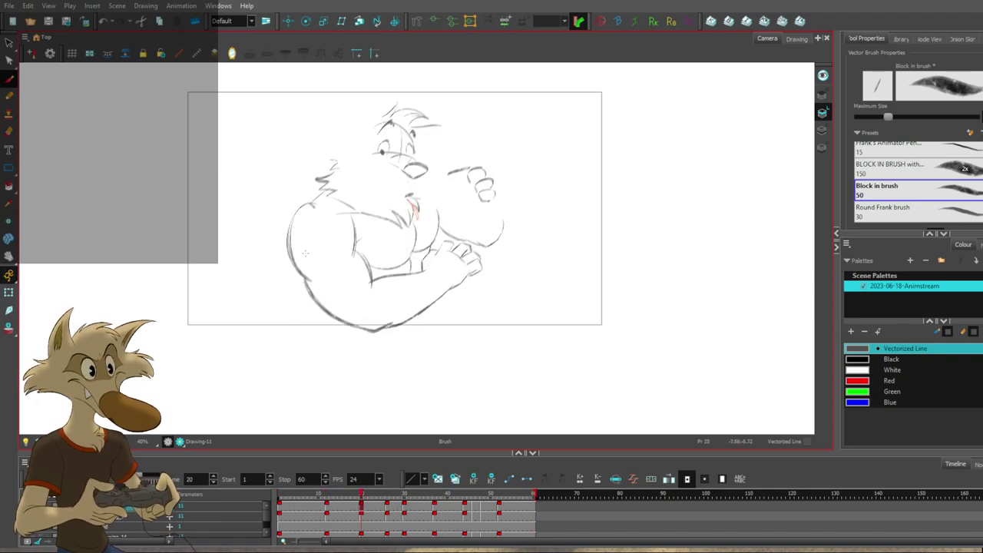
# Show the earlier rough head and drink over the new frame 20 drawing to compare both poses, and hide them again.
pyautogui.press('f')
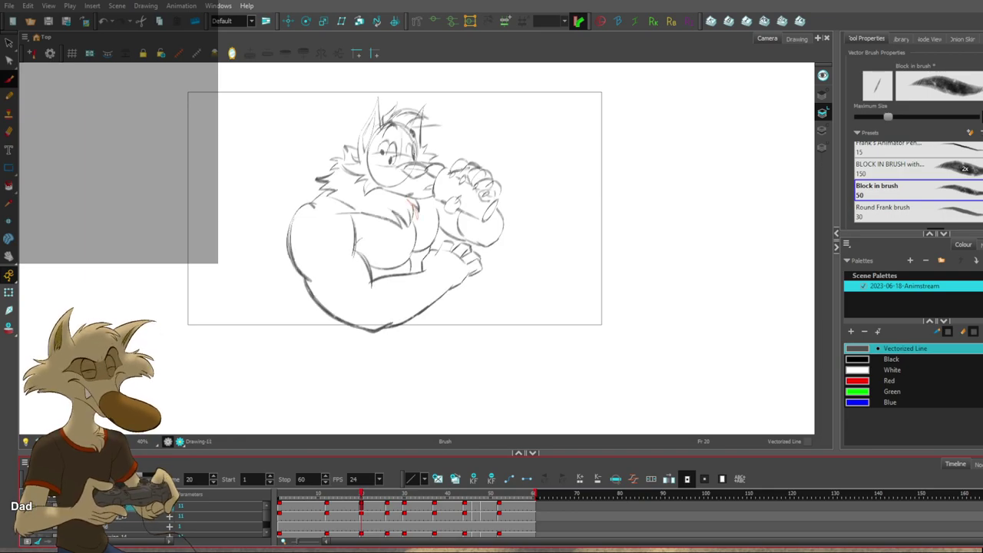
pyautogui.press('f')
pyautogui.press('g')
pyautogui.scroll(-2, 339, 227)
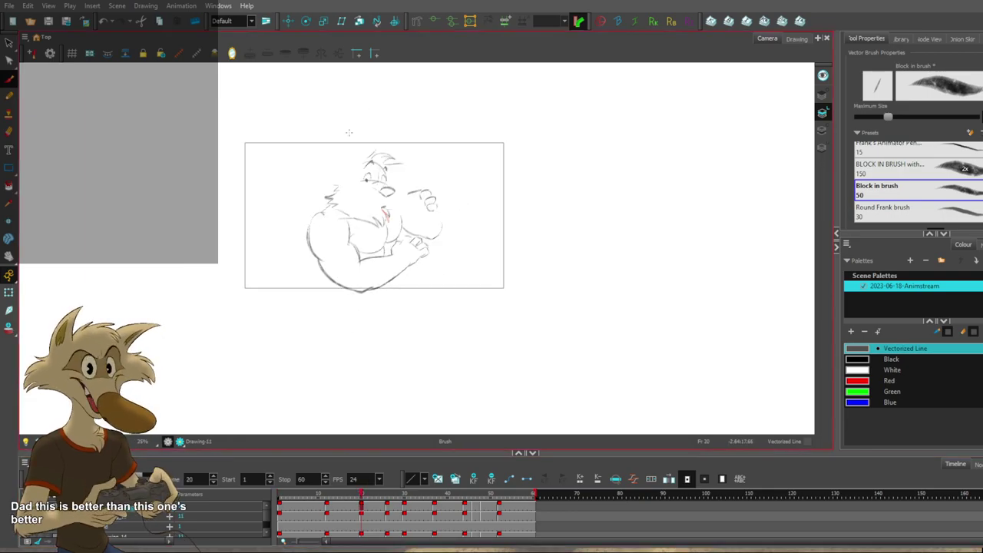
pyautogui.scroll(4, 380, 172)
pyautogui.press('f')
pyautogui.press('g')
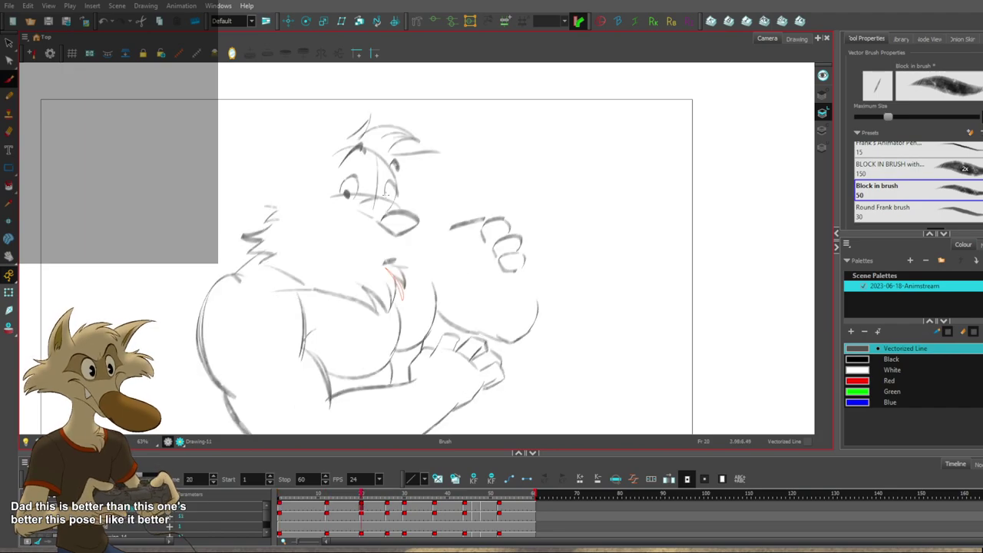
# Add the far eye's pupil and draw the near ear as a tall, pointed shape on frame 20.
pyautogui.moveTo(387, 269); pyautogui.dragTo(402, 299)
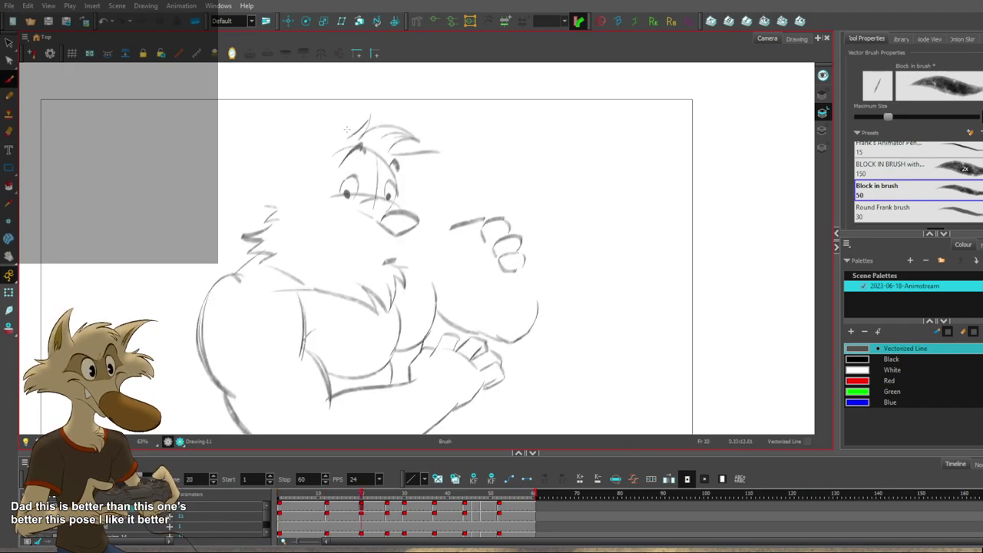
pyautogui.press('f')
pyautogui.moveTo(353, 102); pyautogui.dragTo(311, 162)
pyautogui.press('g')
pyautogui.hotkey('ctrl', 'z')
pyautogui.press('[')
pyautogui.press(']')
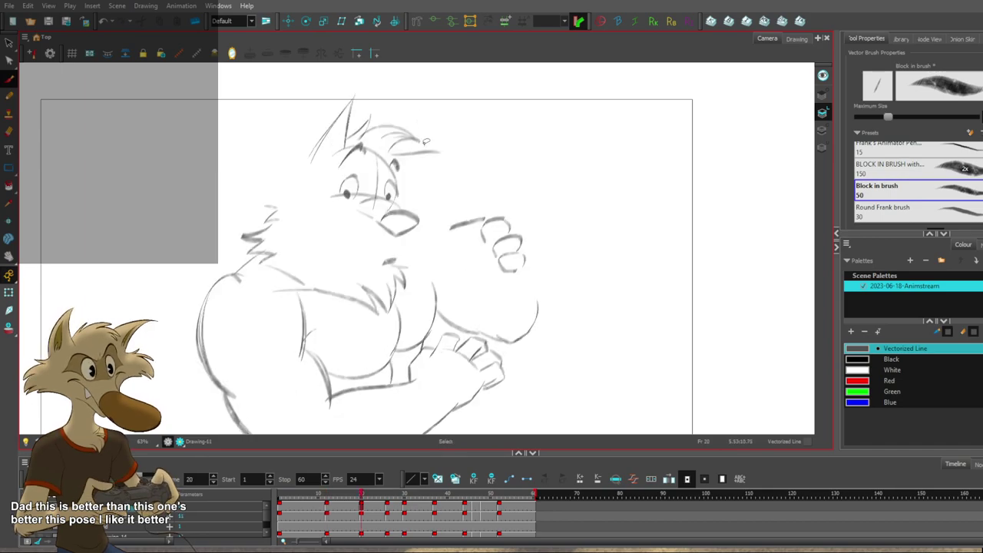
# Draw the far ear on frame 20 as a pointed shape swept outward from the hair, flipping between drawings to compare.
pyautogui.moveTo(449, 154); pyautogui.dragTo(412, 189)
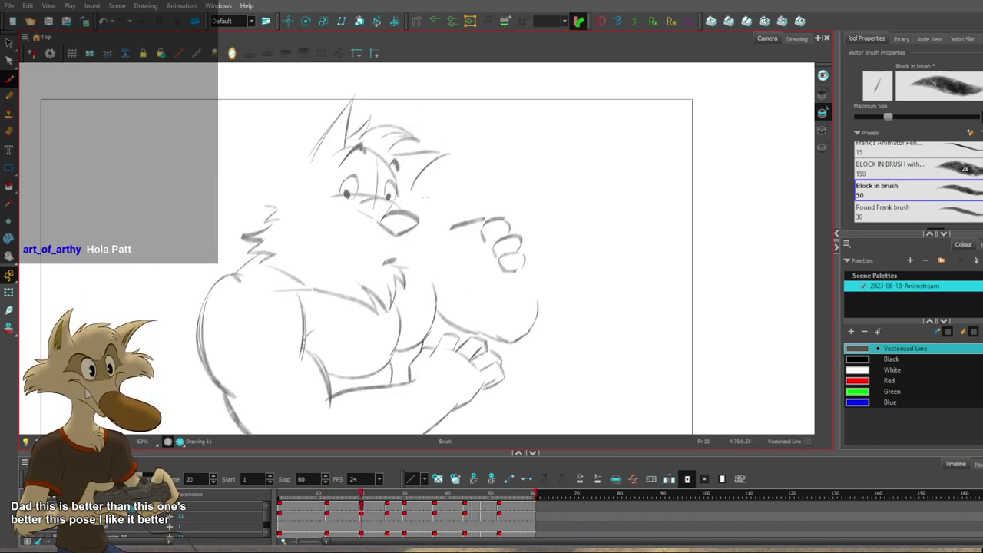
pyautogui.moveTo(449, 154); pyautogui.dragTo(411, 189)
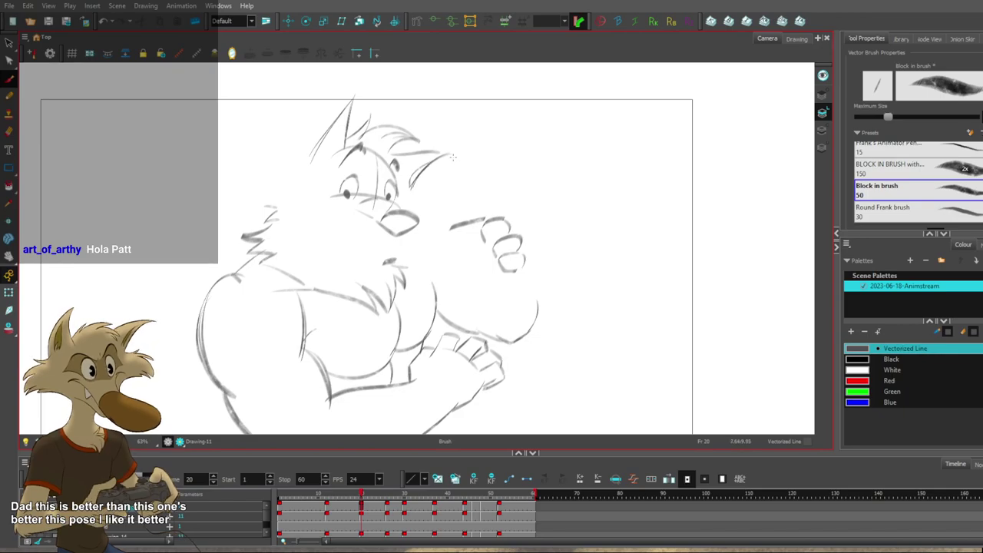
pyautogui.press('f')
pyautogui.press('g')
pyautogui.press('f')
pyautogui.press('g')
pyautogui.press('g')
pyautogui.press('1')
pyautogui.press('f')
# Try short inner contour strokes at the base of the near ear on frame 20 and undo each attempt.
pyautogui.scroll(1, 373, 163)
pyautogui.press('[')
pyautogui.press(']')
pyautogui.press('[')
pyautogui.press(']')
pyautogui.moveTo(325, 146); pyautogui.dragTo(310, 177)
pyautogui.hotkey('ctrl', 'z')
pyautogui.moveTo(316, 149); pyautogui.dragTo(311, 181)
pyautogui.hotkey('ctrl', 'z')
# Try an inner contour along the near ear's outer edge on frame 20 and undo it.
pyautogui.press('[')
pyautogui.press(']')
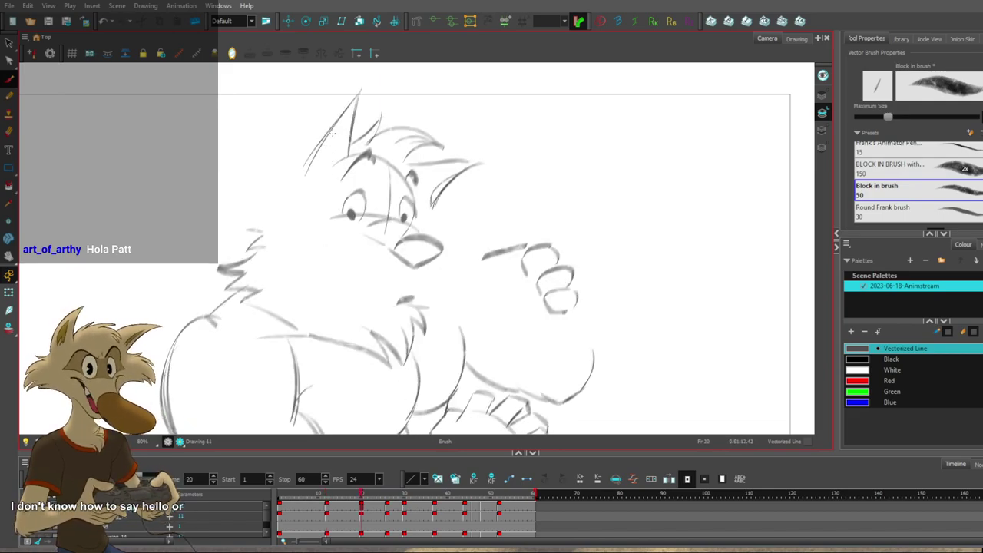
pyautogui.press('[')
pyautogui.press(']')
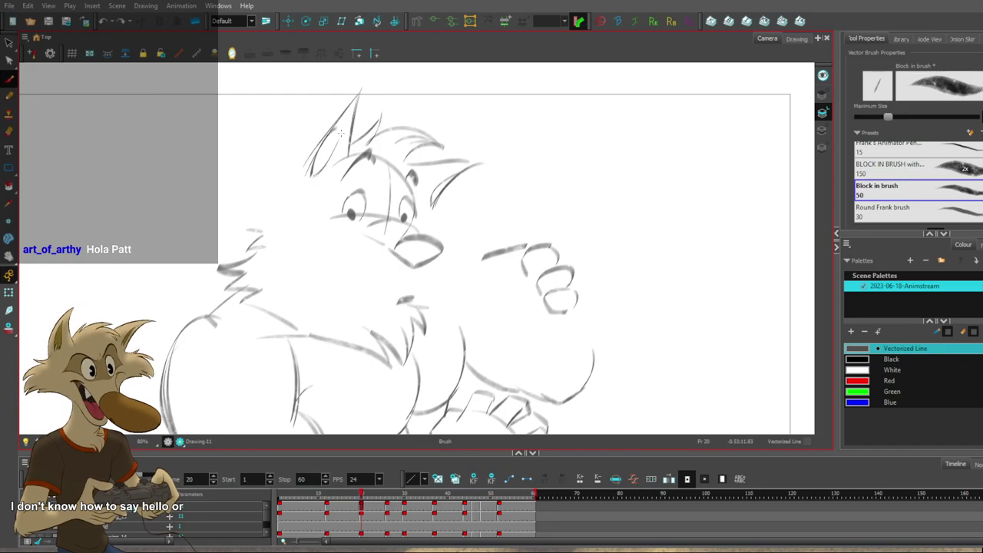
pyautogui.moveTo(320, 151); pyautogui.dragTo(314, 172)
pyautogui.press('[')
pyautogui.press(']')
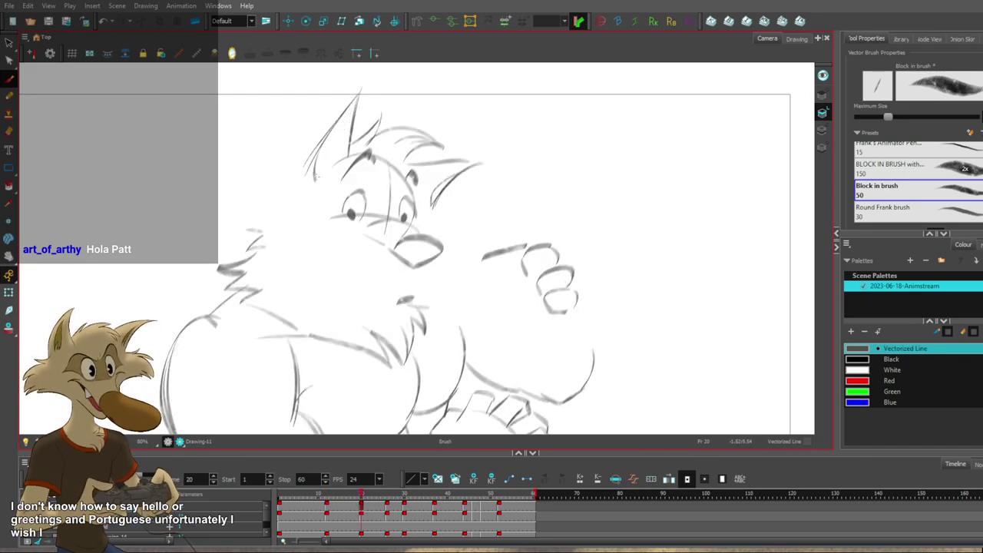
# Draw the near ear's inner contour as a narrow curved shape on frame 20, flipping against frame 12 to compare.
pyautogui.press('[')
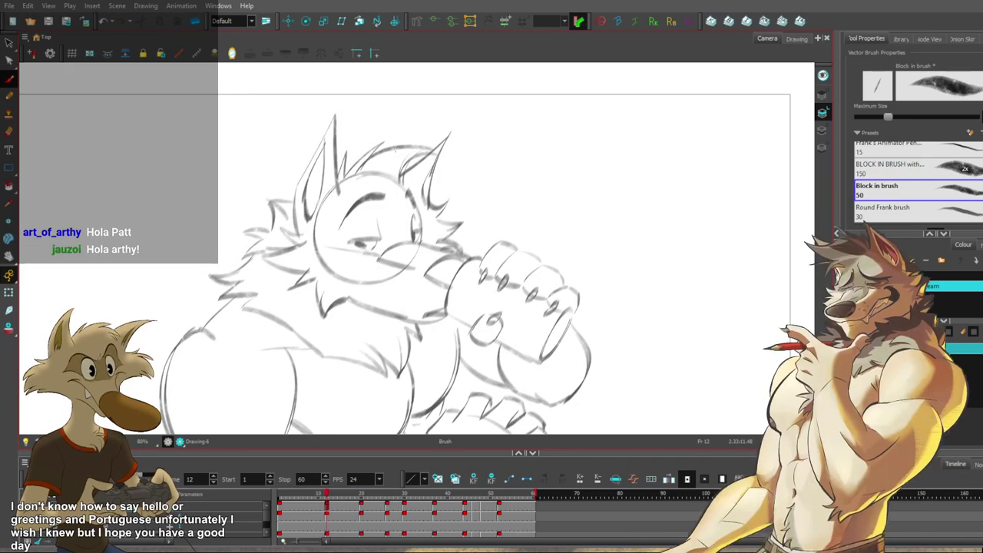
pyautogui.press(']')
pyautogui.press('[')
pyautogui.press(']')
pyautogui.scroll(-3, 368, 148)
pyautogui.scroll(2, 354, 154)
pyautogui.press('f')
pyautogui.press('g')
pyautogui.scroll(2, 371, 136)
pyautogui.press('f')
pyautogui.press('g')
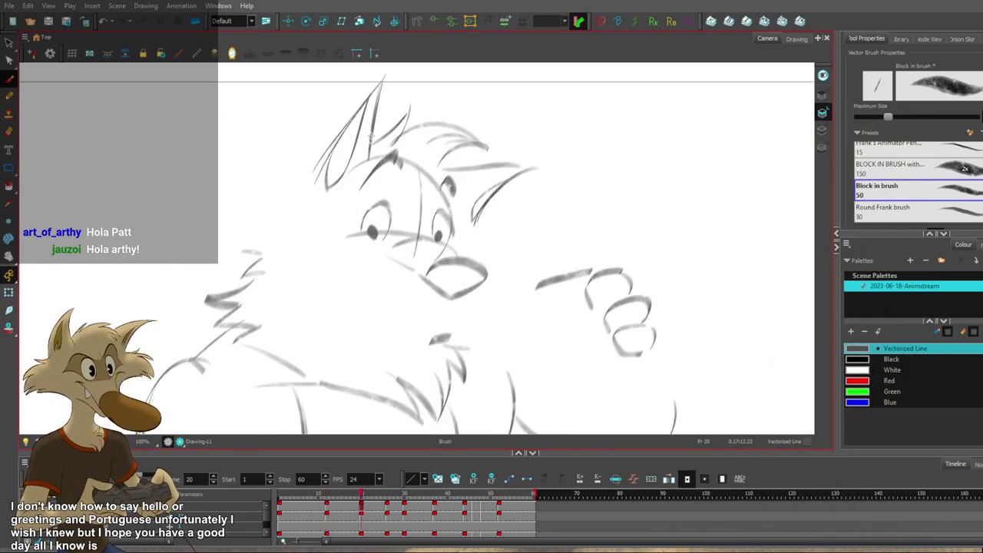
# Draw the side of the head running down from the near ear's base on frame 20, comparing it with frame 12.
pyautogui.moveTo(327, 152); pyautogui.dragTo(315, 217)
pyautogui.hotkey('ctrl', 'z')
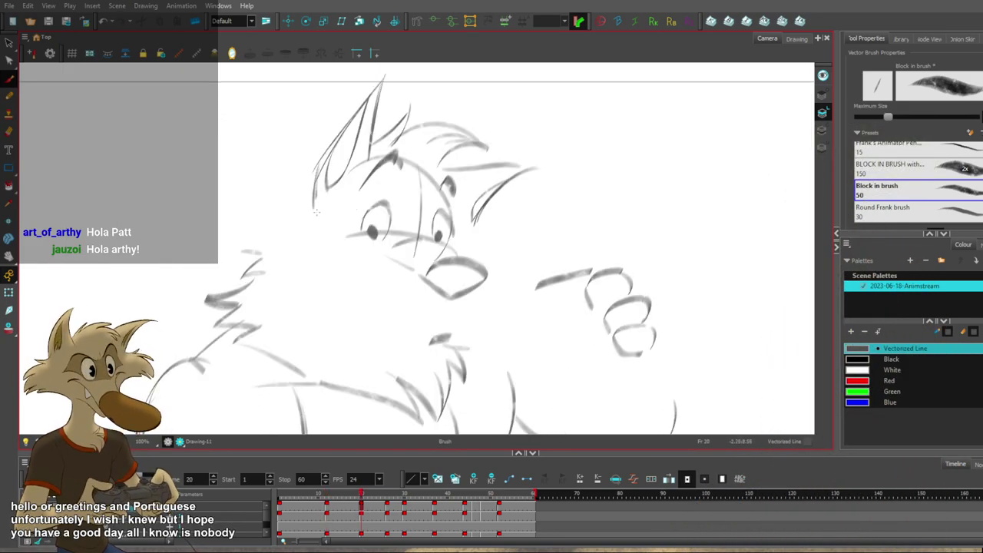
pyautogui.press('f')
pyautogui.press('f')
pyautogui.press('g')
pyautogui.press('g')
pyautogui.press('f')
pyautogui.press('g')
# Try a pointed fur tuft below the near ear on frame 20 and undo its strokes.
pyautogui.hotkey('ctrl', 'z')
pyautogui.hotkey('alt', 'b')
pyautogui.press('f')
pyautogui.press('g')
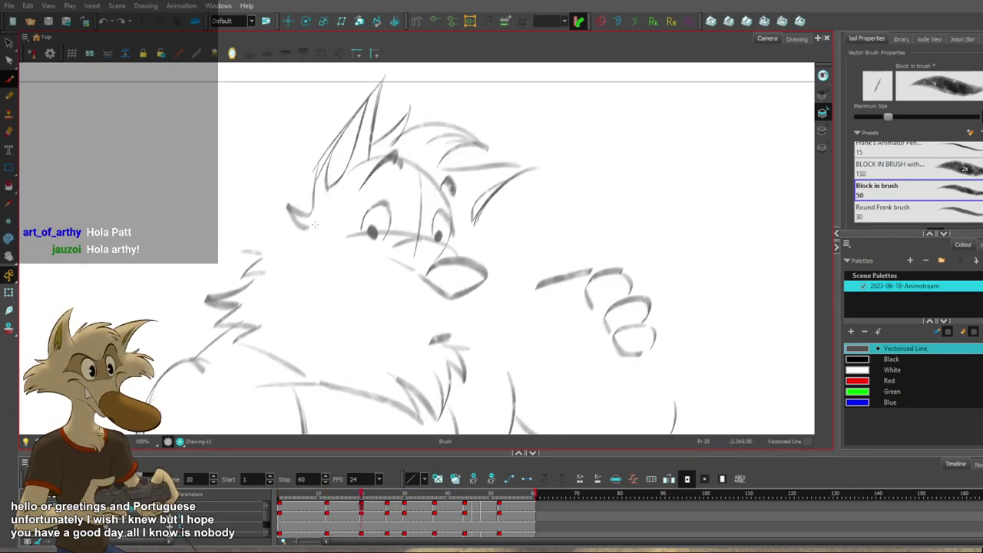
pyautogui.press('[')
pyautogui.press(']')
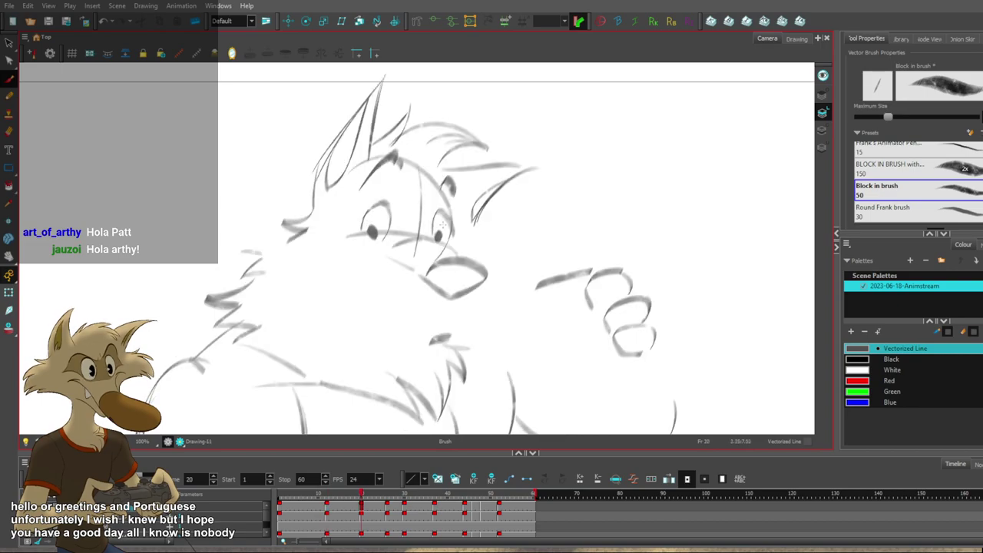
pyautogui.press('[')
pyautogui.press(']')
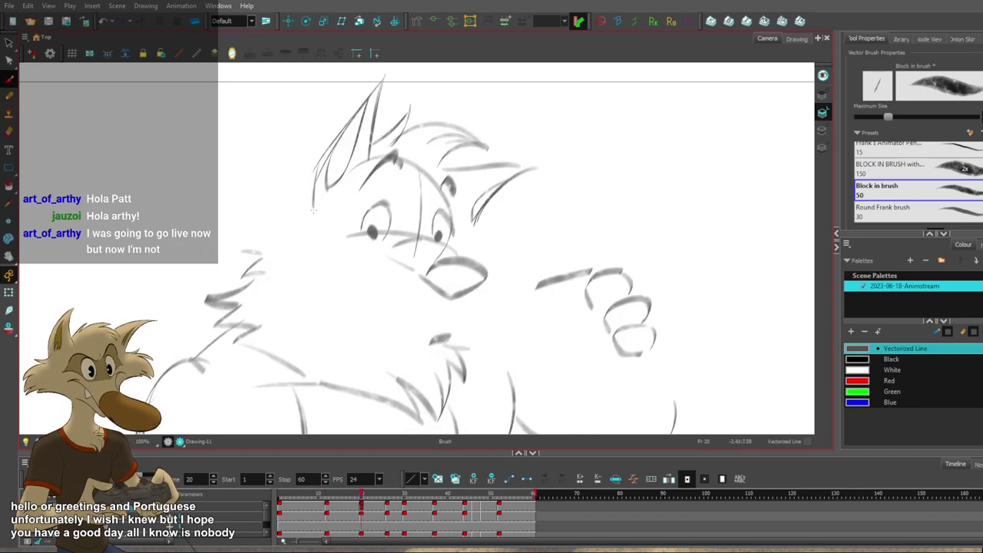
pyautogui.press('[')
pyautogui.press(']')
pyautogui.press('f')
pyautogui.press('g')
pyautogui.hotkey('ctrl', 'z')
pyautogui.hotkey('ctrl', 'z')
# Draw a pointed cheek tuft below the near ear with a short fur stroke beneath it on frame 20.
pyautogui.moveTo(313, 208); pyautogui.dragTo(279, 223)
pyautogui.moveTo(280, 224)
pyautogui.mouseDown()
pyautogui.moveTo(311, 224)
pyautogui.moveTo(275, 253)
pyautogui.moveTo(313, 265)
pyautogui.mouseUp()
pyautogui.press('f')
pyautogui.press('g')
pyautogui.press('f')
pyautogui.press('g')
pyautogui.hotkey('ctrl', 'z')
pyautogui.hotkey('ctrl', 'z')
pyautogui.press('[')
pyautogui.press(']')
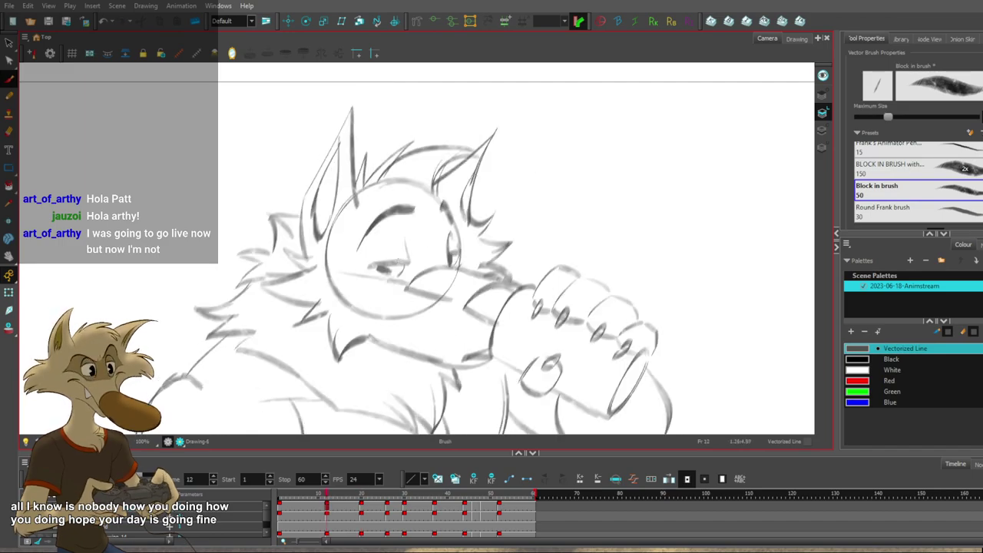
# Draw short zigzag fur tufts on the far cheek below the far ear on frame 20, checking against frame 12.
pyautogui.press('f')
pyautogui.press('g')
pyautogui.press('f')
pyautogui.press('g')
pyautogui.moveTo(475, 225)
pyautogui.mouseDown()
pyautogui.moveTo(499, 257)
pyautogui.moveTo(494, 246)
pyautogui.mouseUp()
pyautogui.hotkey('ctrl', 'z')
pyautogui.press('[')
pyautogui.press(']')
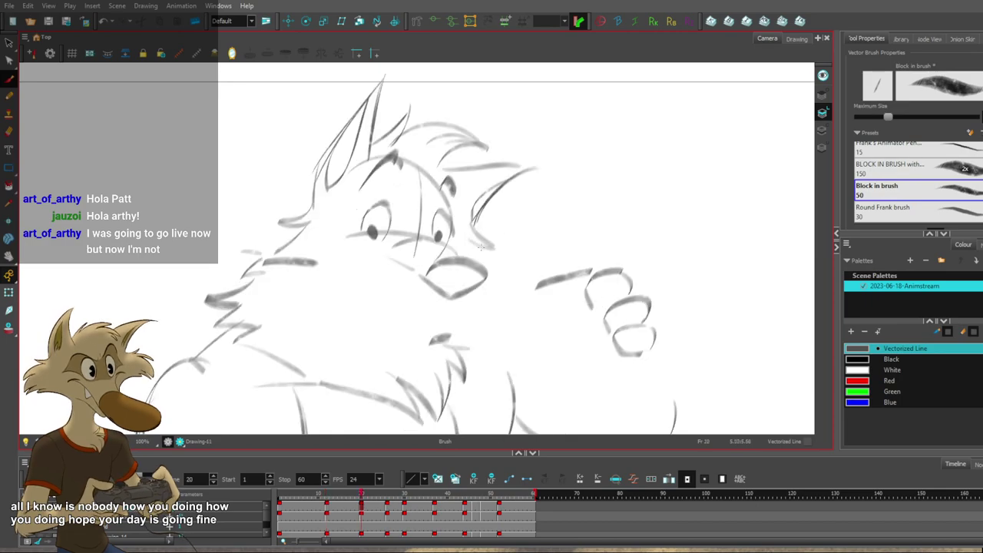
pyautogui.press('[')
pyautogui.press(']')
pyautogui.moveTo(470, 240); pyautogui.dragTo(493, 265)
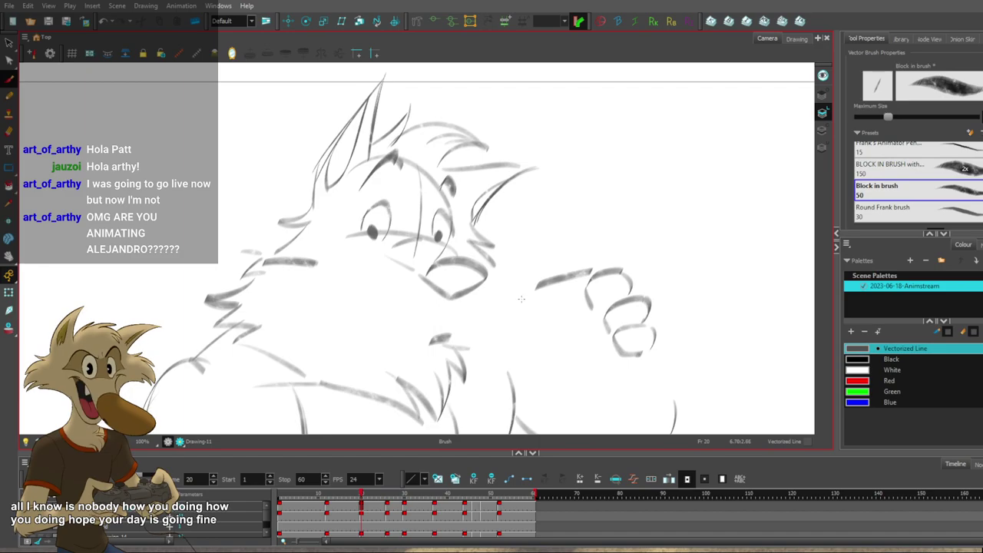
pyautogui.moveTo(519, 305); pyautogui.dragTo(564, 317)
# Refine the near cheek's tuft and the slanted line linking it to the lower fur on frame 20.
pyautogui.press('f')
pyautogui.press('g')
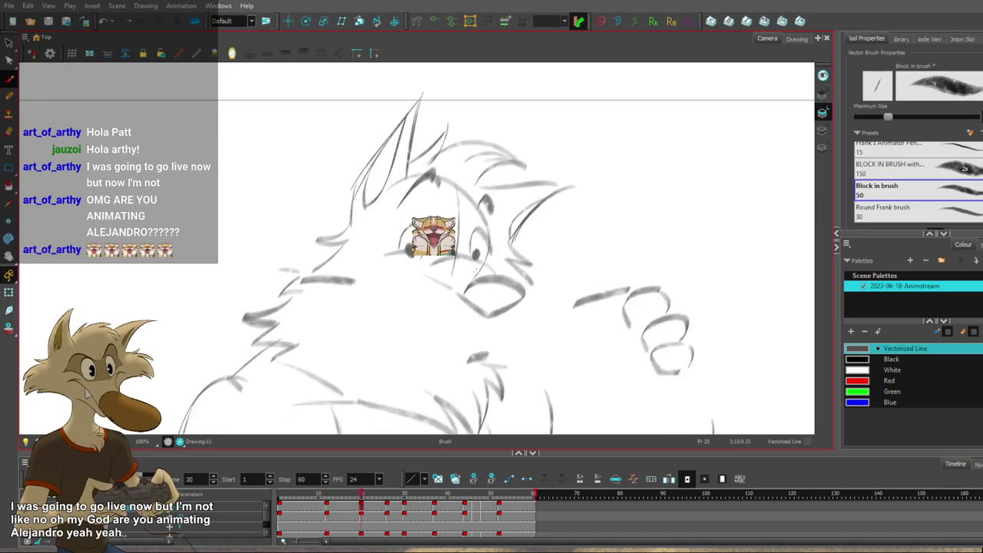
pyautogui.press('f')
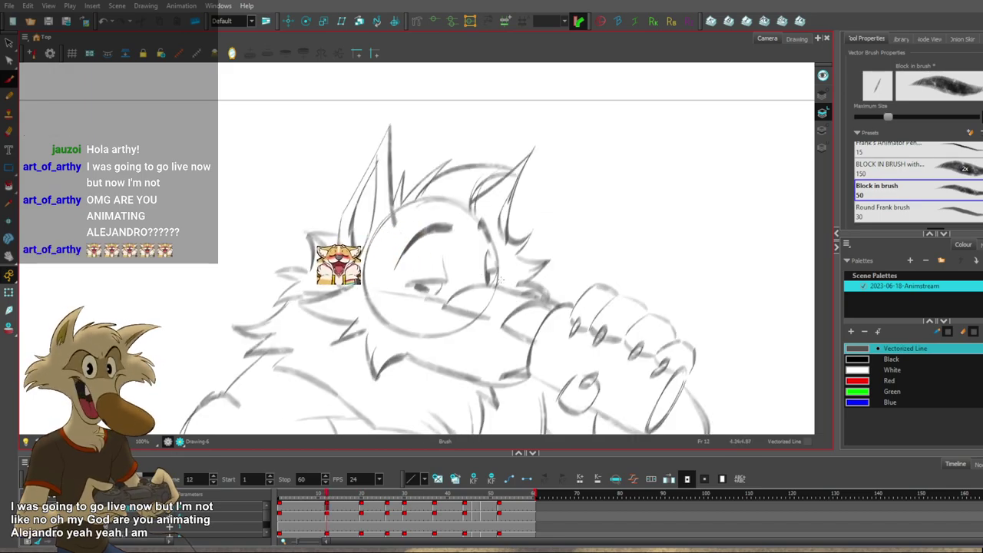
pyautogui.press('g')
pyautogui.press('f')
pyautogui.press('g')
pyautogui.moveTo(349, 231)
pyautogui.mouseDown()
pyautogui.moveTo(316, 242)
pyautogui.moveTo(310, 279)
pyautogui.mouseUp()
pyautogui.moveTo(350, 244)
pyautogui.mouseDown()
pyautogui.moveTo(311, 278)
pyautogui.moveTo(317, 242)
pyautogui.moveTo(346, 232)
pyautogui.moveTo(317, 240)
pyautogui.mouseUp()
pyautogui.press('f')
pyautogui.press('g')
pyautogui.hotkey('ctrl', 'z')
pyautogui.press('f')
pyautogui.press('g')
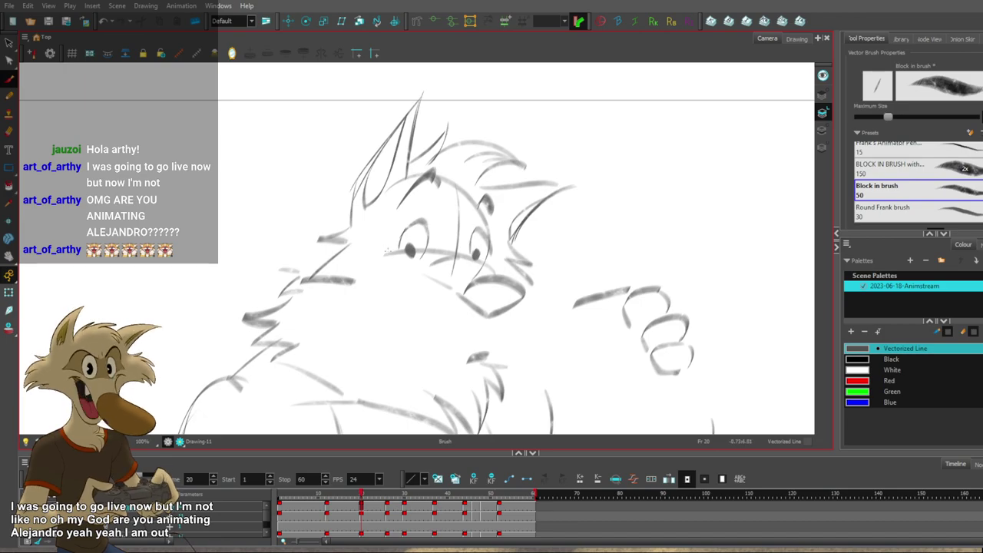
# Step through the rough poses up to the final one to review how the wolf's action reads.
pyautogui.press('1')
pyautogui.press('1')
pyautogui.press('1')
pyautogui.press('1')
pyautogui.press('1')
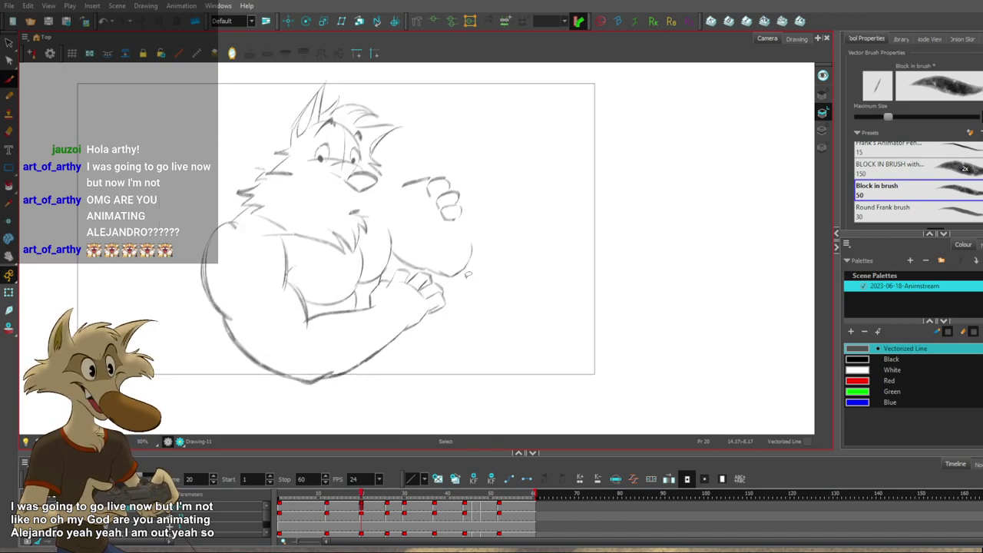
pyautogui.press('2')
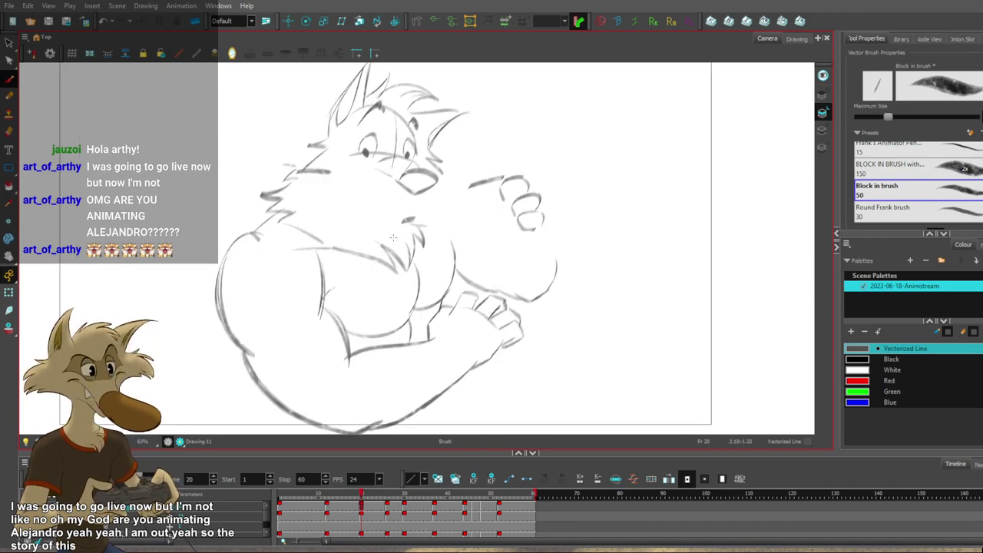
pyautogui.press('1')
pyautogui.press('f')
pyautogui.press('f')
pyautogui.press('f')
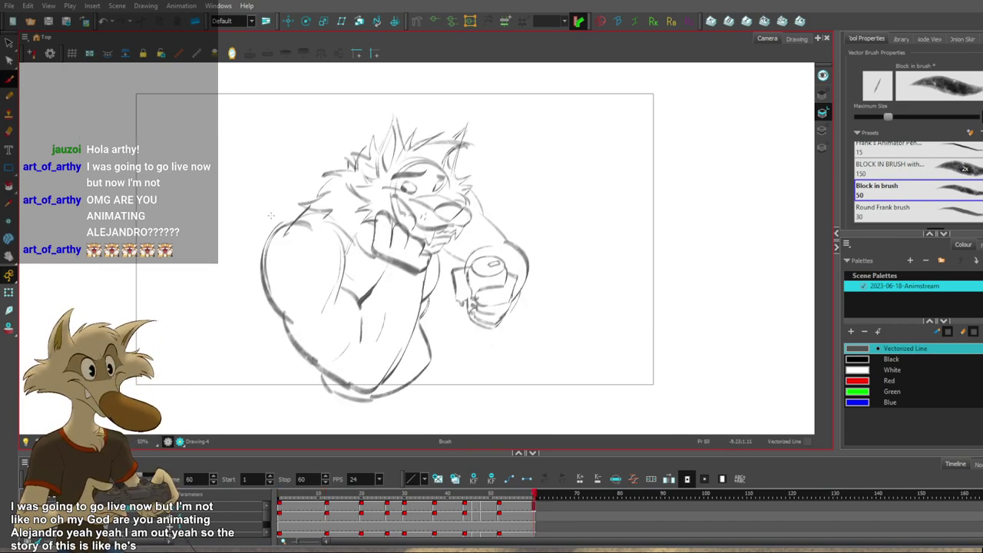
pyautogui.press('g')
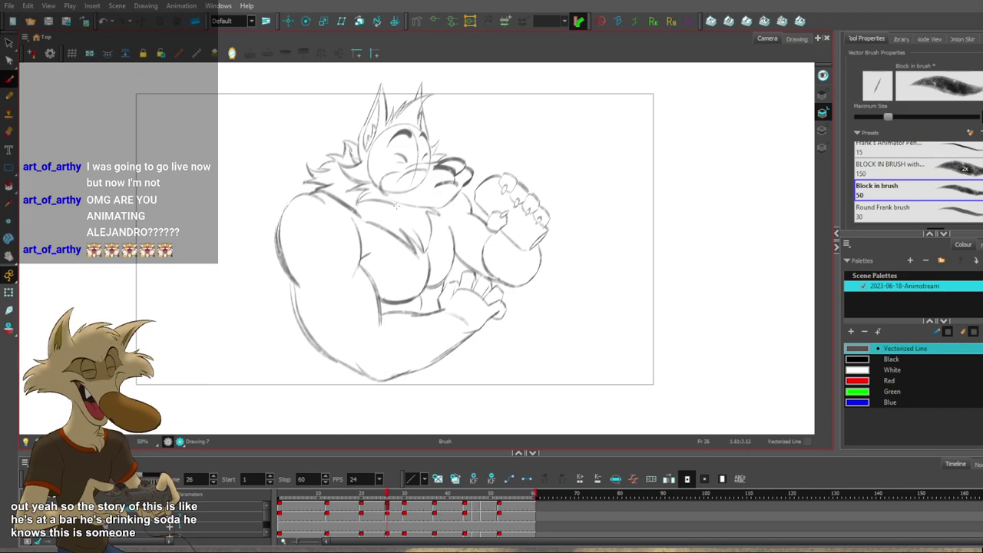
pyautogui.press('g')
pyautogui.press('g')
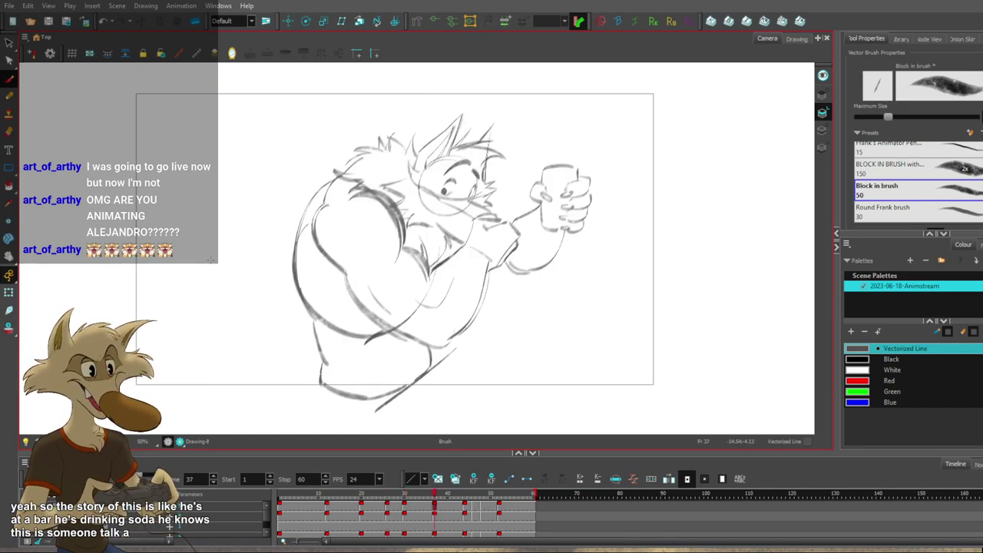
pyautogui.press('g')
pyautogui.press('g')
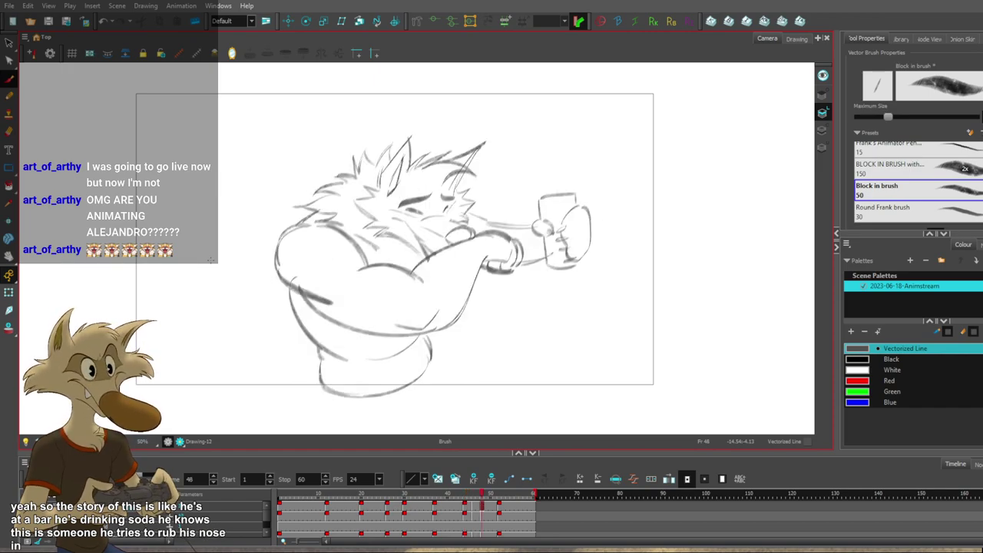
pyautogui.press('g')
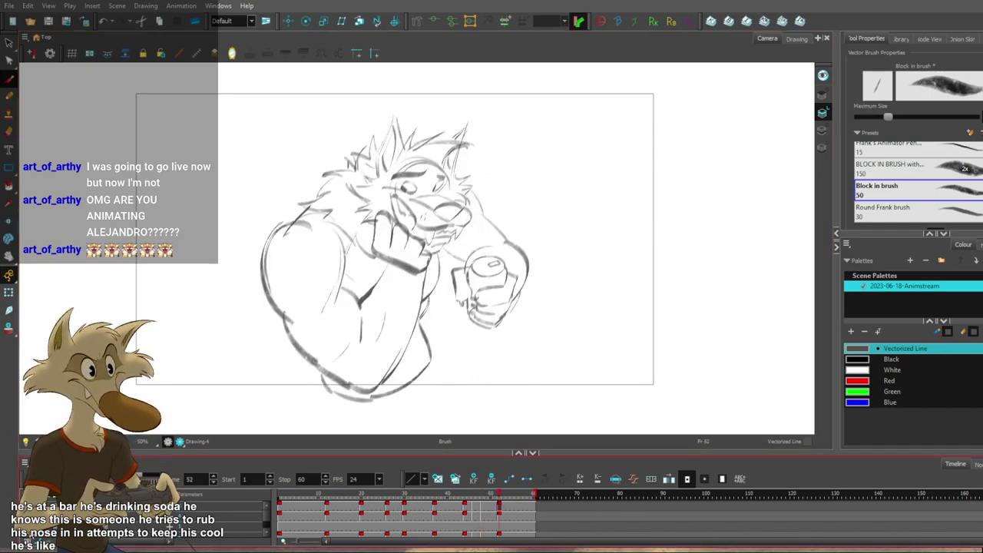
# Show the table guide lines and step back through the rough poses with them, ending on frame 20.
pyautogui.click(30, 523)
pyautogui.press('f')
pyautogui.press('f')
pyautogui.press('f')
pyautogui.press('f')
pyautogui.press('f')
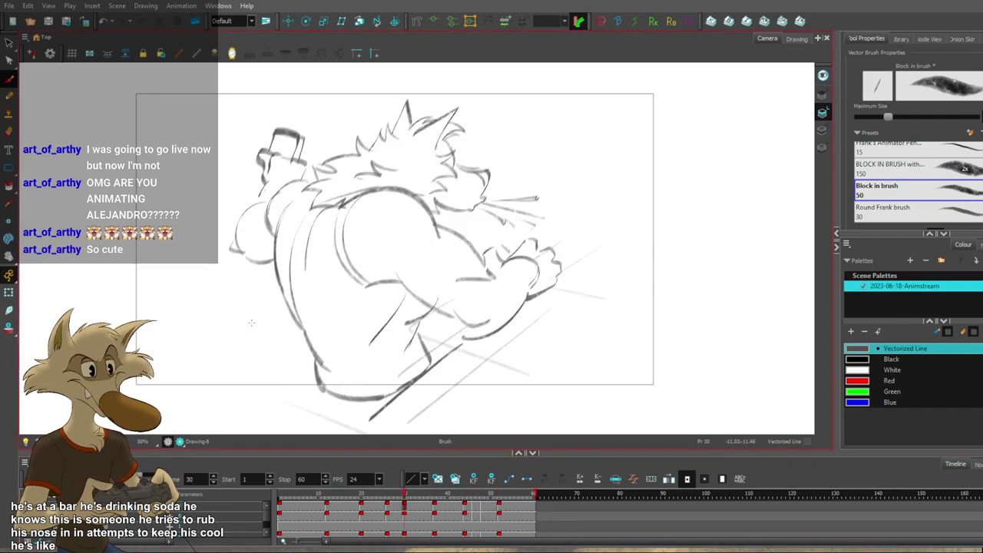
pyautogui.press('f')
pyautogui.press('f')
pyautogui.press('f')
pyautogui.press('f')
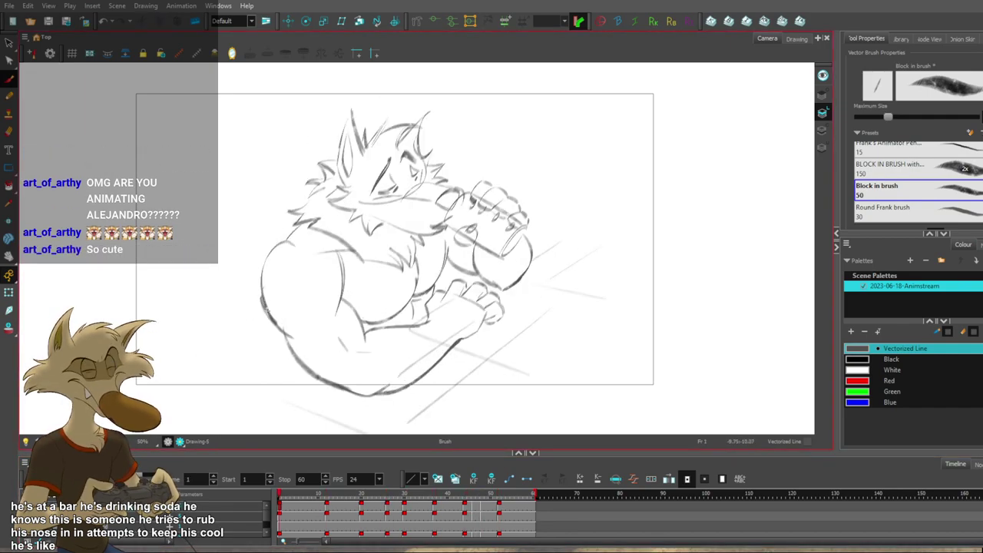
pyautogui.press('f')
pyautogui.press('f')
pyautogui.press('f')
pyautogui.press('f')
pyautogui.press('f')
pyautogui.press('f')
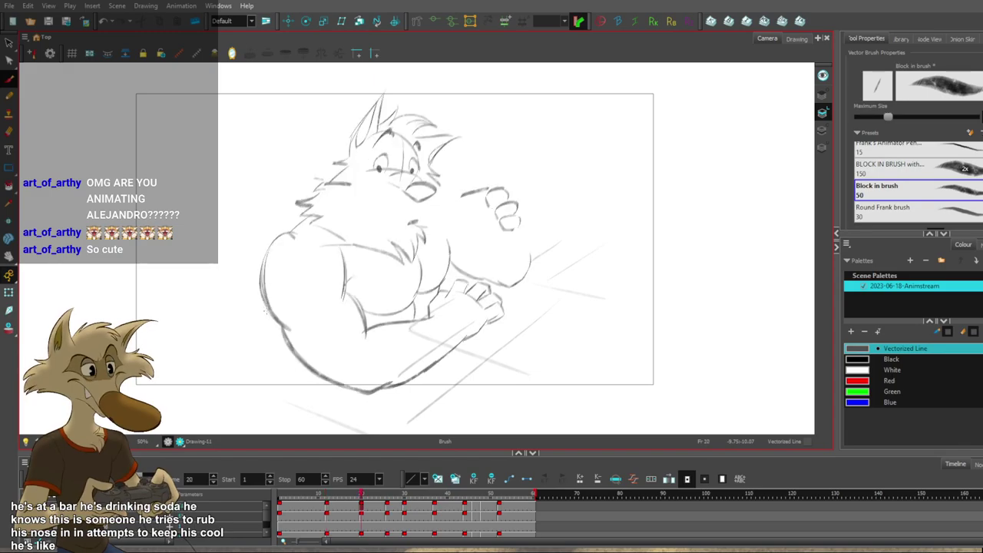
# Mirror the view of frame 20 to check the drawing's balance, and restore the normal view.
pyautogui.scroll(-2, 389, 175)
pyautogui.scroll(2, 389, 173)
pyautogui.click(232, 53)
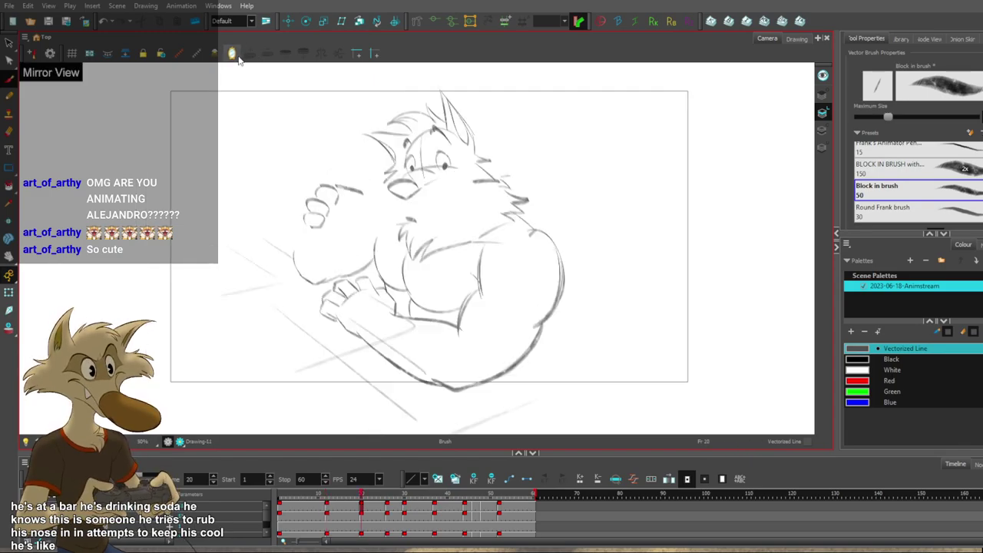
pyautogui.click(232, 53)
# Flip repeatedly between frames 12 and 20 to examine the movement of the head and raised hand.
pyautogui.press('f')
pyautogui.press('g')
pyautogui.scroll(-2, 369, 192)
pyautogui.scroll(4, 392, 174)
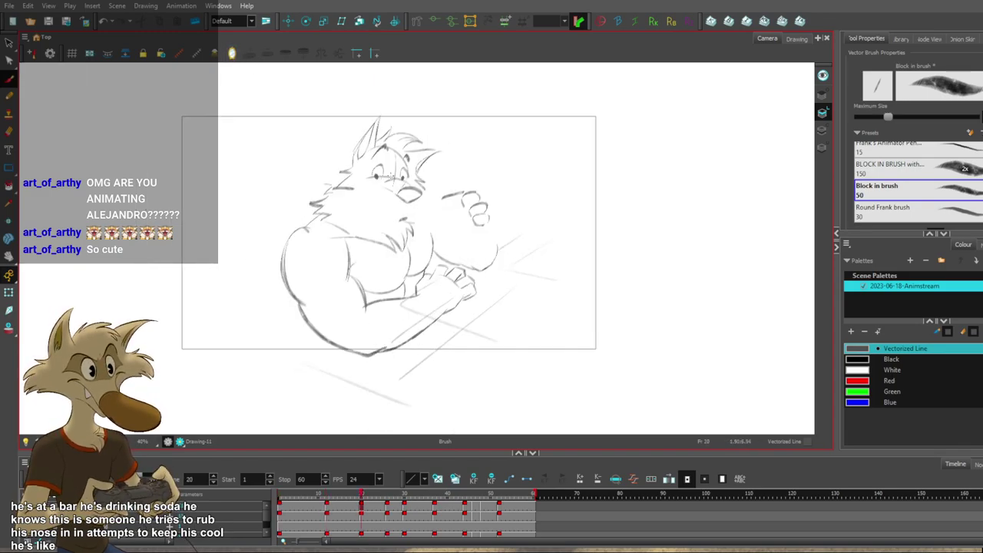
pyautogui.press('f')
pyautogui.press('g')
pyautogui.press('f')
pyautogui.press('g')
pyautogui.press('f')
pyautogui.press('g')
pyautogui.press('f')
pyautogui.press('g')
pyautogui.press('f')
pyautogui.press('g')
pyautogui.press('f')
pyautogui.press('g')
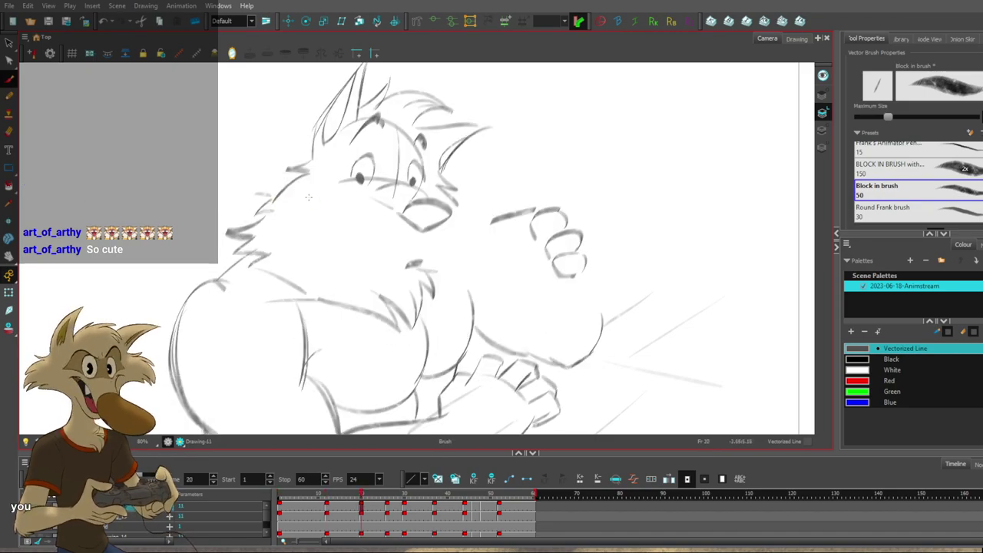
# Sketch the cheek fur tuft and a first jaw line on frame 20, comparing them against frame 12.
pyautogui.press('f')
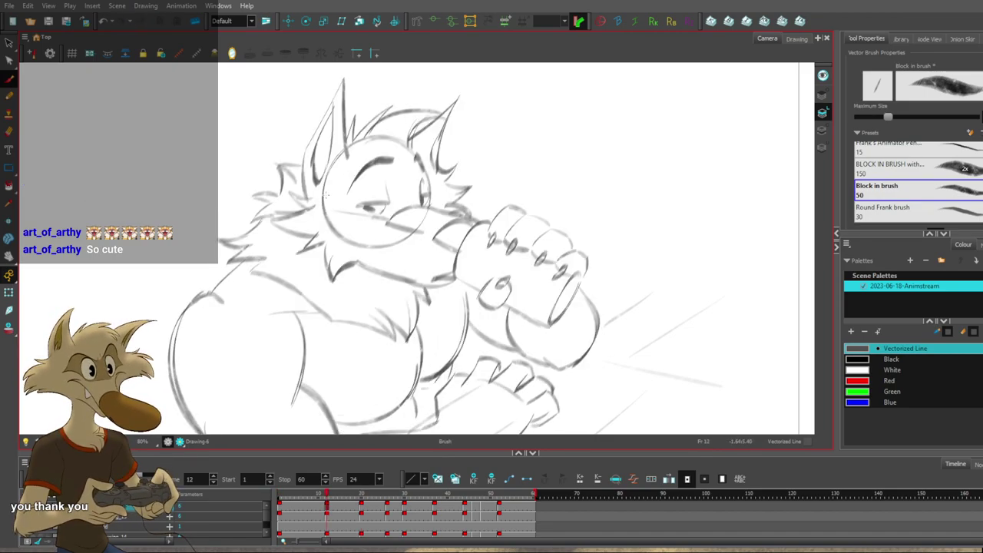
pyautogui.press('g')
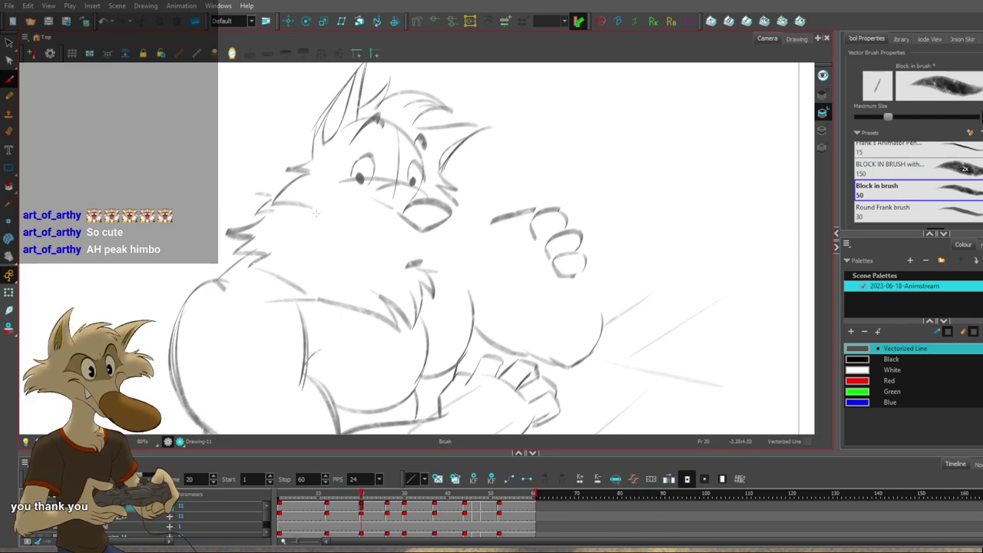
pyautogui.press('f')
pyautogui.press('g')
pyautogui.press('f')
pyautogui.press('g')
pyautogui.press('f')
pyautogui.press('g')
pyautogui.press('f')
pyautogui.press('g')
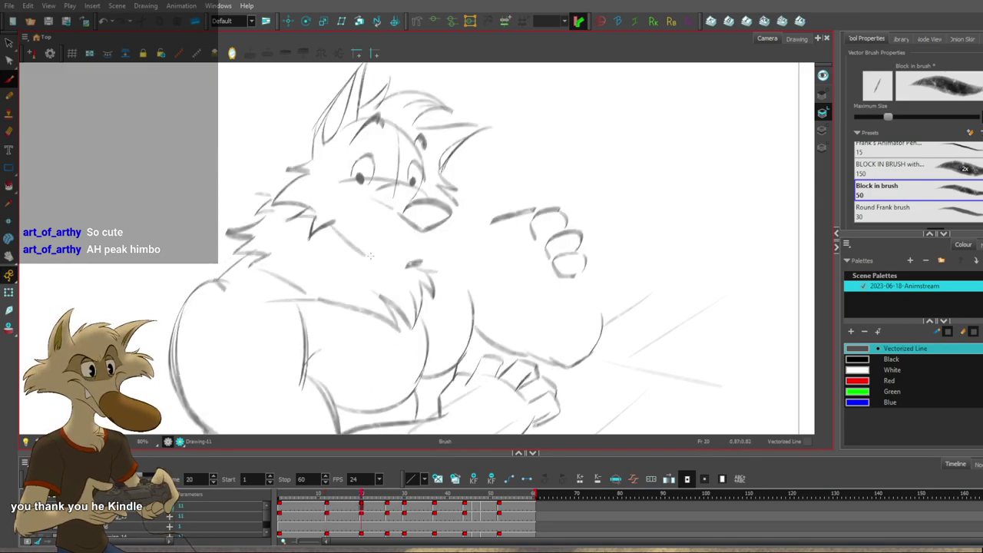
# Redraw the start of frame 20's jaw line as a curve coming out of the cheek fur, comparing with frame 12.
pyautogui.hotkey('ctrl', 'z')
pyautogui.moveTo(331, 218); pyautogui.dragTo(369, 252)
pyautogui.press('f')
pyautogui.press('g')
pyautogui.hotkey('ctrl', 'z')
pyautogui.press('f')
pyautogui.press('g')
pyautogui.moveTo(348, 234)
pyautogui.mouseDown()
pyautogui.moveTo(312, 242)
pyautogui.moveTo(347, 232)
pyautogui.mouseUp()
pyautogui.press('f')
pyautogui.press('g')
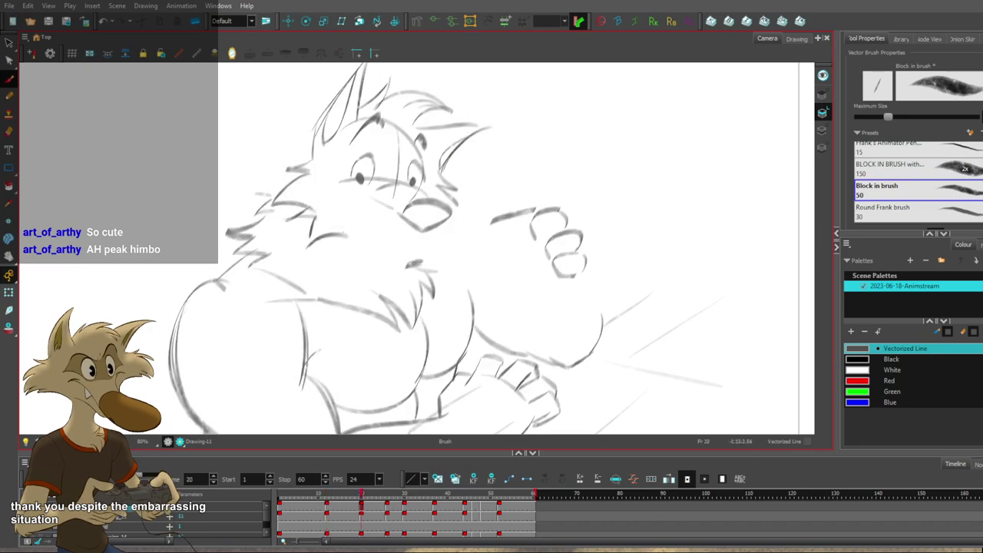
# Extend the jaw line towards the mouth and sketch the muzzle's front contour from the nose down to the chin.
pyautogui.press('f')
pyautogui.press('g')
pyautogui.press('f')
pyautogui.press('g')
pyautogui.moveTo(449, 227); pyautogui.dragTo(433, 268)
pyautogui.hotkey('ctrl', 'z')
pyautogui.moveTo(458, 220); pyautogui.dragTo(435, 264)
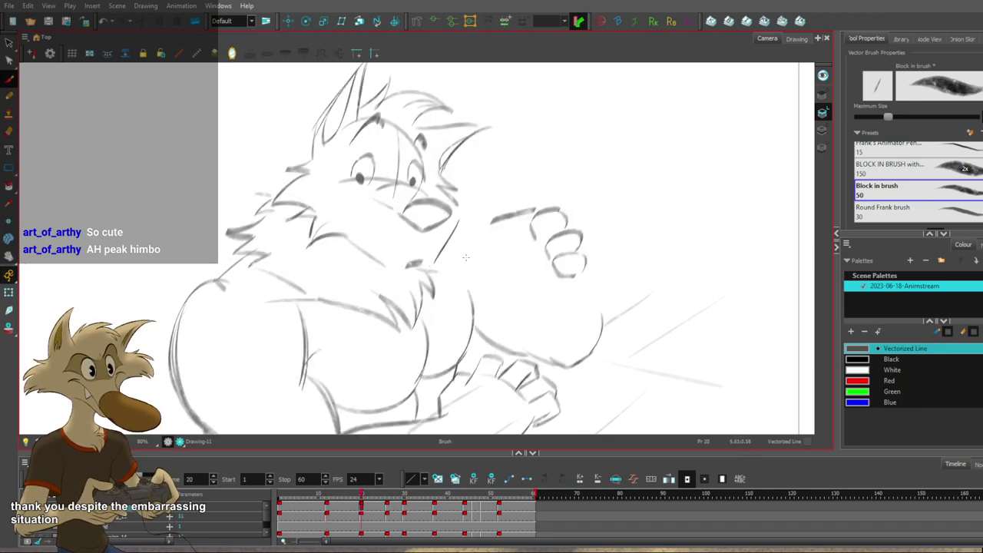
# Step through the rough poses to frame 60 and back to frame 20 to review how the whole action reads.
pyautogui.press('1')
pyautogui.press('1')
pyautogui.press('1')
pyautogui.press('1')
pyautogui.press('f')
pyautogui.press('f')
pyautogui.press('g')
pyautogui.press('g')
pyautogui.press('g')
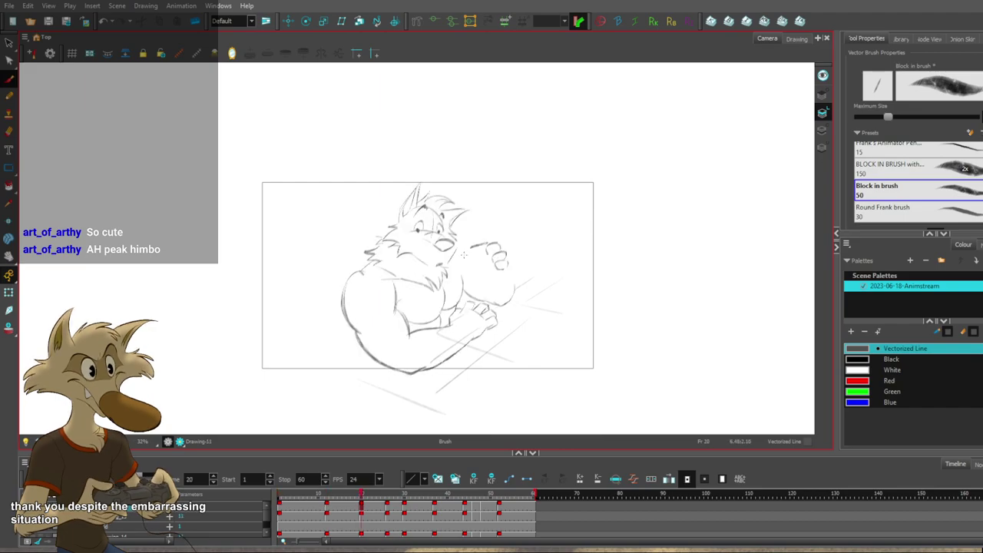
pyautogui.press('g')
pyautogui.press('g')
pyautogui.press('g')
pyautogui.press('g')
pyautogui.press('g')
pyautogui.press('g')
pyautogui.press('g')
pyautogui.press('f')
pyautogui.press('g')
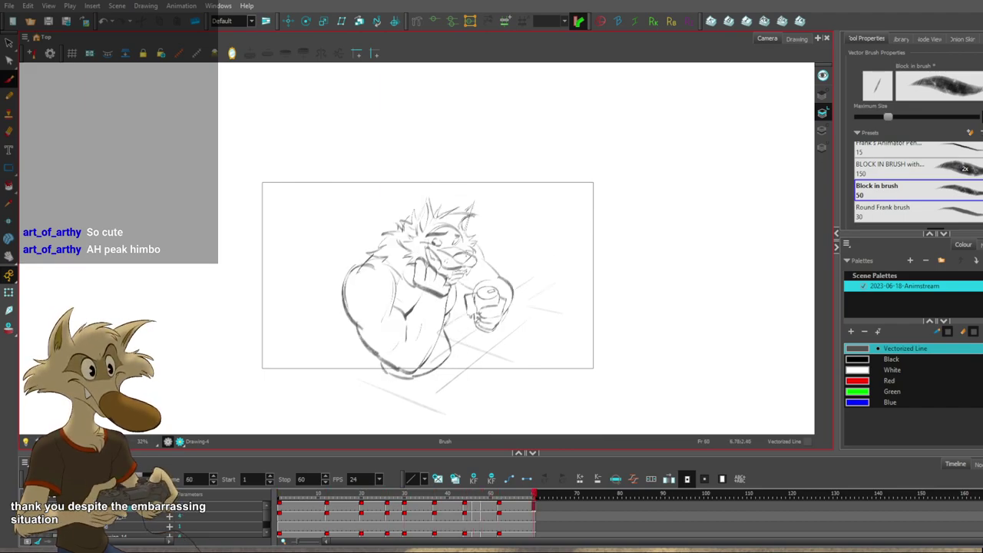
pyautogui.press('f')
pyautogui.press('f')
pyautogui.press('f')
pyautogui.press('f')
pyautogui.press('f')
pyautogui.press('f')
# Replace the muzzle's front line with a curve from nose to chin and adjust the mouth mark, checking against frame 12.
pyautogui.scroll(3, 465, 253)
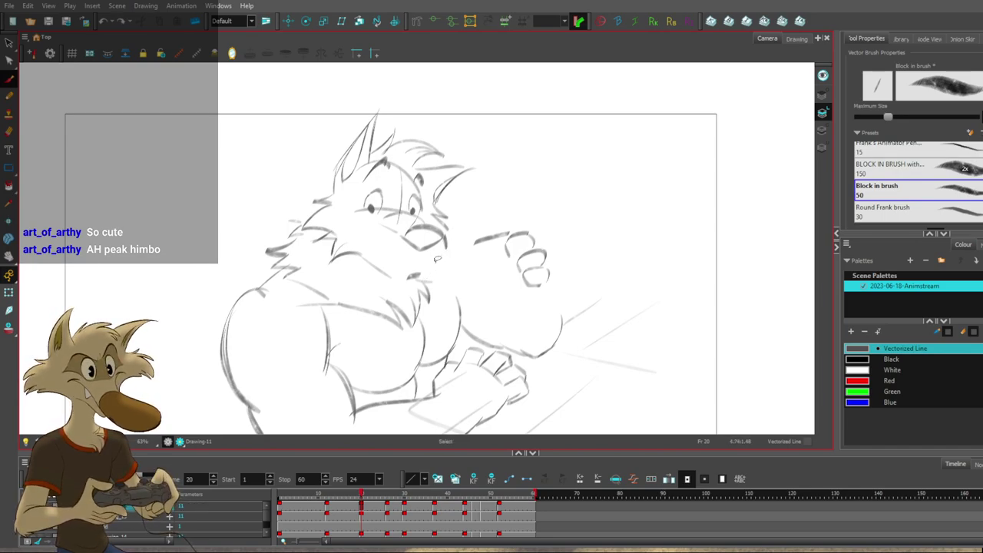
pyautogui.press('g')
pyautogui.press('f')
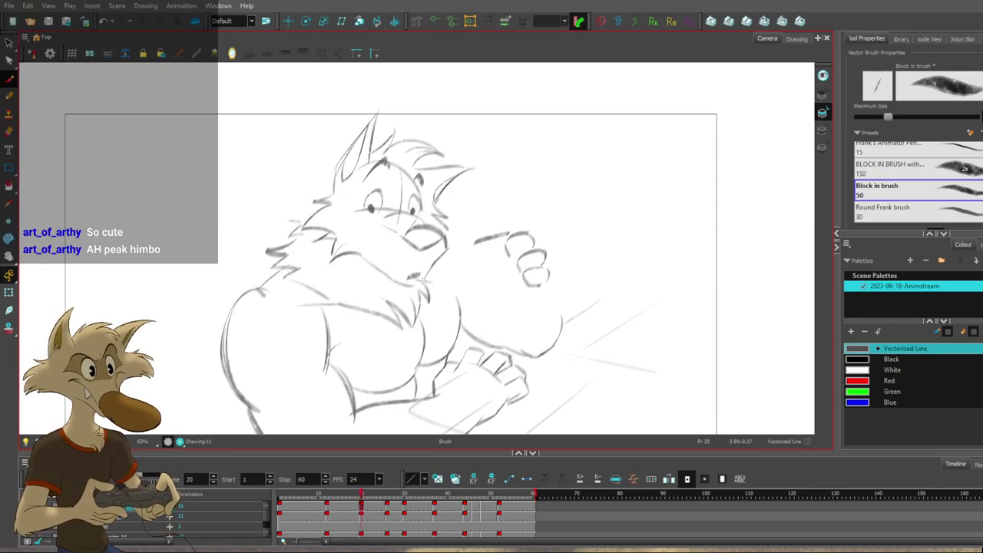
pyautogui.hotkey('ctrl', 'v')
pyautogui.press('f')
pyautogui.press('g')
pyautogui.press('Return')
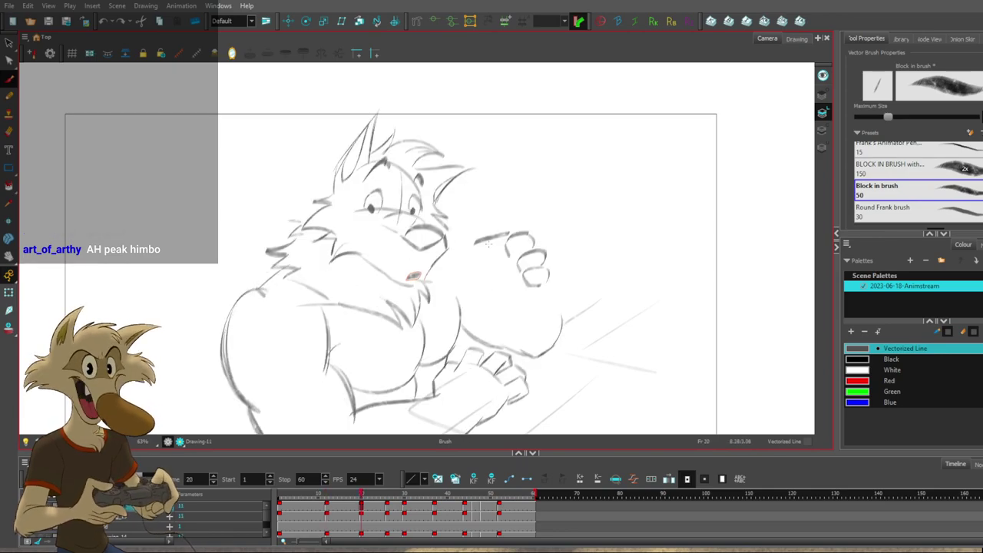
pyautogui.scroll(-2, 503, 253)
pyautogui.scroll(3, 469, 255)
pyautogui.press('f')
pyautogui.scroll(1, 430, 252)
pyautogui.press('g')
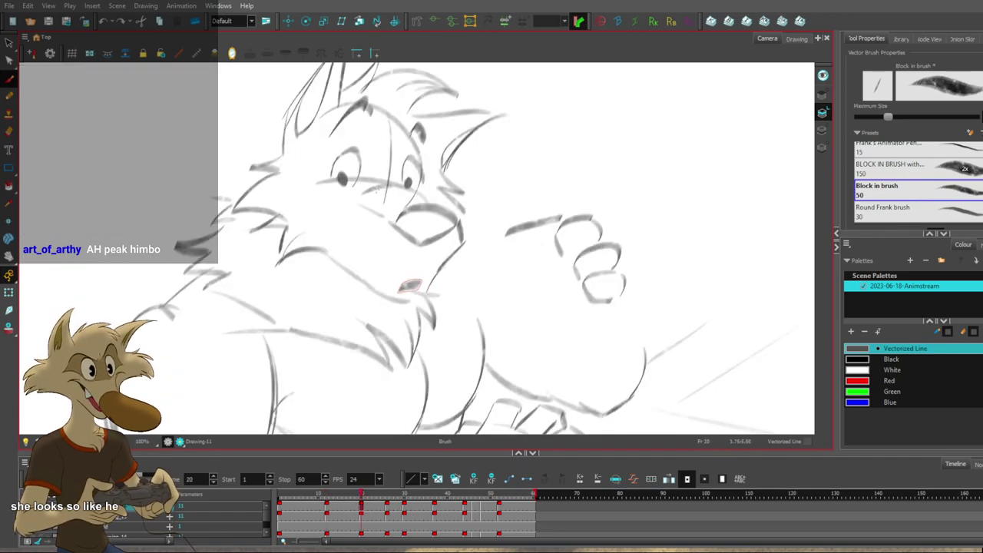
pyautogui.scroll(-3, 372, 185)
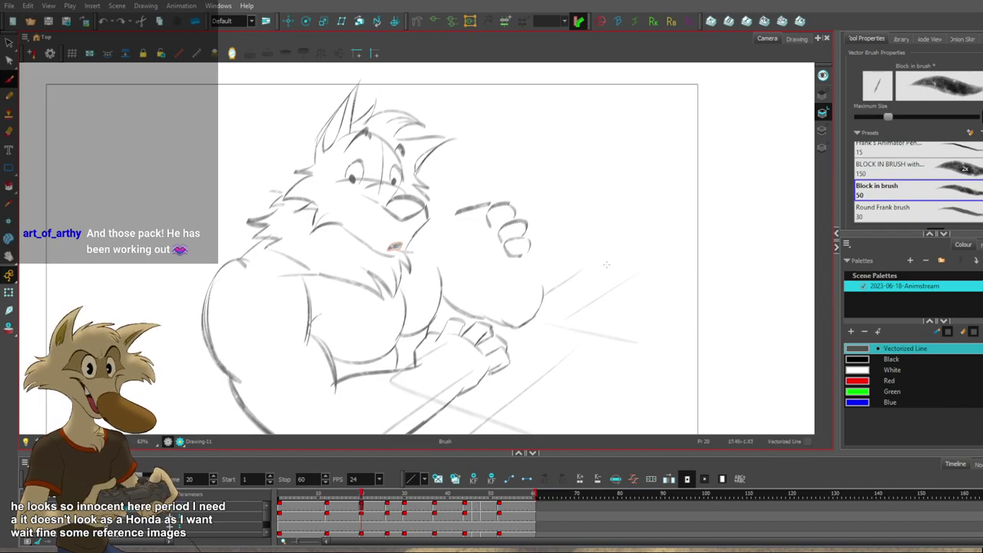
# Try an extra stroke on the wolf's muzzle and undo the latest changes.
pyautogui.scroll(3, 441, 208)
pyautogui.moveTo(370, 243)
pyautogui.mouseDown()
pyautogui.moveTo(382, 266)
pyautogui.moveTo(372, 277)
pyautogui.moveTo(351, 271)
pyautogui.moveTo(375, 261)
pyautogui.mouseUp()
pyautogui.hotkey('ctrl', 'z')
pyautogui.hotkey('ctrl', 'z')
# Flip between frame 20 and the earlier poses to examine the change in the wolf's facial expression.
pyautogui.press('g')
pyautogui.press('f')
pyautogui.press('f')
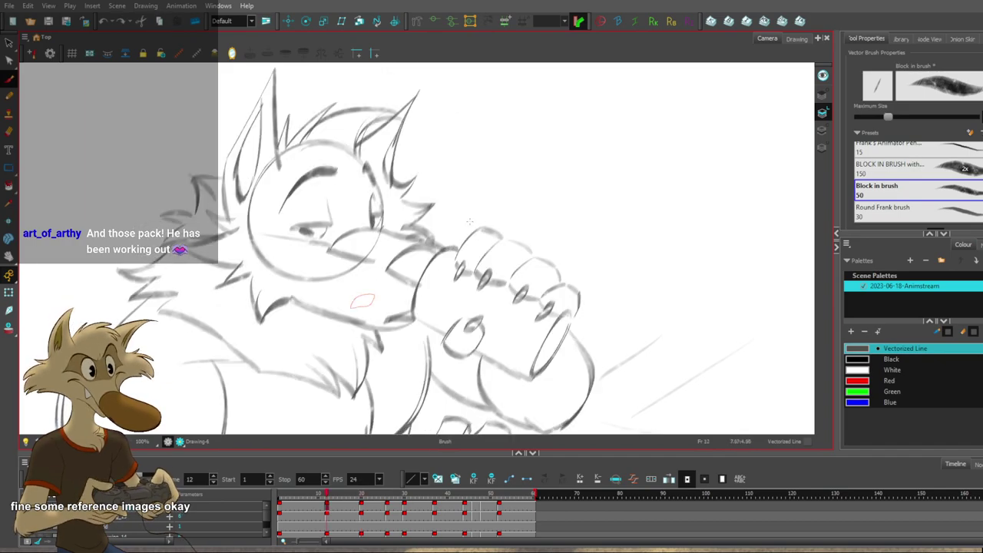
pyautogui.press('f')
pyautogui.press('f')
pyautogui.press('g')
pyautogui.press('g')
pyautogui.press('g')
# Try redrawing the eyes on frame 20 and undo the attempt.
pyautogui.moveTo(285, 190)
pyautogui.mouseDown()
pyautogui.moveTo(309, 198)
pyautogui.moveTo(318, 170)
pyautogui.mouseUp()
pyautogui.hotkey('ctrl', 'z')
pyautogui.hotkey('ctrl', 'z')
pyautogui.hotkey('ctrl', 'z')
pyautogui.hotkey('ctrl', 'z')
pyautogui.scroll(-5, 307, 185)
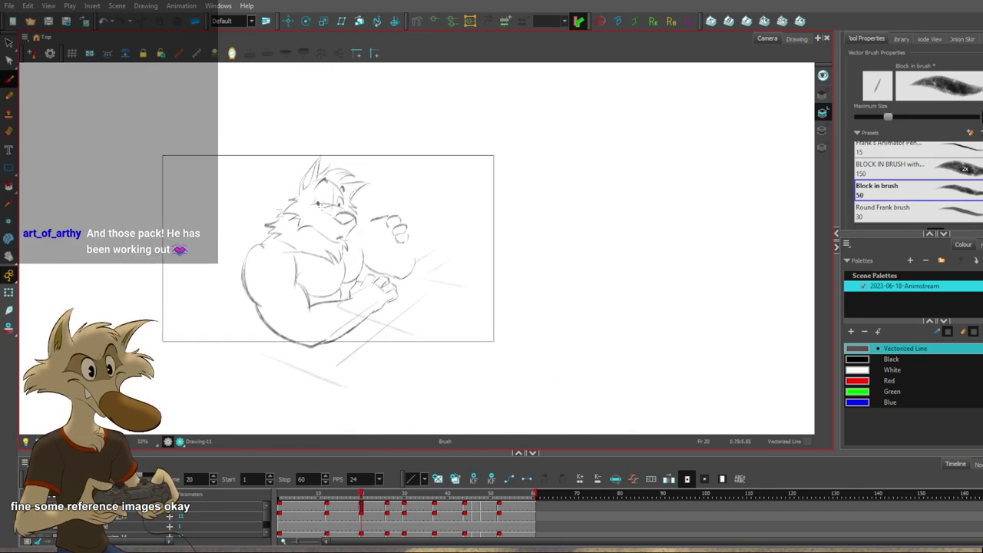
pyautogui.scroll(5, 308, 185)
pyautogui.press('f')
pyautogui.press('g')
pyautogui.hotkey('ctrl', 'z')
# Flip between frame 20 and the neighbouring poses to compare the head, ears and hair.
pyautogui.moveTo(236, 176)
pyautogui.mouseDown()
pyautogui.moveTo(333, 190)
pyautogui.moveTo(338, 208)
pyautogui.mouseUp()
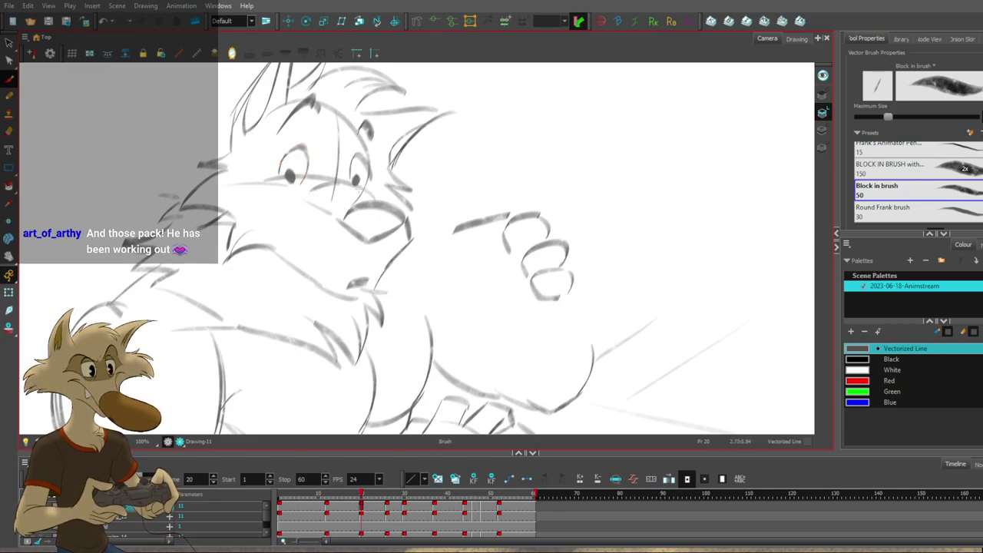
pyautogui.moveTo(414, 208); pyautogui.dragTo(388, 273)
pyautogui.press('f')
pyautogui.press('f')
pyautogui.press('f')
pyautogui.press('g')
pyautogui.press('g')
pyautogui.press('g')
pyautogui.press('f')
pyautogui.press('.')
pyautogui.press(',')
pyautogui.press('.')
pyautogui.press(',')
pyautogui.press('f')
pyautogui.press('g')
pyautogui.press('g')
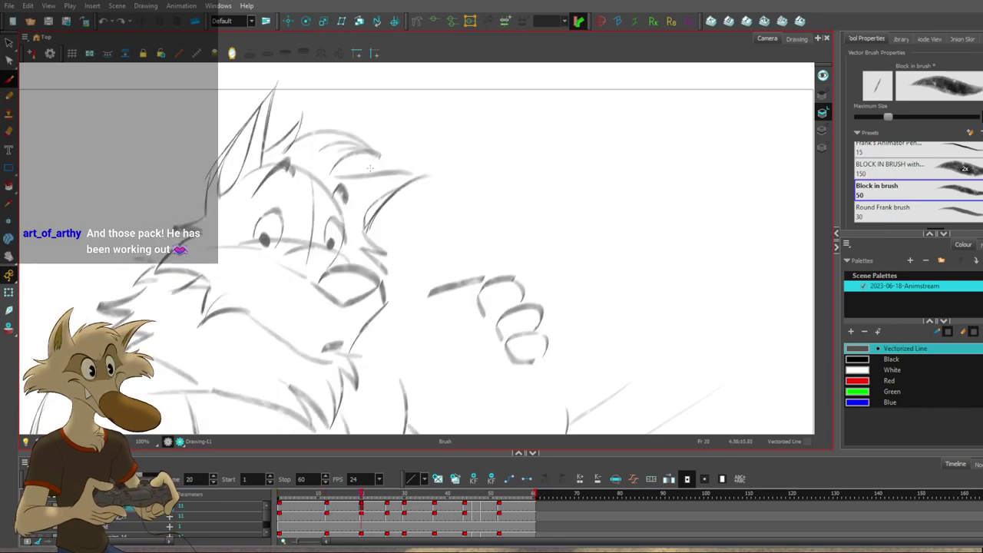
# Redraw the pointed hair tuft beside the near ear on frame 20, comparing it with the neighbouring poses.
pyautogui.press('f')
pyautogui.press('.')
pyautogui.press(',')
pyautogui.press('.')
pyautogui.press(',')
pyautogui.press('.')
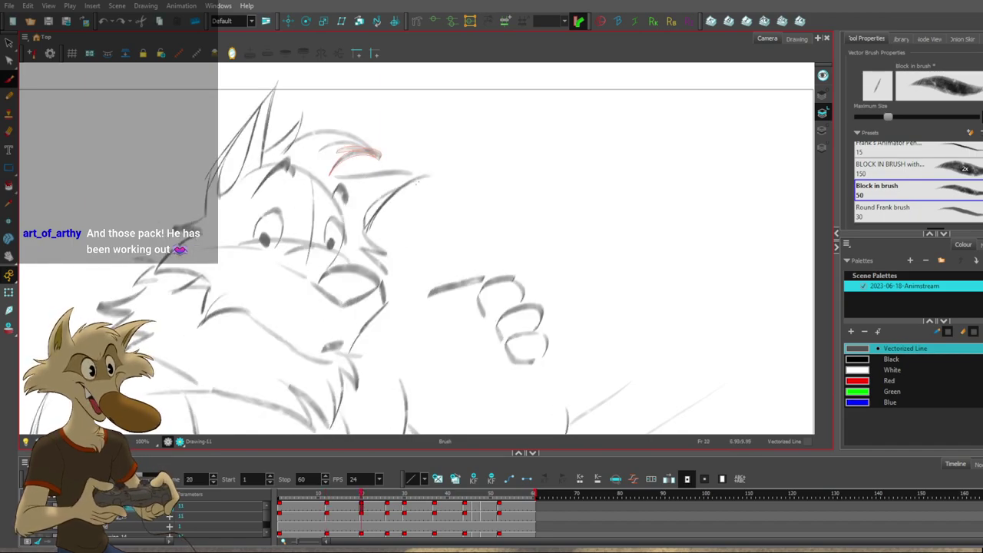
pyautogui.press('f')
pyautogui.press('f')
pyautogui.press('g')
pyautogui.press('g')
pyautogui.press('f')
pyautogui.press('.')
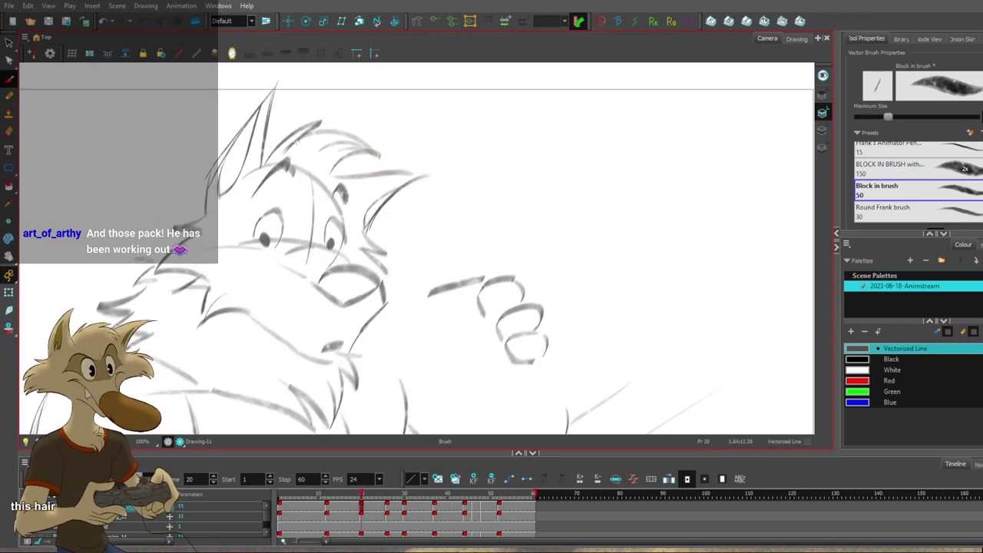
# Replace the loose fringe strands on frame 20 with one bold arc sweeping towards the far ear.
pyautogui.press('f')
pyautogui.press('g')
pyautogui.press('f')
pyautogui.press('g')
pyautogui.hotkey('ctrl', 'z')
pyautogui.hotkey('ctrl', 'z')
pyautogui.hotkey('ctrl', 'z')
pyautogui.moveTo(376, 160); pyautogui.dragTo(309, 152)
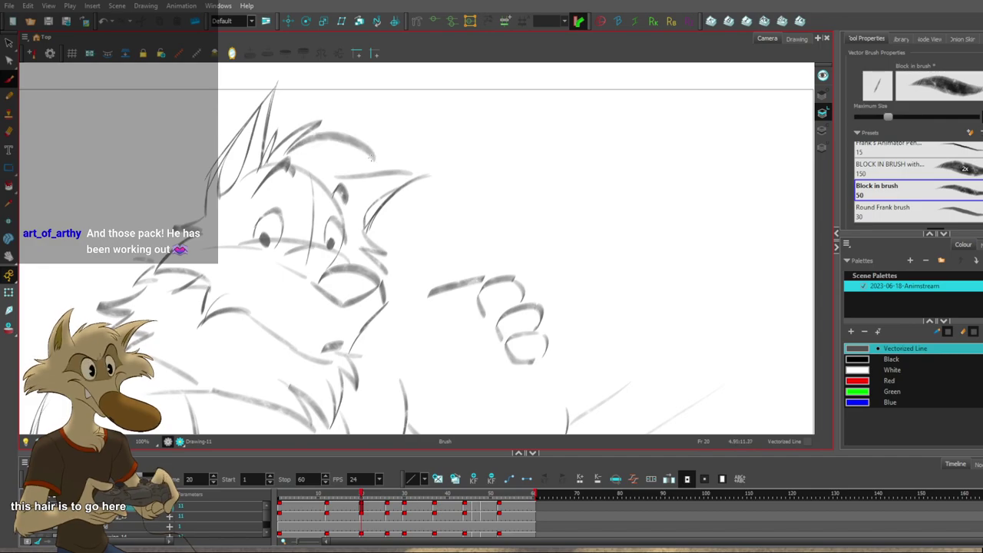
pyautogui.press(',')
pyautogui.scroll(-1, 382, 159)
pyautogui.press('.')
pyautogui.scroll(-2, 382, 162)
pyautogui.scroll(3, 380, 169)
pyautogui.scroll(1, 380, 168)
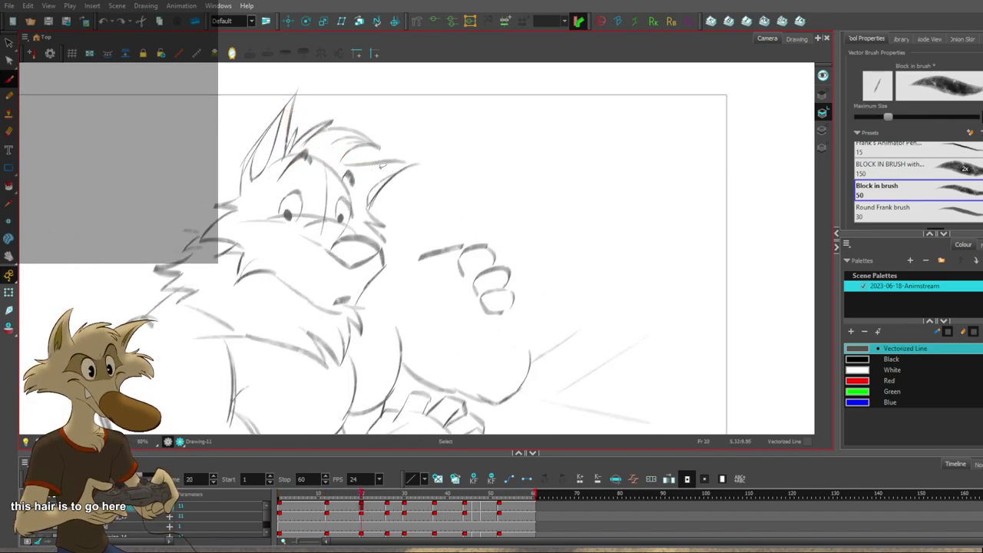
# Close the fringe with a curved inner stroke below the arc and clear the far ear's old inner lines.
pyautogui.press(',')
pyautogui.press('.')
pyautogui.press(',')
pyautogui.press('.')
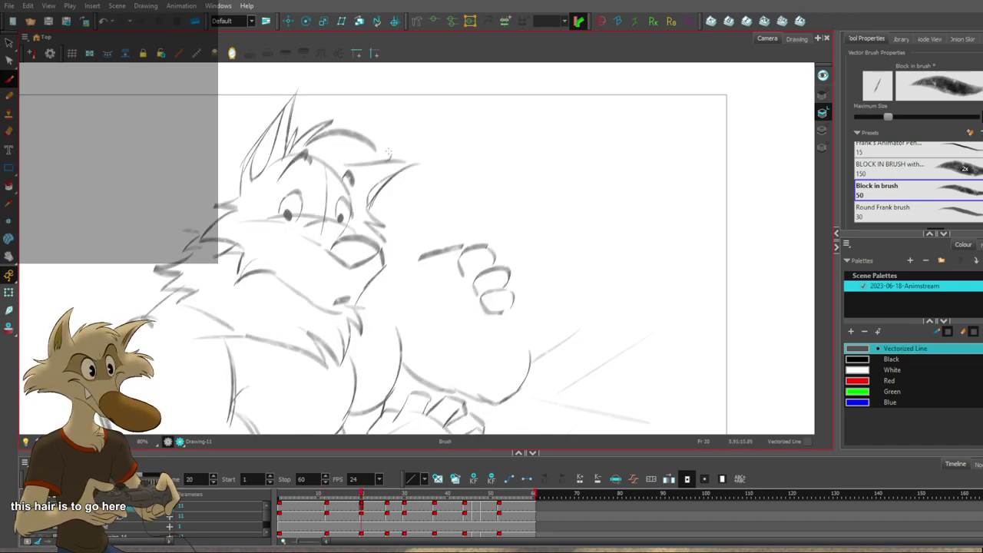
pyautogui.hotkey('alt', 's')
pyautogui.press(',')
pyautogui.press('.')
pyautogui.press(',')
pyautogui.press('.')
pyautogui.press(',')
pyautogui.press('.')
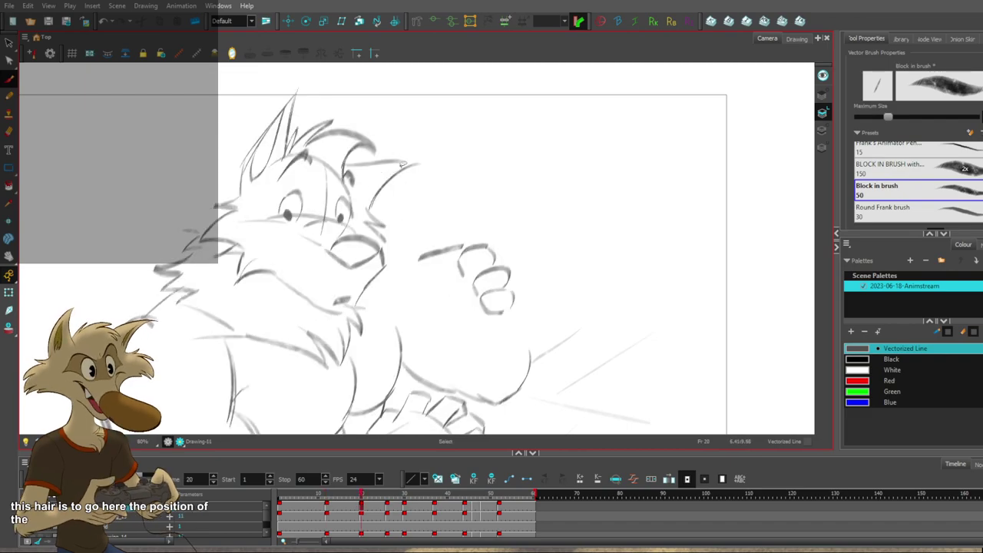
# Redraw the inner lines of the far ear on frame 20 and compare them with the neighbouring frame.
pyautogui.hotkey('alt', 'b')
pyautogui.press(',')
pyautogui.press('.')
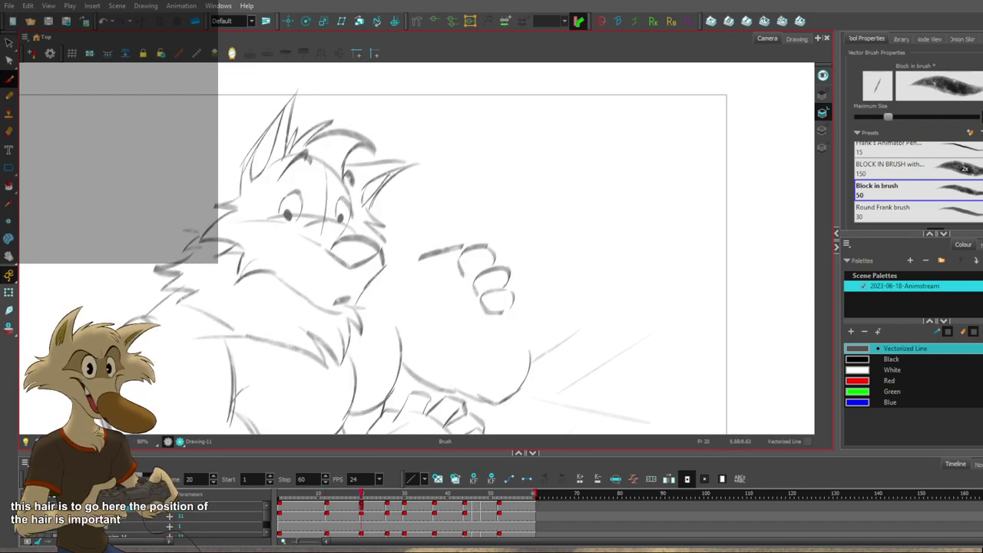
pyautogui.press(',')
pyautogui.press('.')
# Redraw the far ear's upper edge as a bolder line reaching a longer pointed tip, and check the whole pose.
pyautogui.hotkey('ctrl', 'z')
pyautogui.moveTo(349, 157); pyautogui.dragTo(424, 163)
pyautogui.hotkey('ctrl', 'z')
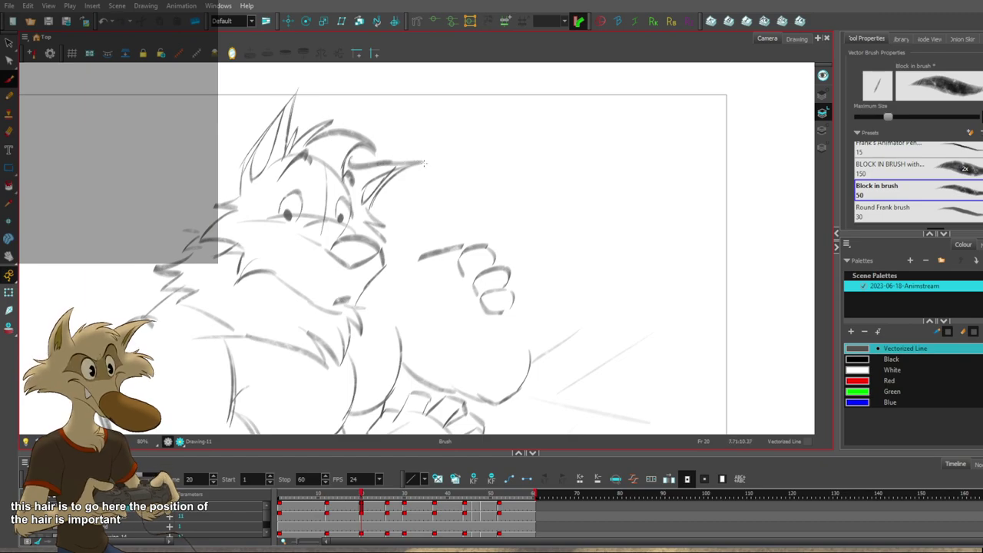
pyautogui.press(',')
pyautogui.press('.')
pyautogui.scroll(-2, 420, 186)
pyautogui.scroll(-1, 417, 188)
pyautogui.scroll(1, 409, 197)
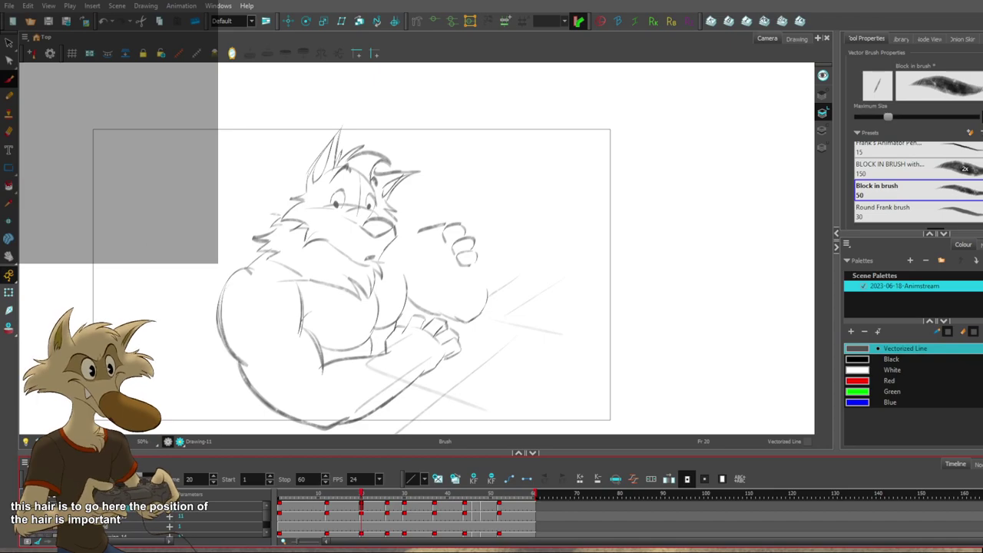
# Undo the last timeline change, select another layer in the timeline and go to frame 12.
pyautogui.hotkey('ctrl', 'v')
pyautogui.press('d')
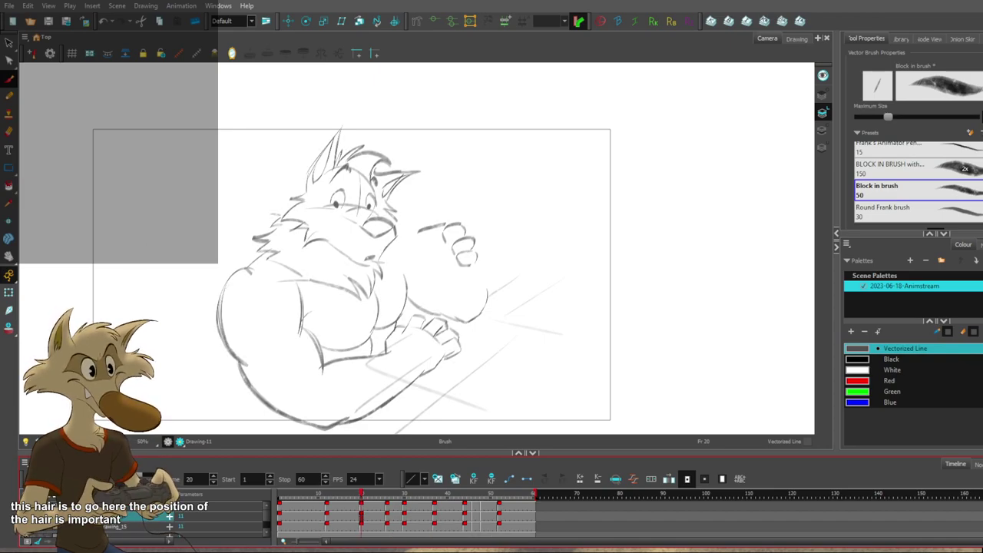
pyautogui.hotkey('ctrl', 'z')
pyautogui.scroll(-2, 116, 525)
pyautogui.scroll(1, 117, 522)
pyautogui.click(117, 507)
pyautogui.press('f')
pyautogui.scroll(1, 376, 216)
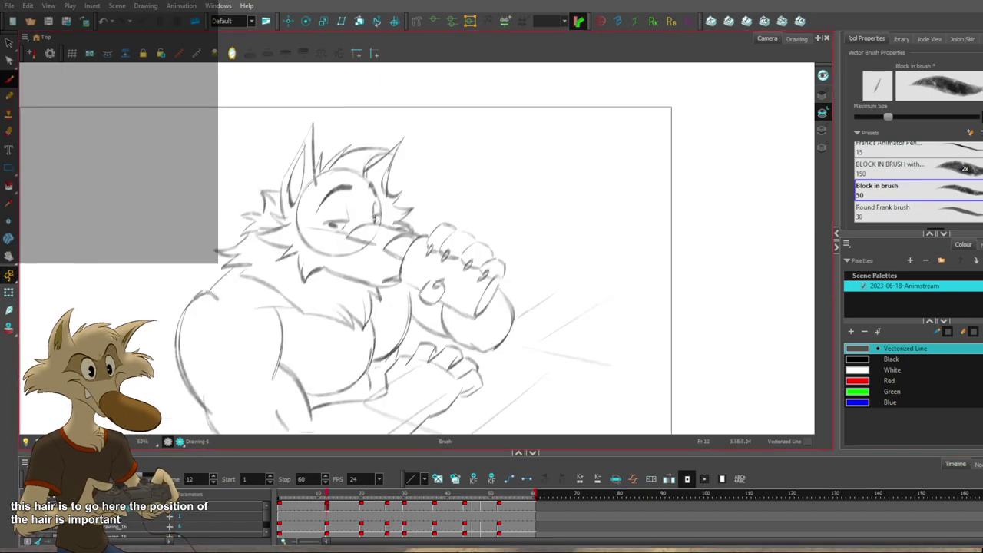
# Delete the upper line of the near eye on frame 20 and redraw it as a curved arc.
pyautogui.scroll(1, 374, 218)
pyautogui.press('g')
pyautogui.press('f')
pyautogui.press('g')
pyautogui.moveTo(530, 266); pyautogui.dragTo(522, 237)
pyautogui.press('f')
pyautogui.press('2')
pyautogui.press('g')
pyautogui.hotkey('alt', 's')
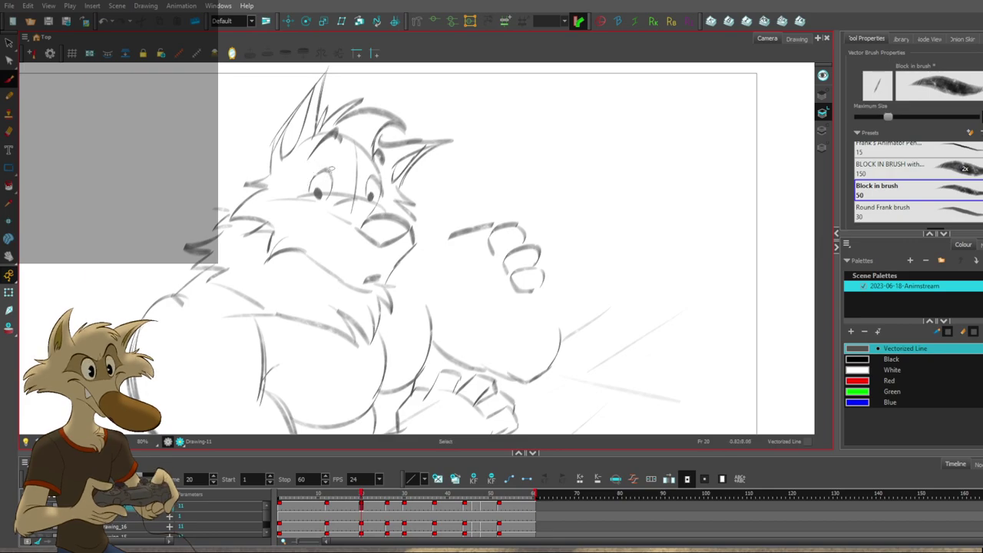
pyautogui.hotkey('alt', 's')
pyautogui.click(331, 178)
pyautogui.press('Delete')
pyautogui.hotkey('alt', 'b')
pyautogui.moveTo(311, 189); pyautogui.dragTo(331, 172)
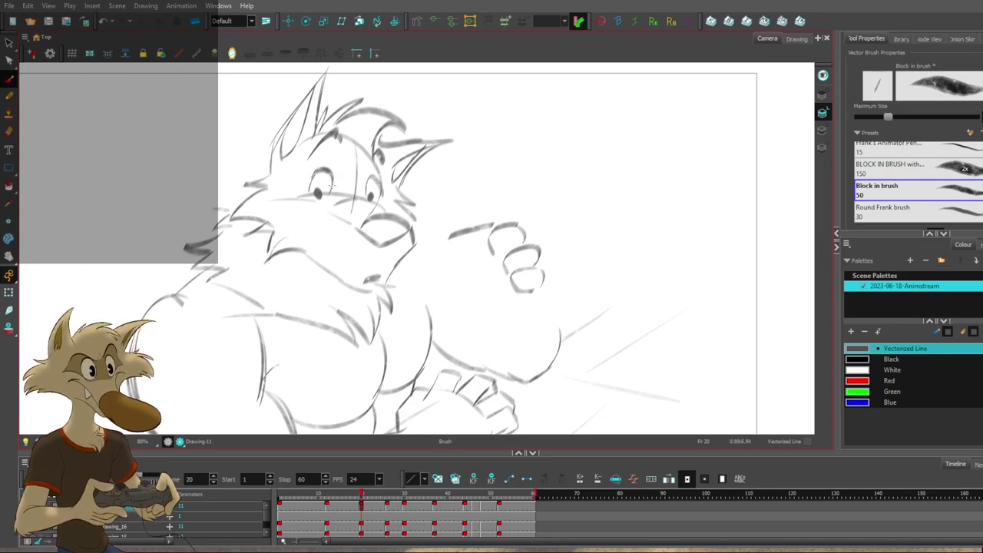
# Flip through the key poses from frame 12 to past frame 44 and check how the head moves.
pyautogui.press('f')
pyautogui.press('f')
pyautogui.press('g')
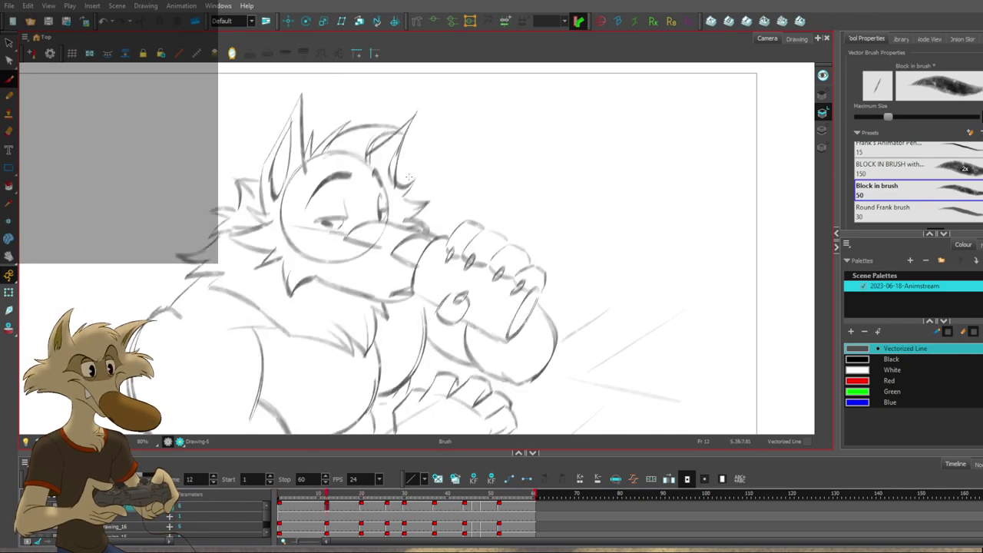
pyautogui.press('f')
pyautogui.press('g')
pyautogui.press('g')
pyautogui.press('g')
pyautogui.press('g')
pyautogui.press('g')
pyautogui.press('g')
pyautogui.press('g')
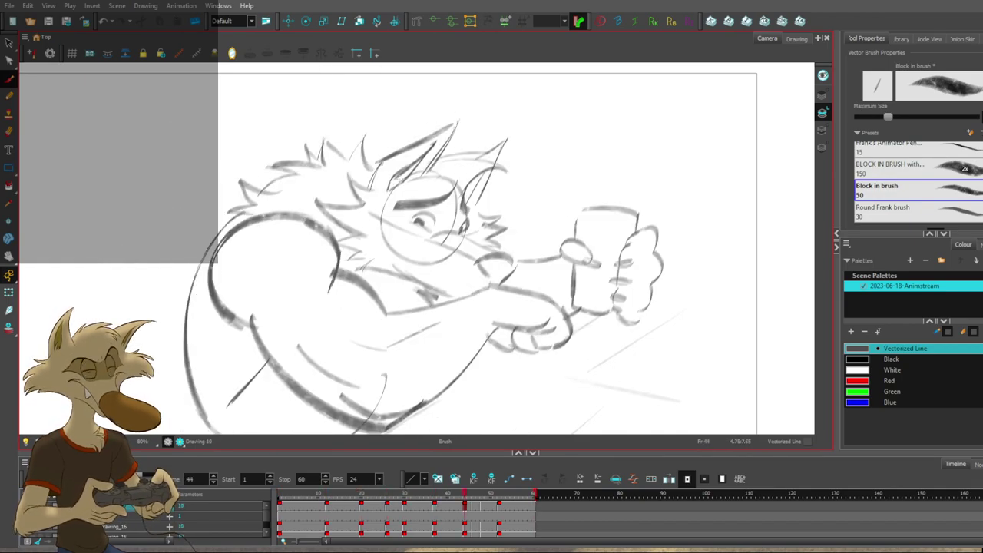
pyautogui.press('g')
pyautogui.press('g')
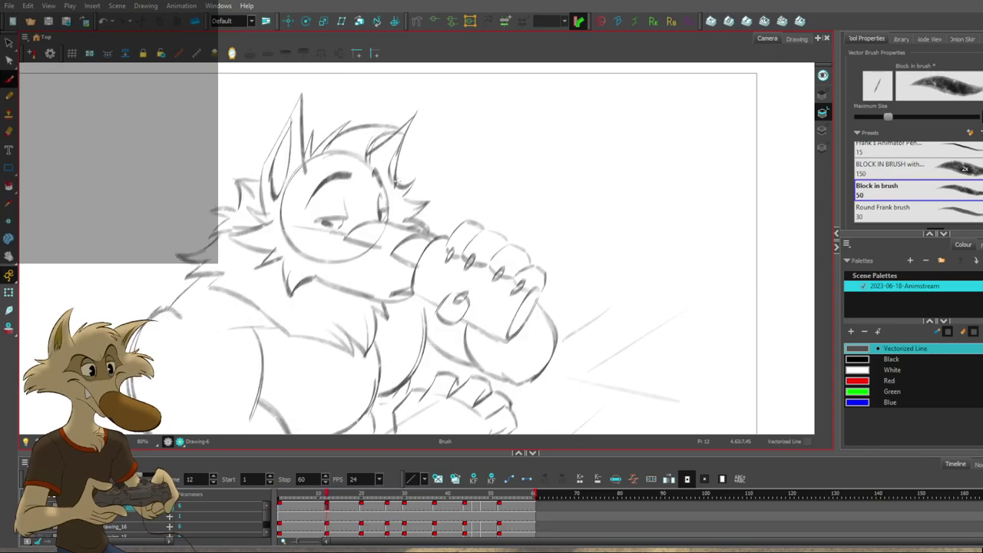
pyautogui.press('g')
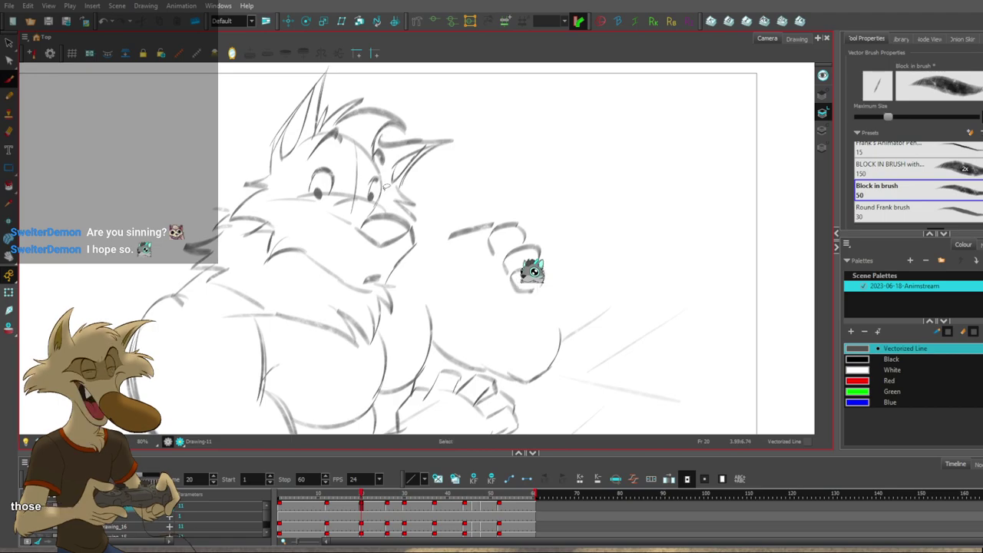
# Flip repeatedly between frames 12 and 20 and examine the face and cheek fur.
pyautogui.press('f')
pyautogui.press('g')
pyautogui.press('e')
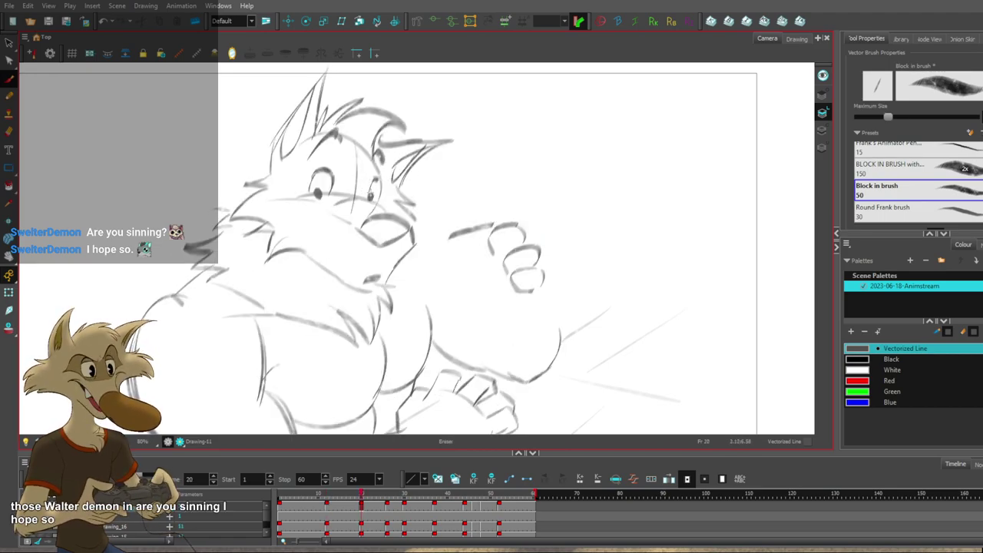
pyautogui.hotkey('alt', 'b')
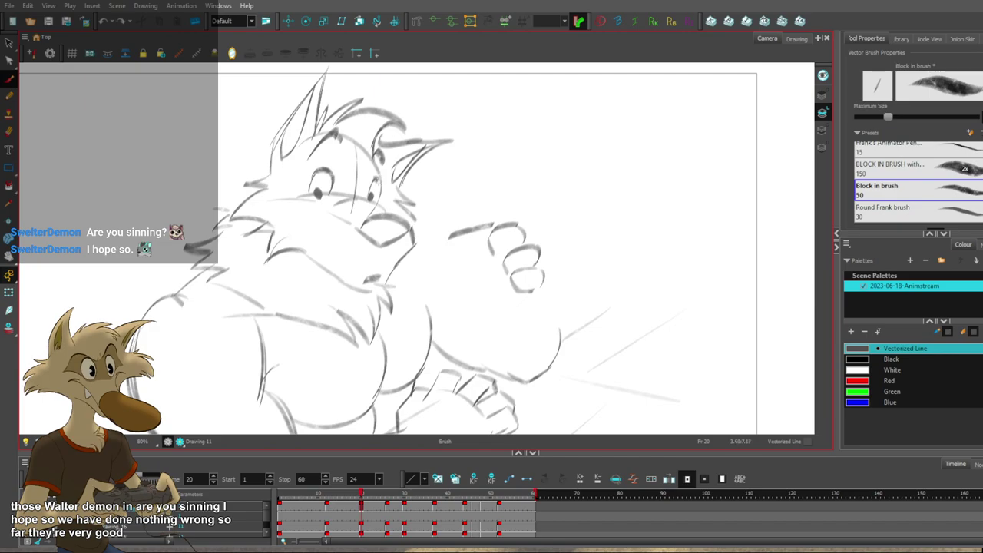
pyautogui.press('f')
pyautogui.press('g')
pyautogui.press('f')
pyautogui.press('g')
pyautogui.moveTo(448, 204); pyautogui.dragTo(463, 213)
pyautogui.press('f')
pyautogui.press('.')
pyautogui.press('.')
pyautogui.press('.')
pyautogui.press('.')
pyautogui.press('.')
pyautogui.press('.')
pyautogui.press('.')
pyautogui.press('.')
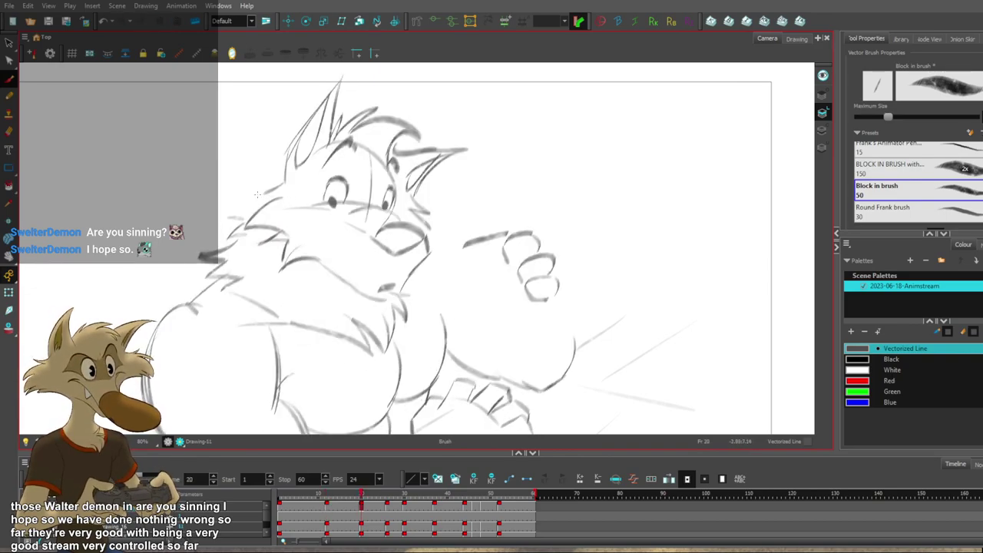
pyautogui.press(',')
pyautogui.press('.')
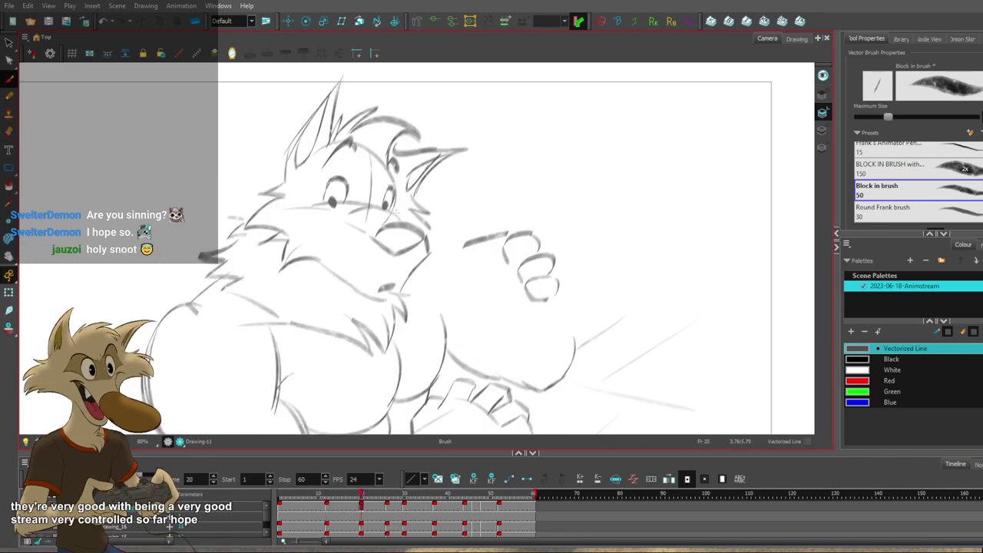
pyautogui.press(',')
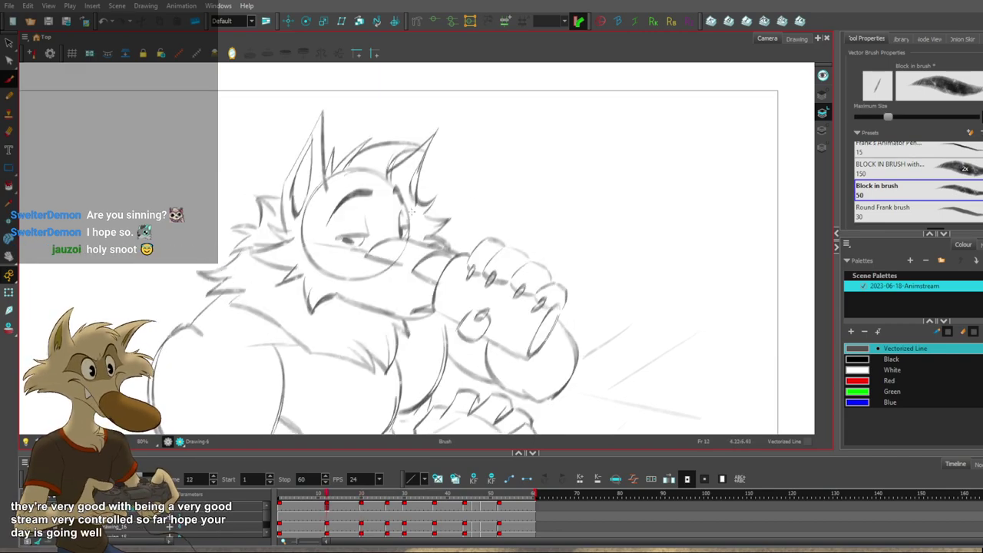
pyautogui.press('.')
pyautogui.press(',')
pyautogui.press('.')
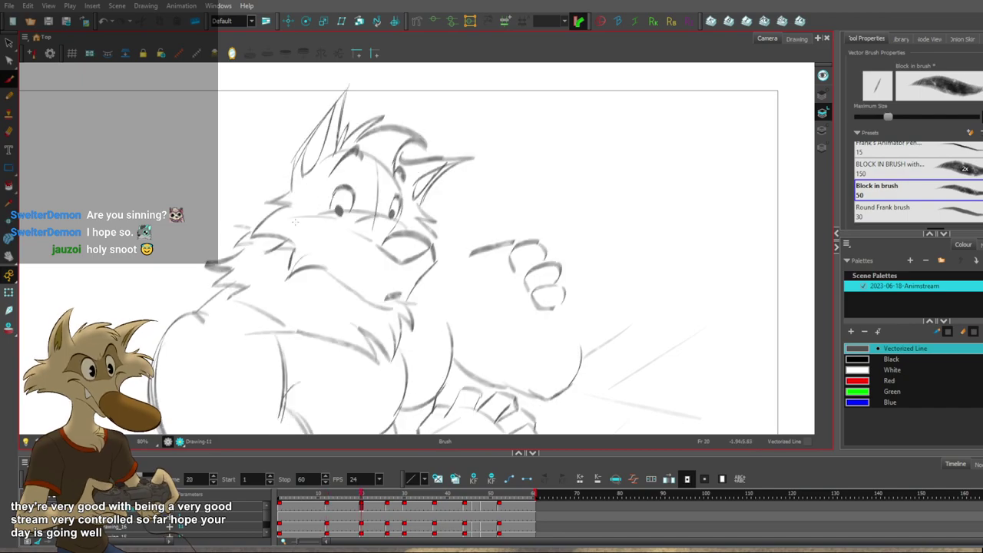
# Rework the fur stroke on the near cheek of frame 20, undoing unwanted strokes and checking against frame 12.
pyautogui.press(',')
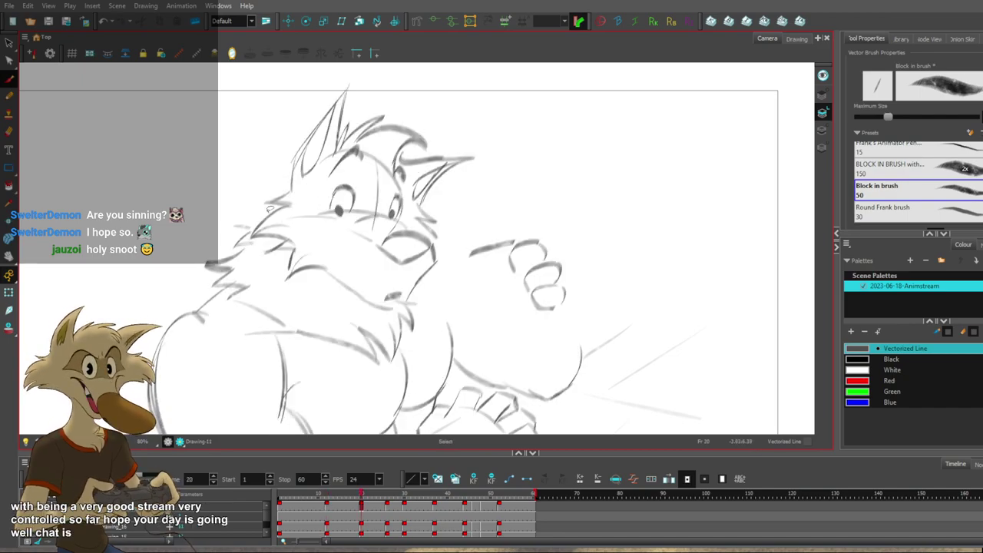
pyautogui.press('.')
pyautogui.press(',')
pyautogui.press('.')
pyautogui.press('f')
pyautogui.press('g')
pyautogui.hotkey('ctrl', 'z')
pyautogui.hotkey('ctrl', 'z')
pyautogui.moveTo(292, 235); pyautogui.dragTo(252, 240)
pyautogui.hotkey('ctrl', 'z')
pyautogui.press(',')
pyautogui.press('.')
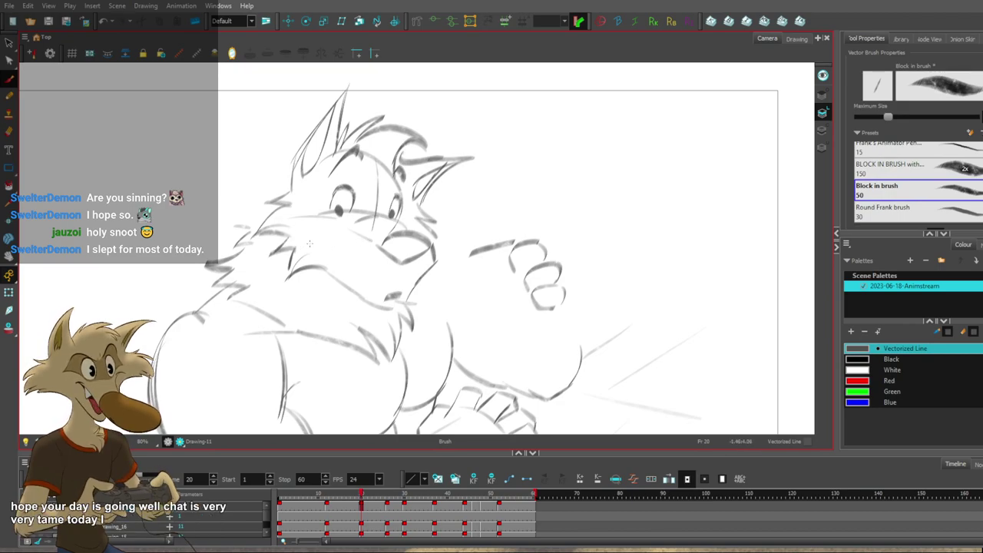
# Step through the whole sequence of rough poses up to frame 60 and examine the overall motion.
pyautogui.moveTo(405, 222); pyautogui.dragTo(393, 240)
pyautogui.press('f')
pyautogui.press('f')
pyautogui.press('g')
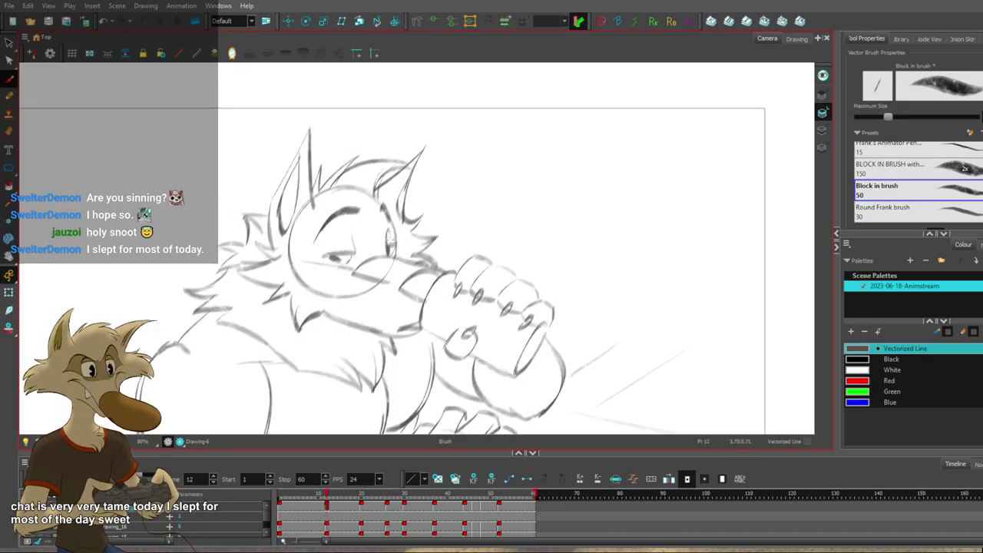
pyautogui.press('g')
pyautogui.press(',')
pyautogui.press('.')
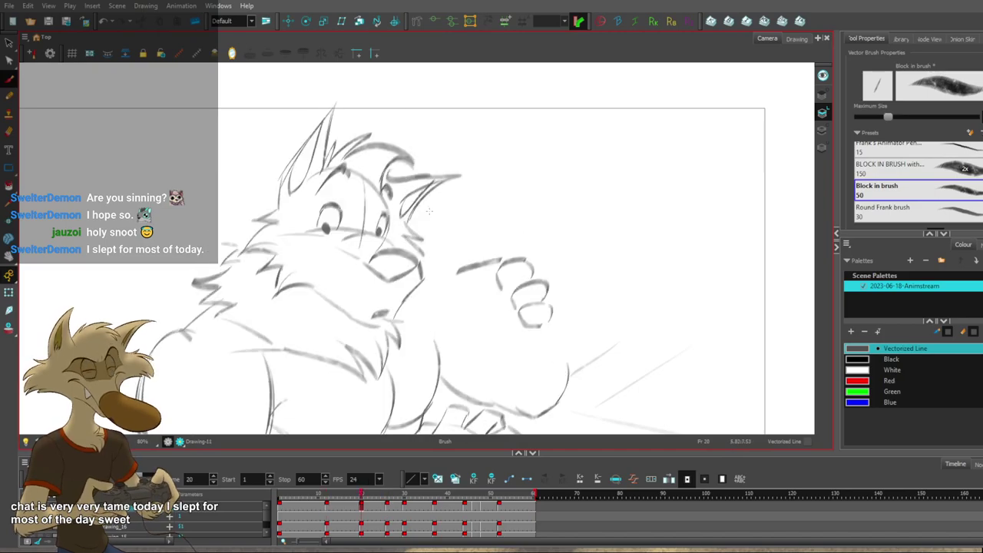
pyautogui.scroll(-5, 424, 214)
pyautogui.press('f')
pyautogui.press('f')
pyautogui.press('g')
pyautogui.press('g')
pyautogui.press('g')
pyautogui.press('g')
pyautogui.press('f')
pyautogui.press('f')
pyautogui.press('f')
pyautogui.press('f')
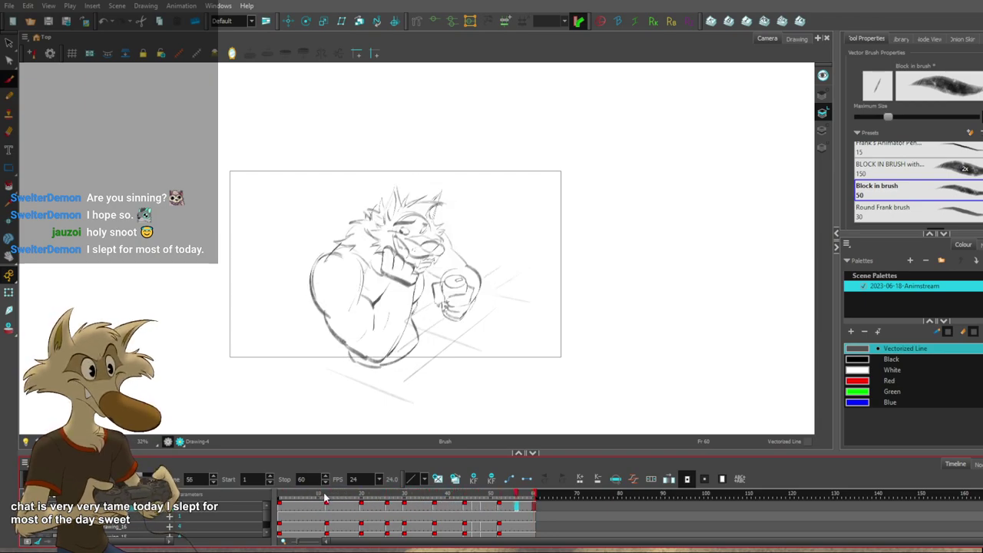
# Return to frame 12 and compare its ears, side fur and head position with frame 20.
pyautogui.click(323, 497)
pyautogui.press('2')
pyautogui.press('2')
pyautogui.press('g')
pyautogui.press('g')
pyautogui.press('2')
pyautogui.press('f')
pyautogui.press('g')
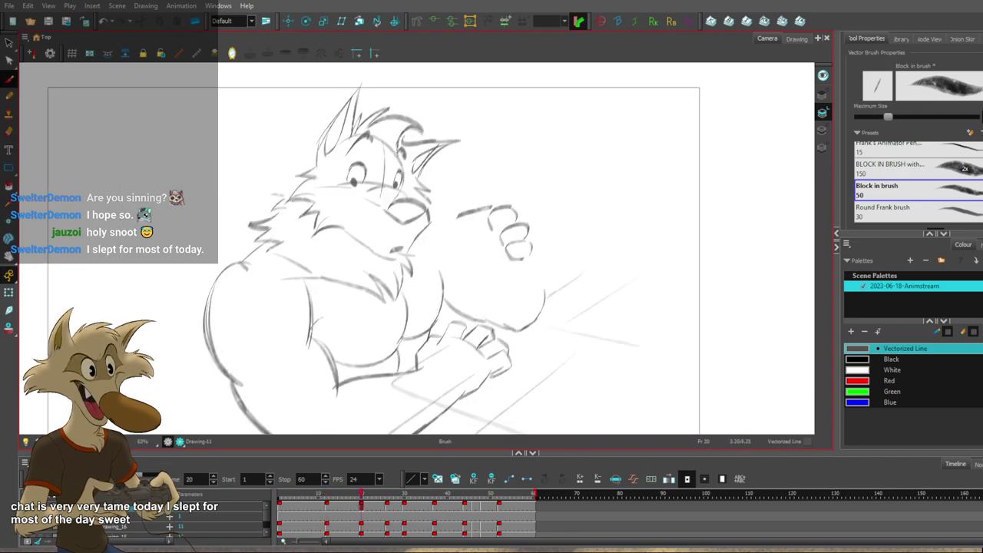
pyautogui.press('f')
pyautogui.press('g')
pyautogui.press('f')
pyautogui.press('g')
pyautogui.press('f')
pyautogui.press('g')
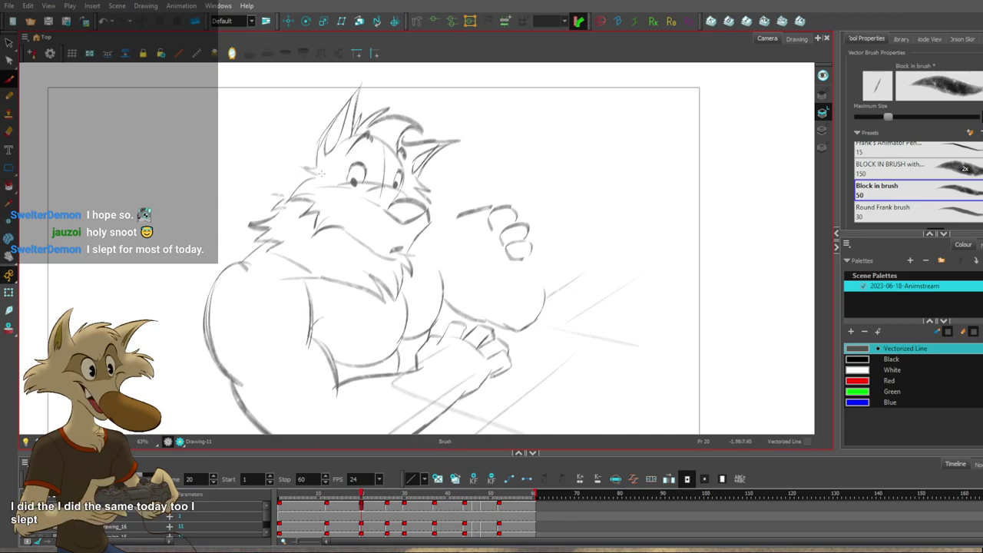
pyautogui.press('f')
pyautogui.press('f')
pyautogui.press('g')
pyautogui.press('g')
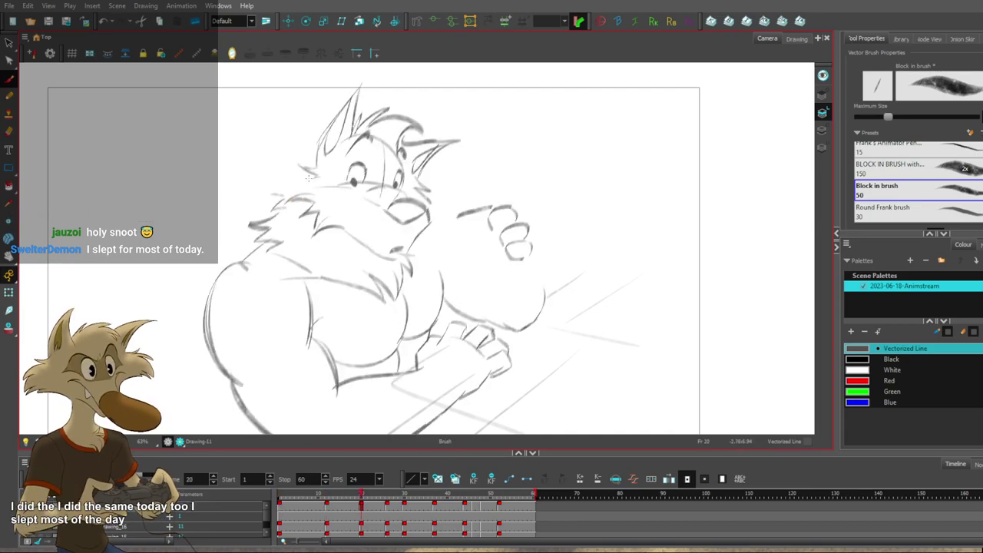
pyautogui.press(',')
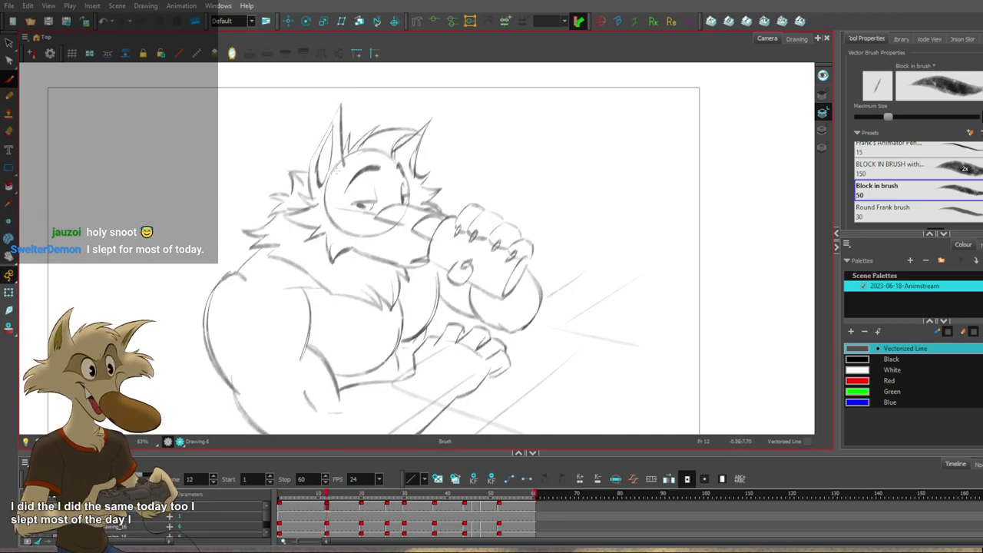
pyautogui.press('.')
pyautogui.press(',')
pyautogui.press('.')
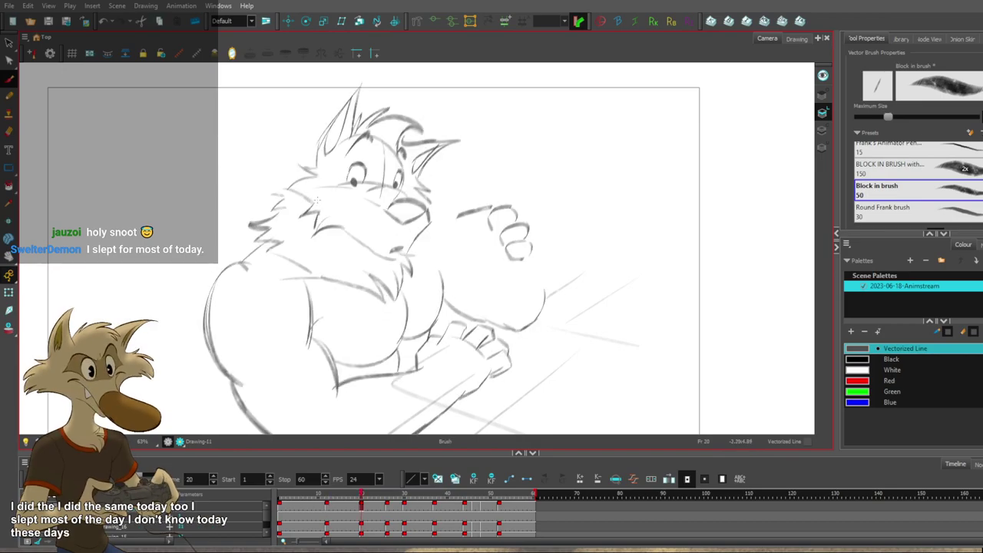
# Sketch a cheek fur stroke on the side of the wolf's face in the frame 20 drawing, checking it against frame 12.
pyautogui.hotkey('alt', 'b')
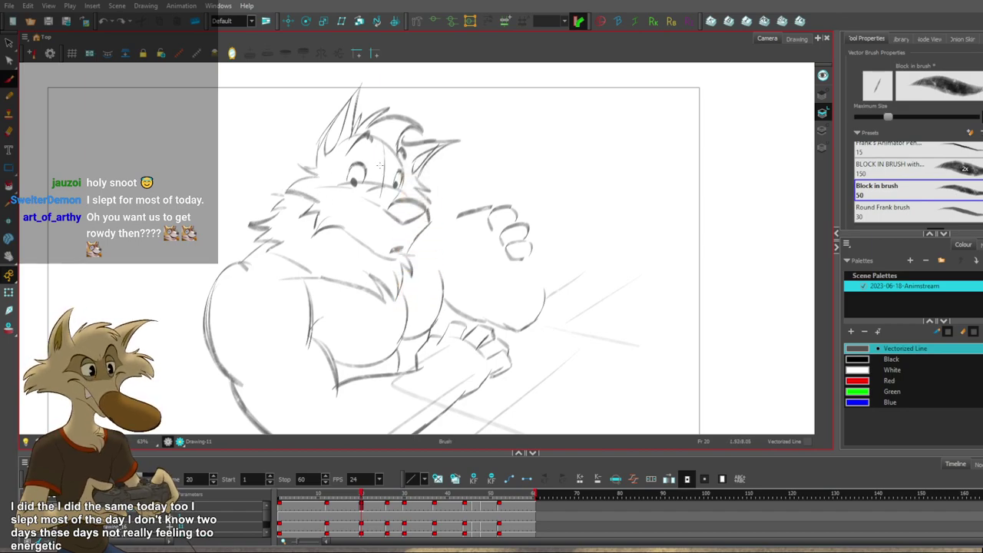
pyautogui.scroll(1, 379, 165)
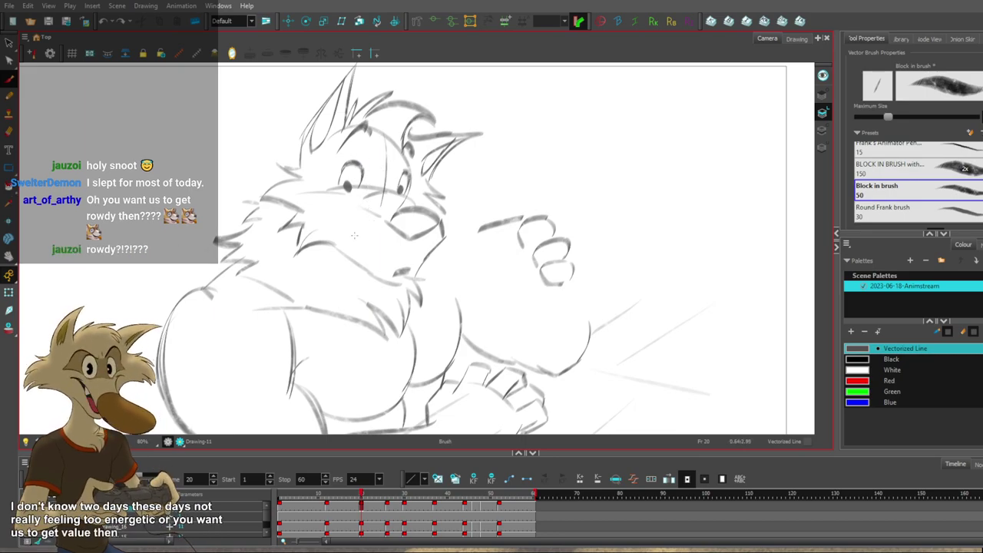
pyautogui.press('f')
pyautogui.press('g')
pyautogui.press('g')
pyautogui.press('f')
pyautogui.press('f')
pyautogui.press('g')
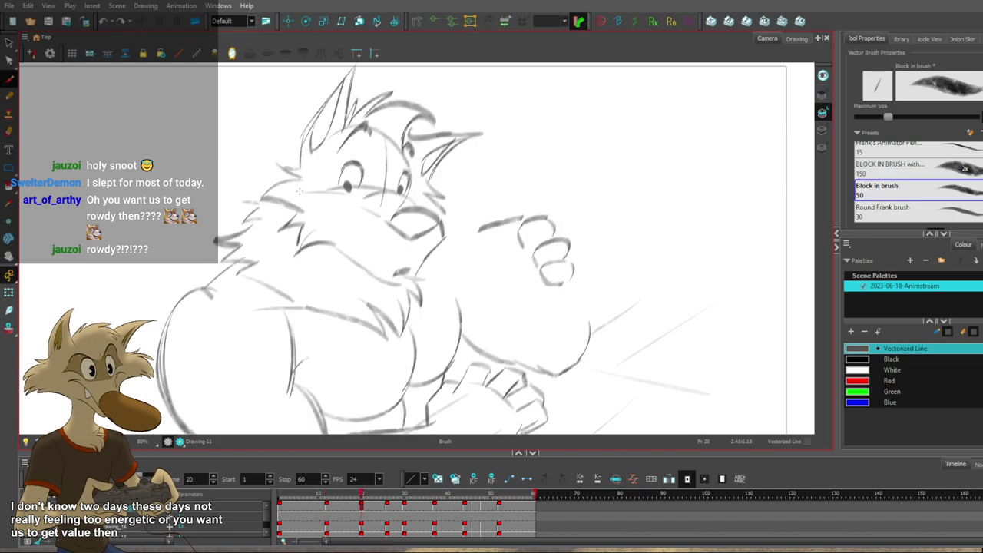
pyautogui.moveTo(295, 192); pyautogui.dragTo(263, 200)
# Compare the frame 20 head with the neighbouring key drawing and remove the middle stretch of its rough jaw line.
pyautogui.press('f')
pyautogui.press('g')
pyautogui.press('g')
pyautogui.press('f')
pyautogui.press('f')
pyautogui.press('g')
pyautogui.press('f')
pyautogui.press('g')
pyautogui.press('f')
pyautogui.press('g')
pyautogui.press('f')
pyautogui.press('g')
pyautogui.press('f')
pyautogui.press('.')
pyautogui.press('.')
pyautogui.press('.')
pyautogui.press('.')
pyautogui.press('.')
pyautogui.press('.')
pyautogui.press('.')
pyautogui.press('.')
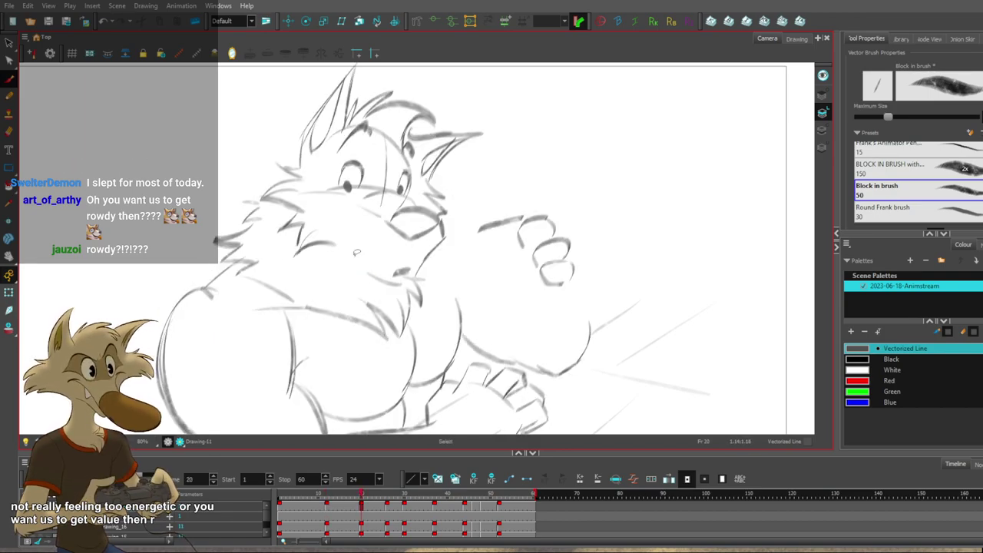
# Redraw the wolf's lower jaw as a rounder curve up to the chin and add a short stroke at the mouth.
pyautogui.press('f')
pyautogui.press('g')
pyautogui.hotkey('ctrl', 'z')
pyautogui.hotkey('ctrl', 'z')
pyautogui.press('f')
pyautogui.press('g')
pyautogui.moveTo(390, 277); pyautogui.dragTo(423, 270)
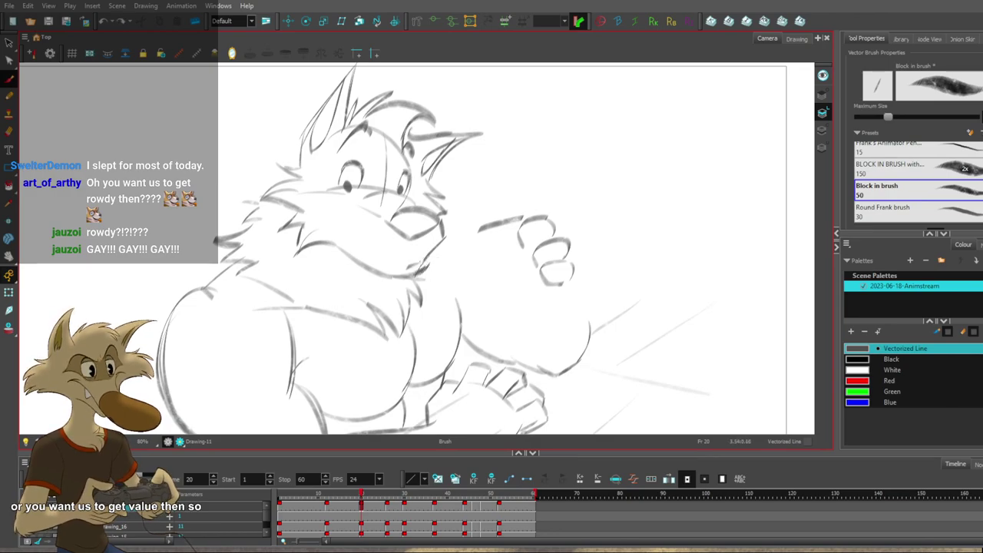
pyautogui.press('f')
pyautogui.press('g')
pyautogui.moveTo(412, 263); pyautogui.dragTo(409, 269)
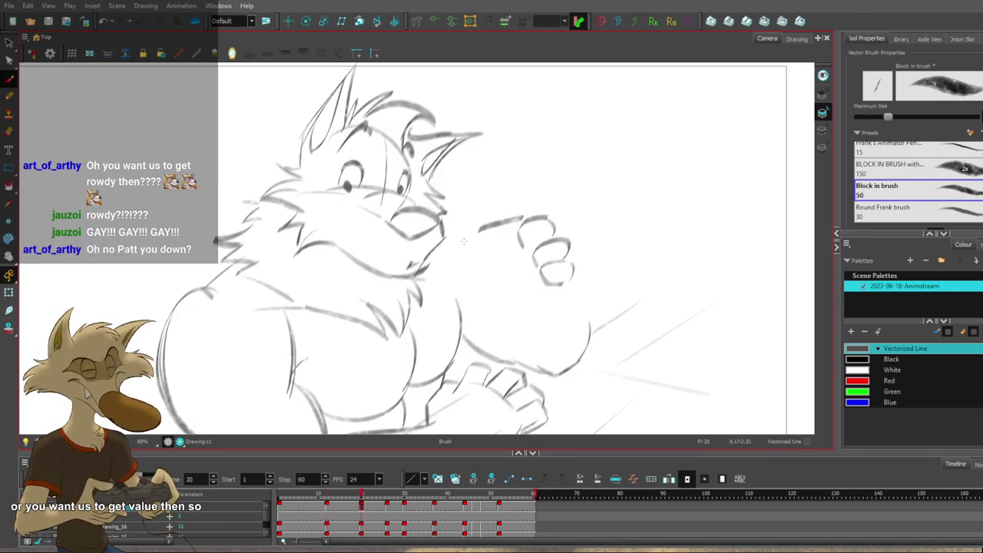
# Flip through the key drawings at full-figure view to examine how the revised head moves between poses.
pyautogui.press('1')
pyautogui.press('f')
pyautogui.press('f')
pyautogui.press('g')
pyautogui.press('g')
pyautogui.press('g')
pyautogui.press('g')
pyautogui.press('f')
pyautogui.press('f')
pyautogui.press('f')
pyautogui.press('.')
pyautogui.press('.')
pyautogui.press('.')
pyautogui.press('.')
pyautogui.press('.')
pyautogui.press('.')
pyautogui.press('.')
pyautogui.press('.')
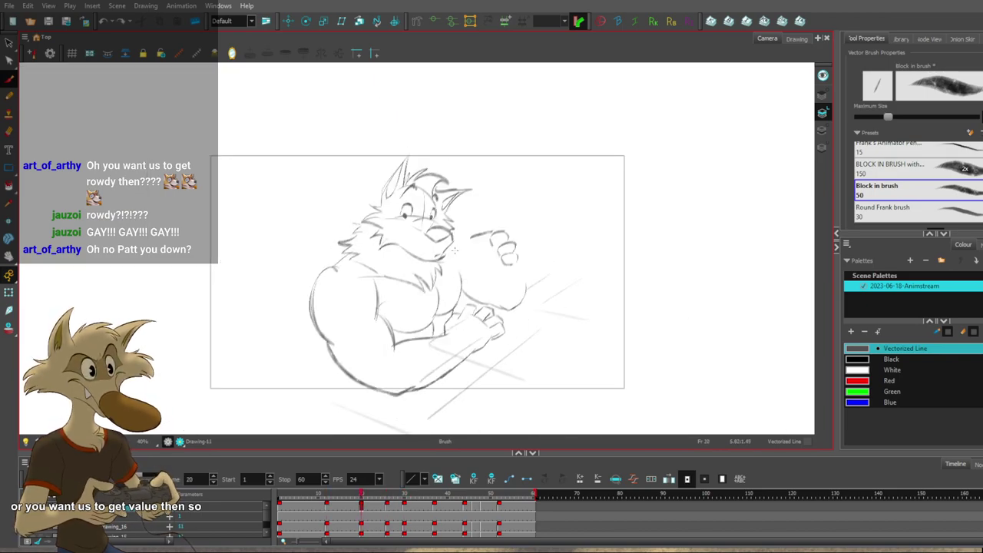
pyautogui.scroll(1, 454, 250)
pyautogui.scroll(-2, 451, 250)
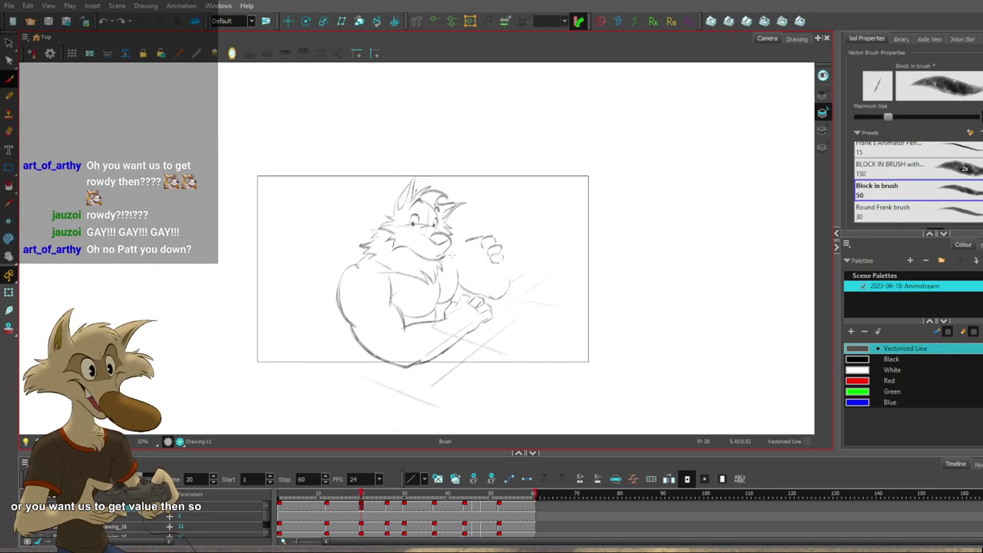
pyautogui.press('f')
# Sketch a pointed fur tuft beneath the wolf's near ear on frame 20, flipping to frame 12 for reference.
pyautogui.scroll(4, 435, 269)
pyautogui.press('g')
pyautogui.press('f')
pyautogui.press('f')
pyautogui.press('g')
pyautogui.press('g')
pyautogui.moveTo(374, 164); pyautogui.dragTo(357, 161)
pyautogui.press('f')
pyautogui.press('g')
pyautogui.hotkey('alt', 'b')
pyautogui.hotkey('alt', 's')
pyautogui.press('f')
pyautogui.press('g')
pyautogui.press('f')
pyautogui.press('g')
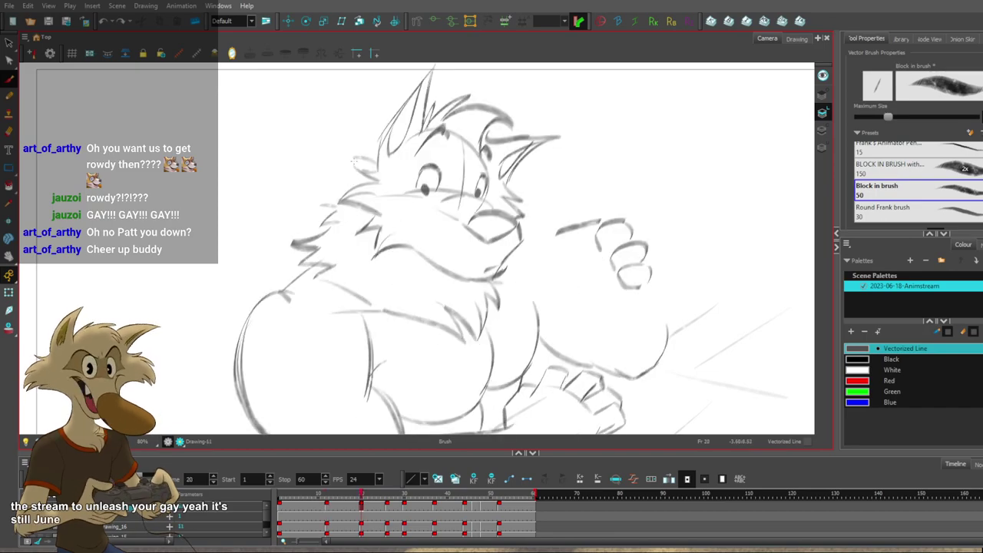
pyautogui.press('f')
pyautogui.press('g')
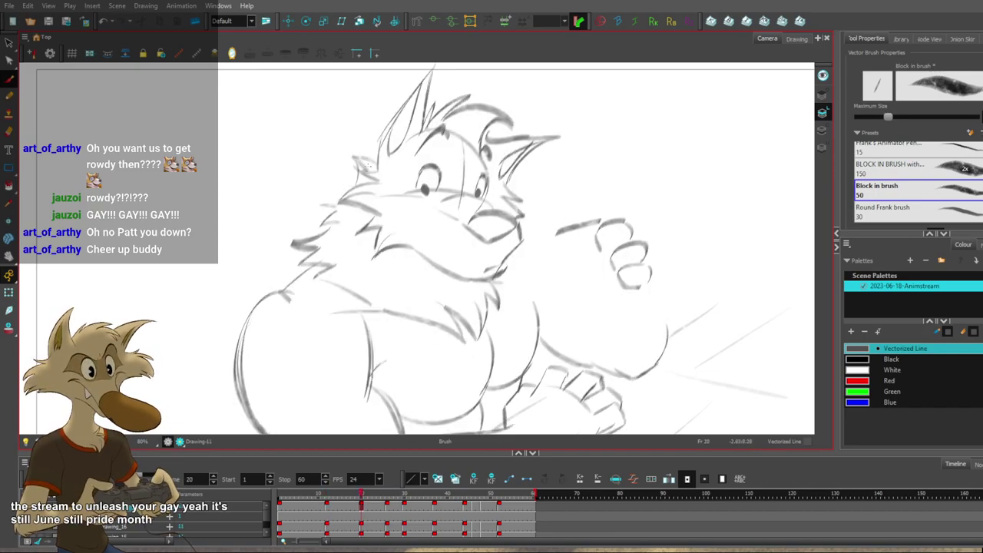
# Add fur strokes below the ear tuft to continue the ruff down the side of the wolf's head.
pyautogui.press('f')
pyautogui.press('g')
pyautogui.press('f')
pyautogui.press('g')
pyautogui.press('f')
pyautogui.press('f')
pyautogui.press('g')
pyautogui.press('f')
pyautogui.press('g')
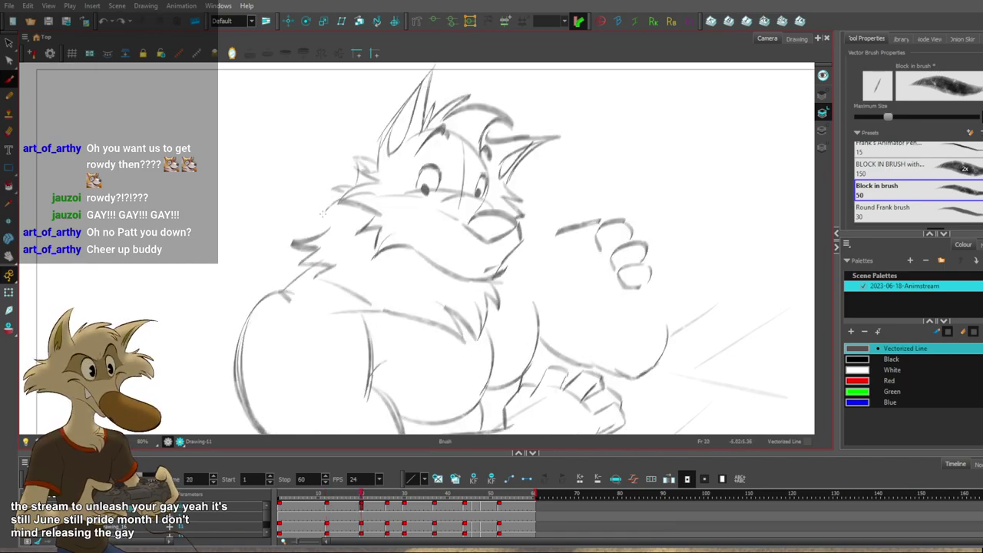
# Adjust the strokes of the middle cheek fur tuft and redraw its pointed edges, checking them against frame 12.
pyautogui.moveTo(361, 200); pyautogui.dragTo(365, 211)
pyautogui.press('f')
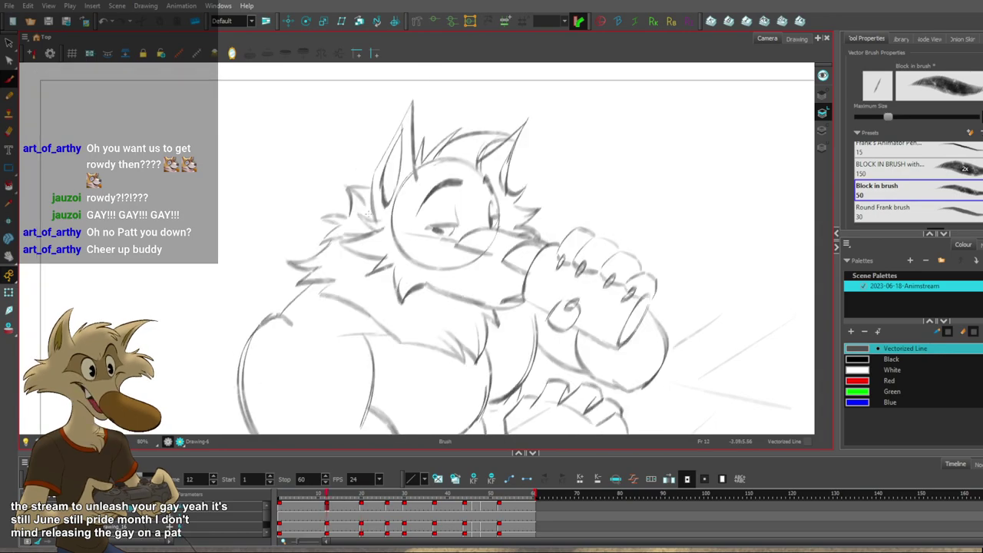
pyautogui.press('g')
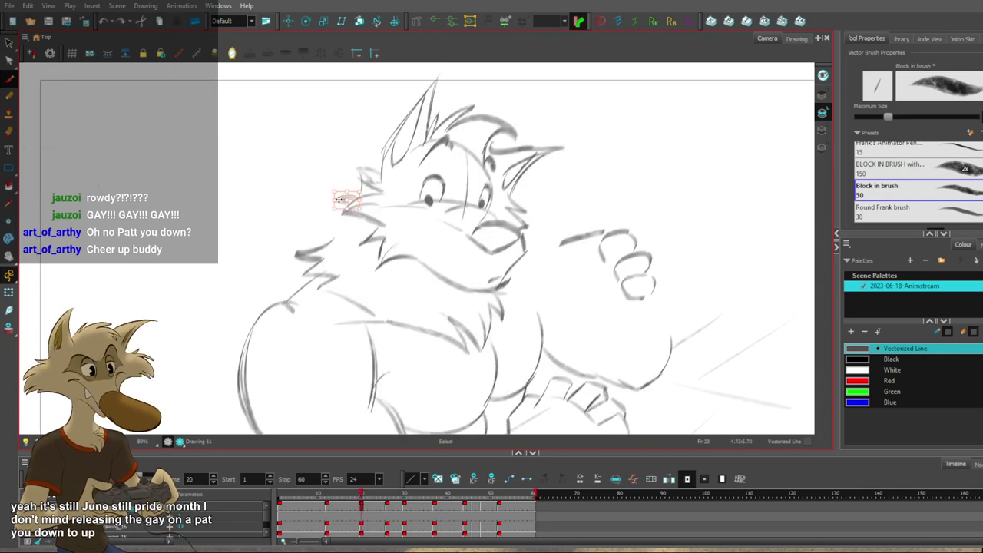
pyautogui.press('f')
pyautogui.press('g')
pyautogui.press('f')
pyautogui.press('g')
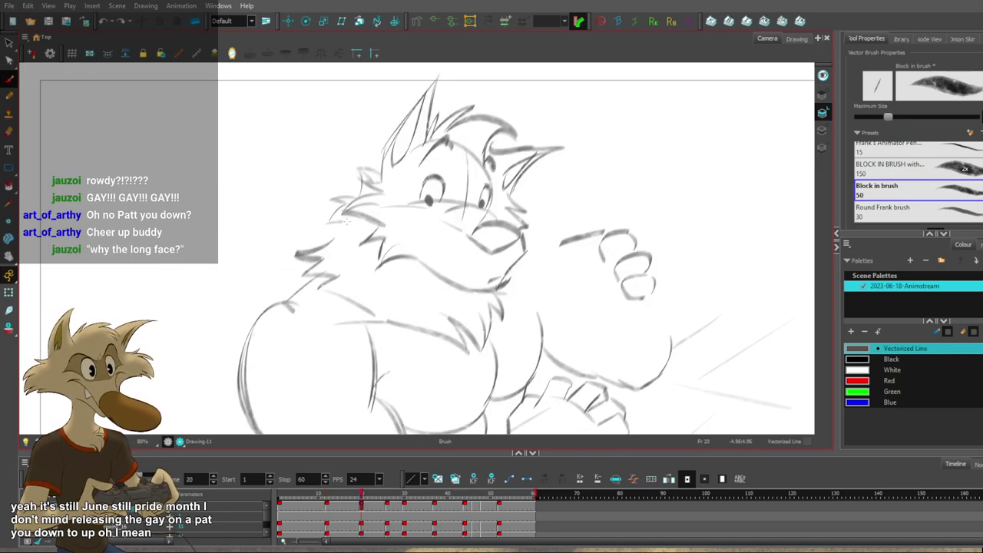
pyautogui.press('f')
pyautogui.press('g')
pyautogui.press('f')
pyautogui.press('g')
pyautogui.press('f')
pyautogui.press('g')
pyautogui.press('f')
pyautogui.press('g')
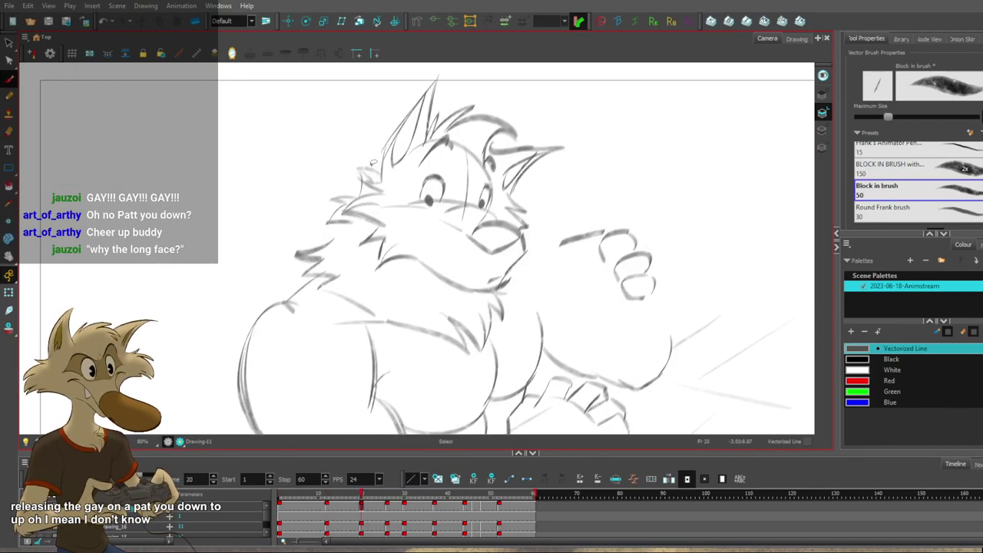
# Redraw the middle cheek tuft with a longer point and rough in a new shape for the tuft below the ear.
pyautogui.moveTo(358, 201); pyautogui.dragTo(338, 203)
pyautogui.press('f')
pyautogui.press('g')
pyautogui.hotkey('ctrl', 'z')
pyautogui.press('f')
pyautogui.press('g')
pyautogui.press('f')
pyautogui.press('g')
pyautogui.press('f')
pyautogui.press('g')
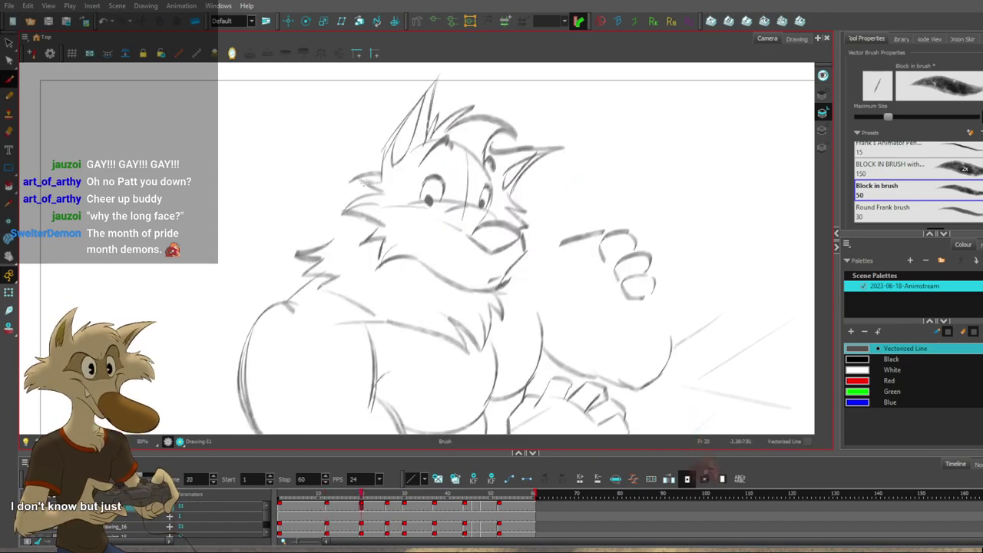
pyautogui.press('f')
pyautogui.press('g')
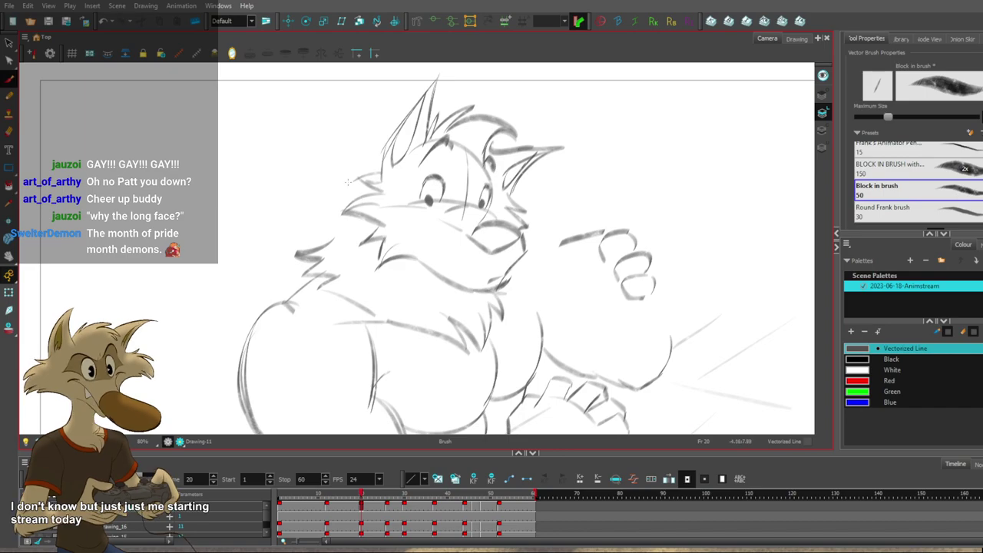
# Extend the fur tuft below the ear outward and complete its edges, comparing the shape with frame 12.
pyautogui.moveTo(366, 189); pyautogui.dragTo(348, 181)
pyautogui.press('f')
pyautogui.press('g')
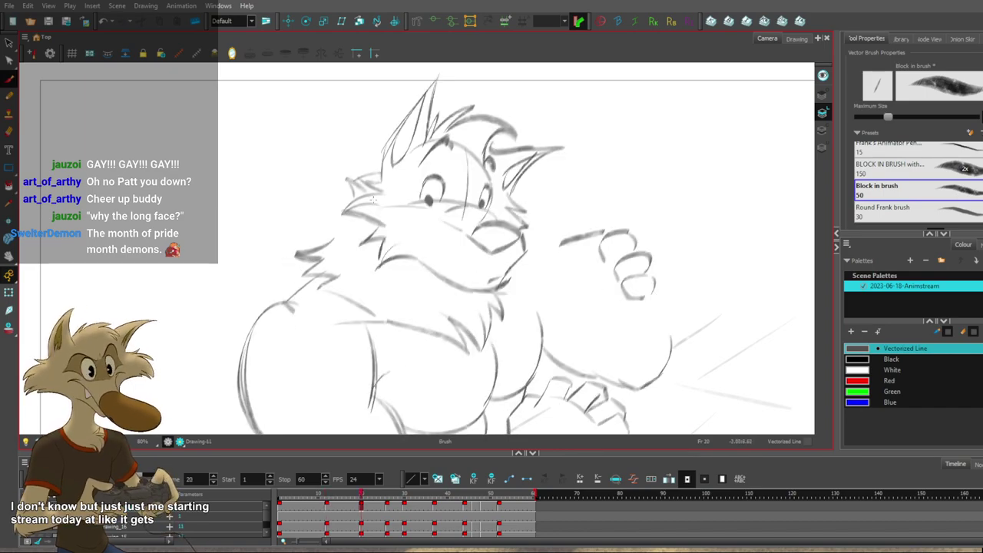
pyautogui.press('f')
pyautogui.press('g')
pyautogui.press('f')
pyautogui.press('g')
pyautogui.moveTo(351, 182); pyautogui.dragTo(385, 175)
pyautogui.press('f')
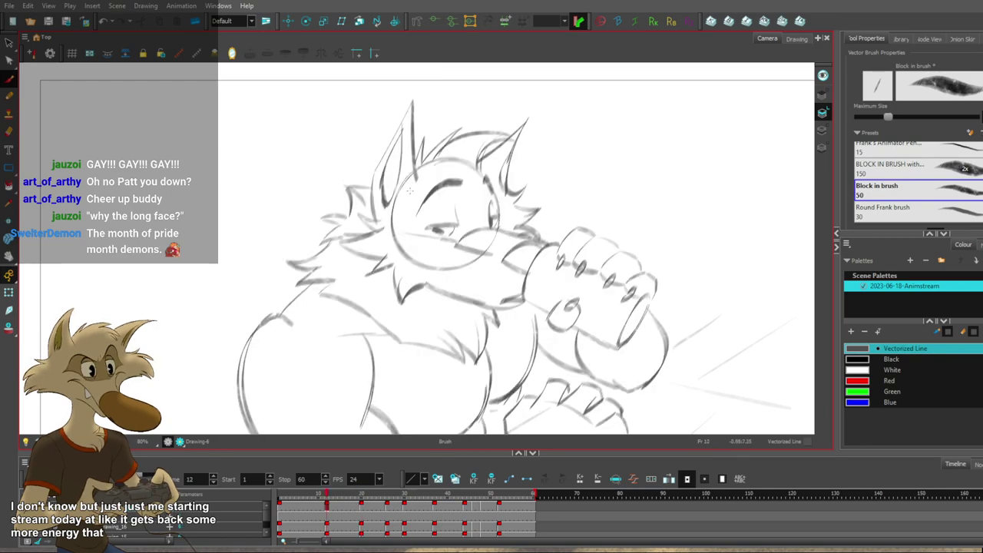
pyautogui.press('g')
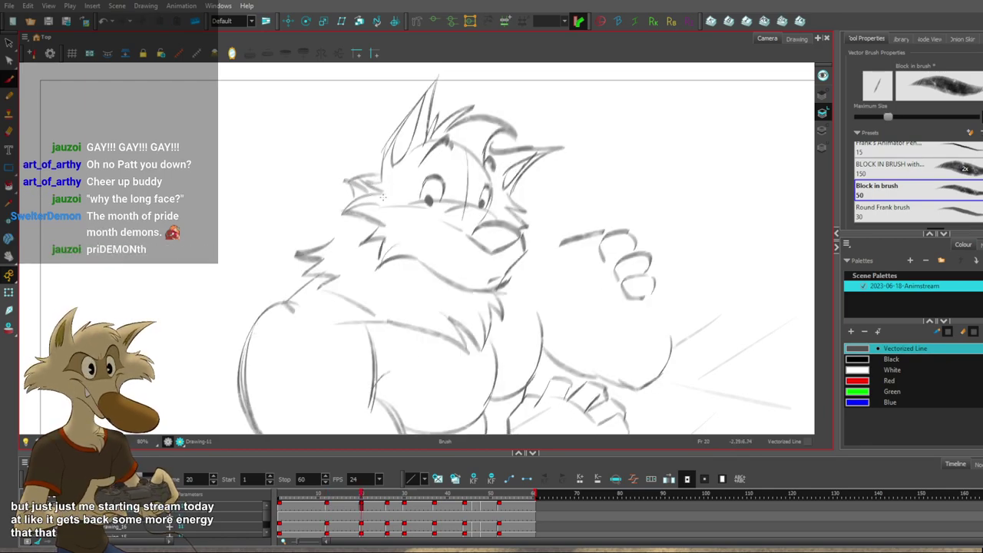
# Fill in the neck fur between the cheek tufts and the shoulder on frame 20, using frame 12 as reference.
pyautogui.press('space')
pyautogui.moveTo(507, 240)
pyautogui.mouseDown()
pyautogui.moveTo(488, 242)
pyautogui.moveTo(531, 256)
pyautogui.mouseUp()
pyautogui.press('f')
pyautogui.press('g')
pyautogui.press('f')
pyautogui.press('g')
pyautogui.press('f')
pyautogui.press('g')
pyautogui.press('f')
pyautogui.press('g')
pyautogui.press('f')
pyautogui.press('g')
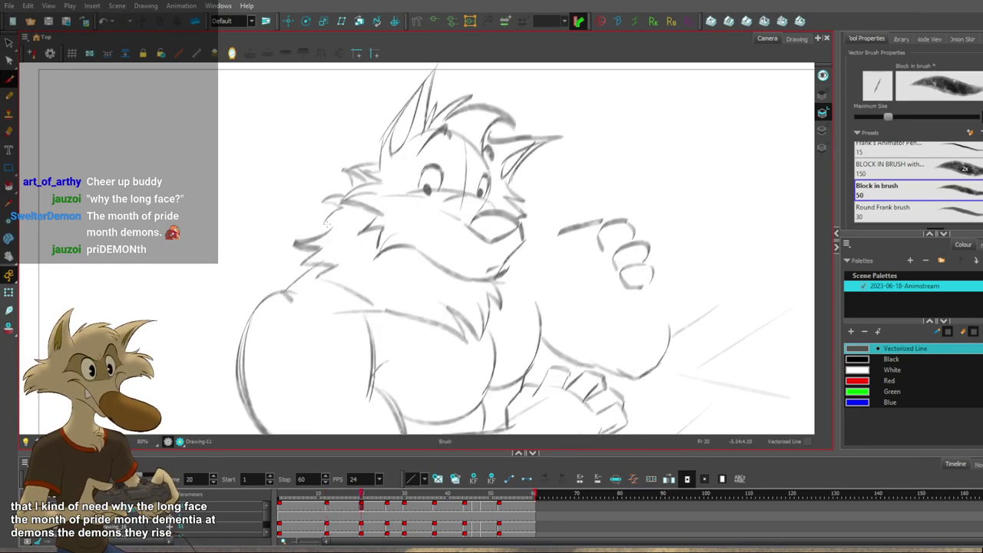
# Flip between the key poses on frames 1, 12 and 20 to examine the flow of the head and fur.
pyautogui.press('g')
pyautogui.scroll(-2, 434, 223)
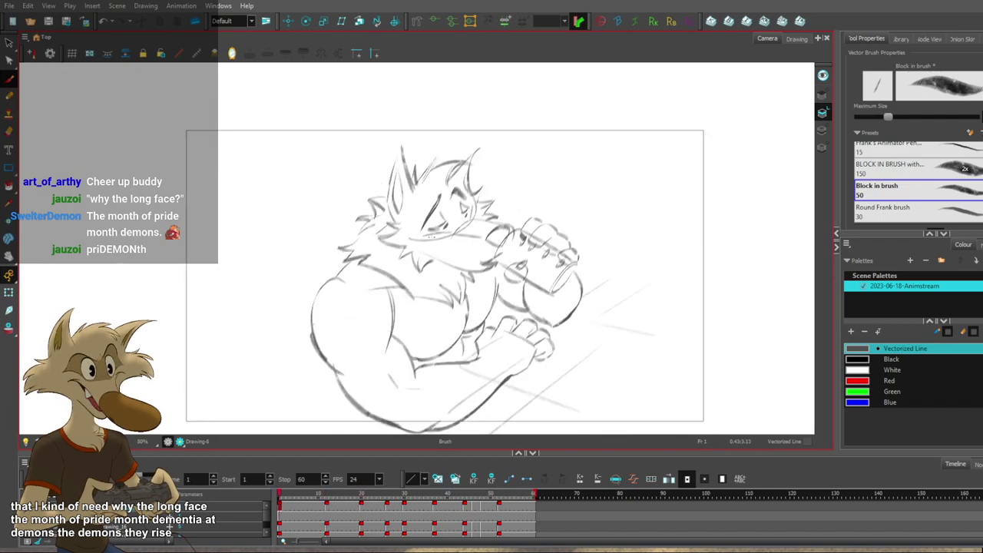
pyautogui.press('f')
pyautogui.press('g')
pyautogui.scroll(-2, 434, 239)
pyautogui.press('f')
pyautogui.press('g')
pyautogui.press('f')
pyautogui.press('f')
pyautogui.press('f')
pyautogui.press('g')
pyautogui.press('g')
pyautogui.press('g')
pyautogui.press('f')
pyautogui.scroll(2, 482, 254)
pyautogui.press('g')
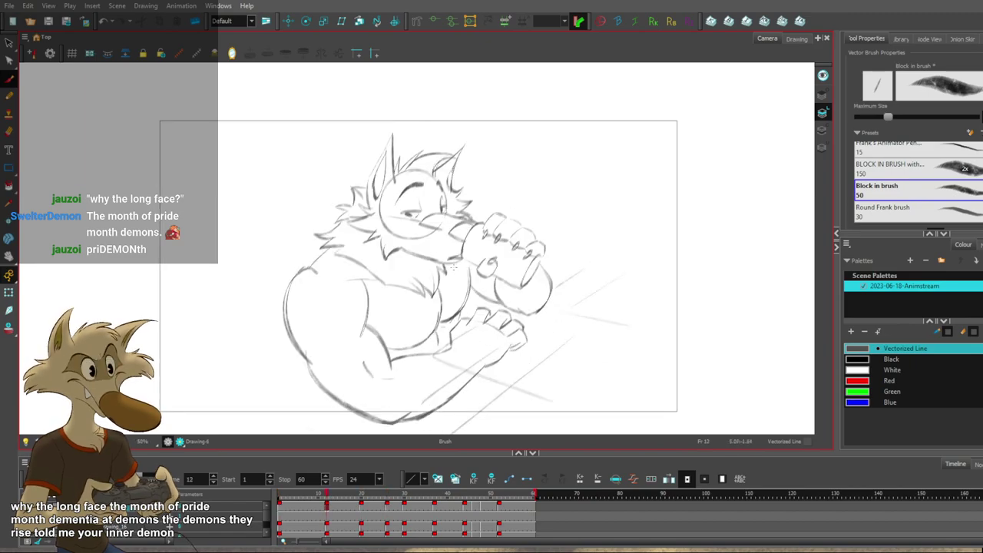
pyautogui.press('f')
pyautogui.scroll(1, 419, 361)
pyautogui.scroll(-1, 420, 361)
pyautogui.scroll(-1, 434, 245)
pyautogui.scroll(2, 409, 333)
pyautogui.press('f')
pyautogui.press('g')
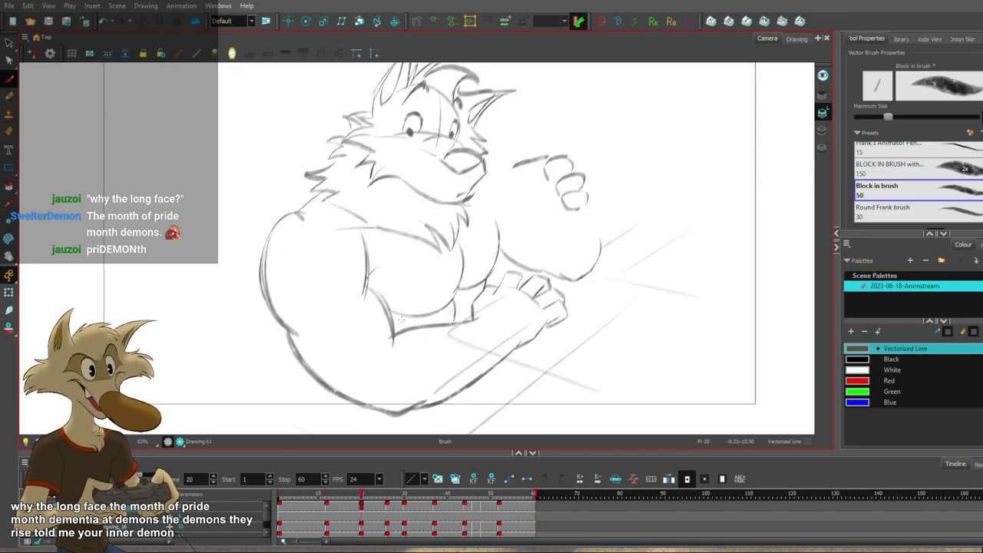
# Try a heavier line from the neck fur down to the near shoulder on frame 20.
pyautogui.press('f')
pyautogui.press('f')
pyautogui.press('g')
pyautogui.press('g')
pyautogui.press('g')
pyautogui.press('f')
pyautogui.moveTo(325, 191); pyautogui.dragTo(303, 216)
pyautogui.press('g')
pyautogui.press('f')
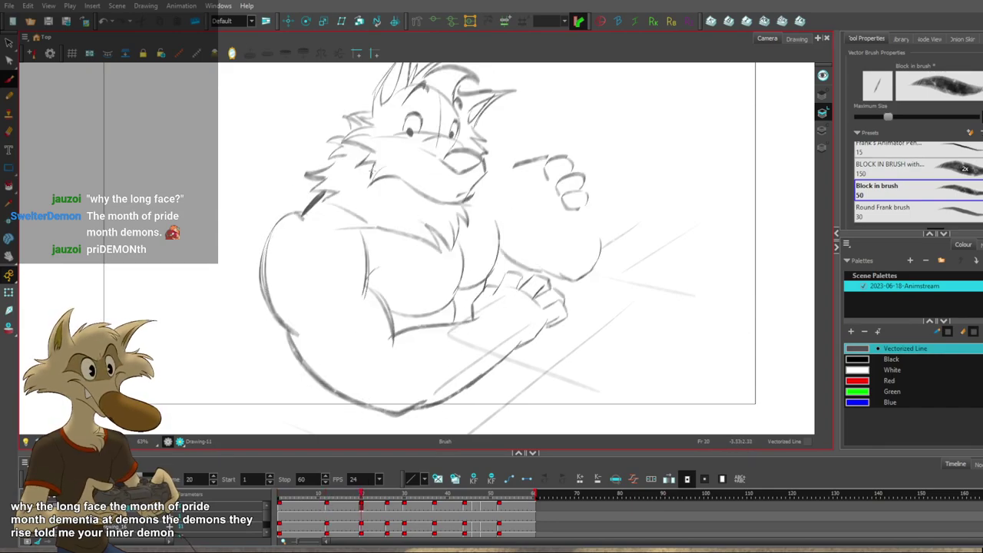
pyautogui.hotkey('ctrl', 'z')
# Redraw the lower outer curve of the far chest on frame 20 with a darker stroke, using frame 12 as reference.
pyautogui.press('g')
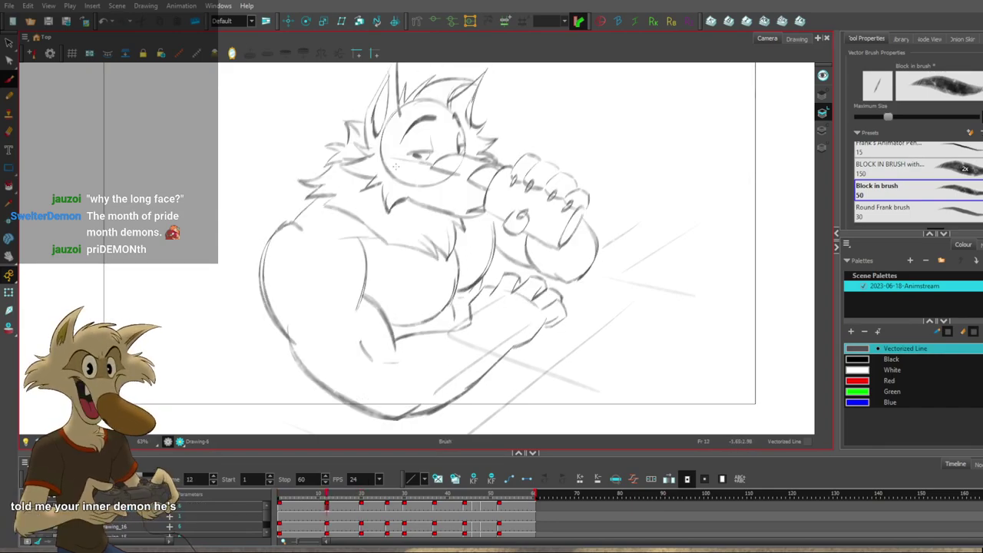
pyautogui.press('f')
pyautogui.press('f')
pyautogui.press('g')
pyautogui.press('f')
pyautogui.press('g')
pyautogui.hotkey('ctrl', 'z')
pyautogui.press('f')
pyautogui.press('g')
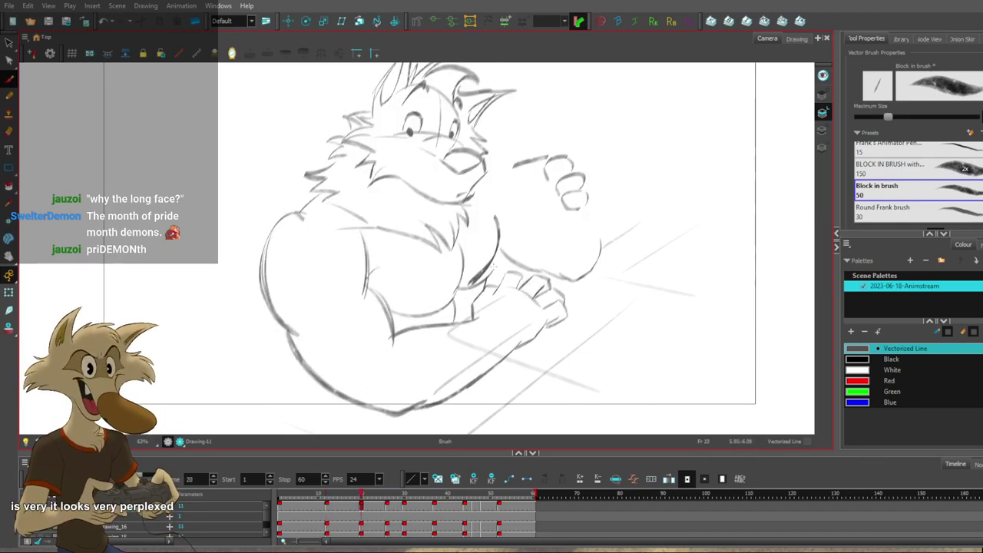
pyautogui.press('f')
pyautogui.press('g')
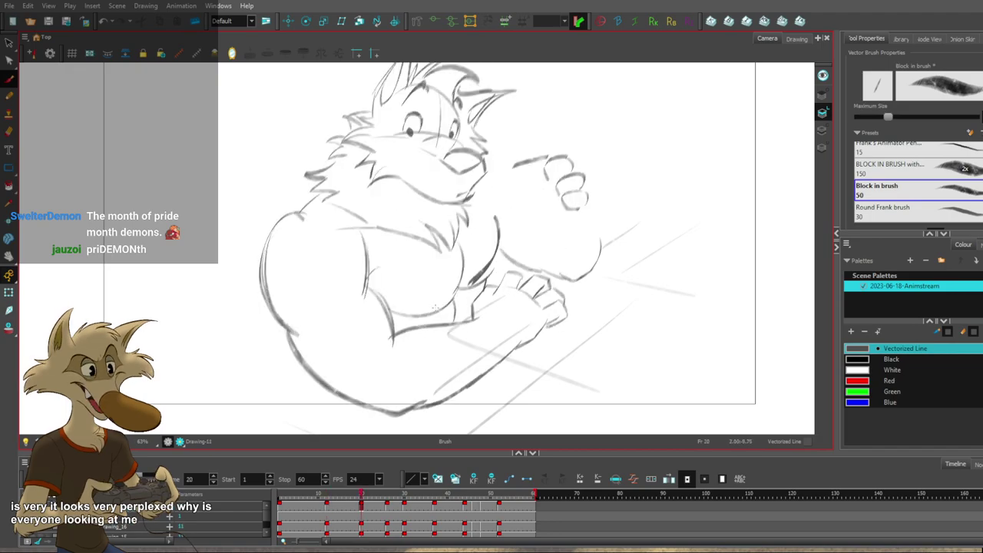
# Flip between the key poses on frames 12, 20 and 26 to examine how the chest and arms move.
pyautogui.press('f')
pyautogui.press('f')
pyautogui.press('g')
pyautogui.press('g')
pyautogui.press('f')
pyautogui.press('g')
pyautogui.press('g')
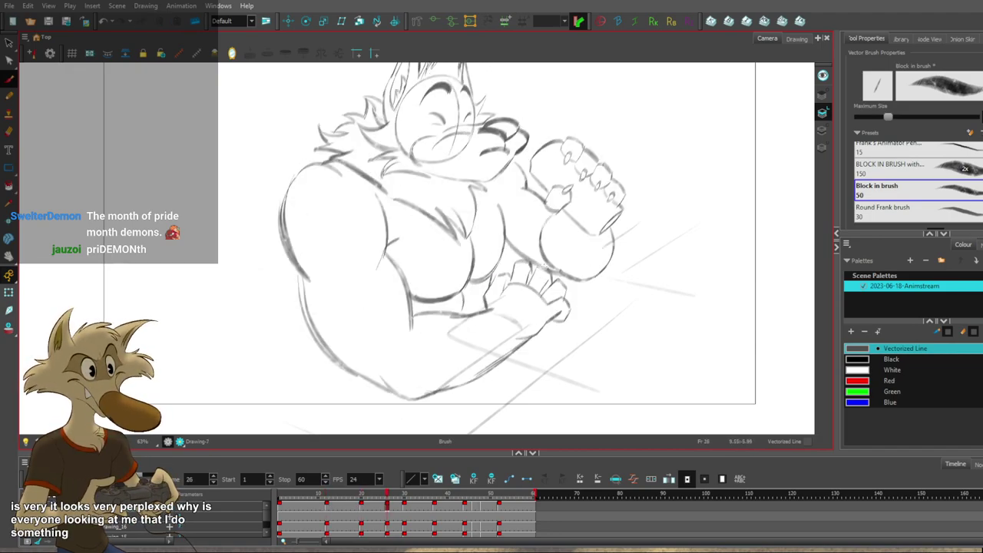
pyautogui.press('f')
pyautogui.press('f')
pyautogui.press('g')
pyautogui.press('g')
pyautogui.press('f')
pyautogui.press('f')
pyautogui.press('g')
# Delete the overlapping stroke at the base of the far chest on frame 20 and redraw the chest's outer curve.
pyautogui.keyDown('ctrl'); pyautogui.click(472, 285); pyautogui.keyUp('ctrl')
pyautogui.press('Delete')
pyautogui.press('f')
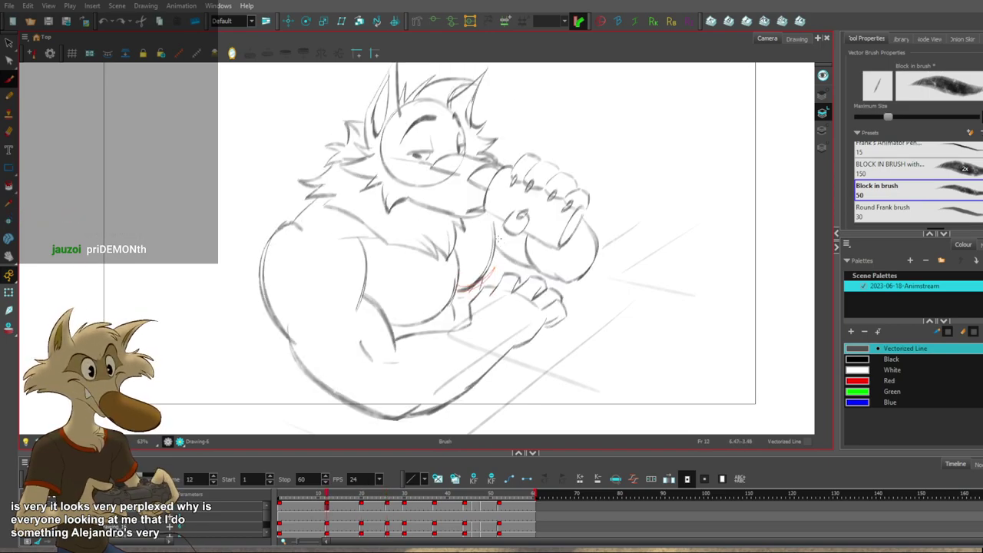
pyautogui.press('g')
pyautogui.moveTo(494, 224); pyautogui.dragTo(484, 273)
pyautogui.keyDown('ctrl'); pyautogui.click(479, 285); pyautogui.keyUp('ctrl')
pyautogui.press('g')
pyautogui.press('f')
pyautogui.press('g')
pyautogui.press('f')
pyautogui.press('g')
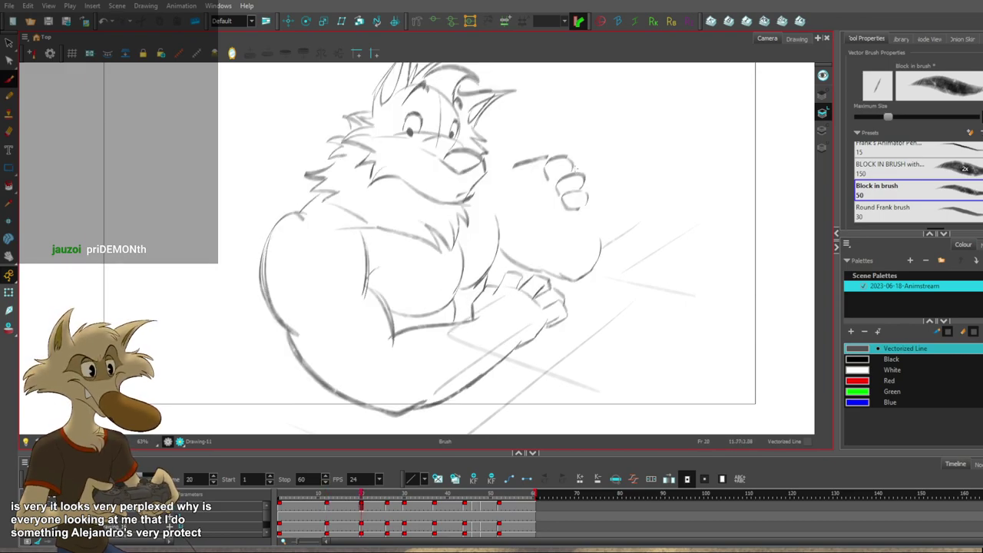
# Undo the latest strokes and rework the line along the back of the raised hand on frame 20 against frame 12.
pyautogui.press('f')
pyautogui.press('g')
pyautogui.hotkey('ctrl', 'z')
pyautogui.hotkey('ctrl', 'z')
pyautogui.moveTo(554, 155)
pyautogui.mouseDown()
pyautogui.moveTo(561, 150)
pyautogui.moveTo(515, 160)
pyautogui.moveTo(530, 192)
pyautogui.mouseUp()
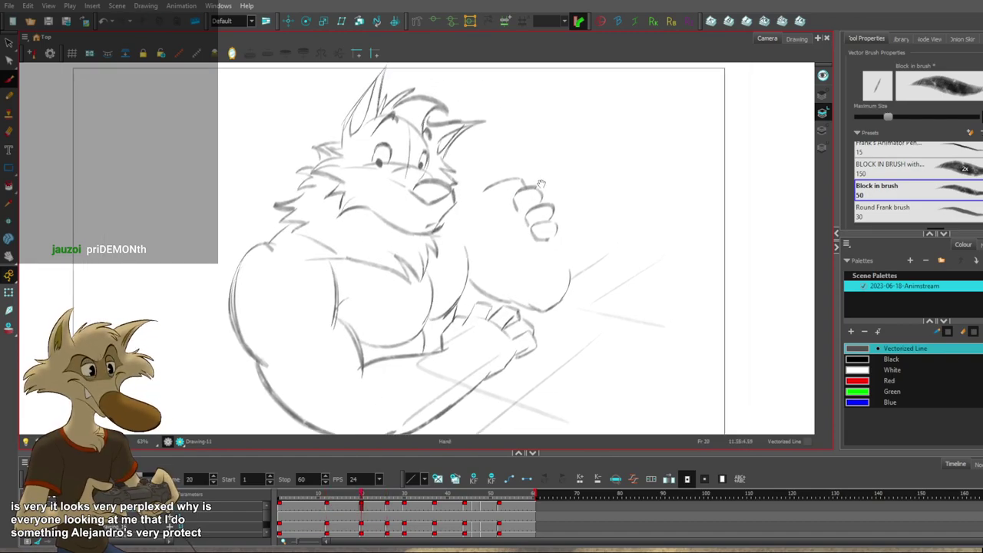
pyautogui.press('f')
pyautogui.press('f')
pyautogui.press('g')
pyautogui.press('g')
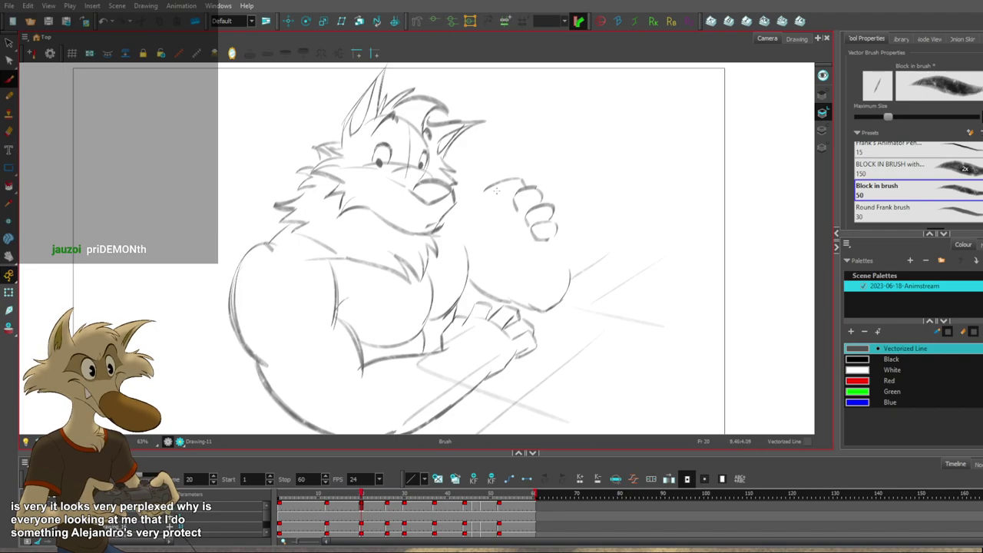
pyautogui.press('f')
pyautogui.press('g')
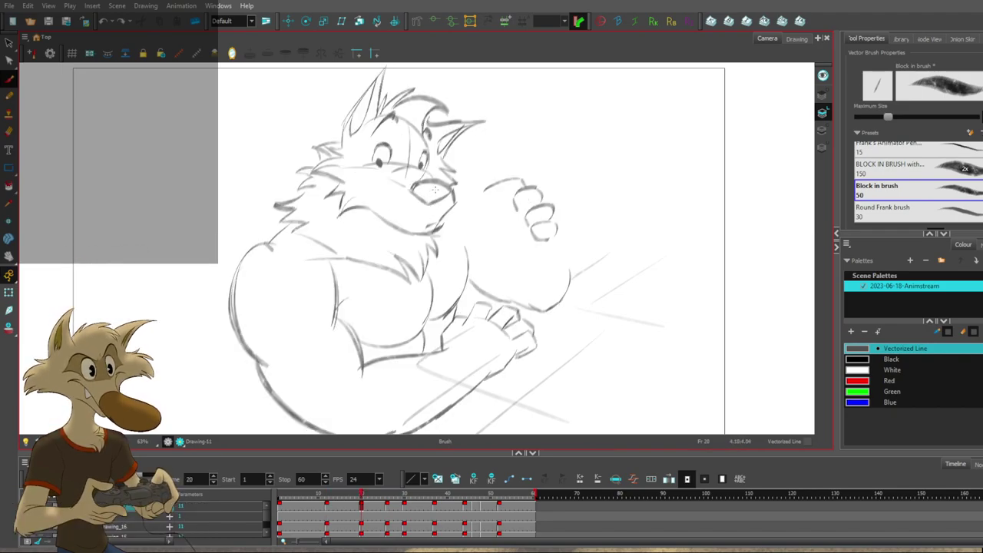
# Redraw the front edge and underside of the nose on frame 20, comparing it with frame 12.
pyautogui.hotkey('ctrl', 'z')
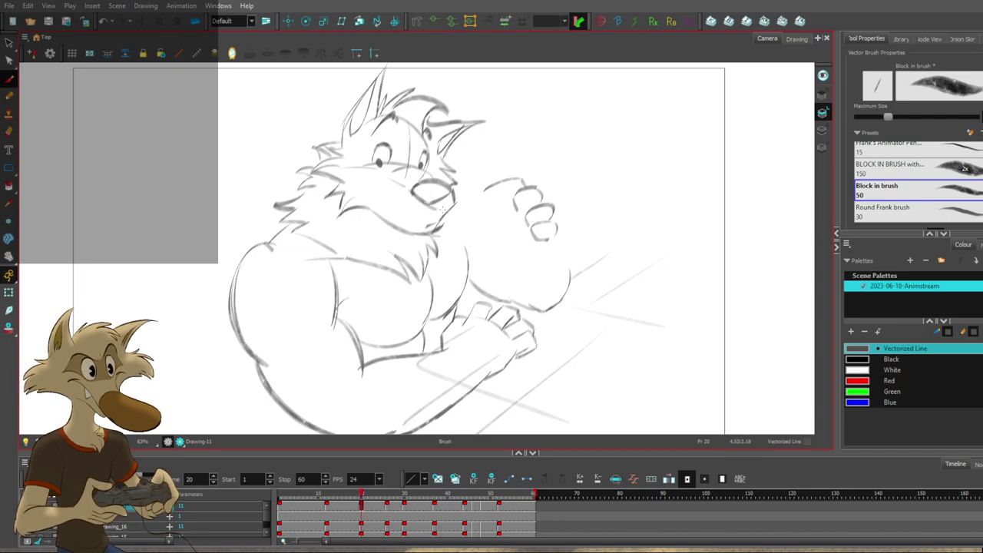
pyautogui.hotkey('ctrl', 'z')
pyautogui.moveTo(454, 184); pyautogui.dragTo(436, 204)
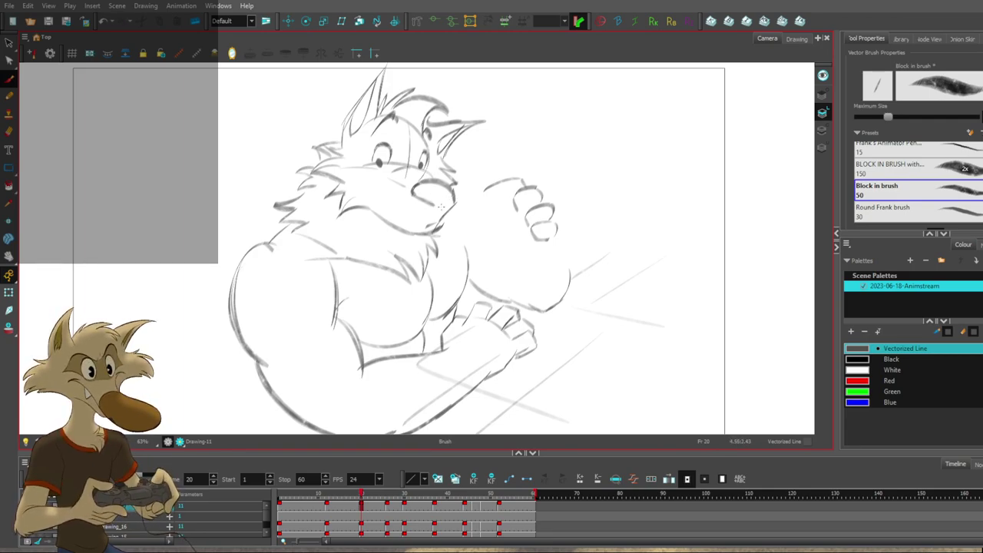
pyautogui.press('f')
pyautogui.press('g')
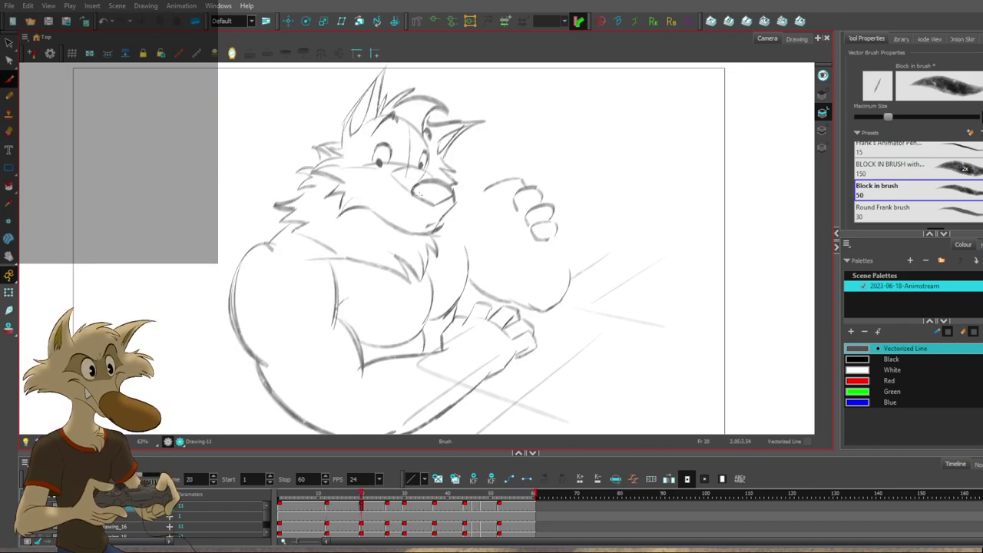
pyautogui.press('f')
pyautogui.press('g')
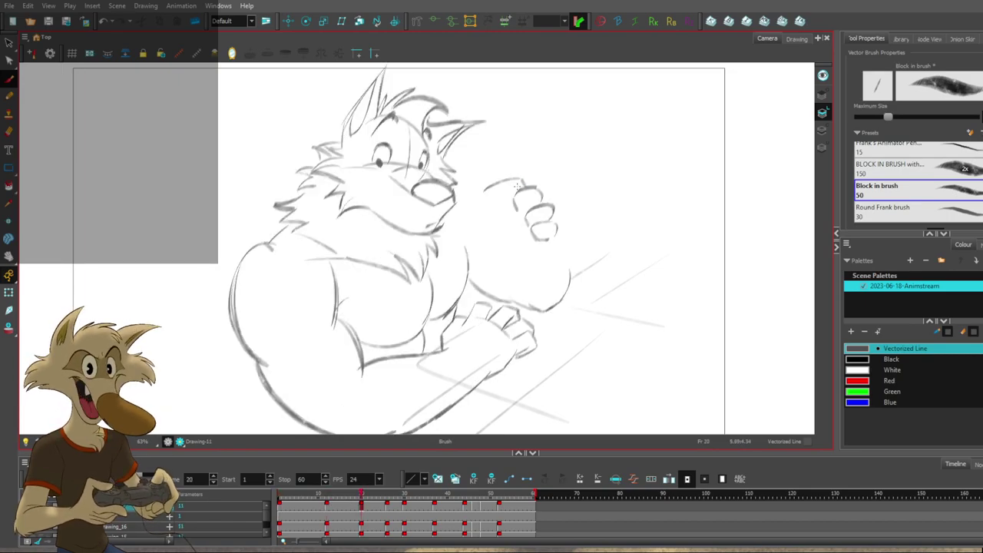
# Compare frame 20 with its neighbouring poses and clean up surplus strokes in the nose outline.
pyautogui.press('f')
pyautogui.press('f')
pyautogui.press('g')
pyautogui.press('g')
pyautogui.press('f')
pyautogui.press('g')
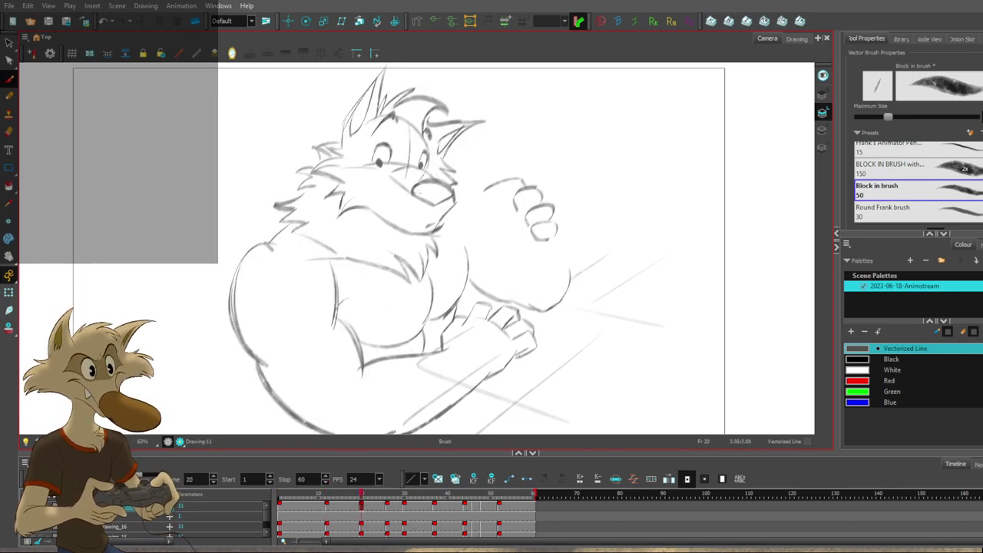
pyautogui.click(416, 190)
pyautogui.press('Delete')
pyautogui.click(418, 186)
pyautogui.click(493, 183)
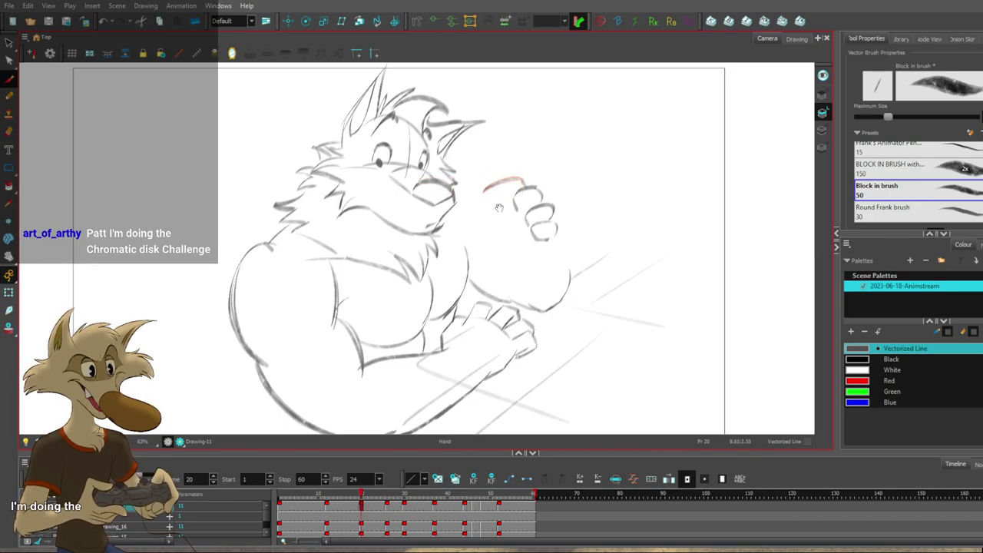
pyautogui.moveTo(499, 208); pyautogui.dragTo(486, 238)
pyautogui.keyDown('ctrl'); pyautogui.click(405, 218); pyautogui.keyUp('ctrl')
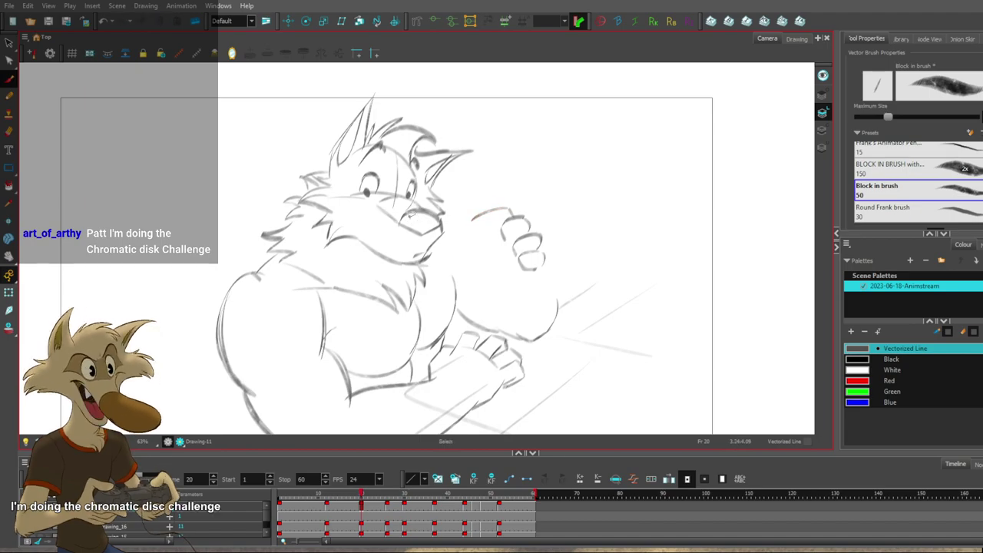
# Delete the stray stroke beside the nose on frame 20 and try out a new muzzle bridge line.
pyautogui.press('f')
pyautogui.press('g')
pyautogui.press('f')
pyautogui.press('g')
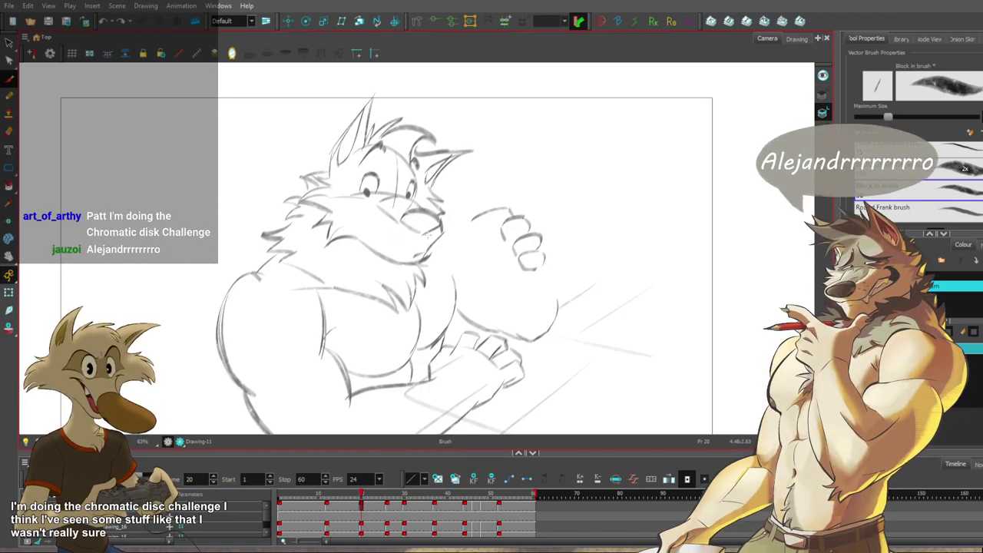
pyautogui.moveTo(496, 234); pyautogui.dragTo(490, 257)
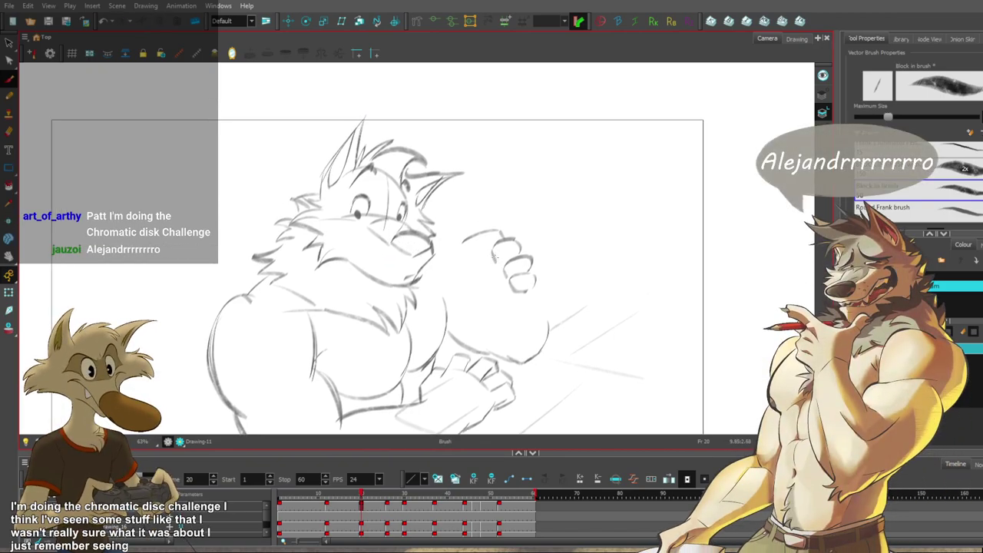
pyautogui.press('f')
pyautogui.press('g')
pyautogui.press('f')
pyautogui.press('g')
pyautogui.press('f')
pyautogui.press('g')
pyautogui.keyDown('ctrl'); pyautogui.click(387, 241); pyautogui.keyUp('ctrl')
pyautogui.press('Delete')
pyautogui.hotkey('alt', 'b')
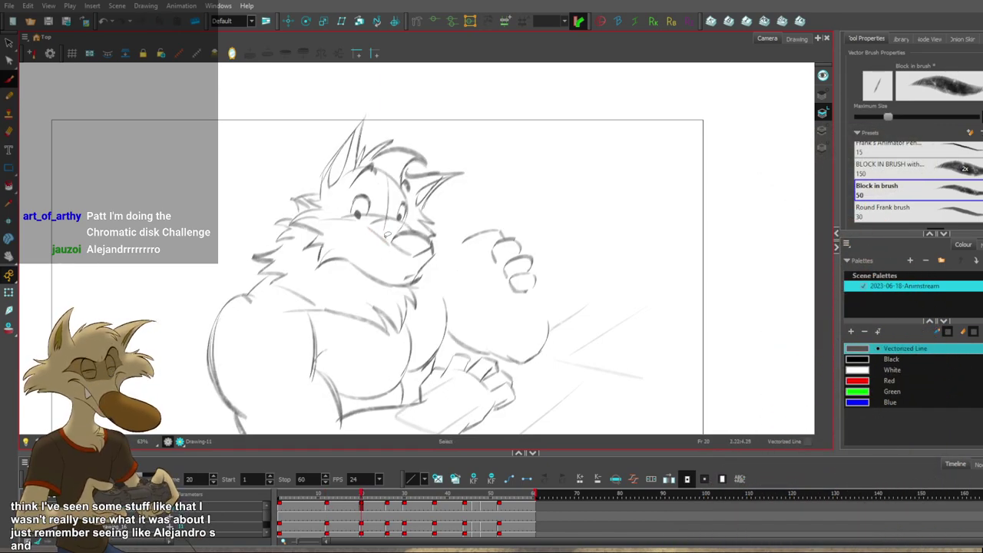
pyautogui.moveTo(368, 227); pyautogui.dragTo(390, 243)
pyautogui.hotkey('ctrl', 'z')
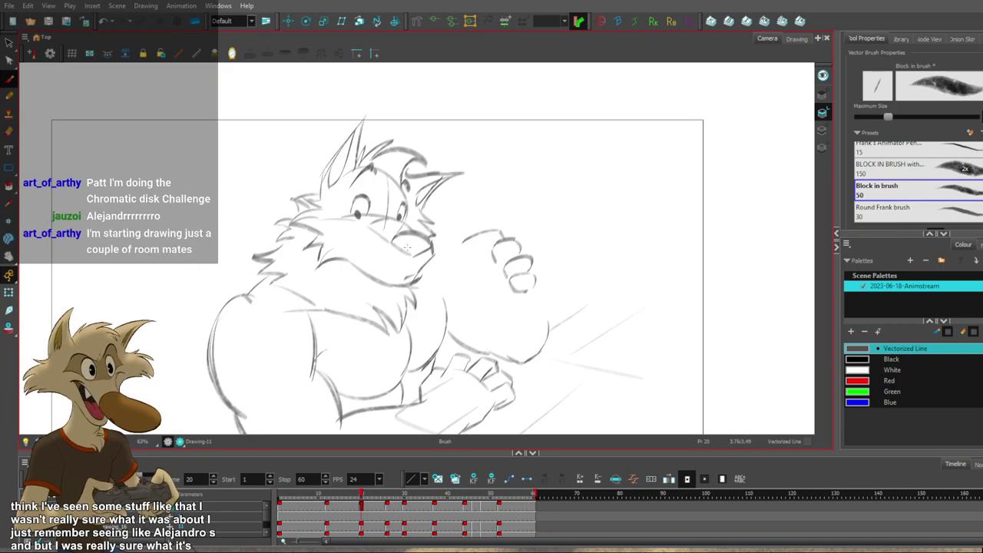
# Add a small claw to the uppermost finger of the raised hand on frame 20, checking it against frame 12.
pyautogui.press('space')
pyautogui.moveTo(525, 236)
pyautogui.mouseDown()
pyautogui.moveTo(525, 263)
pyautogui.moveTo(512, 239)
pyautogui.mouseUp()
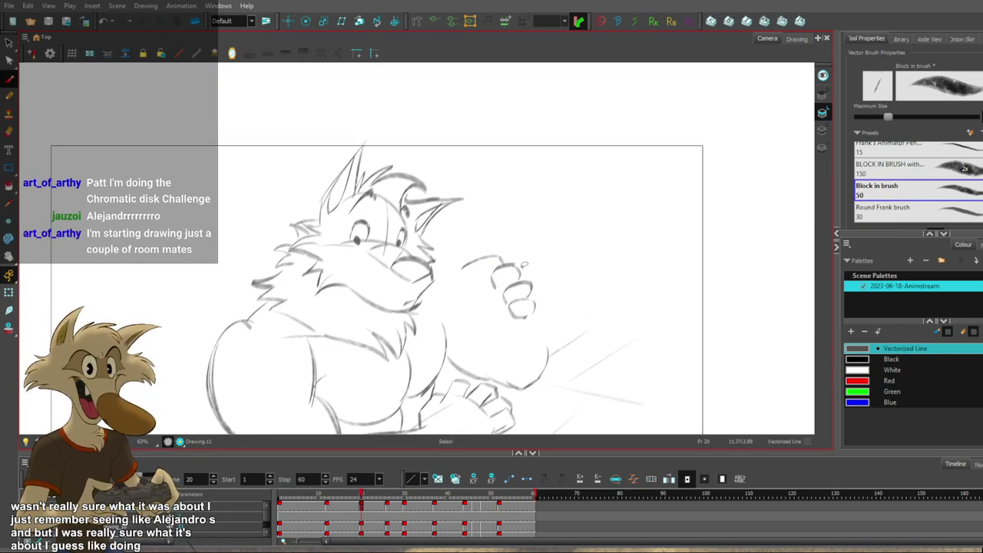
pyautogui.press('f')
pyautogui.press('g')
pyautogui.press('f')
pyautogui.press('g')
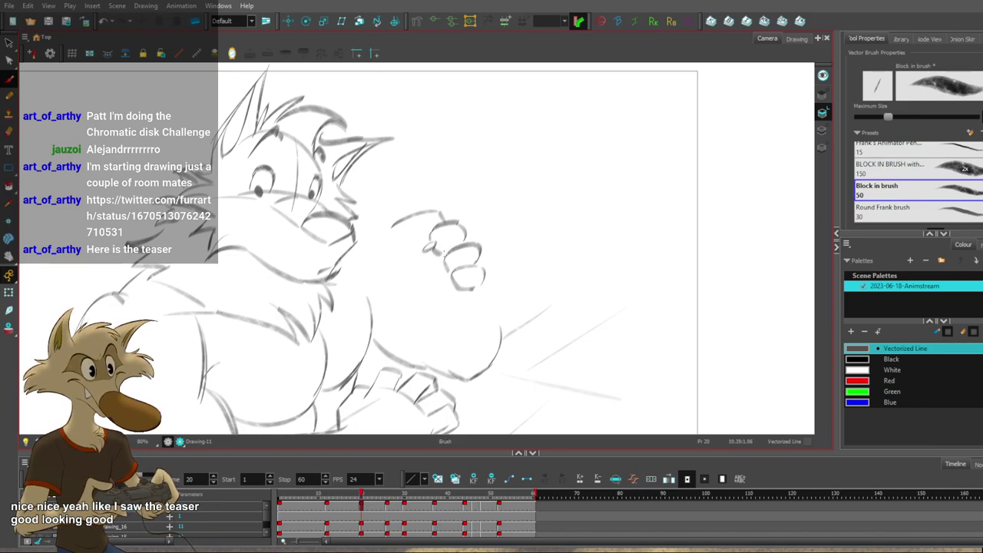
pyautogui.press('f')
pyautogui.press('g')
pyautogui.press('f')
pyautogui.press('g')
pyautogui.hotkey('ctrl', 'z')
pyautogui.hotkey('ctrl', 'shift', 'z')
# Draw claws on the second and third fingers of the raised hand, comparing them with the neighbouring poses.
pyautogui.hotkey('alt', 'b')
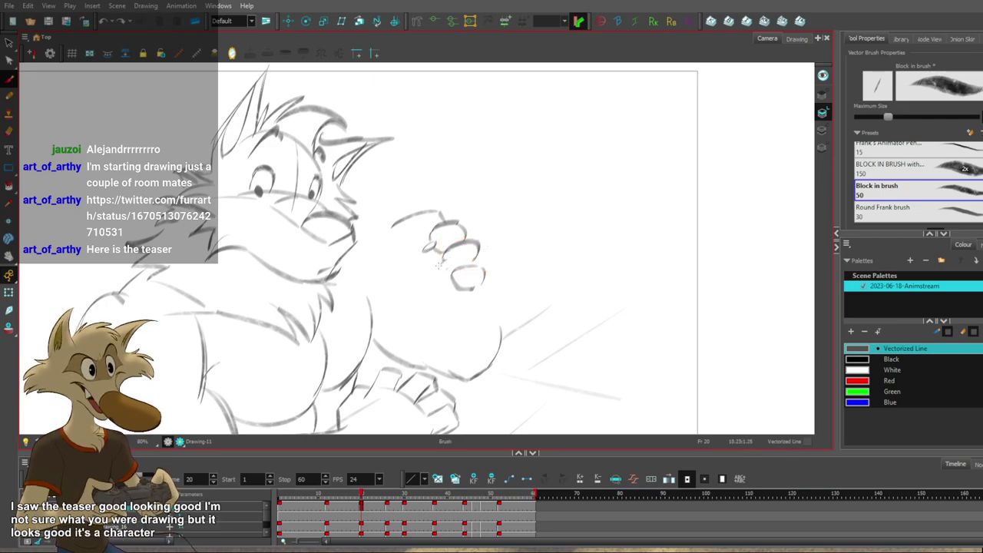
pyautogui.moveTo(434, 270); pyautogui.dragTo(456, 259)
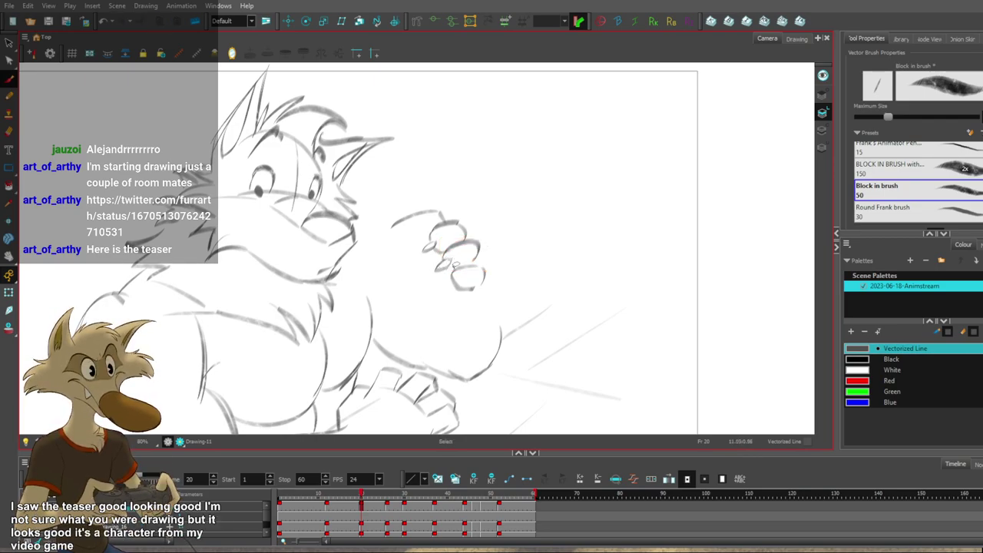
pyautogui.moveTo(458, 277); pyautogui.dragTo(457, 285)
pyautogui.press('f')
pyautogui.press('g')
pyautogui.press('g')
pyautogui.press('f')
pyautogui.press('f')
pyautogui.press('g')
# Tidy the third finger of the raised hand and rough in the claw for the lowest finger.
pyautogui.hotkey('alt', 's')
pyautogui.click(484, 269)
pyautogui.hotkey('alt', 'b')
pyautogui.press('f')
pyautogui.press('g')
pyautogui.hotkey('ctrl', 'z')
pyautogui.moveTo(483, 288); pyautogui.dragTo(454, 304)
pyautogui.hotkey('ctrl', 'z')
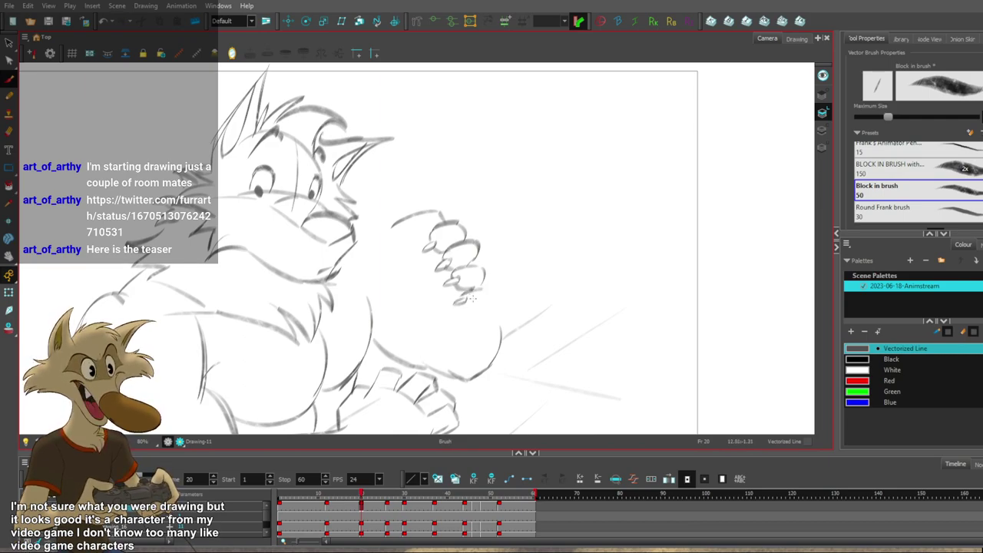
pyautogui.hotkey('ctrl', 'z')
pyautogui.hotkey('ctrl', 'shift', 'z')
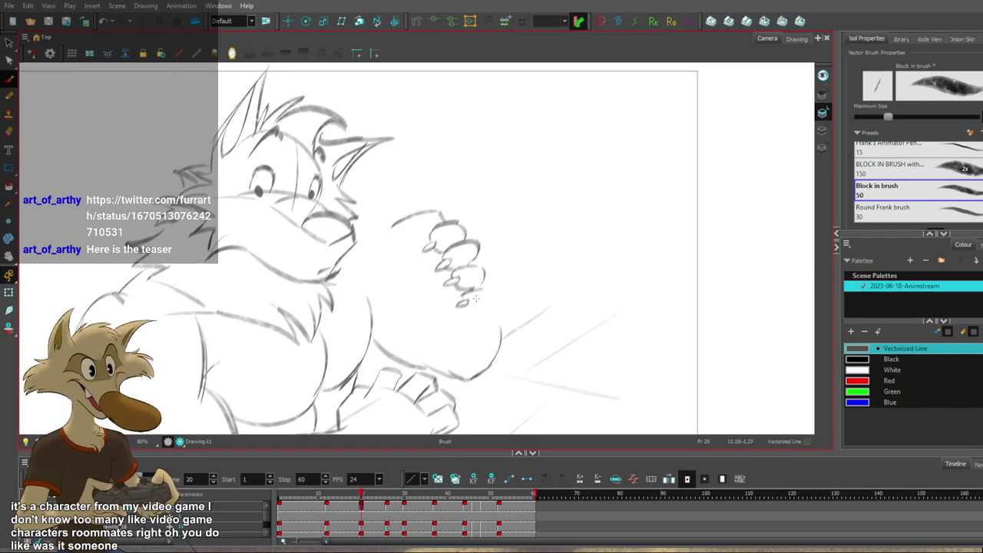
# Outline the lowest finger around its claw and extend its edge down toward the wrist on frame 20.
pyautogui.moveTo(470, 293); pyautogui.dragTo(487, 303)
pyautogui.hotkey('ctrl', 'z')
pyautogui.press('f')
pyautogui.press('g')
pyautogui.press('g')
pyautogui.press('f')
pyautogui.press('f')
pyautogui.press('g')
pyautogui.press('f')
pyautogui.press('g')
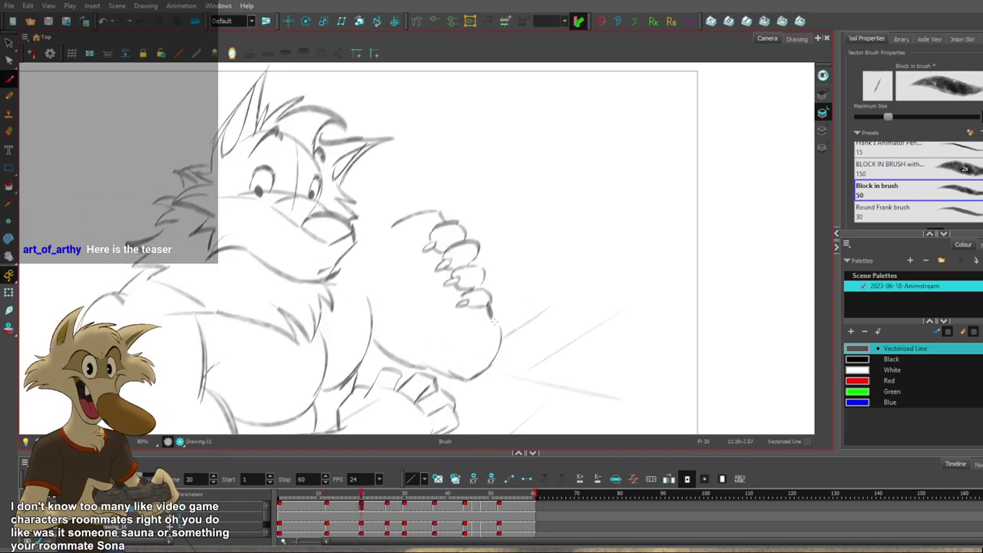
# Reshape the end ellipse of the held cup on frame 12 so it sits closer beneath the fingers.
pyautogui.press('f')
pyautogui.press('g')
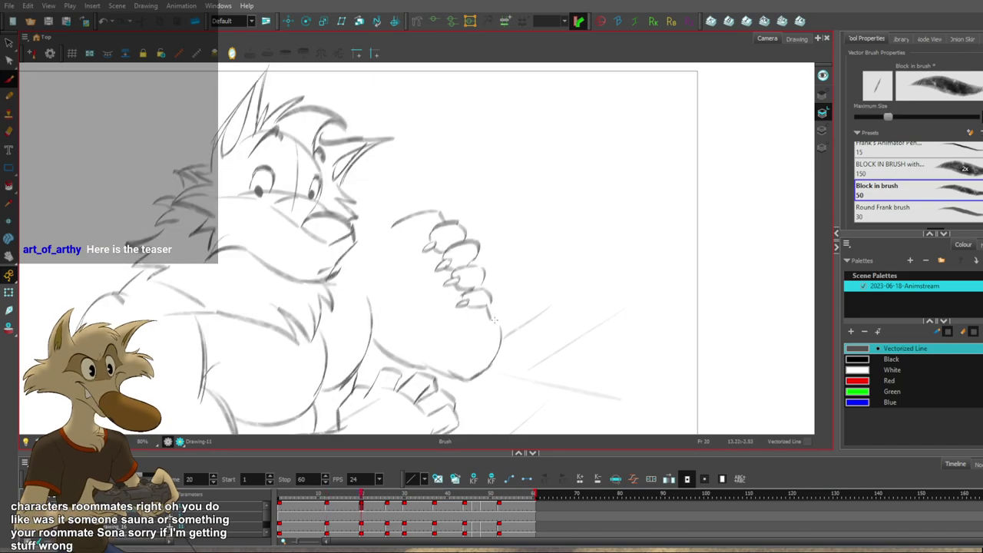
pyautogui.press('f')
pyautogui.press('g')
pyautogui.press('f')
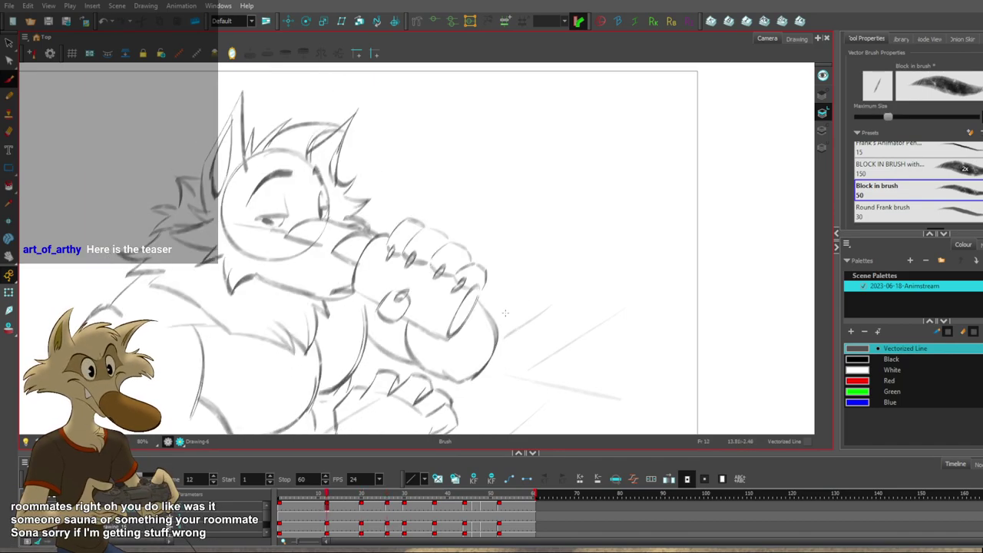
pyautogui.click(468, 295)
pyautogui.moveTo(470, 318); pyautogui.dragTo(478, 321)
pyautogui.hotkey('alt', 'b')
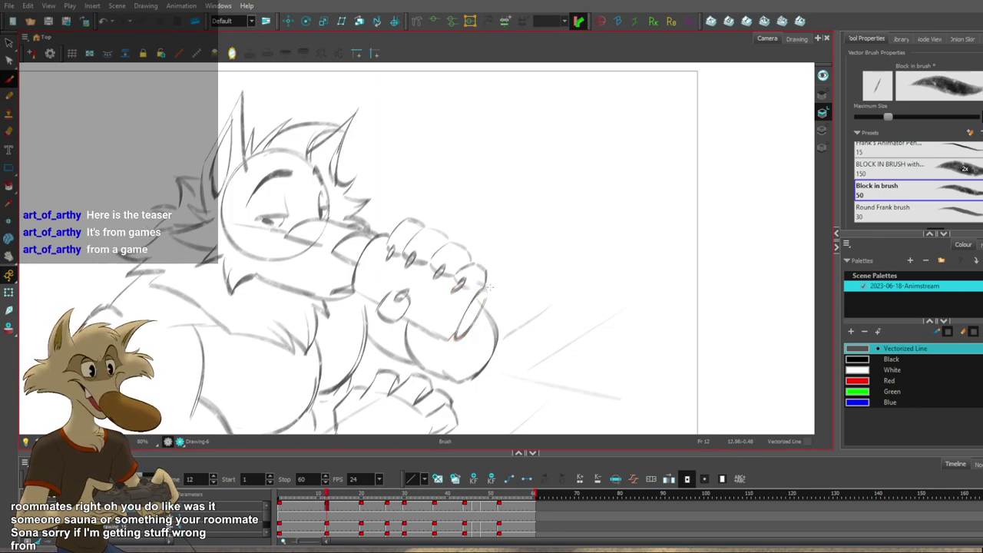
pyautogui.hotkey('ctrl', 'z')
pyautogui.hotkey('ctrl', 'shift', 'z')
pyautogui.hotkey('ctrl', 'z')
pyautogui.hotkey('ctrl', 'shift', 'z')
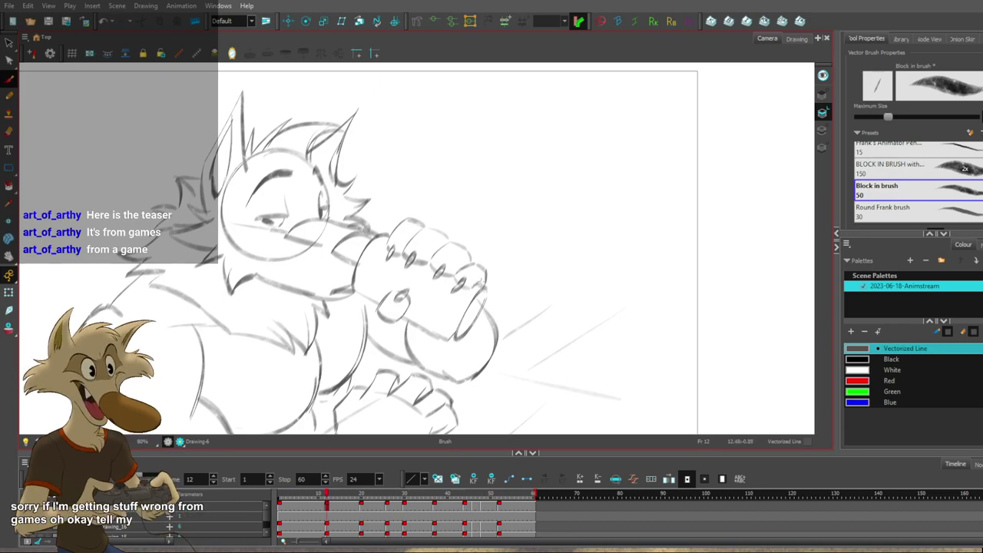
# Compare frames 12 and 20, and try a line from the wrist across the base of the raised hand.
pyautogui.press('f')
pyautogui.press('g')
pyautogui.press('g')
pyautogui.press('f')
pyautogui.press('g')
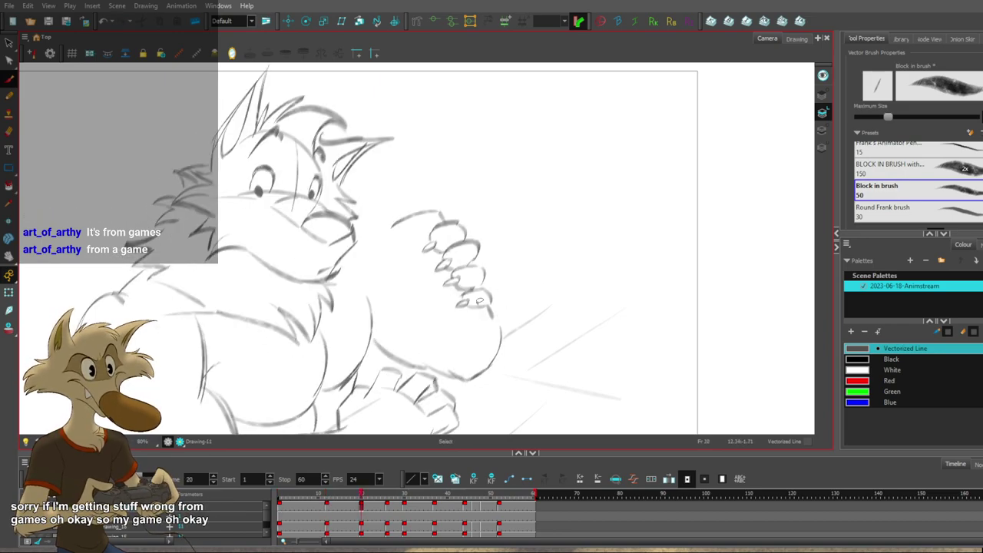
pyautogui.moveTo(494, 319); pyautogui.dragTo(444, 346)
pyautogui.hotkey('ctrl', 'z')
pyautogui.scroll(-5, 513, 298)
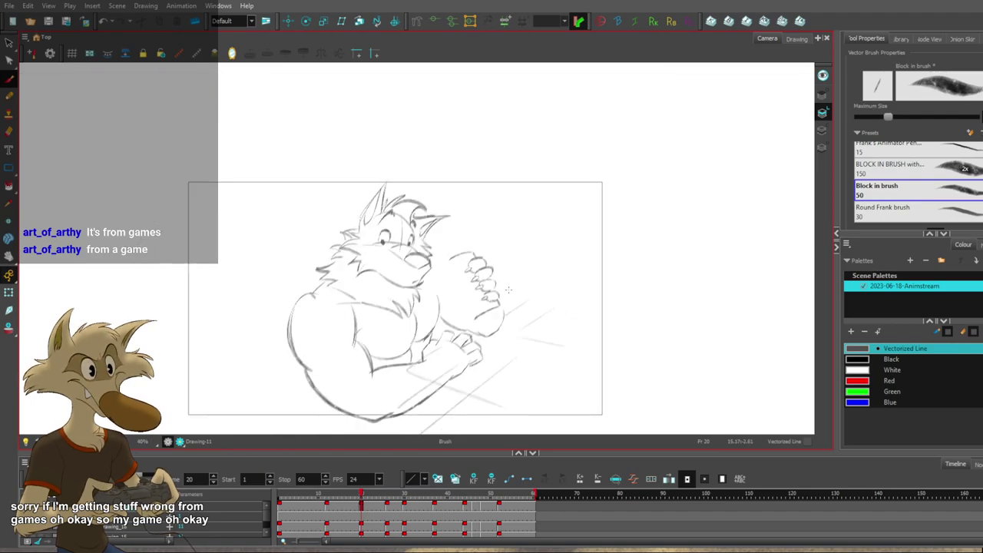
# Flip through the wolf's key drawings across the timeline to examine how the poses flow from the drink to the later frames.
pyautogui.press('f')
pyautogui.press('g')
pyautogui.press('g')
pyautogui.press('g')
pyautogui.press('g')
pyautogui.press('g')
pyautogui.scroll(3, 494, 306)
pyautogui.press('g')
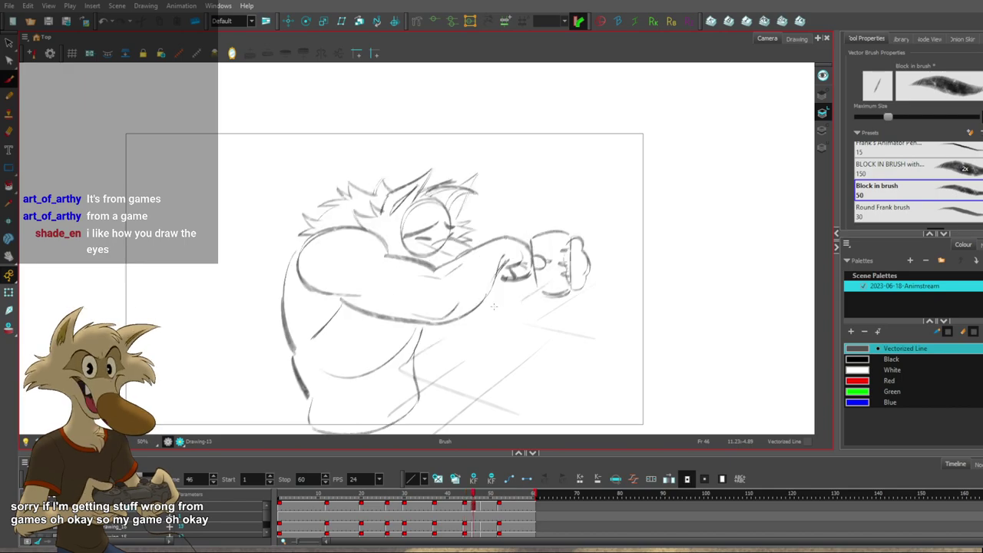
pyautogui.press('g')
pyautogui.press('g')
pyautogui.press('g')
pyautogui.press('g')
pyautogui.press('g')
pyautogui.press('g')
pyautogui.press('g')
pyautogui.press('g')
pyautogui.press('g')
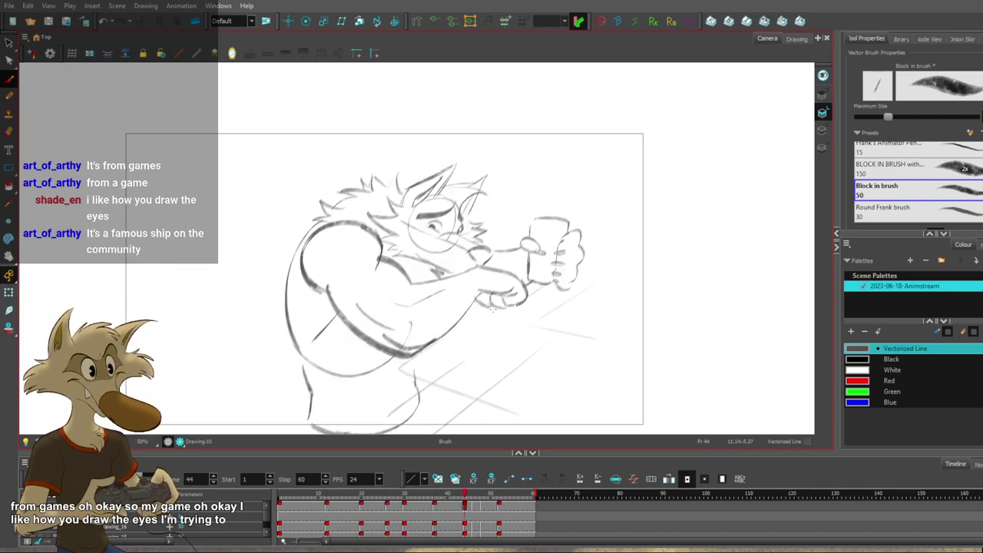
pyautogui.press('g')
pyautogui.press('g')
pyautogui.press('f')
pyautogui.press('f')
pyautogui.press('f')
pyautogui.press('f')
pyautogui.press('f')
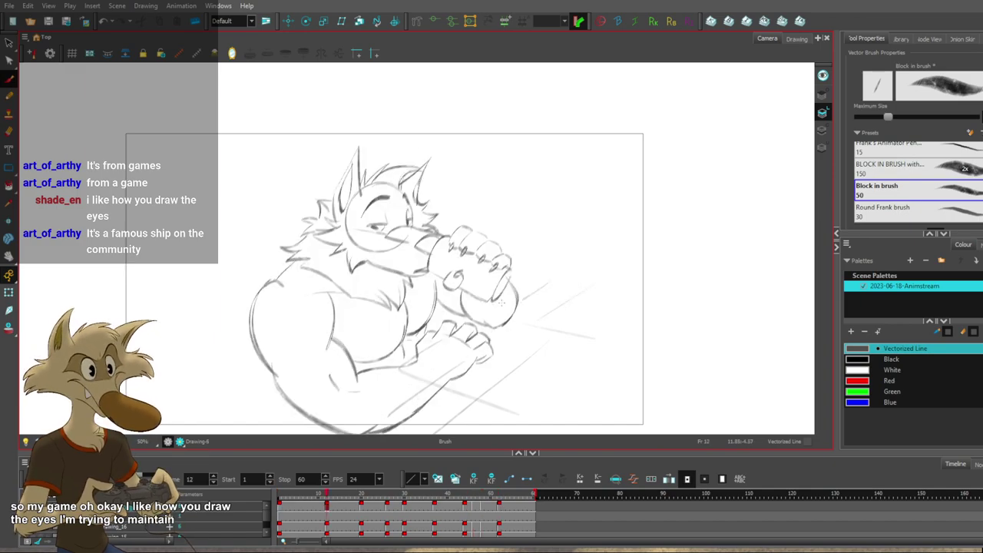
# Compare the raised hand and held cup up close on the keys from frame 12 through frame 52.
pyautogui.press('g')
pyautogui.press('f')
pyautogui.scroll(1, 503, 295)
pyautogui.scroll(1, 453, 227)
pyautogui.press('f')
pyautogui.press('g')
pyautogui.press('g')
pyautogui.press('g')
pyautogui.press('f')
pyautogui.press('f')
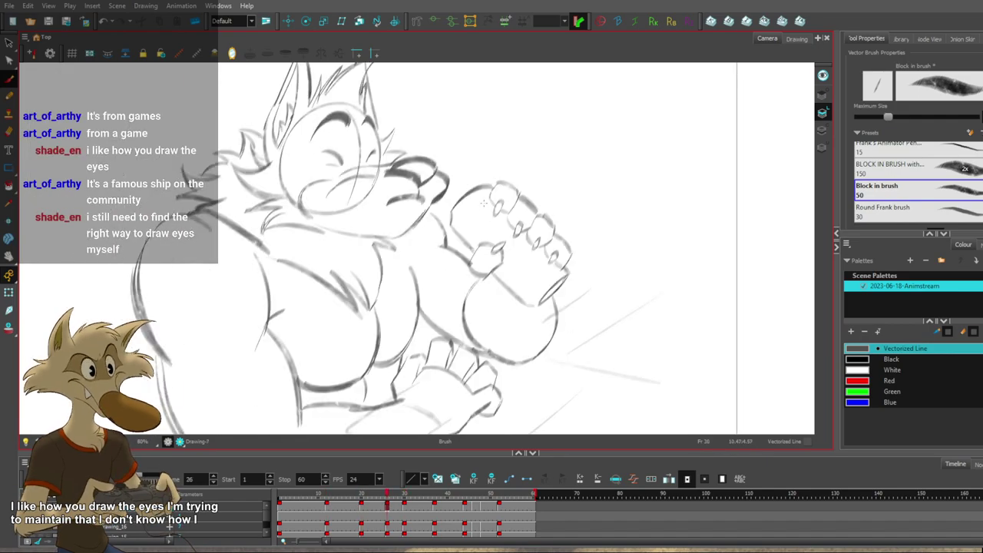
pyautogui.moveTo(423, 225)
pyautogui.mouseDown()
pyautogui.moveTo(424, 239)
pyautogui.moveTo(461, 222)
pyautogui.mouseUp()
pyautogui.press('g')
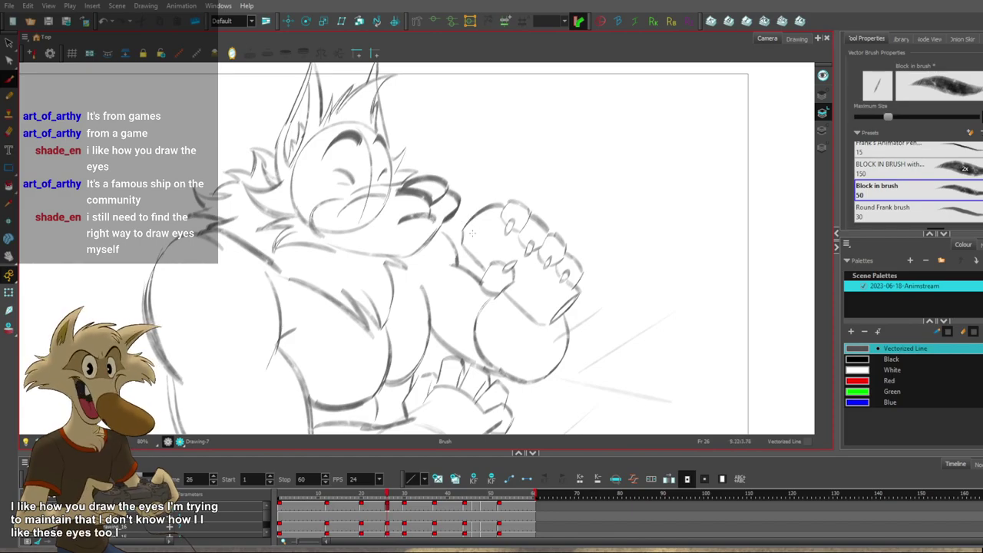
pyautogui.moveTo(469, 241); pyautogui.dragTo(479, 243)
pyautogui.press('g')
pyautogui.press('g')
pyautogui.press('g')
pyautogui.press('g')
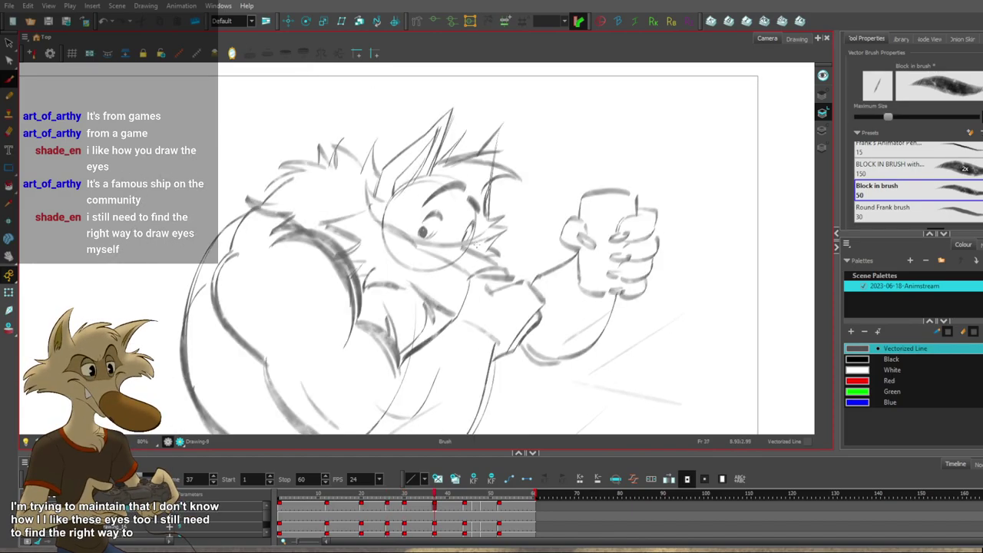
pyautogui.press('g')
pyautogui.press('g')
pyautogui.press('g')
pyautogui.press('g')
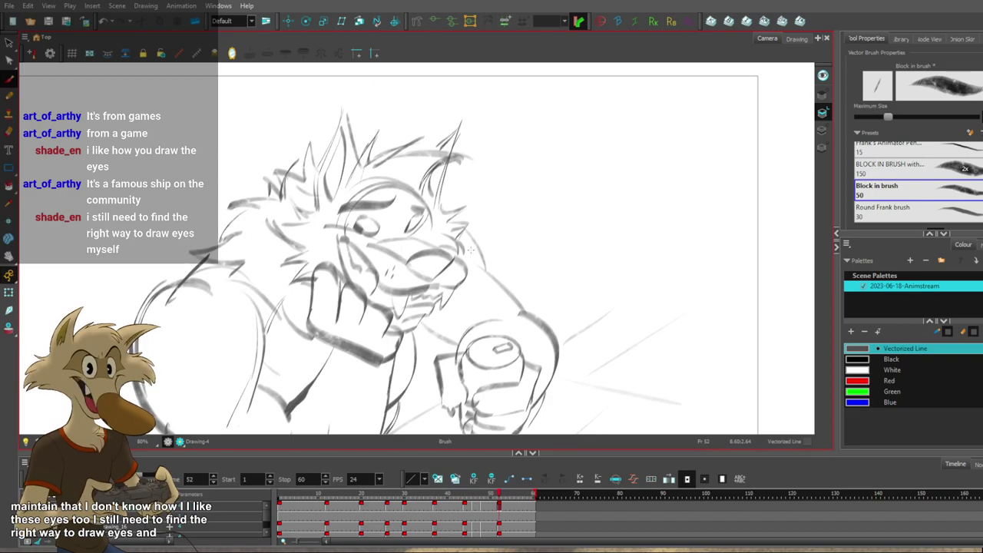
# Rough in the held cup's long side edge below the muzzle on frame 20, checking it against the neighbouring drawing.
pyautogui.press('g')
pyautogui.press('f')
pyautogui.press('g')
pyautogui.press('f')
pyautogui.press('g')
pyautogui.hotkey('ctrl', 'z')
pyautogui.press('f')
pyautogui.press('g')
pyautogui.moveTo(436, 250); pyautogui.dragTo(485, 337)
pyautogui.hotkey('ctrl', 'z')
pyautogui.press('f')
pyautogui.press('g')
# Draw the held cup's top edge up to the first finger and close its base corner on frame 20.
pyautogui.moveTo(463, 282)
pyautogui.mouseDown()
pyautogui.moveTo(450, 304)
pyautogui.moveTo(465, 314)
pyautogui.moveTo(473, 220)
pyautogui.mouseUp()
pyautogui.press('f')
pyautogui.press('g')
pyautogui.press('f')
pyautogui.press('g')
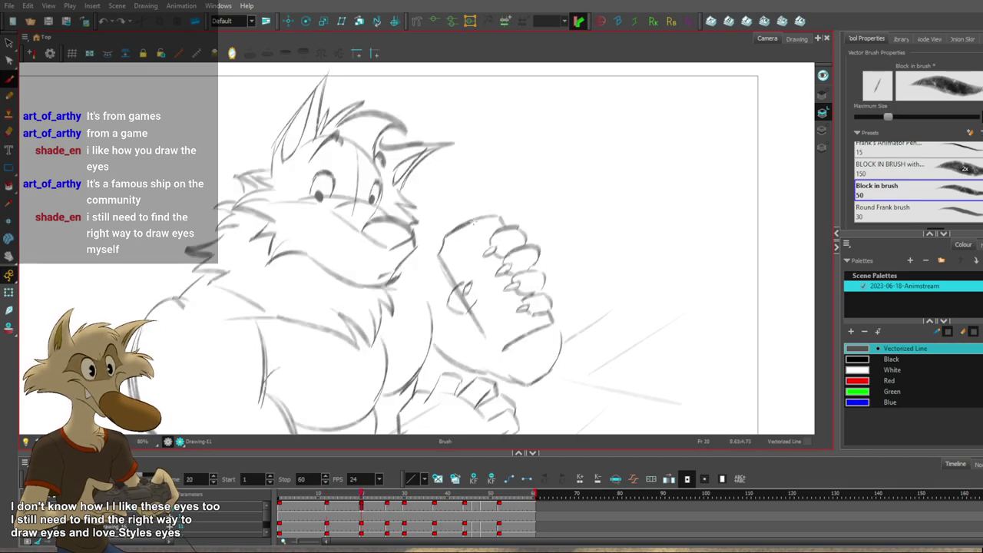
pyautogui.hotkey('ctrl', 'z')
pyautogui.moveTo(440, 256); pyautogui.dragTo(464, 226)
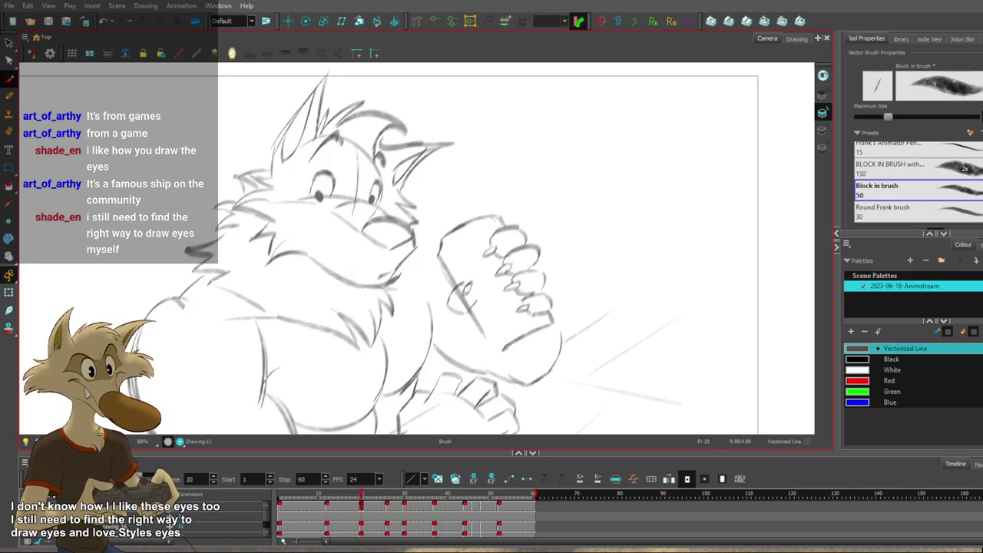
pyautogui.press('f')
pyautogui.press('g')
pyautogui.press('f')
pyautogui.press('g')
pyautogui.press('f')
pyautogui.press('g')
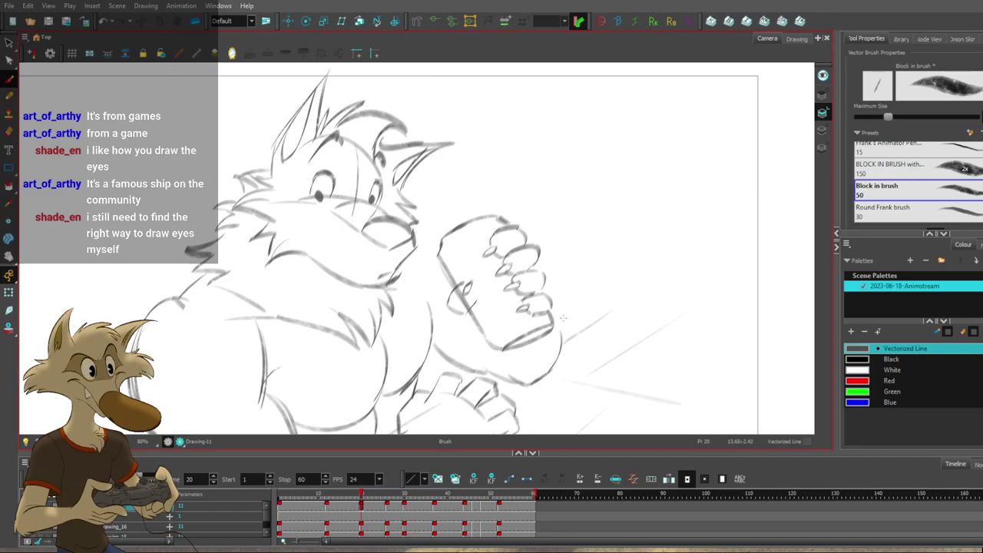
# Flip through the keys between frames 1 and 30 to check the redrawn cup in the full pose.
pyautogui.press('1')
pyautogui.press('1')
pyautogui.press('1')
pyautogui.press('1')
pyautogui.press('f')
pyautogui.press('g')
pyautogui.press('g')
pyautogui.press('g')
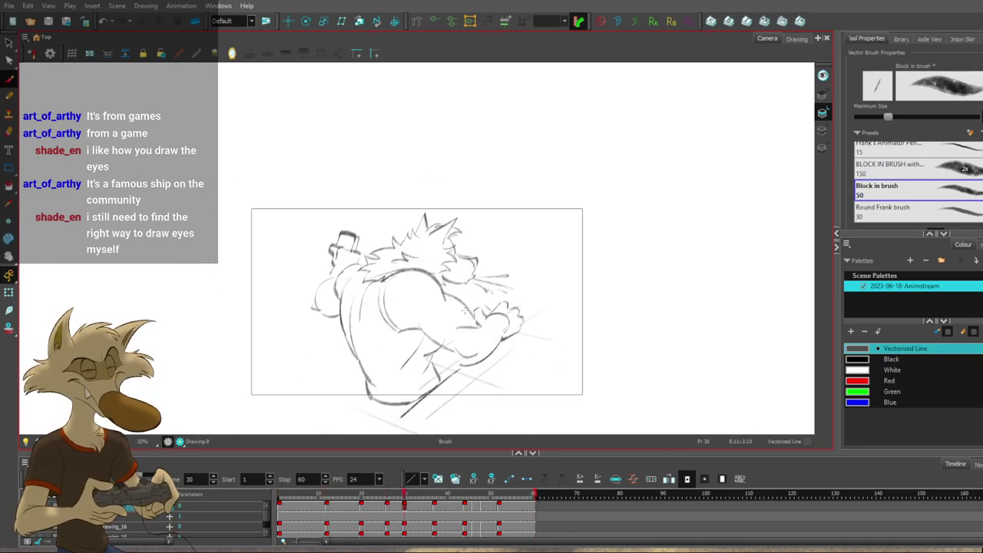
pyautogui.scroll(5, 464, 309)
pyautogui.press('f')
pyautogui.press('f')
pyautogui.moveTo(445, 260); pyautogui.dragTo(441, 253)
pyautogui.hotkey('ctrl', 'z')
pyautogui.press('f')
pyautogui.press('g')
pyautogui.press('f')
pyautogui.press('f')
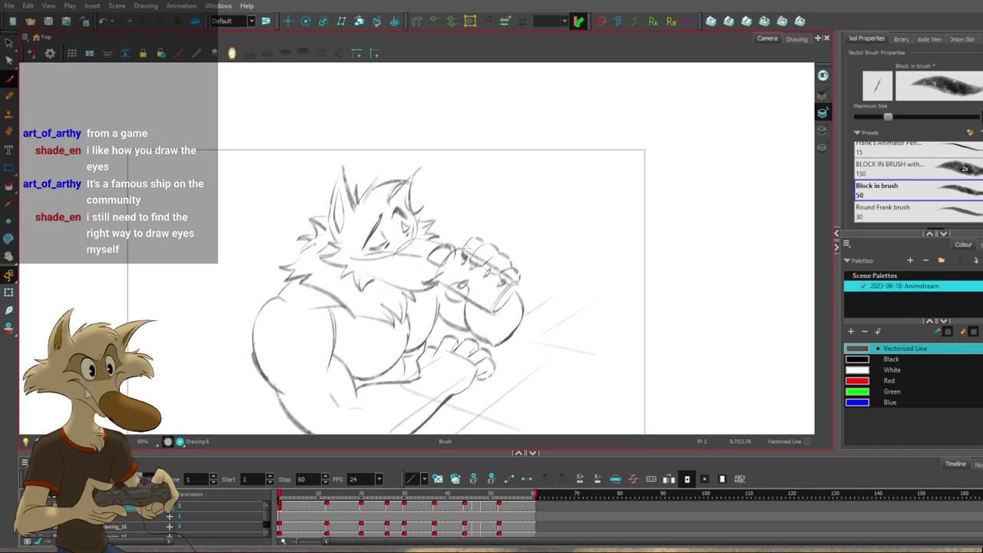
pyautogui.press('g')
pyautogui.press('g')
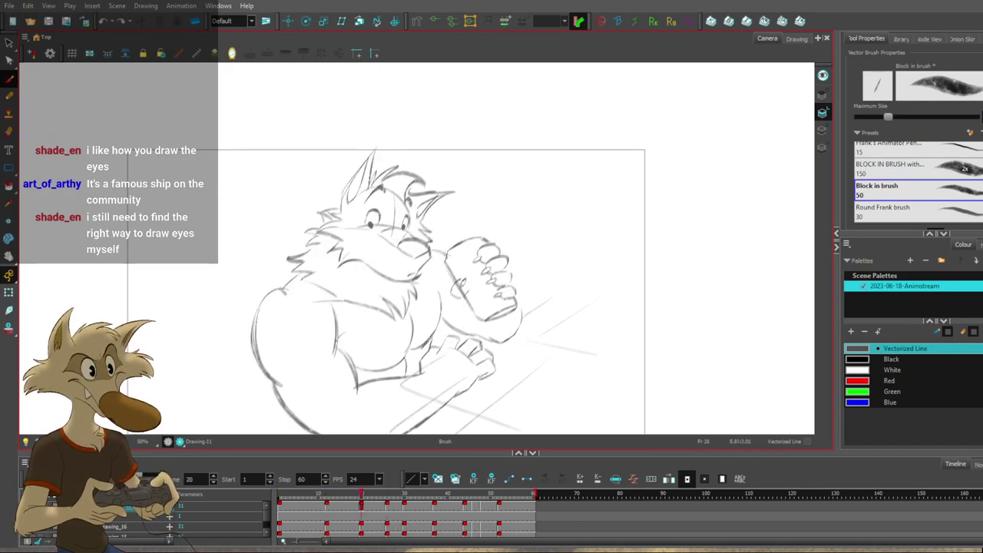
# Add short strokes between the muzzle and the held cup on frame 20 to define the far arm.
pyautogui.moveTo(444, 249); pyautogui.dragTo(447, 252)
pyautogui.press('f')
pyautogui.press('g')
pyautogui.moveTo(442, 294); pyautogui.dragTo(448, 289)
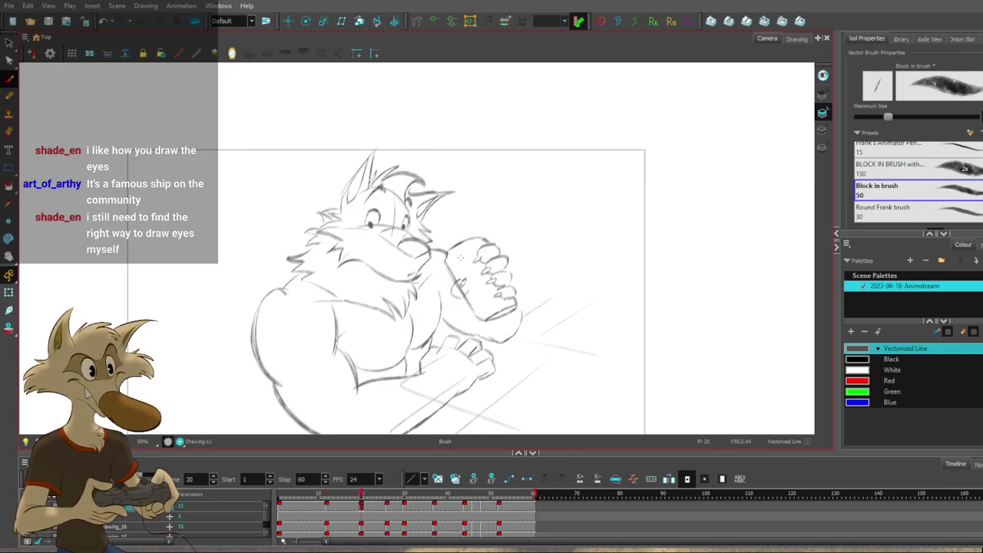
# Mirror the view and flip through the keys between frames 1 and 30 to check the poses in reverse.
pyautogui.click(235, 55)
pyautogui.press('f')
pyautogui.press('f')
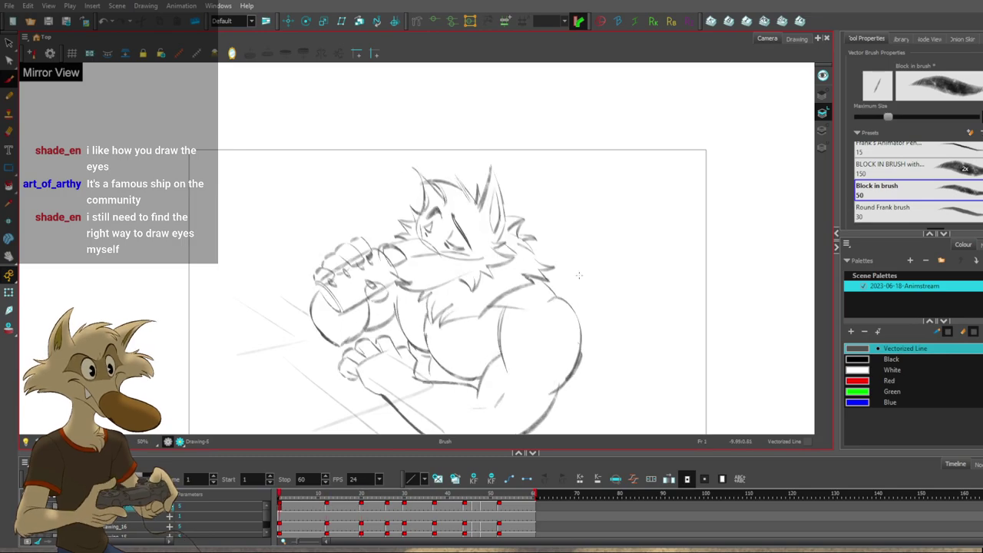
pyautogui.press('g')
pyautogui.press('g')
pyautogui.press('g')
pyautogui.press('f')
pyautogui.press('g')
pyautogui.press('g')
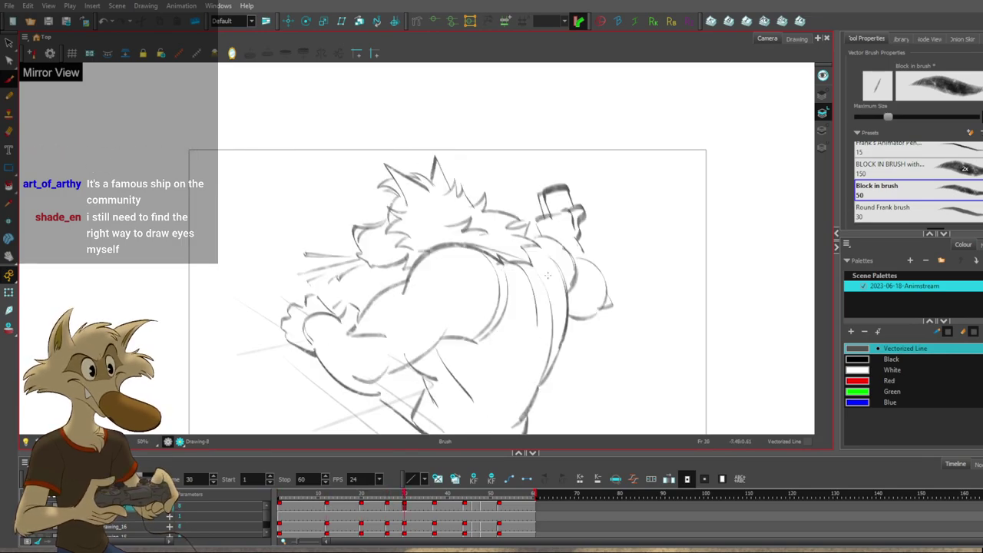
pyautogui.press('f')
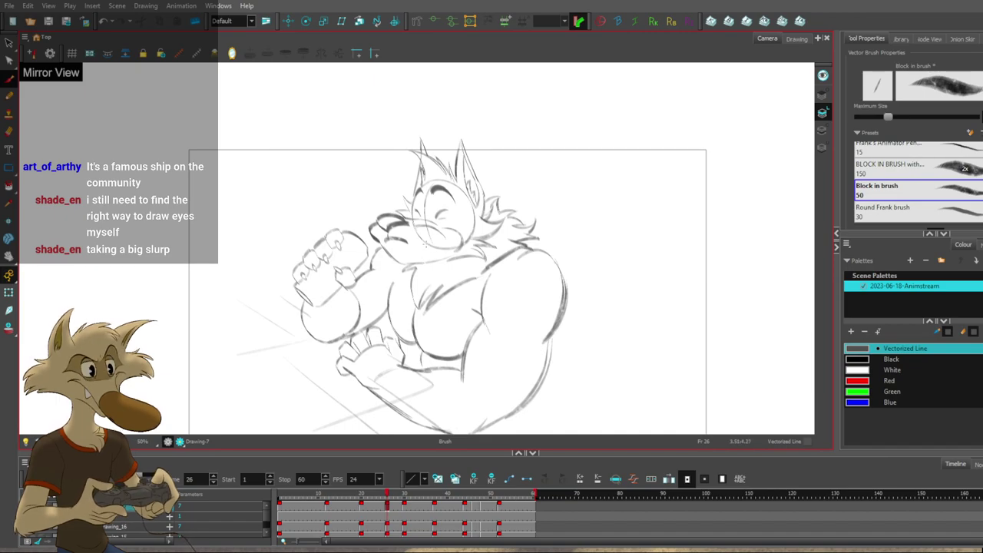
pyautogui.scroll(-1, 443, 269)
pyautogui.press('f')
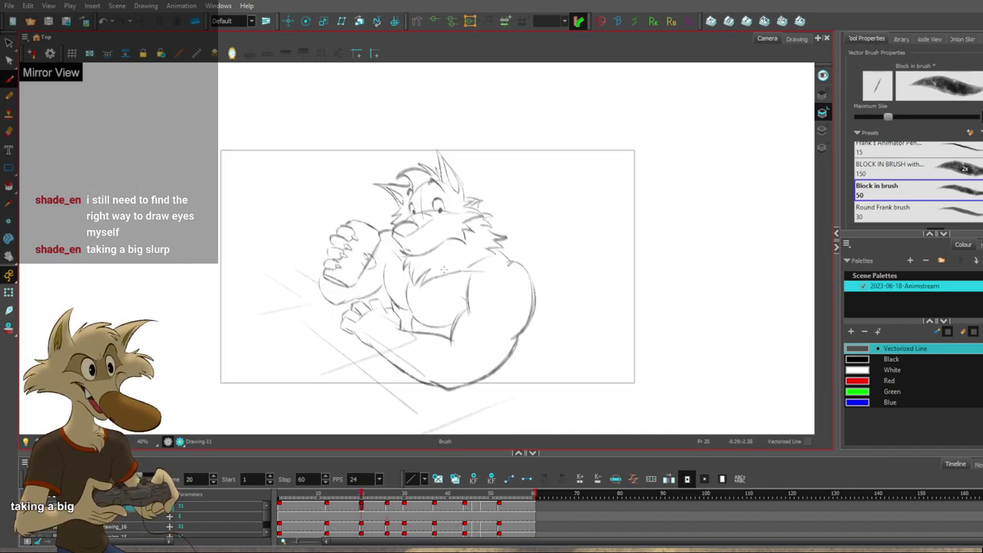
pyautogui.press('f')
pyautogui.press('g')
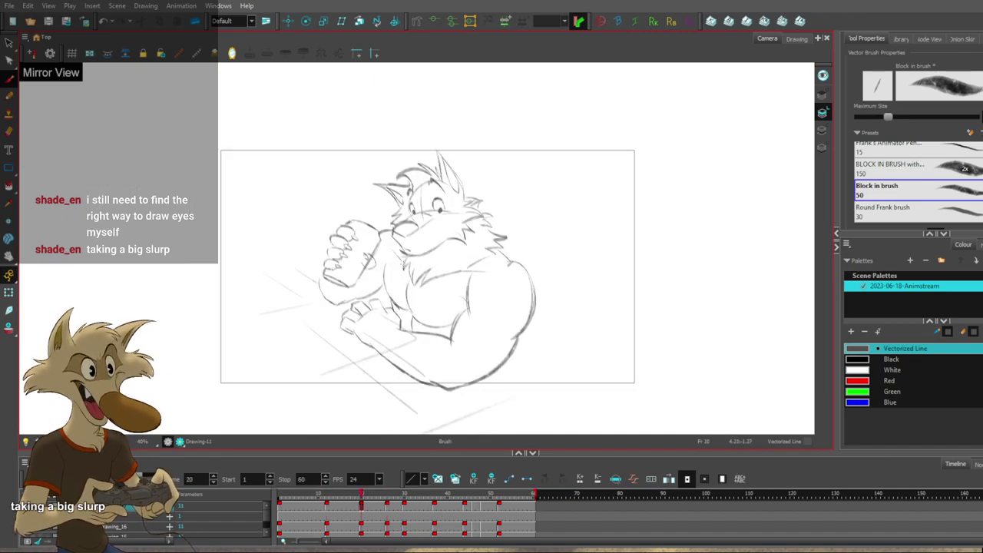
pyautogui.press('g')
# Compare the hand and cup on frame 1 with the following keys up to frame 26 in the mirrored view.
pyautogui.scroll(1, 390, 255)
pyautogui.press('f')
pyautogui.press('f')
pyautogui.press('g')
pyautogui.scroll(1, 377, 237)
pyautogui.press('g')
pyautogui.press('f')
pyautogui.press('f')
pyautogui.press('f')
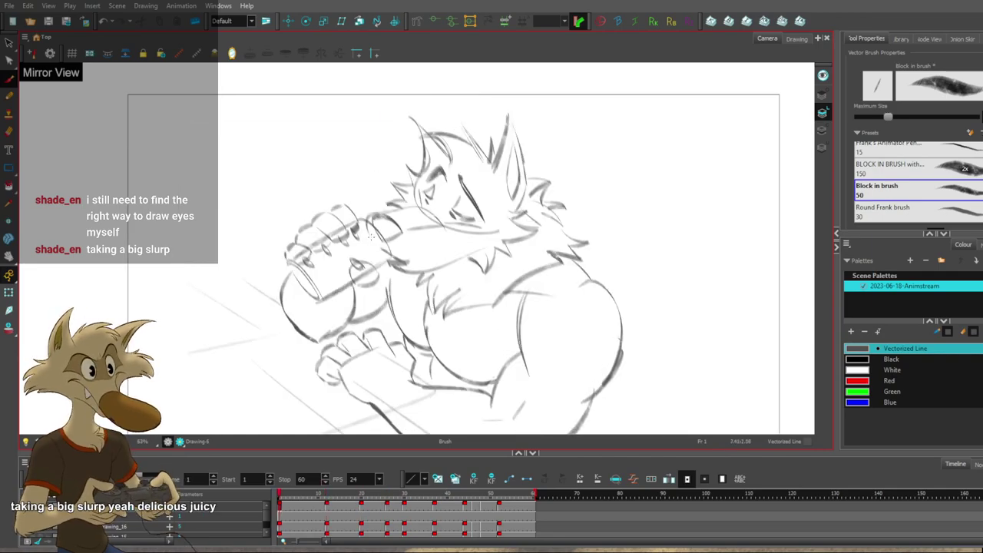
pyautogui.scroll(-1, 371, 238)
pyautogui.press('f')
pyautogui.press('g')
pyautogui.scroll(1, 368, 238)
pyautogui.press('g')
pyautogui.press('g')
pyautogui.press('g')
# Select the raised hand and cup on frame 26 and rotate them to a more upright angle.
pyautogui.press('s')
pyautogui.moveTo(289, 180)
pyautogui.mouseDown()
pyautogui.moveTo(259, 259)
pyautogui.moveTo(293, 278)
pyautogui.moveTo(349, 239)
pyautogui.moveTo(338, 191)
pyautogui.moveTo(307, 186)
pyautogui.mouseUp()
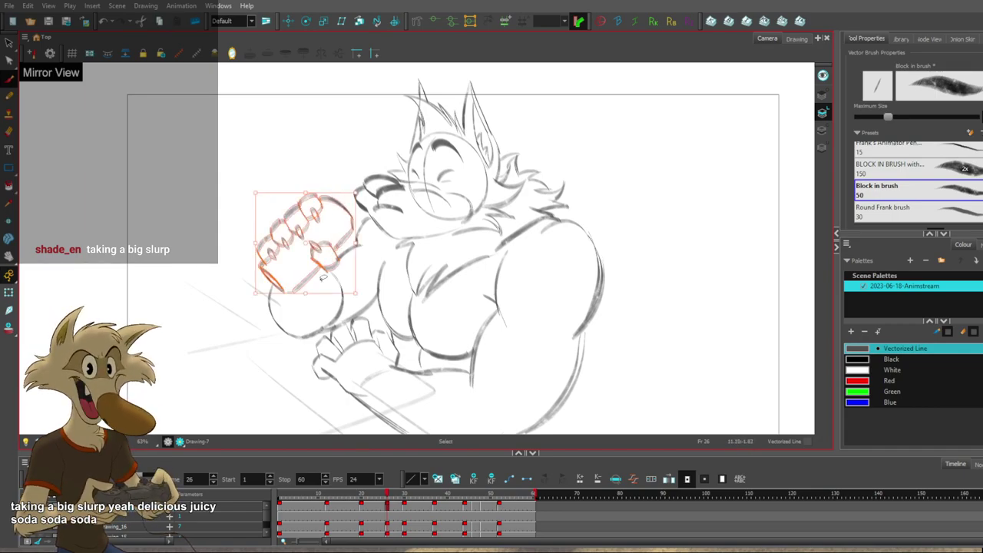
pyautogui.moveTo(361, 296)
pyautogui.mouseDown()
pyautogui.moveTo(386, 259)
pyautogui.moveTo(320, 265)
pyautogui.mouseUp()
pyautogui.hotkey('alt', 'b')
# Flip between frame 26 and its neighbouring keys to examine the rotated hand and cup in motion.
pyautogui.scroll(-2, 400, 257)
pyautogui.press('f')
pyautogui.press('f')
pyautogui.press('g')
pyautogui.press('g')
pyautogui.press('g')
pyautogui.press('f')
pyautogui.press('f')
pyautogui.scroll(2, 358, 257)
pyautogui.press('g')
pyautogui.press('f')
pyautogui.press('g')
pyautogui.press('f')
pyautogui.press('f')
pyautogui.press('g')
# Rework the lower fingers and claws and redraw the cup's base edge as a curve on frame 26.
pyautogui.hotkey('alt', 's')
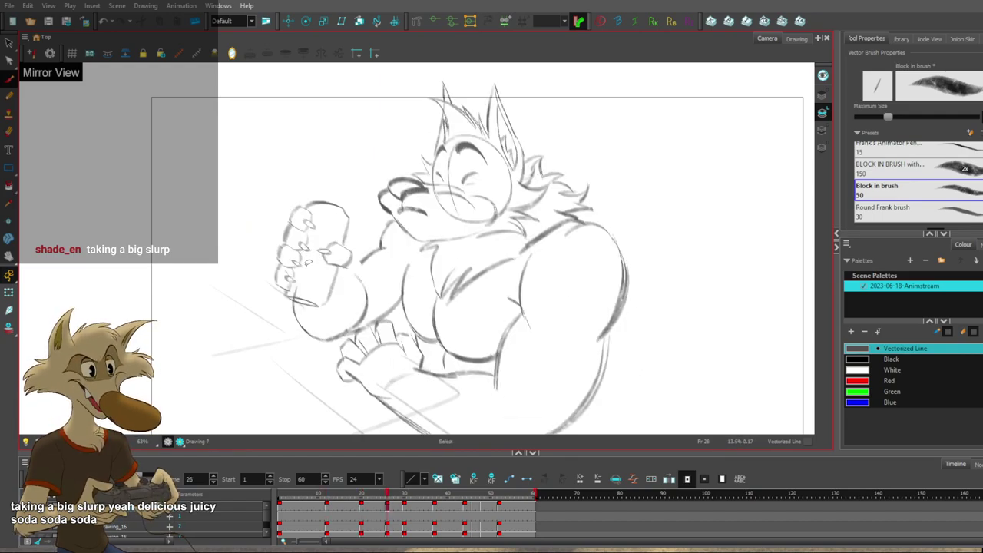
pyautogui.moveTo(284, 280); pyautogui.dragTo(296, 273)
pyautogui.click(326, 254)
pyautogui.hotkey('alt', 'b')
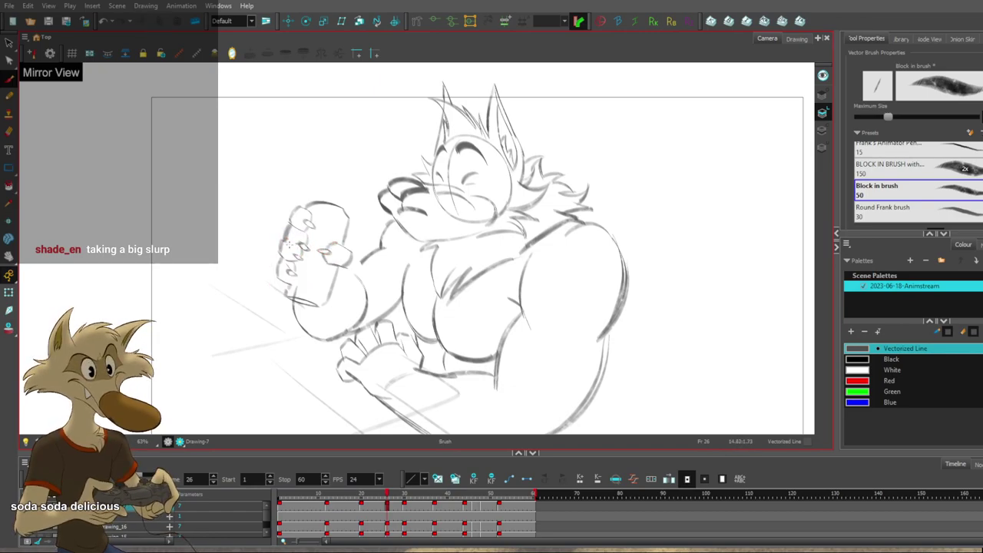
pyautogui.hotkey('alt', 'b')
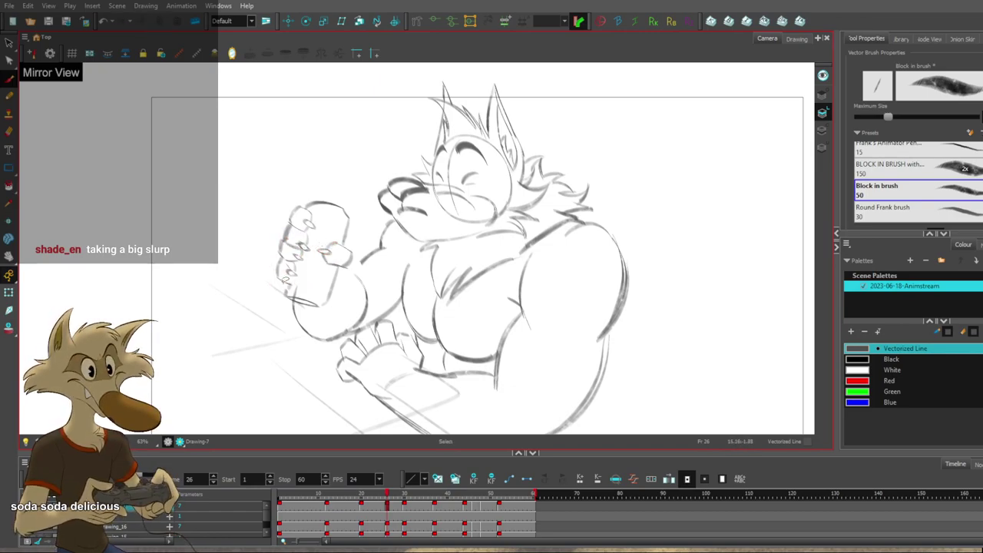
pyautogui.press('f')
pyautogui.press('g')
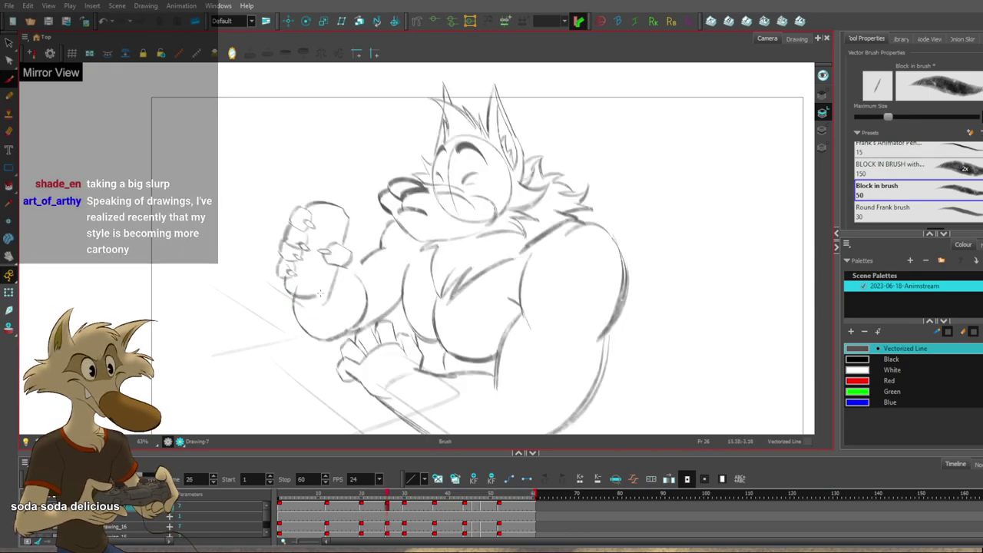
# Replace the curved top edge of the held cup on frame 26 with a new stroke.
pyautogui.click(321, 201)
pyautogui.press('Delete')
pyautogui.hotkey('ctrl', 'z')
pyautogui.moveTo(310, 203); pyautogui.dragTo(344, 205)
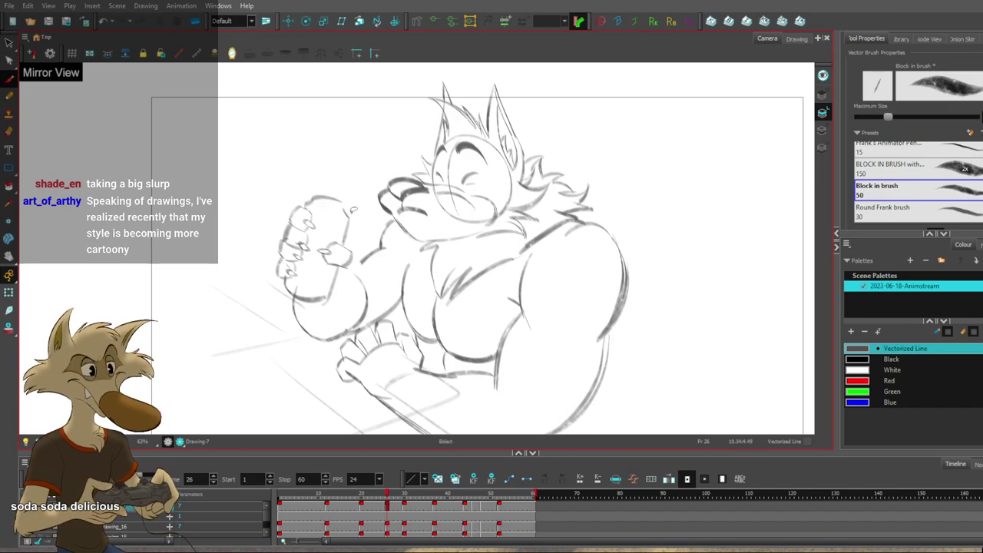
# Redraw the cup's side edge on frame 26 from the rim past the thumb, checking it against the neighbouring keys.
pyautogui.moveTo(352, 210); pyautogui.dragTo(344, 250)
pyautogui.press('f')
pyautogui.press('f')
pyautogui.press('g')
pyautogui.press('g')
pyautogui.hotkey('ctrl', 'z')
pyautogui.moveTo(353, 217); pyautogui.dragTo(333, 297)
pyautogui.hotkey('ctrl', 'z')
pyautogui.hotkey('ctrl', 'z')
pyautogui.hotkey('ctrl', 'z')
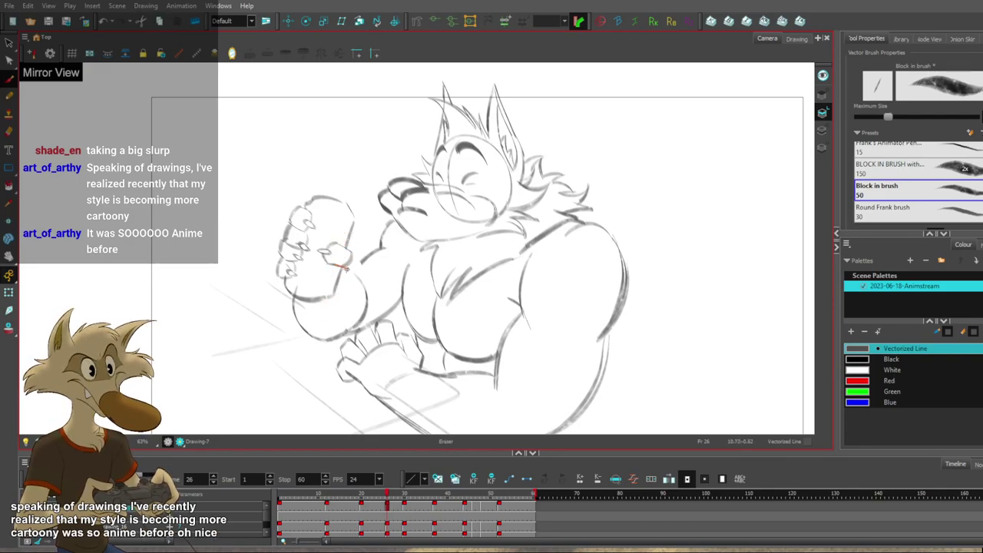
pyautogui.moveTo(355, 266); pyautogui.dragTo(351, 284)
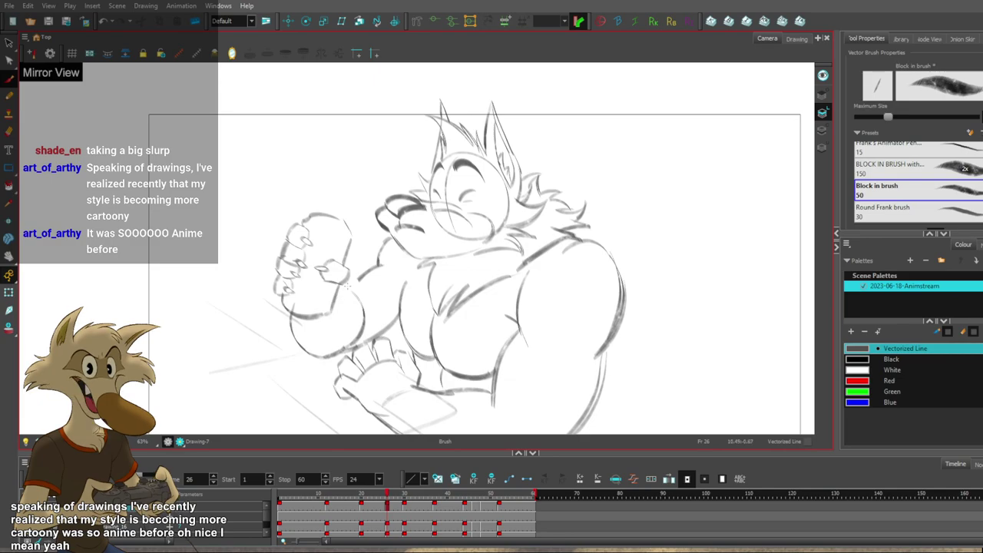
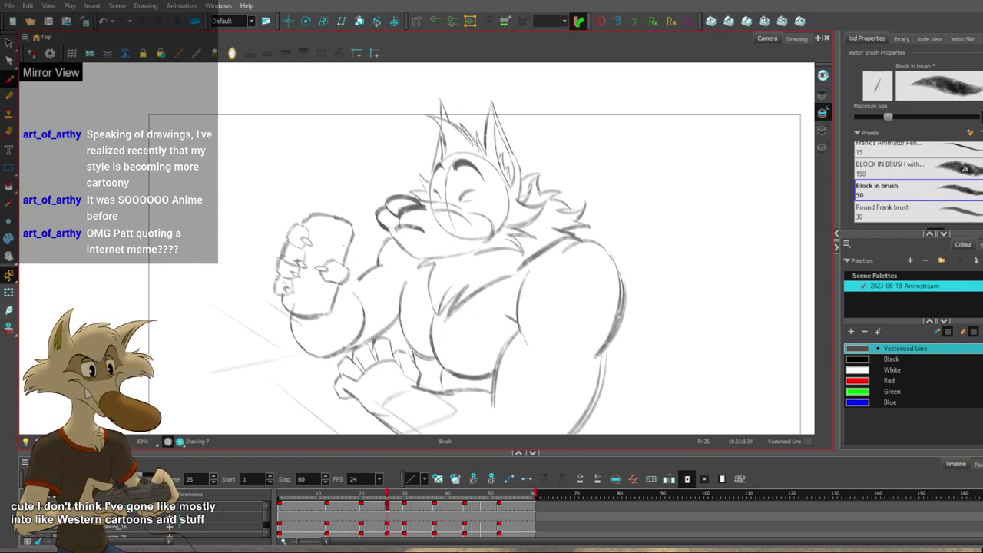
# Redraw the thumb gripping the cup's side on frame 20 and clean up its overlapping lines.
pyautogui.scroll(-2, 392, 205)
pyautogui.scroll(1, 345, 235)
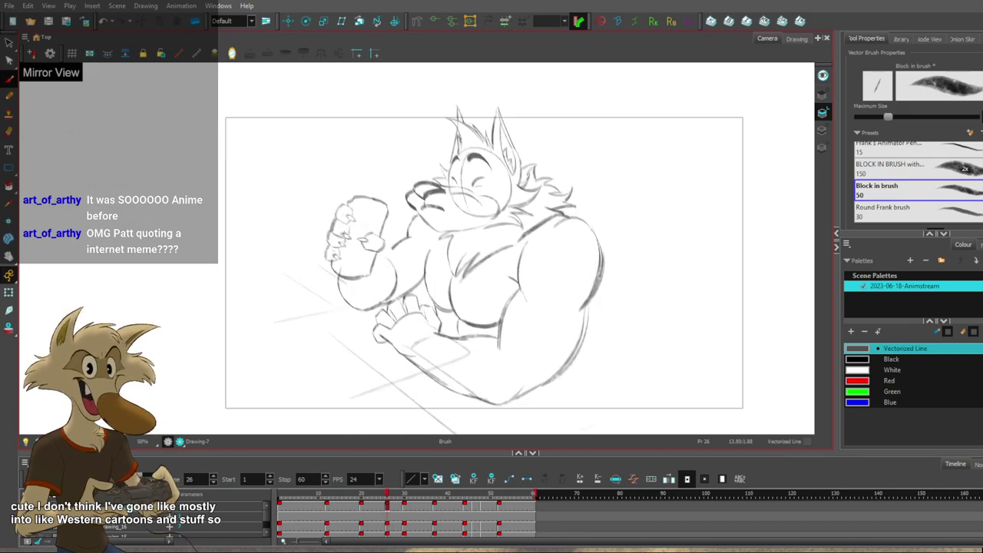
pyautogui.scroll(-1, 342, 235)
pyautogui.scroll(1, 344, 235)
pyautogui.scroll(-1, 390, 234)
pyautogui.press('f')
pyautogui.scroll(3, 392, 227)
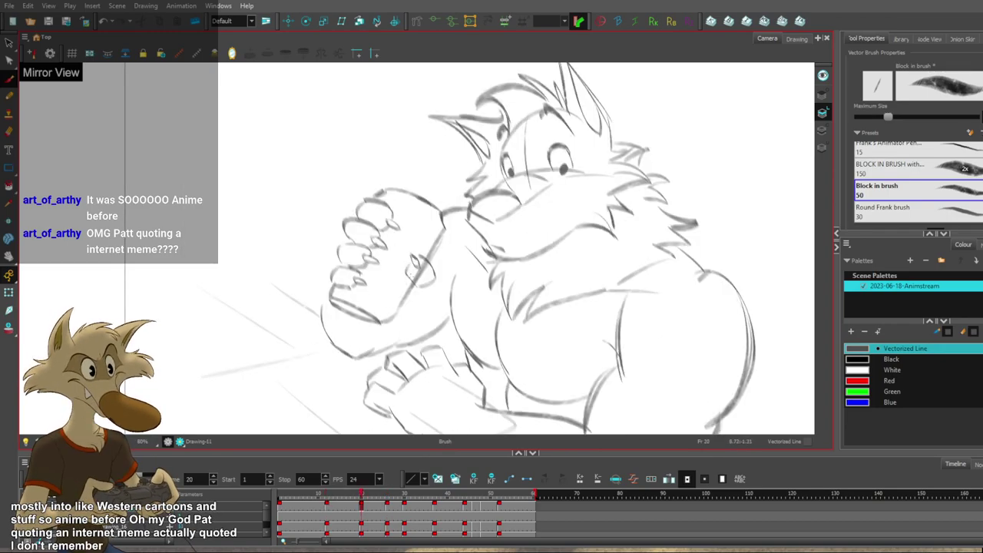
pyautogui.press('f')
pyautogui.press('g')
pyautogui.moveTo(428, 257)
pyautogui.mouseDown()
pyautogui.moveTo(408, 277)
pyautogui.moveTo(442, 278)
pyautogui.moveTo(428, 302)
pyautogui.moveTo(454, 277)
pyautogui.moveTo(428, 271)
pyautogui.moveTo(424, 282)
pyautogui.moveTo(431, 274)
pyautogui.mouseUp()
pyautogui.hotkey('alt', 'e')
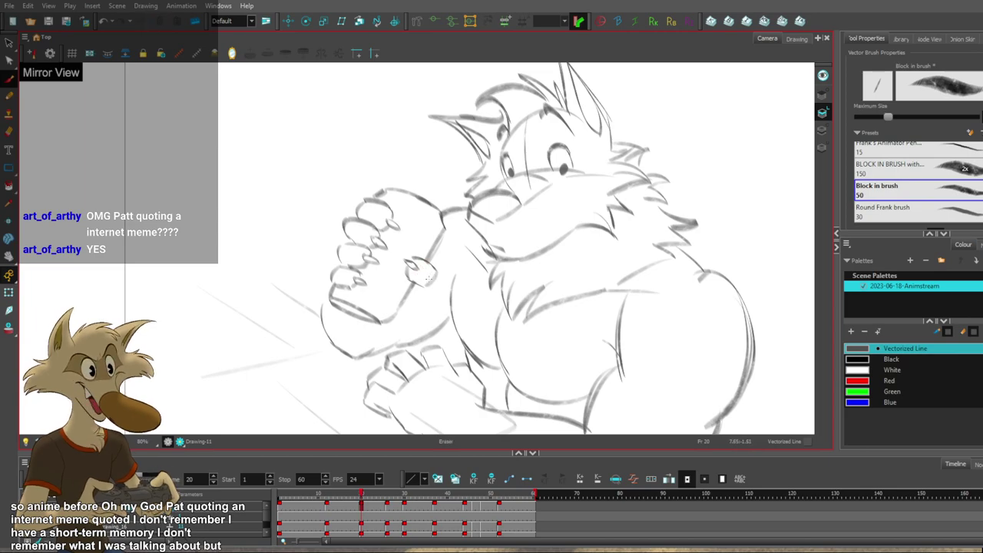
# Flip between frames 20, 26 and their neighbouring keys to examine the hand and cup in motion.
pyautogui.press('f')
pyautogui.press('g')
pyautogui.press('g')
pyautogui.press('f')
pyautogui.press('f')
pyautogui.scroll(-4, 465, 274)
pyautogui.press('g')
pyautogui.press('g')
pyautogui.press('g')
pyautogui.press('f')
pyautogui.scroll(2, 465, 272)
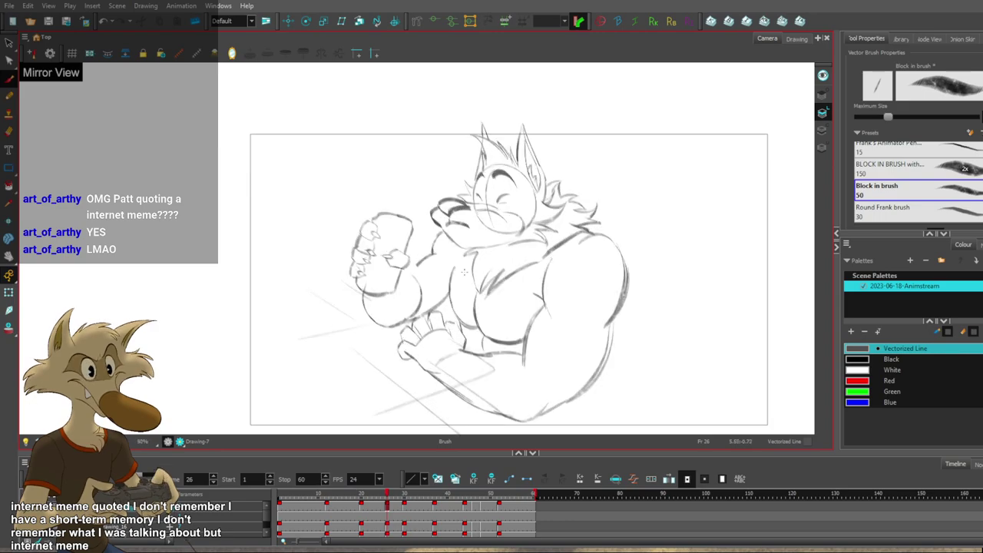
# Rework the cup's top on frame 26 into a narrow, slanted elliptical rim and clear the old side edge.
pyautogui.scroll(2, 464, 271)
pyautogui.hotkey('ctrl', 'z')
pyautogui.moveTo(328, 180)
pyautogui.mouseDown()
pyautogui.moveTo(376, 194)
pyautogui.moveTo(375, 237)
pyautogui.mouseUp()
pyautogui.hotkey('ctrl', 'z')
pyautogui.press('f')
pyautogui.press('g')
pyautogui.hotkey('ctrl', 'z')
pyautogui.hotkey('ctrl', 'z')
pyautogui.hotkey('ctrl', 'z')
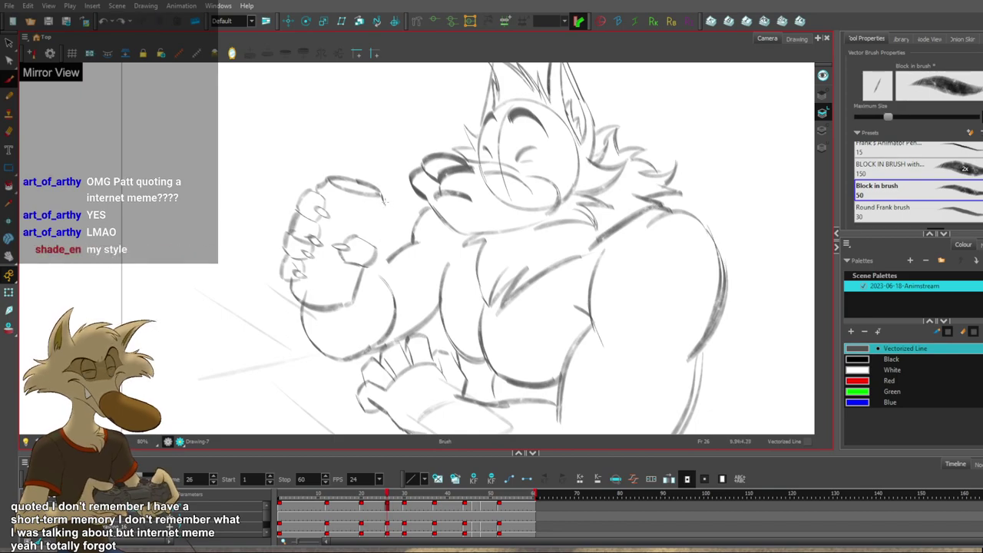
# Draw the cup's side from the new rim down past the thumb and rework its base edge on frame 26.
pyautogui.moveTo(383, 202); pyautogui.dragTo(354, 305)
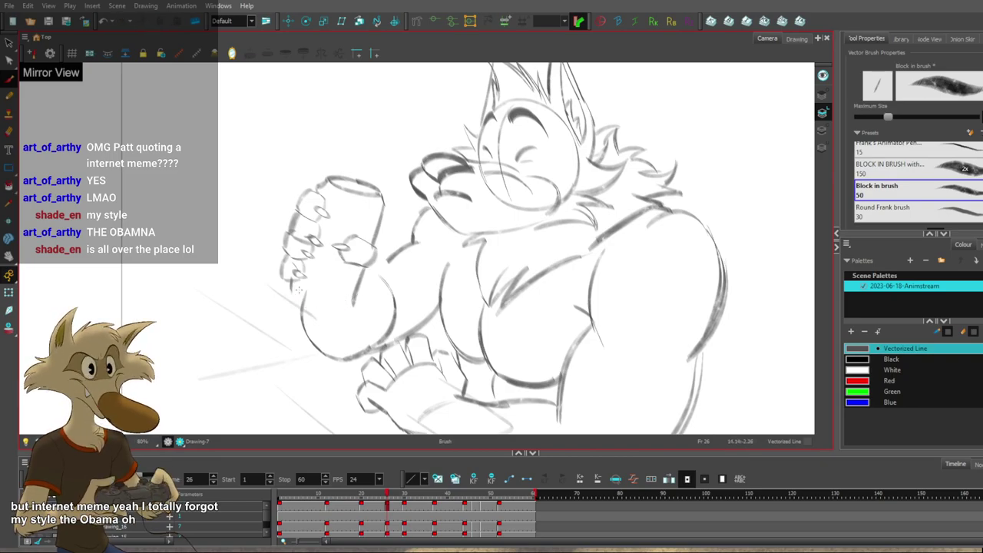
pyautogui.hotkey('ctrl', 'z')
pyautogui.moveTo(290, 287)
pyautogui.mouseDown()
pyautogui.moveTo(339, 311)
pyautogui.moveTo(355, 306)
pyautogui.mouseUp()
pyautogui.hotkey('ctrl', 'z')
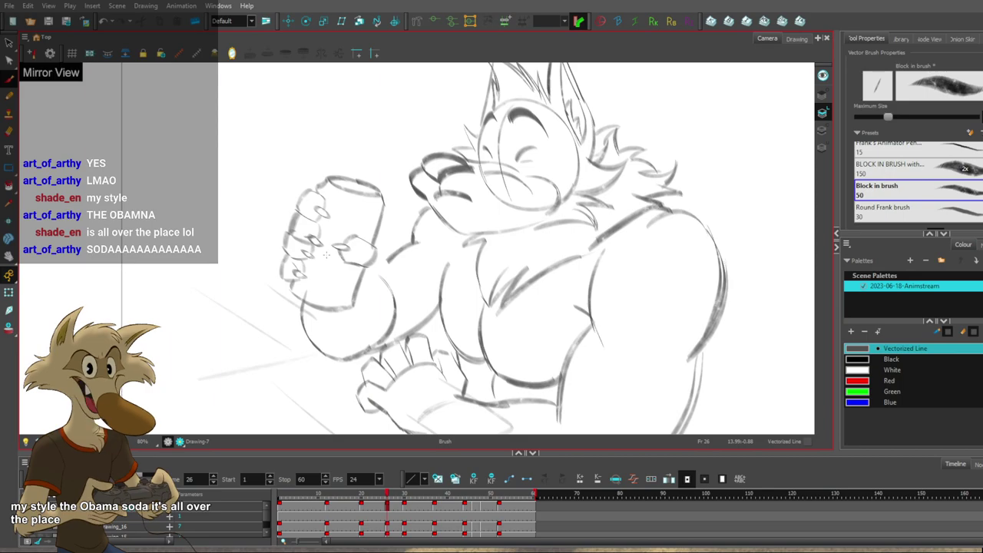
# Compare the cup on frames 12 to 26 and switch the canvas back to the unmirrored view.
pyautogui.scroll(-4, 326, 255)
pyautogui.scroll(3, 338, 261)
pyautogui.press('g')
pyautogui.press('f')
pyautogui.press('f')
pyautogui.scroll(-2, 365, 271)
pyautogui.press('f')
pyautogui.scroll(2, 365, 300)
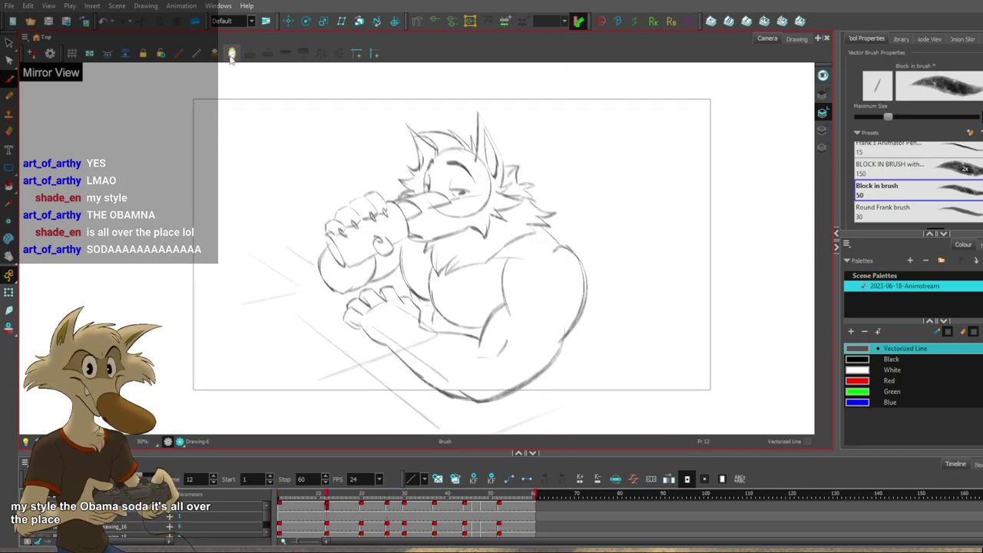
pyautogui.click(231, 54)
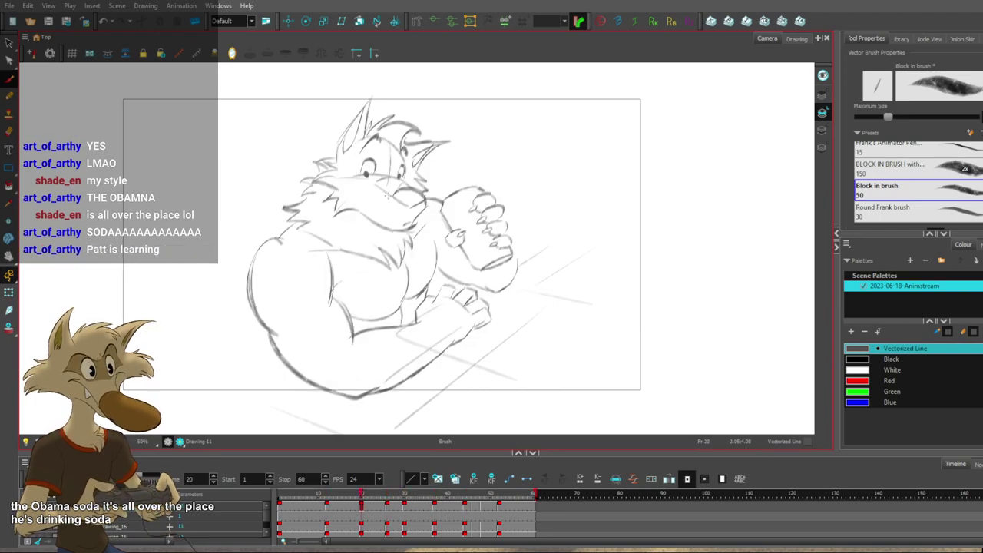
# Touch up the line where the cup's top edge meets the uppermost finger on frame 20.
pyautogui.scroll(-2, 386, 196)
pyautogui.scroll(3, 392, 196)
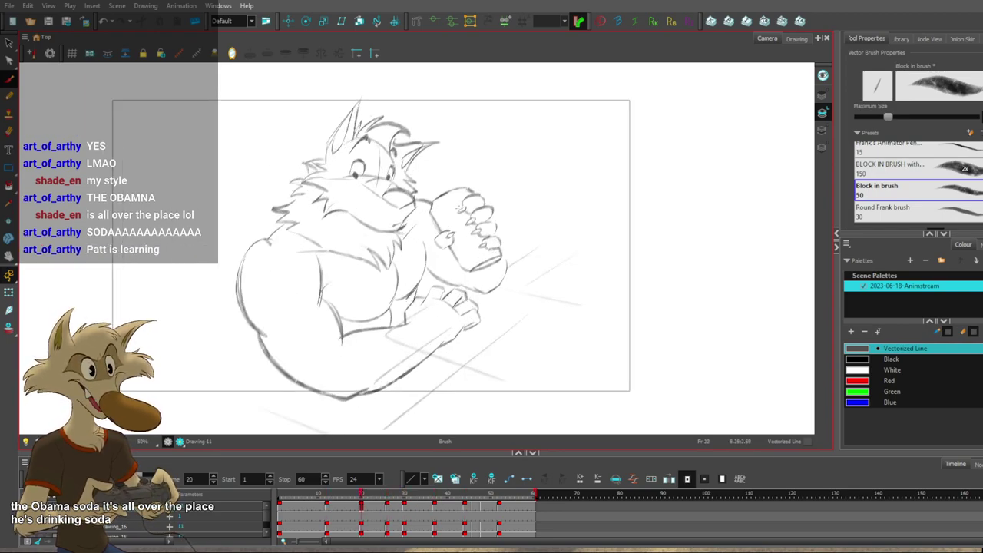
pyautogui.scroll(3, 467, 162)
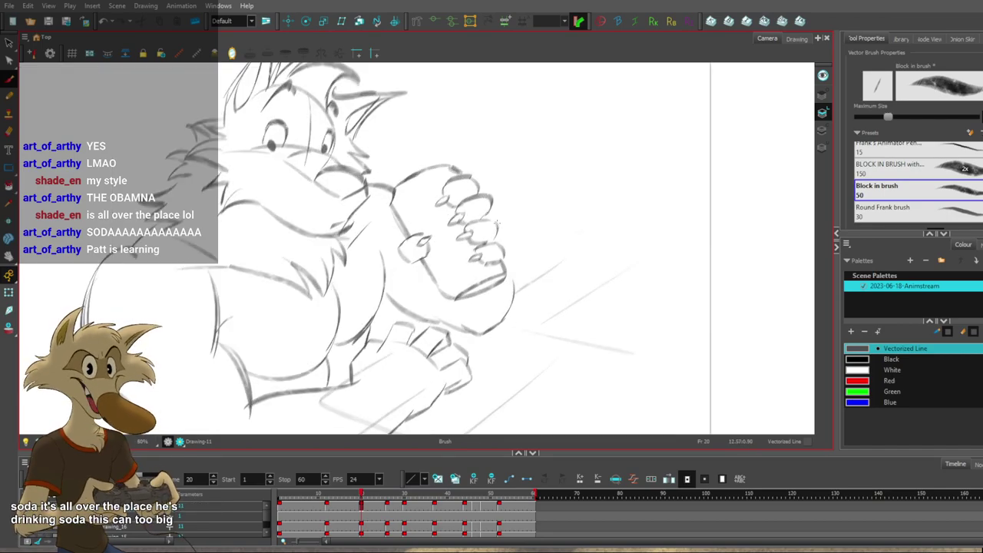
pyautogui.moveTo(468, 162); pyautogui.dragTo(455, 173)
pyautogui.press('Delete')
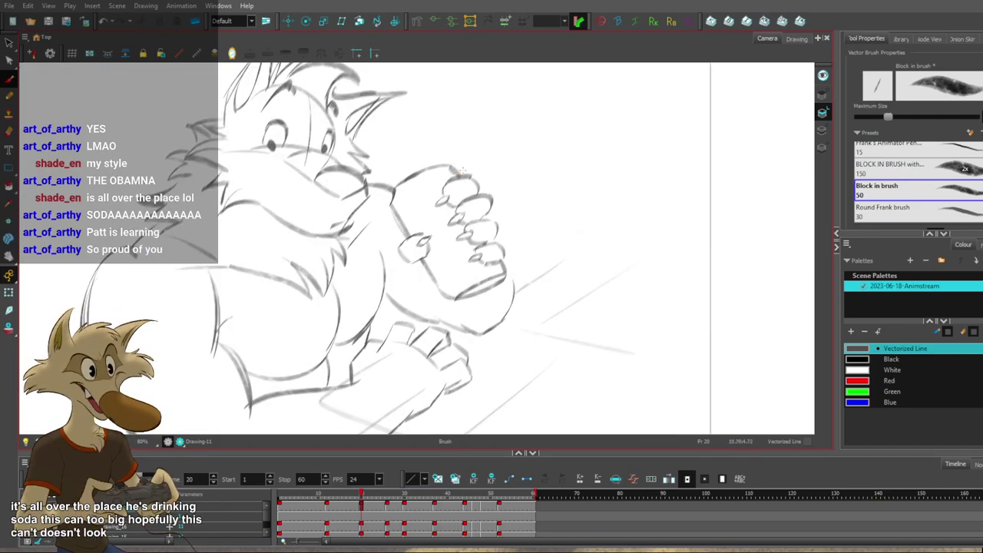
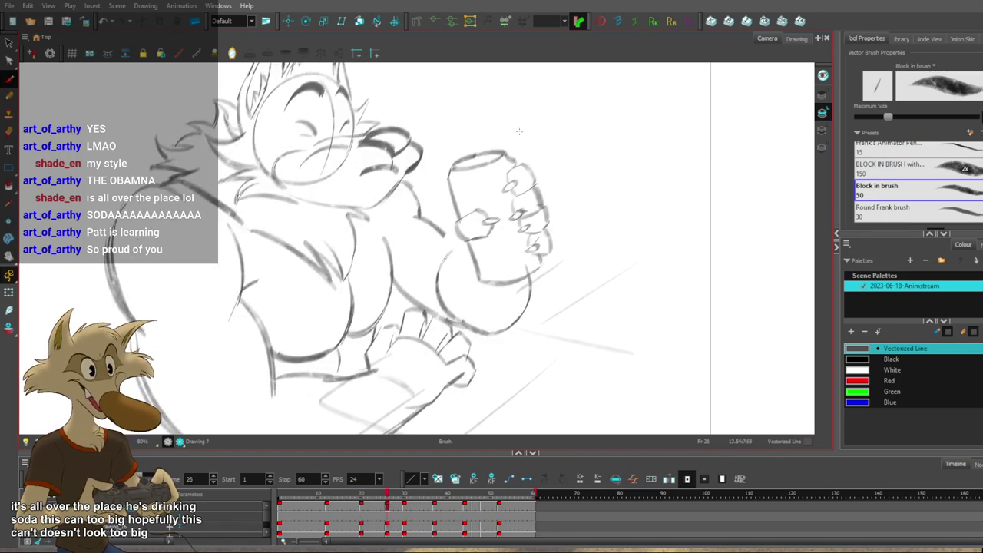
# Flip through frames 12, 20 and 26 at several zoom levels to judge the can's size against the hand.
pyautogui.press('g')
pyautogui.press('g')
pyautogui.press('g')
pyautogui.press('f')
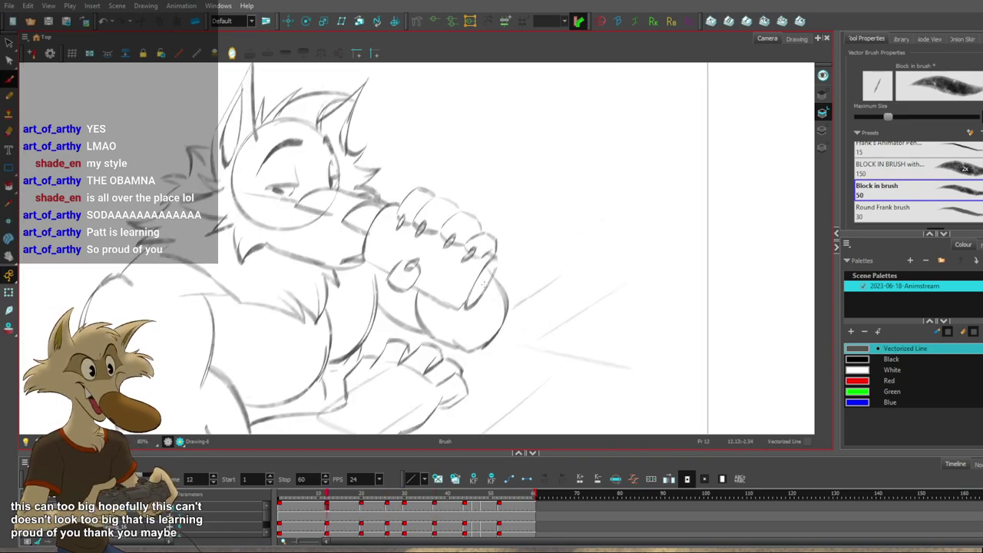
pyautogui.scroll(-7, 489, 287)
pyautogui.scroll(4, 483, 286)
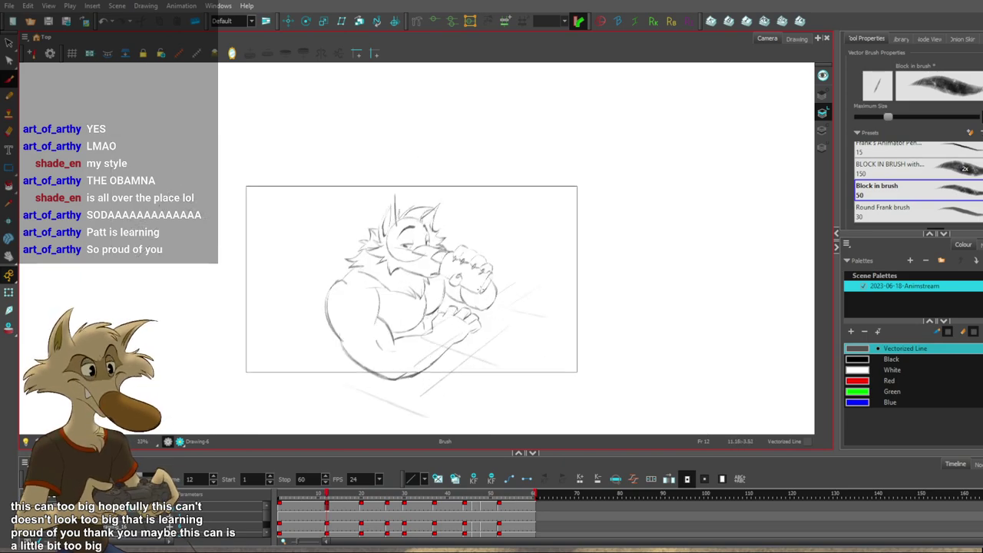
pyautogui.scroll(1, 476, 288)
pyautogui.scroll(-1, 476, 289)
pyautogui.scroll(1, 466, 301)
pyautogui.press('g')
pyautogui.press('g')
pyautogui.press('g')
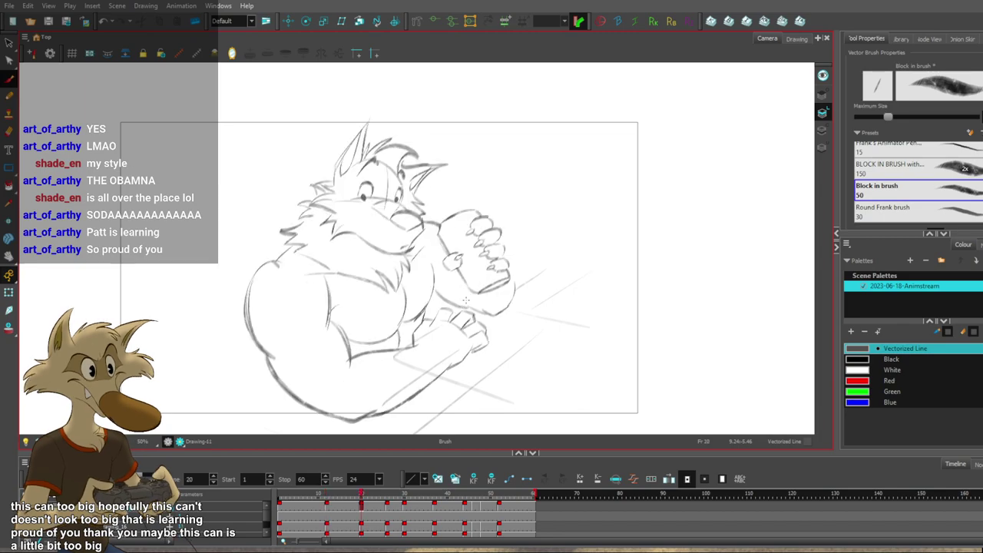
pyautogui.press('f')
pyautogui.press('f')
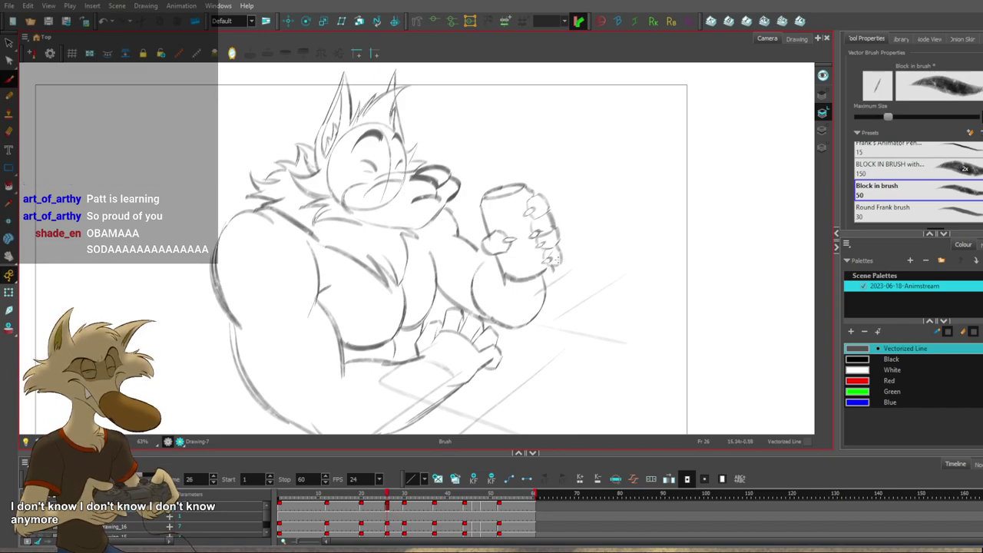
# Select the cup's base strokes on frame 20 and shift them slightly up toward the hand.
pyautogui.press('f')
pyautogui.keyDown('ctrl'); pyautogui.click(520, 287); pyautogui.keyUp('ctrl')
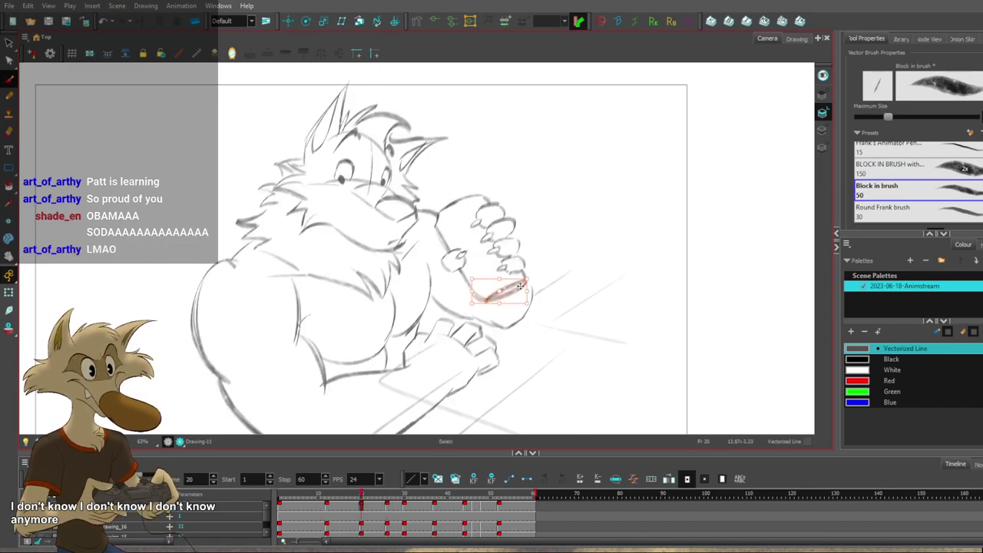
pyautogui.keyDown('ctrl'); pyautogui.keyDown('shift'); pyautogui.click(526, 271); pyautogui.keyUp('shift'); pyautogui.keyUp('ctrl')
pyautogui.moveTo(512, 289); pyautogui.dragTo(508, 284)
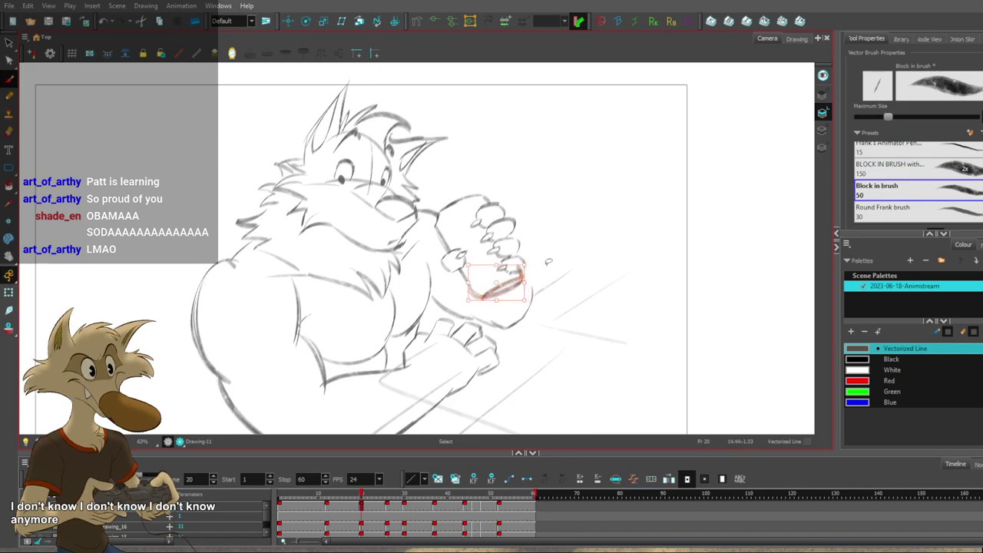
# Compare the neighbouring keys and adjust the placement of the cup's base edge on frame 26.
pyautogui.press('f')
pyautogui.press('g')
pyautogui.press('g')
pyautogui.press('g')
pyautogui.press('f')
pyautogui.keyDown('ctrl'); pyautogui.click(526, 281); pyautogui.keyUp('ctrl')
pyautogui.moveTo(526, 281); pyautogui.dragTo(537, 285)
pyautogui.keyDown('ctrl'); pyautogui.click(534, 281); pyautogui.keyUp('ctrl')
# Draw the cup's curved base below the fingers on frame 37 and replace its lower side edge.
pyautogui.press('g')
pyautogui.press('g')
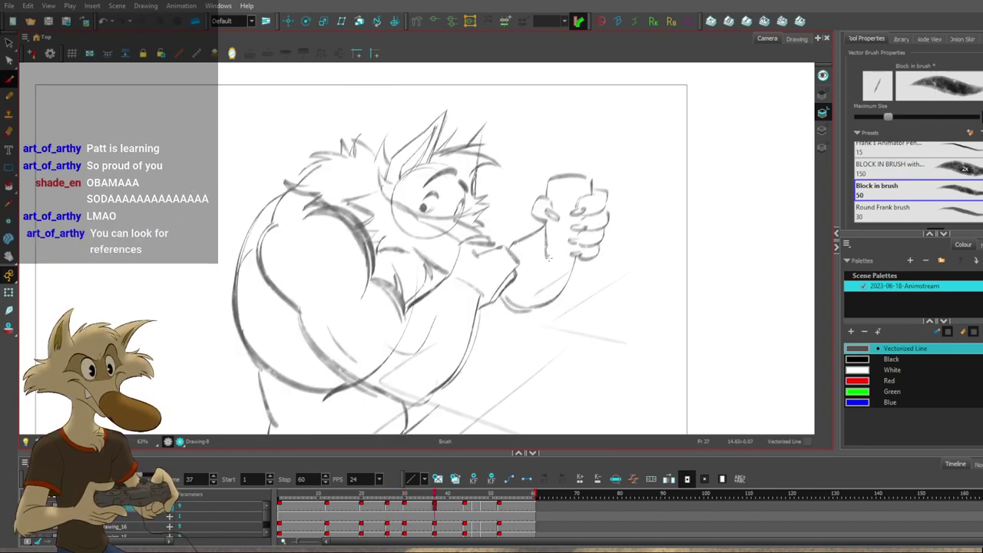
pyautogui.moveTo(552, 257); pyautogui.dragTo(583, 264)
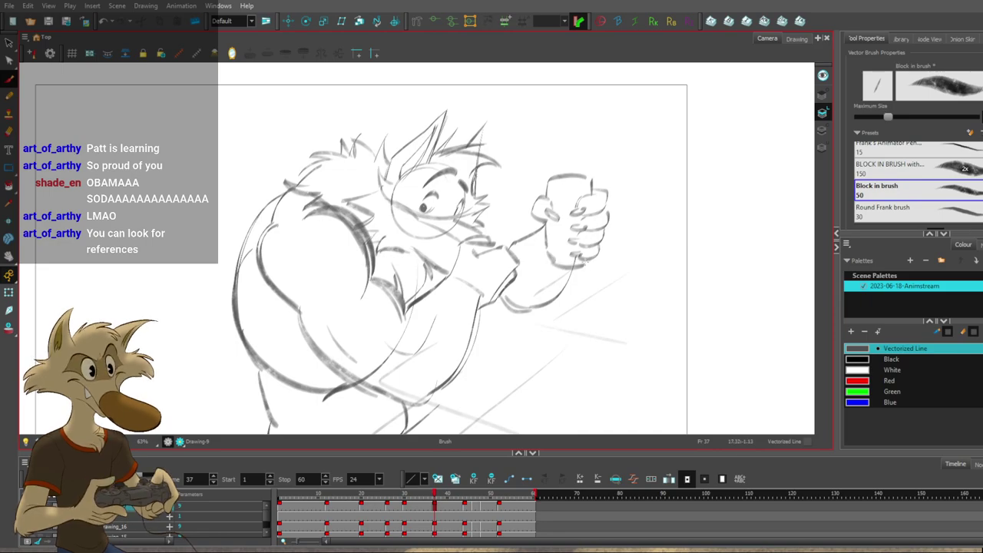
pyautogui.click(547, 247)
pyautogui.press('Delete')
pyautogui.moveTo(547, 224); pyautogui.dragTo(546, 251)
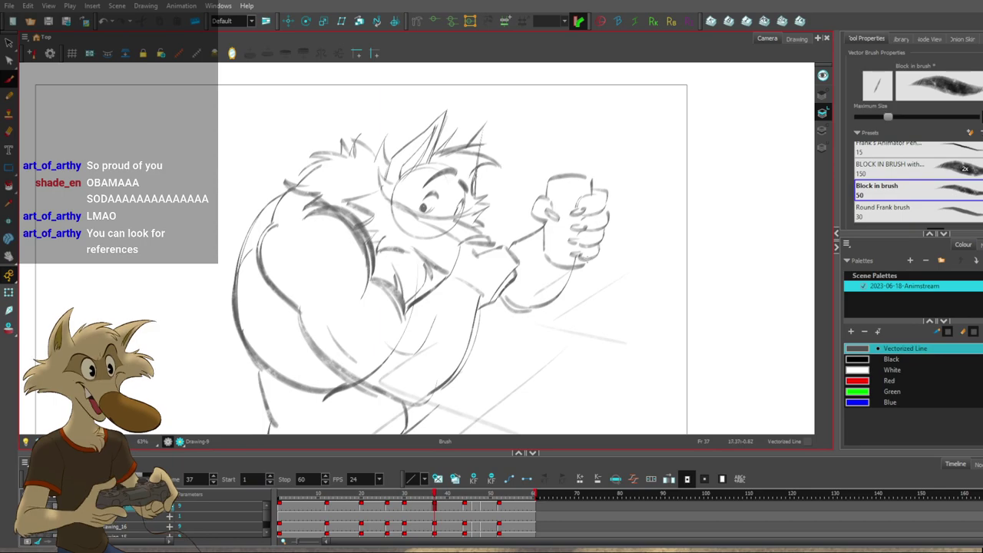
# Refine the cup's side and close its top into an elliptical rim on frame 37, checking the neighbouring keys.
pyautogui.hotkey('ctrl', 'z')
pyautogui.moveTo(547, 179)
pyautogui.mouseDown()
pyautogui.moveTo(547, 194)
pyautogui.moveTo(591, 175)
pyautogui.moveTo(547, 177)
pyautogui.mouseUp()
pyautogui.hotkey('ctrl', 'z')
pyautogui.press('f')
pyautogui.press('f')
pyautogui.press('g')
pyautogui.press('g')
pyautogui.scroll(-5, 579, 176)
# Mirror the canvas view and flip through the keys around frames 26 and 37 to examine the cup.
pyautogui.press('2')
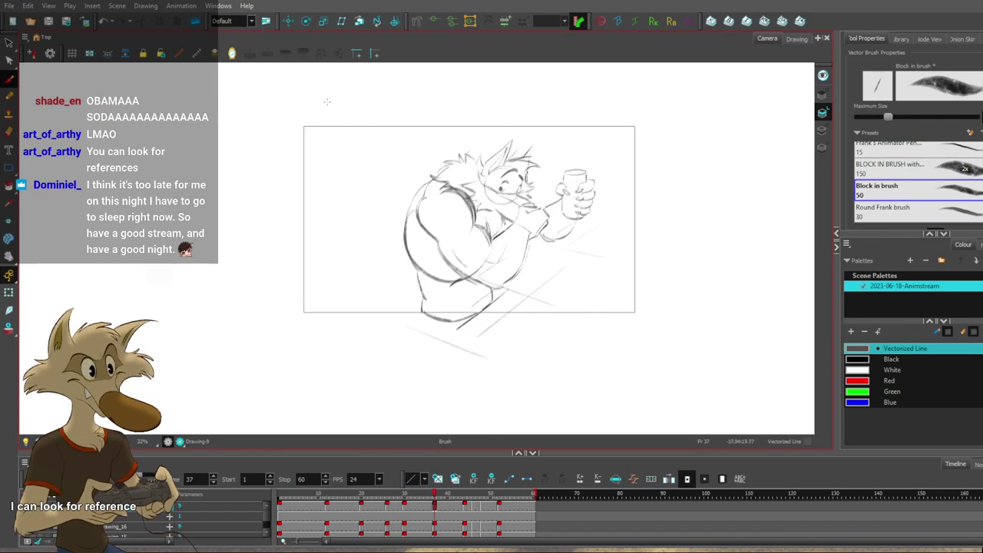
pyautogui.click(231, 53)
pyautogui.press('f')
pyautogui.press('f')
pyautogui.press('f')
pyautogui.press('g')
pyautogui.press('g')
pyautogui.press('g')
pyautogui.press('g')
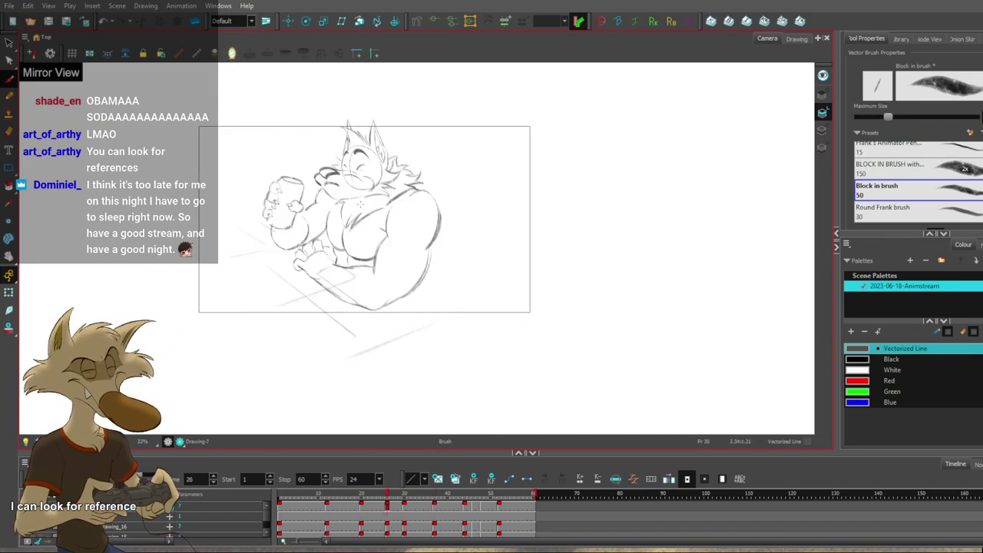
pyautogui.scroll(3, 315, 203)
pyautogui.press('f')
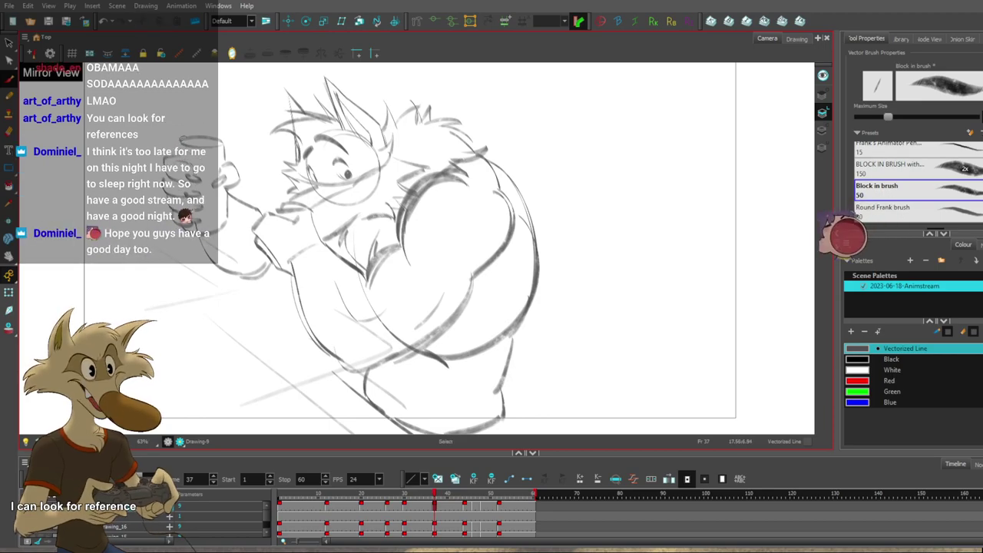
# Compare frames 37 and 44 and redraw the cup's base edge below the fingers on frame 44.
pyautogui.press('f')
pyautogui.press('g')
pyautogui.press('g')
pyautogui.press('f')
pyautogui.press('g')
pyautogui.press('f')
pyautogui.press('g')
pyautogui.hotkey('ctrl', 'z')
pyautogui.moveTo(198, 252); pyautogui.dragTo(226, 252)
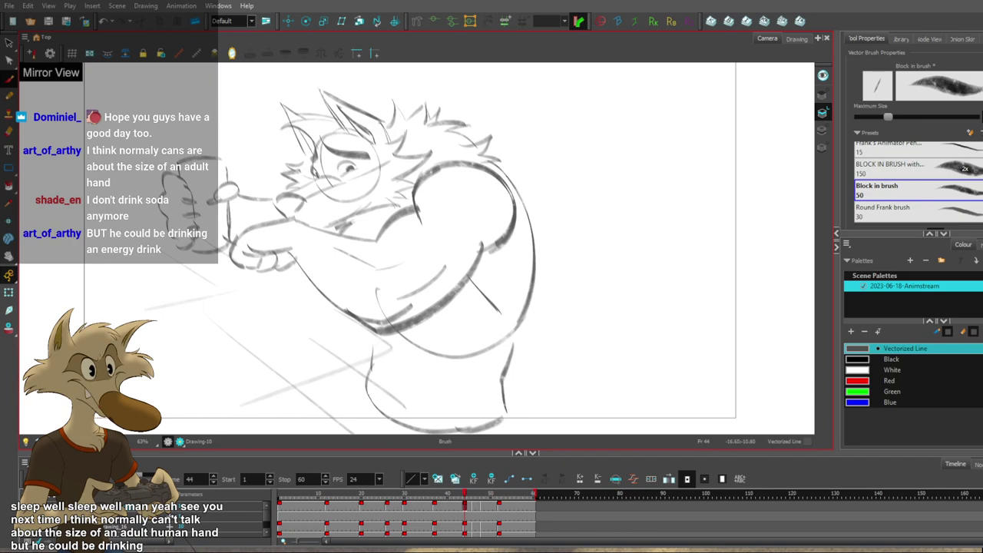
# Flip repeatedly through all the keys in the mirrored view to examine the cup's size and the drinking motion.
pyautogui.scroll(-2, 444, 208)
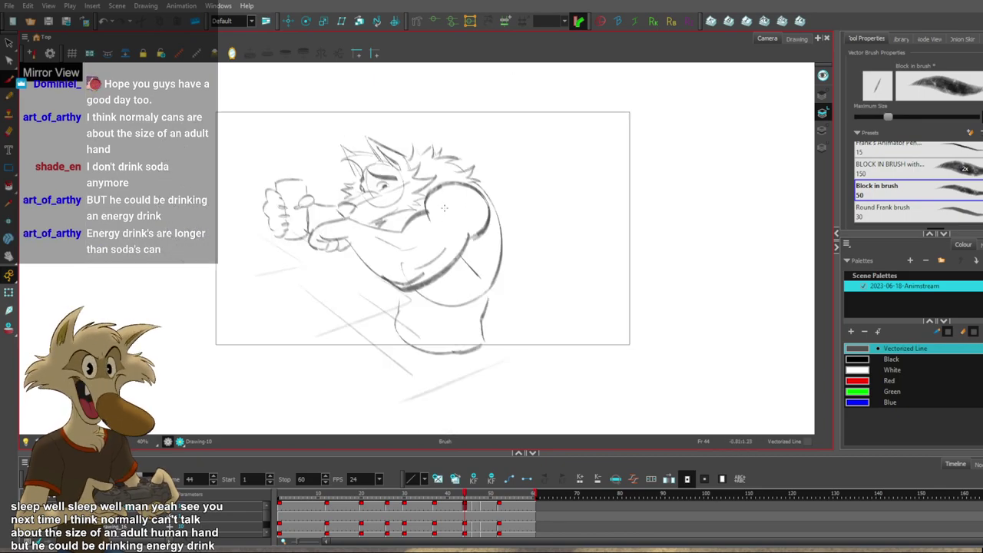
pyautogui.scroll(-2, 445, 208)
pyautogui.press('f')
pyautogui.press('f')
pyautogui.press('f')
pyautogui.press('f')
pyautogui.press('f')
pyautogui.scroll(2, 426, 200)
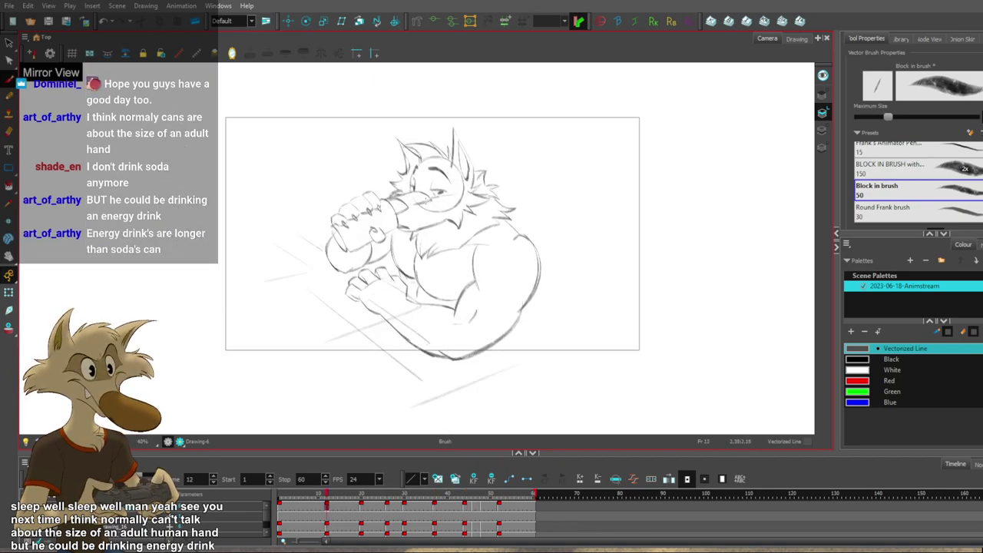
pyautogui.scroll(1, 428, 201)
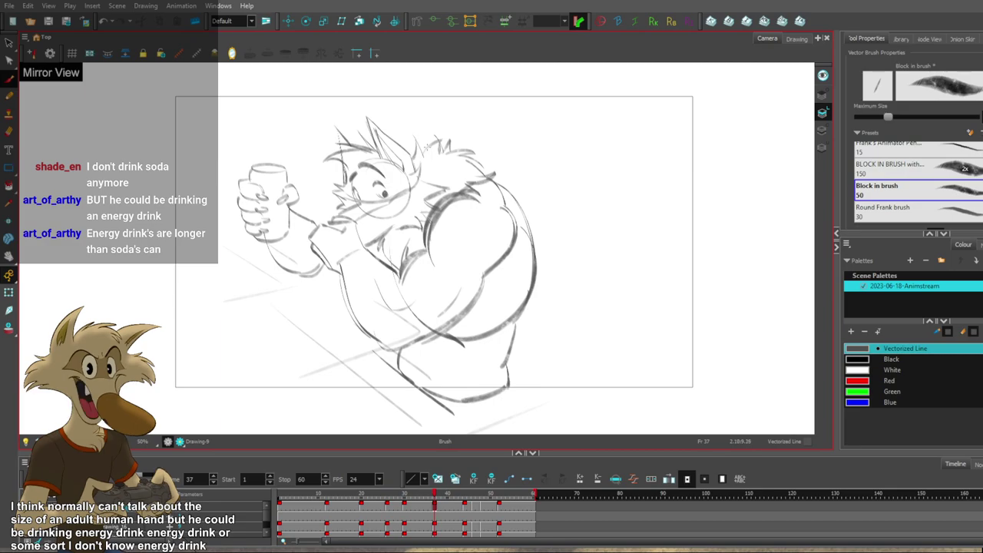
pyautogui.scroll(-3, 428, 147)
pyautogui.press('f')
pyautogui.press('f')
pyautogui.press('f')
pyautogui.press('f')
pyautogui.press('f')
pyautogui.press('f')
pyautogui.scroll(2, 465, 145)
pyautogui.press('f')
pyautogui.press('f')
pyautogui.press('f')
pyautogui.press('f')
pyautogui.press('f')
pyautogui.press('f')
# Clean up the stray lines around the can on frame 1 and redraw the thumb below it.
pyautogui.scroll(3, 491, 152)
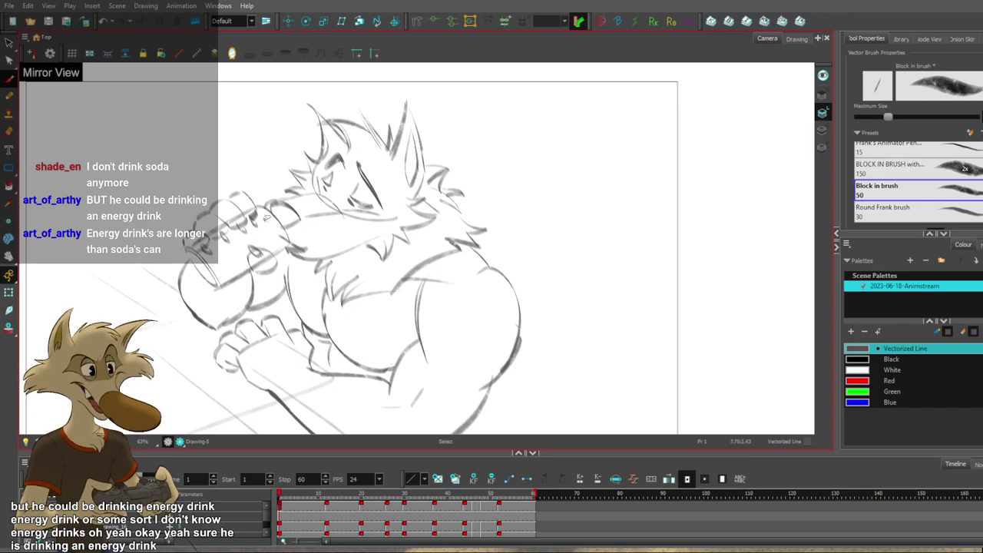
pyautogui.keyDown('ctrl'); pyautogui.click(313, 168); pyautogui.keyUp('ctrl')
pyautogui.keyDown('ctrl'); pyautogui.click(259, 208); pyautogui.keyUp('ctrl')
pyautogui.press('Delete')
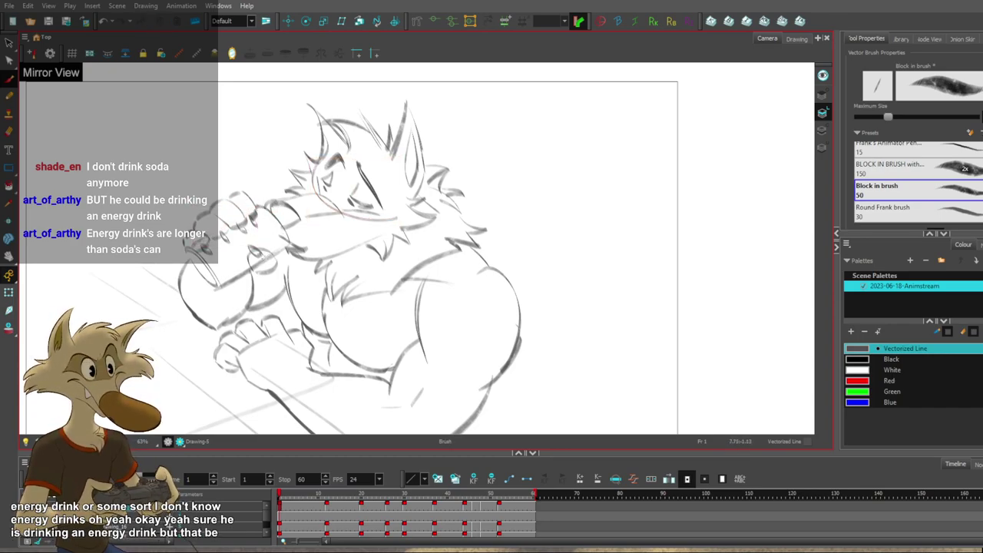
pyautogui.moveTo(267, 257); pyautogui.dragTo(261, 263)
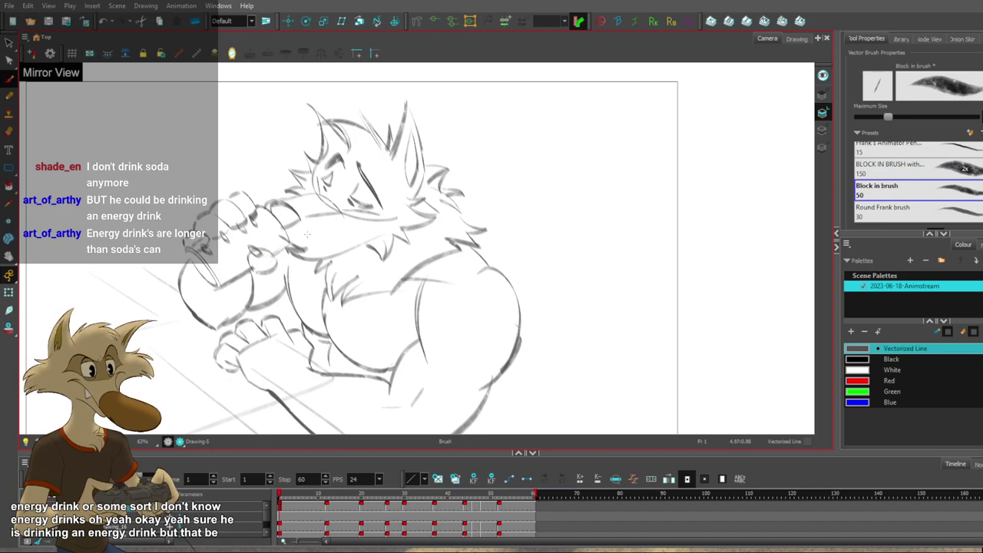
pyautogui.keyDown('ctrl'); pyautogui.click(278, 215); pyautogui.keyUp('ctrl')
pyautogui.hotkey('alt', 'b')
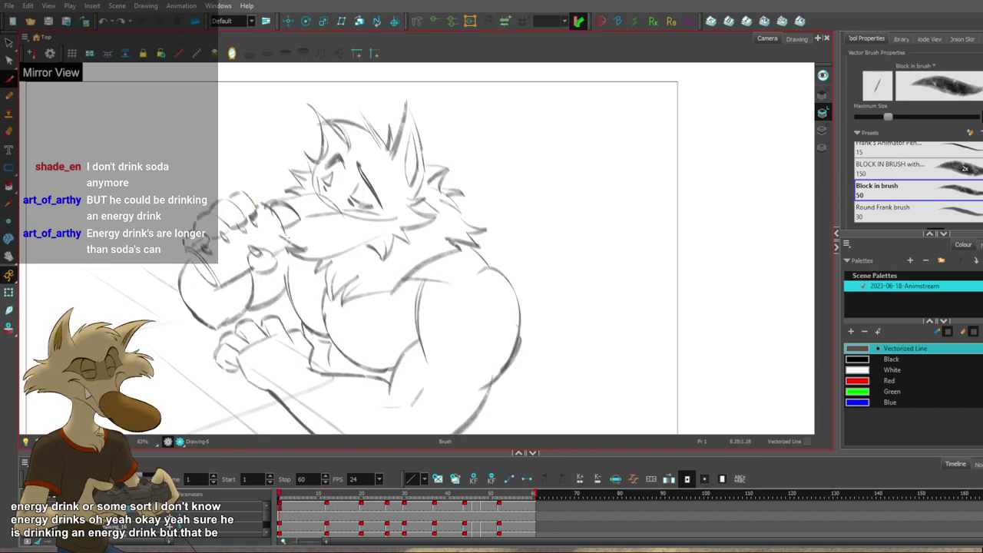
# Redraw the can's raised base as a narrow ellipse on frame 1.
pyautogui.moveTo(198, 249); pyautogui.dragTo(208, 290)
pyautogui.hotkey('ctrl', 'z')
pyautogui.hotkey('ctrl', 'z')
pyautogui.moveTo(188, 251); pyautogui.dragTo(210, 290)
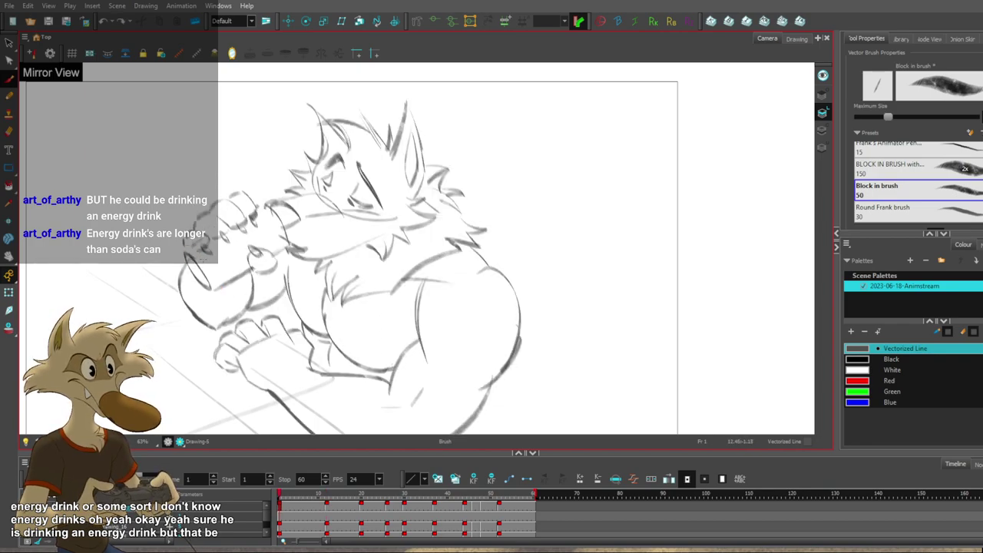
pyautogui.press('g')
pyautogui.press('f')
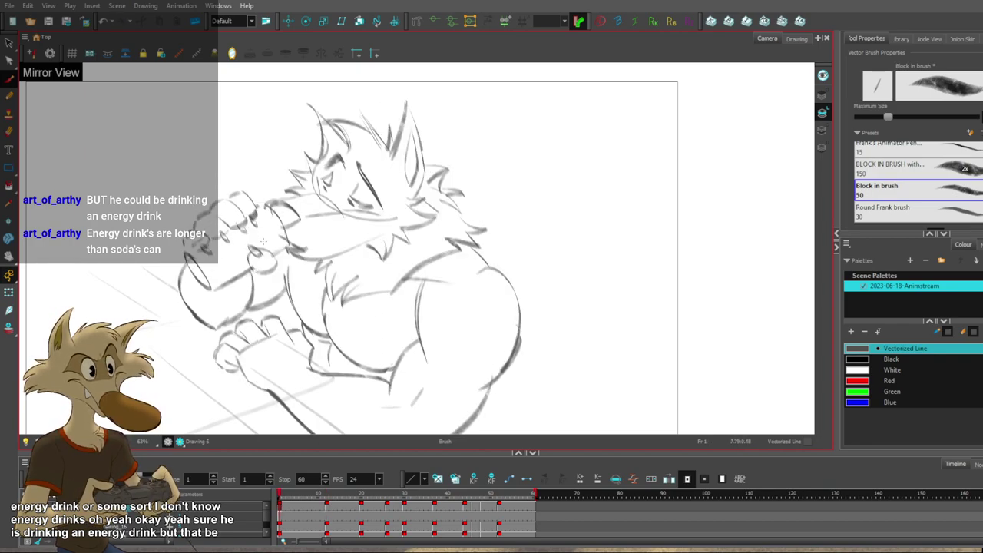
# Turn off the mirrored view and flip through the keys from frame 1 to 26 to examine the hand and can.
pyautogui.scroll(-2, 286, 215)
pyautogui.click(232, 54)
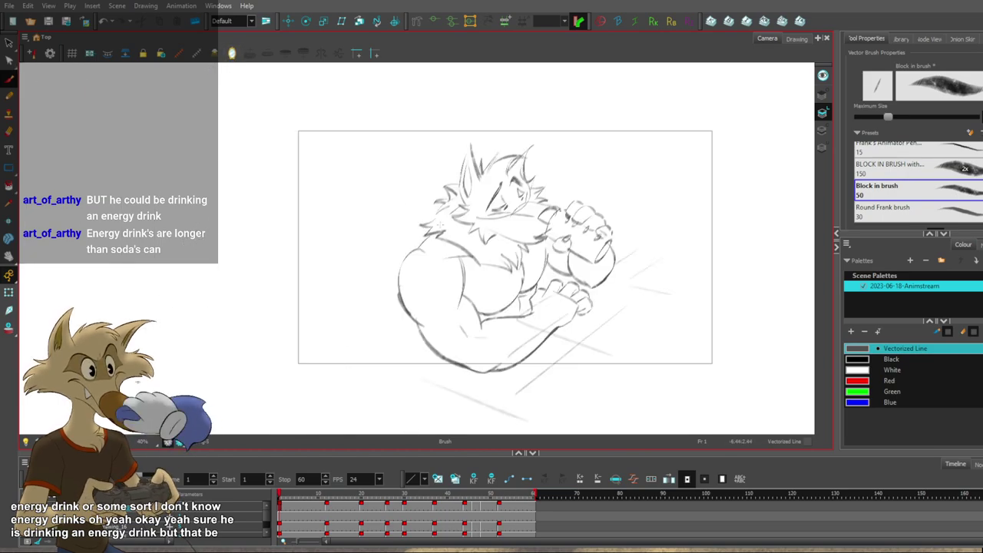
pyautogui.scroll(-2, 496, 249)
pyautogui.scroll(1, 586, 247)
pyautogui.press('g')
pyautogui.scroll(2, 586, 247)
pyautogui.press('g')
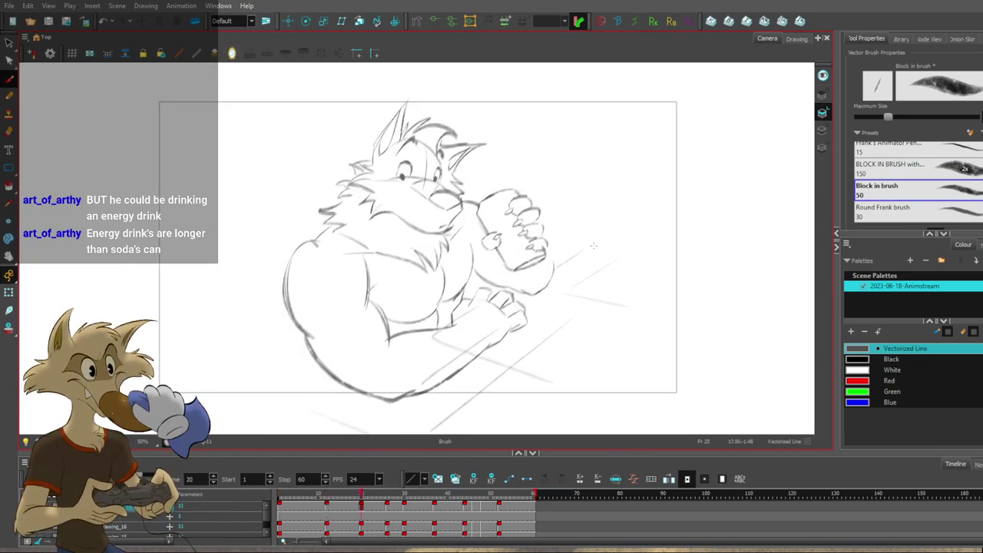
pyautogui.press('g')
pyautogui.press('g')
pyautogui.press('f')
pyautogui.press('f')
pyautogui.press('f')
pyautogui.press('g')
pyautogui.press('g')
pyautogui.press('g')
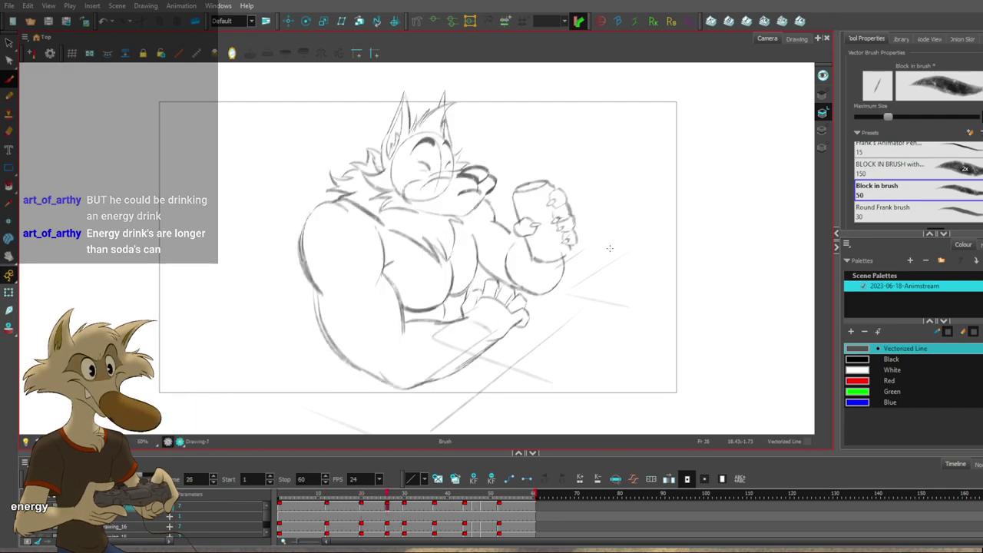
# Redraw the can taller on frame 46 with long sides, a top edge and a base edge.
pyautogui.scroll(1, 645, 244)
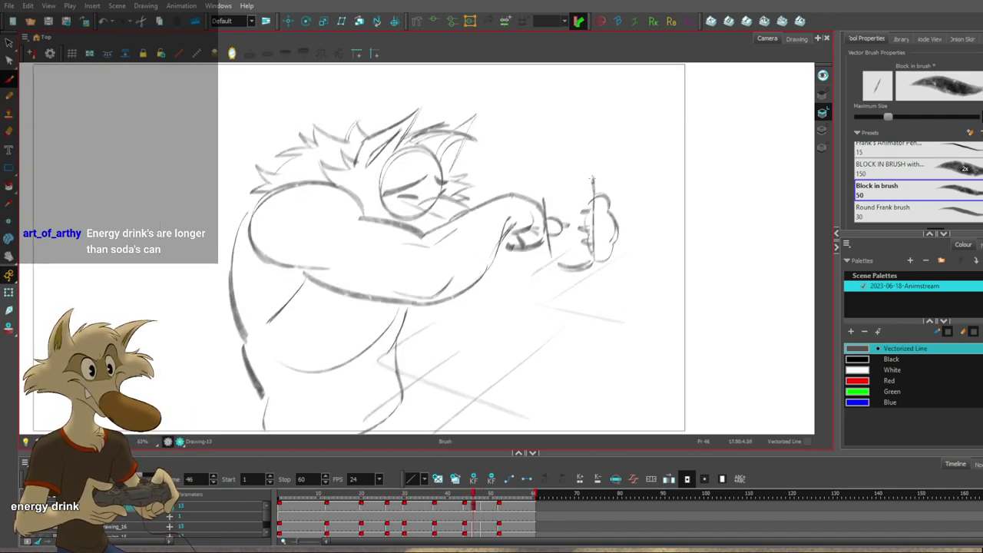
pyautogui.hotkey('alt', 'b')
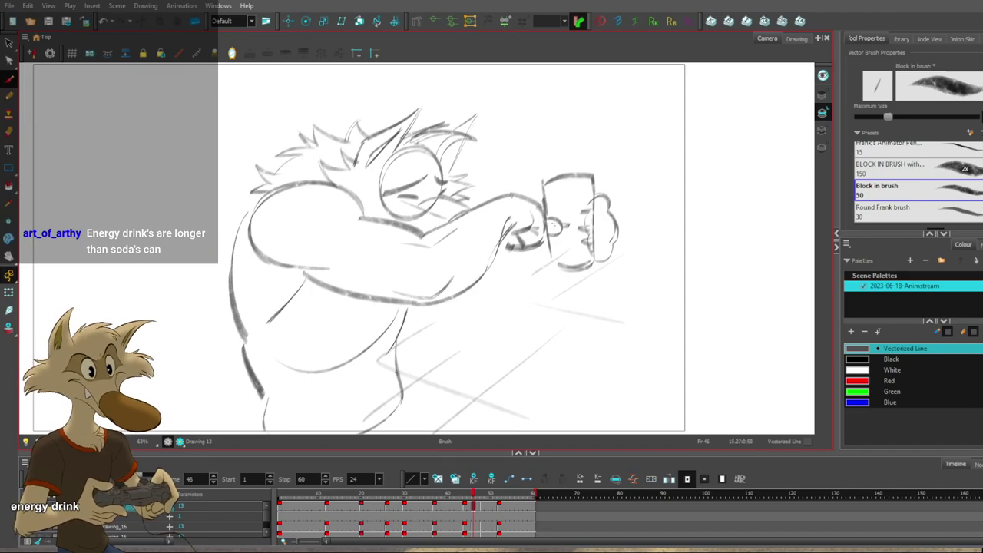
pyautogui.press('f')
pyautogui.press('g')
pyautogui.hotkey('ctrl', 'z')
pyautogui.moveTo(546, 203); pyautogui.dragTo(553, 267)
pyautogui.hotkey('alt', 's')
pyautogui.click(574, 268)
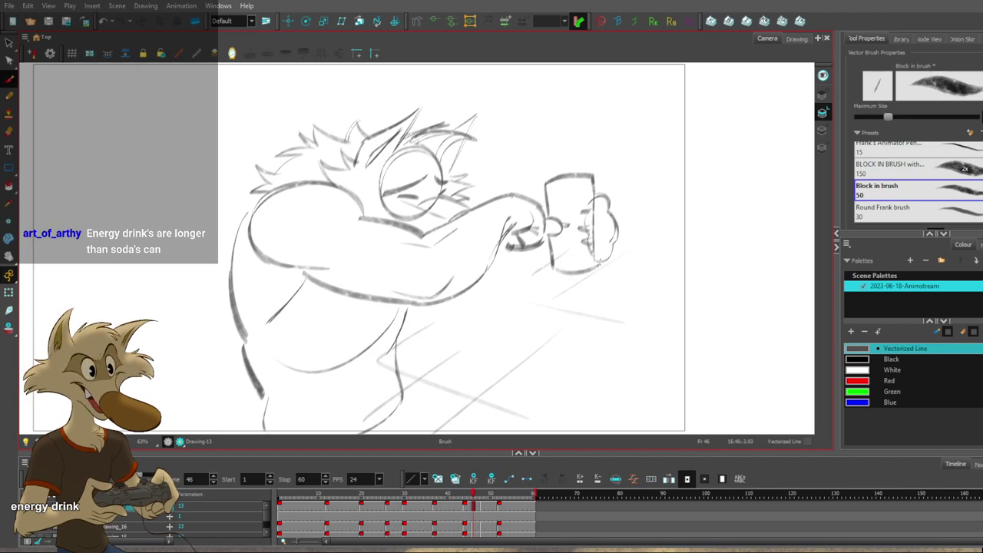
# Close the can's top into an elliptical rim and draw the lower arm line up to the can on frame 46.
pyautogui.moveTo(551, 183); pyautogui.dragTo(592, 181)
pyautogui.press('f')
pyautogui.press('g')
pyautogui.moveTo(500, 261); pyautogui.dragTo(548, 259)
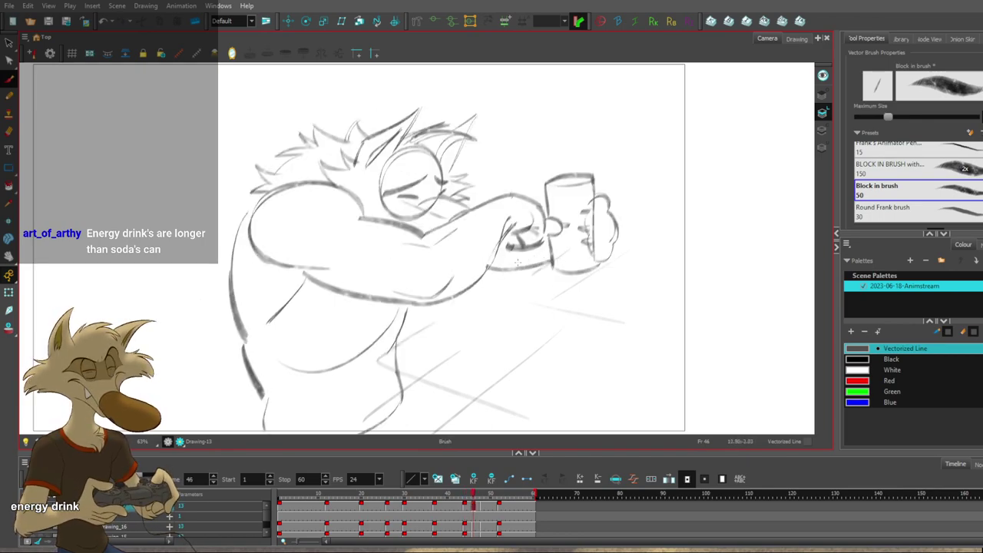
# Flip through all the keys between frames 52 and 1 to examine the can's size and the drinking motion.
pyautogui.press('f')
pyautogui.press('g')
pyautogui.press('f')
pyautogui.press('g')
pyautogui.press('g')
pyautogui.press('f')
pyautogui.press('g')
pyautogui.press('g')
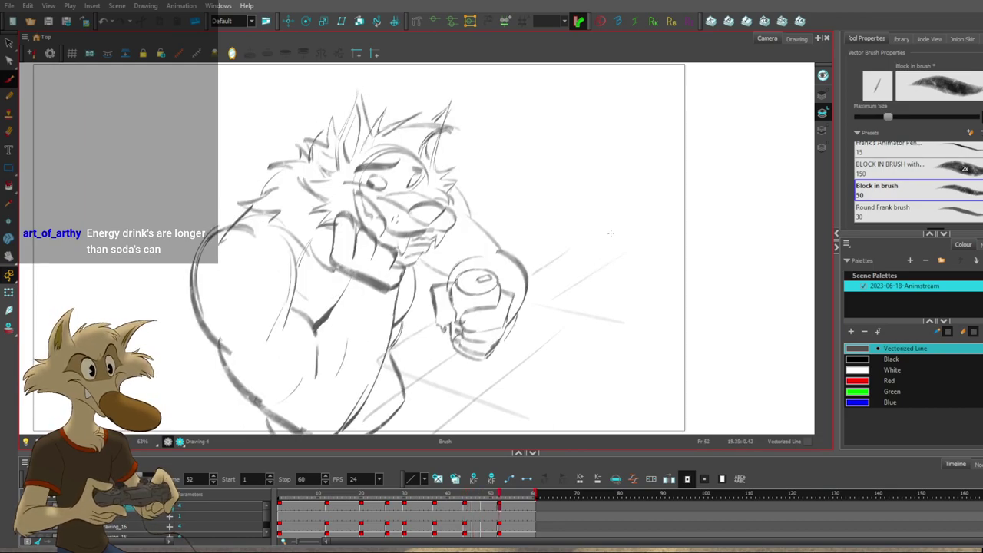
pyautogui.press('2')
pyautogui.press('f')
pyautogui.press('f')
pyautogui.press('f')
pyautogui.press('f')
pyautogui.press('f')
pyautogui.press('f')
pyautogui.press('f')
pyautogui.press('f')
pyautogui.press('f')
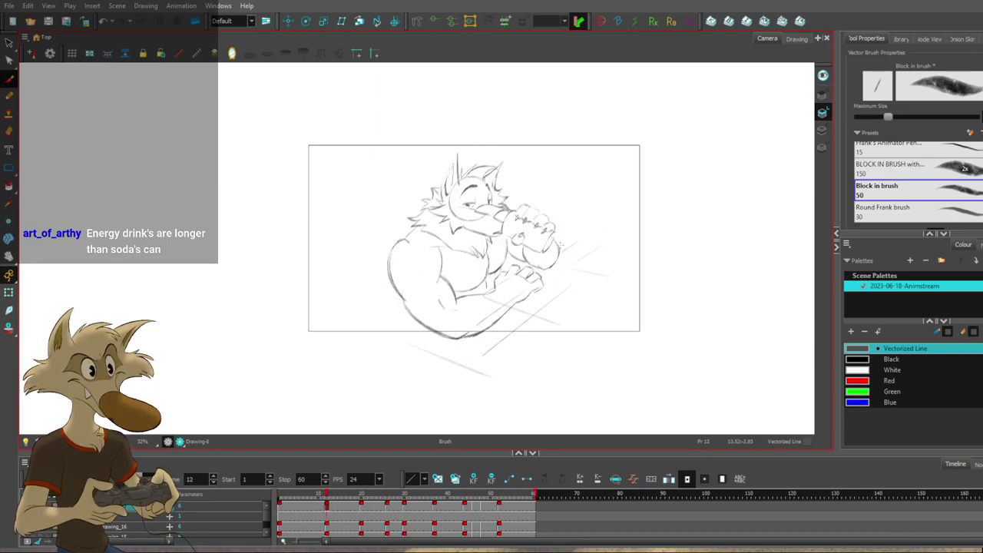
# Select the wolf's head lines on frame 26 and tilt the head slightly towards the can.
pyautogui.scroll(1, 536, 233)
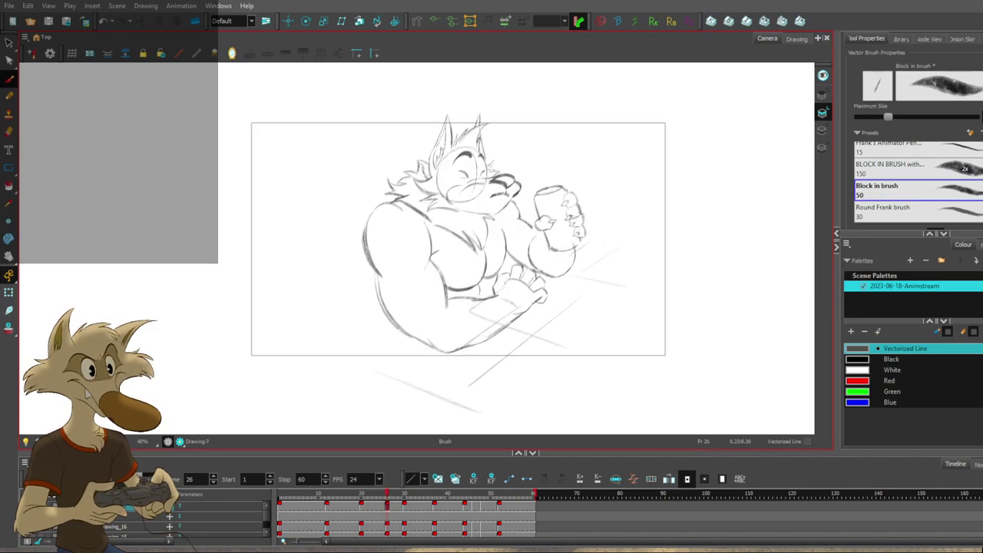
pyautogui.scroll(1, 485, 141)
pyautogui.press('g')
pyautogui.press('f')
pyautogui.click(9, 44)
pyautogui.press('f')
pyautogui.press('g')
pyautogui.moveTo(508, 130); pyautogui.dragTo(442, 109)
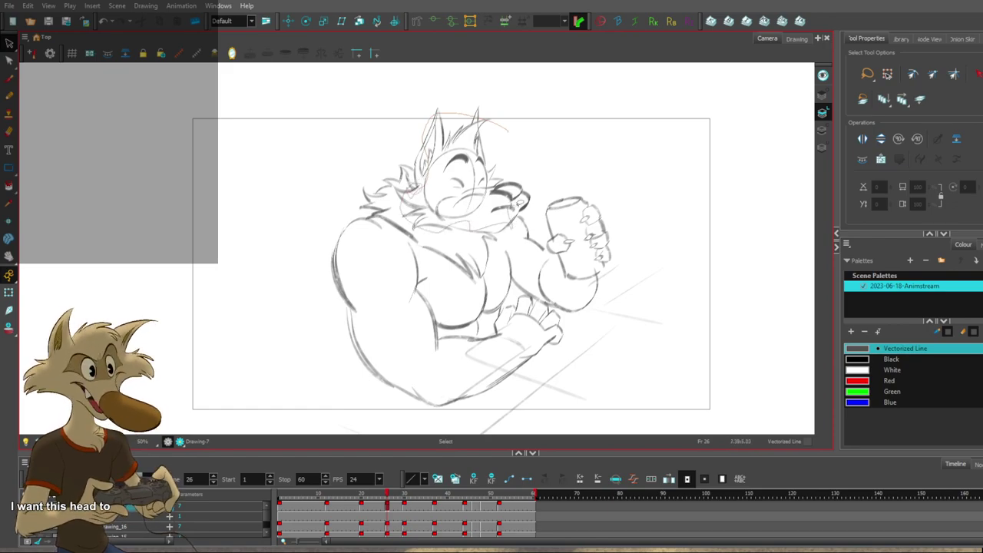
pyautogui.moveTo(518, 201); pyautogui.dragTo(513, 138)
pyautogui.moveTo(537, 100); pyautogui.dragTo(557, 153)
pyautogui.hotkey('ctrl', 'z')
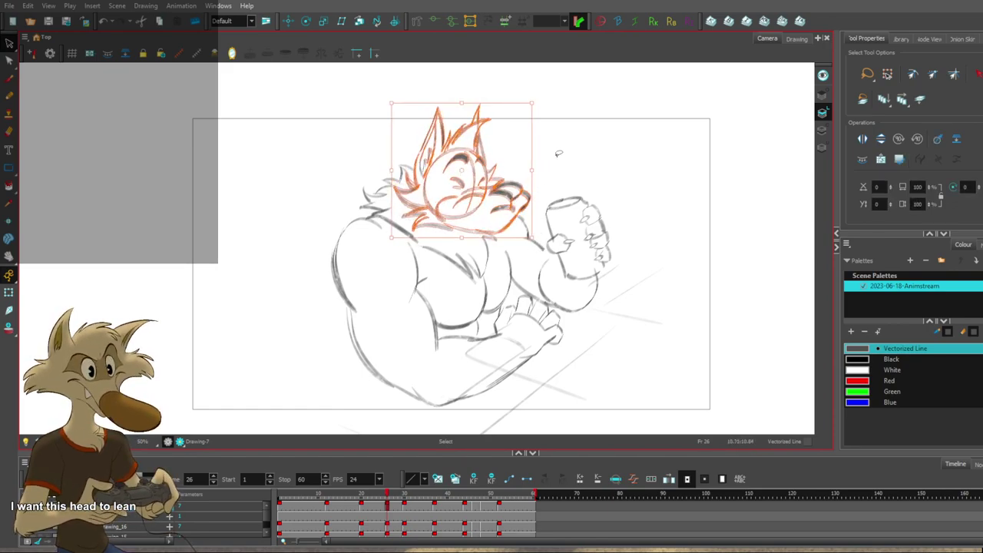
pyautogui.moveTo(539, 238); pyautogui.dragTo(530, 246)
pyautogui.moveTo(510, 203); pyautogui.dragTo(513, 203)
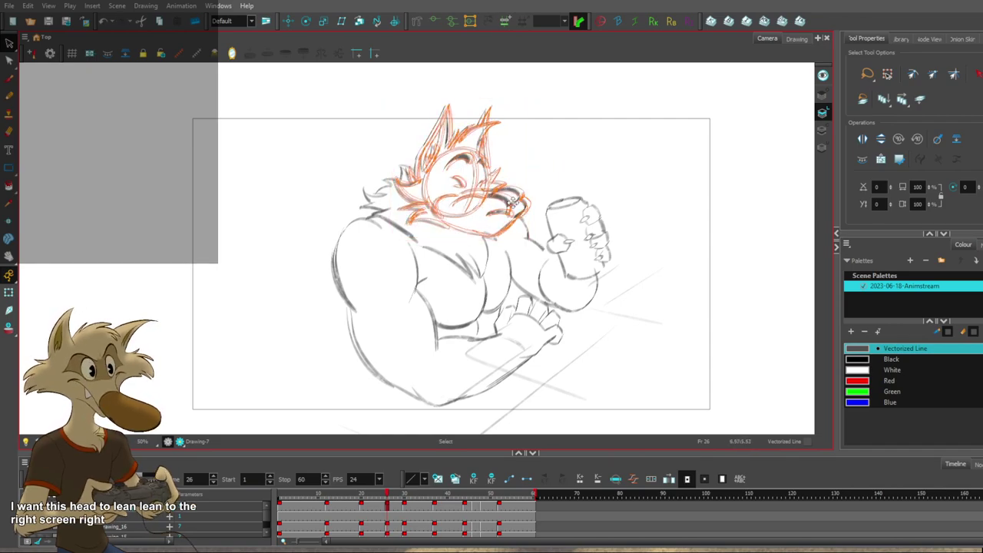
# Flip between frame 26 and its neighbouring keys to examine the head's new lean.
pyautogui.click(581, 174)
pyautogui.press('f')
pyautogui.press('f')
pyautogui.press('g')
pyautogui.press('g')
pyautogui.press('g')
pyautogui.press('g')
pyautogui.press('f')
pyautogui.press('f')
pyautogui.scroll(-2, 577, 207)
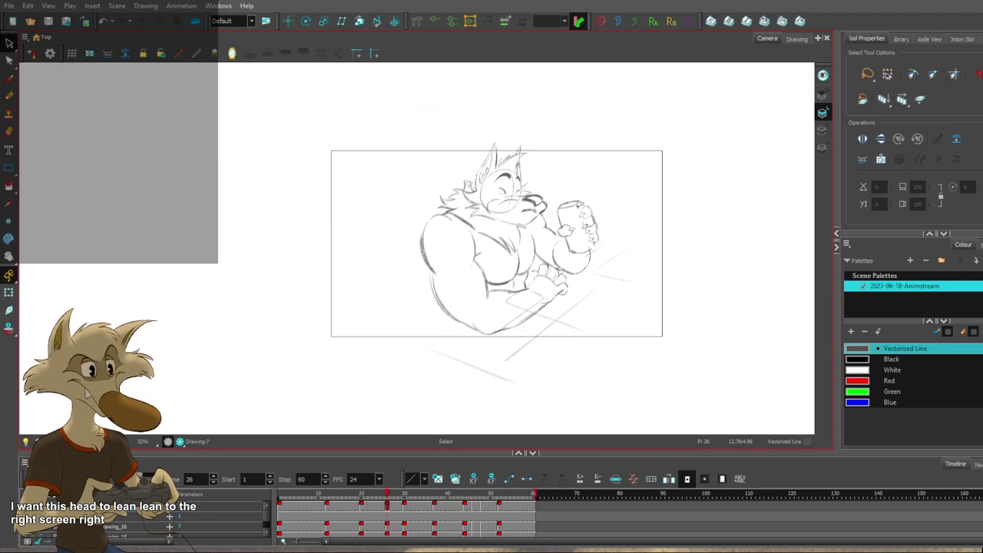
pyautogui.press('f')
pyautogui.press('g')
# Undo the head tilt on frame 26, compare the pose with the neighbouring keys, and restore the tilt.
pyautogui.hotkey('ctrl', 'z')
pyautogui.hotkey('ctrl', 'z')
pyautogui.press('f')
pyautogui.press('g')
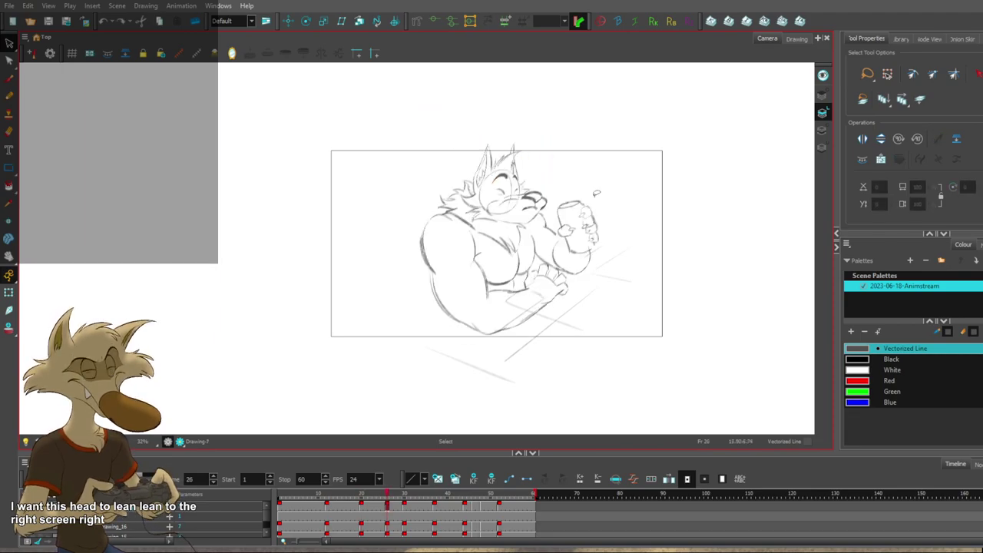
pyautogui.press('g')
pyautogui.press('f')
pyautogui.press('f')
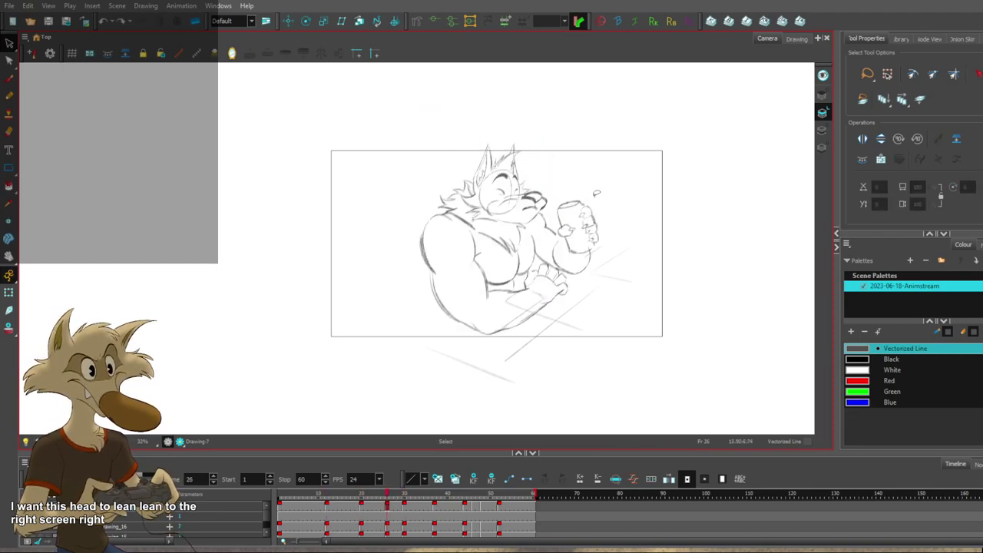
pyautogui.scroll(1, 596, 193)
pyautogui.hotkey('ctrl', 'shift', 'z')
pyautogui.hotkey('ctrl', 'shift', 'z')
pyautogui.hotkey('ctrl', 'shift', 'z')
# Flip back and forth through the keys around frames 26 to 44 to examine how the head moves.
pyautogui.press('f')
pyautogui.press('f')
pyautogui.press('g')
pyautogui.press('g')
pyautogui.press('g')
pyautogui.press('g')
pyautogui.press('g')
pyautogui.press('f')
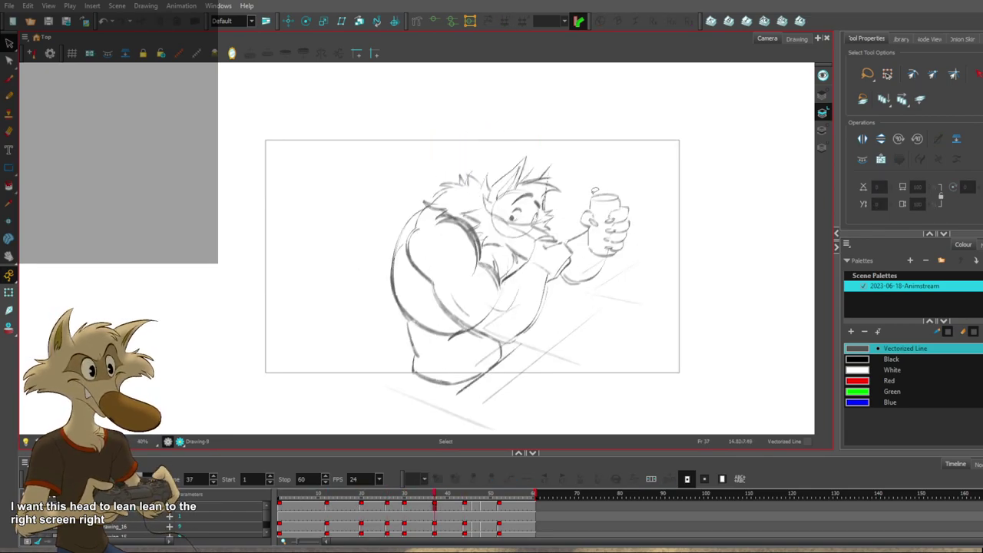
pyautogui.press('g')
pyautogui.press('f')
pyautogui.press('f')
pyautogui.press('f')
pyautogui.press('f')
pyautogui.press('f')
pyautogui.press('f')
# Review the motion across the animation and compare frame 26 closely with the keys on either side.
pyautogui.press('1')
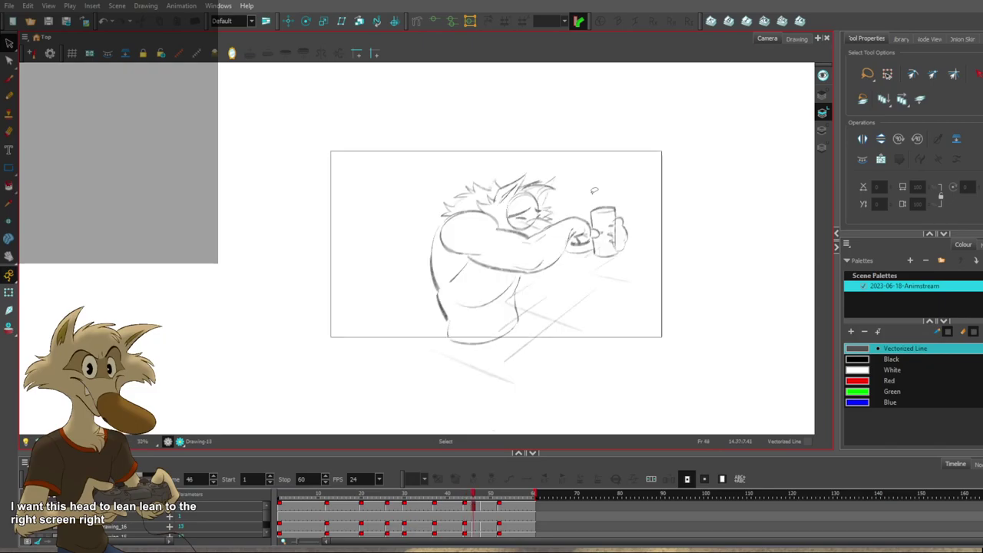
pyautogui.press('Return')
pyautogui.press('f')
pyautogui.press('2')
pyautogui.press('2')
pyautogui.press('g')
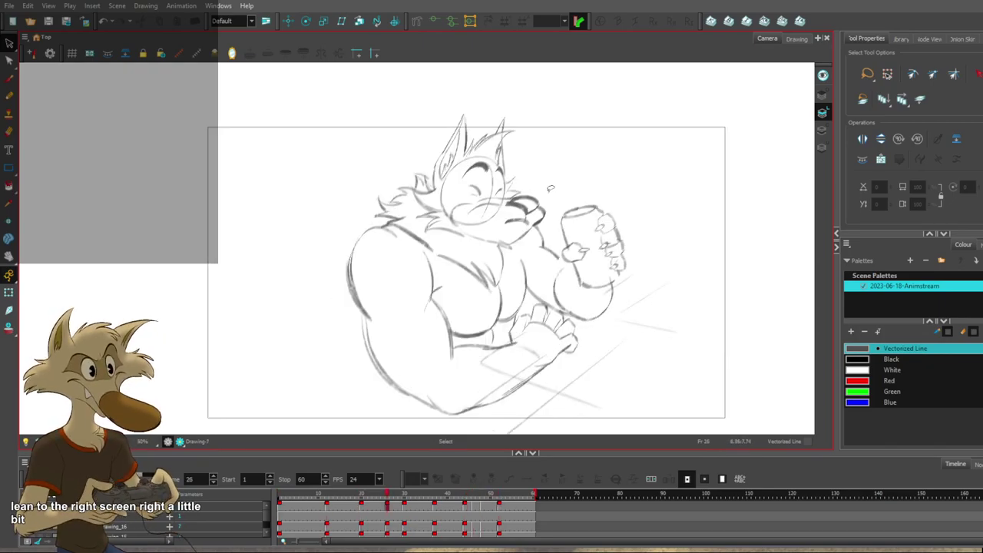
pyautogui.press('2')
pyautogui.press('f')
pyautogui.press('.')
pyautogui.press('.')
pyautogui.press('.')
pyautogui.press('.')
pyautogui.press('.')
pyautogui.press('.')
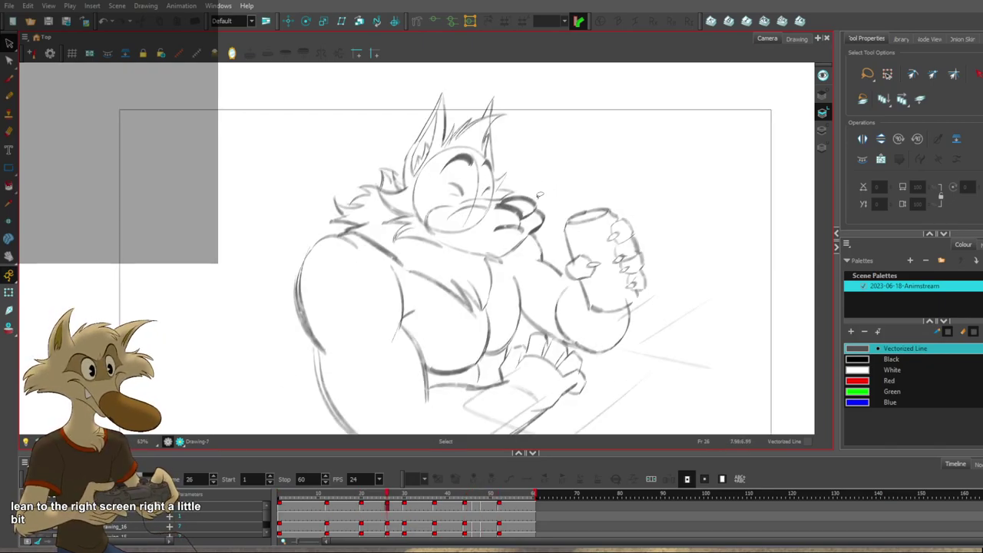
pyautogui.press('f')
pyautogui.press('g')
pyautogui.press('g')
pyautogui.press('f')
pyautogui.press('f')
pyautogui.press('g')
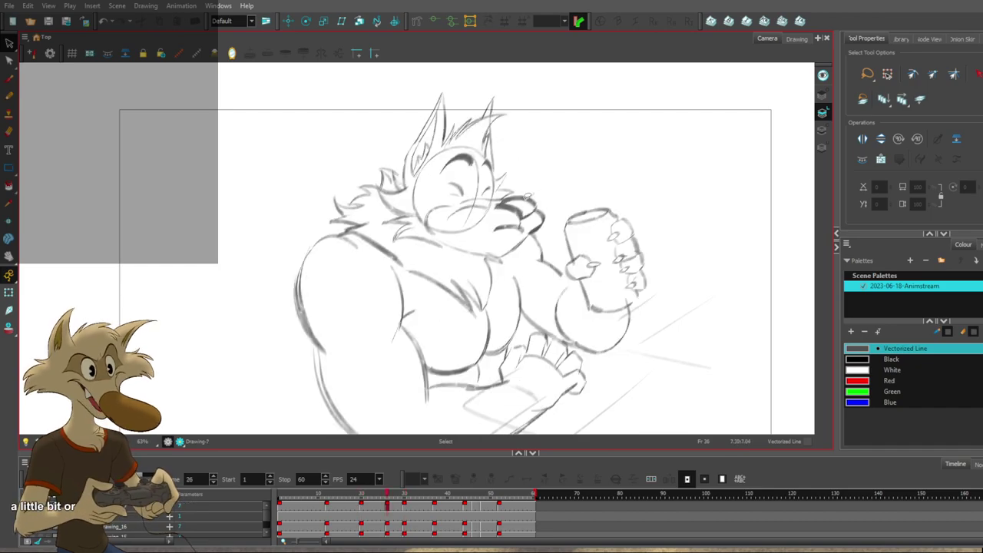
# Delete the head circle and the facial guide lines from the wolf's face on frame 26.
pyautogui.press('Delete')
pyautogui.moveTo(496, 199)
pyautogui.mouseDown()
pyautogui.moveTo(472, 205)
pyautogui.moveTo(464, 220)
pyautogui.mouseUp()
pyautogui.press('Delete')
pyautogui.moveTo(513, 196); pyautogui.dragTo(475, 196)
pyautogui.press('Delete')
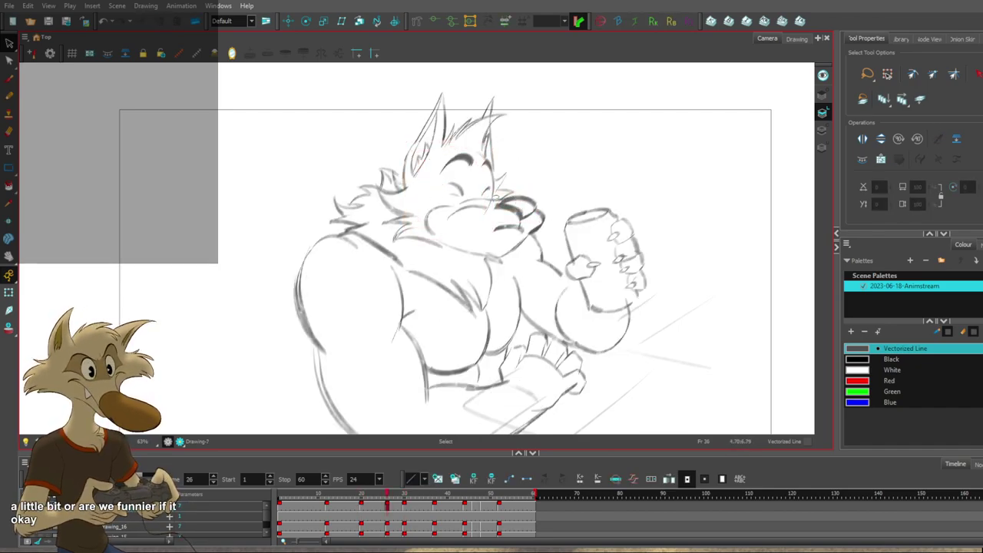
pyautogui.moveTo(441, 228)
pyautogui.mouseDown()
pyautogui.moveTo(462, 247)
pyautogui.moveTo(518, 244)
pyautogui.moveTo(524, 193)
pyautogui.mouseUp()
pyautogui.click(592, 176)
# Flip between frames 20 and 26 and their neighbouring keys to examine the cleaned-up head pose.
pyautogui.scroll(-2, 561, 209)
pyautogui.press('f')
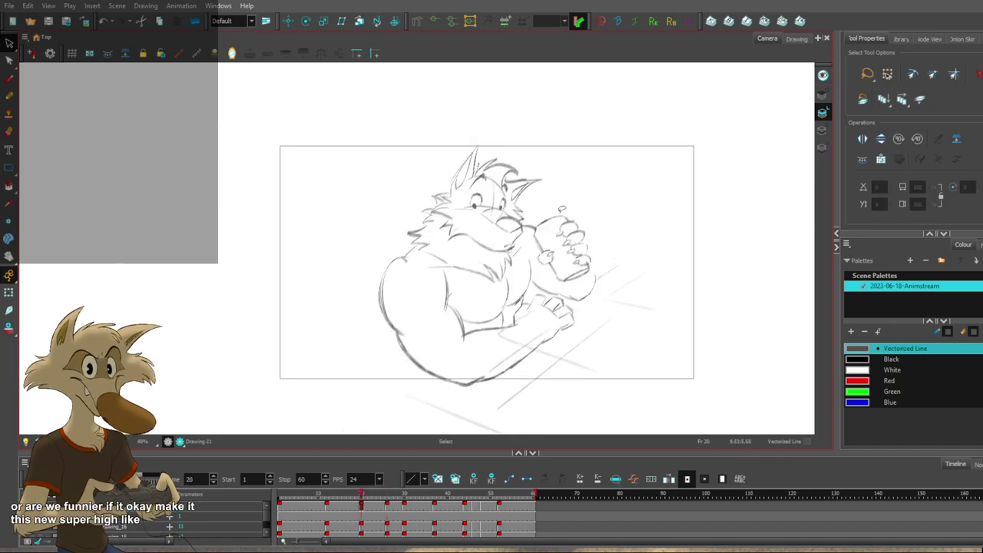
pyautogui.press('f')
pyautogui.press('g')
pyautogui.press('g')
pyautogui.press('f')
pyautogui.press('f')
pyautogui.press('g')
pyautogui.press('g')
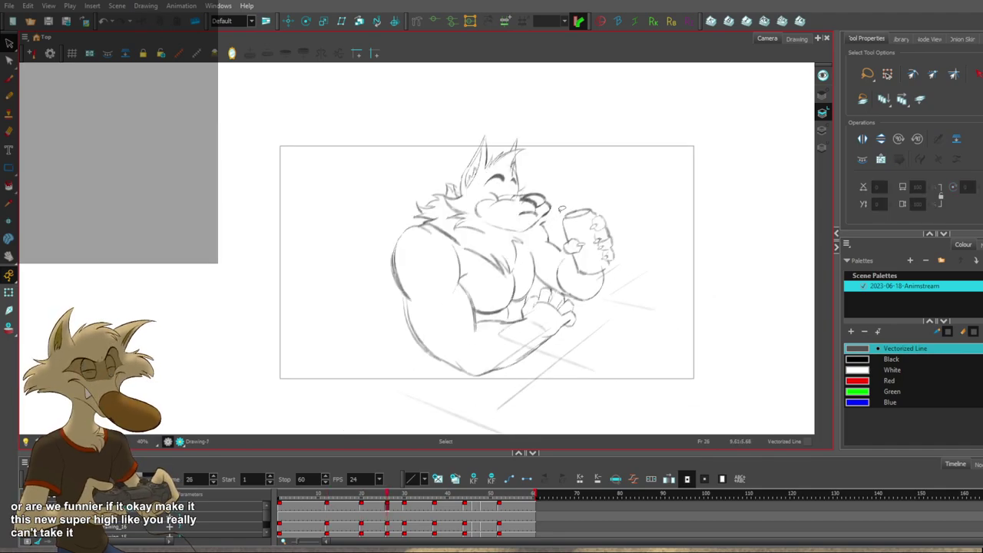
# Mirror the canvas view and step back and forth through the keys to examine the poses in reverse.
pyautogui.click(232, 53)
pyautogui.press(',')
pyautogui.press(',')
pyautogui.press(',')
pyautogui.press(',')
pyautogui.press(',')
pyautogui.press(',')
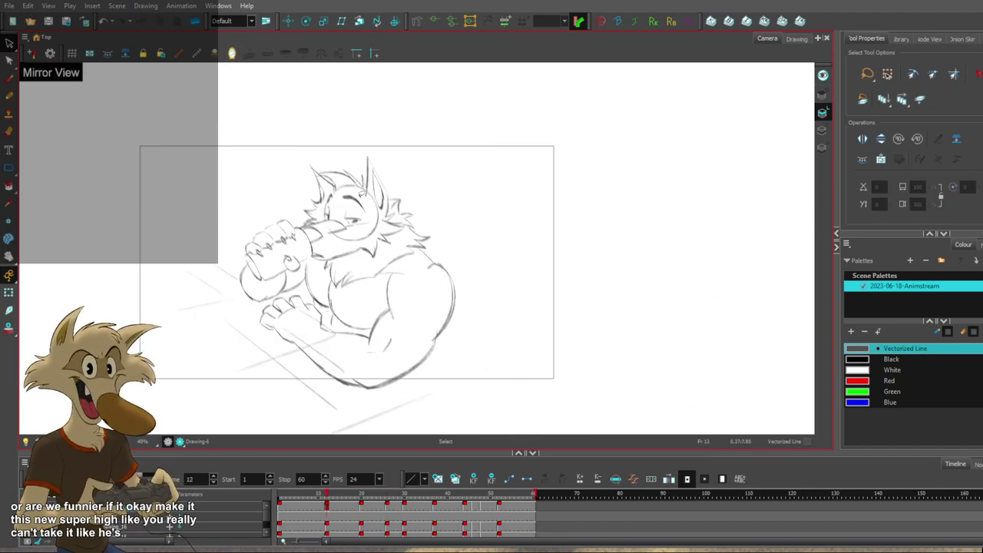
pyautogui.press('.')
pyautogui.press('.')
pyautogui.press('.')
pyautogui.press('.')
pyautogui.press('.')
pyautogui.press('.')
pyautogui.press('.')
pyautogui.press('.')
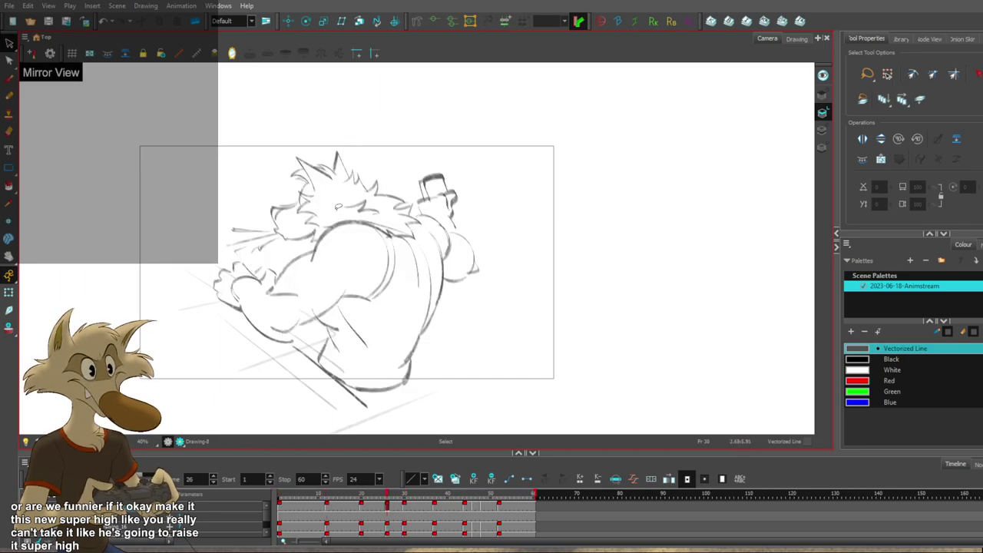
# Examine the mirrored head pose on frame 26 against the neighbouring keys.
pyautogui.press('f')
pyautogui.press('f')
pyautogui.press('f')
pyautogui.press('f')
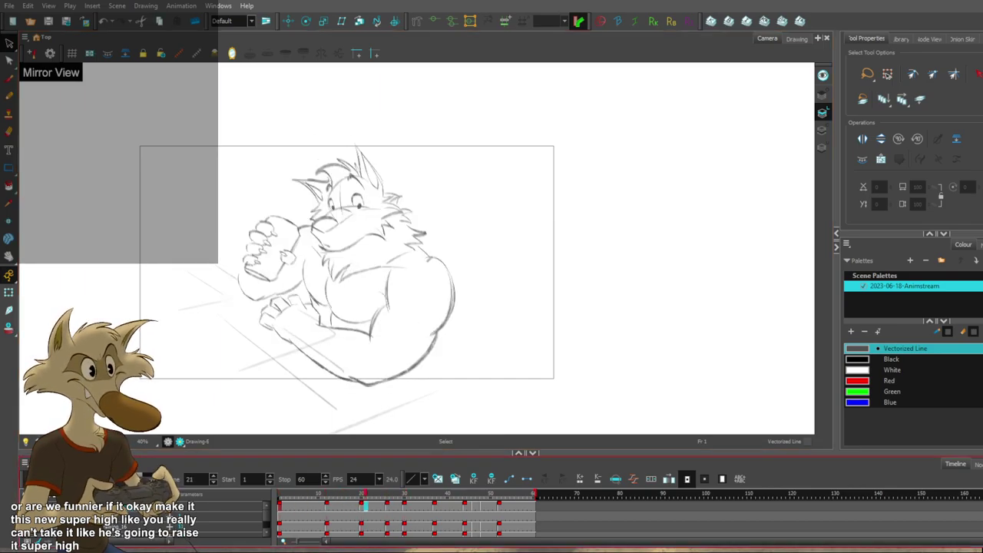
pyautogui.click(413, 497)
pyautogui.press('f')
pyautogui.press('f')
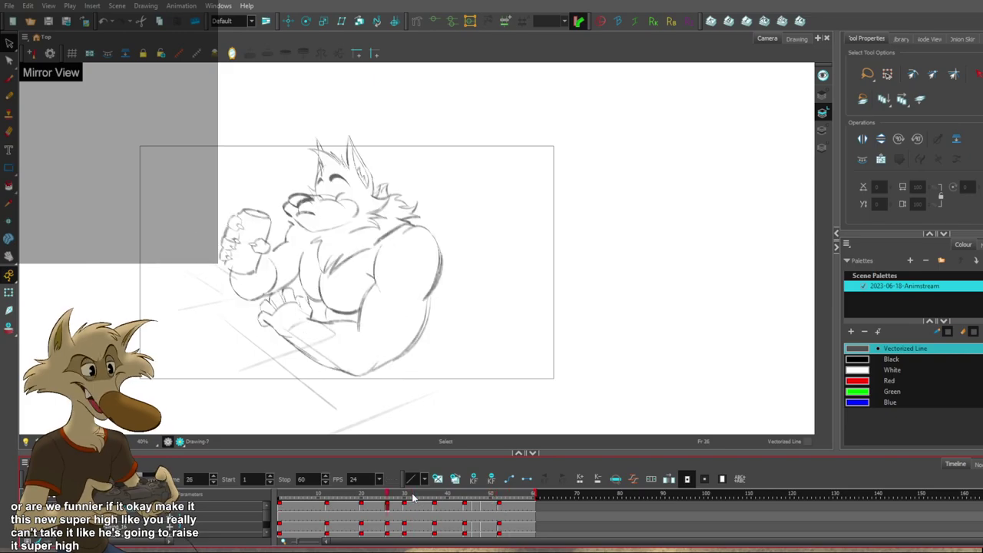
pyautogui.press('g')
pyautogui.hotkey('ctrl', 'shift', 'z')
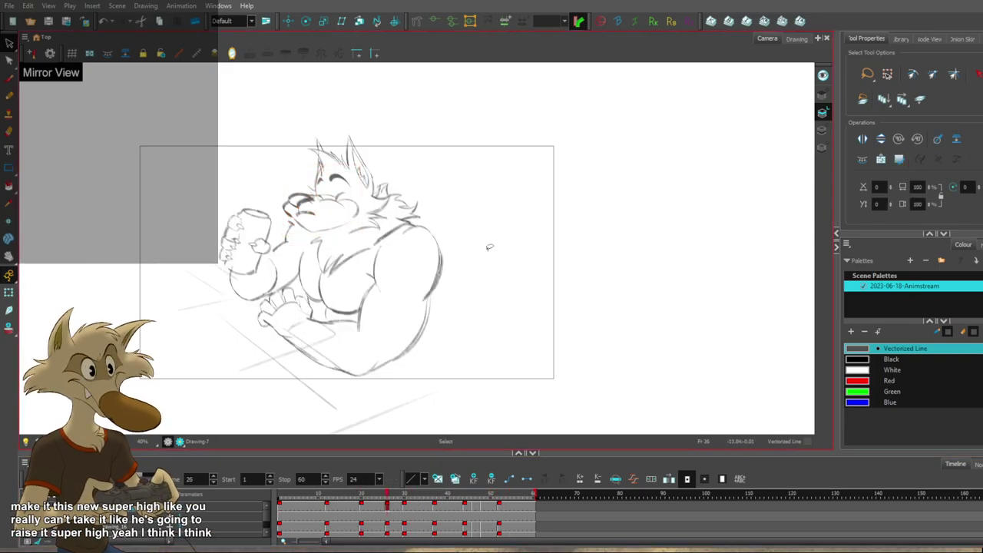
# Select the muzzle and nose lines on frame 26 and adjust their position on the wolf's face.
pyautogui.click(490, 247)
pyautogui.scroll(3, 301, 189)
pyautogui.scroll(-3, 309, 206)
pyautogui.press('f')
pyautogui.press('g')
pyautogui.scroll(2, 334, 199)
pyautogui.scroll(2, 336, 195)
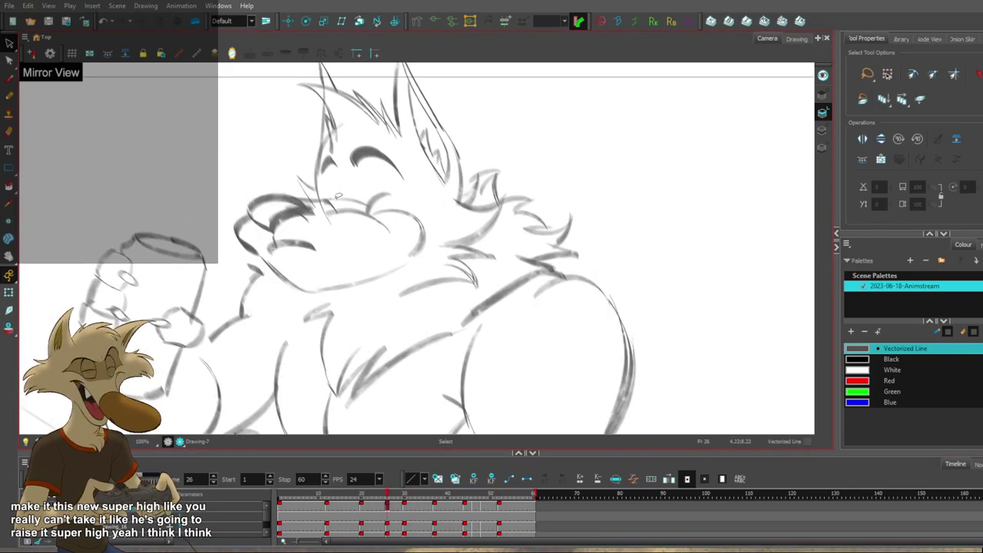
pyautogui.click(239, 232)
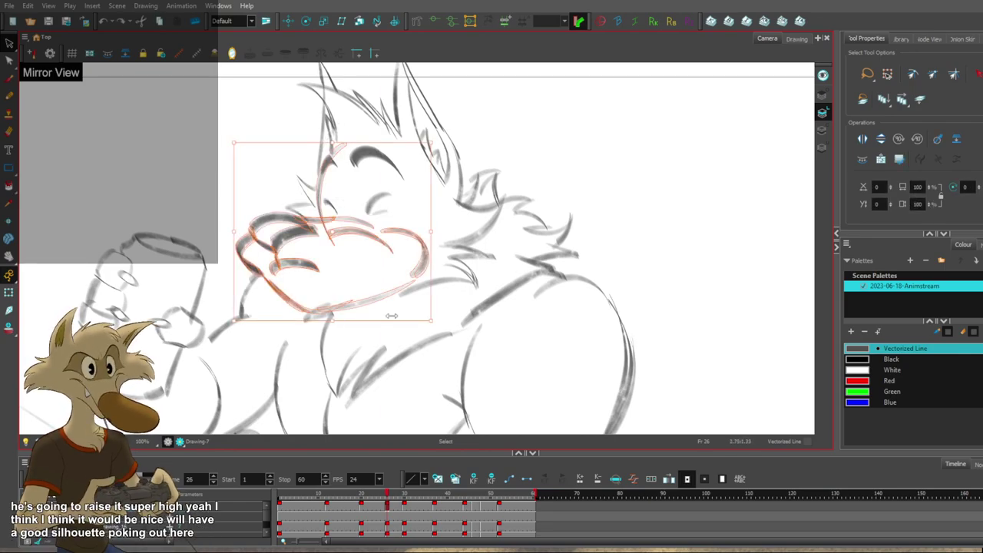
pyautogui.moveTo(392, 317); pyautogui.dragTo(428, 279)
pyautogui.scroll(-2, 428, 279)
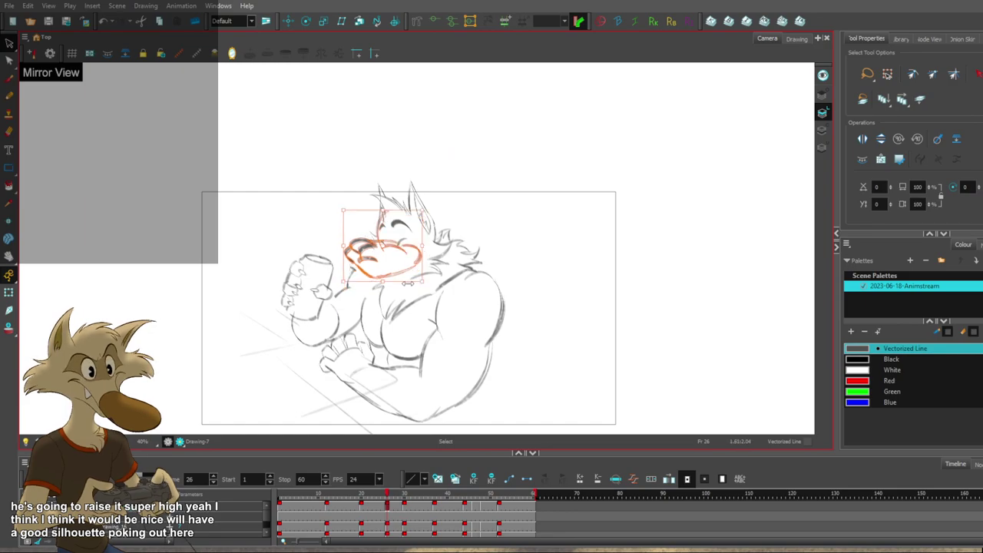
pyautogui.scroll(1, 391, 250)
pyautogui.click(498, 246)
pyautogui.scroll(1, 324, 229)
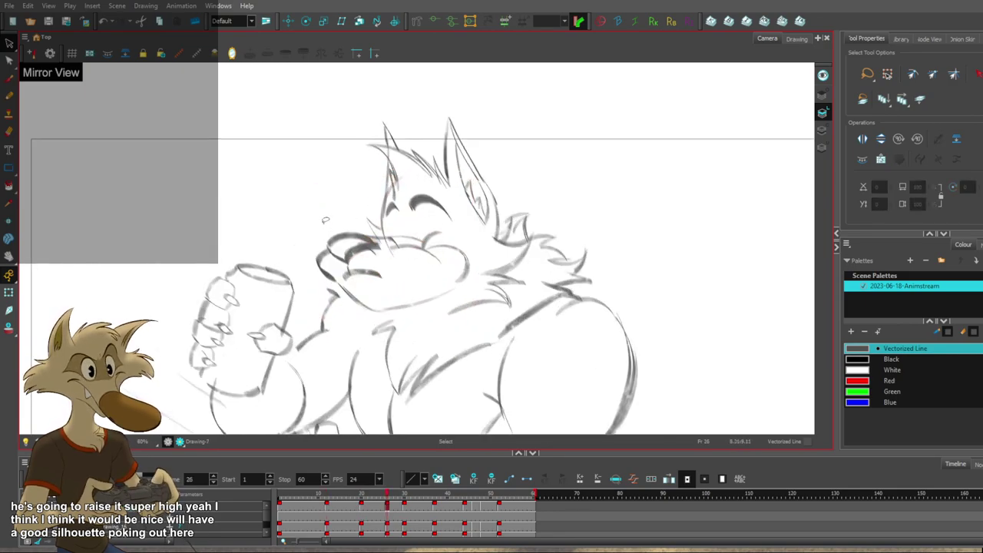
# Delete the old line beneath the near eye on frame 26 and redraw the closed lower lid with the brush.
pyautogui.click(9, 79)
pyautogui.keyDown('ctrl'); pyautogui.click(407, 245); pyautogui.keyUp('ctrl')
pyautogui.press('Delete')
pyautogui.press('f')
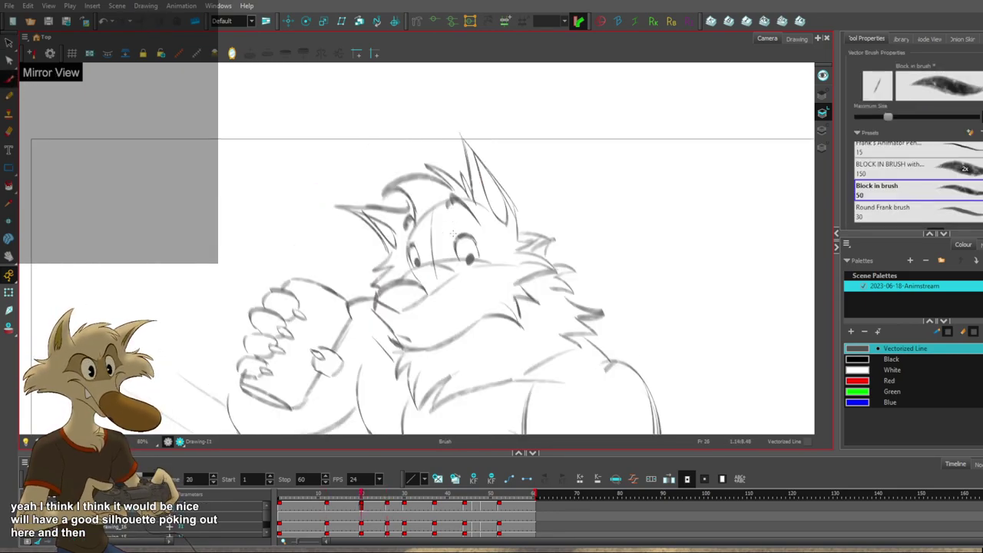
pyautogui.moveTo(442, 226); pyautogui.dragTo(419, 238)
# Flip between frame 26 and the preceding keys to examine how the revised eye and muzzle carry over.
pyautogui.press('f')
pyautogui.press('g')
pyautogui.press('f')
pyautogui.press('g')
pyautogui.press('f')
pyautogui.press('g')
pyautogui.press('f')
pyautogui.press('g')
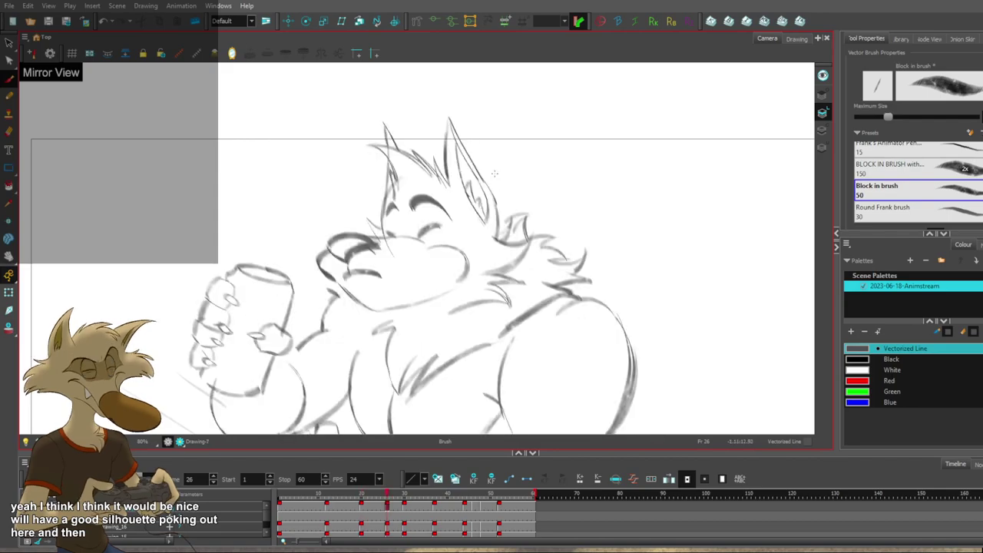
pyautogui.press('f')
pyautogui.press('f')
pyautogui.press('g')
pyautogui.press('g')
# Redraw the near ear's edge and the cheek fur on frame 26, and adjust the far ear.
pyautogui.moveTo(498, 167)
pyautogui.mouseDown()
pyautogui.moveTo(476, 187)
pyautogui.moveTo(466, 249)
pyautogui.mouseUp()
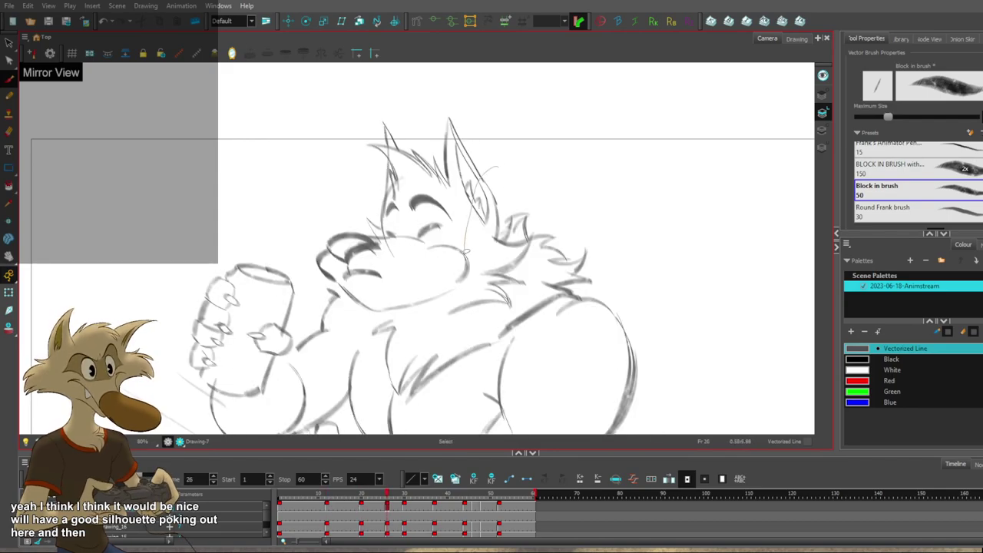
pyautogui.moveTo(505, 298); pyautogui.dragTo(515, 257)
pyautogui.moveTo(508, 170)
pyautogui.mouseDown()
pyautogui.moveTo(476, 216)
pyautogui.moveTo(487, 303)
pyautogui.mouseUp()
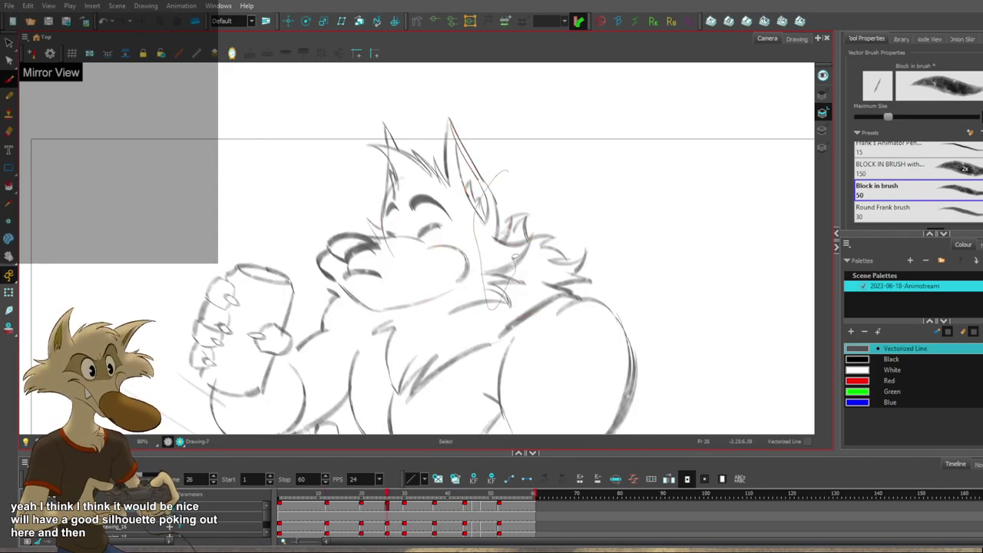
pyautogui.moveTo(503, 240); pyautogui.dragTo(502, 229)
pyautogui.moveTo(517, 265); pyautogui.dragTo(510, 249)
pyautogui.hotkey('alt', 'b')
pyautogui.moveTo(458, 146); pyautogui.dragTo(484, 209)
pyautogui.press('f')
pyautogui.press('f')
pyautogui.press('g')
pyautogui.press('g')
pyautogui.click(391, 136)
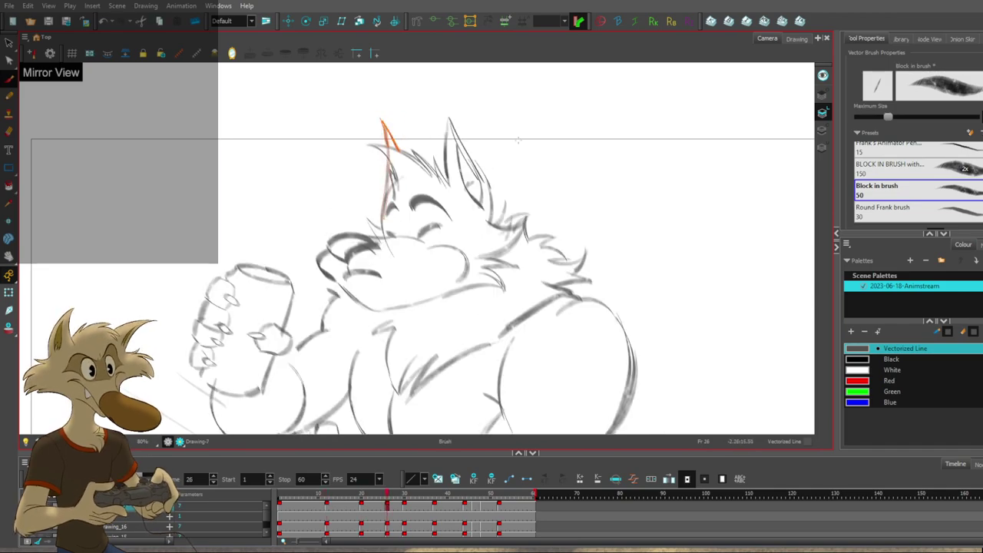
# Examine the whole figure in mirrored view while flipping between frame 20, frame 26 and their neighbours.
pyautogui.scroll(-5, 510, 153)
pyautogui.scroll(2, 510, 153)
pyautogui.press('g')
pyautogui.press('g')
pyautogui.scroll(1, 499, 181)
pyautogui.press('f')
pyautogui.press('f')
pyautogui.press('f')
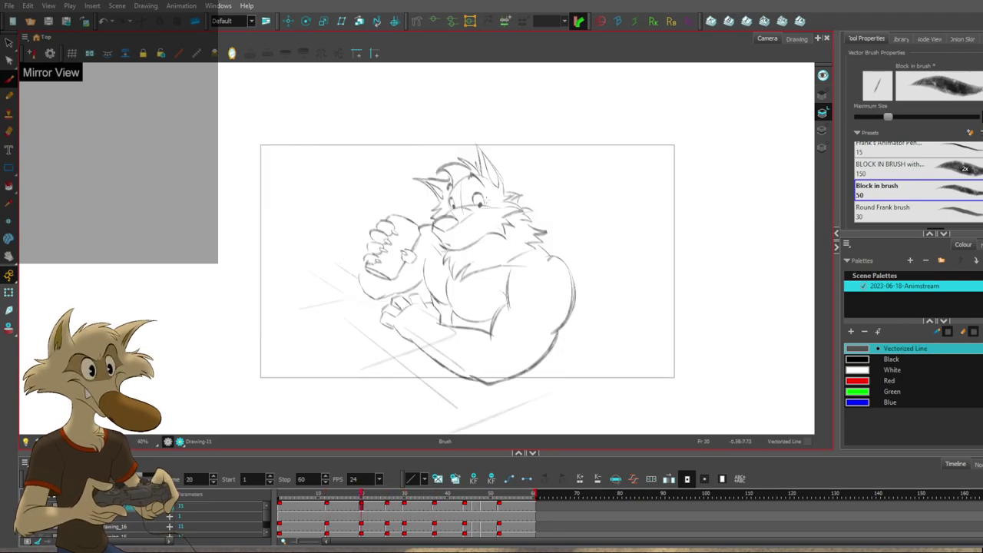
pyautogui.press('g')
# Restore the unmirrored canvas view and review the head motion across the keys around frame 26.
pyautogui.click(143, 46)
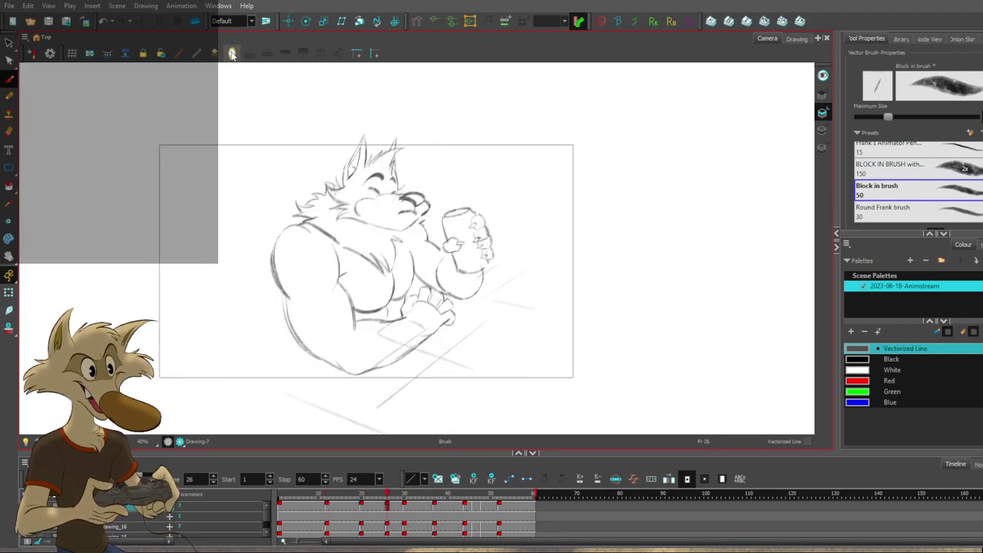
pyautogui.press('g')
pyautogui.press('g')
pyautogui.press('g')
pyautogui.press('f')
pyautogui.press('f')
pyautogui.press('f')
pyautogui.press('f')
pyautogui.press('g')
pyautogui.press('g')
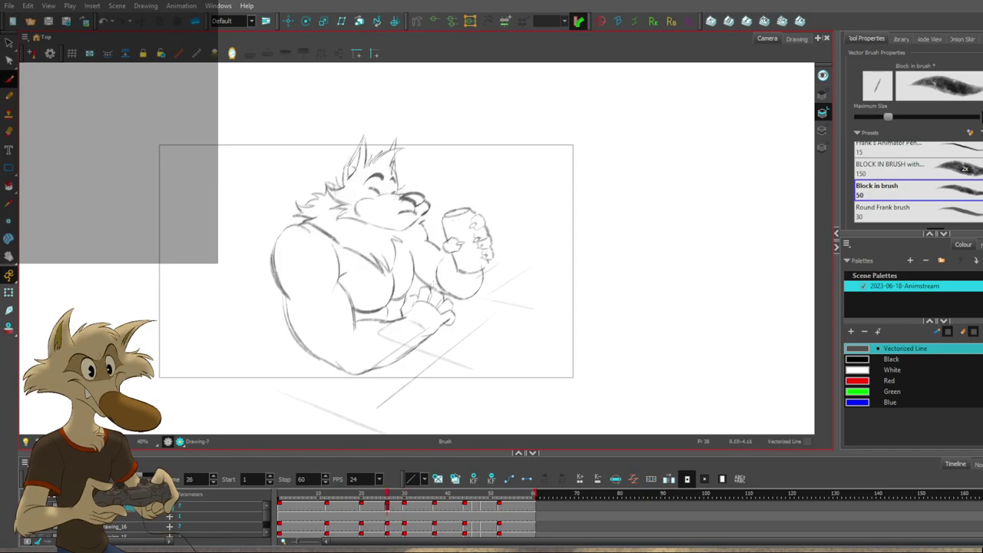
# Compare the earlier and revised drawings of frame 26 by switching layer visibility, and step through frames 20 to 26.
pyautogui.click(31, 505)
pyautogui.click(31, 527)
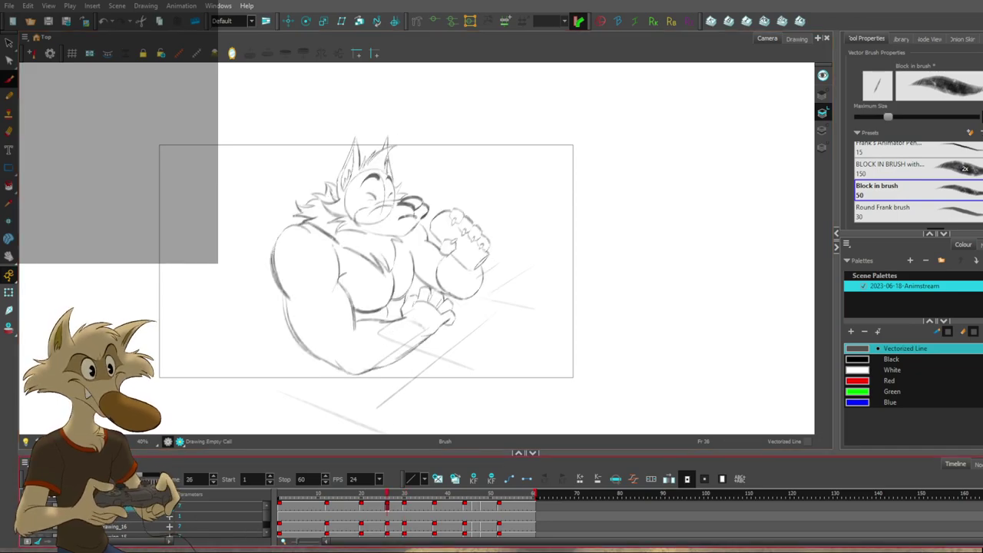
pyautogui.click(30, 506)
pyautogui.click(31, 527)
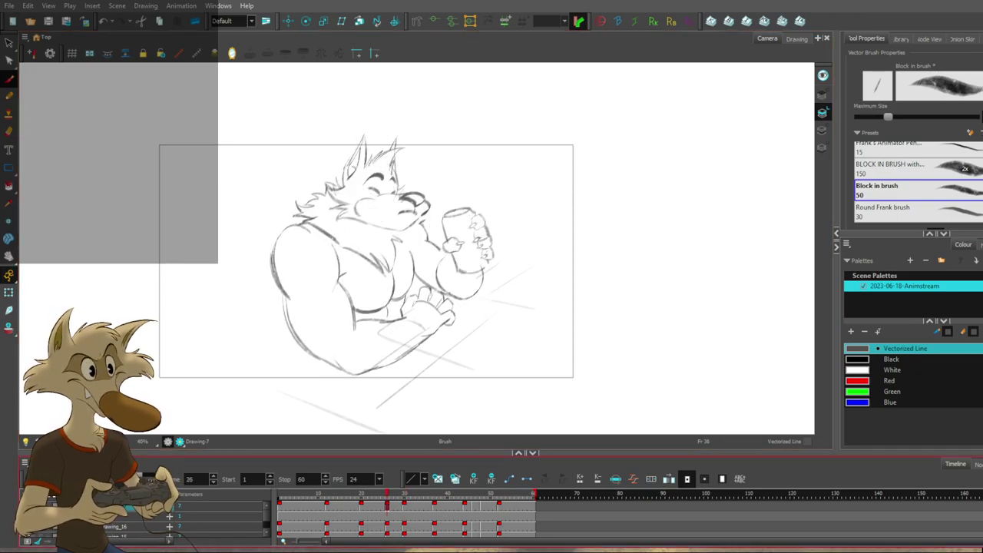
pyautogui.press('f')
pyautogui.press('.')
pyautogui.press('.')
pyautogui.press('.')
pyautogui.press('.')
pyautogui.press('.')
pyautogui.press('.')
# Redraw the muzzle bridge, near eyelid and nose top on frame 26, and reposition the far eye marks.
pyautogui.scroll(4, 420, 151)
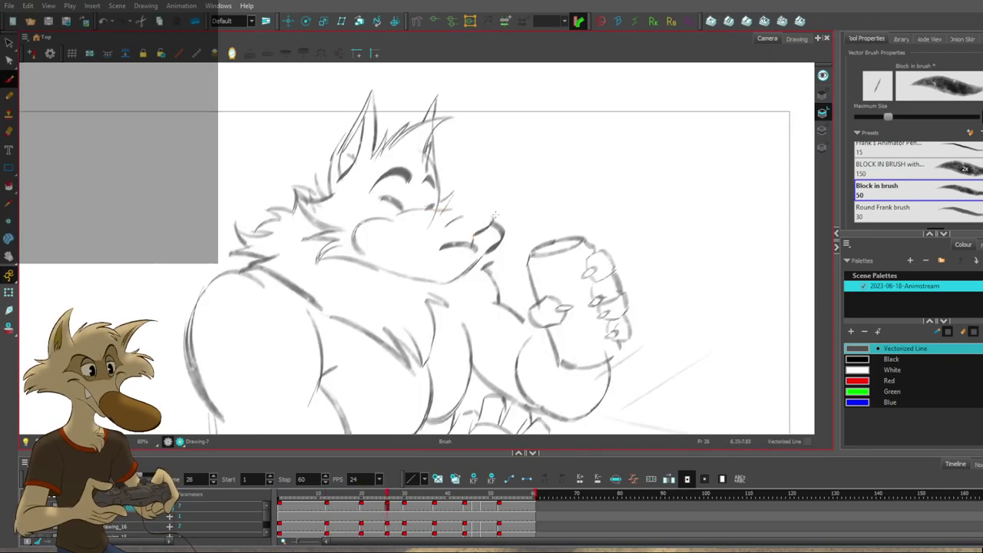
pyautogui.hotkey('alt', 's')
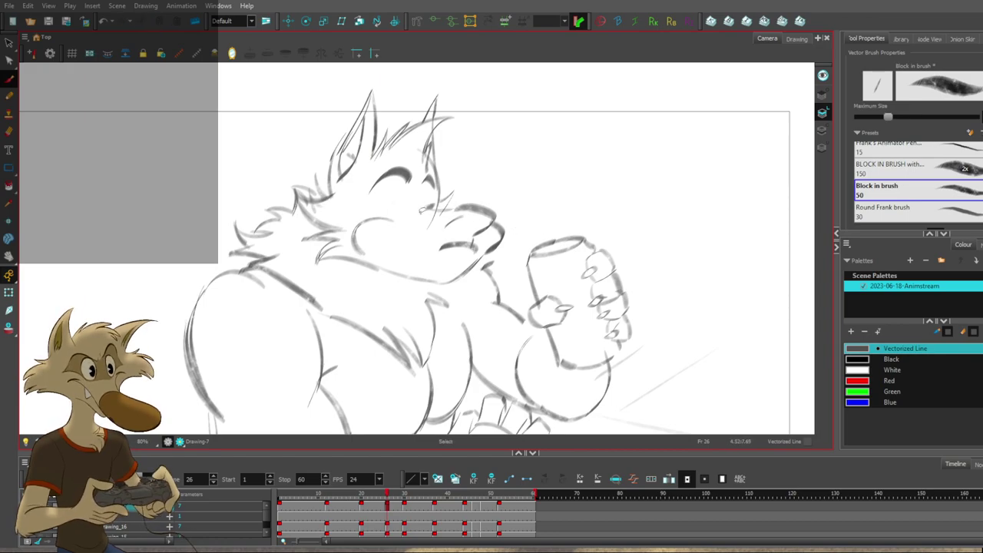
pyautogui.press('f')
pyautogui.press('g')
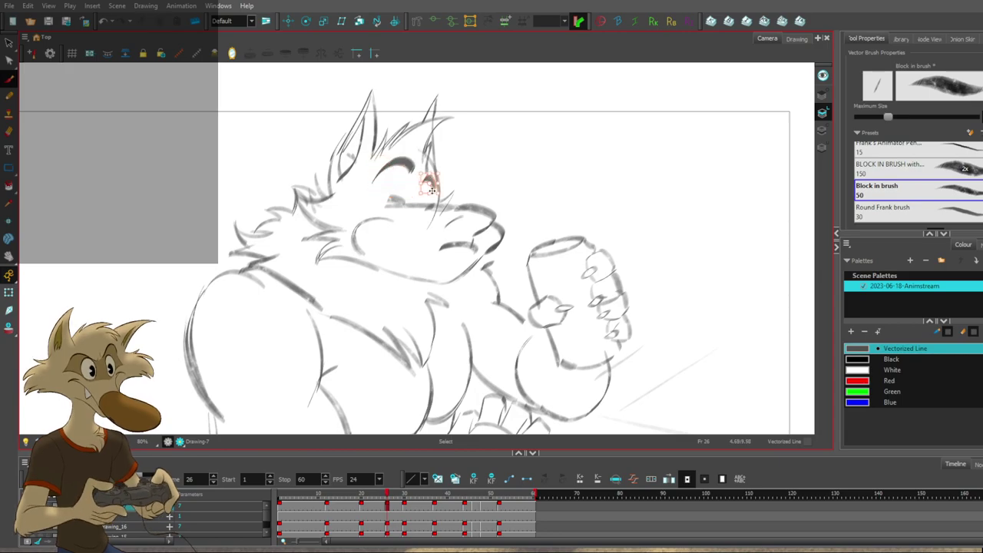
# Review the full drinking motion by flipping through the keys and scrubbing the early frames.
pyautogui.scroll(-4, 487, 175)
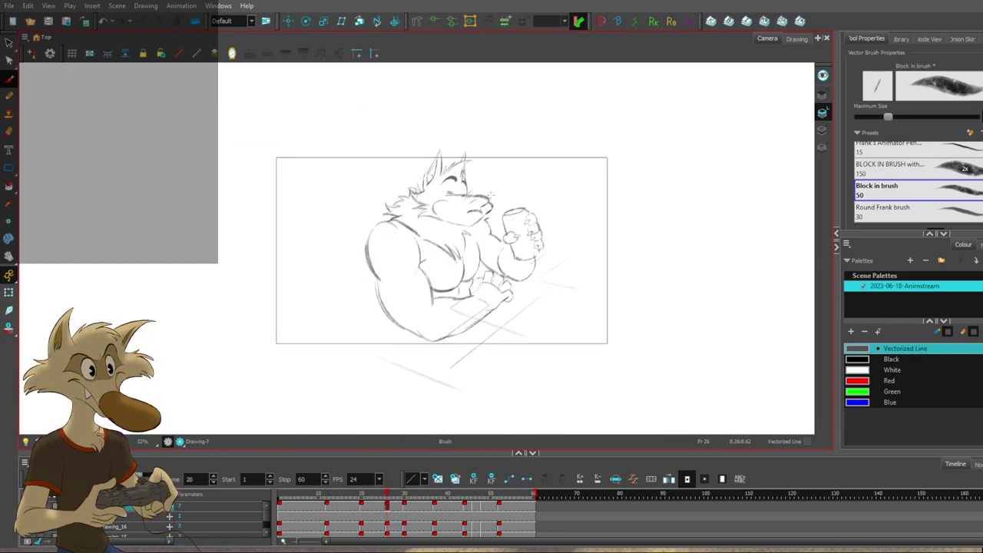
pyautogui.press('f')
pyautogui.press('f')
pyautogui.press('f')
pyautogui.press('f')
pyautogui.press('f')
pyautogui.press('f')
pyautogui.press('f')
pyautogui.press('f')
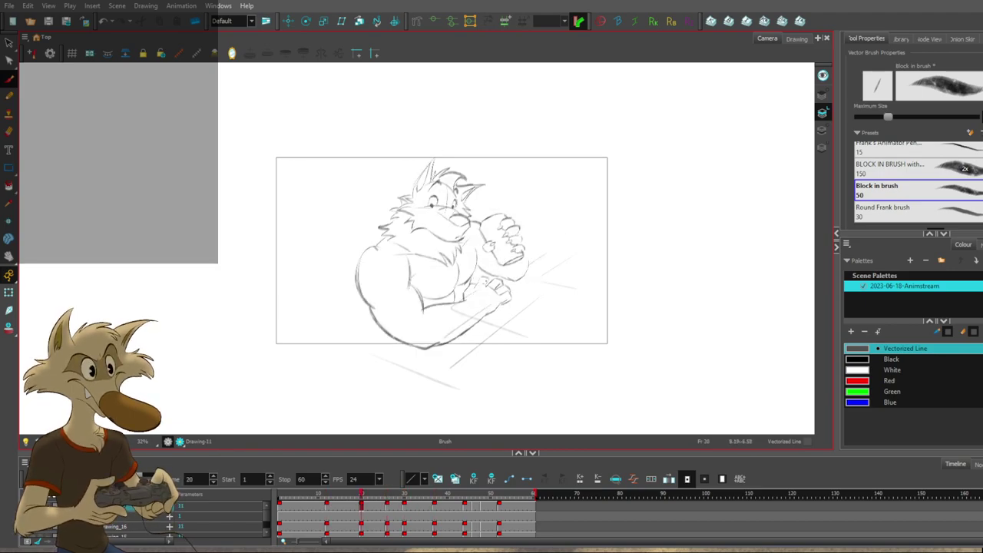
pyautogui.press('g')
pyautogui.press('g')
pyautogui.press('g')
pyautogui.press('g')
pyautogui.press('g')
pyautogui.press('g')
pyautogui.press('g')
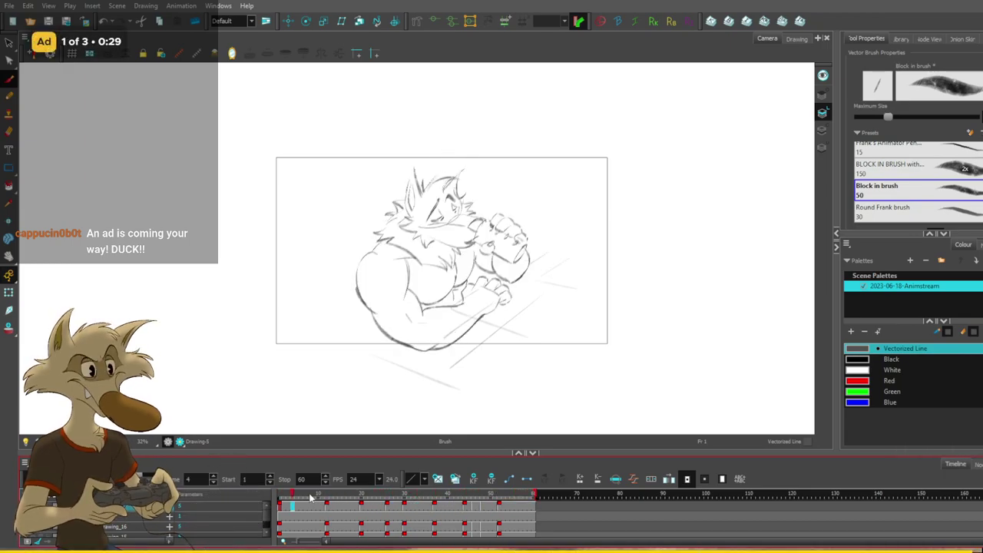
pyautogui.click(311, 497)
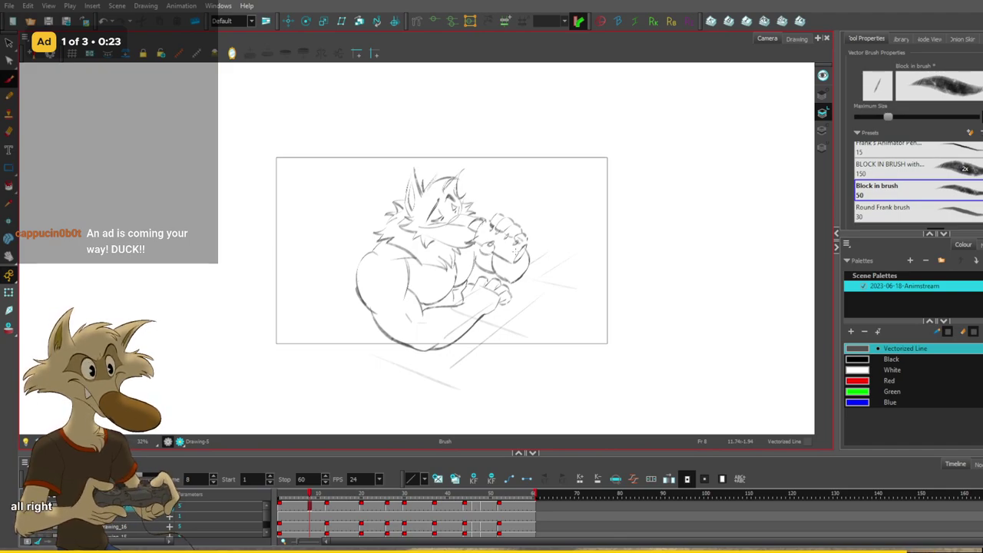
# Undo the last strokes on frame 26 and redraw the near eye's closed lower lid.
pyautogui.scroll(3, 508, 213)
pyautogui.press('g')
pyautogui.press('g')
pyautogui.press('g')
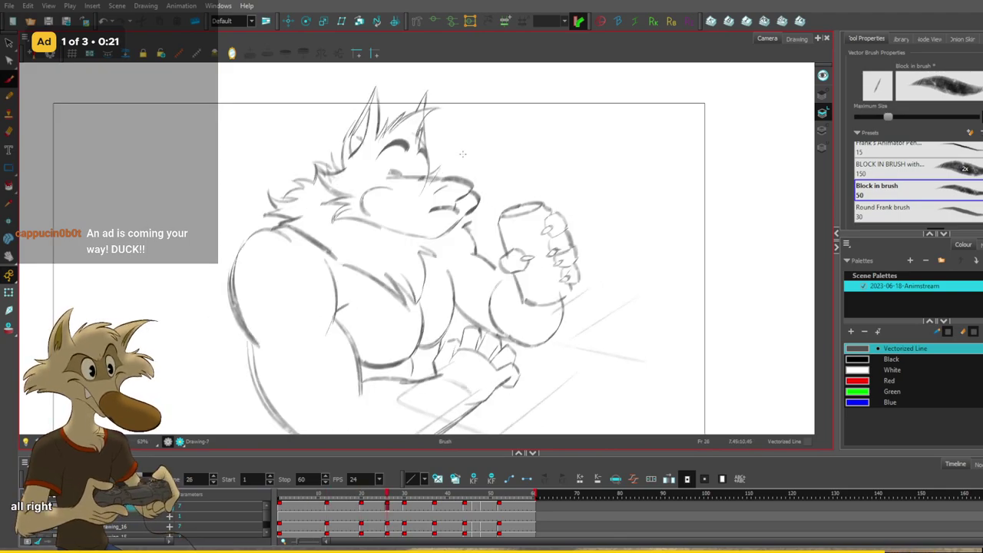
pyautogui.scroll(1, 463, 154)
pyautogui.hotkey('ctrl', 'z')
pyautogui.hotkey('ctrl', 'z')
pyautogui.moveTo(362, 181); pyautogui.dragTo(387, 176)
pyautogui.press('f')
pyautogui.press('g')
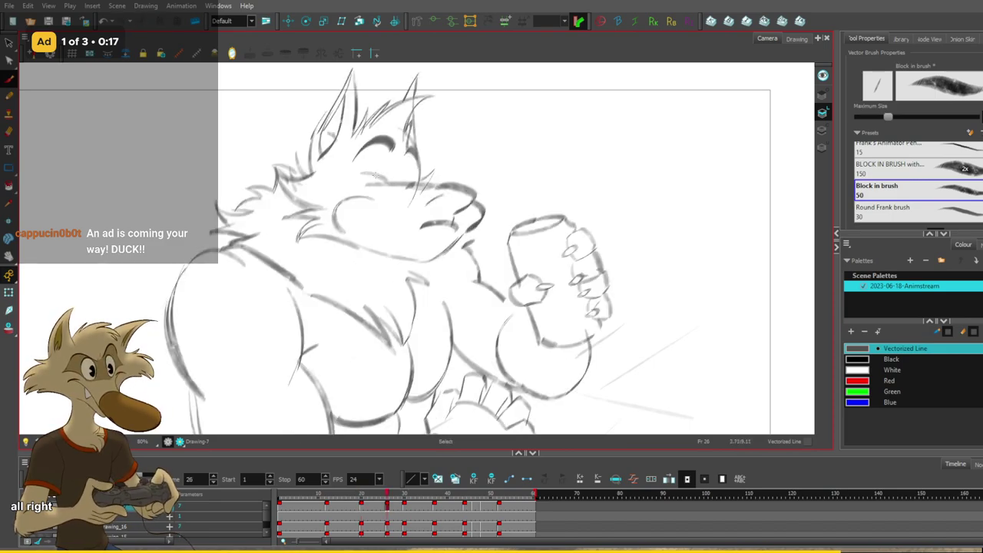
# Rework the near eyelid and the far eyebrow on frame 26, undoing rejected strokes and comparing with neighbouring keys.
pyautogui.press('f')
pyautogui.press('f')
pyautogui.press('g')
pyautogui.press('g')
pyautogui.hotkey('ctrl', 'z')
pyautogui.hotkey('ctrl', 'z')
pyautogui.hotkey('ctrl', 'z')
pyautogui.hotkey('ctrl', 'z')
pyautogui.press('f')
pyautogui.press('g')
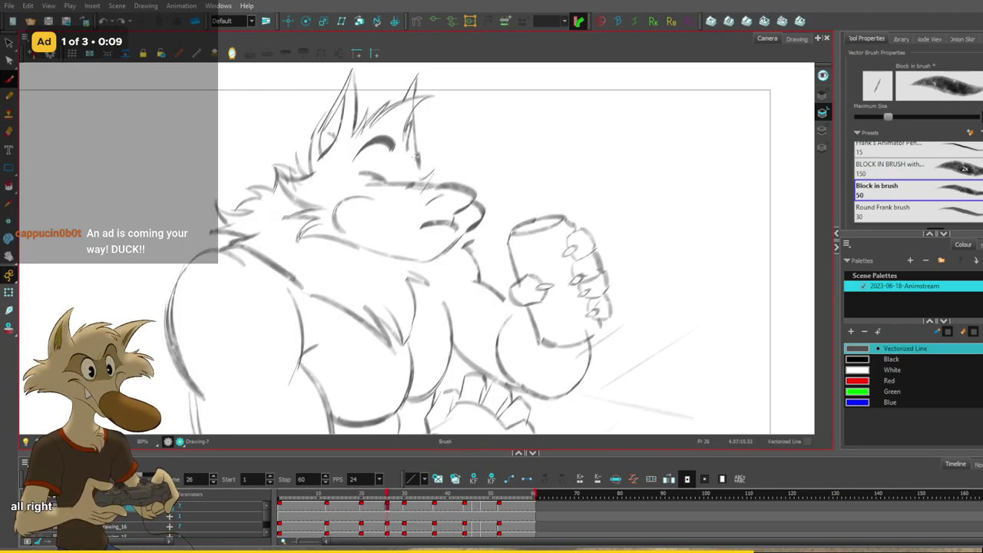
# Replace the far ear's outer line on frame 26 with a straighter stroke running down to the brow.
pyautogui.press('f')
pyautogui.press('g')
pyautogui.keyDown('ctrl'); pyautogui.click(411, 84); pyautogui.keyUp('ctrl')
pyautogui.moveTo(412, 87); pyautogui.dragTo(427, 155)
pyautogui.press('Delete')
pyautogui.hotkey('ctrl', 'z')
pyautogui.press('f')
pyautogui.press('g')
pyautogui.moveTo(427, 82); pyautogui.dragTo(422, 157)
pyautogui.press('f')
pyautogui.press('g')
pyautogui.press('f')
pyautogui.press('g')
pyautogui.press('g')
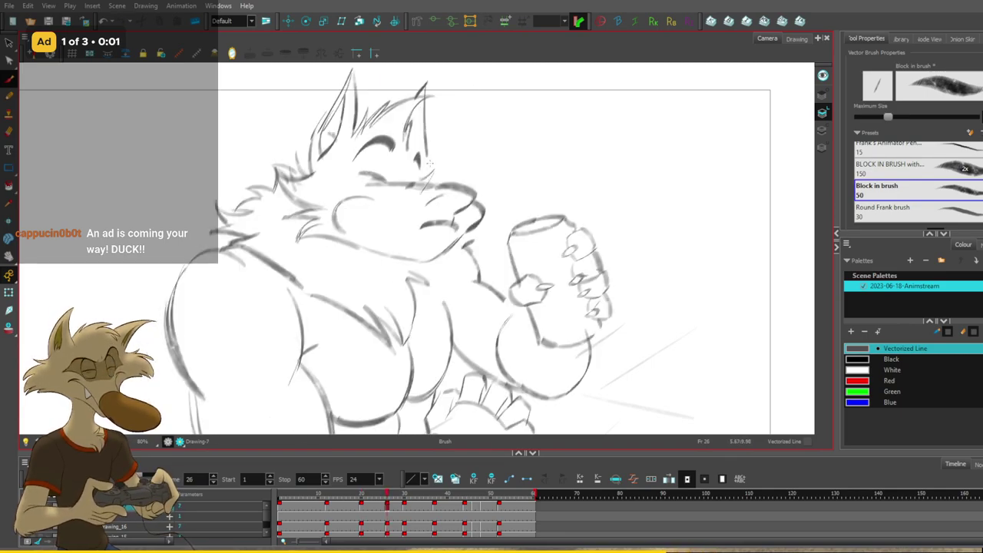
# Clear the stray hairs at the muzzle bridge on frame 26 and extend the far face contour to meet it.
pyautogui.hotkey('alt', 'b')
pyautogui.press('f')
pyautogui.press('g')
pyautogui.press('f')
pyautogui.press('g')
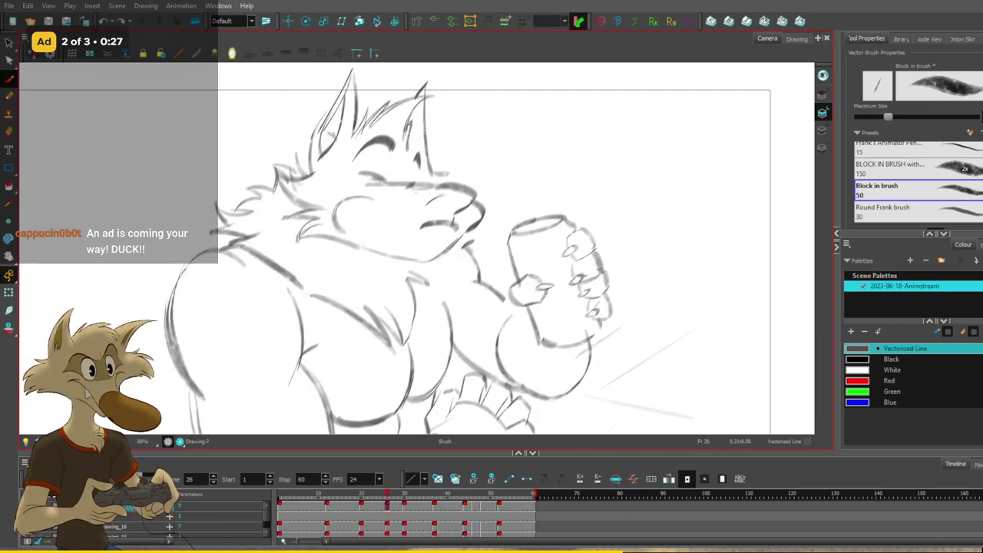
# Redraw the top line of the muzzle and nose on frame 26, checking the strokes against the neighbouring keys.
pyautogui.press('f')
pyautogui.press('g')
pyautogui.moveTo(450, 187); pyautogui.dragTo(473, 200)
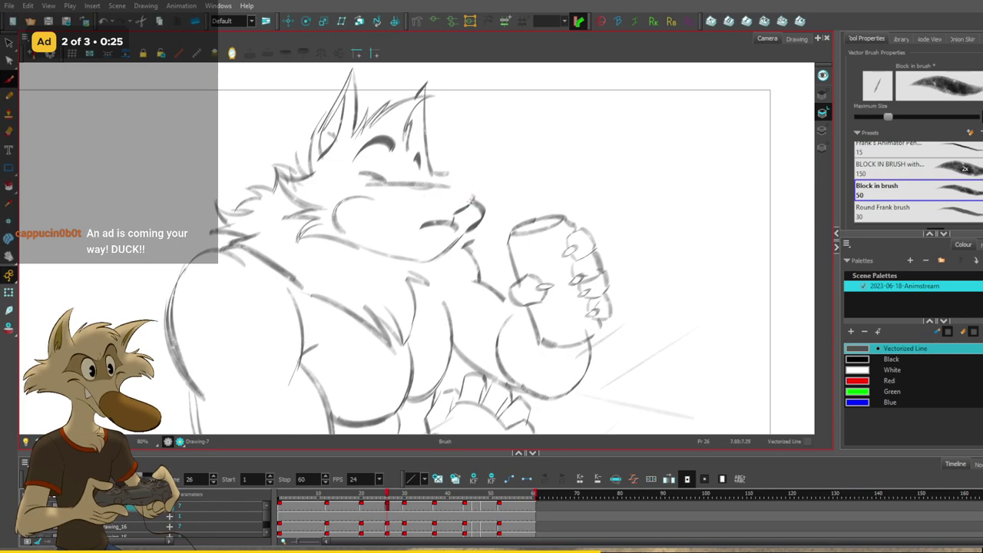
pyautogui.press('f')
pyautogui.press('g')
pyautogui.press('f')
pyautogui.press('g')
pyautogui.hotkey('alt', 's')
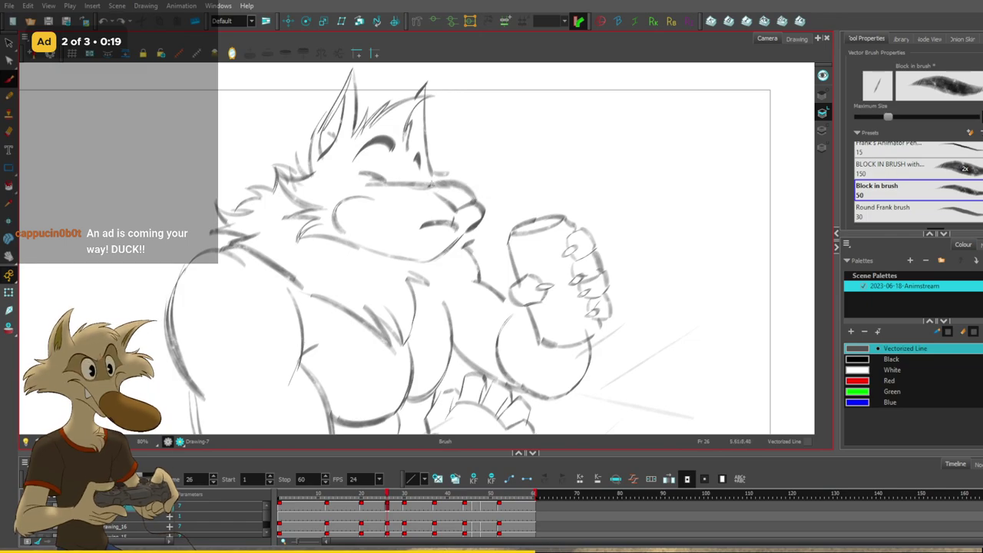
pyautogui.press('f')
pyautogui.press('g')
pyautogui.scroll(-3, 505, 180)
pyautogui.scroll(2, 505, 179)
pyautogui.press('f')
pyautogui.press('g')
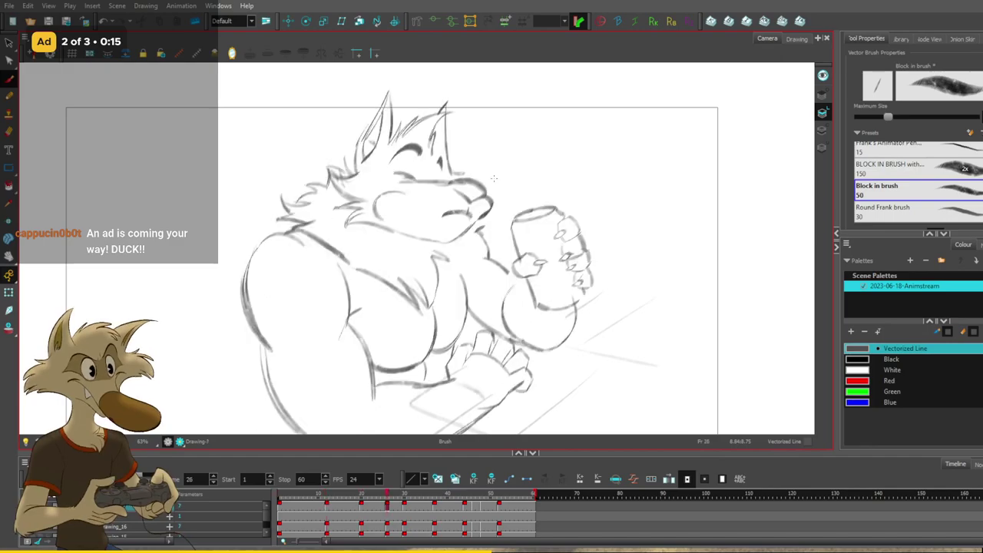
# Compare frame 26's refined drawing with the earlier rough version by toggling the drawing layers' visibility.
pyautogui.scroll(-2, 493, 177)
pyautogui.scroll(2, 493, 215)
pyautogui.click(27, 507)
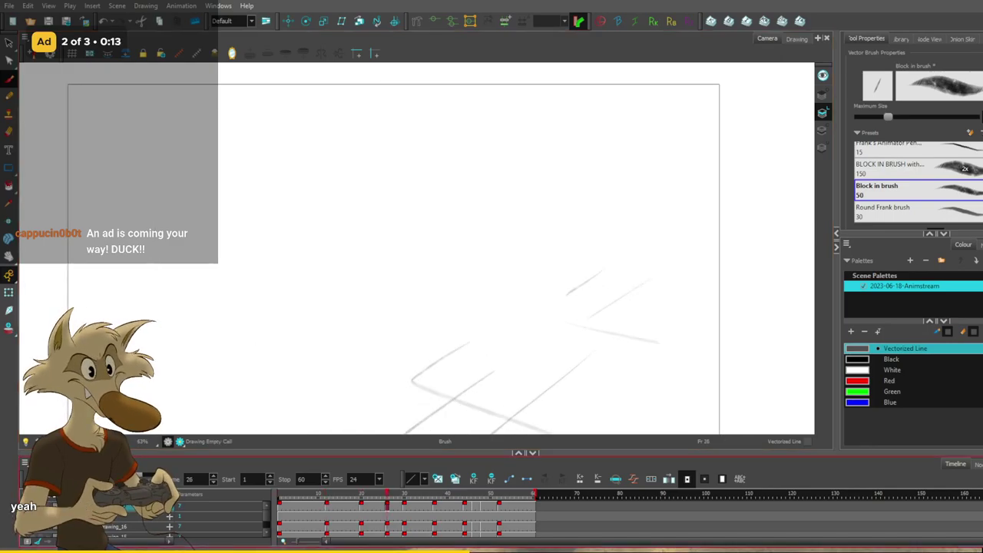
pyautogui.click(27, 531)
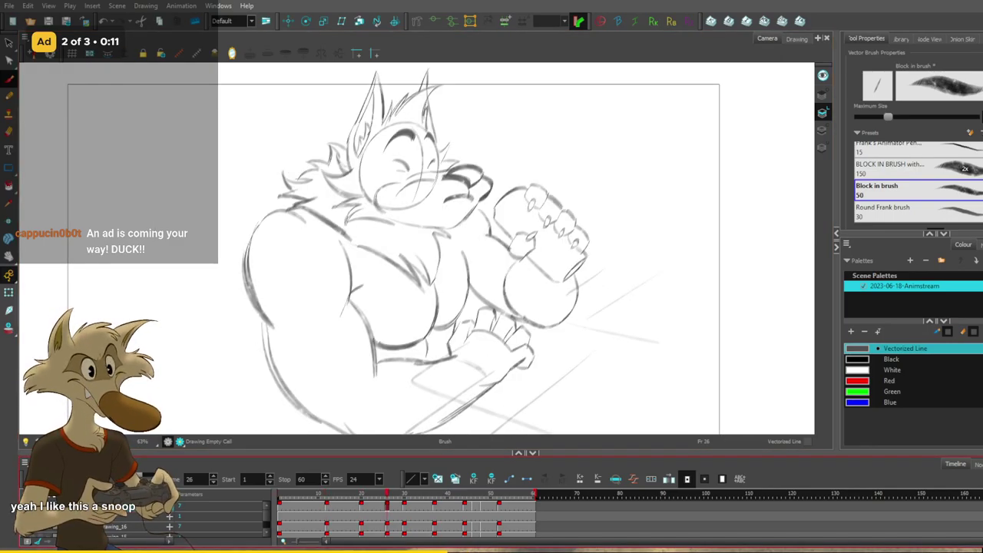
pyautogui.click(27, 507)
pyautogui.click(26, 531)
# Flip back and forth through the keys around frame 26 to examine how the head turn flows.
pyautogui.press('f')
pyautogui.press('f')
pyautogui.press('g')
pyautogui.press('g')
pyautogui.press('g')
pyautogui.press('f')
pyautogui.press('f')
pyautogui.press('f')
pyautogui.press('f')
pyautogui.scroll(-1, 371, 274)
pyautogui.press('g')
pyautogui.press('g')
pyautogui.press('g')
pyautogui.scroll(-1, 370, 274)
pyautogui.scroll(2, 371, 275)
pyautogui.scroll(-2, 371, 274)
pyautogui.scroll(2, 454, 301)
pyautogui.press('f')
pyautogui.scroll(2, 455, 301)
pyautogui.scroll(-2, 430, 293)
pyautogui.press('g')
pyautogui.press('f')
pyautogui.press('f')
pyautogui.press('f')
pyautogui.press('f')
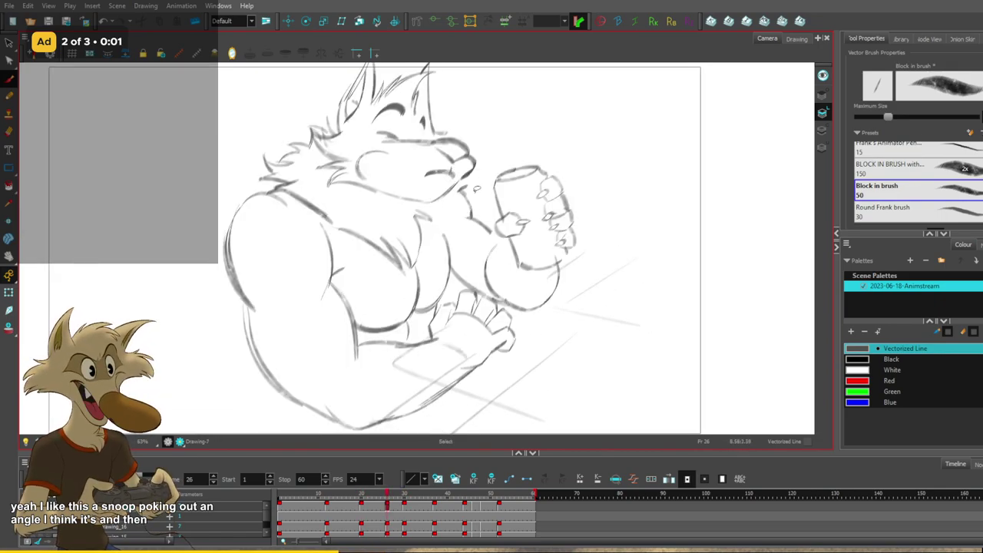
pyautogui.press('f')
pyautogui.press('f')
pyautogui.press('f')
pyautogui.press('f')
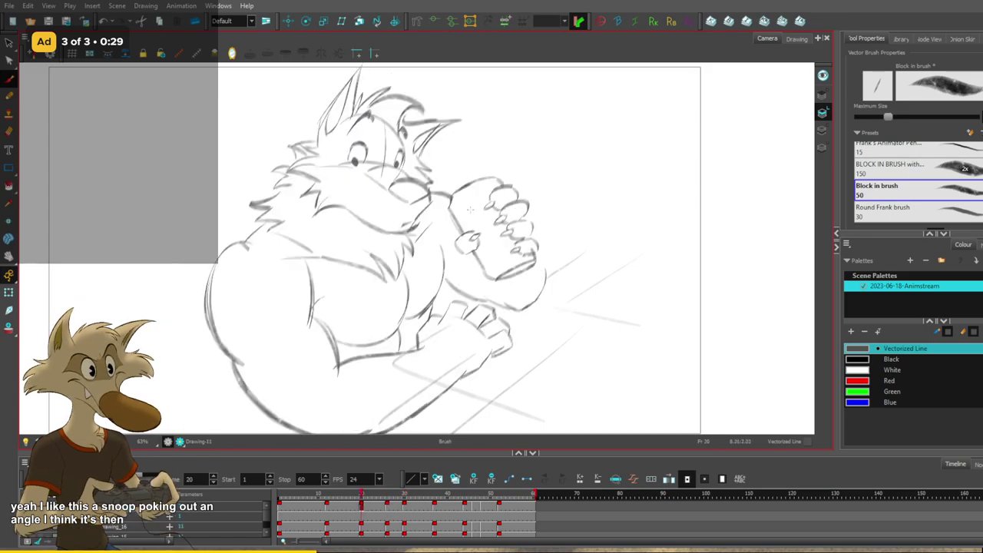
# Try a bold new far shoulder stroke on frame 26 in place of the existing upper-arm line, flipping against frame 20.
pyautogui.moveTo(462, 211); pyautogui.dragTo(474, 254)
pyautogui.press('f')
pyautogui.press('f')
pyautogui.press('g')
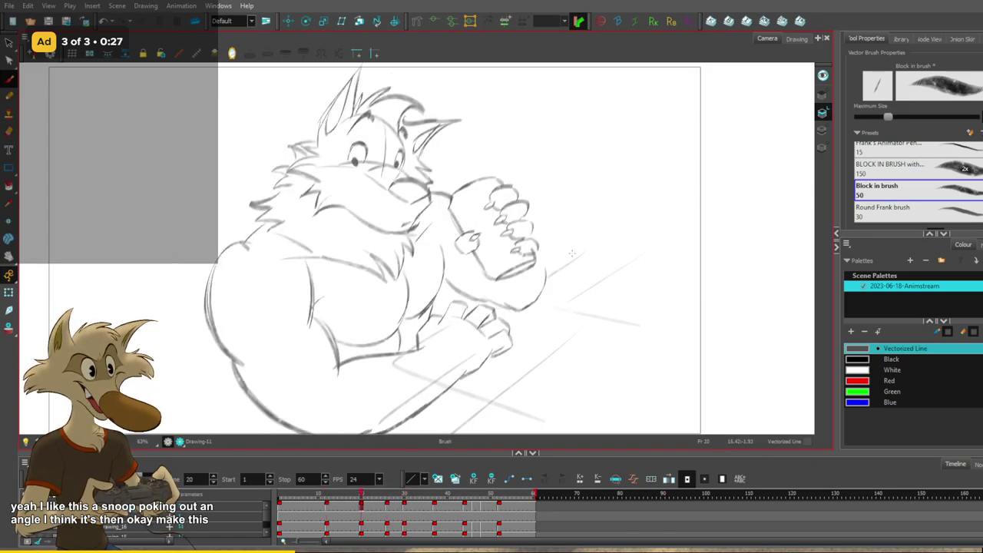
pyautogui.press('g')
pyautogui.press('f')
pyautogui.press('g')
pyautogui.press('g')
pyautogui.press('f')
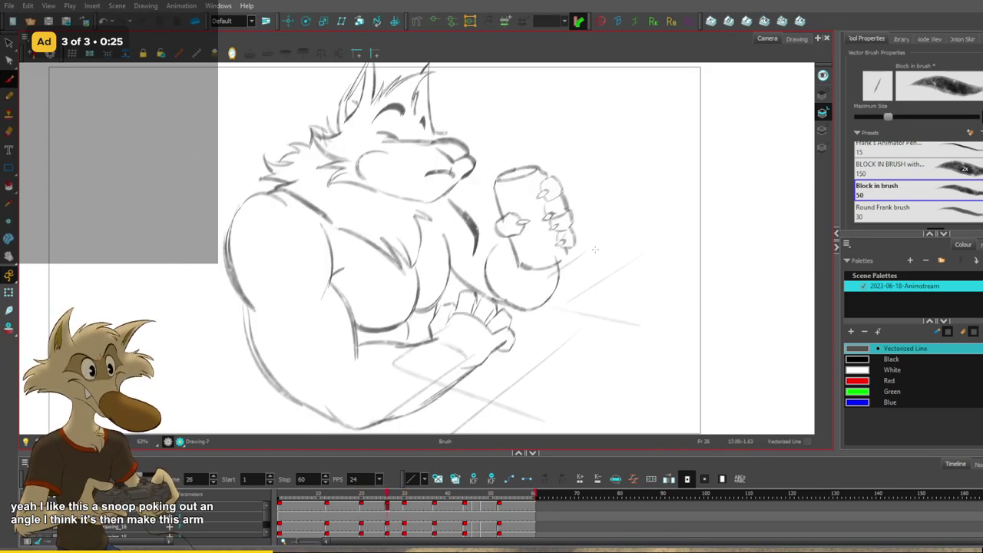
pyautogui.press('f')
pyautogui.press('g')
pyautogui.moveTo(540, 267); pyautogui.dragTo(599, 217)
pyautogui.press('f')
pyautogui.press('g')
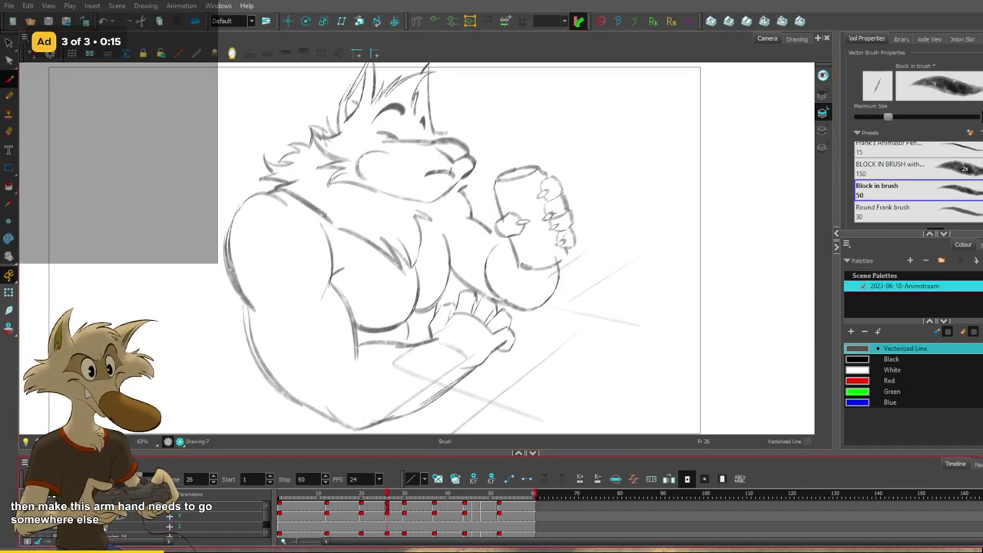
# Examine the far arm and can placement on frame 26 against the keys before and after it.
pyautogui.click(116, 536)
pyautogui.press('f')
pyautogui.press('g')
pyautogui.press('f')
pyautogui.press('g')
pyautogui.press('g')
pyautogui.press('f')
pyautogui.press('f')
pyautogui.press('g')
pyautogui.scroll(-4, 530, 279)
pyautogui.press('f')
pyautogui.press('f')
pyautogui.scroll(1, 523, 274)
pyautogui.press('g')
pyautogui.press('g')
pyautogui.scroll(2, 522, 274)
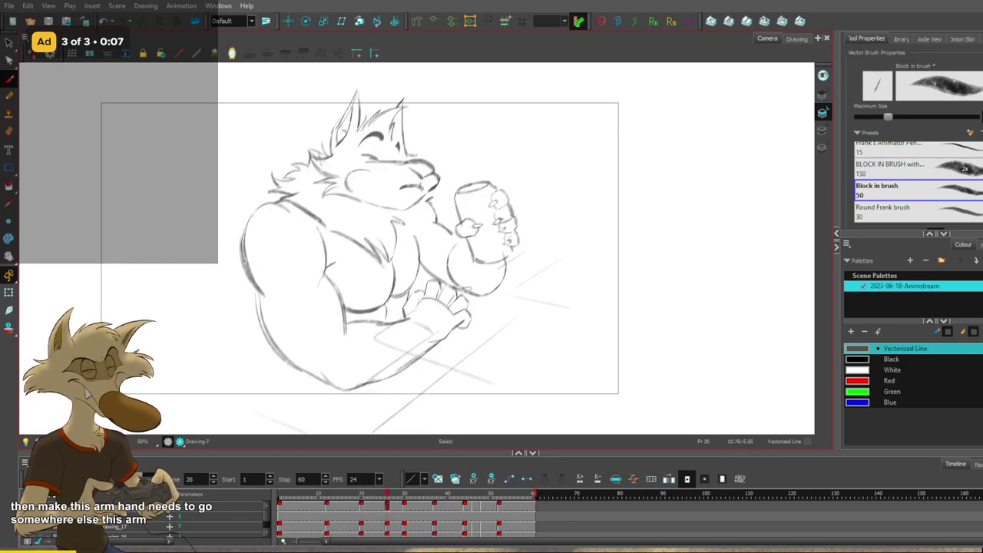
# Delete the raised far arm, its hand and the can from frame 26.
pyautogui.moveTo(530, 188)
pyautogui.mouseDown()
pyautogui.moveTo(464, 178)
pyautogui.moveTo(439, 206)
pyautogui.mouseUp()
pyautogui.moveTo(386, 284)
pyautogui.mouseDown()
pyautogui.moveTo(443, 390)
pyautogui.moveTo(513, 176)
pyautogui.moveTo(484, 162)
pyautogui.moveTo(444, 217)
pyautogui.moveTo(469, 269)
pyautogui.moveTo(523, 281)
pyautogui.moveTo(470, 232)
pyautogui.moveTo(430, 266)
pyautogui.mouseUp()
pyautogui.press('Delete')
pyautogui.moveTo(449, 190)
pyautogui.mouseDown()
pyautogui.moveTo(474, 229)
pyautogui.moveTo(453, 192)
pyautogui.mouseUp()
pyautogui.press('Delete')
pyautogui.press('f')
pyautogui.press('g')
# Draw a curved far shoulder line running down from beneath the jaw on frame 26.
pyautogui.moveTo(528, 197); pyautogui.dragTo(535, 209)
pyautogui.press('f')
pyautogui.press('g')
pyautogui.click(427, 209)
pyautogui.moveTo(424, 202); pyautogui.dragTo(438, 248)
pyautogui.press('f')
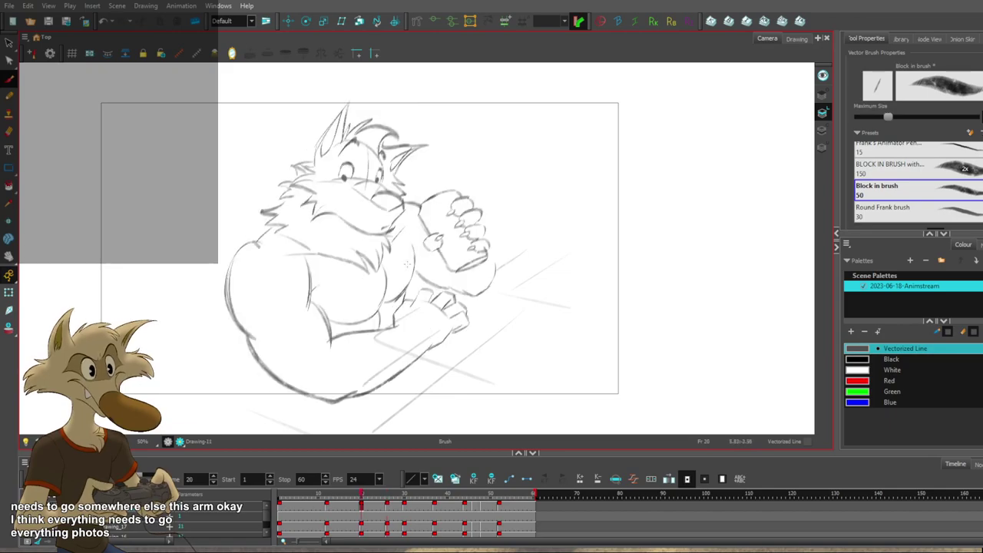
pyautogui.press('g')
# Remove the old chest fur strokes on frame 26 and redraw the collar line and central tuft further down.
pyautogui.moveTo(401, 219); pyautogui.dragTo(415, 241)
pyautogui.press('Delete')
pyautogui.hotkey('alt', 'b')
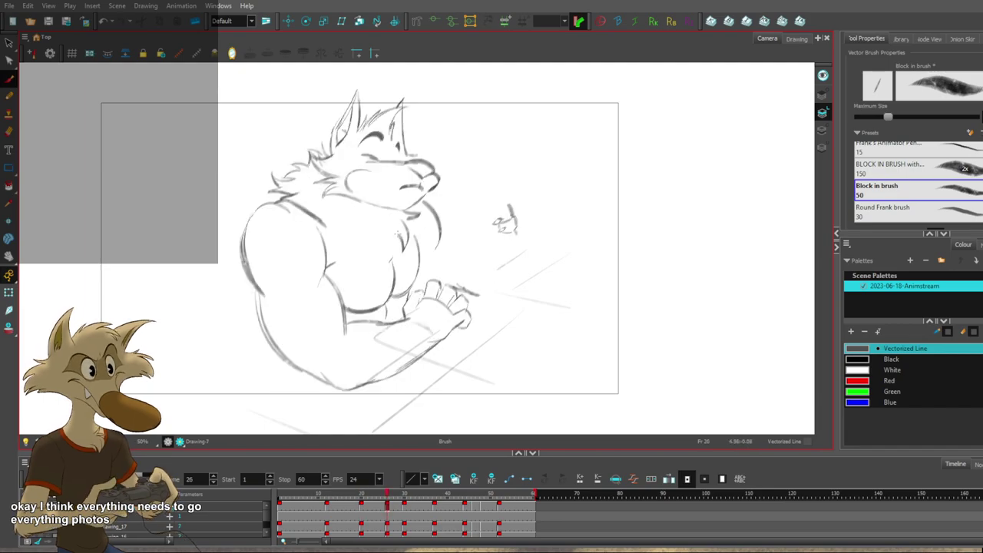
pyautogui.press('f')
pyautogui.press('g')
pyautogui.moveTo(375, 233); pyautogui.dragTo(400, 252)
pyautogui.press('f')
pyautogui.press('g')
pyautogui.moveTo(327, 228); pyautogui.dragTo(390, 252)
pyautogui.press('f')
pyautogui.press('g')
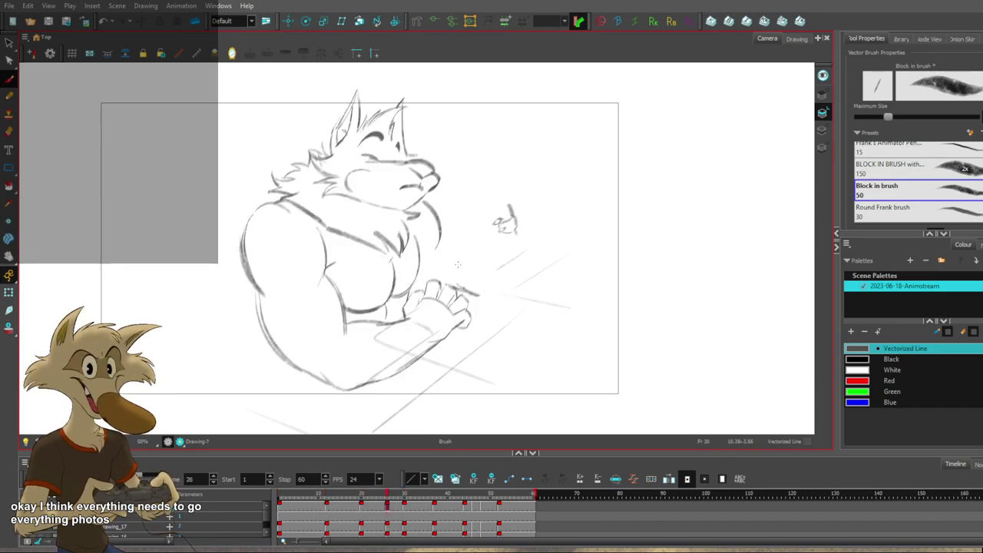
# Redraw the chest's centre edge and the near pectoral's lower curve on frame 26, comparing with frame 30.
pyautogui.moveTo(404, 252); pyautogui.dragTo(402, 296)
pyautogui.hotkey('ctrl', 'z')
pyautogui.moveTo(404, 252); pyautogui.dragTo(402, 297)
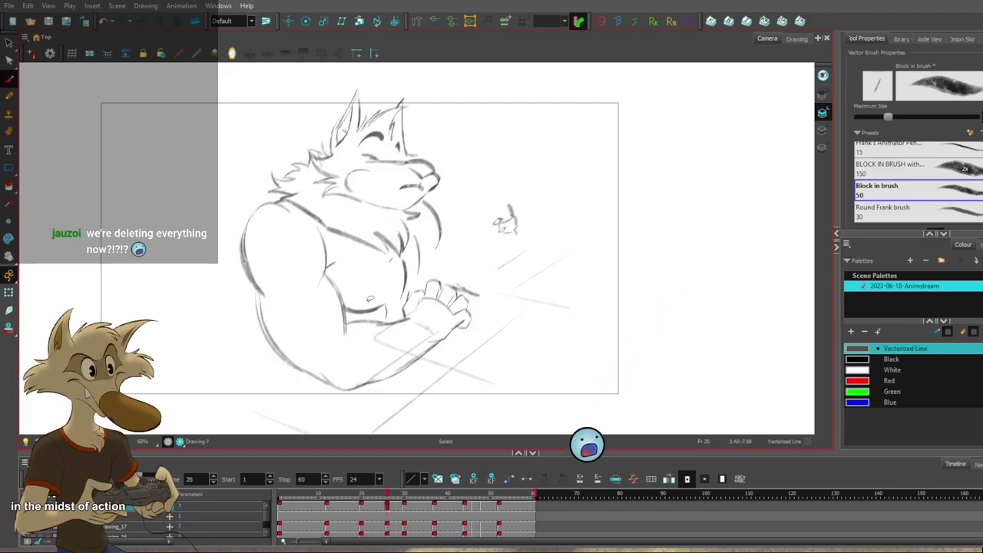
pyautogui.hotkey('alt', 'b')
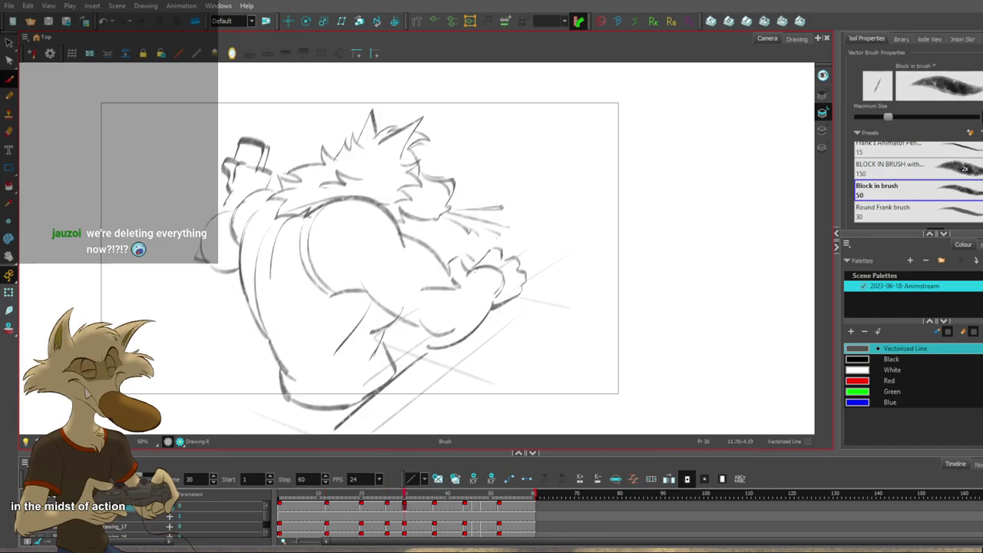
pyautogui.press('f')
pyautogui.press('f')
pyautogui.press('g')
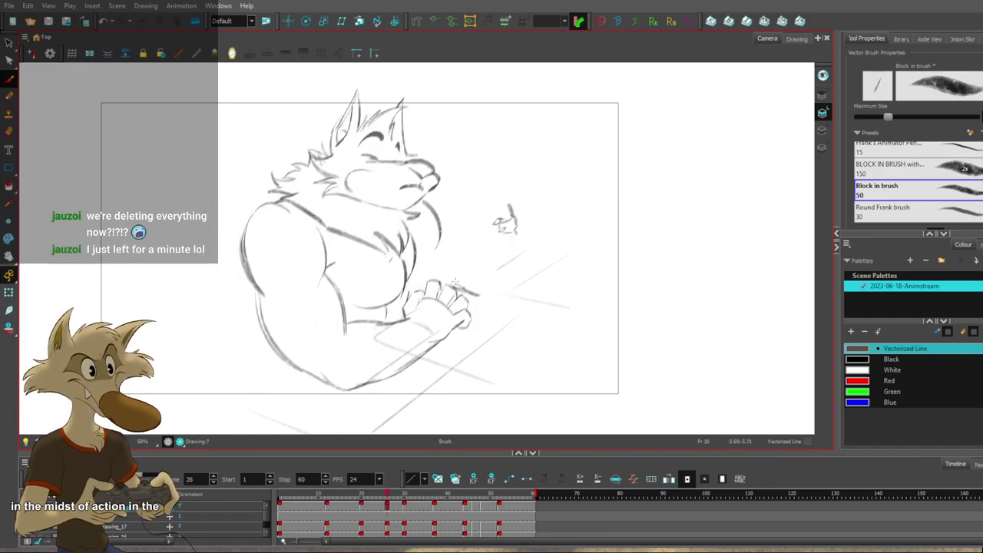
# Select and delete the near shoulder's outline strokes on frame 26 after comparing them with frames 20 and 30.
pyautogui.hotkey('alt', 's')
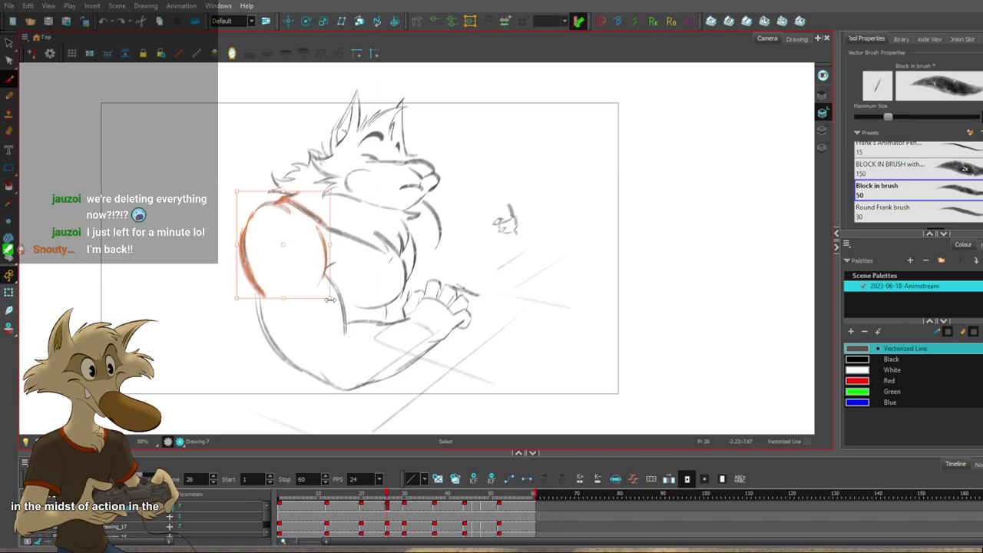
pyautogui.hotkey('alt', 'b')
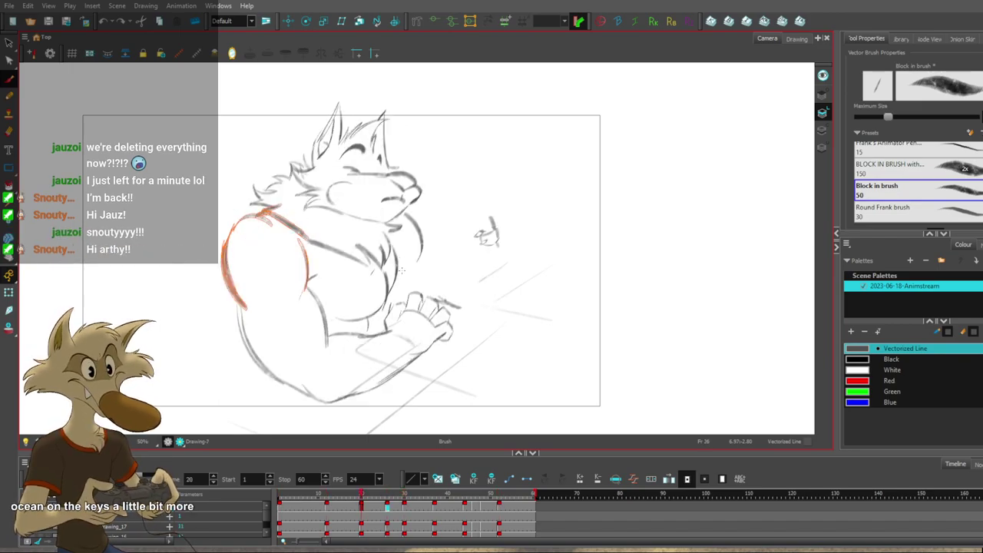
pyautogui.scroll(1, 401, 270)
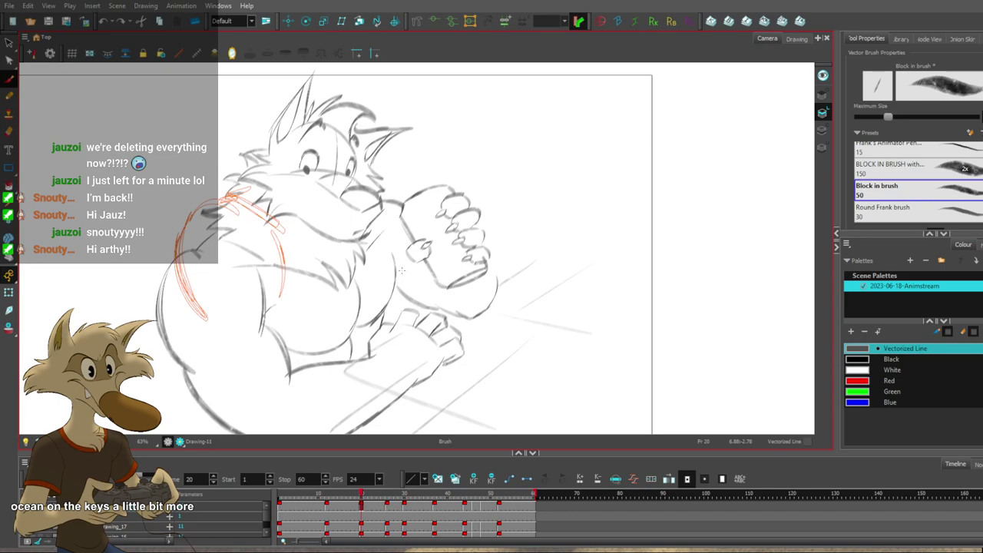
pyautogui.press('f')
pyautogui.press('g')
pyautogui.press('g')
pyautogui.press('f')
pyautogui.press('f')
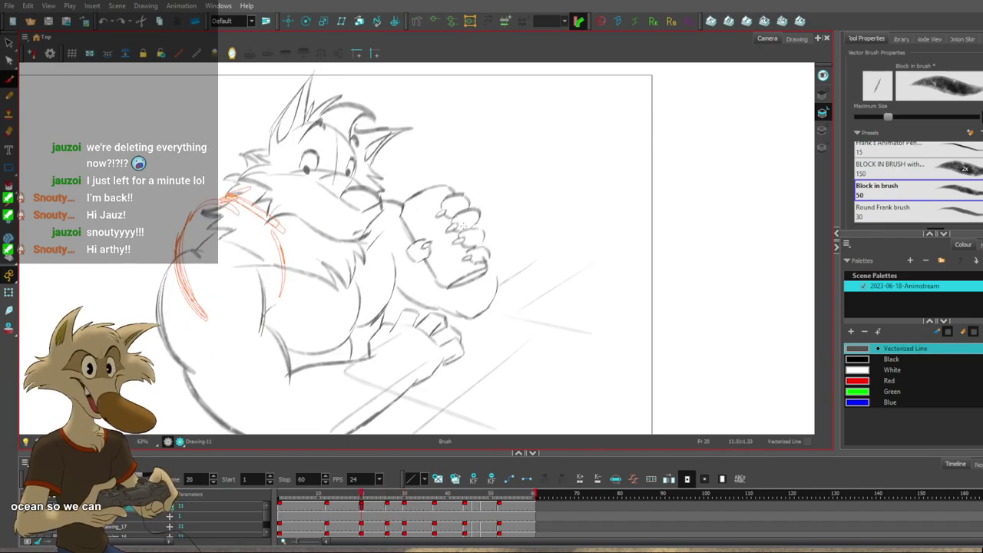
pyautogui.press('g')
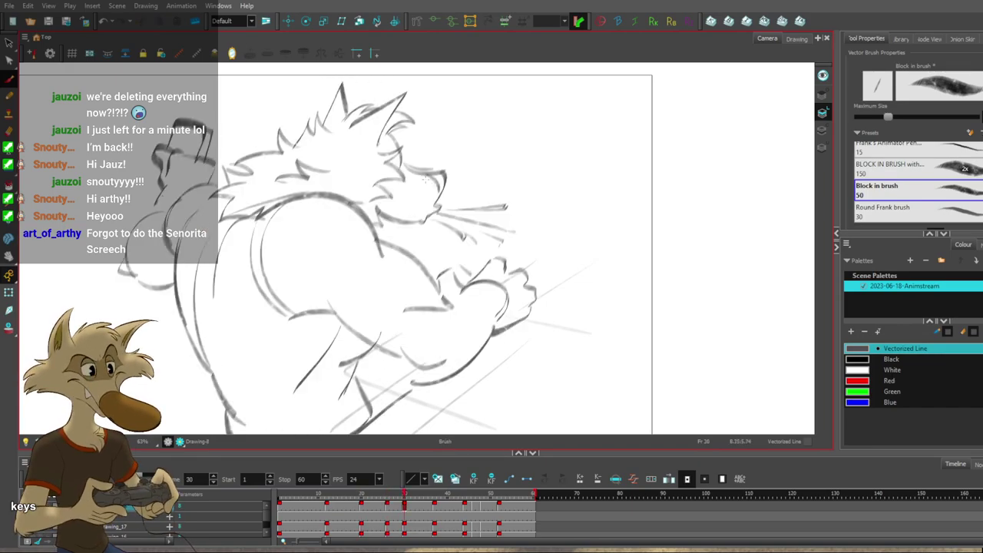
pyautogui.press('Delete')
# Draw fur tufts at the back of the neck above the near shoulder on frame 26, replacing the rejected stroke.
pyautogui.moveTo(228, 198)
pyautogui.mouseDown()
pyautogui.moveTo(253, 211)
pyautogui.moveTo(216, 199)
pyautogui.mouseUp()
pyautogui.press('f')
pyautogui.press('g')
pyautogui.press('f')
pyautogui.press('g')
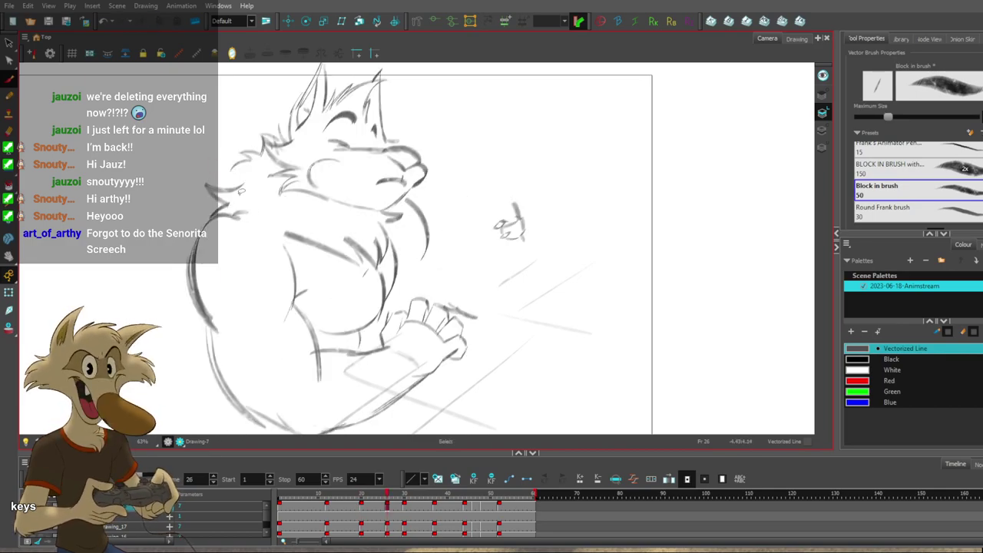
pyautogui.hotkey('ctrl', 'z')
pyautogui.moveTo(243, 189); pyautogui.dragTo(217, 203)
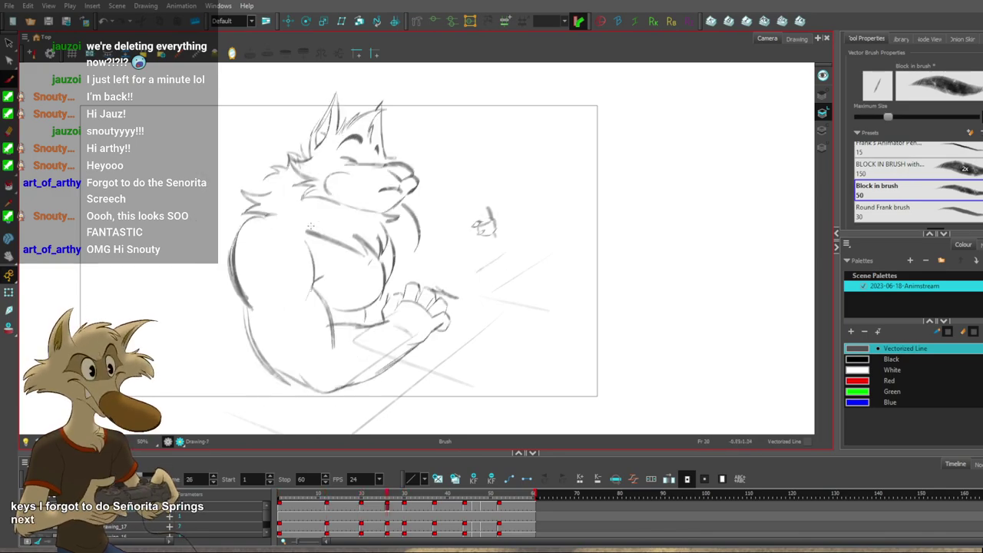
# Examine frame 26's reworked torso and neck fur against frame 20 and the other neighbouring keys.
pyautogui.press('2')
pyautogui.press('f')
pyautogui.press('g')
pyautogui.press('1')
pyautogui.press('g')
pyautogui.press('1')
pyautogui.press('2')
pyautogui.press('2')
pyautogui.press('f')
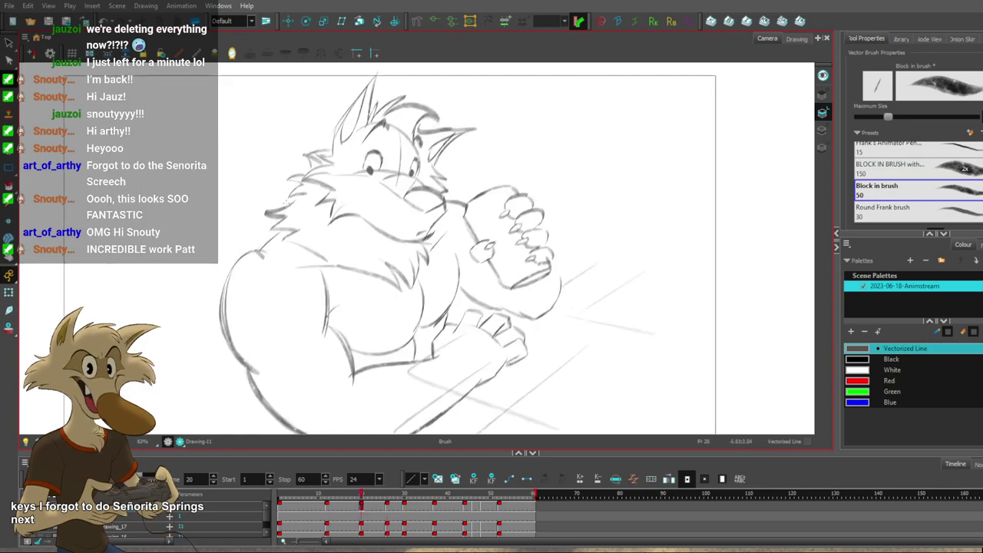
pyautogui.press('g')
pyautogui.press('f')
pyautogui.press('g')
# Select the whole head on frame 26 and shift it slightly forward.
pyautogui.hotkey('alt', 's')
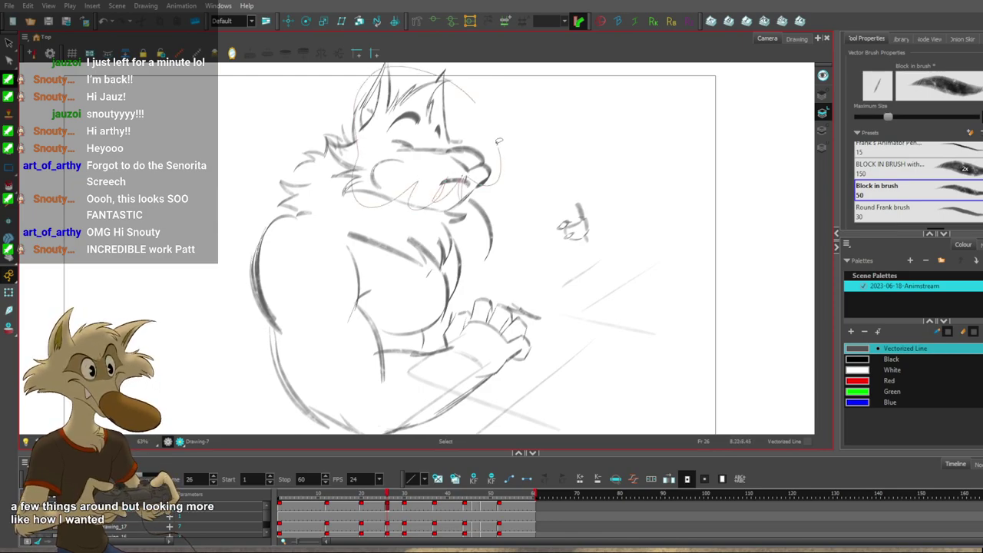
pyautogui.moveTo(500, 146); pyautogui.dragTo(495, 128)
pyautogui.moveTo(366, 129); pyautogui.dragTo(378, 131)
pyautogui.hotkey('alt', 'b')
# Review the drinking motion across the opening keys through frame 33 with the head in its new position.
pyautogui.press('f')
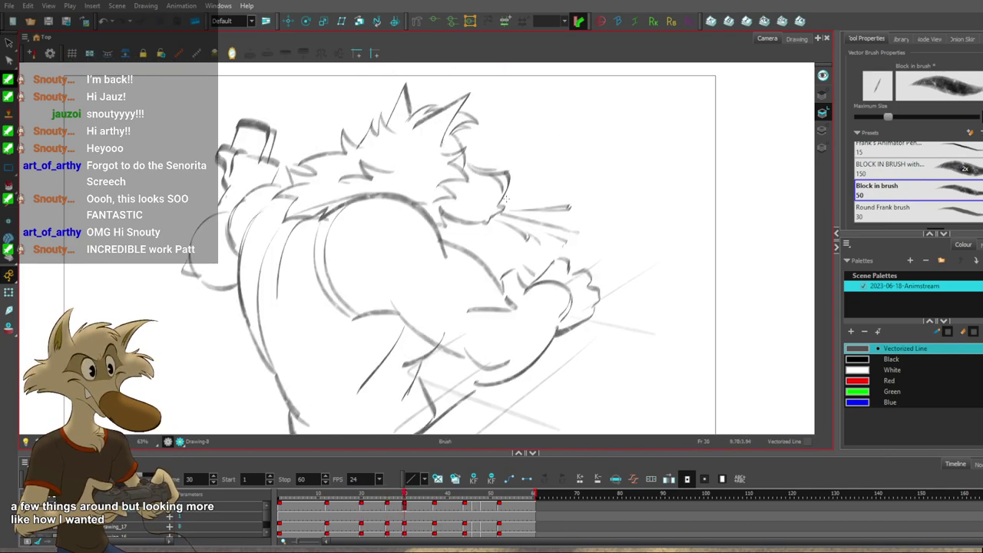
pyautogui.scroll(-4, 517, 215)
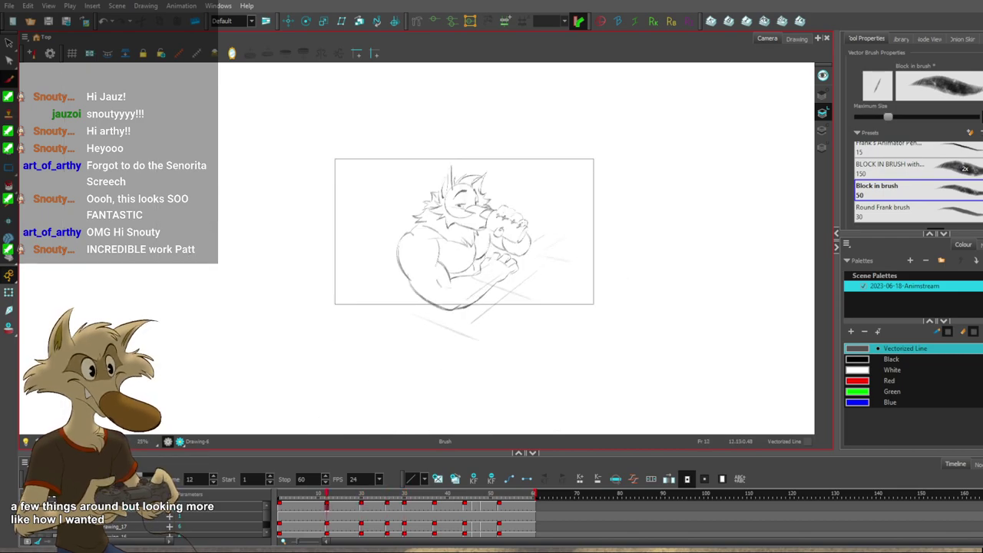
pyautogui.scroll(2, 527, 250)
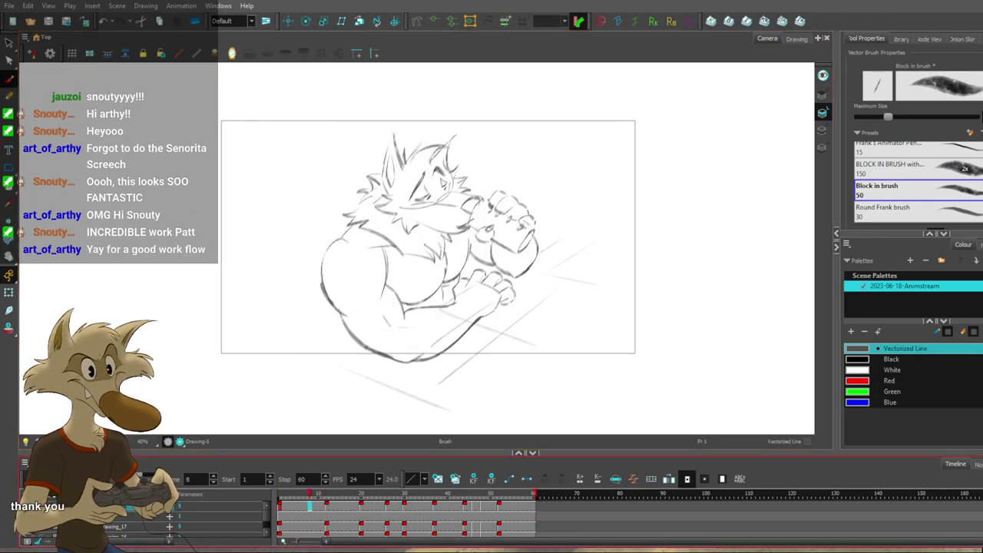
pyautogui.moveTo(324, 489); pyautogui.dragTo(405, 503)
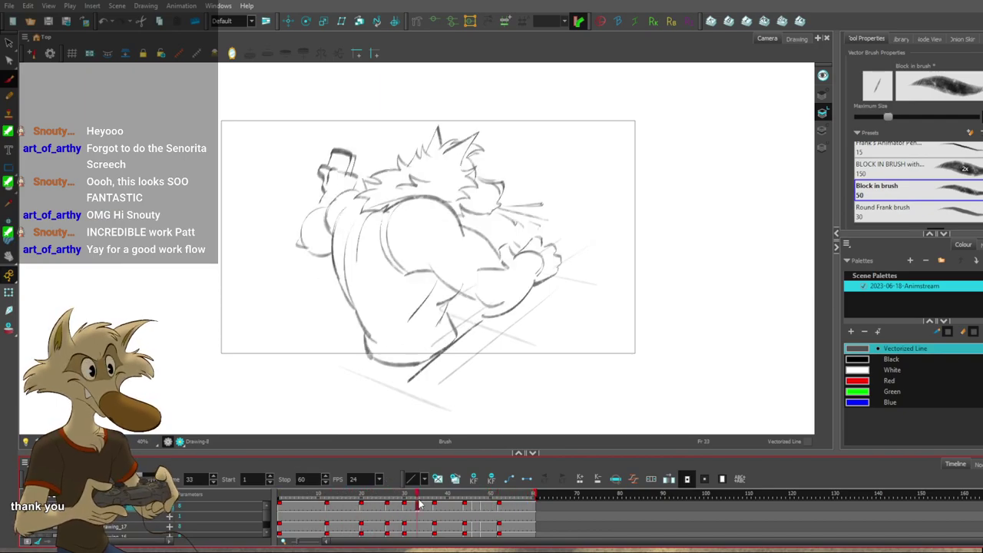
pyautogui.press('g')
pyautogui.press('f')
pyautogui.press('f')
pyautogui.press('g')
# Compare the original and shifted head positions on frame 26 by undoing and redoing the move, flipping between keys.
pyautogui.hotkey('ctrl', 'z')
pyautogui.press('f')
pyautogui.press('g')
pyautogui.hotkey('ctrl', 'shift', 'z')
pyautogui.press('f')
pyautogui.press('g')
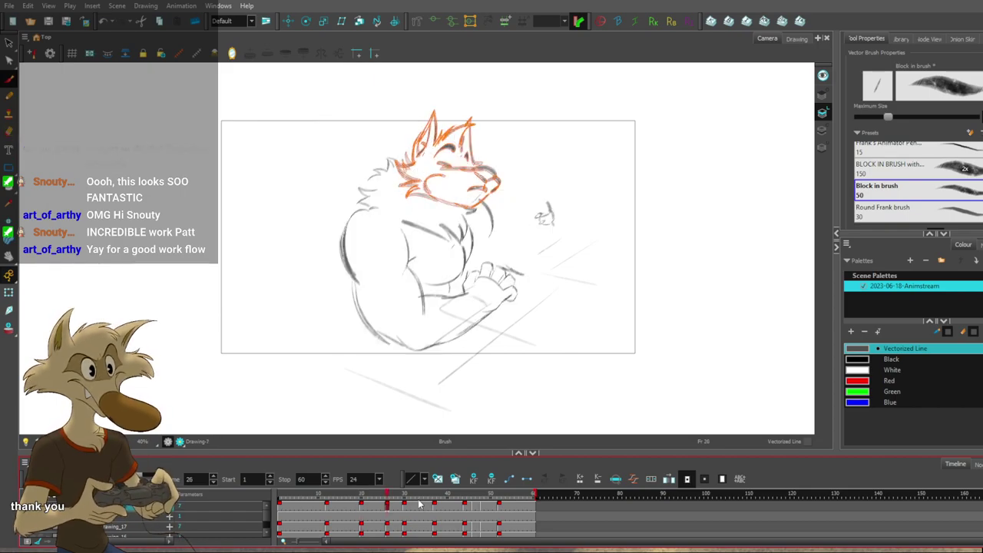
pyautogui.press('f')
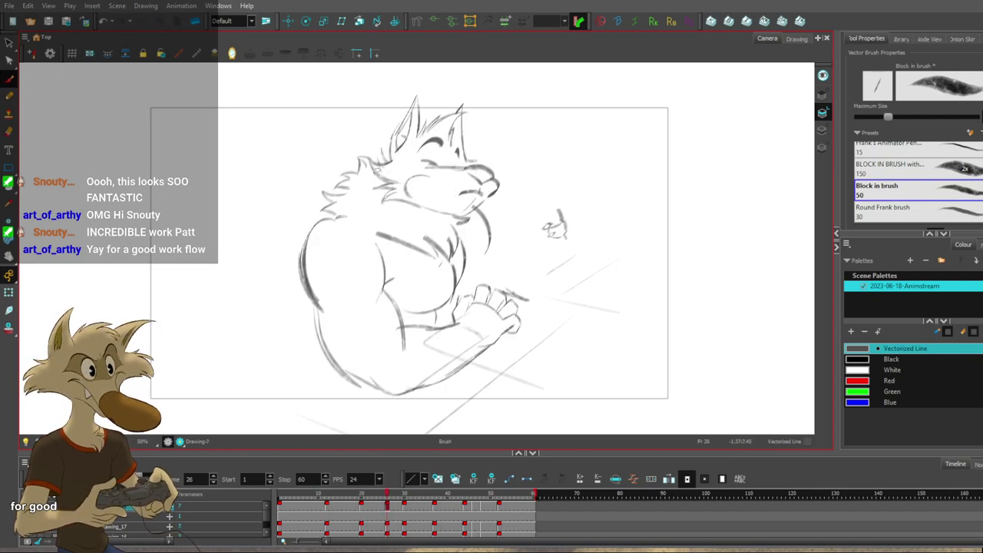
# Refine the neck fur behind the head and the near shoulder's outer outline on frame 26, checking against the neighbouring key.
pyautogui.moveTo(365, 163); pyautogui.dragTo(370, 160)
pyautogui.press('f')
pyautogui.press('g')
pyautogui.press('f')
pyautogui.press('g')
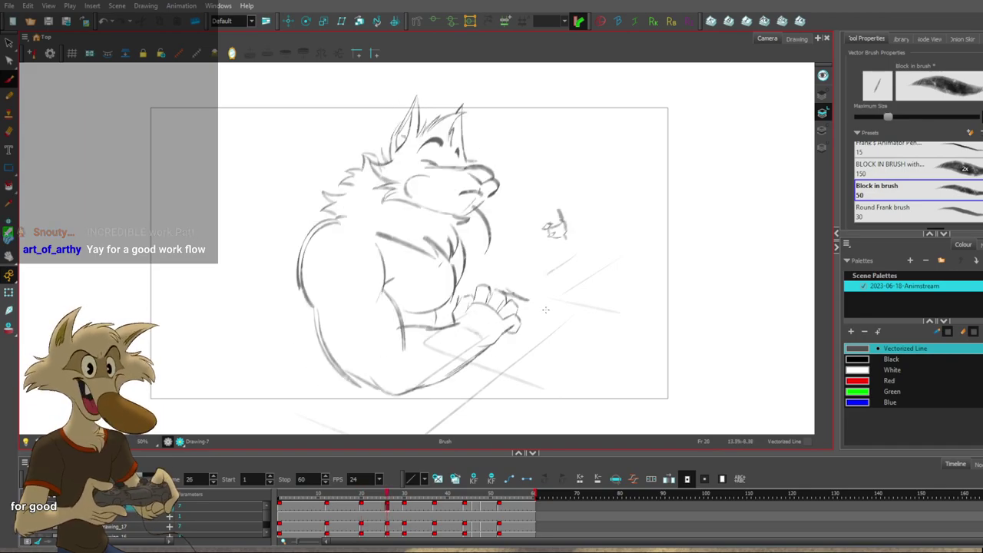
# Delete the near upper arm's outer contour and inner elbow line on frame 26 to clear the arm for redrawing.
pyautogui.press('g')
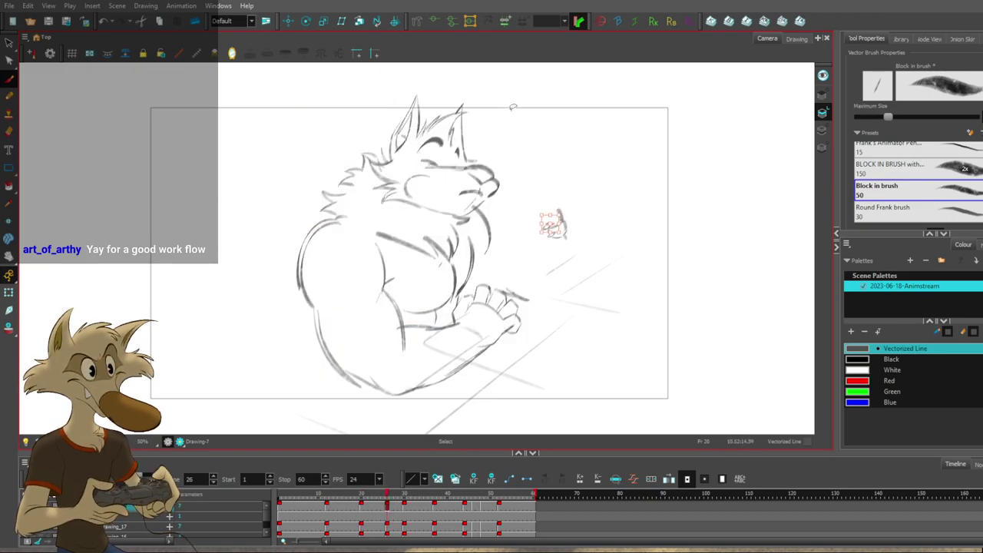
pyautogui.moveTo(396, 192); pyautogui.dragTo(397, 201)
pyautogui.press('f')
pyautogui.press('g')
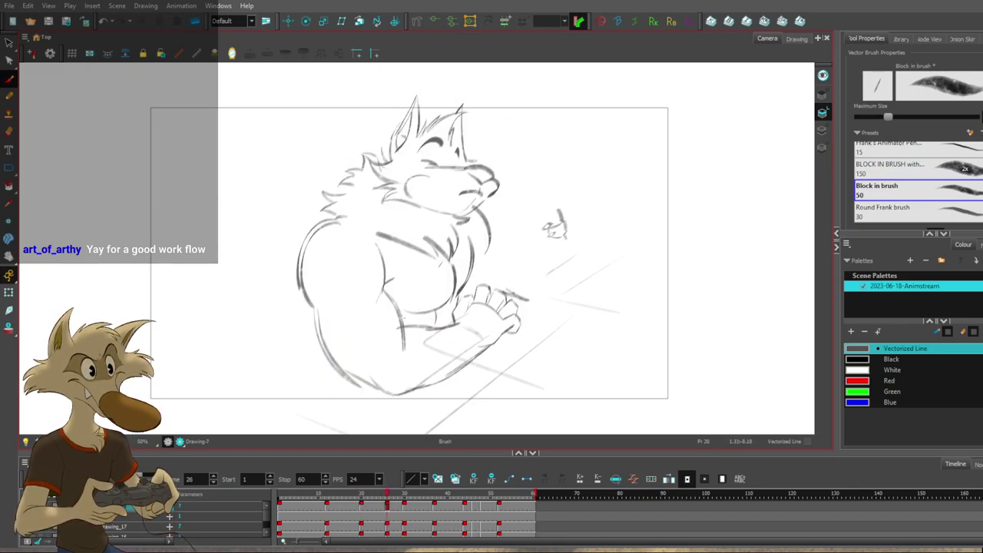
pyautogui.moveTo(316, 341); pyautogui.dragTo(313, 343)
pyautogui.press('Delete')
pyautogui.press('g')
pyautogui.press('f')
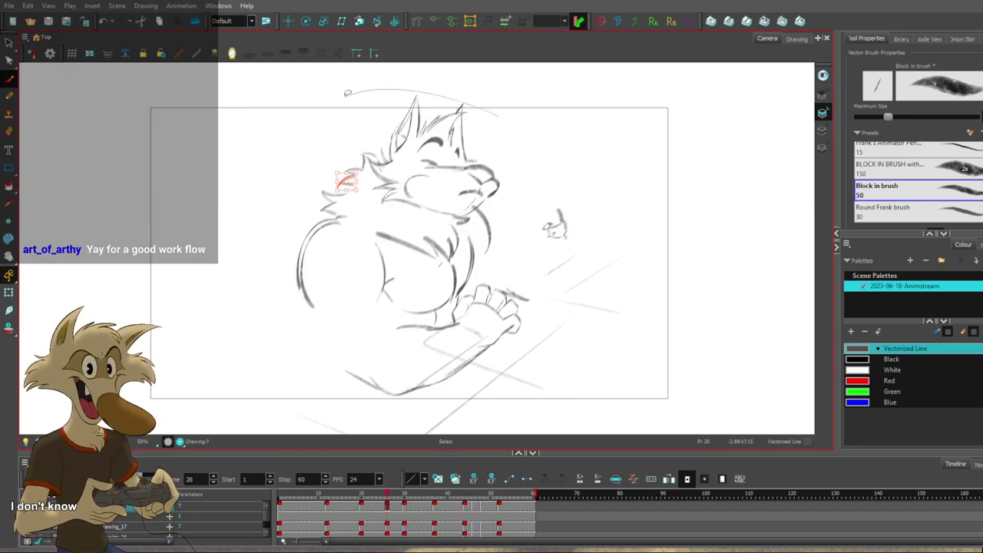
# Shift frame 26's head, neck fur and torso slightly backward and redraw the near arm's outer contour down to the elbow.
pyautogui.moveTo(482, 159); pyautogui.dragTo(464, 207)
pyautogui.hotkey('alt', 'b')
pyautogui.press('f')
pyautogui.press('g')
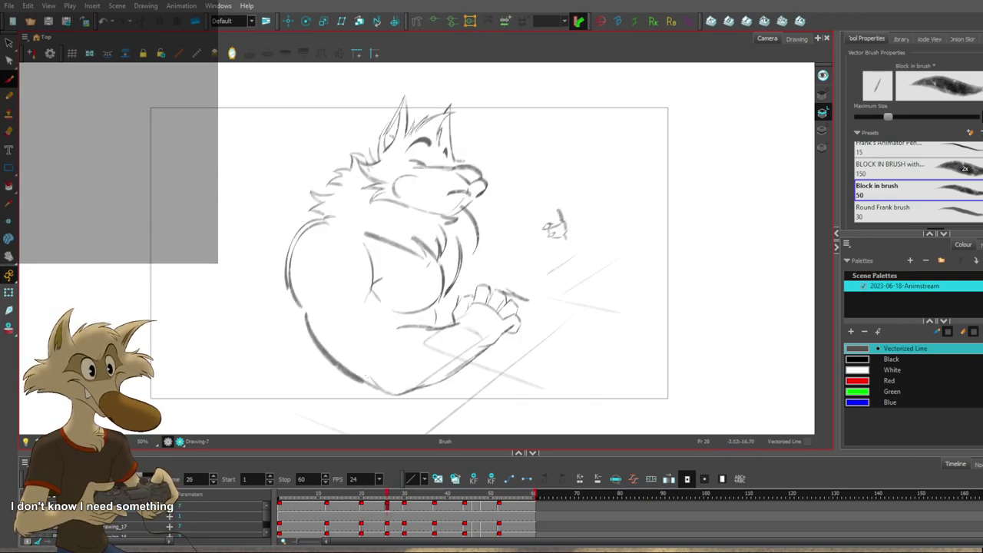
# Redraw the near arm's inner elbow line above the forearm on frame 26 and check it against the neighbouring keys.
pyautogui.moveTo(384, 311); pyautogui.dragTo(391, 328)
pyautogui.press('f')
pyautogui.press('g')
pyautogui.press('g')
pyautogui.press('f')
pyautogui.press('f')
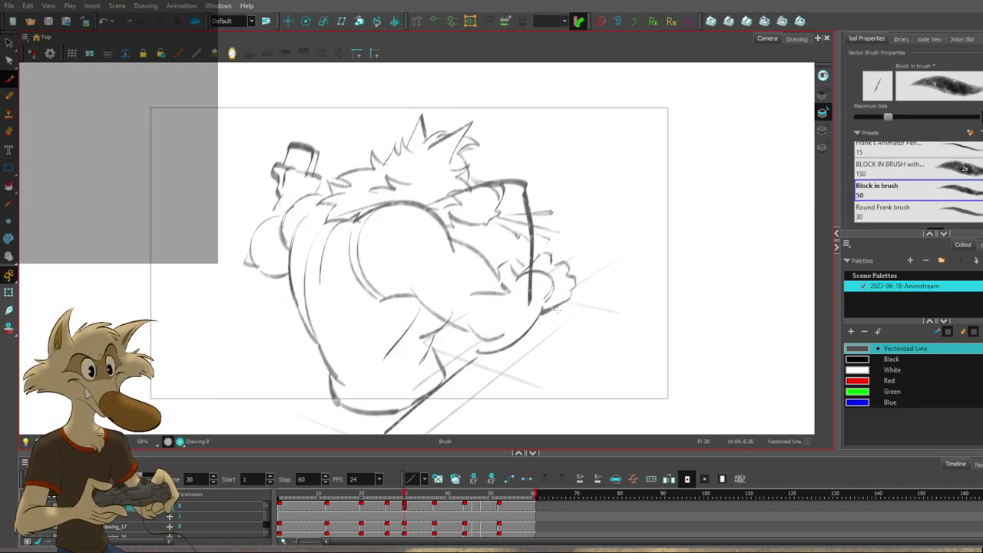
# Paste the can-holding far arm from the older frame 26 sketch into the reworked drawing, replacing the placeholder hand scribble and far shoulder line.
pyautogui.scroll(-2, 549, 309)
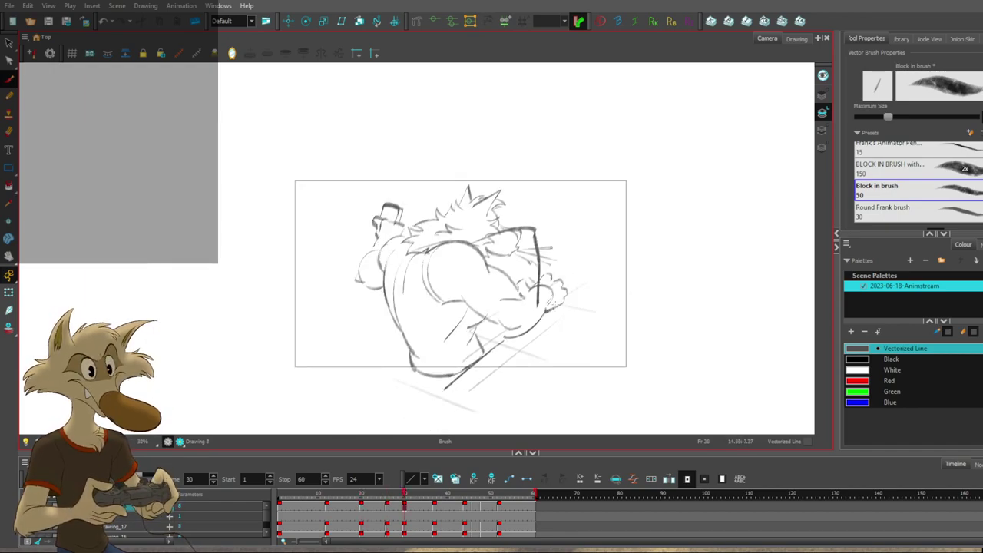
pyautogui.scroll(2, 560, 295)
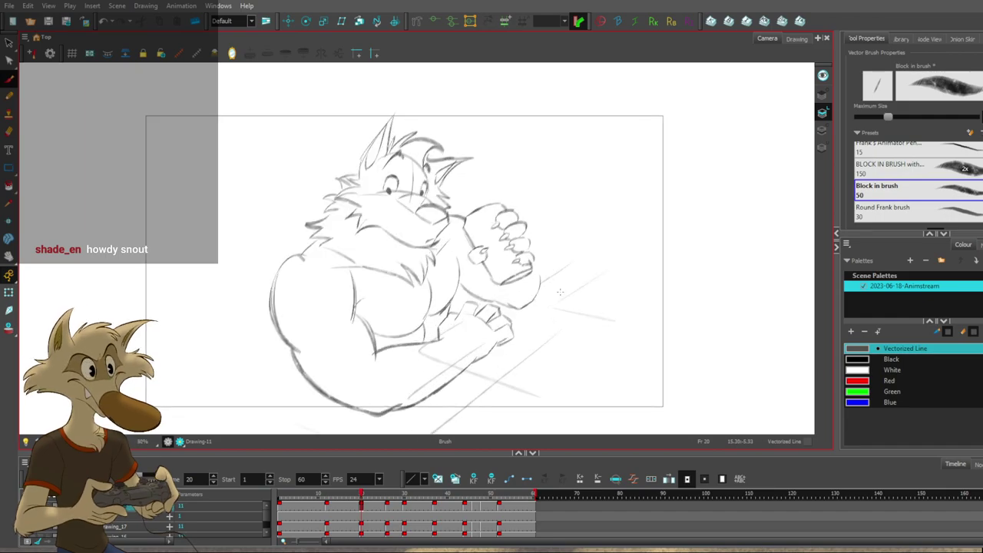
pyautogui.scroll(1, 560, 282)
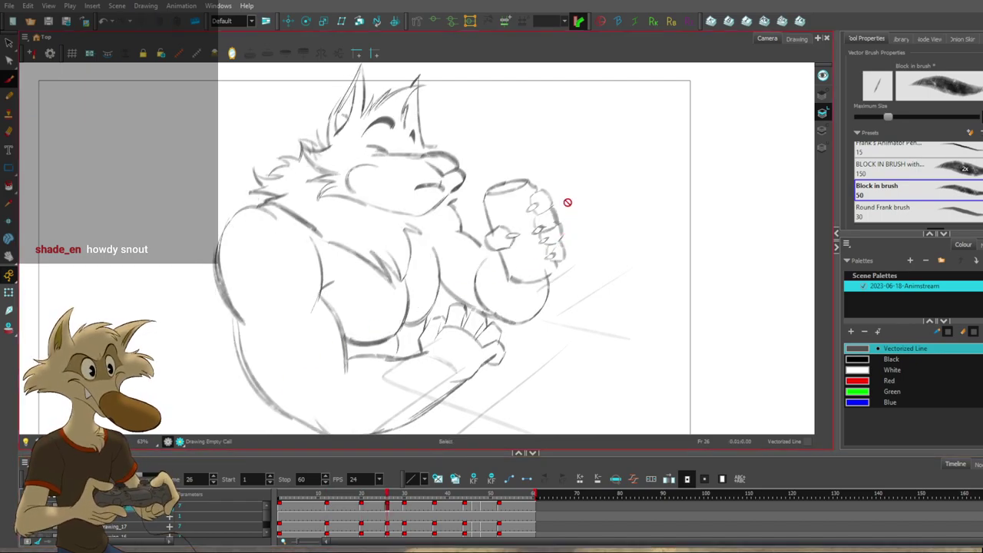
pyautogui.click(139, 526)
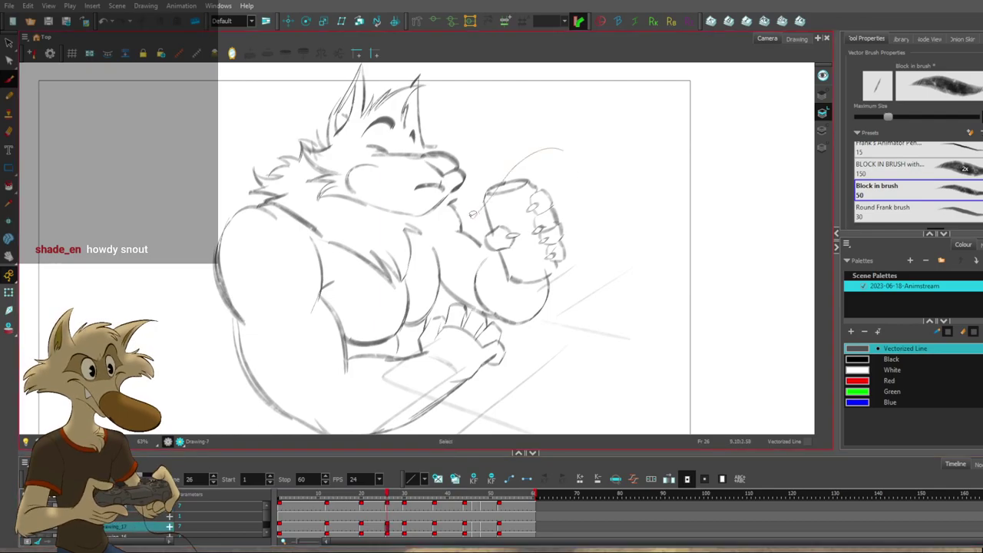
pyautogui.moveTo(577, 291); pyautogui.dragTo(571, 192)
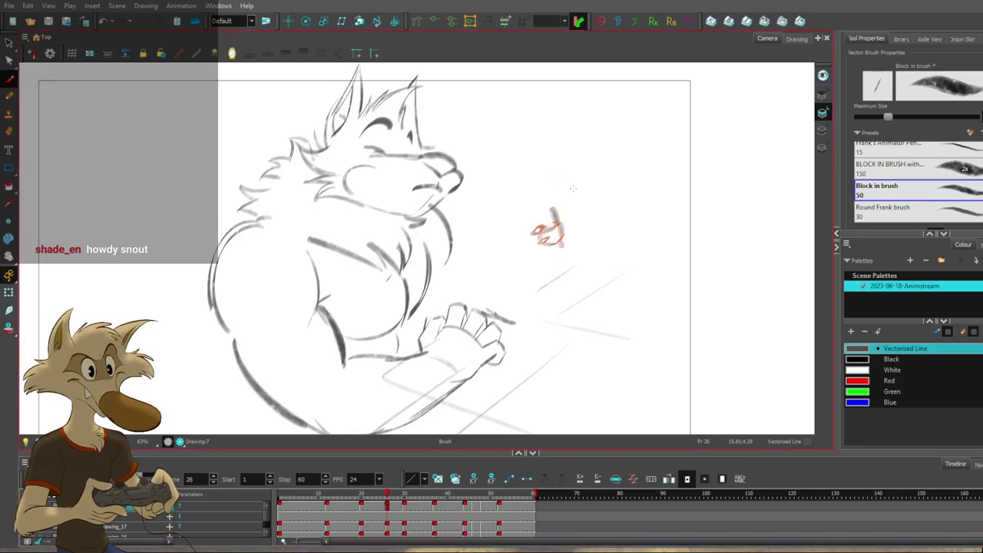
pyautogui.hotkey('ctrl', 'v')
pyautogui.press('Escape')
pyautogui.click(451, 223)
pyautogui.press('Delete')
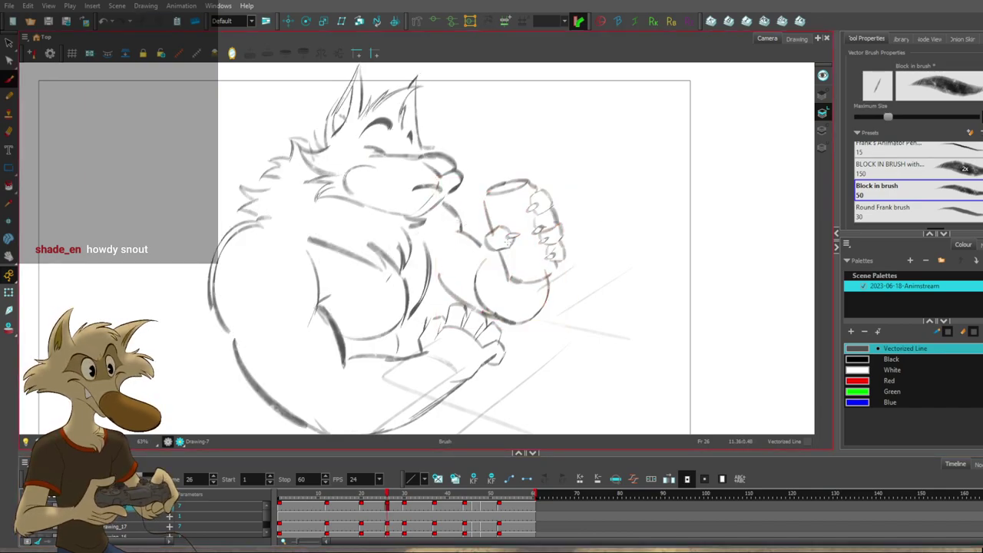
# Compare frame 26's pasted far arm and can with the poses on the neighbouring keys.
pyautogui.press('f')
pyautogui.press('f')
pyautogui.press('g')
pyautogui.press('g')
pyautogui.press('2')
pyautogui.press('f')
pyautogui.press('f')
pyautogui.press('g')
pyautogui.press('g')
# Sketch the lower body contour beneath the near elbow and forearm on frame 26, checking it against the neighbouring keys.
pyautogui.scroll(4, 508, 263)
pyautogui.moveTo(429, 236)
pyautogui.mouseDown()
pyautogui.moveTo(424, 285)
pyautogui.moveTo(396, 314)
pyautogui.mouseUp()
pyautogui.press('f')
pyautogui.press('g')
pyautogui.press('f')
pyautogui.press('f')
pyautogui.press('g')
pyautogui.press('g')
# Draw the lower body contour curving beneath the near elbow and forearm on frame 20, retrying the stroke until it matches frame 26.
pyautogui.press(',')
pyautogui.press(',')
pyautogui.press(',')
pyautogui.press(',')
pyautogui.press(',')
pyautogui.press(',')
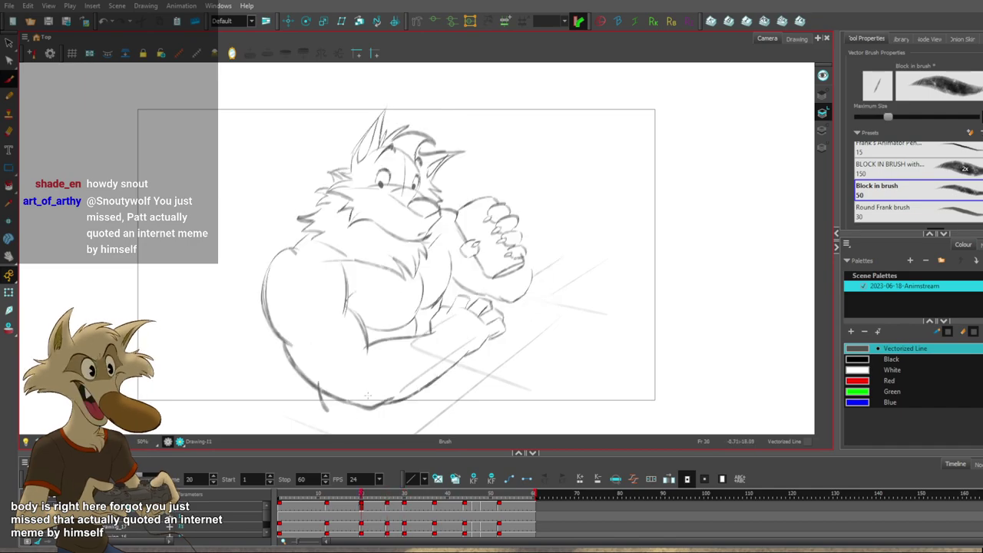
pyautogui.press('f')
pyautogui.moveTo(328, 411); pyautogui.dragTo(395, 414)
pyautogui.hotkey('ctrl', 'z')
pyautogui.hotkey('ctrl', 'z')
pyautogui.hotkey('ctrl', 'z')
pyautogui.hotkey('ctrl', 'z')
pyautogui.press('g')
pyautogui.press('f')
pyautogui.hotkey('ctrl', 'z')
pyautogui.moveTo(326, 409); pyautogui.dragTo(385, 413)
pyautogui.hotkey('ctrl', 'z')
pyautogui.moveTo(325, 409)
pyautogui.mouseDown()
pyautogui.moveTo(384, 413)
pyautogui.moveTo(424, 394)
pyautogui.mouseUp()
pyautogui.press('g')
pyautogui.press('f')
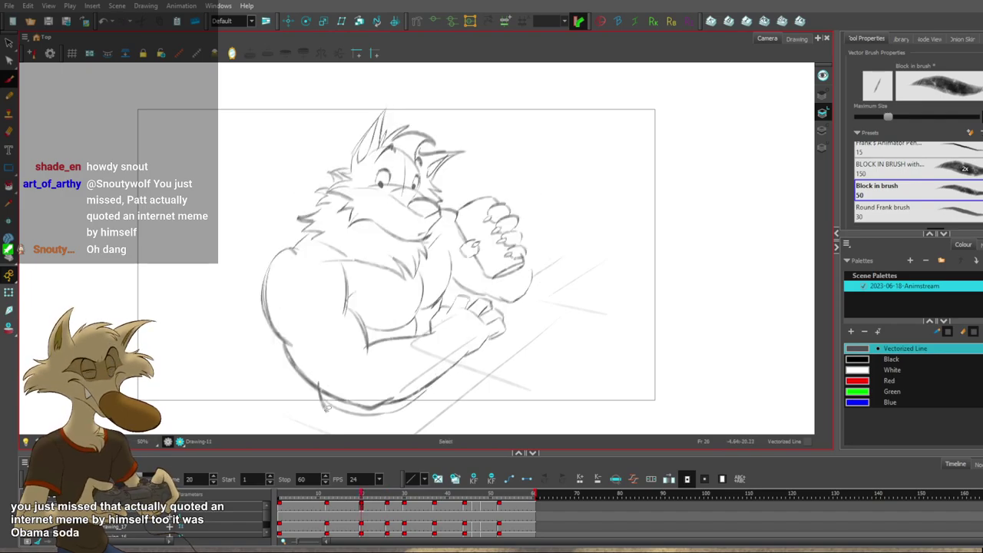
pyautogui.press('g')
pyautogui.press('f')
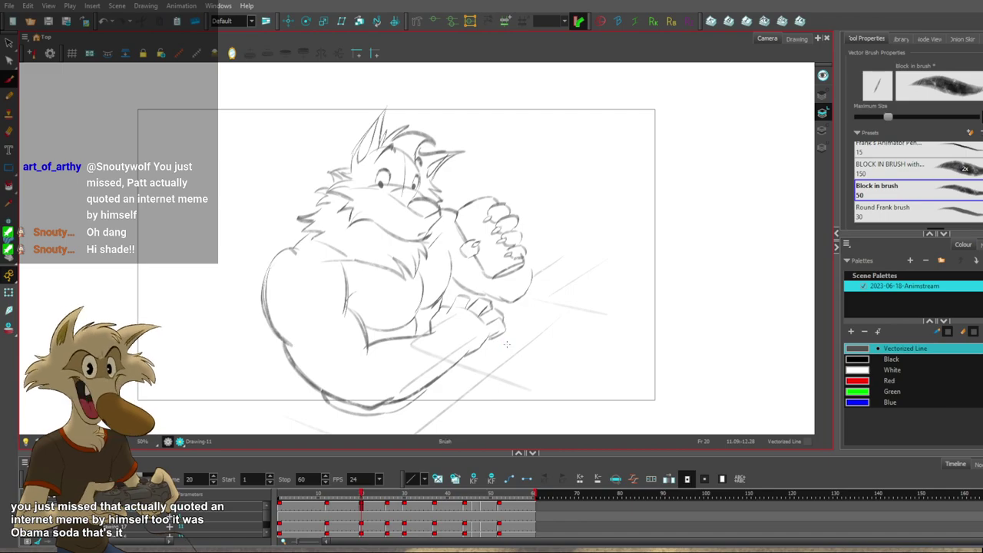
# Examine how the elbow, torso and lower body contour carry across frames 12, 20 and 26.
pyautogui.press('1')
pyautogui.press('1')
pyautogui.press('1')
pyautogui.press('2')
pyautogui.press('2')
pyautogui.press('f')
pyautogui.press('f')
pyautogui.press('f')
pyautogui.press('f')
pyautogui.press('f')
pyautogui.press('f')
pyautogui.press('f')
pyautogui.press('f')
pyautogui.press('f')
pyautogui.press('f')
pyautogui.press('f')
pyautogui.press('f')
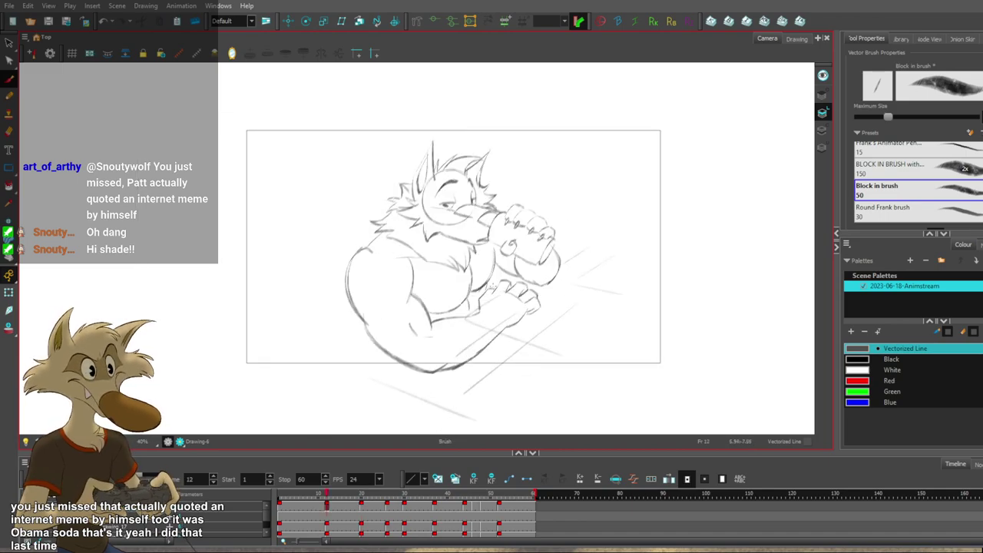
pyautogui.press('g')
pyautogui.press('g')
pyautogui.press('f')
pyautogui.press('f')
pyautogui.press('f')
pyautogui.press('g')
pyautogui.press('g')
pyautogui.press('g')
pyautogui.press('g')
pyautogui.press('f')
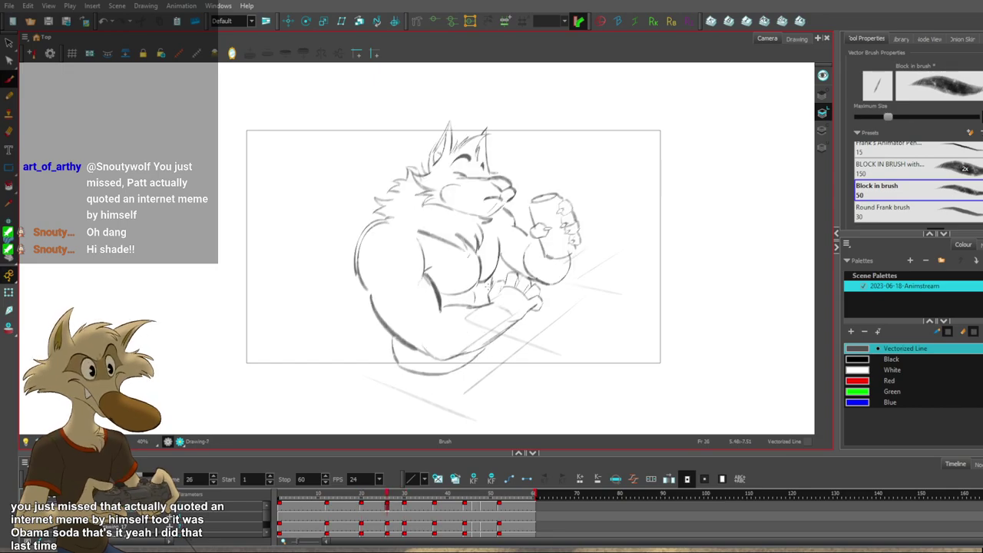
pyautogui.press('g')
pyautogui.press('f')
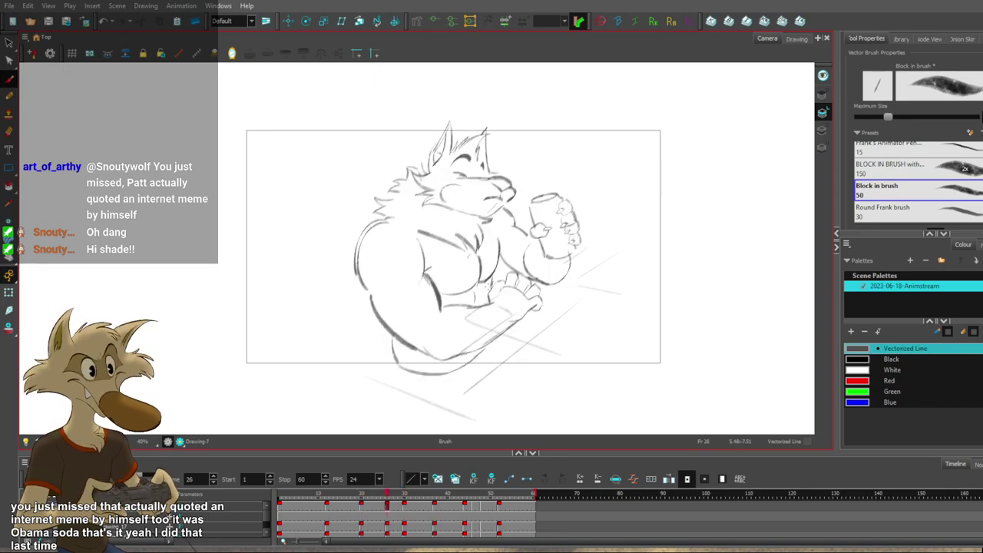
pyautogui.press('g')
pyautogui.press('f')
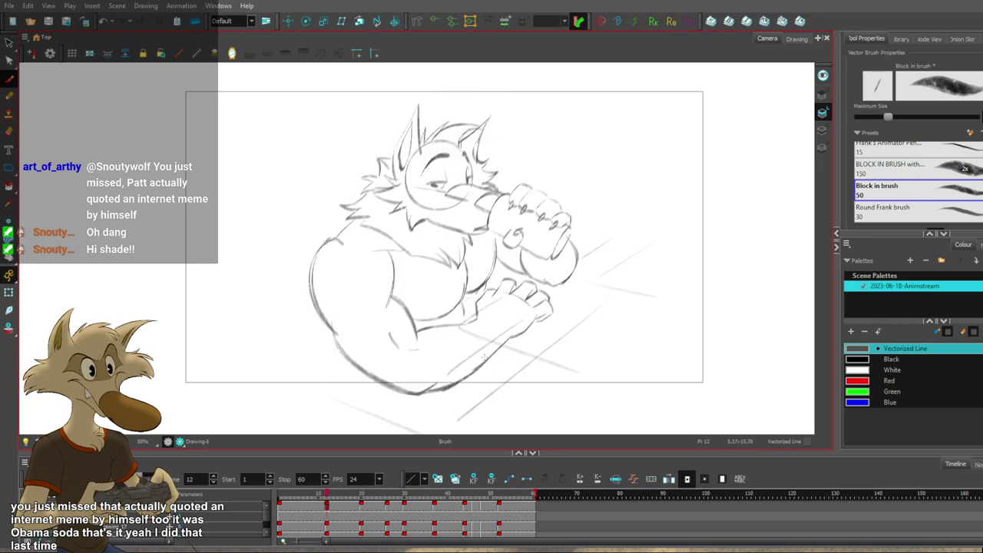
pyautogui.press('f')
pyautogui.press('f')
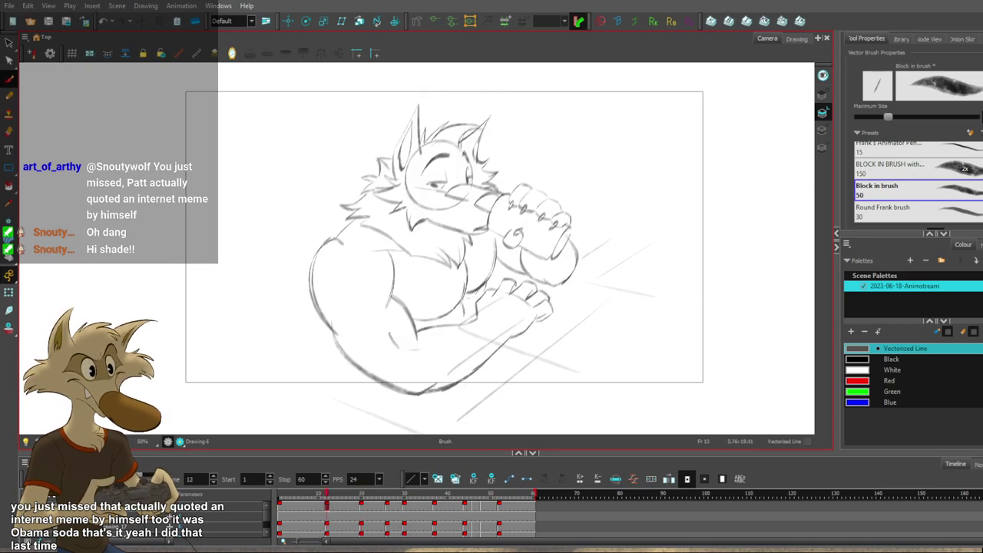
pyautogui.press('g')
pyautogui.press('f')
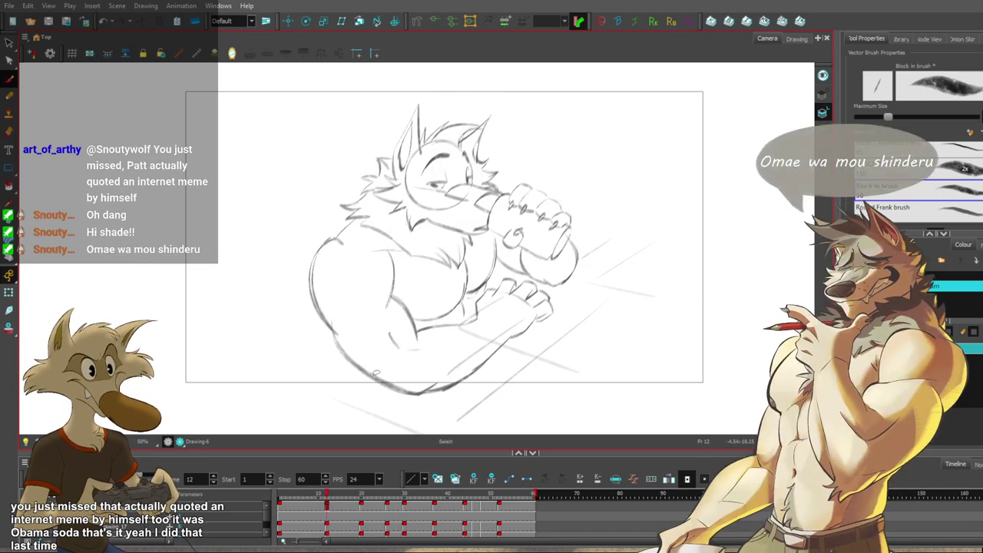
pyautogui.press('g')
pyautogui.hotkey('alt', 'b')
pyautogui.hotkey('alt', 's')
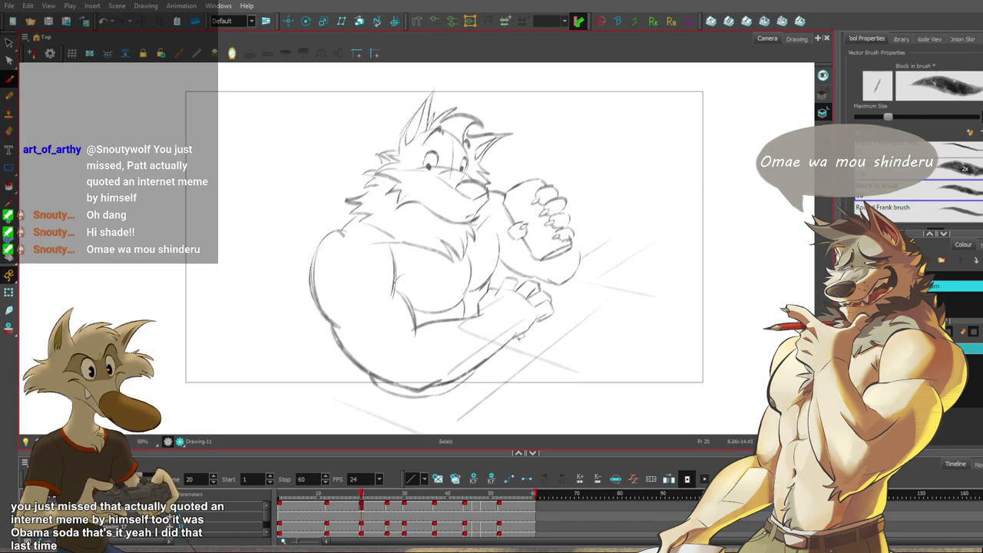
pyautogui.hotkey('alt', 's')
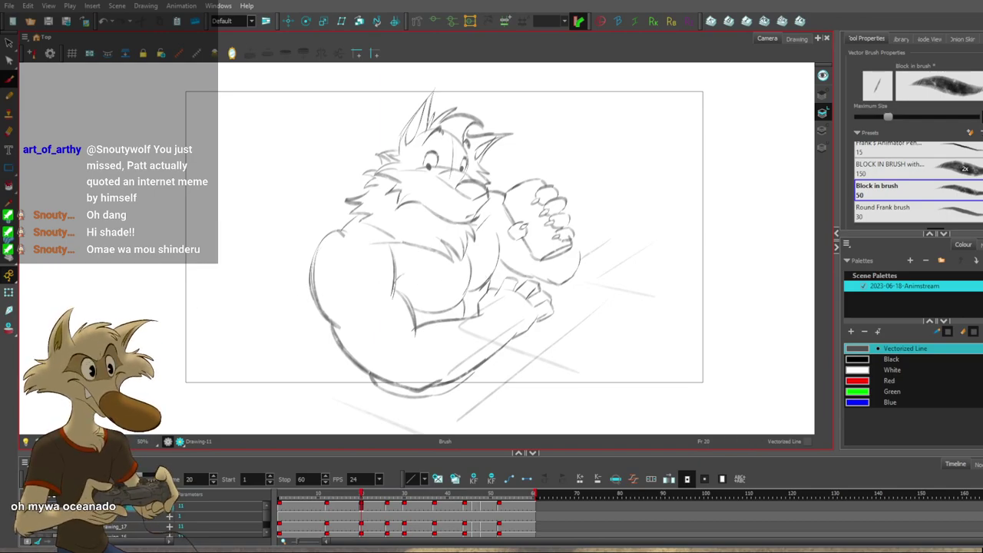
pyautogui.scroll(-2, 464, 240)
pyautogui.scroll(3, 464, 240)
pyautogui.scroll(-2, 464, 241)
pyautogui.press('1')
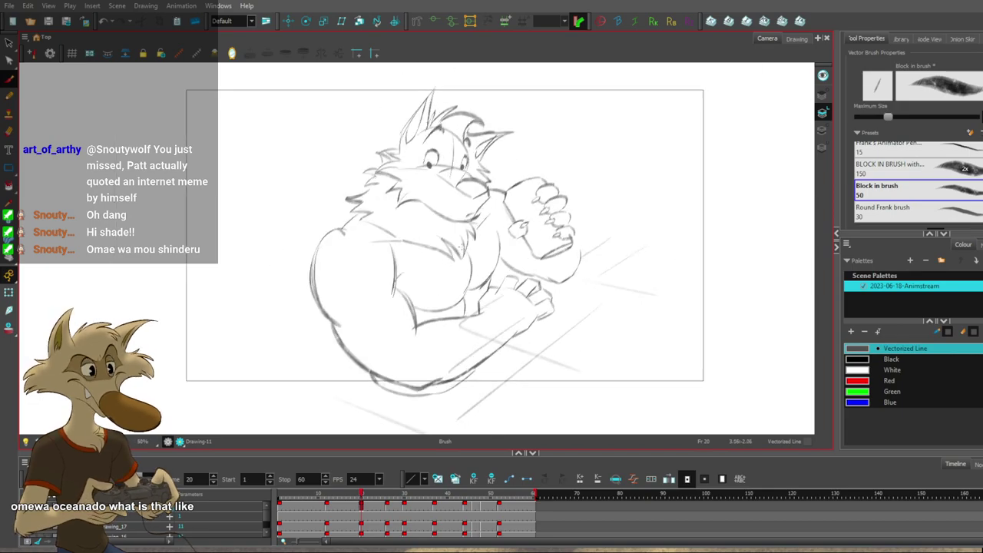
pyautogui.press('1')
pyautogui.press('2')
pyautogui.press('1')
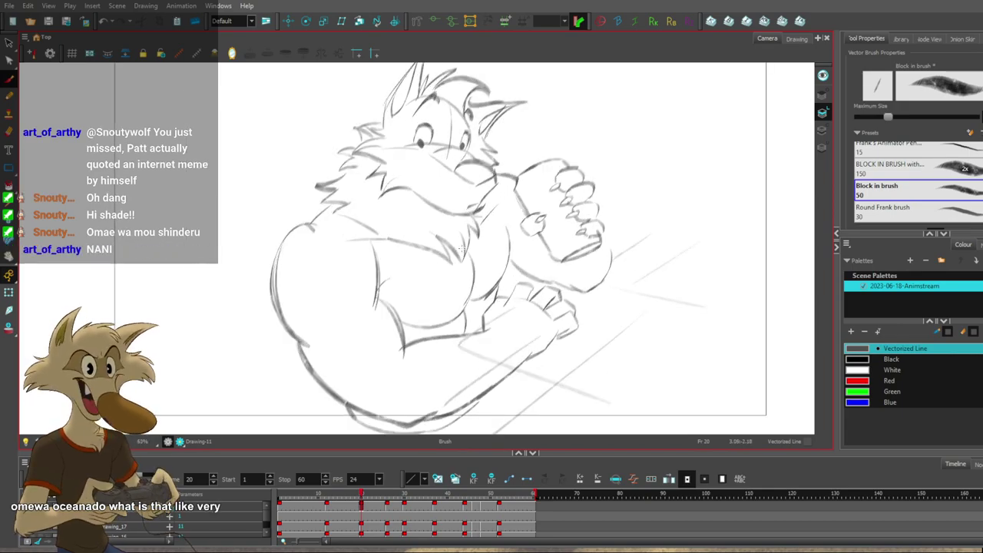
pyautogui.press('2')
pyautogui.press('1')
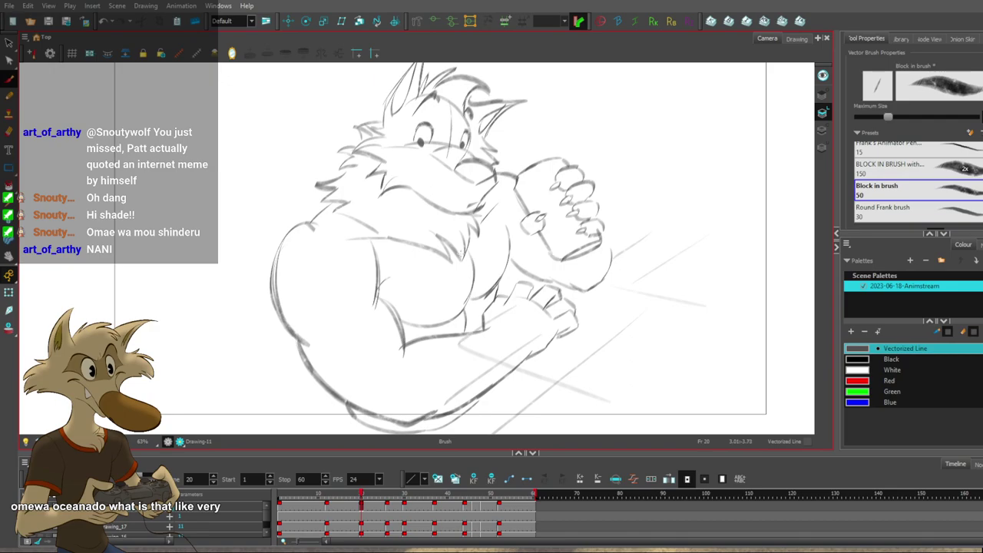
pyautogui.press('2')
pyautogui.press('1')
pyautogui.press('1')
pyautogui.press('2')
pyautogui.press('1')
# Sketch the lower body contour beneath the near elbow on frame 12, following the line on frame 20.
pyautogui.press('f')
pyautogui.press('f')
pyautogui.press('1')
pyautogui.press('g')
pyautogui.press('1')
pyautogui.press('1')
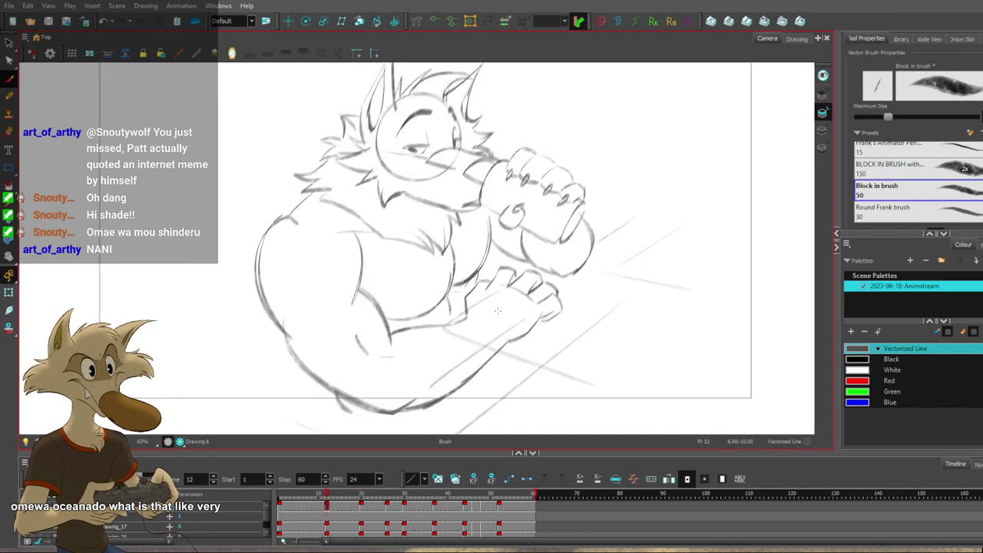
pyautogui.hotkey('ctrl', 'z')
pyautogui.moveTo(339, 404); pyautogui.dragTo(437, 416)
pyautogui.hotkey('ctrl', 'z')
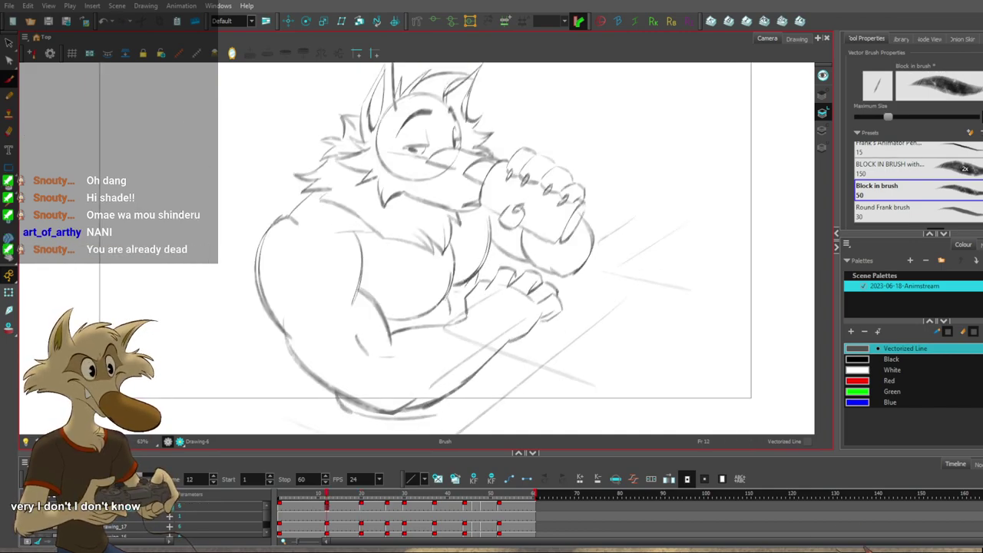
pyautogui.press('2')
pyautogui.press('2')
pyautogui.press('1')
pyautogui.press('1')
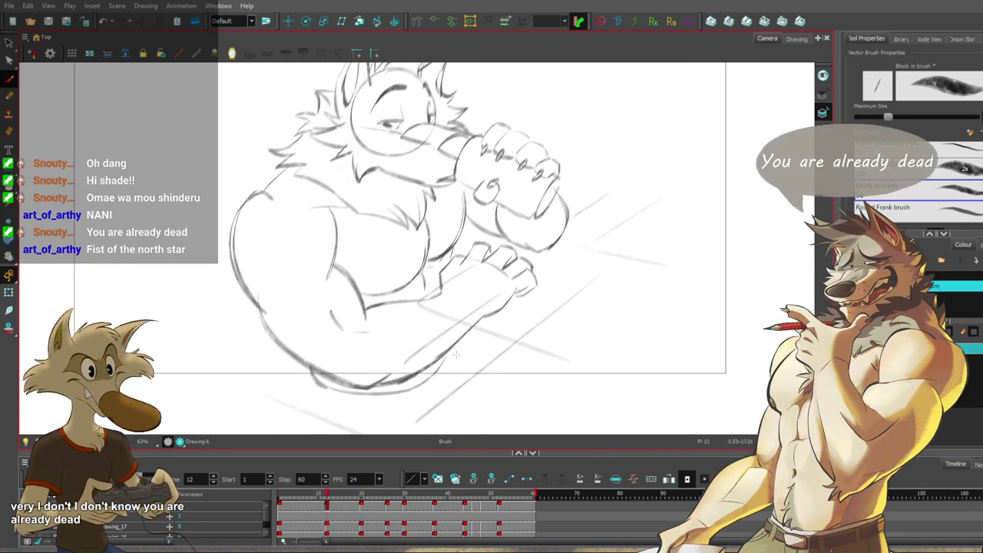
# Redraw the front end of frame 12's lower body contour up to the forearm and clean up its overlap.
pyautogui.press('f')
pyautogui.press('g')
pyautogui.press('g')
pyautogui.press('f')
pyautogui.hotkey('ctrl', 'z')
pyautogui.moveTo(382, 391); pyautogui.dragTo(452, 352)
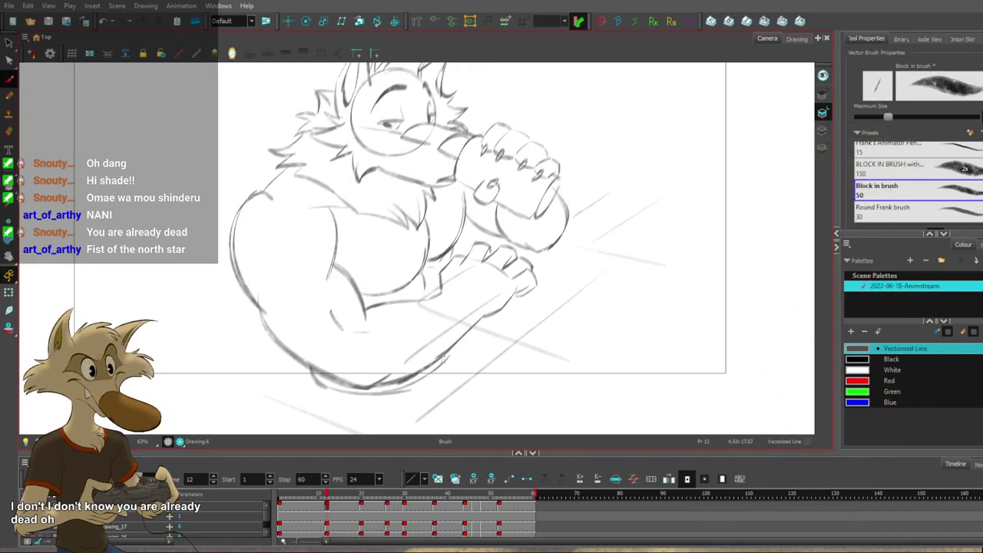
pyautogui.hotkey('alt', 'e')
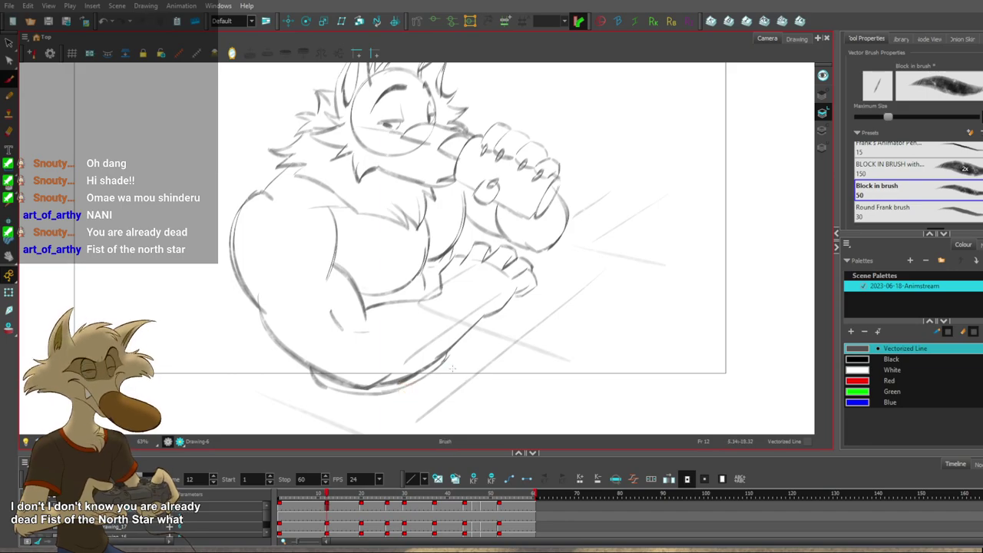
pyautogui.press('Return')
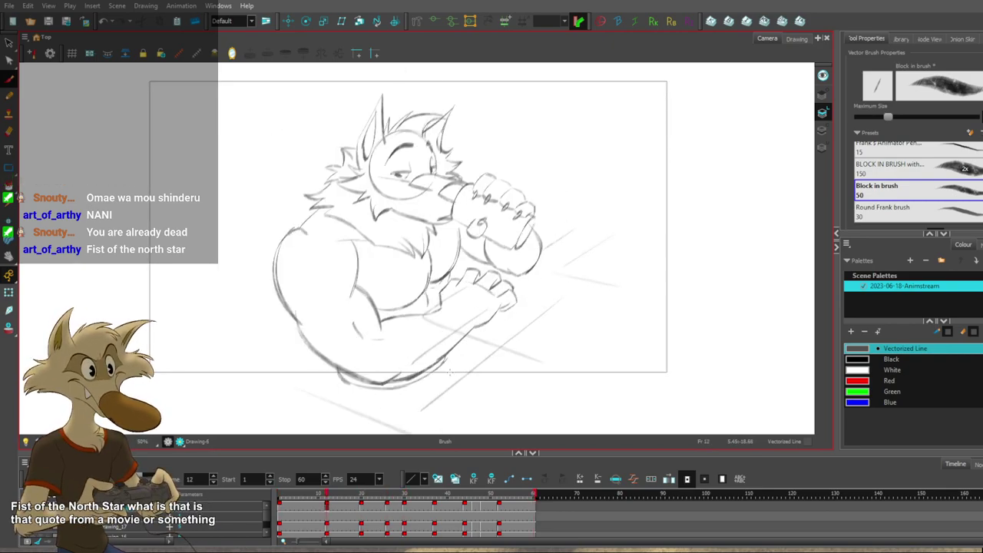
# Touch up the lower body contour beneath the near elbow on frame 12, checking it against frames 20 and 26.
pyautogui.moveTo(336, 370); pyautogui.dragTo(355, 390)
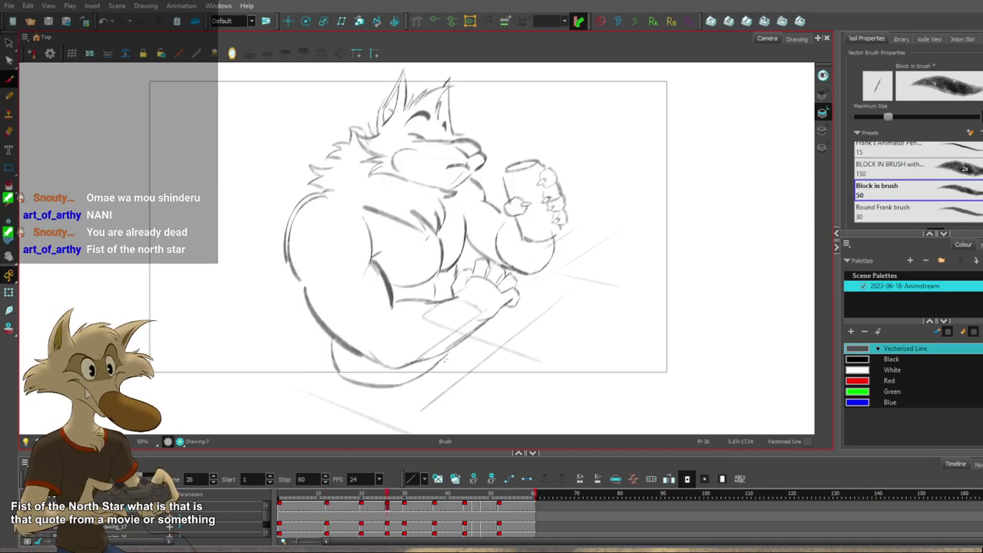
pyautogui.moveTo(335, 367); pyautogui.dragTo(388, 372)
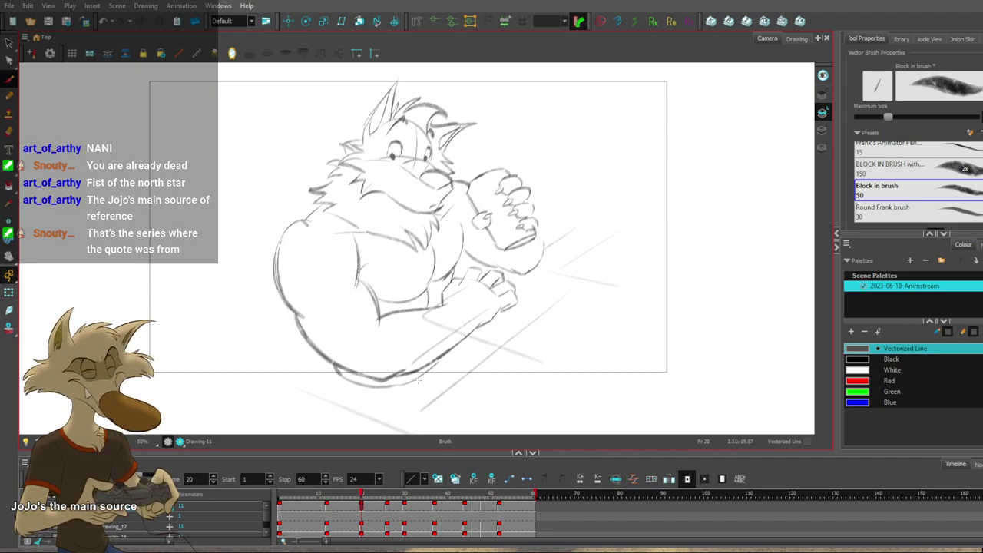
pyautogui.hotkey('shift', ',')
pyautogui.hotkey('shift', '.')
pyautogui.hotkey('shift', ',')
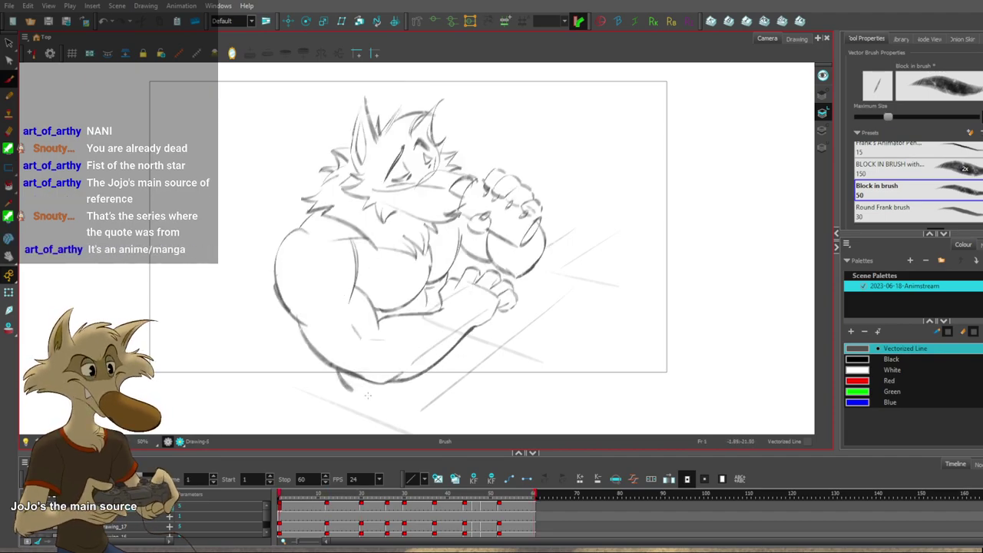
# Sketch the lower body contour beneath the near elbow on frame 1, retrying the stroke until it fits.
pyautogui.moveTo(352, 390)
pyautogui.mouseDown()
pyautogui.moveTo(383, 402)
pyautogui.moveTo(386, 387)
pyautogui.moveTo(399, 393)
pyautogui.moveTo(427, 380)
pyautogui.moveTo(392, 382)
pyautogui.moveTo(415, 374)
pyautogui.mouseUp()
pyautogui.hotkey('ctrl', 'z')
pyautogui.hotkey('ctrl', 'z')
pyautogui.hotkey('ctrl', 'z')
pyautogui.moveTo(353, 385)
pyautogui.mouseDown()
pyautogui.moveTo(424, 373)
pyautogui.moveTo(344, 376)
pyautogui.moveTo(430, 370)
pyautogui.mouseUp()
pyautogui.hotkey('ctrl', 'z')
pyautogui.hotkey('ctrl', 'z')
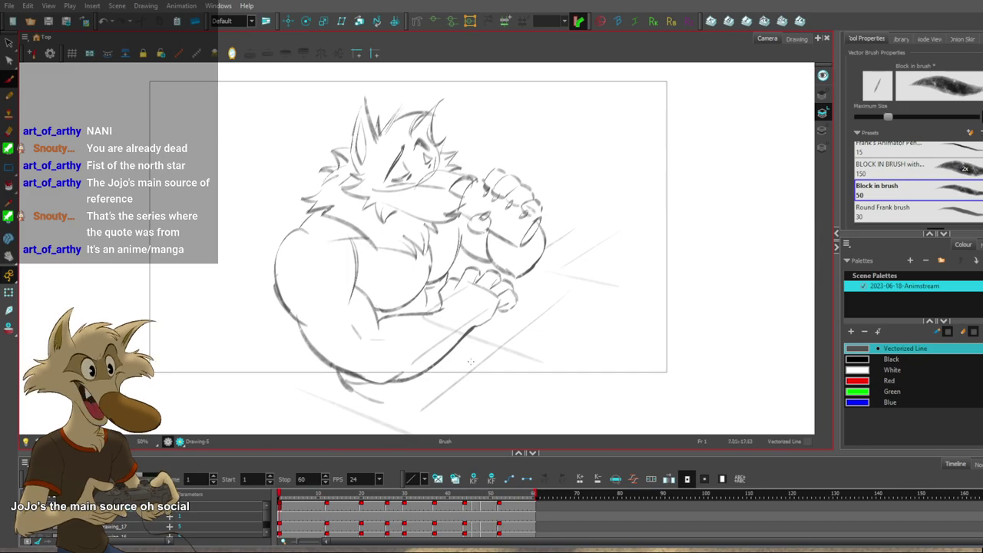
pyautogui.hotkey('alt', 's')
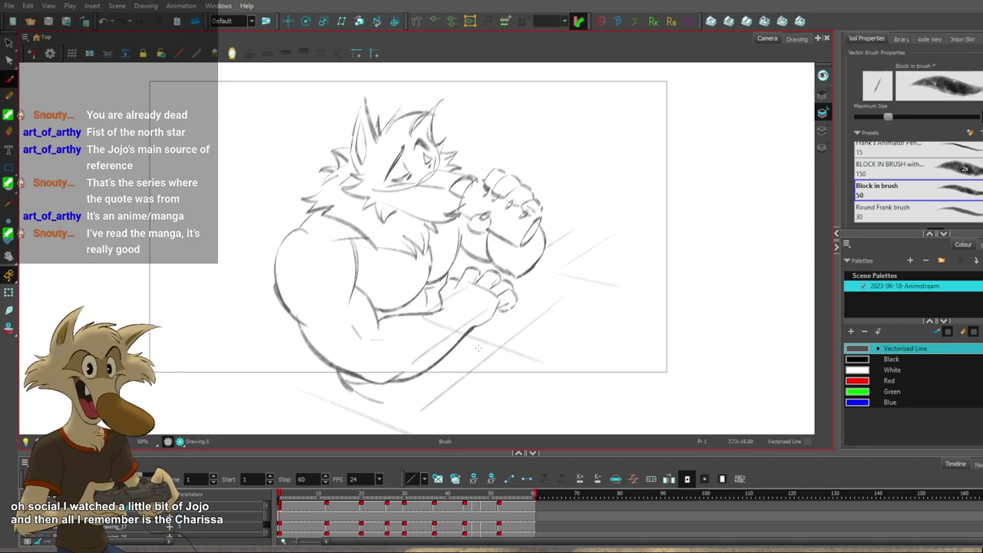
# Redraw the curved lower body stroke beneath the near elbow on frame 26, checking the resting pose on frame 60.
pyautogui.scroll(-3, 466, 334)
pyautogui.press('g')
pyautogui.press('g')
pyautogui.scroll(4, 464, 335)
pyautogui.press('f')
pyautogui.scroll(-3, 447, 356)
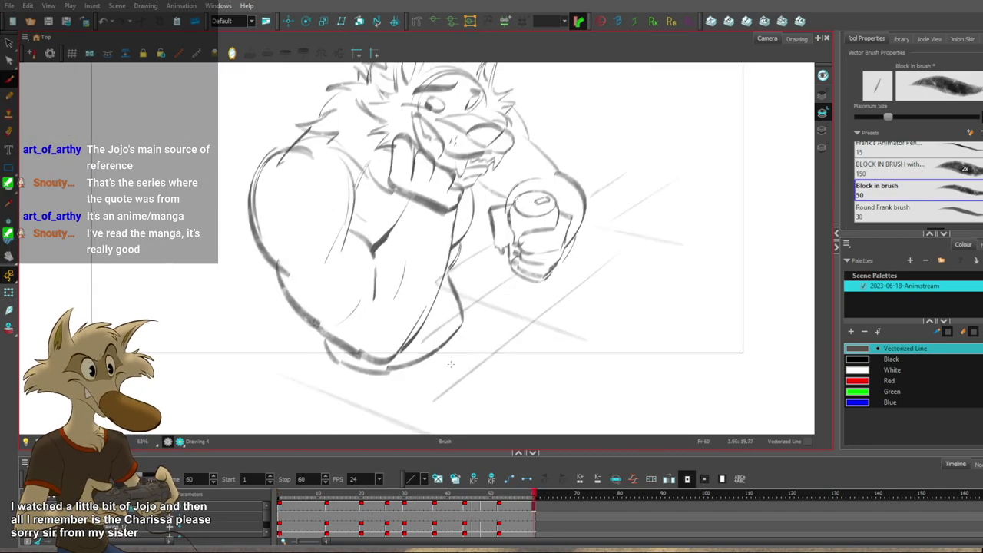
pyautogui.hotkey('ctrl', 'z')
pyautogui.moveTo(336, 359)
pyautogui.mouseDown()
pyautogui.moveTo(359, 372)
pyautogui.moveTo(398, 369)
pyautogui.mouseUp()
pyautogui.hotkey('ctrl', 'z')
pyautogui.hotkey('ctrl', 'z')
pyautogui.hotkey('ctrl', 'z')
pyautogui.moveTo(337, 357); pyautogui.dragTo(403, 366)
pyautogui.hotkey('ctrl', 'z')
pyautogui.press('f')
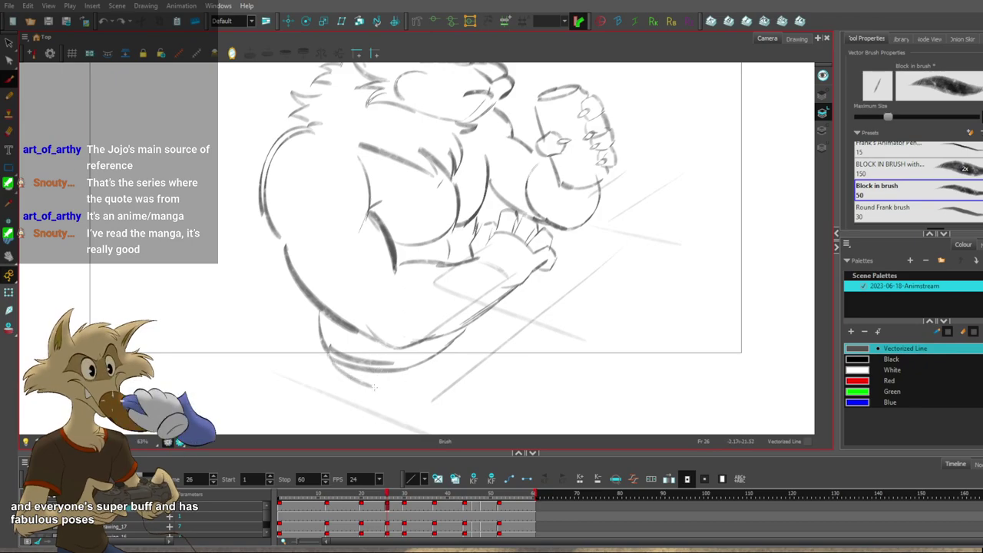
# Examine how the lower body contour carries through the keys from frame 20 to frame 52.
pyautogui.press('f')
pyautogui.press('g')
pyautogui.press('f')
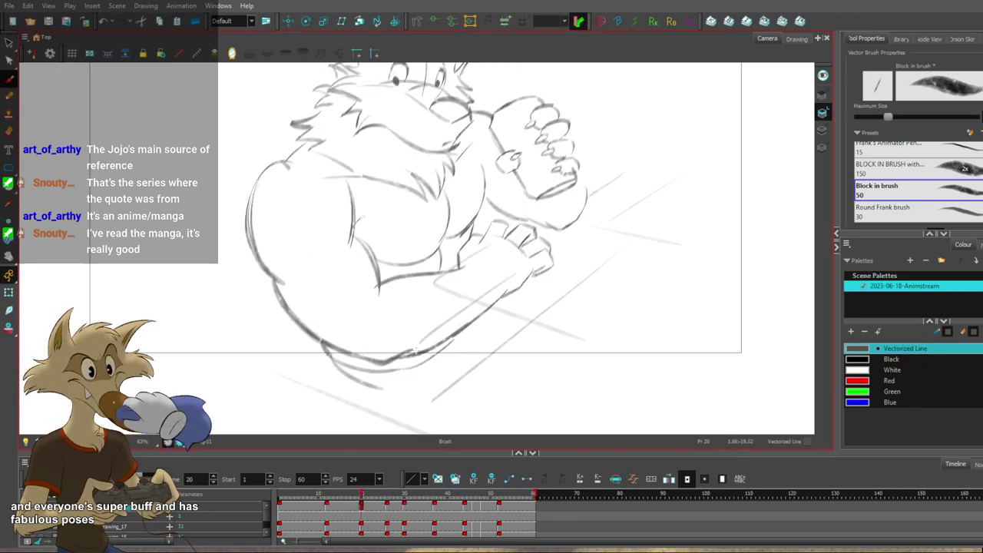
pyautogui.press('g')
pyautogui.press('g')
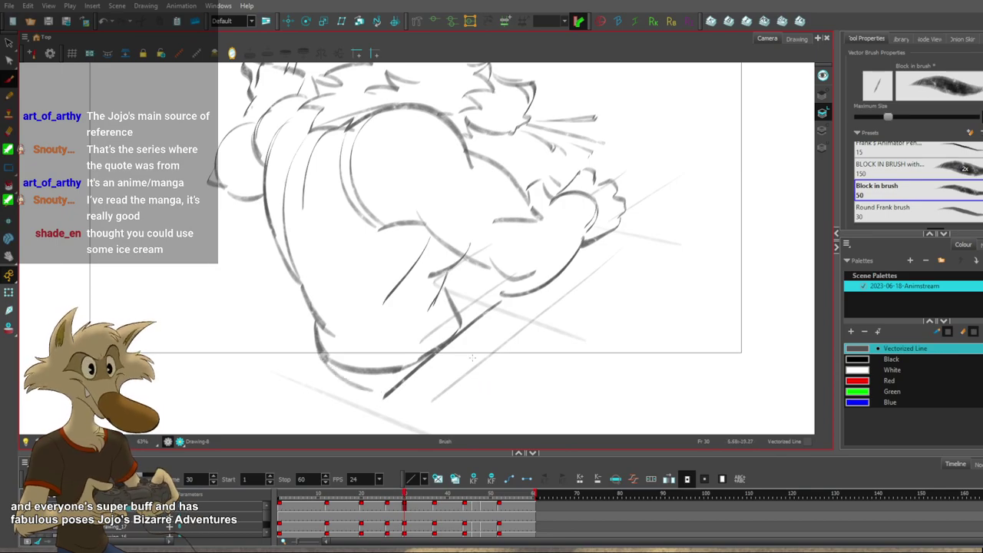
pyautogui.scroll(-5, 473, 357)
pyautogui.press('f')
pyautogui.press('f')
pyautogui.press('f')
pyautogui.press('f')
pyautogui.scroll(2, 471, 353)
pyautogui.press('g')
pyautogui.press('.')
pyautogui.press('.')
pyautogui.press('.')
pyautogui.press('.')
pyautogui.press('.')
pyautogui.press('.')
pyautogui.press('.')
pyautogui.press('.')
pyautogui.press('.')
pyautogui.press('.')
pyautogui.press('.')
pyautogui.press('.')
pyautogui.press('.')
pyautogui.press('.')
pyautogui.scroll(1, 476, 294)
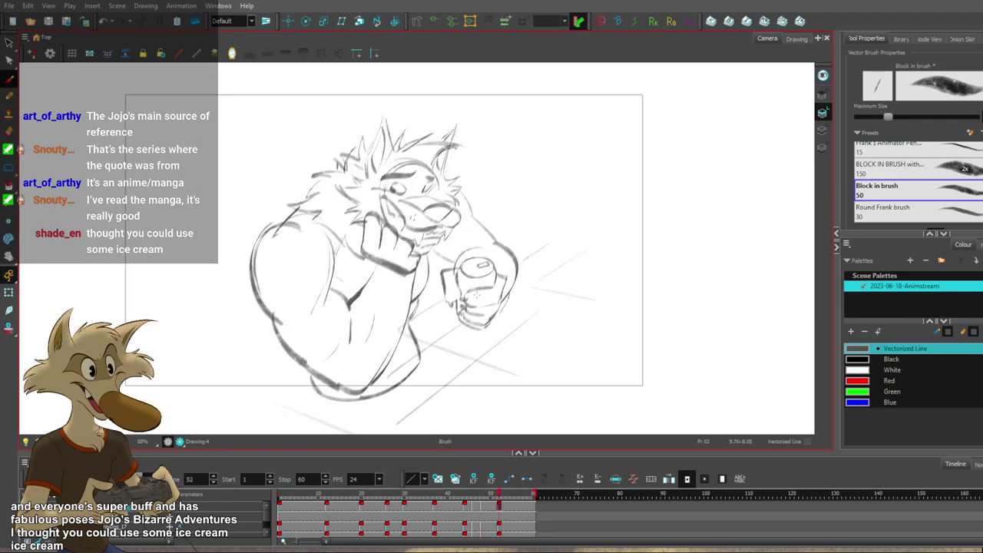
# Flip repeatedly between frames 20 and 26 to compare the head, can and arm positions.
pyautogui.press('g')
pyautogui.press('f')
pyautogui.press('f')
pyautogui.press('f')
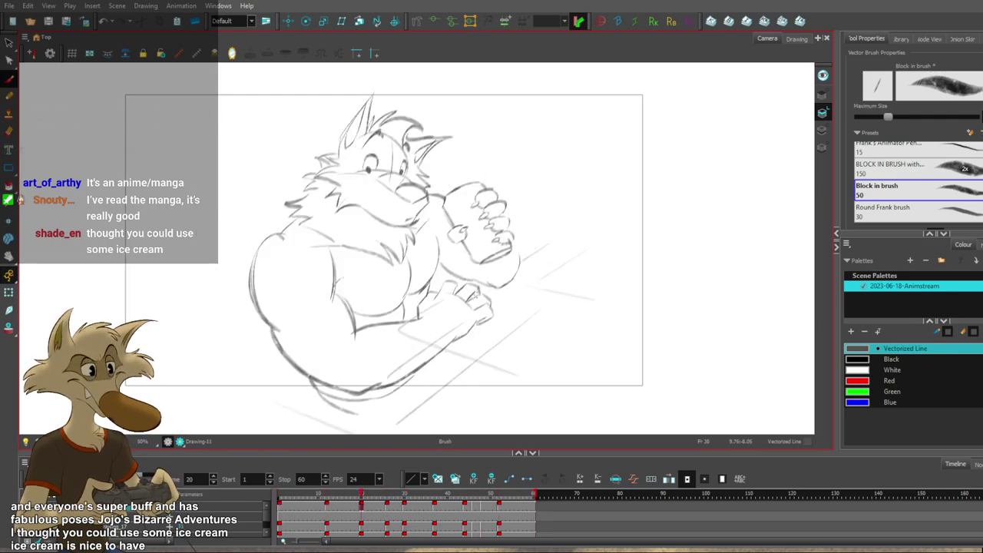
pyautogui.press('g')
pyautogui.press('g')
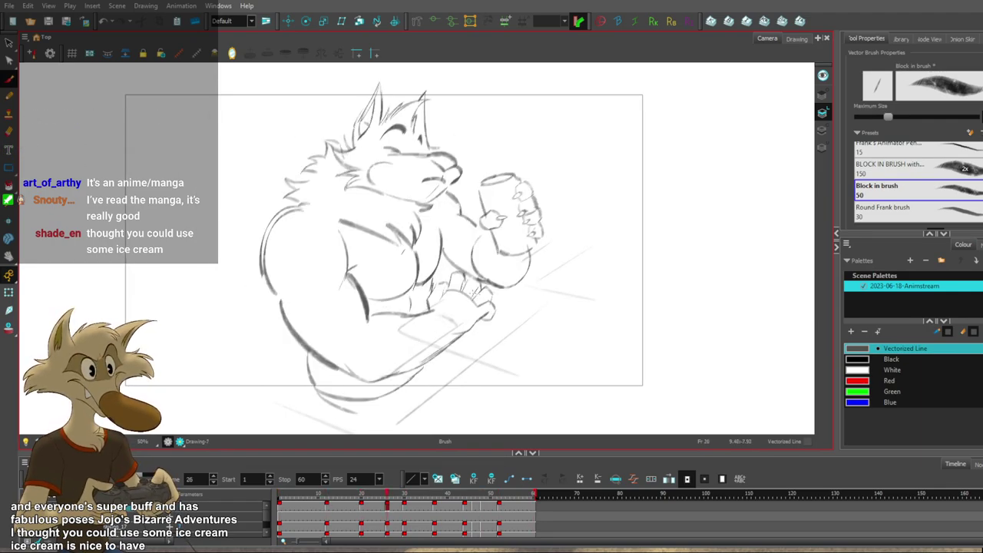
pyautogui.press('f')
pyautogui.press('f')
pyautogui.press('g')
pyautogui.press('g')
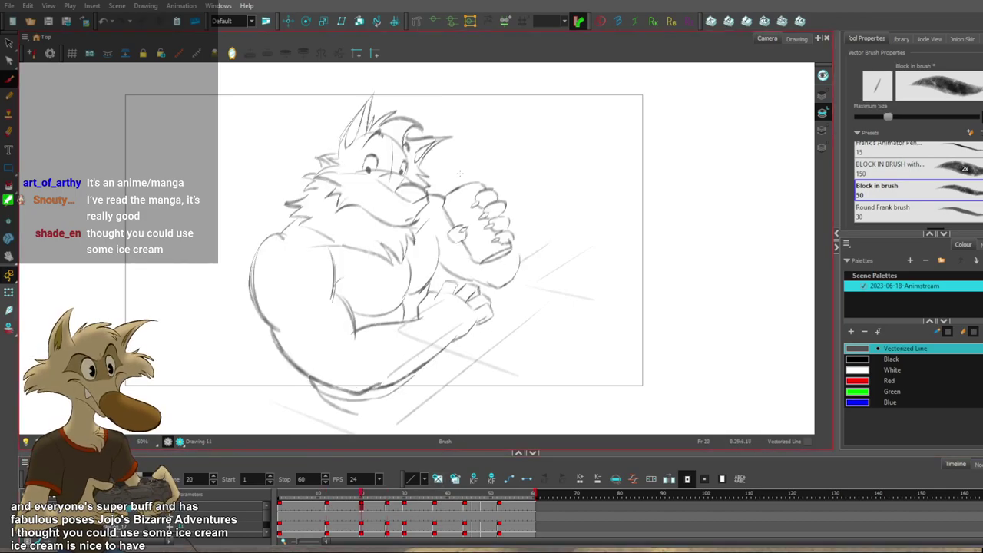
pyautogui.press('f')
pyautogui.press('f')
pyautogui.press('f')
pyautogui.press('g')
pyautogui.press('g')
pyautogui.press('g')
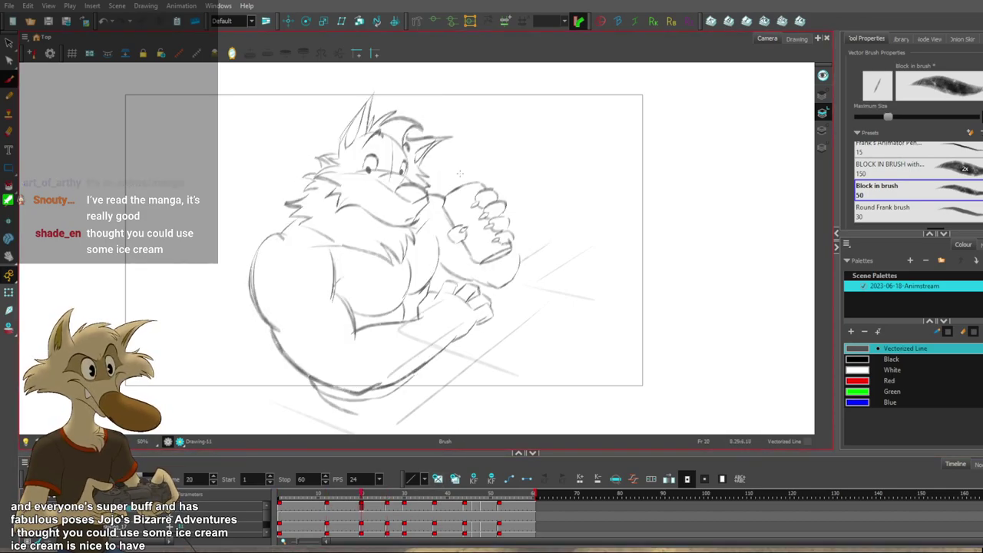
pyautogui.press(',')
pyautogui.press(',')
pyautogui.press(',')
pyautogui.press(',')
pyautogui.press('.')
pyautogui.press('.')
pyautogui.press('.')
pyautogui.press('.')
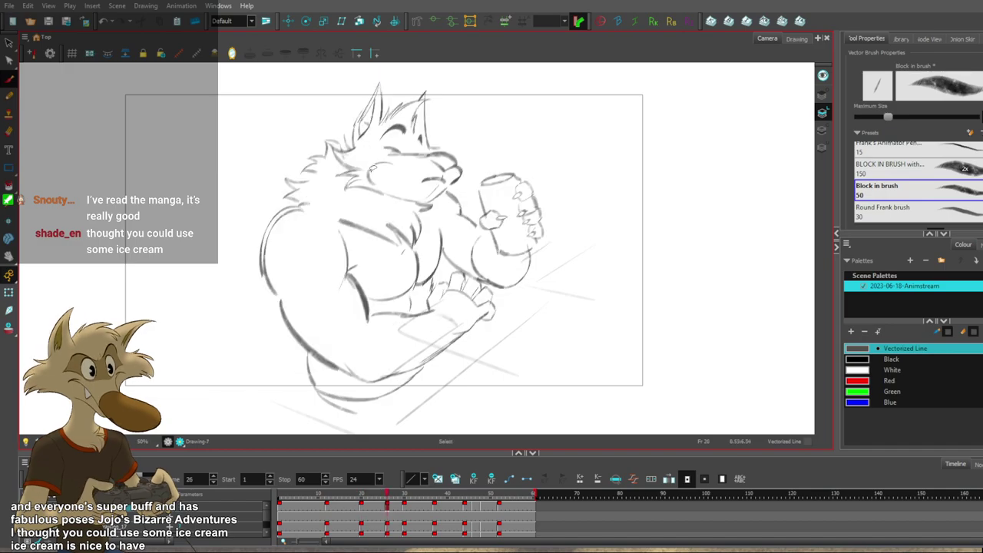
pyautogui.press(',')
pyautogui.press(',')
pyautogui.press(',')
pyautogui.press(',')
pyautogui.press(',')
pyautogui.press(',')
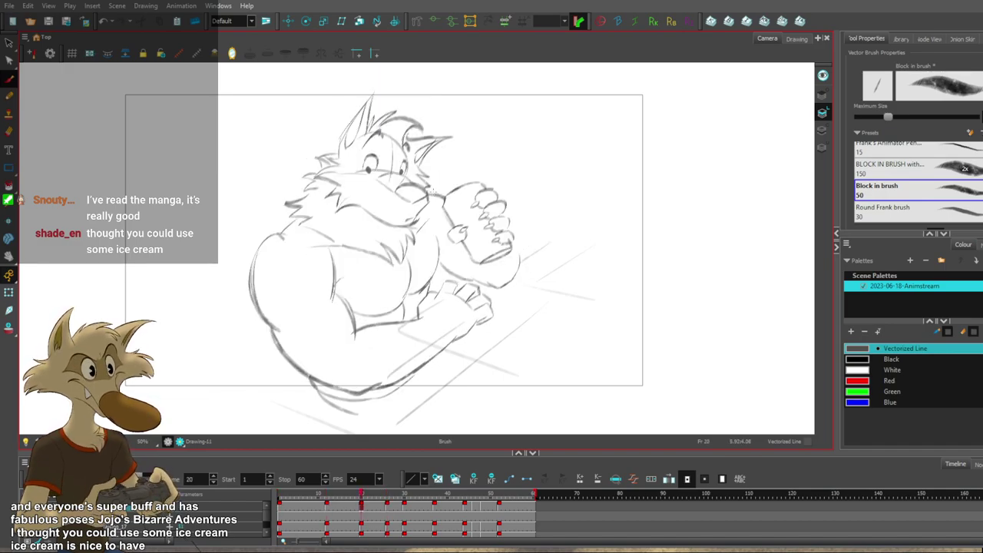
pyautogui.press('f')
pyautogui.press('f')
pyautogui.press('g')
pyautogui.press('g')
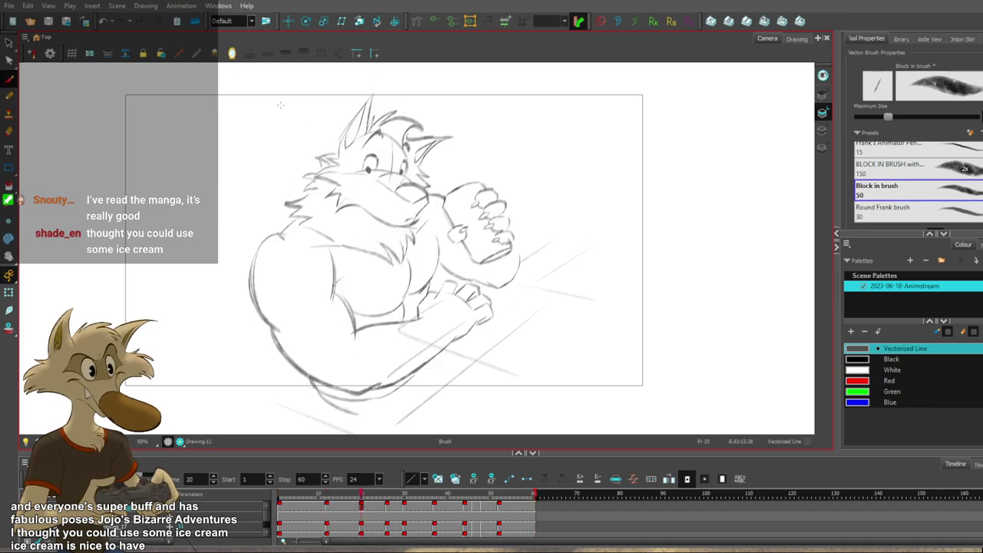
# Mirror the camera view and check the flipped poses of frames 20 and 26 for balance and motion.
pyautogui.click(232, 54)
pyautogui.press('g')
pyautogui.press('f')
pyautogui.press('f')
pyautogui.press('g')
pyautogui.press('1')
pyautogui.press('1')
pyautogui.press('2')
pyautogui.press('f')
pyautogui.press('f')
pyautogui.press('f')
pyautogui.press('g')
pyautogui.press('g')
pyautogui.press('g')
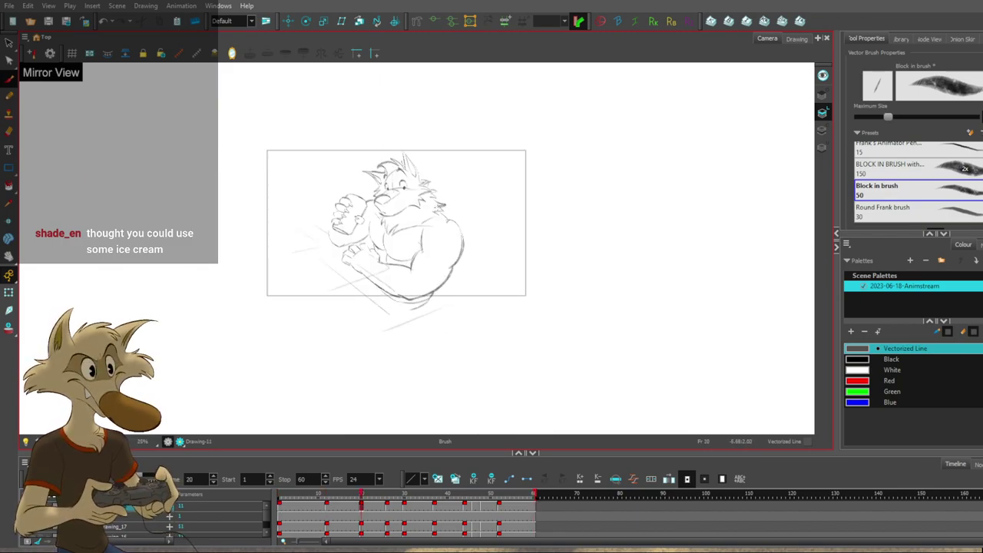
pyautogui.press('g')
pyautogui.press('g')
pyautogui.press('f')
pyautogui.press('f')
pyautogui.press('g')
pyautogui.press('2')
pyautogui.press('2')
pyautogui.press('f')
pyautogui.press('f')
pyautogui.press('g')
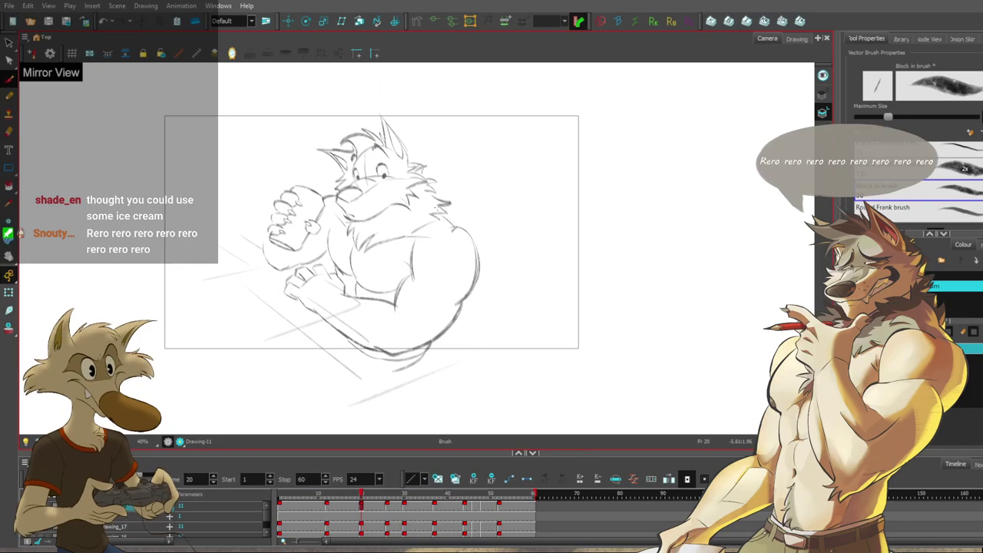
pyautogui.scroll(1, 436, 206)
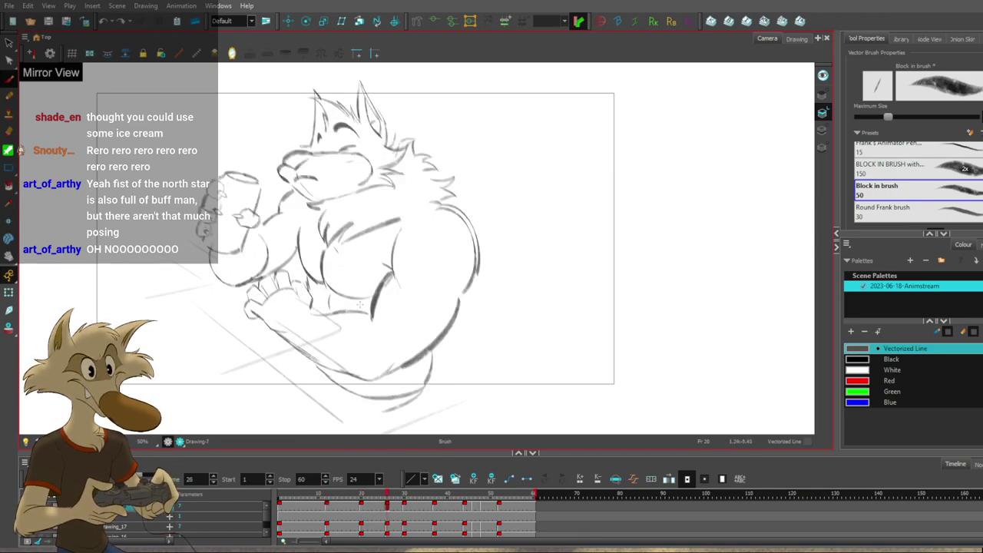
# Delete the rough line between the near hand and the torso on frame 26 and draw a short clean line there.
pyautogui.moveTo(288, 278)
pyautogui.mouseDown()
pyautogui.moveTo(306, 286)
pyautogui.moveTo(262, 278)
pyautogui.moveTo(289, 301)
pyautogui.moveTo(316, 292)
pyautogui.mouseUp()
pyautogui.press('Delete')
pyautogui.press('f')
pyautogui.press('g')
pyautogui.press('f')
pyautogui.press('g')
pyautogui.moveTo(317, 279); pyautogui.dragTo(322, 310)
pyautogui.press('f')
pyautogui.press('g')
pyautogui.press('s')
pyautogui.press('f')
pyautogui.press('g')
pyautogui.press('f')
pyautogui.press('g')
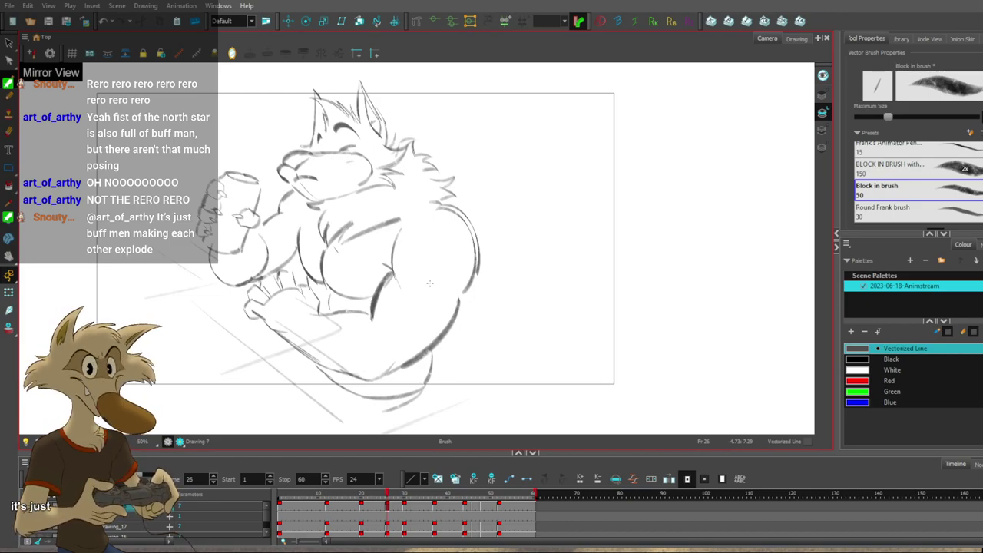
# Compare the mirrored frame 26 pose with its neighbouring keys, concentrating on the raised head and muzzle.
pyautogui.press('f')
pyautogui.scroll(-2, 428, 289)
pyautogui.press('f')
pyautogui.press('g')
pyautogui.press('g')
pyautogui.press('g')
pyautogui.press('f')
pyautogui.press('f')
pyautogui.scroll(5, 353, 194)
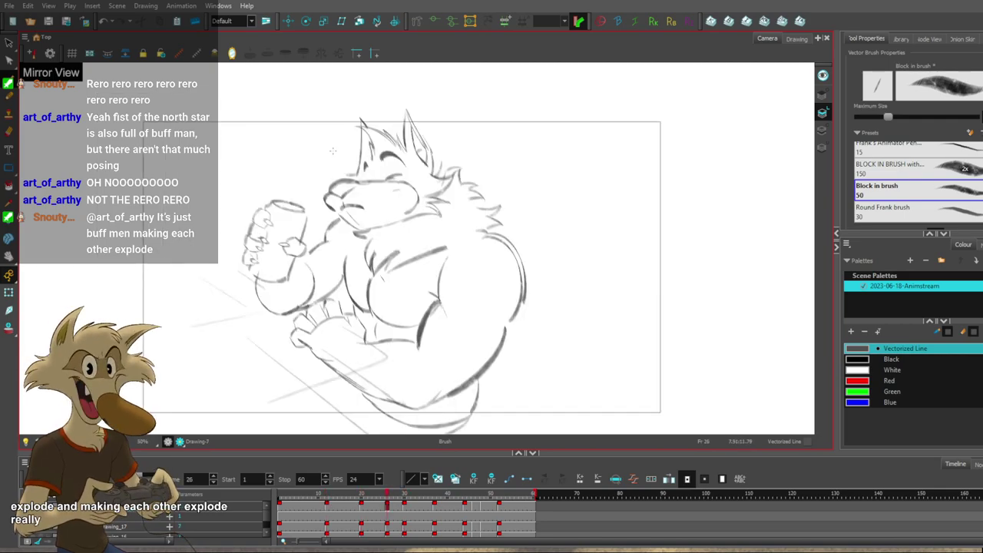
pyautogui.press('g')
pyautogui.press('f')
pyautogui.press('g')
pyautogui.press('f')
pyautogui.press('.')
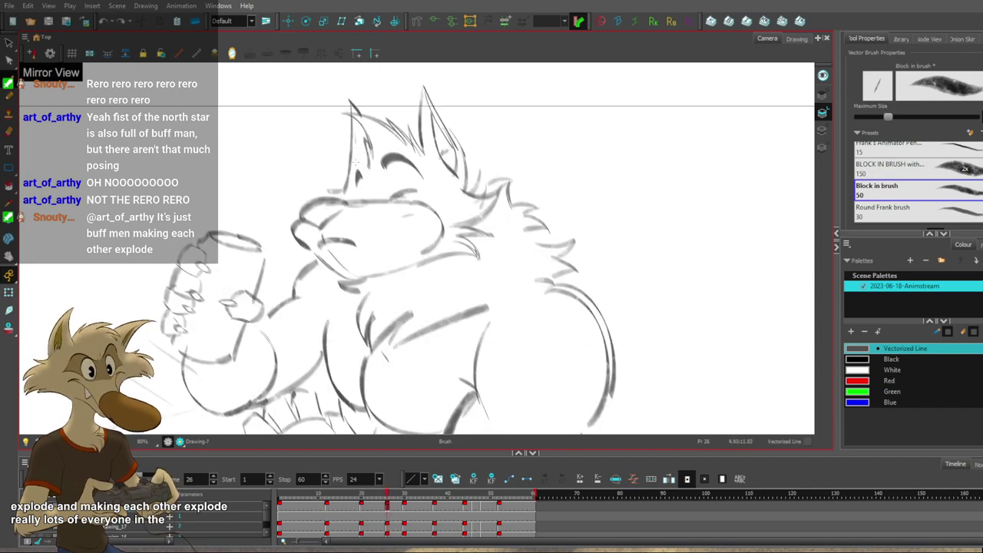
pyautogui.press('.')
pyautogui.press('.')
pyautogui.press('f')
pyautogui.press('g')
pyautogui.press('f')
pyautogui.press('g')
# Try a short stroke along the upper edge of the muzzle on frame 26.
pyautogui.moveTo(356, 203); pyautogui.dragTo(371, 200)
pyautogui.hotkey('ctrl', 'z')
pyautogui.press('f')
pyautogui.press('g')
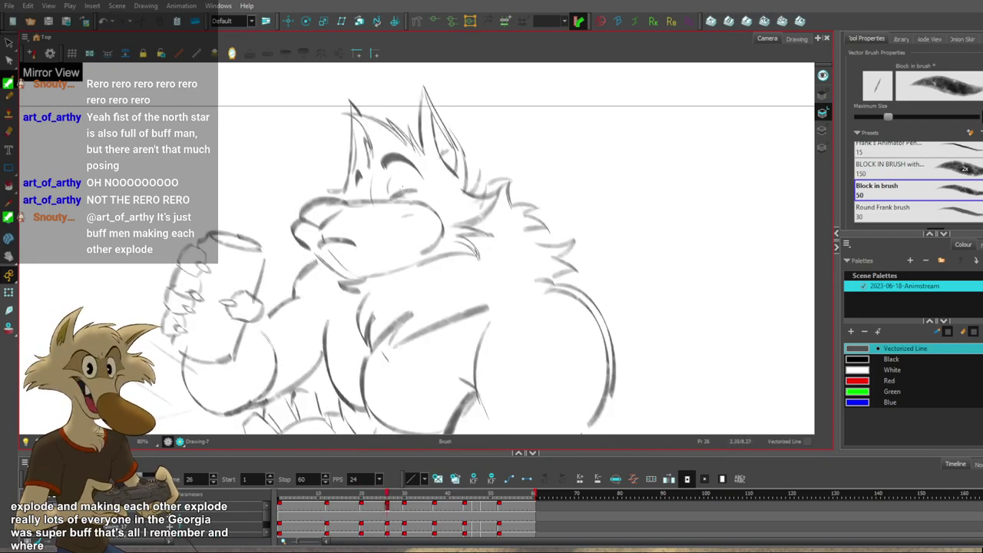
# Flip between frames 20 and 26 and their neighbouring keys to compare the head turn and facial expression.
pyautogui.press('f')
pyautogui.press('g')
pyautogui.press('f')
pyautogui.press('g')
pyautogui.press('f')
pyautogui.press('g')
pyautogui.press('g')
pyautogui.press('f')
pyautogui.press('f')
pyautogui.press('g')
pyautogui.hotkey('alt', 'e')
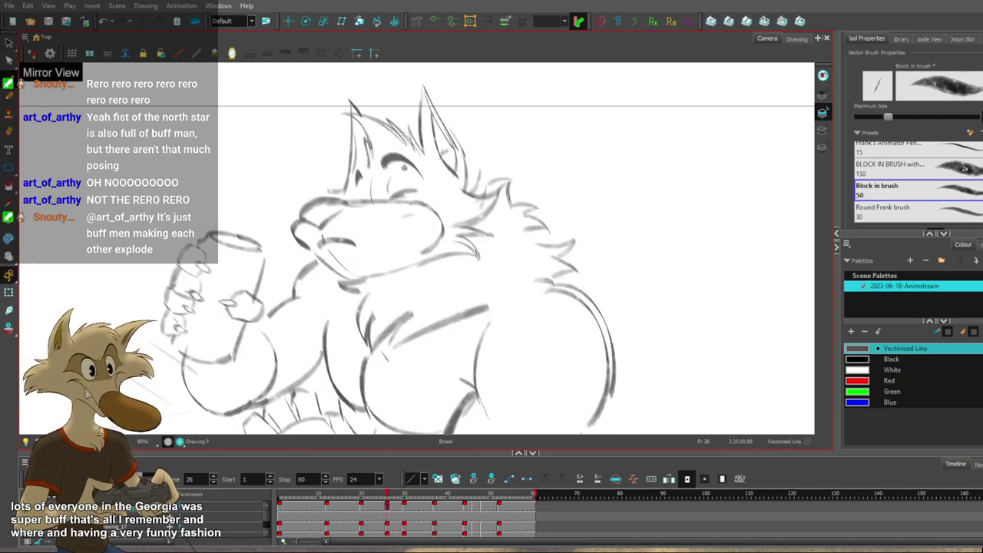
pyautogui.press('f')
pyautogui.scroll(-4, 430, 146)
pyautogui.press('g')
pyautogui.press('f')
pyautogui.press('f')
pyautogui.press('f')
pyautogui.scroll(3, 425, 159)
pyautogui.press('g')
pyautogui.press('g')
pyautogui.press('g')
pyautogui.press('f')
# Delete a rough stroke from the face on frame 20 and draw a short brow stroke above the near eye.
pyautogui.scroll(2, 430, 165)
pyautogui.press('g')
pyautogui.press('f')
pyautogui.press('Delete')
pyautogui.hotkey('alt', 'b')
pyautogui.press('g')
pyautogui.press('f')
pyautogui.moveTo(415, 158); pyautogui.dragTo(451, 167)
pyautogui.press('f')
pyautogui.press('g')
# Examine frame 20's new brow at different zoom levels and against the keys before and after it.
pyautogui.scroll(-4, 459, 176)
pyautogui.scroll(3, 437, 162)
pyautogui.press('.')
pyautogui.press(',')
pyautogui.press(',')
pyautogui.press('.')
pyautogui.press(',')
pyautogui.press('.')
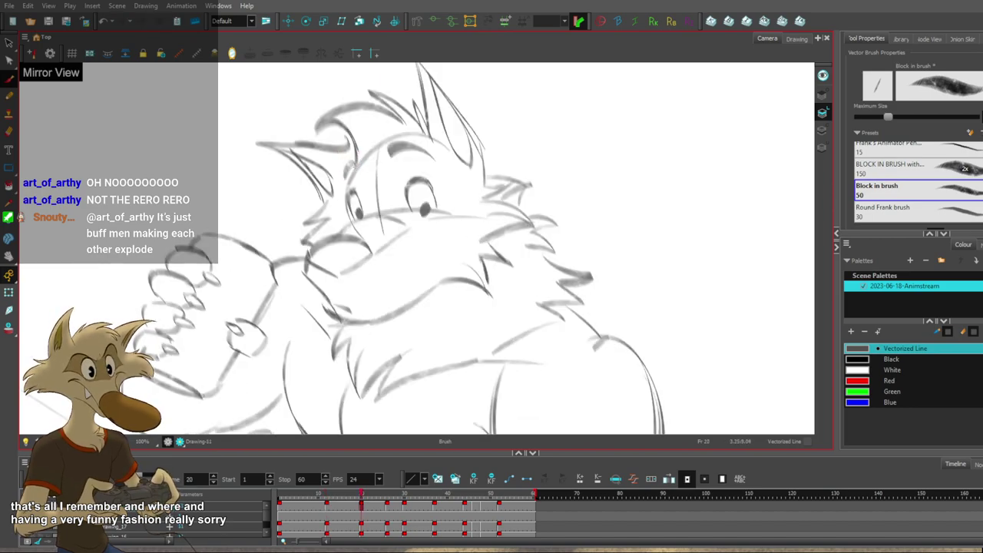
pyautogui.scroll(-4, 379, 175)
pyautogui.scroll(2, 380, 177)
pyautogui.press(',')
pyautogui.scroll(-2, 381, 178)
pyautogui.scroll(1, 380, 177)
pyautogui.press('.')
pyautogui.scroll(1, 380, 177)
pyautogui.press('g')
pyautogui.press('f')
pyautogui.press('f')
pyautogui.scroll(1, 388, 177)
pyautogui.press('g')
pyautogui.press('f')
pyautogui.press('g')
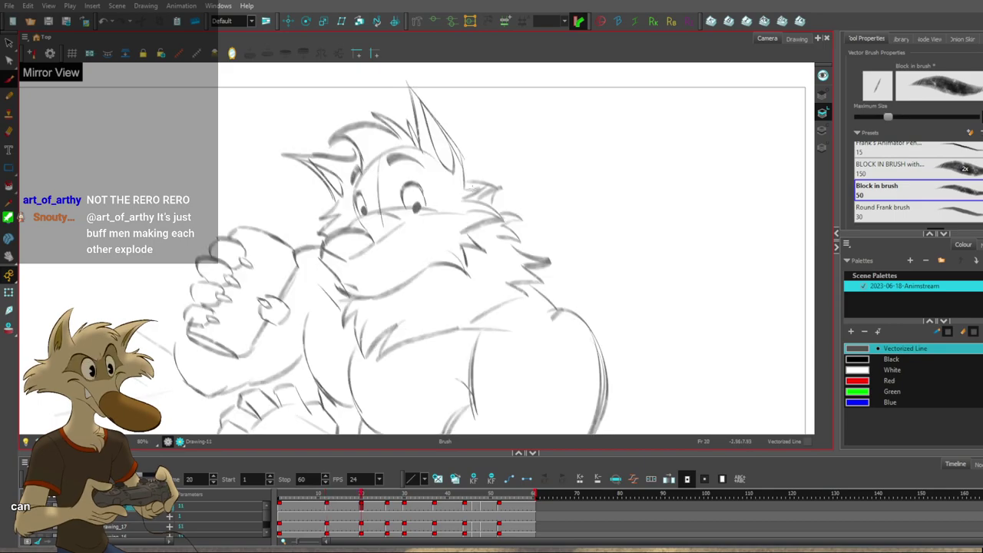
# Try longer raised brow strokes above the near eye on frame 20.
pyautogui.keyDown('ctrl'); pyautogui.click(355, 173); pyautogui.keyUp('ctrl')
pyautogui.keyDown('ctrl'); pyautogui.click(399, 158); pyautogui.keyUp('ctrl')
pyautogui.moveTo(428, 150); pyautogui.dragTo(484, 186)
pyautogui.scroll(-2, 559, 205)
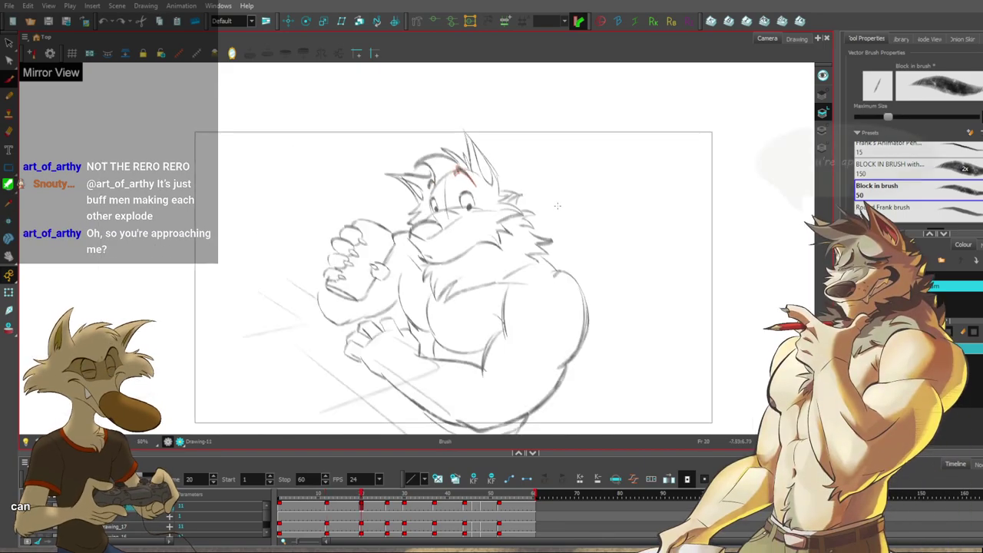
pyautogui.press('f')
pyautogui.press('g')
pyautogui.scroll(3, 535, 153)
pyautogui.moveTo(386, 181); pyautogui.dragTo(373, 198)
pyautogui.hotkey('ctrl', 'z')
pyautogui.scroll(-5, 421, 252)
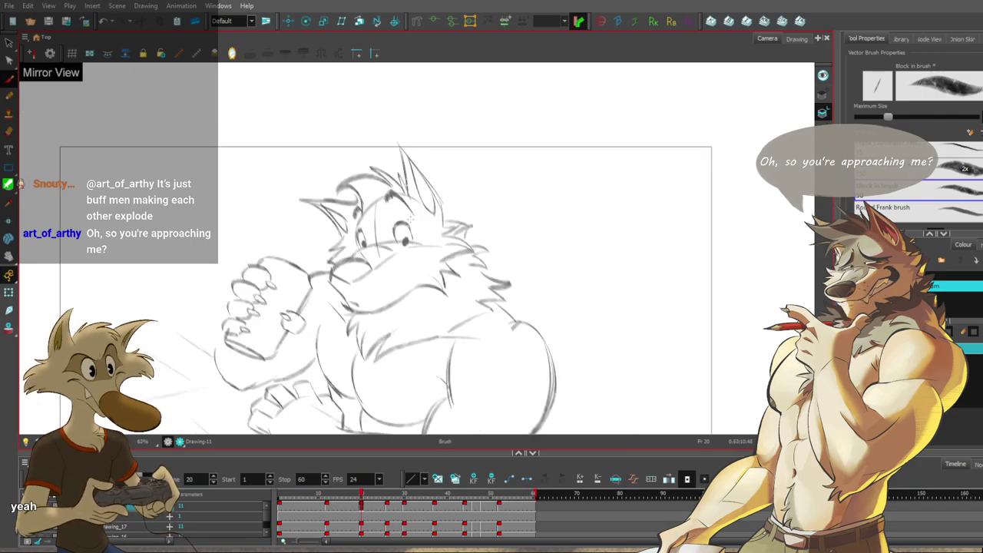
pyautogui.scroll(4, 421, 252)
pyautogui.scroll(-3, 421, 252)
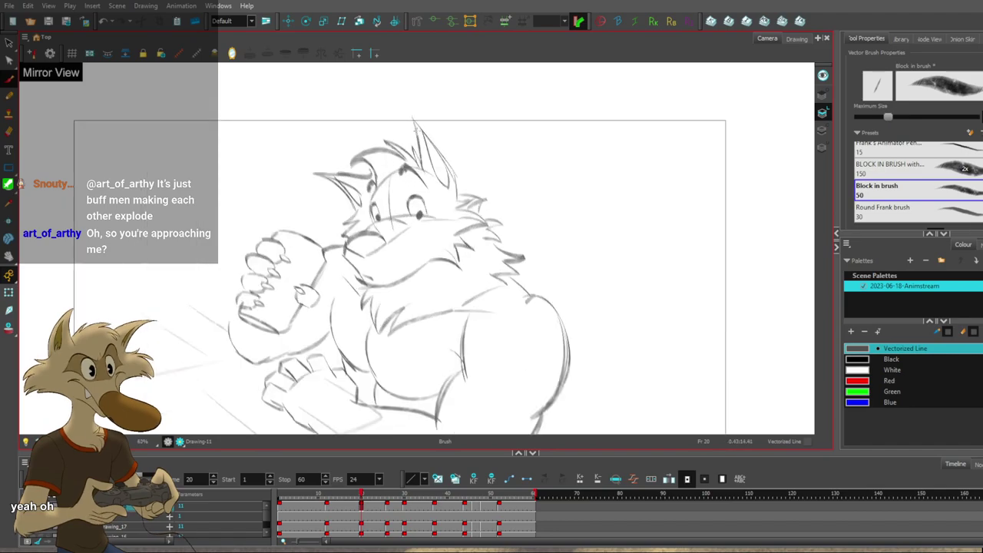
pyautogui.scroll(5, 421, 252)
pyautogui.moveTo(381, 201)
pyautogui.mouseDown()
pyautogui.moveTo(430, 208)
pyautogui.moveTo(403, 205)
pyautogui.moveTo(432, 195)
pyautogui.moveTo(398, 180)
pyautogui.moveTo(434, 207)
pyautogui.mouseUp()
pyautogui.hotkey('ctrl', 'z')
# Redraw the near brow on frame 20 as a thicker raised arc above the wide-open eye, using frame 12 for comparison.
pyautogui.press('f')
pyautogui.press('f')
pyautogui.scroll(-2, 420, 252)
pyautogui.press('g')
pyautogui.press('g')
pyautogui.press('g')
pyautogui.scroll(-2, 420, 252)
pyautogui.press(',')
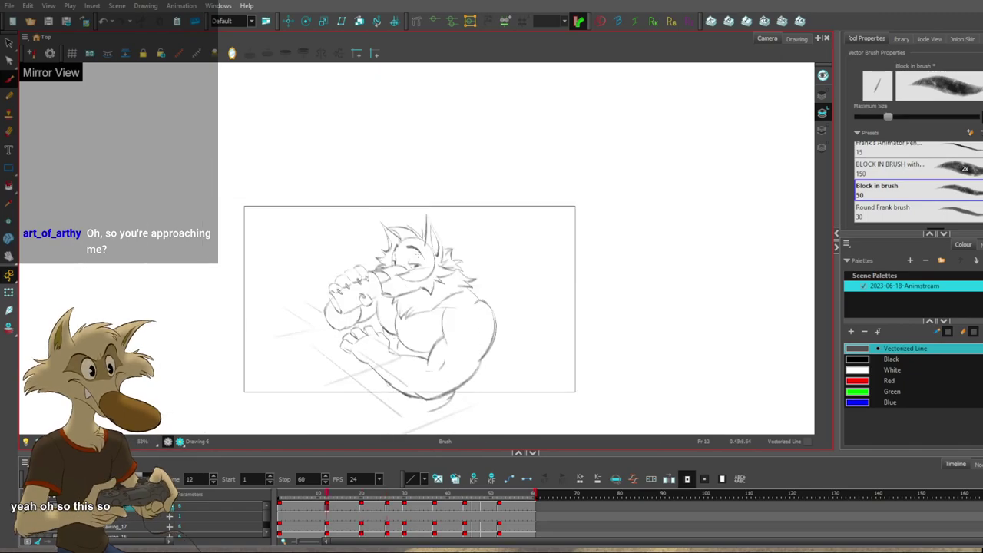
pyautogui.scroll(2, 421, 292)
pyautogui.click(422, 215)
pyautogui.moveTo(416, 210); pyautogui.dragTo(416, 213)
pyautogui.press('f')
pyautogui.press('g')
pyautogui.press('f')
pyautogui.press('g')
pyautogui.keyDown('ctrl'); pyautogui.click(412, 239); pyautogui.keyUp('ctrl')
pyautogui.click(461, 212)
pyautogui.moveTo(419, 235)
pyautogui.mouseDown()
pyautogui.moveTo(422, 253)
pyautogui.moveTo(419, 240)
pyautogui.mouseUp()
# Flip frame 20 against its neighbouring keys to check how the surprised expression reads in motion.
pyautogui.press('f')
pyautogui.press('f')
pyautogui.press('g')
pyautogui.press('g')
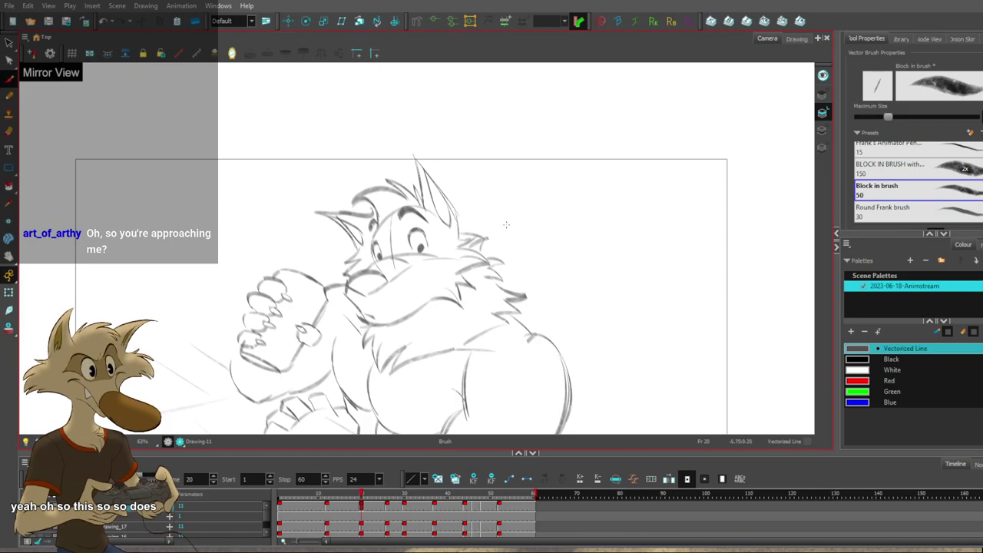
pyautogui.press('g')
pyautogui.press('f')
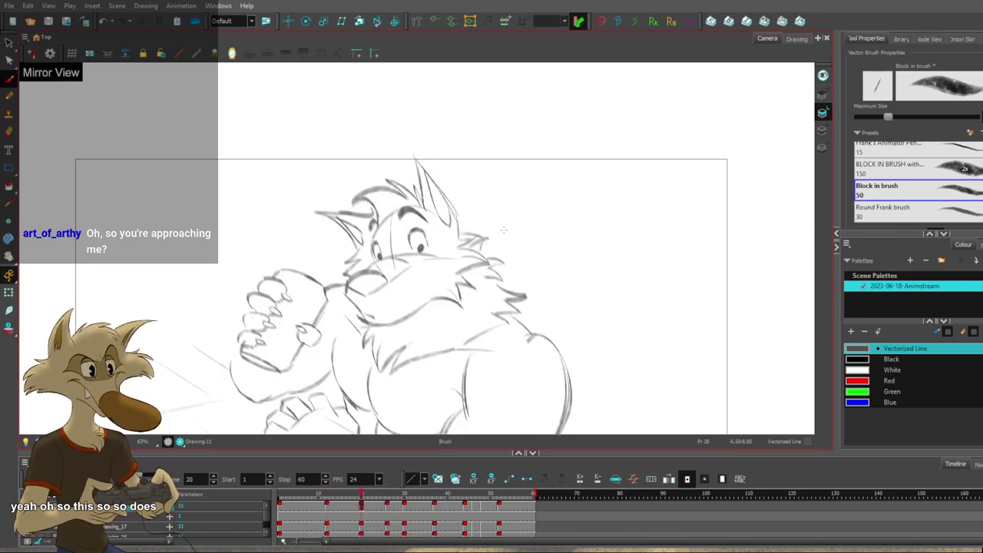
pyautogui.press('f')
pyautogui.press('g')
pyautogui.press('g')
pyautogui.press('f')
pyautogui.press('f')
pyautogui.press('.')
pyautogui.press(',')
pyautogui.press('.')
pyautogui.press('f')
pyautogui.press('g')
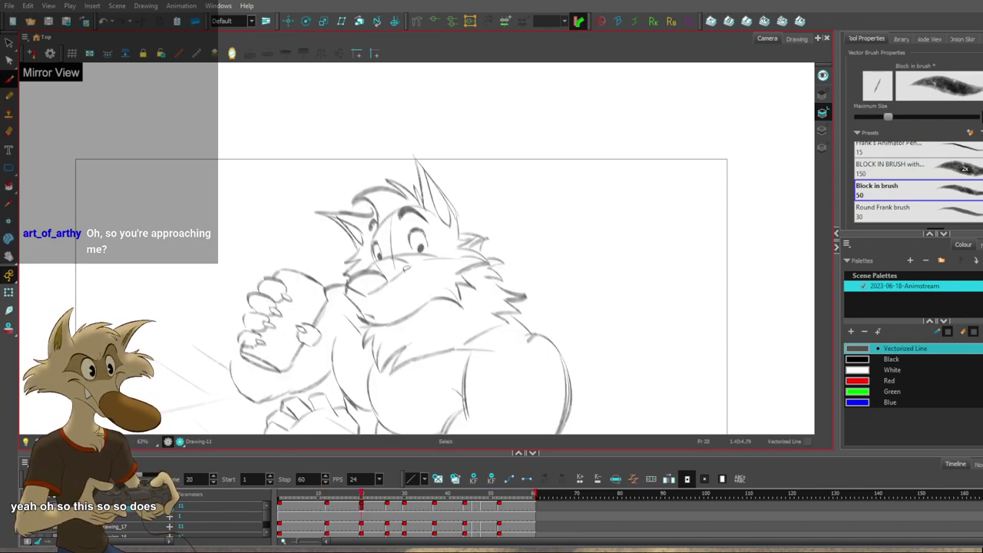
pyautogui.press(',')
pyautogui.press('.')
pyautogui.press(',')
pyautogui.press('.')
pyautogui.press(',')
pyautogui.press('.')
pyautogui.scroll(-3, 503, 220)
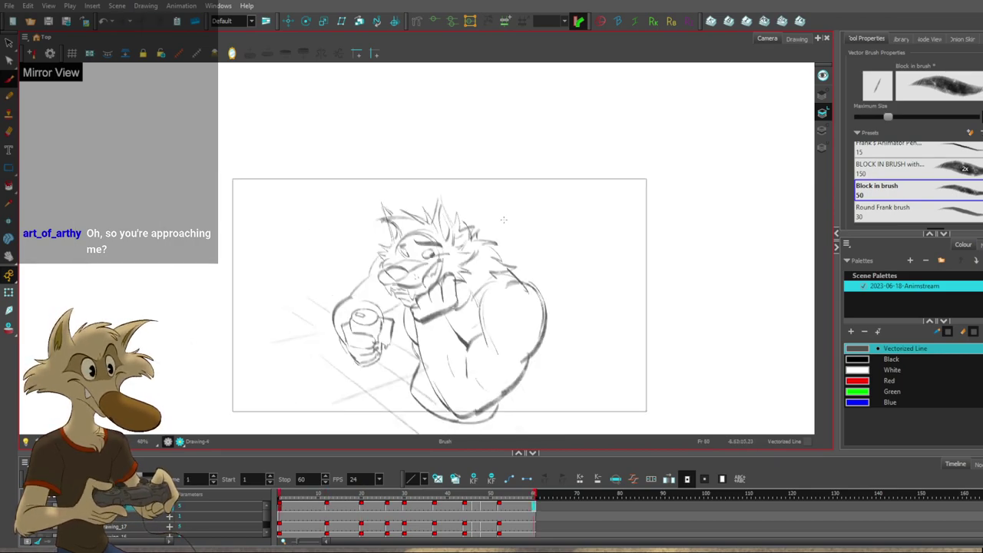
# Step through the keys of the whole animation up to frame 26 and return to frame 20.
pyautogui.press('f')
pyautogui.press('f')
pyautogui.press('g')
pyautogui.press('g')
pyautogui.press('g')
pyautogui.press('g')
pyautogui.press('g')
pyautogui.press('g')
pyautogui.press('g')
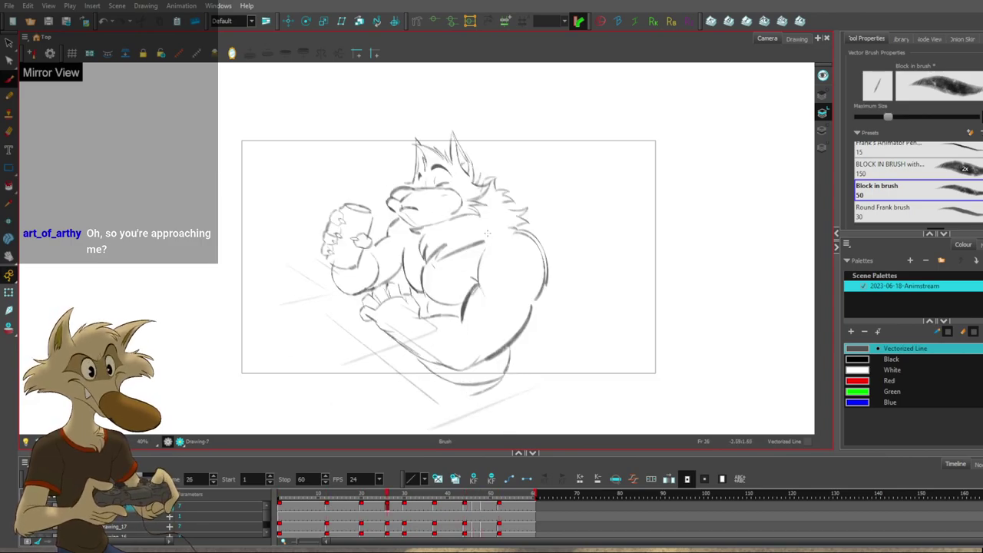
pyautogui.press('2')
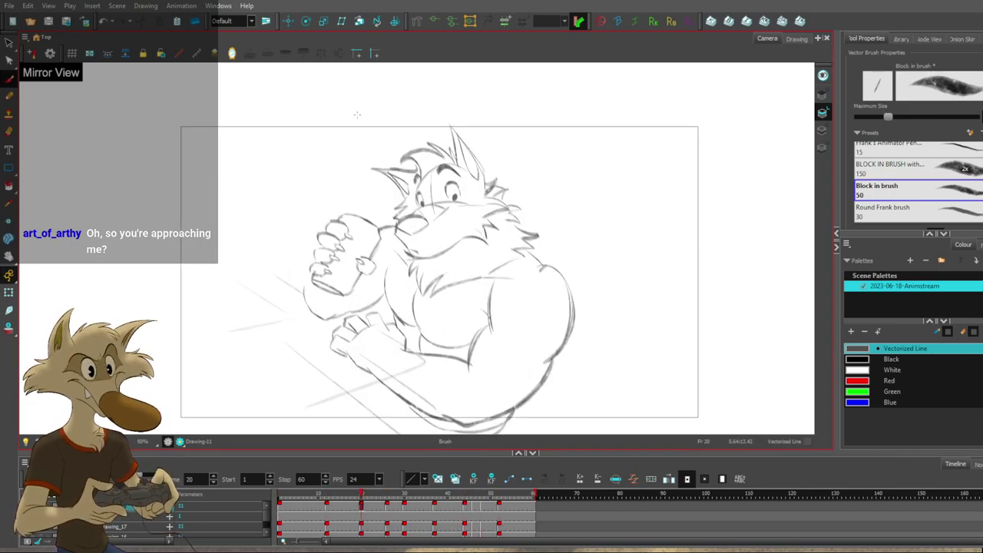
# Turn off the mirrored view and check the poses of frames 20, 12 and 1 in their original orientation.
pyautogui.click(249, 51)
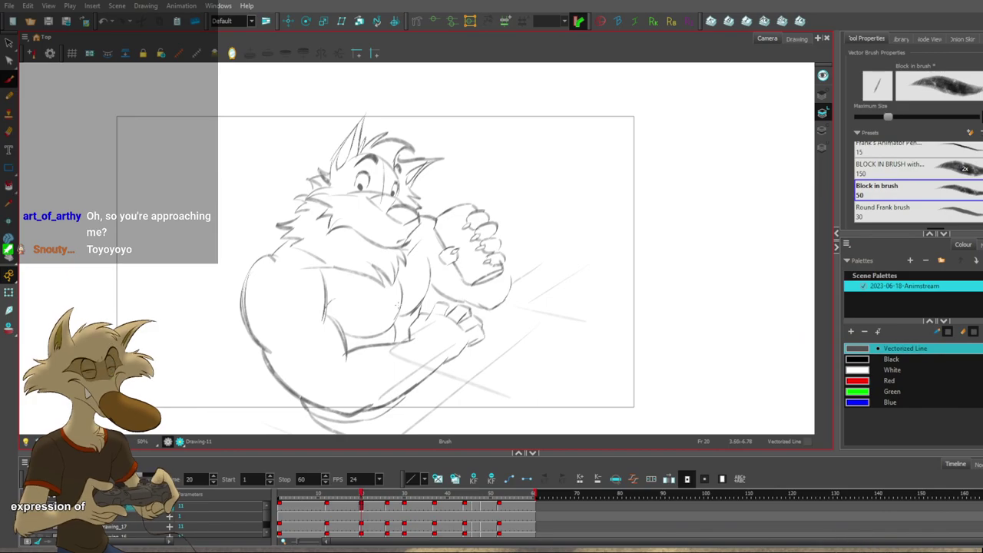
pyautogui.click(369, 507)
pyautogui.click(374, 509)
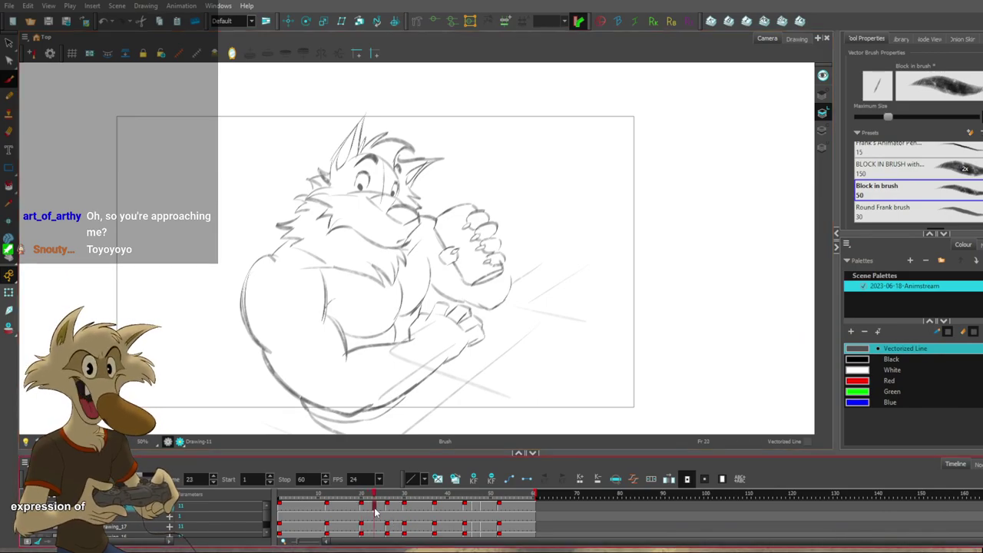
pyautogui.click(432, 478)
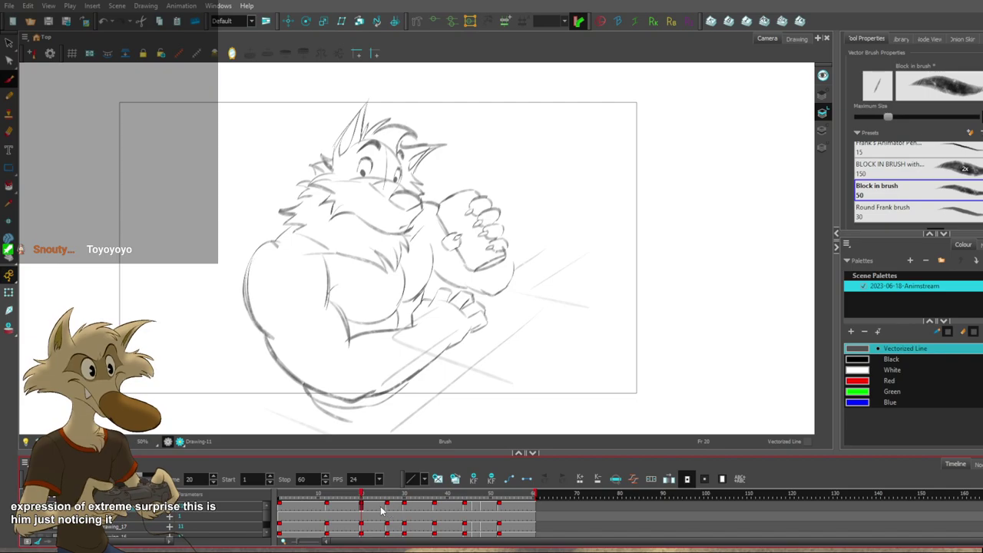
pyautogui.scroll(-2, 492, 345)
pyautogui.press('f')
pyautogui.press('g')
pyautogui.scroll(1, 417, 348)
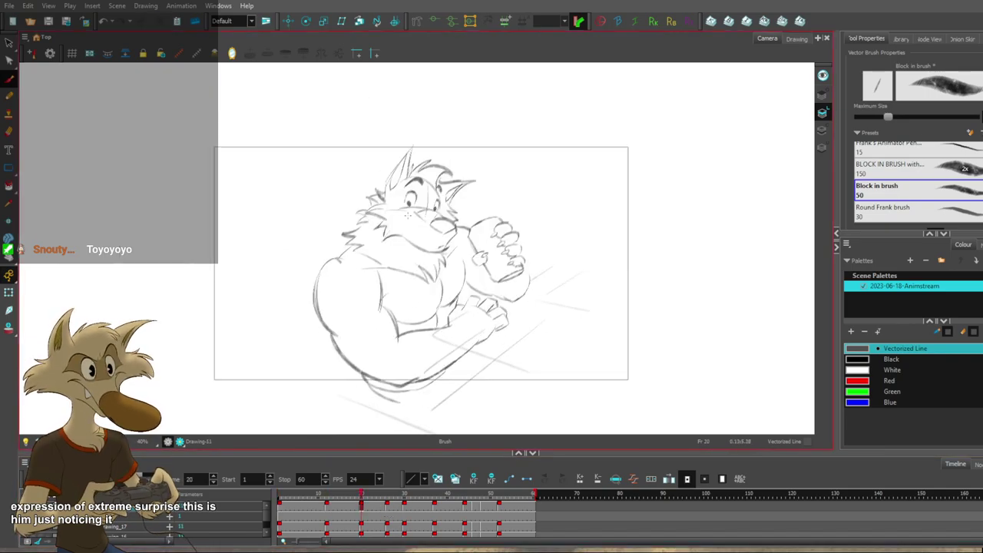
pyautogui.scroll(2, 438, 234)
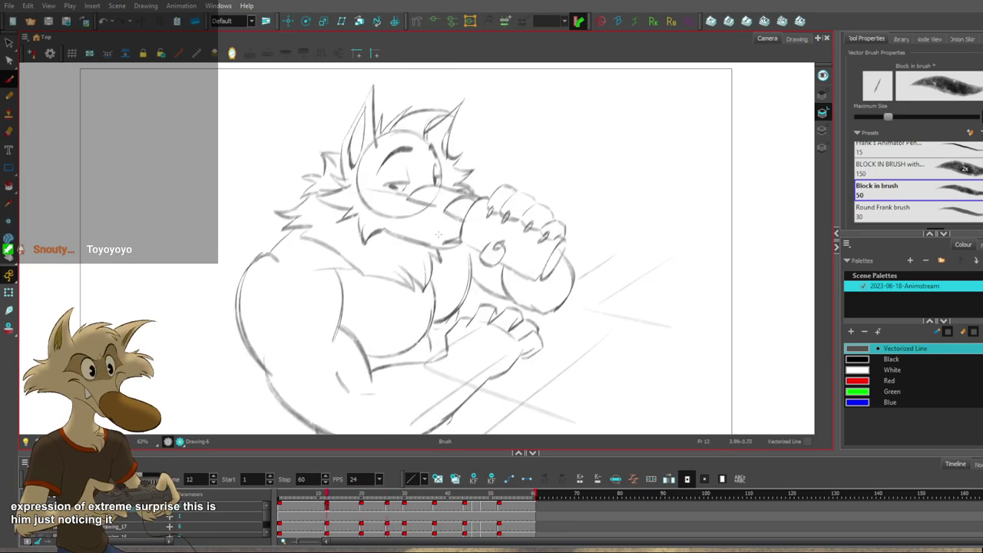
pyautogui.scroll(-2, 439, 234)
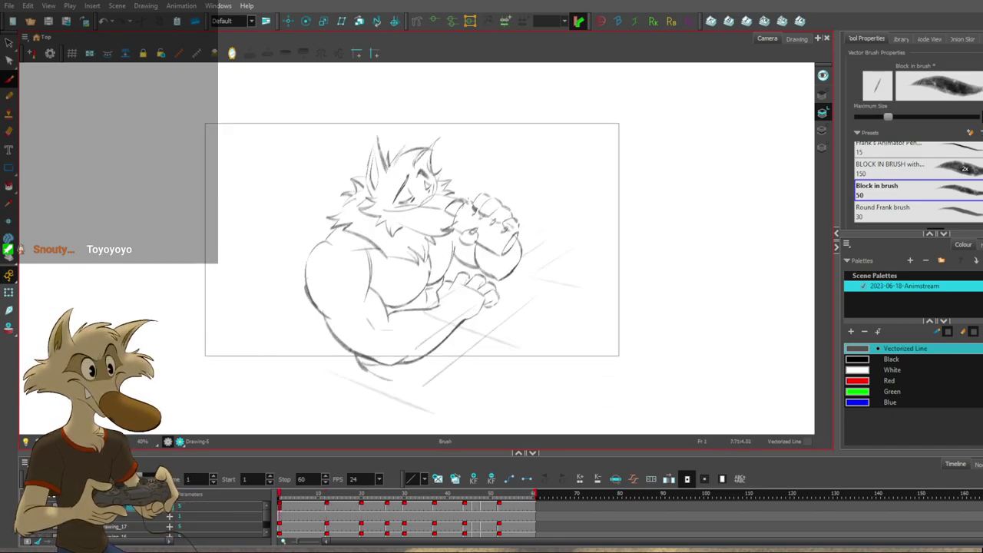
# Mirror the view again and review the frame 1 drinking pose and its motion into the following keys.
pyautogui.click(231, 54)
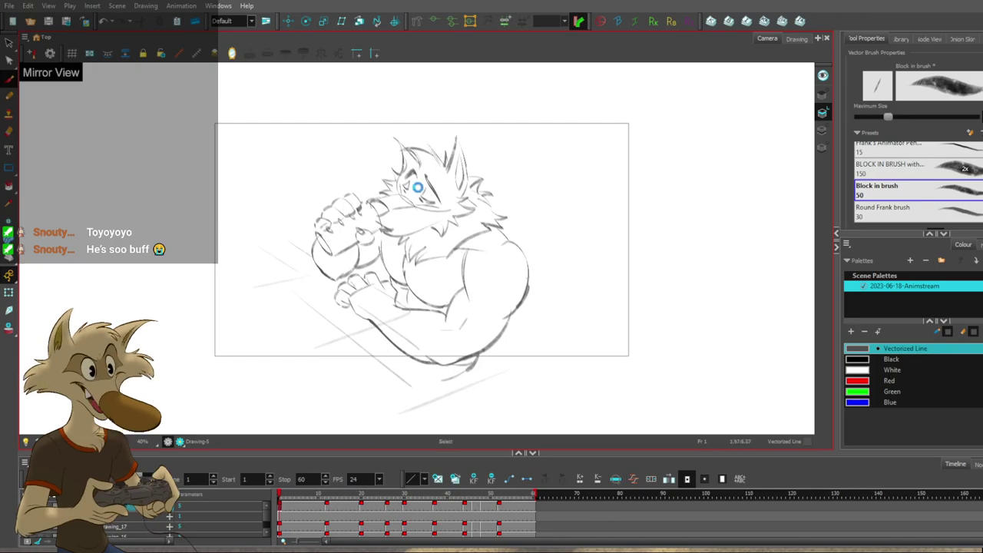
pyautogui.scroll(2, 412, 207)
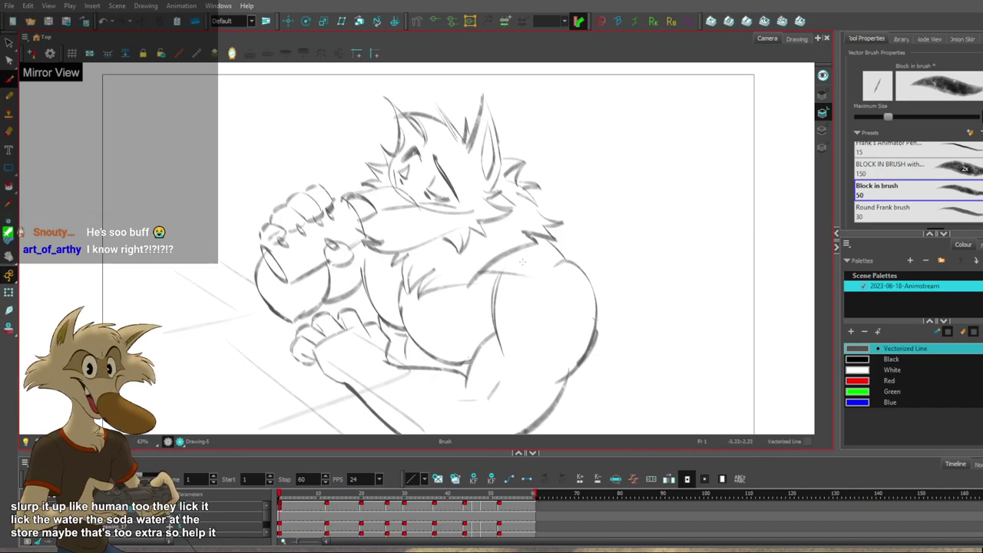
pyautogui.scroll(-5, 525, 264)
pyautogui.scroll(3, 525, 272)
pyautogui.scroll(1, 524, 272)
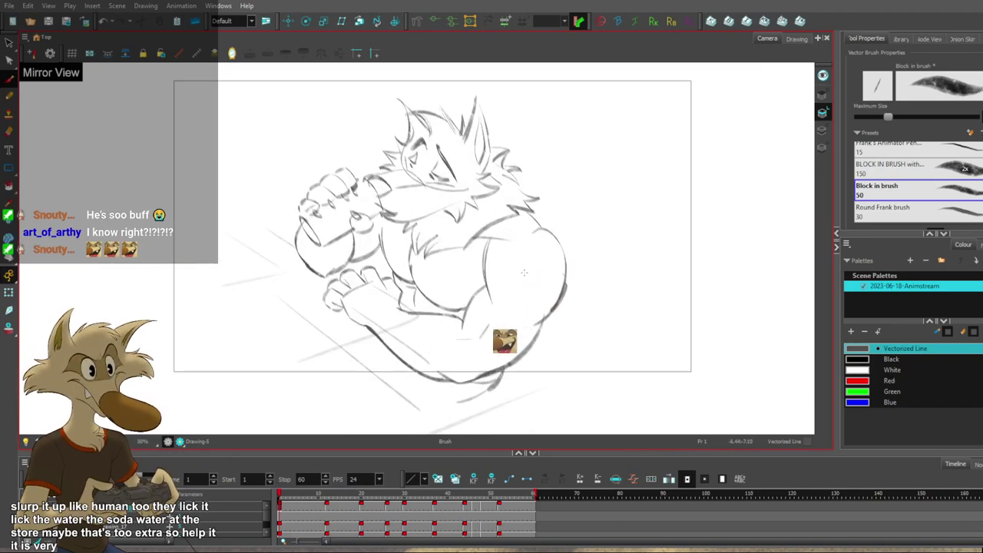
pyautogui.hotkey('alt', 's')
pyautogui.scroll(-1, 521, 266)
pyautogui.scroll(1, 515, 263)
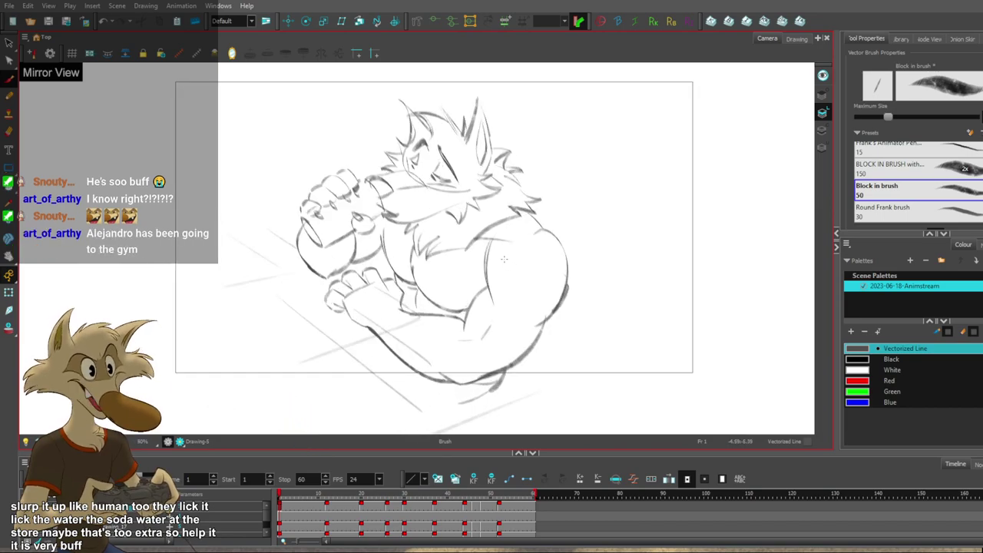
pyautogui.scroll(2, 504, 260)
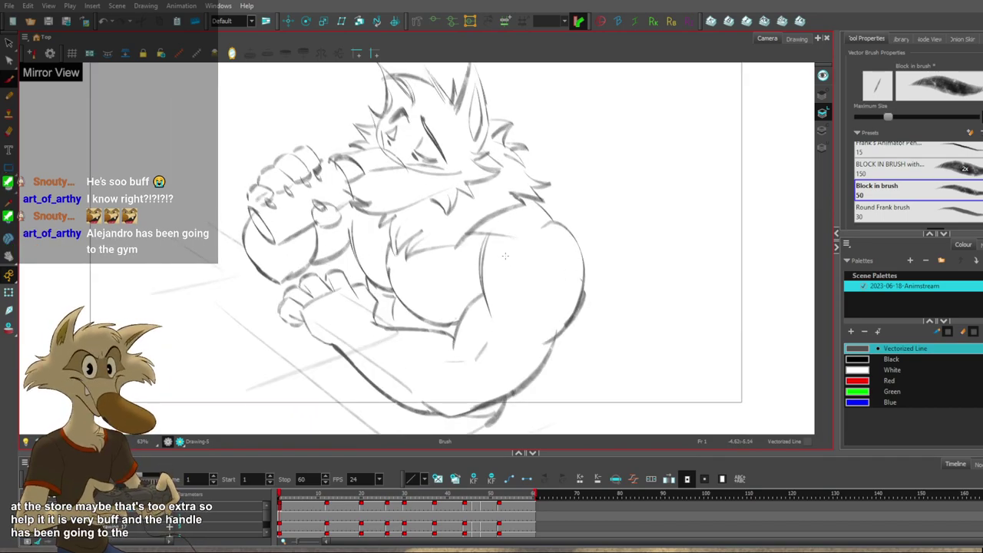
pyautogui.scroll(-3, 501, 250)
pyautogui.scroll(3, 498, 240)
pyautogui.scroll(1, 496, 234)
pyautogui.press('Return')
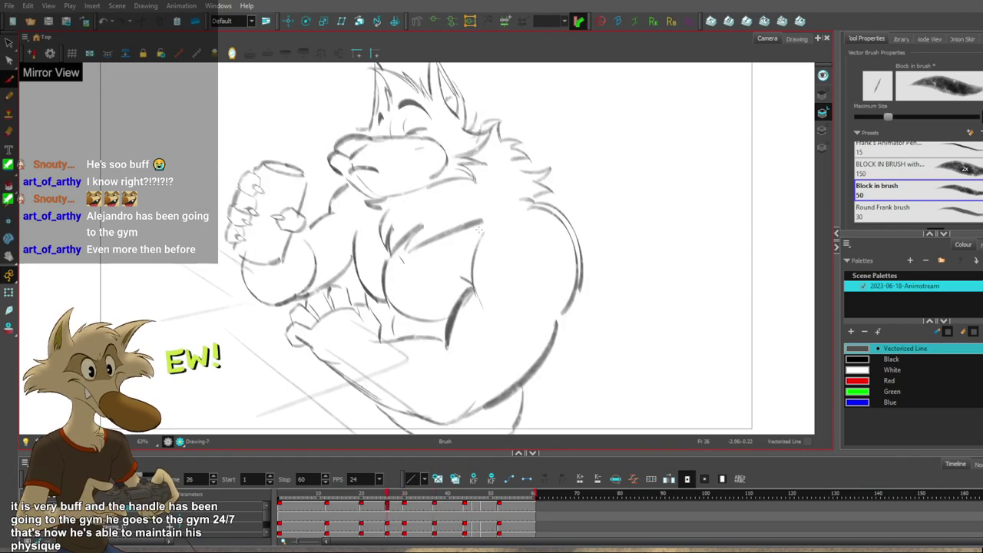
# Delete the far chest contour of the frame 26 pose and redraw it as a fuller curve beside the arm.
pyautogui.press('g')
pyautogui.press('f')
pyautogui.press('g')
pyautogui.press('f')
pyautogui.press('g')
pyautogui.click(358, 266)
pyautogui.press('Delete')
pyautogui.moveTo(372, 205); pyautogui.dragTo(377, 288)
pyautogui.moveTo(367, 205)
pyautogui.mouseDown()
pyautogui.moveTo(352, 278)
pyautogui.moveTo(364, 294)
pyautogui.mouseUp()
pyautogui.hotkey('ctrl', 'z')
pyautogui.hotkey('ctrl', 'z')
pyautogui.hotkey('ctrl', 'z')
pyautogui.moveTo(367, 207); pyautogui.dragTo(352, 279)
pyautogui.hotkey('ctrl', 'z')
pyautogui.hotkey('ctrl', 'z')
pyautogui.hotkey('ctrl', 'z')
pyautogui.hotkey('ctrl', 'z')
pyautogui.press('f')
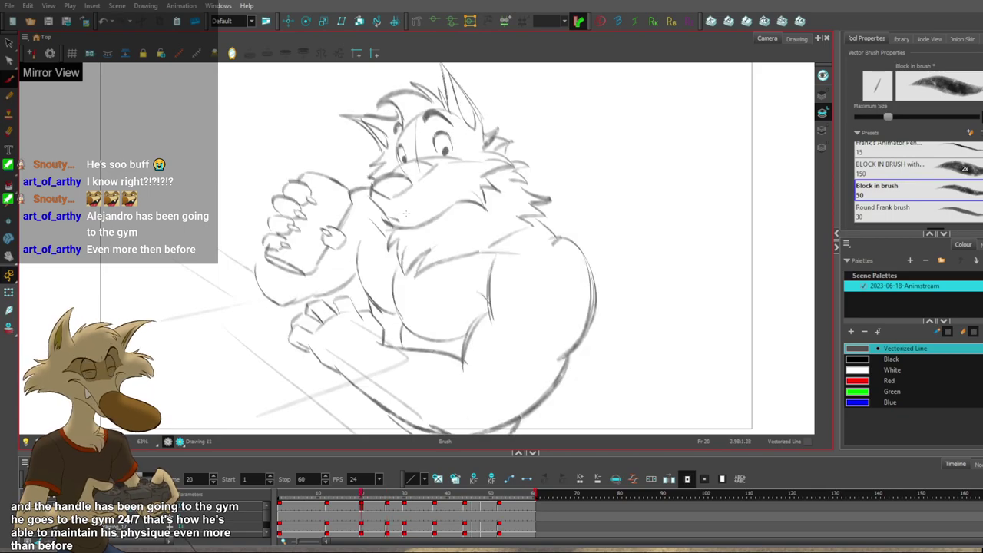
# Flip between frames 20 and 26 to compare how the chest and head move.
pyautogui.press('g')
pyautogui.press('f')
pyautogui.press('g')
pyautogui.press('f')
pyautogui.press('g')
pyautogui.press('f')
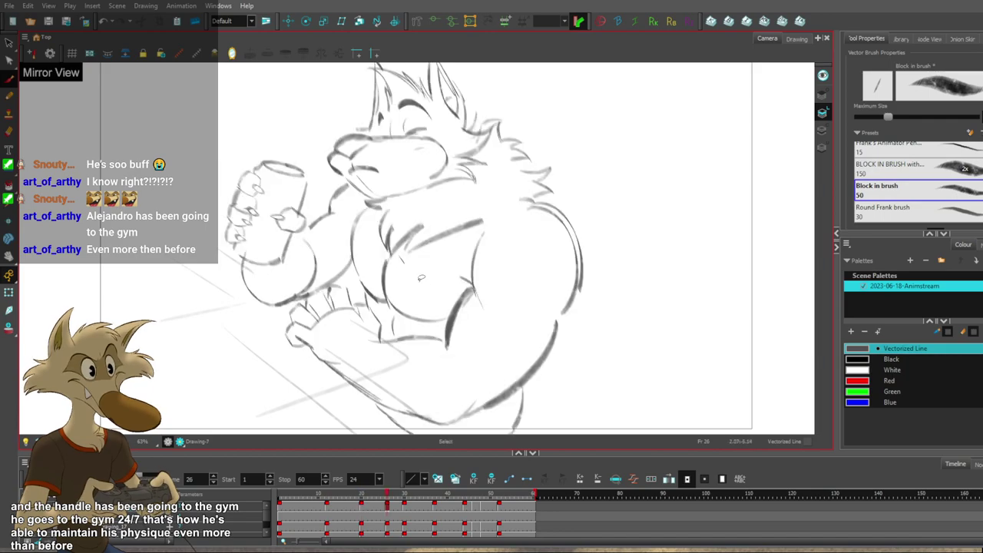
pyautogui.press('f')
pyautogui.press('g')
pyautogui.press('g')
pyautogui.press('f')
pyautogui.press('f')
pyautogui.press('g')
# Extend the upper chest line of frame 26 to meet the top of the near shoulder.
pyautogui.moveTo(479, 221); pyautogui.dragTo(518, 201)
pyautogui.hotkey('ctrl', 'z')
pyautogui.hotkey('ctrl', 'z')
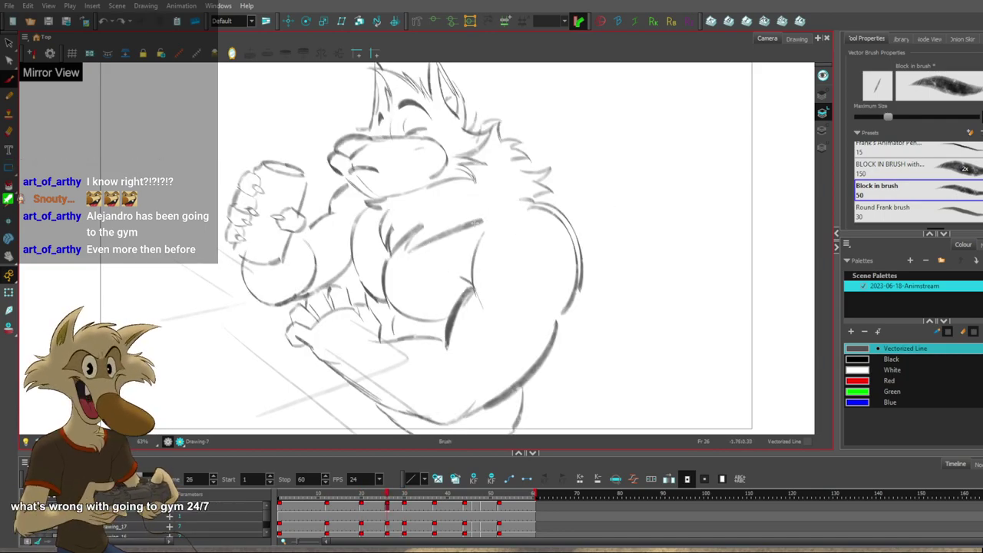
pyautogui.press('f')
pyautogui.press('f')
pyautogui.press('g')
pyautogui.press('g')
pyautogui.press('g')
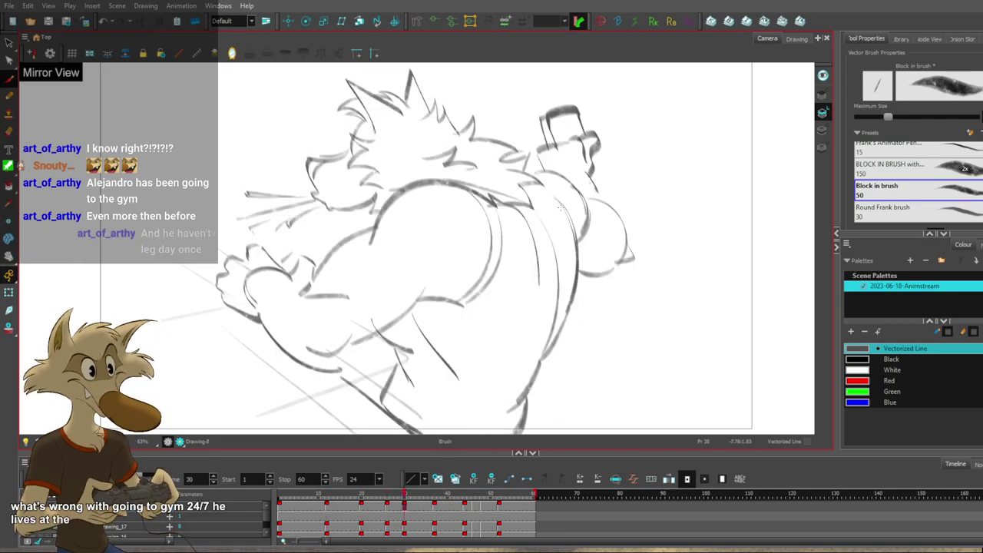
# Reshape and shift the fur tuft behind the near shoulder of frame 26 closer to the neck.
pyautogui.press('f')
pyautogui.press('f')
pyautogui.press('g')
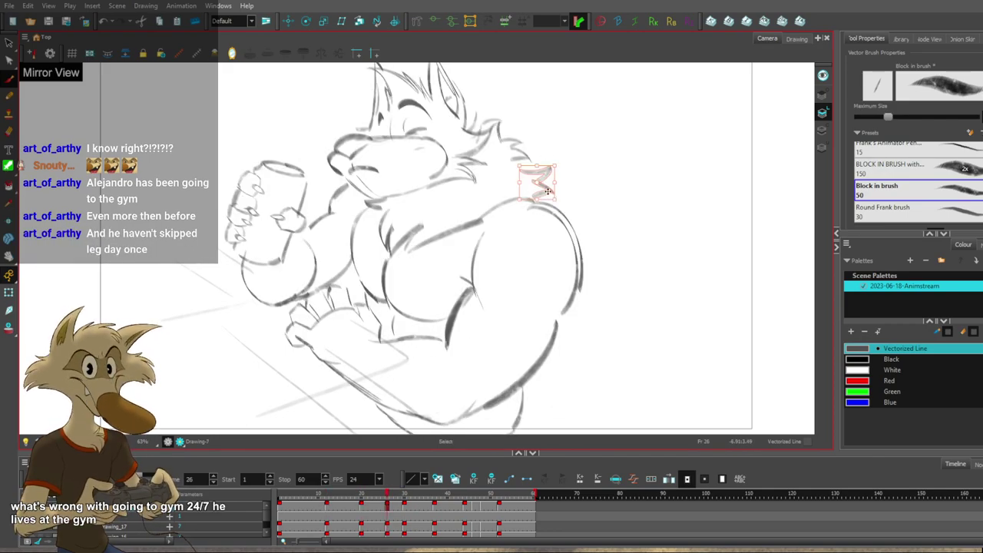
pyautogui.press('f')
pyautogui.press('g')
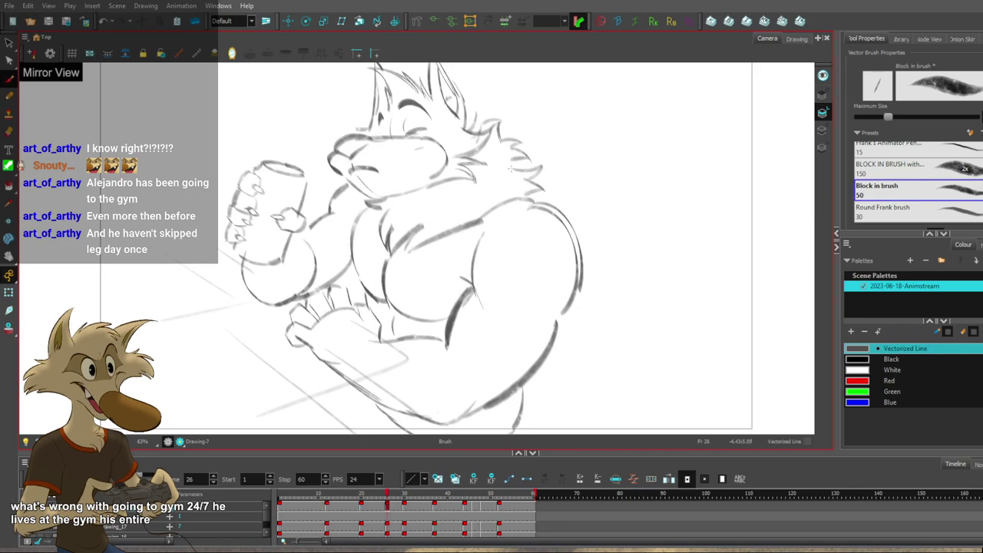
pyautogui.press('f')
pyautogui.press('g')
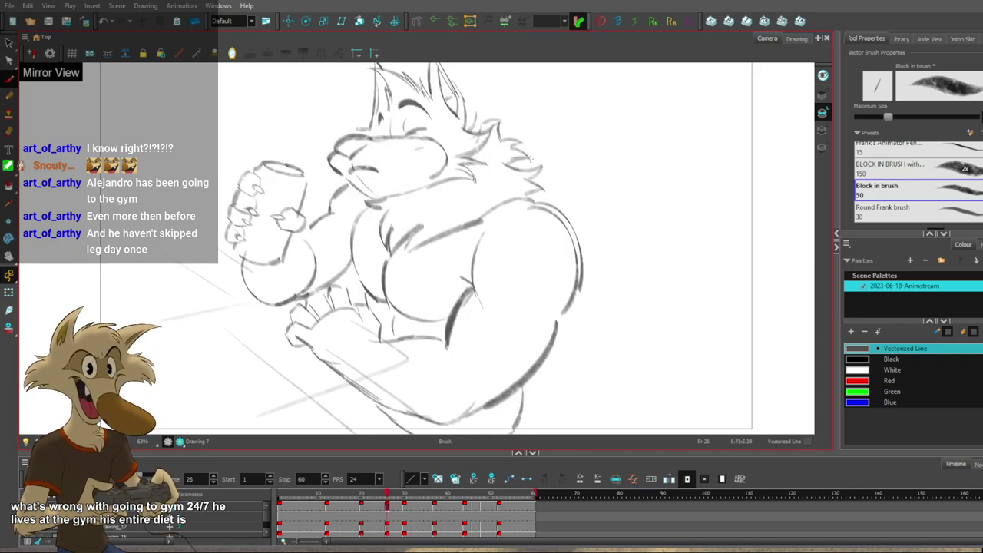
# Compare frames 20 and 26 closely to check the fur, shoulder and resting hand in motion.
pyautogui.press('f')
pyautogui.press('g')
pyautogui.press('f')
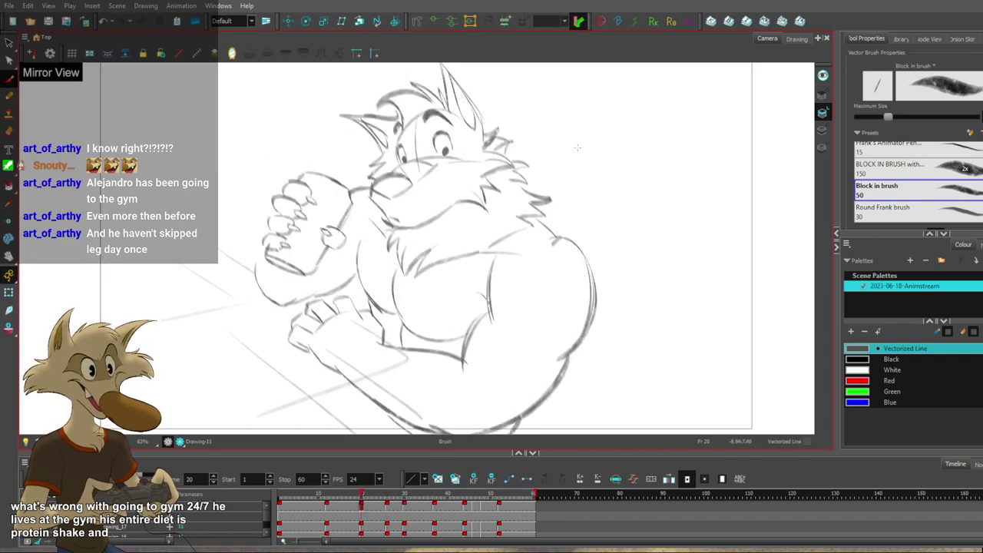
pyautogui.press('g')
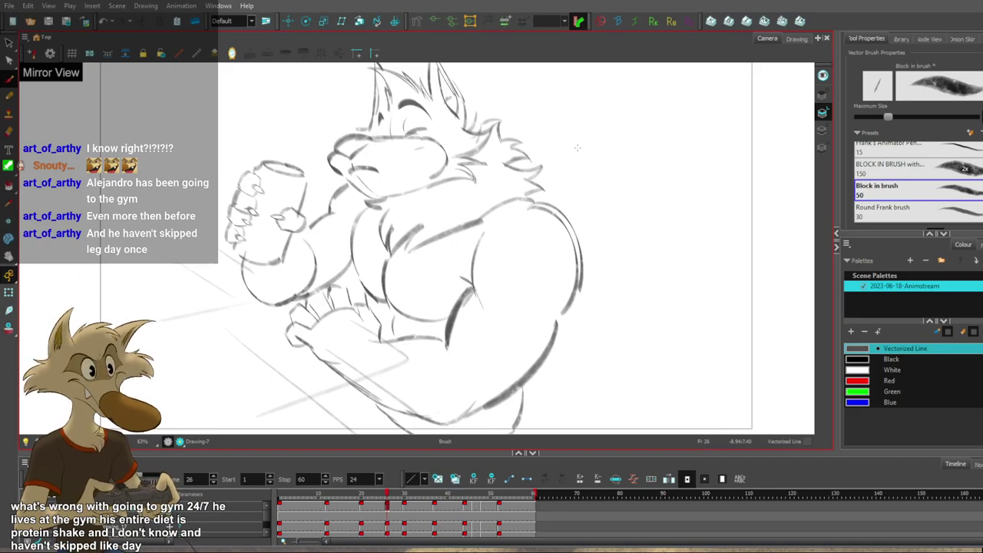
pyautogui.scroll(-5, 475, 218)
pyautogui.scroll(5, 474, 221)
pyautogui.press('f')
pyautogui.press('g')
pyautogui.press('f')
pyautogui.press('f')
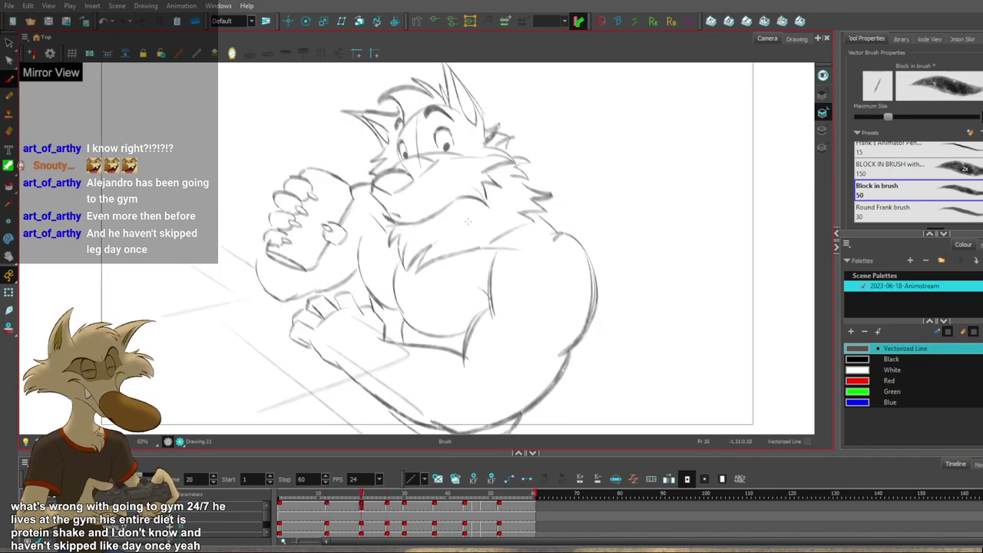
pyautogui.scroll(-3, 369, 265)
pyautogui.scroll(5, 369, 265)
pyautogui.press('g')
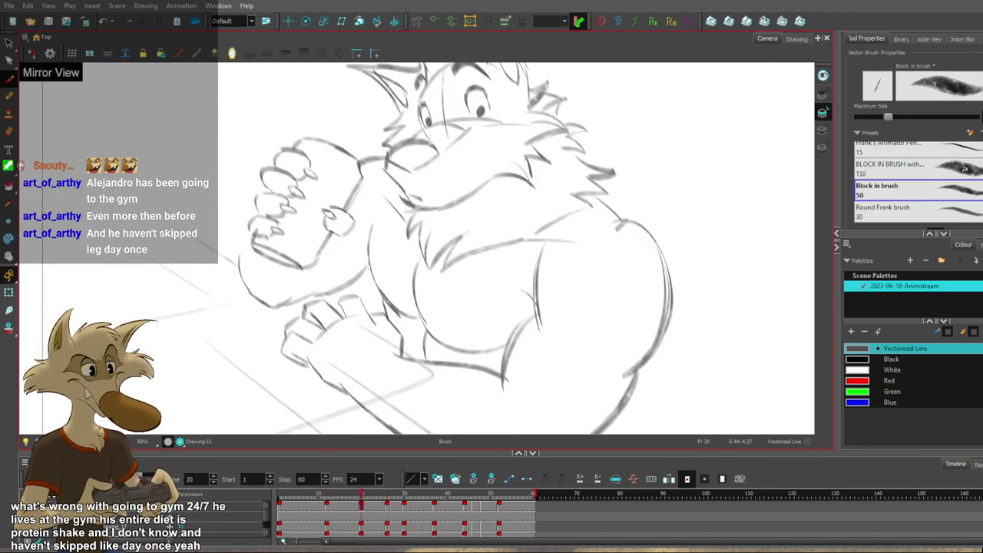
# Replace the straight middle finger lines of frame 26's resting hand with rounded knuckles.
pyautogui.press('f')
pyautogui.press('g')
pyautogui.press('g')
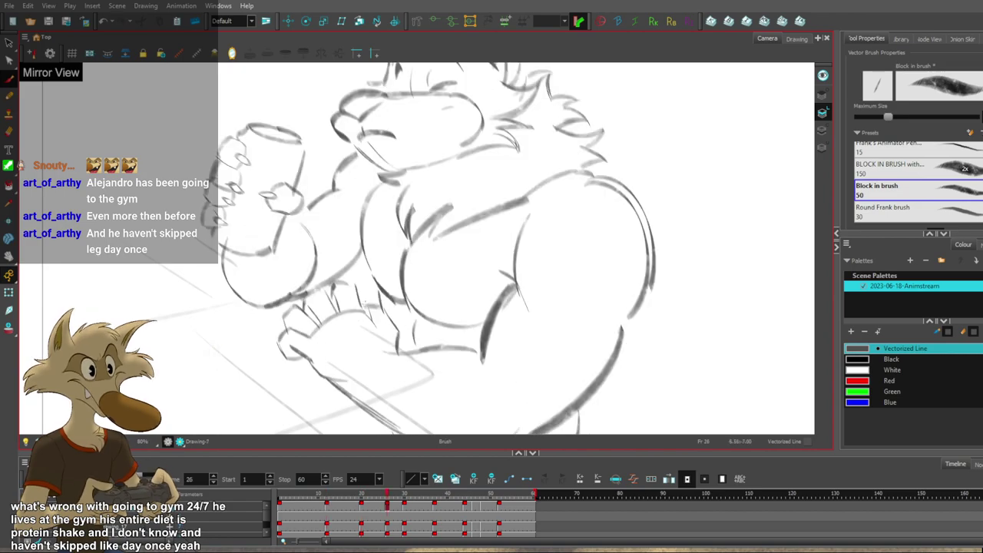
pyautogui.press('f')
pyautogui.press('g')
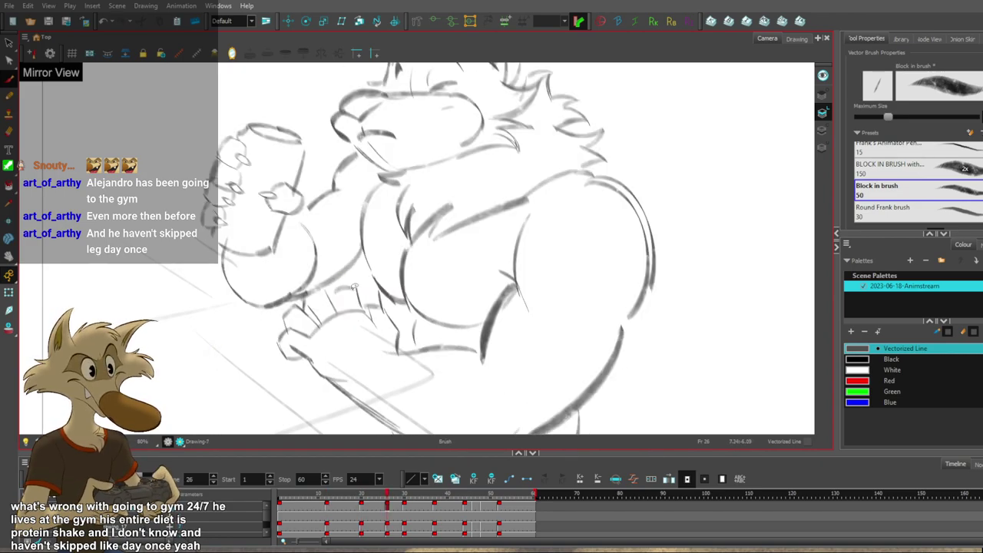
pyautogui.press('f')
pyautogui.press('g')
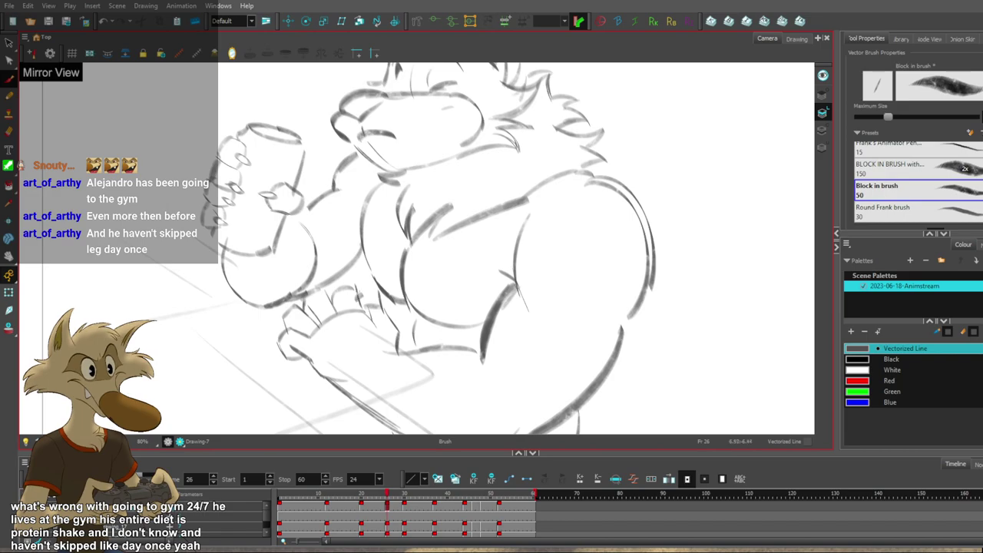
pyautogui.moveTo(365, 295); pyautogui.dragTo(325, 297)
pyautogui.press('Delete')
pyautogui.press('f')
pyautogui.press('g')
pyautogui.press('f')
pyautogui.press('g')
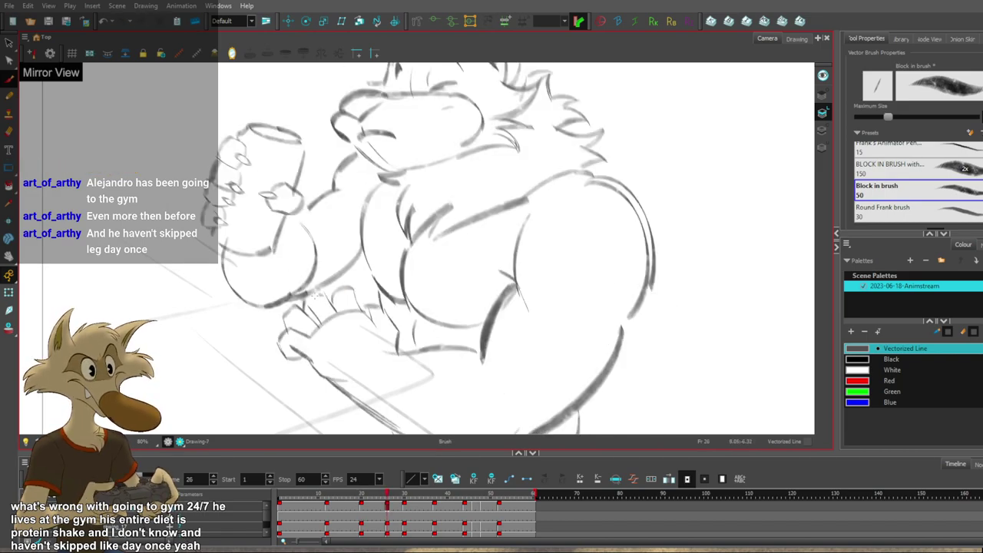
# Redraw the outer fingers of the resting hand on frame 26, removing their old lines.
pyautogui.moveTo(304, 302); pyautogui.dragTo(314, 307)
pyautogui.press('f')
pyautogui.press('g')
pyautogui.press('Delete')
pyautogui.press('f')
pyautogui.press('g')
pyautogui.press('f')
pyautogui.press('g')
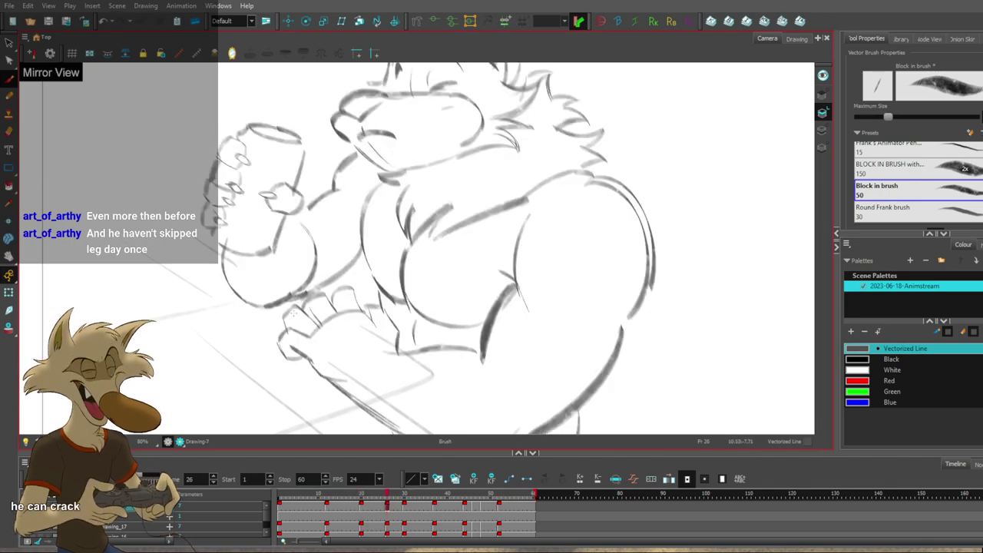
# Round off the outermost knuckle of frame 26's resting hand, checking it against frame 20.
pyautogui.press('f')
pyautogui.press('g')
pyautogui.press('f')
pyautogui.press('g')
pyautogui.press('f')
pyautogui.press('g')
pyautogui.press('f')
pyautogui.press('g')
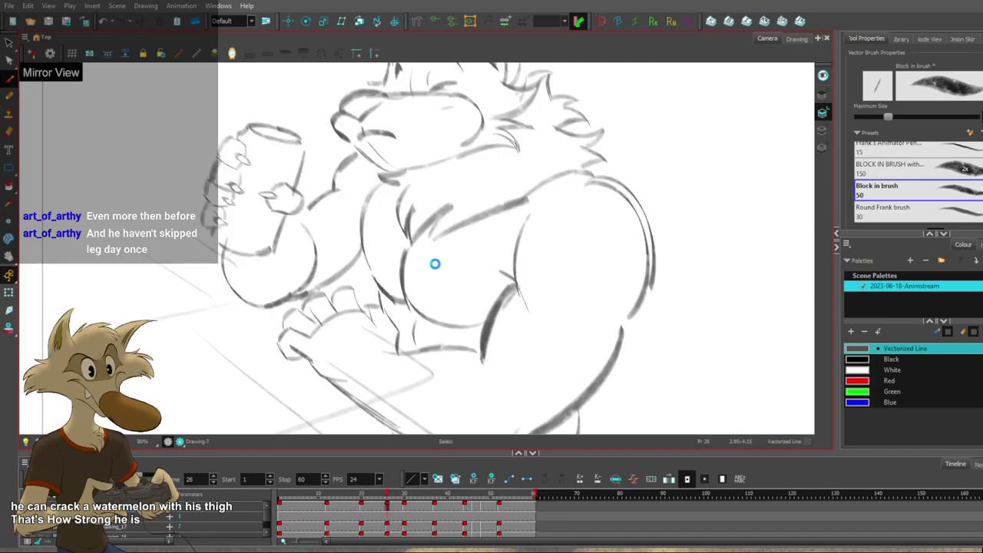
# Review the change from frame 20 to frame 26 at several view sizes to judge the whole pose.
pyautogui.scroll(-4, 435, 264)
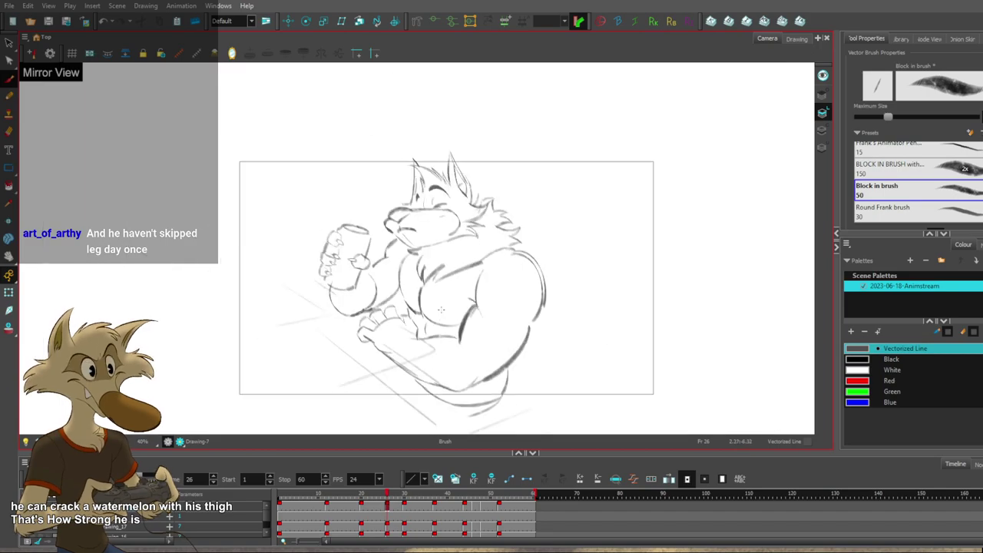
pyautogui.press('f')
pyautogui.scroll(2, 489, 351)
pyautogui.scroll(-2, 489, 350)
pyautogui.press('g')
pyautogui.press('f')
pyautogui.scroll(2, 484, 386)
pyautogui.press('g')
pyautogui.scroll(2, 485, 385)
pyautogui.scroll(-4, 461, 369)
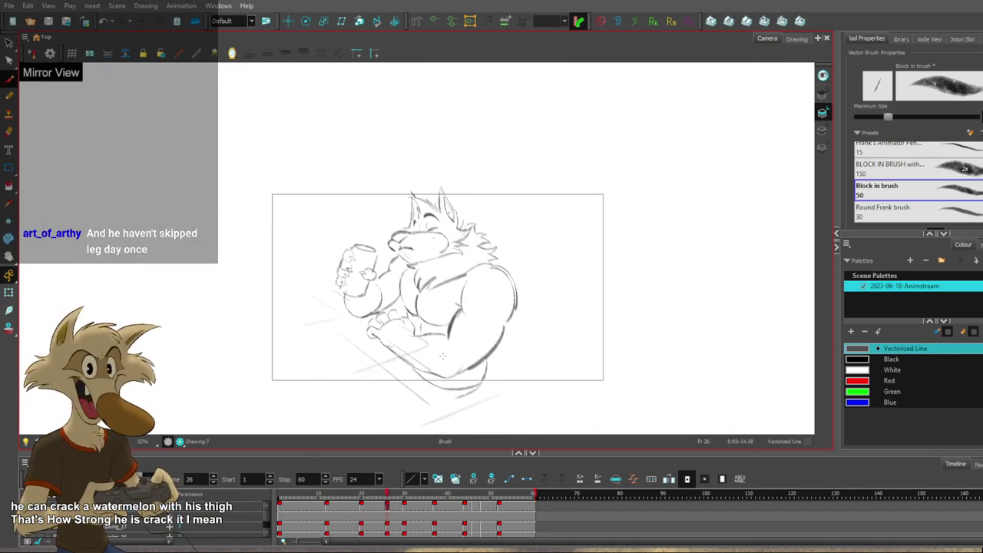
pyautogui.scroll(4, 442, 357)
pyautogui.scroll(-2, 461, 344)
pyautogui.press('f')
pyautogui.scroll(1, 451, 344)
pyautogui.press('g')
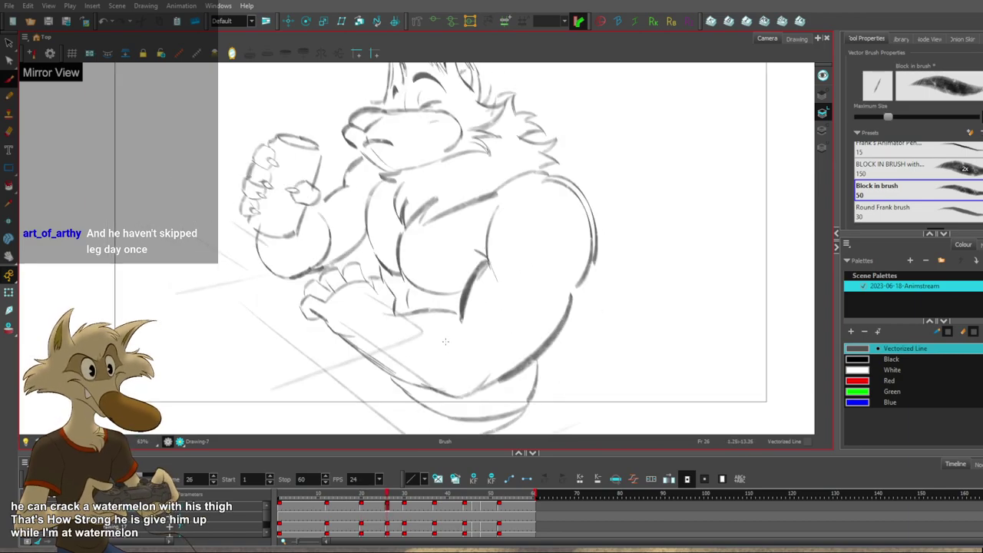
# Step through the keys from frame 1 to frame 30 to check the flow of the drinking motion.
pyautogui.scroll(-2, 450, 342)
pyautogui.press('f')
pyautogui.press('f')
pyautogui.press('f')
pyautogui.scroll(2, 443, 314)
pyautogui.scroll(-1, 443, 312)
pyautogui.press('g')
pyautogui.press('g')
pyautogui.press('g')
pyautogui.press('g')
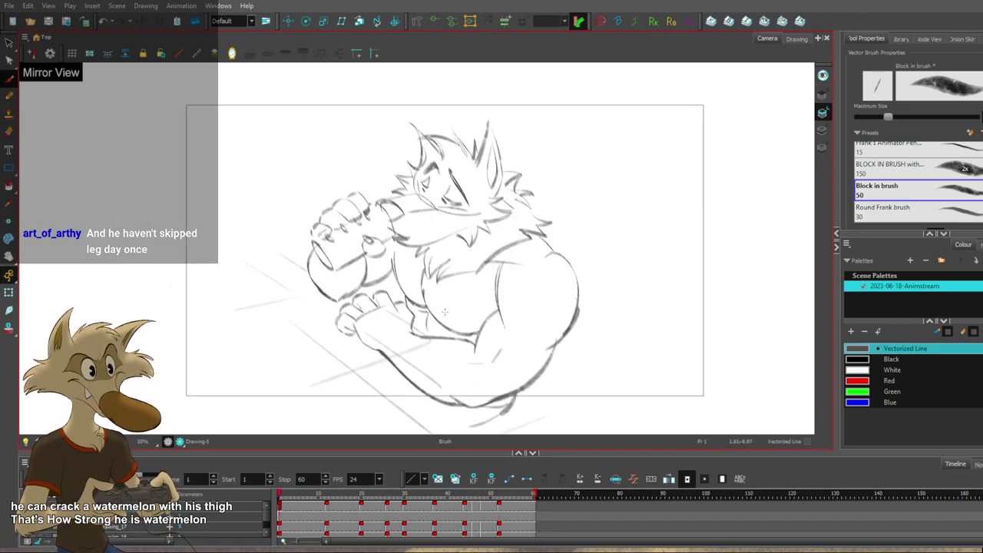
pyautogui.press('f')
pyautogui.press('f')
pyautogui.press('f')
pyautogui.press('f')
pyautogui.press('g')
pyautogui.press('g')
pyautogui.press('g')
pyautogui.press('g')
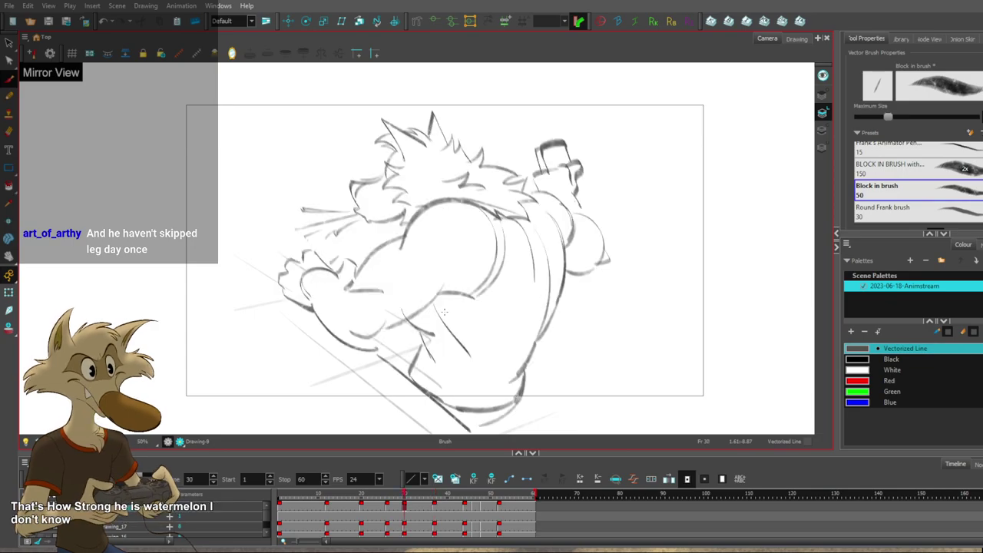
# Turn off the mirrored view and check the frame 30 back pose in its original orientation.
pyautogui.click(232, 54)
pyautogui.scroll(-3, 379, 272)
pyautogui.scroll(2, 379, 273)
pyautogui.scroll(1, 378, 273)
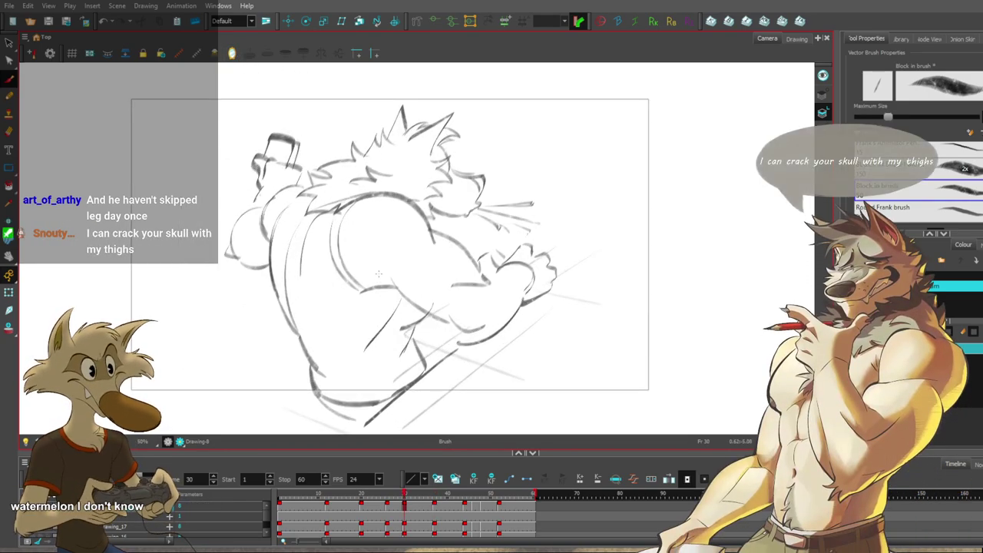
pyautogui.scroll(-1, 379, 273)
pyautogui.scroll(1, 368, 272)
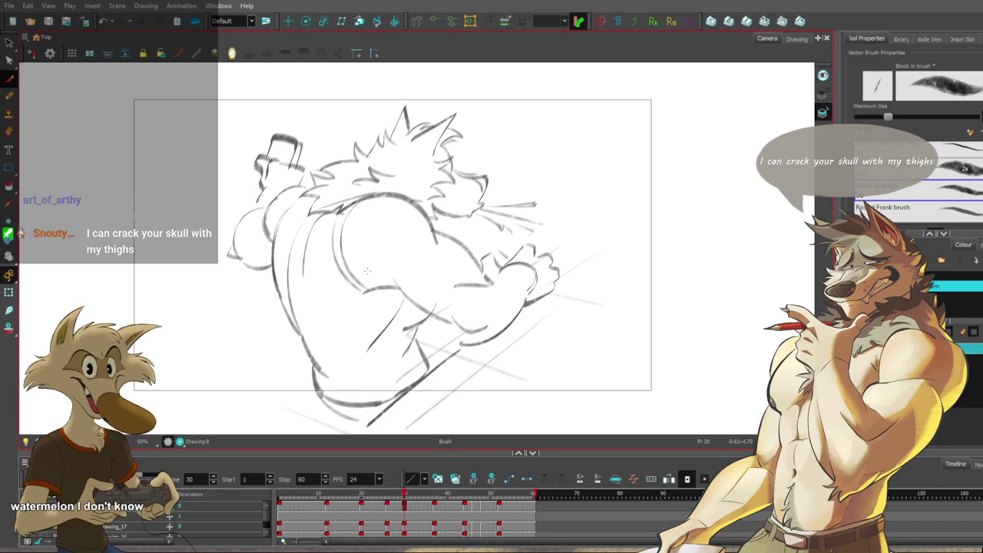
# Step back through the keys from frame 30 and examine the motion around frame 20 unmirrored.
pyautogui.scroll(-2, 368, 272)
pyautogui.press('f')
pyautogui.press('f')
pyautogui.press('f')
pyautogui.press('f')
pyautogui.press('g')
pyautogui.press('g')
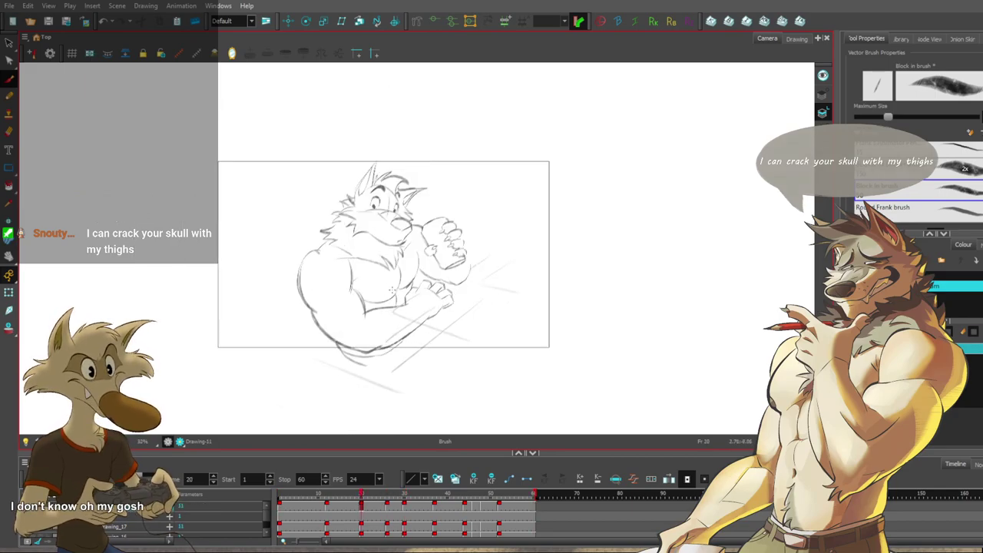
pyautogui.scroll(2, 392, 285)
pyautogui.press('f')
pyautogui.press('f')
pyautogui.press('g')
pyautogui.press('g')
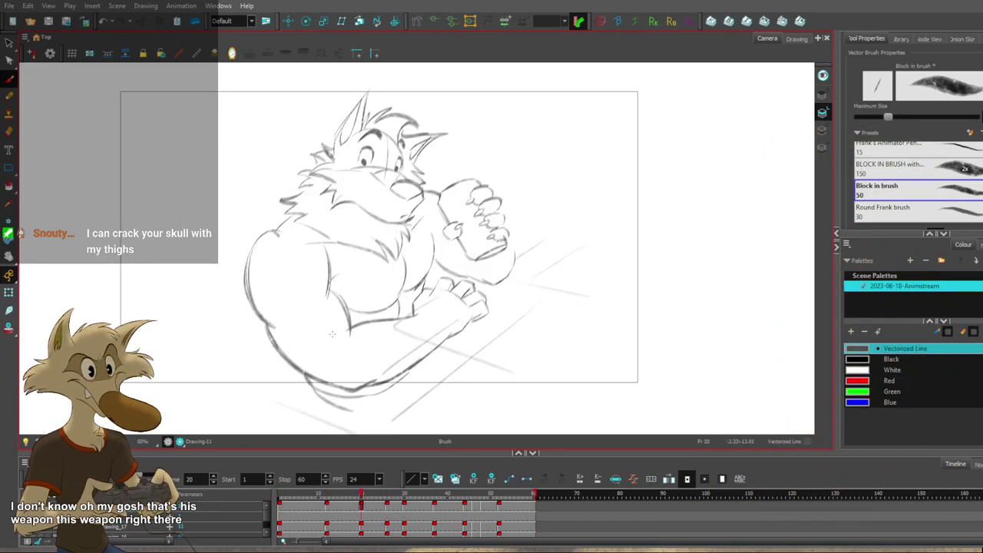
# Add short crease lines inside the near elbow on frame 20, checking against the neighbouring keys.
pyautogui.press('g')
pyautogui.press('g')
pyautogui.press('f')
pyautogui.press('f')
pyautogui.press('g')
pyautogui.press('g')
pyautogui.press('f')
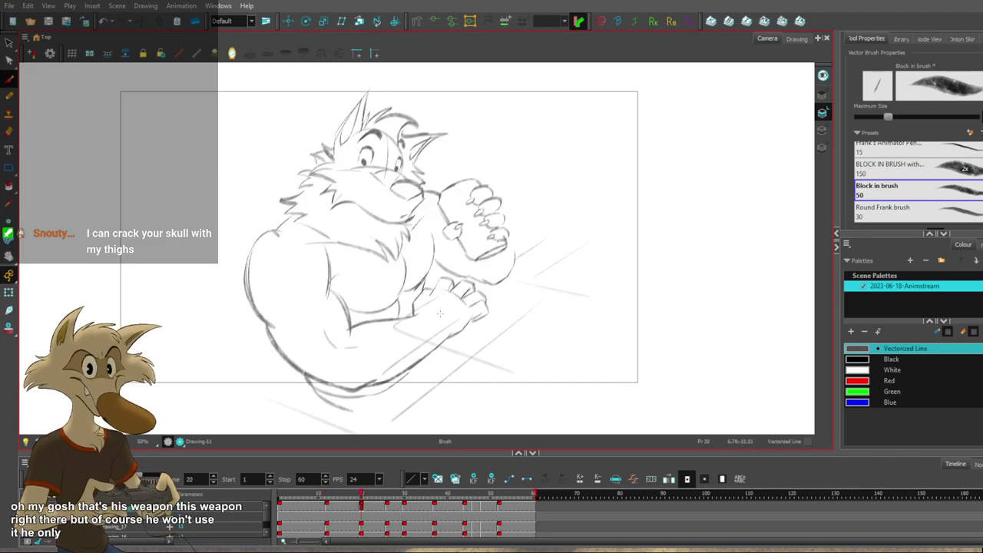
# Add a matching crease line inside the near elbow on frame 26, comparing it with the surrounding keys.
pyautogui.press('f')
pyautogui.press('f')
pyautogui.press('g')
pyautogui.press('g')
pyautogui.press('f')
pyautogui.press('f')
pyautogui.press('g')
pyautogui.press('g')
pyautogui.press('f')
pyautogui.press('g')
pyautogui.press('g')
pyautogui.press('f')
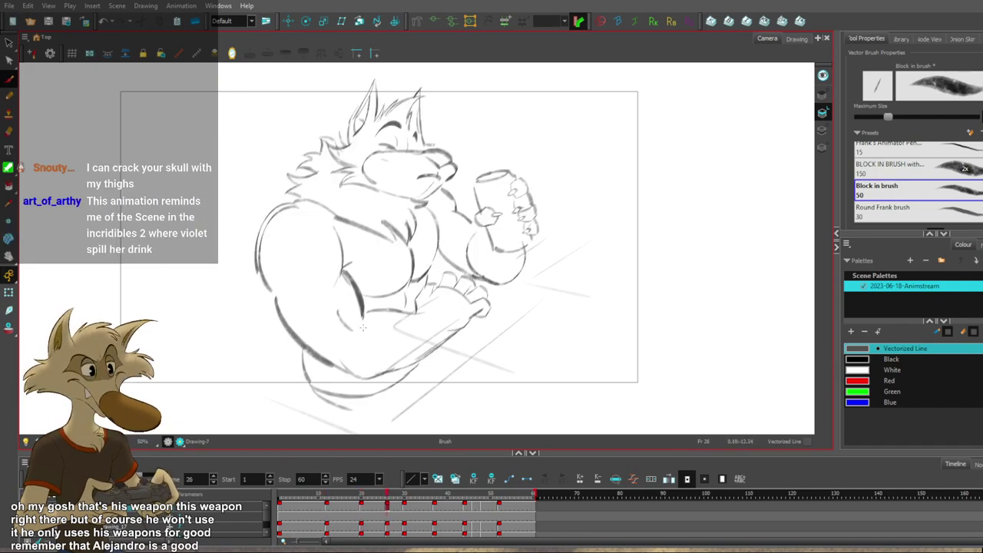
# Rework the crease line inside the near elbow on frame 26 and compare it with the neighbouring key.
pyautogui.hotkey('ctrl', 'z')
pyautogui.moveTo(340, 310); pyautogui.dragTo(358, 330)
pyautogui.hotkey('ctrl', 'z')
pyautogui.press('g')
pyautogui.press('f')
pyautogui.hotkey('alt', 'b')
pyautogui.press('g')
pyautogui.press('f')
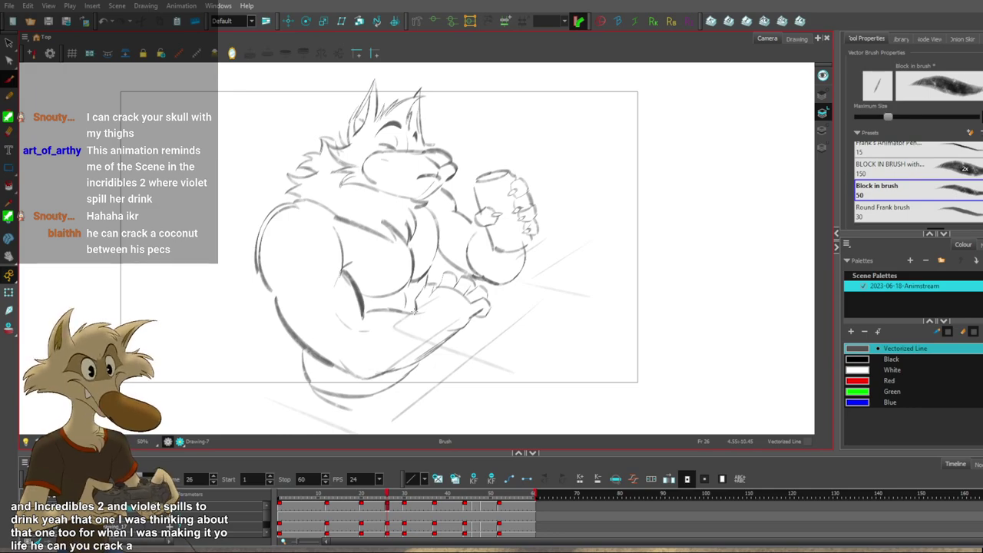
# Compare the near arm and chest on frame 26 with the frame 20 pose.
pyautogui.scroll(-3, 426, 302)
pyautogui.scroll(2, 435, 265)
pyautogui.press('f')
pyautogui.press('f')
pyautogui.scroll(-1, 431, 257)
pyautogui.scroll(2, 435, 269)
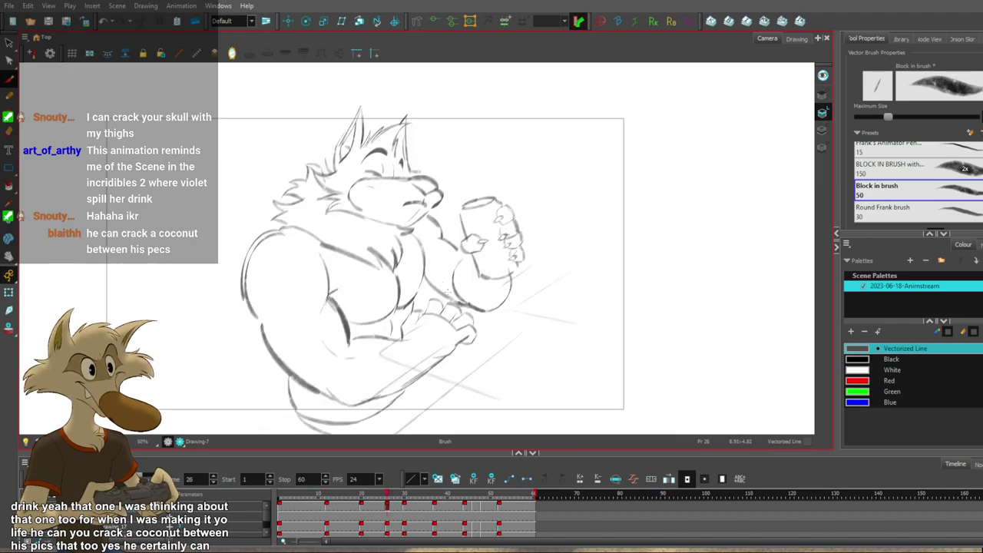
pyautogui.hotkey('alt', 'b')
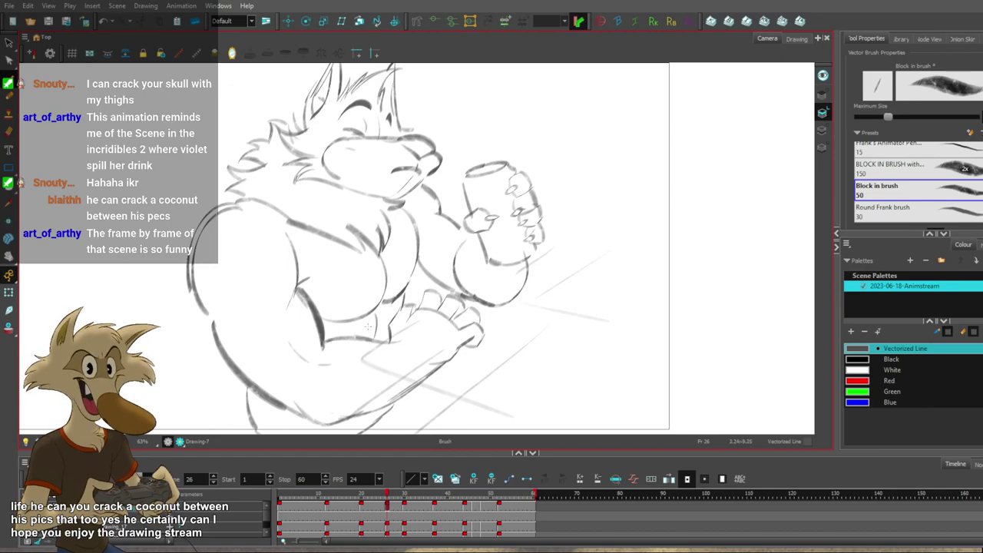
pyautogui.scroll(-4, 367, 326)
pyautogui.press('f')
pyautogui.press('f')
pyautogui.scroll(2, 351, 334)
pyautogui.press('g')
pyautogui.press('g')
pyautogui.scroll(1, 415, 323)
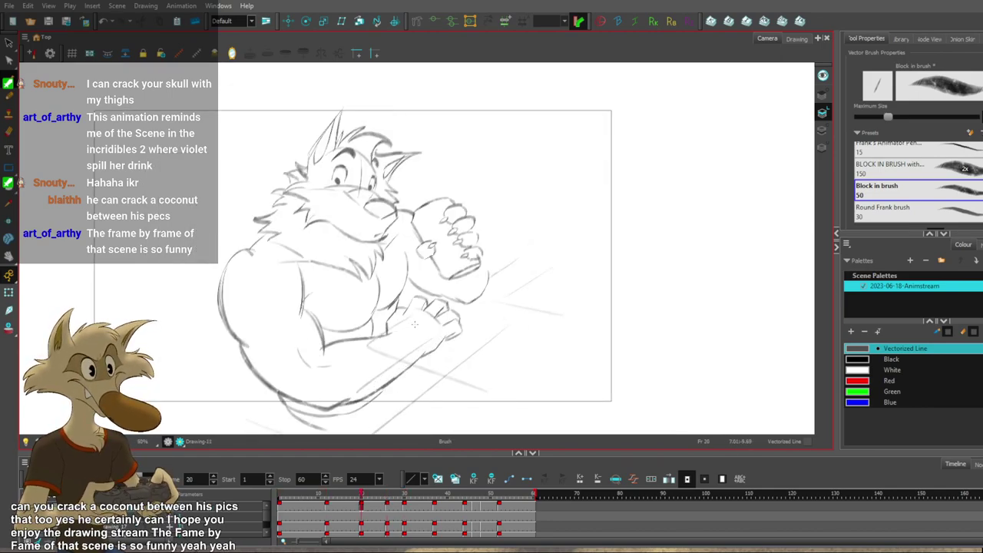
pyautogui.scroll(1, 414, 324)
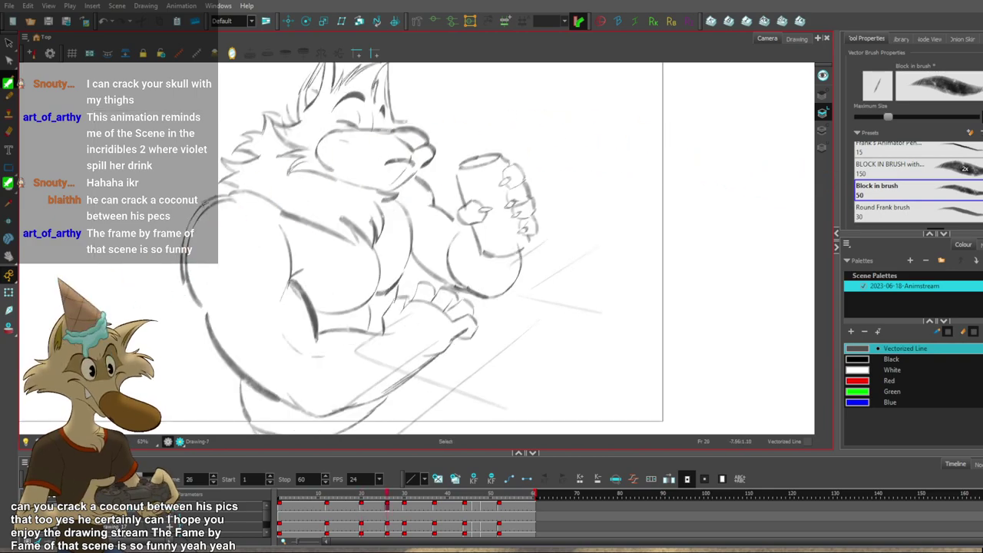
# Clean up the doubled outer contour of the near upper arm on frame 26, checking it against the adjacent keys.
pyautogui.hotkey('alt', 'b')
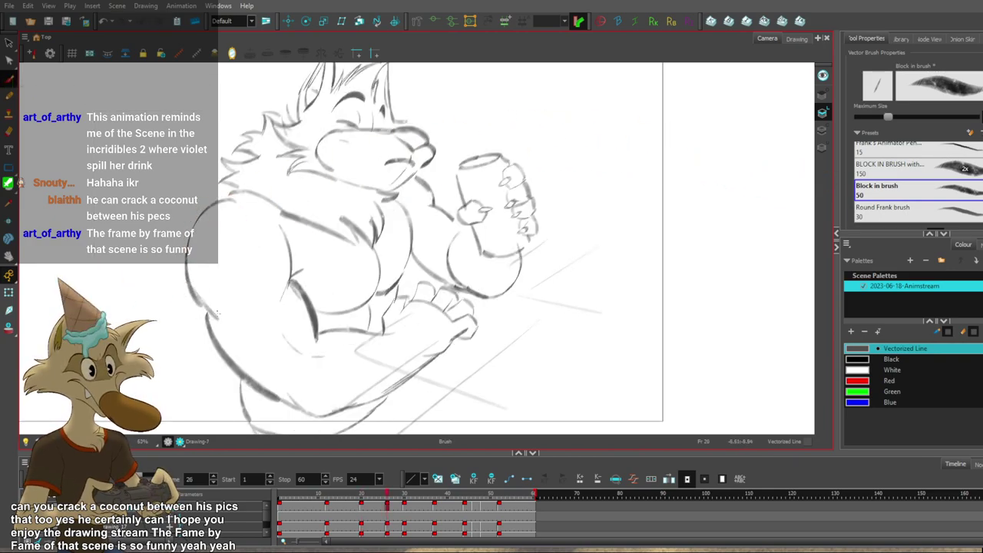
pyautogui.press('f')
pyautogui.press('g')
pyautogui.press('f')
pyautogui.press('g')
pyautogui.moveTo(230, 200); pyautogui.dragTo(237, 212)
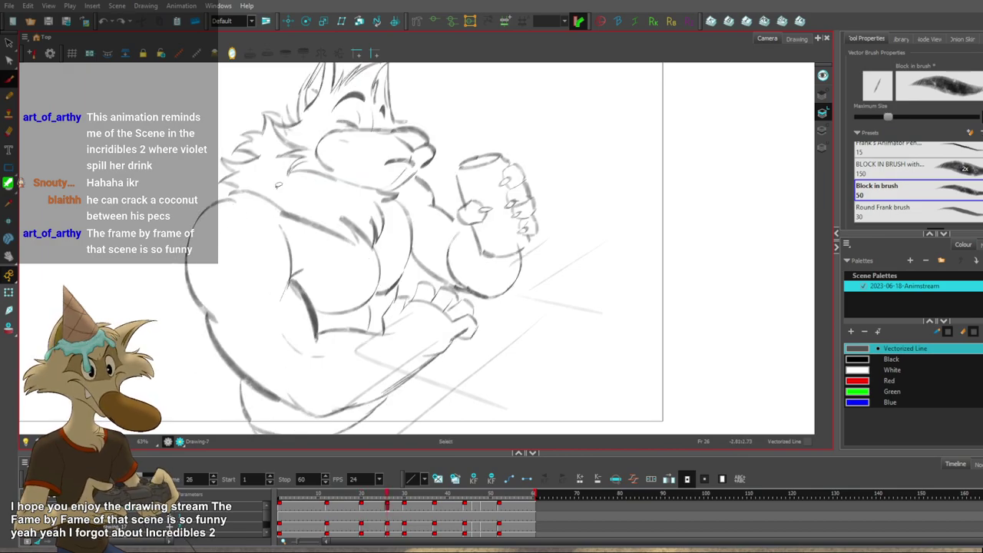
# Examine the shoulder and neck fur up close across frame 20 and its neighbouring keys.
pyautogui.press('f')
pyautogui.press('f')
pyautogui.press('2')
pyautogui.press('2')
pyautogui.press('g')
pyautogui.press('g')
pyautogui.press('f')
pyautogui.press('f')
pyautogui.press('g')
pyautogui.press('2')
pyautogui.press('2')
pyautogui.press('f')
pyautogui.press('2')
pyautogui.press('g')
pyautogui.press('f')
pyautogui.press('g')
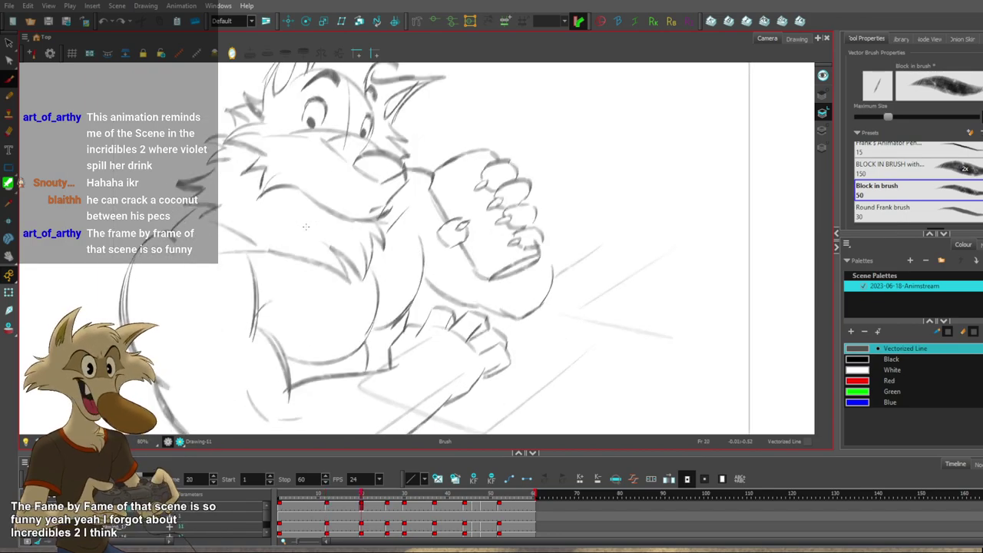
# Redraw the short shoulder line beneath the neck fur on frame 20, discarding the extra strokes.
pyautogui.hotkey('ctrl', 'z')
pyautogui.press('f')
pyautogui.press('g')
pyautogui.moveTo(205, 217); pyautogui.dragTo(262, 238)
pyautogui.hotkey('ctrl', 'z')
pyautogui.hotkey('ctrl', 'z')
pyautogui.moveTo(204, 217); pyautogui.dragTo(258, 236)
pyautogui.press('f')
pyautogui.press('g')
pyautogui.moveTo(204, 213); pyautogui.dragTo(264, 238)
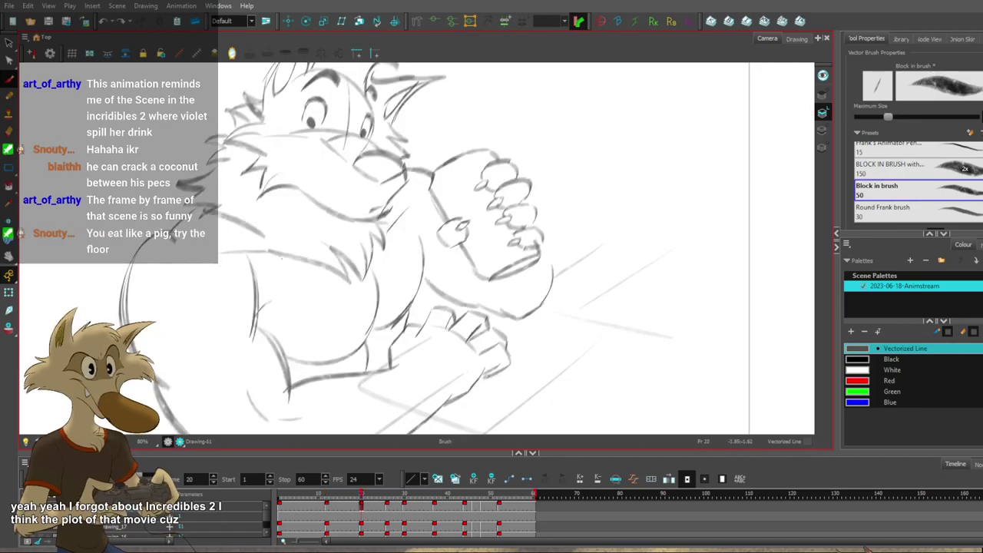
pyautogui.hotkey('ctrl', 'z')
pyautogui.moveTo(202, 213); pyautogui.dragTo(226, 205)
pyautogui.hotkey('ctrl', 'z')
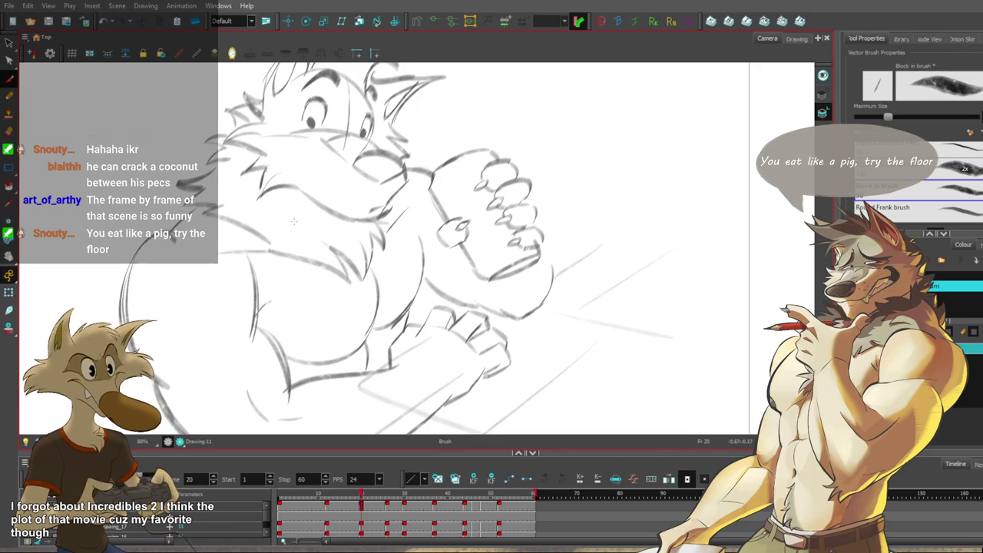
# Review the keys from frame 1 to frame 30, stepping frame by frame between frames 26 and 30.
pyautogui.scroll(-4, 298, 221)
pyautogui.press('f')
pyautogui.press('f')
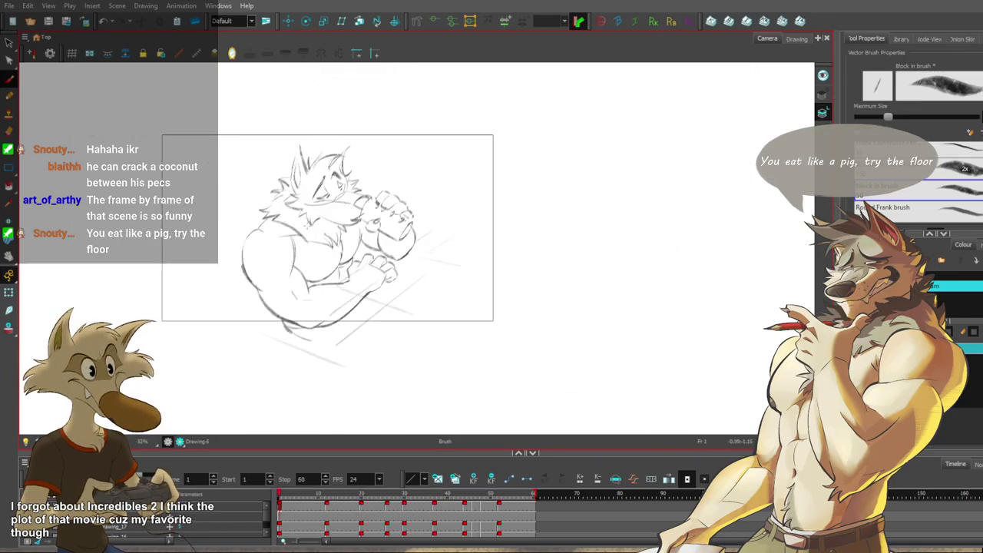
pyautogui.press('g')
pyautogui.press('g')
pyautogui.press('g')
pyautogui.scroll(2, 305, 223)
pyautogui.press('.')
pyautogui.press('.')
pyautogui.press('.')
pyautogui.press('.')
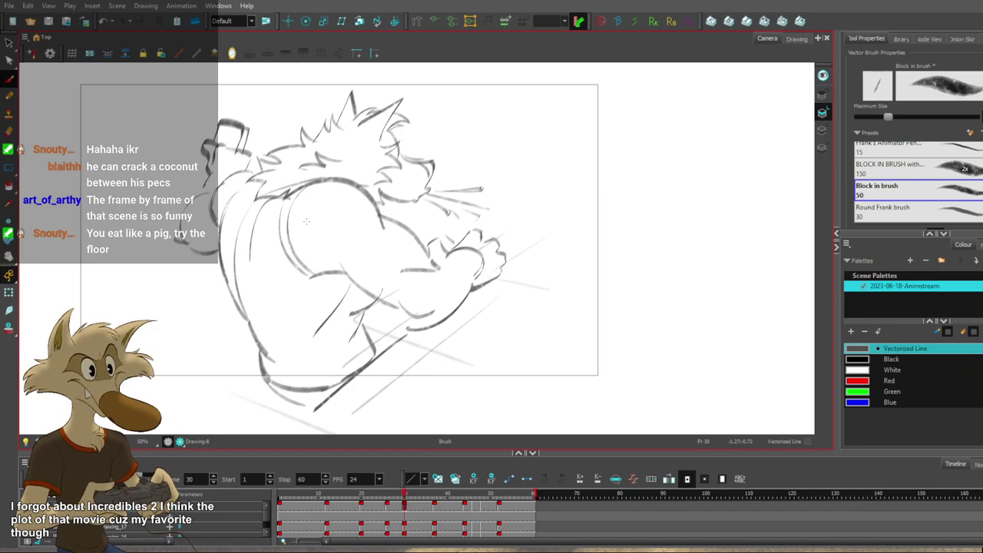
pyautogui.press(',')
pyautogui.press(',')
pyautogui.press(',')
pyautogui.press(',')
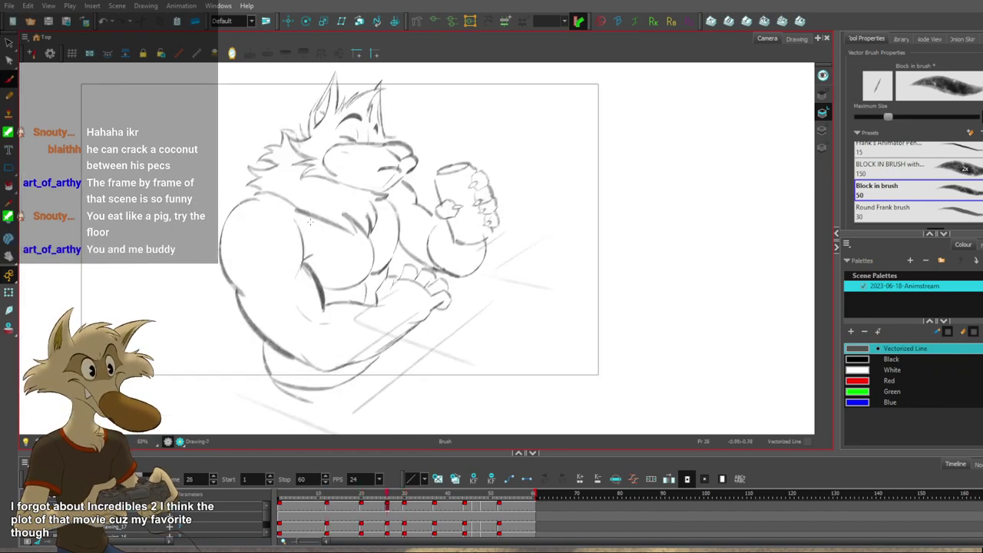
# Flip repeatedly through the early keys up to the frame 30 back pose to judge the overall turning motion.
pyautogui.scroll(-2, 313, 228)
pyautogui.press('f')
pyautogui.press('f')
pyautogui.press('f')
pyautogui.press('g')
pyautogui.press('g')
pyautogui.press('g')
pyautogui.press('f')
pyautogui.press('f')
pyautogui.press('g')
pyautogui.press('g')
pyautogui.press('f')
pyautogui.press('f')
pyautogui.press('g')
pyautogui.press('g')
pyautogui.press('.')
pyautogui.press('.')
pyautogui.press('.')
pyautogui.press('.')
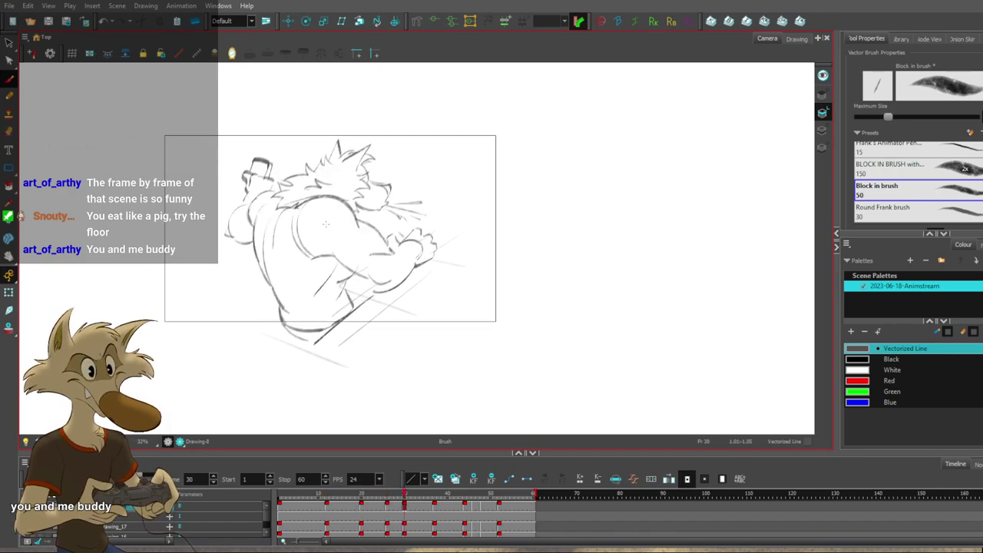
pyautogui.press('f')
pyautogui.press('f')
pyautogui.press('g')
pyautogui.scroll(1, 334, 221)
pyautogui.press('g')
pyautogui.scroll(2, 375, 174)
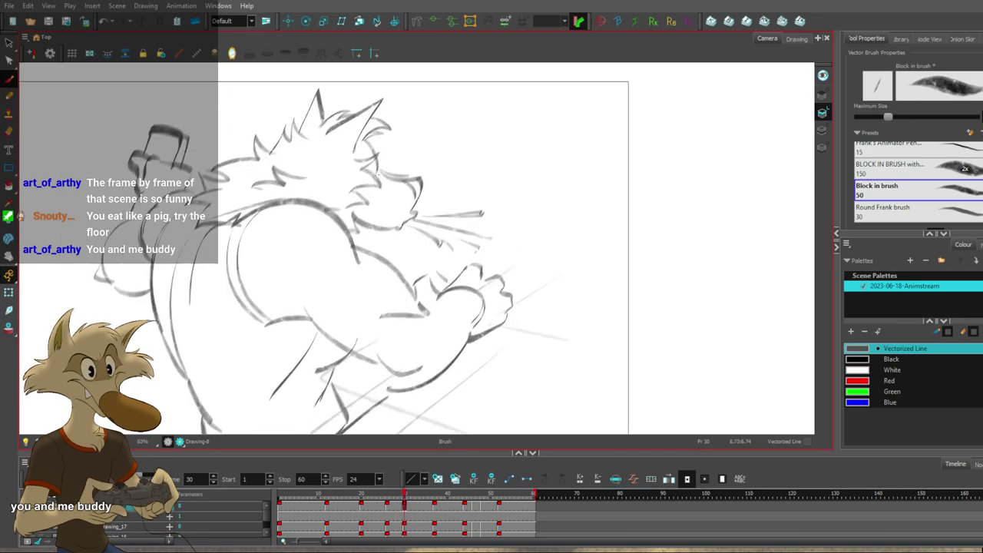
# Examine the jump from the frame 26 drinking pose to the frame 30 back pose against the surrounding keys.
pyautogui.press(',')
pyautogui.press(',')
pyautogui.press(',')
pyautogui.press(',')
pyautogui.scroll(-2, 358, 192)
pyautogui.press('g')
pyautogui.press('g')
pyautogui.press('f')
pyautogui.press('f')
pyautogui.press('g')
pyautogui.press('g')
pyautogui.press('f')
pyautogui.scroll(1, 384, 163)
pyautogui.press('f')
pyautogui.press('f')
pyautogui.press('g')
pyautogui.press('.')
pyautogui.press('.')
pyautogui.press('.')
pyautogui.press('.')
pyautogui.press(',')
pyautogui.press(',')
pyautogui.press(',')
pyautogui.press(',')
pyautogui.press('.')
pyautogui.press('.')
pyautogui.press('.')
pyautogui.press('.')
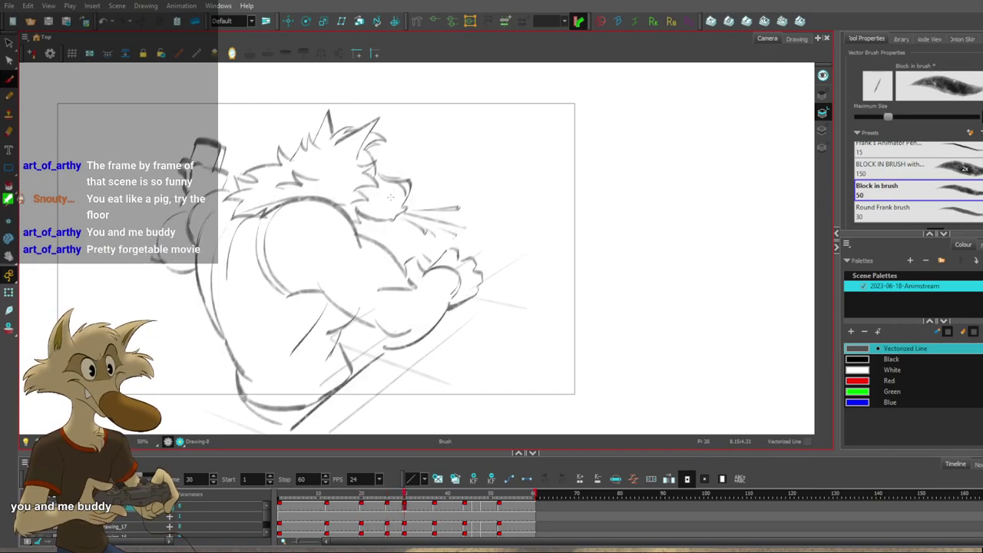
pyautogui.press(',')
pyautogui.press(',')
pyautogui.press(',')
pyautogui.press(',')
# Insert a blank drawing for a new extreme at frame 30, with the existing back pose starting at frame 34.
pyautogui.click(405, 512)
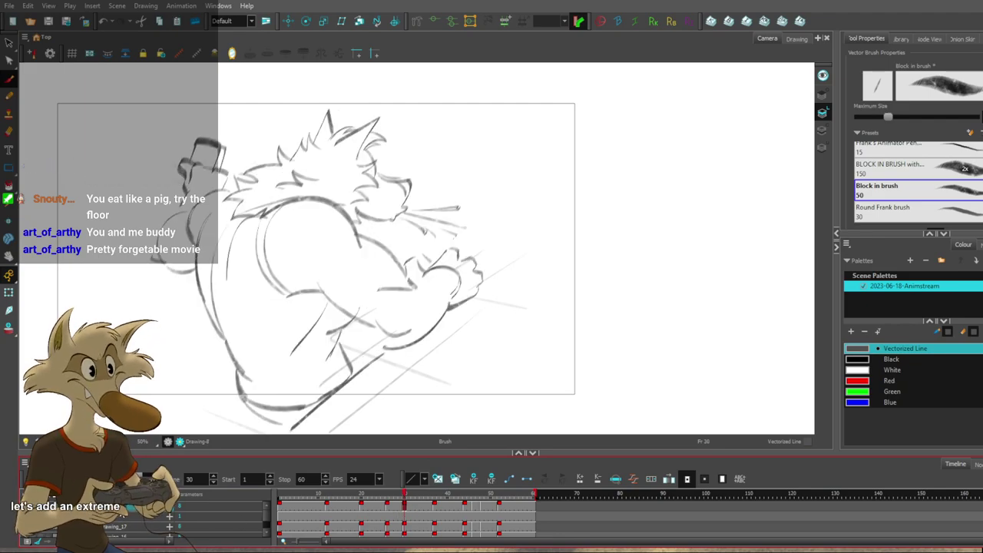
pyautogui.click(412, 510)
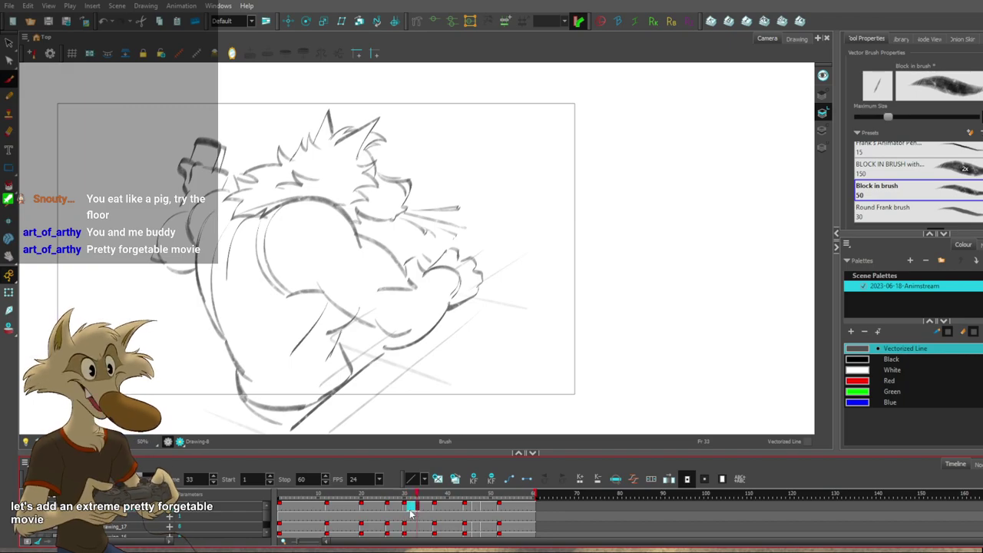
pyautogui.click(407, 512)
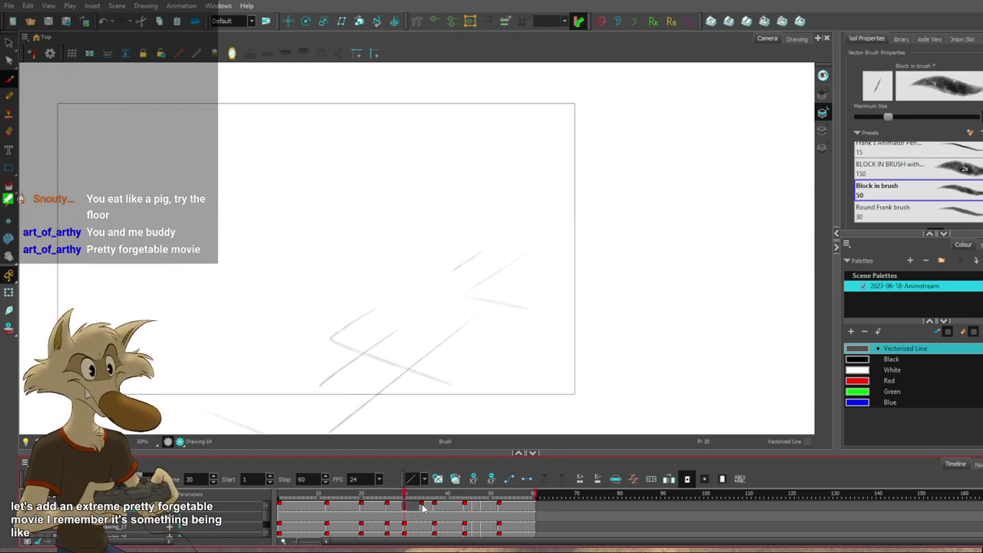
pyautogui.click(420, 510)
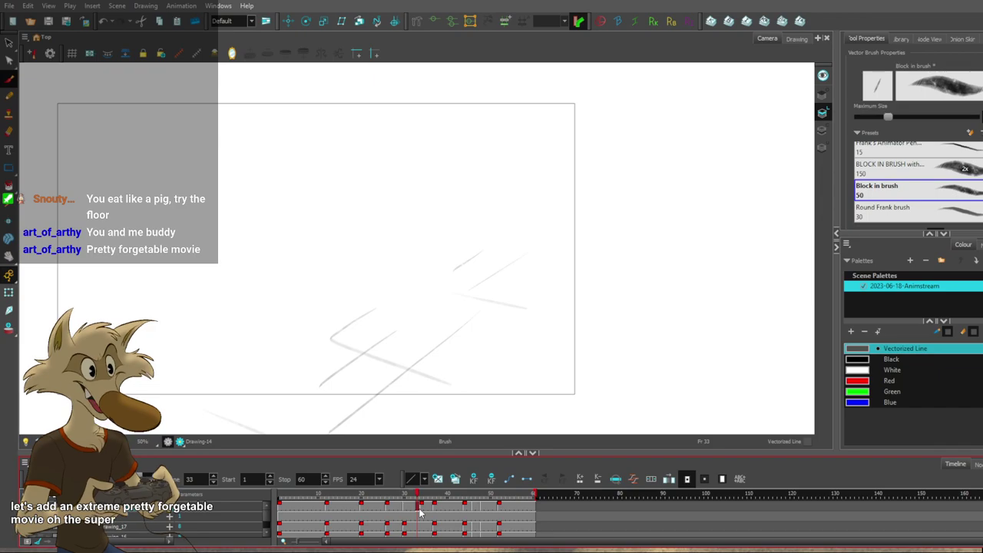
# Flip between frame 26, the blank drawing at frame 30 and the back pose to check the new extreme's timing.
pyautogui.press('g')
pyautogui.press('f')
pyautogui.press('f')
pyautogui.press('g')
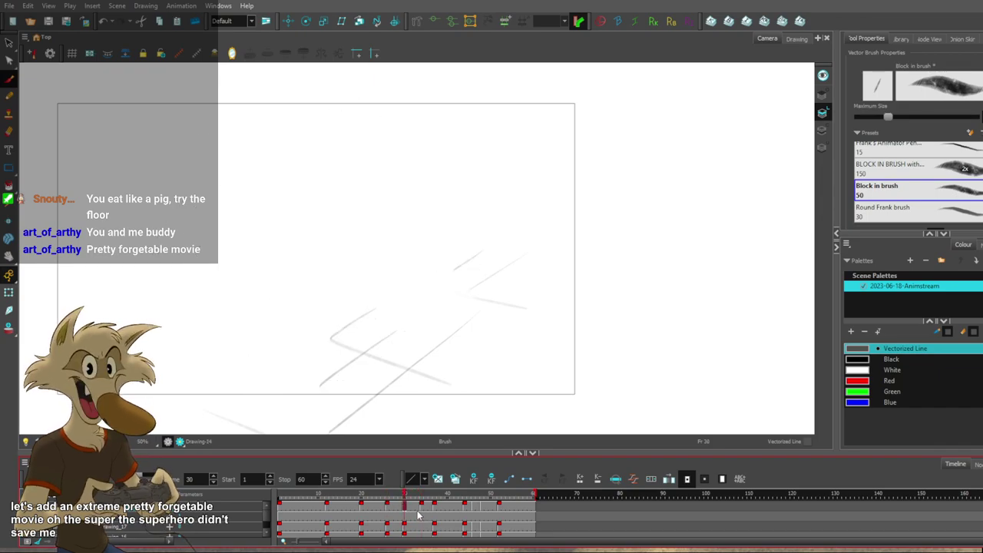
pyautogui.press(',')
pyautogui.press(',')
pyautogui.press(',')
pyautogui.press(',')
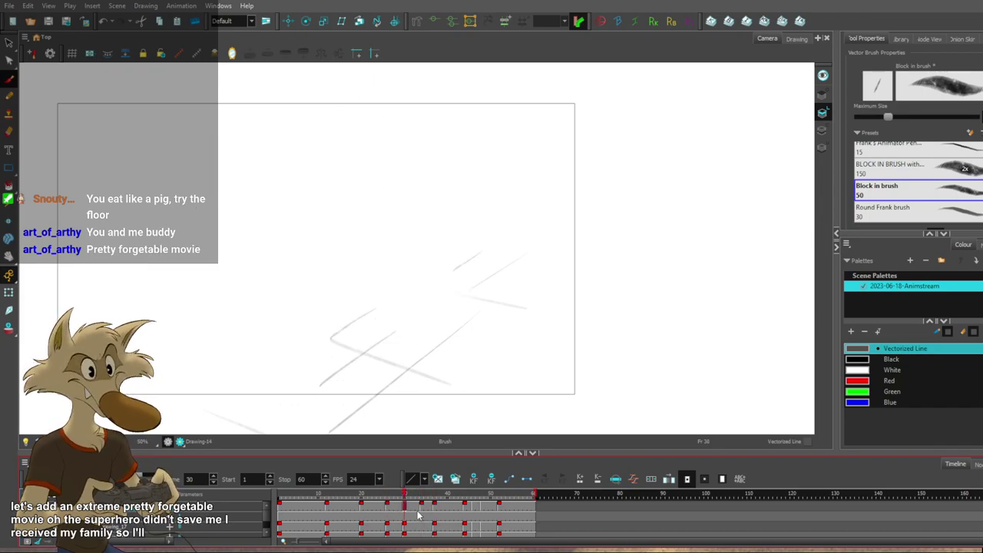
pyautogui.press('.')
pyautogui.press('.')
pyautogui.press('.')
pyautogui.press('.')
pyautogui.press('.')
pyautogui.press('.')
pyautogui.press('.')
pyautogui.press('.')
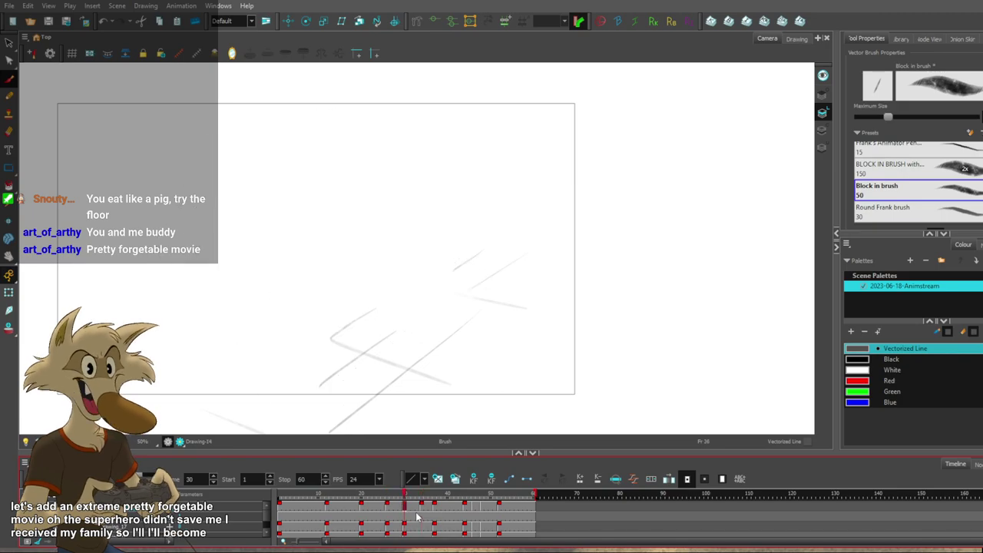
pyautogui.press('g')
pyautogui.press('f')
pyautogui.press('f')
pyautogui.press('f')
pyautogui.press('g')
pyautogui.press('g')
pyautogui.press(',')
pyautogui.press(',')
pyautogui.press(',')
pyautogui.press(',')
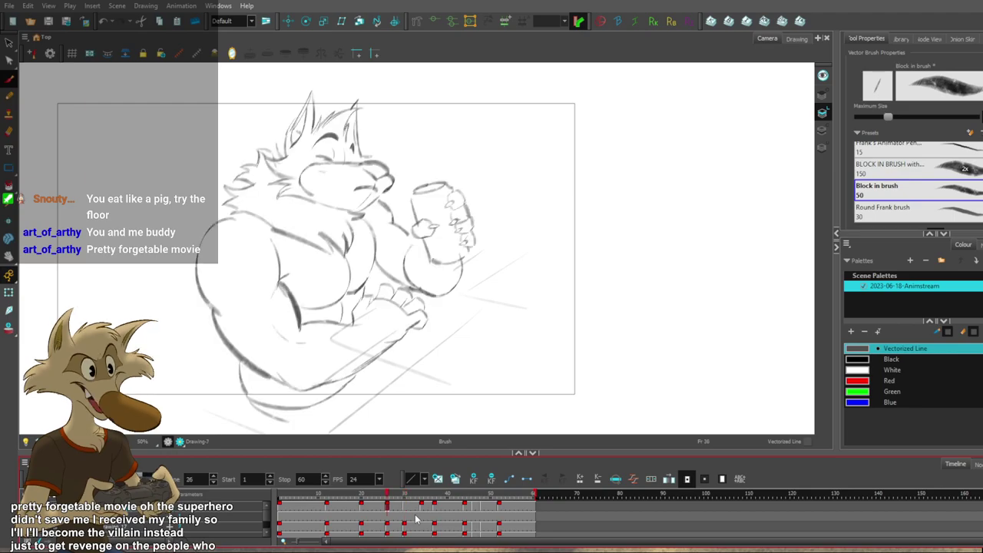
# Flip between the frame 26 drinking pose, the blank frame 30 drawing and the earlier keys to judge the motion.
pyautogui.press('g')
pyautogui.press('f')
pyautogui.press('f')
pyautogui.press('g')
pyautogui.press('g')
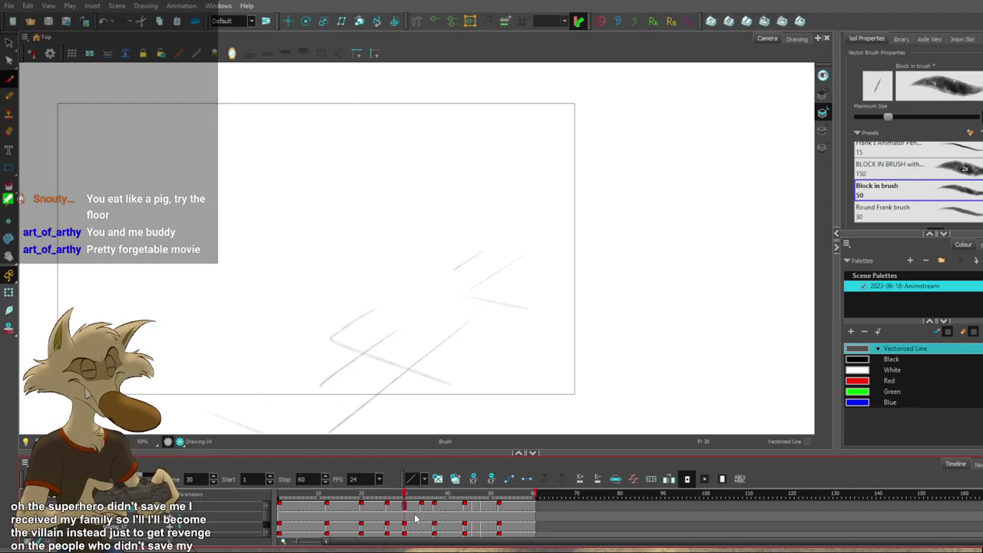
pyautogui.press(',')
pyautogui.press(',')
pyautogui.press(',')
pyautogui.press(',')
pyautogui.press(',')
pyautogui.press(',')
pyautogui.press(',')
pyautogui.press(',')
pyautogui.press(',')
pyautogui.press(',')
pyautogui.press(',')
pyautogui.press(',')
pyautogui.press(',')
pyautogui.press(',')
pyautogui.press(',')
pyautogui.press(',')
pyautogui.press(',')
pyautogui.press(',')
pyautogui.press(',')
pyautogui.press(',')
pyautogui.press('.')
pyautogui.press('.')
pyautogui.press('.')
pyautogui.press('.')
pyautogui.press(',')
pyautogui.press(',')
pyautogui.press(',')
pyautogui.press(',')
pyautogui.press('f')
pyautogui.press('f')
pyautogui.press('g')
pyautogui.press('f')
pyautogui.scroll(-2, 423, 336)
pyautogui.press('f')
# Touch up the outline of the wolf's ear above the muzzle on the frame 26 drinking pose.
pyautogui.scroll(5, 390, 210)
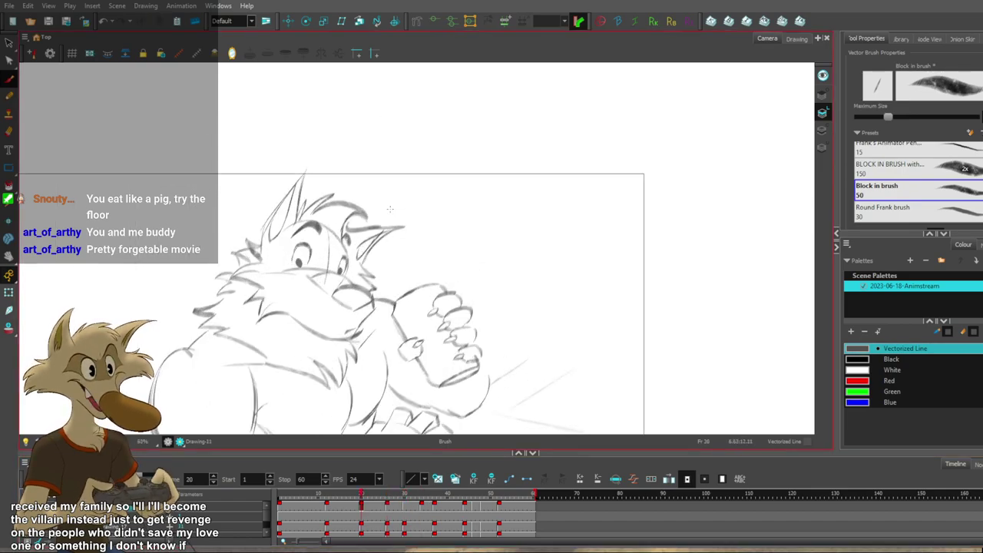
pyautogui.press('g')
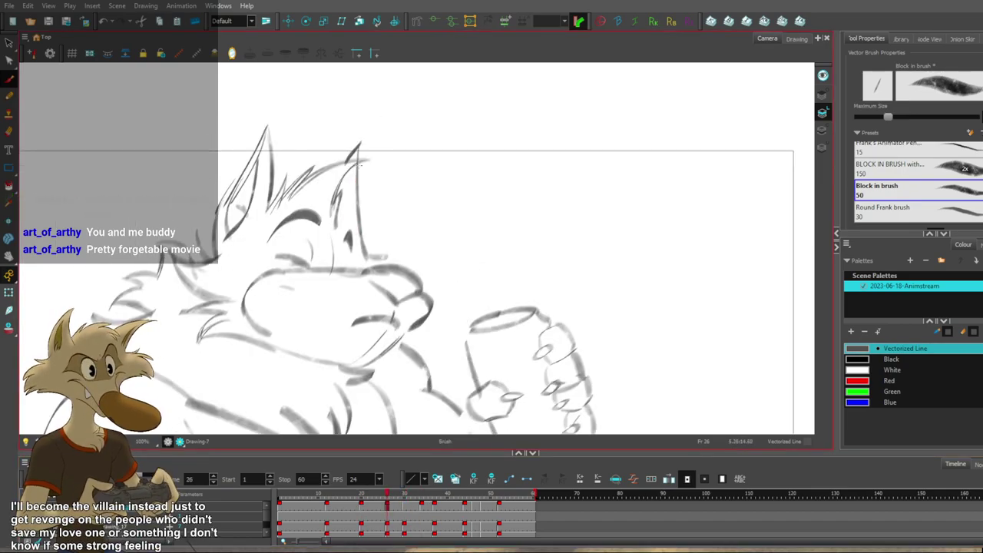
pyautogui.keyDown('ctrl'); pyautogui.click(353, 208); pyautogui.keyUp('ctrl')
pyautogui.press('Delete')
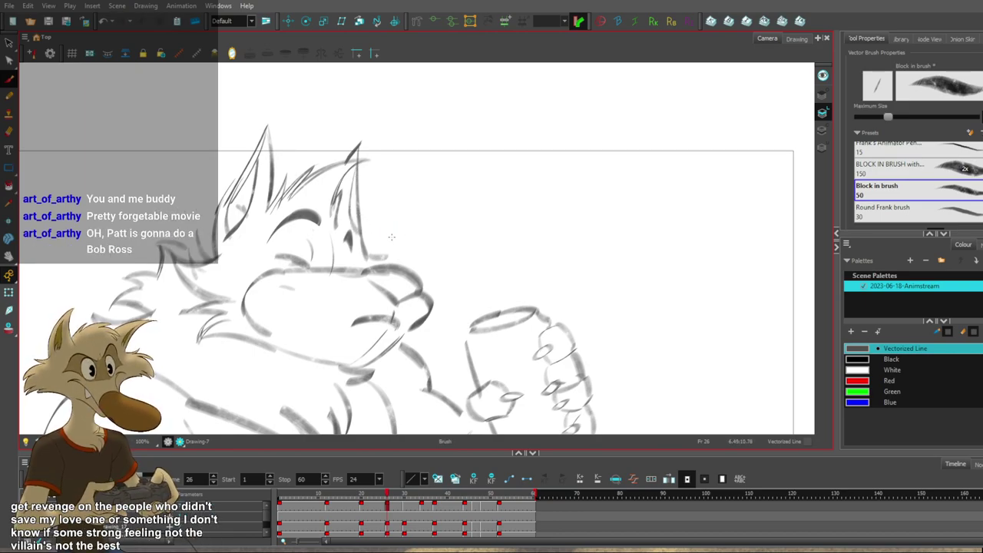
pyautogui.press('1')
pyautogui.press('1')
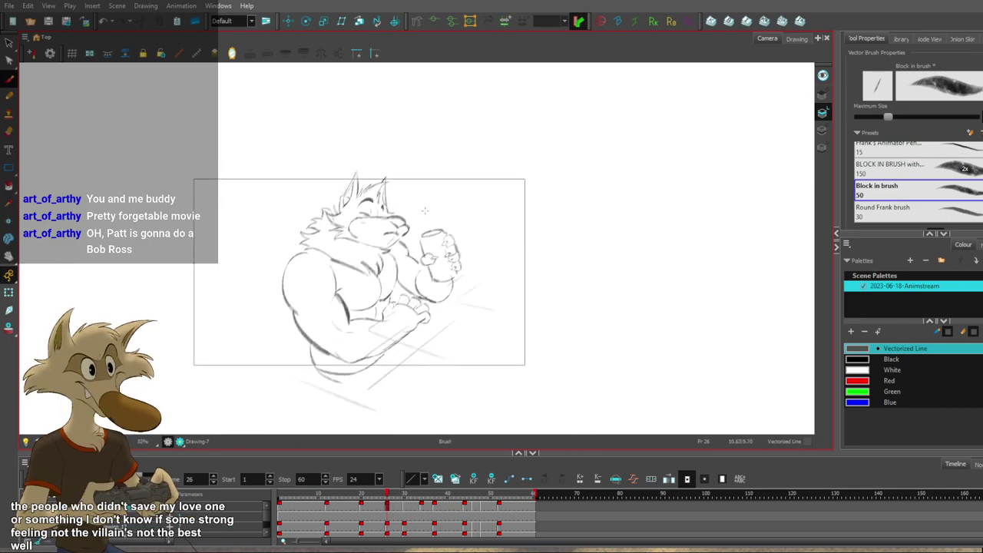
# Examine the frame 26 pose at different magnifications and flip it against its neighbouring keys.
pyautogui.press('2')
pyautogui.press('2')
pyautogui.press('2')
pyautogui.press('1')
pyautogui.press('1')
pyautogui.press('1')
pyautogui.press('1')
pyautogui.press('2')
pyautogui.press('2')
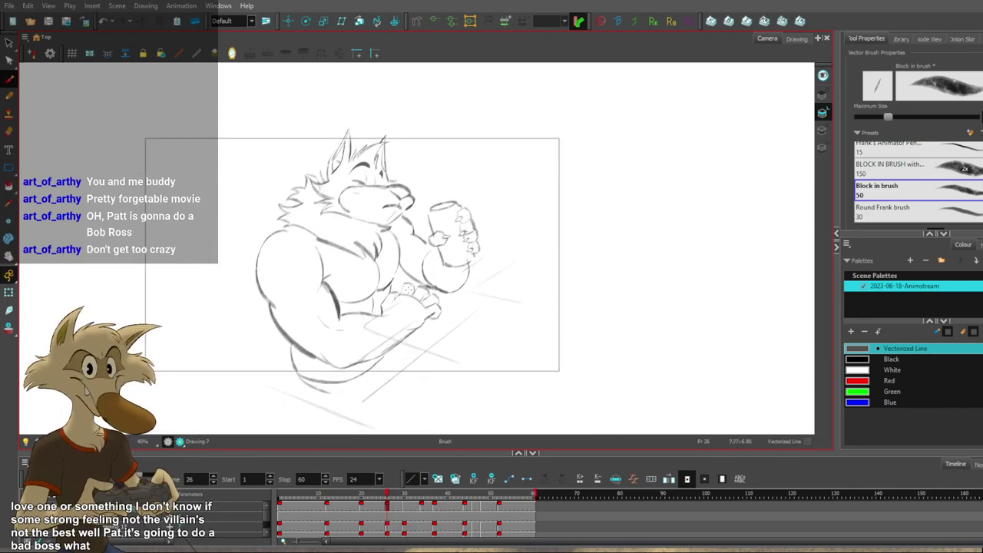
pyautogui.press('2')
pyautogui.press('1')
pyautogui.press('2')
pyautogui.press('f')
pyautogui.press('g')
pyautogui.press('2')
pyautogui.press('2')
pyautogui.press('1')
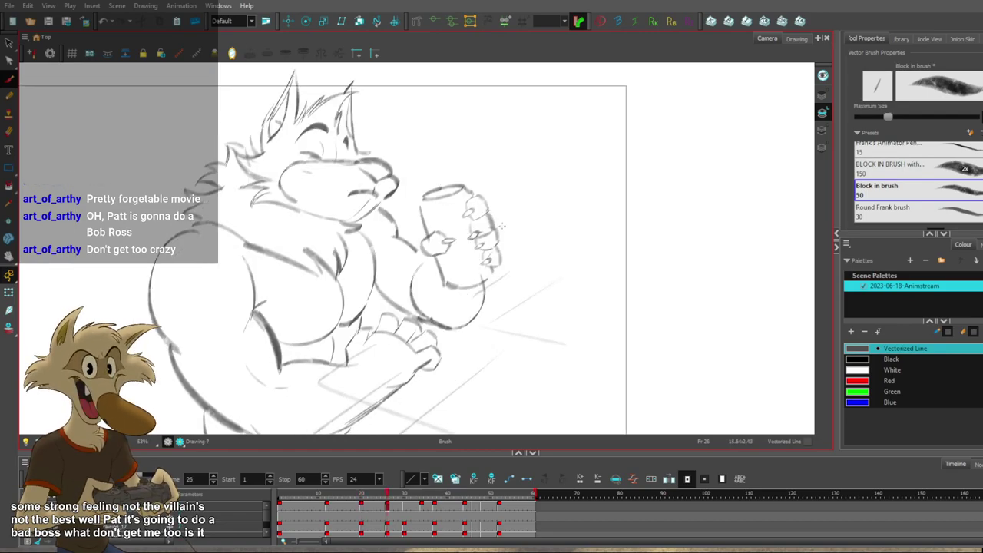
pyautogui.press('1')
pyautogui.press('1')
pyautogui.press('f')
pyautogui.press('g')
pyautogui.press('2')
pyautogui.press('g')
pyautogui.press('f')
pyautogui.press('g')
pyautogui.press('g')
pyautogui.press('f')
pyautogui.press('f')
pyautogui.press('f')
pyautogui.press('g')
pyautogui.press('g')
pyautogui.press('g')
pyautogui.press('f')
pyautogui.press('f')
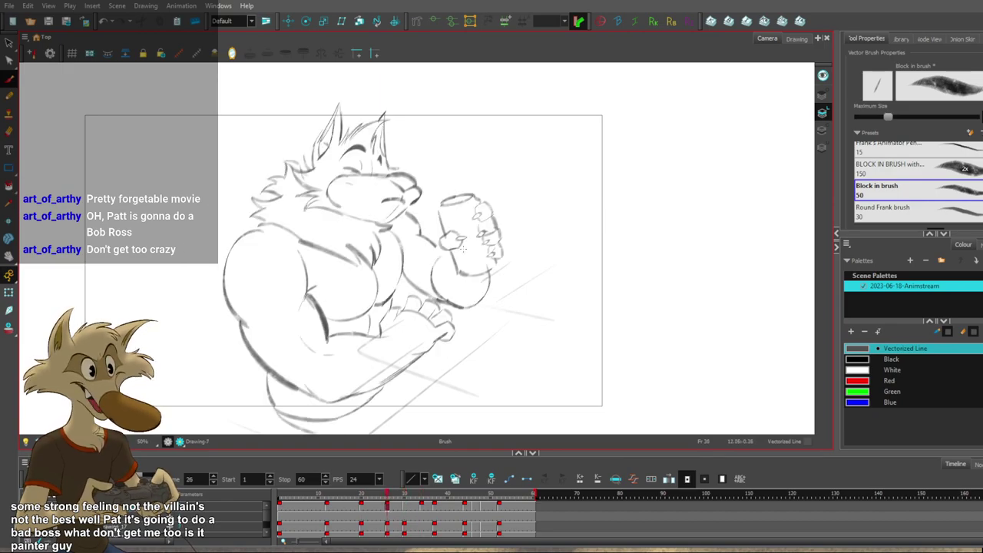
pyautogui.press('g')
pyautogui.press('g')
pyautogui.press('f')
pyautogui.press('f')
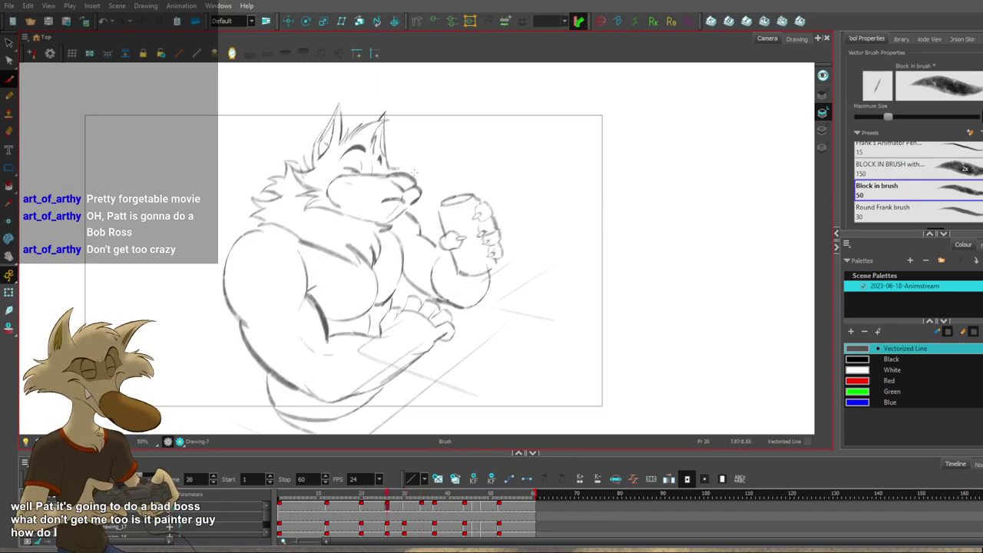
# Step frame by frame from the frame 26 drinking pose to the frame 34 back pose and compare both with frame 30.
pyautogui.press('.')
pyautogui.press('.')
pyautogui.press('.')
pyautogui.press('.')
pyautogui.press('.')
pyautogui.press('.')
pyautogui.press('.')
pyautogui.press('.')
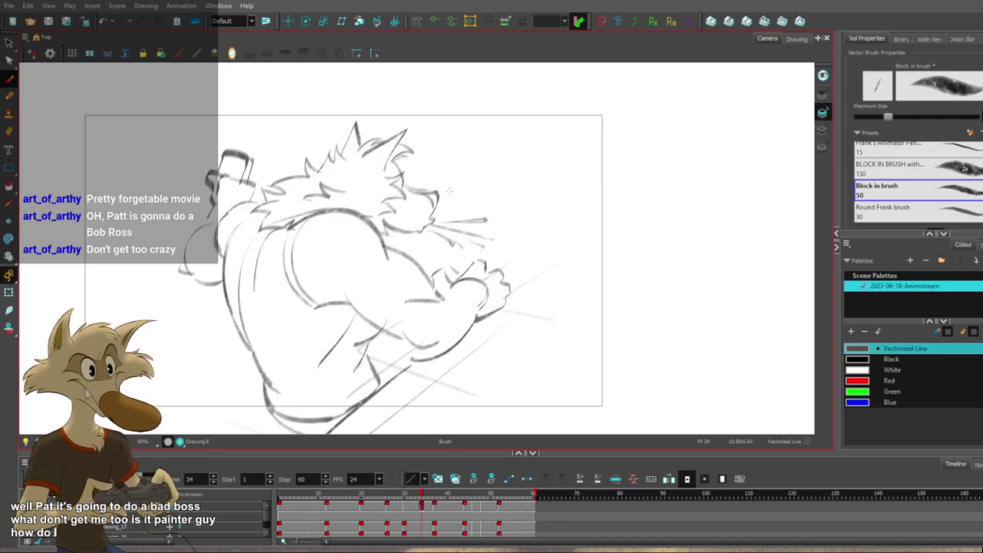
pyautogui.press('f')
pyautogui.press('g')
pyautogui.press('f')
pyautogui.press('f')
pyautogui.press('g')
# Rough in a curved muzzle tip with straight streaks shooting forward from it on the frame 30 drawing, checking against the adjacent keys.
pyautogui.hotkey('ctrl', 'z')
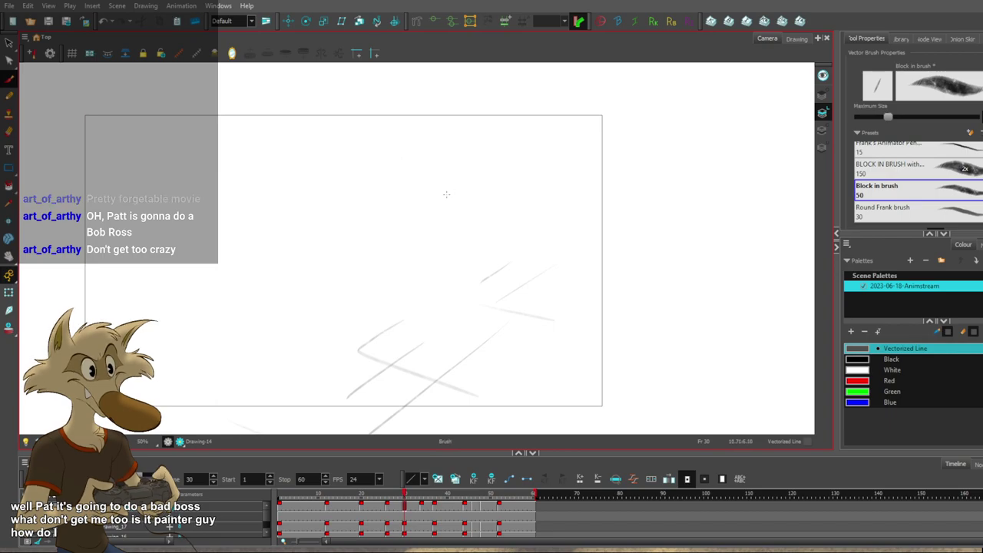
pyautogui.moveTo(412, 184); pyautogui.dragTo(410, 223)
pyautogui.press('f')
pyautogui.moveTo(429, 183)
pyautogui.mouseDown()
pyautogui.moveTo(501, 199)
pyautogui.moveTo(518, 214)
pyautogui.moveTo(536, 209)
pyautogui.mouseUp()
pyautogui.press('g')
pyautogui.press('g')
pyautogui.press('g')
pyautogui.press('f')
pyautogui.press('f')
pyautogui.press('f')
pyautogui.press('g')
pyautogui.press('f')
pyautogui.press('g')
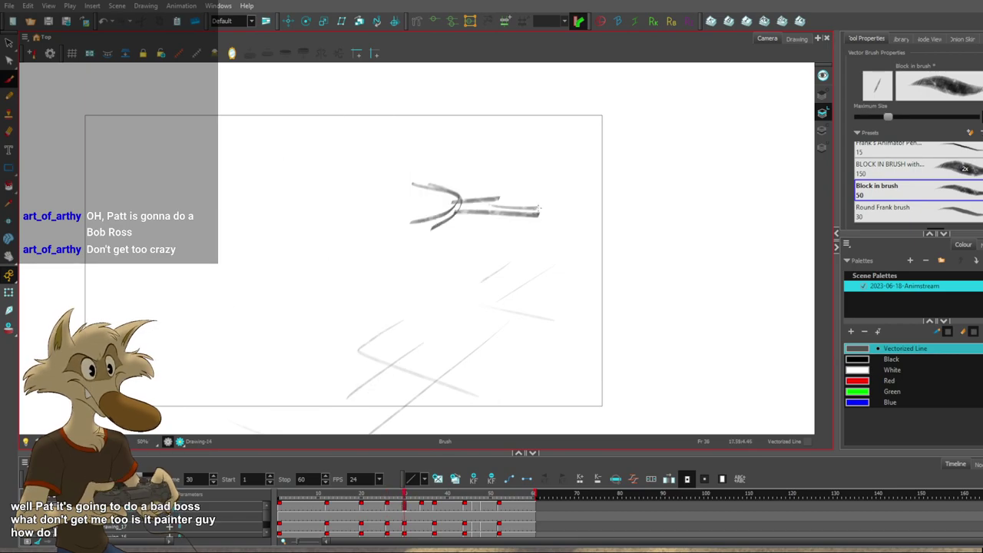
# Step through the frames around the new frame 30 sketch and the surrounding keys to check the action.
pyautogui.press(',')
pyautogui.press(',')
pyautogui.press(',')
pyautogui.press(',')
pyautogui.press(',')
pyautogui.press(',')
pyautogui.press(',')
pyautogui.press(',')
pyautogui.press(',')
pyautogui.press(',')
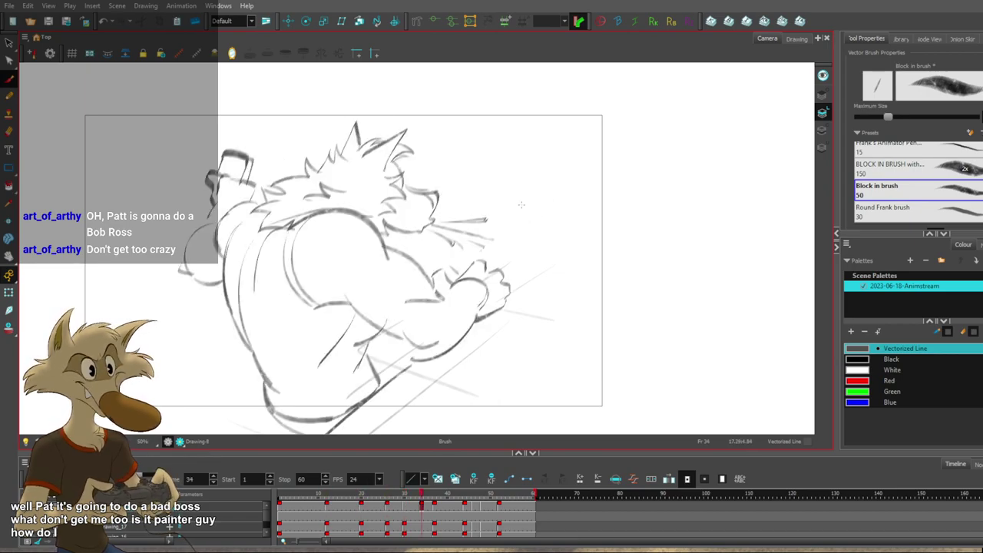
pyautogui.press('.')
pyautogui.press('.')
pyautogui.press('.')
pyautogui.press('.')
pyautogui.press('.')
pyautogui.press('.')
pyautogui.press('.')
pyautogui.press('.')
pyautogui.press('.')
pyautogui.press('.')
pyautogui.scroll(-1, 520, 205)
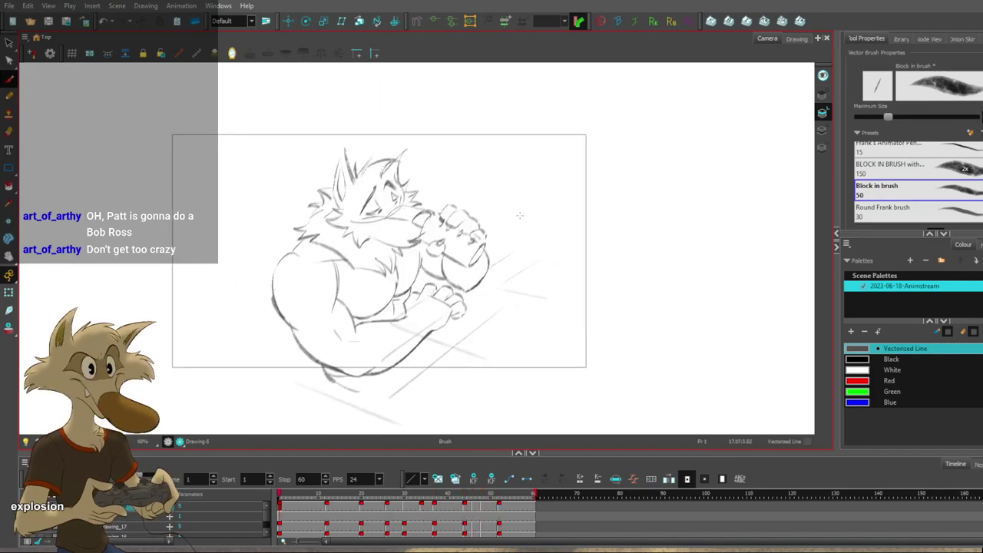
# Add short streaks angled upward at the far end of the spray on frame 30 and compare with frame 26.
pyautogui.press('f')
pyautogui.press('g')
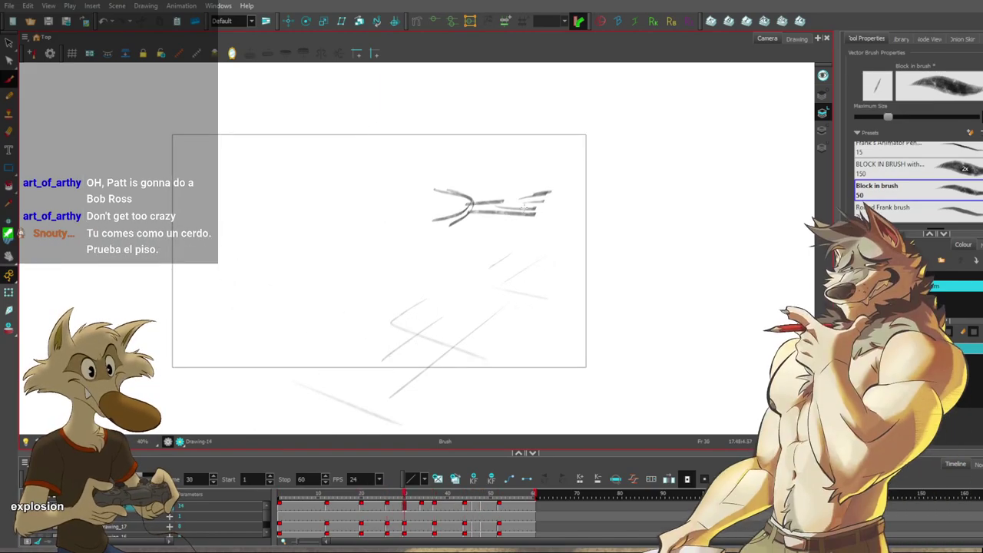
pyautogui.press('f')
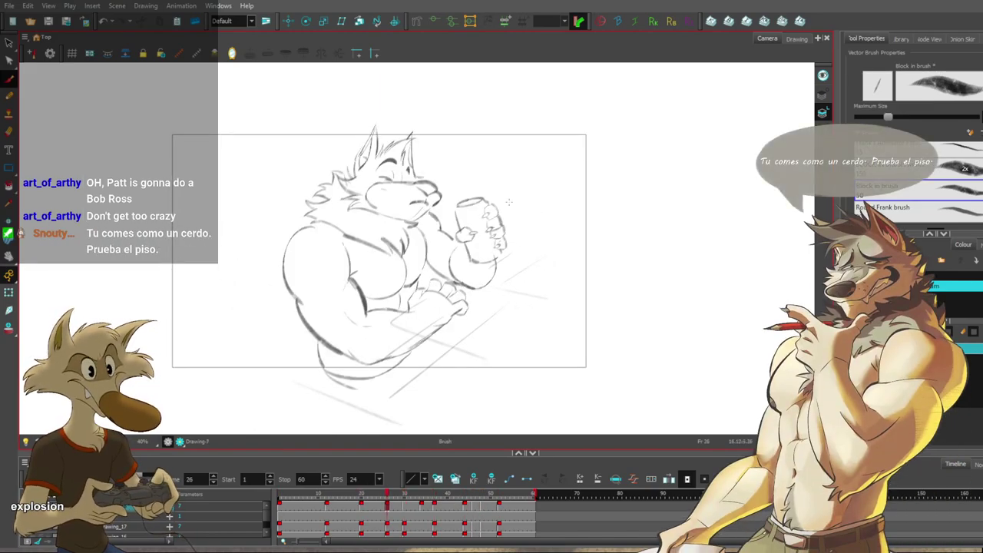
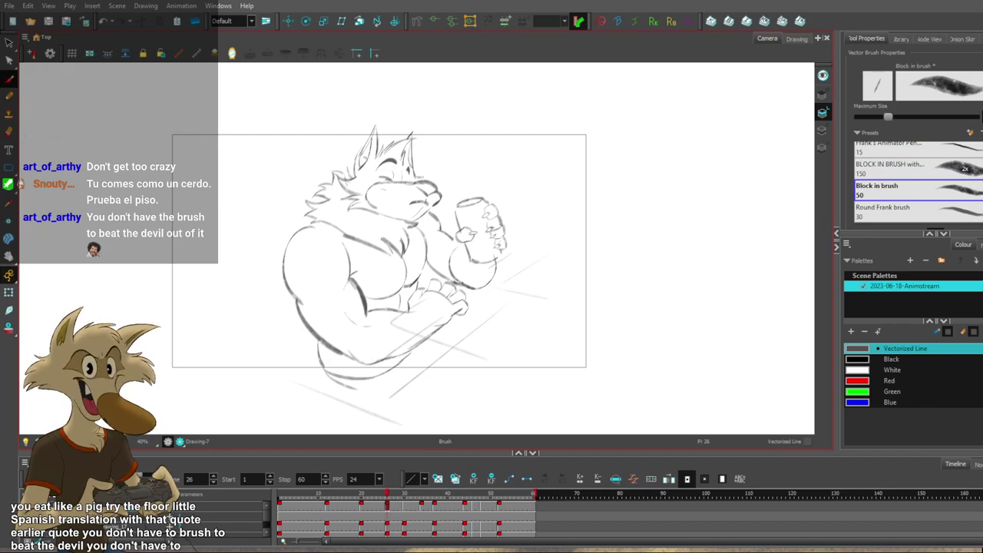
# Flip between the frame 20, frame 26 and frame 30 drawings to judge how the new extreme follows the drinking pose.
pyautogui.press('.')
pyautogui.press('.')
pyautogui.press('.')
pyautogui.press('.')
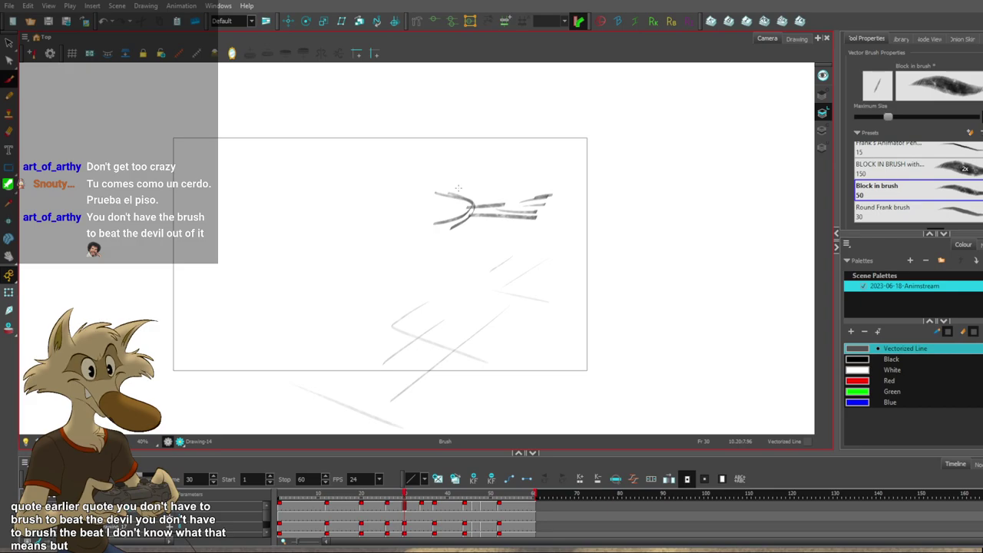
pyautogui.press('f')
pyautogui.press('2')
pyautogui.press('g')
pyautogui.press('g')
pyautogui.press('f')
pyautogui.press('f')
pyautogui.press('g')
pyautogui.press('g')
pyautogui.press(',')
pyautogui.press(',')
pyautogui.press(',')
pyautogui.press(',')
pyautogui.press('.')
pyautogui.press('.')
pyautogui.press('.')
pyautogui.press('.')
pyautogui.press(',')
pyautogui.press(',')
pyautogui.press(',')
pyautogui.press(',')
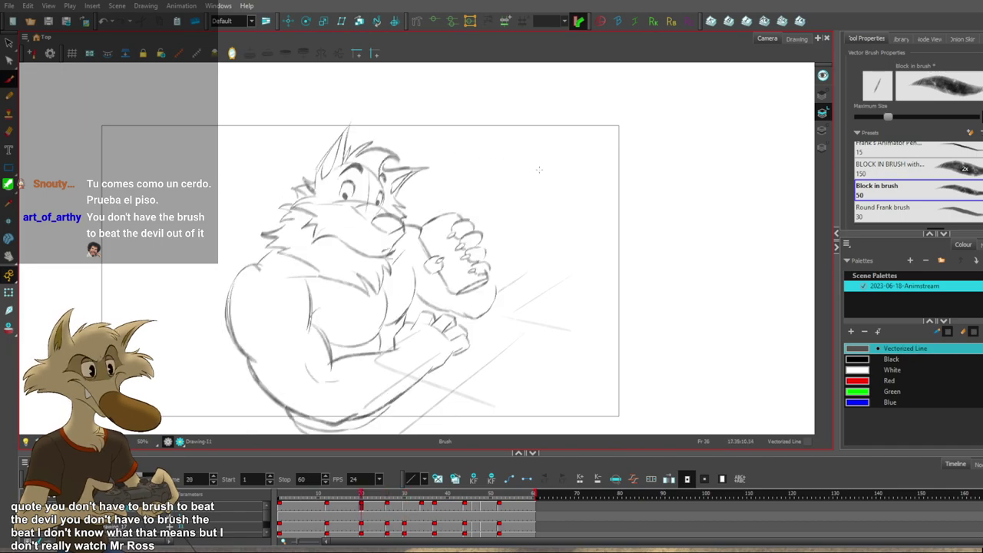
# Add a second swept-back ear behind the existing one on the frame 30 drawing and flip against the neighbouring keys.
pyautogui.press('.')
pyautogui.press('.')
pyautogui.press('.')
pyautogui.press('.')
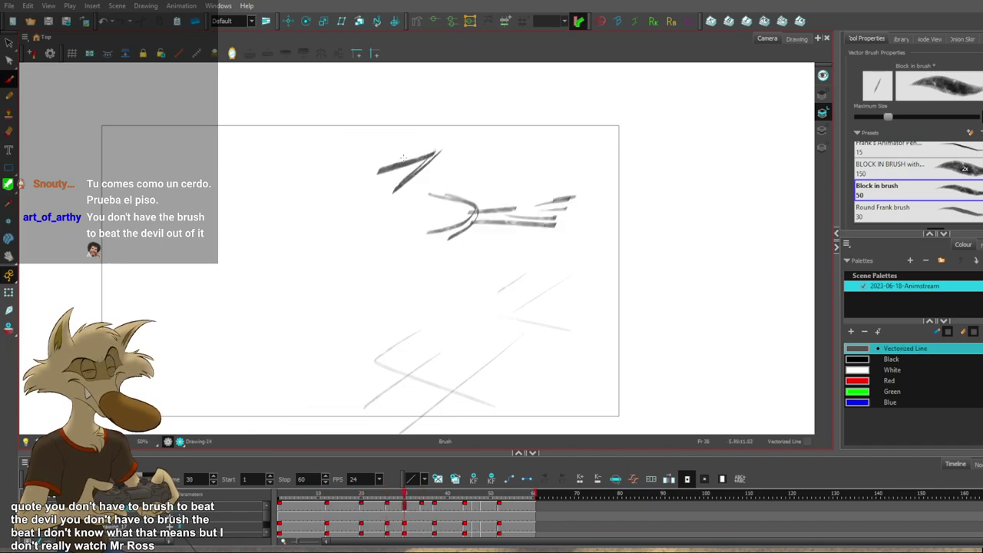
pyautogui.moveTo(365, 169)
pyautogui.mouseDown()
pyautogui.moveTo(416, 154)
pyautogui.moveTo(410, 144)
pyautogui.mouseUp()
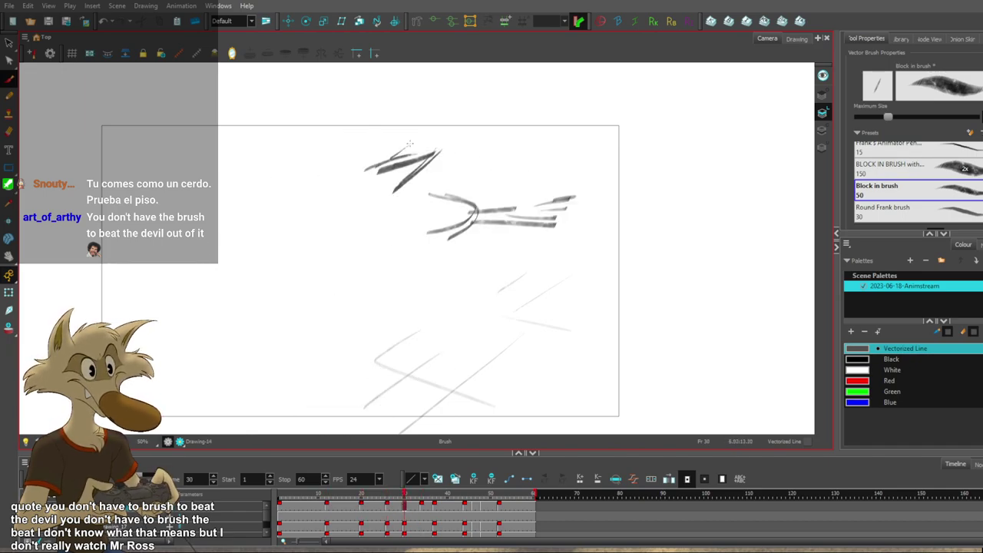
pyautogui.press('f')
pyautogui.press('g')
pyautogui.press('g')
pyautogui.press('f')
pyautogui.press('f')
pyautogui.press('g')
# Undo the first forehead stroke and sketch a short curved brow line below the near ear on frame 30, comparing with adjacent keys.
pyautogui.moveTo(412, 182); pyautogui.dragTo(427, 191)
pyautogui.hotkey('ctrl', 'z')
pyautogui.press('f')
pyautogui.press('g')
pyautogui.press('.')
pyautogui.press(',')
pyautogui.press('.')
pyautogui.press(',')
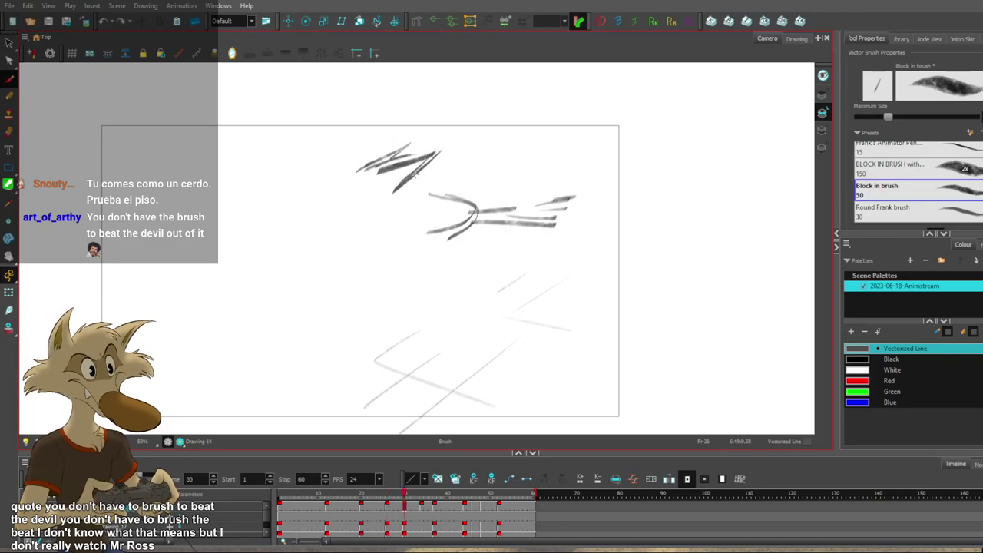
pyautogui.press('.')
pyautogui.press(',')
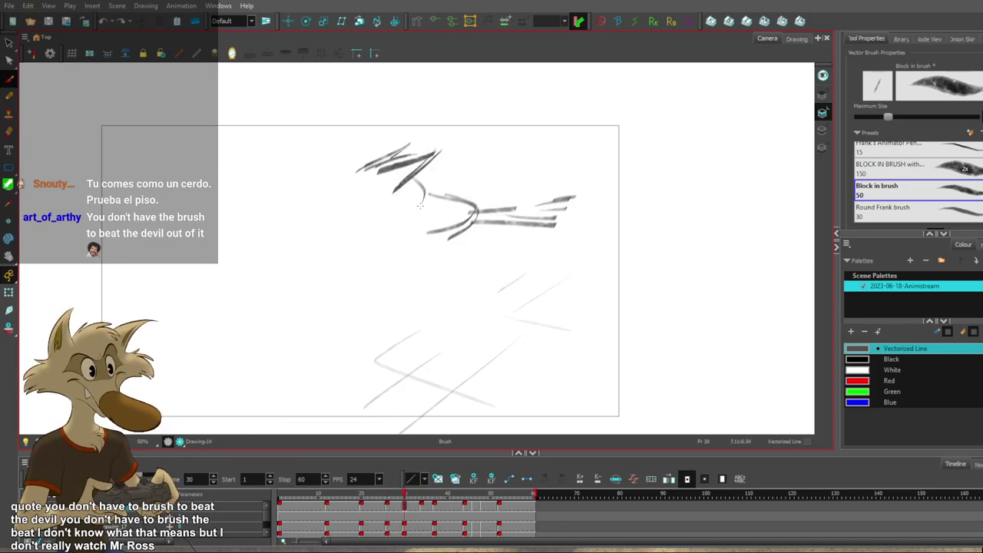
pyautogui.press('f')
pyautogui.press('g')
pyautogui.press('g')
pyautogui.press('f')
pyautogui.press('f')
pyautogui.press('g')
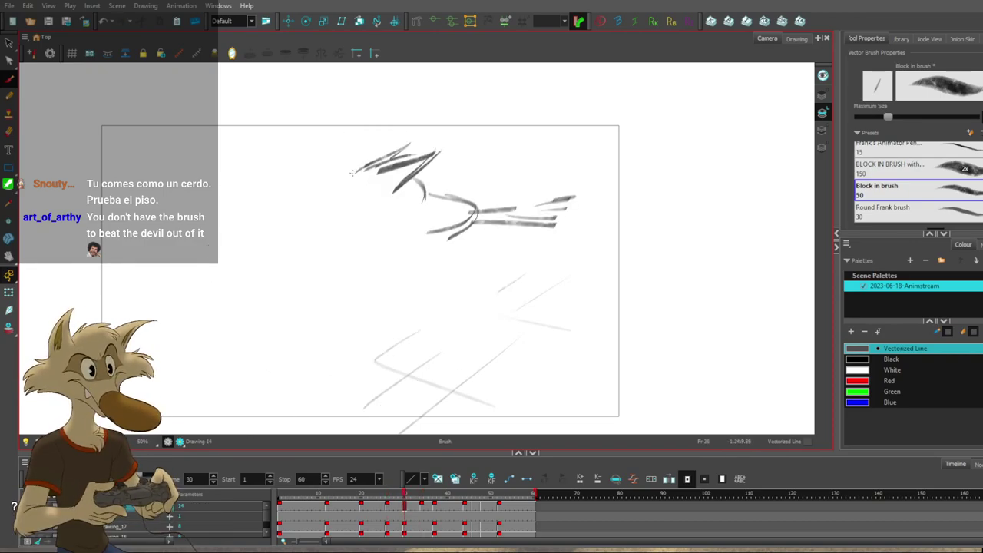
# Sketch zigzag fur tufts down the back of the head behind the ears on frame 30, checking against frame 26.
pyautogui.press('g')
pyautogui.press('f')
pyautogui.press('f')
pyautogui.press('g')
pyautogui.press('f')
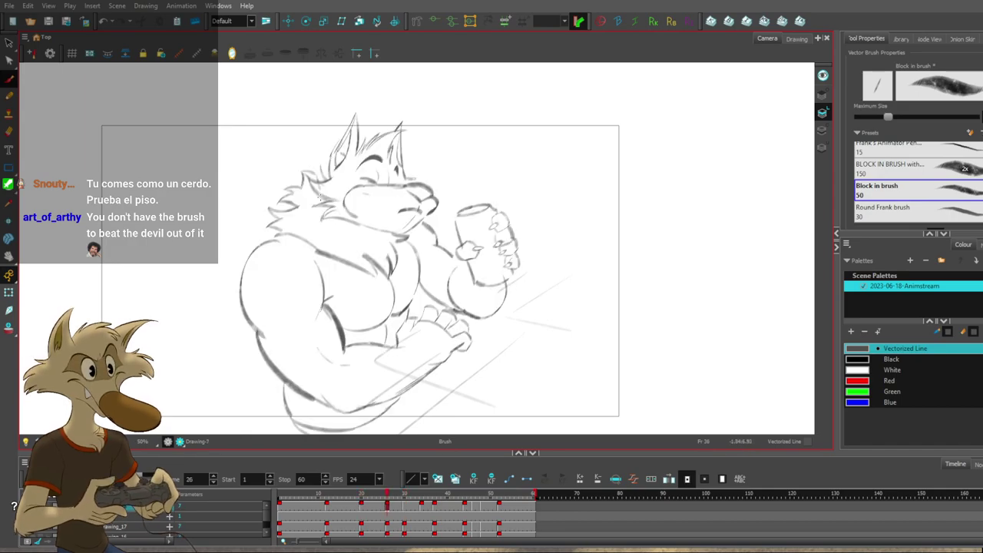
pyautogui.press('g')
pyautogui.press('g')
pyautogui.press('f')
pyautogui.press('.')
pyautogui.press(',')
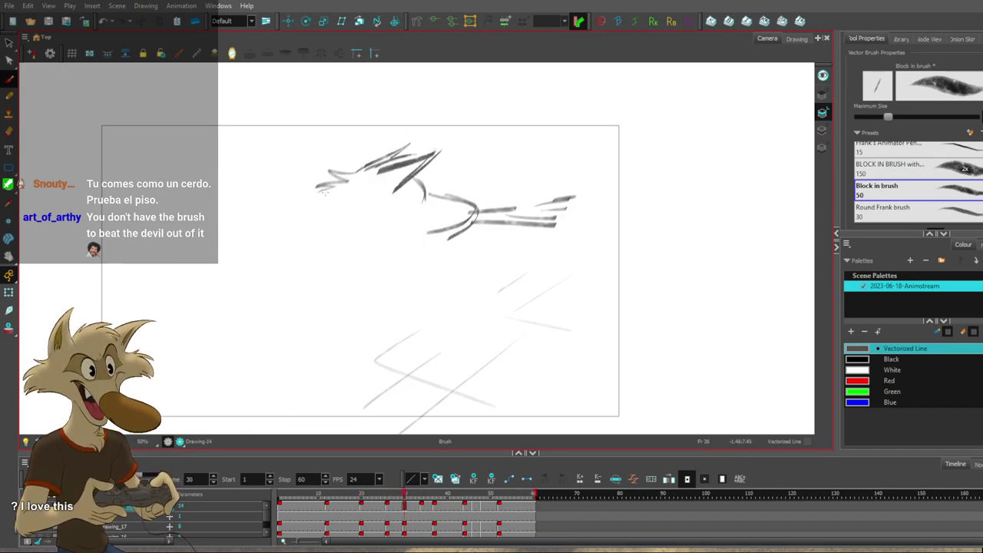
# Undo the last fur stroke and extend the tufts down toward the nape on frame 30.
pyautogui.press('.')
pyautogui.press(',')
pyautogui.press(',')
pyautogui.press('.')
pyautogui.hotkey('ctrl', 'z')
pyautogui.press('g')
pyautogui.press('f')
pyautogui.press('f')
pyautogui.press('g')
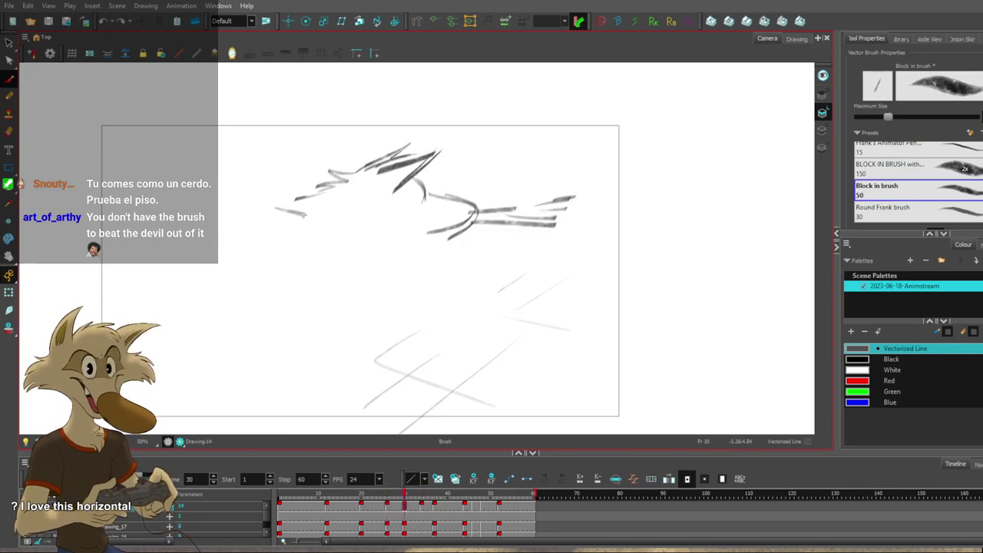
# Close off the pointed tuft at the back of the neck on frame 30, flipping against the surrounding keys.
pyautogui.press('f')
pyautogui.press('g')
pyautogui.press('g')
pyautogui.press('f')
pyautogui.press('f')
pyautogui.press('f')
pyautogui.press('g')
pyautogui.press('g')
pyautogui.press('f')
pyautogui.press('g')
pyautogui.press('g')
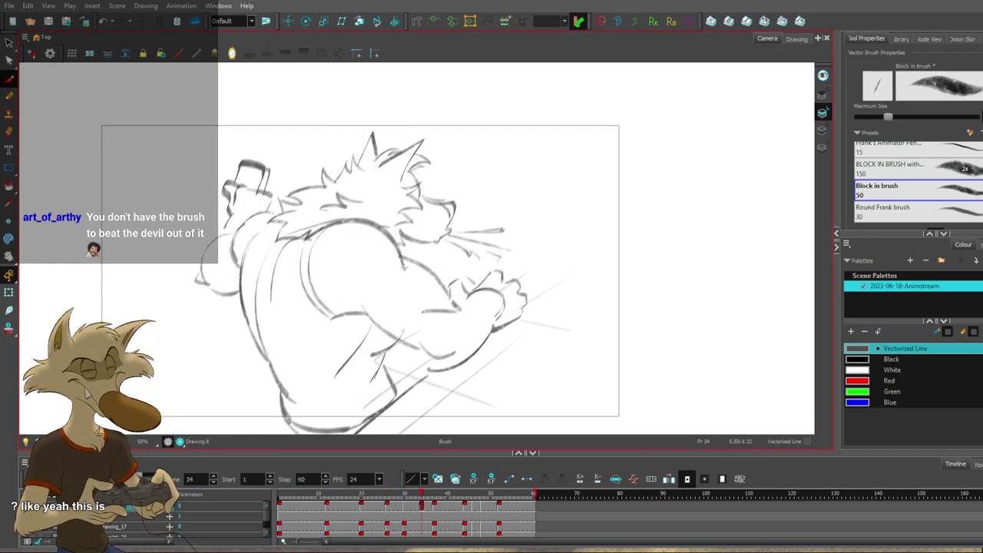
# Rough in a pointed V-shaped cheek tuft below the jaw on frame 30 while comparing with the neighbouring keys.
pyautogui.press('f')
pyautogui.press('f')
pyautogui.press(',')
pyautogui.press('.')
pyautogui.press(',')
pyautogui.press('.')
pyautogui.press('.')
pyautogui.press('.')
pyautogui.press('.')
pyautogui.press('.')
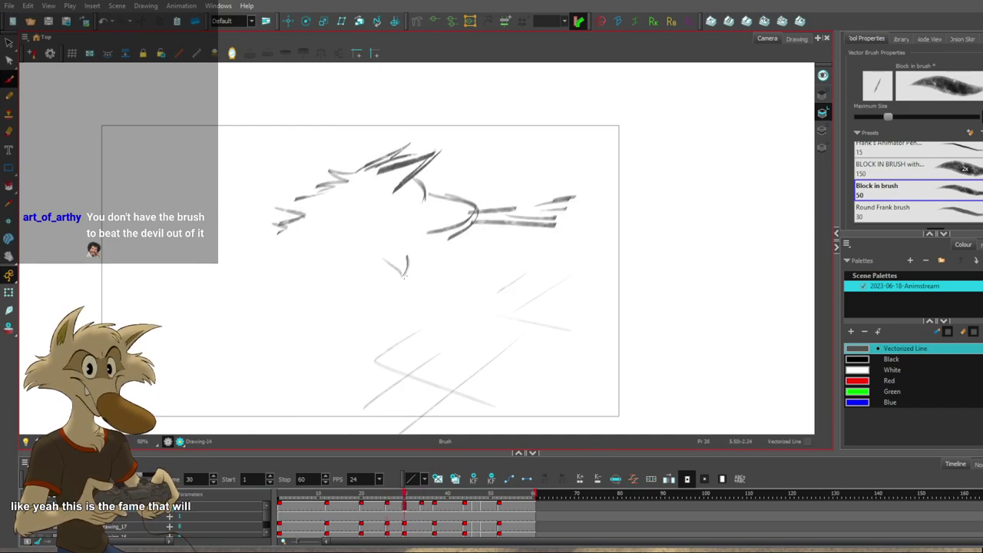
# Connect the cheek tuft to the underside of the muzzle with jagged jaw fur on frame 30.
pyautogui.moveTo(405, 275); pyautogui.dragTo(413, 248)
pyautogui.press('f')
pyautogui.press('g')
pyautogui.press('g')
pyautogui.press('f')
pyautogui.press('g')
pyautogui.press(',')
pyautogui.press(',')
pyautogui.press(',')
pyautogui.press(',')
pyautogui.moveTo(415, 238); pyautogui.dragTo(443, 234)
pyautogui.press('g')
pyautogui.press('f')
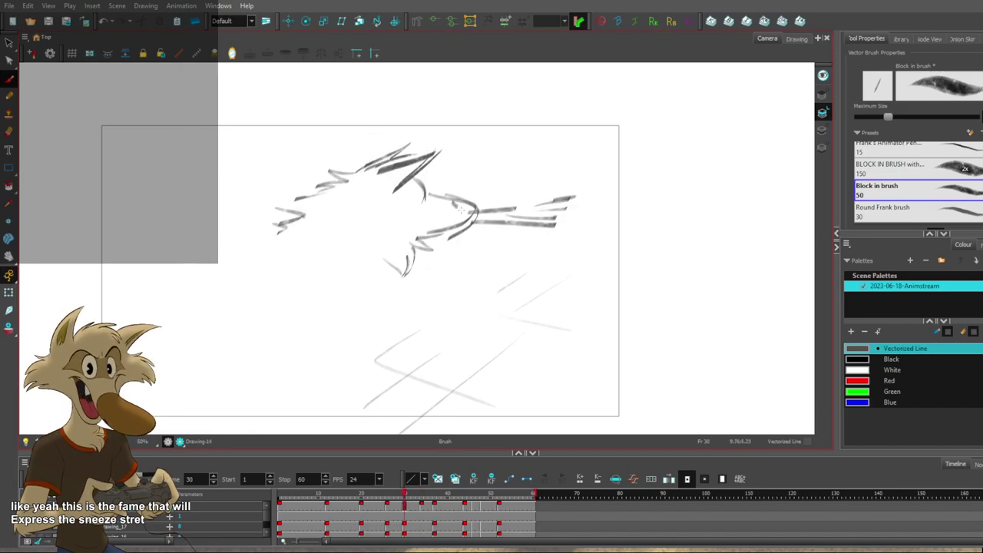
# Sketch the nose shape inside the muzzle tip on frame 30, undoing a stray stroke and checking the adjacent drawings.
pyautogui.moveTo(453, 199); pyautogui.dragTo(473, 217)
pyautogui.press('f')
pyautogui.press('g')
pyautogui.press('g')
pyautogui.press('f')
pyautogui.press('g')
pyautogui.press('f')
pyautogui.hotkey('ctrl', 'z')
pyautogui.press('f')
pyautogui.press('g')
pyautogui.press('g')
pyautogui.press('f')
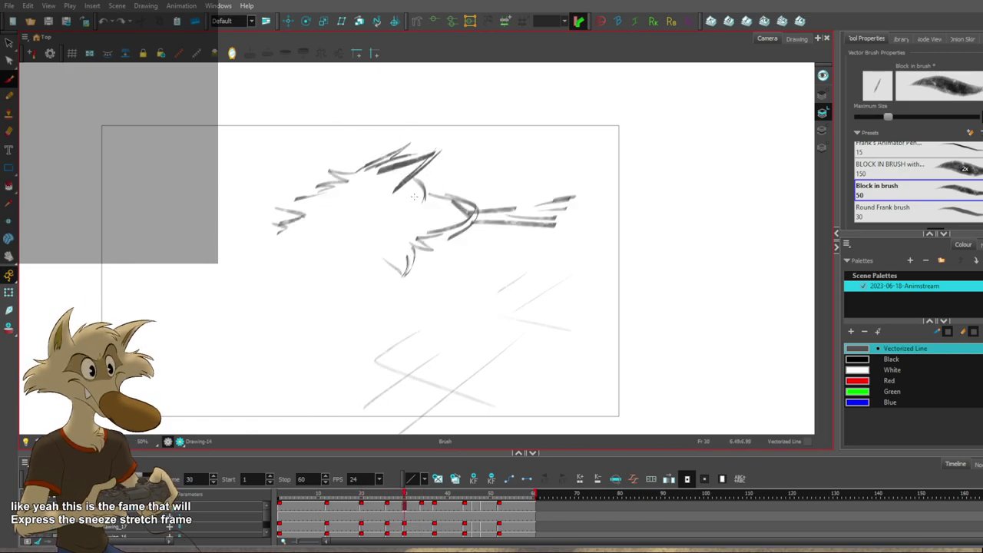
# Draw zigzag cheek fur below the brow on frame 30, reworking its shape against the neighbouring keys.
pyautogui.press(',')
pyautogui.press('.')
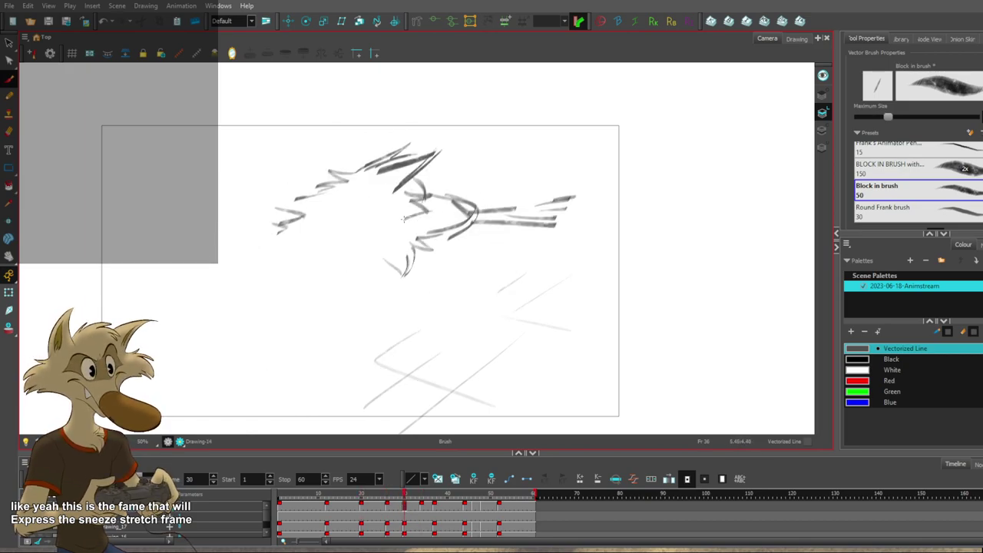
pyautogui.press(',')
pyautogui.press('.')
pyautogui.moveTo(418, 180); pyautogui.dragTo(423, 202)
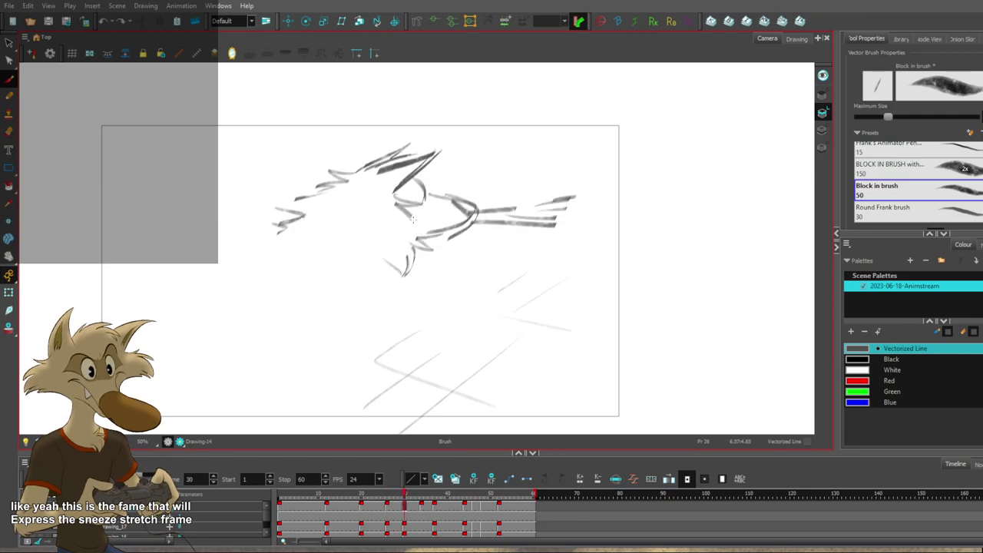
pyautogui.press('f')
pyautogui.press('g')
pyautogui.press('g')
pyautogui.press('f')
pyautogui.press('f')
pyautogui.press('g')
# Try a large shoulder arc beneath the head on frame 30 and compare it with the surrounding keys.
pyautogui.moveTo(320, 241); pyautogui.dragTo(277, 282)
pyautogui.press('f')
pyautogui.press('f')
pyautogui.press('f')
pyautogui.press('g')
pyautogui.press('g')
pyautogui.press('g')
pyautogui.press('g')
pyautogui.press('g')
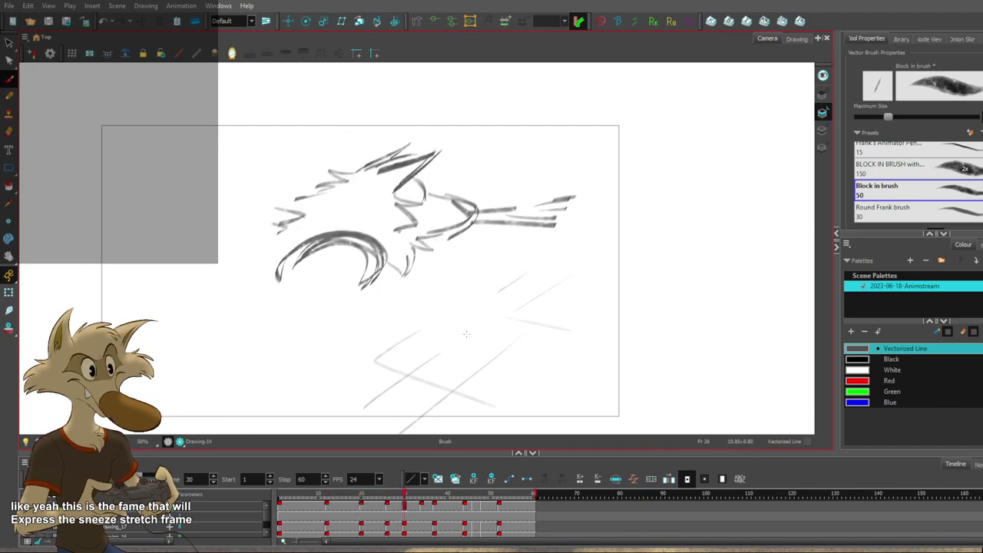
# Examine how the frame 30 head and shoulder arc sit within the action by flipping through the surrounding keys.
pyautogui.press('f')
pyautogui.press('f')
pyautogui.press('f')
pyautogui.scroll(-2, 466, 335)
pyautogui.press('f')
pyautogui.press('f')
pyautogui.press('f')
pyautogui.press('g')
pyautogui.press('g')
pyautogui.press('g')
pyautogui.press('g')
pyautogui.press('g')
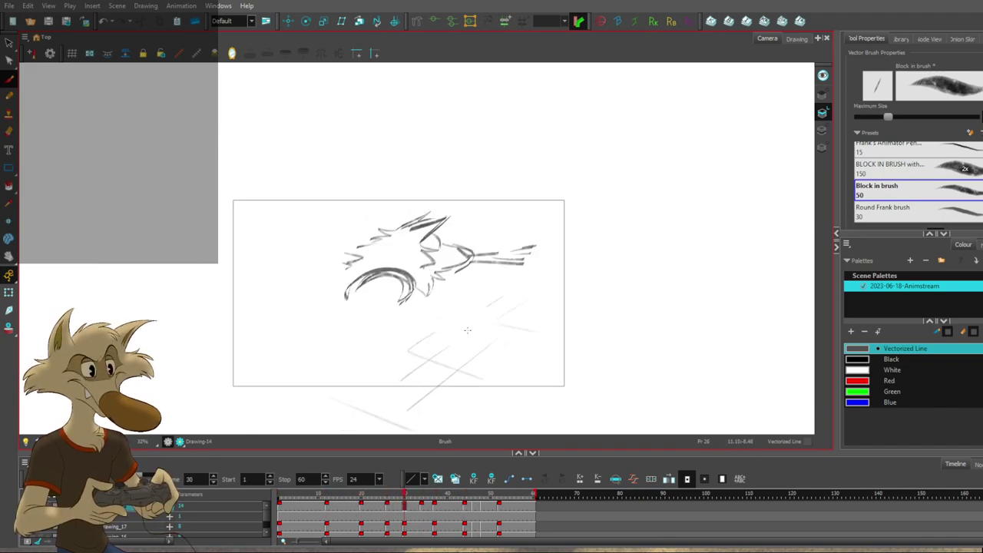
pyautogui.press('f')
pyautogui.press('f')
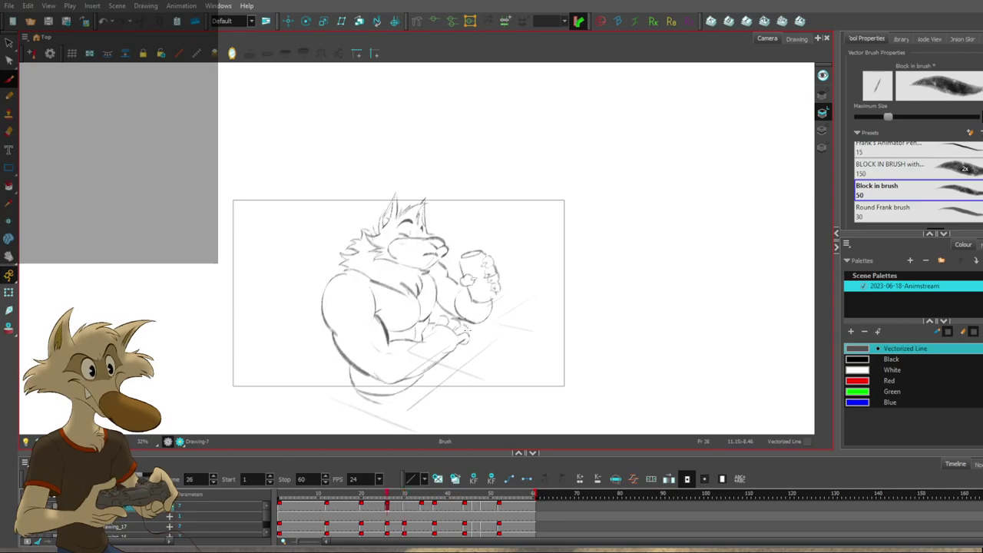
pyautogui.press('.')
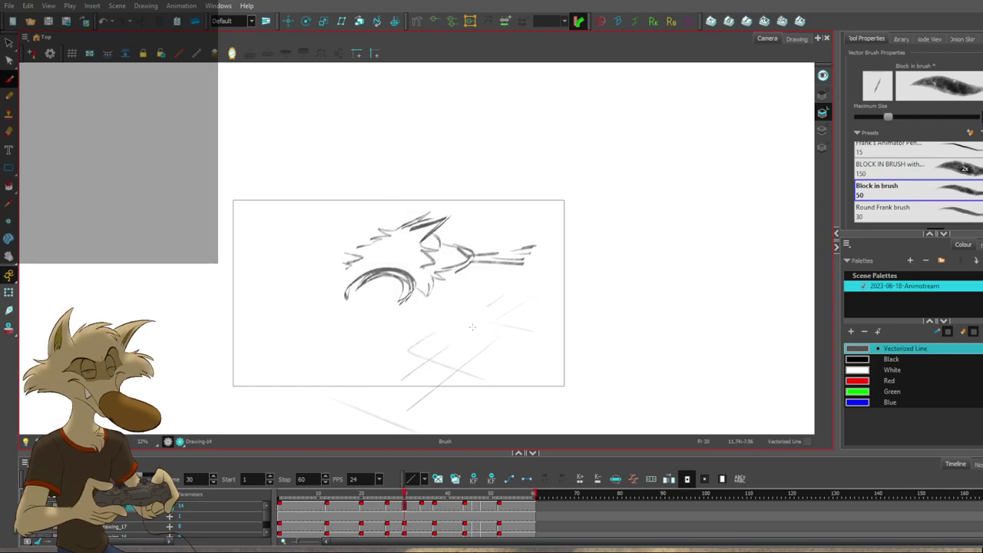
# Remove the shoulder arc and sketch a small curved far-shoulder contour behind the neck on frame 30, using frame 34 as reference.
pyautogui.scroll(2, 442, 305)
pyautogui.press('.')
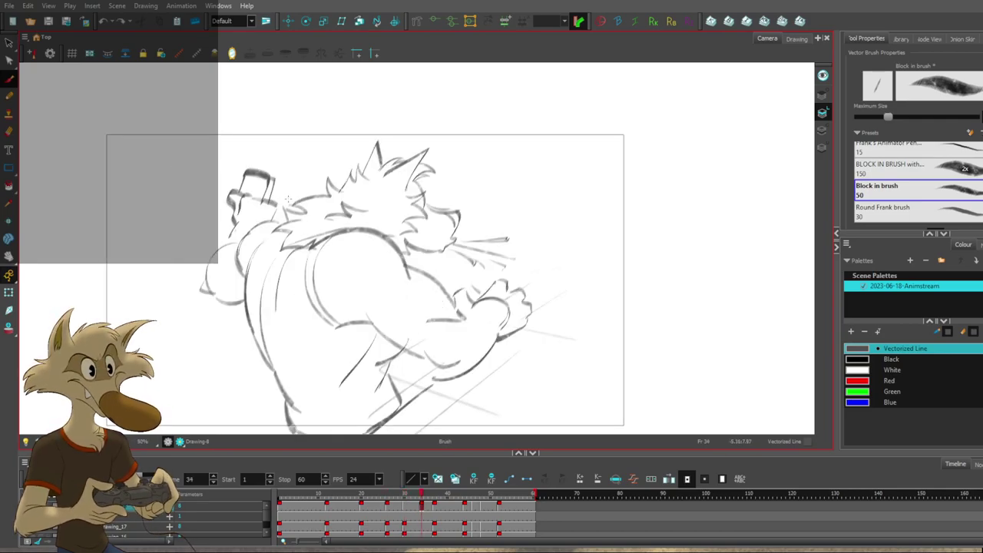
pyautogui.press(',')
pyautogui.press('.')
pyautogui.press(',')
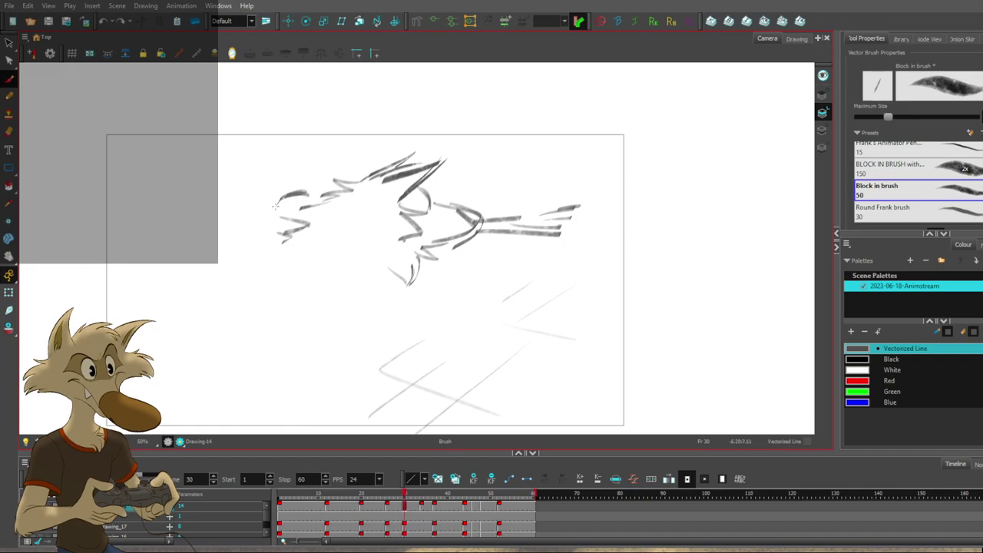
pyautogui.press(',')
pyautogui.press('.')
pyautogui.press('.')
pyautogui.press(',')
pyautogui.press(',')
pyautogui.press('.')
pyautogui.press('.')
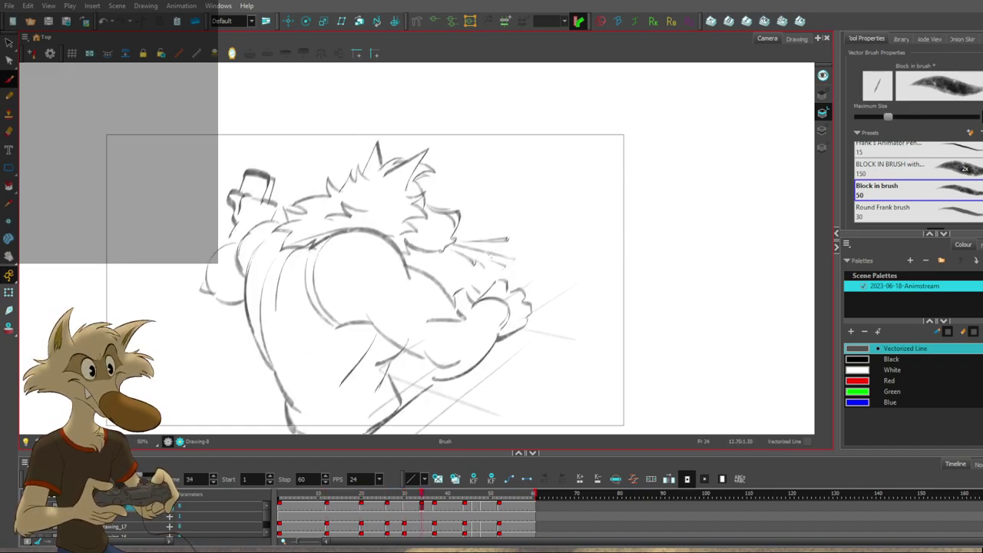
# Sketch a long curve sweeping down from the nape fur and hooking back at its end on frame 30, checking against frame 34.
pyautogui.press(',')
pyautogui.press(',')
pyautogui.press('.')
pyautogui.press('.')
pyautogui.press(',')
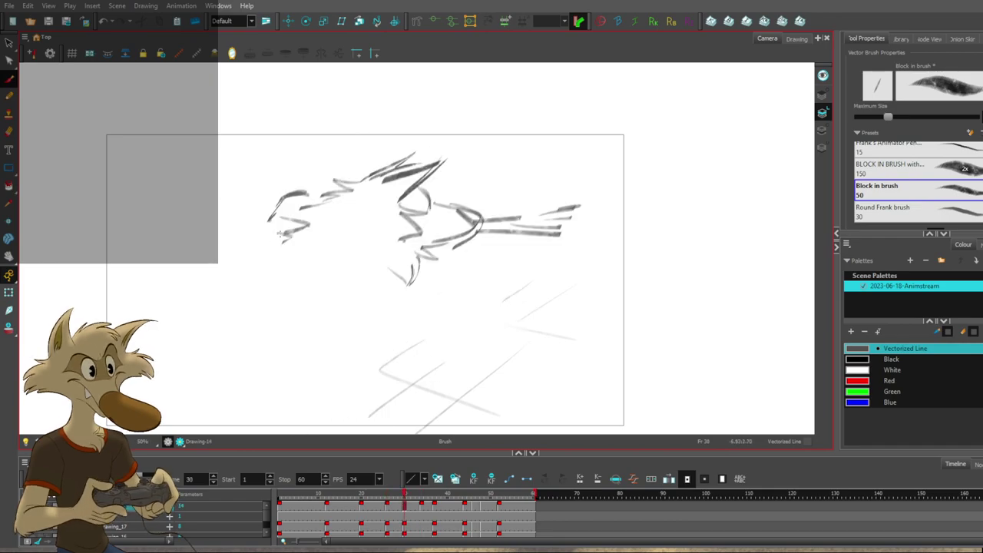
pyautogui.press('.')
pyautogui.press(',')
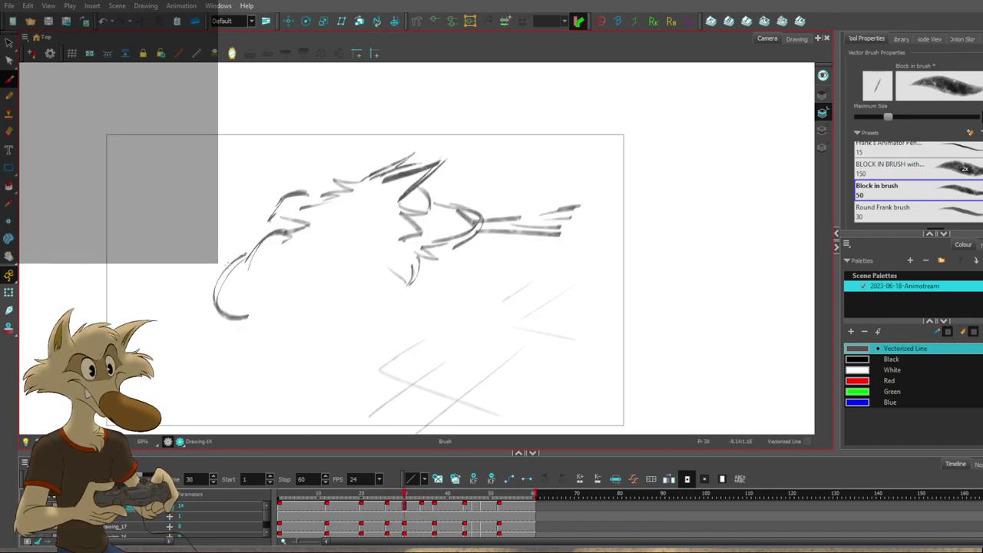
# Flip through the rough key drawings along the timeline to review the wolf's overall motion.
pyautogui.press(',')
pyautogui.press('g')
pyautogui.press('g')
pyautogui.press('f')
pyautogui.press('f')
pyautogui.press('f')
pyautogui.press('g')
pyautogui.press('g')
pyautogui.press('g')
pyautogui.press('g')
pyautogui.press('g')
pyautogui.scroll(-1, 525, 312)
pyautogui.press('g')
pyautogui.press('g')
pyautogui.press('g')
pyautogui.press('g')
pyautogui.press('g')
pyautogui.press('g')
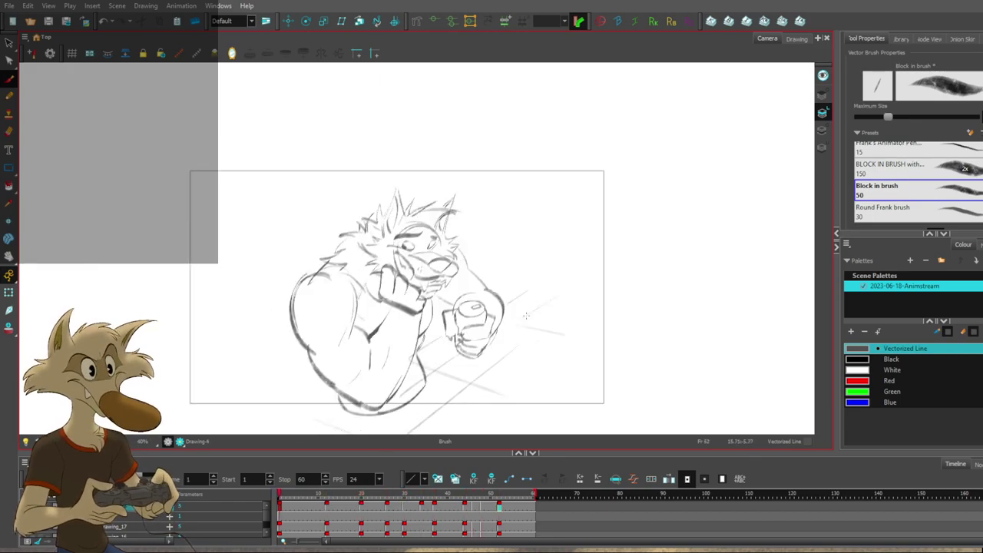
# Compare the wolf's pose at frame 26 with the neighbouring key drawings.
pyautogui.press('.')
pyautogui.press('.')
pyautogui.press('.')
pyautogui.press(',')
pyautogui.press(',')
pyautogui.press(',')
pyautogui.press('.')
pyautogui.press(',')
pyautogui.scroll(1, 527, 315)
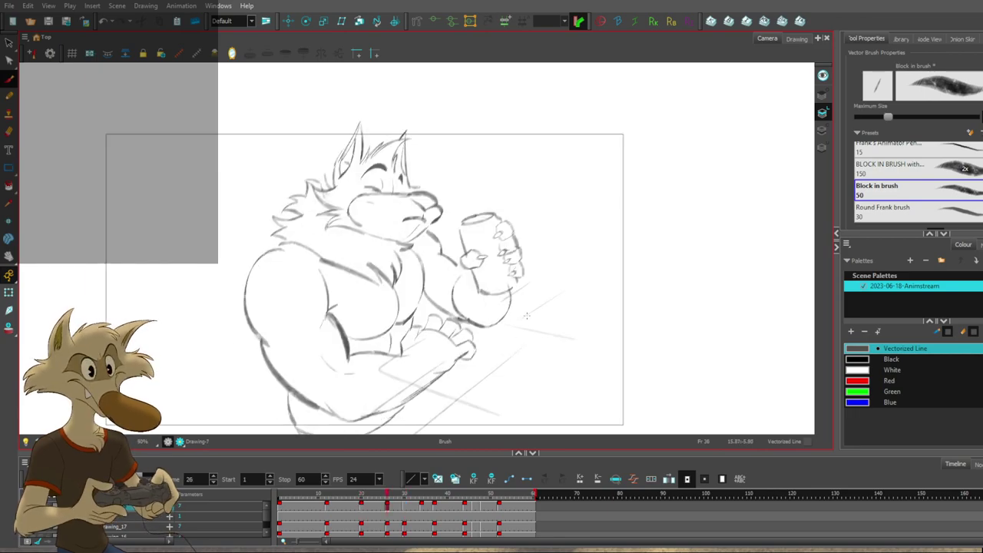
pyautogui.press('.')
pyautogui.press(',')
pyautogui.press('.')
pyautogui.press('f')
pyautogui.press('f')
pyautogui.press('g')
pyautogui.press('g')
pyautogui.press('f')
pyautogui.press('.')
pyautogui.press(',')
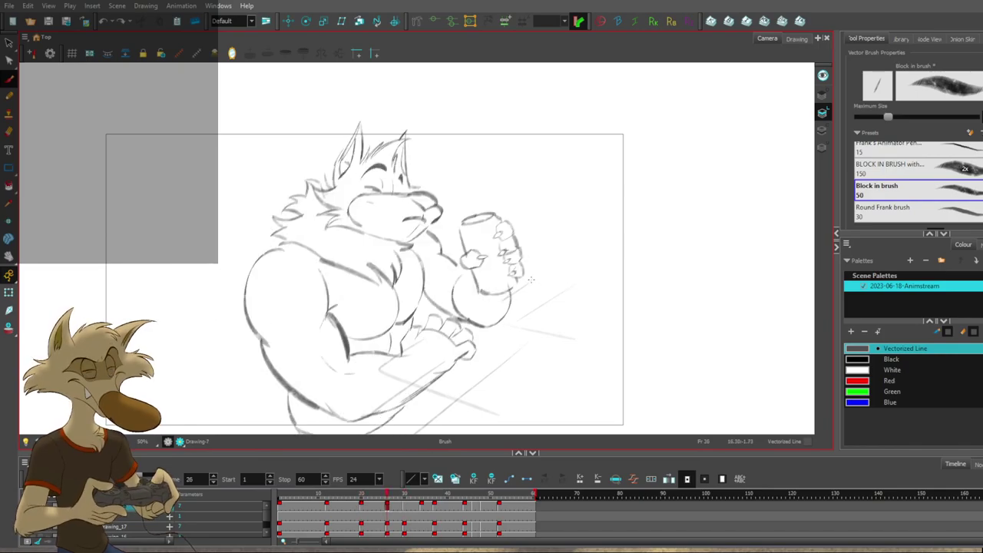
pyautogui.press('g')
pyautogui.press('f')
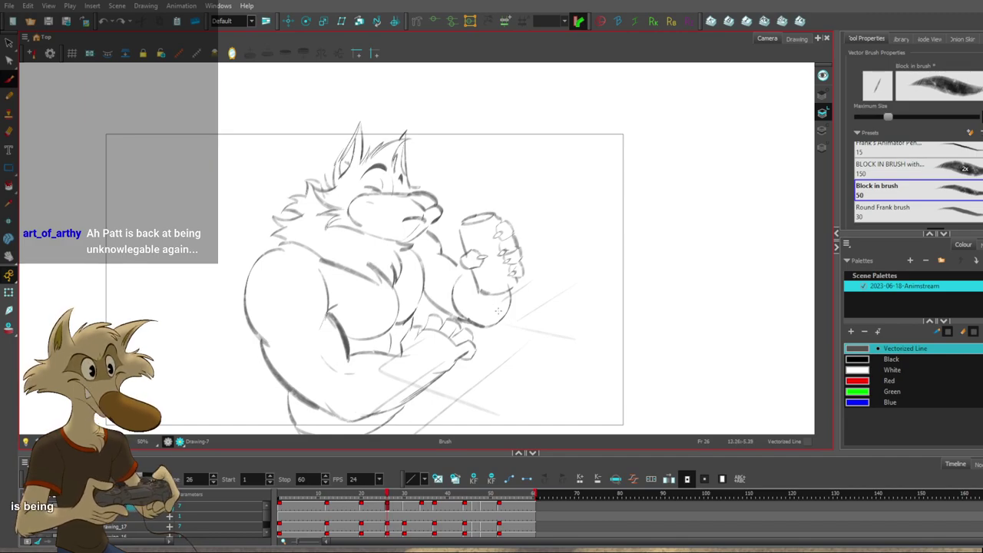
# Go back through the earlier key drawings to examine the pose at frame 20.
pyautogui.press(',')
pyautogui.press(',')
pyautogui.press(',')
pyautogui.press(',')
pyautogui.press(',')
pyautogui.press(',')
pyautogui.press(',')
pyautogui.press('.')
pyautogui.hotkey('ctrl', 'z')
pyautogui.moveTo(452, 266); pyautogui.dragTo(464, 302)
pyautogui.hotkey('ctrl', 'z')
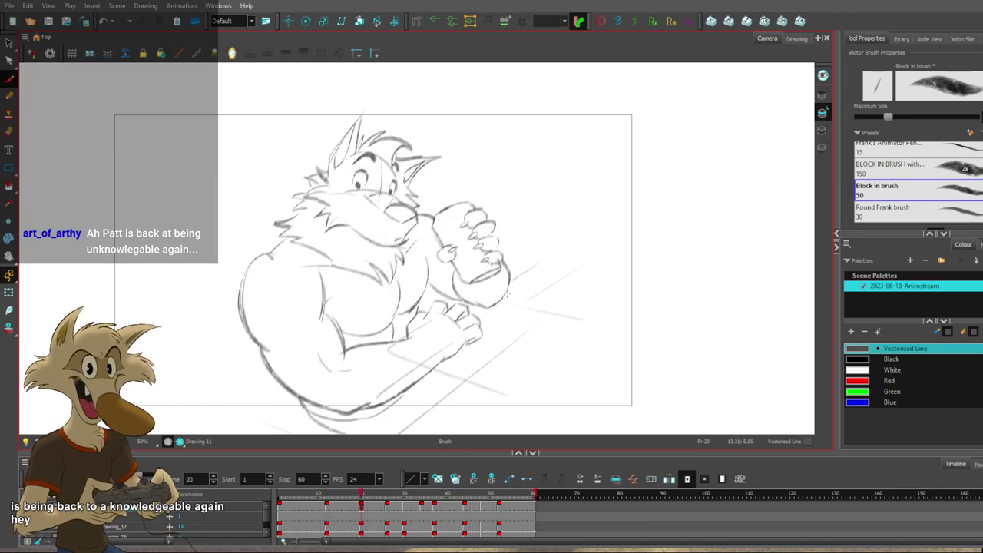
# Flip between the drawings at frames 20, 26 and 30 to study how the body and arms move.
pyautogui.moveTo(551, 334); pyautogui.dragTo(563, 345)
pyautogui.press('f')
pyautogui.press('g')
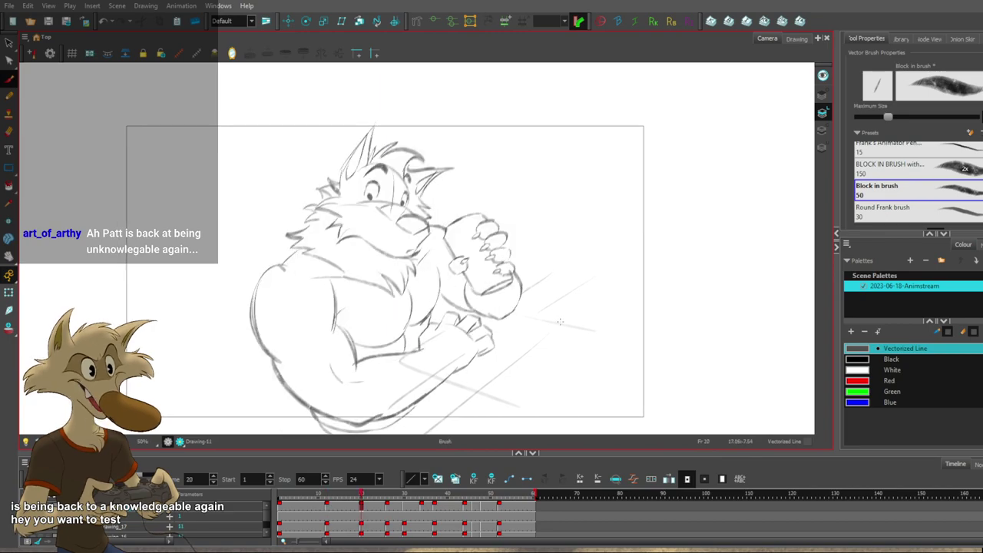
pyautogui.press('g')
pyautogui.press('f')
pyautogui.press('g')
pyautogui.press('g')
pyautogui.press('f')
pyautogui.press('f')
pyautogui.press('g')
pyautogui.press('g')
pyautogui.press('f')
pyautogui.press('f')
pyautogui.press('g')
pyautogui.press('g')
pyautogui.press('f')
pyautogui.press('f')
pyautogui.press('g')
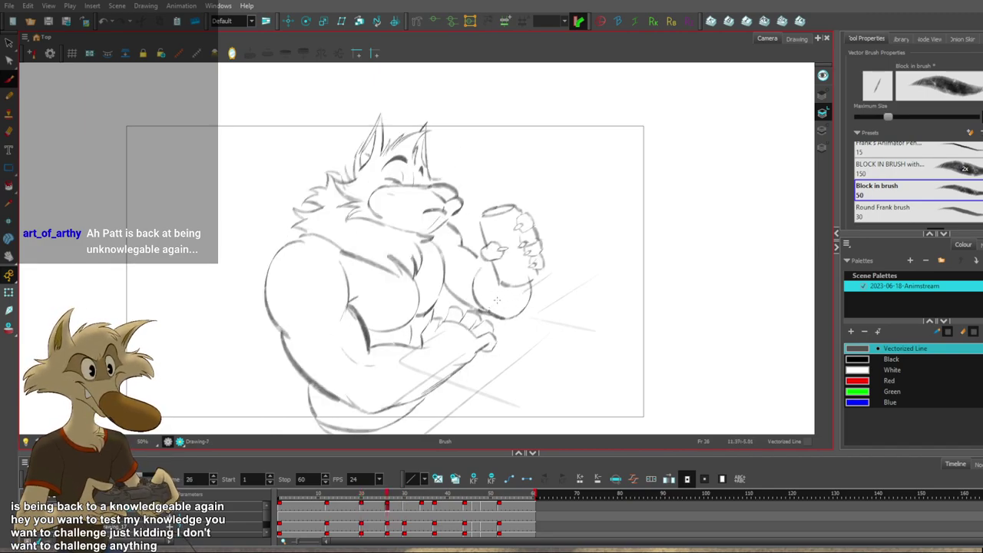
pyautogui.press('f')
pyautogui.press('g')
pyautogui.press('g')
pyautogui.press('f')
pyautogui.press('f')
pyautogui.press('g')
pyautogui.press('g')
pyautogui.press('f')
pyautogui.press('f')
pyautogui.press('g')
pyautogui.press('.')
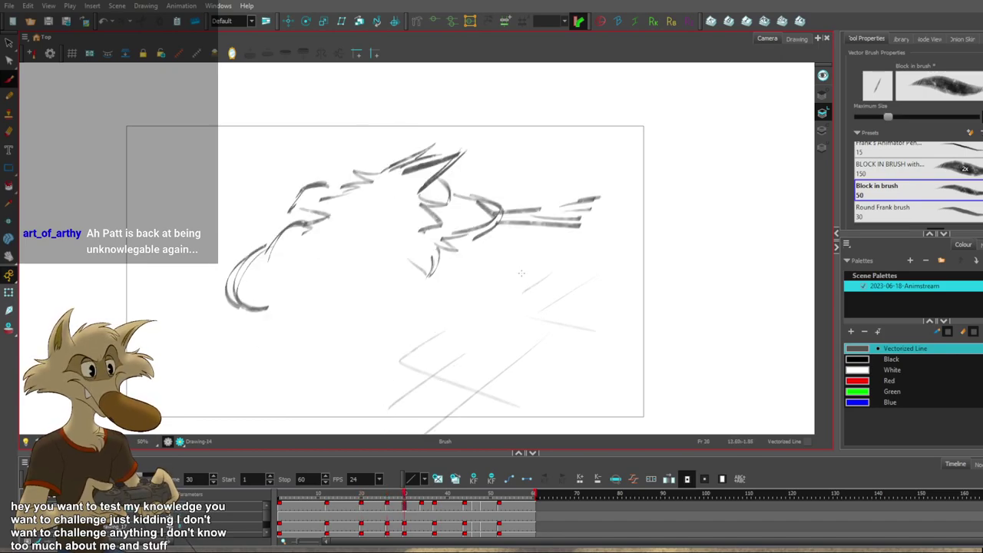
# Compare the partial rough at frame 30 with the full poses at frames 26 and 34.
pyautogui.press(',')
pyautogui.press('g')
pyautogui.moveTo(384, 292); pyautogui.dragTo(387, 270)
pyautogui.press('g')
pyautogui.press('f')
pyautogui.press('f')
pyautogui.press('g')
pyautogui.press('.')
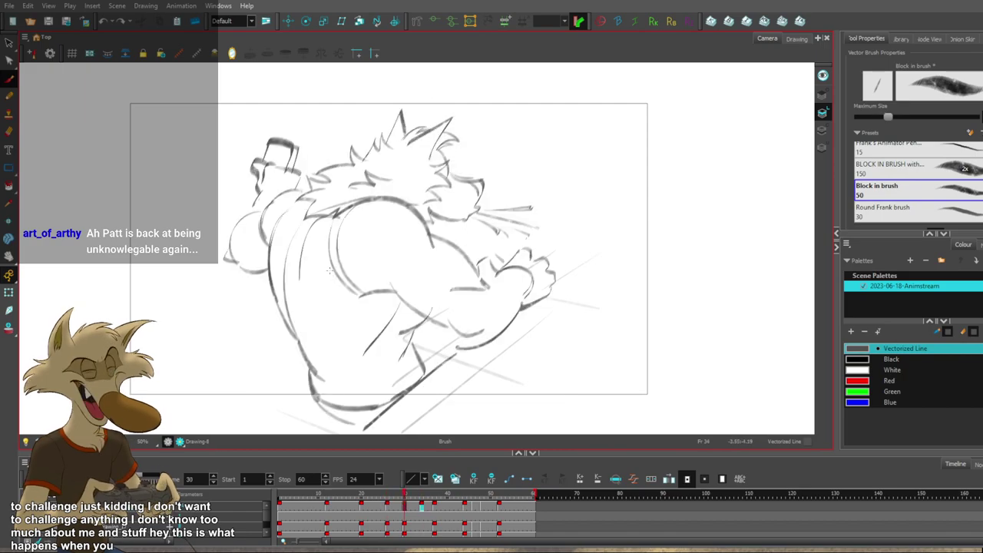
pyautogui.press(',')
pyautogui.press(',')
pyautogui.press('.')
pyautogui.press('.')
pyautogui.press(',')
pyautogui.press(',')
pyautogui.press('.')
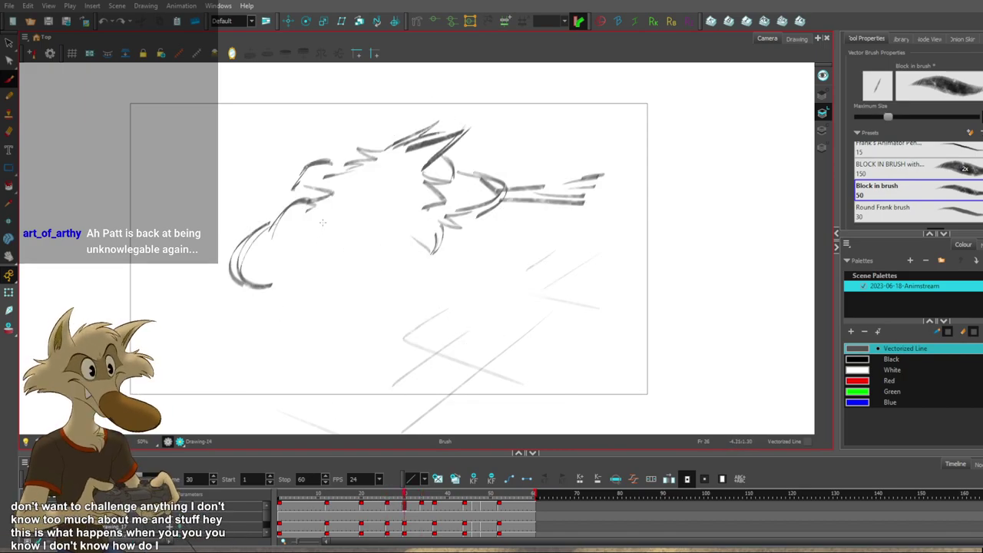
pyautogui.press('.')
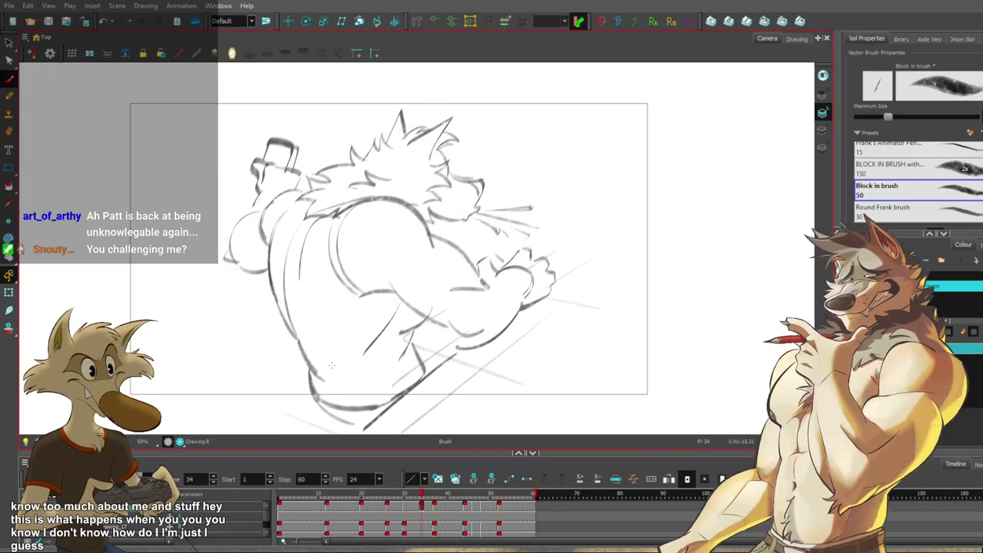
pyautogui.press(',')
pyautogui.press(',')
pyautogui.press('.')
pyautogui.press(',')
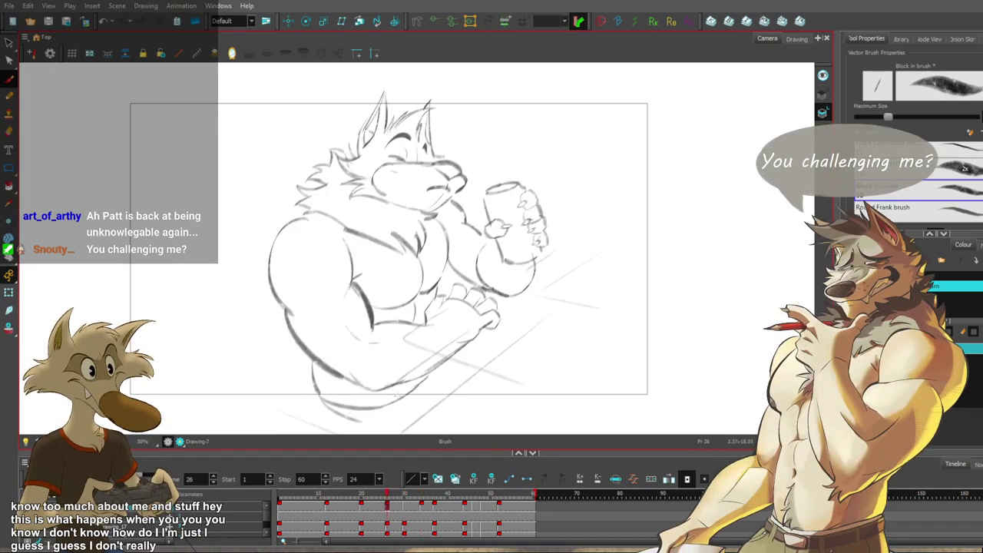
# Sketch the wolf's long back contour and the rounded base of the torso on the frame 30 drawing, using adjacent poses as reference.
pyautogui.press('g')
pyautogui.press('f')
pyautogui.press('f')
pyautogui.press('g')
pyautogui.press('g')
pyautogui.press('f')
pyautogui.press('g')
pyautogui.moveTo(322, 396); pyautogui.dragTo(435, 386)
pyautogui.press('.')
pyautogui.press(',')
pyautogui.press('f')
pyautogui.press('f')
pyautogui.press(';')
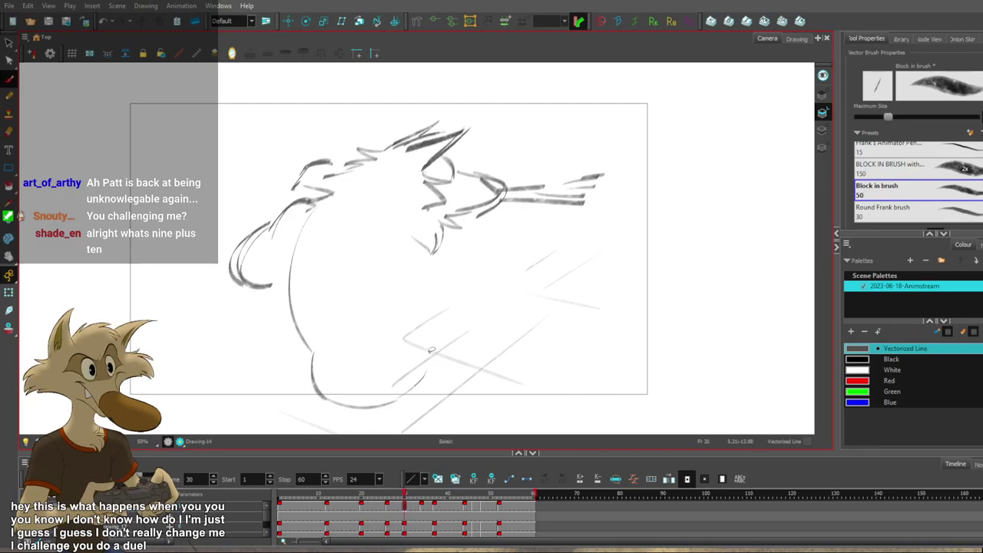
# Extend the torso's base curve upward around the front of the waist on the frame 30 drawing.
pyautogui.press(';')
pyautogui.press('g')
pyautogui.press('f')
pyautogui.press('f')
pyautogui.press('g')
pyautogui.press('g')
pyautogui.press('f')
pyautogui.press('f')
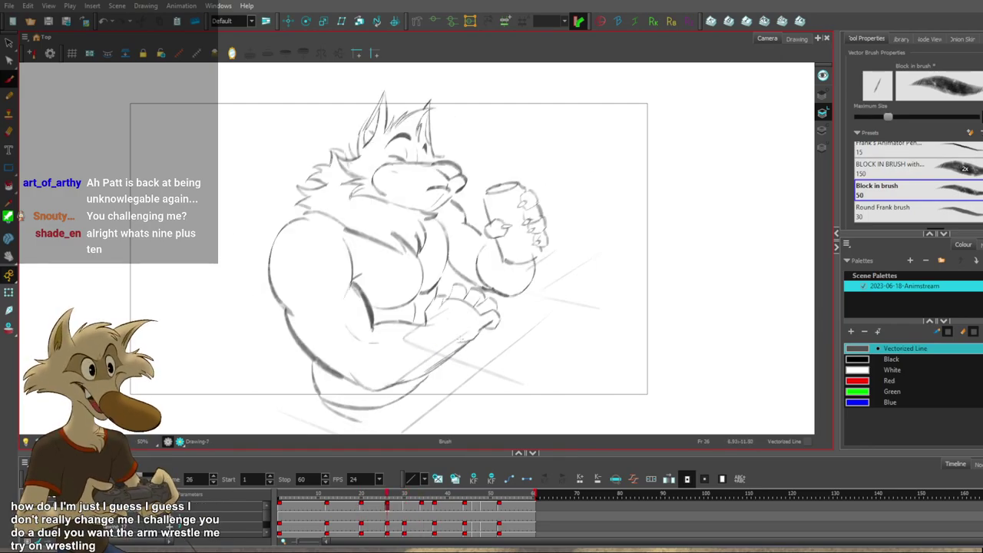
pyautogui.press("'")
pyautogui.press(';')
pyautogui.press("'")
pyautogui.press(';')
pyautogui.press("'")
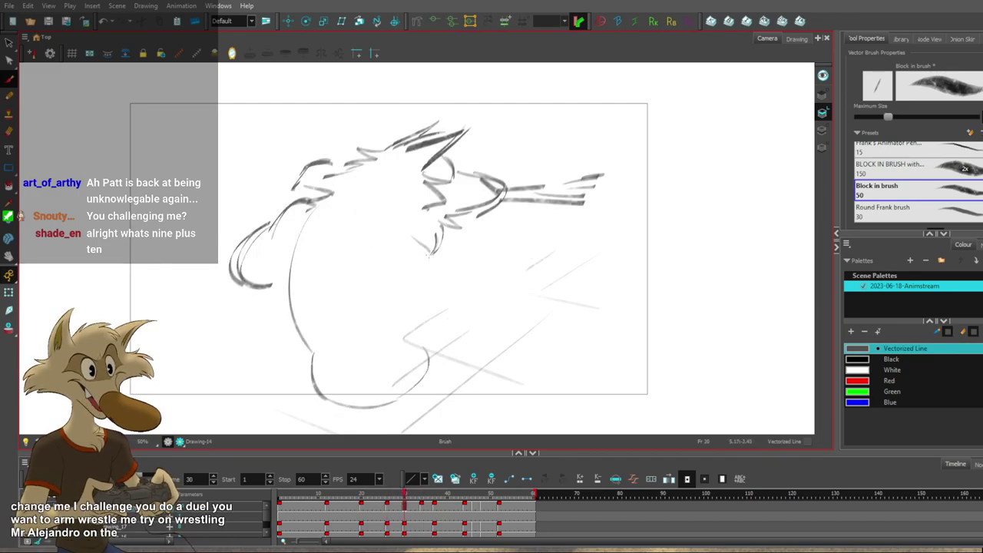
# Draw the chest's curved contour below the neck fur at frame 30 and check it against the adjacent drawings.
pyautogui.moveTo(431, 255); pyautogui.dragTo(422, 302)
pyautogui.press(';')
pyautogui.press(';')
pyautogui.press("'")
pyautogui.press("'")
pyautogui.press("'")
pyautogui.press(';')
pyautogui.press(';')
pyautogui.press("'")
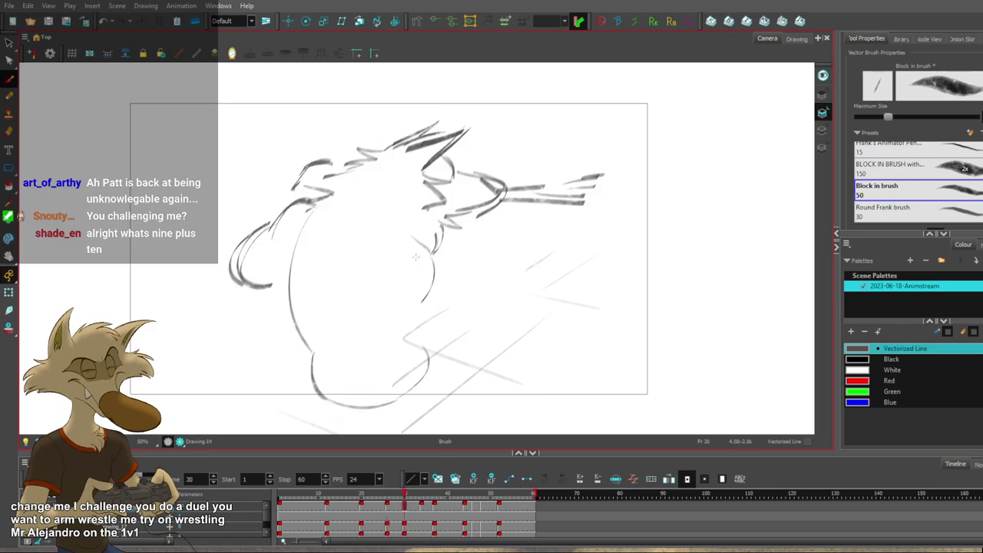
# Sketch the near shoulder arc and a thickened back edge of the upper arm at frame 30, checking the neighbouring poses.
pyautogui.press("'")
pyautogui.press(';')
pyautogui.press(';')
pyautogui.press("'")
pyautogui.press("'")
pyautogui.press(';')
pyautogui.press(';')
pyautogui.press("'")
pyautogui.moveTo(342, 266); pyautogui.dragTo(379, 371)
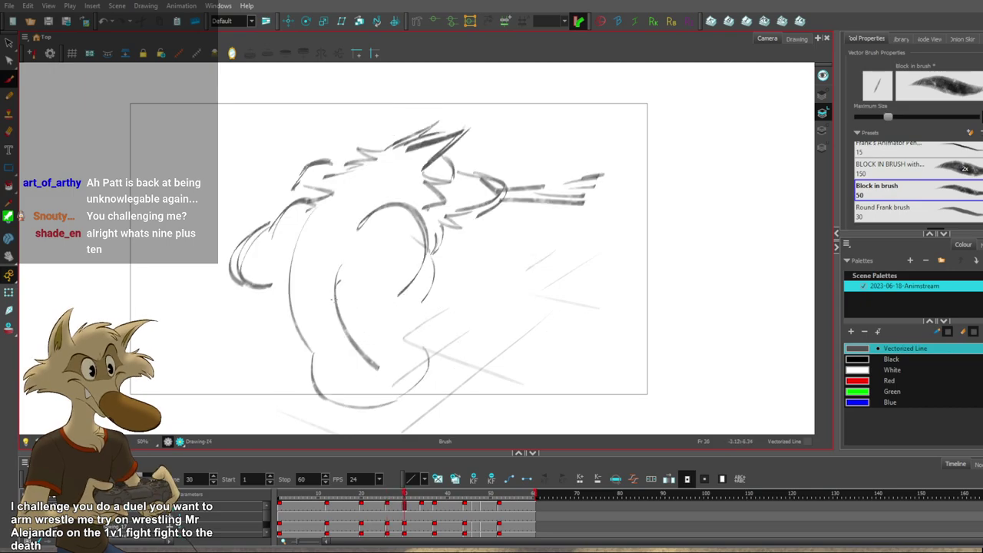
pyautogui.moveTo(334, 282)
pyautogui.mouseDown()
pyautogui.moveTo(388, 352)
pyautogui.moveTo(376, 373)
pyautogui.mouseUp()
pyautogui.press(';')
pyautogui.press(';')
pyautogui.press("'")
pyautogui.press("'")
pyautogui.press("'")
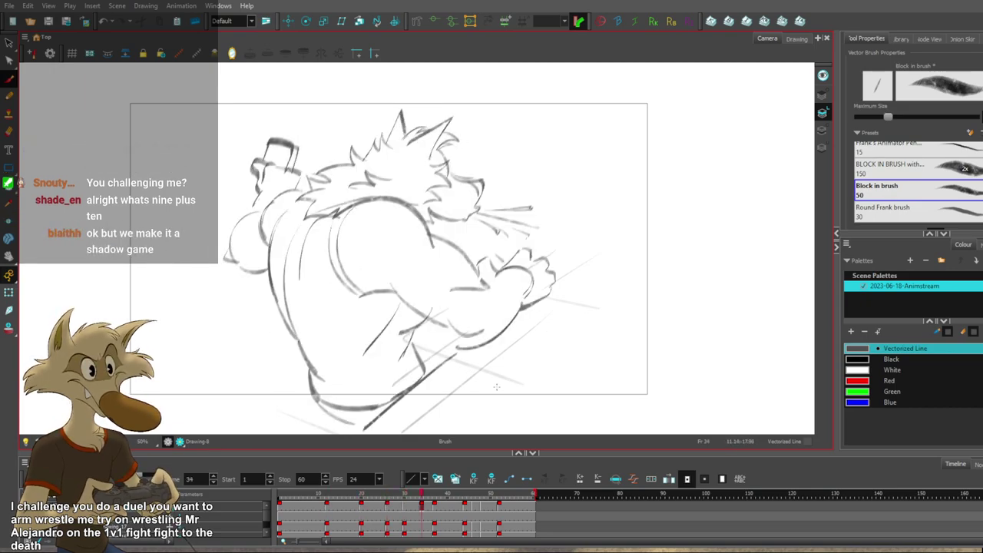
# Draw the forearm's lower edge from the elbow toward the hand on the frame 30 drawing.
pyautogui.press('f')
pyautogui.press('f')
pyautogui.press('g')
pyautogui.moveTo(386, 377); pyautogui.dragTo(478, 328)
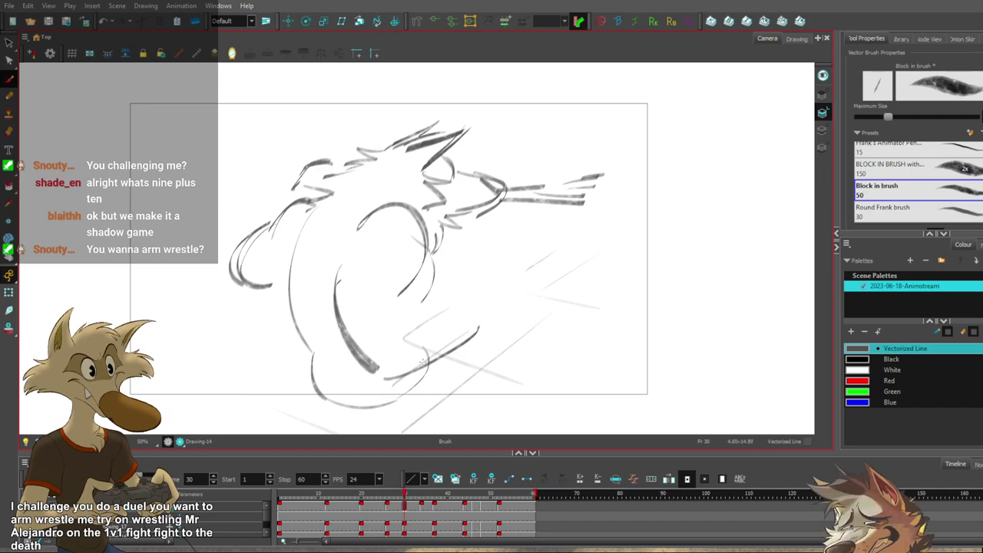
# Add a short, thick, nearly horizontal stroke for the forearm's upper edge at frame 30.
pyautogui.press('f')
pyautogui.press('f')
pyautogui.press("'")
pyautogui.press("'")
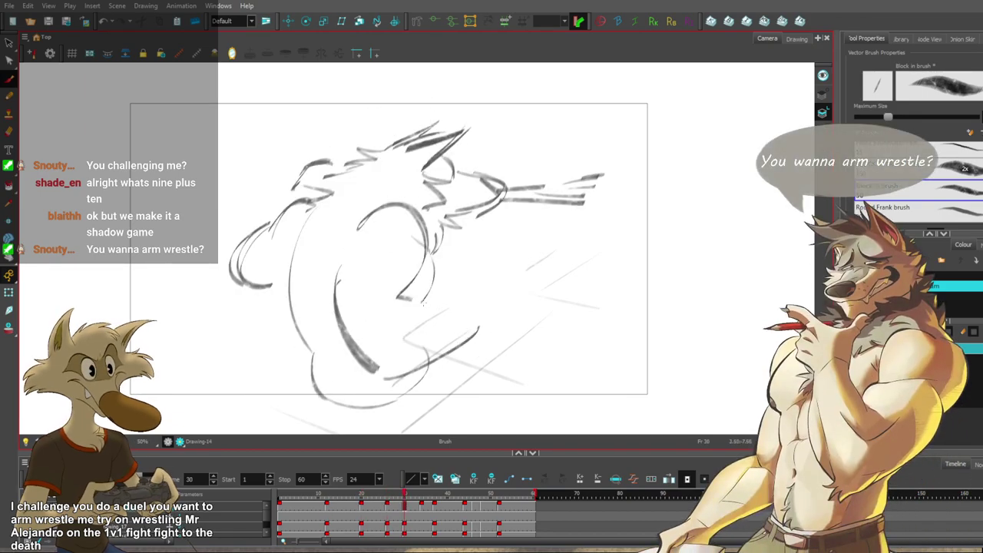
pyautogui.moveTo(398, 307); pyautogui.dragTo(453, 310)
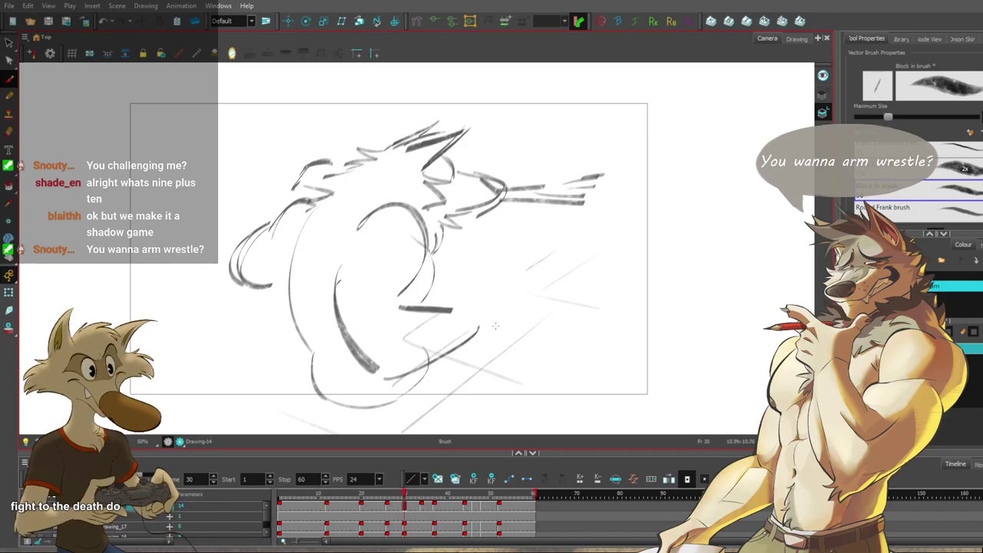
pyautogui.press('1')
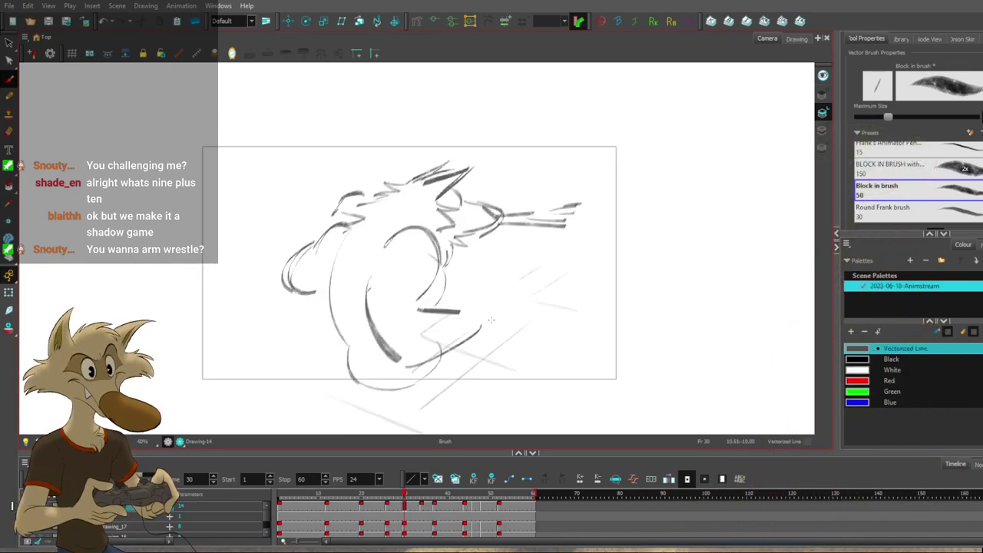
# Check the frame 30 pose against the other drawings in a mirrored view, stepping through the sequence, and restore the normal view.
pyautogui.press('f')
pyautogui.press('f')
pyautogui.press('g')
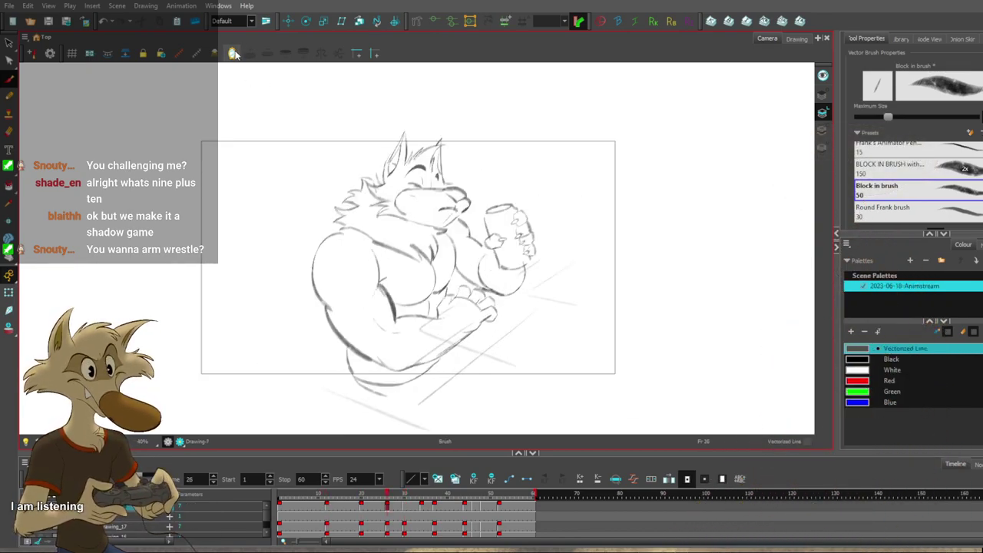
pyautogui.click(234, 53)
pyautogui.press('.')
pyautogui.press('.')
pyautogui.press('.')
pyautogui.press('.')
pyautogui.press('.')
pyautogui.press('.')
pyautogui.press('.')
pyautogui.press('.')
pyautogui.scroll(-2, 432, 282)
pyautogui.press(',')
pyautogui.press(',')
pyautogui.press(',')
pyautogui.press(',')
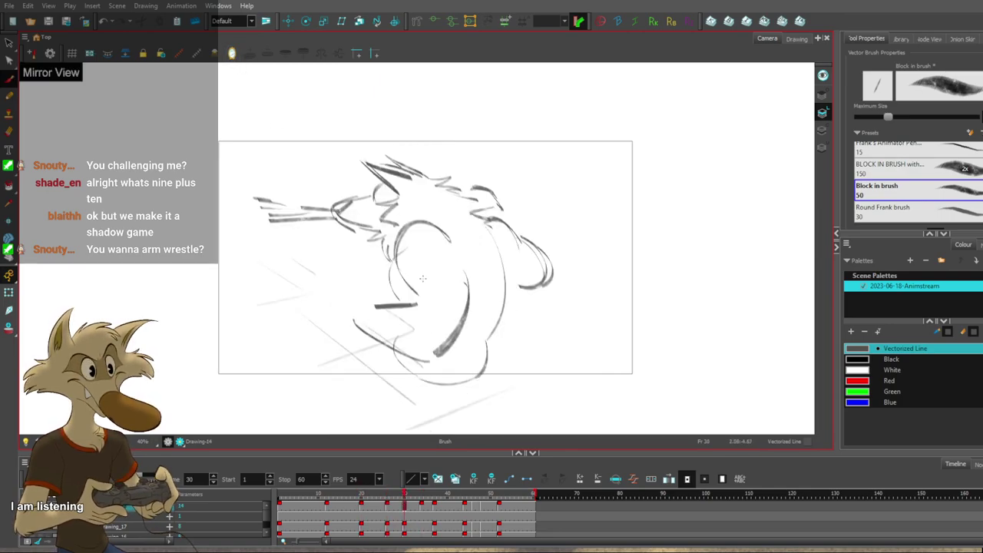
pyautogui.press('.')
pyautogui.press('.')
pyautogui.press(',')
pyautogui.press(',')
pyautogui.press('.')
pyautogui.press('.')
pyautogui.press('.')
pyautogui.press('.')
pyautogui.press('.')
pyautogui.press('.')
pyautogui.press('.')
pyautogui.press('.')
pyautogui.press('.')
pyautogui.press('.')
pyautogui.press('.')
pyautogui.press('.')
pyautogui.press('.')
pyautogui.press('.')
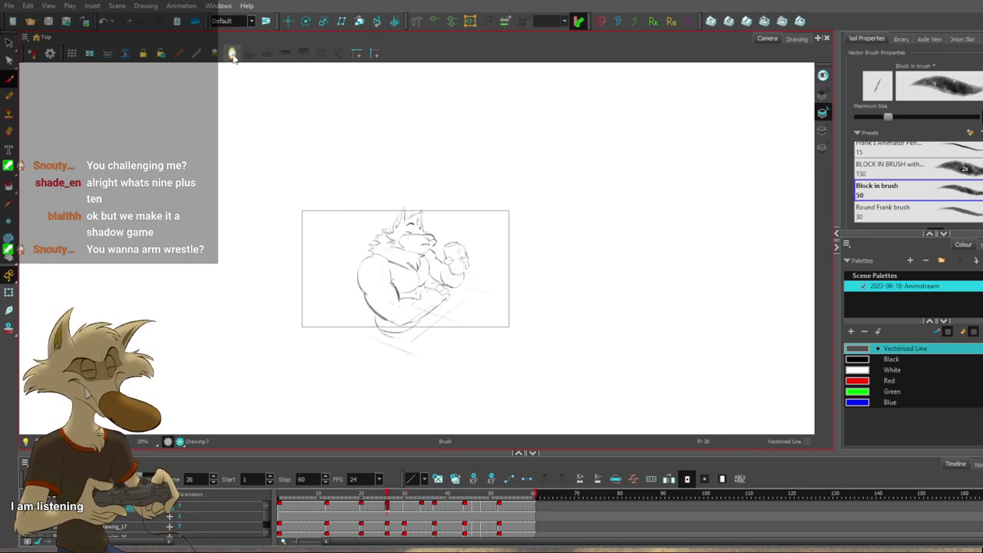
# Step through the whole sequence in the unmirrored view to judge the motion of the wolf's body and arms.
pyautogui.press(',')
pyautogui.press(',')
pyautogui.press(',')
pyautogui.press(',')
pyautogui.press(',')
pyautogui.press(',')
pyautogui.press(',')
pyautogui.press(',')
pyautogui.press(',')
pyautogui.press(',')
pyautogui.press(',')
pyautogui.press(',')
pyautogui.press(',')
pyautogui.press(',')
pyautogui.press(',')
pyautogui.press(',')
pyautogui.press(',')
pyautogui.press(',')
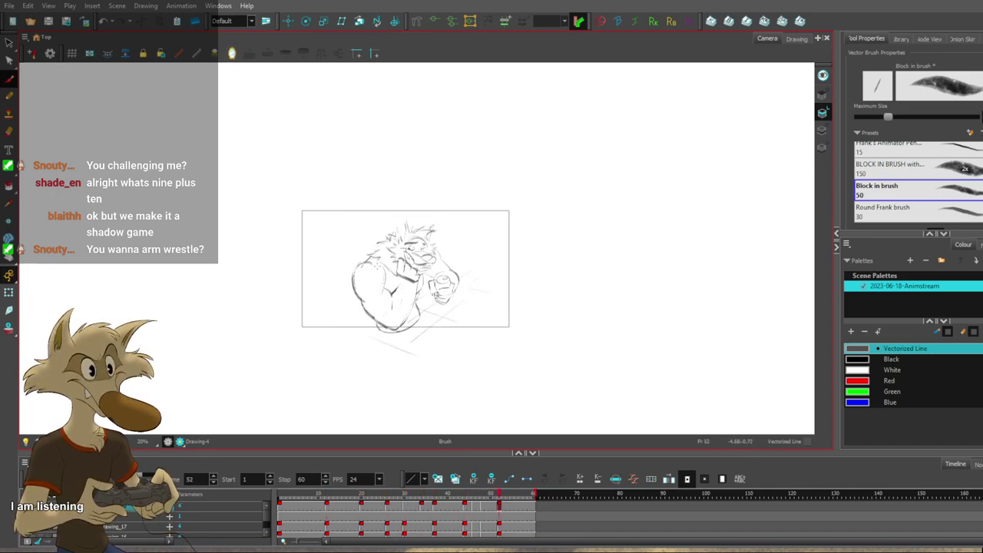
# Sketch the near hand's knuckle line and side edge at the end of the forearm at frame 30.
pyautogui.scroll(2, 427, 264)
pyautogui.scroll(2, 427, 262)
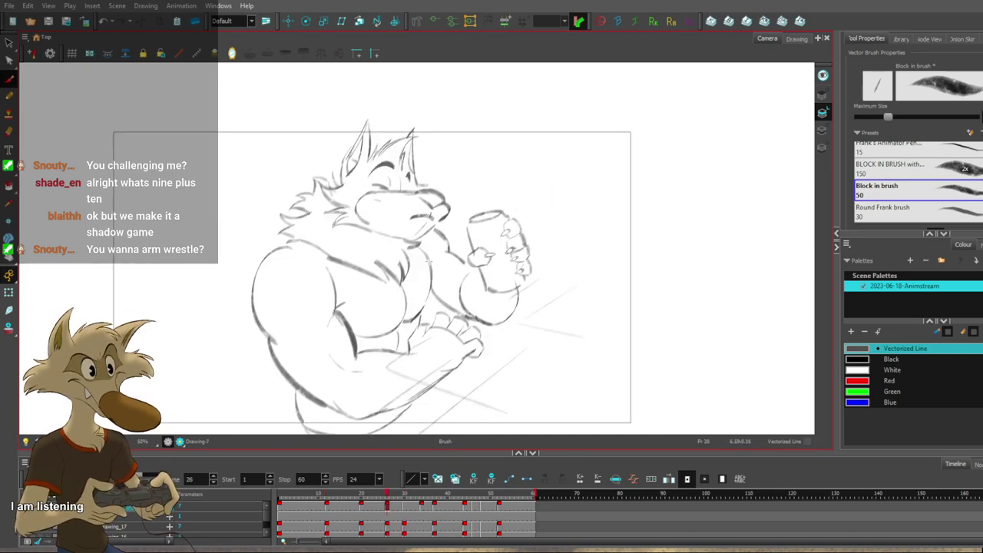
pyautogui.press('.')
pyautogui.press('.')
pyautogui.press('.')
pyautogui.press('.')
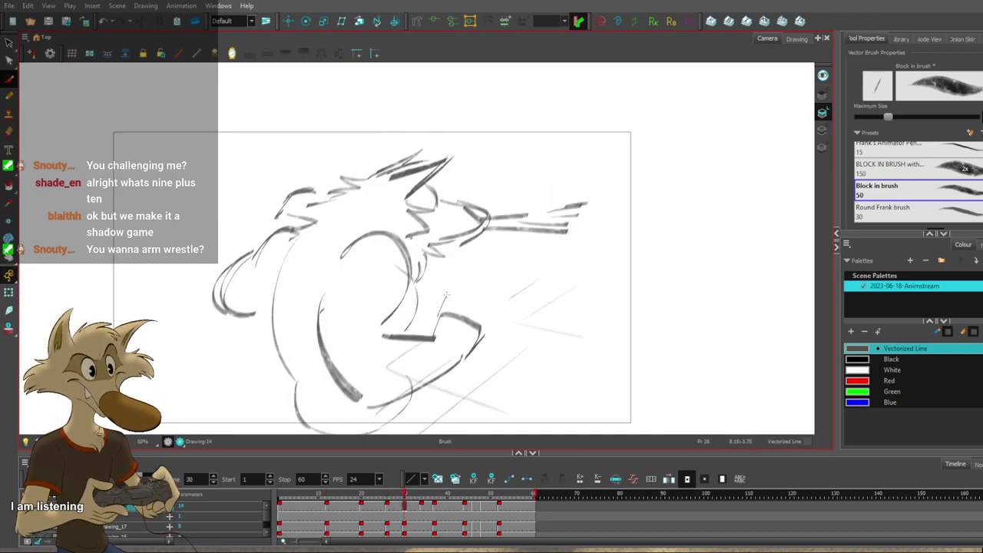
# Draw two short rounded fingers on the near hand's knuckle line at frame 30, checking the neighbouring drawings.
pyautogui.press(',')
pyautogui.press('.')
pyautogui.press(',')
pyautogui.press('.')
pyautogui.press('g')
pyautogui.press('f')
pyautogui.press('f')
pyautogui.press('g')
pyautogui.press('g')
pyautogui.press('f')
pyautogui.press('f')
pyautogui.press('.')
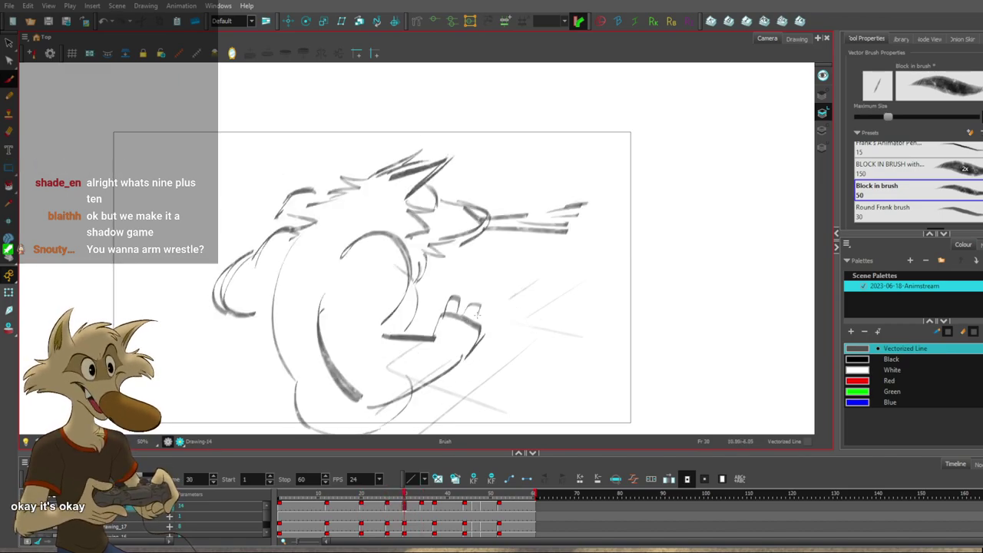
# Add the remaining fingers on both sides of the near hand at frame 30, comparing with the adjacent drawing.
pyautogui.press(',')
pyautogui.press('.')
pyautogui.press(',')
pyautogui.press('.')
pyautogui.press(',')
pyautogui.press('.')
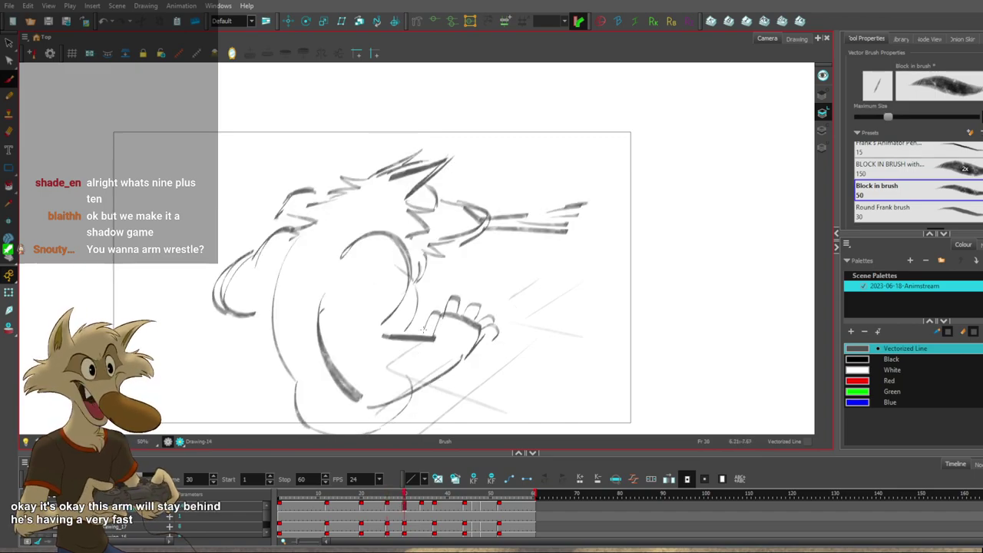
# Compare the near arm and hand at frame 30 with the key drawings at frames 26 and 34.
pyautogui.press(',')
pyautogui.press('.')
pyautogui.press('.')
pyautogui.press(',')
pyautogui.press('.')
pyautogui.moveTo(516, 318); pyautogui.dragTo(527, 282)
pyautogui.press(',')
pyautogui.press(',')
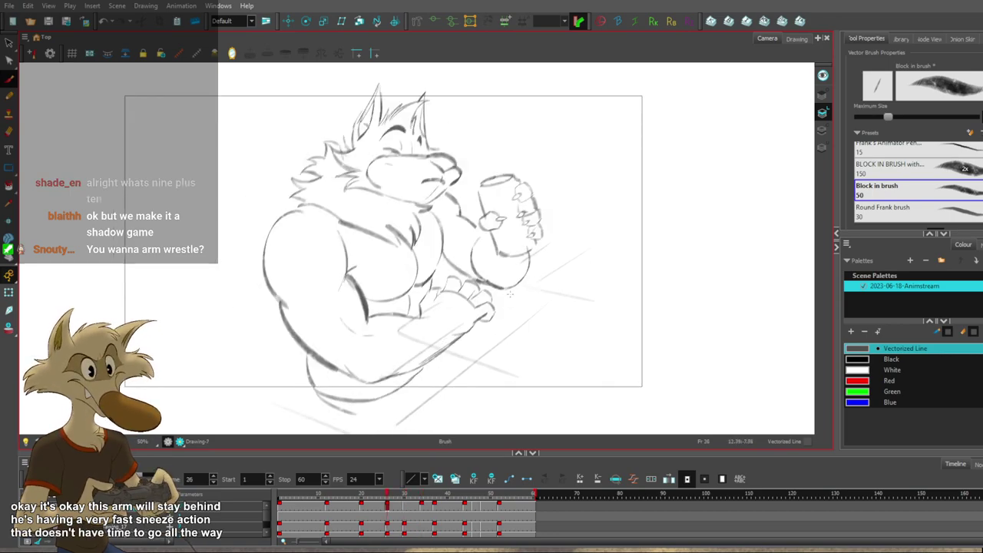
pyautogui.press('.')
pyautogui.press('f')
pyautogui.press('f')
pyautogui.press('g')
pyautogui.press('g')
pyautogui.press('g')
pyautogui.press('f')
pyautogui.press('f')
pyautogui.press('f')
pyautogui.press('f')
pyautogui.press('.')
pyautogui.press('.')
pyautogui.press('.')
pyautogui.press('.')
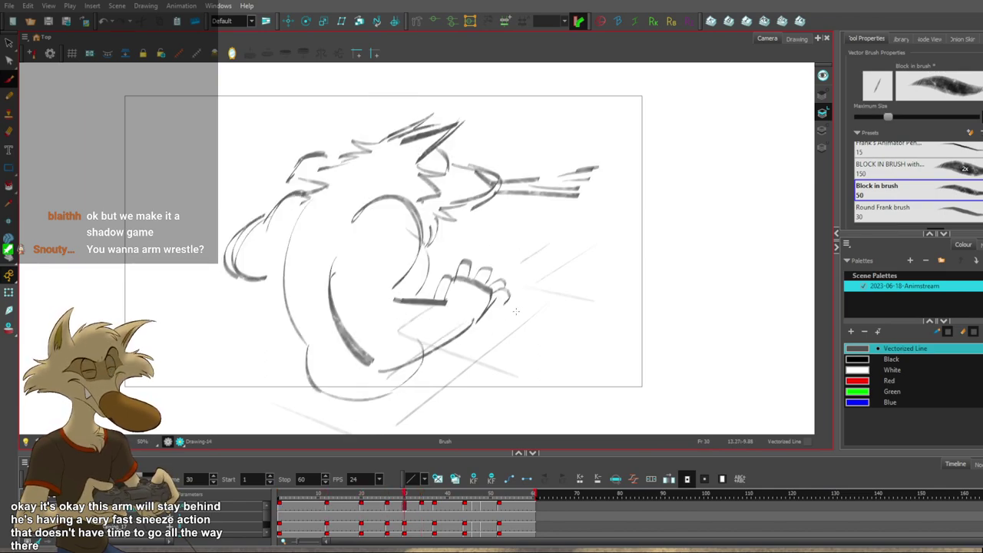
pyautogui.press('.')
pyautogui.press(',')
pyautogui.press(',')
pyautogui.press('.')
pyautogui.press('.')
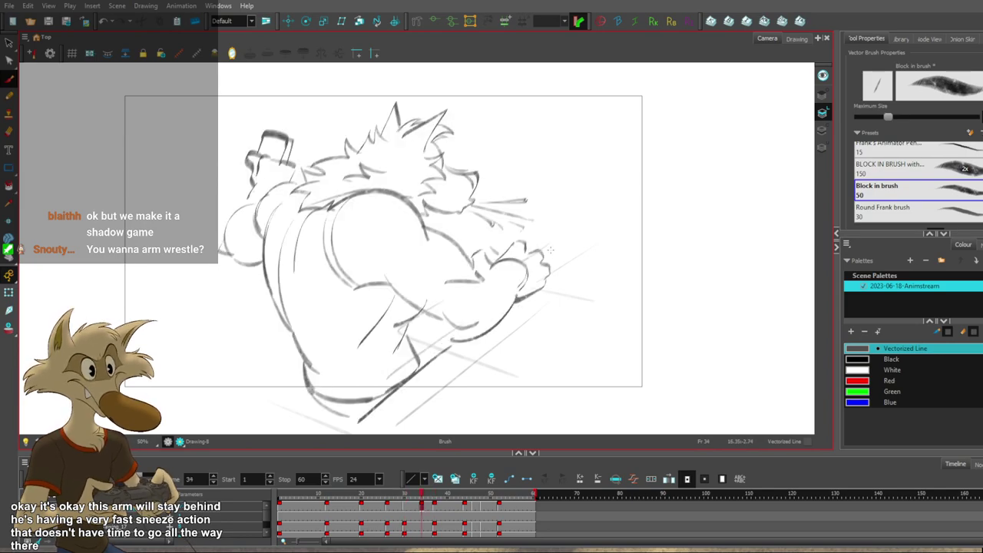
# Delete the near hand and outer forearm lines from the drawing at frame 34.
pyautogui.press(',')
pyautogui.press('.')
pyautogui.press('.')
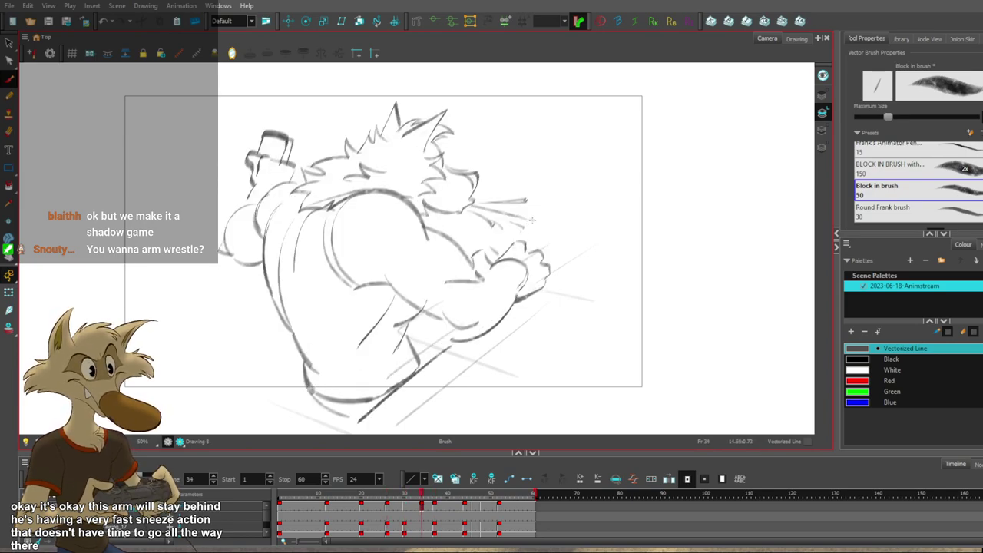
pyautogui.moveTo(537, 242); pyautogui.dragTo(516, 239)
pyautogui.press('Delete')
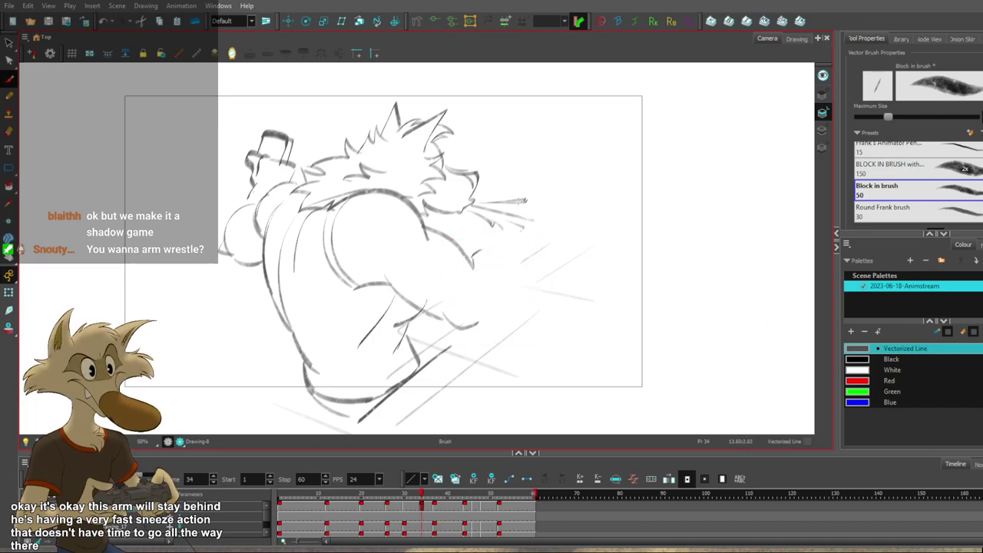
# Remove the long streak lines in front of the wolf's muzzle at frame 34.
pyautogui.moveTo(480, 205); pyautogui.dragTo(484, 214)
pyautogui.press('.')
pyautogui.press(',')
pyautogui.hotkey('ctrl', 'z')
pyautogui.hotkey('ctrl', 'z')
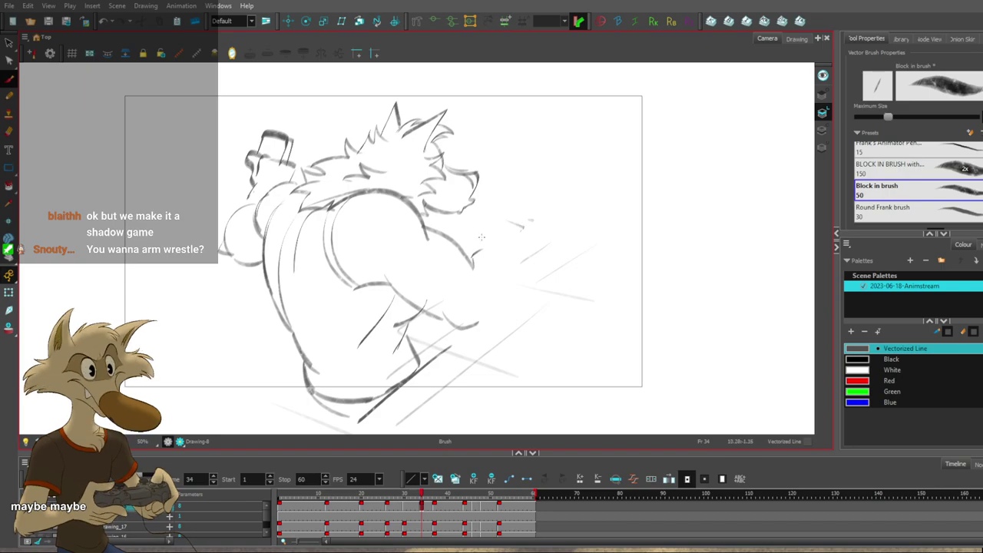
# Draw the raised near hand's angled outline just in front of the muzzle at frame 34, checking neighbouring poses.
pyautogui.moveTo(482, 164); pyautogui.dragTo(492, 206)
pyautogui.press('.')
pyautogui.press(',')
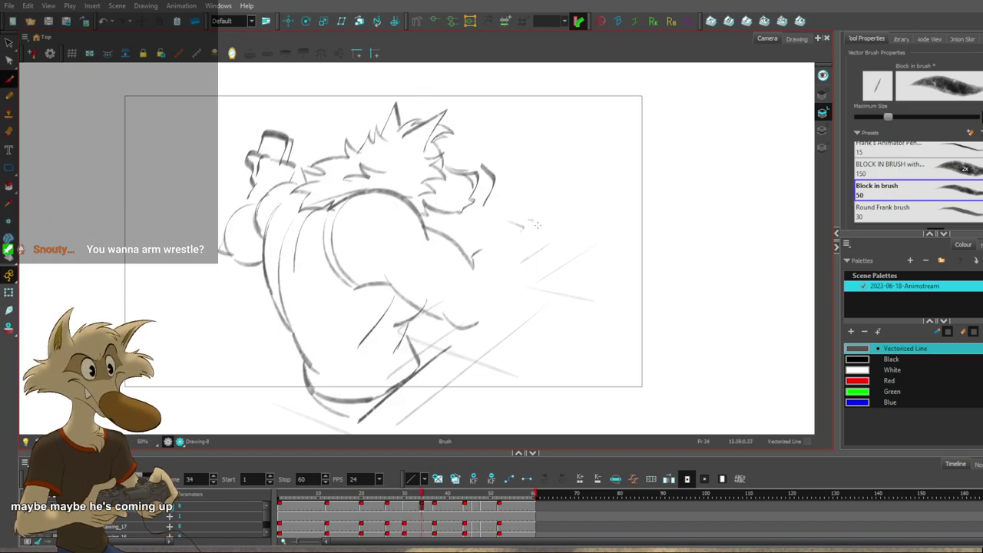
pyautogui.press('g')
pyautogui.press('f')
pyautogui.press('f')
pyautogui.press('g')
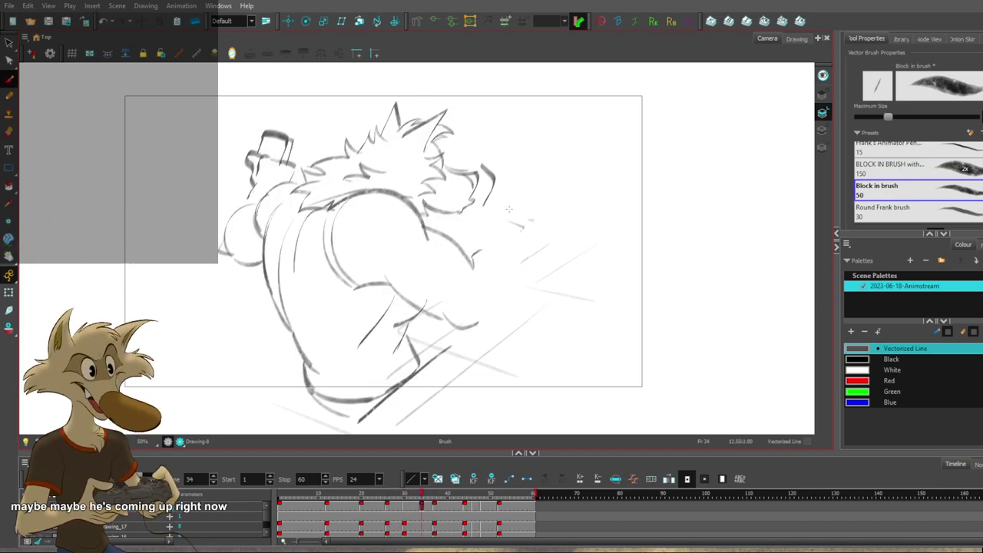
# Draw the raised forearm's outer edge sloping down from the hand and its inner edge below the muzzle at frame 34.
pyautogui.press('g')
pyautogui.press('f')
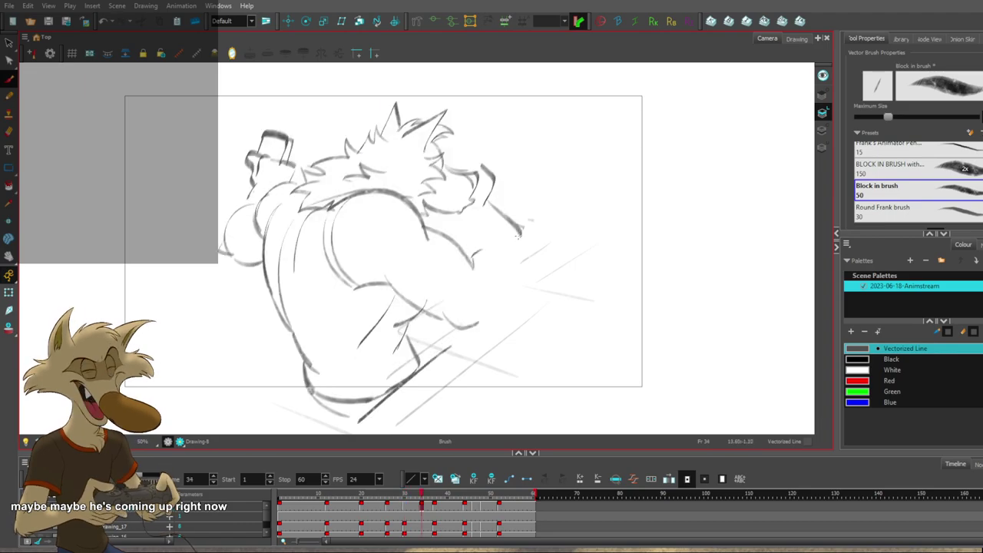
pyautogui.press('.')
pyautogui.press(',')
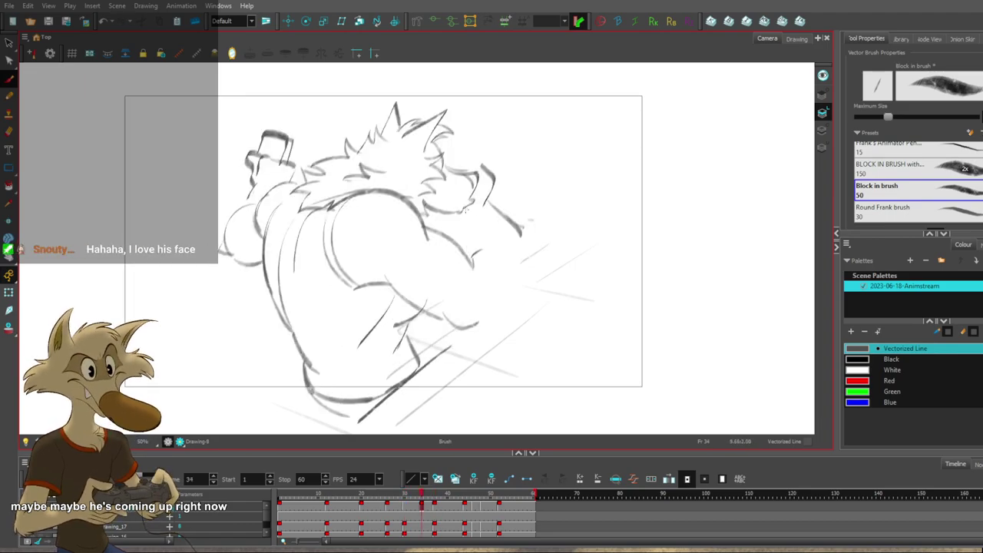
pyautogui.press('.')
pyautogui.press(',')
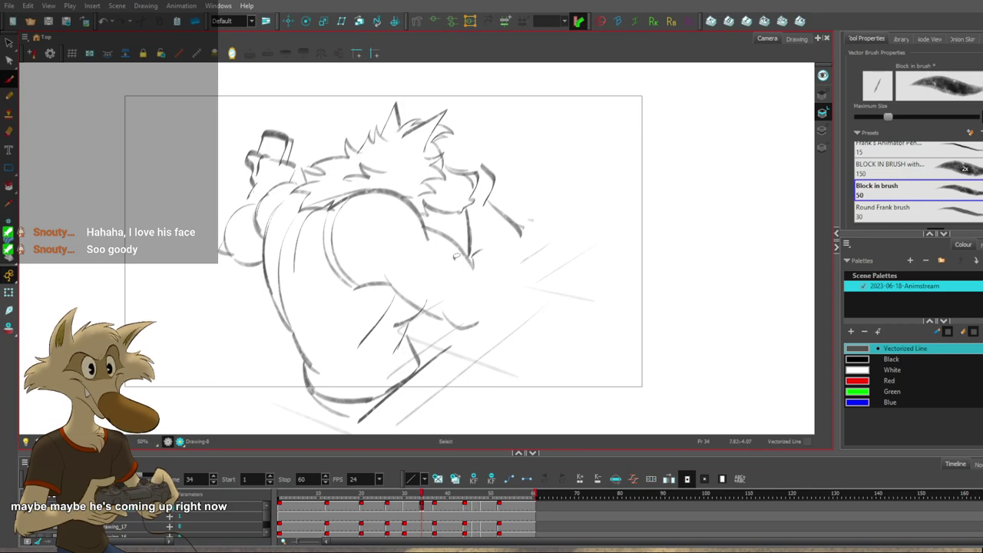
# Clean up the old upper-arm line ends and draw the elbow contour joining the raised forearm to the upper arm at frame 34.
pyautogui.moveTo(427, 229); pyautogui.dragTo(467, 246)
pyautogui.moveTo(476, 325)
pyautogui.mouseDown()
pyautogui.moveTo(387, 279)
pyautogui.moveTo(472, 307)
pyautogui.mouseUp()
pyautogui.press('f')
# Step through the animation to review how the revised face-covering arm at frame 34 leads into the following drawings.
pyautogui.press('.')
pyautogui.press('.')
pyautogui.press('.')
pyautogui.press('.')
pyautogui.press('.')
pyautogui.press('.')
pyautogui.press('.')
pyautogui.press('.')
pyautogui.press('.')
pyautogui.press('.')
pyautogui.press('.')
pyautogui.press('.')
pyautogui.press('.')
pyautogui.press('.')
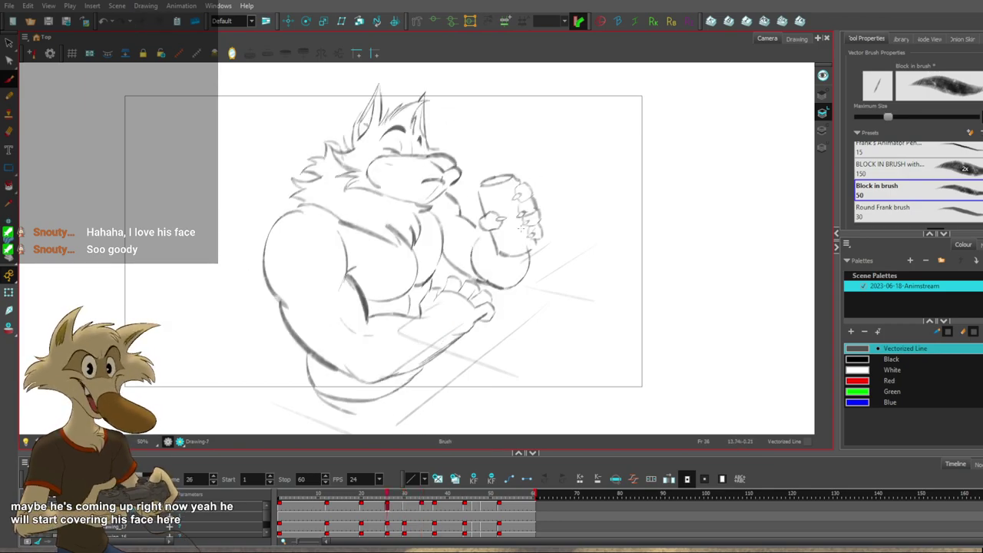
pyautogui.press(',')
pyautogui.press(',')
pyautogui.press(',')
pyautogui.press(',')
pyautogui.press(',')
pyautogui.press(',')
pyautogui.press(',')
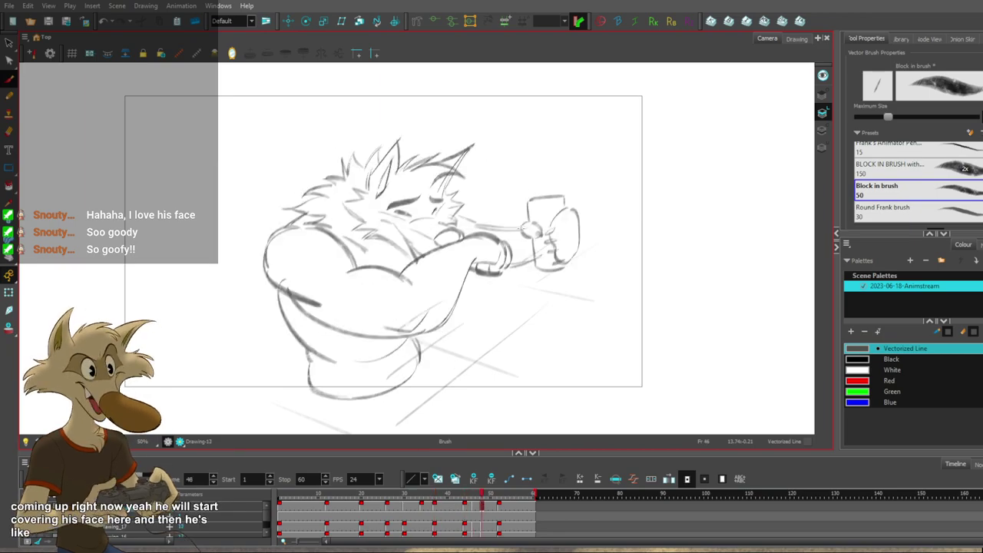
pyautogui.scroll(-2, 521, 228)
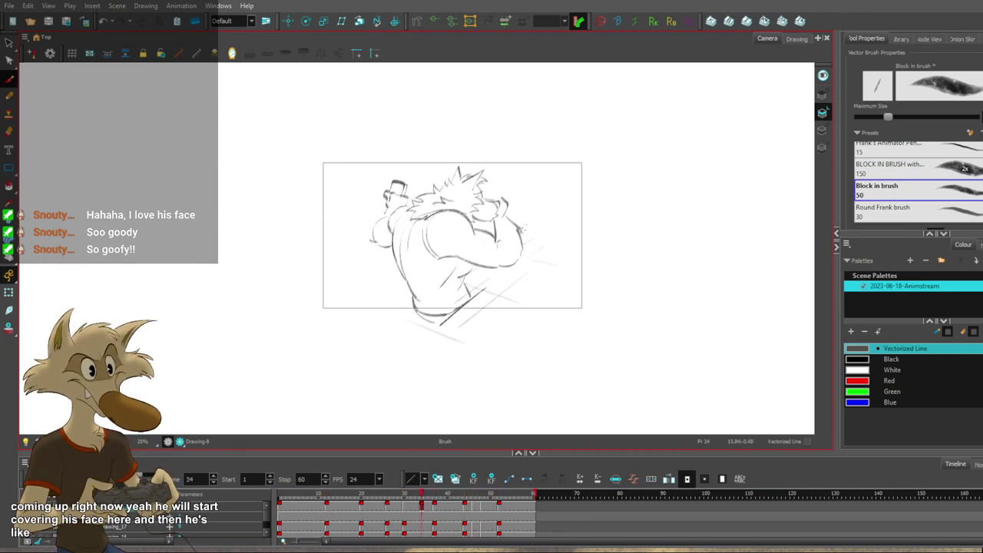
pyautogui.scroll(2, 521, 228)
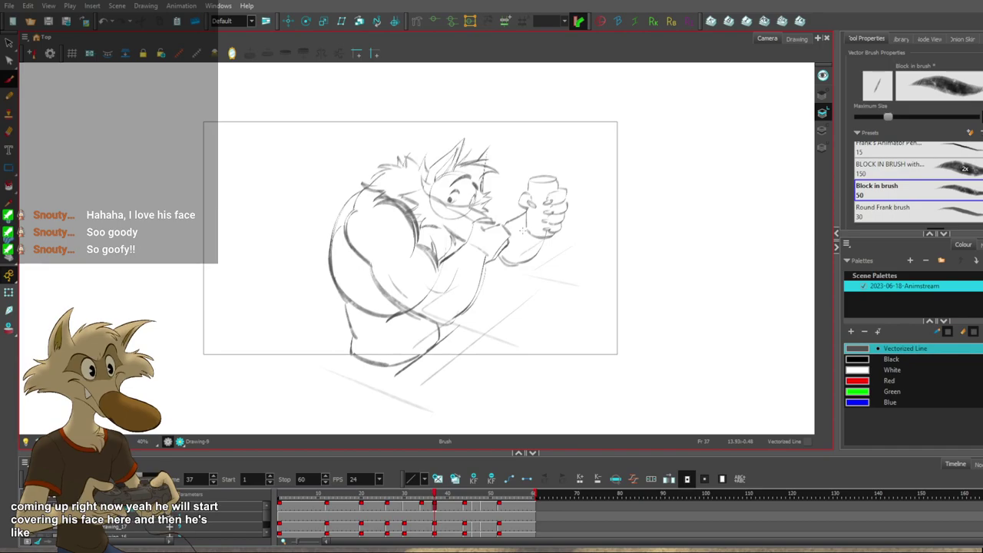
pyautogui.press(',')
pyautogui.press(',')
pyautogui.press(',')
pyautogui.press(',')
pyautogui.press(',')
pyautogui.press(',')
pyautogui.press(',')
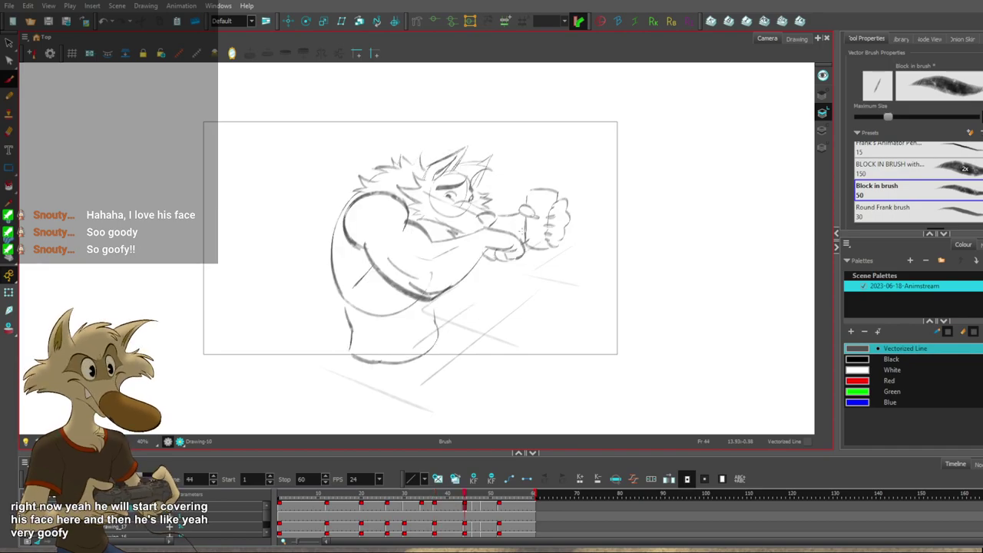
# Step through the drawings around frames 26 to 44 and compare the frame 30 sneeze pose with its neighbours.
pyautogui.press('.')
pyautogui.press('.')
pyautogui.press('.')
pyautogui.press('.')
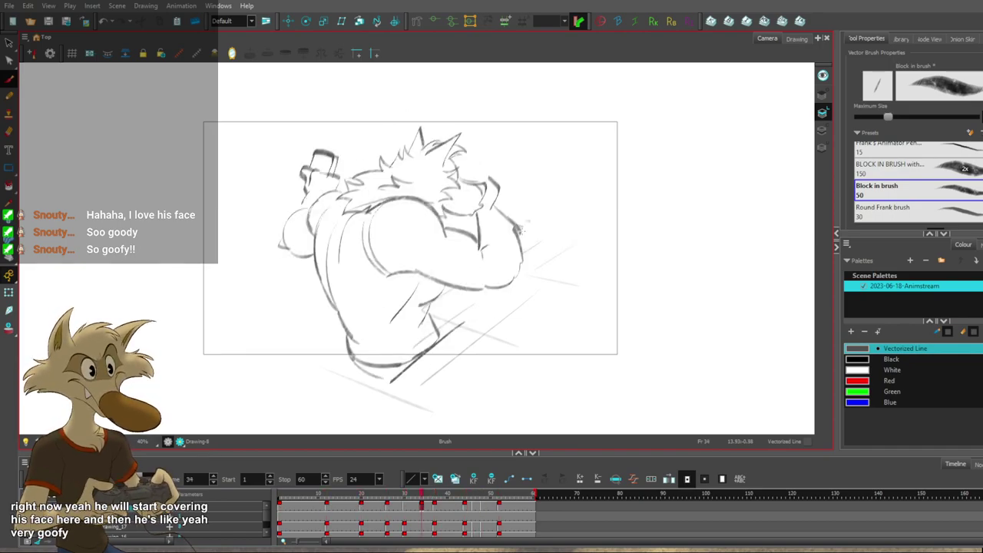
pyautogui.press(',')
pyautogui.press(',')
pyautogui.press(',')
pyautogui.press(',')
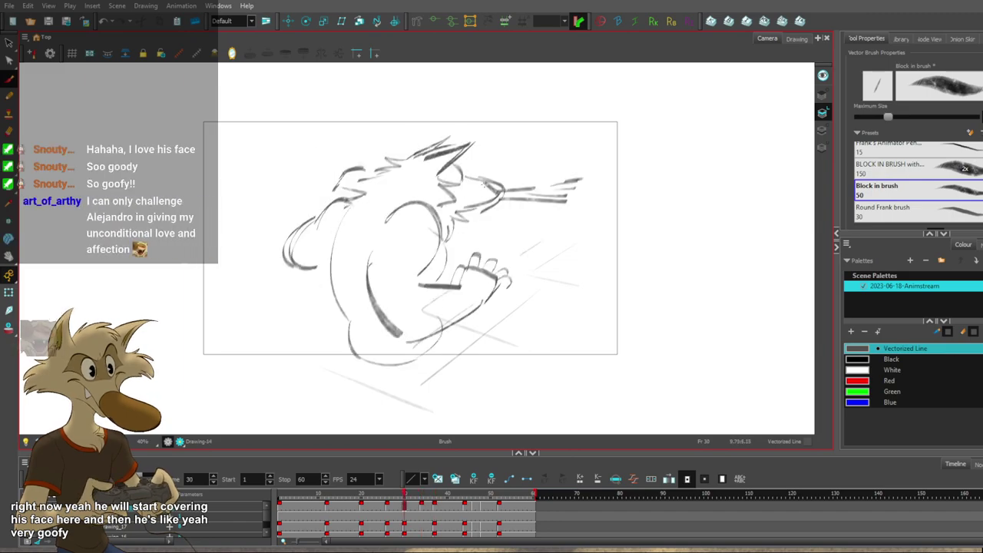
pyautogui.scroll(1, 483, 183)
pyautogui.scroll(1, 483, 183)
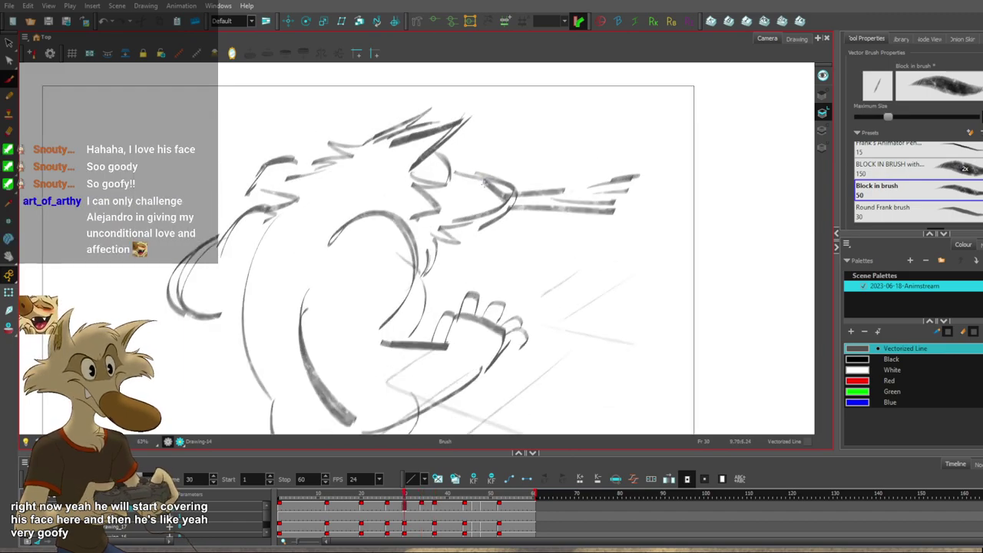
pyautogui.scroll(-1, 483, 182)
pyautogui.scroll(1, 477, 192)
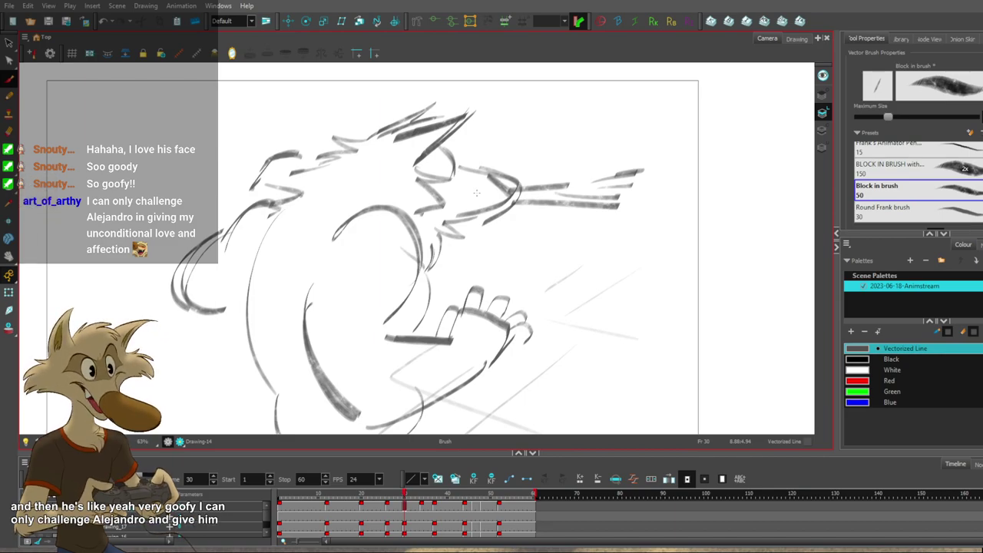
pyautogui.scroll(-3, 477, 193)
pyautogui.scroll(2, 477, 193)
pyautogui.press('f')
pyautogui.scroll(-3, 478, 195)
pyautogui.press('f')
pyautogui.scroll(2, 482, 199)
pyautogui.press('g')
pyautogui.press('g')
pyautogui.press('g')
pyautogui.press('f')
pyautogui.press('f')
pyautogui.press('g')
pyautogui.press('g')
pyautogui.scroll(1, 481, 196)
pyautogui.press('f')
pyautogui.press('f')
pyautogui.press('g')
pyautogui.press('g')
pyautogui.press(',')
pyautogui.press(',')
pyautogui.press(',')
pyautogui.press(',')
pyautogui.press(',')
pyautogui.press(',')
pyautogui.press(',')
pyautogui.press(',')
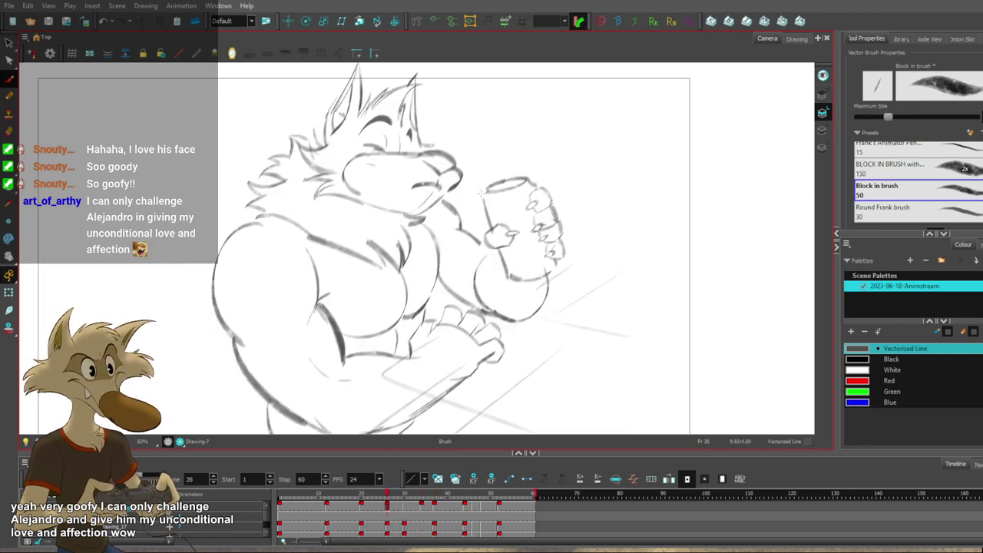
pyautogui.press('.')
pyautogui.press('.')
pyautogui.press('.')
pyautogui.press('.')
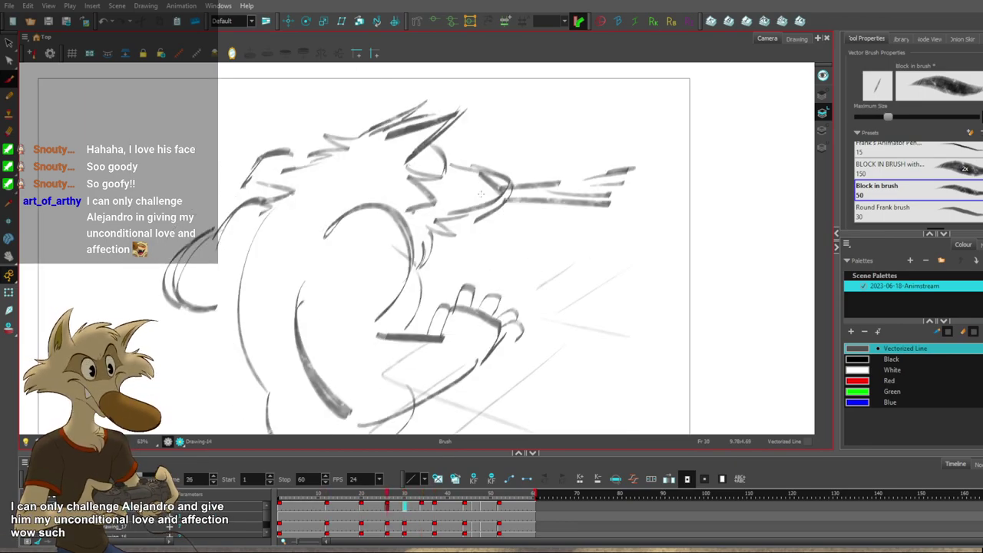
# Replace the near shoulder's contour at frame 30 with a taller rounded arc that runs down both sides of the upper arm.
pyautogui.hotkey('alt', 's')
pyautogui.click(364, 205)
pyautogui.press('Delete')
pyautogui.hotkey('alt', 'b')
pyautogui.moveTo(401, 247)
pyautogui.mouseDown()
pyautogui.moveTo(311, 249)
pyautogui.moveTo(308, 275)
pyautogui.mouseUp()
pyautogui.moveTo(327, 223)
pyautogui.mouseDown()
pyautogui.moveTo(380, 299)
pyautogui.moveTo(314, 261)
pyautogui.moveTo(308, 286)
pyautogui.mouseUp()
pyautogui.moveTo(332, 215); pyautogui.dragTo(376, 309)
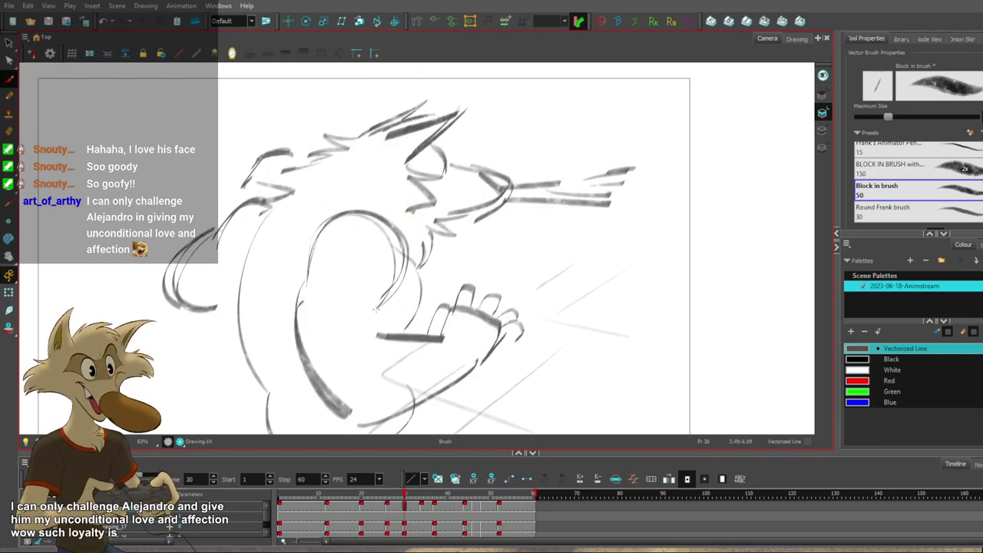
# Draw the upper arm's inner edge down to the forearm line at frame 30, checking it against frame 34.
pyautogui.press('f')
pyautogui.moveTo(400, 234)
pyautogui.mouseDown()
pyautogui.moveTo(382, 308)
pyautogui.moveTo(407, 290)
pyautogui.mouseUp()
pyautogui.press('g')
pyautogui.press('g')
pyautogui.press('f')
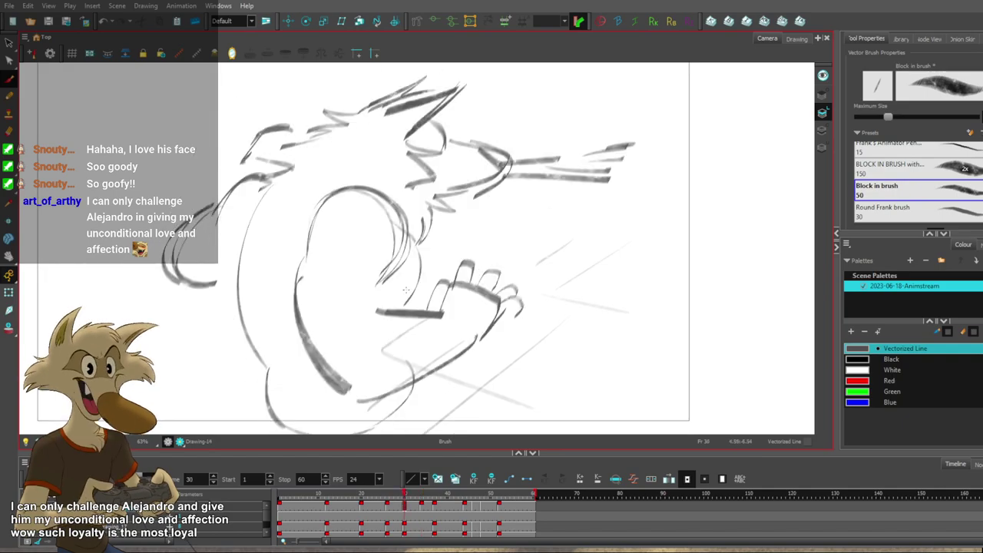
pyautogui.hotkey('ctrl', 'z')
pyautogui.hotkey('ctrl', 'z')
pyautogui.press('f')
pyautogui.press('g')
pyautogui.press('g')
pyautogui.moveTo(547, 300); pyautogui.dragTo(543, 318)
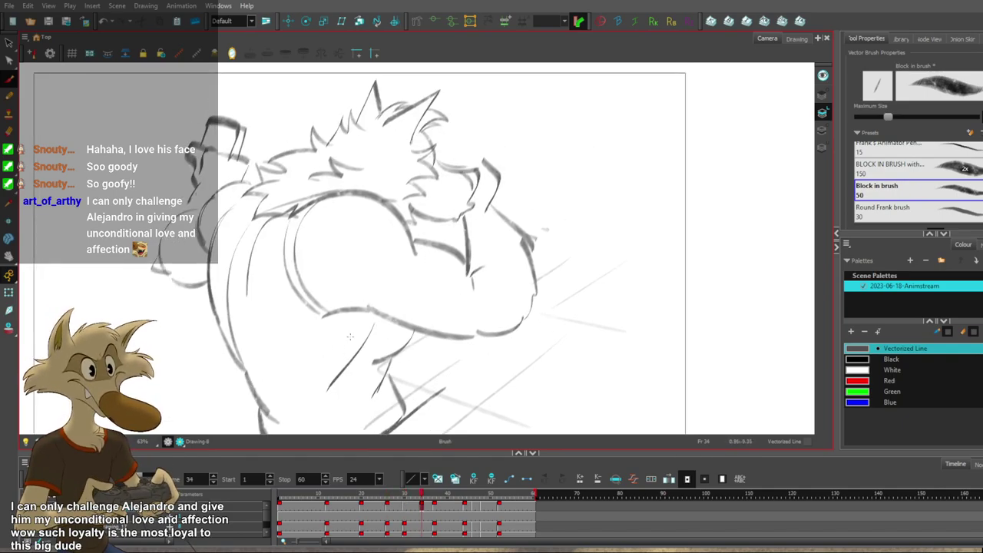
pyautogui.press('g')
pyautogui.press('f')
pyautogui.press('f')
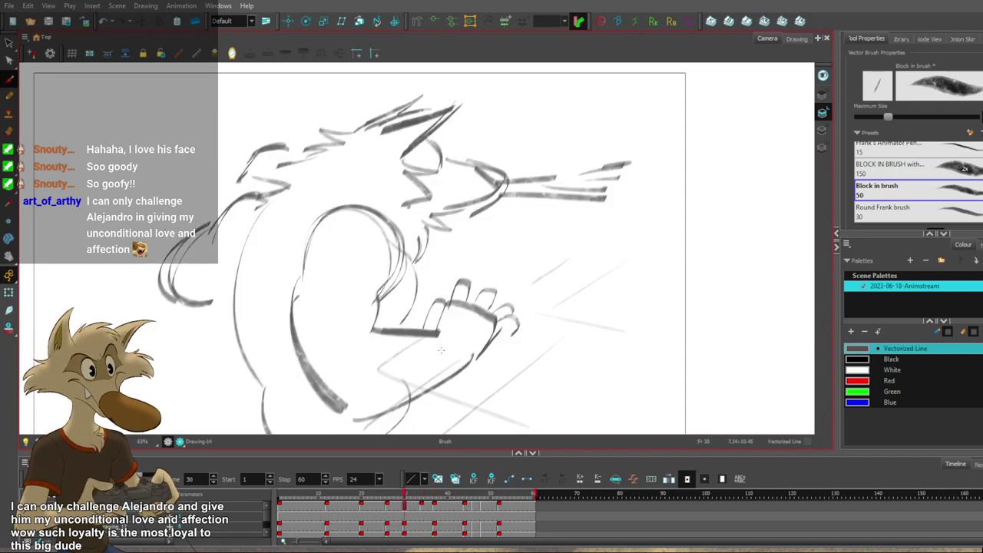
# Select the ear, face and muzzle strokes at frame 34 and tilt the head further forward.
pyautogui.press('g')
pyautogui.press('g')
pyautogui.press('f')
pyautogui.moveTo(421, 152)
pyautogui.mouseDown()
pyautogui.moveTo(465, 126)
pyautogui.moveTo(411, 91)
pyautogui.mouseUp()
pyautogui.press('Delete')
pyautogui.moveTo(458, 112); pyautogui.dragTo(427, 77)
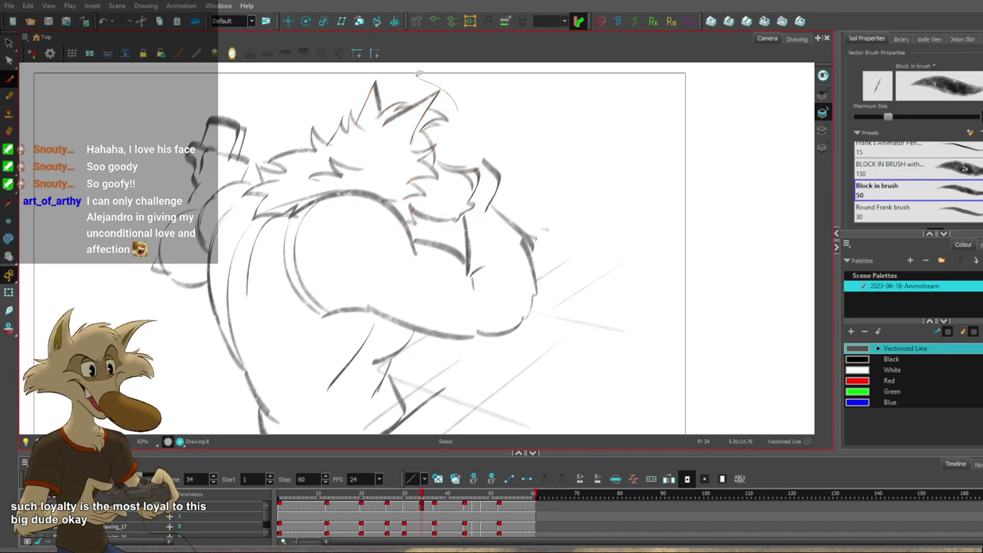
pyautogui.moveTo(457, 198)
pyautogui.mouseDown()
pyautogui.moveTo(472, 204)
pyautogui.moveTo(478, 174)
pyautogui.moveTo(459, 124)
pyautogui.mouseUp()
pyautogui.moveTo(488, 230)
pyautogui.mouseDown()
pyautogui.moveTo(457, 189)
pyautogui.moveTo(454, 199)
pyautogui.mouseUp()
pyautogui.click(496, 186)
pyautogui.hotkey('alt', 'b')
pyautogui.scroll(-2, 542, 198)
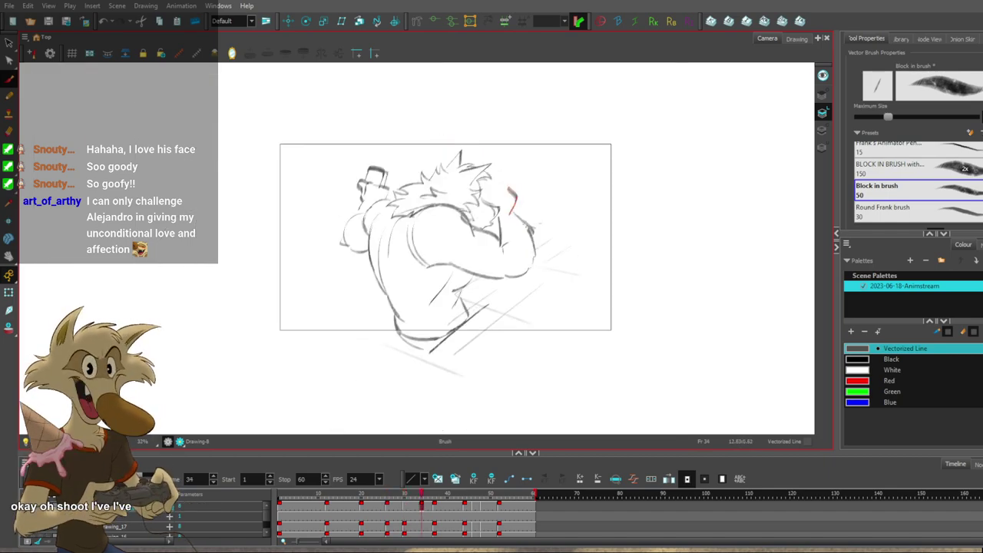
# Raise the tilted head slightly at frame 34 and compare its placement with the earlier drawings.
pyautogui.press('g')
pyautogui.press('f')
pyautogui.press('f')
pyautogui.press('g')
pyautogui.scroll(2, 507, 209)
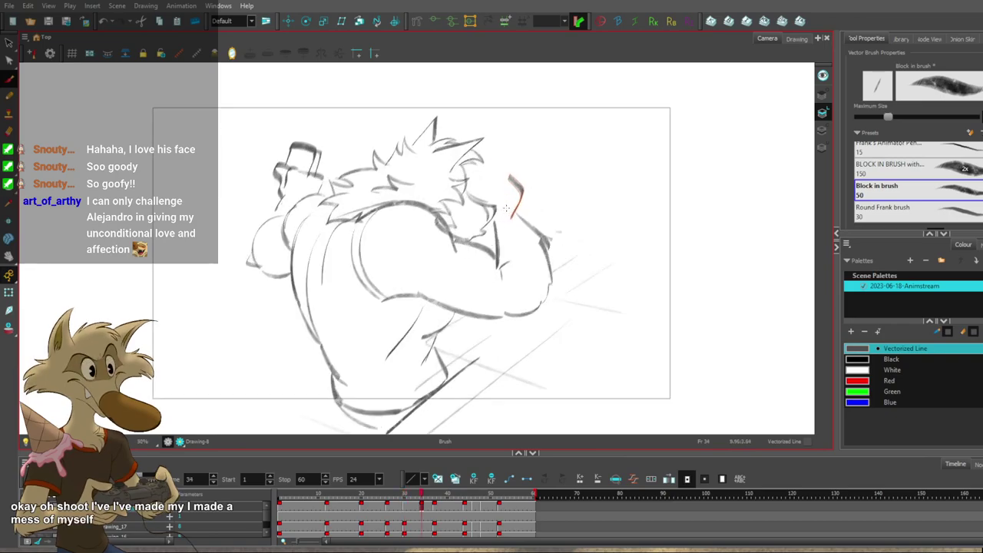
pyautogui.press('f')
pyautogui.press('f')
pyautogui.press('f')
pyautogui.press('g')
pyautogui.press('g')
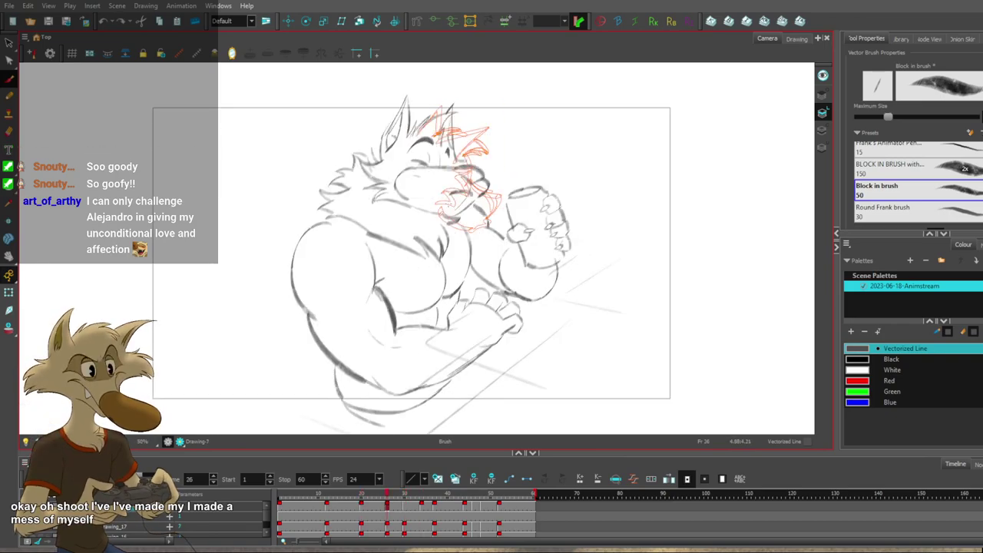
pyautogui.press('.')
pyautogui.press('.')
pyautogui.press('.')
pyautogui.press('.')
pyautogui.scroll(-2, 459, 204)
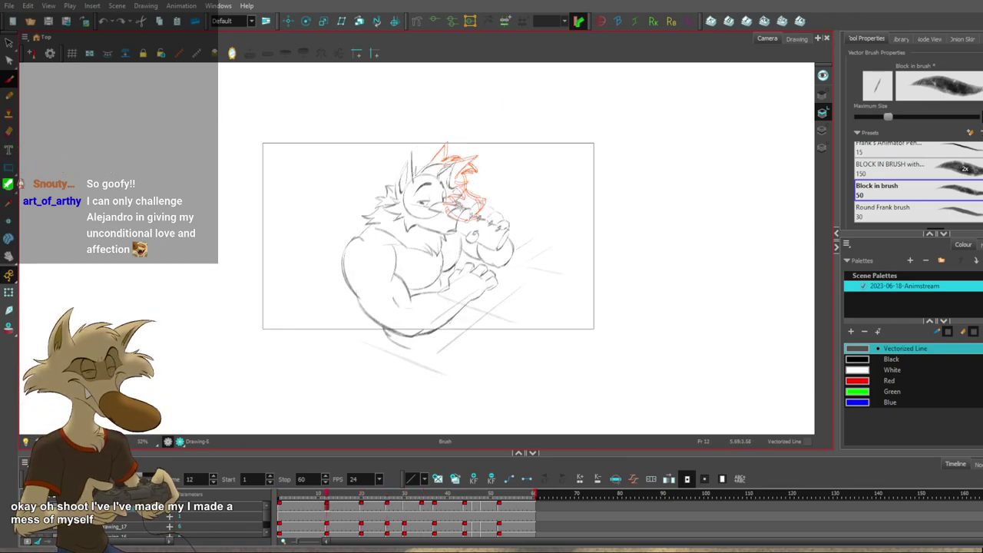
# Select the raised forearm and elbow strokes at frame 34 and adjust them to suit the tilted head.
pyautogui.scroll(3, 483, 190)
pyautogui.press('f')
pyautogui.press('g')
pyautogui.press('ctrl')
pyautogui.press('Delete')
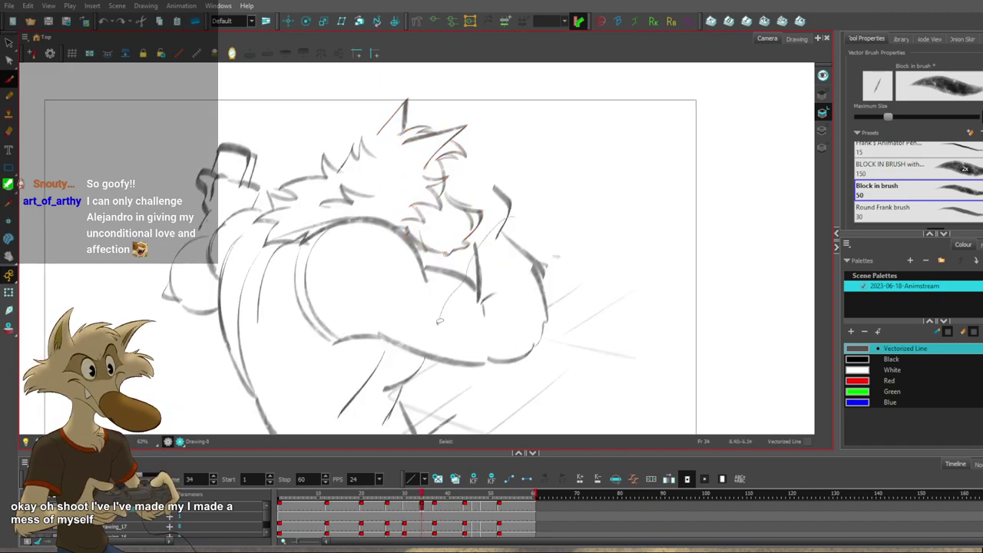
pyautogui.moveTo(442, 311); pyautogui.dragTo(532, 313)
pyautogui.moveTo(585, 277)
pyautogui.mouseDown()
pyautogui.moveTo(483, 274)
pyautogui.moveTo(492, 367)
pyautogui.mouseUp()
pyautogui.moveTo(550, 335); pyautogui.dragTo(537, 383)
# Draw a heavy back contour curving down to the hip at frame 30, comparing it with the neighbouring poses.
pyautogui.press('f')
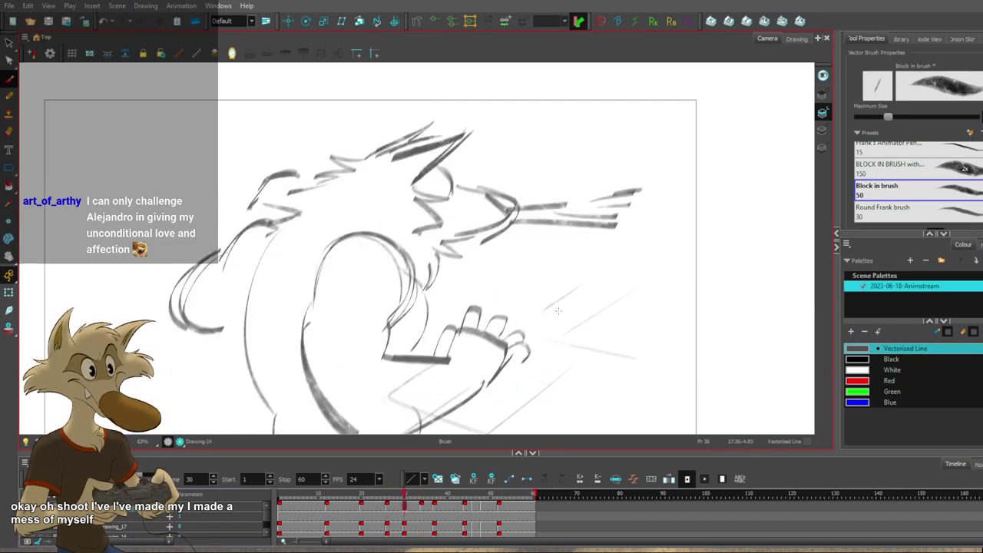
pyautogui.scroll(-3, 558, 310)
pyautogui.press('g')
pyautogui.press('f')
pyautogui.press('g')
pyautogui.press('f')
pyautogui.press('f')
pyautogui.press('g')
pyautogui.press('f')
pyautogui.moveTo(496, 320); pyautogui.dragTo(497, 309)
pyautogui.press('f')
pyautogui.press('g')
pyautogui.moveTo(367, 272); pyautogui.dragTo(382, 368)
pyautogui.hotkey('ctrl', 'z')
pyautogui.press('g')
pyautogui.press('f')
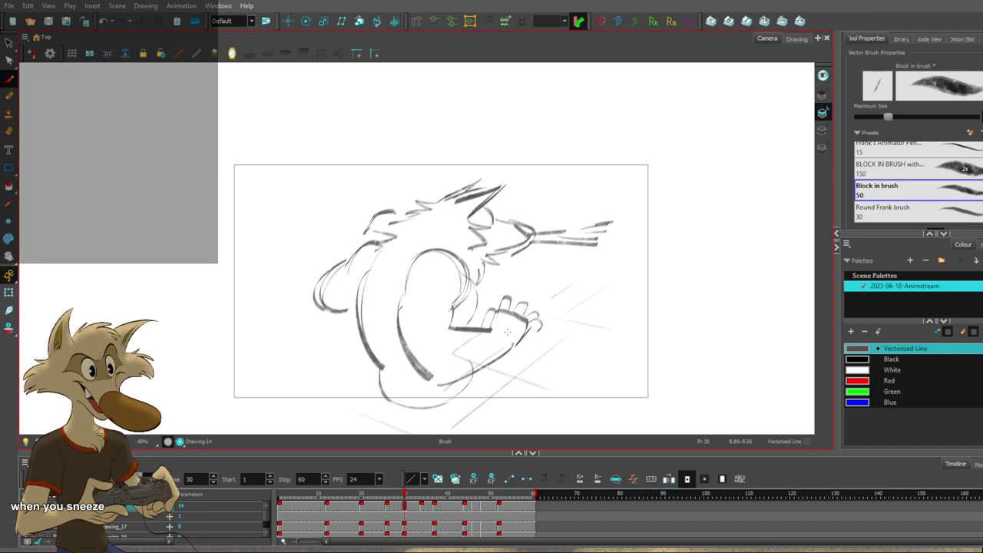
# Draw the near thigh's lower outline sweeping down and forward from the hip at frame 26.
pyautogui.press('f')
pyautogui.press('f')
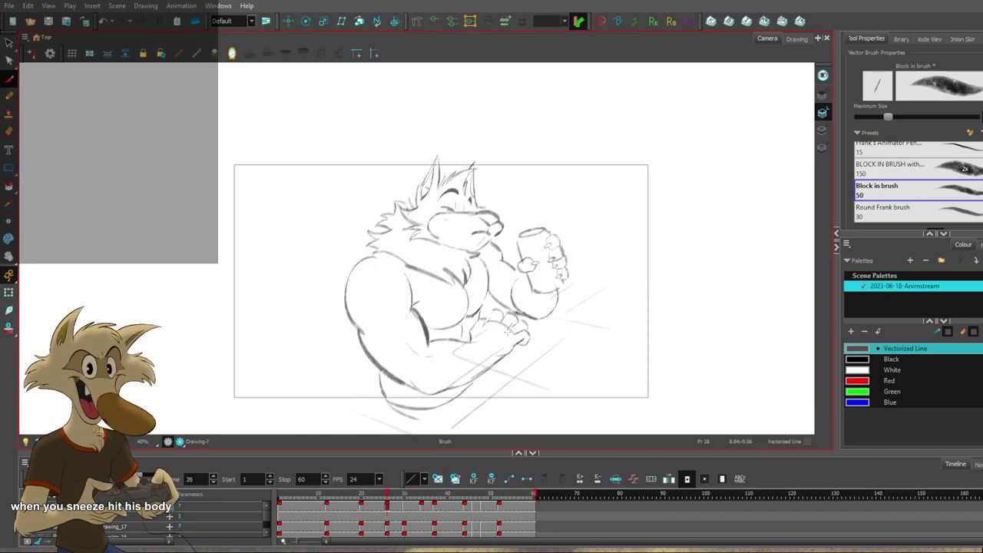
pyautogui.moveTo(402, 401); pyautogui.dragTo(456, 418)
pyautogui.hotkey('ctrl', 'z')
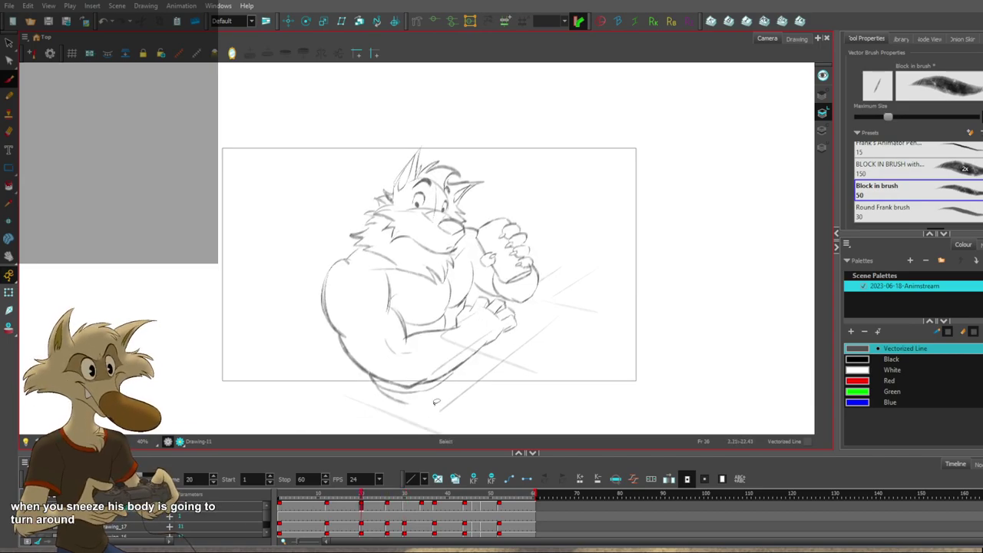
pyautogui.press('g')
pyautogui.press('g')
pyautogui.press('f')
pyautogui.moveTo(402, 402)
pyautogui.mouseDown()
pyautogui.moveTo(461, 414)
pyautogui.moveTo(435, 394)
pyautogui.mouseUp()
pyautogui.hotkey('ctrl', 'z')
pyautogui.moveTo(369, 369); pyautogui.dragTo(424, 420)
pyautogui.hotkey('ctrl', 'z')
pyautogui.hotkey('ctrl', 'z')
pyautogui.moveTo(366, 372); pyautogui.dragTo(425, 417)
# Draw the short upper leg lines extending forward under the table edge at frame 26.
pyautogui.moveTo(467, 381); pyautogui.dragTo(496, 399)
pyautogui.hotkey('ctrl', 'z')
pyautogui.moveTo(450, 373); pyautogui.dragTo(505, 398)
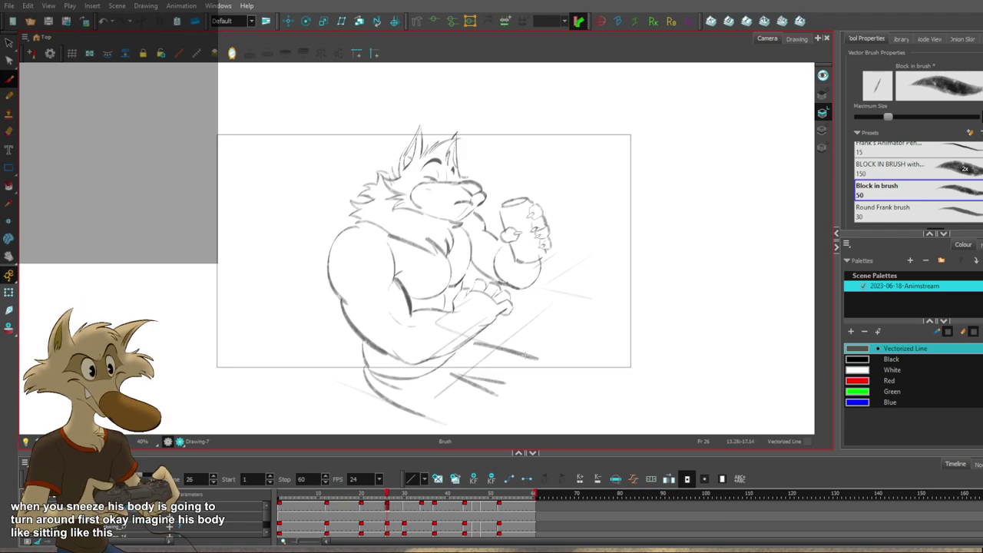
pyautogui.press('f')
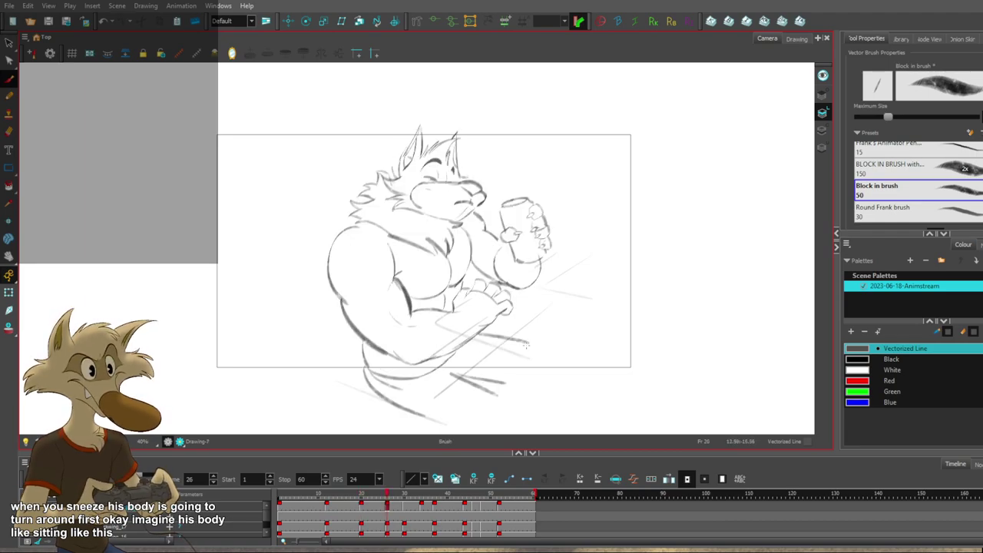
pyautogui.press('g')
pyautogui.hotkey('alt', 's')
pyautogui.hotkey('alt', 'b')
pyautogui.moveTo(378, 392); pyautogui.dragTo(503, 388)
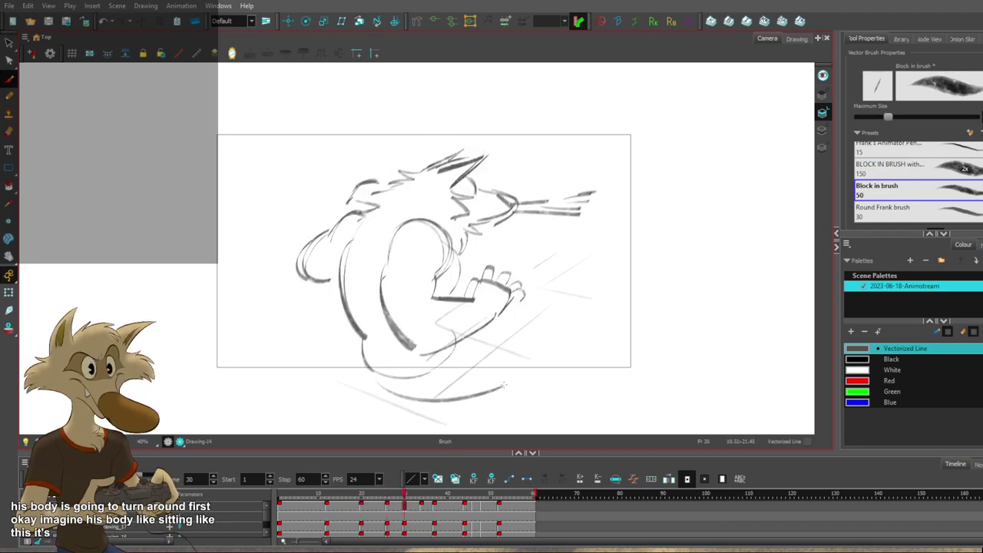
pyautogui.moveTo(463, 344); pyautogui.dragTo(530, 351)
pyautogui.hotkey('ctrl', 'z')
pyautogui.press('f')
pyautogui.press('g')
pyautogui.hotkey('ctrl', 'z')
pyautogui.hotkey('ctrl', 'z')
pyautogui.press('f')
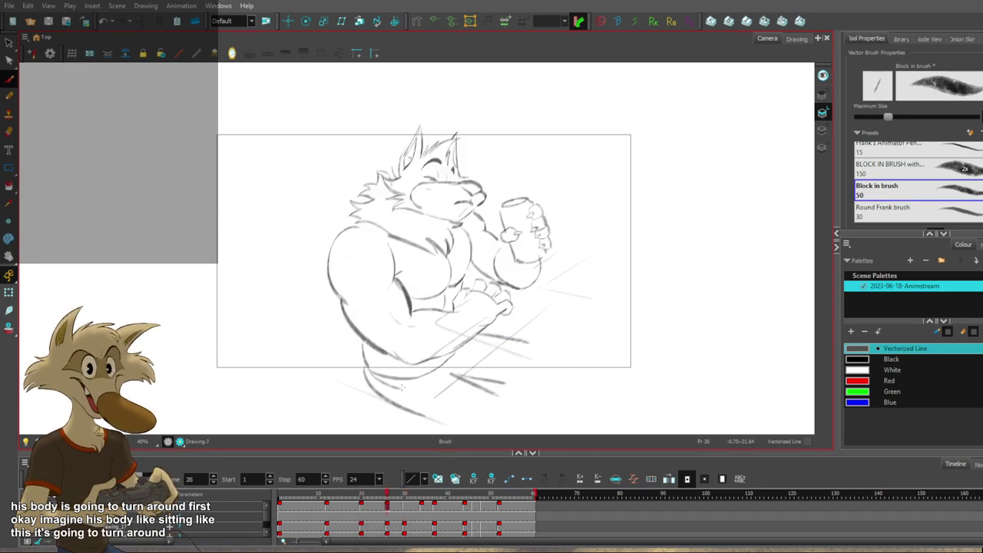
# Draw the thigh's lower outline and strengthen the underside of the hips at frame 30, comparing with the preceding poses.
pyautogui.press('g')
pyautogui.moveTo(378, 392); pyautogui.dragTo(490, 409)
pyautogui.hotkey('ctrl', 'z')
pyautogui.press('f')
pyautogui.moveTo(381, 384)
pyautogui.mouseDown()
pyautogui.moveTo(504, 390)
pyautogui.moveTo(434, 376)
pyautogui.mouseUp()
pyautogui.press('g')
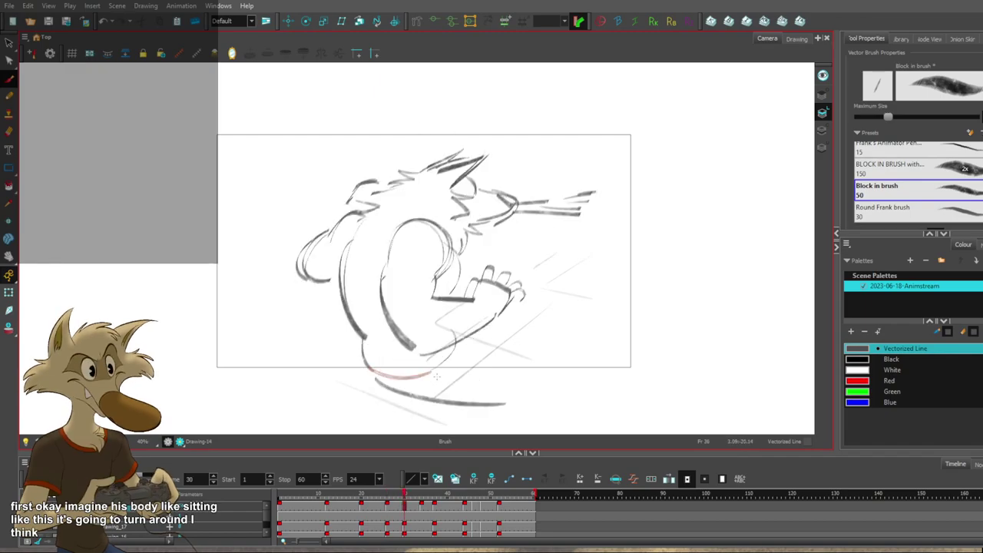
pyautogui.press('f')
pyautogui.press('g')
pyautogui.press('f')
pyautogui.press('g')
pyautogui.press('f')
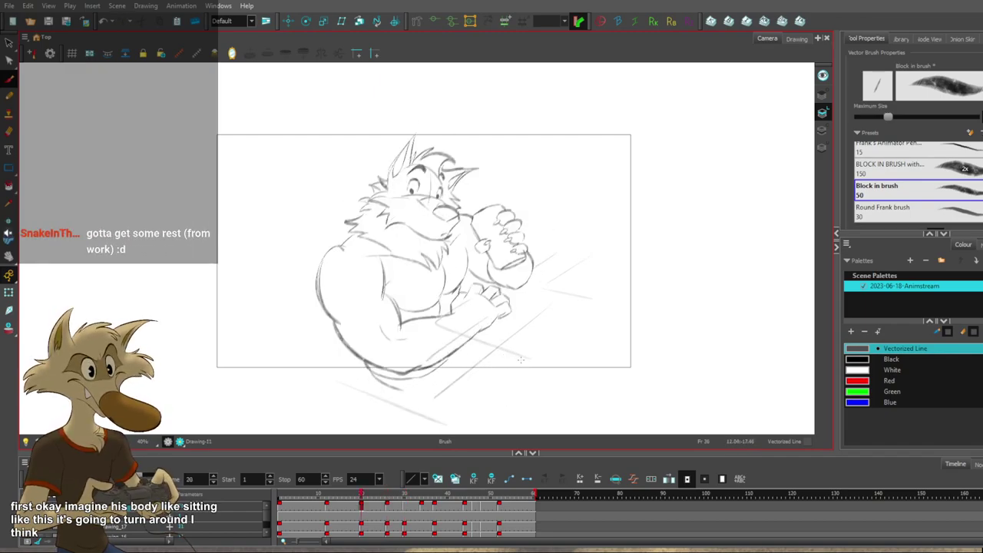
# Compare the neighbouring poses and redraw the curve along the underside of the hips at frame 30.
pyautogui.press('g')
pyautogui.press('f')
pyautogui.press('f')
pyautogui.press('f')
pyautogui.press('f')
pyautogui.press('g')
pyautogui.press('g')
pyautogui.press('g')
pyautogui.press('g')
pyautogui.press('f')
pyautogui.press('g')
pyautogui.hotkey('ctrl', 'z')
pyautogui.moveTo(368, 367); pyautogui.dragTo(439, 368)
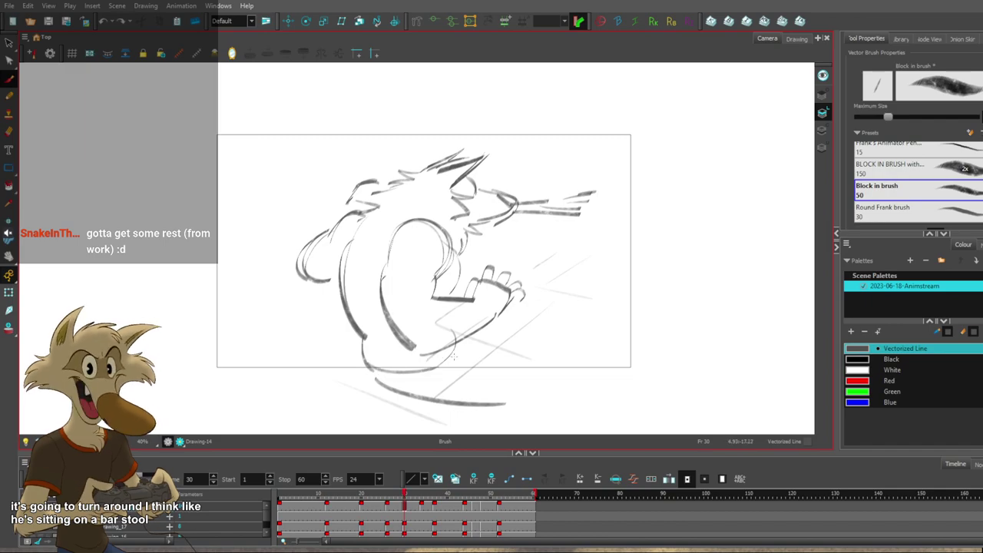
# Redraw the thigh's lower outline at frame 30 so it starts from the hip, and add a short upper leg line.
pyautogui.press('f')
pyautogui.press('g')
pyautogui.hotkey('ctrl', 'z')
pyautogui.moveTo(370, 372)
pyautogui.mouseDown()
pyautogui.moveTo(415, 404)
pyautogui.moveTo(512, 403)
pyautogui.mouseUp()
pyautogui.moveTo(462, 359); pyautogui.dragTo(524, 369)
pyautogui.hotkey('ctrl', 'z')
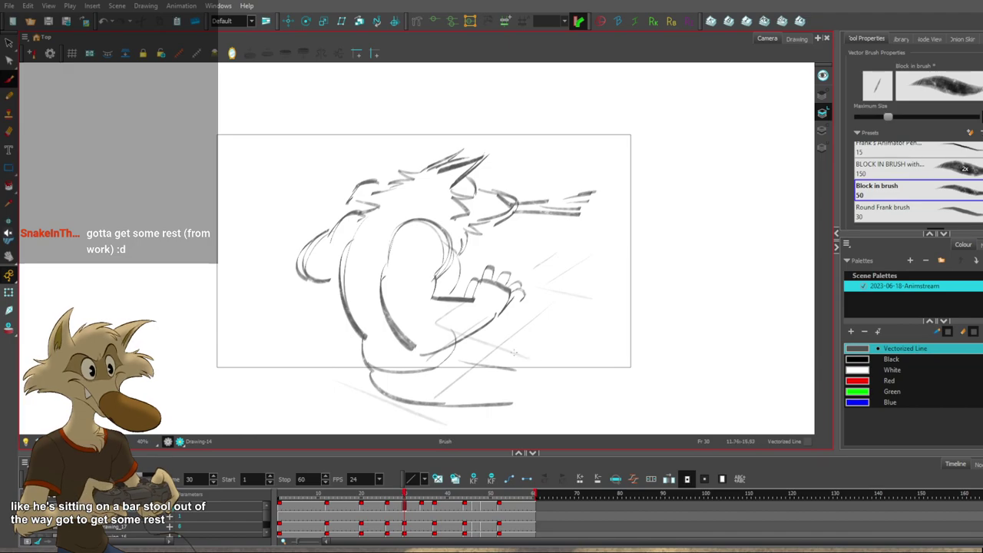
# Draw a short far-leg line extending forward below the forearm at frame 30, matching it against frame 26.
pyautogui.scroll(-3, 515, 354)
pyautogui.scroll(4, 516, 356)
pyautogui.scroll(-2, 542, 338)
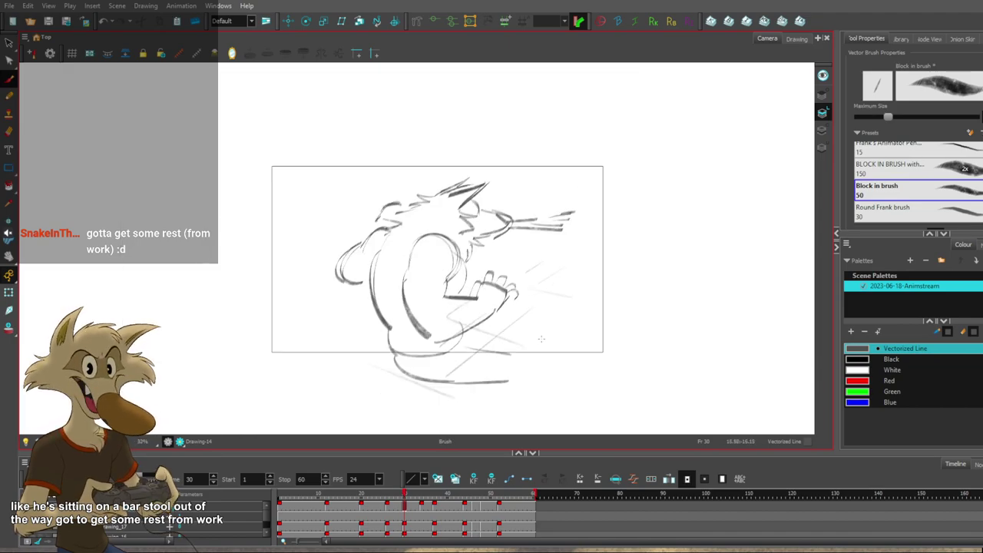
pyautogui.scroll(2, 525, 355)
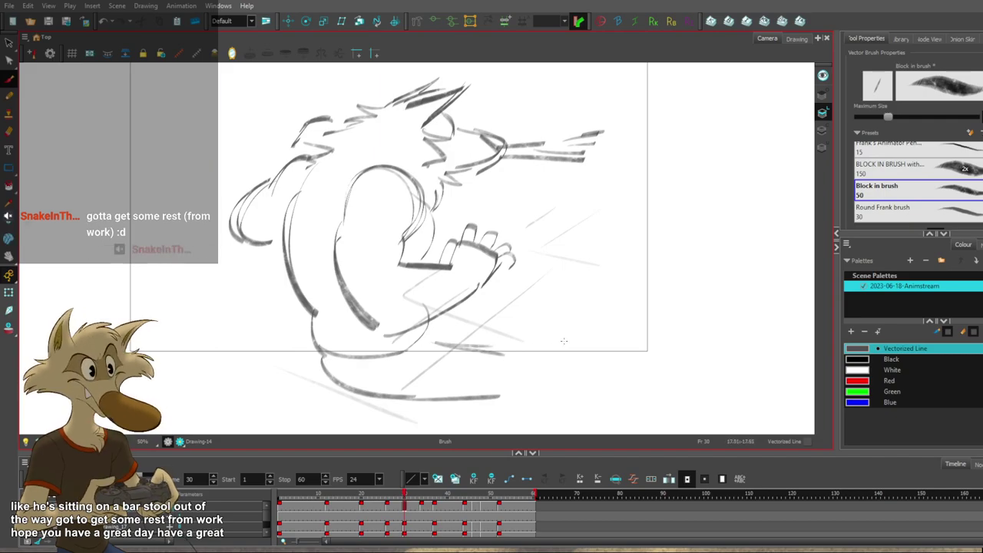
pyautogui.press('f')
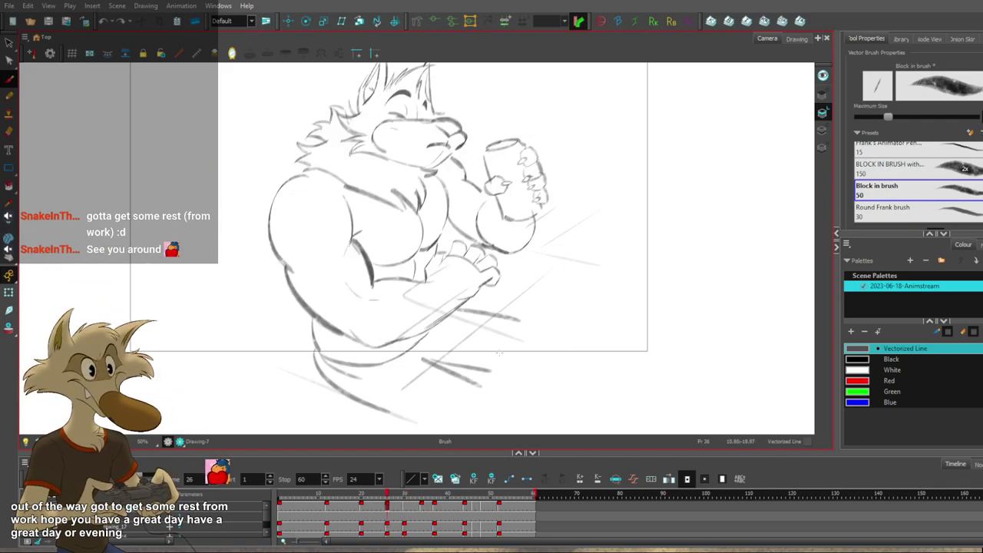
pyautogui.press('g')
pyautogui.press('f')
pyautogui.press('g')
pyautogui.moveTo(476, 291); pyautogui.dragTo(527, 298)
pyautogui.press('f')
pyautogui.press('g')
pyautogui.hotkey('ctrl', 'z')
pyautogui.press('f')
pyautogui.press('g')
# Redraw the near thigh's upper outline as a longer line under the table edge at frame 30.
pyautogui.moveTo(433, 334); pyautogui.dragTo(520, 343)
pyautogui.hotkey('ctrl', 'z')
pyautogui.hotkey('ctrl', 'z')
pyautogui.press('f')
pyautogui.press('g')
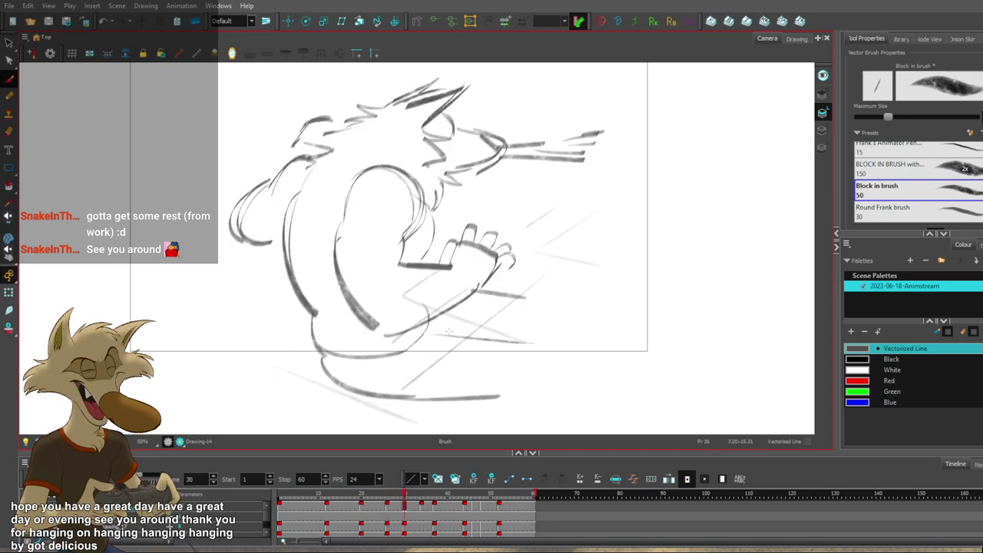
pyautogui.press('f')
pyautogui.press('g')
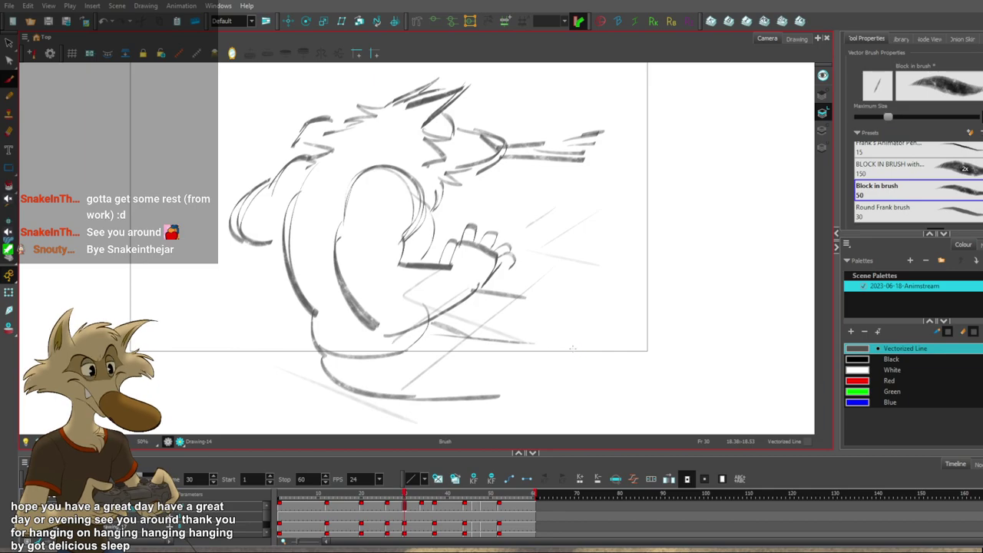
# Draw the near thigh's lower outline curving forward from the hip at frame 34, comparing it with the earlier poses.
pyautogui.press('g')
pyautogui.press('g')
pyautogui.press('g')
pyautogui.press('g')
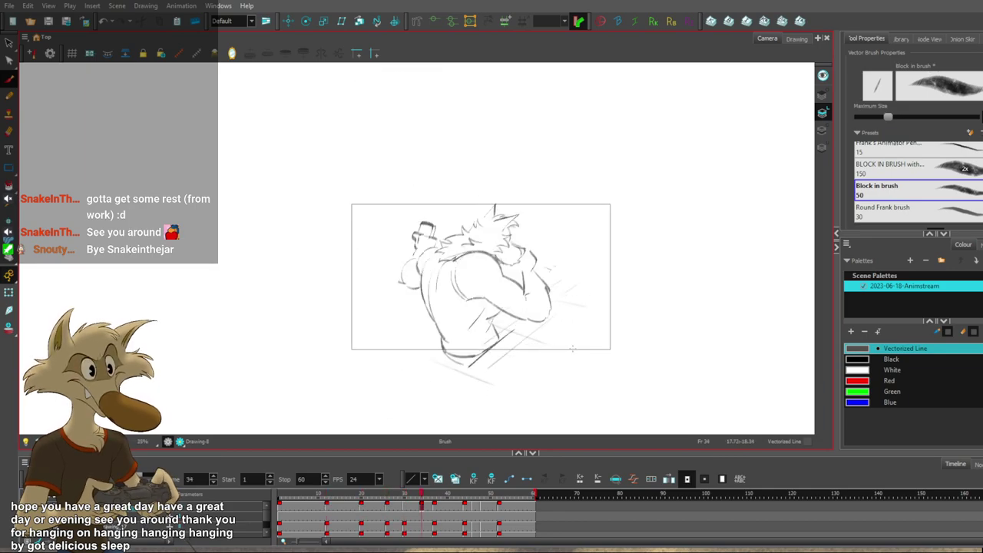
pyautogui.scroll(2, 572, 349)
pyautogui.moveTo(470, 374); pyautogui.dragTo(490, 367)
pyautogui.press('f')
pyautogui.press('f')
pyautogui.press('f')
pyautogui.press('f')
pyautogui.scroll(-2, 518, 332)
pyautogui.press('g')
pyautogui.press('g')
pyautogui.press('g')
pyautogui.press('g')
pyautogui.scroll(1, 523, 364)
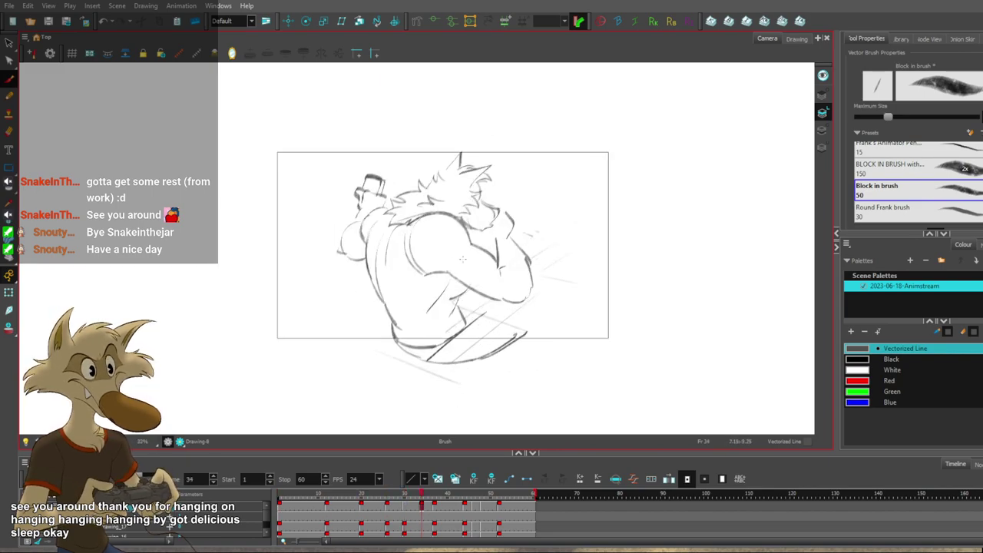
# Mirror the view and flip through the sneeze poses to examine the body turn between frames 26 and 34.
pyautogui.click(234, 53)
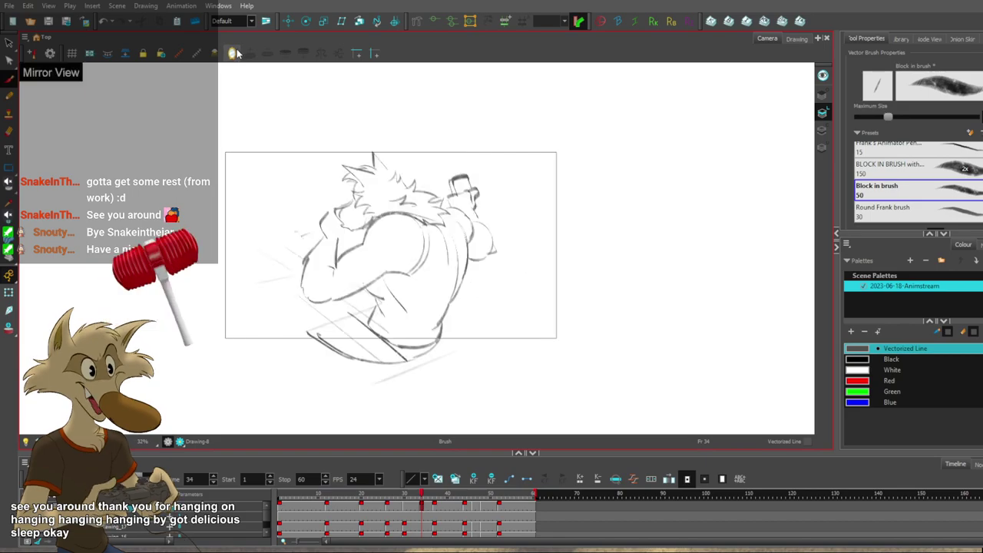
pyautogui.scroll(-2, 423, 262)
pyautogui.press('f')
pyautogui.press('f')
pyautogui.press('f')
pyautogui.press('f')
pyautogui.press('g')
pyautogui.press('g')
pyautogui.press('g')
pyautogui.press('g')
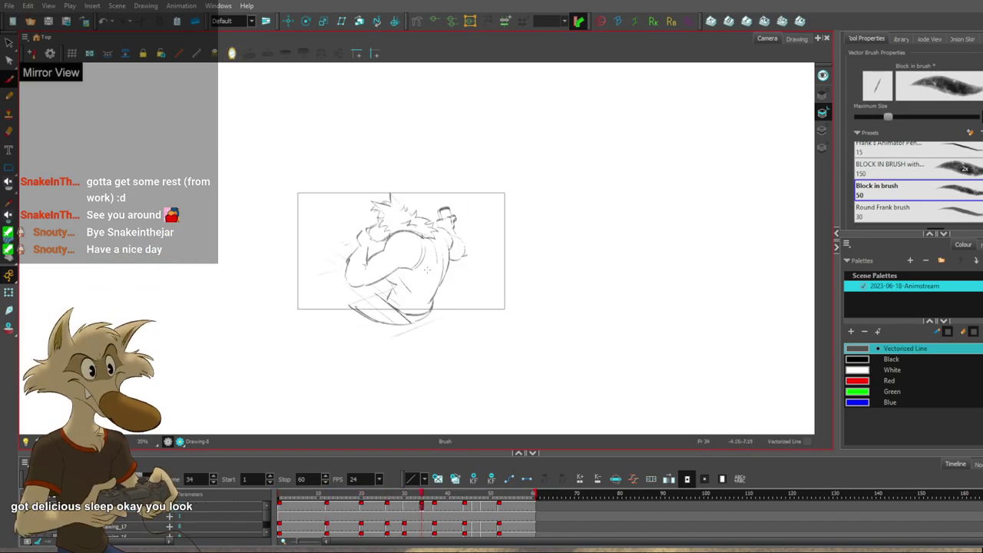
pyautogui.press('f')
pyautogui.press('f')
pyautogui.press('f')
pyautogui.press('f')
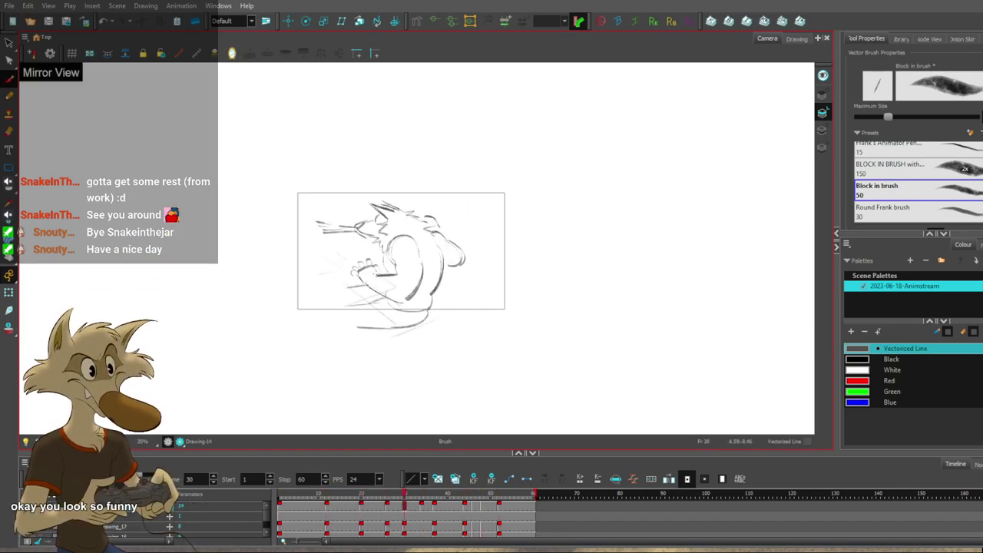
pyautogui.scroll(2, 375, 269)
pyautogui.press('f')
pyautogui.press('f')
pyautogui.scroll(2, 392, 254)
pyautogui.press('f')
pyautogui.press('f')
pyautogui.scroll(-1, 393, 253)
pyautogui.press('g')
pyautogui.press('g')
pyautogui.press('g')
pyautogui.press('g')
pyautogui.press('g')
pyautogui.press('g')
pyautogui.press('g')
pyautogui.press('g')
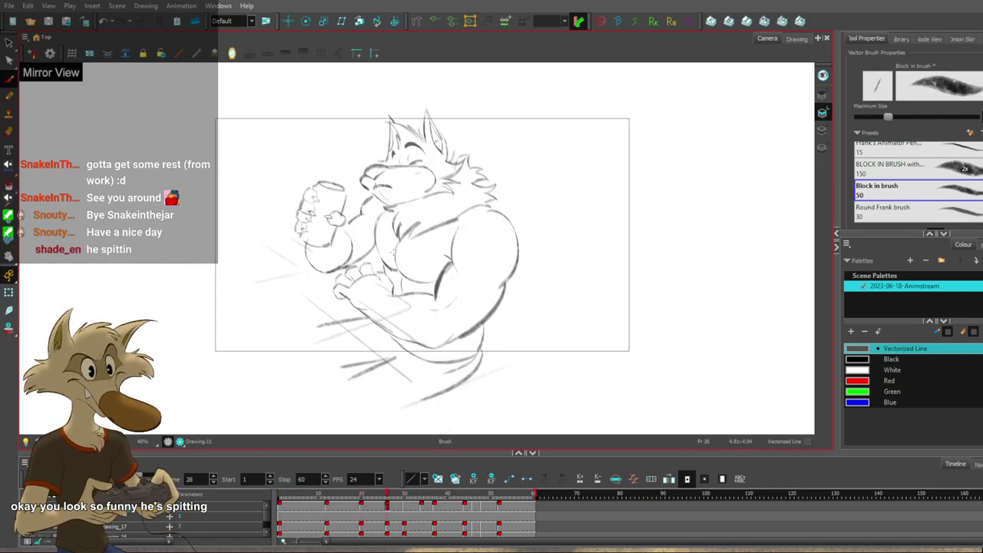
# Strengthen the seat curve at frame 34 so the thigh's lower outline joins up to the back of the hip.
pyautogui.press('f')
pyautogui.press('f')
pyautogui.press('f')
pyautogui.press('f')
pyautogui.press('g')
pyautogui.press('g')
pyautogui.press('g')
pyautogui.press('g')
pyautogui.moveTo(383, 380)
pyautogui.mouseDown()
pyautogui.moveTo(482, 368)
pyautogui.moveTo(489, 343)
pyautogui.mouseUp()
pyautogui.hotkey('ctrl', 'z')
pyautogui.press('f')
pyautogui.press('f')
pyautogui.press('g')
pyautogui.press('g')
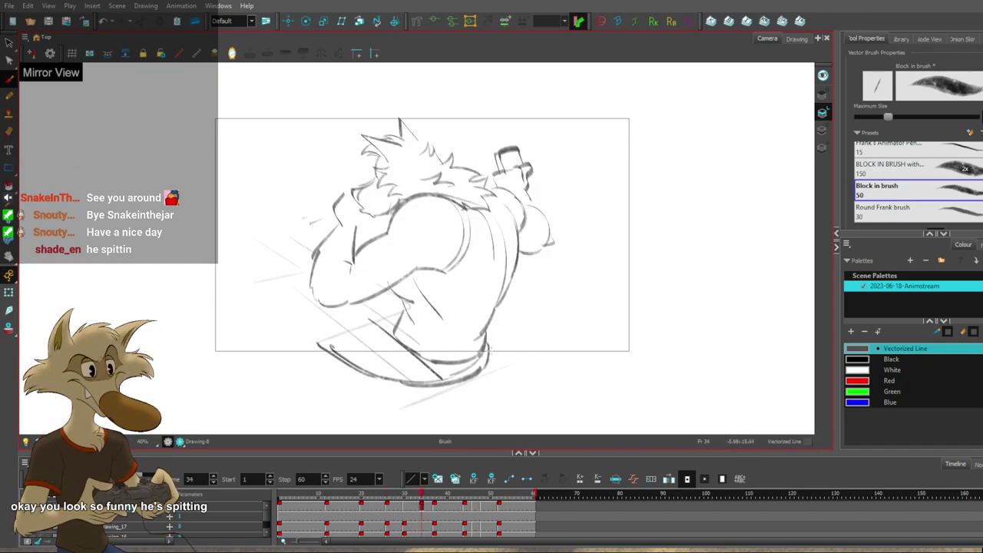
# Flip back and forth between frame 34 and the preceding poses to examine how the hips and thigh turn.
pyautogui.press('f')
pyautogui.press('f')
pyautogui.press('f')
pyautogui.press('g')
pyautogui.press('g')
pyautogui.press('g')
pyautogui.press('f')
pyautogui.press('g')
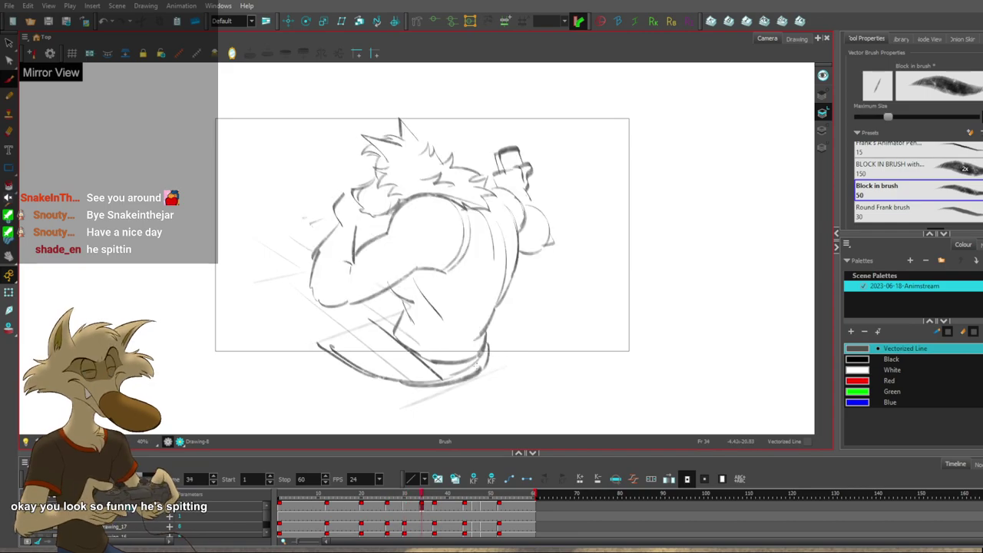
pyautogui.press('f')
pyautogui.press('f')
pyautogui.press('f')
pyautogui.press('f')
pyautogui.press('f')
pyautogui.press('f')
pyautogui.press('f')
pyautogui.press('f')
pyautogui.press('g')
pyautogui.press('g')
pyautogui.press('g')
pyautogui.press('g')
pyautogui.press('g')
pyautogui.press('g')
pyautogui.press('g')
pyautogui.press('g')
# Delete the near thigh's upper and lower lines at frame 34 and redraw both as flatter strokes extending forward.
pyautogui.keyDown('ctrl'); pyautogui.click(380, 328); pyautogui.keyUp('ctrl')
pyautogui.press('Delete')
pyautogui.moveTo(320, 331); pyautogui.dragTo(392, 330)
pyautogui.press('f')
pyautogui.press('g')
pyautogui.keyDown('ctrl'); pyautogui.click(340, 358); pyautogui.keyUp('ctrl')
pyautogui.press('Delete')
pyautogui.moveTo(314, 373); pyautogui.dragTo(419, 383)
# Flip through the mirrored poses from frame 34 back to frame 20 to examine the redrawn leg's motion.
pyautogui.press('f')
pyautogui.press('f')
pyautogui.press('f')
pyautogui.press('f')
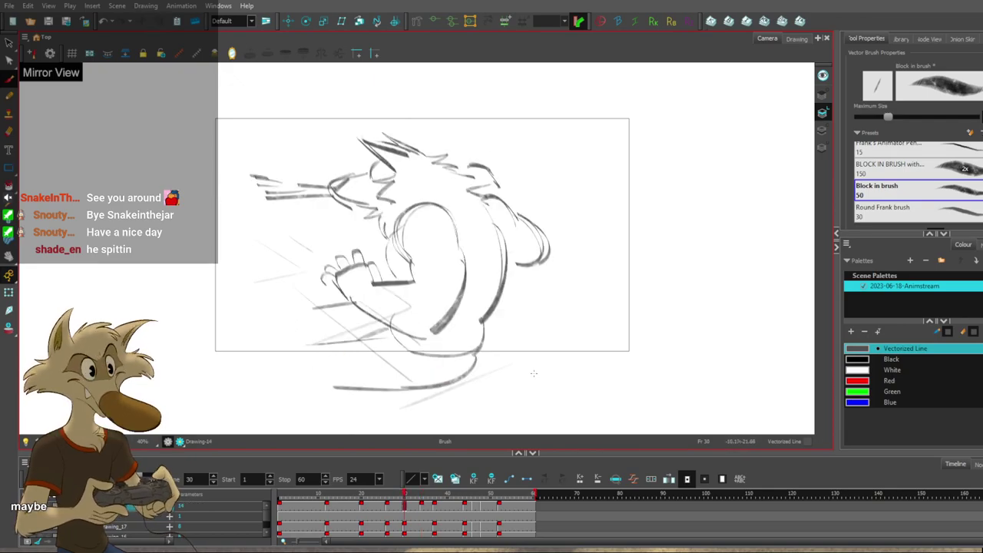
pyautogui.press('g')
pyautogui.press('g')
pyautogui.press('g')
pyautogui.press('g')
pyautogui.press('f')
pyautogui.press('f')
pyautogui.press('f')
pyautogui.press('f')
pyautogui.press('f')
pyautogui.press('f')
pyautogui.press('f')
pyautogui.press('f')
pyautogui.press('g')
pyautogui.press('g')
pyautogui.press('g')
pyautogui.press('g')
pyautogui.press('g')
pyautogui.press('g')
pyautogui.press('g')
pyautogui.press('g')
pyautogui.press('f')
pyautogui.press('f')
pyautogui.press('f')
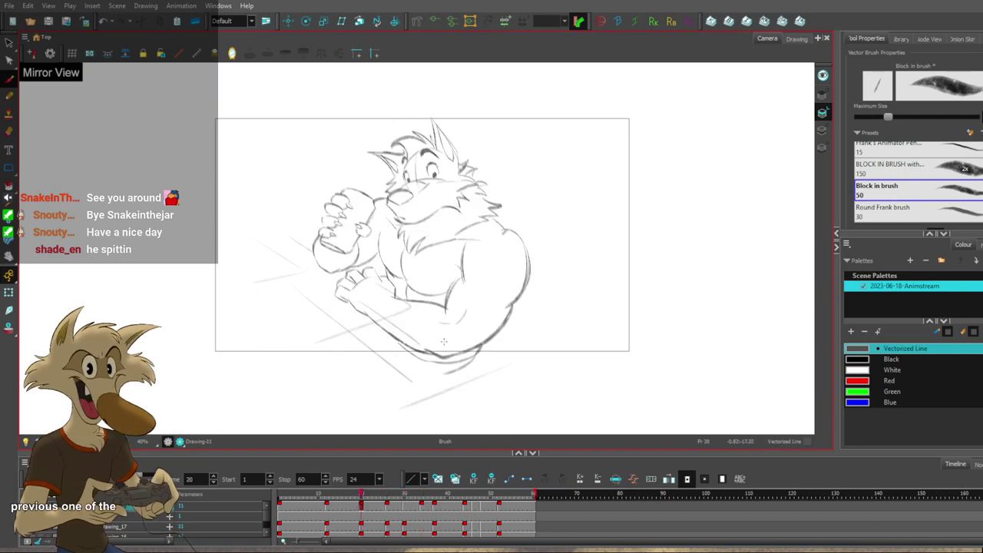
# Extend the near thigh's lower line forward at frame 30, comparing it with the poses at frames 20, 26 and 34.
pyautogui.press('g')
pyautogui.press('g')
pyautogui.press('g')
pyautogui.press('f')
pyautogui.press('f')
pyautogui.press('g')
pyautogui.press('g')
pyautogui.click(422, 383)
pyautogui.moveTo(422, 383); pyautogui.dragTo(423, 390)
pyautogui.press('f')
pyautogui.press('f')
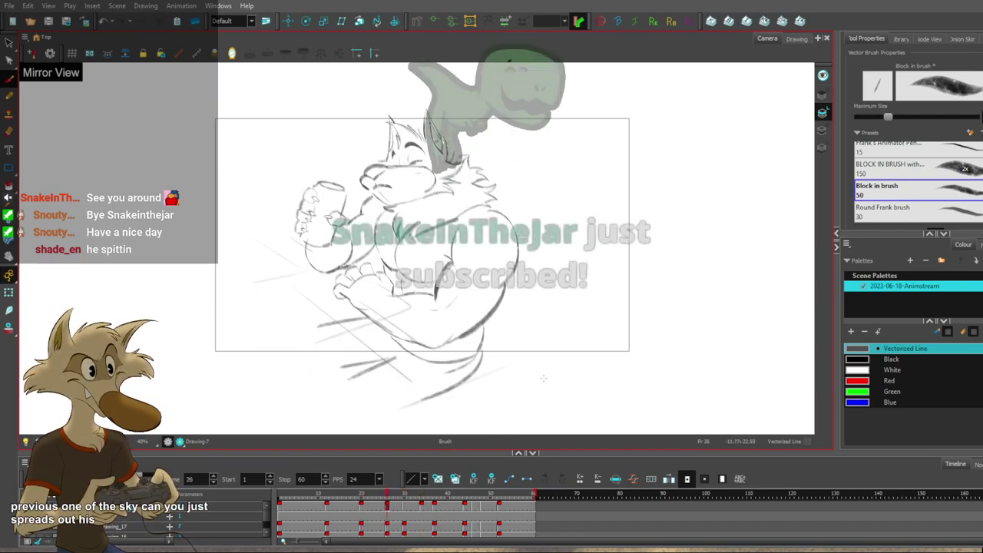
pyautogui.press('g')
pyautogui.press('g')
pyautogui.press('g')
pyautogui.press('g')
# Sketch the crease lines between the thighs and below the belly at frame 30, redoing strokes until they match the neighbouring poses.
pyautogui.press('space')
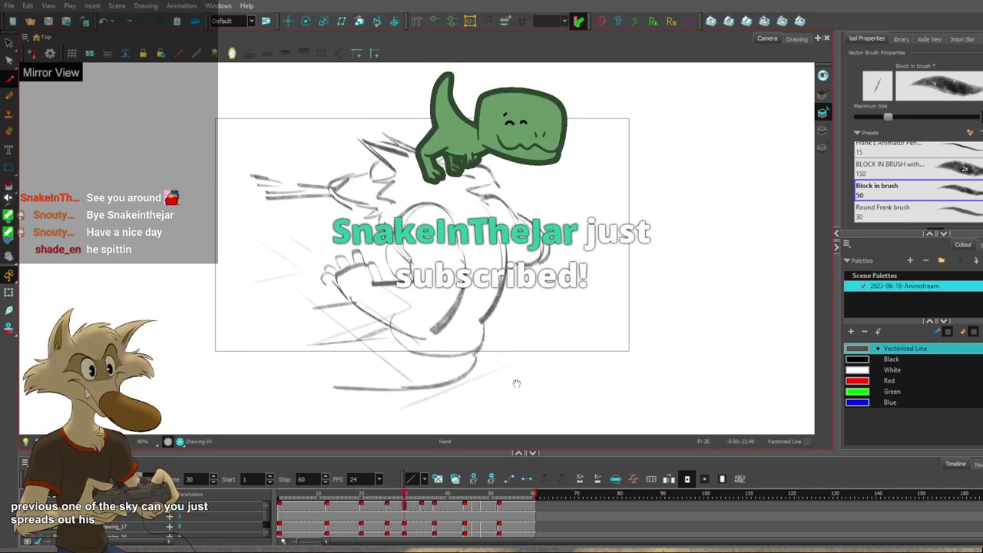
pyautogui.moveTo(517, 383); pyautogui.dragTo(525, 376)
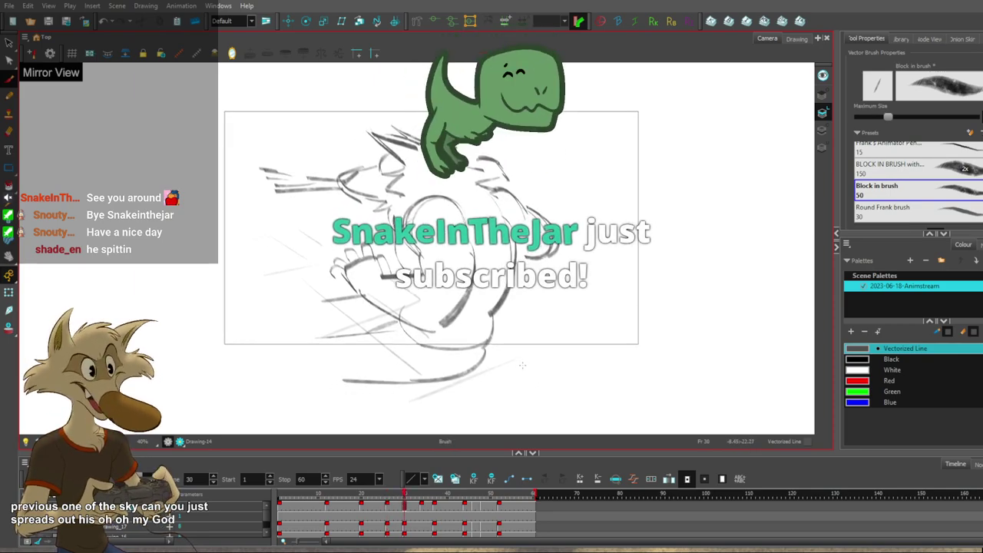
pyautogui.scroll(-3, 520, 329)
pyautogui.scroll(4, 513, 361)
pyautogui.press('s')
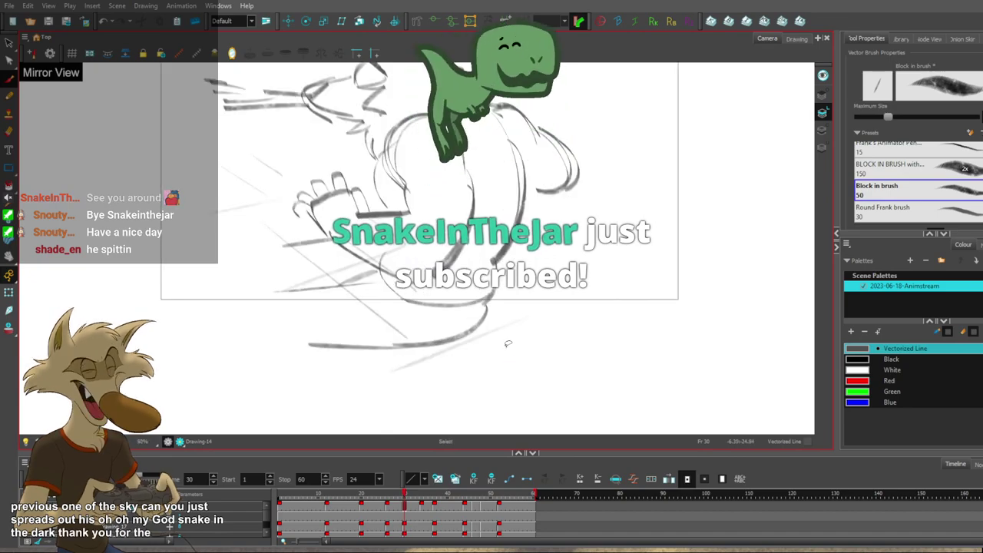
pyautogui.scroll(2, 507, 344)
pyautogui.hotkey('alt', 'b')
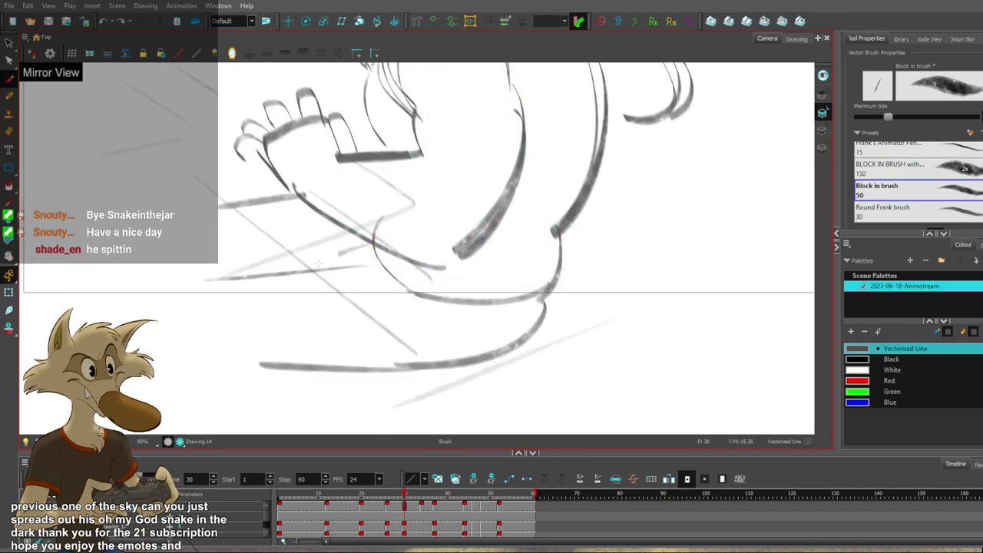
pyautogui.moveTo(329, 258); pyautogui.dragTo(309, 270)
pyautogui.moveTo(347, 245)
pyautogui.mouseDown()
pyautogui.moveTo(313, 269)
pyautogui.moveTo(366, 254)
pyautogui.moveTo(354, 288)
pyautogui.moveTo(503, 339)
pyautogui.mouseUp()
pyautogui.hotkey('ctrl', 'z')
pyautogui.press('f')
pyautogui.press('g')
pyautogui.hotkey('ctrl', 'z')
pyautogui.hotkey('ctrl', 'z')
pyautogui.press('f')
pyautogui.press('g')
pyautogui.hotkey('ctrl', 'z')
pyautogui.moveTo(427, 296); pyautogui.dragTo(499, 330)
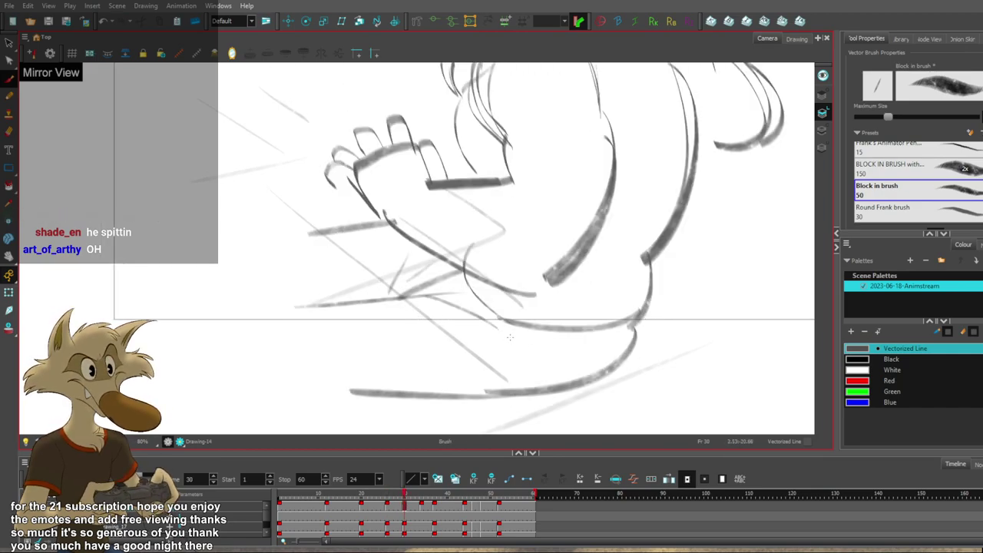
# Flip through the poses from frame 34 back to frame 12 to examine how the hips and thighs carry the turn.
pyautogui.press('f')
pyautogui.press('f')
pyautogui.press('g')
pyautogui.scroll(-5, 597, 349)
pyautogui.scroll(2, 627, 336)
pyautogui.scroll(1, 628, 335)
pyautogui.press('g')
pyautogui.press('g')
pyautogui.press('g')
pyautogui.press('g')
pyautogui.press('g')
pyautogui.press('g')
pyautogui.press('g')
pyautogui.press('g')
pyautogui.press('g')
pyautogui.press('g')
pyautogui.press('g')
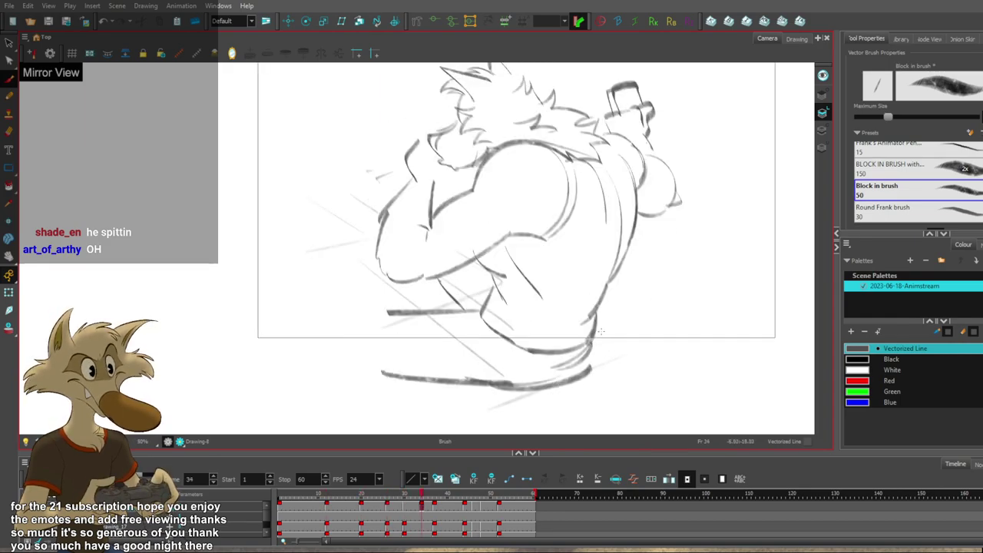
pyautogui.press('f')
pyautogui.press('f')
pyautogui.press('f')
pyautogui.press('f')
pyautogui.scroll(-2, 524, 296)
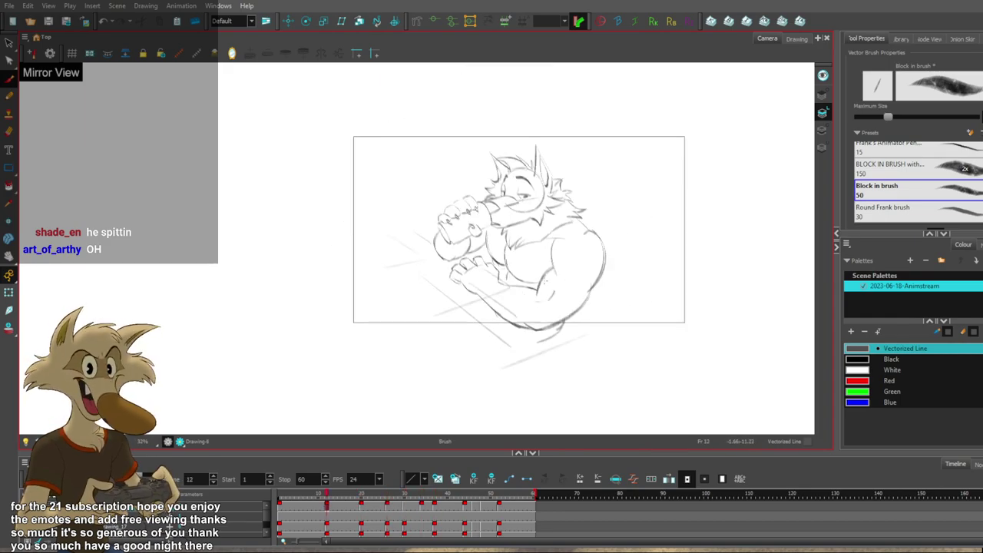
# Flip back and forth through the keyed poses up to frame 52 to examine the whole turn with the revised legs.
pyautogui.scroll(1, 544, 280)
pyautogui.hotkey('shift', '.')
pyautogui.hotkey('shift', ',')
pyautogui.hotkey('shift', '.')
pyautogui.scroll(-2, 545, 271)
pyautogui.scroll(2, 544, 267)
pyautogui.press('f')
pyautogui.press('f')
pyautogui.press('f')
pyautogui.press('f')
pyautogui.press('f')
pyautogui.press('f')
pyautogui.press('f')
pyautogui.press('f')
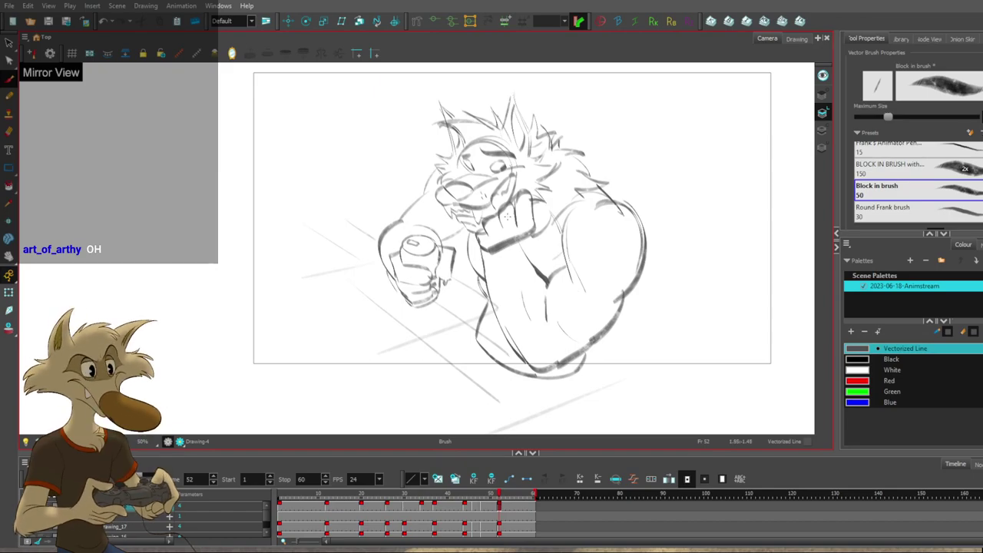
pyautogui.press('f')
pyautogui.press('f')
pyautogui.press('f')
pyautogui.press('f')
pyautogui.press('g')
pyautogui.press('g')
pyautogui.press('g')
pyautogui.press('g')
pyautogui.press('f')
pyautogui.press('f')
pyautogui.press('f')
pyautogui.press('f')
pyautogui.press('g')
pyautogui.press('g')
pyautogui.press('g')
pyautogui.press('g')
pyautogui.press('f')
pyautogui.press('g')
# Sketch the near knee at frame 34 as a rounded stroke from the thigh's upper line down into the shin.
pyautogui.moveTo(413, 314)
pyautogui.mouseDown()
pyautogui.moveTo(376, 374)
pyautogui.moveTo(404, 357)
pyautogui.mouseUp()
pyautogui.hotkey('ctrl', 'z')
pyautogui.hotkey('ctrl', 'z')
pyautogui.hotkey('ctrl', 'z')
pyautogui.moveTo(405, 313); pyautogui.dragTo(388, 347)
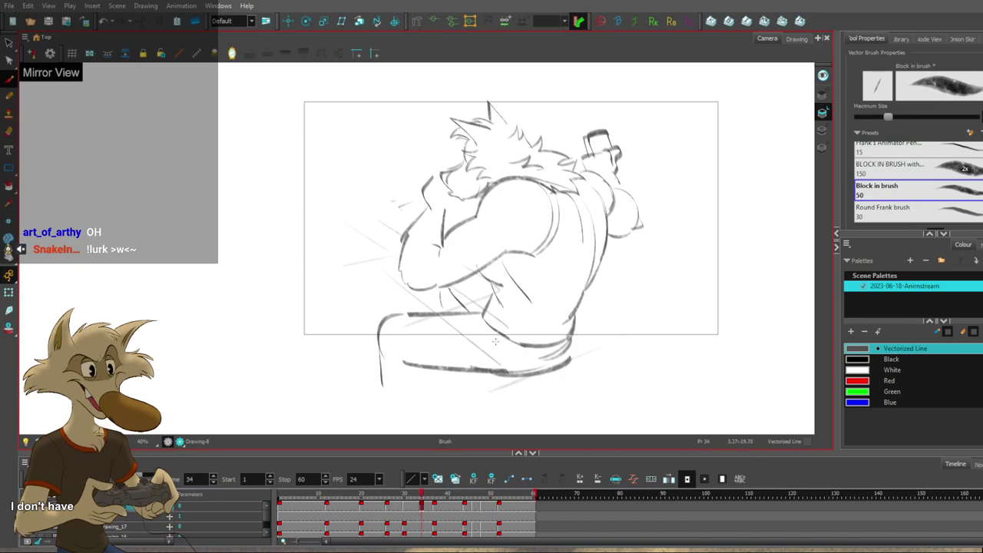
# Sketch the near knee and upper shin at frame 30 to match the knee's placement at frame 34.
pyautogui.press('g')
pyautogui.moveTo(390, 331); pyautogui.dragTo(381, 391)
pyautogui.press('f')
pyautogui.hotkey('ctrl', 'z')
pyautogui.press('g')
pyautogui.press('f')
# Sketch the rounded far knee at frame 30 and the far leg's short vertical line beneath the forearm at frame 34.
pyautogui.moveTo(413, 290); pyautogui.dragTo(401, 314)
pyautogui.press('g')
pyautogui.press('f')
pyautogui.hotkey('ctrl', 'z')
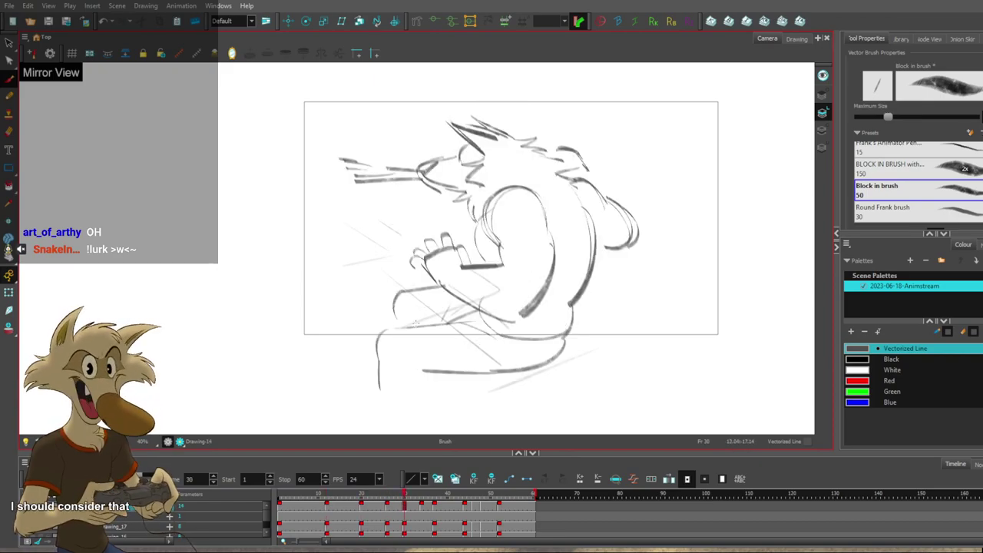
pyautogui.moveTo(400, 317); pyautogui.dragTo(398, 326)
pyautogui.press('f')
pyautogui.press('f')
pyautogui.press('g')
pyautogui.press('g')
pyautogui.press('g')
pyautogui.press('g')
pyautogui.press('f')
pyautogui.press('f')
pyautogui.press('g')
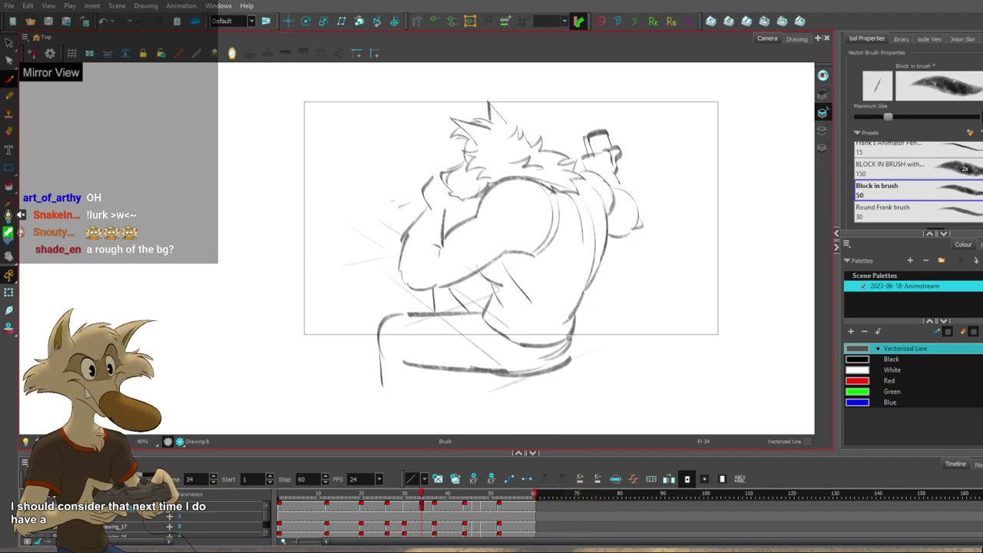
# Save the scene and turn off the mirrored view.
pyautogui.scroll(-1, 470, 261)
pyautogui.scroll(1, 476, 253)
pyautogui.hotkey('ctrl', 's')
pyautogui.click(232, 55)
pyautogui.scroll(-1, 357, 239)
# Flip between frames 26, 30 and 34 in the unmirrored view to examine the leg and body poses.
pyautogui.press('f')
pyautogui.press('f')
pyautogui.press('f')
pyautogui.press('f')
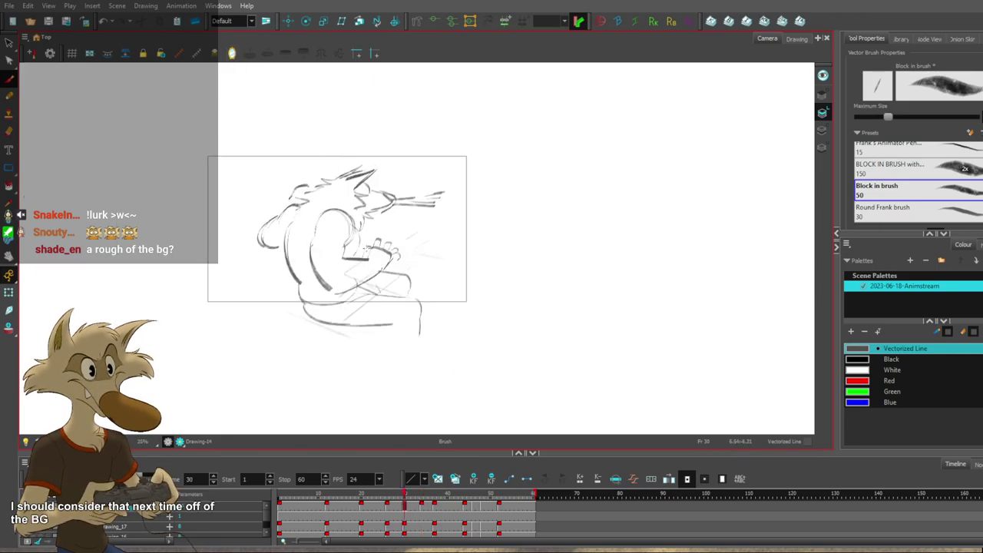
pyautogui.scroll(1, 356, 238)
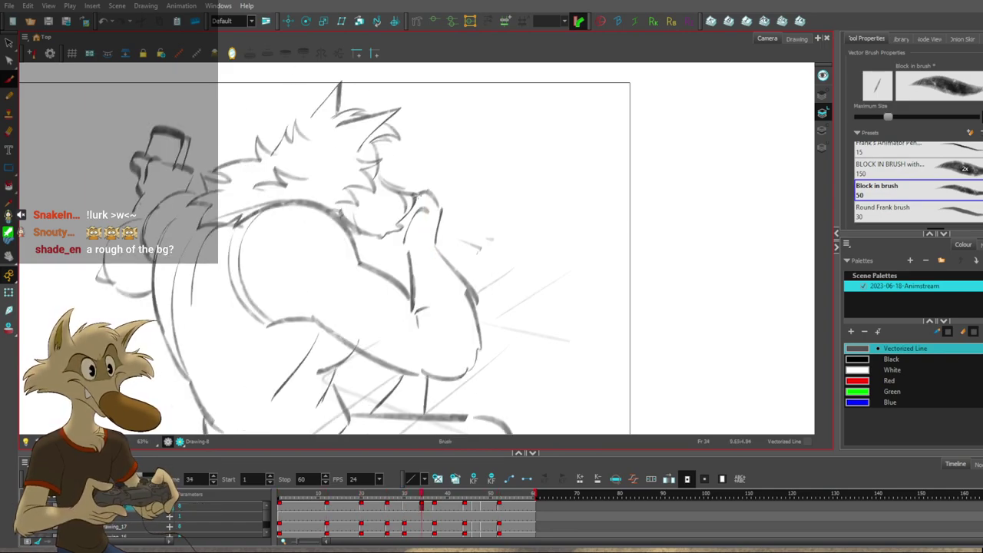
pyautogui.press('f')
pyautogui.press('g')
# Sketch a short straight stroke from the wolf's muzzle toward the can at frame 26, comparing it with the neighbouring poses.
pyautogui.press('s')
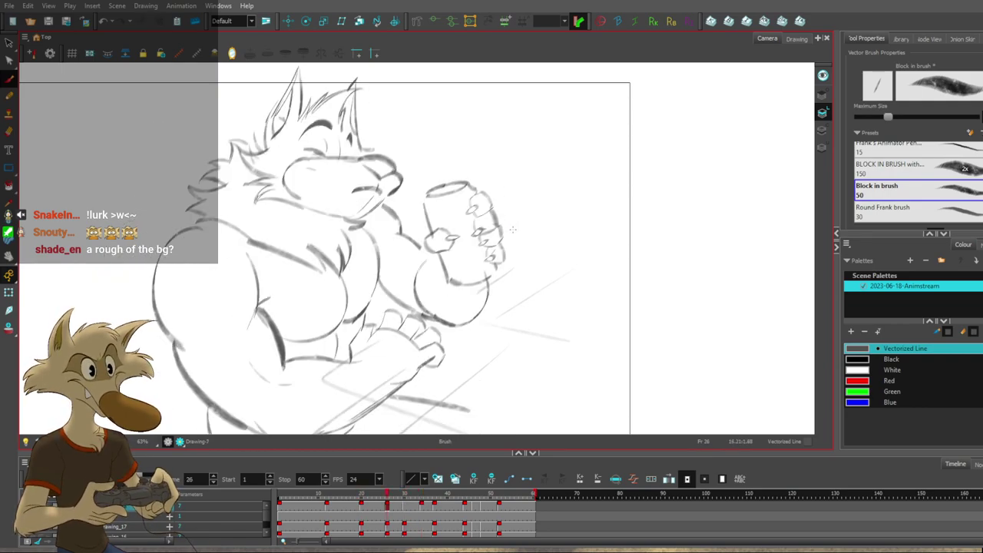
pyautogui.moveTo(369, 164); pyautogui.dragTo(455, 176)
pyautogui.hotkey('ctrl', 'z')
pyautogui.hotkey('ctrl', 'z')
pyautogui.hotkey('ctrl', 'z')
pyautogui.press('f')
pyautogui.press('f')
pyautogui.press('g')
pyautogui.press('g')
pyautogui.press('g')
pyautogui.press('f')
pyautogui.press('g')
pyautogui.press('1')
pyautogui.press('1')
pyautogui.press('f')
pyautogui.press('f')
pyautogui.press('g')
pyautogui.press('2')
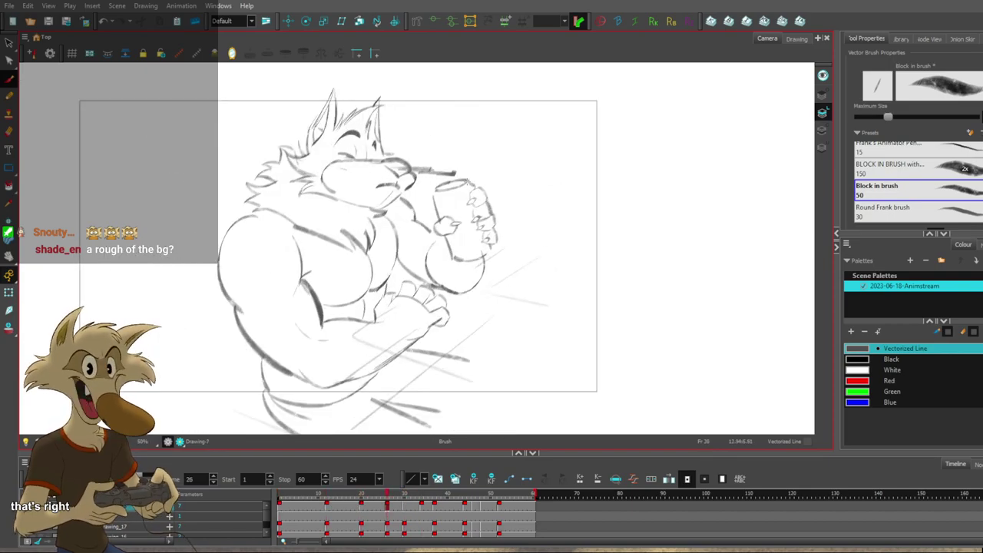
# Try sketching a curved stroke and small round marks in the empty space ahead of the wolf's muzzle at frame 30.
pyautogui.press('g')
pyautogui.moveTo(555, 207)
pyautogui.mouseDown()
pyautogui.moveTo(583, 225)
pyautogui.moveTo(588, 259)
pyautogui.mouseUp()
pyautogui.hotkey('ctrl', 'z')
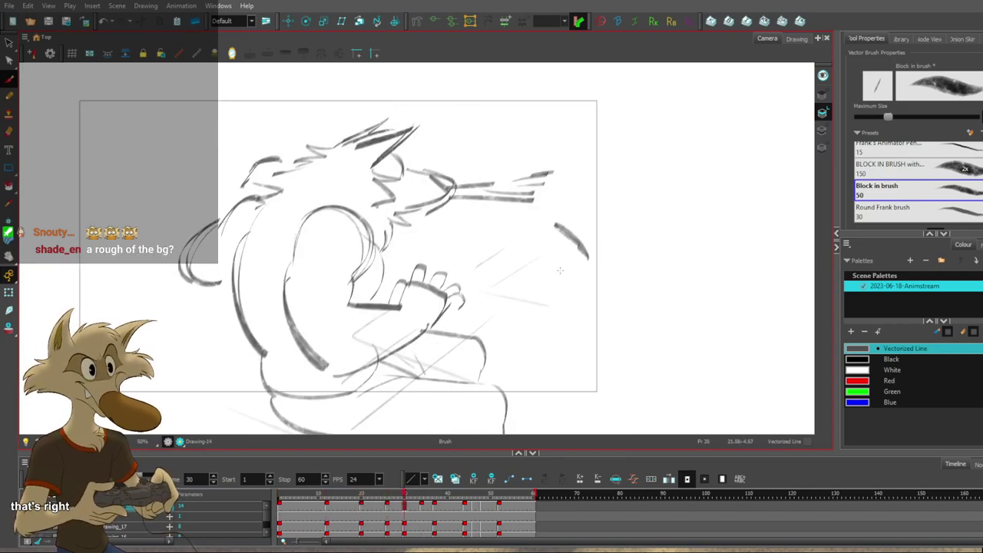
pyautogui.moveTo(508, 296); pyautogui.dragTo(524, 307)
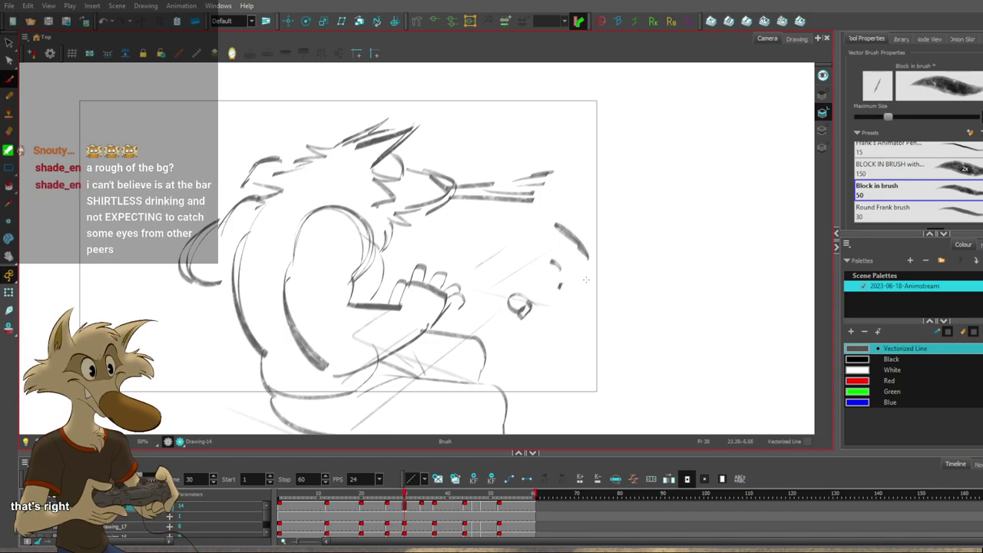
pyautogui.press('1')
pyautogui.press('1')
pyautogui.press('g')
pyautogui.press('f')
pyautogui.press('g')
pyautogui.press('f')
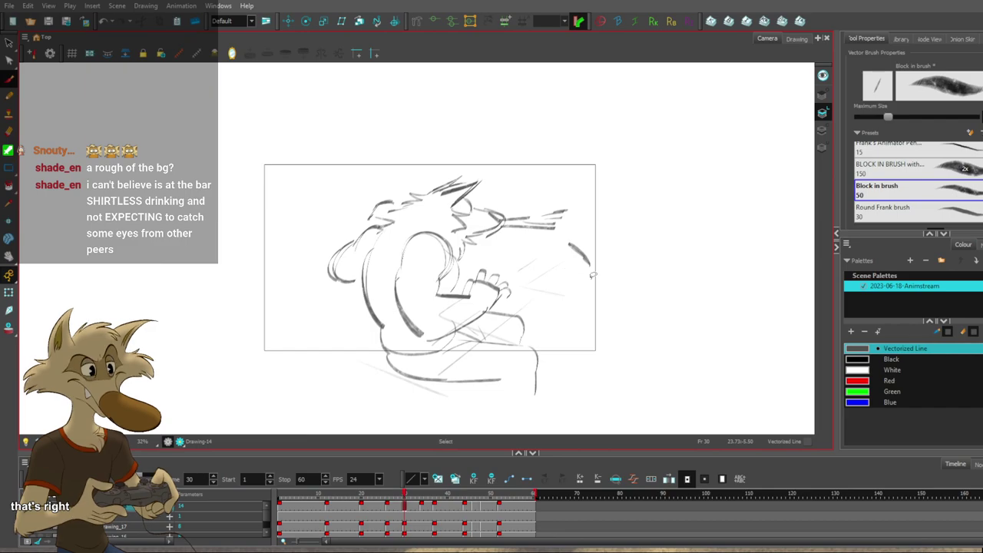
pyautogui.hotkey('ctrl', 'z')
pyautogui.press('f')
pyautogui.press('f')
# Sketch a dumbbell with two round plates joined by a short bar, beyond the wolf's can hand at frame 1.
pyautogui.press('g')
pyautogui.press('g')
pyautogui.press('g')
pyautogui.press('g')
pyautogui.press('g')
pyautogui.press('g')
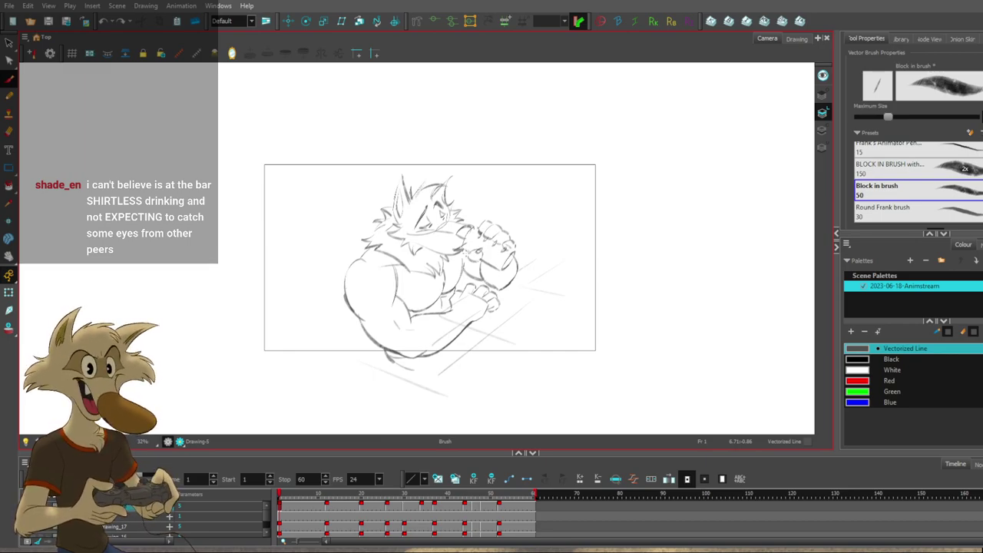
pyautogui.scroll(2, 478, 259)
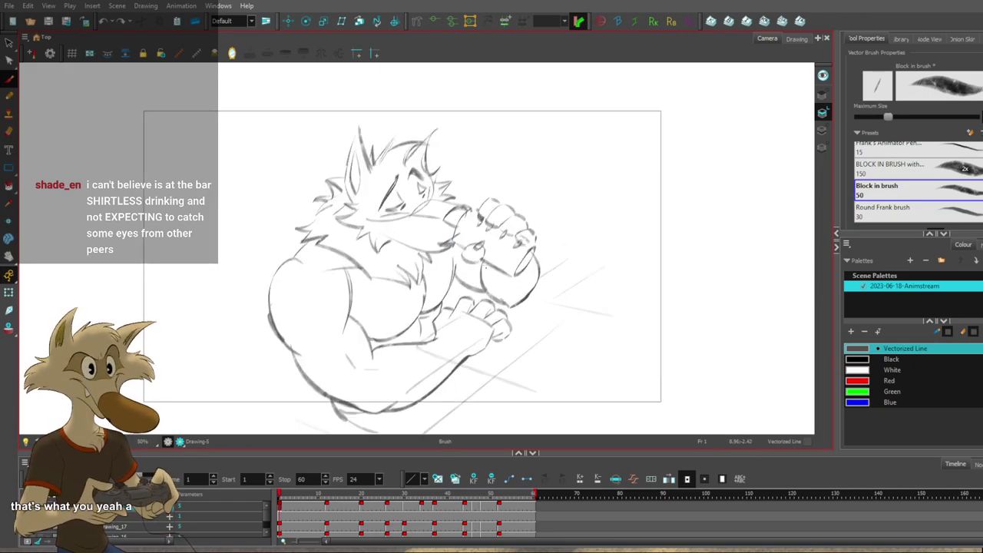
pyautogui.scroll(-4, 467, 242)
pyautogui.scroll(5, 548, 274)
pyautogui.scroll(-2, 613, 303)
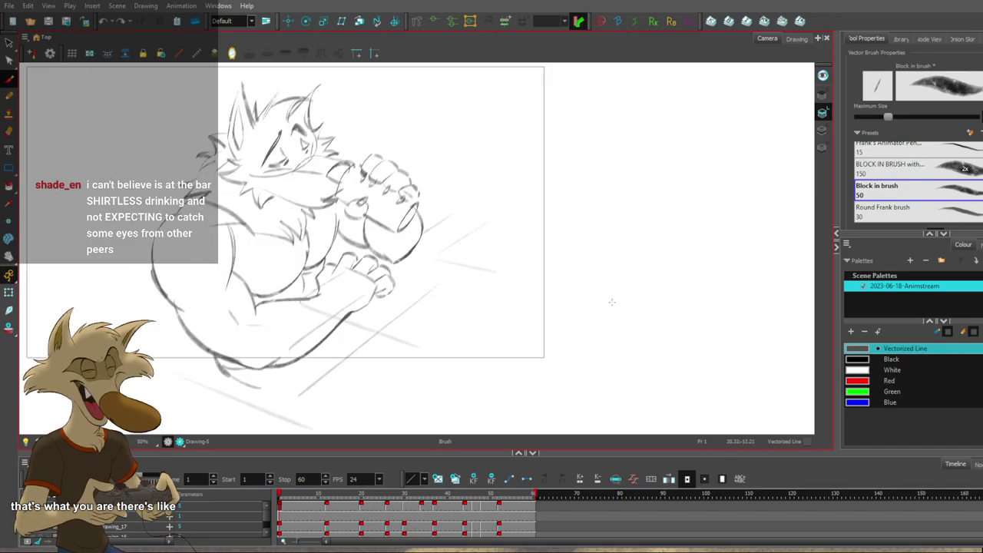
pyautogui.scroll(2, 603, 268)
pyautogui.moveTo(451, 144)
pyautogui.mouseDown()
pyautogui.moveTo(427, 211)
pyautogui.moveTo(437, 210)
pyautogui.mouseUp()
pyautogui.moveTo(453, 146)
pyautogui.mouseDown()
pyautogui.moveTo(440, 156)
pyautogui.moveTo(433, 211)
pyautogui.mouseUp()
pyautogui.moveTo(439, 169); pyautogui.dragTo(509, 178)
pyautogui.hotkey('ctrl', 'z')
pyautogui.moveTo(464, 183); pyautogui.dragTo(510, 186)
pyautogui.moveTo(538, 152)
pyautogui.mouseDown()
pyautogui.moveTo(509, 212)
pyautogui.moveTo(516, 218)
pyautogui.mouseUp()
pyautogui.moveTo(460, 143); pyautogui.dragTo(444, 214)
pyautogui.moveTo(542, 159); pyautogui.dragTo(530, 218)
pyautogui.moveTo(535, 178); pyautogui.dragTo(529, 201)
pyautogui.moveTo(518, 218); pyautogui.dragTo(537, 210)
pyautogui.scroll(-3, 540, 202)
pyautogui.scroll(2, 436, 182)
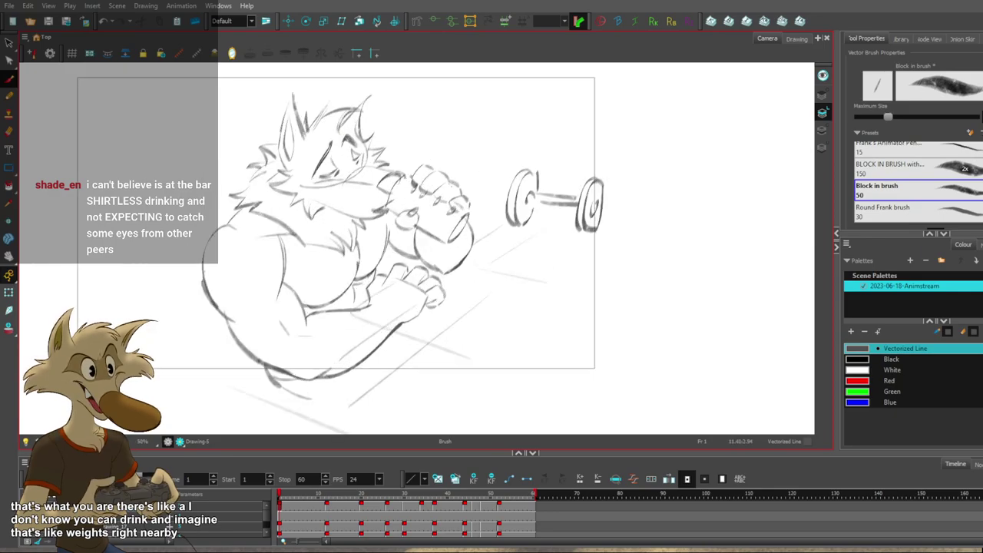
# Select the dumbbell sketch at frame 1 and delete it.
pyautogui.scroll(-1, 550, 208)
pyautogui.scroll(1, 562, 199)
pyautogui.scroll(-1, 559, 199)
pyautogui.scroll(1, 572, 190)
pyautogui.moveTo(513, 183); pyautogui.dragTo(595, 157)
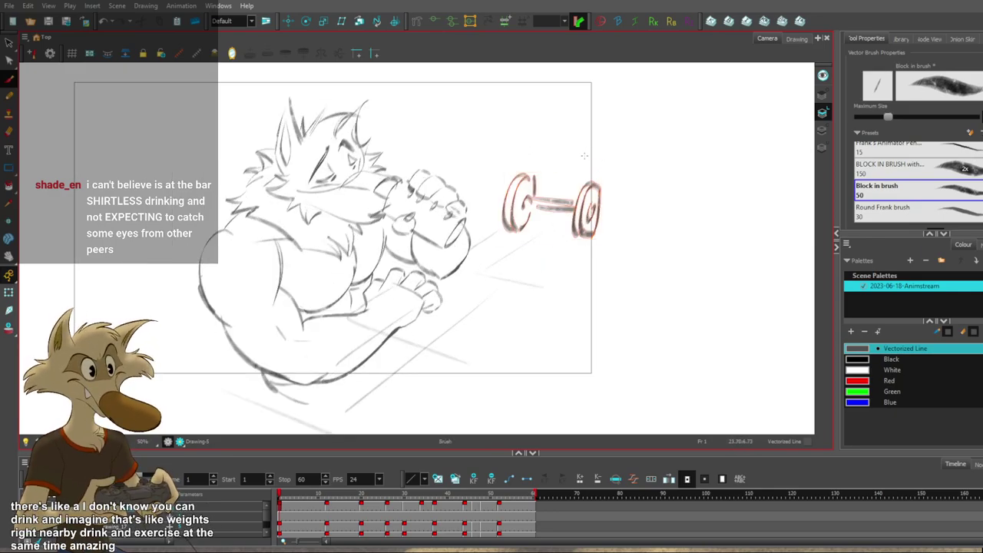
pyautogui.press('Delete')
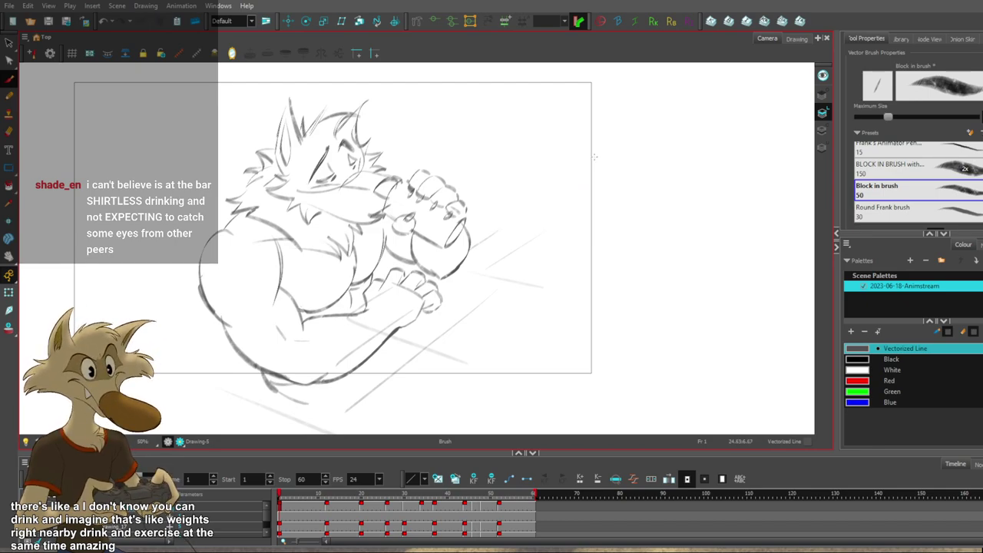
# Flip through the rough key poses from frame 1 to frame 44 to examine the drinking and sneeze action.
pyautogui.scroll(-3, 595, 157)
pyautogui.scroll(2, 558, 139)
pyautogui.scroll(1, 501, 167)
pyautogui.press('g')
pyautogui.press('g')
pyautogui.press('.')
pyautogui.press('.')
pyautogui.press('.')
pyautogui.press('.')
pyautogui.press('.')
pyautogui.press('.')
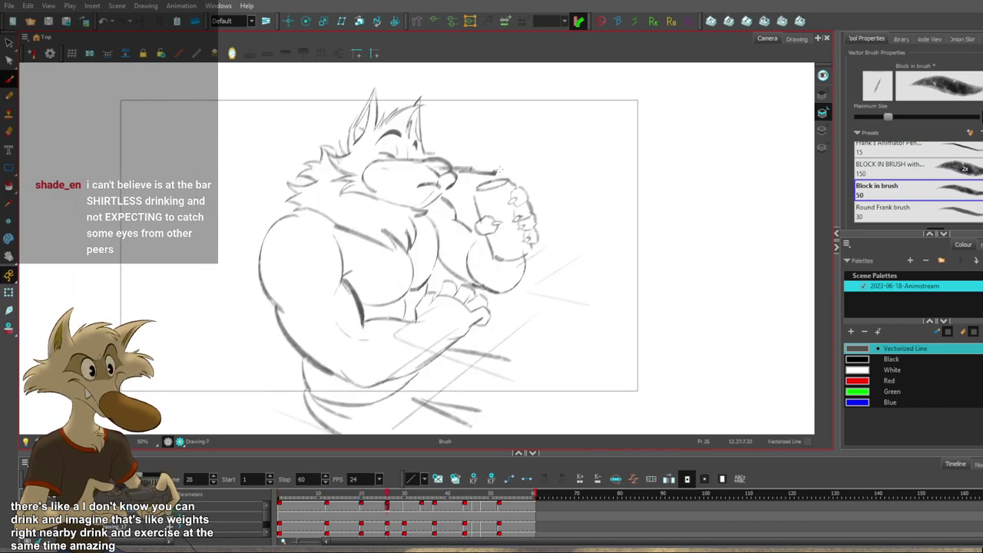
pyautogui.scroll(-1, 500, 169)
pyautogui.press(',')
pyautogui.press(',')
pyautogui.press(',')
pyautogui.press(',')
pyautogui.press(',')
pyautogui.press(',')
pyautogui.press('.')
pyautogui.press('.')
pyautogui.press('.')
pyautogui.press('.')
pyautogui.press('.')
pyautogui.press('.')
pyautogui.press('.')
pyautogui.press('.')
pyautogui.press('.')
pyautogui.press('.')
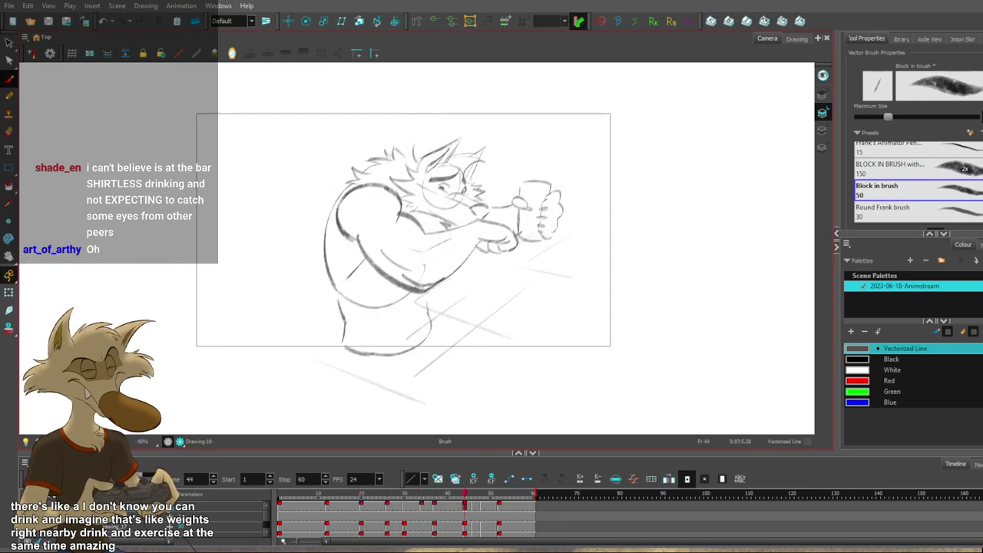
# Go back to the early poses and compare frames 1, 12 and 20 to examine the sipping motion.
pyautogui.press(',')
pyautogui.press(',')
pyautogui.press(',')
pyautogui.press(',')
pyautogui.press(',')
pyautogui.press(',')
pyautogui.press(',')
pyautogui.press(',')
pyautogui.press(',')
pyautogui.press(',')
pyautogui.press(',')
pyautogui.press(',')
pyautogui.press(',')
pyautogui.press(',')
pyautogui.press(',')
pyautogui.press(',')
pyautogui.press(',')
pyautogui.press(',')
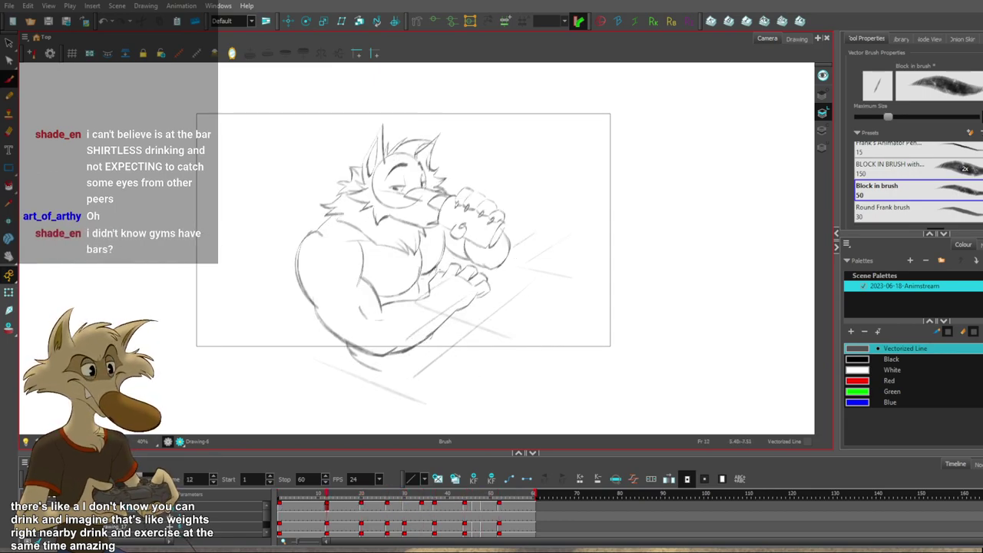
pyautogui.scroll(-1, 426, 260)
pyautogui.scroll(3, 421, 263)
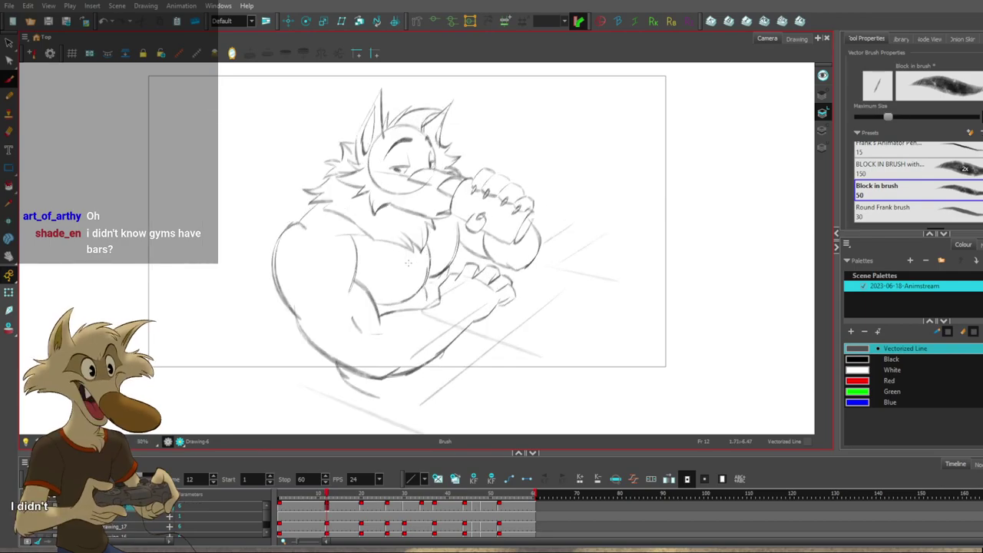
pyautogui.scroll(-2, 417, 266)
pyautogui.press('.')
pyautogui.press('.')
pyautogui.press('.')
pyautogui.press('.')
pyautogui.press('.')
pyautogui.press('.')
pyautogui.press('.')
pyautogui.press('.')
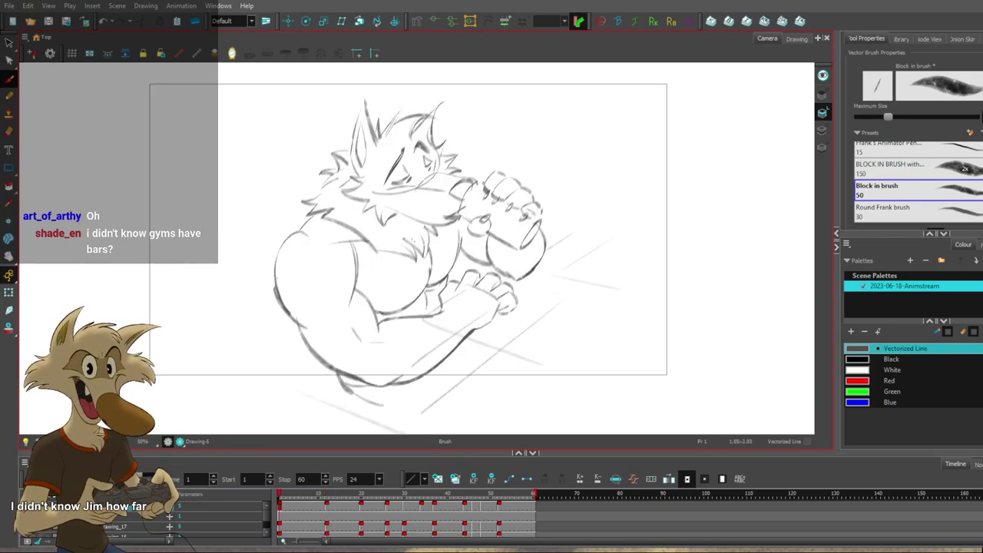
pyautogui.scroll(1, 412, 244)
pyautogui.scroll(-1, 412, 244)
pyautogui.press('f')
pyautogui.press('f')
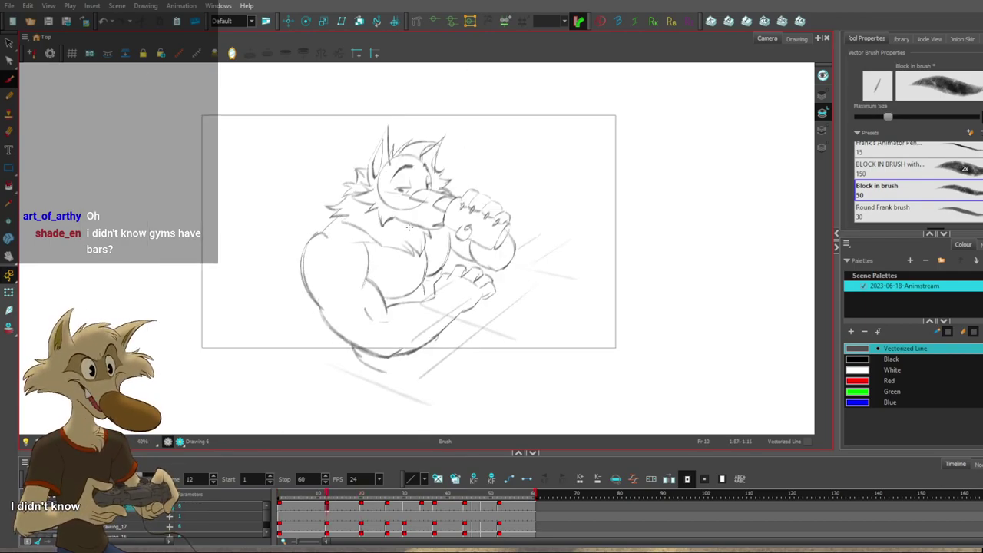
pyautogui.press('g')
pyautogui.press('g')
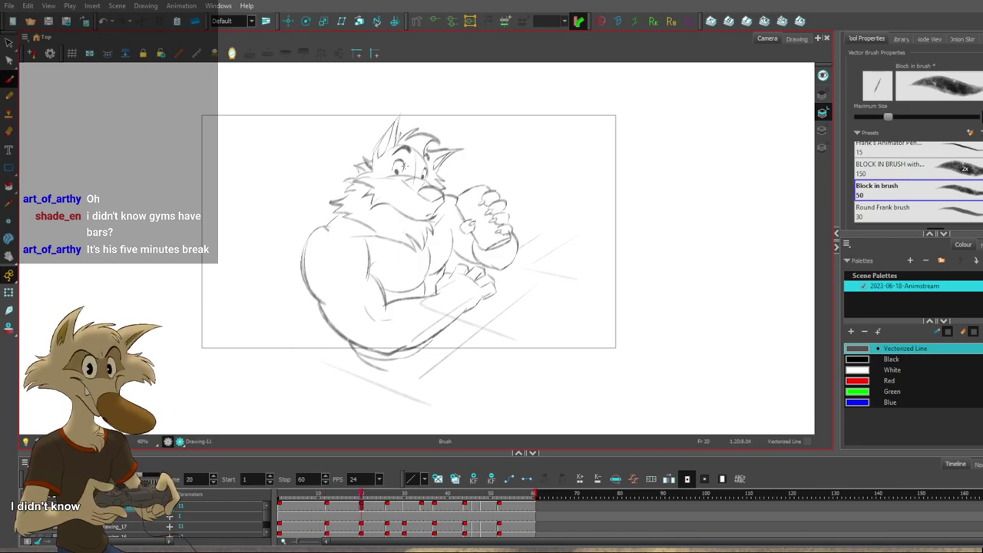
pyautogui.scroll(1, 398, 179)
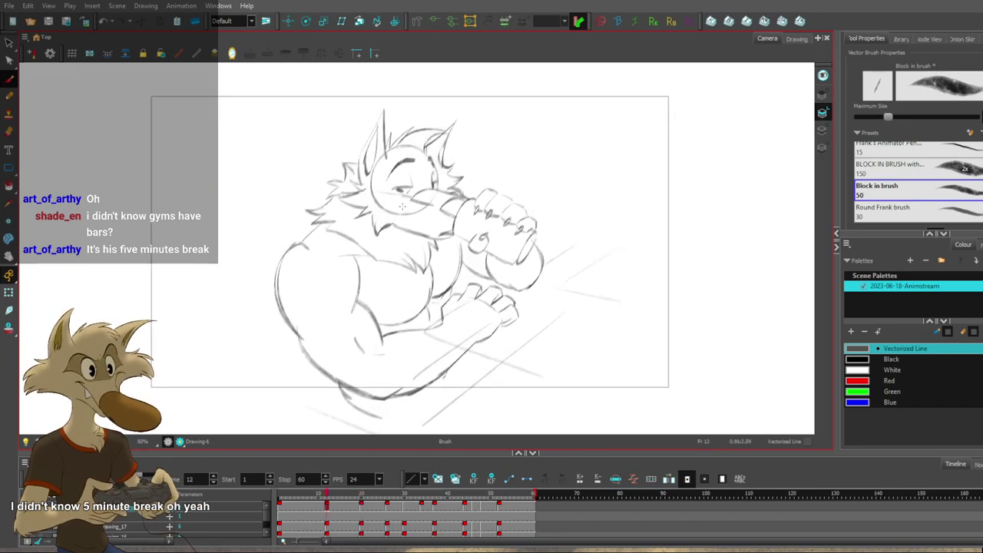
# Mirror the view and flip through the key poses up to frame 52 to examine them in reverse.
pyautogui.click(232, 54)
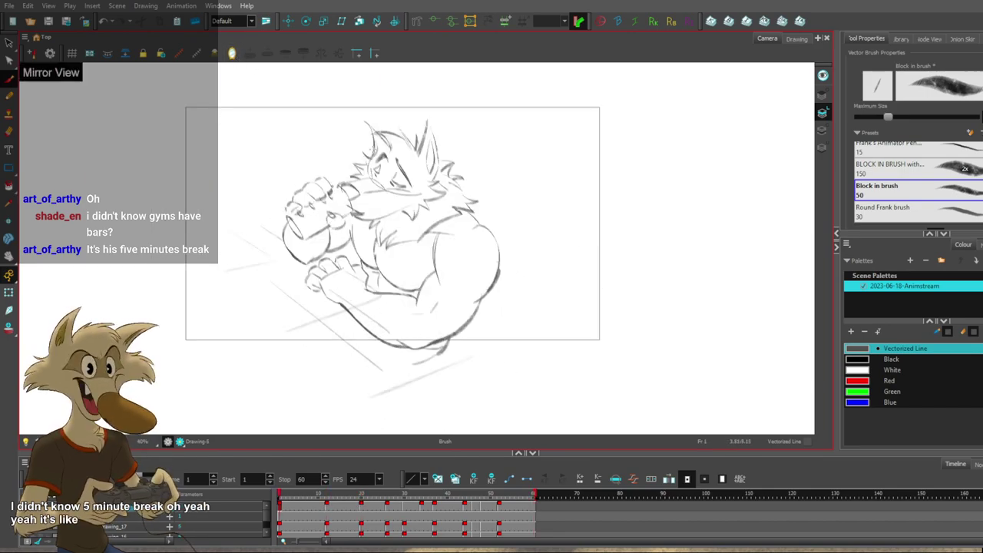
pyautogui.press('g')
pyautogui.press('g')
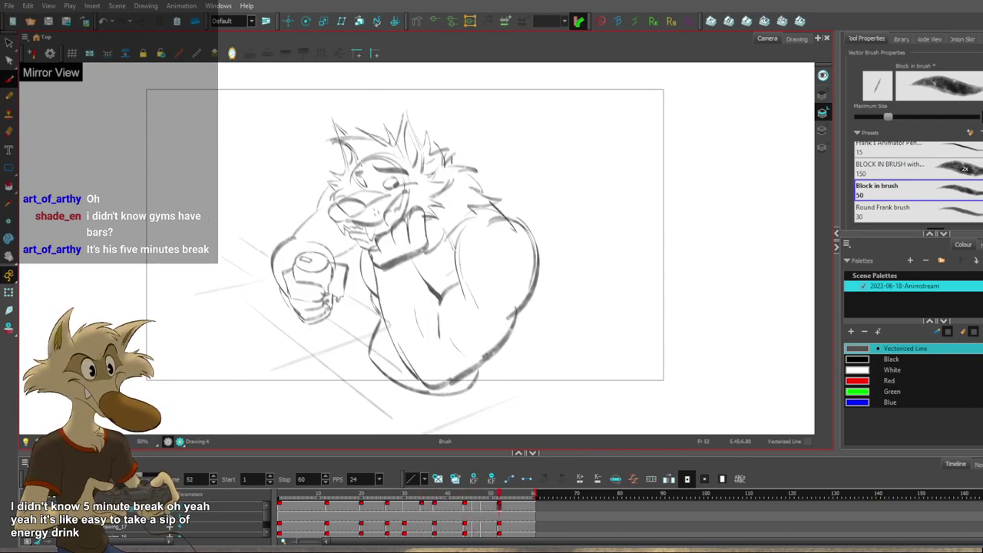
pyautogui.scroll(-1, 365, 177)
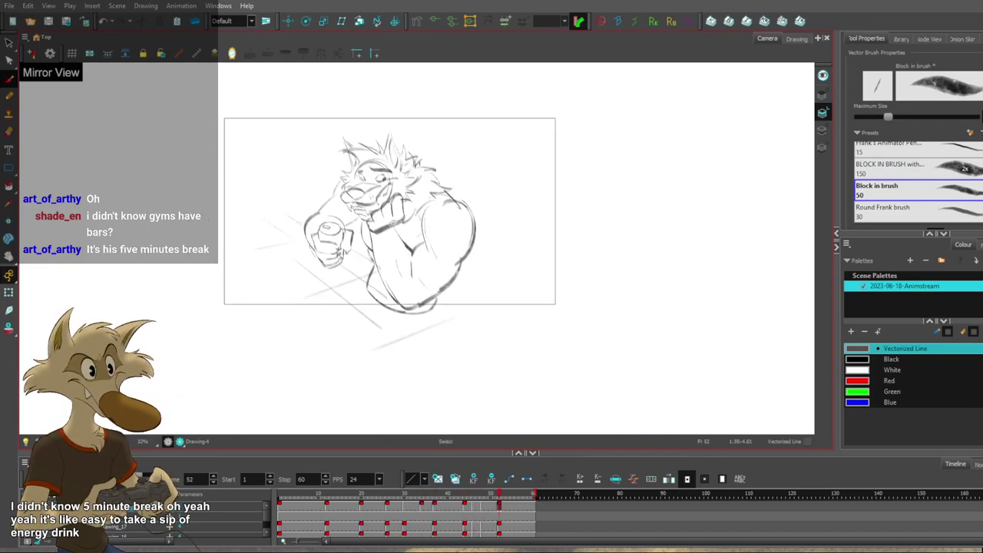
pyautogui.scroll(2, 391, 222)
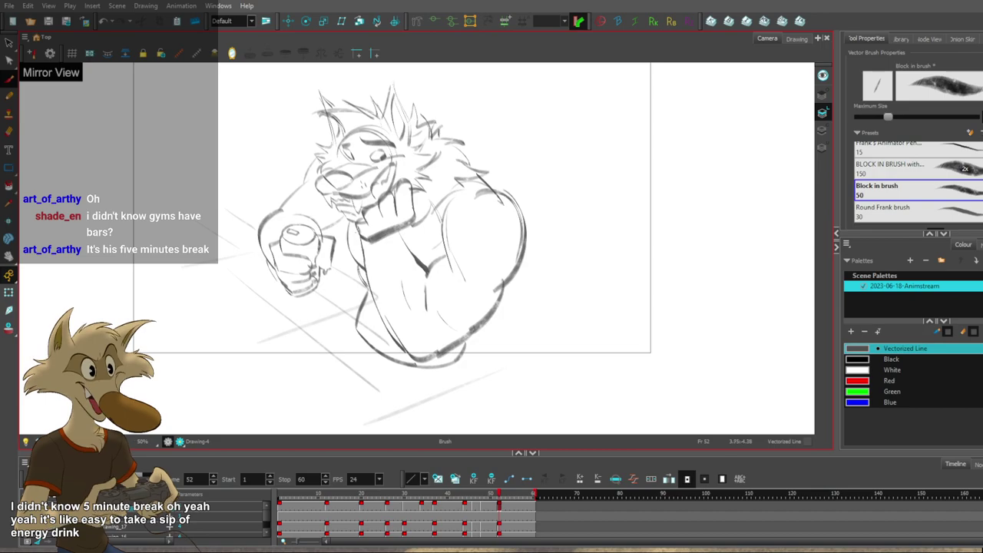
pyautogui.scroll(-1, 330, 280)
pyautogui.scroll(1, 329, 232)
# On the grid layer, sketch short receding cross lines beyond the wolf's can hand to extend the perspective grid.
pyautogui.click(128, 517)
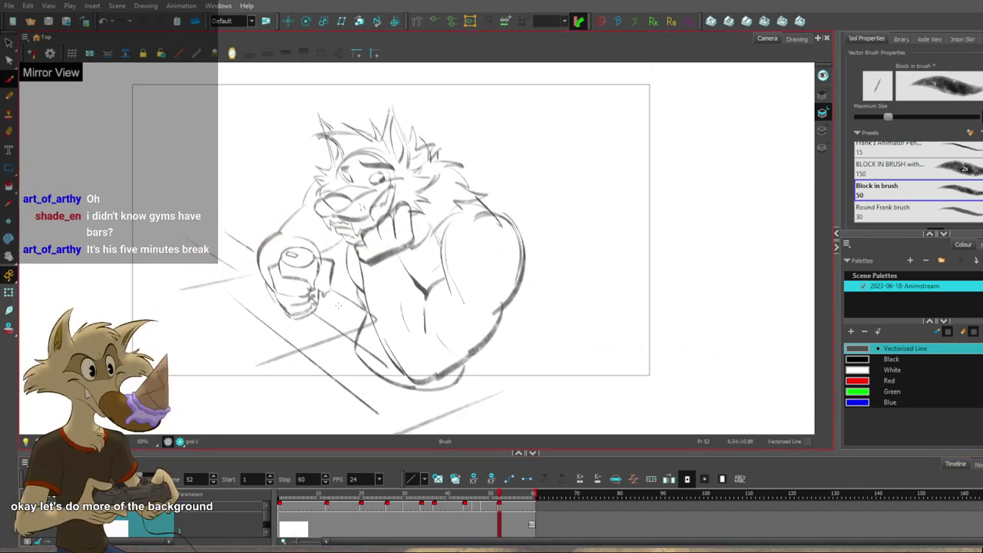
pyautogui.scroll(-1, 355, 288)
pyautogui.scroll(2, 353, 290)
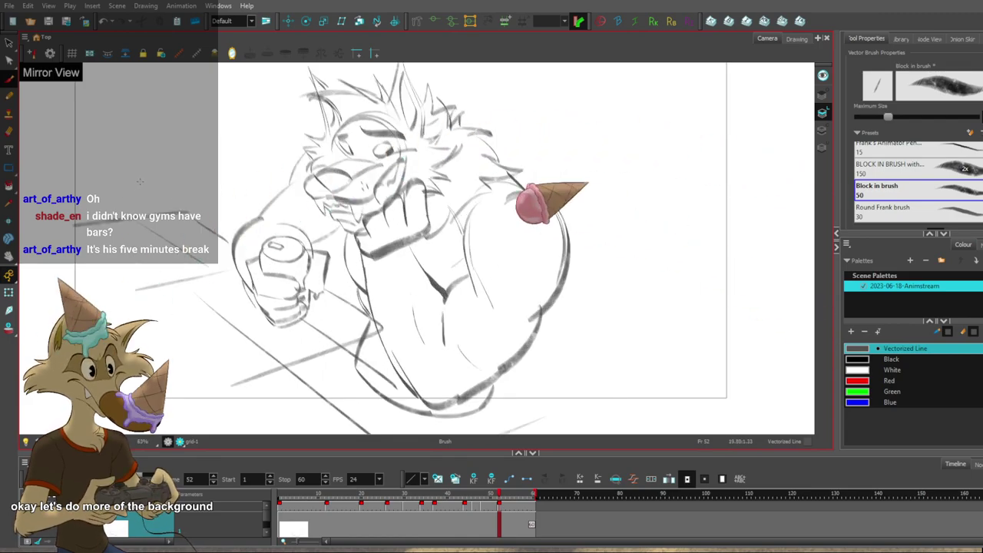
pyautogui.moveTo(46, 189)
pyautogui.mouseDown()
pyautogui.moveTo(127, 181)
pyautogui.moveTo(50, 188)
pyautogui.moveTo(48, 160)
pyautogui.mouseUp()
pyautogui.hotkey('ctrl', 'z')
pyautogui.hotkey('ctrl', 'z')
pyautogui.moveTo(110, 163); pyautogui.dragTo(29, 167)
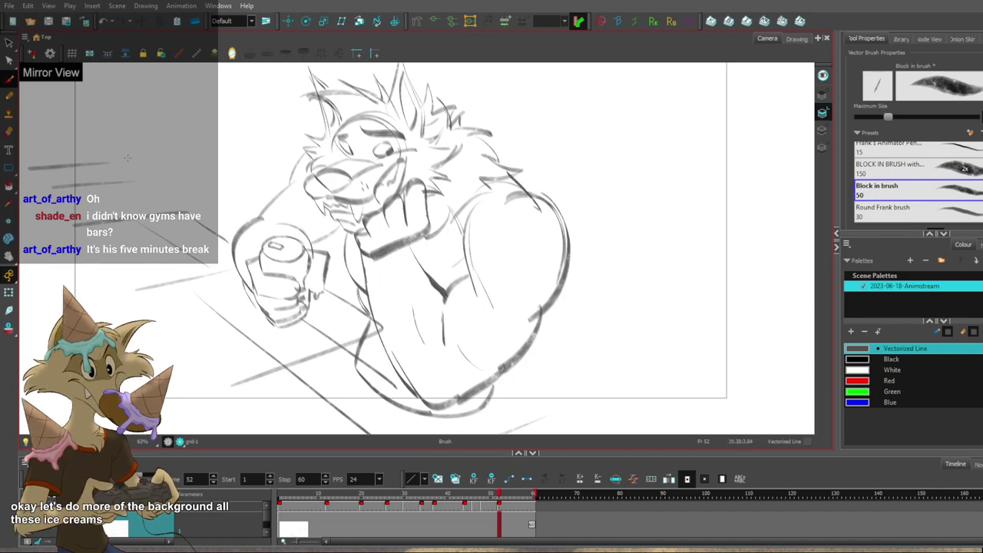
pyautogui.scroll(-2, 261, 122)
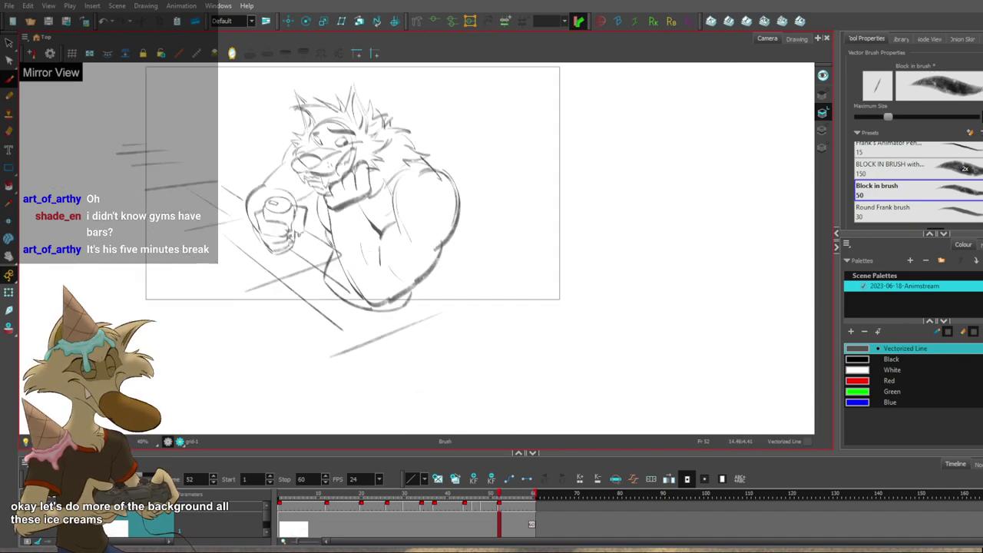
# Turn off the mirrored view and examine the new grid lines in the normal orientation.
pyautogui.click(232, 53)
pyautogui.scroll(-2, 370, 233)
pyautogui.scroll(2, 572, 155)
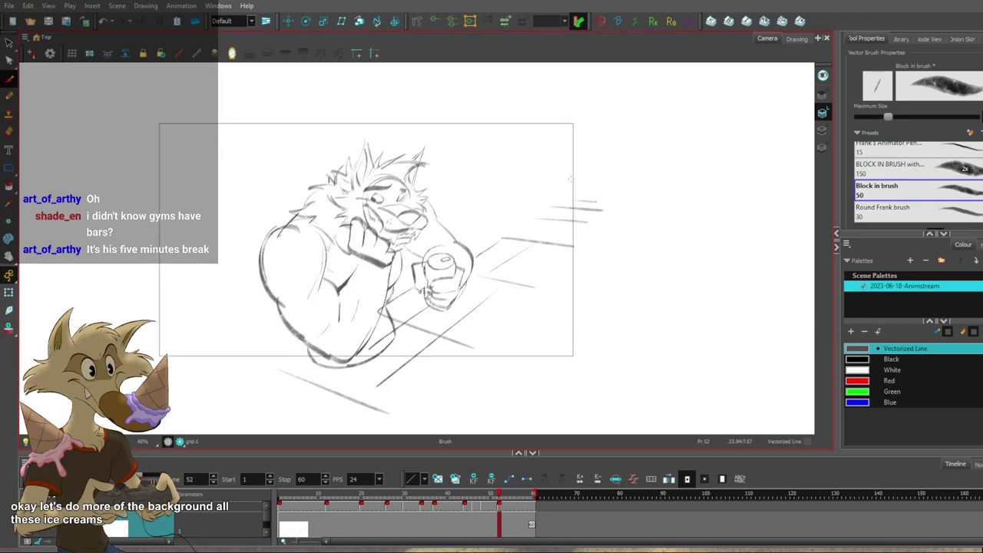
pyautogui.scroll(1, 568, 177)
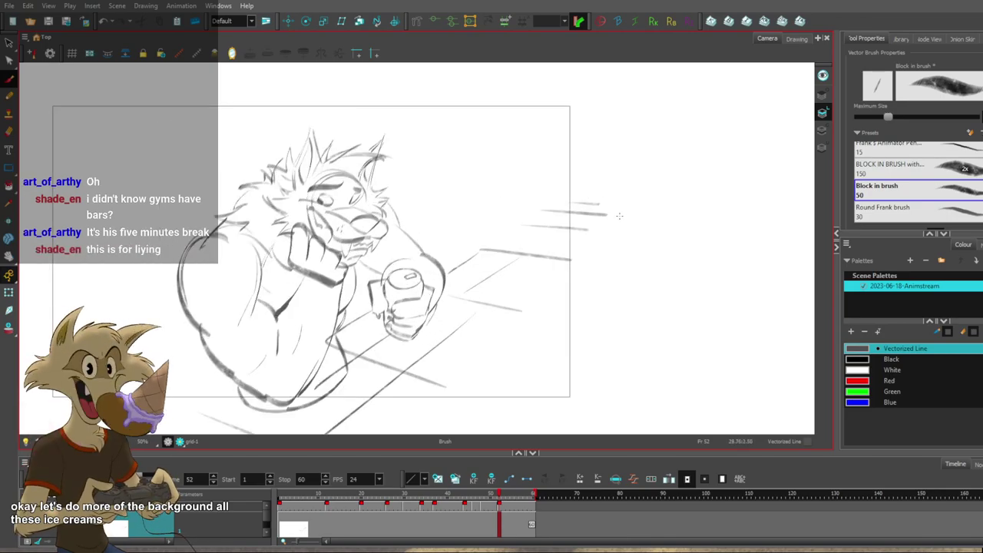
pyautogui.scroll(-1, 566, 243)
pyautogui.scroll(1, 600, 246)
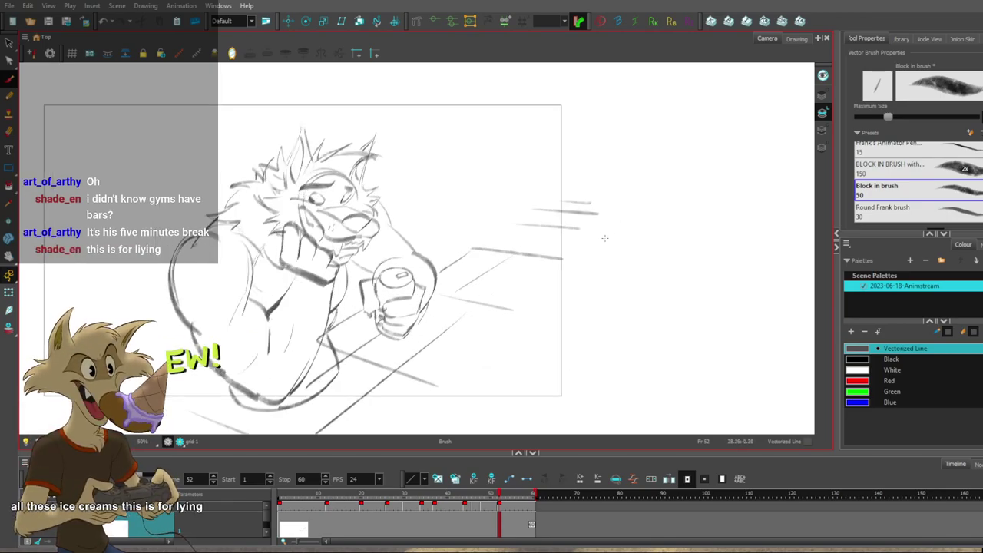
pyautogui.scroll(1, 595, 238)
pyautogui.scroll(-1, 584, 237)
pyautogui.scroll(1, 583, 240)
pyautogui.scroll(-1, 576, 235)
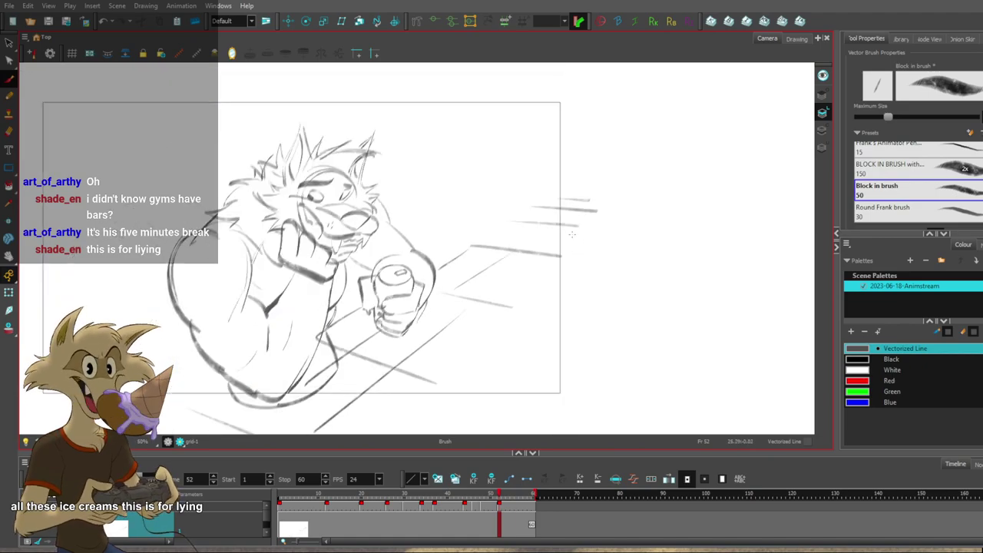
# Draw the grid's long far edge as one diagonal line receding behind the can hand to the farthest cross line.
pyautogui.hotkey('ctrl', 'z')
pyautogui.moveTo(556, 185)
pyautogui.mouseDown()
pyautogui.moveTo(451, 256)
pyautogui.moveTo(477, 244)
pyautogui.mouseUp()
pyautogui.hotkey('ctrl', 'z')
pyautogui.moveTo(547, 204); pyautogui.dragTo(468, 248)
pyautogui.hotkey('ctrl', 'z')
pyautogui.hotkey('ctrl', 'z')
pyautogui.hotkey('ctrl', 'z')
pyautogui.moveTo(553, 197)
pyautogui.mouseDown()
pyautogui.moveTo(466, 251)
pyautogui.moveTo(484, 240)
pyautogui.mouseUp()
pyautogui.hotkey('ctrl', 'z')
pyautogui.moveTo(562, 196); pyautogui.dragTo(472, 246)
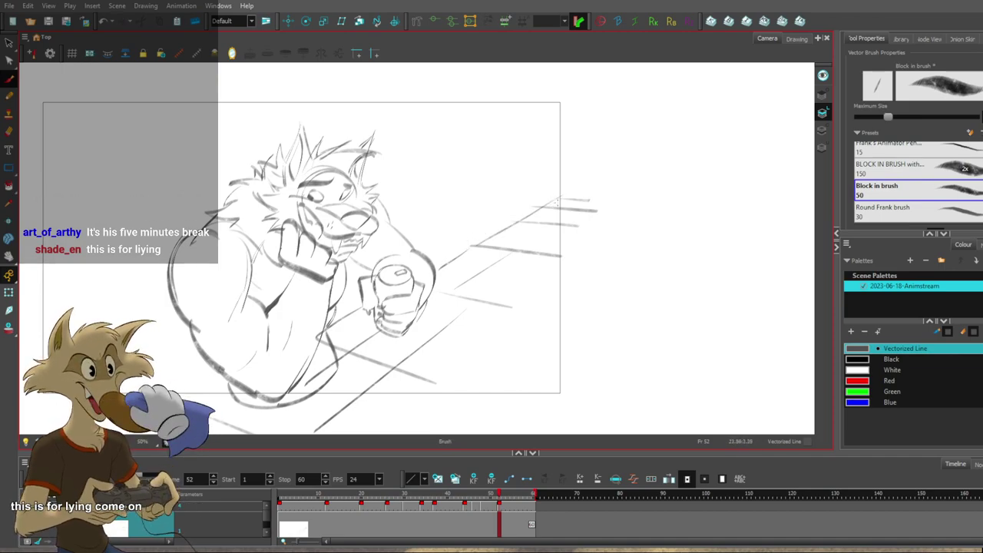
# Sketch the grid's near edge and inner diagonal line, linking the existing lines to the distant cross lines.
pyautogui.press('g')
pyautogui.moveTo(581, 202); pyautogui.dragTo(481, 273)
pyautogui.hotkey('ctrl', 'z')
pyautogui.moveTo(579, 224); pyautogui.dragTo(484, 300)
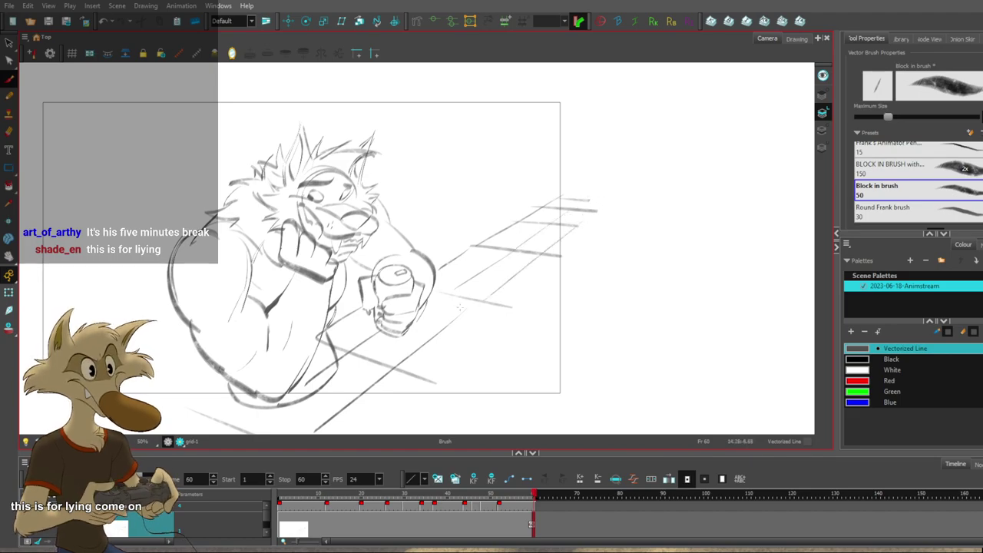
pyautogui.keyDown('ctrl'); pyautogui.click(516, 253); pyautogui.keyUp('ctrl')
pyautogui.moveTo(515, 259); pyautogui.dragTo(448, 289)
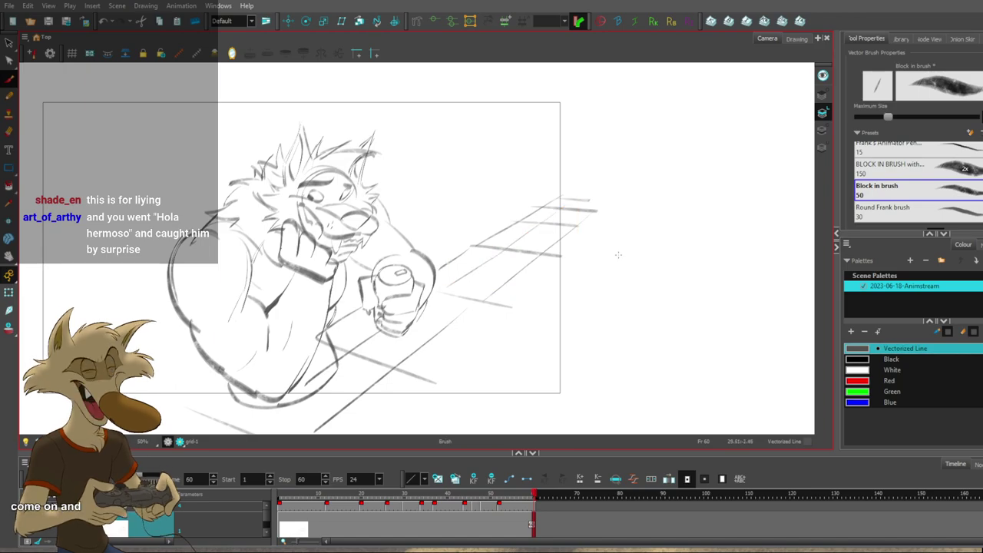
# Return to frame 1 and flip back and forth along the timeline to examine the wolf against the extended grid.
pyautogui.moveTo(430, 349)
pyautogui.mouseDown()
pyautogui.moveTo(475, 337)
pyautogui.moveTo(474, 356)
pyautogui.mouseUp()
pyautogui.press('shift+')
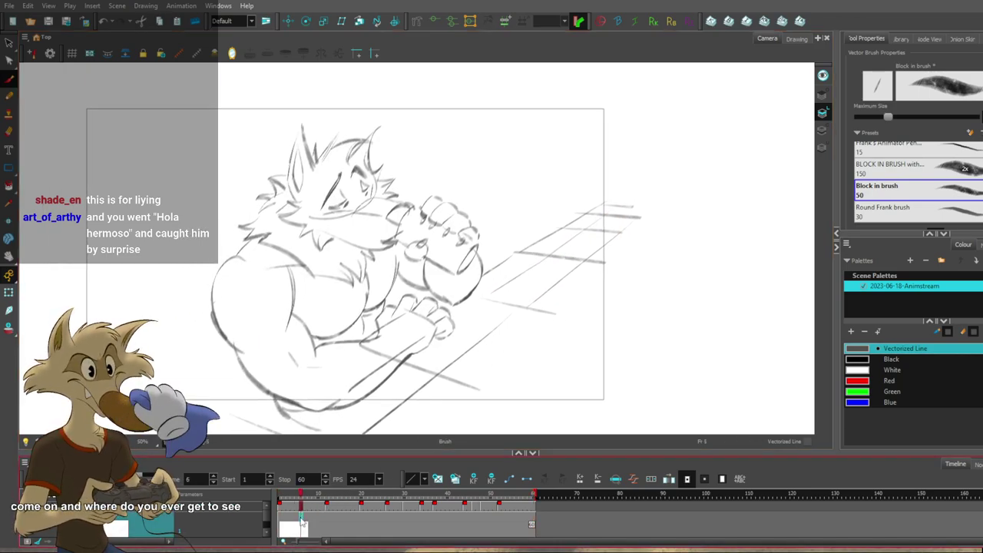
pyautogui.hotkey('shift', '.')
pyautogui.hotkey('shift', ',')
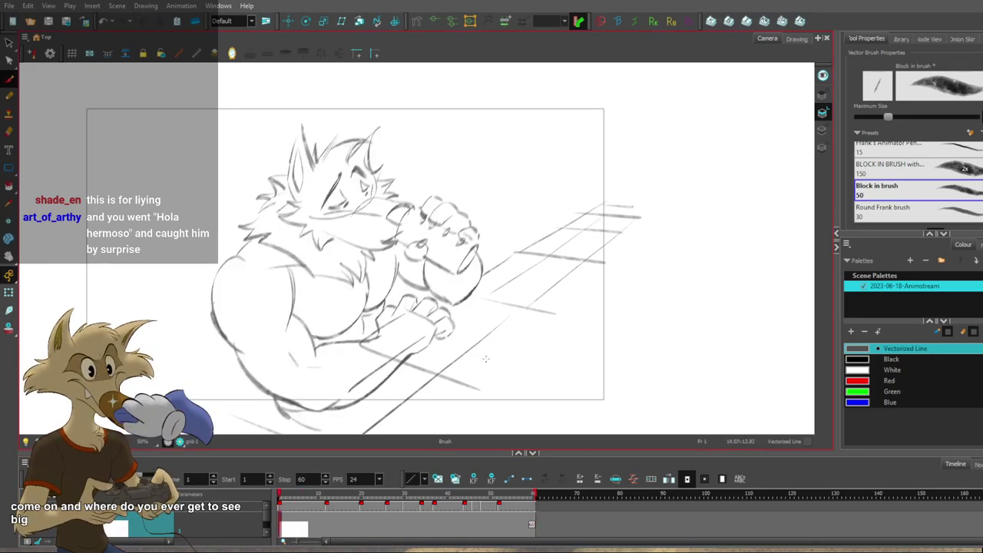
pyautogui.hotkey('shift', '.')
pyautogui.hotkey('shift', ',')
pyautogui.hotkey('shift', '.')
pyautogui.hotkey('shift', ',')
pyautogui.hotkey('shift', '.')
pyautogui.hotkey('shift', ',')
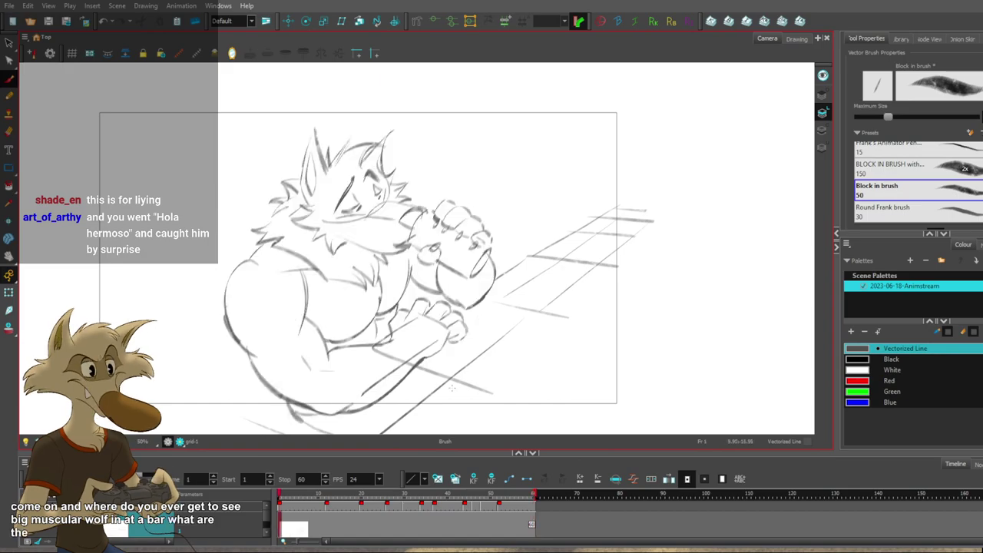
# Draw the grid's near diagonal line running from below the wolf's elbow outward past the camera frame.
pyautogui.hotkey('ctrl', 'z')
pyautogui.moveTo(222, 423); pyautogui.dragTo(338, 362)
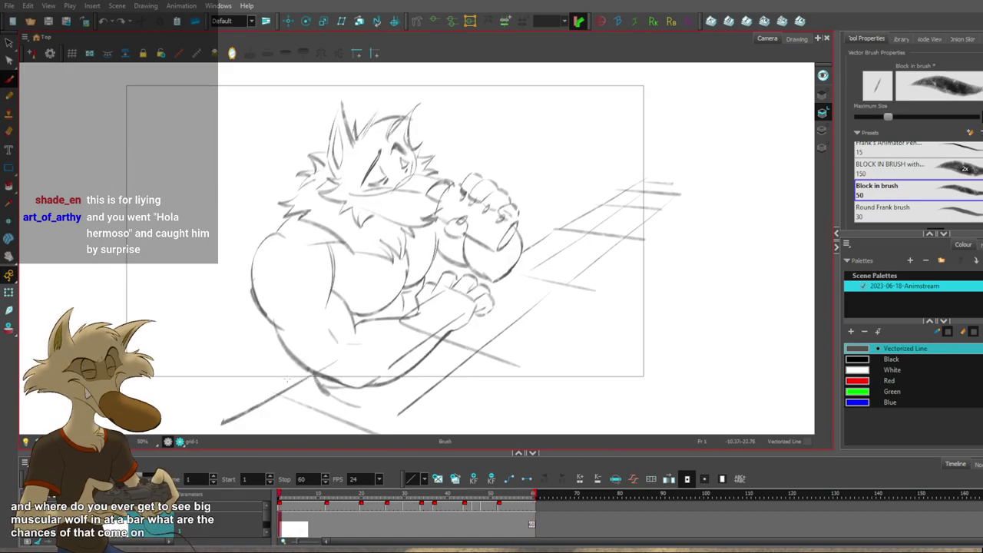
pyautogui.hotkey('ctrl', 'z')
pyautogui.moveTo(230, 421); pyautogui.dragTo(338, 359)
pyautogui.hotkey('ctrl', 'z')
pyautogui.moveTo(383, 337)
pyautogui.mouseDown()
pyautogui.moveTo(236, 416)
pyautogui.moveTo(354, 355)
pyautogui.mouseUp()
pyautogui.hotkey('ctrl', 'z')
pyautogui.hotkey('ctrl', 'z')
pyautogui.moveTo(229, 419); pyautogui.dragTo(324, 366)
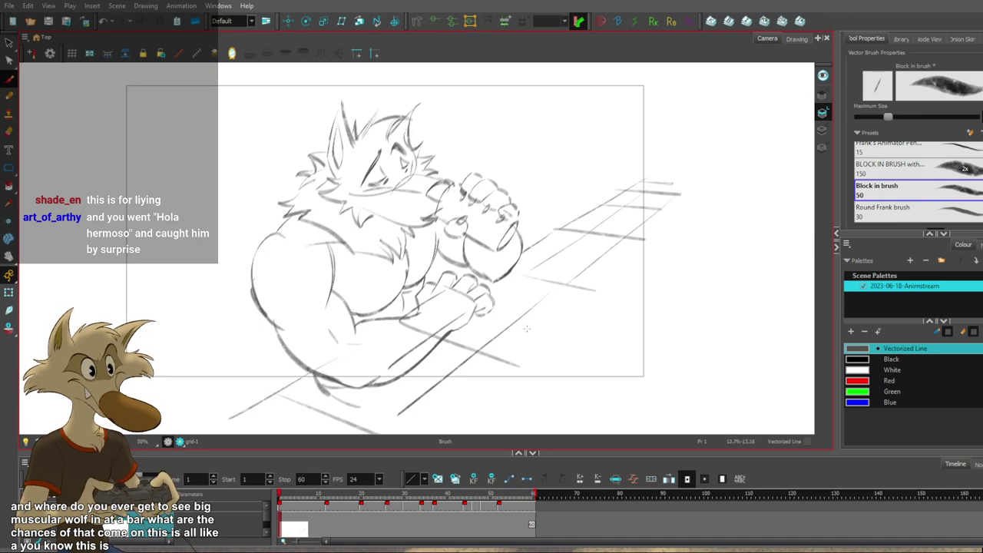
# Examine the wolf and the whole perspective grid from closer and farther away.
pyautogui.scroll(-4, 546, 323)
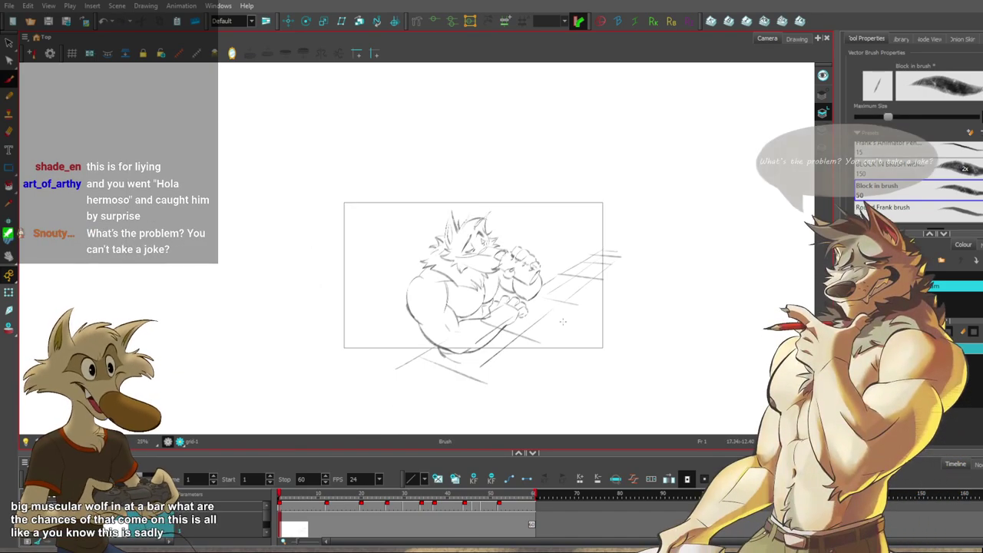
pyautogui.scroll(2, 560, 313)
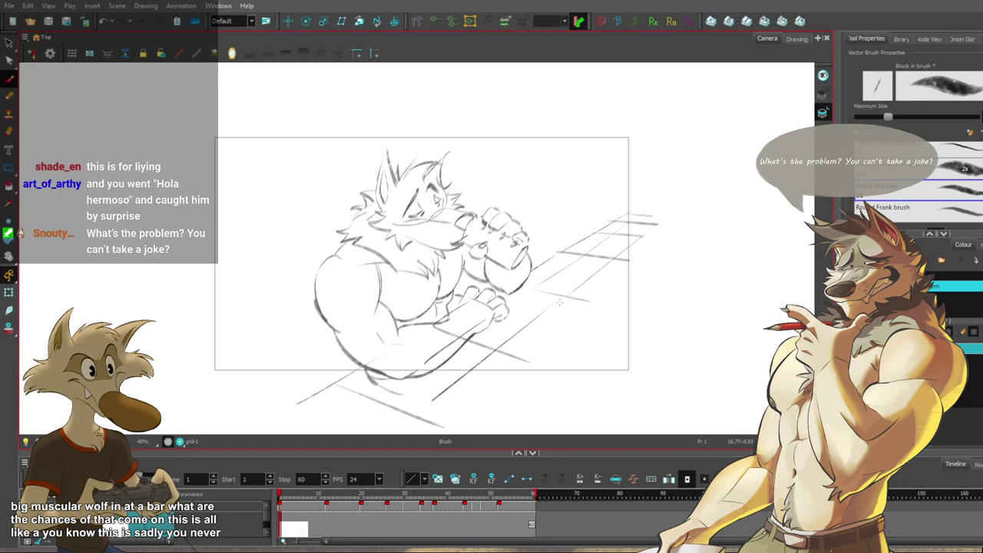
pyautogui.scroll(-1, 563, 308)
pyautogui.scroll(1, 546, 286)
pyautogui.scroll(-1, 518, 265)
pyautogui.scroll(1, 492, 246)
pyautogui.scroll(-1, 518, 221)
pyautogui.scroll(1, 537, 223)
pyautogui.scroll(1, 553, 218)
pyautogui.scroll(-1, 594, 213)
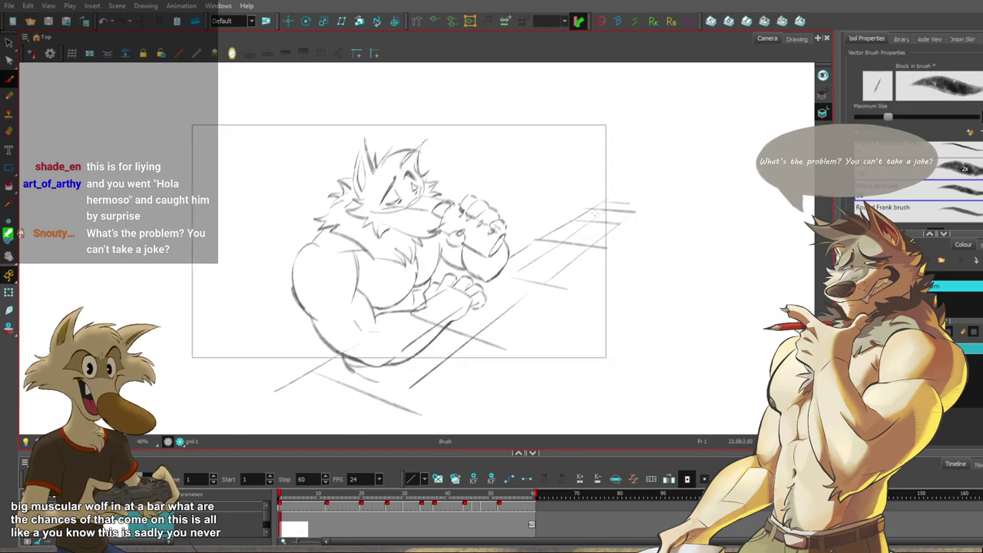
pyautogui.scroll(1, 594, 213)
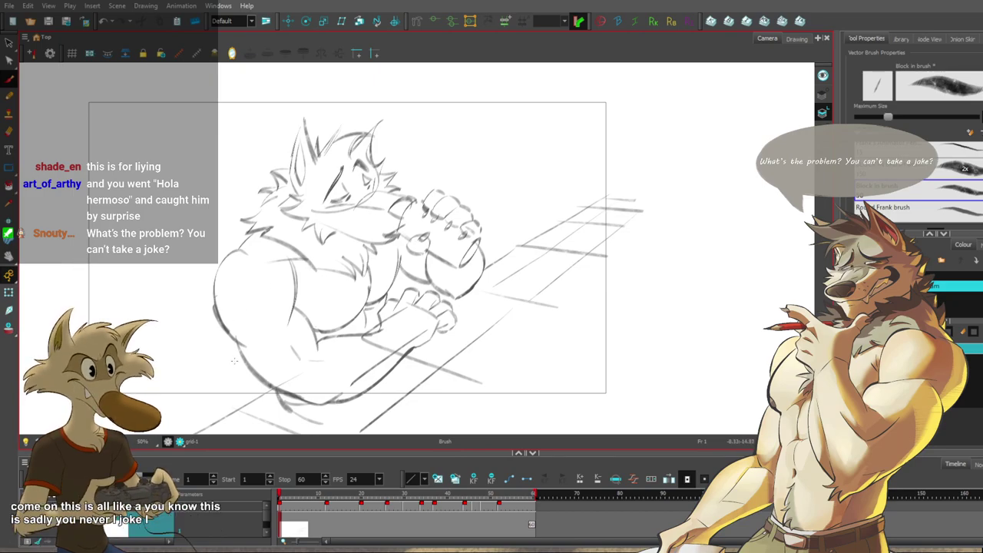
pyautogui.moveTo(230, 354); pyautogui.dragTo(275, 387)
pyautogui.hotkey('ctrl', 'z')
pyautogui.moveTo(520, 236); pyautogui.dragTo(519, 126)
pyautogui.hotkey('ctrl', 'z')
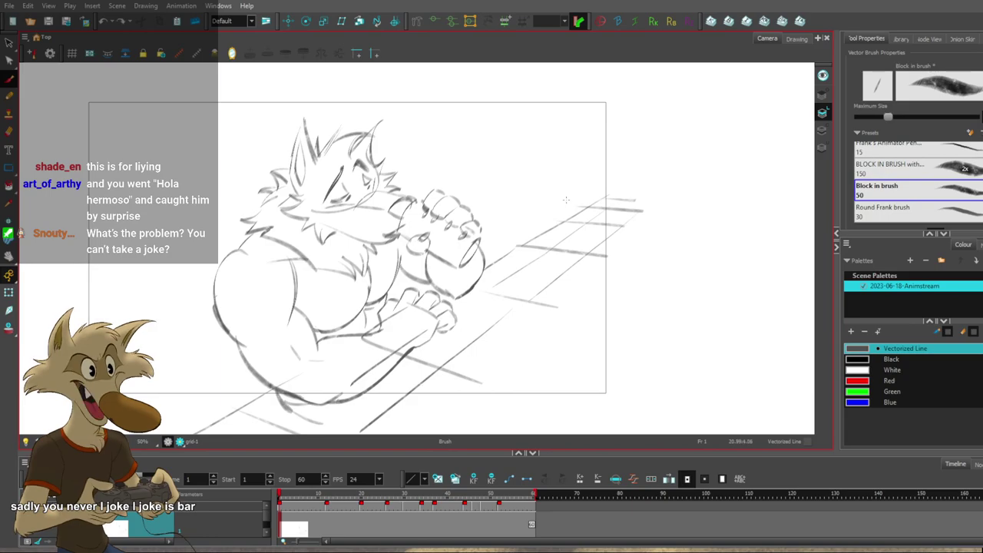
# Sketch the shoulder curve and bulging arm contour of a background figure behind the wolf's can hand.
pyautogui.moveTo(501, 136)
pyautogui.mouseDown()
pyautogui.moveTo(468, 180)
pyautogui.moveTo(506, 149)
pyautogui.moveTo(468, 197)
pyautogui.mouseUp()
pyautogui.hotkey('ctrl', 'z')
pyautogui.hotkey('ctrl', 'z')
pyautogui.hotkey('ctrl', 'z')
pyautogui.moveTo(508, 153); pyautogui.dragTo(497, 214)
pyautogui.hotkey('ctrl', 'z')
pyautogui.moveTo(508, 157); pyautogui.dragTo(500, 215)
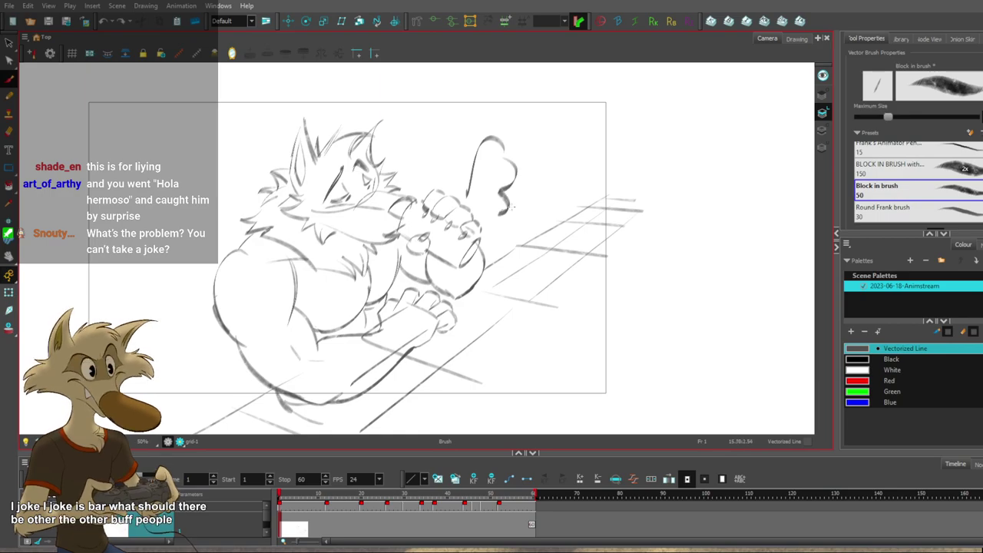
# Complete the background figure with a muscular torso, a small smiling head with pointed ears, and a hand on the counter.
pyautogui.moveTo(527, 145); pyautogui.dragTo(530, 192)
pyautogui.moveTo(563, 139)
pyautogui.mouseDown()
pyautogui.moveTo(577, 160)
pyautogui.moveTo(554, 191)
pyautogui.moveTo(559, 209)
pyautogui.moveTo(588, 149)
pyautogui.moveTo(590, 201)
pyautogui.mouseUp()
pyautogui.moveTo(534, 93)
pyautogui.mouseDown()
pyautogui.moveTo(547, 123)
pyautogui.moveTo(536, 107)
pyautogui.moveTo(545, 113)
pyautogui.mouseUp()
pyautogui.moveTo(534, 156)
pyautogui.mouseDown()
pyautogui.moveTo(511, 153)
pyautogui.moveTo(547, 157)
pyautogui.moveTo(510, 152)
pyautogui.moveTo(568, 154)
pyautogui.mouseUp()
pyautogui.moveTo(517, 116)
pyautogui.mouseDown()
pyautogui.moveTo(527, 109)
pyautogui.moveTo(502, 138)
pyautogui.moveTo(549, 138)
pyautogui.mouseUp()
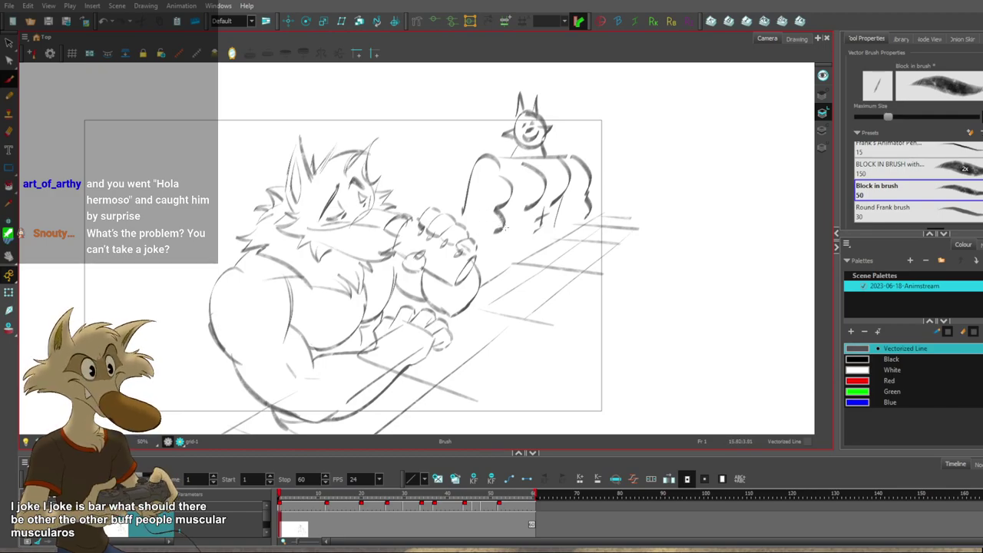
pyautogui.moveTo(524, 237); pyautogui.dragTo(535, 233)
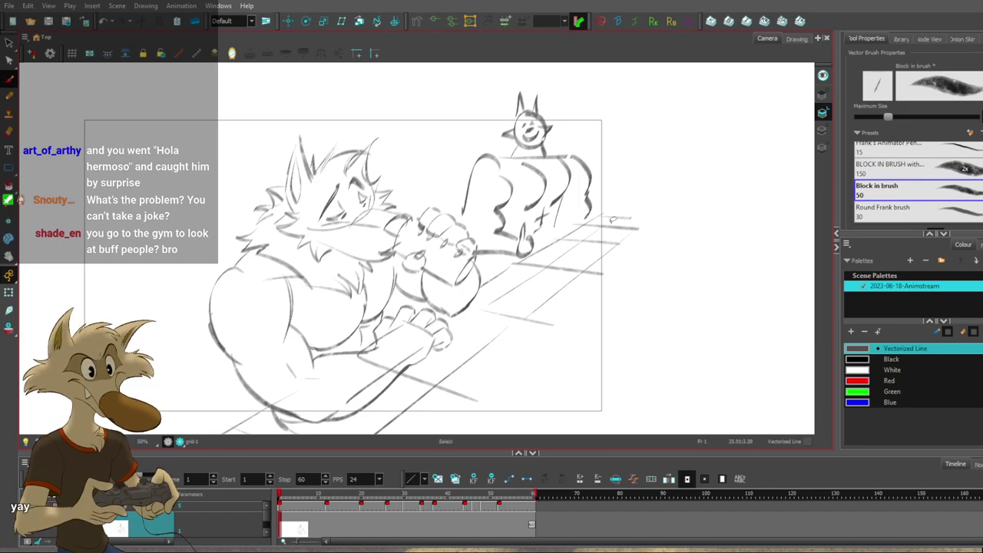
# Select all strokes of the muscular background figure and delete them.
pyautogui.scroll(-1, 480, 229)
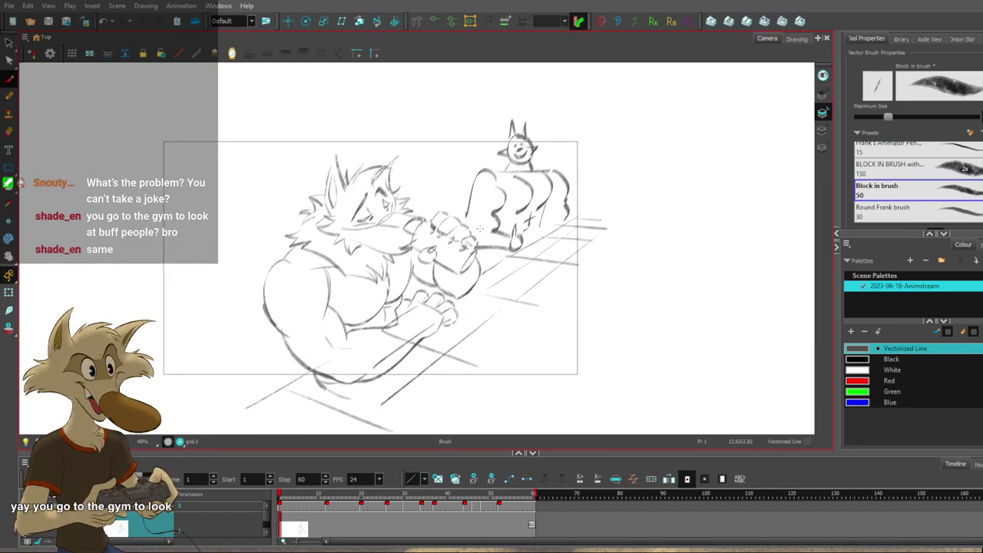
pyautogui.scroll(-1, 480, 229)
pyautogui.scroll(1, 481, 229)
pyautogui.scroll(-2, 487, 228)
pyautogui.scroll(2, 513, 222)
pyautogui.scroll(1, 504, 187)
pyautogui.hotkey('alt', 's')
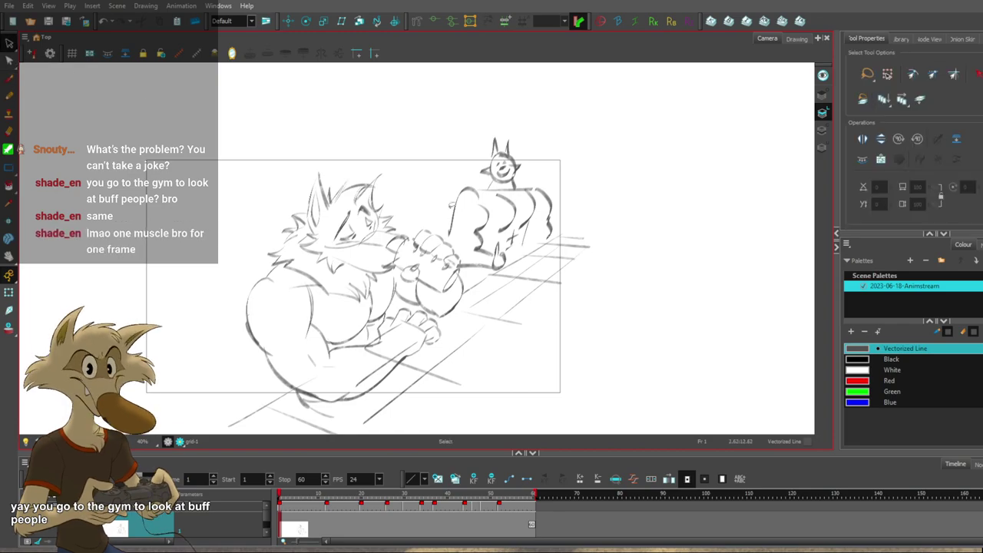
pyautogui.scroll(1, 503, 208)
pyautogui.scroll(-1, 504, 207)
pyautogui.moveTo(505, 134)
pyautogui.mouseDown()
pyautogui.moveTo(523, 315)
pyautogui.moveTo(592, 157)
pyautogui.mouseUp()
pyautogui.click(650, 187)
pyautogui.moveTo(494, 99)
pyautogui.mouseDown()
pyautogui.moveTo(428, 184)
pyautogui.moveTo(462, 286)
pyautogui.moveTo(496, 293)
pyautogui.moveTo(559, 234)
pyautogui.moveTo(548, 125)
pyautogui.mouseUp()
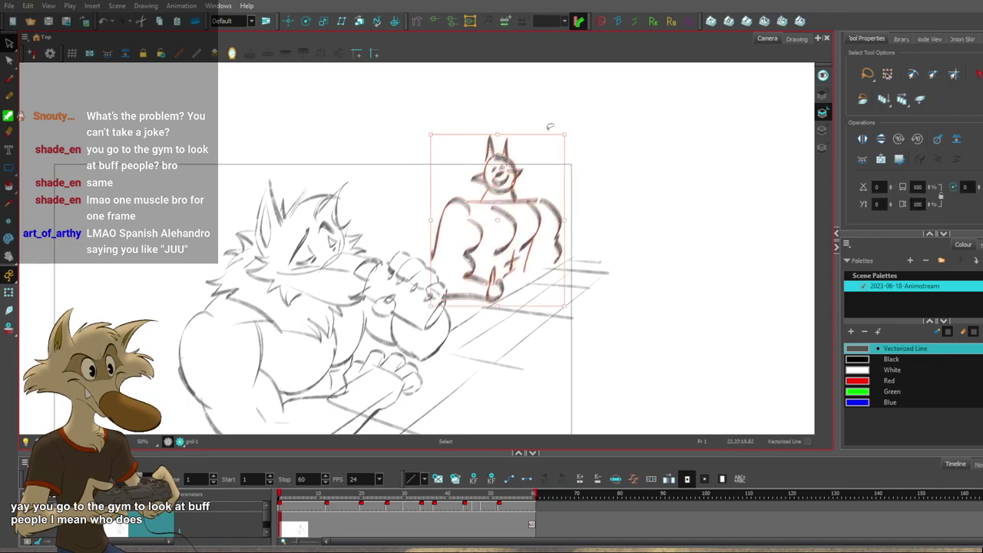
pyautogui.press('Delete')
# Check the wolf's poses against the grid by moving through the timeline to frame 53.
pyautogui.scroll(-1, 593, 212)
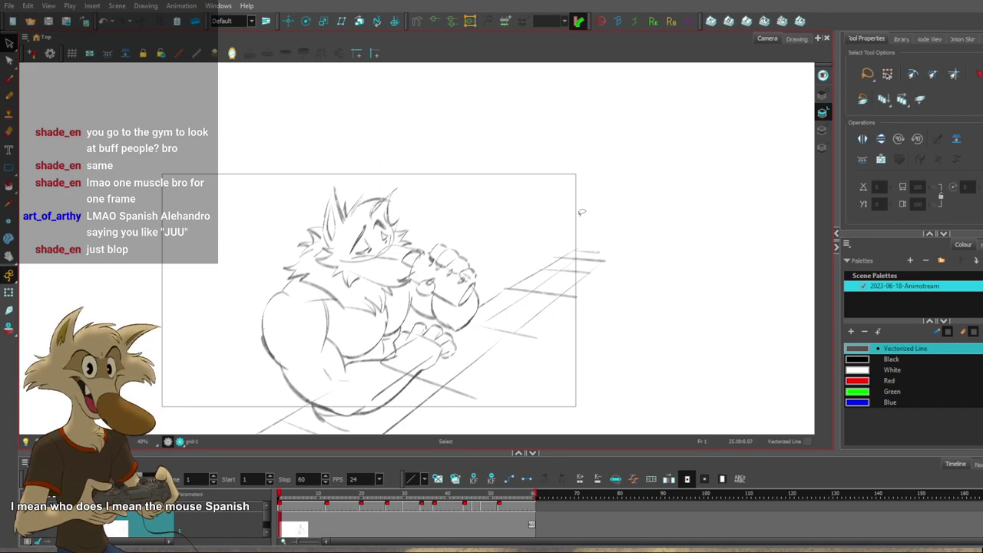
pyautogui.scroll(-1, 581, 212)
pyautogui.scroll(1, 539, 256)
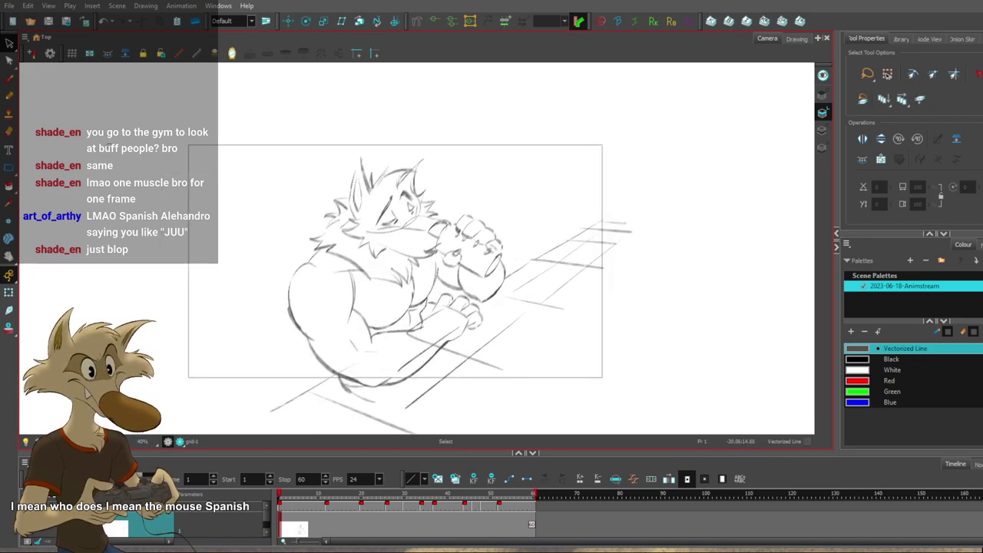
pyautogui.hotkey('alt', 'b')
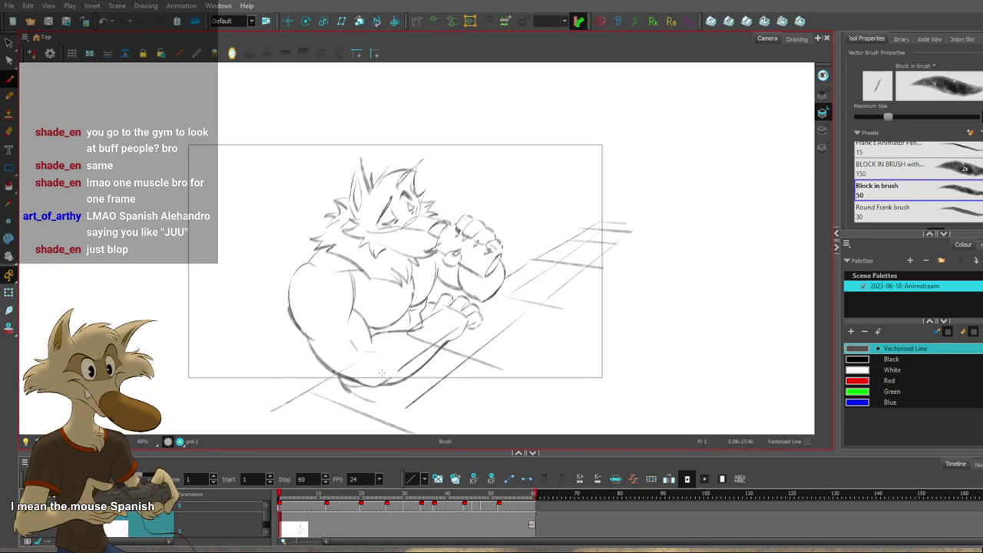
pyautogui.press('g')
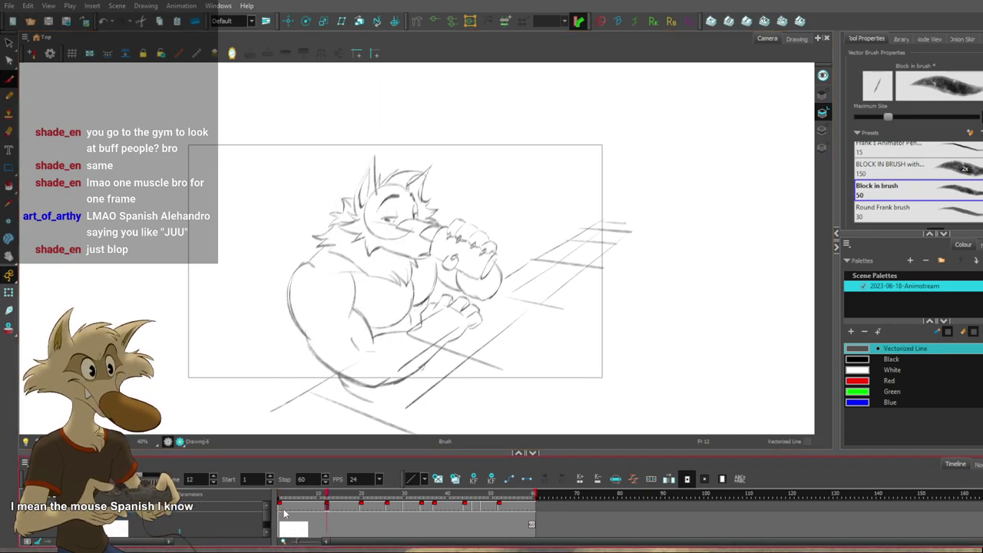
pyautogui.click(294, 527)
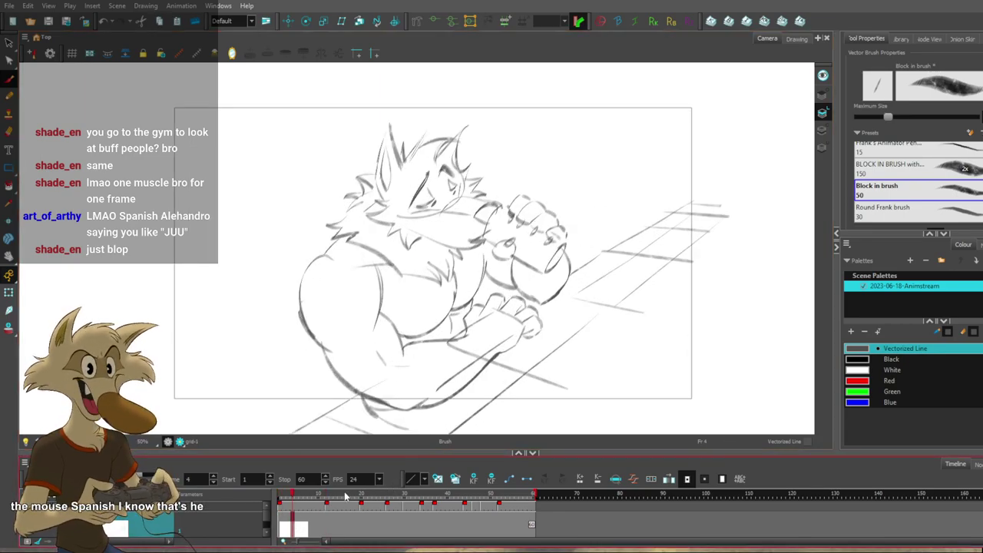
pyautogui.click(355, 498)
pyautogui.moveTo(357, 497); pyautogui.dragTo(503, 499)
# Sketch a tall foreground pillar behind the wolf's back with a heavy vertical line and a thinner parallel edge.
pyautogui.scroll(-3, 578, 274)
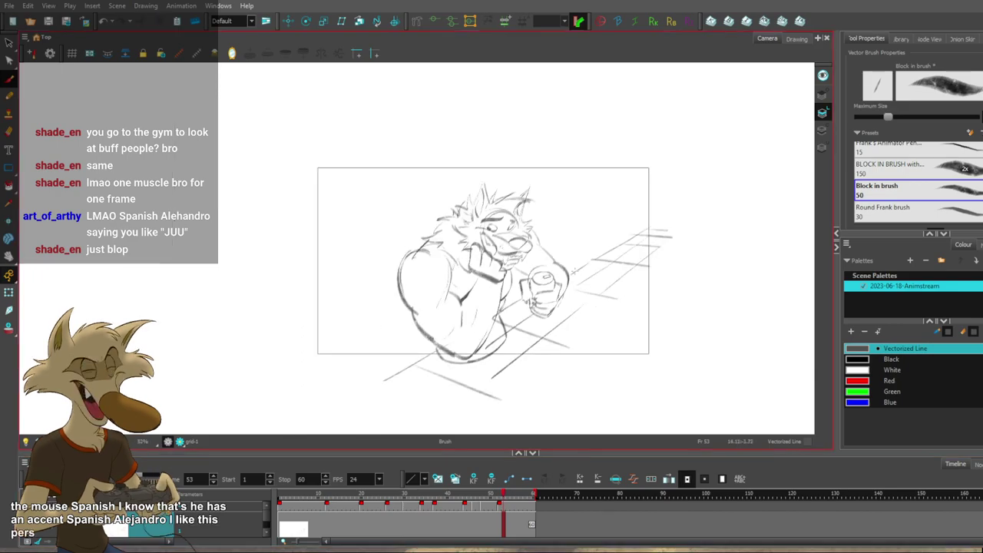
pyautogui.scroll(1, 577, 274)
pyautogui.moveTo(288, 116); pyautogui.dragTo(290, 390)
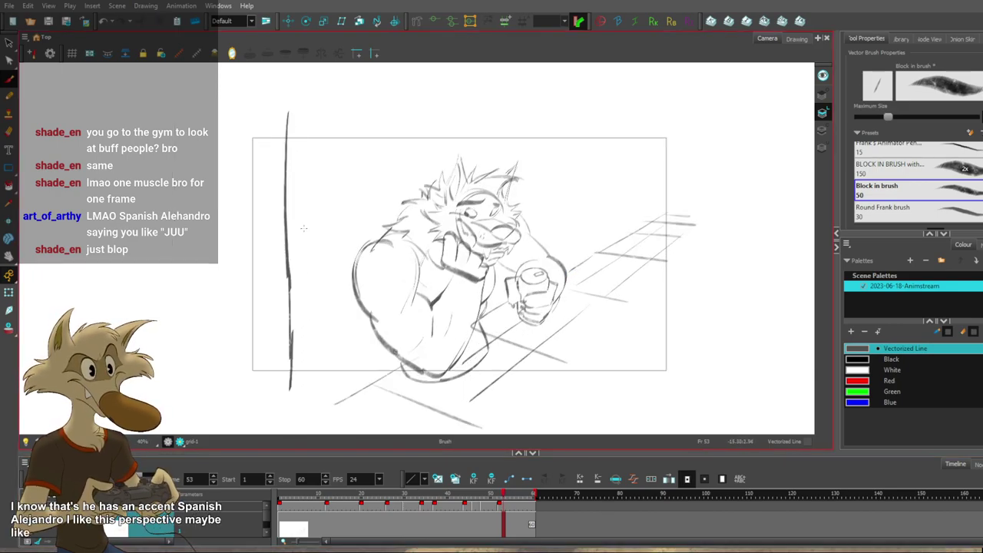
pyautogui.moveTo(291, 142); pyautogui.dragTo(285, 370)
pyautogui.moveTo(289, 321); pyautogui.dragTo(288, 378)
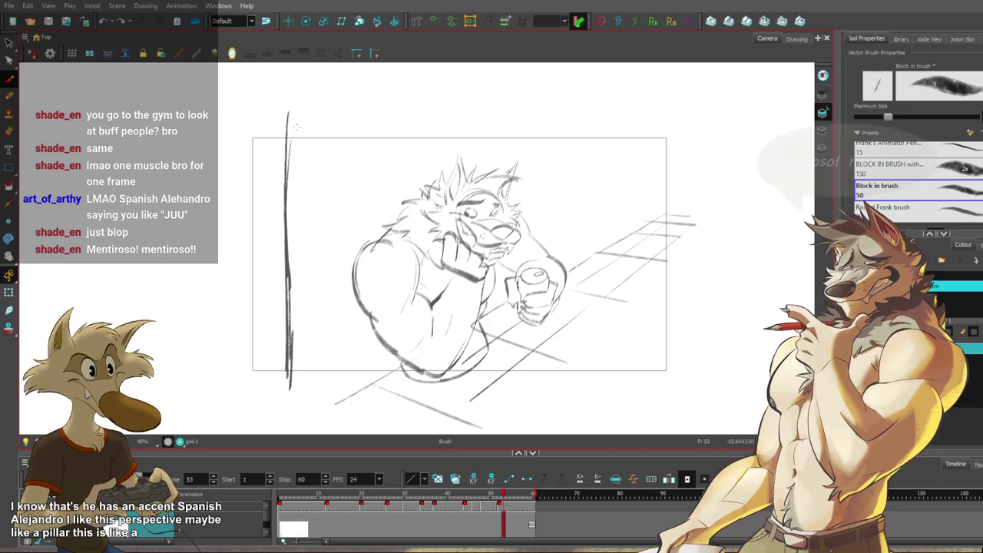
pyautogui.moveTo(302, 114); pyautogui.dragTo(300, 370)
# Sketch a shorter distant pillar of three vertical lines above the wolf's can arm, ending near the grid's far edge.
pyautogui.moveTo(573, 130); pyautogui.dragTo(571, 231)
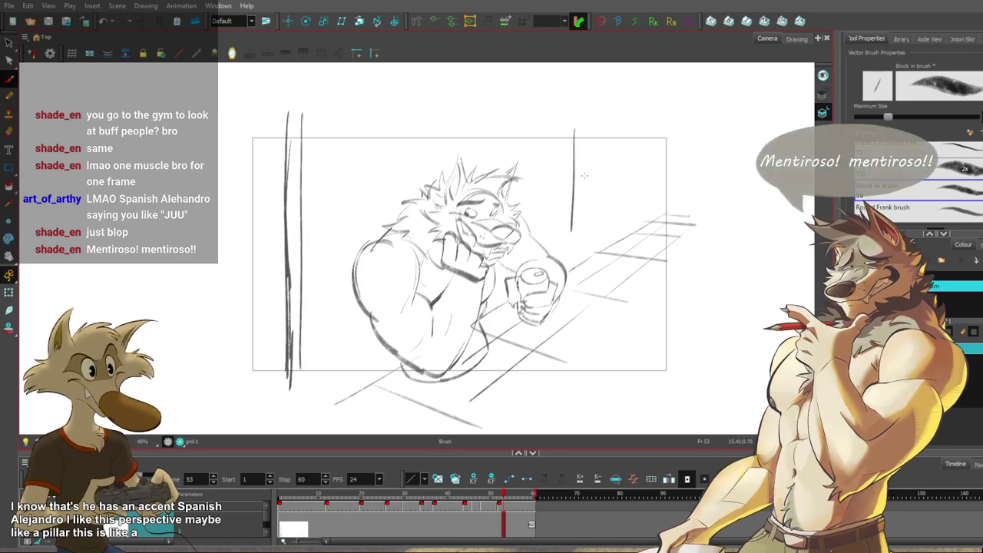
pyautogui.hotkey('ctrl', 'z')
pyautogui.moveTo(574, 123); pyautogui.dragTo(569, 239)
pyautogui.hotkey('ctrl', 'z')
pyautogui.moveTo(570, 128)
pyautogui.mouseDown()
pyautogui.moveTo(569, 241)
pyautogui.moveTo(585, 221)
pyautogui.mouseUp()
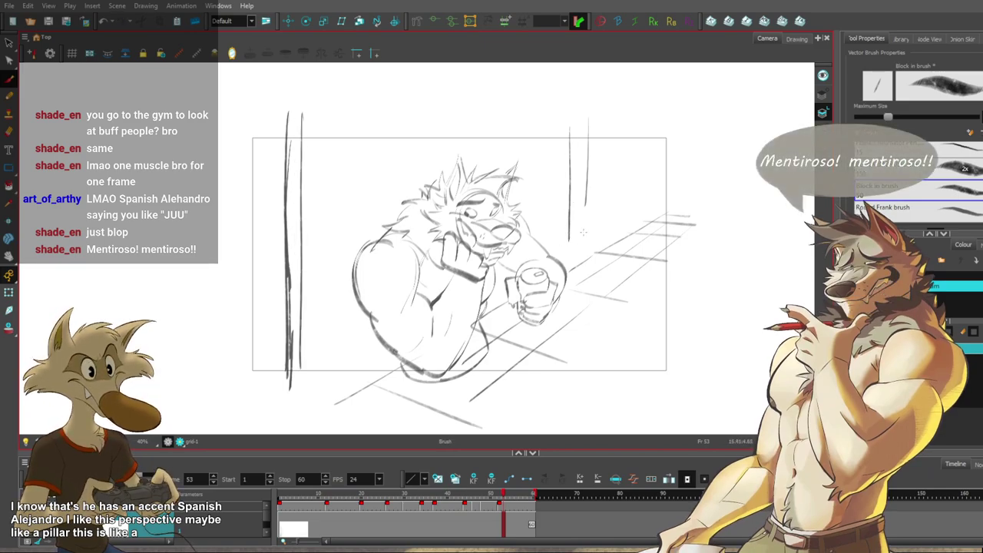
pyautogui.hotkey('ctrl', 'z')
pyautogui.moveTo(577, 117)
pyautogui.mouseDown()
pyautogui.moveTo(577, 256)
pyautogui.moveTo(558, 246)
pyautogui.moveTo(558, 231)
pyautogui.mouseUp()
pyautogui.hotkey('ctrl', 'z')
pyautogui.hotkey('ctrl', 'z')
pyautogui.hotkey('ctrl', 'z')
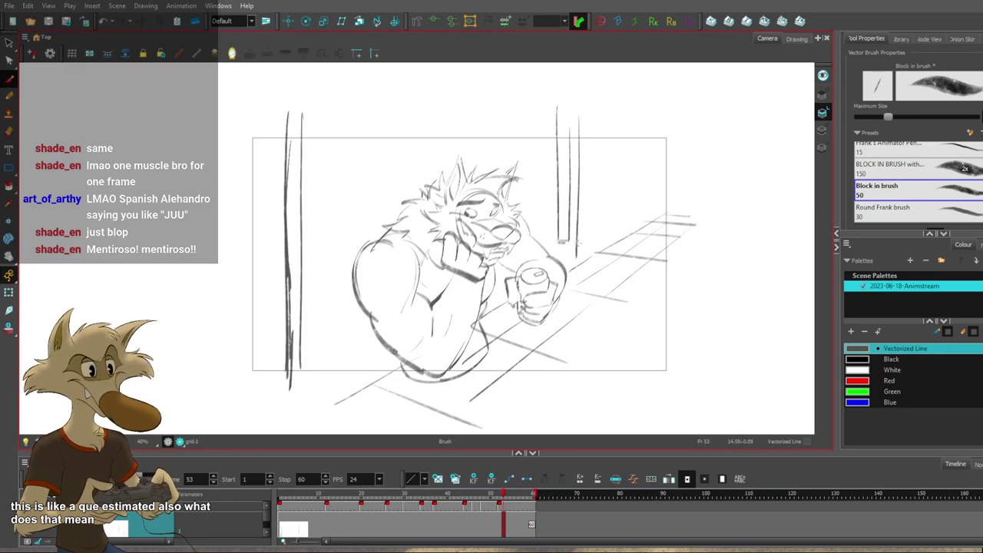
pyautogui.hotkey('alt', 's')
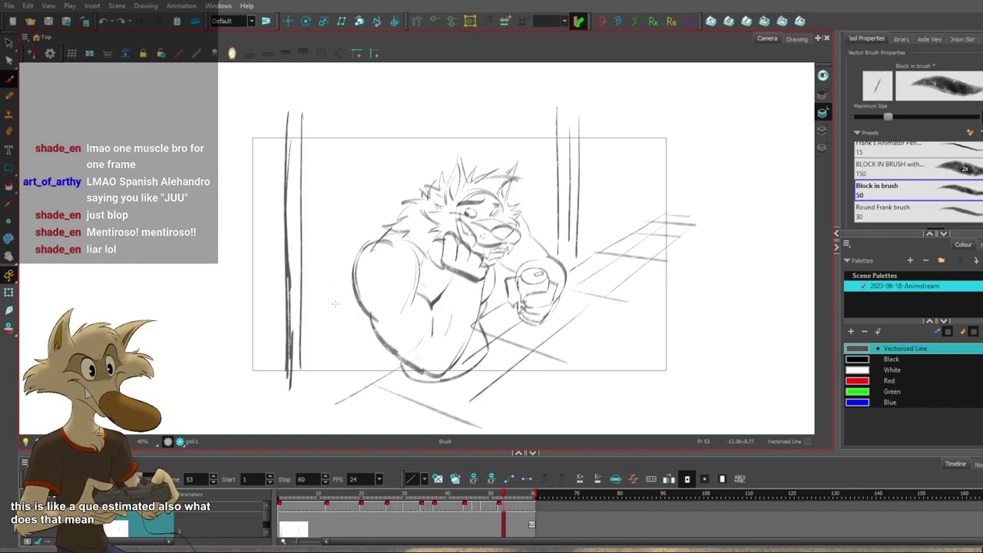
pyautogui.moveTo(371, 202)
pyautogui.mouseDown()
pyautogui.moveTo(345, 175)
pyautogui.moveTo(345, 188)
pyautogui.mouseUp()
pyautogui.hotkey('ctrl', 'z')
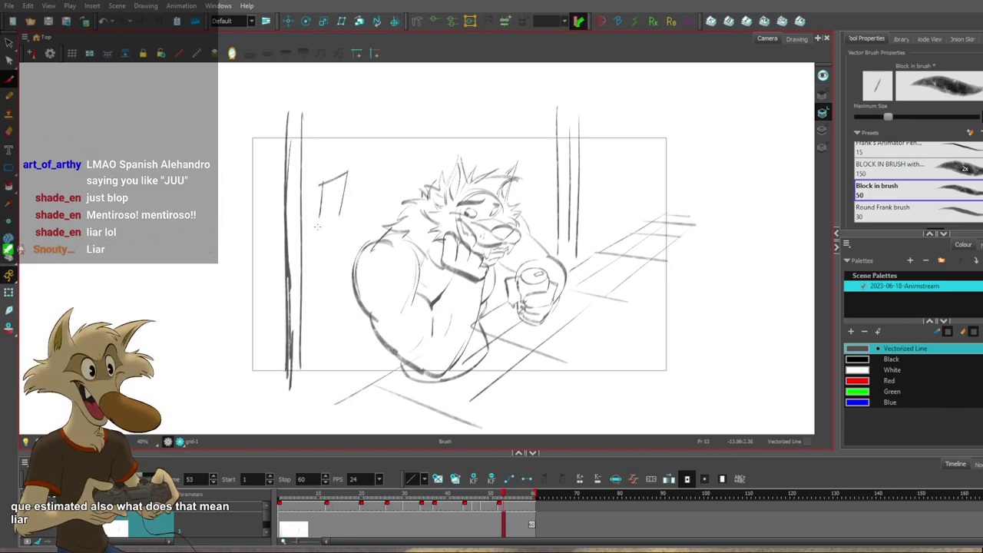
pyautogui.hotkey('ctrl', 'z')
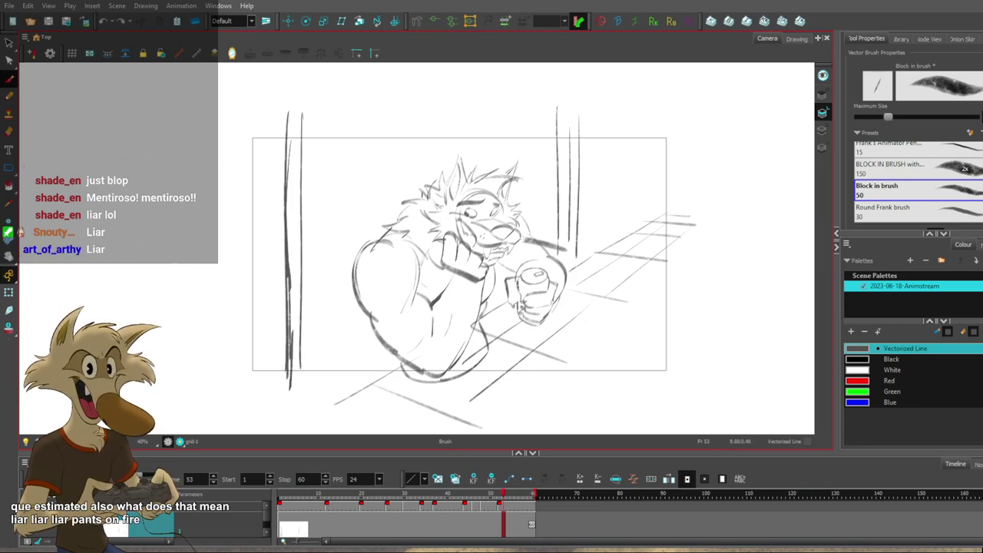
# Mirror the view and flip between frames, ending on frame 60, to examine the pillars around the wolf.
pyautogui.moveTo(617, 271); pyautogui.dragTo(607, 287)
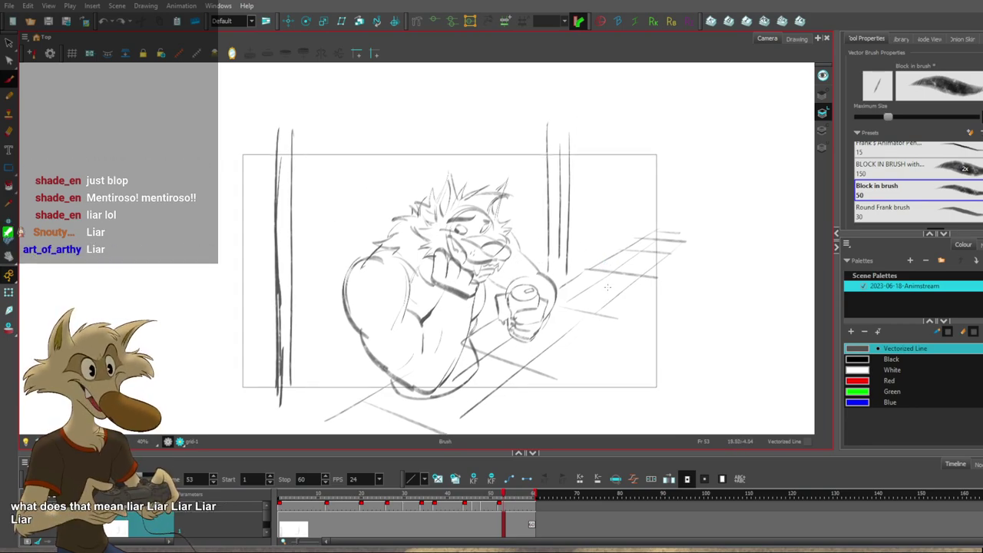
pyautogui.click(232, 54)
pyautogui.hotkey('shift', '.')
pyautogui.hotkey('shift', ',')
pyautogui.hotkey('shift', '.')
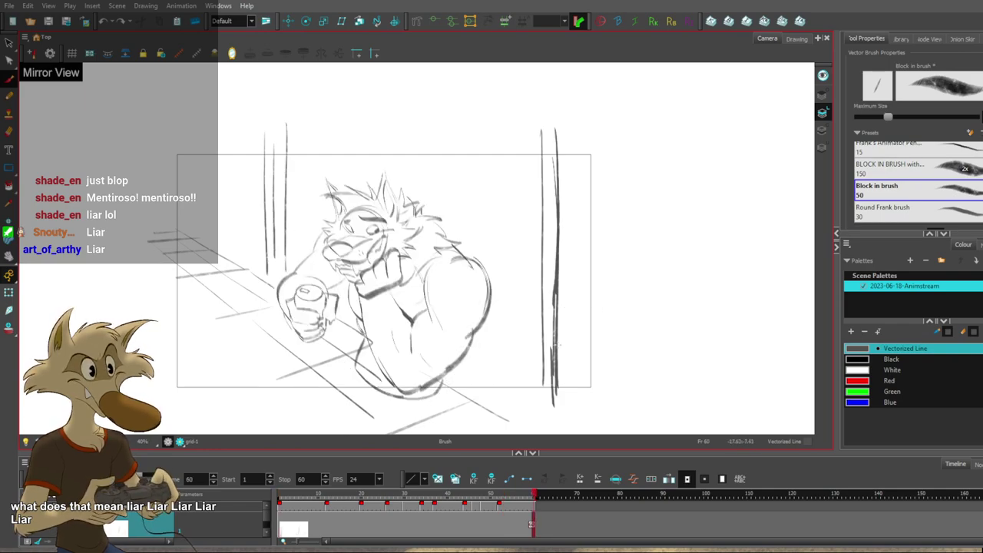
# Draw another vertical edge on the outer side of the pillar behind the wolf's back.
pyautogui.moveTo(585, 131)
pyautogui.mouseDown()
pyautogui.moveTo(588, 396)
pyautogui.moveTo(577, 426)
pyautogui.moveTo(566, 426)
pyautogui.mouseUp()
pyautogui.hotkey('ctrl', 'z')
pyautogui.hotkey('ctrl', 'z')
pyautogui.hotkey('ctrl', 'z')
pyautogui.moveTo(574, 114)
pyautogui.mouseDown()
pyautogui.moveTo(571, 432)
pyautogui.moveTo(572, 415)
pyautogui.mouseUp()
pyautogui.hotkey('ctrl', 'z')
pyautogui.hotkey('ctrl', 'z')
pyautogui.scroll(-2, 543, 339)
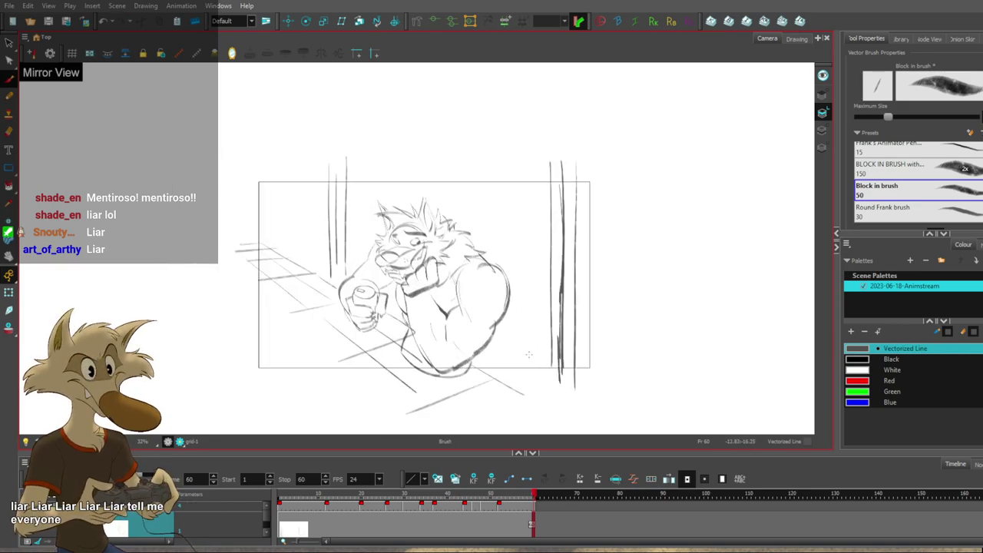
# Restore the normal view orientation and redraw the middle vertical line of the pillar behind the wolf's back.
pyautogui.click(232, 54)
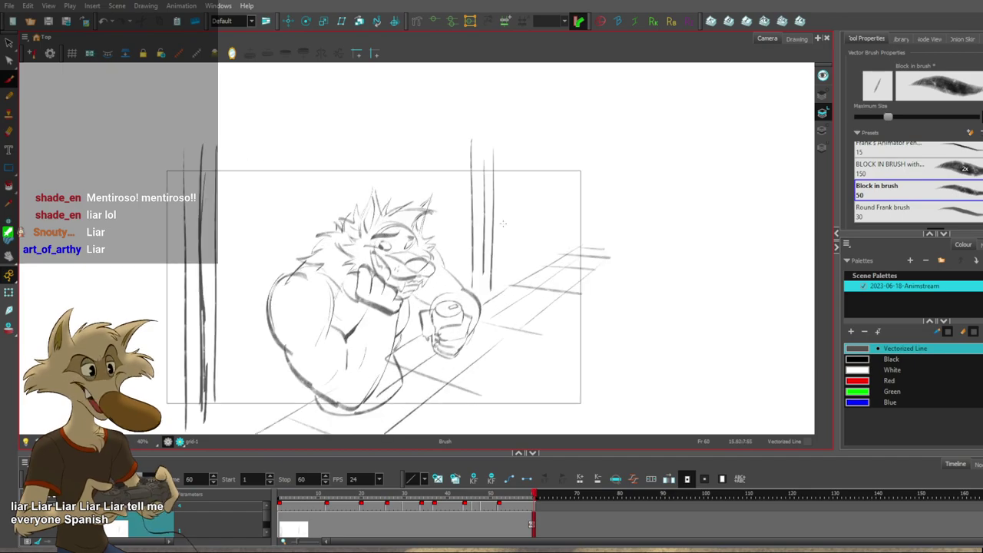
pyautogui.scroll(3, 240, 317)
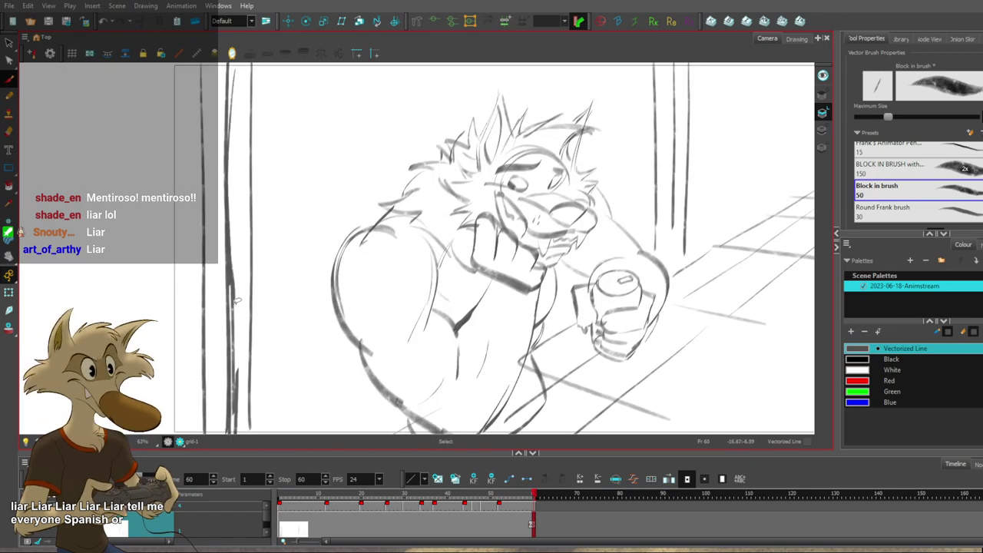
pyautogui.scroll(-3, 235, 303)
pyautogui.scroll(2, 201, 309)
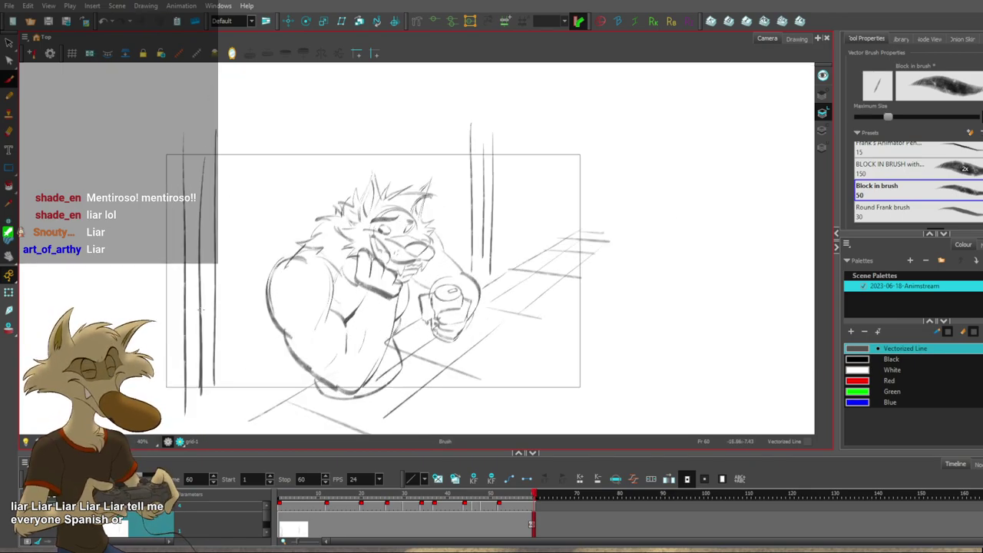
pyautogui.moveTo(202, 129); pyautogui.dragTo(204, 406)
pyautogui.moveTo(201, 171); pyautogui.dragTo(204, 391)
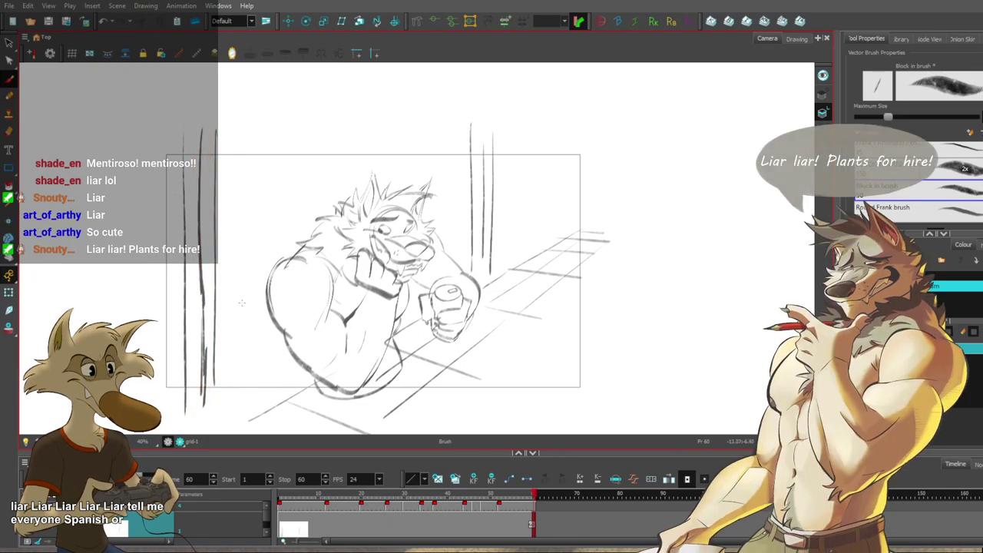
pyautogui.scroll(-1, 241, 302)
pyautogui.scroll(1, 288, 268)
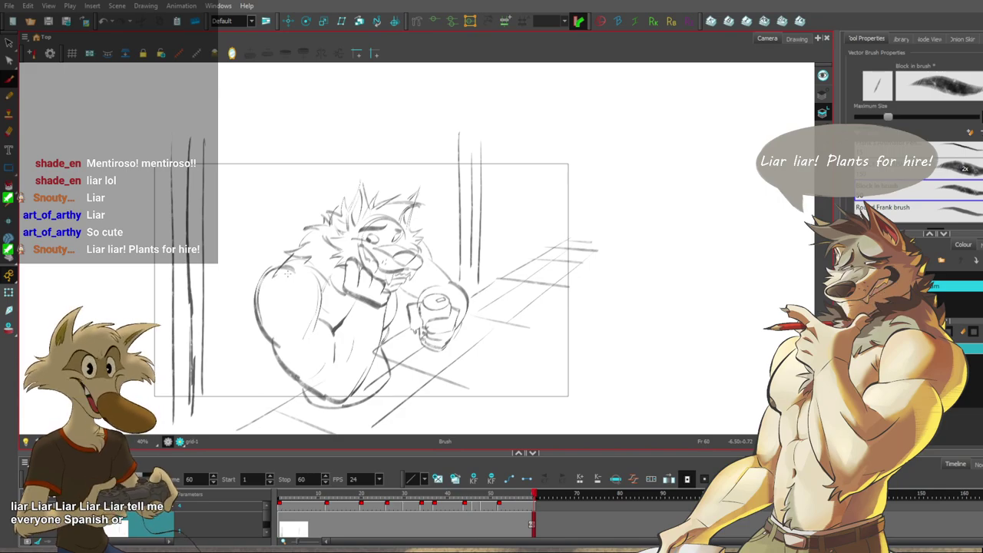
# Delete the pillar lines on both sides of the wolf, keeping the perspective grid.
pyautogui.scroll(-1, 293, 272)
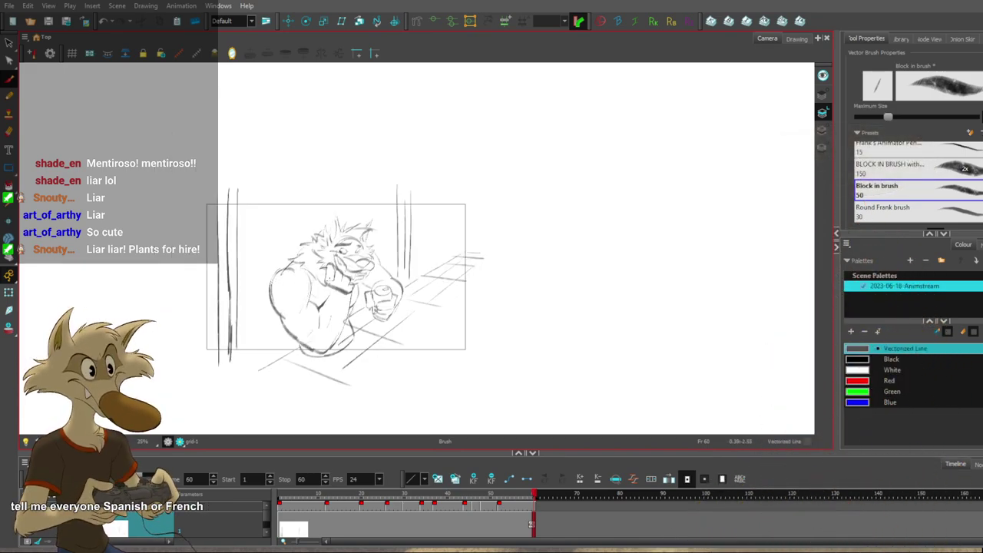
pyautogui.scroll(2, 309, 293)
pyautogui.moveTo(491, 138); pyautogui.dragTo(453, 232)
pyautogui.press('Delete')
pyautogui.scroll(-1, 459, 213)
pyautogui.scroll(1, 454, 232)
pyautogui.hotkey('alt', 'b')
pyautogui.scroll(1, 476, 290)
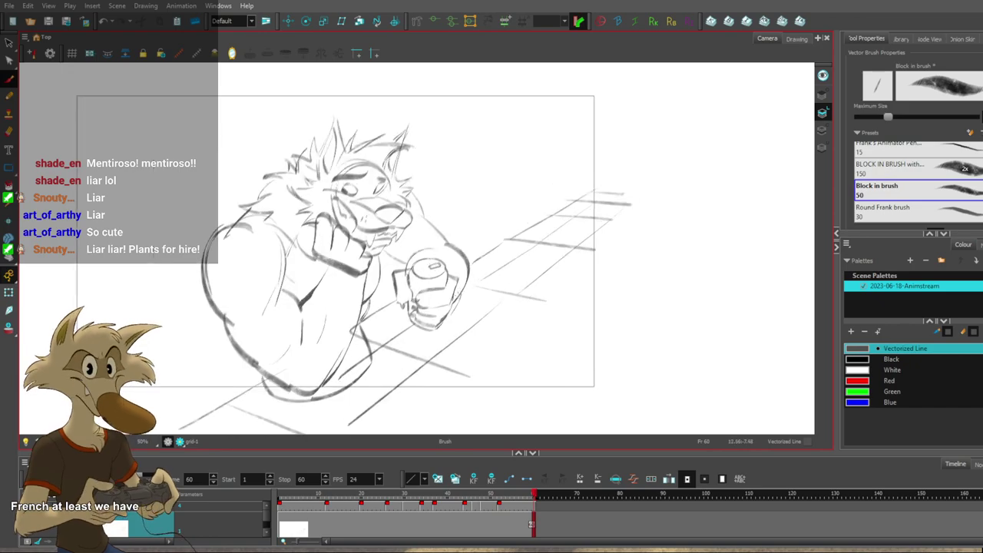
# Go through the wolf's poses from frame 11 back to frame 1 and on to frame 34 to examine them against the grid.
pyautogui.click(322, 511)
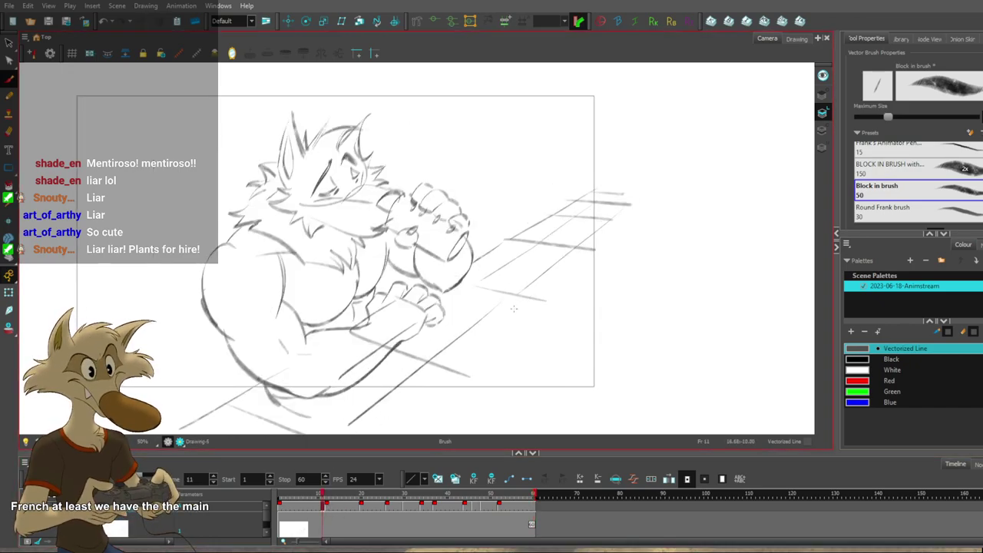
pyautogui.scroll(-1, 515, 308)
pyautogui.hotkey('shift', '.')
pyautogui.hotkey('shift', ',')
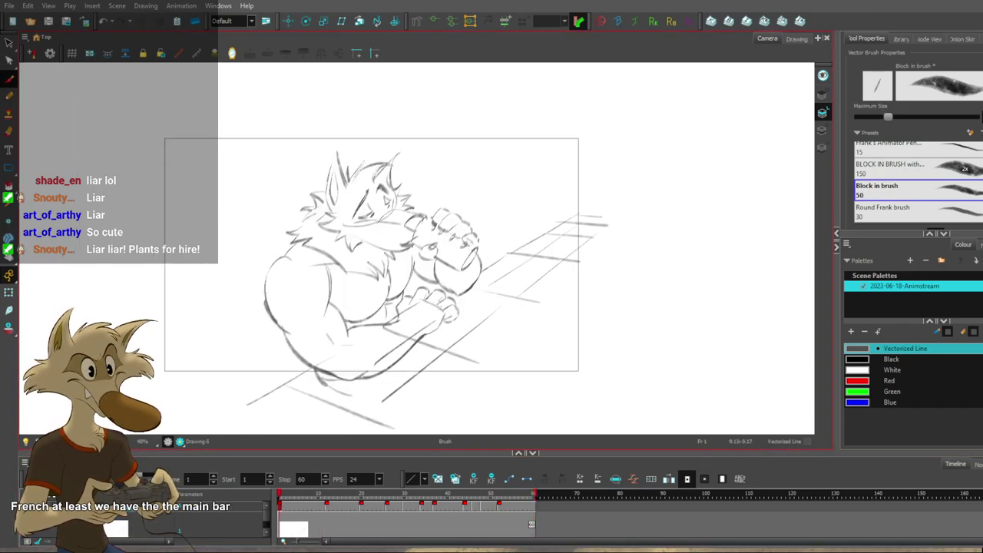
pyautogui.scroll(-2, 447, 291)
pyautogui.scroll(1, 430, 316)
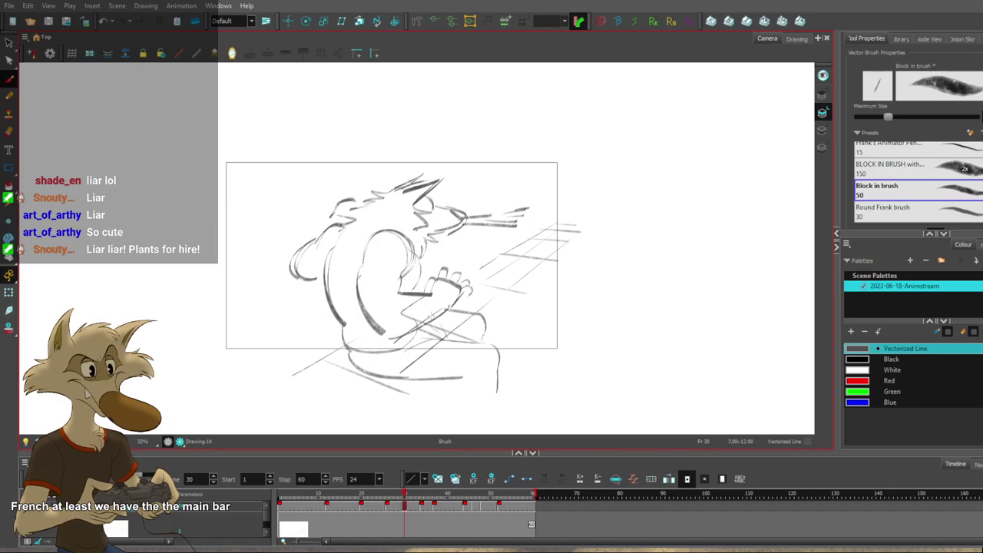
pyautogui.scroll(1, 447, 232)
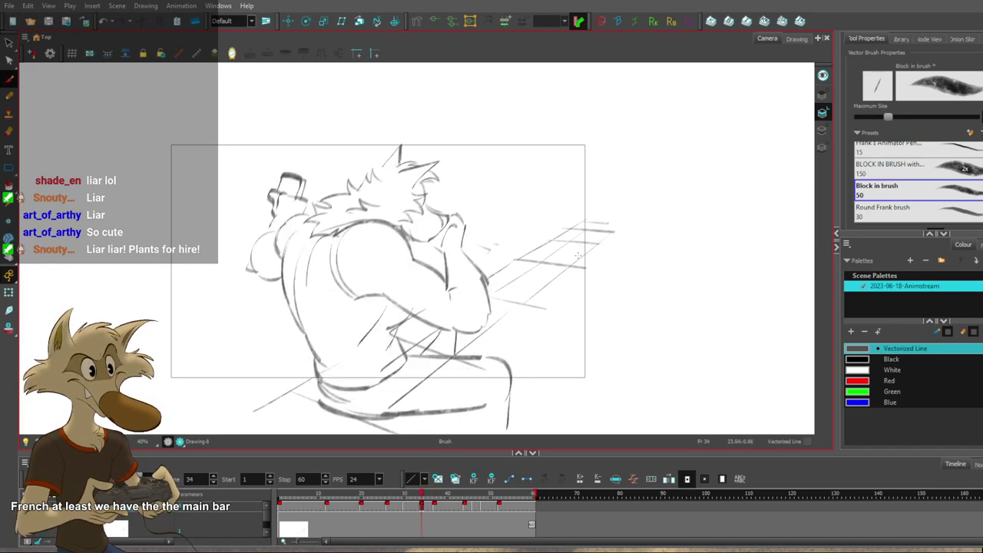
pyautogui.moveTo(317, 210); pyautogui.dragTo(274, 235)
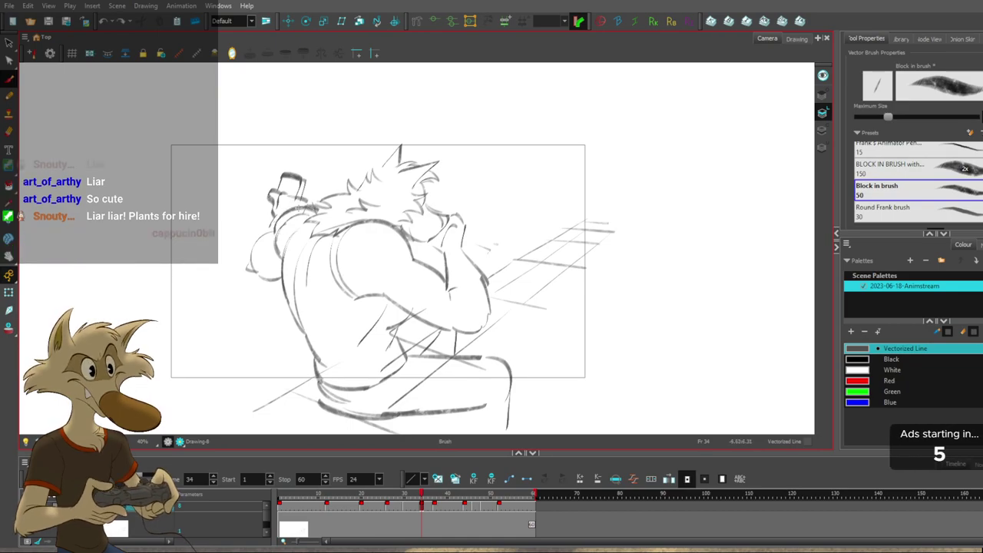
pyautogui.moveTo(309, 213); pyautogui.dragTo(278, 242)
pyautogui.hotkey('ctrl', 'z')
pyautogui.press('f')
pyautogui.press('g')
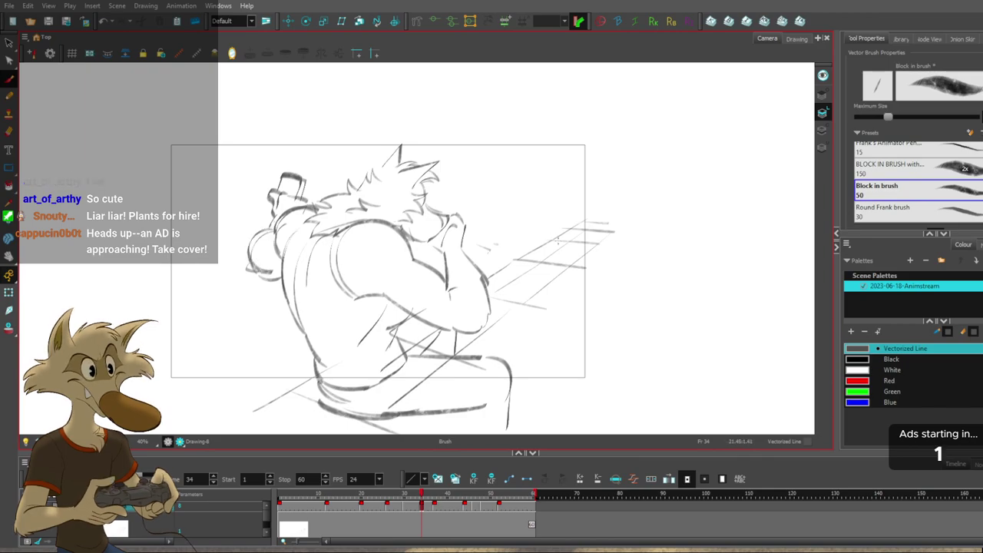
pyautogui.press('f')
pyautogui.press('g')
pyautogui.hotkey('ctrl', 'z')
pyautogui.hotkey('ctrl', 'z')
pyautogui.hotkey('ctrl', 'z')
pyautogui.hotkey('ctrl', 'z')
pyautogui.hotkey('ctrl', 'z')
pyautogui.hotkey('ctrl', 'z')
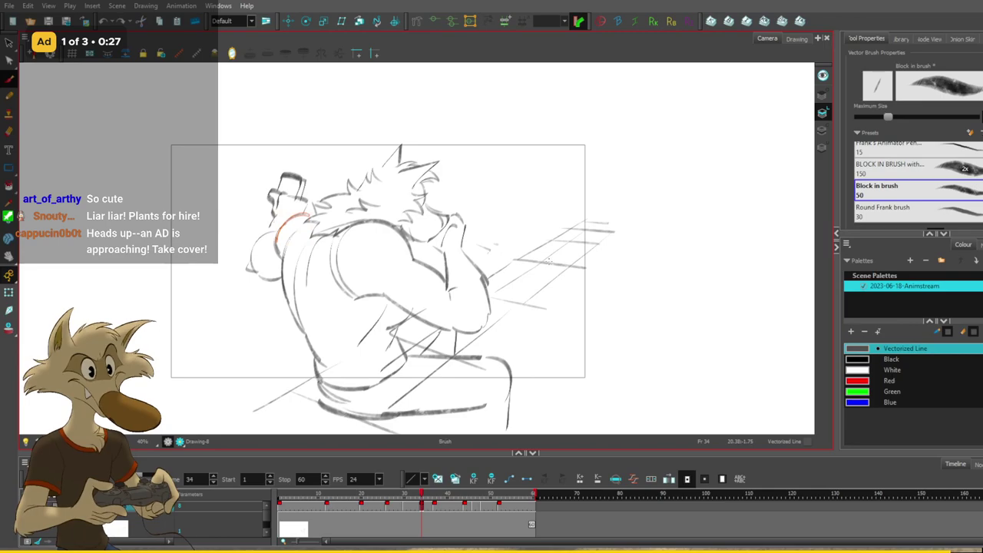
# Redraw the back contour of the wolf's raised can arm on frame 34 and check it against the adjacent drawings.
pyautogui.moveTo(286, 222); pyautogui.dragTo(279, 260)
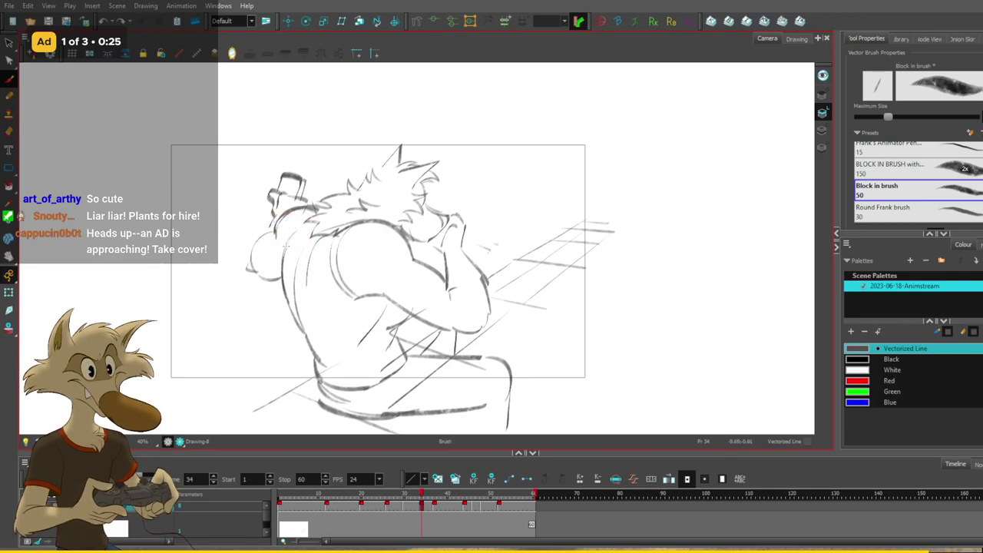
pyautogui.press('f')
pyautogui.press('f')
pyautogui.press('f')
pyautogui.press('g')
pyautogui.press('g')
# Step repeatedly through the drawings from frame 34 to frame 52 and play the animation to examine the wolf's motion.
pyautogui.press('.')
pyautogui.press('.')
pyautogui.press('.')
pyautogui.press('.')
pyautogui.press('.')
pyautogui.press('.')
pyautogui.press('.')
pyautogui.press('.')
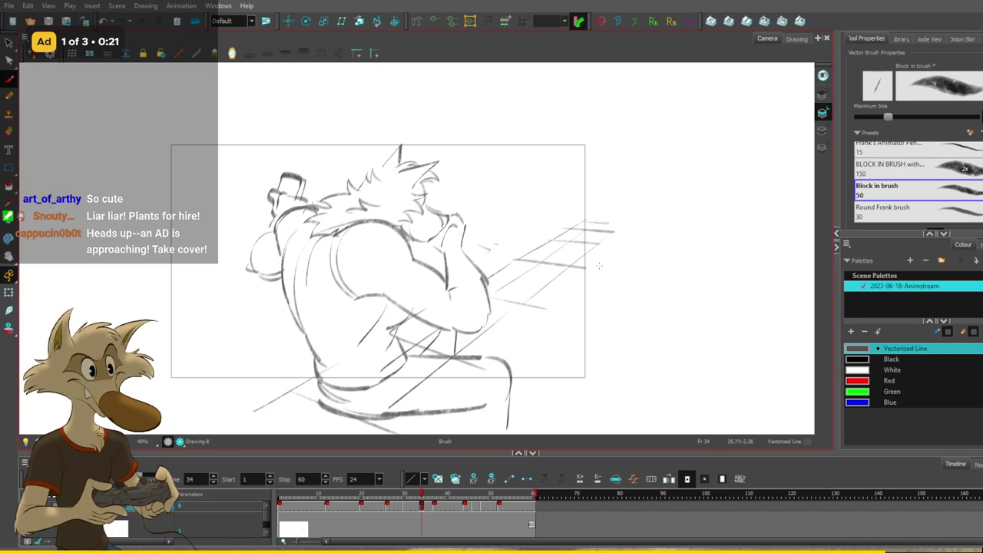
pyautogui.press('.')
pyautogui.press('.')
pyautogui.press('.')
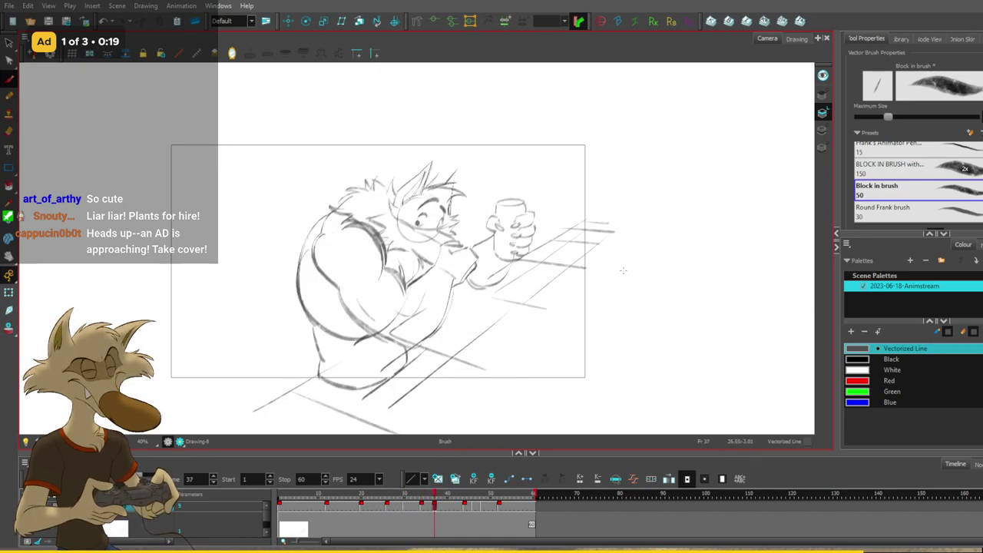
pyautogui.press(',')
pyautogui.press(',')
pyautogui.press(',')
pyautogui.press(',')
pyautogui.press(',')
pyautogui.press(',')
pyautogui.press(',')
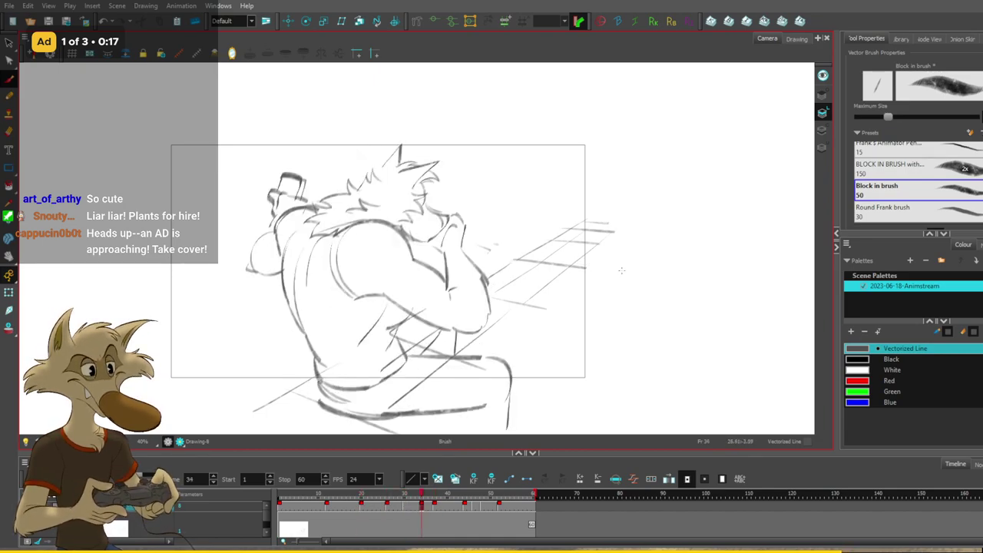
pyautogui.press('.')
pyautogui.press('.')
pyautogui.press('.')
pyautogui.press('.')
pyautogui.press('.')
pyautogui.press('.')
pyautogui.press('.')
pyautogui.press('.')
pyautogui.press('.')
pyautogui.press('.')
pyautogui.press('.')
pyautogui.press('.')
pyautogui.press('.')
pyautogui.press('.')
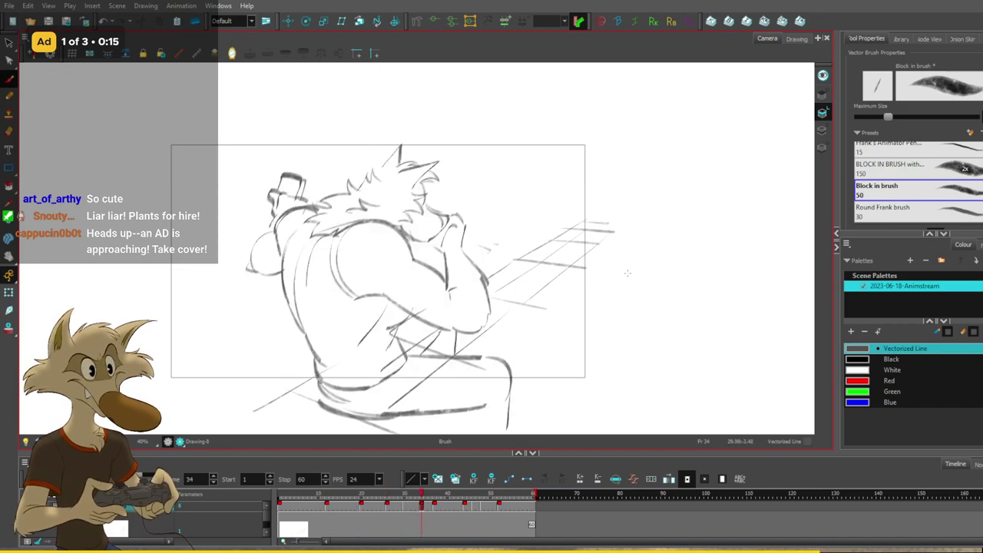
pyautogui.press('.')
pyautogui.press('.')
pyautogui.press('.')
pyautogui.press('.')
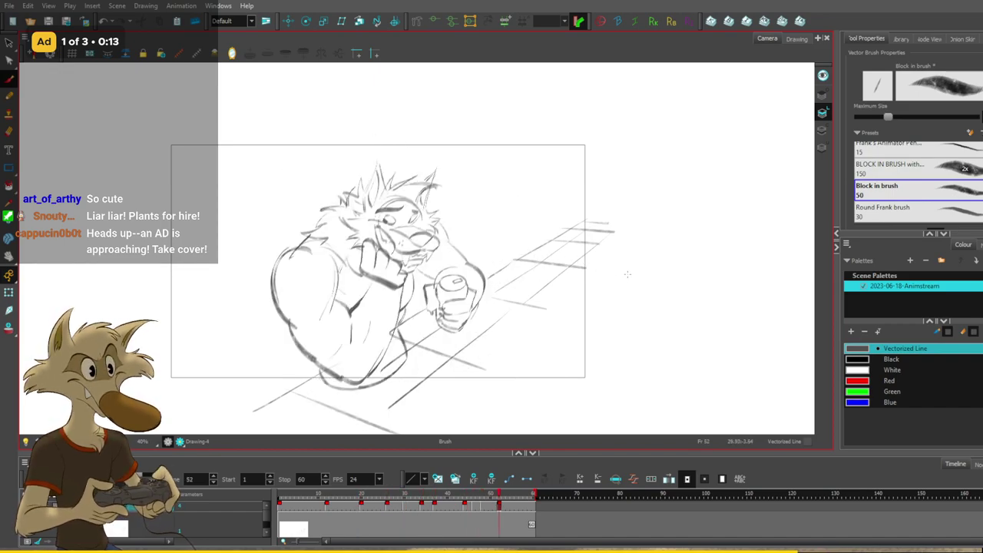
pyautogui.press('Return')
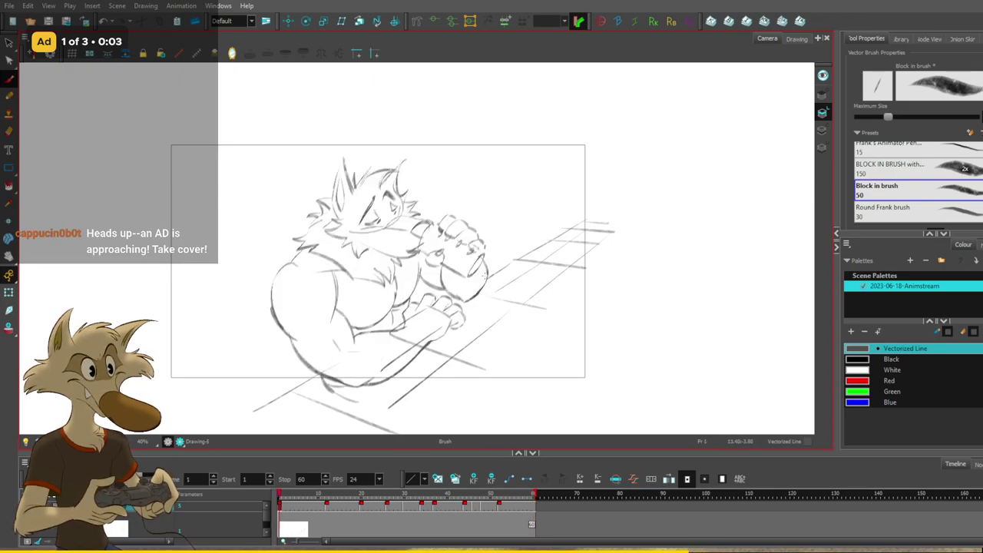
# On frame 60, redraw the curved waist line behind the wolf's raised forearm, below his chest.
pyautogui.press(',')
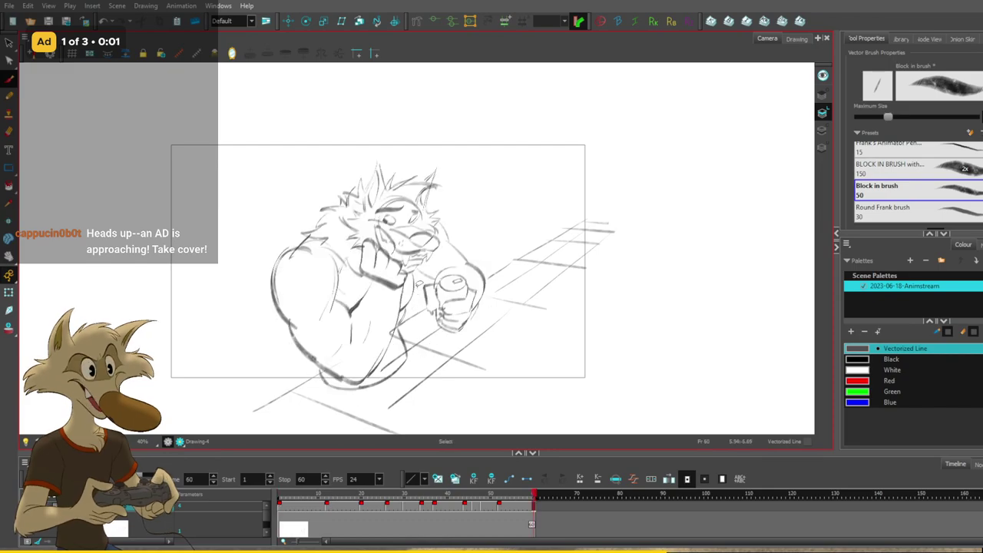
pyautogui.click(408, 321)
pyautogui.moveTo(412, 319); pyautogui.dragTo(413, 318)
pyautogui.click(512, 288)
pyautogui.press('.')
pyautogui.press(',')
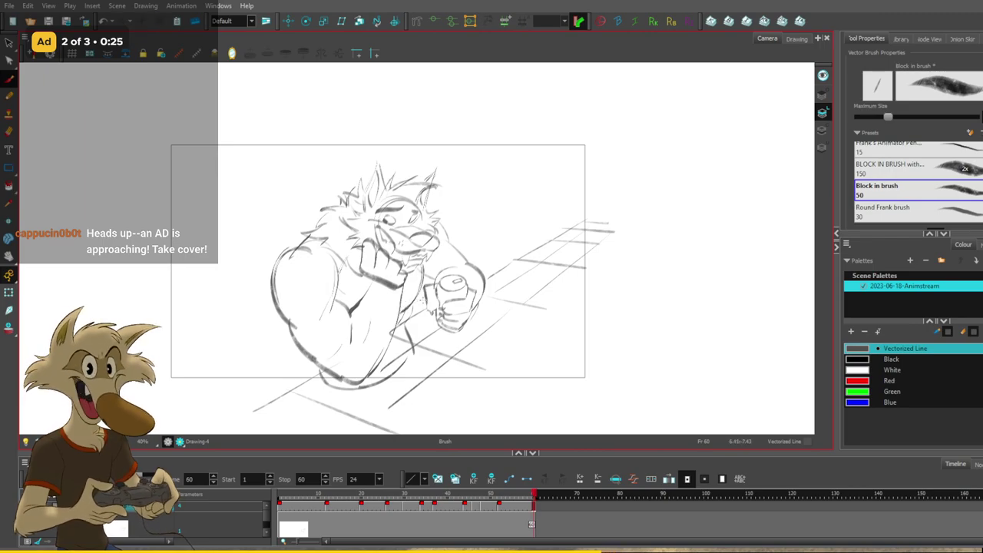
pyautogui.press('.')
pyautogui.press(',')
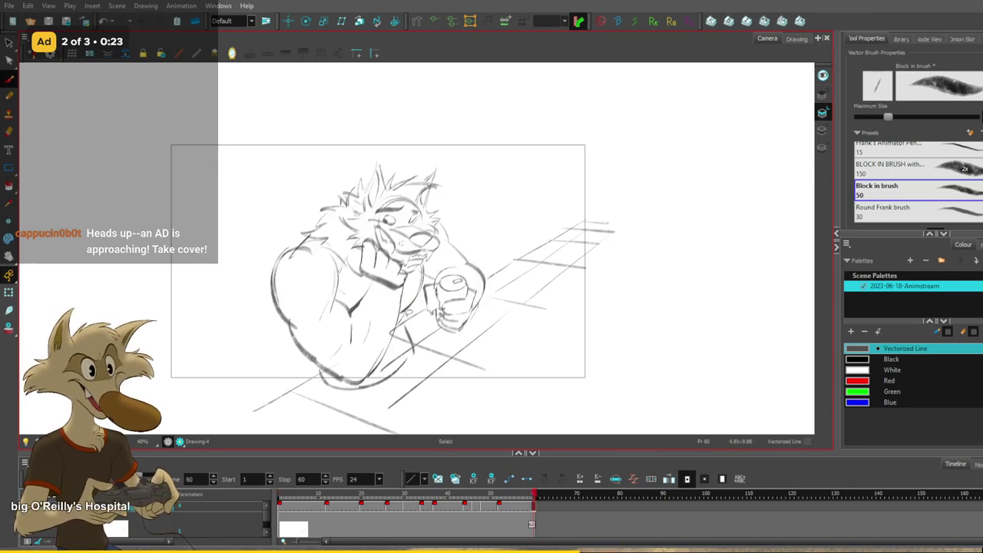
pyautogui.press('.')
pyautogui.press(',')
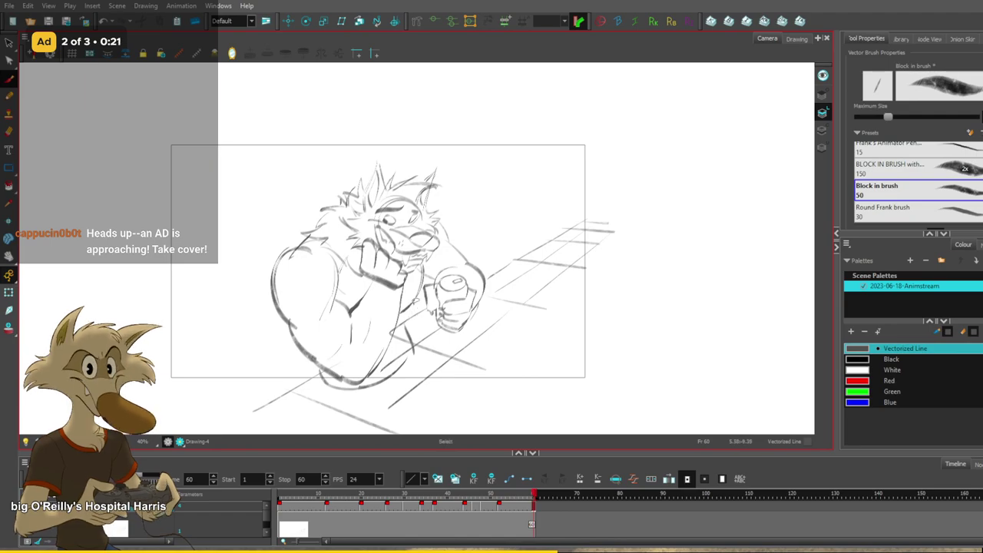
pyautogui.press('.')
pyautogui.press(',')
pyautogui.hotkey('ctrl', 'z')
pyautogui.press('.')
pyautogui.press(',')
pyautogui.moveTo(410, 318); pyautogui.dragTo(415, 339)
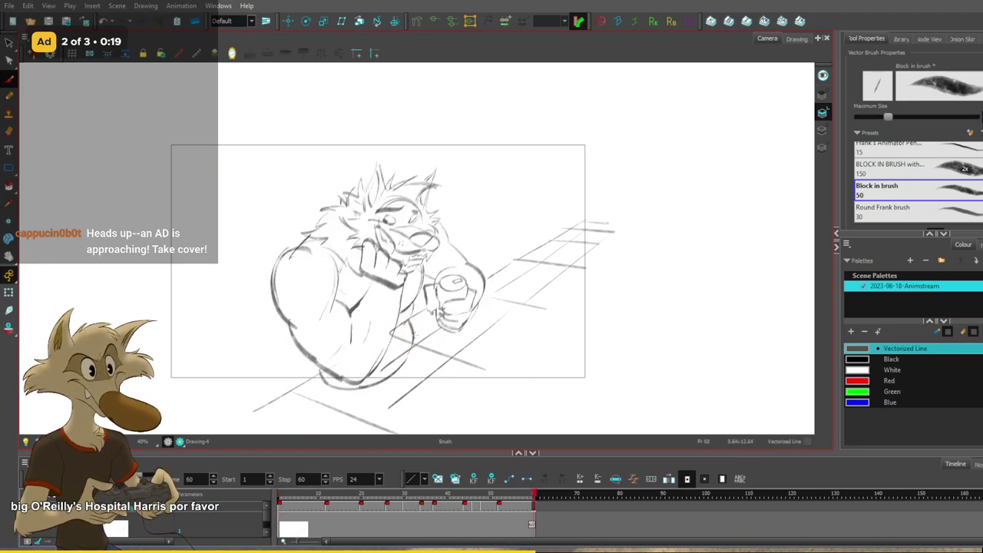
# Flip between the wolf's final drawings around frames 46, 52 and 60 to examine the waist line.
pyautogui.press('f')
pyautogui.press('f')
pyautogui.press('f')
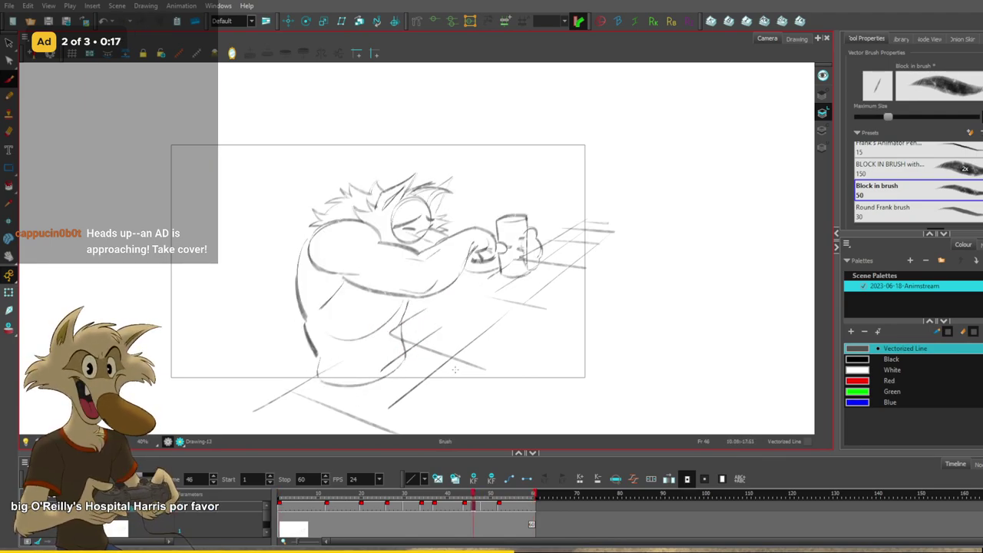
pyautogui.press('g')
pyautogui.press('g')
pyautogui.press('g')
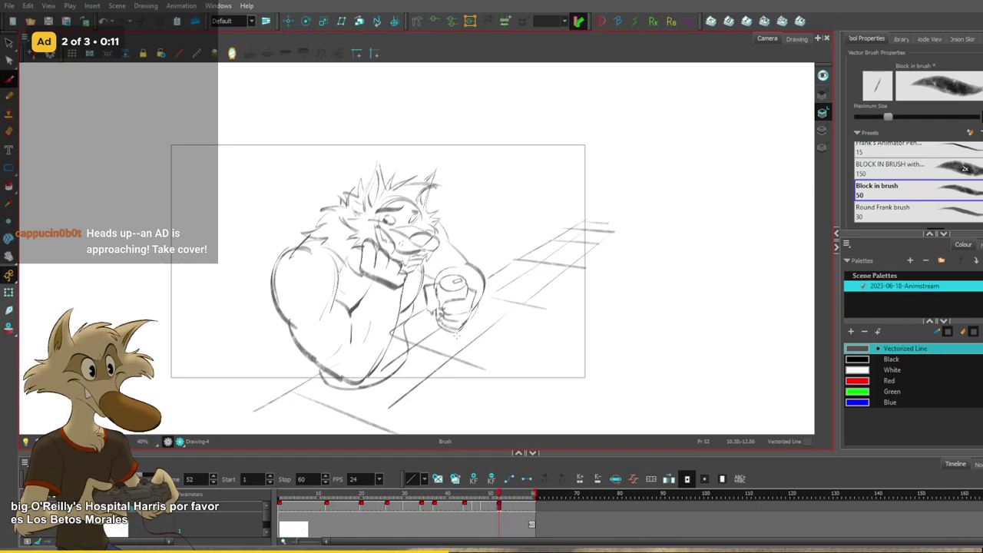
pyautogui.scroll(-2, 450, 335)
pyautogui.scroll(3, 440, 339)
pyautogui.press('f')
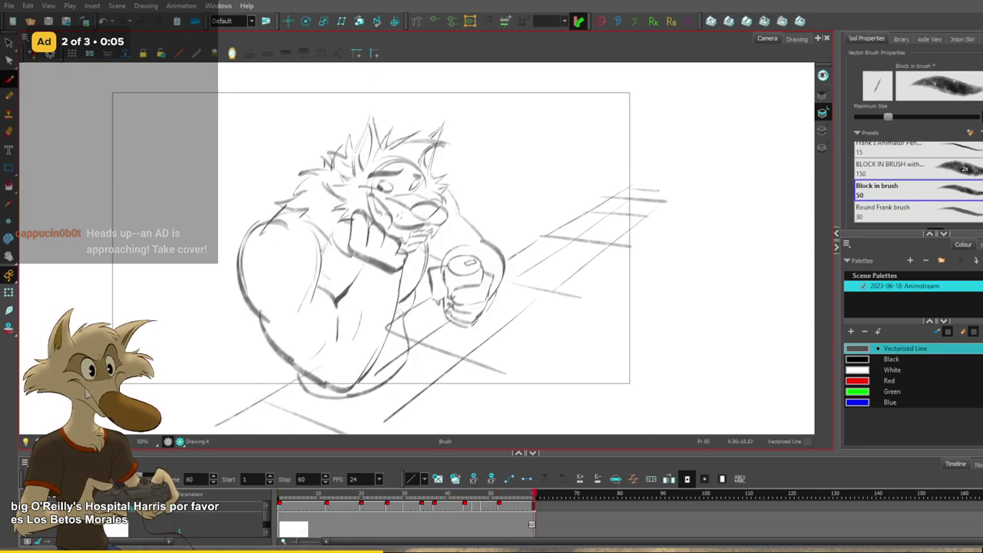
pyautogui.hotkey('alt', 's')
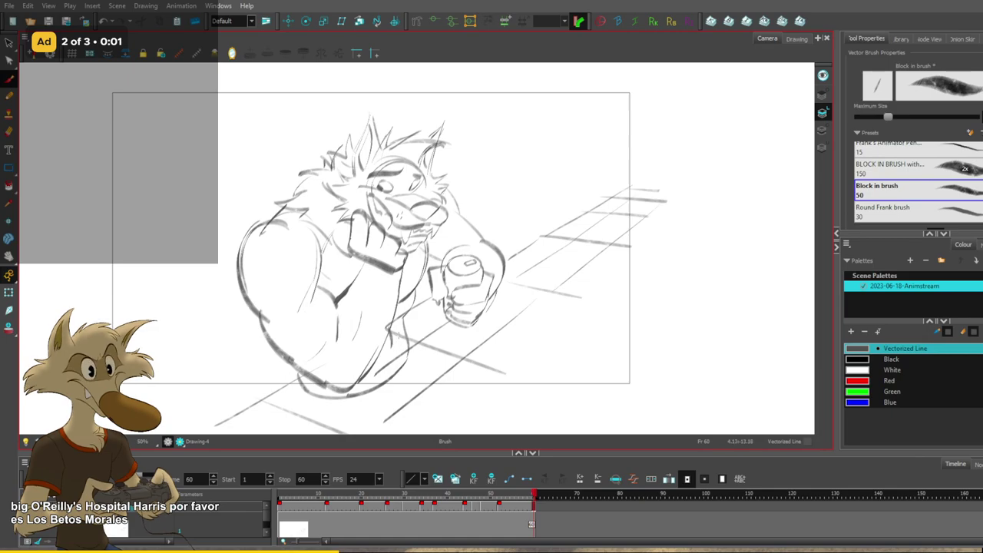
pyautogui.hotkey('alt', 'b')
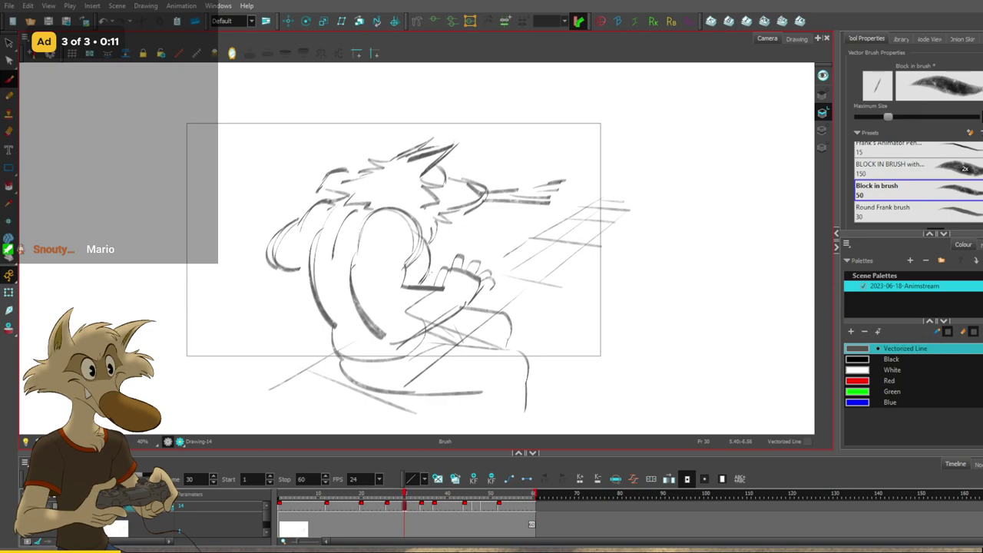
# On frame 30, redraw the elbow curve joining the wolf's near upper arm to his resting forearm.
pyautogui.press('f')
pyautogui.press('g')
pyautogui.press('g')
pyautogui.press('f')
pyautogui.press('s')
pyautogui.click(425, 336)
pyautogui.press('Delete')
pyautogui.moveTo(424, 332); pyautogui.dragTo(406, 357)
pyautogui.moveTo(379, 326); pyautogui.dragTo(422, 333)
pyautogui.hotkey('ctrl', 'z')
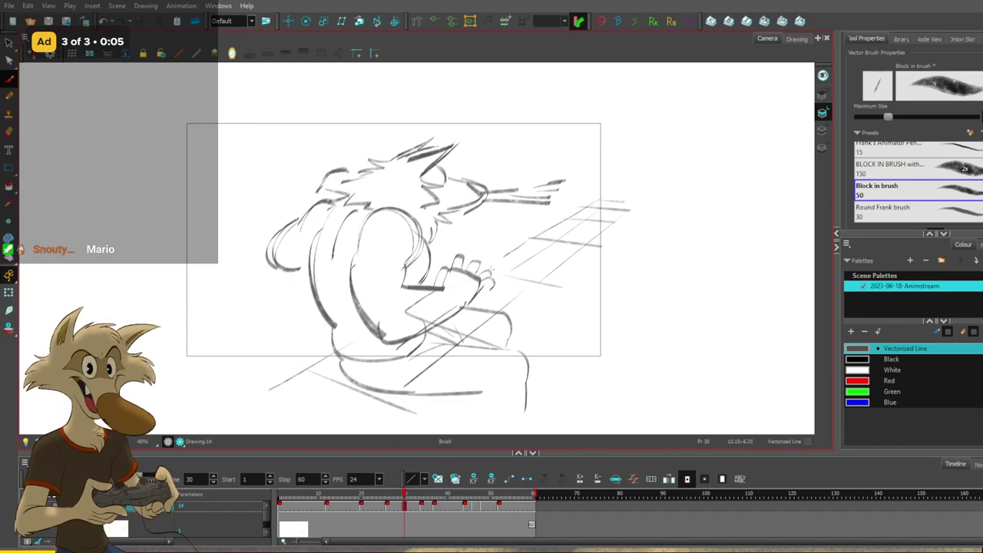
pyautogui.press('f')
pyautogui.press('2')
pyautogui.press('g')
pyautogui.press('g')
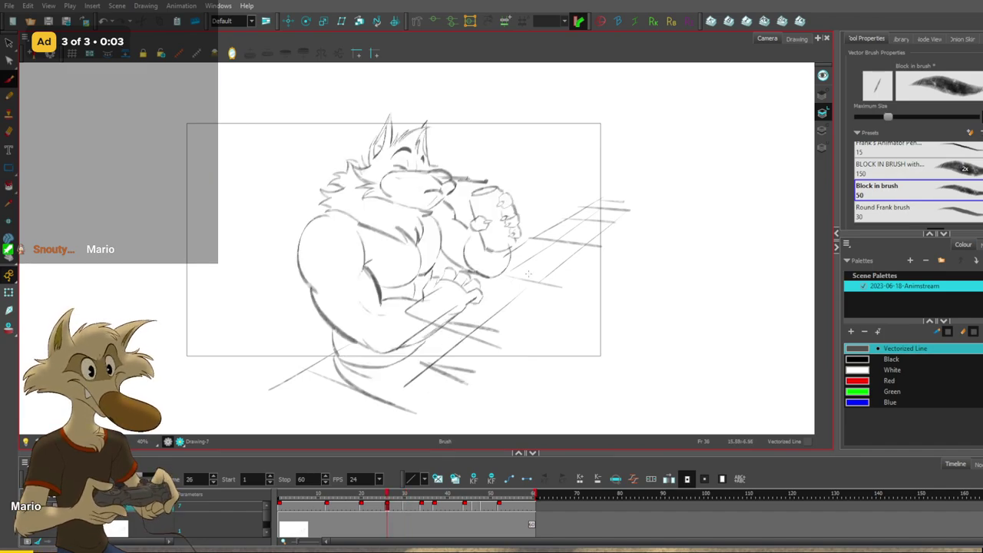
# Replace the thick upper line of the wolf's resting forearm on frame 30 with a thinner stroke toward the hand.
pyautogui.press('f')
pyautogui.press('f')
pyautogui.press('g')
pyautogui.press('s')
pyautogui.press('Delete')
pyautogui.moveTo(416, 272)
pyautogui.mouseDown()
pyautogui.moveTo(464, 306)
pyautogui.moveTo(422, 292)
pyautogui.mouseUp()
pyautogui.press('g')
pyautogui.press('f')
pyautogui.press('g')
pyautogui.press('f')
pyautogui.press('Delete')
pyautogui.moveTo(370, 293); pyautogui.dragTo(408, 296)
pyautogui.hotkey('ctrl', 'z')
pyautogui.hotkey('ctrl', 'z')
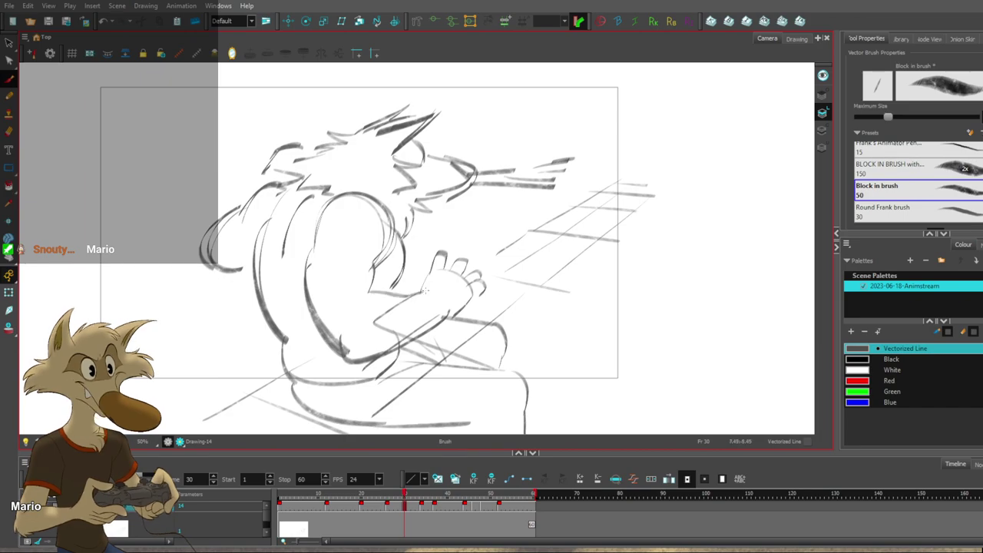
# Sketch a thumb beside the raised fingers of the wolf's resting hand on frame 30, comparing it with neighbouring drawings.
pyautogui.press('g')
pyautogui.press('g')
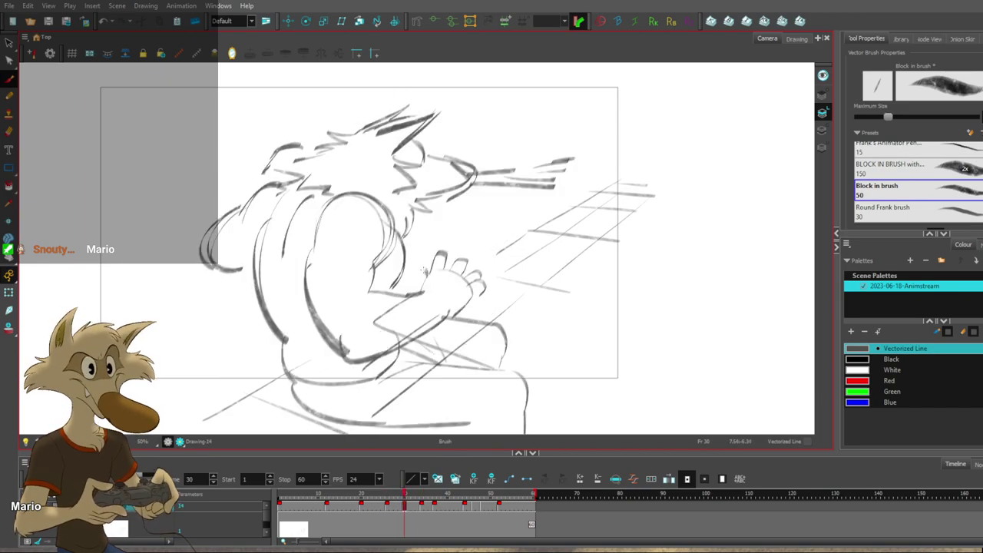
pyautogui.hotkey('alt', 's')
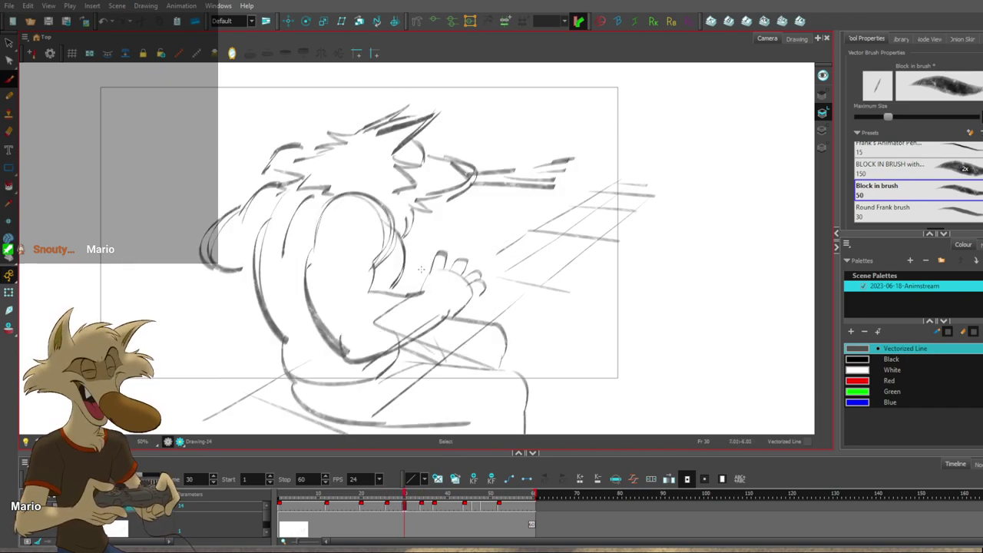
pyautogui.press('f')
pyautogui.press('g')
pyautogui.hotkey('ctrl', 'z')
pyautogui.moveTo(427, 266); pyautogui.dragTo(412, 293)
pyautogui.press('f')
pyautogui.press('g')
pyautogui.press('g')
pyautogui.press('f')
pyautogui.press('f')
pyautogui.press('g')
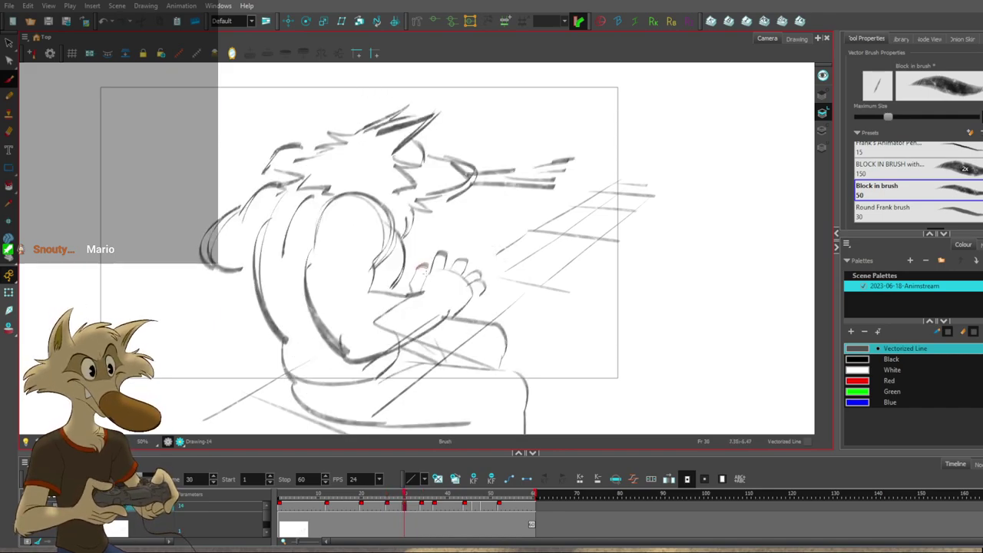
# On frame 30, redraw the thumb outline of the wolf's resting hand, flipping against the neighbouring drawing.
pyautogui.moveTo(433, 272); pyautogui.dragTo(424, 292)
pyautogui.press('g')
pyautogui.press('f')
pyautogui.press('f')
pyautogui.press('g')
pyautogui.hotkey('ctrl', 'z')
pyautogui.press('f')
pyautogui.press('f')
pyautogui.press('g')
pyautogui.press('g')
pyautogui.press('f')
pyautogui.press('f')
pyautogui.press('g')
pyautogui.press('g')
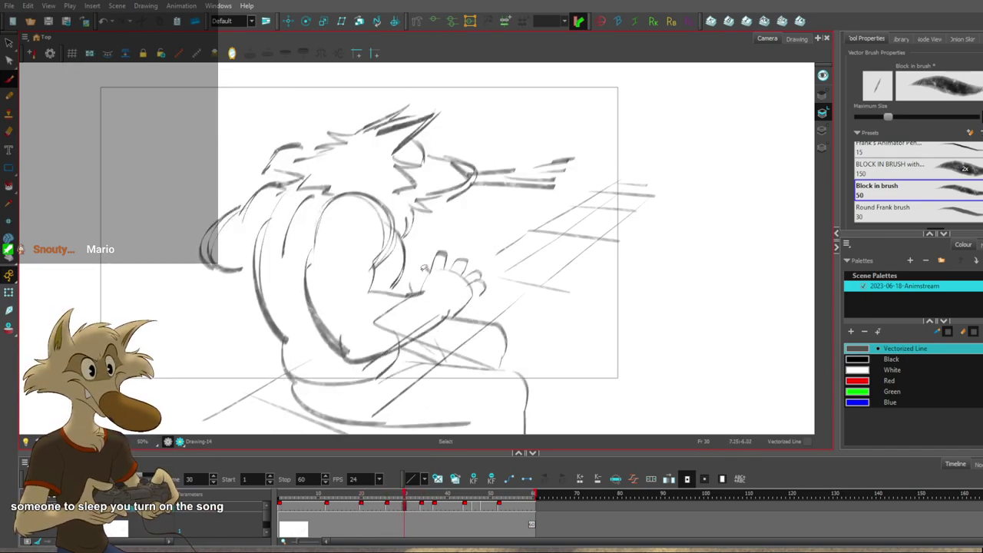
pyautogui.moveTo(410, 277); pyautogui.dragTo(411, 283)
pyautogui.press('f')
pyautogui.press('f')
pyautogui.press('g')
pyautogui.press('g')
# Delete a stroke of the first raised finger on frame 30 and redraw it, comparing it with neighbouring drawings.
pyautogui.keyDown('ctrl'); pyautogui.click(446, 259); pyautogui.keyUp('ctrl')
pyautogui.press('Delete')
pyautogui.moveTo(445, 266); pyautogui.dragTo(447, 243)
pyautogui.press('f')
pyautogui.press('f')
pyautogui.press('g')
pyautogui.press('g')
pyautogui.press('g')
pyautogui.press(',')
pyautogui.press(',')
pyautogui.press(',')
pyautogui.press(',')
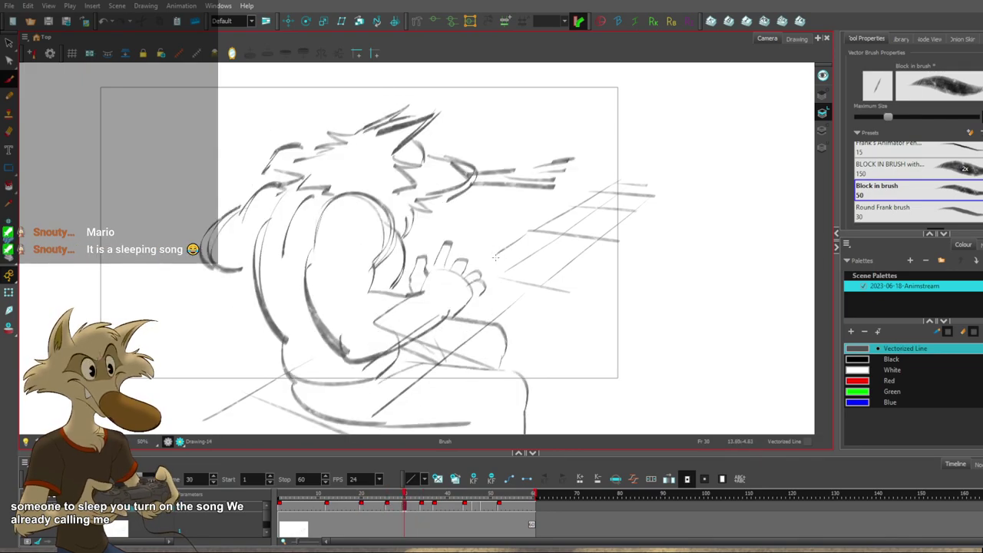
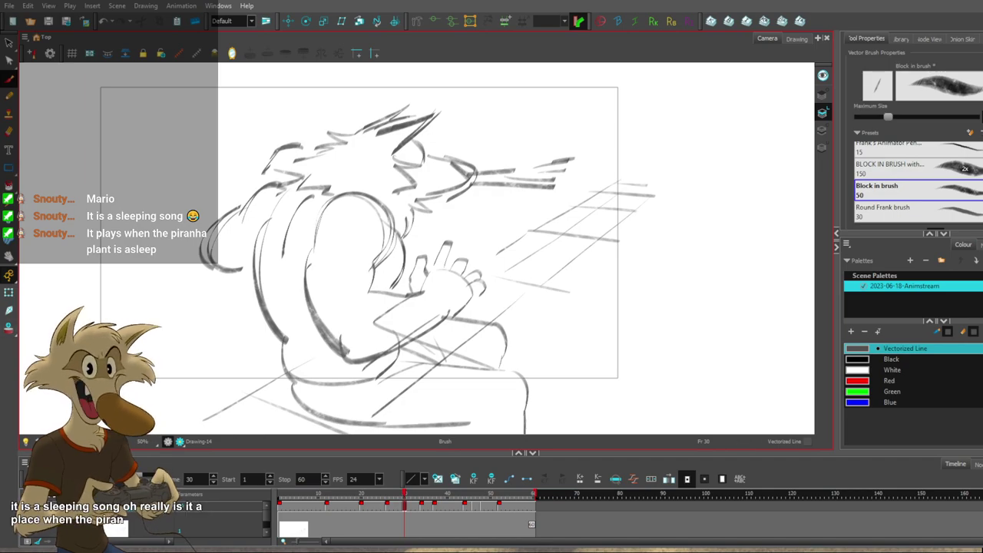
# Clean up the thumb's side and its base where it meets the forearm line on frame 30.
pyautogui.scroll(-2, 492, 196)
pyautogui.scroll(2, 498, 195)
pyautogui.press('f')
pyautogui.press('.')
pyautogui.press('.')
pyautogui.press('.')
pyautogui.press('.')
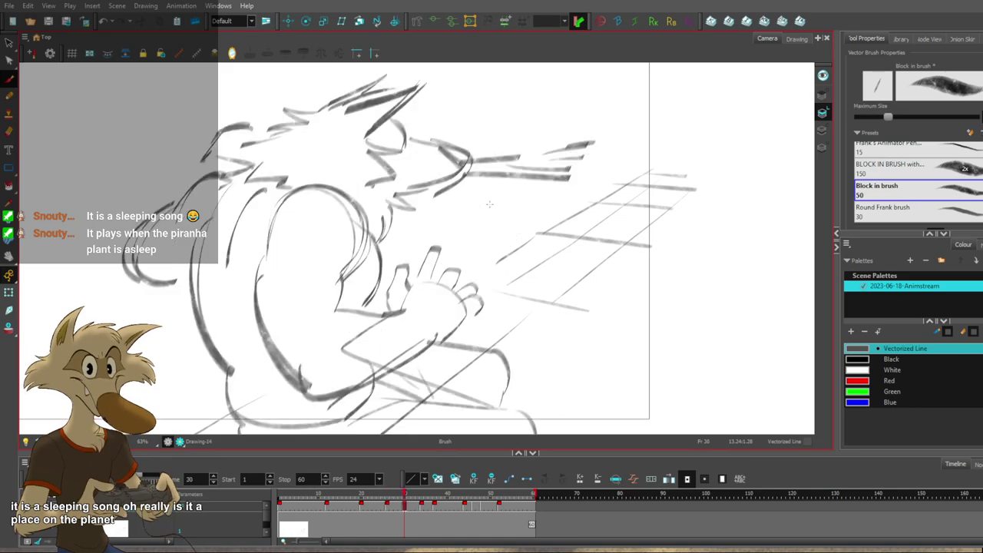
pyautogui.moveTo(400, 298); pyautogui.dragTo(394, 304)
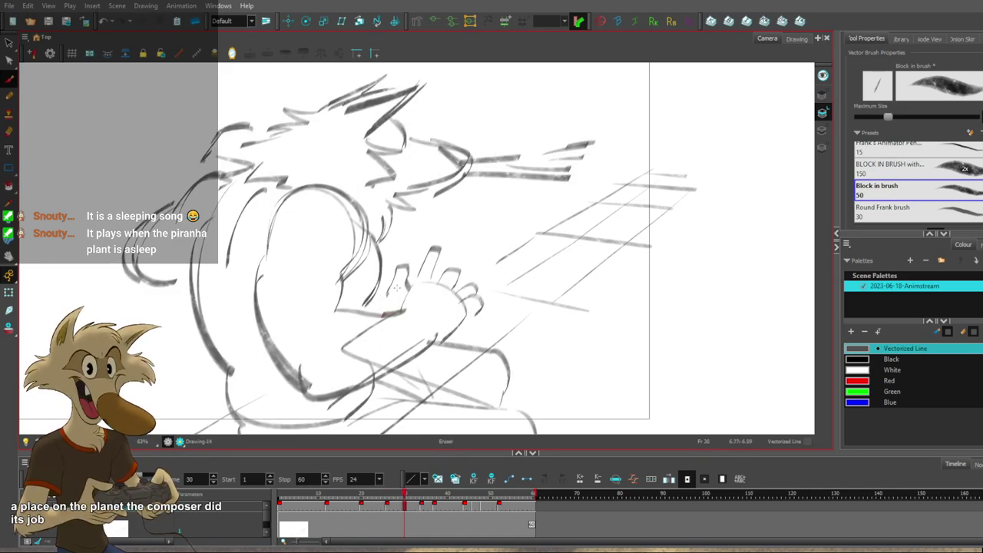
pyautogui.moveTo(391, 290); pyautogui.dragTo(395, 311)
pyautogui.hotkey('ctrl', 'z')
pyautogui.hotkey('ctrl', 'z')
pyautogui.press('f')
pyautogui.press('g')
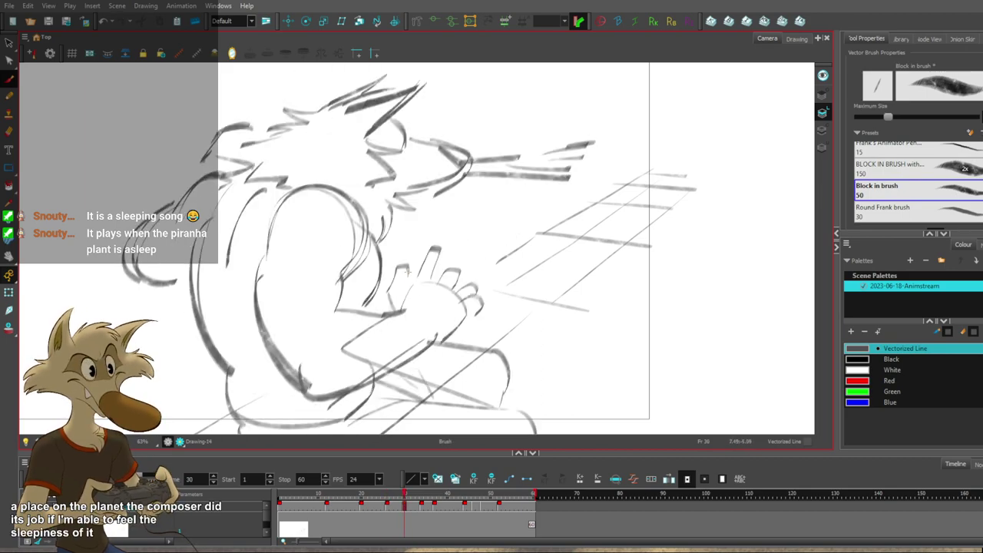
pyautogui.press('f')
pyautogui.press('g')
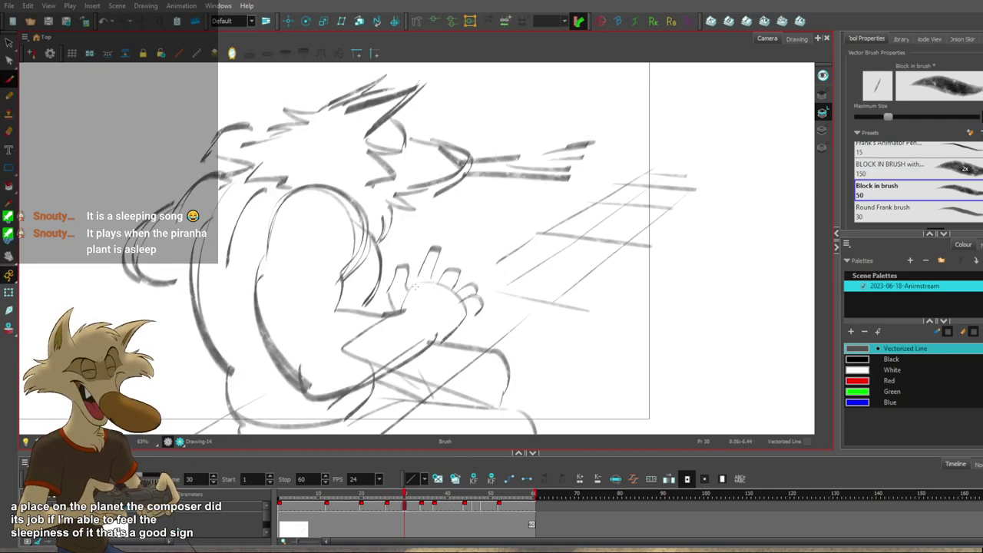
# Replace the upright index finger on frame 30 with a longer one slanting toward the table.
pyautogui.press('f')
pyautogui.press('g')
pyautogui.hotkey('ctrl', 'z')
pyautogui.moveTo(418, 276); pyautogui.dragTo(429, 248)
pyautogui.hotkey('ctrl', 'z')
pyautogui.press('f')
pyautogui.press('g')
pyautogui.hotkey('ctrl', 'z')
pyautogui.moveTo(416, 282)
pyautogui.mouseDown()
pyautogui.moveTo(441, 244)
pyautogui.moveTo(455, 244)
pyautogui.moveTo(438, 245)
pyautogui.moveTo(455, 244)
pyautogui.mouseUp()
pyautogui.hotkey('ctrl', 'z')
pyautogui.hotkey('ctrl', 'z')
pyautogui.hotkey('ctrl', 'z')
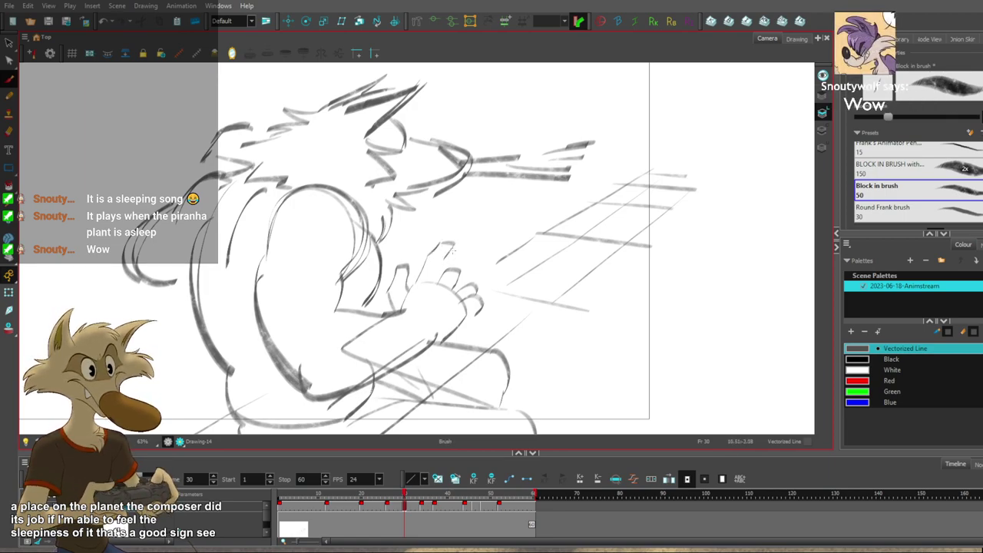
# Rework the tip of the slanted index finger on frame 30, flipping between adjacent drawings.
pyautogui.hotkey('ctrl', 'z')
pyautogui.hotkey('ctrl', 'z')
pyautogui.moveTo(427, 261)
pyautogui.mouseDown()
pyautogui.moveTo(440, 246)
pyautogui.moveTo(453, 250)
pyautogui.mouseUp()
pyautogui.press('f')
pyautogui.press('g')
pyautogui.moveTo(454, 244); pyautogui.dragTo(461, 241)
pyautogui.hotkey('ctrl', 'z')
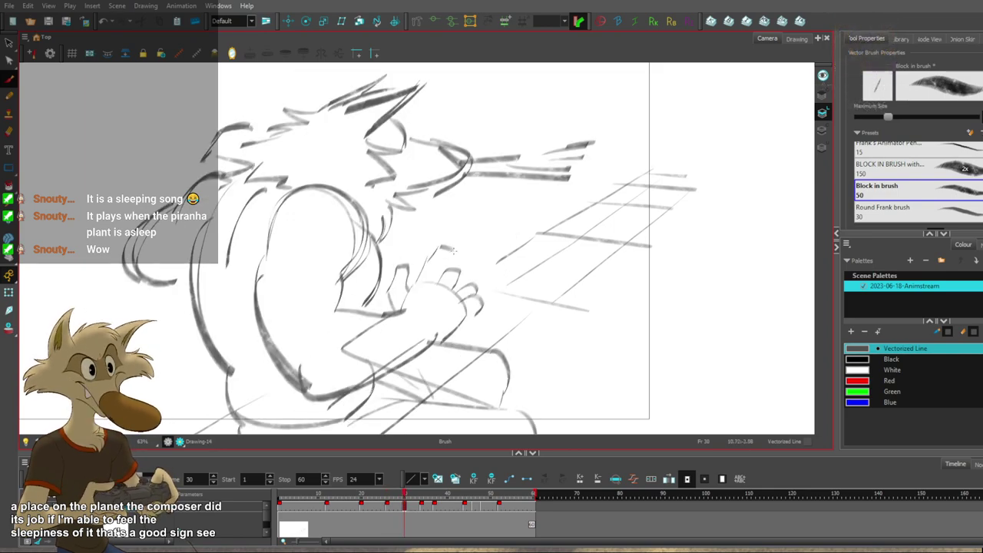
pyautogui.press('f')
pyautogui.press('g')
pyautogui.press(',')
pyautogui.press('.')
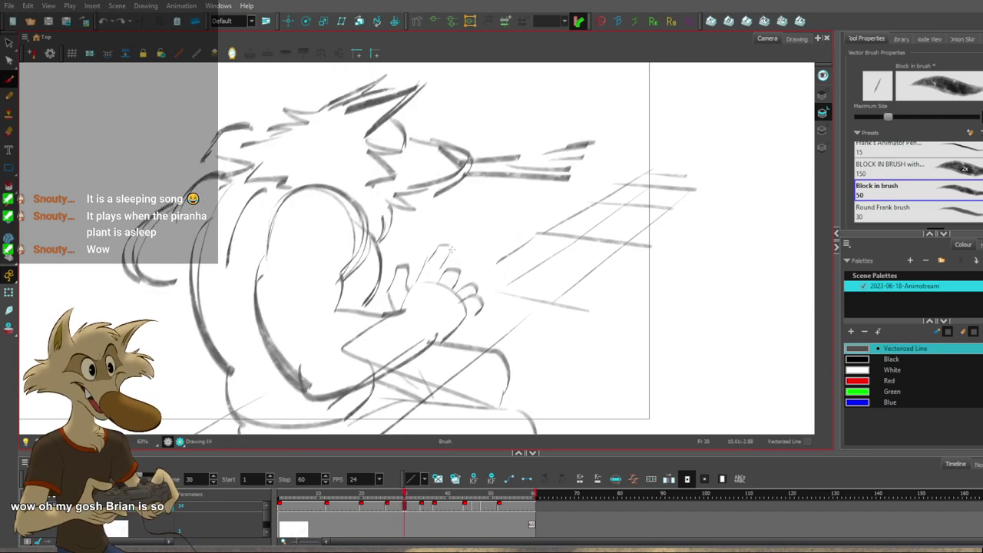
# Redraw the middle finger on frame 30 as an extended finger parallel to the index finger.
pyautogui.press(',')
pyautogui.press('.')
pyautogui.moveTo(443, 265); pyautogui.dragTo(439, 285)
pyautogui.press(',')
pyautogui.press('.')
pyautogui.hotkey('ctrl', 'z')
pyautogui.press(',')
pyautogui.press('.')
pyautogui.moveTo(467, 254)
pyautogui.mouseDown()
pyautogui.moveTo(479, 255)
pyautogui.moveTo(455, 292)
pyautogui.mouseUp()
pyautogui.hotkey('ctrl', 'z')
pyautogui.hotkey('ctrl', 'z')
pyautogui.hotkey('ctrl', 'z')
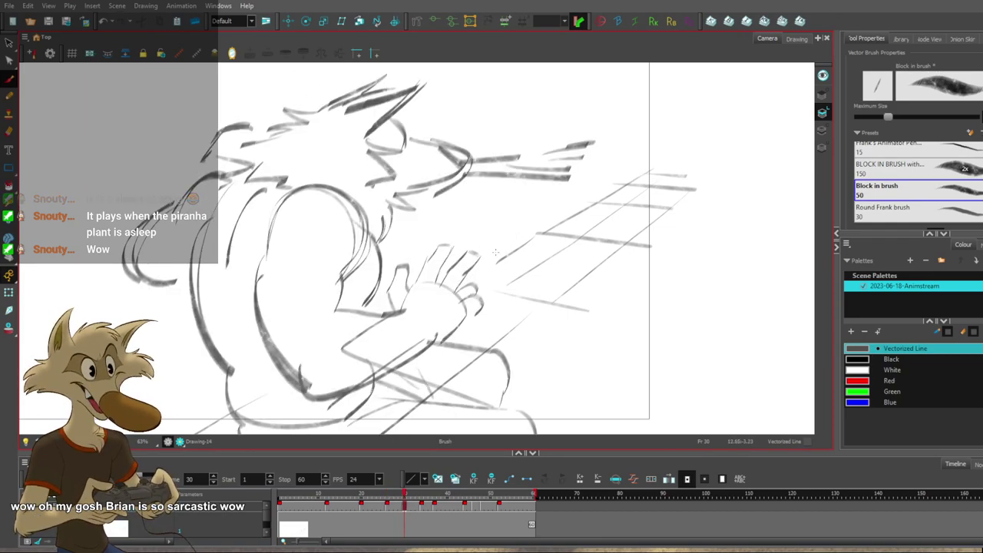
# Check the resting hand on frame 26, and redraw the ring finger on frame 30 as an extended finger.
pyautogui.press(',')
pyautogui.press(',')
pyautogui.press(',')
pyautogui.press(',')
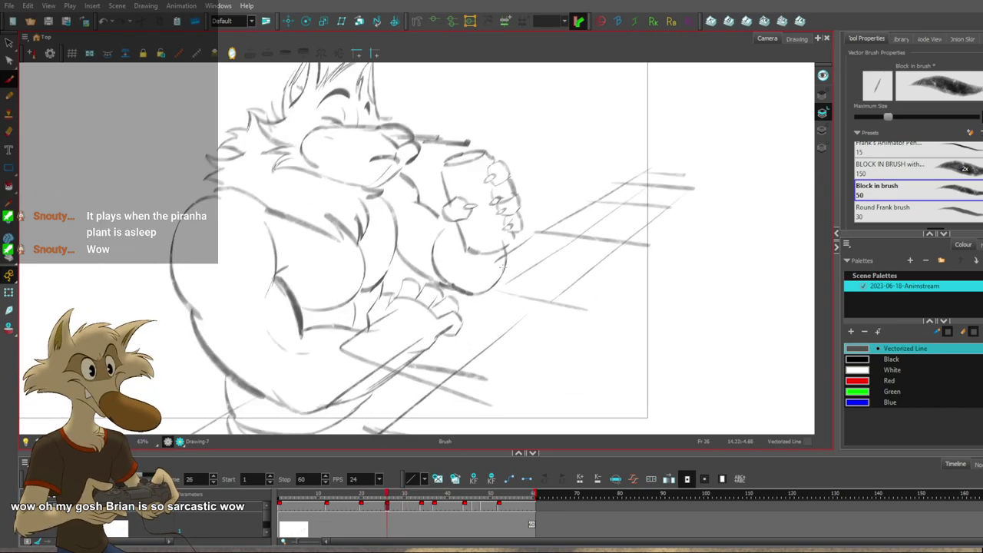
pyautogui.press('g')
pyautogui.press('f')
pyautogui.press('g')
pyautogui.hotkey('ctrl', 'z')
pyautogui.moveTo(473, 279); pyautogui.dragTo(462, 292)
pyautogui.hotkey('ctrl', 'z')
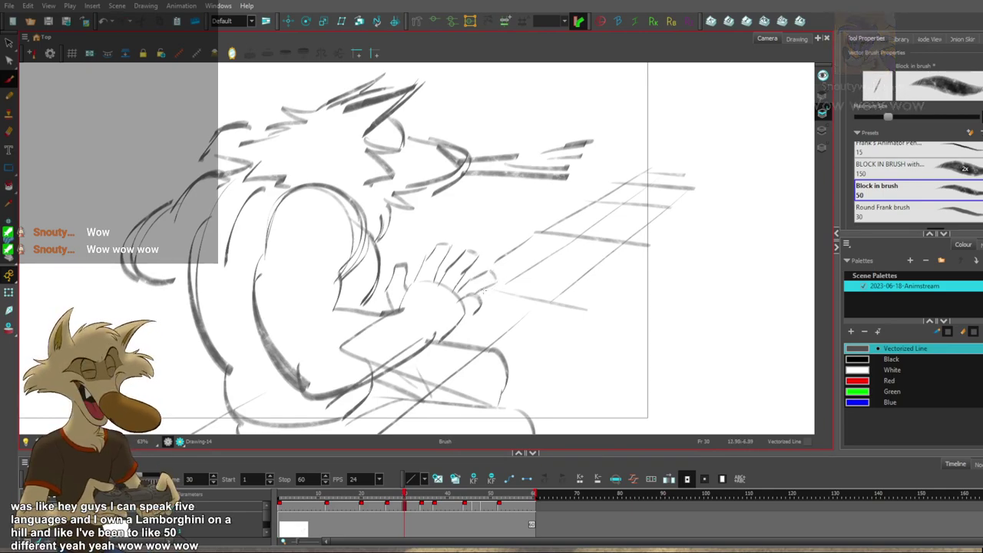
# Close the tip of the extended ring finger on frame 30, checking it against the neighbouring drawing.
pyautogui.press('f')
pyautogui.press('g')
pyautogui.press('f')
pyautogui.press('f')
pyautogui.press('g')
pyautogui.press('g')
pyautogui.hotkey('ctrl', 'z')
pyautogui.hotkey('ctrl', 'z')
pyautogui.hotkey('ctrl', 'z')
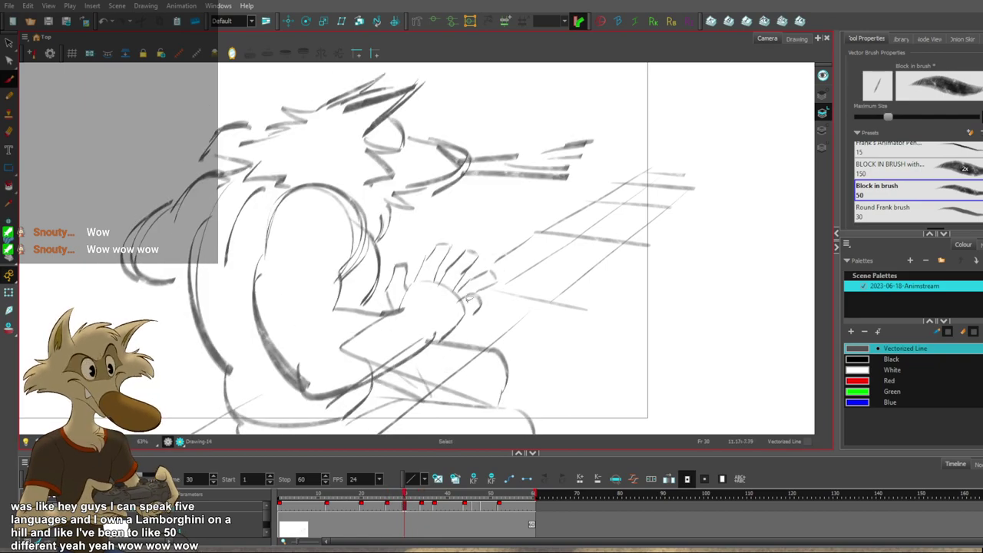
# Replace the curled little finger on frame 30 with an outstretched one, completing the spread hand.
pyautogui.moveTo(414, 283)
pyautogui.mouseDown()
pyautogui.moveTo(464, 314)
pyautogui.moveTo(494, 292)
pyautogui.moveTo(497, 305)
pyautogui.moveTo(482, 310)
pyautogui.mouseUp()
pyautogui.press('f')
pyautogui.press('g')
pyautogui.hotkey('ctrl', 'z')
pyautogui.press('f')
pyautogui.press('g')
pyautogui.hotkey('ctrl', 'z')
pyautogui.press('.')
pyautogui.press(',')
pyautogui.hotkey('alt', 's')
pyautogui.press('.')
pyautogui.press(',')
pyautogui.hotkey('alt', 'b')
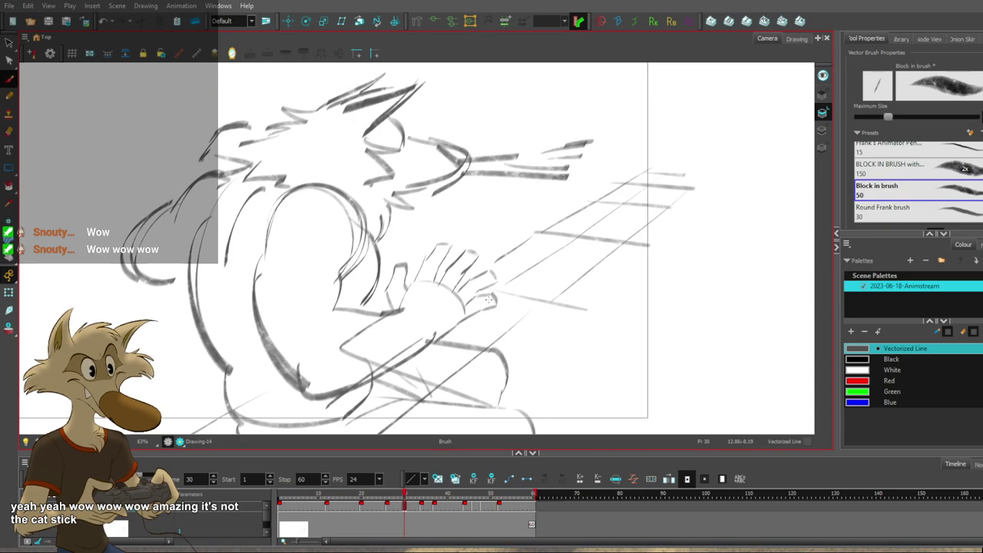
# Add a short wrist line between the resting forearm and the spread hand on frame 30.
pyautogui.press(',')
pyautogui.press(',')
pyautogui.press(',')
pyautogui.press(',')
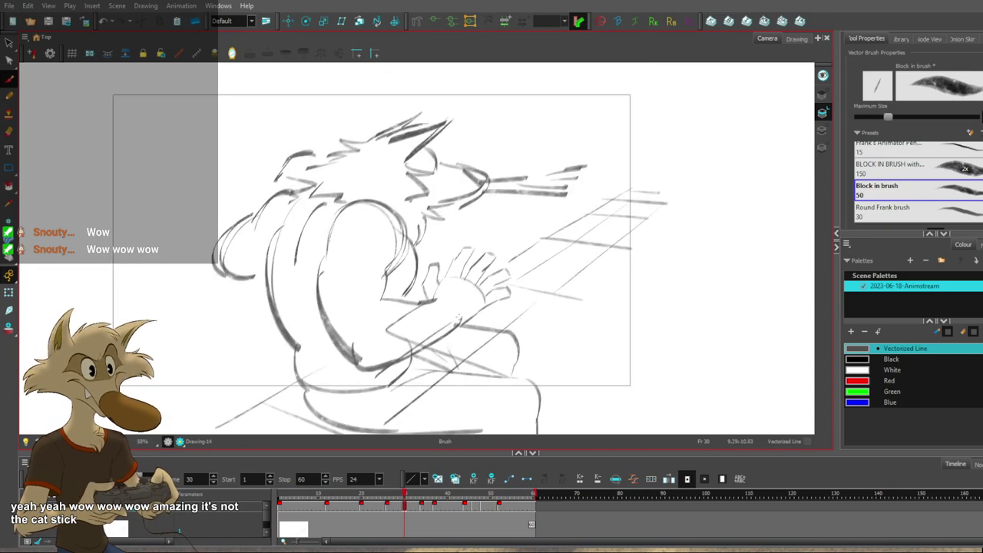
pyautogui.press('.')
pyautogui.press('.')
pyautogui.press('.')
pyautogui.press('.')
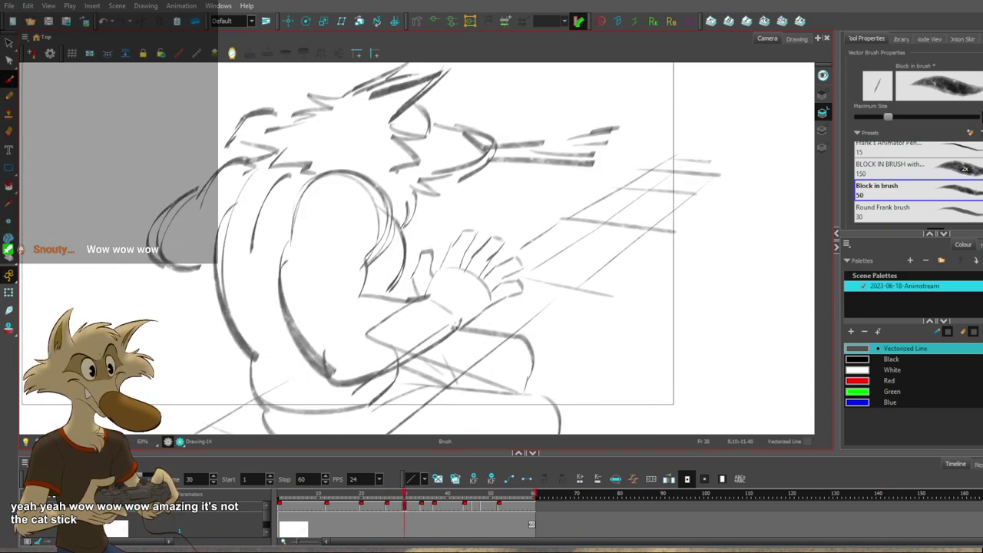
pyautogui.press('f')
pyautogui.scroll(-1, 507, 308)
pyautogui.press('g')
pyautogui.scroll(1, 478, 289)
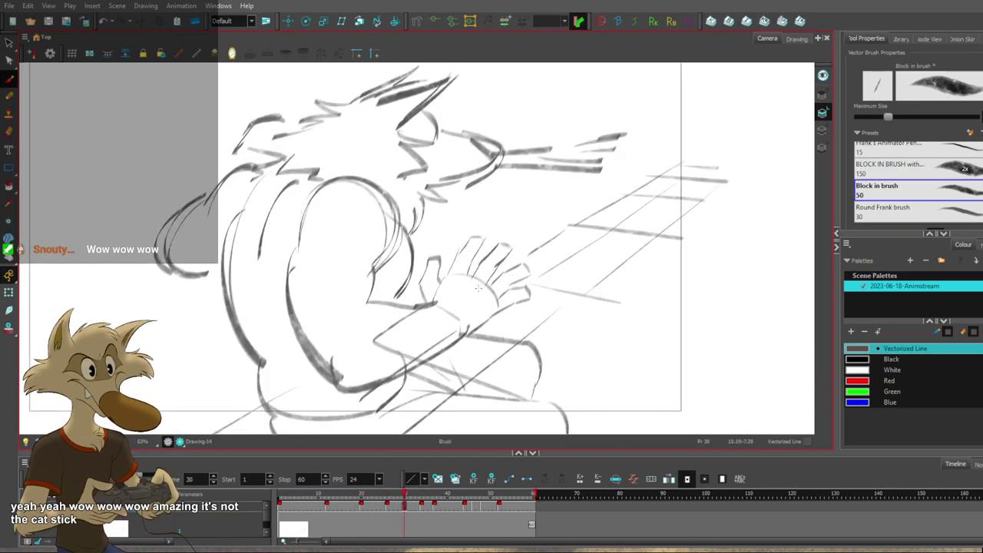
# Replace the thick inner back line behind the near shoulder on frame 30 with a thinner curve.
pyautogui.hotkey('ctrl', 'z')
pyautogui.hotkey('ctrl', 'z')
pyautogui.moveTo(298, 182)
pyautogui.mouseDown()
pyautogui.moveTo(259, 259)
pyautogui.moveTo(266, 239)
pyautogui.moveTo(267, 260)
pyautogui.mouseUp()
pyautogui.hotkey('ctrl', 'z')
pyautogui.press('f')
pyautogui.press('g')
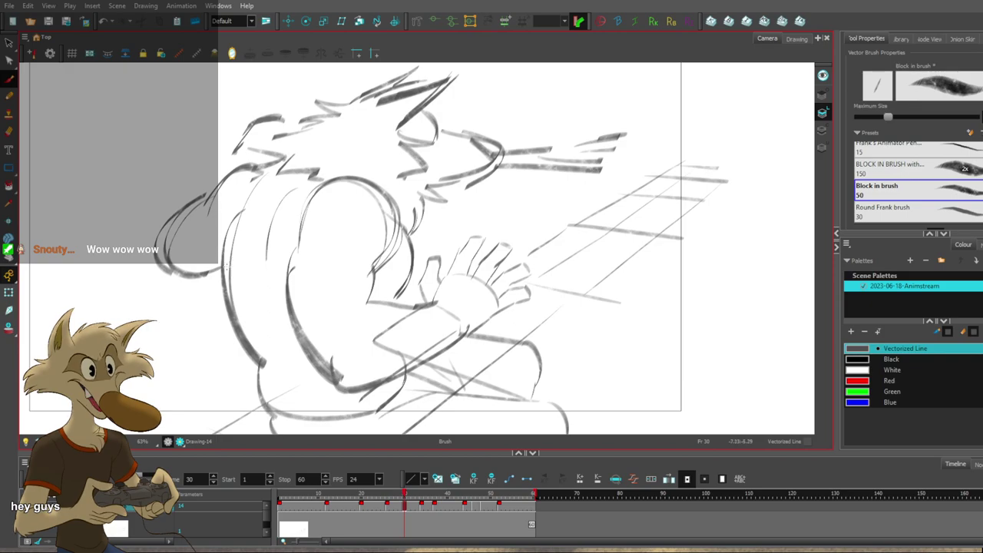
pyautogui.press(',')
pyautogui.press(',')
pyautogui.press(',')
pyautogui.press(',')
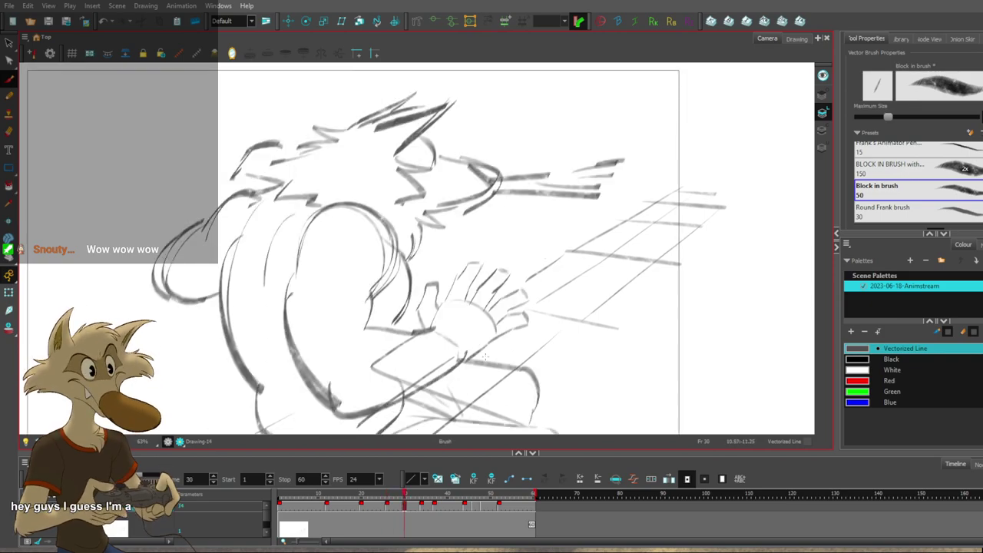
# Replace the thick outer contour of the wolf's back on frame 30 with thinner strokes down to the waist.
pyautogui.press('.')
pyautogui.press('.')
pyautogui.press('.')
pyautogui.press('.')
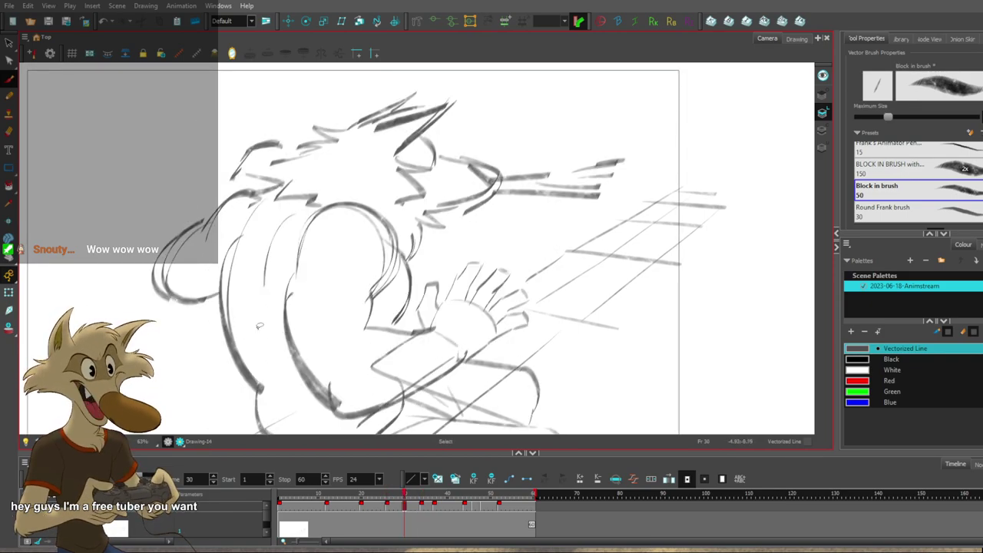
pyautogui.moveTo(247, 211)
pyautogui.mouseDown()
pyautogui.moveTo(237, 345)
pyautogui.moveTo(224, 292)
pyautogui.moveTo(248, 359)
pyautogui.moveTo(223, 265)
pyautogui.moveTo(241, 347)
pyautogui.mouseUp()
pyautogui.hotkey('ctrl', 'z')
pyautogui.hotkey('ctrl', 'z')
pyautogui.hotkey('ctrl', 'z')
pyautogui.press('f')
pyautogui.press('g')
pyautogui.press('g')
pyautogui.press('f')
pyautogui.moveTo(218, 277); pyautogui.dragTo(249, 372)
pyautogui.moveTo(224, 315); pyautogui.dragTo(255, 380)
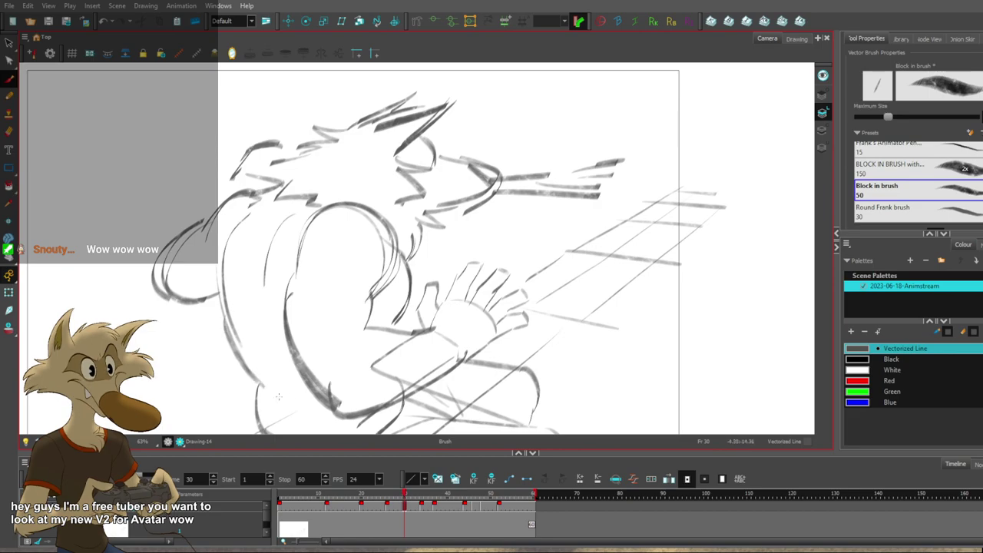
# Flip between the key drawings around frames 30 and 34 to examine how the wolf's pose changes.
pyautogui.hotkey('ctrl', 'z')
pyautogui.press('1')
pyautogui.press('1')
pyautogui.press('1')
pyautogui.press('1')
pyautogui.press('f')
pyautogui.press('f')
pyautogui.press('g')
pyautogui.press('1')
pyautogui.press('g')
pyautogui.press('g')
pyautogui.press('g')
pyautogui.press('f')
pyautogui.press('f')
pyautogui.press('f')
pyautogui.press('2')
pyautogui.press('2')
pyautogui.press('g')
pyautogui.press('g')
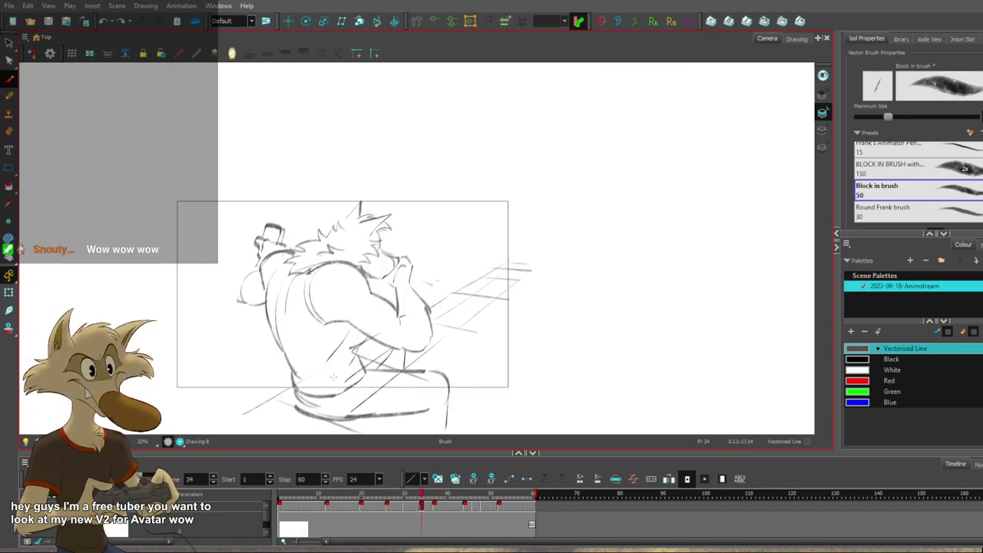
pyautogui.press('2')
pyautogui.press(',')
pyautogui.press(',')
pyautogui.press(',')
pyautogui.press(',')
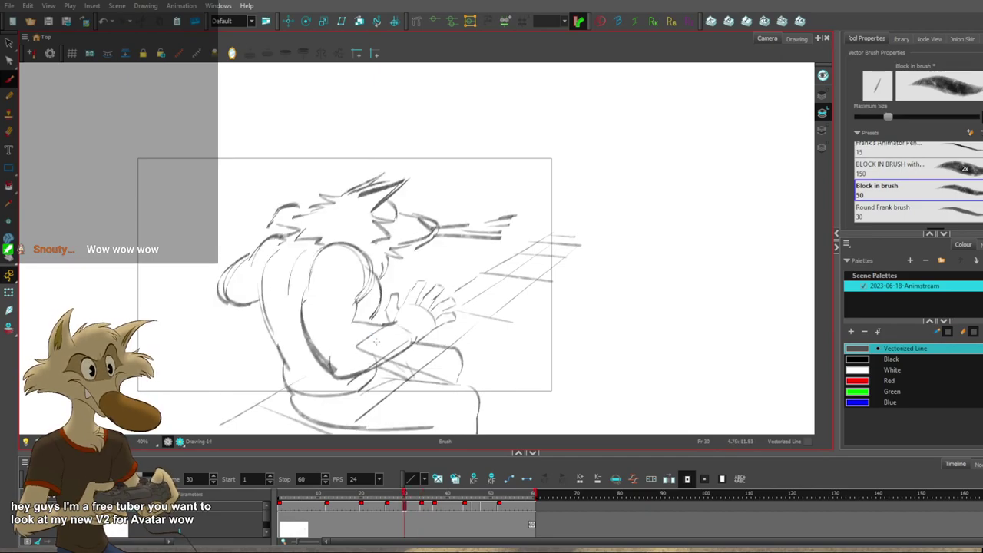
pyautogui.press('1')
pyautogui.press('1')
pyautogui.press('1')
pyautogui.press('2')
pyautogui.press('2')
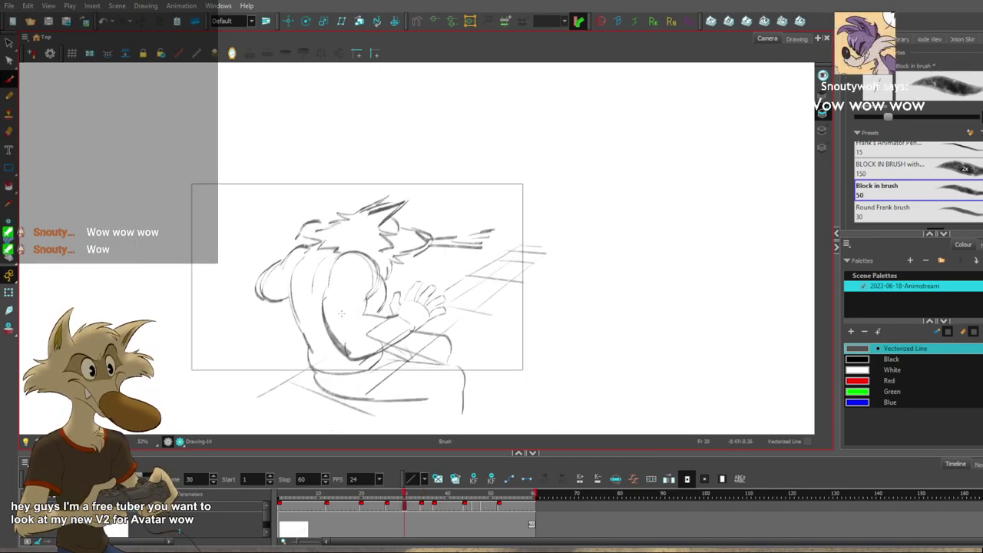
pyautogui.press('2')
pyautogui.press('2')
pyautogui.press('1')
pyautogui.press('2')
pyautogui.press('f')
pyautogui.press('f')
pyautogui.press('g')
pyautogui.press('g')
pyautogui.press('g')
pyautogui.press('f')
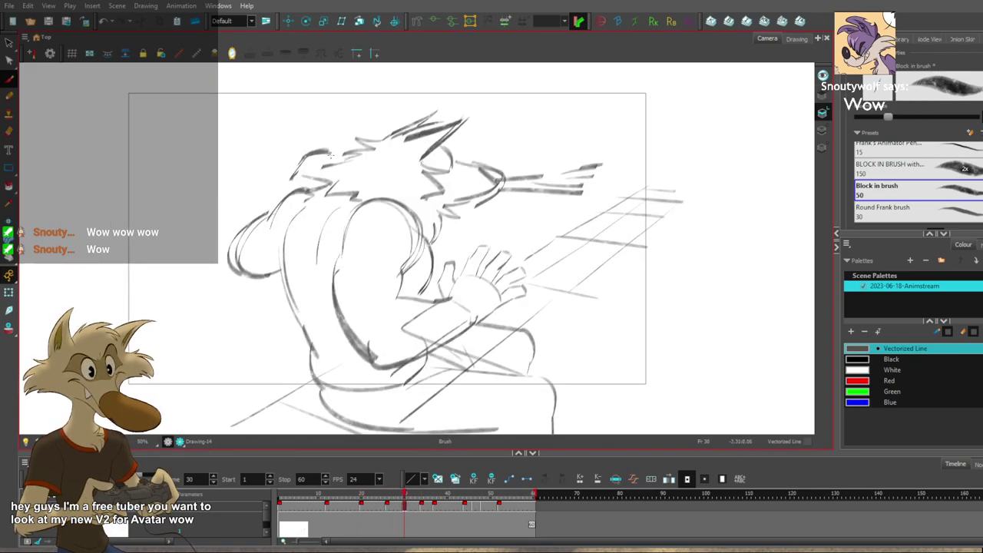
# Add short strokes on frame 30 shaping the far hand held up behind the wolf's head.
pyautogui.moveTo(333, 152); pyautogui.dragTo(331, 166)
pyautogui.press('f')
pyautogui.press('g')
pyautogui.press('g')
pyautogui.press('f')
pyautogui.press('g')
pyautogui.press('f')
pyautogui.press('g')
pyautogui.press('f')
pyautogui.moveTo(296, 176); pyautogui.dragTo(285, 195)
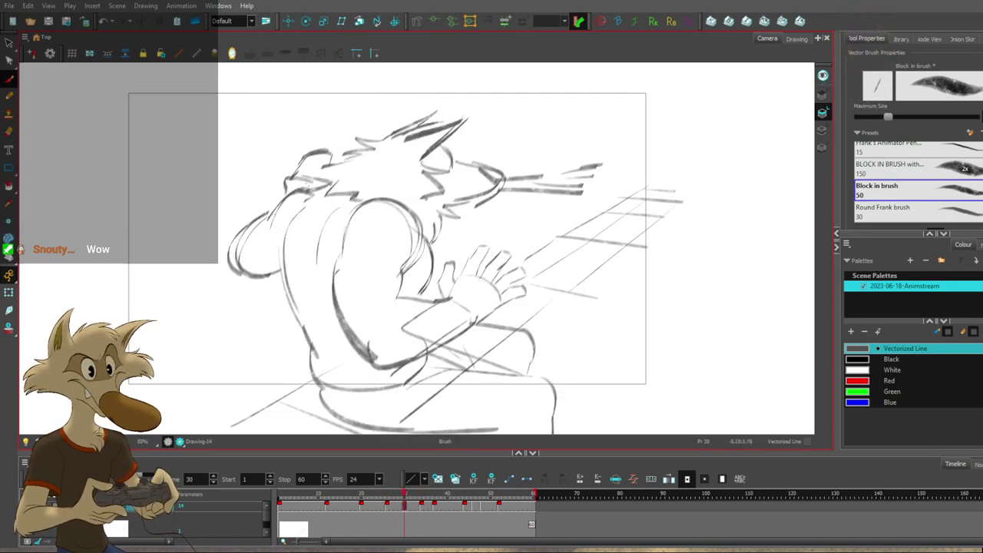
# Replace the upper contour of the far hand behind the head on frame 30 with a new rounded stroke.
pyautogui.press('f')
pyautogui.press('.')
pyautogui.press('.')
pyautogui.press('.')
pyautogui.press('.')
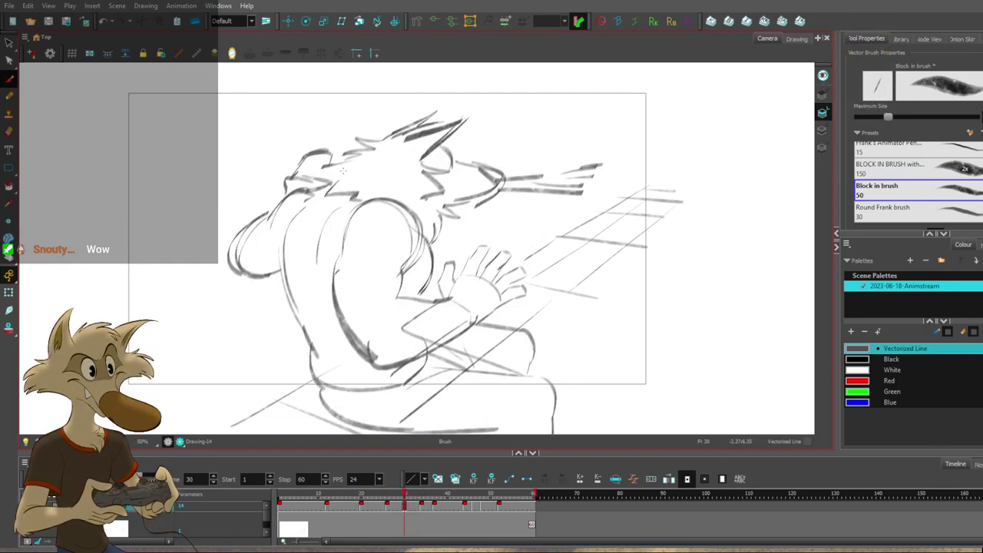
pyautogui.scroll(2, 346, 163)
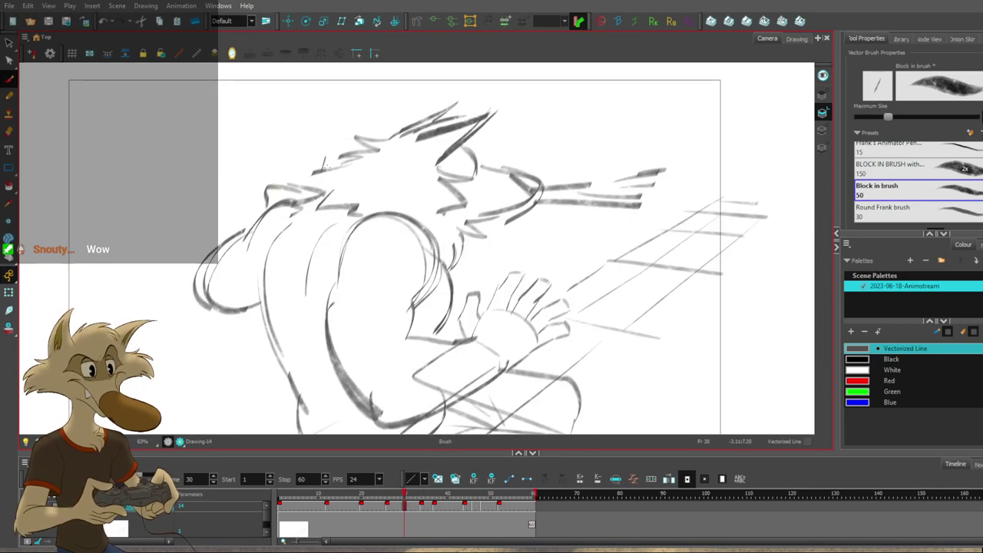
pyautogui.moveTo(296, 163); pyautogui.dragTo(342, 181)
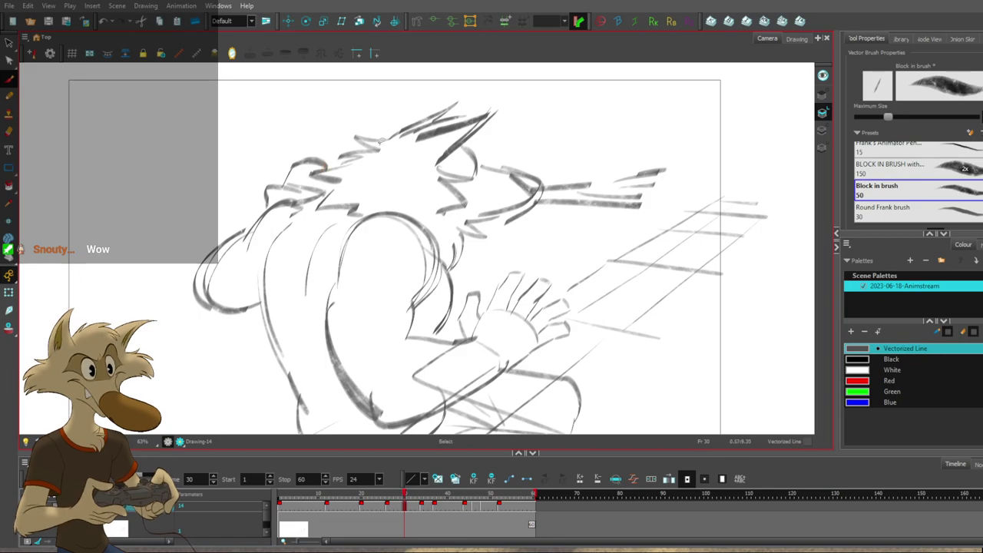
# Mirror the view and flip through the key drawings from frame 26 to 34 to examine the motion reversed.
pyautogui.scroll(-3, 387, 135)
pyautogui.click(233, 53)
pyautogui.scroll(-2, 372, 177)
pyautogui.press('f')
pyautogui.press('f')
pyautogui.press('f')
pyautogui.press('f')
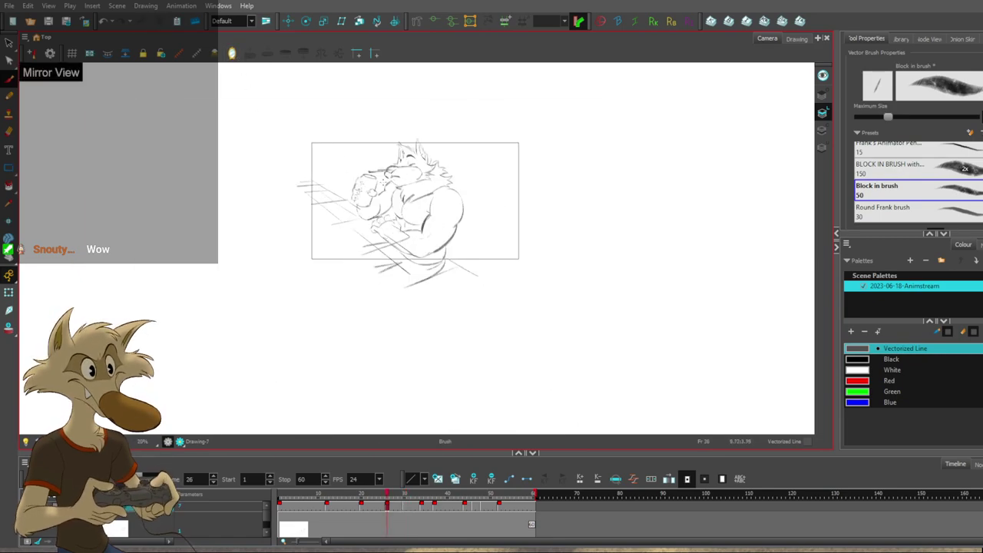
pyautogui.press('g')
pyautogui.press('g')
pyautogui.press('g')
pyautogui.press('g')
pyautogui.press('g')
pyautogui.press('f')
pyautogui.scroll(2, 400, 162)
pyautogui.press('f')
pyautogui.press('f')
pyautogui.press('f')
pyautogui.press('f')
pyautogui.press('g')
pyautogui.press('g')
pyautogui.press('g')
pyautogui.press('g')
pyautogui.press('g')
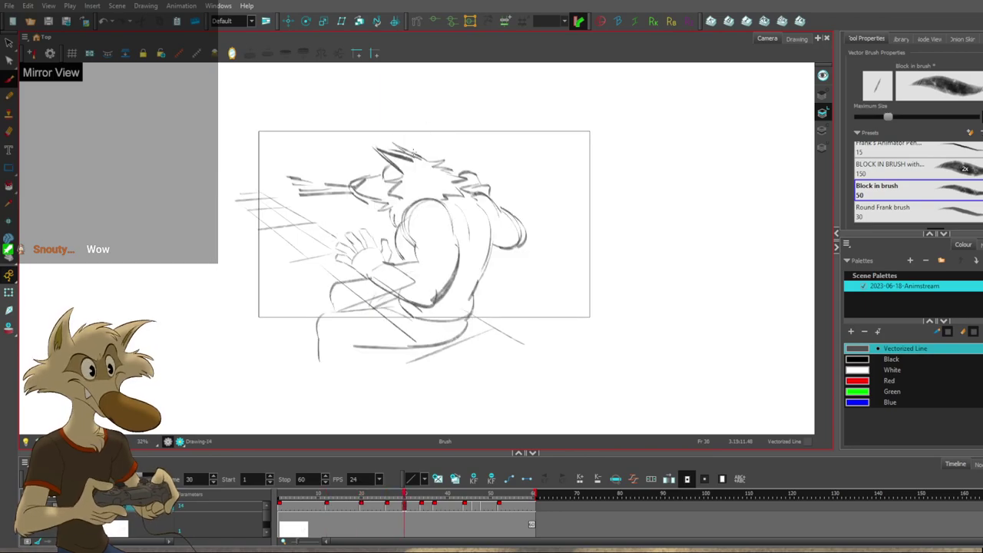
pyautogui.press('f')
pyautogui.press('f')
pyautogui.press('g')
pyautogui.press('g')
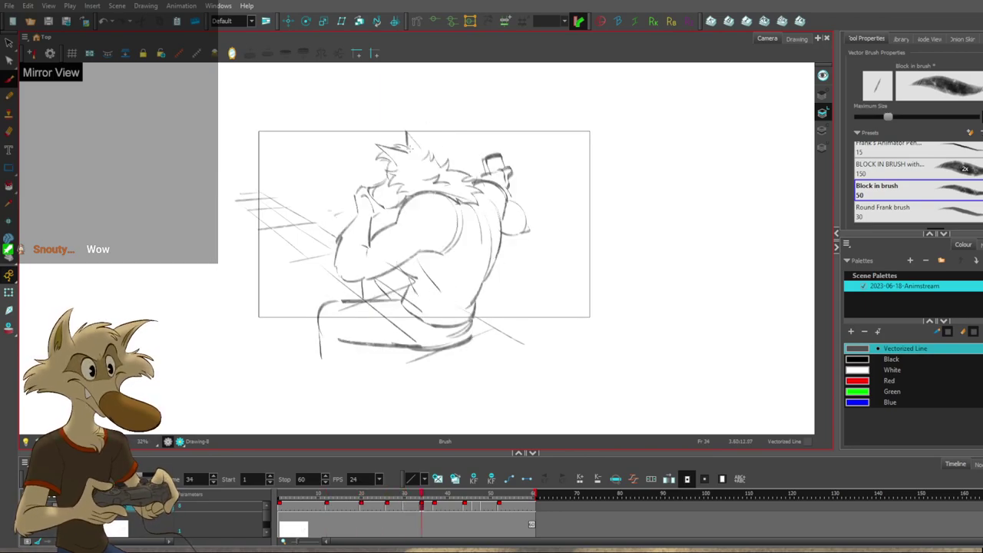
pyautogui.press('f')
pyautogui.scroll(2, 465, 142)
pyautogui.press('g')
pyautogui.press('f')
pyautogui.press('g')
pyautogui.press('f')
pyautogui.press('g')
pyautogui.press('f')
pyautogui.press('g')
# Select the lines of the wolf's head on frame 34 and shift them slightly towards the raised mug.
pyautogui.hotkey('alt', 's')
pyautogui.moveTo(415, 120); pyautogui.dragTo(313, 223)
pyautogui.moveTo(421, 168); pyautogui.dragTo(423, 168)
pyautogui.press('f')
pyautogui.press('f')
pyautogui.press('g')
pyautogui.press('g')
pyautogui.press('g')
pyautogui.press('f')
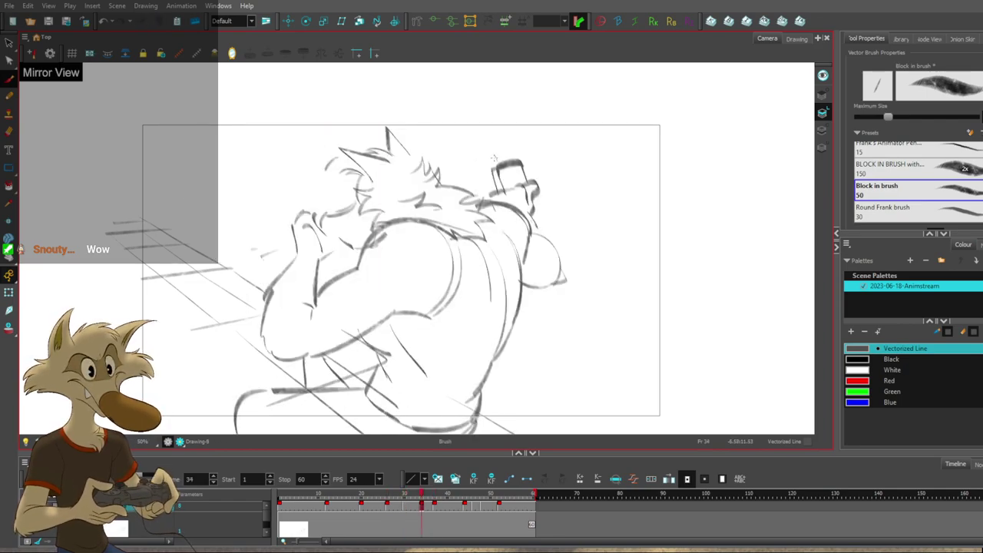
pyautogui.press('g')
pyautogui.press('f')
pyautogui.press('g')
pyautogui.press('f')
pyautogui.press('g')
pyautogui.press('f')
# Sketch jagged fur spikes along the back of the wolf's head on frame 34.
pyautogui.moveTo(421, 168)
pyautogui.mouseDown()
pyautogui.moveTo(448, 157)
pyautogui.moveTo(441, 172)
pyautogui.moveTo(474, 182)
pyautogui.mouseUp()
pyautogui.press('g')
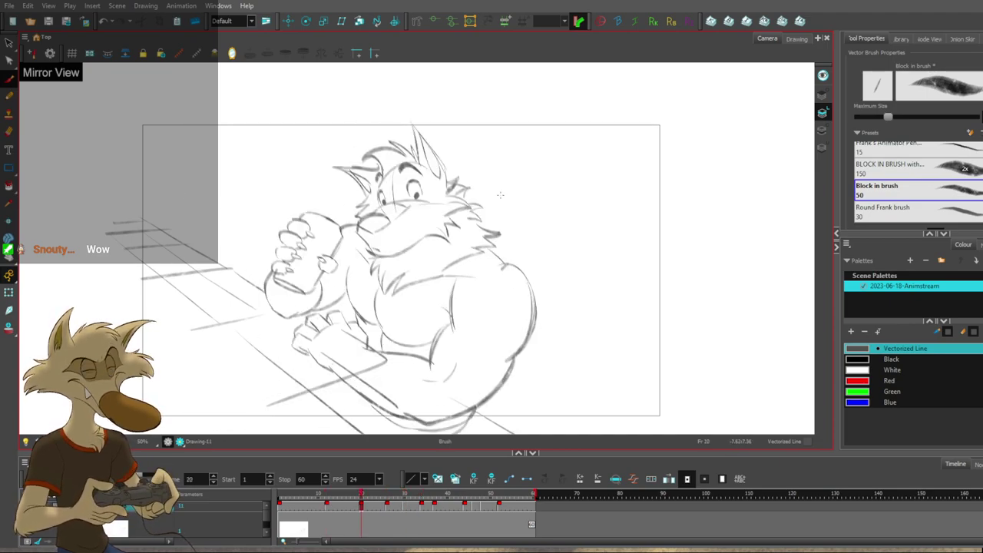
pyautogui.press('f')
pyautogui.press('g')
pyautogui.press('g')
pyautogui.press('f')
pyautogui.press('f')
# Undo the recent head edits on frame 34 and compare the original head with the neighbouring key drawing.
pyautogui.hotkey('ctrl', 'z')
pyautogui.hotkey('ctrl', 'z')
pyautogui.hotkey('ctrl', 'z')
pyautogui.hotkey('ctrl', 'z')
pyautogui.press('g')
pyautogui.press('f')
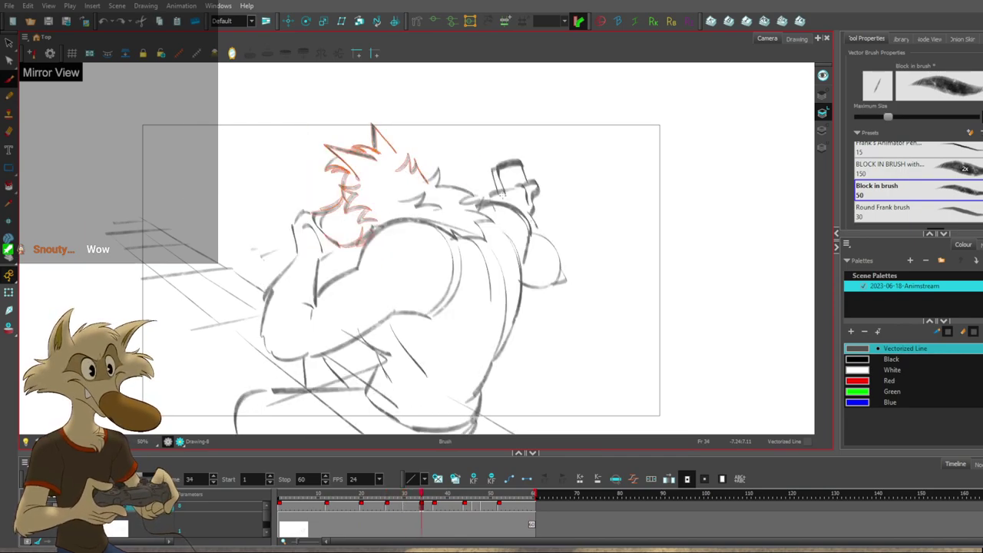
# Delete the leftover fur strokes of the head on frame 34 and touch up the neck above the shoulder.
pyautogui.press('Delete')
pyautogui.hotkey('alt', 'b')
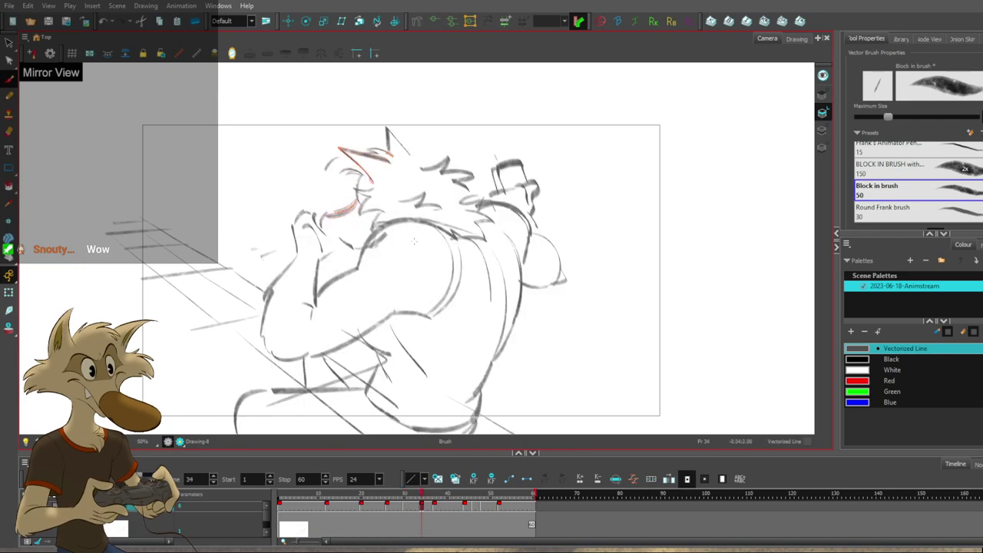
pyautogui.moveTo(391, 236); pyautogui.dragTo(371, 243)
pyautogui.press('g')
pyautogui.press('f')
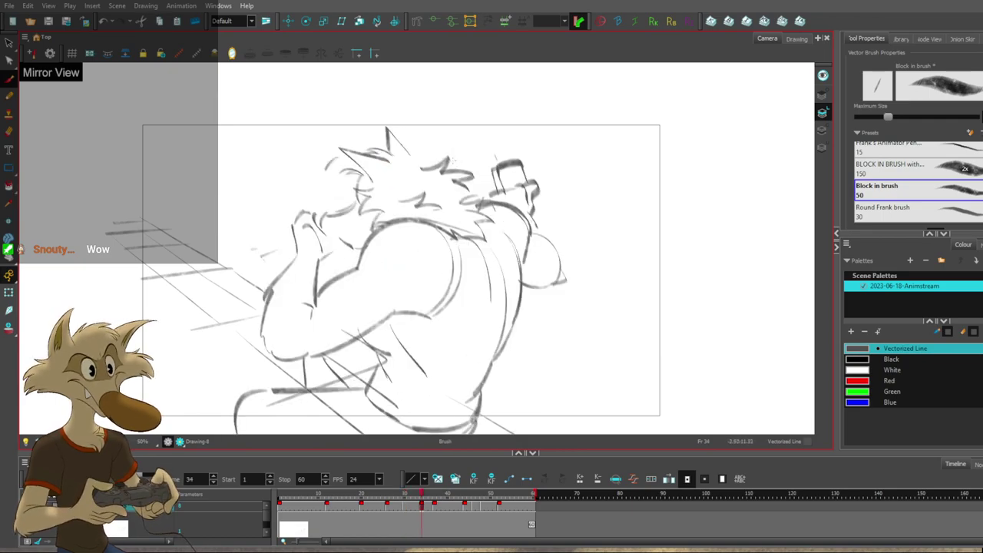
# Replace the upright ear on frame 34 with one set slightly further back on the head.
pyautogui.press(',')
pyautogui.press(',')
pyautogui.press(',')
pyautogui.press(',')
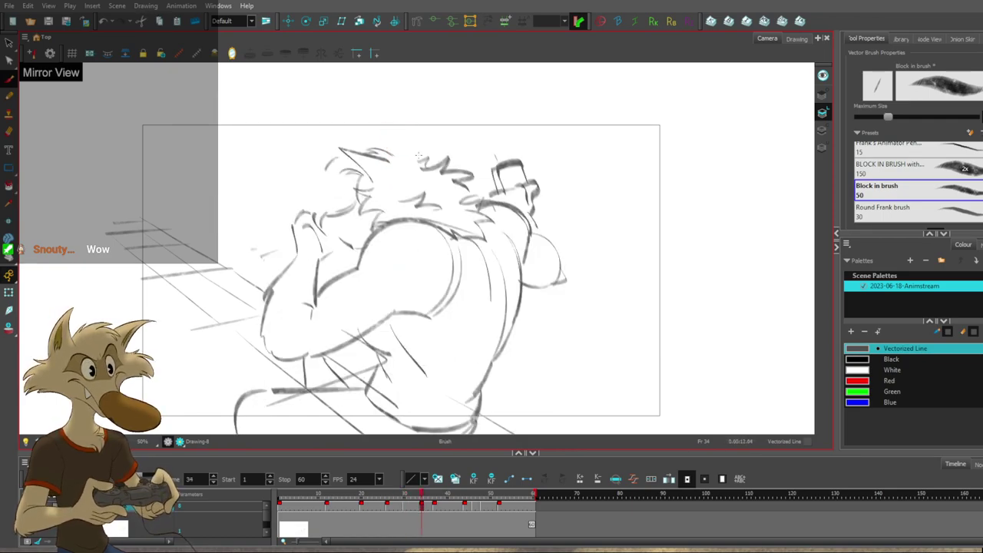
pyautogui.press('.')
pyautogui.press('.')
pyautogui.press('.')
pyautogui.press('.')
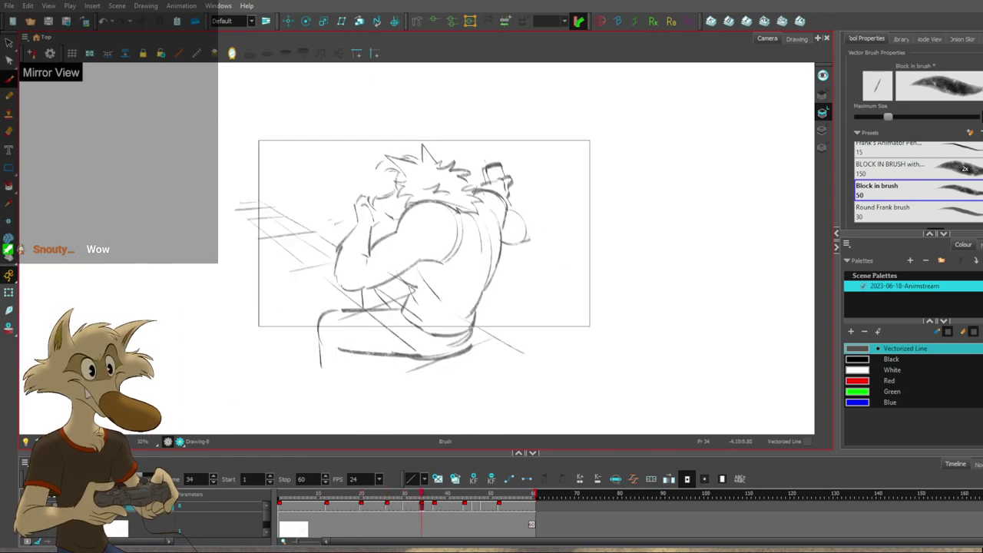
# Return the view to its unmirrored orientation and compare frames 30 and 34.
pyautogui.press('.')
pyautogui.press('.')
pyautogui.press('.')
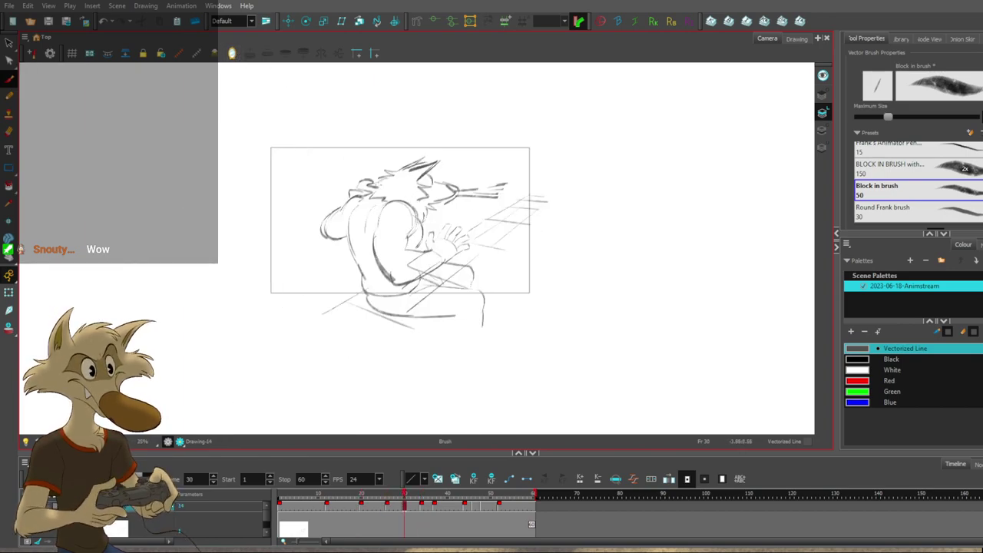
pyautogui.scroll(2, 430, 180)
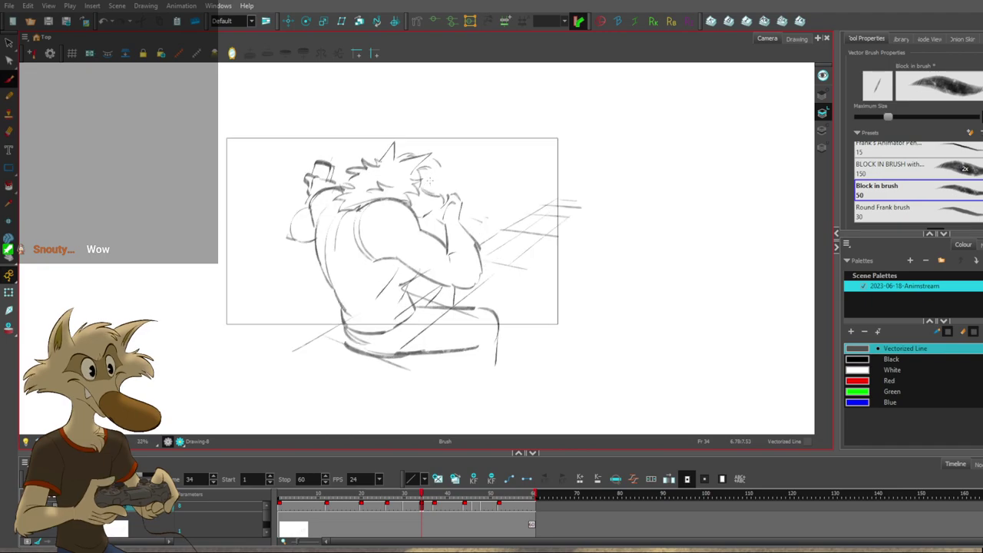
pyautogui.press('f')
pyautogui.press('g')
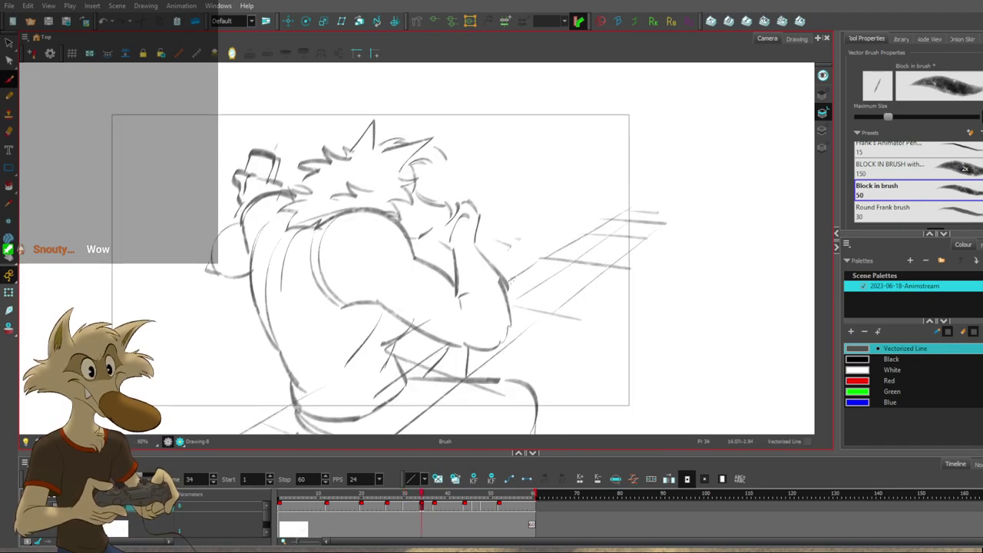
# Try to redraw the inner forearm line below the raised hand on frame 34.
pyautogui.moveTo(454, 248); pyautogui.dragTo(457, 297)
pyautogui.press('f')
pyautogui.press('f')
pyautogui.press('g')
pyautogui.moveTo(455, 246); pyautogui.dragTo(458, 298)
pyautogui.hotkey('ctrl', 'z')
pyautogui.hotkey('ctrl', 'z')
# Replace the thick inner forearm and hand lines of the raised near arm on frame 34 with shorter, thinner strokes.
pyautogui.moveTo(453, 252); pyautogui.dragTo(452, 275)
pyautogui.press('s')
pyautogui.press('Delete')
pyautogui.moveTo(441, 240); pyautogui.dragTo(459, 217)
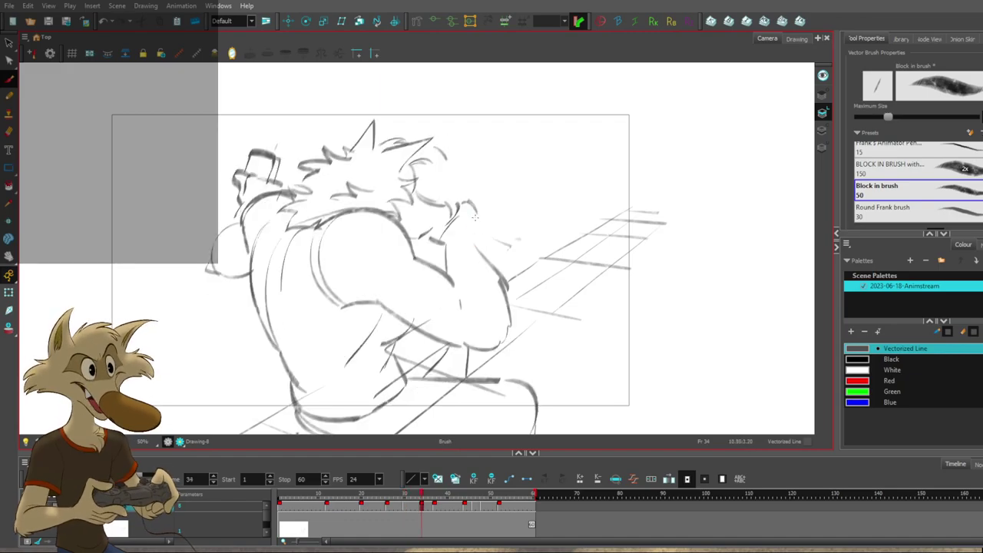
pyautogui.hotkey('ctrl', 'z')
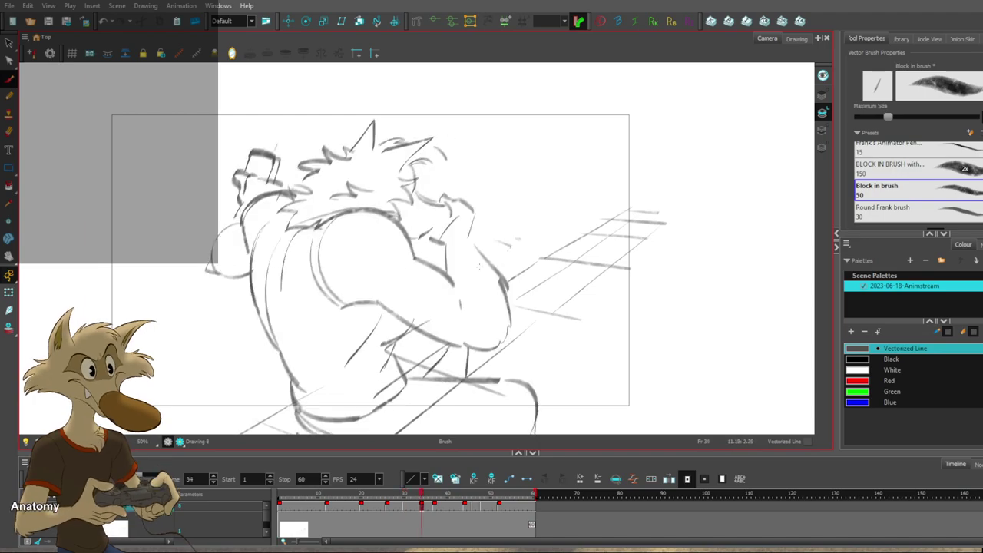
# Replace the outer forearm contour on frame 34 with one smooth curve from the raised hand down to the elbow.
pyautogui.moveTo(470, 224)
pyautogui.mouseDown()
pyautogui.moveTo(495, 273)
pyautogui.moveTo(499, 342)
pyautogui.mouseUp()
pyautogui.click(508, 289)
pyautogui.press('Delete')
pyautogui.press('f')
pyautogui.press('g')
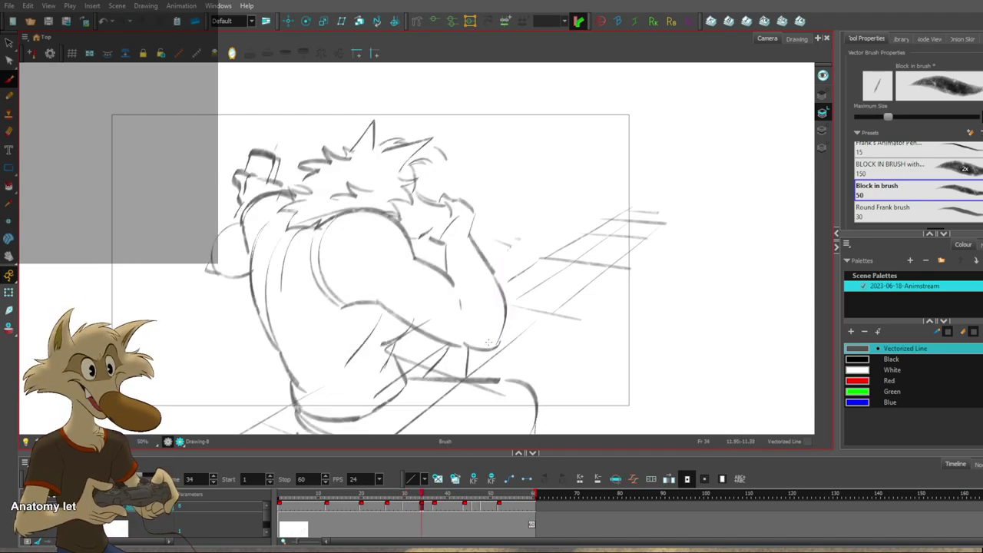
pyautogui.press(',')
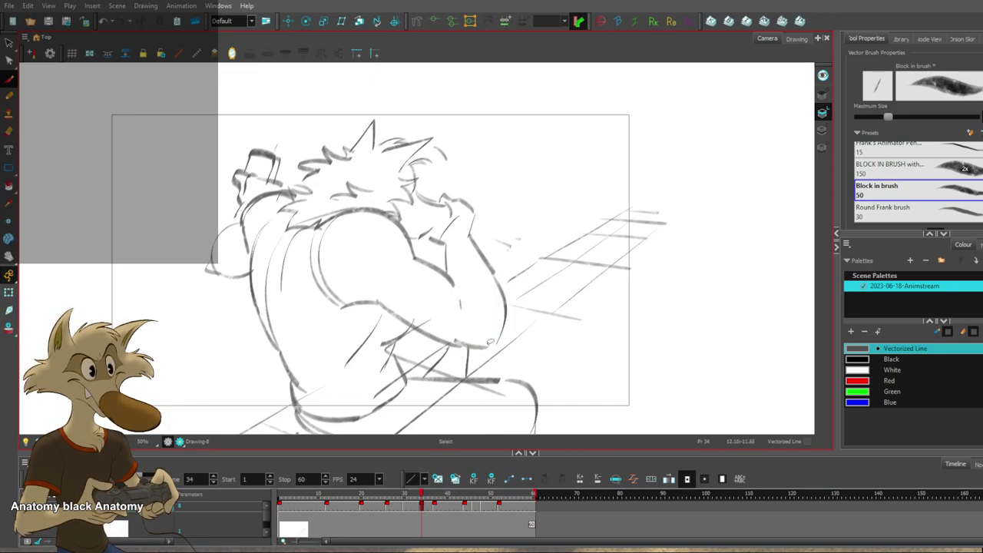
# Delete the short stray strokes inside the raised near forearm on frame 34 and compare with the neighbouring drawing.
pyautogui.press('.')
pyautogui.press('f')
pyautogui.press('g')
pyautogui.press('s')
pyautogui.moveTo(496, 245)
pyautogui.mouseDown()
pyautogui.moveTo(532, 247)
pyautogui.moveTo(525, 228)
pyautogui.mouseUp()
pyautogui.press('Delete')
pyautogui.press('Delete')
pyautogui.press(',')
pyautogui.press('.')
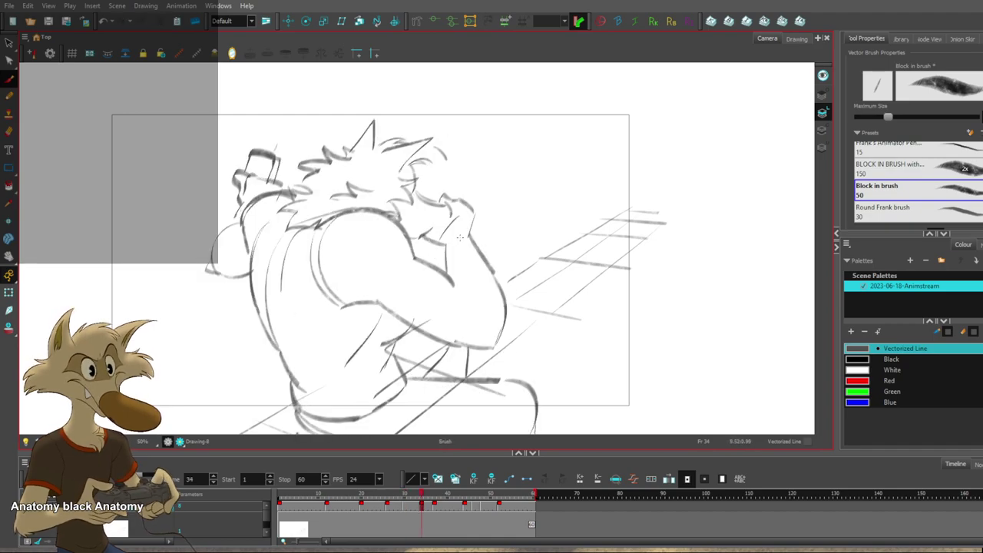
# Try to add an inner forearm line below the raised hand on frame 34.
pyautogui.press(',')
pyautogui.press('.')
pyautogui.press('f')
pyautogui.moveTo(444, 256); pyautogui.dragTo(458, 307)
pyautogui.press('g')
pyautogui.hotkey('ctrl', 'z')
pyautogui.press('s')
pyautogui.click(454, 284)
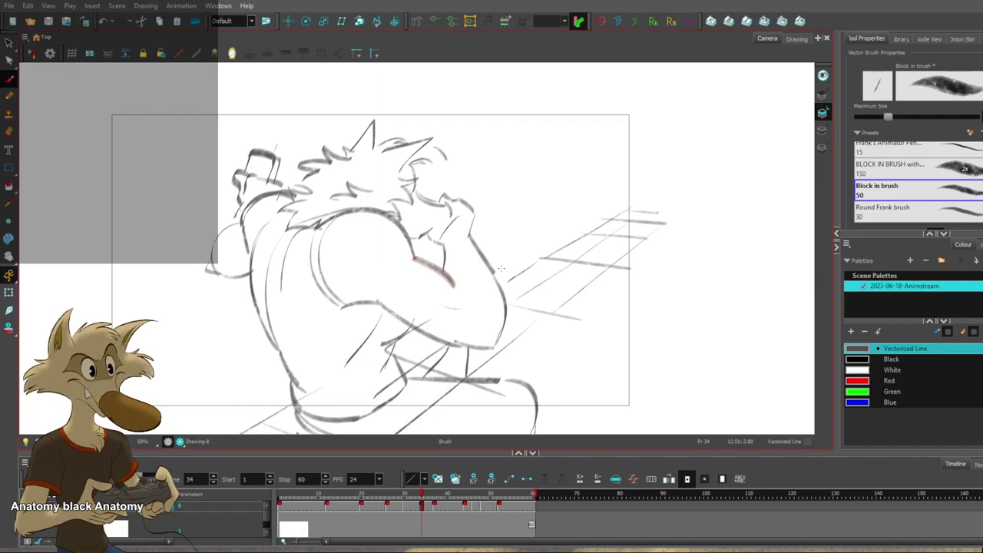
# Compare the near arm on frame 34 with the preceding key drawings at several view scales.
pyautogui.press('1')
pyautogui.press('1')
pyautogui.press('1')
pyautogui.press('f')
pyautogui.press('g')
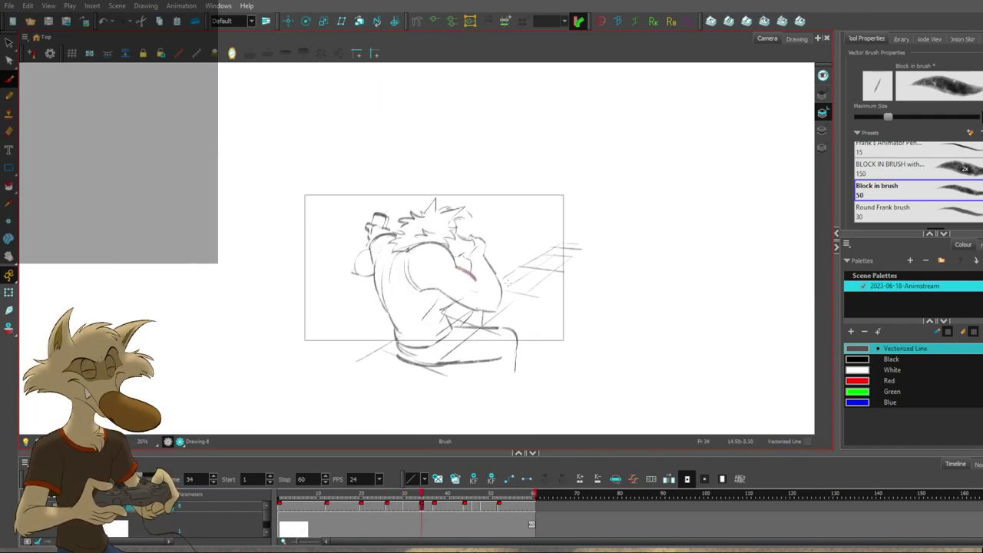
pyautogui.press('2')
pyautogui.press('2')
pyautogui.press('f')
pyautogui.press('f')
pyautogui.press('2')
pyautogui.press('2')
pyautogui.press('g')
pyautogui.press('g')
pyautogui.press('f')
pyautogui.press('f')
pyautogui.press('f')
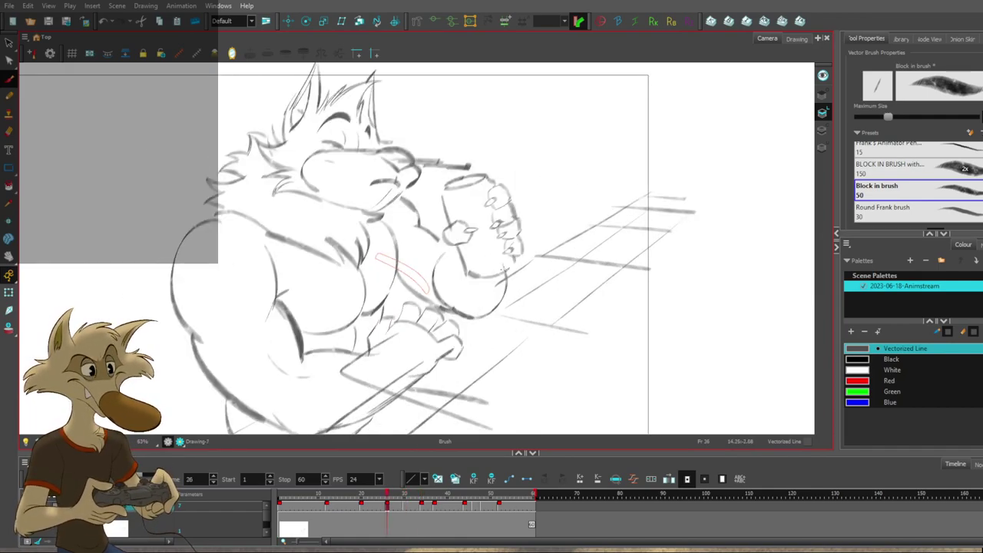
# Step through the frames from 26 to 37 and compare how the arms move between the key drawings.
pyautogui.press('.')
pyautogui.press('.')
pyautogui.press('.')
pyautogui.press('.')
pyautogui.press('.')
pyautogui.press('.')
pyautogui.press('.')
pyautogui.press('.')
pyautogui.press('.')
pyautogui.press('.')
pyautogui.press('.')
pyautogui.press('.')
pyautogui.press('.')
pyautogui.press('.')
pyautogui.press('.')
pyautogui.press('.')
pyautogui.press('.')
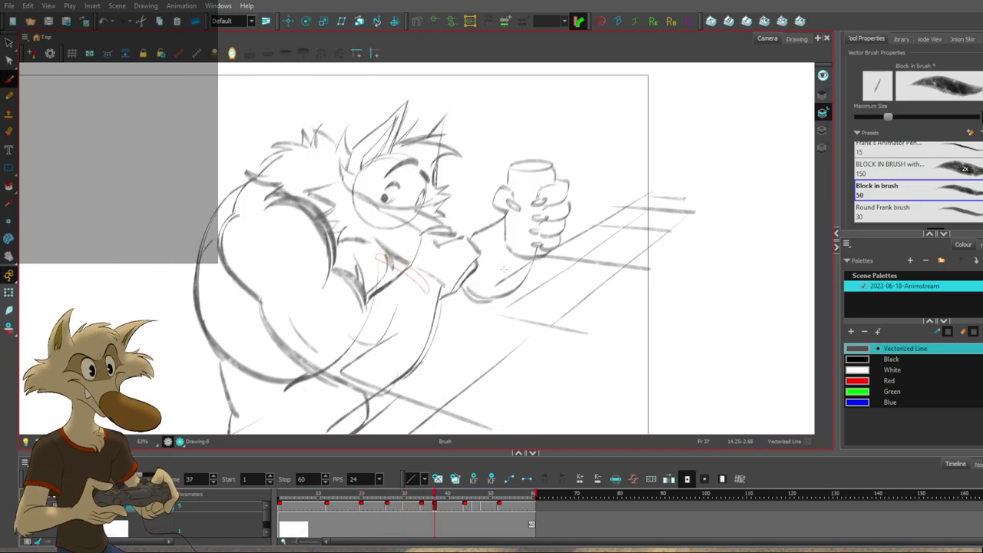
pyautogui.press('f')
pyautogui.press('1')
pyautogui.press('1')
pyautogui.press('f')
pyautogui.press('g')
pyautogui.press('g')
pyautogui.press('2')
pyautogui.press('2')
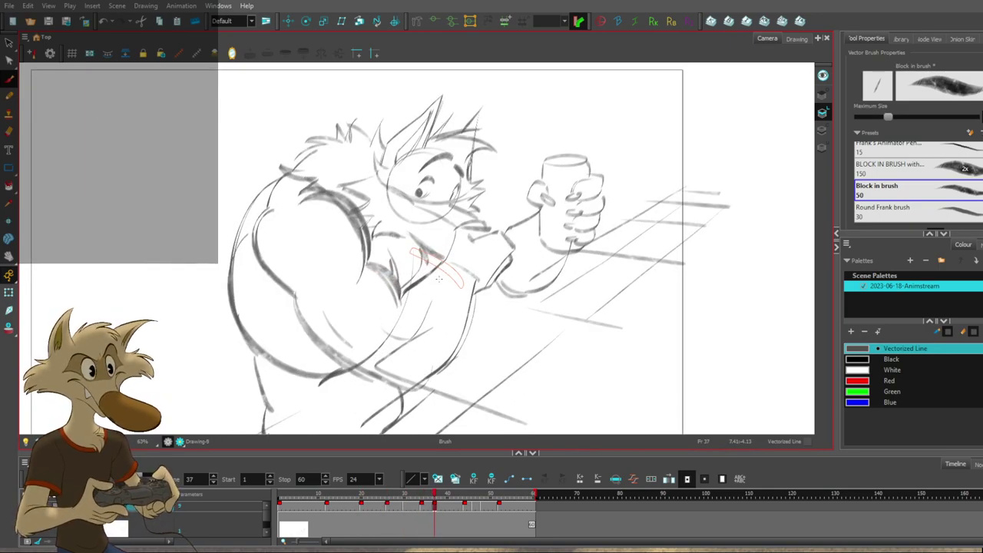
# Delete the large curve sweeping around the near arm and torso on frame 37, comparing the drawing with and without it.
pyautogui.press('1')
pyautogui.press('1')
pyautogui.press('1')
pyautogui.press('2')
pyautogui.press('2')
pyautogui.press('f')
pyautogui.press('g')
pyautogui.click(409, 319)
pyautogui.press('Delete')
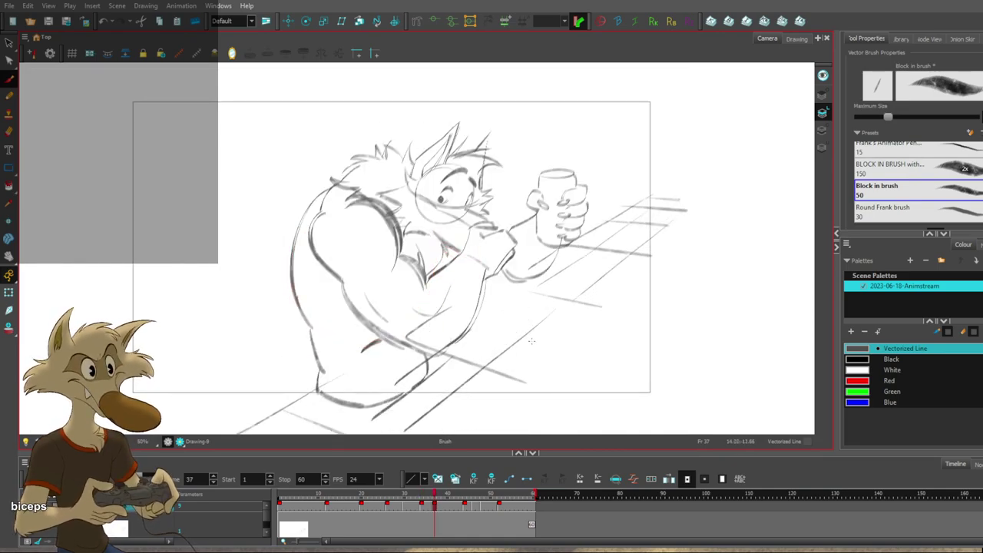
pyautogui.hotkey('ctrl', 'z')
pyautogui.hotkey('ctrl', 'z')
pyautogui.hotkey('ctrl', 'shift', 'z')
pyautogui.hotkey('ctrl', 'shift', 'z')
# Flip back through the key drawings from frame 37 to frame 12 and review the arm poses.
pyautogui.press('1')
pyautogui.press('g')
pyautogui.press('1')
pyautogui.press('g')
pyautogui.press('g')
pyautogui.press('f')
pyautogui.press('f')
pyautogui.press('f')
pyautogui.press('f')
pyautogui.press('f')
pyautogui.press('f')
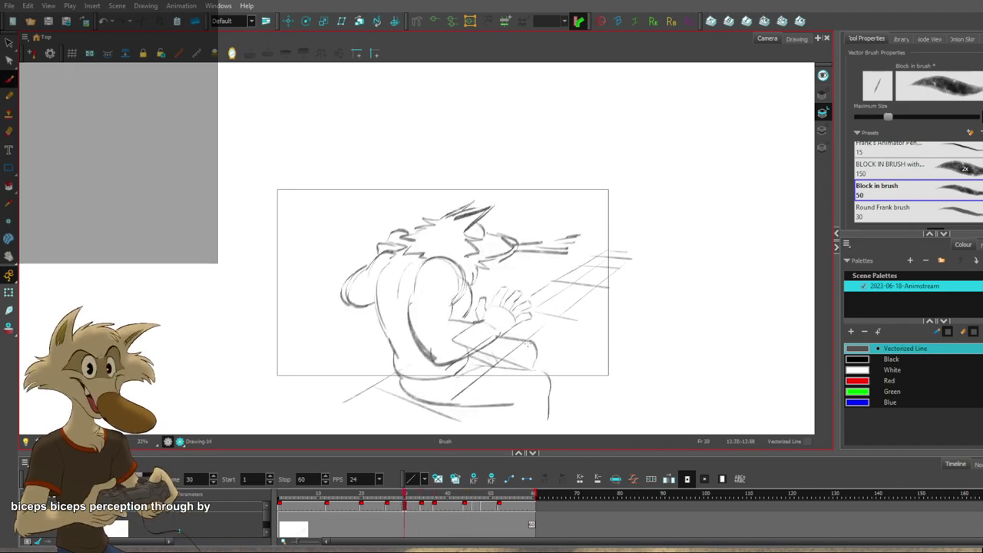
pyautogui.press('g')
pyautogui.press('2')
pyautogui.press('f')
pyautogui.press('f')
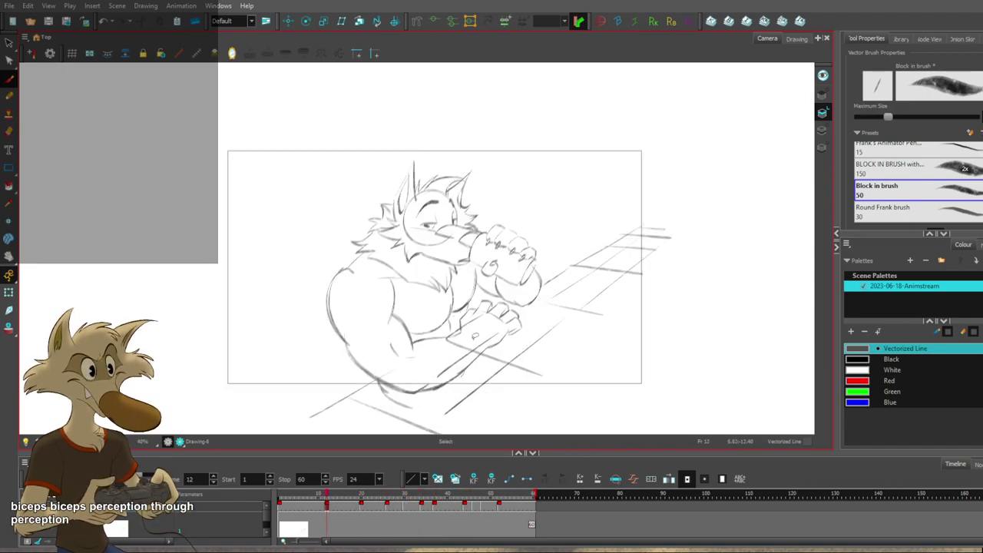
# Step forward through the drinking and sneeze frames from frame 12 and examine the motion into the frame 30 pose.
pyautogui.scroll(1, 474, 335)
pyautogui.press('.')
pyautogui.press('.')
pyautogui.press('.')
pyautogui.press('.')
pyautogui.press('.')
pyautogui.press('.')
pyautogui.press('.')
pyautogui.press('.')
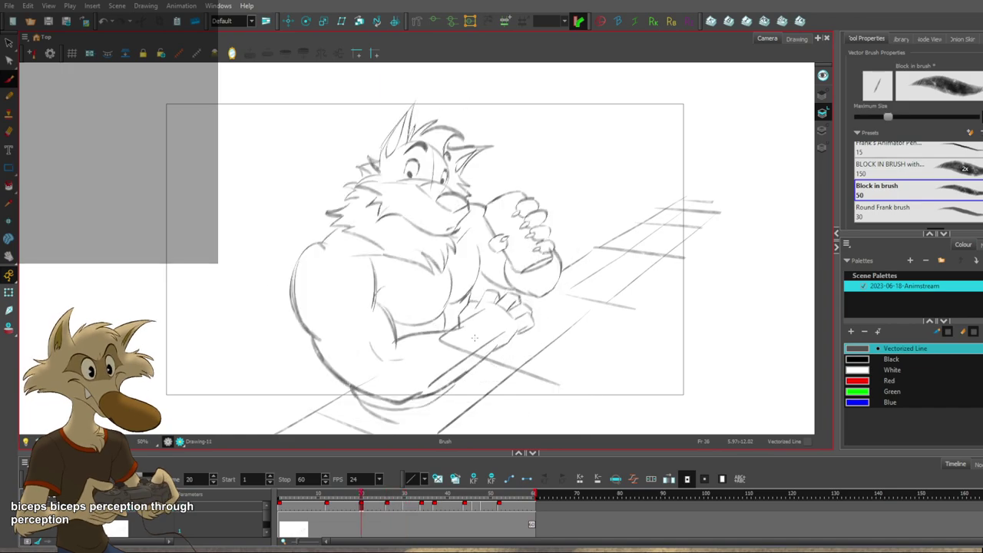
pyautogui.press('f')
pyautogui.press('g')
pyautogui.press('.')
pyautogui.press('.')
pyautogui.press('.')
pyautogui.press('.')
pyautogui.press('.')
pyautogui.press('.')
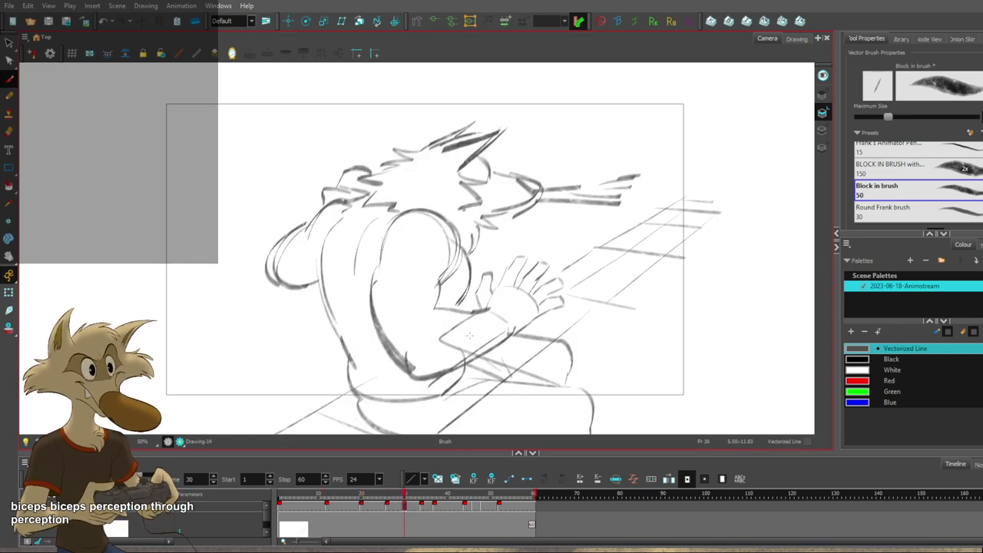
pyautogui.press('.')
pyautogui.press('.')
pyautogui.press('.')
pyautogui.press('.')
pyautogui.press('.')
pyautogui.press('.')
pyautogui.press('.')
pyautogui.press('.')
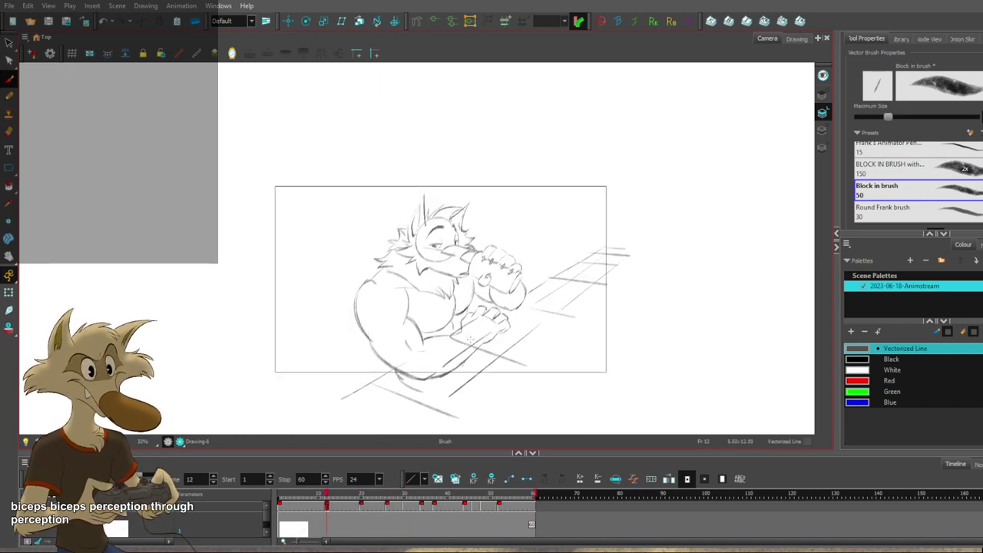
# Step backward through the sequence and examine the final pose on frame 52 against its neighbouring key drawings.
pyautogui.press(',')
pyautogui.press(',')
pyautogui.press(',')
pyautogui.press(',')
pyautogui.press(',')
pyautogui.press(',')
pyautogui.press(',')
pyautogui.press(',')
pyautogui.press(',')
pyautogui.press(',')
pyautogui.press(',')
pyautogui.press(',')
pyautogui.press(',')
pyautogui.press(',')
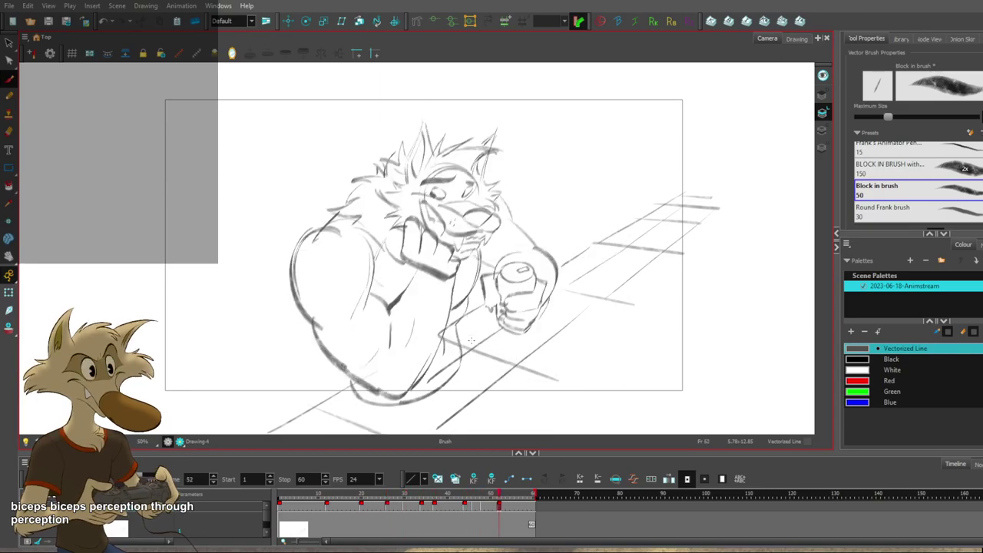
pyautogui.press('g')
pyautogui.press('f')
pyautogui.press('f')
pyautogui.press('g')
pyautogui.press('g')
pyautogui.press('f')
# Review the transition from the frame 26 head-back pose to the frame 30 sneeze pose.
pyautogui.press('.')
pyautogui.press('.')
pyautogui.press('.')
pyautogui.press('.')
pyautogui.press('.')
pyautogui.press('.')
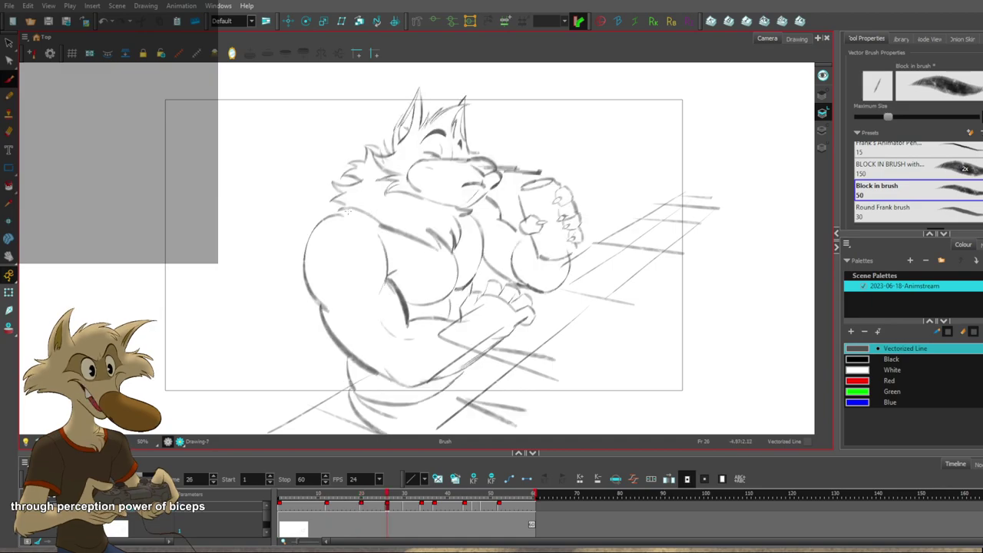
pyautogui.press('f')
pyautogui.scroll(-3, 399, 189)
pyautogui.press('g')
pyautogui.press('g')
pyautogui.press('f')
pyautogui.press('f')
pyautogui.scroll(2, 413, 211)
pyautogui.press('f')
pyautogui.press('f')
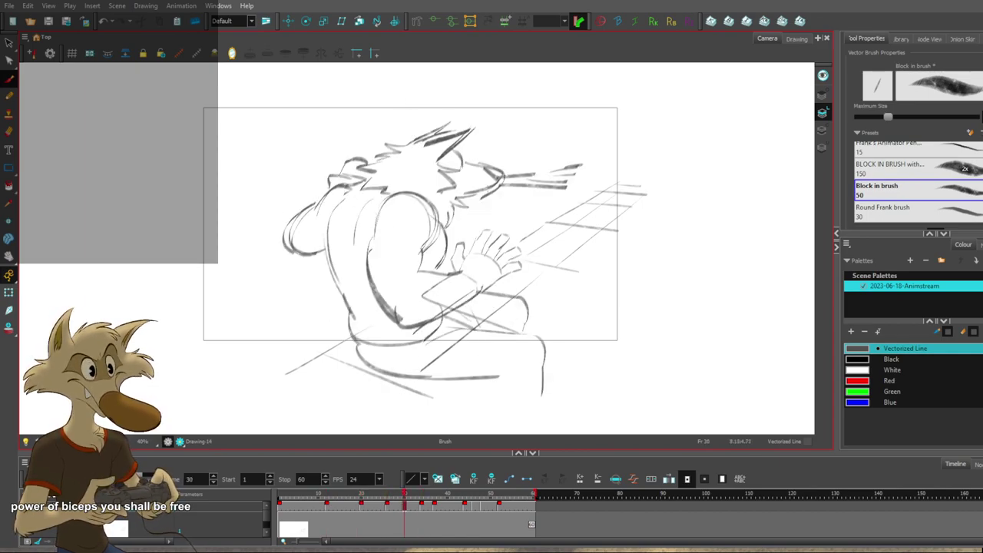
# Lengthen the scene to 65 frames and extend the wolf drawing and perspective grid exposures to frame 65.
pyautogui.moveTo(549, 496); pyautogui.dragTo(560, 497)
pyautogui.click(558, 511)
pyautogui.press('F5')
pyautogui.click(556, 522)
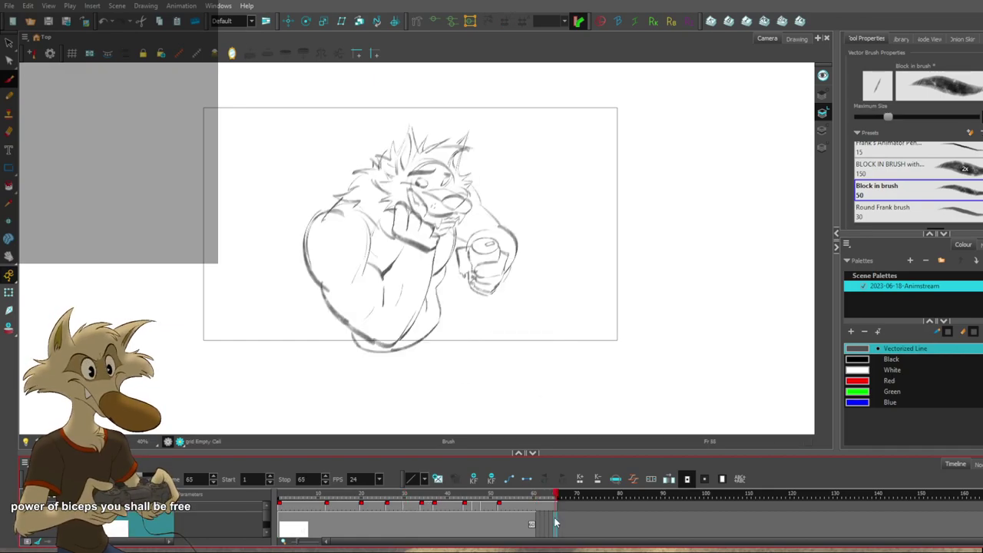
pyautogui.press('F5')
# Shift the wolf's key drawings from frame 34 onward five frames later and check the new timing.
pyautogui.click(473, 511)
pyautogui.moveTo(459, 510)
pyautogui.mouseDown()
pyautogui.moveTo(417, 512)
pyautogui.moveTo(526, 512)
pyautogui.mouseUp()
pyautogui.press('f')
pyautogui.press('g')
pyautogui.press('g')
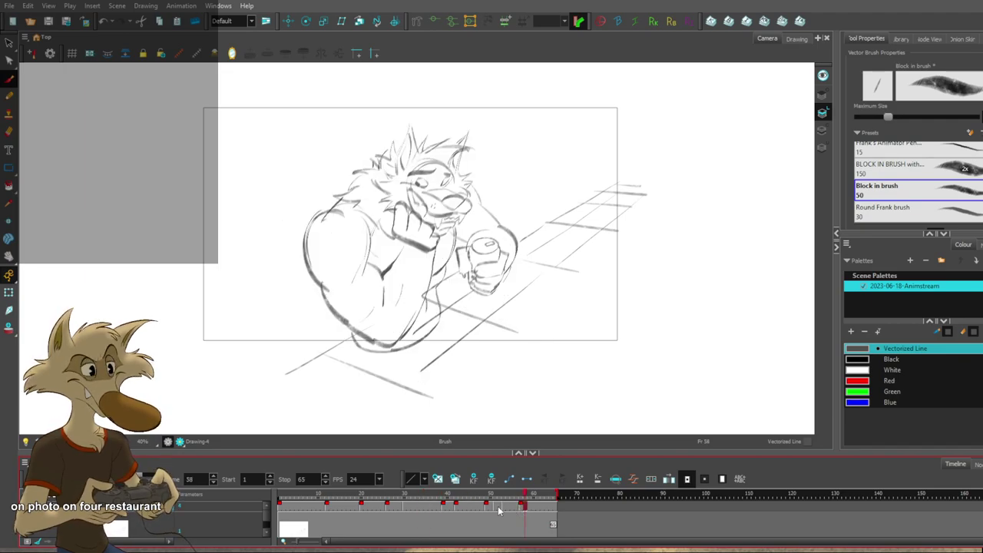
# Go to frame 35 and compare the wolf's sneeze pose on frame 30 with the raised-arm pose on frame 39.
pyautogui.click(427, 508)
pyautogui.click(438, 479)
pyautogui.press('f')
pyautogui.press('g')
pyautogui.press('2')
pyautogui.press('2')
pyautogui.press('f')
pyautogui.press('g')
pyautogui.press('f')
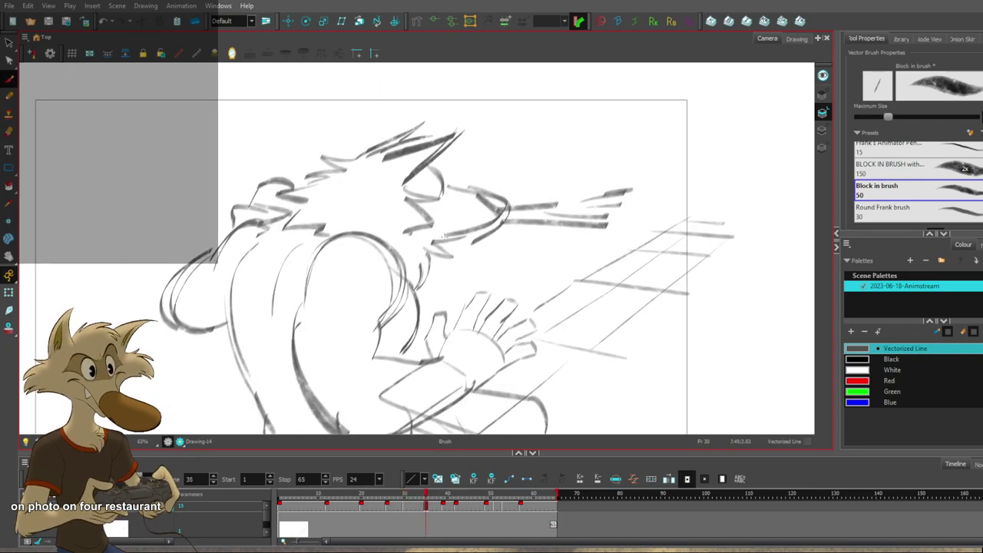
pyautogui.press('g')
pyautogui.moveTo(430, 224); pyautogui.dragTo(445, 265)
pyautogui.press(',')
pyautogui.press(',')
pyautogui.press(',')
pyautogui.press(',')
pyautogui.press(',')
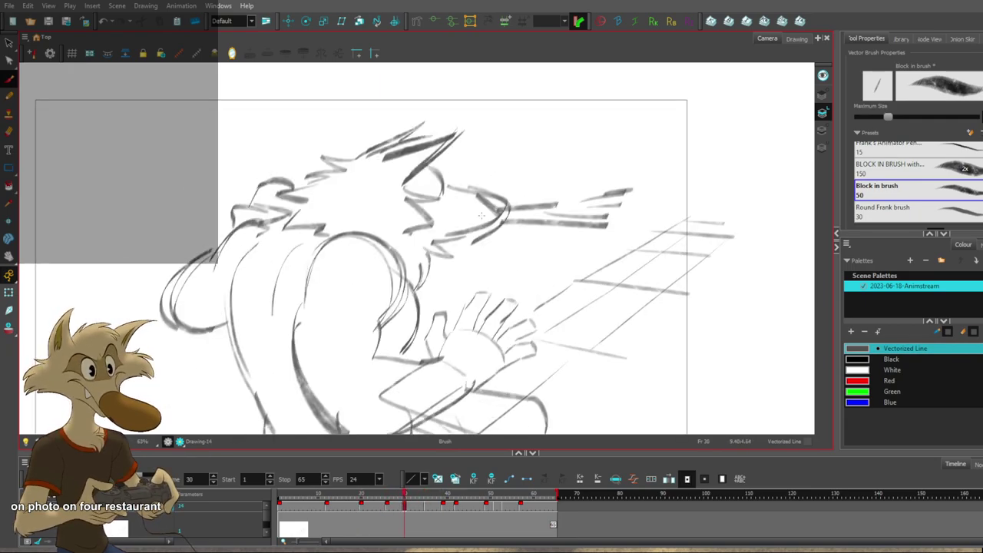
pyautogui.scroll(-2, 484, 234)
pyautogui.scroll(1, 486, 236)
pyautogui.press('.')
pyautogui.press('.')
pyautogui.press('.')
pyautogui.press('.')
pyautogui.press('.')
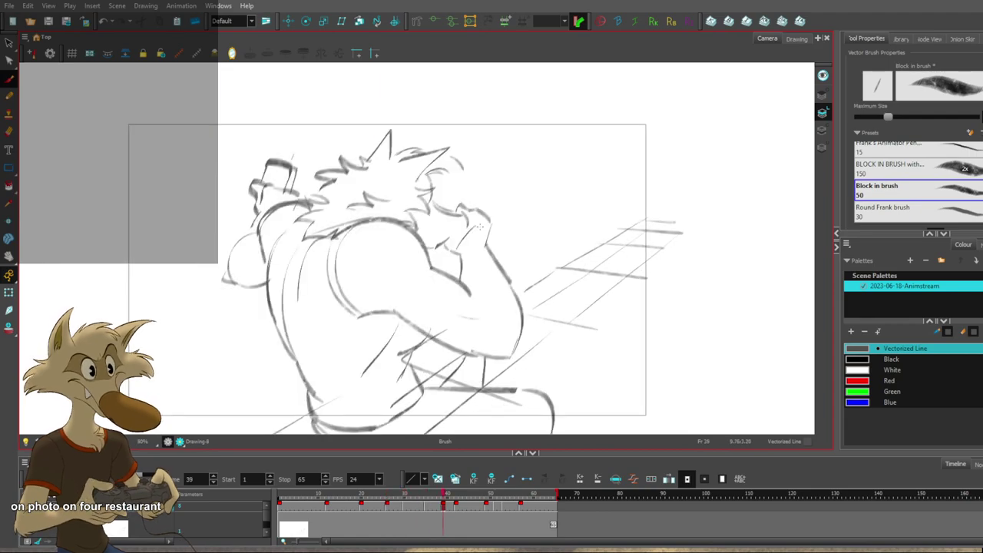
# Rough in the wolf's ear tips and a curved snout on the frame 35 in-between, flipping against the neighbouring key drawings.
pyautogui.press('f')
pyautogui.moveTo(453, 162)
pyautogui.mouseDown()
pyautogui.moveTo(411, 176)
pyautogui.moveTo(409, 149)
pyautogui.mouseUp()
pyautogui.press('g')
pyautogui.press('g')
pyautogui.press('f')
pyautogui.press('f')
pyautogui.press('f')
pyautogui.press('f')
pyautogui.press('g')
pyautogui.press('g')
pyautogui.press('g')
pyautogui.press('g')
pyautogui.press('g')
pyautogui.scroll(-2, 410, 192)
pyautogui.press('f')
pyautogui.press('f')
pyautogui.press('f')
pyautogui.press('f')
pyautogui.press('g')
pyautogui.press('g')
pyautogui.press('g')
pyautogui.press('g')
pyautogui.press('g')
pyautogui.press('g')
pyautogui.press('f')
pyautogui.press('f')
pyautogui.press('f')
pyautogui.press('f')
pyautogui.press('f')
pyautogui.press('f')
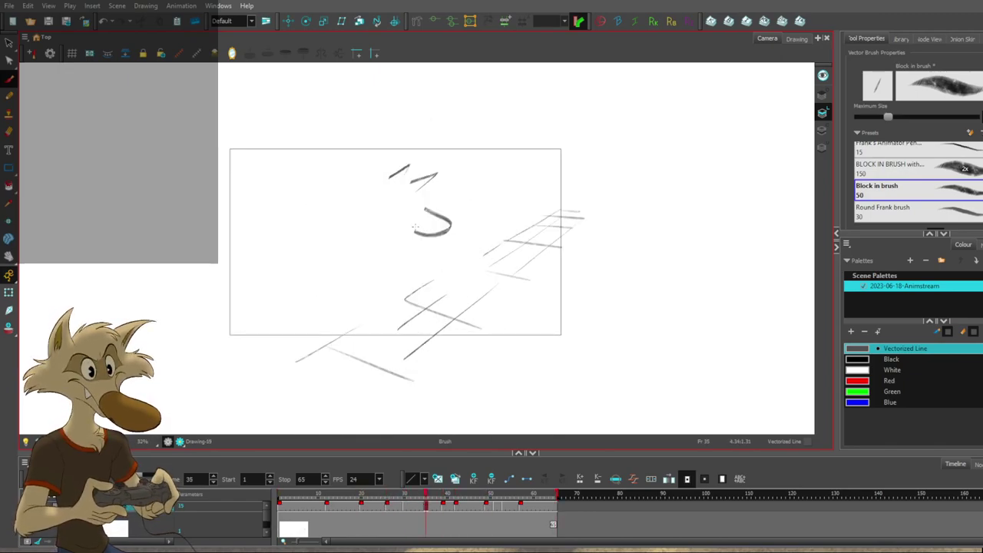
pyautogui.press('g')
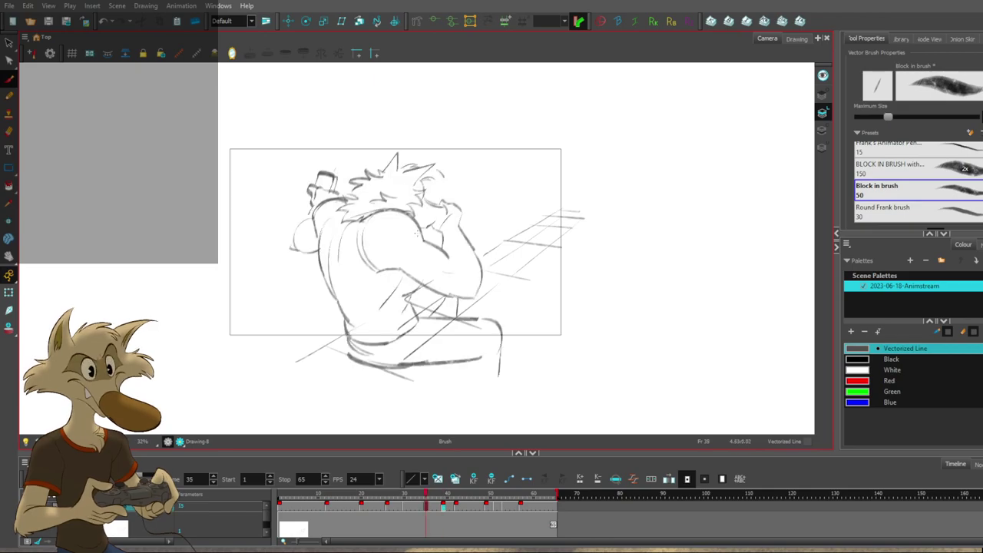
# Step through frames 30 to 39 to examine the rough frame 35 in-between within the motion.
pyautogui.press(',')
pyautogui.press(',')
pyautogui.press(',')
pyautogui.press(',')
pyautogui.press(',')
pyautogui.press(',')
pyautogui.press(',')
pyautogui.press(',')
pyautogui.press(',')
pyautogui.press('.')
pyautogui.press('.')
pyautogui.press('.')
pyautogui.press('.')
pyautogui.press('.')
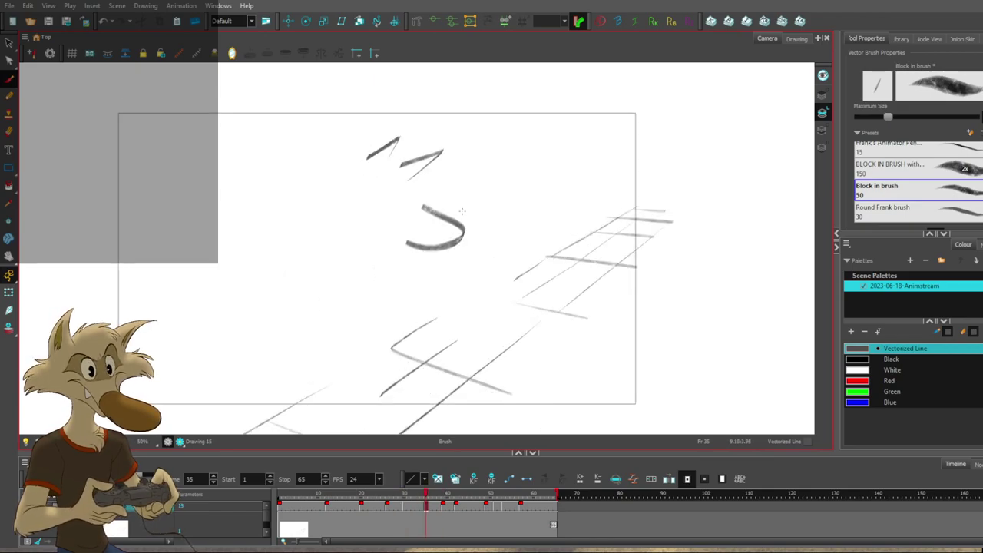
# Delete the curved snout stroke on frame 35 and redraw the snout as a raised, angled line with a short stroke in front.
pyautogui.moveTo(436, 270); pyautogui.dragTo(442, 201)
pyautogui.press('Delete')
pyautogui.press('g')
pyautogui.press('f')
pyautogui.press('.')
pyautogui.press('.')
pyautogui.press('.')
pyautogui.press('.')
pyautogui.press(',')
pyautogui.press(',')
pyautogui.press(',')
pyautogui.press(',')
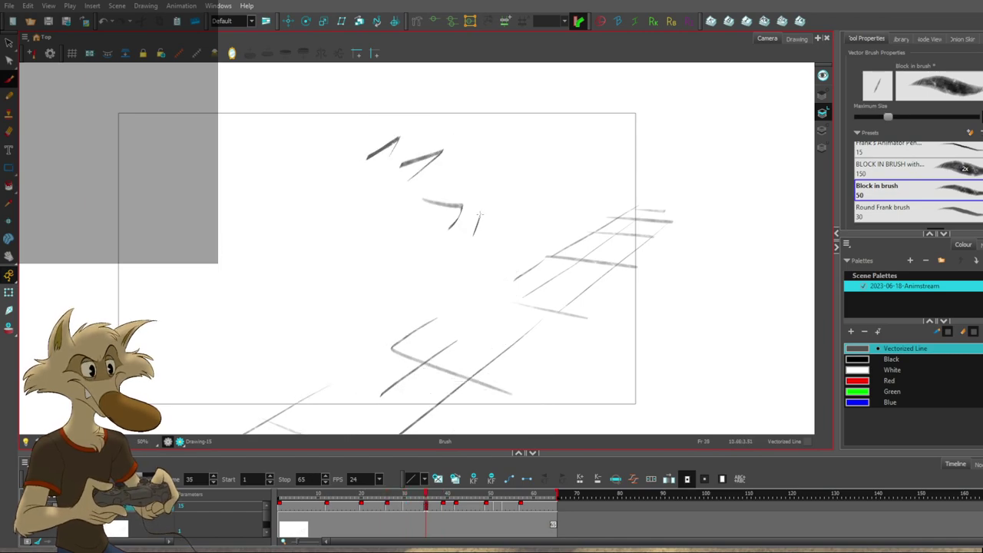
pyautogui.press('.')
pyautogui.press(',')
# Review the motion from the frame 30 sneeze through the rough frame 35 in-between to the frame 39 pose.
pyautogui.press('g')
pyautogui.press('f')
pyautogui.press('g')
pyautogui.press('f')
pyautogui.press('f')
pyautogui.press('f')
pyautogui.press('f')
pyautogui.press('f')
pyautogui.press('.')
pyautogui.press('.')
pyautogui.press('.')
pyautogui.press('.')
pyautogui.press('.')
pyautogui.press('.')
pyautogui.press('.')
pyautogui.press('.')
pyautogui.press('.')
pyautogui.press('.')
pyautogui.press('.')
pyautogui.press('.')
pyautogui.press('.')
pyautogui.press('.')
pyautogui.press('.')
pyautogui.press('.')
pyautogui.press('.')
pyautogui.press('.')
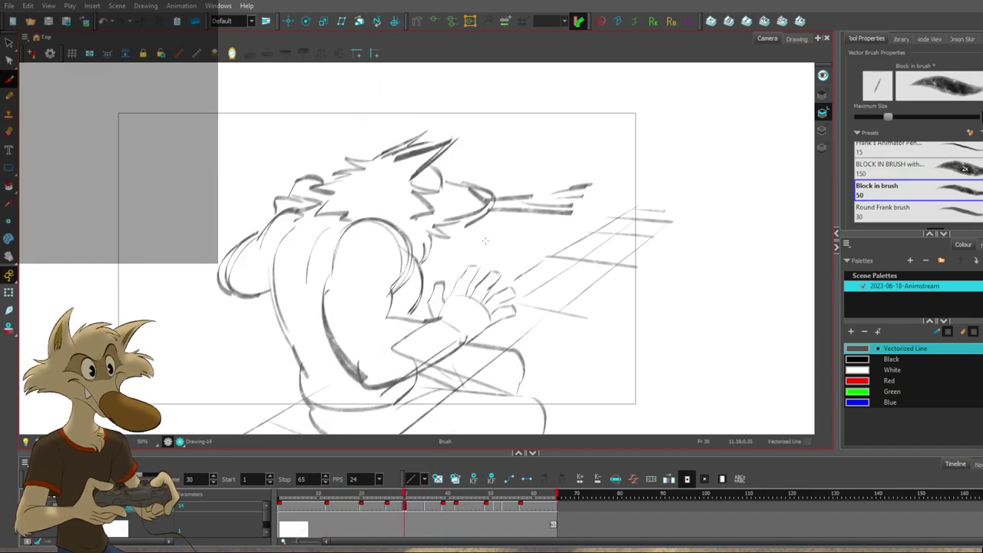
pyautogui.press('.')
pyautogui.press('.')
pyautogui.press('.')
pyautogui.press('.')
pyautogui.press('.')
pyautogui.press('.')
pyautogui.press('.')
pyautogui.press('.')
pyautogui.press('.')
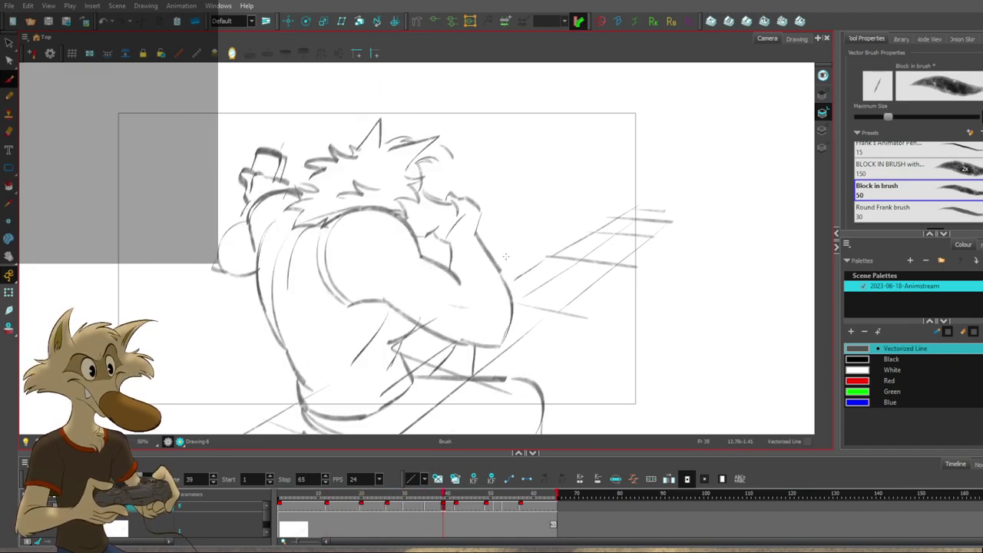
# Place the rough snout lines on frame 35 slightly farther forward, comparing them with the neighbouring key drawings.
pyautogui.press('f')
pyautogui.press('f')
pyautogui.press('g')
pyautogui.press('g')
pyautogui.press('f')
pyautogui.press('s')
pyautogui.click(460, 216)
pyautogui.press('f')
pyautogui.press('g')
pyautogui.press('g')
pyautogui.press('f')
pyautogui.press('g')
pyautogui.press(',')
pyautogui.press(',')
pyautogui.press(',')
pyautogui.press(',')
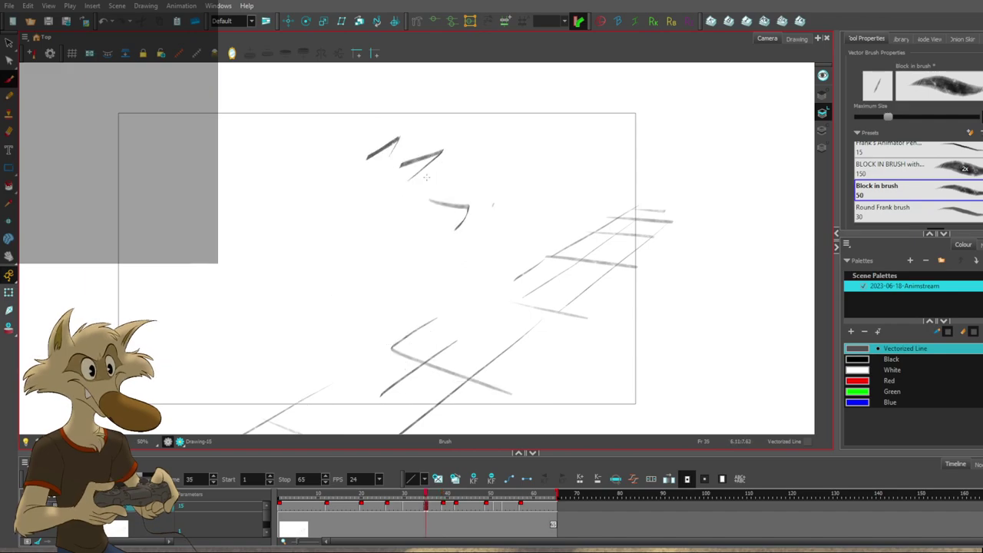
# Sketch short fur tuft strokes behind the ears on frame 35, comparing them with the neighbouring key drawings.
pyautogui.press('g')
pyautogui.press('f')
pyautogui.press('f')
pyautogui.press('g')
pyautogui.moveTo(364, 166)
pyautogui.mouseDown()
pyautogui.moveTo(332, 160)
pyautogui.moveTo(346, 174)
pyautogui.mouseUp()
pyautogui.press('g')
pyautogui.press('f')
pyautogui.press('f')
pyautogui.press('f')
pyautogui.press('g')
# Draw the curved shoulder line below the head on frame 35, checking its placement against the adjacent key poses.
pyautogui.press('.')
pyautogui.press('.')
pyautogui.press('.')
pyautogui.press('.')
pyautogui.press('.')
pyautogui.moveTo(357, 229); pyautogui.dragTo(415, 259)
pyautogui.press('f')
pyautogui.press('f')
pyautogui.press('g')
pyautogui.press('g')
pyautogui.press('f')
pyautogui.press('g')
pyautogui.press('g')
pyautogui.press('g')
pyautogui.press('f')
pyautogui.press('f')
# Step through the frames around the frame 35 in-between to examine the shoulder's arc against the frame 30 sneeze pose.
pyautogui.press('.')
pyautogui.press('.')
pyautogui.press('.')
pyautogui.press('.')
pyautogui.press(',')
pyautogui.press(',')
pyautogui.press(',')
pyautogui.press(',')
pyautogui.press('.')
pyautogui.press('.')
pyautogui.press('.')
pyautogui.press('.')
pyautogui.press(',')
pyautogui.press(',')
pyautogui.press(',')
pyautogui.press(',')
pyautogui.press(',')
pyautogui.press(',')
pyautogui.press(',')
pyautogui.press(',')
pyautogui.press(',')
pyautogui.press(',')
pyautogui.press(',')
pyautogui.press(',')
pyautogui.press(',')
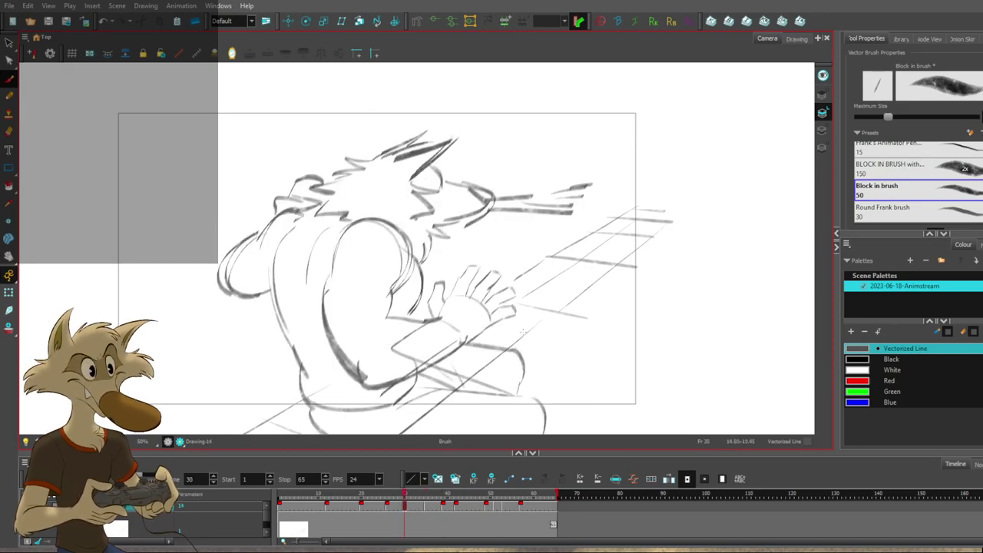
# Rough in the torso's long lower curve and the first strokes of the raised hand on frame 35.
pyautogui.press('.')
pyautogui.press('.')
pyautogui.press('.')
pyautogui.press('.')
pyautogui.press('.')
pyautogui.press('.')
pyautogui.press('.')
pyautogui.press('.')
pyautogui.press('.')
pyautogui.press('.')
pyautogui.press('.')
pyautogui.press('.')
pyautogui.press('.')
pyautogui.press(',')
pyautogui.press(',')
pyautogui.press(',')
pyautogui.press(',')
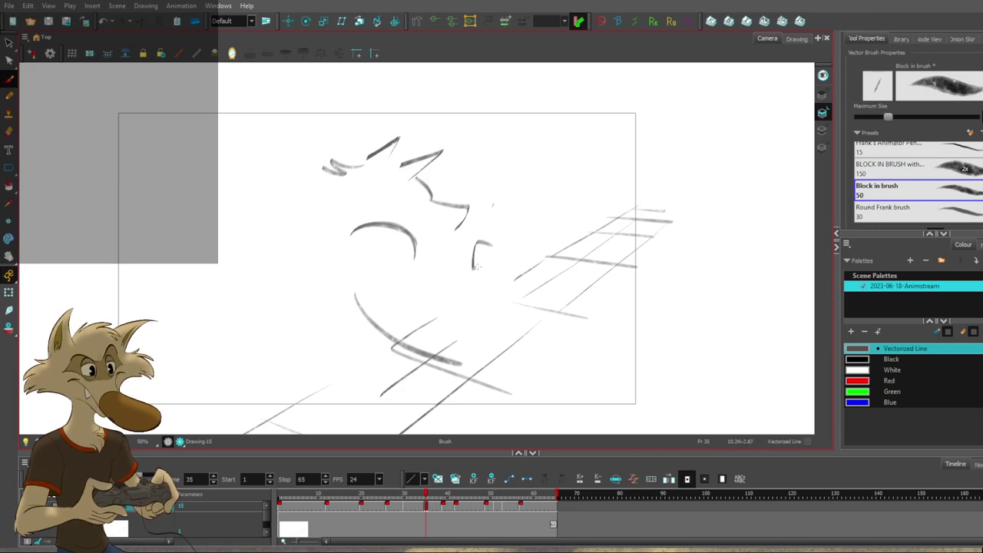
# Extend the raised hand on frame 35 with a finger curve and a long outer forearm line.
pyautogui.press('f')
pyautogui.press('g')
pyautogui.press('g')
pyautogui.press('f')
pyautogui.moveTo(496, 284); pyautogui.dragTo(502, 330)
pyautogui.press('f')
pyautogui.press('f')
pyautogui.press('f')
# Review the earlier key poses back to the frame 12 drinking pose for the flow of the motion.
pyautogui.press('g')
pyautogui.press('g')
pyautogui.press('g')
pyautogui.press('g')
pyautogui.press('g')
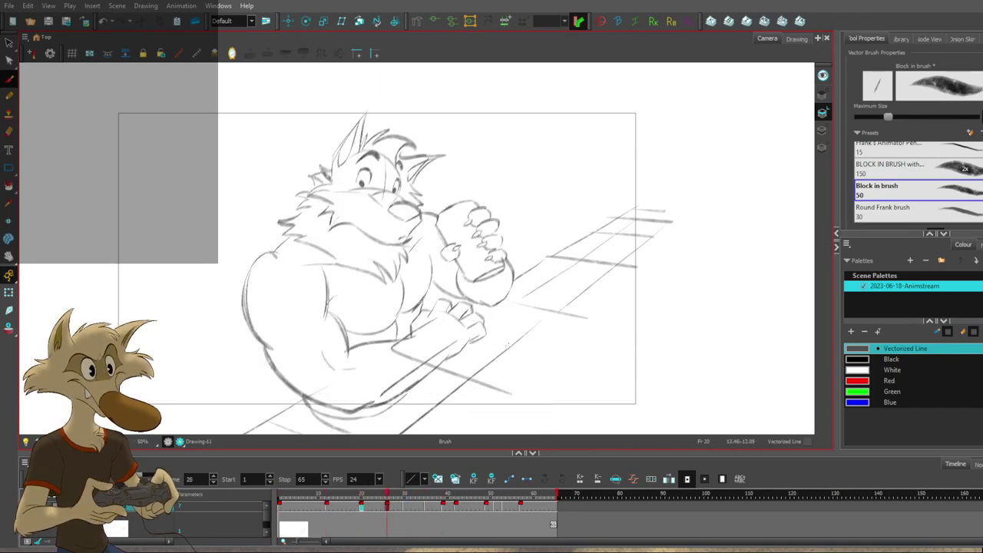
pyautogui.press('.')
pyautogui.press('.')
pyautogui.press('.')
pyautogui.press('.')
pyautogui.press('.')
pyautogui.press('.')
pyautogui.press('.')
pyautogui.press('.')
pyautogui.press('.')
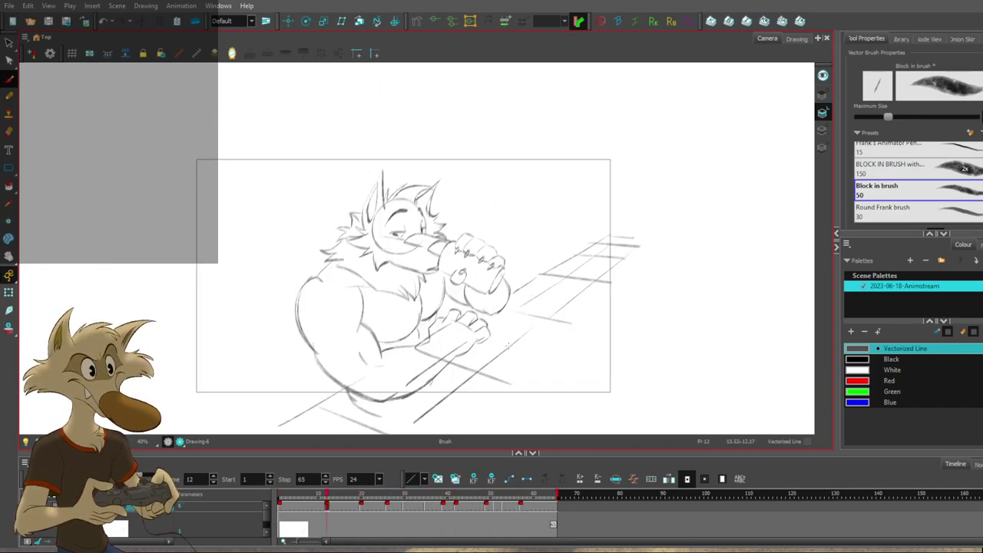
# Examine the key poses leading from the frame 12 drinking pose to the rough frame 35 in-between at a reduced view size.
pyautogui.press('1')
pyautogui.press('g')
pyautogui.press('g')
pyautogui.press('g')
pyautogui.press('g')
pyautogui.press('g')
pyautogui.press('g')
pyautogui.press('g')
pyautogui.press('f')
pyautogui.press('f')
pyautogui.press('f')
pyautogui.press('f')
pyautogui.press('g')
pyautogui.press('g')
pyautogui.press('.')
pyautogui.press('.')
pyautogui.press('.')
pyautogui.press('.')
pyautogui.press('.')
pyautogui.press('.')
pyautogui.press('.')
pyautogui.press('.')
pyautogui.press('.')
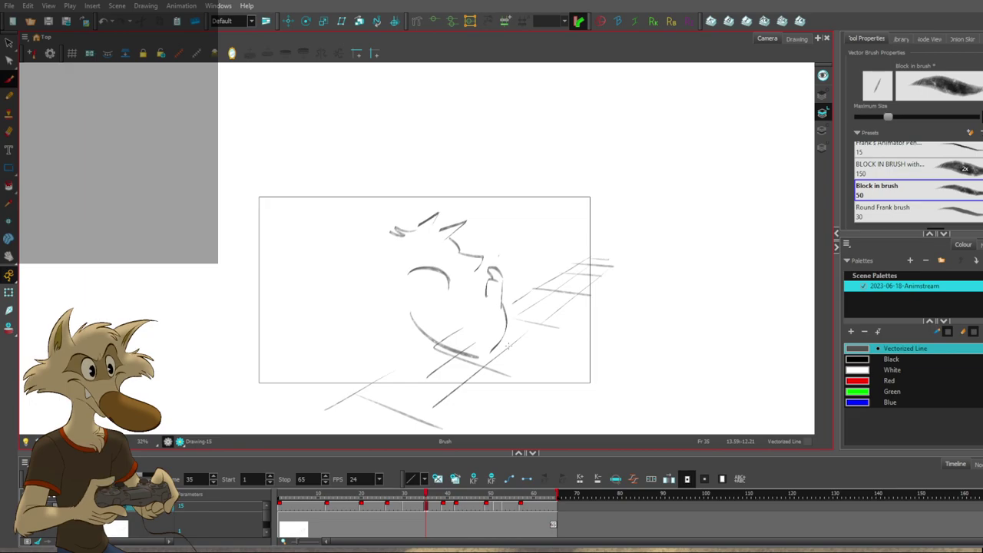
# Go back to the frame 26 key pose and play the animation into the frame 30 sneeze.
pyautogui.press(',')
pyautogui.press(',')
pyautogui.press(',')
pyautogui.press(',')
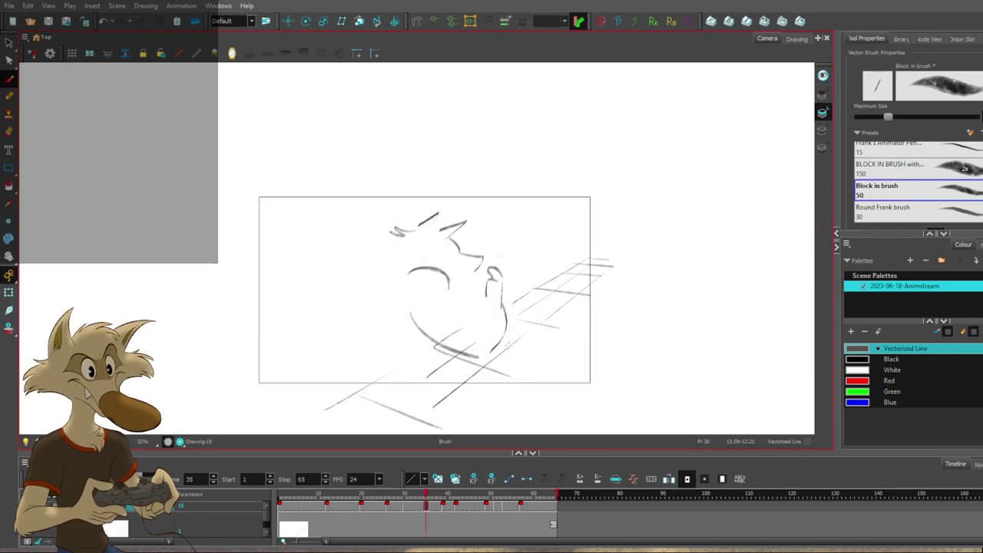
pyautogui.press(',')
pyautogui.press(',')
pyautogui.press(',')
pyautogui.press(',')
pyautogui.press(',')
pyautogui.press(',')
pyautogui.press(',')
pyautogui.press(',')
pyautogui.press(',')
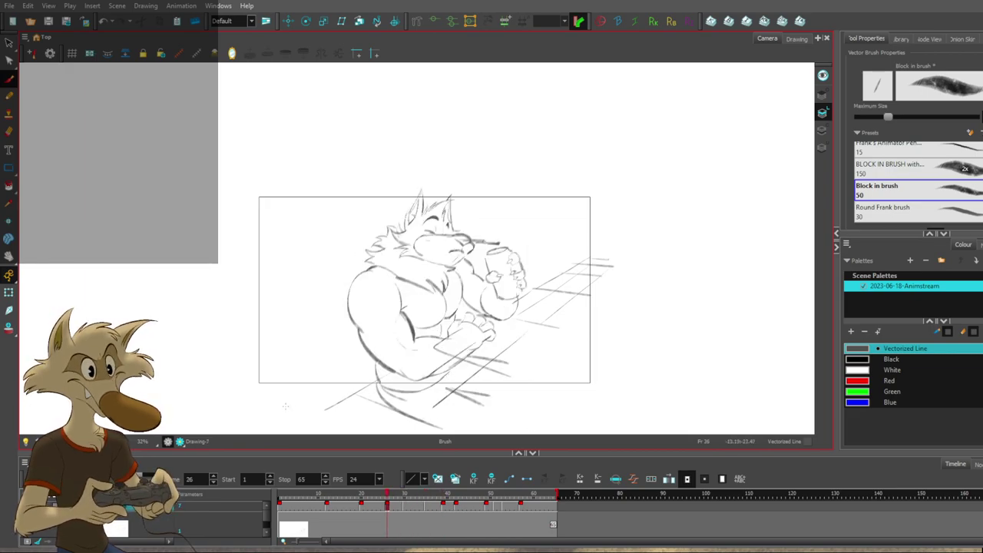
pyautogui.press('Return')
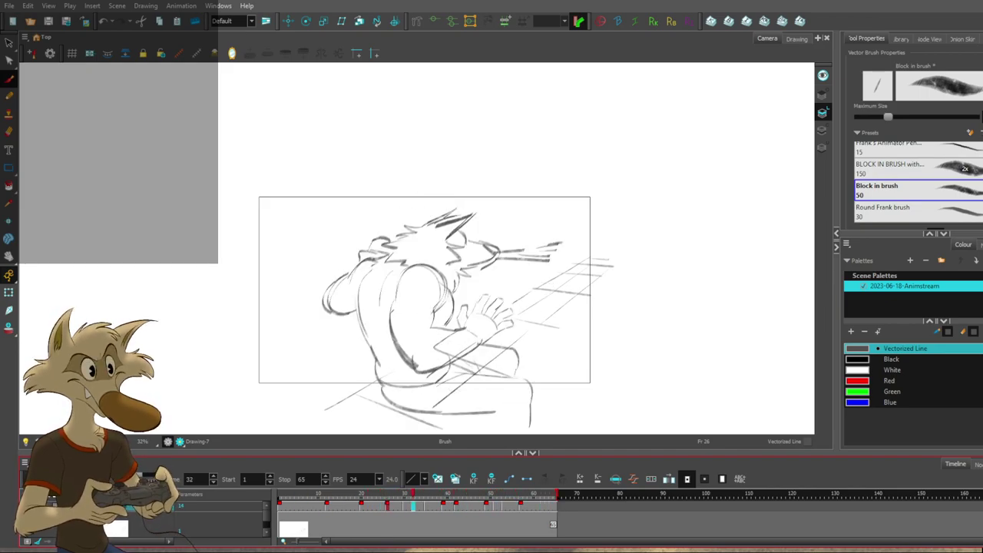
pyautogui.press('Return')
# Compare the frame 30 sneeze pose closely with the rough frame 35 in-between by flipping between them.
pyautogui.press('.')
pyautogui.press('.')
pyautogui.press('.')
pyautogui.press('.')
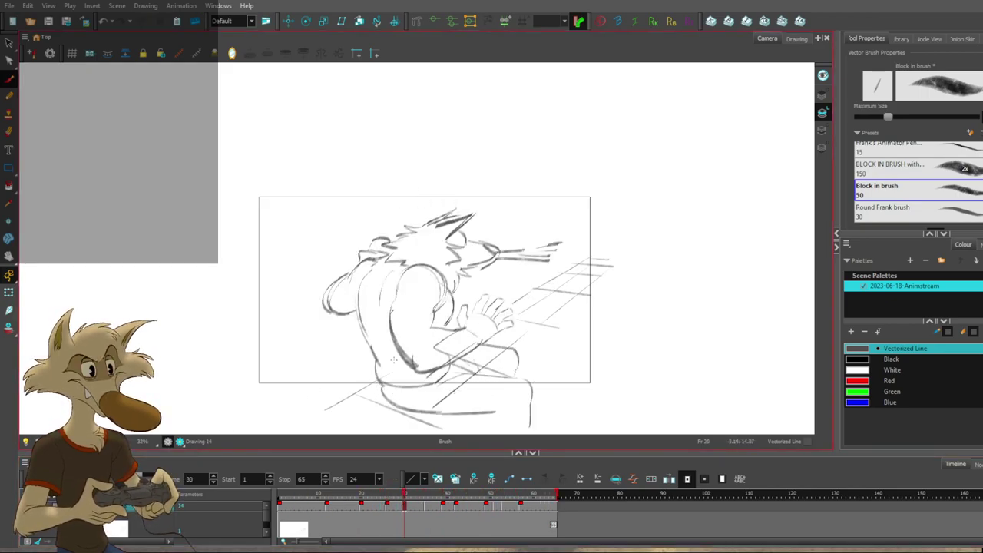
pyautogui.scroll(1, 552, 308)
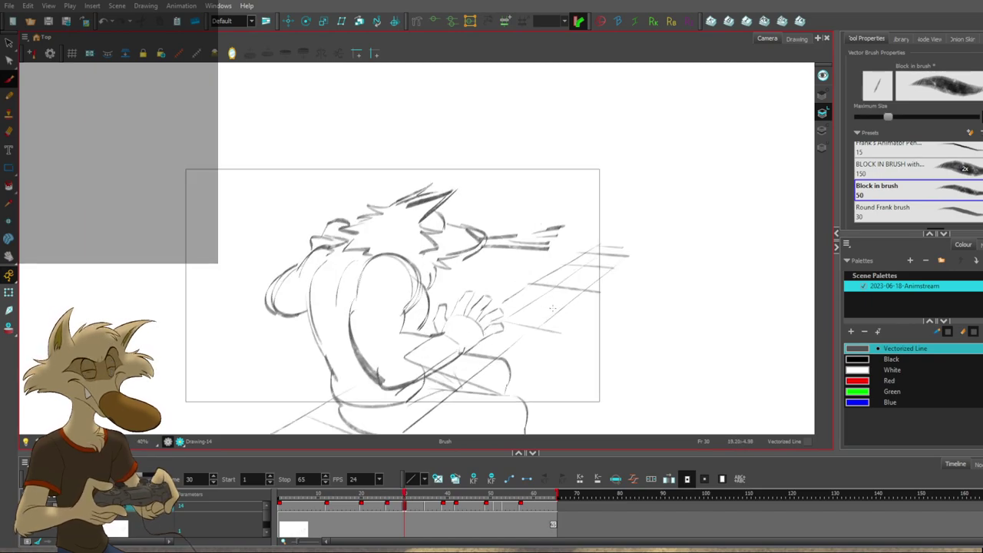
pyautogui.press('.')
pyautogui.press('.')
pyautogui.press('.')
pyautogui.press('.')
pyautogui.press('.')
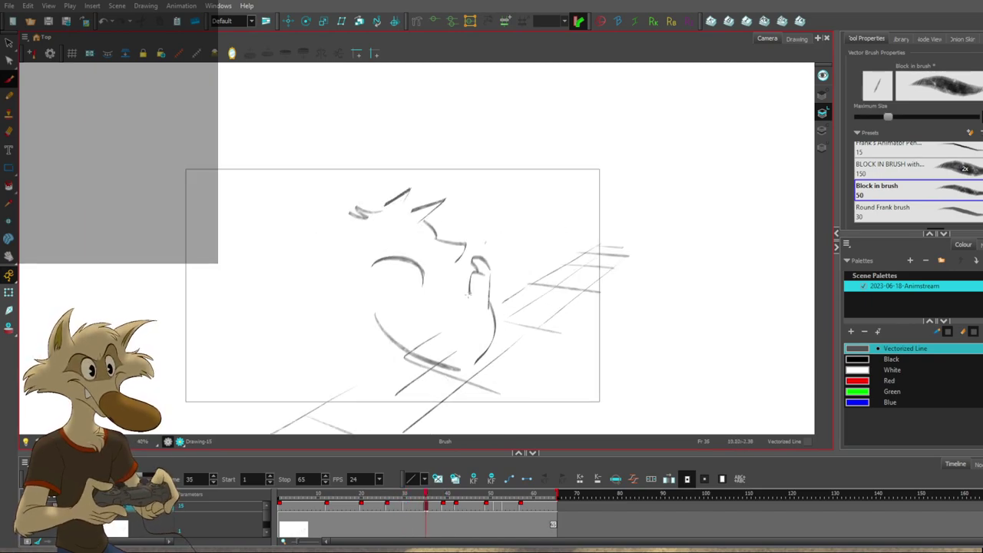
pyautogui.press('.')
pyautogui.press('.')
pyautogui.press('.')
pyautogui.press('.')
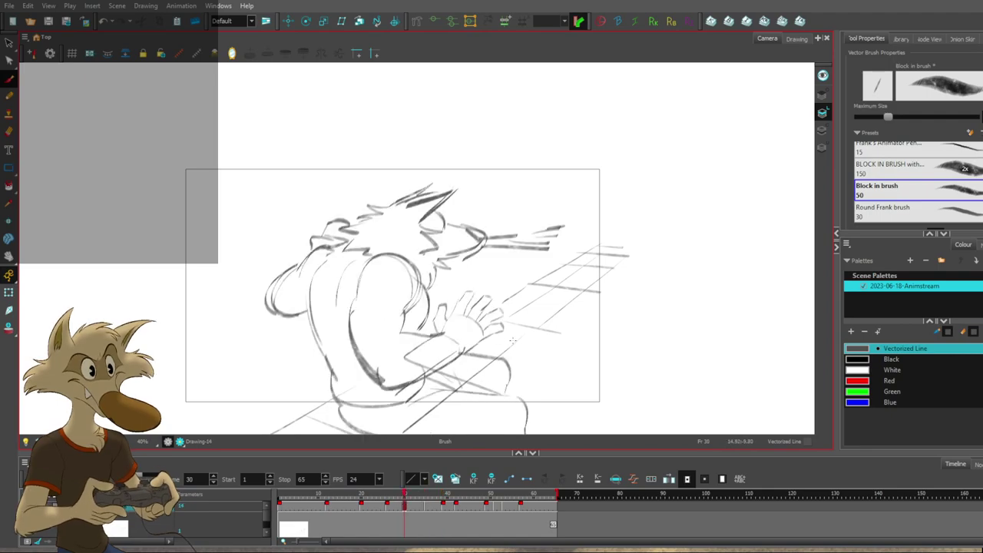
# Review the drawings around the frame 30 sneeze and step back to the frame 26 key pose.
pyautogui.press(',')
pyautogui.press(',')
pyautogui.press(',')
pyautogui.press(',')
pyautogui.press('f')
pyautogui.press('f')
pyautogui.press('g')
pyautogui.press('g')
pyautogui.press('g')
pyautogui.press('f')
pyautogui.press('f')
pyautogui.press('f')
pyautogui.press('g')
pyautogui.press('g')
pyautogui.press('g')
pyautogui.press('g')
pyautogui.press('g')
pyautogui.press('g')
pyautogui.press('g')
pyautogui.press(',')
pyautogui.press(',')
pyautogui.press(',')
pyautogui.press(',')
pyautogui.press(',')
pyautogui.press(',')
pyautogui.press(',')
pyautogui.press(',')
pyautogui.press(',')
pyautogui.press(',')
pyautogui.press(',')
pyautogui.press(',')
pyautogui.press(',')
pyautogui.press(',')
pyautogui.press(',')
pyautogui.press(',')
pyautogui.press(',')
pyautogui.press(',')
pyautogui.press(',')
pyautogui.press(',')
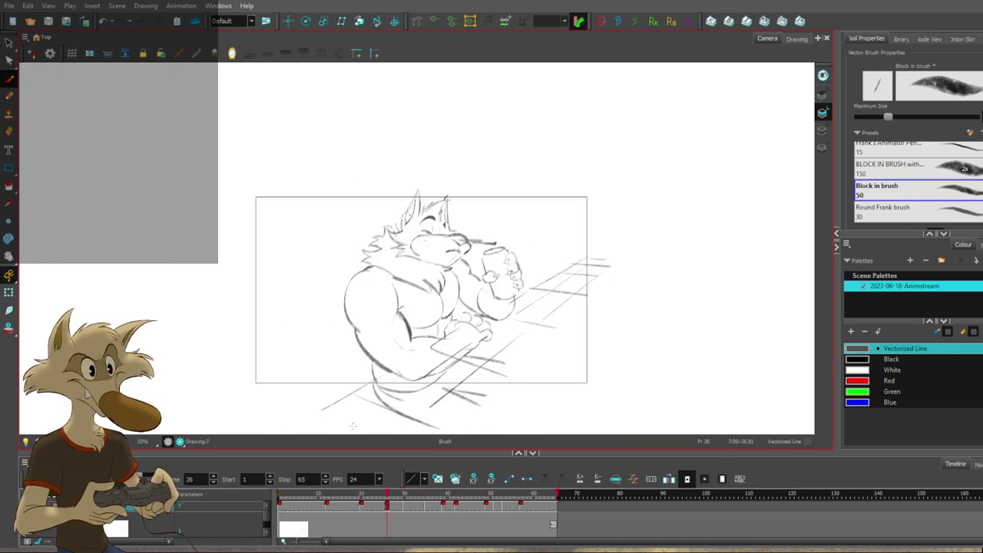
# Step through the motion around frame 25 and scrub through the sneeze to the rough frame 35 in-between.
pyautogui.press('.')
pyautogui.press('.')
pyautogui.press('.')
pyautogui.press('.')
pyautogui.press('.')
pyautogui.press('.')
pyautogui.press('.')
pyautogui.press('.')
pyautogui.press('.')
pyautogui.press('.')
pyautogui.press('.')
pyautogui.press('.')
pyautogui.press('.')
pyautogui.press('.')
pyautogui.press('.')
pyautogui.press('.')
pyautogui.press('.')
pyautogui.press('.')
pyautogui.press('.')
pyautogui.press('.')
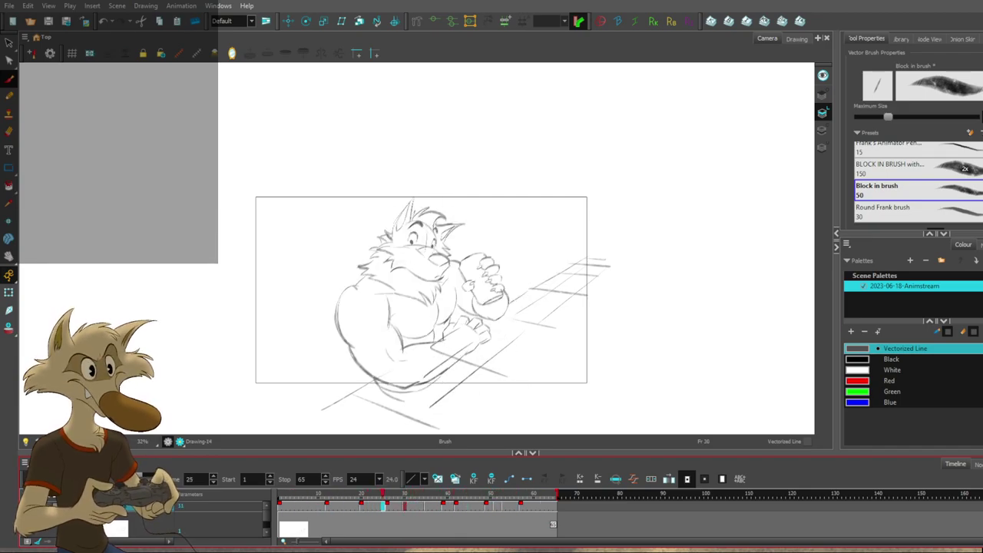
pyautogui.click(415, 497)
pyautogui.moveTo(415, 498)
pyautogui.mouseDown()
pyautogui.moveTo(452, 501)
pyautogui.moveTo(388, 506)
pyautogui.moveTo(431, 507)
pyautogui.moveTo(405, 505)
pyautogui.mouseUp()
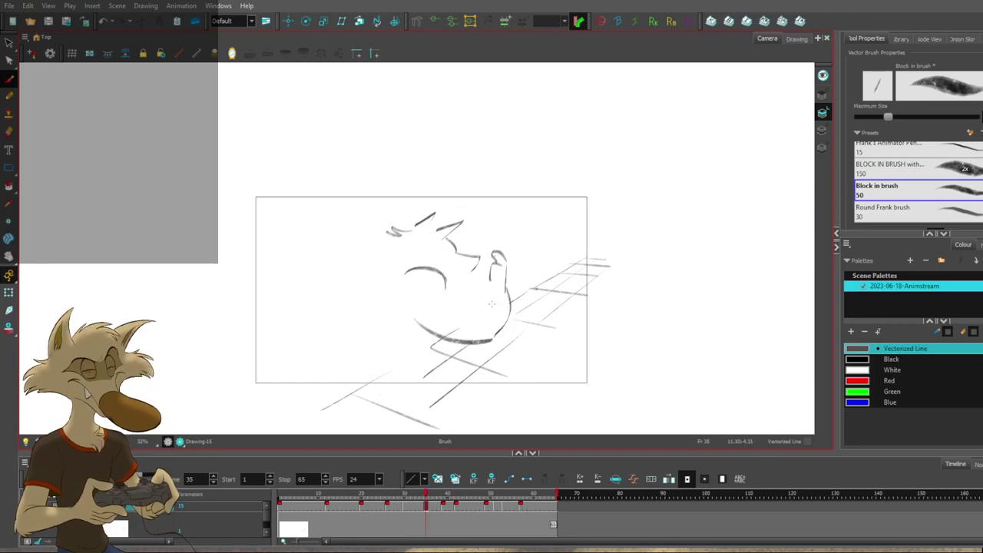
# Remove the raised hand, forearm and lower torso strokes from the rough frame 35 in-between.
pyautogui.press('g')
pyautogui.press('f')
pyautogui.press('2')
pyautogui.press('2')
pyautogui.press('f')
pyautogui.press('g')
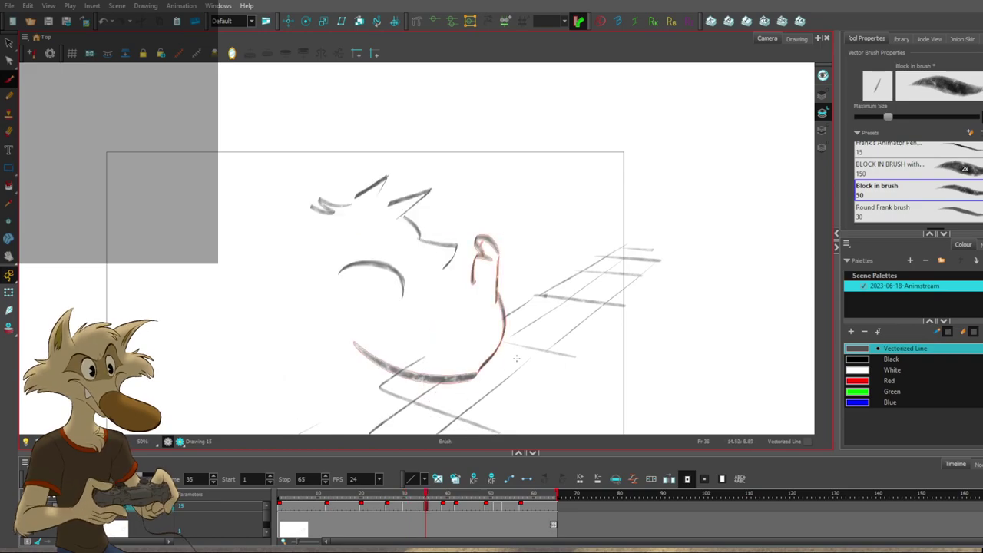
# Block in new fingers low over the tabletop in the frame 35 in-between, flipping against the planted hand of the frame 30 sneeze.
pyautogui.press(',')
pyautogui.press(',')
pyautogui.press(',')
pyautogui.press(',')
pyautogui.press(',')
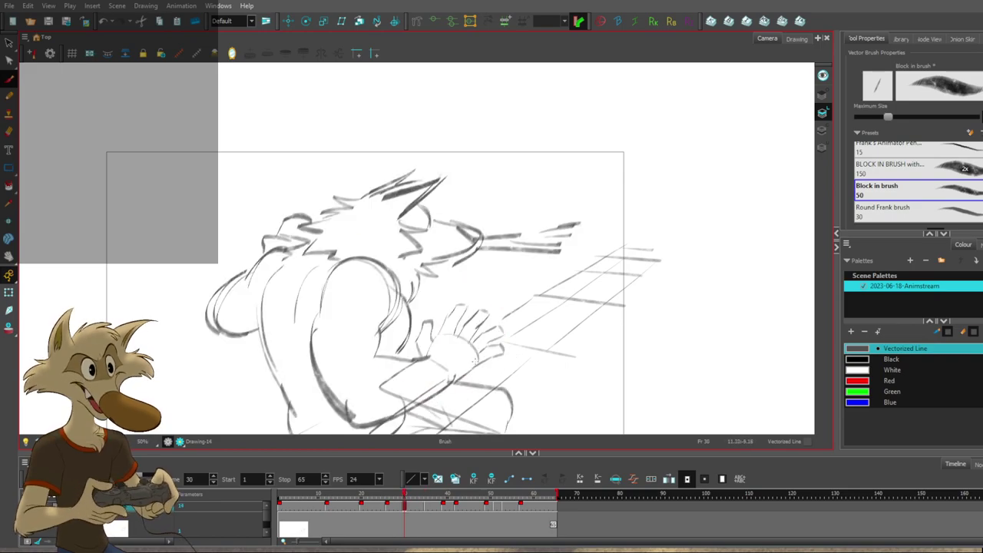
pyautogui.press('g')
pyautogui.moveTo(470, 316); pyautogui.dragTo(460, 333)
pyautogui.press('f')
pyautogui.press('g')
pyautogui.press('f')
pyautogui.press('.')
pyautogui.press('.')
pyautogui.press('.')
pyautogui.press('.')
pyautogui.press('.')
pyautogui.press(',')
pyautogui.press(',')
pyautogui.press(',')
pyautogui.press(',')
pyautogui.press(',')
pyautogui.press('.')
pyautogui.press('.')
pyautogui.press('.')
pyautogui.press('.')
pyautogui.press('.')
pyautogui.press(',')
pyautogui.press(',')
pyautogui.press(',')
pyautogui.press(',')
pyautogui.press(',')
pyautogui.press(',')
pyautogui.press(',')
pyautogui.press(',')
pyautogui.press(',')
pyautogui.press('.')
pyautogui.press('.')
pyautogui.press('.')
pyautogui.press('.')
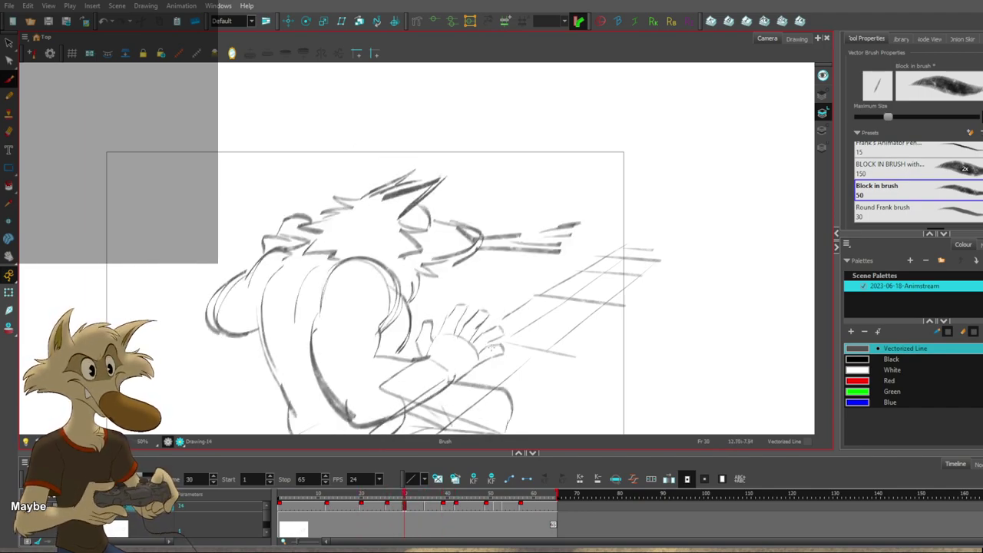
pyautogui.press('.')
pyautogui.press('.')
pyautogui.press('.')
pyautogui.press('.')
pyautogui.press('.')
pyautogui.press('.')
pyautogui.press('.')
pyautogui.press('.')
pyautogui.press('.')
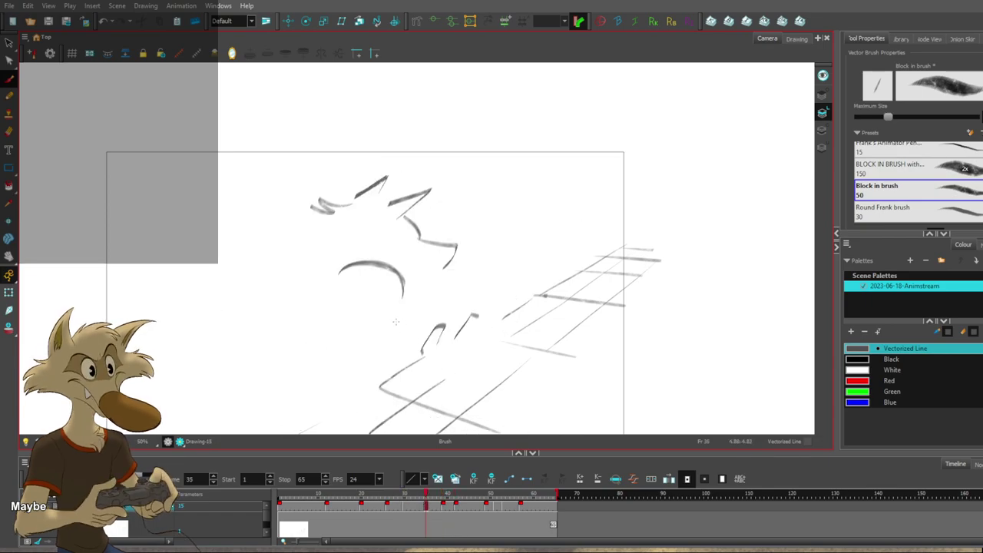
# Block in the raised fist beside the head in the frame 35 in-between, flipping against the neighbouring drawings.
pyautogui.press(',')
pyautogui.press(',')
pyautogui.press(',')
pyautogui.press(',')
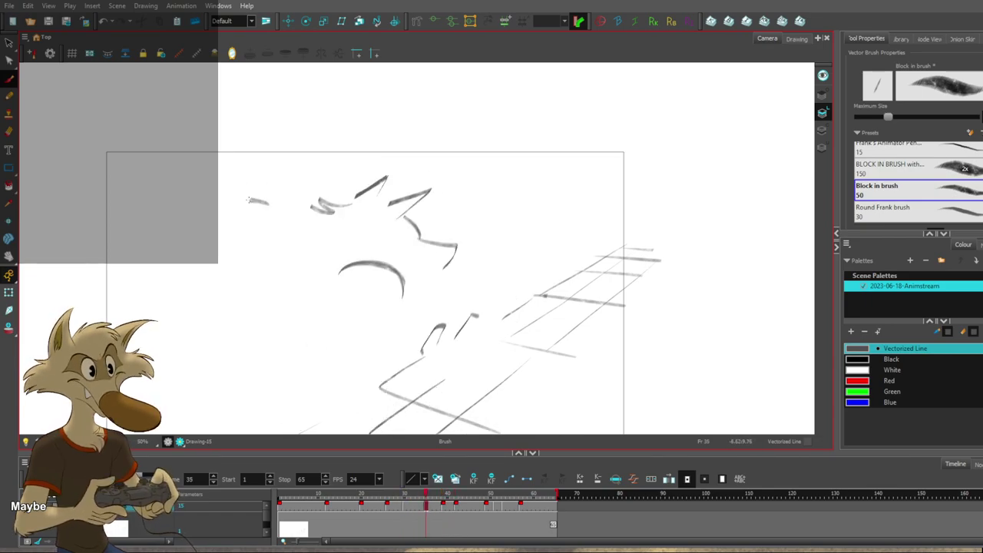
pyautogui.press('.')
pyautogui.press('.')
pyautogui.press('.')
pyautogui.press('.')
pyautogui.press(',')
pyautogui.press(',')
pyautogui.press(',')
pyautogui.press(',')
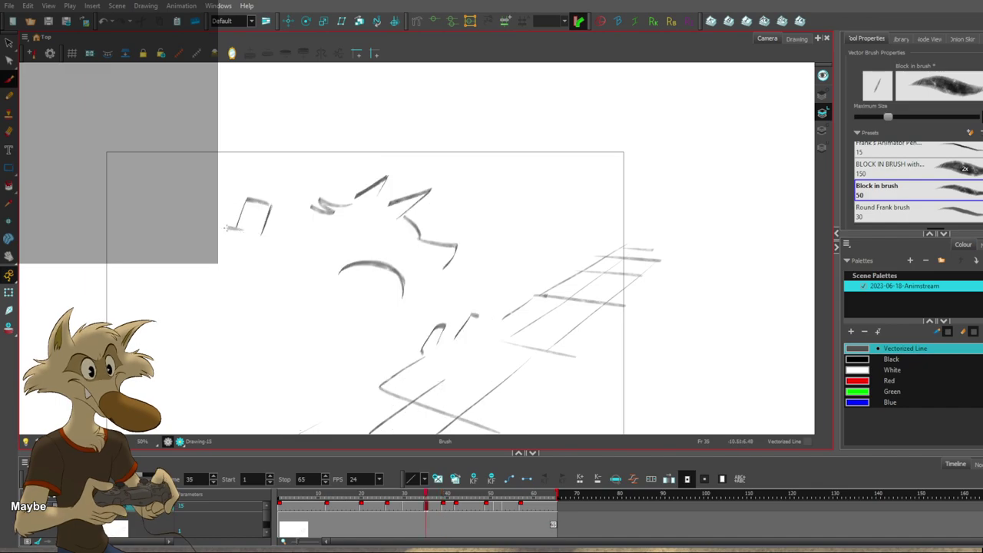
pyautogui.press(',')
pyautogui.press(',')
pyautogui.press(',')
pyautogui.press(',')
# Sketch the bent elbow and upper arm line below the raised fist in frame 35, checking against adjacent drawings.
pyautogui.moveTo(233, 272); pyautogui.dragTo(236, 328)
pyautogui.moveTo(211, 292); pyautogui.dragTo(243, 328)
pyautogui.press('f')
pyautogui.press('g')
pyautogui.press('g')
pyautogui.press('f')
pyautogui.moveTo(290, 247); pyautogui.dragTo(250, 262)
pyautogui.press('f')
pyautogui.press('f')
pyautogui.press('f')
pyautogui.press('g')
pyautogui.press('g')
pyautogui.press('g')
pyautogui.press('g')
pyautogui.press('f')
pyautogui.press('f')
pyautogui.press('f')
# Scrub through the sneeze and examine how the frame 35 in-between leads into the frame 39 pose.
pyautogui.press('1')
pyautogui.scroll(-1, 343, 247)
pyautogui.press(',')
pyautogui.press(',')
pyautogui.press(',')
pyautogui.press(',')
pyautogui.press(',')
pyautogui.press(',')
pyautogui.press('.')
pyautogui.press('.')
pyautogui.press('.')
pyautogui.press('.')
pyautogui.press('.')
pyautogui.press('.')
pyautogui.press('.')
pyautogui.press('.')
pyautogui.press('.')
pyautogui.press('.')
pyautogui.press('.')
pyautogui.press('.')
pyautogui.press('.')
pyautogui.press('.')
pyautogui.press('.')
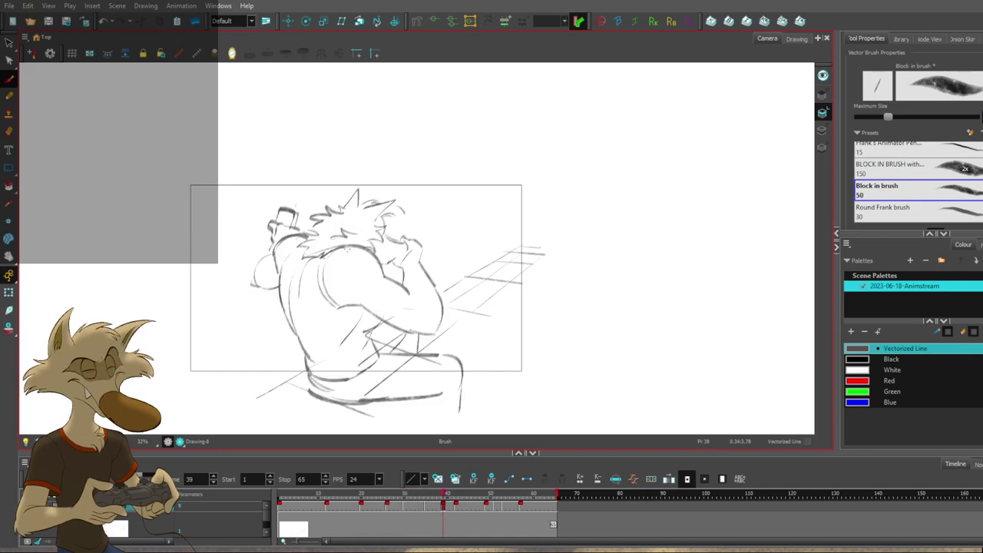
# Refine the raised fist with another stroke in the frame 35 in-between and mirror the canvas view.
pyautogui.press('f')
pyautogui.press('g')
pyautogui.press('g')
pyautogui.press('2')
pyautogui.press('2')
pyautogui.press('f')
pyautogui.moveTo(252, 185)
pyautogui.mouseDown()
pyautogui.moveTo(244, 250)
pyautogui.moveTo(271, 235)
pyautogui.mouseUp()
pyautogui.press(',')
pyautogui.press('.')
pyautogui.click(232, 53)
# Review the sneeze motion in the mirrored view and step back to the frame 20 drinking pose.
pyautogui.press('f')
pyautogui.press('f')
pyautogui.press('f')
pyautogui.press('g')
pyautogui.press('g')
pyautogui.press('g')
pyautogui.press('g')
pyautogui.press('g')
pyautogui.press('g')
pyautogui.press('g')
pyautogui.press('g')
pyautogui.press('1')
pyautogui.press('1')
pyautogui.press('g')
pyautogui.press(',')
pyautogui.press(',')
pyautogui.press(',')
pyautogui.press(',')
pyautogui.press(',')
pyautogui.press(',')
pyautogui.press(',')
pyautogui.press(',')
pyautogui.press(',')
pyautogui.press(',')
pyautogui.press(',')
pyautogui.press(',')
pyautogui.press(',')
pyautogui.press(',')
pyautogui.press(',')
pyautogui.press(',')
pyautogui.press(',')
pyautogui.press(',')
pyautogui.press(',')
pyautogui.press(',')
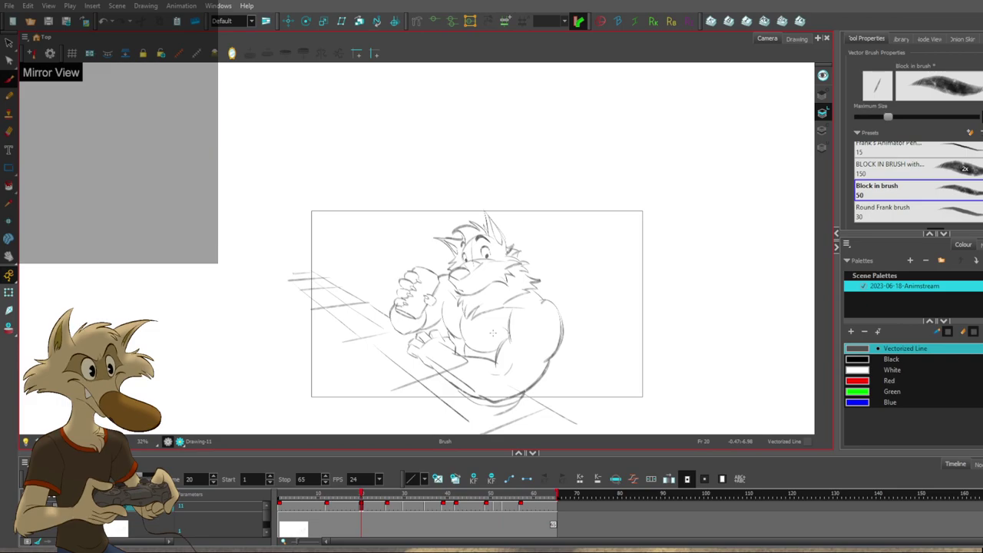
# Flip between the mirrored key poses from frame 20 to the frame 30 sneeze and examine the arm placement.
pyautogui.press('2')
pyautogui.press('2')
pyautogui.press('g')
pyautogui.press('g')
pyautogui.press('1')
pyautogui.press('1')
pyautogui.press('f')
pyautogui.press('f')
pyautogui.press('f')
pyautogui.press('f')
pyautogui.press('g')
pyautogui.press('g')
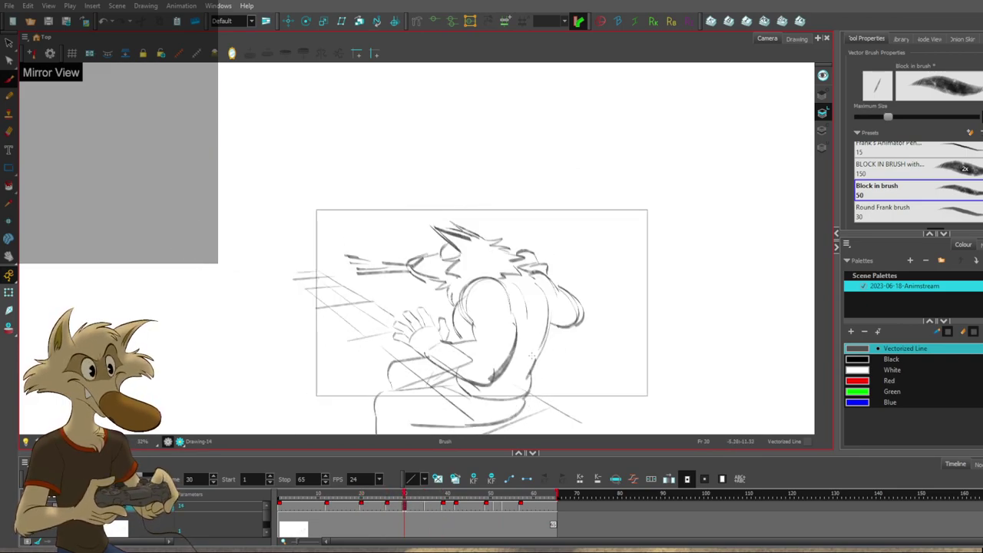
# Rework the chest curve in front of the near shoulder on the frame 30 sneeze, flipping against the frame 35 in-between.
pyautogui.press('f')
pyautogui.press('2')
pyautogui.press('g')
pyautogui.press('f')
pyautogui.press('g')
pyautogui.press('f')
pyautogui.press('.')
pyautogui.press('.')
pyautogui.press('.')
pyautogui.press('.')
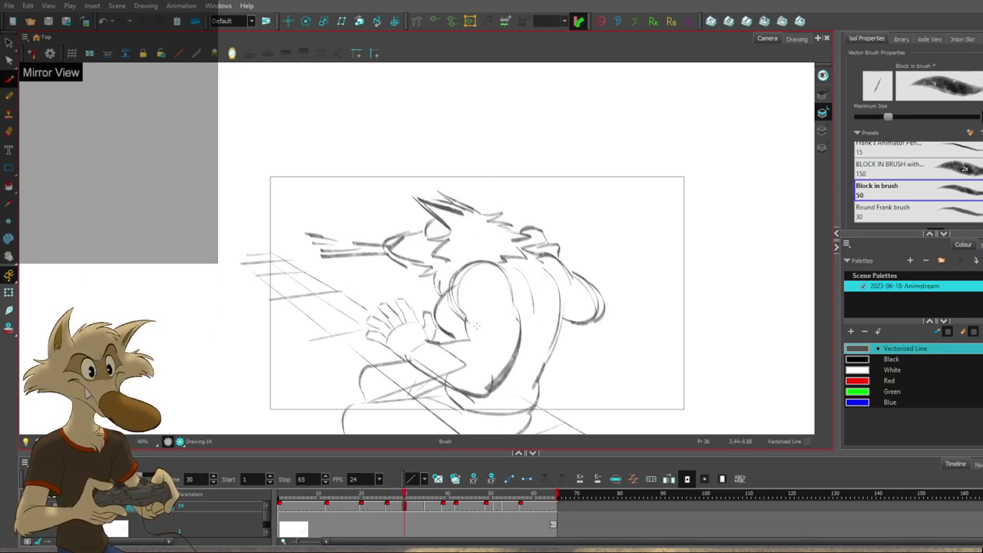
pyautogui.press('.')
pyautogui.press('.')
pyautogui.press('.')
pyautogui.press('.')
pyautogui.press('.')
pyautogui.press(',')
pyautogui.press(',')
pyautogui.press(',')
pyautogui.press(',')
pyautogui.press(',')
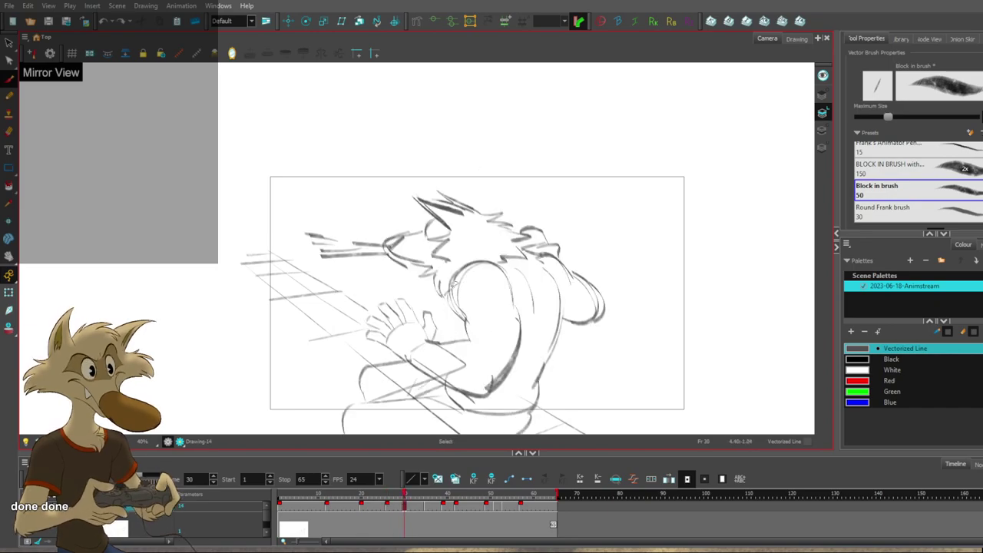
pyautogui.press('f')
pyautogui.press('g')
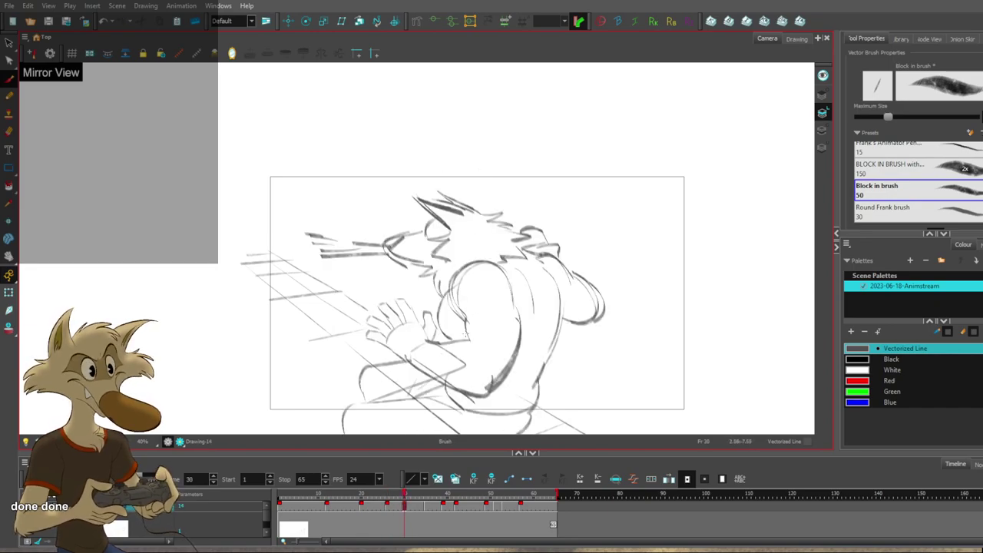
# Extend the near shoulder's curve down its outer side in the frame 35 in-between, flipping against the neighbouring poses.
pyautogui.press('.')
pyautogui.press('.')
pyautogui.press('.')
pyautogui.press('.')
pyautogui.press('.')
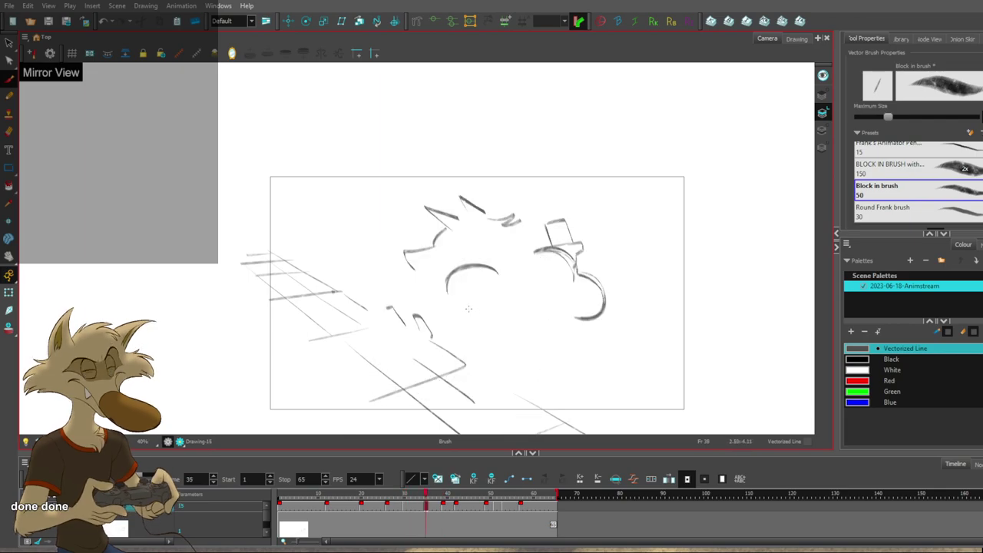
pyautogui.press(',')
pyautogui.press(',')
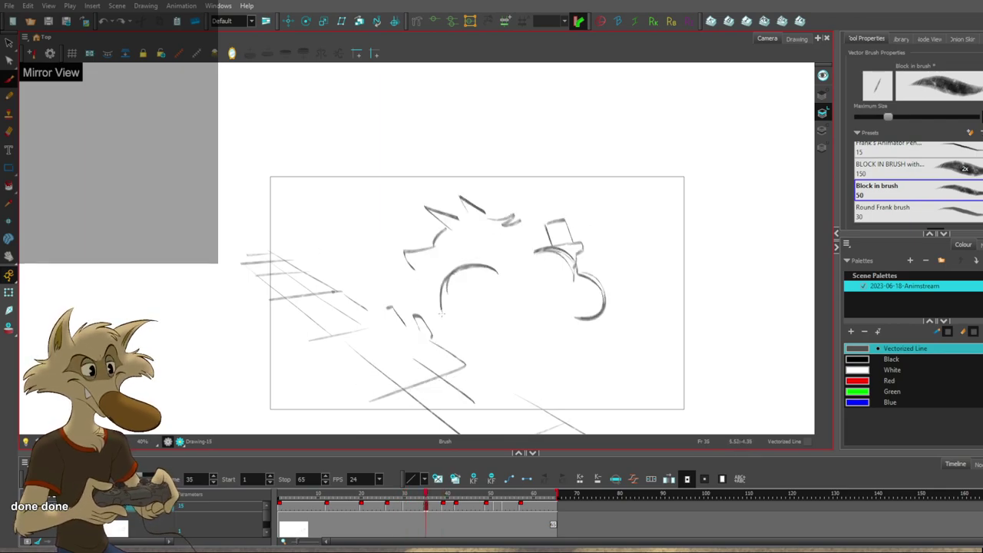
pyautogui.press(',')
pyautogui.press(',')
pyautogui.press(',')
# Draw the chest line, the upper arm's lower contour and the curved back lines in the frame 35 in-between, checking against the neighbouring drawings.
pyautogui.press('g')
pyautogui.press('f')
pyautogui.press('g')
pyautogui.press('.')
pyautogui.press('.')
pyautogui.press('.')
pyautogui.press('.')
pyautogui.press(',')
pyautogui.press(',')
pyautogui.press(',')
pyautogui.press(',')
pyautogui.press('.')
pyautogui.press('.')
pyautogui.press('.')
pyautogui.press('.')
pyautogui.press('f')
pyautogui.press('f')
pyautogui.press('g')
pyautogui.press('f')
pyautogui.press('g')
pyautogui.press('g')
pyautogui.press('f')
pyautogui.press('f')
pyautogui.press('g')
pyautogui.press('f')
pyautogui.press('g')
pyautogui.press('g')
pyautogui.press(',')
pyautogui.press(',')
pyautogui.press(',')
pyautogui.press(',')
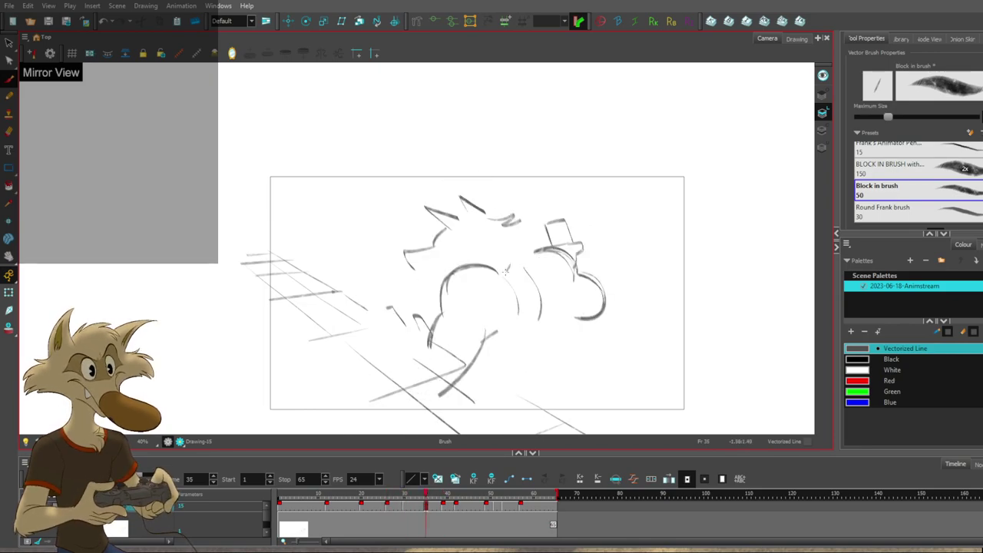
# Begin the jagged neck fur behind the head in the frame 35 in-between, flipping against the surrounding poses.
pyautogui.press('.')
pyautogui.press('.')
pyautogui.press('.')
pyautogui.press('.')
pyautogui.press(',')
pyautogui.press(',')
pyautogui.press(',')
pyautogui.press(',')
pyautogui.press('.')
pyautogui.press('.')
pyautogui.press('.')
pyautogui.press('.')
pyautogui.press(',')
pyautogui.press(',')
pyautogui.press(',')
pyautogui.press(',')
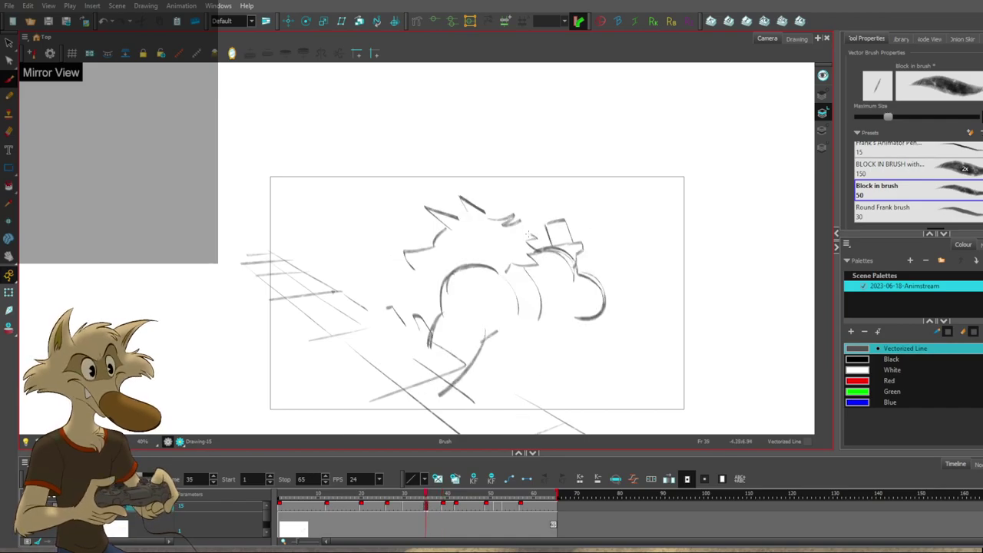
# Complete the spiky fur along both sides of the head and neck in the frame 35 in-between.
pyautogui.press('.')
pyautogui.press('.')
pyautogui.press('.')
pyautogui.press('.')
pyautogui.press(',')
pyautogui.press(',')
pyautogui.press(',')
pyautogui.press(',')
pyautogui.press('.')
pyautogui.press('.')
pyautogui.press('.')
pyautogui.press('.')
pyautogui.press(',')
pyautogui.press(',')
pyautogui.press(',')
pyautogui.press(',')
pyautogui.press('.')
pyautogui.press('.')
pyautogui.press('.')
pyautogui.press('.')
pyautogui.press(',')
pyautogui.press(',')
pyautogui.press(',')
pyautogui.press(',')
# Return to frame 1 and play the animation to review the sneeze timing in mirrored view.
pyautogui.press(',')
pyautogui.press(',')
pyautogui.press(',')
pyautogui.press(',')
pyautogui.press(',')
pyautogui.press(',')
pyautogui.press(',')
pyautogui.press(',')
pyautogui.press(',')
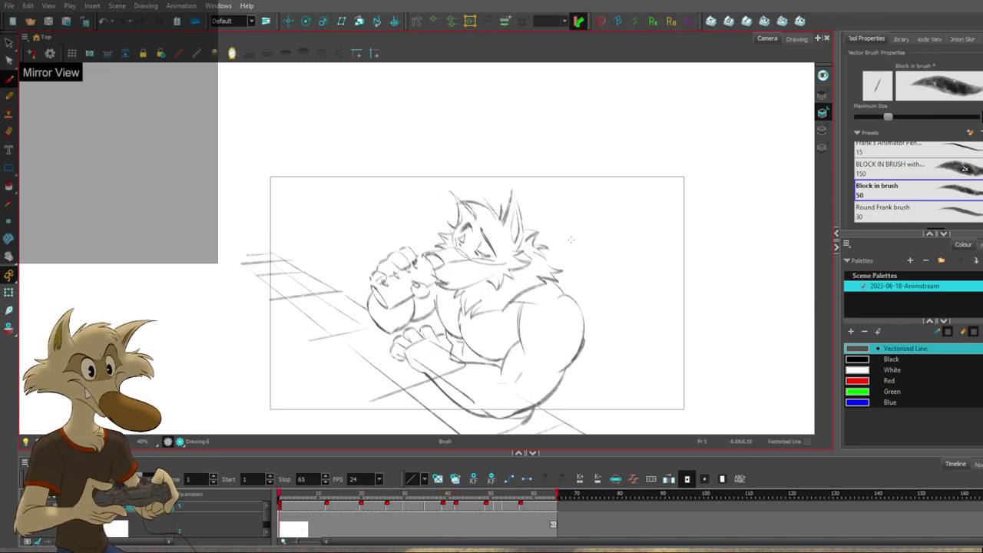
pyautogui.hotkey('shift', 'Return')
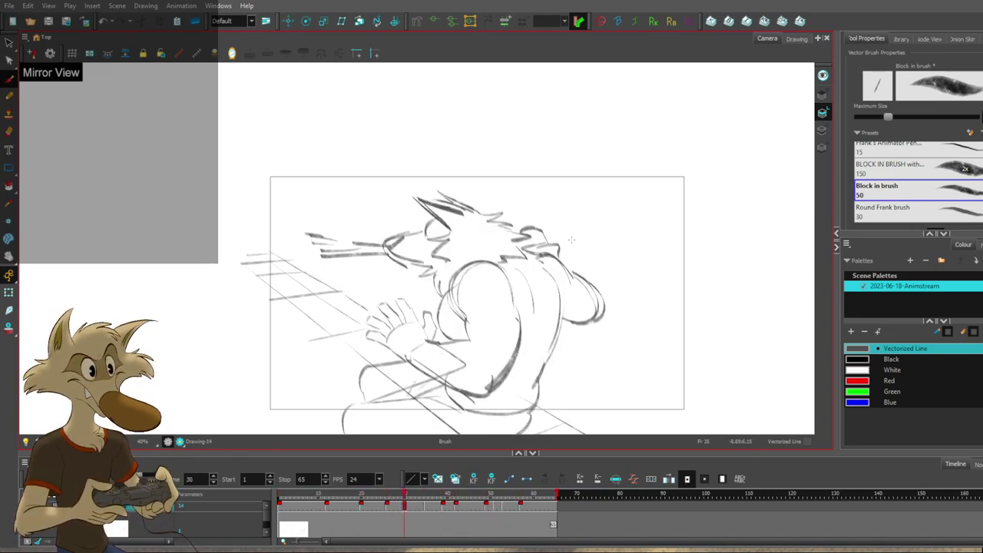
pyautogui.press('Return')
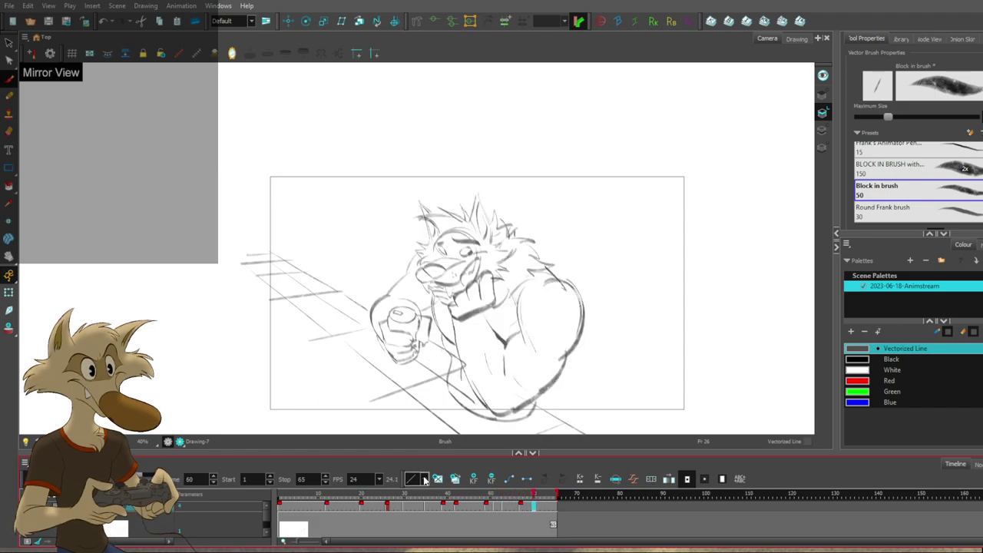
# Extend the exposure of the frame 40 pose by five frames.
pyautogui.moveTo(419, 505)
pyautogui.mouseDown()
pyautogui.moveTo(470, 509)
pyautogui.moveTo(450, 510)
pyautogui.mouseUp()
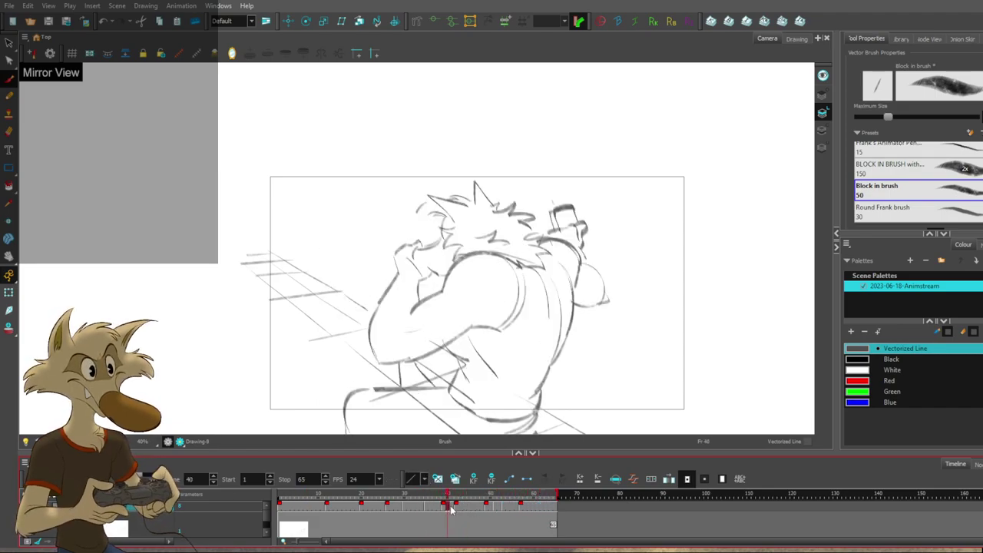
pyautogui.press('+')
pyautogui.press('+')
pyautogui.press('+')
pyautogui.press('+')
pyautogui.press('+')
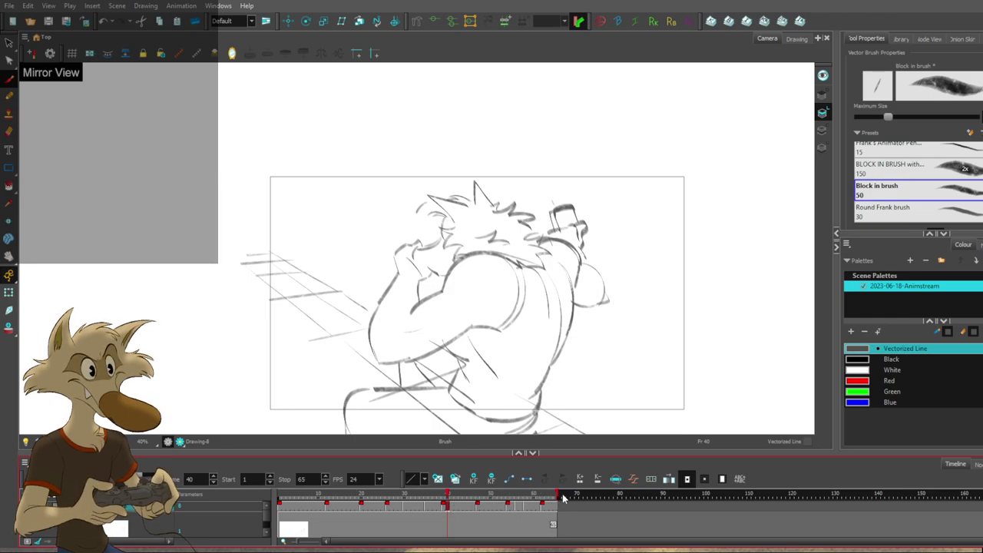
# Set the scene's stop frame to 74, extend the perspective grid's exposure to match, and return to frame 1.
pyautogui.moveTo(559, 498); pyautogui.dragTo(600, 498)
pyautogui.click(594, 504)
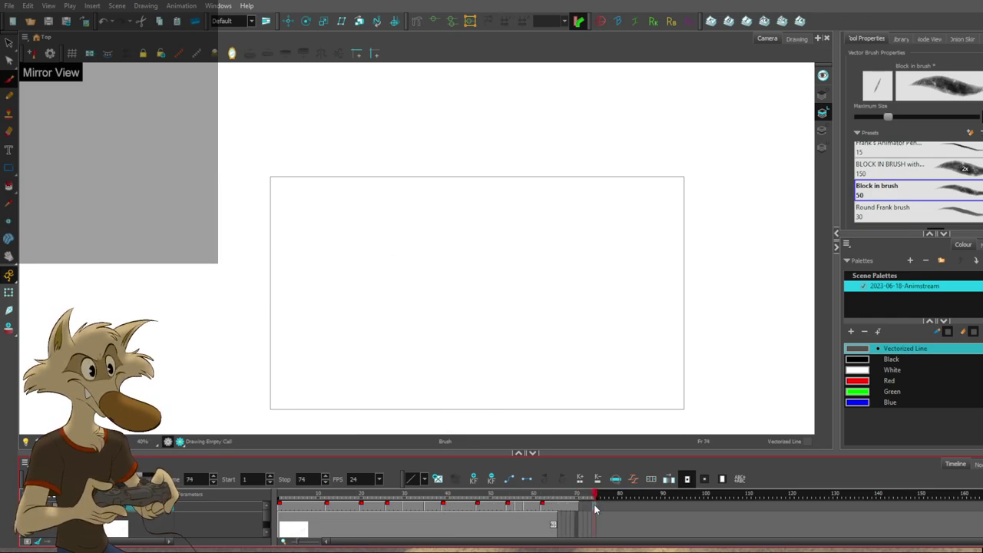
pyautogui.click(594, 526)
pyautogui.moveTo(538, 499)
pyautogui.mouseDown()
pyautogui.moveTo(365, 503)
pyautogui.moveTo(378, 503)
pyautogui.mouseUp()
pyautogui.press('1')
pyautogui.hotkey('shift', 'Return')
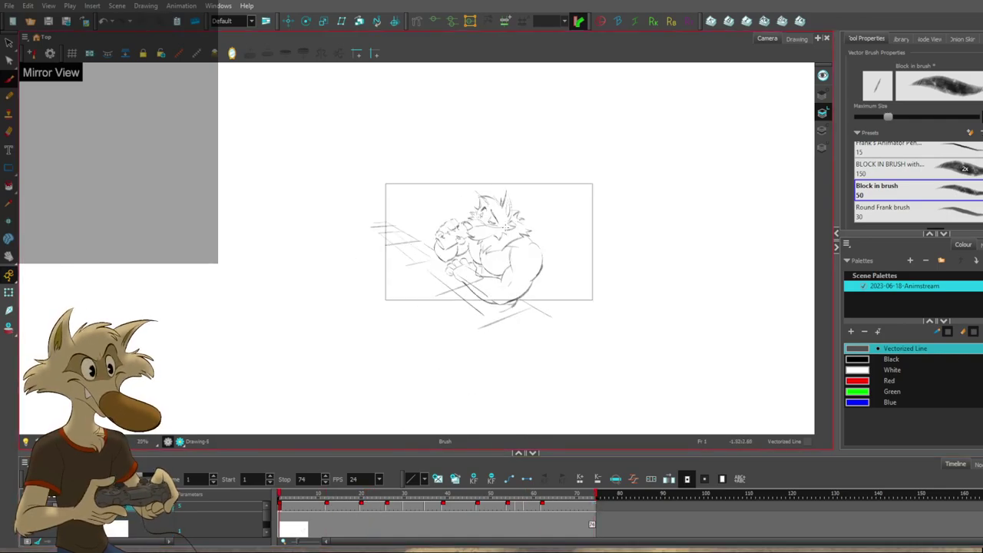
# Add a finger stroke to the open hand in the frame 35 in-between, flipping against the frame 30 pose.
pyautogui.press('2')
pyautogui.press('g')
pyautogui.press('g')
pyautogui.press('f')
pyautogui.press('f')
pyautogui.press('g')
pyautogui.press('f')
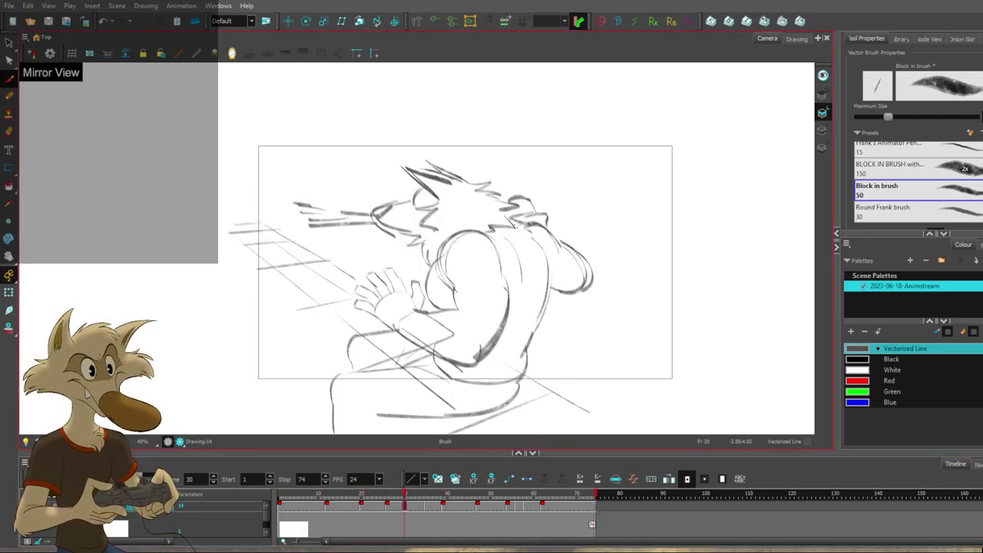
pyautogui.press('g')
pyautogui.moveTo(374, 279); pyautogui.dragTo(381, 295)
pyautogui.press('f')
pyautogui.press('f')
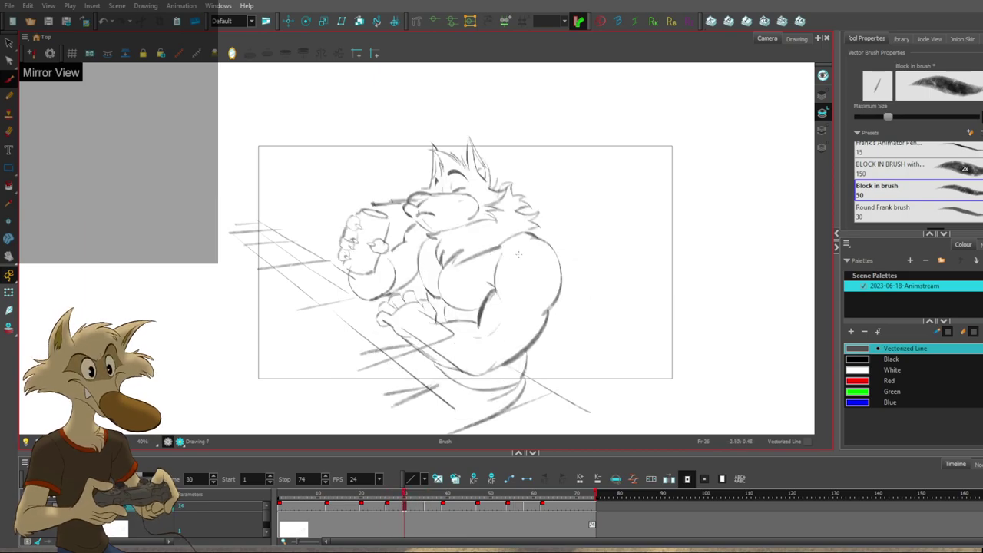
pyautogui.press('g')
pyautogui.press('g')
pyautogui.press('f')
pyautogui.press('g')
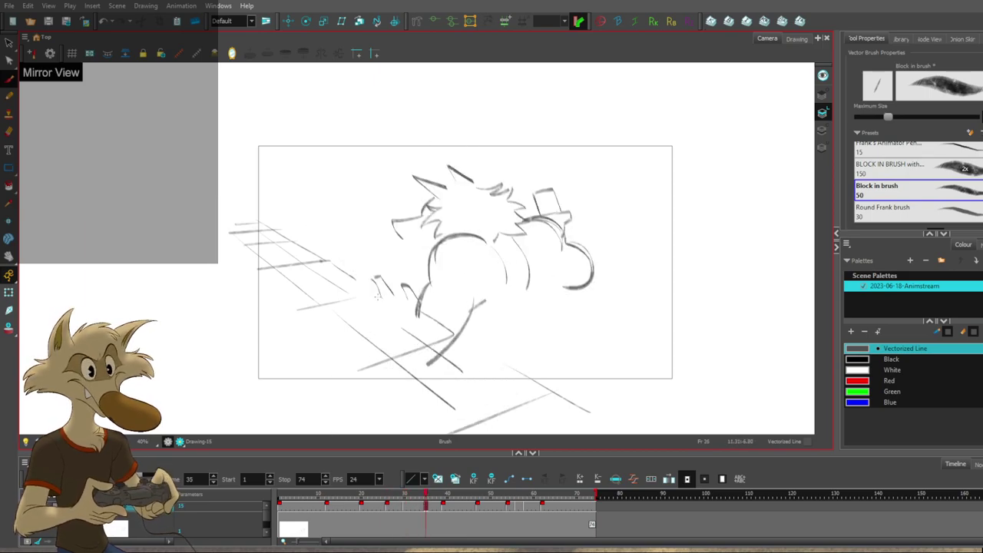
# Sketch the remaining outer fingers of the open hand in the frame 35 in-between, comparing with the adjacent drawings.
pyautogui.press('f')
pyautogui.press('f')
pyautogui.press('g')
pyautogui.press('g')
pyautogui.press('g')
pyautogui.press('f')
pyautogui.press('f')
pyautogui.press('g')
pyautogui.press('f')
pyautogui.press('g')
pyautogui.moveTo(368, 307); pyautogui.dragTo(359, 311)
pyautogui.press('f')
pyautogui.press('g')
pyautogui.press('f')
pyautogui.press('g')
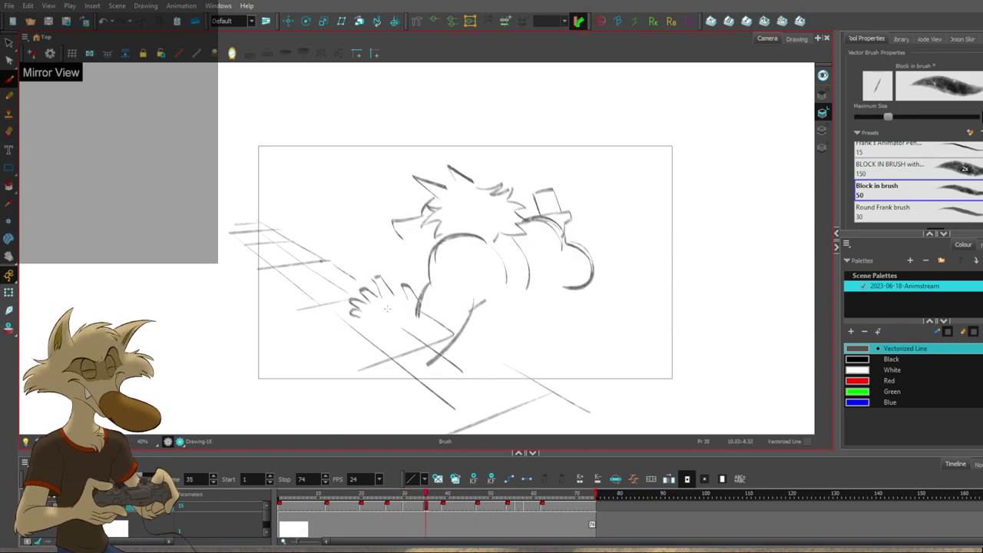
# Draw the curved palm edge beneath the fingers of the open hand in the frame 35 in-between.
pyautogui.press('.')
pyautogui.press(',')
pyautogui.moveTo(405, 304); pyautogui.dragTo(374, 311)
pyautogui.press('f')
pyautogui.press('f')
pyautogui.press('g')
pyautogui.press('g')
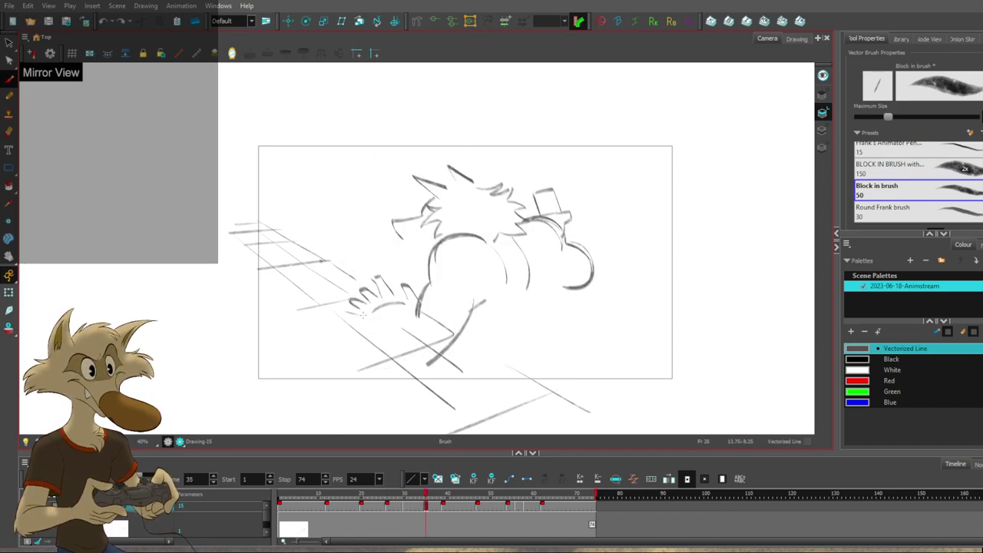
# Redraw the outermost finger of the open hand in the frame 35 in-between, flipping against the following drawing.
pyautogui.press('.')
pyautogui.press(',')
pyautogui.press('.')
pyautogui.press(',')
pyautogui.press('.')
pyautogui.press(',')
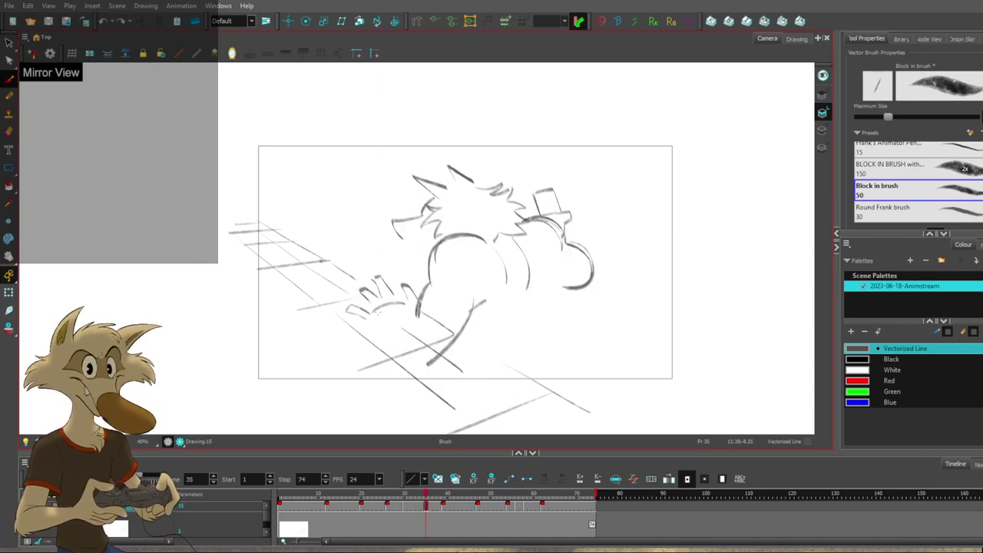
pyautogui.press('.')
pyautogui.press(',')
pyautogui.press('.')
pyautogui.press(',')
pyautogui.press('.')
pyautogui.press(',')
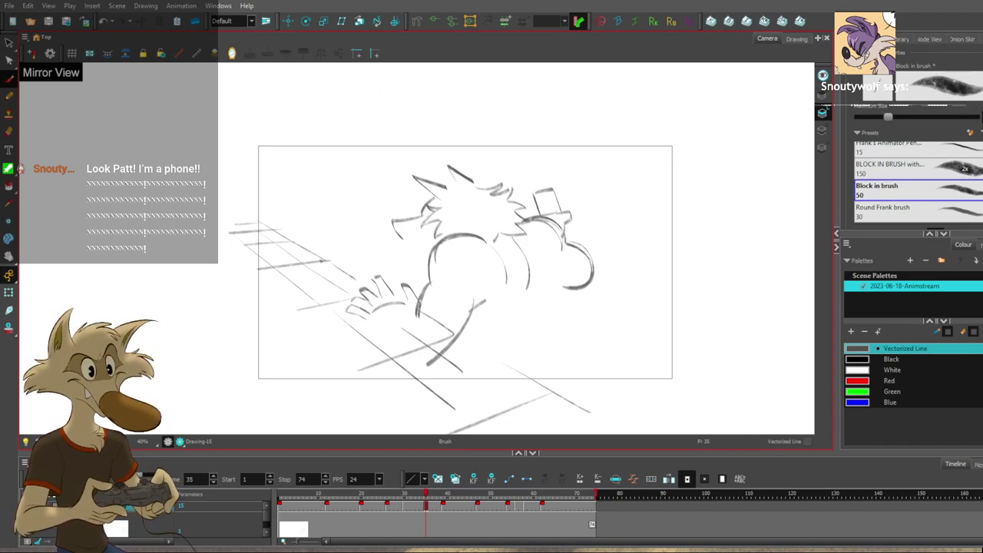
# Reposition the two middle fingers of the open hand in the frame 35 in-between, flipping against the frame 30 pose.
pyautogui.scroll(-2, 430, 206)
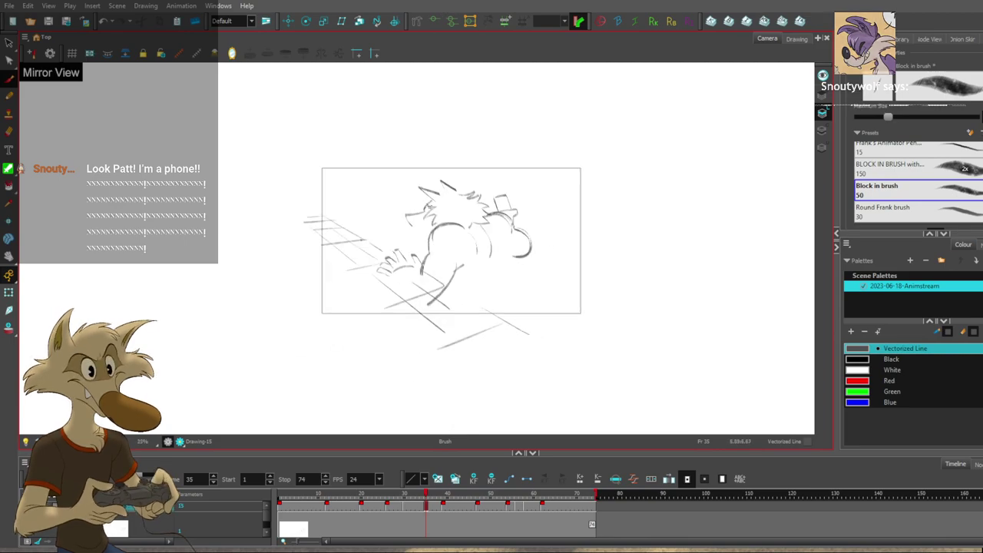
pyautogui.scroll(3, 434, 248)
pyautogui.press('f')
pyautogui.press('g')
pyautogui.click(371, 289)
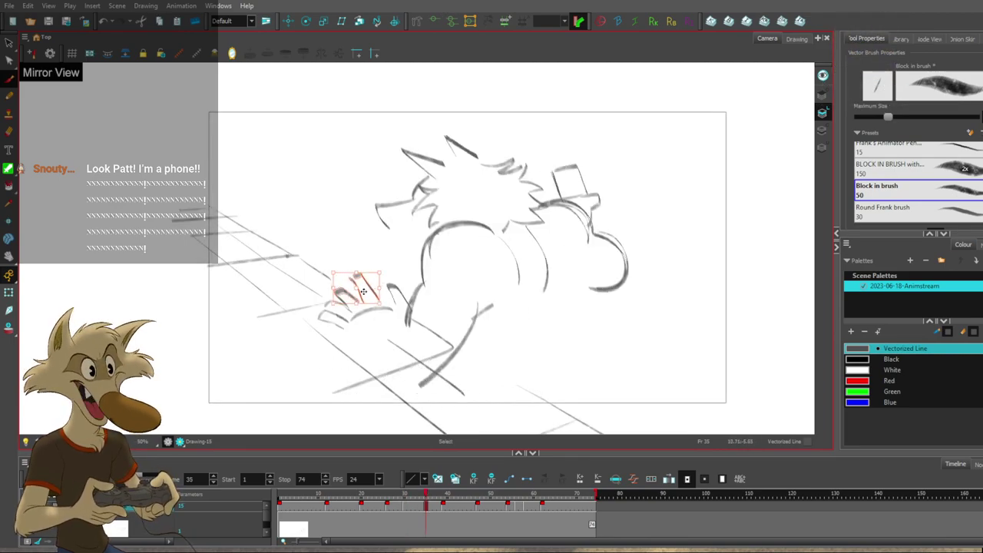
pyautogui.moveTo(336, 272)
pyautogui.mouseDown()
pyautogui.moveTo(352, 309)
pyautogui.moveTo(368, 287)
pyautogui.moveTo(368, 295)
pyautogui.mouseUp()
pyautogui.press('f')
pyautogui.press('g')
pyautogui.hotkey('ctrl', 'z')
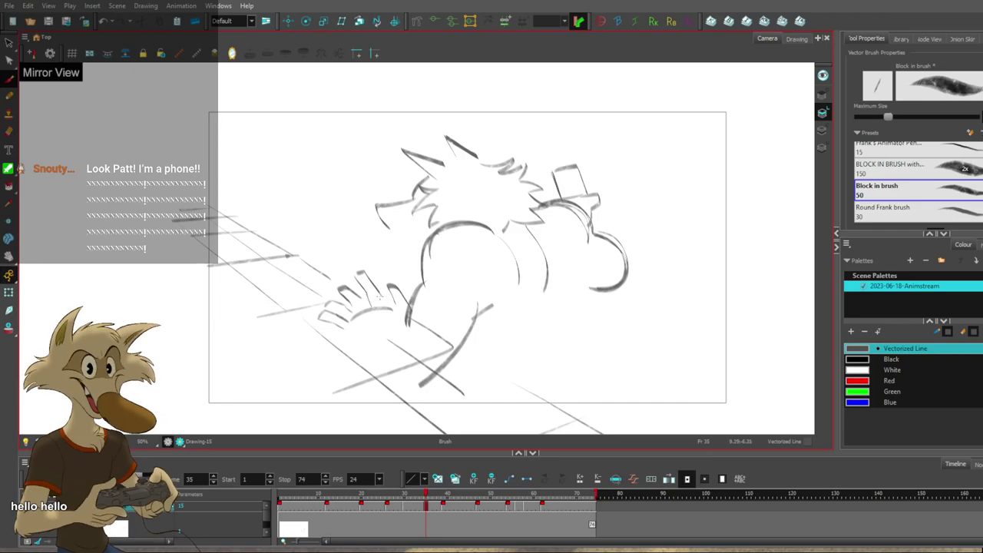
# Replace the curved palm line beneath the fingers in the frame 35 in-between, flipping against the adjacent drawing.
pyautogui.press('f')
pyautogui.press('g')
pyautogui.press('g')
pyautogui.press('f')
pyautogui.press('f')
pyautogui.press('g')
pyautogui.press('s')
pyautogui.moveTo(349, 331); pyautogui.dragTo(385, 307)
pyautogui.press('f')
pyautogui.press('g')
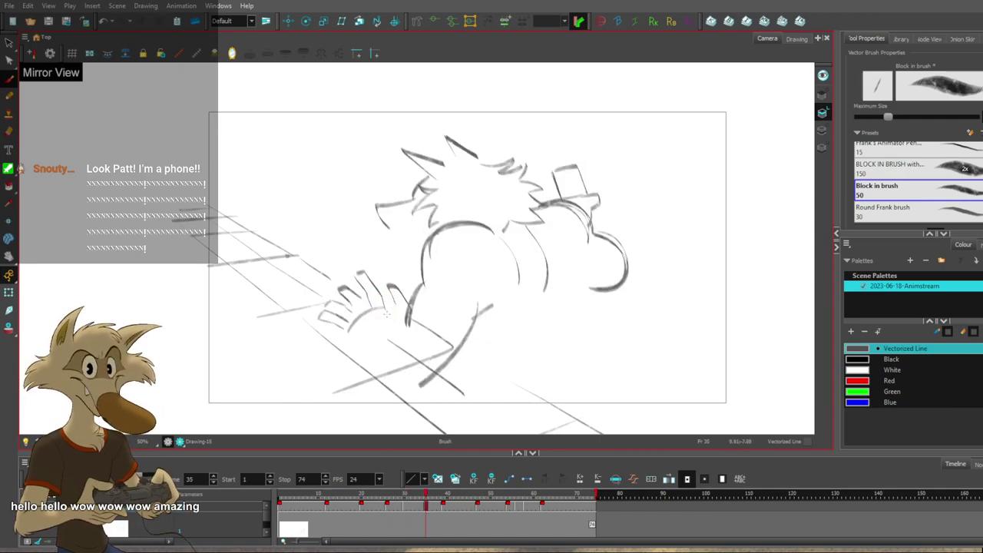
# Draw the inner edge of the longest finger down to the palm and remove the old thumb strokes in frame 35.
pyautogui.press(',')
pyautogui.press('.')
pyautogui.hotkey('alt', 's')
pyautogui.press(',')
pyautogui.press('.')
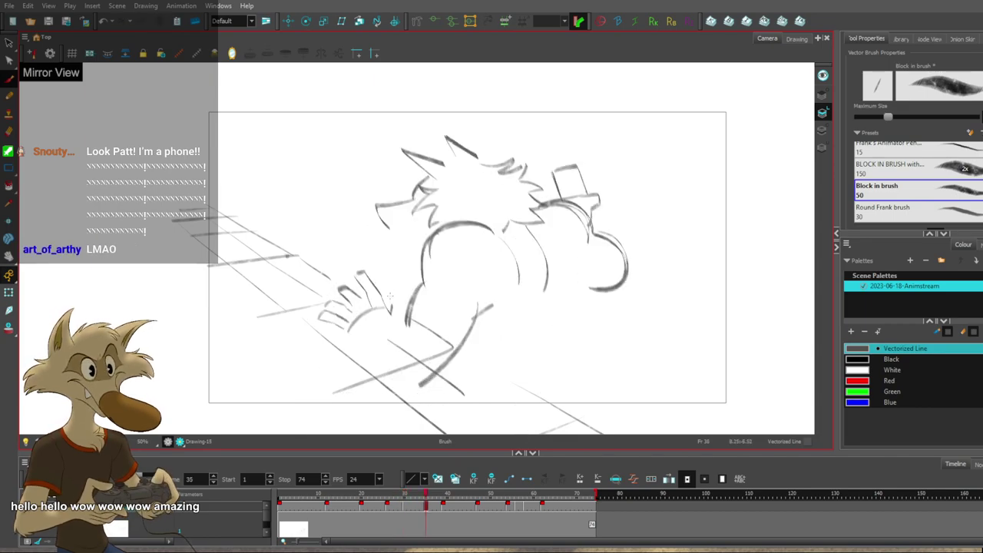
# Redraw the thumb and add the outer palm edge of the open hand in frame 35, comparing with the neighbouring drawings.
pyautogui.press(',')
pyautogui.press('.')
pyautogui.hotkey('alt', 's')
pyautogui.press(',')
pyautogui.press('.')
pyautogui.hotkey('ctrl', 'z')
pyautogui.press('f')
pyautogui.press('g')
pyautogui.press('f')
pyautogui.press('.')
pyautogui.press(',')
pyautogui.press('.')
pyautogui.press(',')
pyautogui.press('.')
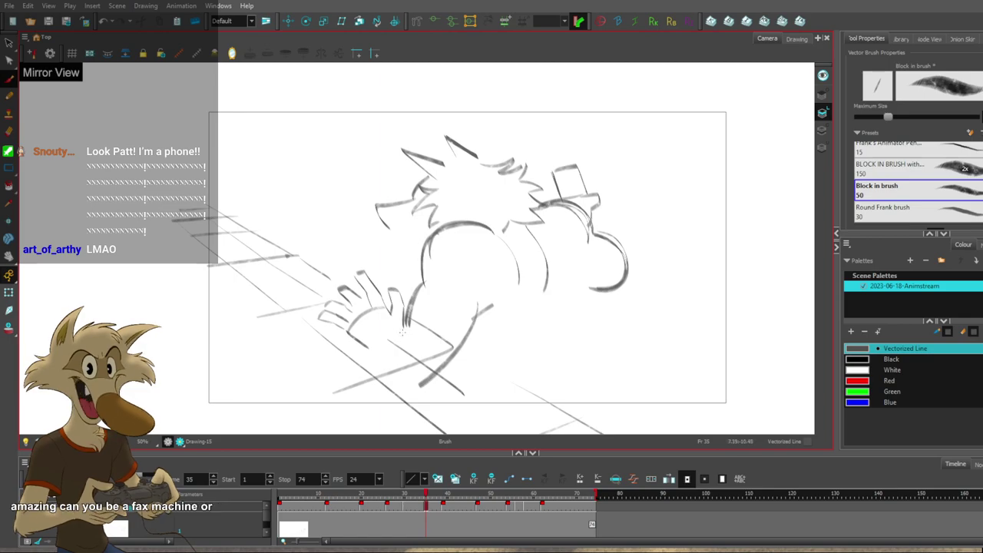
# Select the whole open hand in the frame 35 in-between and shift it slightly up and away from the body.
pyautogui.press(',')
pyautogui.press('.')
pyautogui.press(',')
pyautogui.press('.')
pyautogui.press(',')
pyautogui.press('.')
pyautogui.press('.')
pyautogui.press('f')
pyautogui.press('f')
pyautogui.press('f')
pyautogui.press('g')
pyautogui.press('g')
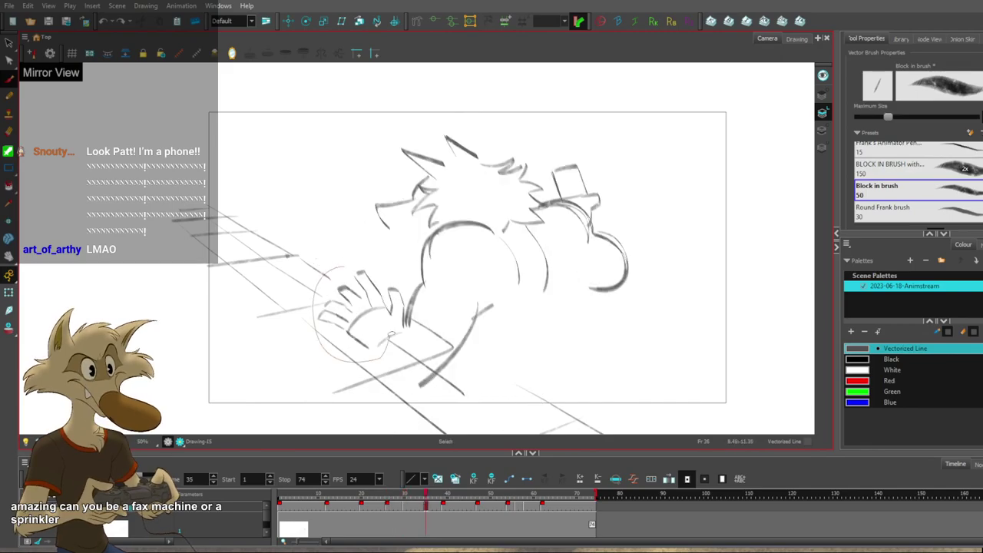
pyautogui.moveTo(403, 313); pyautogui.dragTo(403, 311)
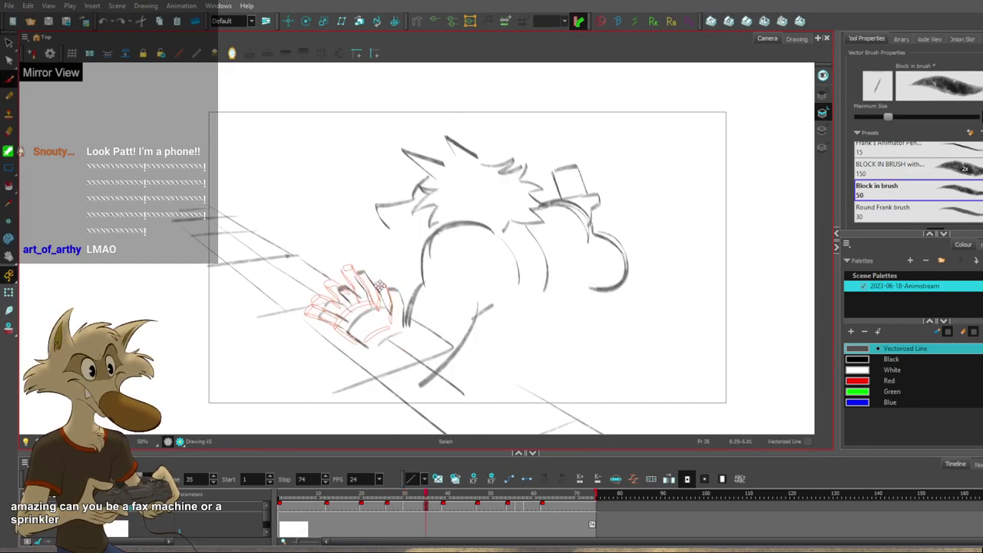
pyautogui.hotkey('alt', 'b')
# Draw the curved forearm underside down to the elbow in frame 35, checking the arm against the frame 39 drawing.
pyautogui.press(',')
pyautogui.press(',')
pyautogui.press(',')
pyautogui.press(',')
pyautogui.press(',')
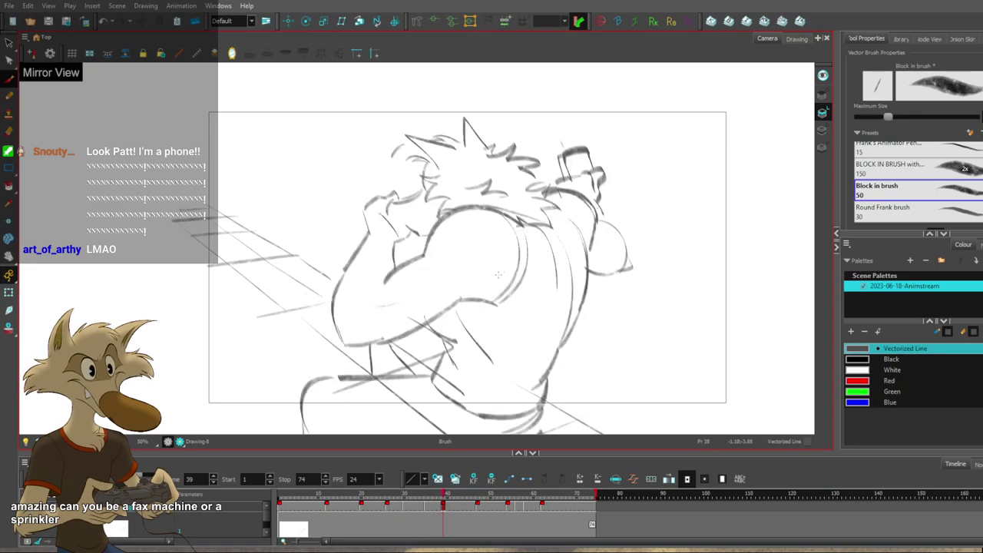
pyautogui.press('.')
pyautogui.press('.')
pyautogui.press('.')
pyautogui.press('.')
pyautogui.press('.')
pyautogui.moveTo(410, 322)
pyautogui.mouseDown()
pyautogui.moveTo(381, 321)
pyautogui.moveTo(385, 372)
pyautogui.moveTo(407, 383)
pyautogui.mouseUp()
pyautogui.press('f')
pyautogui.press('g')
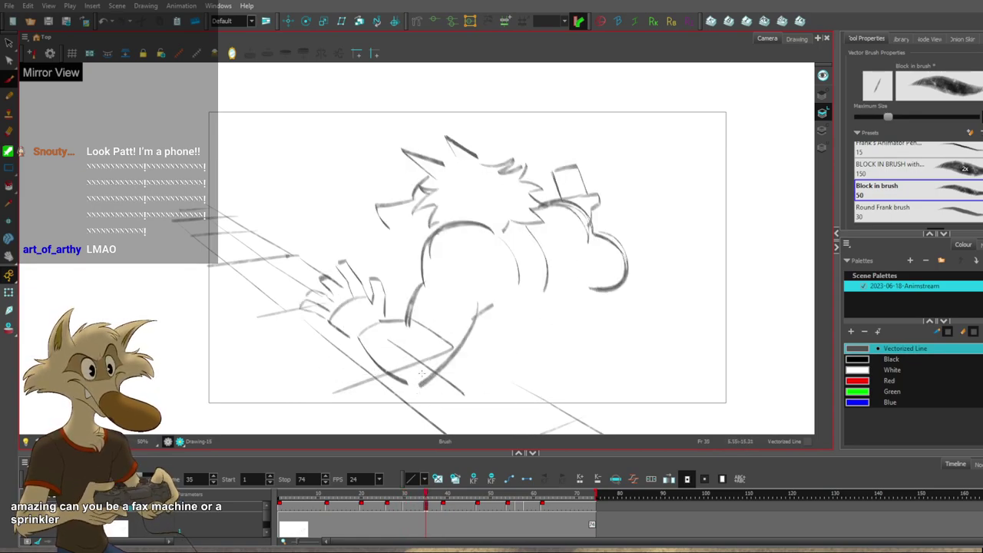
pyautogui.press('.')
pyautogui.press('.')
pyautogui.press('.')
pyautogui.press('.')
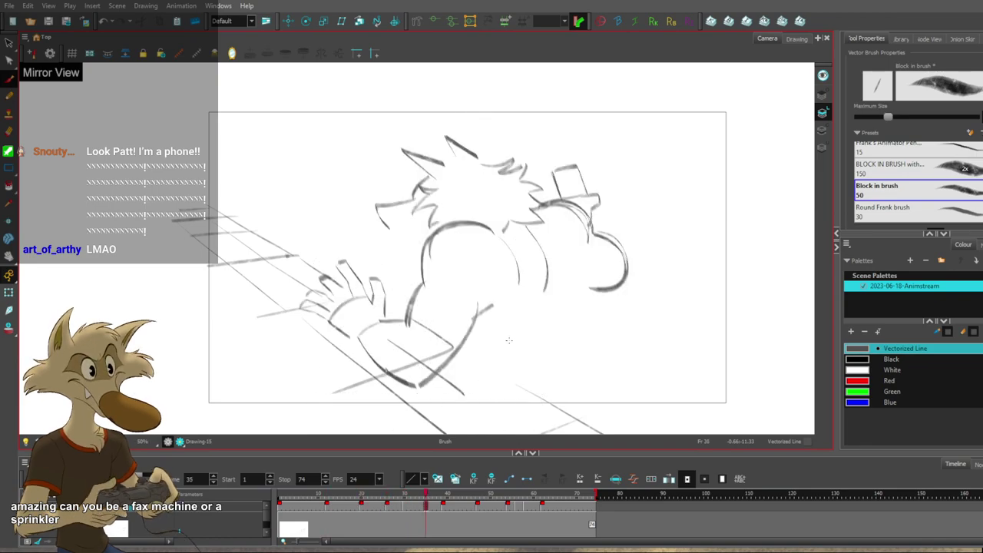
# Move the open hand further up and away from the forearm in the frame 35 in-between.
pyautogui.press(',')
pyautogui.press(',')
pyautogui.press(',')
pyautogui.press(',')
pyautogui.moveTo(389, 304); pyautogui.dragTo(382, 301)
pyautogui.press('.')
pyautogui.press(',')
pyautogui.moveTo(384, 323); pyautogui.dragTo(379, 317)
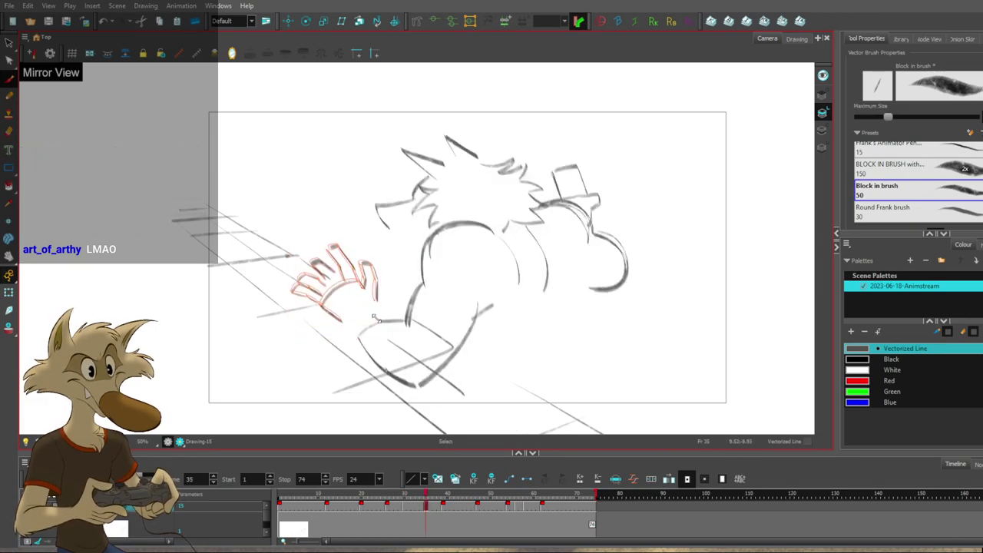
pyautogui.press('.')
pyautogui.press(',')
# Connect the forearm's upper and lower edges to the open hand in frame 35, flipping against the frame 30 pose.
pyautogui.hotkey('alt', 'b')
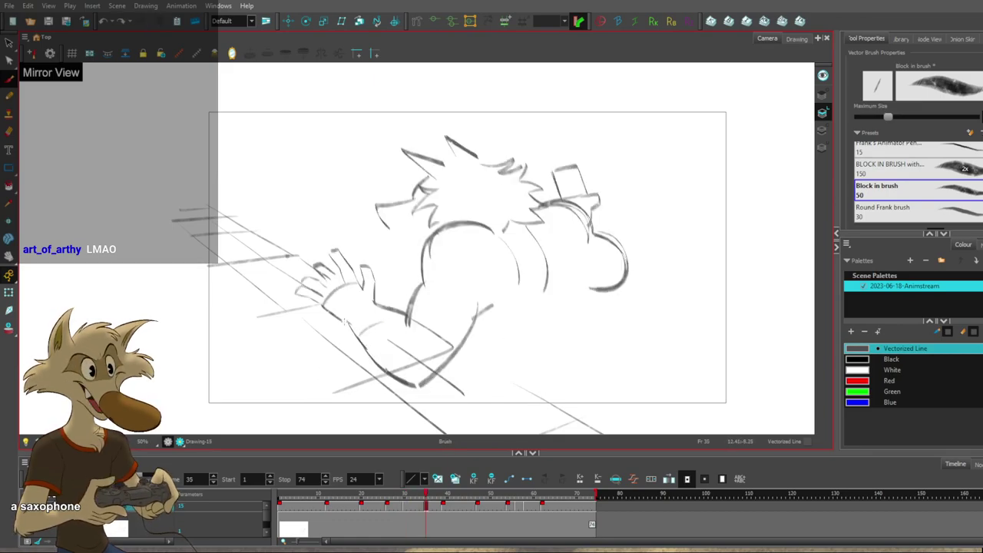
pyautogui.press('f')
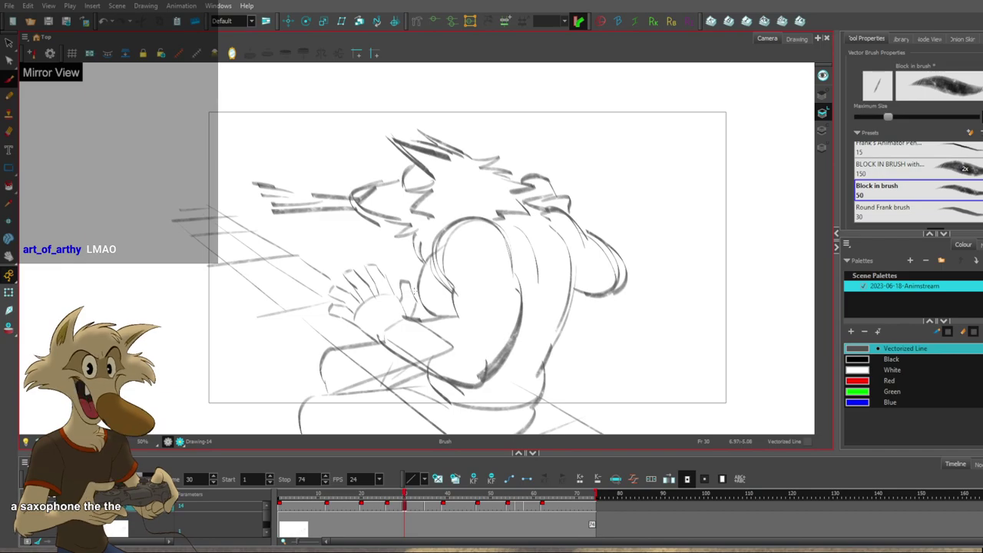
pyautogui.scroll(-2, 411, 288)
pyautogui.press('g')
pyautogui.press('f')
pyautogui.press('g')
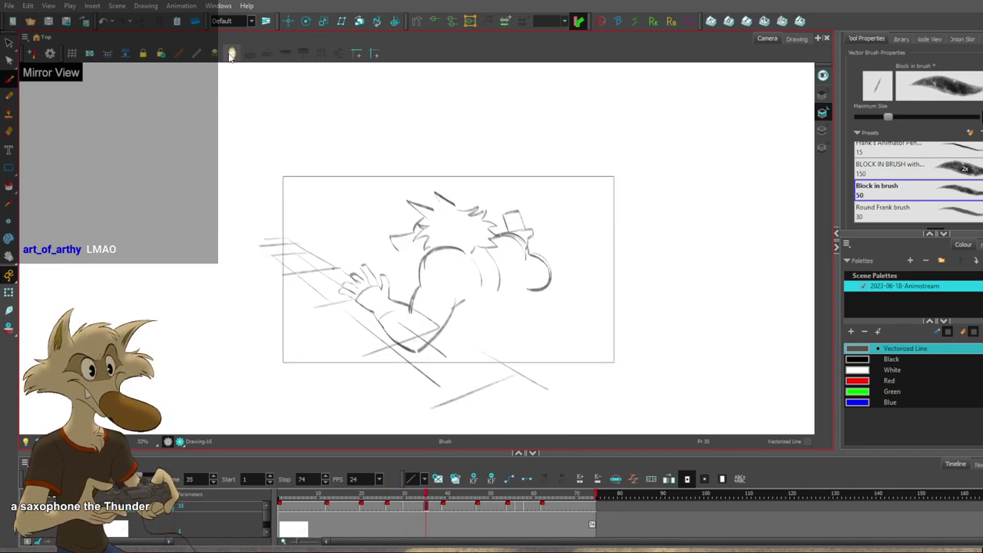
# Mirror the view and flip between the frame 30 and frame 35 drawings to check the arm and hand motion.
pyautogui.click(233, 54)
pyautogui.press('f')
pyautogui.press('f')
pyautogui.press('f')
pyautogui.press('g')
pyautogui.press('g')
pyautogui.press('g')
pyautogui.press('f')
pyautogui.press('f')
pyautogui.press('g')
pyautogui.press('g')
pyautogui.press('g')
pyautogui.press('f')
pyautogui.press('f')
pyautogui.press('f')
pyautogui.press('g')
pyautogui.press('g')
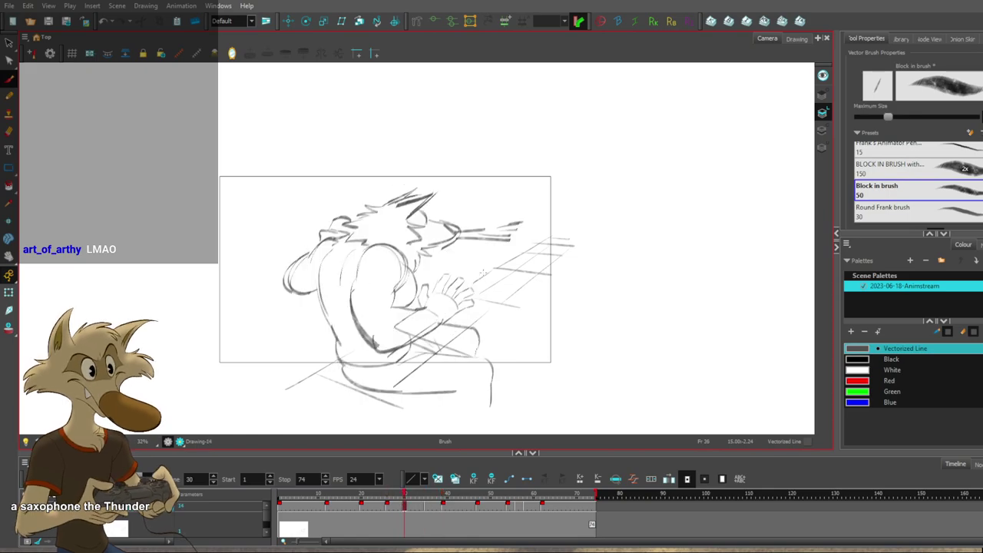
pyautogui.press('f')
pyautogui.press('g')
pyautogui.press('g')
pyautogui.press(',')
pyautogui.press(',')
pyautogui.press(',')
pyautogui.press(',')
pyautogui.press(',')
pyautogui.press(',')
pyautogui.press(',')
pyautogui.press(',')
pyautogui.press(',')
pyautogui.press(',')
pyautogui.press(',')
pyautogui.press(',')
pyautogui.press(',')
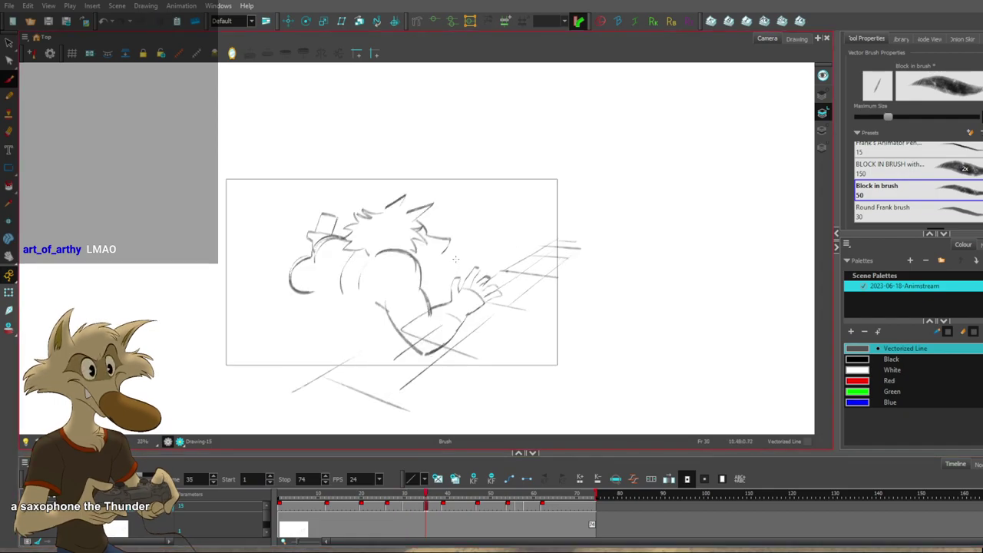
# Move the forearm, elbow and hand lower and closer to the body in frame 35, flipping against the frame 30 pose.
pyautogui.press('f')
pyautogui.press('2')
pyautogui.press('g')
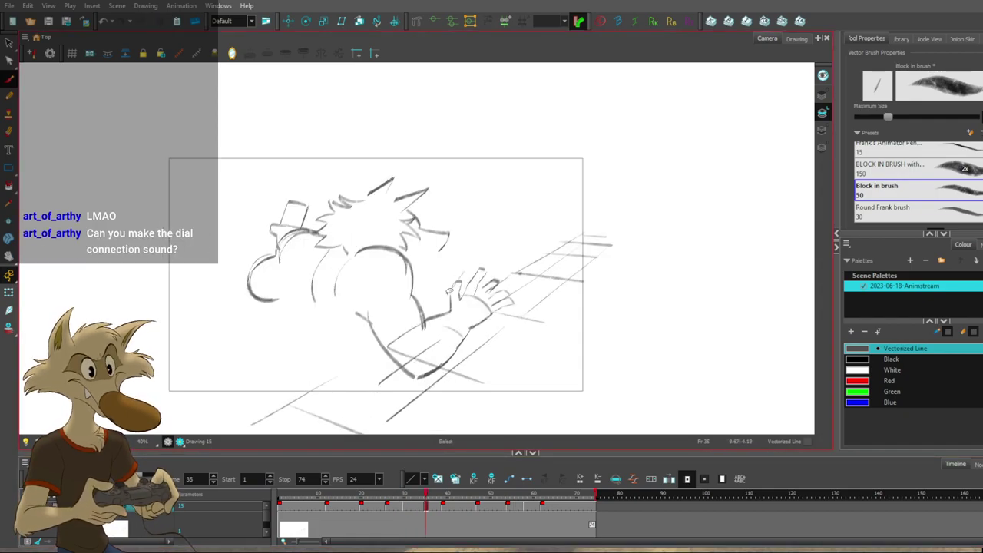
pyautogui.moveTo(393, 312)
pyautogui.mouseDown()
pyautogui.moveTo(492, 252)
pyautogui.moveTo(469, 265)
pyautogui.moveTo(468, 302)
pyautogui.mouseUp()
pyautogui.press('f')
pyautogui.press('g')
pyautogui.press('f')
pyautogui.press('g')
pyautogui.press('f')
pyautogui.press('g')
# Rework the front edge of the upper arm below the shoulder in frame 35, removing the old lower stroke.
pyautogui.moveTo(406, 251); pyautogui.dragTo(427, 329)
pyautogui.hotkey('ctrl', 'z')
pyautogui.press('f')
pyautogui.press('g')
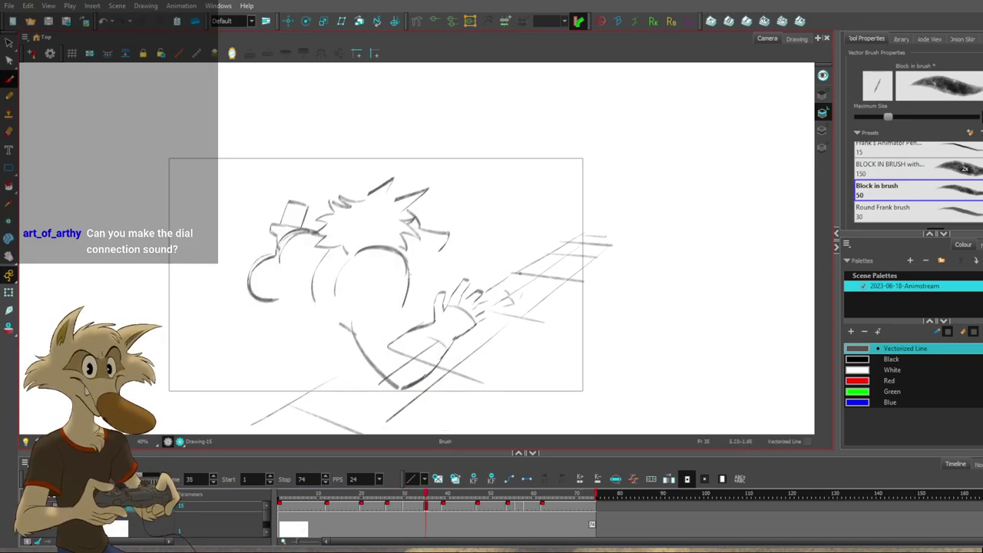
pyautogui.press('f')
pyautogui.press('g')
# Try a dark stroke extending the upper arm's front edge to the forearm in frame 35, flipping against frame 30, and undo it.
pyautogui.press('f')
pyautogui.press('f')
pyautogui.press('f')
pyautogui.press('g')
pyautogui.press('g')
pyautogui.press('g')
pyautogui.press('g')
pyautogui.press('g')
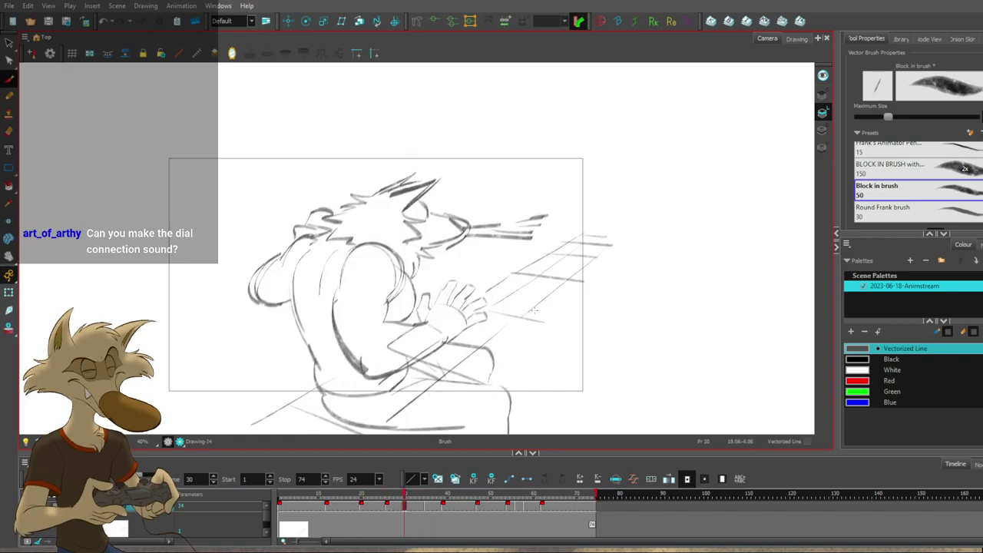
pyautogui.press('g')
pyautogui.press('g')
pyautogui.press('g')
pyautogui.press('g')
pyautogui.press('g')
pyautogui.press('g')
pyautogui.press('g')
pyautogui.press('g')
pyautogui.press('g')
pyautogui.press('g')
pyautogui.press('g')
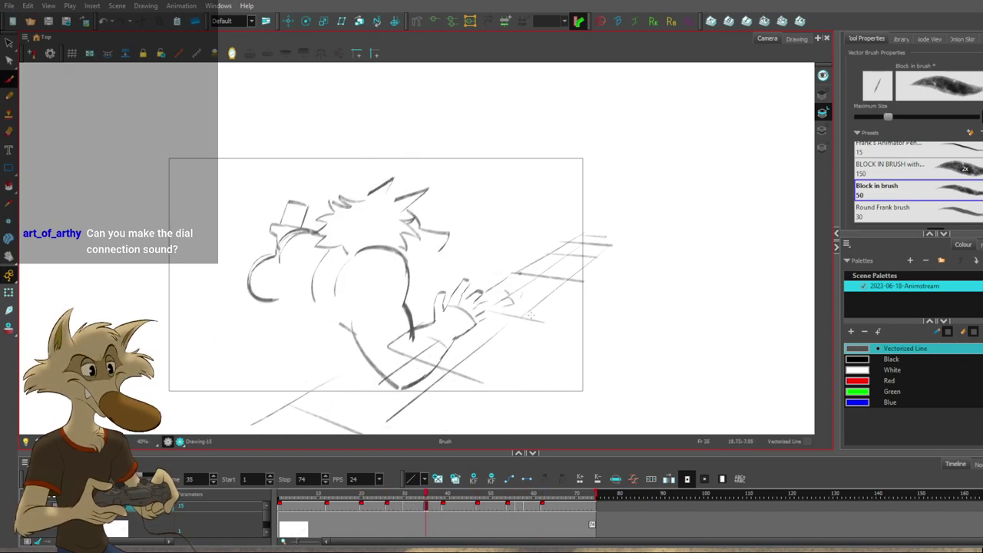
pyautogui.press('f')
pyautogui.press('f')
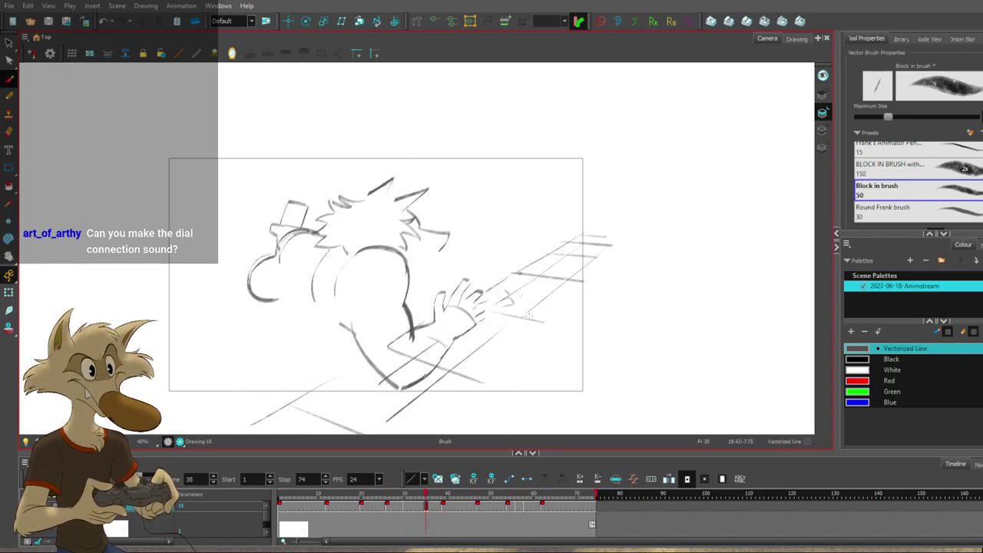
pyautogui.hotkey('ctrl', 'z')
pyautogui.hotkey('ctrl', 'z')
# Delete the loose marks beyond the open hand in frame 35 and close off the outer fingertips.
pyautogui.click(532, 282)
pyautogui.click(521, 295)
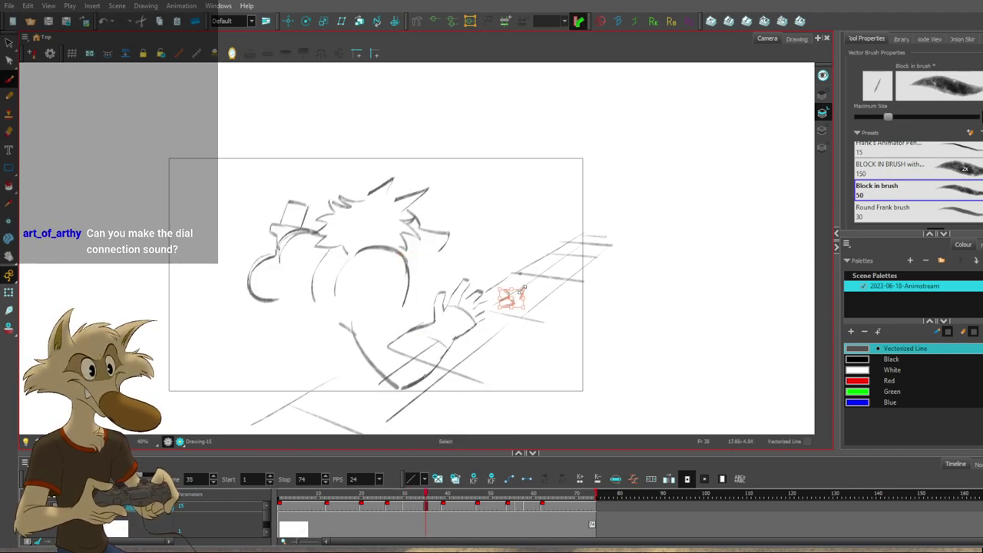
pyautogui.press('Delete')
pyautogui.hotkey('alt', 'b')
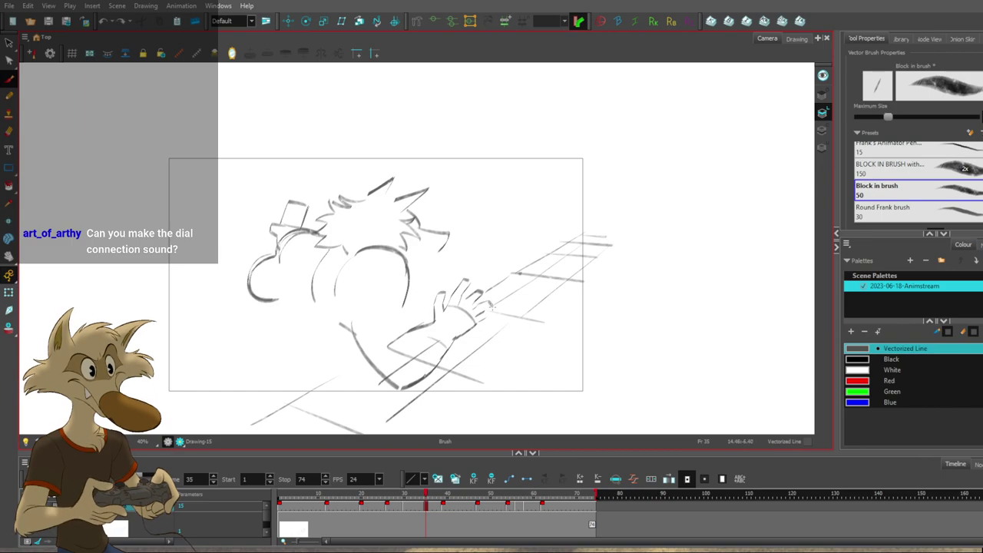
pyautogui.press('f')
pyautogui.press('g')
pyautogui.hotkey('alt', 's')
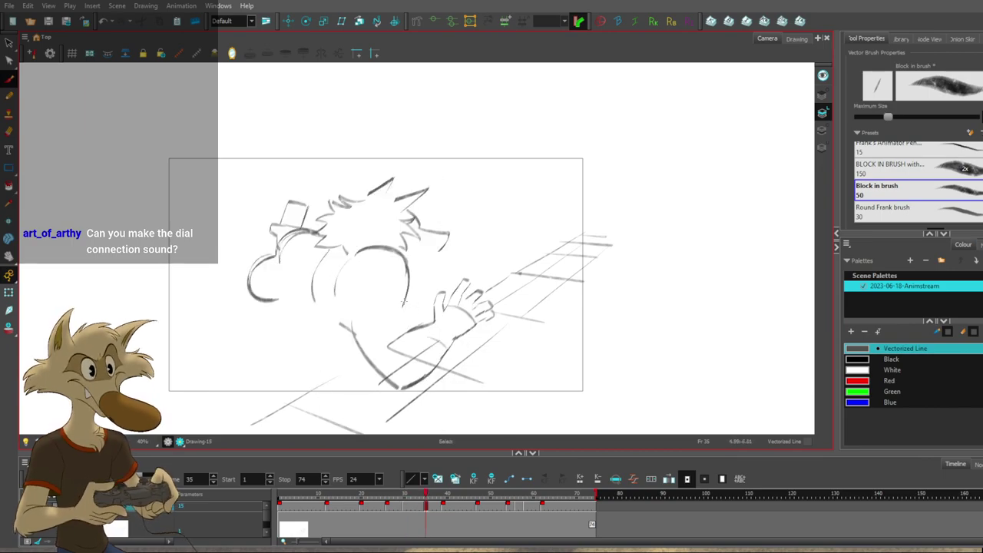
# Draw the back outline curving into the waist and redraw the upper arm's lower front edge in frame 35, flipping against neighbouring drawings.
pyautogui.press('f')
pyautogui.press('g')
pyautogui.press('f')
pyautogui.press('g')
pyautogui.moveTo(305, 247)
pyautogui.mouseDown()
pyautogui.moveTo(292, 329)
pyautogui.moveTo(306, 346)
pyautogui.mouseUp()
pyautogui.hotkey('ctrl', 'z')
pyautogui.press('.')
pyautogui.press(',')
pyautogui.press('.')
pyautogui.press(',')
pyautogui.press(',')
pyautogui.press('.')
pyautogui.press(',')
pyautogui.press('.')
pyautogui.press(',')
pyautogui.press('.')
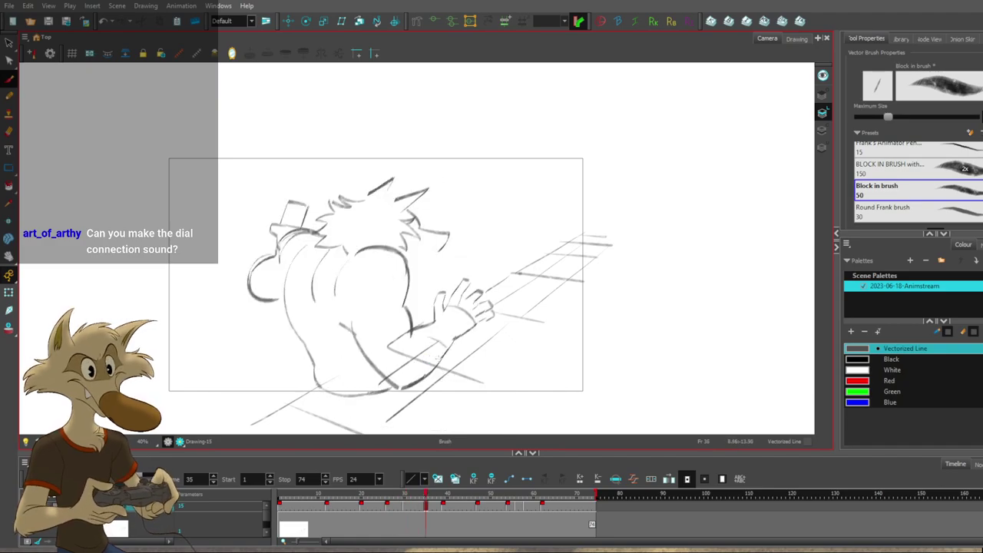
# Sketch the curve of the seat and thigh underside below the waist in frame 35, checking against the neighbouring drawings.
pyautogui.press(',')
pyautogui.press('.')
pyautogui.press(',')
pyautogui.press('.')
pyautogui.press(',')
pyautogui.press('g')
pyautogui.press('g')
pyautogui.press('f')
pyautogui.moveTo(330, 398); pyautogui.dragTo(432, 411)
pyautogui.press('f')
pyautogui.press('g')
pyautogui.press('g')
pyautogui.press('f')
pyautogui.press('f')
pyautogui.press('g')
pyautogui.hotkey('ctrl', 'z')
# Draw the top of the near thigh, the bent knee with its shin line, and extend the thigh underside in frame 35.
pyautogui.moveTo(418, 359)
pyautogui.mouseDown()
pyautogui.moveTo(487, 359)
pyautogui.moveTo(518, 382)
pyautogui.moveTo(527, 344)
pyautogui.moveTo(503, 385)
pyautogui.mouseUp()
pyautogui.press('f')
pyautogui.press('g')
pyautogui.press('g')
pyautogui.press('f')
pyautogui.press('g')
pyautogui.press('f')
pyautogui.hotkey('ctrl', 'z')
pyautogui.moveTo(499, 343); pyautogui.dragTo(500, 397)
pyautogui.press('g')
pyautogui.press('f')
pyautogui.moveTo(426, 385); pyautogui.dragTo(480, 379)
pyautogui.press('g')
pyautogui.press('f')
# Try several short downward strokes for the far leg below the hand in frame 35, flipping against the neighbouring drawings.
pyautogui.moveTo(439, 300); pyautogui.dragTo(452, 333)
pyautogui.hotkey('ctrl', 'z')
pyautogui.press('g')
pyautogui.press('f')
pyautogui.press('f')
pyautogui.press('f')
pyautogui.press('g')
pyautogui.press('g')
pyautogui.press('g')
pyautogui.press('f')
pyautogui.hotkey('ctrl', 'z')
pyautogui.moveTo(456, 297); pyautogui.dragTo(459, 332)
pyautogui.hotkey('ctrl', 'z')
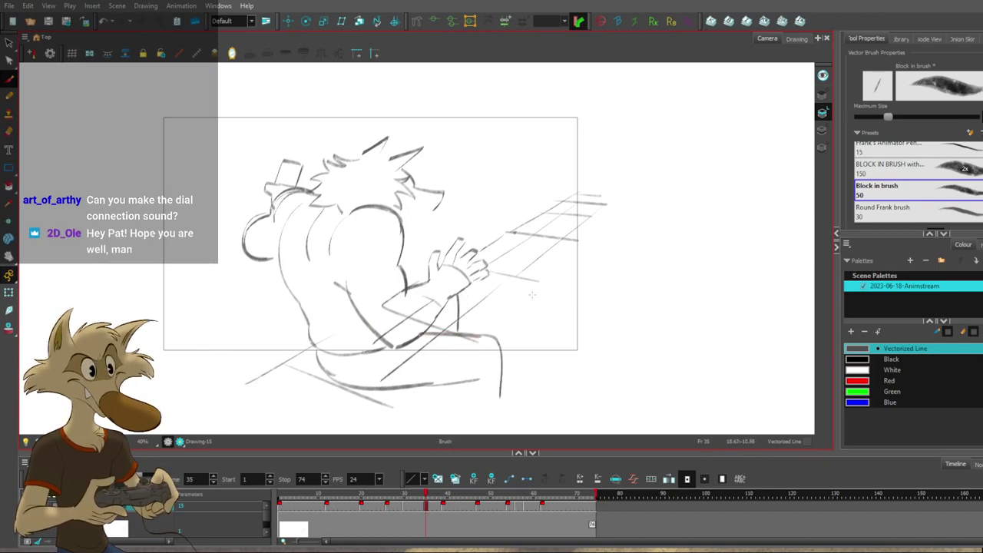
pyautogui.scroll(-3, 532, 295)
pyautogui.scroll(1, 507, 286)
pyautogui.scroll(1, 507, 287)
pyautogui.scroll(1, 495, 296)
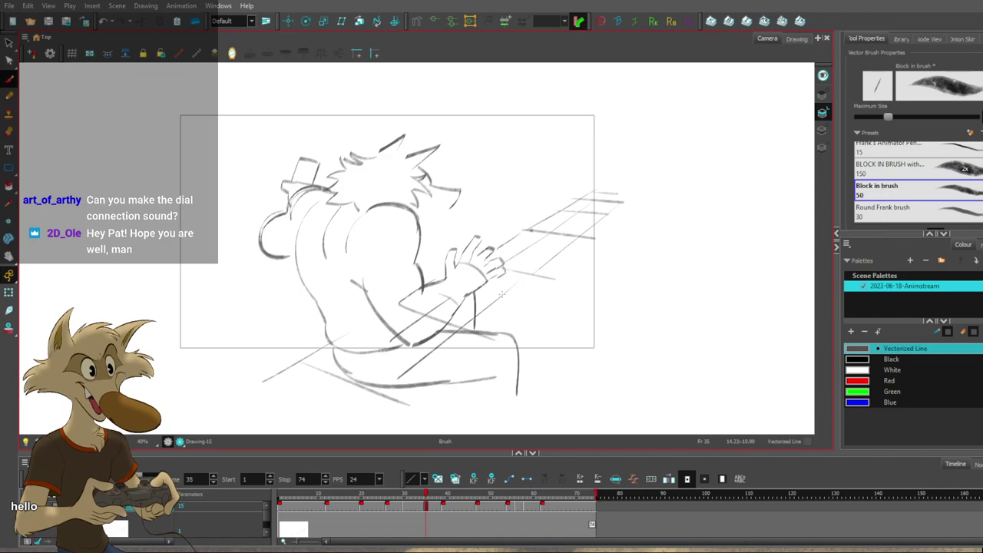
pyautogui.scroll(1, 500, 294)
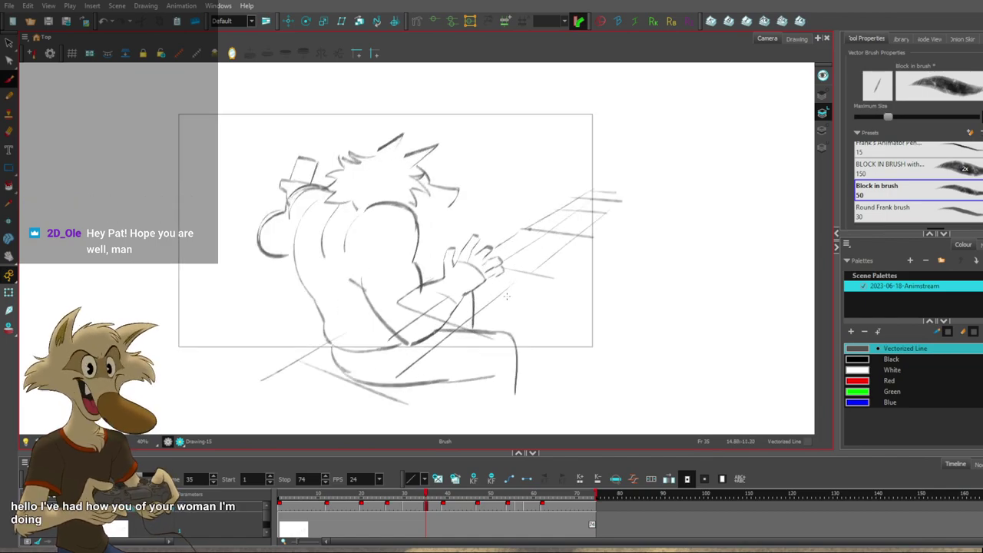
pyautogui.scroll(-2, 507, 297)
pyautogui.scroll(2, 507, 296)
pyautogui.scroll(-2, 507, 297)
pyautogui.scroll(3, 507, 296)
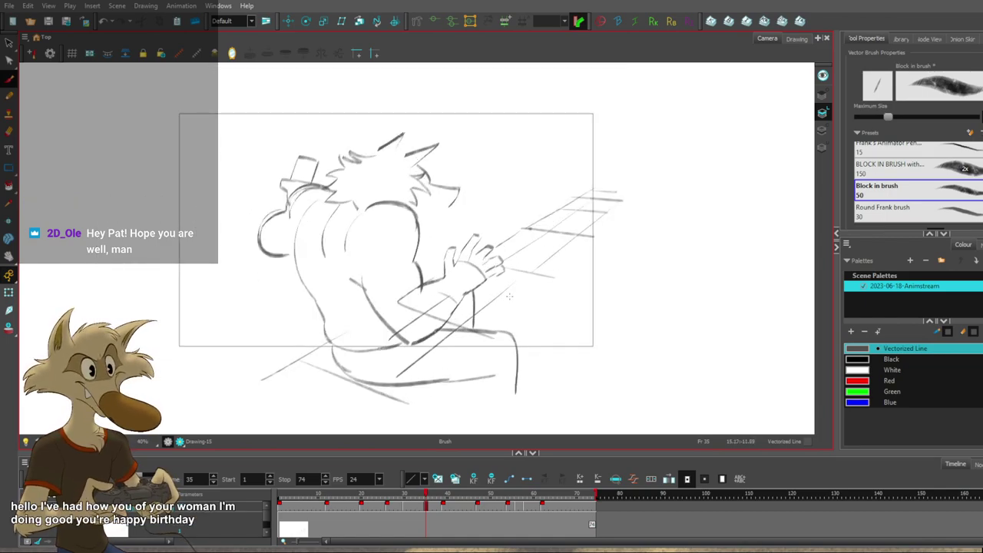
# Redraw the far leg line below the wrist as a short curve meeting the near thigh in frame 35.
pyautogui.press('f')
pyautogui.press('g')
pyautogui.press('g')
pyautogui.press('f')
pyautogui.press('f')
pyautogui.press('g')
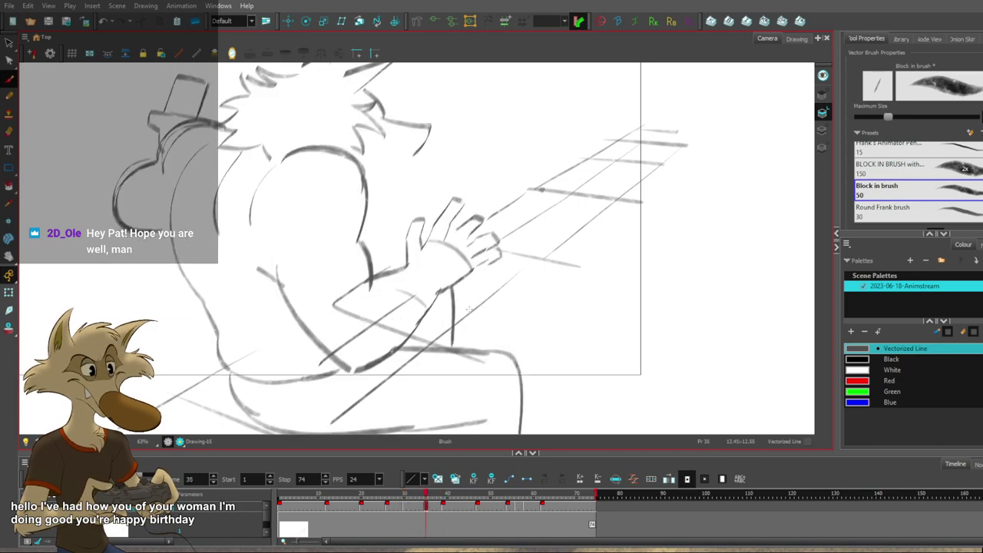
pyautogui.hotkey('ctrl', 'z')
pyautogui.moveTo(451, 287)
pyautogui.mouseDown()
pyautogui.moveTo(452, 347)
pyautogui.moveTo(499, 336)
pyautogui.mouseUp()
pyautogui.hotkey('ctrl', 'z')
pyautogui.press('f')
pyautogui.press('g')
pyautogui.press('g')
pyautogui.press('f')
pyautogui.press('f')
pyautogui.press('g')
pyautogui.press(',')
pyautogui.press('.')
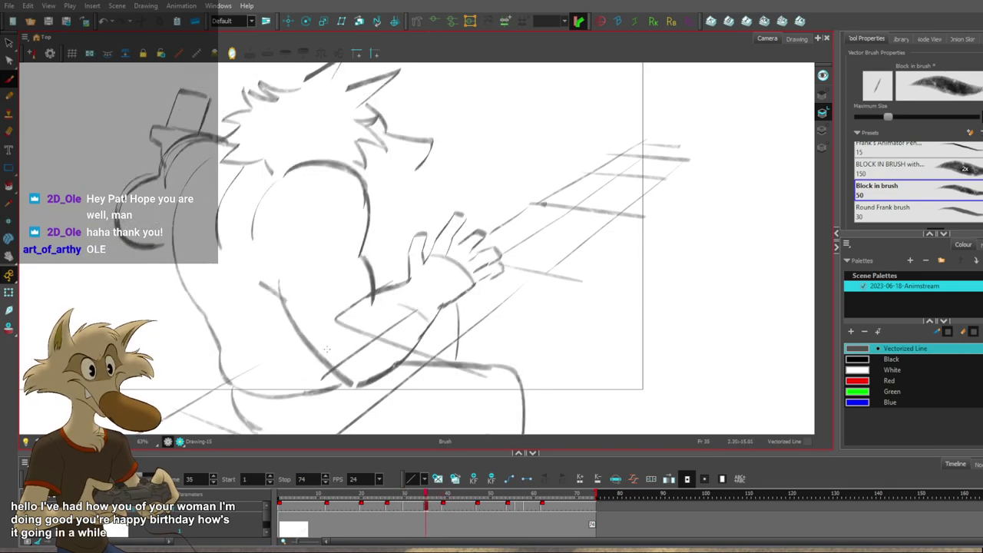
# Rework the back edge of the upper arm in frame 35 so the shoulder curve runs into the lower arm stroke.
pyautogui.moveTo(351, 344); pyautogui.dragTo(373, 348)
pyautogui.press('g')
pyautogui.press('f')
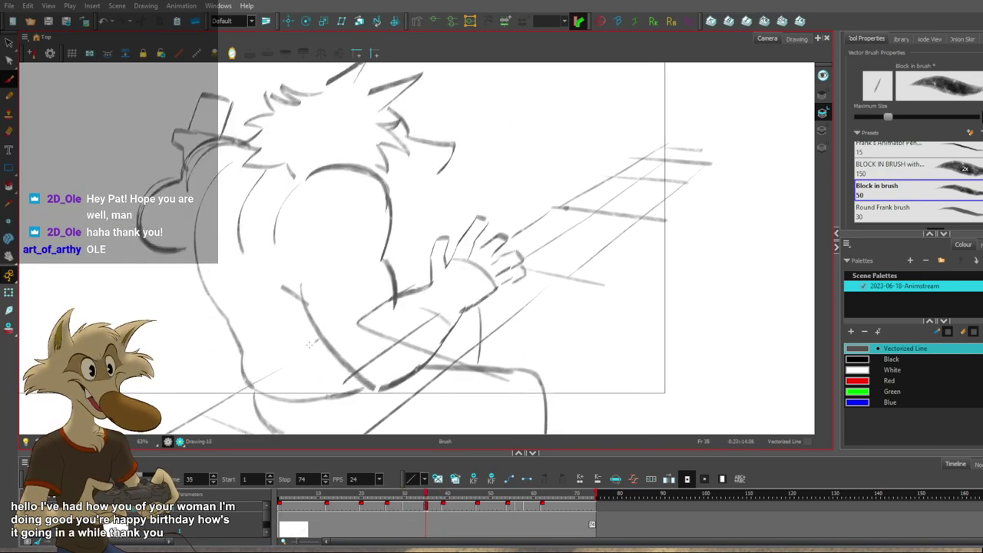
pyautogui.press(',')
pyautogui.press('.')
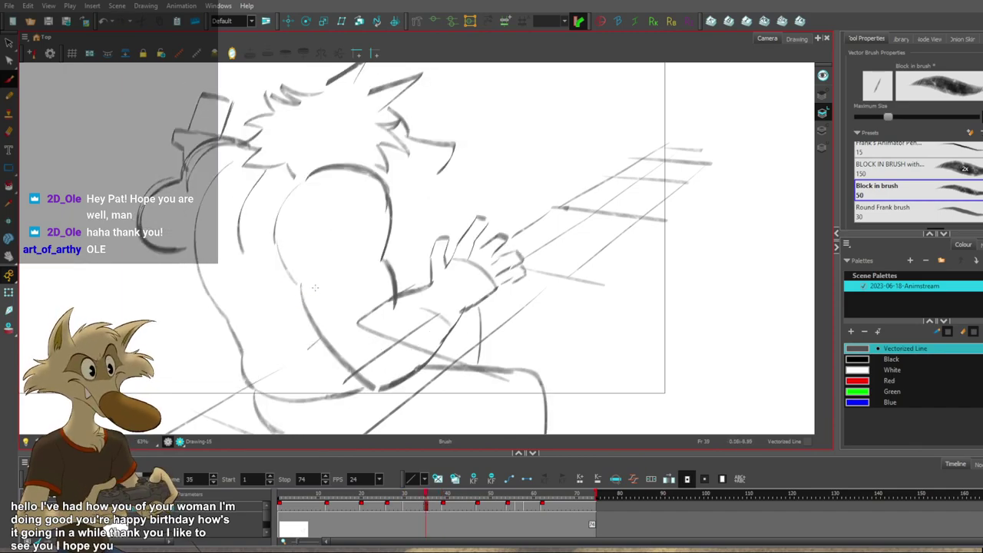
pyautogui.moveTo(275, 233); pyautogui.dragTo(301, 284)
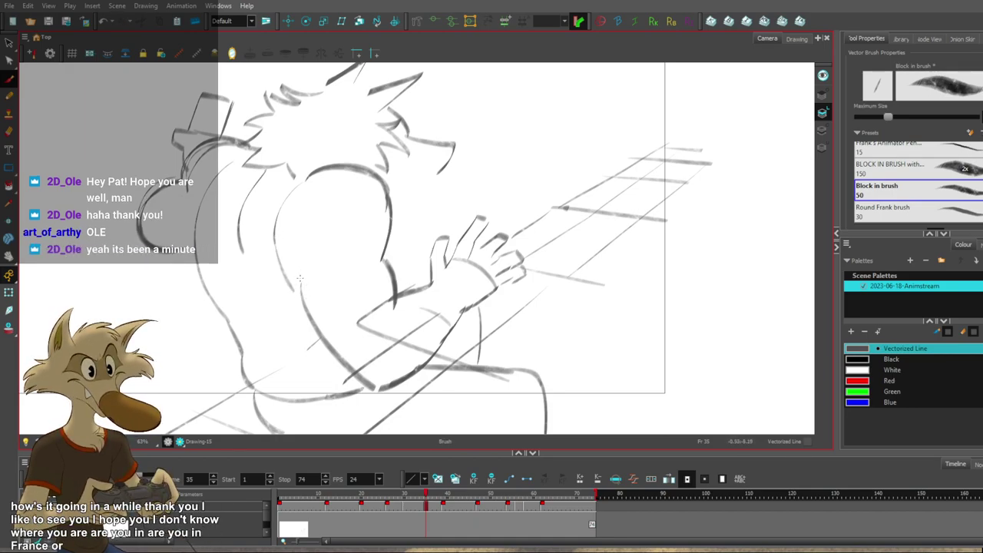
pyautogui.press('.')
pyautogui.press('.')
pyautogui.press('.')
pyautogui.press('.')
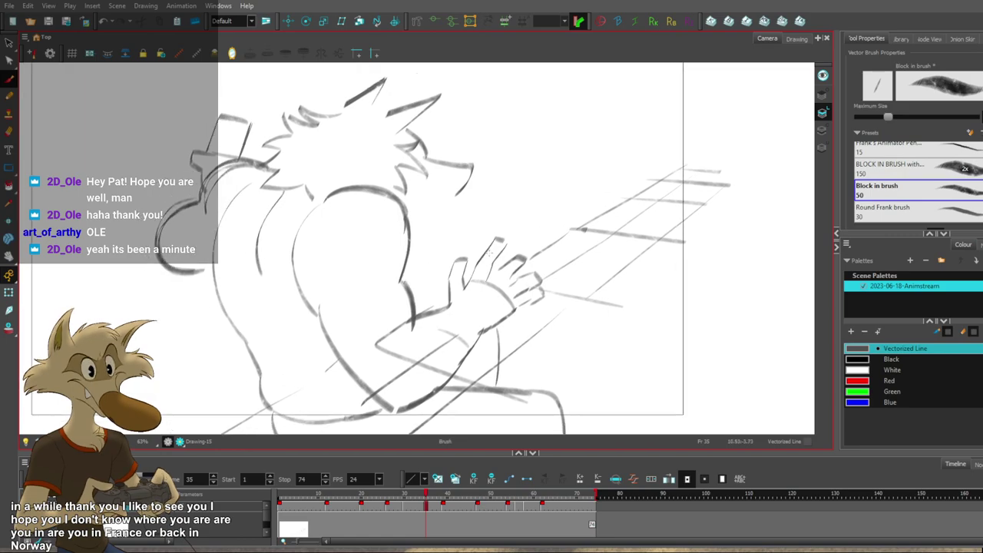
pyautogui.press(',')
pyautogui.press(',')
pyautogui.press(',')
pyautogui.press(',')
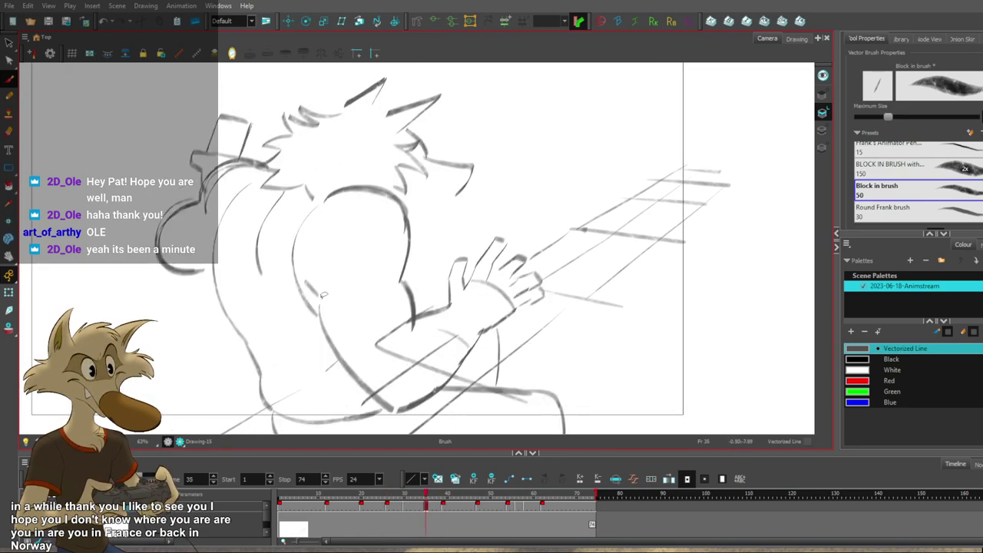
# Step back and forth between the frame 26, 30 and 35 drawings to examine the motion of the body, arm and hand.
pyautogui.press(',')
pyautogui.press(',')
pyautogui.press(',')
pyautogui.press(',')
pyautogui.press(',')
pyautogui.press(',')
pyautogui.press(',')
pyautogui.press(',')
pyautogui.press(',')
pyautogui.press(',')
pyautogui.press(',')
pyautogui.press(',')
pyautogui.press(',')
pyautogui.press(',')
pyautogui.press(',')
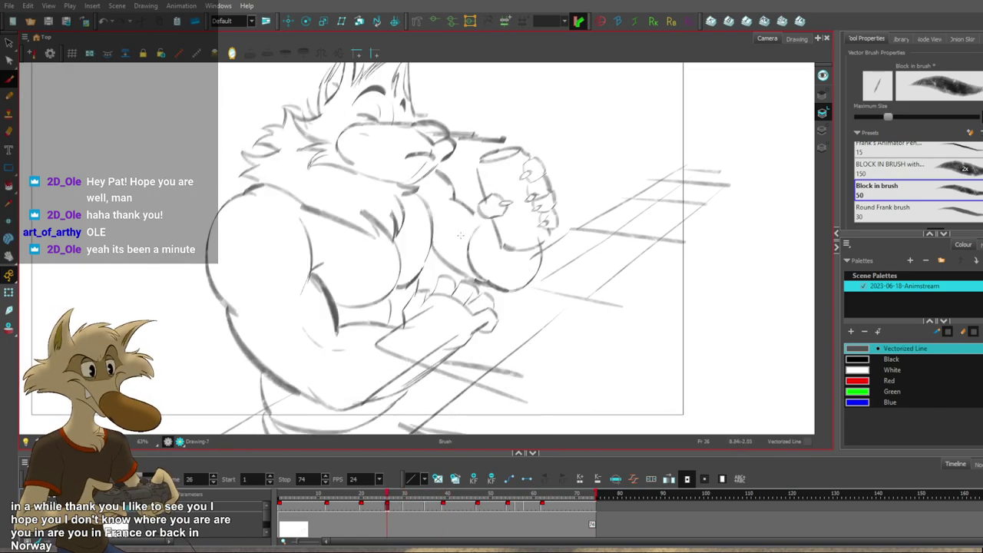
pyautogui.press('.')
pyautogui.press('.')
pyautogui.press('.')
pyautogui.press('.')
pyautogui.press('.')
pyautogui.press('.')
pyautogui.press('.')
pyautogui.press('.')
pyautogui.press('.')
pyautogui.press('.')
pyautogui.press('.')
pyautogui.press('.')
pyautogui.press('.')
pyautogui.press('.')
pyautogui.press('.')
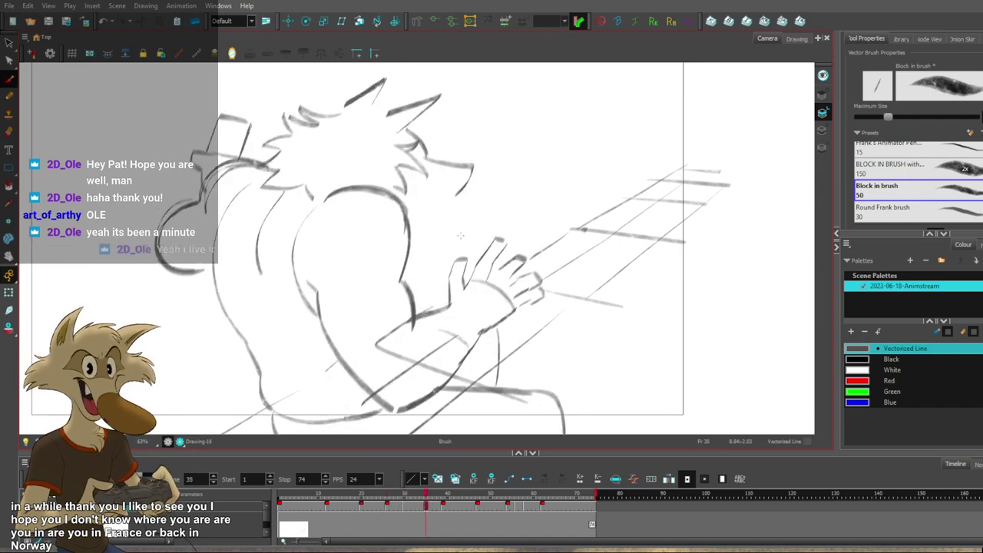
pyautogui.press(',')
pyautogui.press(',')
pyautogui.press(',')
pyautogui.press(',')
pyautogui.press(',')
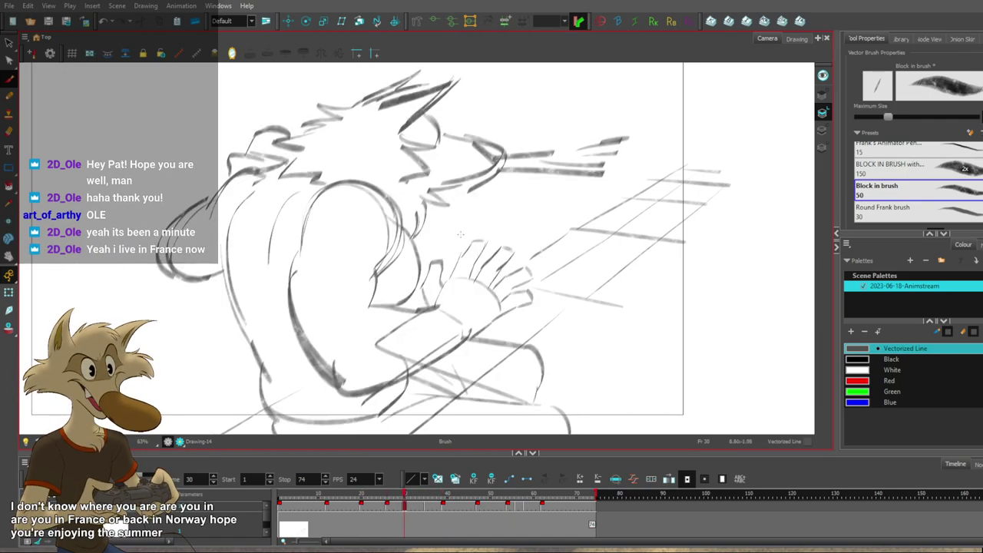
pyautogui.press('.')
pyautogui.press('.')
pyautogui.press('.')
pyautogui.press('.')
pyautogui.press('.')
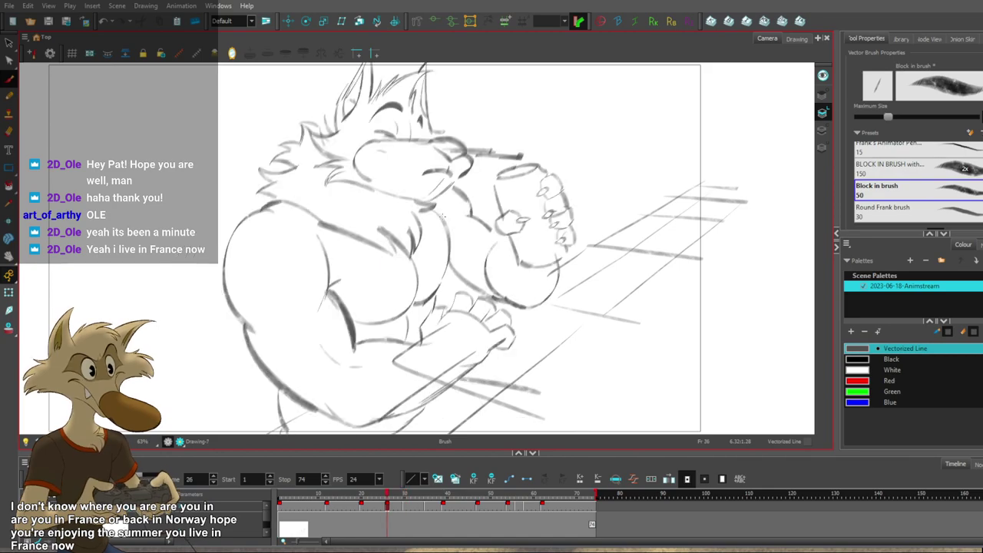
# Try a shoulder-blade curve beside the upper arm in frame 35 and delete the rejected strokes, comparing with the neighbouring drawings.
pyautogui.click(312, 270)
pyautogui.press('f')
pyautogui.press('g')
pyautogui.moveTo(339, 220); pyautogui.dragTo(321, 307)
pyautogui.click(316, 298)
pyautogui.press('Delete')
pyautogui.press('f')
pyautogui.press('g')
pyautogui.click(275, 267)
pyautogui.press('Delete')
# Redraw the shoulder-blade curve between the outer back contour and the upper arm in frame 35 as a light, long double stroke.
pyautogui.press('f')
pyautogui.press('g')
pyautogui.moveTo(305, 212)
pyautogui.mouseDown()
pyautogui.moveTo(272, 296)
pyautogui.moveTo(278, 317)
pyautogui.mouseUp()
pyautogui.hotkey('ctrl', 'z')
pyautogui.hotkey('ctrl', 'z')
pyautogui.hotkey('ctrl', 'z')
pyautogui.moveTo(295, 222); pyautogui.dragTo(272, 298)
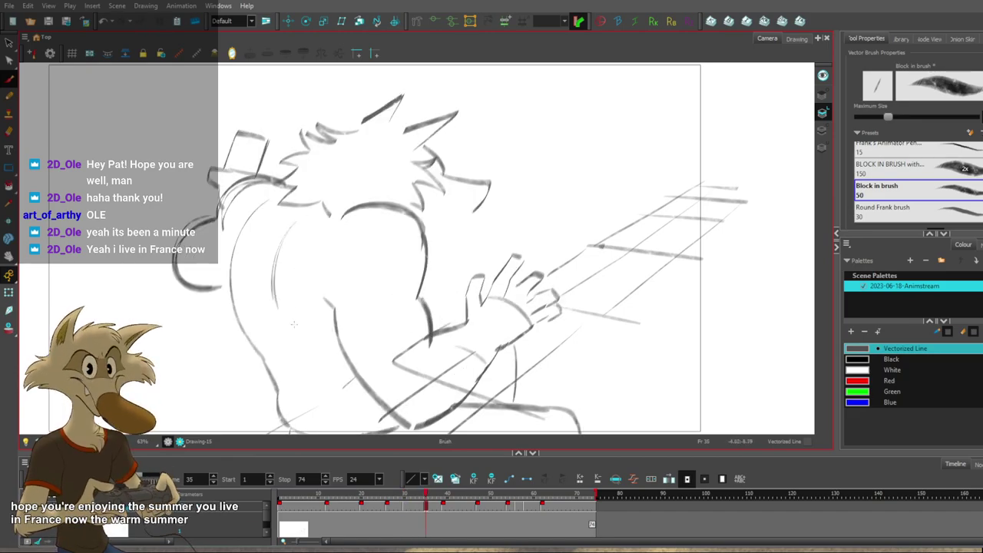
pyautogui.hotkey('ctrl', 'z')
pyautogui.moveTo(303, 218); pyautogui.dragTo(277, 310)
pyautogui.moveTo(301, 216); pyautogui.dragTo(273, 309)
# Flip between the frame 26, 35 and 39 drawings at full-figure and closer views to examine how the body turns.
pyautogui.press('f')
pyautogui.press('f')
pyautogui.press('g')
pyautogui.press('g')
pyautogui.press('1')
pyautogui.press('1')
pyautogui.press('1')
pyautogui.press('f')
pyautogui.press('f')
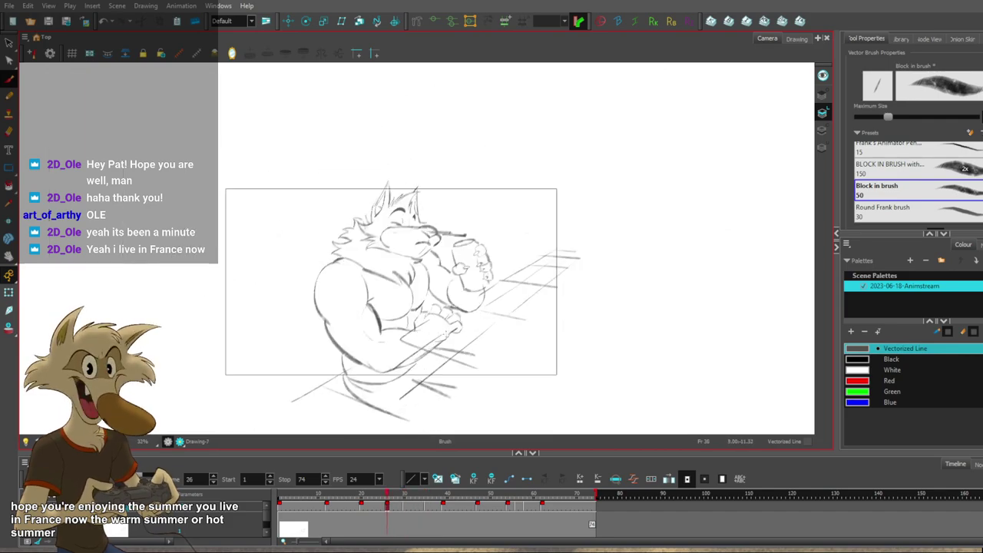
pyautogui.press('2')
pyautogui.press('2')
pyautogui.press('g')
pyautogui.press('g')
pyautogui.press('g')
pyautogui.press('f')
pyautogui.press('f')
pyautogui.press('g')
pyautogui.press('g')
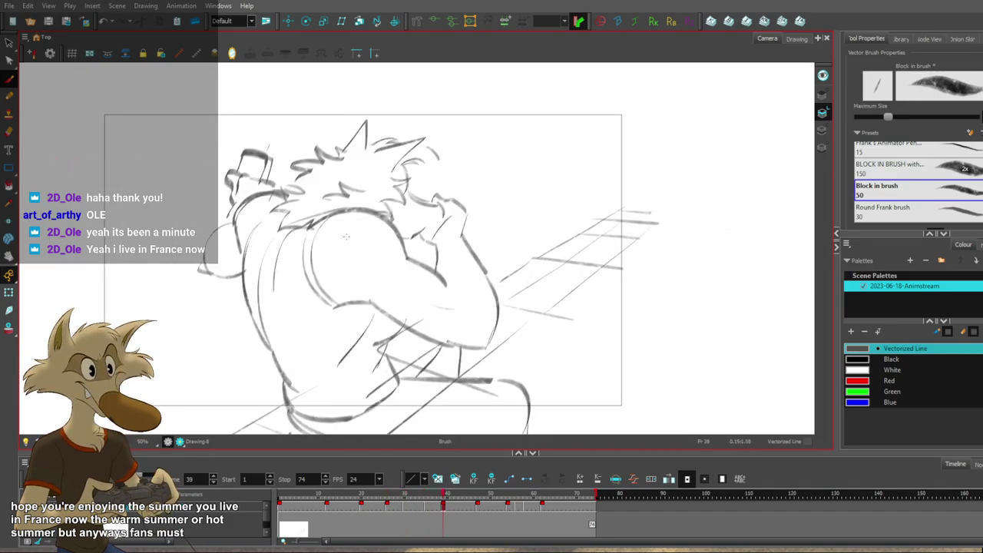
pyautogui.press(',')
pyautogui.press(',')
pyautogui.press(',')
pyautogui.press(',')
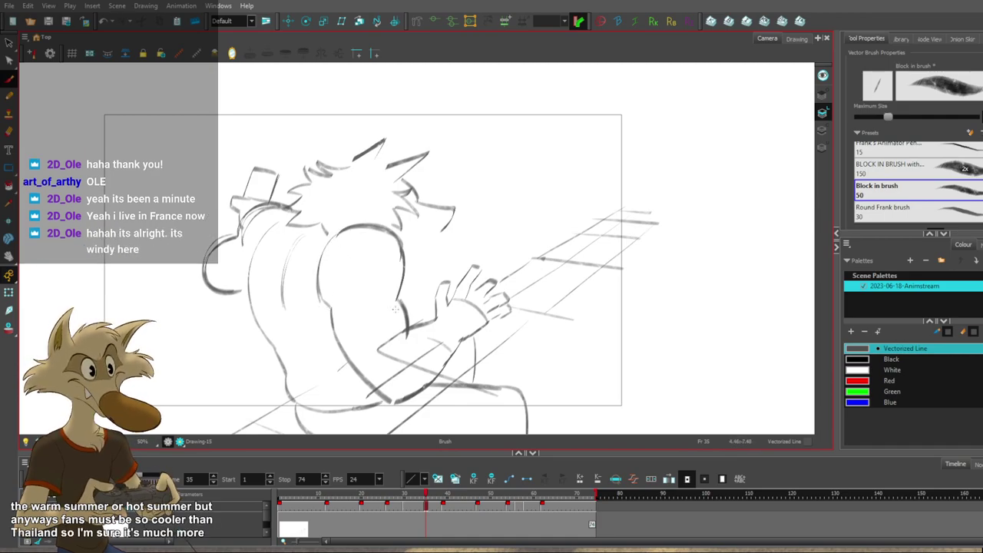
# Compare the frame 26 pose with frame 35, and step frame by frame between 35 and 39 to check the arm motion.
pyautogui.press('1')
pyautogui.press('1')
pyautogui.press('f')
pyautogui.press('f')
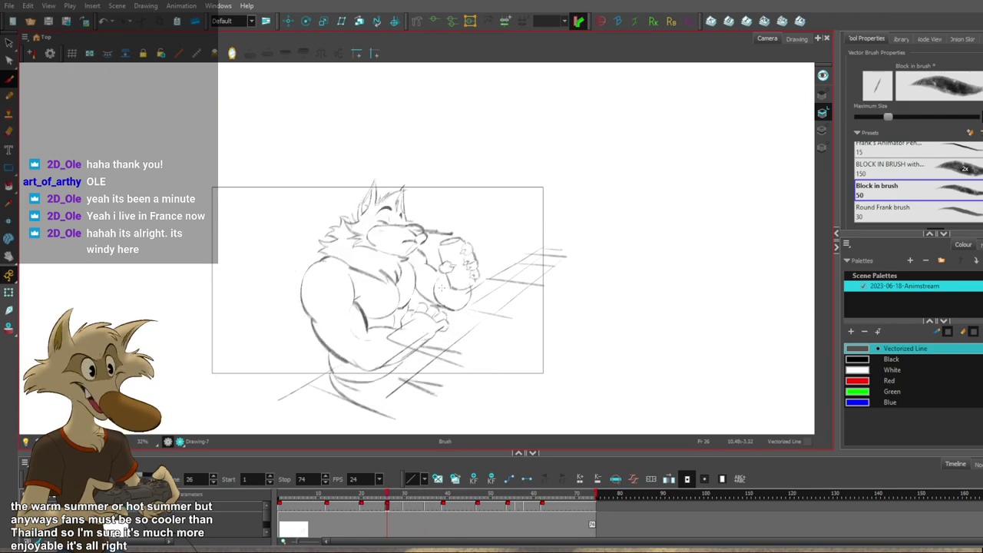
pyautogui.press('2')
pyautogui.press('2')
pyautogui.press('2')
pyautogui.press('g')
pyautogui.press('g')
pyautogui.press('g')
pyautogui.press(',')
pyautogui.press(',')
pyautogui.press(',')
pyautogui.press(',')
pyautogui.press('.')
pyautogui.press('.')
pyautogui.press('.')
pyautogui.press('.')
pyautogui.press(',')
pyautogui.press(',')
pyautogui.press(',')
pyautogui.press(',')
# Draw the lower jaw line under the muzzle in frame 35, checking it against the neighbouring drawings.
pyautogui.press('g')
pyautogui.press('g')
pyautogui.press('f')
pyautogui.press('f')
pyautogui.press('f')
pyautogui.press('g')
pyautogui.moveTo(369, 253); pyautogui.dragTo(397, 252)
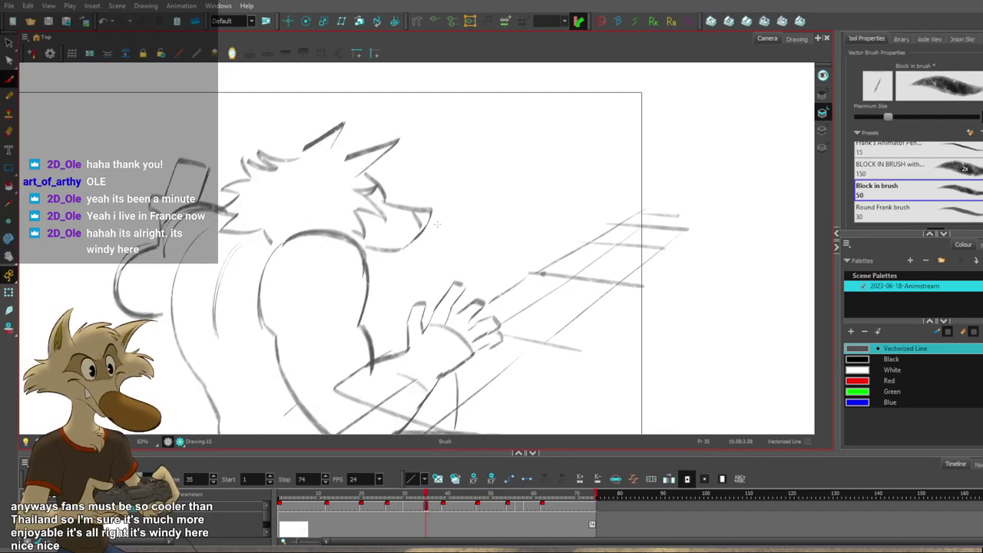
pyautogui.press('f')
pyautogui.press('f')
pyautogui.press('g')
pyautogui.press('g')
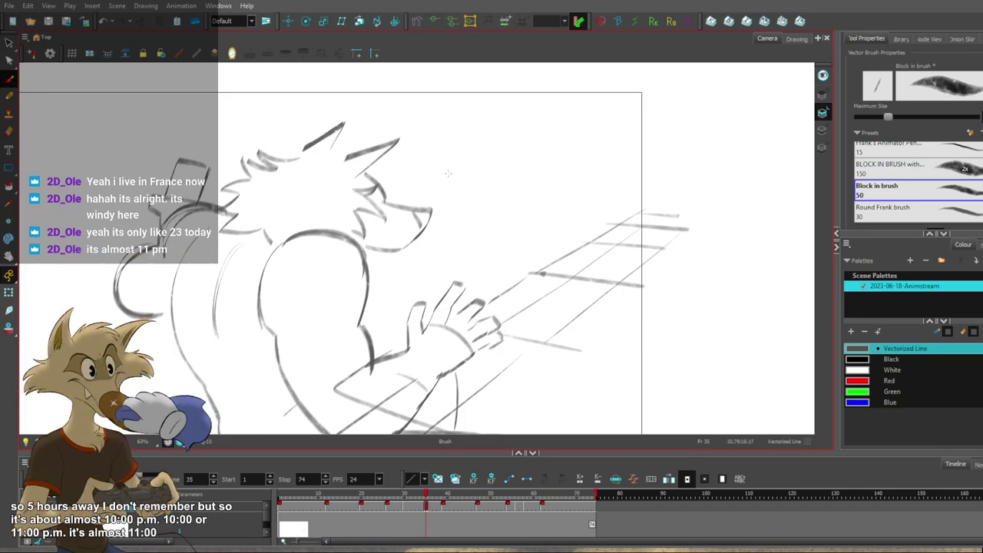
# Redraw the upper edge of the ear nearest the muzzle in frame 35 as a thinner stroke reaching further into the head.
pyautogui.scroll(-2, 459, 278)
pyautogui.scroll(2, 390, 242)
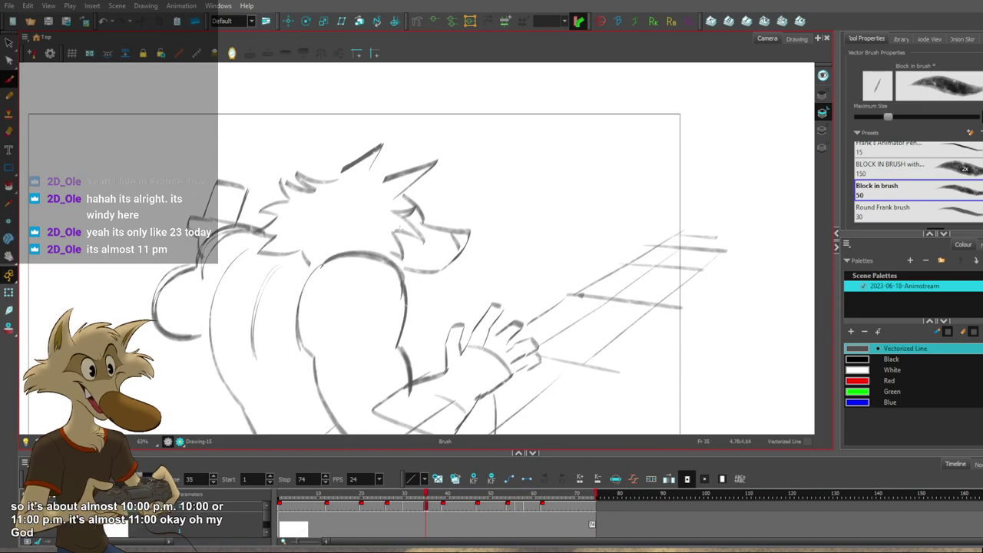
pyautogui.scroll(-1, 398, 233)
pyautogui.scroll(2, 402, 178)
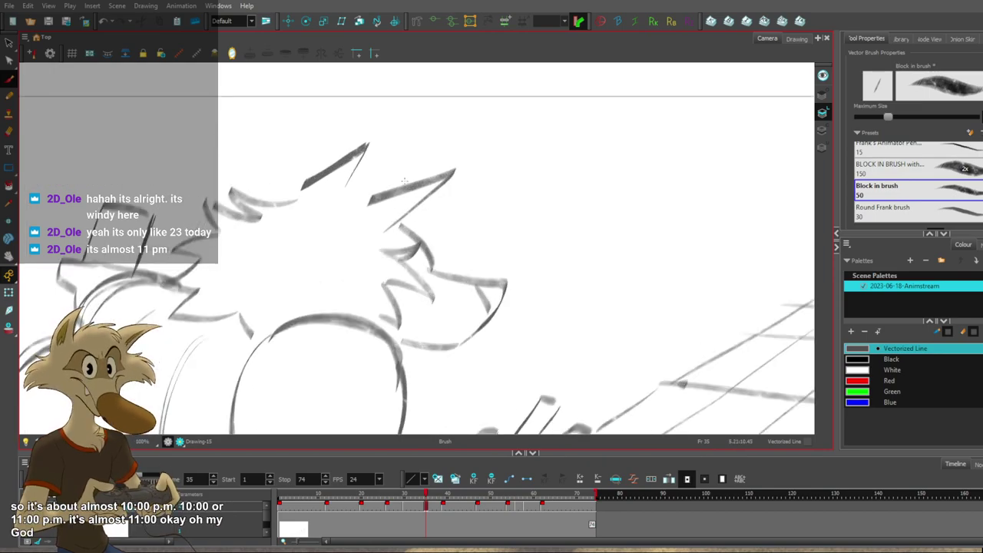
pyautogui.scroll(-1, 403, 180)
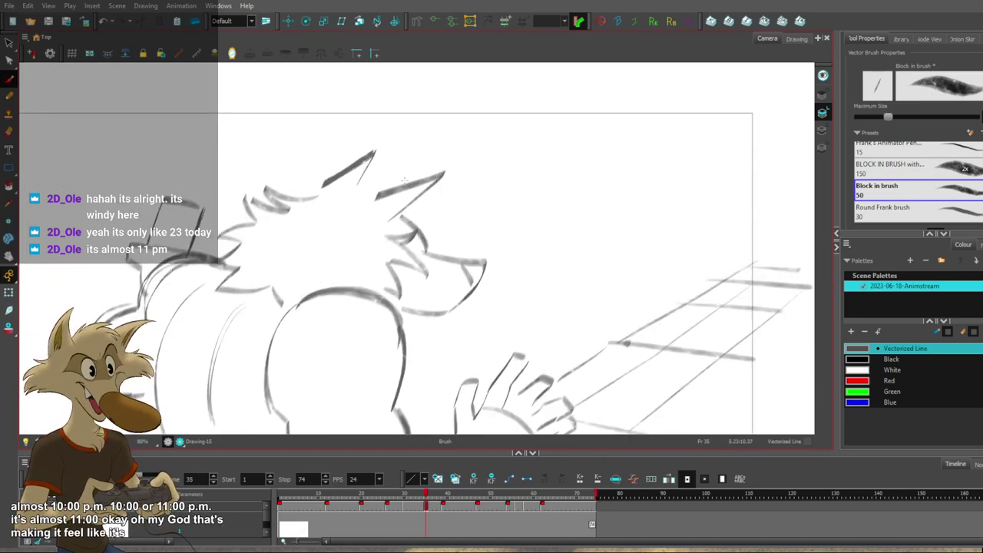
pyautogui.scroll(1, 403, 180)
pyautogui.hotkey('ctrl', 'z')
pyautogui.moveTo(396, 228)
pyautogui.mouseDown()
pyautogui.moveTo(444, 175)
pyautogui.moveTo(360, 199)
pyautogui.mouseUp()
pyautogui.hotkey('ctrl', 'z')
pyautogui.moveTo(443, 169); pyautogui.dragTo(355, 203)
pyautogui.scroll(2, 465, 205)
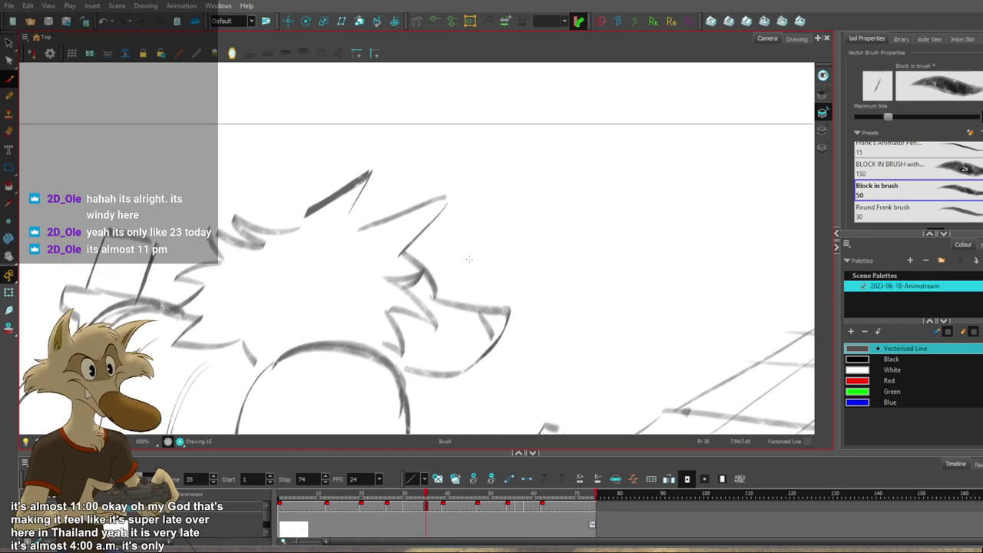
pyautogui.scroll(1, 468, 263)
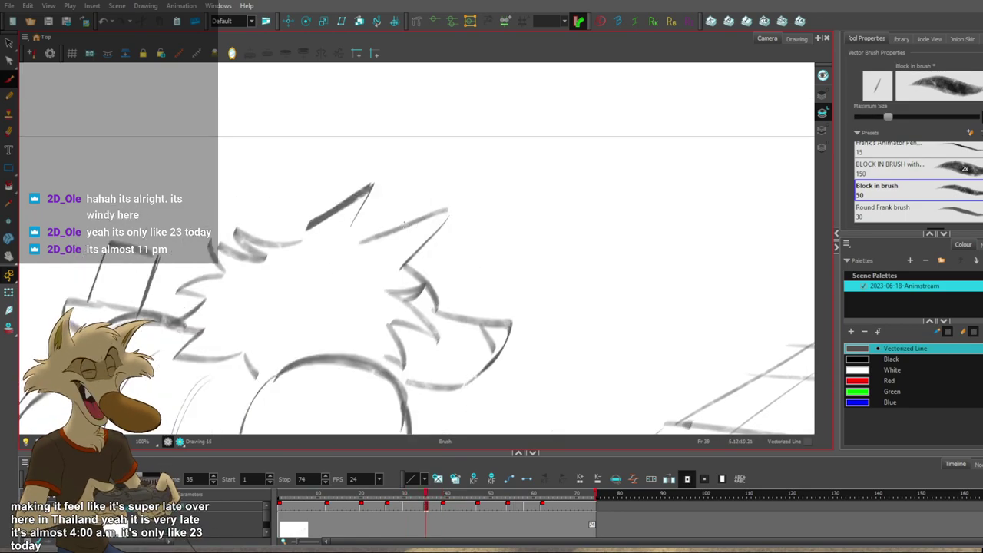
# Sketch a tuft of hair between the two ears in frame 35, flipping against the adjacent drawings to place it.
pyautogui.hotkey('ctrl', 'z')
pyautogui.moveTo(398, 210); pyautogui.dragTo(334, 236)
pyautogui.hotkey('ctrl', 'z')
pyautogui.press('f')
pyautogui.press('g')
pyautogui.press('g')
pyautogui.press('f')
pyautogui.hotkey('ctrl', 'z')
pyautogui.moveTo(408, 213); pyautogui.dragTo(371, 229)
pyautogui.press('f')
pyautogui.press('g')
pyautogui.press('g')
pyautogui.press('f')
# Redraw the back edge of the other ear in frame 35 as a longer stroke running down to the hair on the crown.
pyautogui.press('f')
pyautogui.press('g')
pyautogui.press('g')
pyautogui.press('f')
pyautogui.press('f')
pyautogui.press('g')
pyautogui.moveTo(378, 181); pyautogui.dragTo(284, 244)
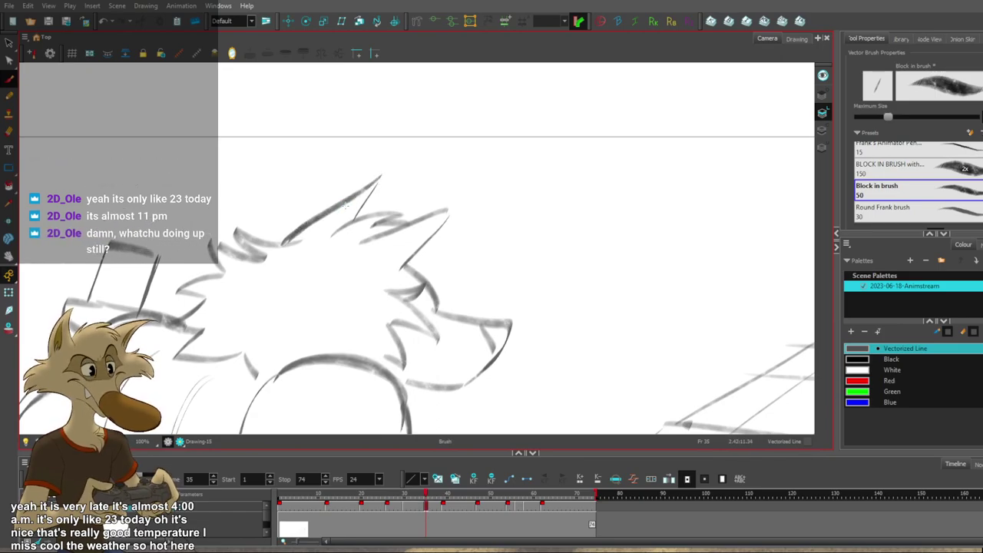
# Step forward from frame 35 through the following drawings to frame 54 and examine that pose at several zoom levels.
pyautogui.scroll(-5, 345, 205)
pyautogui.scroll(1, 345, 204)
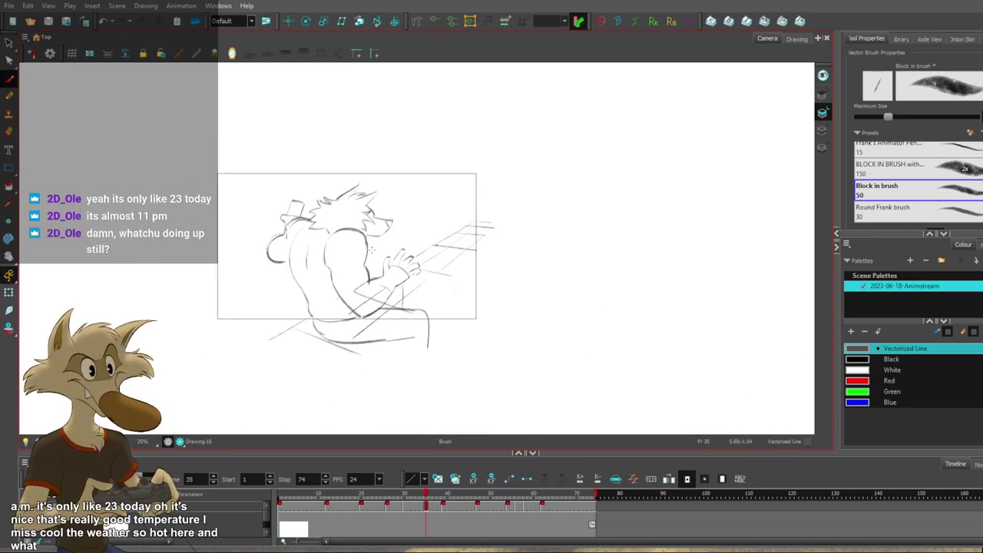
pyautogui.scroll(2, 370, 249)
pyautogui.moveTo(352, 246); pyautogui.dragTo(359, 252)
pyautogui.press('g')
pyautogui.press('g')
pyautogui.press('g')
pyautogui.press('g')
pyautogui.press('g')
pyautogui.press('g')
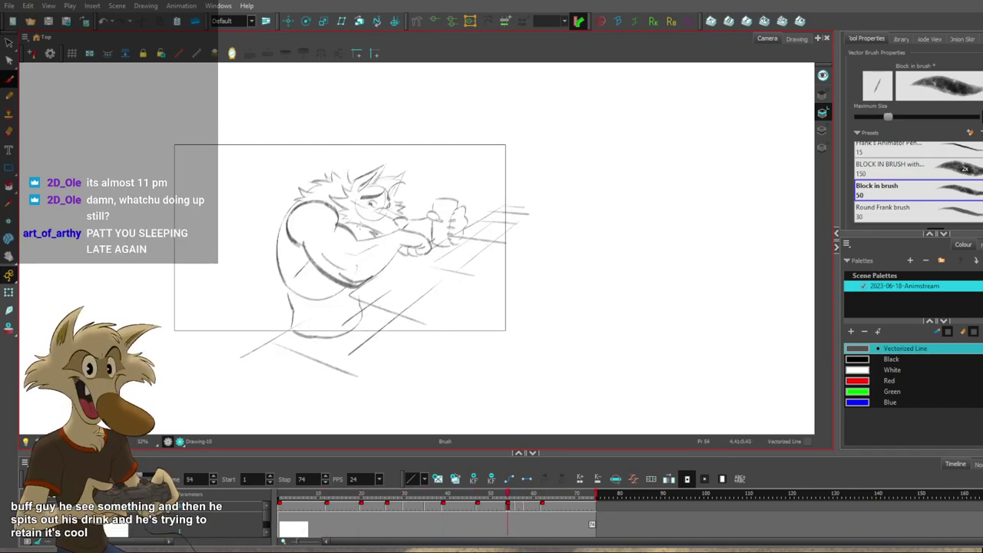
pyautogui.press('2')
pyautogui.press('2')
pyautogui.press('2')
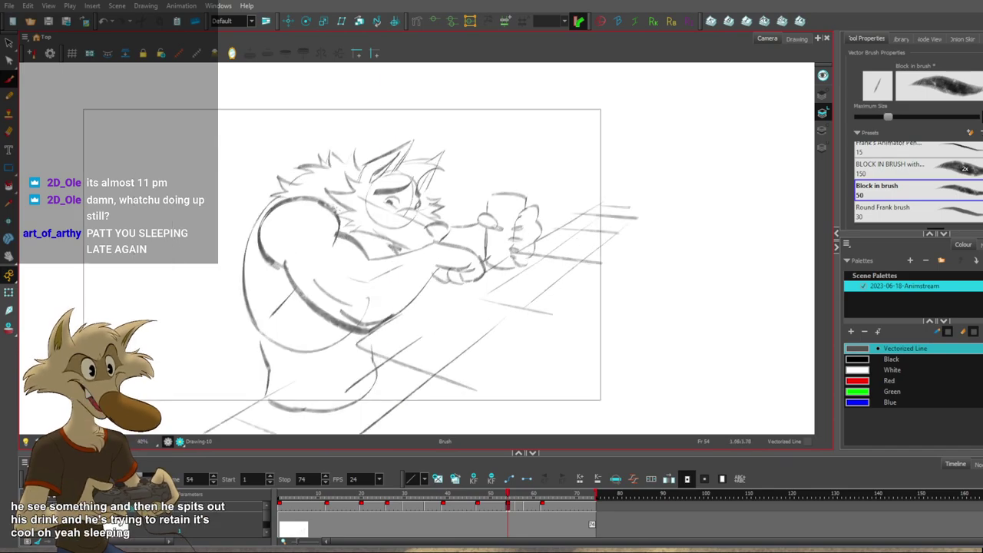
pyautogui.press('1')
pyautogui.press('2')
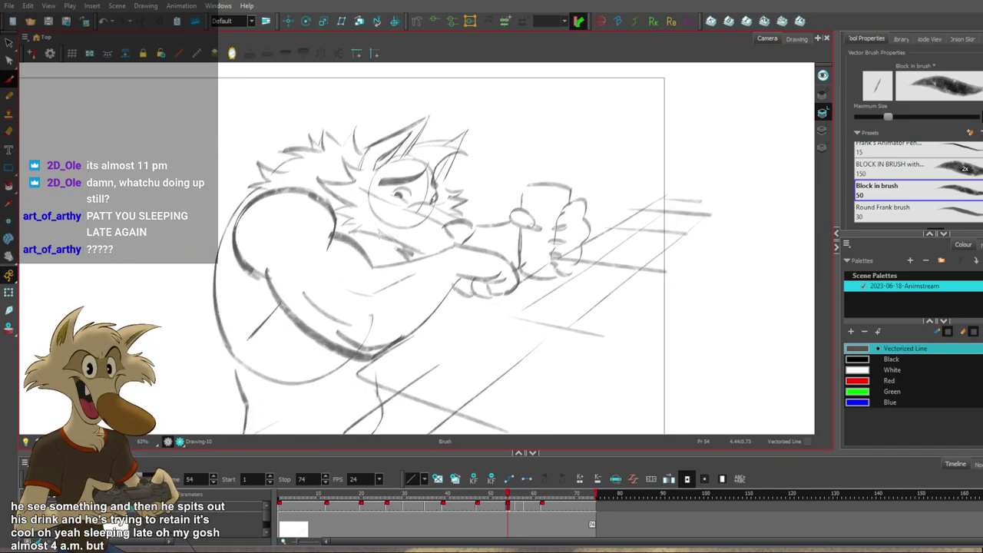
# Review the rough drawings from frame 54 back to frame 26, ending on the frame 35 drawing.
pyautogui.scroll(-1, 372, 242)
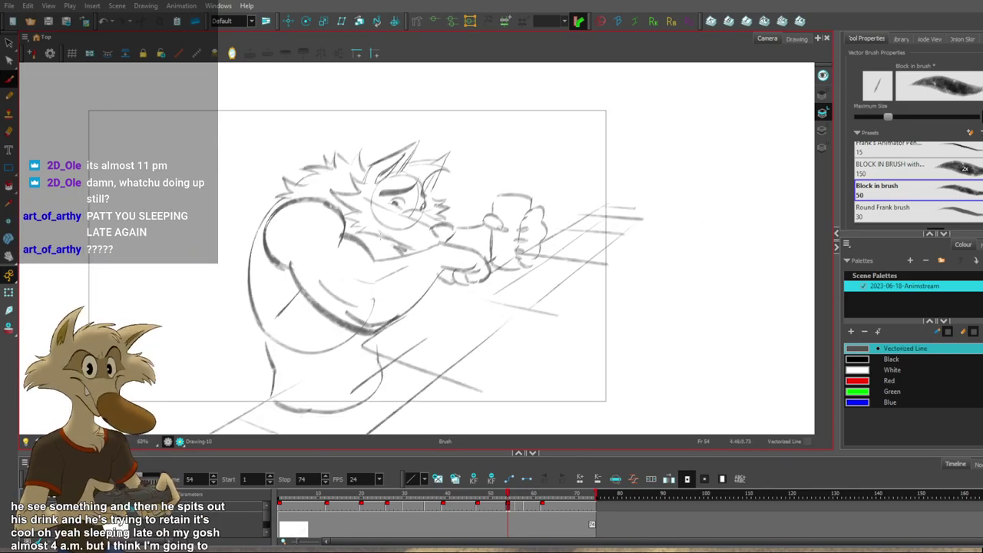
pyautogui.press('g')
pyautogui.press('g')
pyautogui.press('g')
pyautogui.press('g')
pyautogui.press('g')
pyautogui.press('g')
pyautogui.press('g')
pyautogui.press('g')
pyautogui.press('g')
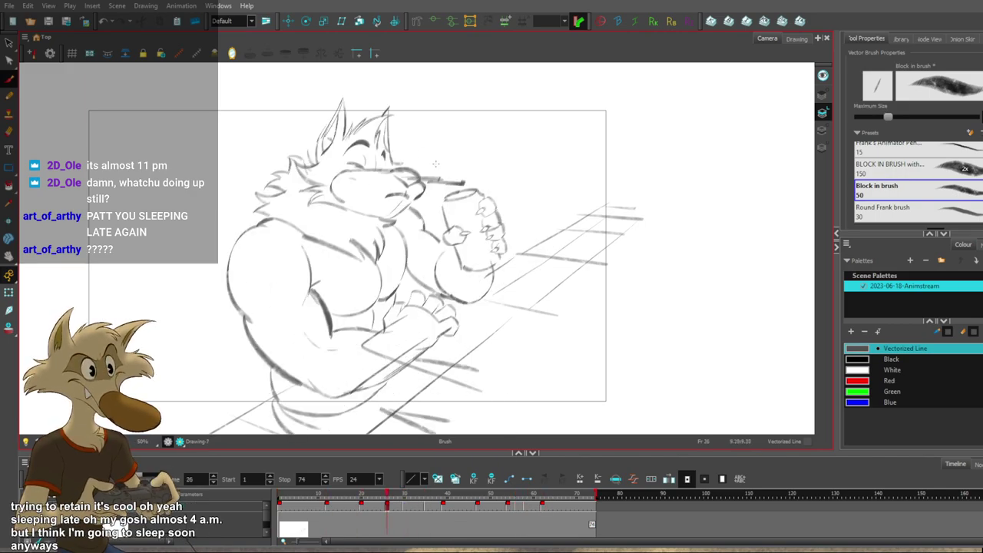
pyautogui.scroll(2, 445, 178)
pyautogui.press('g')
pyautogui.press('f')
pyautogui.press('g')
pyautogui.press('f')
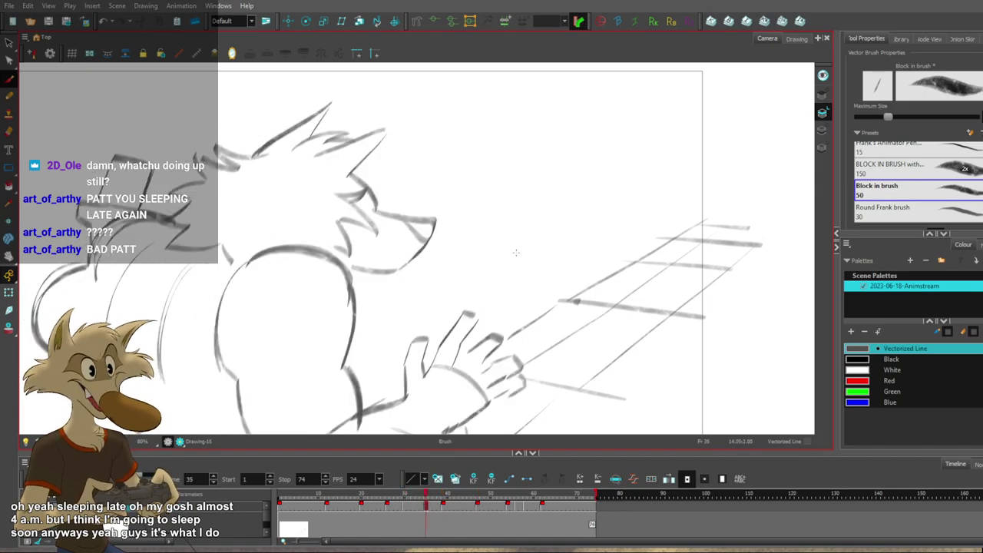
pyautogui.moveTo(526, 270); pyautogui.dragTo(545, 237)
pyautogui.press('f')
pyautogui.press('g')
pyautogui.hotkey('ctrl', 'z')
pyautogui.hotkey('ctrl', 'z')
pyautogui.moveTo(474, 376); pyautogui.dragTo(513, 345)
pyautogui.hotkey('ctrl', 'z')
pyautogui.press('s')
pyautogui.moveTo(583, 228); pyautogui.dragTo(612, 254)
pyautogui.press('Delete')
pyautogui.scroll(-4, 578, 237)
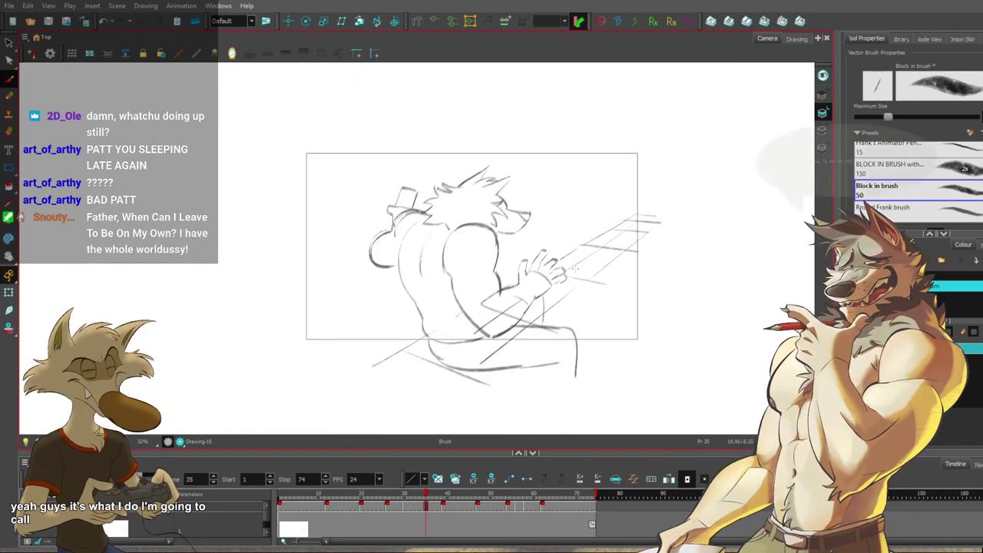
# Examine the full pose on frame 35 and compare it with the neighbouring drawings.
pyautogui.scroll(1, 579, 237)
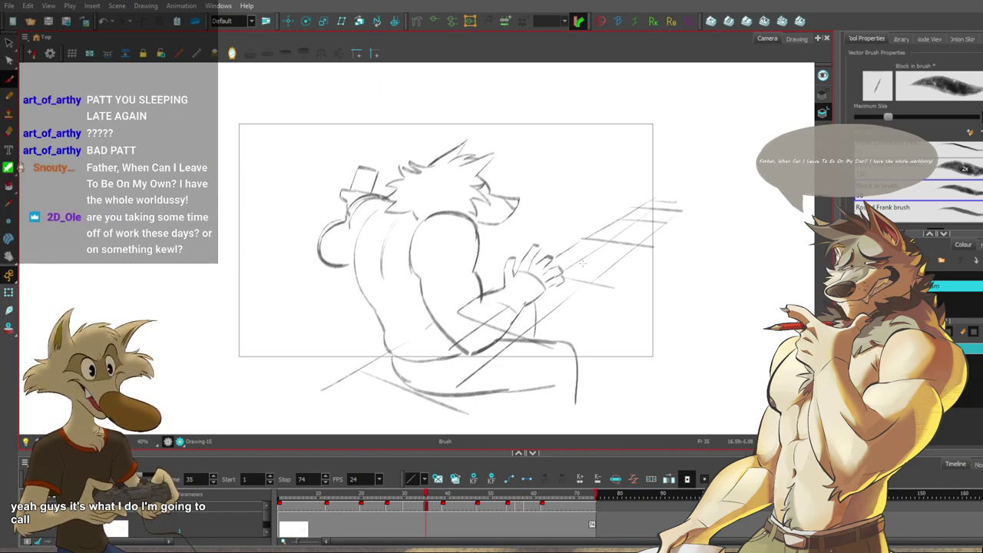
pyautogui.scroll(1, 586, 264)
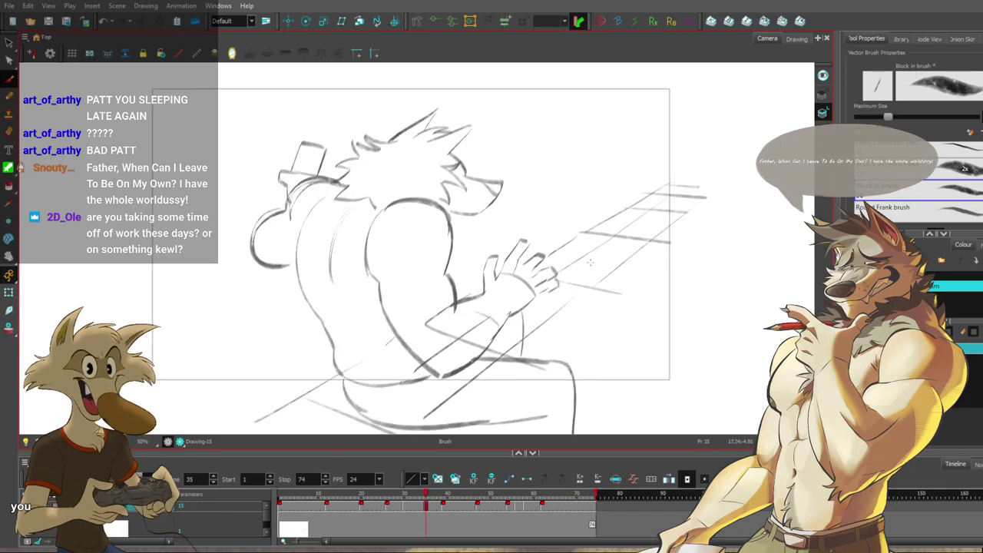
pyautogui.scroll(1, 595, 263)
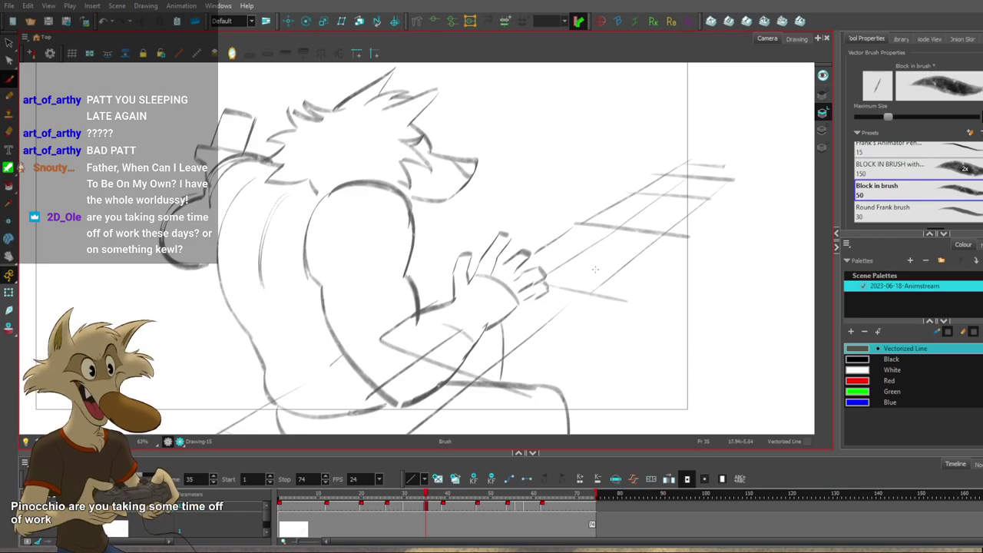
pyautogui.scroll(-3, 588, 277)
pyautogui.press('f')
pyautogui.press('f')
pyautogui.press('f')
pyautogui.scroll(2, 550, 210)
pyautogui.press('g')
pyautogui.press('g')
pyautogui.press('g')
pyautogui.press('g')
pyautogui.press('g')
pyautogui.press(',')
pyautogui.press(',')
pyautogui.press(',')
pyautogui.press(',')
pyautogui.press(',')
pyautogui.press(',')
pyautogui.press(',')
pyautogui.press(',')
pyautogui.press(',')
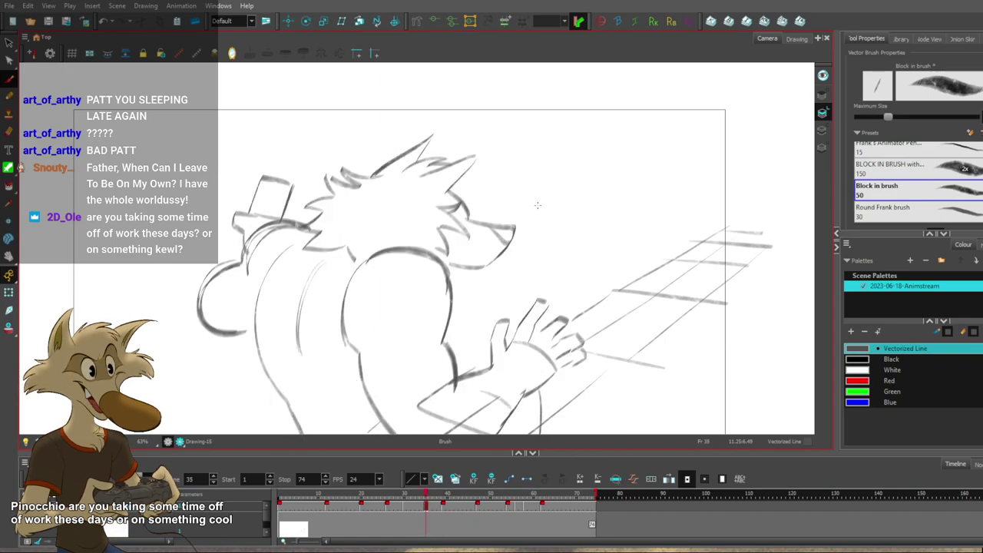
# Compare the head and muzzle placement between the frame 35 and frame 39 drawings.
pyautogui.scroll(2, 540, 205)
pyautogui.press('g')
pyautogui.press('g')
pyautogui.press('f')
pyautogui.press('f')
pyautogui.press('g')
pyautogui.press('g')
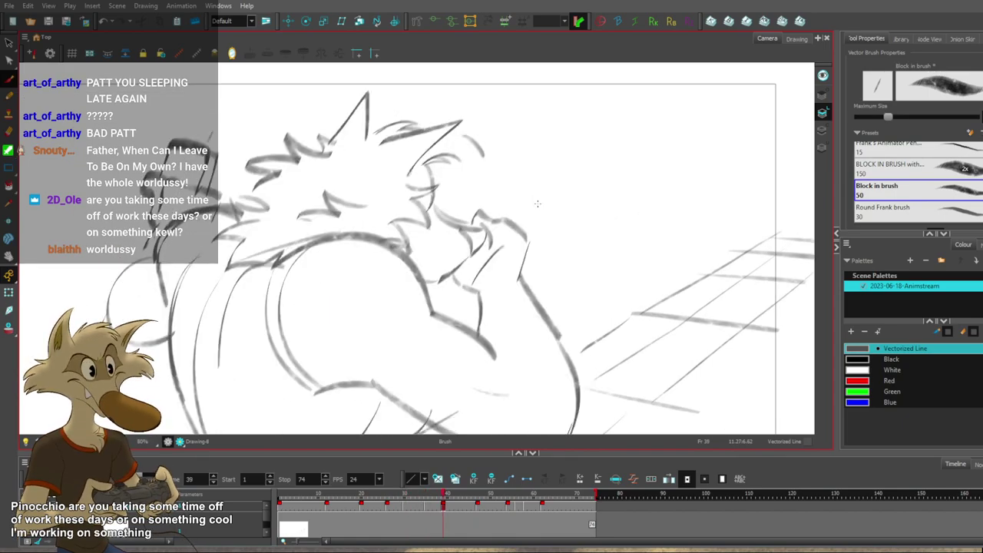
pyautogui.press('f')
pyautogui.press('f')
pyautogui.press('g')
pyautogui.press('g')
pyautogui.press('f')
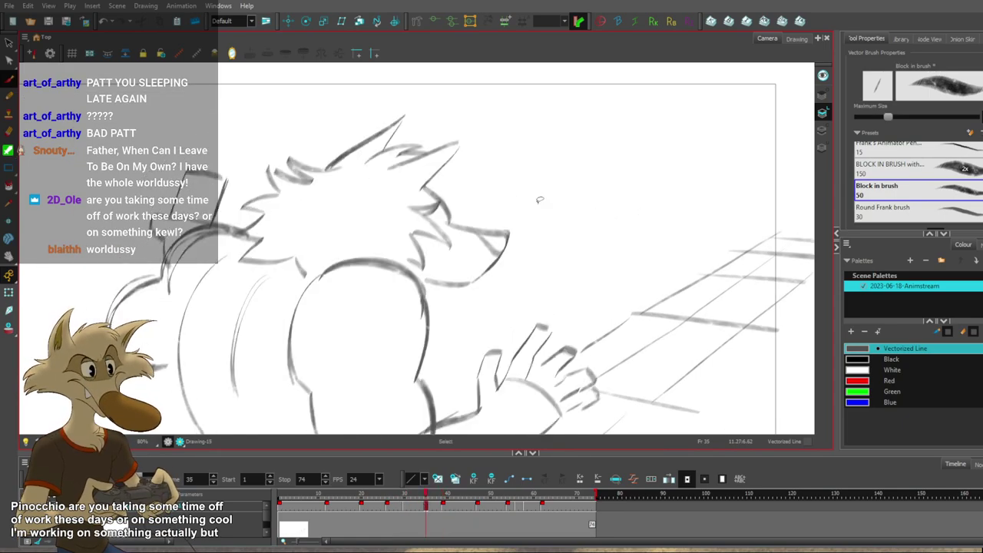
pyautogui.press(',')
pyautogui.press(',')
pyautogui.press(',')
pyautogui.press(',')
pyautogui.press(',')
pyautogui.press('g')
pyautogui.press('g')
pyautogui.press('f')
pyautogui.press('f')
pyautogui.press('g')
pyautogui.press('g')
# Shift the muzzle lines of the frame 35 drawing slightly back toward the head and check against adjacent drawings.
pyautogui.press(',')
pyautogui.press(',')
pyautogui.press(',')
pyautogui.press(',')
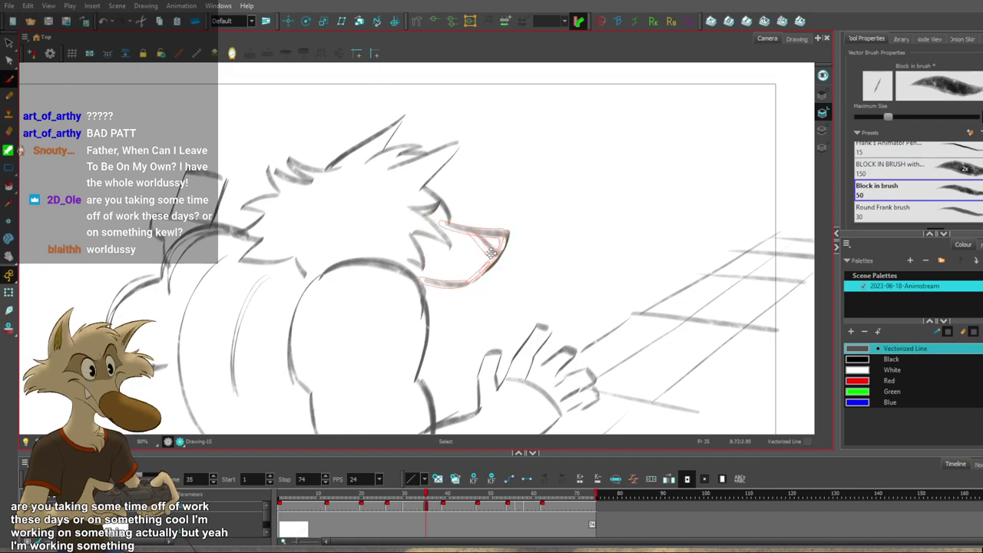
pyautogui.moveTo(492, 254); pyautogui.dragTo(485, 253)
pyautogui.press('f')
pyautogui.press('f')
pyautogui.press('g')
pyautogui.press('g')
pyautogui.press('g')
pyautogui.press('f')
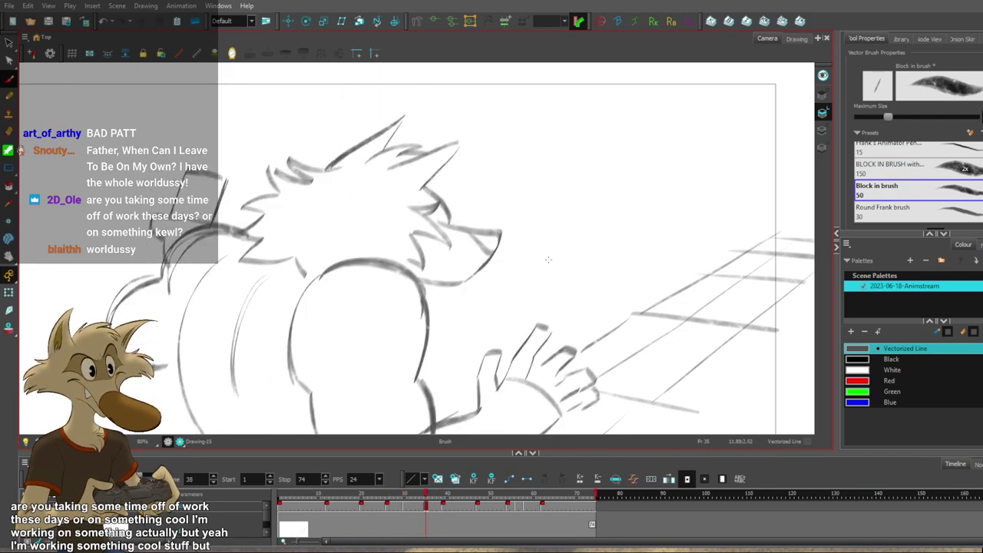
# Check the head motion between frame 35 and the spitting pose on frame 30.
pyautogui.press(',')
pyautogui.press(',')
pyautogui.press(',')
pyautogui.press(',')
pyautogui.press(',')
pyautogui.press('.')
pyautogui.press('.')
pyautogui.press('.')
pyautogui.press('.')
pyautogui.press('.')
pyautogui.press('.')
pyautogui.press('.')
pyautogui.press('.')
pyautogui.press('.')
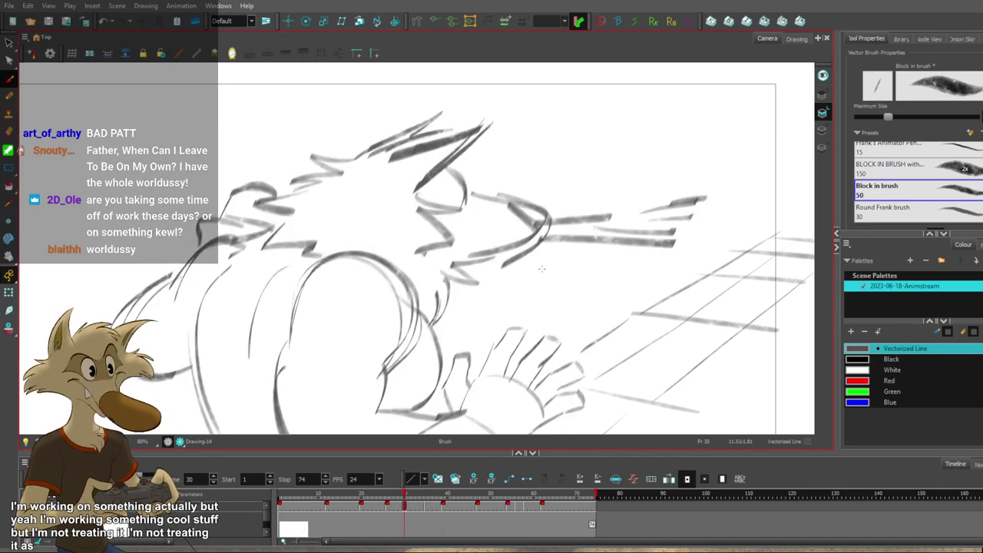
# Nudge the muzzle lines of the frame 35 drawing slightly downward and compare them with the next drawing.
pyautogui.press(',')
pyautogui.press(',')
pyautogui.press(',')
pyautogui.press(',')
pyautogui.press('space')
pyautogui.moveTo(540, 270)
pyautogui.mouseDown()
pyautogui.moveTo(527, 287)
pyautogui.moveTo(541, 275)
pyautogui.mouseUp()
pyautogui.press('f')
pyautogui.press('g')
pyautogui.press('g')
pyautogui.press('f')
pyautogui.keyDown('ctrl'); pyautogui.click(489, 262); pyautogui.keyUp('ctrl')
pyautogui.moveTo(512, 226); pyautogui.dragTo(516, 234)
pyautogui.press('g')
pyautogui.press('f')
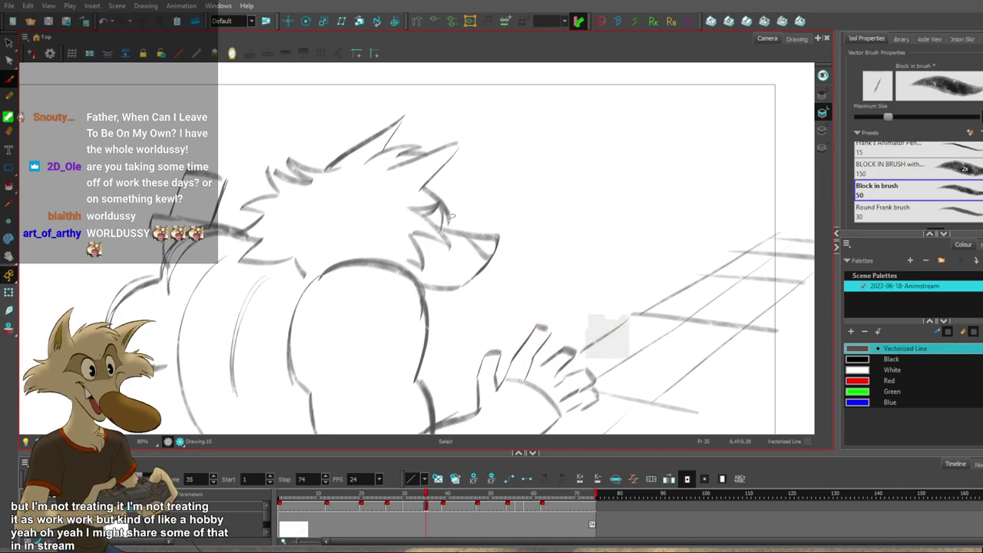
# Examine how the brow and muzzle travel from the frame 35 drawing to the frame 39 drawing.
pyautogui.moveTo(546, 260)
pyautogui.mouseDown()
pyautogui.moveTo(520, 290)
pyautogui.moveTo(526, 278)
pyautogui.moveTo(535, 283)
pyautogui.moveTo(533, 316)
pyautogui.mouseUp()
pyautogui.scroll(1, 542, 294)
pyautogui.press('f')
pyautogui.press('f')
pyautogui.press('g')
pyautogui.press('g')
pyautogui.press('g')
pyautogui.press('f')
pyautogui.press('f')
pyautogui.press('g')
pyautogui.press('g')
pyautogui.press('g')
pyautogui.press('f')
pyautogui.press('f')
pyautogui.press('f')
pyautogui.press('g')
pyautogui.press('g')
pyautogui.press('f')
pyautogui.press('f')
pyautogui.press('.')
pyautogui.press('.')
pyautogui.press('.')
pyautogui.press('.')
pyautogui.press('.')
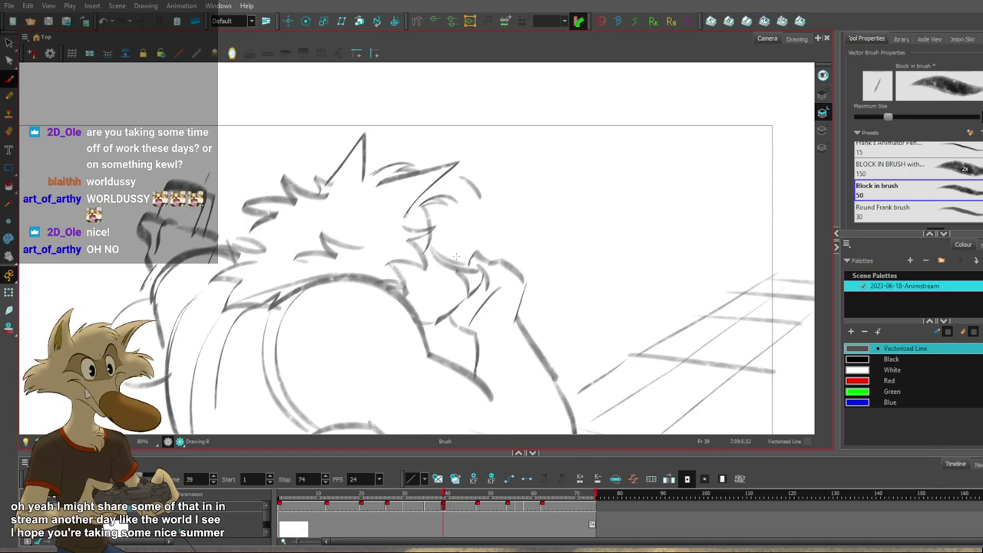
# Rework the brow line above the muzzle on the frame 35 drawing and check it against the frame 39 drawing.
pyautogui.press('f')
pyautogui.press('g')
pyautogui.press('g')
pyautogui.press('f')
pyautogui.moveTo(420, 228); pyautogui.dragTo(438, 263)
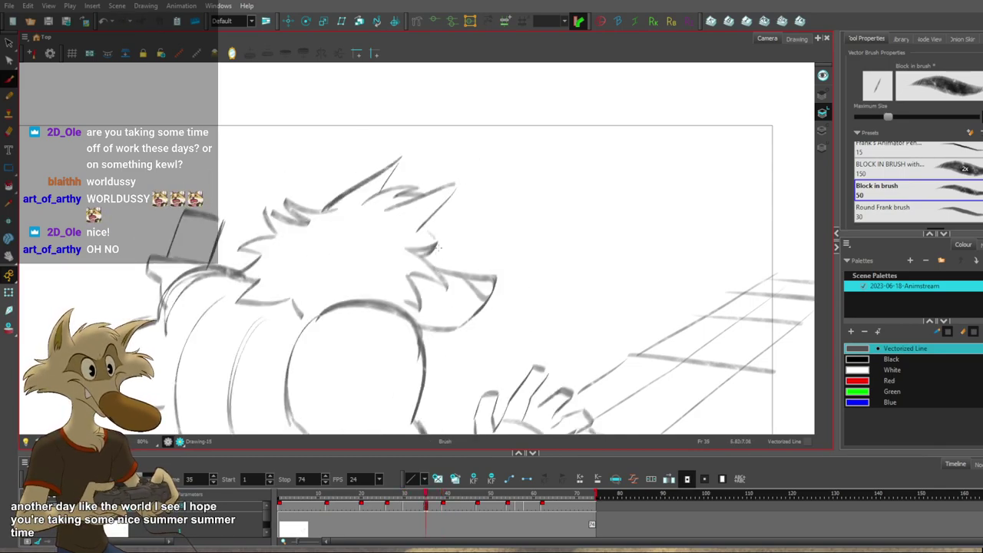
pyautogui.press('f')
pyautogui.press('g')
pyautogui.press('g')
pyautogui.press('f')
pyautogui.press('.')
pyautogui.press('.')
pyautogui.press('.')
pyautogui.press('.')
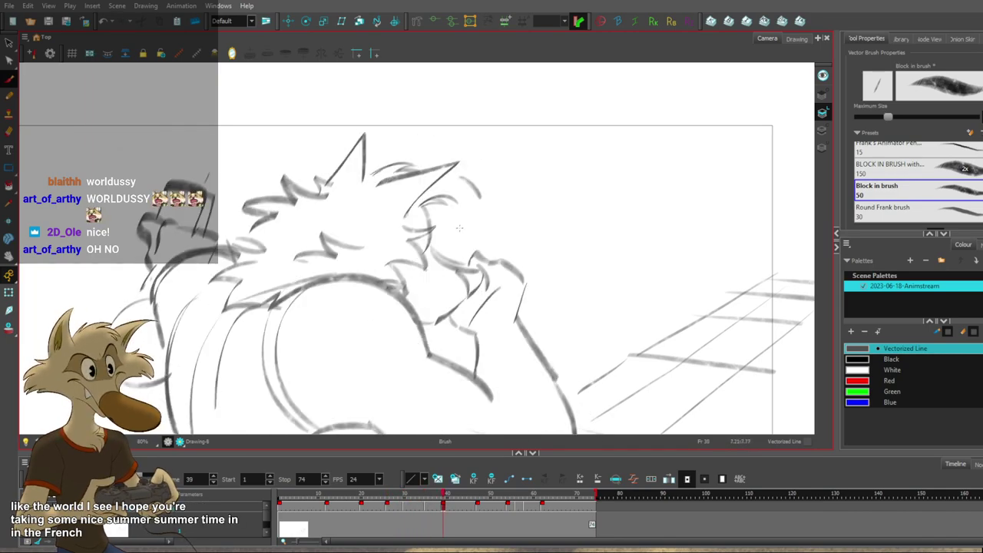
# Remove the loose arc beside the ear from the frame 39 drawing and return to the frame 30 drawing.
pyautogui.hotkey('ctrl', 'z')
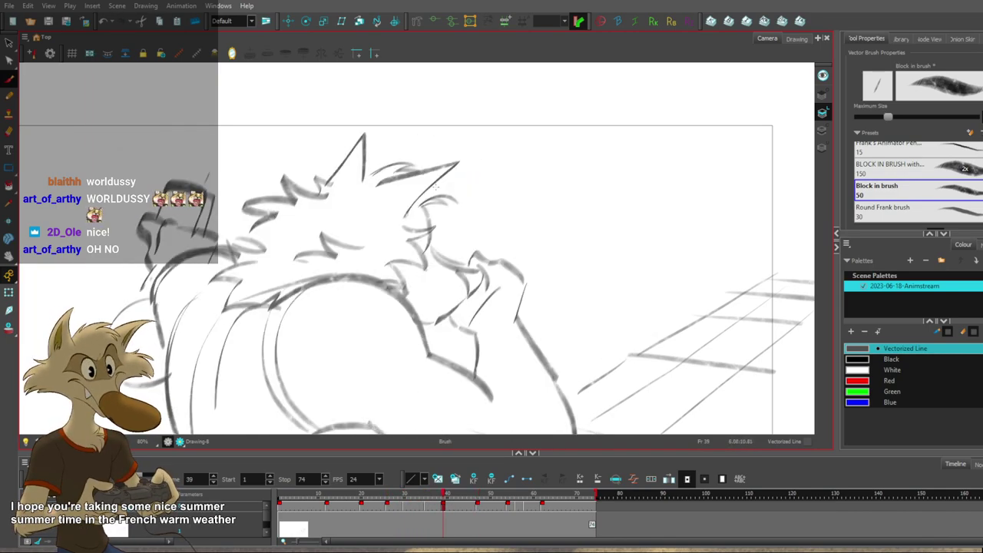
pyautogui.press('f')
pyautogui.press('f')
pyautogui.press('1')
pyautogui.press('f')
pyautogui.press('f')
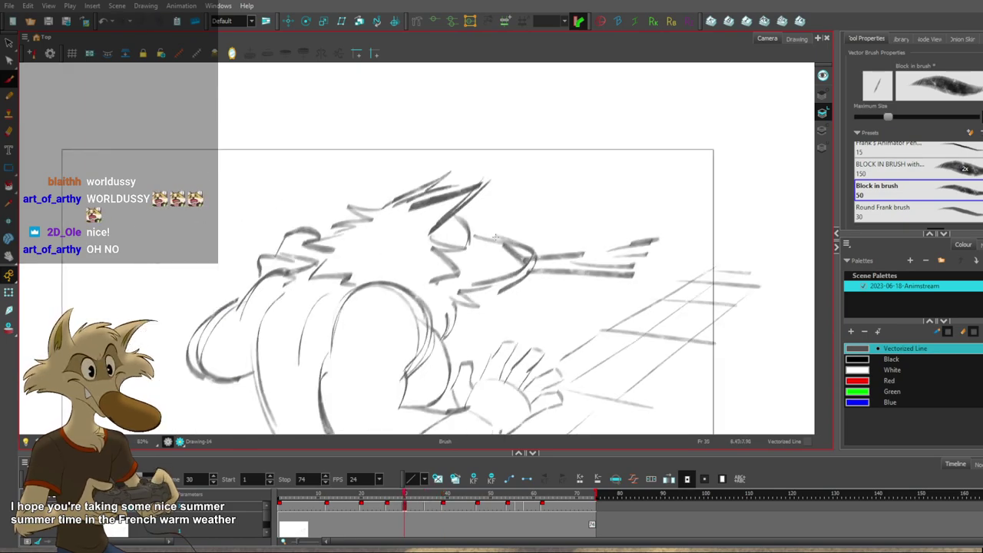
# Compare the brow and muzzle of the frame 30 drawing with the neighbouring drawings.
pyautogui.press('g')
pyautogui.press('g')
pyautogui.press('g')
pyautogui.press('g')
pyautogui.press('g')
pyautogui.press('2')
pyautogui.press('f')
pyautogui.press('f')
pyautogui.press('f')
pyautogui.press('f')
pyautogui.press('g')
# Sketch a pointed brow tuft beside the ear on the frame 30 drawing and check it against the adjacent drawings.
pyautogui.moveTo(448, 181)
pyautogui.mouseDown()
pyautogui.moveTo(491, 198)
pyautogui.moveTo(481, 192)
pyautogui.mouseUp()
pyautogui.press('f')
pyautogui.press('f')
pyautogui.press('g')
pyautogui.press('g')
pyautogui.hotkey('ctrl', 'z')
pyautogui.hotkey('ctrl', 'z')
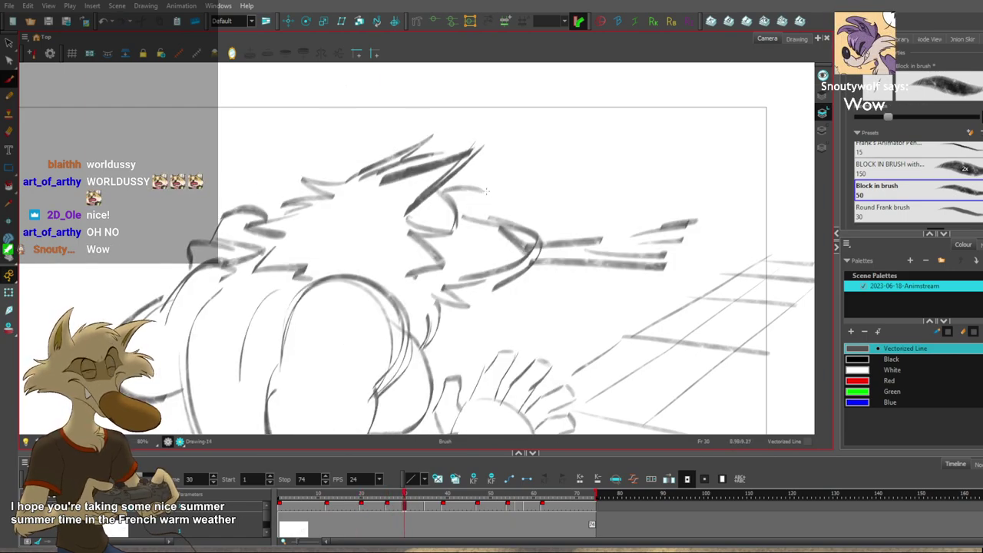
pyautogui.press('f')
pyautogui.press('f')
pyautogui.press('g')
pyautogui.press('g')
pyautogui.press('g')
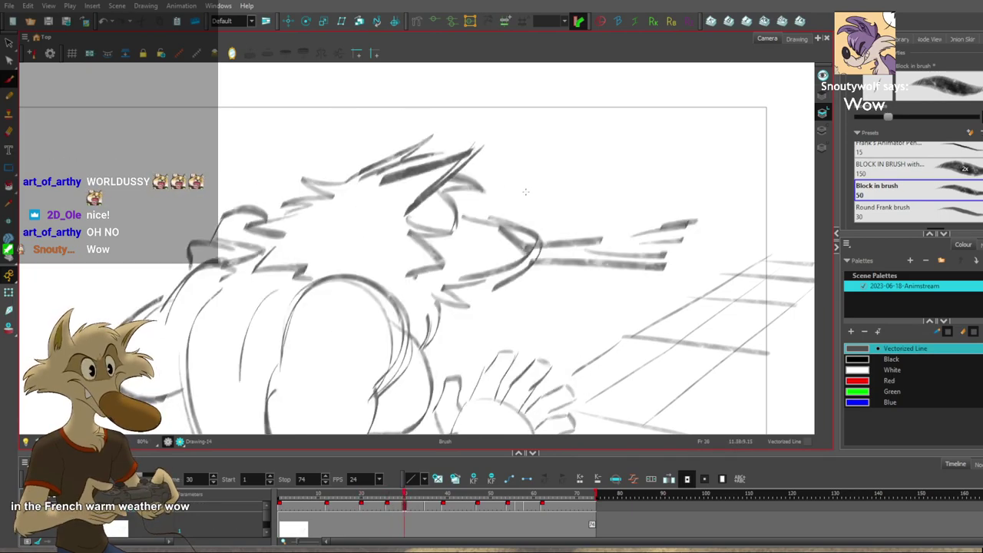
pyautogui.press('f')
pyautogui.press('g')
pyautogui.press('g')
pyautogui.press('g')
# Strengthen the brow tuft above the muzzle on the frame 35 drawing and compare it with the previous drawing.
pyautogui.press('f')
pyautogui.press('f')
pyautogui.moveTo(424, 197); pyautogui.dragTo(466, 214)
pyautogui.press('g')
pyautogui.press('g')
pyautogui.press('f')
pyautogui.press('f')
pyautogui.press('f')
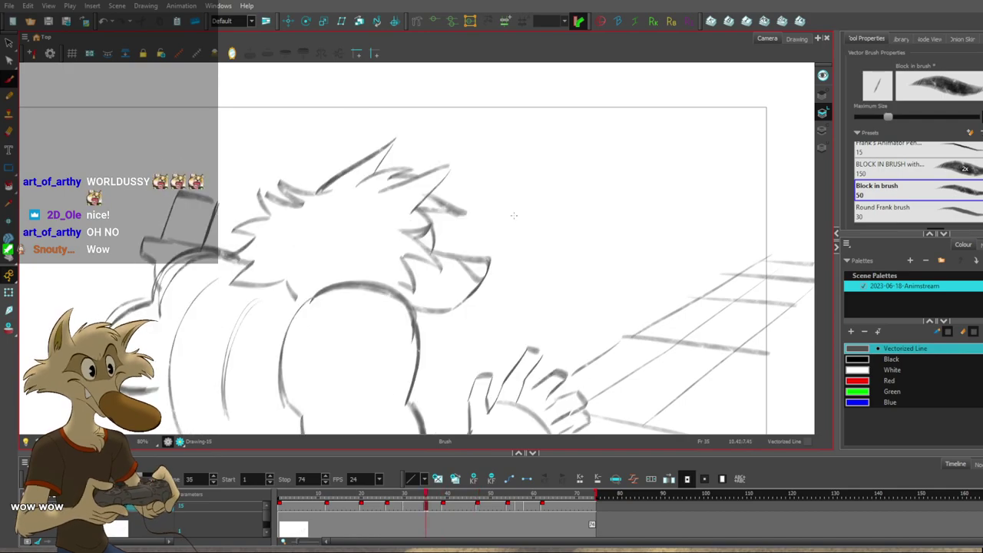
# Examine the whole figure's movement across the drawings from frame 20 to frame 35.
pyautogui.press('1')
pyautogui.press('1')
pyautogui.press('1')
pyautogui.press('1')
pyautogui.press('f')
pyautogui.press('f')
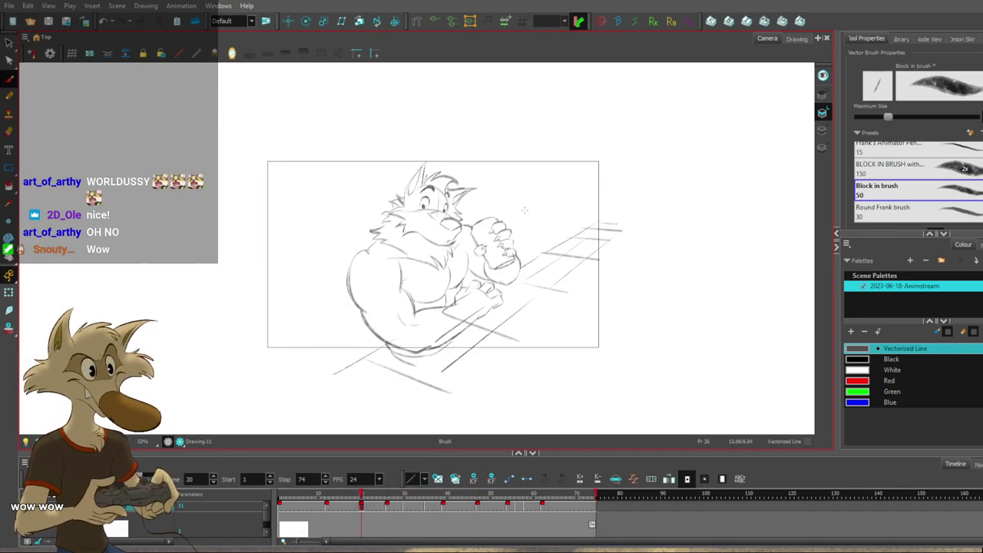
pyautogui.press('2')
pyautogui.press('g')
pyautogui.press('g')
pyautogui.press('g')
pyautogui.press('g')
pyautogui.press('g')
pyautogui.press('f')
pyautogui.press('f')
pyautogui.press('.')
pyautogui.press('.')
pyautogui.press('.')
pyautogui.press('.')
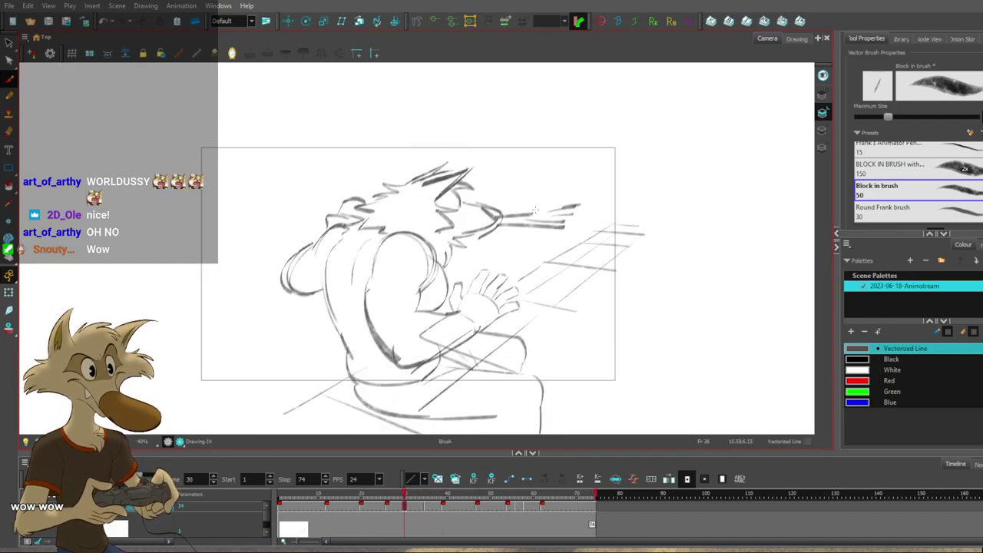
pyautogui.press('g')
pyautogui.press('2')
pyautogui.press('f')
pyautogui.press('f')
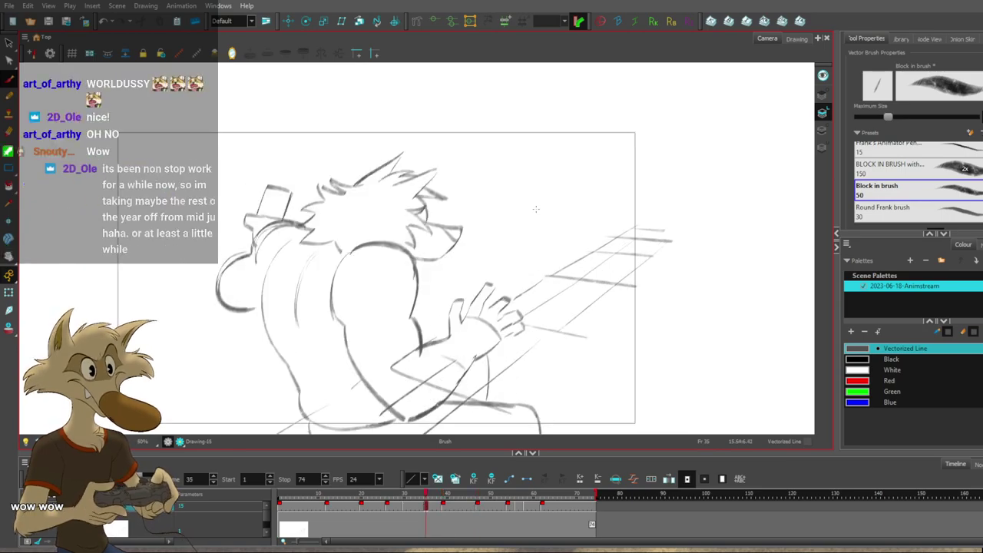
pyautogui.press('s')
pyautogui.scroll(1, 537, 207)
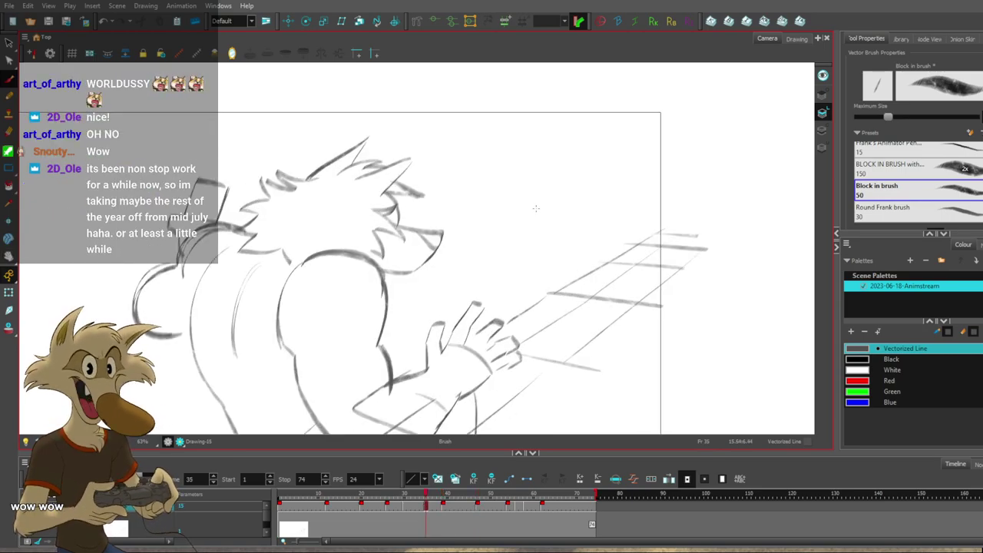
pyautogui.hotkey('alt', 'b')
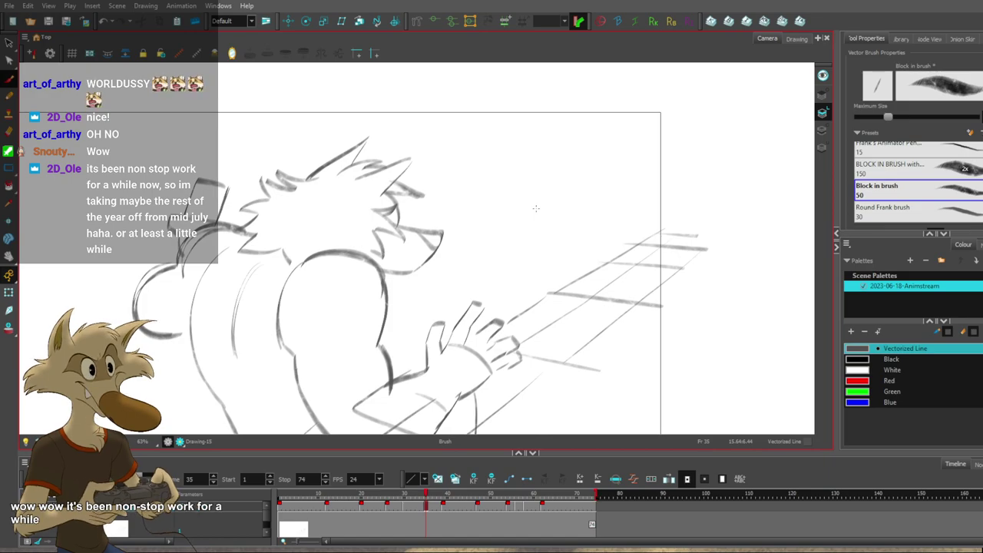
pyautogui.hotkey('alt', 's')
pyautogui.scroll(-3, 535, 206)
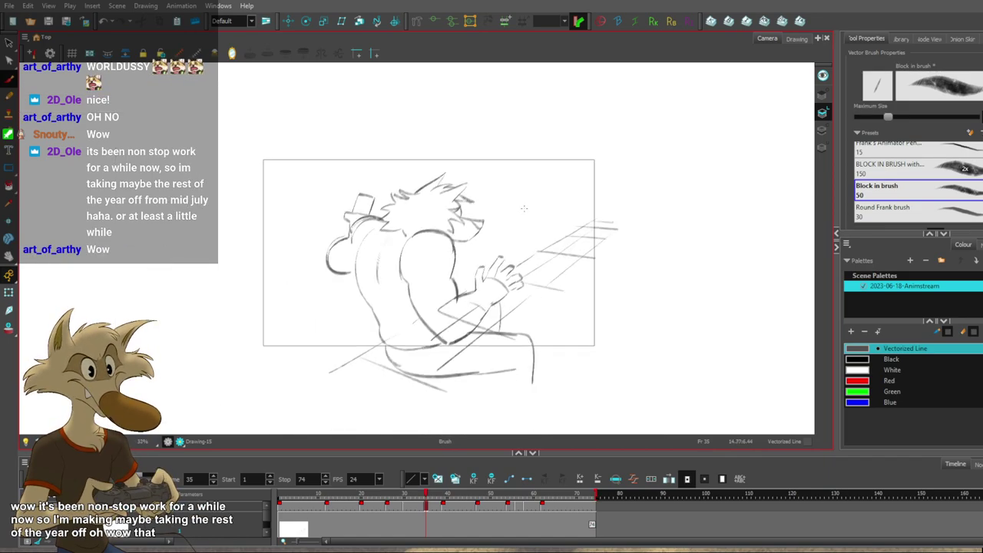
# Step through the frames between the frame 30 and frame 35 drawings to check the head's movement.
pyautogui.scroll(2, 488, 207)
pyautogui.press('f')
pyautogui.hotkey('alt', 'b')
pyautogui.scroll(2, 476, 206)
pyautogui.press('.')
pyautogui.press('.')
pyautogui.press('.')
pyautogui.press('.')
pyautogui.press('.')
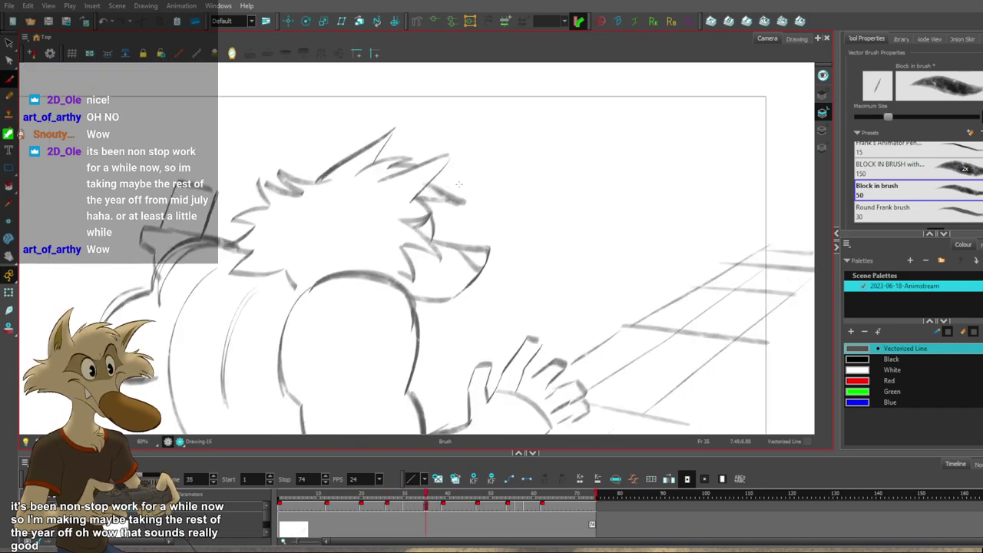
pyautogui.scroll(1, 460, 181)
pyautogui.scroll(-1, 460, 179)
pyautogui.scroll(1, 458, 179)
pyautogui.press('f')
pyautogui.press('g')
pyautogui.press(',')
pyautogui.press(',')
pyautogui.press(',')
pyautogui.press(',')
pyautogui.press(',')
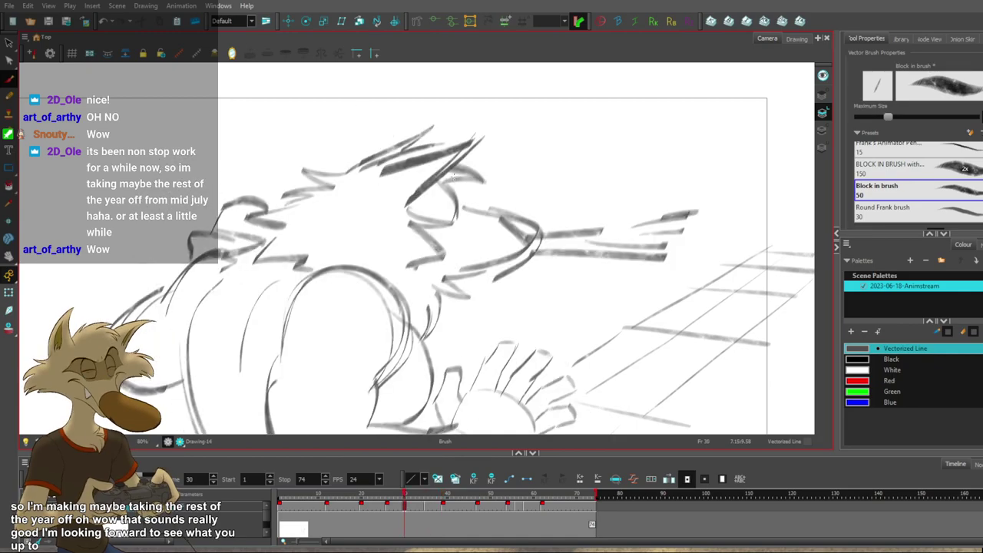
# Compare the ears, brow and muzzle of the frame 30 drawing with the frame 35 drawing.
pyautogui.scroll(-1, 454, 176)
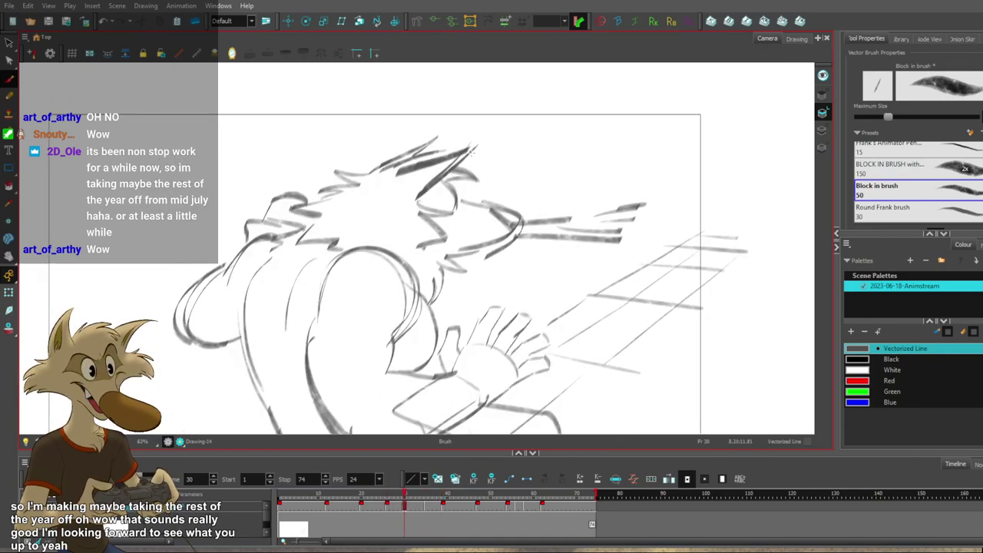
pyautogui.scroll(2, 471, 151)
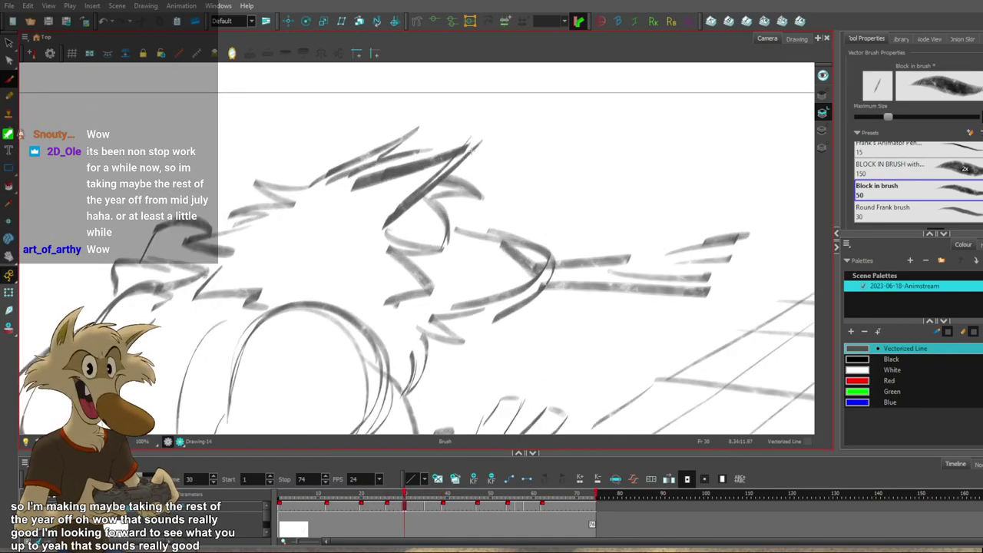
pyautogui.scroll(-3, 472, 148)
pyautogui.press('f')
pyautogui.press('g')
pyautogui.press('g')
pyautogui.scroll(2, 479, 149)
pyautogui.press('f')
pyautogui.press('f')
pyautogui.press('g')
pyautogui.press('g')
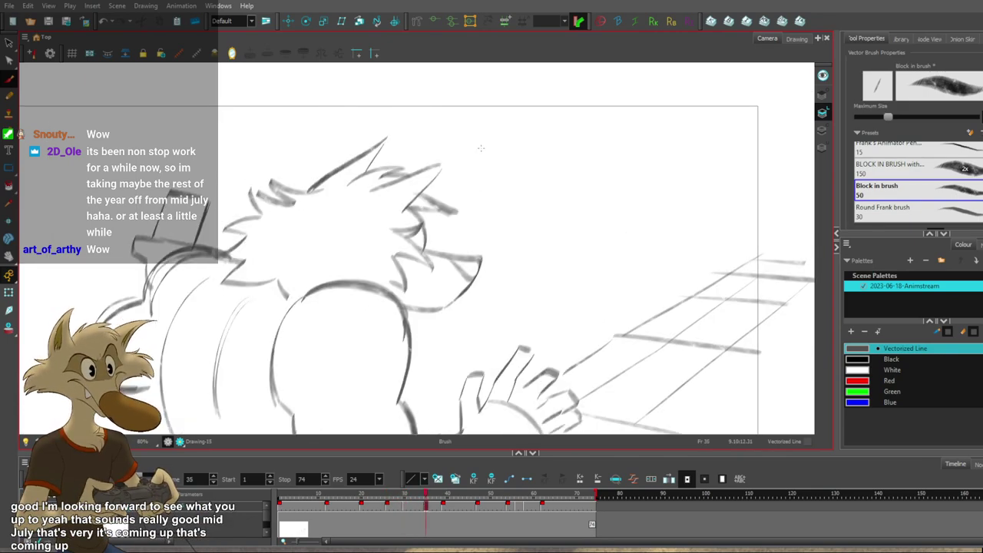
# Mirror the view and compare the frame 35 drawing with the frame 39 drawing.
pyautogui.scroll(-2, 481, 147)
pyautogui.click(231, 53)
pyautogui.press('.')
pyautogui.press('.')
pyautogui.press('.')
pyautogui.press('.')
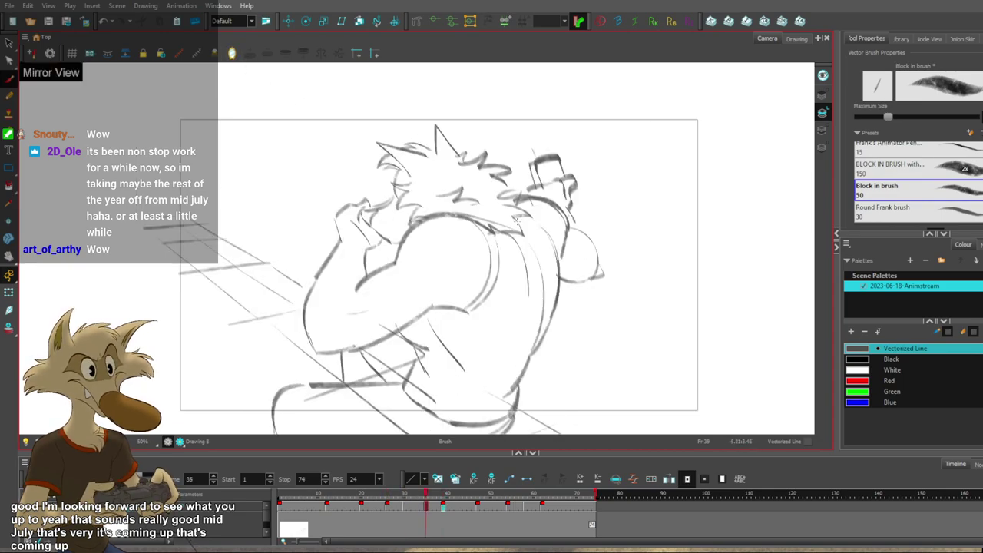
pyautogui.scroll(1, 517, 219)
pyautogui.press(',')
pyautogui.press(',')
pyautogui.press(',')
pyautogui.press(',')
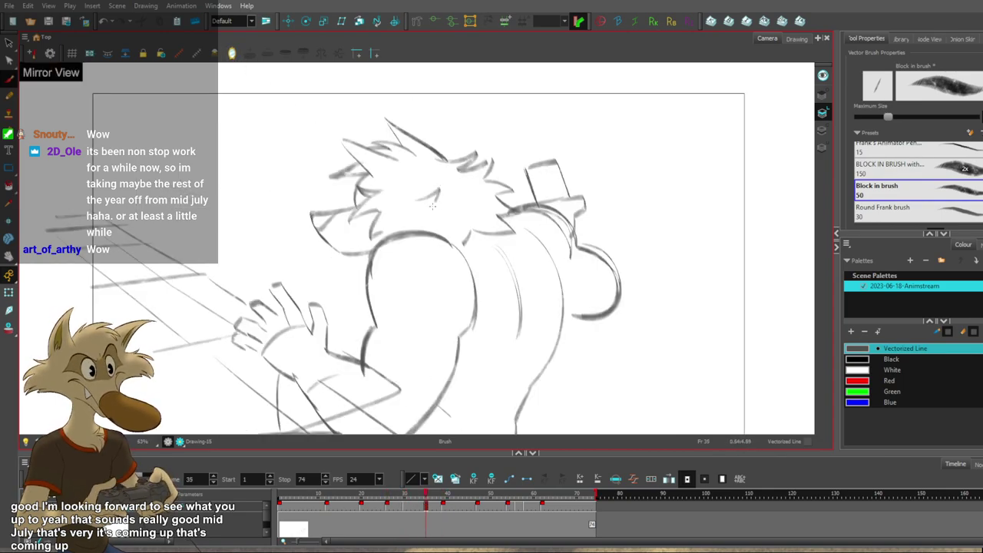
# Sketch a small fur tuft in the middle of the wolf's head on the frame 35 drawing.
pyautogui.press(',')
pyautogui.press(',')
pyautogui.press(',')
pyautogui.press(',')
pyautogui.press(',')
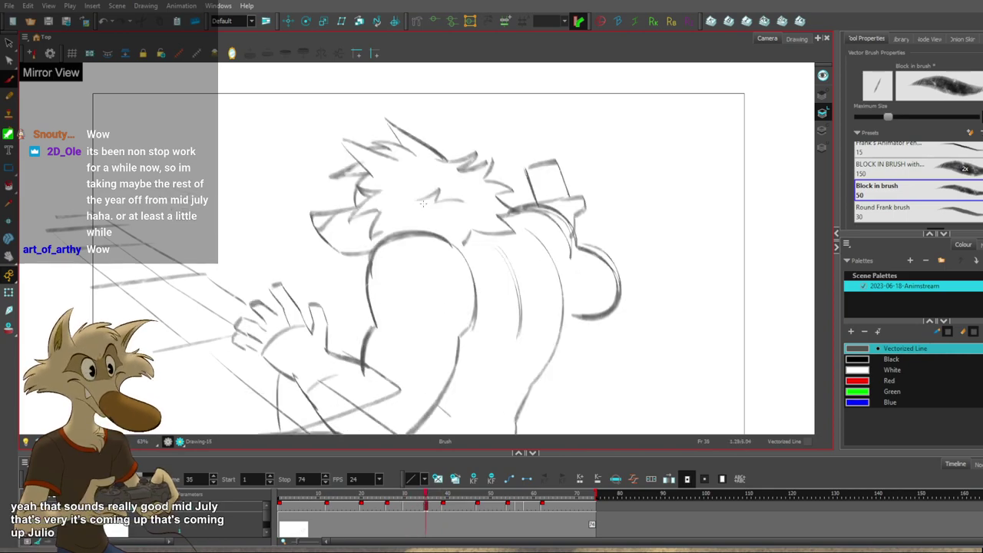
pyautogui.press(',')
pyautogui.press('.')
pyautogui.press(',')
pyautogui.press('.')
pyautogui.moveTo(573, 255); pyautogui.dragTo(565, 269)
# Review the mirrored drawings across the sequence and go to the frame 56 drawing.
pyautogui.press('f')
pyautogui.press('g')
pyautogui.press('g')
pyautogui.press('f')
pyautogui.press('f')
pyautogui.press('g')
pyautogui.press('g')
pyautogui.press('g')
pyautogui.press('g')
pyautogui.press('g')
pyautogui.press('g')
pyautogui.press('g')
pyautogui.press('f')
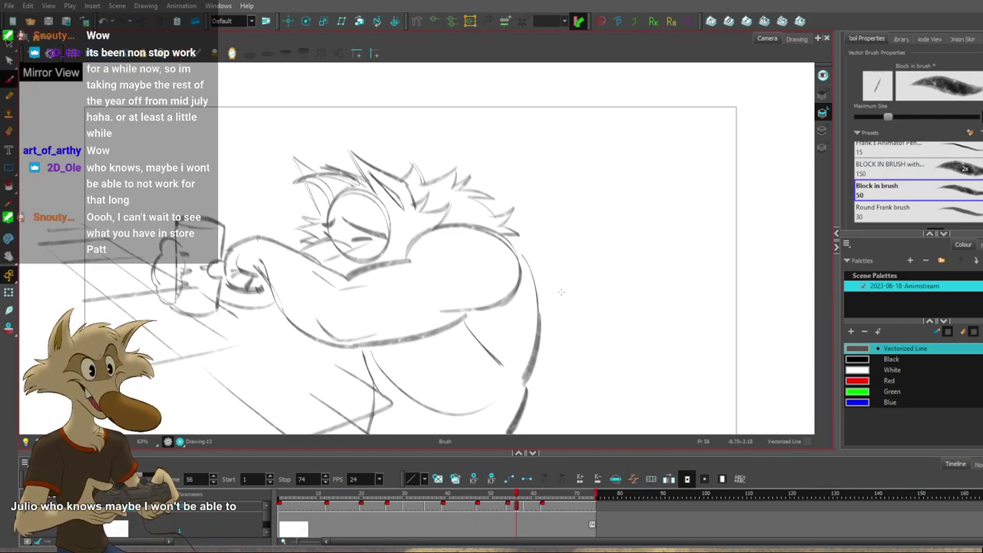
# Try a stroke near the wolf's lower face on the frame 56 drawing and undo it.
pyautogui.scroll(-4, 423, 212)
pyautogui.scroll(2, 420, 213)
pyautogui.scroll(3, 419, 213)
pyautogui.press(',')
pyautogui.press(',')
pyautogui.press('.')
pyautogui.press('.')
pyautogui.hotkey('ctrl', 'z')
pyautogui.moveTo(369, 237); pyautogui.dragTo(424, 226)
pyautogui.hotkey('ctrl', 'z')
pyautogui.hotkey('ctrl', 'z')
# Compare the frame 56 drawing with its neighbours and delete the construction circle around the wolf's face.
pyautogui.press('f')
pyautogui.press('g')
pyautogui.press('g')
pyautogui.press('f')
pyautogui.press('f')
pyautogui.press('g')
pyautogui.click(357, 171)
pyautogui.press('Delete')
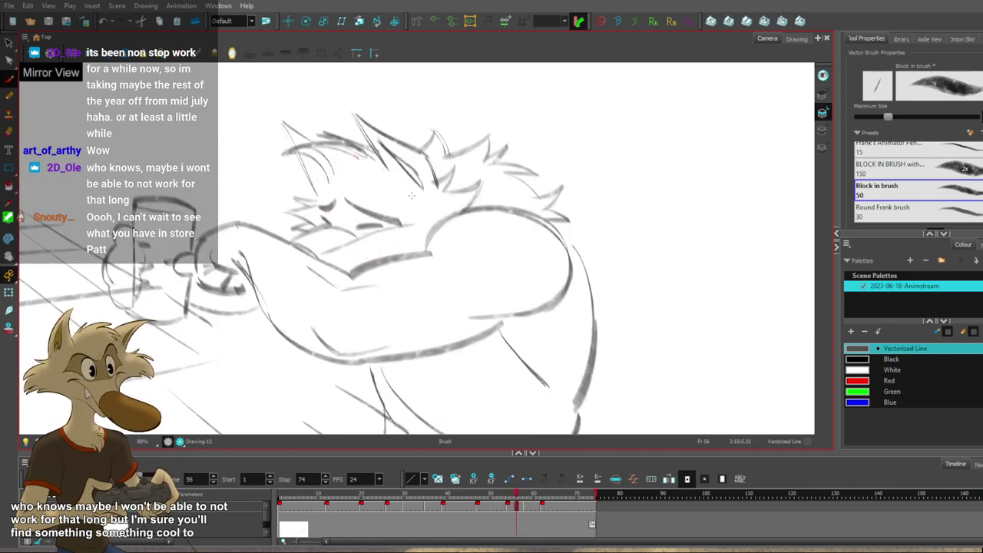
pyautogui.hotkey('alt', 'b')
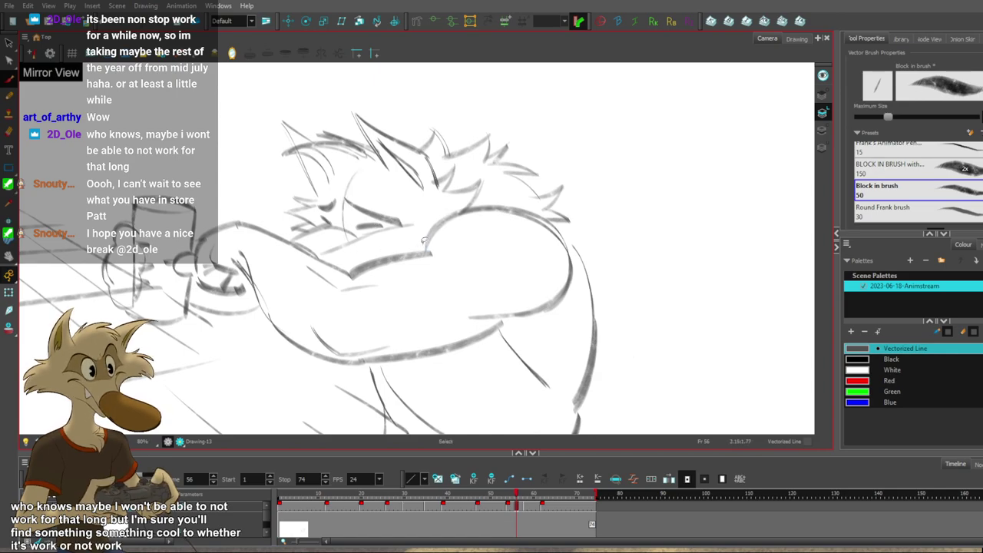
# Compare the head and face of the frame 56 drawing with the frame 58 drawing.
pyautogui.scroll(-4, 420, 239)
pyautogui.press('f')
pyautogui.press('f')
pyautogui.scroll(2, 415, 230)
pyautogui.press('g')
pyautogui.press('g')
pyautogui.scroll(1, 415, 230)
pyautogui.press('g')
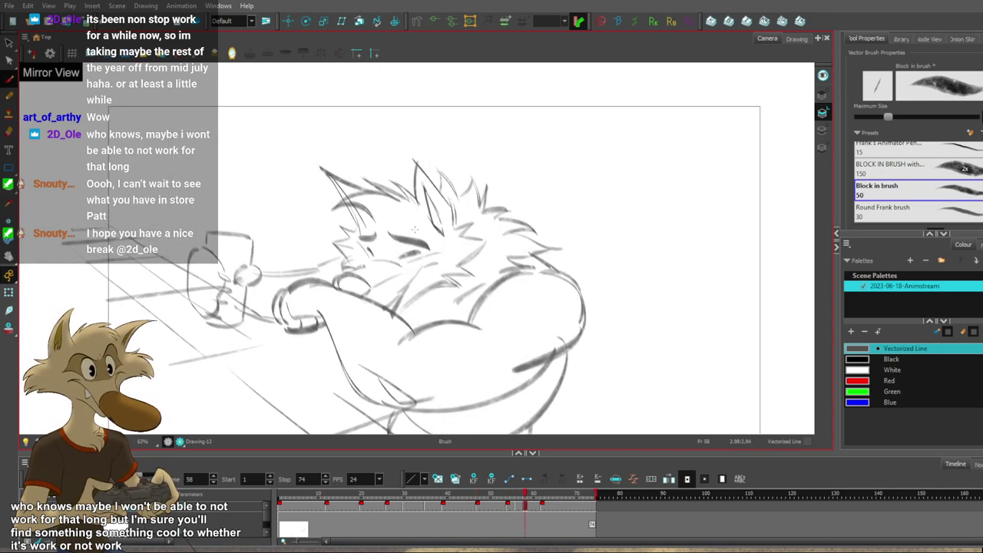
# Flip from the frame 58 drawing through the neighbouring drawings to check the ears, then stop on frame 56.
pyautogui.press('f')
pyautogui.press('f')
pyautogui.scroll(1, 415, 230)
pyautogui.press('g')
pyautogui.press('f')
pyautogui.scroll(1, 414, 229)
pyautogui.press('g')
pyautogui.press('f')
pyautogui.press('.')
pyautogui.press('.')
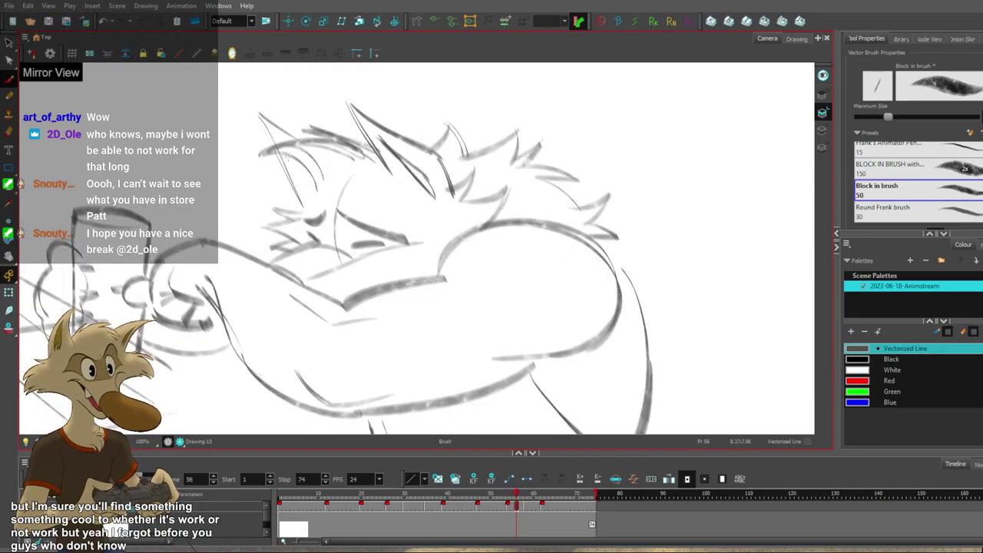
# Sketch inner strokes in the wolf's far ear on the frame 56 drawing, undoing unwanted lines.
pyautogui.hotkey('ctrl', 'z')
pyautogui.moveTo(286, 159); pyautogui.dragTo(309, 202)
pyautogui.hotkey('ctrl', 'z')
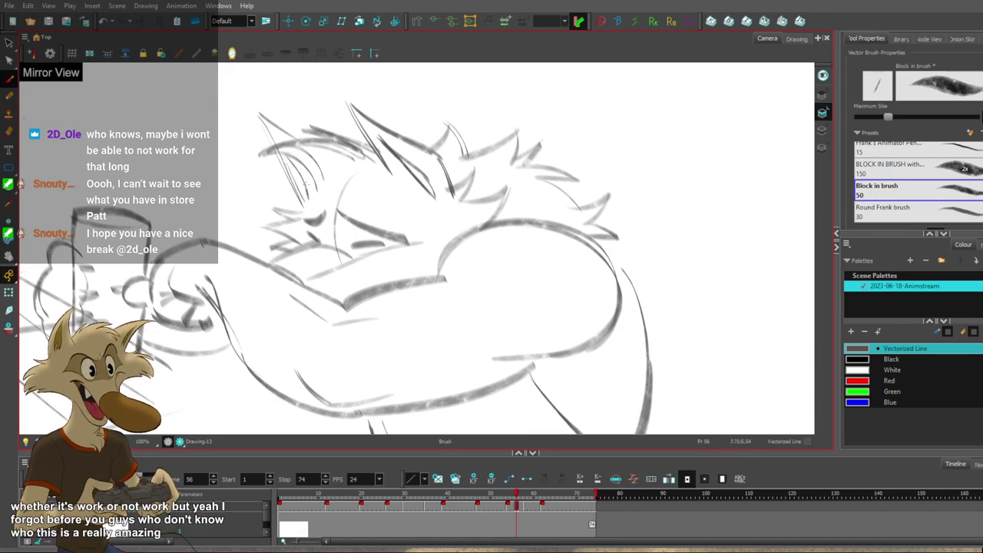
pyautogui.moveTo(397, 192); pyautogui.dragTo(399, 203)
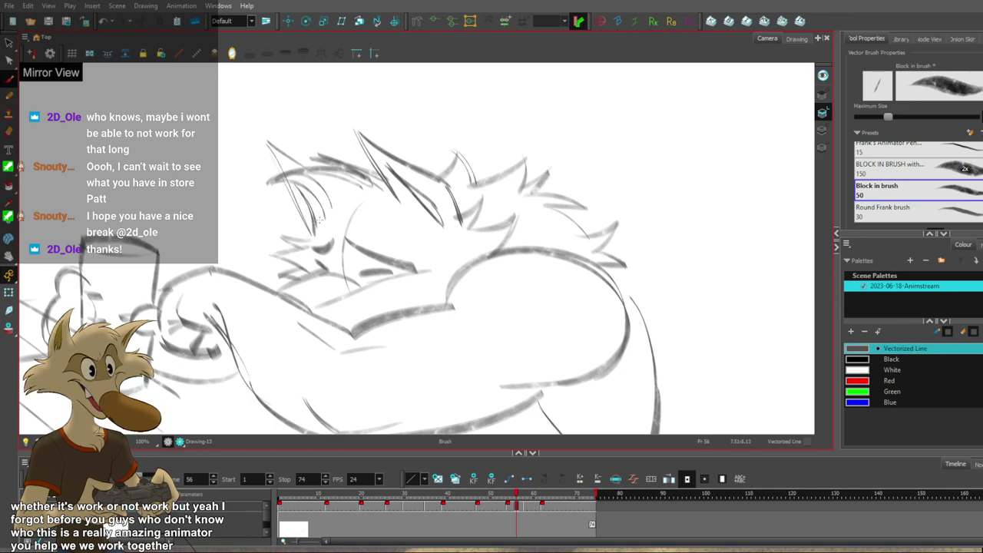
pyautogui.moveTo(350, 219); pyautogui.dragTo(346, 236)
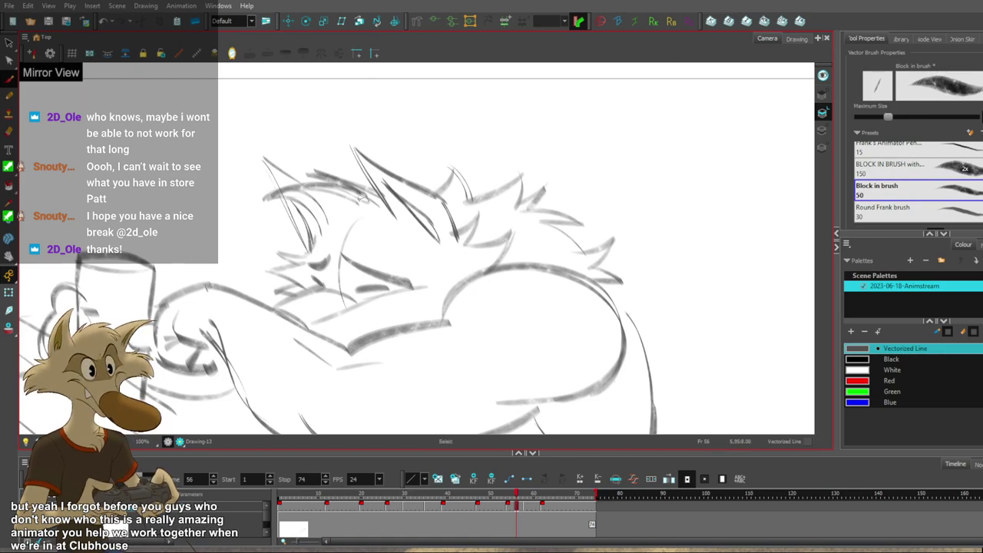
# Examine how the wolf's head flows through the drawings at frames 54, 56 and 58.
pyautogui.scroll(-4, 383, 202)
pyautogui.scroll(4, 379, 223)
pyautogui.press('g')
pyautogui.press('g')
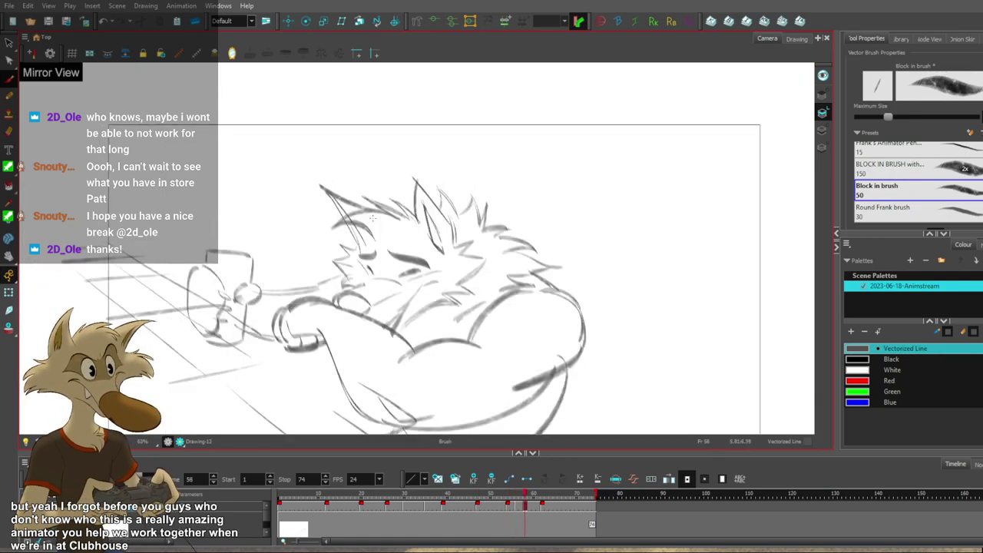
pyautogui.press('f')
pyautogui.press('f')
pyautogui.press('f')
pyautogui.press('f')
pyautogui.press('g')
pyautogui.press('g')
pyautogui.press('f')
pyautogui.press('f')
pyautogui.press('g')
# Try a cheek fur stroke on the wolf's far cheek in the frame 54 drawing and undo it.
pyautogui.hotkey('ctrl', 'z')
pyautogui.press('f')
pyautogui.press('g')
pyautogui.moveTo(273, 239); pyautogui.dragTo(298, 247)
pyautogui.hotkey('ctrl', 'z')
pyautogui.press('f')
pyautogui.press('g')
pyautogui.hotkey('ctrl', 'z')
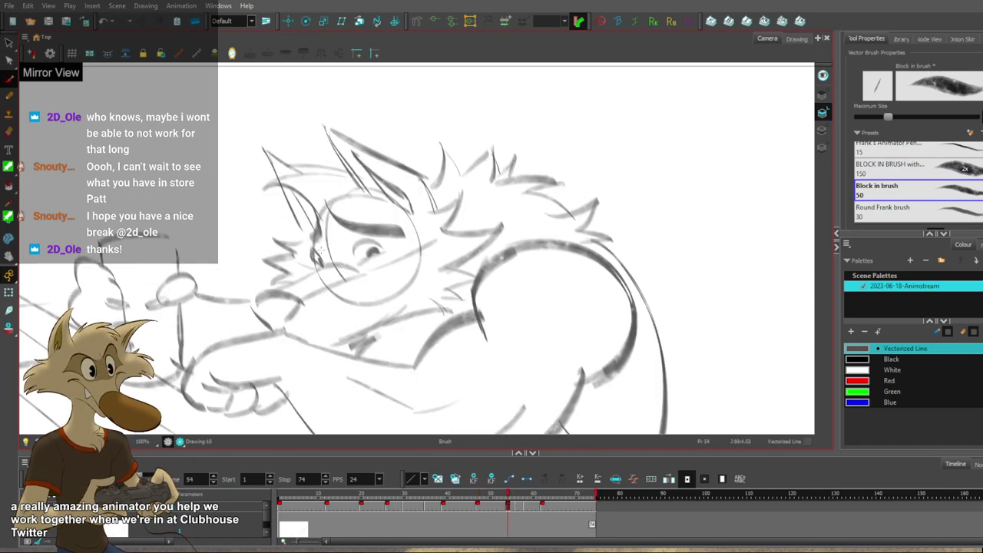
# Compare the wolf's whole pose in the frame 47 drawing with the frame 54 drawing.
pyautogui.press('f')
pyautogui.press('f')
pyautogui.press('g')
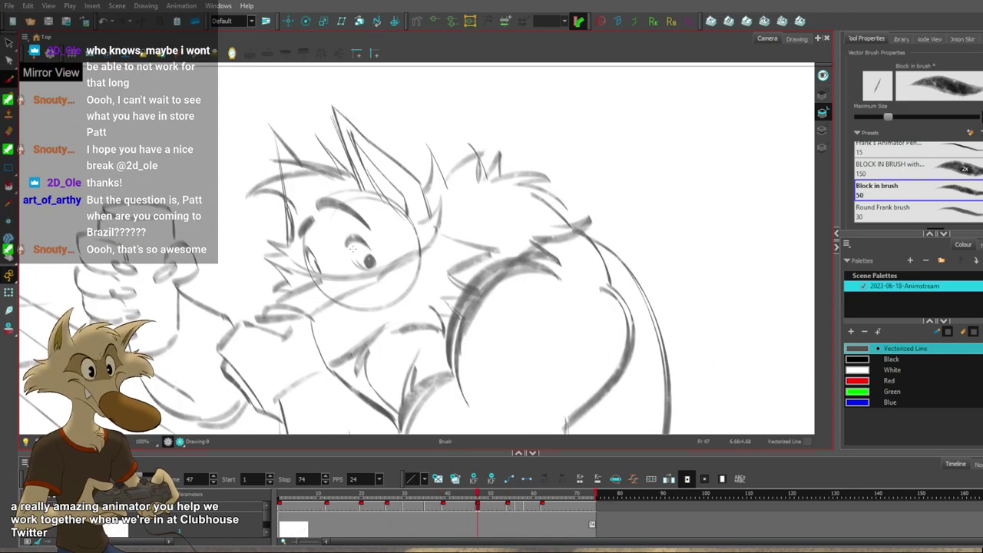
pyautogui.scroll(-2, 352, 248)
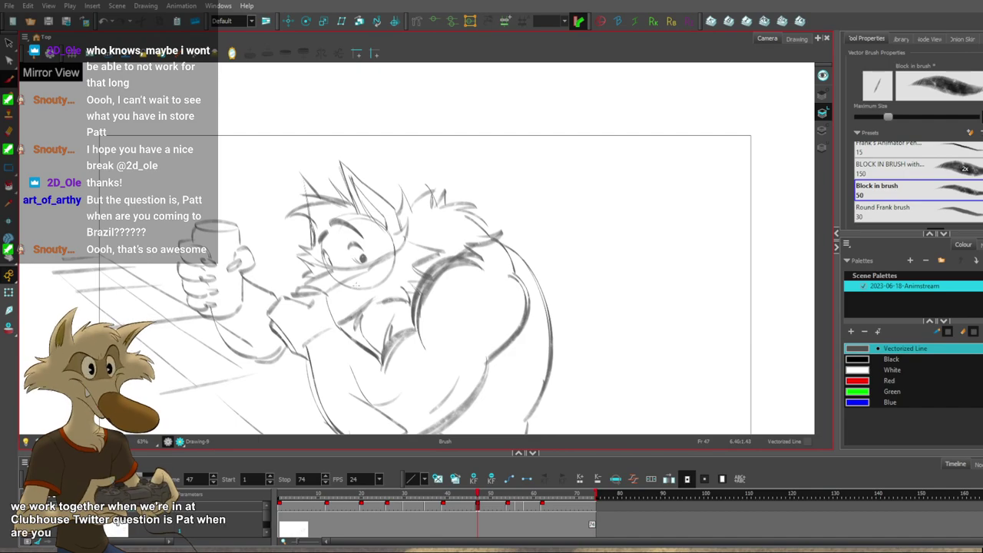
pyautogui.scroll(-2, 351, 297)
pyautogui.scroll(2, 352, 298)
pyautogui.press('g')
pyautogui.press('g')
pyautogui.press('f')
pyautogui.press('f')
pyautogui.press('f')
pyautogui.press('g')
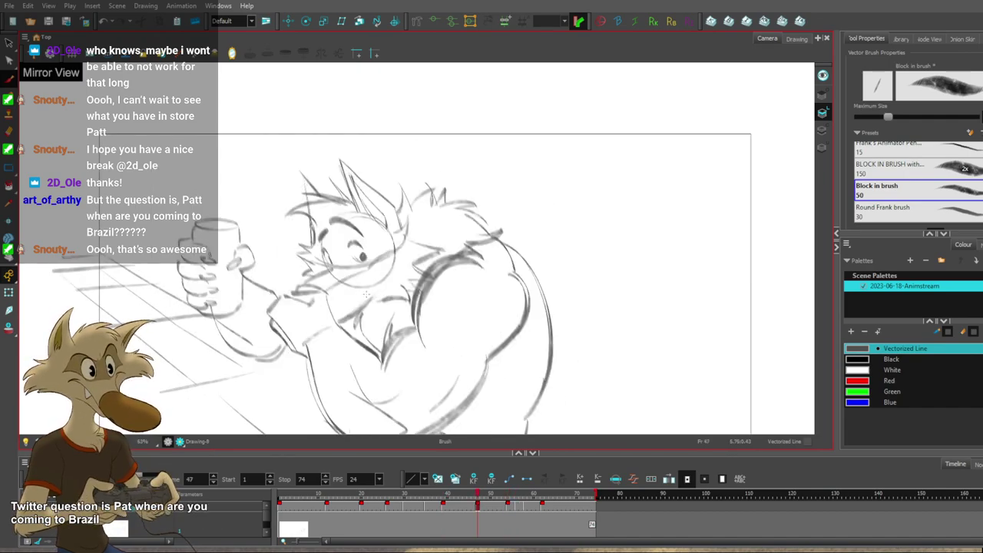
pyautogui.press('g')
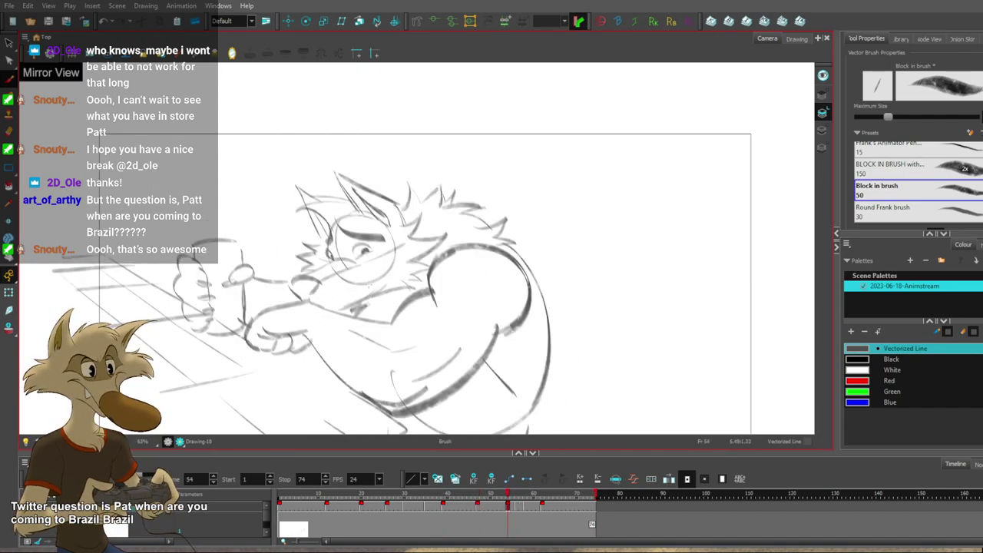
# Examine the far cheek and face up close while flipping between the frame 47 and frame 54 drawings.
pyautogui.press('f')
pyautogui.scroll(2, 364, 279)
pyautogui.press('g')
pyautogui.press('g')
pyautogui.press('f')
pyautogui.press('f')
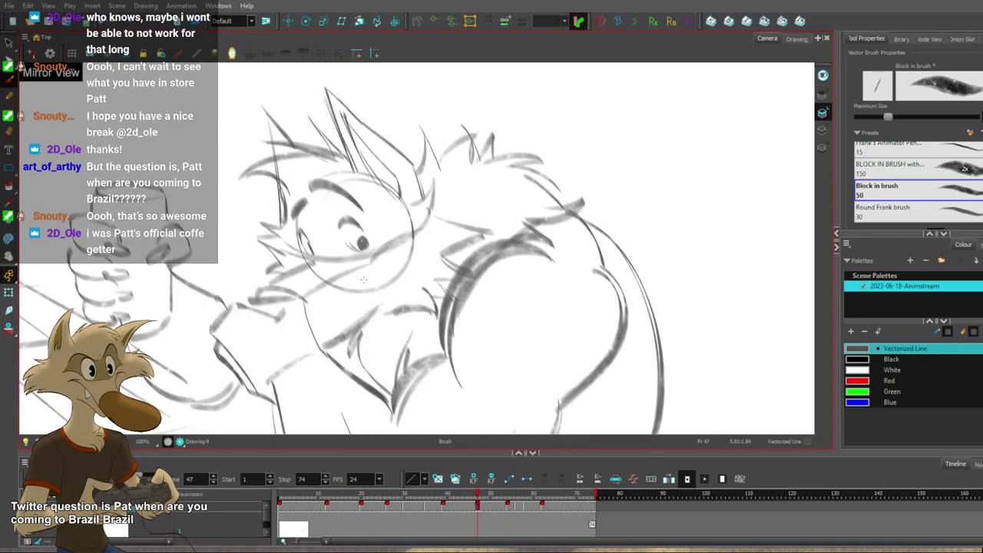
pyautogui.press('g')
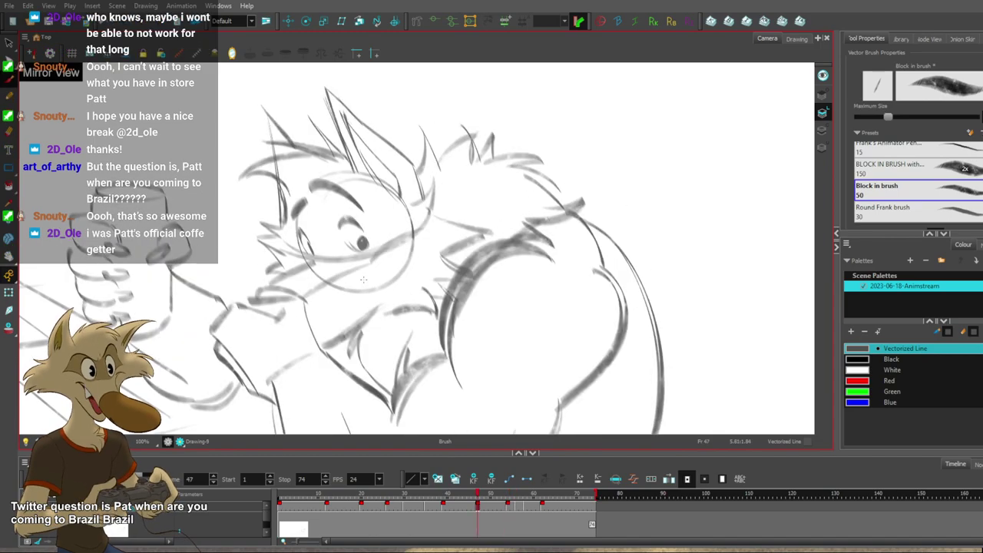
pyautogui.press('f')
pyautogui.press('g')
pyautogui.press('g')
pyautogui.press('f')
pyautogui.press('f')
pyautogui.press('g')
pyautogui.press('f')
pyautogui.press('g')
# Delete the lower cheek fur stroke on the frame 54 drawing and redraw it on the wolf's far cheek.
pyautogui.hotkey('alt', 's')
pyautogui.click(286, 258)
pyautogui.press('Delete')
pyautogui.press('f')
pyautogui.press('g')
pyautogui.hotkey('alt', 'b')
pyautogui.moveTo(260, 242); pyautogui.dragTo(277, 257)
# Check the redrawn cheek fur against the frame 47 drawing and look back to the frame 39 drawing.
pyautogui.press('f')
pyautogui.press('g')
pyautogui.press('g')
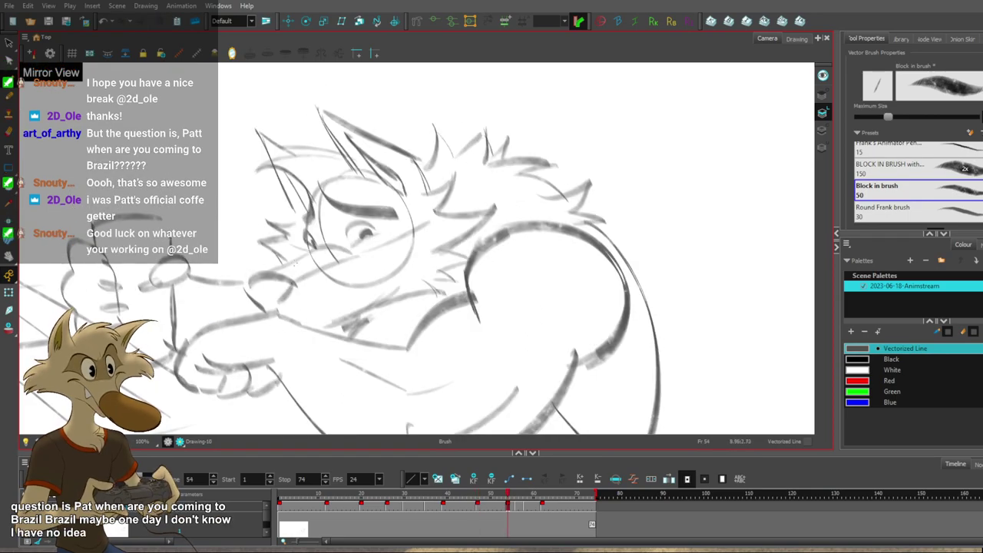
pyautogui.press('f')
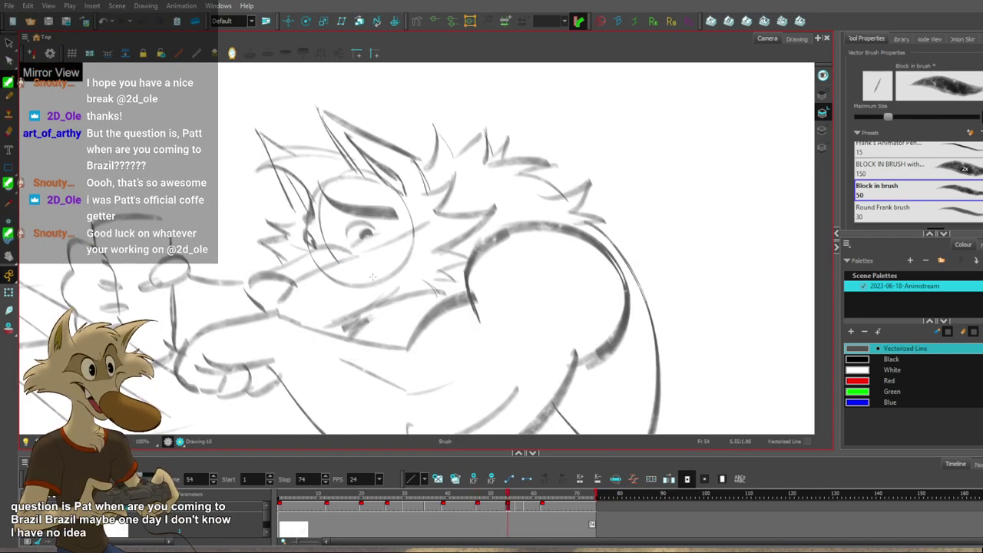
pyautogui.moveTo(387, 279); pyautogui.dragTo(393, 291)
pyautogui.press('f')
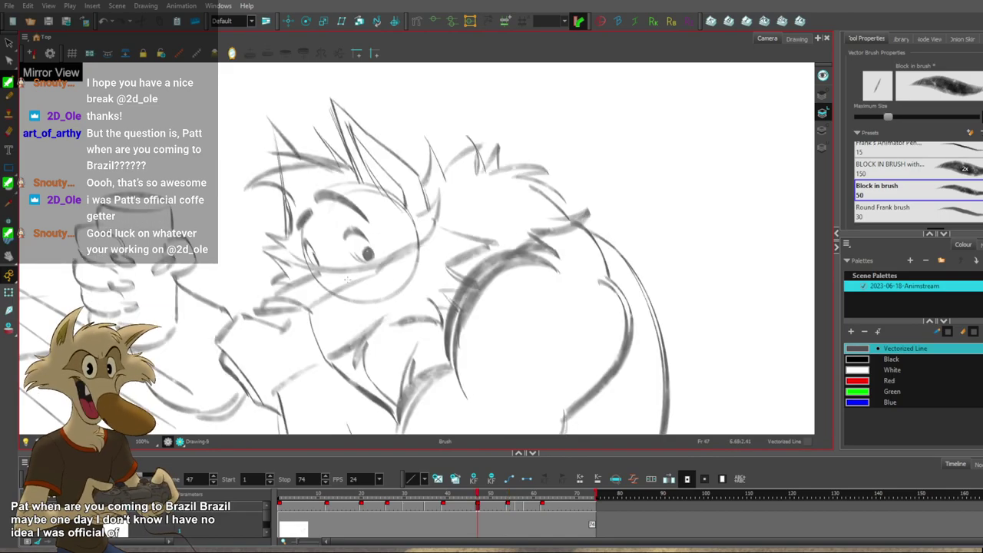
pyautogui.press('g')
pyautogui.press('f')
pyautogui.press('g')
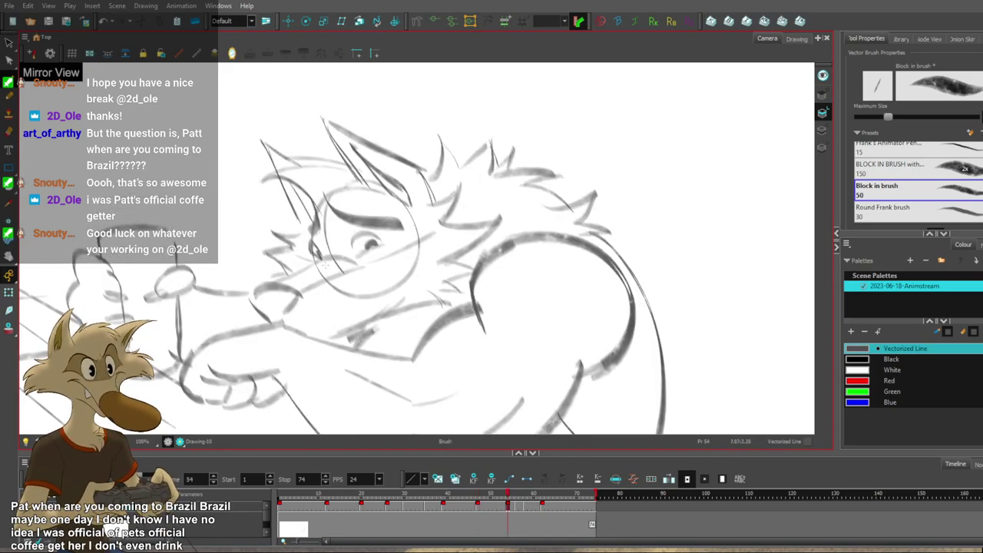
pyautogui.press('g')
pyautogui.press('f')
pyautogui.press('f')
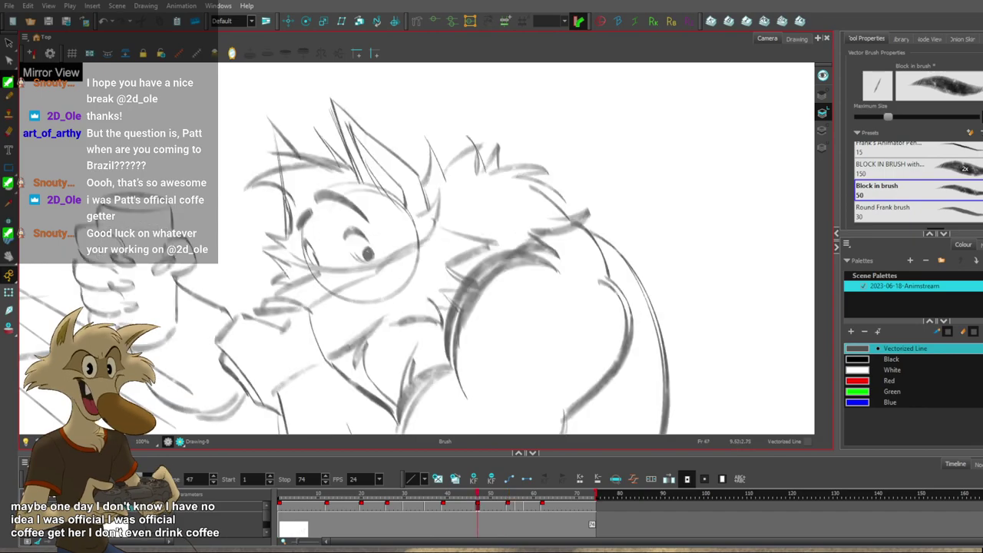
pyautogui.press('g')
pyautogui.press('f')
pyautogui.press('f')
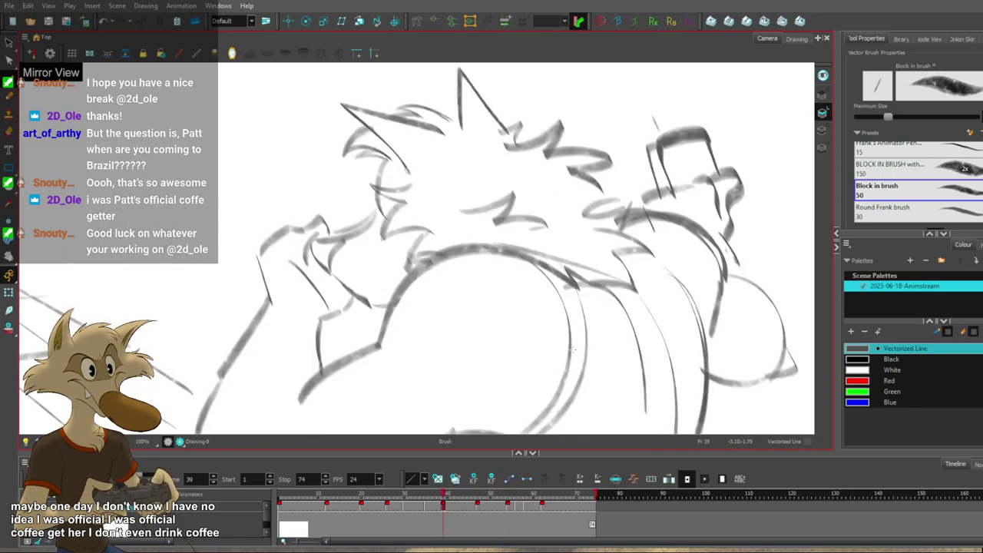
# Undo the last change and recheck the frame 54 drawing against the frame 47 drawing.
pyautogui.press('g')
pyautogui.press('g')
pyautogui.press('f')
pyautogui.press('g')
pyautogui.hotkey('ctrl', 'z')
pyautogui.press('f')
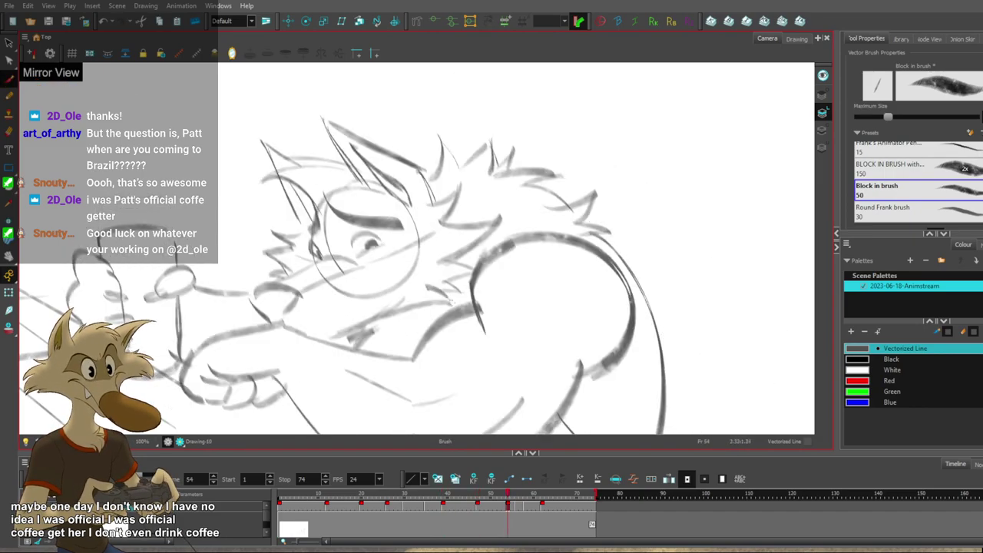
pyautogui.press('f')
pyautogui.press('g')
pyautogui.press('g')
pyautogui.press('f')
pyautogui.press('g')
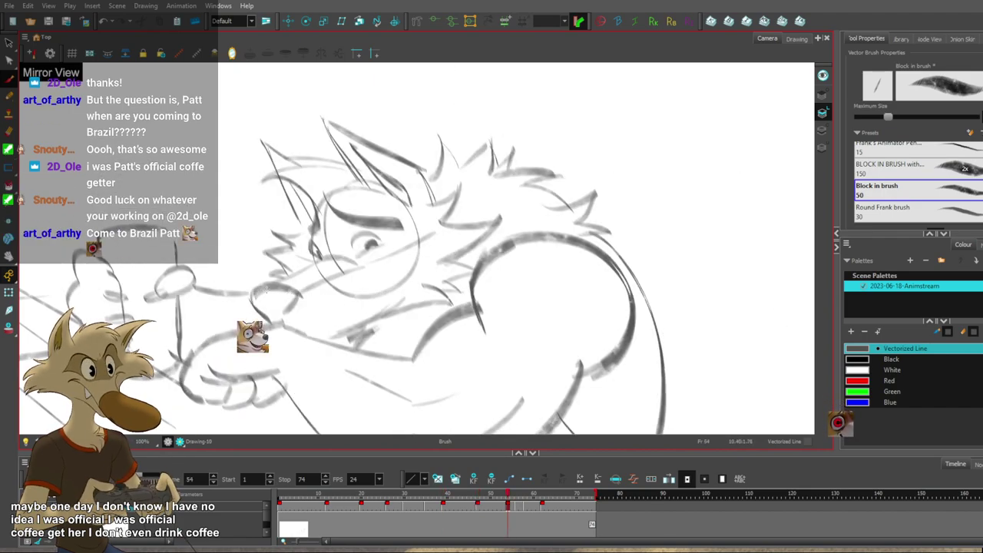
pyautogui.moveTo(435, 329)
pyautogui.mouseDown()
pyautogui.moveTo(449, 344)
pyautogui.moveTo(497, 338)
pyautogui.moveTo(484, 336)
pyautogui.mouseUp()
pyautogui.press('f')
pyautogui.press('g')
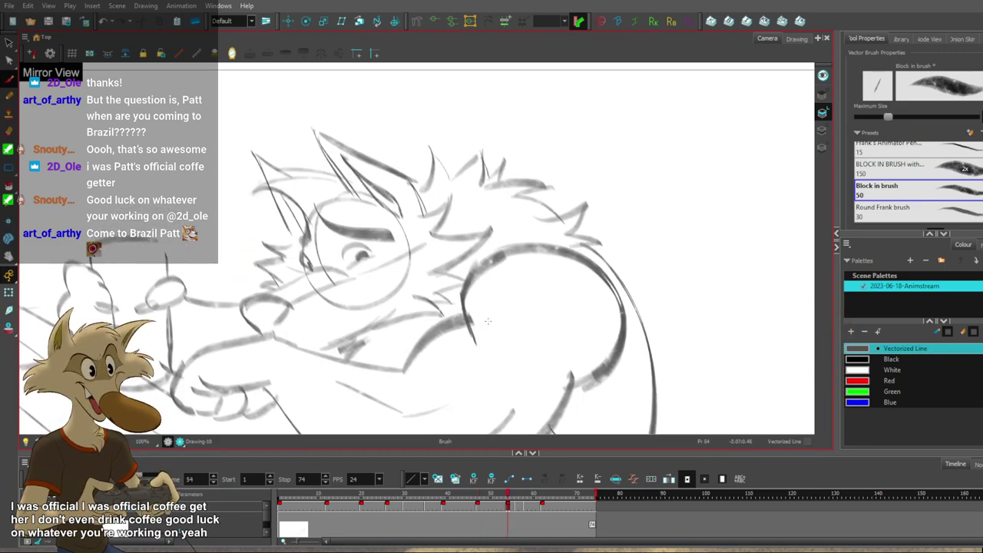
# Step backward frame by frame from frame 54 to frame 47 and return to the frame 54 drawing.
pyautogui.press(',')
pyautogui.press(',')
pyautogui.press(',')
pyautogui.press(',')
pyautogui.press(',')
pyautogui.press(',')
pyautogui.press(',')
pyautogui.press('g')
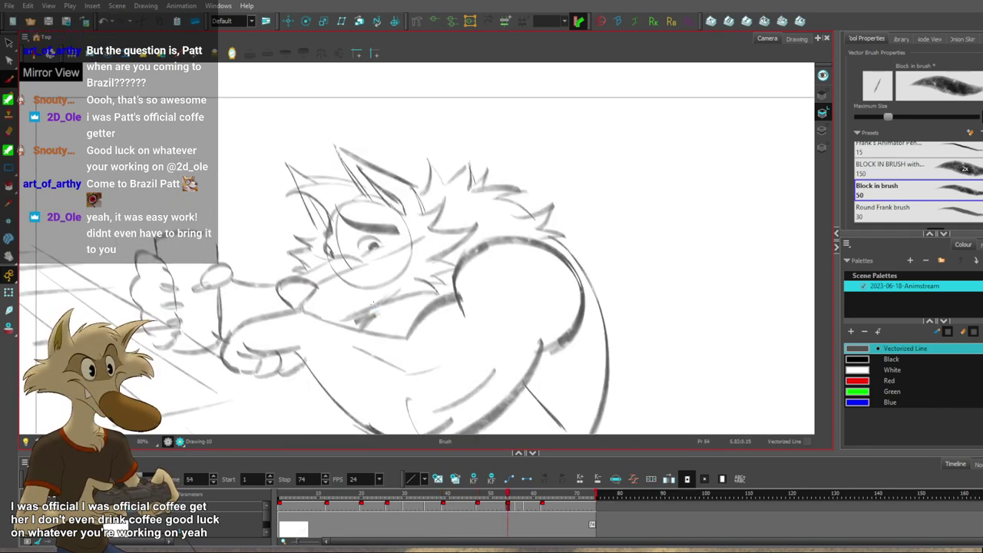
# Compare the frame 54 drawing with the frame 47 and frame 56 drawings at several view sizes.
pyautogui.scroll(-2, 374, 305)
pyautogui.scroll(2, 376, 303)
pyautogui.scroll(-2, 380, 303)
pyautogui.scroll(2, 379, 303)
pyautogui.press('f')
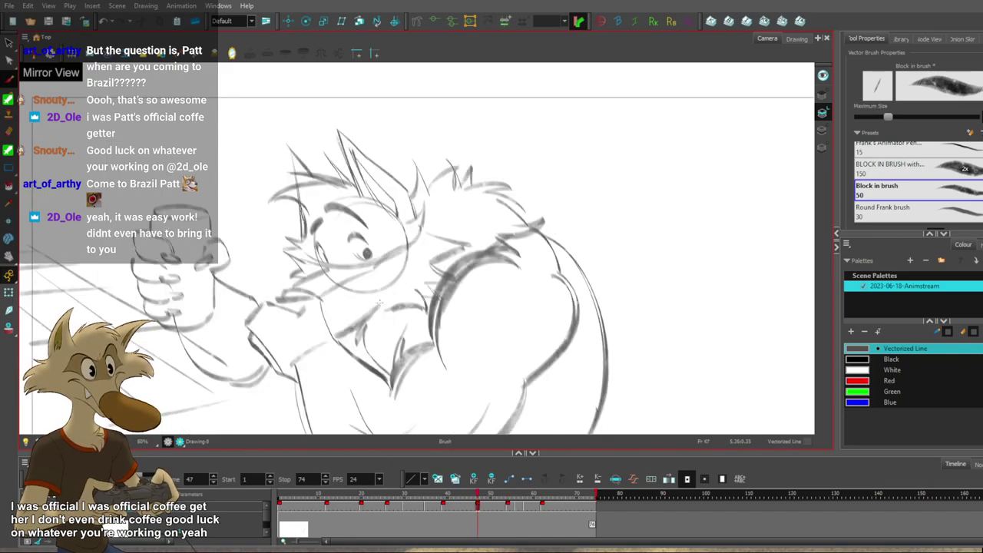
pyautogui.scroll(1, 380, 302)
pyautogui.press('g')
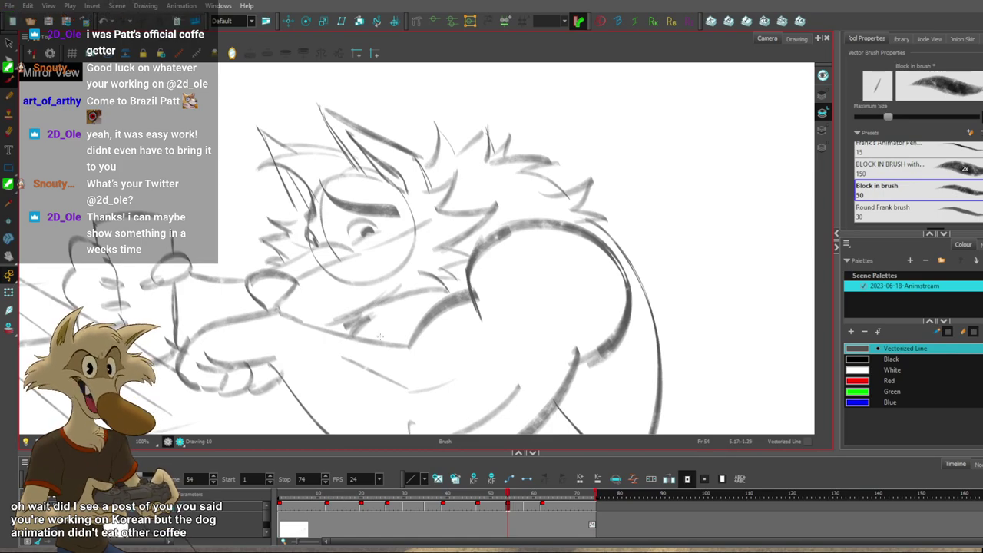
pyautogui.scroll(-4, 380, 335)
pyautogui.scroll(2, 376, 318)
pyautogui.press('f')
pyautogui.scroll(1, 375, 311)
pyautogui.press('g')
pyautogui.press('g')
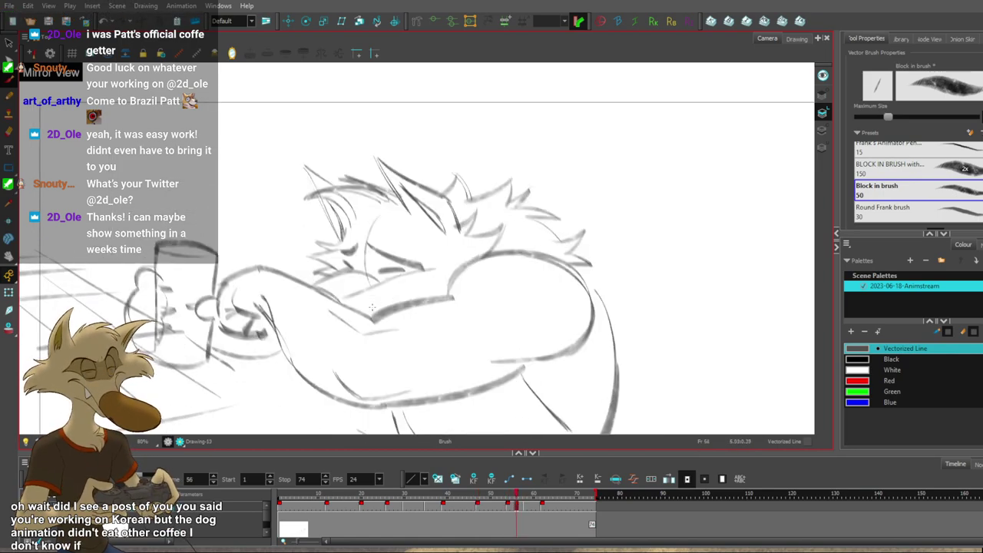
# Delete a stroke by the wolf's muzzle on the frame 54 drawing and check it against the previous drawing.
pyautogui.press(',')
pyautogui.press(',')
pyautogui.press('.')
pyautogui.press(',')
pyautogui.hotkey('alt', 's')
pyautogui.click(317, 298)
pyautogui.press('Delete')
pyautogui.press('f')
pyautogui.press('g')
pyautogui.moveTo(381, 302); pyautogui.dragTo(381, 314)
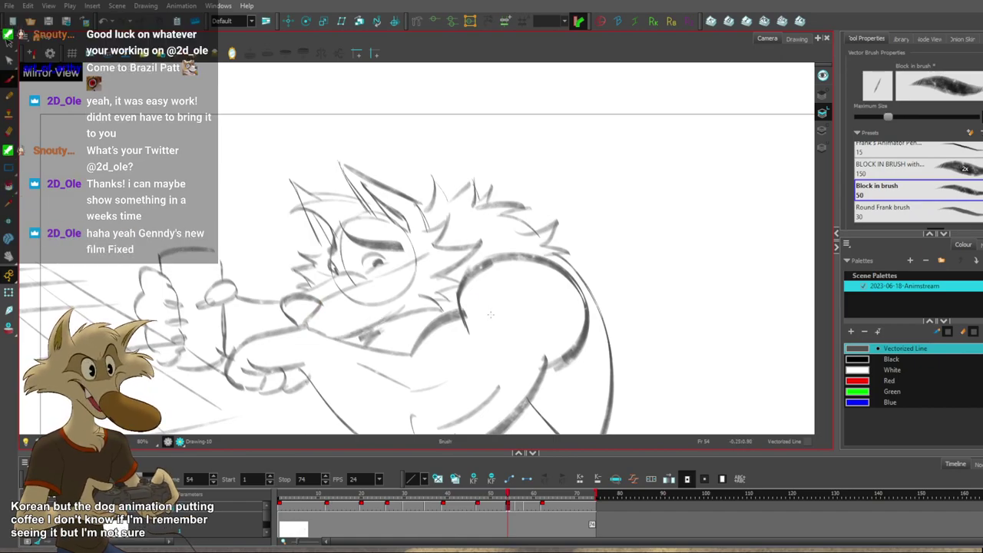
# Review the change from the frame 47 drawing to the frame 54 drawing, stepping forward frame by frame.
pyautogui.press('1')
pyautogui.press('1')
pyautogui.press('1')
pyautogui.press('f')
pyautogui.press('2')
pyautogui.press('2')
pyautogui.press('2')
pyautogui.press('g')
pyautogui.press('g')
pyautogui.press('f')
pyautogui.press('f')
pyautogui.press('.')
pyautogui.press('.')
pyautogui.press('.')
pyautogui.press('.')
pyautogui.press('.')
pyautogui.press('.')
pyautogui.press('.')
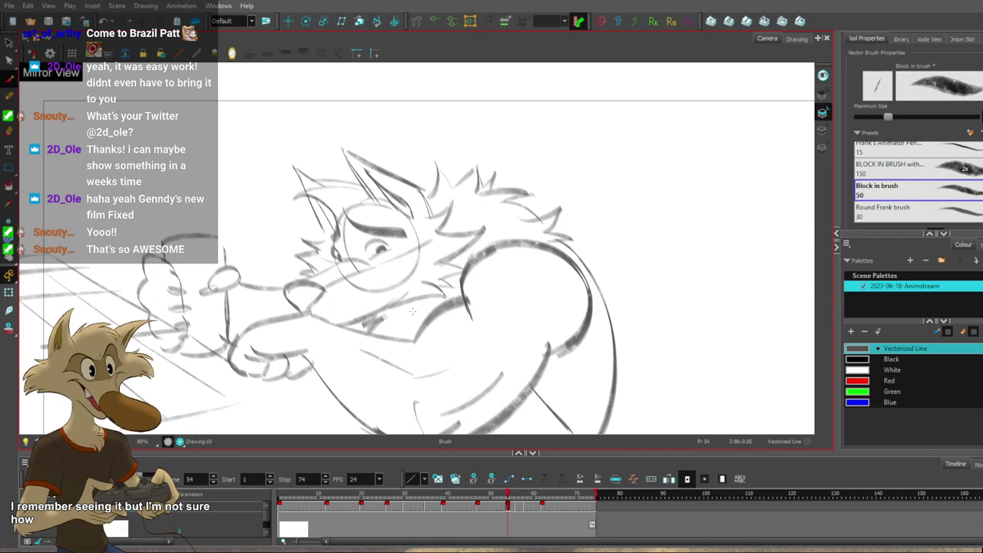
# Check the frame 54 pose against the previous drawing, first in full and then close to the face.
pyautogui.scroll(-2, 412, 311)
pyautogui.press('f')
pyautogui.press('g')
pyautogui.scroll(3, 393, 310)
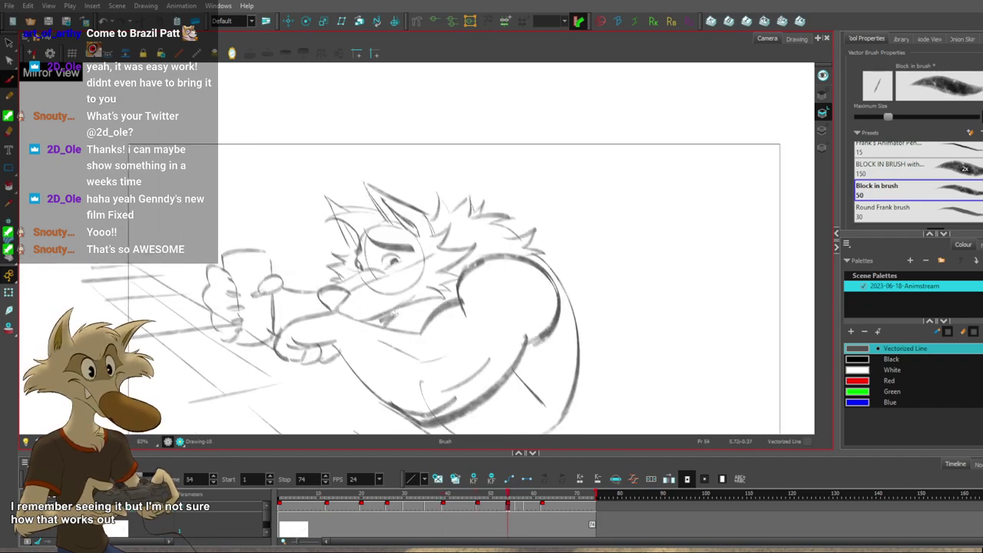
pyautogui.scroll(-2, 393, 310)
pyautogui.press('f')
pyautogui.press('g')
pyautogui.scroll(1, 377, 301)
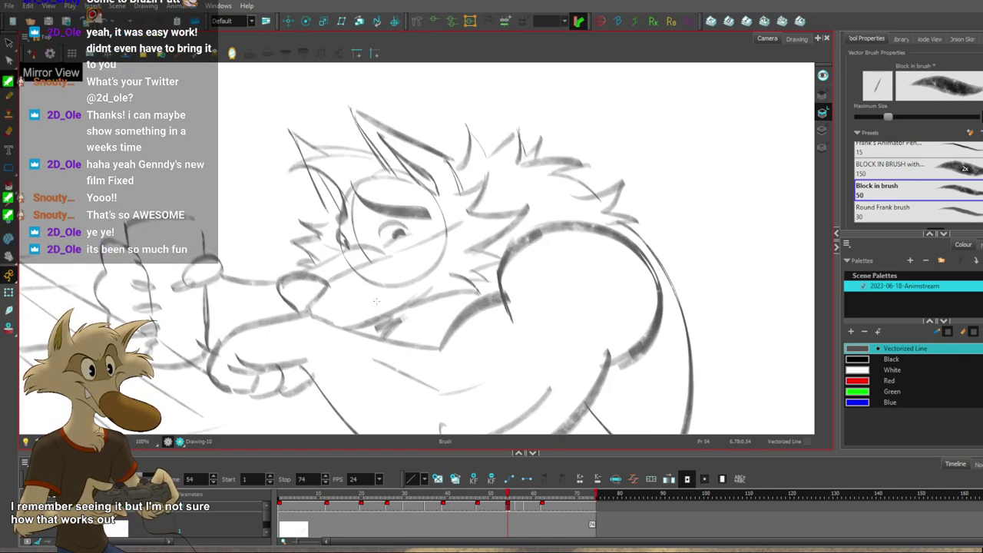
# Try a short stroke under the wolf's nose on the frame 54 drawing, then undo it.
pyautogui.press('f')
pyautogui.press('g')
pyautogui.press('g')
pyautogui.press('f')
pyautogui.press('f')
pyautogui.press('g')
pyautogui.moveTo(281, 297); pyautogui.dragTo(289, 312)
pyautogui.hotkey('ctrl', 'z')
pyautogui.hotkey('alt', 'b')
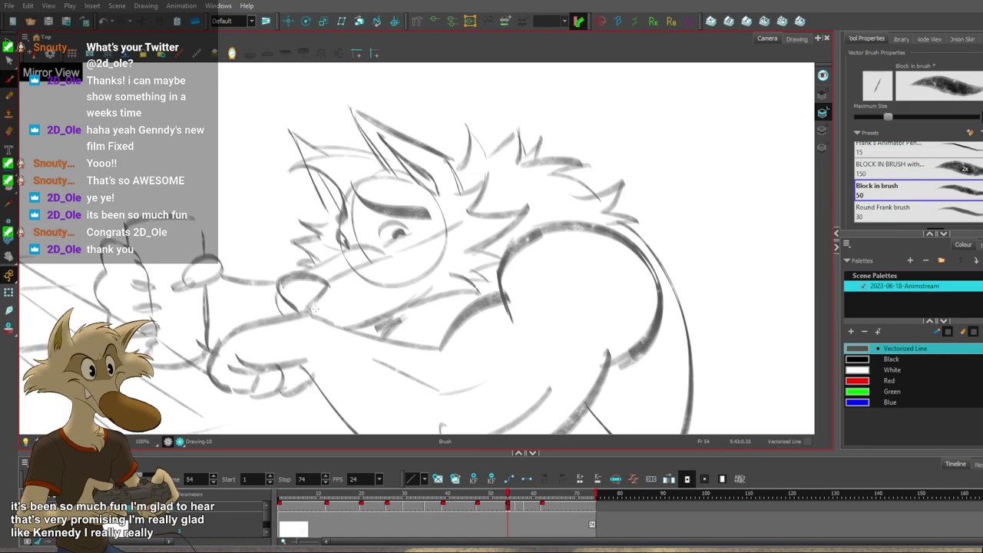
# Compare the frame 54 drawing with the frame 47 drawing, in full and close to the face.
pyautogui.moveTo(470, 358); pyautogui.dragTo(500, 359)
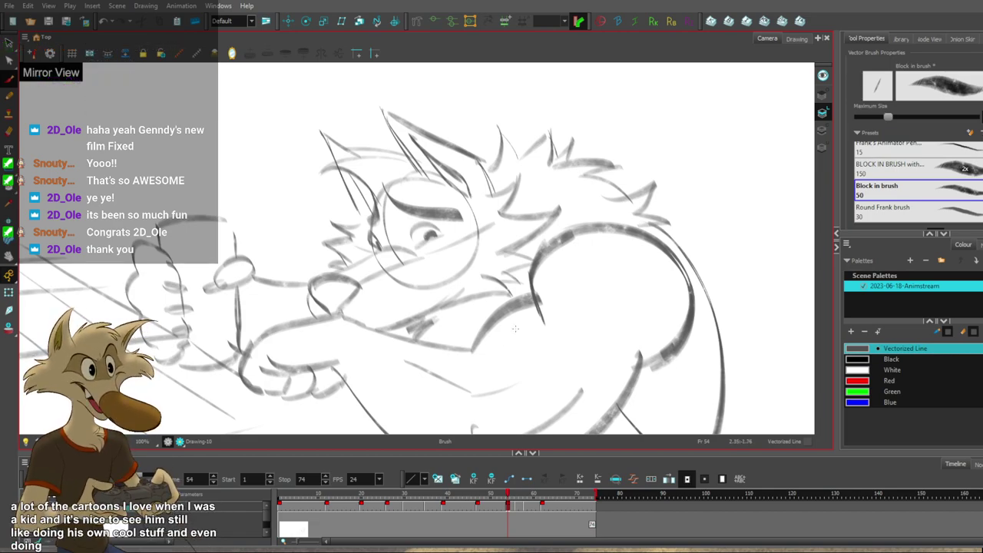
pyautogui.scroll(-2, 516, 329)
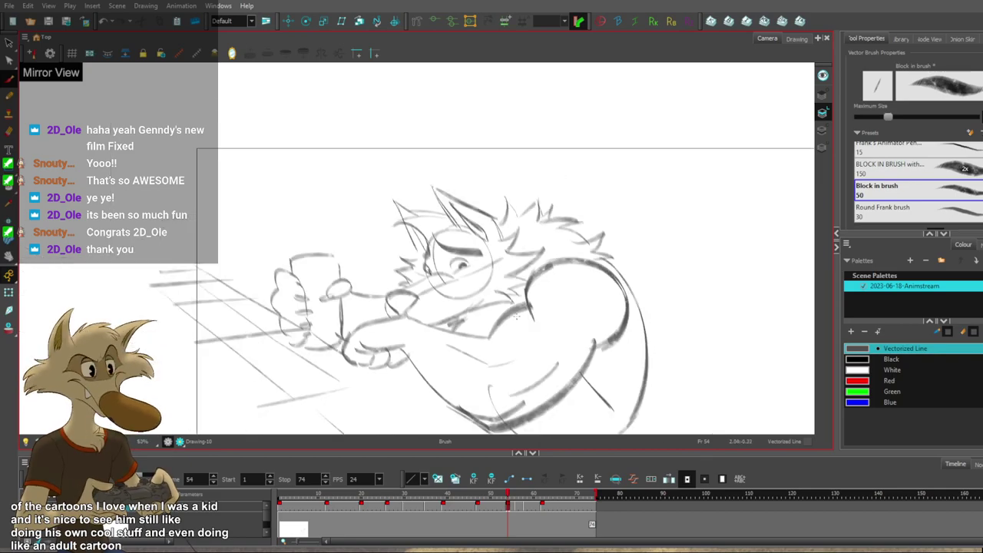
pyautogui.scroll(1, 480, 313)
pyautogui.press('f')
pyautogui.scroll(-1, 478, 312)
pyautogui.press('g')
pyautogui.press('g')
pyautogui.scroll(2, 434, 307)
pyautogui.press(',')
pyautogui.press(',')
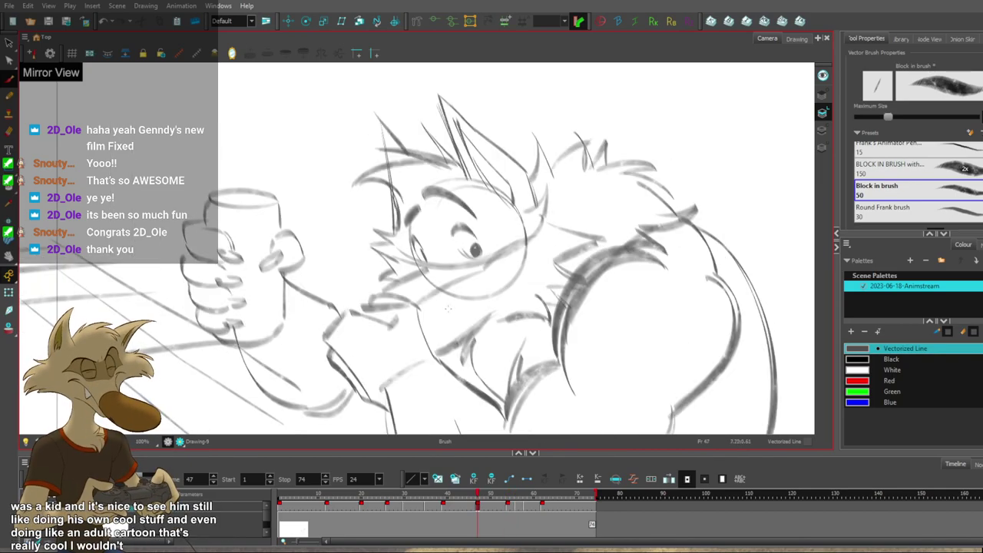
pyautogui.scroll(1, 459, 308)
pyautogui.press('f')
pyautogui.press('g')
pyautogui.press('g')
pyautogui.press('f')
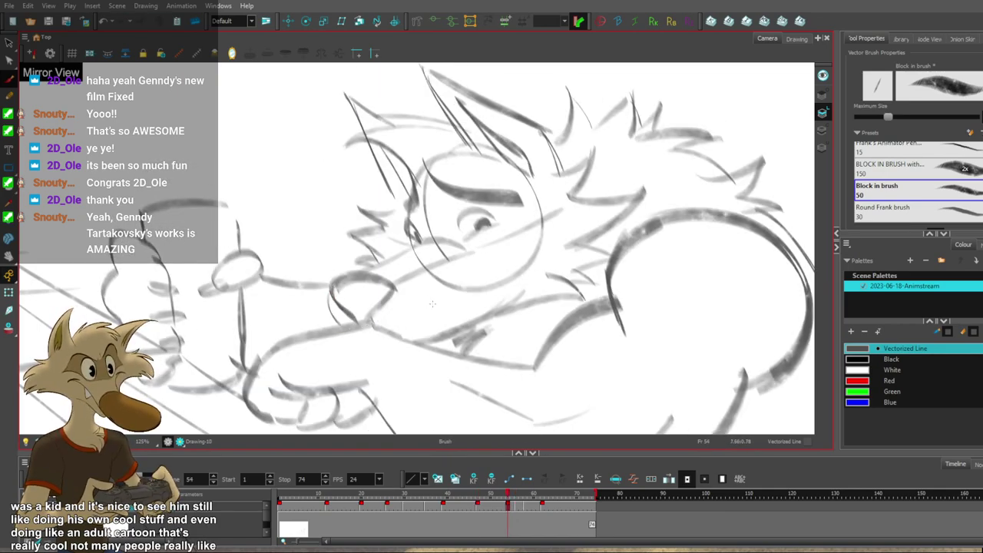
pyautogui.moveTo(485, 320); pyautogui.dragTo(480, 331)
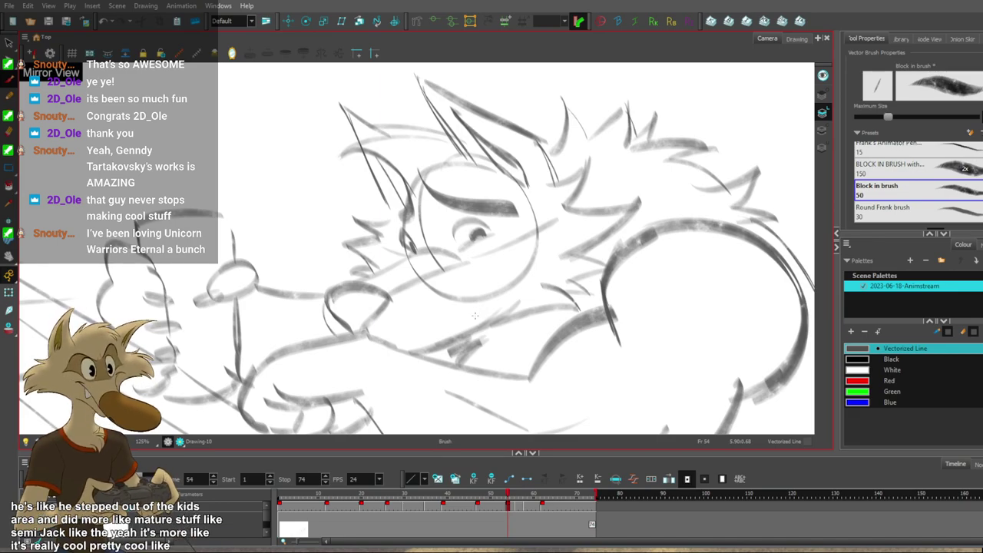
# Turn off the mirrored view and flip through the neighbouring drawings up to frame 56.
pyautogui.press('1')
pyautogui.press('1')
pyautogui.press('1')
pyautogui.press('2')
pyautogui.click(232, 53)
pyautogui.press('1')
pyautogui.press('1')
pyautogui.press('2')
pyautogui.press('2')
pyautogui.press('1')
pyautogui.press('f')
pyautogui.press('f')
pyautogui.press('g')
pyautogui.press('g')
pyautogui.press('2')
pyautogui.press('g')
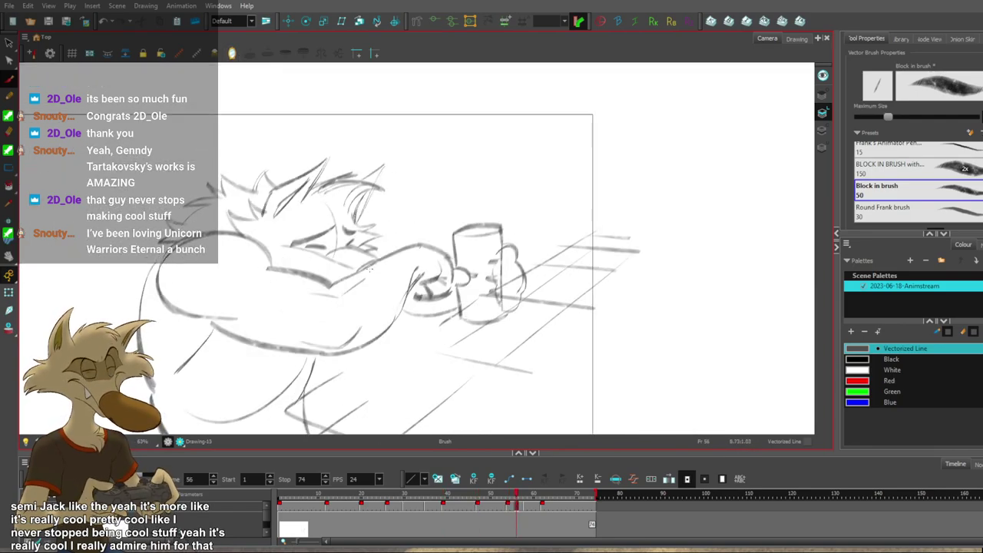
# Compare the frame 56 and frame 58 drawings in the normal view, in full and closer to the face.
pyautogui.scroll(1, 371, 270)
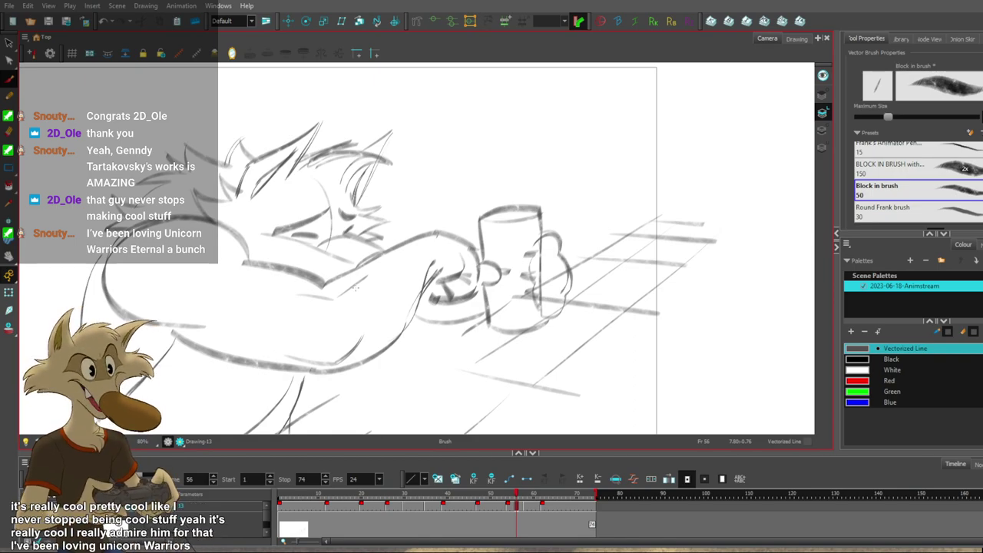
pyautogui.scroll(-2, 367, 283)
pyautogui.press('g')
pyautogui.press('g')
pyautogui.press('f')
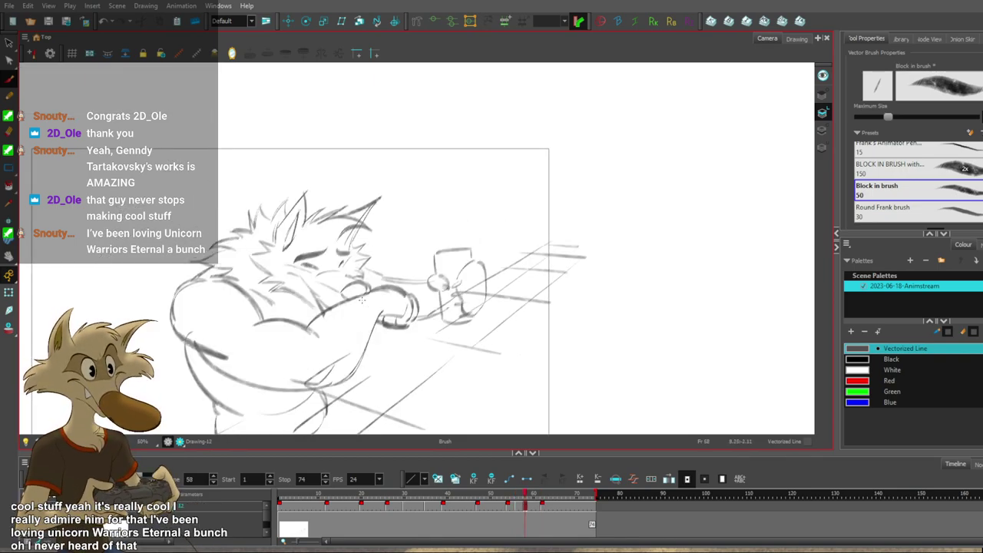
pyautogui.press('f')
pyautogui.scroll(2, 358, 300)
pyautogui.press('g')
pyautogui.press('g')
pyautogui.press('f')
pyautogui.press('f')
pyautogui.press('.')
pyautogui.press('.')
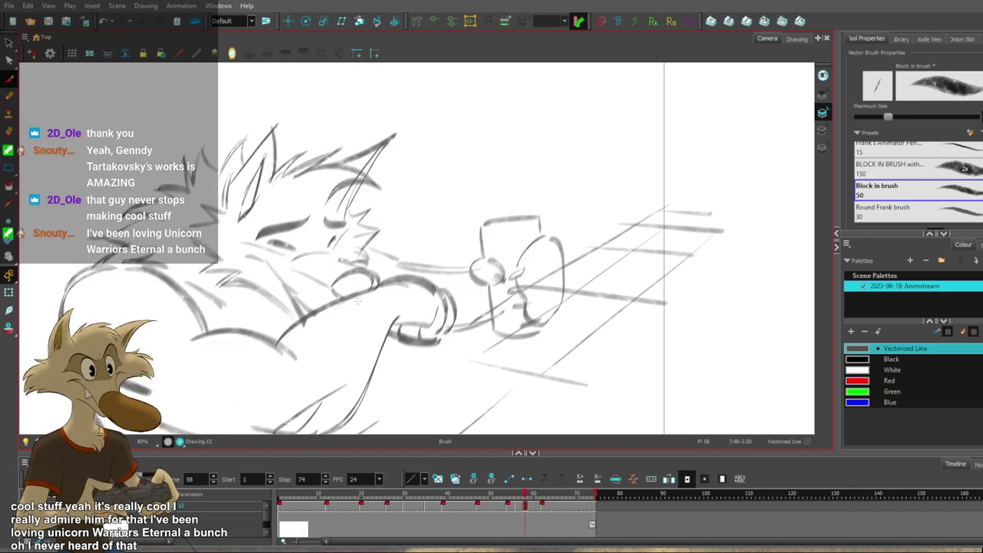
# Review the change from the frame 58 drawing to the frame 62 drawing, stepping forward frame by frame.
pyautogui.hotkey('alt', 'b')
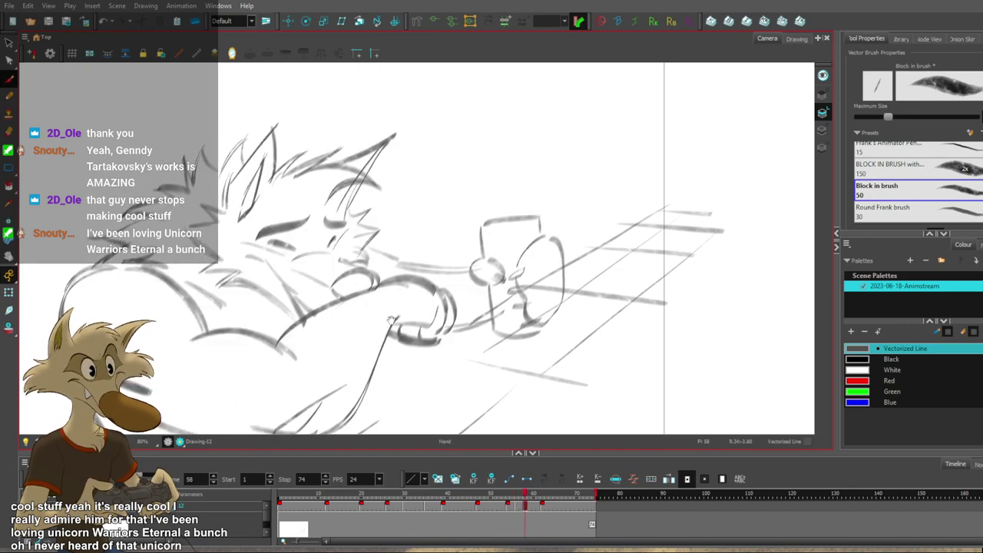
pyautogui.moveTo(392, 319); pyautogui.dragTo(398, 328)
pyautogui.press('f')
pyautogui.press('f')
pyautogui.press('.')
pyautogui.press('.')
pyautogui.press('.')
pyautogui.press('.')
pyautogui.press('.')
pyautogui.press('.')
pyautogui.press('.')
pyautogui.press('.')
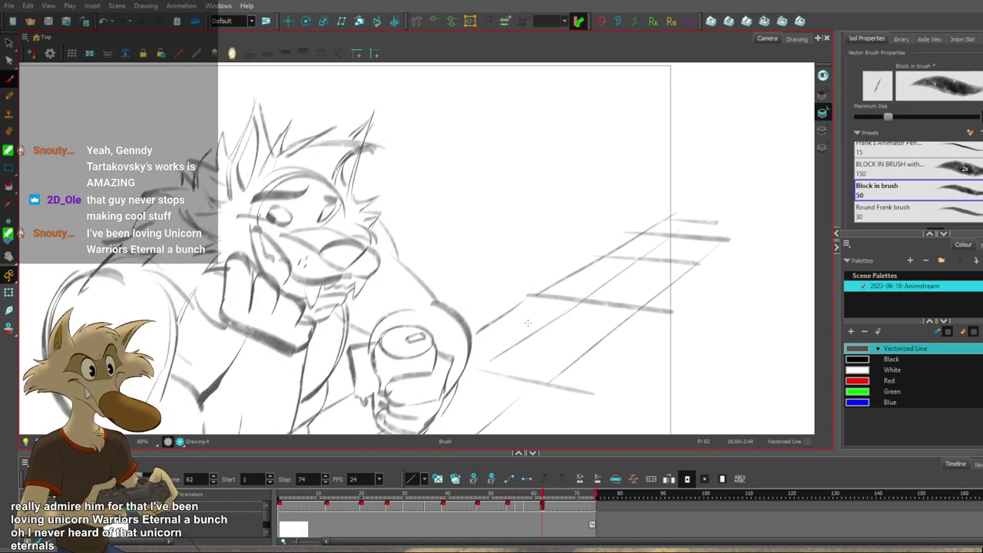
# Delete the upper line of the wolf's can-holding forearm on the drawing before frame 62 and redraw it.
pyautogui.press('f')
pyautogui.press('f')
pyautogui.press('g')
pyautogui.press('s')
pyautogui.click(457, 274)
pyautogui.press('Delete')
pyautogui.moveTo(407, 271); pyautogui.dragTo(486, 279)
pyautogui.scroll(-4, 525, 270)
pyautogui.scroll(2, 524, 277)
# Review the flow of the drawings from frame 1 to frame 30.
pyautogui.press('f')
pyautogui.press('f')
pyautogui.press('g')
pyautogui.press('g')
pyautogui.press('g')
pyautogui.press('g')
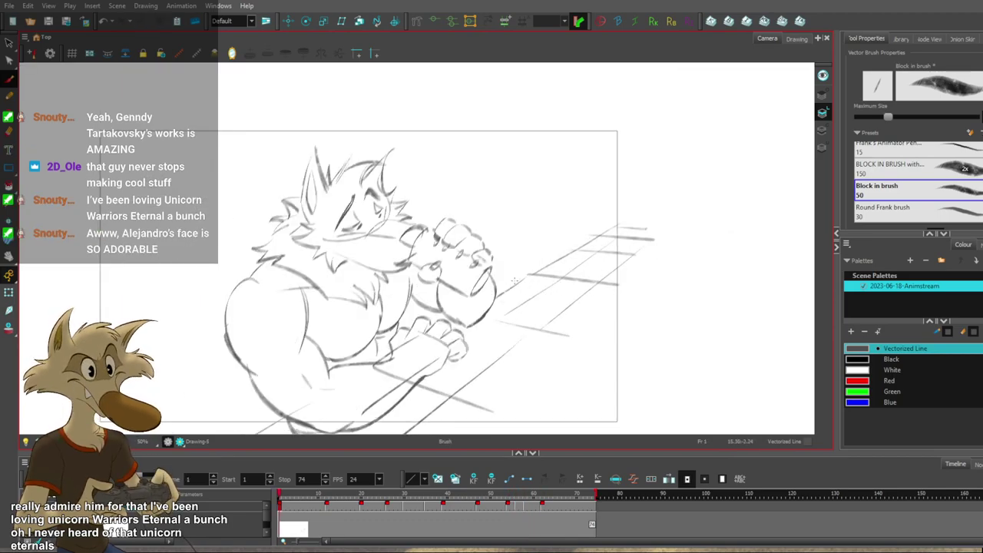
pyautogui.scroll(1, 470, 274)
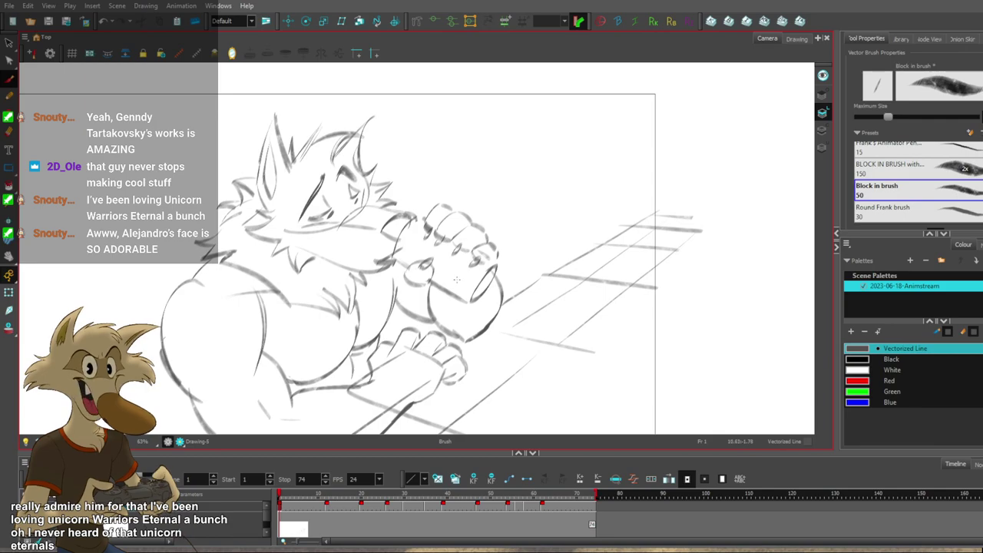
pyautogui.scroll(-1, 528, 269)
pyautogui.scroll(1, 410, 277)
pyautogui.press('g')
pyautogui.press('g')
pyautogui.press('g')
pyautogui.press('g')
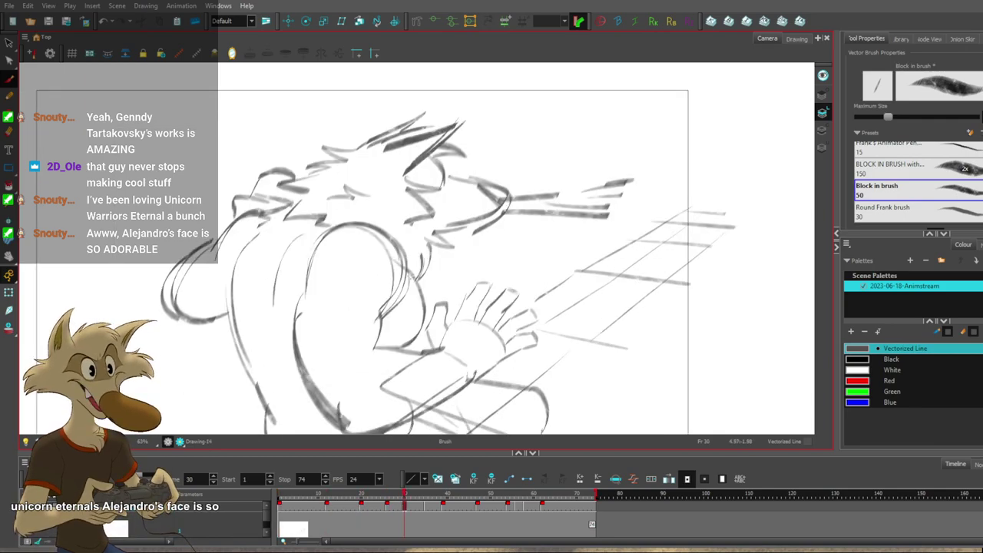
# Compare the frame 39 drawing with the drawings around it and check the pose at several view sizes.
pyautogui.press('g')
pyautogui.press('g')
pyautogui.press('f')
pyautogui.press('f')
pyautogui.press('g')
pyautogui.press('g')
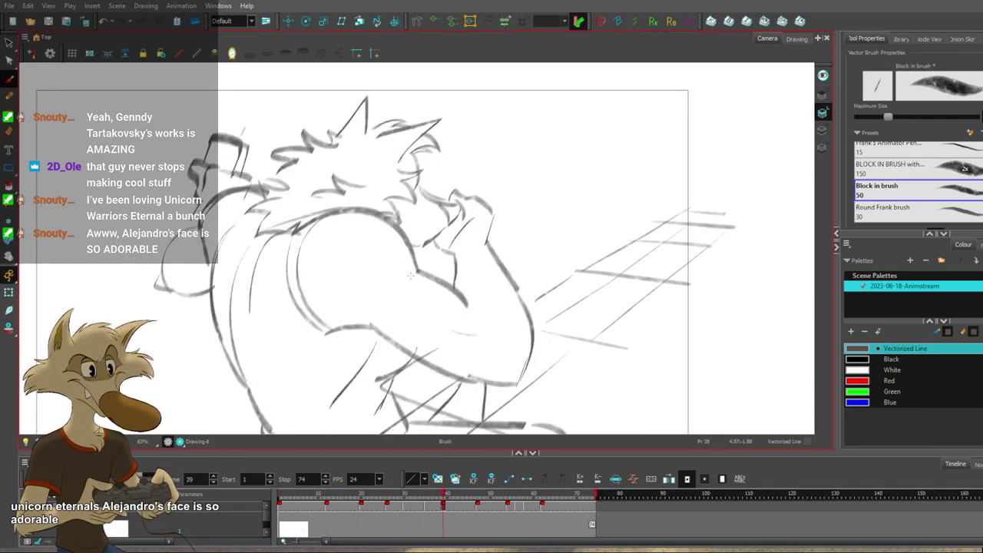
pyautogui.press('f')
pyautogui.press('.')
pyautogui.press('.')
pyautogui.press('.')
pyautogui.press('.')
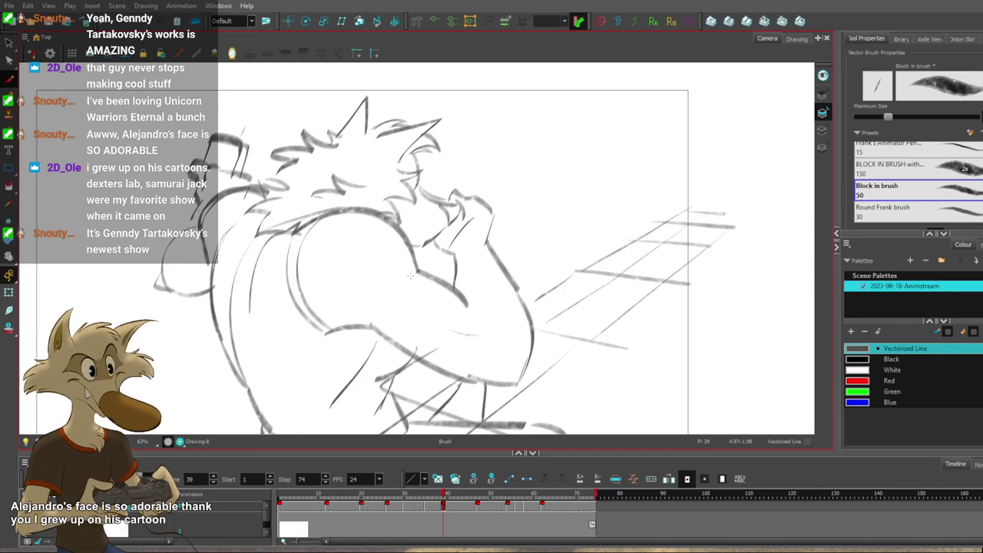
pyautogui.scroll(-2, 492, 313)
pyautogui.scroll(3, 453, 281)
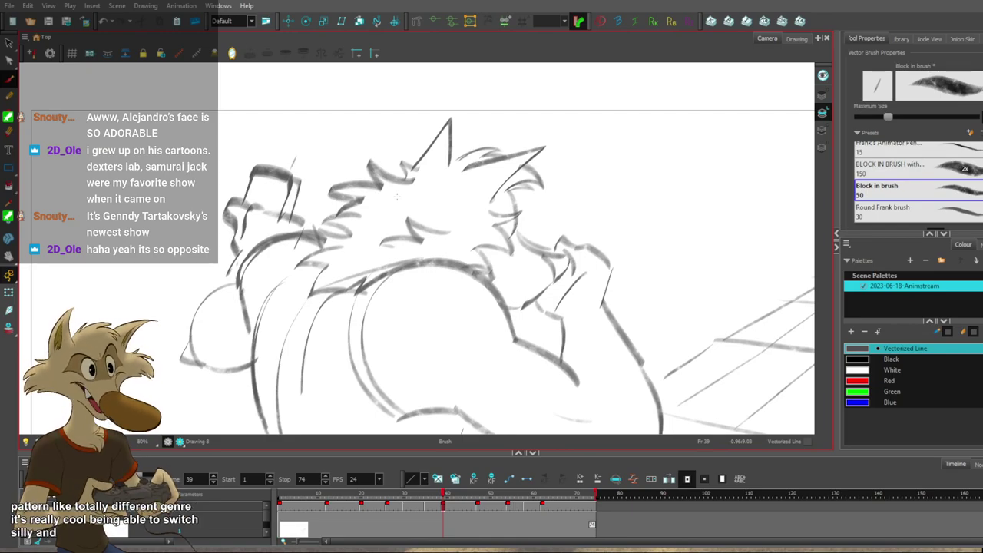
pyautogui.scroll(-4, 397, 197)
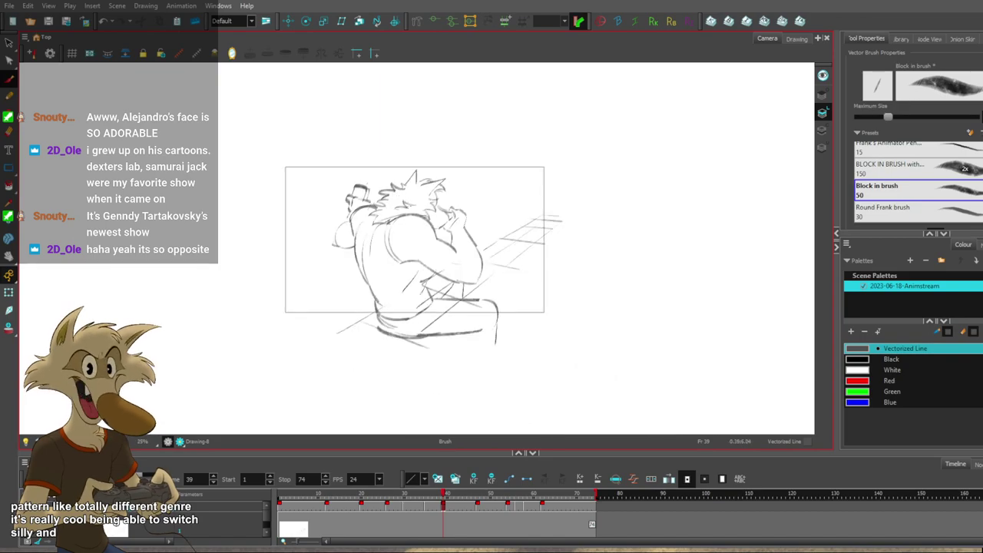
# Compare the frame 39 and frame 47 drawings and clear the fur tufts behind the wolf's head on frame 39.
pyautogui.scroll(4, 405, 196)
pyautogui.press(',')
pyautogui.press(',')
pyautogui.press(',')
pyautogui.press(',')
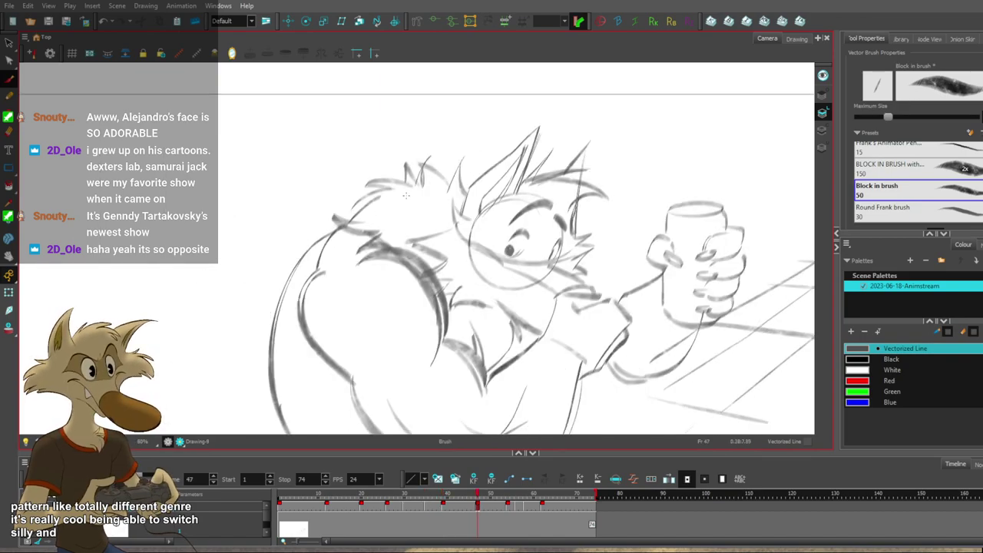
pyautogui.press('.')
pyautogui.press('.')
pyautogui.press('.')
pyautogui.press('.')
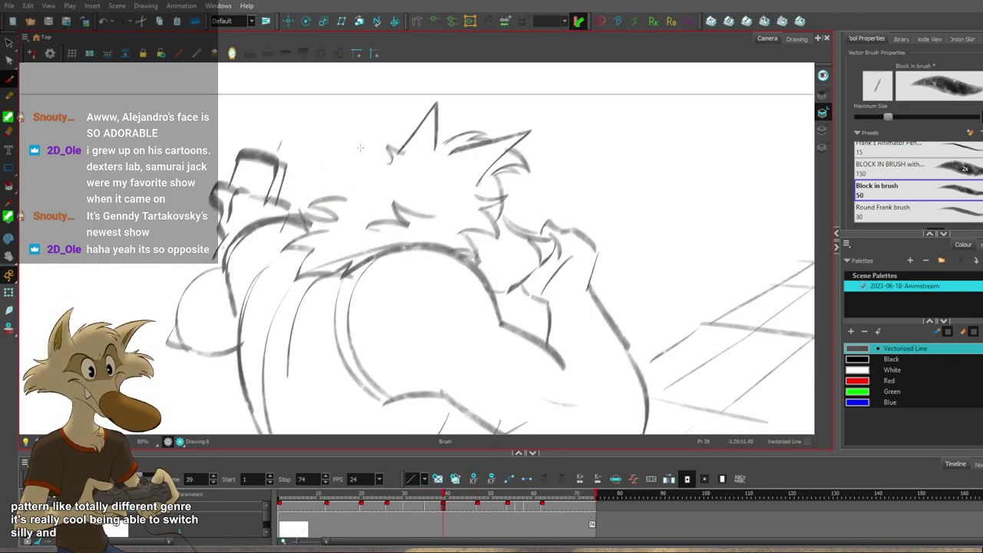
# Draw new pointed fur tufts down the back of the wolf's head on frame 39, checking them against the neighbouring drawings.
pyautogui.press('f')
pyautogui.press('f')
pyautogui.press('g')
pyautogui.press('g')
pyautogui.moveTo(361, 145)
pyautogui.mouseDown()
pyautogui.moveTo(377, 175)
pyautogui.moveTo(332, 165)
pyautogui.moveTo(361, 192)
pyautogui.moveTo(334, 201)
pyautogui.mouseUp()
pyautogui.hotkey('ctrl', 'z')
pyautogui.press('f')
pyautogui.press('g')
pyautogui.press('f')
pyautogui.press('g')
pyautogui.hotkey('ctrl', 'z')
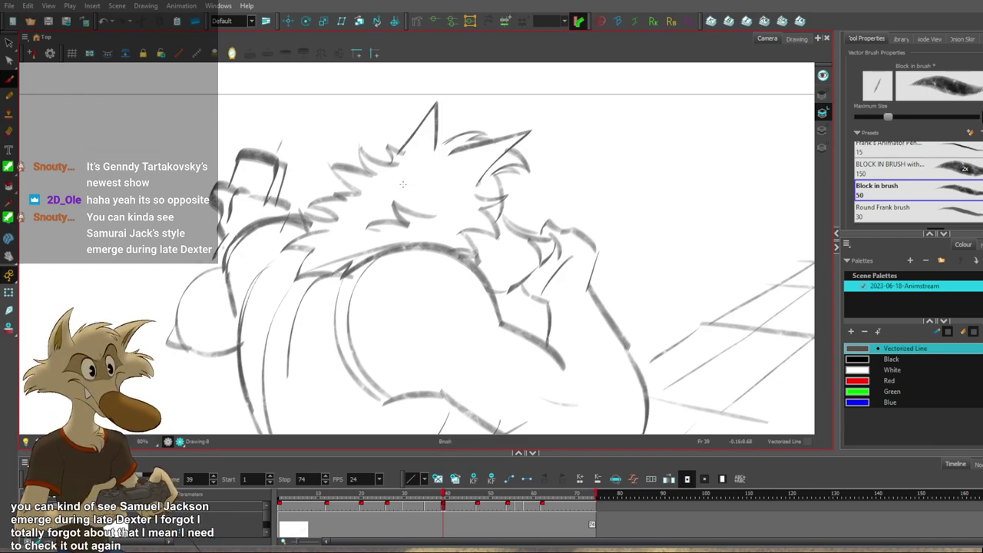
# Check the new head fur on frame 39 against the frame 35 drawing in a full view.
pyautogui.scroll(-5, 403, 184)
pyautogui.press('f')
pyautogui.press('f')
pyautogui.press('g')
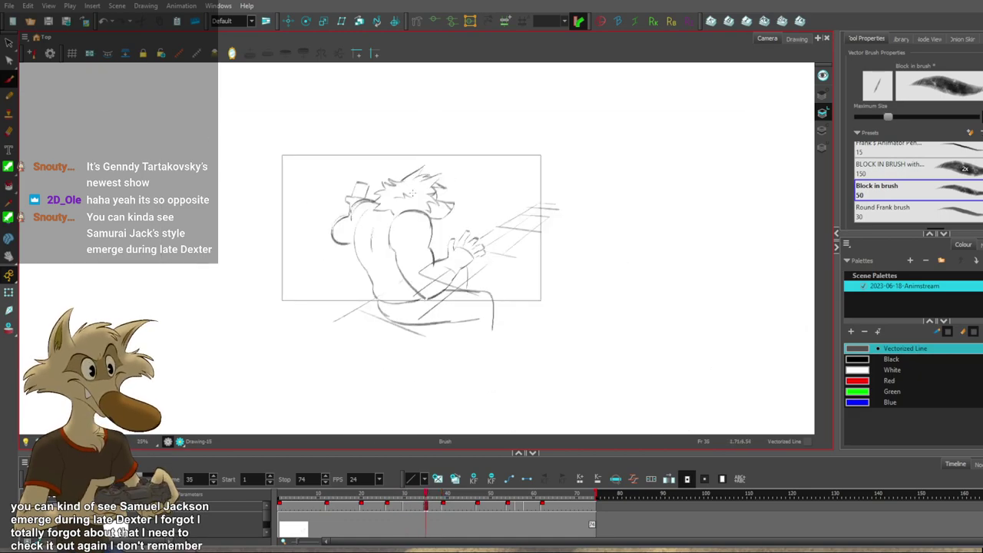
pyautogui.press('.')
pyautogui.press('.')
pyautogui.press('.')
pyautogui.press('.')
pyautogui.scroll(2, 413, 194)
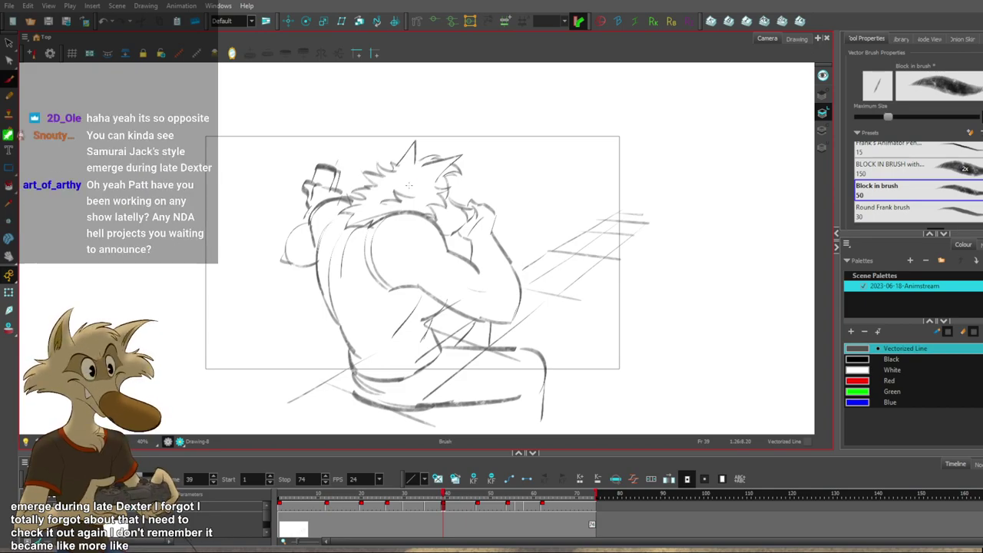
# Examine the frame 39 pose against its neighbouring drawings, from the full body to the head and raised can.
pyautogui.press('f')
pyautogui.press('f')
pyautogui.press('g')
pyautogui.press('g')
pyautogui.scroll(1, 382, 192)
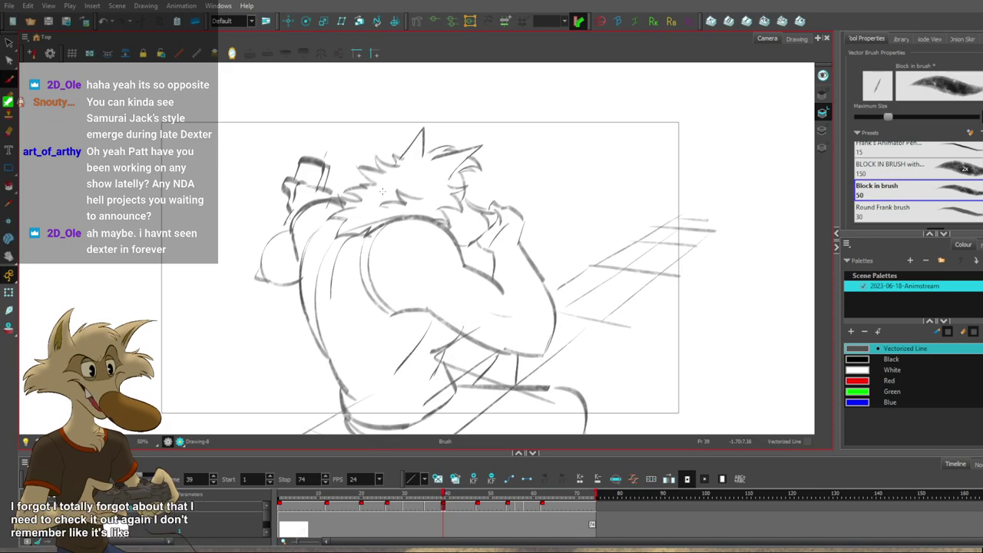
pyautogui.scroll(1, 382, 192)
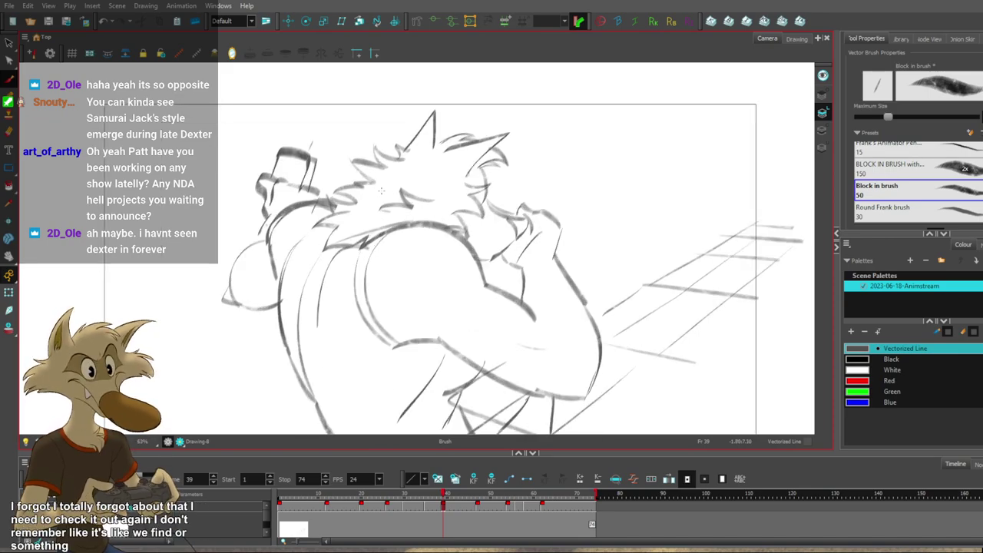
pyautogui.scroll(1, 382, 192)
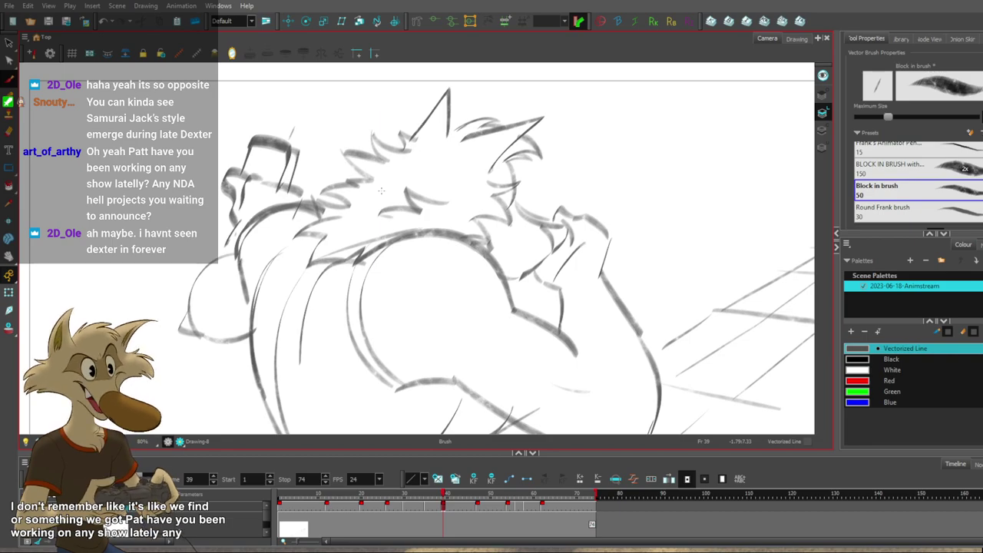
pyautogui.scroll(-3, 382, 192)
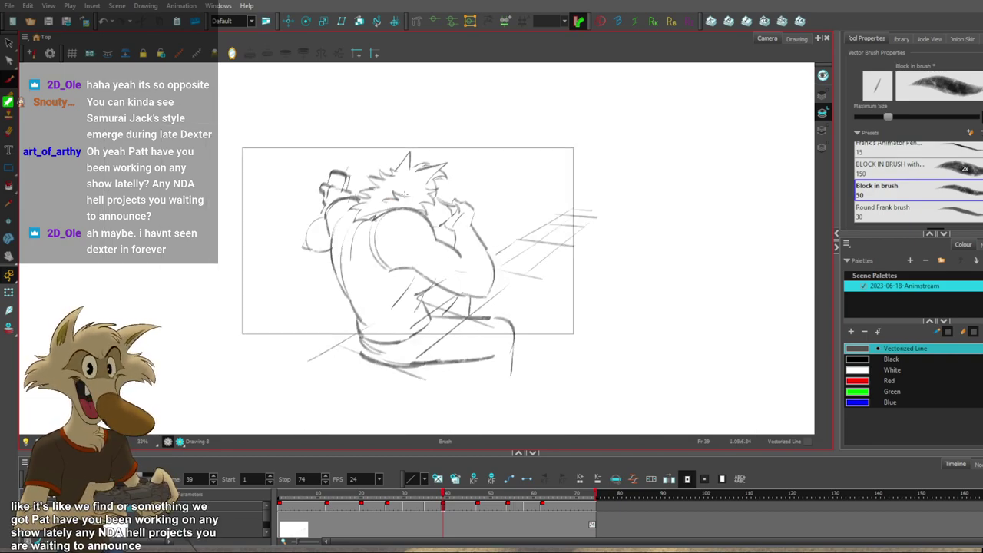
pyautogui.scroll(-1, 395, 191)
pyautogui.press('f')
pyautogui.scroll(3, 382, 190)
pyautogui.press('.')
pyautogui.press('.')
pyautogui.press('.')
pyautogui.press('.')
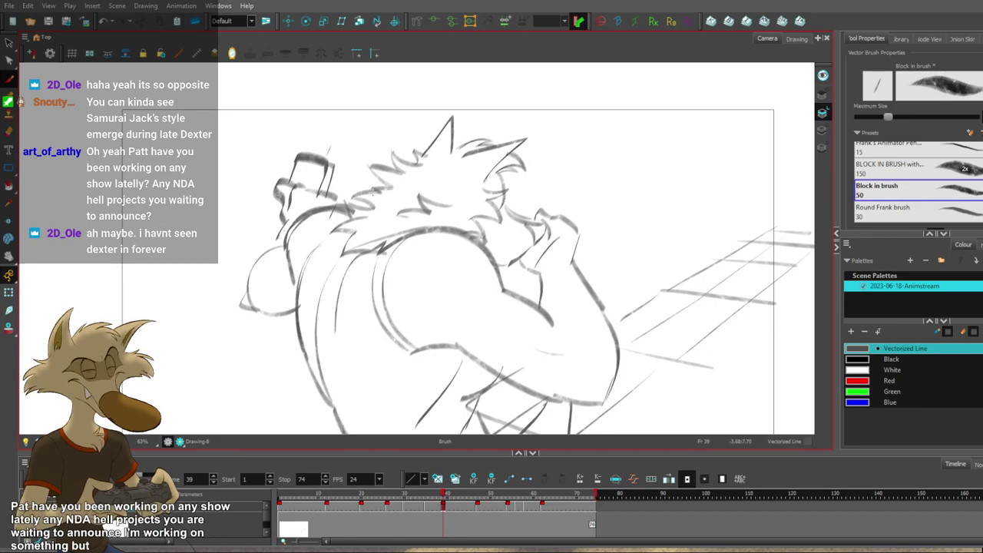
# Delete the stray strokes above the raised can and beside its arm on frame 39, and compare with the frame 35 drawing.
pyautogui.scroll(3, 369, 195)
pyautogui.hotkey('alt', 's')
pyautogui.moveTo(291, 101); pyautogui.dragTo(291, 102)
pyautogui.press('Delete')
pyautogui.moveTo(331, 197); pyautogui.dragTo(325, 201)
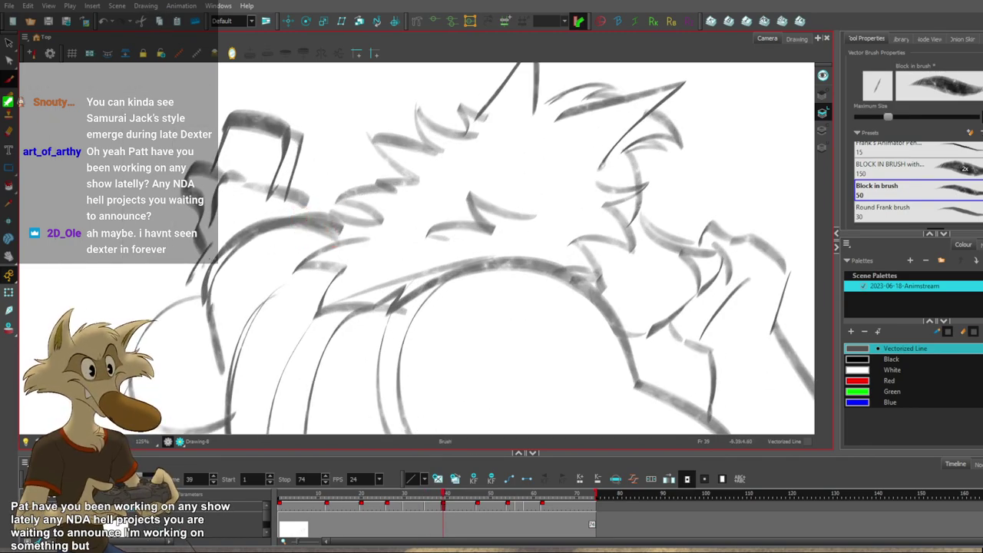
pyautogui.click(204, 263)
pyautogui.press('Delete')
pyautogui.scroll(-2, 258, 257)
pyautogui.press(',')
pyautogui.press(',')
pyautogui.press(',')
pyautogui.press(',')
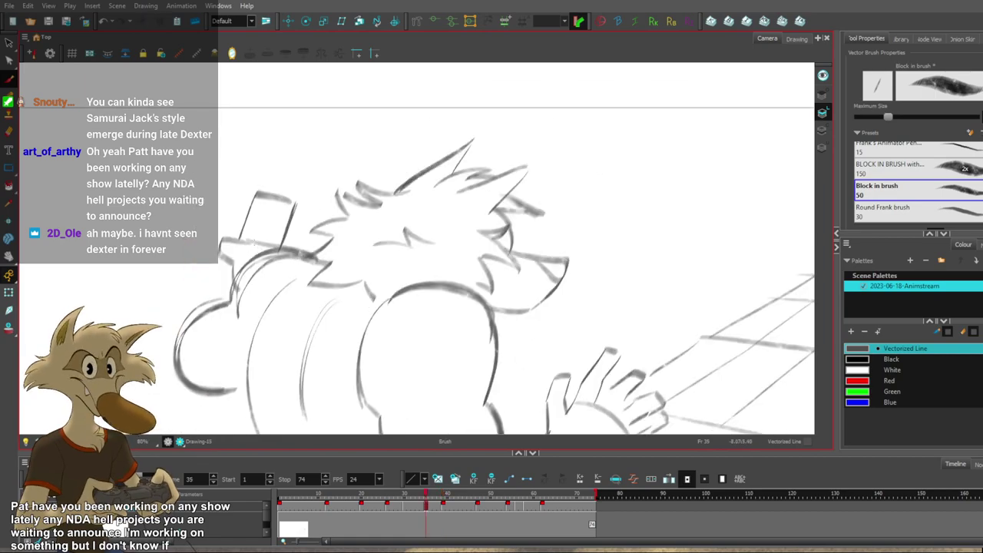
# Try removing and redrawing the short line between the raised can and the forearm on frame 39.
pyautogui.scroll(1, 253, 239)
pyautogui.press('.')
pyautogui.press('.')
pyautogui.press('.')
pyautogui.press('.')
pyautogui.press('f')
pyautogui.press('g')
pyautogui.click(228, 217)
pyautogui.press('Delete')
pyautogui.moveTo(232, 202)
pyautogui.mouseDown()
pyautogui.moveTo(226, 224)
pyautogui.moveTo(255, 205)
pyautogui.mouseUp()
pyautogui.hotkey('ctrl', 'z')
pyautogui.hotkey('ctrl', 'z')
pyautogui.hotkey('ctrl', 'z')
pyautogui.scroll(-4, 340, 218)
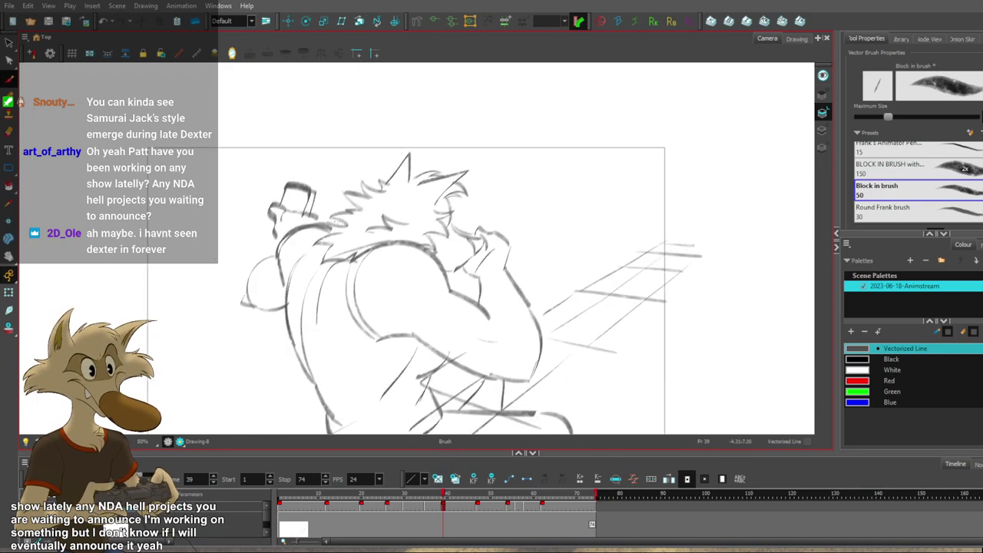
# Try a short corrective stroke along the raised forearm below the can on frame 39.
pyautogui.scroll(3, 306, 227)
pyautogui.press('f')
pyautogui.press('g')
pyautogui.hotkey('ctrl', 'z')
pyautogui.moveTo(277, 244); pyautogui.dragTo(278, 263)
pyautogui.hotkey('ctrl', 'z')
pyautogui.hotkey('ctrl', 'z')
pyautogui.press('f')
pyautogui.press('g')
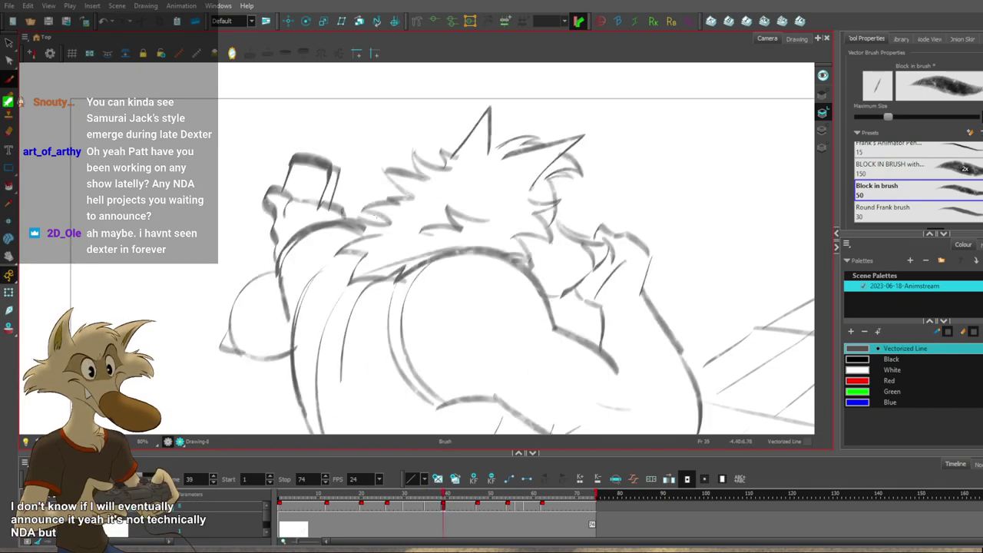
# Redraw the upper back line below the raised shoulder on frame 39, checking it against the frame 35 drawing.
pyautogui.scroll(-5, 377, 218)
pyautogui.scroll(2, 420, 262)
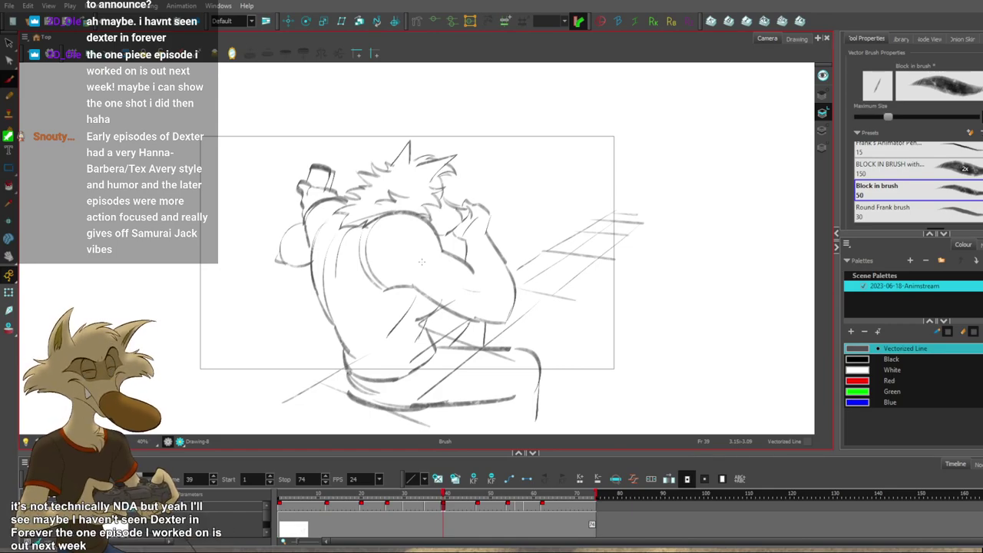
pyautogui.scroll(1, 435, 255)
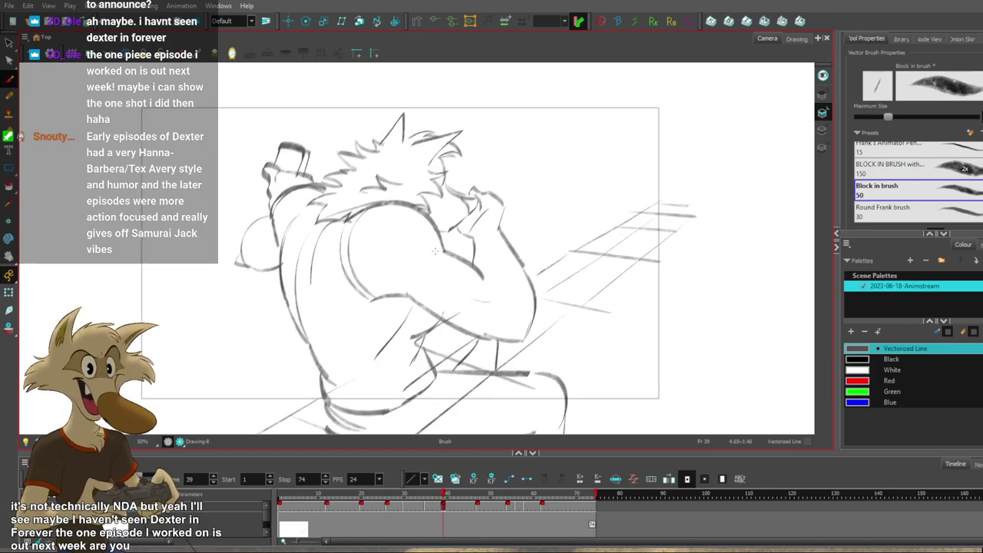
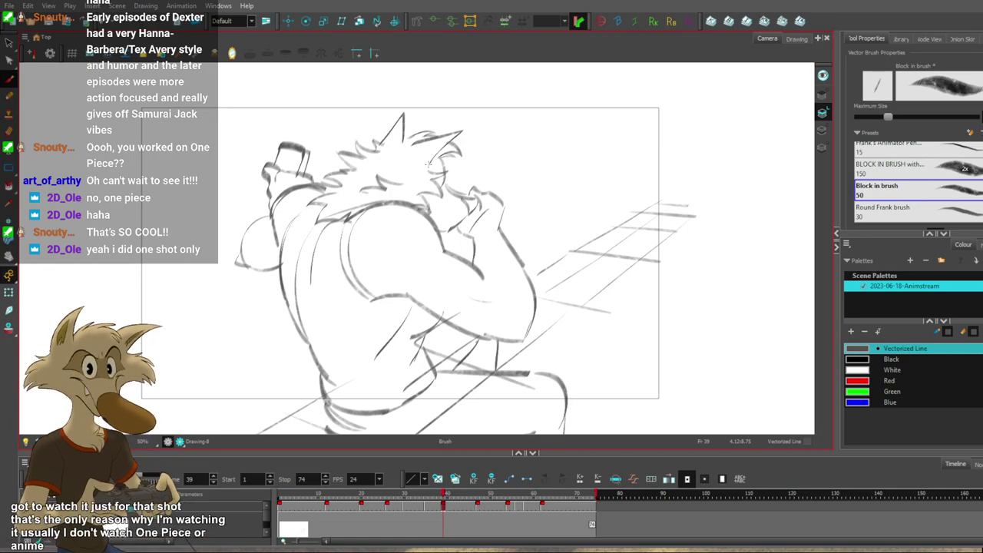
pyautogui.scroll(-3, 432, 165)
pyautogui.scroll(4, 385, 166)
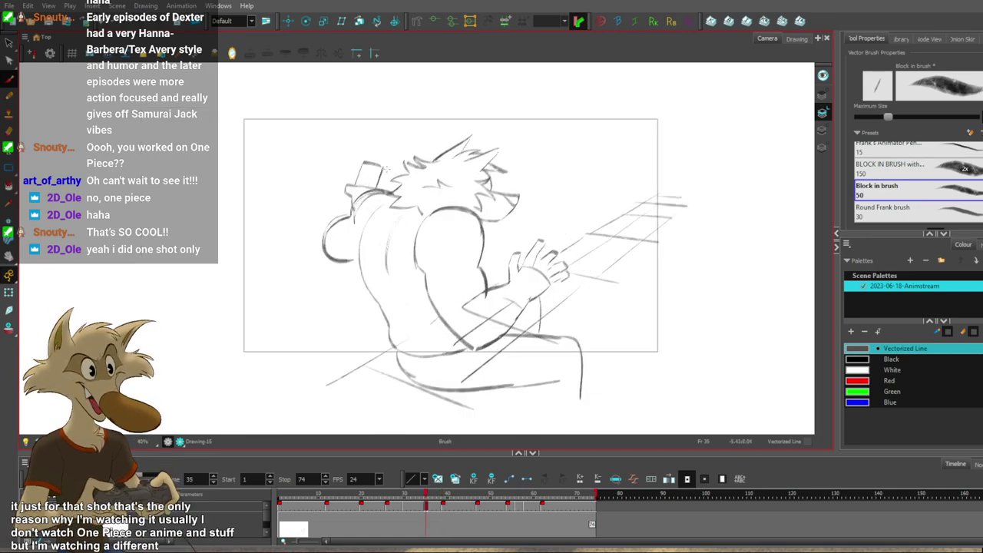
pyautogui.press('f')
pyautogui.press('g')
pyautogui.hotkey('ctrl', 'z')
pyautogui.moveTo(288, 281); pyautogui.dragTo(324, 226)
pyautogui.scroll(-4, 351, 205)
pyautogui.scroll(4, 418, 219)
pyautogui.press('f')
pyautogui.press('.')
pyautogui.press('.')
pyautogui.press('.')
pyautogui.press('.')
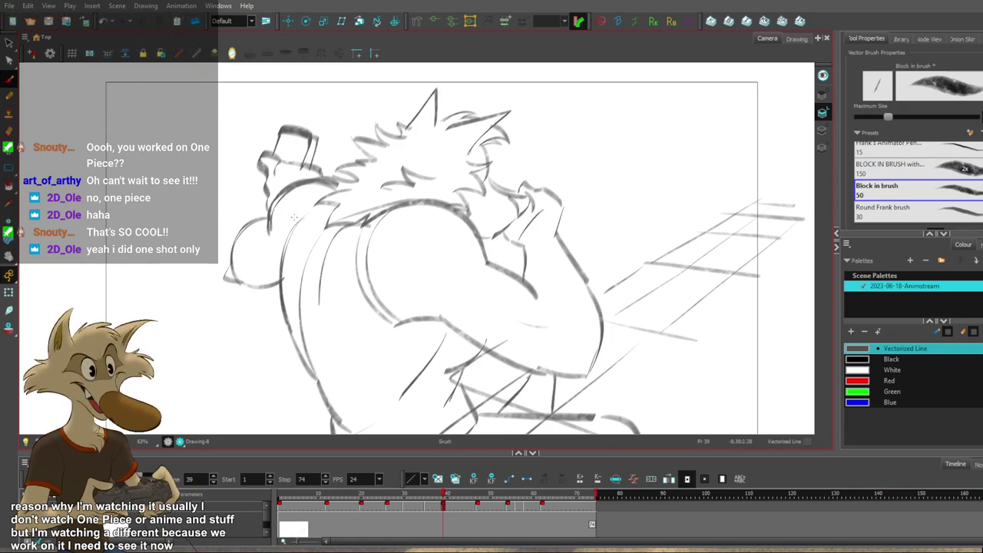
# Flip between the frame 35 and frame 39 drawings to check the whole body's change of pose.
pyautogui.scroll(-3, 294, 217)
pyautogui.press(',')
pyautogui.press(',')
pyautogui.press(',')
pyautogui.press(',')
pyautogui.press('.')
pyautogui.press('.')
pyautogui.press('.')
pyautogui.press('.')
pyautogui.press(',')
pyautogui.press(',')
pyautogui.press(',')
pyautogui.press(',')
pyautogui.press('.')
pyautogui.press('.')
pyautogui.press('.')
pyautogui.press('.')
pyautogui.press(',')
pyautogui.press(',')
pyautogui.press(',')
pyautogui.press(',')
pyautogui.press('g')
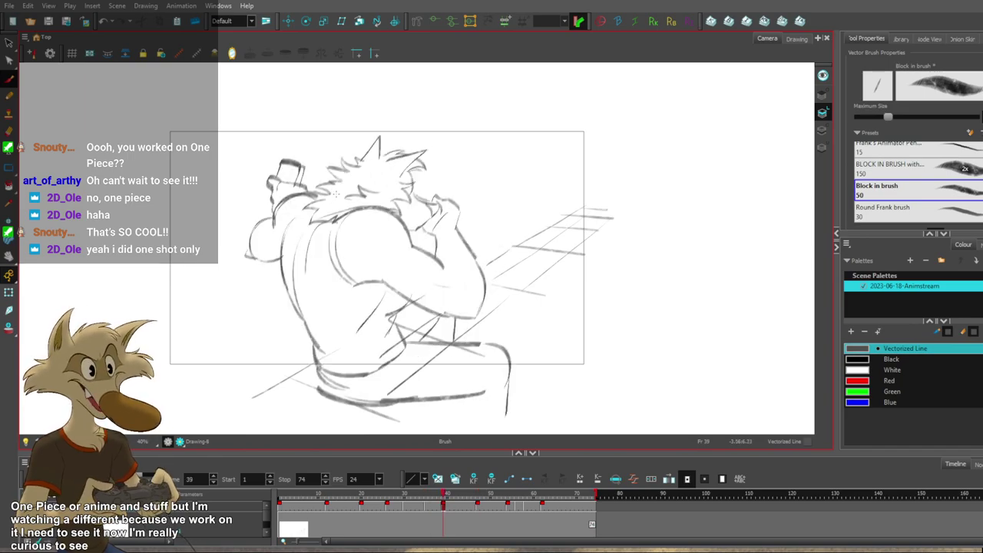
pyautogui.scroll(-2, 358, 195)
pyautogui.press('f')
pyautogui.press('f')
pyautogui.press('g')
pyautogui.scroll(3, 362, 203)
pyautogui.press('.')
pyautogui.press('.')
pyautogui.press('.')
pyautogui.press('.')
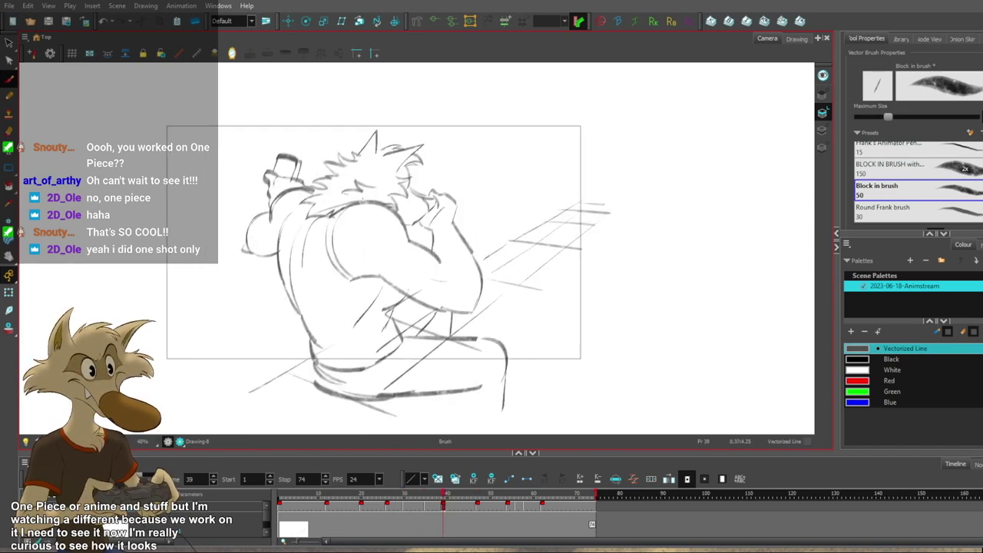
# Examine how the head, raised can and front arm flow between frames 35 and 39 in a closer view.
pyautogui.press(',')
pyautogui.press(',')
pyautogui.press(',')
pyautogui.press(',')
pyautogui.press('.')
pyautogui.press('.')
pyautogui.press('.')
pyautogui.press('.')
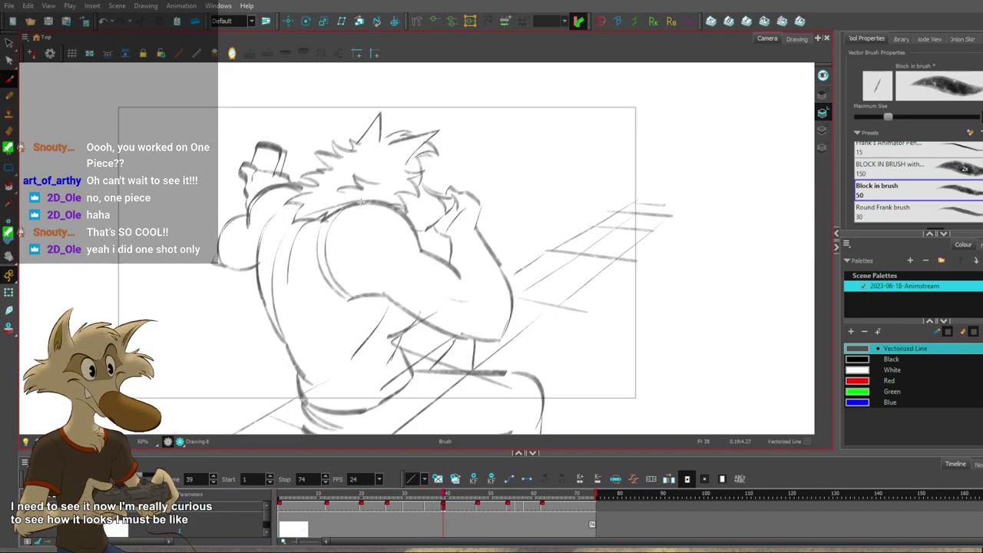
pyautogui.press(',')
pyautogui.press(',')
pyautogui.press(',')
pyautogui.press(',')
pyautogui.press('.')
pyautogui.press('.')
pyautogui.press('.')
pyautogui.press('.')
pyautogui.press('f')
pyautogui.press('f')
pyautogui.press('f')
pyautogui.press('g')
pyautogui.press('g')
pyautogui.press('f')
pyautogui.press('.')
pyautogui.press('.')
pyautogui.press('.')
pyautogui.press('.')
pyautogui.press('.')
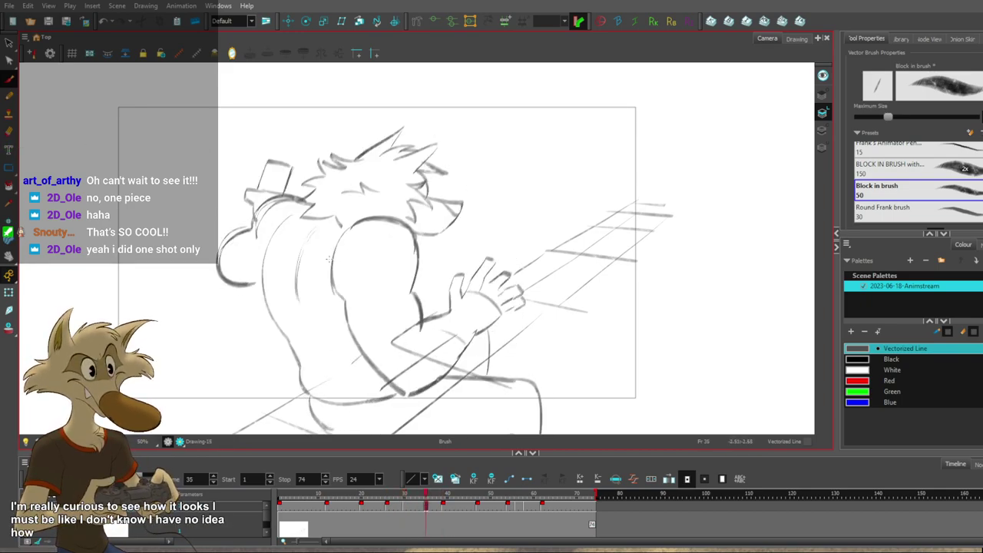
pyautogui.press('.')
pyautogui.press('.')
pyautogui.press('.')
pyautogui.press('.')
pyautogui.press(',')
pyautogui.press(',')
pyautogui.press(',')
pyautogui.press(',')
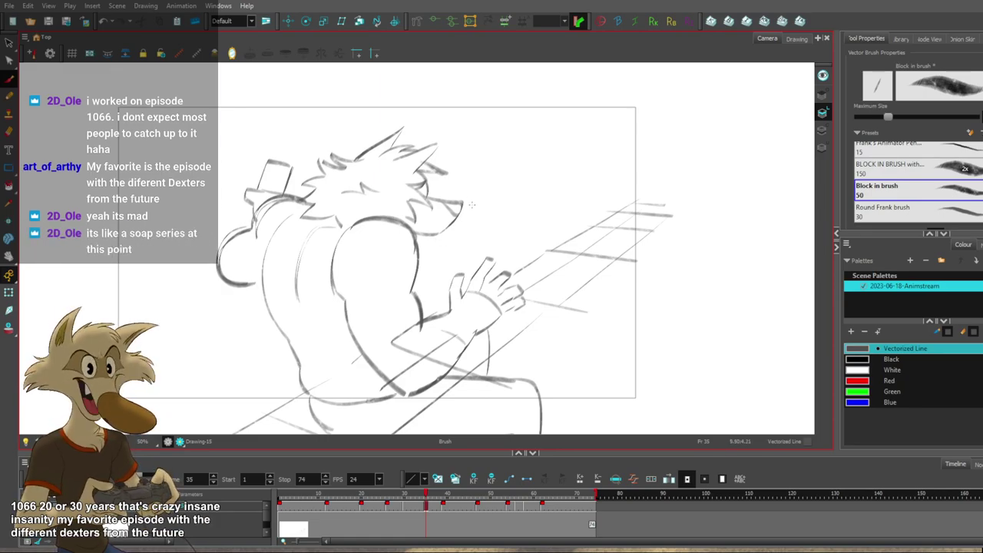
# Examine the arm and hand on frame 35 and compare them with the spitting pose on frame 30.
pyautogui.scroll(2, 469, 197)
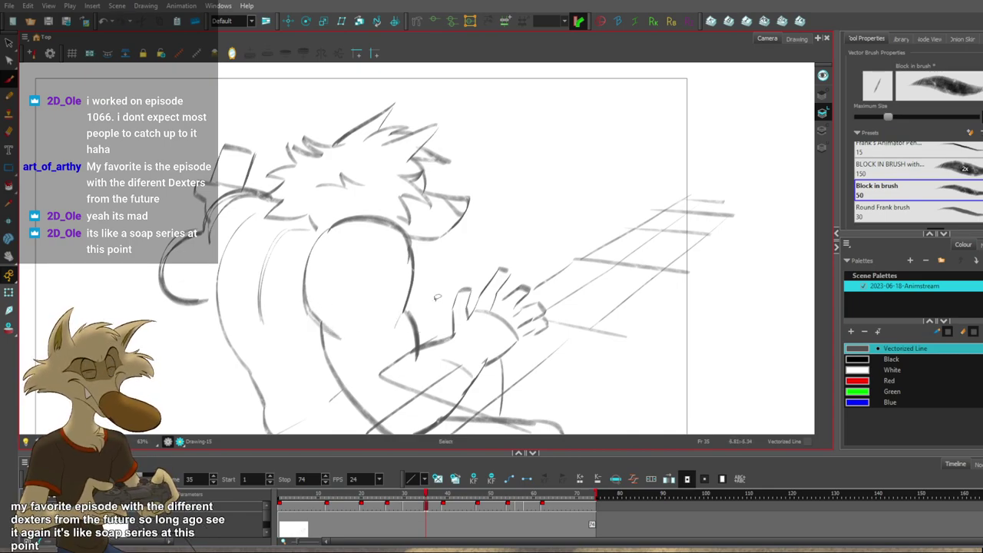
pyautogui.press('f')
pyautogui.press('1')
pyautogui.press('1')
pyautogui.press('1')
pyautogui.press('1')
pyautogui.press('f')
pyautogui.press('g')
pyautogui.press('g')
pyautogui.press('g')
pyautogui.press(',')
pyautogui.press(',')
pyautogui.press(',')
pyautogui.press(',')
pyautogui.scroll(3, 379, 317)
pyautogui.press(',')
pyautogui.press(',')
pyautogui.press(',')
pyautogui.press(',')
pyautogui.press(',')
pyautogui.scroll(2, 398, 331)
pyautogui.scroll(-3, 398, 331)
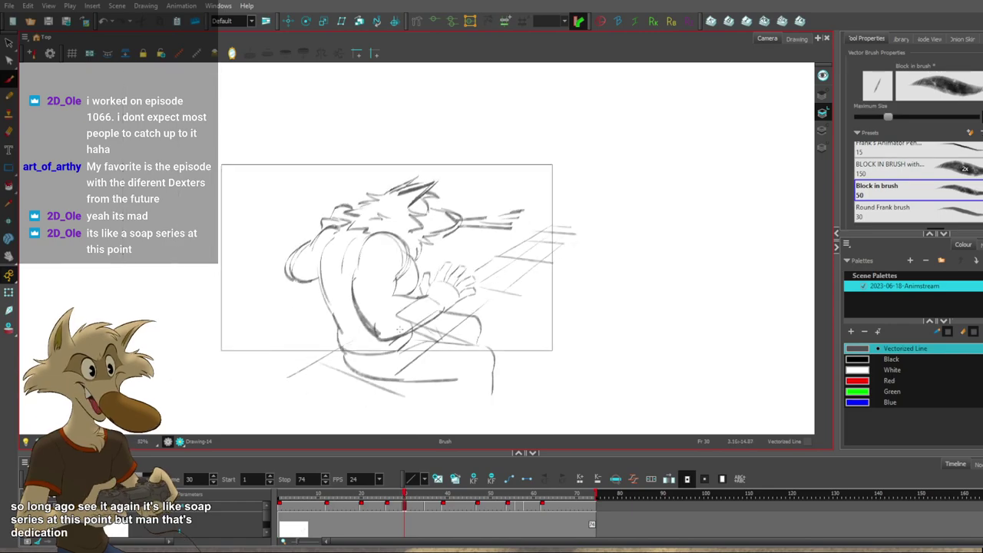
pyautogui.scroll(3, 399, 331)
pyautogui.scroll(-1, 383, 319)
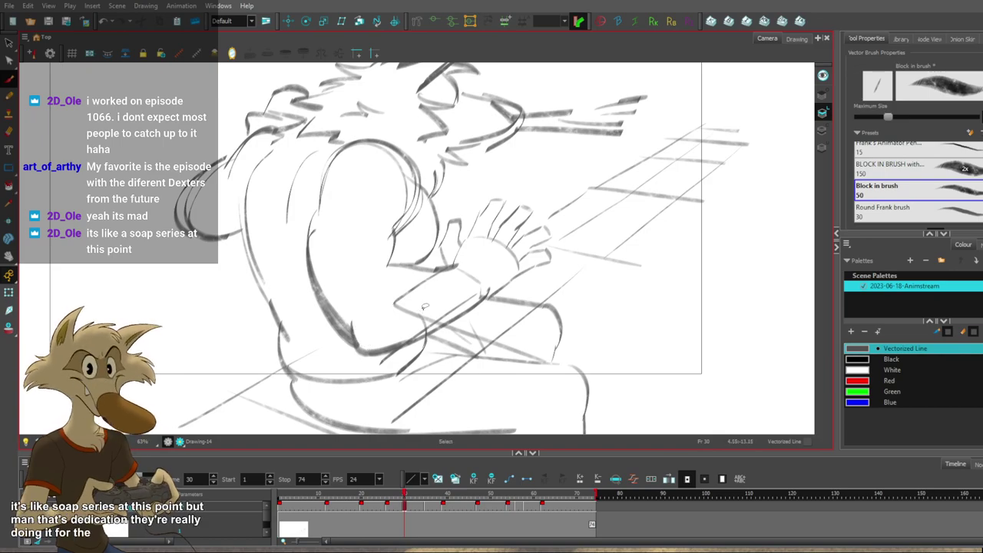
# Check the full-body movement from frame 30 into the frame 35 drawing and its neighbouring drawings.
pyautogui.scroll(-3, 422, 311)
pyautogui.press('f')
pyautogui.scroll(-3, 471, 300)
pyautogui.press('g')
pyautogui.press('g')
pyautogui.scroll(3, 472, 299)
pyautogui.press('g')
pyautogui.press(',')
pyautogui.press(',')
pyautogui.press(',')
pyautogui.press(',')
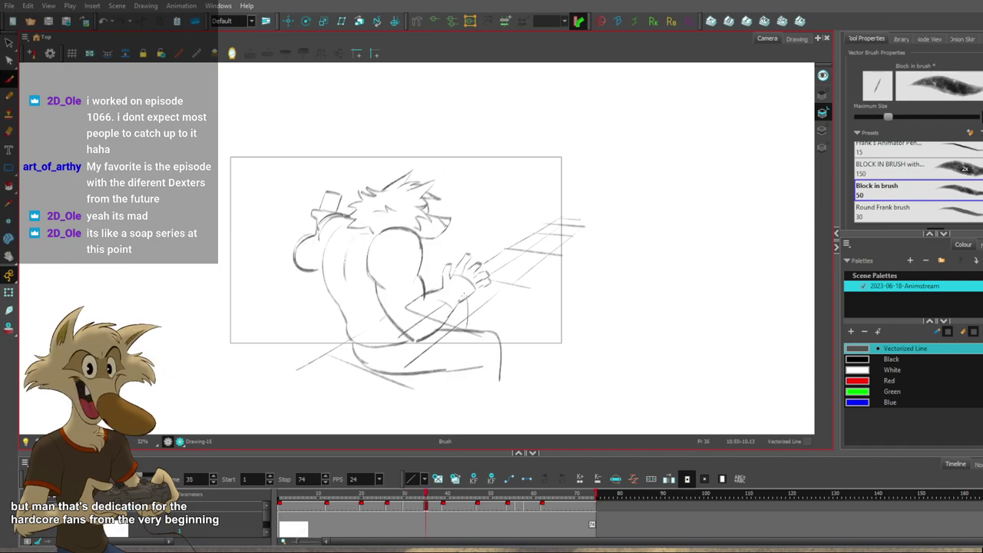
pyautogui.scroll(1, 463, 289)
pyautogui.scroll(1, 418, 257)
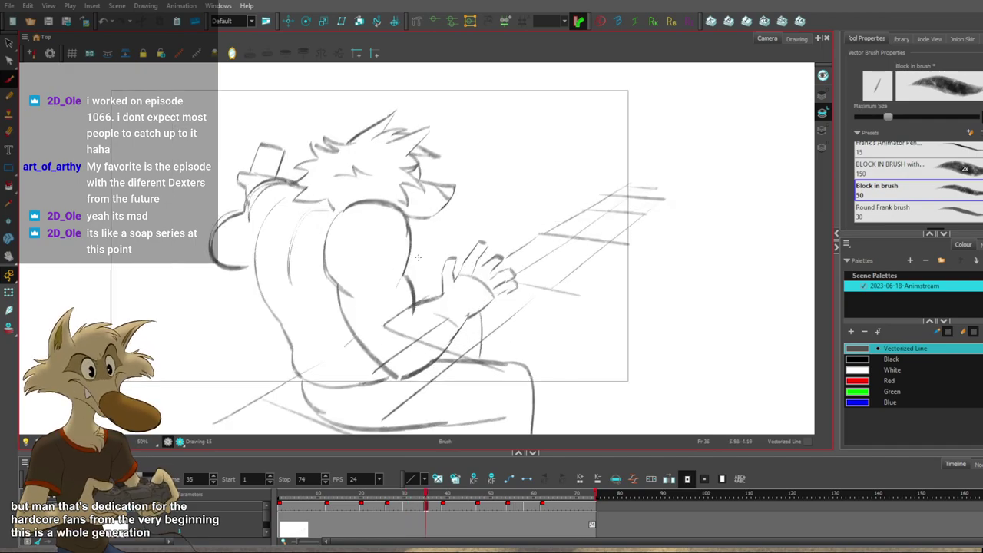
pyautogui.press('.')
pyautogui.press('.')
pyautogui.press('.')
pyautogui.press('.')
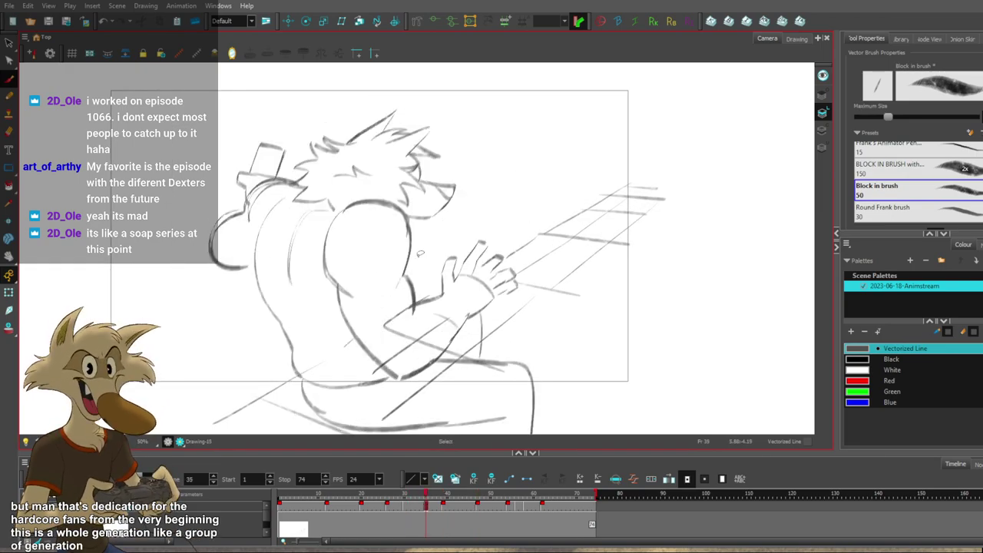
pyautogui.press('g')
pyautogui.press('g')
pyautogui.press('f')
pyautogui.press('f')
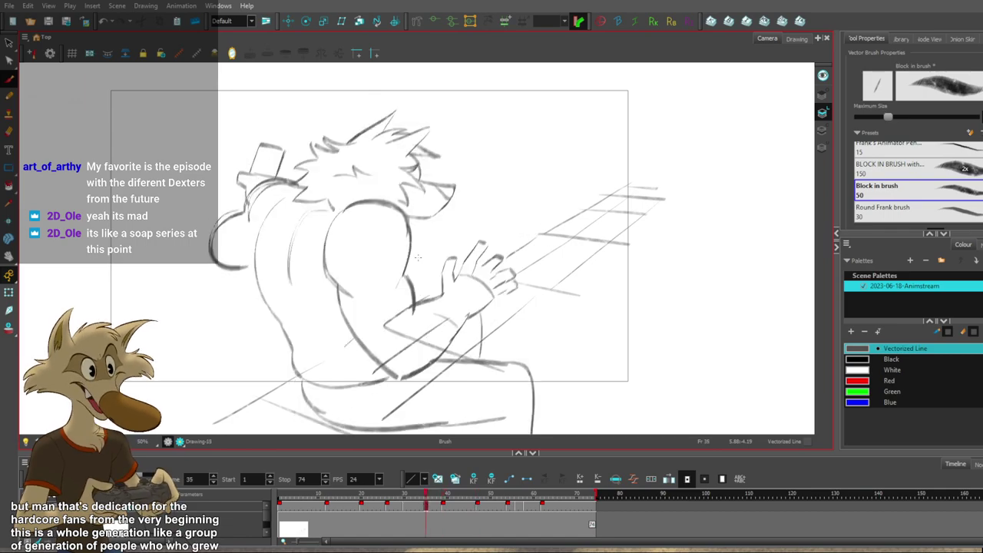
# Flip forward through the key drawings to check the overall flow of the spit-take.
pyautogui.press('f')
pyautogui.press('f')
pyautogui.press('f')
pyautogui.press('g')
pyautogui.press('g')
pyautogui.press('g')
pyautogui.scroll(-1, 419, 274)
pyautogui.press('g')
pyautogui.press('g')
pyautogui.scroll(-1, 419, 280)
pyautogui.press('g')
pyautogui.press('g')
pyautogui.press('g')
pyautogui.press('g')
pyautogui.press('g')
pyautogui.press('g')
pyautogui.press('g')
pyautogui.press('g')
pyautogui.press('g')
pyautogui.press('g')
pyautogui.scroll(1, 436, 245)
pyautogui.press('g')
pyautogui.press('g')
pyautogui.press('g')
# Move back frame by frame to the spitting pose on frame 30 and forward to frame 35 to compare the poses.
pyautogui.press(',')
pyautogui.press(',')
pyautogui.press(',')
pyautogui.press(',')
pyautogui.press(',')
pyautogui.press(',')
pyautogui.press(',')
pyautogui.press(',')
pyautogui.press(',')
pyautogui.press(',')
pyautogui.press(',')
pyautogui.press(',')
pyautogui.press(',')
pyautogui.press(',')
pyautogui.press(',')
pyautogui.press(',')
pyautogui.press(',')
pyautogui.press(',')
pyautogui.press(',')
pyautogui.press(',')
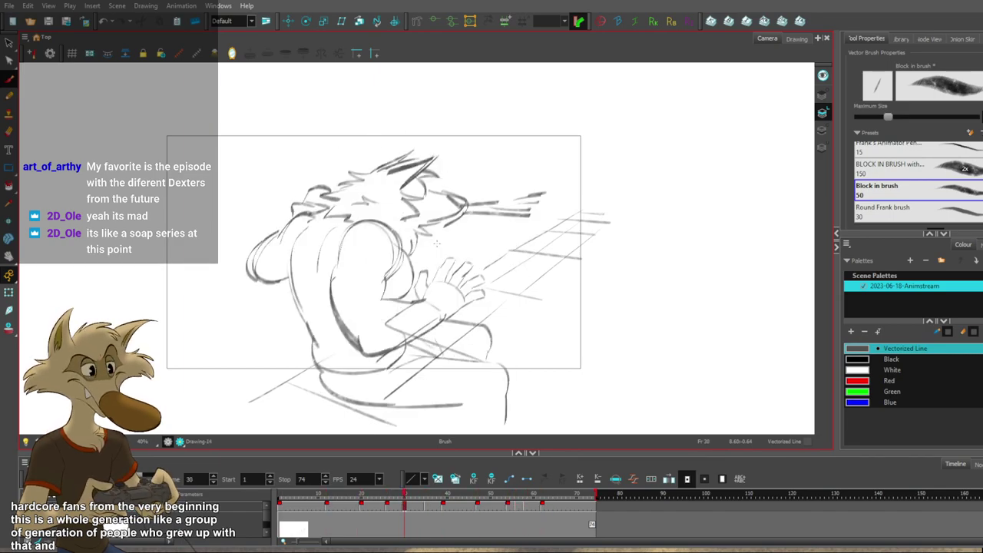
pyautogui.press('.')
pyautogui.press('.')
pyautogui.press('.')
pyautogui.press('.')
pyautogui.press('.')
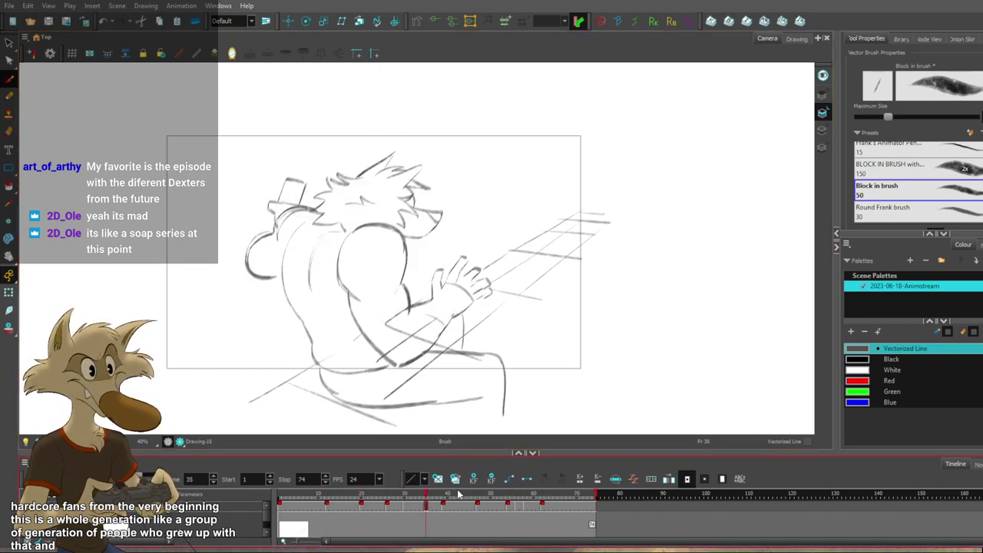
# Flip between the key drawings around frames 30 and 35, checking the head, shoulder and arm in a closer view.
pyautogui.press('g')
pyautogui.press('f')
pyautogui.press('f')
pyautogui.press('g')
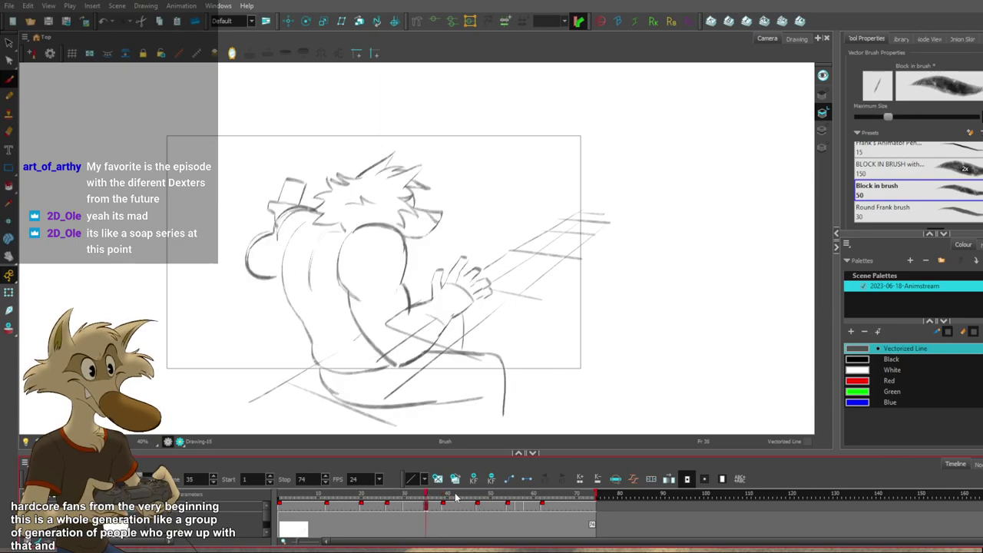
pyautogui.press('f')
pyautogui.press('2')
pyautogui.press('g')
pyautogui.press('g')
pyautogui.press('f')
pyautogui.press('f')
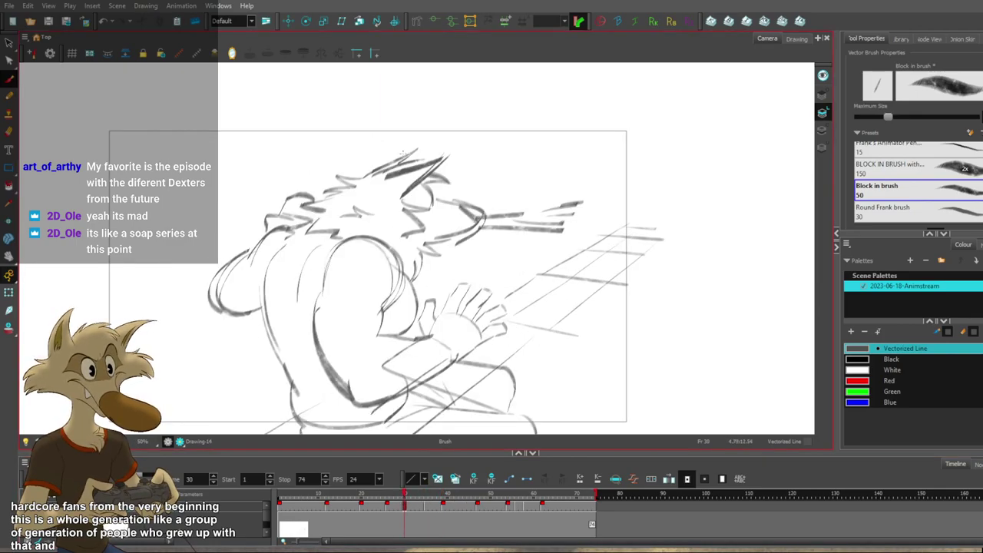
pyautogui.press('g')
pyautogui.moveTo(347, 149)
pyautogui.mouseDown()
pyautogui.moveTo(461, 266)
pyautogui.moveTo(452, 294)
pyautogui.mouseUp()
pyautogui.moveTo(419, 211); pyautogui.dragTo(422, 215)
# Check the whole figure across the key drawings in a smaller view, going back to the drinking pose on frame 26.
pyautogui.press('f')
pyautogui.press('g')
pyautogui.press('g')
pyautogui.press('1')
pyautogui.press('1')
pyautogui.press('f')
pyautogui.press('g')
pyautogui.press('f')
pyautogui.press('f')
pyautogui.press(',')
pyautogui.press(',')
pyautogui.press(',')
pyautogui.press(',')
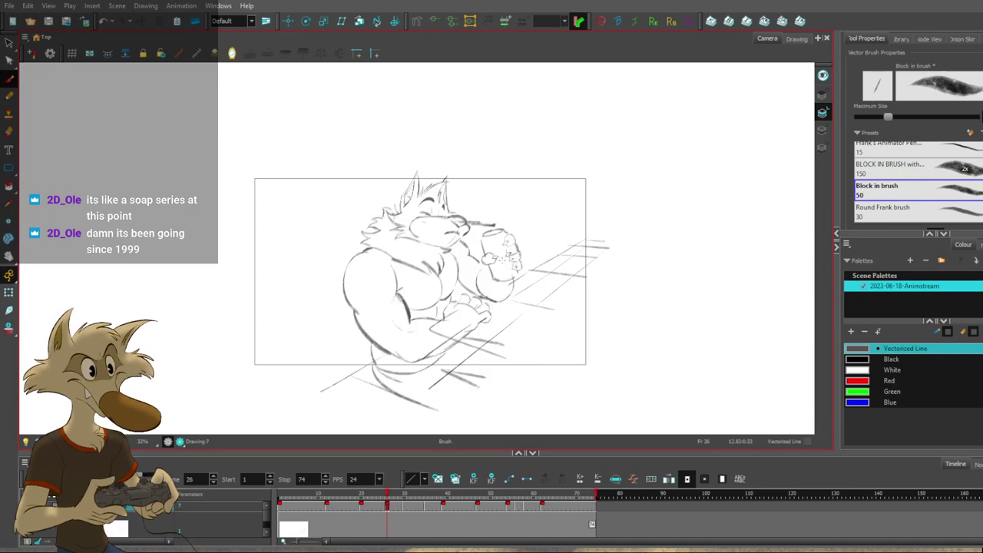
# Mirror the view and flip forward through the key drawings to check the poses in reverse.
pyautogui.click(232, 57)
pyautogui.press('g')
pyautogui.press('g')
pyautogui.press('g')
pyautogui.press('g')
pyautogui.press('g')
pyautogui.press('g')
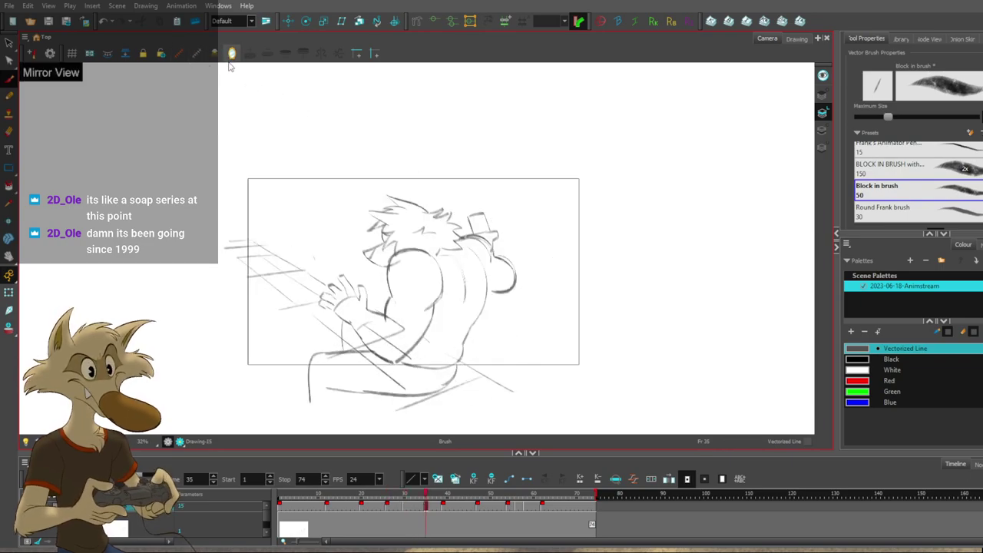
pyautogui.press('g')
pyautogui.press('g')
pyautogui.press('g')
pyautogui.press('g')
pyautogui.press('g')
pyautogui.press('g')
pyautogui.press('g')
pyautogui.press('g')
# Compare the mirrored frame 39 drawing with its neighbouring key drawings.
pyautogui.press('f')
pyautogui.press('1')
pyautogui.press('g')
pyautogui.hotkey('ctrl', 'v')
pyautogui.hotkey('alt', 'b')
pyautogui.press('g')
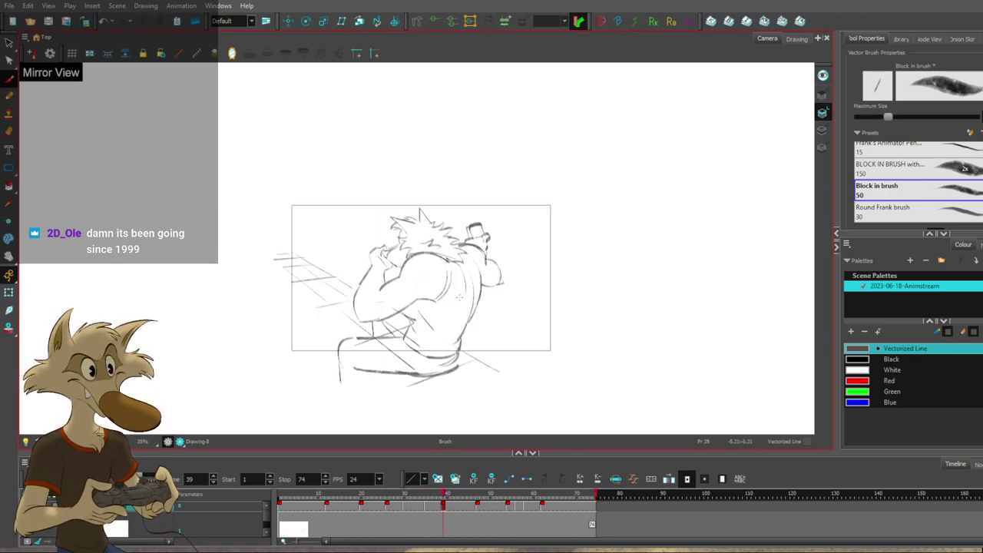
pyautogui.press('f')
pyautogui.press('g')
pyautogui.press('2')
pyautogui.press('g')
pyautogui.press('f')
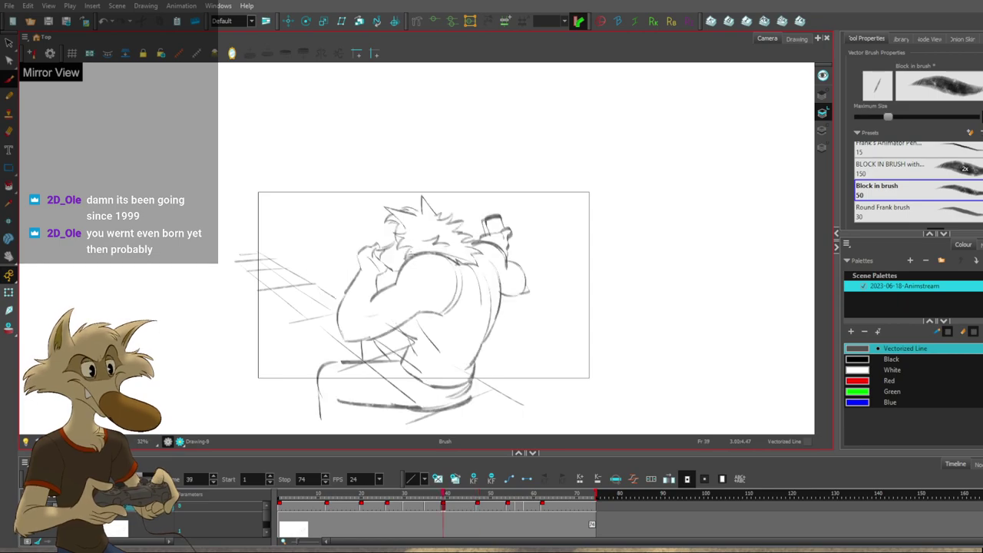
# Turn off the mirrored view and return to the frame 35 drawing.
pyautogui.press('2')
pyautogui.click(233, 52)
pyautogui.press('1')
pyautogui.press('1')
pyautogui.press(',')
pyautogui.press(',')
pyautogui.press(',')
pyautogui.press(',')
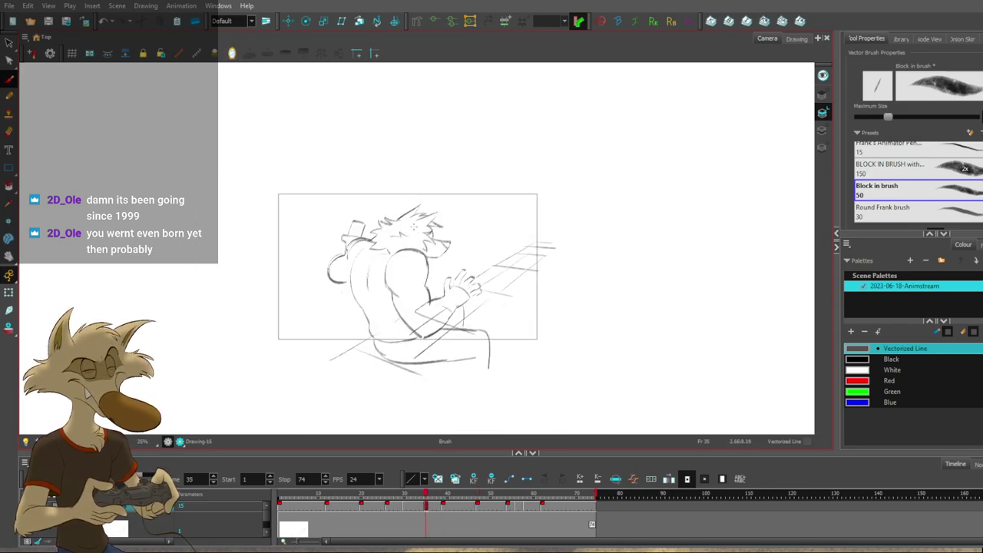
# Examine the head, muzzle and front hand on frame 35 up close and compare them with the frames just before it.
pyautogui.press('2')
pyautogui.press('2')
pyautogui.press('2')
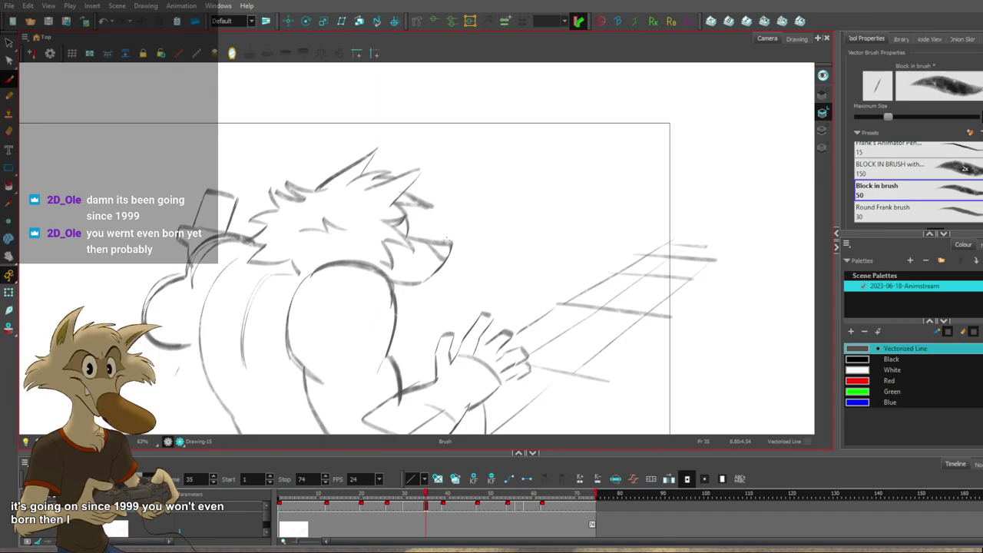
pyautogui.press('1')
pyautogui.press('1')
pyautogui.press('2')
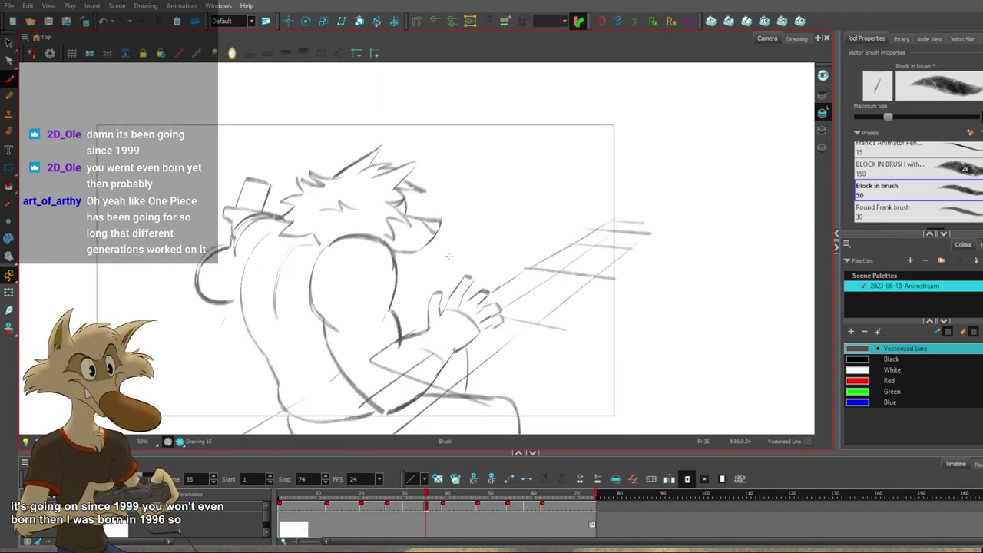
pyautogui.scroll(1, 451, 256)
pyautogui.press(',')
pyautogui.press(',')
pyautogui.press(',')
pyautogui.press(',')
pyautogui.press(',')
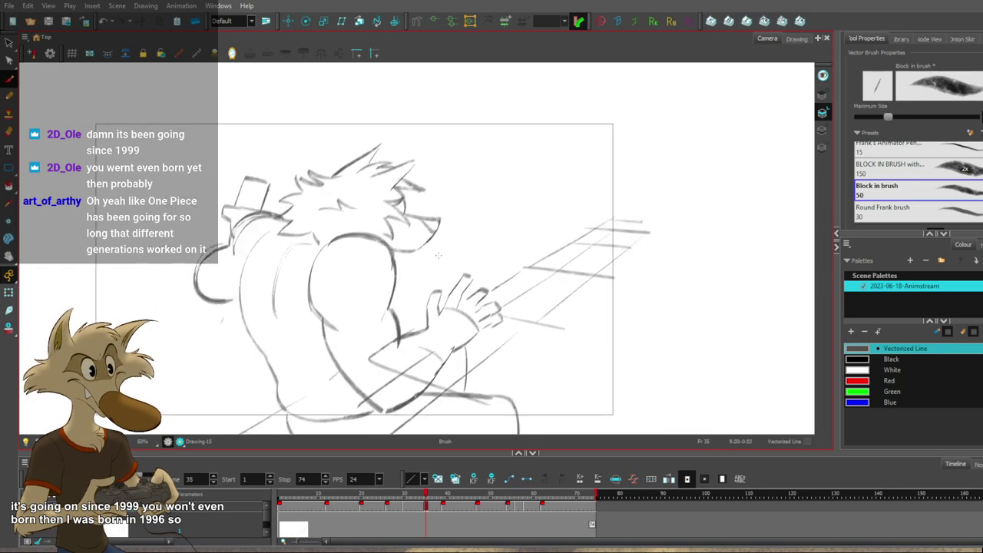
pyautogui.press('.')
pyautogui.press('.')
pyautogui.press('.')
pyautogui.press('.')
pyautogui.press('.')
pyautogui.scroll(-2, 429, 218)
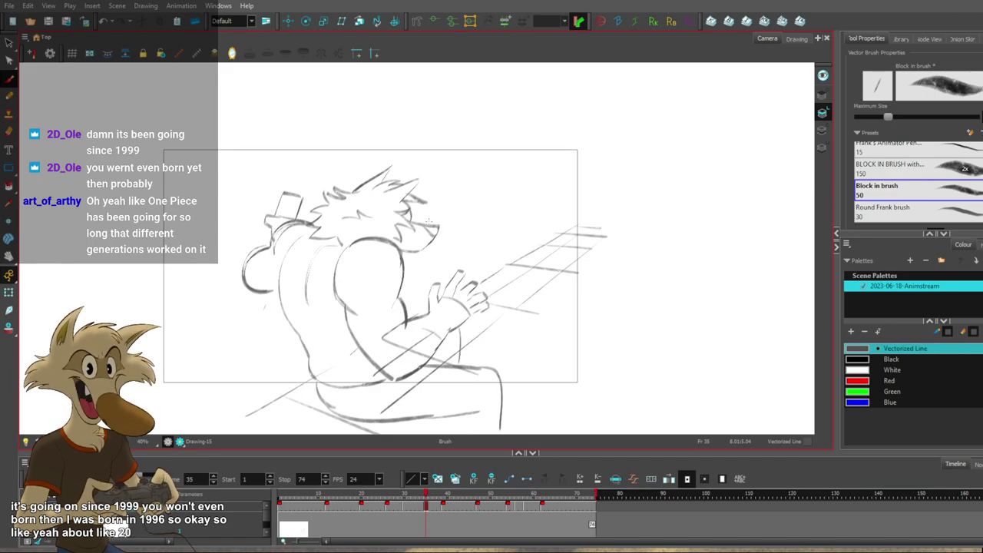
pyautogui.scroll(2, 429, 220)
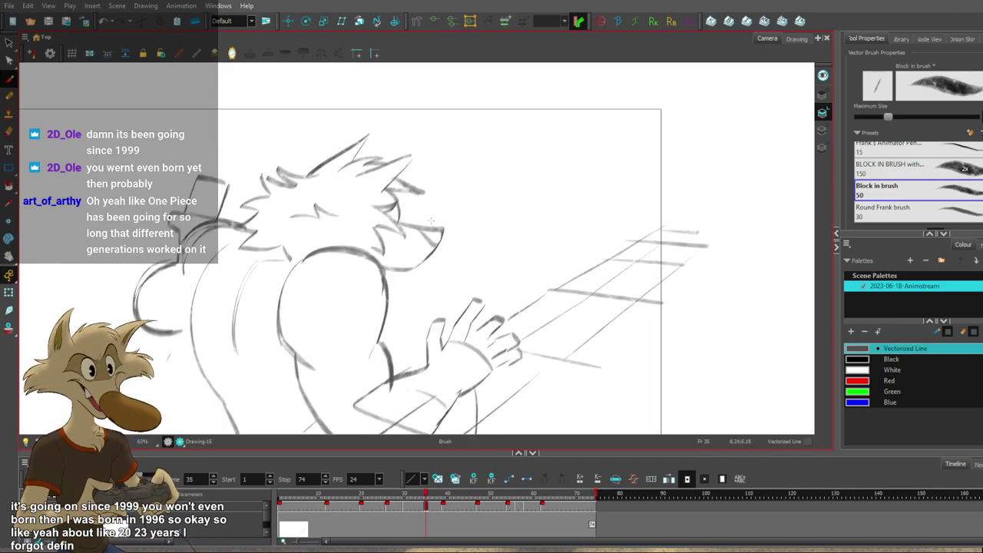
pyautogui.scroll(1, 431, 221)
pyautogui.scroll(-2, 440, 226)
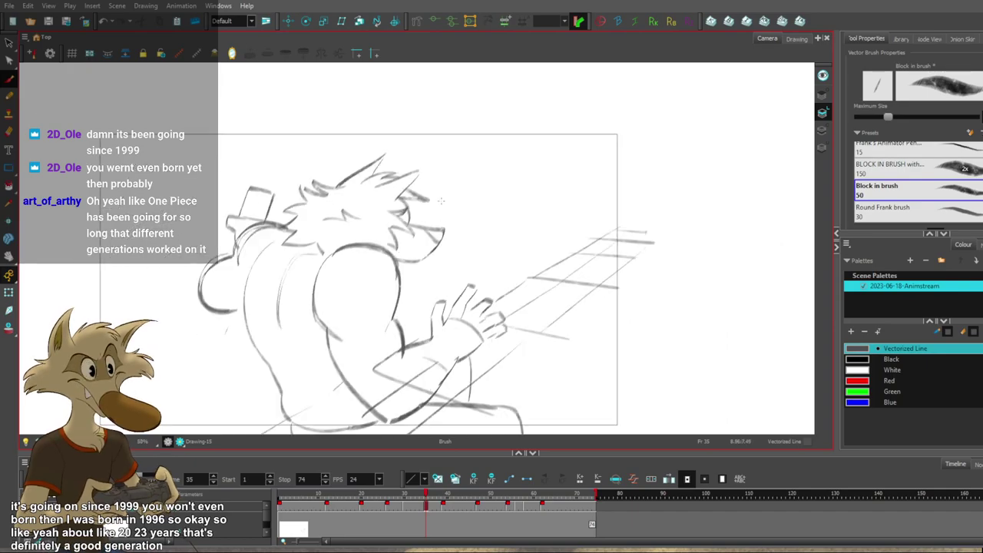
pyautogui.scroll(1, 441, 200)
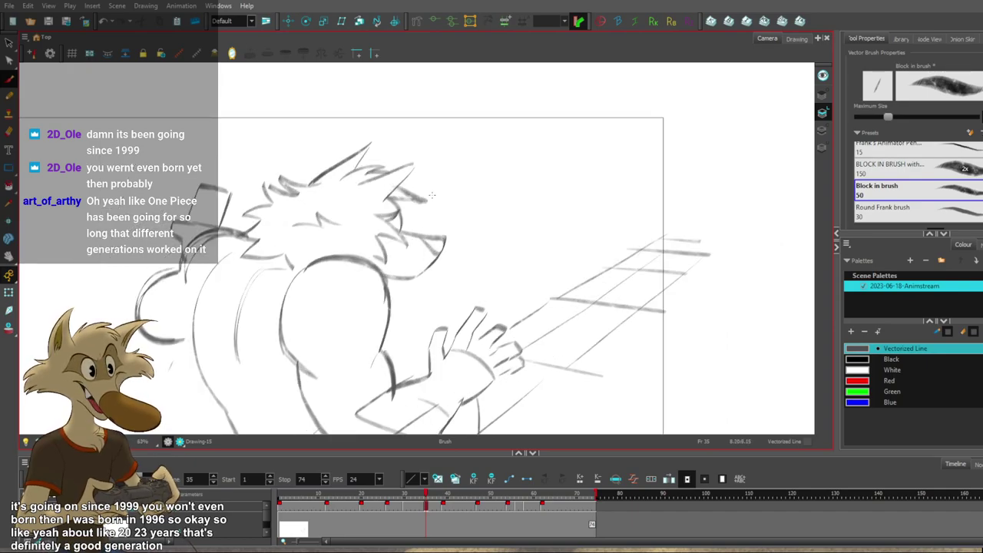
pyautogui.scroll(1, 431, 193)
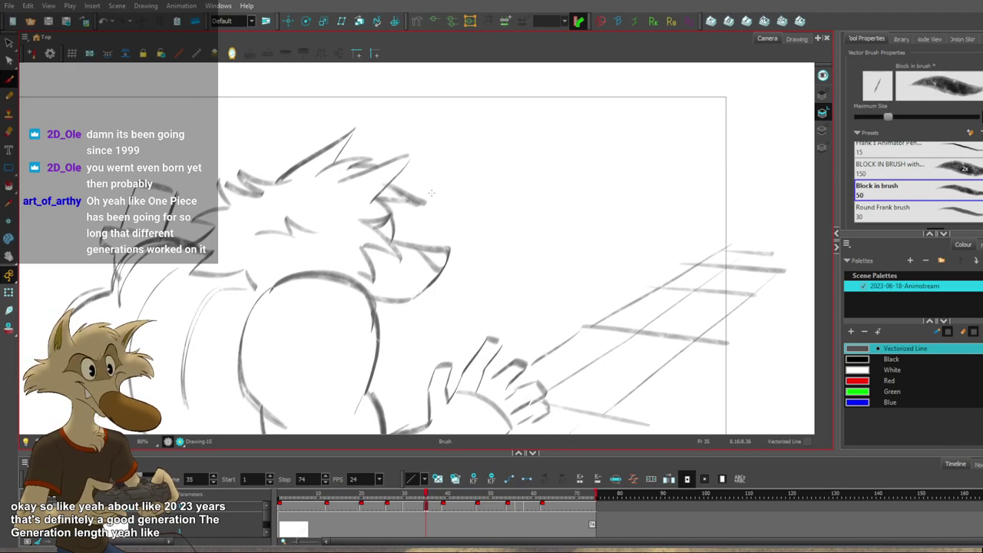
pyautogui.scroll(-5, 432, 193)
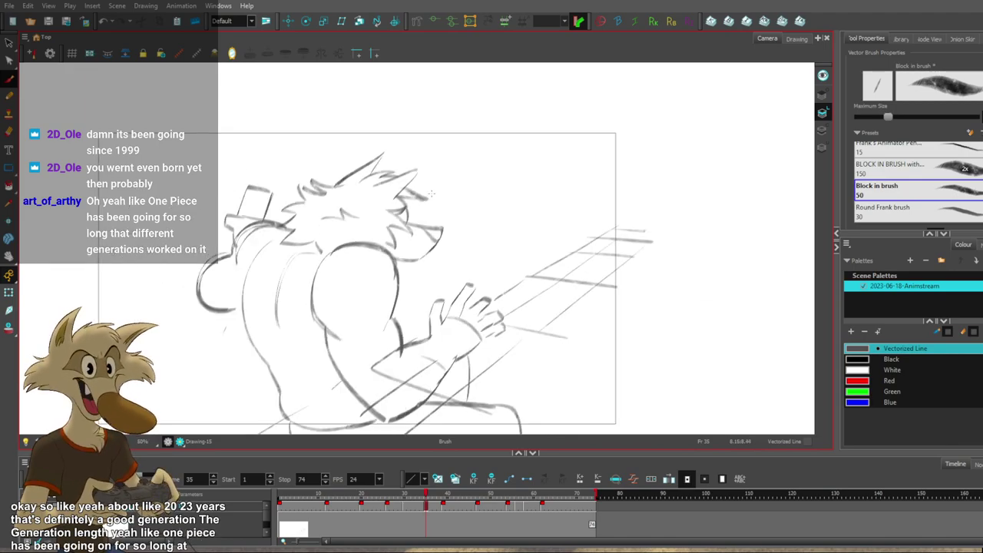
pyautogui.scroll(3, 432, 194)
# Flip between the frame 35 drawing and its neighbouring key drawings to recheck the change of pose.
pyautogui.press('f')
pyautogui.press('f')
pyautogui.press('g')
pyautogui.press('g')
pyautogui.press('g')
pyautogui.press('f')
pyautogui.press('f')
pyautogui.press('g')
pyautogui.scroll(-2, 433, 194)
pyautogui.scroll(2, 432, 194)
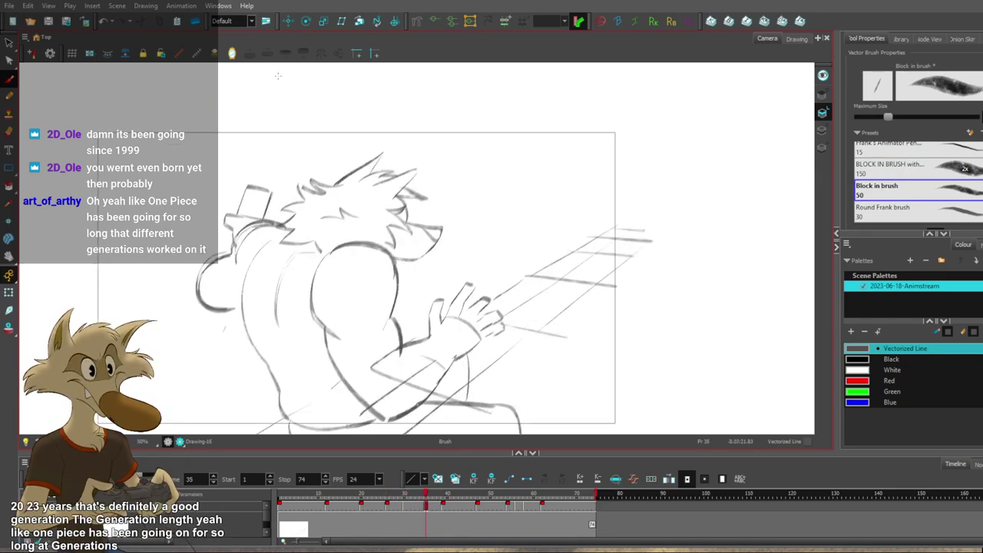
# Turn on the mirrored view and flip between the frame 39 drawing and its neighbouring key drawings.
pyautogui.click(233, 55)
pyautogui.scroll(-2, 344, 158)
pyautogui.press('f')
pyautogui.press('f')
pyautogui.scroll(1, 457, 175)
pyautogui.press('g')
pyautogui.press('g')
pyautogui.press('g')
pyautogui.press('f')
pyautogui.press('g')
pyautogui.press('f')
pyautogui.press('f')
pyautogui.press('g')
pyautogui.press('g')
pyautogui.press('f')
pyautogui.press('f')
pyautogui.press('g')
pyautogui.press('g')
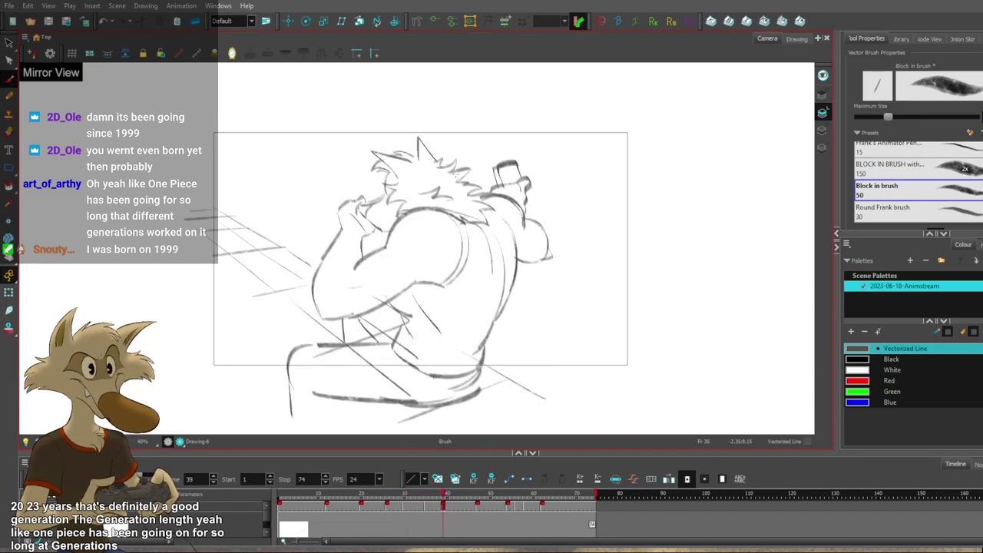
# Step frame by frame back and forth around frame 35 to check the arm and head movement in the mirrored view.
pyautogui.press(',')
pyautogui.press(',')
pyautogui.press(',')
pyautogui.press(',')
pyautogui.press(',')
pyautogui.press(',')
pyautogui.press(',')
pyautogui.press(',')
pyautogui.press(',')
pyautogui.press('.')
pyautogui.press('.')
pyautogui.press('.')
pyautogui.press('.')
pyautogui.press('.')
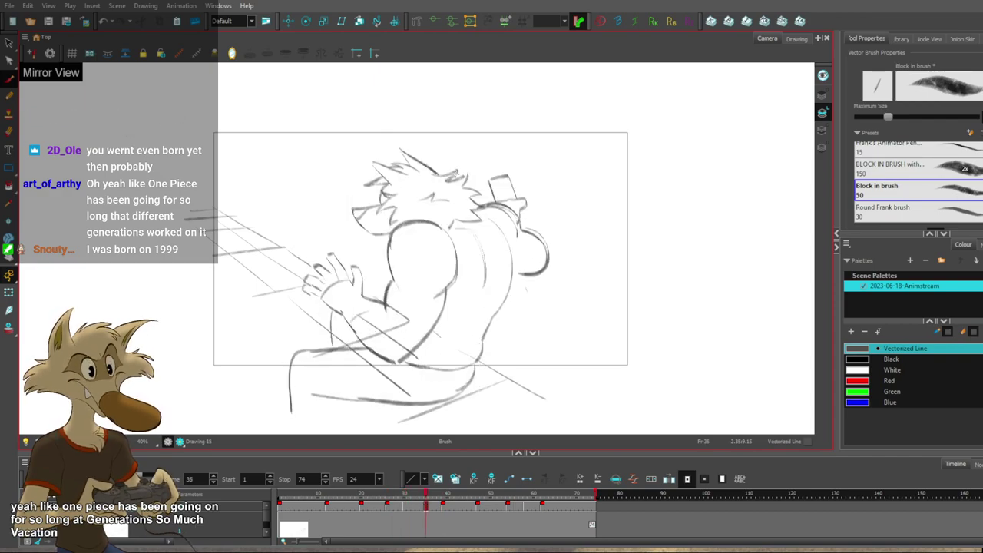
# Compare the mirrored frame 35 drawing with the adjacent key poses and turn the mirrored view off.
pyautogui.press('g')
pyautogui.press('f')
pyautogui.press('f')
pyautogui.press('f')
pyautogui.press('g')
pyautogui.press('g')
pyautogui.click(233, 55)
# Examine the unmirrored frame 35 drawing at different sizes and against the frames right after it.
pyautogui.press('2')
pyautogui.press('2')
pyautogui.press('.')
pyautogui.press('.')
pyautogui.press(',')
pyautogui.press(',')
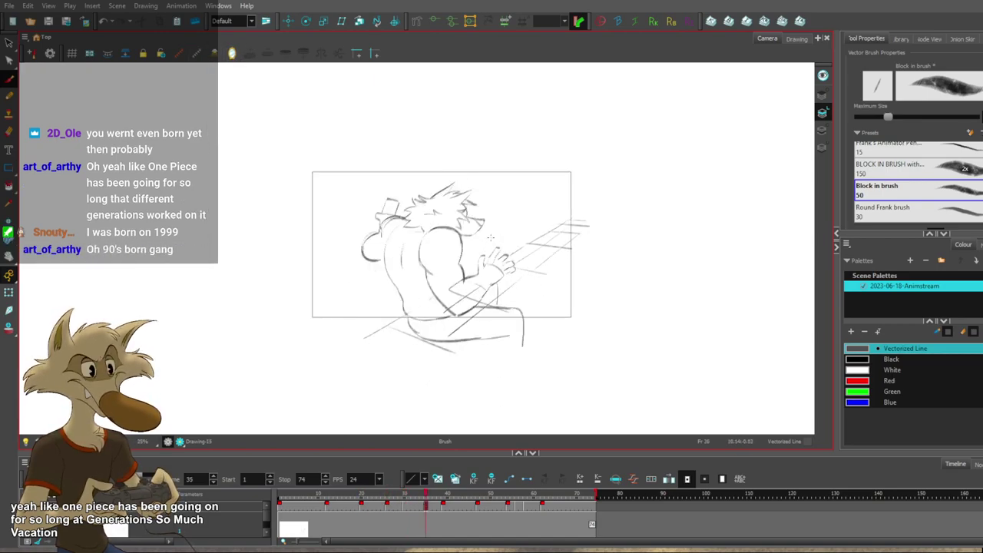
pyautogui.press('.')
pyautogui.press(',')
pyautogui.scroll(3, 500, 199)
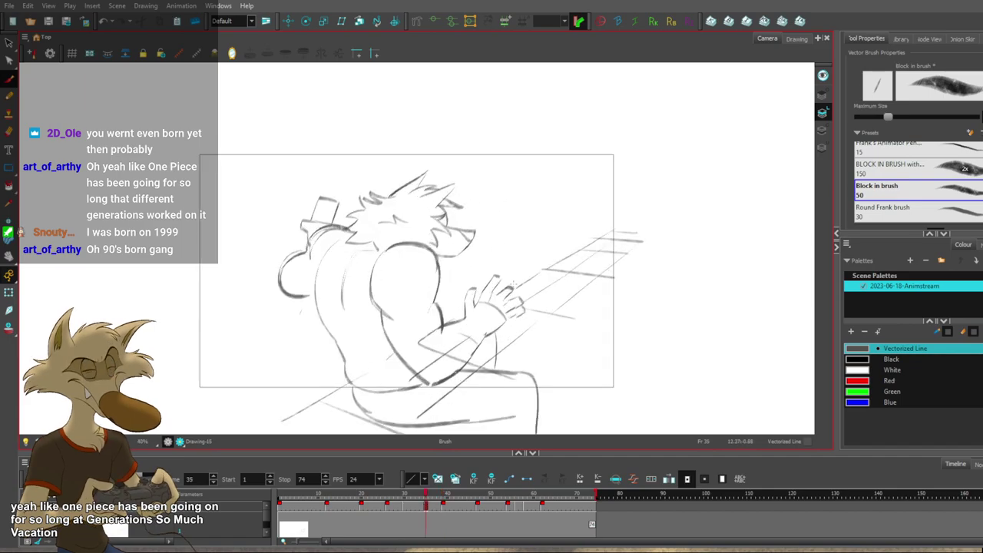
# Shift the frame 39 drawing to frame 43 and create a new empty drawing at frame 39.
pyautogui.click(443, 507)
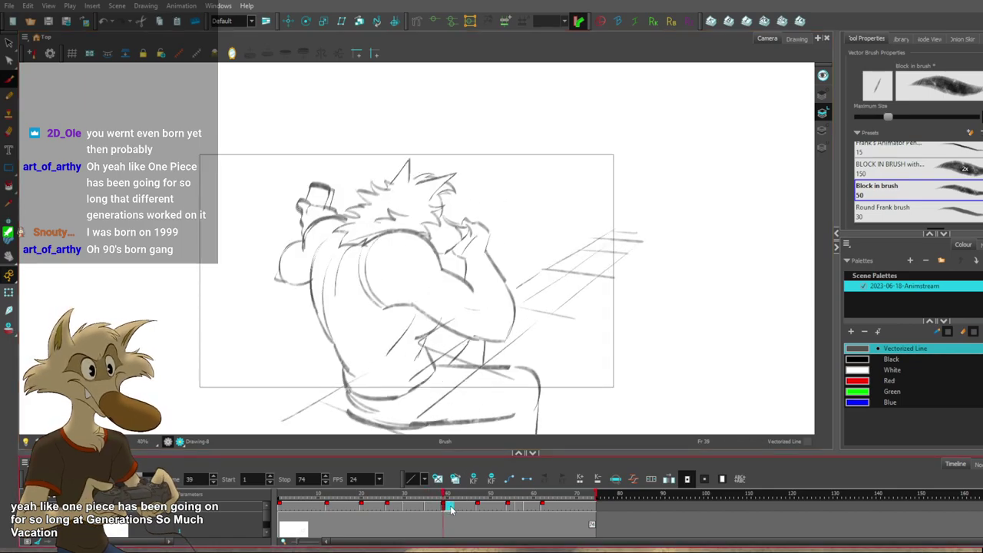
pyautogui.click(455, 507)
pyautogui.press('Delete')
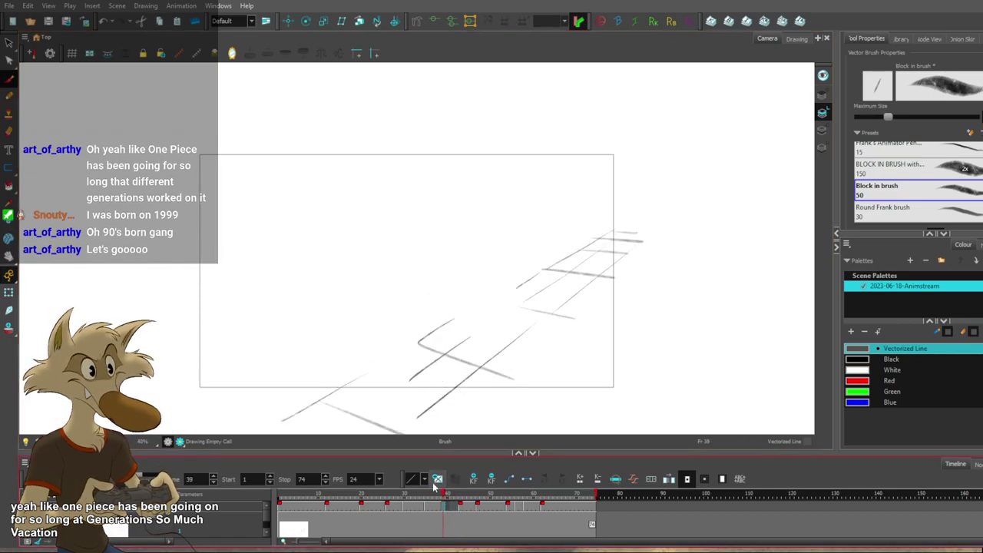
pyautogui.hotkey('alt', 'shift', 'r')
# Sketch the first rough muzzle strokes on the new frame 39 drawing, using the frame 35 pose as reference.
pyautogui.press('f')
pyautogui.press('2')
pyautogui.press('g')
pyautogui.press('f')
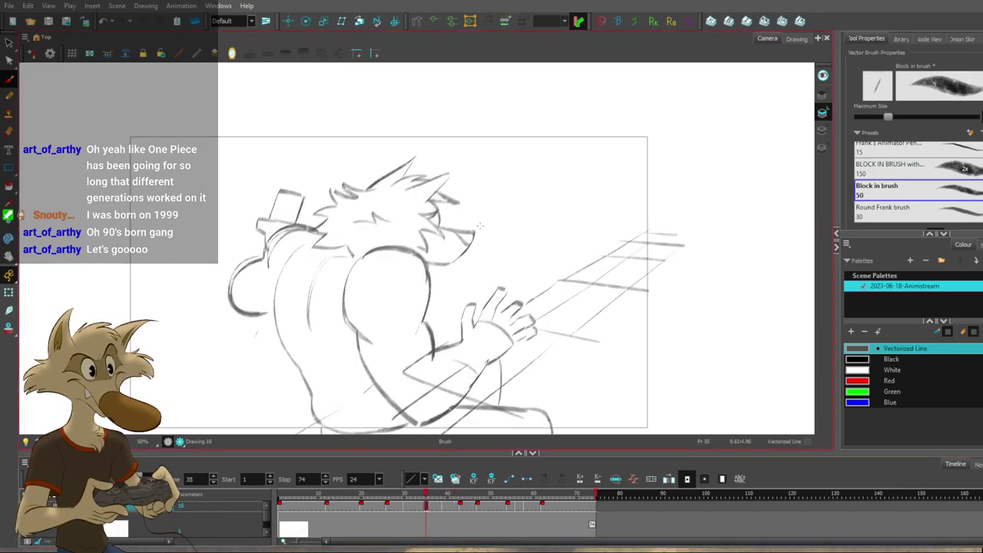
pyautogui.press('g')
pyautogui.moveTo(438, 236); pyautogui.dragTo(467, 247)
pyautogui.press('f')
pyautogui.press('g')
pyautogui.moveTo(438, 213); pyautogui.dragTo(438, 234)
pyautogui.press('f')
pyautogui.press('f')
# Check the pose on frame 43 and add a short vertical stroke below the muzzle marks on frame 39.
pyautogui.press('.')
pyautogui.press('.')
pyautogui.press('.')
pyautogui.press('.')
pyautogui.press('.')
pyautogui.press('.')
pyautogui.press('.')
pyautogui.press('.')
pyautogui.press('.')
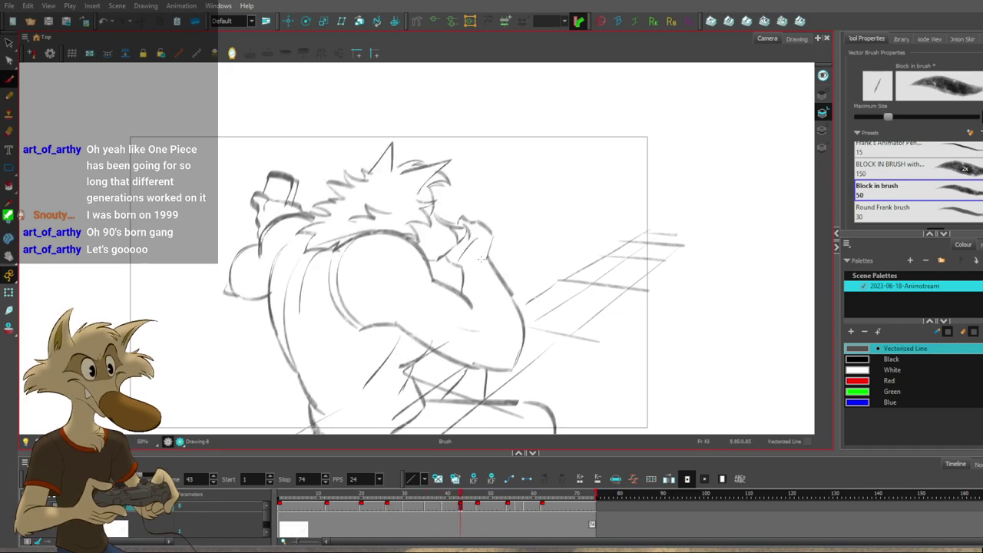
pyautogui.moveTo(459, 255); pyautogui.dragTo(460, 273)
# Flip repeatedly through the key drawings around frame 39 to study the change from the frame 35 pose to frame 43.
pyautogui.press('f')
pyautogui.press('g')
pyautogui.press('g')
pyautogui.press('f')
pyautogui.press('g')
pyautogui.press('g')
pyautogui.press('f')
pyautogui.press('f')
pyautogui.press('f')
pyautogui.press('f')
pyautogui.press('f')
pyautogui.scroll(-2, 519, 265)
pyautogui.press('g')
pyautogui.press('g')
pyautogui.press('g')
pyautogui.press('g')
pyautogui.press('f')
pyautogui.press('f')
pyautogui.scroll(-1, 520, 276)
pyautogui.press('g')
pyautogui.press('f')
pyautogui.press('g')
pyautogui.press('g')
pyautogui.press('g')
pyautogui.press('g')
pyautogui.press('g')
pyautogui.press('g')
pyautogui.press('g')
# Review the key drawings from the start of the scene and go to the spit pose on frame 30.
pyautogui.click(280, 496)
pyautogui.press('g')
pyautogui.press('g')
pyautogui.press('g')
pyautogui.press('g')
pyautogui.press('g')
pyautogui.press('g')
pyautogui.press('g')
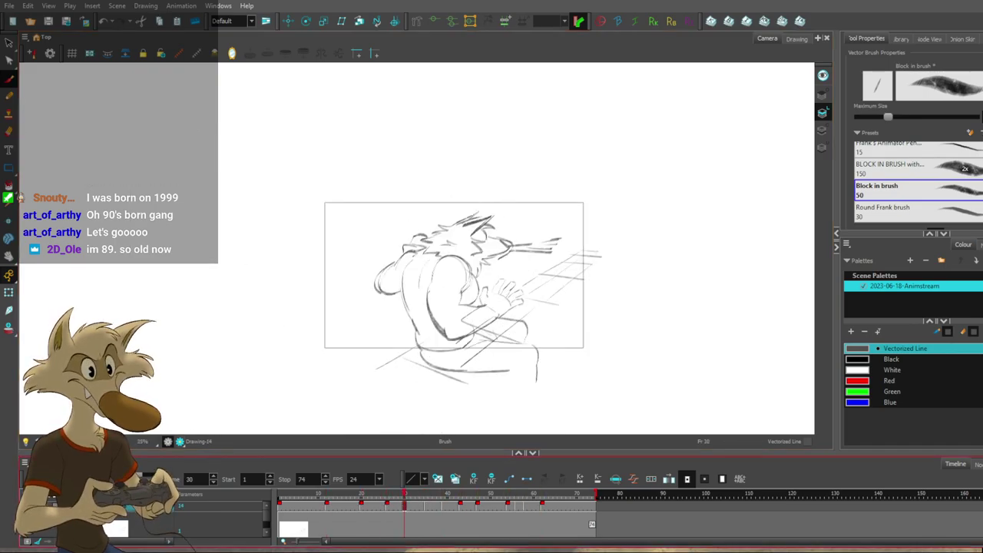
pyautogui.press('f')
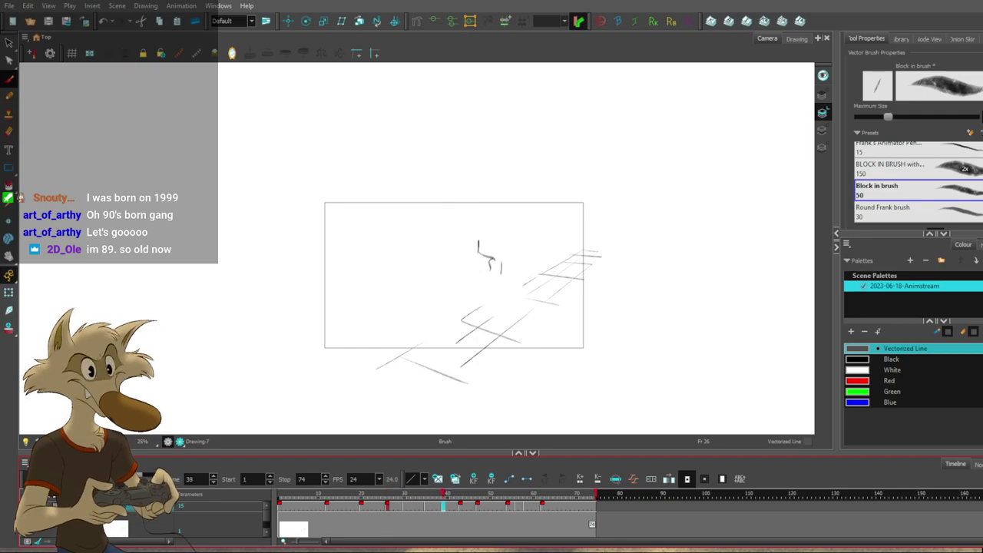
pyautogui.moveTo(375, 497)
pyautogui.mouseDown()
pyautogui.moveTo(481, 514)
pyautogui.moveTo(405, 521)
pyautogui.mouseUp()
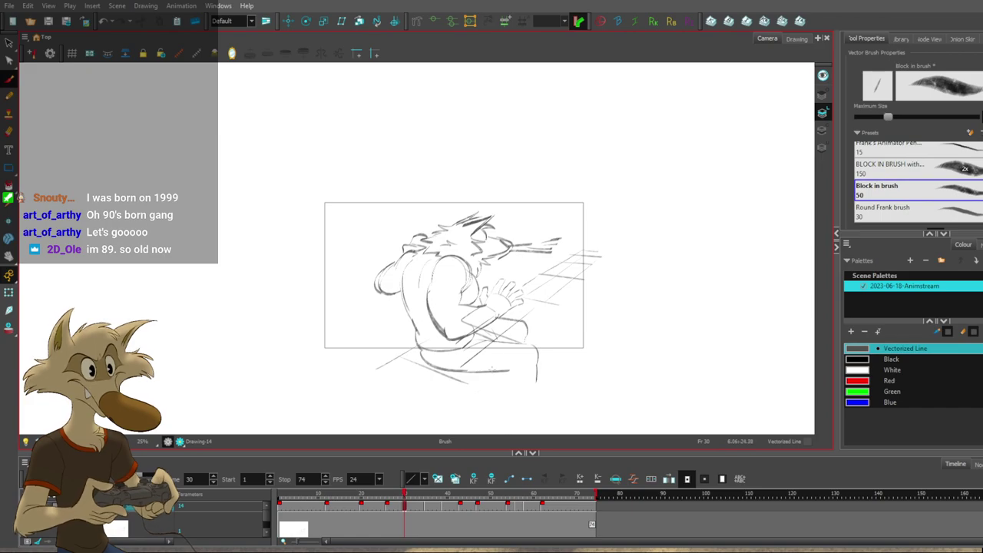
# Examine the spit pose on frame 30 and compare it with the earlier key drawings back to frame 20.
pyautogui.scroll(3, 519, 348)
pyautogui.scroll(-2, 495, 336)
pyautogui.scroll(1, 507, 287)
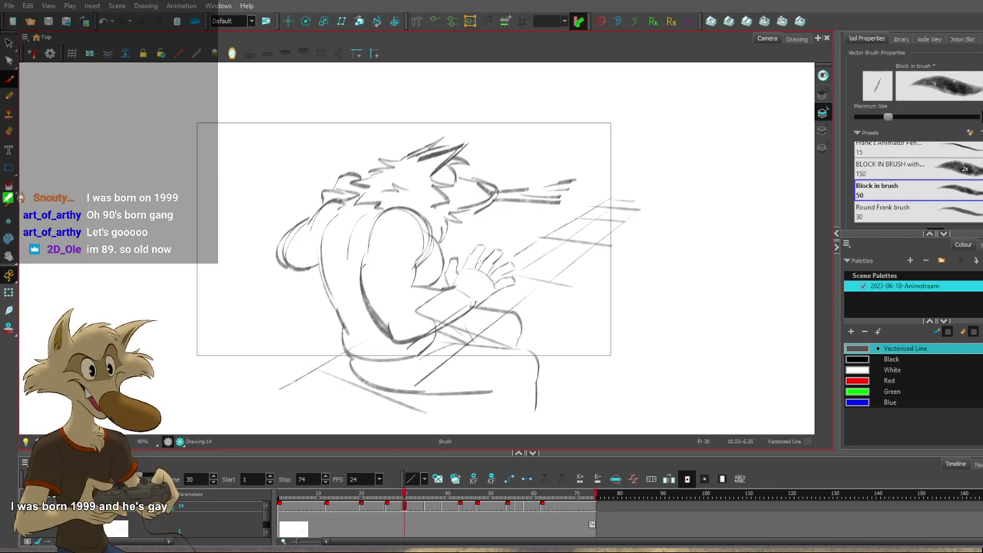
pyautogui.scroll(-4, 479, 258)
pyautogui.scroll(3, 492, 246)
pyautogui.press('f')
pyautogui.press('f')
pyautogui.press('f')
pyautogui.press('g')
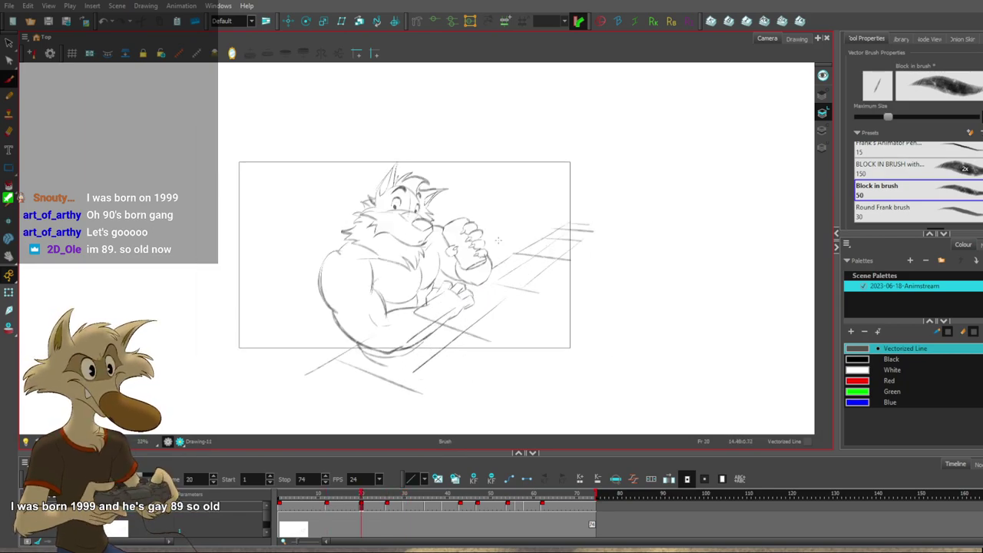
pyautogui.press('g')
pyautogui.scroll(-3, 499, 231)
pyautogui.scroll(4, 501, 225)
pyautogui.scroll(-2, 502, 218)
# Flip between the spit pose on frame 30 and the surrounding key drawings to compare the body positions.
pyautogui.press('g')
pyautogui.scroll(3, 501, 218)
pyautogui.scroll(-1, 497, 217)
pyautogui.hotkey('ctrl', 'z')
pyautogui.press('f')
pyautogui.press('g')
pyautogui.moveTo(563, 287)
pyautogui.mouseDown()
pyautogui.moveTo(541, 309)
pyautogui.moveTo(572, 277)
pyautogui.mouseUp()
pyautogui.press('f')
pyautogui.press('f')
pyautogui.press('g')
pyautogui.press('g')
pyautogui.press('g')
pyautogui.press('f')
pyautogui.press('f')
# Step through the frames up to frame 35 and examine the head and open front hand there.
pyautogui.press('.')
pyautogui.press('.')
pyautogui.press('.')
pyautogui.press('.')
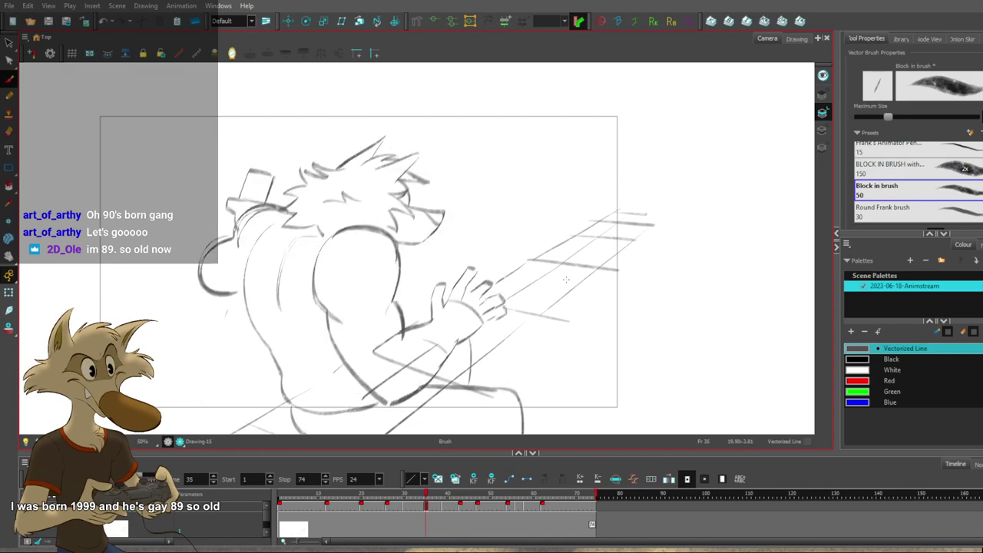
pyautogui.press('.')
pyautogui.press('.')
pyautogui.press('.')
pyautogui.press('.')
pyautogui.press('.')
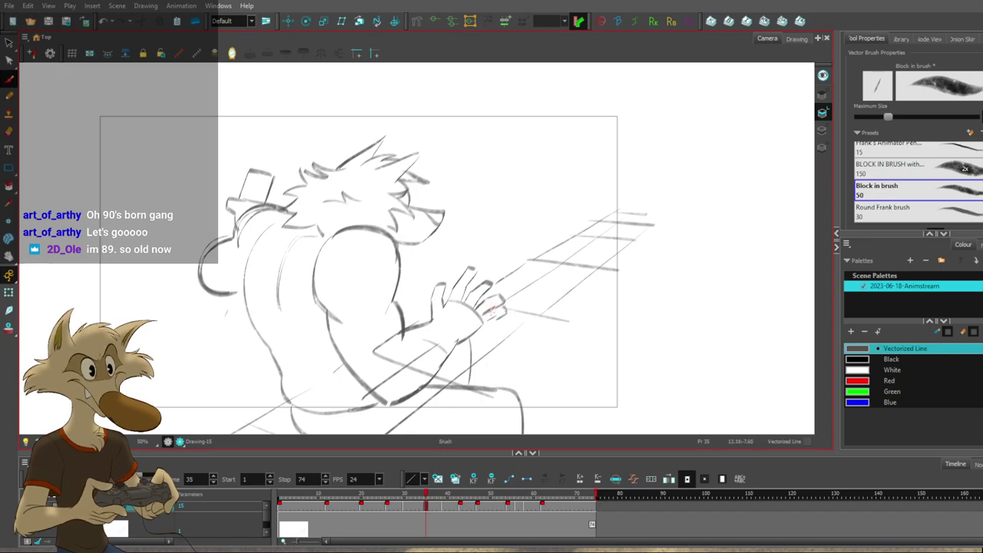
pyautogui.hotkey('alt', 's')
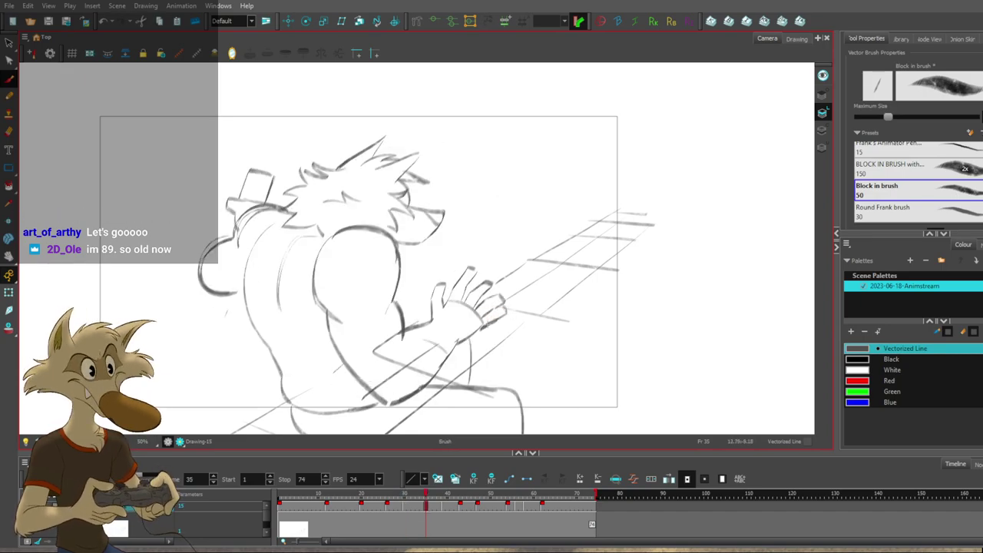
# Step forward frame by frame from frame 35 to the glass-holding pose on frame 47.
pyautogui.press('.')
pyautogui.press('.')
pyautogui.press('.')
pyautogui.press('.')
pyautogui.press('.')
pyautogui.press('.')
pyautogui.press('.')
pyautogui.press('.')
pyautogui.press('.')
pyautogui.press('.')
pyautogui.press('.')
pyautogui.press('.')
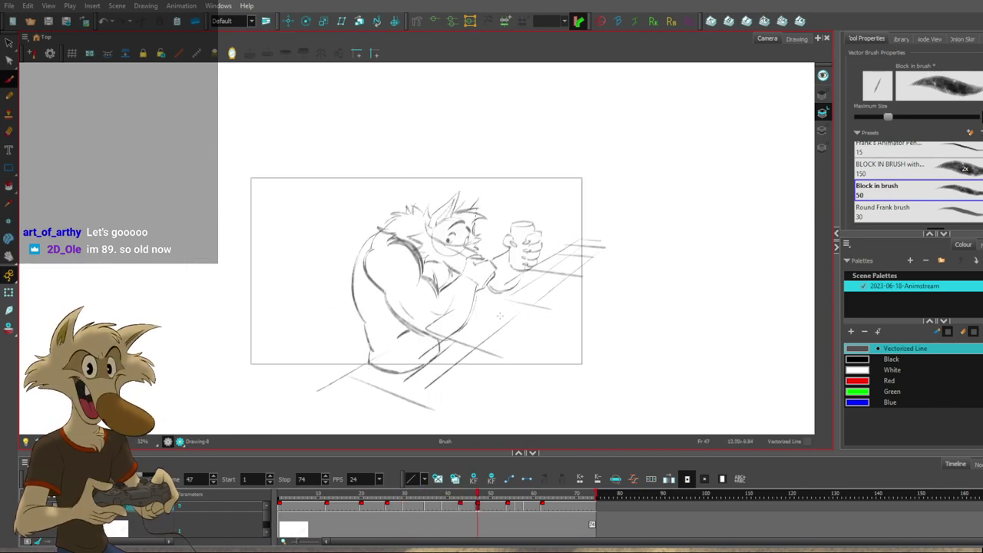
# Step back from the glass-holding pose on frame 47 to the open-hand pose on frame 35 and examine the drawings between.
pyautogui.press(',')
pyautogui.press(',')
pyautogui.press(',')
pyautogui.press(',')
pyautogui.press(',')
pyautogui.press(',')
pyautogui.press(',')
pyautogui.press(',')
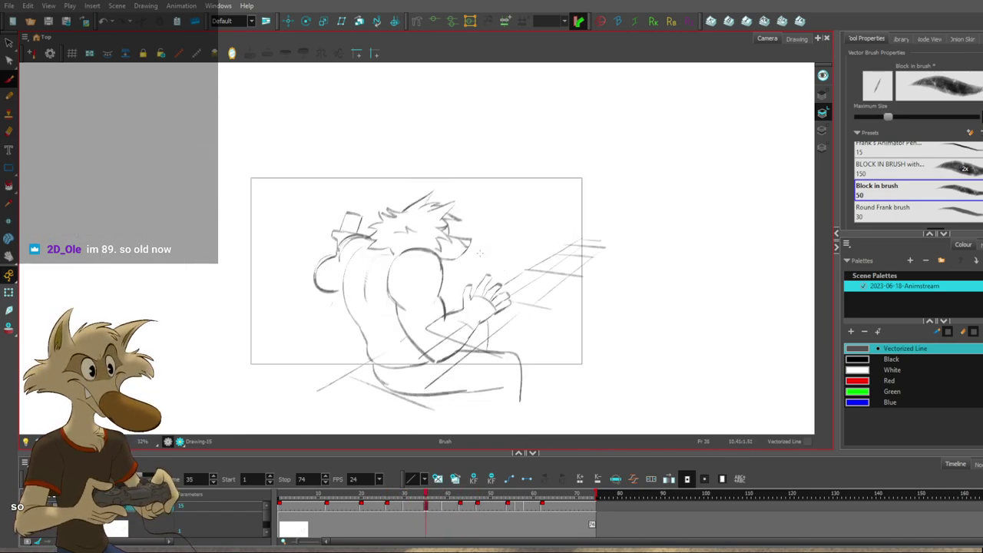
pyautogui.press('.')
pyautogui.press(',')
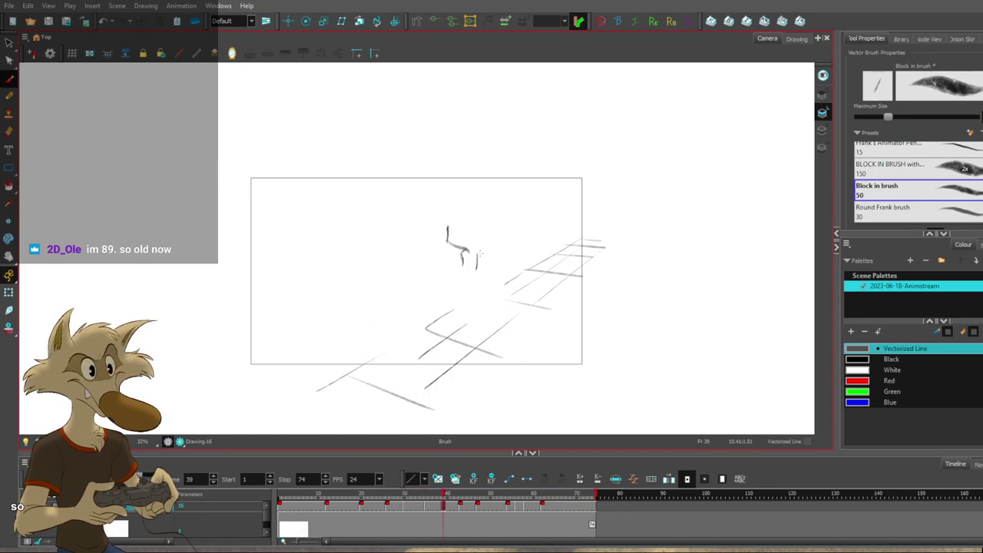
# Flip between the sparse sketch on frame 39 and the open-hand pose on frame 35 to compare the head placement.
pyautogui.press(',')
pyautogui.press(',')
pyautogui.press(',')
pyautogui.press(',')
pyautogui.press('.')
pyautogui.press('.')
pyautogui.press('.')
pyautogui.press('.')
pyautogui.press('.')
pyautogui.press('.')
pyautogui.press('.')
pyautogui.press('.')
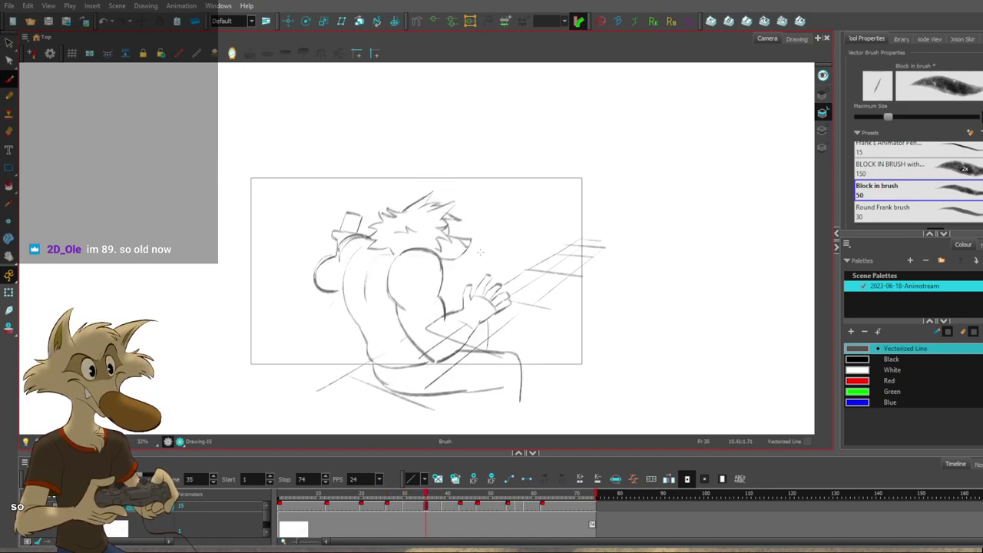
# Examine the frame 35 pose more closely against the key drawings on either side.
pyautogui.press('g')
pyautogui.press('f')
pyautogui.press('f')
pyautogui.press('f')
pyautogui.press('g')
pyautogui.press('g')
pyautogui.press(',')
pyautogui.press(',')
pyautogui.press(',')
pyautogui.press(',')
pyautogui.press(',')
pyautogui.press(',')
pyautogui.press(',')
pyautogui.press(',')
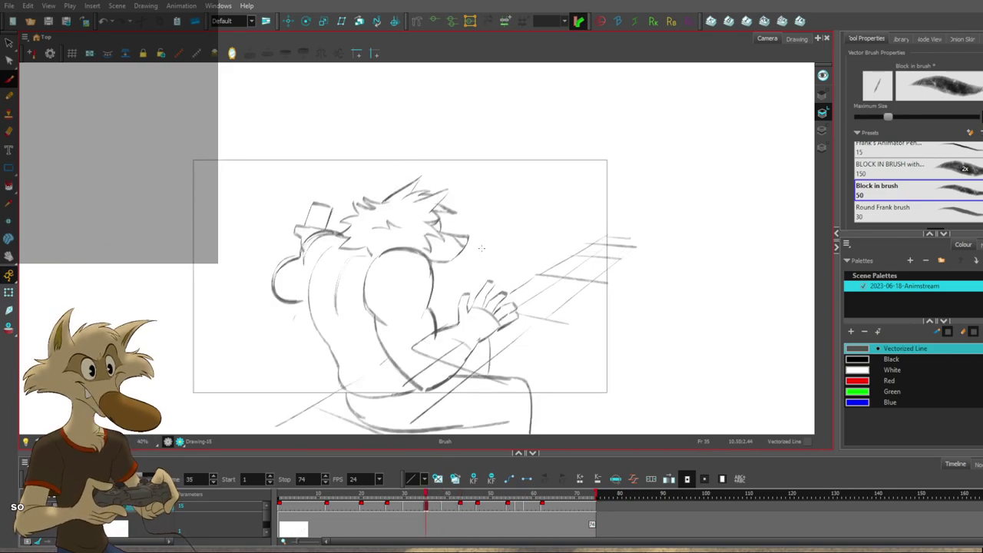
pyautogui.press('f')
pyautogui.press('f')
pyautogui.press('g')
pyautogui.press('g')
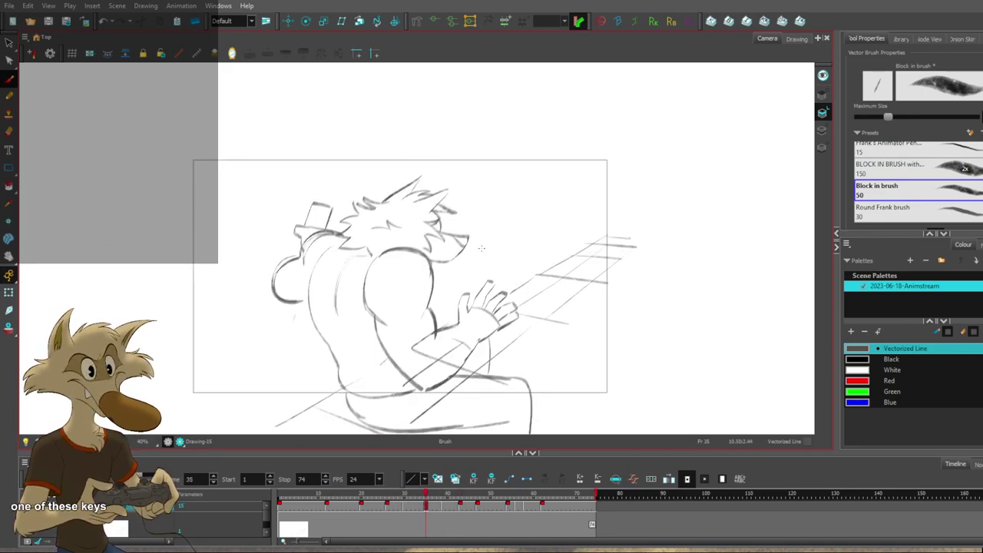
# Flip repeatedly between frame 35 and frame 39 to judge how the body and arm should travel.
pyautogui.press(',')
pyautogui.press(',')
pyautogui.press(',')
pyautogui.press(',')
pyautogui.press(',')
pyautogui.press('.')
pyautogui.press('.')
pyautogui.press('.')
pyautogui.press('.')
pyautogui.press('.')
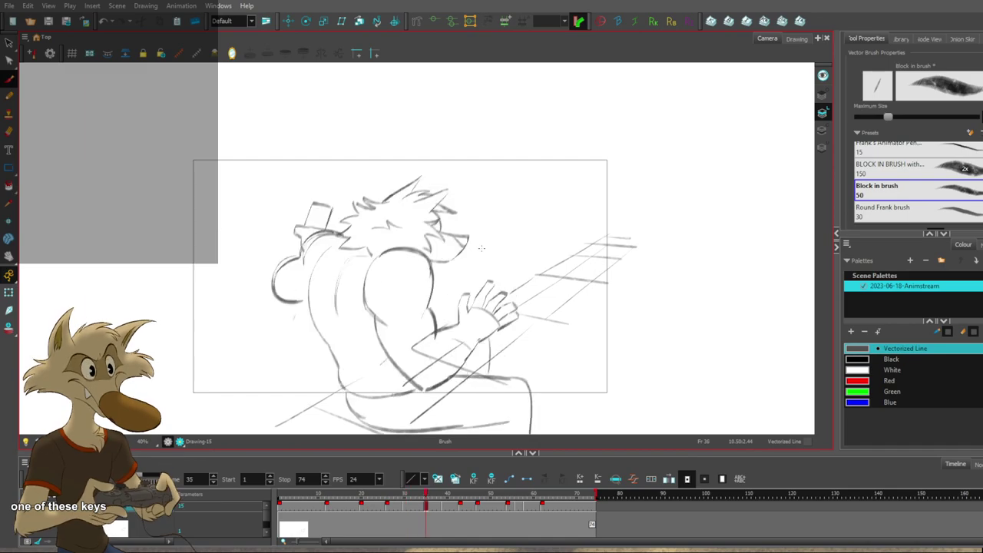
pyautogui.press(',')
pyautogui.press(',')
pyautogui.press(',')
pyautogui.press(',')
pyautogui.press(',')
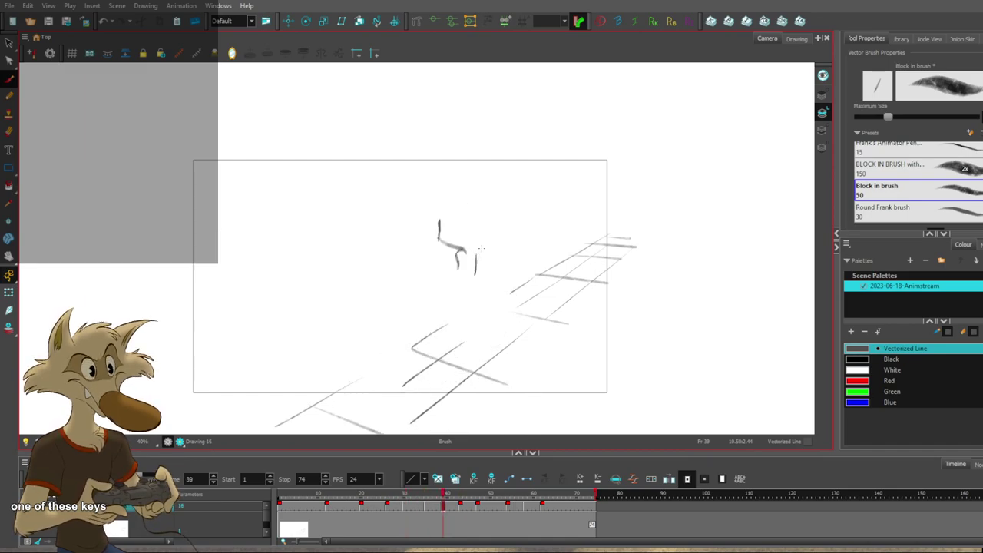
# Compare the spit pose on frame 30 with the raised-arm pose on frame 43.
pyautogui.press('.')
pyautogui.press('.')
pyautogui.press('.')
pyautogui.press('.')
pyautogui.press('.')
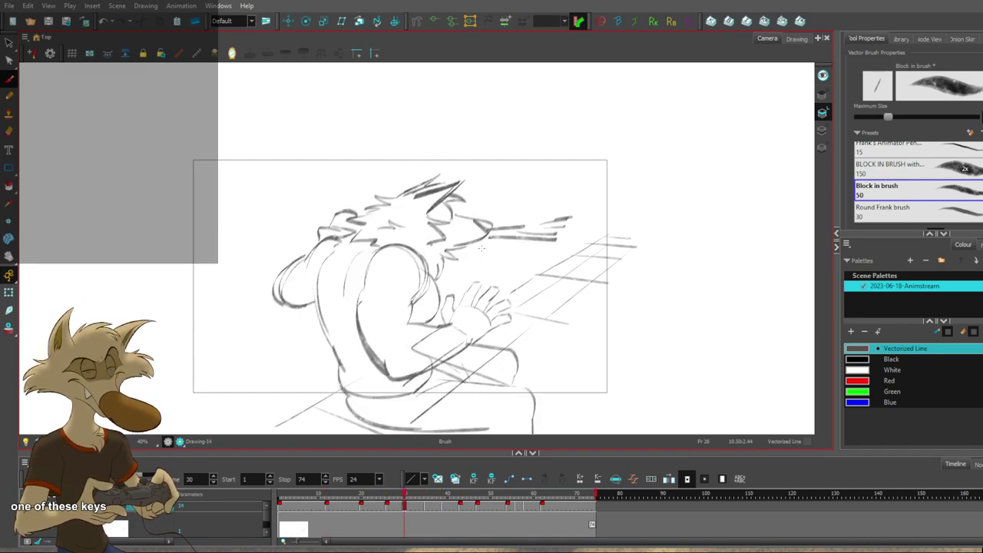
pyautogui.press('.')
pyautogui.press('.')
pyautogui.press('.')
pyautogui.press('.')
pyautogui.press('.')
pyautogui.press('.')
pyautogui.press('.')
pyautogui.press('.')
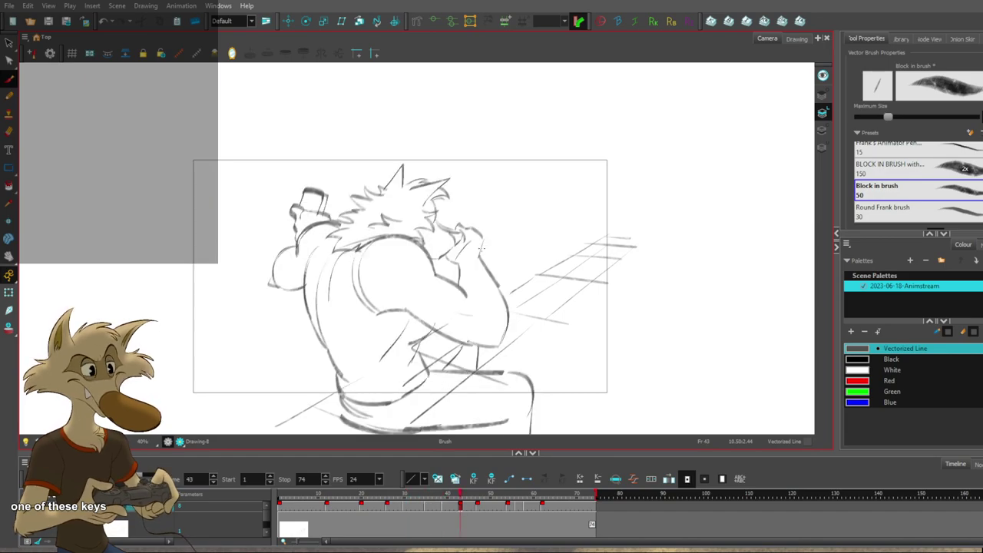
# Sketch the raised forearm, the shoulder arc and the curve of the head's top on frame 39, checking against neighbouring drawings.
pyautogui.press('f')
pyautogui.press('f')
pyautogui.press('2')
pyautogui.press('g')
pyautogui.press('g')
pyautogui.press('f')
pyautogui.moveTo(448, 307)
pyautogui.mouseDown()
pyautogui.moveTo(492, 337)
pyautogui.moveTo(441, 293)
pyautogui.moveTo(480, 289)
pyautogui.mouseUp()
pyautogui.press('g')
pyautogui.press('f')
pyautogui.press('f')
pyautogui.press('g')
pyautogui.press('g')
pyautogui.press('f')
pyautogui.moveTo(416, 290)
pyautogui.mouseDown()
pyautogui.moveTo(390, 242)
pyautogui.moveTo(416, 300)
pyautogui.mouseUp()
pyautogui.press('.')
pyautogui.press(',')
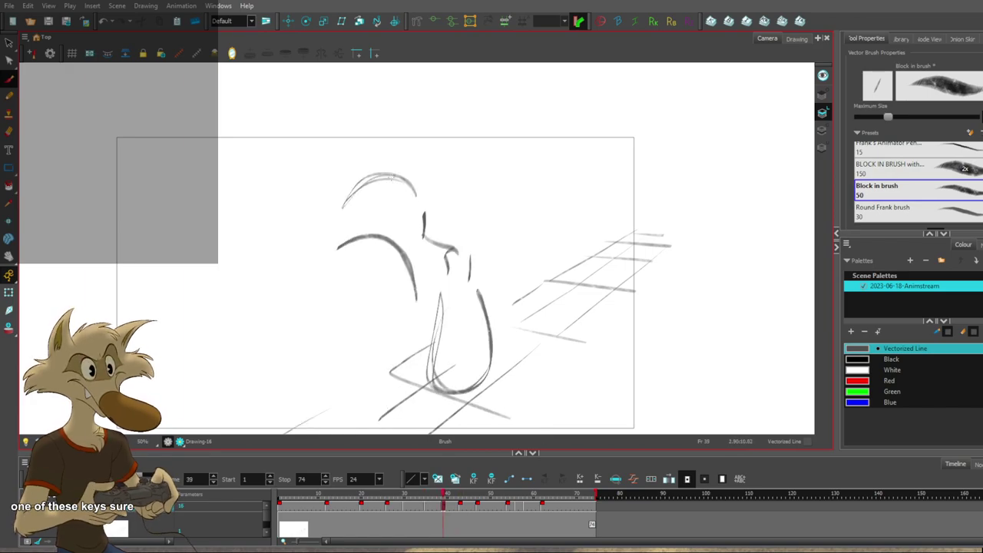
# Sketch two pointed ears on the head curve on frame 39 and adjust the far ear's position.
pyautogui.press('f')
pyautogui.press('g')
pyautogui.press('g')
pyautogui.press('f')
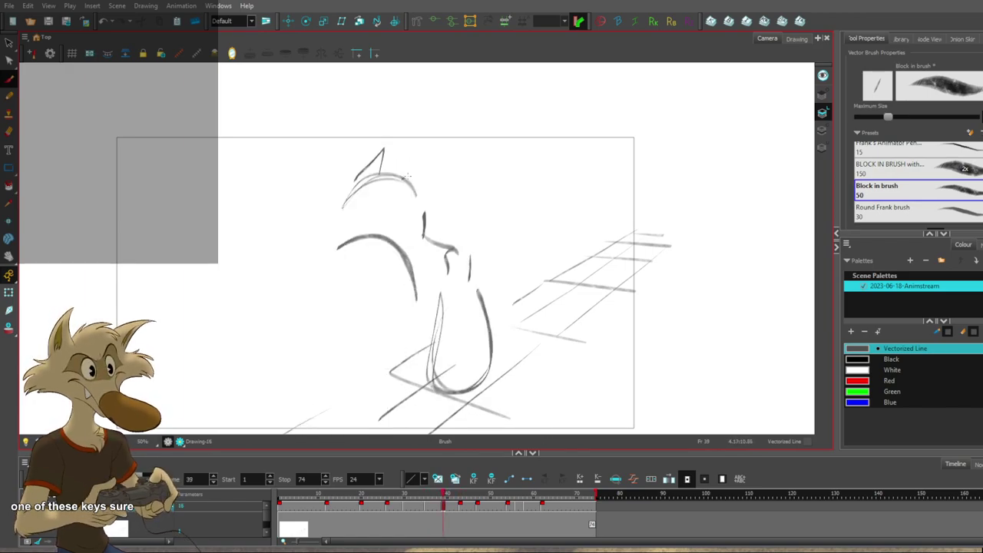
pyautogui.press('g')
pyautogui.press('f')
pyautogui.press('f')
pyautogui.press('g')
pyautogui.press('g')
pyautogui.press('f')
pyautogui.keyDown('ctrl'); pyautogui.click(378, 166); pyautogui.keyUp('ctrl')
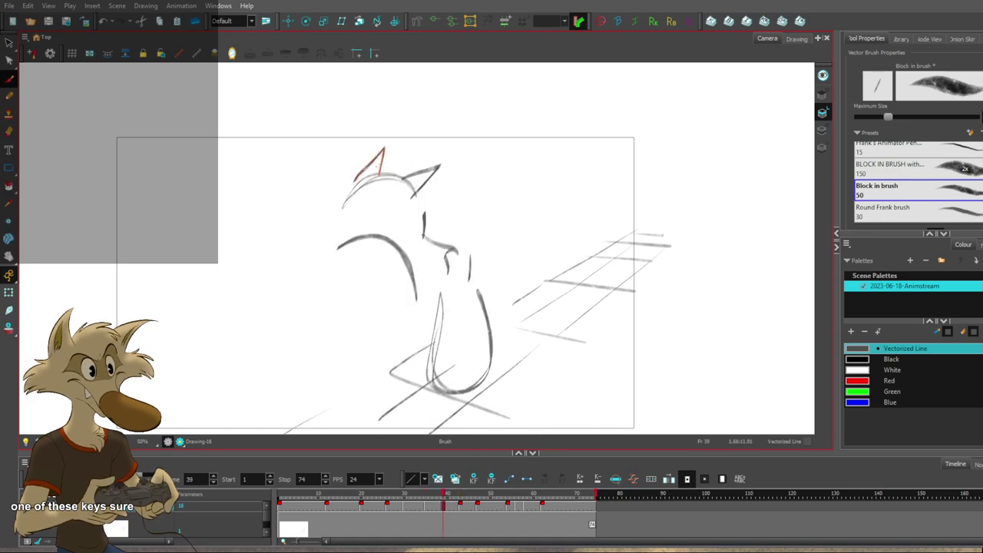
pyautogui.moveTo(388, 149); pyautogui.dragTo(358, 185)
# Sketch the raised glass and the hand holding it behind the shoulder on frame 39, checking against the neighbouring drawings.
pyautogui.press('f')
pyautogui.press('g')
pyautogui.press('g')
pyautogui.press('f')
pyautogui.moveTo(283, 189)
pyautogui.mouseDown()
pyautogui.moveTo(264, 185)
pyautogui.moveTo(253, 209)
pyautogui.moveTo(283, 206)
pyautogui.moveTo(288, 219)
pyautogui.mouseUp()
pyautogui.press(',')
pyautogui.press('.')
pyautogui.press(',')
pyautogui.press('.')
pyautogui.press(',')
pyautogui.press('.')
# Flip through the key drawings between frame 30 and frame 43 to check the motion leading into the raised-arm pose.
pyautogui.press('g')
pyautogui.press('g')
pyautogui.press('g')
pyautogui.press('1')
pyautogui.press('1')
pyautogui.press('g')
pyautogui.press('g')
pyautogui.press('g')
pyautogui.press('g')
pyautogui.press('g')
pyautogui.press('g')
pyautogui.press('g')
pyautogui.press('g')
pyautogui.press('g')
pyautogui.press('g')
pyautogui.press(',')
pyautogui.press('.')
pyautogui.scroll(1, 336, 176)
pyautogui.press(',')
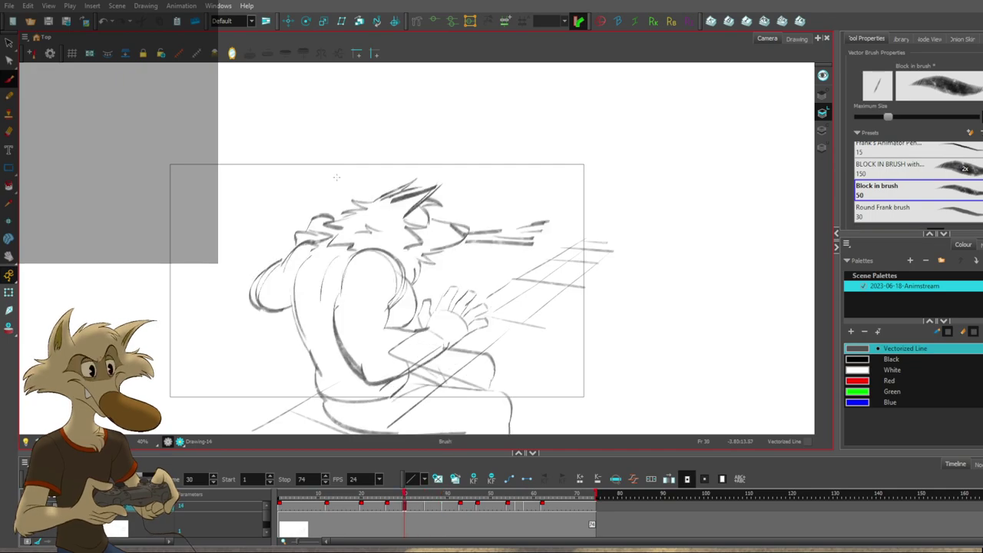
pyautogui.press('g')
pyautogui.press('g')
pyautogui.press('g')
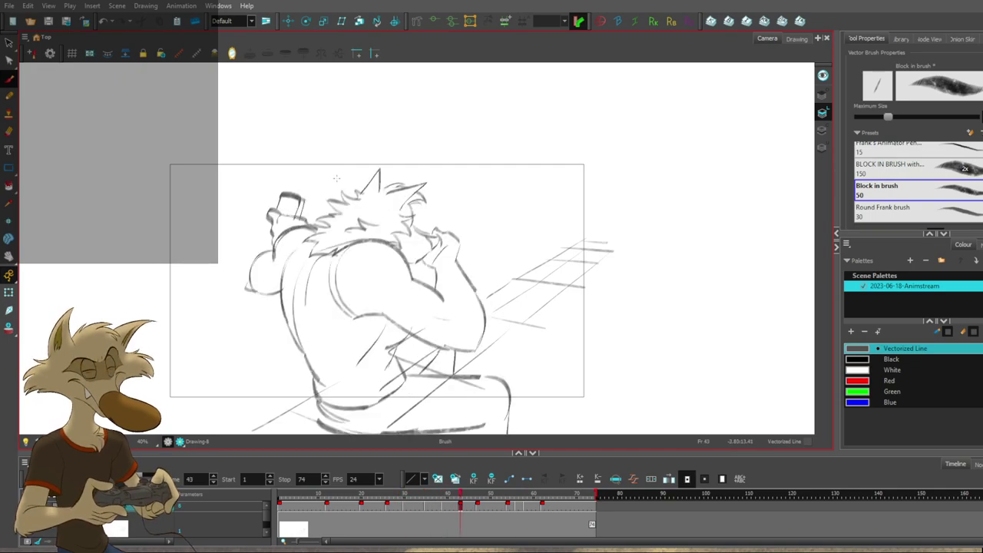
# Mirror the view and compare the frame 39 sketch, including its raised glass, with the pose on frame 43.
pyautogui.click(232, 53)
pyautogui.press(',')
pyautogui.press(',')
pyautogui.press(',')
pyautogui.press('.')
pyautogui.scroll(1, 545, 211)
pyautogui.press('.')
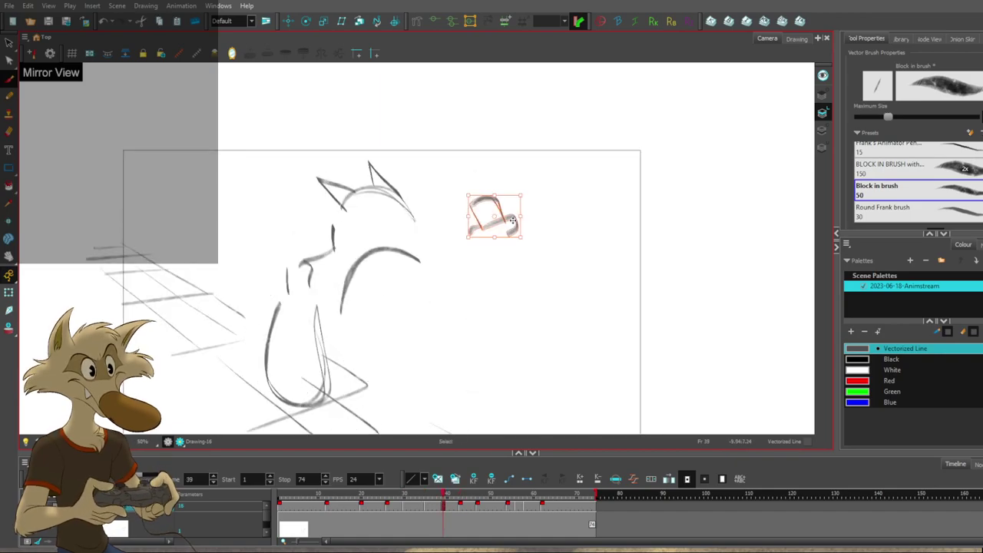
pyautogui.press('.')
pyautogui.press(',')
pyautogui.press('.')
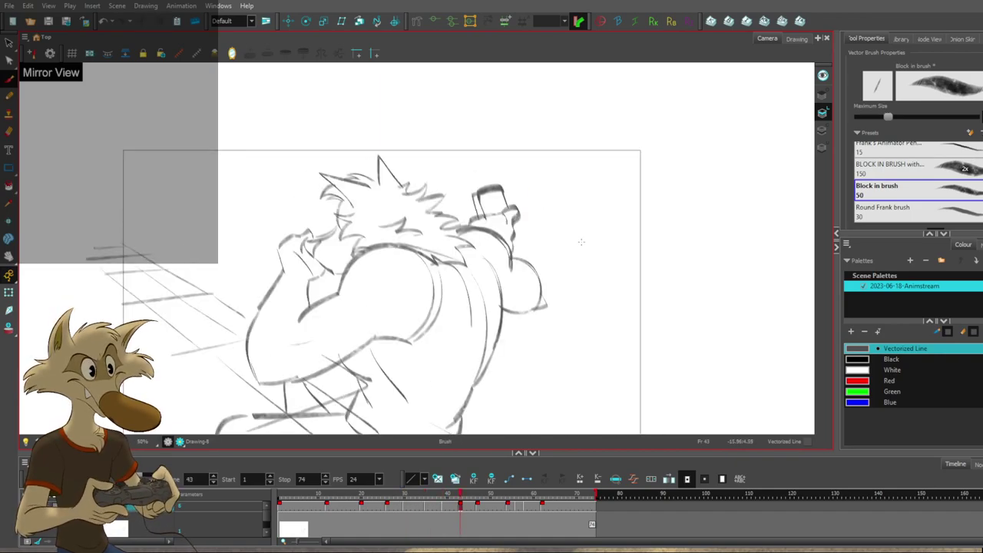
# Flip between the key drawings around frame 43 and step through the frames to review the raised-arm motion.
pyautogui.press('f')
pyautogui.press('f')
pyautogui.press('g')
pyautogui.press('g')
pyautogui.press('f')
pyautogui.press('g')
pyautogui.press(',')
pyautogui.press('.')
pyautogui.press('.')
pyautogui.press('.')
pyautogui.press('.')
pyautogui.press('.')
pyautogui.press('.')
pyautogui.press('.')
pyautogui.press('.')
pyautogui.press('.')
pyautogui.press('.')
pyautogui.press('.')
pyautogui.press('.')
pyautogui.press('.')
pyautogui.press('.')
pyautogui.press('.')
pyautogui.press('.')
pyautogui.press('.')
pyautogui.press('.')
pyautogui.press('.')
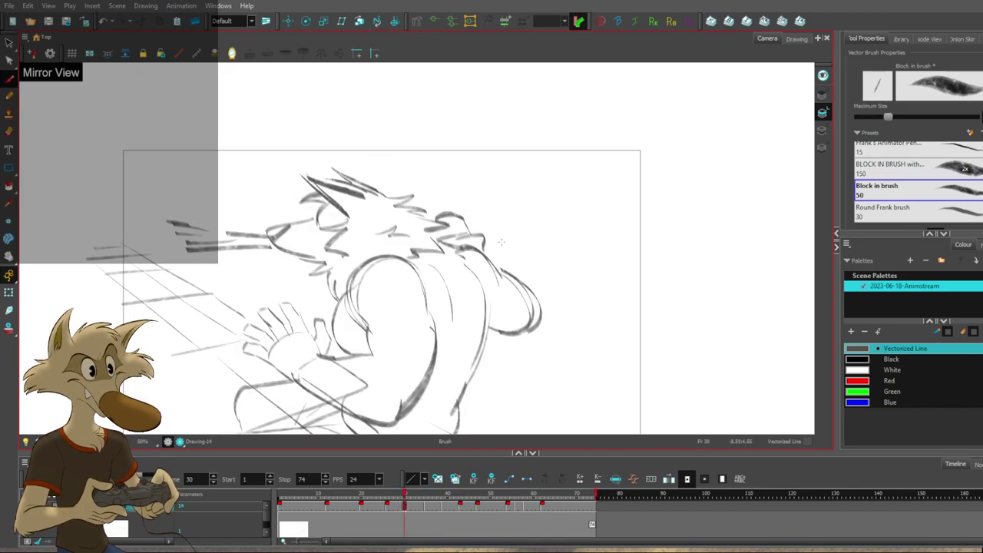
# Flip repeatedly through the key drawings from frame 30 onward to examine how the near arm and hand rise.
pyautogui.press('f')
pyautogui.press('f')
pyautogui.press('f')
pyautogui.press('f')
pyautogui.press('f')
pyautogui.press('f')
pyautogui.press('f')
pyautogui.press('f')
pyautogui.press('f')
pyautogui.press('g')
pyautogui.press('g')
pyautogui.press('g')
pyautogui.press('g')
pyautogui.press('2')
pyautogui.press('2')
pyautogui.press('g')
pyautogui.press('f')
pyautogui.press('f')
pyautogui.press('g')
pyautogui.press('g')
pyautogui.press('1')
pyautogui.press('f')
pyautogui.press('f')
pyautogui.press('g')
pyautogui.press('f')
pyautogui.press('g')
pyautogui.press('g')
pyautogui.press('f')
pyautogui.press('f')
pyautogui.press('.')
pyautogui.press('.')
pyautogui.press('.')
pyautogui.press('.')
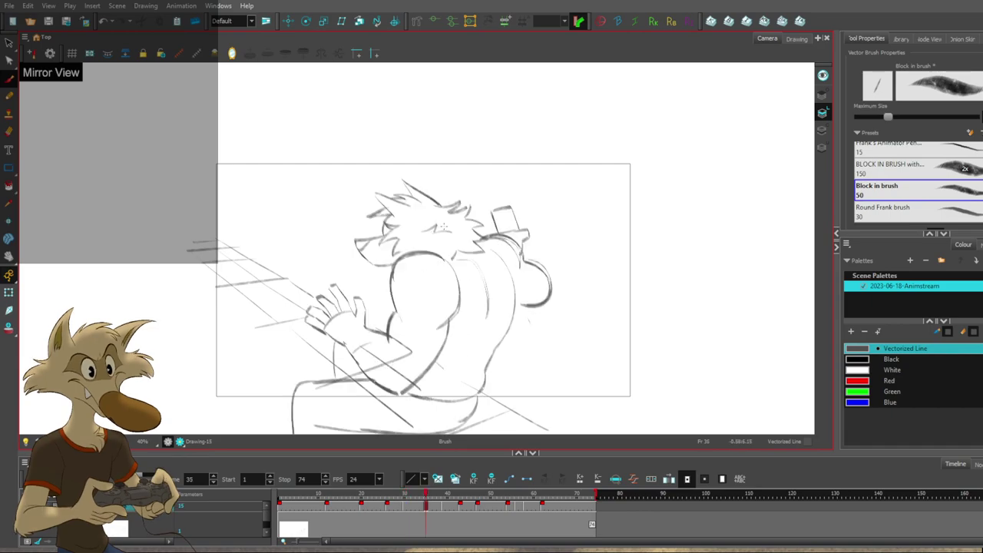
# Start sketching the near hand above the forearm on frame 39 with curved finger strokes, comparing it with the neighbouring poses.
pyautogui.press('.')
pyautogui.press('.')
pyautogui.press('.')
pyautogui.press('.')
pyautogui.press(',')
pyautogui.press(',')
pyautogui.press(',')
pyautogui.press(',')
pyautogui.press('.')
pyautogui.press('.')
pyautogui.press('.')
pyautogui.press('.')
pyautogui.press(',')
pyautogui.press(',')
pyautogui.press(',')
pyautogui.press(',')
pyautogui.press('.')
pyautogui.press('.')
pyautogui.press('.')
pyautogui.press('.')
pyautogui.press(',')
pyautogui.press(',')
pyautogui.press(',')
pyautogui.press(',')
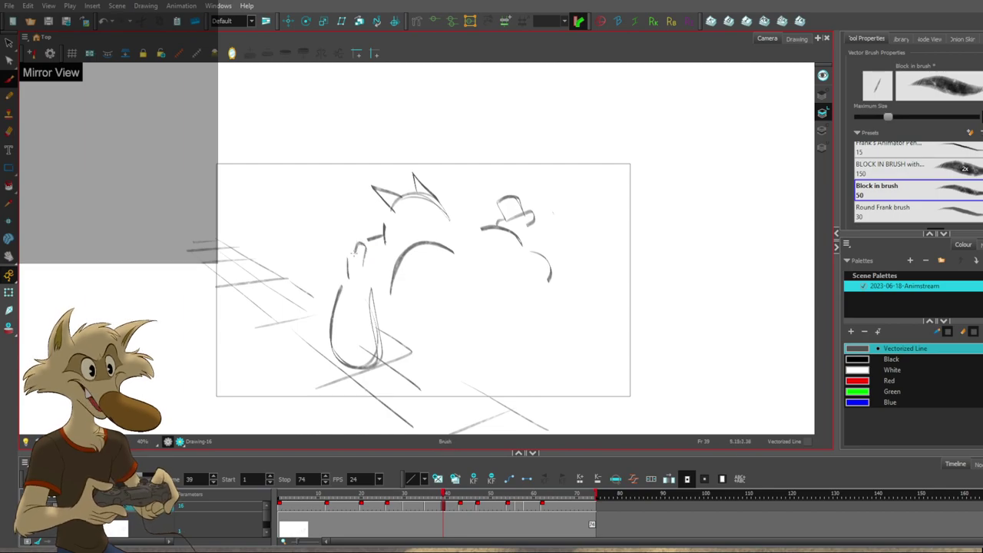
# Add the outer finger contour to the near hand on frame 39, checking its placement against the adjacent key drawings.
pyautogui.press('.')
pyautogui.press('.')
pyautogui.press('.')
pyautogui.press('.')
pyautogui.press(',')
pyautogui.press(',')
pyautogui.press(',')
pyautogui.press(',')
pyautogui.press('g')
pyautogui.press('f')
pyautogui.press('f')
pyautogui.press('g')
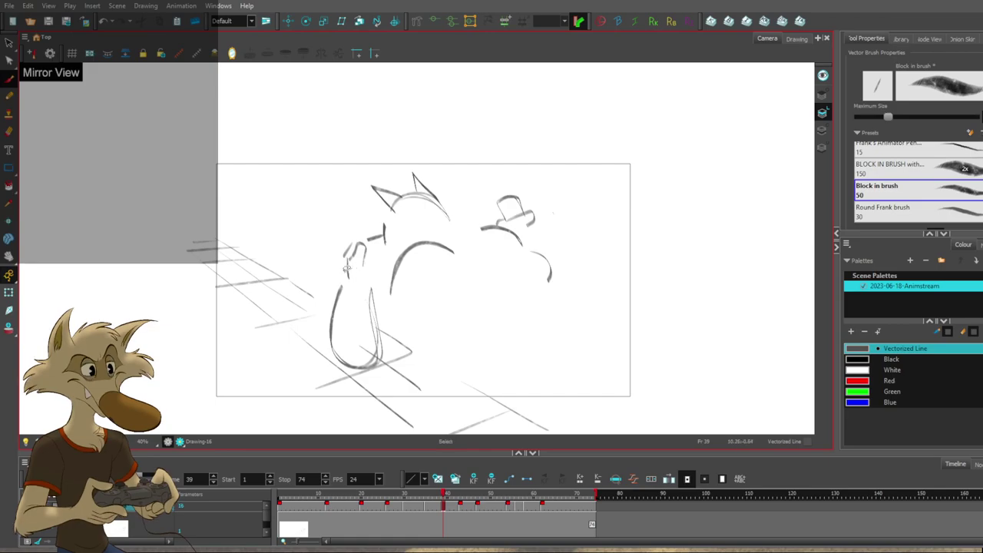
# Add a short curve between the near hand and the shoulder on frame 39, comparing it with the frame 43 pose.
pyautogui.press('.')
pyautogui.press('.')
pyautogui.press('.')
pyautogui.press('.')
pyautogui.press(',')
pyautogui.press(',')
pyautogui.press(',')
pyautogui.press(',')
pyautogui.press('.')
pyautogui.press('.')
pyautogui.press('.')
pyautogui.press('.')
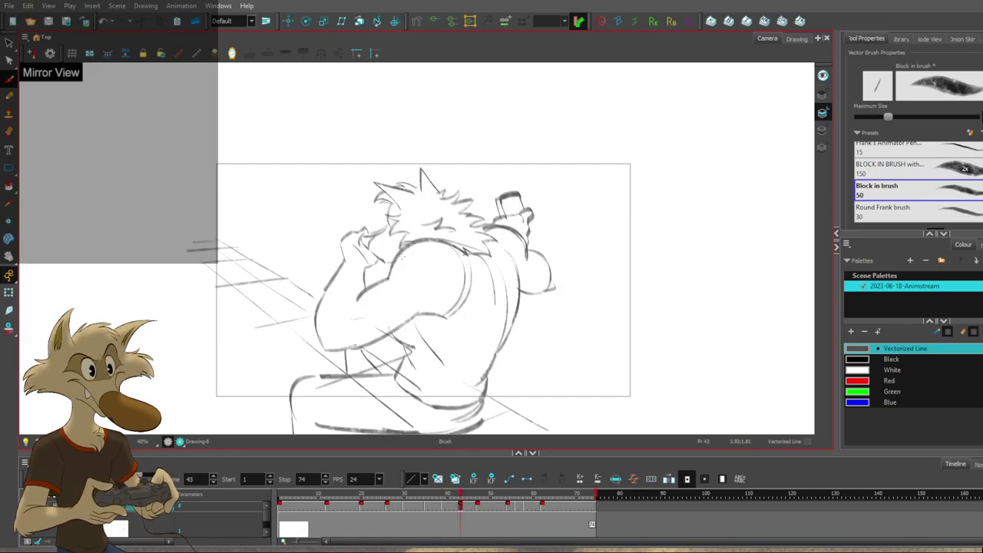
pyautogui.press(',')
pyautogui.press(',')
pyautogui.press(',')
pyautogui.press(',')
pyautogui.press('.')
pyautogui.press('.')
pyautogui.press('.')
pyautogui.press('.')
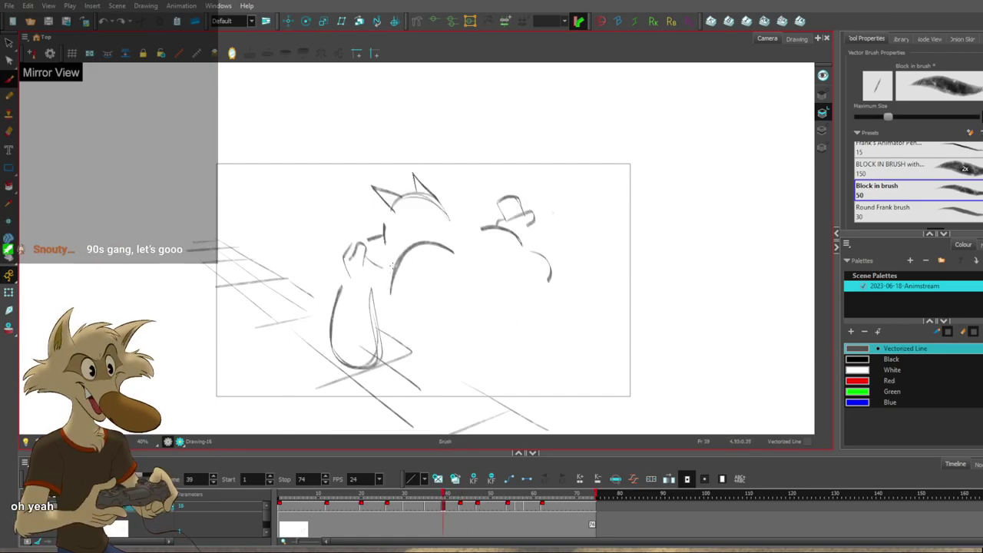
# Flip repeatedly between the drawings at frames 35, 39 and 43 to examine how the head, near arm and back move.
pyautogui.press('.')
pyautogui.press('.')
pyautogui.press('.')
pyautogui.press('.')
pyautogui.press(',')
pyautogui.press(',')
pyautogui.press(',')
pyautogui.press(',')
pyautogui.press('.')
pyautogui.press('.')
pyautogui.press('.')
pyautogui.press('.')
pyautogui.press(',')
pyautogui.press(',')
pyautogui.press(',')
pyautogui.press(',')
pyautogui.press('.')
pyautogui.press('.')
pyautogui.press('.')
pyautogui.press('.')
pyautogui.press(',')
pyautogui.press(',')
pyautogui.press(',')
pyautogui.press(',')
pyautogui.press('.')
pyautogui.press('.')
pyautogui.press('.')
pyautogui.press('.')
pyautogui.press(',')
pyautogui.press(',')
pyautogui.press(',')
pyautogui.press(',')
pyautogui.press('.')
pyautogui.press('.')
pyautogui.press('.')
pyautogui.press('.')
pyautogui.press(',')
pyautogui.press(',')
pyautogui.press(',')
pyautogui.press(',')
pyautogui.press('.')
pyautogui.press('.')
pyautogui.press('.')
pyautogui.press('.')
pyautogui.press(',')
pyautogui.press(',')
pyautogui.press(',')
pyautogui.press(',')
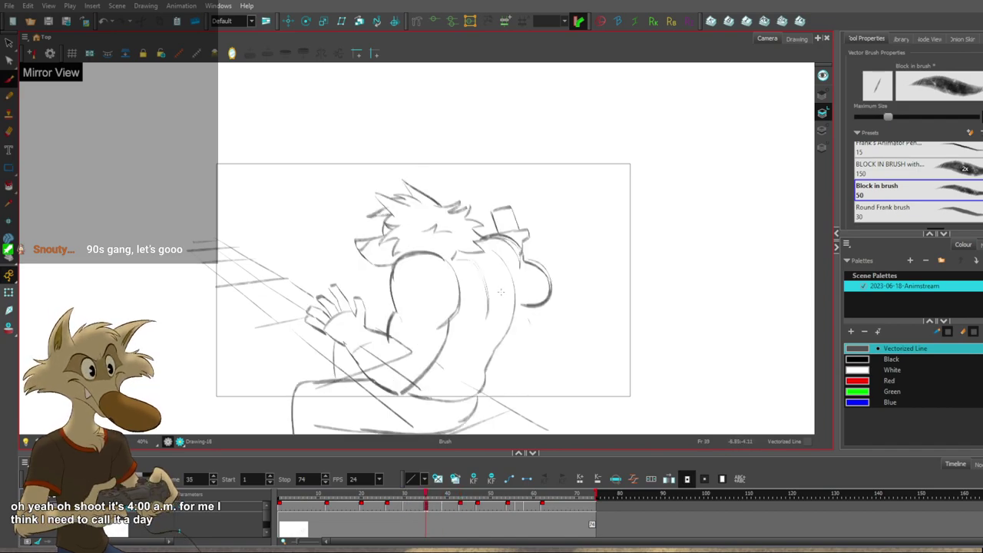
# Sketch the long back contour on frame 39, checking its curve against the neighbouring key drawings.
pyautogui.moveTo(486, 263)
pyautogui.mouseDown()
pyautogui.moveTo(528, 292)
pyautogui.moveTo(519, 273)
pyautogui.moveTo(507, 328)
pyautogui.moveTo(520, 309)
pyautogui.moveTo(485, 379)
pyautogui.mouseUp()
pyautogui.press('.')
pyautogui.press('.')
pyautogui.press('.')
pyautogui.press('.')
pyautogui.press(',')
pyautogui.press(',')
pyautogui.press(',')
pyautogui.press(',')
pyautogui.press('.')
pyautogui.press('.')
pyautogui.press('.')
pyautogui.press('.')
pyautogui.press(',')
pyautogui.press(',')
pyautogui.press(',')
pyautogui.press(',')
pyautogui.press('.')
pyautogui.press('.')
pyautogui.press('.')
pyautogui.press('.')
pyautogui.press(',')
pyautogui.press(',')
pyautogui.press(',')
pyautogui.press(',')
pyautogui.press('.')
pyautogui.press('.')
pyautogui.press('.')
pyautogui.press('.')
pyautogui.press(',')
pyautogui.press(',')
pyautogui.press(',')
pyautogui.press(',')
pyautogui.press('.')
pyautogui.press('.')
pyautogui.press('.')
pyautogui.press('.')
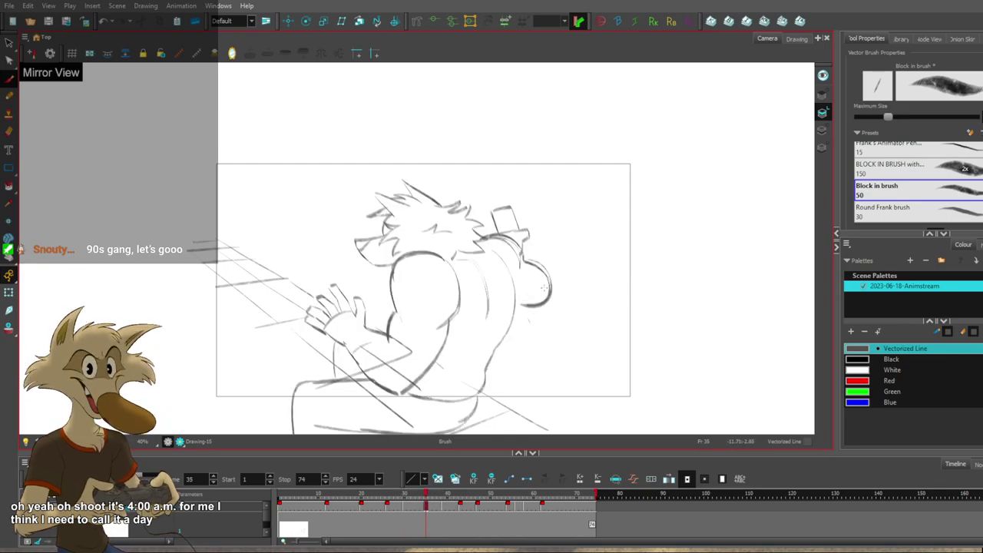
# Draw the rounded underside of the far arm's elbow on frame 39.
pyautogui.press(',')
pyautogui.press(',')
pyautogui.press(',')
pyautogui.press(',')
pyautogui.moveTo(550, 271); pyautogui.dragTo(537, 293)
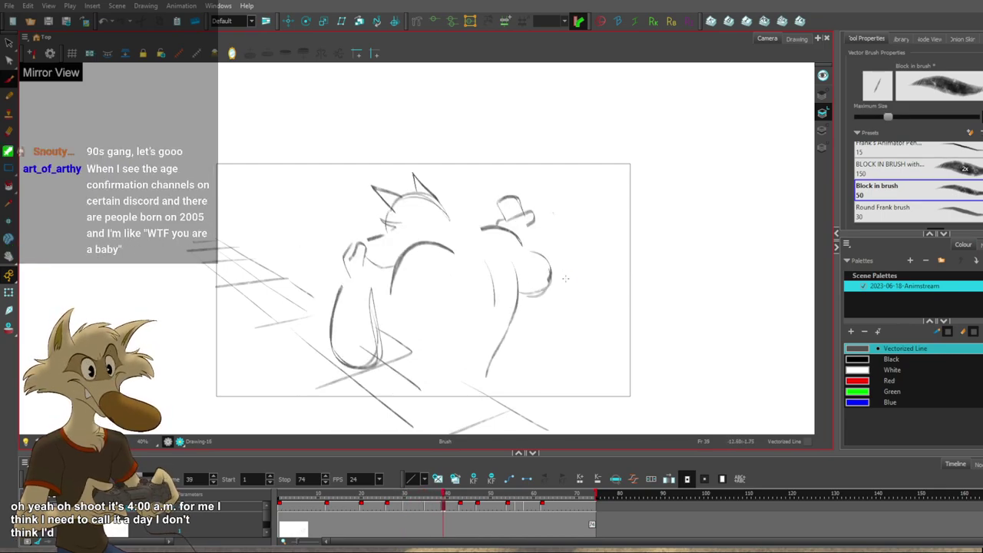
pyautogui.scroll(-1, 566, 279)
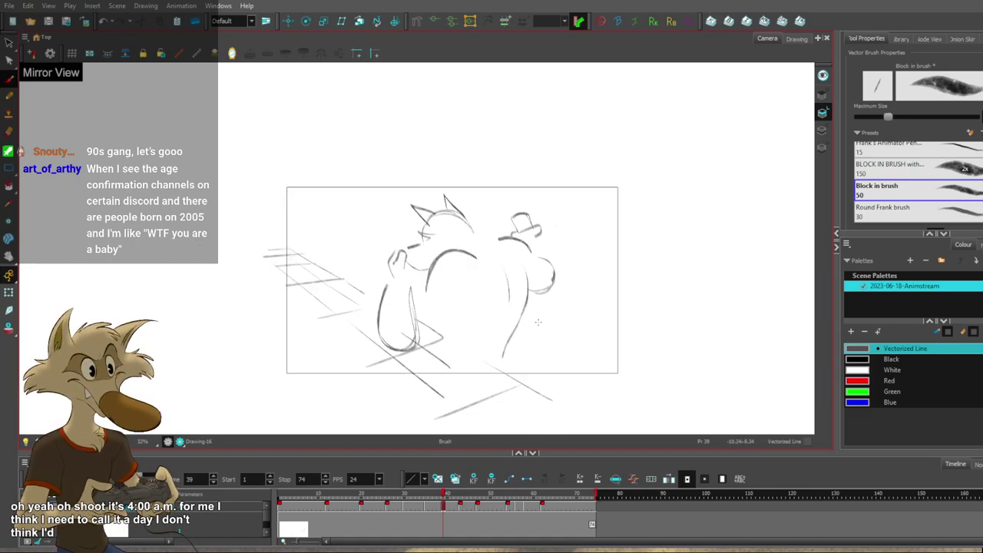
pyautogui.scroll(2, 538, 321)
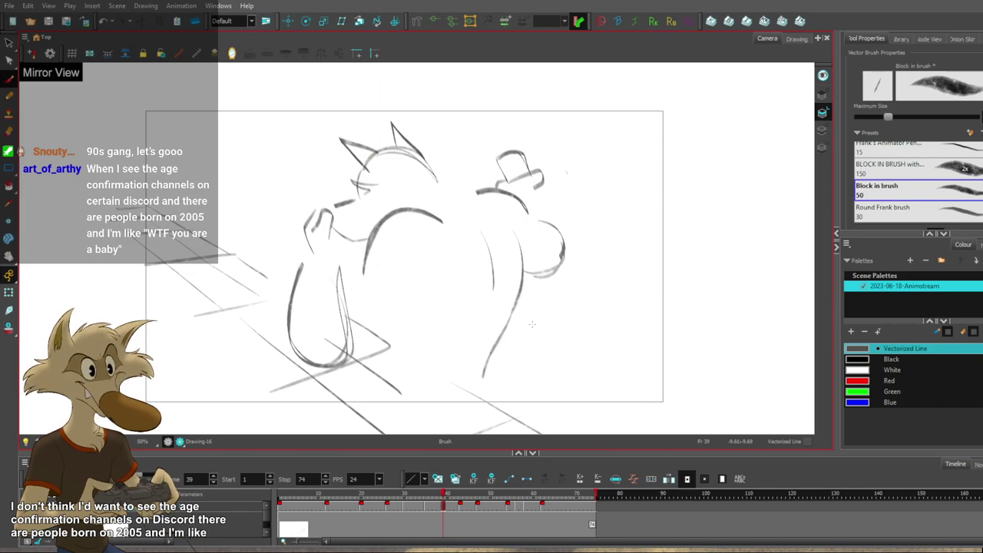
# Sketch the near arm's inner elbow crease and upper-arm underside on frame 39, comparing them with the frame 43 pose.
pyautogui.press(',')
pyautogui.press(',')
pyautogui.press(',')
pyautogui.press(',')
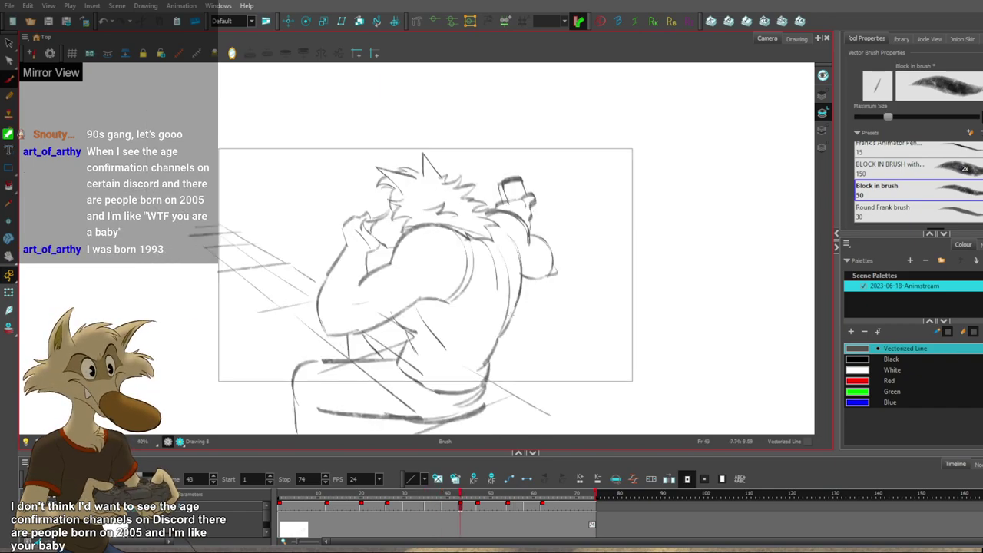
pyautogui.press('.')
pyautogui.press('.')
pyautogui.press('.')
pyautogui.press('.')
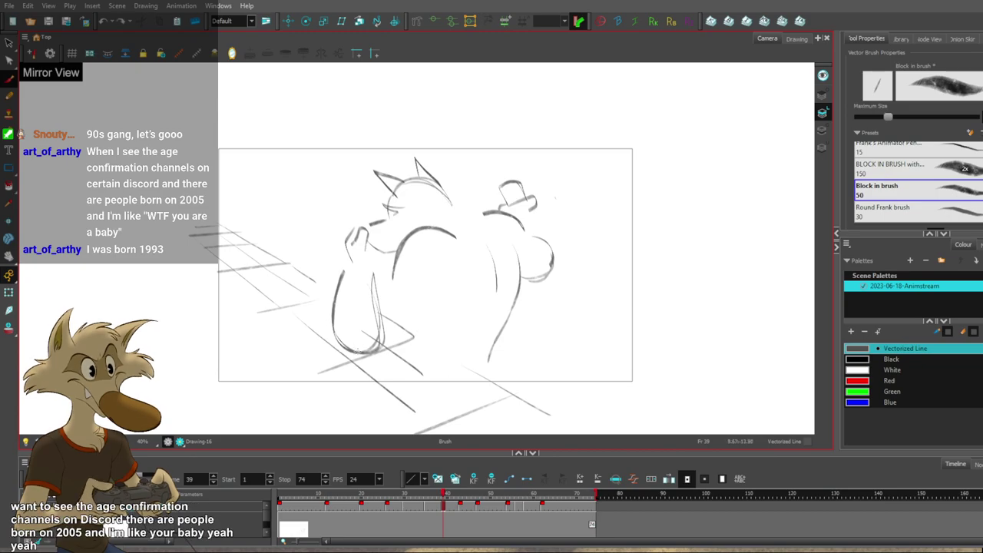
pyautogui.press('.')
pyautogui.press('.')
pyautogui.press('.')
pyautogui.press('.')
pyautogui.press(',')
pyautogui.press(',')
pyautogui.press(',')
pyautogui.press(',')
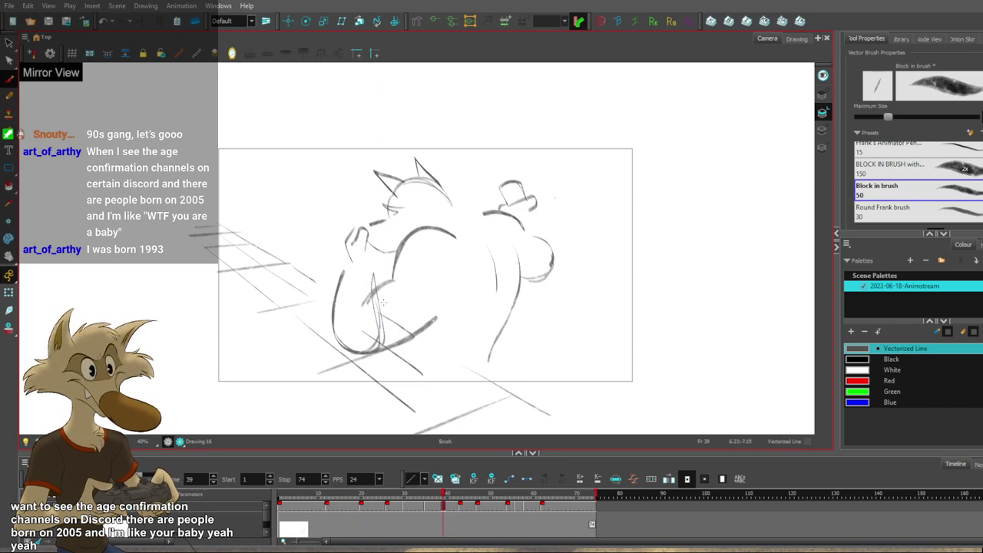
# Delete the rough forearm loop on frame 39 and redraw the raised near forearm's outer and inner edges.
pyautogui.click(381, 305)
pyautogui.press('Delete')
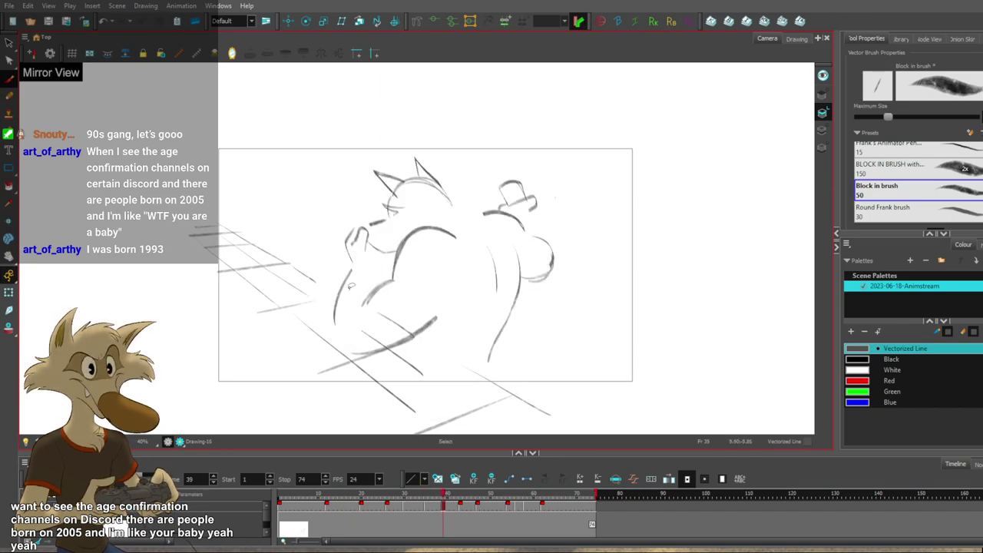
pyautogui.hotkey('ctrl', 'z')
pyautogui.moveTo(354, 266); pyautogui.dragTo(337, 342)
pyautogui.moveTo(378, 296)
pyautogui.mouseDown()
pyautogui.moveTo(374, 319)
pyautogui.moveTo(333, 330)
pyautogui.mouseUp()
pyautogui.hotkey('ctrl', 'z')
pyautogui.hotkey('ctrl', 'z')
pyautogui.moveTo(348, 289); pyautogui.dragTo(333, 328)
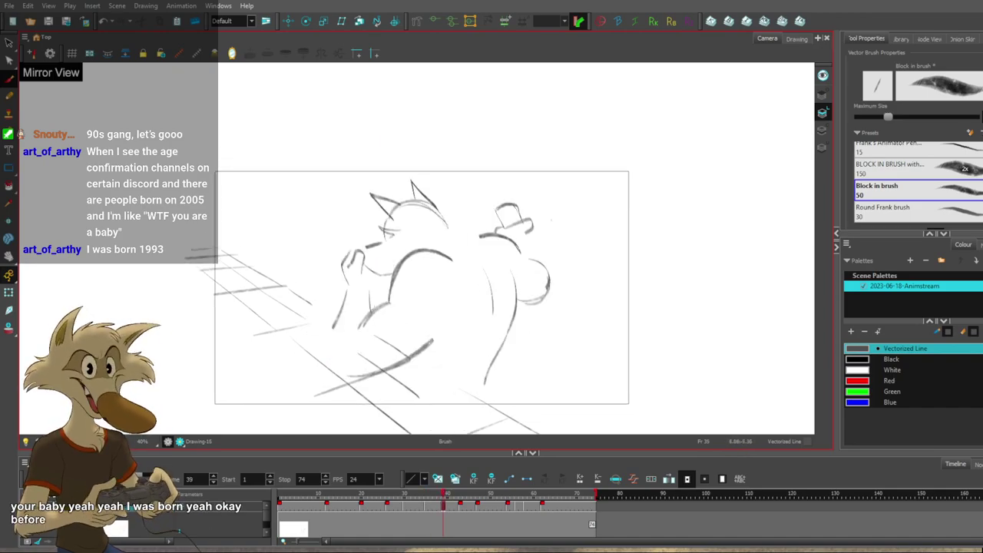
pyautogui.moveTo(372, 289); pyautogui.dragTo(371, 304)
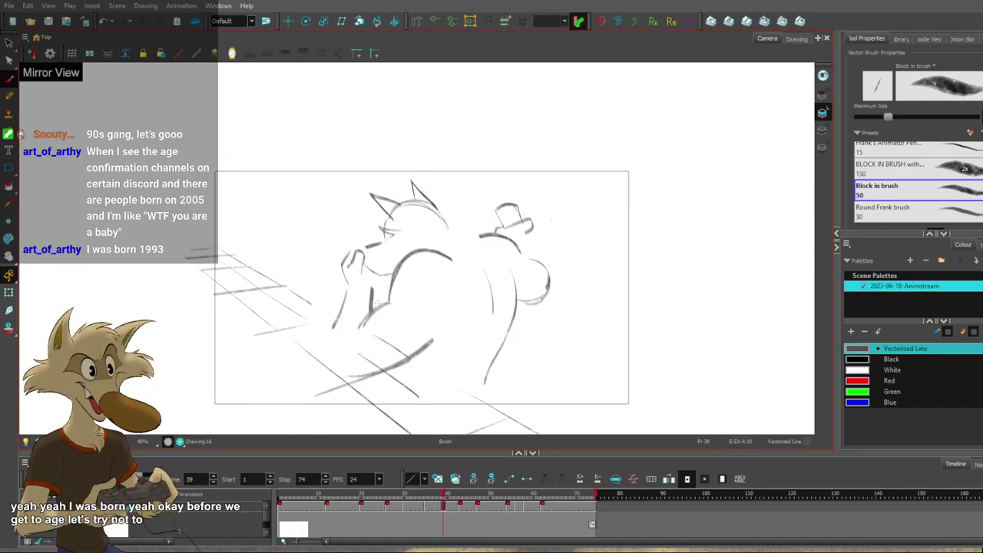
# Draw the near elbow's curved contour joining the forearm to the upper-arm underside, checking it against the adjacent drawings.
pyautogui.press('f')
pyautogui.press('2')
pyautogui.press('2')
pyautogui.press('g')
pyautogui.moveTo(438, 285); pyautogui.dragTo(445, 263)
pyautogui.press('f')
pyautogui.press('g')
pyautogui.moveTo(295, 302)
pyautogui.mouseDown()
pyautogui.moveTo(284, 341)
pyautogui.moveTo(292, 408)
pyautogui.mouseUp()
pyautogui.hotkey('ctrl', 'z')
pyautogui.hotkey('ctrl', 'z')
pyautogui.moveTo(285, 320)
pyautogui.mouseDown()
pyautogui.moveTo(282, 383)
pyautogui.moveTo(302, 405)
pyautogui.moveTo(280, 389)
pyautogui.mouseUp()
pyautogui.hotkey('ctrl', 'z')
pyautogui.moveTo(471, 333); pyautogui.dragTo(466, 321)
pyautogui.press('f')
pyautogui.press('f')
pyautogui.press('g')
pyautogui.press('g')
pyautogui.press('g')
pyautogui.press('f')
pyautogui.press('f')
pyautogui.press('g')
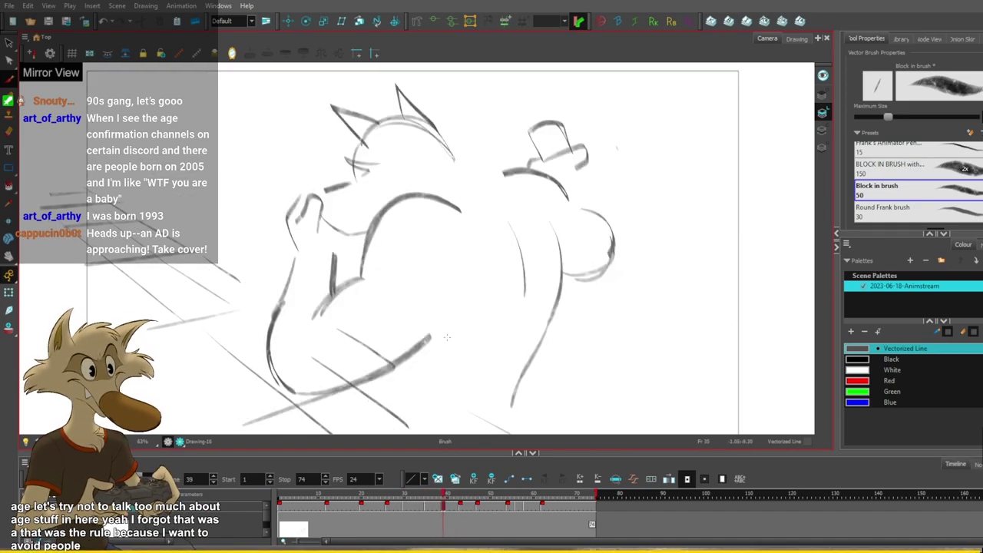
# Extend the near upper arm's underside toward the armpit on frame 39, comparing it with the frame 35 and frame 43 drawings.
pyautogui.press('g')
pyautogui.press(',')
pyautogui.press(',')
pyautogui.press(',')
pyautogui.press(',')
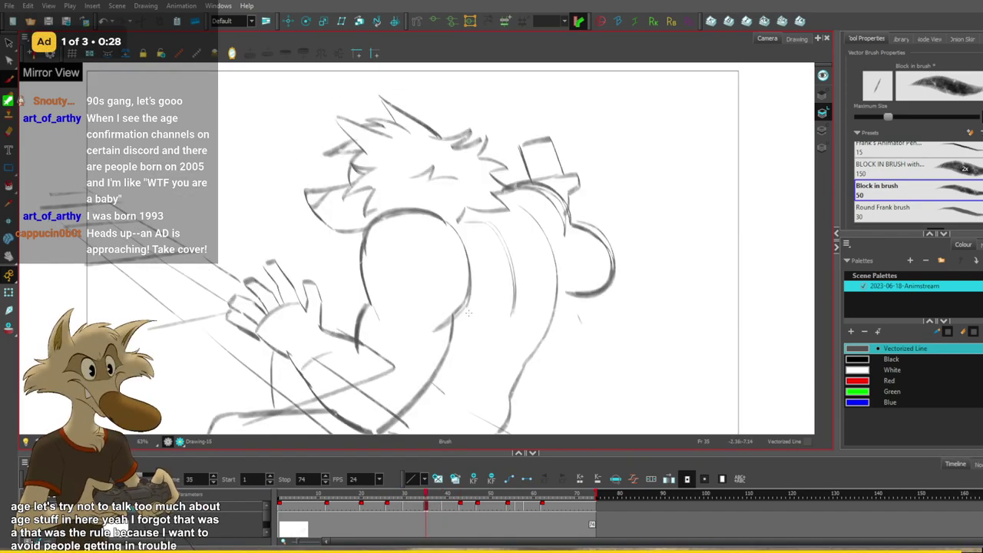
pyautogui.press(',')
pyautogui.press(',')
pyautogui.press(',')
pyautogui.press(',')
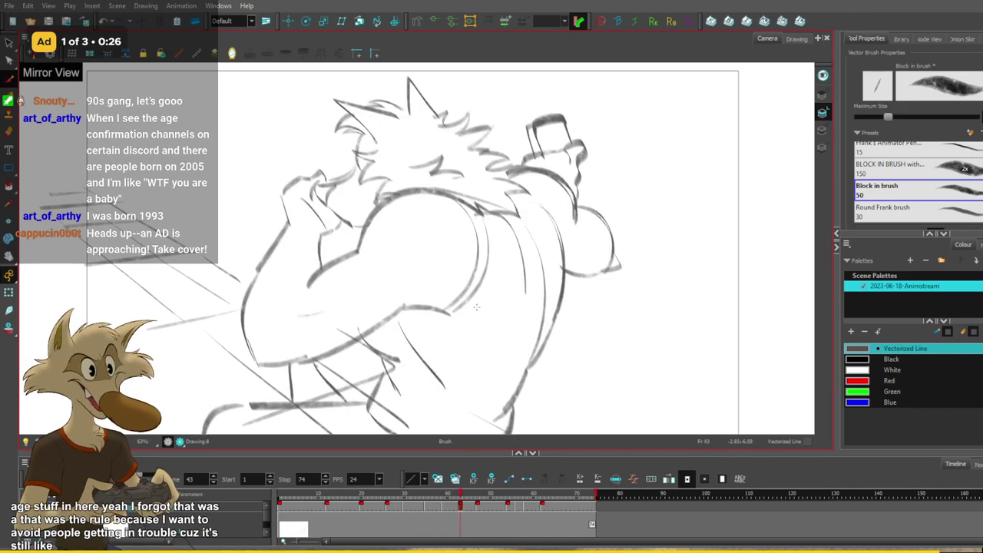
pyautogui.press('.')
pyautogui.press('.')
pyautogui.press('.')
pyautogui.press('.')
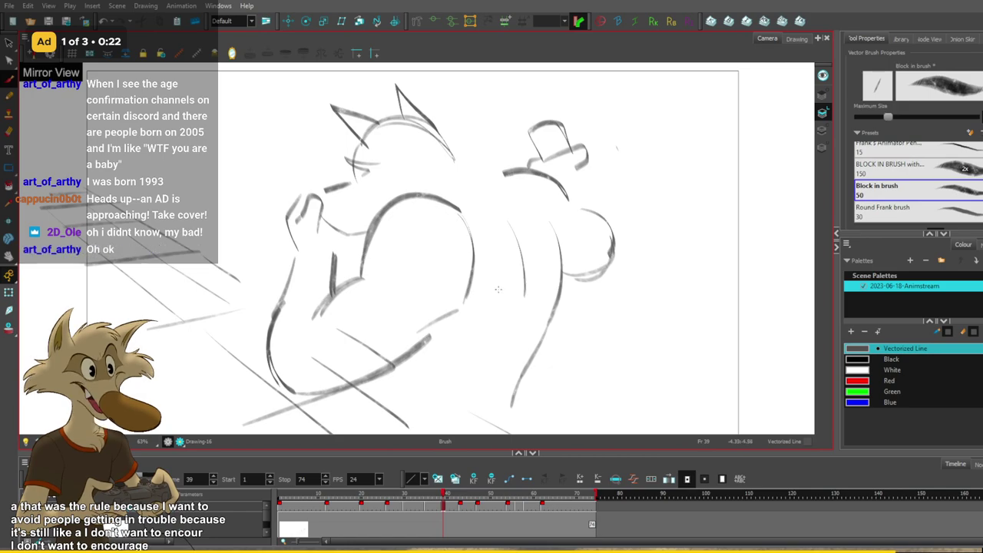
# Draw the curved back edge of the near shoulder on frame 39, running from the shoulder top down to the armpit.
pyautogui.press('f')
pyautogui.press('f')
pyautogui.press('g')
pyautogui.press('g')
pyautogui.press('g')
pyautogui.press('f')
pyautogui.press('f')
pyautogui.press('g')
pyautogui.moveTo(460, 211); pyautogui.dragTo(467, 298)
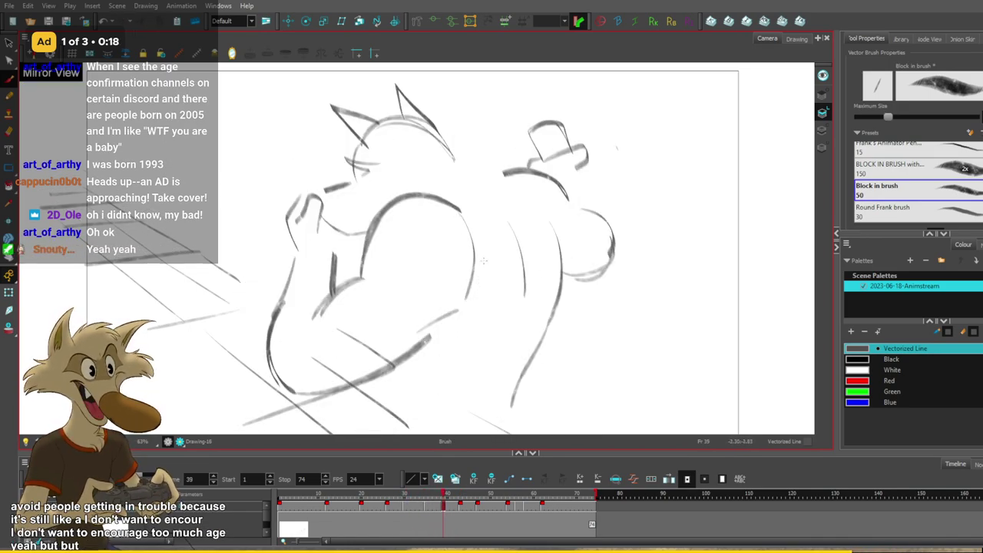
# Sketch the first pointed fur tuft at the base of the neck on frame 39, checking it against the frame 43 drawing.
pyautogui.moveTo(530, 277); pyautogui.dragTo(513, 297)
pyautogui.press('f')
pyautogui.press('f')
pyautogui.press('g')
pyautogui.press('g')
pyautogui.press('f')
pyautogui.press('g')
pyautogui.press('g')
pyautogui.press('f')
pyautogui.press('f')
pyautogui.press('g')
pyautogui.press('g')
pyautogui.press('f')
pyautogui.press('f')
pyautogui.press('g')
pyautogui.press('g')
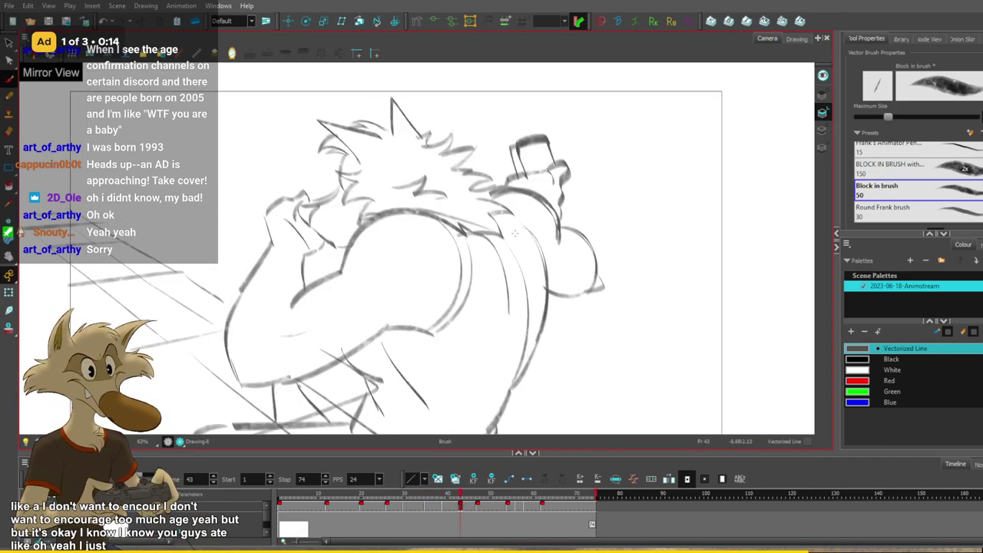
pyautogui.press('f')
pyautogui.press('g')
pyautogui.press('f')
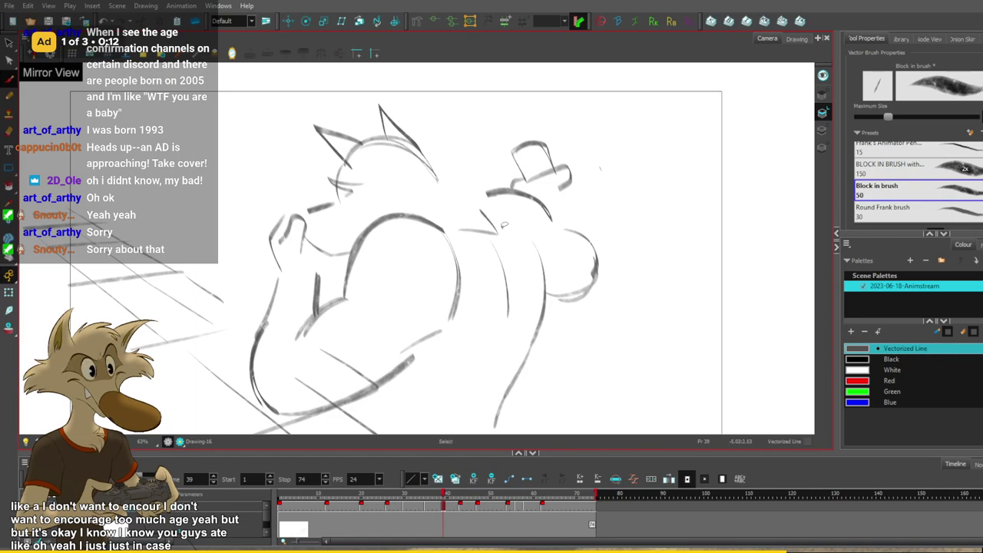
pyautogui.press('f')
pyautogui.press('g')
pyautogui.press('g')
pyautogui.press('f')
pyautogui.moveTo(528, 242); pyautogui.dragTo(515, 261)
pyautogui.press('g')
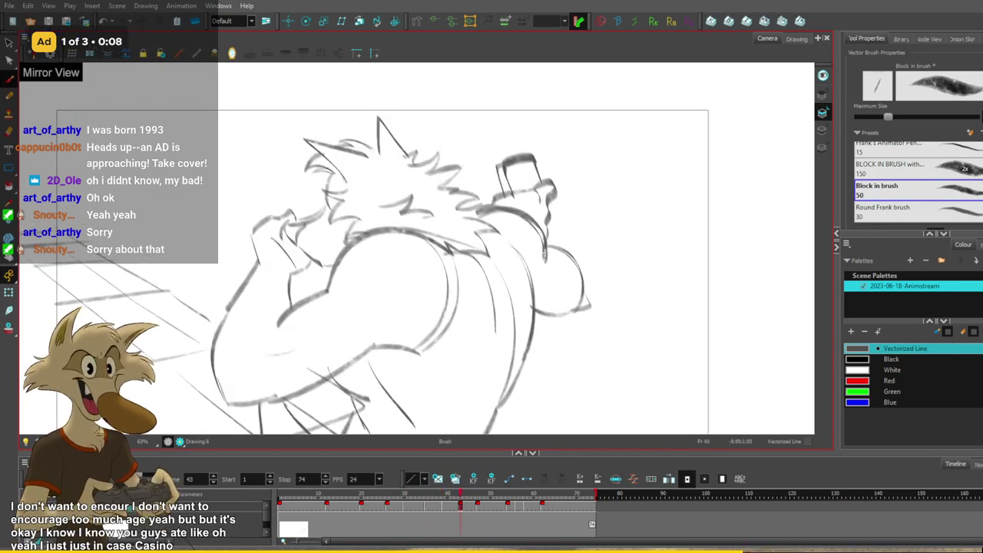
# Flip through the drawings around frame 43 to examine how the neck fur sits over the upper back.
pyautogui.press('g')
pyautogui.press(',')
pyautogui.press(',')
pyautogui.press(',')
pyautogui.press(',')
pyautogui.press(',')
pyautogui.press(',')
pyautogui.press(',')
pyautogui.press(',')
pyautogui.press(',')
pyautogui.press(',')
pyautogui.press(',')
pyautogui.press(',')
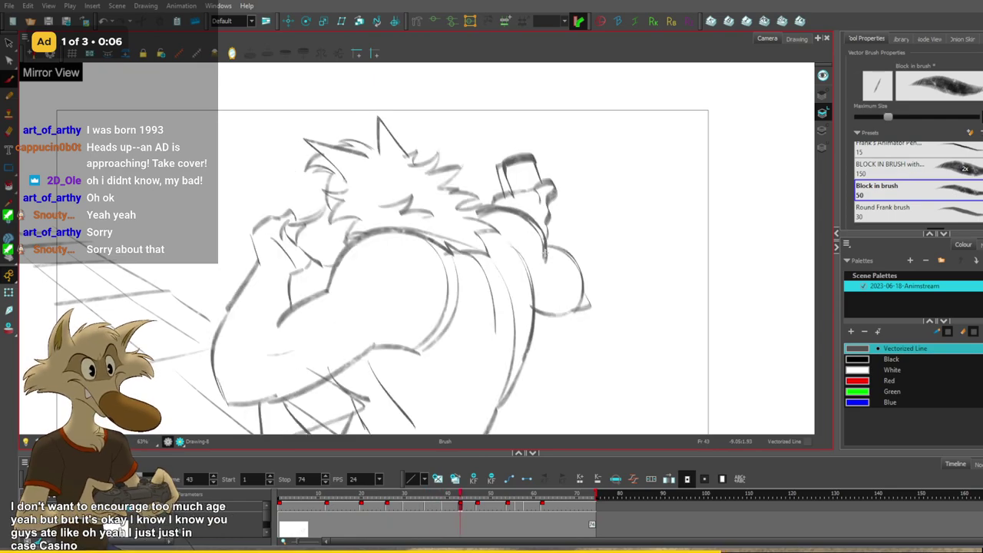
pyautogui.press('.')
pyautogui.press('.')
pyautogui.press('.')
pyautogui.press('.')
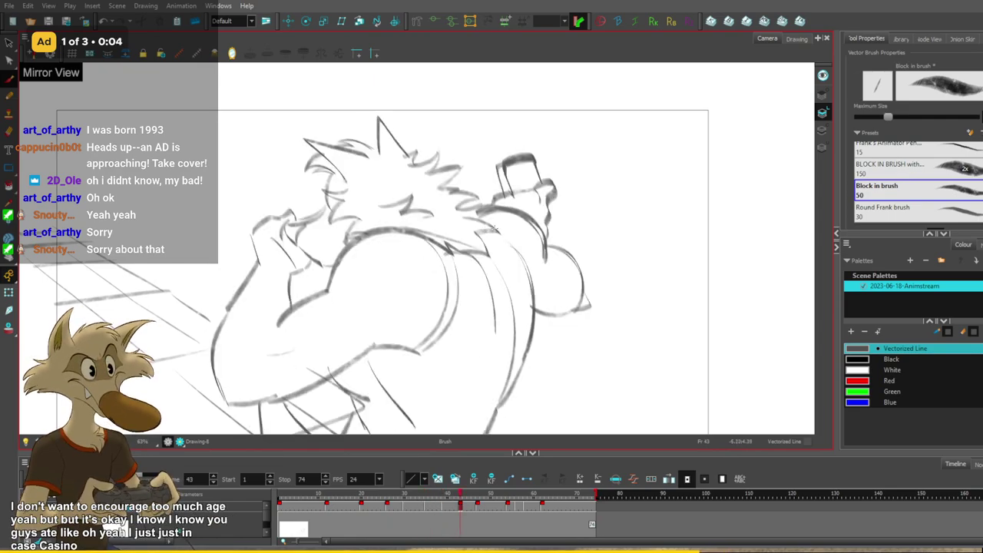
# Add more fur spikes above the neck tuft on frame 39, just beside the far shoulder line.
pyautogui.press('g')
pyautogui.press('f')
pyautogui.moveTo(458, 215); pyautogui.dragTo(494, 230)
pyautogui.moveTo(467, 233); pyautogui.dragTo(495, 234)
pyautogui.press('g')
pyautogui.press('f')
pyautogui.press('g')
pyautogui.press('f')
pyautogui.press('f')
pyautogui.press('g')
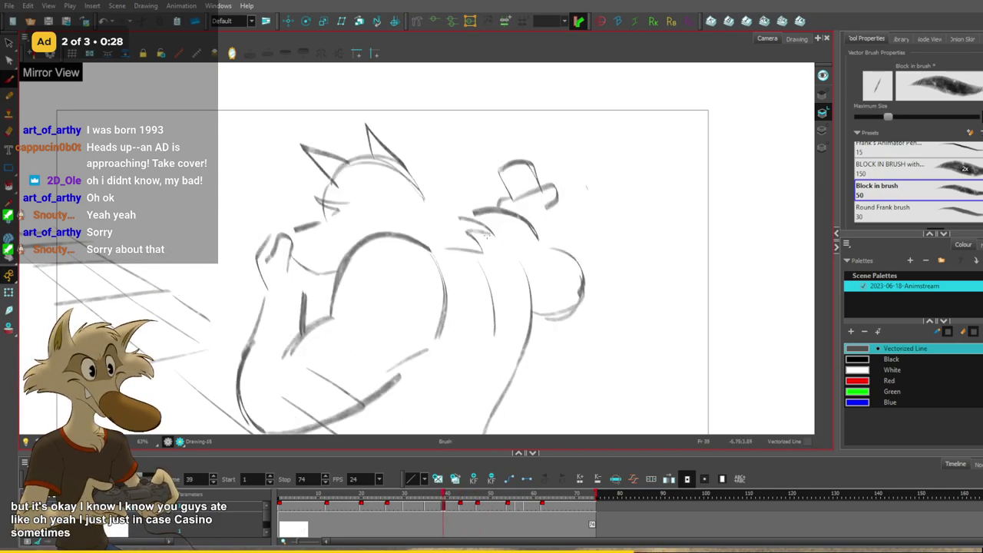
# Compare the head and neck fur on frame 39 with the frame 43 drawing.
pyautogui.press('g')
pyautogui.press('f')
pyautogui.press('.')
pyautogui.press(',')
pyautogui.press('.')
pyautogui.press('.')
pyautogui.press('.')
pyautogui.press('.')
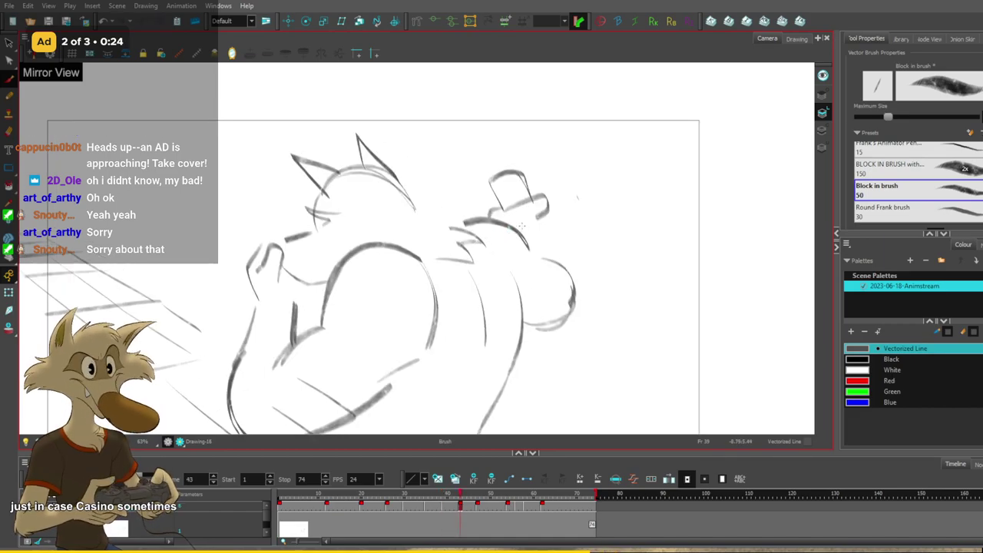
pyautogui.press(',')
pyautogui.press(',')
pyautogui.press(',')
pyautogui.press(',')
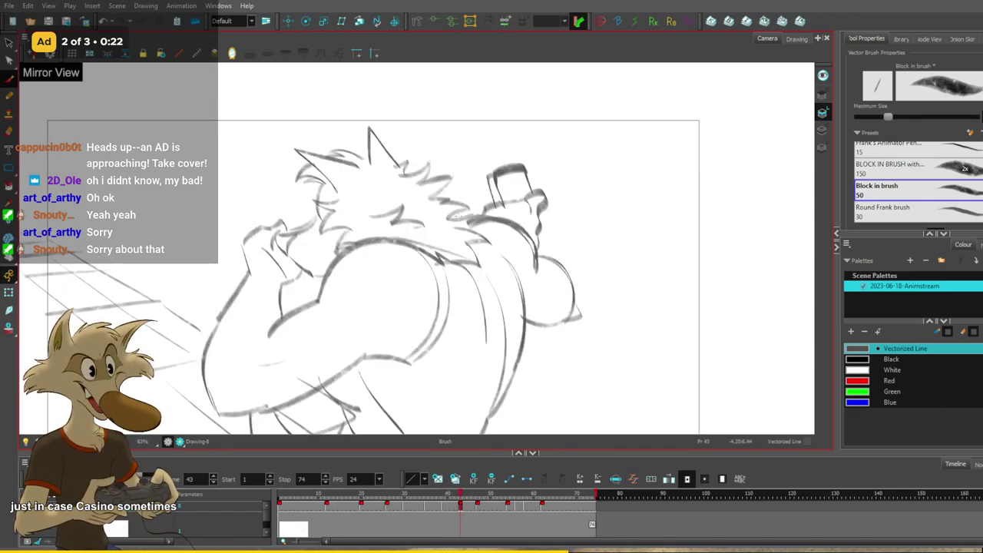
# Draw spiky fur down the back of the head and along the cheek on frame 39, using the frame 35 drawing as reference.
pyautogui.press(',')
pyautogui.press(',')
pyautogui.press(',')
pyautogui.press(',')
pyautogui.press('.')
pyautogui.press('.')
pyautogui.press('.')
pyautogui.press('.')
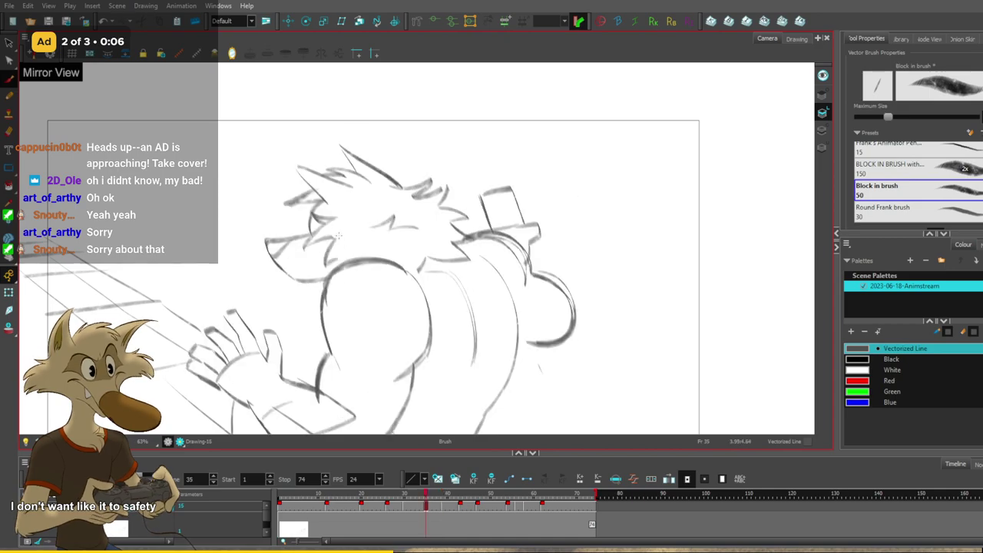
pyautogui.press('f')
pyautogui.press('g')
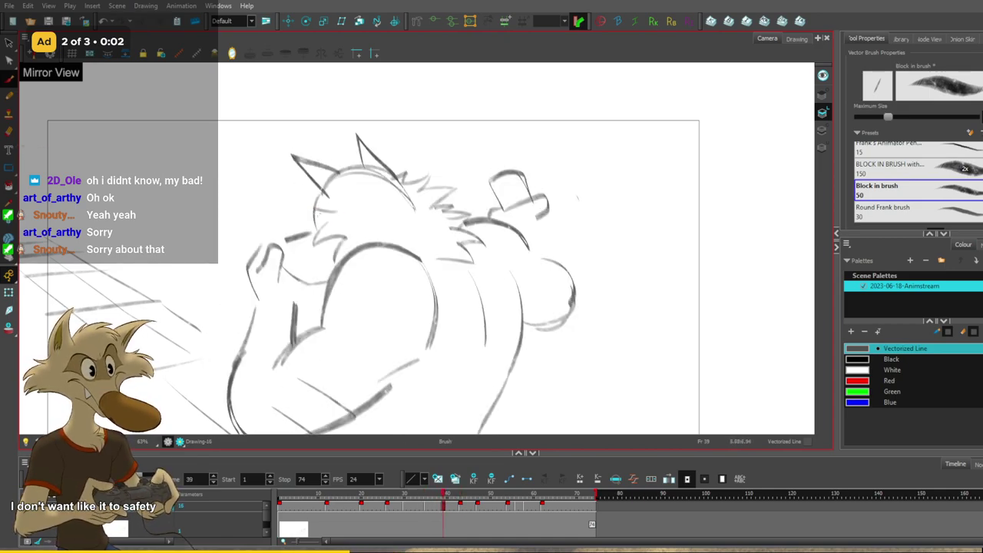
# Sketch the hair tufts in front of the far ear on frame 39, flipping to the neighbouring drawings to check them.
pyautogui.press('g')
pyautogui.moveTo(330, 216); pyautogui.dragTo(293, 195)
pyautogui.press('f')
pyautogui.press('f')
pyautogui.press('g')
pyautogui.press('g')
pyautogui.press('f')
pyautogui.press('g')
pyautogui.press('f')
pyautogui.press('.')
pyautogui.press(',')
pyautogui.press('g')
pyautogui.press('f')
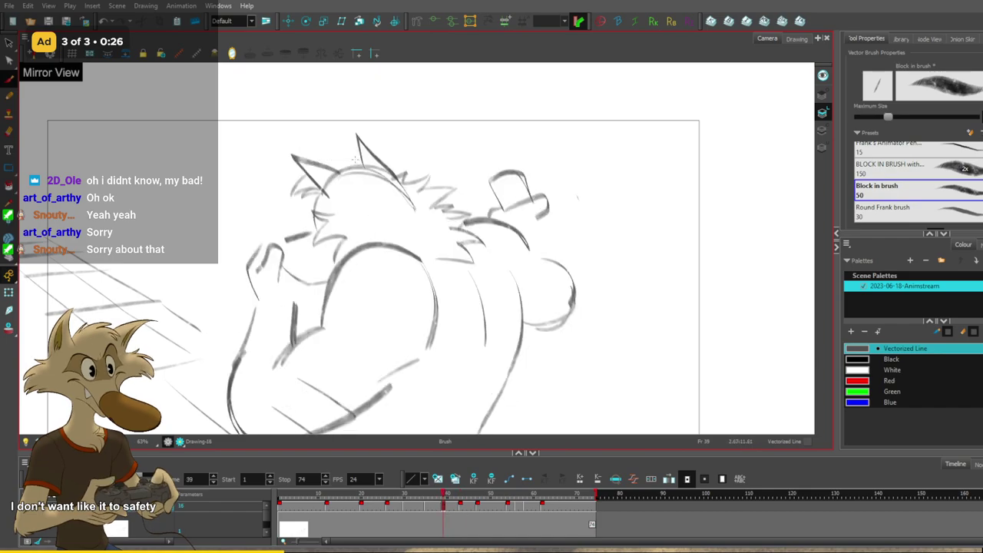
# Draw the hair spikes between the two ears on frame 39 and replace the rough muzzle stroke with a thinner line.
pyautogui.press('f')
pyautogui.press('g')
pyautogui.press('g')
pyautogui.press('f')
pyautogui.press('f')
pyautogui.press('g')
pyautogui.press('g')
pyautogui.press('f')
pyautogui.press('f')
pyautogui.press('g')
pyautogui.press('g')
pyautogui.press('f')
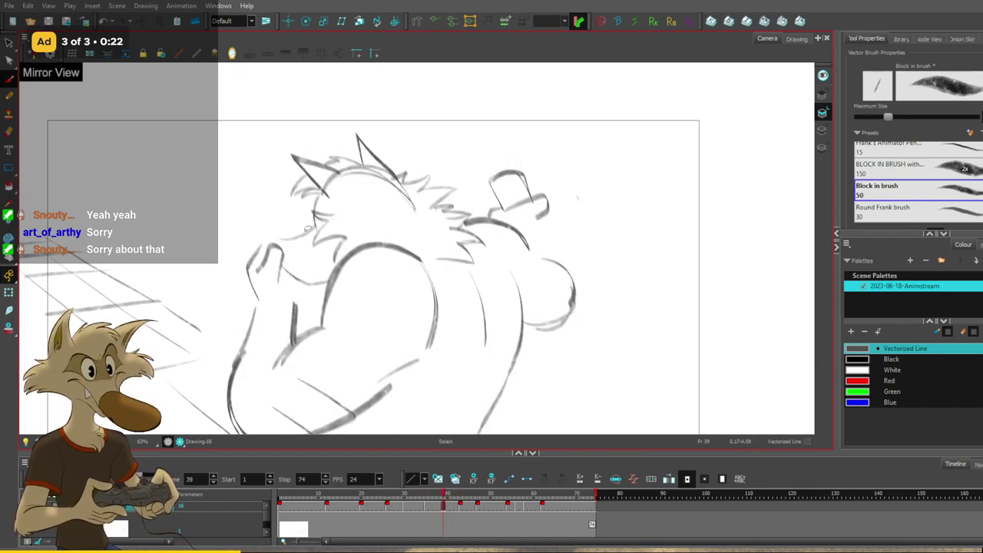
# Redraw the muzzle's upper line and front curve beside the raised near hand on frame 39.
pyautogui.press('g')
pyautogui.press('f')
pyautogui.moveTo(294, 241); pyautogui.dragTo(285, 262)
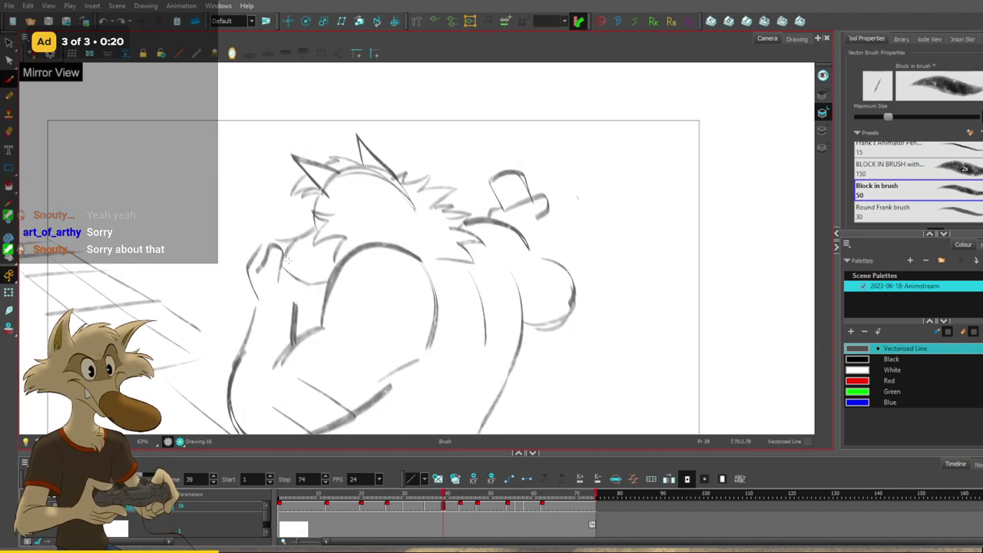
# Play back the whole animation and step through the drawings around frame 47 to review the motion.
pyautogui.press('f')
pyautogui.press('f')
pyautogui.press('f')
pyautogui.scroll(-5, 472, 250)
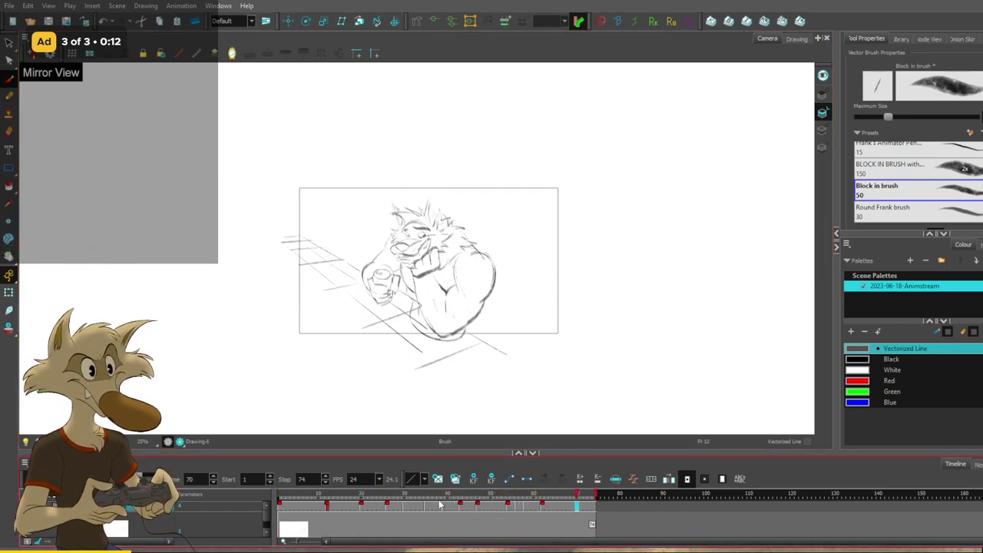
pyautogui.moveTo(469, 503)
pyautogui.mouseDown()
pyautogui.moveTo(482, 503)
pyautogui.moveTo(453, 504)
pyautogui.mouseUp()
pyautogui.press('g')
pyautogui.press('f')
pyautogui.press('f')
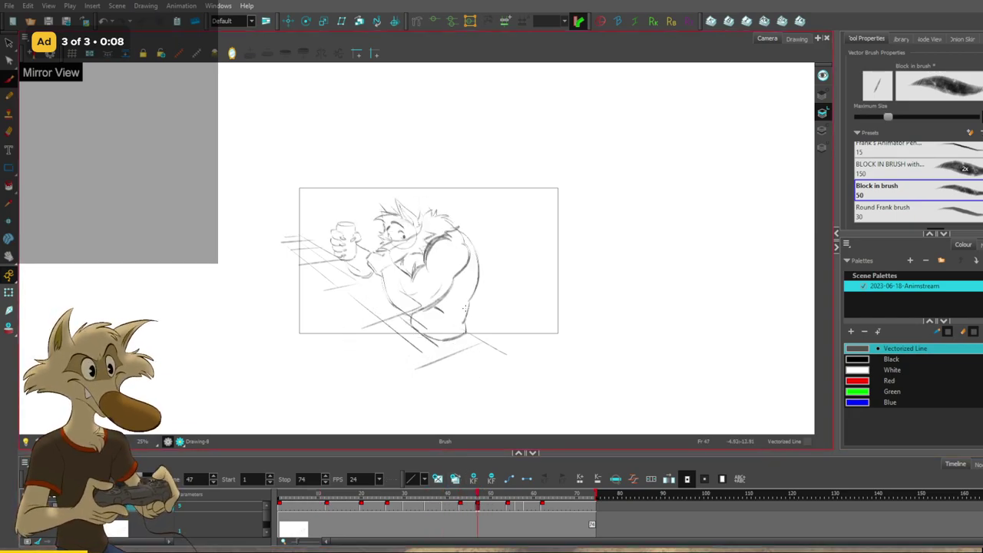
# Draw the waist front and the curved lower edge of the torso on frame 39, following the frame 43 pose.
pyautogui.scroll(2, 464, 303)
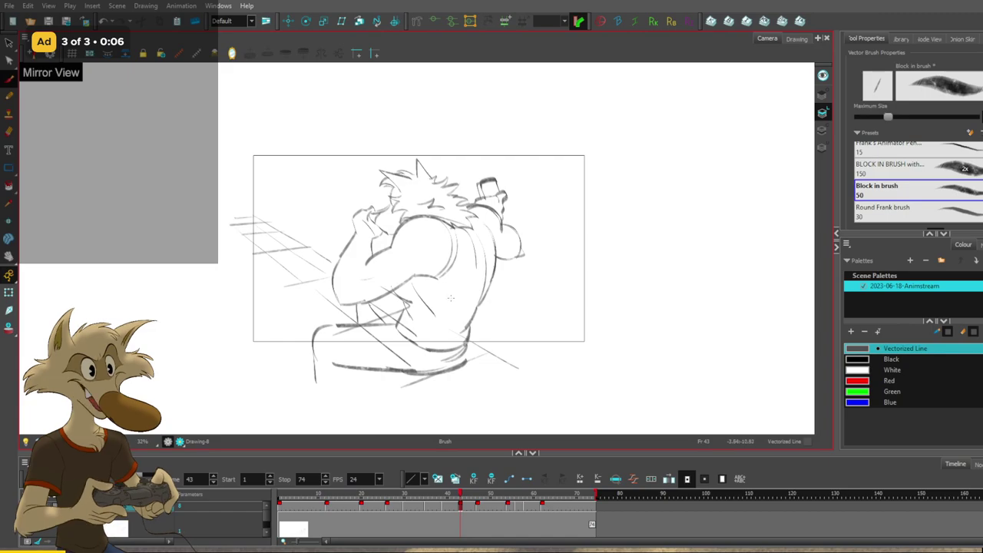
pyautogui.scroll(1, 450, 298)
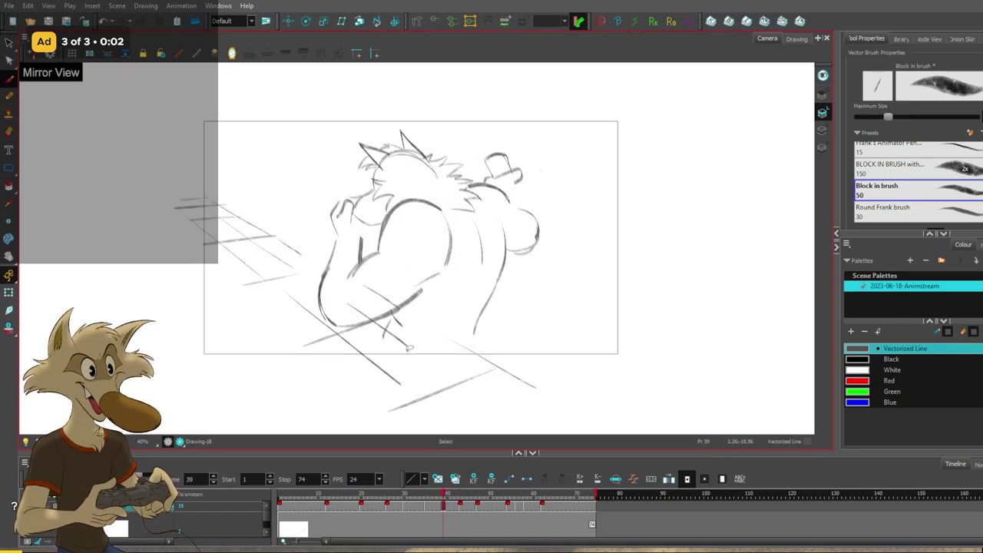
pyautogui.press('f')
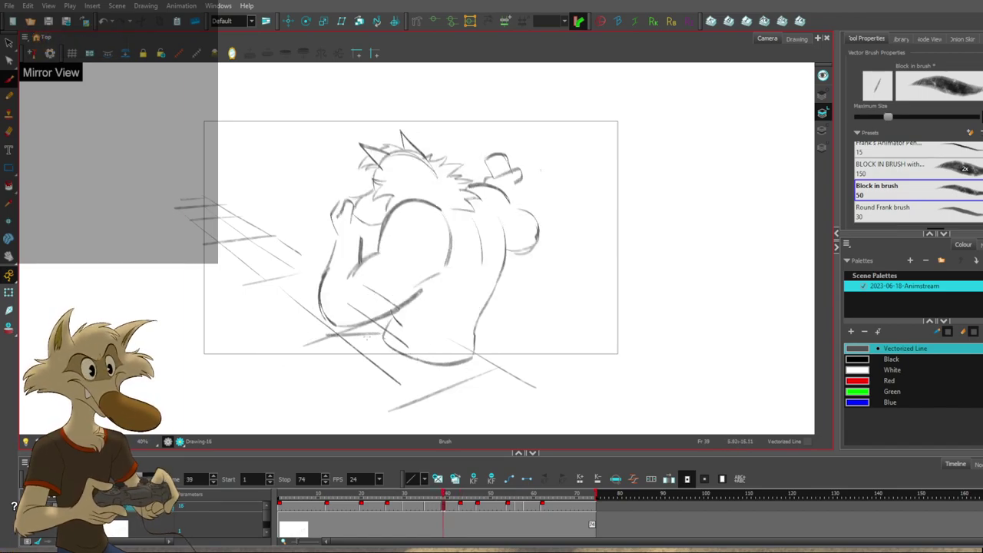
# Sketch the seated leg on frame 39 with the thigh's upper edge, the rounded knee and the thigh's underside.
pyautogui.press('g')
pyautogui.moveTo(312, 336)
pyautogui.mouseDown()
pyautogui.moveTo(286, 349)
pyautogui.moveTo(284, 375)
pyautogui.mouseUp()
pyautogui.press('f')
pyautogui.hotkey('ctrl', 'z')
pyautogui.press('g')
pyautogui.press('f')
pyautogui.hotkey('ctrl', 'z')
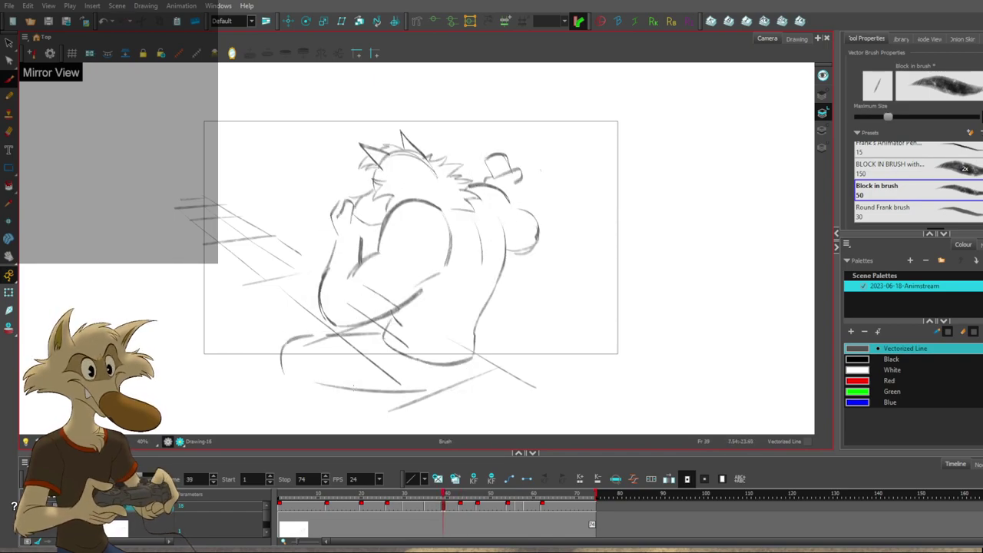
# Redraw the thigh's underside on frame 39 so it curves up into the seat, and extend the shin line down from the knee.
pyautogui.press('f')
pyautogui.hotkey('ctrl', 'z')
pyautogui.moveTo(315, 384); pyautogui.dragTo(415, 391)
pyautogui.press('g')
pyautogui.press('f')
pyautogui.hotkey('ctrl', 'z')
pyautogui.moveTo(310, 385)
pyautogui.mouseDown()
pyautogui.moveTo(464, 388)
pyautogui.moveTo(474, 356)
pyautogui.mouseUp()
pyautogui.press('g')
pyautogui.press('f')
pyautogui.hotkey('ctrl', 'z')
pyautogui.press('g')
pyautogui.press('f')
pyautogui.hotkey('ctrl', 'z')
pyautogui.press('g')
pyautogui.press('f')
pyautogui.moveTo(282, 360); pyautogui.dragTo(282, 400)
pyautogui.hotkey('ctrl', 'z')
pyautogui.press('g')
# Step back and forth between frames 35 and 39 to compare the new drawing with the preceding pose.
pyautogui.press(',')
pyautogui.press(',')
pyautogui.press(',')
pyautogui.press(',')
pyautogui.press('.')
pyautogui.press('.')
pyautogui.press('.')
pyautogui.press('.')
pyautogui.press(',')
pyautogui.press(',')
pyautogui.press(',')
pyautogui.press(',')
pyautogui.press('.')
pyautogui.press('.')
pyautogui.press('.')
pyautogui.press('.')
pyautogui.press(',')
pyautogui.press(',')
pyautogui.press(',')
pyautogui.press(',')
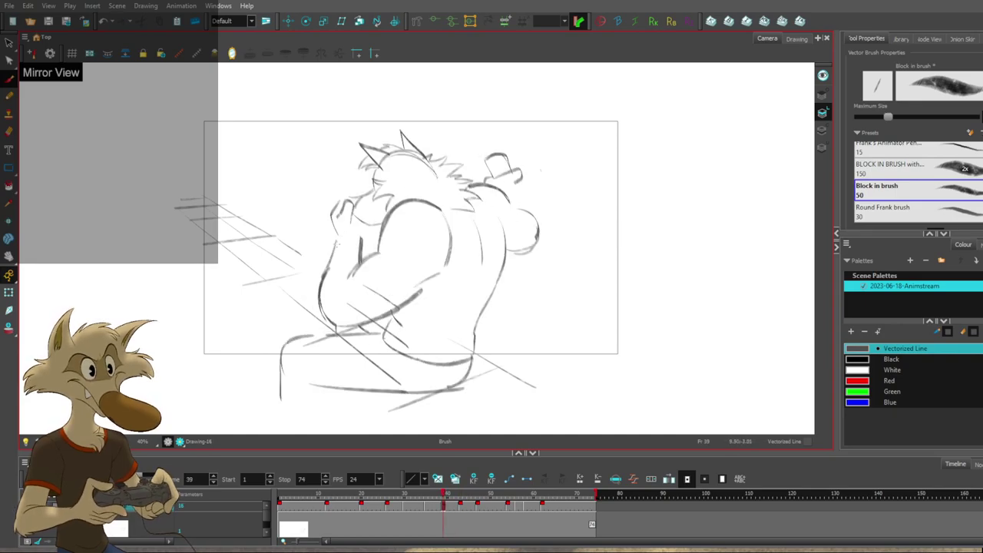
# Erase the upper part of the near forearm's outer line on frame 39 and redraw it up to the raised hand.
pyautogui.hotkey('alt', 's')
pyautogui.moveTo(338, 238); pyautogui.dragTo(328, 270)
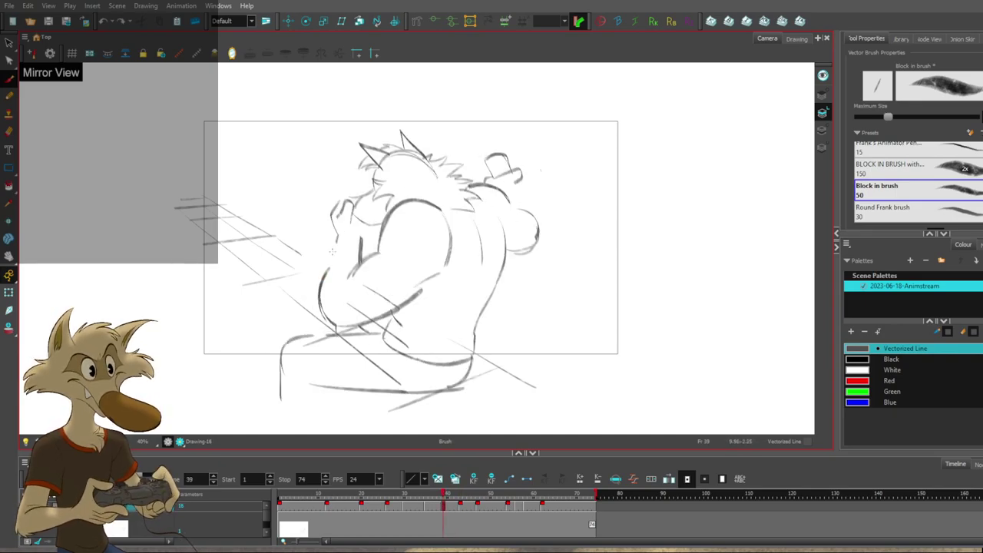
pyautogui.press('f')
pyautogui.press('g')
pyautogui.press('g')
pyautogui.press('f')
# Replace the near forearm's straight inner line on frame 39 with an angled contour below the hand.
pyautogui.moveTo(361, 237); pyautogui.dragTo(361, 264)
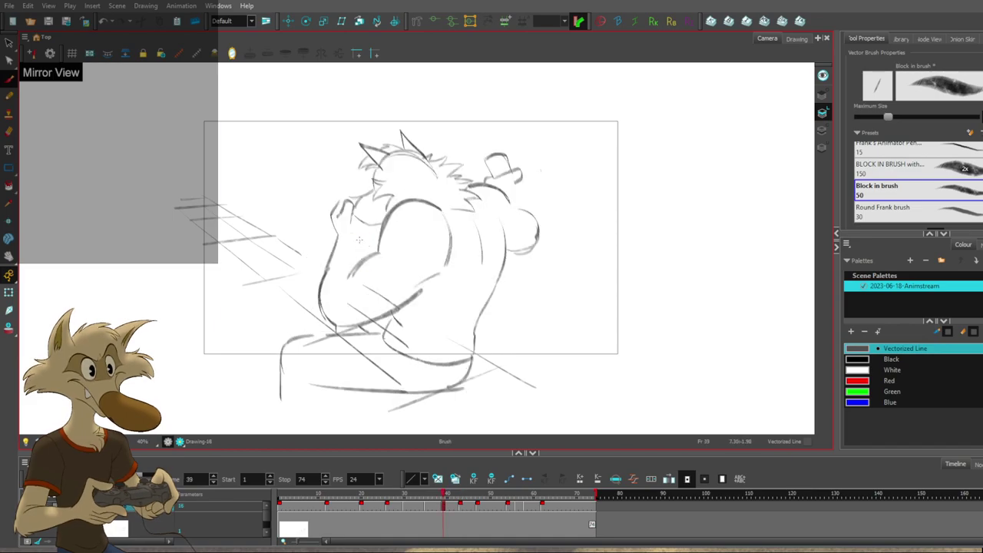
pyautogui.press('f')
pyautogui.press('g')
pyautogui.press('.')
pyautogui.press('.')
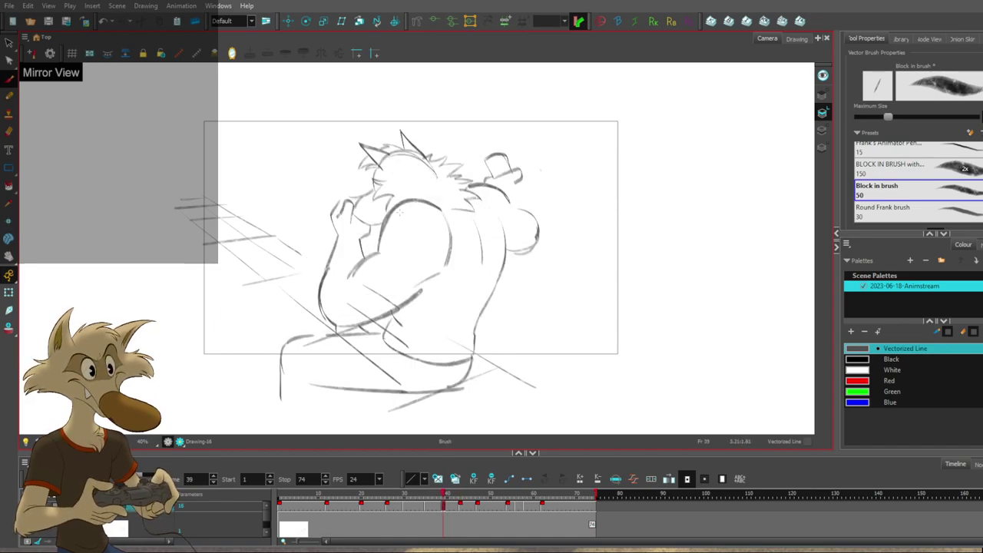
# Sketch the rest of the far hand below the raised can on frame 39, leading down to the forearm.
pyautogui.press(',')
pyautogui.press(',')
pyautogui.press('f')
pyautogui.press('.')
pyautogui.press(',')
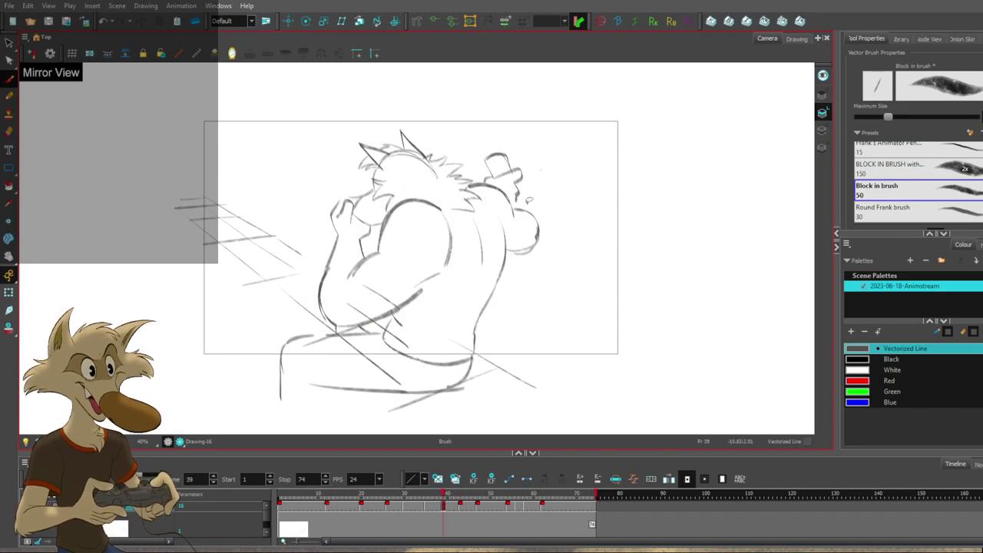
# Add a zigzag fur tuft to the back of the head on frame 39, using the frame 35 drawing as reference.
pyautogui.press(',')
pyautogui.press(',')
pyautogui.press(',')
pyautogui.press(',')
pyautogui.scroll(1, 546, 196)
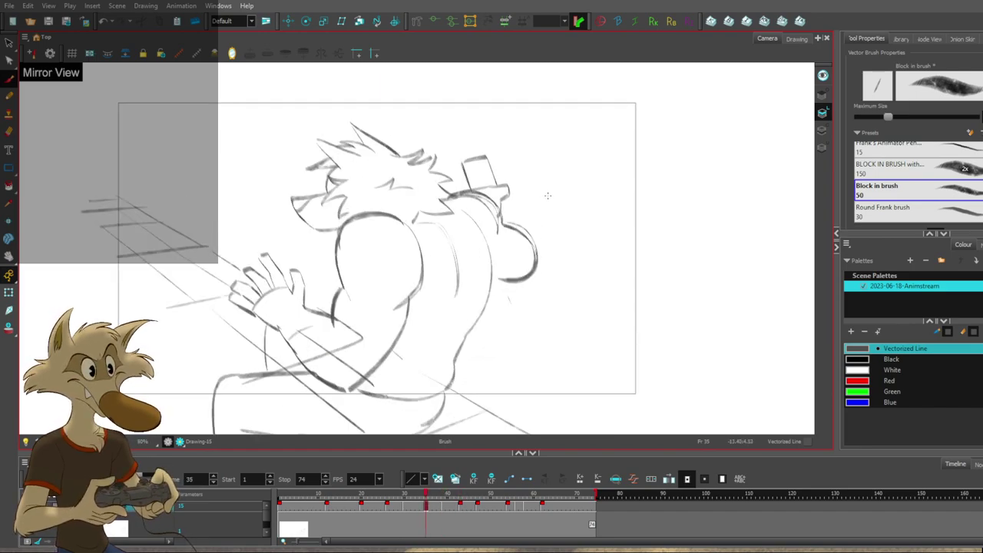
pyautogui.press('.')
pyautogui.press('.')
pyautogui.press('.')
pyautogui.press('.')
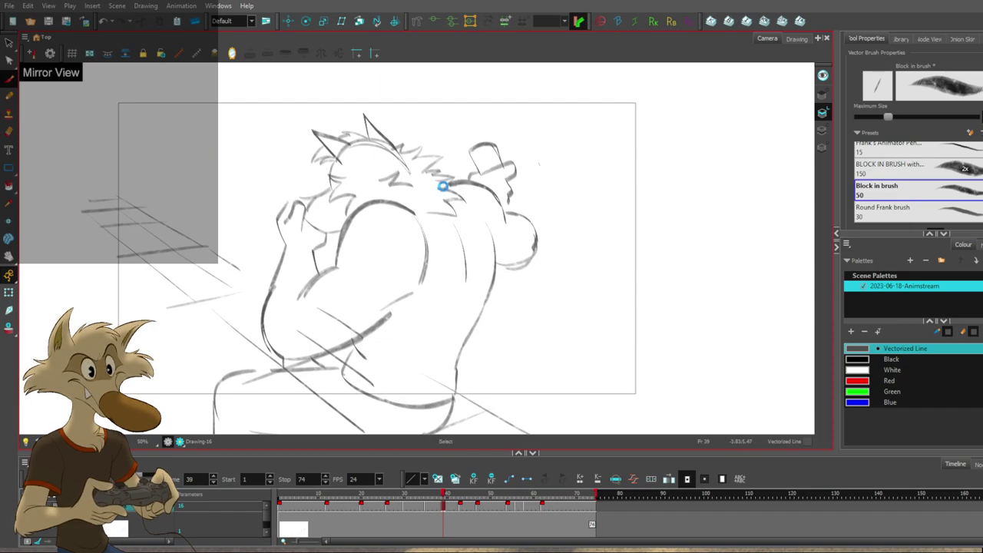
# Turn off the mirrored view and flip through the key drawings to review the poses unmirrored.
pyautogui.scroll(-1, 423, 204)
pyautogui.click(234, 49)
pyautogui.press(',')
pyautogui.press(',')
pyautogui.press(',')
pyautogui.press(',')
pyautogui.press('f')
pyautogui.press('f')
pyautogui.press('g')
pyautogui.press('g')
pyautogui.press('f')
pyautogui.press('f')
pyautogui.press('f')
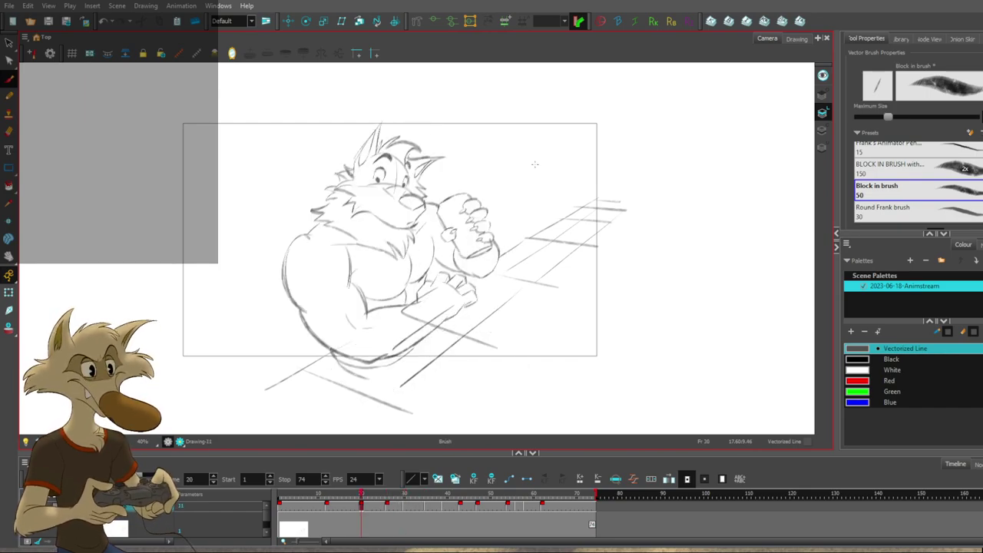
pyautogui.press('g')
pyautogui.press('g')
pyautogui.press('g')
pyautogui.press('g')
pyautogui.press('g')
pyautogui.press('g')
pyautogui.press('f')
pyautogui.press('g')
# Move the key drawing at frame 47 to frame 49 in the timeline.
pyautogui.moveTo(484, 508); pyautogui.dragTo(479, 507)
pyautogui.press('Delete')
pyautogui.click(479, 507)
pyautogui.click(438, 480)
pyautogui.click(484, 511)
pyautogui.click(486, 510)
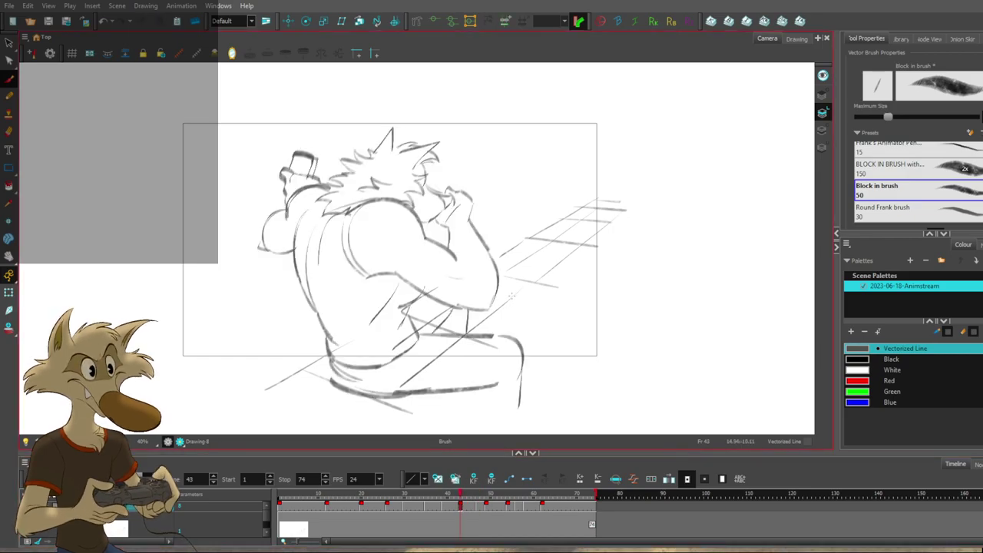
# Flip between the key drawings at frames 43 and 49 to compare the near arm and hand.
pyautogui.press('2')
pyautogui.press('f')
pyautogui.press('f')
pyautogui.press('g')
pyautogui.press('g')
pyautogui.press('f')
pyautogui.press('f')
pyautogui.press('g')
pyautogui.press('g')
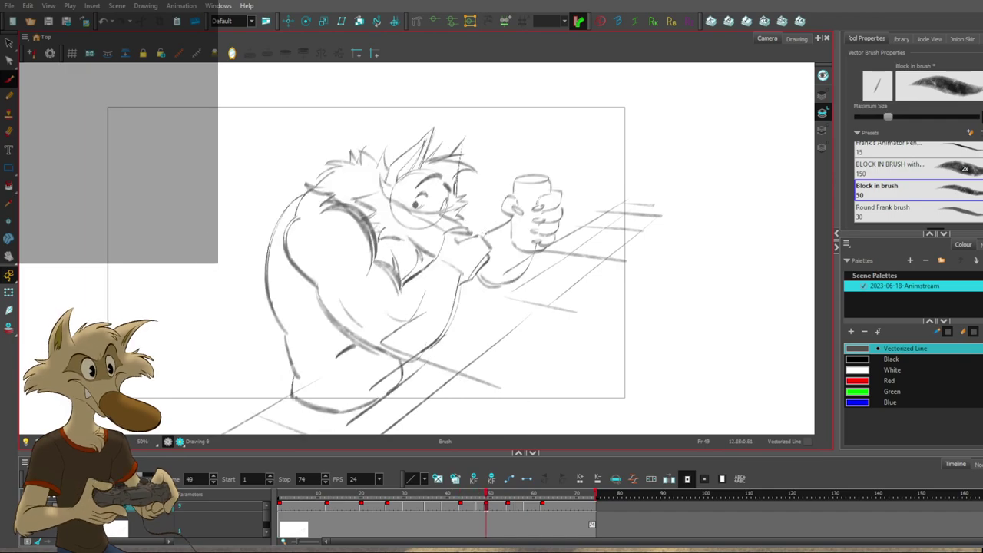
pyautogui.press('f')
pyautogui.press('f')
pyautogui.press('g')
pyautogui.press('g')
pyautogui.press('f')
pyautogui.press('g')
pyautogui.press('f')
pyautogui.press('f')
pyautogui.press('g')
pyautogui.press('g')
pyautogui.press('f')
# Try a short wrist line at the base of the raised near hand on frame 43.
pyautogui.moveTo(457, 211); pyautogui.dragTo(465, 208)
pyautogui.press('f')
pyautogui.press('f')
pyautogui.press('g')
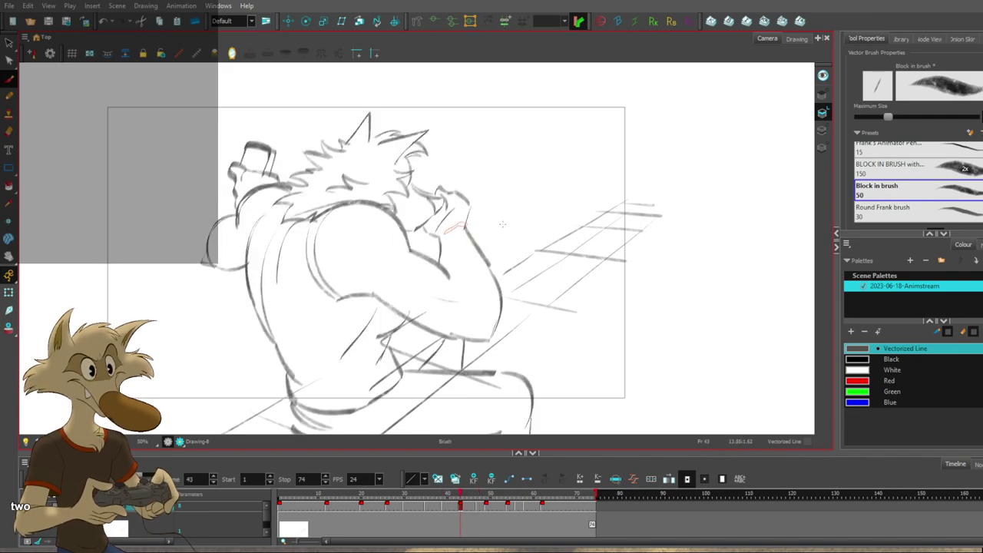
pyautogui.press('.')
pyautogui.press('.')
pyautogui.press('.')
pyautogui.press('.')
pyautogui.hotkey('ctrl', 'z')
# Draw a short slanted line across the near wrist on frame 43, checking it against the surrounding drawings.
pyautogui.press('g')
pyautogui.press('f')
pyautogui.press('g')
pyautogui.press('f')
pyautogui.press(',')
pyautogui.press('.')
pyautogui.press(',')
pyautogui.press('.')
pyautogui.press('.')
pyautogui.press(',')
pyautogui.press('.')
pyautogui.press('g')
pyautogui.press('f')
pyautogui.moveTo(465, 228); pyautogui.dragTo(451, 241)
# Flip repeatedly through the key drawings around frames 43 and 49 to examine the transition between the poses.
pyautogui.press('g')
pyautogui.press('f')
pyautogui.press('f')
pyautogui.press('g')
pyautogui.press('g')
pyautogui.press('f')
pyautogui.press('f')
pyautogui.press('f')
pyautogui.press('f')
pyautogui.press('f')
pyautogui.press('g')
pyautogui.press('g')
pyautogui.press('g')
pyautogui.press('g')
pyautogui.press('g')
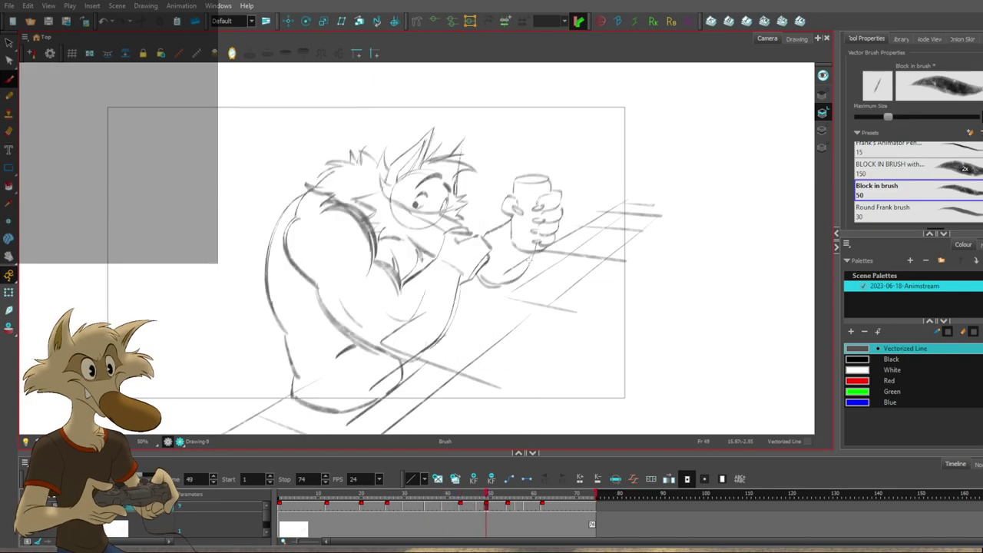
pyautogui.press(',')
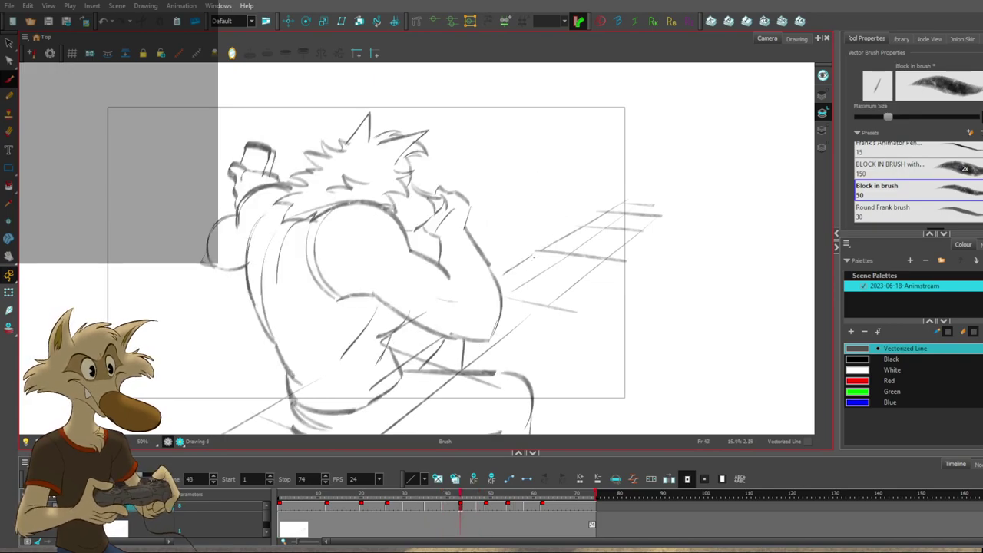
# Flip back and forth through the drawings from frames 43 to 49 to examine the head and arm turn.
pyautogui.press('.')
pyautogui.press('f')
pyautogui.press('f')
pyautogui.press('g')
pyautogui.press('g')
pyautogui.press('g')
pyautogui.press('g')
pyautogui.press('f')
pyautogui.press('f')
pyautogui.press('f')
pyautogui.press('.')
pyautogui.press('.')
pyautogui.press(',')
pyautogui.press('.')
pyautogui.press('.')
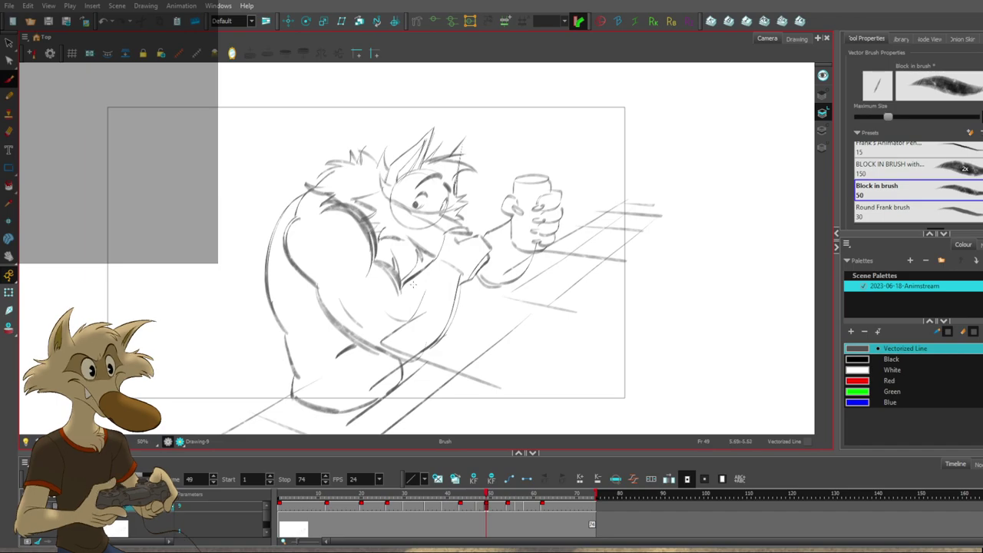
pyautogui.press(',')
pyautogui.press(',')
pyautogui.press(',')
pyautogui.press(',')
pyautogui.press('.')
pyautogui.press('.')
pyautogui.press('.')
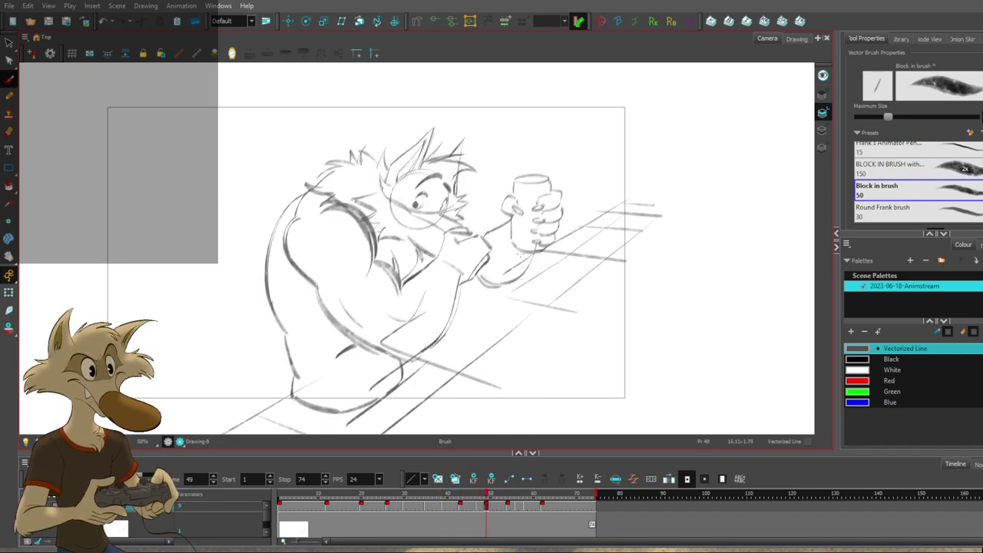
# Compare the partial drawing on frame 47 with the adjacent key poses.
pyautogui.press(',')
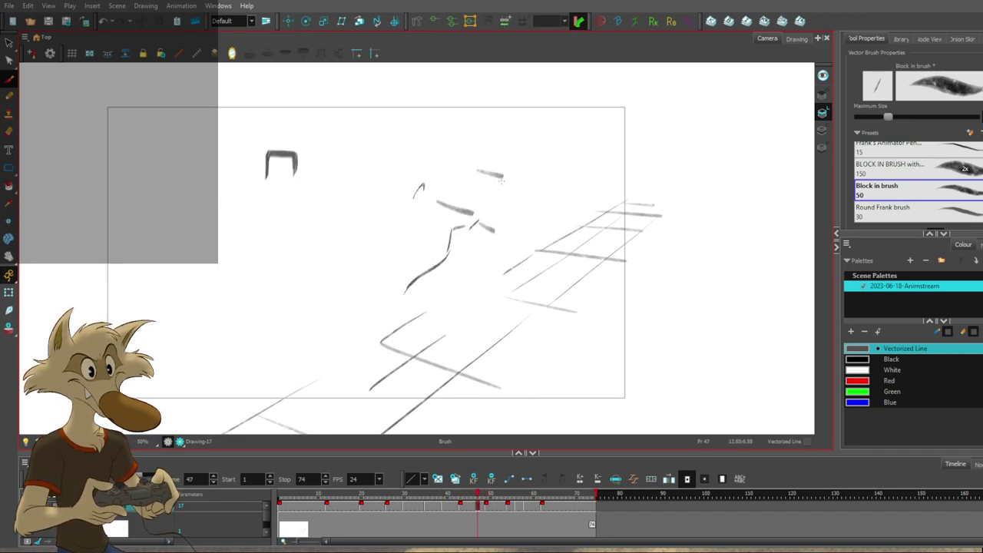
pyautogui.press('f')
pyautogui.press('g')
pyautogui.press('g')
pyautogui.press('f')
pyautogui.press('f')
pyautogui.press('g')
pyautogui.press('f')
# Step through the drawings between frames 35 and 47 to review the motion leading into the turn.
pyautogui.press('.')
pyautogui.press('.')
pyautogui.press('.')
pyautogui.press('.')
pyautogui.press('.')
pyautogui.press('.')
pyautogui.press('.')
pyautogui.press('.')
pyautogui.press('.')
pyautogui.press('.')
pyautogui.press('.')
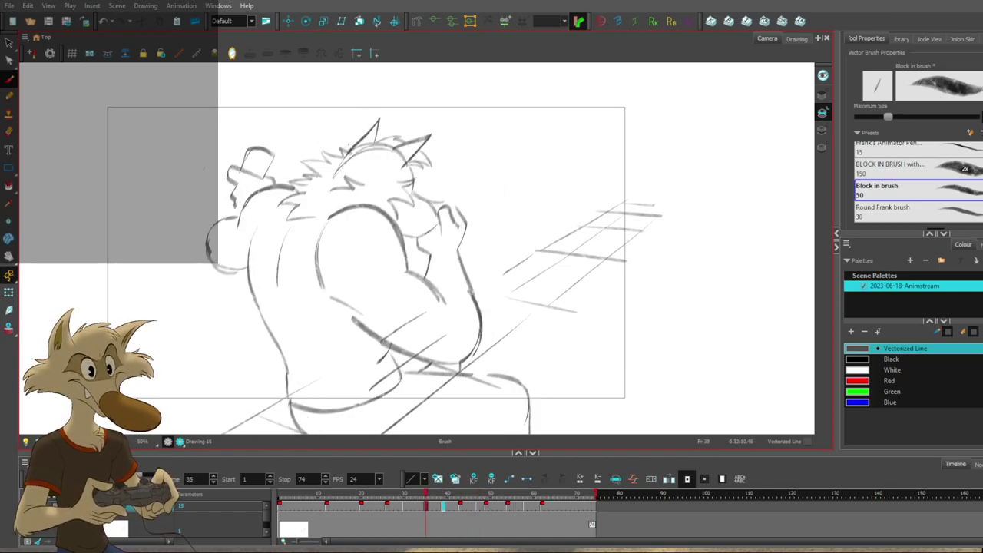
pyautogui.press('g')
pyautogui.press('g')
pyautogui.press('g')
pyautogui.press('g')
pyautogui.press('g')
pyautogui.press('g')
pyautogui.press('g')
pyautogui.press('g')
pyautogui.press('g')
pyautogui.press('g')
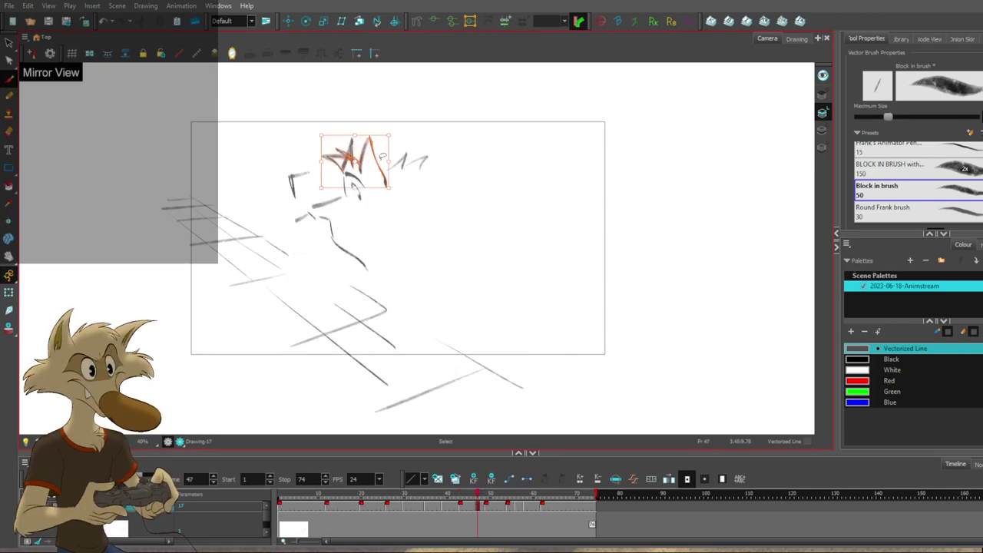
# Sketch the wolf's head fur, ears, neck and chest tuft on frame 47 in the mirrored view, comparing with frame 49.
pyautogui.hotkey('alt', 'b')
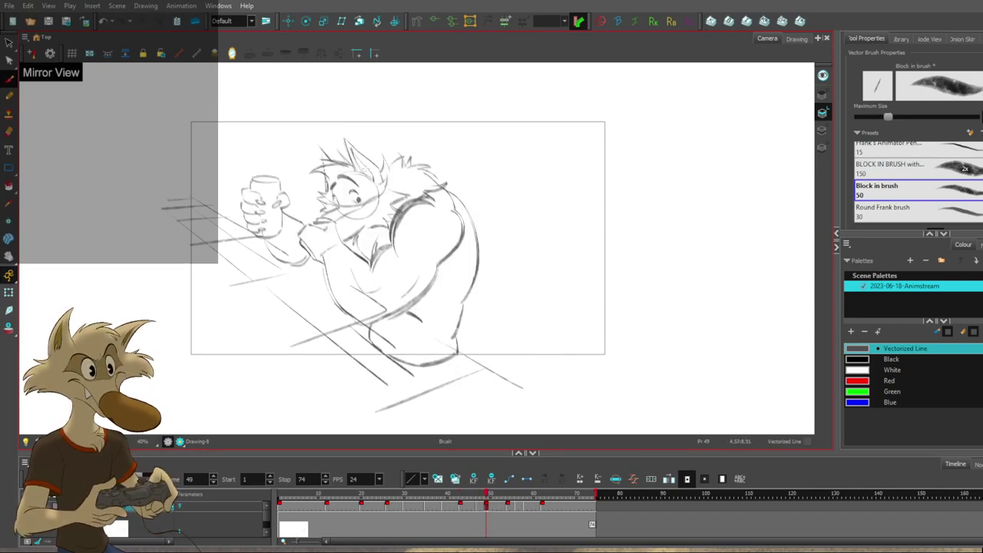
pyautogui.press('g')
pyautogui.press('f')
pyautogui.moveTo(359, 139); pyautogui.dragTo(364, 136)
pyautogui.press('g')
pyautogui.press('f')
pyautogui.hotkey('alt', 'b')
pyautogui.press('g')
pyautogui.press('f')
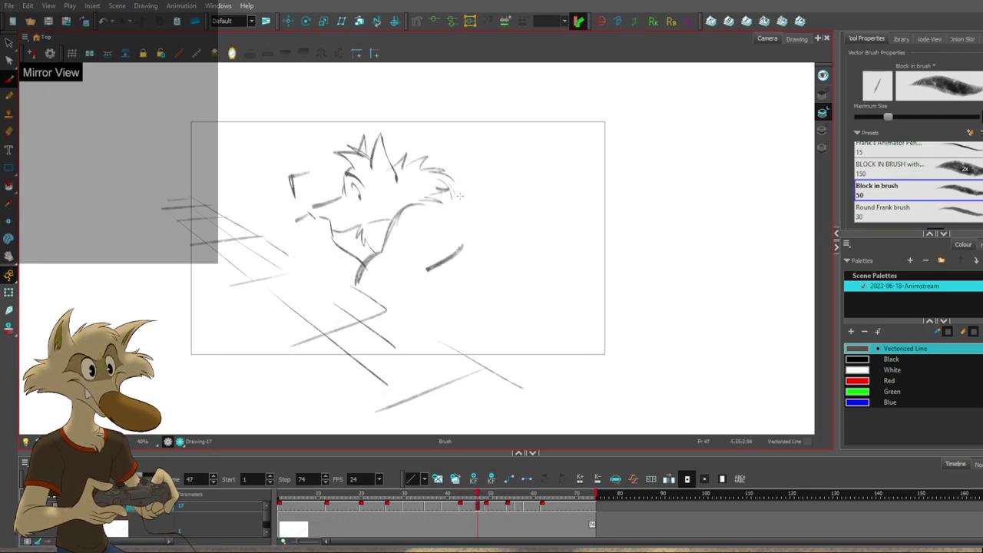
# Block in the wolf's back, waist and lower arm line on frame 47, checking against the neighbouring keys.
pyautogui.press('g')
pyautogui.press('f')
pyautogui.press('f')
pyautogui.press('g')
pyautogui.press('g')
pyautogui.press('f')
pyautogui.moveTo(484, 264); pyautogui.dragTo(459, 311)
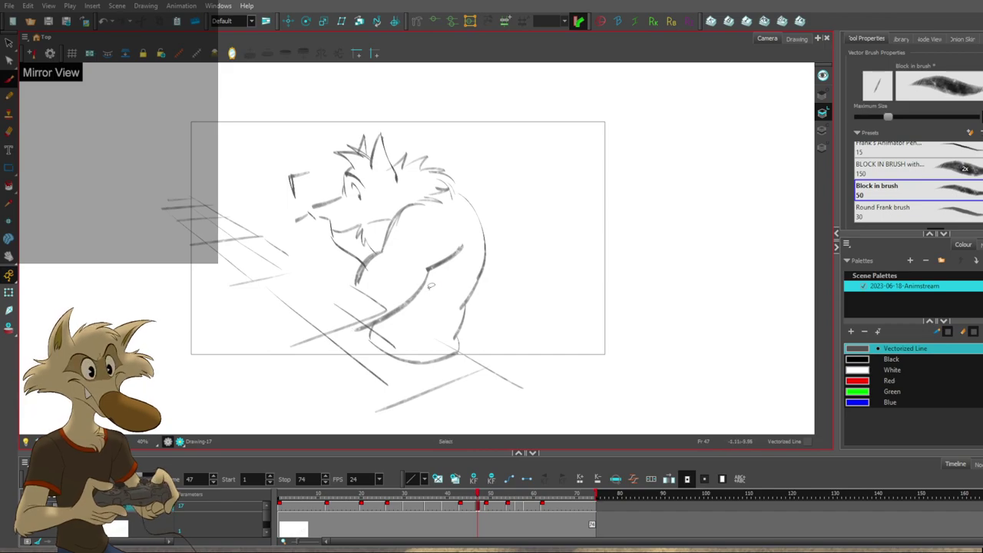
# Turn off the mirrored view and review the frame 47 drawing in sequence.
pyautogui.press('1')
pyautogui.press('1')
pyautogui.press('2')
pyautogui.click(232, 53)
pyautogui.press('f')
pyautogui.press('f')
pyautogui.press('f')
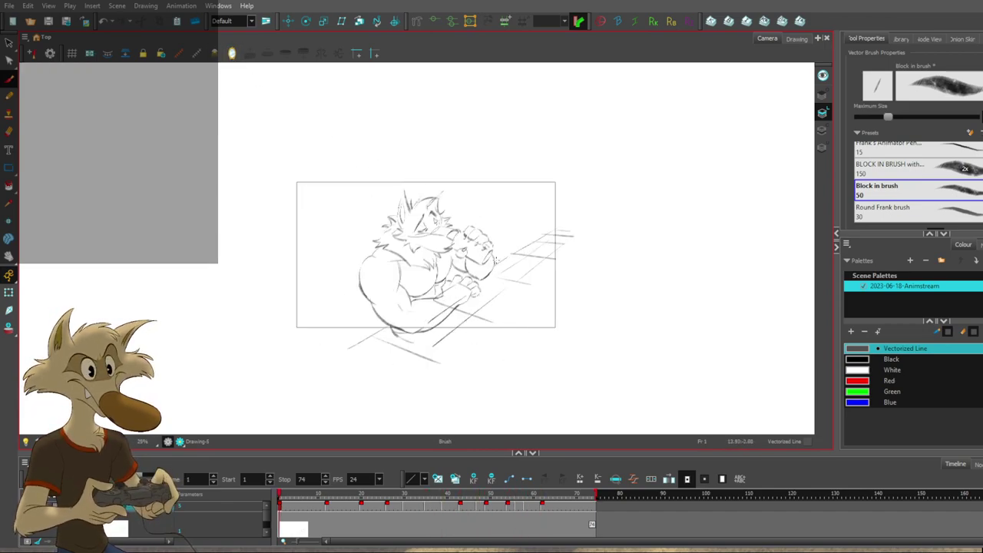
pyautogui.scroll(1, 495, 261)
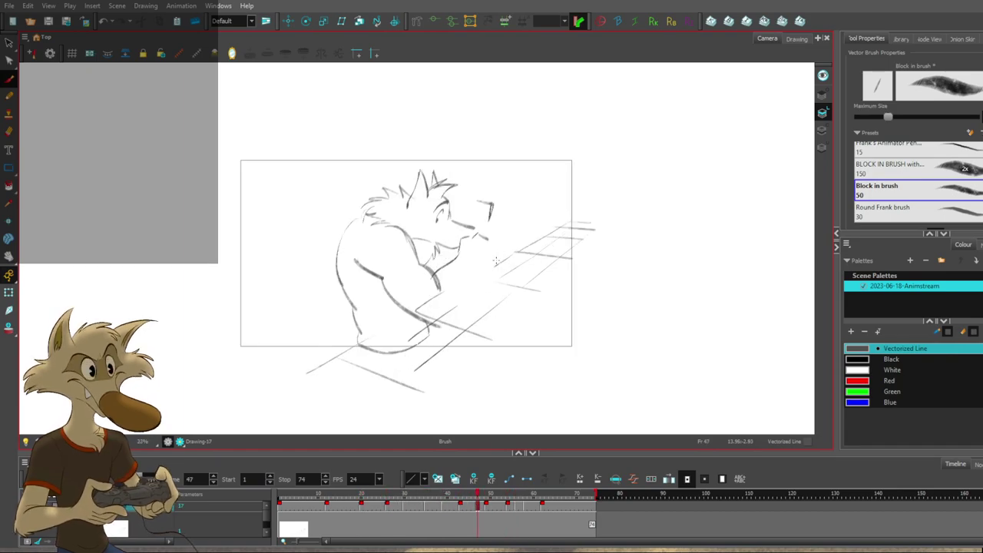
pyautogui.scroll(1, 480, 253)
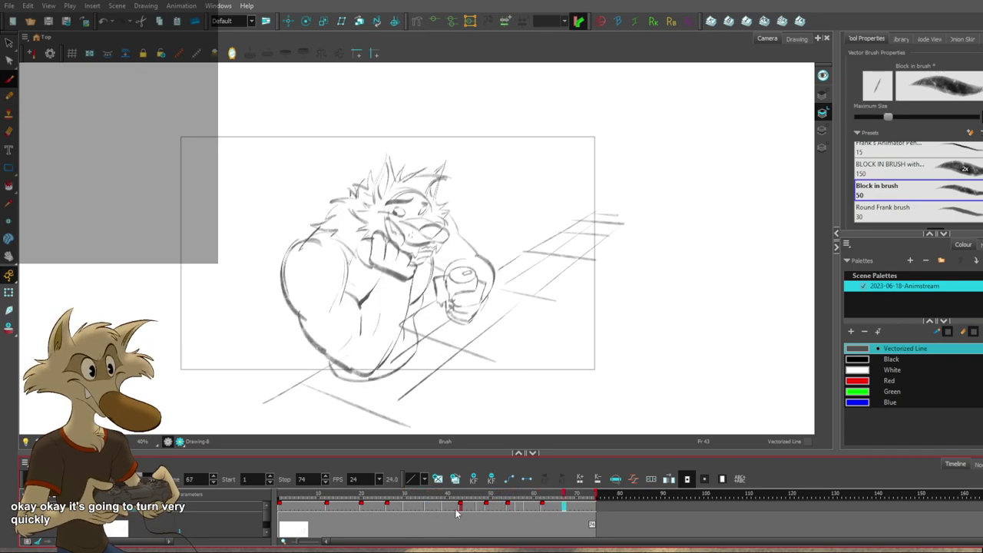
# Hold the frame 49 drawing two frames longer and extend the scene and background exposure to frame 78.
pyautogui.moveTo(458, 496)
pyautogui.mouseDown()
pyautogui.moveTo(517, 505)
pyautogui.moveTo(480, 505)
pyautogui.moveTo(516, 505)
pyautogui.moveTo(501, 510)
pyautogui.mouseUp()
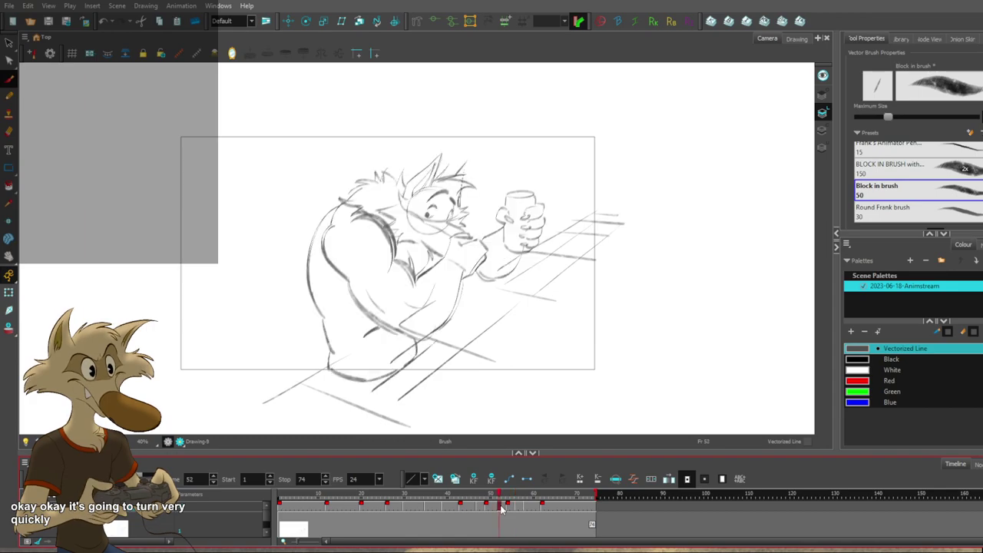
pyautogui.press('+')
pyautogui.press('+')
pyautogui.click(612, 503)
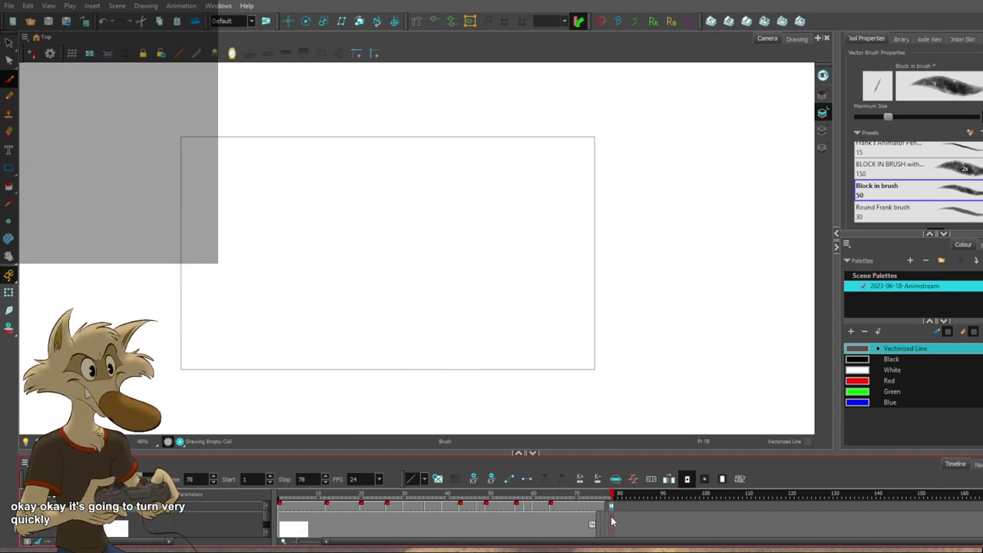
pyautogui.press('F5')
pyautogui.click(611, 519)
pyautogui.press('F5')
# Draw the outer edge of the near forearm down to the elbow on frame 47, comparing with frame 49.
pyautogui.click(495, 508)
pyautogui.press('f')
pyautogui.press('f')
pyautogui.press('g')
pyautogui.press('2')
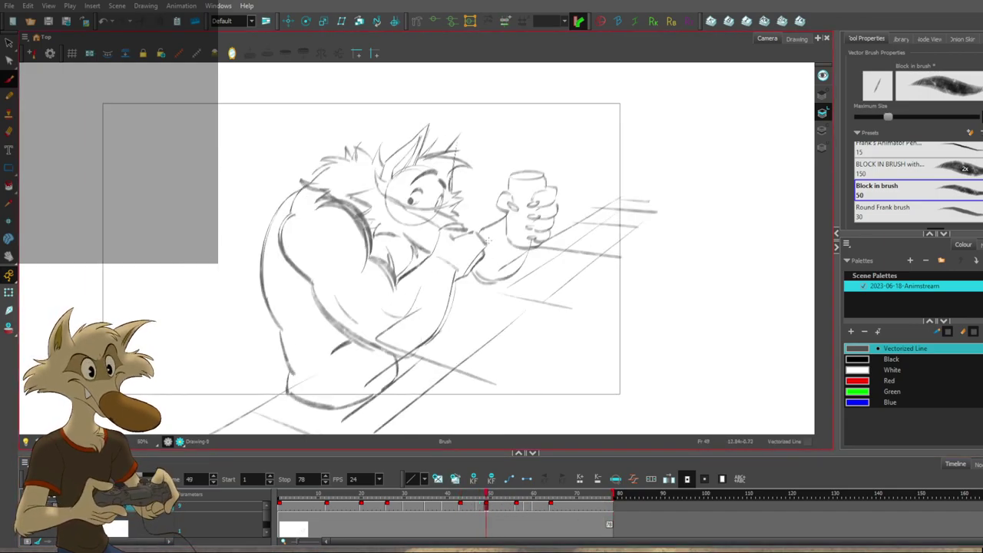
pyautogui.press('f')
pyautogui.moveTo(487, 250); pyautogui.dragTo(456, 313)
pyautogui.press('g')
pyautogui.press('f')
pyautogui.moveTo(430, 356); pyautogui.dragTo(417, 366)
pyautogui.press('g')
pyautogui.press('f')
pyautogui.press('g')
pyautogui.press('f')
pyautogui.press('g')
# Redraw the underside of the near arm on frame 47 as a smooth curve running into the elbow.
pyautogui.press(',')
pyautogui.press(',')
pyautogui.moveTo(322, 286); pyautogui.dragTo(418, 364)
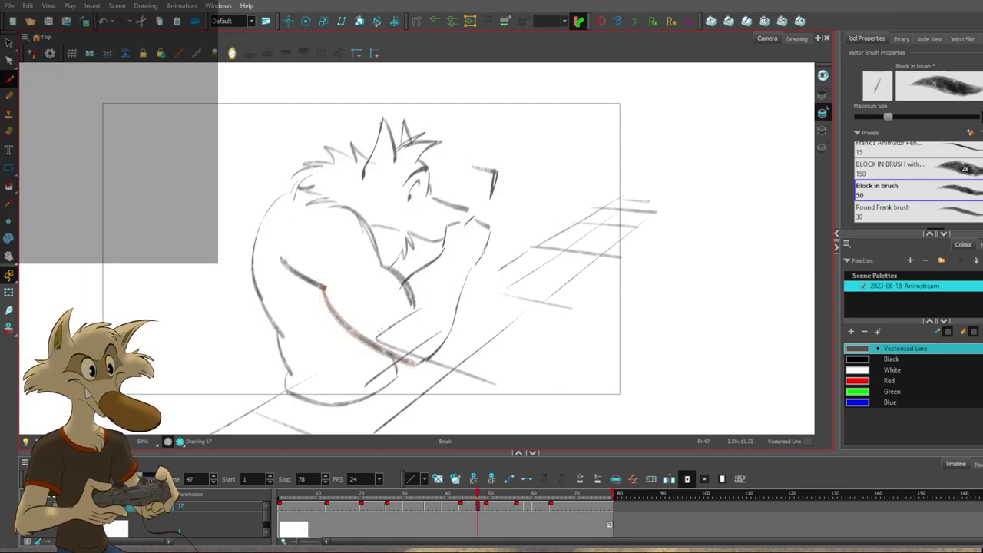
pyautogui.hotkey('ctrl', 'z')
pyautogui.moveTo(323, 288)
pyautogui.mouseDown()
pyautogui.moveTo(347, 327)
pyautogui.moveTo(431, 353)
pyautogui.mouseUp()
pyautogui.hotkey('ctrl', 'z')
pyautogui.moveTo(325, 287)
pyautogui.mouseDown()
pyautogui.moveTo(407, 349)
pyautogui.moveTo(438, 353)
pyautogui.mouseUp()
# Rework the inner forearm line where it meets the biceps on frame 47, flipping against the adjacent drawings.
pyautogui.press('g')
pyautogui.press('f')
pyautogui.press('g')
pyautogui.press(',')
pyautogui.press('g')
pyautogui.press('f')
pyautogui.hotkey('ctrl', 'z')
pyautogui.moveTo(414, 280); pyautogui.dragTo(410, 285)
pyautogui.press('g')
pyautogui.press('f')
# Redraw the near hand's side, wrist and outer forearm down to the elbow on frame 47.
pyautogui.moveTo(450, 333)
pyautogui.mouseDown()
pyautogui.moveTo(471, 272)
pyautogui.moveTo(452, 329)
pyautogui.mouseUp()
pyautogui.hotkey('ctrl', 'z')
pyautogui.press('.')
pyautogui.press(',')
pyautogui.press('.')
pyautogui.press(',')
pyautogui.moveTo(446, 224)
pyautogui.mouseDown()
pyautogui.moveTo(459, 313)
pyautogui.moveTo(450, 329)
pyautogui.mouseUp()
pyautogui.press('g')
pyautogui.press('f')
pyautogui.press('g')
pyautogui.press(',')
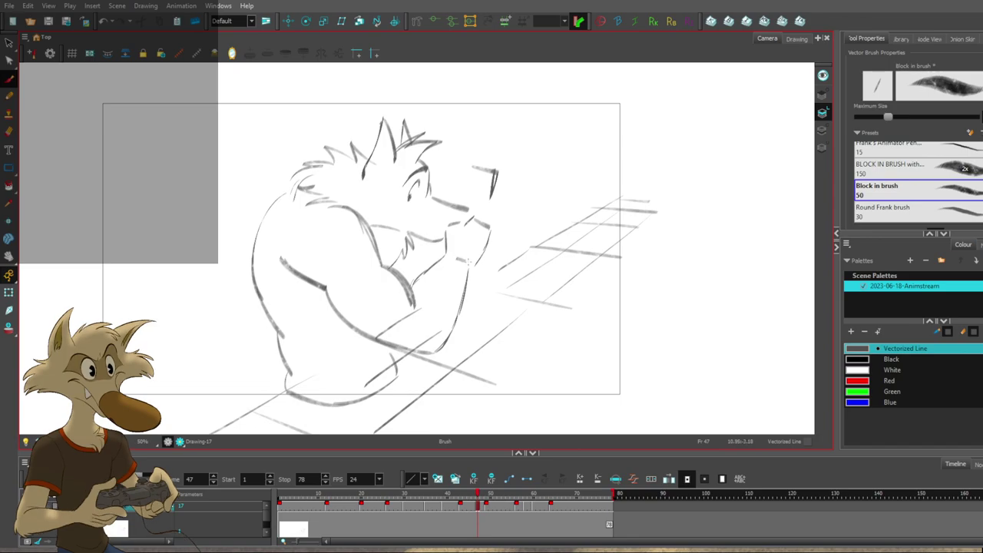
# Draw the far hand's thumb on the muzzle side of the glass on frame 47.
pyautogui.press('.')
pyautogui.press(',')
pyautogui.press('.')
pyautogui.press(',')
pyautogui.moveTo(464, 171); pyautogui.dragTo(459, 192)
pyautogui.press('.')
pyautogui.press(',')
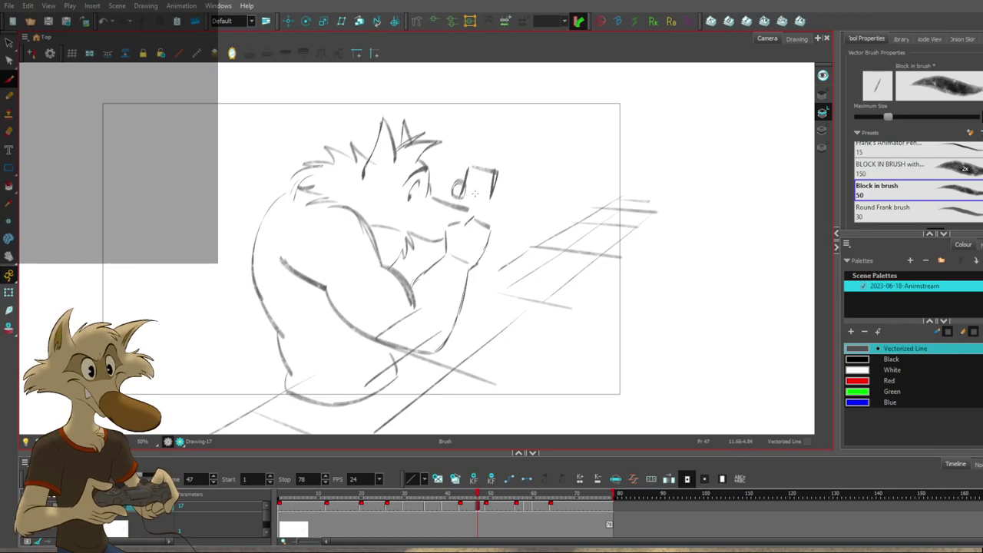
# Draw rounded fingers wrapping the outer side of the glass on frame 47, checking them against the neighbouring drawings.
pyautogui.press('g')
pyautogui.press('f')
pyautogui.press('f')
pyautogui.press('g')
pyautogui.press('g')
pyautogui.press('f')
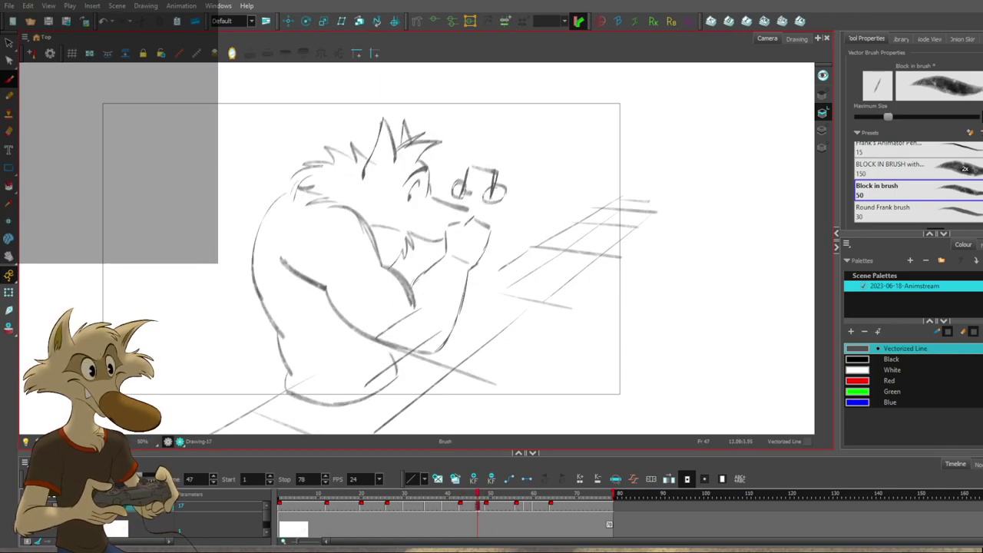
pyautogui.press('g')
pyautogui.press('f')
pyautogui.moveTo(484, 204); pyautogui.dragTo(504, 199)
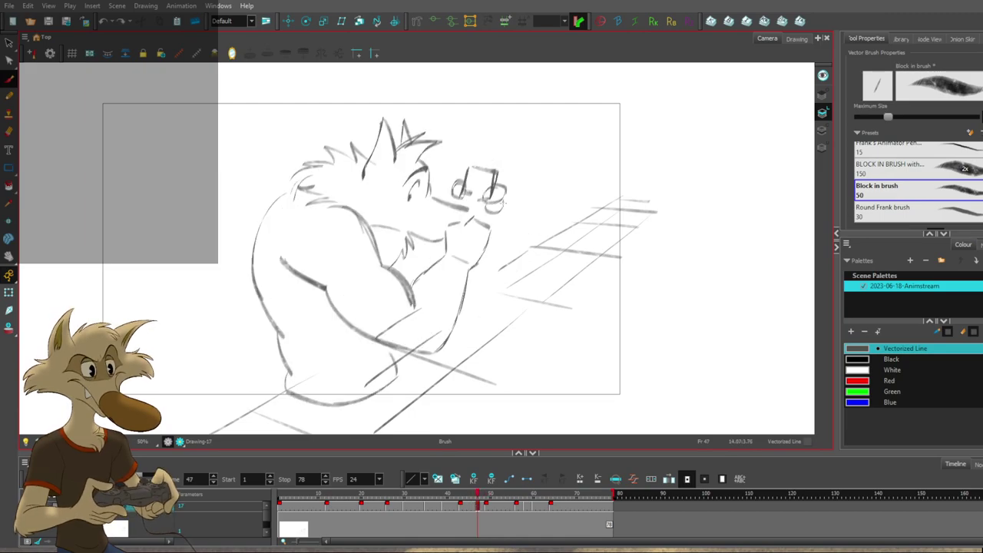
# Refine the lower fingers of the far hand gripping the glass on frame 47.
pyautogui.press('g')
pyautogui.press('f')
pyautogui.press('f')
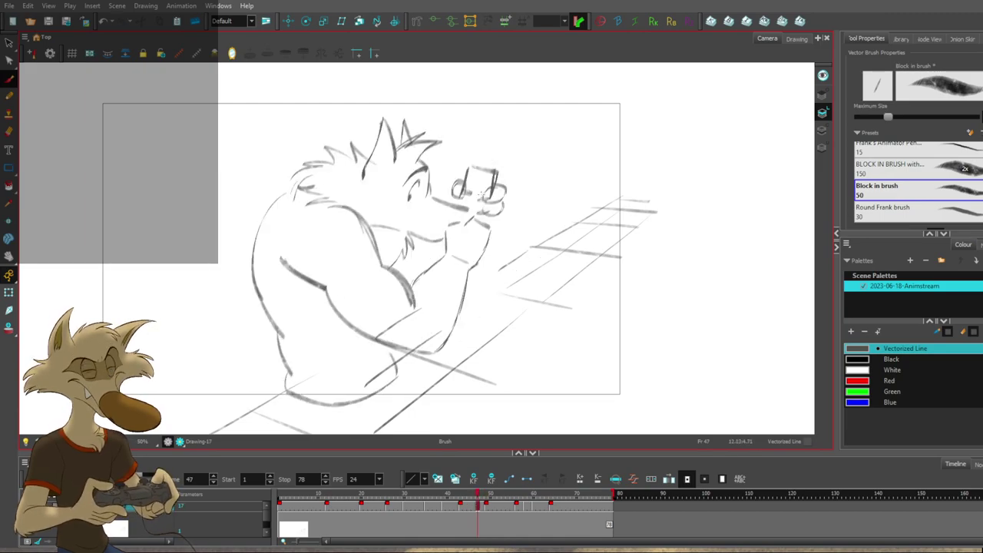
pyautogui.press('g')
pyautogui.press('g')
pyautogui.press('f')
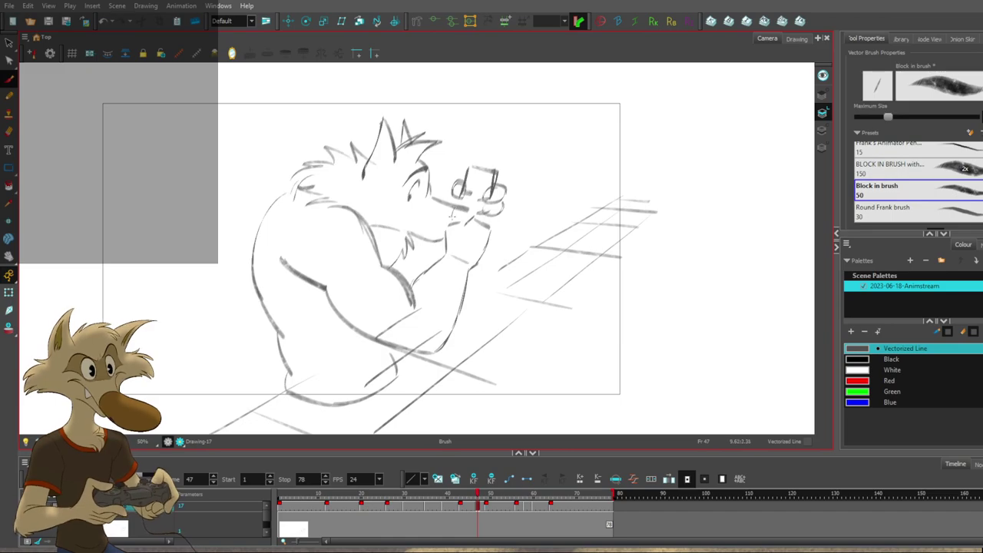
# Add short lines around the muzzle and the base of the far hand on frame 47, comparing with adjacent poses.
pyautogui.press('g')
pyautogui.press('f')
pyautogui.press('f')
pyautogui.press('g')
pyautogui.press('g')
pyautogui.press('f')
pyautogui.press('g')
pyautogui.press('f')
pyautogui.press('g')
pyautogui.press('f')
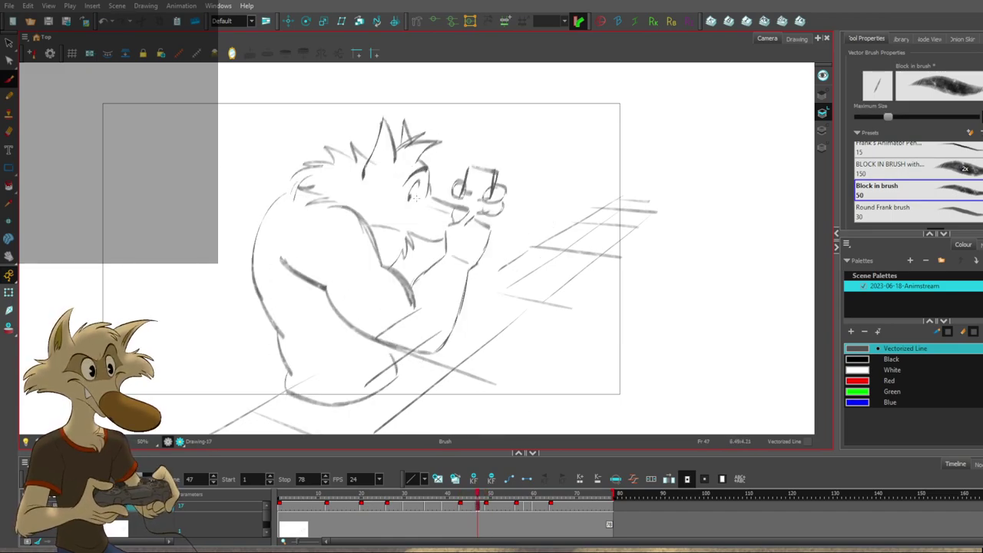
# Flip between frame 47 and its neighbouring drawings to examine the wolf's eye, muzzle and hand through the turn.
pyautogui.press('g')
pyautogui.press('f')
pyautogui.press('g')
pyautogui.press('f')
pyautogui.press('f')
pyautogui.press('g')
pyautogui.press('g')
pyautogui.press('f')
pyautogui.press('f')
pyautogui.press('g')
pyautogui.press('f')
pyautogui.press('g')
pyautogui.press('g')
pyautogui.press('f')
pyautogui.press('f')
pyautogui.press('g')
pyautogui.press('g')
pyautogui.press('f')
pyautogui.press('f')
pyautogui.press('g')
pyautogui.press('g')
pyautogui.press('f')
pyautogui.press('f')
pyautogui.press('g')
pyautogui.press('.')
pyautogui.press(',')
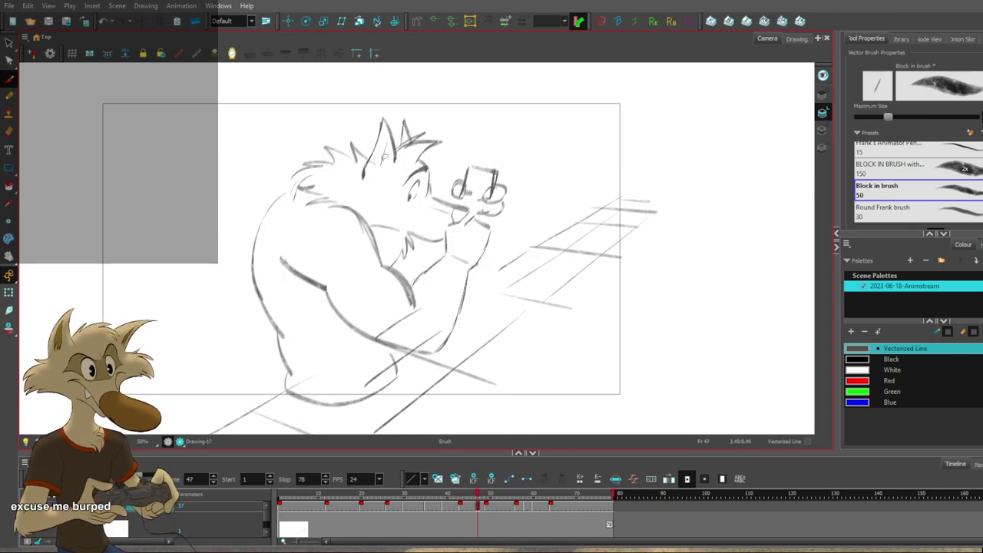
# Draw the inner line of the near ear on frame 47, comparing it with the adjacent drawings.
pyautogui.press('f')
pyautogui.press('g')
pyautogui.press('g')
pyautogui.press('f')
pyautogui.press('f')
pyautogui.press('.')
pyautogui.press('.')
pyautogui.press('.')
pyautogui.press('.')
# Shift the near ear's strokes slightly towards the far ear on frame 47, checking against the neighbouring poses.
pyautogui.click(374, 146)
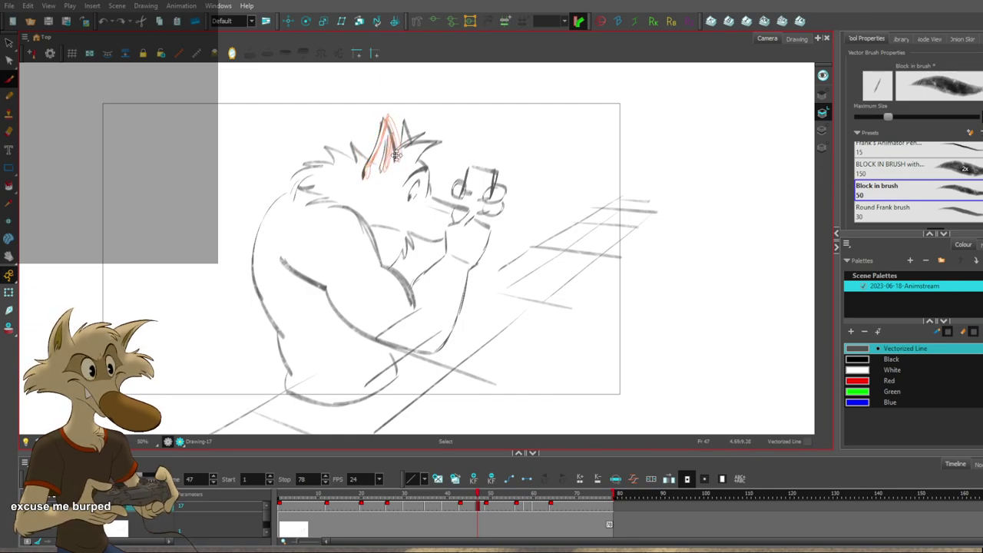
pyautogui.hotkey('alt', 'b')
pyautogui.press('.')
pyautogui.press('.')
pyautogui.press('f')
pyautogui.press('f')
pyautogui.press('g')
pyautogui.press('g')
pyautogui.press('f')
pyautogui.press('f')
pyautogui.press('f')
pyautogui.press('.')
pyautogui.press('.')
pyautogui.press('.')
pyautogui.press('.')
pyautogui.press('.')
pyautogui.press('.')
pyautogui.press('.')
pyautogui.press('.')
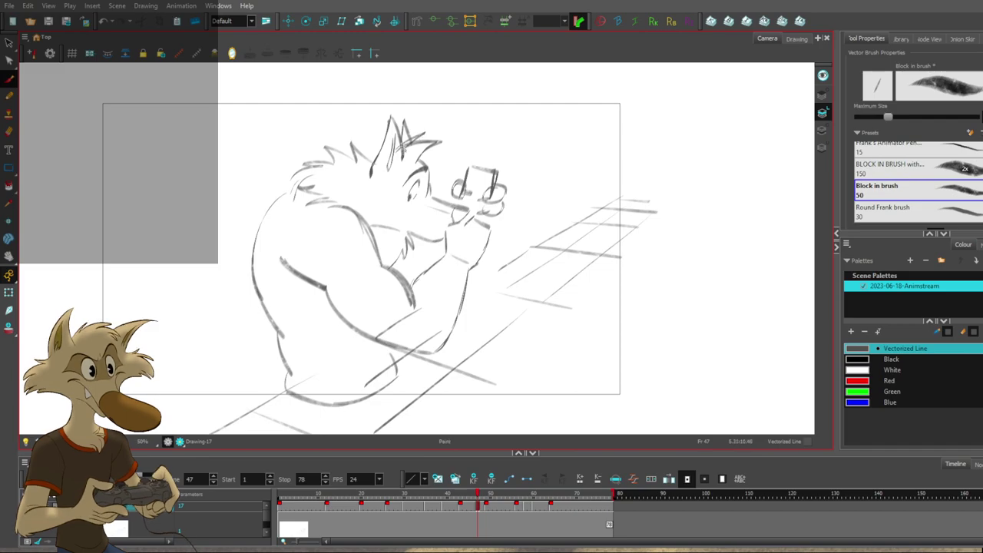
# Erase the overlapping lines where the two ears meet and draw a fur tuft at the near ear's base on frame 47.
pyautogui.hotkey('alt', 'e')
pyautogui.press('f')
pyautogui.press('g')
pyautogui.press('g')
pyautogui.press('f')
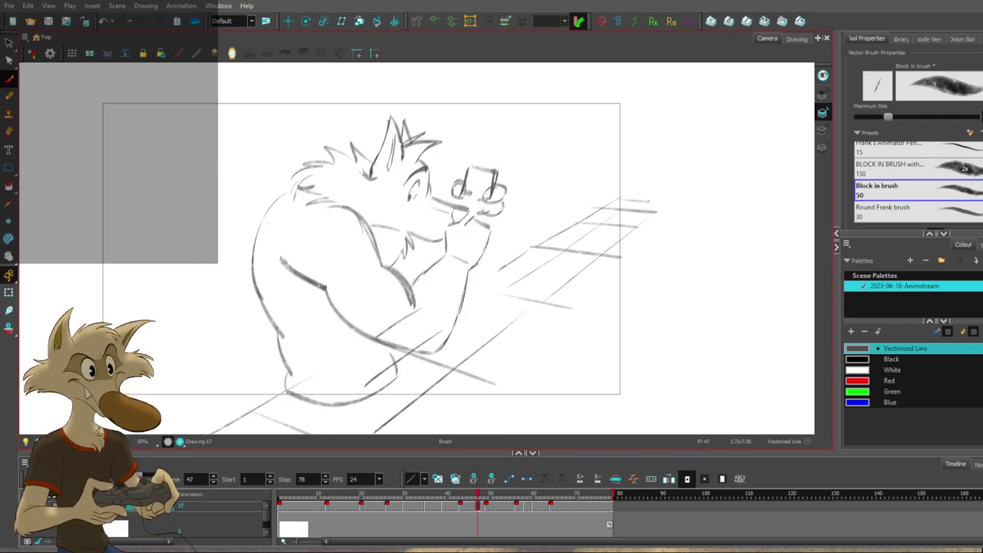
pyautogui.moveTo(363, 172); pyautogui.dragTo(370, 182)
pyautogui.press('g')
pyautogui.press('f')
pyautogui.press('f')
pyautogui.press('g')
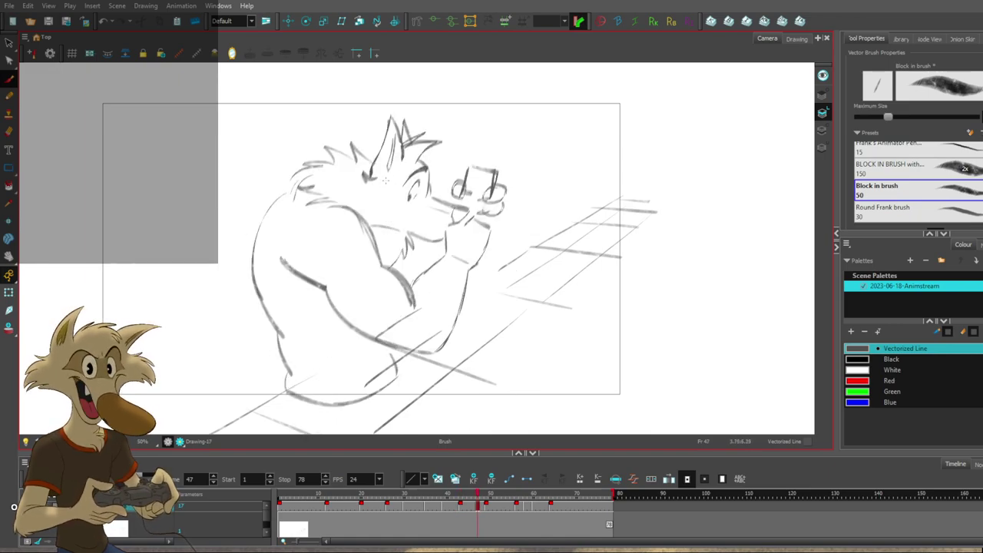
# Draw pointed cheek fur below the near ear on frame 47, matching the adjacent drawings.
pyautogui.press('f')
pyautogui.press('g')
pyautogui.press('f')
pyautogui.press('g')
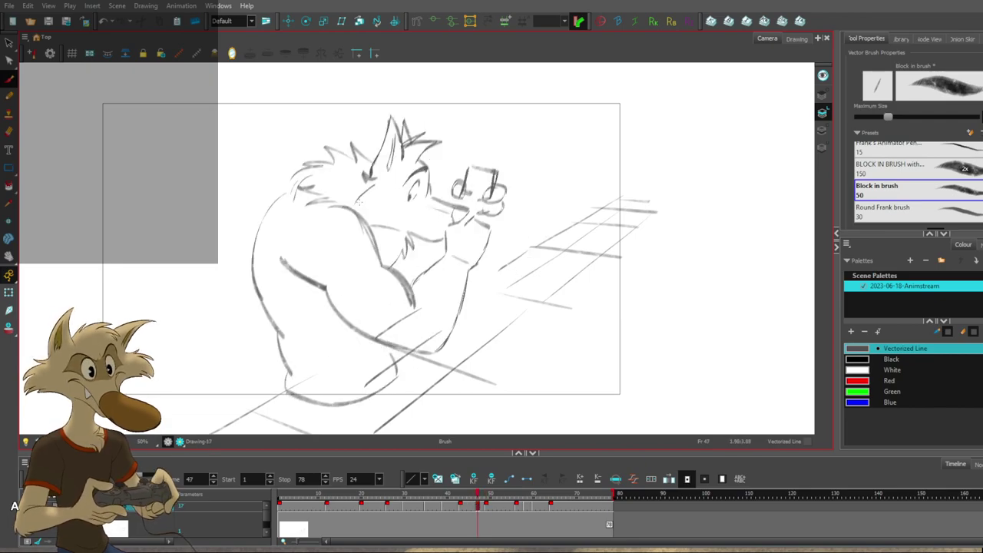
pyautogui.press('f')
pyautogui.press('g')
pyautogui.press('g')
pyautogui.press('f')
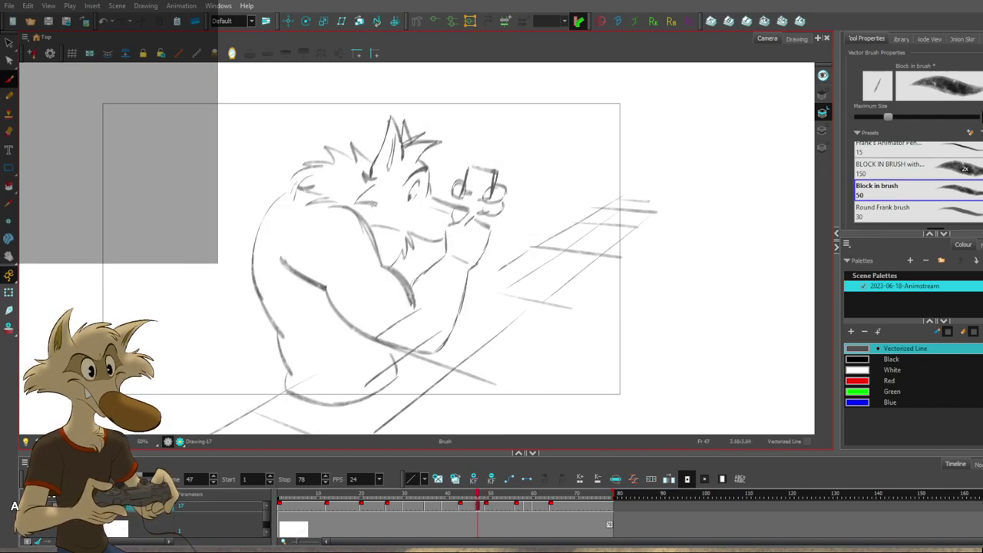
# Extend the cheek fur down towards the neck on frame 47 with additional short strokes.
pyautogui.press('f')
pyautogui.press('g')
pyautogui.press('g')
pyautogui.press('f')
pyautogui.press('f')
pyautogui.press('g')
pyautogui.press('f')
pyautogui.press('g')
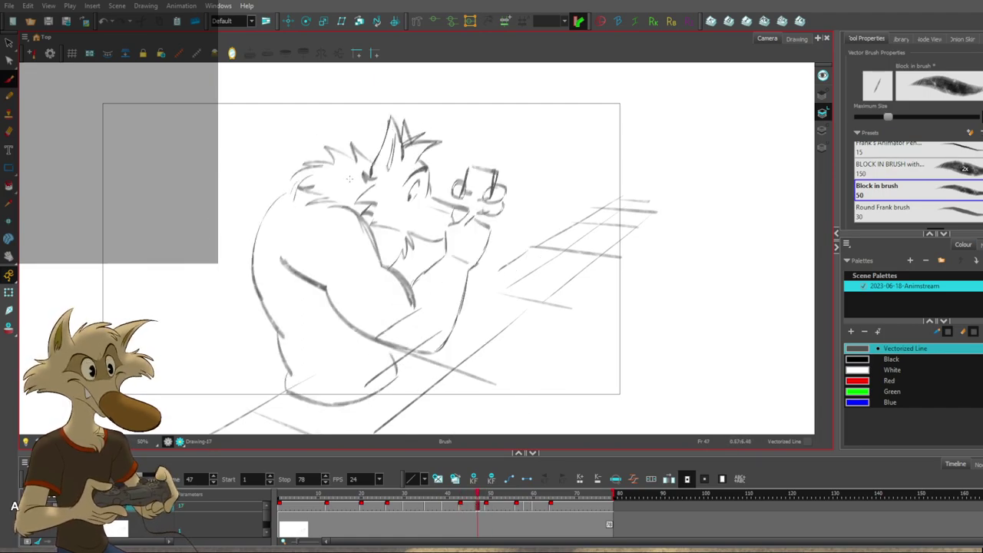
# Draw small fur tufts inside the mane at the back of the head on frame 47.
pyautogui.press('g')
pyautogui.press('f')
pyautogui.press('f')
pyautogui.press('g')
pyautogui.press('g')
pyautogui.press('f')
pyautogui.press('f')
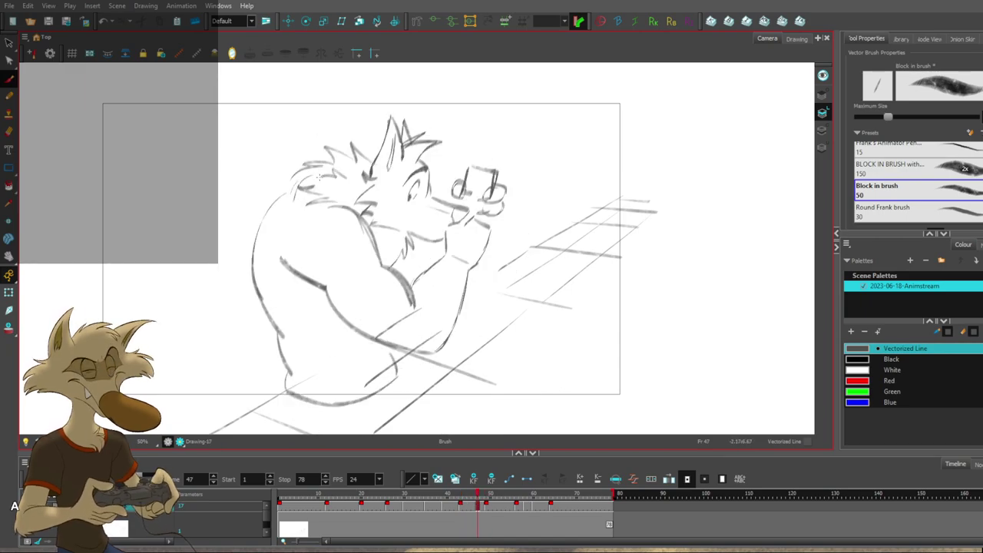
# Flip through the drawings from frame 30 to frame 47 to examine how the head and fur move through the turn.
pyautogui.press('1')
pyautogui.press('1')
pyautogui.press('f')
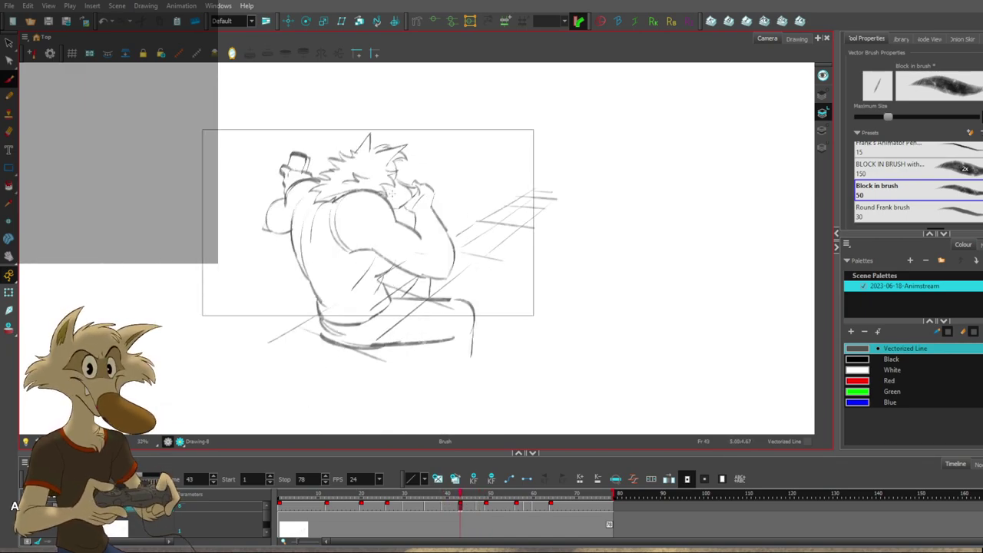
pyautogui.press('g')
pyautogui.press('g')
pyautogui.press('f')
pyautogui.press('f')
pyautogui.press('f')
pyautogui.press('f')
pyautogui.press('f')
pyautogui.press('f')
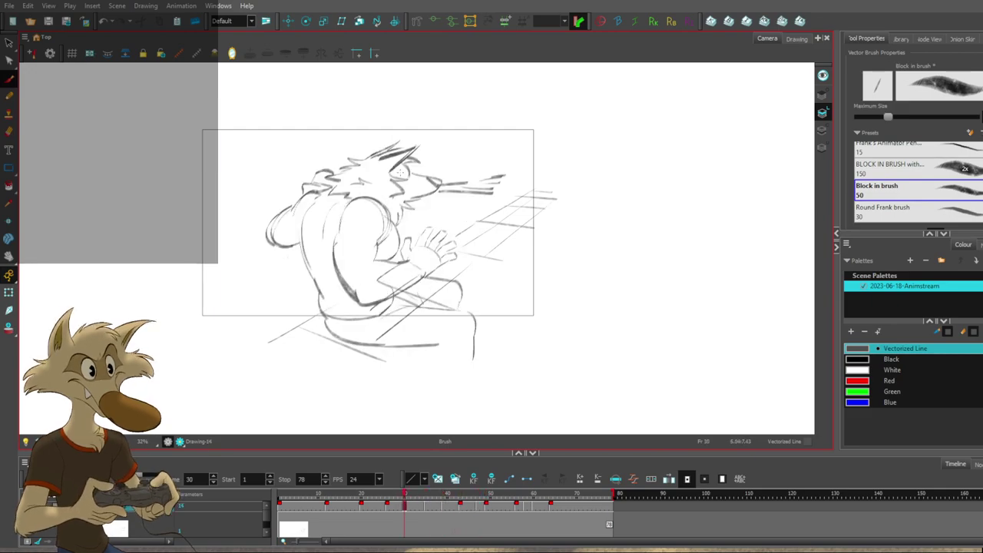
pyautogui.press('g')
pyautogui.press('g')
pyautogui.press('f')
pyautogui.press('g')
pyautogui.press('1')
pyautogui.press('2')
pyautogui.press('2')
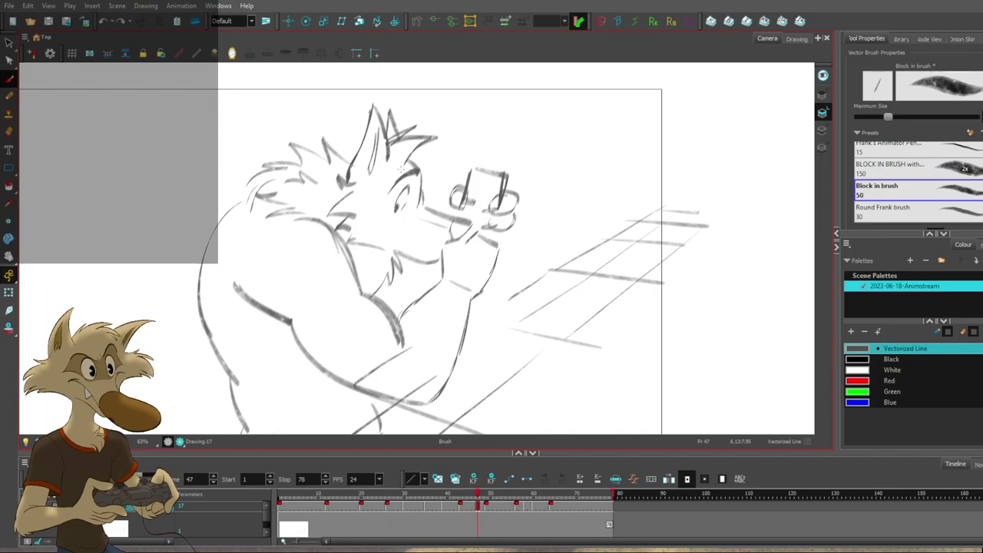
pyautogui.press('f')
pyautogui.press('f')
pyautogui.press('g')
pyautogui.press('f')
pyautogui.press('f')
pyautogui.press('f')
pyautogui.press('g')
pyautogui.press('g')
pyautogui.press('g')
pyautogui.press('g')
pyautogui.press('g')
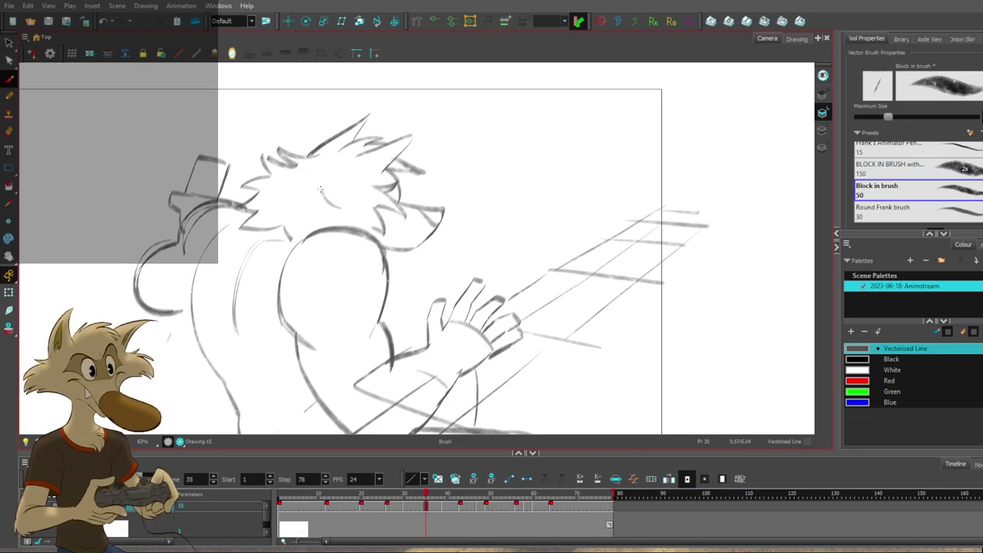
pyautogui.press('g')
pyautogui.press('g')
pyautogui.press('g')
pyautogui.press('g')
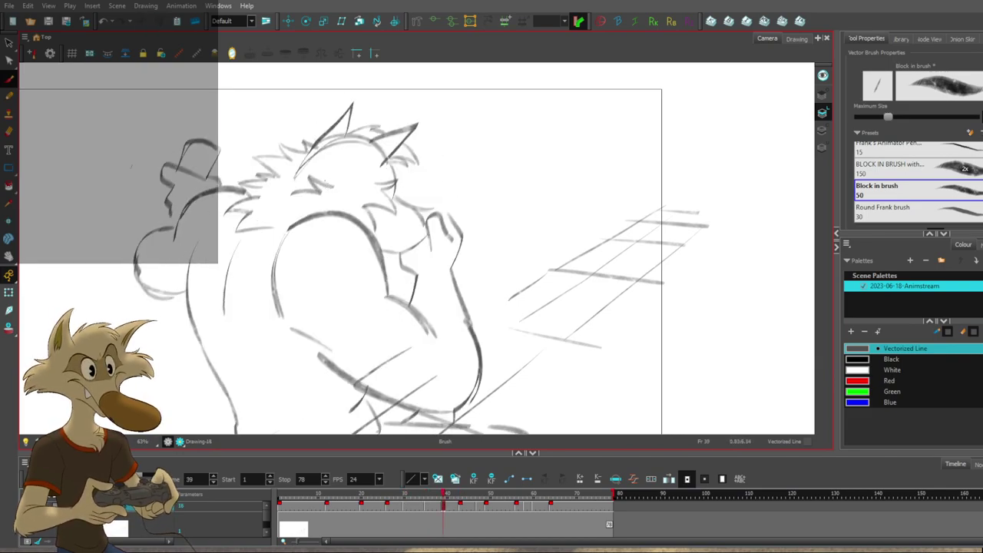
pyautogui.press('g')
pyautogui.press('g')
pyautogui.press('g')
pyautogui.press('g')
pyautogui.press('g')
pyautogui.press('g')
pyautogui.press('g')
pyautogui.press('g')
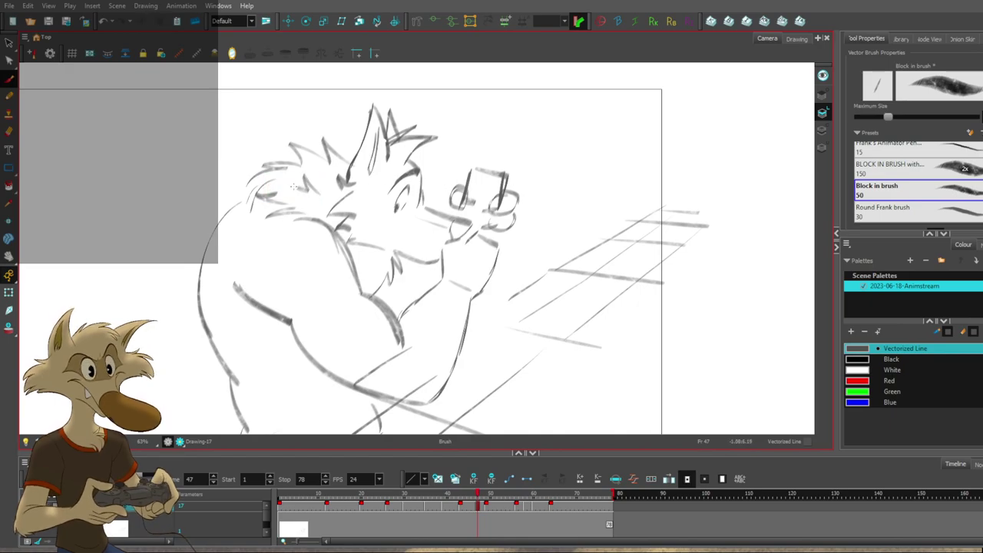
# Add fur strokes at the back of the neck on frame 47, check them against adjacent drawings, and undo the last change.
pyautogui.moveTo(299, 189); pyautogui.dragTo(277, 184)
pyautogui.press('f')
pyautogui.press('f')
pyautogui.press('g')
pyautogui.press('g')
pyautogui.press('f')
pyautogui.press('g')
pyautogui.press('g')
pyautogui.press('f')
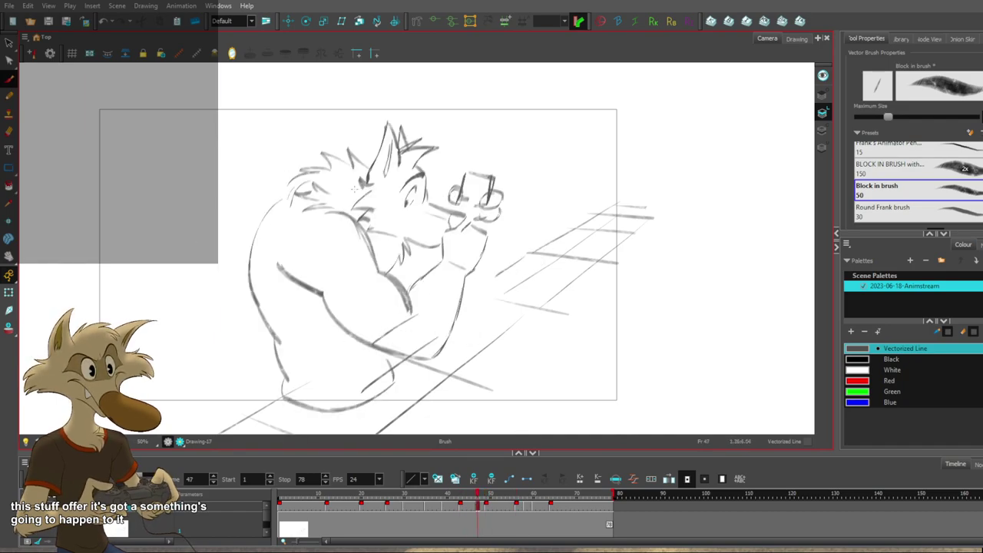
pyautogui.hotkey('ctrl', 'z')
pyautogui.press('f')
pyautogui.press('g')
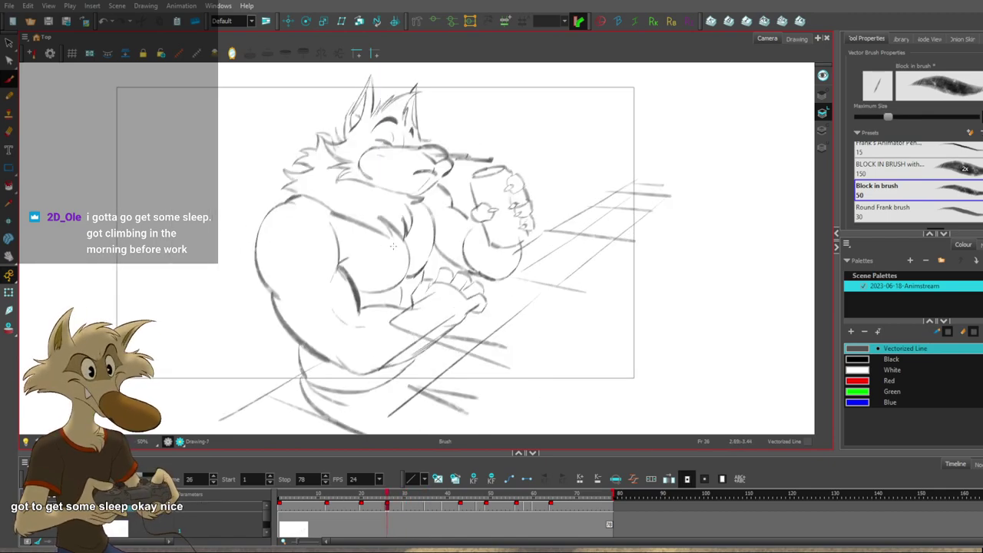
# Remove the doubled contour strokes of the near shoulder on frame 30, leaving a single clean line.
pyautogui.scroll(1, 436, 243)
pyautogui.hotkey('alt', 'b')
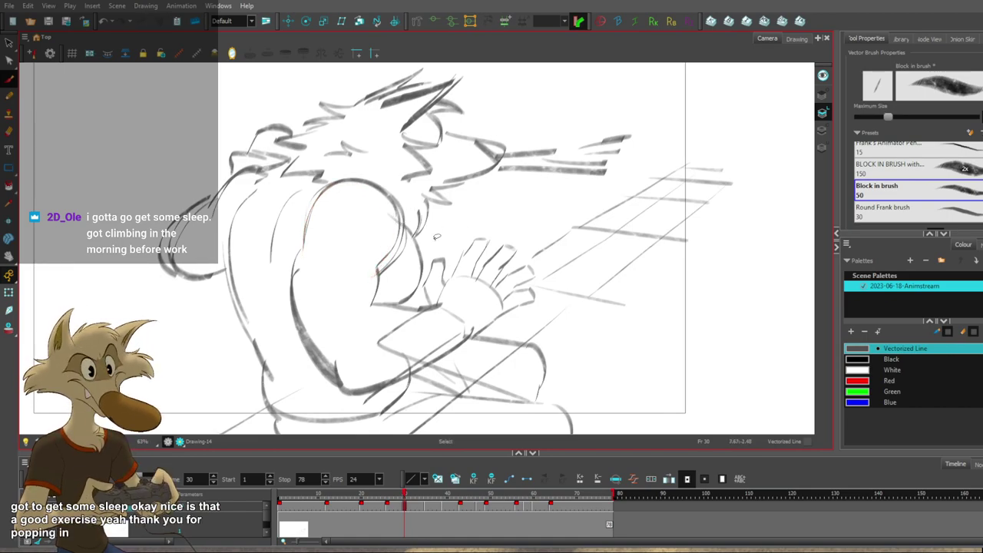
pyautogui.click(400, 255)
pyautogui.press('Delete')
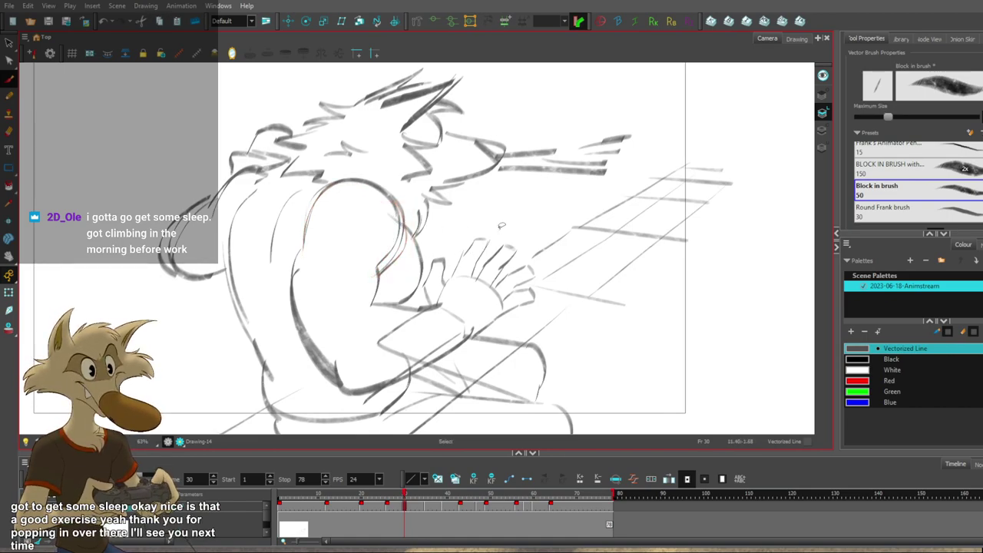
pyautogui.keyDown('ctrl'); pyautogui.click(402, 252); pyautogui.keyUp('ctrl')
pyautogui.press('Delete')
pyautogui.hotkey('alt', 's')
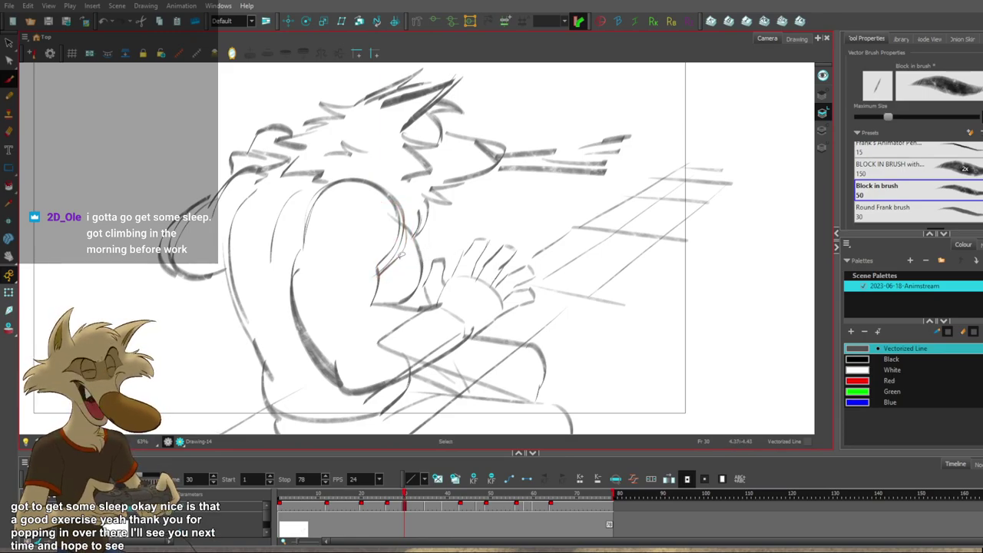
pyautogui.hotkey('alt', 'b')
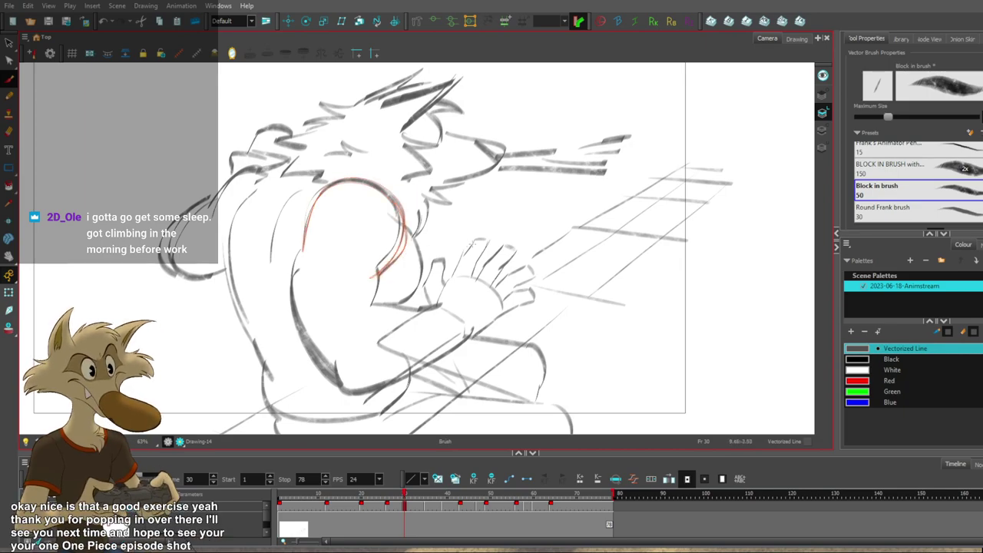
pyautogui.hotkey('alt', 'o')
pyautogui.press('f')
pyautogui.press('g')
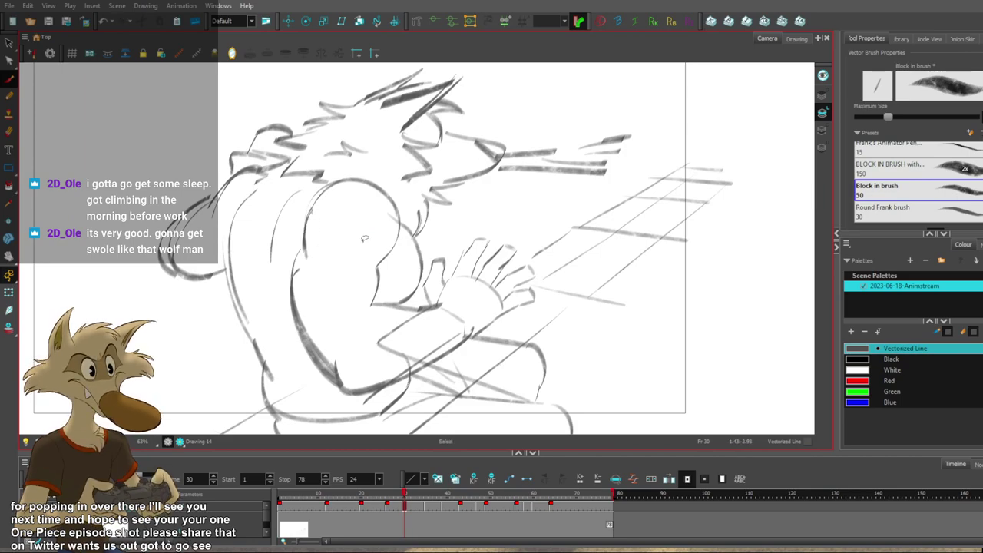
pyautogui.scroll(-2, 362, 242)
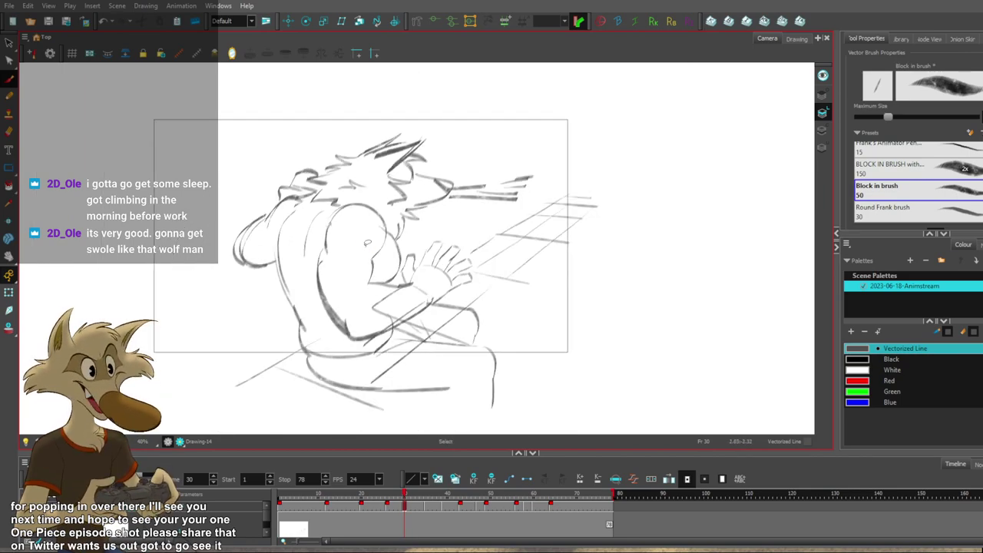
pyautogui.scroll(2, 364, 246)
pyautogui.scroll(-3, 367, 252)
pyautogui.scroll(3, 372, 260)
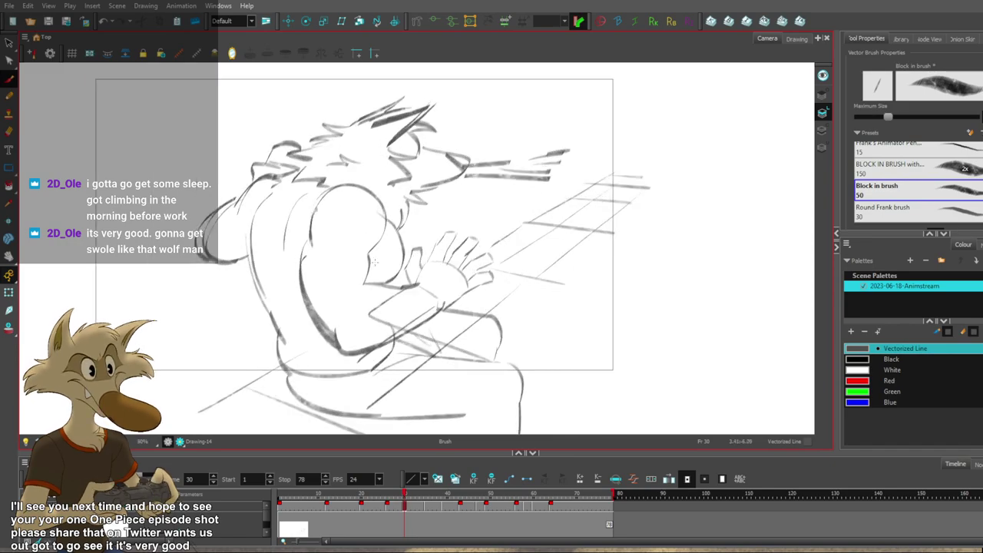
pyautogui.scroll(4, 376, 259)
pyautogui.scroll(-3, 335, 187)
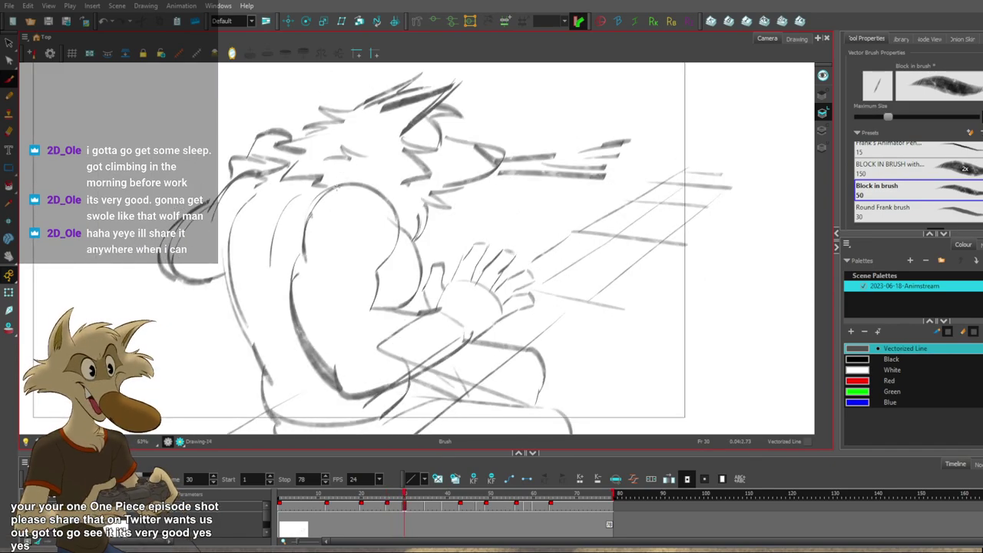
pyautogui.scroll(-2, 335, 188)
pyautogui.scroll(2, 336, 189)
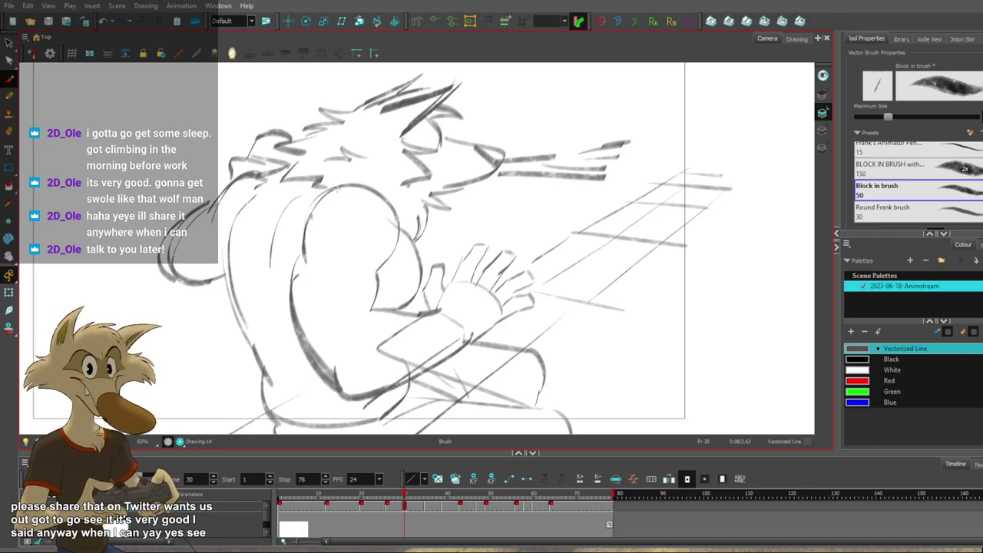
# Flip between frame 30 and its neighbouring drawings to compare the shape of the far arm and back.
pyautogui.scroll(-2, 337, 188)
pyautogui.press('f')
pyautogui.scroll(2, 313, 163)
pyautogui.press('g')
pyautogui.press('g')
pyautogui.scroll(-1, 314, 163)
pyautogui.press('f')
pyautogui.press('f')
pyautogui.scroll(1, 313, 163)
pyautogui.press('g')
pyautogui.press('g')
pyautogui.press('f')
pyautogui.press('f')
pyautogui.press('g')
# Redraw the outline of the far upper arm on frame 30 and compare it with the neighbouring drawings.
pyautogui.moveTo(240, 222); pyautogui.dragTo(235, 303)
pyautogui.hotkey('ctrl', 'z')
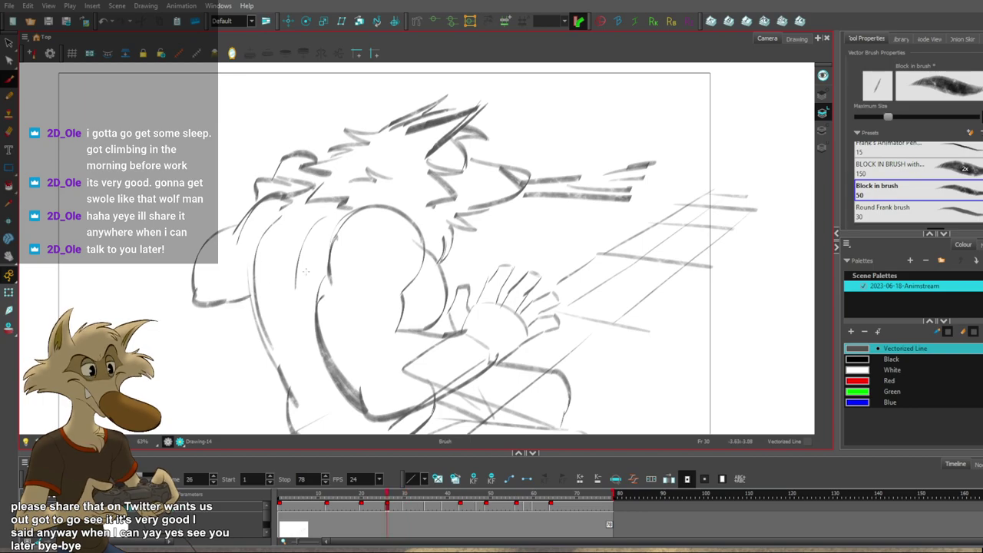
pyautogui.press('f')
pyautogui.press('f')
pyautogui.press('g')
pyautogui.press('g')
pyautogui.press('g')
pyautogui.scroll(-1, 310, 277)
pyautogui.scroll(1, 311, 280)
pyautogui.press('g')
pyautogui.press('f')
pyautogui.press('f')
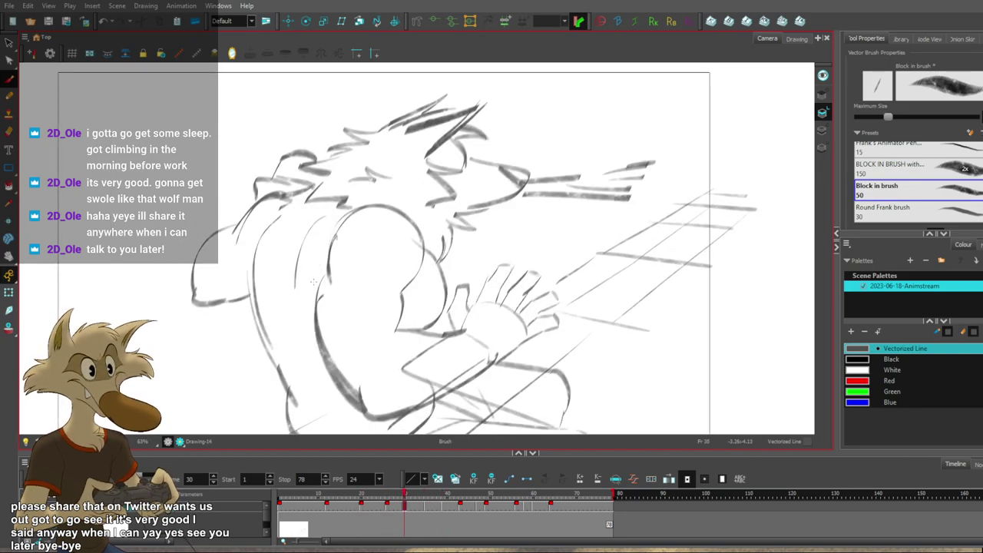
# Replace the far arm's contour on frame 35 with a new stroke from the upper arm down to the elbow.
pyautogui.press('g')
pyautogui.keyDown('ctrl'); pyautogui.click(199, 285); pyautogui.keyUp('ctrl')
pyautogui.press('Delete')
pyautogui.moveTo(224, 227)
pyautogui.mouseDown()
pyautogui.moveTo(180, 275)
pyautogui.moveTo(235, 291)
pyautogui.mouseUp()
# Delete the far shoulder line on frame 35 and redraw it between the mane and the upper arm.
pyautogui.keyDown('ctrl'); pyautogui.click(253, 198); pyautogui.keyUp('ctrl')
pyautogui.press('Delete')
pyautogui.moveTo(224, 226); pyautogui.dragTo(270, 186)
pyautogui.press('f')
pyautogui.press('.')
pyautogui.press('.')
pyautogui.press('.')
pyautogui.press('.')
pyautogui.press('.')
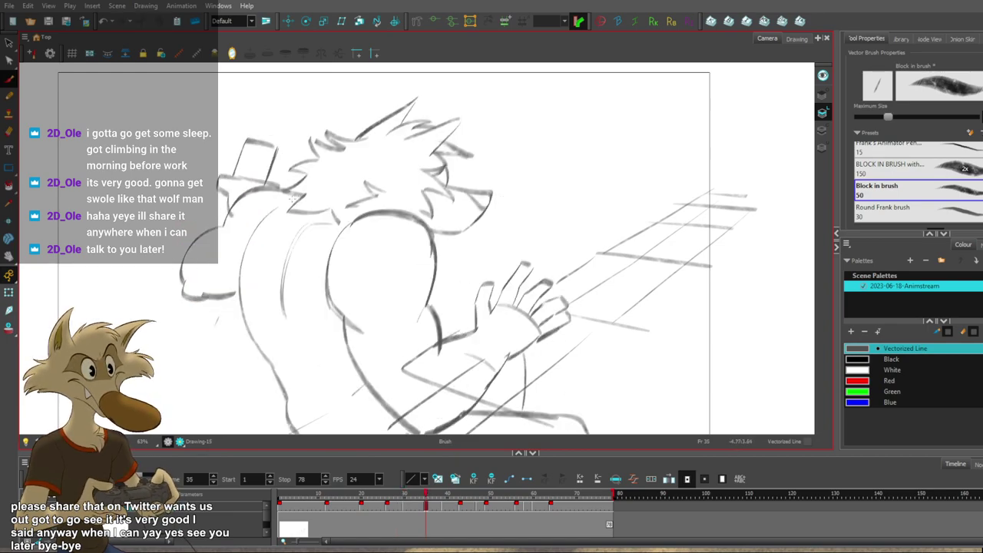
pyautogui.moveTo(278, 191); pyautogui.dragTo(222, 230)
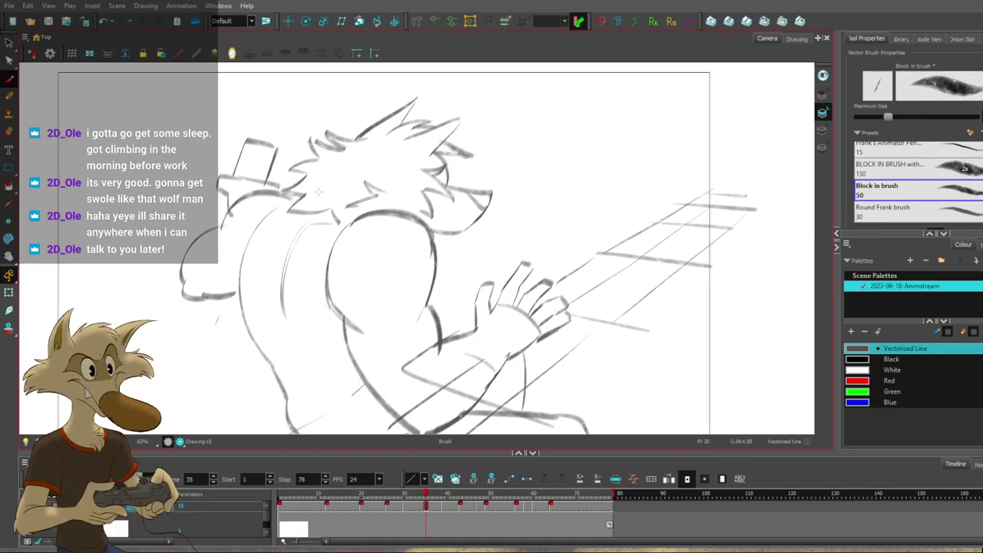
# Flip through the drawings around frame 35 and step on to frame 47 to check the turn.
pyautogui.press('f')
pyautogui.press('f')
pyautogui.press('f')
pyautogui.press('g')
pyautogui.press('1')
pyautogui.press('1')
pyautogui.press('g')
pyautogui.press('g')
pyautogui.press('g')
pyautogui.press('.')
pyautogui.press('.')
pyautogui.press('.')
pyautogui.press('.')
pyautogui.press('.')
pyautogui.press('.')
pyautogui.press('.')
pyautogui.press('.')
pyautogui.scroll(-2, 321, 208)
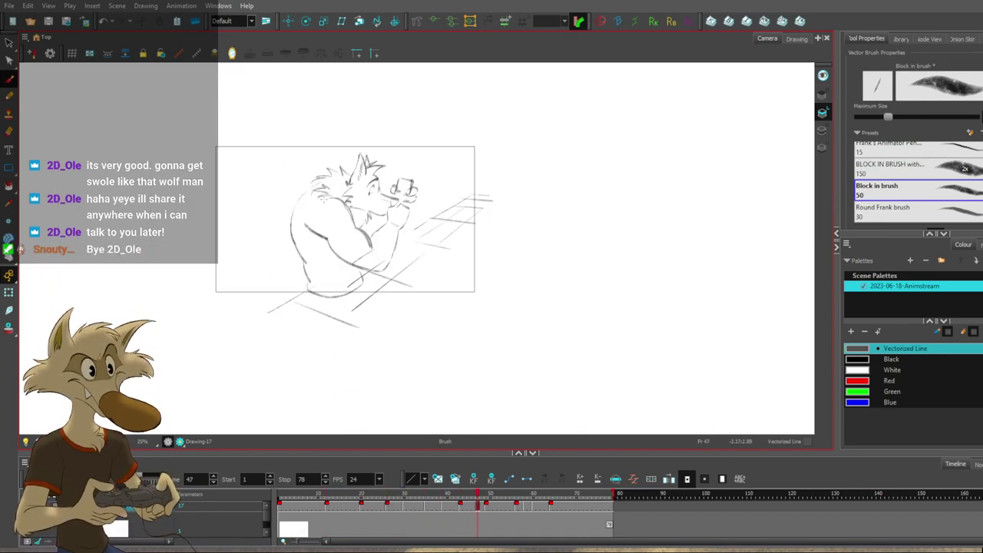
pyautogui.scroll(1, 323, 198)
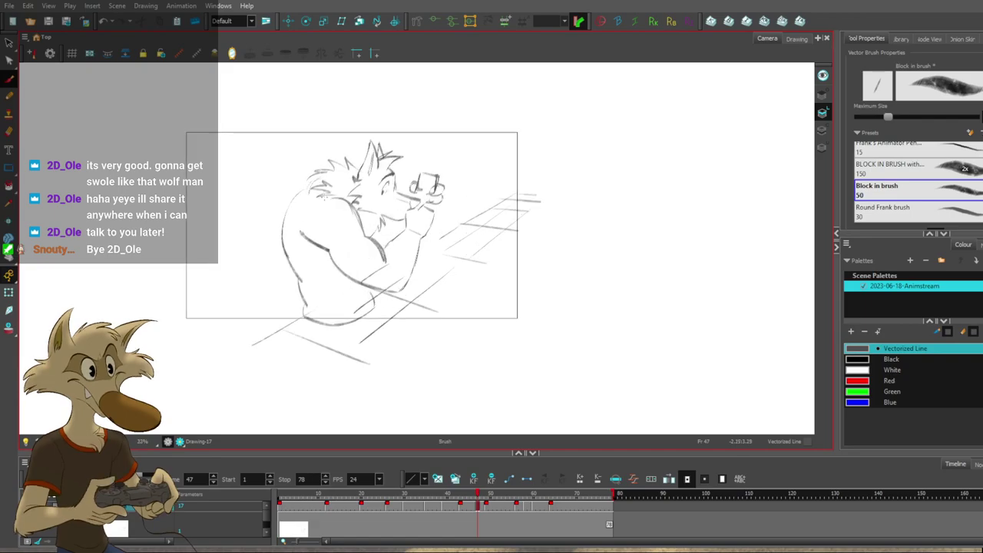
# Mirror the camera view and flip back from frame 47 to the frame 26 drawing.
pyautogui.click(232, 53)
pyautogui.press('f')
pyautogui.press('f')
pyautogui.press('f')
pyautogui.press('f')
pyautogui.press('f')
pyautogui.press('f')
pyautogui.press('f')
pyautogui.press('f')
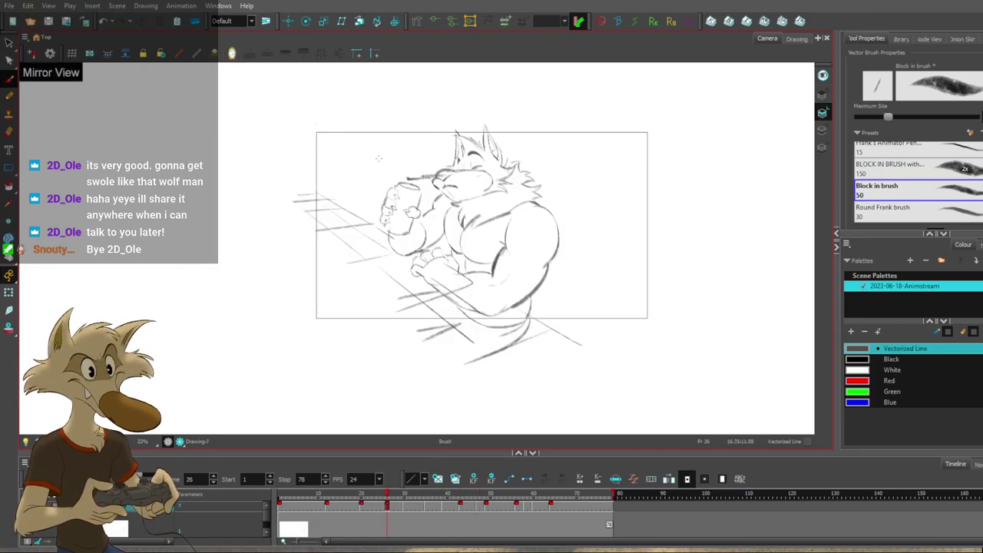
# Flip back and forth through the mirrored drawings up to frame 49 to examine the poses and arcs of the turn.
pyautogui.press('g')
pyautogui.press('g')
pyautogui.press('g')
pyautogui.scroll(1, 457, 202)
pyautogui.press('f')
pyautogui.press('f')
pyautogui.press('f')
pyautogui.press('g')
pyautogui.press('g')
pyautogui.press('g')
pyautogui.press('g')
pyautogui.press('g')
pyautogui.press('g')
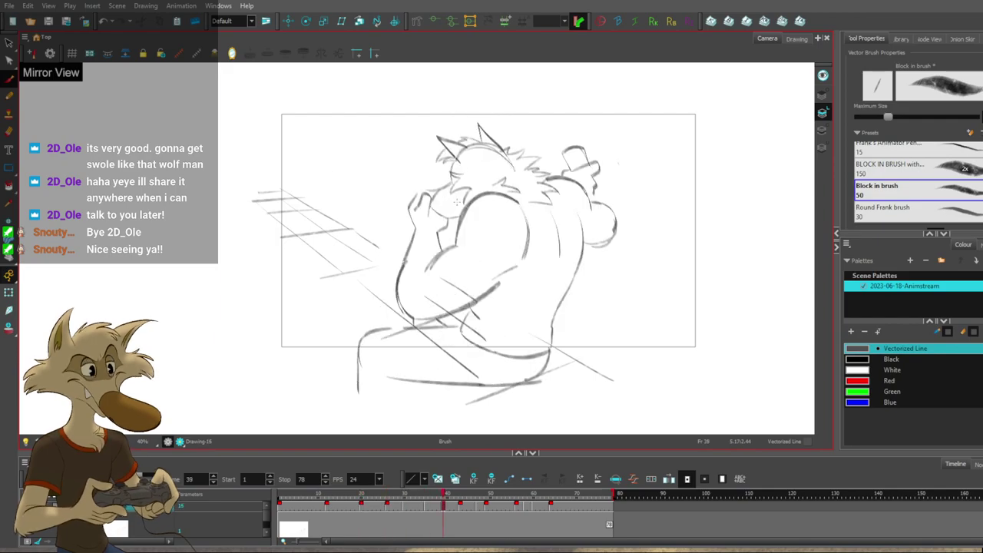
pyautogui.press('g')
pyautogui.press('g')
pyautogui.press('g')
pyautogui.press('g')
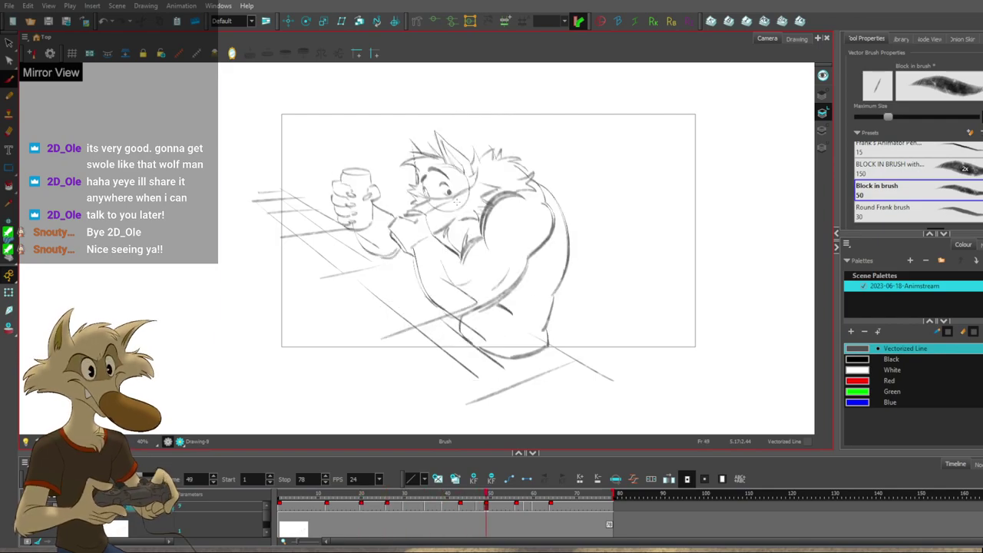
pyautogui.press('f')
pyautogui.press('f')
pyautogui.press('f')
pyautogui.press('f')
pyautogui.press('g')
pyautogui.press('g')
pyautogui.press('g')
pyautogui.press('g')
pyautogui.press('g')
pyautogui.press('g')
pyautogui.press('g')
pyautogui.press('g')
pyautogui.press('g')
pyautogui.press('g')
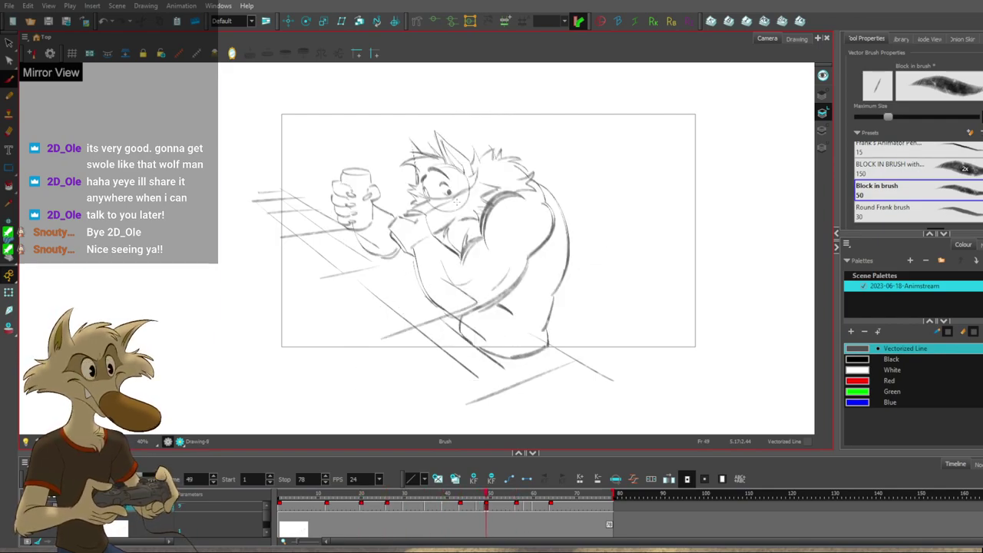
# Return to frame 1 and play the mirrored animation to judge the timing of the turn.
pyautogui.press(',')
pyautogui.press(',')
pyautogui.press(',')
pyautogui.press(',')
pyautogui.press(',')
pyautogui.press(',')
pyautogui.press(',')
pyautogui.press(',')
pyautogui.press(',')
pyautogui.press(',')
pyautogui.press(',')
pyautogui.press(',')
pyautogui.press(',')
pyautogui.press(',')
pyautogui.scroll(-1, 379, 274)
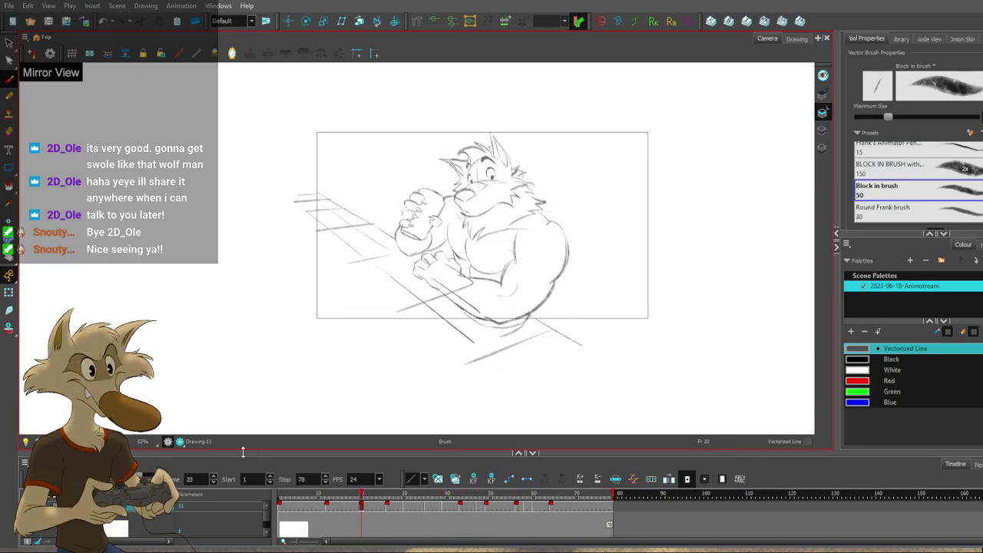
pyautogui.hotkey('shift', ',')
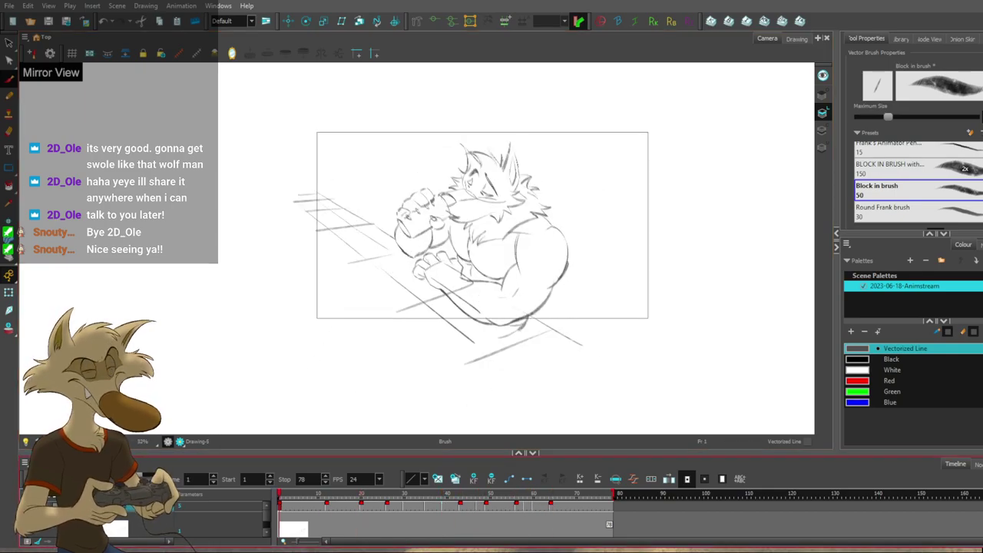
pyautogui.press('Return')
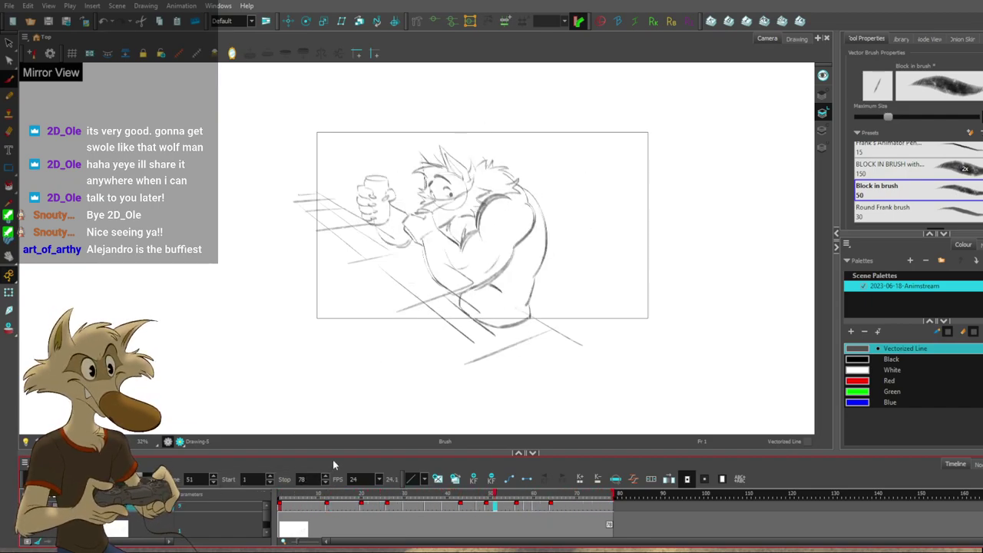
pyautogui.moveTo(463, 496)
pyautogui.mouseDown()
pyautogui.moveTo(482, 497)
pyautogui.moveTo(444, 500)
pyautogui.moveTo(490, 507)
pyautogui.moveTo(458, 508)
pyautogui.moveTo(484, 513)
pyautogui.mouseUp()
# Extend the hold of the frame 43 drawing by two frames and add an empty drawing at frame 47.
pyautogui.press('f')
pyautogui.press('g')
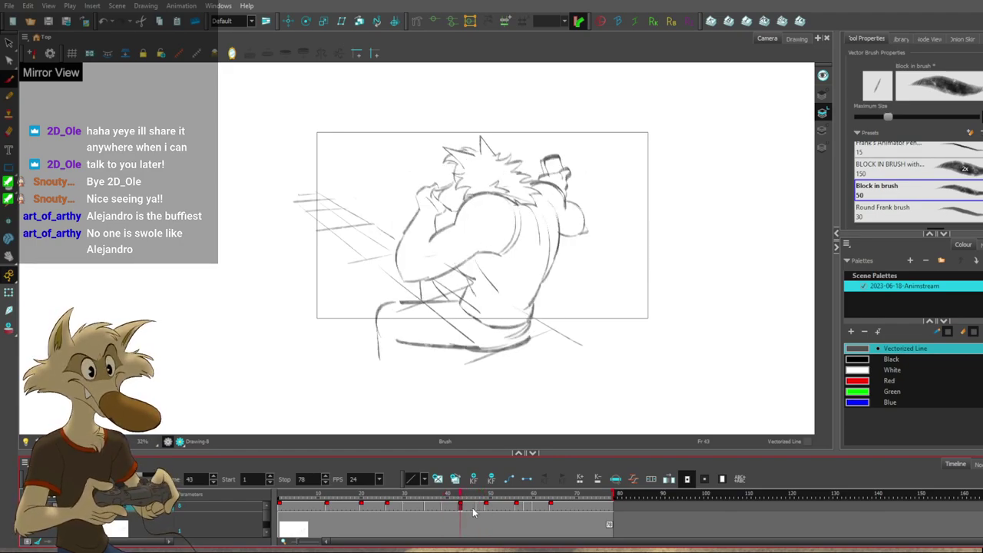
pyautogui.press('+')
pyautogui.press('+')
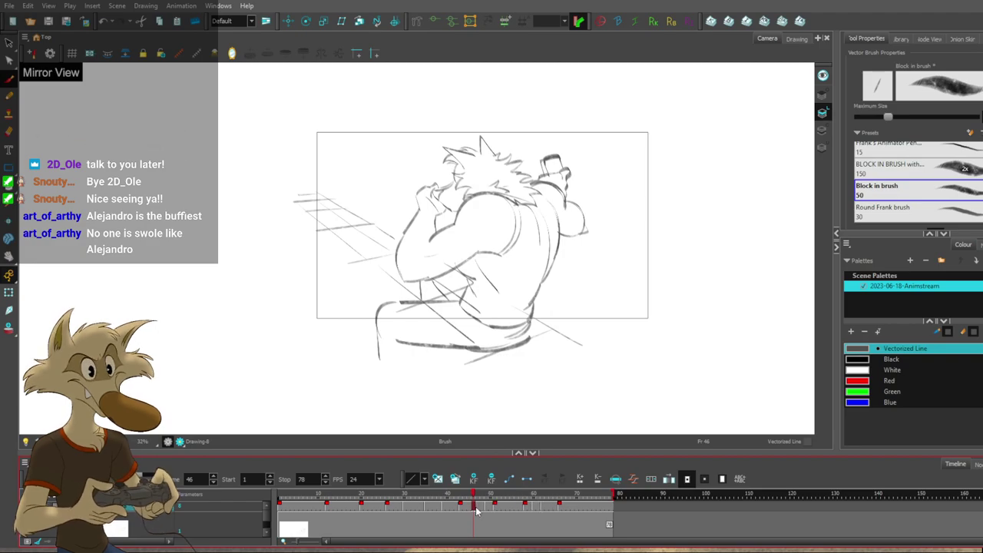
pyautogui.click(442, 496)
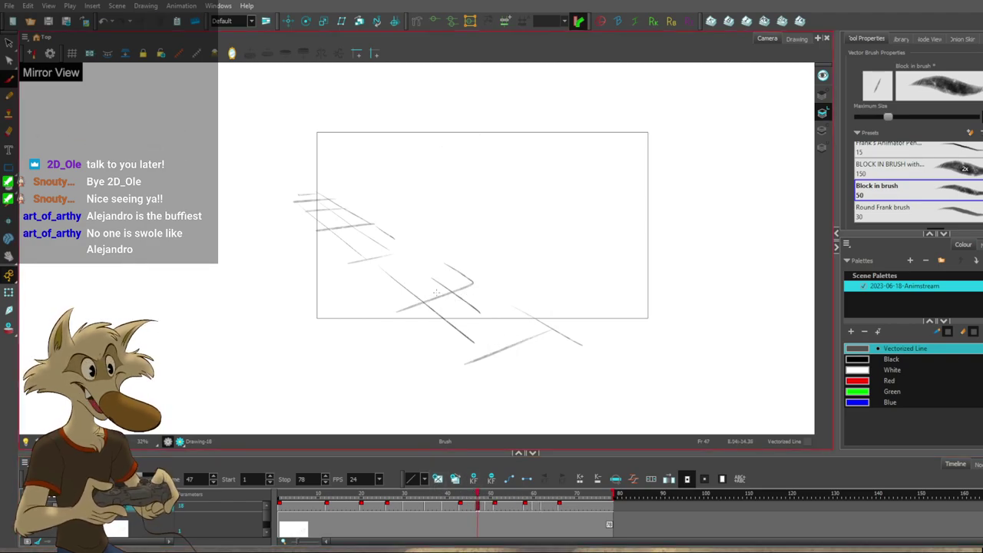
# Flip between the empty drawing on frame 47 and its neighbouring poses to study the spacing for the in-between.
pyautogui.scroll(2, 523, 143)
pyautogui.press('g')
pyautogui.press('g')
pyautogui.press('g')
pyautogui.press('f')
pyautogui.press('f')
pyautogui.press('g')
pyautogui.press('f')
pyautogui.press('g')
pyautogui.press('g')
pyautogui.moveTo(418, 176)
pyautogui.mouseDown()
pyautogui.moveTo(414, 201)
pyautogui.moveTo(387, 213)
pyautogui.mouseUp()
pyautogui.press('f')
pyautogui.press('g')
pyautogui.press('f')
pyautogui.press('g')
pyautogui.press('g')
pyautogui.press('g')
pyautogui.press('f')
pyautogui.press('f')
pyautogui.press('g')
pyautogui.press('g')
# Step frame by frame back through the turn and forward to frame 49 to examine the head and body movement.
pyautogui.press(',')
pyautogui.press(',')
pyautogui.press(',')
pyautogui.press(',')
pyautogui.press(',')
pyautogui.press(',')
pyautogui.press('.')
pyautogui.moveTo(544, 217)
pyautogui.mouseDown()
pyautogui.moveTo(574, 348)
pyautogui.moveTo(594, 318)
pyautogui.moveTo(581, 325)
pyautogui.mouseUp()
pyautogui.press(',')
pyautogui.press('.')
pyautogui.press('.')
pyautogui.press('.')
pyautogui.press('.')
pyautogui.press('.')
pyautogui.press('.')
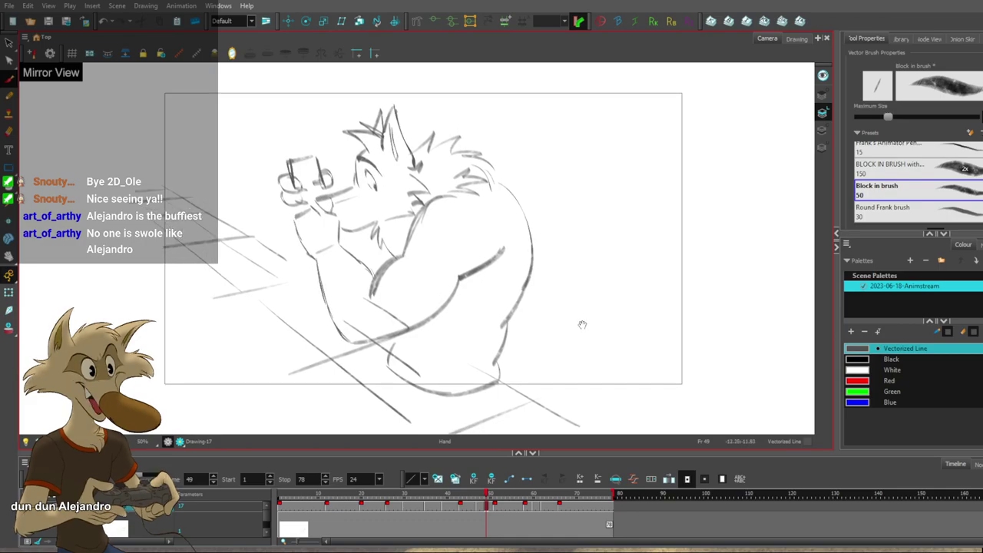
# On frame 47, sketch the thigh line and a short waist stroke at the wolf's hip, comparing with the neighbouring drawings.
pyautogui.press('f')
pyautogui.press('f')
pyautogui.press('g')
pyautogui.press('g')
pyautogui.moveTo(439, 362); pyautogui.dragTo(443, 351)
pyautogui.press('f')
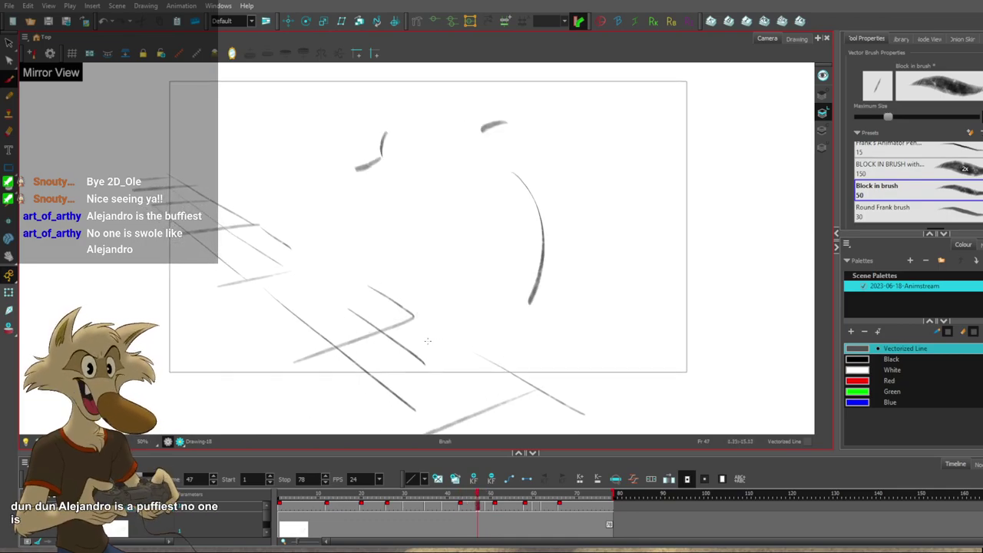
pyautogui.press('g')
pyautogui.press(',')
pyautogui.press(',')
pyautogui.press('.')
pyautogui.press(',')
pyautogui.press('f')
pyautogui.press('g')
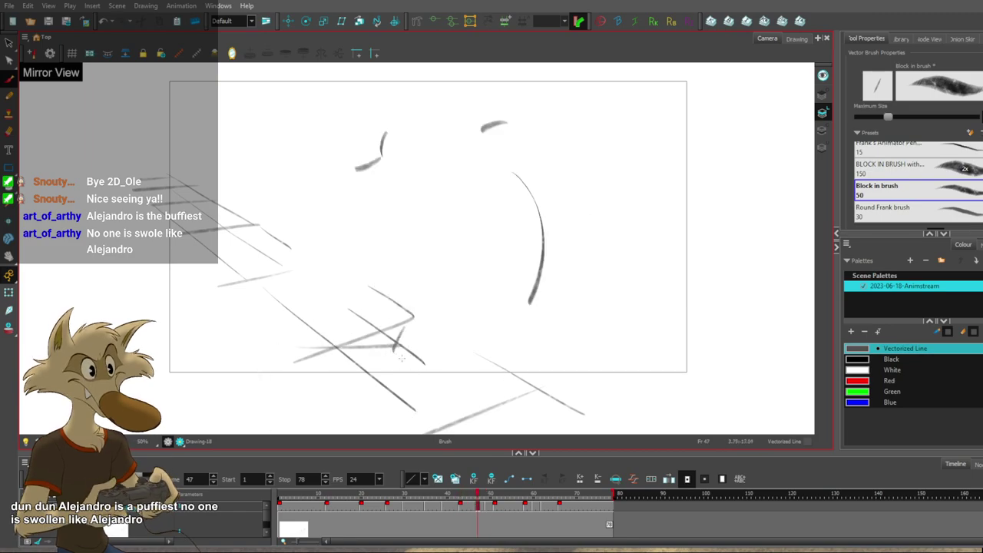
# Draw the curved underside of the wolf's hips on frame 47, running from the waist stroke toward the back.
pyautogui.press('.')
pyautogui.press(',')
pyautogui.moveTo(390, 352); pyautogui.dragTo(502, 376)
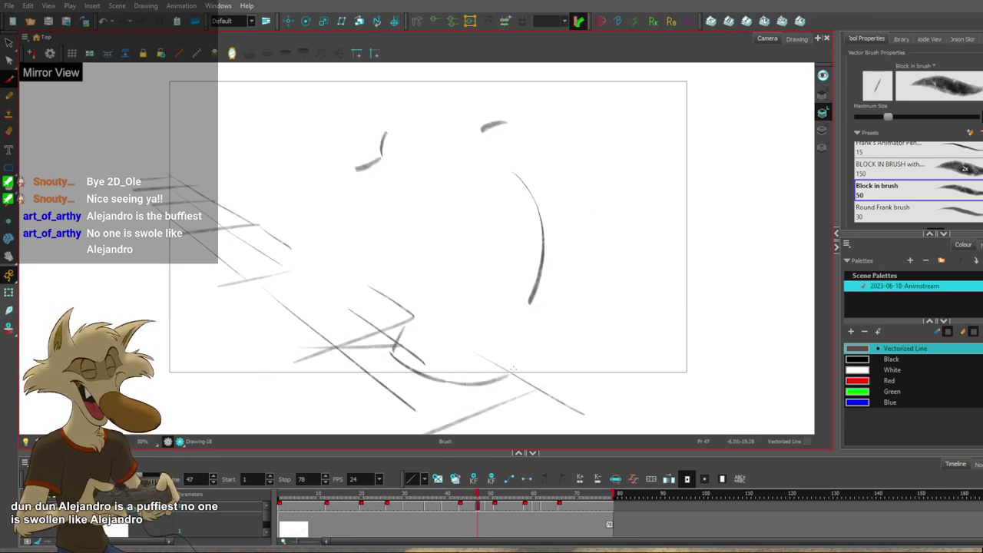
pyautogui.press('g')
pyautogui.moveTo(443, 383); pyautogui.dragTo(497, 380)
pyautogui.press('f')
pyautogui.press('g')
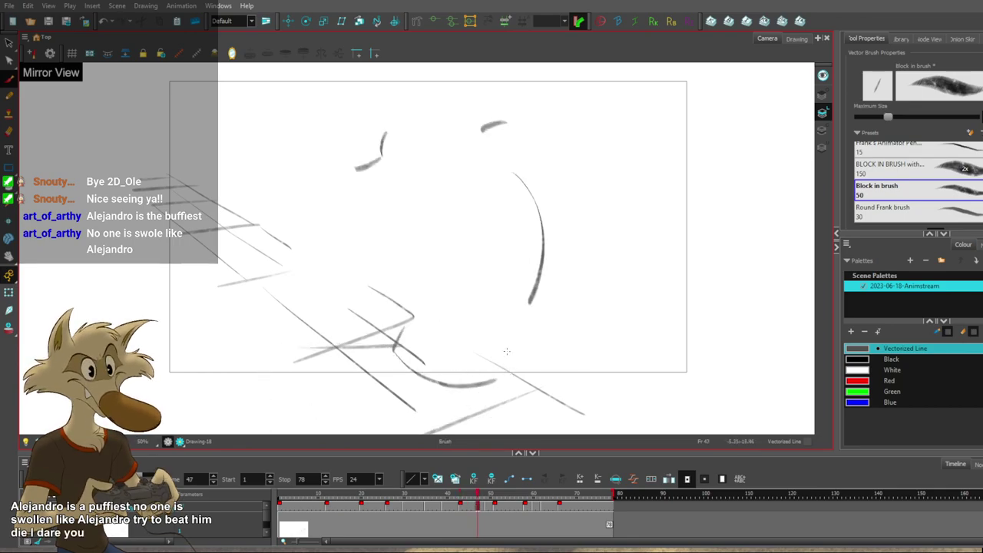
# Flip between the frame 47 in-between and its neighbouring drawings to check the hip placement.
pyautogui.press('.')
pyautogui.press('.')
pyautogui.press(',')
pyautogui.press(',')
pyautogui.press('f')
pyautogui.press('f')
pyautogui.press('f')
pyautogui.press('g')
pyautogui.press('g')
pyautogui.press('g')
pyautogui.press('g')
pyautogui.press('g')
pyautogui.press('g')
pyautogui.press('g')
pyautogui.press('g')
pyautogui.press('g')
pyautogui.press('1')
pyautogui.press('2')
# Step back and forth through the turn up to frame 60 to review the poses in the full camera frame.
pyautogui.press(',')
pyautogui.press(',')
pyautogui.press(',')
pyautogui.press(',')
pyautogui.press(',')
pyautogui.press(',')
pyautogui.press(',')
pyautogui.press(',')
pyautogui.press(',')
pyautogui.press(',')
pyautogui.press(',')
pyautogui.press(',')
pyautogui.press(',')
pyautogui.press(',')
pyautogui.press(',')
pyautogui.press('g')
pyautogui.press('g')
pyautogui.press('g')
pyautogui.press('g')
pyautogui.press('g')
pyautogui.press('g')
pyautogui.press('g')
pyautogui.press('g')
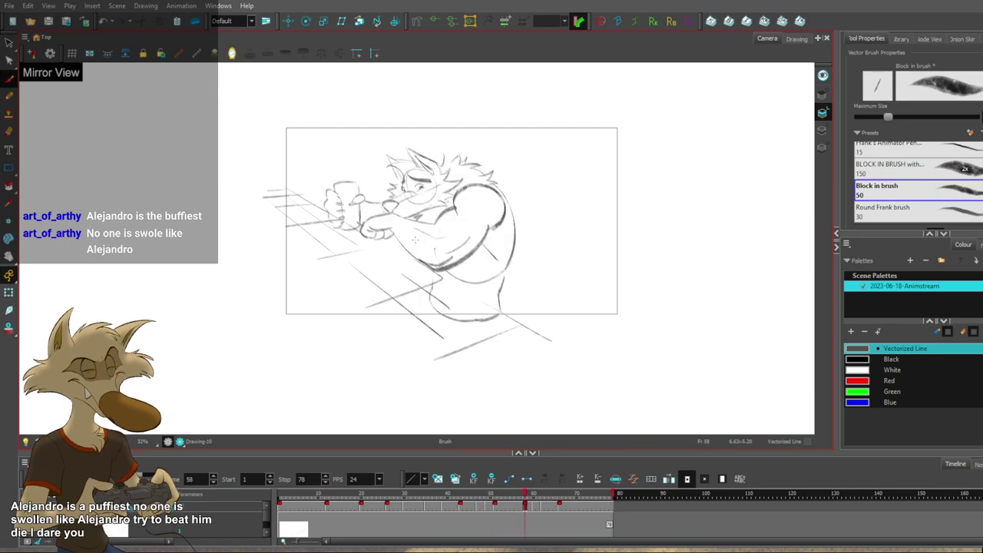
pyautogui.press('.')
pyautogui.press('.')
pyautogui.press('.')
pyautogui.press('.')
pyautogui.press('.')
pyautogui.press('.')
pyautogui.press('.')
pyautogui.press('.')
pyautogui.press('.')
pyautogui.press('.')
pyautogui.press('.')
pyautogui.press('.')
pyautogui.press('.')
pyautogui.press('.')
pyautogui.press('.')
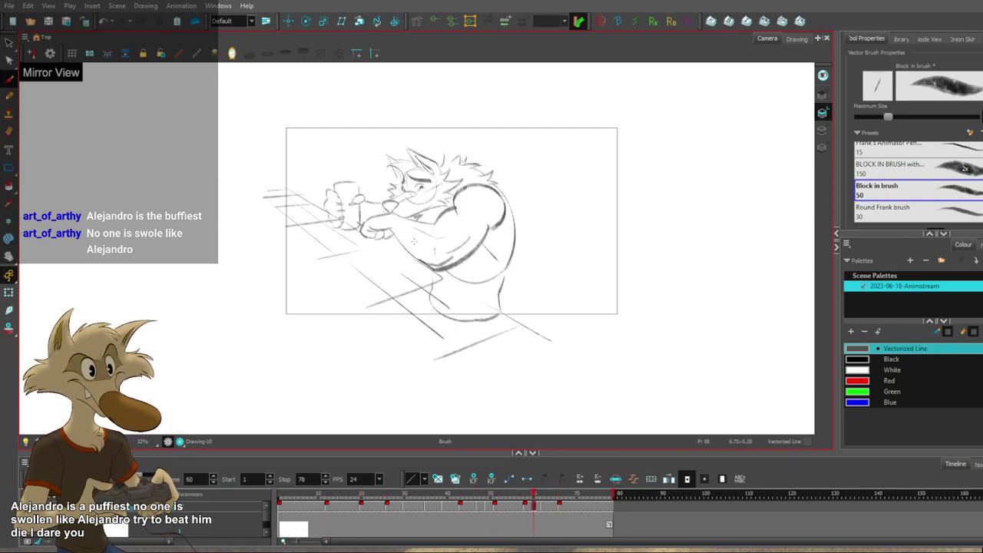
# Step back from frame 60 to frame 30 and on to frame 35 to examine the start of the turn.
pyautogui.press(',')
pyautogui.press(',')
pyautogui.press(',')
pyautogui.press(',')
pyautogui.press(',')
pyautogui.press(',')
pyautogui.press(',')
pyautogui.press(',')
pyautogui.press(',')
pyautogui.press(',')
pyautogui.press(',')
pyautogui.press(',')
pyautogui.press(',')
pyautogui.press(',')
pyautogui.press(',')
pyautogui.press(',')
pyautogui.press(',')
pyautogui.press(',')
pyautogui.press(',')
pyautogui.press(',')
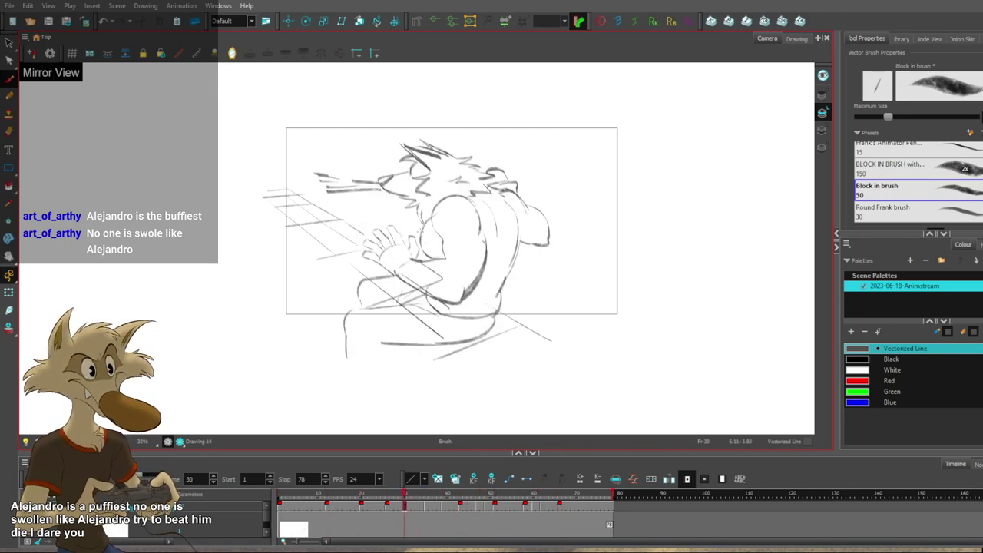
pyautogui.press('g')
pyautogui.press('f')
pyautogui.press('f')
pyautogui.press('g')
pyautogui.press('g')
pyautogui.press('g')
pyautogui.press('g')
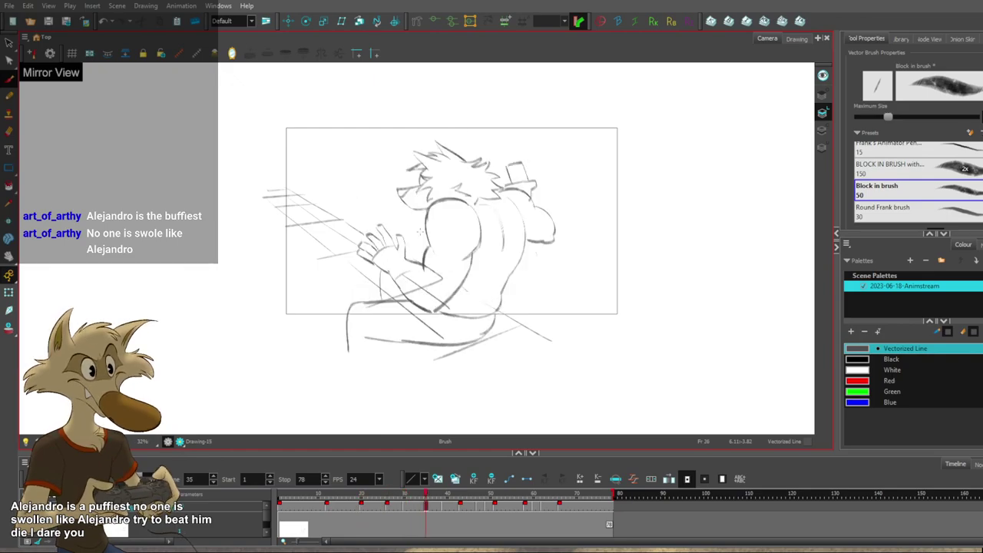
# Step forward from frame 35 through frame 49 to frame 58 to study how the wolf's head and arms turn.
pyautogui.press('.')
pyautogui.press('.')
pyautogui.press('.')
pyautogui.press('.')
pyautogui.press('.')
pyautogui.press('.')
pyautogui.press('.')
pyautogui.press('.')
pyautogui.press('.')
pyautogui.press('.')
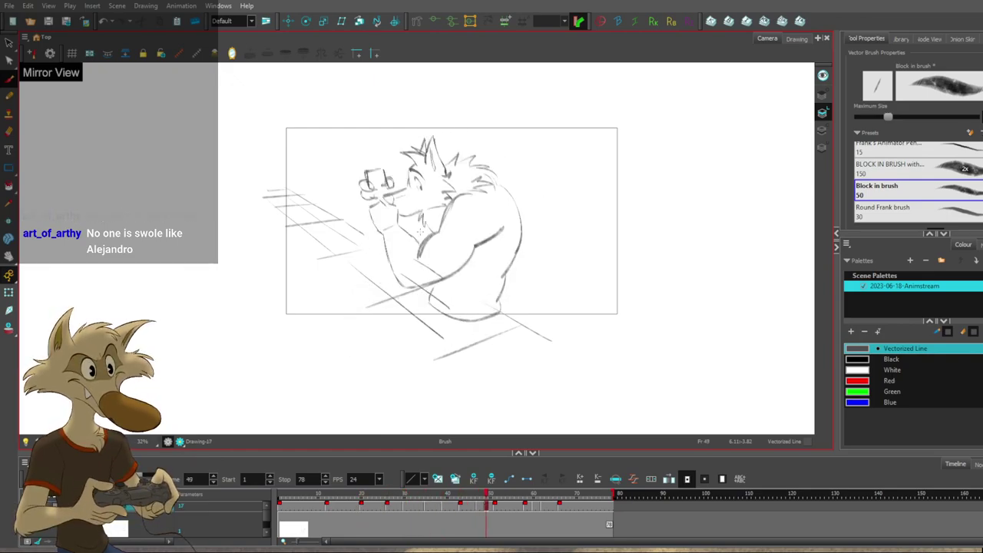
pyautogui.press('.')
pyautogui.press('.')
pyautogui.press('.')
pyautogui.press('.')
pyautogui.press('.')
pyautogui.press('.')
pyautogui.press('.')
pyautogui.press('.')
pyautogui.press('.')
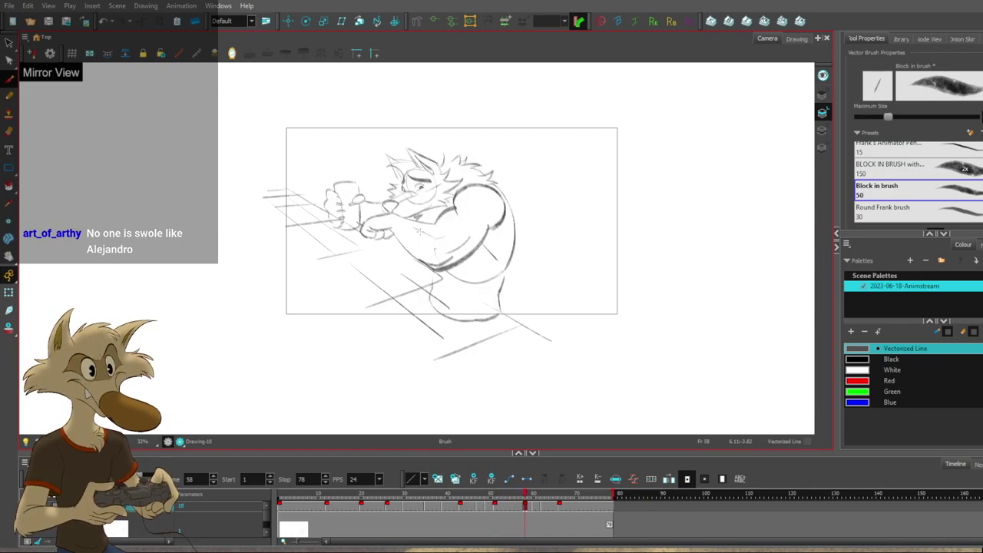
# Compare the poses on frames 58 and 51, going back to the frame 43 drawing.
pyautogui.press(',')
pyautogui.press(',')
pyautogui.press(',')
pyautogui.press(',')
pyautogui.press(',')
pyautogui.press(',')
pyautogui.press(',')
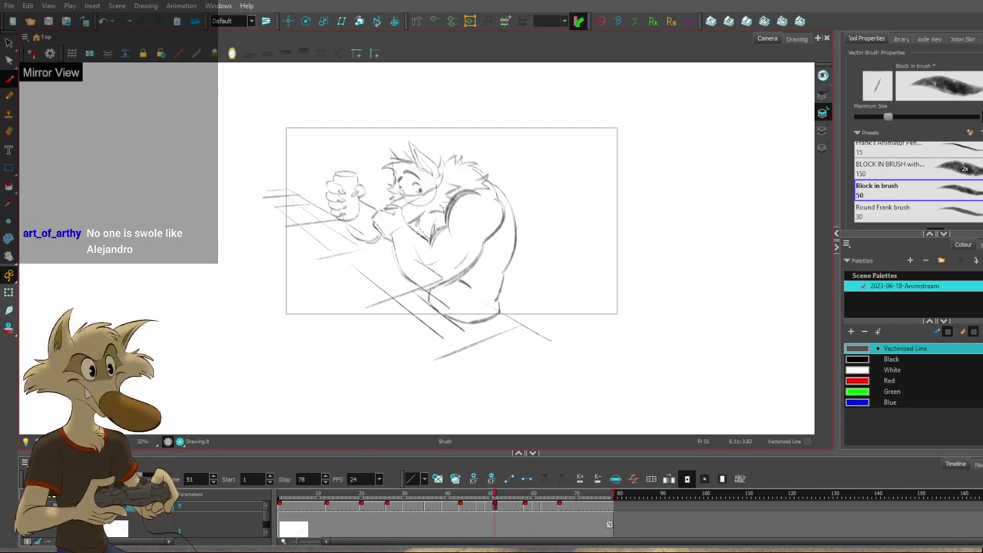
pyautogui.press(',')
pyautogui.press(',')
pyautogui.press(',')
pyautogui.press(',')
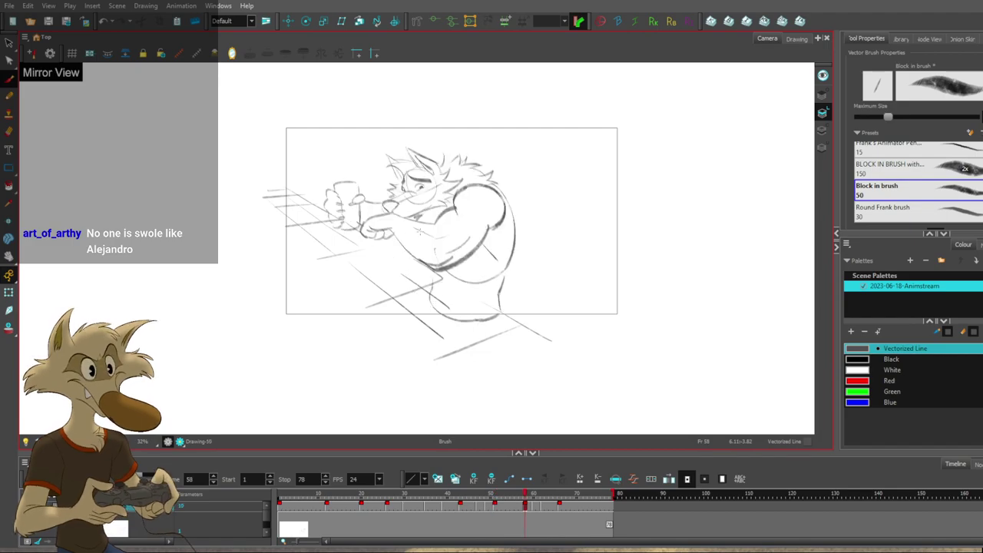
pyautogui.press(',')
pyautogui.press(',')
pyautogui.press(',')
pyautogui.press(',')
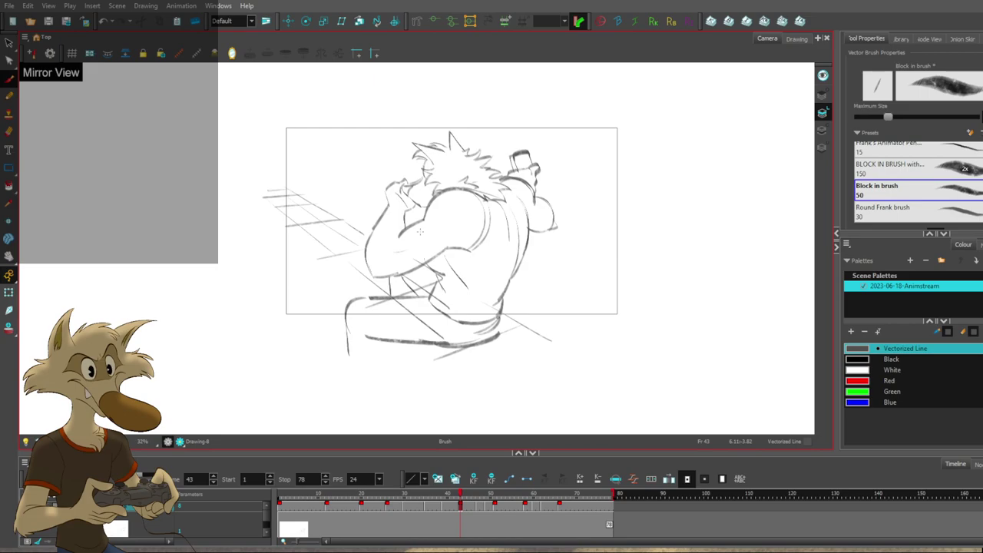
# Flip repeatedly between the frame 43 drawing and its neighbours to judge the movement into the turn.
pyautogui.press('.')
pyautogui.press('.')
pyautogui.press('.')
pyautogui.press('.')
pyautogui.press('.')
pyautogui.press('.')
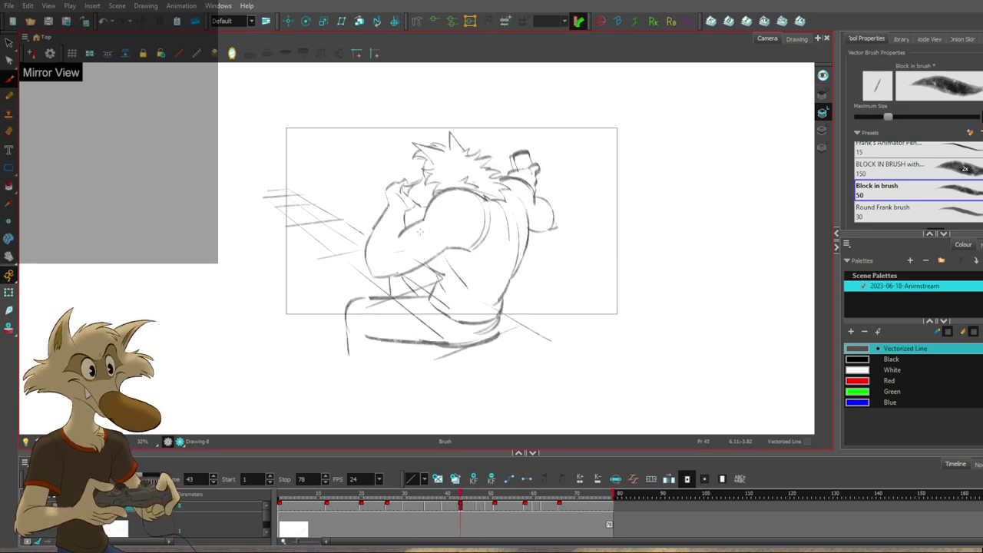
pyautogui.press(',')
pyautogui.press(',')
pyautogui.press(',')
pyautogui.press(',')
pyautogui.press(',')
pyautogui.press(',')
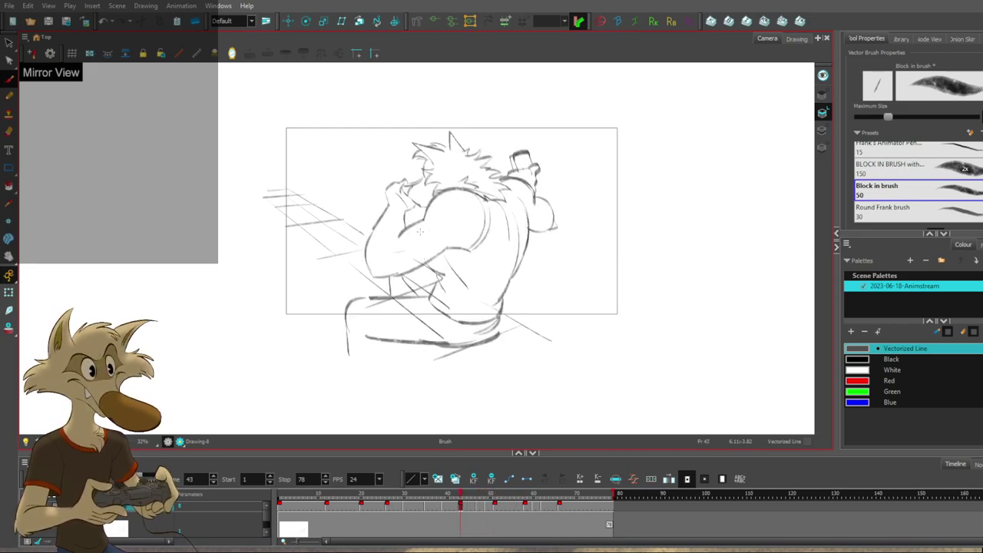
pyautogui.press('f')
pyautogui.press('f')
pyautogui.press('f')
pyautogui.press('f')
pyautogui.press('g')
pyautogui.press('g')
pyautogui.press('g')
pyautogui.press('g')
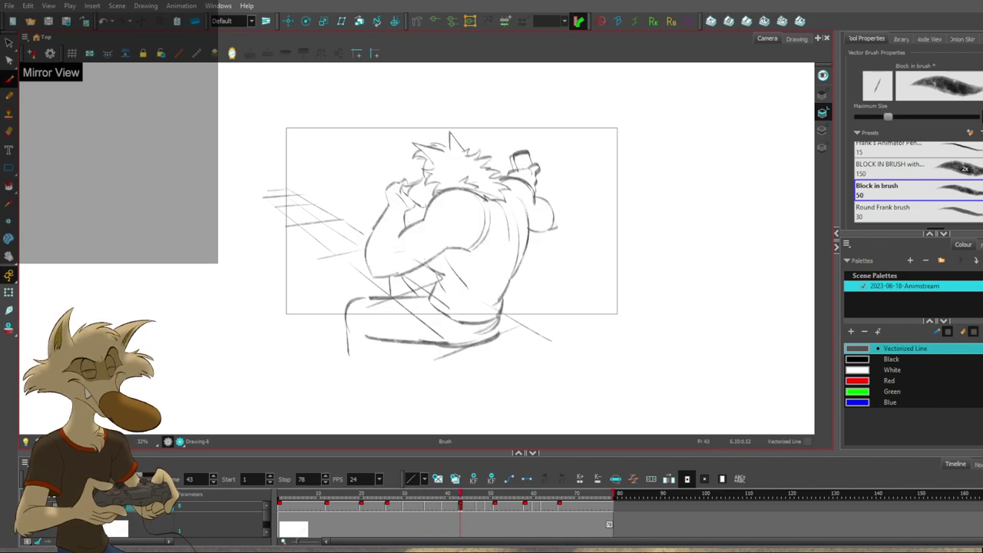
# Undo the last two marks and sketch a short line near the wolf's muzzle on the frame 43 drawing.
pyautogui.press('2')
pyautogui.press('2')
pyautogui.press('g')
pyautogui.press('f')
pyautogui.press('g')
pyautogui.hotkey('ctrl', 'z')
pyautogui.hotkey('ctrl', 'z')
pyautogui.press('.')
pyautogui.press(',')
pyautogui.press('.')
pyautogui.press(',')
pyautogui.moveTo(415, 188); pyautogui.dragTo(413, 224)
# Flip between the frame 43 drawing and its neighbours to judge how far the head could move.
pyautogui.press(',')
pyautogui.press(',')
pyautogui.press(',')
pyautogui.press(',')
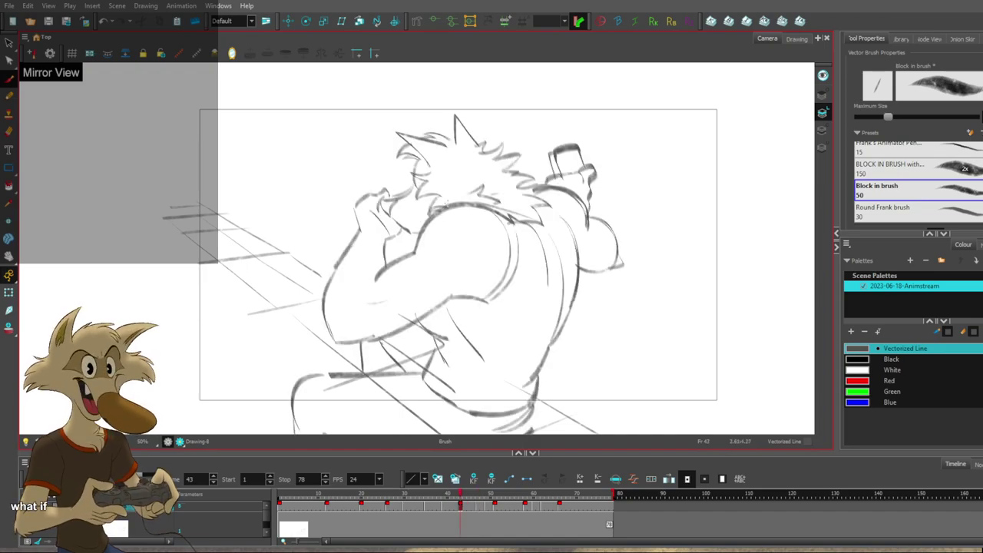
pyautogui.press('.')
pyautogui.press('.')
pyautogui.press('.')
pyautogui.press('.')
pyautogui.press('f')
pyautogui.press('f')
pyautogui.press('g')
pyautogui.press('g')
pyautogui.press('g')
pyautogui.press('g')
pyautogui.press(',')
pyautogui.press(',')
pyautogui.press(',')
pyautogui.press(',')
pyautogui.press(',')
pyautogui.press(',')
pyautogui.press(',')
pyautogui.press(',')
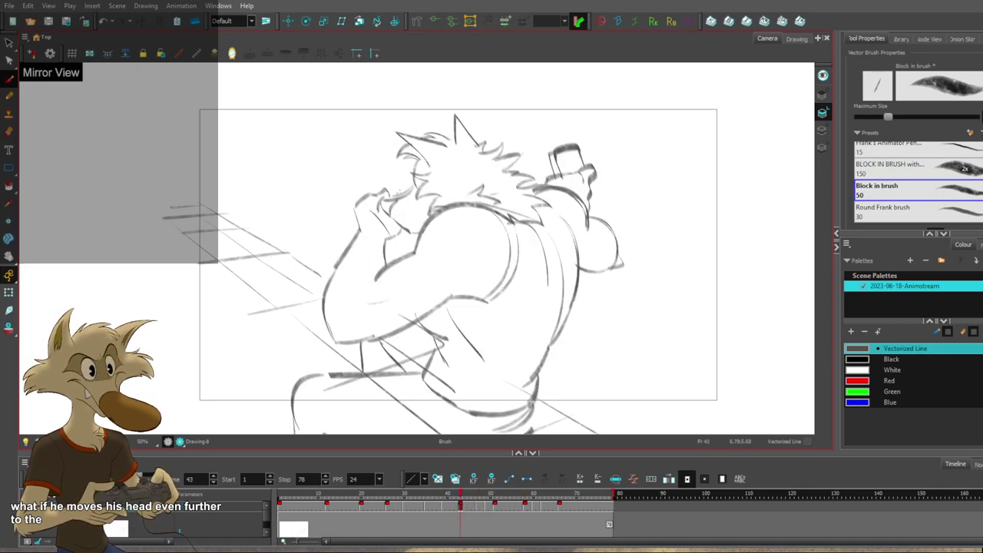
# Compare the frame 43 pose with the frame 49 drawing to examine the path of the head turn.
pyautogui.press('.')
pyautogui.press('.')
pyautogui.press('.')
pyautogui.press('.')
pyautogui.press(',')
pyautogui.press(',')
pyautogui.press(',')
pyautogui.press(',')
pyautogui.press('.')
pyautogui.press('.')
pyautogui.press('.')
pyautogui.press('.')
pyautogui.press('g')
pyautogui.press('f')
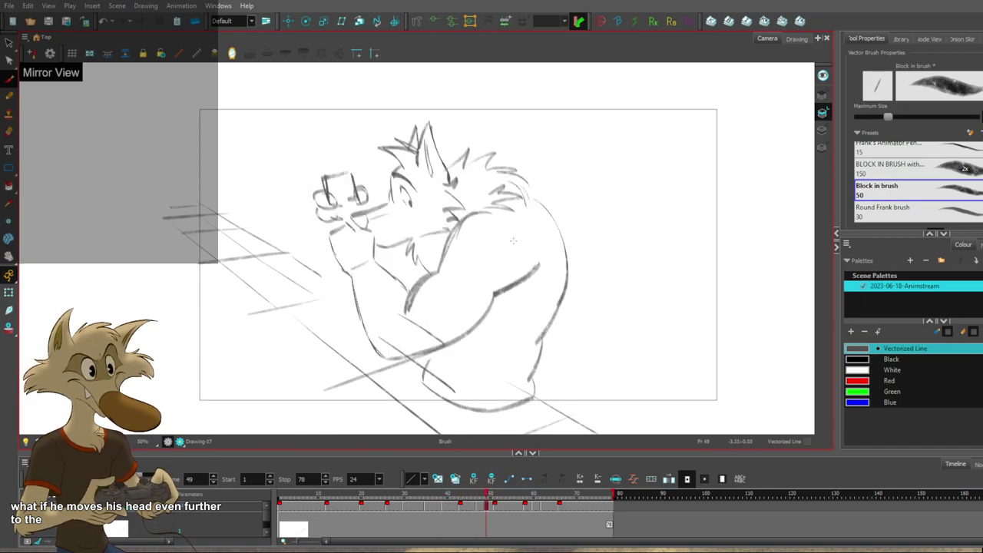
pyautogui.press('f')
pyautogui.press('f')
pyautogui.press('g')
pyautogui.press('.')
pyautogui.press('.')
pyautogui.press('.')
pyautogui.press('.')
# Try rough strokes around the wolf's head and raised arm, flipping between drawings and undoing one trial line.
pyautogui.moveTo(340, 300); pyautogui.dragTo(436, 291)
pyautogui.press('f')
pyautogui.press('g')
pyautogui.moveTo(397, 221); pyautogui.dragTo(394, 247)
pyautogui.press('f')
pyautogui.press('f')
pyautogui.press('g')
pyautogui.press('g')
pyautogui.press('f')
pyautogui.press('f')
pyautogui.press('g')
pyautogui.press('g')
pyautogui.press('f')
pyautogui.press('f')
pyautogui.press('g')
pyautogui.press('g')
pyautogui.hotkey('ctrl', 'z')
pyautogui.moveTo(494, 217); pyautogui.dragTo(423, 231)
# Return to the frame 43 drawing and flip it against the adjacent drawings to check the head position.
pyautogui.press(',')
pyautogui.press(',')
pyautogui.press(',')
pyautogui.press(',')
pyautogui.press(',')
pyautogui.press(',')
pyautogui.press(',')
pyautogui.press(',')
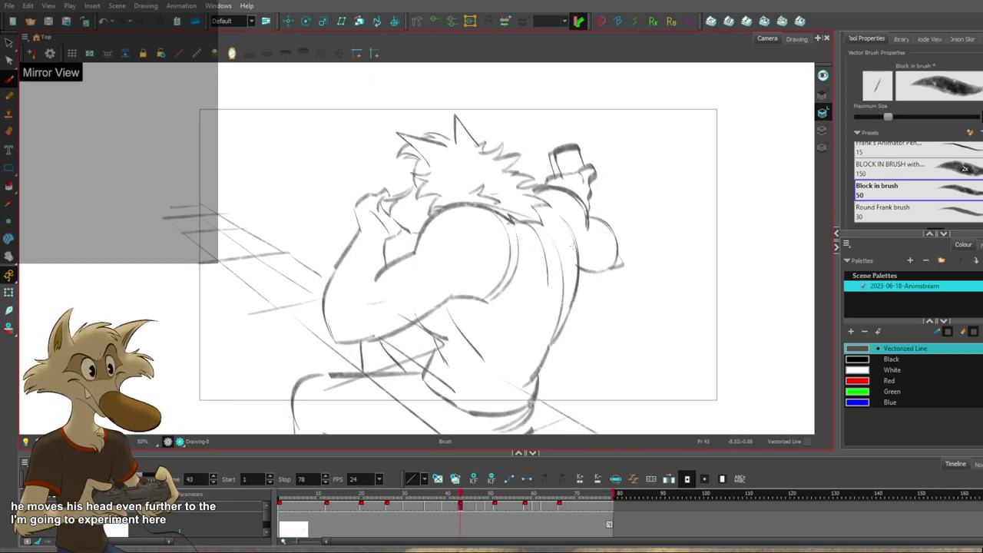
pyautogui.press('g')
pyautogui.press('g')
pyautogui.press('f')
pyautogui.press('f')
pyautogui.press('f')
pyautogui.press('f')
pyautogui.press('g')
pyautogui.press('g')
pyautogui.press('g')
pyautogui.press('g')
# Step through the drawings to frame 58 to examine how the turned wolf settles.
pyautogui.press(',')
pyautogui.press(',')
pyautogui.press(',')
pyautogui.press(',')
pyautogui.press(',')
pyautogui.press(',')
pyautogui.press(',')
pyautogui.press(',')
pyautogui.press(',')
pyautogui.press(',')
pyautogui.press(',')
pyautogui.press(',')
pyautogui.press(',')
pyautogui.press(',')
pyautogui.press(',')
pyautogui.press(',')
pyautogui.press(',')
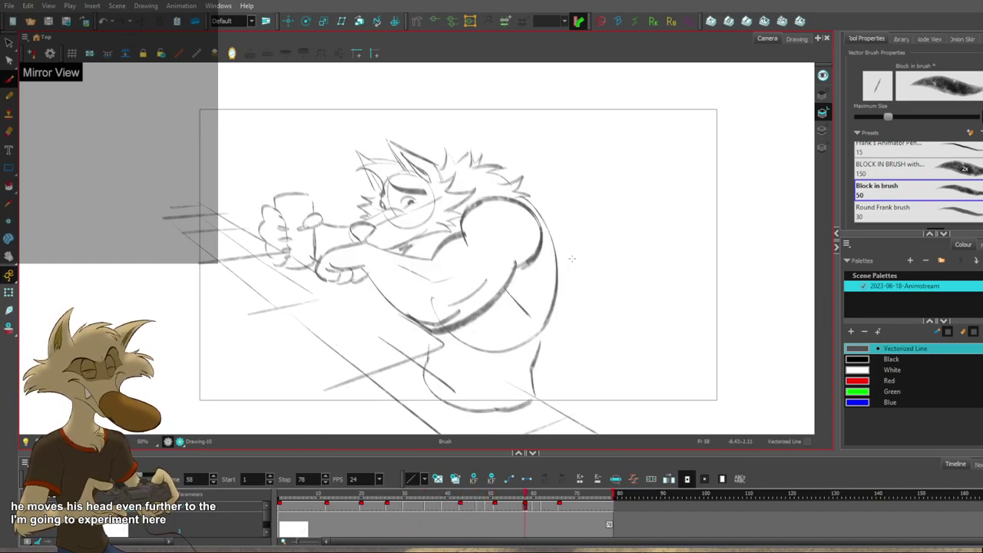
# Go from frame 58 to frame 39 to study the drawing leading into the turn.
pyautogui.press('.')
pyautogui.press('.')
pyautogui.press('.')
pyautogui.press('.')
pyautogui.press('.')
pyautogui.press('.')
pyautogui.press('.')
pyautogui.press('.')
pyautogui.press('.')
pyautogui.scroll(-2, 577, 253)
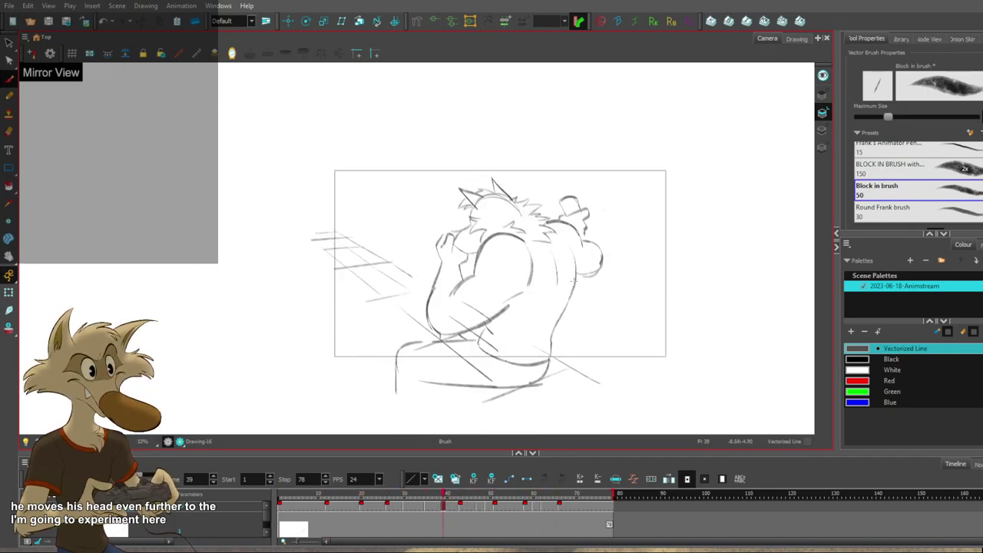
# Run through the drawings from frame 39 to frame 59 to review the whole turn.
pyautogui.press('g')
pyautogui.press('g')
pyautogui.press('g')
pyautogui.press('g')
pyautogui.press('g')
pyautogui.press('g')
pyautogui.press('g')
pyautogui.press('g')
pyautogui.press('g')
pyautogui.press('g')
pyautogui.press('g')
pyautogui.press('g')
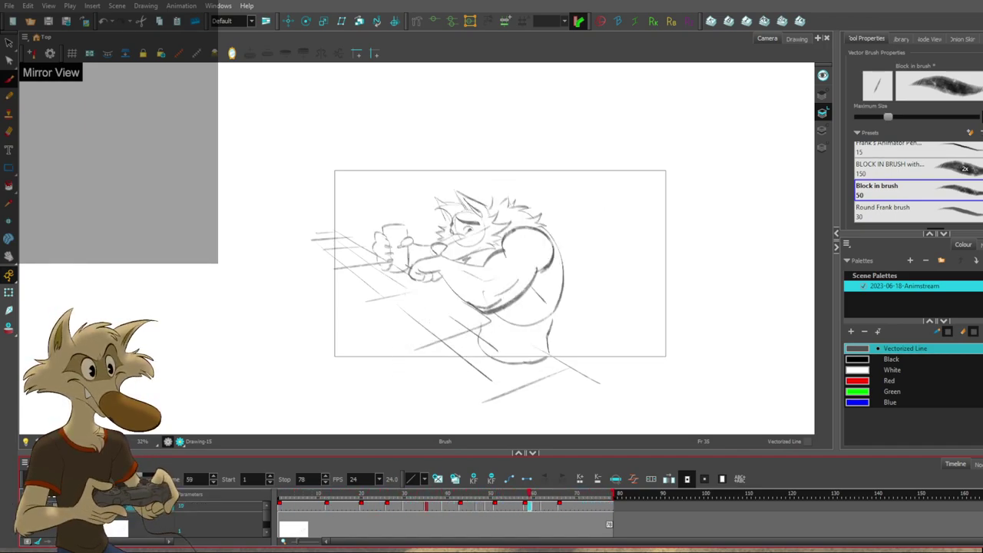
# Go back to frame 43 and compare its pose with the frame 49 drawing.
pyautogui.moveTo(448, 501)
pyautogui.mouseDown()
pyautogui.moveTo(536, 511)
pyautogui.moveTo(461, 513)
pyautogui.mouseUp()
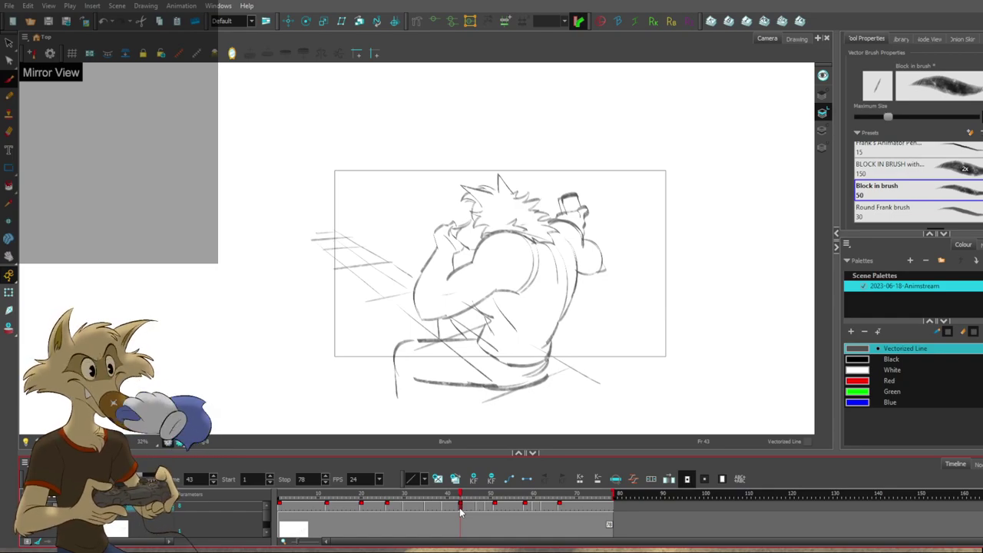
pyautogui.press('g')
pyautogui.press('g')
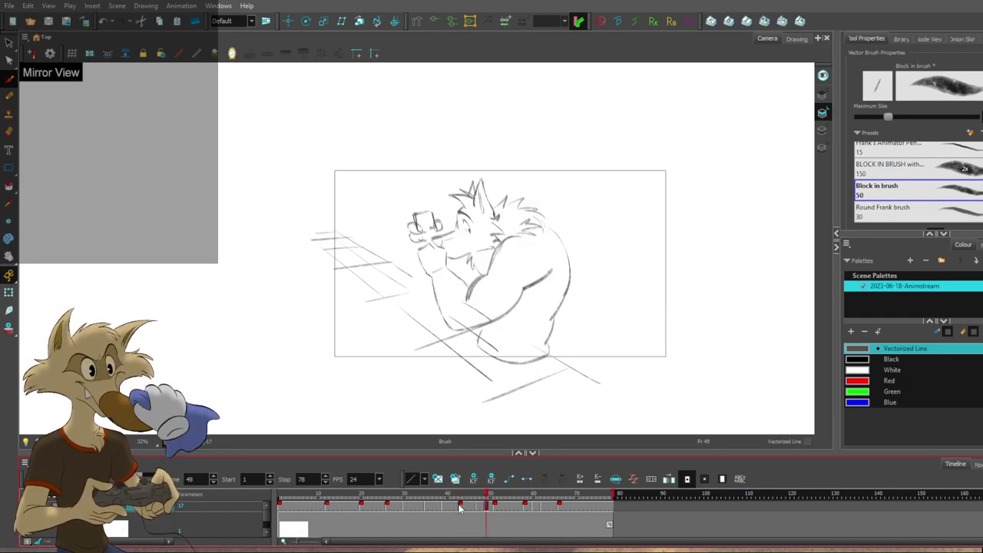
pyautogui.press(',')
pyautogui.press(',')
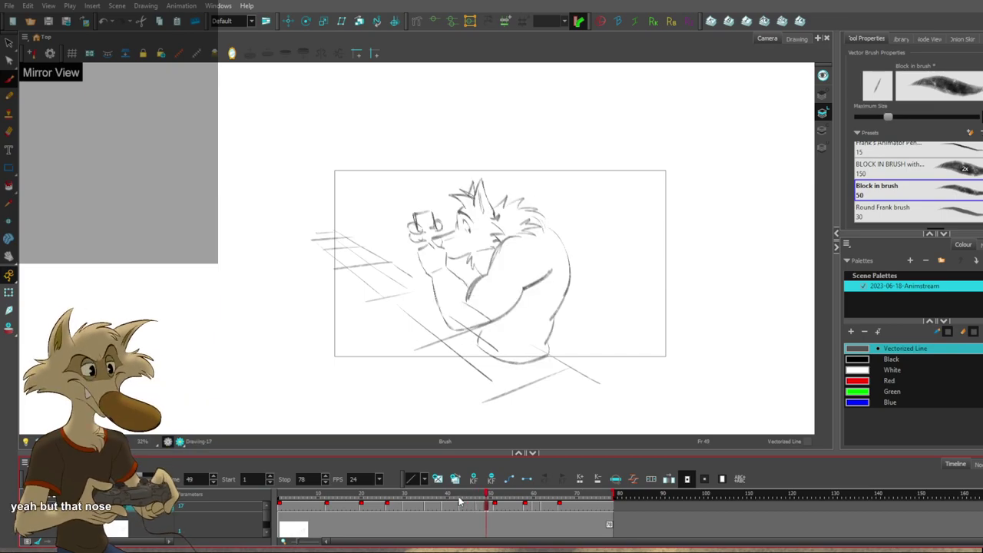
# Turn off the mirrored view of the wolf animation.
pyautogui.press(',')
pyautogui.press(',')
pyautogui.click(232, 53)
pyautogui.scroll(-2, 416, 247)
# Run through the drawings of the turn in the unmirrored view, stopping at frame 51.
pyautogui.press('f')
pyautogui.press('f')
pyautogui.press('f')
pyautogui.press('f')
pyautogui.press(',')
pyautogui.press(',')
pyautogui.press(',')
pyautogui.press(',')
pyautogui.press(',')
pyautogui.press(',')
pyautogui.press(',')
pyautogui.press(',')
pyautogui.press(',')
pyautogui.press(',')
pyautogui.press(',')
pyautogui.press(',')
pyautogui.press(',')
pyautogui.press(',')
pyautogui.press(',')
pyautogui.press(',')
pyautogui.press(',')
pyautogui.press(',')
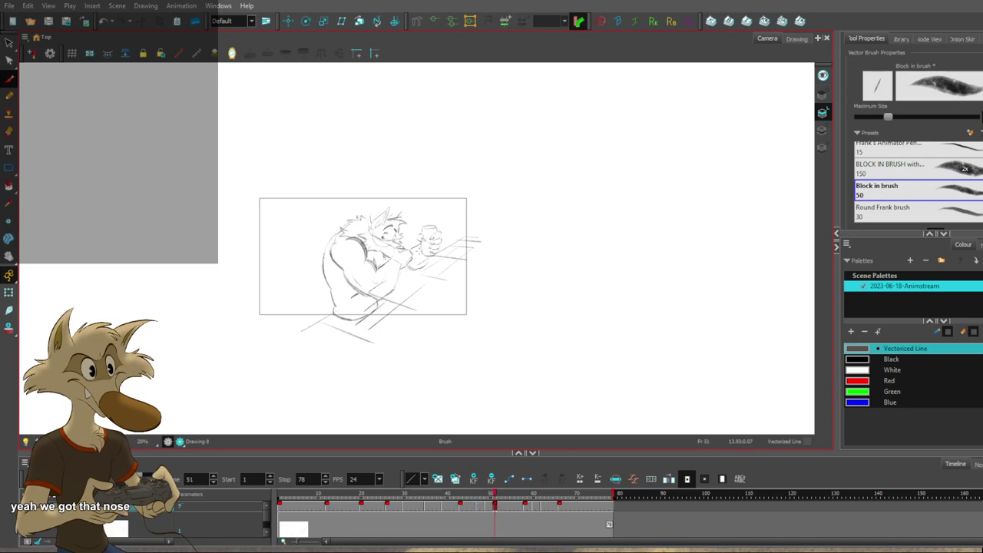
# Flip back from frame 51 through the earlier drawings to examine the pose at frame 43.
pyautogui.press('g')
pyautogui.press('g')
pyautogui.press('g')
pyautogui.press('g')
pyautogui.press('g')
pyautogui.press('g')
pyautogui.press('g')
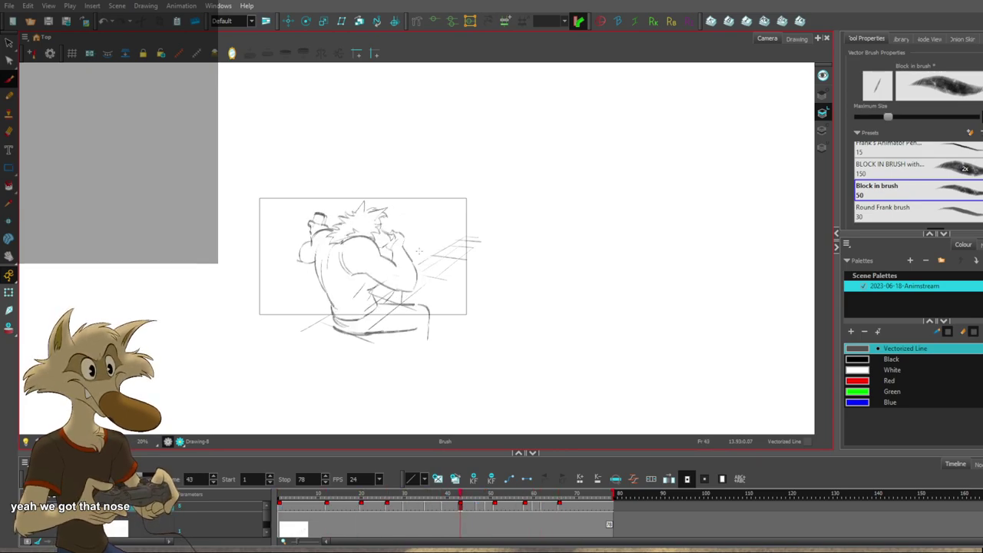
pyautogui.press('g')
# Undo the most recent changes on the frame 47 drawing and redo them.
pyautogui.scroll(2, 404, 247)
pyautogui.press('f')
pyautogui.press('f')
pyautogui.press('g')
pyautogui.hotkey('ctrl', 'z')
pyautogui.hotkey('ctrl', 'z')
pyautogui.hotkey('ctrl', 'z')
pyautogui.hotkey('ctrl', 'z')
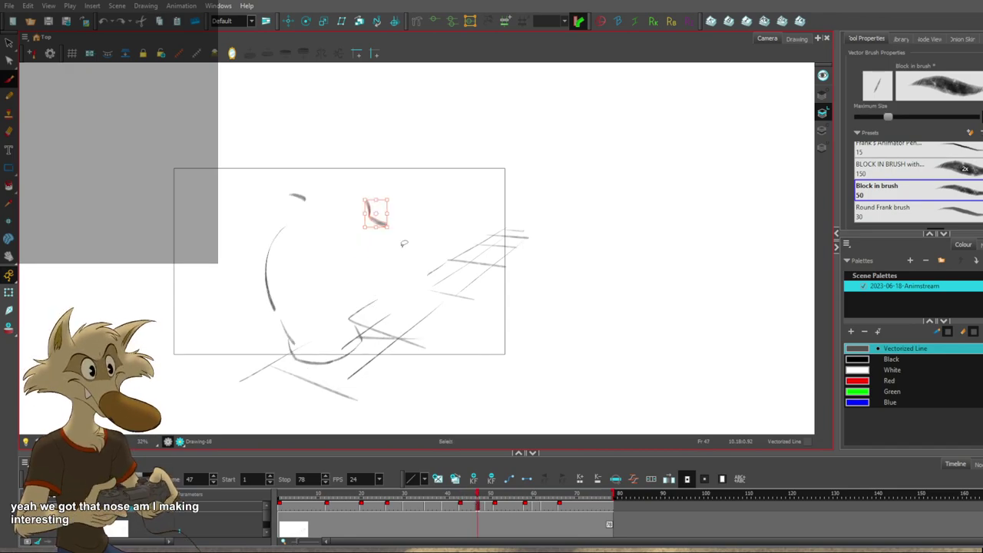
pyautogui.hotkey('ctrl', 'z')
pyautogui.hotkey('ctrl', 'shift', 'z')
pyautogui.hotkey('ctrl', 'shift', 'z')
pyautogui.hotkey('ctrl', 'shift', 'z')
pyautogui.hotkey('ctrl', 'shift', 'z')
# Flip between the neighbouring drawings around frame 47 and return to frame 43.
pyautogui.press('f')
pyautogui.press('g')
pyautogui.press('g')
pyautogui.press('g')
pyautogui.press('f')
pyautogui.press('f')
pyautogui.press('f')
pyautogui.press('f')
pyautogui.press('f')
pyautogui.press('g')
pyautogui.press('g')
pyautogui.press('g')
pyautogui.press('g')
pyautogui.press('g')
pyautogui.press('g')
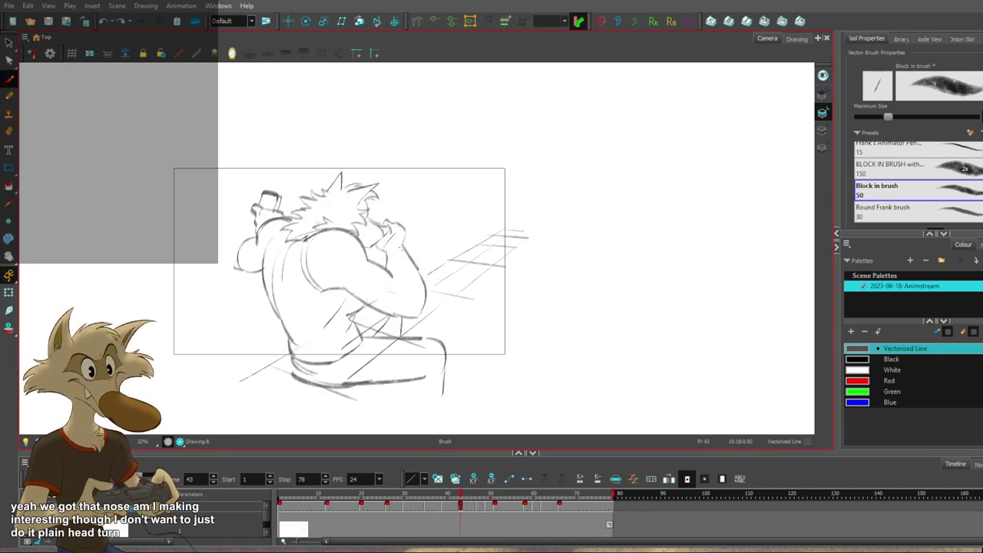
# Step frame by frame between the frame 43 pose and the partial frame 47 drawing to compare the head and arm positions.
pyautogui.press(',')
pyautogui.press(',')
pyautogui.press(',')
pyautogui.press(',')
pyautogui.press(',')
pyautogui.press(',')
pyautogui.press(',')
pyautogui.press(',')
pyautogui.press(',')
pyautogui.press(',')
pyautogui.press(',')
pyautogui.press(',')
pyautogui.press(',')
pyautogui.press(',')
pyautogui.press(',')
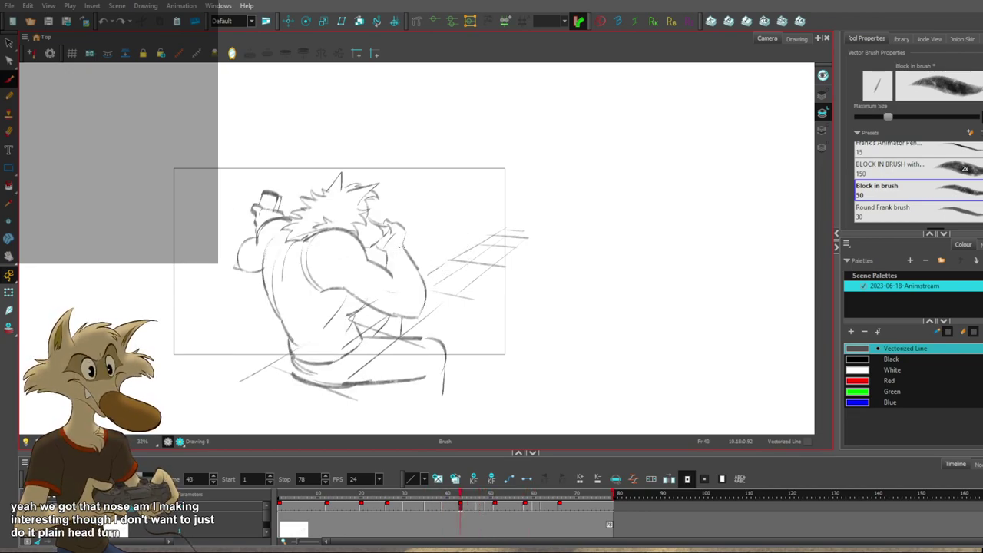
pyautogui.press('.')
pyautogui.press('.')
pyautogui.press('.')
pyautogui.press('.')
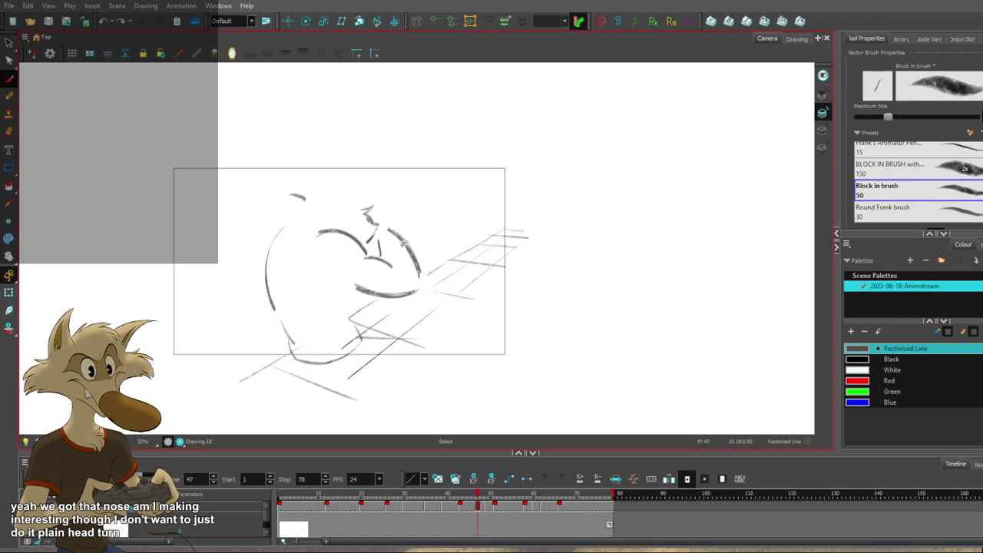
pyautogui.press(',')
pyautogui.press(',')
pyautogui.press(',')
pyautogui.press(',')
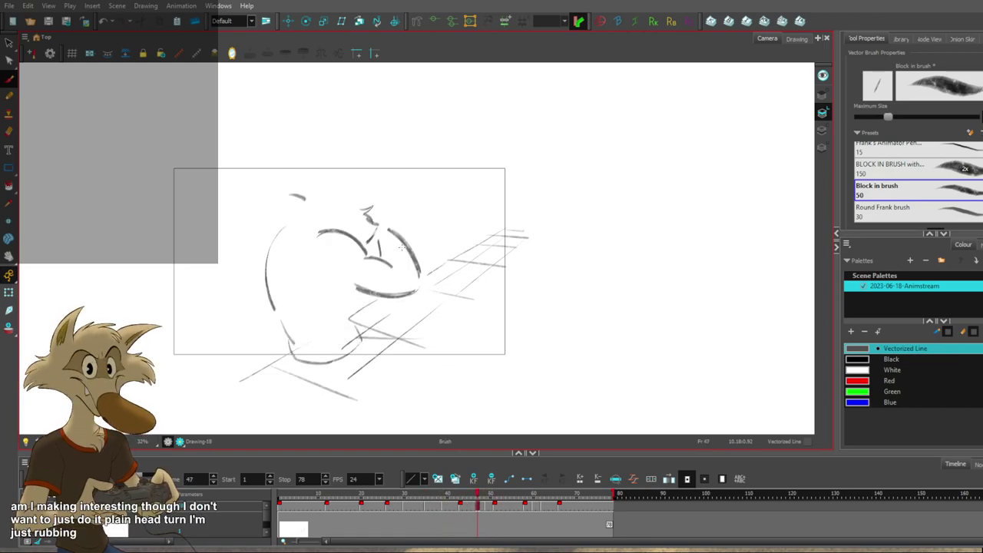
pyautogui.press('.')
pyautogui.press('.')
pyautogui.press('.')
pyautogui.press('.')
pyautogui.press('.')
pyautogui.press('.')
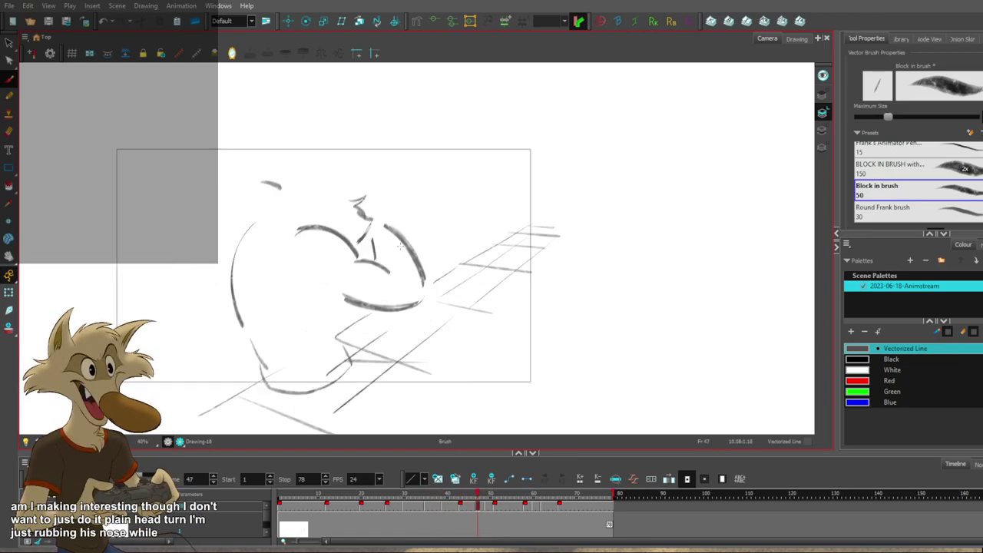
# Sketch an ear tip and the underside of the muzzle on the frame 47 drawing, checking them against the neighbouring drawings.
pyautogui.press('f')
pyautogui.press('f')
pyautogui.press('g')
pyautogui.press('f')
pyautogui.press('g')
pyautogui.press('f')
pyautogui.press('g')
pyautogui.press('g')
pyautogui.press('f')
pyautogui.press('f')
pyautogui.press('g')
pyautogui.press('f')
pyautogui.press('g')
pyautogui.press('f')
pyautogui.press('g')
pyautogui.press(',')
pyautogui.press('.')
pyautogui.press(',')
pyautogui.press(',')
pyautogui.press(',')
pyautogui.press(',')
pyautogui.press('.')
pyautogui.press('.')
pyautogui.press('.')
pyautogui.press('.')
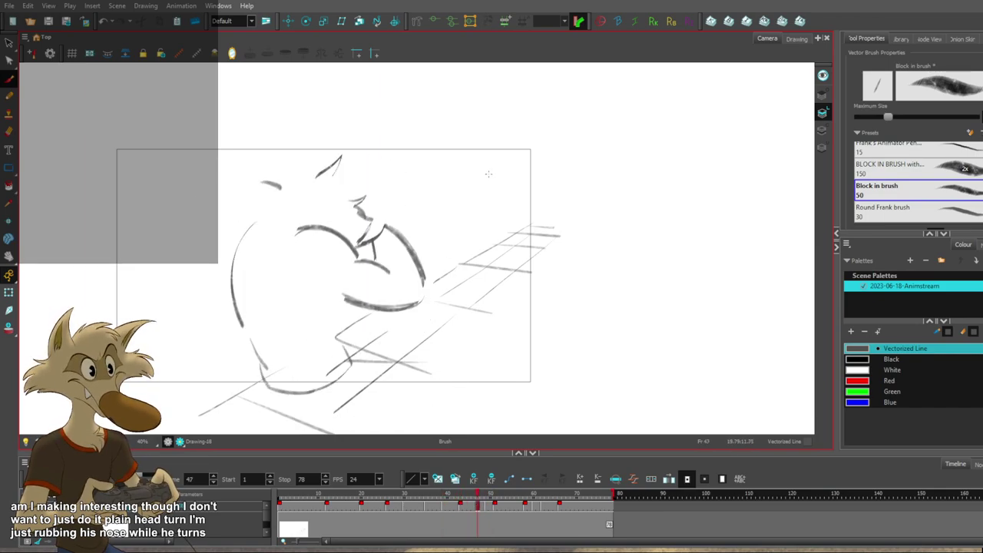
# Add a short upper line to the wolf's muzzle at frame 47, comparing it with the adjacent drawings.
pyautogui.press('g')
pyautogui.press('f')
pyautogui.press('f')
pyautogui.press('g')
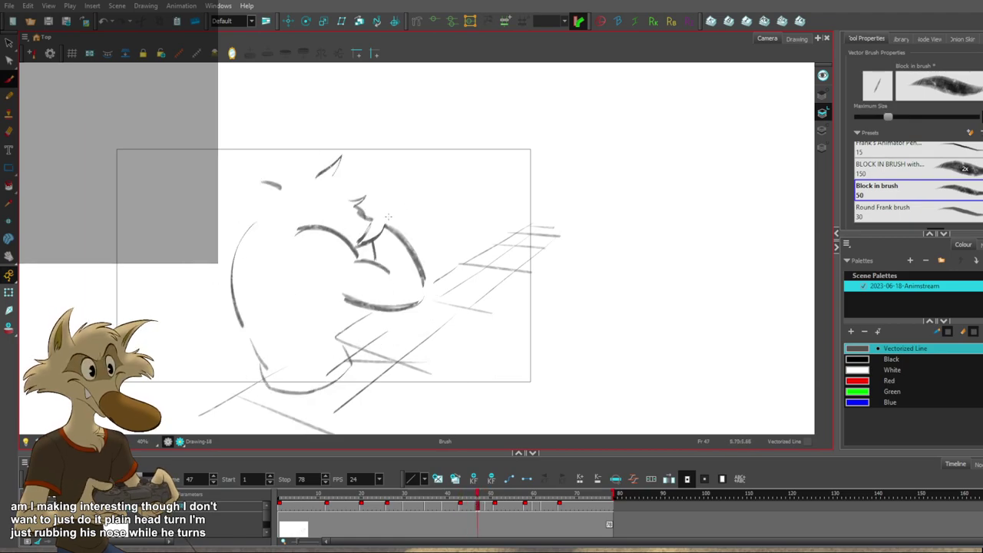
pyautogui.press('f')
pyautogui.press('g')
pyautogui.moveTo(370, 220); pyautogui.dragTo(386, 220)
pyautogui.press('f')
pyautogui.press('g')
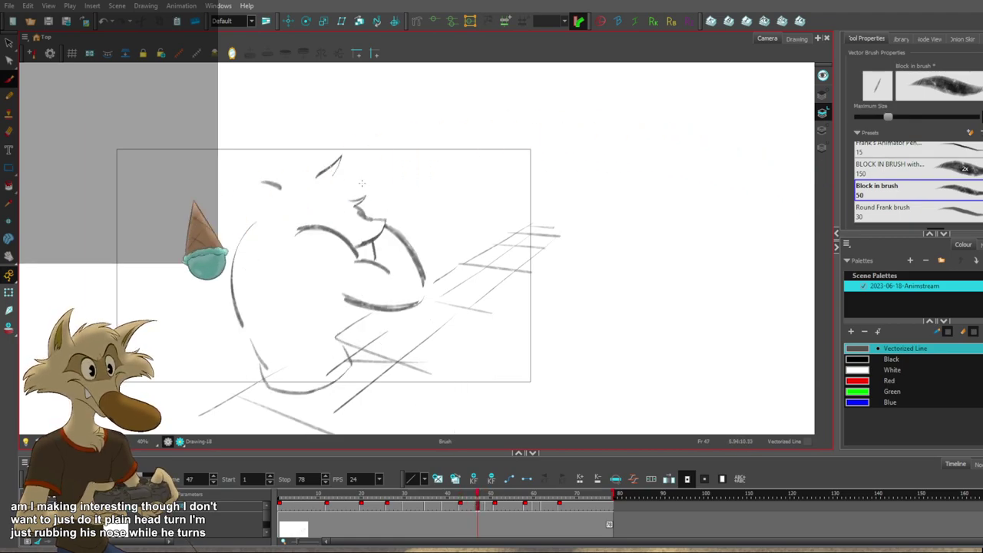
# Sketch the spiky hair on the wolf's head at frame 47, using the frame 43 pose as reference.
pyautogui.press(',')
pyautogui.press(',')
pyautogui.press(',')
pyautogui.press(',')
pyautogui.press('.')
pyautogui.press('.')
pyautogui.press('.')
pyautogui.press('.')
pyautogui.press(',')
pyautogui.press(',')
pyautogui.press(',')
pyautogui.press(',')
pyautogui.press('.')
pyautogui.press('.')
pyautogui.press('.')
pyautogui.press('.')
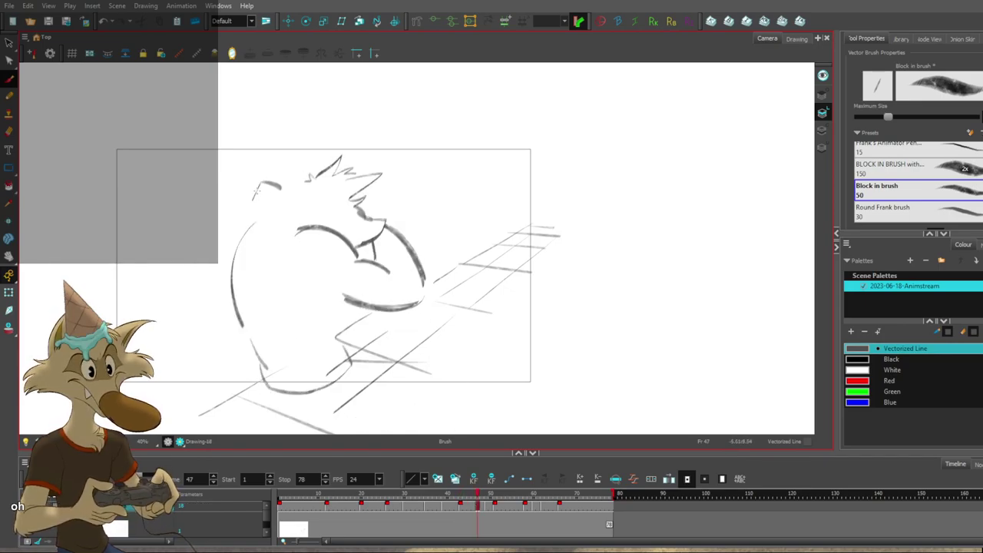
# Rough in the raised hand, the outer arm curve and the far shoulder on the frame 47 drawing.
pyautogui.press('f')
pyautogui.moveTo(240, 219); pyautogui.dragTo(222, 274)
pyautogui.press('g')
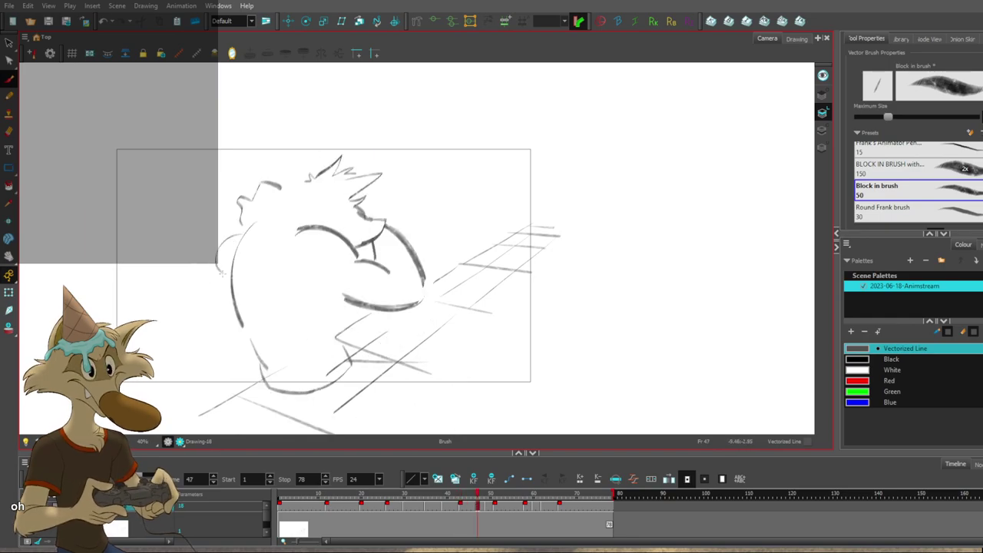
pyautogui.moveTo(243, 232); pyautogui.dragTo(287, 211)
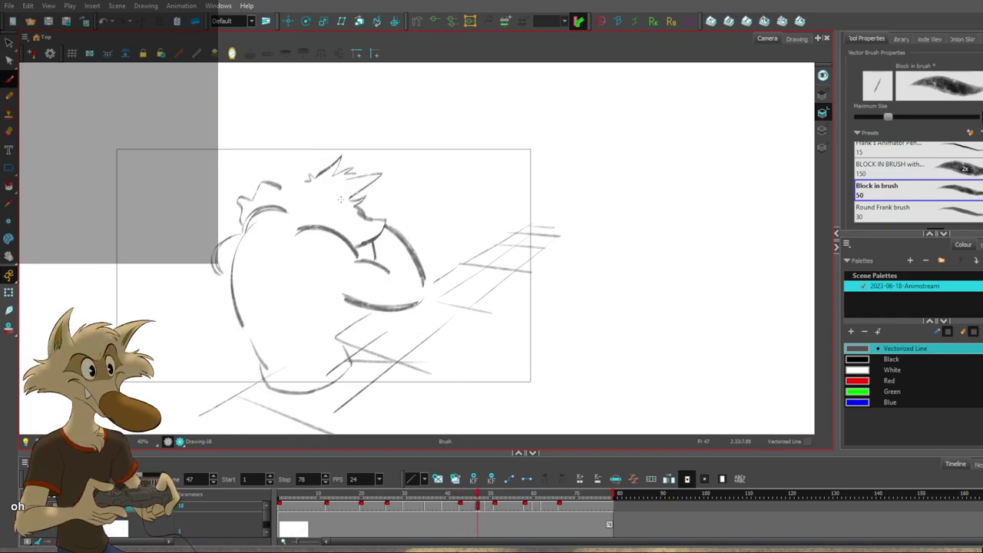
# Sketch spiky fur down the back of the wolf's neck on the frame 47 drawing, checking the adjacent drawings.
pyautogui.press('f')
pyautogui.moveTo(280, 194); pyautogui.dragTo(255, 232)
pyautogui.press('g')
pyautogui.press('f')
pyautogui.press('f')
pyautogui.press('g')
pyautogui.press('g')
pyautogui.press('g')
pyautogui.press('g')
# Flip back and forth through the drawings up to frame 58 to review how frame 47 fits the head turn.
pyautogui.press('f')
pyautogui.press('f')
pyautogui.press('f')
pyautogui.press('f')
pyautogui.press('g')
pyautogui.press('g')
pyautogui.press('g')
pyautogui.press('g')
pyautogui.press('g')
pyautogui.press('g')
pyautogui.press('g')
pyautogui.press('f')
pyautogui.press('f')
pyautogui.press('f')
pyautogui.press('f')
pyautogui.press('f')
pyautogui.press('f')
pyautogui.press('f')
pyautogui.press('f')
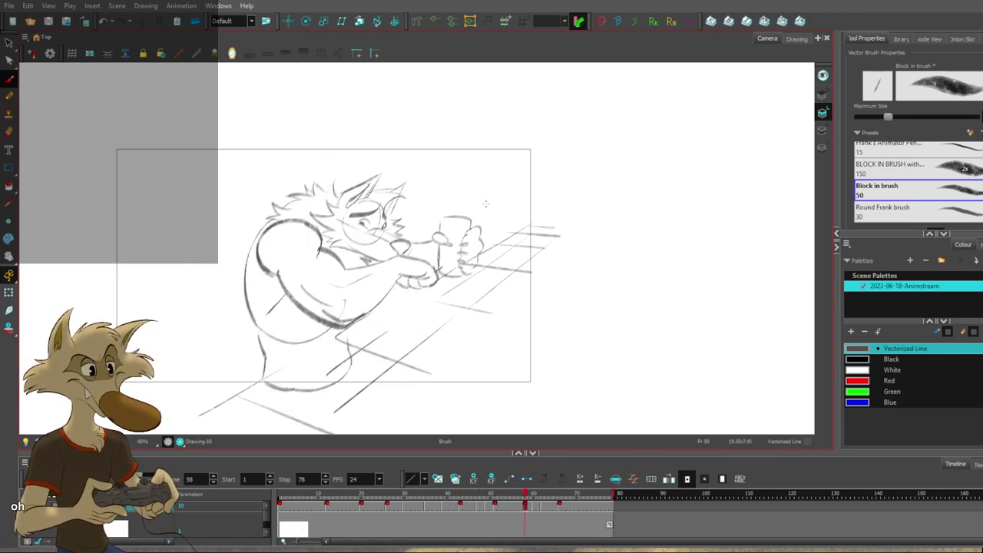
pyautogui.press('g')
pyautogui.press('g')
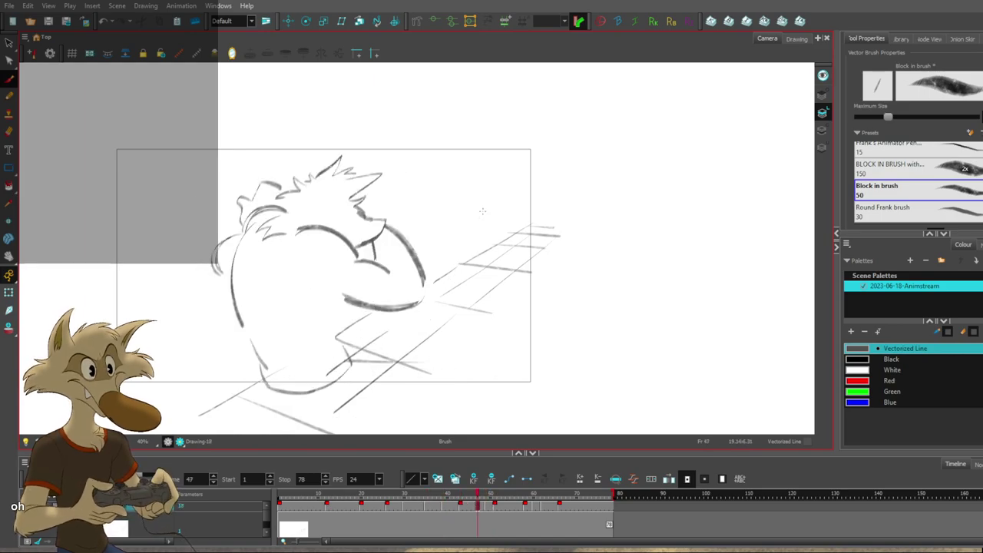
# Compare the elbow and arm pose in the frame 39, 43 and 47 drawings.
pyautogui.press('f')
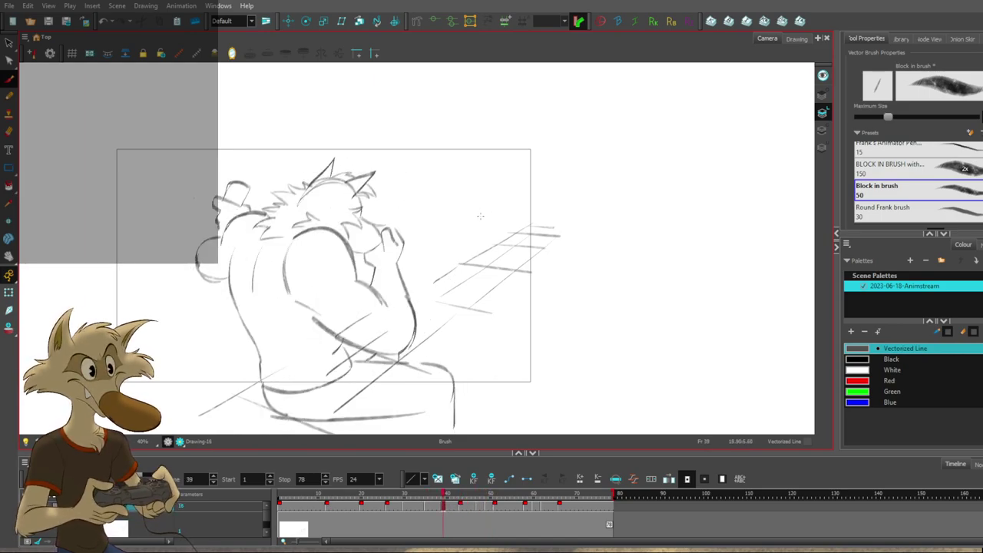
pyautogui.press('f')
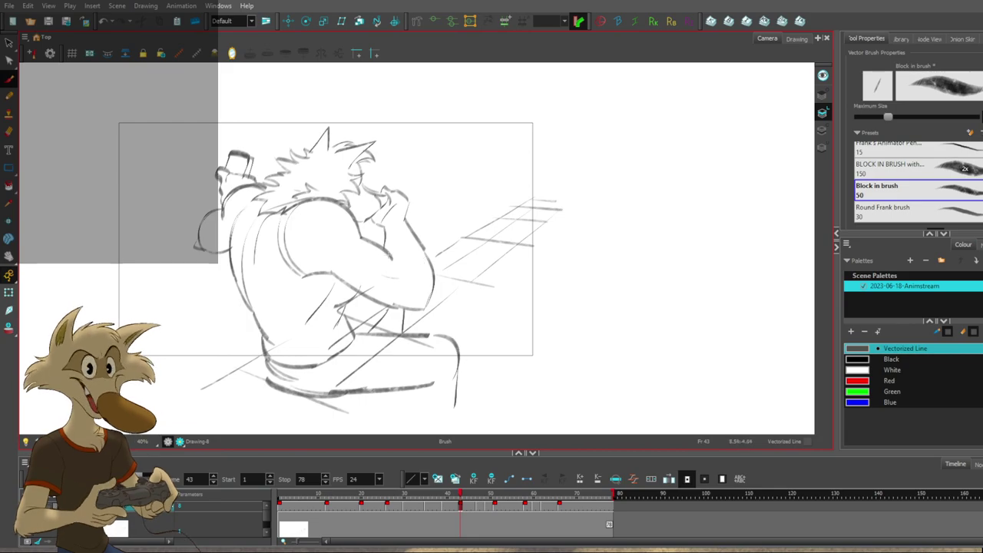
pyautogui.press('f')
pyautogui.press('g')
pyautogui.press('g')
pyautogui.press('f')
pyautogui.press('g')
pyautogui.press('f')
pyautogui.press('g')
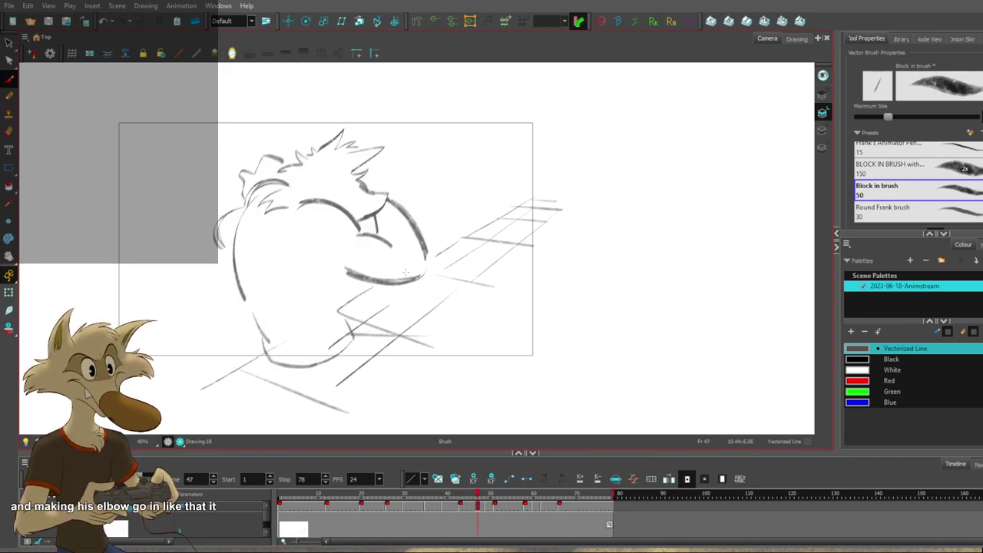
pyautogui.press('f')
pyautogui.press('g')
pyautogui.press('f')
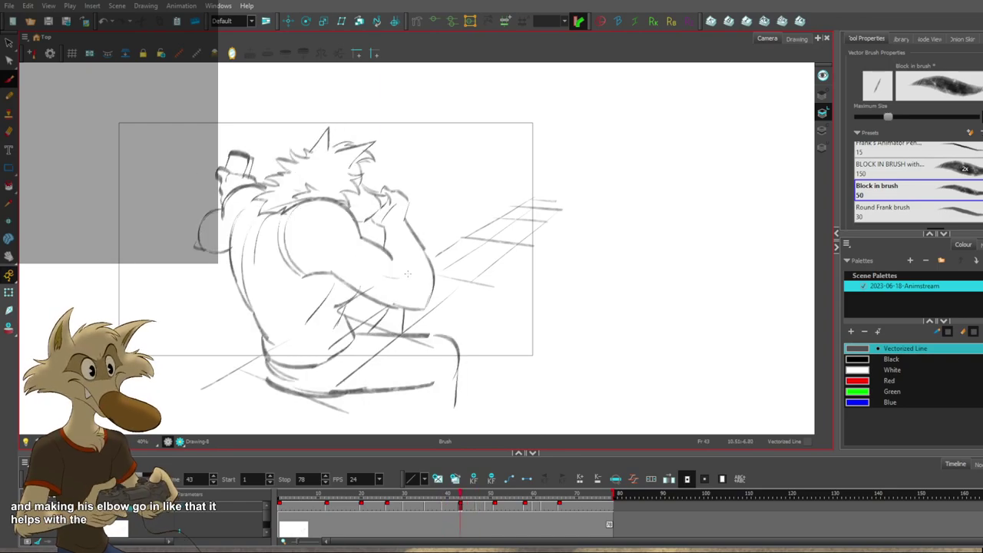
pyautogui.press('g')
pyautogui.press('f')
pyautogui.press('g')
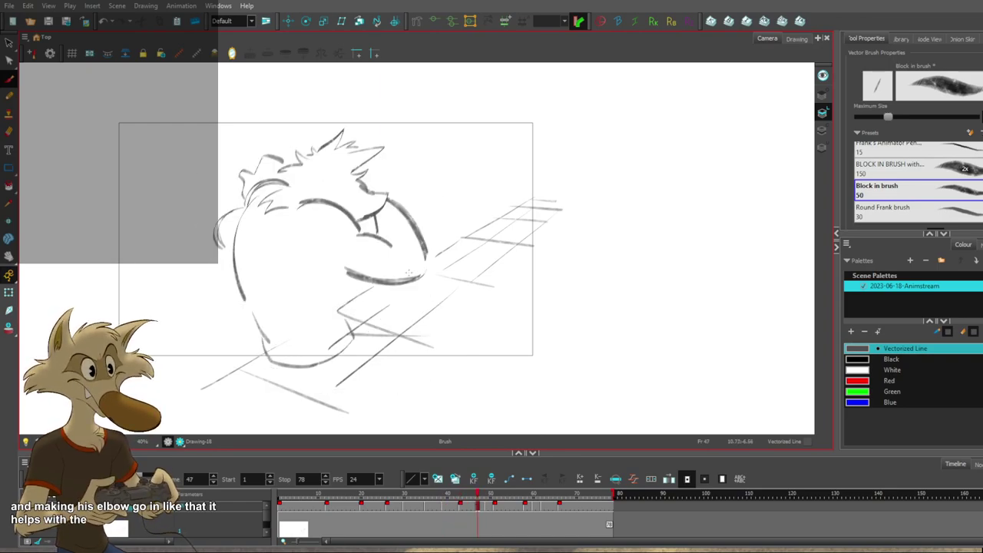
# Move the far shoulder and raised hand lines at frame 47 outward from the body, comparing with the adjacent drawings.
pyautogui.press('f')
pyautogui.press('g')
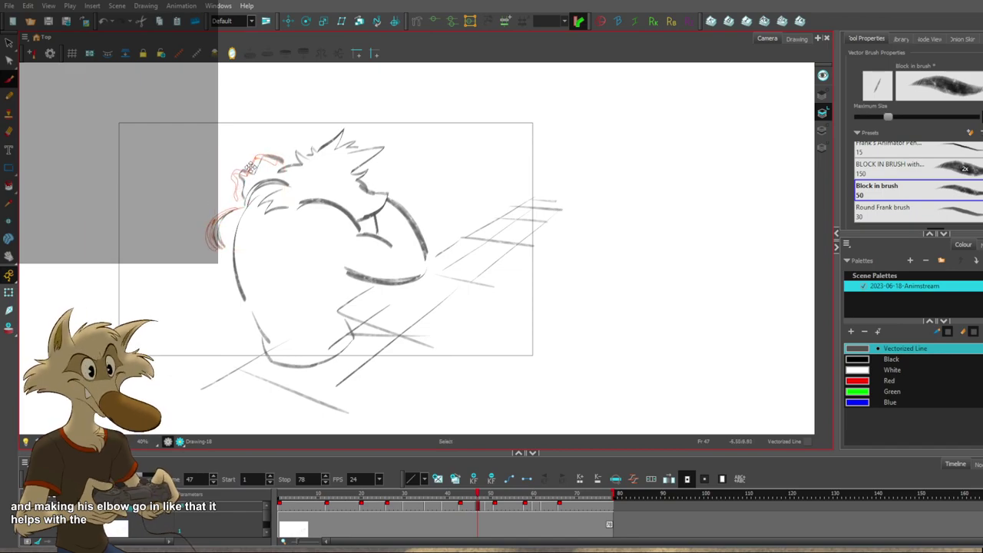
pyautogui.press('f')
pyautogui.press('f')
pyautogui.press('g')
pyautogui.press('g')
pyautogui.press('g')
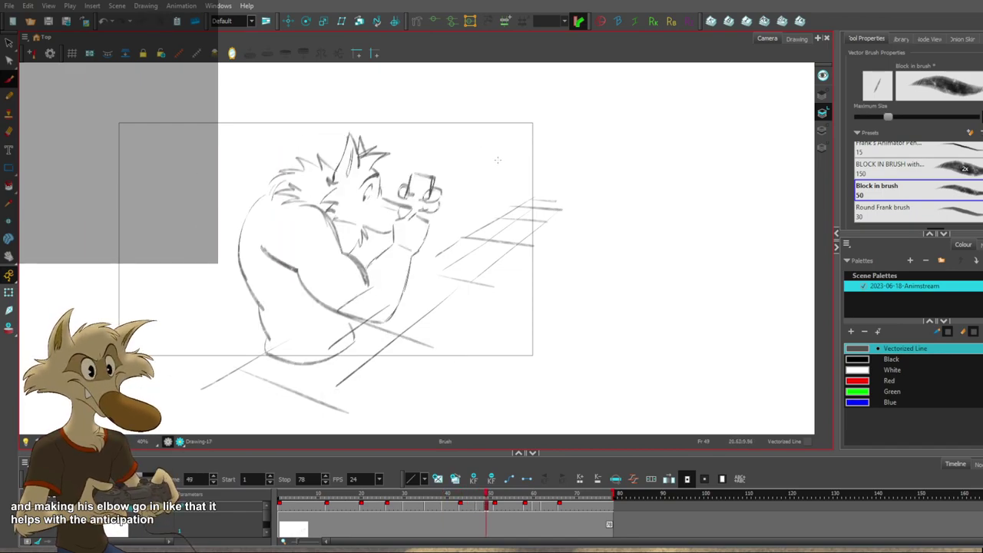
# Sketch the cup outline in the wolf's far raised hand at frame 47, using the frame 43 drawing as reference.
pyautogui.press('f')
pyautogui.press('f')
pyautogui.press('g')
pyautogui.press('f')
pyautogui.press('g')
pyautogui.press('f')
pyautogui.press('g')
pyautogui.press('f')
pyautogui.press('g')
pyautogui.press('f')
pyautogui.press('g')
pyautogui.press('f')
pyautogui.press('g')
pyautogui.moveTo(260, 161); pyautogui.dragTo(256, 177)
pyautogui.press('f')
pyautogui.press('g')
pyautogui.press('f')
pyautogui.press('g')
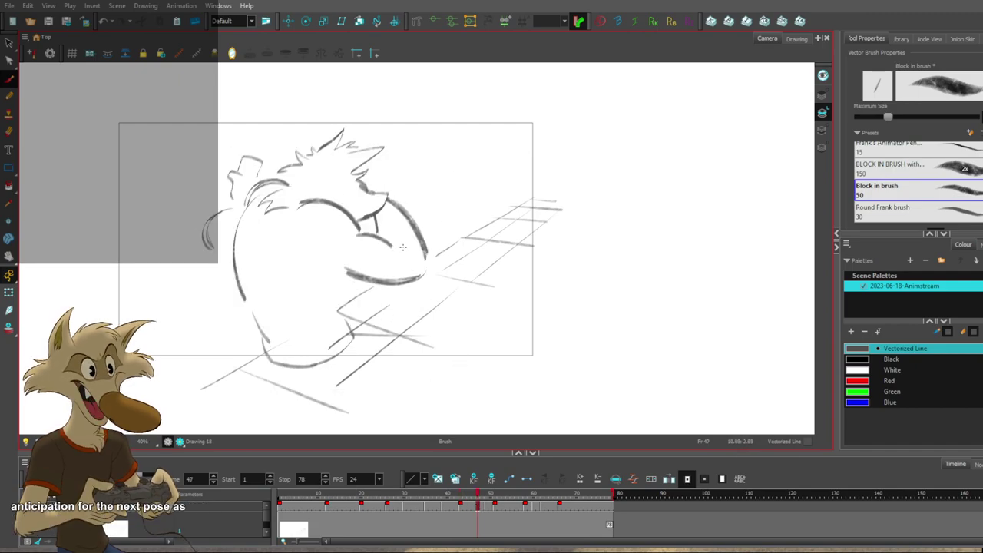
# Examine how the near elbow moves in and out across frame 47 and its neighbouring drawings.
pyautogui.press('g')
pyautogui.press('f')
pyautogui.press('f')
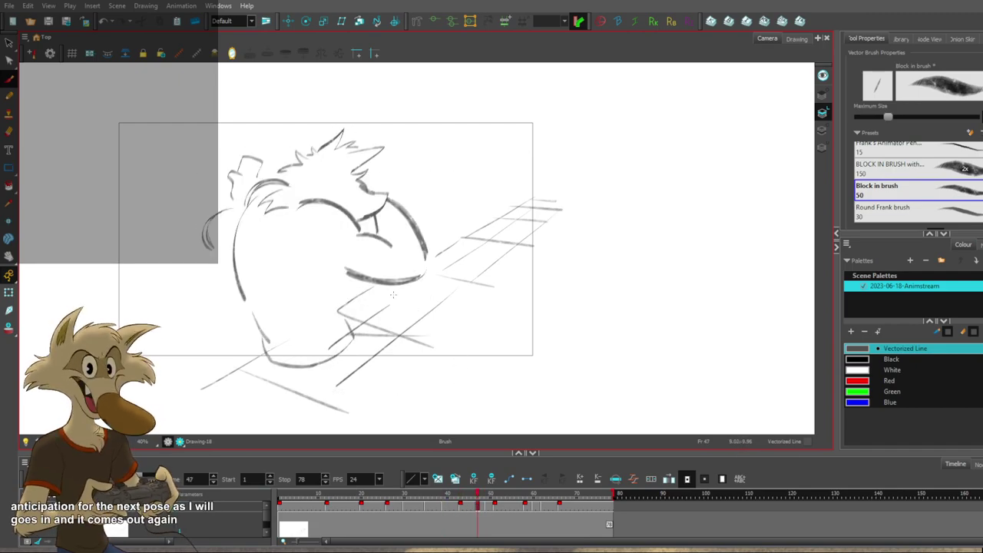
pyautogui.press('f')
pyautogui.press('g')
pyautogui.press('g')
pyautogui.press('f')
pyautogui.press('f')
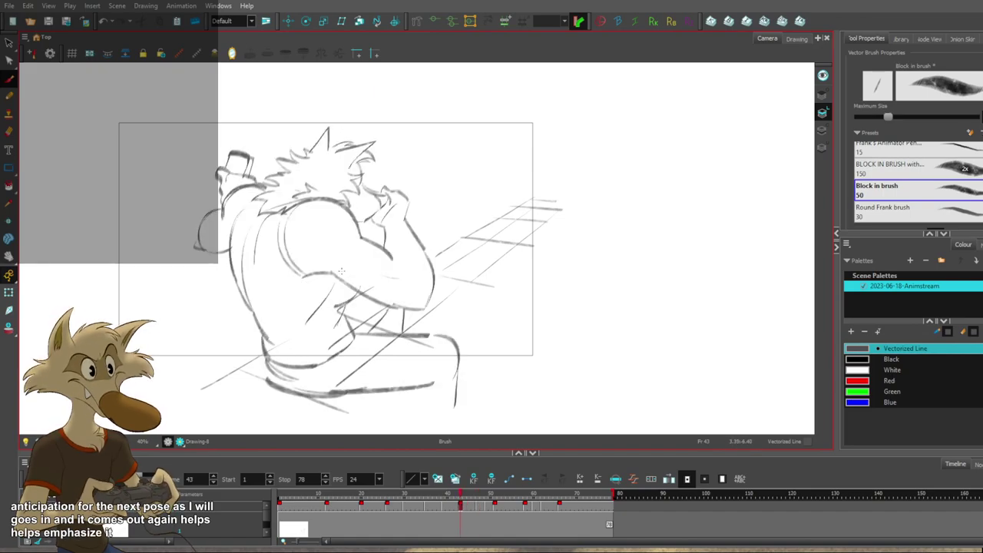
# Sketch the near shoulder's inner curve, the arm's underside and the back and waist lines on the frame 47 drawing.
pyautogui.press('g')
pyautogui.press('g')
pyautogui.press('f')
pyautogui.press('g')
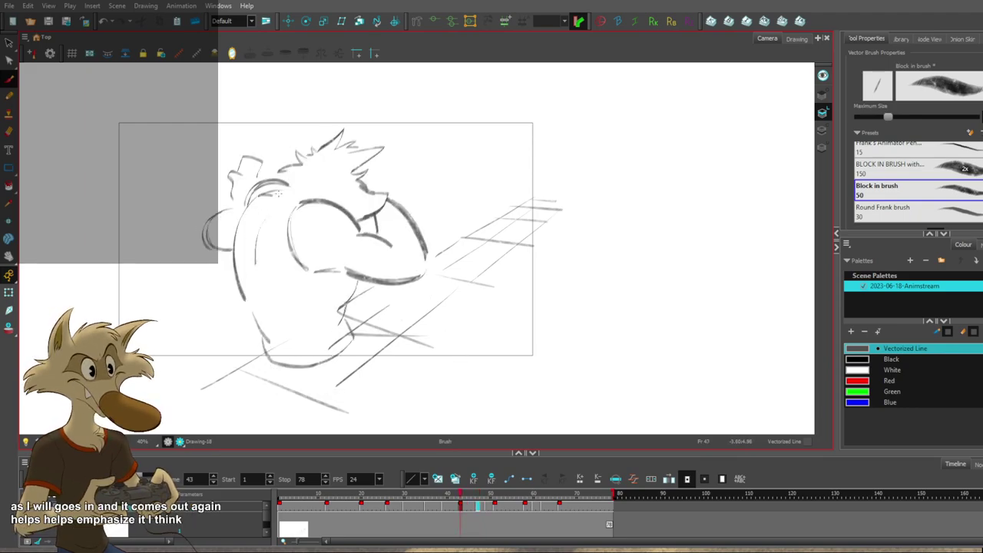
pyautogui.press('g')
pyautogui.press('f')
pyautogui.press('f')
pyautogui.press('f')
pyautogui.press('g')
pyautogui.press('g')
pyautogui.press('f')
pyautogui.press('g')
# Rough in the seated wolf's thigh underside, knee and lower leg at frame 47, matching the frame 43 pose.
pyautogui.moveTo(278, 370)
pyautogui.mouseDown()
pyautogui.moveTo(286, 394)
pyautogui.moveTo(424, 386)
pyautogui.mouseUp()
pyautogui.press('f')
pyautogui.press('g')
pyautogui.press('f')
pyautogui.moveTo(444, 337)
pyautogui.mouseDown()
pyautogui.moveTo(453, 346)
pyautogui.moveTo(456, 402)
pyautogui.mouseUp()
pyautogui.press('g')
pyautogui.moveTo(459, 365); pyautogui.dragTo(451, 403)
pyautogui.press('f')
pyautogui.press('g')
# Add small cheek fur strokes behind the muzzle at frame 47, checking them against the frame 43 drawing.
pyautogui.press('f')
pyautogui.press('g')
pyautogui.press('f')
pyautogui.press('g')
pyautogui.press('f')
pyautogui.press('g')
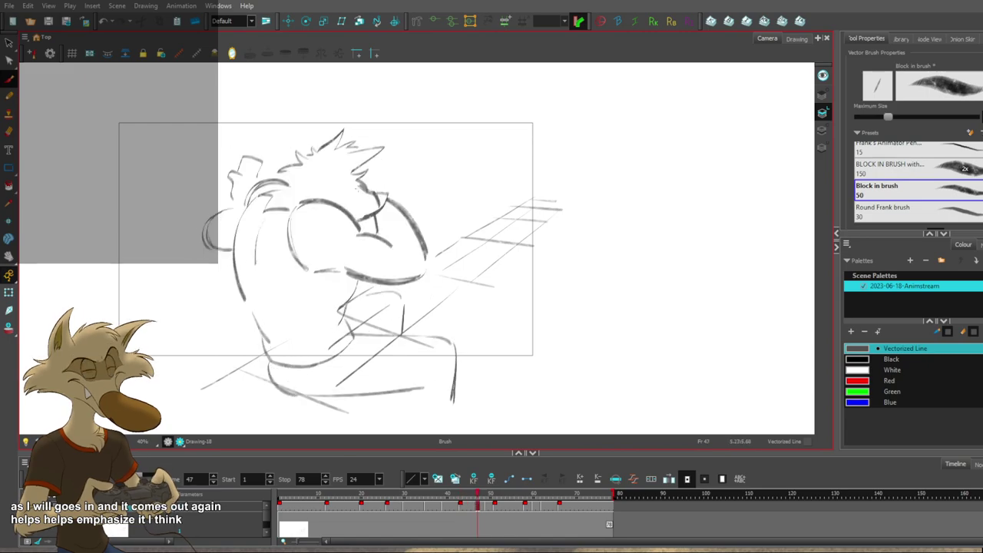
pyautogui.press('f')
pyautogui.press('g')
pyautogui.press('f')
pyautogui.press('g')
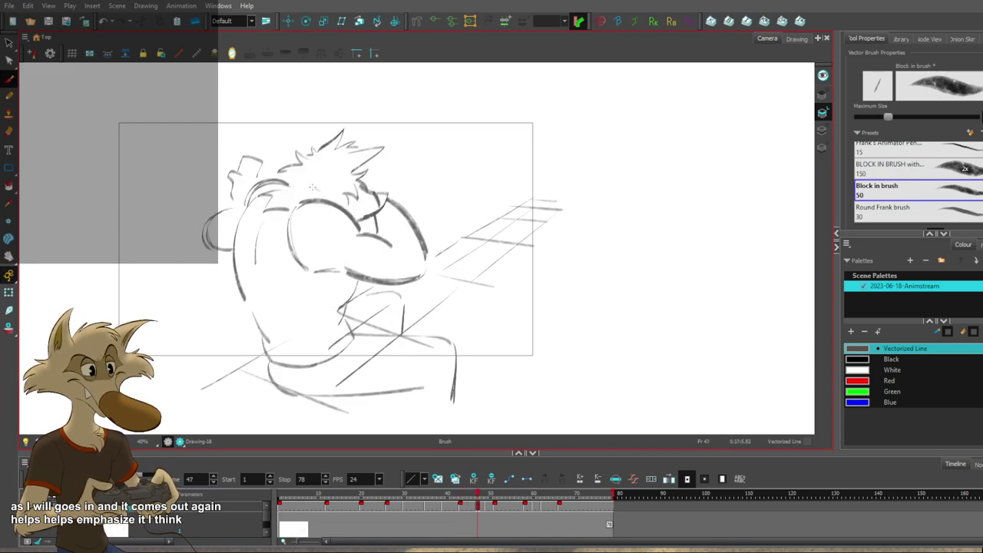
pyautogui.press('f')
pyautogui.press('g')
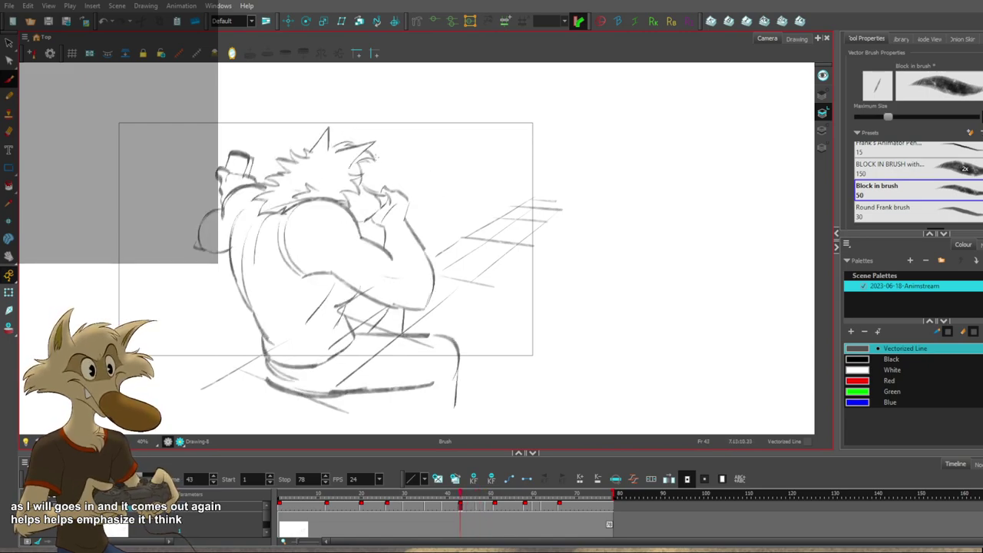
# Flip through the drawings at a smaller view to review the whole motion up to frame 58.
pyautogui.press('f')
pyautogui.press('g')
pyautogui.press('g')
pyautogui.press('g')
pyautogui.press('1')
pyautogui.press('f')
pyautogui.press('f')
pyautogui.press('f')
pyautogui.press('f')
pyautogui.press('f')
pyautogui.press('f')
pyautogui.press('1')
pyautogui.press('g')
pyautogui.press('g')
pyautogui.press('g')
pyautogui.press('g')
pyautogui.press('g')
pyautogui.press('g')
pyautogui.press('g')
pyautogui.press('g')
pyautogui.press('g')
pyautogui.press('g')
pyautogui.press('g')
pyautogui.press('g')
pyautogui.scroll(-1, 424, 178)
pyautogui.press('g')
pyautogui.press('g')
pyautogui.press('g')
pyautogui.press('g')
pyautogui.press('g')
pyautogui.press('g')
pyautogui.press('g')
pyautogui.press('g')
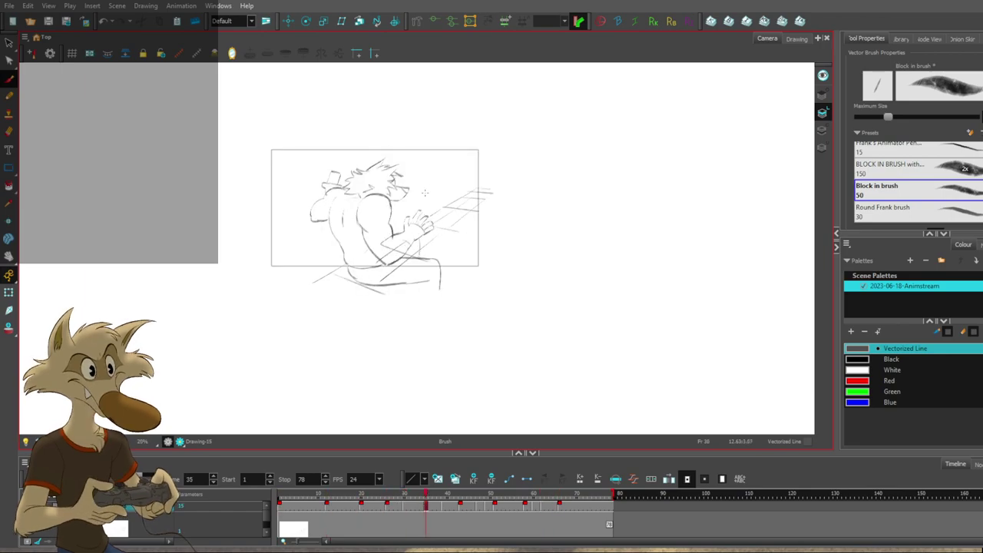
pyautogui.press('2')
pyautogui.press('2')
pyautogui.press('g')
pyautogui.press('g')
pyautogui.press('g')
pyautogui.press('g')
pyautogui.press('g')
pyautogui.press('g')
pyautogui.press('g')
pyautogui.press('g')
pyautogui.press('g')
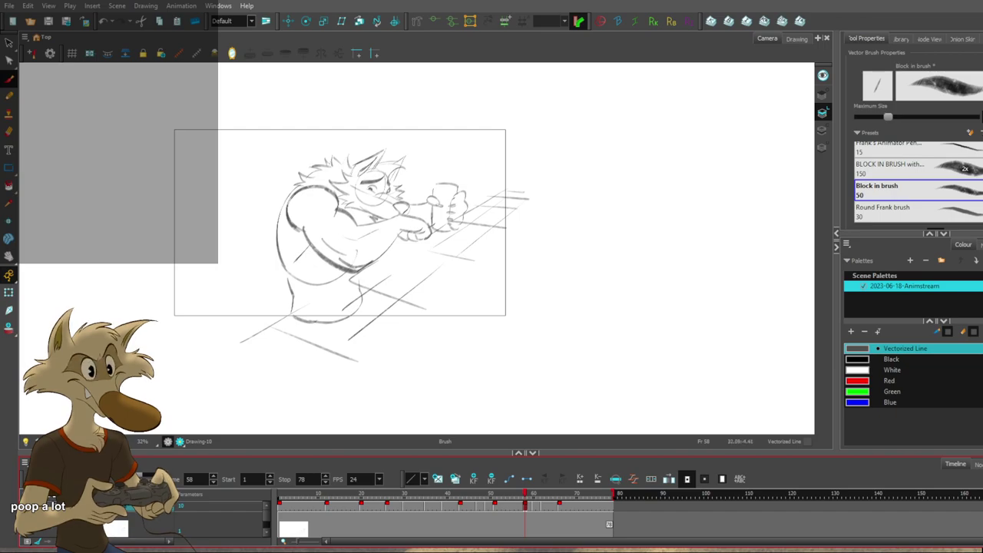
# Reselect the rough animation layer and step through its drawings up to the frame 47 head-turn pose.
pyautogui.scroll(-2, 530, 156)
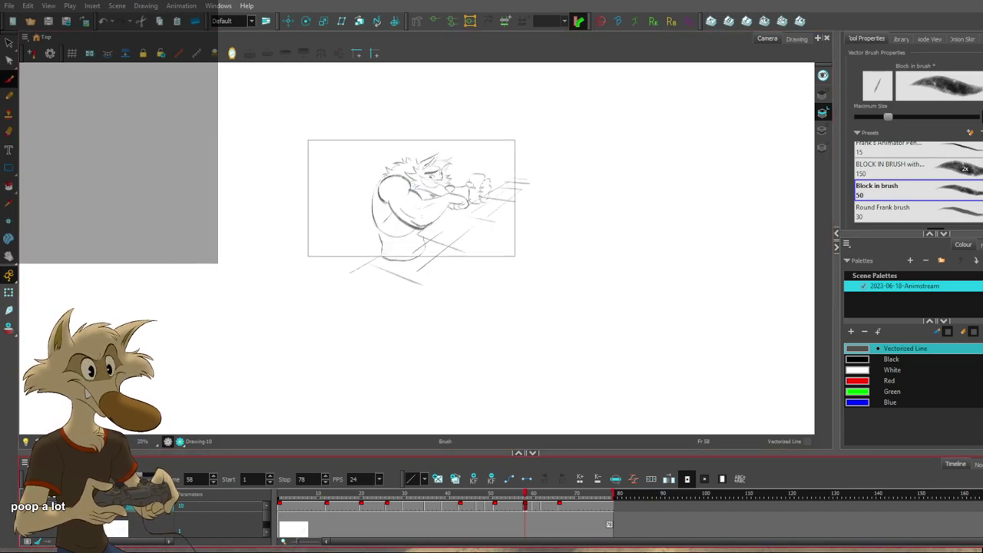
pyautogui.click(177, 254)
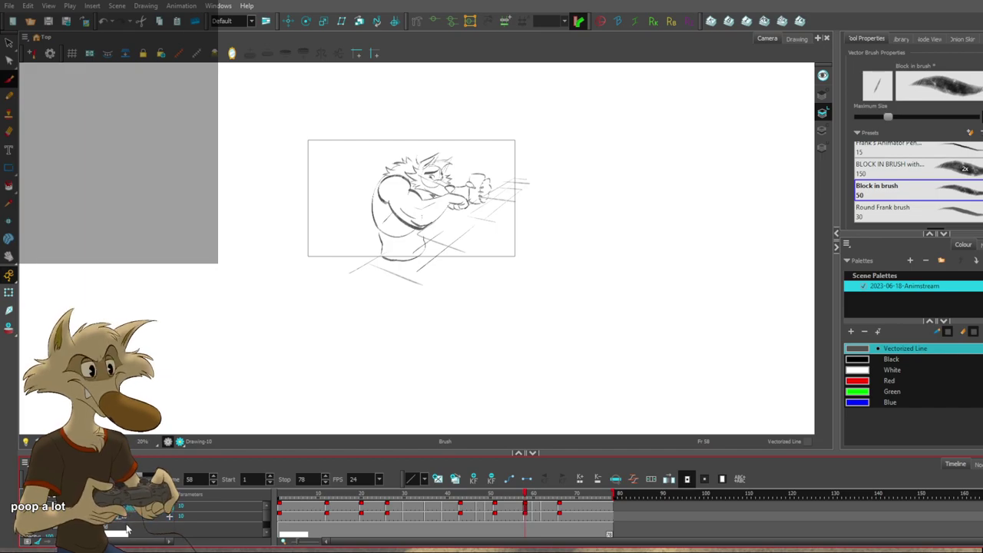
pyautogui.scroll(-2, 128, 520)
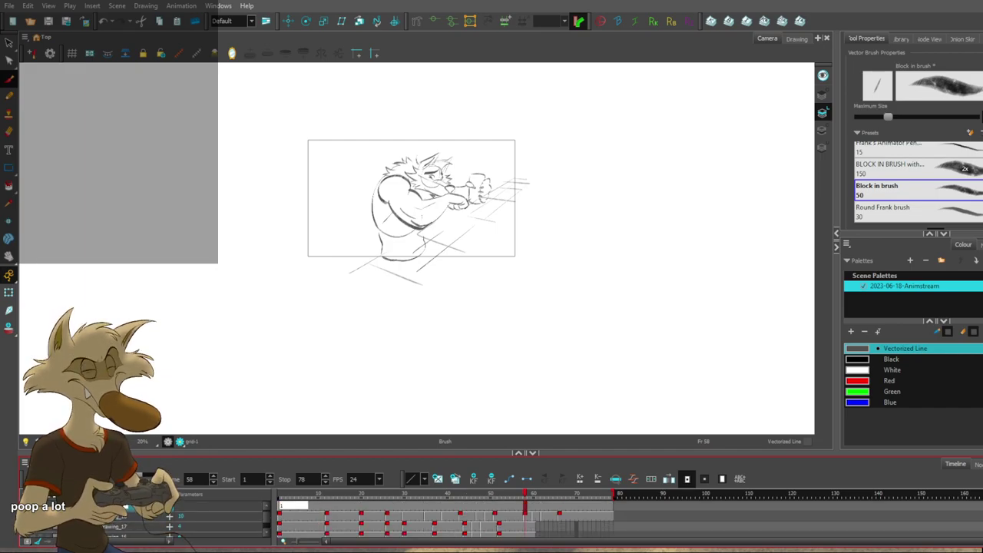
pyautogui.scroll(2, 128, 520)
pyautogui.click(128, 507)
pyautogui.press('f')
pyautogui.press('f')
pyautogui.press('f')
pyautogui.press('f')
pyautogui.press('f')
pyautogui.press('f')
pyautogui.press('f')
pyautogui.press('f')
pyautogui.press('.')
pyautogui.press('.')
pyautogui.press('.')
pyautogui.press('.')
pyautogui.press('.')
pyautogui.press('.')
pyautogui.press('.')
pyautogui.press('.')
pyautogui.press('.')
pyautogui.press('.')
pyautogui.press(',')
pyautogui.press(',')
pyautogui.scroll(1, 454, 169)
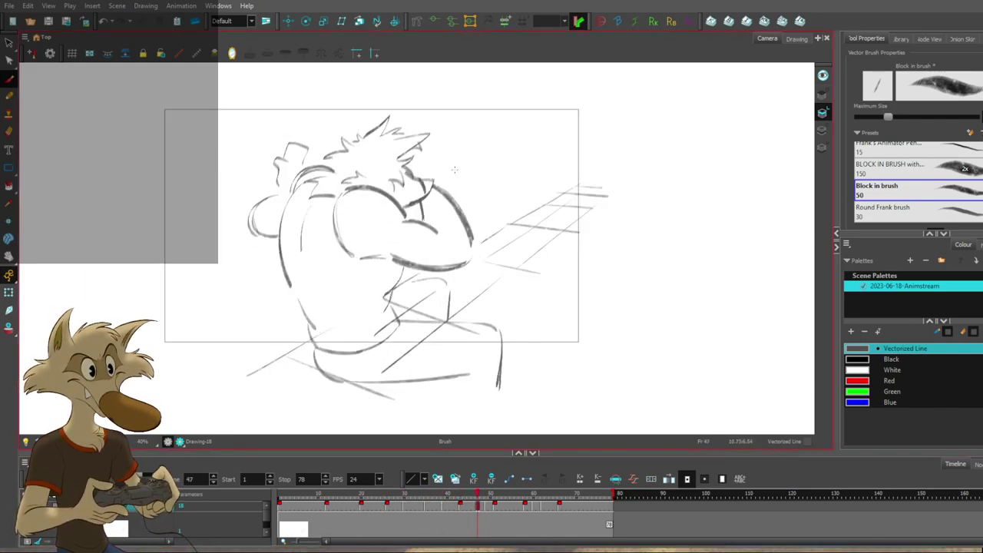
# Flip between the drawings at frames 47 and 49 to compare the head turn and arm movement.
pyautogui.press('.')
pyautogui.press(',')
pyautogui.press('.')
pyautogui.press('.')
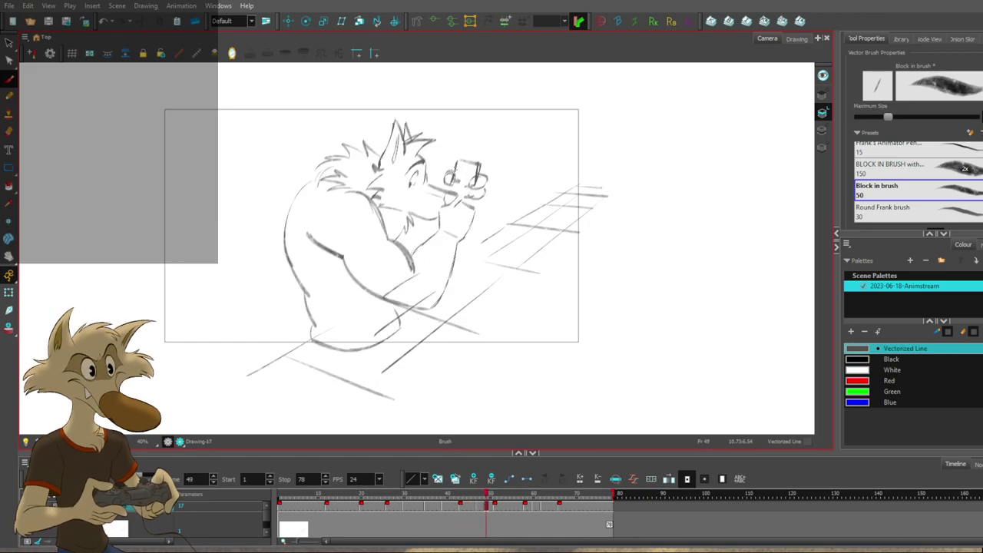
pyautogui.press(',')
pyautogui.press(',')
pyautogui.press('.')
pyautogui.press('.')
pyautogui.press(',')
pyautogui.press(',')
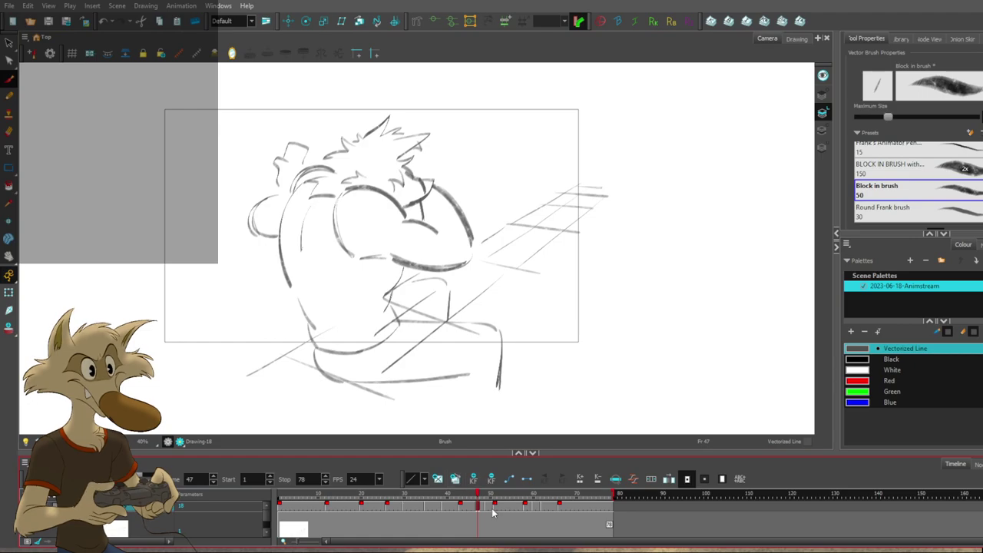
pyautogui.press('g')
pyautogui.press('f')
pyautogui.press('f')
pyautogui.press('g')
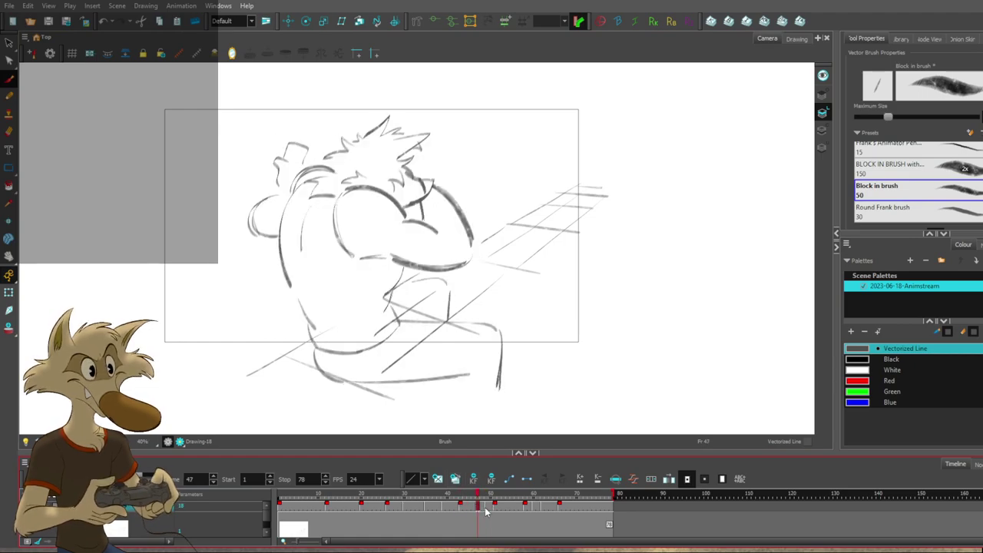
pyautogui.press('.')
pyautogui.press(',')
# Mirror the camera view and play the animation to check the motion with fresh eyes.
pyautogui.click(232, 54)
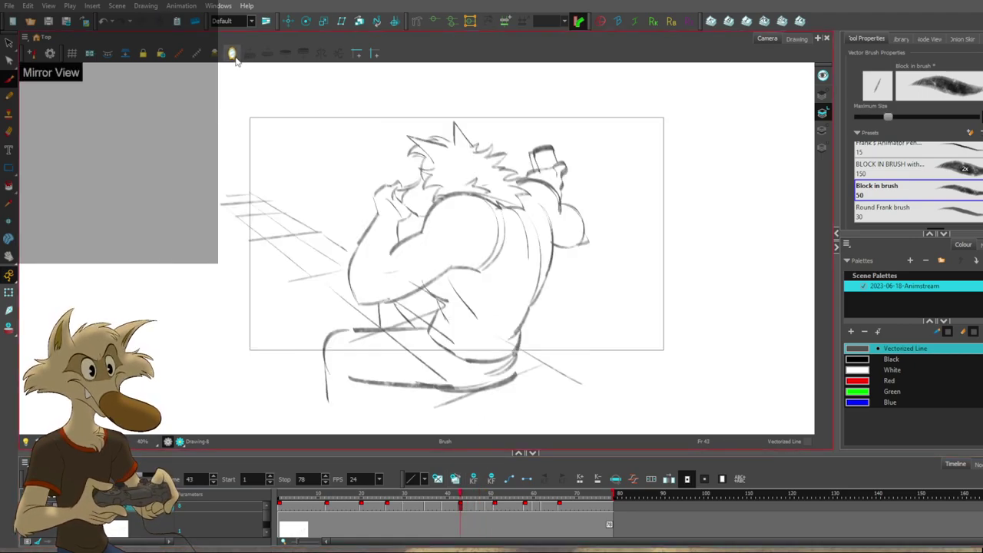
pyautogui.press('g')
pyautogui.press('g')
pyautogui.press('g')
pyautogui.press('f')
pyautogui.scroll(-2, 481, 254)
pyautogui.press('Return')
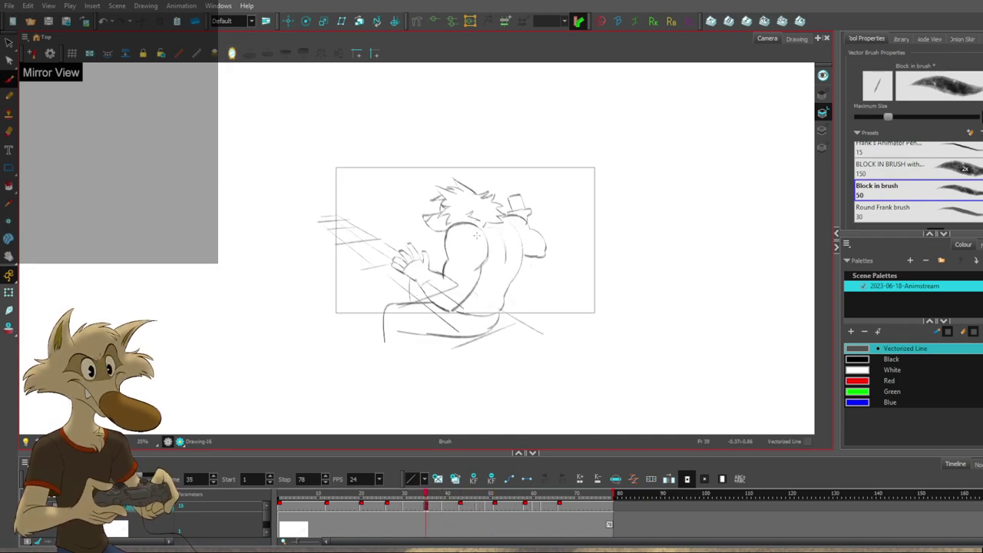
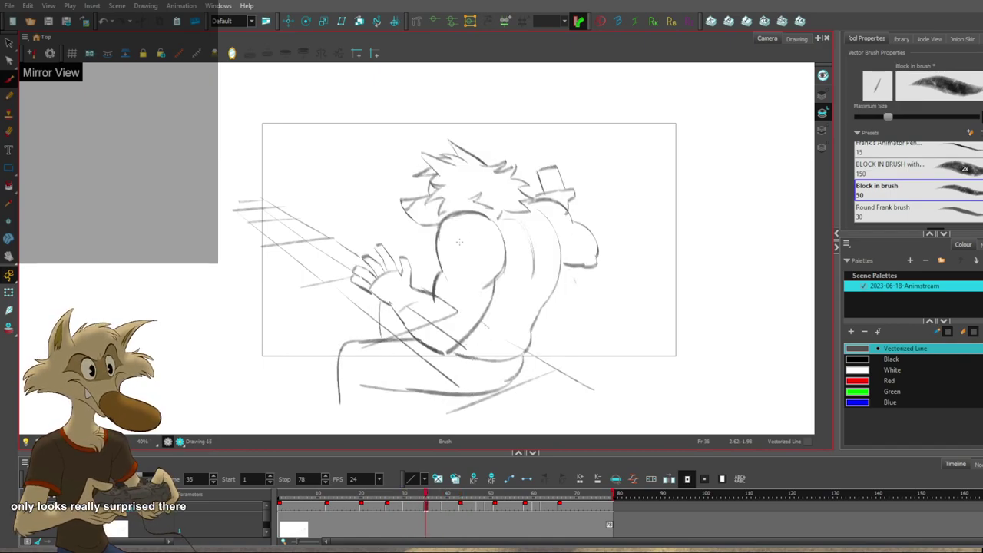
# Step back and forth around the frame 35 drawing in the mirrored view to examine the surrounding poses.
pyautogui.press('g')
pyautogui.press('.')
pyautogui.press('.')
pyautogui.press('.')
pyautogui.press('.')
pyautogui.press('.')
pyautogui.press('.')
pyautogui.press('.')
pyautogui.press('.')
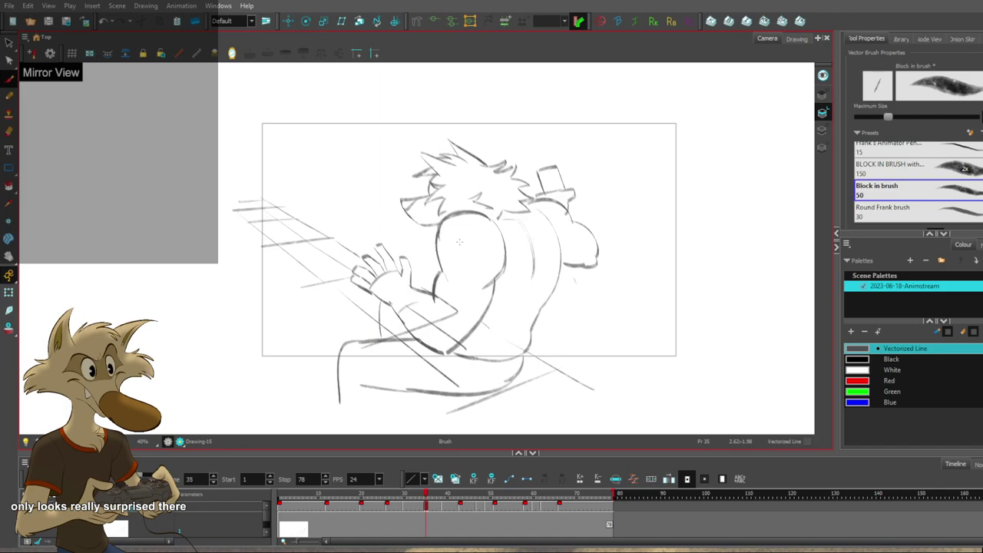
pyautogui.press(',')
pyautogui.press(',')
pyautogui.press(',')
pyautogui.press(',')
pyautogui.press(',')
pyautogui.press(',')
pyautogui.press(',')
pyautogui.press(',')
pyautogui.press(',')
pyautogui.press(',')
pyautogui.press(',')
pyautogui.press(',')
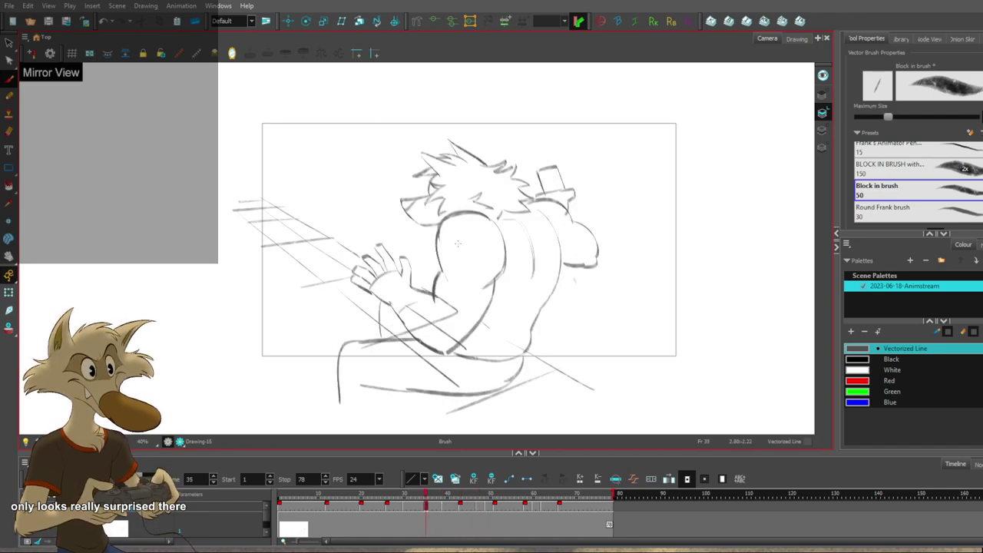
# Restore the unmirrored view, play the animation and flip through the drawings around frame 47.
pyautogui.scroll(-2, 454, 248)
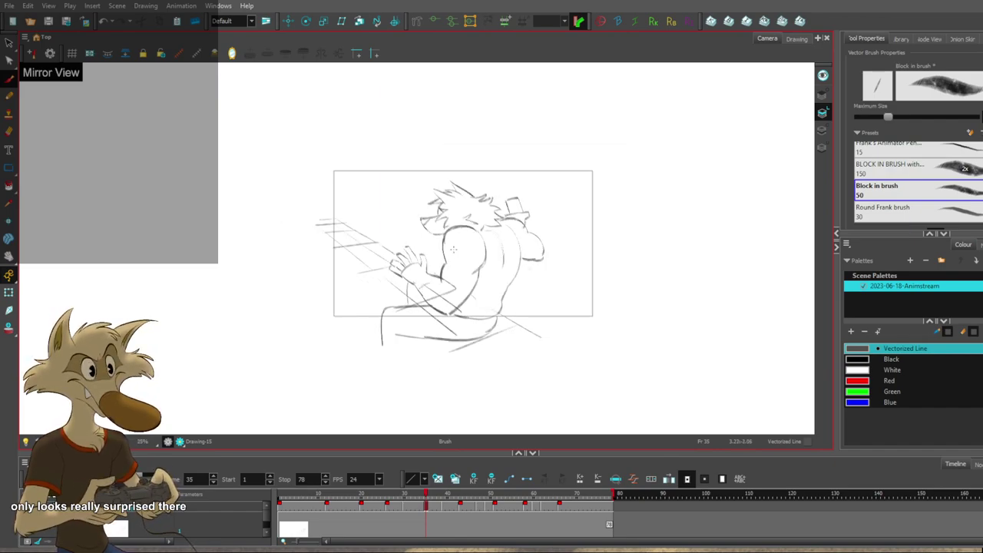
pyautogui.click(233, 54)
pyautogui.hotkey('shift', 'Return')
pyautogui.press('g')
pyautogui.press('g')
pyautogui.press('g')
pyautogui.press('g')
pyautogui.press('g')
pyautogui.press('f')
pyautogui.press('f')
pyautogui.press('f')
pyautogui.press('f')
pyautogui.press('f')
pyautogui.press(',')
pyautogui.press(',')
pyautogui.press(',')
pyautogui.press(',')
pyautogui.press(',')
pyautogui.press(',')
pyautogui.press(',')
pyautogui.press(',')
pyautogui.press(',')
pyautogui.press(',')
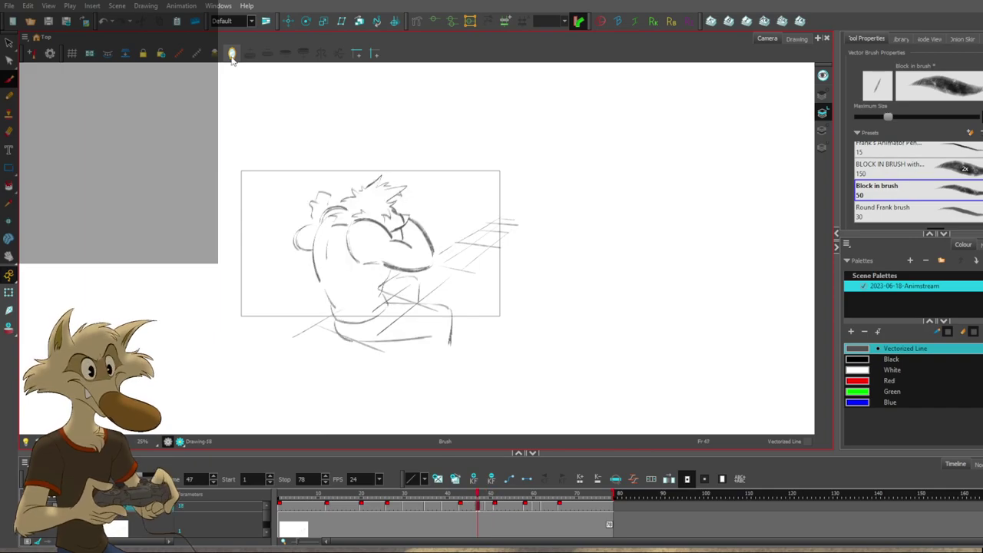
# Step frame by frame forward and backward through the head turn to examine its timing.
pyautogui.press(',')
pyautogui.press(',')
pyautogui.press(',')
pyautogui.press(',')
pyautogui.press('.')
pyautogui.press('.')
pyautogui.press('.')
pyautogui.press('.')
pyautogui.press('.')
pyautogui.press('.')
pyautogui.press('.')
pyautogui.press('.')
pyautogui.press('.')
pyautogui.press('.')
pyautogui.press('.')
pyautogui.press('.')
pyautogui.press('.')
pyautogui.press('.')
pyautogui.press('.')
pyautogui.press('.')
pyautogui.press('.')
pyautogui.press('.')
pyautogui.press('.')
pyautogui.press('.')
pyautogui.press(',')
pyautogui.press(',')
pyautogui.press(',')
pyautogui.press(',')
pyautogui.press(',')
pyautogui.press(',')
pyautogui.press(',')
pyautogui.press(',')
pyautogui.press(',')
pyautogui.press(',')
pyautogui.press(',')
pyautogui.press(',')
pyautogui.press(',')
pyautogui.press(',')
pyautogui.press(',')
pyautogui.press(',')
pyautogui.press(',')
pyautogui.press(',')
pyautogui.press(',')
pyautogui.press(',')
# Play the whole animation from frame 1 to review the overall spit-take.
pyautogui.click(280, 494)
pyautogui.hotkey('shift', 'Return')
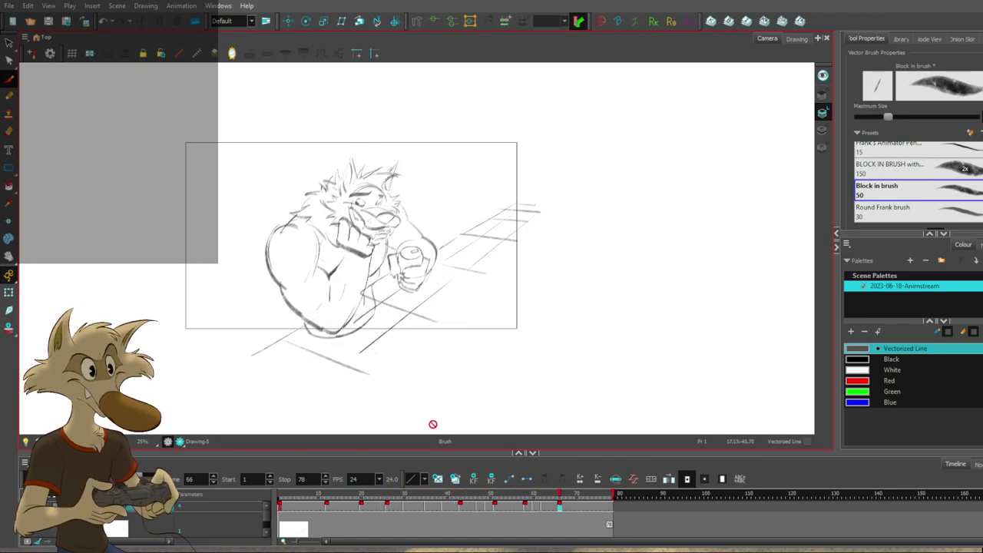
# Step from the frame 43 pose through frame 47 to frame 51 at a closer view to examine the turn.
pyautogui.click(432, 500)
pyautogui.moveTo(461, 503); pyautogui.dragTo(482, 504)
pyautogui.press('f')
pyautogui.scroll(1, 431, 229)
pyautogui.press('g')
pyautogui.press('f')
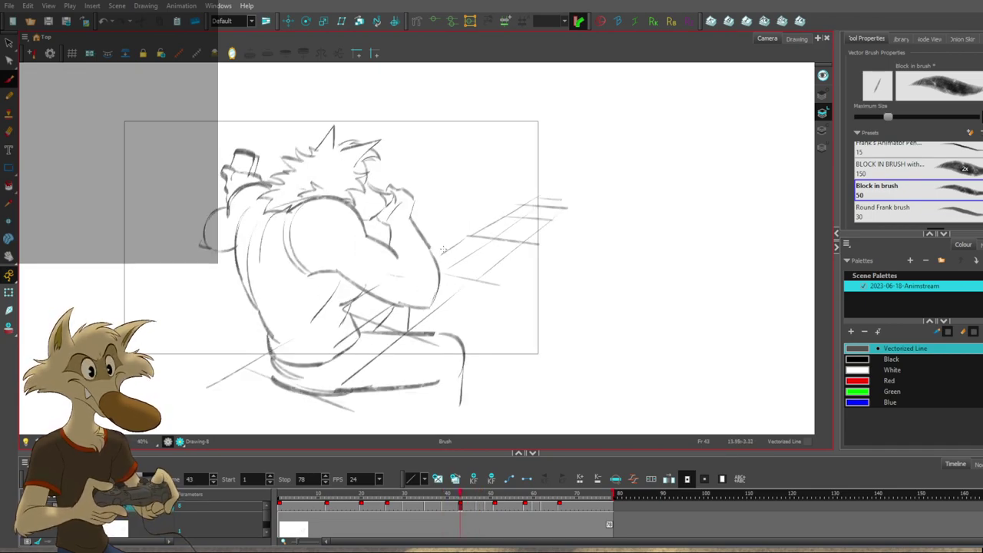
pyautogui.press('.')
pyautogui.press('.')
pyautogui.press('.')
pyautogui.press('.')
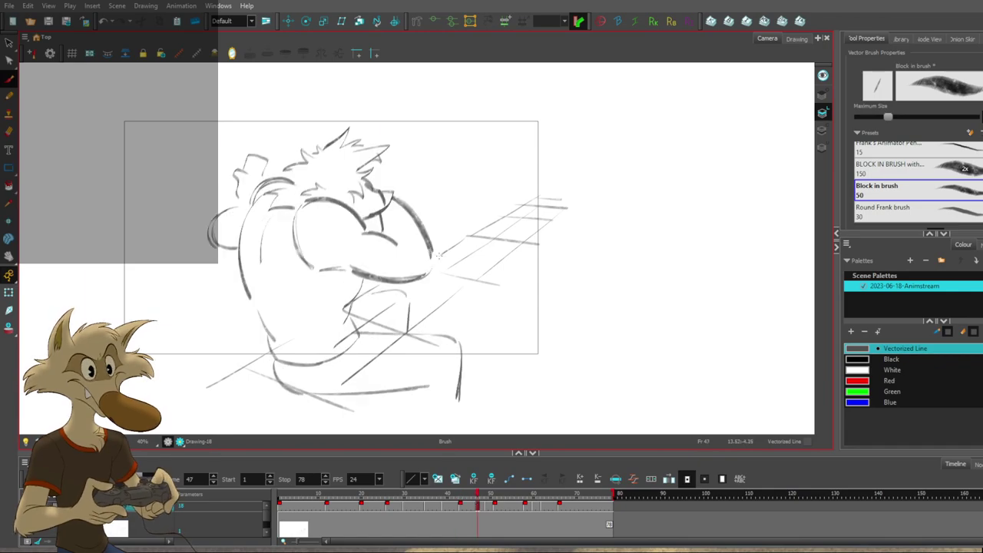
pyautogui.press('.')
pyautogui.press('.')
pyautogui.press('.')
pyautogui.press('.')
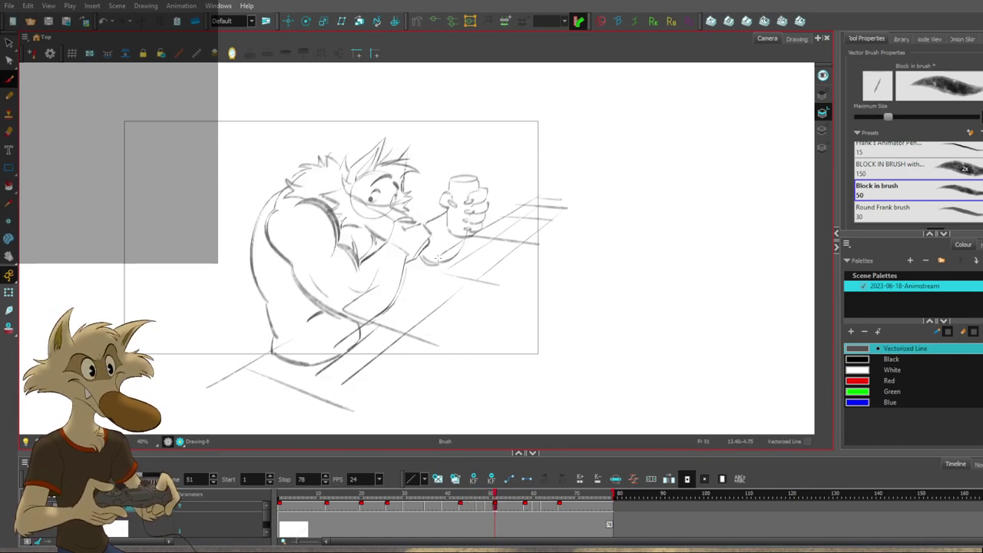
# Flip between neighbouring drawings around frames 49 and 51 to compare the head and raised cup.
pyautogui.press('f')
pyautogui.press('f')
pyautogui.press('f')
pyautogui.press('g')
pyautogui.press('g')
pyautogui.press('g')
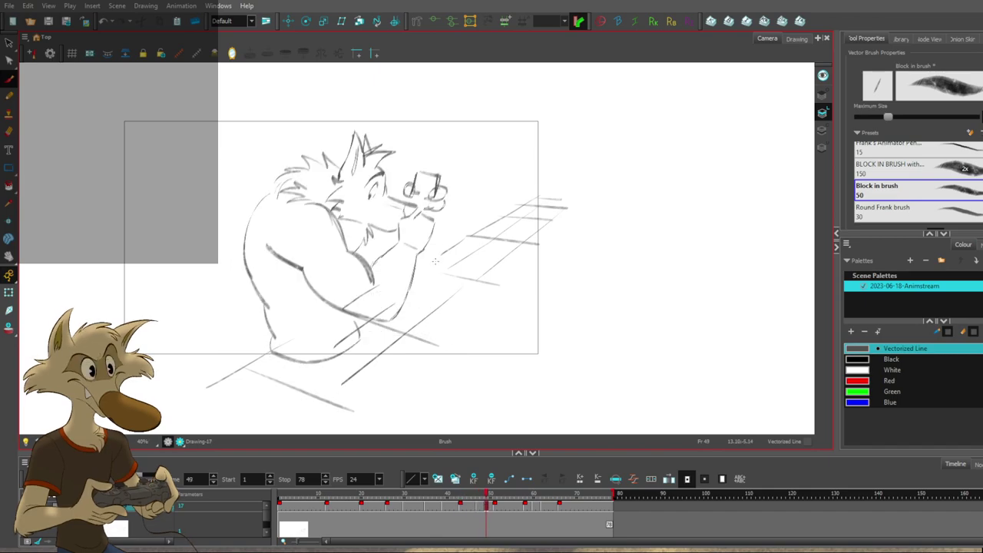
# Flip back and forth between the drawings from frame 49 to frame 43 to examine the head turn.
pyautogui.press(',')
pyautogui.press(',')
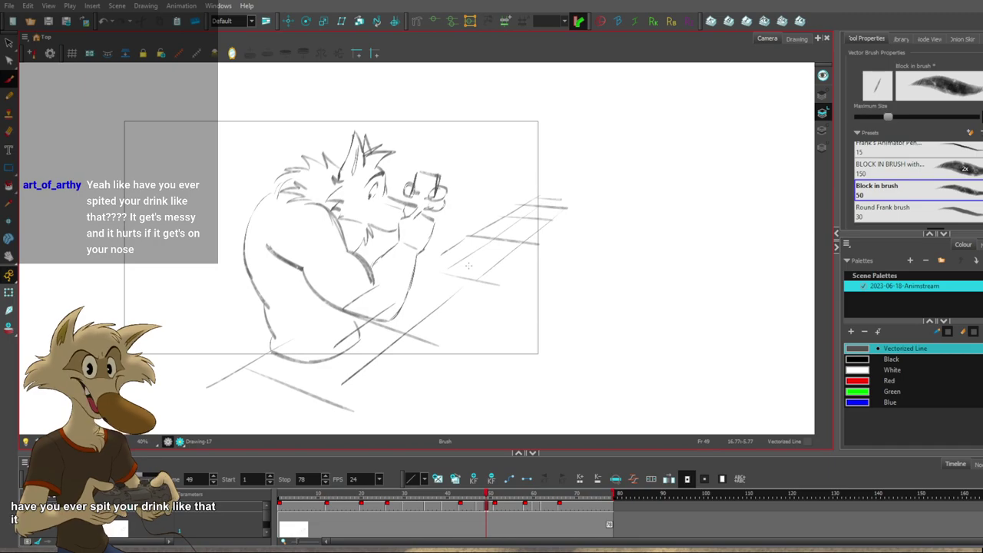
pyautogui.press('f')
pyautogui.press('f')
pyautogui.press('f')
pyautogui.press('g')
pyautogui.press('g')
pyautogui.press('f')
pyautogui.press('g')
pyautogui.press('f')
pyautogui.press('f')
pyautogui.press('f')
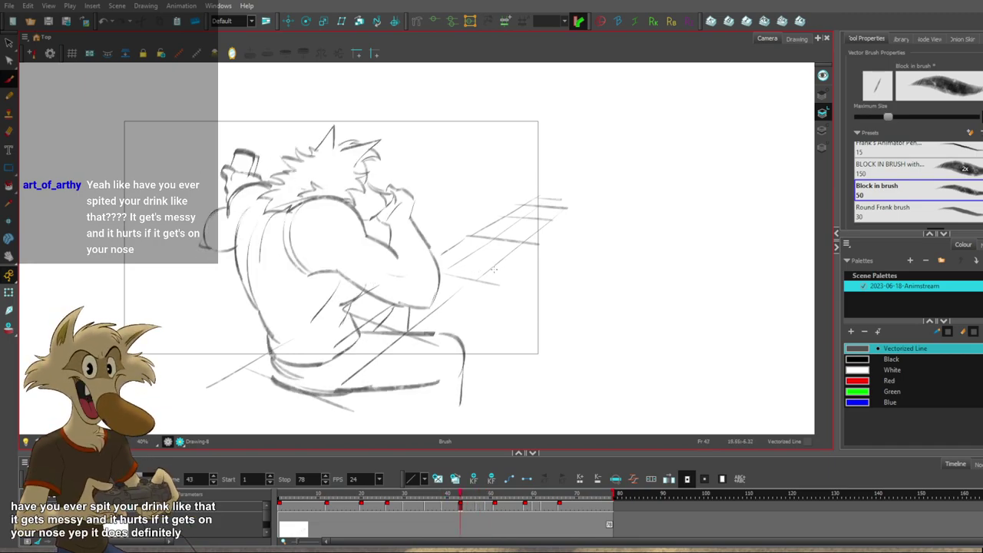
# Step forward from the frame 43 pose to frame 60 to examine how the cup comes down.
pyautogui.press('g')
pyautogui.press('g')
pyautogui.press('g')
pyautogui.press('g')
pyautogui.press('g')
pyautogui.press('g')
pyautogui.press('g')
pyautogui.press('g')
pyautogui.press('g')
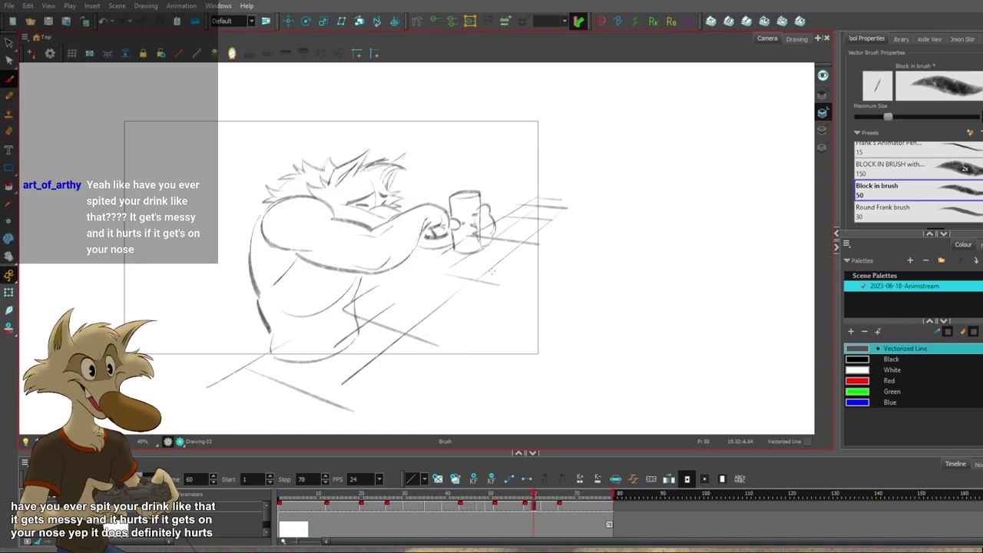
# Run through the animation from frame 60 and return to the frame 1 pose to review the overall action.
pyautogui.press(',')
pyautogui.press(',')
pyautogui.press(',')
pyautogui.press(',')
pyautogui.press(',')
pyautogui.press(',')
pyautogui.press(',')
pyautogui.press(',')
pyautogui.press(',')
pyautogui.press(',')
pyautogui.press(',')
pyautogui.press(',')
pyautogui.press(',')
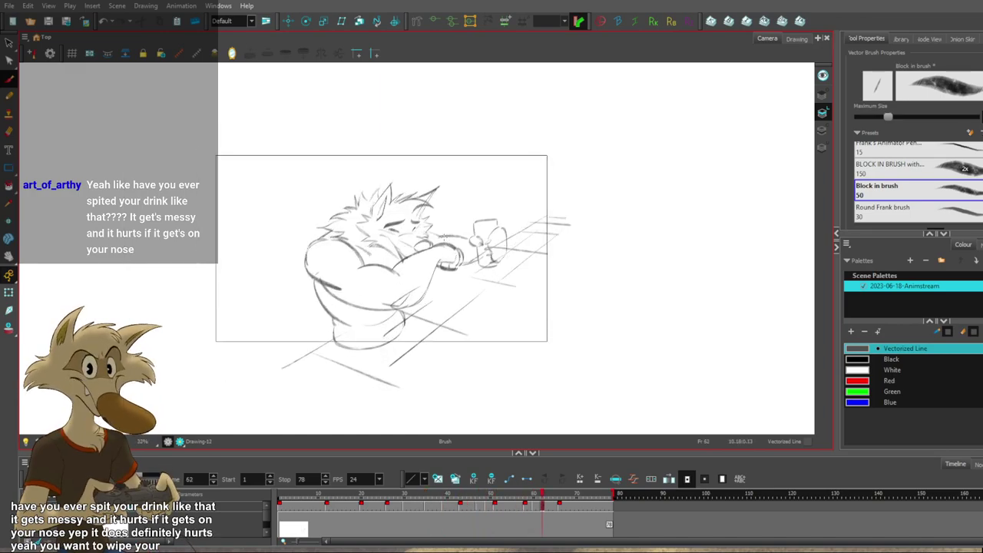
pyautogui.press(',')
pyautogui.press(',')
pyautogui.press(',')
pyautogui.press(',')
pyautogui.press(',')
pyautogui.press(',')
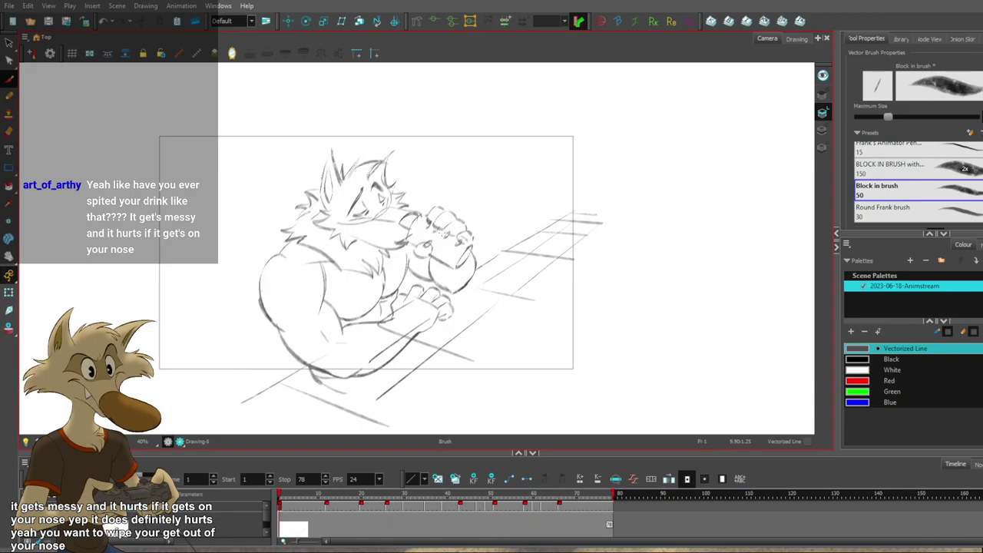
# Review the motion from frame 1 through frame 62, ending on the turned-away pose at frame 43.
pyautogui.press('.')
pyautogui.press('.')
pyautogui.press('.')
pyautogui.press('.')
pyautogui.press('.')
pyautogui.press('.')
pyautogui.press('.')
pyautogui.press('.')
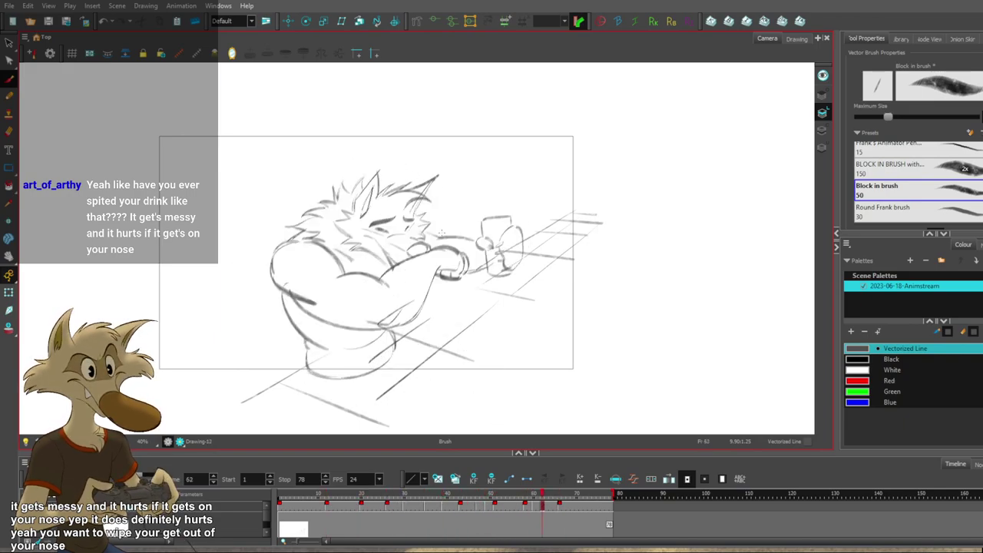
pyautogui.press(',')
pyautogui.press(',')
pyautogui.press(',')
pyautogui.press(',')
pyautogui.press(',')
pyautogui.press(',')
pyautogui.press(',')
pyautogui.press(',')
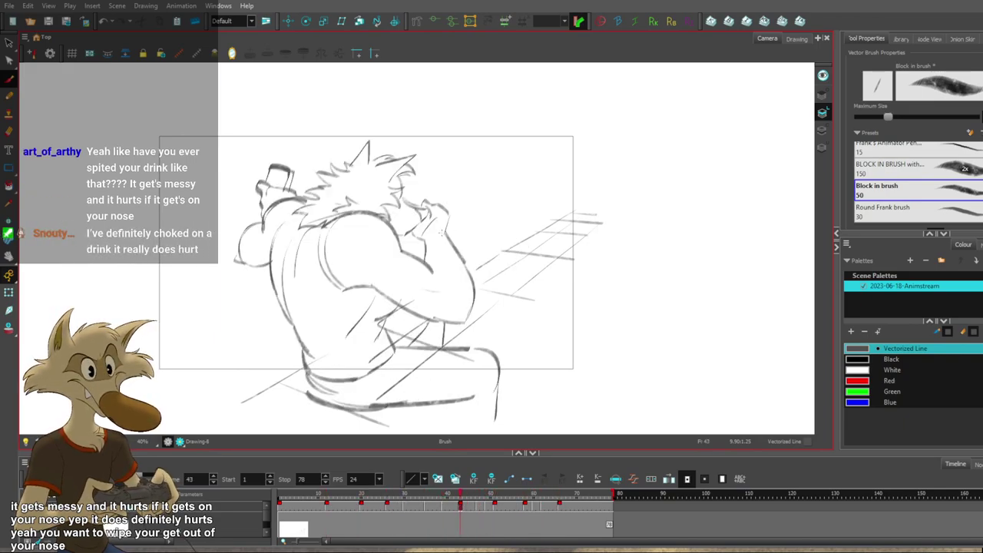
# Examine how the frame 43 pose leads into the head-turn in-between at frame 47.
pyautogui.press('.')
pyautogui.press('.')
pyautogui.press('.')
pyautogui.press('.')
pyautogui.scroll(-3, 438, 238)
pyautogui.press(',')
pyautogui.press(',')
pyautogui.press(',')
pyautogui.press(',')
pyautogui.press(',')
pyautogui.press(',')
pyautogui.press(',')
pyautogui.press(',')
pyautogui.press(',')
pyautogui.press(',')
pyautogui.press(',')
pyautogui.press(',')
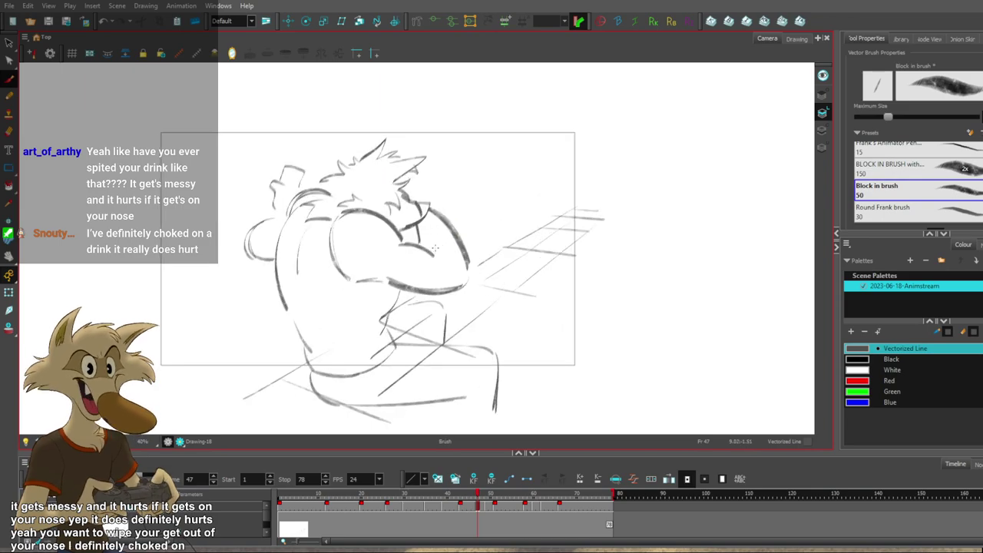
# Step through the poses around the turn again and stop on frame 39 to check the lead-in.
pyautogui.scroll(3, 435, 246)
pyautogui.press('.')
pyautogui.press('.')
pyautogui.press('.')
pyautogui.press('.')
pyautogui.press('.')
pyautogui.press('.')
pyautogui.press('.')
pyautogui.press('.')
pyautogui.press('.')
pyautogui.press('.')
pyautogui.press('.')
pyautogui.press('.')
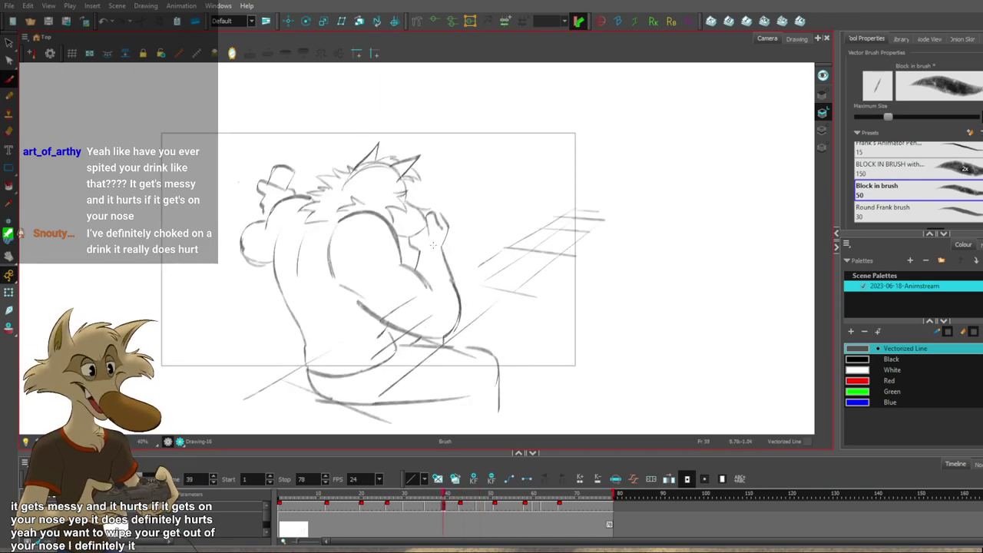
pyautogui.press('.')
pyautogui.press('.')
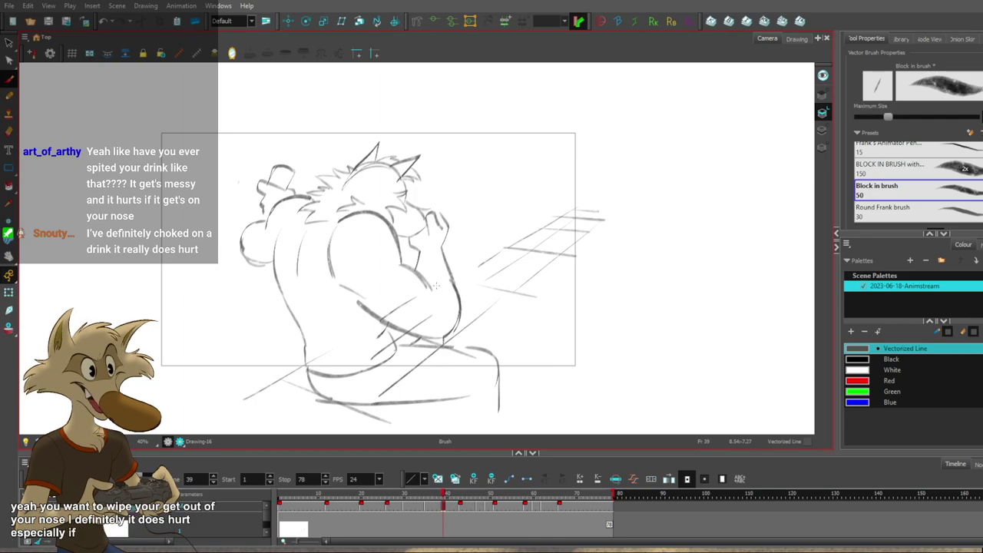
# Flip between the frame 43 pose and the following drawings to compare the hips and seated leg.
pyautogui.scroll(-1, 445, 291)
pyautogui.press('f')
pyautogui.press('f')
pyautogui.press('f')
pyautogui.scroll(1, 454, 358)
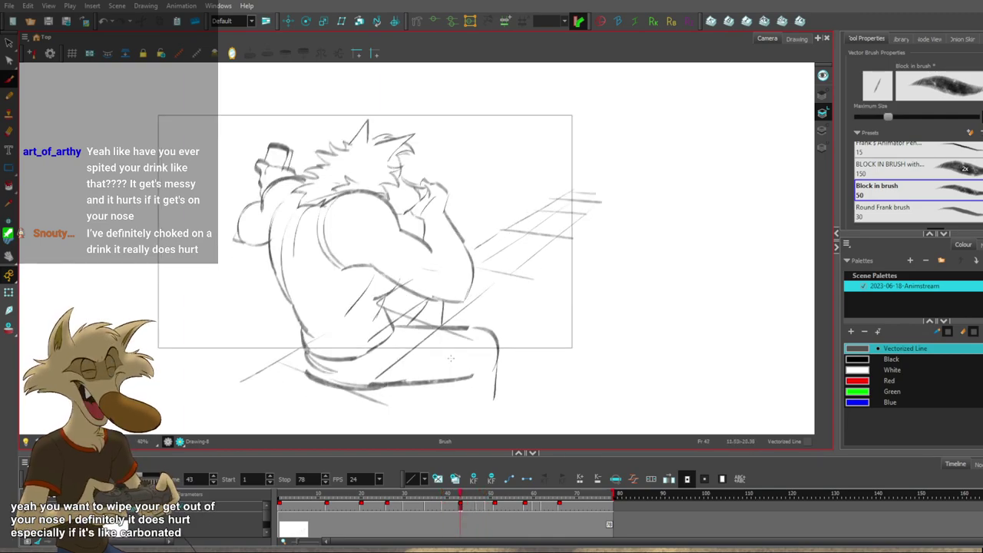
pyautogui.press('g')
pyautogui.press('g')
pyautogui.press('g')
pyautogui.press('f')
pyautogui.press('f')
pyautogui.press('f')
# Draw the curved line beneath the wolf's hips and along the underside of the thigh on the frame 49 drawing.
pyautogui.press('g')
pyautogui.press('g')
pyautogui.press('g')
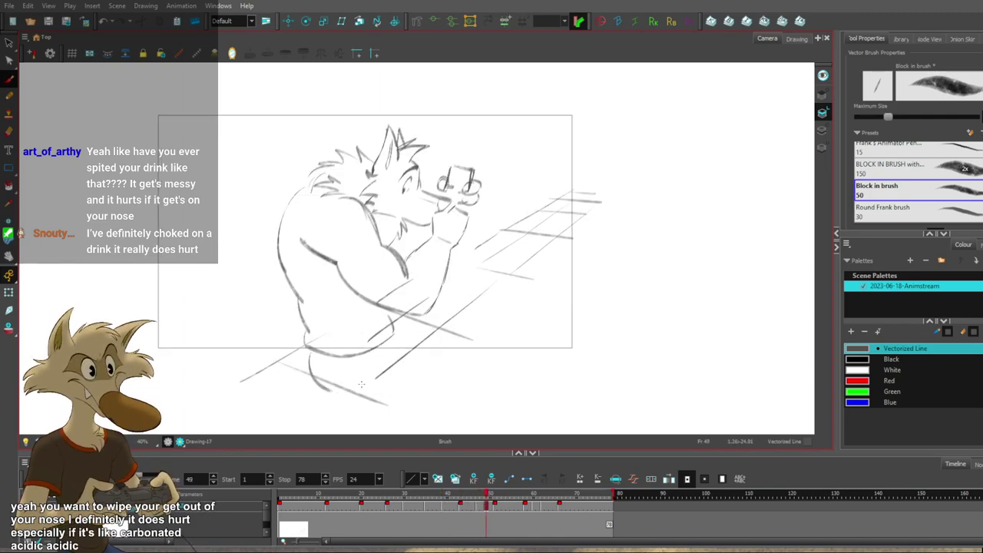
pyautogui.press('f')
pyautogui.press('g')
pyautogui.moveTo(393, 389); pyautogui.dragTo(467, 381)
pyautogui.hotkey('ctrl', 'z')
pyautogui.press('f')
pyautogui.press('g')
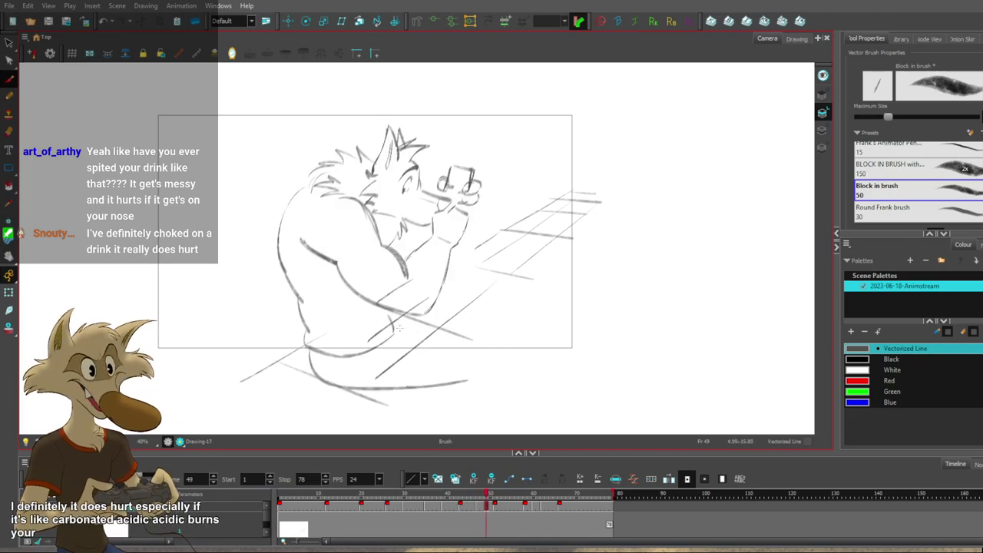
# Flip between the frame 49 drawing and its preceding in-between to check the new line under the hips.
pyautogui.press('f')
pyautogui.press('g')
pyautogui.press('f')
pyautogui.press('g')
pyautogui.press('f')
pyautogui.press('g')
pyautogui.press('f')
pyautogui.press('g')
pyautogui.press('f')
pyautogui.press('f')
# Step forward through the drawings after the head turn to review how the action continues.
pyautogui.press('g')
pyautogui.press('g')
pyautogui.press('g')
pyautogui.press('g')
pyautogui.press('g')
pyautogui.press('g')
pyautogui.press('g')
pyautogui.press('g')
pyautogui.press('1')
pyautogui.press('g')
pyautogui.press('g')
pyautogui.press('g')
pyautogui.press('g')
pyautogui.press('g')
pyautogui.press('g')
pyautogui.press('g')
pyautogui.press('g')
pyautogui.press('g')
# Flip between the drawings around frames 43 and 47 to recheck the start of the turn.
pyautogui.press('f')
pyautogui.press('f')
pyautogui.press('2')
pyautogui.press('2')
pyautogui.press('g')
pyautogui.press(',')
pyautogui.press(',')
pyautogui.scroll(1, 452, 218)
pyautogui.press('.')
pyautogui.press('.')
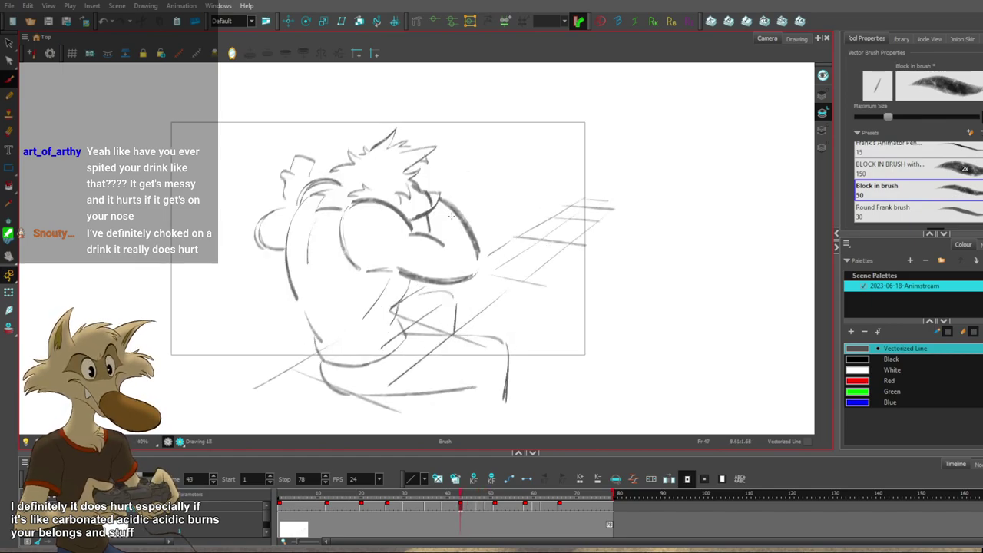
# Flip through the drawings between frames 47 and 52 to examine the timing out of the head turn.
pyautogui.click(487, 506)
pyautogui.press('g')
pyautogui.press(',')
pyautogui.press(',')
pyautogui.press(',')
pyautogui.press(',')
pyautogui.press('.')
pyautogui.press('.')
pyautogui.press('.')
pyautogui.press('.')
pyautogui.press(',')
pyautogui.press(',')
pyautogui.press(',')
pyautogui.press(',')
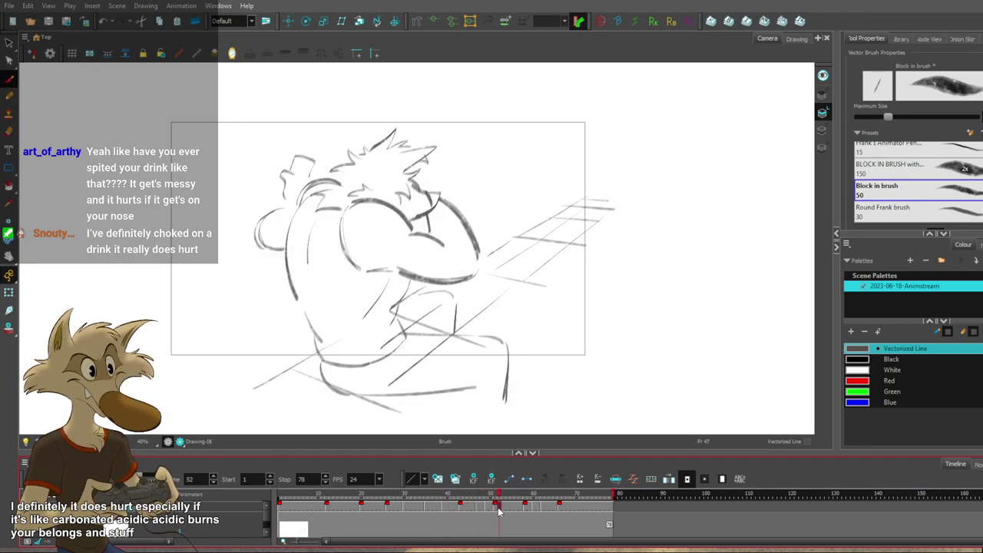
# Flip back through the drawings before frame 50 to recheck the spacing out of the head turn.
pyautogui.click(489, 508)
pyautogui.press(',')
pyautogui.press(',')
pyautogui.press(',')
# Retime the drawings at the end of the head turn, shifting the key drawing near frame 51 to about frame 53.
pyautogui.click(496, 510)
pyautogui.click(487, 512)
pyautogui.moveTo(495, 510); pyautogui.dragTo(497, 511)
pyautogui.click(487, 511)
pyautogui.click(438, 479)
# Step back through the retimed drawings to the frame 47 drawing to check the new timing.
pyautogui.press(',')
pyautogui.press(',')
pyautogui.press(',')
pyautogui.press('.')
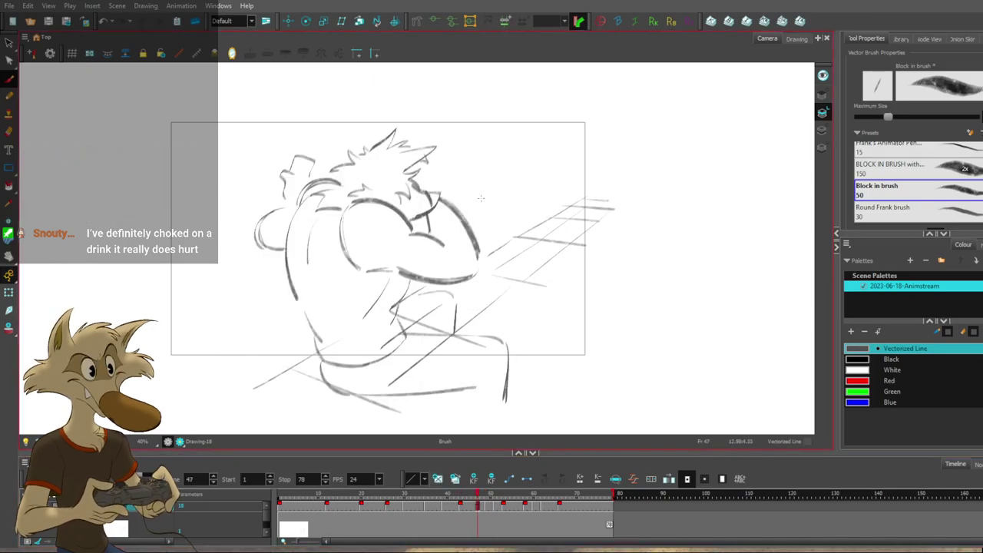
# Draw the long curved back line of the hunched figure on frame 49, using the frame 47 drawing as reference.
pyautogui.press('g')
pyautogui.press('g')
pyautogui.press('f')
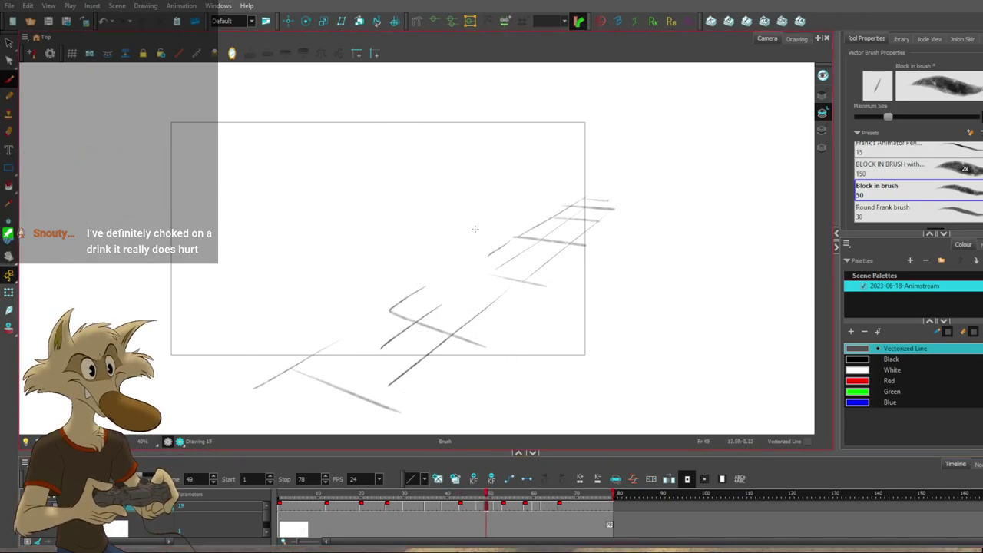
pyautogui.press('f')
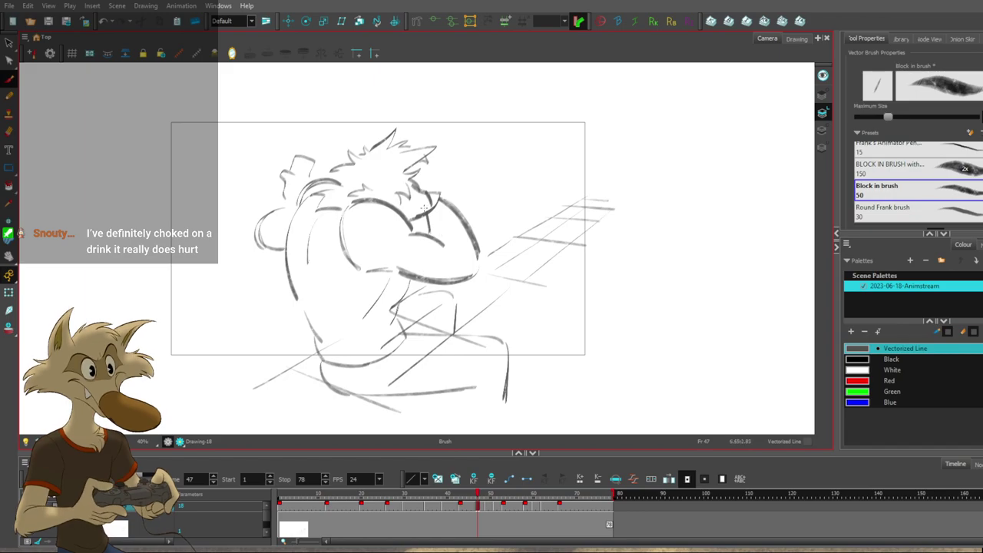
pyautogui.press(',')
pyautogui.press('.')
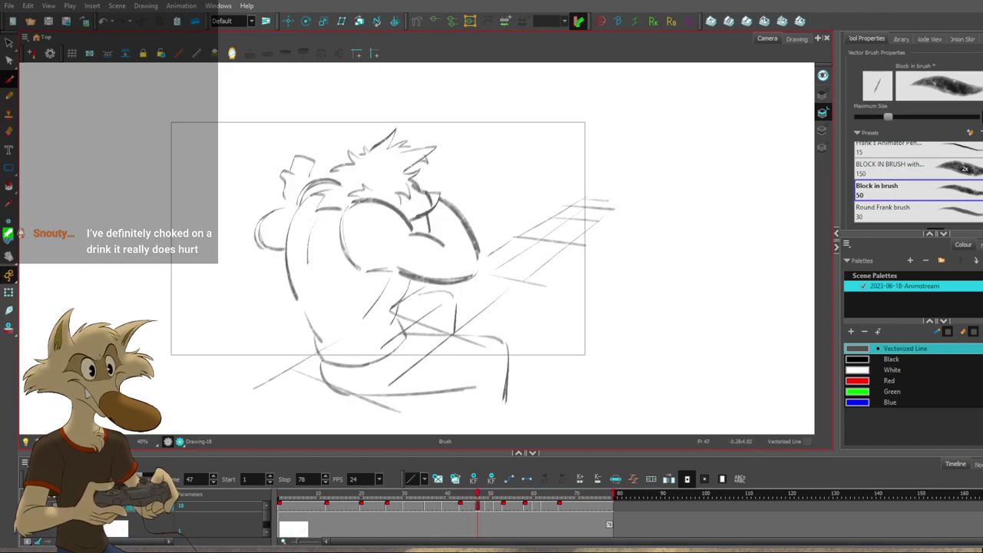
pyautogui.press('.')
pyautogui.press('.')
pyautogui.moveTo(317, 193)
pyautogui.mouseDown()
pyautogui.moveTo(290, 251)
pyautogui.moveTo(308, 305)
pyautogui.mouseUp()
# Flip back and forth through the drawings from frame 43 to frame 49 to examine the figure's motion.
pyautogui.press(',')
pyautogui.press(',')
pyautogui.press('.')
pyautogui.press('.')
pyautogui.press('f')
pyautogui.press('f')
pyautogui.press('g')
pyautogui.press('g')
pyautogui.press('g')
pyautogui.press('g')
pyautogui.press('f')
pyautogui.press('f')
pyautogui.press('f')
pyautogui.press('f')
pyautogui.press('.')
pyautogui.press('.')
pyautogui.press('.')
pyautogui.press('.')
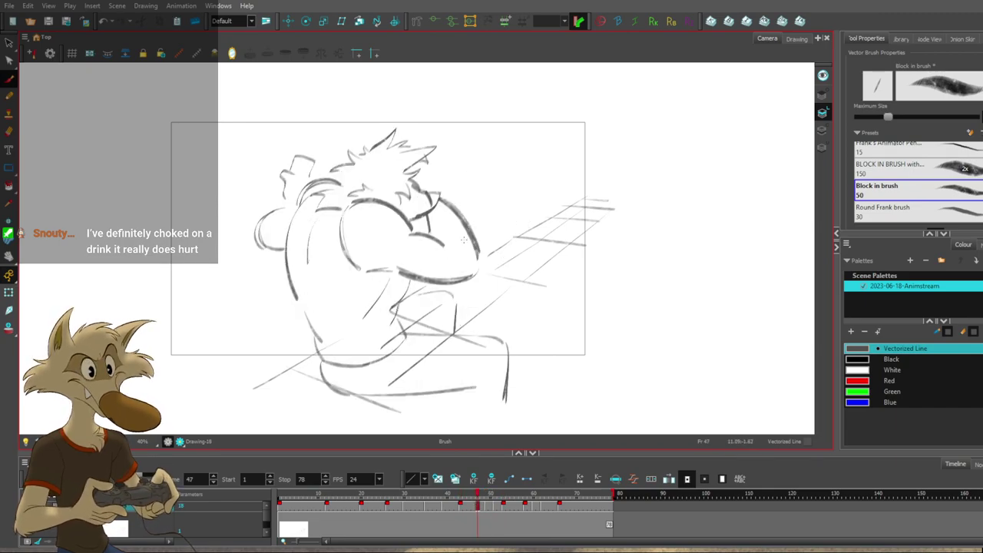
pyautogui.press('.')
pyautogui.press('.')
pyautogui.press('.')
pyautogui.press('.')
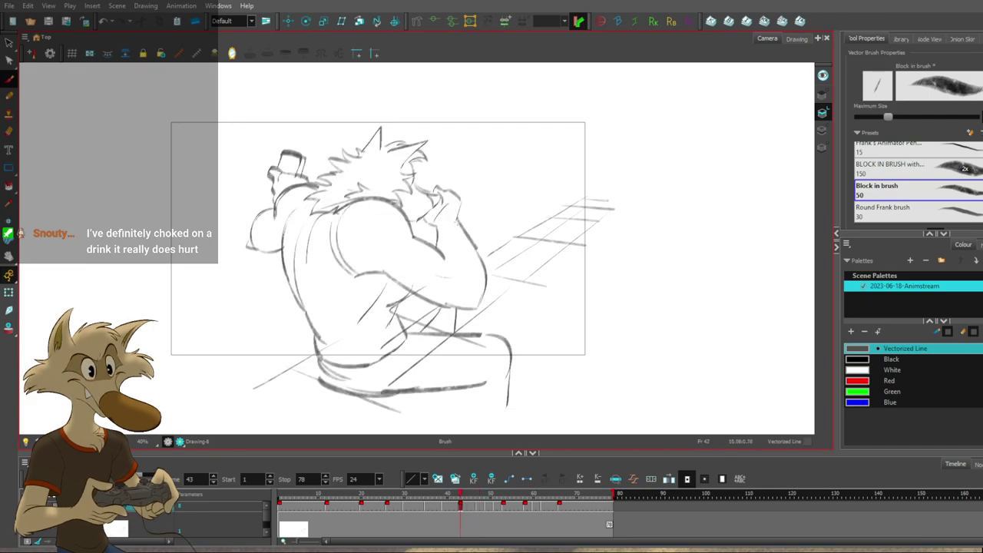
pyautogui.press('g')
pyautogui.press('f')
pyautogui.press('f')
pyautogui.press('f')
pyautogui.press('f')
pyautogui.press('f')
pyautogui.press('f')
pyautogui.press('f')
pyautogui.press('f')
pyautogui.press('g')
pyautogui.press('g')
pyautogui.press('g')
pyautogui.press('g')
pyautogui.press('g')
pyautogui.press('g')
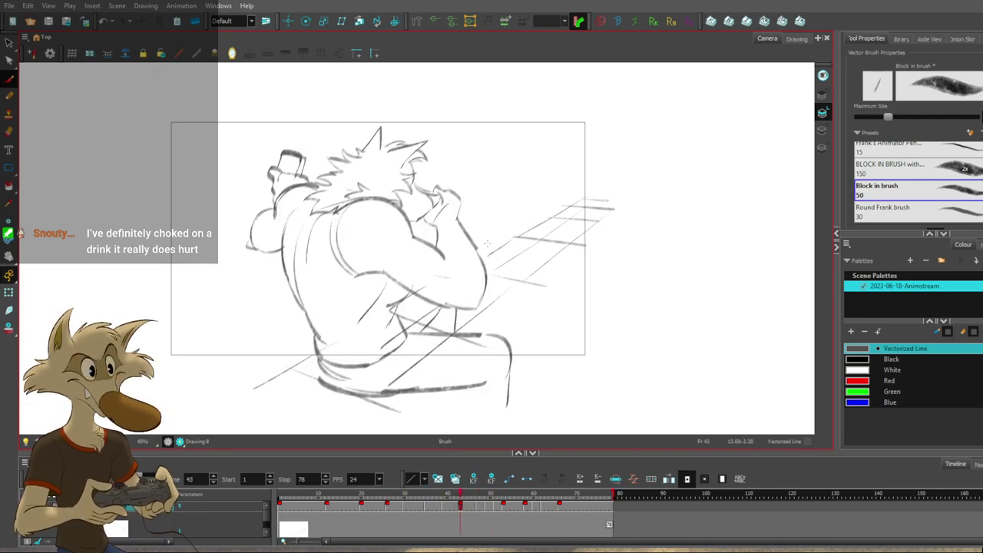
pyautogui.press('f')
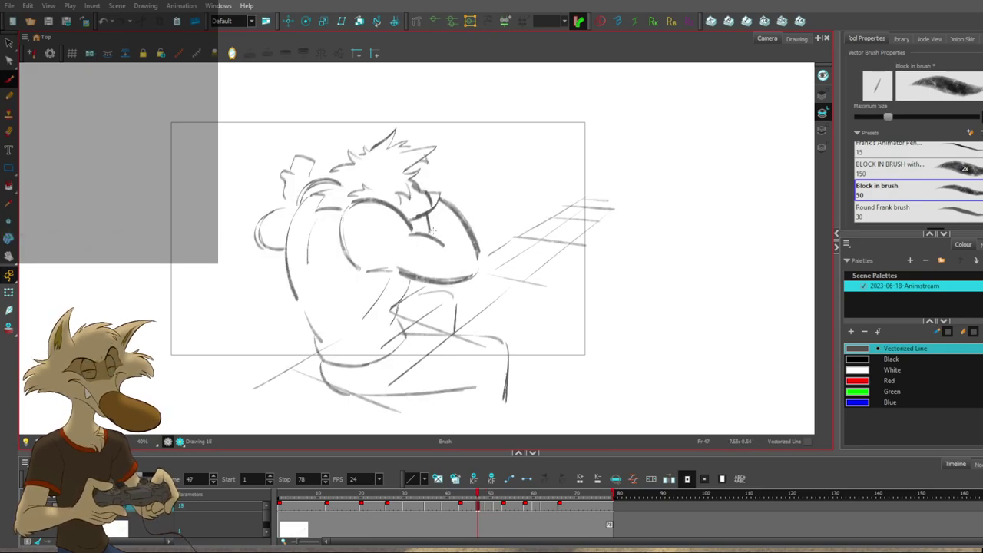
# Sketch the face line, ear strokes and hair tufts of the head on frame 49, checking them against frame 47.
pyautogui.press('g')
pyautogui.moveTo(438, 219); pyautogui.dragTo(420, 192)
pyautogui.moveTo(412, 186)
pyautogui.mouseDown()
pyautogui.moveTo(444, 215)
pyautogui.moveTo(429, 173)
pyautogui.moveTo(438, 162)
pyautogui.mouseUp()
pyautogui.press('f')
pyautogui.press('g')
pyautogui.press('g')
pyautogui.press('f')
pyautogui.press('f')
pyautogui.press('g')
pyautogui.moveTo(438, 163)
pyautogui.mouseDown()
pyautogui.moveTo(396, 176)
pyautogui.moveTo(362, 157)
pyautogui.moveTo(336, 165)
pyautogui.mouseUp()
pyautogui.press('f')
pyautogui.press('.')
pyautogui.press('.')
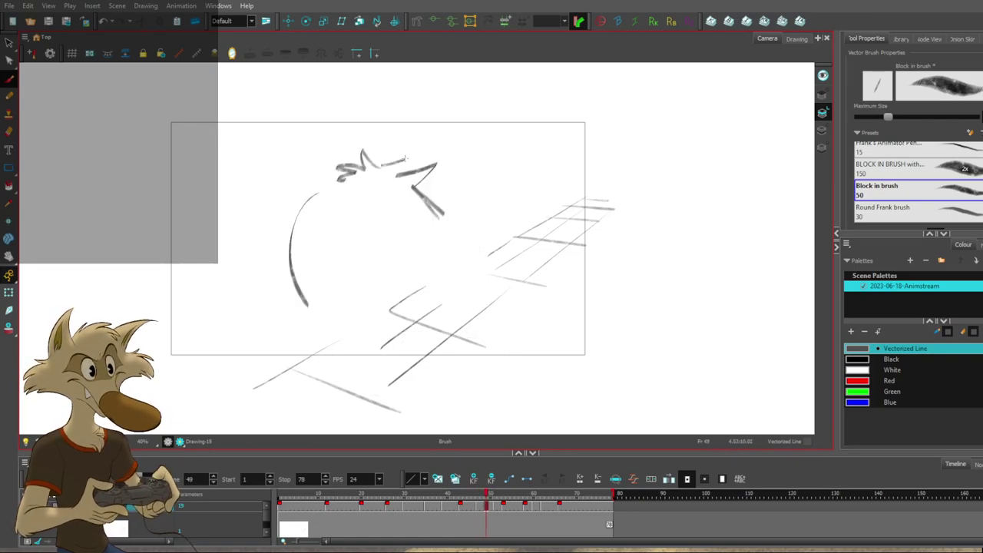
# Flip between frame 49 and its neighbouring drawings to check the placement of the new head strokes.
pyautogui.press('f')
pyautogui.press('f')
pyautogui.press('f')
pyautogui.press('g')
pyautogui.press('g')
pyautogui.press('g')
pyautogui.press('g')
pyautogui.press('g')
pyautogui.press('g')
pyautogui.press('f')
pyautogui.press('f')
pyautogui.press('f')
pyautogui.press('f')
pyautogui.press('f')
pyautogui.press('f')
pyautogui.press('f')
pyautogui.press('g')
pyautogui.press('g')
pyautogui.press('g')
pyautogui.press('g')
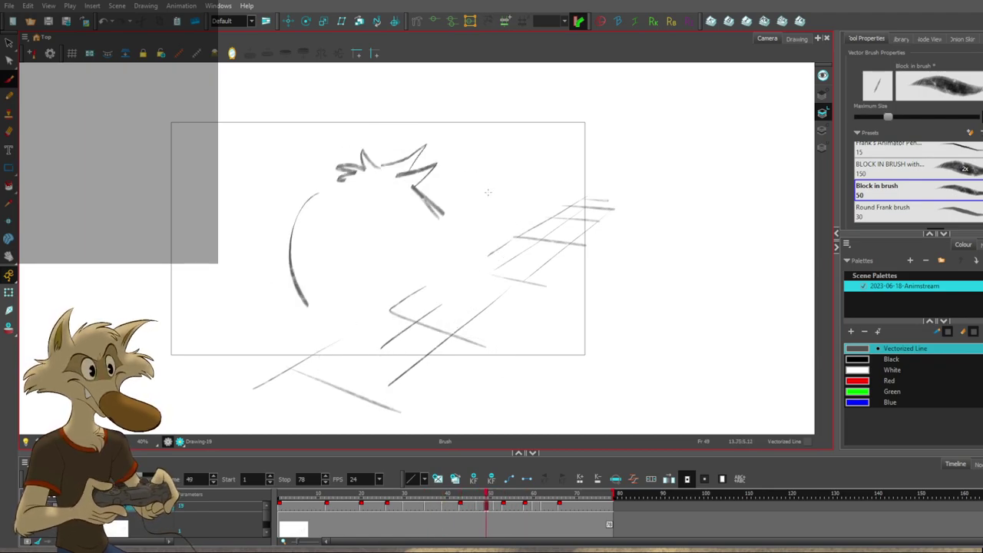
# Remove the ear and face strokes from frame 49, keeping the back line and the rear hair tufts.
pyautogui.press(',')
pyautogui.press(',')
pyautogui.press('.')
pyautogui.press(',')
pyautogui.press('.')
pyautogui.press('.')
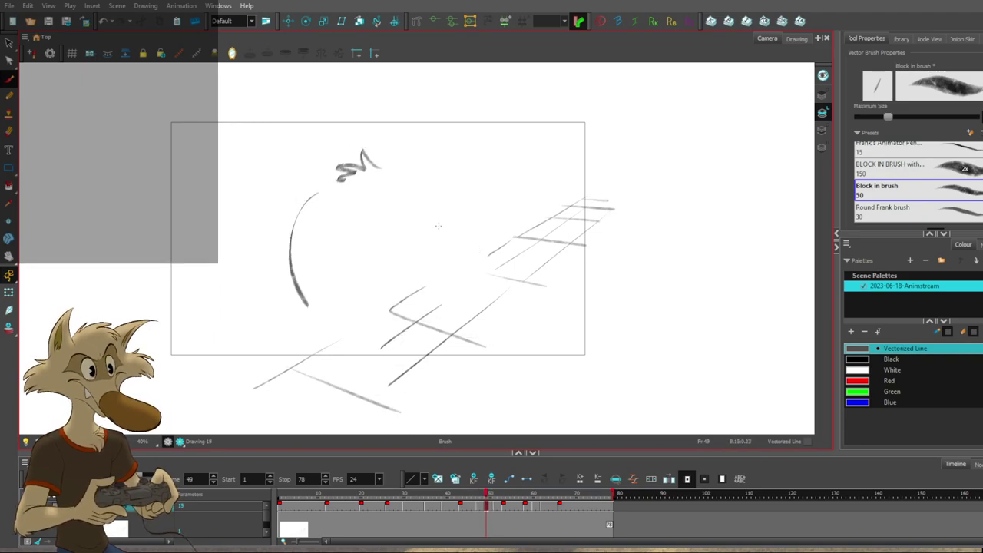
# Compare the partial drawing on frame 49 with the frame 47 pose by flipping between them.
pyautogui.press(',')
pyautogui.press(',')
pyautogui.press('.')
pyautogui.press('.')
pyautogui.press(',')
pyautogui.press(',')
pyautogui.press(',')
pyautogui.press(',')
pyautogui.press('.')
pyautogui.press('.')
pyautogui.press(',')
pyautogui.press(',')
pyautogui.press('.')
pyautogui.press('.')
pyautogui.press('f')
pyautogui.press('g')
pyautogui.press('g')
pyautogui.press('g')
pyautogui.press('f')
pyautogui.press('f')
pyautogui.press('f')
pyautogui.press('f')
pyautogui.press('g')
# Select and delete the old curved shoulder line on the figure's near arm on frame 47.
pyautogui.click(380, 202)
pyautogui.press('f')
pyautogui.press('g')
pyautogui.press('f')
pyautogui.press('f')
pyautogui.press('g')
pyautogui.press('g')
pyautogui.press('f')
pyautogui.press('g')
pyautogui.press('s')
pyautogui.press('Delete')
# Redraw the rear contour of the near upper arm on frame 47 as a short light curve.
pyautogui.press('f')
pyautogui.press('g')
pyautogui.moveTo(334, 237); pyautogui.dragTo(351, 274)
pyautogui.press('f')
pyautogui.press('g')
pyautogui.press('f')
pyautogui.press('g')
pyautogui.press(',')
pyautogui.press('.')
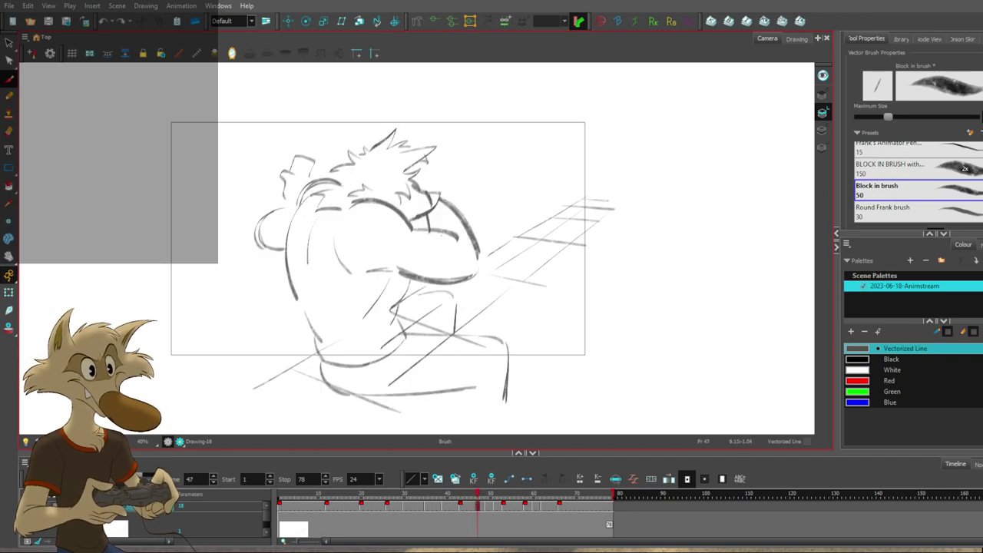
# Mirror the view and flip through the drawings back to frame 35 to examine the poses and arm motion.
pyautogui.press('f')
pyautogui.press('f')
pyautogui.press('f')
pyautogui.press('g')
pyautogui.press('g')
pyautogui.press('g')
pyautogui.press('g')
pyautogui.scroll(-1, 506, 243)
pyautogui.press('.')
pyautogui.press(',')
pyautogui.press(',')
pyautogui.click(232, 55)
pyautogui.press('.')
pyautogui.press('.')
pyautogui.press(',')
pyautogui.press(',')
pyautogui.press('f')
pyautogui.scroll(1, 445, 197)
pyautogui.press('g')
pyautogui.press('f')
pyautogui.press('f')
pyautogui.press('f')
pyautogui.press('.')
pyautogui.press('.')
pyautogui.press('.')
pyautogui.press('.')
pyautogui.press('.')
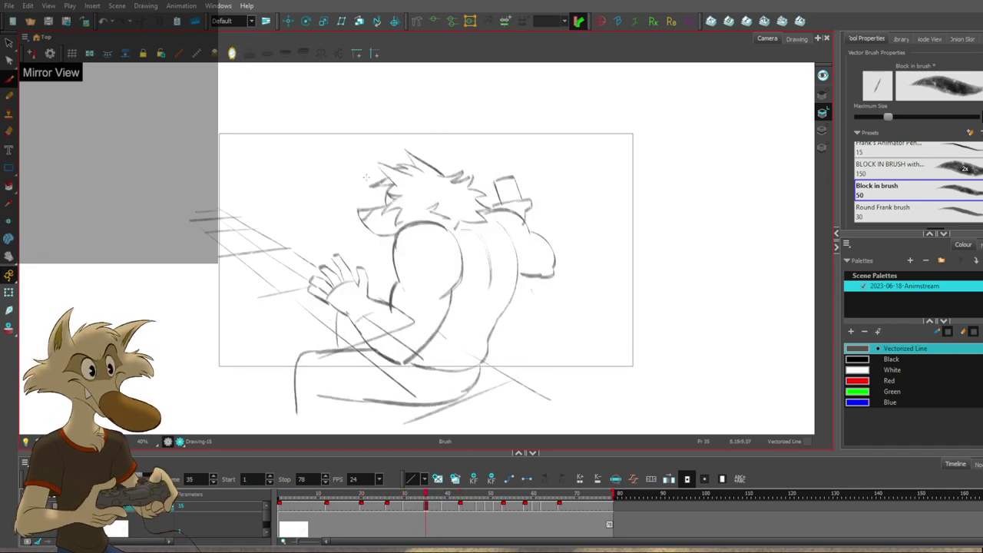
# Flip through the drawings between frames 35 and 43 to examine how the near arm and head move.
pyautogui.press(',')
pyautogui.press(',')
pyautogui.press(',')
pyautogui.press(',')
pyautogui.press(',')
pyautogui.press(',')
pyautogui.press(',')
pyautogui.press(',')
pyautogui.press(',')
pyautogui.press('.')
pyautogui.press('.')
pyautogui.press('.')
pyautogui.press('.')
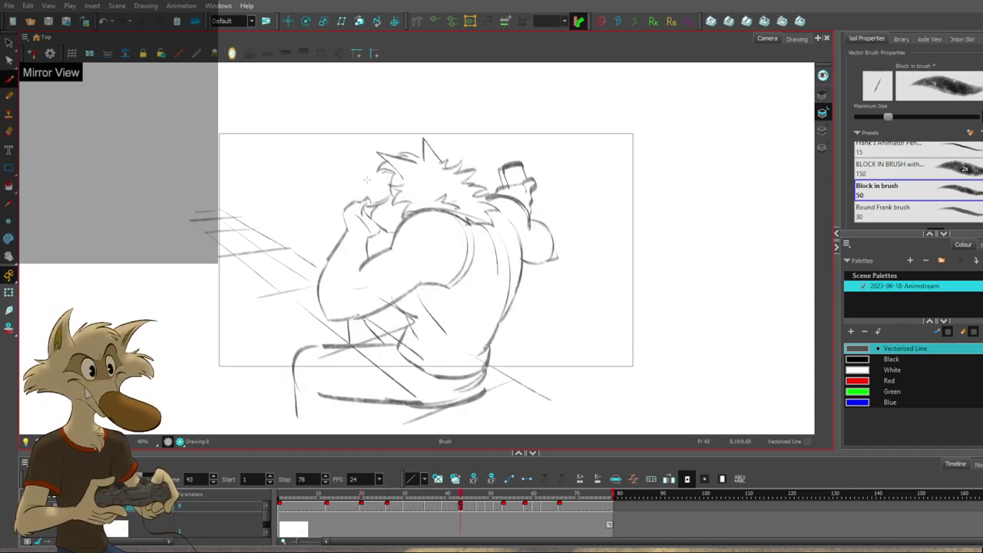
pyautogui.press('g')
pyautogui.press('g')
pyautogui.press('g')
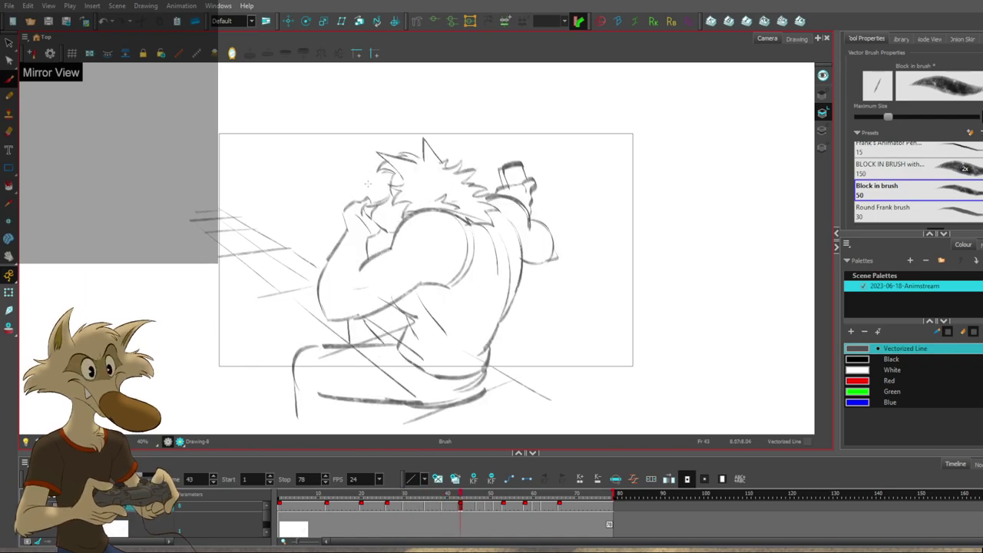
# Flip back through the earlier drawings to frame 12 to review the character's turn from the front-facing drinking pose.
pyautogui.press(',')
pyautogui.press(',')
pyautogui.press(',')
pyautogui.press(',')
pyautogui.press(',')
pyautogui.press(',')
pyautogui.press(',')
pyautogui.press(',')
pyautogui.press(',')
pyautogui.press(',')
pyautogui.press(',')
pyautogui.press(',')
pyautogui.press(',')
pyautogui.press(',')
pyautogui.press(',')
pyautogui.press(',')
pyautogui.press(',')
pyautogui.press(',')
pyautogui.press(',')
pyautogui.press(',')
pyautogui.press('f')
pyautogui.press('f')
pyautogui.press('g')
pyautogui.press('g')
pyautogui.press('g')
pyautogui.press('f')
pyautogui.press(',')
pyautogui.press(',')
pyautogui.press(',')
pyautogui.press(',')
pyautogui.press(',')
pyautogui.press(',')
pyautogui.press(',')
pyautogui.press(',')
pyautogui.press(',')
pyautogui.press(',')
pyautogui.press(',')
pyautogui.press(',')
pyautogui.press(',')
pyautogui.press(',')
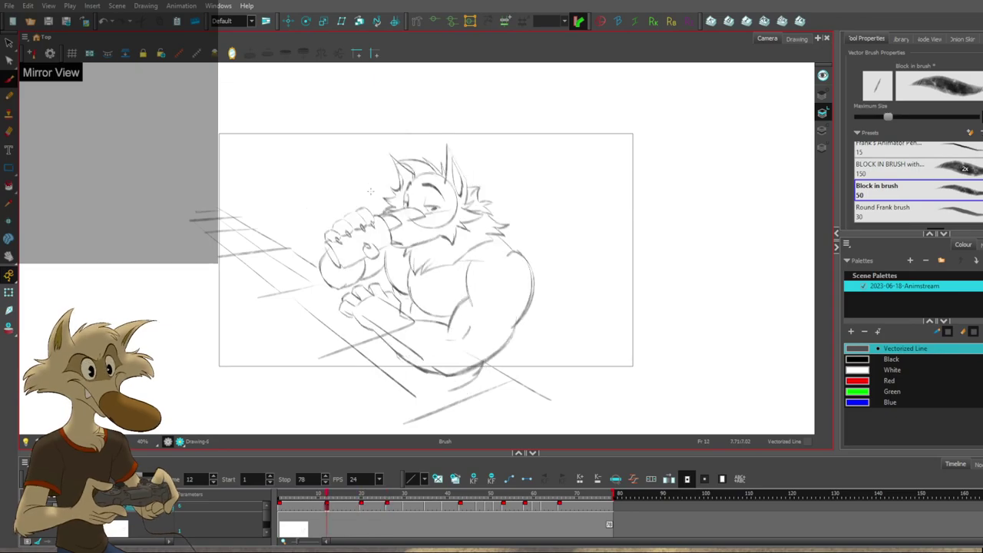
# Step forward from frame 12 to the partial drawing on frame 49 to follow the arm and torso motion.
pyautogui.press('.')
pyautogui.press('.')
pyautogui.press('.')
pyautogui.press('.')
pyautogui.press('.')
pyautogui.press('.')
pyautogui.press('.')
pyautogui.press('.')
pyautogui.press('.')
pyautogui.press('.')
pyautogui.press('.')
pyautogui.press('.')
pyautogui.press('.')
pyautogui.press('.')
pyautogui.press('.')
pyautogui.press('.')
pyautogui.press('.')
pyautogui.press('.')
pyautogui.press('.')
pyautogui.press('.')
pyautogui.press(',')
pyautogui.press(',')
pyautogui.press('.')
pyautogui.press('.')
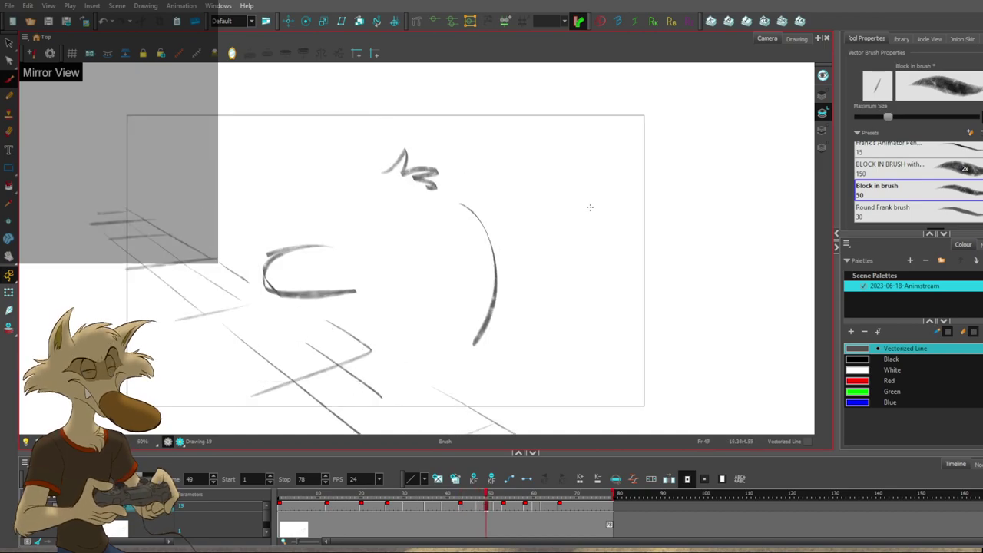
# Flip between frames 47 and 49 and on to the frame 58 pose to compare the arm, head and back positions.
pyautogui.press('f')
pyautogui.press('g')
pyautogui.press('g')
pyautogui.press('f')
pyautogui.press('f')
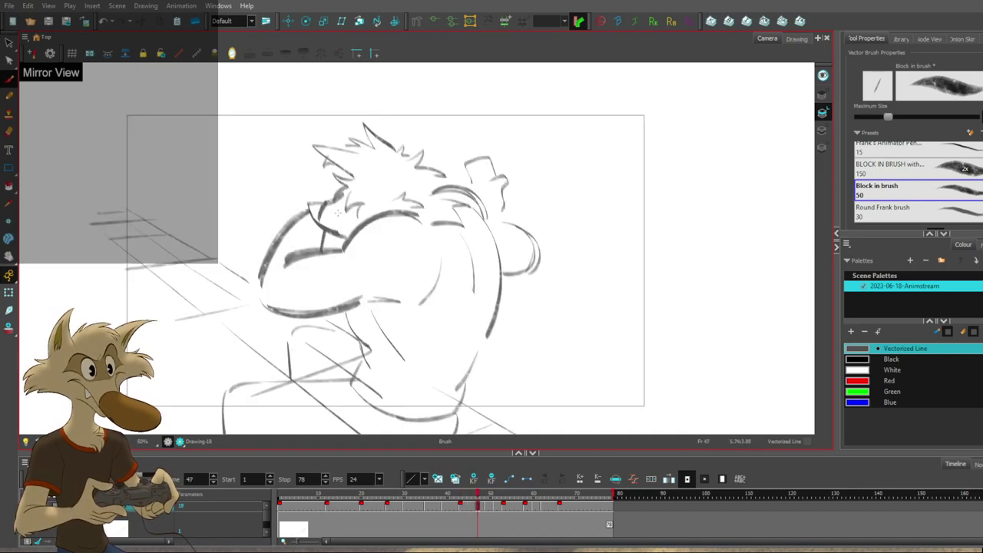
pyautogui.press('g')
pyautogui.press('f')
pyautogui.press('g')
pyautogui.press('g')
pyautogui.press('f')
pyautogui.press('f')
pyautogui.press('g')
pyautogui.press('g')
pyautogui.press('g')
pyautogui.press('f')
pyautogui.press('f')
pyautogui.press('g')
pyautogui.press('g')
pyautogui.press('g')
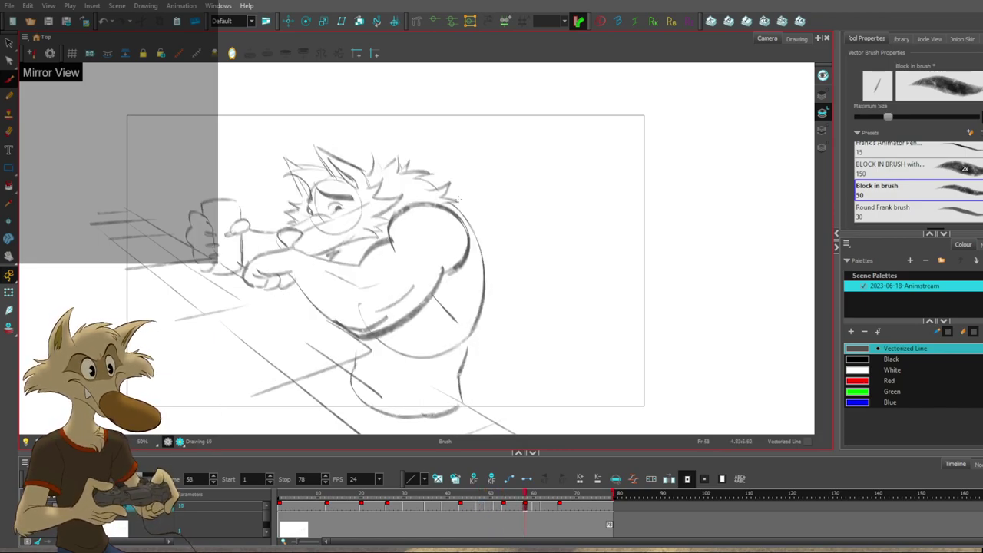
# Flip back and forth through the drawings from frame 58 down to frame 39 to check the flow of the movement.
pyautogui.press('f')
pyautogui.press('f')
pyautogui.press('f')
pyautogui.press('f')
pyautogui.press('g')
pyautogui.press('g')
pyautogui.press('.')
pyautogui.press(',')
pyautogui.press(',')
pyautogui.press(',')
pyautogui.press(',')
pyautogui.press('.')
pyautogui.press(',')
pyautogui.press(',')
pyautogui.press('g')
pyautogui.press('g')
pyautogui.press('g')
pyautogui.press('g')
pyautogui.press('g')
pyautogui.press('f')
pyautogui.press('f')
pyautogui.press('f')
pyautogui.press('f')
pyautogui.press('f')
pyautogui.press('.')
pyautogui.press('.')
pyautogui.scroll(-2, 465, 204)
pyautogui.press('.')
pyautogui.press('.')
pyautogui.press('g')
pyautogui.press('g')
pyautogui.press('g')
pyautogui.press('f')
pyautogui.press('f')
pyautogui.press('f')
pyautogui.press('f')
pyautogui.press('f')
pyautogui.press('f')
pyautogui.press('f')
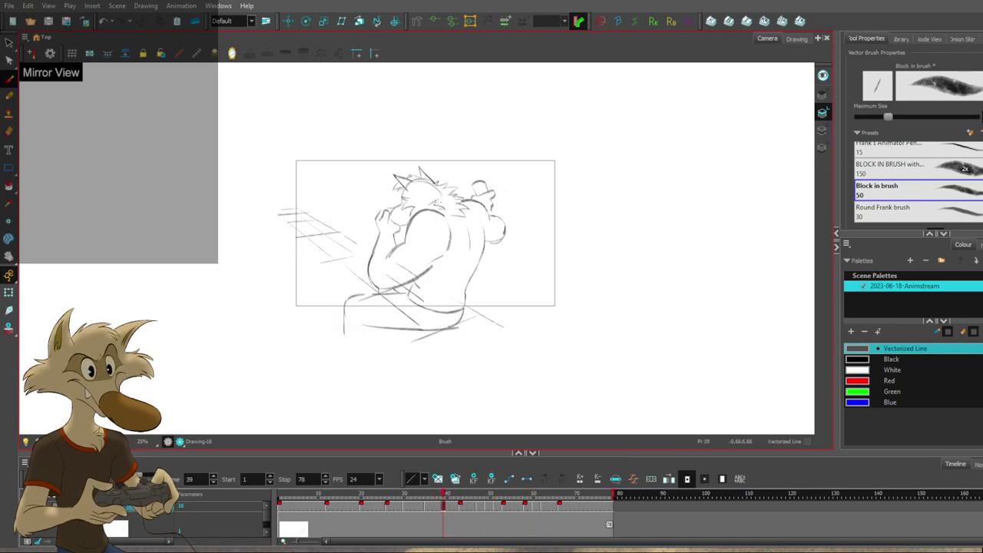
# Turn off the mirrored view of the canvas and flip back to the drawings before frame 39.
pyautogui.scroll(2, 436, 202)
pyautogui.click(232, 53)
pyautogui.scroll(-2, 363, 162)
pyautogui.press('f')
pyautogui.press('f')
pyautogui.press('f')
pyautogui.scroll(2, 427, 178)
# Step forward through the drawings to frame 47 and on to the drinking pose on frame 51.
pyautogui.press('.')
pyautogui.press('.')
pyautogui.press('.')
pyautogui.press('.')
pyautogui.press('.')
pyautogui.press('.')
pyautogui.press('.')
pyautogui.press('.')
pyautogui.press('.')
pyautogui.press('.')
pyautogui.press('.')
pyautogui.press('.')
pyautogui.press('.')
pyautogui.press('.')
pyautogui.press('.')
pyautogui.press('.')
pyautogui.press('.')
pyautogui.press('.')
pyautogui.press('.')
pyautogui.press('.')
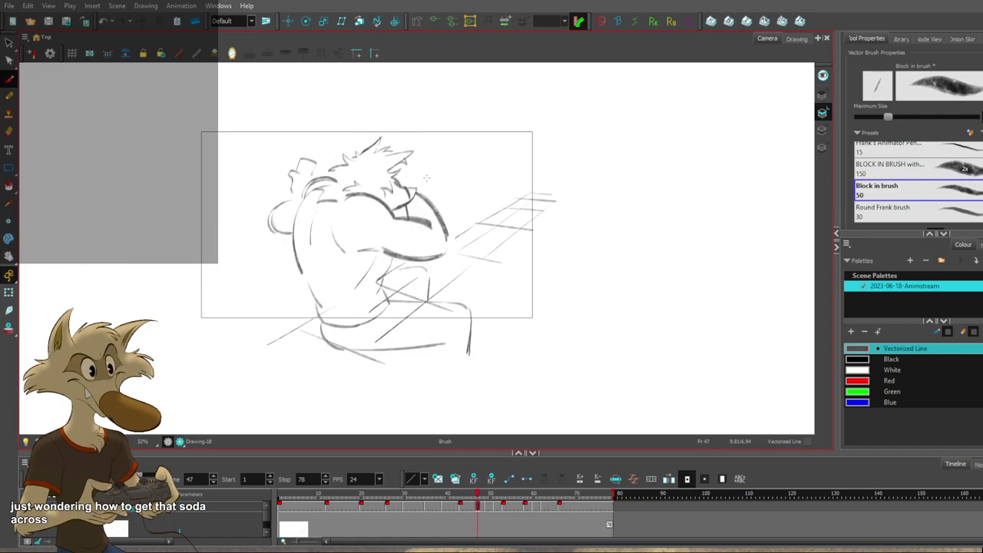
pyautogui.scroll(1, 427, 180)
pyautogui.press('f')
pyautogui.press('f')
pyautogui.press('g')
pyautogui.press('g')
pyautogui.press('g')
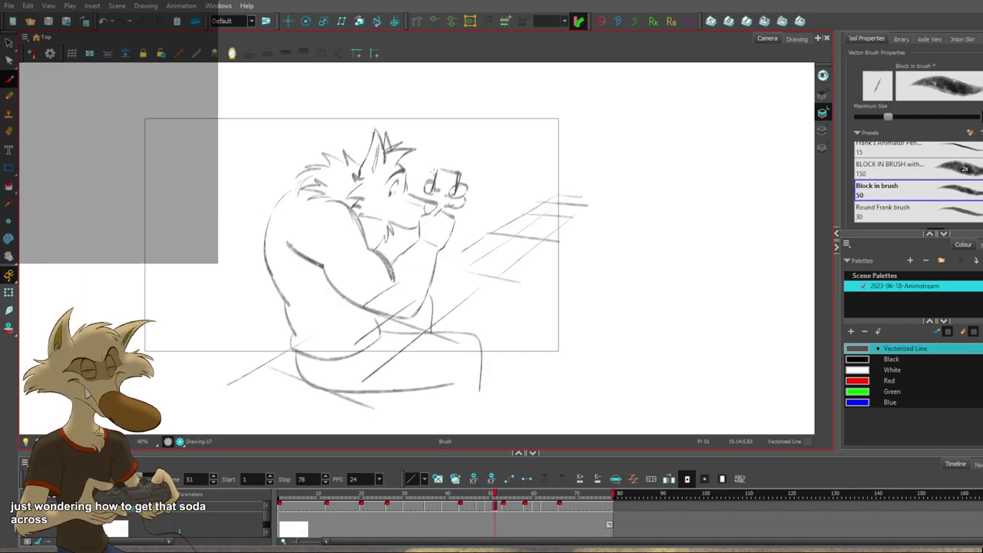
# Flip repeatedly between the drawings on frames 47, 49 and 51 to compare how the drink crosses the body.
pyautogui.press('f')
pyautogui.press('f')
pyautogui.press(',')
pyautogui.press(',')
pyautogui.press('.')
pyautogui.press('.')
pyautogui.press(',')
pyautogui.press(',')
pyautogui.press('.')
pyautogui.press('.')
pyautogui.press('f')
pyautogui.press('g')
pyautogui.press('g')
# Step back to the frame 43 pose and forward through frame 47 to frame 51 to follow the arm's path.
pyautogui.press(',')
pyautogui.press(',')
pyautogui.press(',')
pyautogui.press(',')
pyautogui.press(',')
pyautogui.press(',')
pyautogui.press(',')
pyautogui.press(',')
pyautogui.press(',')
pyautogui.press(',')
pyautogui.press(',')
pyautogui.press(',')
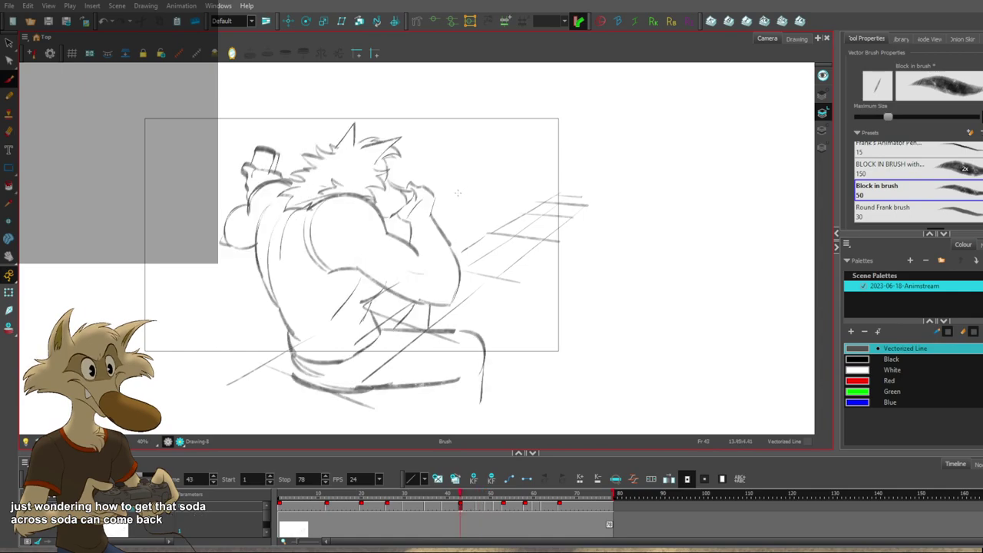
pyautogui.press('.')
pyautogui.press('.')
pyautogui.press('.')
pyautogui.press('.')
pyautogui.press('.')
pyautogui.press('.')
pyautogui.press('.')
pyautogui.press('.')
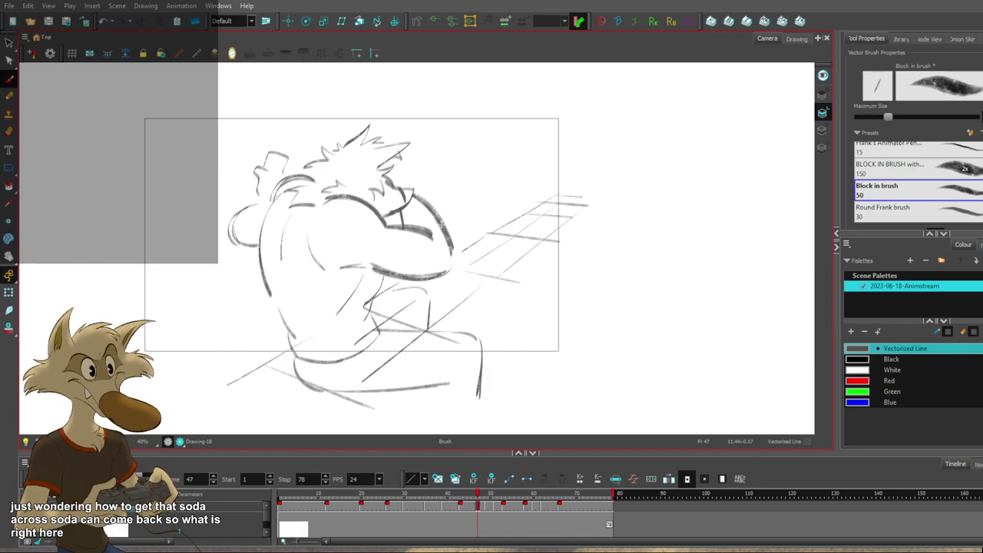
pyautogui.press('g')
pyautogui.press('g')
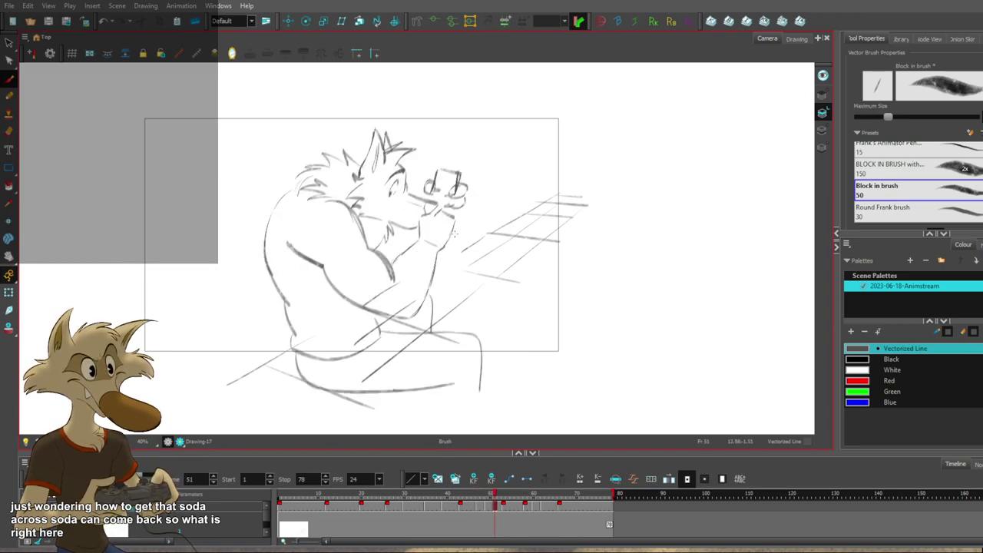
# Try a rough upper-arm stroke on the partial drawing at frame 49 and undo it.
pyautogui.press('f')
pyautogui.press('f')
pyautogui.press('g')
pyautogui.moveTo(389, 234)
pyautogui.mouseDown()
pyautogui.moveTo(322, 229)
pyautogui.moveTo(379, 203)
pyautogui.mouseUp()
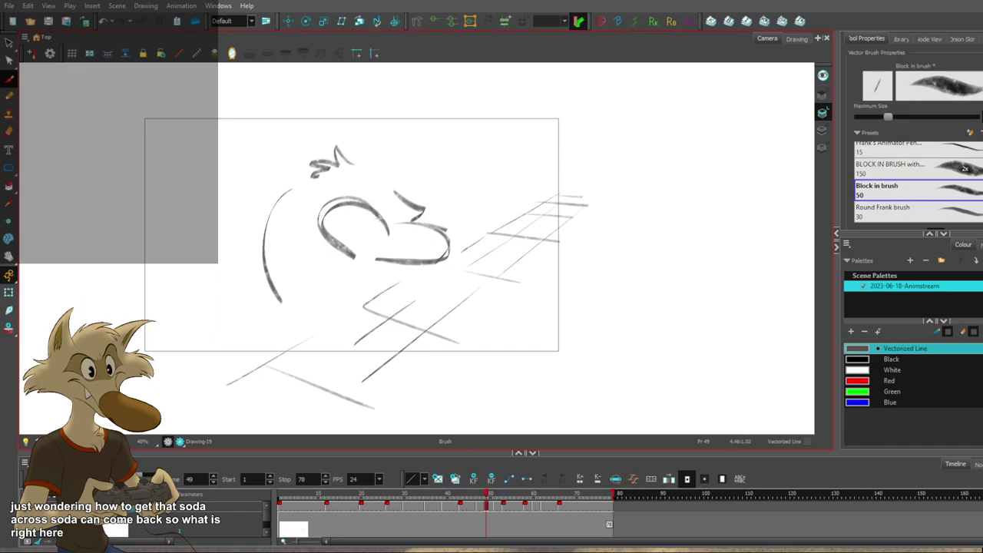
pyautogui.hotkey('ctrl', 'z')
# Flip back through the drawings before frame 49 and forward to frame 51 to judge the shoulder movement.
pyautogui.press('f')
pyautogui.press('f')
pyautogui.press('f')
pyautogui.press('f')
pyautogui.press('f')
pyautogui.press('g')
pyautogui.press('g')
pyautogui.press('g')
pyautogui.press('g')
pyautogui.press('g')
pyautogui.press('g')
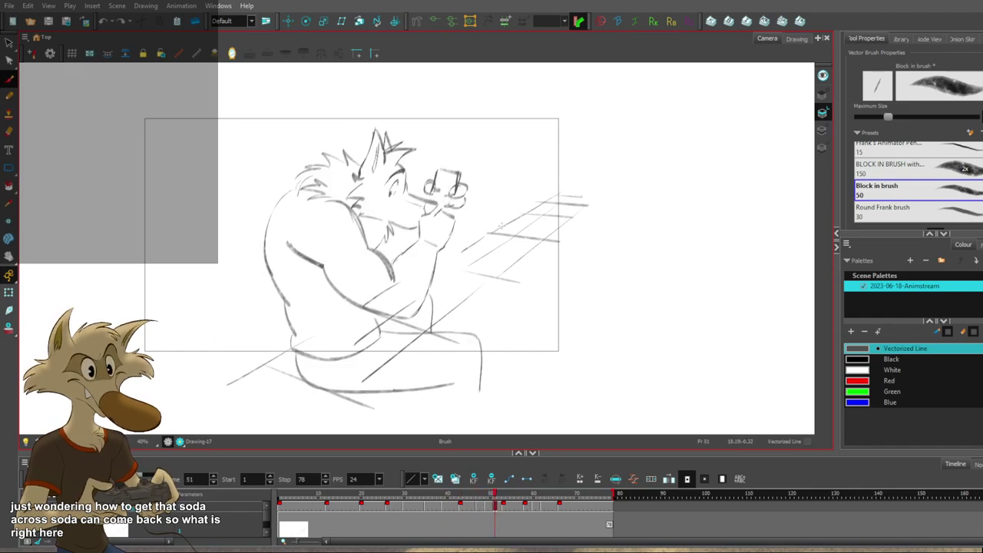
# Flip back and forth from frame 51 down to frame 39 to check the turn of the head and arm.
pyautogui.press('.')
pyautogui.press('.')
pyautogui.press('g')
pyautogui.press('f')
pyautogui.press('f')
pyautogui.press('f')
pyautogui.press('f')
pyautogui.press('f')
pyautogui.press('g')
pyautogui.press('g')
pyautogui.press('f')
pyautogui.press('f')
pyautogui.press('f')
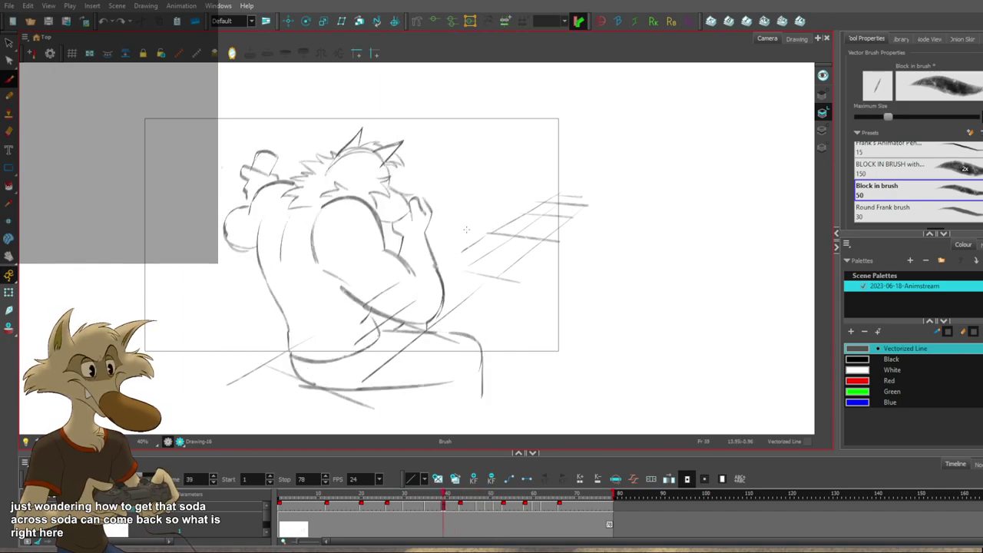
# Redraw the shoulder line on frame 49 as a wide arc, checking it against the preceding drawings.
pyautogui.press('g')
pyautogui.press('g')
pyautogui.press('g')
pyautogui.press('g')
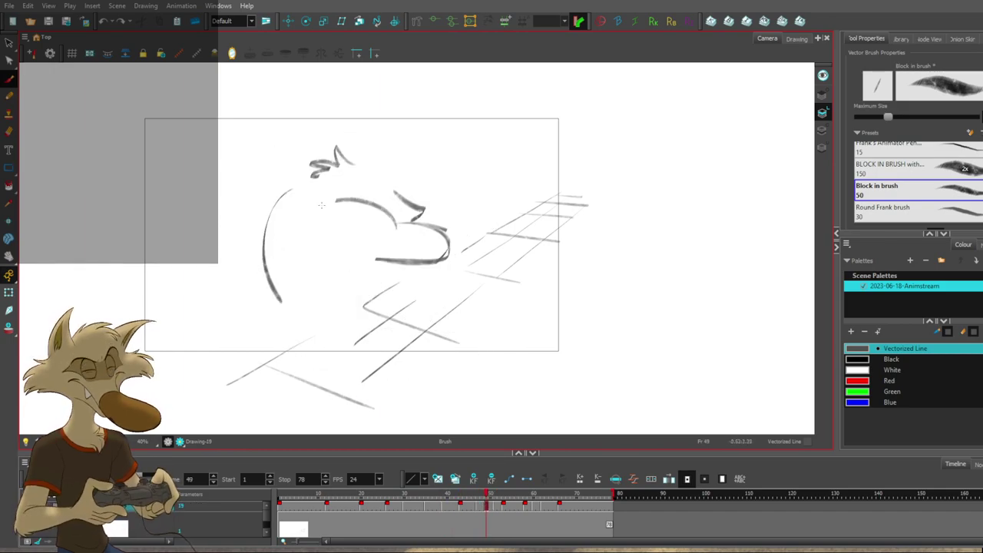
pyautogui.press('f')
pyautogui.press('f')
pyautogui.press('f')
pyautogui.press('g')
pyautogui.press('g')
pyautogui.press('g')
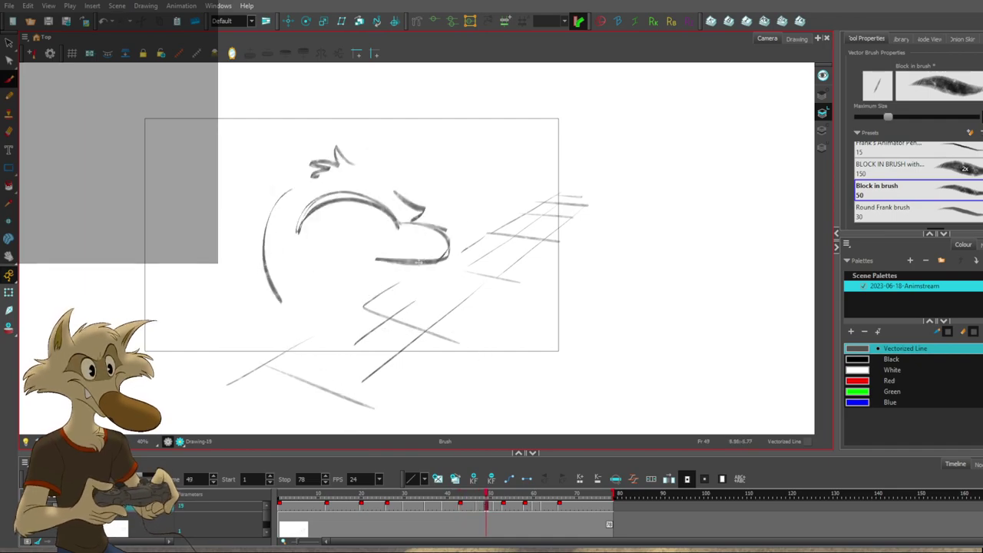
# Step through the frames from the reworked drawing on frame 49 to the frame 43 pose.
pyautogui.press('.')
pyautogui.press('.')
pyautogui.press('.')
pyautogui.press('.')
pyautogui.press('.')
pyautogui.press('.')
pyautogui.press('.')
pyautogui.press('.')
pyautogui.press('.')
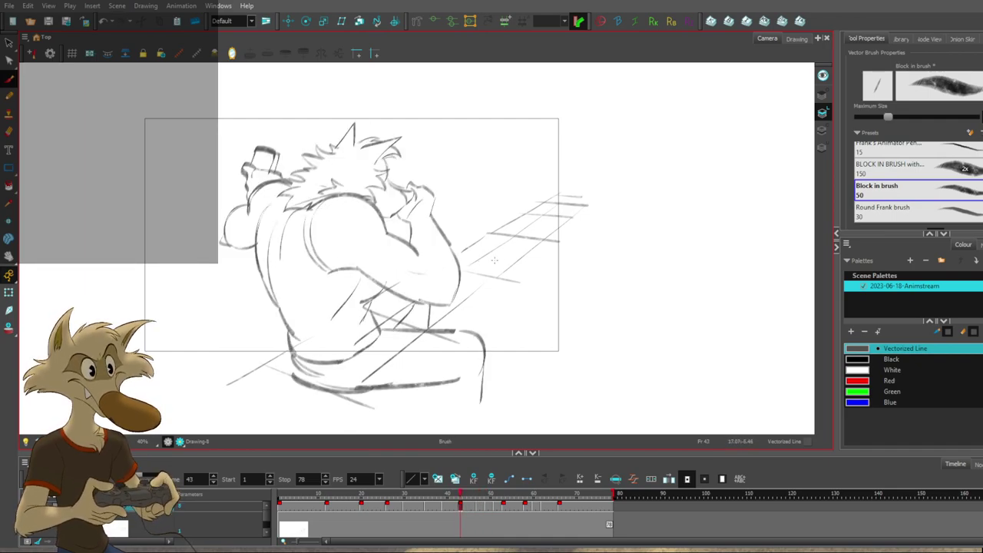
# Step through the frames to the frame 51 pose and return to frame 43 to compare arm positions.
pyautogui.press(',')
pyautogui.press(',')
pyautogui.press(',')
pyautogui.press(',')
pyautogui.press(',')
pyautogui.press(',')
pyautogui.press(',')
pyautogui.press(',')
pyautogui.press(',')
pyautogui.press(',')
pyautogui.press(',')
pyautogui.press(',')
pyautogui.press(',')
pyautogui.press(',')
pyautogui.press(',')
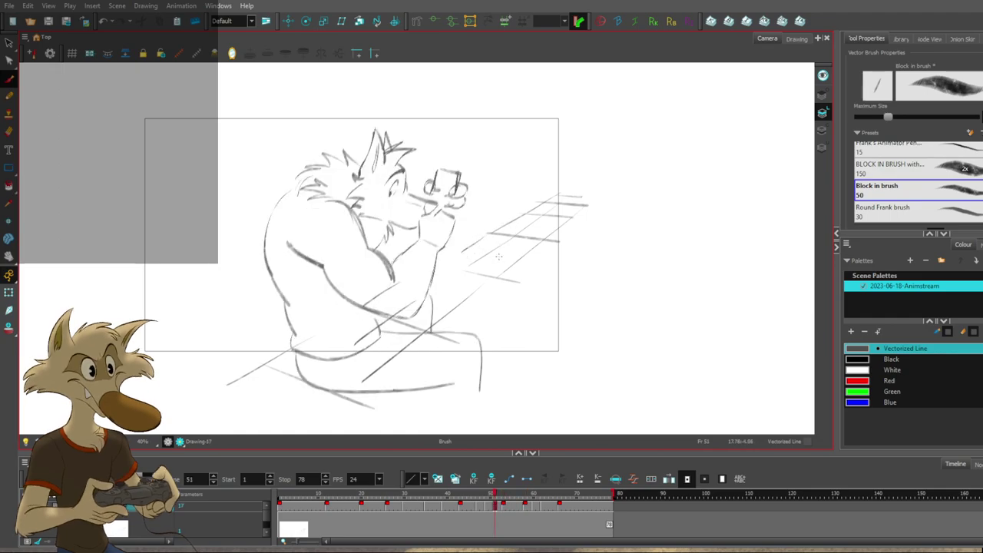
pyautogui.press('1')
pyautogui.press('2')
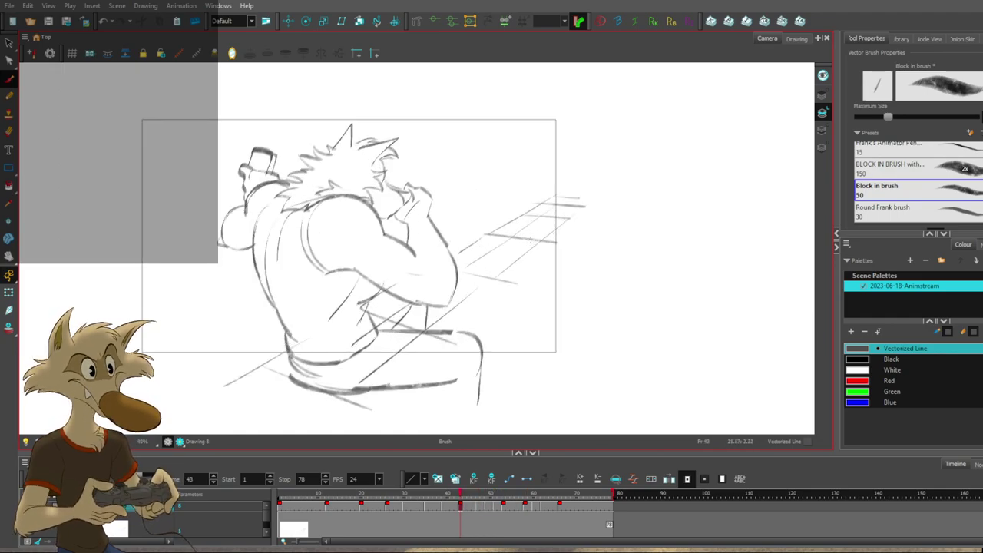
# Replace the forearm outline on frame 49 with a lower underside line, checking it against the drawings from frame 39 onward.
pyautogui.scroll(-2, 419, 248)
pyautogui.scroll(2, 418, 249)
pyautogui.scroll(-1, 414, 252)
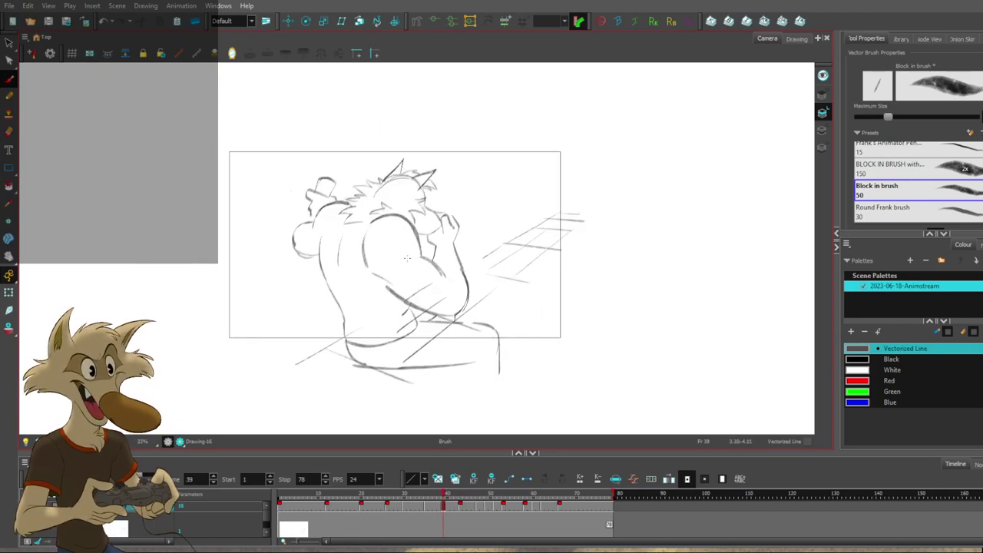
pyautogui.scroll(1, 407, 257)
pyautogui.press('g')
pyautogui.press('g')
pyautogui.press('f')
pyautogui.press('g')
pyautogui.press('g')
pyautogui.press(',')
pyautogui.press(',')
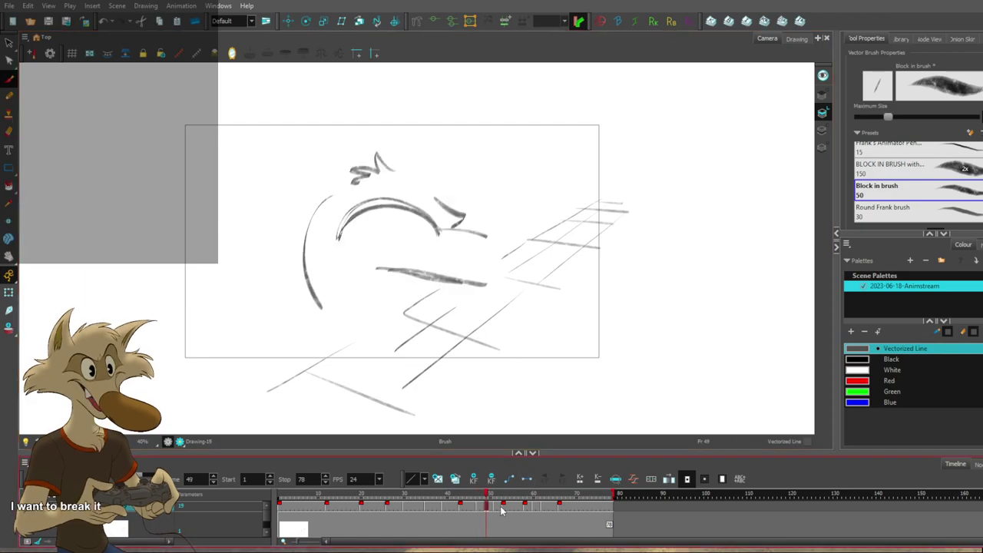
# Flip through the drawings around frame 51 and step on to the frame 58 pose to review the spacing.
pyautogui.moveTo(490, 512); pyautogui.dragTo(493, 513)
pyautogui.press('f')
pyautogui.press('f')
pyautogui.press('f')
pyautogui.press('g')
pyautogui.press('g')
pyautogui.press('g')
pyautogui.press('g')
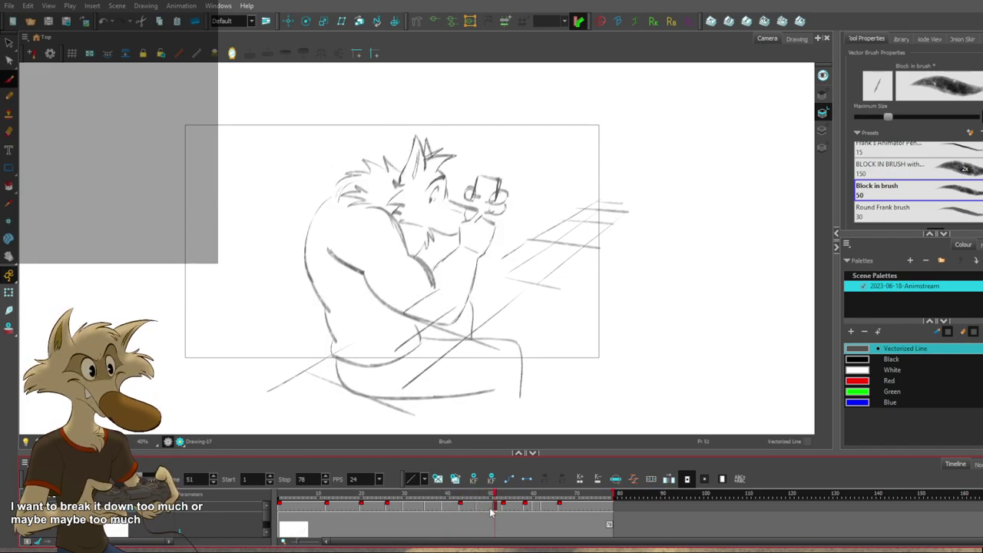
pyautogui.press('.')
pyautogui.press('.')
pyautogui.press('.')
pyautogui.press('.')
pyautogui.press('.')
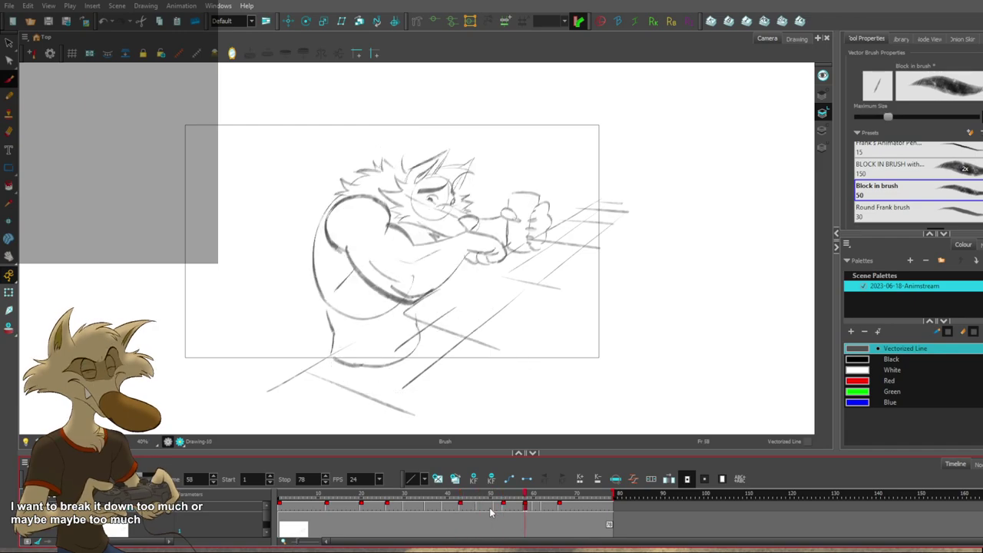
# Step back through the drawings from the frame 58 pose to frame 35 to review how the movement is broken down.
pyautogui.press(',')
pyautogui.press(',')
pyautogui.press(',')
pyautogui.press(',')
pyautogui.press(',')
pyautogui.press(',')
pyautogui.press(',')
pyautogui.press(',')
pyautogui.press(',')
pyautogui.press(',')
pyautogui.press(',')
pyautogui.press(',')
pyautogui.press(',')
pyautogui.press(',')
pyautogui.press(',')
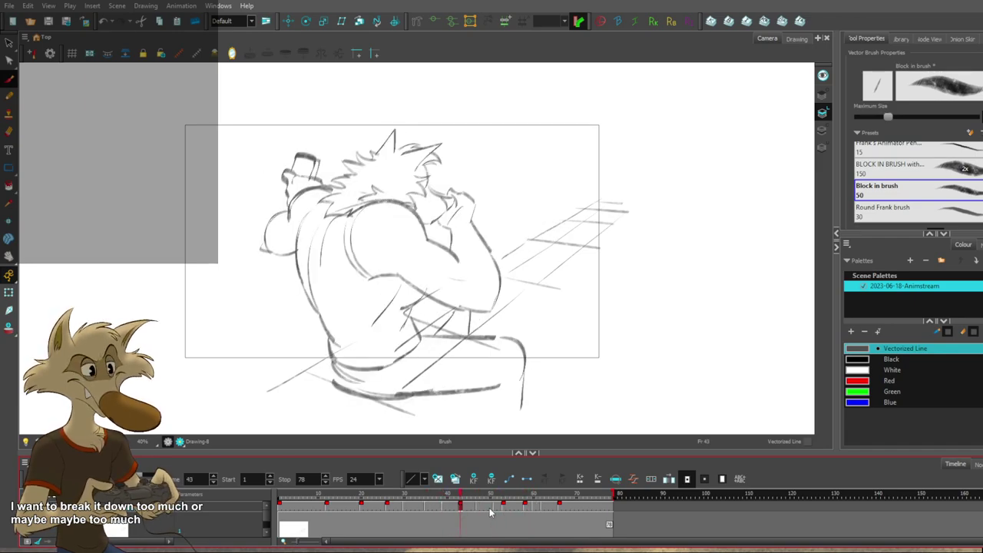
pyautogui.press(',')
pyautogui.press(',')
pyautogui.press(',')
pyautogui.press(',')
pyautogui.press(',')
pyautogui.press(',')
pyautogui.press(',')
pyautogui.press(',')
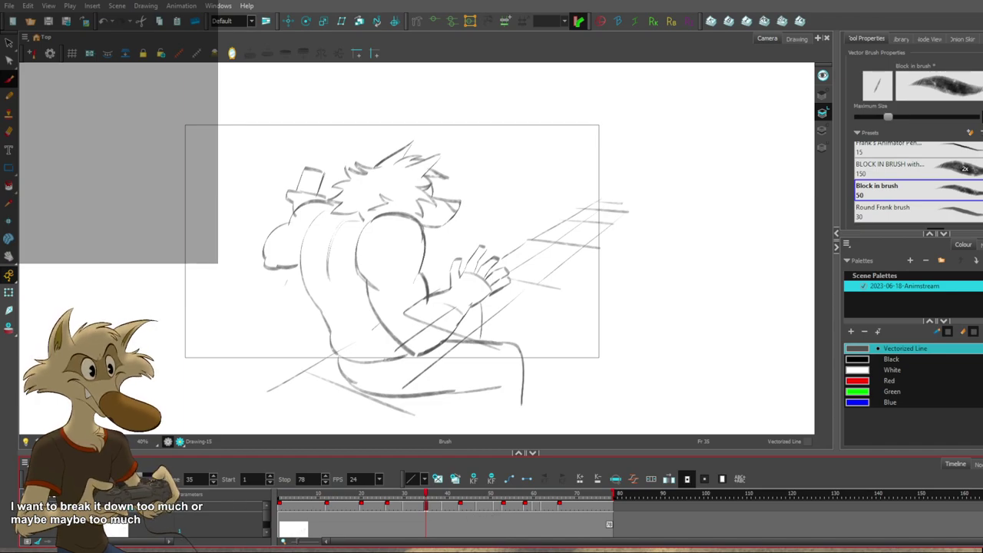
# Duplicate the character drawing layer and move the grid layer above the duplicate.
pyautogui.click(143, 478)
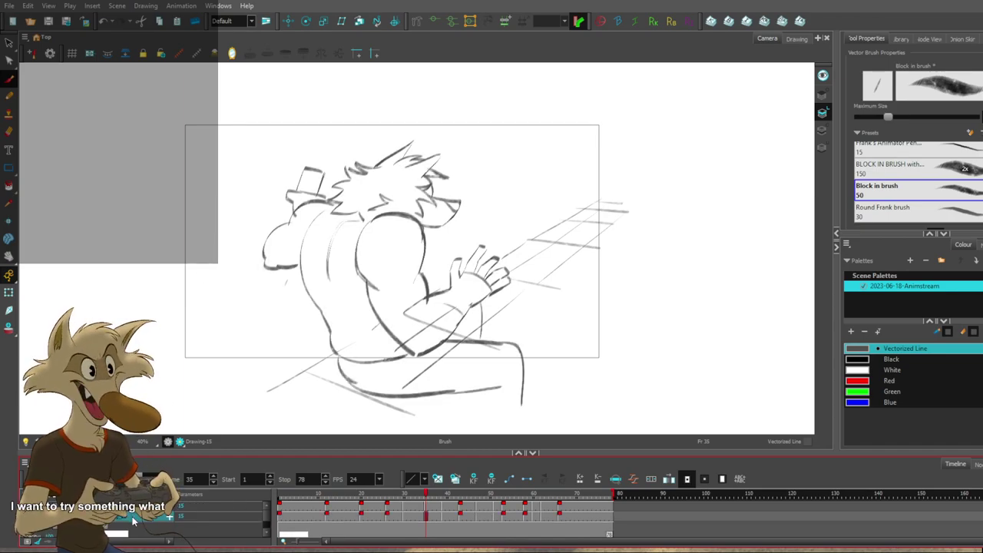
pyautogui.click(31, 516)
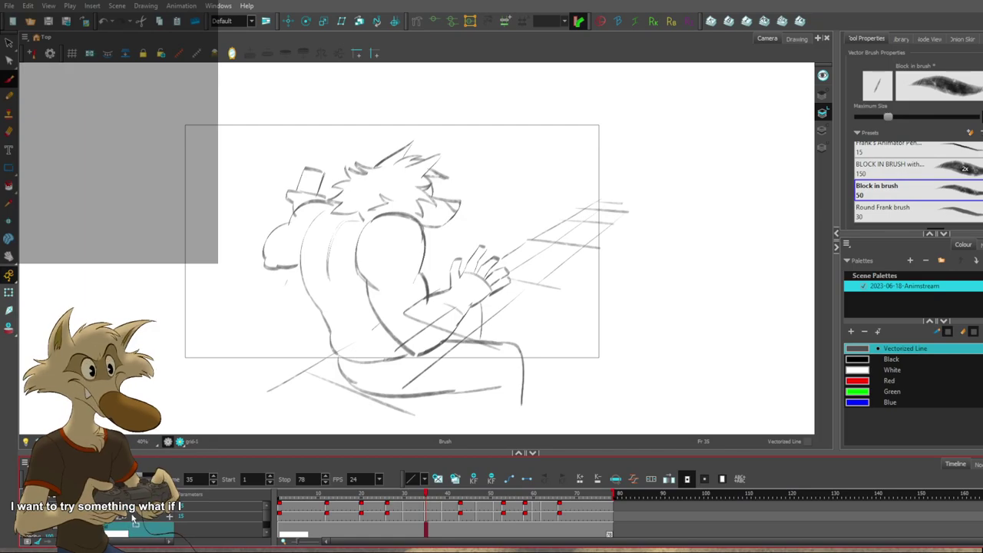
pyautogui.moveTo(133, 519); pyautogui.dragTo(140, 512)
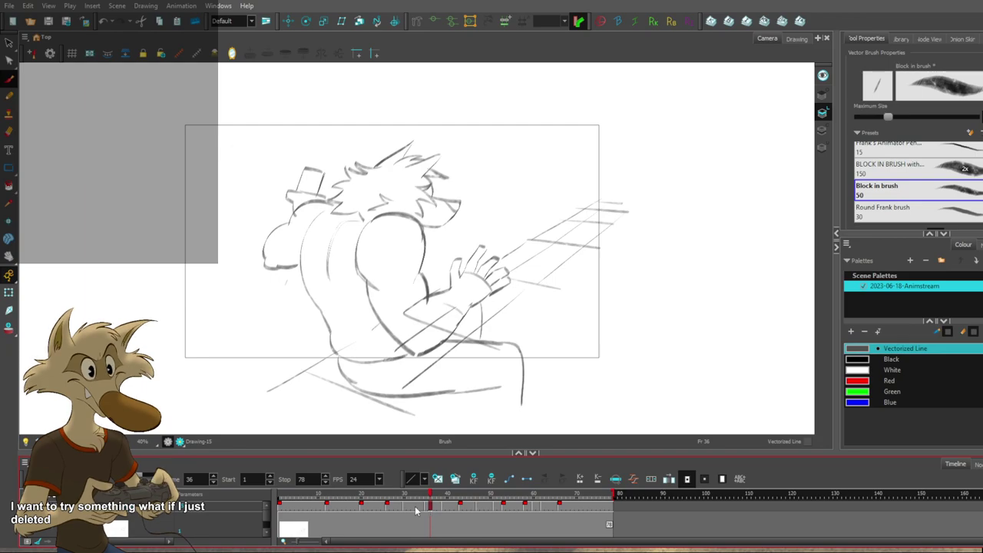
# Remove the hand-to-face drawing at frame 43 from the working drawing layer.
pyautogui.click(446, 511)
pyautogui.click(462, 510)
pyautogui.press('g')
pyautogui.click(458, 510)
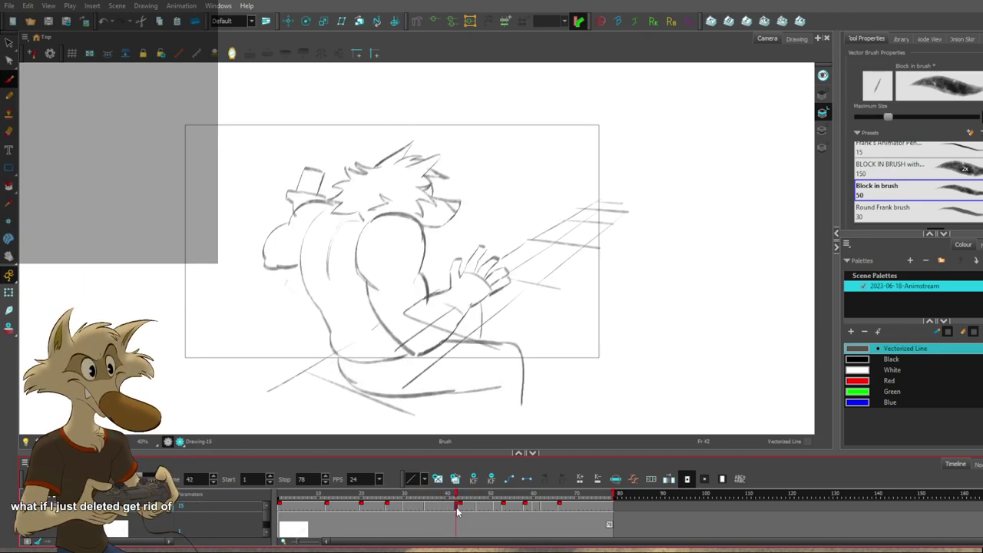
pyautogui.moveTo(458, 511)
pyautogui.mouseDown()
pyautogui.moveTo(492, 513)
pyautogui.moveTo(432, 511)
pyautogui.mouseUp()
pyautogui.press('f')
pyautogui.press('g')
pyautogui.press('g')
pyautogui.press('g')
pyautogui.press('g')
pyautogui.press('f')
pyautogui.press('f')
pyautogui.press('f')
pyautogui.press('f')
# Step back and forth among the frame 43, 53 and 58 poses to check the shortened action.
pyautogui.press('.')
pyautogui.press('.')
pyautogui.press('.')
pyautogui.press('.')
pyautogui.press('.')
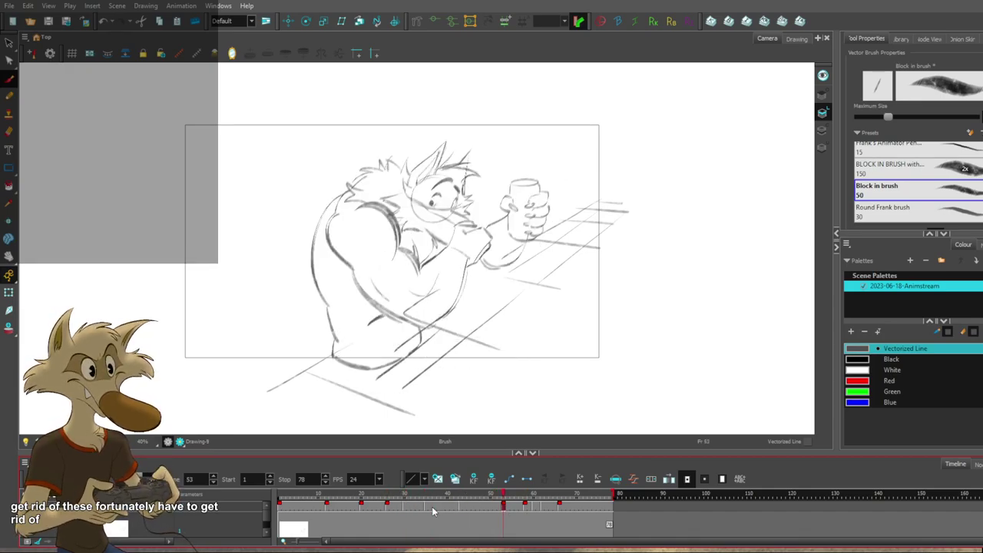
pyautogui.press(',')
pyautogui.press(',')
pyautogui.press(',')
pyautogui.press(',')
pyautogui.press(',')
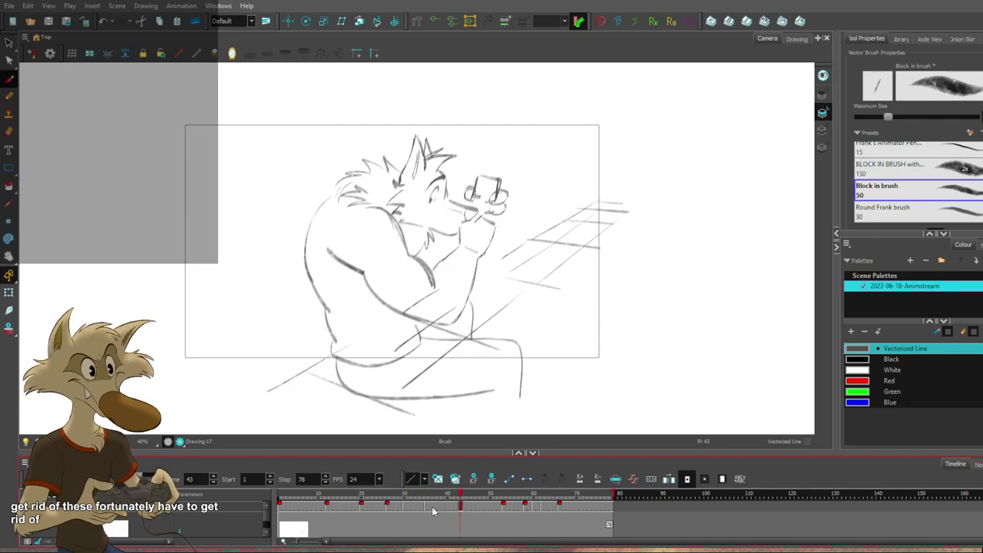
pyautogui.press(',')
pyautogui.press(',')
pyautogui.press(',')
pyautogui.press(',')
pyautogui.press(',')
pyautogui.press(',')
pyautogui.press(',')
pyautogui.press(',')
pyautogui.press(',')
pyautogui.press(',')
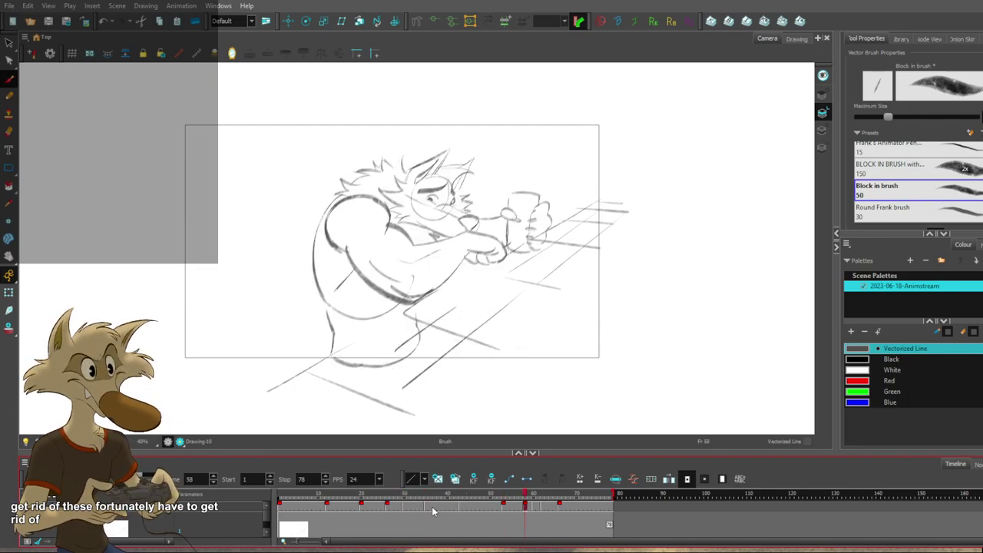
pyautogui.press('.')
pyautogui.press('.')
pyautogui.press('.')
pyautogui.press('.')
pyautogui.press('.')
pyautogui.press('.')
pyautogui.press('.')
pyautogui.press('.')
pyautogui.press('.')
pyautogui.press('.')
pyautogui.press('.')
pyautogui.press('.')
pyautogui.press('.')
pyautogui.press('.')
pyautogui.press('.')
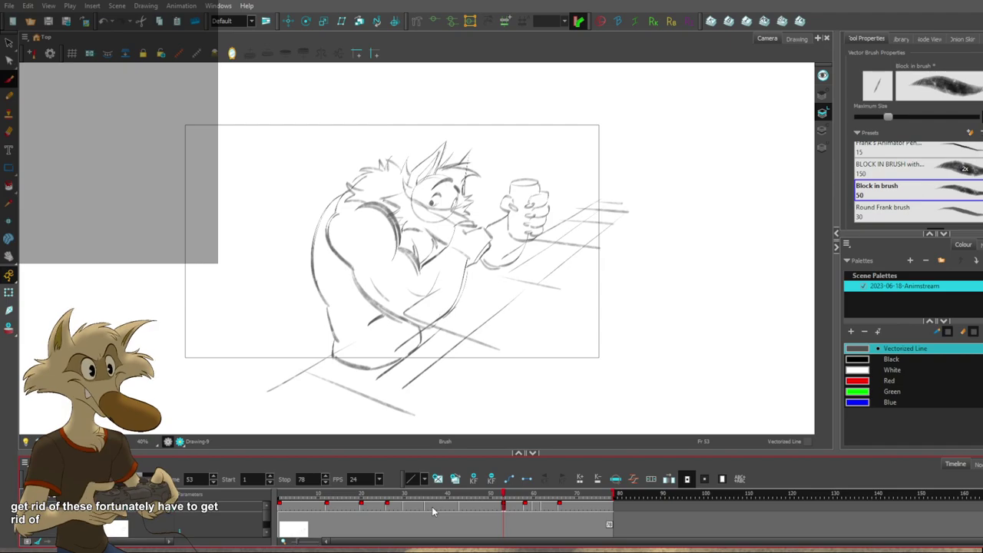
# Flip back to the frame 26 pose and step through the frames to review the turn.
pyautogui.press('g')
pyautogui.press('f')
pyautogui.press('f')
pyautogui.press('f')
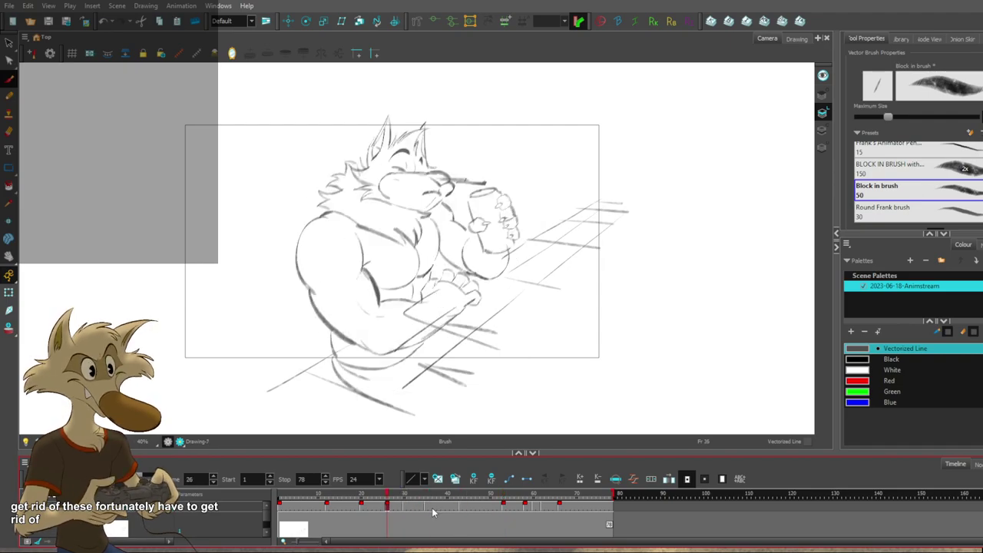
pyautogui.press('g')
pyautogui.press('g')
pyautogui.press('.')
pyautogui.press('.')
pyautogui.press('.')
pyautogui.press('.')
pyautogui.press('.')
pyautogui.press('.')
pyautogui.press('.')
pyautogui.press('.')
pyautogui.press('.')
pyautogui.press('.')
pyautogui.press('.')
pyautogui.press('.')
pyautogui.press('.')
pyautogui.press('.')
pyautogui.press('.')
pyautogui.press('.')
pyautogui.press('.')
pyautogui.press('.')
pyautogui.press('.')
pyautogui.press('.')
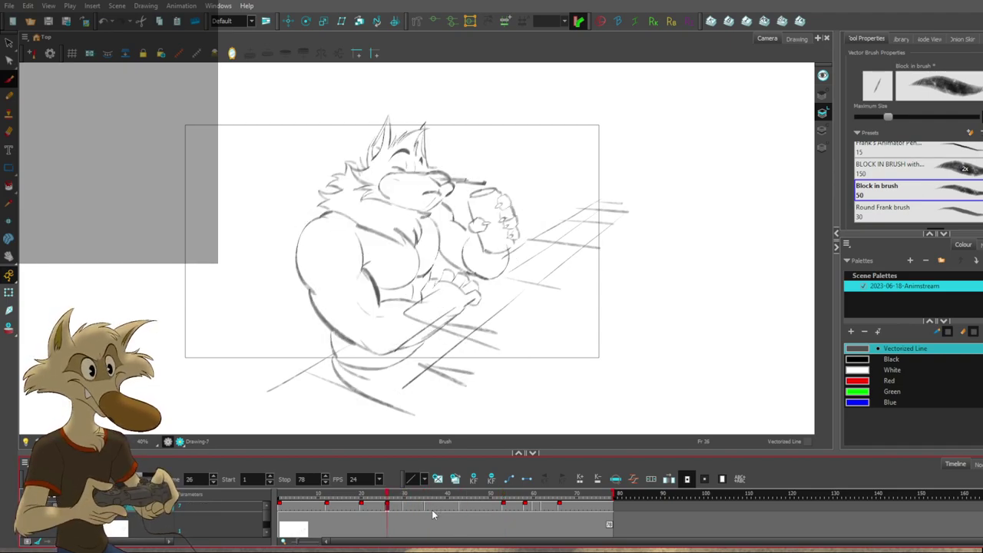
# Compare the frame 20 pose with the drawings up to frame 53 to judge where the nose rub belongs.
pyautogui.press('g')
pyautogui.press('g')
pyautogui.press('g')
pyautogui.press('g')
pyautogui.press('g')
pyautogui.press('g')
pyautogui.press('g')
pyautogui.press('g')
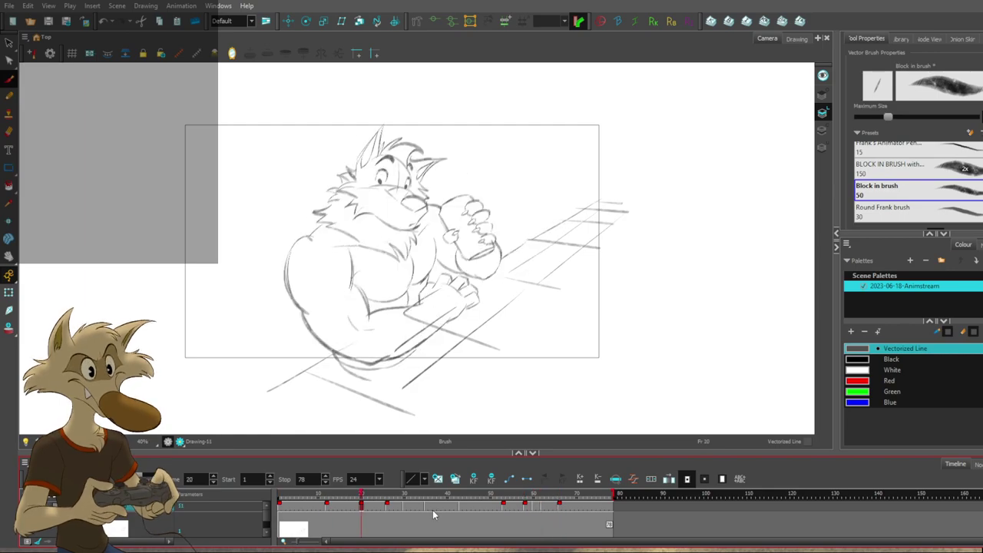
pyautogui.press('f')
pyautogui.press('f')
pyautogui.press('.')
pyautogui.press('.')
pyautogui.press('.')
pyautogui.press('.')
pyautogui.press('.')
pyautogui.press('.')
pyautogui.press('.')
pyautogui.press('.')
pyautogui.press('.')
pyautogui.press('.')
pyautogui.press('.')
pyautogui.press('.')
pyautogui.press('.')
pyautogui.press('.')
pyautogui.press('.')
pyautogui.press('.')
pyautogui.press('.')
pyautogui.press('.')
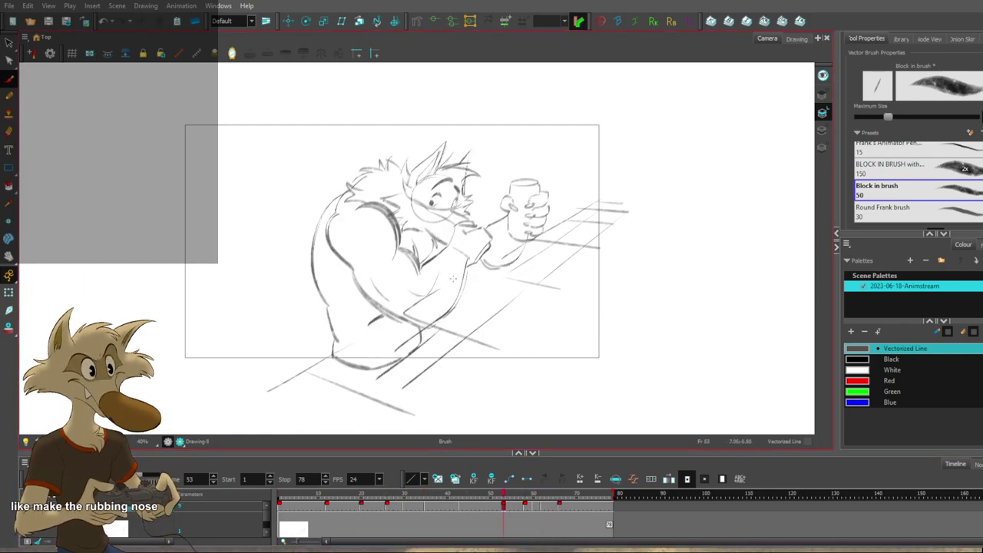
pyautogui.press('g')
pyautogui.press('g')
pyautogui.press('f')
pyautogui.press('g')
pyautogui.press(',')
pyautogui.press(',')
pyautogui.press(',')
pyautogui.press(',')
pyautogui.press(',')
pyautogui.press(',')
pyautogui.press(',')
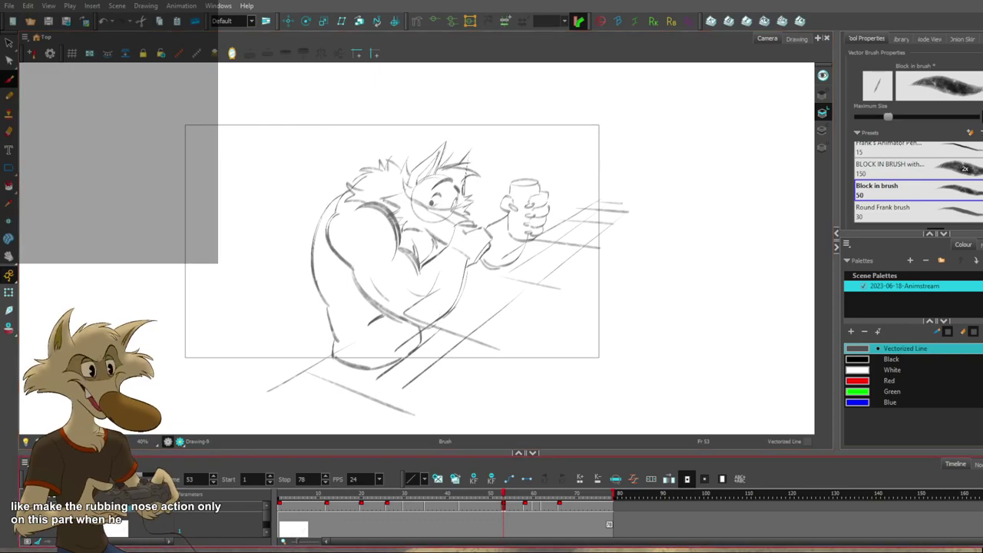
# Select the duplicated drawing layer that still holds the frame 43 drawing.
pyautogui.click(170, 530)
pyautogui.click(28, 527)
pyautogui.click(27, 527)
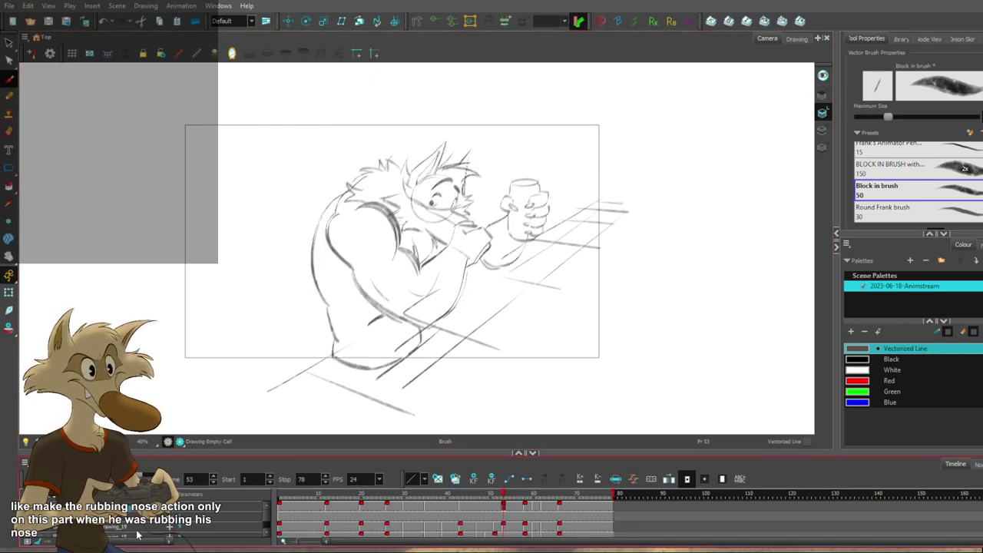
pyautogui.click(115, 527)
pyautogui.scroll(-1, 376, 529)
pyautogui.click(478, 520)
# Flip through the drawings on the duplicated layer and go to the frame 30 pose.
pyautogui.press('f')
pyautogui.press('g')
pyautogui.press('g')
pyautogui.press('g')
pyautogui.press('f')
pyautogui.press('f')
pyautogui.press('f')
pyautogui.press('f')
pyautogui.press('g')
pyautogui.press('g')
pyautogui.press('g')
pyautogui.press('g')
pyautogui.press('g')
pyautogui.click(401, 500)
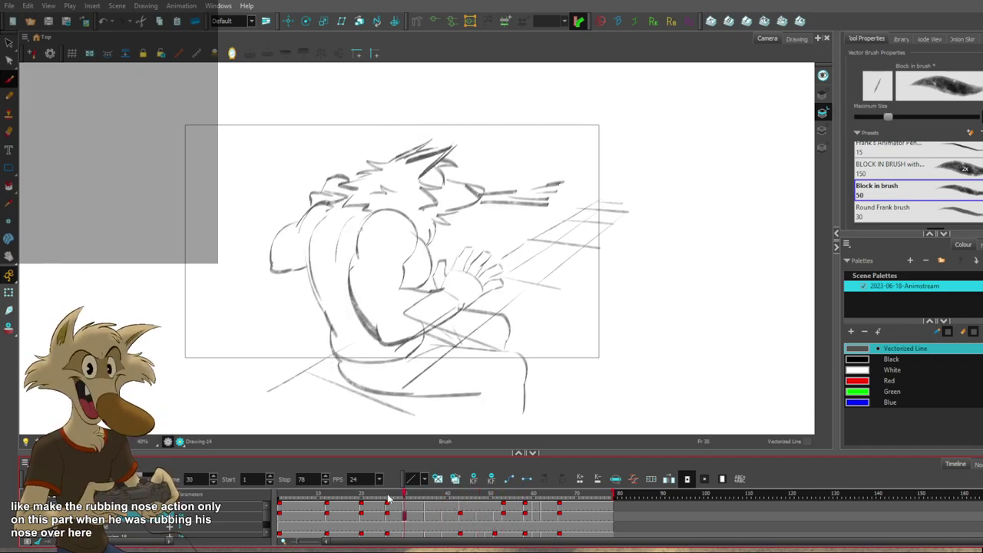
# Play the animation, then scrub from frame 44 to frame 63 and examine the lowered-glass pose up close.
pyautogui.press('Return')
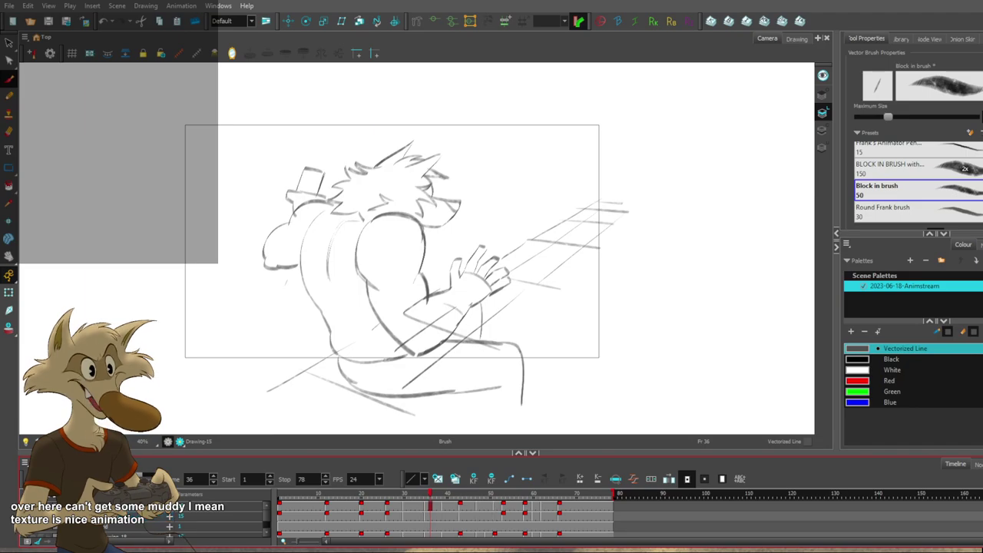
pyautogui.moveTo(119, 534); pyautogui.dragTo(120, 532)
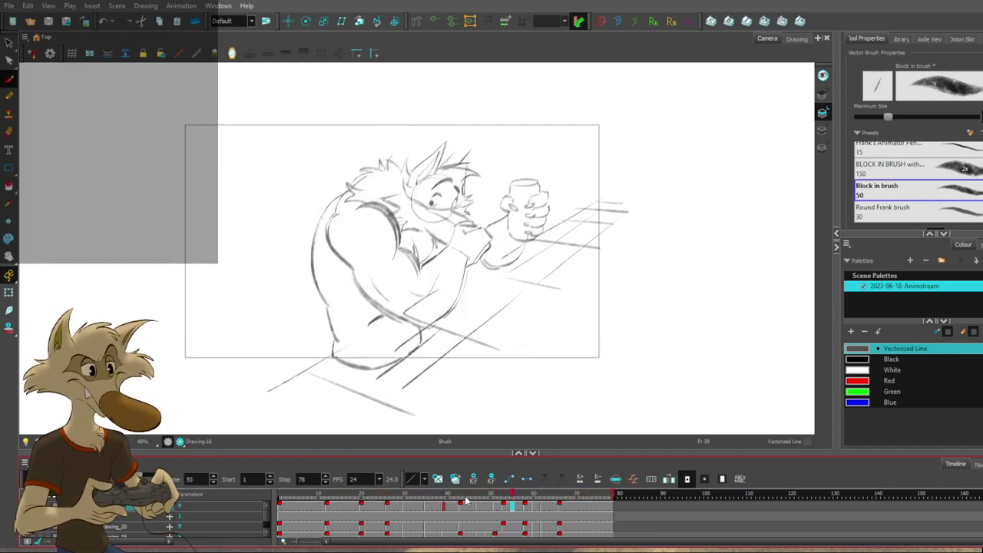
pyautogui.moveTo(458, 501)
pyautogui.mouseDown()
pyautogui.moveTo(578, 503)
pyautogui.moveTo(464, 504)
pyautogui.mouseUp()
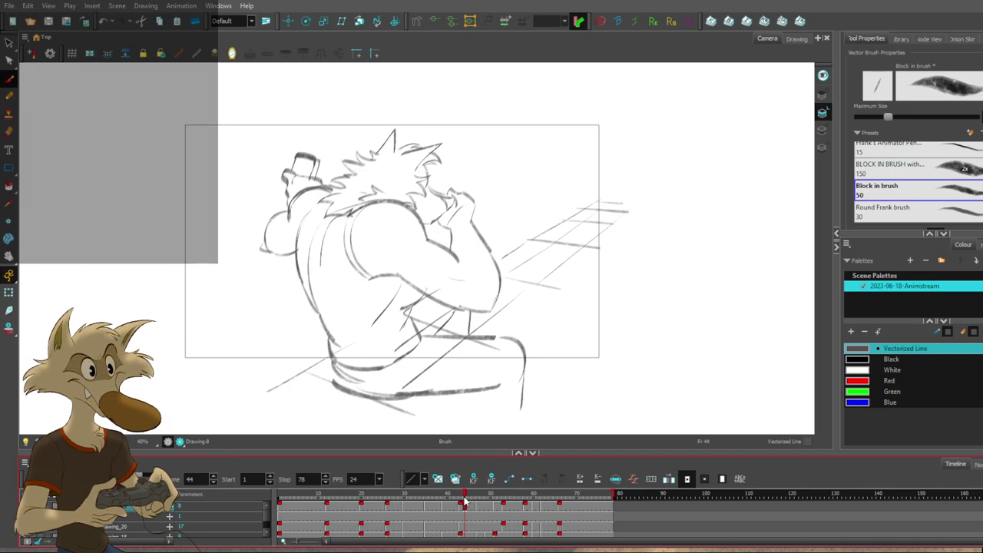
pyautogui.moveTo(464, 503)
pyautogui.mouseDown()
pyautogui.moveTo(489, 499)
pyautogui.moveTo(427, 499)
pyautogui.moveTo(593, 518)
pyautogui.moveTo(537, 521)
pyautogui.mouseUp()
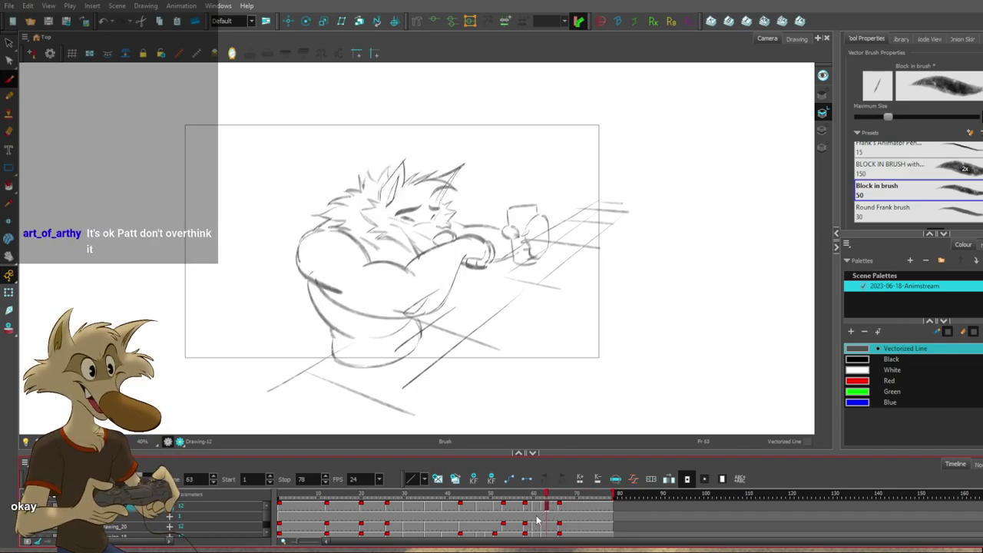
pyautogui.scroll(-2, 446, 361)
pyautogui.scroll(3, 445, 327)
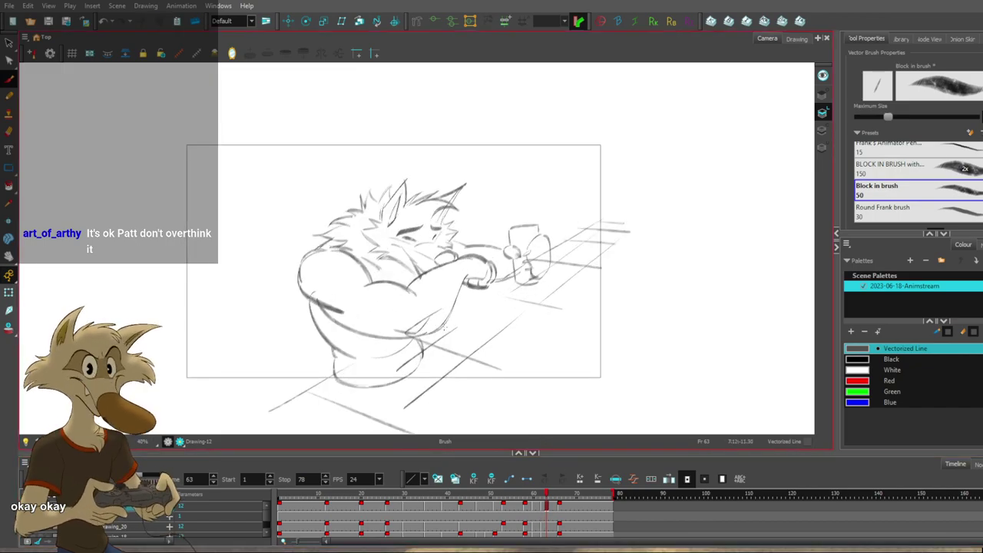
pyautogui.scroll(-1, 447, 311)
pyautogui.scroll(3, 446, 307)
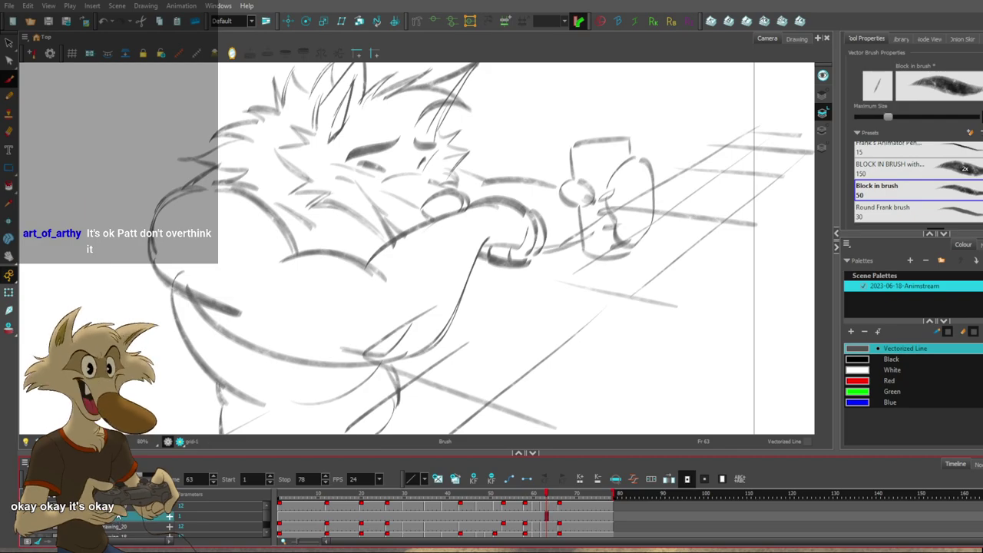
pyautogui.scroll(-3, 428, 299)
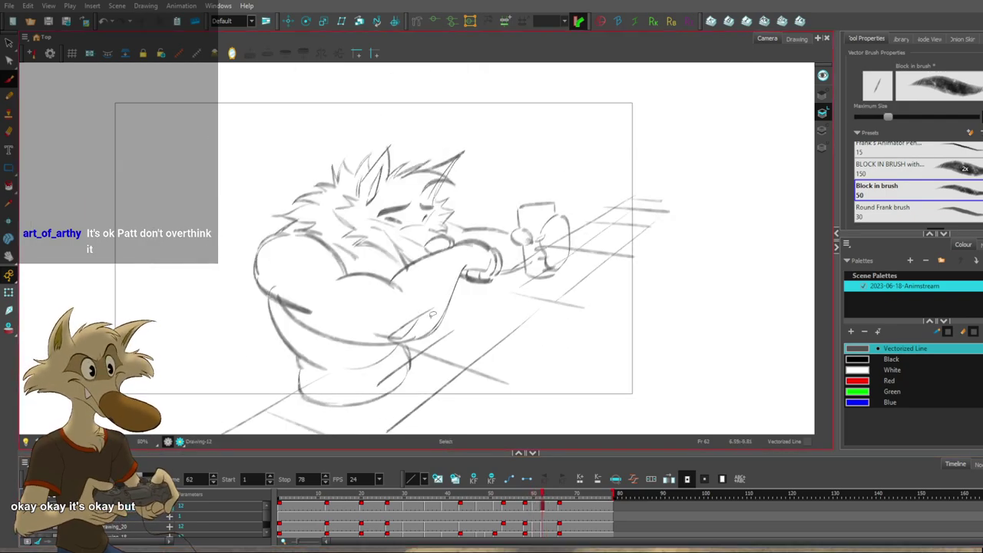
# Step backward frame by frame from frame 62 through the nose-rub drawings to review the motion.
pyautogui.scroll(-1, 432, 314)
pyautogui.press(',')
pyautogui.press(',')
pyautogui.press(',')
pyautogui.press(',')
pyautogui.press(',')
pyautogui.press(',')
pyautogui.press(',')
pyautogui.press(',')
pyautogui.press(',')
pyautogui.press(',')
pyautogui.press(',')
pyautogui.press(',')
pyautogui.press(',')
pyautogui.press(',')
pyautogui.press(',')
pyautogui.press(',')
pyautogui.press(',')
pyautogui.press(',')
pyautogui.press(',')
pyautogui.press(',')
pyautogui.press(',')
pyautogui.press(',')
pyautogui.press(',')
pyautogui.press(',')
pyautogui.scroll(-1, 441, 319)
# Step forward again and flip between neighbouring drawings, stopping on the frame 43 nose-rub pose.
pyautogui.press('.')
pyautogui.press('.')
pyautogui.press('.')
pyautogui.press('.')
pyautogui.press('.')
pyautogui.press('.')
pyautogui.press('.')
pyautogui.press('.')
pyautogui.press('.')
pyautogui.press('.')
pyautogui.press('.')
pyautogui.press('.')
pyautogui.press('.')
pyautogui.scroll(1, 437, 317)
pyautogui.press('g')
pyautogui.press('f')
pyautogui.press('g')
pyautogui.press('f')
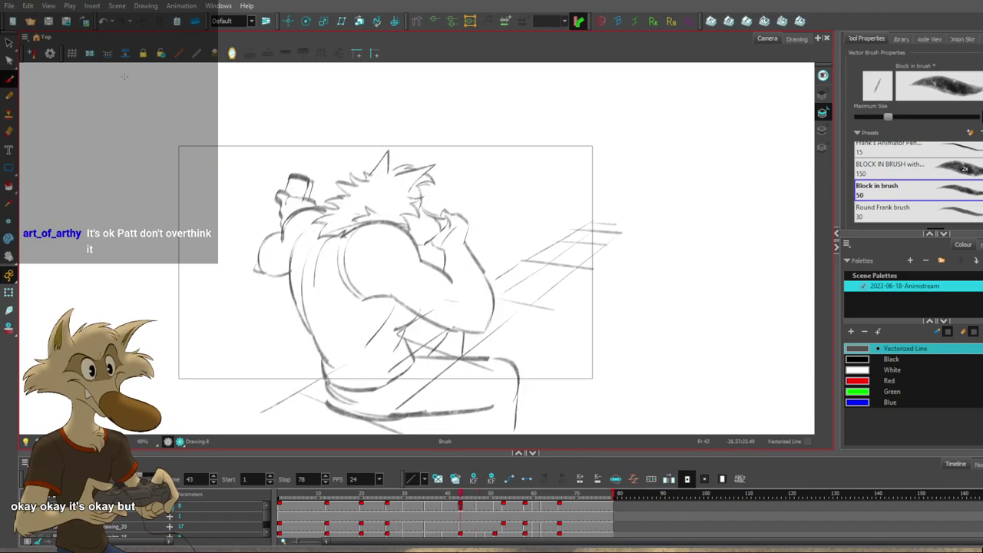
# Mirror the camera view and check the frame 43 pose against the adjacent frame.
pyautogui.click(232, 53)
pyautogui.press(',')
pyautogui.press('.')
pyautogui.press(',')
pyautogui.press('.')
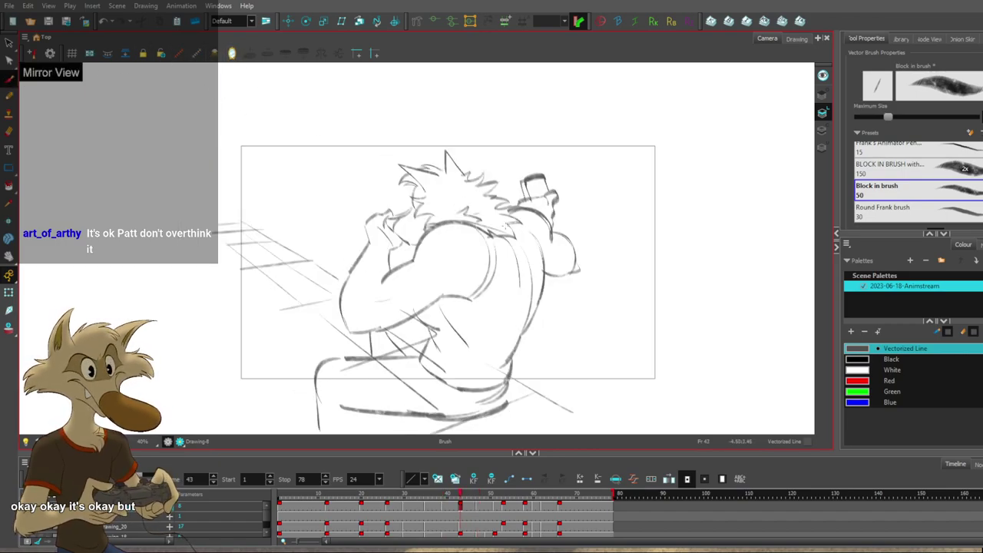
# Redraw the shoulder contour of the glass-holding arm on the frame 47 drawing and flip between drawings to check it.
pyautogui.press('2')
pyautogui.press('g')
pyautogui.press('g')
pyautogui.press('f')
pyautogui.press('f')
pyautogui.press('g')
pyautogui.press('f')
pyautogui.press('g')
pyautogui.hotkey('ctrl', 'z')
pyautogui.hotkey('ctrl', 'z')
pyautogui.press('f')
pyautogui.press('g')
pyautogui.moveTo(504, 203); pyautogui.dragTo(547, 237)
pyautogui.press('f')
pyautogui.press('f')
pyautogui.press('g')
pyautogui.press('g')
pyautogui.press('g')
pyautogui.press('f')
pyautogui.press('f')
pyautogui.press('g')
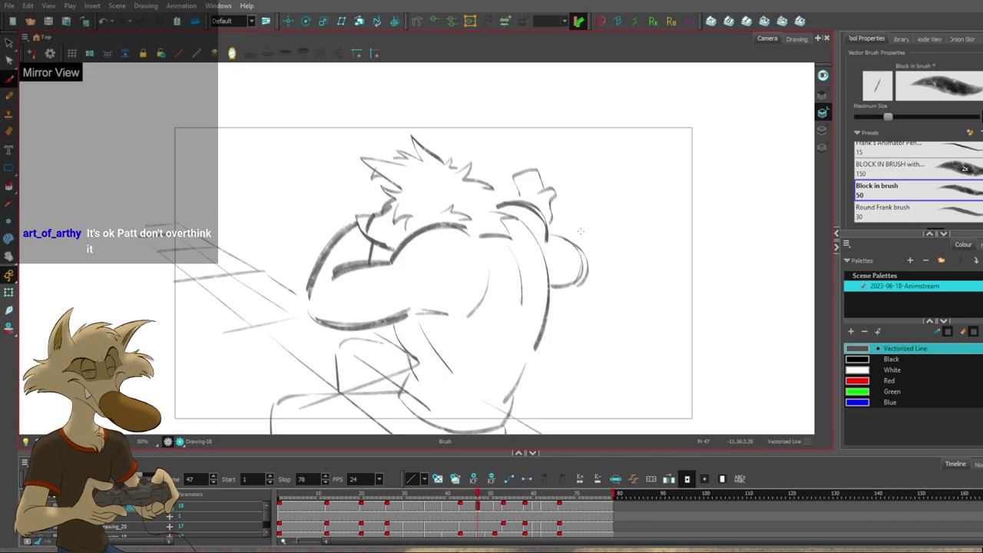
# Step and flip between frames 43 and 47 to compare the head positions in the turn.
pyautogui.press(',')
pyautogui.press(',')
pyautogui.press(',')
pyautogui.press(',')
pyautogui.press('.')
pyautogui.press('.')
pyautogui.press('.')
pyautogui.press('.')
pyautogui.press('f')
pyautogui.press('g')
pyautogui.press('f')
pyautogui.press('g')
pyautogui.press('.')
pyautogui.press('.')
pyautogui.press('.')
pyautogui.press('.')
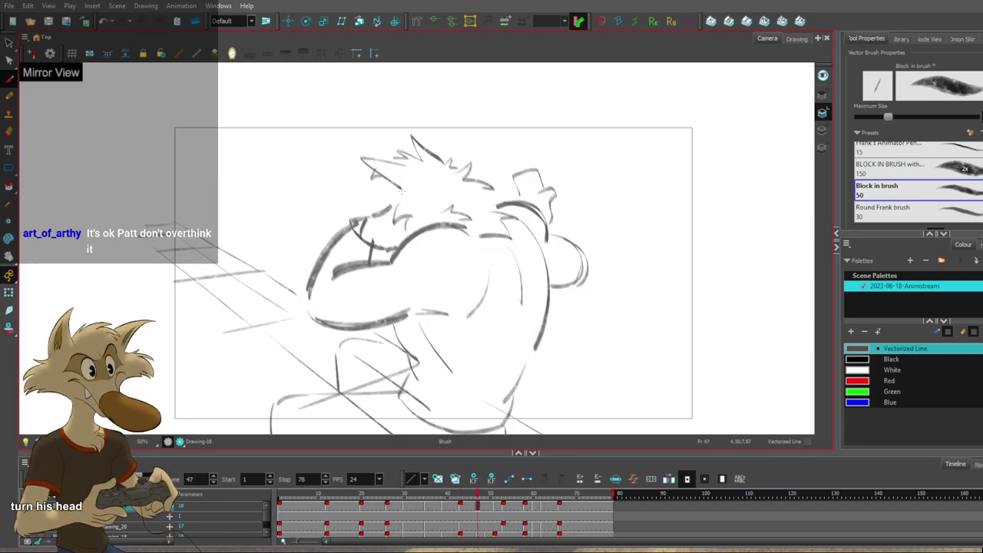
# Sketch a short contour stroke below the ear on the frame 47 head and check it against the neighbouring drawings.
pyautogui.press('f')
pyautogui.press('g')
pyautogui.hotkey('ctrl', 'z')
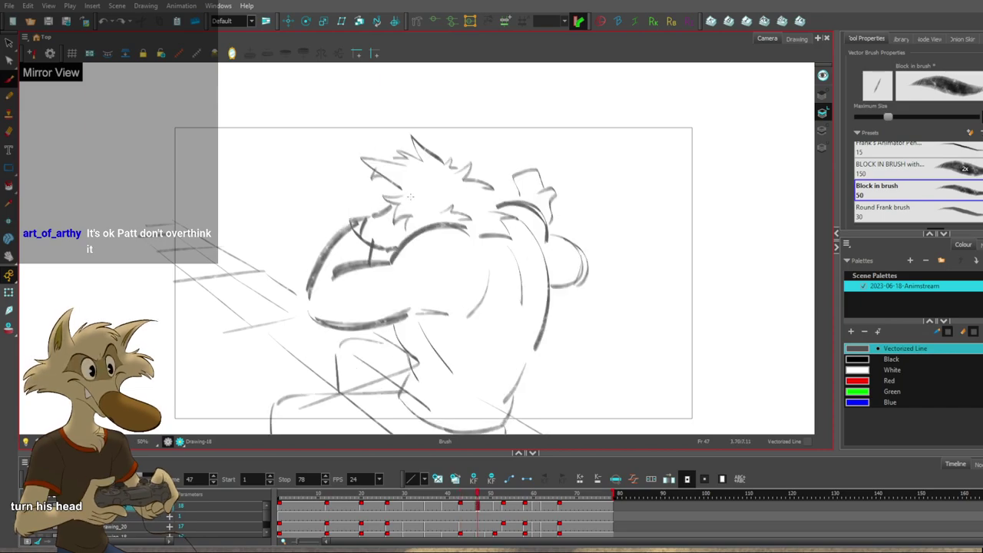
pyautogui.moveTo(387, 183); pyautogui.dragTo(384, 203)
pyautogui.press('f')
pyautogui.press('f')
pyautogui.press('g')
pyautogui.press('g')
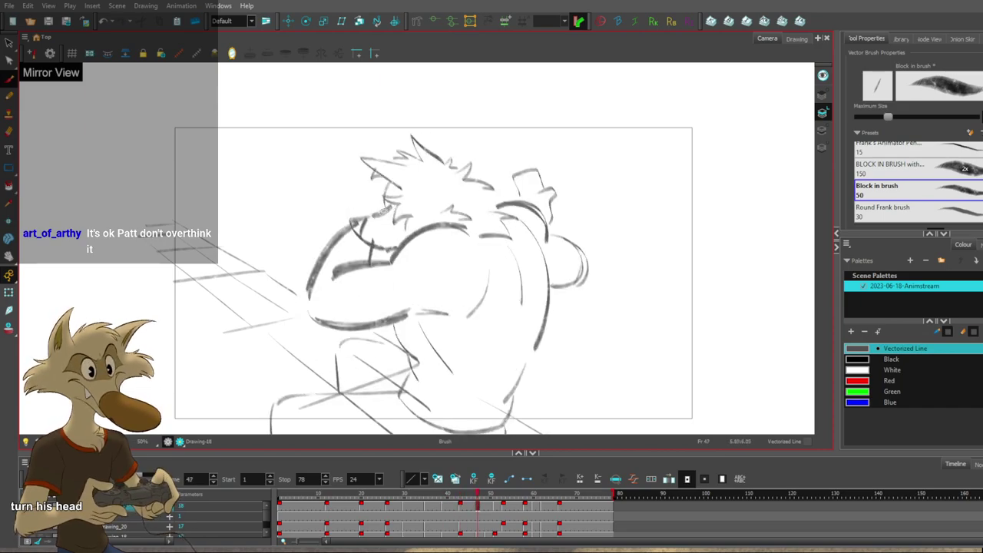
# Flip through the drawings back to frame 35 and forward to frame 51 to judge the head turn.
pyautogui.press('f')
pyautogui.press('g')
pyautogui.press('g')
pyautogui.press('g')
pyautogui.press('f')
pyautogui.press('f')
pyautogui.press('f')
pyautogui.press('g')
pyautogui.press('g')
pyautogui.press('f')
pyautogui.press('f')
pyautogui.press('f')
pyautogui.press('f')
pyautogui.press('f')
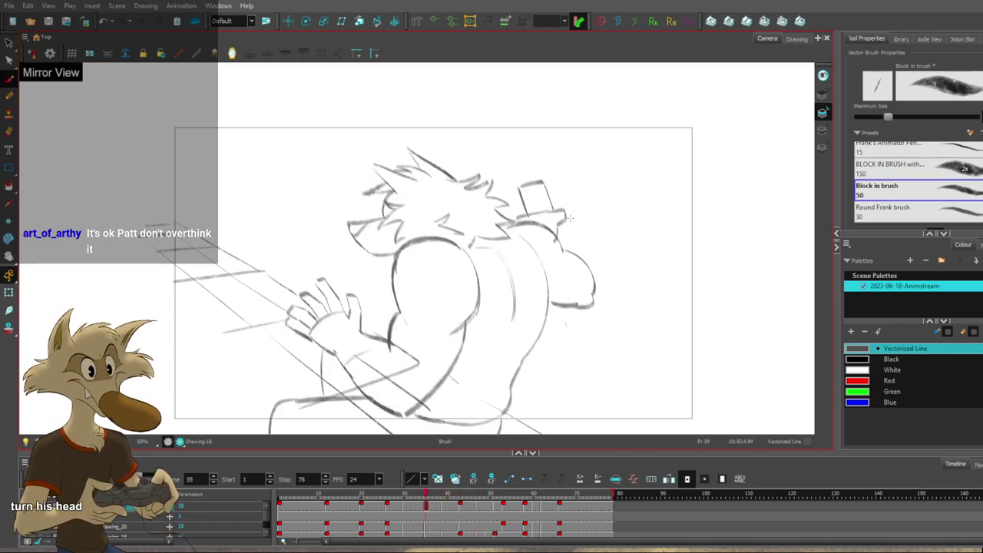
pyautogui.press('g')
pyautogui.press('g')
pyautogui.press('g')
pyautogui.press('g')
pyautogui.press('g')
pyautogui.press('g')
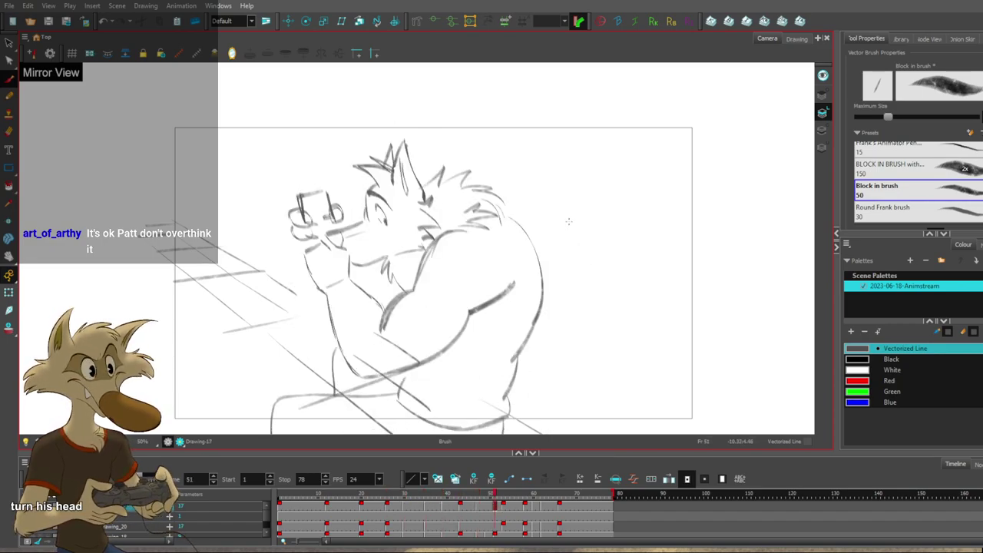
# Compare the frame 53 pose with the frame 43 nose-rub pose and earlier drawings, returning to frame 47.
pyautogui.press('.')
pyautogui.press('.')
pyautogui.press(',')
pyautogui.press('.')
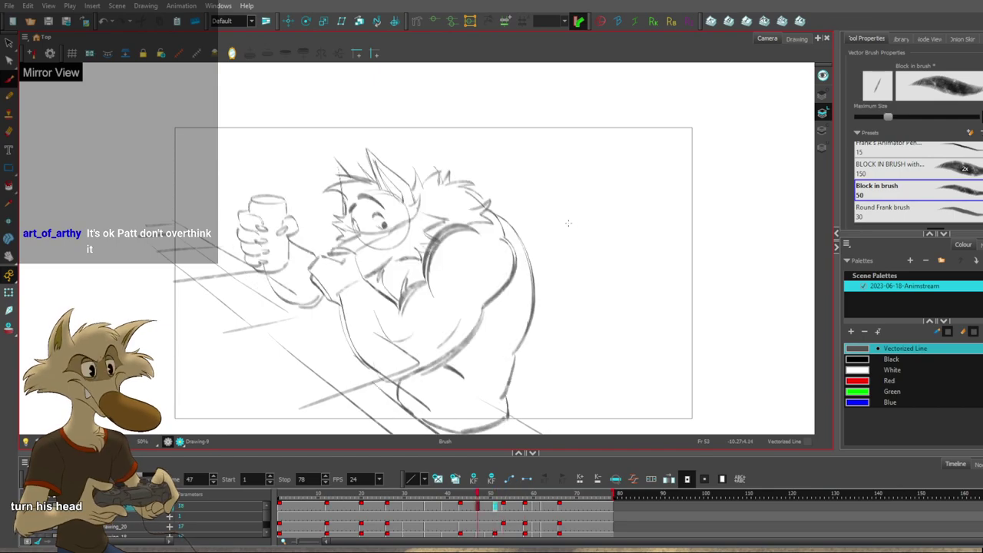
pyautogui.press('f')
pyautogui.press('f')
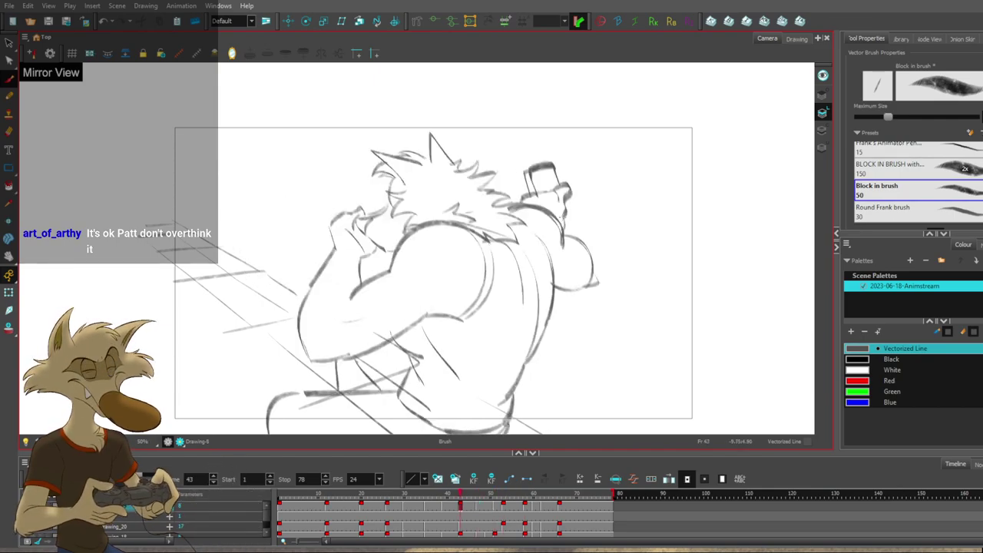
pyautogui.press('2')
pyautogui.press('2')
pyautogui.press('f')
pyautogui.press('f')
pyautogui.press('f')
pyautogui.press('1')
pyautogui.press('g')
pyautogui.press('g')
pyautogui.press('g')
pyautogui.press('.')
pyautogui.press('.')
pyautogui.press('.')
pyautogui.press('.')
pyautogui.scroll(1, 465, 248)
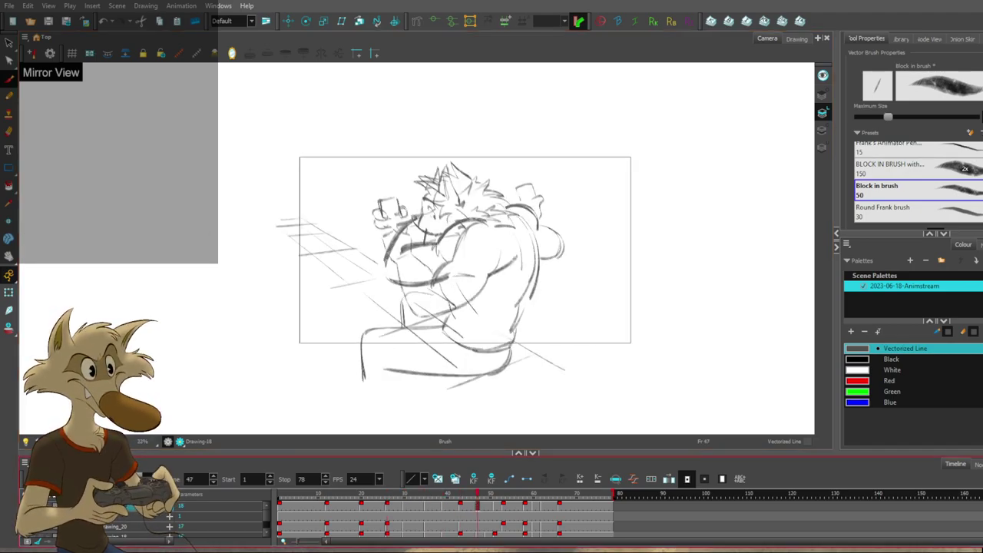
# Switch the displayed character animation to the Drawing_18 layer and step back to its frame 39 pose.
pyautogui.hotkey('ctrl', 'x')
pyautogui.press('Delete')
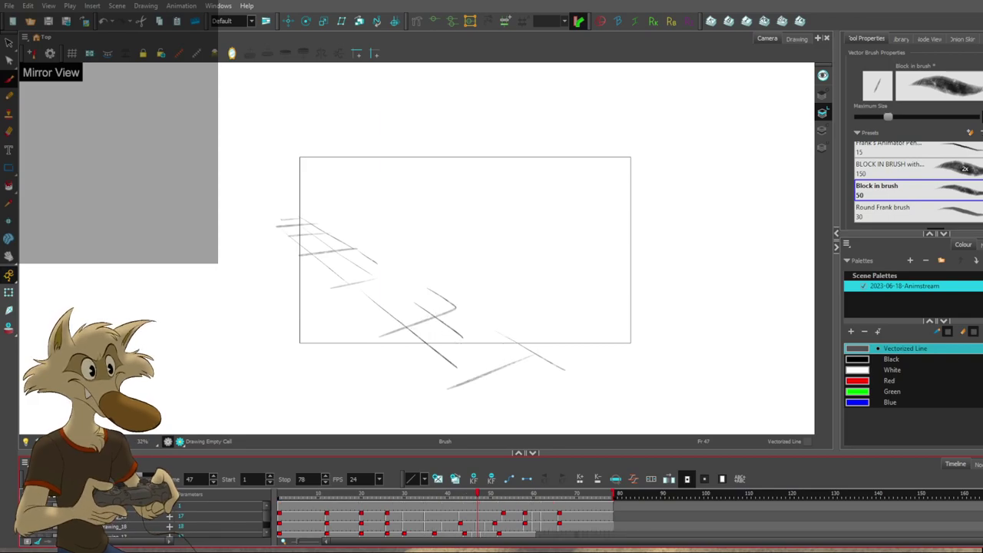
pyautogui.hotkey('ctrl', 'v')
pyautogui.press('.')
pyautogui.press('.')
pyautogui.press(',')
pyautogui.press(',')
pyautogui.press(',')
pyautogui.press(',')
pyautogui.press(',')
pyautogui.press(',')
pyautogui.press(',')
pyautogui.press(',')
pyautogui.press(',')
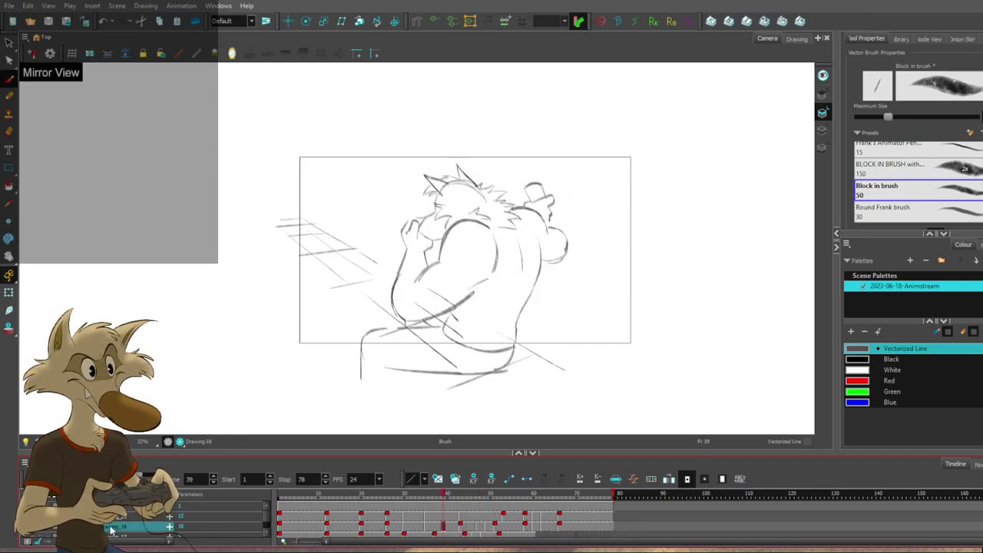
# Flip through the Drawing_18 layer's poses and compare them with the main animation's frame 43 nose-rub pose.
pyautogui.press('.')
pyautogui.press('.')
pyautogui.press('.')
pyautogui.press('.')
pyautogui.press('.')
pyautogui.press('.')
pyautogui.press('.')
pyautogui.press('.')
pyautogui.press('.')
pyautogui.press(',')
pyautogui.press(',')
pyautogui.moveTo(401, 252); pyautogui.dragTo(440, 246)
pyautogui.moveTo(414, 218); pyautogui.dragTo(438, 233)
pyautogui.press('.')
pyautogui.press('.')
pyautogui.press(',')
pyautogui.press(',')
pyautogui.press(',')
pyautogui.press('.')
pyautogui.press(',')
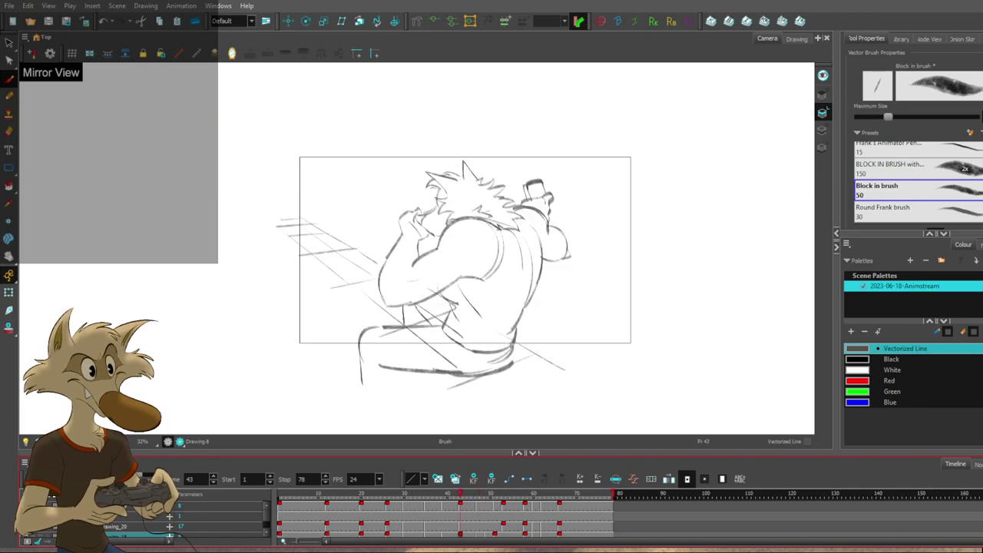
pyautogui.press('.')
pyautogui.hotkey('ctrl', 'z')
pyautogui.hotkey('ctrl', 'z')
pyautogui.hotkey('ctrl', 'z')
pyautogui.hotkey('ctrl', 'z')
pyautogui.hotkey('ctrl', 'z')
pyautogui.hotkey('ctrl', 'z')
pyautogui.hotkey('ctrl', 'z')
pyautogui.hotkey('ctrl', 'z')
pyautogui.hotkey('ctrl', 'z')
pyautogui.hotkey('ctrl', 'z')
pyautogui.hotkey('ctrl', 'z')
pyautogui.hotkey('ctrl', 'z')
pyautogui.hotkey('ctrl', 'z')
pyautogui.hotkey('ctrl', 'z')
pyautogui.hotkey('ctrl', 'z')
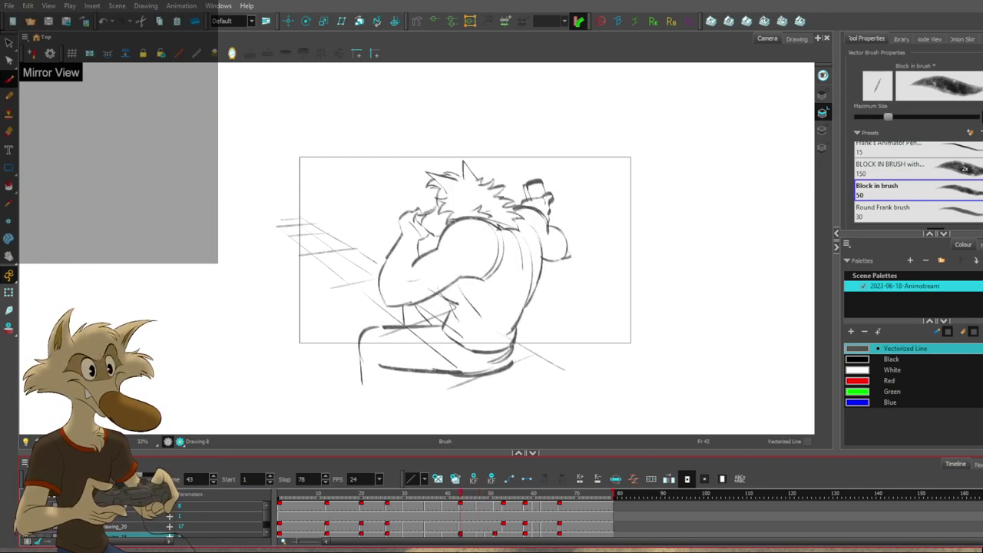
# Go to frame 49 on the Drawing_18 layer and clear the drawing exposed there.
pyautogui.press(',')
pyautogui.press('.')
pyautogui.press(',')
pyautogui.press('.')
pyautogui.press('g')
pyautogui.press('g')
pyautogui.press('g')
pyautogui.press('f')
pyautogui.press('g')
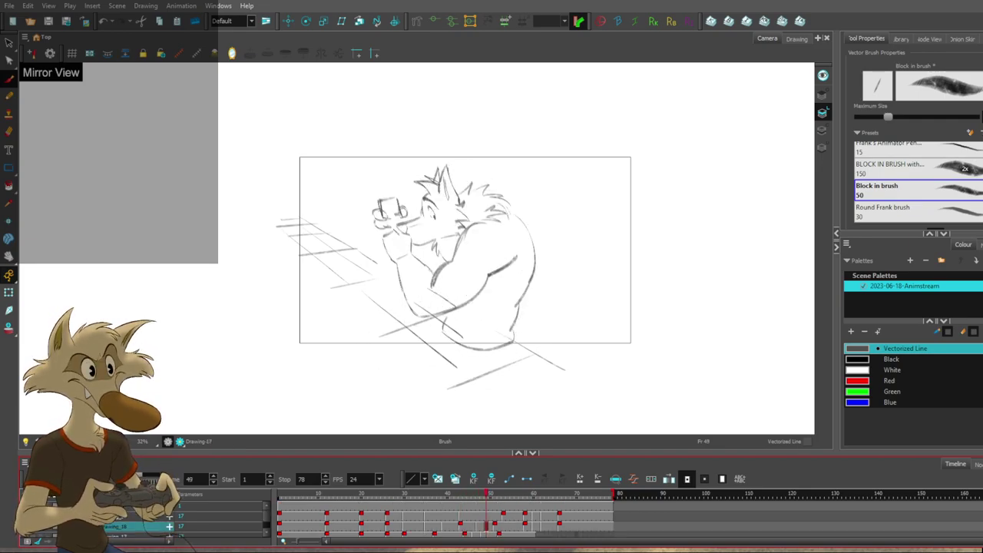
pyautogui.press('Delete')
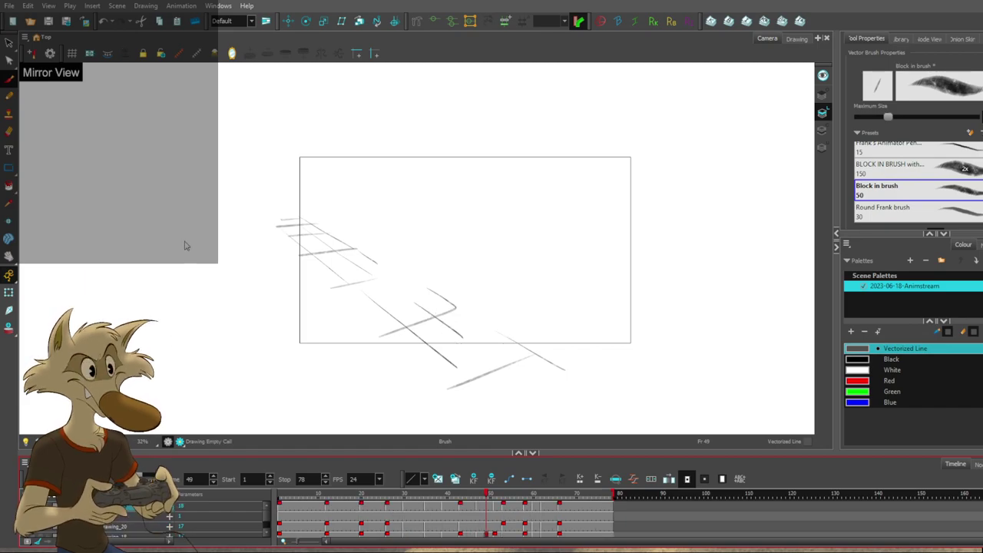
# Leave the Drawing_18 layer, jump to the scene's last and first frames, and scrub back to the middle frames.
pyautogui.click(146, 512)
pyautogui.click(129, 523)
pyautogui.moveTo(129, 519); pyautogui.dragTo(131, 511)
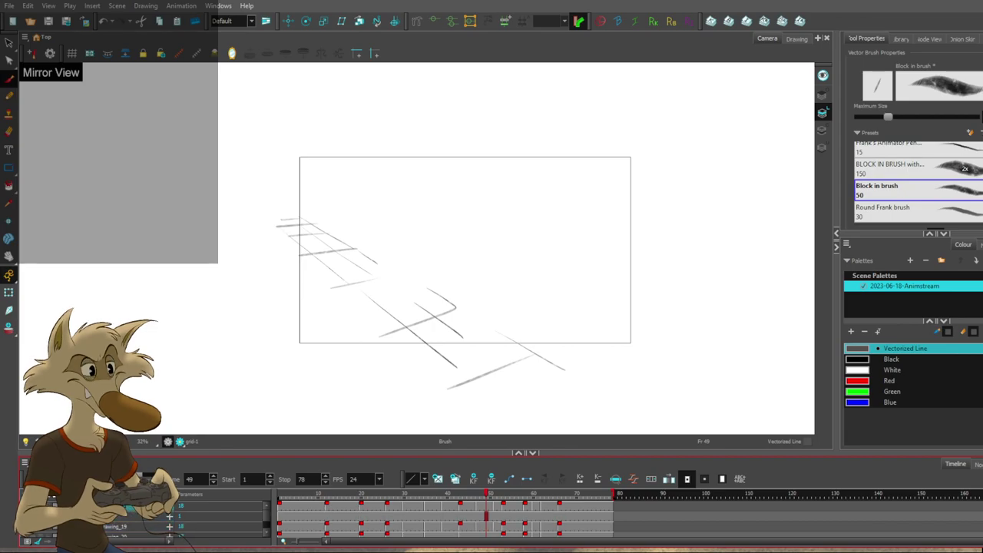
pyautogui.scroll(-2, 356, 279)
pyautogui.hotkey('shift', '.')
pyautogui.scroll(2, 425, 263)
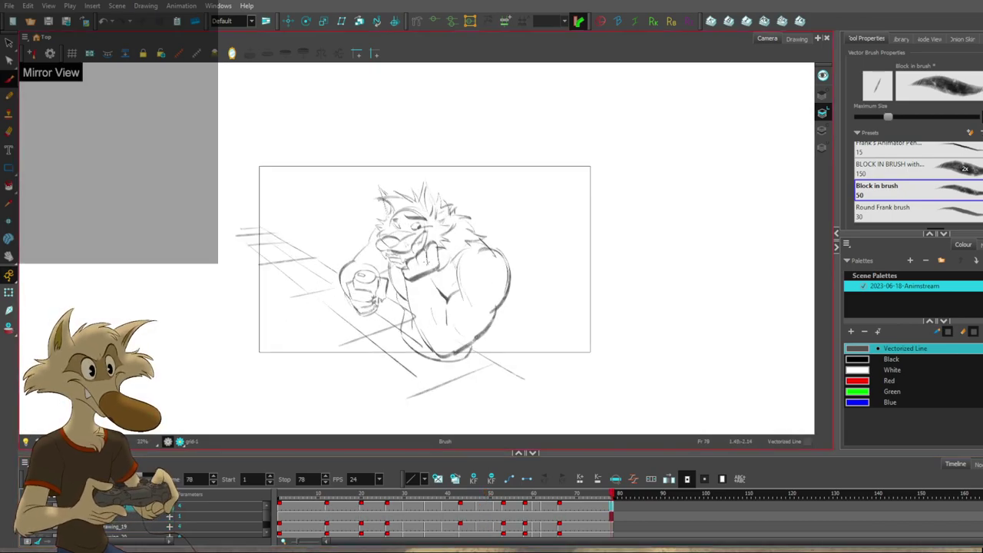
pyautogui.hotkey('shift', ',')
pyautogui.moveTo(423, 498); pyautogui.dragTo(477, 496)
# Flip between the neighbouring main animation drawings at closer range to study the head turn, ending on frame 49.
pyautogui.press('f')
pyautogui.press('g')
pyautogui.scroll(1, 429, 258)
pyautogui.press('f')
pyautogui.scroll(1, 429, 258)
pyautogui.press('g')
pyautogui.press('g')
pyautogui.press('g')
pyautogui.press('f')
pyautogui.press('f')
pyautogui.press('f')
pyautogui.press('g')
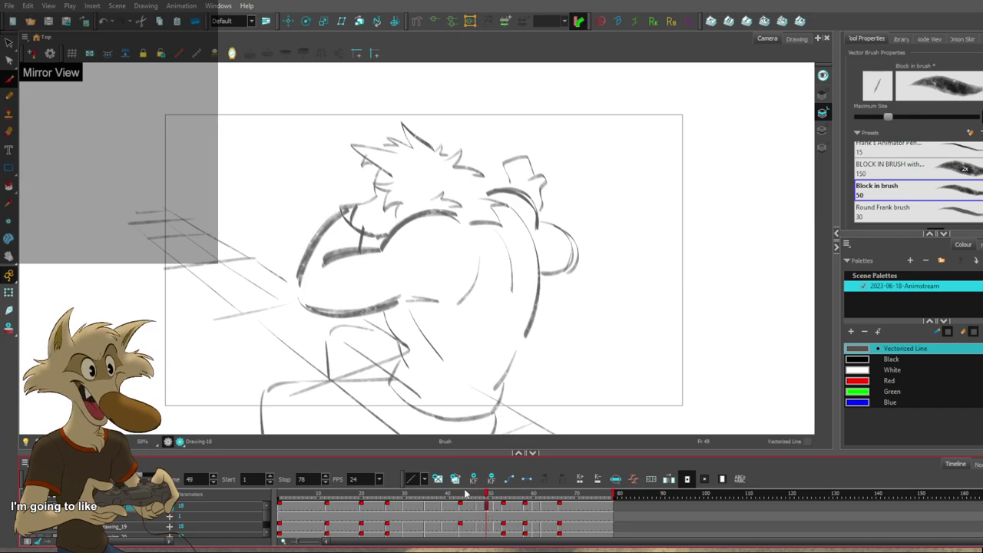
# Step forward through the drawings after frame 49 and back to the frame 43 nose-rub pose to judge the motion.
pyautogui.press('.')
pyautogui.press('.')
pyautogui.press('.')
pyautogui.press('.')
pyautogui.press('g')
pyautogui.press('f')
pyautogui.press('f')
pyautogui.press('g')
pyautogui.press('g')
pyautogui.press(',')
pyautogui.press(',')
pyautogui.press(',')
pyautogui.press(',')
pyautogui.press(',')
pyautogui.press(',')
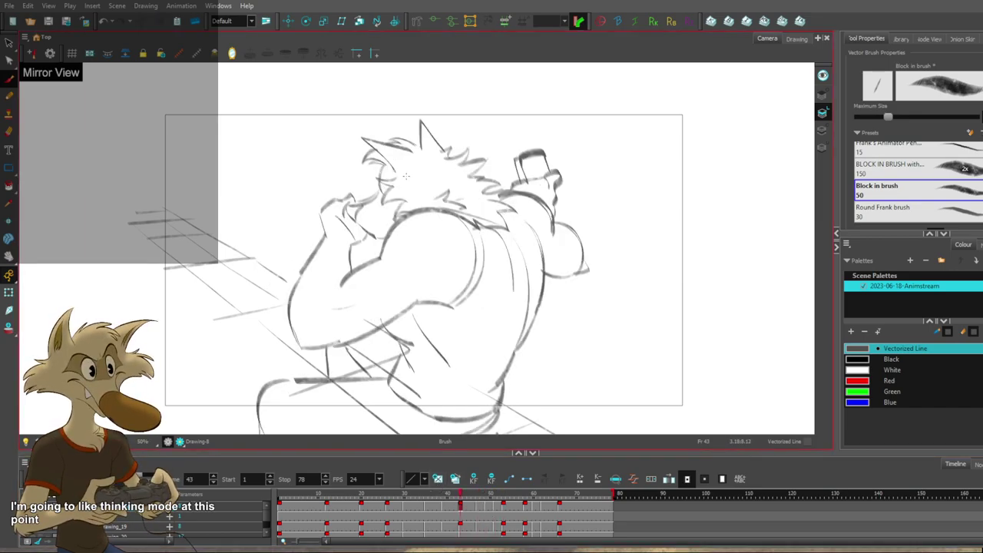
# Compare the frame 43 pose repeatedly with the frames just after it, finishing on the frame 47 drawing.
pyautogui.press('.')
pyautogui.press('.')
pyautogui.press(',')
pyautogui.press(',')
pyautogui.press('.')
pyautogui.press('.')
pyautogui.press(',')
pyautogui.press(',')
pyautogui.press('.')
pyautogui.press('.')
pyautogui.press(',')
pyautogui.press(',')
pyautogui.press('f')
pyautogui.press('g')
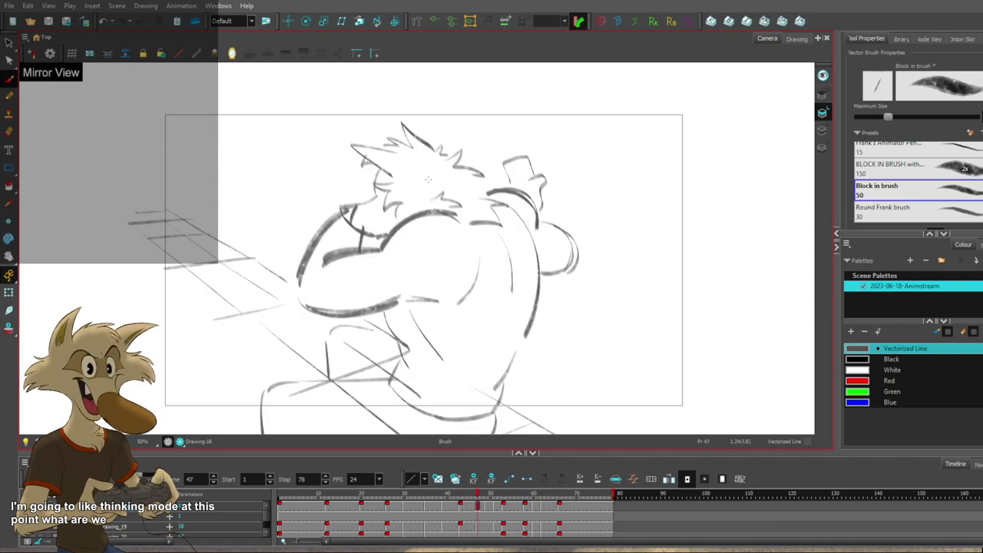
# Redraw the near ear with bolder strokes on the frame 47 drawing and check it against the neighbouring drawings.
pyautogui.press('f')
pyautogui.press('g')
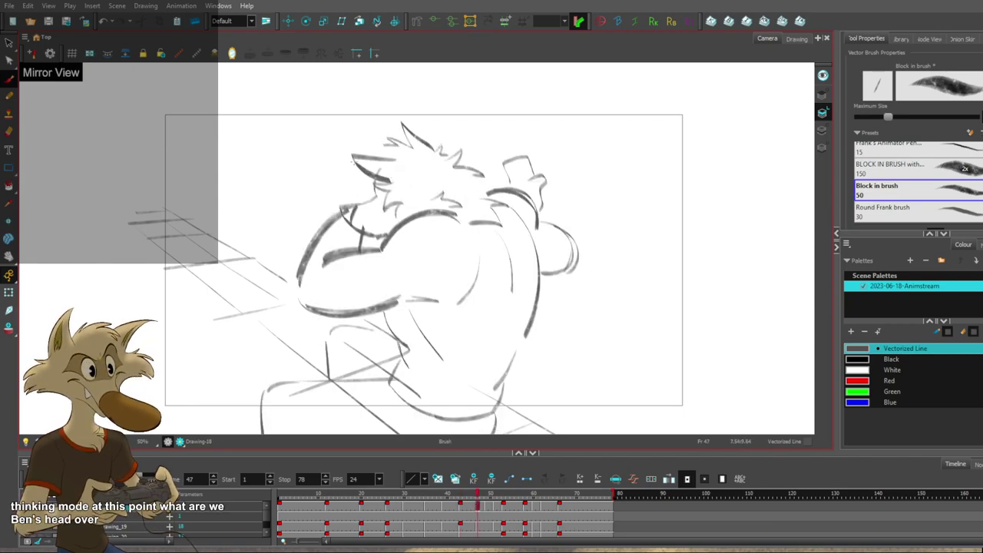
pyautogui.moveTo(352, 158); pyautogui.dragTo(389, 181)
pyautogui.press('f')
pyautogui.press('g')
pyautogui.press('g')
pyautogui.press('f')
pyautogui.press(',')
pyautogui.press(',')
pyautogui.press(',')
pyautogui.press(',')
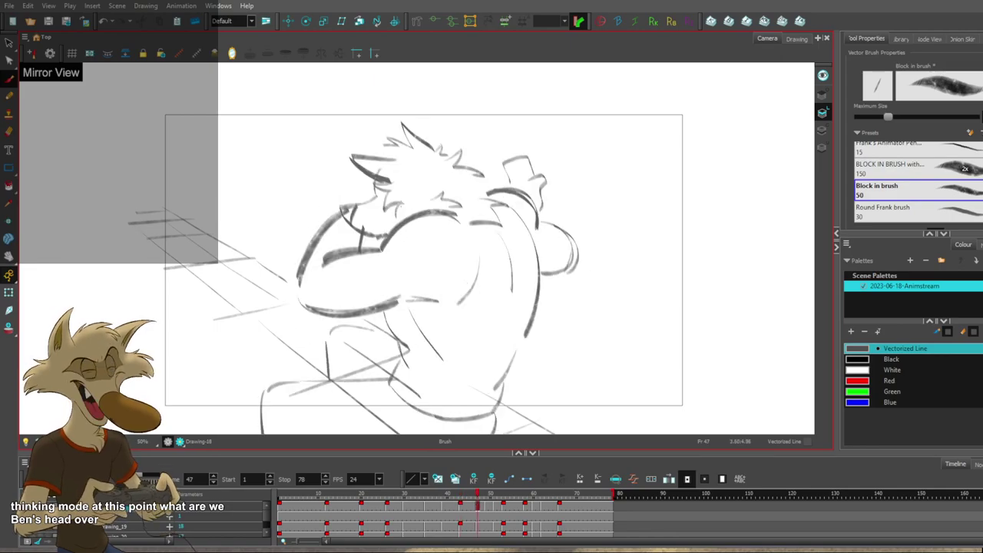
# Rework the cheek fur below the ear on the frame 47 drawing and flip to the adjacent drawings to check it.
pyautogui.press(',')
pyautogui.press(',')
pyautogui.press(',')
pyautogui.press(',')
pyautogui.press(',')
pyautogui.press(',')
pyautogui.press(',')
pyautogui.press(',')
pyautogui.press(',')
pyautogui.press(',')
pyautogui.press(',')
pyautogui.press(',')
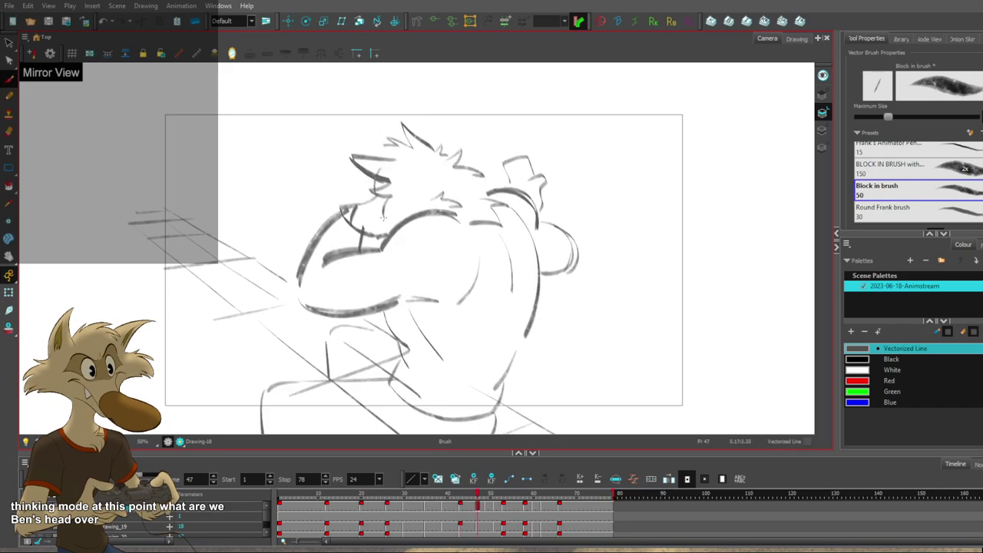
pyautogui.moveTo(386, 218); pyautogui.dragTo(404, 207)
pyautogui.press('f')
pyautogui.press('g')
pyautogui.press('f')
pyautogui.press('g')
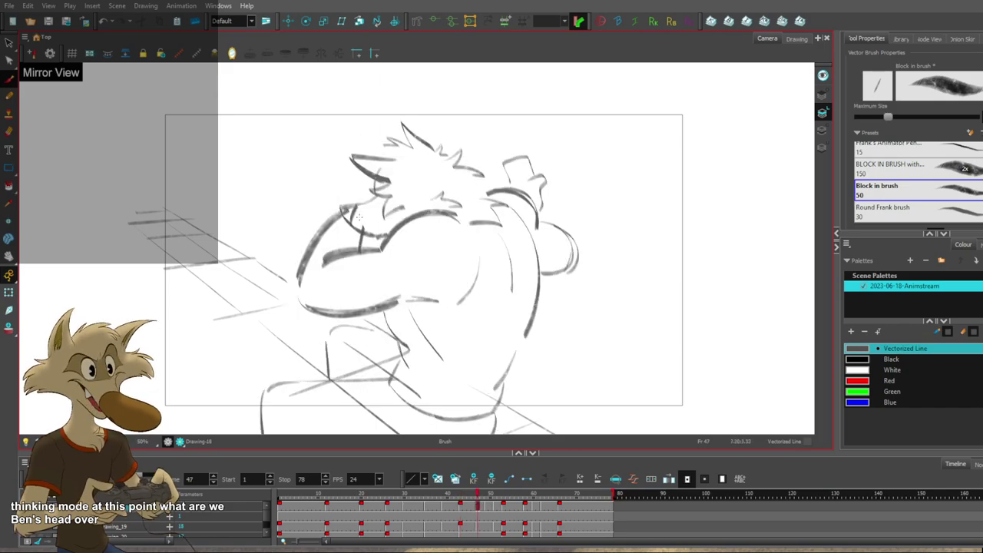
# Compare the frame 47 drawing with its neighbours and undo the last few strokes.
pyautogui.press('f')
pyautogui.press('g')
pyautogui.press('g')
pyautogui.press('f')
pyautogui.press('g')
pyautogui.press('f')
pyautogui.press('g')
pyautogui.press('f')
pyautogui.press('g')
pyautogui.hotkey('ctrl', 'z')
pyautogui.hotkey('ctrl', 'z')
pyautogui.hotkey('ctrl', 'z')
pyautogui.hotkey('ctrl', 'z')
# Sketch the near ear's outline on a separate blank drawing at frame 49, flipping to adjacent drawings for reference.
pyautogui.press('f')
pyautogui.press('g')
pyautogui.moveTo(384, 183)
pyautogui.mouseDown()
pyautogui.moveTo(343, 189)
pyautogui.moveTo(381, 203)
pyautogui.mouseUp()
pyautogui.press('f')
pyautogui.press('f')
pyautogui.press('g')
pyautogui.press('g')
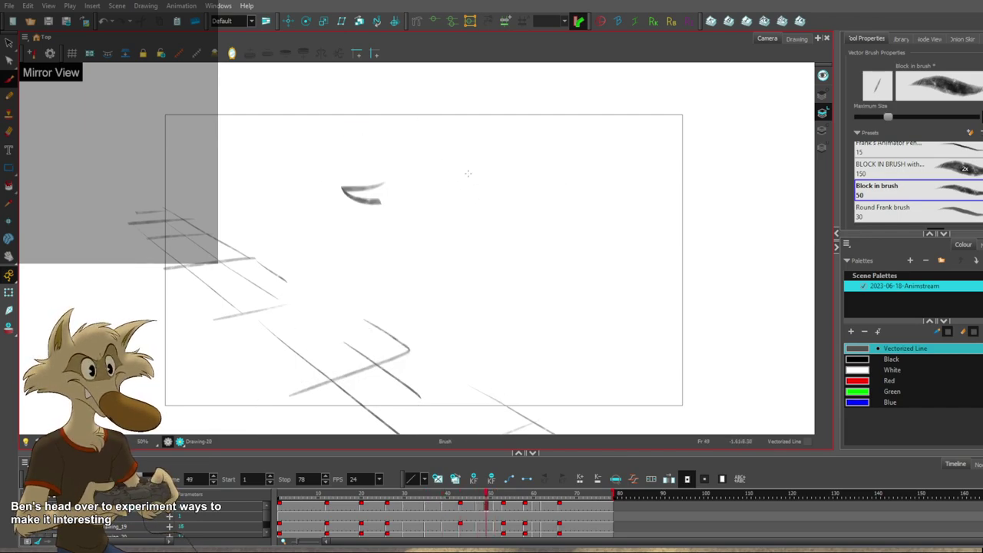
# Flip through the drawings around the new frame 49 ear sketch and move on to the frame 53 pose.
pyautogui.press('f')
pyautogui.press('f')
pyautogui.press('f')
pyautogui.press('g')
pyautogui.press('g')
pyautogui.press('g')
pyautogui.press('g')
pyautogui.press('g')
pyautogui.press('g')
pyautogui.press('g')
pyautogui.press('g')
pyautogui.press('g')
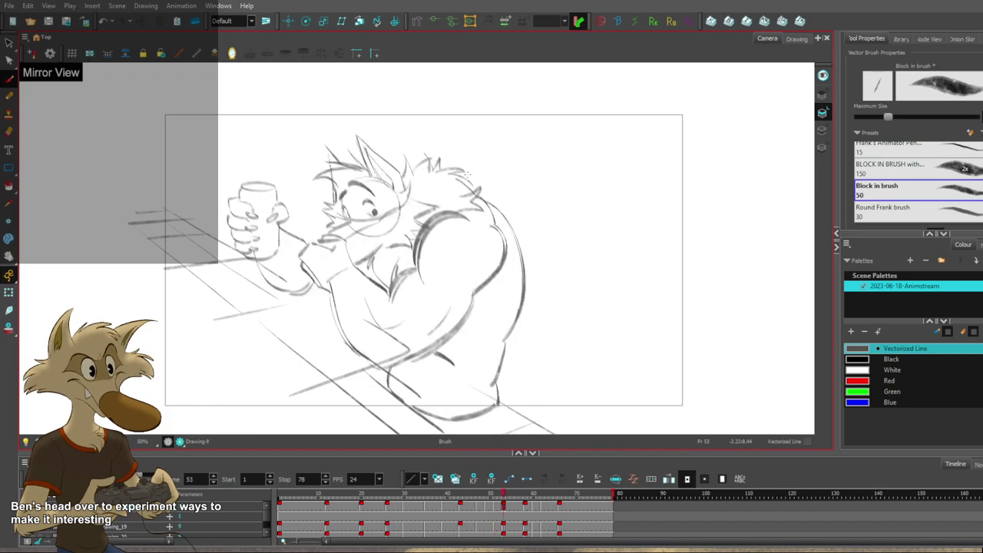
# Flip back through the drawings from the frame 53 pose to frame 43 to review the motion.
pyautogui.press('f')
pyautogui.press('f')
pyautogui.press('f')
pyautogui.press('f')
pyautogui.press('f')
pyautogui.press('f')
pyautogui.press('f')
pyautogui.press('f')
pyautogui.press('f')
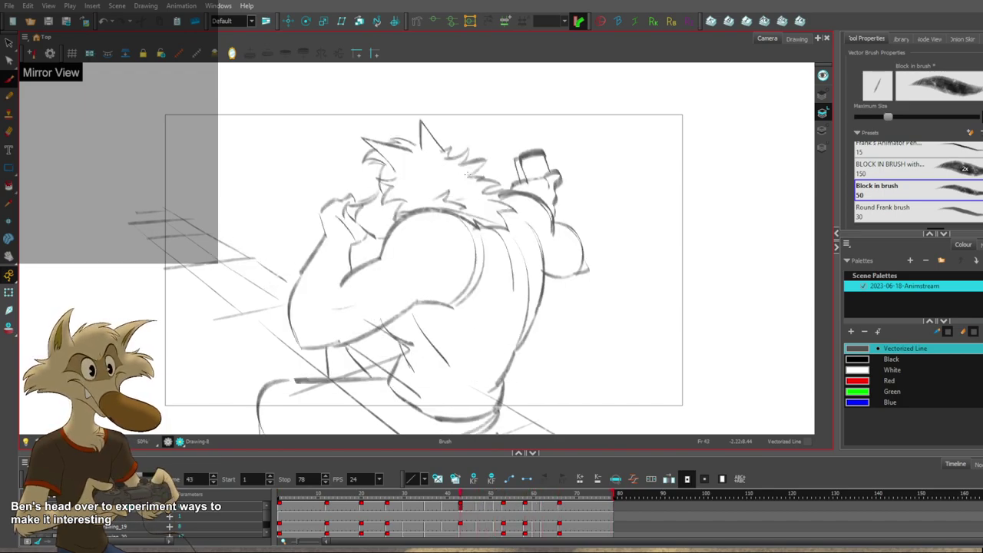
# Toggle the mirrored camera view and flip through the poses to the frame 47 drawing.
pyautogui.click(233, 53)
pyautogui.press('f')
pyautogui.press('f')
pyautogui.press('f')
pyautogui.press('f')
pyautogui.press('g')
pyautogui.press('g')
pyautogui.press('g')
pyautogui.press('g')
pyautogui.press('g')
pyautogui.press('.')
pyautogui.press('.')
pyautogui.press('.')
pyautogui.press('.')
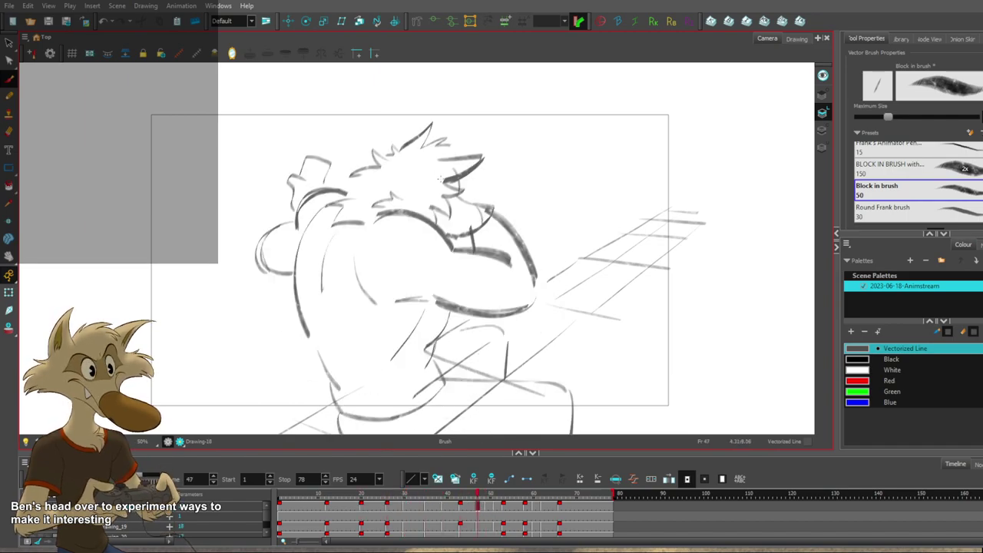
pyautogui.press('.')
pyautogui.press(',')
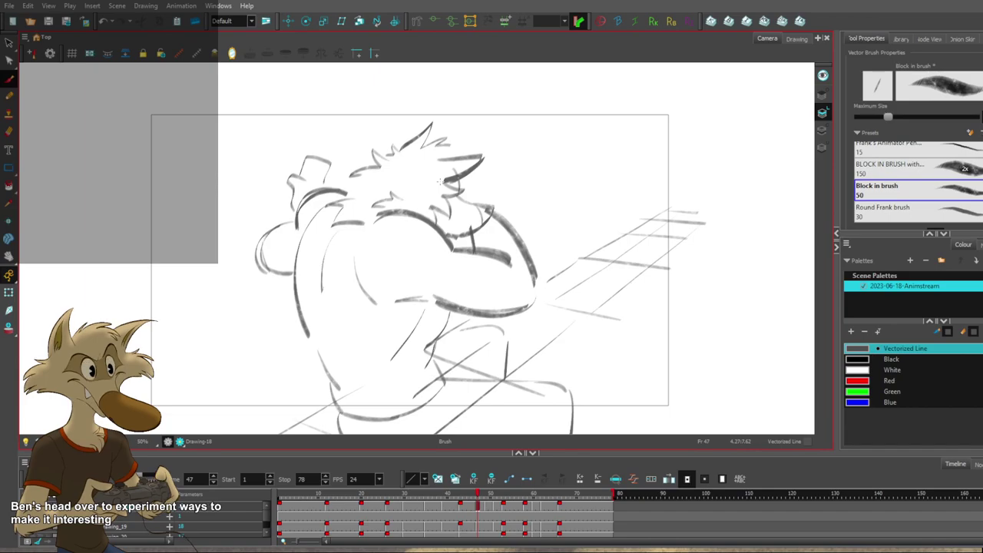
# Compare the frame 47 drawing with its neighbours and move on to the frame 51 pose.
pyautogui.press(',')
pyautogui.press(',')
pyautogui.press(',')
pyautogui.press(',')
pyautogui.press('.')
pyautogui.press('.')
pyautogui.press('.')
pyautogui.press('.')
pyautogui.press('.')
pyautogui.press('.')
pyautogui.press('.')
pyautogui.press('.')
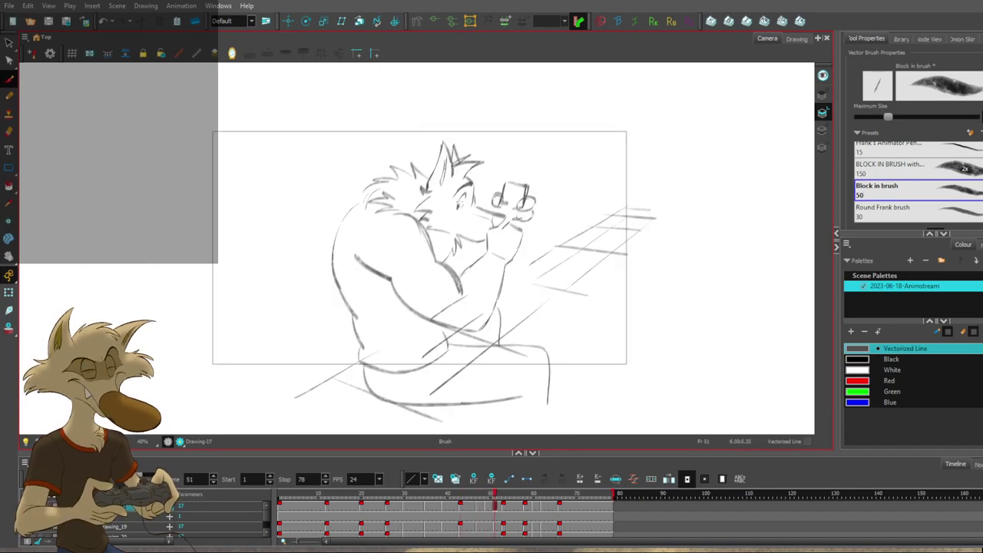
# Step back from the frame 51 pose to frame 43 and compare the arm and head positions.
pyautogui.press('.')
pyautogui.press('.')
pyautogui.press(',')
pyautogui.press(',')
pyautogui.press(',')
pyautogui.press(',')
pyautogui.press(',')
pyautogui.press(',')
pyautogui.press(',')
pyautogui.press(',')
pyautogui.press(',')
pyautogui.press(',')
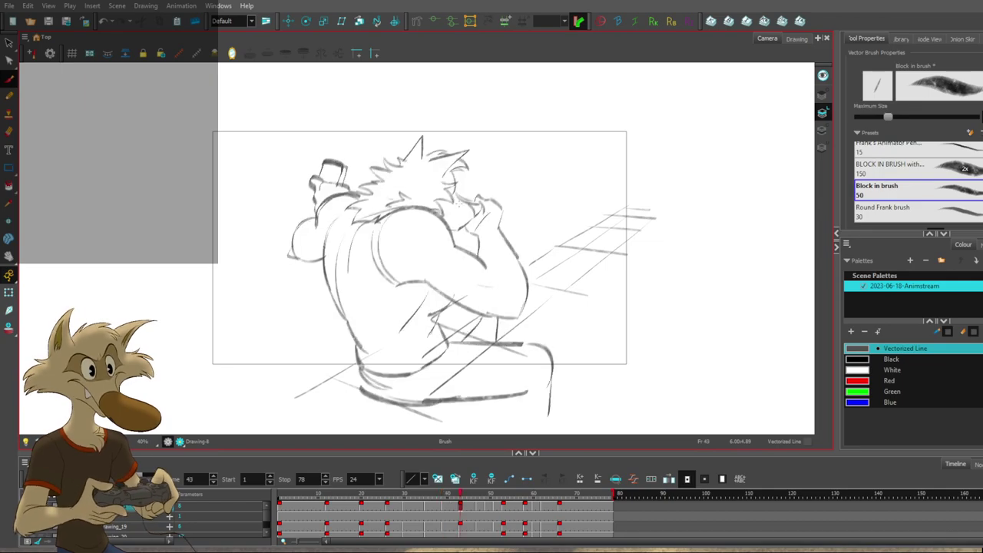
pyautogui.press('f')
pyautogui.press('f')
pyautogui.press('g')
pyautogui.press('f')
# Run through the drink and nose-rub drawings, including frames 47 and 39, to examine the head turn.
pyautogui.press('.')
pyautogui.press('.')
pyautogui.press('.')
pyautogui.press('.')
pyautogui.press('.')
pyautogui.press('.')
pyautogui.press('.')
pyautogui.press('.')
pyautogui.press('.')
pyautogui.press('.')
pyautogui.press('.')
pyautogui.press('.')
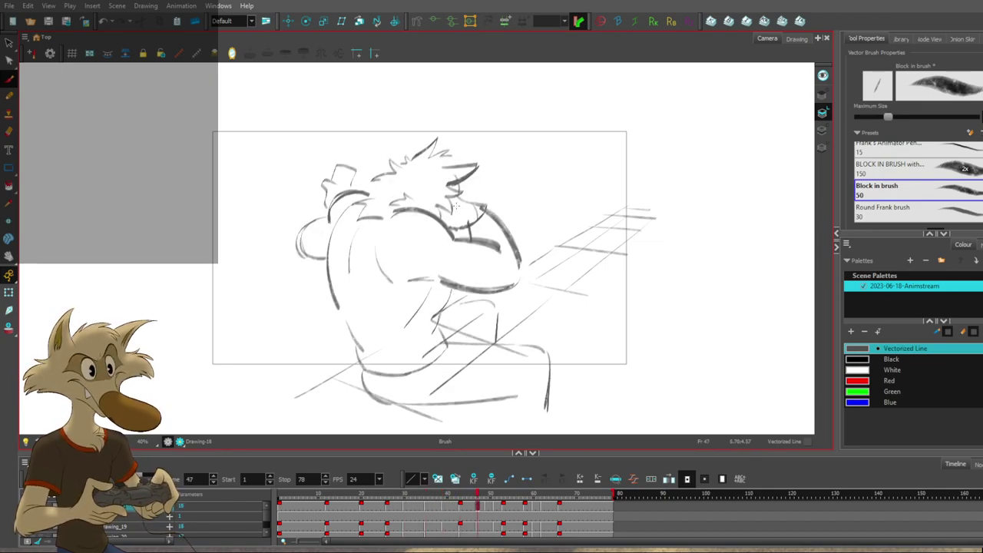
pyautogui.press('.')
pyautogui.press('.')
pyautogui.press('.')
pyautogui.press('.')
pyautogui.press('.')
pyautogui.press('.')
pyautogui.press('.')
pyautogui.press('.')
pyautogui.press('.')
pyautogui.press('.')
pyautogui.press('.')
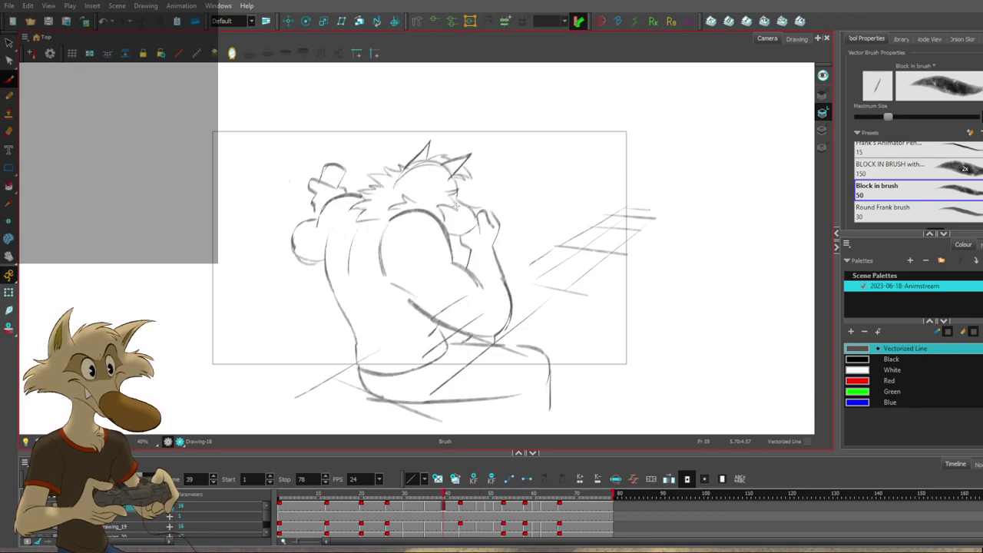
# Check the later poses through frame 58 and return to the frame 47 drawing.
pyautogui.press(',')
pyautogui.press(',')
pyautogui.press(',')
pyautogui.press(',')
pyautogui.press(',')
pyautogui.press(',')
pyautogui.press(',')
pyautogui.press(',')
pyautogui.press(',')
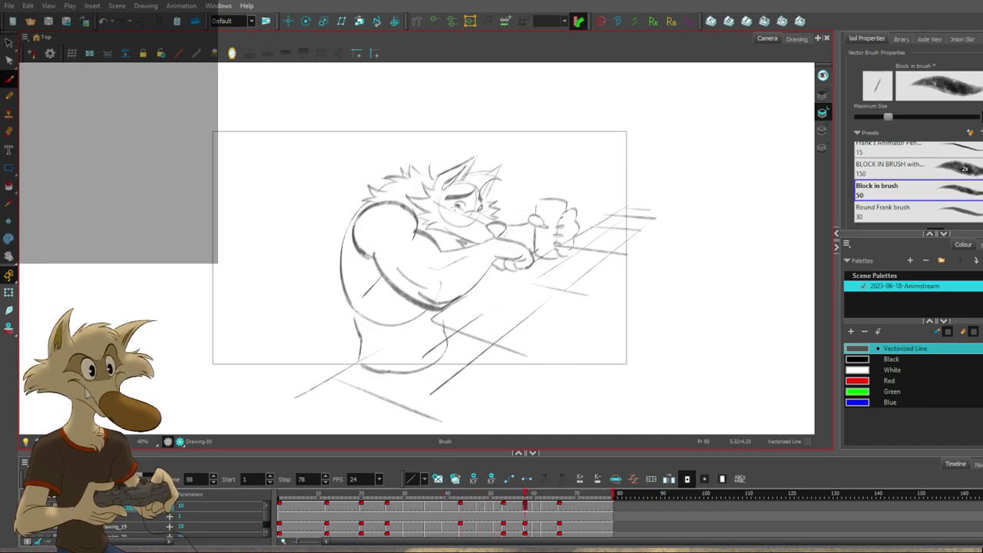
pyautogui.press(',')
pyautogui.press(',')
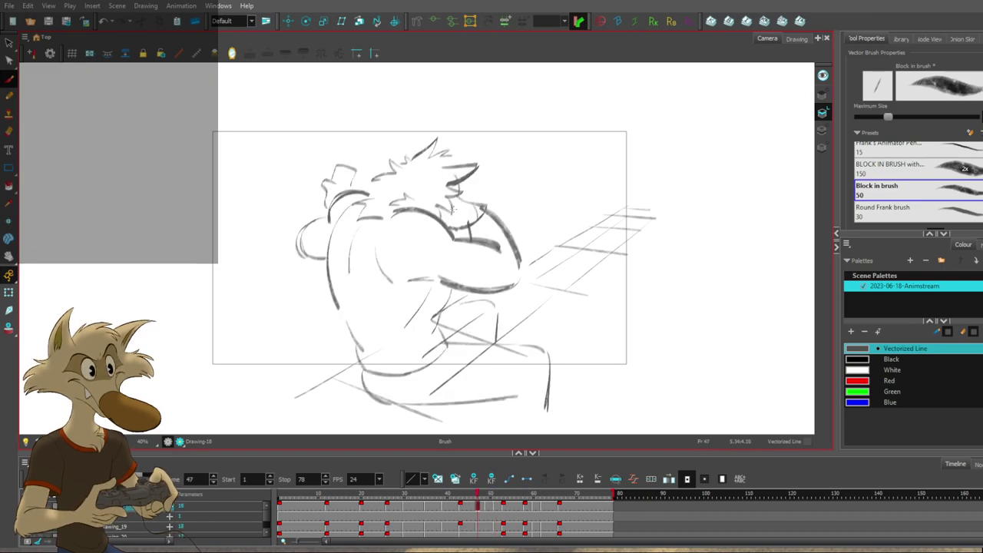
# Rough in the raised, bent forearm and elbow on the frame 49 drawing, comparing it with the adjacent drawings.
pyautogui.press('.')
pyautogui.press('.')
pyautogui.press('.')
pyautogui.press('.')
pyautogui.press(',')
pyautogui.press(',')
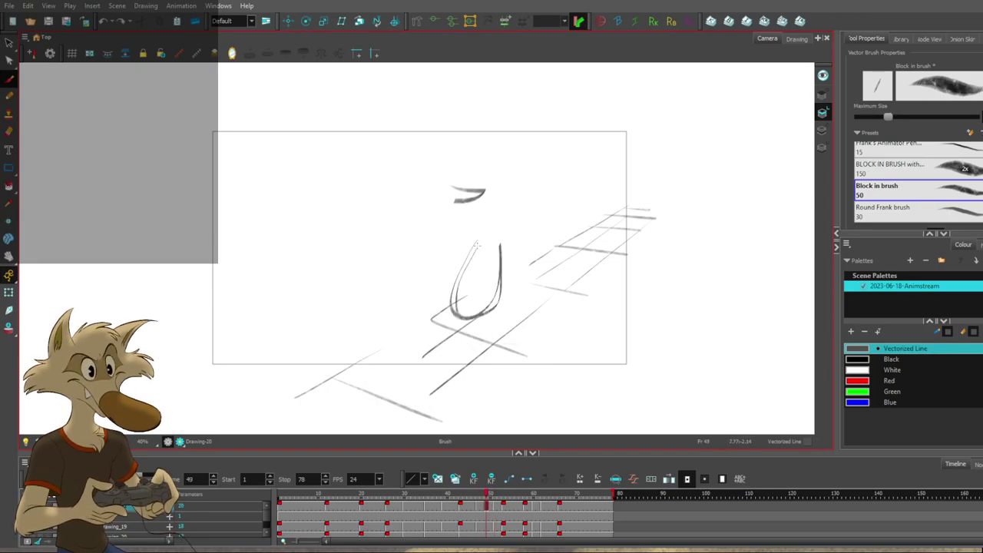
pyautogui.press('f')
pyautogui.press('g')
pyautogui.press('g')
pyautogui.press('f')
pyautogui.press('f')
# Sketch the near shoulder curve and the underside of the upper arm on frame 49, flipping to adjacent drawings for reference.
pyautogui.press('.')
pyautogui.press('.')
pyautogui.moveTo(382, 224); pyautogui.dragTo(442, 260)
pyautogui.press(',')
pyautogui.press(',')
pyautogui.press('.')
pyautogui.press('.')
pyautogui.hotkey('ctrl', 'z')
pyautogui.moveTo(383, 277); pyautogui.dragTo(454, 323)
pyautogui.press('f')
pyautogui.press('f')
pyautogui.press('g')
pyautogui.press('g')
pyautogui.press('g')
pyautogui.press(',')
pyautogui.press(',')
pyautogui.press('.')
pyautogui.press('.')
pyautogui.press('.')
pyautogui.press('.')
pyautogui.press(',')
pyautogui.press(',')
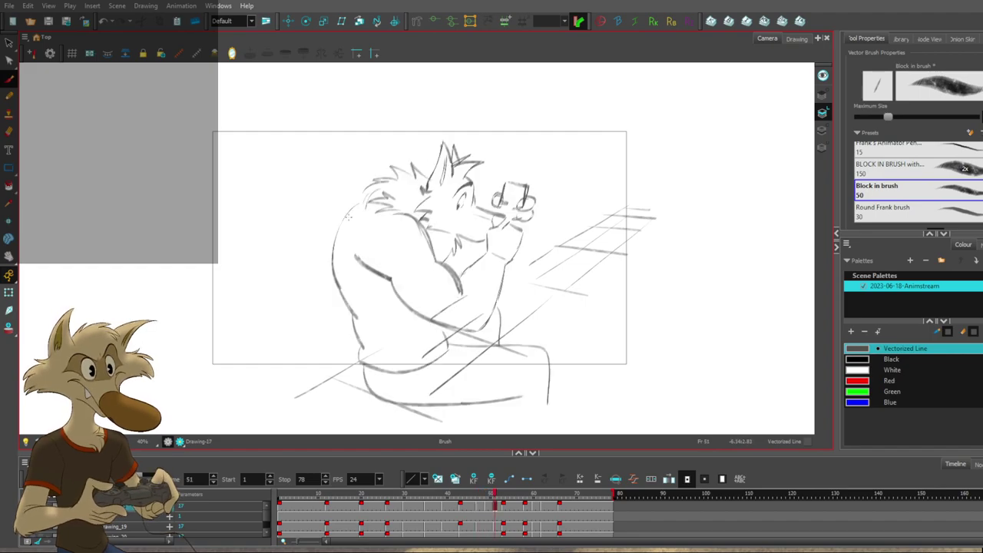
# Sketch the curved line of the back down to the waist on the frame 49 drawing and compare it with its neighbours.
pyautogui.press(',')
pyautogui.press(',')
pyautogui.moveTo(354, 205); pyautogui.dragTo(336, 290)
pyautogui.moveTo(354, 324); pyautogui.dragTo(361, 346)
pyautogui.press('g')
pyautogui.press('f')
pyautogui.press('f')
pyautogui.press('g')
pyautogui.press('f')
pyautogui.press('g')
pyautogui.press('g')
pyautogui.press('f')
# Rough in short curved strokes above the ear sketch on frame 49, using the frame 43 and 47 heads as reference.
pyautogui.press(',')
pyautogui.press(',')
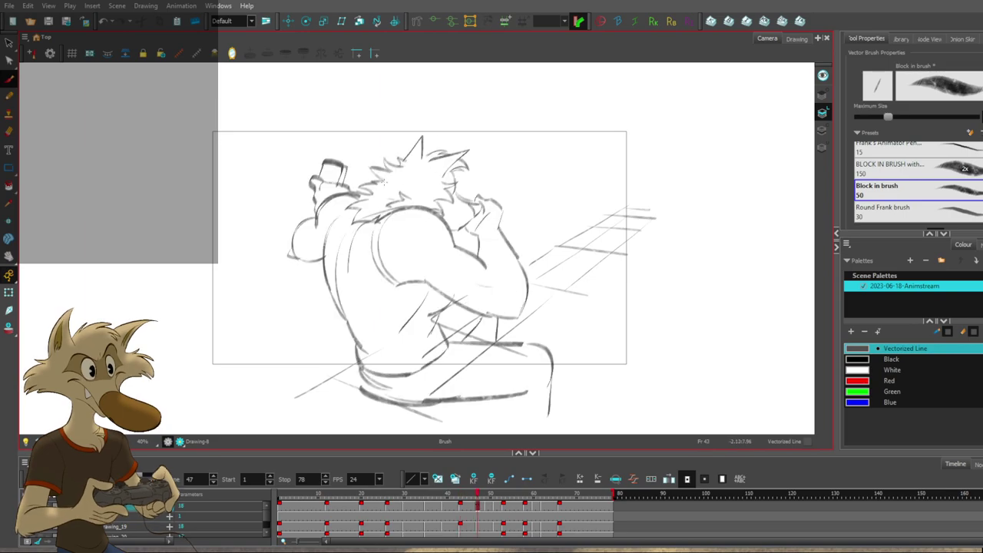
pyautogui.press(',')
pyautogui.press(',')
pyautogui.press(',')
pyautogui.press(',')
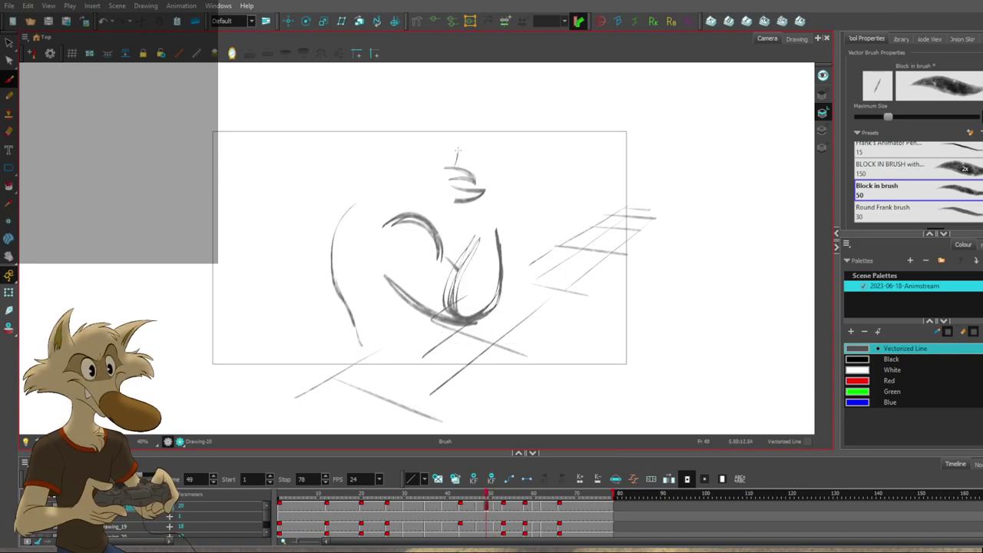
# Sketch a pointed ear at the top of the head on frame 49 and remove the lower ear sketch, checking against frame 51.
pyautogui.press('f')
pyautogui.press('f')
pyautogui.press('g')
pyautogui.press('g')
pyautogui.press('g')
pyautogui.press('g')
pyautogui.press('g')
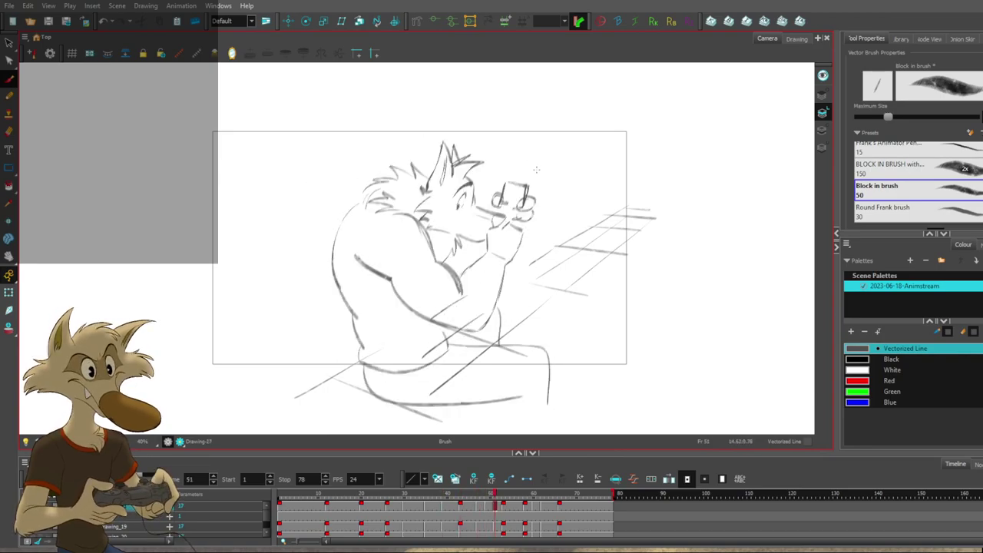
pyautogui.press('f')
pyautogui.press('f')
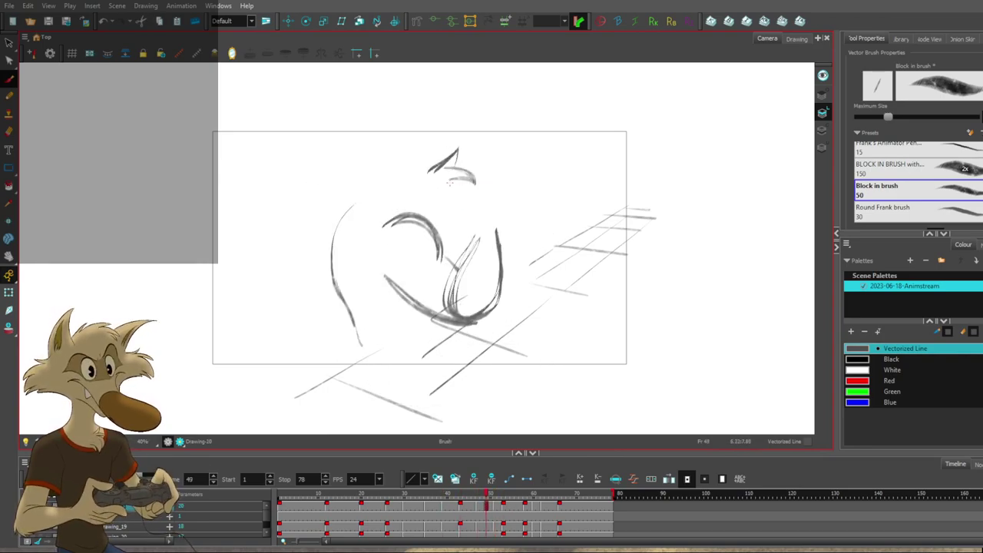
# Sketch a second pointed ear at the front of the head on frame 49, flipping to adjacent drawings for reference.
pyautogui.press('f')
pyautogui.press('f')
pyautogui.press('f')
pyautogui.press('g')
pyautogui.press('g')
pyautogui.press('g')
pyautogui.press('g')
pyautogui.press('g')
pyautogui.press(',')
pyautogui.press(',')
pyautogui.press('.')
pyautogui.press('.')
pyautogui.press(',')
pyautogui.press(',')
pyautogui.press(',')
pyautogui.press(',')
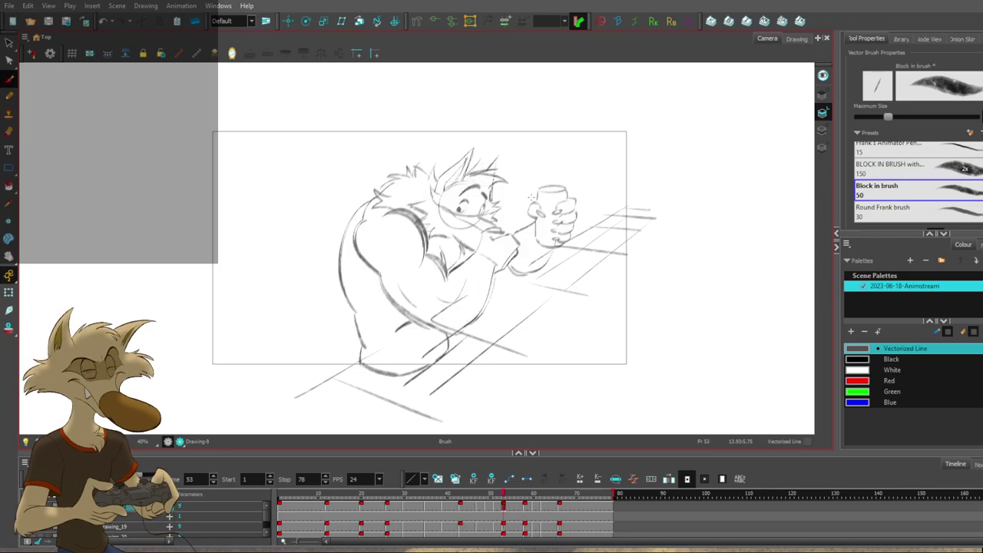
# Flip repeatedly between frames 47, 49, 51 and 53 to examine the head turn and ear positions.
pyautogui.press('.')
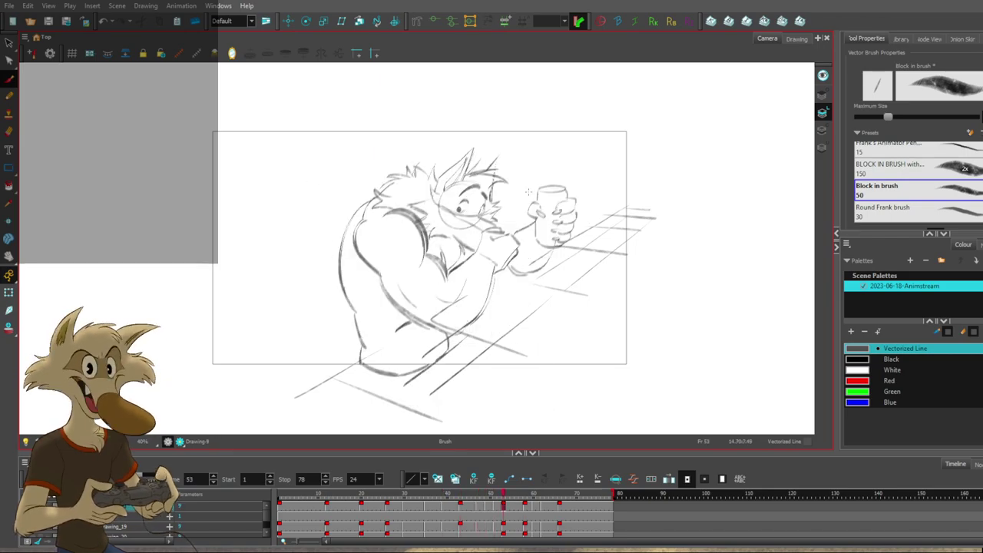
pyautogui.press('.')
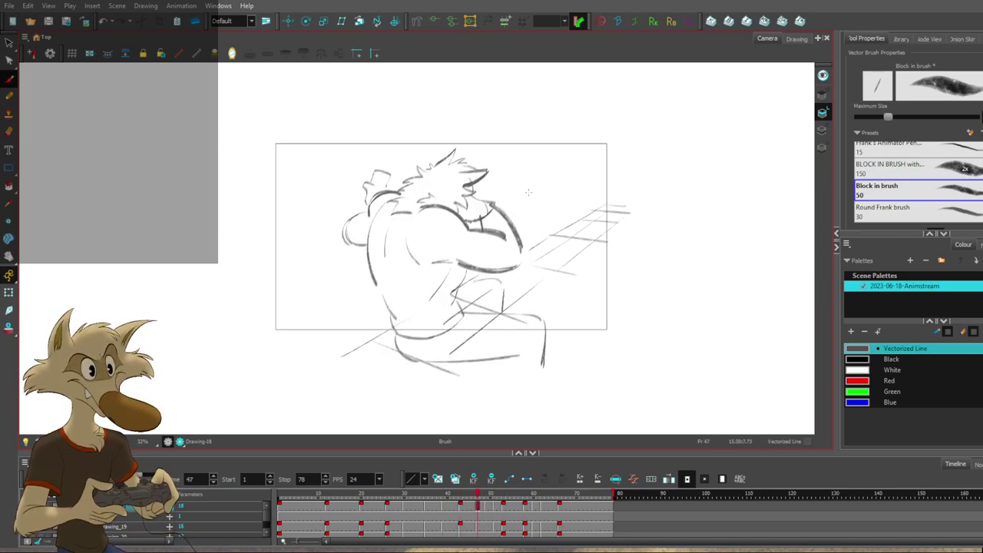
pyautogui.press('g')
pyautogui.press('f')
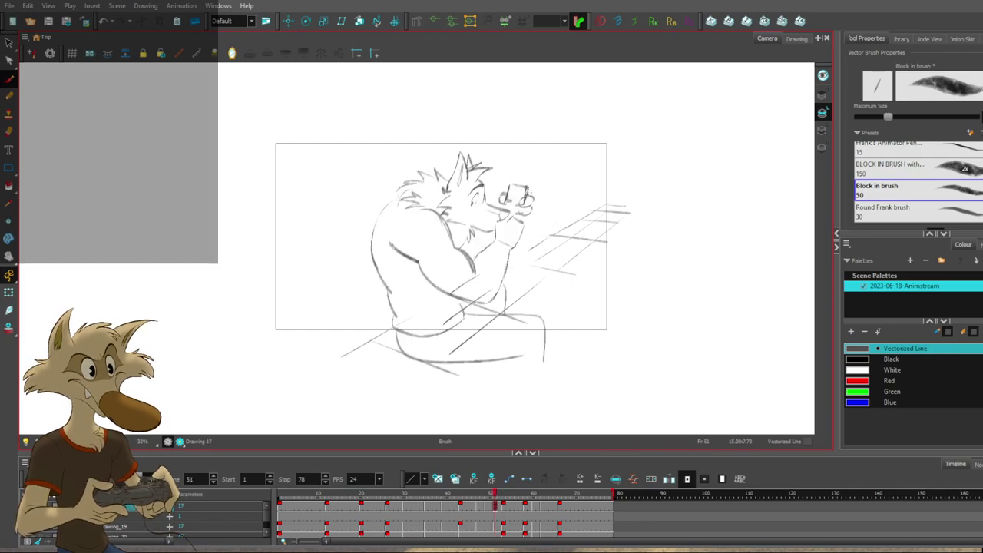
pyautogui.press('.')
pyautogui.press(',')
pyautogui.press('.')
pyautogui.press('.')
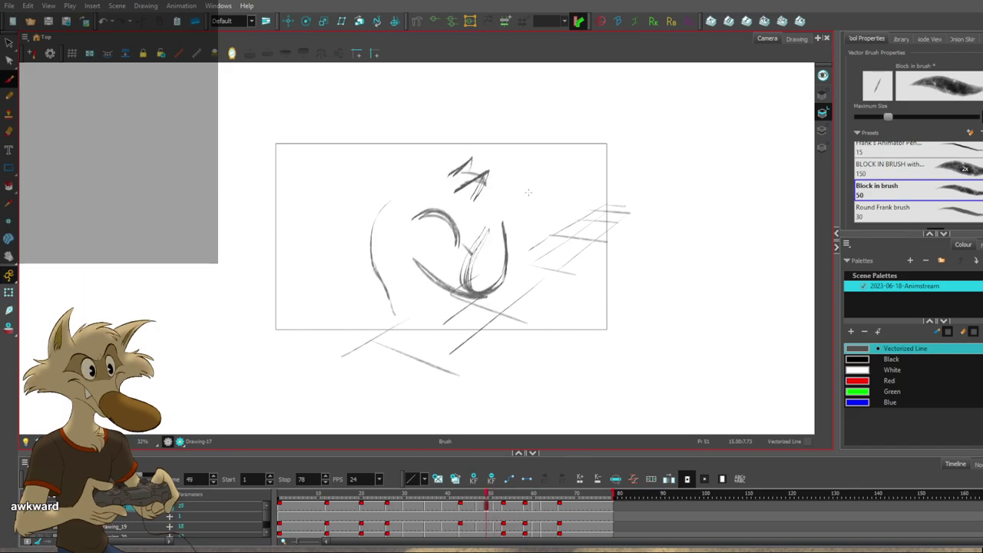
pyautogui.scroll(1, 561, 195)
pyautogui.press('f')
pyautogui.press('f')
pyautogui.press('g')
pyautogui.press('g')
pyautogui.press('g')
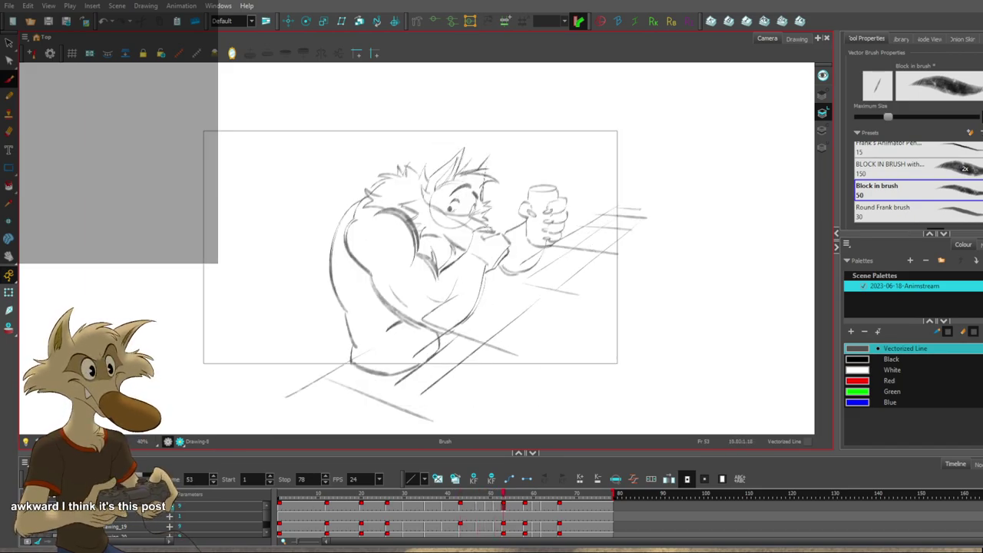
pyautogui.press('f')
pyautogui.press('g')
pyautogui.press('g')
pyautogui.press('f')
pyautogui.press('f')
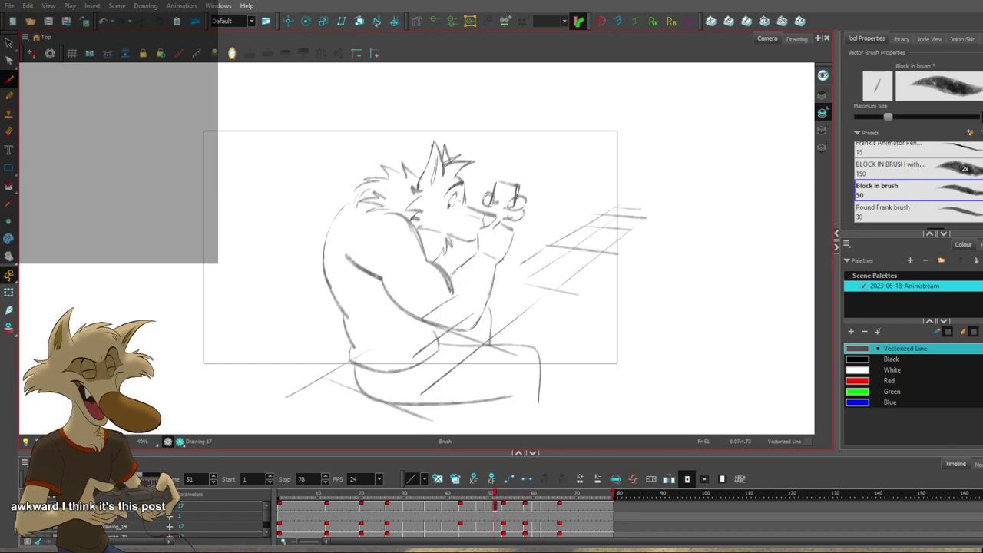
pyautogui.press(',')
pyautogui.press(',')
pyautogui.press(',')
pyautogui.press(',')
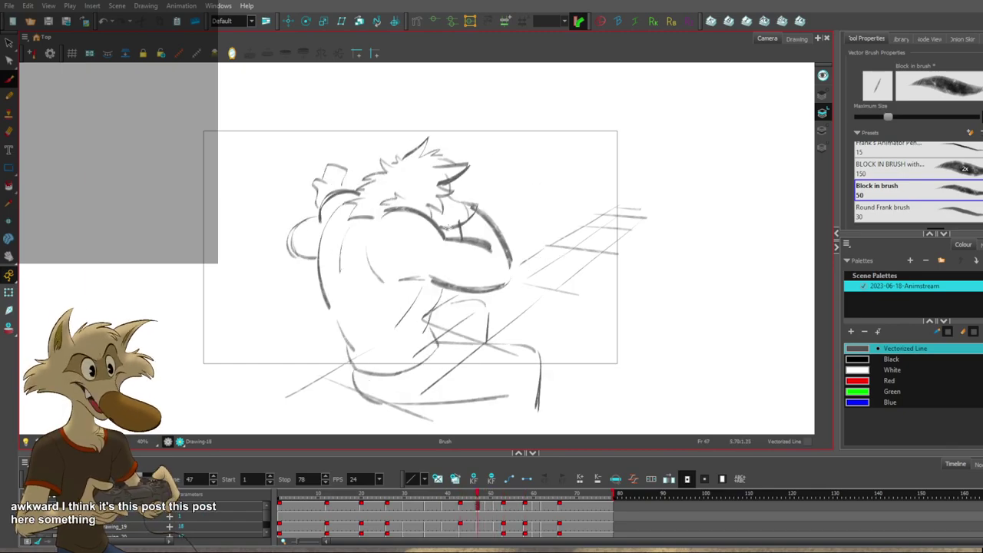
pyautogui.press('.')
pyautogui.press('.')
pyautogui.press('.')
pyautogui.press('.')
pyautogui.press('.')
pyautogui.press('.')
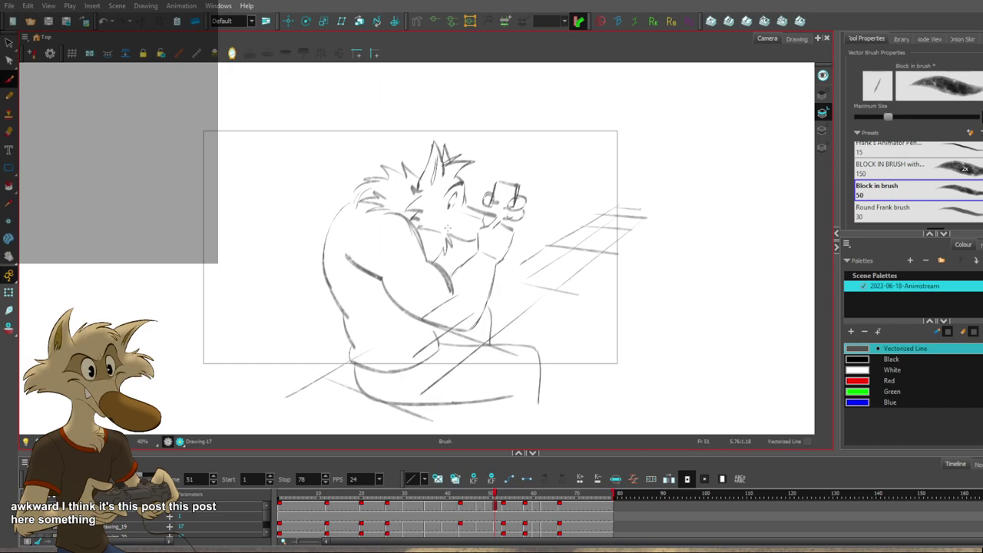
# Select the ear, hair tuft and eye strokes on frame 51 and remove them.
pyautogui.press(',')
pyautogui.press(',')
pyautogui.press('.')
pyautogui.press(',')
pyautogui.press('.')
pyautogui.press('.')
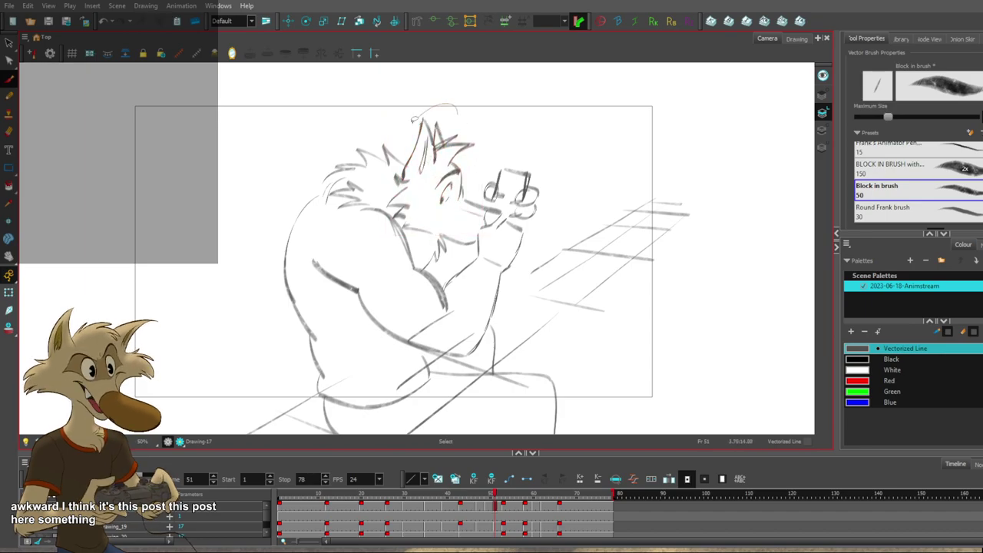
# Sketch two plain pointed ears on the frame 51 head, checking their placement against frames 49 and 53.
pyautogui.press('f')
pyautogui.press('f')
pyautogui.press('g')
pyautogui.press('g')
pyautogui.press('g')
pyautogui.press('f')
pyautogui.press('f')
pyautogui.press('.')
pyautogui.press('.')
pyautogui.press(',')
pyautogui.press(',')
pyautogui.press('.')
pyautogui.press('.')
pyautogui.press(',')
pyautogui.press(',')
pyautogui.press('.')
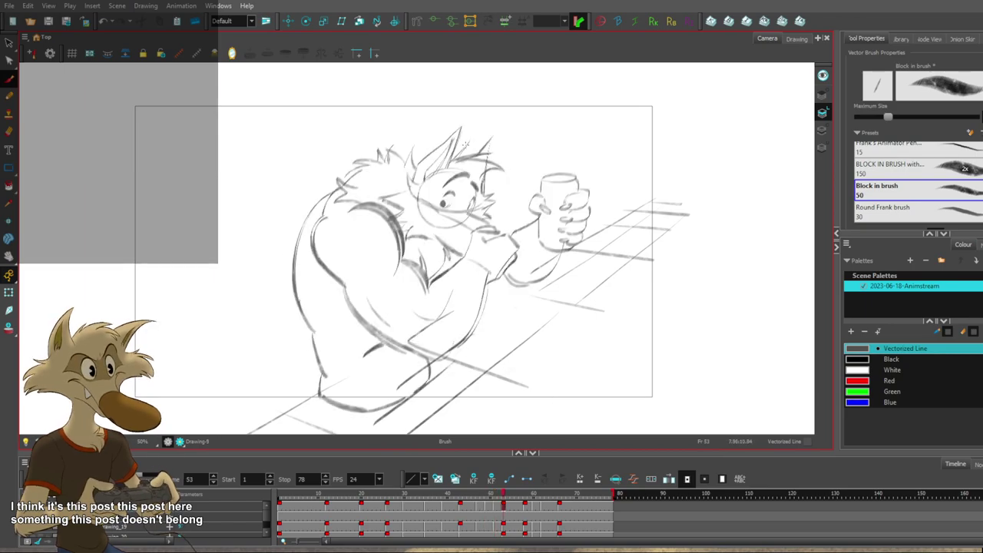
# Flip through the drawings from frame 49 to frame 60 to examine how the new ears move.
pyautogui.press('.')
pyautogui.press('f')
pyautogui.press('f')
pyautogui.press('f')
pyautogui.press('f')
pyautogui.press('g')
pyautogui.press('g')
pyautogui.press('g')
pyautogui.press('g')
pyautogui.press('g')
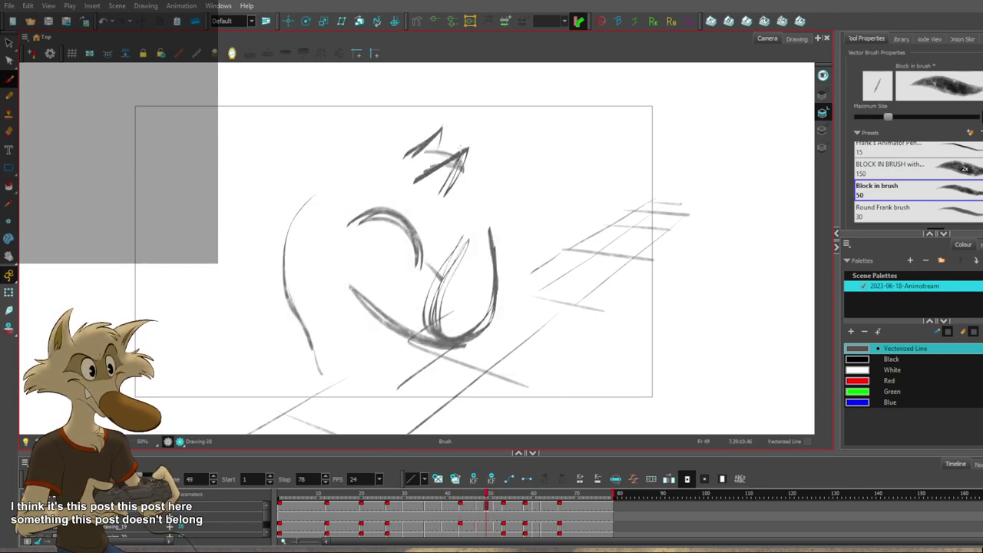
pyautogui.press('f')
pyautogui.scroll(-2, 464, 149)
pyautogui.press('f')
pyautogui.press('f')
pyautogui.press('f')
pyautogui.press('f')
pyautogui.press('g')
pyautogui.press('g')
pyautogui.press('g')
pyautogui.press('g')
pyautogui.press('g')
pyautogui.press('g')
pyautogui.press('g')
pyautogui.press('g')
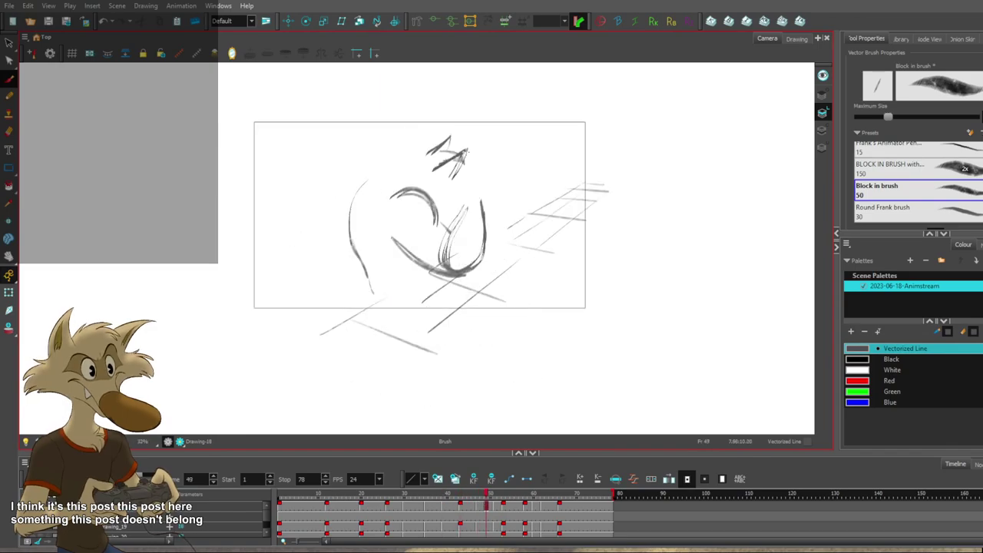
pyautogui.press('f')
pyautogui.press('f')
pyautogui.press('f')
pyautogui.press('f')
pyautogui.press('f')
pyautogui.press('f')
pyautogui.press('f')
pyautogui.press('f')
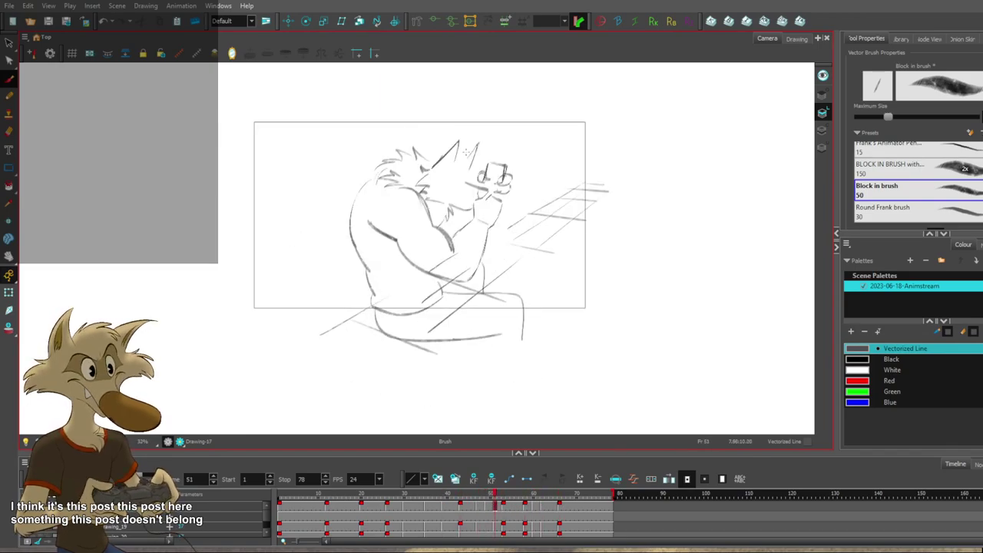
pyautogui.press('g')
pyautogui.press('g')
pyautogui.press('g')
pyautogui.press('g')
pyautogui.press('g')
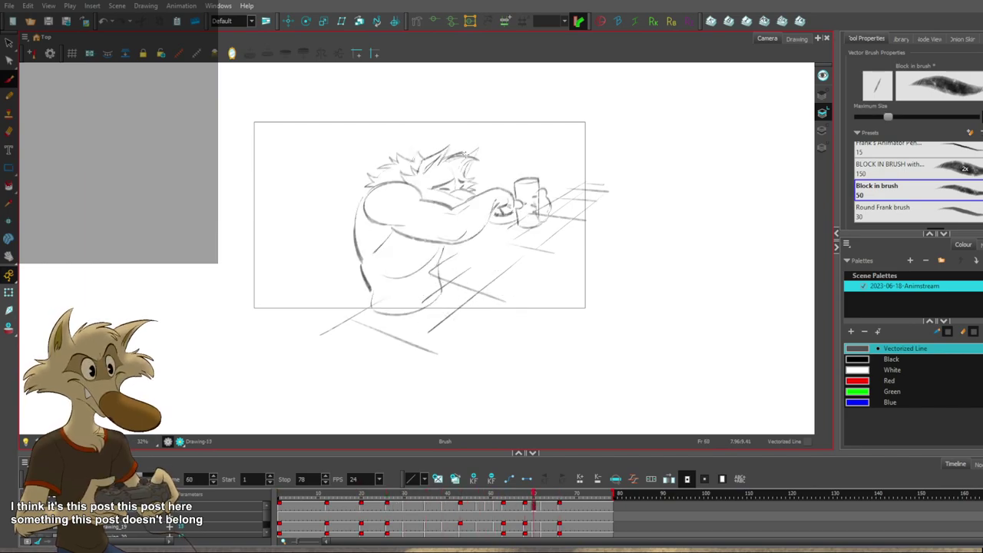
# Play the animation from the start and step through the drawings to frame 58 to review the motion.
pyautogui.press('f')
pyautogui.press('f')
pyautogui.press('f')
pyautogui.click(279, 494)
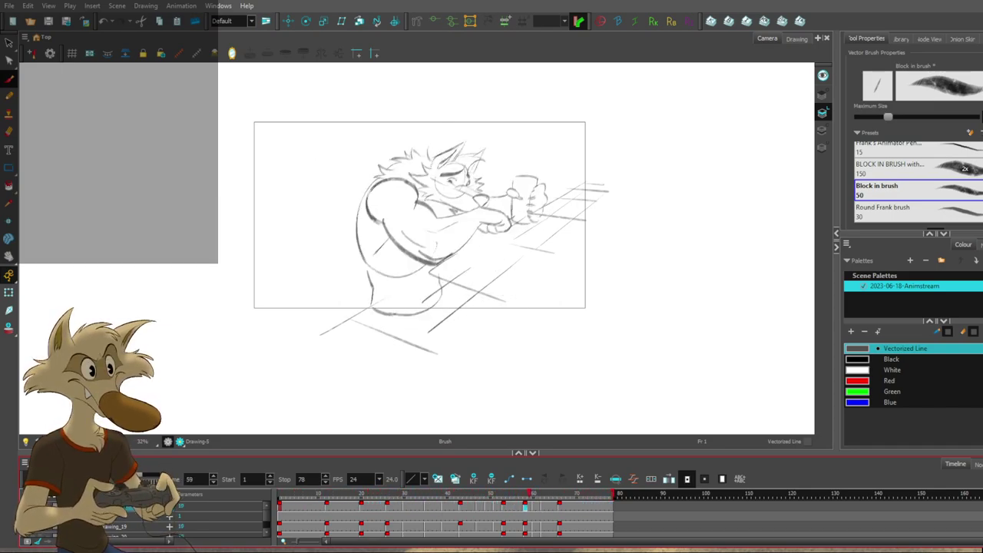
pyautogui.click(363, 494)
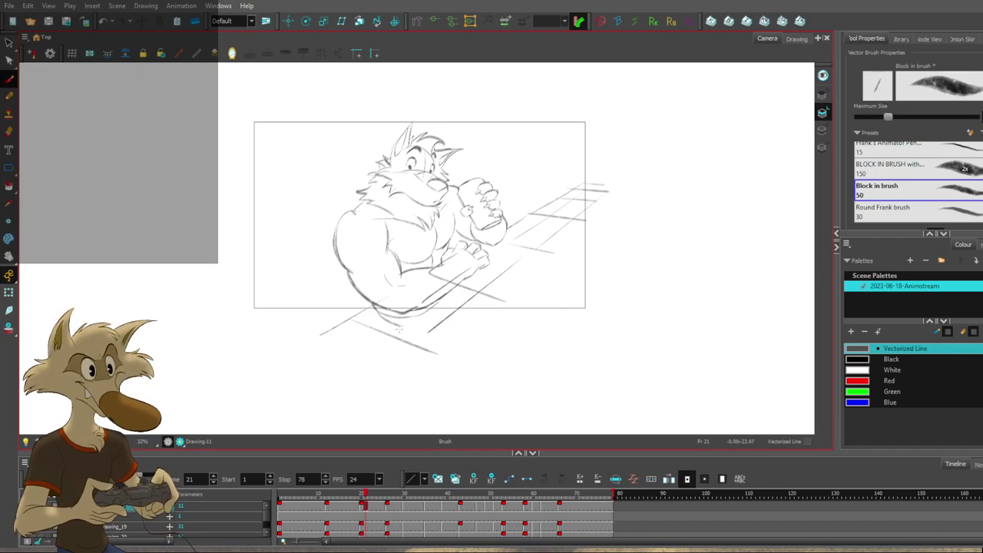
pyautogui.scroll(-2, 410, 326)
pyautogui.scroll(2, 474, 265)
pyautogui.scroll(1, 326, 277)
pyautogui.press('f')
pyautogui.press('f')
pyautogui.press('f')
pyautogui.press('f')
pyautogui.press('f')
pyautogui.press('f')
pyautogui.press('f')
pyautogui.press('f')
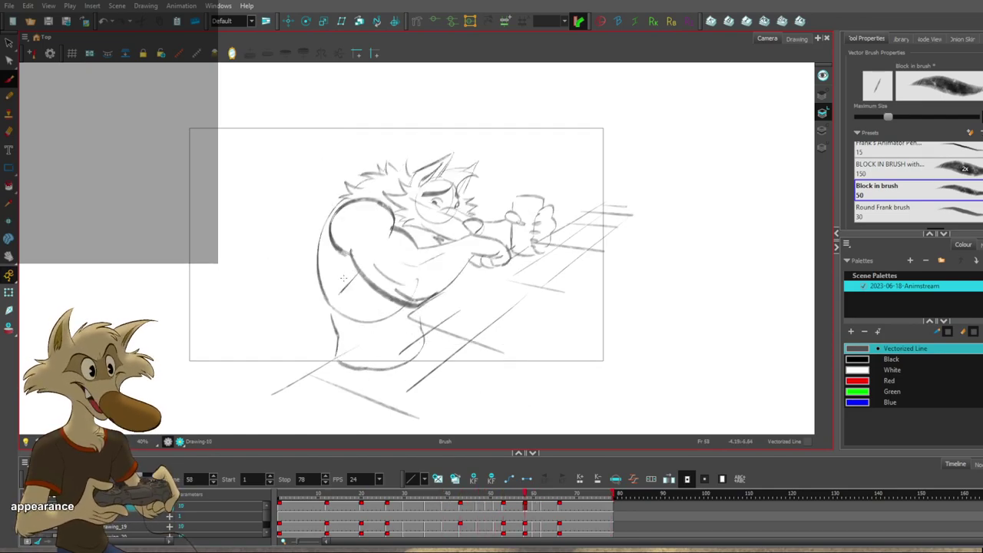
# Step back from frame 58 through frames 53, 39 and 26 to examine the brow and nose-rub poses.
pyautogui.scroll(-1, 344, 278)
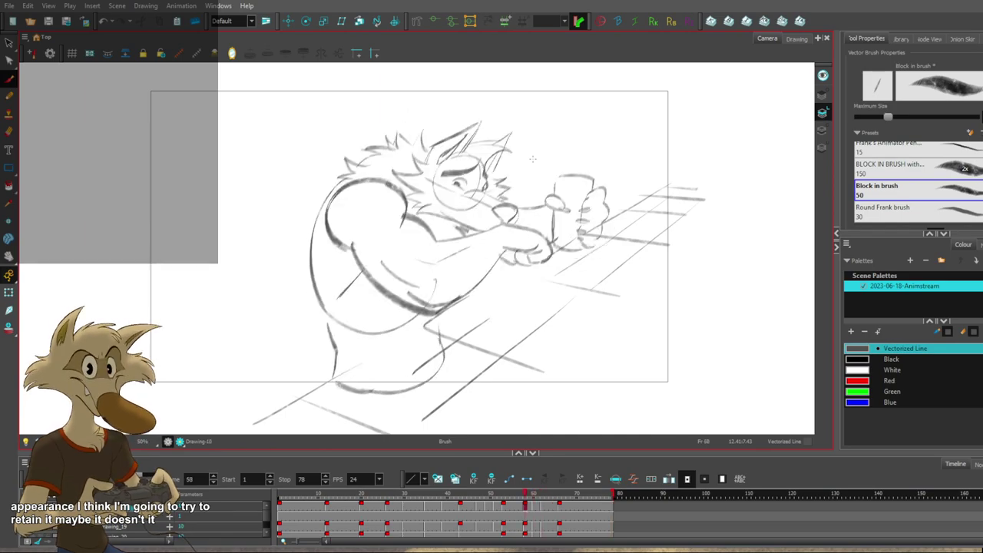
pyautogui.press('f')
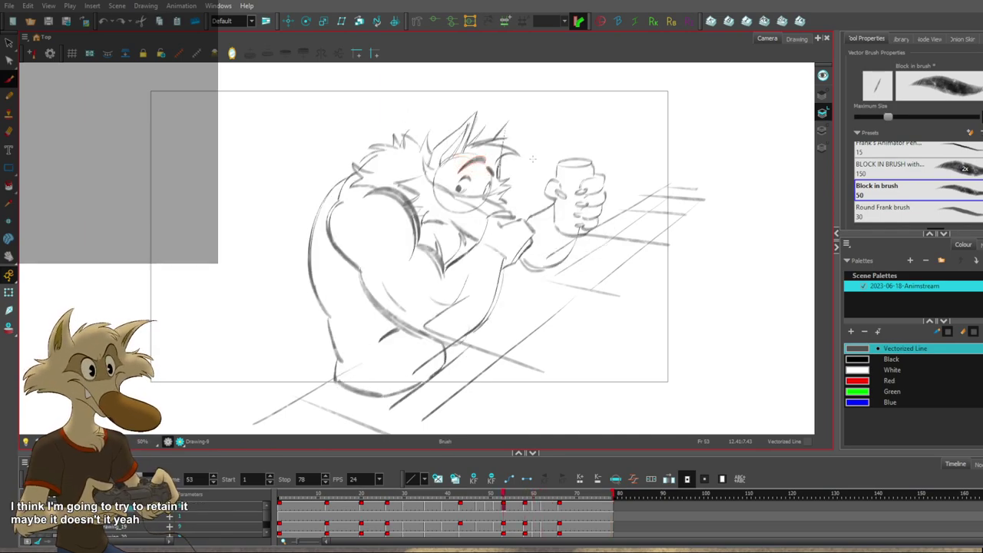
pyautogui.scroll(-1, 533, 159)
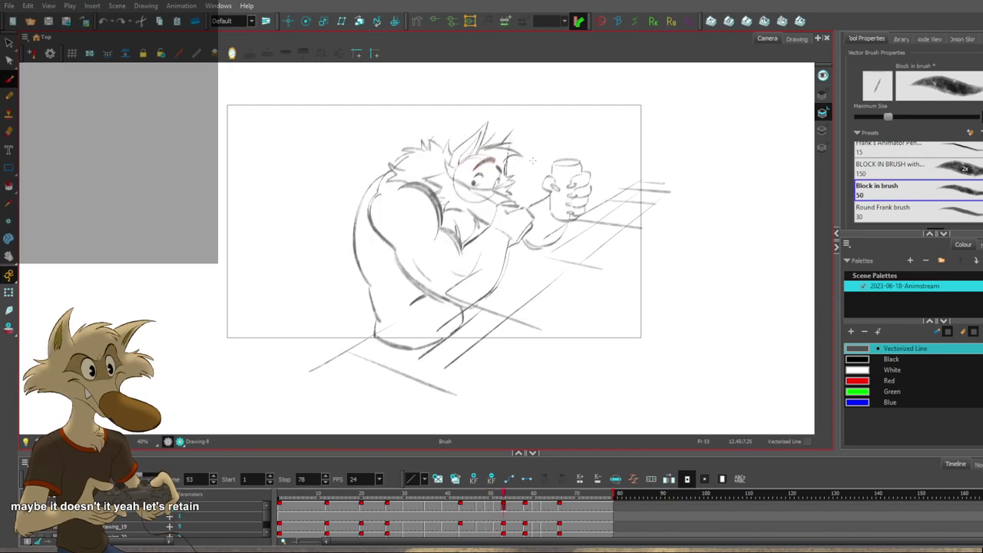
pyautogui.press('f')
pyautogui.press('f')
pyautogui.press('f')
pyautogui.press('f')
pyautogui.press('f')
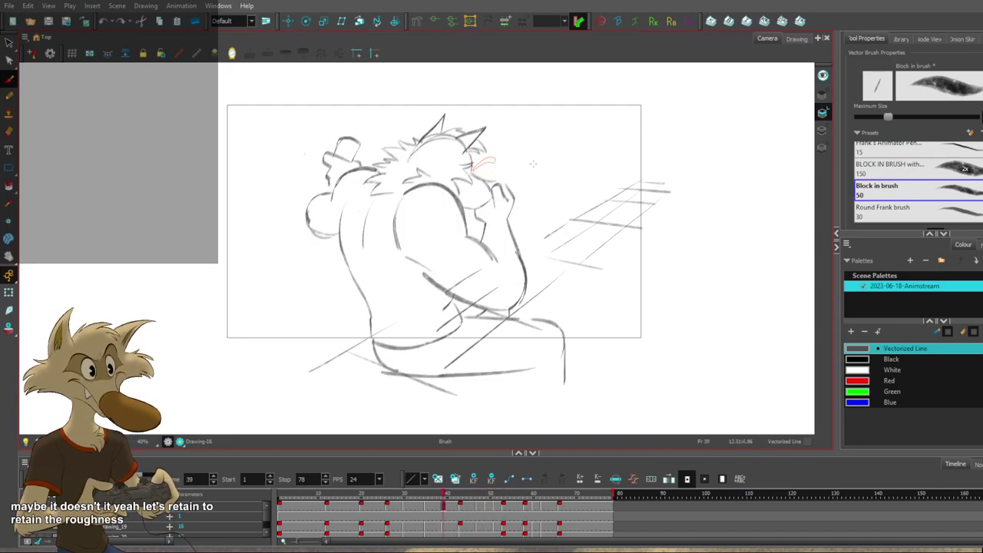
pyautogui.scroll(-2, 533, 164)
pyautogui.scroll(2, 558, 163)
pyautogui.press('f')
pyautogui.press('f')
pyautogui.press('f')
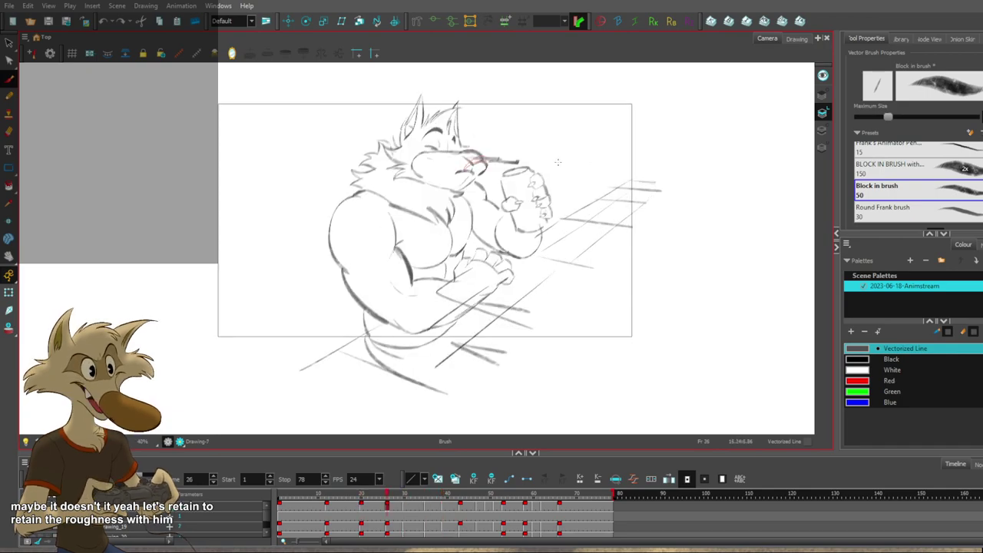
# Sketch a construction circle for the head below the ears on frame 49.
pyautogui.press('g')
pyautogui.press('g')
pyautogui.press('g')
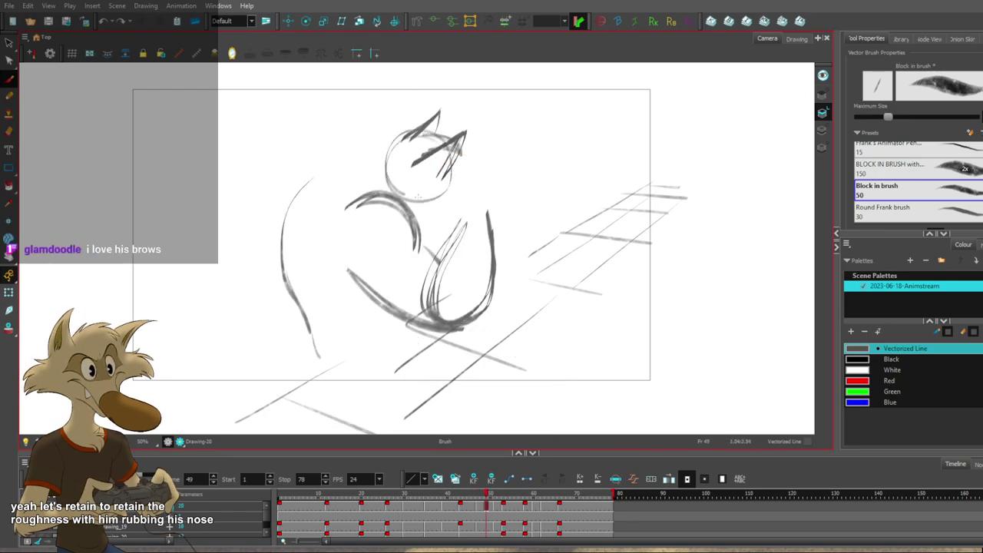
pyautogui.press('f')
pyautogui.press('g')
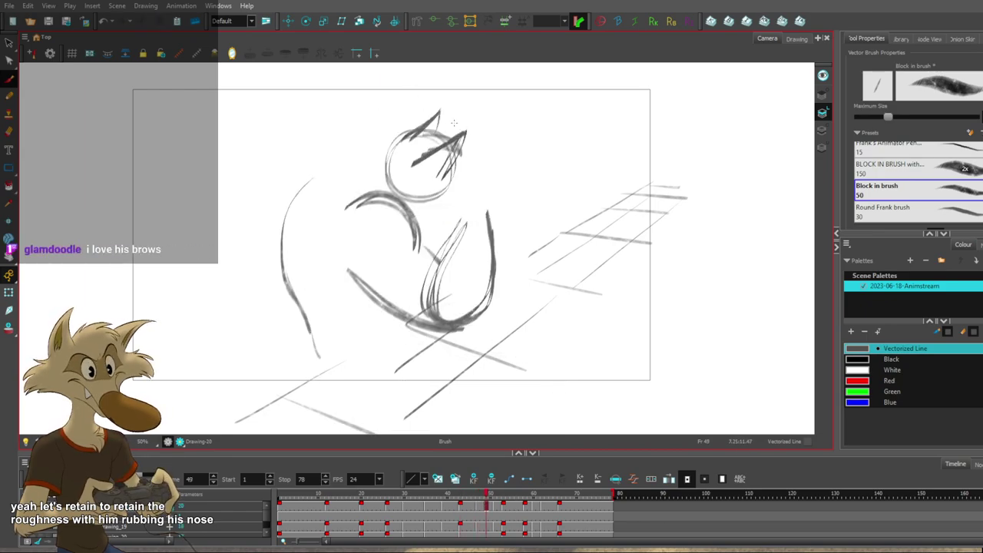
# Select the two ears on frame 49 and move them slightly up from the head circle.
pyautogui.click(438, 111)
pyautogui.moveTo(438, 111); pyautogui.dragTo(442, 103)
pyautogui.click(492, 120)
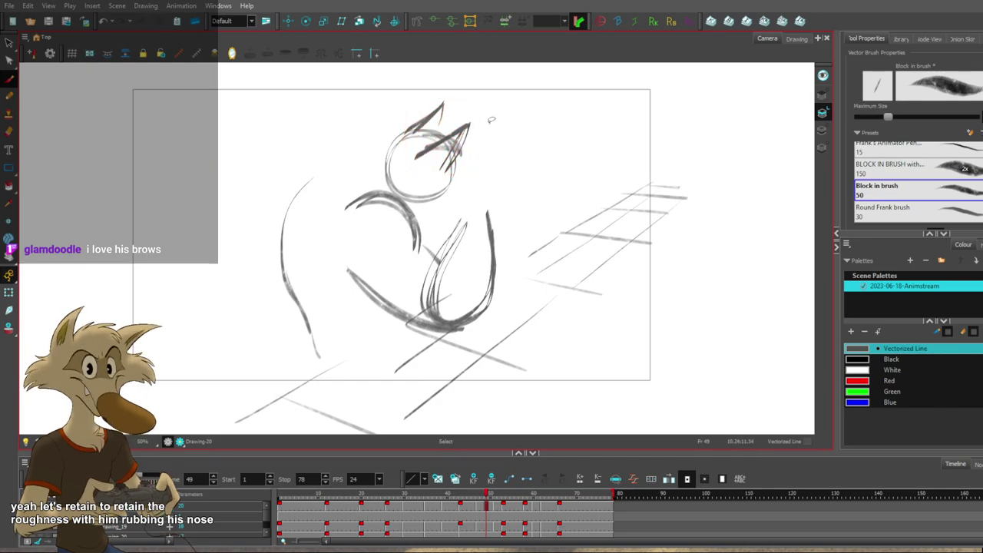
# Rough in a short muzzle stroke at the front of the head circle on frame 49, checking the neighbouring drawings.
pyautogui.press('f')
pyautogui.press('g')
pyautogui.press('g')
pyautogui.press('g')
pyautogui.press('f')
pyautogui.press('g')
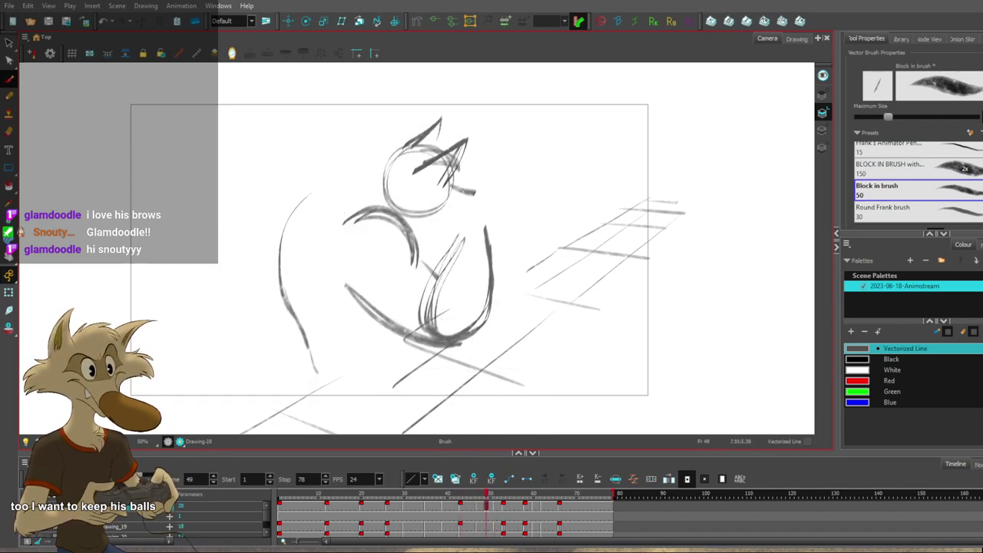
# Remove the upper muzzle line on frame 51 and rough in a small eye, comparing with frame 47.
pyautogui.press('f')
pyautogui.press('g')
pyautogui.moveTo(483, 194); pyautogui.dragTo(481, 194)
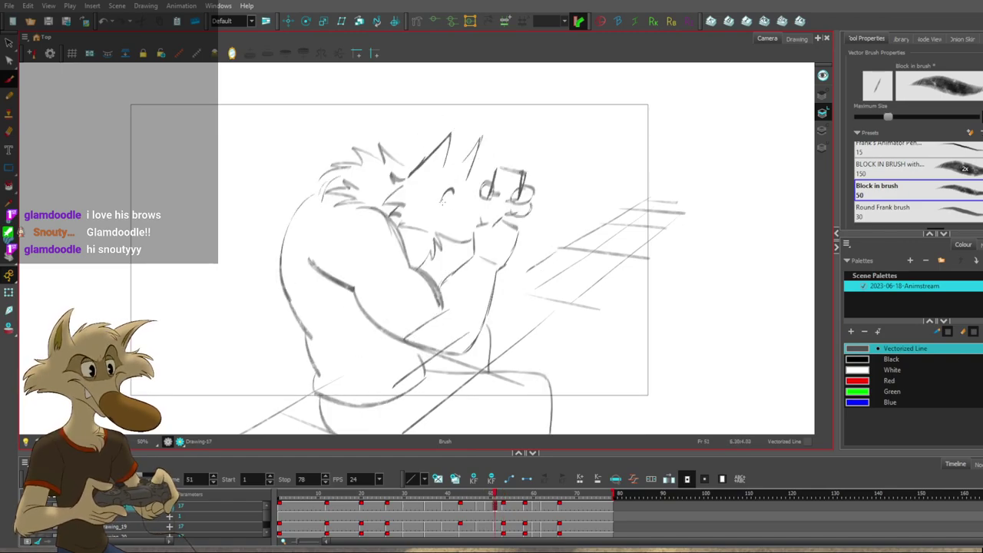
pyautogui.hotkey('ctrl', 'z')
pyautogui.press('g')
pyautogui.press('f')
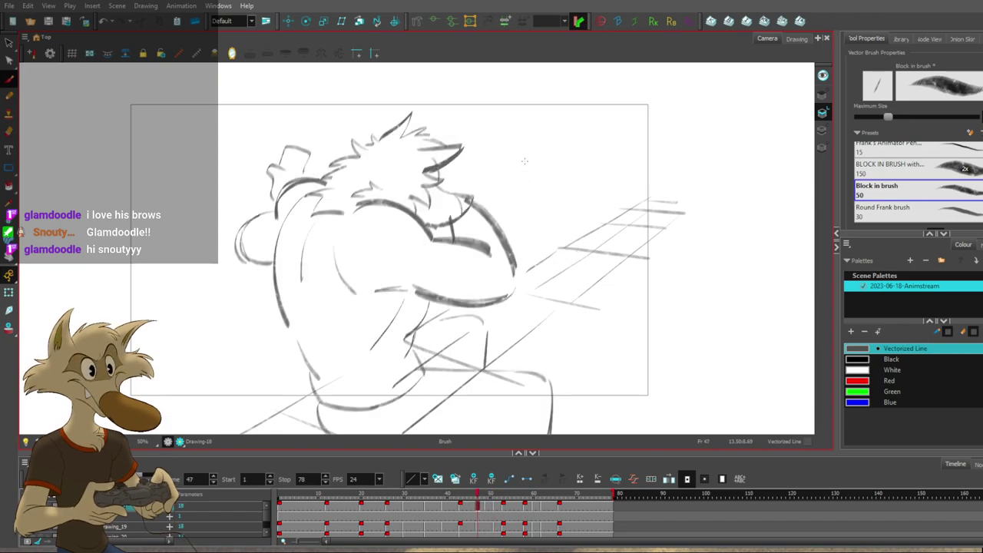
# Zoom out to the whole scene and play the animation to review the reworked head turn.
pyautogui.scroll(-2, 524, 161)
pyautogui.scroll(1, 488, 177)
pyautogui.scroll(-2, 487, 177)
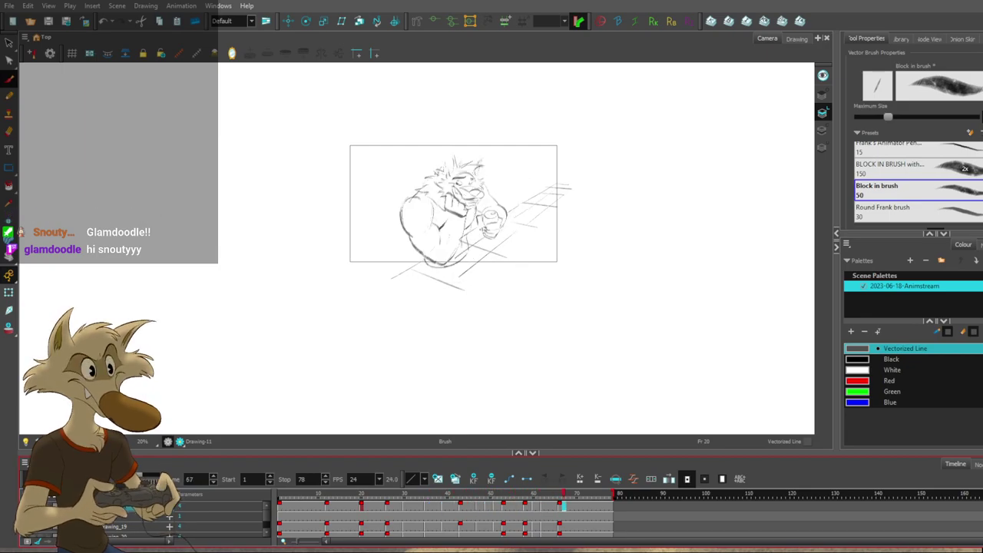
# Scrub back to the head turn and examine the rough drawing on frame 49 against its neighbouring drawings.
pyautogui.moveTo(478, 498); pyautogui.dragTo(500, 504)
pyautogui.press('g')
pyautogui.scroll(2, 484, 215)
pyautogui.press('f')
pyautogui.press('f')
pyautogui.scroll(-2, 510, 168)
pyautogui.press('g')
pyautogui.scroll(2, 513, 142)
pyautogui.press('g')
pyautogui.press('f')
pyautogui.press('f')
pyautogui.scroll(1, 503, 156)
pyautogui.press('f')
pyautogui.press('g')
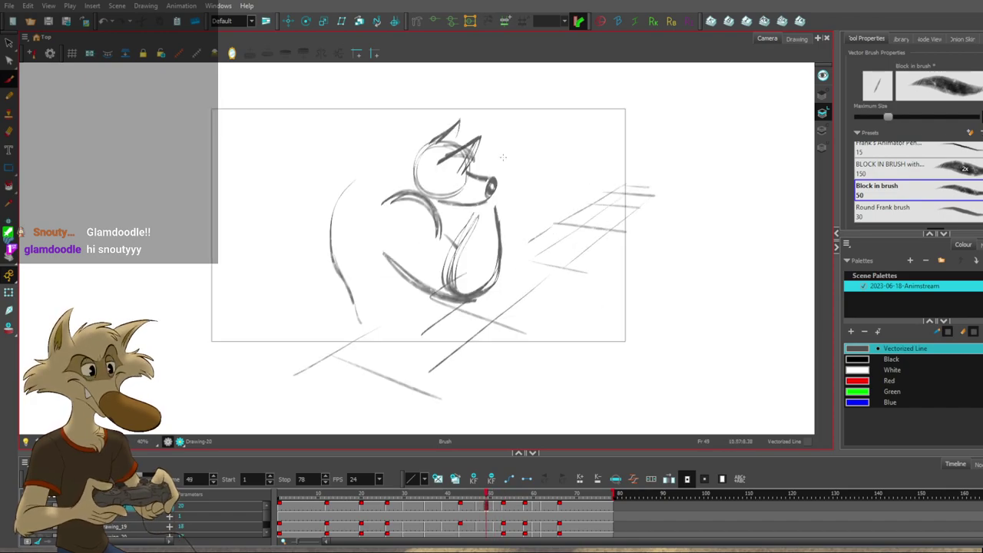
# Try replacing the raised forearm on frame 51 with two thick strokes running across the chest.
pyautogui.press('.')
pyautogui.press('.')
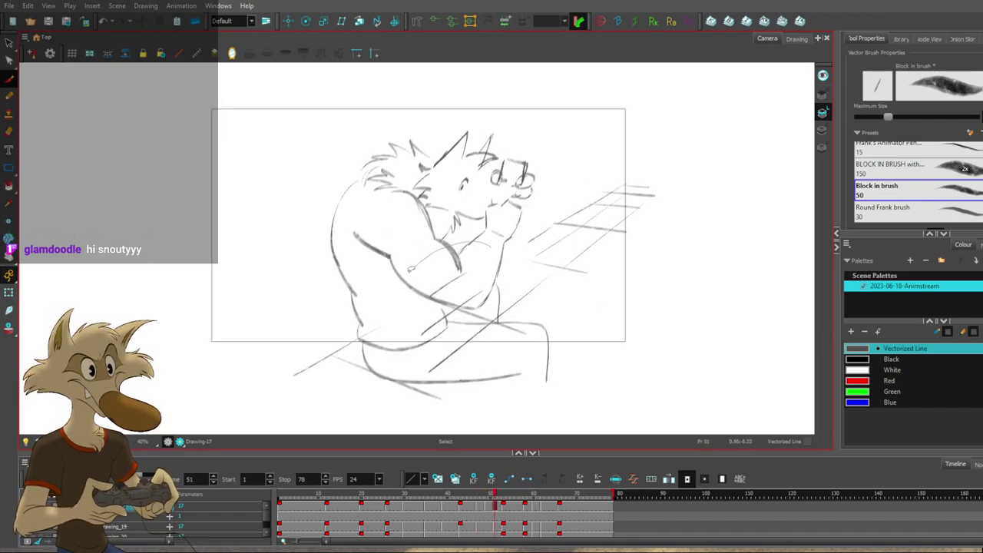
pyautogui.press(',')
pyautogui.press(',')
pyautogui.press('.')
pyautogui.press('.')
pyautogui.press('f')
pyautogui.press('f')
pyautogui.press('g')
pyautogui.press('g')
pyautogui.press('g')
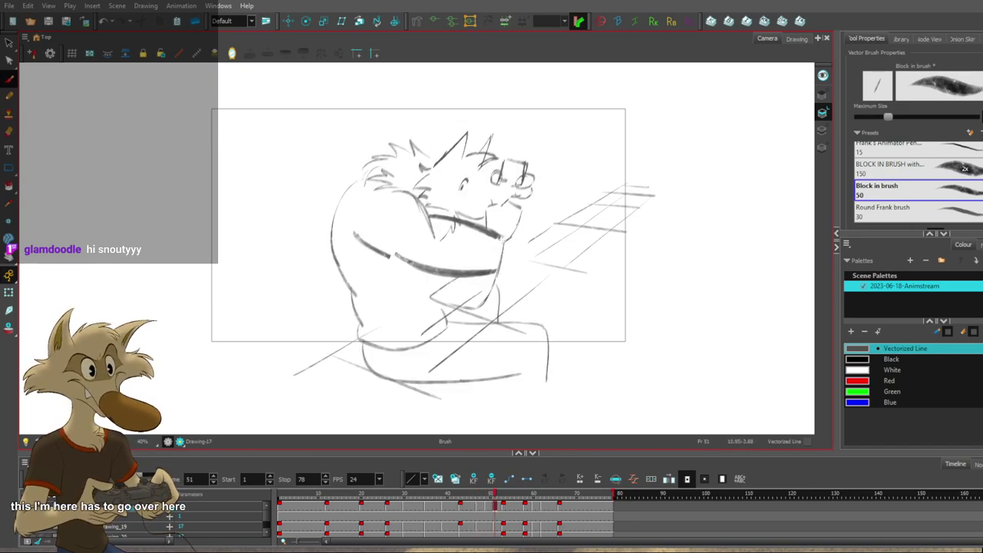
# Compare the trial forearm position on frame 51 with the arm pose on frame 47.
pyautogui.press('f')
pyautogui.press('.')
pyautogui.press('.')
pyautogui.press(',')
pyautogui.press(',')
pyautogui.press('.')
pyautogui.press('.')
pyautogui.press('f')
pyautogui.press('g')
pyautogui.press('f')
pyautogui.press('f')
pyautogui.press('f')
pyautogui.press('f')
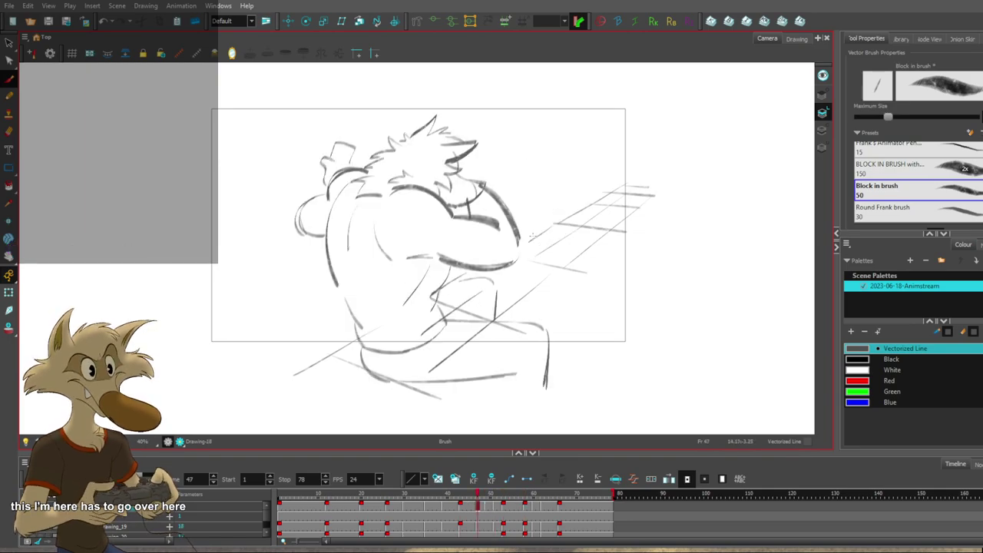
pyautogui.press('g')
pyautogui.press('g')
pyautogui.press('g')
pyautogui.press('.')
pyautogui.press(',')
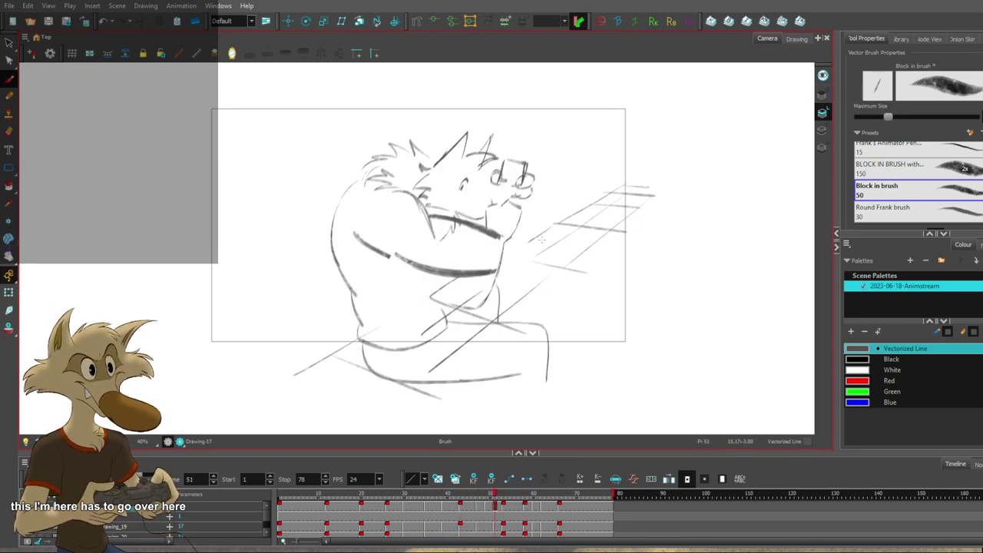
# Examine the head and arm poses up close between frames 51 and 53.
pyautogui.press('g')
pyautogui.press('f')
pyautogui.press('g')
pyautogui.press('1')
pyautogui.press('1')
pyautogui.press('1')
pyautogui.press('f')
pyautogui.press('2')
pyautogui.press('2')
pyautogui.press('2')
pyautogui.press('2')
pyautogui.press('f')
pyautogui.press('g')
pyautogui.press('g')
pyautogui.press('f')
pyautogui.press('2')
pyautogui.press('1')
pyautogui.press('1')
pyautogui.press('f')
pyautogui.press('2')
pyautogui.press('2')
pyautogui.press('g')
pyautogui.press('g')
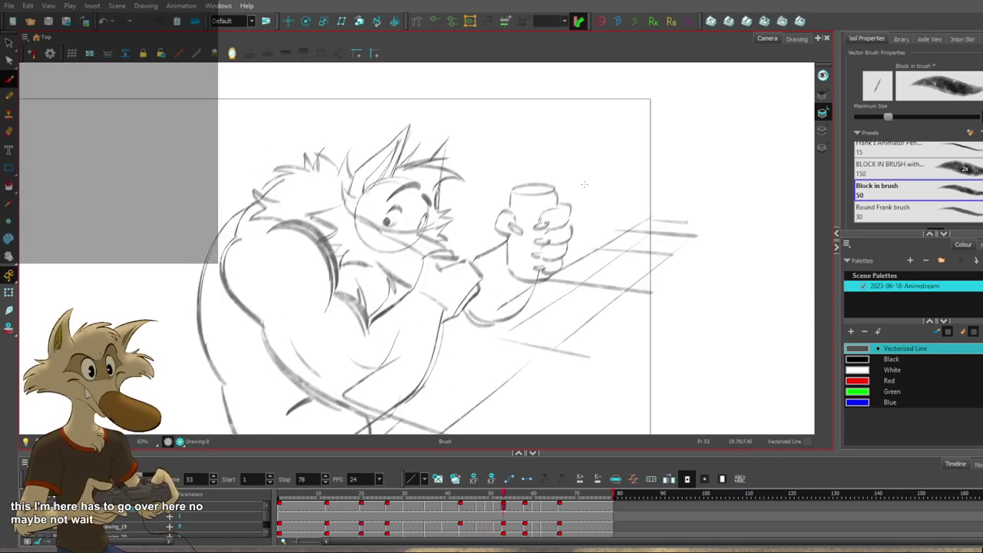
# Discard the trial forearm strokes and clear the old ear lines from frame 51, comparing with frame 53.
pyautogui.press(',')
pyautogui.press(',')
pyautogui.press('g')
pyautogui.press('f')
pyautogui.press('s')
pyautogui.click(498, 222)
pyautogui.press('.')
pyautogui.press(',')
pyautogui.hotkey('alt', 'b')
pyautogui.press('.')
pyautogui.press(',')
pyautogui.hotkey('alt', 's')
pyautogui.press('.')
pyautogui.press(',')
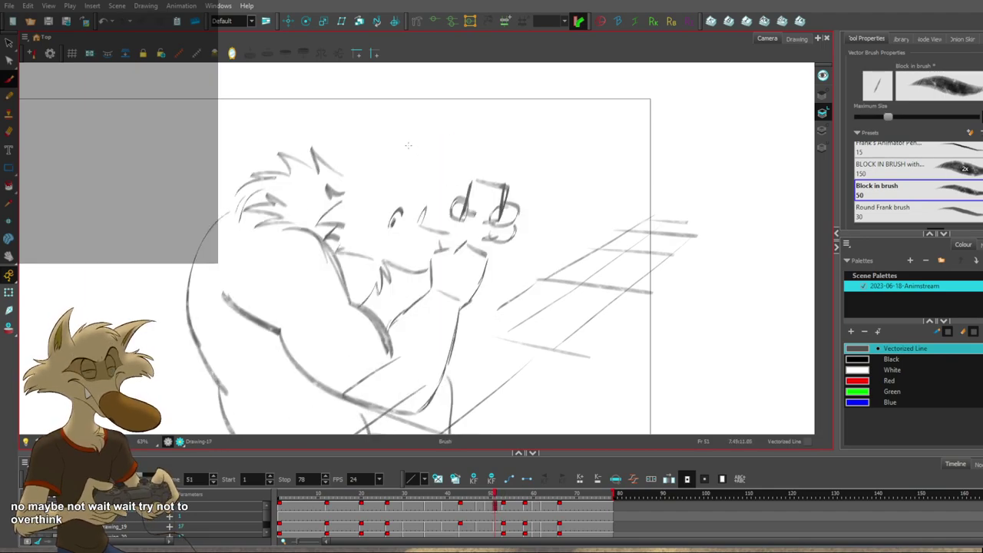
# Rough in a new pointed ear above the back of the head on frame 51, checking the neighbouring drawings.
pyautogui.press('.')
pyautogui.press(',')
pyautogui.moveTo(405, 130); pyautogui.dragTo(355, 173)
pyautogui.press(',')
pyautogui.press(',')
pyautogui.press('.')
pyautogui.press('.')
pyautogui.press('.')
pyautogui.press(',')
pyautogui.press('.')
pyautogui.press(',')
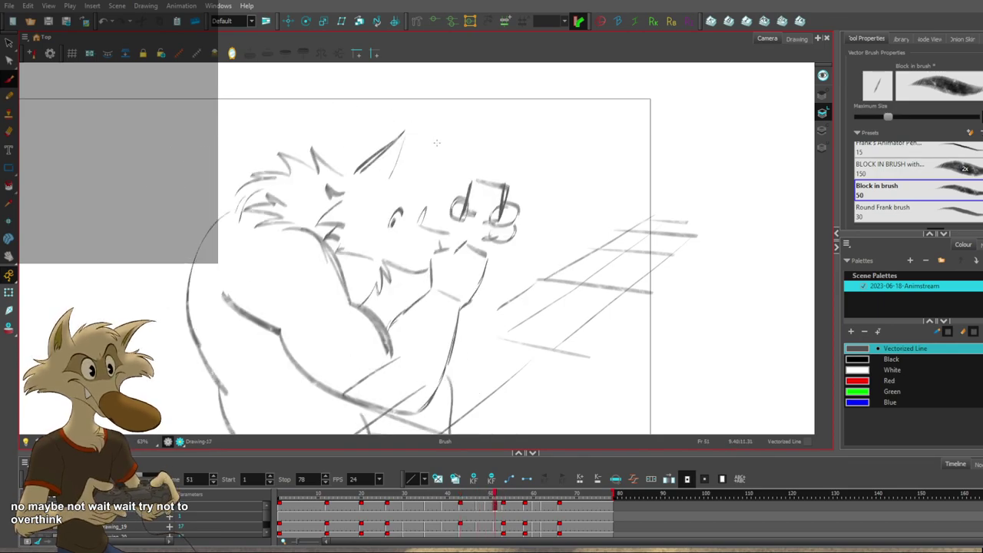
# Rough in the second ear, the hair over the forehead and the eyebrow on frame 51, comparing with frame 53.
pyautogui.press('.')
pyautogui.press(',')
pyautogui.press('.')
pyautogui.press(',')
pyautogui.press('.')
pyautogui.press(',')
pyautogui.press('.')
pyautogui.press(',')
pyautogui.press(',')
pyautogui.press('f')
pyautogui.press('g')
pyautogui.press('g')
pyautogui.press('g')
pyautogui.press('g')
pyautogui.press('f')
pyautogui.press('f')
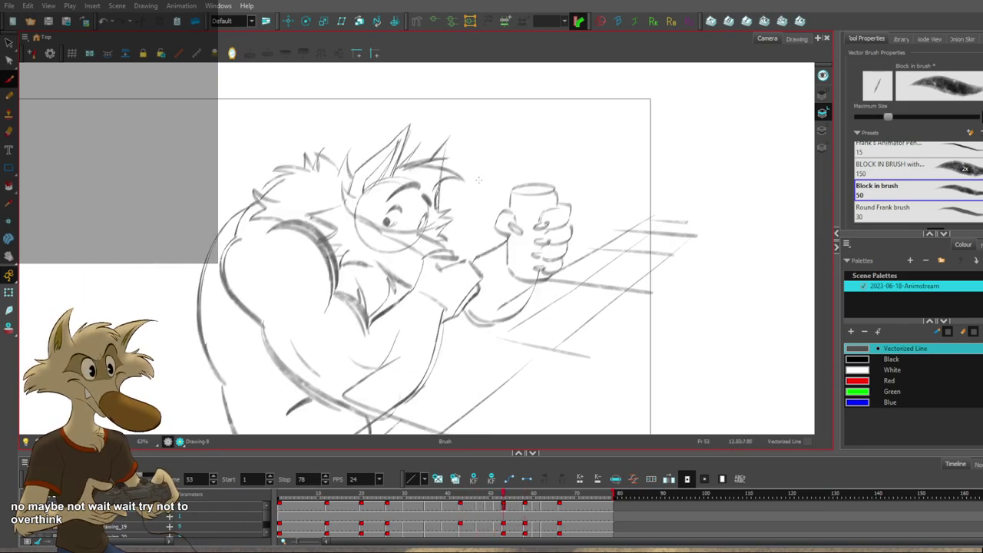
pyautogui.press('.')
pyautogui.press(',')
pyautogui.press('.')
pyautogui.press(',')
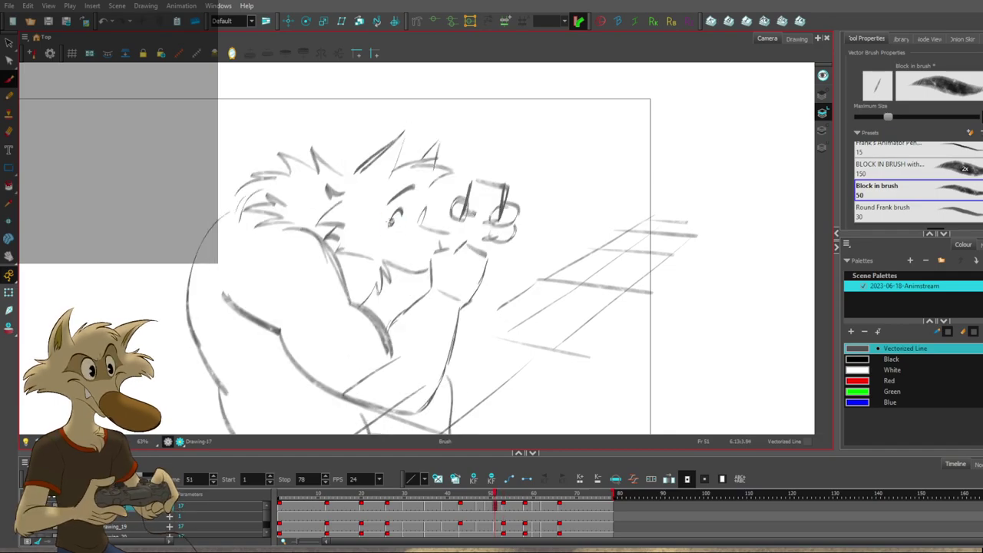
# Redraw the near eye with a solid pupil on frame 51 and add the curved line beneath it.
pyautogui.moveTo(391, 222); pyautogui.dragTo(393, 221)
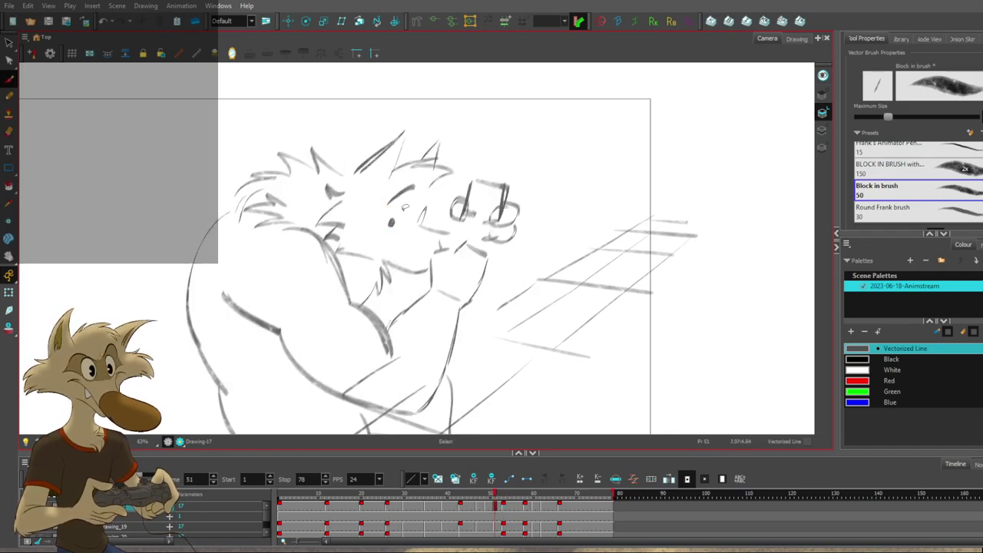
pyautogui.press('.')
pyautogui.press(',')
pyautogui.press('.')
pyautogui.press('.')
pyautogui.press(',')
pyautogui.press(',')
pyautogui.moveTo(354, 215); pyautogui.dragTo(392, 231)
pyautogui.press('.')
pyautogui.press(',')
pyautogui.press('.')
pyautogui.press(',')
pyautogui.press('.')
pyautogui.press(',')
pyautogui.press('.')
pyautogui.press(',')
# Step through the neighbouring drawings to examine how the revised frame 51 head follows frame 49.
pyautogui.press('f')
pyautogui.press('f')
pyautogui.press('g')
pyautogui.press('g')
pyautogui.press('g')
pyautogui.press('g')
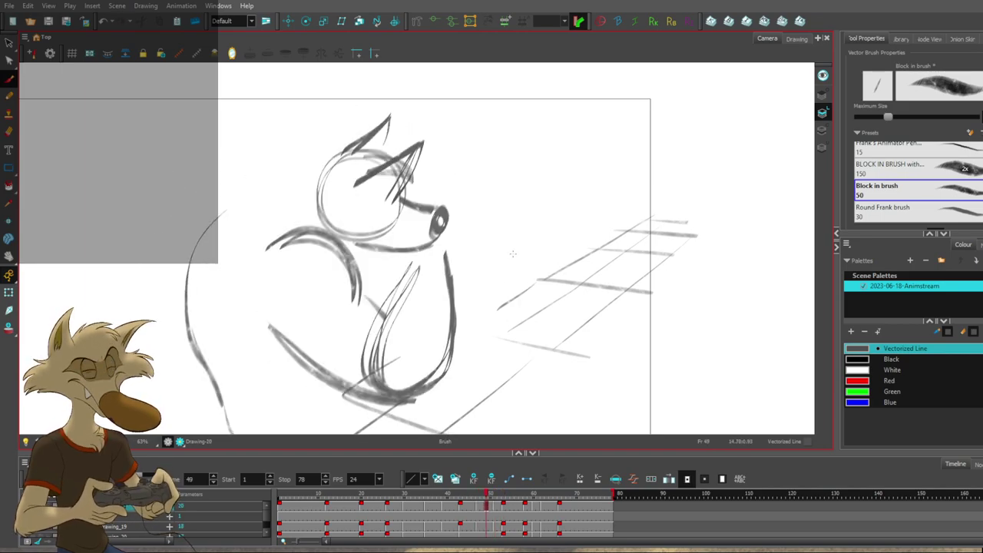
pyautogui.press('f')
pyautogui.press('f')
pyautogui.press('f')
pyautogui.press('g')
pyautogui.press('g')
pyautogui.press('f')
pyautogui.press('g')
# Select and remove the rough muzzle strokes on frame 51, and rough in fur at the side of the face.
pyautogui.press(',')
pyautogui.press(',')
pyautogui.press('g')
pyautogui.press('f')
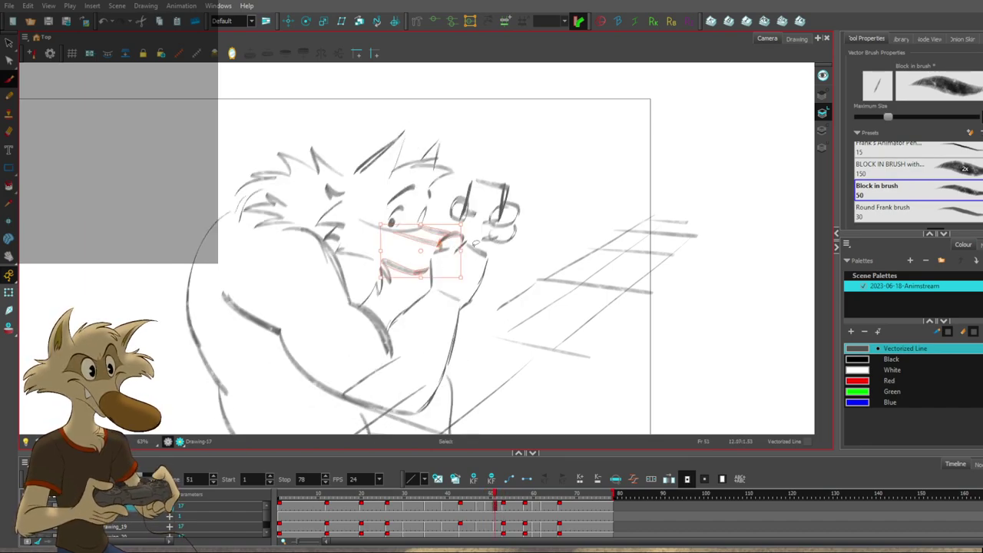
pyautogui.press('g')
pyautogui.press('f')
pyautogui.press('g')
pyautogui.press('f')
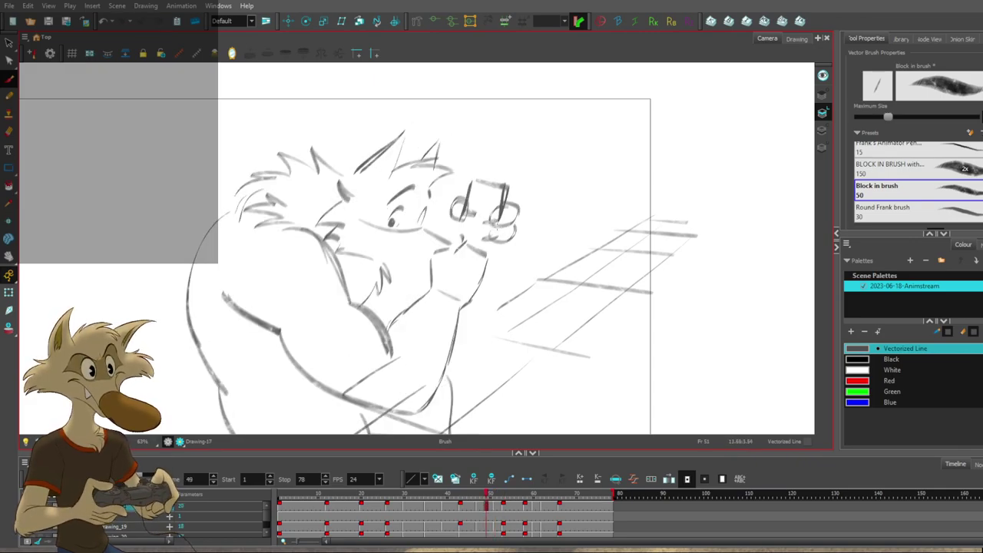
# Thin out the dark fur tuft beside the back ear on frame 51, checking against frame 49.
pyautogui.press('.')
pyautogui.press('.')
pyautogui.press(',')
pyautogui.press(',')
pyautogui.hotkey('alt', 's')
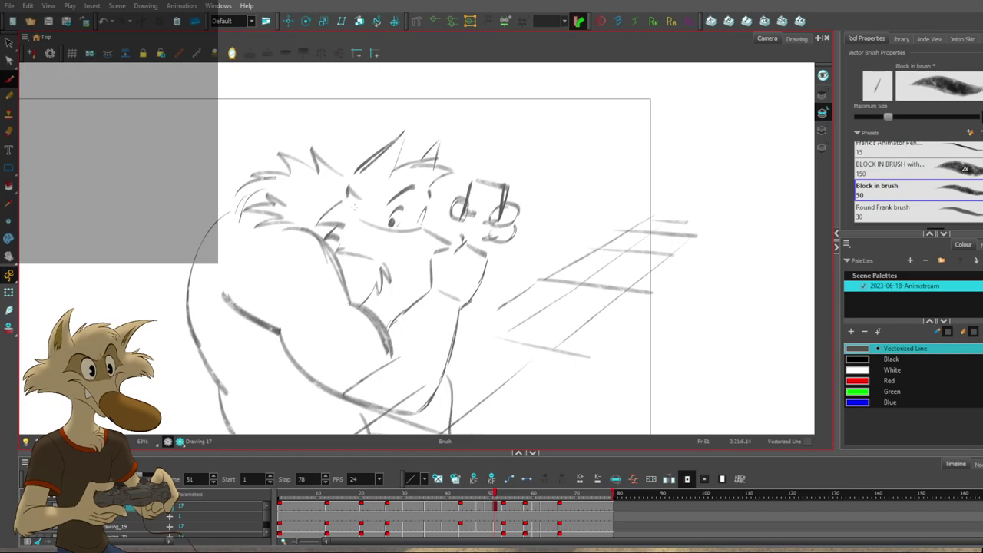
pyautogui.press(',')
pyautogui.press(',')
pyautogui.press('.')
pyautogui.press(',')
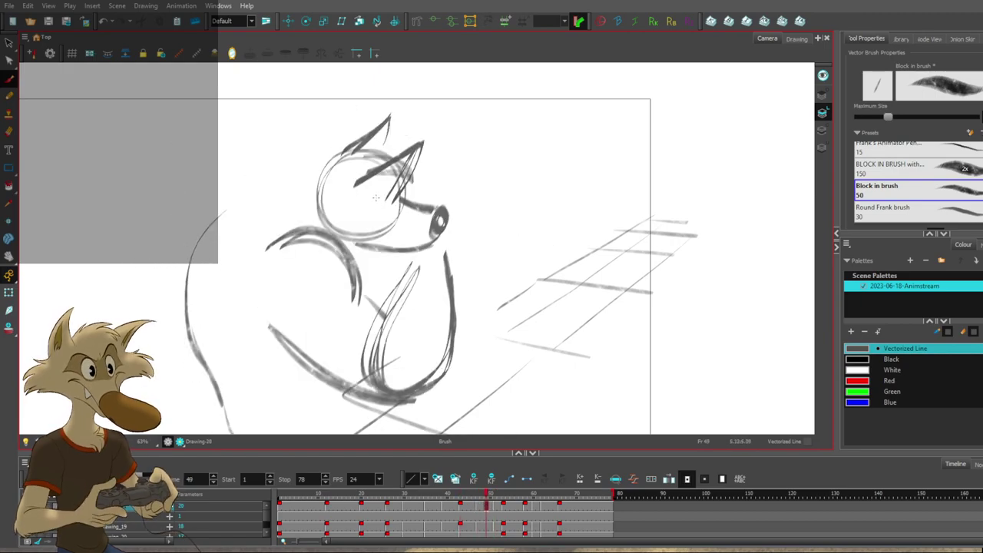
# Step through the drawings between frames 43 and 51 to examine the head turn and fur placement.
pyautogui.press('.')
pyautogui.press('.')
pyautogui.press('.')
pyautogui.press('.')
pyautogui.press('f')
pyautogui.press('f')
pyautogui.press('f')
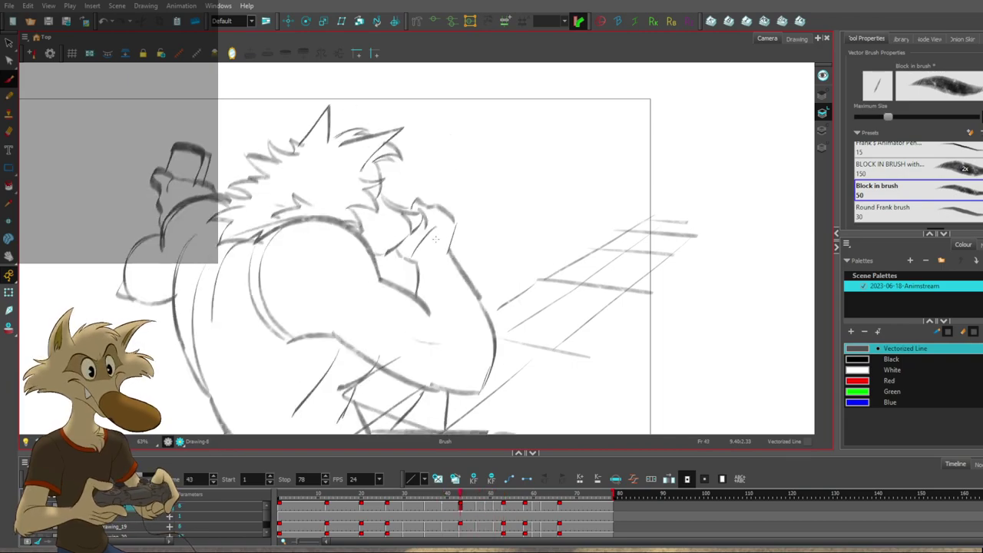
pyautogui.press('g')
pyautogui.press('g')
pyautogui.press('g')
pyautogui.press('f')
pyautogui.press('f')
pyautogui.press('f')
pyautogui.press('g')
pyautogui.press('g')
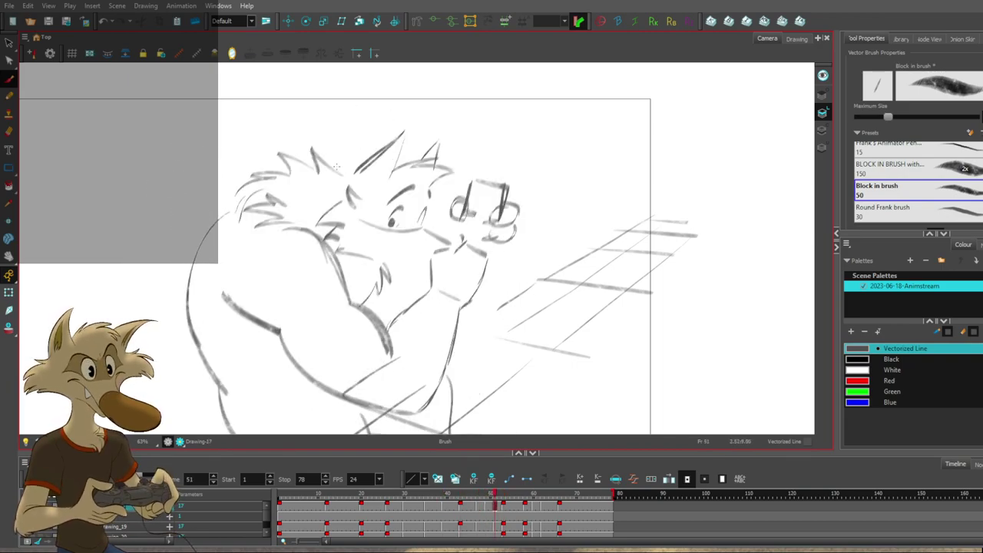
# Rough in cheek fur tufts on the frame 49 head and try out strokes for the fur behind it.
pyautogui.press('f')
pyautogui.press('g')
pyautogui.press('f')
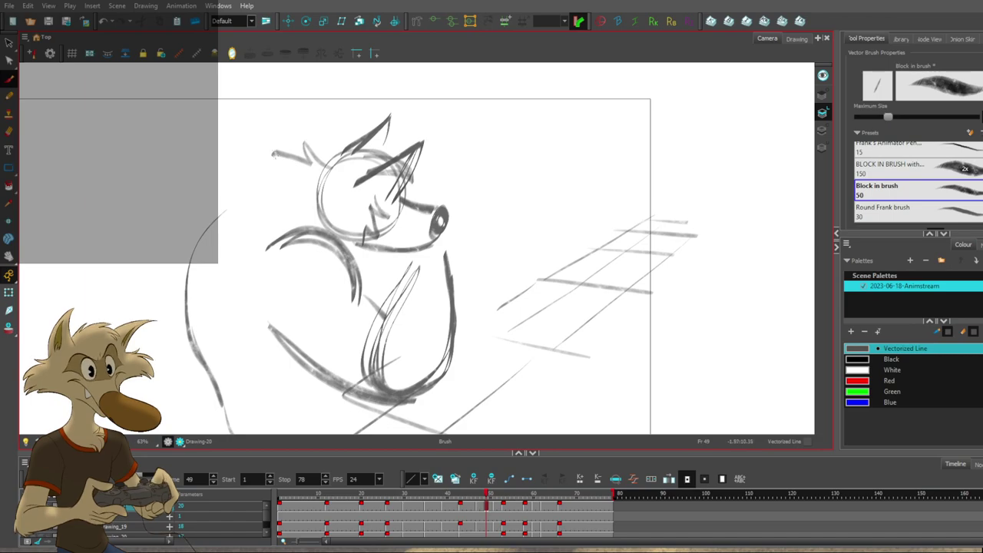
pyautogui.press('.')
pyautogui.press(',')
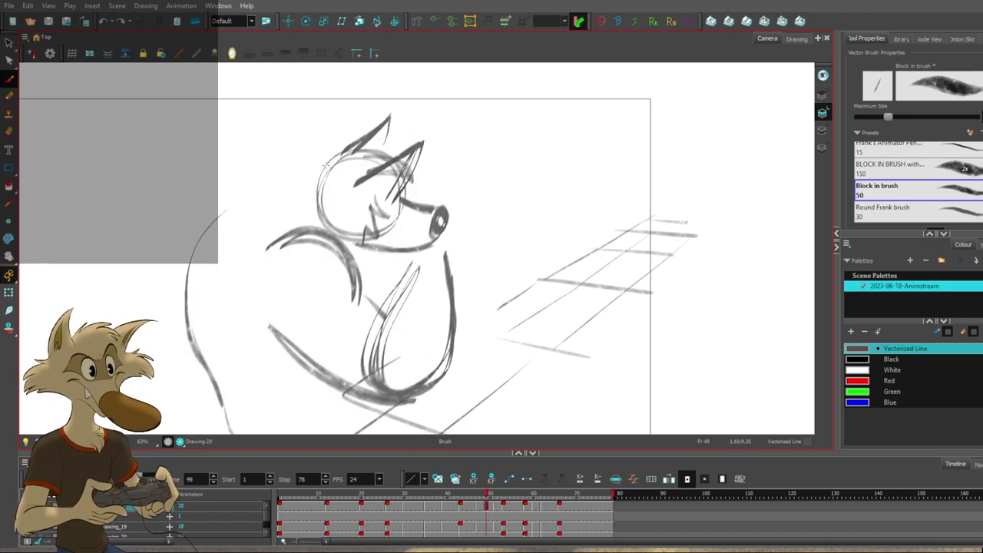
# Sketch spiky fur along the back of the head and neck on frame 49, comparing it with the surrounding drawings.
pyautogui.press(',')
pyautogui.press('.')
pyautogui.press(',')
pyautogui.press(',')
pyautogui.press('f')
pyautogui.press('f')
pyautogui.press('f')
pyautogui.press('g')
pyautogui.press('g')
pyautogui.press('g')
pyautogui.press('g')
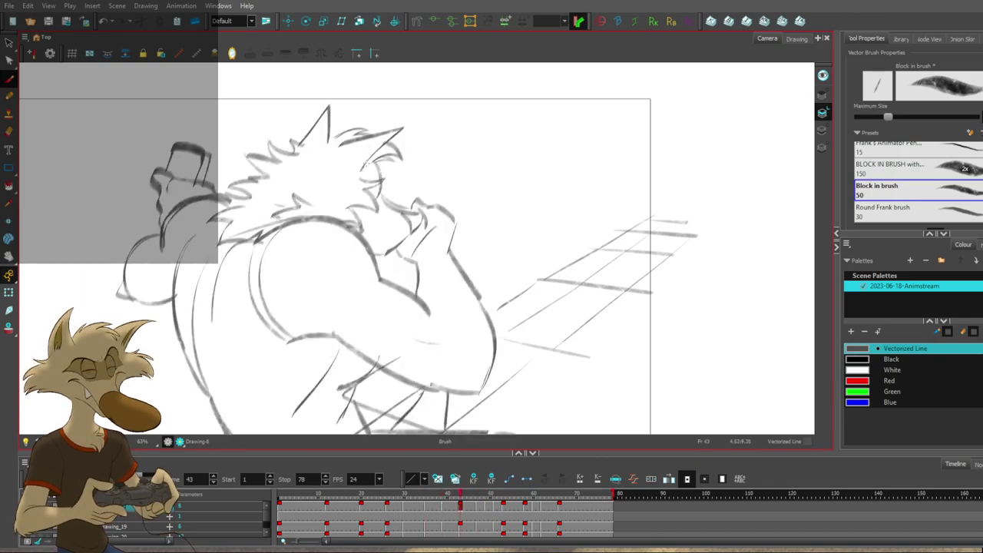
# Review the head turn at a smaller view size, examining how frame 49 sits between frames 47 and 51.
pyautogui.press('f')
pyautogui.press('f')
pyautogui.press('g')
pyautogui.press('g')
pyautogui.press('1')
pyautogui.press('g')
pyautogui.press('f')
pyautogui.press('1')
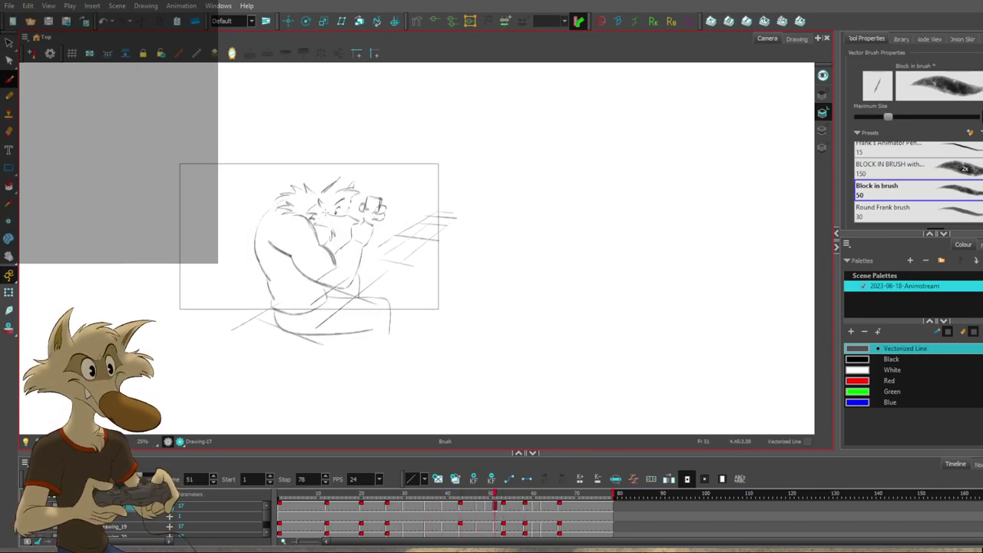
pyautogui.scroll(2, 321, 205)
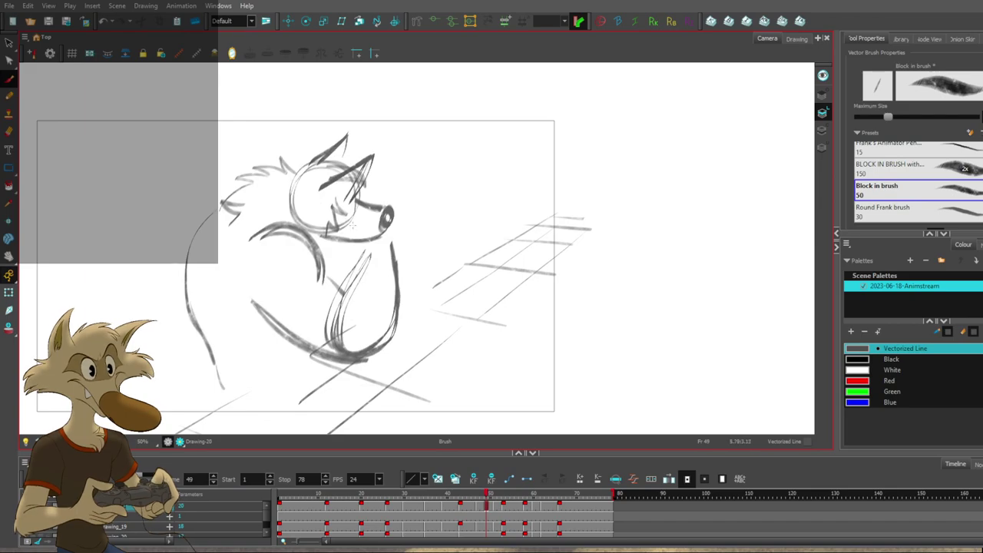
pyautogui.press(',')
pyautogui.press(',')
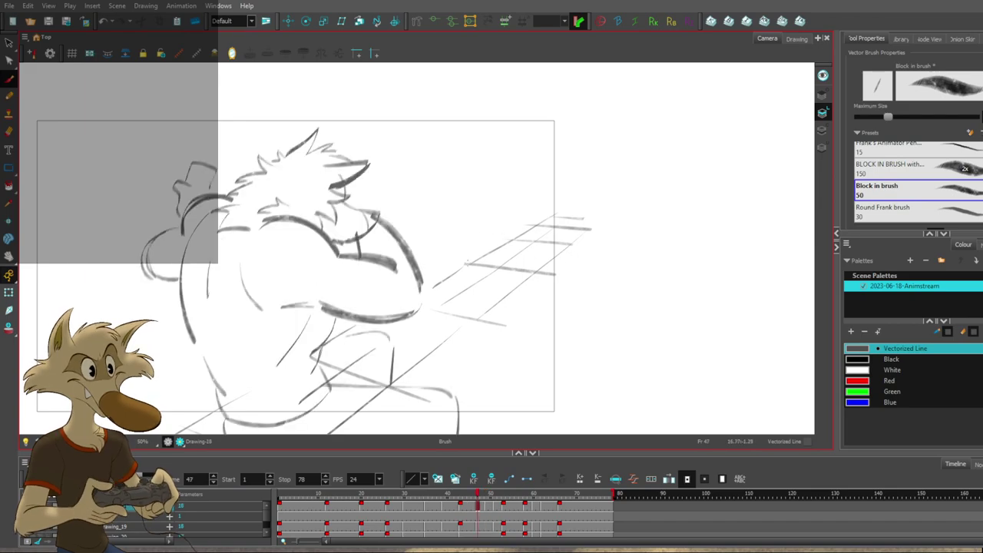
pyautogui.press('f')
pyautogui.press('g')
pyautogui.press('g')
pyautogui.press('g')
pyautogui.press('g')
pyautogui.press('f')
pyautogui.press('f')
pyautogui.press(',')
pyautogui.press(',')
pyautogui.press('.')
pyautogui.press('.')
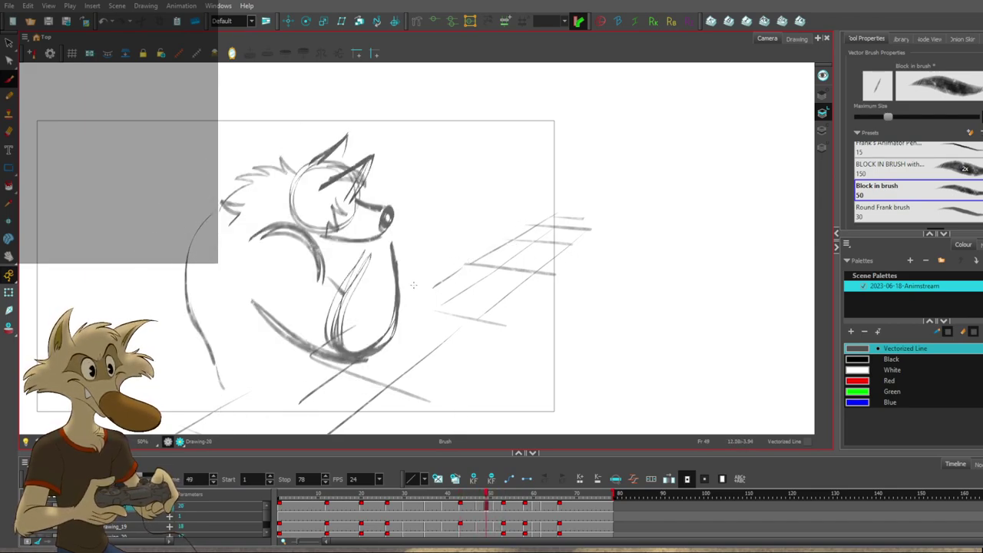
# Remove the raised forearm strokes on frame 49 and draw a flatter curve for the underside of the arm.
pyautogui.moveTo(275, 330); pyautogui.dragTo(269, 335)
pyautogui.press('Delete')
pyautogui.press('f')
pyautogui.press('g')
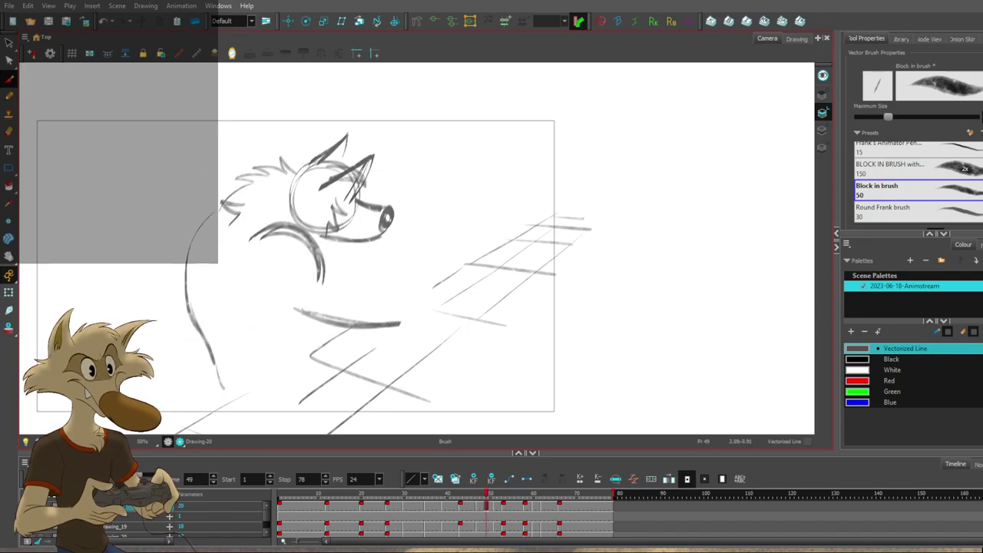
# Flip between frame 49 and its neighbours to examine the new arm line's position in the movement.
pyautogui.press('f')
pyautogui.press('g')
pyautogui.press('g')
pyautogui.press('g')
pyautogui.press('f')
pyautogui.press('f')
pyautogui.press('f')
pyautogui.press('f')
pyautogui.press('f')
pyautogui.press('g')
pyautogui.press('g')
pyautogui.press('g')
pyautogui.press('f')
pyautogui.press('g')
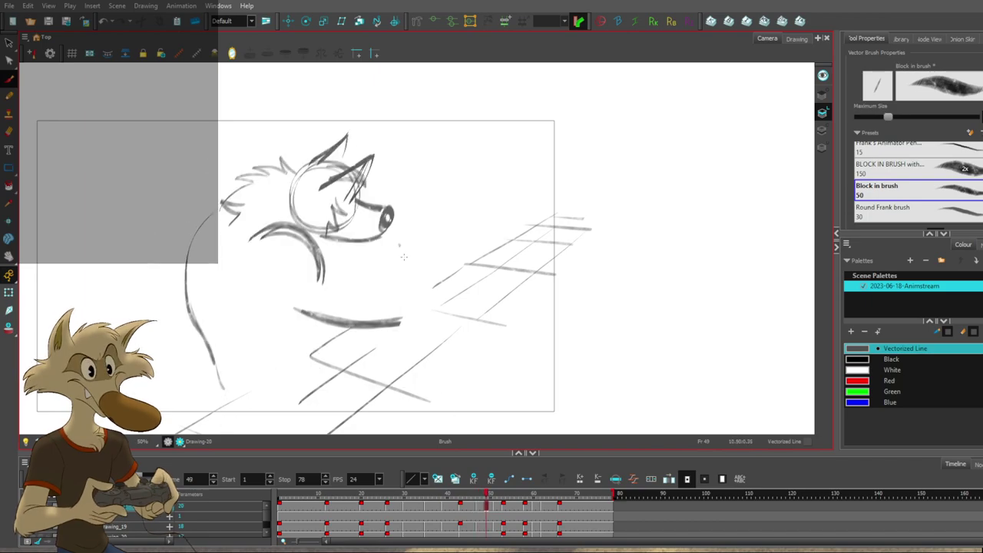
# Clean up the shoulder line on frame 49 and draw the upper arm line and outer curve of the bent arm.
pyautogui.press('g')
pyautogui.press('f')
pyautogui.moveTo(267, 232)
pyautogui.mouseDown()
pyautogui.moveTo(315, 274)
pyautogui.moveTo(346, 259)
pyautogui.mouseUp()
pyautogui.press(',')
pyautogui.press(',')
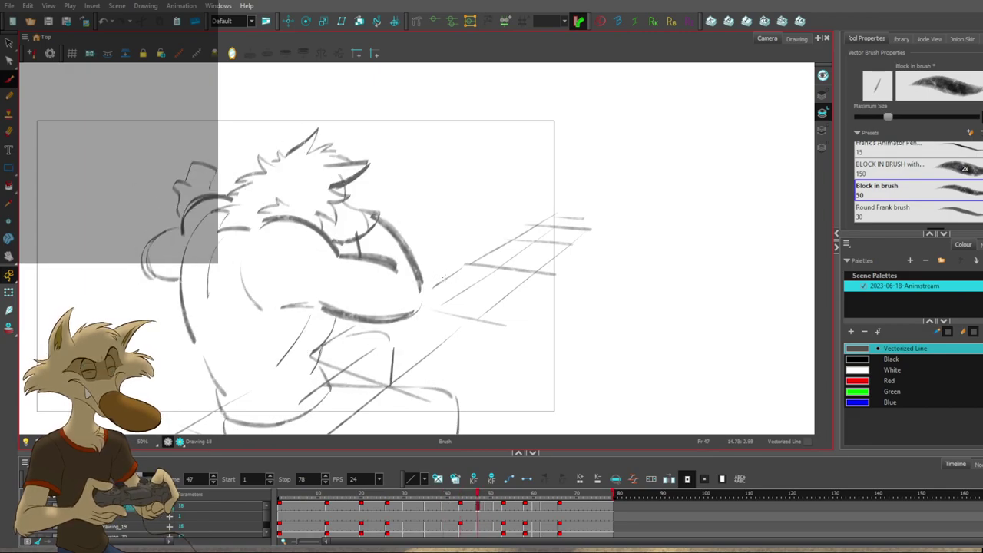
pyautogui.press(',')
pyautogui.press(',')
pyautogui.press(',')
pyautogui.press(',')
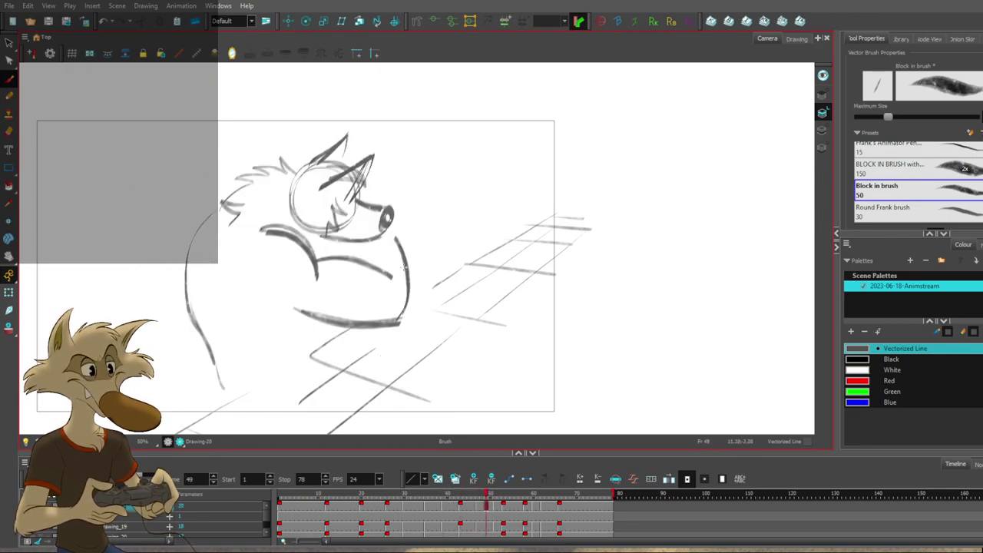
# Erase the cheek fur tufts on frame 49 and start a smaller tuft farther back inside the head circle.
pyautogui.press('.')
pyautogui.press('.')
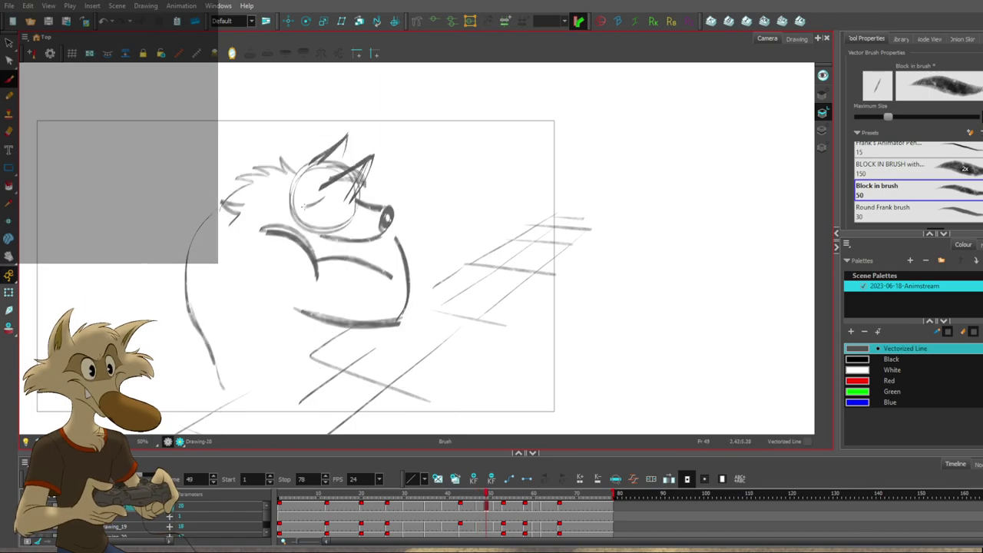
pyautogui.moveTo(328, 223); pyautogui.dragTo(335, 220)
pyautogui.press(',')
pyautogui.press(',')
pyautogui.press('.')
pyautogui.press('.')
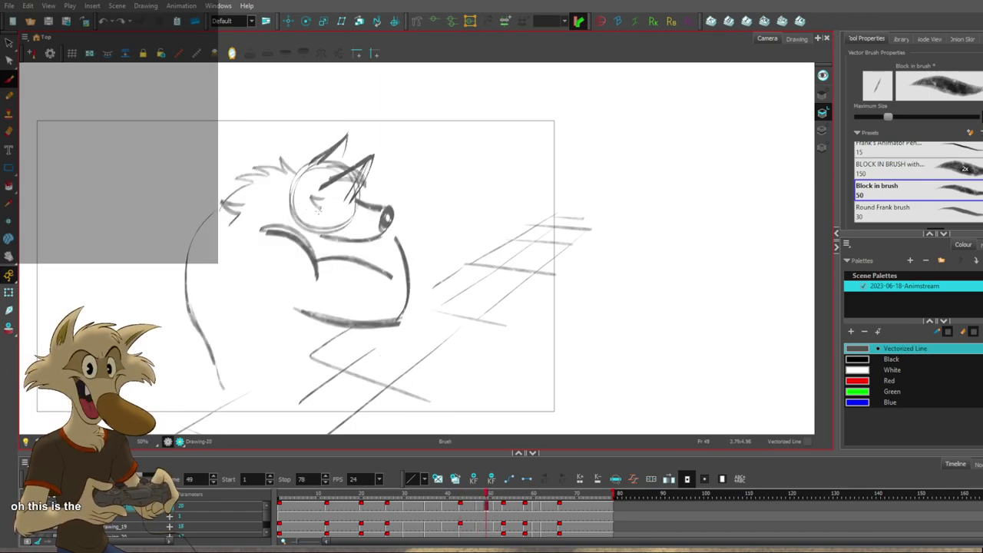
# Step through the drawings from frame 47 to frame 58 to examine how the fur rotates with the head.
pyautogui.press(',')
pyautogui.press(',')
pyautogui.press(',')
pyautogui.press(',')
pyautogui.press(',')
pyautogui.press(',')
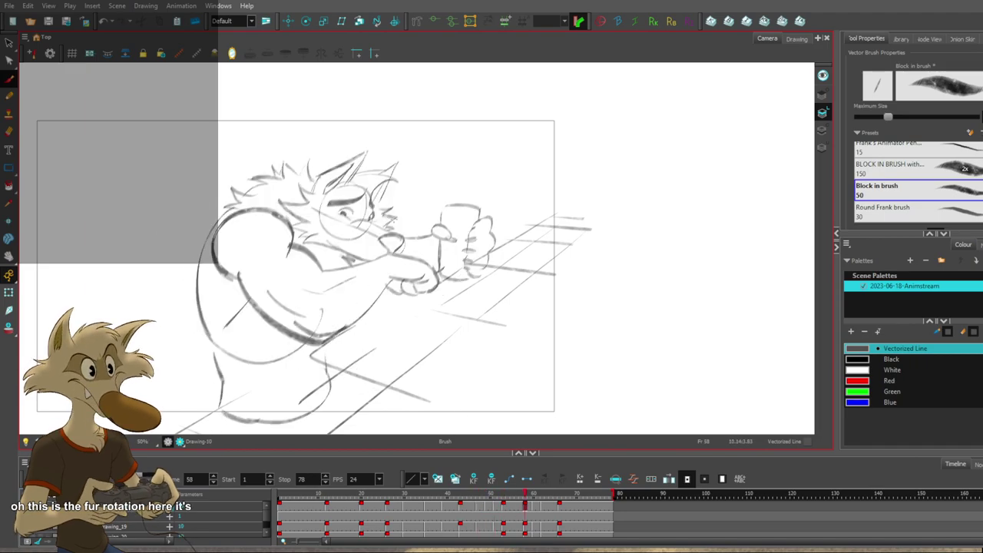
pyautogui.press('.')
pyautogui.press('.')
pyautogui.press('.')
pyautogui.press('.')
pyautogui.press('g')
pyautogui.press('g')
pyautogui.press('f')
pyautogui.press('f')
pyautogui.press('f')
pyautogui.press('f')
pyautogui.press('f')
pyautogui.press('g')
pyautogui.press('g')
pyautogui.press('g')
pyautogui.press('g')
pyautogui.press('f')
pyautogui.press('f')
pyautogui.press('f')
pyautogui.press('g')
pyautogui.press('g')
pyautogui.press('g')
pyautogui.press('f')
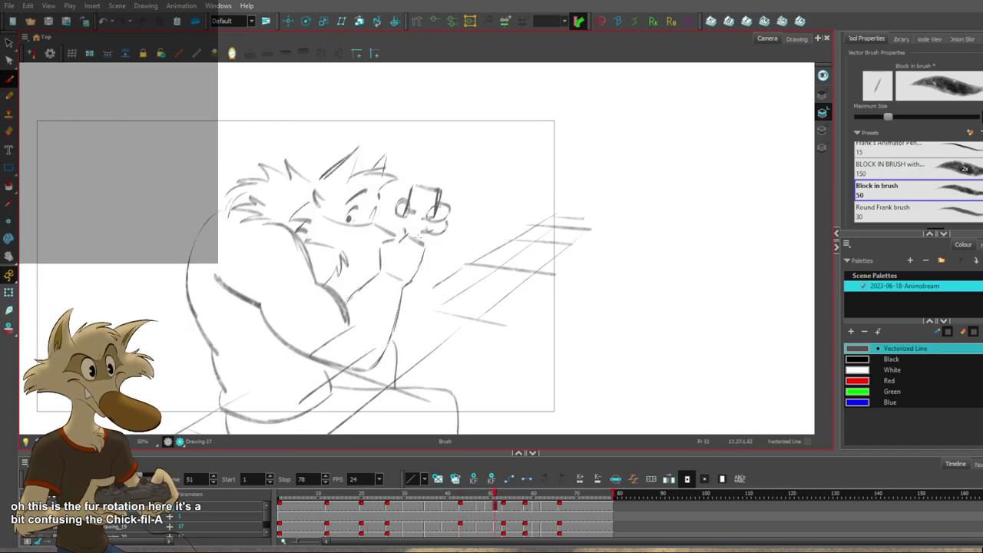
pyautogui.press(',')
pyautogui.press(',')
pyautogui.press(',')
pyautogui.press(',')
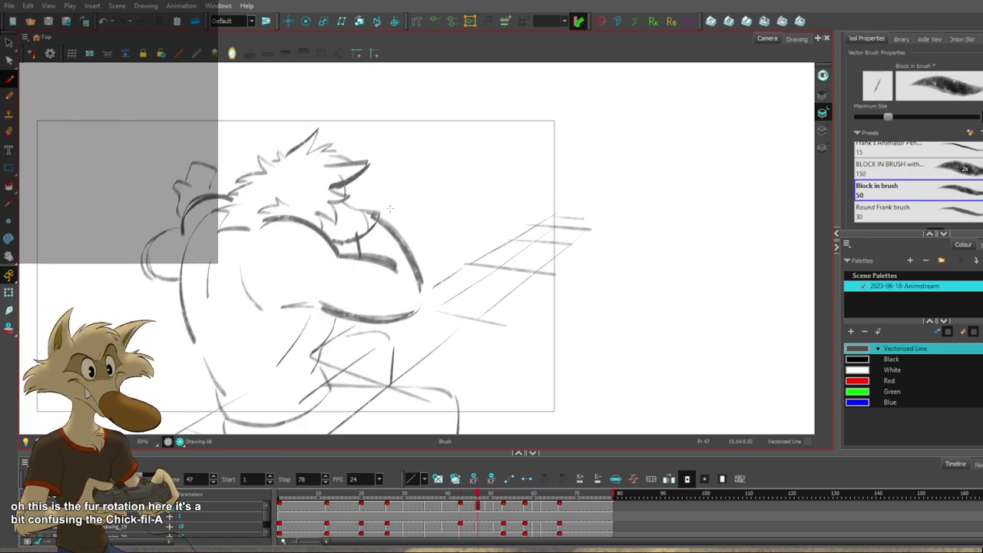
# Add a line beneath the muzzle on frame 51, running from the chest fur toward the raised hand, after comparing the neighbouring drawings.
pyautogui.press('.')
pyautogui.press('.')
pyautogui.press(',')
pyautogui.press('.')
pyautogui.press('.')
pyautogui.press(',')
pyautogui.press('.')
pyautogui.press(',')
pyautogui.press('s')
pyautogui.press('.')
pyautogui.press('.')
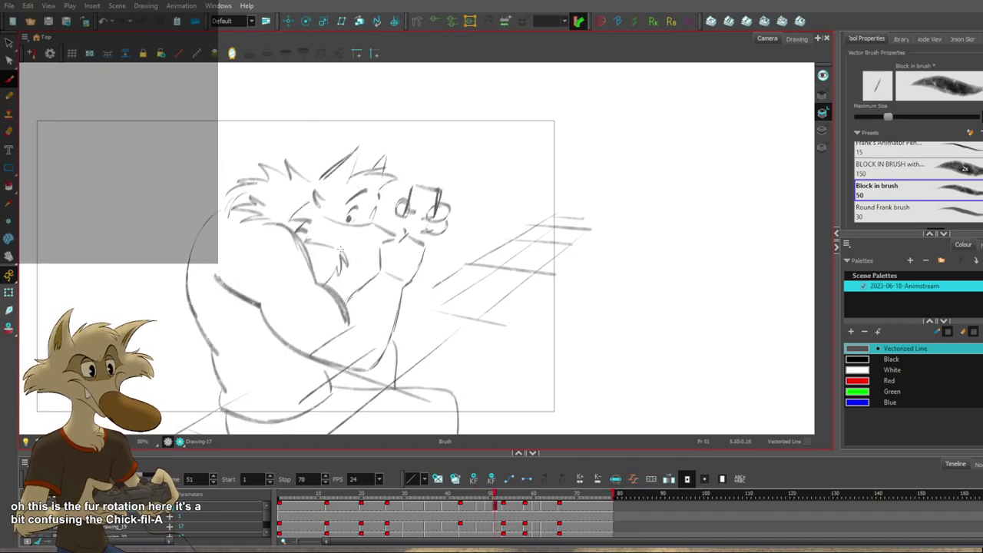
pyautogui.press(',')
pyautogui.press(',')
pyautogui.press(',')
pyautogui.press(',')
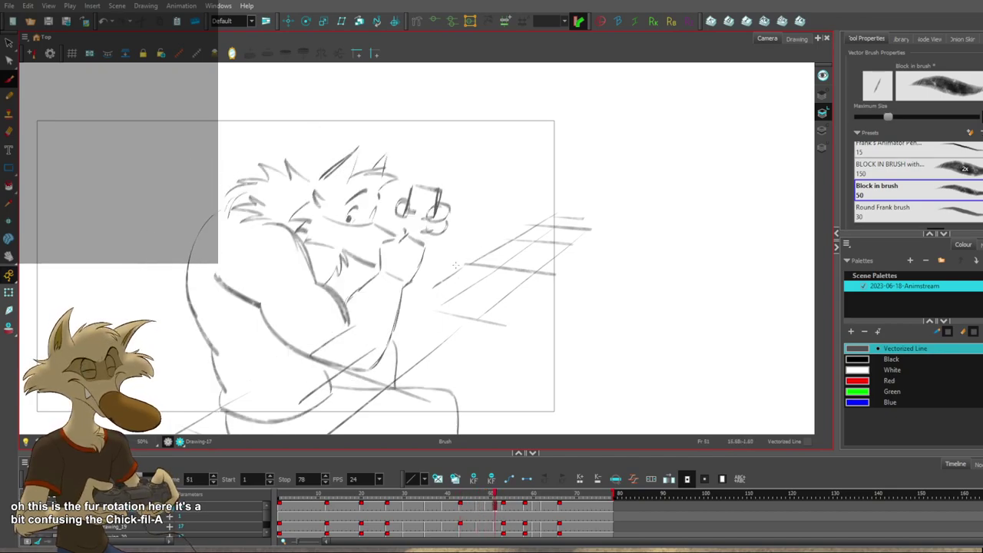
# Run through the whole sequence at a smaller view size to examine the timing of the drink and nose rub.
pyautogui.scroll(-2, 451, 268)
pyautogui.press('f')
pyautogui.press('f')
pyautogui.press('g')
pyautogui.press('g')
pyautogui.press('g')
pyautogui.press('g')
pyautogui.press('g')
pyautogui.press('g')
pyautogui.press('g')
pyautogui.press('g')
pyautogui.press('g')
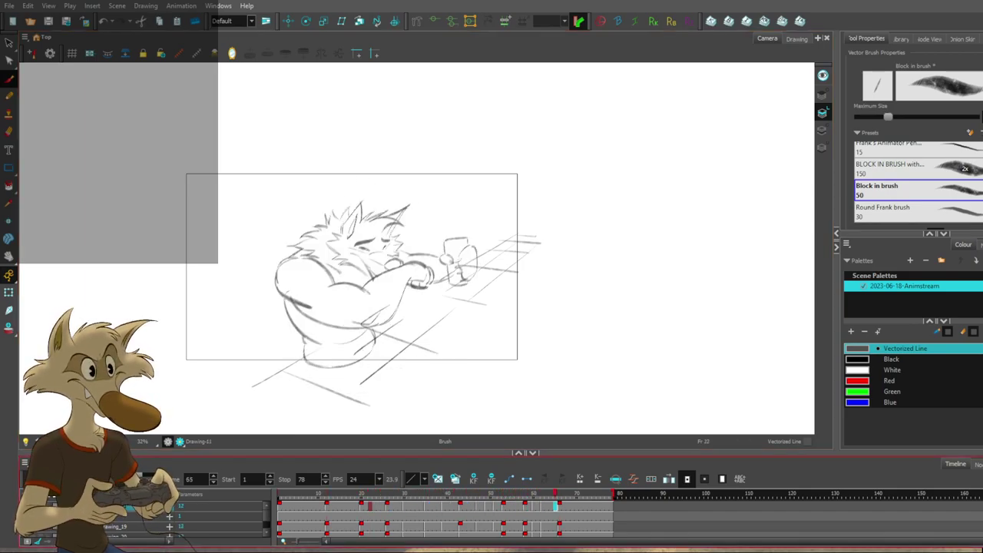
# Lengthen the nose-rub drawing's hold on the timeline to about frame 70, and step back to frame 58 to check it.
pyautogui.moveTo(497, 501); pyautogui.dragTo(556, 505)
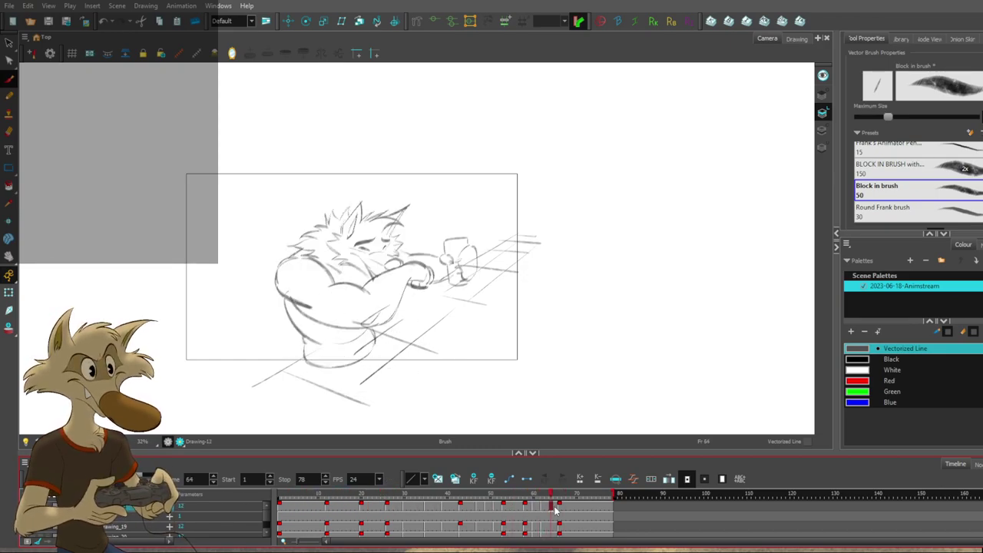
pyautogui.moveTo(581, 510); pyautogui.dragTo(570, 500)
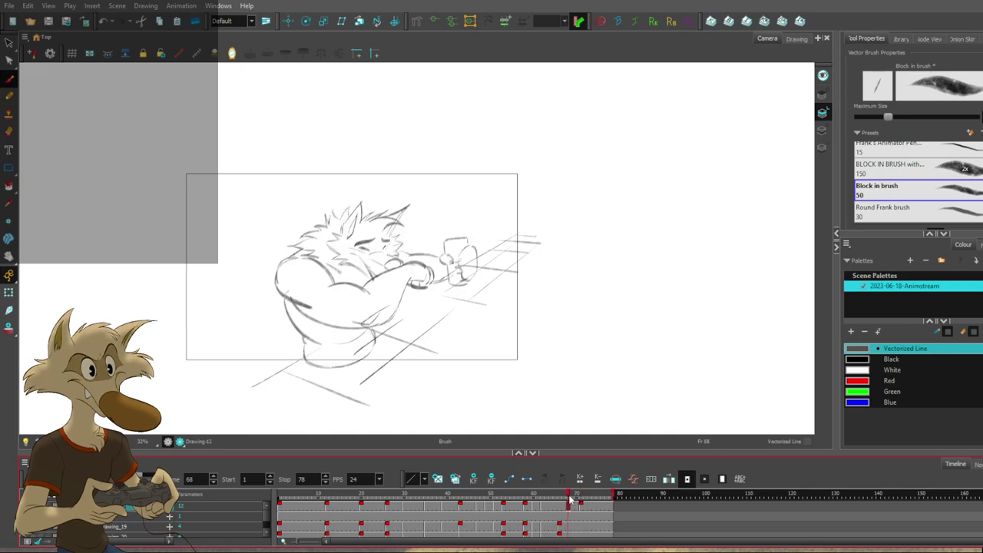
pyautogui.press('f')
pyautogui.press('f')
pyautogui.press('f')
pyautogui.press('f')
pyautogui.press('f')
pyautogui.press('f')
pyautogui.press('f')
pyautogui.press('f')
pyautogui.press('f')
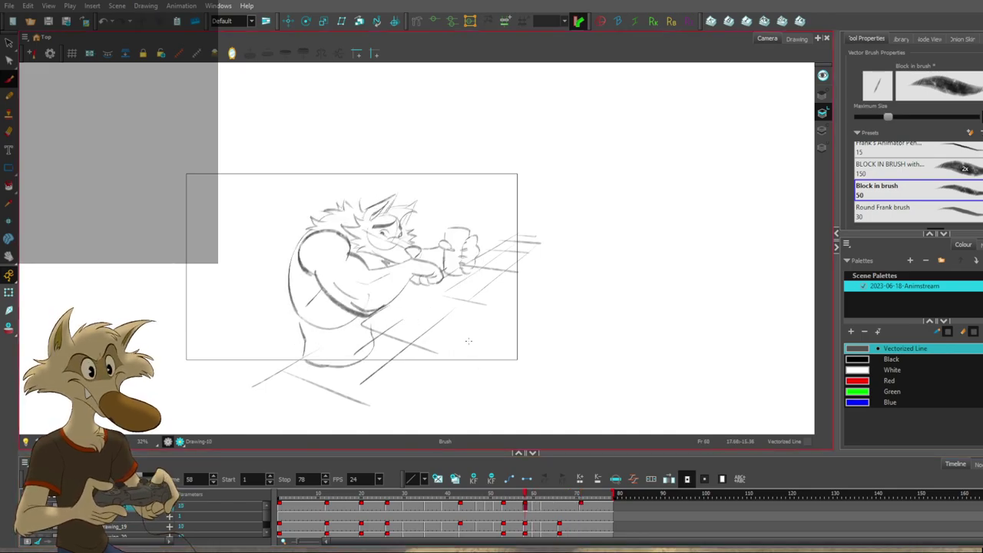
# Play through the sequence and lengthen the holds of the drink drawings so the raised-glass pose starts on frame 55.
pyautogui.press('g')
pyautogui.press('g')
pyautogui.press('g')
pyautogui.press('Return')
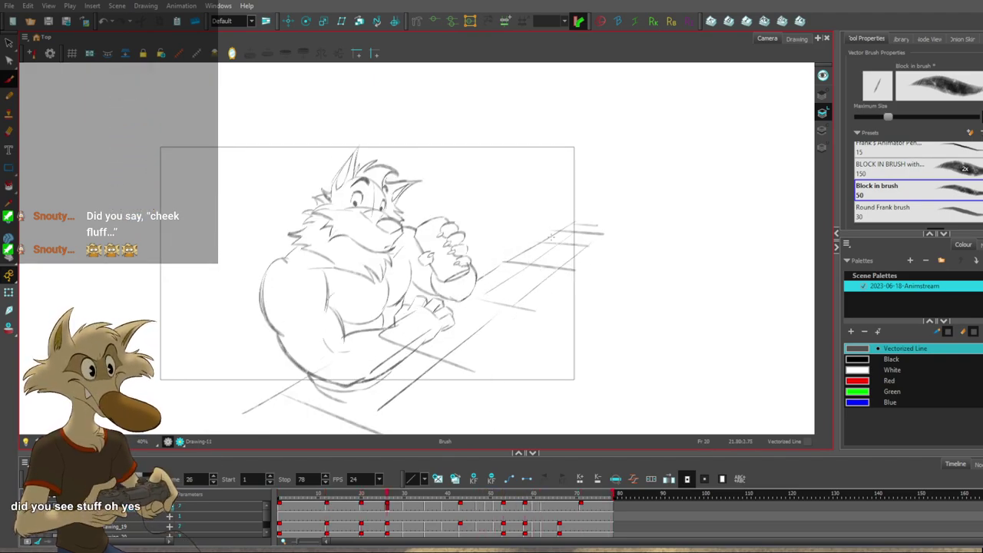
pyautogui.click(513, 511)
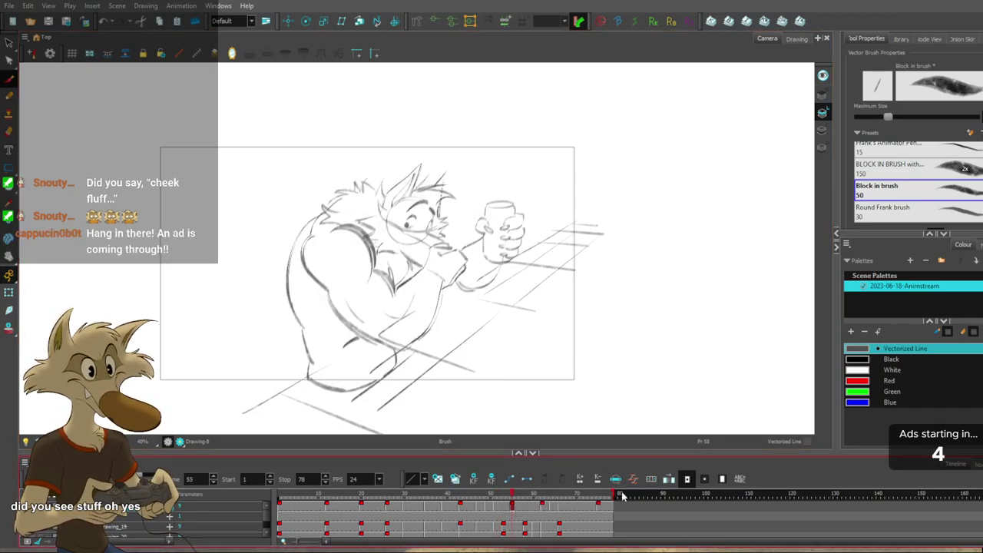
# Extend the scene's end to frame 88 and hold the final drawing through to that frame.
pyautogui.moveTo(614, 497); pyautogui.dragTo(652, 498)
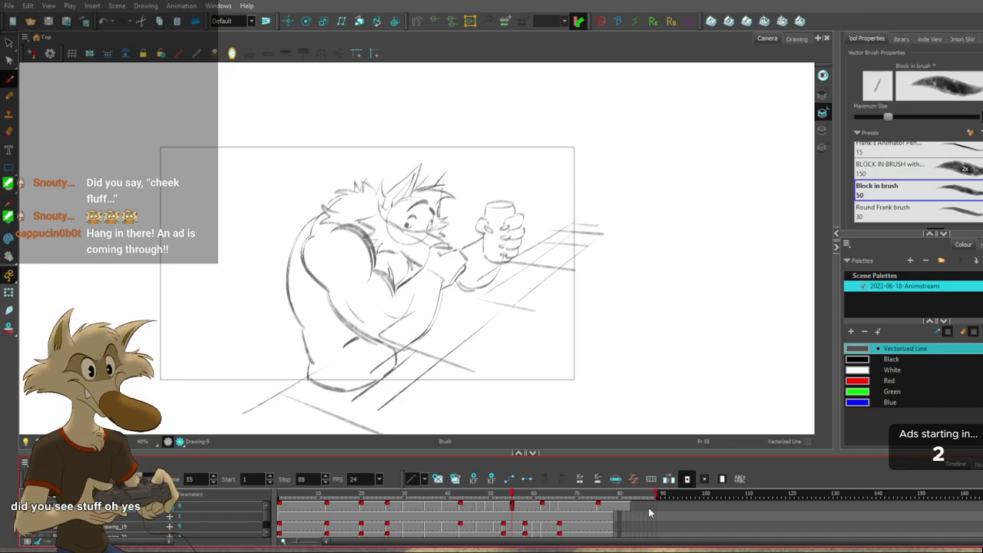
pyautogui.click(654, 513)
pyautogui.press('F5')
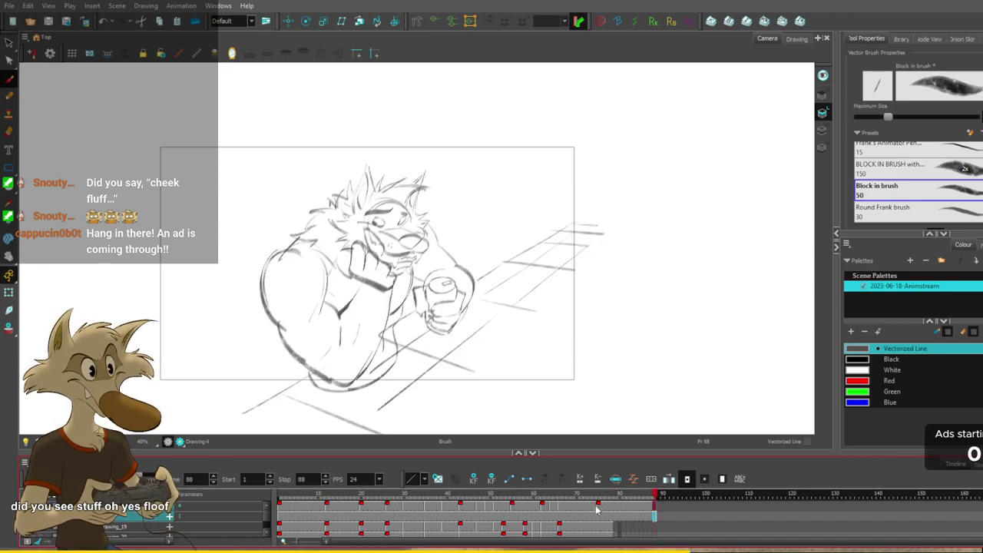
# Replay the turn and lengthen the holds of its drawings after frame 43 so the raised-glass pose starts on frame 60.
pyautogui.moveTo(498, 495); pyautogui.dragTo(469, 496)
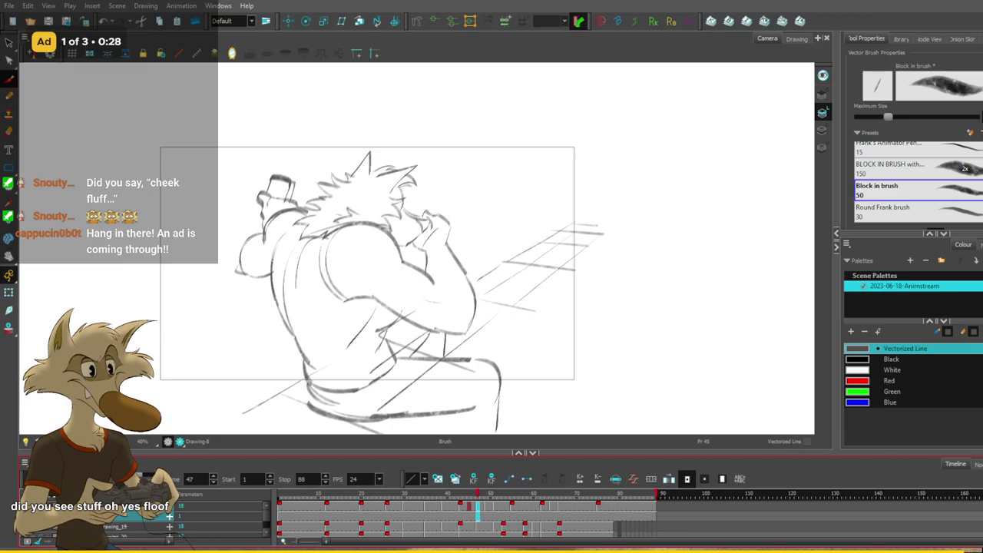
pyautogui.press('Return')
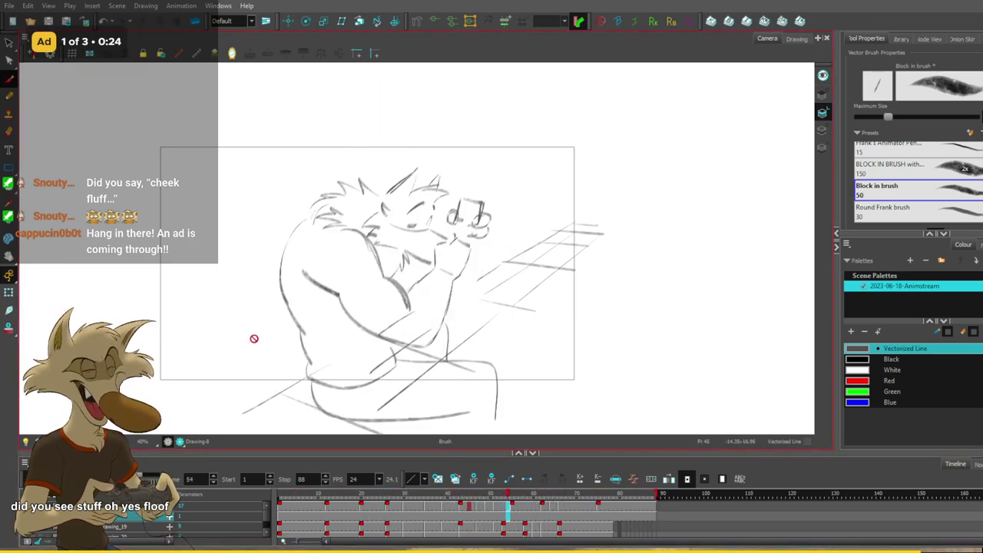
pyautogui.moveTo(507, 497); pyautogui.dragTo(480, 499)
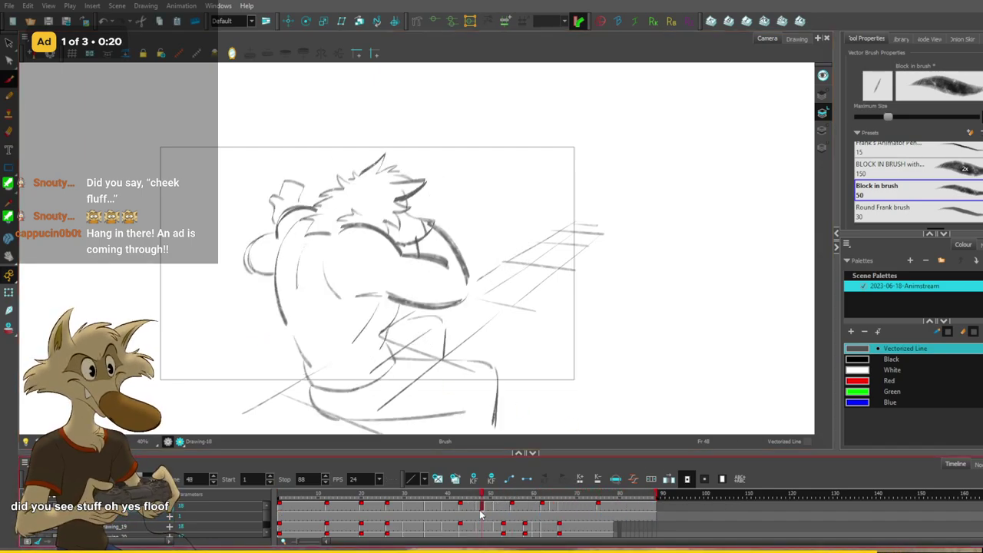
pyautogui.press('+')
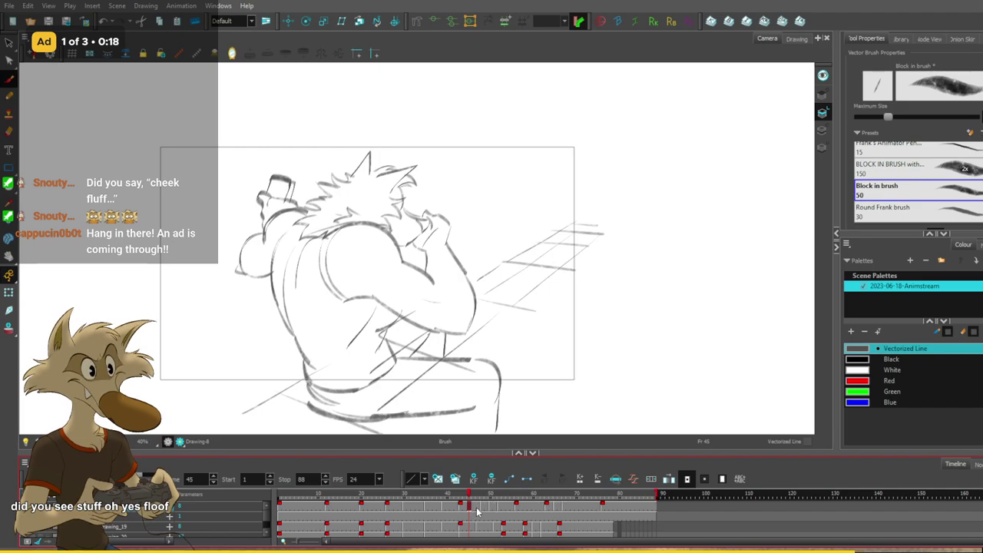
pyautogui.click(486, 511)
pyautogui.press('+')
pyautogui.press('+')
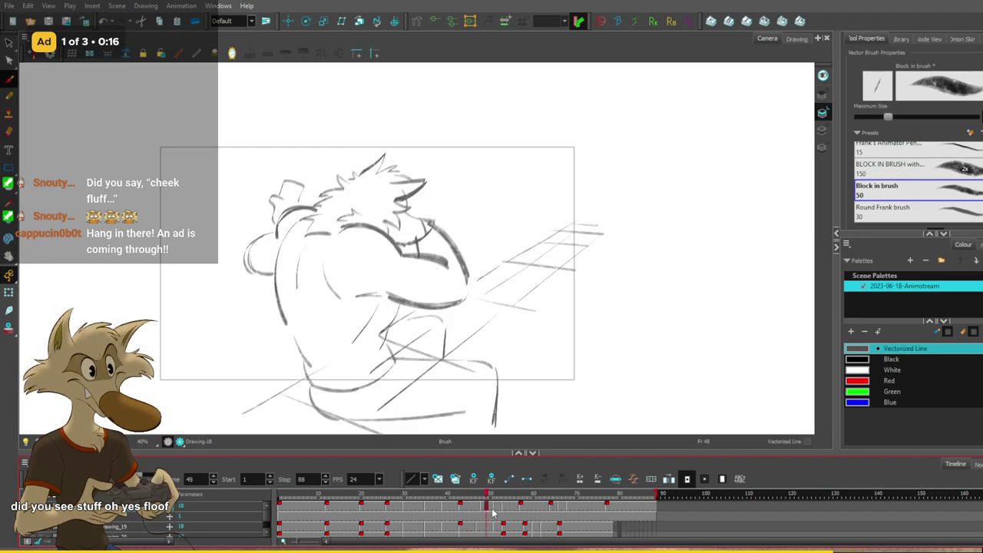
pyautogui.click(500, 510)
pyautogui.press('+')
pyautogui.press('+')
# Play the sequence from frame 34 to examine the timing of the turn, and go back to frame 43.
pyautogui.moveTo(497, 499); pyautogui.dragTo(422, 499)
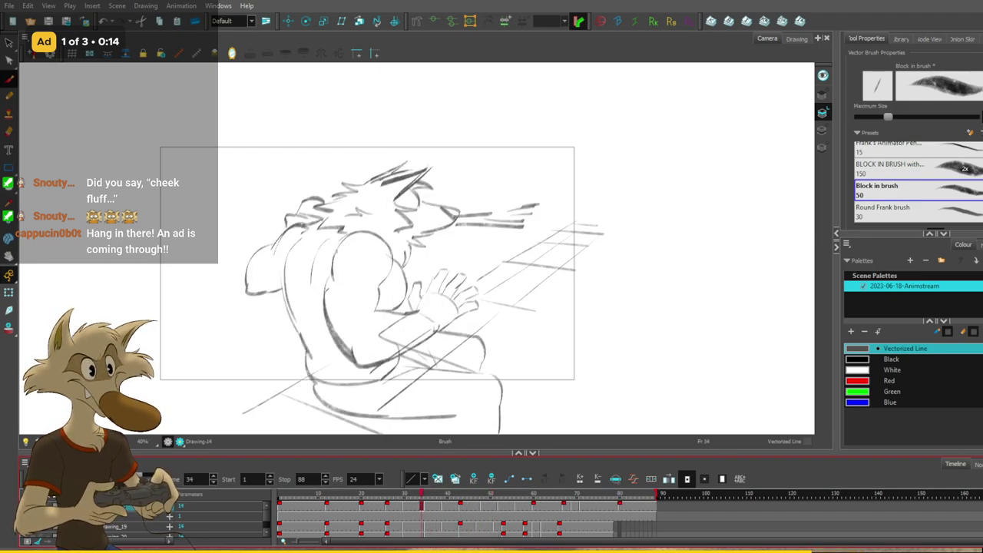
pyautogui.press('Return')
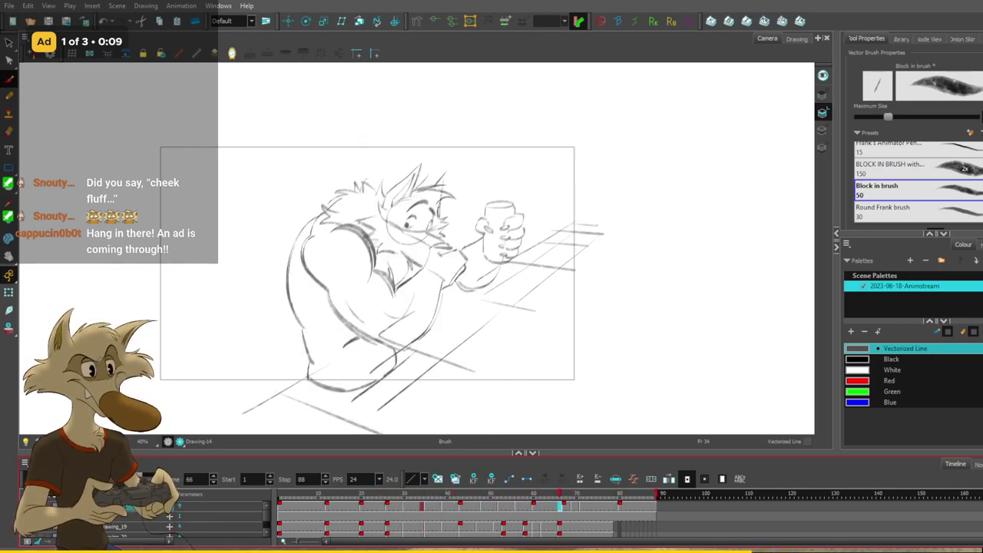
pyautogui.scroll(-2, 436, 295)
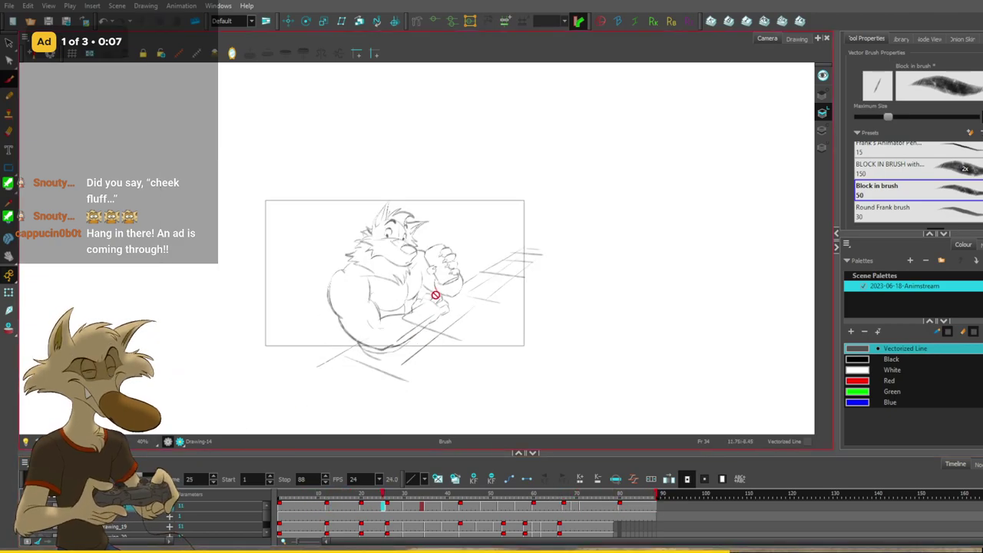
pyautogui.scroll(2, 435, 295)
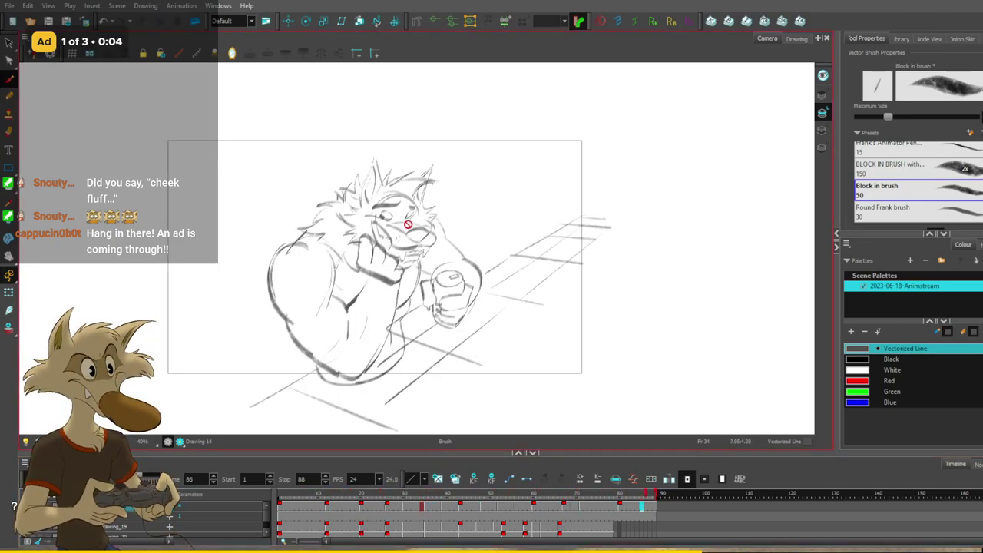
pyautogui.click(509, 501)
pyautogui.moveTo(509, 501)
pyautogui.mouseDown()
pyautogui.moveTo(650, 516)
pyautogui.moveTo(418, 507)
pyautogui.moveTo(547, 516)
pyautogui.moveTo(430, 519)
pyautogui.moveTo(554, 526)
pyautogui.moveTo(453, 530)
pyautogui.moveTo(517, 536)
pyautogui.moveTo(463, 530)
pyautogui.mouseUp()
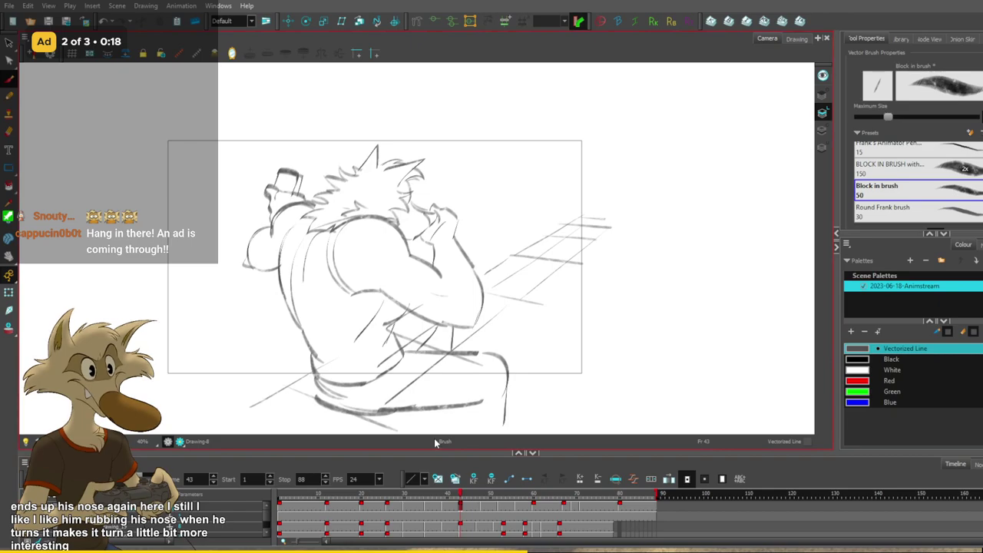
# Rework the outer line of the raised forearm toward the elbow on frame 48, comparing it with the neighbouring drawings.
pyautogui.press('g')
pyautogui.press('f')
pyautogui.press('g')
pyautogui.press('f')
pyautogui.press('.')
pyautogui.press('.')
pyautogui.press('.')
pyautogui.press('.')
pyautogui.press('.')
pyautogui.press('g')
pyautogui.press('f')
pyautogui.moveTo(431, 223)
pyautogui.mouseDown()
pyautogui.moveTo(428, 244)
pyautogui.moveTo(468, 261)
pyautogui.mouseUp()
pyautogui.press('g')
pyautogui.press('f')
pyautogui.press('f')
pyautogui.press('f')
pyautogui.press('g')
pyautogui.press('g')
pyautogui.press('g')
pyautogui.press('f')
pyautogui.press('f')
pyautogui.press('f')
pyautogui.press('g')
# Step back to frame 26 and forward to frame 39 to examine how the character turns away.
pyautogui.press(',')
pyautogui.press(',')
pyautogui.press(',')
pyautogui.press(',')
pyautogui.press(',')
pyautogui.press(',')
pyautogui.press(',')
pyautogui.press(',')
pyautogui.press(',')
pyautogui.press('.')
pyautogui.press('.')
pyautogui.press('.')
pyautogui.press('.')
pyautogui.press('.')
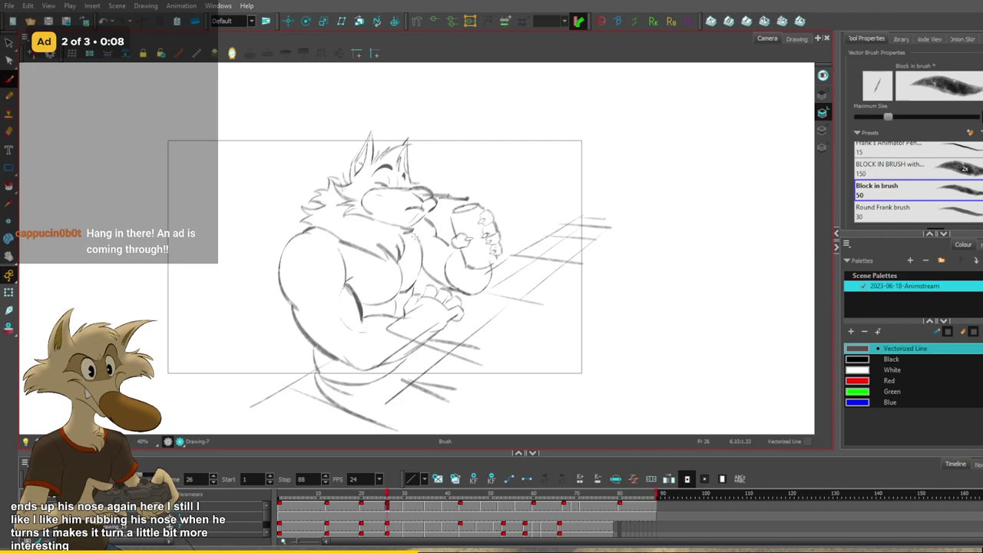
pyautogui.press('.')
pyautogui.press('.')
pyautogui.press('.')
pyautogui.press('.')
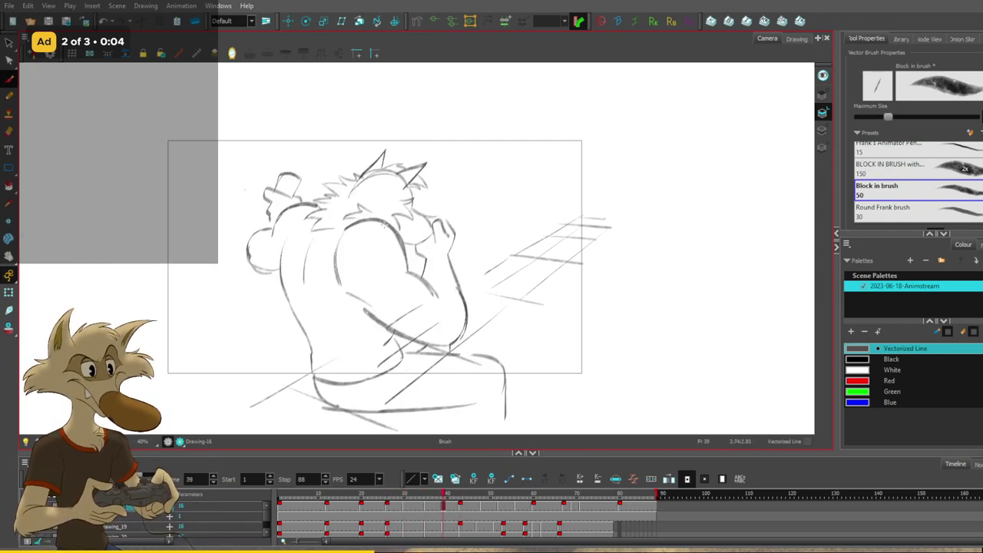
# Compare the drawings on frames 30 and 35 to examine how the head and the lowered hand change.
pyautogui.press(',')
pyautogui.press(',')
pyautogui.press(',')
pyautogui.press(',')
pyautogui.press(',')
pyautogui.press(',')
pyautogui.press(',')
pyautogui.press(',')
pyautogui.press(',')
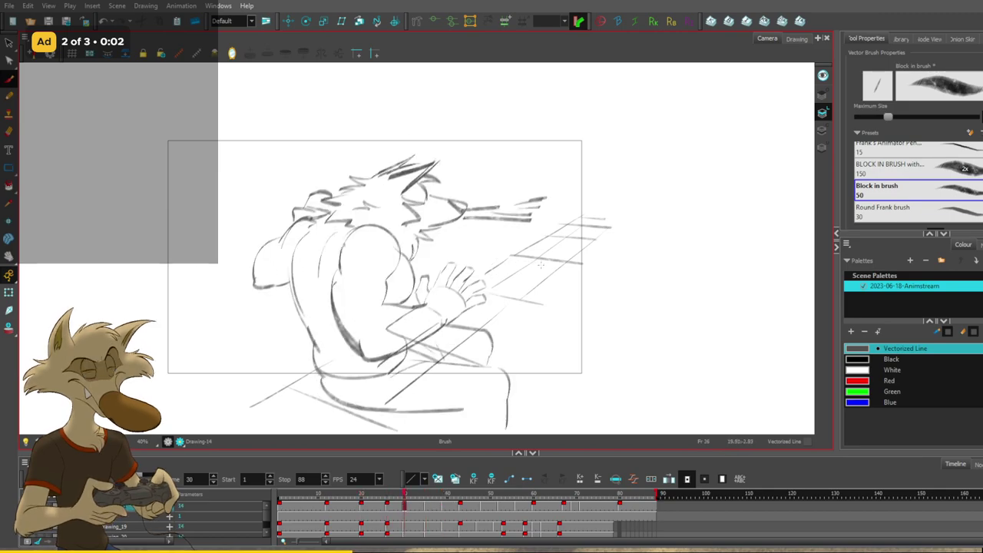
pyautogui.press('.')
pyautogui.press('.')
pyautogui.press('.')
pyautogui.press('.')
pyautogui.press('.')
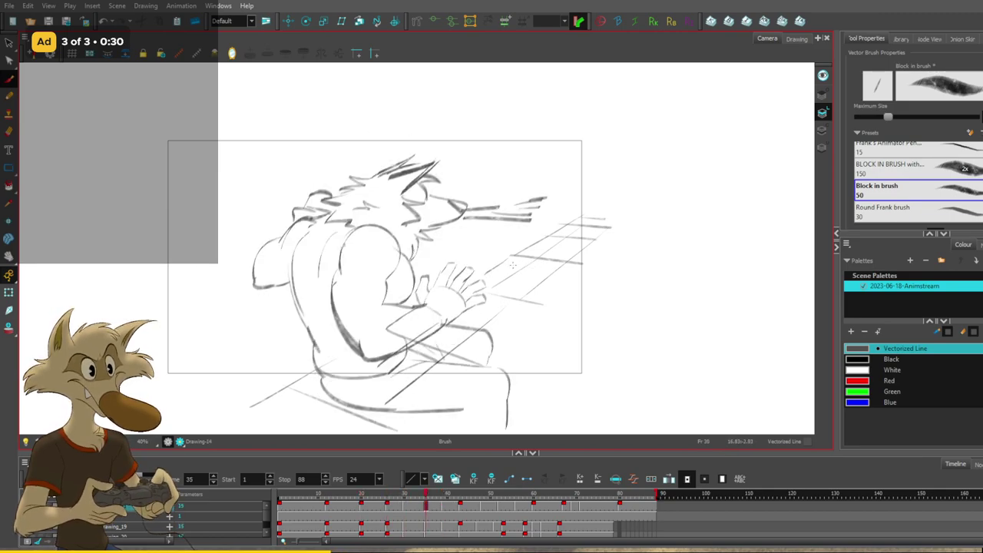
pyautogui.hotkey('alt', 's')
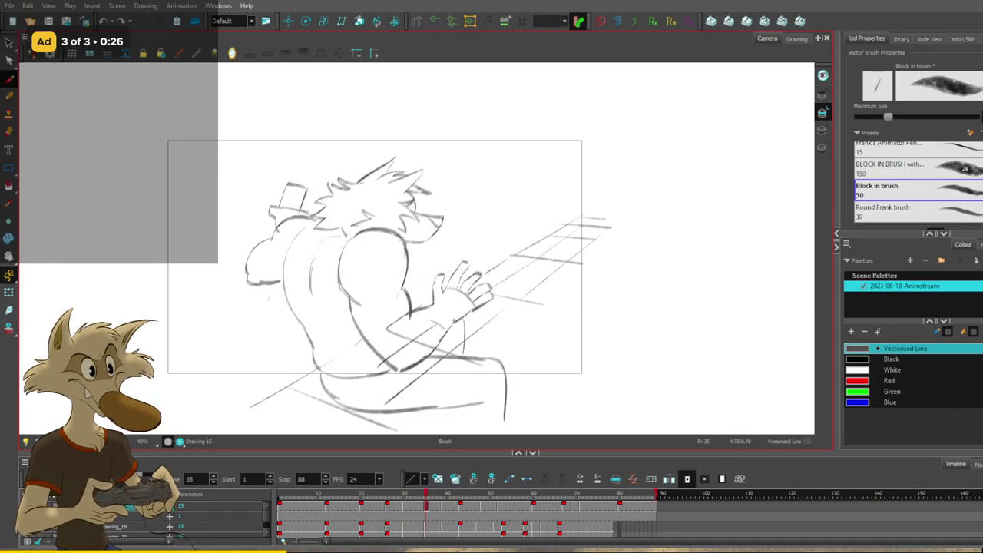
pyautogui.hotkey('alt', 'b')
pyautogui.press(',')
pyautogui.press(',')
pyautogui.press(',')
pyautogui.press(',')
pyautogui.press(',')
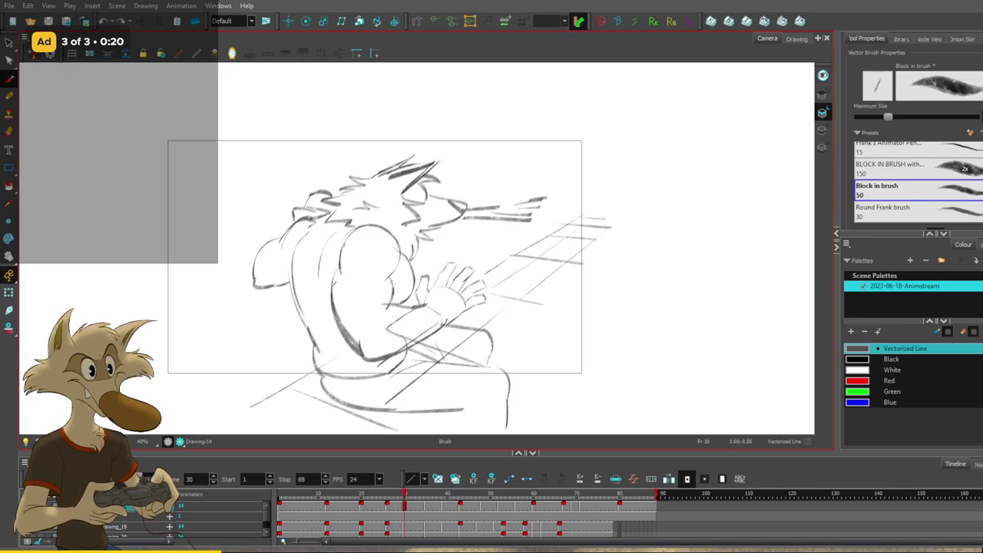
# Step back and forth between frames 30 and 52 to examine how the arm rises to the nose.
pyautogui.press('.')
pyautogui.press('.')
pyautogui.press('.')
pyautogui.press('.')
pyautogui.press('.')
pyautogui.press('.')
pyautogui.press('.')
pyautogui.press('.')
pyautogui.press('.')
pyautogui.press('.')
pyautogui.press('.')
pyautogui.press('.')
pyautogui.press('.')
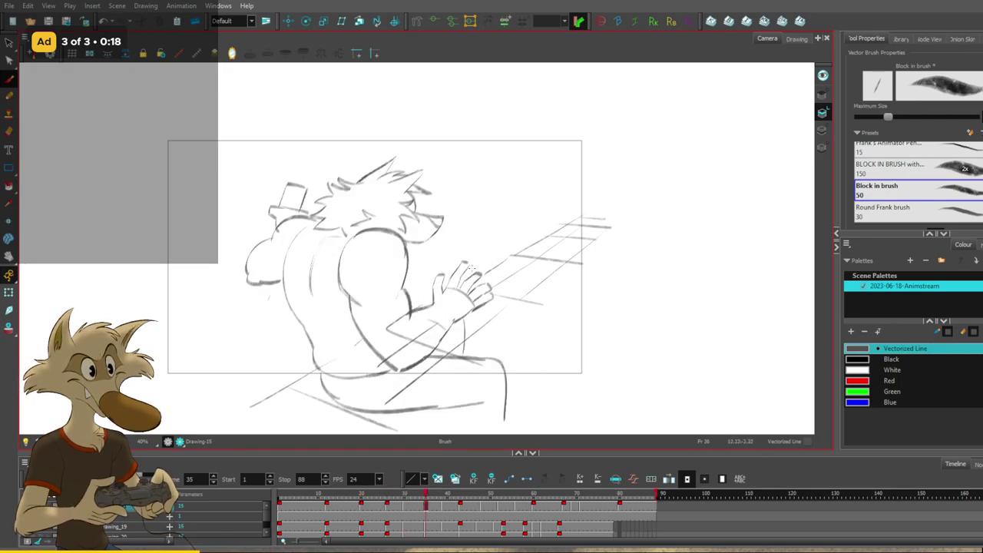
pyautogui.press(',')
pyautogui.press(',')
pyautogui.press(',')
pyautogui.press(',')
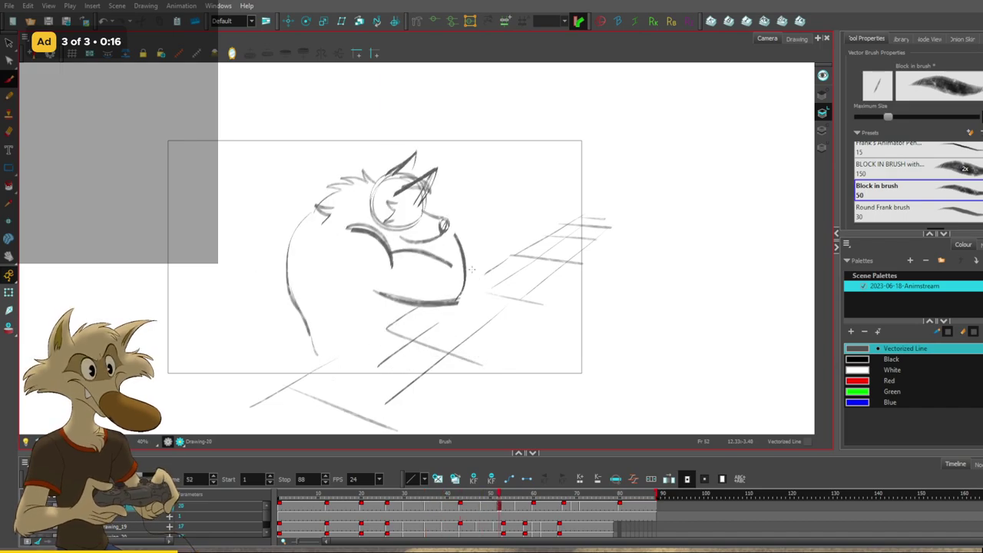
pyautogui.press('.')
pyautogui.press('.')
pyautogui.press('.')
pyautogui.press('.')
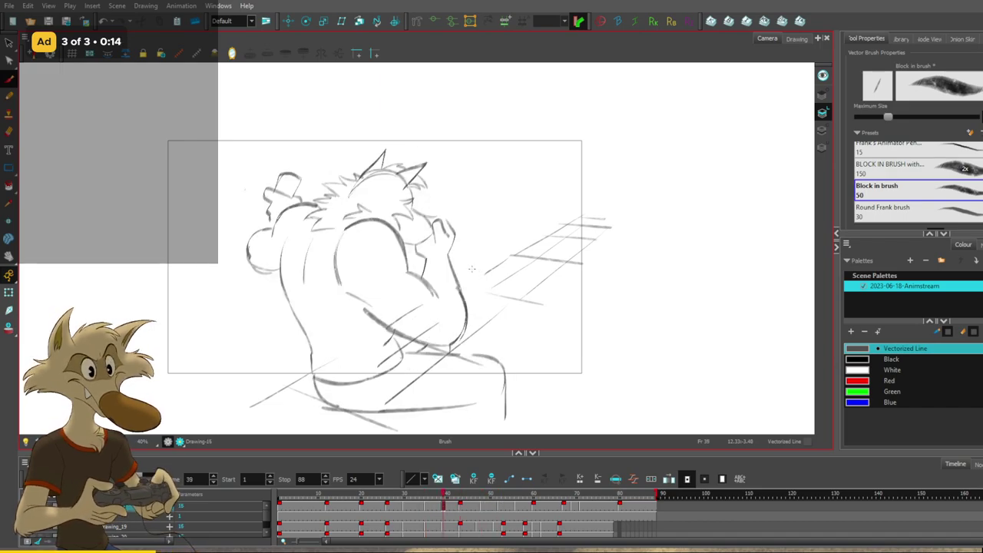
pyautogui.press('.')
pyautogui.press('.')
pyautogui.press('.')
pyautogui.press('.')
pyautogui.press('.')
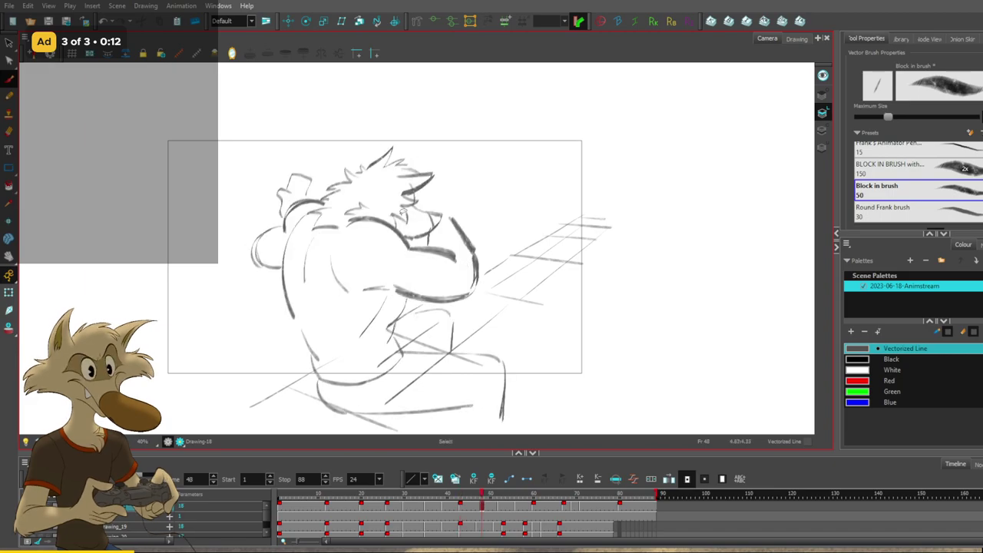
# Flip between the drawings on frames 48 and 52 to examine how the head and folded arm connect.
pyautogui.hotkey('alt', 'b')
pyautogui.press(',')
pyautogui.press(',')
pyautogui.press(',')
pyautogui.press(',')
pyautogui.press(',')
pyautogui.press('.')
pyautogui.press('.')
pyautogui.press('.')
pyautogui.press('.')
pyautogui.press('.')
pyautogui.press(',')
pyautogui.press(',')
pyautogui.press(',')
pyautogui.press(',')
pyautogui.press(',')
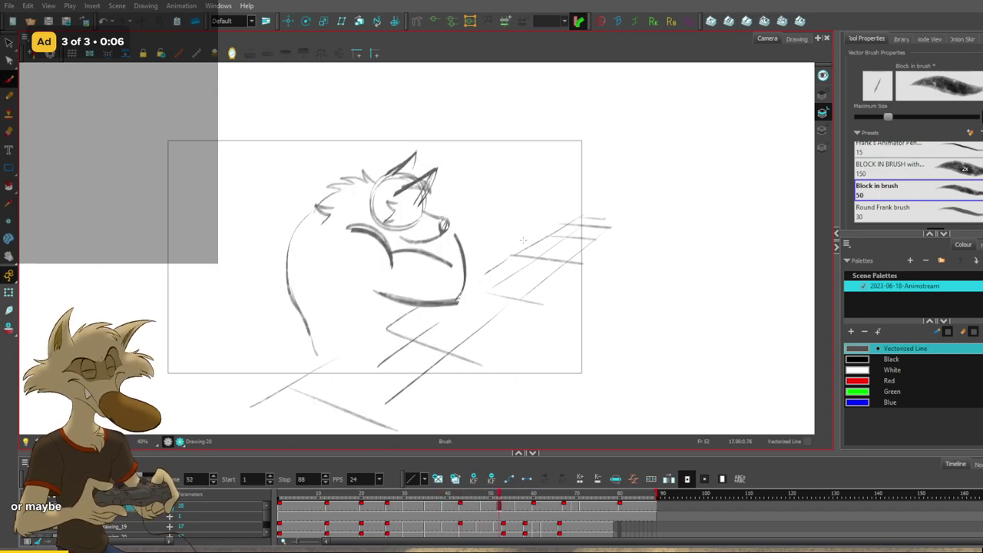
pyautogui.press('.')
pyautogui.press('.')
pyautogui.press('.')
pyautogui.press('.')
pyautogui.press('.')
pyautogui.press('f')
pyautogui.press('g')
pyautogui.press('f')
pyautogui.press('g')
pyautogui.press('f')
pyautogui.press('g')
pyautogui.press('f')
pyautogui.press('g')
pyautogui.press('g')
pyautogui.press('g')
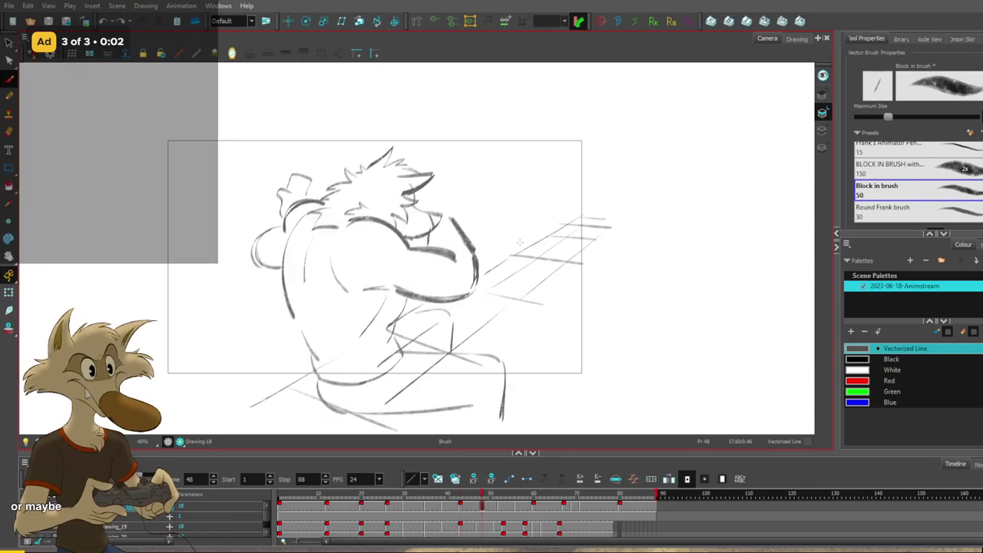
# Sketch the rounded back outline of the shoulder on the rough drawing at frame 52, after comparing it with its neighbours.
pyautogui.press('f')
pyautogui.press('f')
pyautogui.press('g')
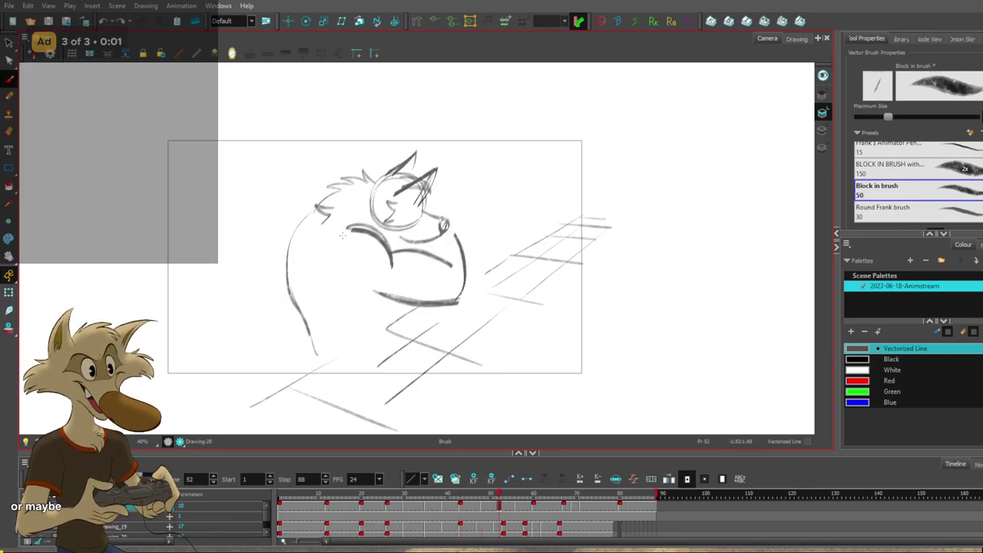
pyautogui.press('f')
pyautogui.press('.')
pyautogui.press('.')
pyautogui.press('.')
pyautogui.press('.')
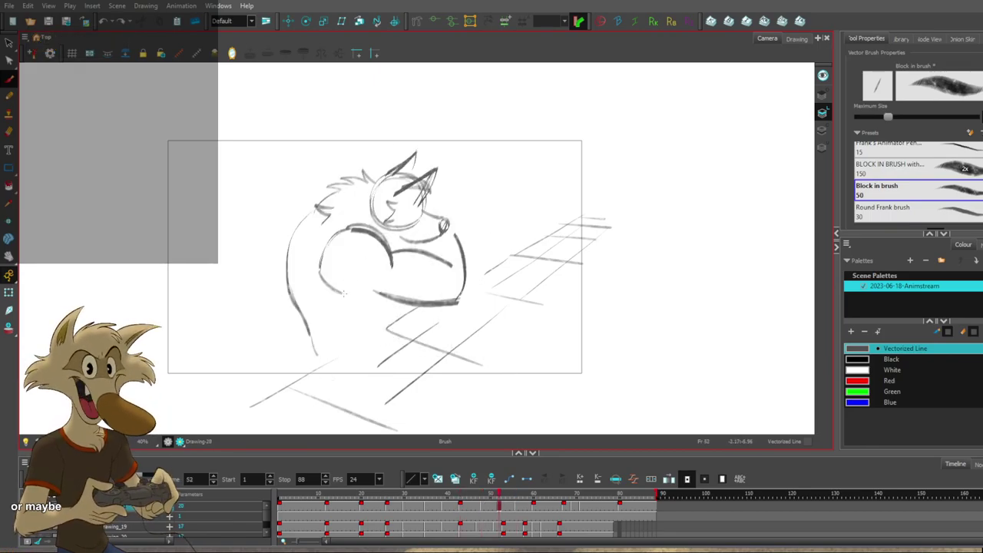
# Undo the last stroke and outline the rounded shoulder on frame 56, comparing it with the adjacent drawings.
pyautogui.press('f')
pyautogui.press('g')
pyautogui.hotkey('ctrl', 'z')
pyautogui.press('g')
pyautogui.press('g')
pyautogui.press('f')
pyautogui.press('f')
pyautogui.press('g')
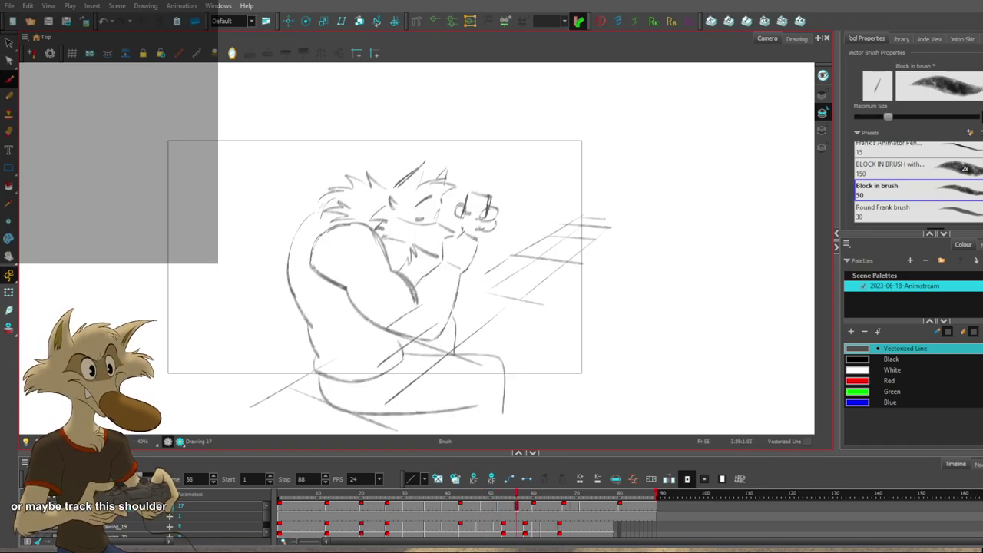
# Undo the last two shoulder strokes on frame 52 and sketch the shoulder's upper rounded edge, comparing it with the neighbouring drawings.
pyautogui.press('f')
pyautogui.press('g')
pyautogui.press('g')
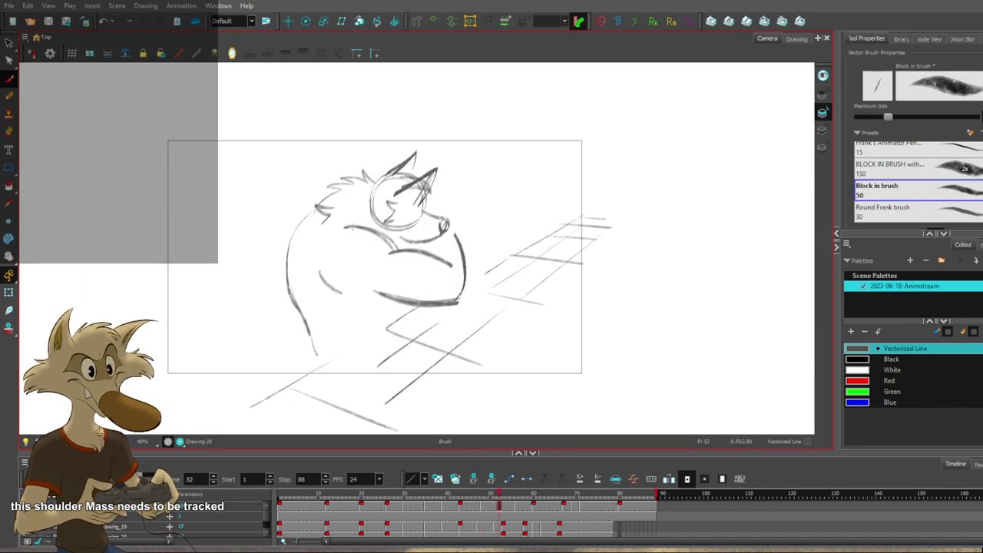
pyautogui.hotkey('ctrl', 'z')
pyautogui.hotkey('ctrl', 'z')
pyautogui.press('g')
pyautogui.press('f')
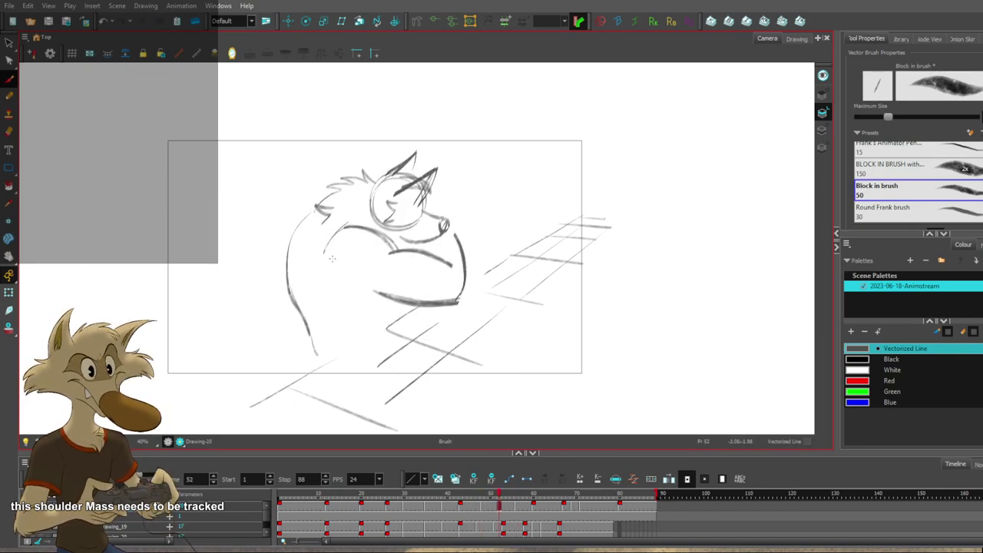
# Sketch the lower curve of the shoulder mass on frame 52 against the adjacent drawings and select the forearm's strokes.
pyautogui.press('f')
pyautogui.press('f')
pyautogui.press('f')
pyautogui.press('g')
pyautogui.press('g')
pyautogui.press('g')
pyautogui.press('g')
pyautogui.press('f')
pyautogui.press('f')
pyautogui.press('f')
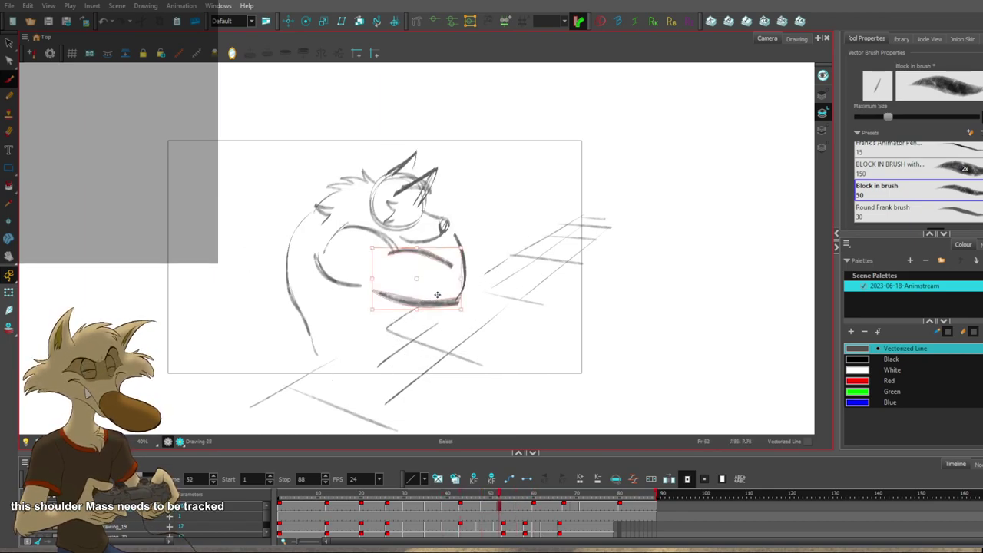
# Remove the forearm's upper line on frame 52 and redraw its lower contour as a lower-hanging curve, comparing it with the adjacent drawings.
pyautogui.press('g')
pyautogui.press('f')
pyautogui.hotkey('ctrl', 'z')
pyautogui.press(',')
pyautogui.press(',')
pyautogui.press(',')
pyautogui.press(',')
pyautogui.press('f')
pyautogui.press('f')
pyautogui.press('g')
pyautogui.press('g')
pyautogui.press('g')
pyautogui.press('g')
pyautogui.press('g')
pyautogui.press('f')
pyautogui.press('f')
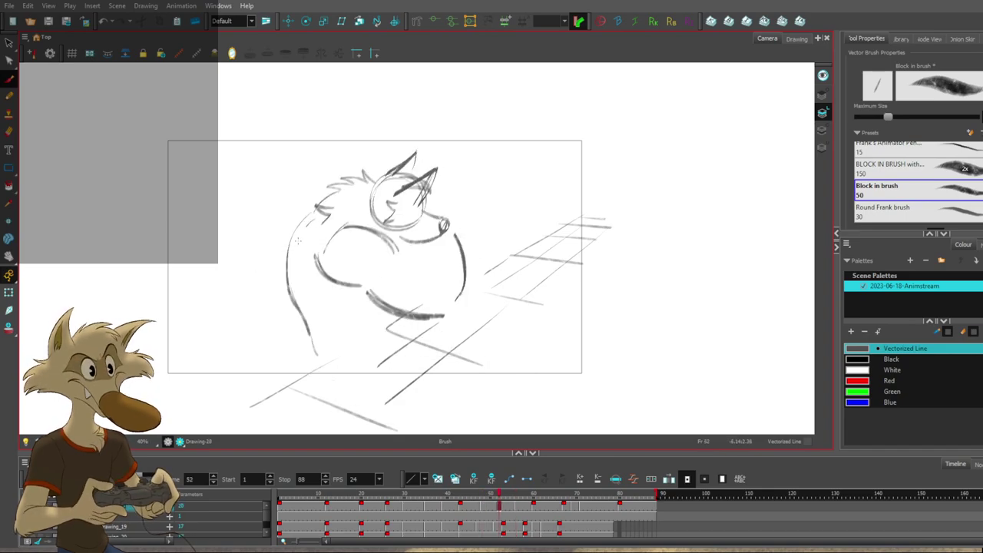
# Sketch the upper back's curved outline on frame 52, comparing it with the poses on frames 48 and 56.
pyautogui.press('f')
pyautogui.press('g')
pyautogui.press('f')
pyautogui.press('g')
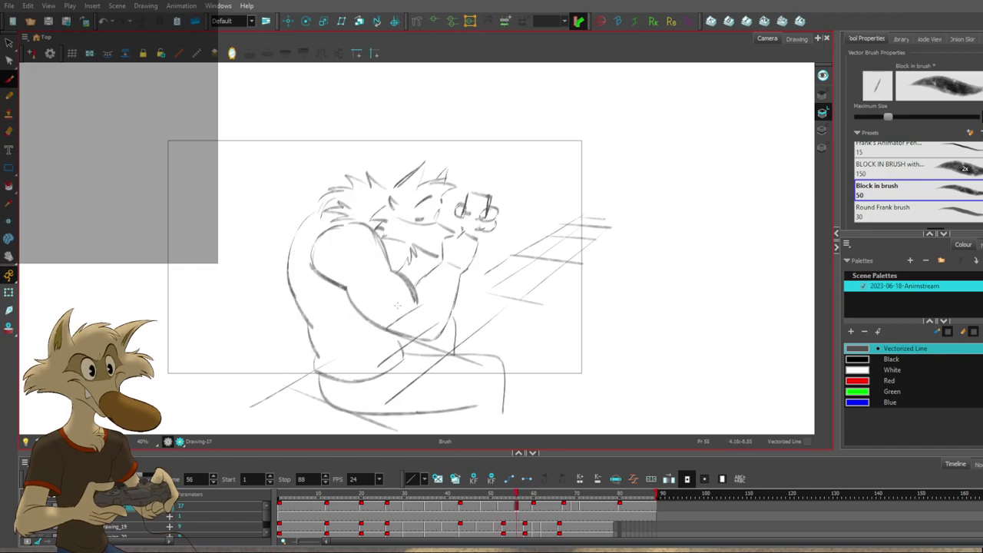
pyautogui.press('f')
pyautogui.press('f')
pyautogui.press('f')
pyautogui.press('g')
pyautogui.press('g')
pyautogui.hotkey('alt', 's')
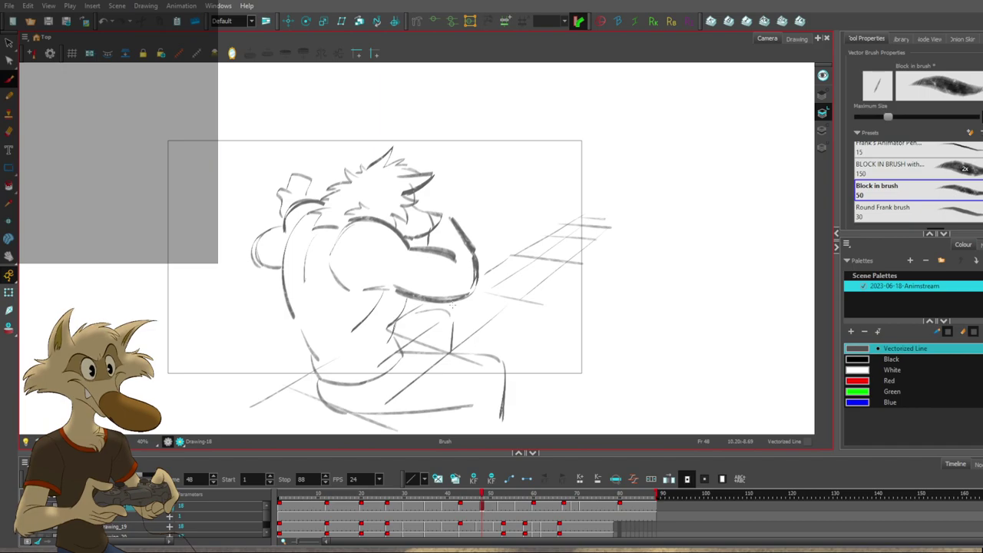
# Sketch a short diagonal crease on the torso beneath the shoulder on frame 56.
pyautogui.press('.')
pyautogui.press('.')
pyautogui.press('.')
pyautogui.press('.')
pyautogui.press('.')
pyautogui.press('.')
pyautogui.press('.')
pyautogui.press('.')
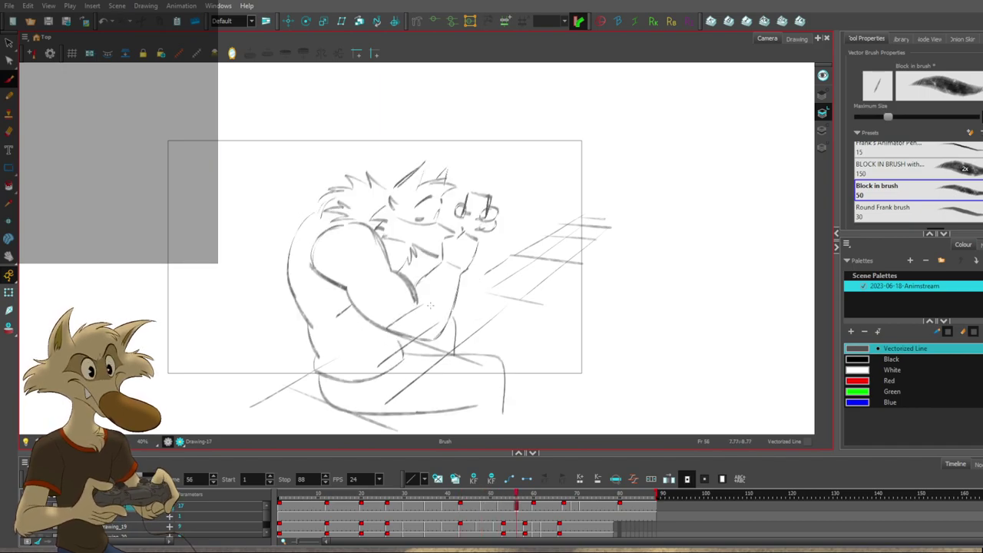
# Sketch a matching short crease on the torso beneath the upper arm on frame 60 and select it.
pyautogui.press(',')
pyautogui.press(',')
pyautogui.press(',')
pyautogui.press(',')
pyautogui.press(',')
pyautogui.press(',')
pyautogui.press(',')
pyautogui.press(',')
pyautogui.press(',')
pyautogui.press(',')
pyautogui.press(',')
pyautogui.press(',')
pyautogui.press(',')
pyautogui.press(',')
pyautogui.press(',')
pyautogui.press(',')
pyautogui.press(',')
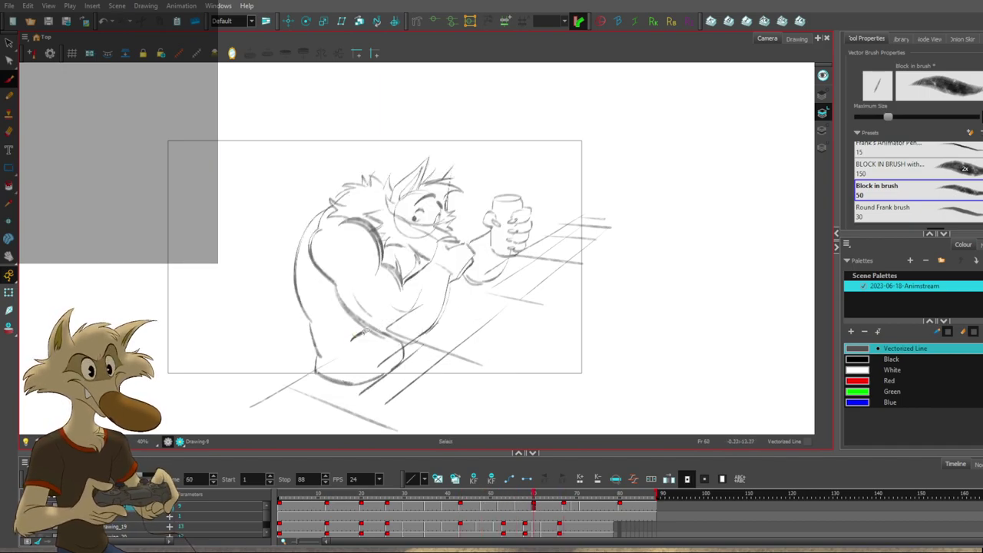
# Sketch the diagonal torso crease beneath the arm on frame 52 while flipping through the neighbouring drawings to track its position.
pyautogui.press('.')
pyautogui.press('.')
pyautogui.press('.')
pyautogui.press('.')
pyautogui.press('.')
pyautogui.press('.')
pyautogui.press('.')
pyautogui.press('.')
pyautogui.press('.')
pyautogui.press('.')
pyautogui.press('.')
pyautogui.press('.')
pyautogui.press('.')
pyautogui.press('.')
pyautogui.press('.')
pyautogui.press('.')
pyautogui.press('.')
pyautogui.press('.')
pyautogui.press('.')
pyautogui.press('.')
pyautogui.press(',')
pyautogui.press(',')
pyautogui.press(',')
pyautogui.press(',')
pyautogui.press(',')
pyautogui.press(',')
pyautogui.press(',')
pyautogui.press(',')
pyautogui.press(',')
pyautogui.press(',')
pyautogui.press(',')
pyautogui.press(',')
pyautogui.press(',')
pyautogui.press(',')
pyautogui.press(',')
pyautogui.press(',')
pyautogui.press(',')
pyautogui.press(',')
pyautogui.press(',')
pyautogui.press(',')
pyautogui.press('.')
pyautogui.press('.')
pyautogui.press('.')
pyautogui.press('.')
pyautogui.press('.')
pyautogui.press('.')
pyautogui.press('.')
pyautogui.press('.')
pyautogui.press('.')
pyautogui.press('.')
pyautogui.press('.')
pyautogui.press('.')
pyautogui.press('.')
pyautogui.press('.')
pyautogui.press('.')
pyautogui.press('.')
pyautogui.press('.')
pyautogui.press('.')
pyautogui.press('.')
pyautogui.press('.')
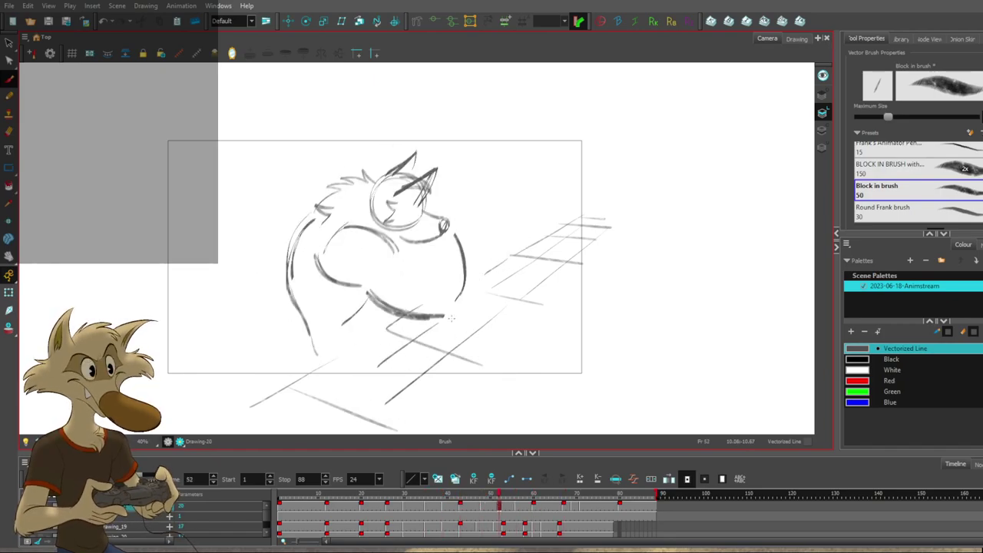
# Flip back and forth around frame 56 to examine how the shoulder, back and torso crease move between drawings.
pyautogui.press(',')
pyautogui.press(',')
pyautogui.press(',')
pyautogui.press(',')
pyautogui.press(',')
pyautogui.press(',')
pyautogui.press(',')
pyautogui.press(',')
pyautogui.press(',')
pyautogui.press(',')
pyautogui.press(',')
pyautogui.press(',')
pyautogui.press(',')
pyautogui.press(',')
pyautogui.press(',')
pyautogui.press(',')
pyautogui.press(',')
pyautogui.press(',')
pyautogui.press(',')
pyautogui.press(',')
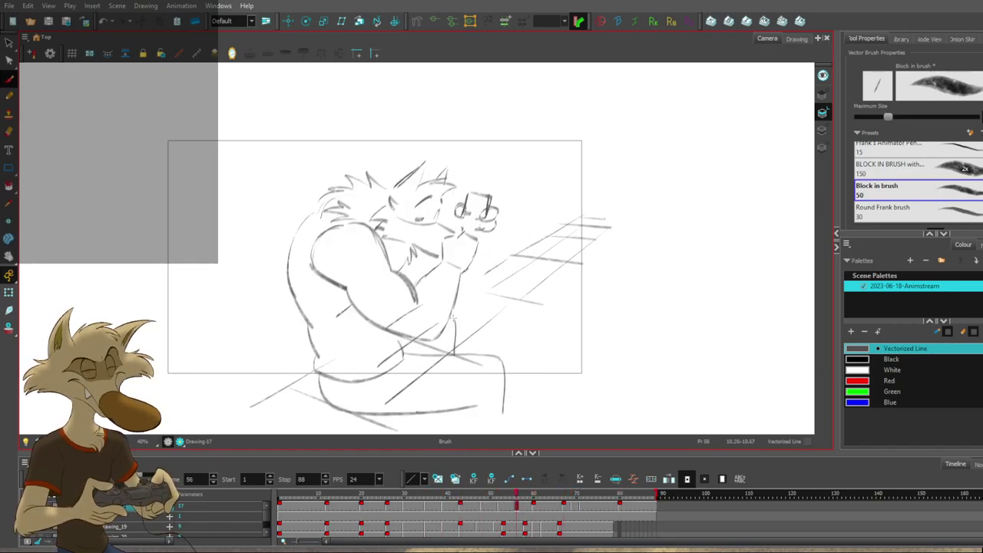
# Sketch spiky fur tufts along the crown of the head on frame 48, flipping to neighbouring drawings to match their position.
pyautogui.press(',')
pyautogui.press(',')
pyautogui.press(',')
pyautogui.press(',')
pyautogui.press(',')
pyautogui.press('.')
pyautogui.press('.')
pyautogui.press('.')
pyautogui.press('.')
pyautogui.press('.')
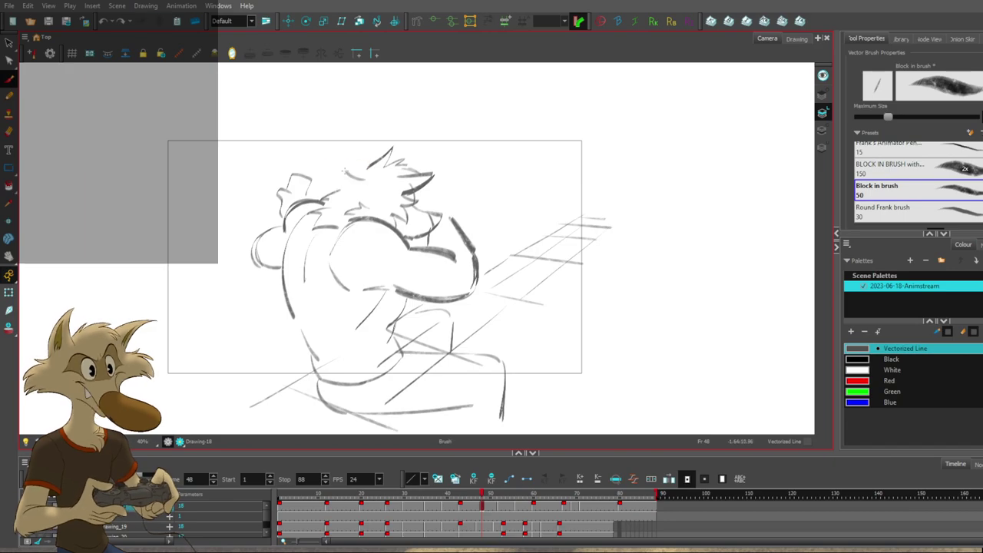
pyautogui.press('f')
pyautogui.moveTo(348, 185)
pyautogui.mouseDown()
pyautogui.moveTo(330, 185)
pyautogui.moveTo(393, 151)
pyautogui.moveTo(402, 163)
pyautogui.moveTo(395, 155)
pyautogui.moveTo(386, 177)
pyautogui.mouseUp()
pyautogui.press('g')
pyautogui.press('f')
pyautogui.press('g')
pyautogui.press('f')
pyautogui.press('g')
pyautogui.press('f')
pyautogui.press('f')
pyautogui.press('g')
pyautogui.press('g')
pyautogui.press('f')
pyautogui.press('g')
pyautogui.press('f')
pyautogui.press('g')
pyautogui.moveTo(386, 175); pyautogui.dragTo(412, 169)
pyautogui.press('f')
# Redraw the far ear on frame 52 as a dark, swept-back stroke above the head circle.
pyautogui.press('.')
pyautogui.press('.')
pyautogui.press('.')
pyautogui.press('.')
pyautogui.press('.')
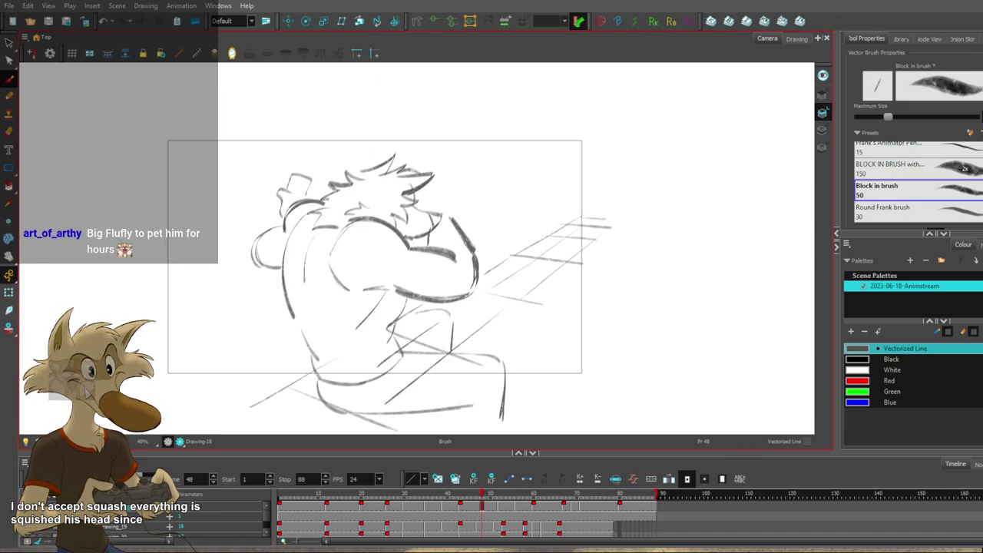
pyautogui.press('.')
pyautogui.press('.')
pyautogui.press('.')
pyautogui.press('.')
pyautogui.press('f')
pyautogui.press('g')
pyautogui.press('g')
pyautogui.press('f')
pyautogui.press('f')
pyautogui.press('g')
pyautogui.hotkey('ctrl', 'z')
pyautogui.hotkey('ctrl', 'z')
pyautogui.moveTo(375, 181)
pyautogui.mouseDown()
pyautogui.moveTo(418, 165)
pyautogui.moveTo(410, 175)
pyautogui.mouseUp()
pyautogui.press('f')
pyautogui.press('f')
pyautogui.press('g')
pyautogui.press('g')
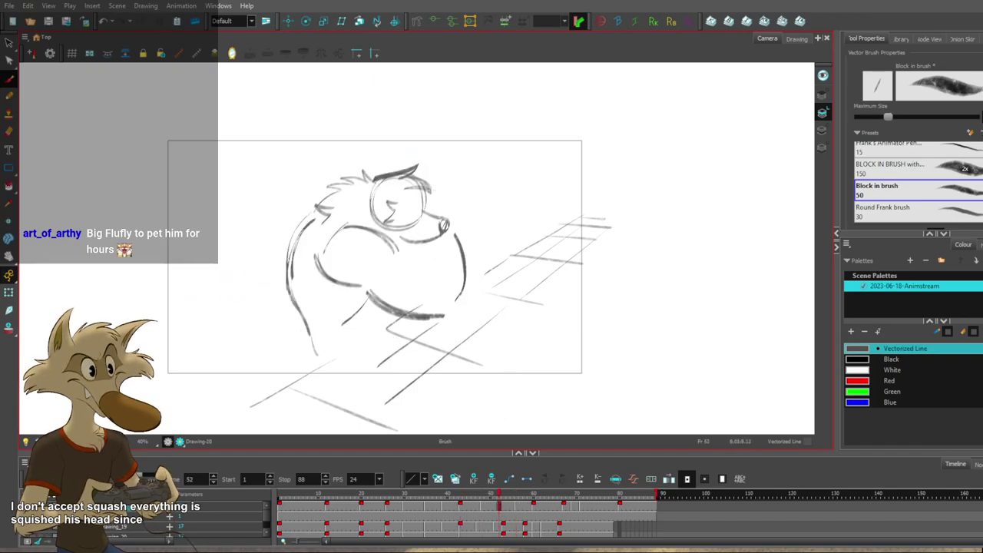
# Sketch the near pointed ear on frame 52, flipping through the surrounding drawings to compare its position.
pyautogui.press('f')
pyautogui.press('f')
pyautogui.press('f')
pyautogui.press('g')
pyautogui.press('g')
pyautogui.press('g')
pyautogui.press('g')
pyautogui.press('g')
pyautogui.press('g')
pyautogui.press('g')
pyautogui.press('g')
pyautogui.press(',')
pyautogui.press(',')
pyautogui.press(',')
pyautogui.press(',')
pyautogui.press(',')
pyautogui.press(',')
pyautogui.press(',')
pyautogui.press(',')
pyautogui.press(',')
pyautogui.press(',')
pyautogui.press(',')
pyautogui.press(',')
pyautogui.press(',')
pyautogui.press(',')
pyautogui.press(',')
pyautogui.press(',')
pyautogui.press(',')
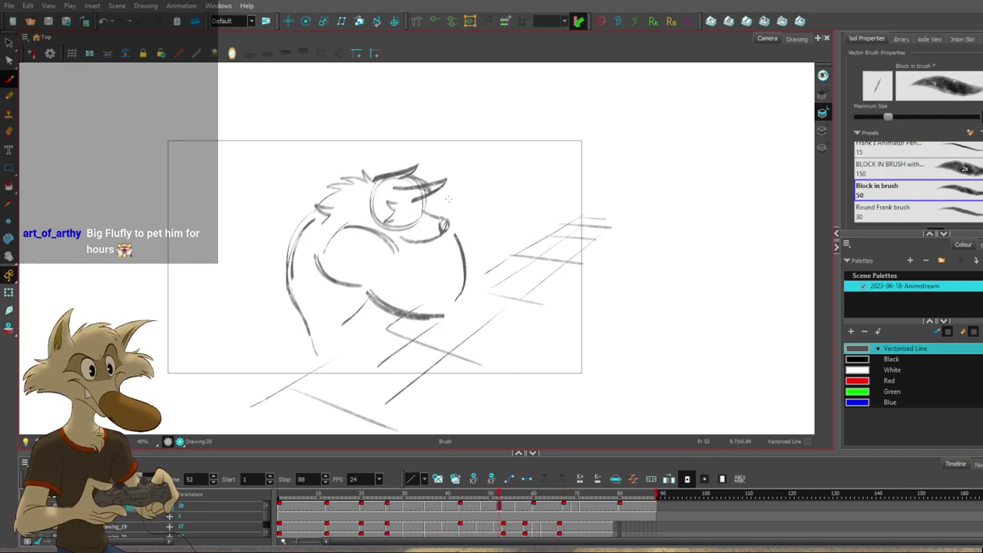
# Try shifting the far ear forward on frame 48 and drawing more upright ears on frame 52.
pyautogui.press(',')
pyautogui.press(',')
pyautogui.press(',')
pyautogui.press(',')
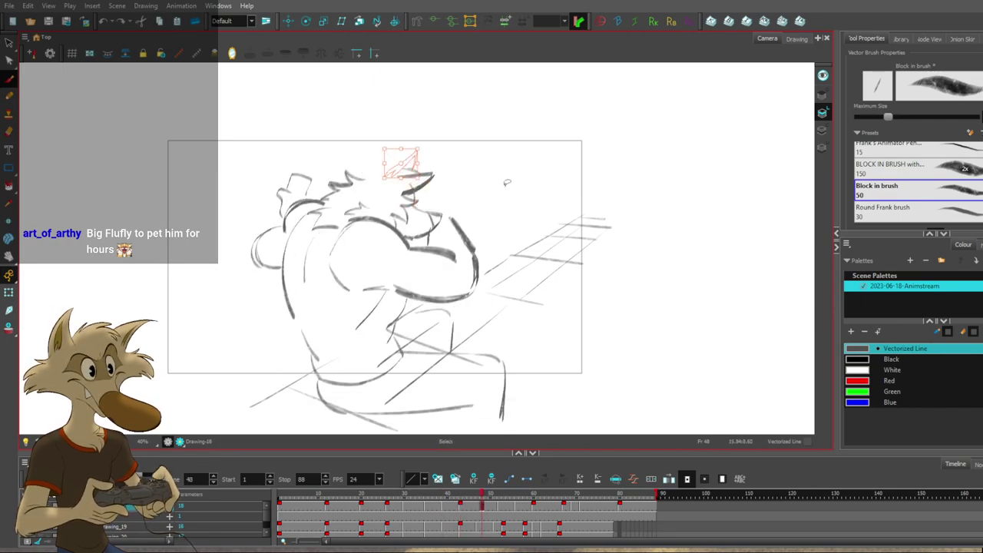
pyautogui.hotkey('alt', 'b')
pyautogui.press('.')
pyautogui.press('.')
pyautogui.press('.')
pyautogui.press('.')
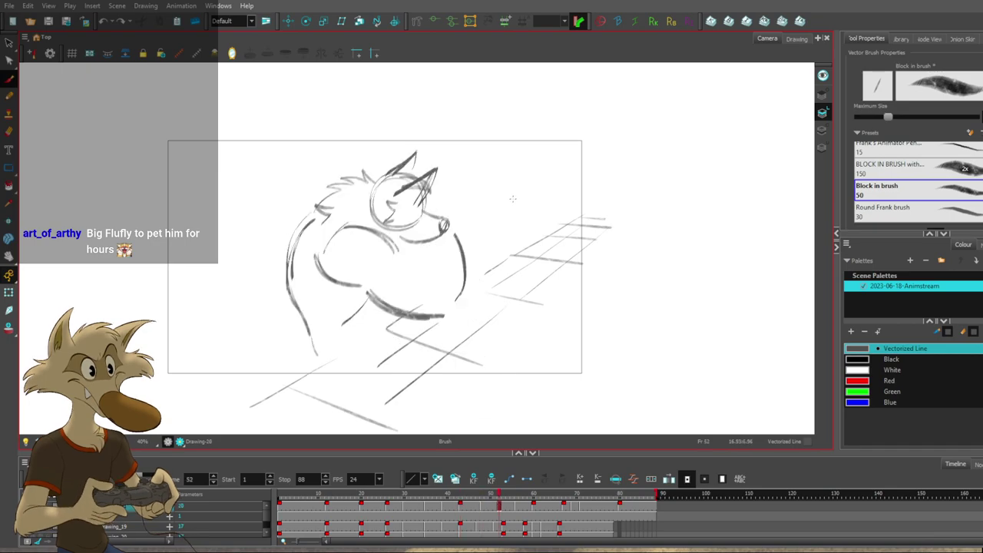
pyautogui.press(',')
pyautogui.press(',')
pyautogui.press(',')
pyautogui.press(',')
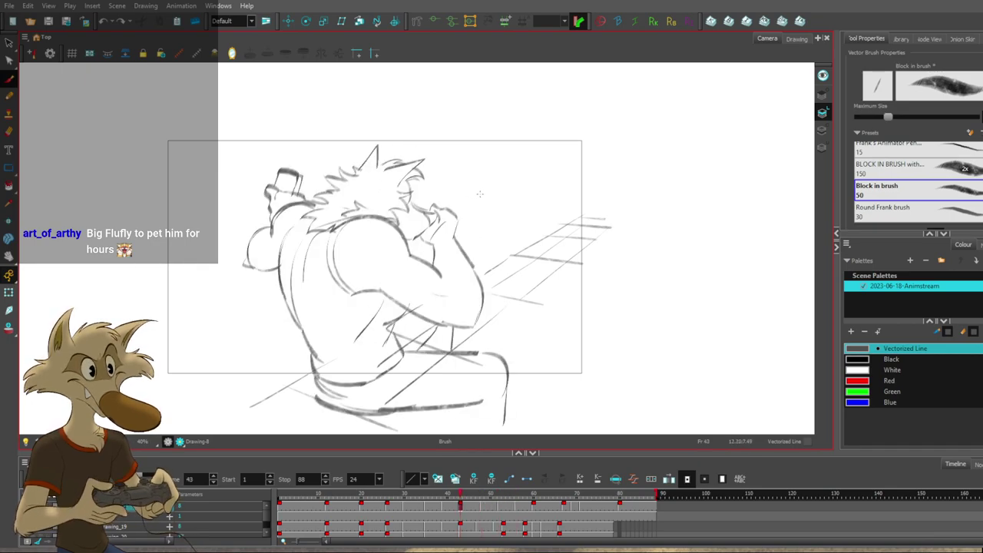
# Redraw the ear with a flatter stroke on frame 52 and compare it with the neighbouring drawings.
pyautogui.press('.')
pyautogui.press('.')
pyautogui.press('.')
pyautogui.press('.')
pyautogui.press('f')
pyautogui.press('g')
pyautogui.moveTo(402, 176); pyautogui.dragTo(424, 166)
pyautogui.press('f')
pyautogui.press('g')
pyautogui.press('.')
pyautogui.press('.')
pyautogui.press('.')
pyautogui.press('.')
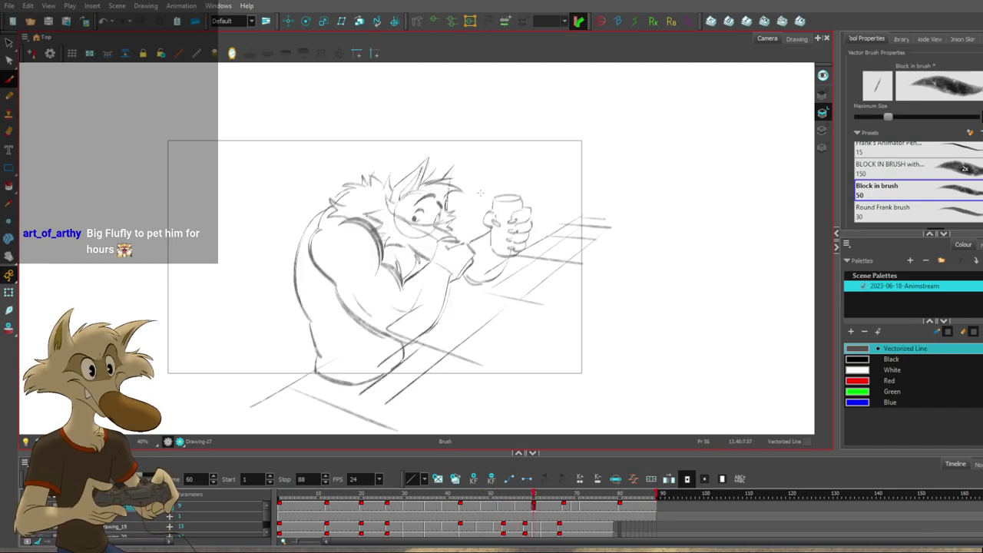
# Flip through the drawings and play the animation to examine the head turn and ear motion around frame 52.
pyautogui.press('f')
pyautogui.press('f')
pyautogui.press('g')
pyautogui.press('g')
pyautogui.press('g')
pyautogui.press('g')
pyautogui.press('g')
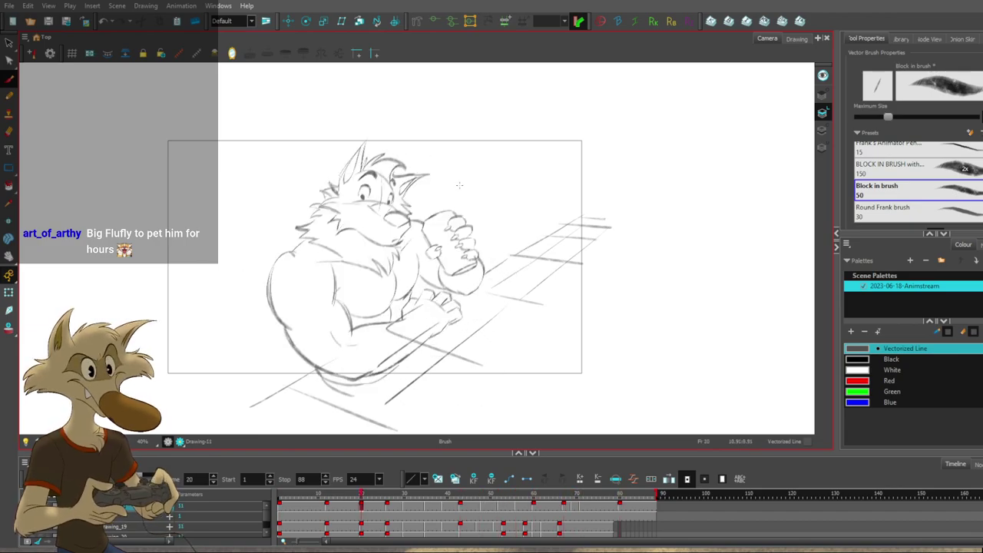
pyautogui.scroll(-1, 459, 182)
pyautogui.press('Return')
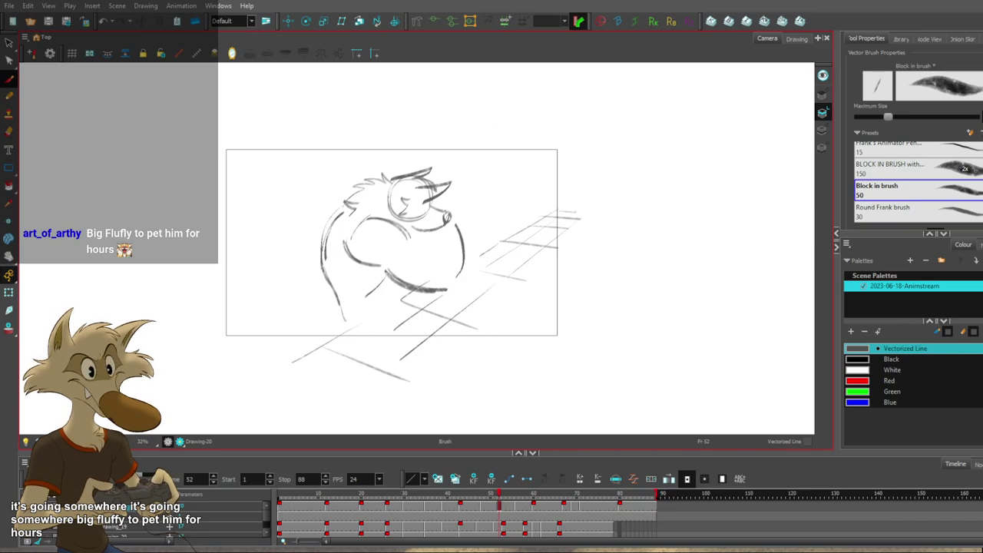
pyautogui.scroll(-2, 473, 222)
pyautogui.scroll(3, 472, 221)
pyautogui.press('f')
pyautogui.press('f')
pyautogui.press('f')
pyautogui.press('f')
pyautogui.press('g')
pyautogui.press('g')
pyautogui.press('g')
pyautogui.press('g')
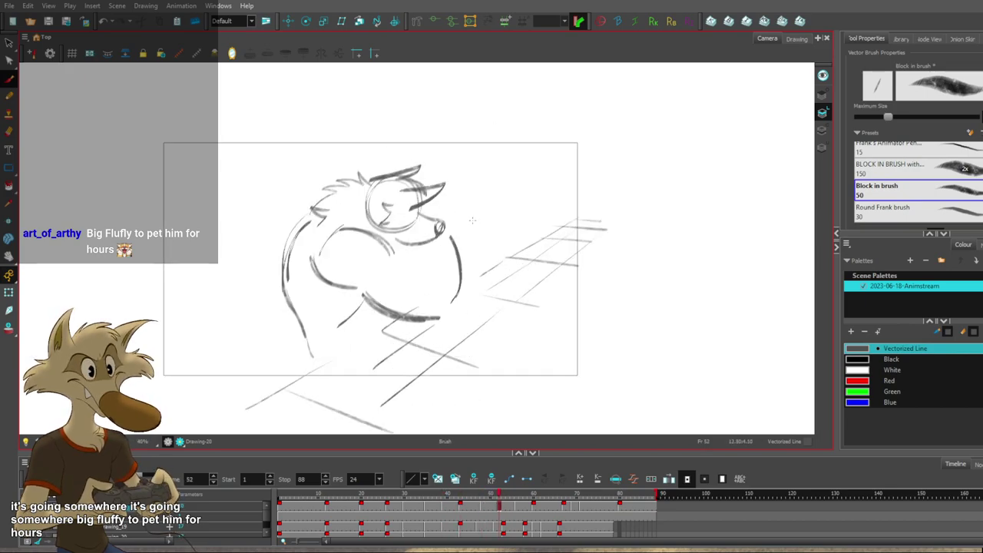
# Sketch the diagonal upper contour of the forearm on frame 52 and compare it with the arm on frames 43 and 48.
pyautogui.moveTo(391, 261); pyautogui.dragTo(442, 292)
pyautogui.press('f')
pyautogui.press('g')
pyautogui.press('f')
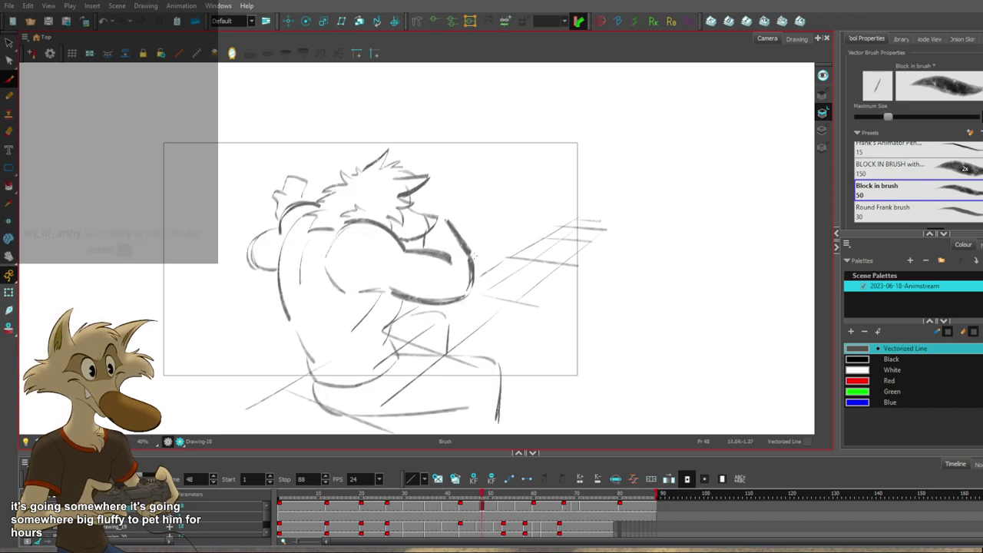
pyautogui.press('f')
pyautogui.scroll(-2, 484, 251)
pyautogui.scroll(1, 497, 244)
pyautogui.scroll(-1, 497, 245)
pyautogui.scroll(2, 484, 257)
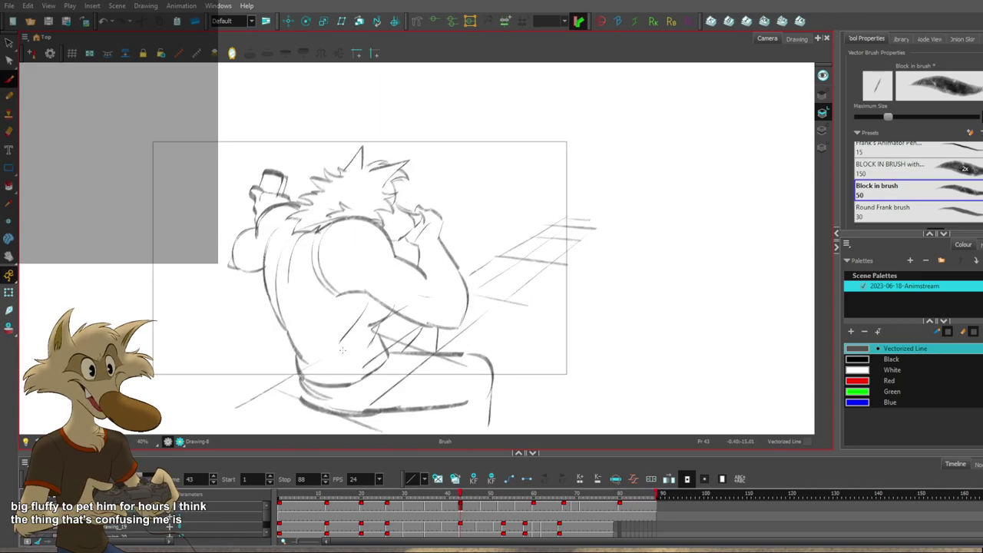
pyautogui.press('g')
pyautogui.press('g')
pyautogui.press('g')
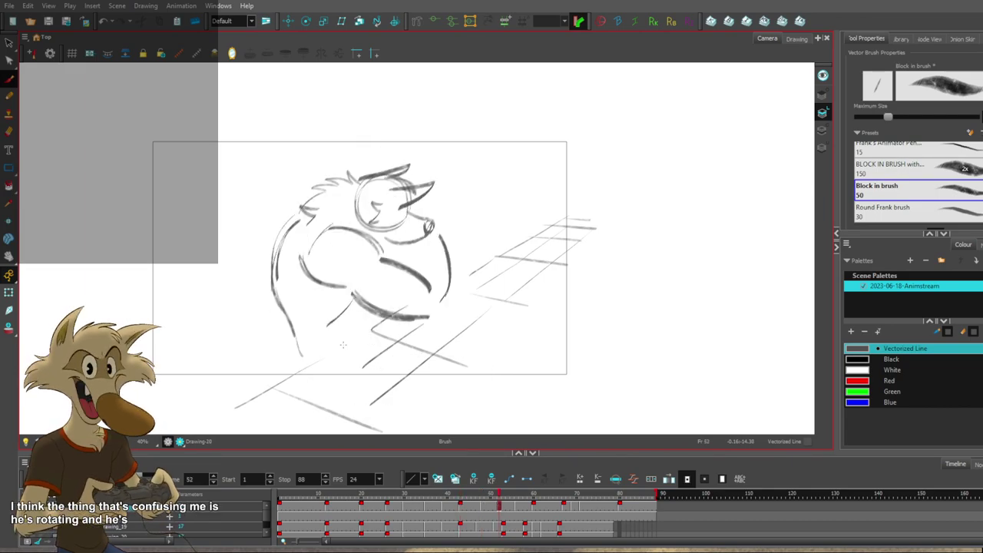
# Redraw the raised arm on frame 43 with a shorter forearm and elbow contour, checking it against frame 39.
pyautogui.scroll(-1, 342, 345)
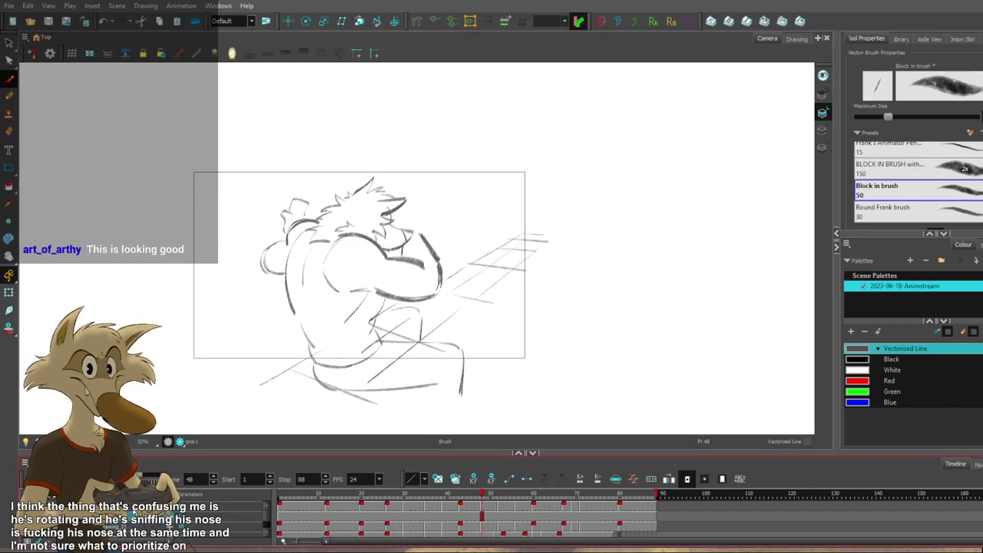
pyautogui.scroll(1, 419, 296)
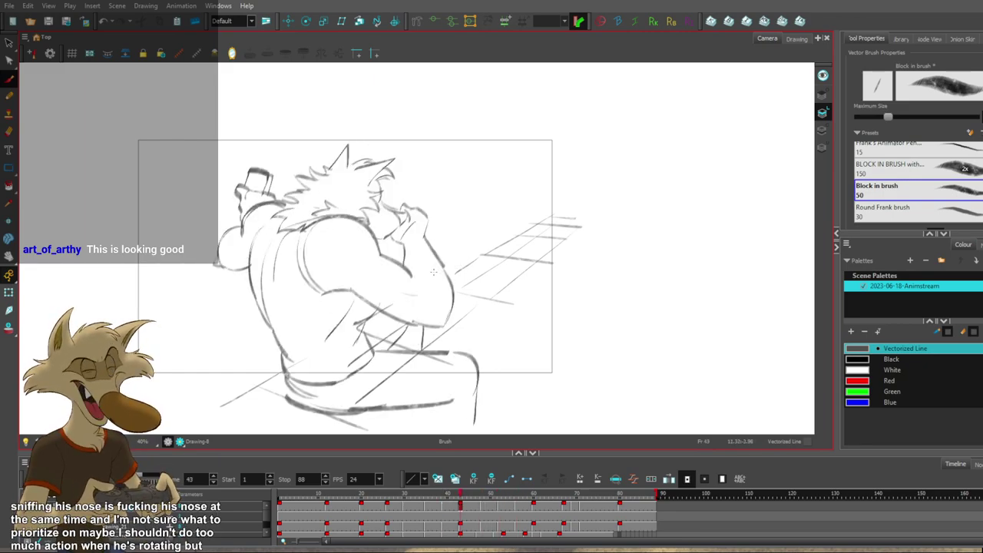
pyautogui.click(386, 336)
pyautogui.press('Delete')
pyautogui.moveTo(335, 307)
pyautogui.mouseDown()
pyautogui.moveTo(418, 328)
pyautogui.moveTo(358, 315)
pyautogui.moveTo(404, 336)
pyautogui.mouseUp()
pyautogui.hotkey('ctrl', 'z')
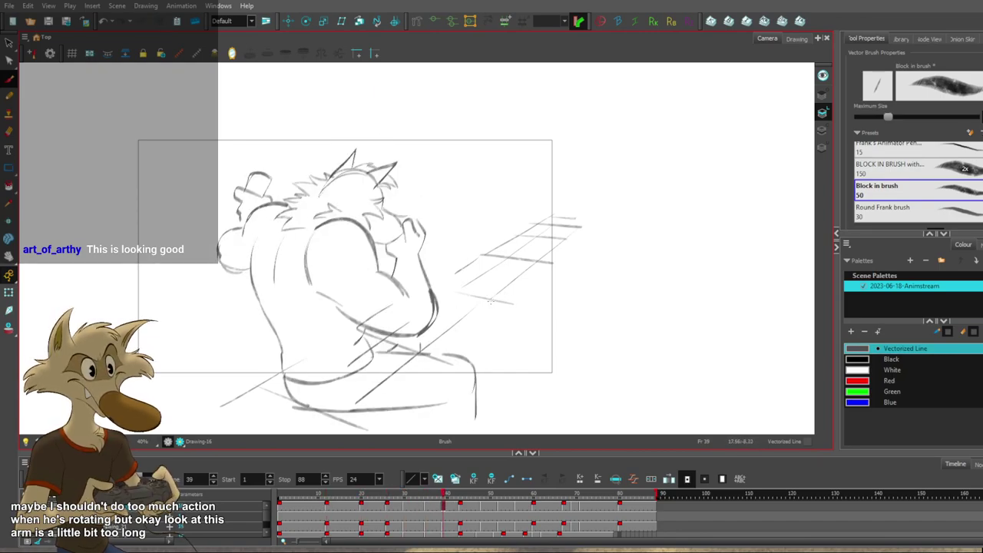
pyautogui.moveTo(386, 291)
pyautogui.mouseDown()
pyautogui.moveTo(468, 314)
pyautogui.moveTo(431, 327)
pyautogui.mouseUp()
pyautogui.click(475, 304)
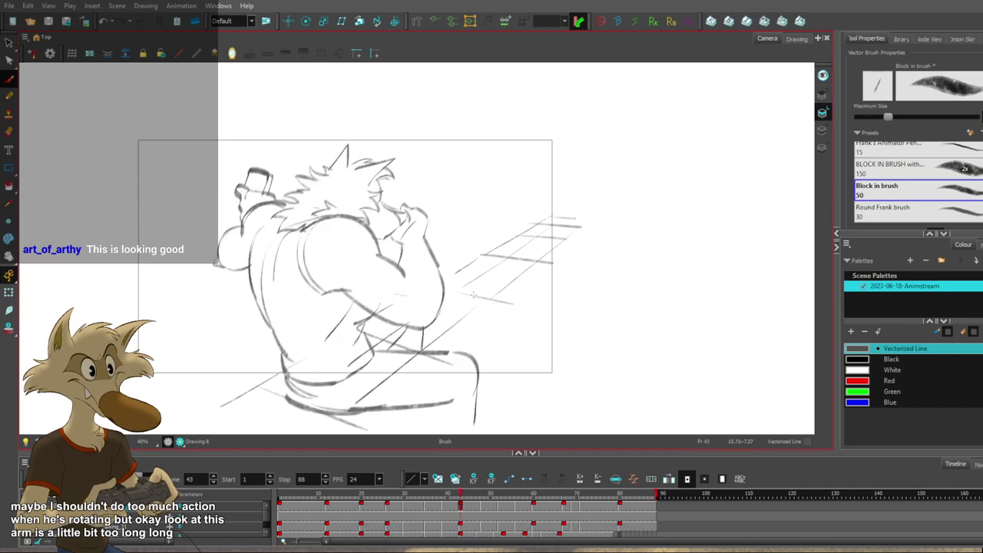
# Mirror the view and rework the forearm on frame 48 with a rounder elbow and an outline running up to the raised hand.
pyautogui.click(232, 54)
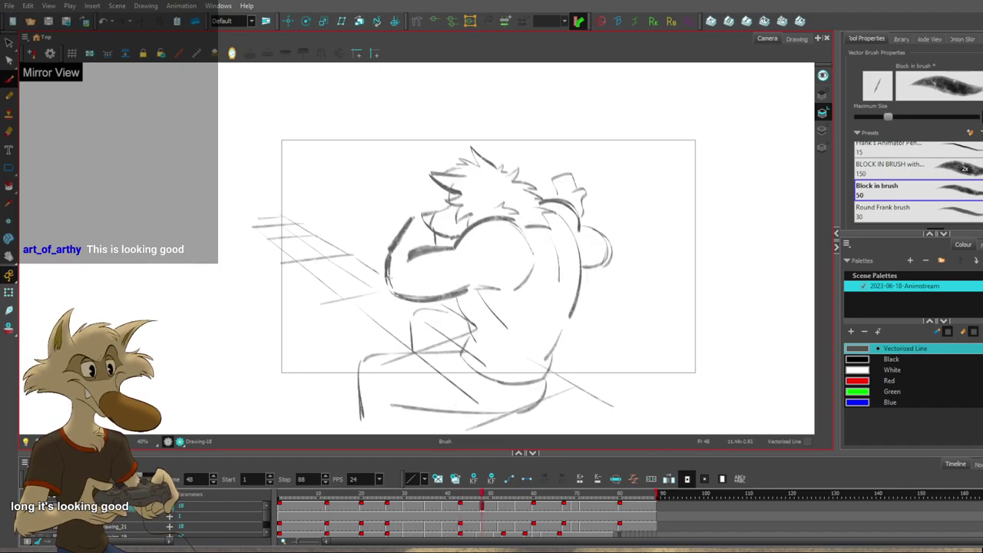
pyautogui.moveTo(427, 248); pyautogui.dragTo(385, 287)
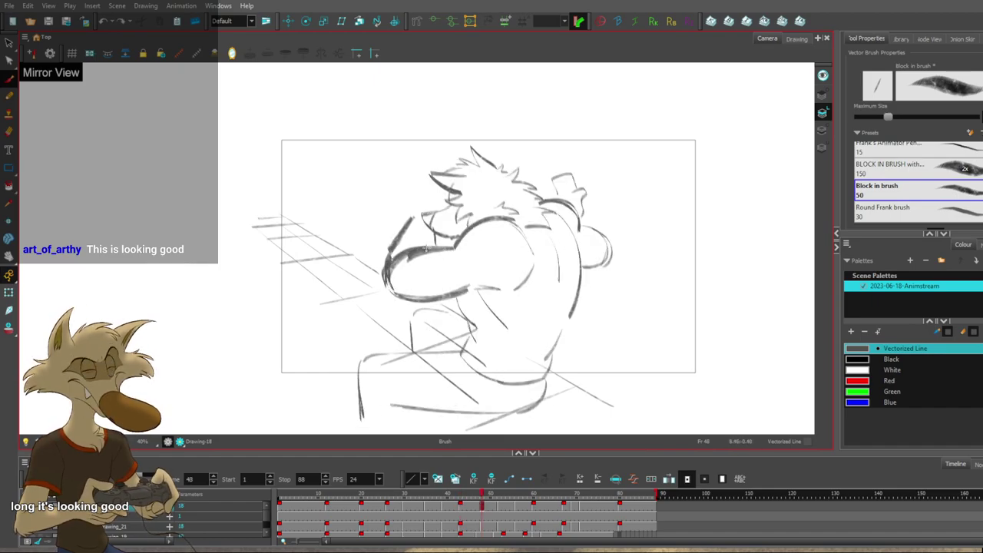
pyautogui.keyDown('ctrl'); pyautogui.click(412, 258); pyautogui.keyUp('ctrl')
pyautogui.press(',')
pyautogui.press('.')
pyautogui.hotkey('ctrl', 'z')
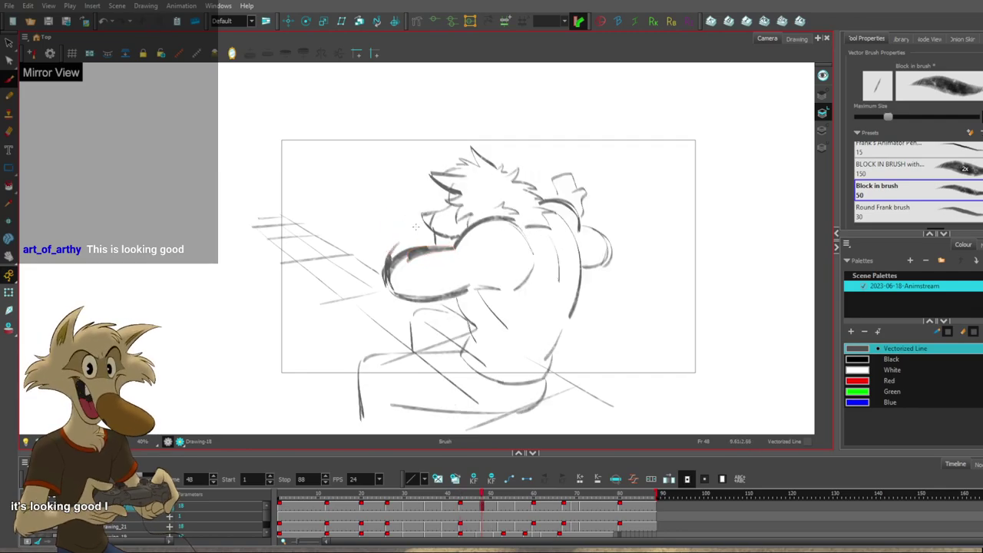
pyautogui.press(',')
pyautogui.moveTo(415, 226)
pyautogui.mouseDown()
pyautogui.moveTo(391, 255)
pyautogui.moveTo(414, 227)
pyautogui.mouseUp()
pyautogui.press('.')
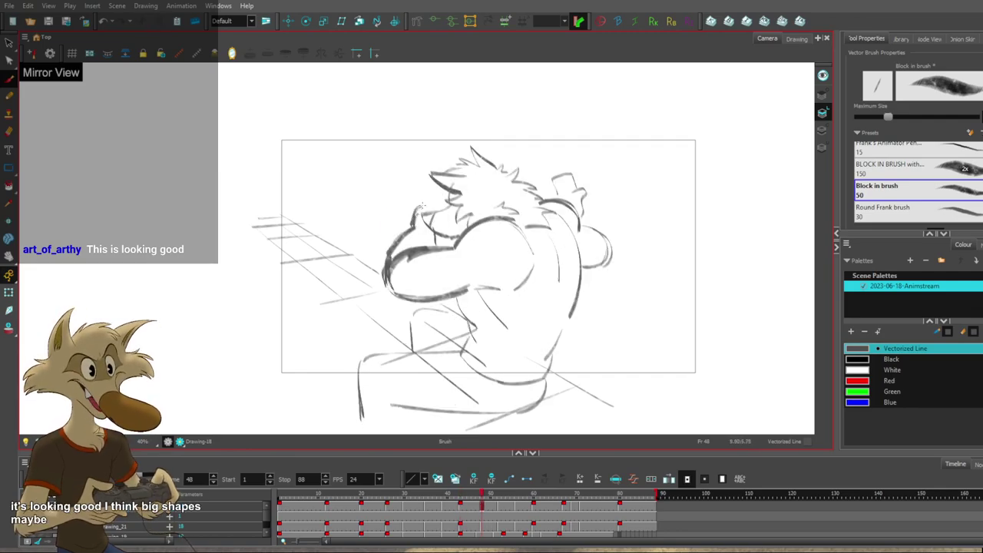
# Undo the last two strokes on the raised hand and flip to frame 43 for comparison.
pyautogui.hotkey('ctrl', 'z')
pyautogui.hotkey('ctrl', 'z')
pyautogui.press('.')
pyautogui.press('.')
pyautogui.press('.')
pyautogui.press('.')
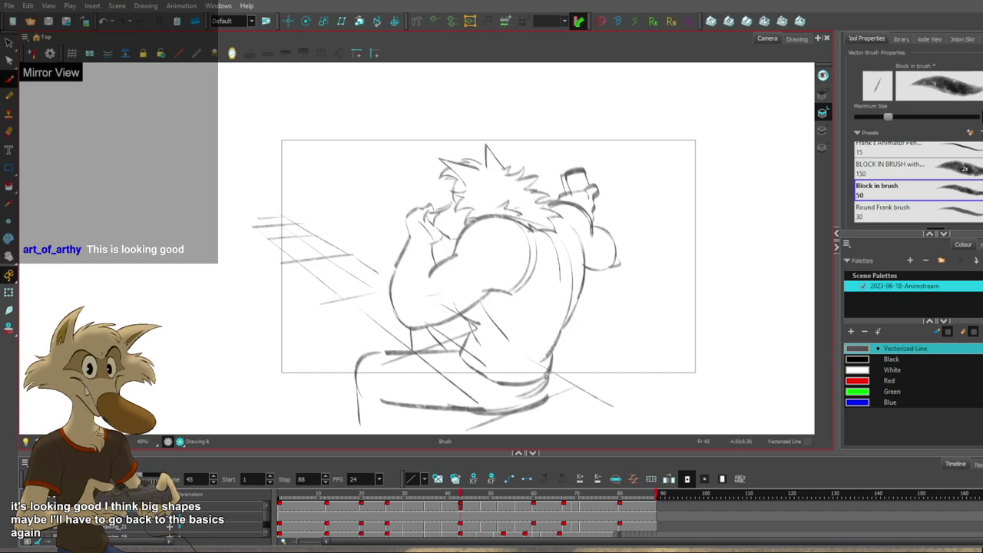
# Sketch the shoulder's upper curve on frame 52 and undo the surplus trial strokes on the arm.
pyautogui.press('f')
pyautogui.press('g')
pyautogui.hotkey('ctrl', 'z')
pyautogui.press('f')
pyautogui.press('g')
pyautogui.moveTo(525, 227); pyautogui.dragTo(466, 257)
pyautogui.press('f')
pyautogui.moveTo(496, 224)
pyautogui.mouseDown()
pyautogui.moveTo(414, 291)
pyautogui.moveTo(504, 292)
pyautogui.moveTo(462, 310)
pyautogui.mouseUp()
pyautogui.press('g')
pyautogui.hotkey('ctrl', 'z')
pyautogui.press(',')
pyautogui.press('.')
pyautogui.hotkey('ctrl', 'z')
pyautogui.press(',')
pyautogui.press('.')
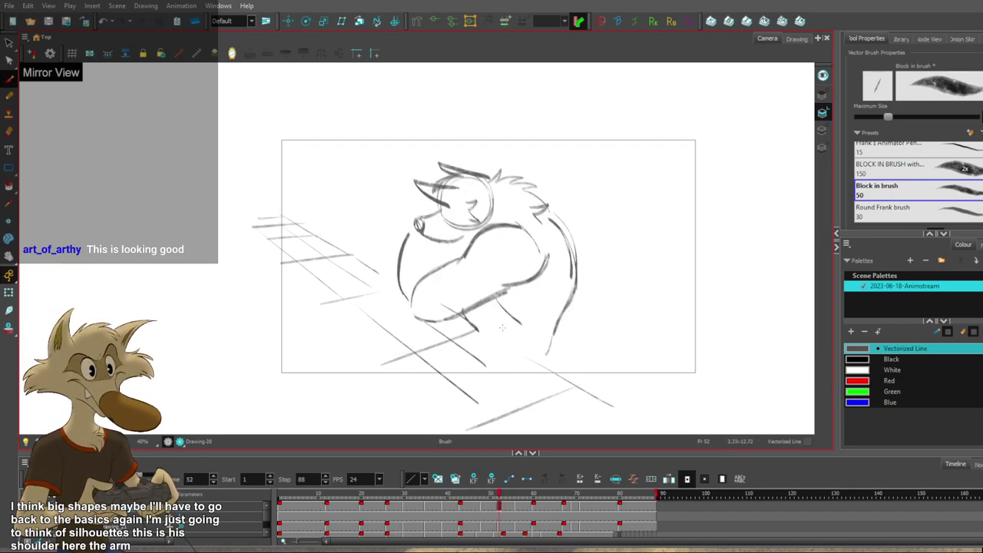
# Flip between the drawings on frames 48, 52 and 56 to examine how the shoulder and arm shapes move.
pyautogui.press('f')
pyautogui.press('g')
pyautogui.press('f')
pyautogui.press('g')
pyautogui.press('g')
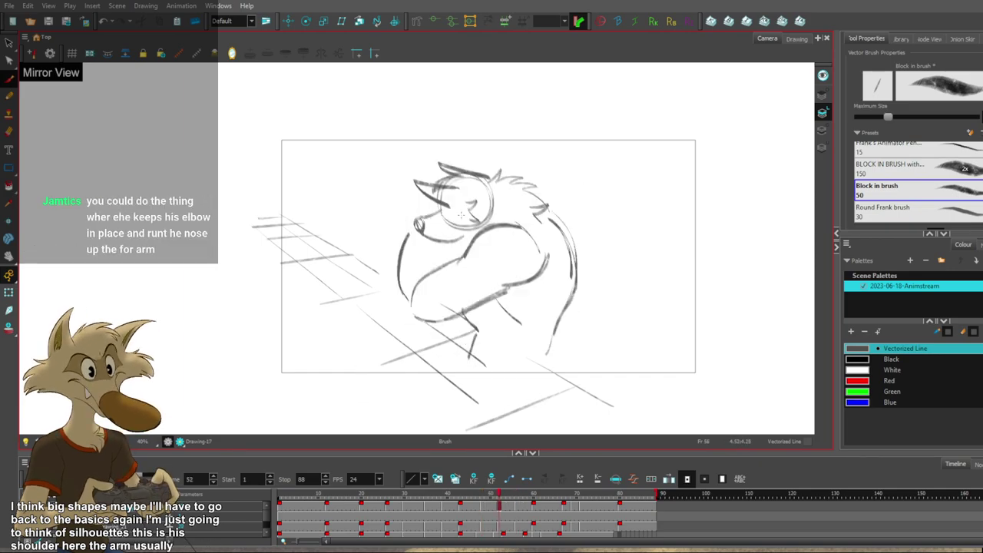
pyautogui.press('f')
pyautogui.press('f')
pyautogui.press('f')
pyautogui.press('g')
pyautogui.press('g')
pyautogui.press('f')
pyautogui.press('g')
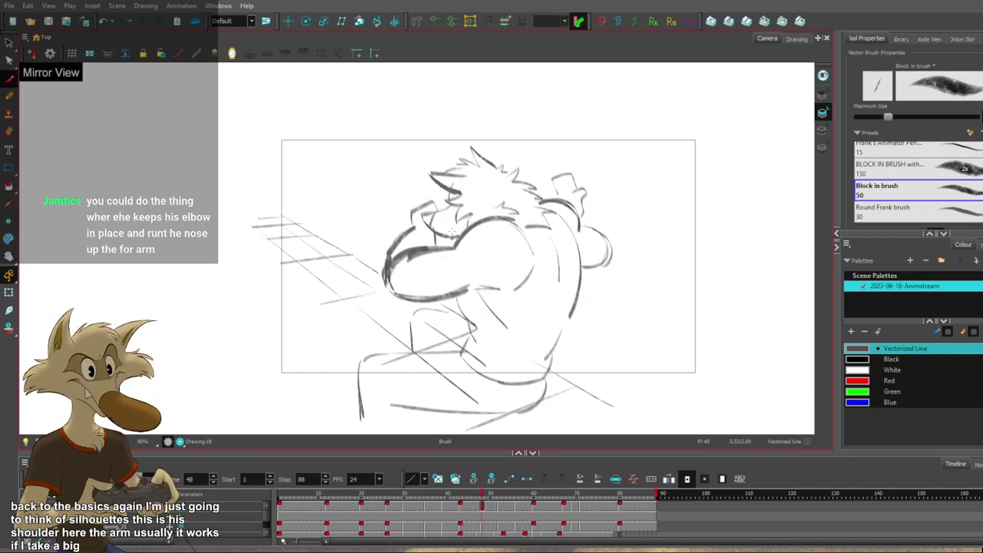
pyautogui.press(',')
pyautogui.press('.')
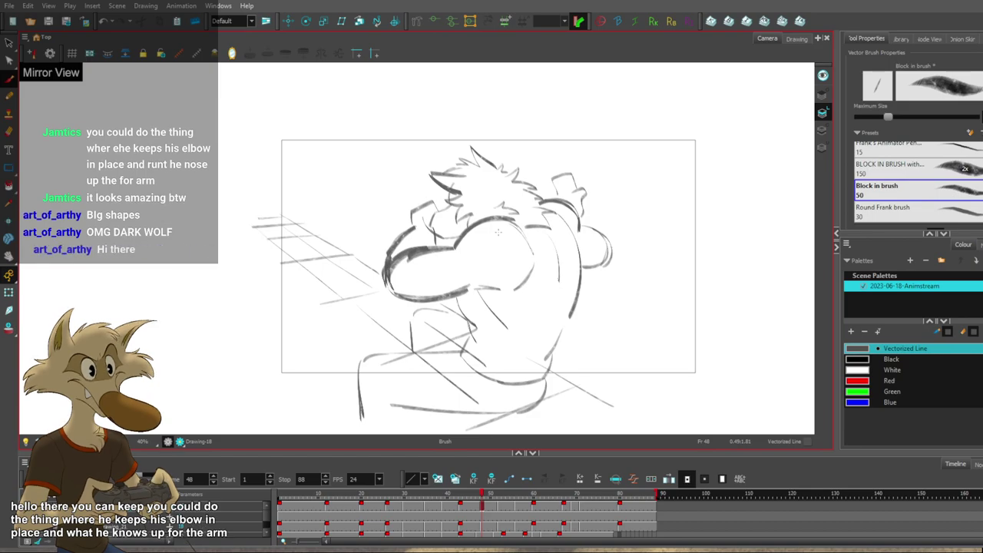
# Rework the forearm's outer outline on frame 48 from the elbow up to the raised hand, checking it against frame 43.
pyautogui.scroll(-3, 490, 230)
pyautogui.scroll(4, 478, 225)
pyautogui.press('f')
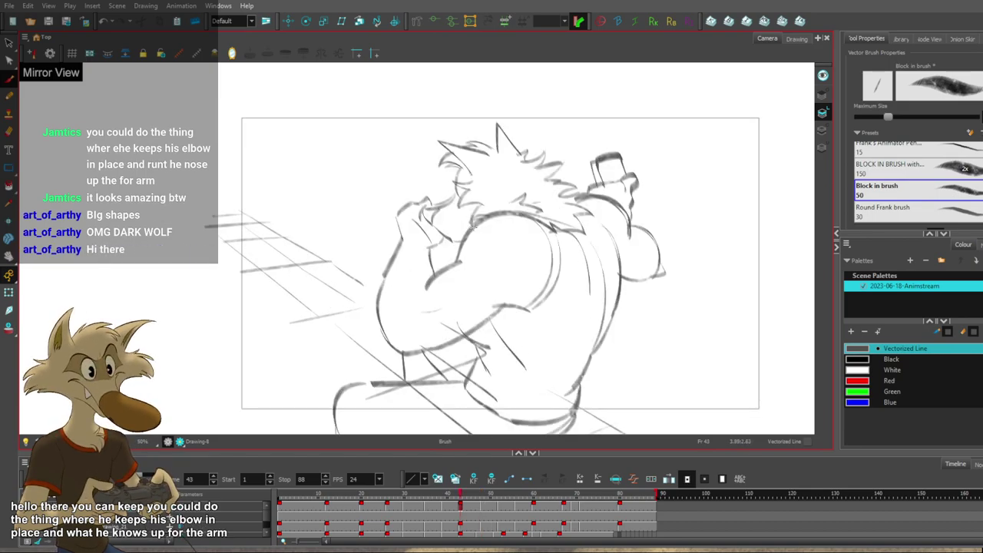
pyautogui.press('g')
pyautogui.scroll(1, 478, 225)
pyautogui.press('f')
pyautogui.press('g')
pyautogui.hotkey('ctrl', 'z')
pyautogui.moveTo(348, 283); pyautogui.dragTo(388, 235)
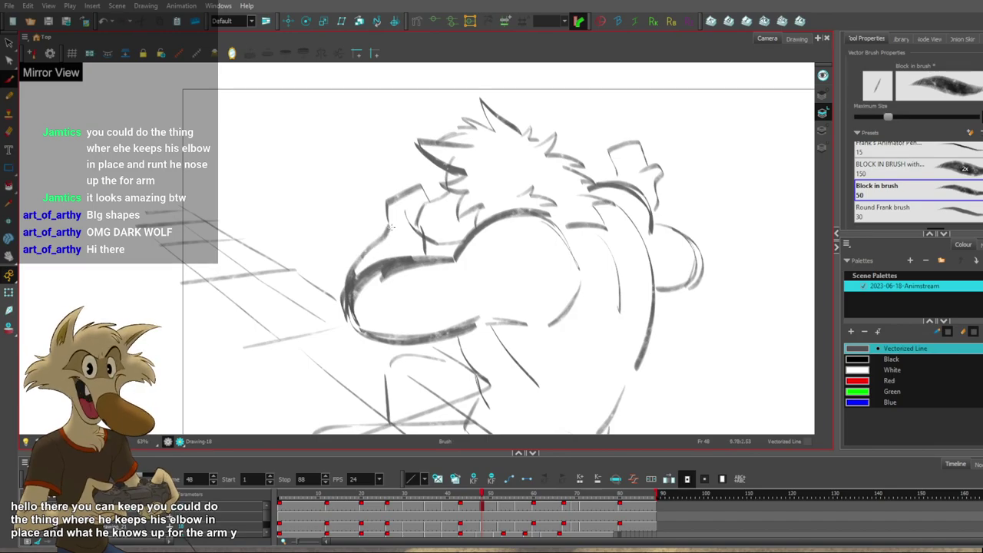
pyautogui.hotkey('ctrl', 'z')
pyautogui.press('f')
pyautogui.press('g')
pyautogui.moveTo(380, 237); pyautogui.dragTo(392, 222)
pyautogui.hotkey('ctrl', 'z')
pyautogui.press('f')
pyautogui.press('g')
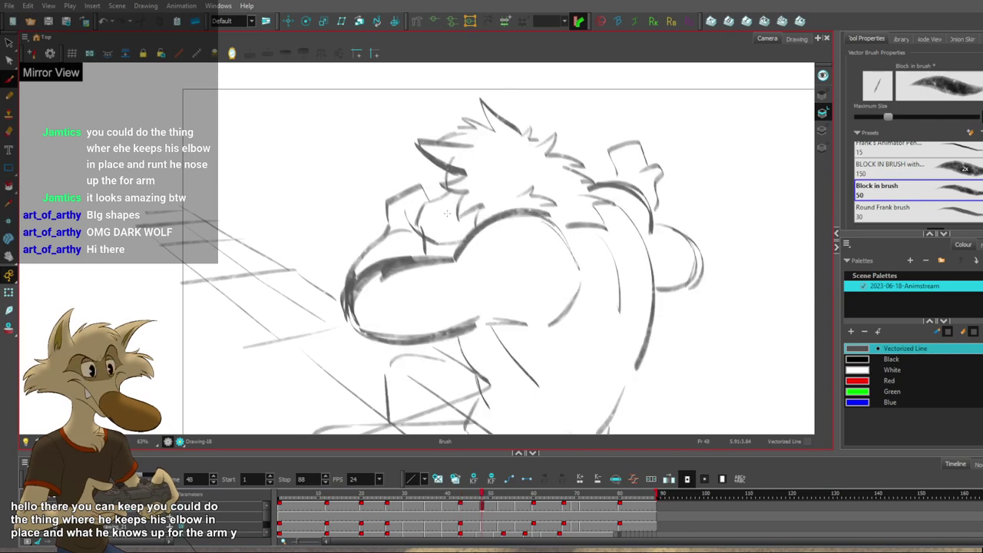
# Compare the raised arm and body pose on frame 48 with the drawing on frame 43.
pyautogui.press('1')
pyautogui.press('f')
pyautogui.press('f')
pyautogui.press('1')
pyautogui.press('g')
pyautogui.press('2')
pyautogui.press('g')
pyautogui.press('g')
pyautogui.press('2')
pyautogui.press('f')
pyautogui.press('2')
pyautogui.press('f')
pyautogui.press('f')
pyautogui.press('f')
pyautogui.press('f')
pyautogui.press('f')
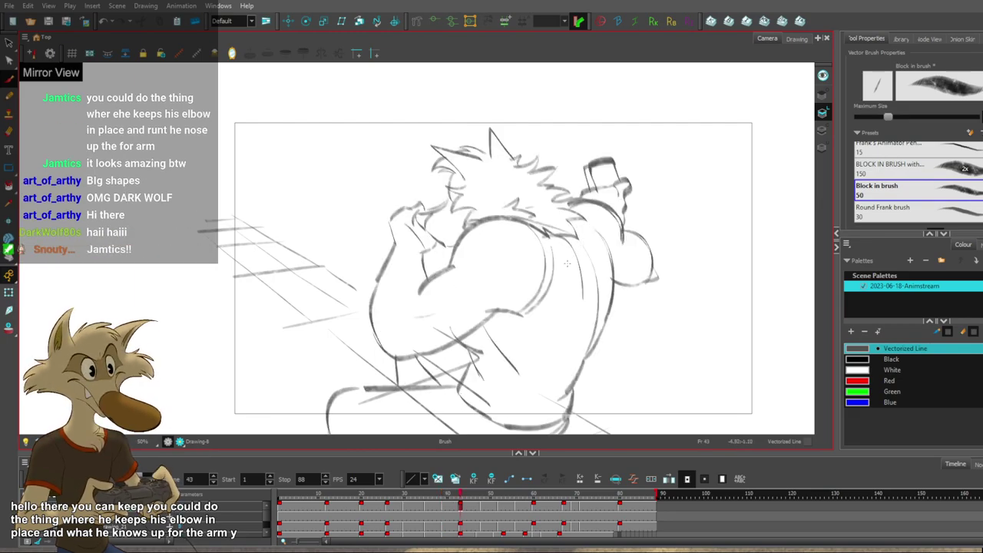
pyautogui.moveTo(563, 271); pyautogui.dragTo(559, 284)
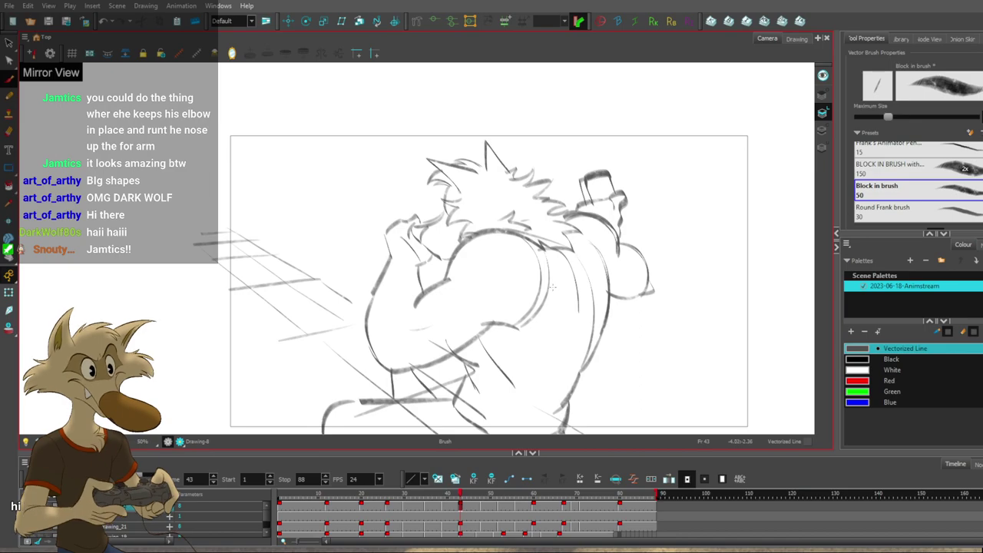
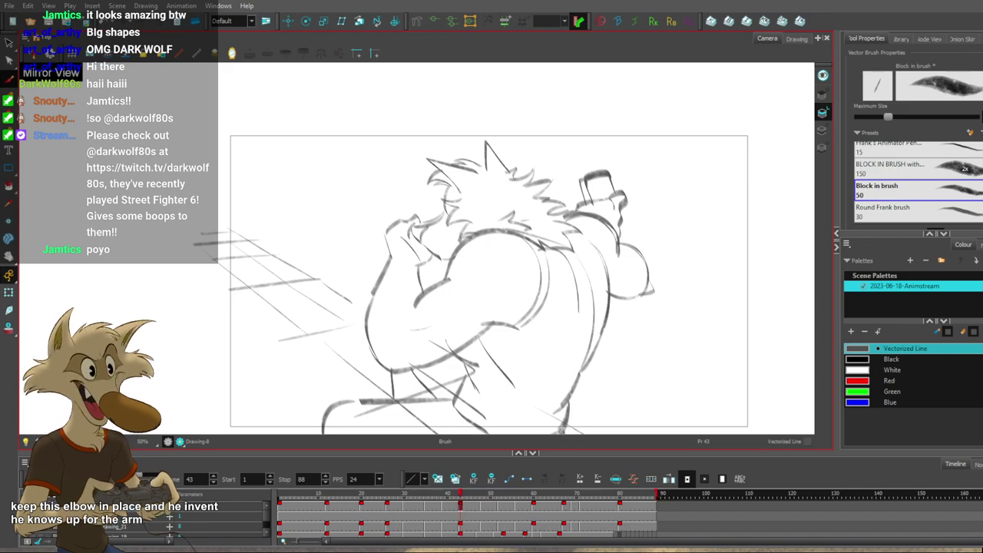
# Flip through the drawings from frame 43 to frame 67 to examine the nose rub and the turn.
pyautogui.press('1')
pyautogui.press('1')
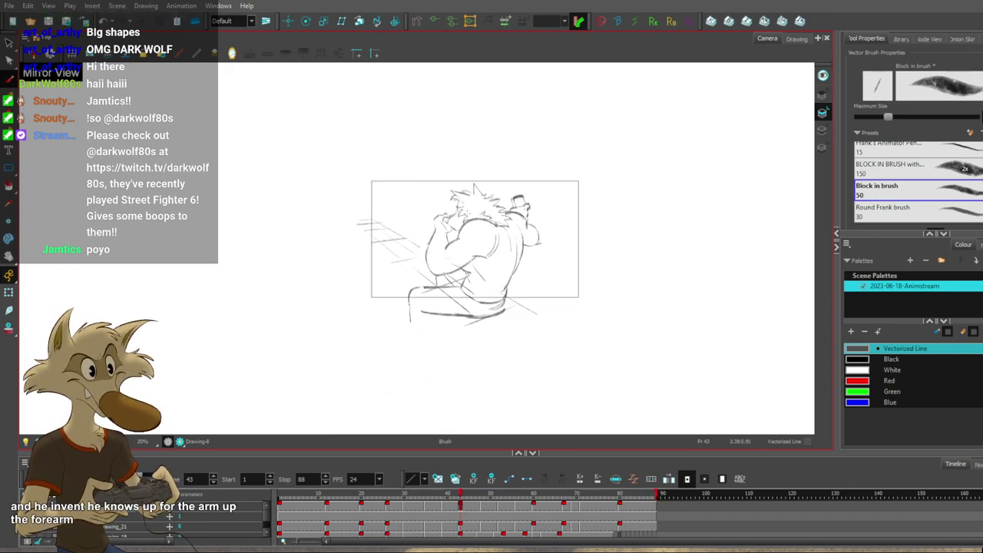
pyautogui.scroll(2, 466, 212)
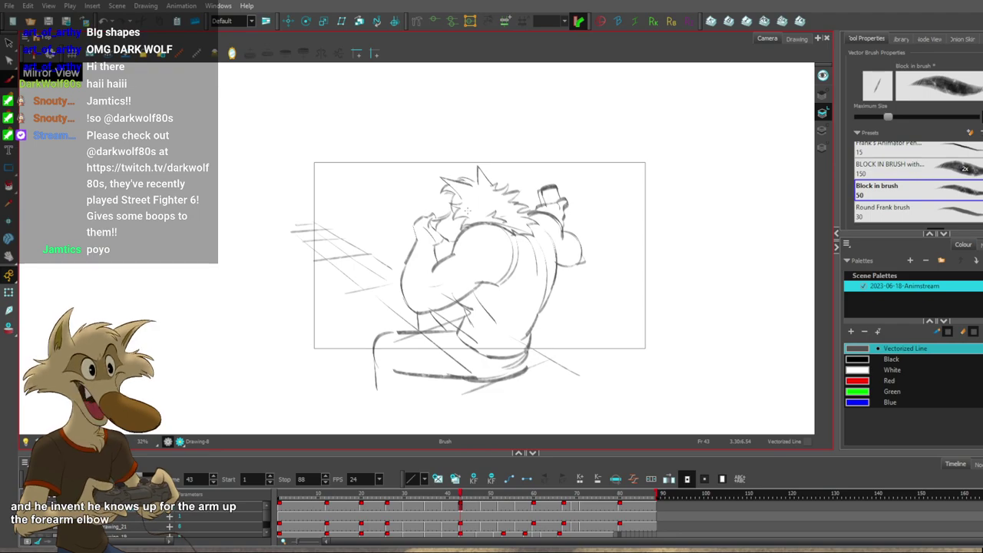
pyautogui.press('g')
pyautogui.press('f')
pyautogui.press('g')
pyautogui.press('g')
pyautogui.press('g')
pyautogui.press('g')
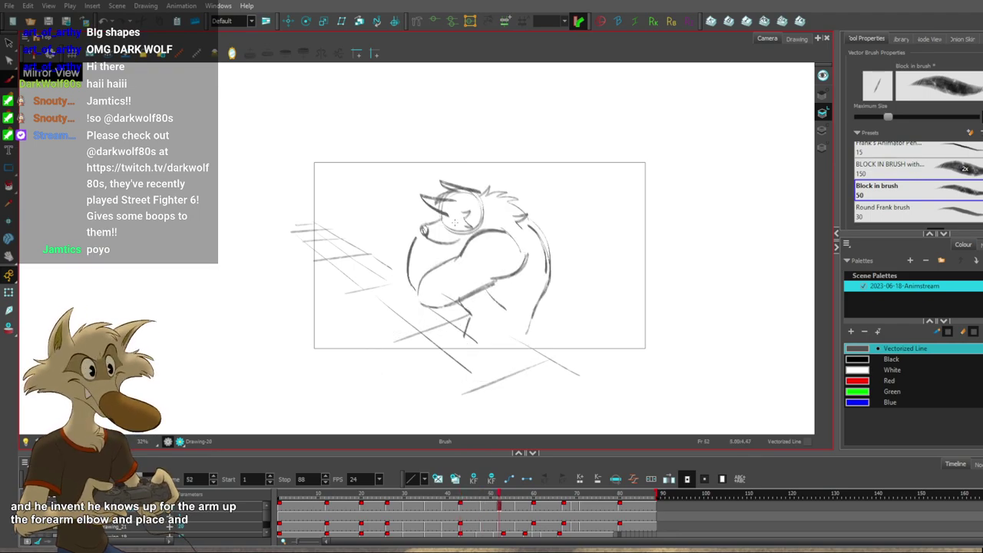
pyautogui.press('f')
pyautogui.press('f')
pyautogui.press('g')
pyautogui.press('g')
pyautogui.press('g')
pyautogui.press('g')
pyautogui.press('g')
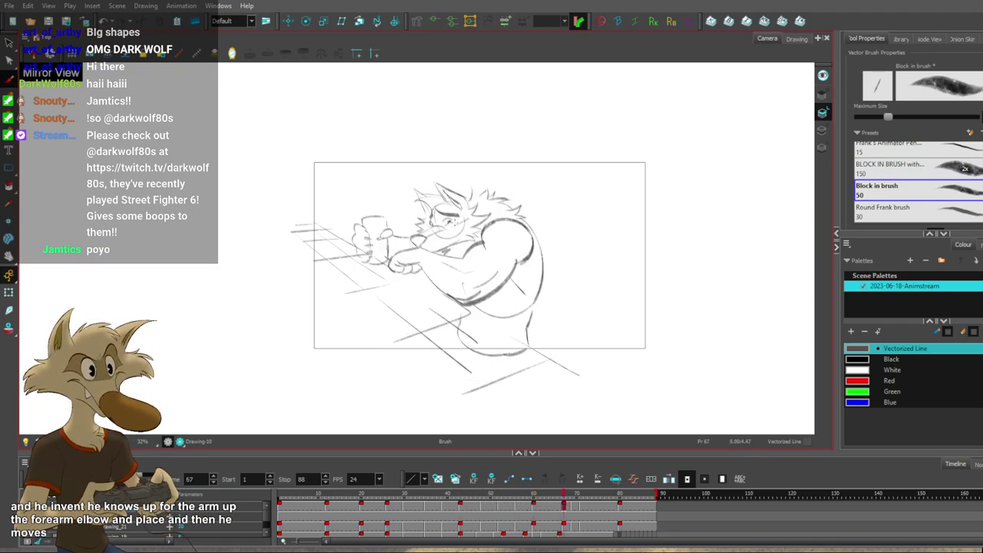
pyautogui.press('f')
pyautogui.press('f')
pyautogui.press('f')
pyautogui.press('f')
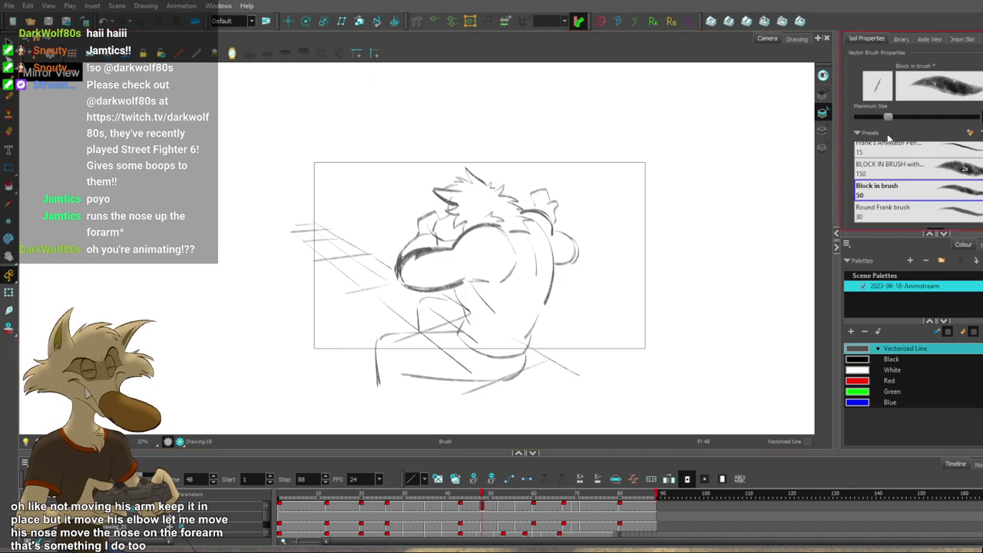
# Turn off the mirrored view and return to the drawing on frame 43.
pyautogui.scroll(-3, 551, 229)
pyautogui.press('g')
pyautogui.press('f')
pyautogui.press('f')
pyautogui.scroll(1, 512, 209)
pyautogui.click(238, 54)
pyautogui.scroll(1, 354, 185)
pyautogui.scroll(-1, 352, 192)
pyautogui.scroll(1, 348, 198)
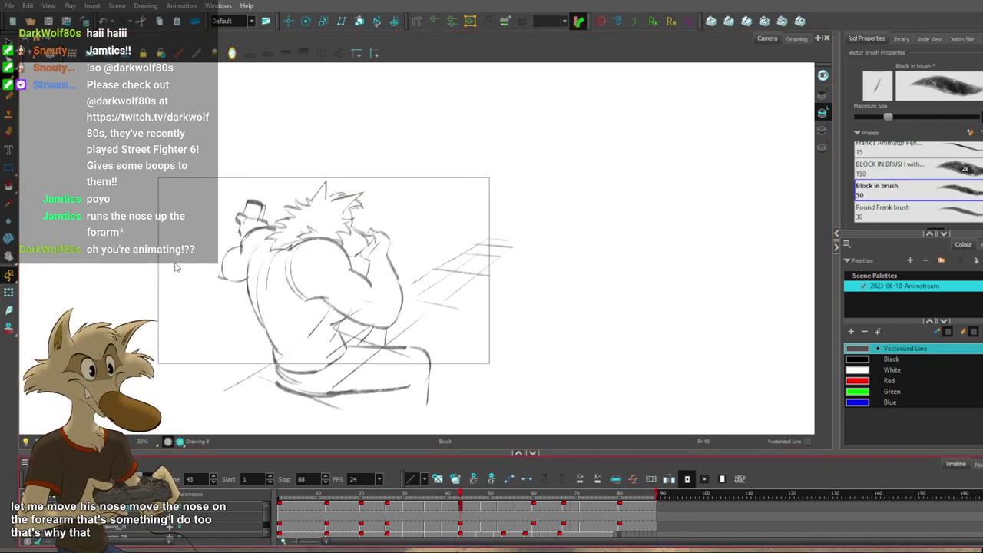
pyautogui.hotkey('ctrl', 'd')
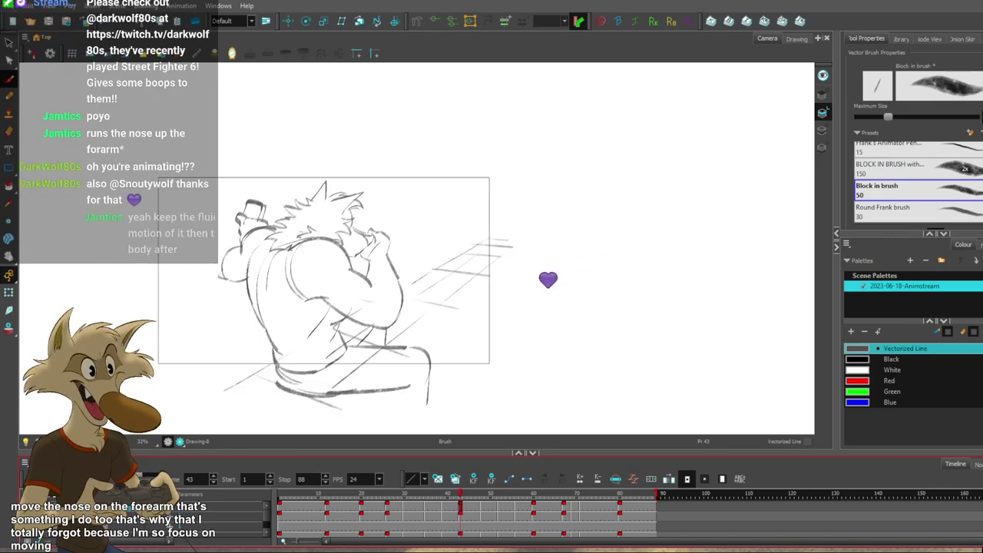
# Delete the old muzzle line on frame 48 and redraw the muzzle reaching down toward the forearm.
pyautogui.scroll(-1, 169, 524)
pyautogui.press('f')
pyautogui.press('f')
pyautogui.scroll(-2, 365, 274)
pyautogui.press('g')
pyautogui.press('g')
pyautogui.press('g')
pyautogui.scroll(2, 361, 256)
pyautogui.press('f')
pyautogui.press('g')
pyautogui.hotkey('alt', 's')
pyautogui.click(372, 241)
pyautogui.press('Delete')
pyautogui.hotkey('alt', 'b')
pyautogui.press('f')
pyautogui.press('g')
pyautogui.moveTo(361, 232)
pyautogui.mouseDown()
pyautogui.moveTo(393, 250)
pyautogui.moveTo(379, 277)
pyautogui.moveTo(354, 278)
pyautogui.mouseUp()
# Add the nose to the muzzle tip on frame 48 and check it against the neighbouring drawings.
pyautogui.press('f')
pyautogui.press('g')
pyautogui.press('f')
pyautogui.press('g')
pyautogui.press('f')
pyautogui.press('g')
pyautogui.moveTo(392, 247); pyautogui.dragTo(383, 269)
pyautogui.press('g')
pyautogui.press('f')
pyautogui.press('f')
pyautogui.press('g')
pyautogui.press('g')
pyautogui.press('g')
pyautogui.press('f')
pyautogui.press(',')
pyautogui.press(',')
pyautogui.press(',')
pyautogui.press(',')
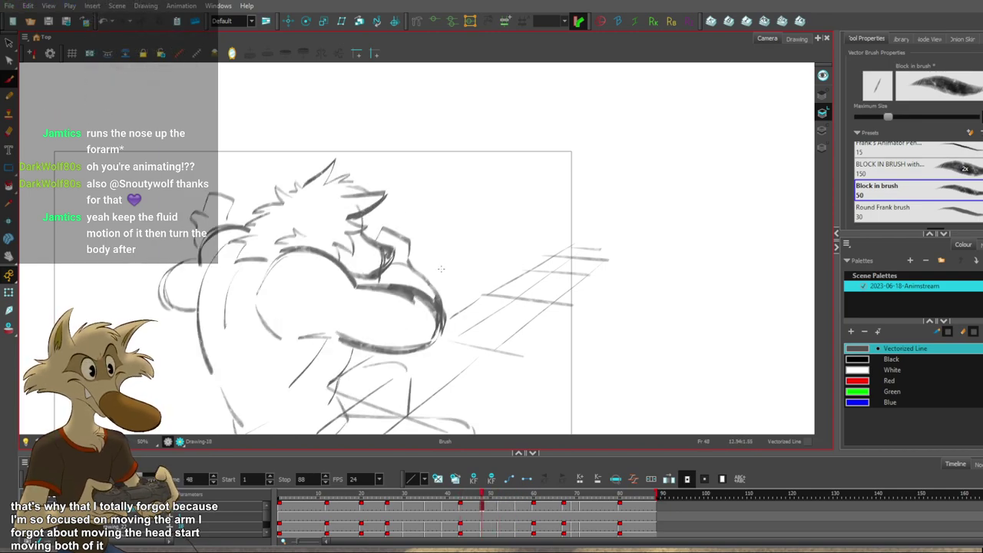
# Redraw the front ear on frame 52 as a narrow, upward-angled point over the head circle.
pyautogui.press('g')
pyautogui.press('g')
pyautogui.press('f')
pyautogui.press('f')
pyautogui.press('g')
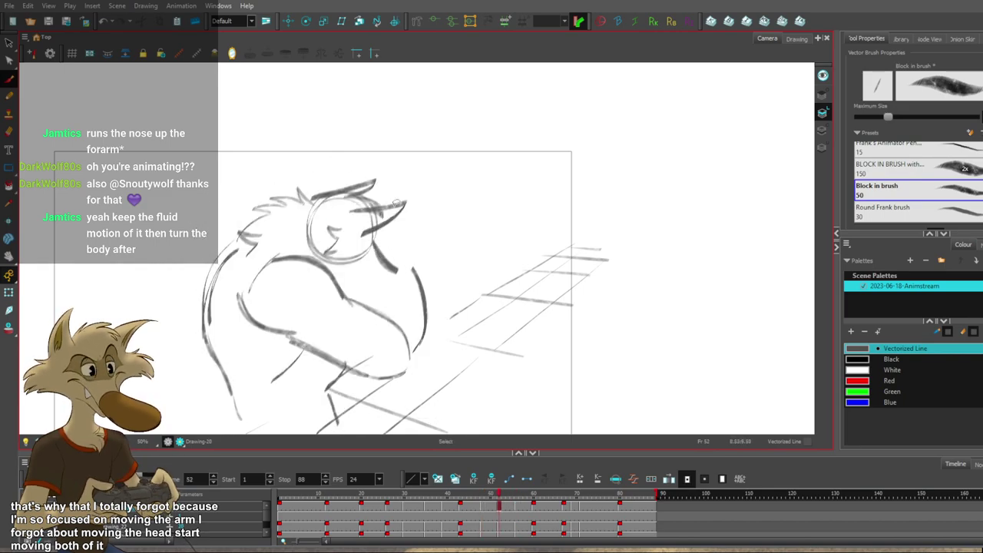
pyautogui.press('.')
pyautogui.press('.')
pyautogui.press('.')
pyautogui.press('.')
pyautogui.press('f')
pyautogui.moveTo(337, 218); pyautogui.dragTo(389, 189)
pyautogui.moveTo(385, 201)
pyautogui.mouseDown()
pyautogui.moveTo(360, 234)
pyautogui.moveTo(391, 197)
pyautogui.moveTo(350, 239)
pyautogui.moveTo(389, 192)
pyautogui.moveTo(339, 220)
pyautogui.mouseUp()
pyautogui.moveTo(337, 220); pyautogui.dragTo(390, 191)
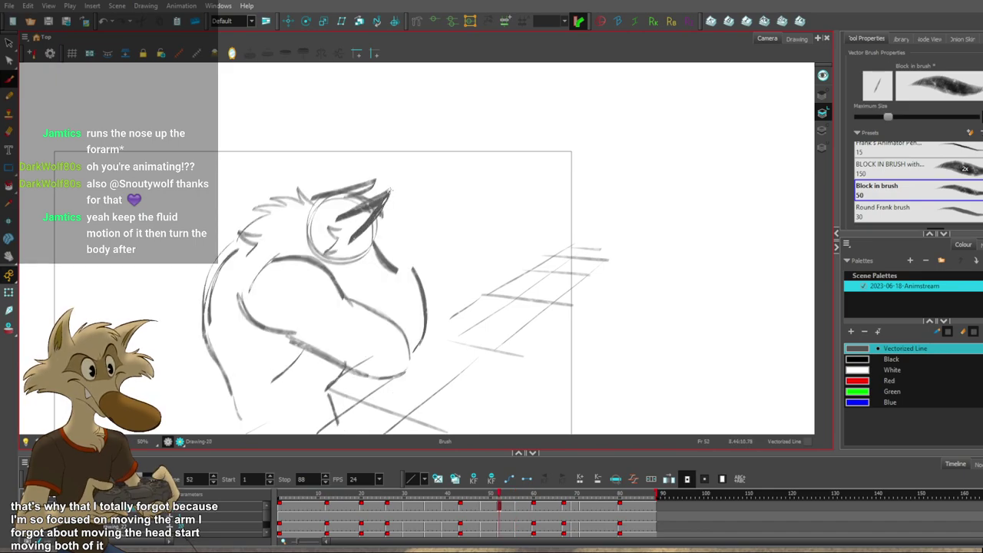
# Draw the underside of the muzzle above the forearm on frame 52 and compare it with frame 48.
pyautogui.press('f')
pyautogui.press('g')
pyautogui.moveTo(400, 275)
pyautogui.mouseDown()
pyautogui.moveTo(379, 292)
pyautogui.moveTo(340, 279)
pyautogui.moveTo(373, 296)
pyautogui.mouseUp()
pyautogui.press('f')
pyautogui.press('g')
pyautogui.press(',')
pyautogui.press(',')
pyautogui.press(',')
pyautogui.press(',')
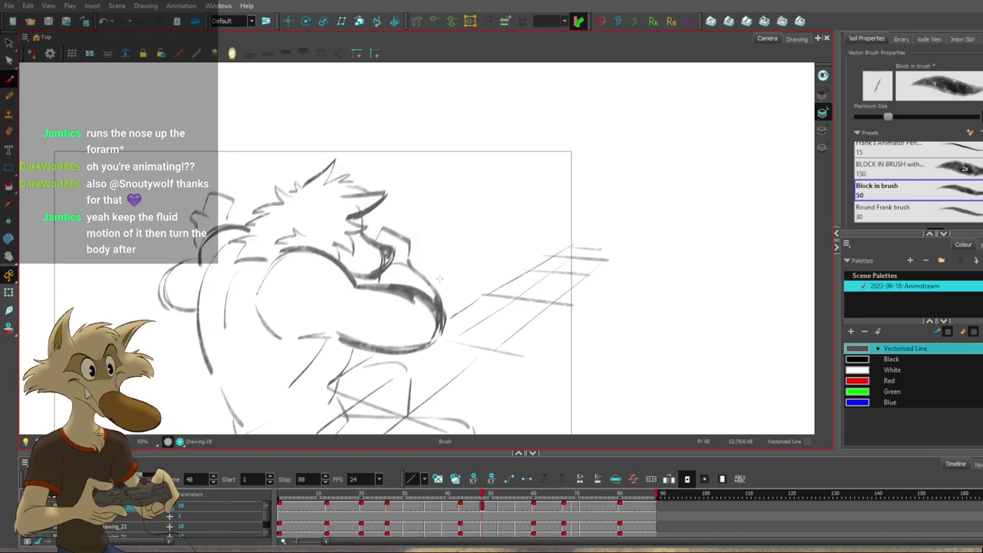
# Check the poses back to frame 39, and redraw the forearm's upper contour on frame 52 down to the elbow.
pyautogui.press(',')
pyautogui.press(',')
pyautogui.press(',')
pyautogui.press(',')
pyautogui.press(',')
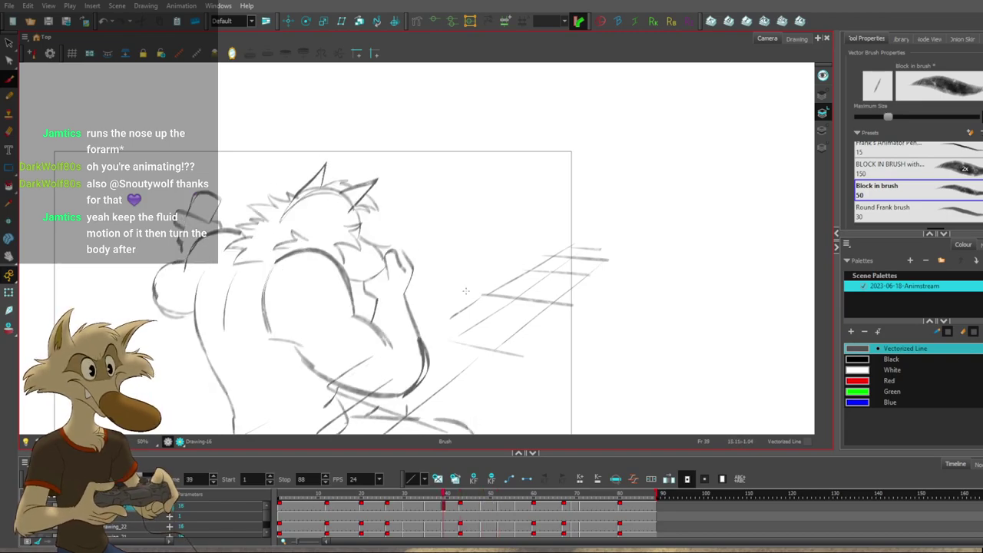
pyautogui.press('g')
pyautogui.press('g')
pyautogui.press('f')
pyautogui.press('g')
pyautogui.moveTo(332, 248); pyautogui.dragTo(399, 313)
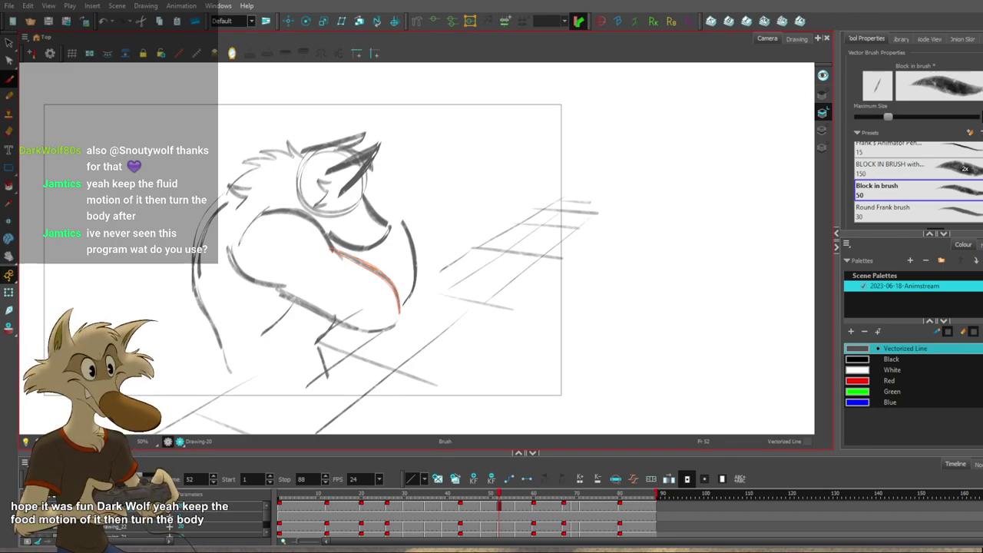
# Compare the forearm and head pose on frame 52 with the neighbouring drawings back to frame 48.
pyautogui.scroll(-3, 428, 217)
pyautogui.scroll(1, 414, 209)
pyautogui.press('f')
pyautogui.press('f')
pyautogui.press('f')
pyautogui.press('f')
pyautogui.scroll(2, 398, 204)
pyautogui.press('g')
pyautogui.scroll(-2, 398, 204)
pyautogui.press('.')
pyautogui.press('.')
pyautogui.press('.')
pyautogui.press('.')
pyautogui.press('.')
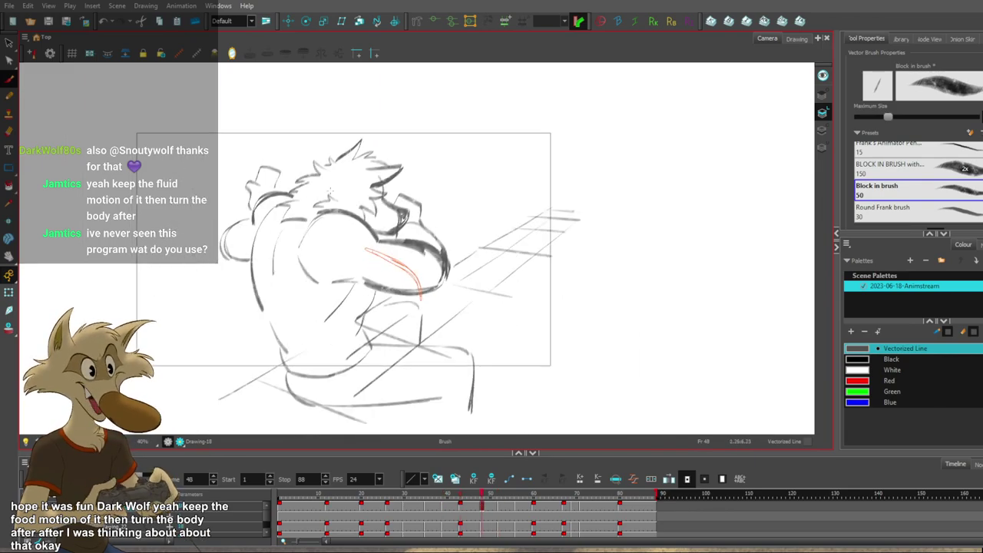
# Select the far arm and its raised hand on frame 48 and compare their placement with frames 43 and 52.
pyautogui.press('s')
pyautogui.click(269, 179)
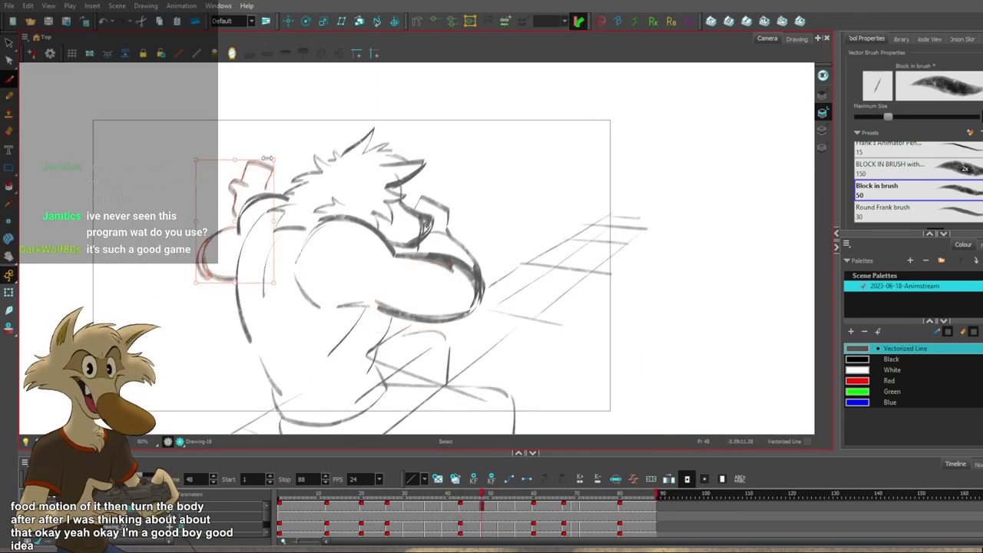
pyautogui.press(',')
pyautogui.press(',')
pyautogui.press(',')
pyautogui.press(',')
pyautogui.press(',')
pyautogui.press('.')
pyautogui.press('.')
pyautogui.press('.')
pyautogui.press('.')
pyautogui.press('.')
pyautogui.press('g')
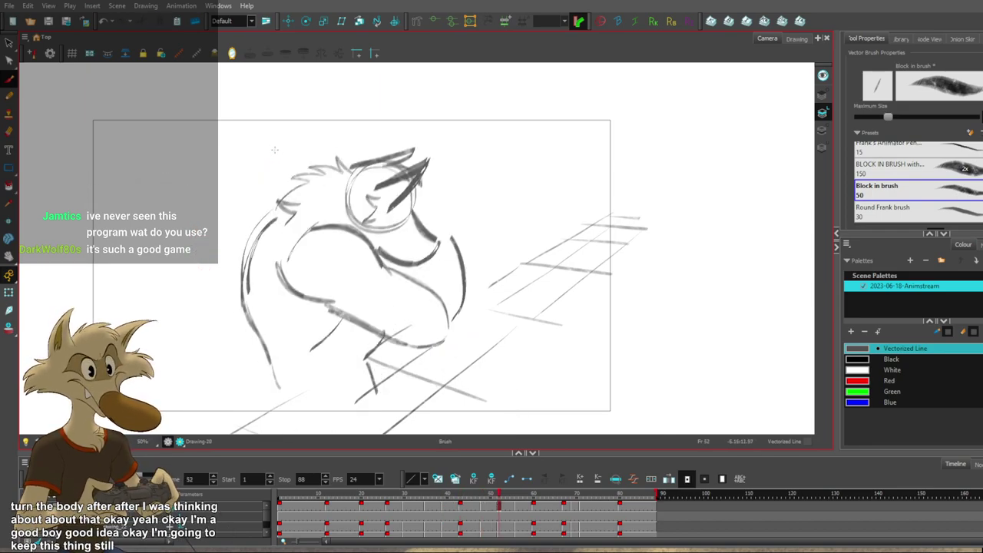
pyautogui.press('f')
pyautogui.press('g')
pyautogui.press('f')
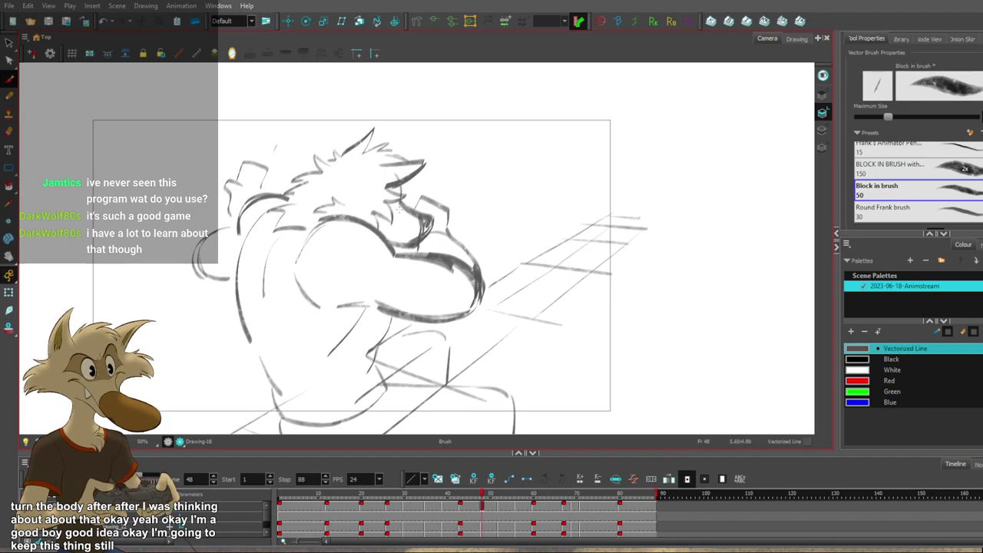
# Sketch the far arm's elbow and the raised hand holding the cup on frame 52, using frame 48 as reference.
pyautogui.scroll(-1, 312, 242)
pyautogui.press('.')
pyautogui.press('.')
pyautogui.press('.')
pyautogui.press('.')
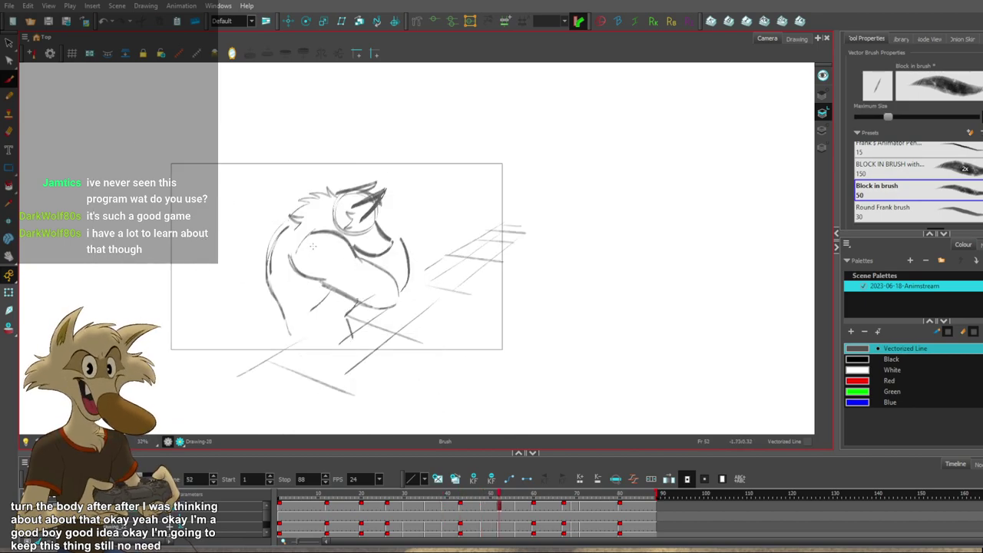
pyautogui.scroll(1, 316, 247)
pyautogui.press('f')
pyautogui.press('g')
pyautogui.moveTo(233, 225); pyautogui.dragTo(229, 275)
pyautogui.press('f')
pyautogui.press('g')
pyautogui.moveTo(263, 182)
pyautogui.mouseDown()
pyautogui.moveTo(238, 182)
pyautogui.moveTo(268, 163)
pyautogui.moveTo(225, 183)
pyautogui.moveTo(232, 215)
pyautogui.mouseUp()
pyautogui.press('f')
pyautogui.press('g')
# Flip through the drawings around frame 52 up to frame 56 to examine how the far arm moves.
pyautogui.press('f')
pyautogui.press('f')
pyautogui.press('g')
pyautogui.press('g')
pyautogui.press('f')
pyautogui.press('g')
pyautogui.press('g')
pyautogui.press('g')
pyautogui.press('g')
pyautogui.press('g')
pyautogui.press('g')
pyautogui.press('1')
pyautogui.press('1')
pyautogui.press('f')
pyautogui.press('f')
pyautogui.press('f')
pyautogui.press('f')
pyautogui.press('f')
pyautogui.press('f')
pyautogui.press('f')
pyautogui.press('f')
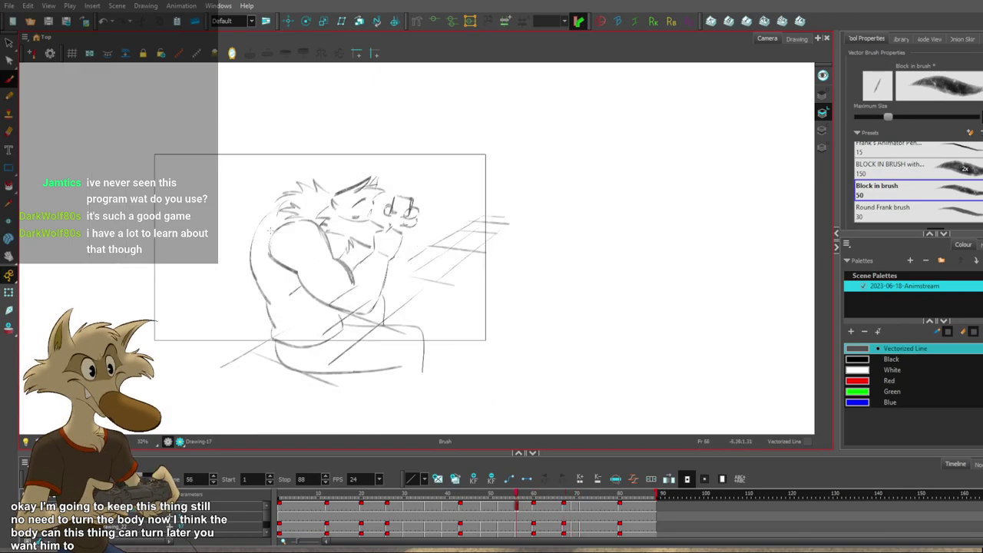
# Advance to frame 60, play the animation, and scrub back to frame 47 to judge the timing.
pyautogui.press('.')
pyautogui.press('.')
pyautogui.press('.')
pyautogui.press('.')
pyautogui.scroll(-1, 271, 254)
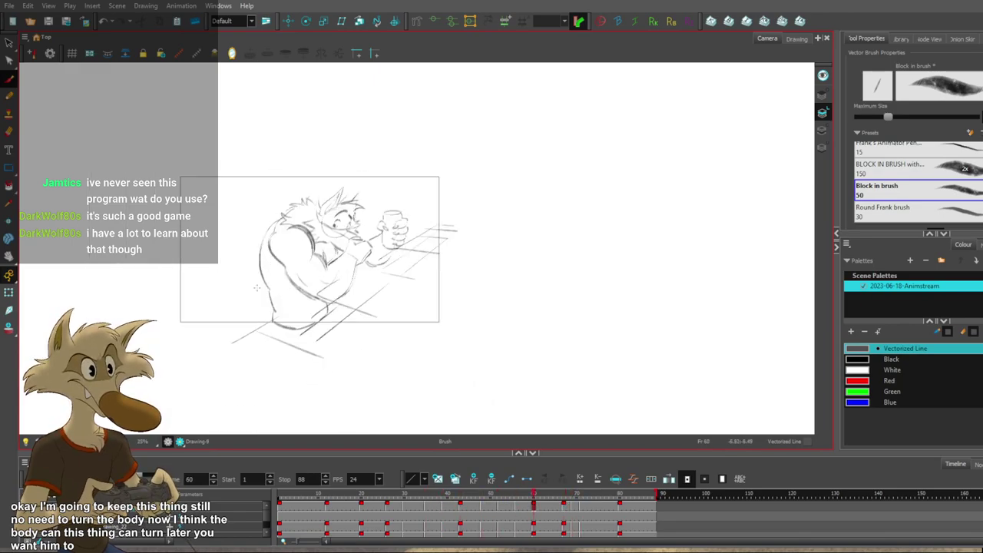
pyautogui.press('Return')
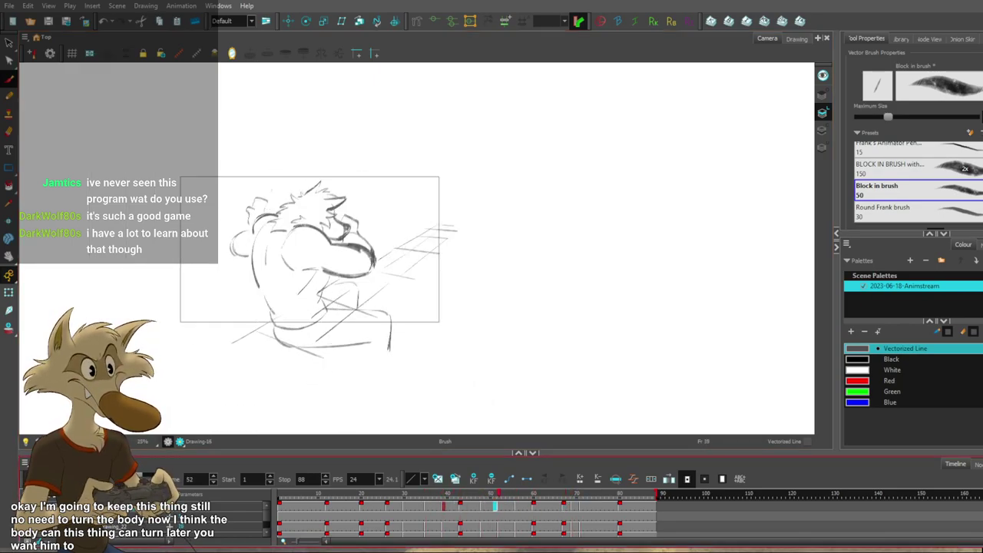
pyautogui.click(504, 503)
pyautogui.moveTo(504, 503); pyautogui.dragTo(477, 503)
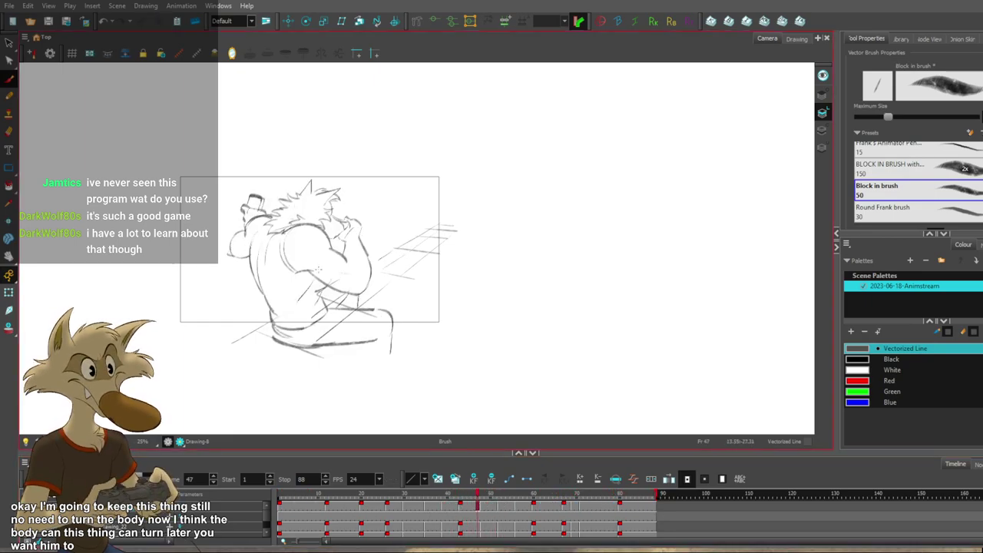
# Mirror the view, examine the pose on frame 48 against its neighbouring drawings, and restore the normal view.
pyautogui.scroll(1, 320, 266)
pyautogui.click(232, 54)
pyautogui.scroll(-2, 415, 268)
pyautogui.press('f')
pyautogui.press('f')
pyautogui.press('f')
pyautogui.press('f')
pyautogui.scroll(2, 550, 267)
pyautogui.press('g')
pyautogui.press('g')
pyautogui.press('g')
pyautogui.press('g')
pyautogui.press('g')
pyautogui.press('g')
pyautogui.press('f')
pyautogui.press('f')
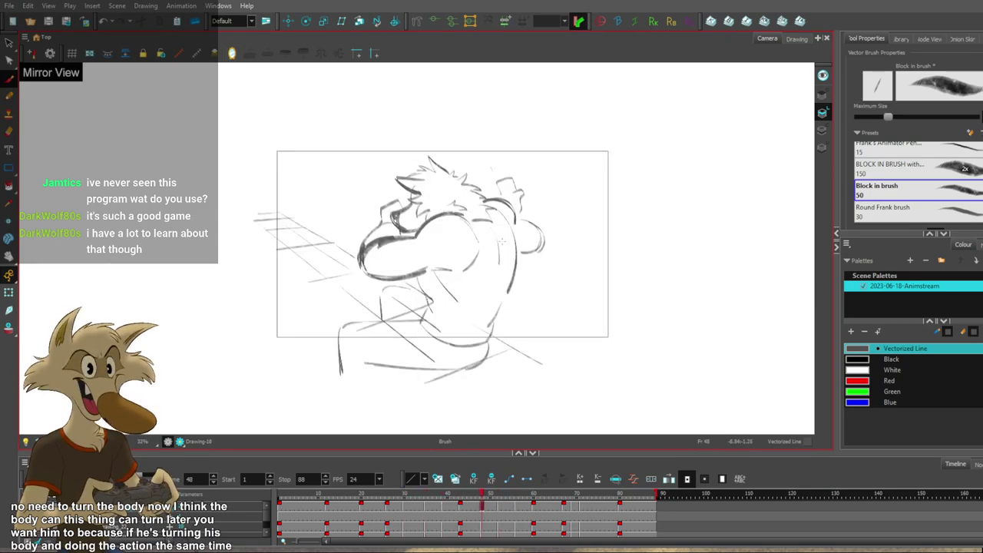
pyautogui.scroll(1, 485, 233)
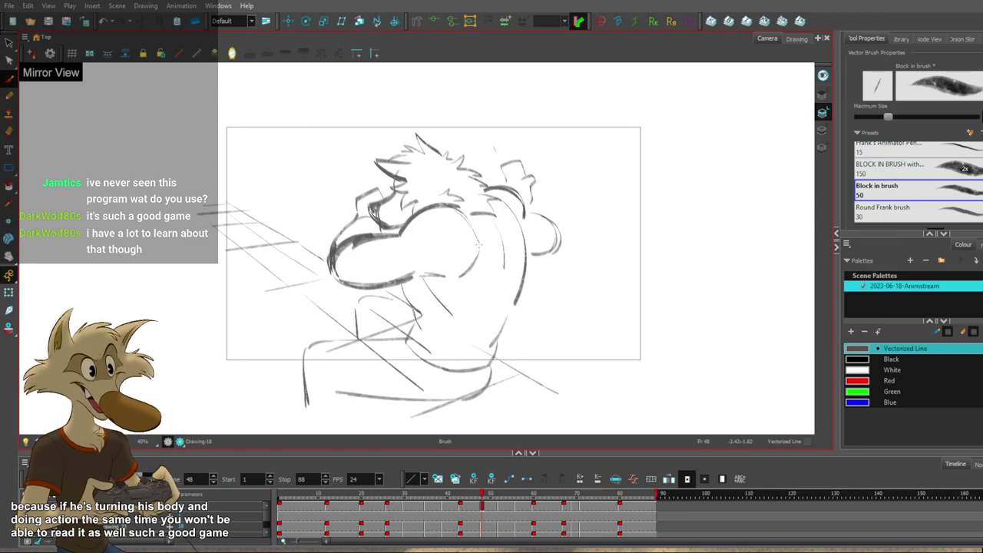
pyautogui.scroll(-1, 480, 242)
pyautogui.scroll(2, 483, 246)
pyautogui.scroll(-2, 470, 244)
pyautogui.scroll(2, 470, 250)
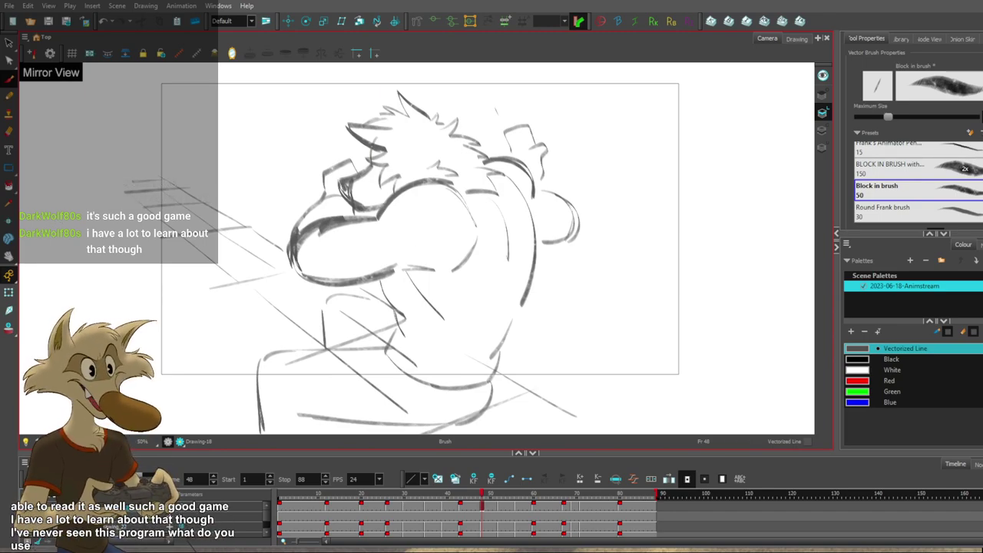
pyautogui.scroll(-3, 441, 142)
pyautogui.scroll(2, 444, 155)
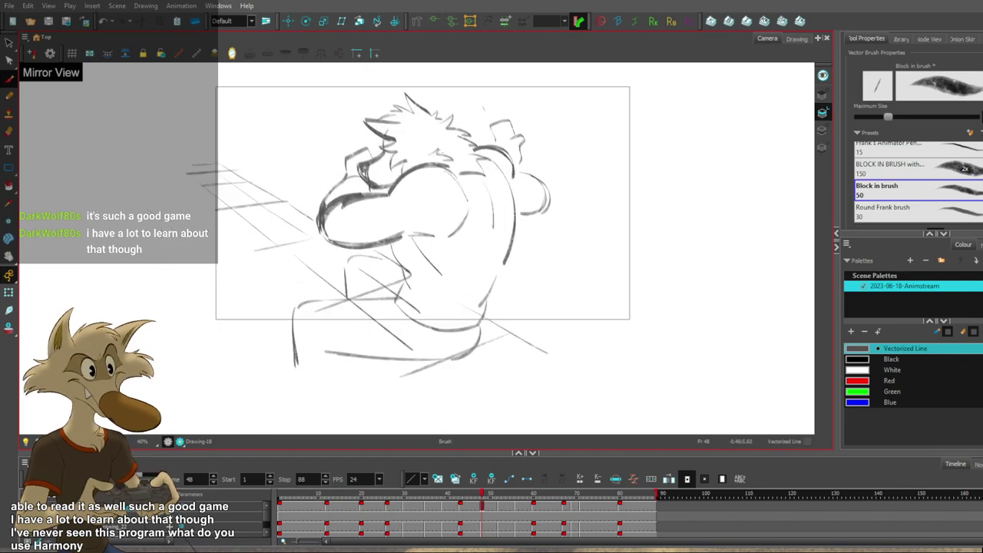
pyautogui.click(233, 54)
# Draw the far shoulder's curve behind the neck on frame 52, using frames 43 and 48 as reference.
pyautogui.press('2')
pyautogui.press('2')
pyautogui.press('1')
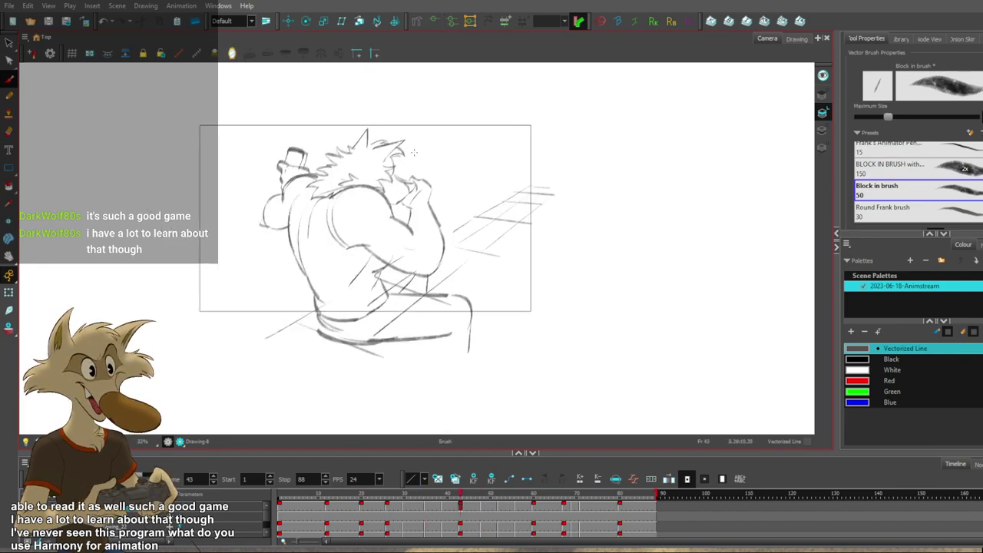
pyautogui.press('g')
pyautogui.press('2')
pyautogui.press('f')
pyautogui.press('g')
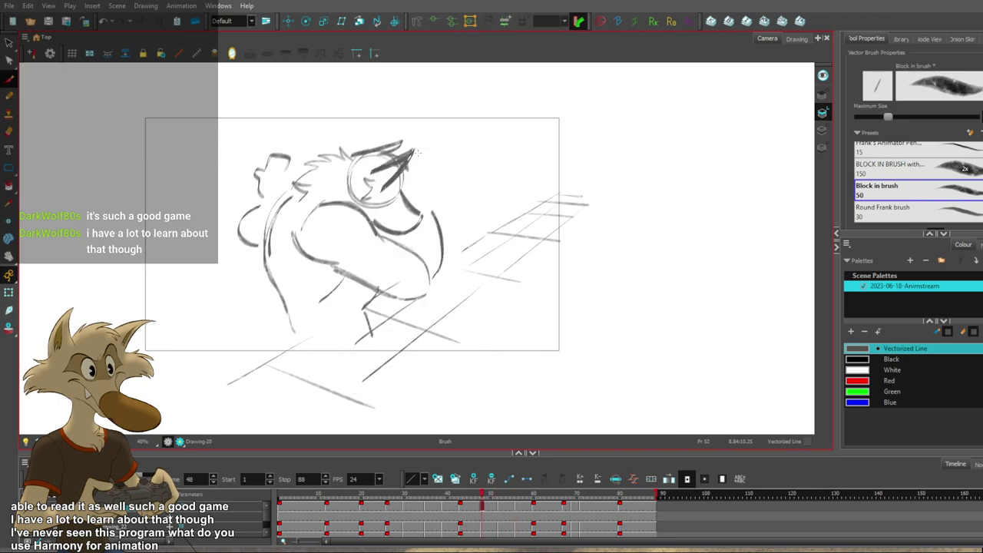
pyautogui.press('f')
pyautogui.press('f')
pyautogui.press('g')
pyautogui.press('f')
pyautogui.press('g')
pyautogui.press('g')
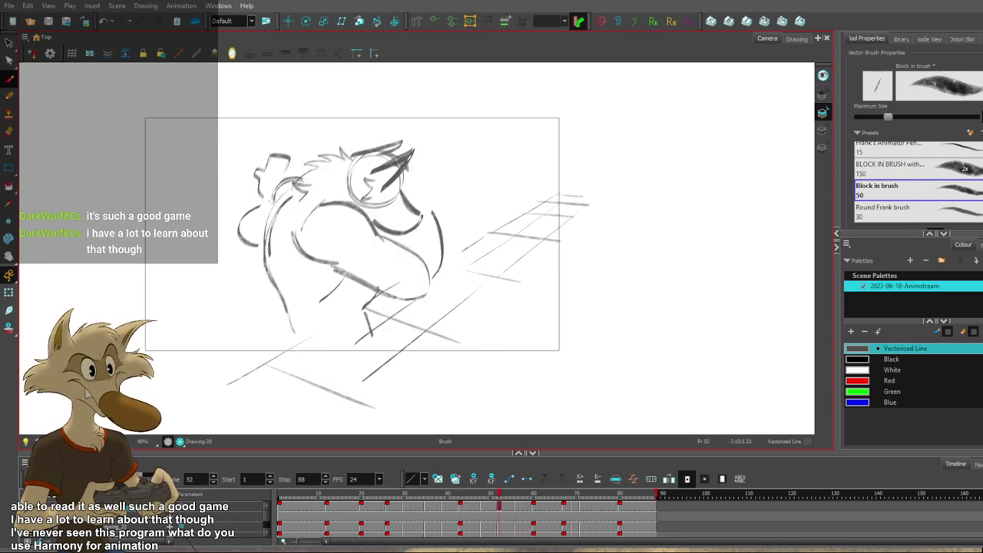
# Compare the near arm and shoulder placement across the drawings on frames 43, 48 and 52.
pyautogui.press('f')
pyautogui.press('f')
pyautogui.press('g')
pyautogui.press('g')
pyautogui.press('f')
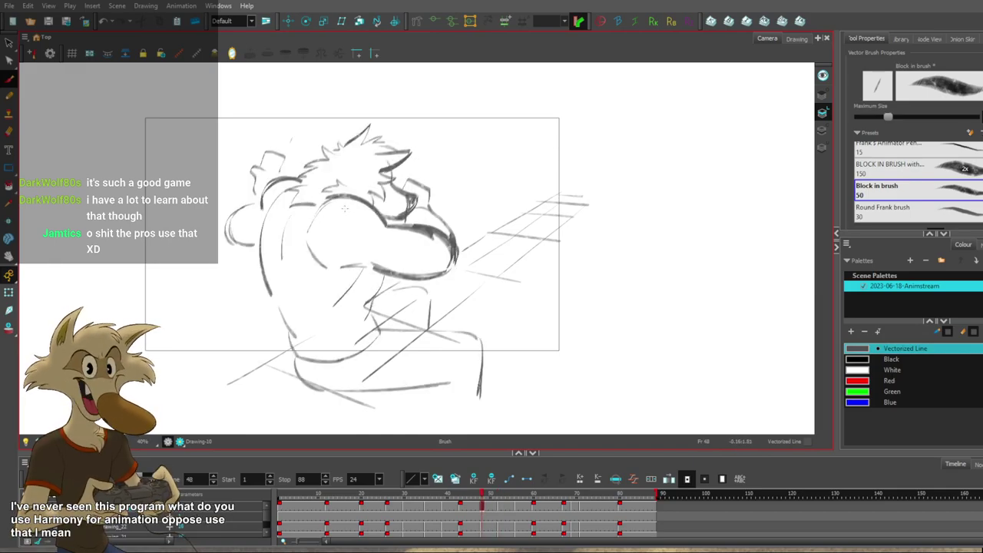
pyautogui.press('g')
pyautogui.press('f')
pyautogui.press('f')
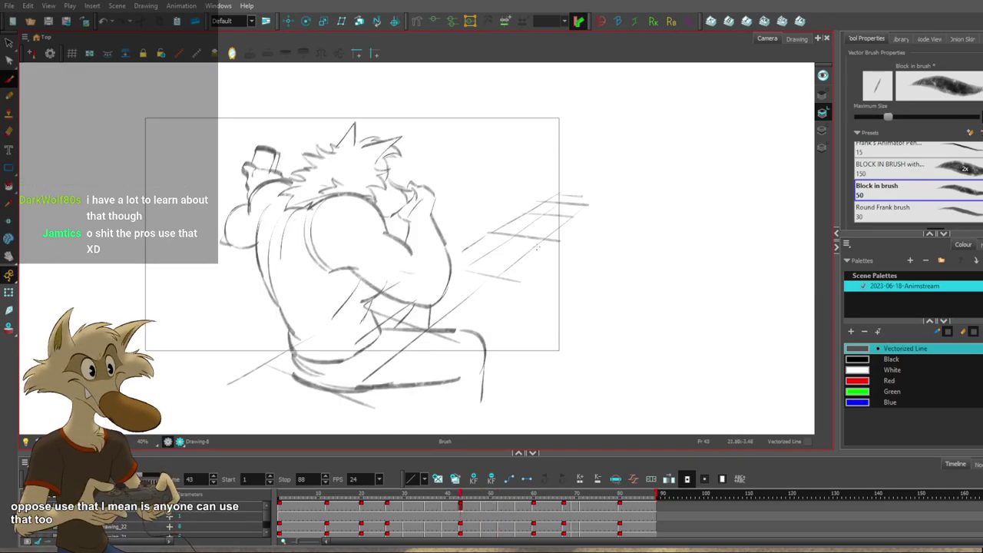
pyautogui.press('g')
pyautogui.press('g')
pyautogui.press('f')
pyautogui.press('g')
# Shift the near arm and the curve in front of the muzzle slightly toward the table on frame 52 and check the flow.
pyautogui.press('s')
pyautogui.moveTo(307, 223); pyautogui.dragTo(411, 209)
pyautogui.keyDown('shift'); pyautogui.click(441, 258); pyautogui.keyUp('shift')
pyautogui.moveTo(442, 255); pyautogui.dragTo(456, 255)
pyautogui.press('f')
pyautogui.press('f')
pyautogui.press('g')
pyautogui.press('g')
pyautogui.press('f')
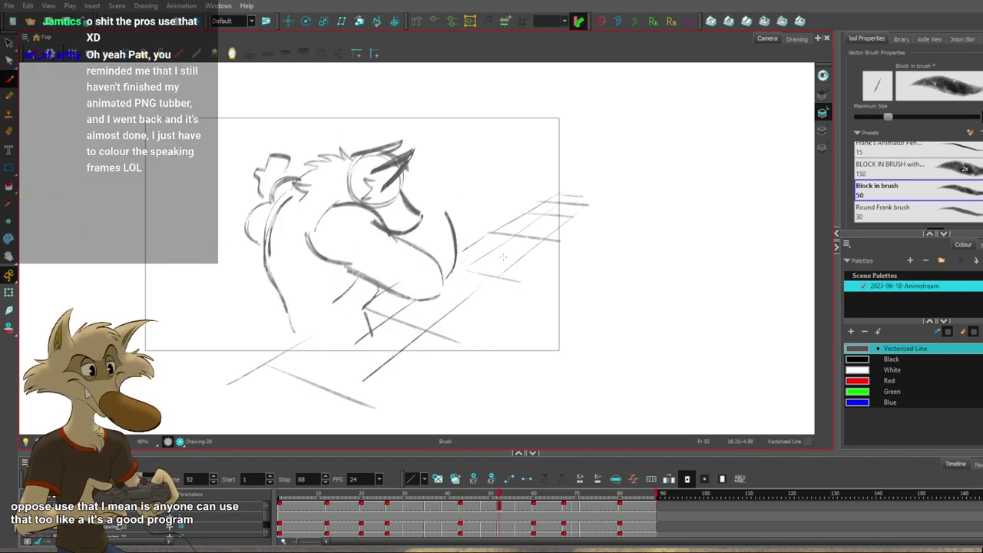
# Delete the near forearm's contour on frame 52 and redraw its upper and lower lines at a flatter angle.
pyautogui.press('g')
pyautogui.press('s')
pyautogui.press('Delete')
pyautogui.press('b')
pyautogui.moveTo(390, 227); pyautogui.dragTo(445, 252)
pyautogui.moveTo(431, 235); pyautogui.dragTo(446, 259)
pyautogui.press('f')
pyautogui.press('g')
pyautogui.moveTo(361, 268); pyautogui.dragTo(450, 282)
pyautogui.moveTo(365, 267); pyautogui.dragTo(450, 277)
pyautogui.hotkey('ctrl', 'z')
pyautogui.hotkey('ctrl', 'z')
pyautogui.moveTo(375, 269); pyautogui.dragTo(451, 276)
# Compare the redrawn near forearm on frame 52 with the drawings on frames 43 and 48 for a smooth arm movement.
pyautogui.press(',')
pyautogui.press(',')
pyautogui.press(',')
pyautogui.press(',')
pyautogui.press(',')
pyautogui.press(',')
pyautogui.press(',')
pyautogui.press(',')
pyautogui.press(',')
pyautogui.press(',')
pyautogui.press(',')
pyautogui.press(',')
pyautogui.press(',')
pyautogui.press(',')
pyautogui.press(',')
pyautogui.press(',')
pyautogui.press(',')
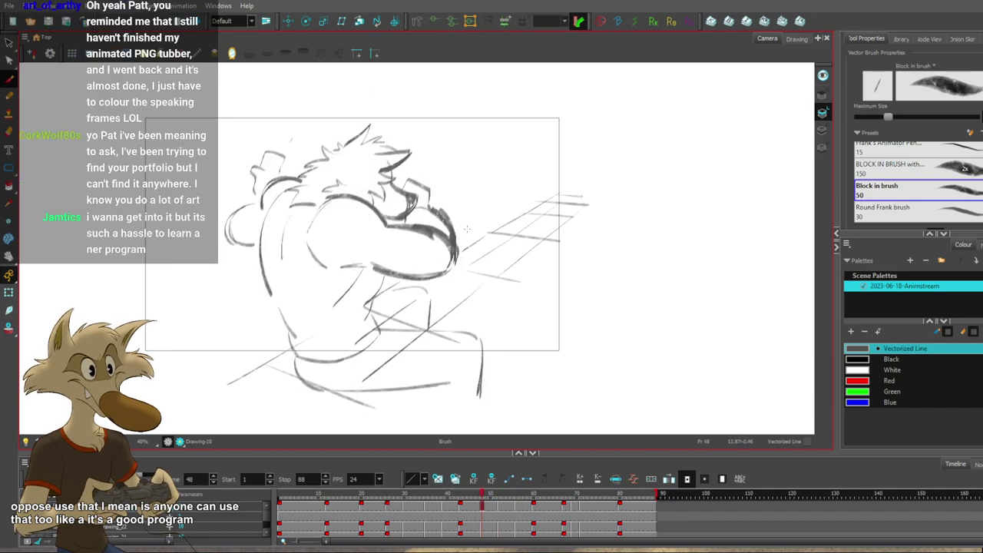
pyautogui.press('g')
pyautogui.press('g')
pyautogui.press('g')
pyautogui.press('g')
pyautogui.press('g')
pyautogui.press('g')
pyautogui.press('g')
pyautogui.press('g')
pyautogui.press('g')
pyautogui.press('g')
pyautogui.press('1')
pyautogui.press('f')
pyautogui.press('f')
pyautogui.press('f')
pyautogui.press('f')
pyautogui.press('f')
pyautogui.press('f')
pyautogui.press(',')
pyautogui.press(',')
pyautogui.press(',')
pyautogui.press(',')
pyautogui.press(',')
pyautogui.press(',')
pyautogui.press(',')
pyautogui.press(',')
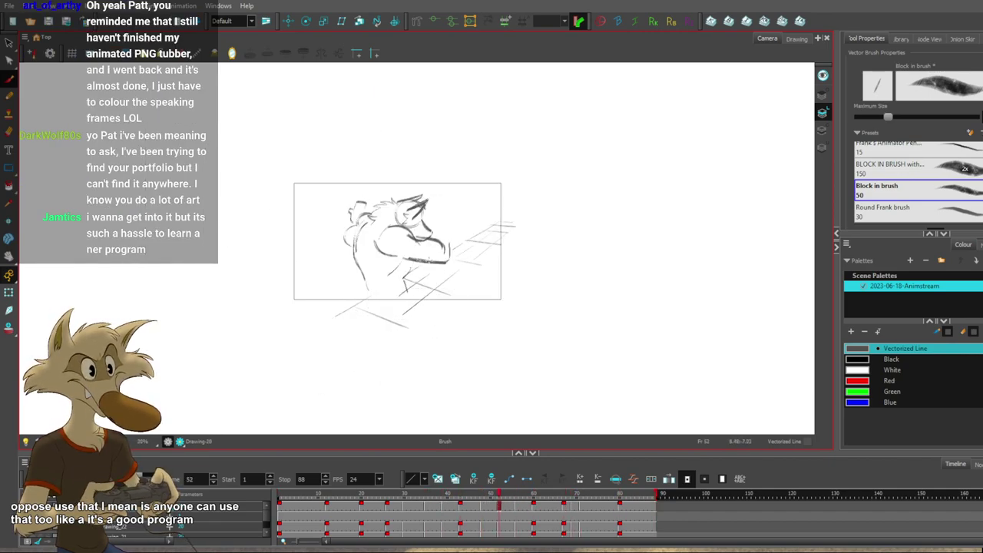
pyautogui.press(',')
pyautogui.press(',')
pyautogui.press(',')
pyautogui.press(',')
pyautogui.press(',')
pyautogui.press(',')
pyautogui.press(',')
pyautogui.press(',')
pyautogui.press(',')
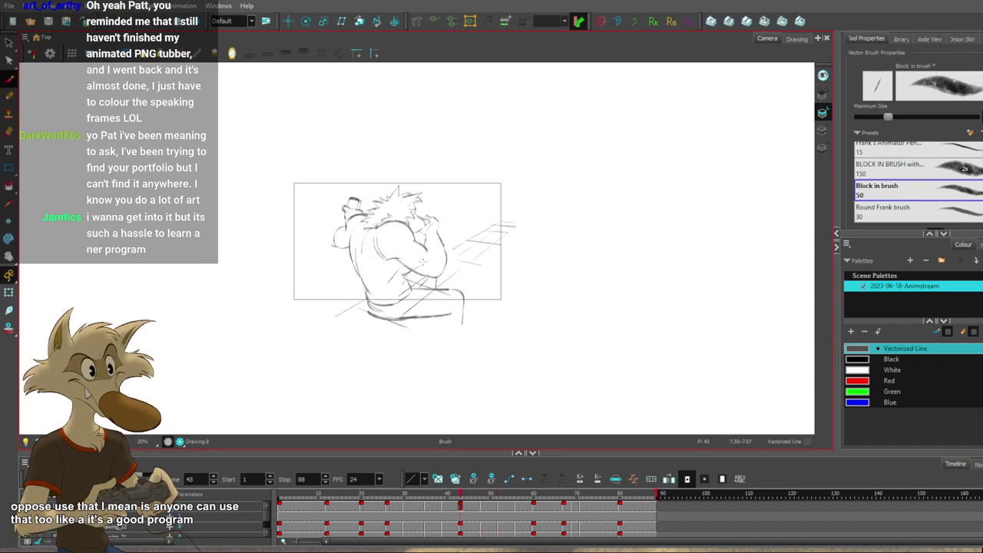
pyautogui.scroll(3, 424, 254)
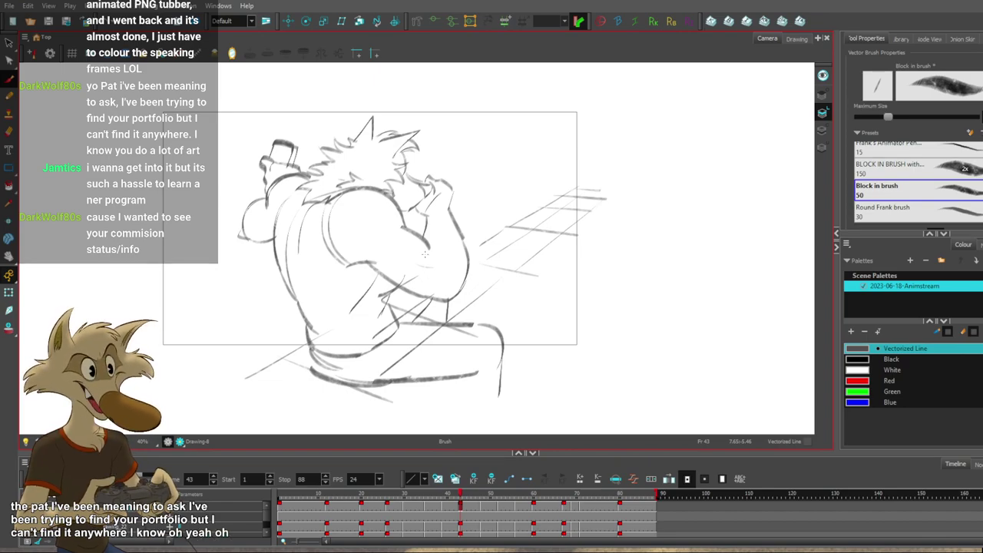
pyautogui.scroll(-3, 425, 254)
pyautogui.scroll(3, 433, 233)
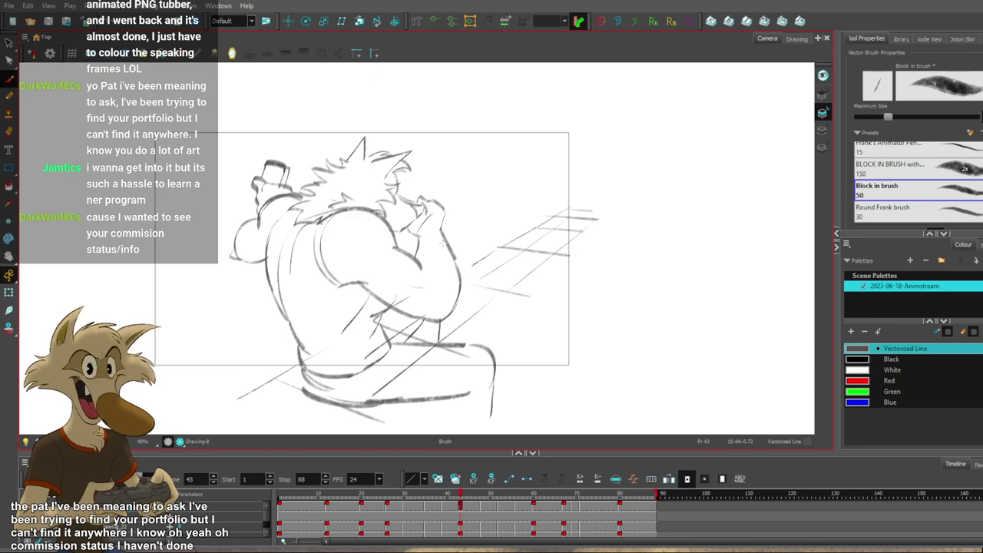
pyautogui.scroll(-1, 442, 244)
pyautogui.scroll(2, 442, 245)
pyautogui.scroll(-1, 440, 249)
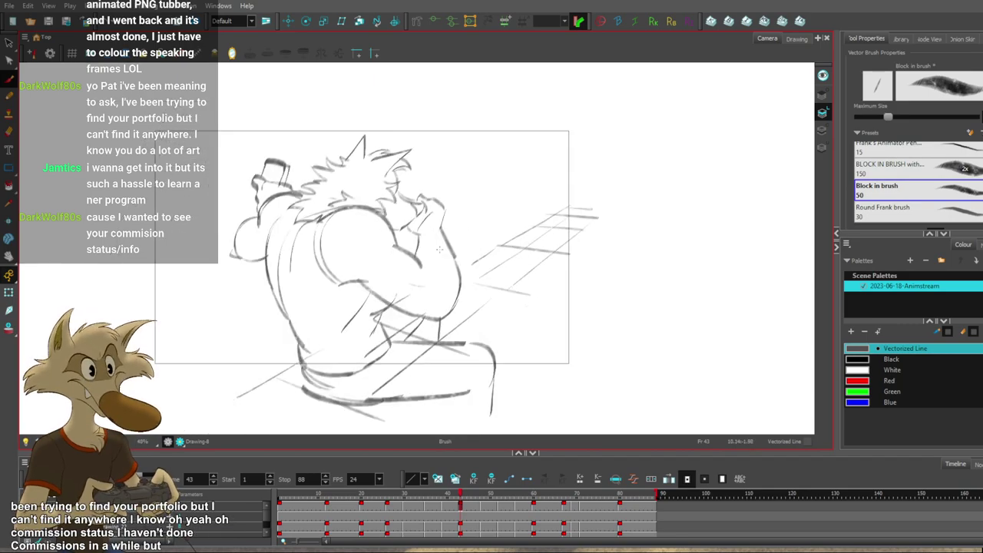
pyautogui.scroll(2, 439, 250)
pyautogui.scroll(-2, 440, 250)
pyautogui.scroll(1, 440, 250)
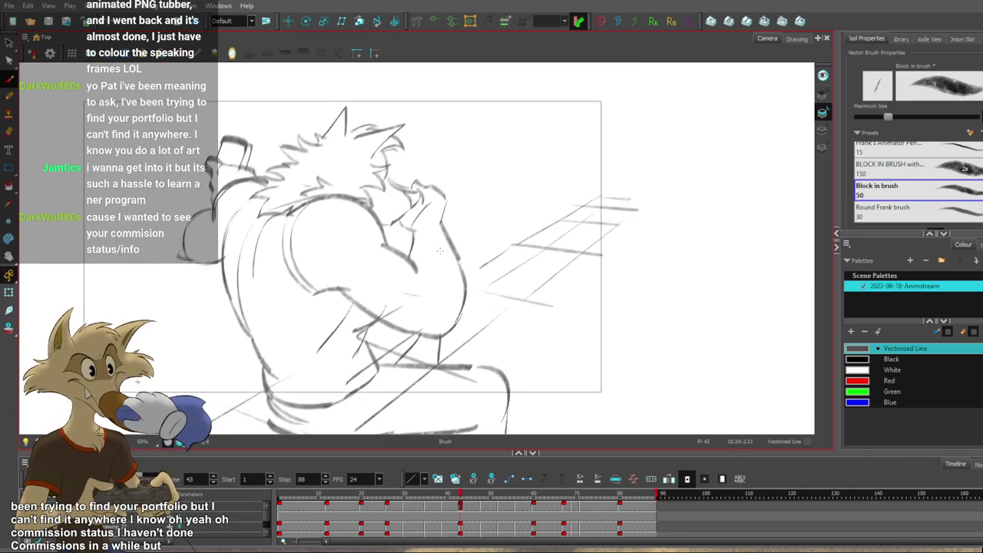
pyautogui.scroll(1, 440, 251)
pyautogui.scroll(-1, 440, 250)
pyautogui.scroll(1, 440, 250)
pyautogui.scroll(-1, 443, 256)
pyautogui.scroll(1, 443, 257)
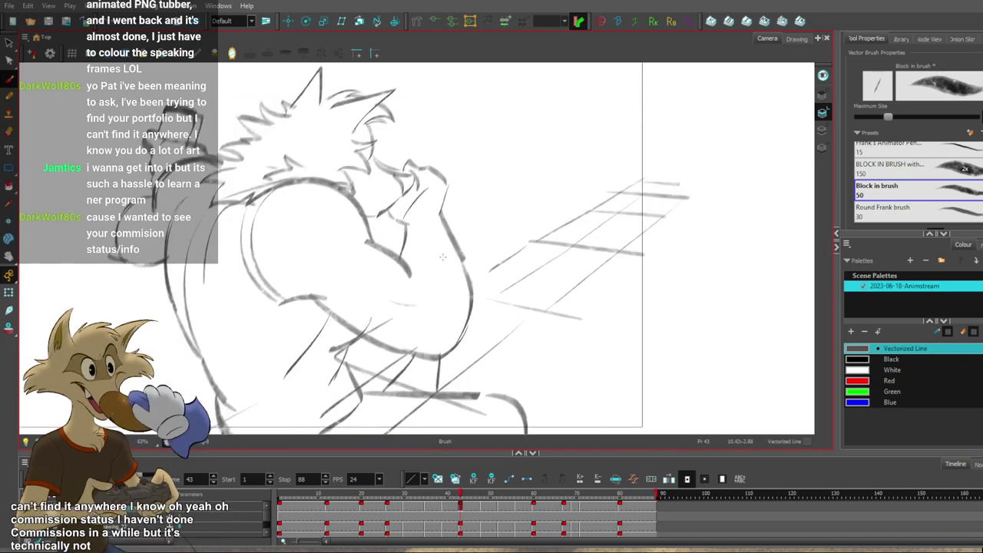
pyautogui.scroll(-2, 443, 258)
pyautogui.scroll(2, 443, 257)
pyautogui.scroll(-2, 444, 256)
pyautogui.scroll(2, 444, 255)
pyautogui.scroll(1, 443, 255)
pyautogui.scroll(-1, 443, 255)
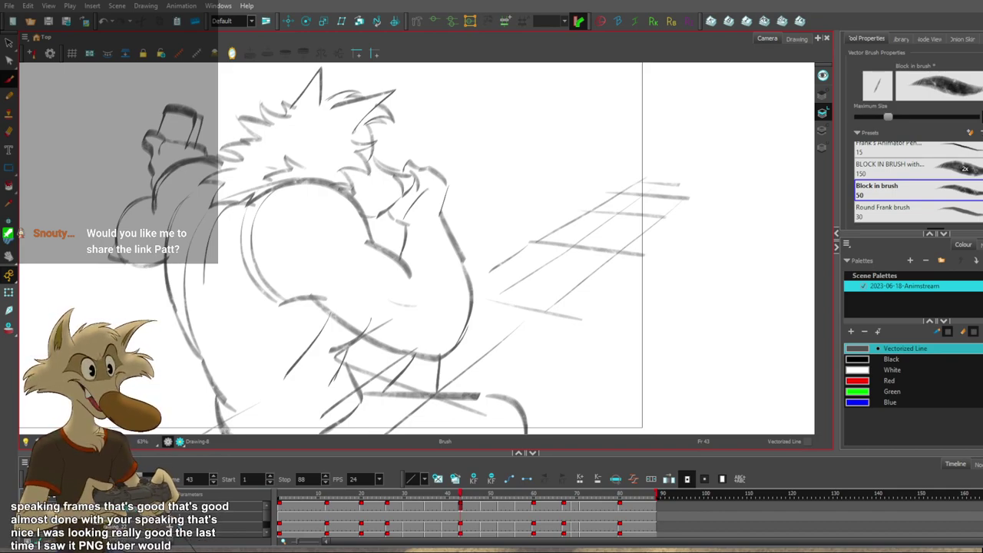
pyautogui.scroll(-3, 336, 212)
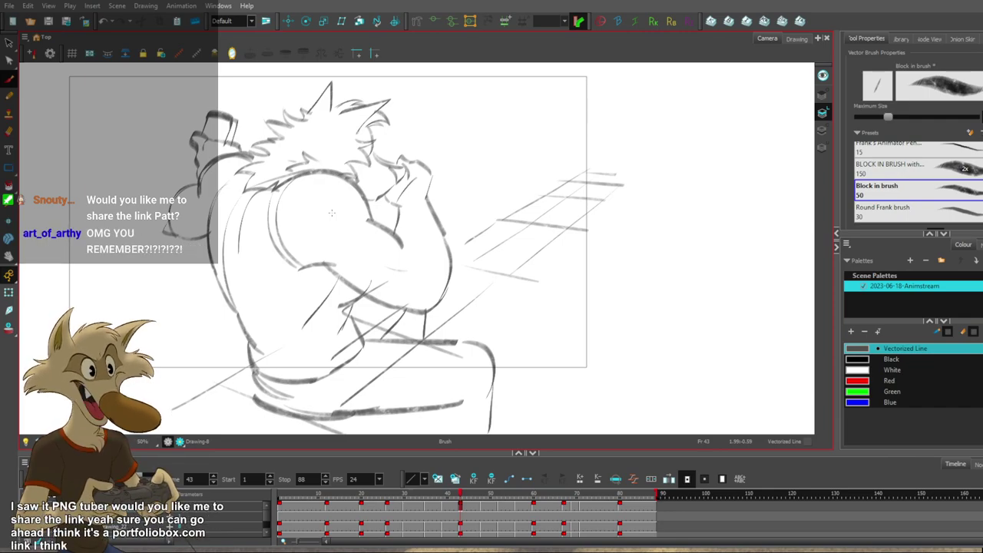
pyautogui.scroll(-2, 331, 213)
pyautogui.scroll(1, 331, 212)
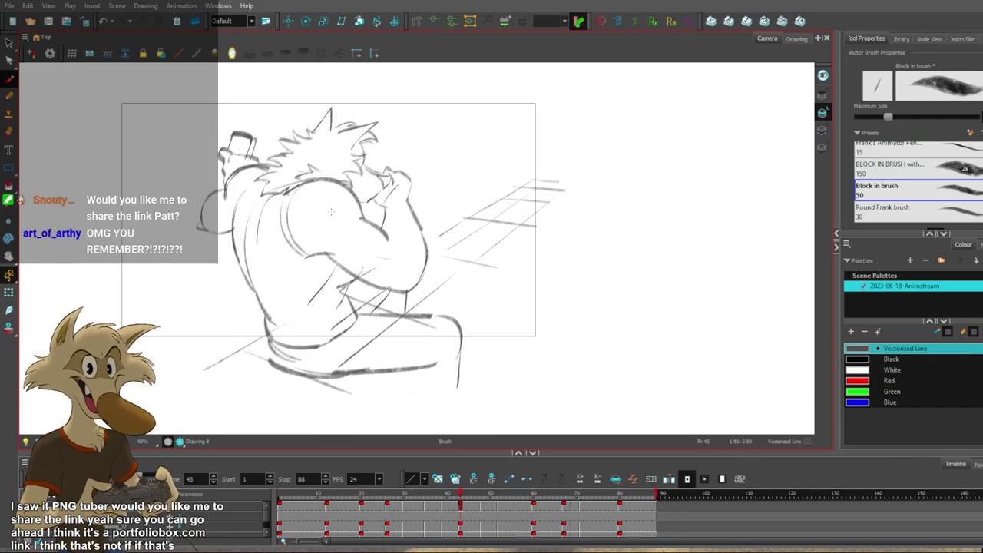
pyautogui.scroll(-1, 334, 209)
pyautogui.scroll(1, 338, 206)
pyautogui.scroll(1, 338, 206)
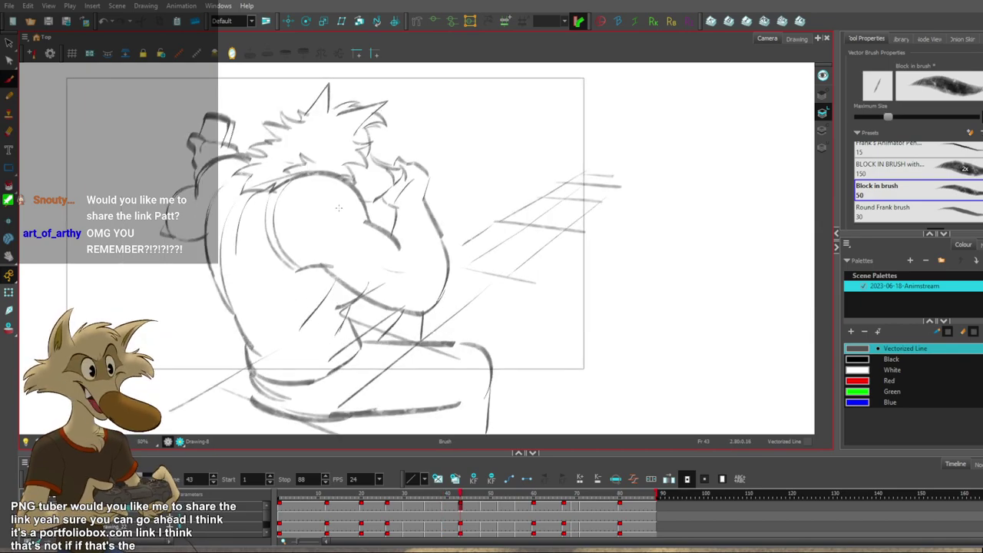
pyautogui.scroll(-1, 340, 214)
pyautogui.scroll(-1, 343, 226)
pyautogui.scroll(1, 342, 237)
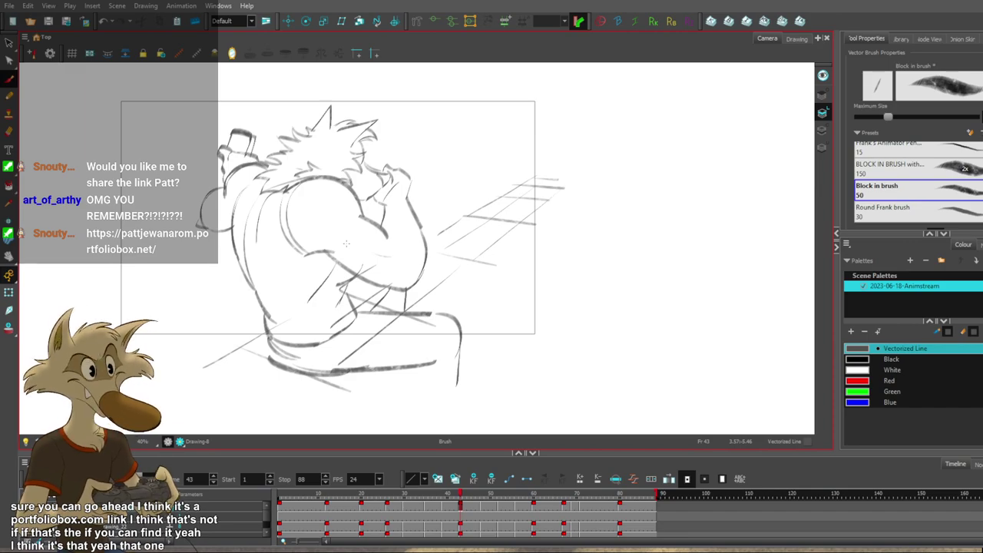
pyautogui.scroll(-2, 347, 243)
# Redraw the short crease line on the torso below the near arm on frame 39, using the neighbouring drawings as reference.
pyautogui.press(',')
pyautogui.press(',')
pyautogui.press(',')
pyautogui.press(',')
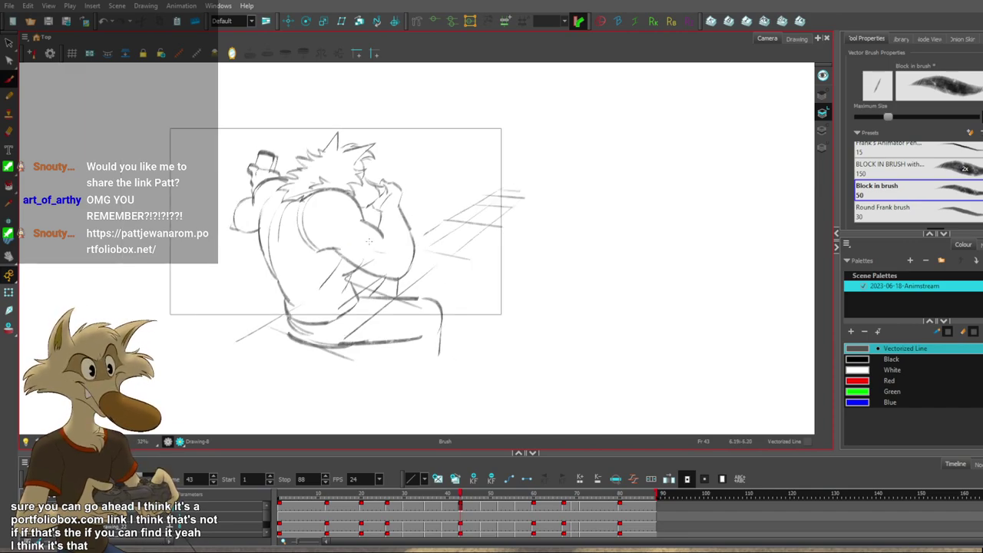
pyautogui.scroll(2, 369, 243)
pyautogui.press('g')
pyautogui.scroll(1, 369, 243)
pyautogui.press('f')
pyautogui.press('f')
pyautogui.press('g')
pyautogui.press('g')
pyautogui.press('f')
pyautogui.press('.')
pyautogui.press('.')
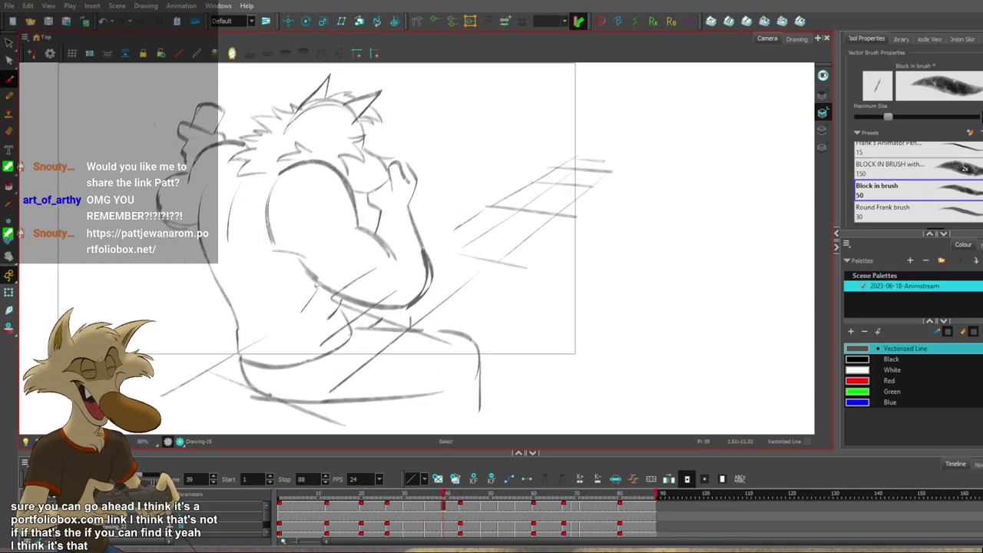
pyautogui.press(',')
pyautogui.press(',')
pyautogui.moveTo(318, 284); pyautogui.dragTo(299, 310)
# Check the torso crease on frame 39 against the adjacent drawings.
pyautogui.press('f')
pyautogui.press('f')
pyautogui.press('g')
pyautogui.press('g')
pyautogui.press('g')
pyautogui.press('f')
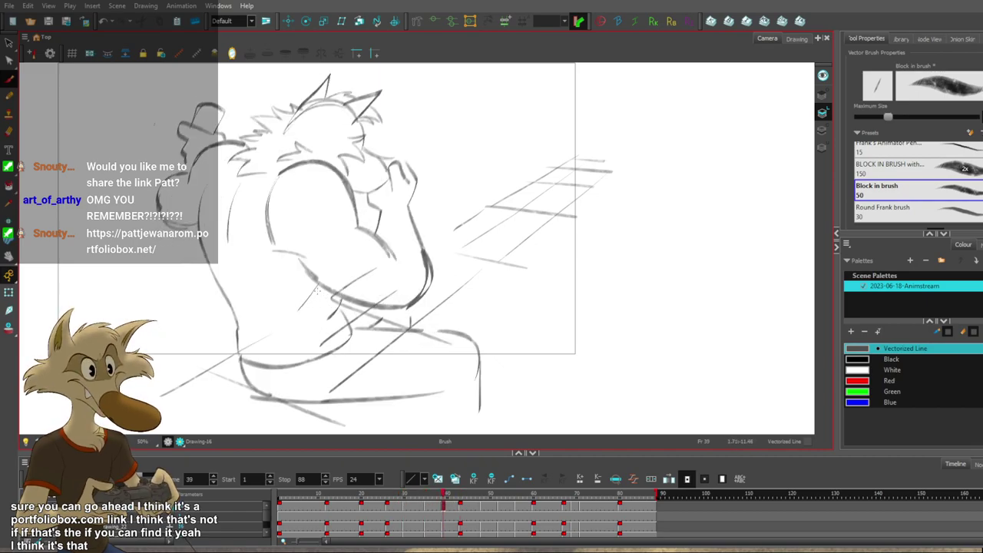
pyautogui.press('.')
pyautogui.press('.')
pyautogui.press(',')
pyautogui.press(',')
pyautogui.hotkey('alt', 's')
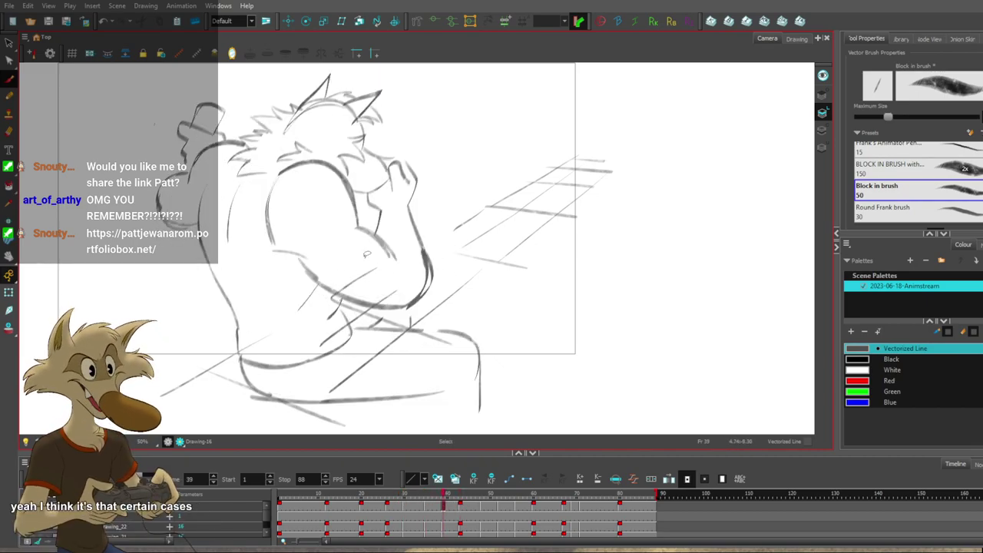
# Review the character's arm, head and torso poses across the drawings on frames 43, 48, 52 and 56.
pyautogui.scroll(-4, 362, 246)
pyautogui.press('f')
pyautogui.press('f')
pyautogui.press('g')
pyautogui.press('g')
pyautogui.scroll(2, 366, 247)
pyautogui.press('f')
pyautogui.scroll(1, 366, 247)
pyautogui.press('g')
pyautogui.press('g')
pyautogui.press('.')
pyautogui.press('.')
pyautogui.press(',')
pyautogui.press(',')
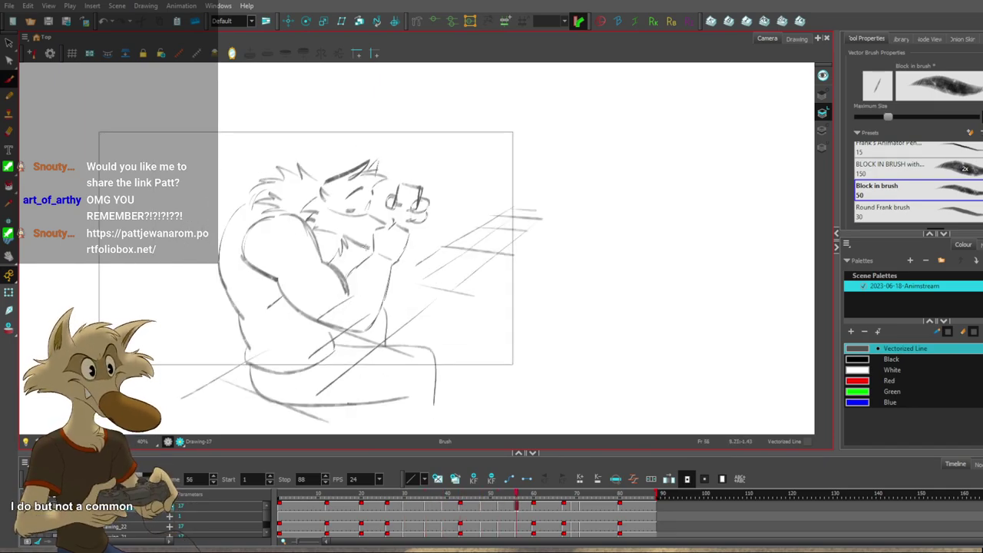
pyautogui.scroll(-2, 364, 246)
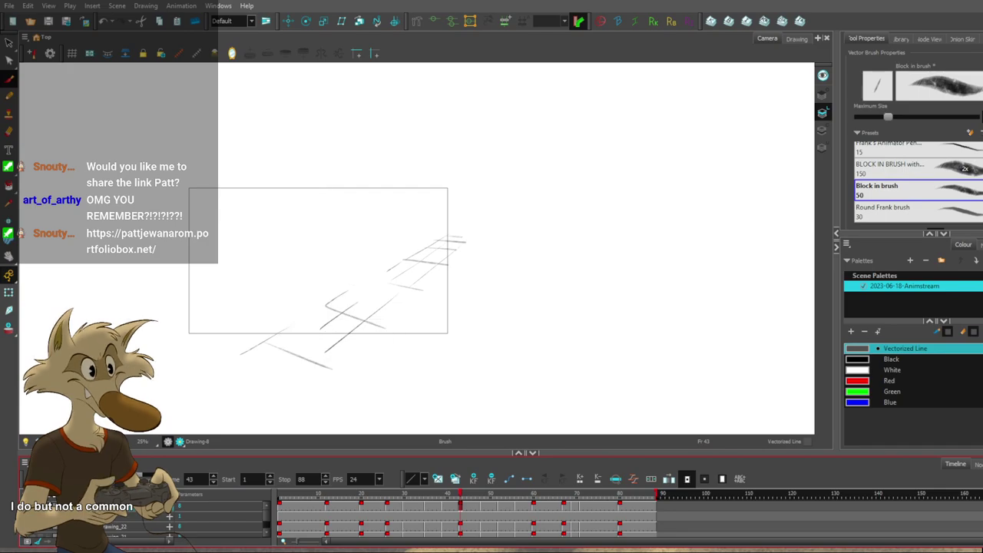
pyautogui.press('g')
pyautogui.press('g')
pyautogui.press('f')
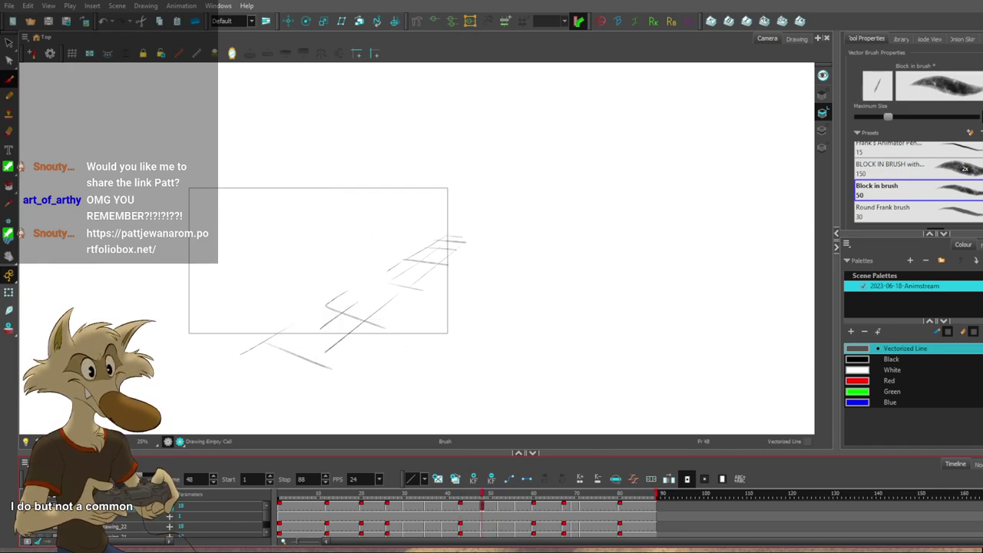
pyautogui.press('f')
pyautogui.press('g')
pyautogui.press('f')
pyautogui.press('g')
pyautogui.press('f')
pyautogui.press('f')
pyautogui.press('g')
pyautogui.press('g')
pyautogui.press('g')
pyautogui.press('g')
pyautogui.press('g')
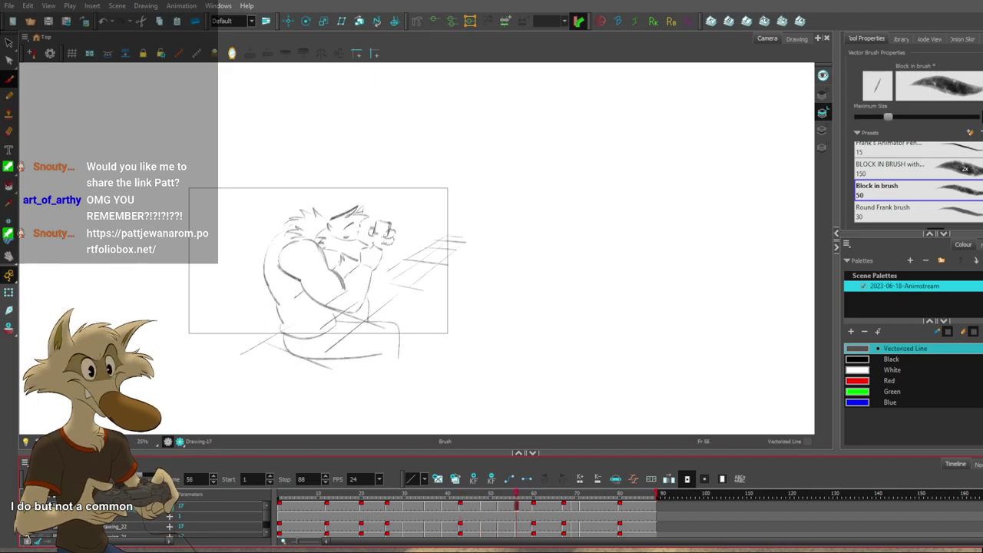
pyautogui.press('f')
pyautogui.press('f')
pyautogui.press('f')
pyautogui.press('.')
pyautogui.press('.')
pyautogui.press('.')
pyautogui.press('.')
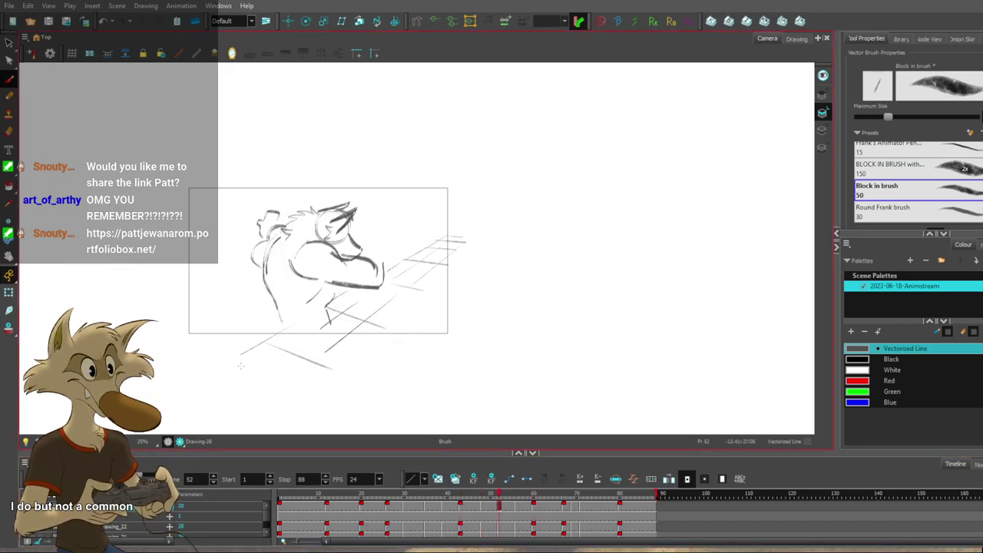
pyautogui.press('2')
pyautogui.press('g')
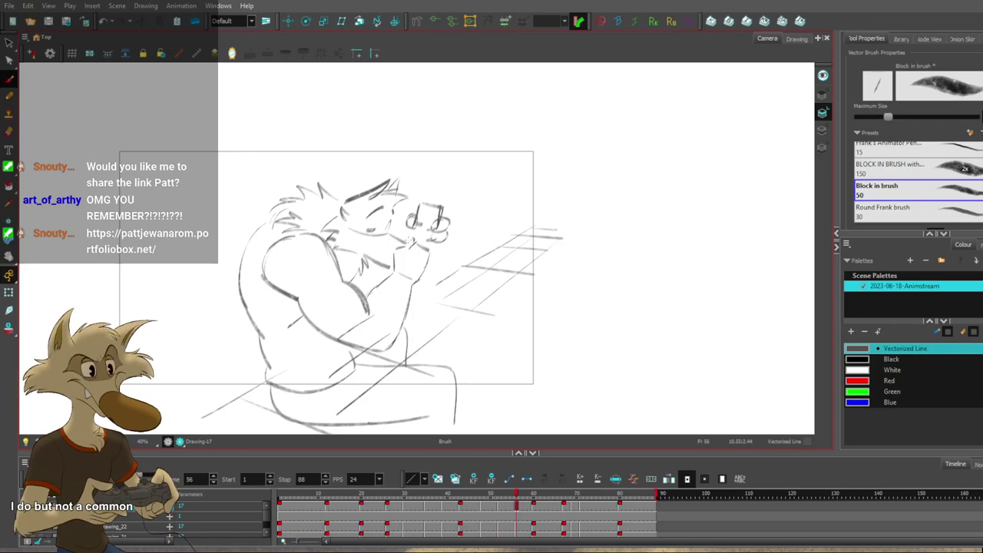
# Compare the near arm and head on frame 52 with the drawings on the neighbouring frames, including frame 56.
pyautogui.press('2')
pyautogui.press('f')
pyautogui.press('f')
pyautogui.press('1')
pyautogui.press('1')
pyautogui.press('g')
pyautogui.click(513, 509)
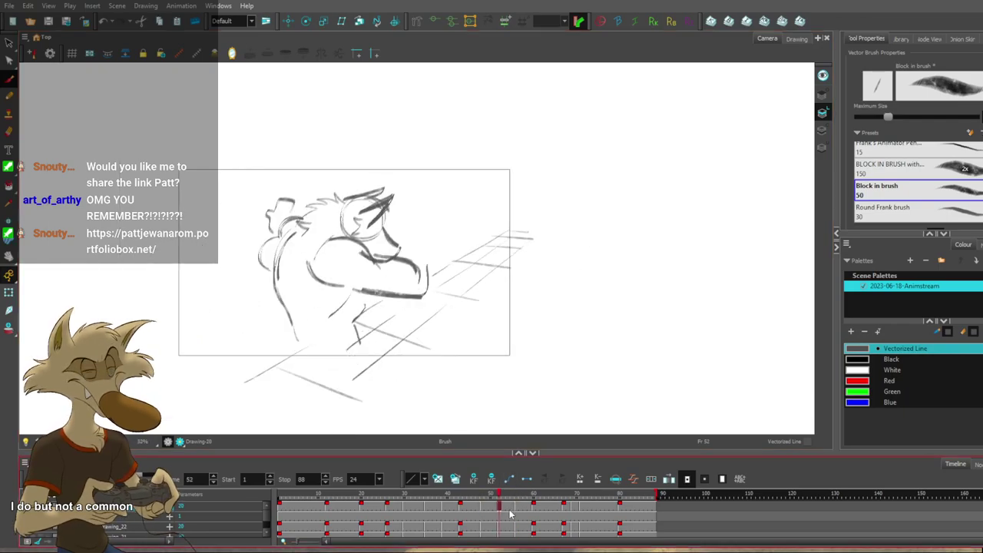
pyautogui.click(440, 480)
pyautogui.press('f')
pyautogui.press('f')
pyautogui.press('f')
pyautogui.press('2')
pyautogui.press('2')
pyautogui.press('g')
pyautogui.press('g')
pyautogui.press('f')
pyautogui.press('g')
# Draw the upper curve of the near wrist and the raised hand behind the muzzle on frame 52.
pyautogui.moveTo(406, 234); pyautogui.dragTo(444, 263)
pyautogui.moveTo(405, 233); pyautogui.dragTo(444, 265)
pyautogui.press('f')
pyautogui.press('g')
pyautogui.moveTo(396, 198); pyautogui.dragTo(421, 223)
pyautogui.moveTo(401, 198); pyautogui.dragTo(389, 214)
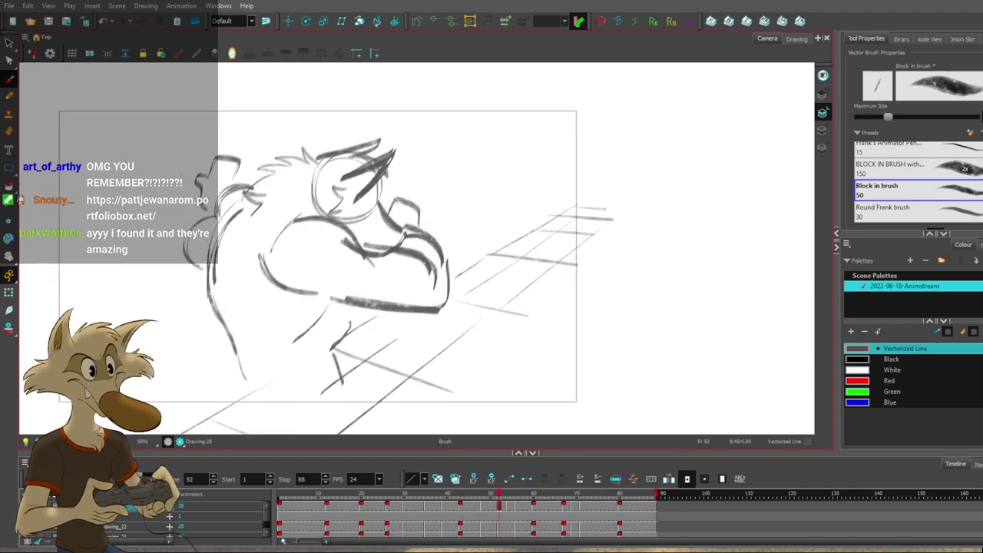
# Check the new hand and wrist lines on frame 52 against the adjacent drawings.
pyautogui.press('f')
pyautogui.press('f')
pyautogui.press('f')
pyautogui.press('f')
pyautogui.press('g')
pyautogui.press('g')
pyautogui.press('g')
pyautogui.press('.')
pyautogui.press('.')
pyautogui.press('.')
pyautogui.press('.')
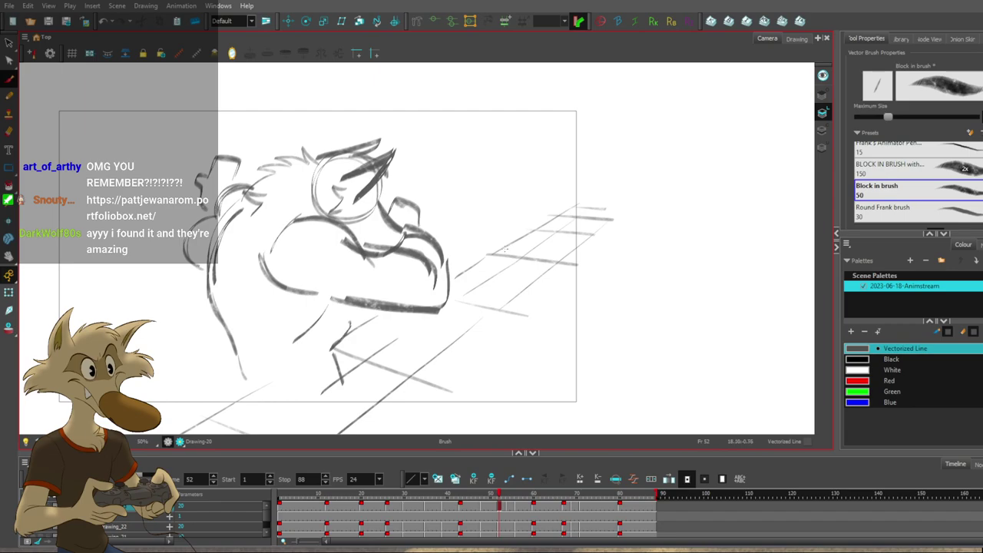
pyautogui.press('f')
pyautogui.press('f')
pyautogui.press('f')
pyautogui.press('f')
pyautogui.press('f')
# Mirror the camera view and examine the frame 52 pose for proportion and silhouette problems.
pyautogui.click(232, 53)
pyautogui.press('g')
pyautogui.press('g')
pyautogui.press('g')
pyautogui.press('.')
pyautogui.press('.')
pyautogui.press('.')
pyautogui.press('.')
pyautogui.press('.')
pyautogui.press('.')
pyautogui.press('.')
pyautogui.press('.')
pyautogui.press('.')
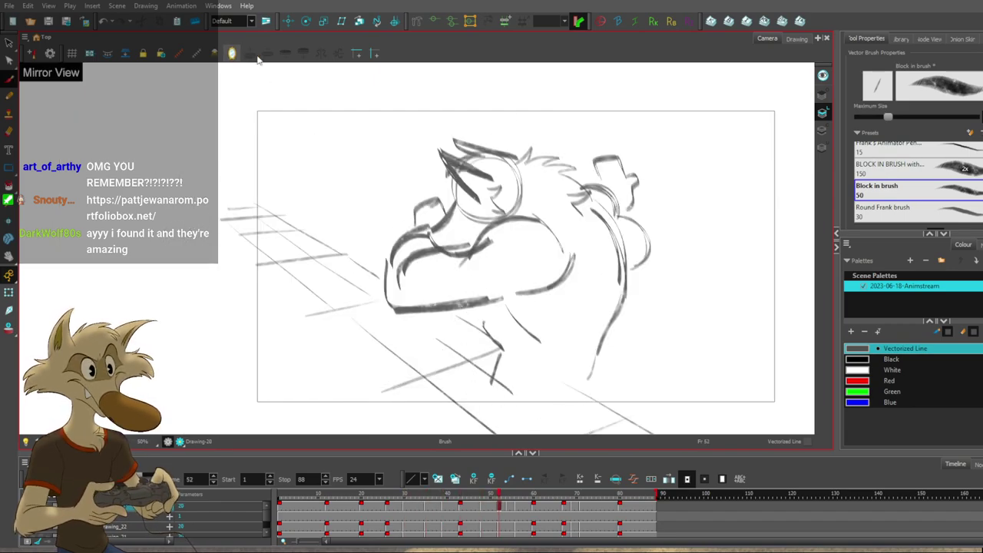
pyautogui.moveTo(507, 217); pyautogui.dragTo(508, 218)
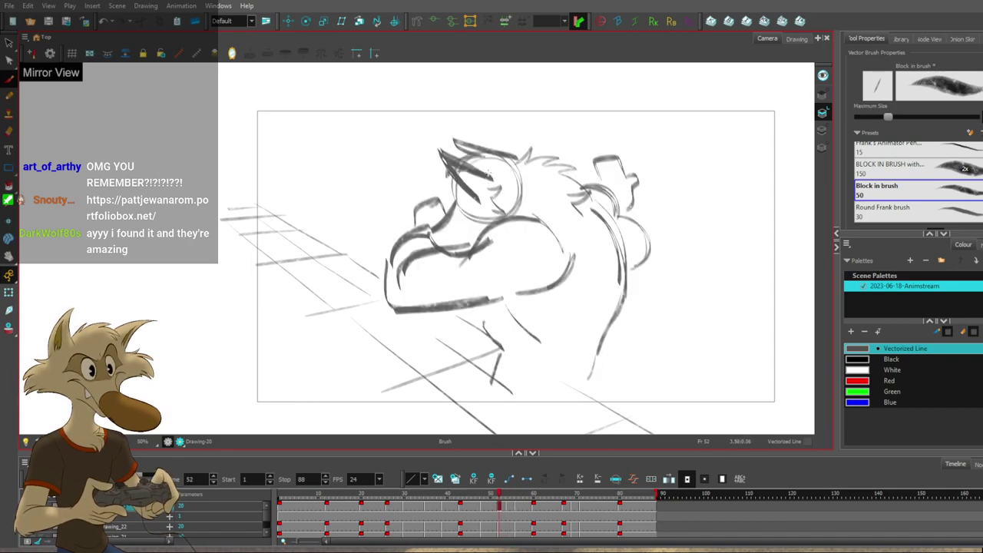
# Compare the mirrored poses between frames 39 and 52 for continuity of the arms and torso.
pyautogui.press(',')
pyautogui.press(',')
pyautogui.press(',')
pyautogui.press(',')
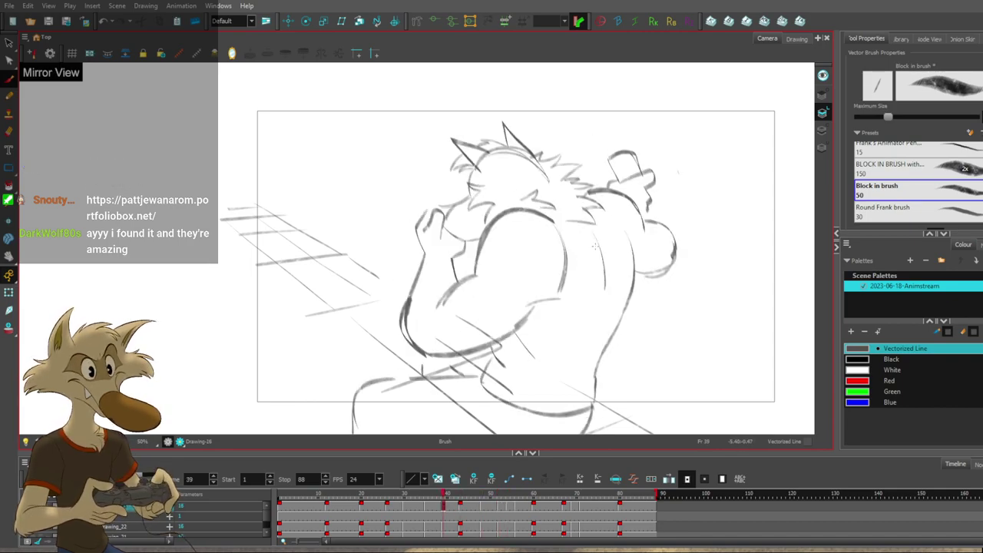
pyautogui.press('.')
pyautogui.press('.')
pyautogui.press('.')
pyautogui.press('.')
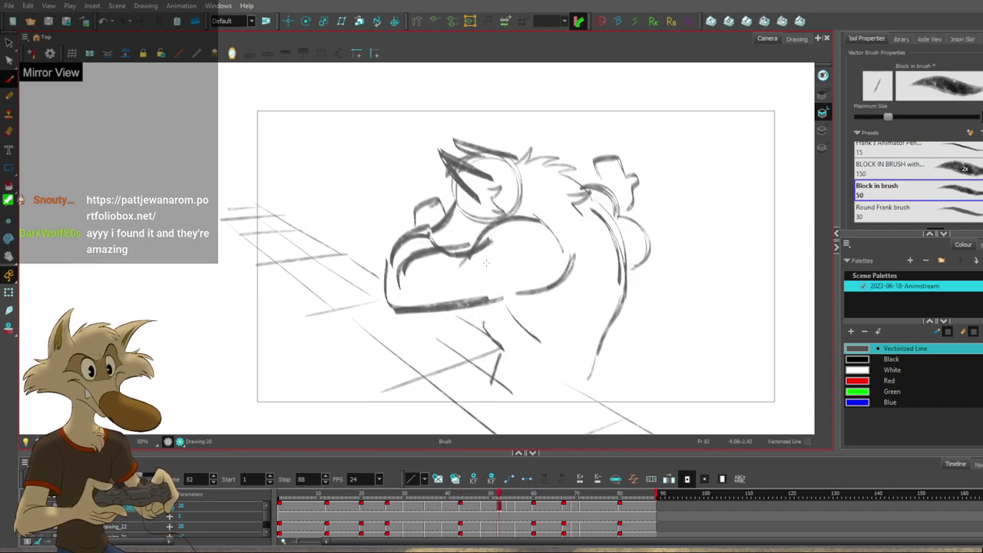
pyautogui.press('.')
pyautogui.press('.')
# Assess the placement and movement of the near forearm and hand from frame 52 to frame 56.
pyautogui.moveTo(496, 250)
pyautogui.mouseDown()
pyautogui.moveTo(448, 320)
pyautogui.moveTo(520, 299)
pyautogui.moveTo(530, 265)
pyautogui.moveTo(487, 254)
pyautogui.moveTo(434, 323)
pyautogui.moveTo(506, 250)
pyautogui.moveTo(500, 323)
pyautogui.moveTo(434, 329)
pyautogui.moveTo(530, 249)
pyautogui.moveTo(511, 323)
pyautogui.mouseUp()
pyautogui.press(',')
pyautogui.press(',')
pyautogui.press('.')
pyautogui.press('.')
pyautogui.moveTo(449, 278)
pyautogui.mouseDown()
pyautogui.moveTo(404, 266)
pyautogui.moveTo(426, 332)
pyautogui.mouseUp()
pyautogui.moveTo(437, 252); pyautogui.dragTo(418, 323)
pyautogui.moveTo(408, 269)
pyautogui.mouseDown()
pyautogui.moveTo(461, 276)
pyautogui.moveTo(421, 315)
pyautogui.moveTo(443, 262)
pyautogui.mouseUp()
pyautogui.press('f')
pyautogui.press('g')
pyautogui.press('f')
pyautogui.press('g')
pyautogui.moveTo(427, 217)
pyautogui.mouseDown()
pyautogui.moveTo(415, 213)
pyautogui.moveTo(391, 244)
pyautogui.moveTo(402, 252)
pyautogui.mouseUp()
pyautogui.press('f')
pyautogui.press('g')
pyautogui.press('f')
pyautogui.press('f')
pyautogui.press('f')
pyautogui.press('g')
pyautogui.press('g')
pyautogui.press('g')
pyautogui.press('g')
pyautogui.press('g')
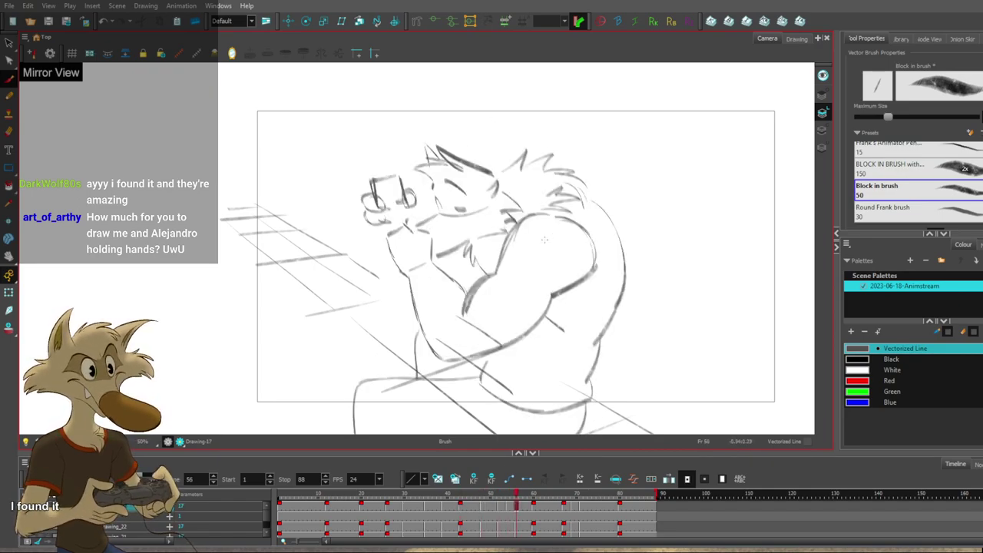
# Review the whole figure on frame 56 against the preceding drawings in the mirrored view.
pyautogui.press('g')
pyautogui.press('2')
pyautogui.press('2')
pyautogui.press('f')
pyautogui.press('f')
pyautogui.press('f')
pyautogui.press('f')
pyautogui.press('f')
pyautogui.press('g')
pyautogui.press('g')
pyautogui.press('g')
pyautogui.press('g')
pyautogui.press('2')
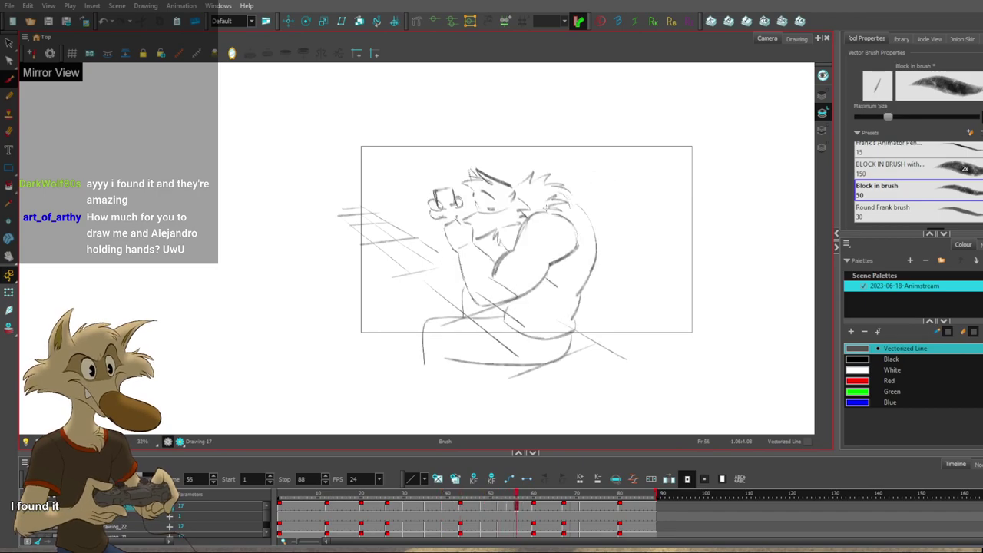
# Play the mirrored animation from around frame 30 and examine the nose-wipe poses between frames 47 and 52.
pyautogui.press('f')
pyautogui.press('f')
pyautogui.press('f')
pyautogui.press('f')
pyautogui.press('f')
pyautogui.press('f')
pyautogui.press('f')
pyautogui.press('f')
pyautogui.click(34, 479)
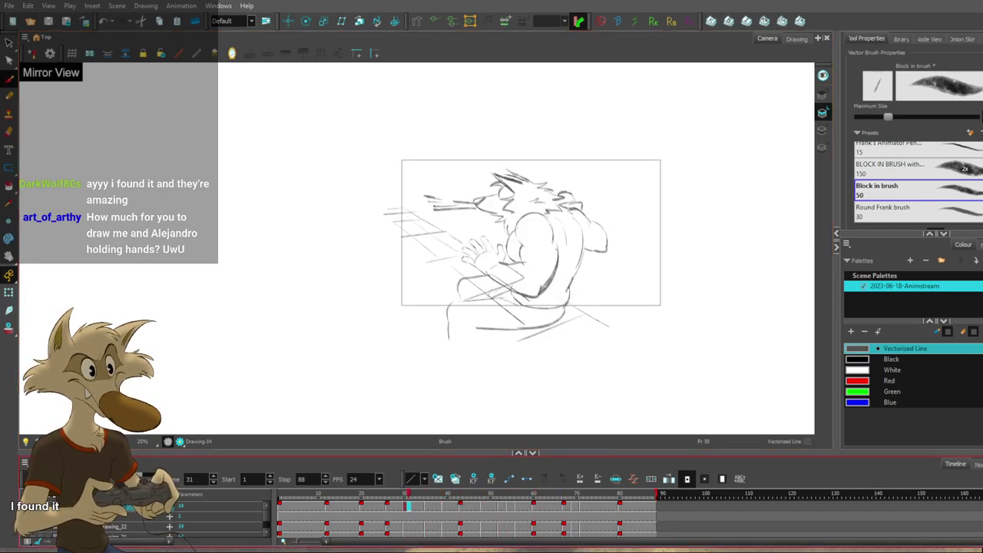
pyautogui.press('Return')
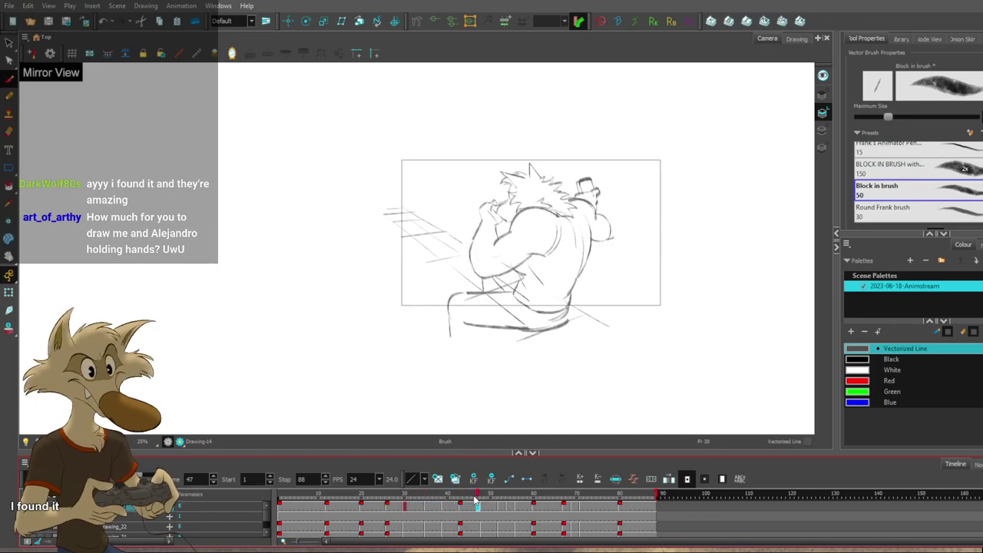
pyautogui.moveTo(475, 501); pyautogui.dragTo(484, 501)
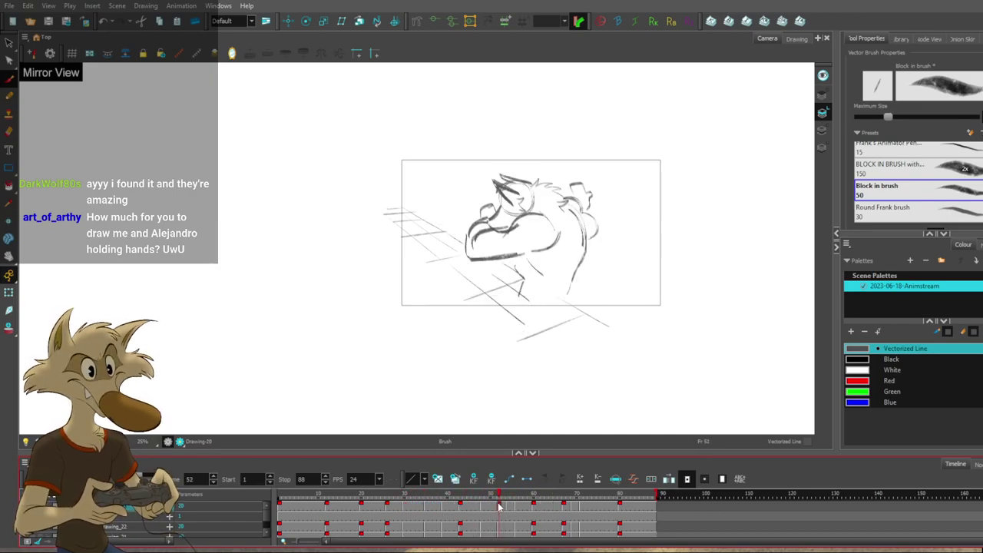
pyautogui.moveTo(500, 507); pyautogui.dragTo(459, 515)
pyautogui.press('Delete')
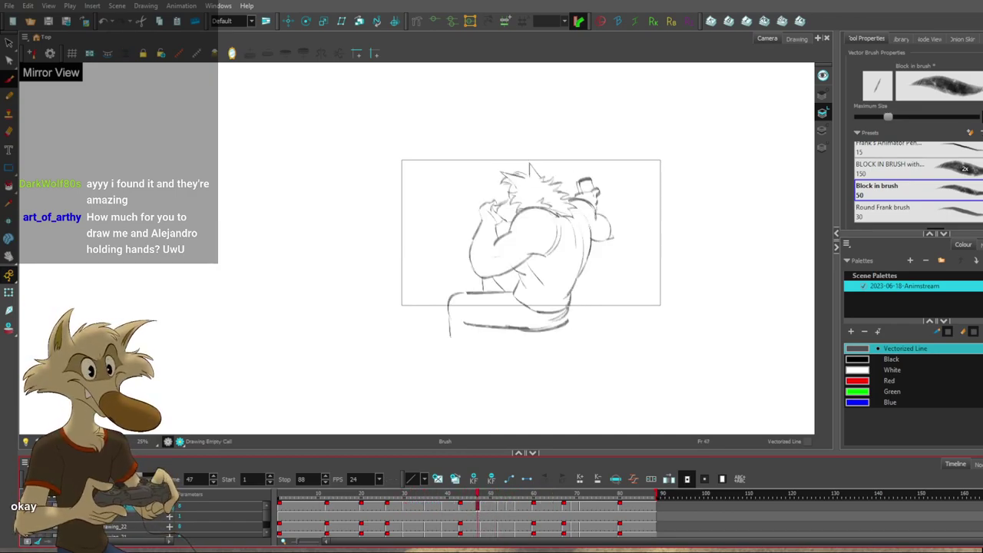
pyautogui.hotkey('shift', 'Return')
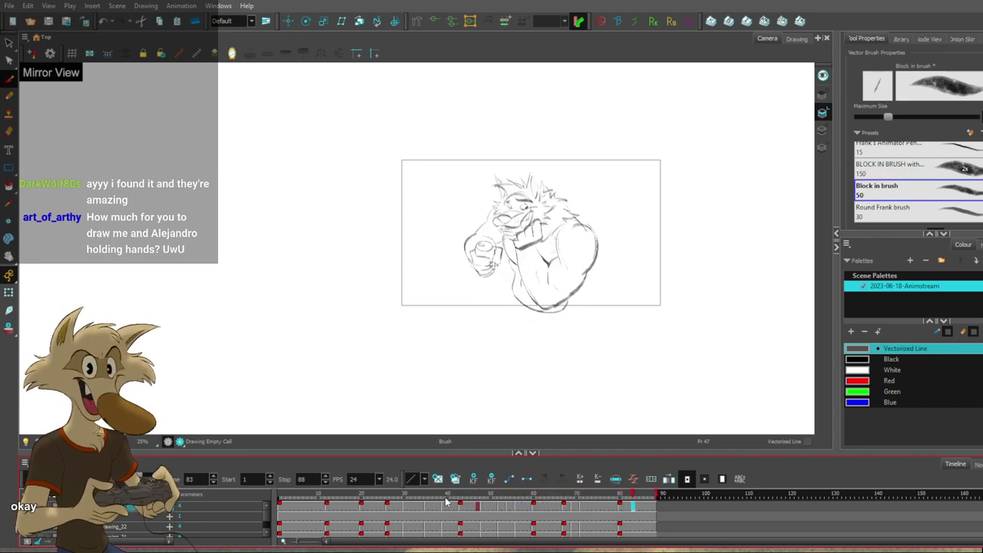
pyautogui.click(444, 499)
pyautogui.moveTo(444, 500); pyautogui.dragTo(467, 498)
pyautogui.hotkey('ctrl', 'z')
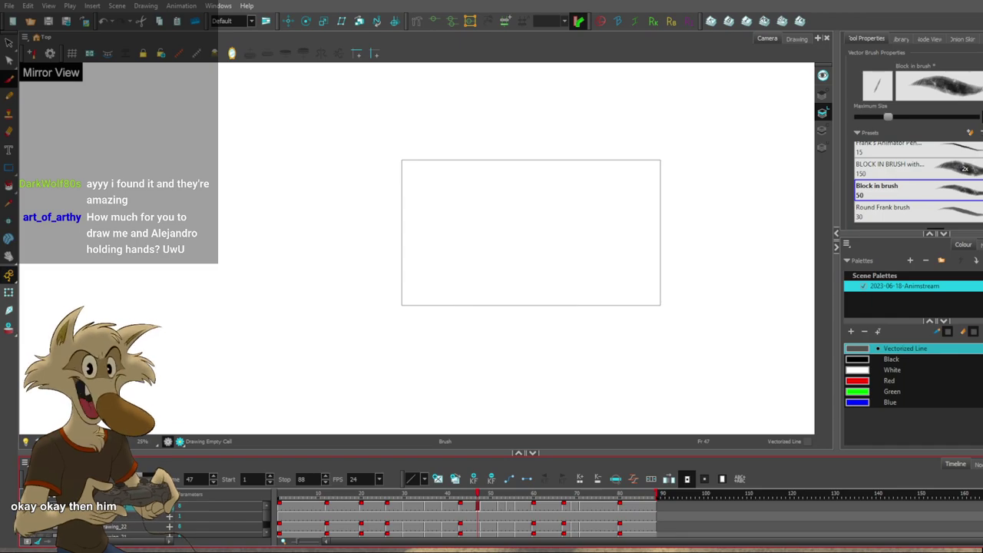
# Block in the dark nose at the tip of the muzzle on frame 52, using the adjacent drawings as reference.
pyautogui.press('f')
pyautogui.press('f')
pyautogui.press('f')
pyautogui.press('g')
pyautogui.press('g')
pyautogui.press('g')
pyautogui.press('g')
pyautogui.press('f')
pyautogui.press('g')
pyautogui.press('f')
pyautogui.press('g')
pyautogui.scroll(2, 509, 216)
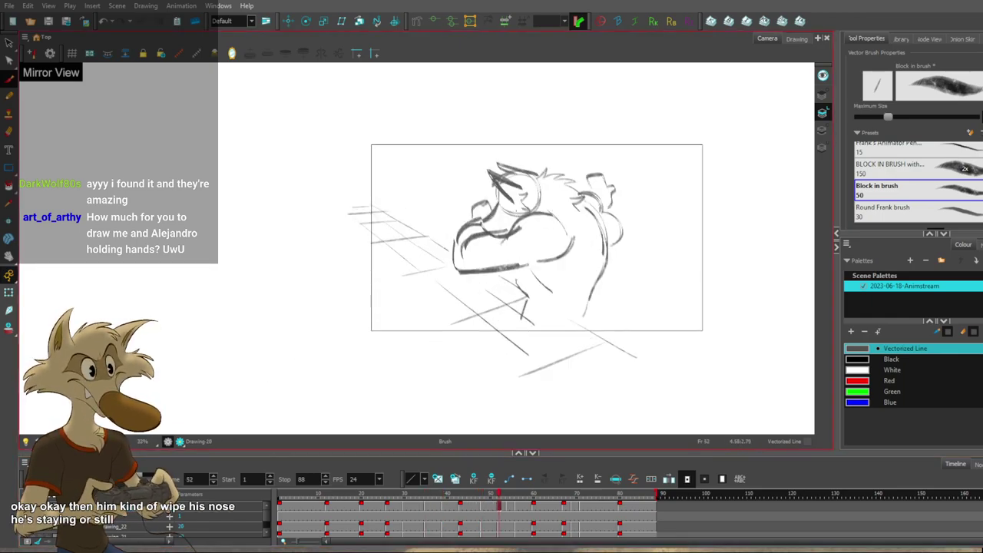
pyautogui.press('2')
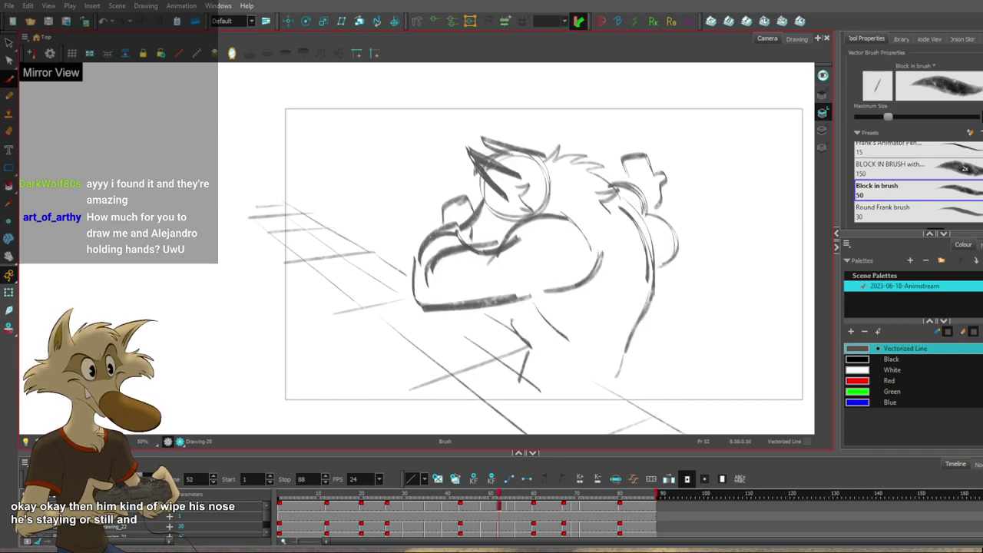
pyautogui.hotkey('alt', 's')
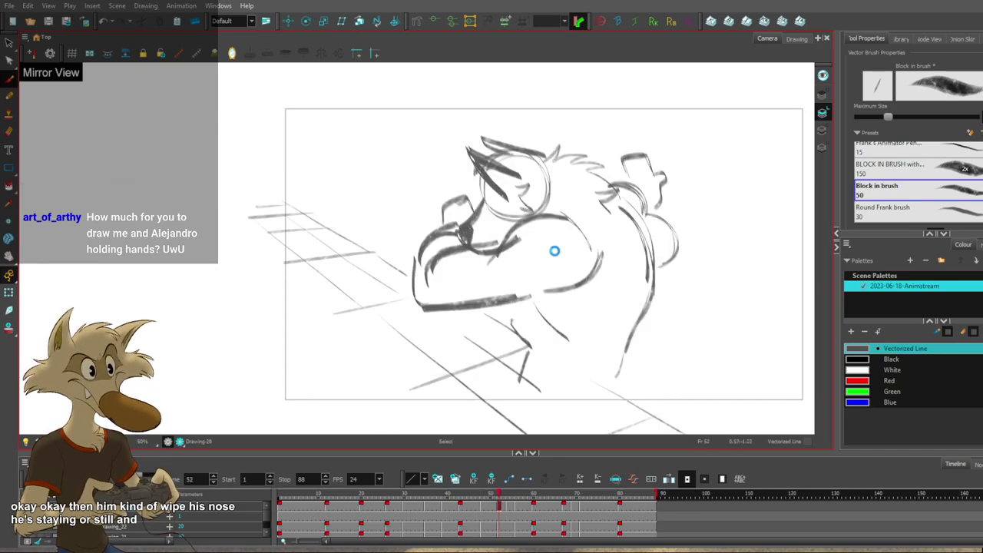
pyautogui.moveTo(575, 264); pyautogui.dragTo(560, 267)
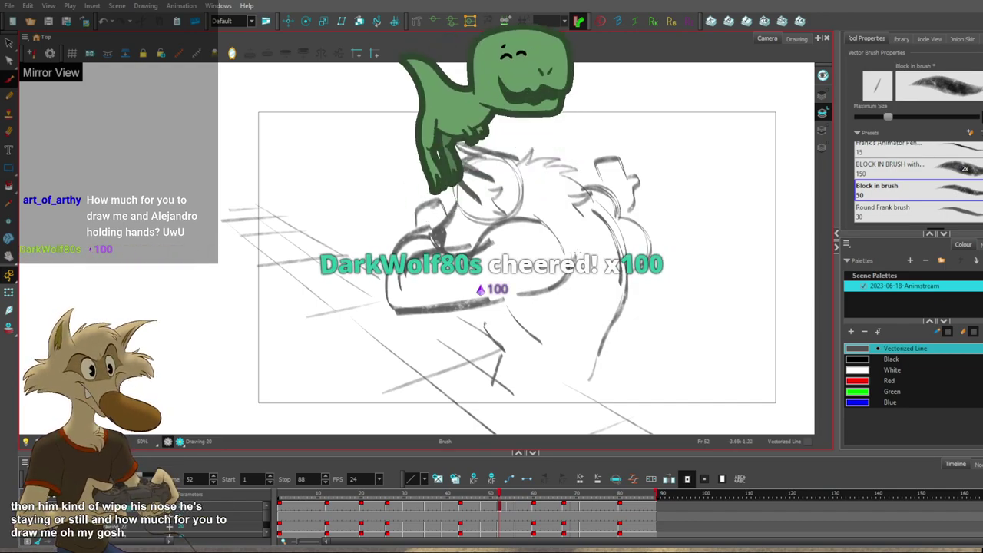
# Redraw the underside of the near forearm on frame 52 as a smooth curve, using frame 48 as reference.
pyautogui.press('1')
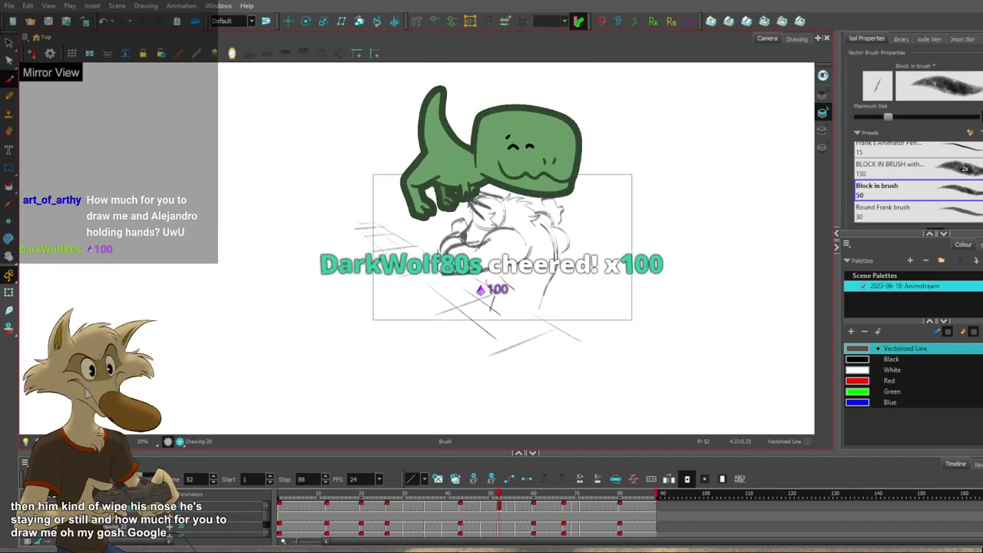
pyautogui.scroll(1, 591, 196)
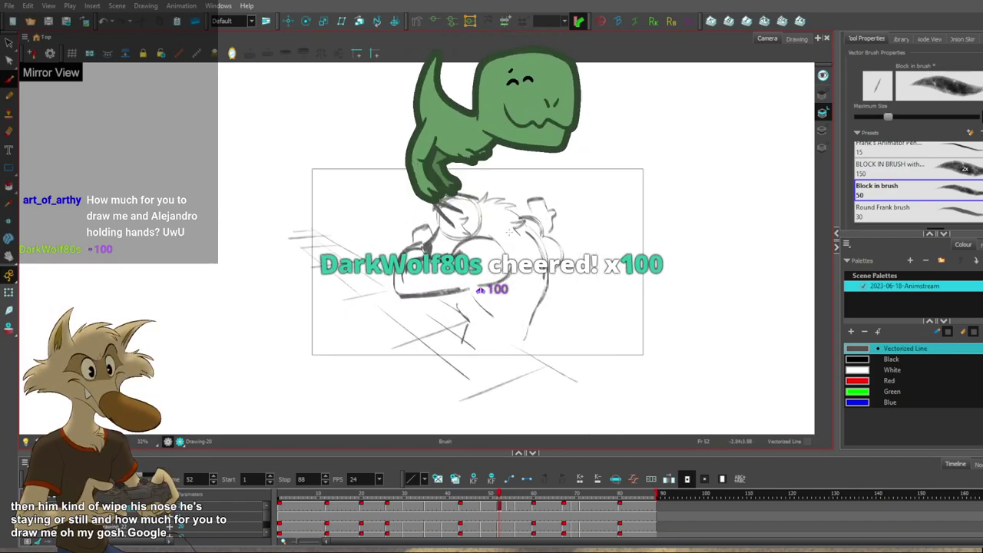
pyautogui.press('f')
pyautogui.press('f')
pyautogui.scroll(2, 494, 233)
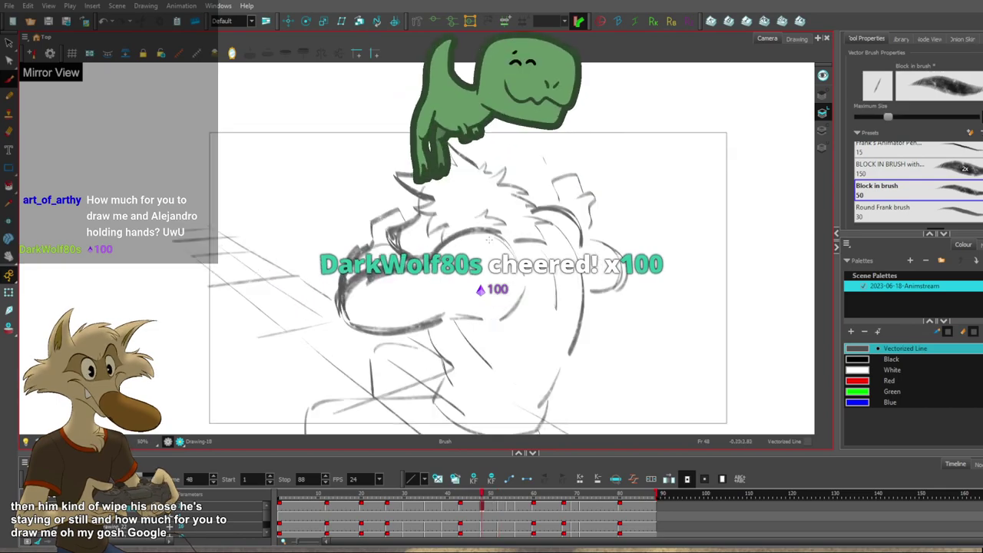
pyautogui.scroll(-1, 445, 266)
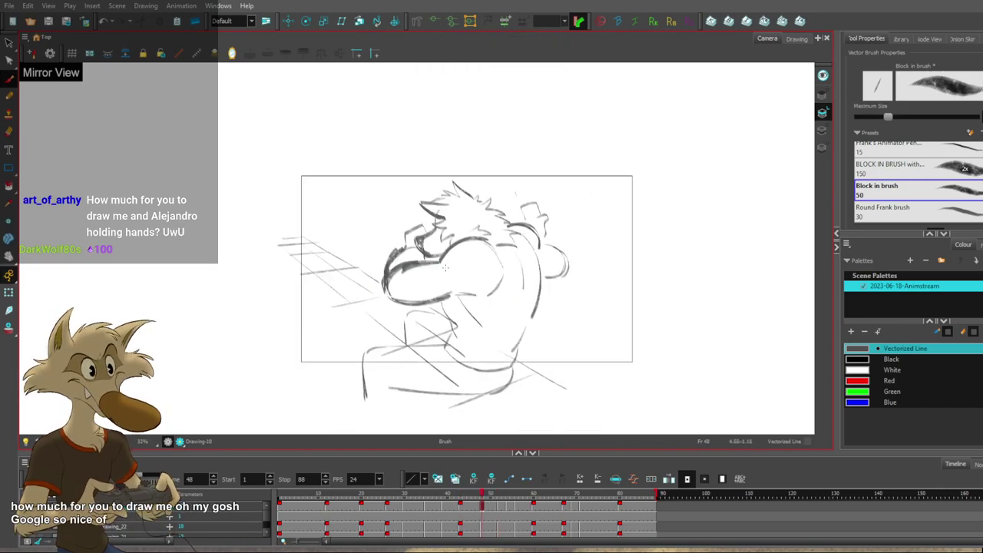
pyautogui.scroll(1, 446, 268)
pyautogui.press('.')
pyautogui.press('.')
pyautogui.press('.')
pyautogui.press('.')
pyautogui.press('f')
pyautogui.press('g')
pyautogui.moveTo(349, 267)
pyautogui.mouseDown()
pyautogui.moveTo(355, 312)
pyautogui.moveTo(457, 303)
pyautogui.mouseUp()
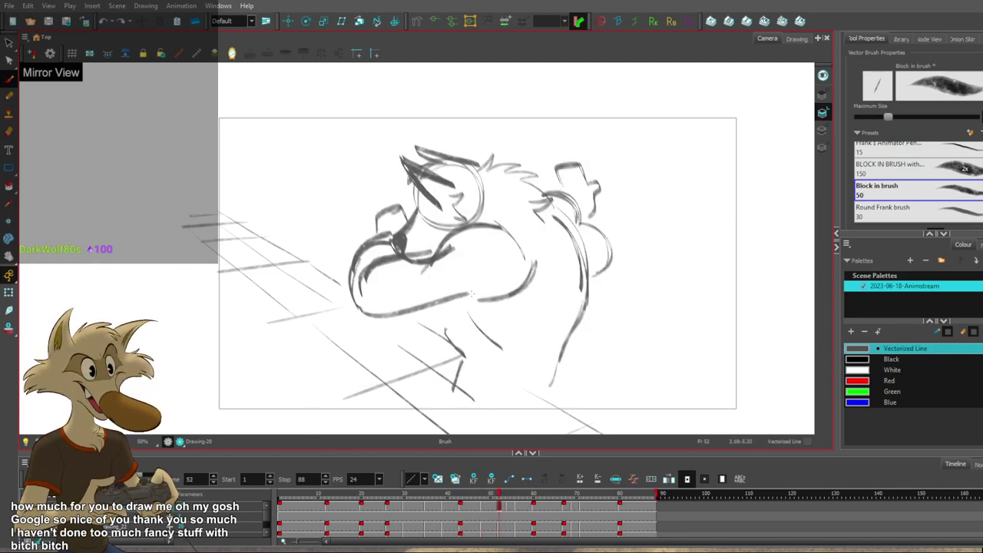
# Rework the near forearm's lower edge on frame 52 with a heavier line from the elbow, comparing the preceding drawings.
pyautogui.press(',')
pyautogui.press(',')
pyautogui.press(',')
pyautogui.press(',')
pyautogui.press('.')
pyautogui.press('.')
pyautogui.press('.')
pyautogui.press('.')
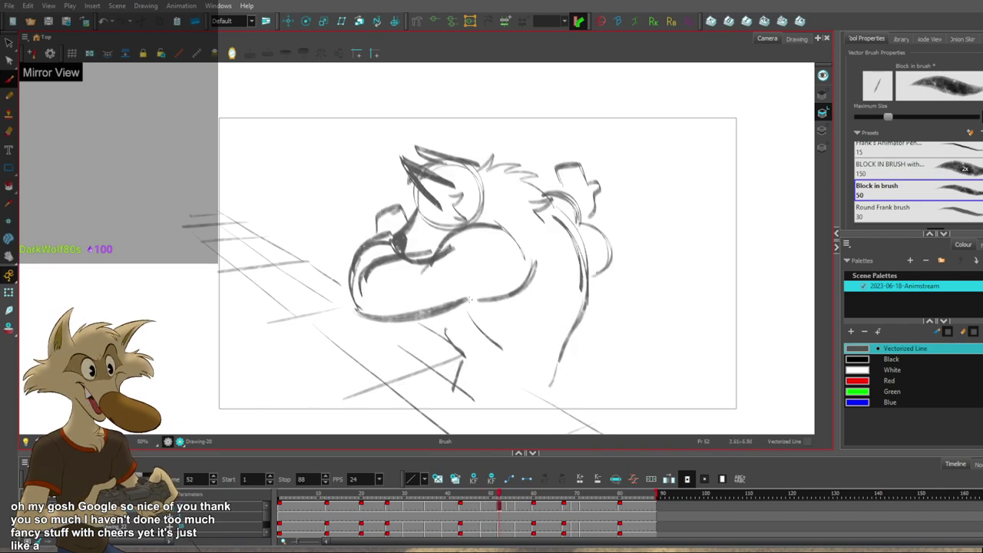
# Connect the near forearm's lower edge to the elbow and sketch cheek fur inside the head circle on frame 52.
pyautogui.press('f')
pyautogui.press('g')
pyautogui.press(',')
pyautogui.press(',')
pyautogui.press(',')
pyautogui.press(',')
pyautogui.press('.')
pyautogui.press('.')
pyautogui.press('.')
pyautogui.press('.')
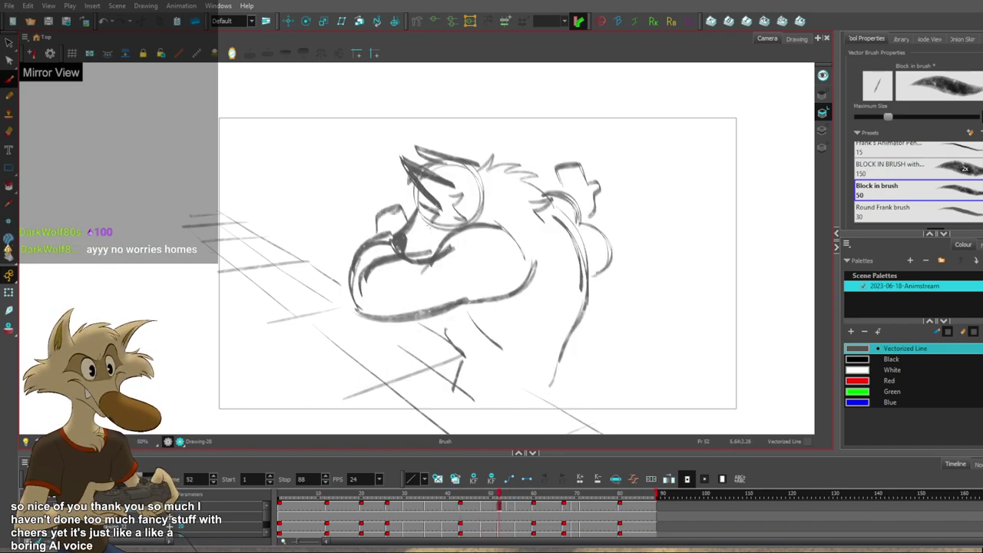
# Redraw the small cheek-fur marks inside the head circle on frame 52, comparing them with frame 48.
pyautogui.press(',')
pyautogui.press(',')
pyautogui.press(',')
pyautogui.press(',')
pyautogui.press('.')
pyautogui.press('.')
pyautogui.press('.')
pyautogui.press('.')
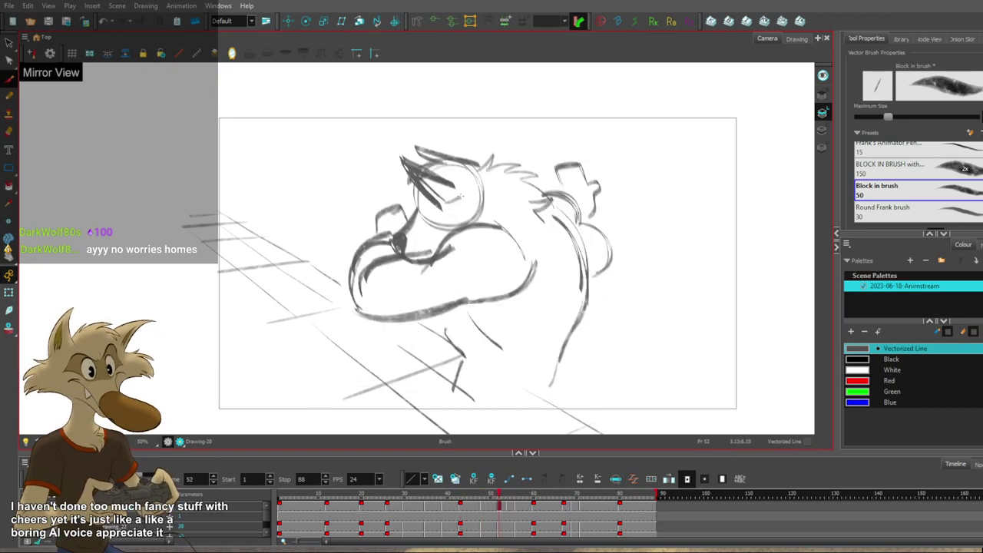
pyautogui.moveTo(461, 197); pyautogui.dragTo(454, 213)
pyautogui.press('f')
pyautogui.press('f')
pyautogui.press('g')
pyautogui.press('g')
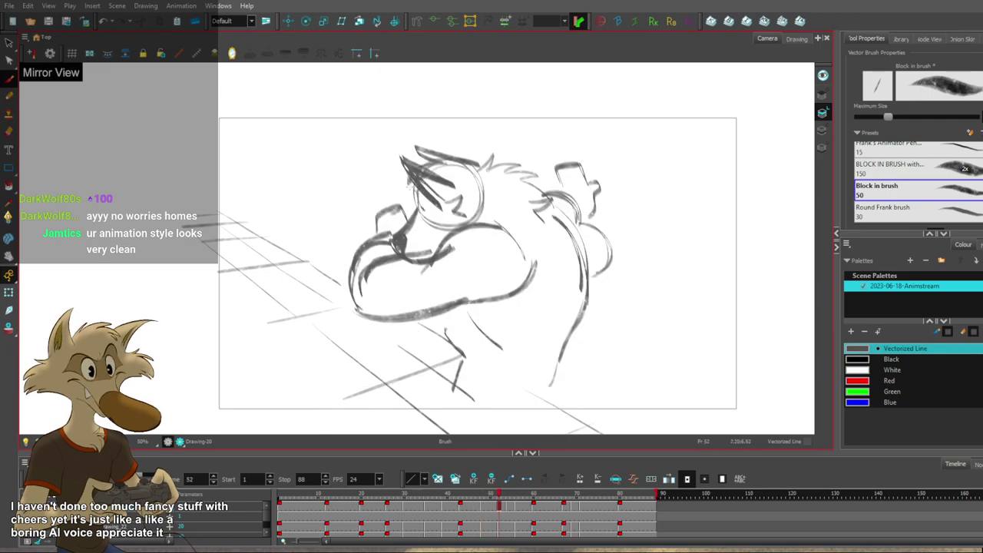
# Sketch a short fur tuft beside the dark ear on frame 52, using the preceding drawings as reference.
pyautogui.press(',')
pyautogui.press(',')
pyautogui.press(',')
pyautogui.press(',')
pyautogui.press('.')
pyautogui.press('.')
pyautogui.press('.')
pyautogui.press('.')
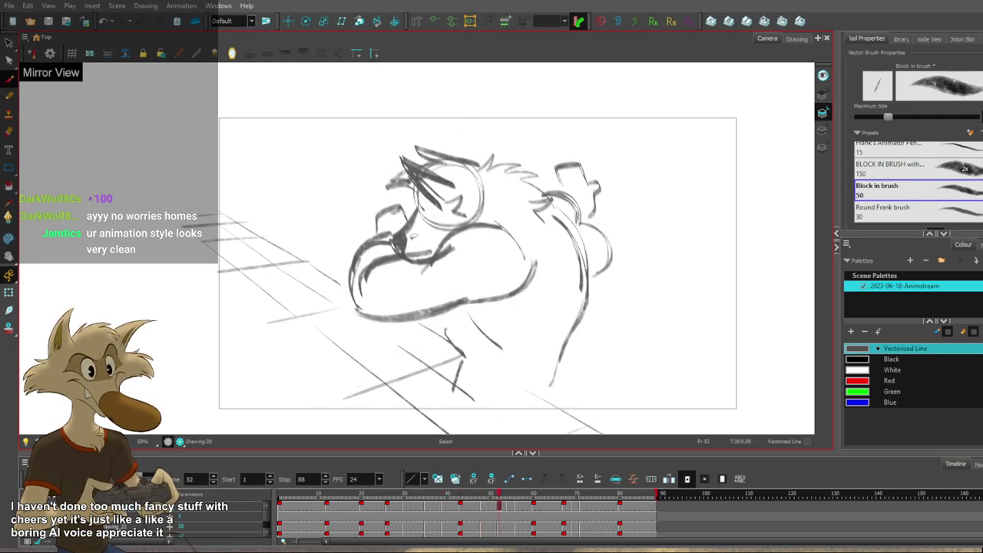
# Clear the dark fill from the nose at the muzzle's tip on frame 52.
pyautogui.press('f')
pyautogui.press('f')
pyautogui.press('g')
pyautogui.press('g')
pyautogui.press('f')
pyautogui.press('g')
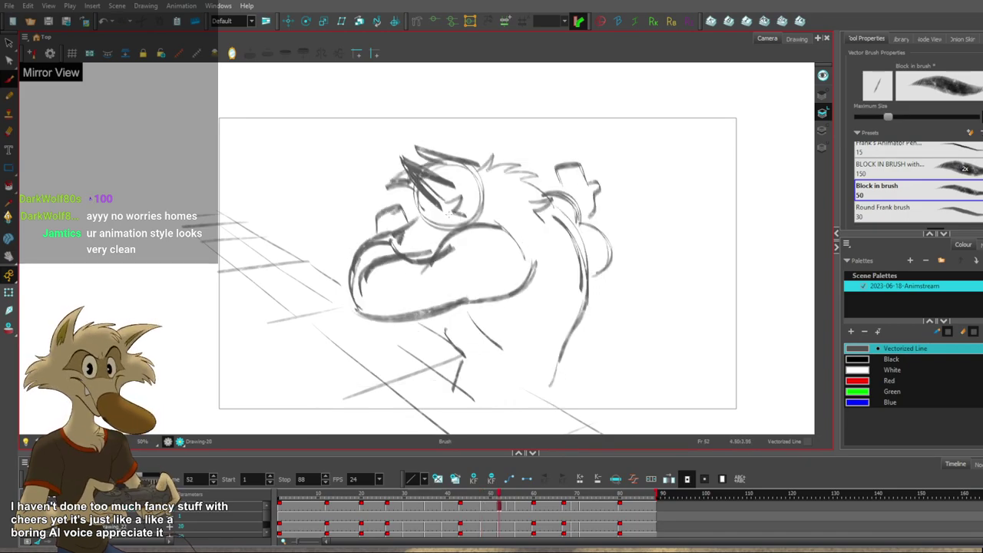
# Turn off the mirrored view and rework the dark nose on frame 52, checking it against the surrounding drawings.
pyautogui.scroll(-2, 449, 214)
pyautogui.scroll(2, 448, 213)
pyautogui.click(233, 53)
pyautogui.scroll(-3, 339, 181)
pyautogui.press('f')
pyautogui.press('f')
pyautogui.press('.')
pyautogui.press('.')
pyautogui.press('.')
pyautogui.press('.')
pyautogui.press('.')
pyautogui.press('.')
pyautogui.press('.')
pyautogui.press('.')
pyautogui.press('.')
pyautogui.scroll(2, 404, 191)
pyautogui.hotkey('ctrl', 'z')
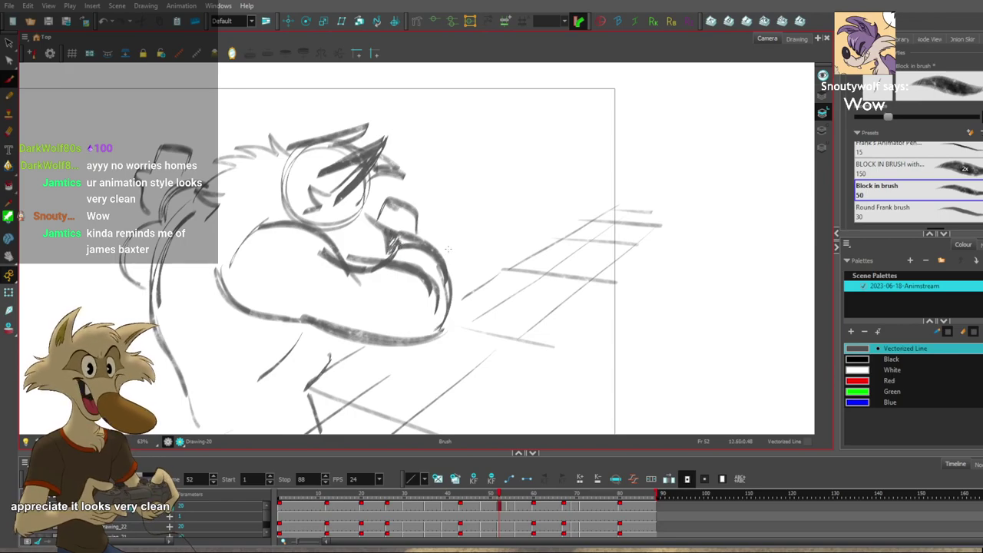
# Clean up the nose and muzzle on frame 52 with the eraser, comparing the adjacent drawings.
pyautogui.moveTo(492, 265); pyautogui.dragTo(476, 281)
pyautogui.press('f')
pyautogui.press('g')
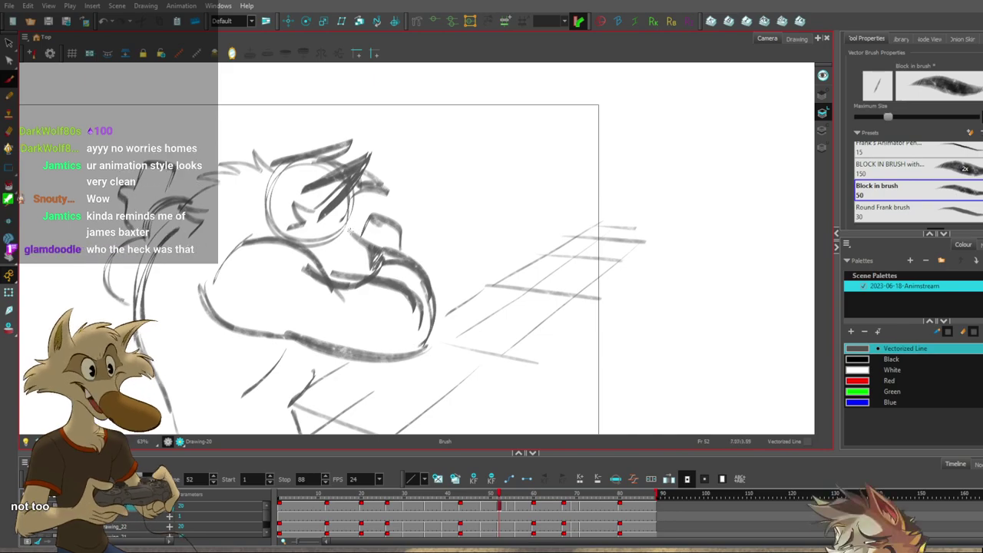
pyautogui.scroll(-2, 382, 202)
pyautogui.scroll(-4, 385, 204)
pyautogui.press('f')
pyautogui.scroll(4, 356, 215)
pyautogui.press('g')
pyautogui.press('f')
pyautogui.press('g')
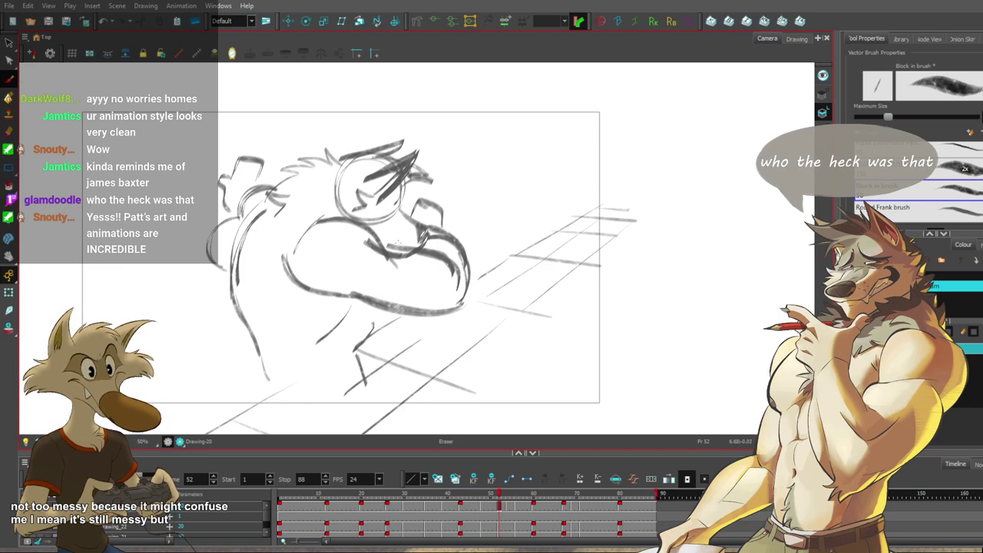
pyautogui.press('f')
pyautogui.press('f')
pyautogui.press('g')
pyautogui.press('g')
pyautogui.press('g')
pyautogui.press('f')
pyautogui.press('f')
pyautogui.press('f')
pyautogui.press('f')
pyautogui.press('g')
pyautogui.press('g')
pyautogui.press('g')
# Sketch the far knee and the top of the near thigh on frame 52, using frame 48 as reference.
pyautogui.press(',')
pyautogui.press(',')
pyautogui.press(',')
pyautogui.press(',')
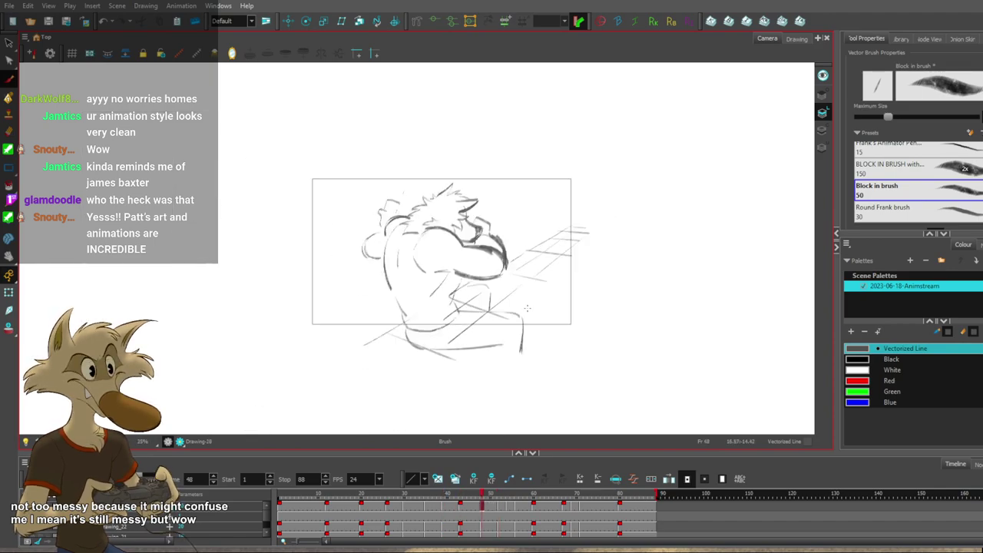
pyautogui.press('.')
pyautogui.press(',')
pyautogui.press('.')
pyautogui.press(',')
pyautogui.press('.')
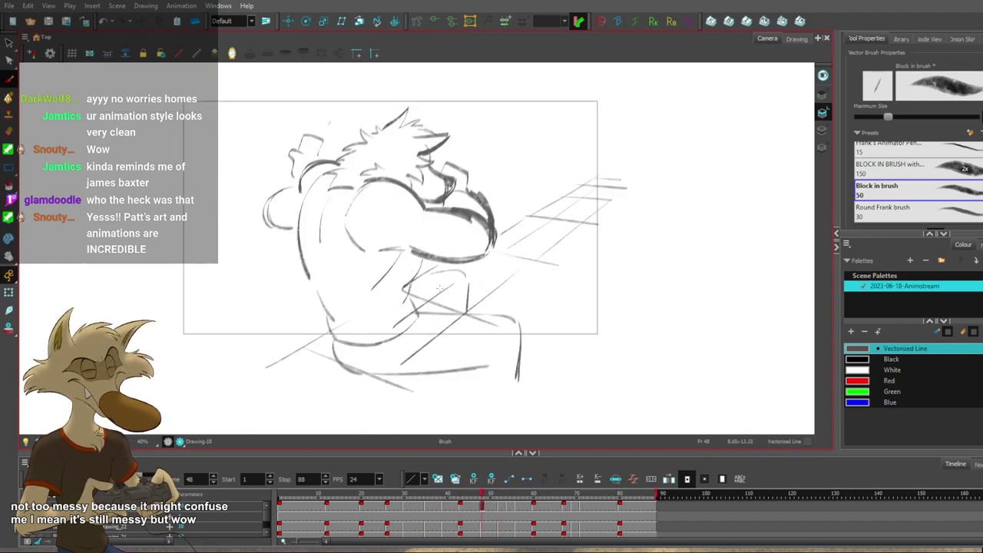
pyautogui.press(',')
pyautogui.press('.')
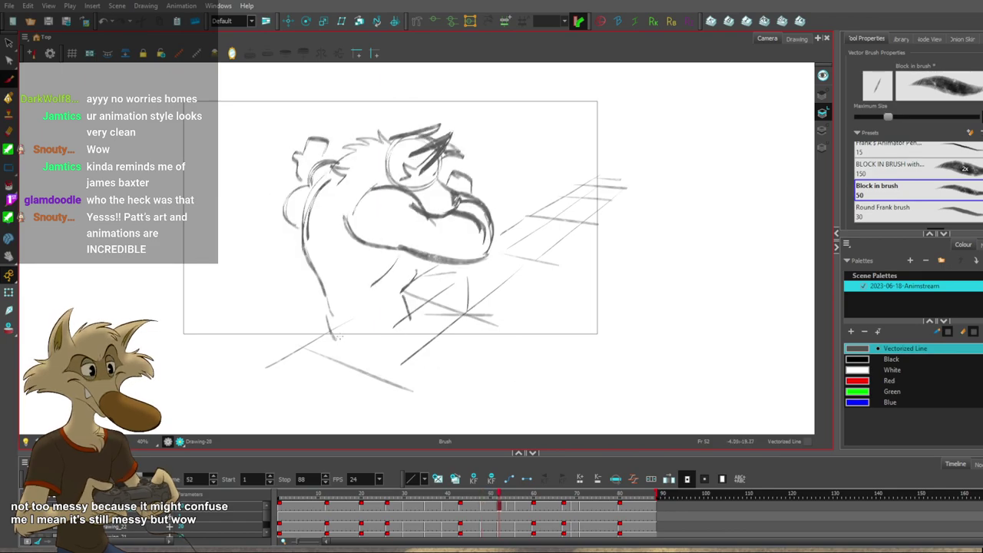
# Extend the lower back into the hip curve and add the waist line on frame 52, matching frame 48.
pyautogui.press(',')
pyautogui.press('.')
pyautogui.press(',')
pyautogui.press('.')
pyautogui.press(',')
pyautogui.press('.')
pyautogui.press(',')
pyautogui.press('.')
pyautogui.moveTo(329, 312); pyautogui.dragTo(344, 363)
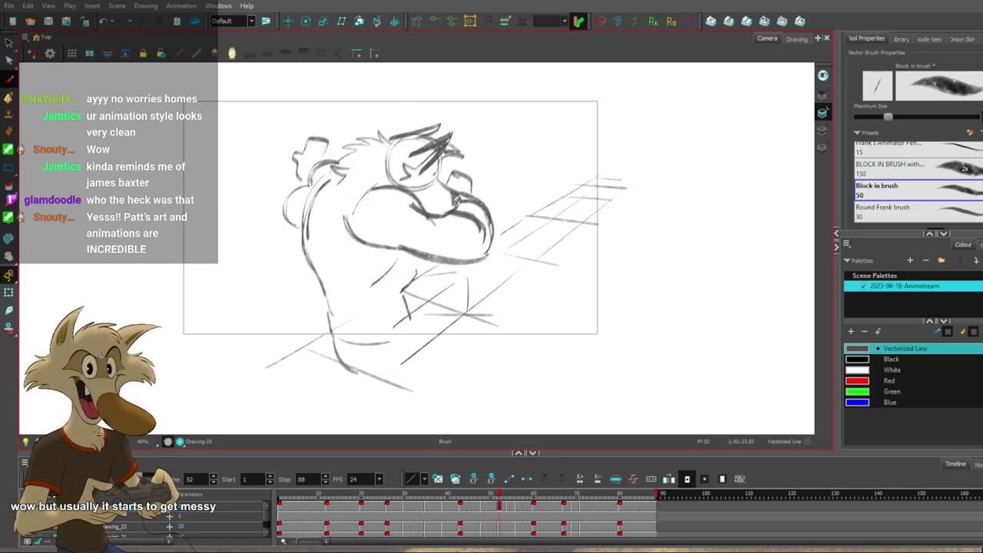
# Draw the near thigh's underside, the knee and the shin on frame 52, using the adjacent drawings as reference.
pyautogui.press('f')
pyautogui.press('g')
pyautogui.press('f')
pyautogui.press('g')
pyautogui.press('f')
pyautogui.press('g')
pyautogui.moveTo(498, 314)
pyautogui.mouseDown()
pyautogui.moveTo(523, 333)
pyautogui.moveTo(520, 375)
pyautogui.mouseUp()
pyautogui.hotkey('ctrl', 'z')
pyautogui.press('f')
pyautogui.press('g')
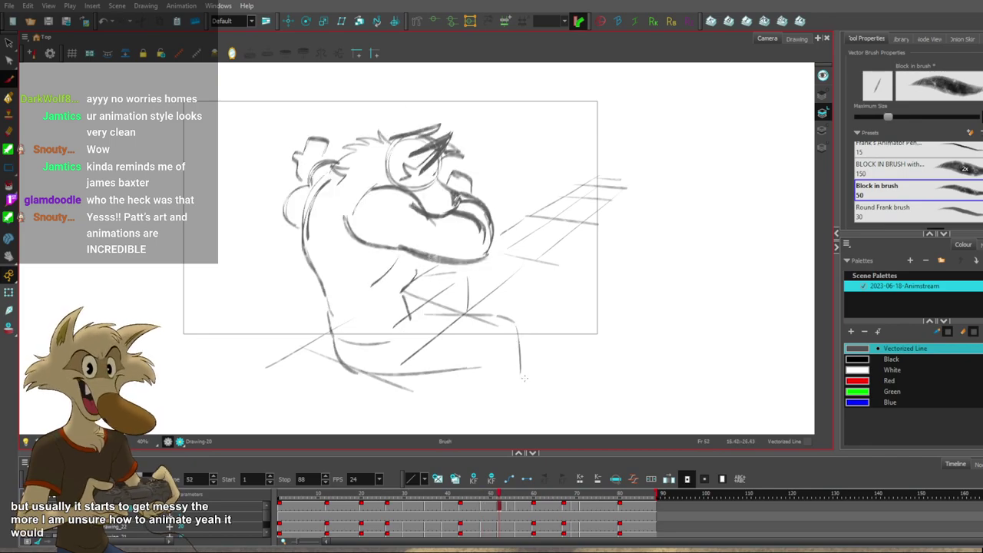
# Flip and step through the drawings around frame 52 to examine the completed pose in the nose-wipe motion.
pyautogui.press('f')
pyautogui.press('f')
pyautogui.press('g')
pyautogui.press('g')
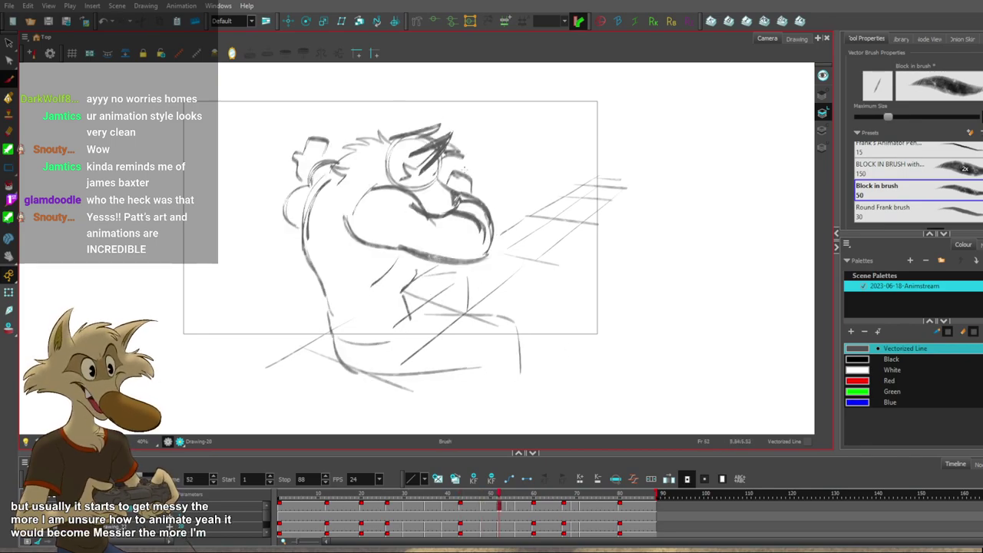
pyautogui.press('f')
pyautogui.press('f')
pyautogui.press('f')
pyautogui.press('f')
pyautogui.press('g')
pyautogui.press('g')
pyautogui.press('g')
pyautogui.press('g')
pyautogui.moveTo(463, 166); pyautogui.dragTo(487, 124)
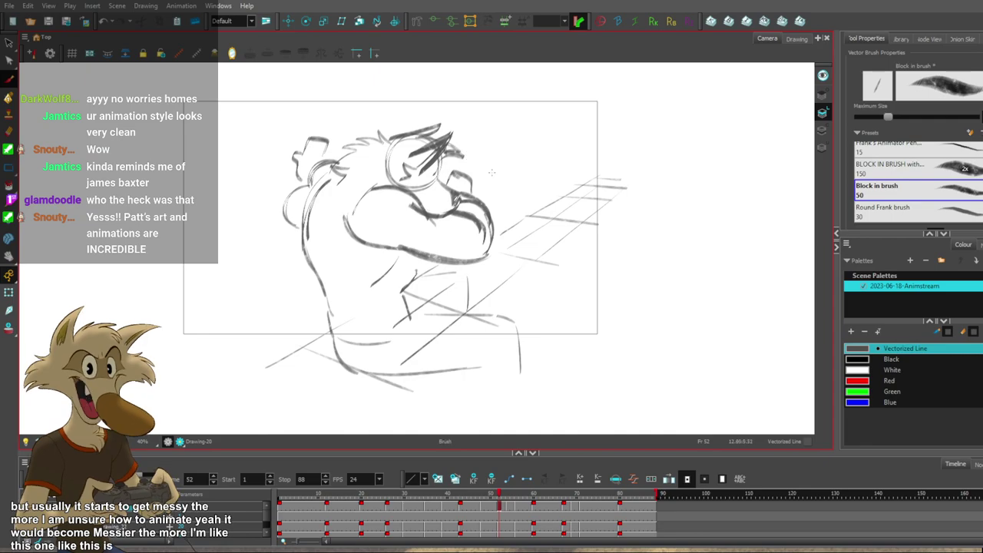
pyautogui.moveTo(492, 168); pyautogui.dragTo(479, 187)
pyautogui.press('f')
pyautogui.press('f')
pyautogui.press('g')
pyautogui.press('g')
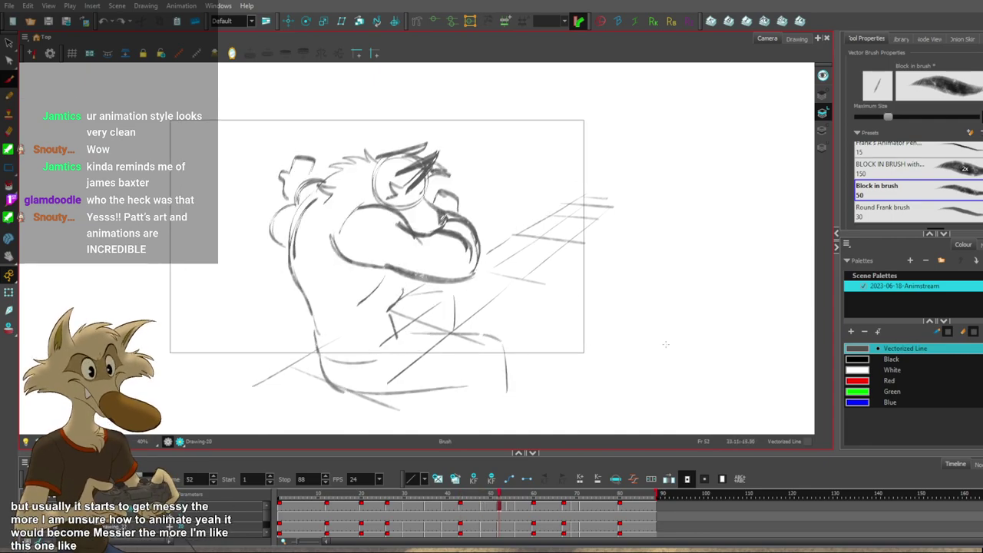
pyautogui.press('g')
pyautogui.press('f')
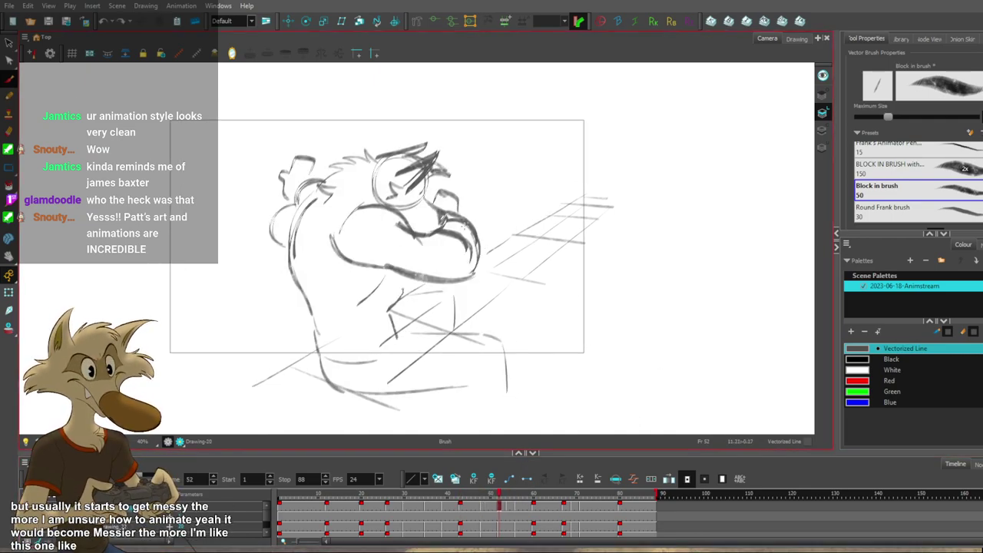
pyautogui.press('.')
pyautogui.press('.')
pyautogui.press('.')
pyautogui.press('.')
pyautogui.press('.')
pyautogui.press('.')
pyautogui.press('.')
pyautogui.press('.')
pyautogui.press('.')
pyautogui.press(',')
pyautogui.press(',')
pyautogui.press(',')
pyautogui.press(',')
pyautogui.press(',')
pyautogui.press(',')
pyautogui.press(',')
pyautogui.press(',')
pyautogui.press(',')
pyautogui.press(',')
pyautogui.press(',')
pyautogui.press(',')
pyautogui.press(',')
pyautogui.press('.')
pyautogui.press('.')
pyautogui.press('.')
pyautogui.press('.')
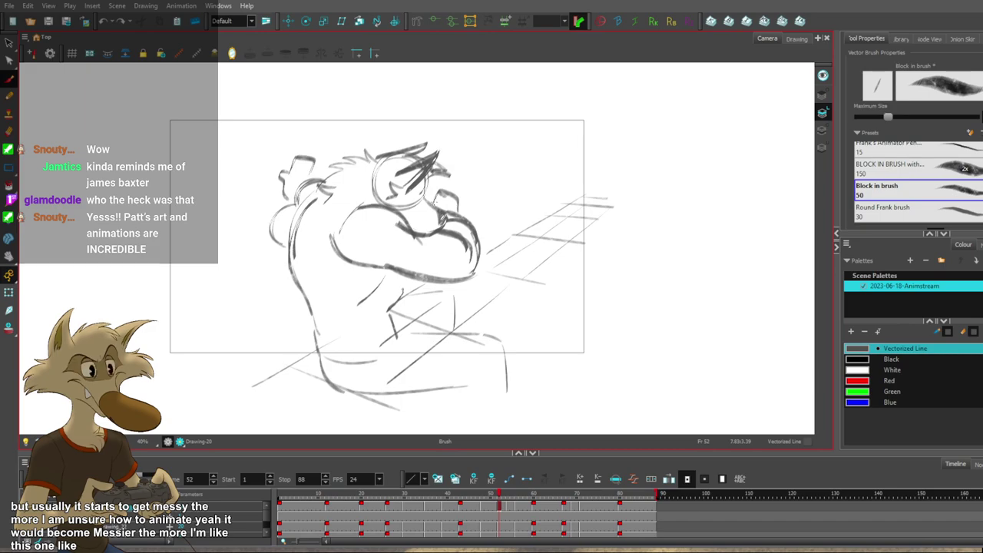
# Sketch the inner edge of the ear and the zigzag cheek fur on frame 54, using the adjacent drawings as reference.
pyautogui.press('.')
pyautogui.press('.')
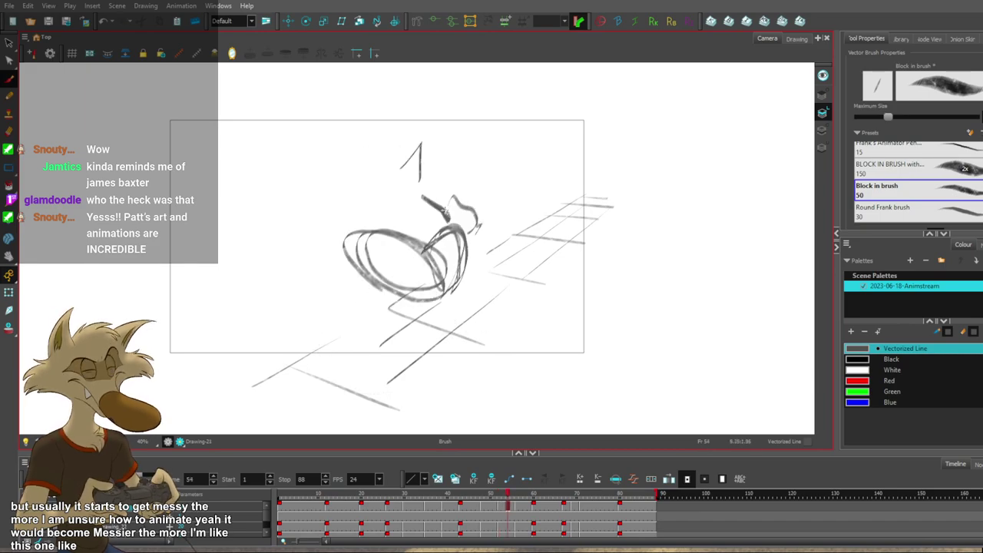
pyautogui.press('f')
pyautogui.press('g')
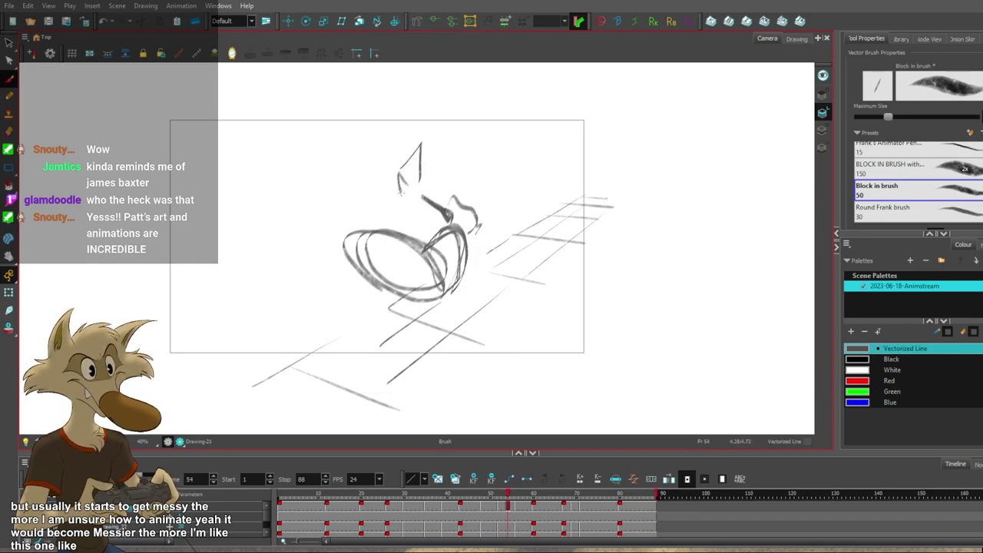
pyautogui.press('.')
pyautogui.press('.')
pyautogui.press(',')
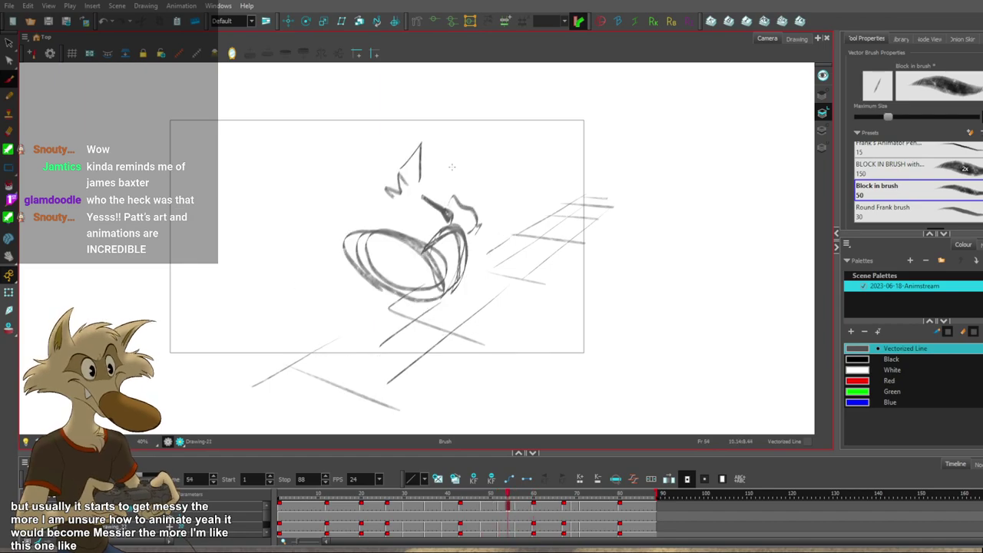
# Redraw the ear as a slanted spike and add the curved top of the head on frame 54.
pyautogui.press(',')
pyautogui.press(',')
pyautogui.press('.')
pyautogui.press('f')
pyautogui.press('g')
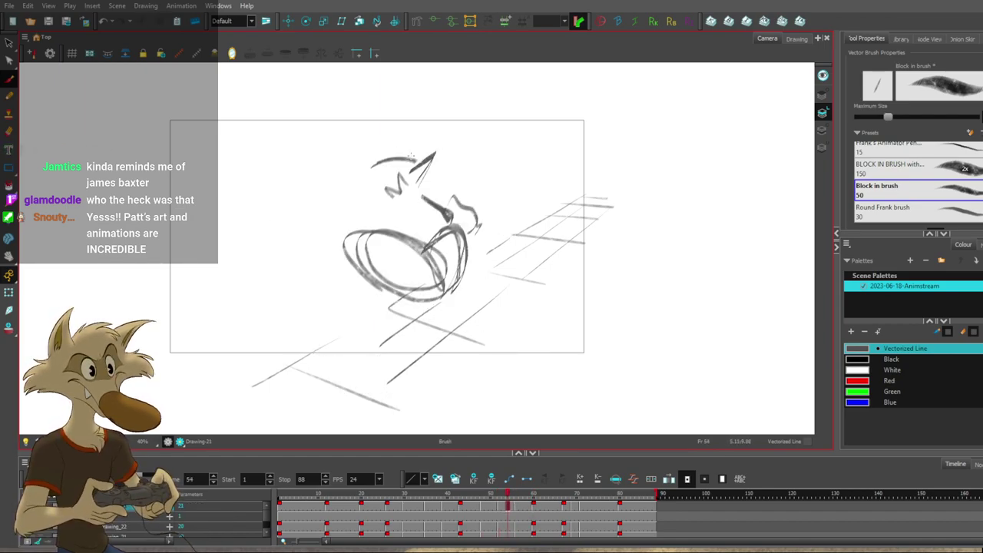
# Flip between the drawings from frame 52 to frame 60 to examine the head and ear motion.
pyautogui.press('f')
pyautogui.press('f')
pyautogui.press('f')
pyautogui.press('f')
pyautogui.press('f')
pyautogui.press('g')
pyautogui.press('g')
pyautogui.press('g')
pyautogui.press('g')
pyautogui.press('g')
pyautogui.press('g')
pyautogui.press('g')
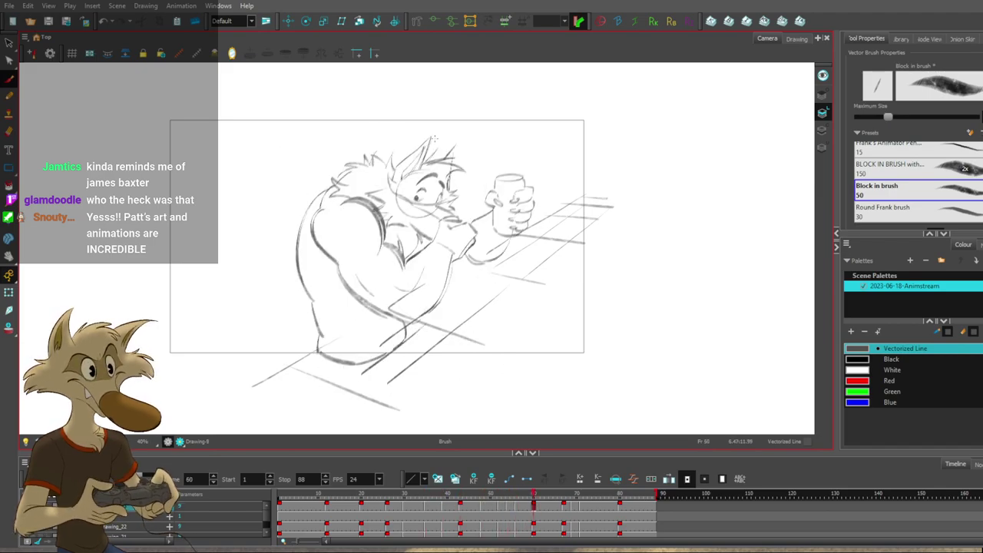
pyautogui.scroll(-1, 446, 158)
pyautogui.press('f')
pyautogui.press('f')
pyautogui.press('f')
pyautogui.press('f')
pyautogui.press('f')
pyautogui.press('f')
pyautogui.press('g')
pyautogui.press('g')
pyautogui.press('g')
pyautogui.press('g')
pyautogui.press('g')
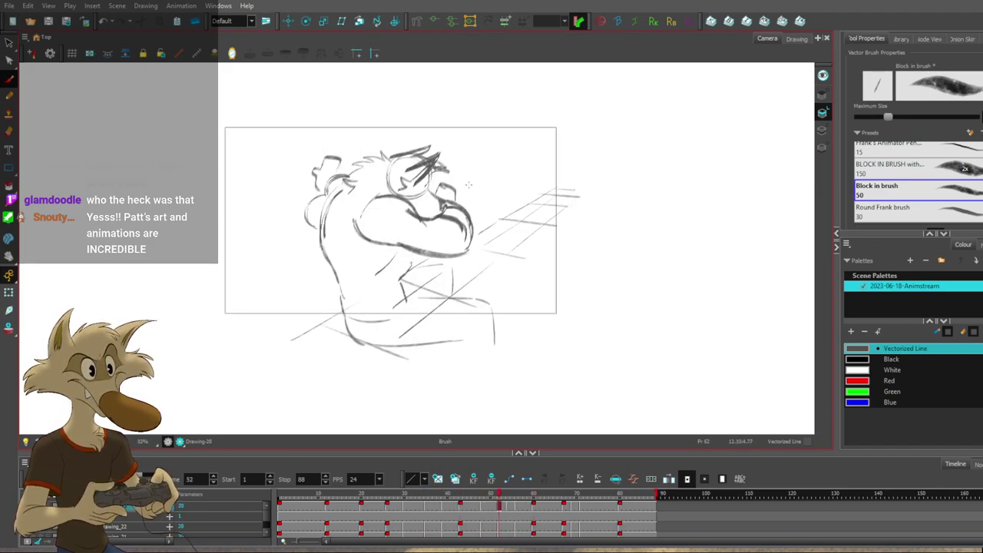
# Step back and forth through the drawings between frames 35 and 67 to examine the full arm and head movement.
pyautogui.scroll(1, 468, 180)
pyautogui.press('f')
pyautogui.press('f')
pyautogui.press(',')
pyautogui.press(',')
pyautogui.press(',')
pyautogui.press(',')
pyautogui.press(',')
pyautogui.press(',')
pyautogui.press(',')
pyautogui.press(',')
pyautogui.press(',')
pyautogui.press(',')
pyautogui.press(',')
pyautogui.press(',')
pyautogui.press(',')
pyautogui.press(',')
pyautogui.press(',')
pyautogui.press(',')
pyautogui.press(',')
pyautogui.scroll(-1, 456, 172)
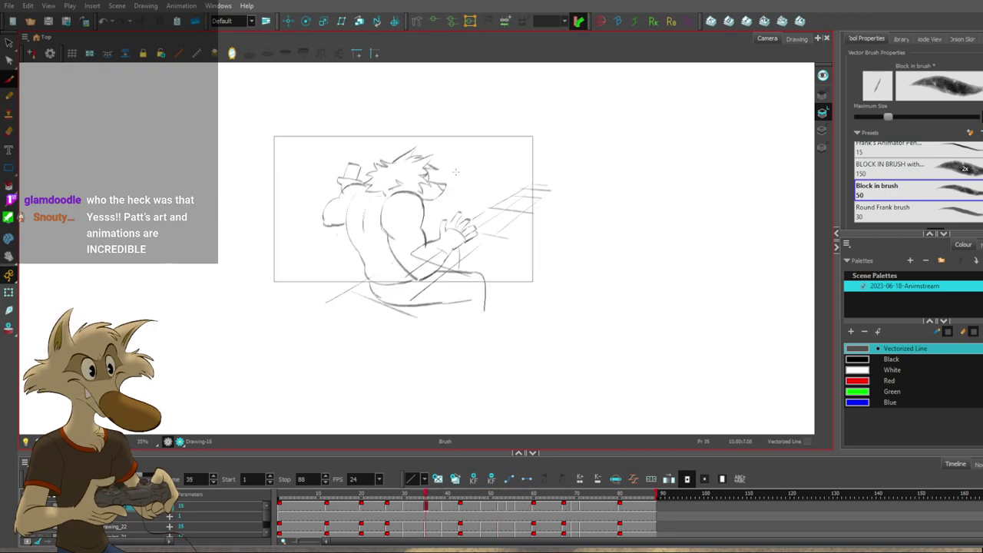
pyautogui.press('.')
pyautogui.press('.')
pyautogui.press('.')
pyautogui.press('.')
pyautogui.press('.')
pyautogui.press('.')
pyautogui.press('.')
pyautogui.press('.')
pyautogui.press('.')
pyautogui.press('.')
pyautogui.press('.')
pyautogui.press('.')
pyautogui.press('.')
pyautogui.press('.')
pyautogui.press('.')
pyautogui.press('.')
pyautogui.press('.')
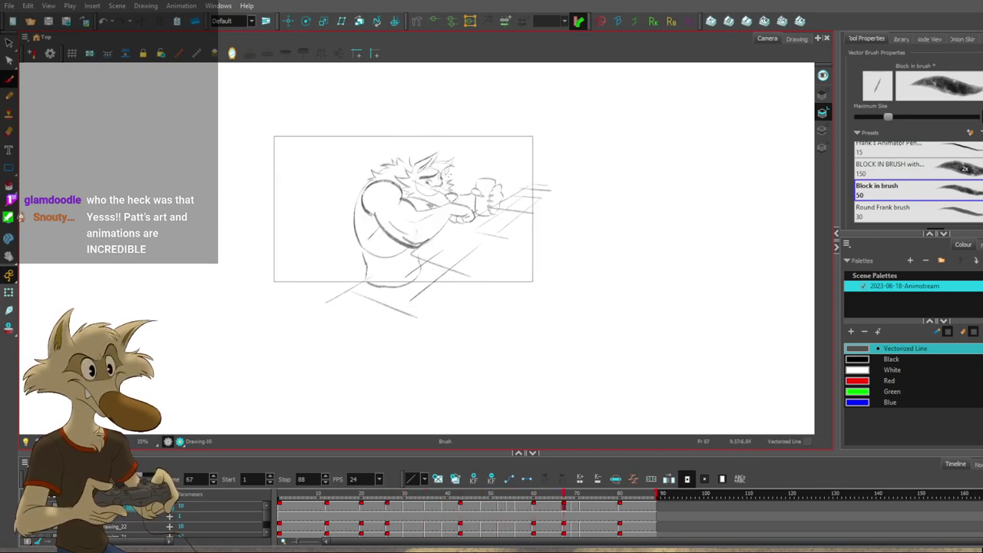
pyautogui.press('.')
pyautogui.press('.')
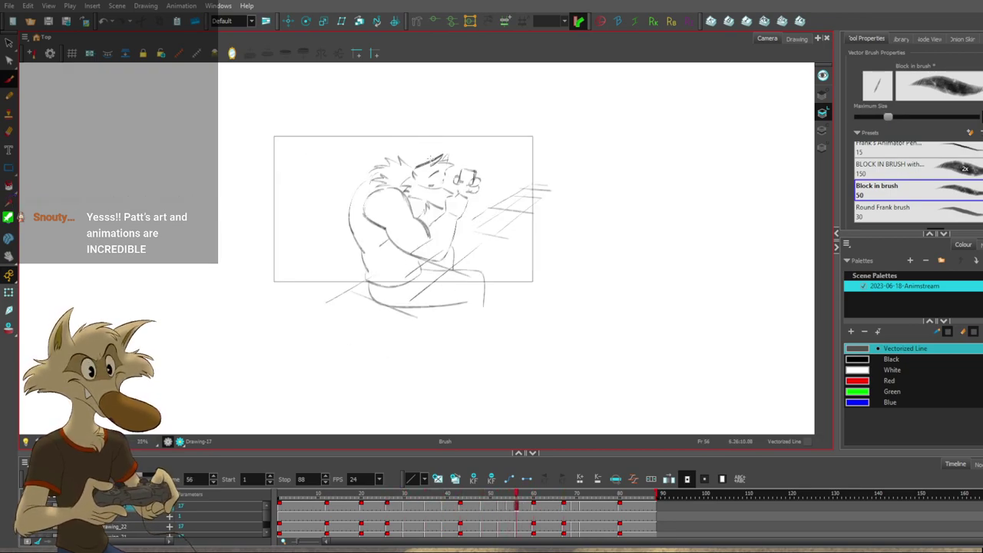
pyautogui.press(',')
pyautogui.press(',')
pyautogui.press(',')
pyautogui.press(',')
pyautogui.press(',')
pyautogui.press(',')
pyautogui.press(',')
pyautogui.press(',')
pyautogui.press(',')
pyautogui.press(',')
pyautogui.press(',')
pyautogui.press(',')
pyautogui.scroll(2, 450, 158)
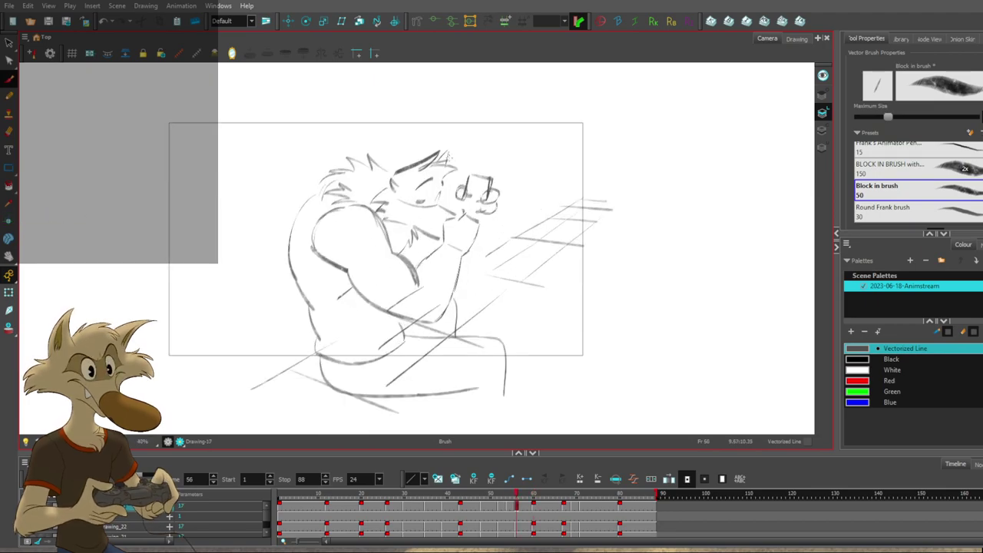
pyautogui.scroll(1, 450, 158)
pyautogui.press('.')
pyautogui.press('.')
pyautogui.press('.')
pyautogui.press('.')
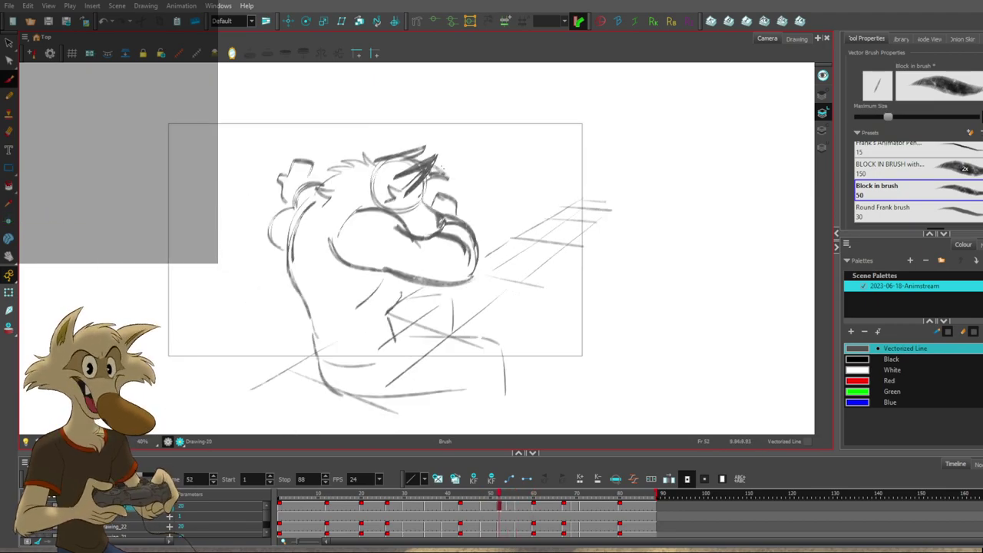
# Add the second ear above the head curve and the upper back curve on frame 54, using frame 52 as reference.
pyautogui.press('g')
pyautogui.press('f')
pyautogui.press('f')
pyautogui.press('g')
pyautogui.press('f')
pyautogui.press('g')
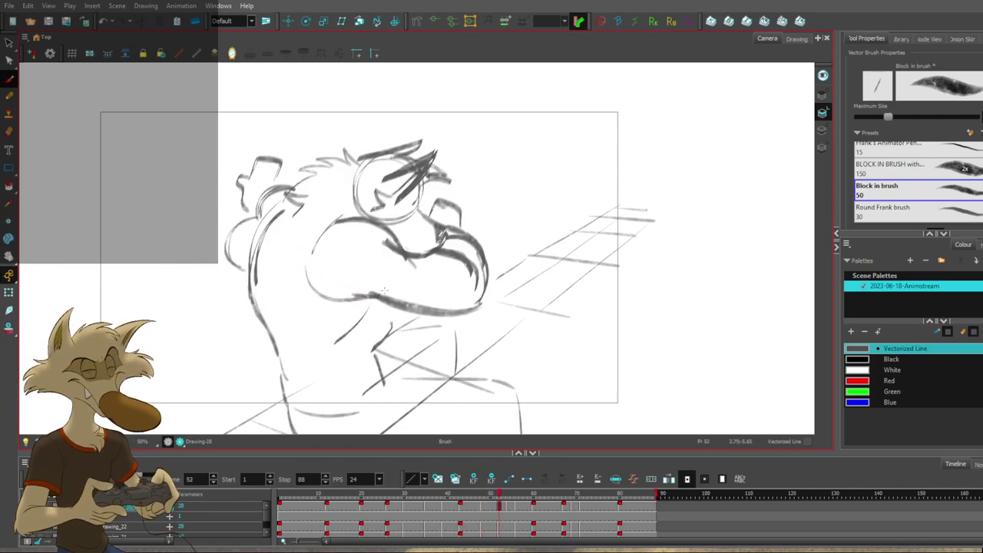
pyautogui.press('.')
pyautogui.press('.')
pyautogui.press('.')
pyautogui.press('.')
pyautogui.press(',')
pyautogui.press(',')
pyautogui.press('.')
pyautogui.press(',')
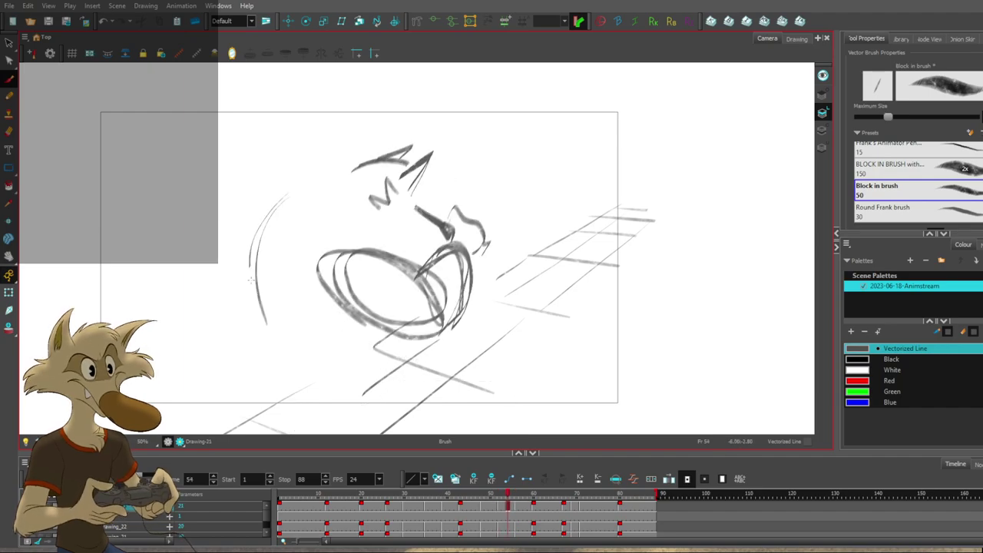
# Extend the back down to the waist and draw the short belly line on frame 54, comparing with frame 56.
pyautogui.press('.')
pyautogui.press('.')
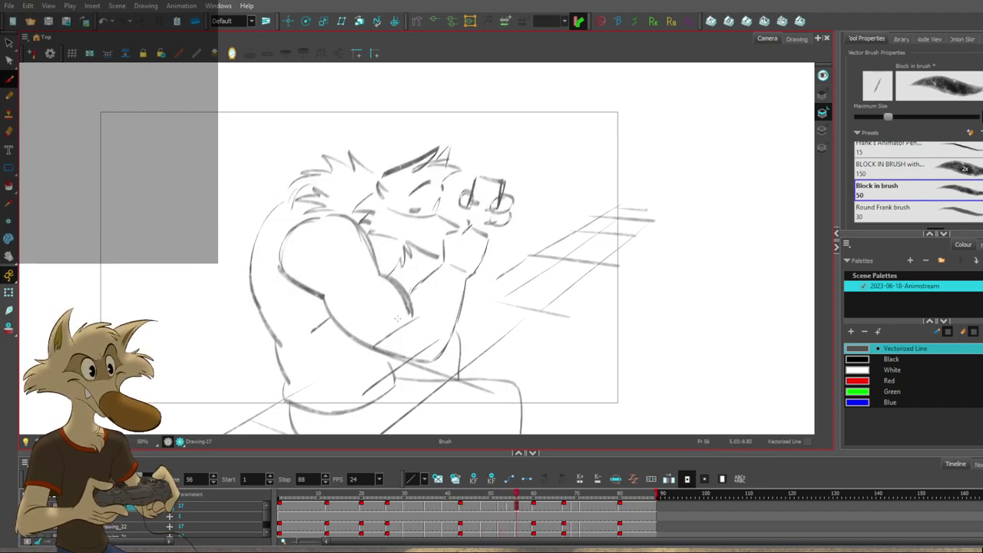
pyautogui.press('f')
pyautogui.moveTo(382, 353)
pyautogui.mouseDown()
pyautogui.moveTo(393, 381)
pyautogui.moveTo(369, 403)
pyautogui.mouseUp()
pyautogui.press('g')
pyautogui.press('f')
pyautogui.press('g')
pyautogui.press('f')
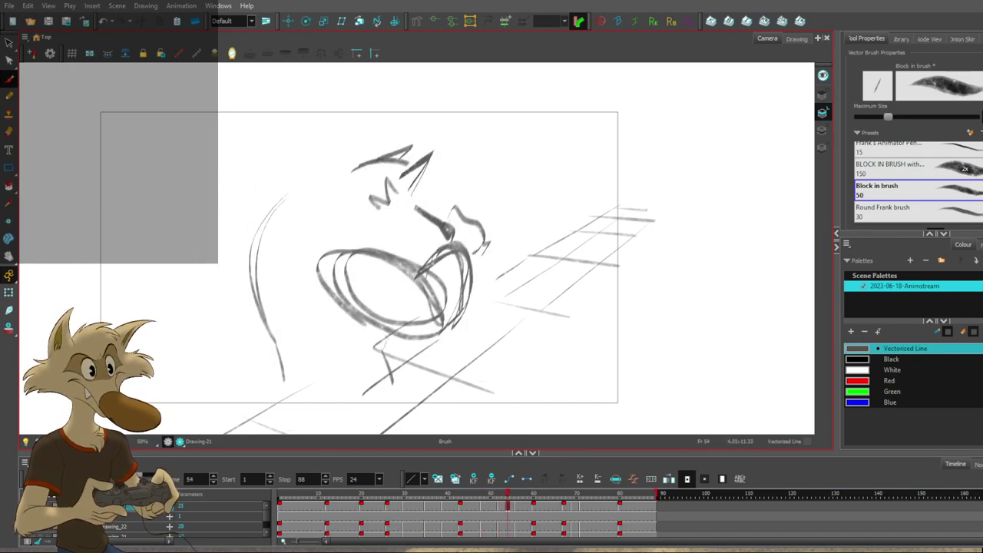
# Draw a new front belly line curving into the waist on frame 52, using frame 48 as reference.
pyautogui.press('.')
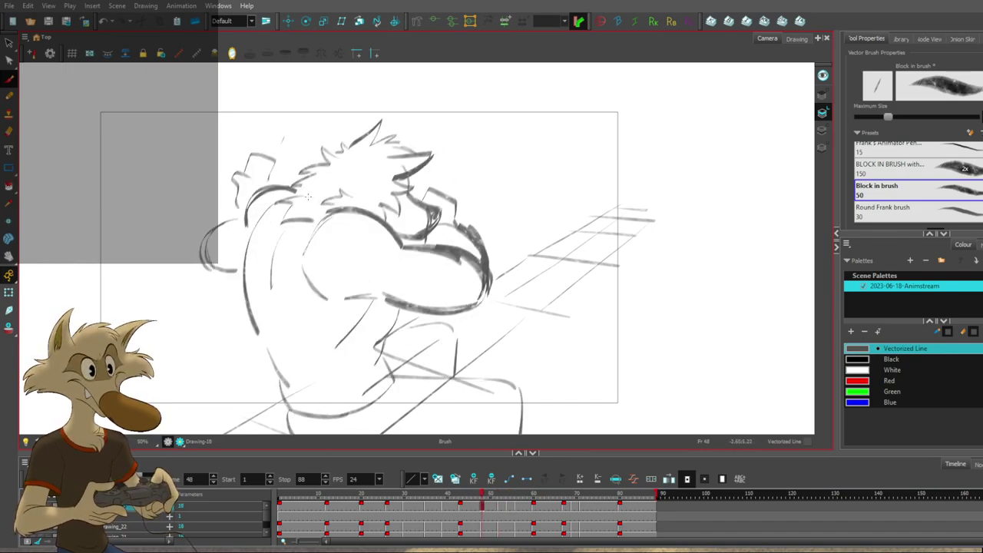
pyautogui.press('.')
pyautogui.press(',')
pyautogui.press(',')
pyautogui.press(',')
pyautogui.press(',')
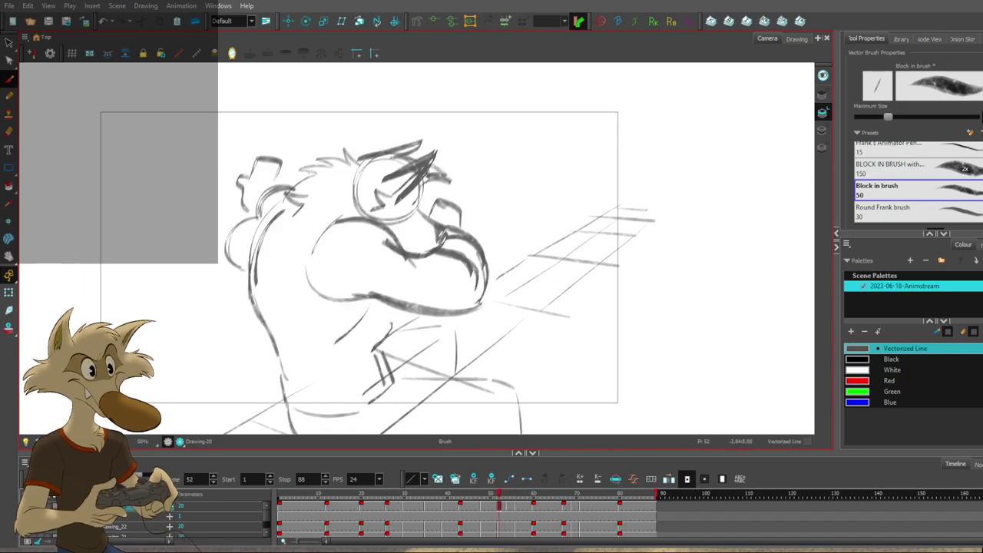
# Draw a short line across the upper back toward the shoulder on frame 52, comparing with frames 54 and 56.
pyautogui.press('.')
pyautogui.press('.')
pyautogui.press(',')
pyautogui.press(',')
pyautogui.moveTo(301, 162)
pyautogui.mouseDown()
pyautogui.moveTo(286, 184)
pyautogui.moveTo(320, 166)
pyautogui.moveTo(315, 197)
pyautogui.mouseUp()
pyautogui.press('.')
pyautogui.press('.')
pyautogui.press(',')
pyautogui.press(',')
pyautogui.press('.')
pyautogui.press('.')
pyautogui.press(',')
pyautogui.press(',')
pyautogui.press('.')
pyautogui.press('.')
pyautogui.press('.')
pyautogui.press('.')
pyautogui.press(',')
pyautogui.press(',')
pyautogui.press(',')
pyautogui.press(',')
pyautogui.press('.')
pyautogui.press('.')
# Step through the drawings between frames 43 and 69 to examine the overall turn and drinking motion.
pyautogui.press('g')
pyautogui.press('f')
pyautogui.press('f')
pyautogui.press('f')
pyautogui.press('g')
pyautogui.press('f')
pyautogui.press('f')
pyautogui.press('f')
pyautogui.press('f')
pyautogui.press('g')
pyautogui.press('g')
pyautogui.press('g')
pyautogui.press('g')
pyautogui.press('g')
pyautogui.press('g')
pyautogui.press('g')
pyautogui.press('g')
pyautogui.press('g')
pyautogui.press('g')
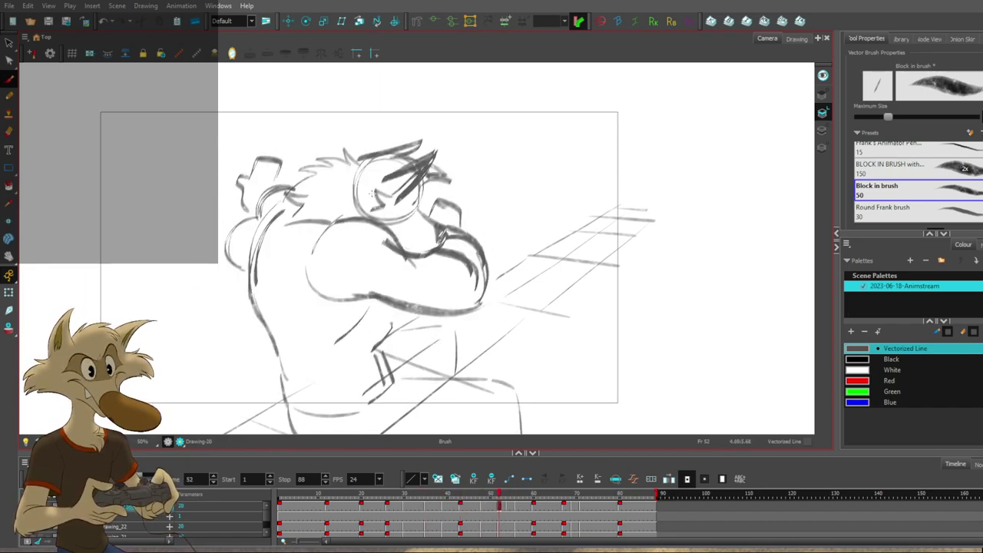
pyautogui.press('1')
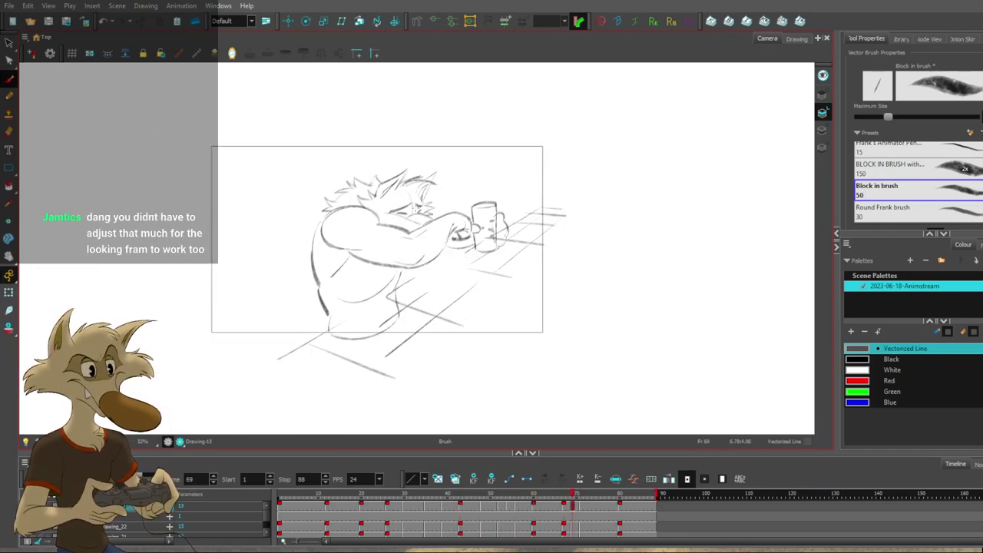
pyautogui.press('2')
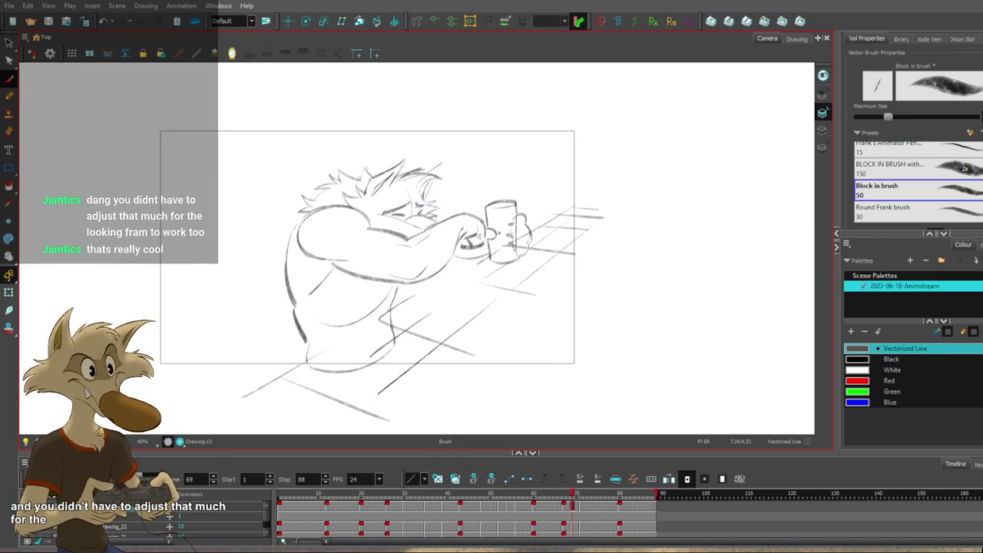
pyautogui.press('1')
pyautogui.press('2')
pyautogui.press('f')
pyautogui.press('f')
pyautogui.press('1')
pyautogui.press('f')
pyautogui.press('f')
pyautogui.press('f')
pyautogui.press('f')
pyautogui.press('f')
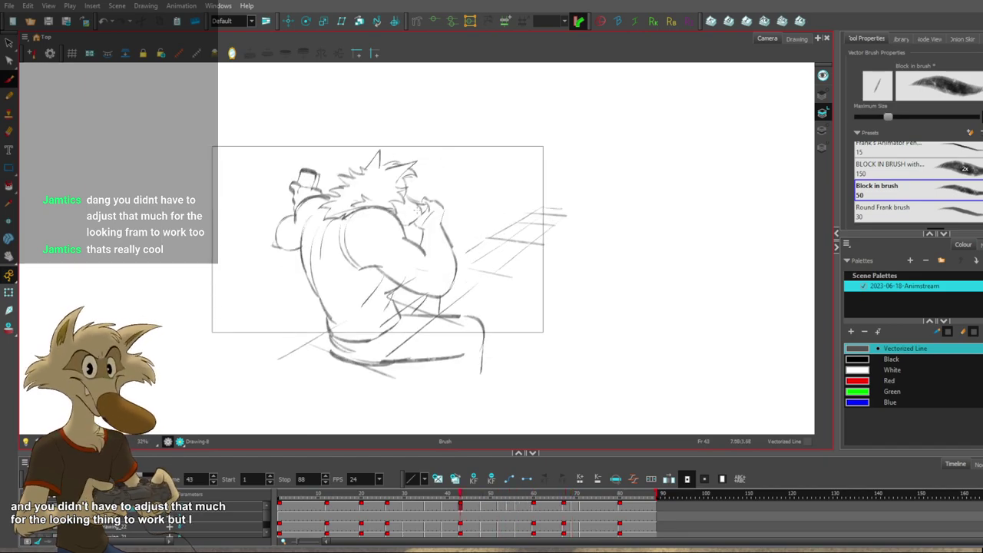
pyautogui.press('1')
pyautogui.press('f')
pyautogui.press('g')
pyautogui.press('g')
pyautogui.press('g')
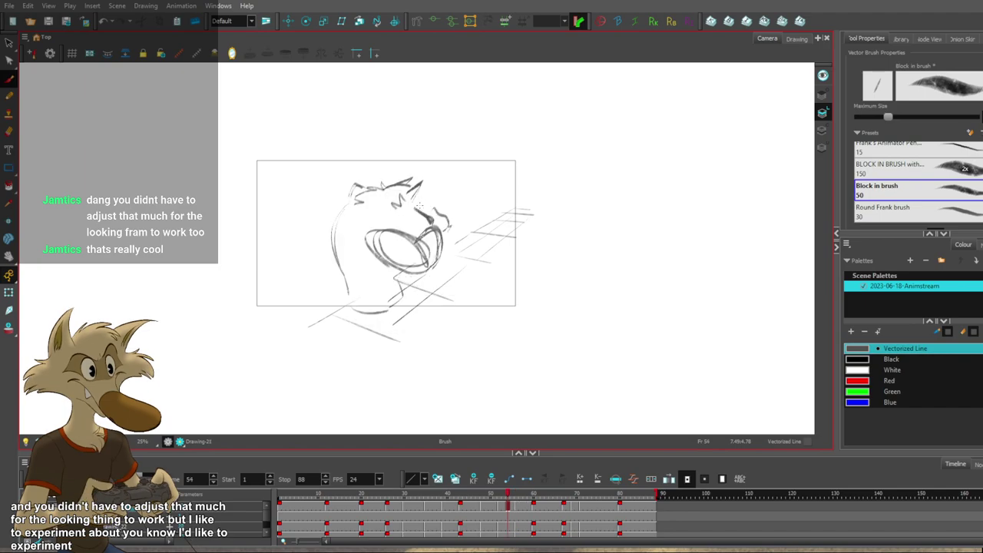
pyautogui.press('2')
pyautogui.press('2')
pyautogui.press('f')
pyautogui.press('f')
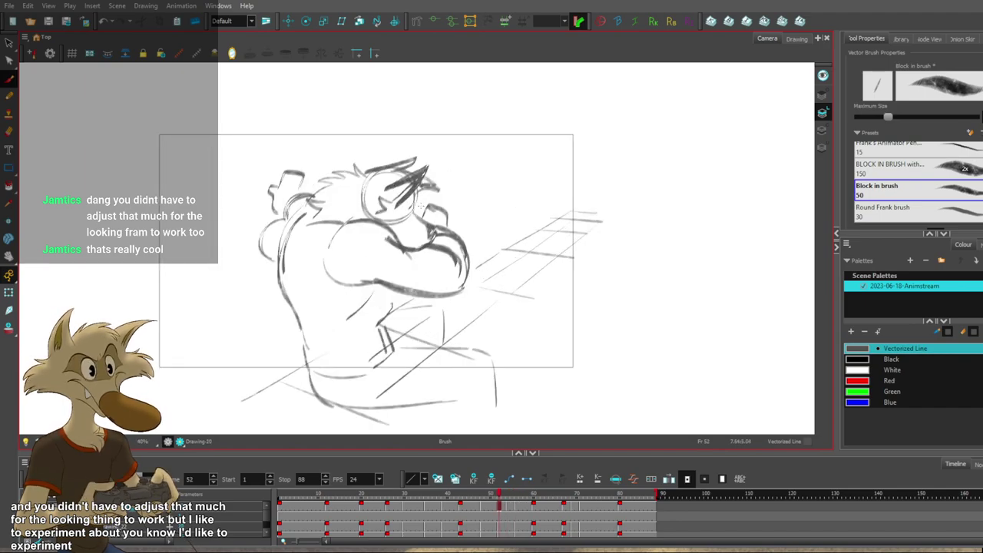
# Flip between frame 52 and its neighbouring drawings to check how the head and arm change.
pyautogui.press('g')
pyautogui.press('f')
pyautogui.press('g')
pyautogui.press('g')
pyautogui.press('f')
pyautogui.press('f')
pyautogui.press('f')
pyautogui.press('g')
pyautogui.press('f')
pyautogui.press('f')
pyautogui.press('g')
# Mirror the canvas view and examine the flipped poses between frames 52 and 60.
pyautogui.click(232, 54)
pyautogui.press('1')
pyautogui.press('1')
pyautogui.press('f')
pyautogui.press('f')
pyautogui.press('2')
pyautogui.press('g')
pyautogui.press('g')
pyautogui.press('g')
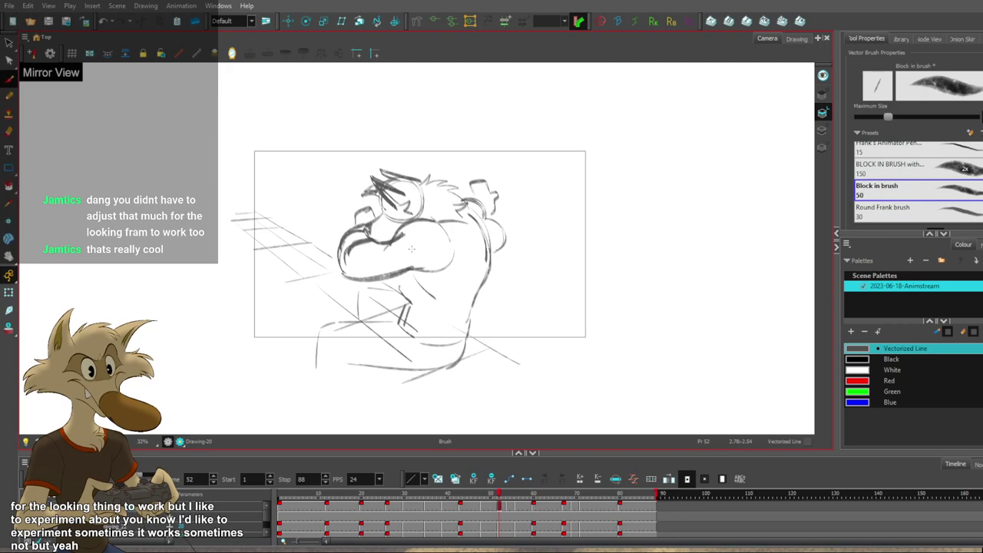
pyautogui.scroll(2, 412, 248)
pyautogui.press('.')
pyautogui.press('.')
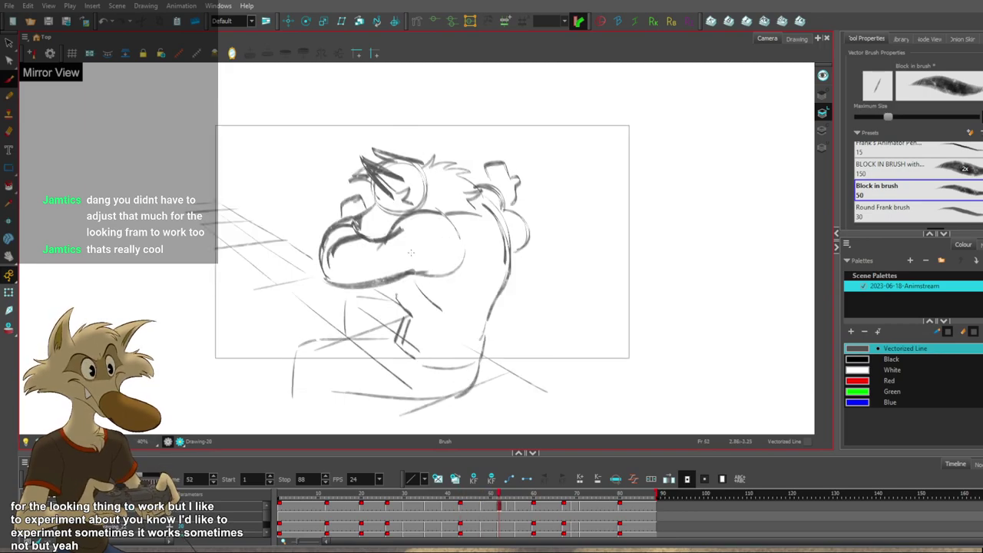
pyautogui.press('g')
pyautogui.press('f')
pyautogui.press('g')
pyautogui.press('g')
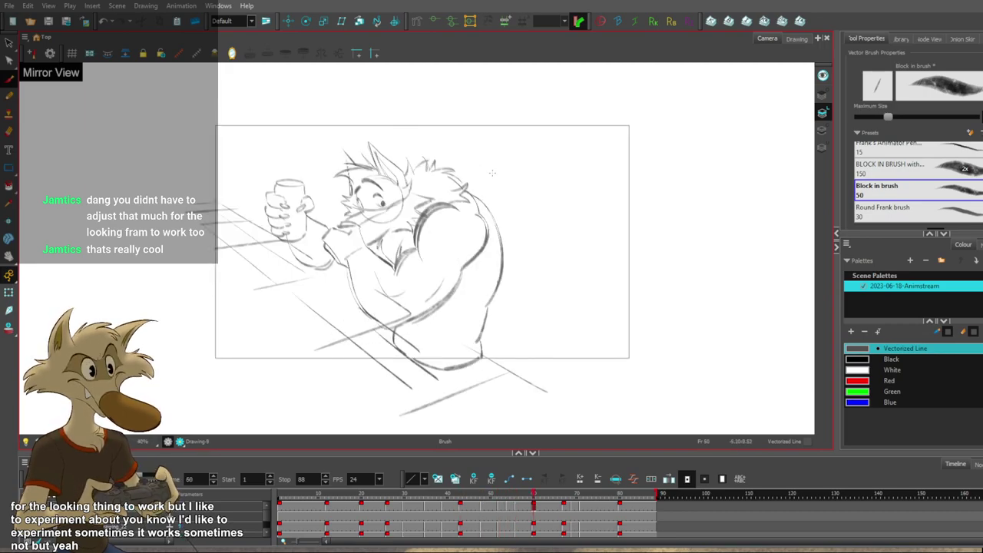
# Compare the back, arm and head on the mirrored drawings at frames 52, 56 and 60.
pyautogui.press('f')
pyautogui.press(',')
pyautogui.press(',')
pyautogui.press('.')
pyautogui.press('.')
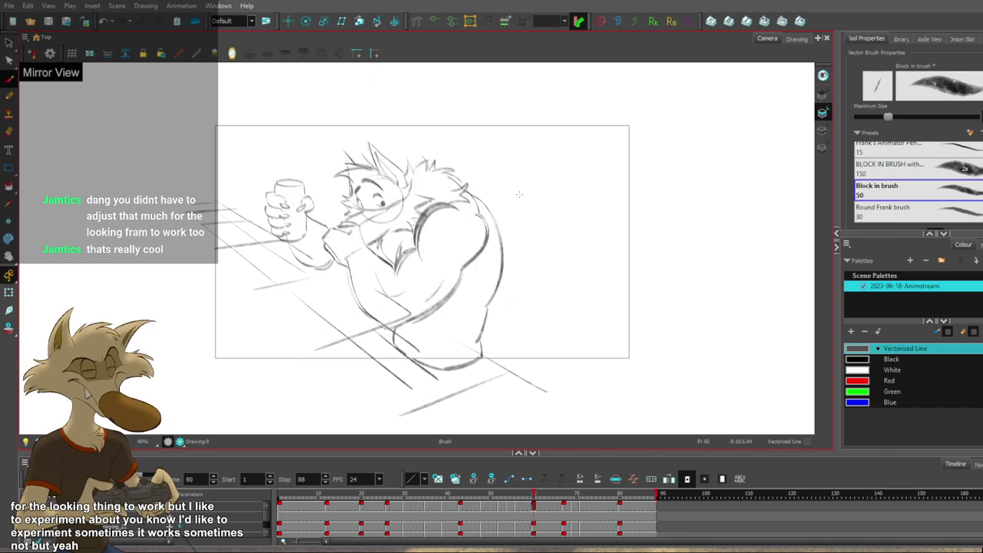
pyautogui.press(',')
pyautogui.press(',')
pyautogui.press('.')
pyautogui.press('.')
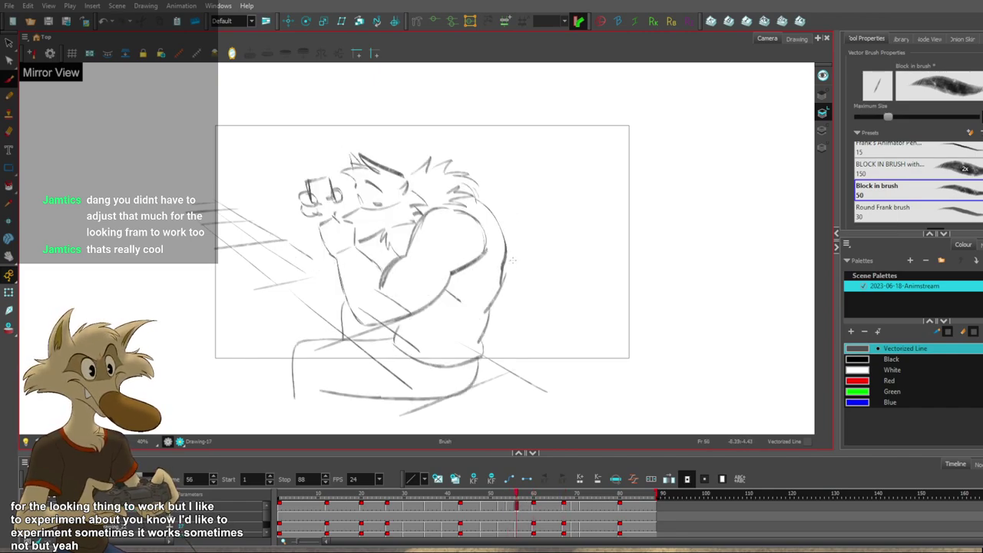
pyautogui.press('.')
pyautogui.press('.')
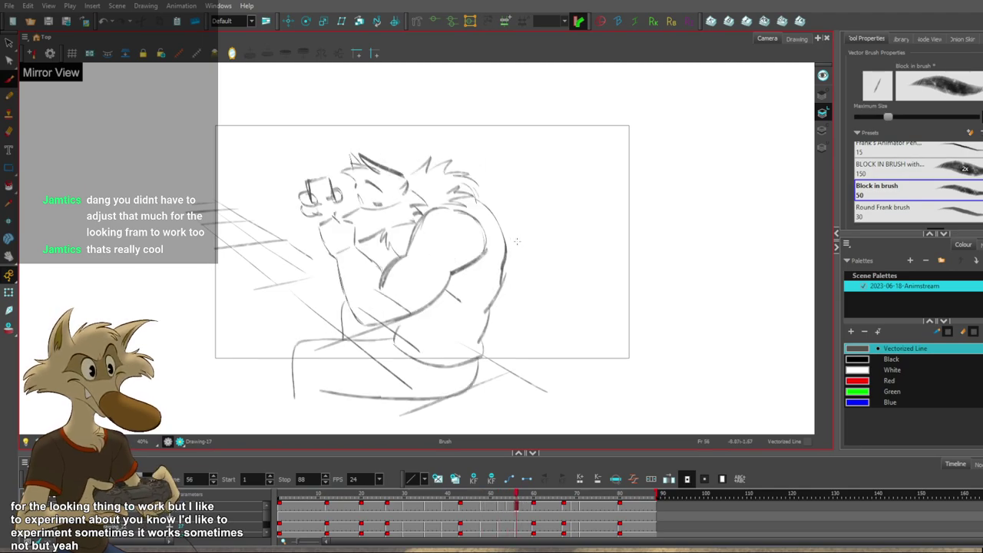
pyautogui.press('g')
pyautogui.press('g')
pyautogui.press('f')
pyautogui.press('f')
pyautogui.press('f')
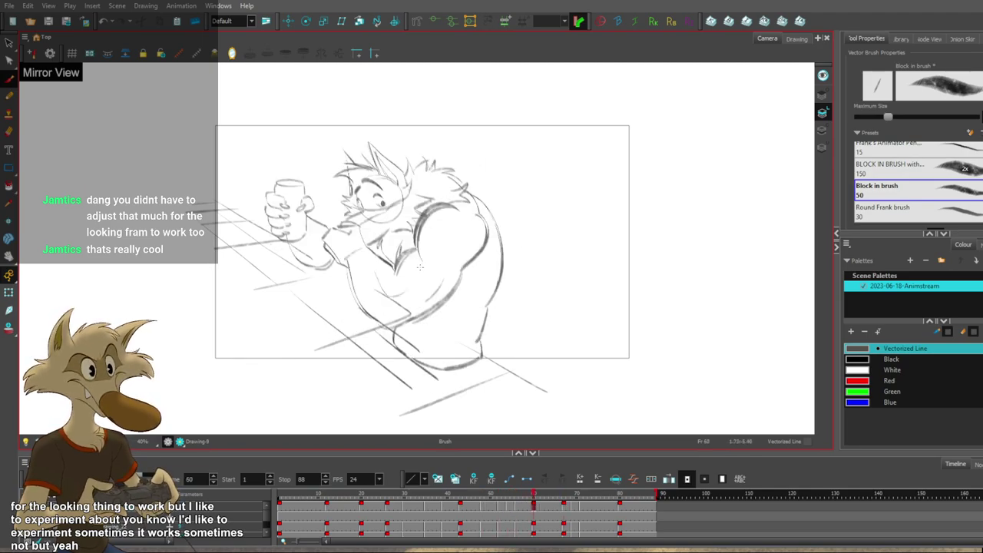
pyautogui.press(',')
pyautogui.press(',')
pyautogui.press('f')
pyautogui.press('f')
pyautogui.press('g')
pyautogui.press('g')
pyautogui.press('g')
pyautogui.press(',')
pyautogui.press(',')
pyautogui.press(',')
pyautogui.press(',')
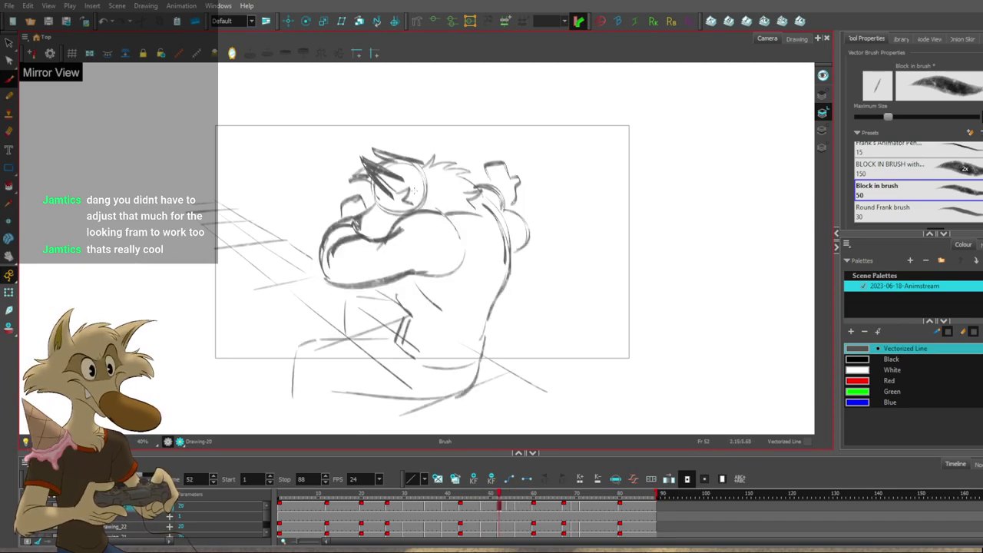
# Select the head, ear and hair strokes on frame 54 and shift them slightly forward, comparing with the neighbouring drawings.
pyautogui.press('.')
pyautogui.press('.')
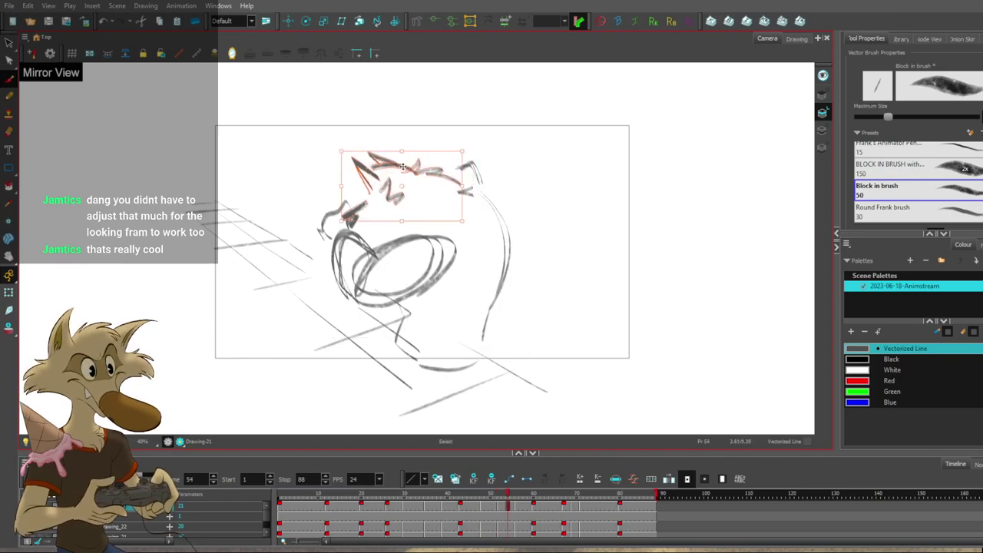
pyautogui.press('f')
pyautogui.press('f')
pyautogui.press('g')
pyautogui.press('g')
pyautogui.press('g')
pyautogui.press('f')
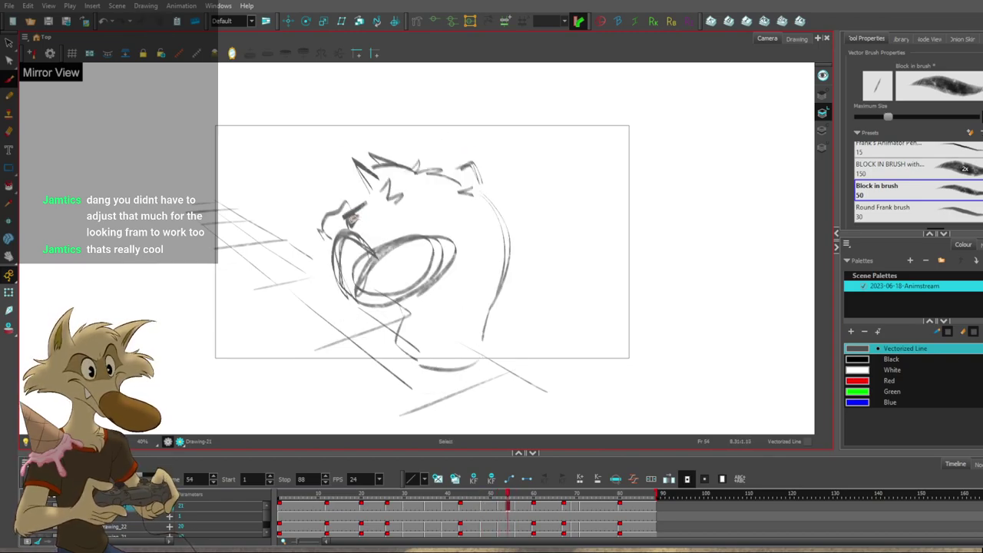
# Flip through the mirrored drawings around frame 52 to check the head position across the turn.
pyautogui.press('f')
pyautogui.press('f')
pyautogui.press('f')
pyautogui.press('f')
pyautogui.press('g')
pyautogui.press('g')
pyautogui.press('g')
pyautogui.press('g')
pyautogui.press('g')
pyautogui.press('g')
pyautogui.press('g')
pyautogui.press('g')
pyautogui.press('g')
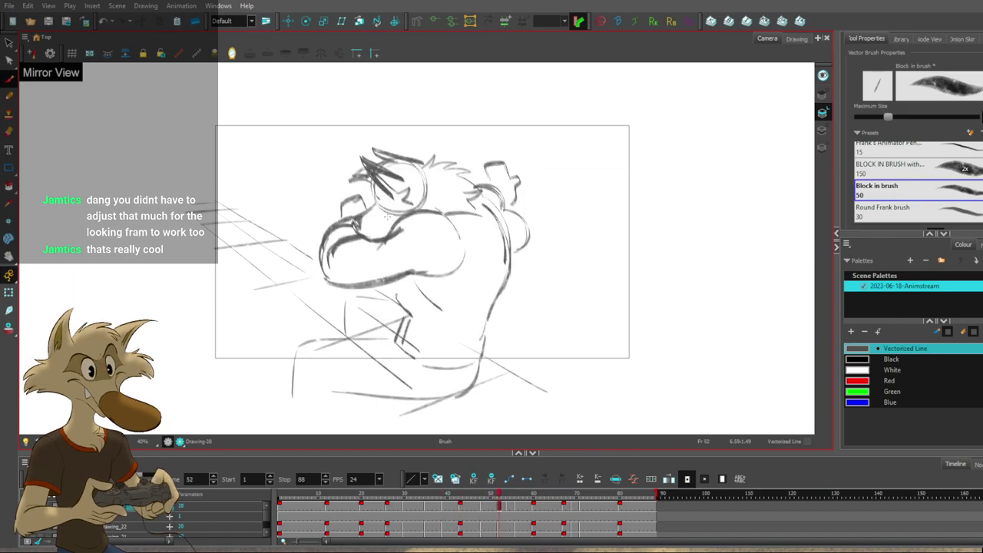
# Review the whole mirrored animation drawing by drawing, then scrub the timeline to frame 64 and back to about frame 5.
pyautogui.press('2')
pyautogui.press('g')
pyautogui.press('g')
pyautogui.press('g')
pyautogui.press('g')
pyautogui.press('g')
pyautogui.press('g')
pyautogui.press('g')
pyautogui.press('g')
pyautogui.press('g')
pyautogui.press('g')
pyautogui.press('g')
pyautogui.press('g')
pyautogui.press('g')
pyautogui.press('g')
pyautogui.press('g')
pyautogui.press('g')
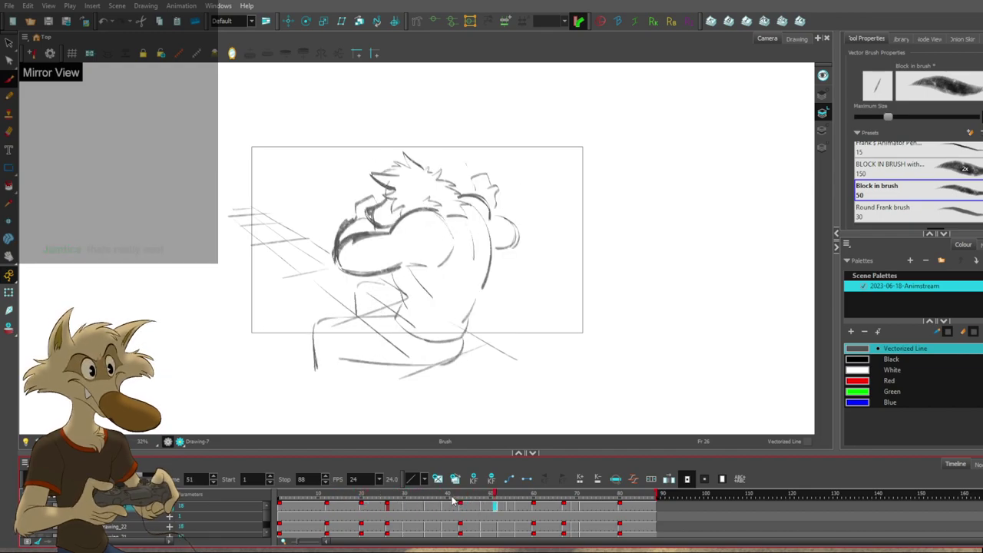
pyautogui.moveTo(453, 501)
pyautogui.mouseDown()
pyautogui.moveTo(567, 505)
pyautogui.moveTo(551, 506)
pyautogui.mouseUp()
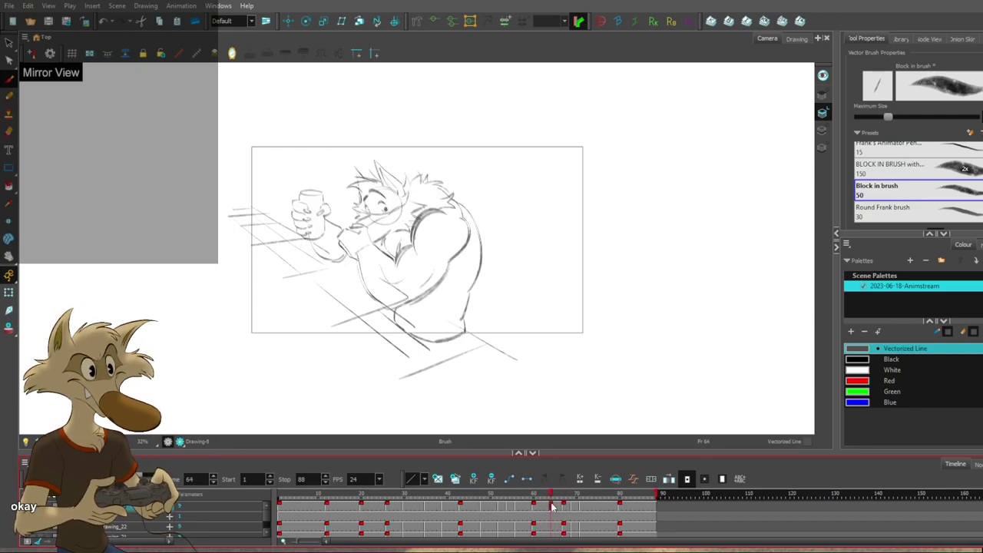
pyautogui.moveTo(555, 507)
pyautogui.mouseDown()
pyautogui.moveTo(606, 509)
pyautogui.moveTo(298, 498)
pyautogui.mouseUp()
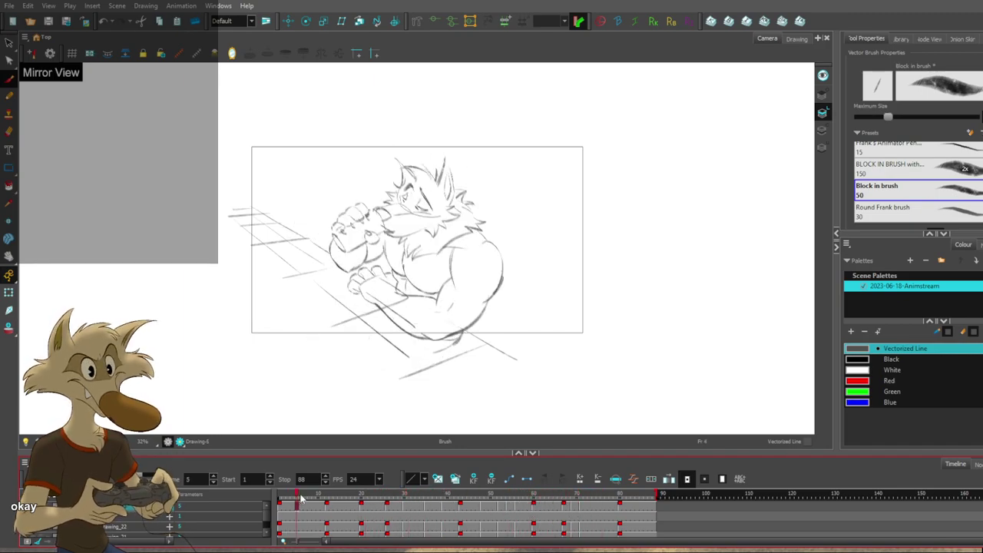
# Scrub the mirrored animation to frame 67 and flip through the surrounding drawings, examining the eye around frames 56 to 64.
pyautogui.moveTo(374, 508)
pyautogui.mouseDown()
pyautogui.moveTo(575, 539)
pyautogui.moveTo(550, 543)
pyautogui.mouseUp()
pyautogui.press('f')
pyautogui.press('f')
pyautogui.press('g')
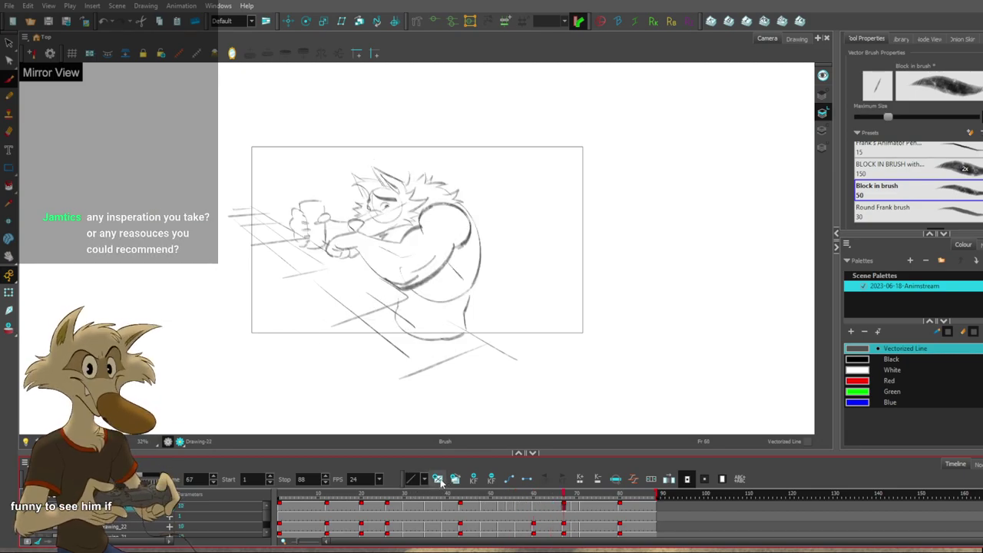
pyautogui.scroll(2, 384, 222)
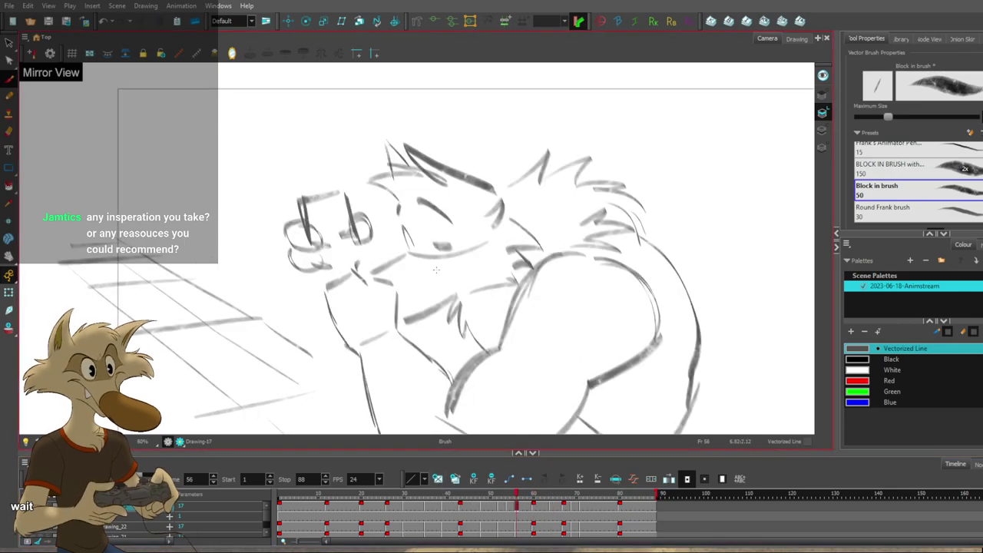
pyautogui.press('f')
pyautogui.press('g')
# Touch up the eye with a short pupil stroke and select the eye strokes on frame 64, comparing them with frame 60.
pyautogui.moveTo(448, 232); pyautogui.dragTo(454, 246)
pyautogui.press('f')
pyautogui.press('g')
pyautogui.hotkey('alt', 's')
pyautogui.moveTo(446, 206); pyautogui.dragTo(456, 243)
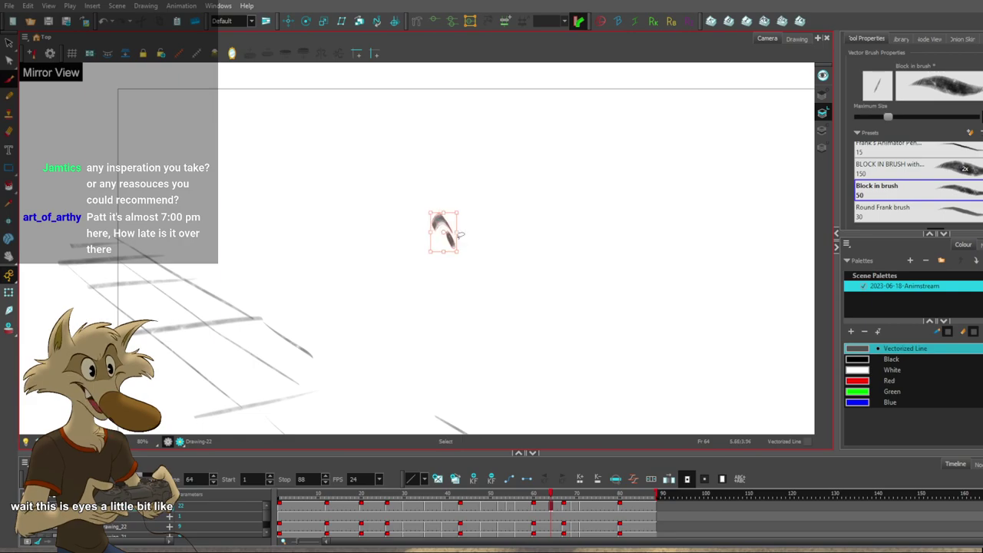
pyautogui.hotkey('alt', 'b')
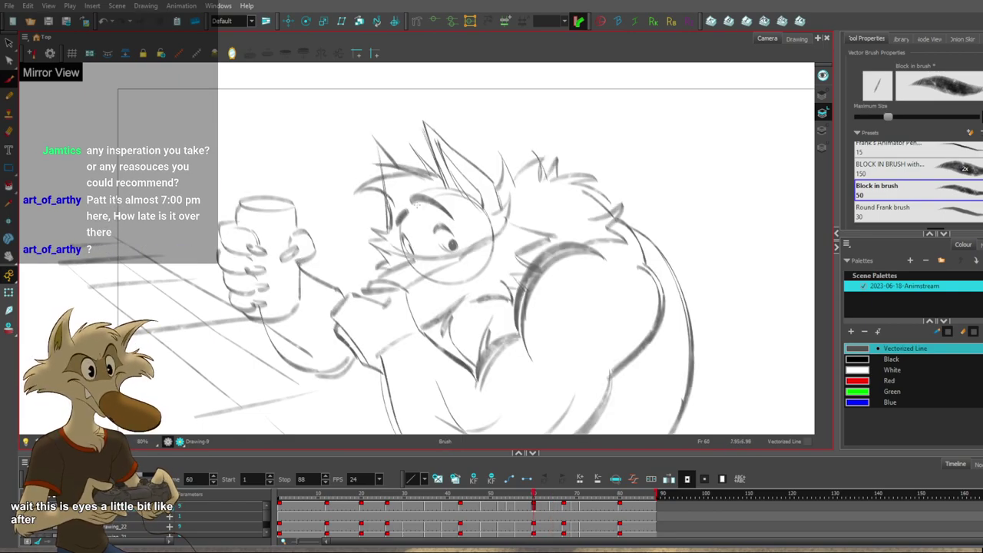
# Sketch the outlines of both pointed ears above the eyes in the frame 64 drawing.
pyautogui.moveTo(407, 169)
pyautogui.mouseDown()
pyautogui.moveTo(388, 135)
pyautogui.moveTo(388, 187)
pyautogui.mouseUp()
pyautogui.moveTo(485, 182); pyautogui.dragTo(438, 121)
pyautogui.moveTo(438, 121); pyautogui.dragTo(456, 195)
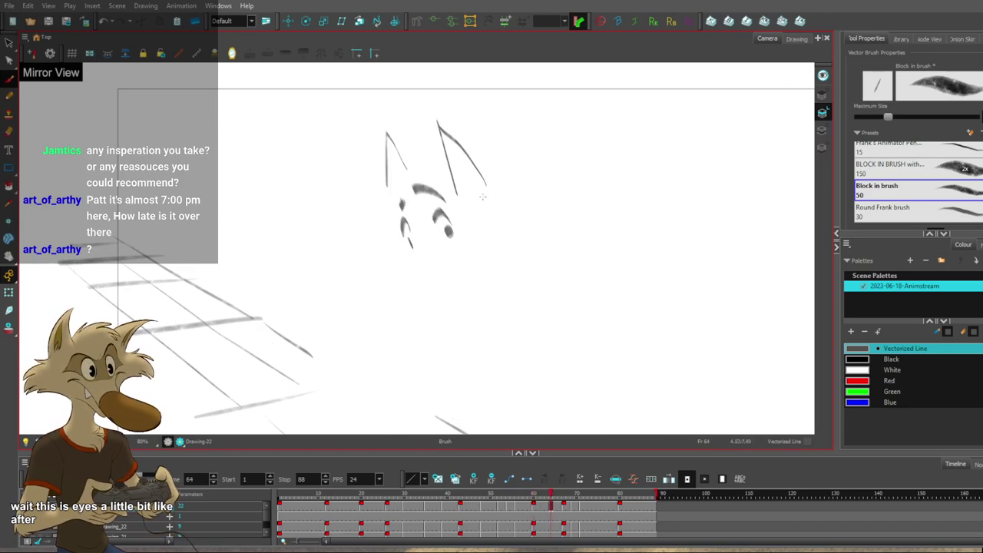
# Compare the ears and eyes of the frame 64 drawing with the neighbouring poses, up to frame 67.
pyautogui.scroll(-3, 492, 198)
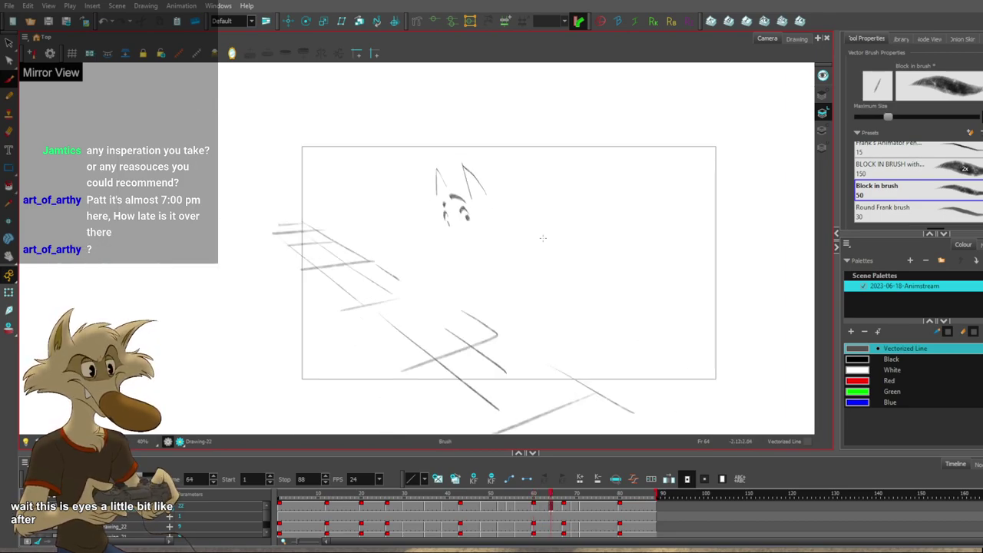
pyautogui.scroll(3, 539, 236)
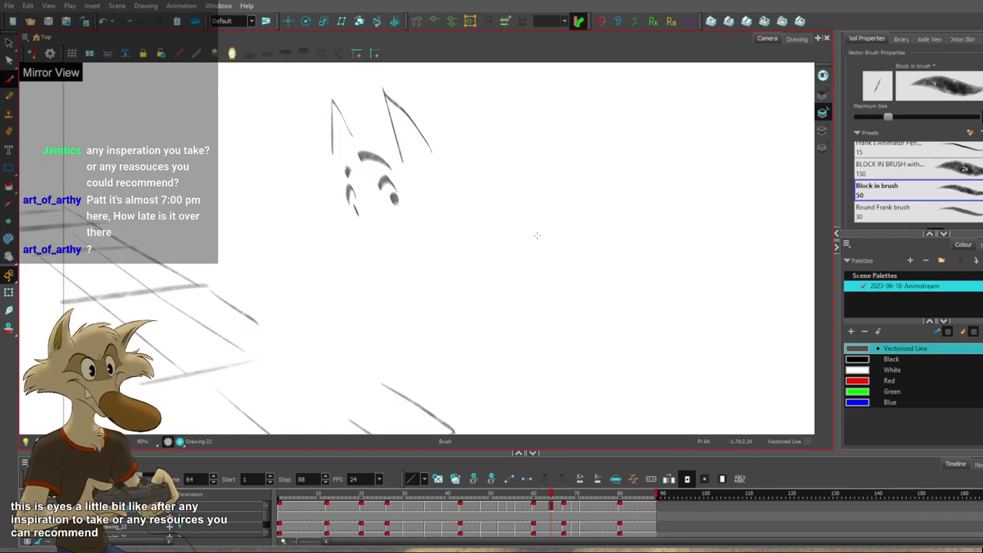
pyautogui.scroll(-4, 536, 235)
pyautogui.scroll(2, 522, 230)
pyautogui.scroll(-2, 504, 223)
pyautogui.scroll(2, 476, 174)
pyautogui.scroll(1, 476, 170)
pyautogui.scroll(-2, 476, 166)
pyautogui.scroll(3, 479, 154)
pyautogui.scroll(-2, 480, 152)
pyautogui.scroll(2, 482, 149)
pyautogui.press(',')
pyautogui.press(',')
pyautogui.press(',')
pyautogui.press(',')
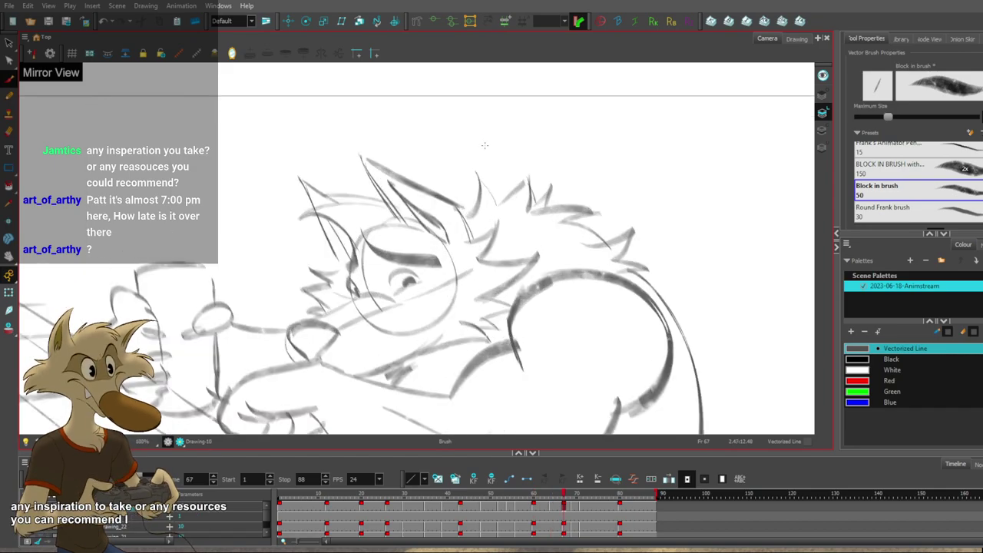
pyautogui.press('.')
pyautogui.press('.')
pyautogui.press('.')
pyautogui.press('.')
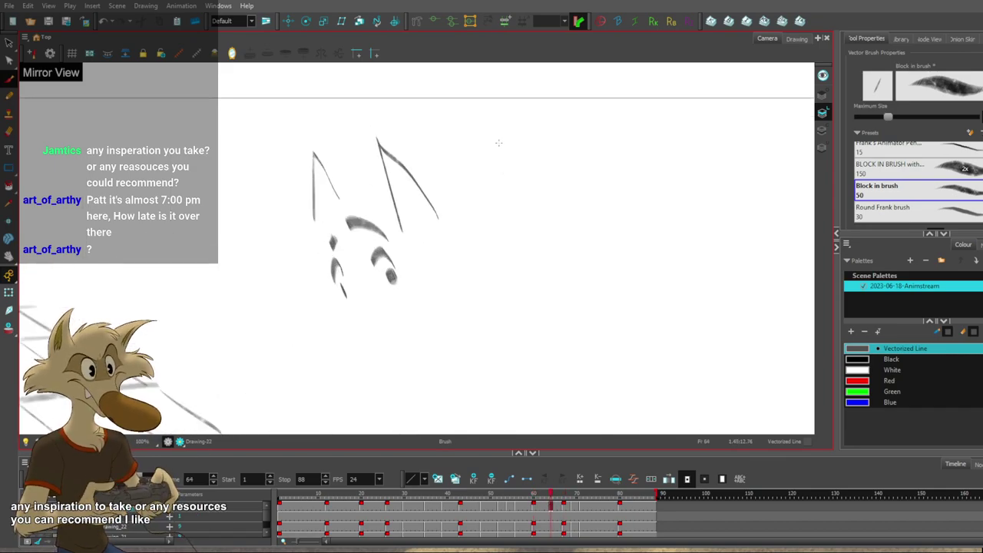
# Turn off the mirrored view and undo the last two strokes of the near ear on frame 64.
pyautogui.click(234, 55)
pyautogui.scroll(-3, 347, 177)
pyautogui.press('f')
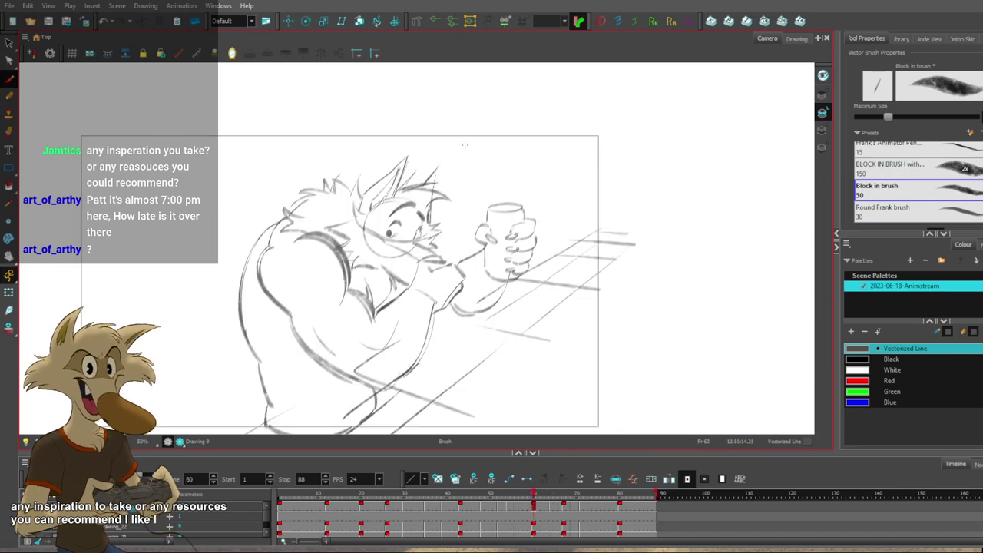
pyautogui.press('g')
pyautogui.scroll(2, 462, 156)
pyautogui.press('f')
pyautogui.press('g')
pyautogui.hotkey('ctrl', 'z')
pyautogui.hotkey('ctrl', 'z')
pyautogui.press('f')
pyautogui.press('g')
pyautogui.press('f')
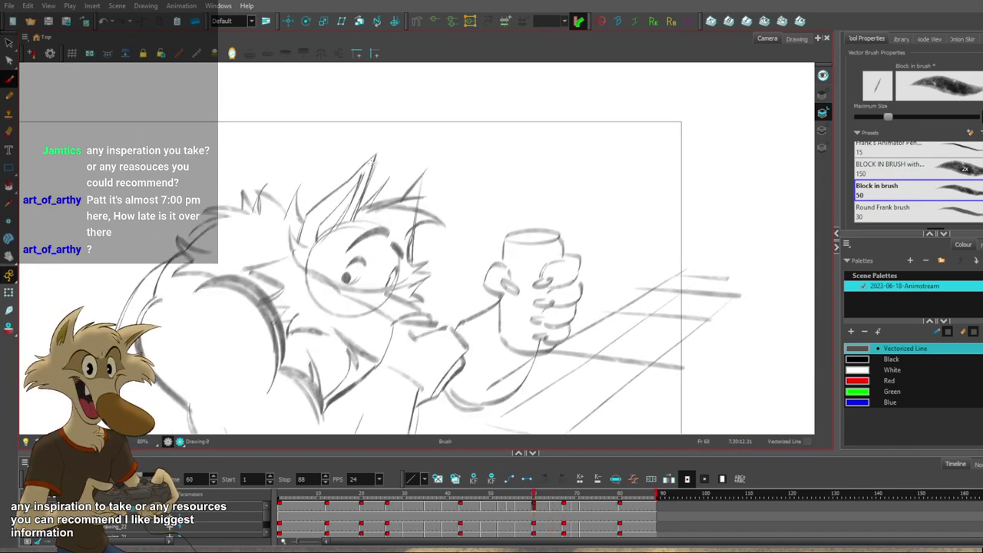
# Redraw the near ear's long outer edge up to its tip on frame 64, checking it against the adjacent key.
pyautogui.press('g')
pyautogui.moveTo(311, 205); pyautogui.dragTo(371, 156)
pyautogui.press('f')
pyautogui.press('g')
pyautogui.hotkey('ctrl', 'z')
pyautogui.moveTo(311, 207); pyautogui.dragTo(372, 152)
pyautogui.press('f')
pyautogui.press('g')
pyautogui.press('f')
# Sketch the near ear's lower back edge and its inner-ear strokes on frame 64.
pyautogui.moveTo(331, 187)
pyautogui.mouseDown()
pyautogui.moveTo(308, 208)
pyautogui.moveTo(293, 241)
pyautogui.mouseUp()
pyautogui.press('g')
pyautogui.hotkey('ctrl', 'z')
pyautogui.press('f')
pyautogui.press('g')
pyautogui.press('g')
pyautogui.press('f')
pyautogui.press('f')
pyautogui.press('g')
pyautogui.moveTo(358, 178); pyautogui.dragTo(337, 224)
pyautogui.press('f')
pyautogui.press('g')
# Continue the inner-ear line down to the ear's base, flipping to the adjacent drawings for reference.
pyautogui.press('.')
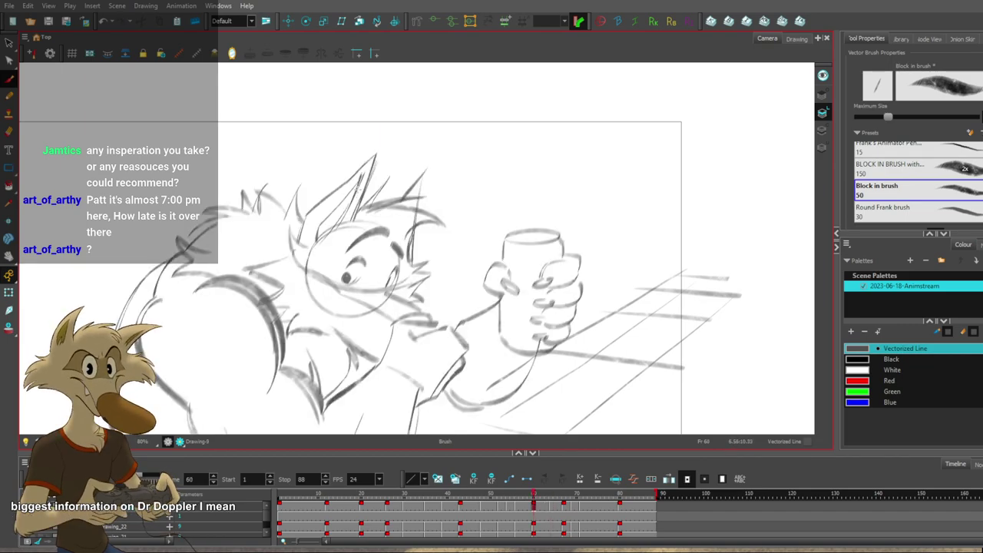
pyautogui.press(',')
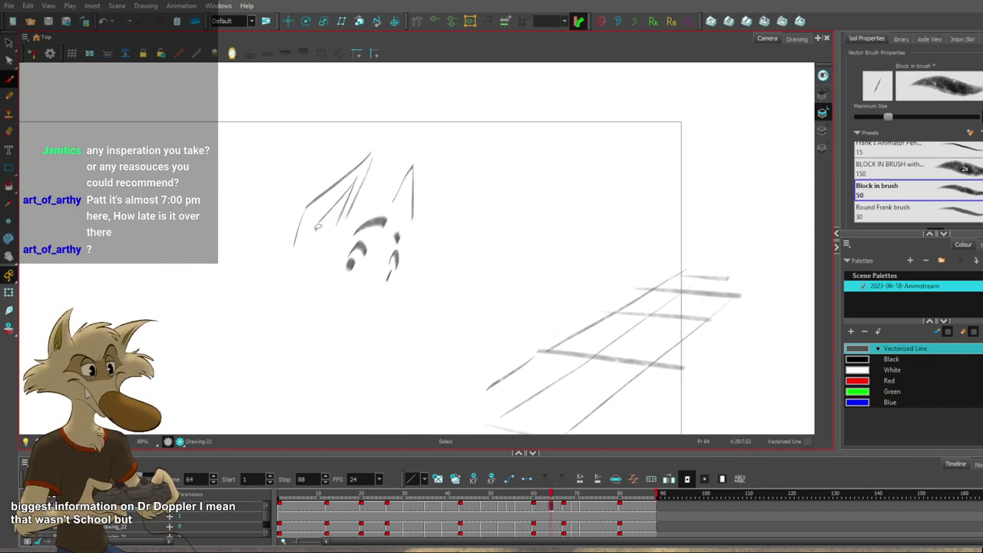
pyautogui.press('f')
pyautogui.press('g')
pyautogui.press('.')
pyautogui.press(',')
pyautogui.press('.')
pyautogui.press(',')
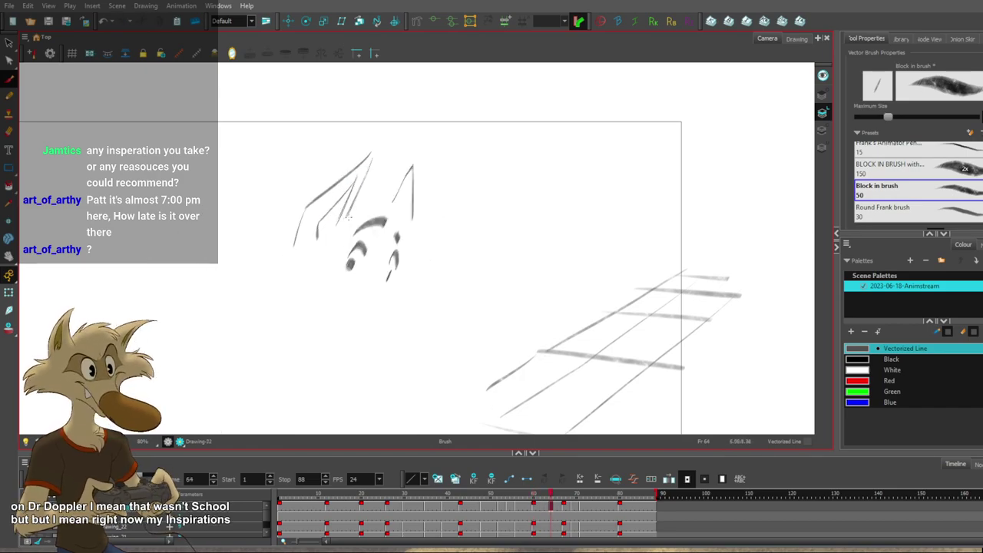
pyautogui.press('f')
pyautogui.press('g')
pyautogui.press('f')
pyautogui.press('g')
# Redraw the near ear's front edge from its tip and start a short hair stroke beside its base.
pyautogui.moveTo(346, 220); pyautogui.dragTo(373, 158)
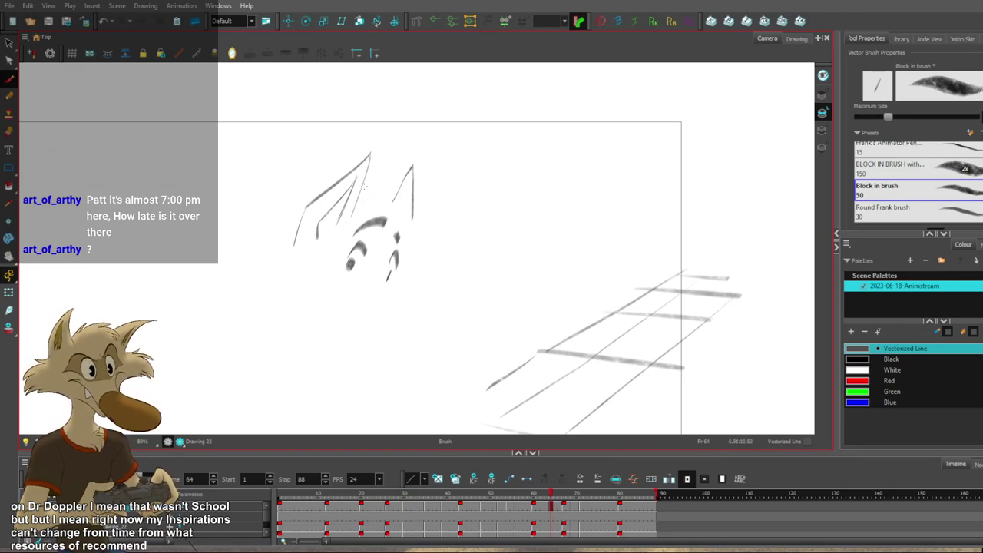
pyautogui.press('.')
pyautogui.press(',')
pyautogui.press('.')
pyautogui.press(',')
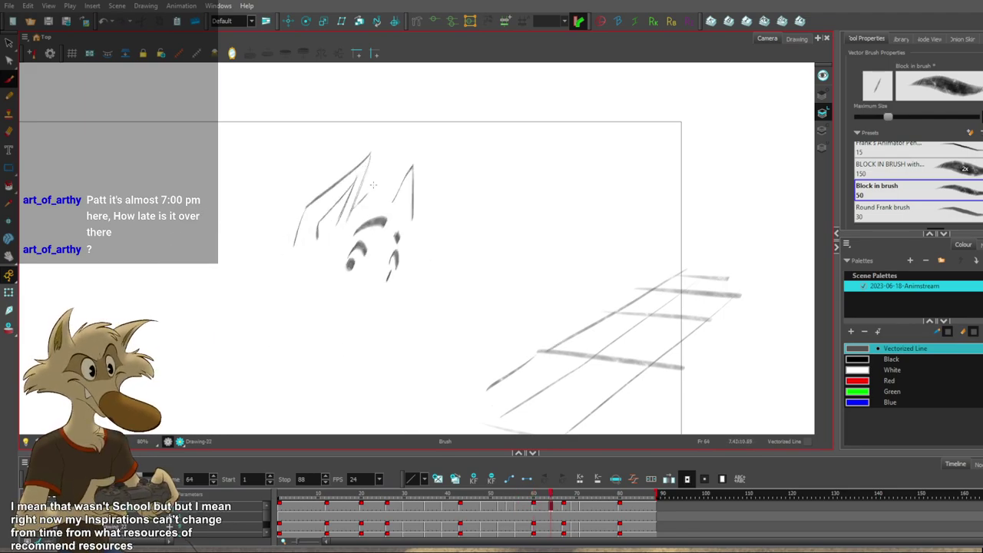
# Sketch the pointed hair tuft beside the near ear and a curved hairline towards the far ear.
pyautogui.press('.')
pyautogui.press(',')
pyautogui.press('.')
pyautogui.press(',')
pyautogui.press('.')
pyautogui.press(',')
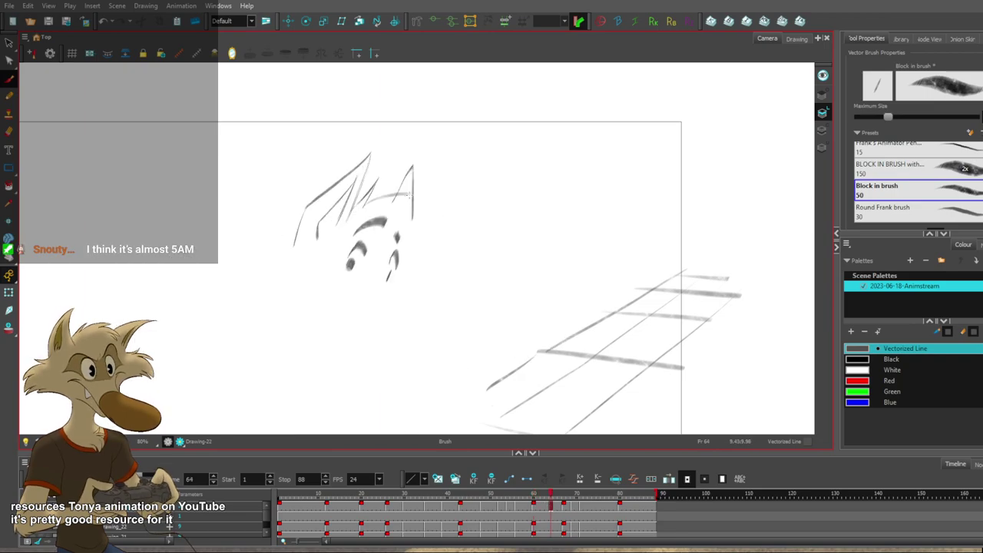
# Thicken the curved hairline and extend it past the far ear.
pyautogui.press('f')
pyautogui.moveTo(414, 193); pyautogui.dragTo(417, 191)
pyautogui.press('g')
pyautogui.hotkey('ctrl', 'z')
pyautogui.press('f')
pyautogui.press("'")
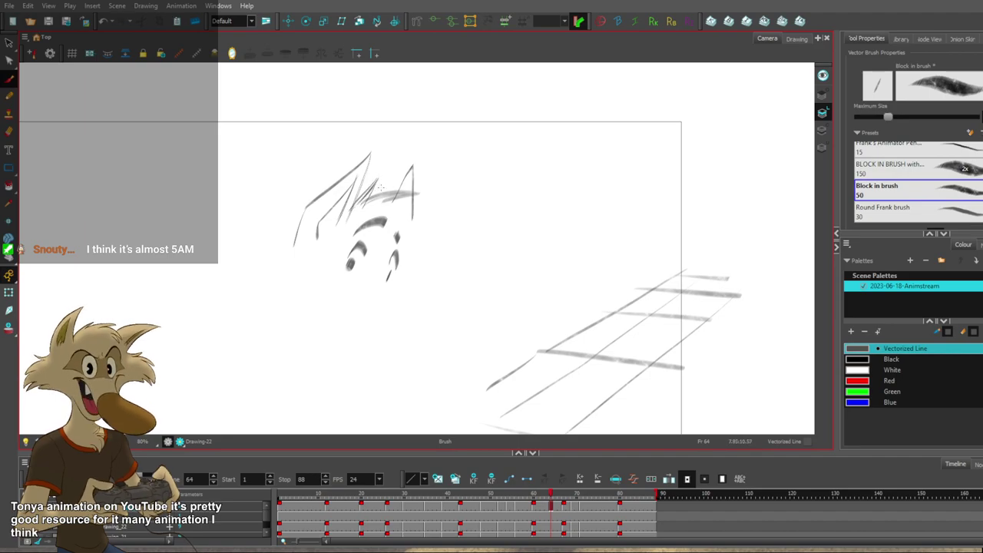
pyautogui.press(';')
pyautogui.press("'")
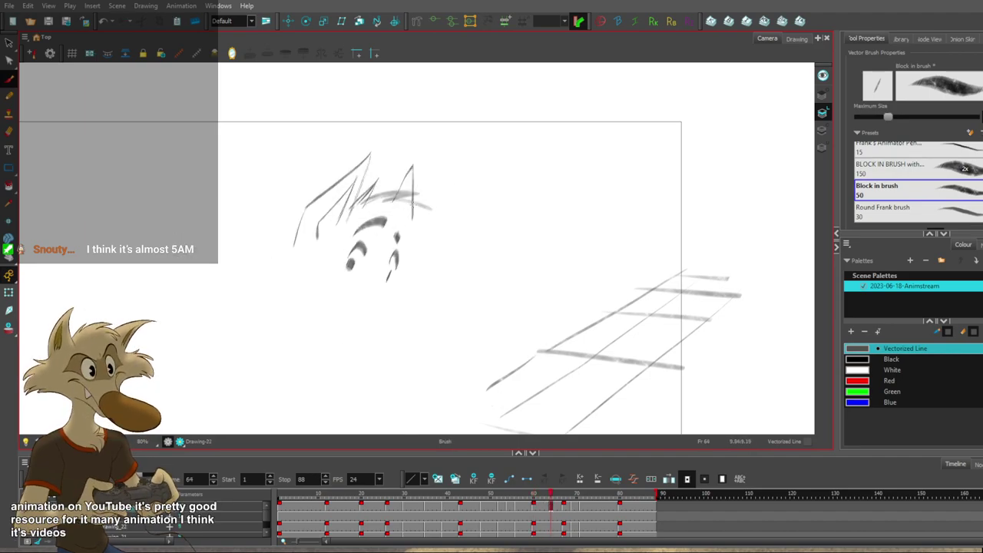
# Refine the hair lock beyond the far ear with a tip that curls back towards the brow.
pyautogui.press(';')
pyautogui.press("'")
pyautogui.press(';')
pyautogui.press("'")
pyautogui.press(';')
pyautogui.press("'")
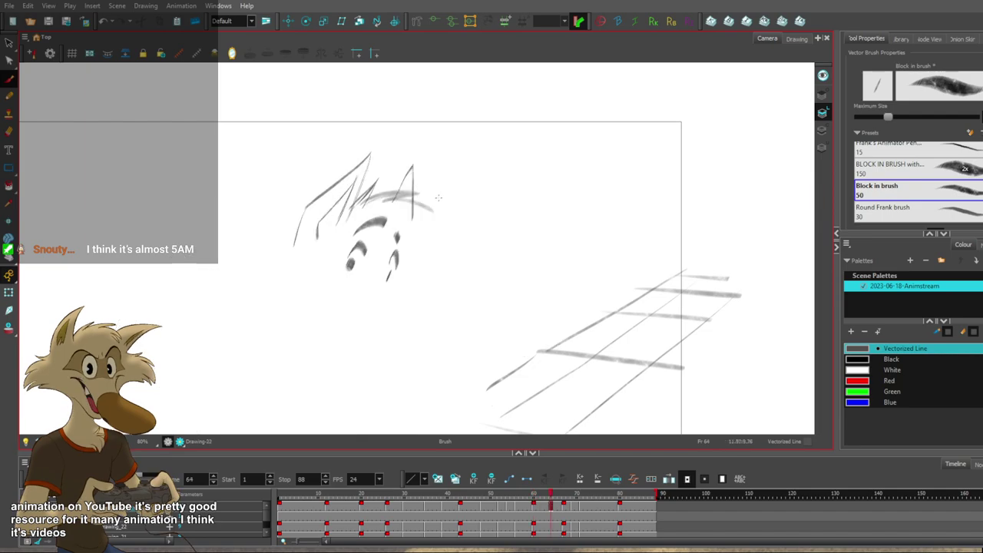
pyautogui.press(';')
pyautogui.press("'")
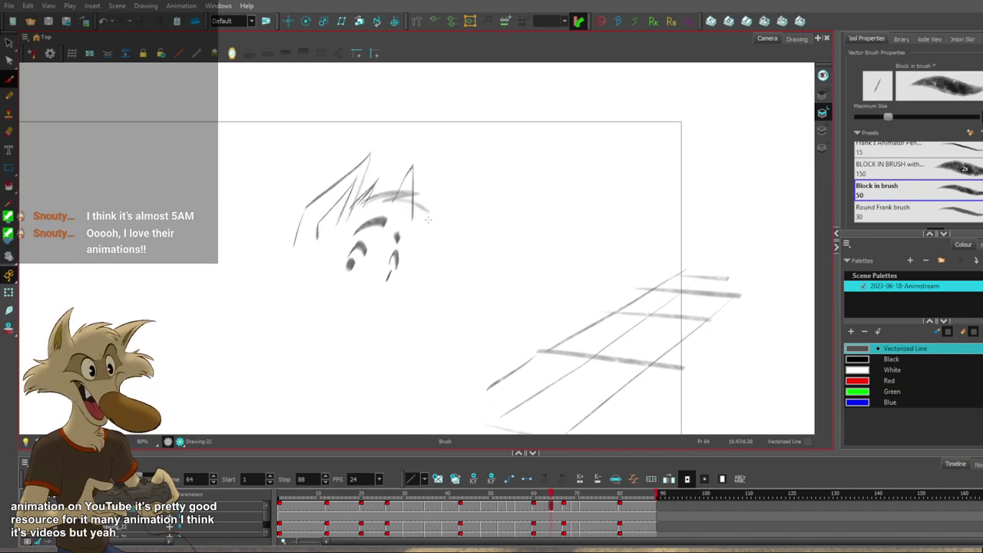
pyautogui.press(';')
pyautogui.press("'")
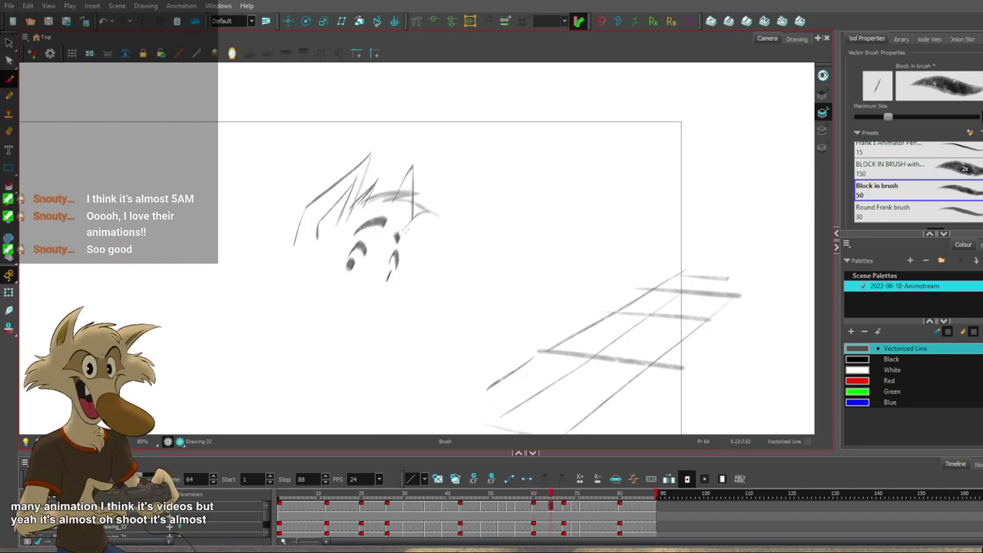
# Flip through the drawings around frame 64 and play the animation to examine the head's motion.
pyautogui.press('f')
pyautogui.press('f')
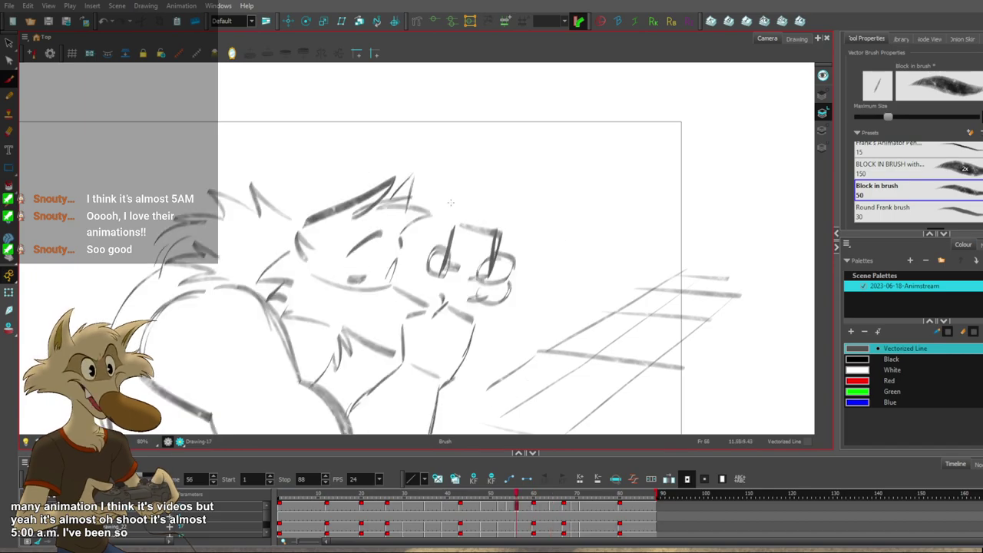
pyautogui.press('g')
pyautogui.press('g')
pyautogui.press('g')
pyautogui.press('g')
pyautogui.press('f')
pyautogui.press('f')
pyautogui.press('f')
pyautogui.press('f')
pyautogui.press('f')
pyautogui.press(',')
pyautogui.press(',')
pyautogui.press(',')
pyautogui.press(',')
pyautogui.press(',')
pyautogui.press(',')
pyautogui.press(',')
pyautogui.press(',')
pyautogui.press(',')
pyautogui.press(',')
pyautogui.press(',')
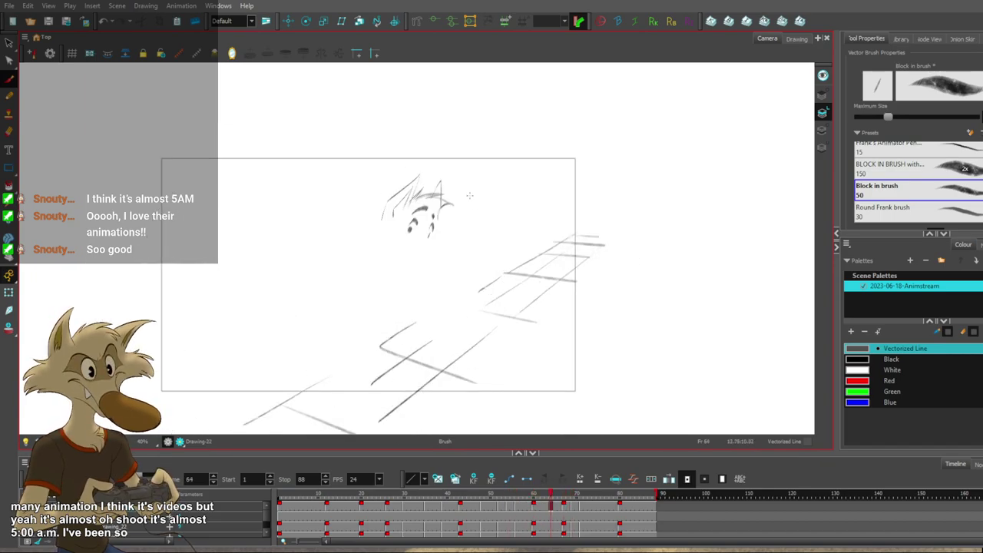
pyautogui.press('Return')
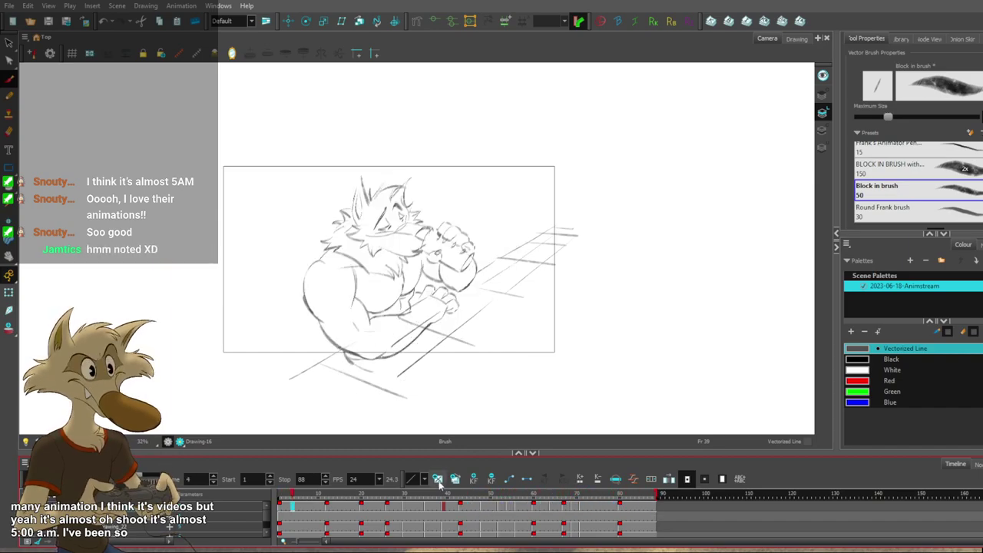
# Lengthen the exposure of the in-betweens after frame 60, pushing the following keys to frames 70 and 83.
pyautogui.click(561, 505)
pyautogui.moveTo(562, 506)
pyautogui.mouseDown()
pyautogui.moveTo(566, 513)
pyautogui.moveTo(557, 512)
pyautogui.mouseUp()
pyautogui.press('+')
pyautogui.press('+')
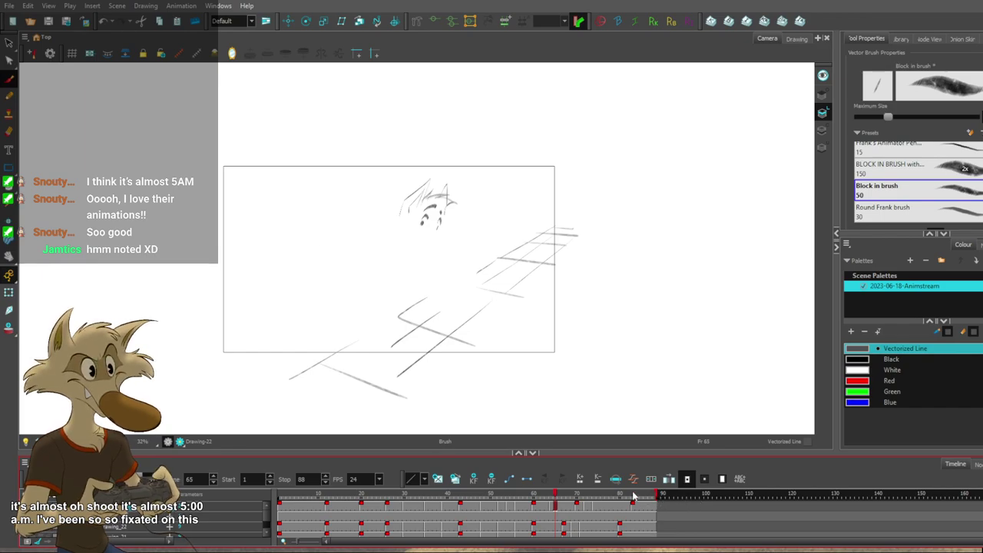
# Extend the scene to frame 97 and hold the last character drawing and the grid drawing to the end.
pyautogui.click(634, 497)
pyautogui.press('.')
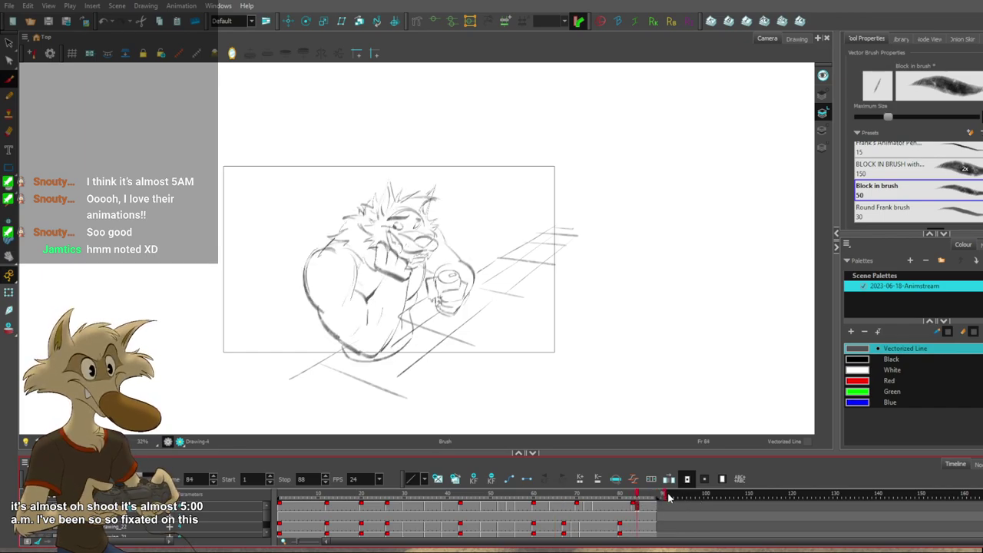
pyautogui.click(691, 498)
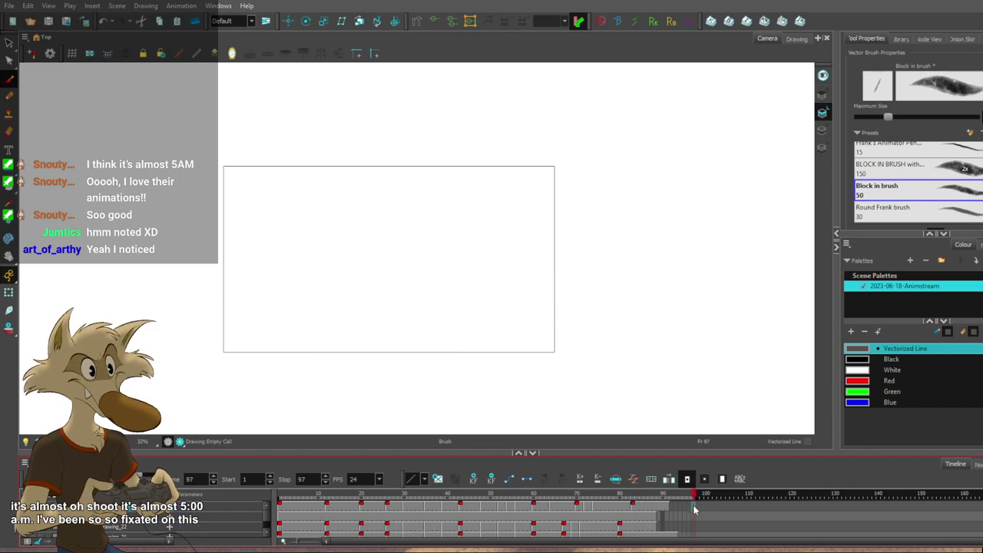
pyautogui.press('F5')
pyautogui.click(694, 516)
pyautogui.press('F5')
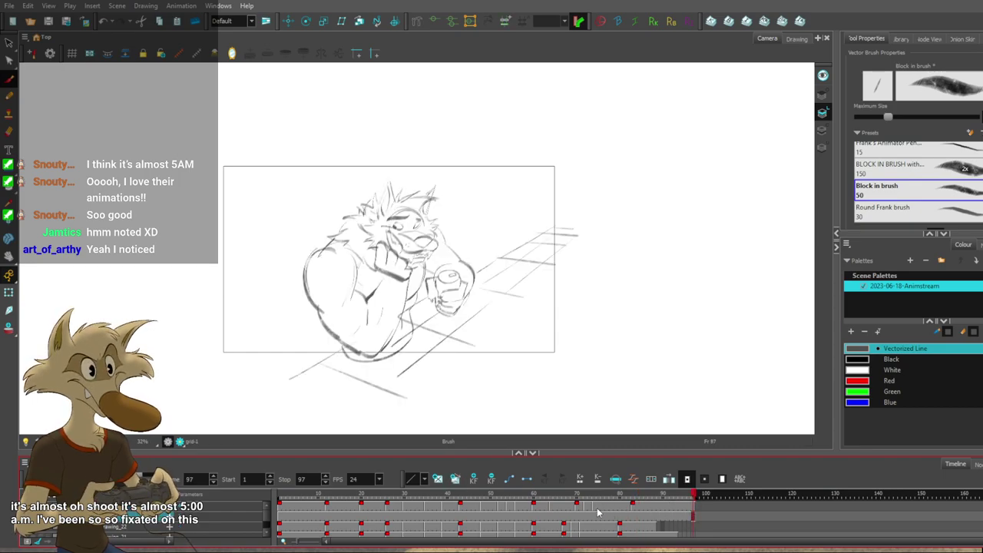
# Flip back and forth through the retimed drawings to examine the spacing of the movement.
pyautogui.click(597, 507)
pyautogui.press('f')
pyautogui.press('f')
pyautogui.press('f')
pyautogui.press('f')
pyautogui.press('f')
pyautogui.press('f')
pyautogui.press('f')
pyautogui.press('g')
pyautogui.press('g')
pyautogui.press('g')
pyautogui.press('2')
pyautogui.press('f')
pyautogui.press('f')
pyautogui.press('f')
pyautogui.press('g')
pyautogui.press('2')
pyautogui.press('g')
# Rough in the rounded outline of the wolf's shoulder on the frame 54 drawing, replacing the unsuccessful strokes.
pyautogui.press(',')
pyautogui.press(',')
pyautogui.moveTo(372, 245); pyautogui.dragTo(307, 284)
pyautogui.hotkey('ctrl', 'z')
pyautogui.moveTo(364, 236)
pyautogui.mouseDown()
pyautogui.moveTo(303, 276)
pyautogui.moveTo(289, 255)
pyautogui.mouseUp()
pyautogui.hotkey('ctrl', 'z')
pyautogui.hotkey('ctrl', 'z')
pyautogui.press('f')
pyautogui.press('g')
pyautogui.press('g')
pyautogui.press('f')
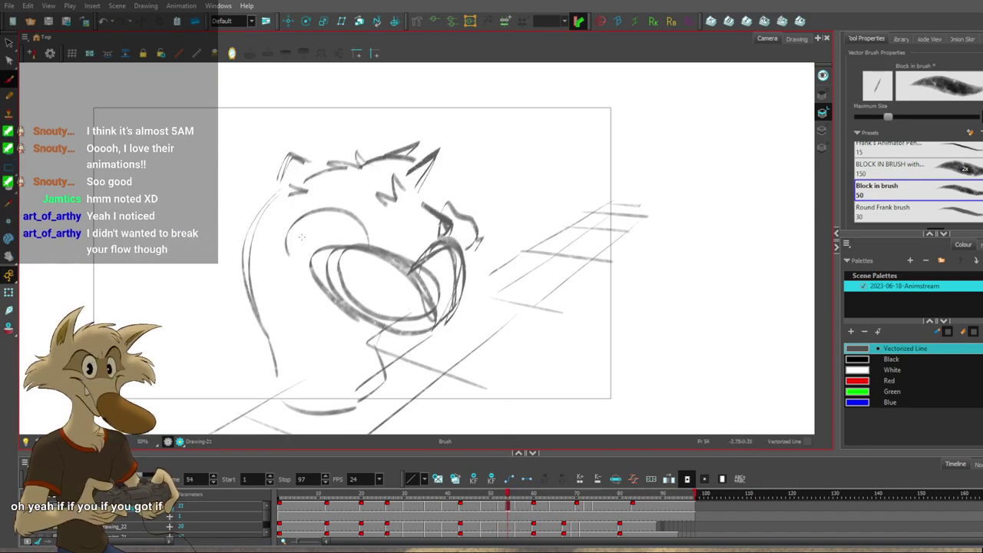
pyautogui.moveTo(286, 250); pyautogui.dragTo(344, 286)
# Flip between the drawings around frame 54 to examine how the new shoulder outline moves.
pyautogui.press('f')
pyautogui.press('f')
pyautogui.press('g')
pyautogui.press('g')
pyautogui.press('g')
pyautogui.press('f')
pyautogui.press('f')
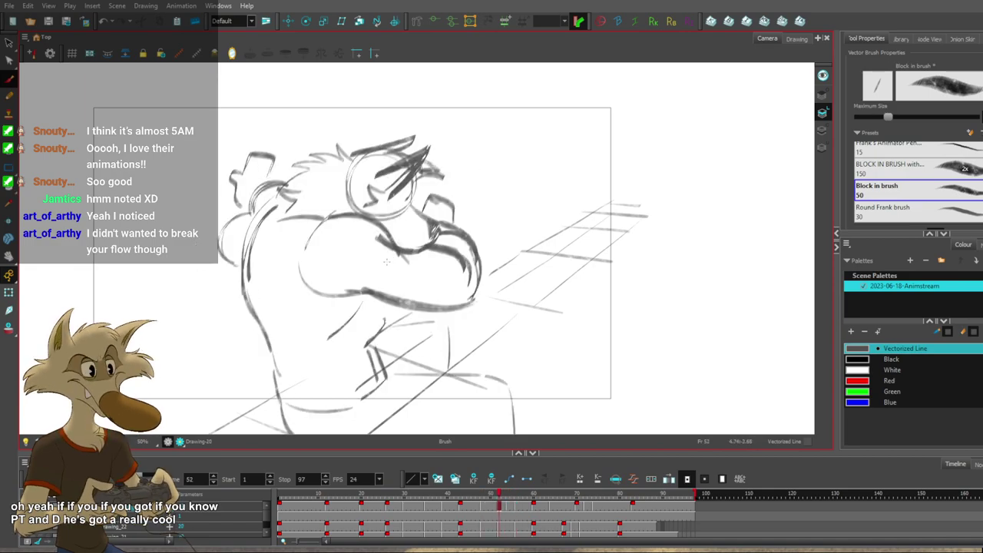
pyautogui.press('.')
pyautogui.press('.')
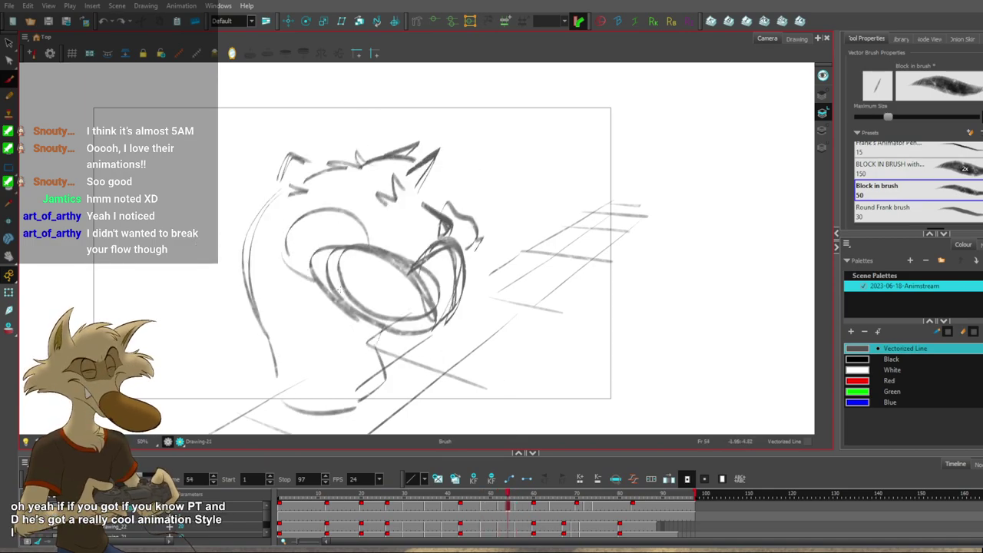
# Extend the shoulder's lower outline into the arm on the frame 54 drawing, comparing it with the neighbouring drawings.
pyautogui.press('f')
pyautogui.press('f')
pyautogui.press('g')
pyautogui.press('g')
pyautogui.press('g')
pyautogui.press('g')
pyautogui.press('f')
pyautogui.press('f')
pyautogui.press('f')
pyautogui.press('g')
pyautogui.press('g')
pyautogui.press('g')
pyautogui.press('f')
pyautogui.press('f')
pyautogui.press('f')
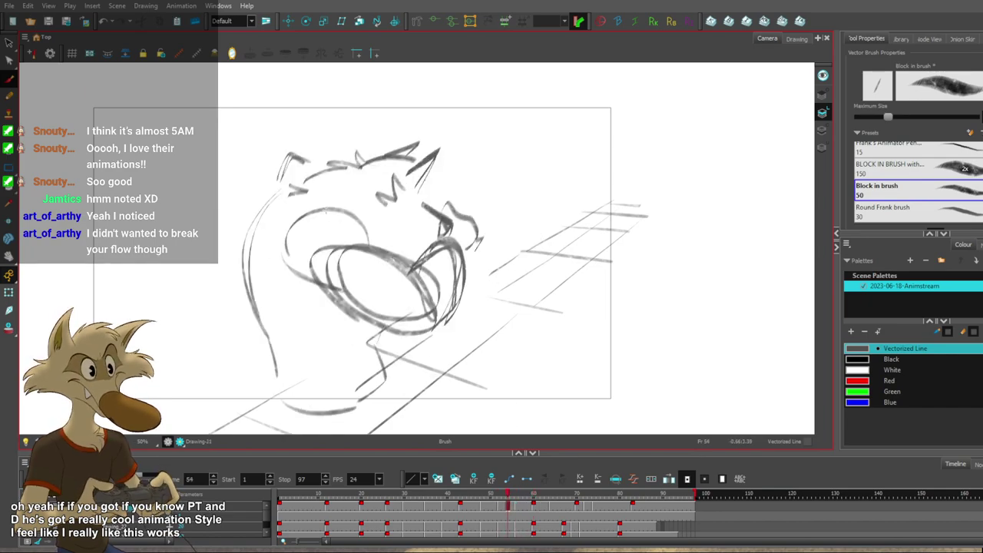
# Add a short line leading into the top of the shoulder on the frame 54 drawing, checking it against adjacent drawings.
pyautogui.press('.')
pyautogui.press('.')
pyautogui.press('f')
pyautogui.press('f')
pyautogui.press('g')
pyautogui.press('g')
pyautogui.press('g')
pyautogui.press('g')
pyautogui.press('f')
pyautogui.press('f')
pyautogui.press('f')
pyautogui.press('g')
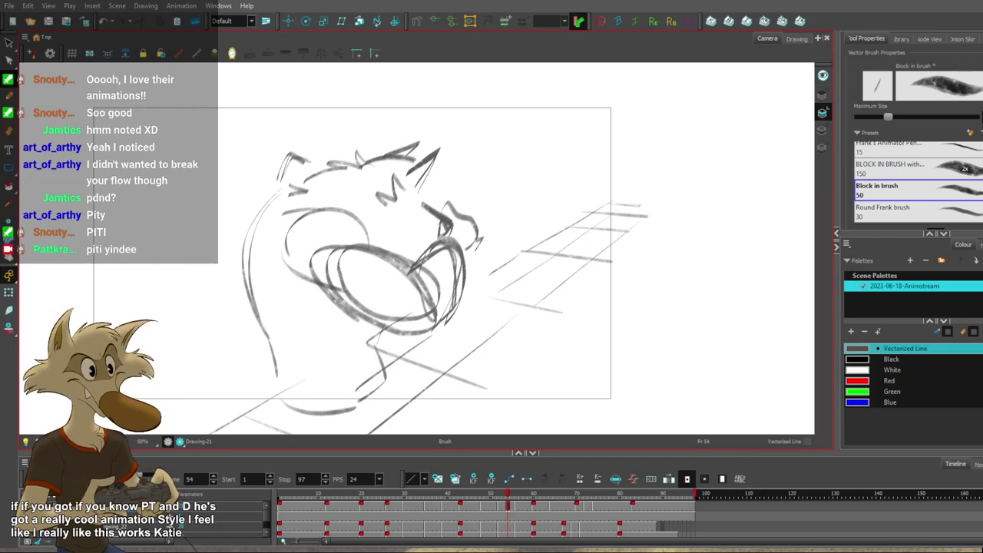
# Flip through the drawings between frames 52 and 60 to compare the head and arm poses.
pyautogui.scroll(-3, 453, 241)
pyautogui.scroll(1, 530, 212)
pyautogui.press('f')
pyautogui.press('f')
pyautogui.press('g')
pyautogui.press('g')
pyautogui.press('g')
pyautogui.scroll(2, 384, 192)
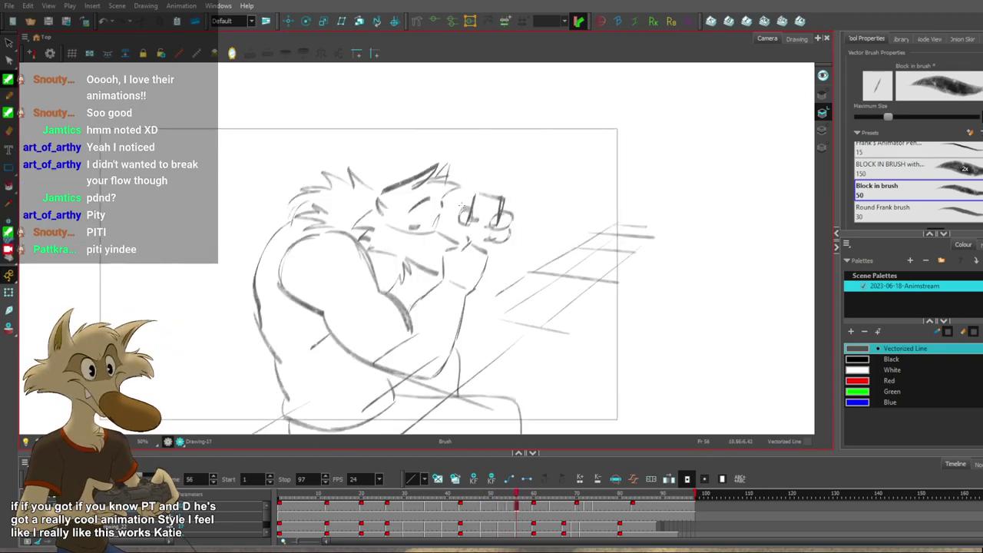
pyautogui.press(',')
pyautogui.press(',')
pyautogui.press(',')
pyautogui.press(',')
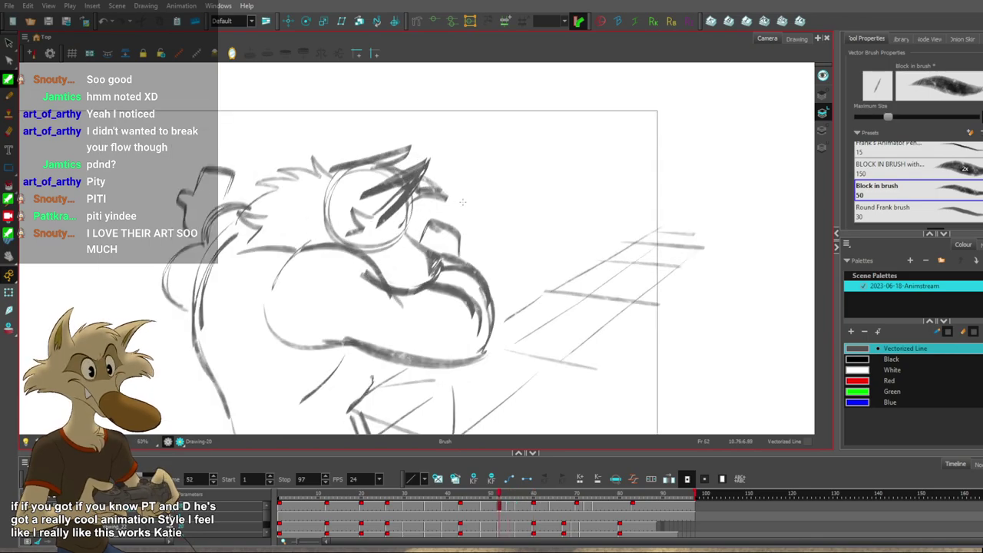
# Redraw the lower edge of the wolf's near ear on the frame 54 drawing, using the neighbouring drawings for comparison.
pyautogui.press('.')
pyautogui.press('.')
pyautogui.scroll(-1, 463, 202)
pyautogui.scroll(2, 463, 203)
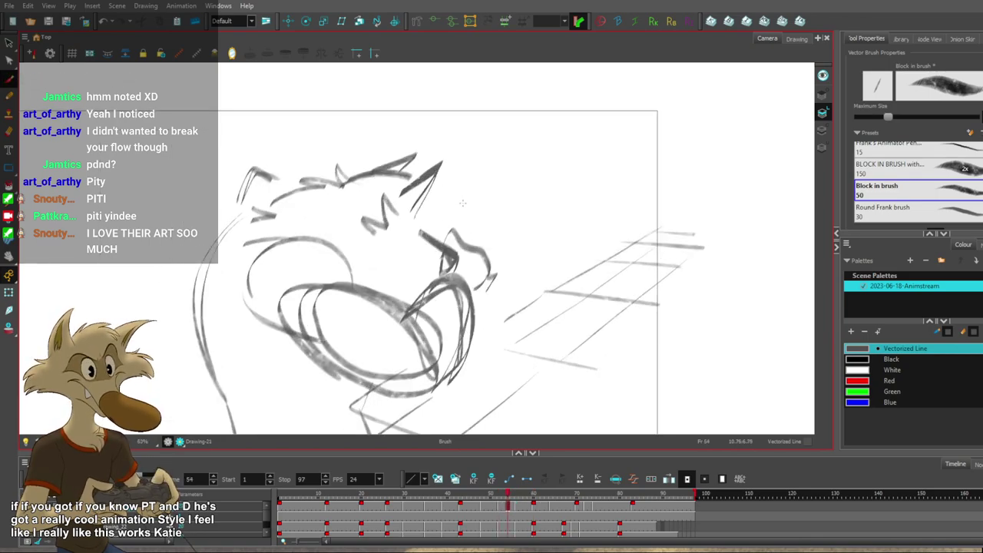
pyautogui.scroll(-1, 463, 202)
pyautogui.scroll(1, 463, 202)
pyautogui.press('f')
pyautogui.press('f')
pyautogui.press('g')
pyautogui.press('g')
pyautogui.press('f')
pyautogui.press('g')
pyautogui.press('f')
pyautogui.press('g')
pyautogui.press('f')
pyautogui.press('g')
pyautogui.hotkey('ctrl', 'z')
pyautogui.hotkey('ctrl', 'z')
pyautogui.moveTo(388, 223); pyautogui.dragTo(431, 176)
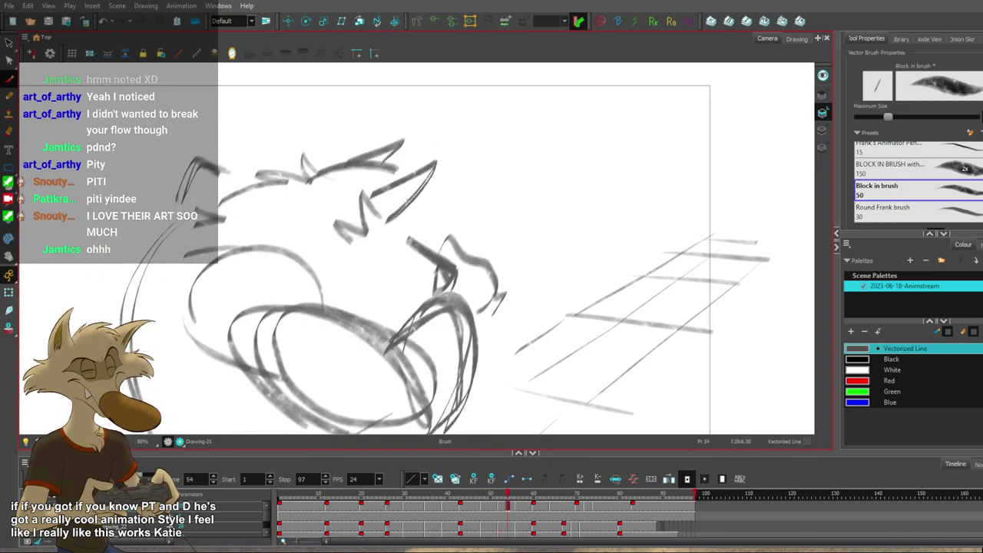
# Flip back and forth around frame 54 to examine the ear and head motion across the in-betweens.
pyautogui.press(',')
pyautogui.press('.')
pyautogui.press('g')
pyautogui.press('f')
pyautogui.press('f')
pyautogui.press('g')
pyautogui.scroll(-3, 476, 199)
pyautogui.press('f')
pyautogui.press('g')
pyautogui.press('g')
pyautogui.press('f')
pyautogui.press('g')
pyautogui.scroll(2, 473, 205)
pyautogui.press('f')
pyautogui.press('f')
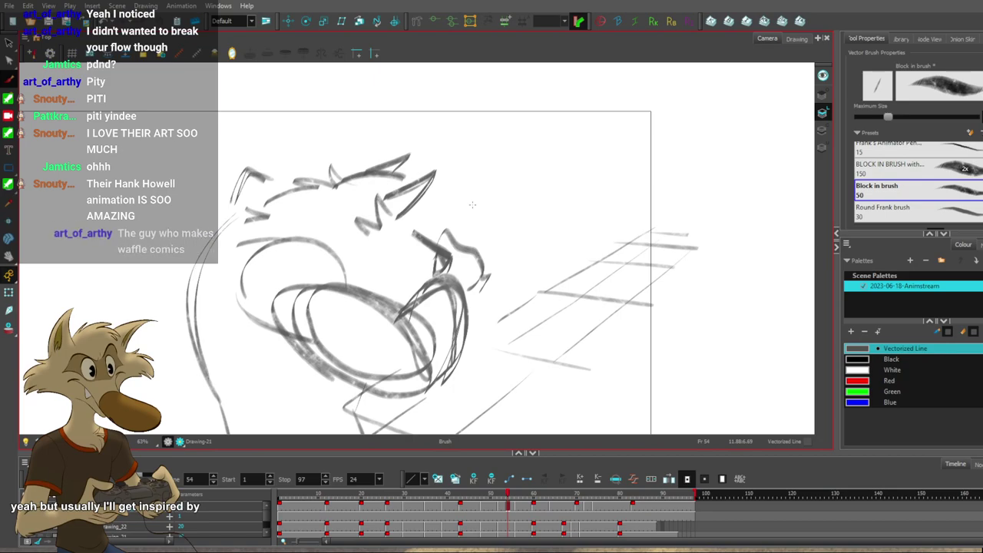
pyautogui.press('g')
pyautogui.press('g')
pyautogui.press('f')
pyautogui.press('f')
pyautogui.press('.')
pyautogui.press('.')
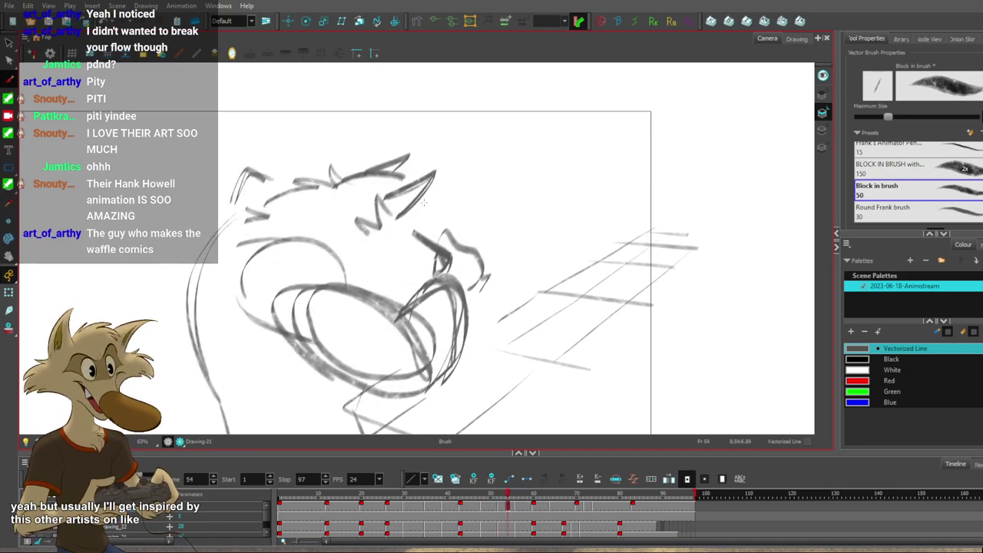
pyautogui.press('f')
pyautogui.press('f')
pyautogui.press('g')
pyautogui.press('g')
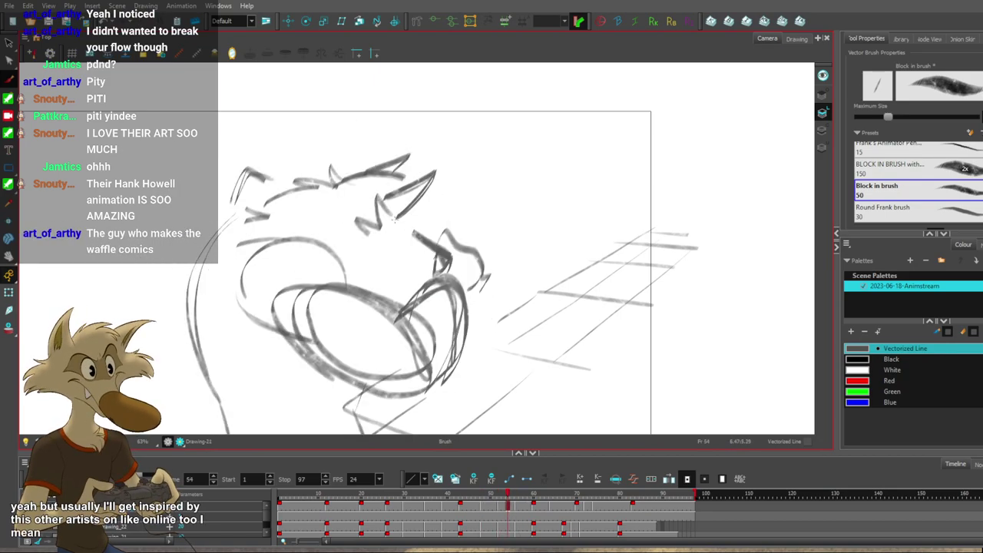
# Remove the zigzag fur tuft below the near ear on the frame 54 drawing and sketch a replacement.
pyautogui.press(',')
pyautogui.press(',')
pyautogui.press(',')
pyautogui.press(',')
pyautogui.press(',')
pyautogui.press(',')
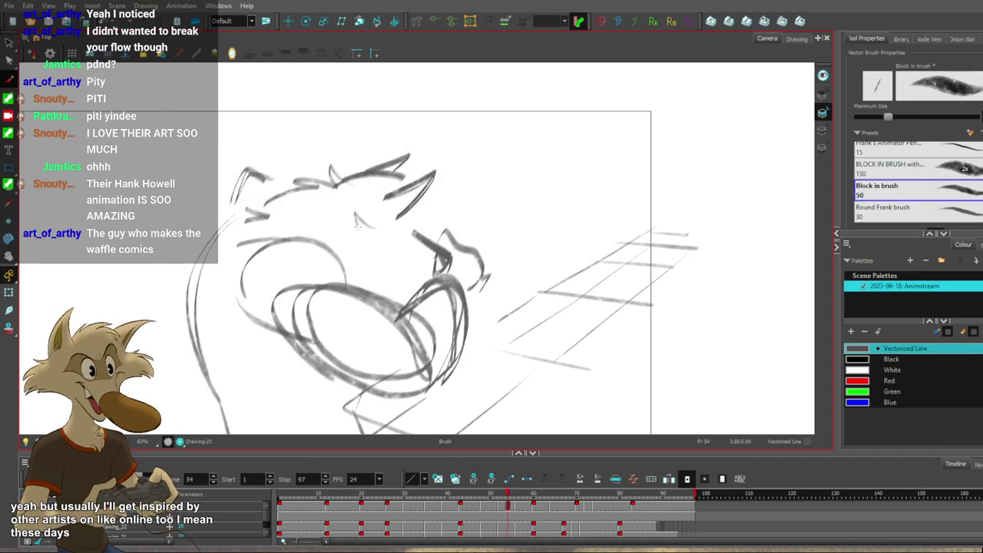
pyautogui.press('f')
pyautogui.press('g')
pyautogui.press('g')
pyautogui.press('g')
pyautogui.press('g')
pyautogui.press('f')
pyautogui.moveTo(368, 223); pyautogui.dragTo(332, 231)
# Flip between frames 54 and 56 and the surrounding drawings to compare the cheek fur placement.
pyautogui.press('f')
pyautogui.press('g')
pyautogui.press('g')
pyautogui.press('f')
pyautogui.press('g')
pyautogui.press('g')
pyautogui.press('f')
pyautogui.press('f')
pyautogui.press('g')
pyautogui.press('g')
pyautogui.press('f')
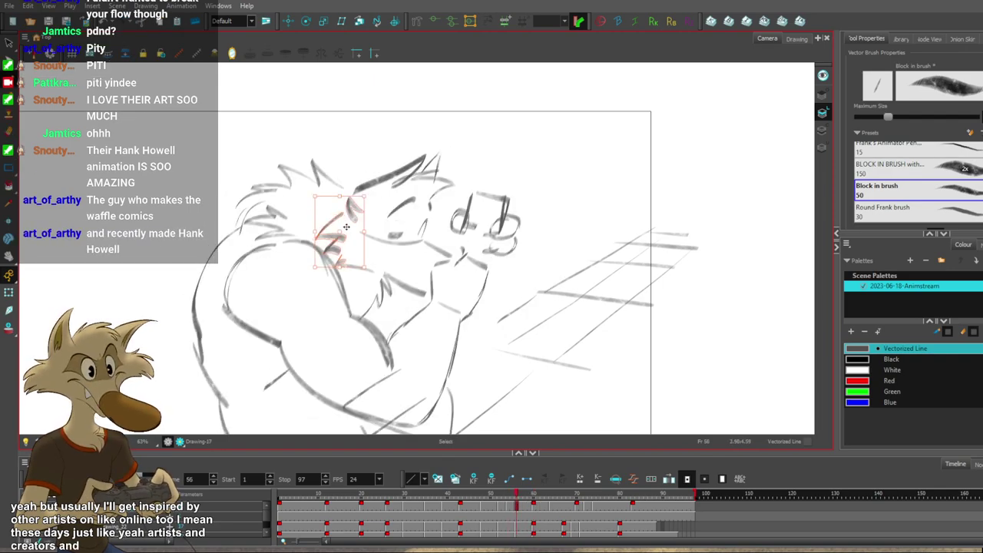
pyautogui.click(507, 206)
pyautogui.press('f')
pyautogui.press('g')
pyautogui.press('g')
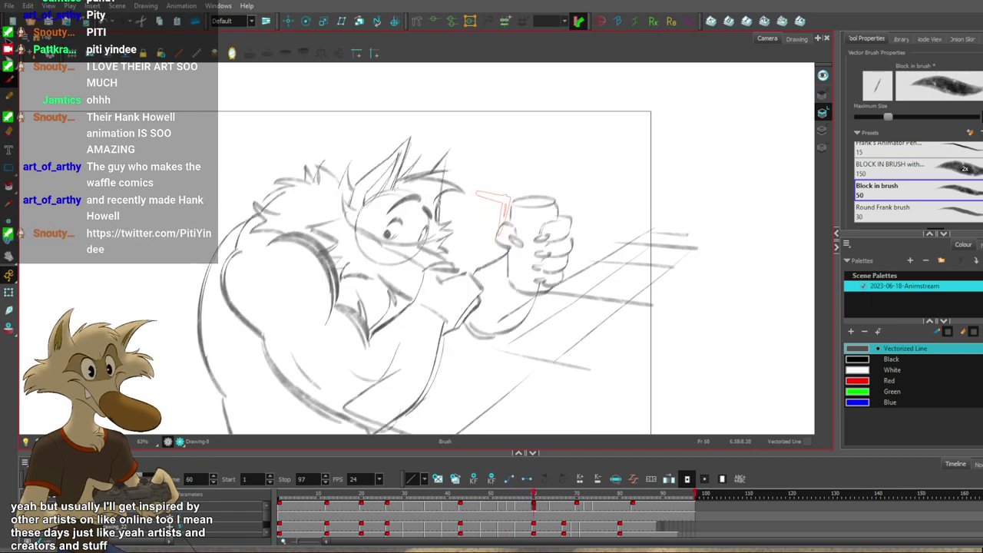
pyautogui.press('f')
pyautogui.hotkey('alt', 'b')
# Flip between the drawings leading up to frame 60 to examine the transition into the mug-holding pose.
pyautogui.press('g')
pyautogui.press('f')
pyautogui.press('g')
pyautogui.press('f')
pyautogui.press('f')
pyautogui.press('g')
pyautogui.press('g')
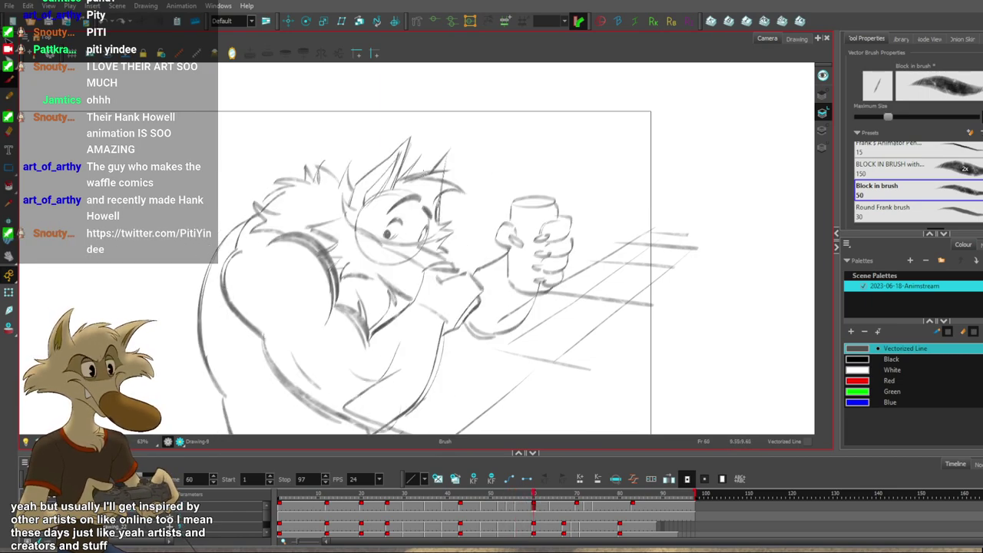
# Flip through the drawings between frames 48 and 60 to examine the head turn into the mug-holding pose.
pyautogui.press(',')
pyautogui.press(',')
pyautogui.press(',')
pyautogui.press(',')
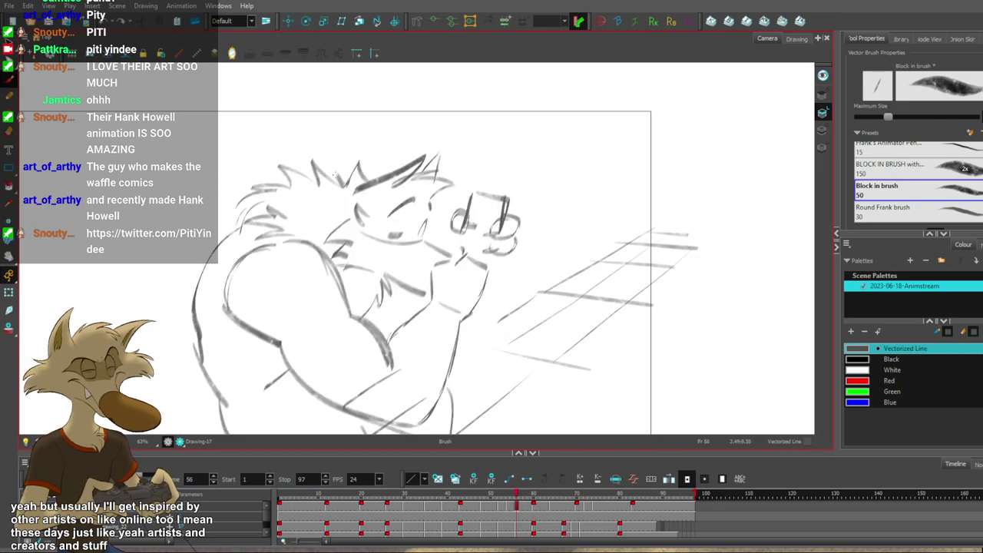
pyautogui.scroll(-3, 377, 201)
pyautogui.press('f')
pyautogui.press('f')
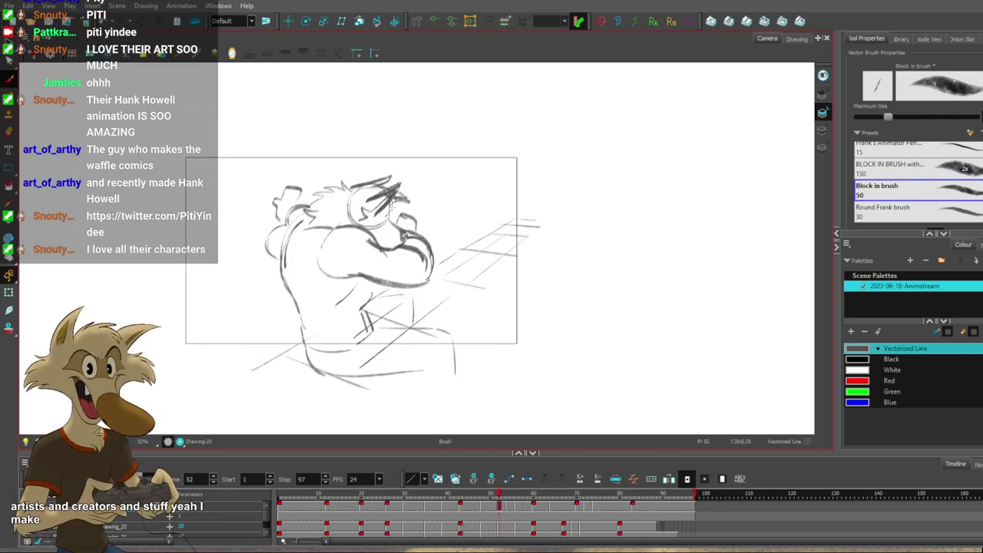
pyautogui.press('g')
pyautogui.press('g')
pyautogui.press('g')
pyautogui.press('g')
pyautogui.press(',')
pyautogui.press(',')
pyautogui.press(',')
pyautogui.press(',')
pyautogui.press('1')
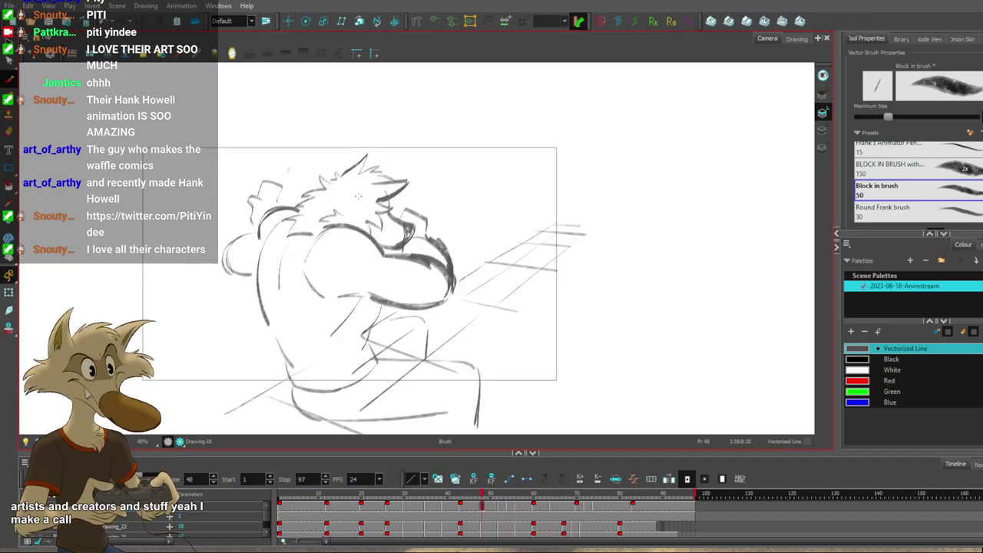
pyautogui.press('2')
pyautogui.press(',')
pyautogui.press(',')
pyautogui.press(',')
pyautogui.press(',')
pyautogui.press(',')
pyautogui.press(',')
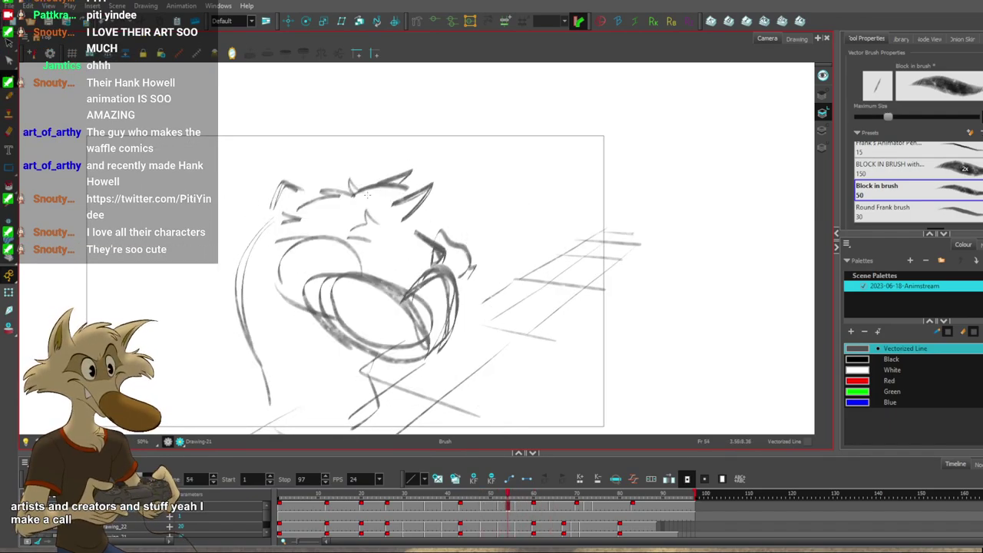
# Remove the line along the top of the head on frame 54 and sketch spiky fur there, checking it against the neighbouring drawings.
pyautogui.press('Delete')
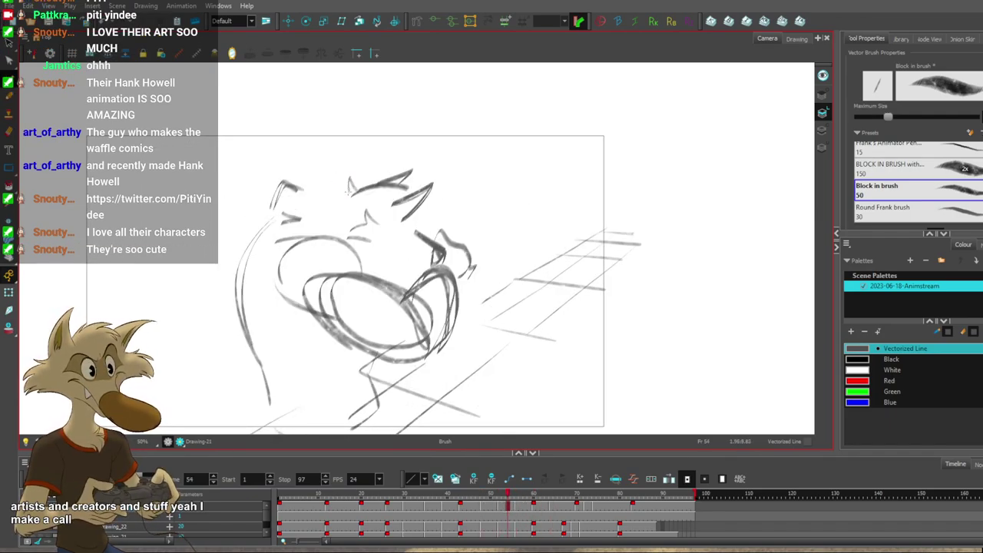
pyautogui.press('g')
pyautogui.press('f')
pyautogui.press('f')
pyautogui.press('g')
pyautogui.press('g')
pyautogui.press('f')
pyautogui.press('.')
pyautogui.press('.')
pyautogui.press(',')
pyautogui.press('.')
pyautogui.press(',')
pyautogui.press(',')
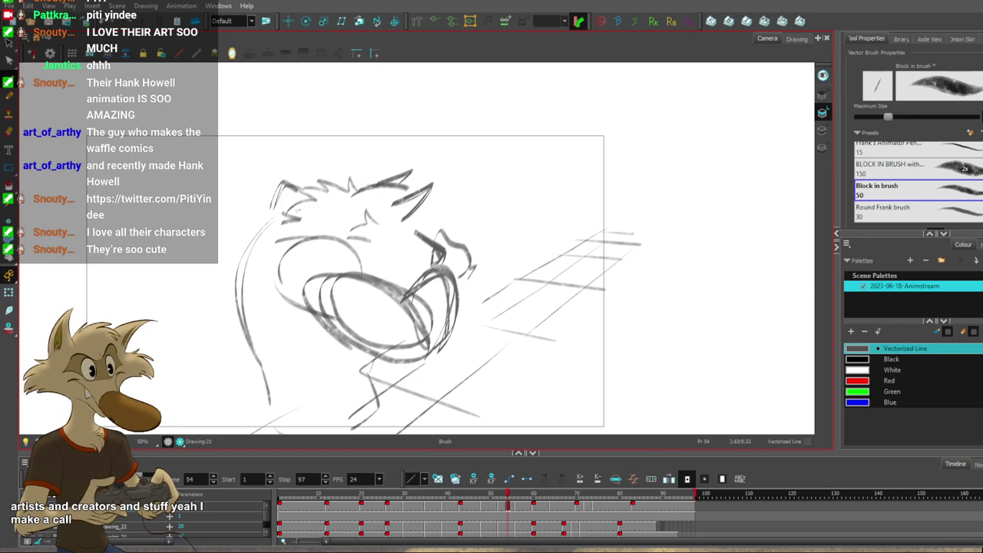
# Flip and play through the drawings around frames 48 to 56 to review the head turn with the new fur.
pyautogui.scroll(-2, 370, 185)
pyautogui.press('f')
pyautogui.press('f')
pyautogui.press('f')
pyautogui.press('f')
pyautogui.press('f')
pyautogui.scroll(-2, 391, 199)
pyautogui.press('g')
pyautogui.press('g')
pyautogui.press('g')
pyautogui.press('g')
pyautogui.press('g')
pyautogui.press('g')
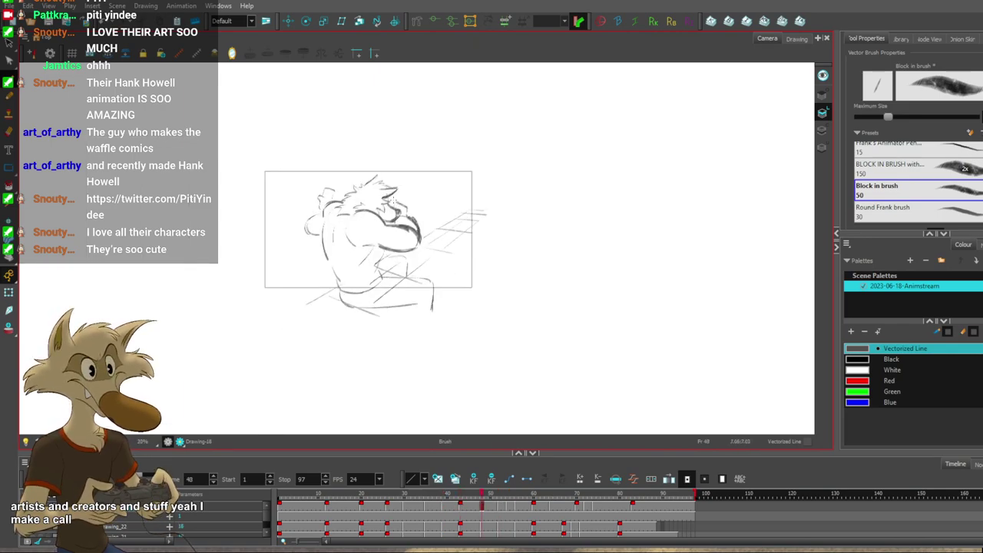
pyautogui.press('Return')
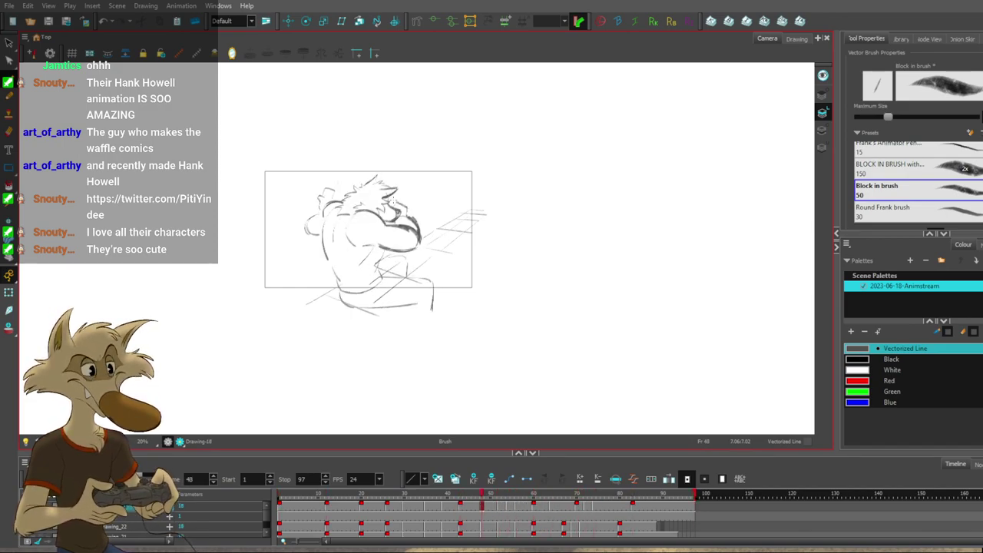
pyautogui.scroll(2, 393, 200)
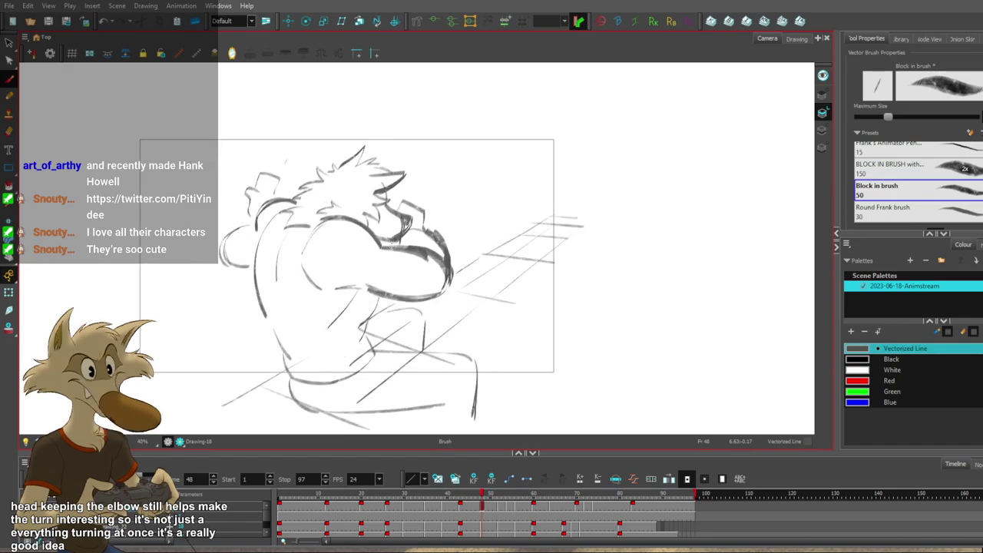
pyautogui.scroll(1, 392, 244)
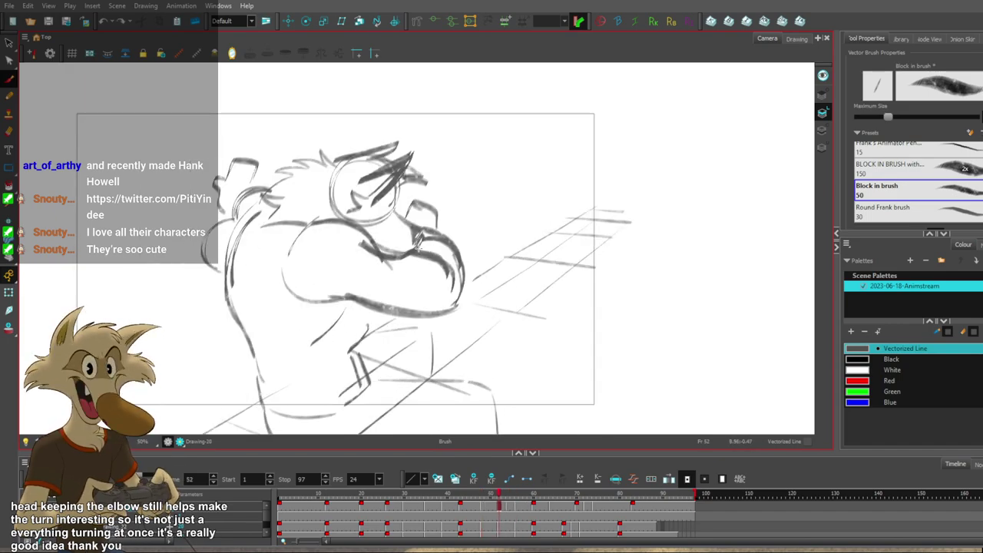
# Undo the last change and nudge the brow and eye strokes slightly toward the mug on the frame 56 drawing.
pyautogui.hotkey('ctrl', 'z')
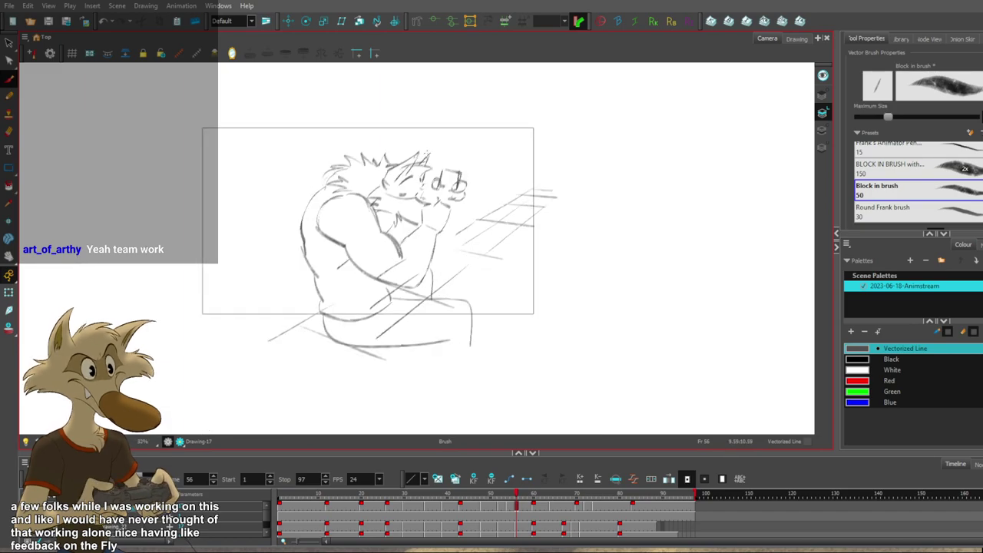
pyautogui.scroll(4, 425, 150)
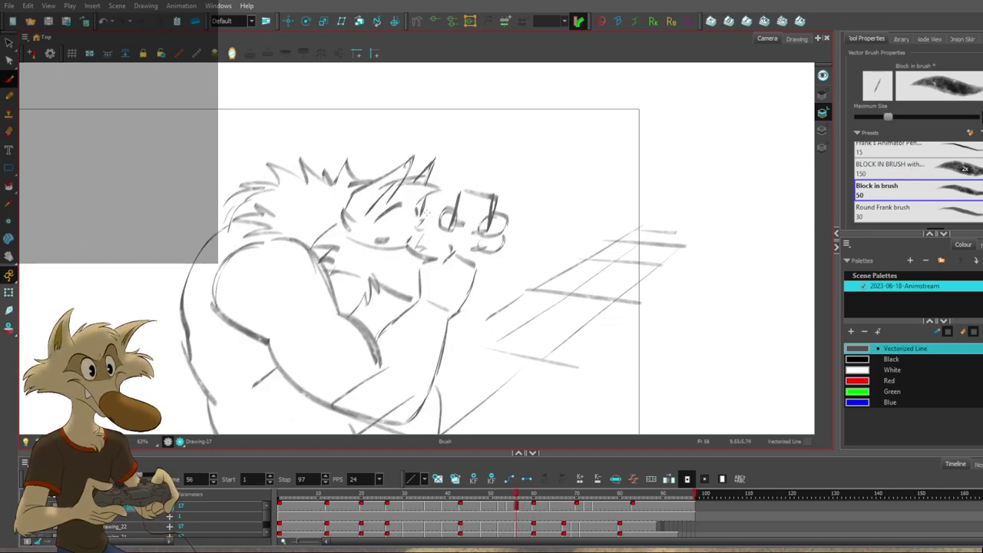
pyautogui.moveTo(407, 201); pyautogui.dragTo(390, 238)
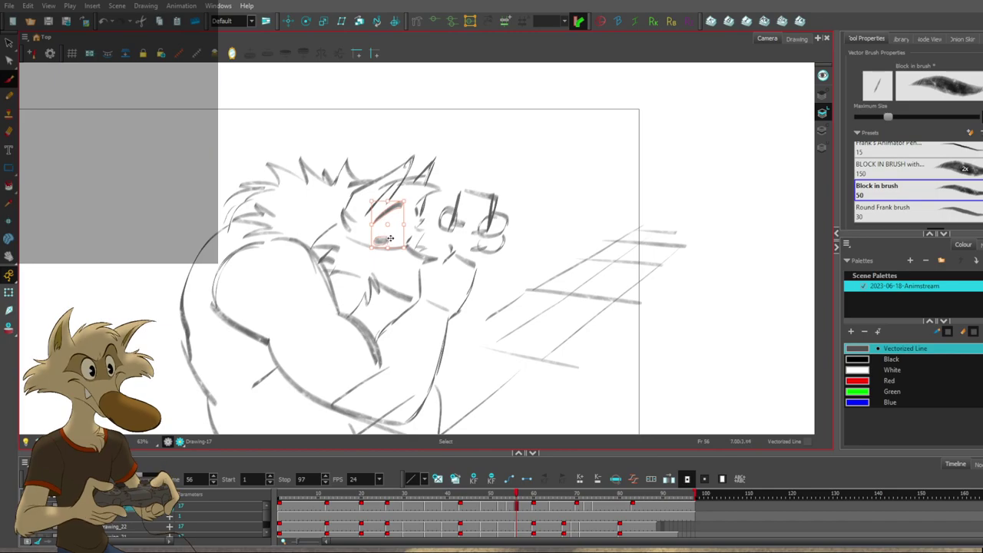
pyautogui.click(483, 184)
# Nudge the far ear and the front-of-face strokes slightly toward the mug on frame 56, comparing with the neighbouring drawings.
pyautogui.press('g')
pyautogui.press('f')
pyautogui.press('f')
pyautogui.press('g')
pyautogui.press('g')
pyautogui.press('f')
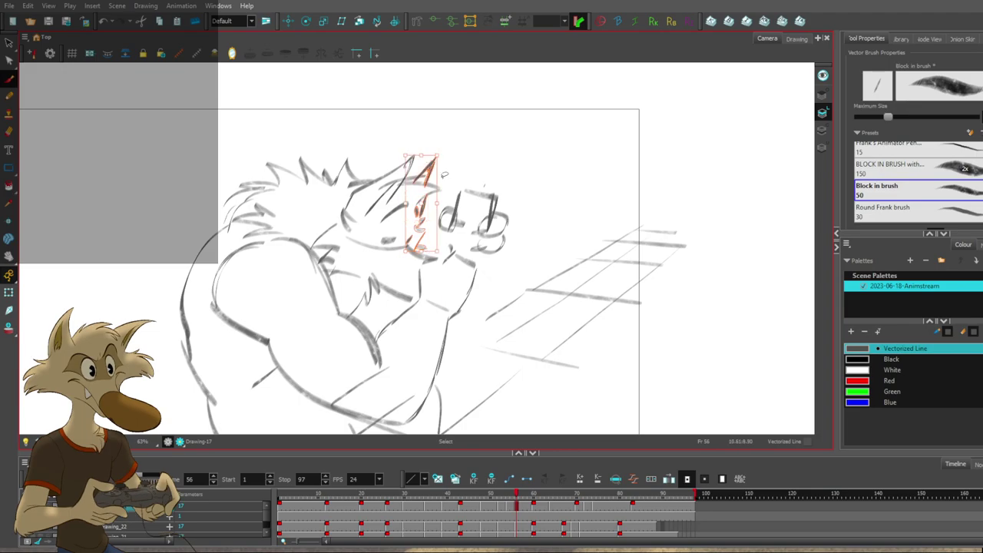
pyautogui.click(474, 156)
pyautogui.press('g')
pyautogui.press('f')
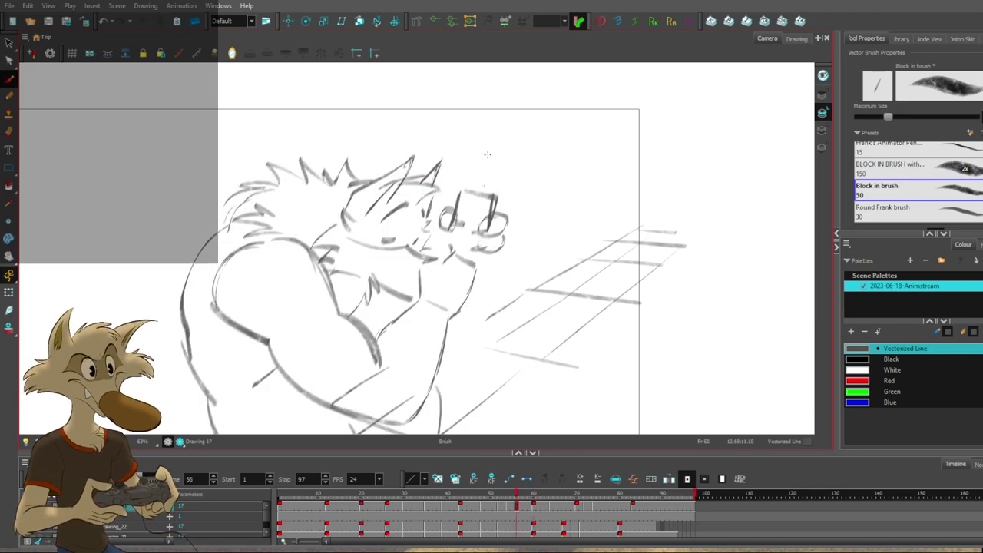
# Flip between the drawings from frame 48 to frame 56 to check the shifted ear and face placement.
pyautogui.press('f')
pyautogui.press('1')
pyautogui.press('1')
pyautogui.press('g')
pyautogui.press('g')
pyautogui.press('Return')
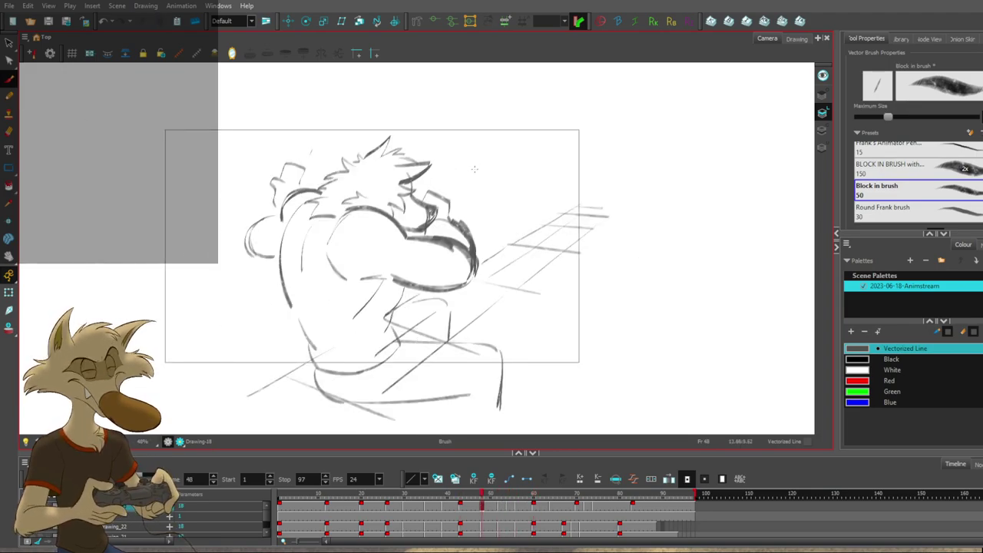
pyautogui.press('Return')
pyautogui.press('f')
pyautogui.press('f')
pyautogui.press('f')
pyautogui.press('g')
pyautogui.press('g')
pyautogui.press('g')
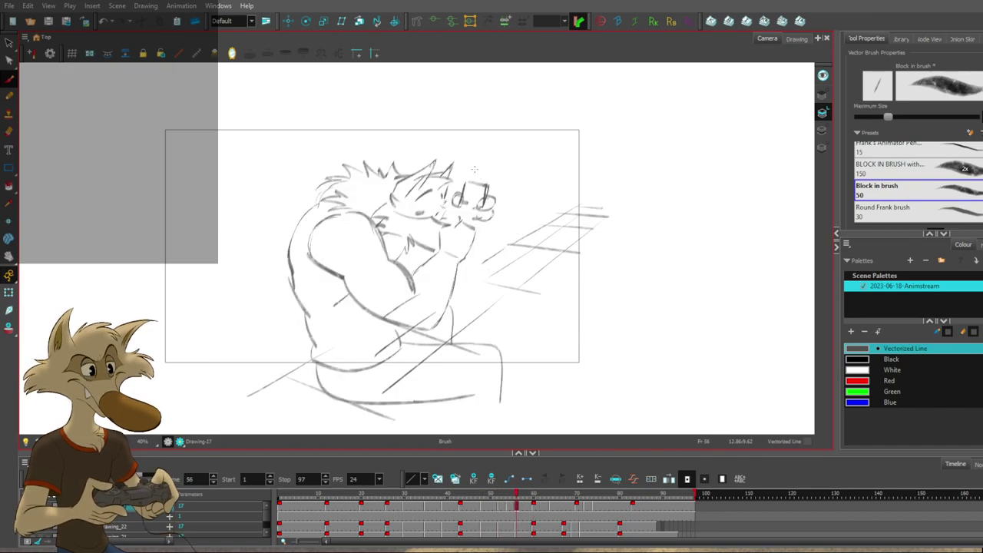
pyautogui.press('f')
# Shift the far ear and front-of-face strokes on frame 56 slightly back toward the head.
pyautogui.press('2')
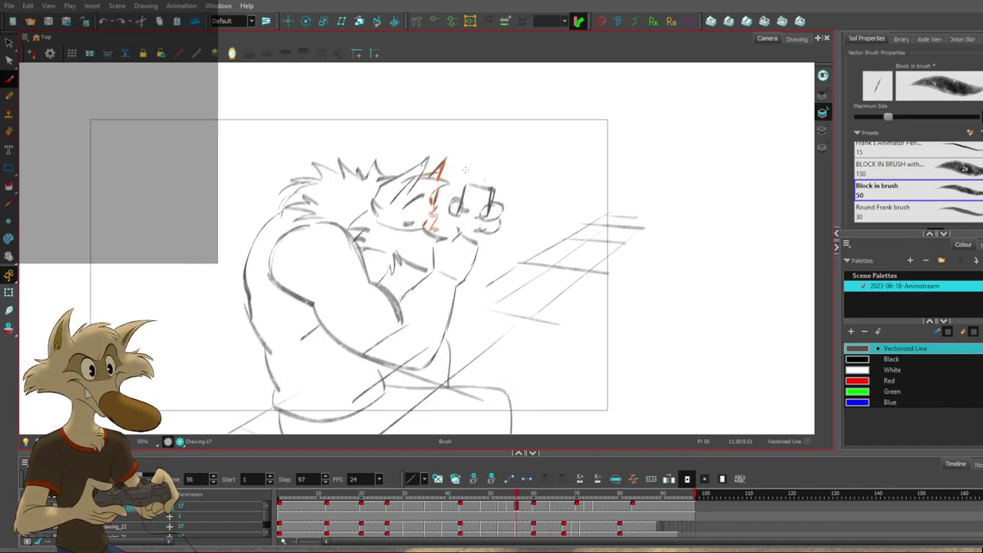
pyautogui.press('Return')
pyautogui.press('Return')
pyautogui.scroll(1, 507, 219)
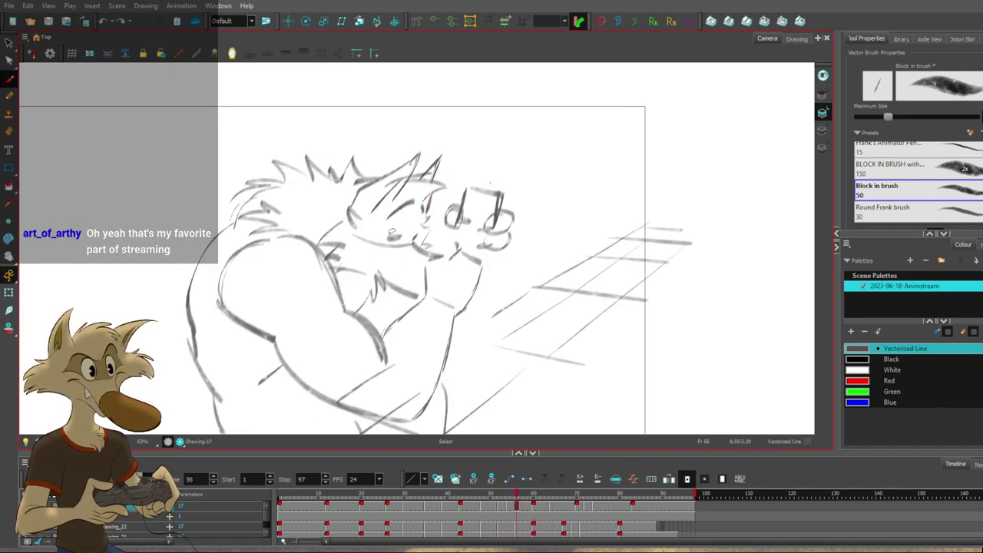
# Flip between frames 56 and 60 to compare the ear, eye and forehead hair positions.
pyautogui.press('f')
pyautogui.press('g')
pyautogui.press('g')
pyautogui.press(',')
pyautogui.press(',')
pyautogui.press(',')
pyautogui.press(',')
pyautogui.press('g')
pyautogui.press('f')
pyautogui.press('g')
pyautogui.press('f')
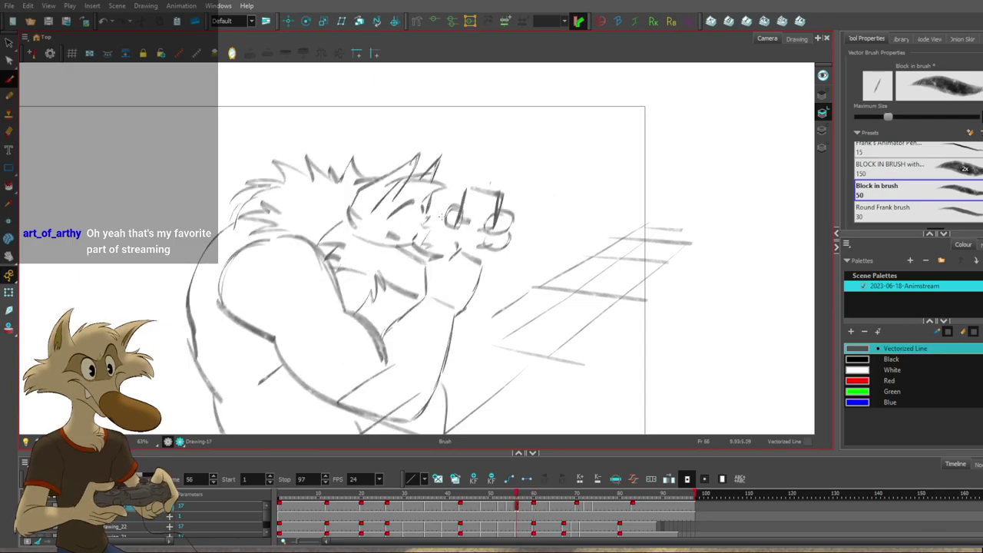
pyautogui.scroll(-3, 442, 217)
pyautogui.press('f')
pyautogui.press('g')
pyautogui.press('g')
pyautogui.press('f')
pyautogui.scroll(3, 442, 217)
pyautogui.press('.')
pyautogui.press(',')
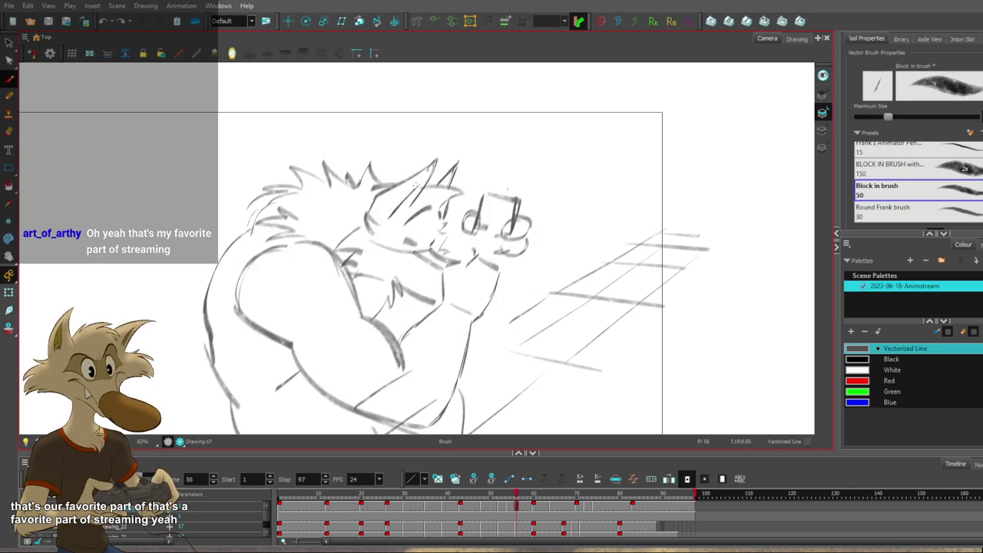
pyautogui.press('f')
pyautogui.press('g')
pyautogui.press('g')
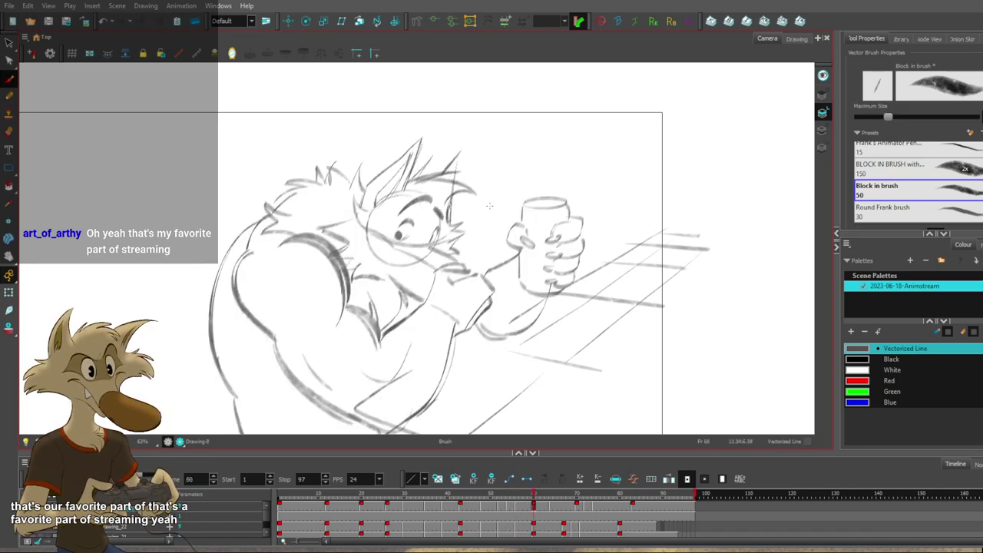
# Undo the last stroke and sketch the forehead hair line below the far ear on frame 56, using frame 60 as reference.
pyautogui.press('f')
pyautogui.press('g')
pyautogui.press('f')
pyautogui.hotkey('ctrl', 'z')
pyautogui.moveTo(469, 202); pyautogui.dragTo(428, 188)
pyautogui.press('f')
pyautogui.press('g')
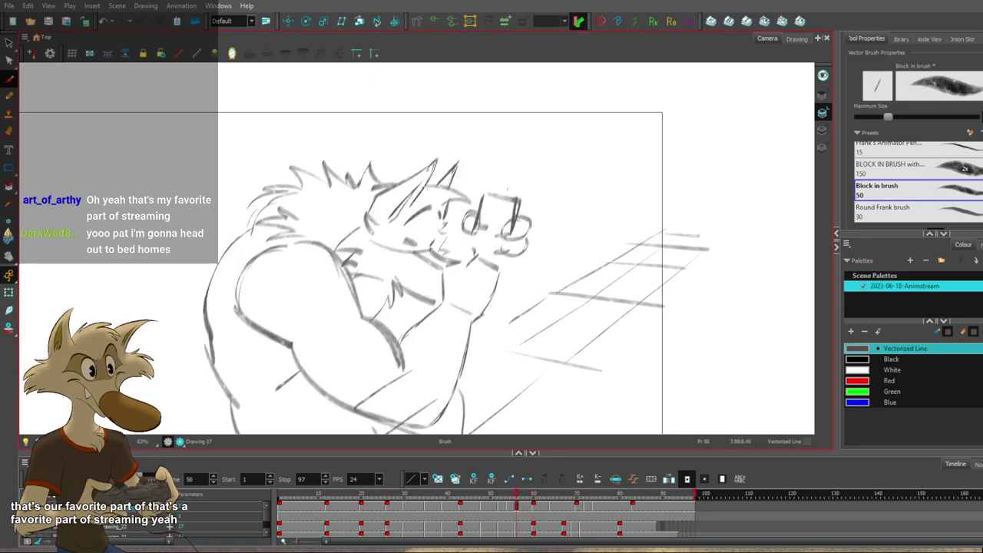
pyautogui.press('.')
pyautogui.press('.')
pyautogui.press('.')
pyautogui.press('.')
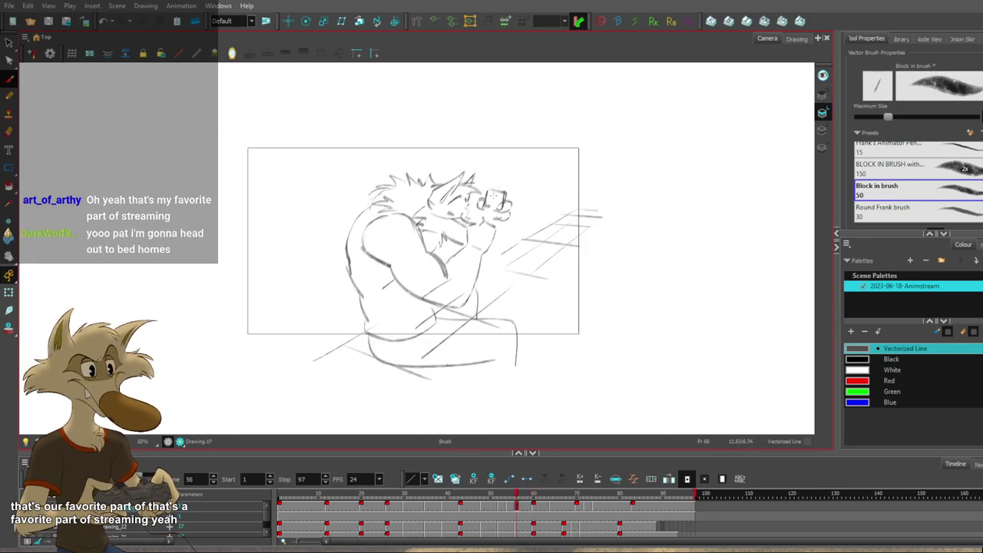
pyautogui.press(',')
pyautogui.press(',')
pyautogui.press(',')
pyautogui.press(',')
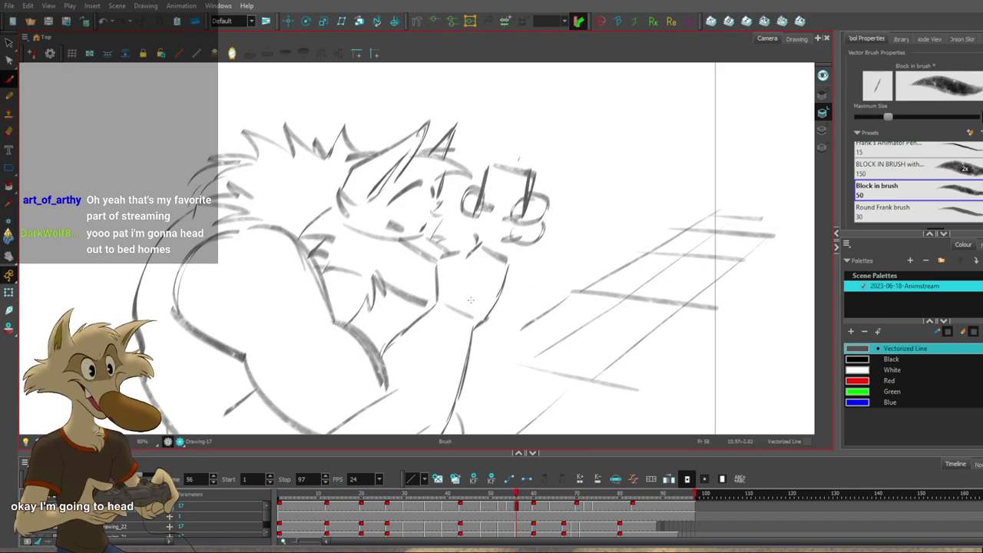
pyautogui.press('2')
pyautogui.press('2')
pyautogui.press('2')
pyautogui.press('1')
pyautogui.press('1')
pyautogui.press('2')
pyautogui.press('2')
pyautogui.press('1')
pyautogui.press('1')
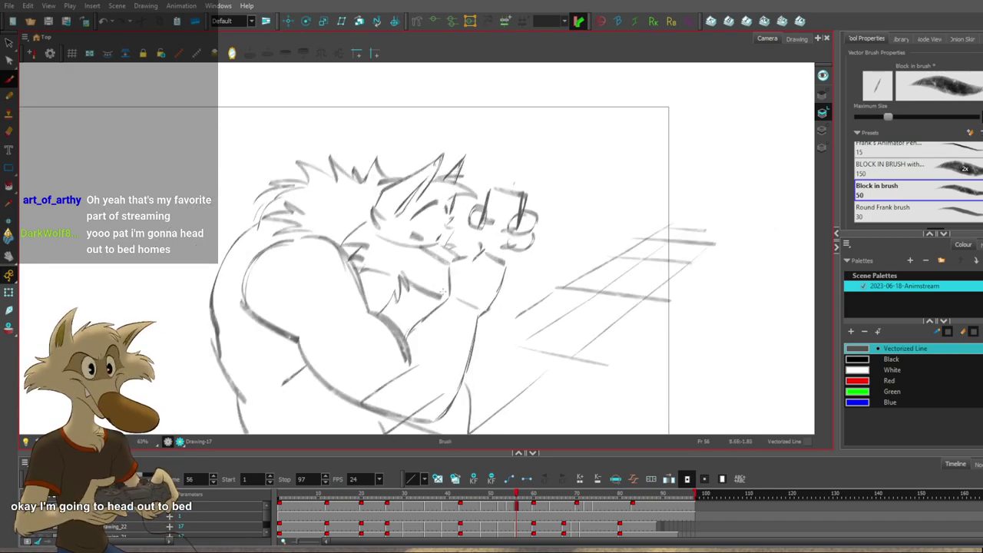
pyautogui.scroll(2, 442, 291)
pyautogui.scroll(-3, 441, 246)
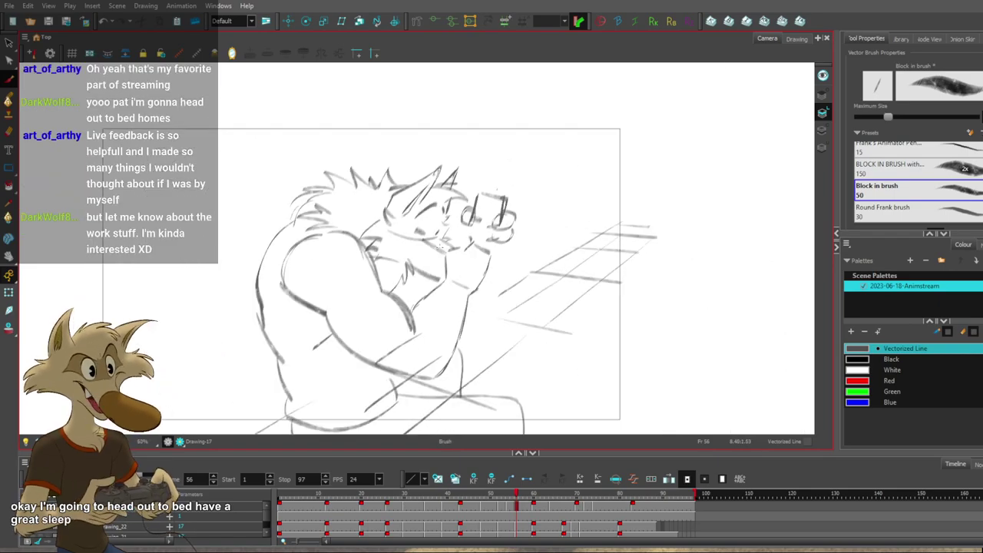
pyautogui.scroll(2, 444, 239)
pyautogui.scroll(2, 442, 234)
pyautogui.scroll(-2, 440, 243)
pyautogui.scroll(-3, 435, 251)
pyautogui.scroll(1, 446, 250)
pyautogui.scroll(3, 444, 249)
pyautogui.scroll(-4, 439, 244)
pyautogui.scroll(1, 435, 239)
pyautogui.scroll(1, 432, 238)
pyautogui.scroll(1, 431, 238)
pyautogui.scroll(-1, 430, 239)
# Compare the face and muzzle area closely between frames 56 and 60 by flipping between the two drawings.
pyautogui.press('f')
pyautogui.scroll(1, 430, 235)
pyautogui.press('g')
pyautogui.scroll(-1, 431, 235)
pyautogui.scroll(-1, 431, 235)
pyautogui.scroll(1, 431, 235)
pyautogui.press('f')
pyautogui.scroll(1, 432, 235)
pyautogui.press('g')
pyautogui.press('g')
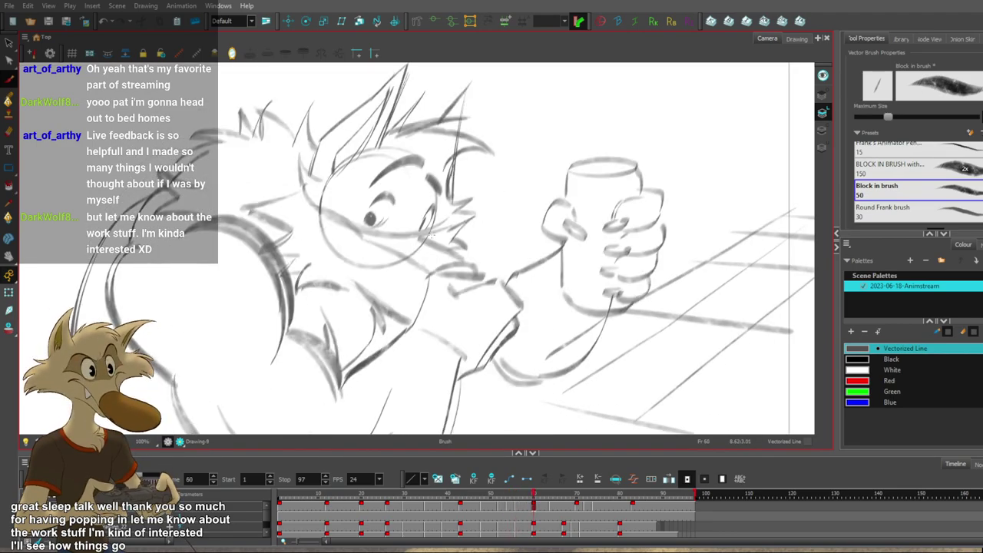
pyautogui.press('f')
pyautogui.press('f')
pyautogui.press('g')
pyautogui.press('g')
pyautogui.press('f')
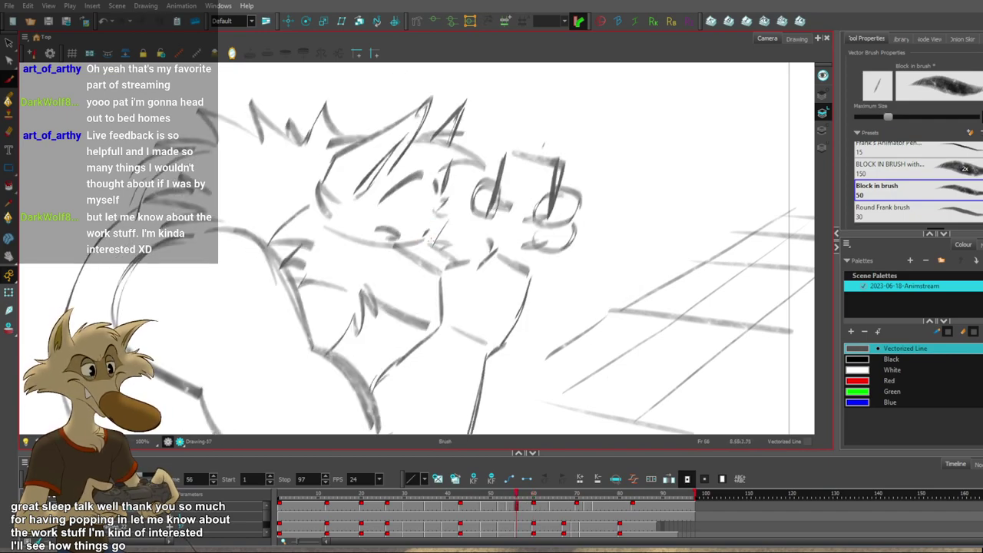
# Sketch the front line of the face down to the cheek on frame 54, flipping against frame 56 for placement.
pyautogui.press(',')
pyautogui.press(',')
pyautogui.press('.')
pyautogui.press(',')
pyautogui.moveTo(405, 179); pyautogui.dragTo(384, 241)
pyautogui.press('f')
pyautogui.press('g')
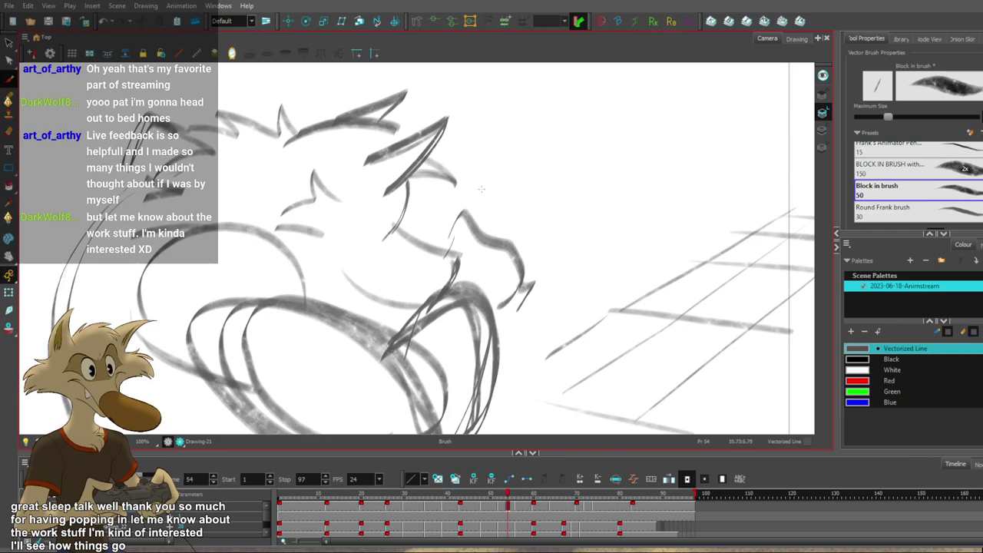
# Step forward through the drawings from frame 54 to frame 70 to check how the poses progress.
pyautogui.press('f')
pyautogui.press('f')
pyautogui.press('f')
pyautogui.press('2')
pyautogui.press('g')
pyautogui.press('g')
pyautogui.press('g')
pyautogui.press('g')
pyautogui.press('g')
pyautogui.press('g')
pyautogui.press('g')
pyautogui.press('g')
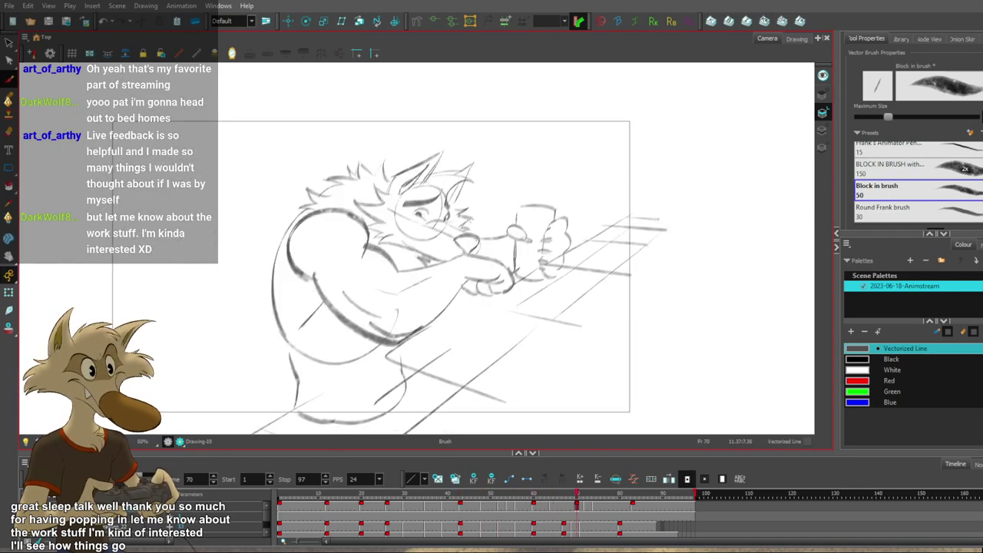
# Review the whole animation repeatedly, frame by frame, with the full camera frame in view, ending on frame 56.
pyautogui.press('g')
pyautogui.press('g')
pyautogui.press('g')
pyautogui.press('g')
pyautogui.press('g')
pyautogui.press('g')
pyautogui.press('g')
pyautogui.press('g')
pyautogui.press('g')
pyautogui.press('g')
pyautogui.press('g')
pyautogui.press('g')
pyautogui.press('g')
pyautogui.press('g')
pyautogui.press('g')
pyautogui.scroll(-2, 468, 222)
pyautogui.press('g')
pyautogui.press('g')
pyautogui.press('g')
pyautogui.press('g')
pyautogui.press('g')
pyautogui.press('g')
pyautogui.press('g')
pyautogui.press('g')
pyautogui.press('g')
pyautogui.press('g')
pyautogui.press('g')
pyautogui.press('g')
pyautogui.press('g')
pyautogui.press('g')
pyautogui.press('g')
pyautogui.scroll(-1, 468, 222)
pyautogui.press('g')
pyautogui.press('g')
pyautogui.press('g')
pyautogui.press('g')
pyautogui.press('g')
pyautogui.press('g')
pyautogui.press('g')
pyautogui.press('g')
pyautogui.press('g')
pyautogui.click(214, 468)
pyautogui.press('g')
pyautogui.press('g')
pyautogui.press('g')
pyautogui.press('g')
pyautogui.press('Return')
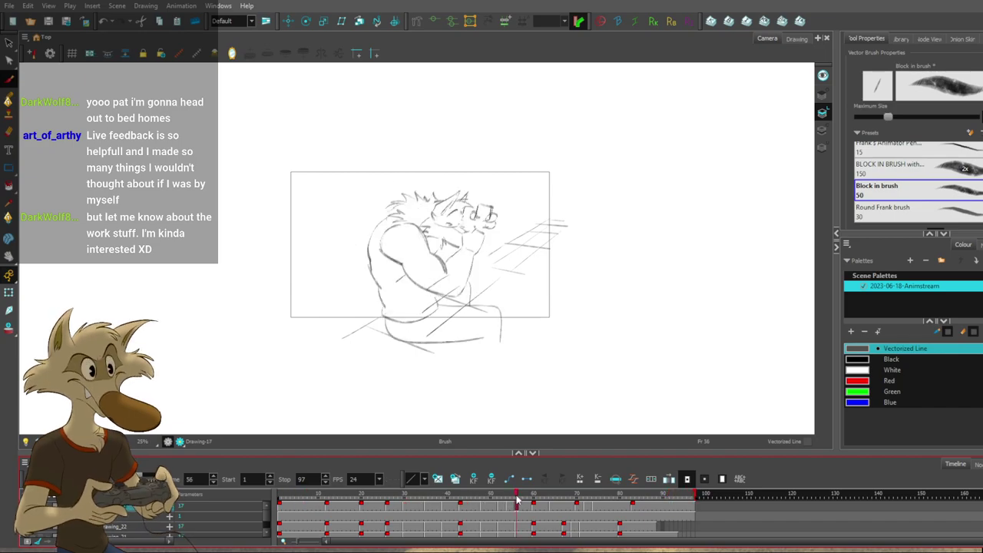
# Compare the arm, head and mug poses between the drawings on frames 72 and 74.
pyautogui.moveTo(592, 509)
pyautogui.mouseDown()
pyautogui.moveTo(640, 511)
pyautogui.moveTo(613, 512)
pyautogui.mouseUp()
pyautogui.press('f')
pyautogui.press('f')
pyautogui.press('f')
pyautogui.press('g')
pyautogui.press('g')
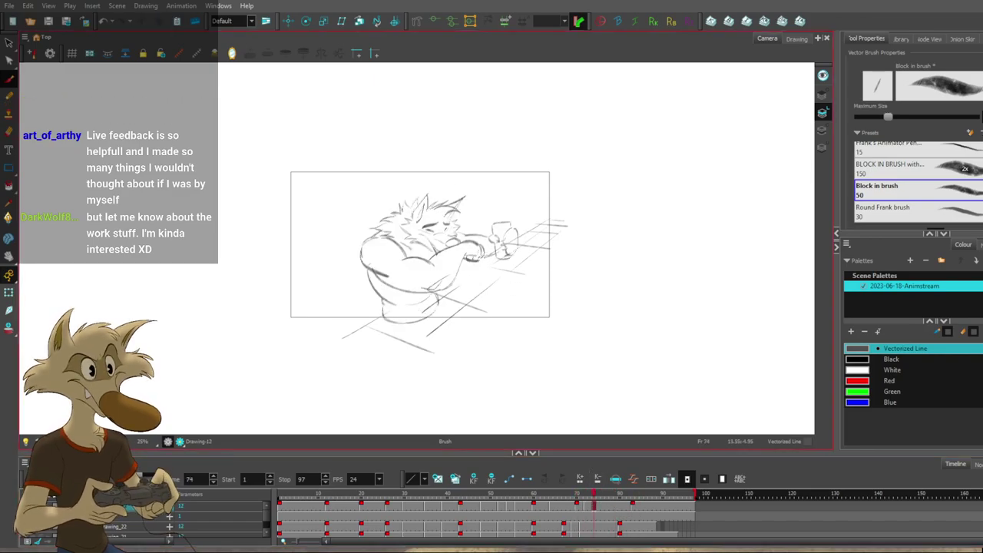
pyautogui.scroll(2, 473, 238)
pyautogui.press('f')
pyautogui.press('g')
pyautogui.press('f')
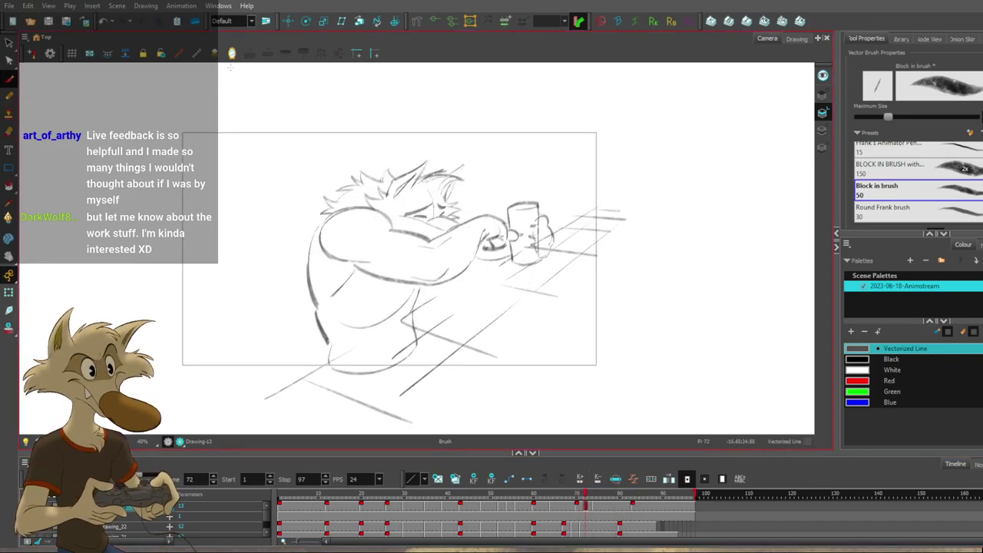
# Mirror the view and compare the character's poses on frames 72 and 74.
pyautogui.click(231, 53)
pyautogui.press('.')
pyautogui.press('.')
pyautogui.press('g')
pyautogui.press('f')
pyautogui.press('f')
pyautogui.press('g')
pyautogui.press('f')
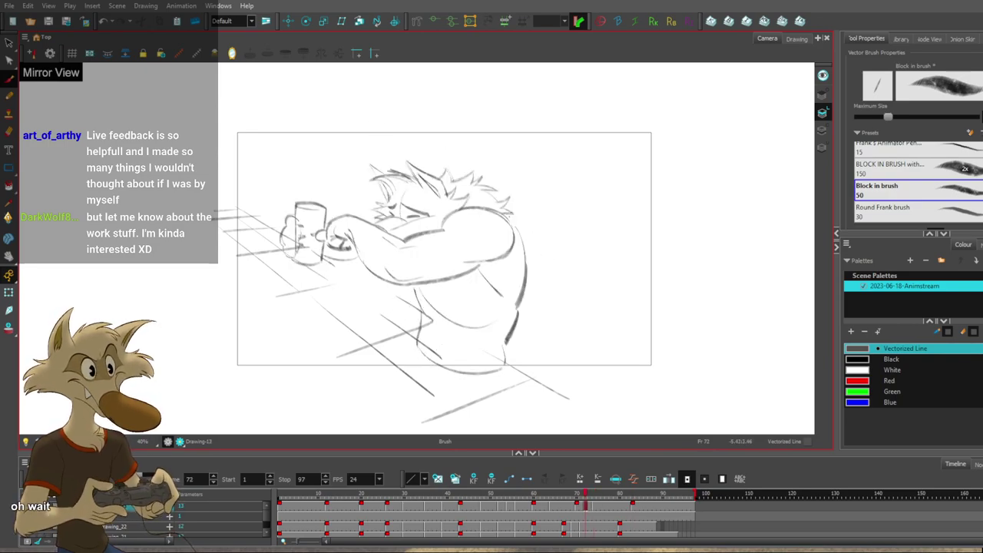
pyautogui.press('f')
pyautogui.press('f')
pyautogui.press('g')
pyautogui.press('g')
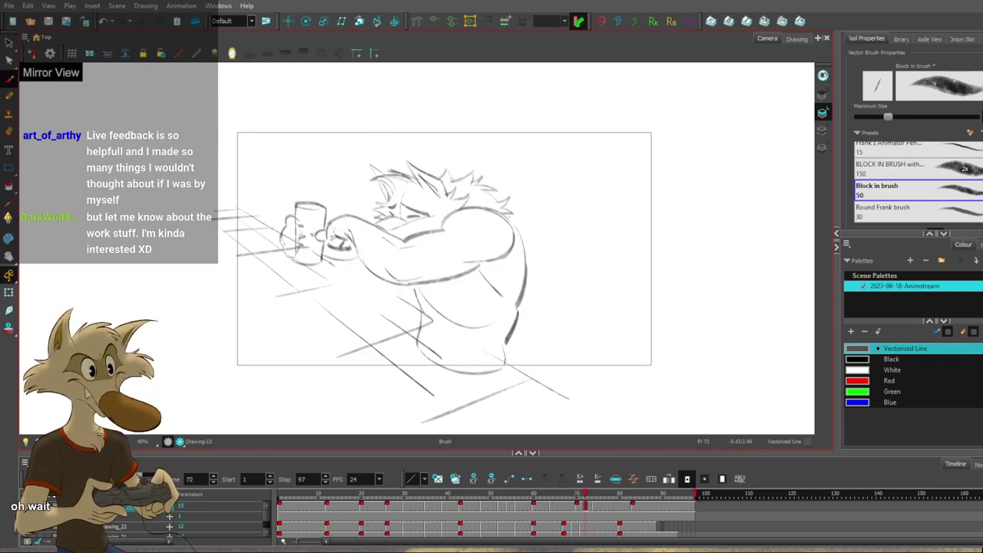
pyautogui.press('.')
pyautogui.press('.')
pyautogui.press(',')
pyautogui.press(',')
pyautogui.press('.')
pyautogui.press(',')
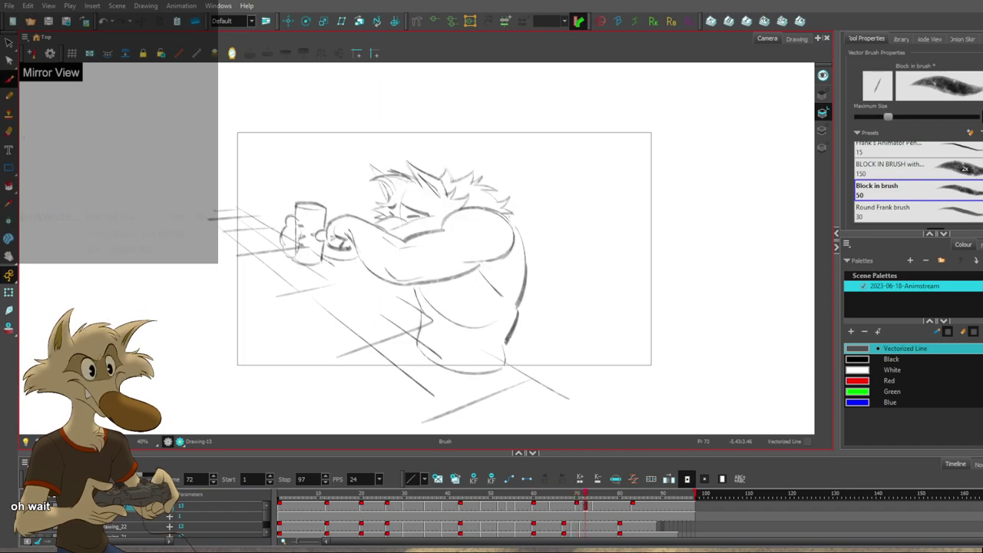
pyautogui.press('.')
pyautogui.press('.')
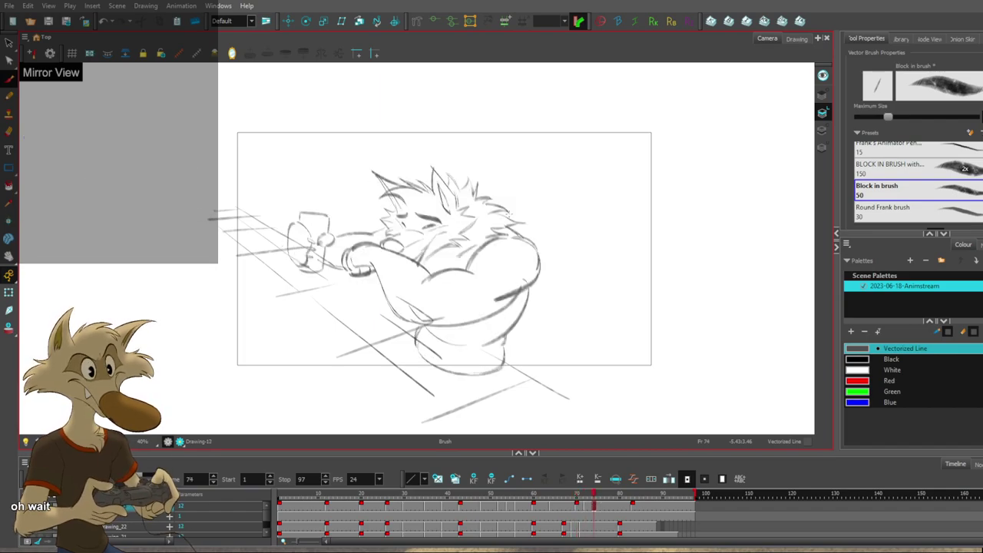
# Flip back and forth through the mirrored drawings around frames 72 to 76 to judge the shoulder and arm movement.
pyautogui.press('g')
pyautogui.press('f')
pyautogui.press('f')
pyautogui.press('f')
pyautogui.press('g')
pyautogui.press('f')
pyautogui.press('f')
pyautogui.press('f')
pyautogui.press('g')
pyautogui.press('g')
pyautogui.press('g')
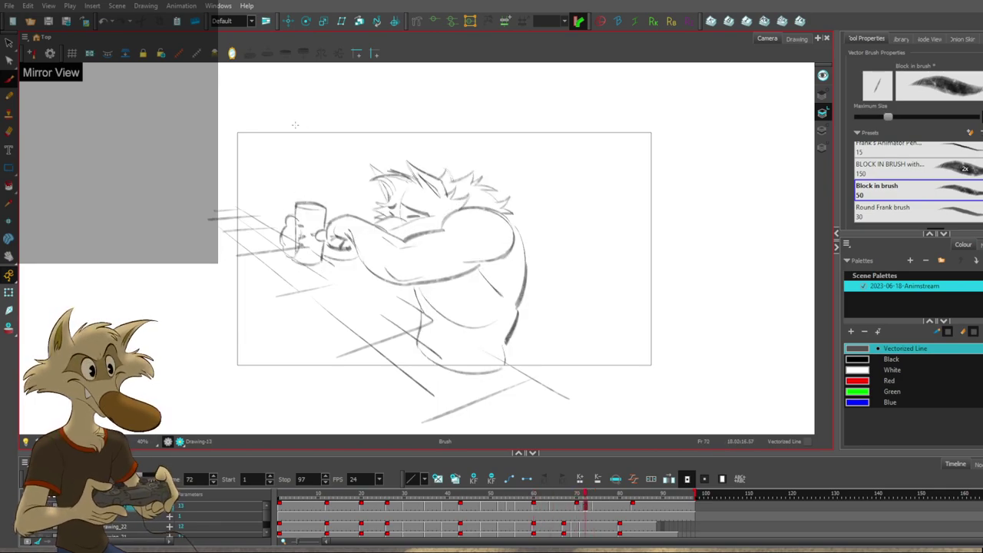
pyautogui.click(602, 509)
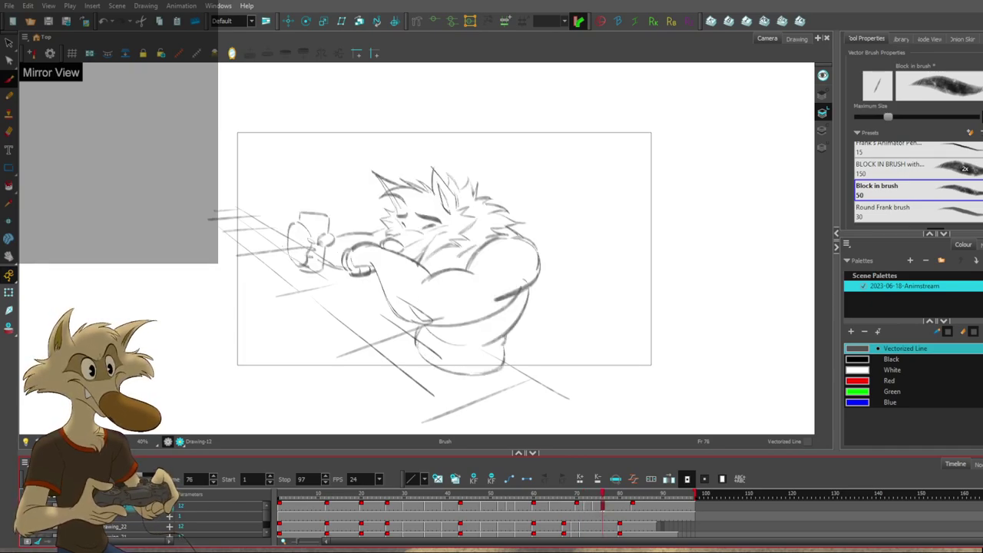
pyautogui.click(179, 246)
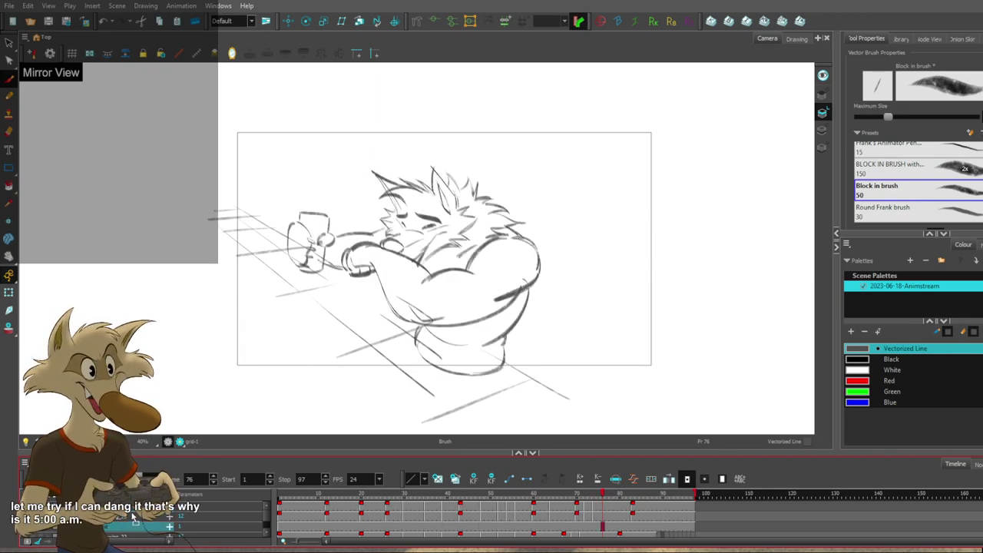
# Return to frame 56 in the unmirrored view and examine its drawing against the neighbouring frames.
pyautogui.click(132, 517)
pyautogui.moveTo(604, 509); pyautogui.dragTo(517, 507)
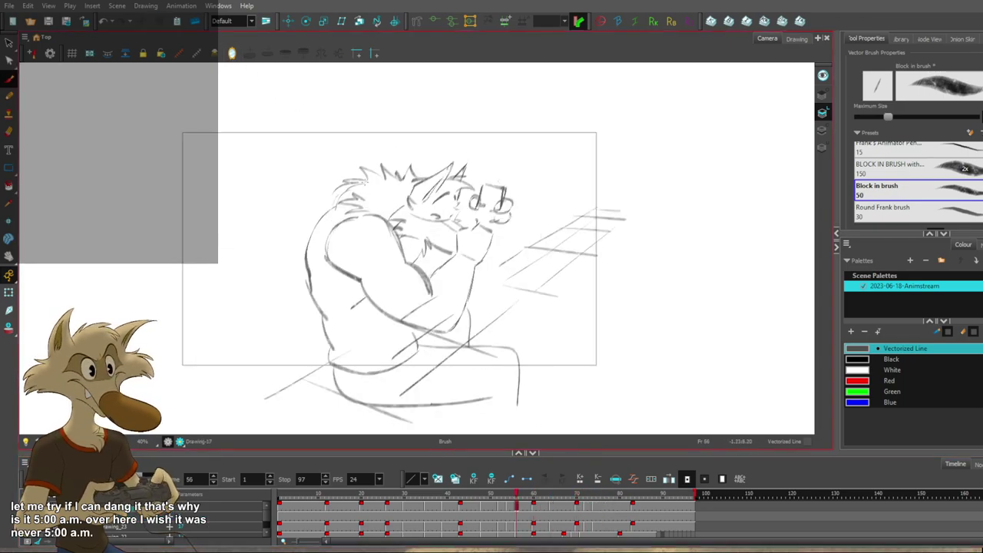
pyautogui.press('f')
pyautogui.press('f')
pyautogui.press('f')
pyautogui.press('f')
pyautogui.press('g')
pyautogui.press('g')
pyautogui.press('g')
pyautogui.press('g')
pyautogui.press('g')
pyautogui.press('g')
pyautogui.press('g')
pyautogui.press('g')
pyautogui.press('g')
pyautogui.press('g')
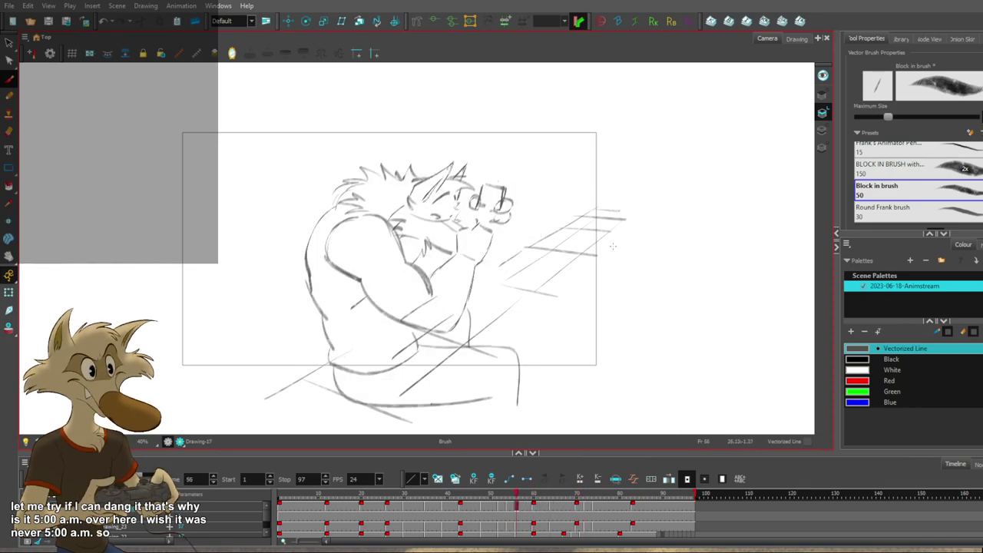
# Sketch the fingers and underside of the far hand gripping the mug on frame 64, using the neighbouring drawings as reference.
pyautogui.scroll(3, 669, 237)
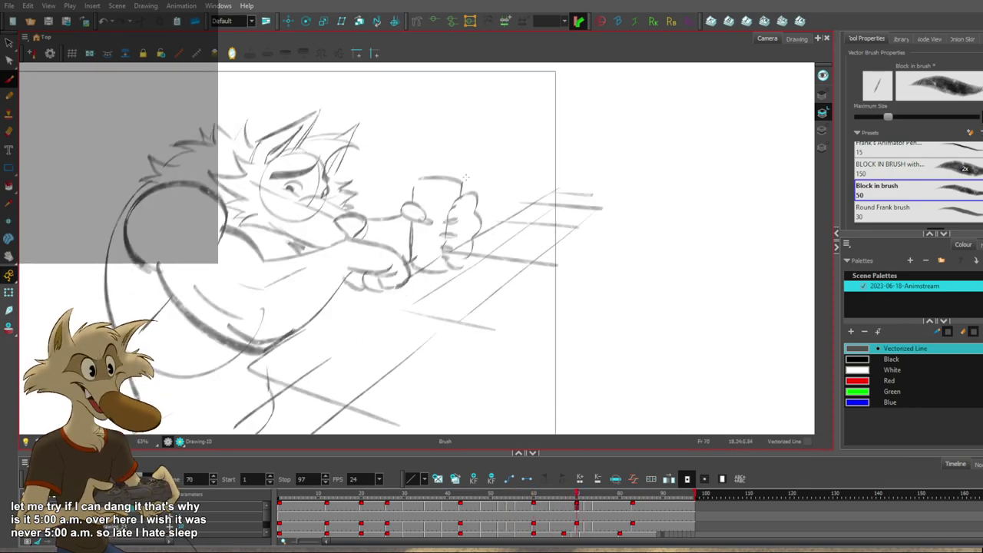
pyautogui.press('g')
pyautogui.press('f')
pyautogui.press('f')
pyautogui.press('g')
pyautogui.press('g')
pyautogui.press('f')
pyautogui.moveTo(473, 193); pyautogui.dragTo(450, 208)
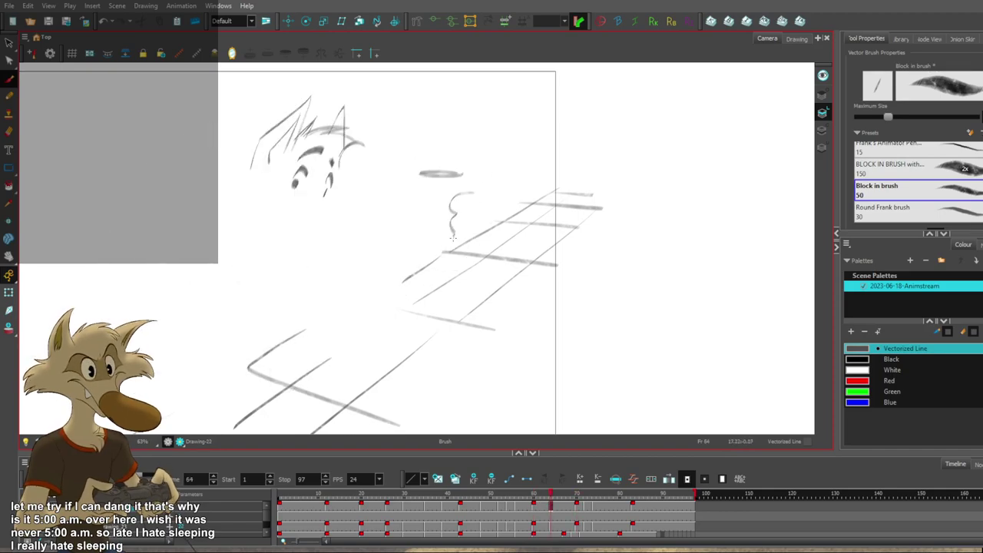
pyautogui.moveTo(452, 254); pyautogui.dragTo(468, 258)
pyautogui.press('g')
pyautogui.press('f')
pyautogui.press('f')
pyautogui.moveTo(452, 206); pyautogui.dragTo(428, 210)
# Add the near thumb, outer hand contour, short muzzle line and near shoulder arc on frame 64, flipping against adjacent drawings.
pyautogui.press('g')
pyautogui.press('g')
pyautogui.press('f')
pyautogui.press('f')
pyautogui.press('g')
pyautogui.press('f')
pyautogui.press('g')
pyautogui.press('g')
pyautogui.press('f')
pyautogui.press('f')
pyautogui.press('g')
pyautogui.press('g')
pyautogui.press('f')
pyautogui.press('f')
pyautogui.press('g')
pyautogui.press('g')
pyautogui.press('f')
pyautogui.press('f')
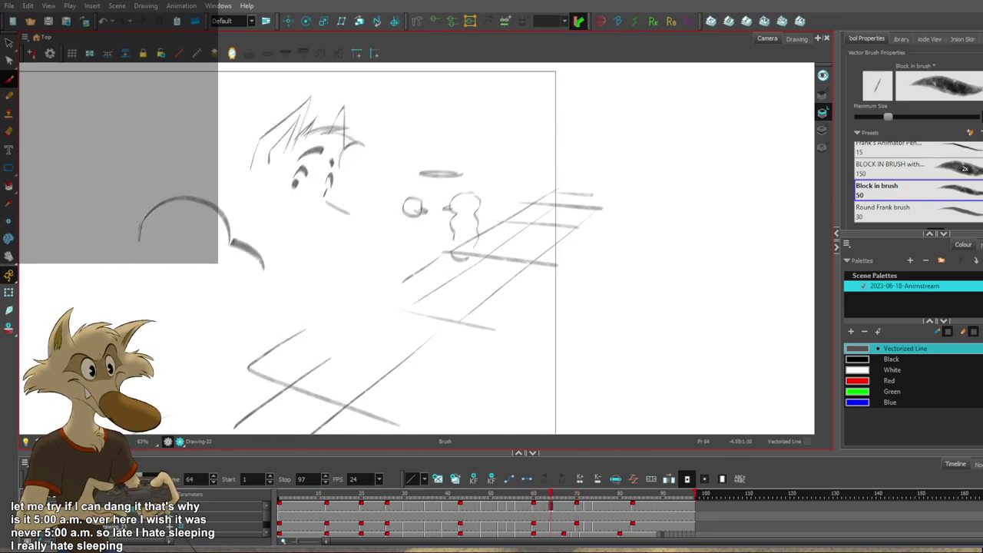
# Flip through the drawings from frame 60 to frame 72 to judge how the body leans over the counter.
pyautogui.press('f')
pyautogui.press('f')
pyautogui.press('f')
pyautogui.press('g')
pyautogui.press('g')
pyautogui.press('g')
pyautogui.press('g')
pyautogui.press('g')
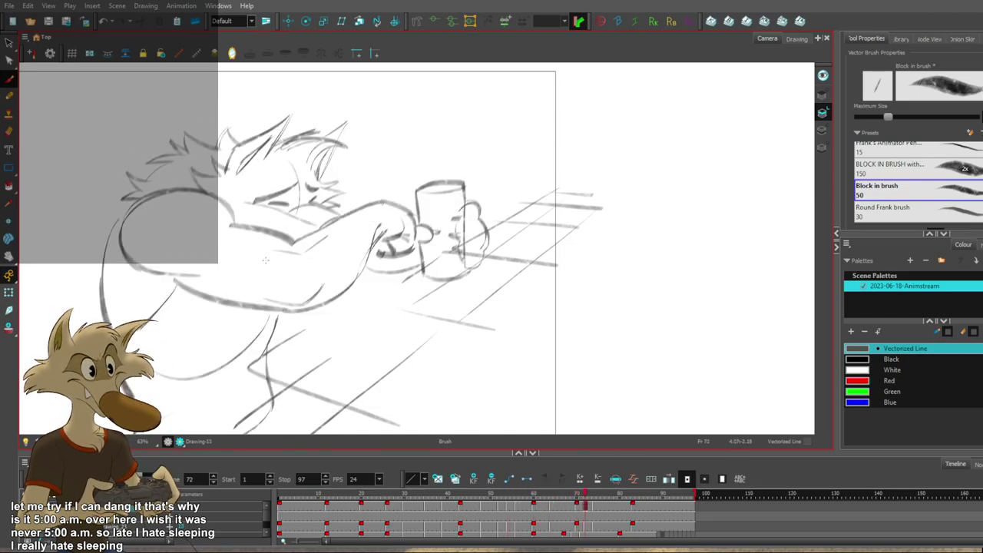
pyautogui.press('g')
pyautogui.press('1')
pyautogui.press('1')
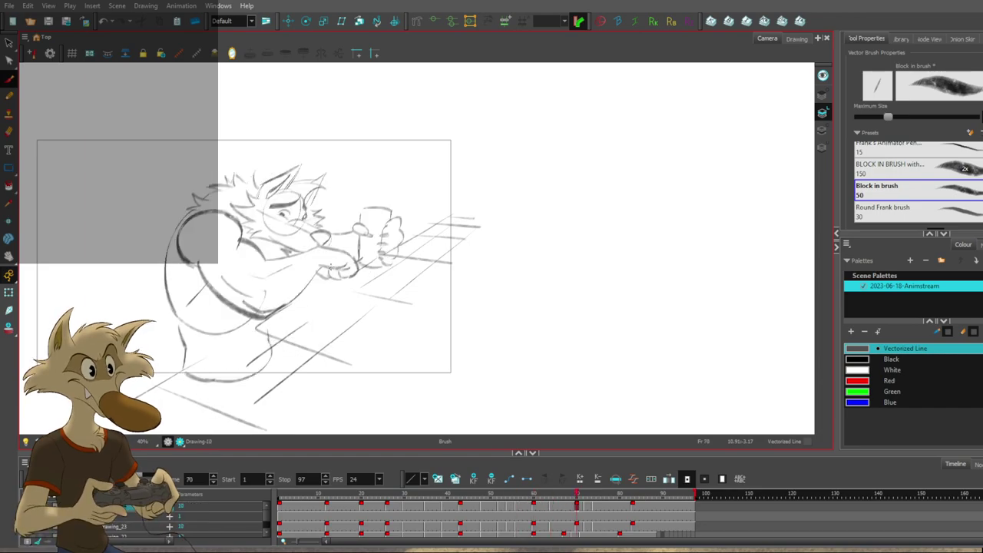
pyautogui.press('2')
pyautogui.hotkey('alt', 's')
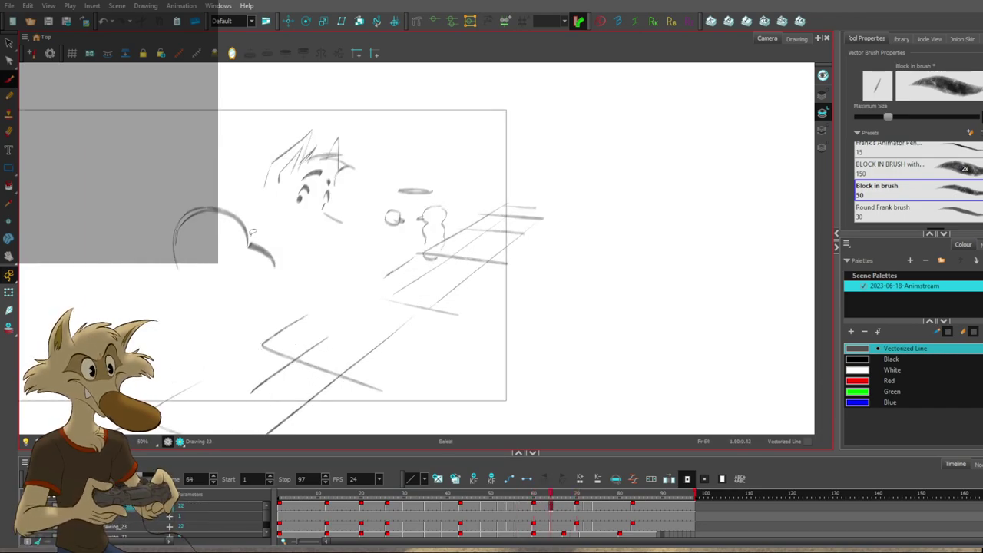
# Compare the rough on frame 64 repeatedly with the drawings on frames 60 and 70, checking the shoulder and muzzle positions.
pyautogui.press('f')
pyautogui.press('f')
pyautogui.press('g')
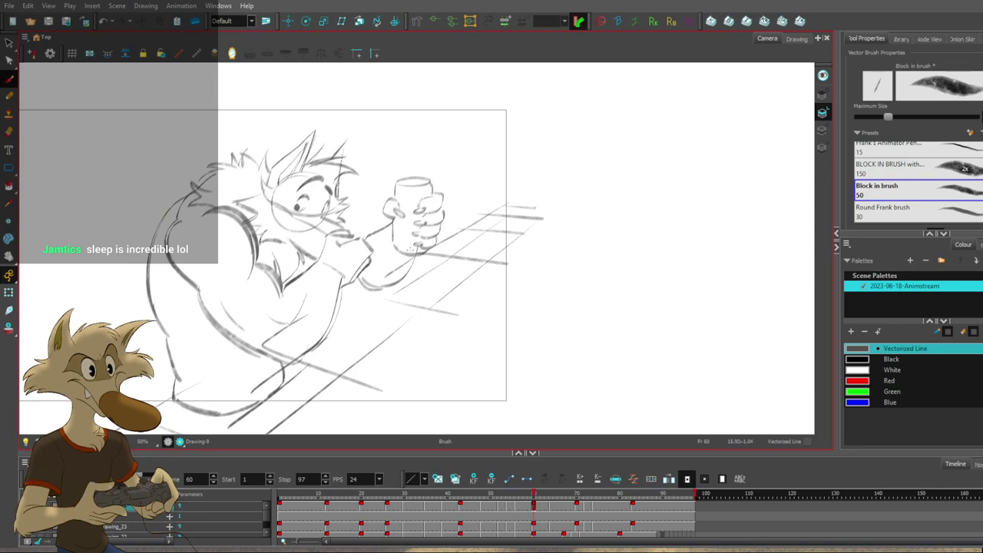
pyautogui.press('g')
pyautogui.press('g')
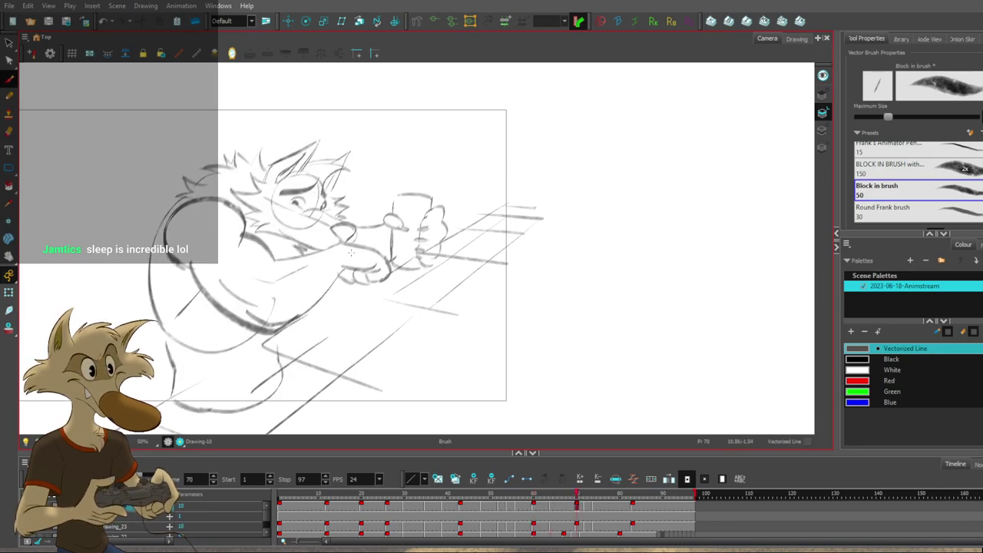
pyautogui.press('f')
pyautogui.press('f')
pyautogui.press('g')
pyautogui.moveTo(362, 249); pyautogui.dragTo(366, 248)
pyautogui.press('f')
pyautogui.press('f')
pyautogui.press('f')
pyautogui.press('f')
pyautogui.press('g')
pyautogui.press('g')
pyautogui.press('g')
pyautogui.press('g')
pyautogui.press('g')
pyautogui.press('f')
pyautogui.press('f')
pyautogui.press('g')
pyautogui.press('1')
pyautogui.press('1')
pyautogui.press('f')
pyautogui.press('f')
pyautogui.press('2')
pyautogui.press('2')
pyautogui.press('g')
pyautogui.press('g')
# Delete the near shoulder arc and the thick stroke beside it from the rough on frame 64.
pyautogui.press('s')
pyautogui.moveTo(303, 215)
pyautogui.mouseDown()
pyautogui.moveTo(265, 307)
pyautogui.moveTo(327, 258)
pyautogui.moveTo(371, 259)
pyautogui.mouseUp()
pyautogui.press('Delete')
pyautogui.press('f')
pyautogui.press('g')
pyautogui.press('Delete')
pyautogui.press('f')
pyautogui.press('g')
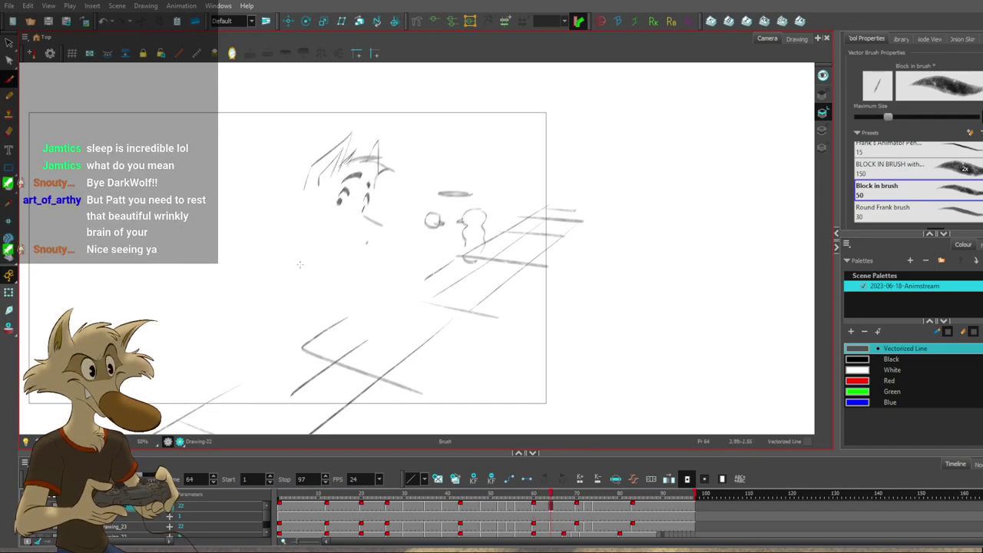
# Sketch the underside of the near arm, the forearm's lower contour and a short inner arm curve on frame 64.
pyautogui.press('f')
pyautogui.press('f')
pyautogui.press('f')
pyautogui.press('g')
pyautogui.press('g')
pyautogui.press('g')
pyautogui.press('g')
pyautogui.press('f')
pyautogui.press(',')
pyautogui.press('g')
pyautogui.moveTo(235, 291); pyautogui.dragTo(293, 351)
pyautogui.press('f')
pyautogui.press('.')
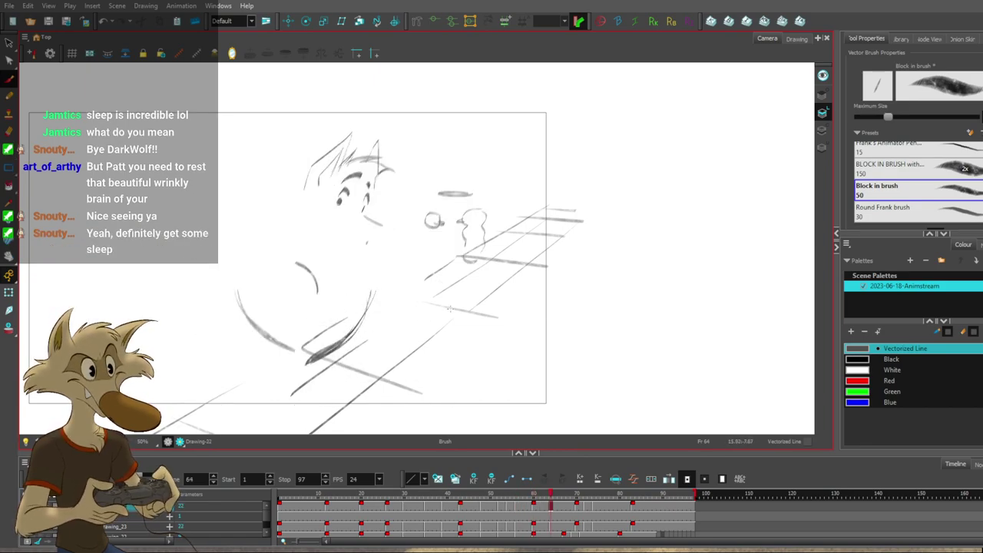
# Review the drinking action at reduced size by stepping through the drawings of the shot.
pyautogui.scroll(-2, 451, 308)
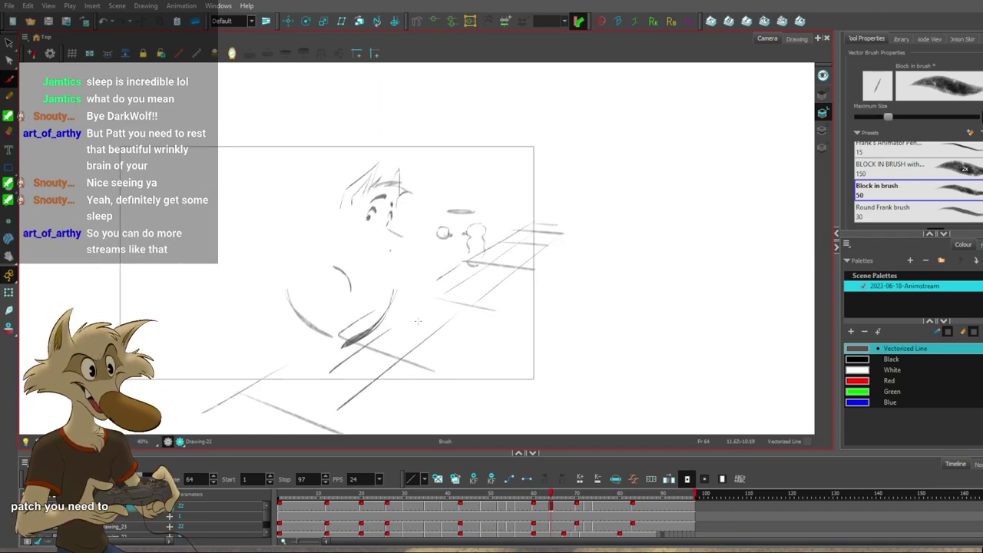
pyautogui.scroll(-1, 417, 323)
pyautogui.scroll(1, 407, 319)
pyautogui.scroll(-1, 407, 319)
pyautogui.press('f')
pyautogui.press('f')
pyautogui.press('f')
pyautogui.press('f')
pyautogui.scroll(-2, 343, 312)
pyautogui.press('f')
pyautogui.press('g')
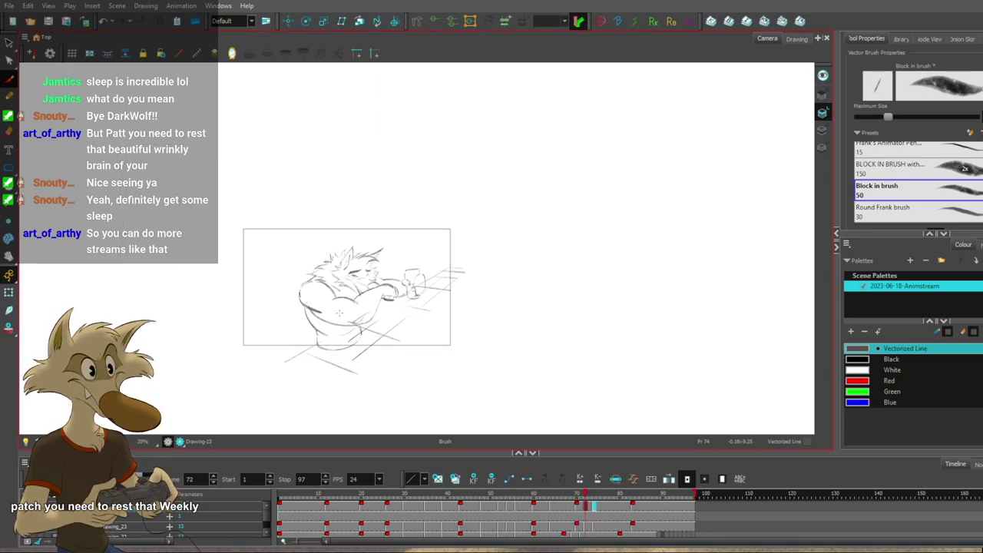
pyautogui.press(',')
pyautogui.press(',')
pyautogui.press(',')
pyautogui.press(',')
pyautogui.press(',')
pyautogui.press(',')
pyautogui.press(',')
pyautogui.press(',')
pyautogui.press(',')
pyautogui.press(',')
pyautogui.press(',')
pyautogui.press(',')
pyautogui.press(',')
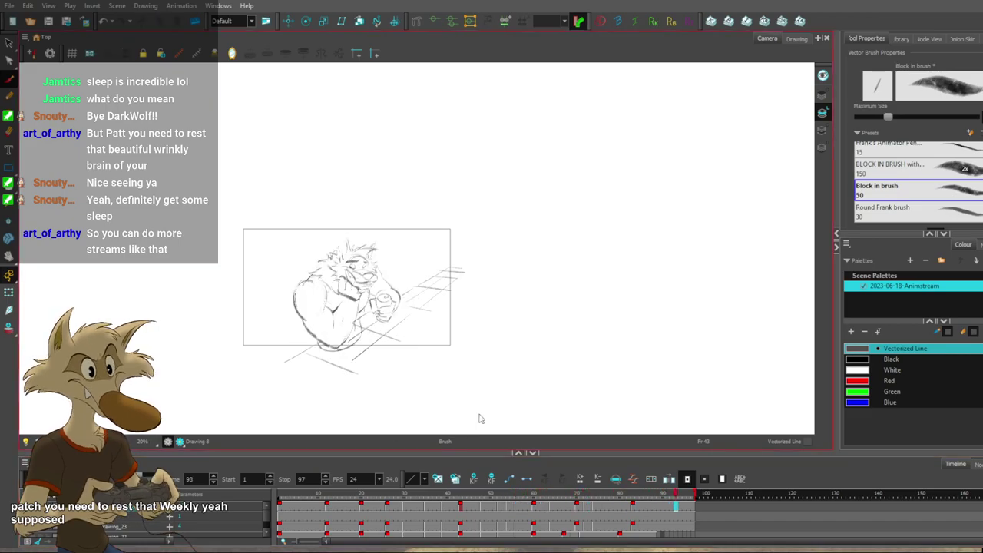
# Return to frame 64 and examine the move through frames 60 to 72 at larger size.
pyautogui.scroll(2, 347, 341)
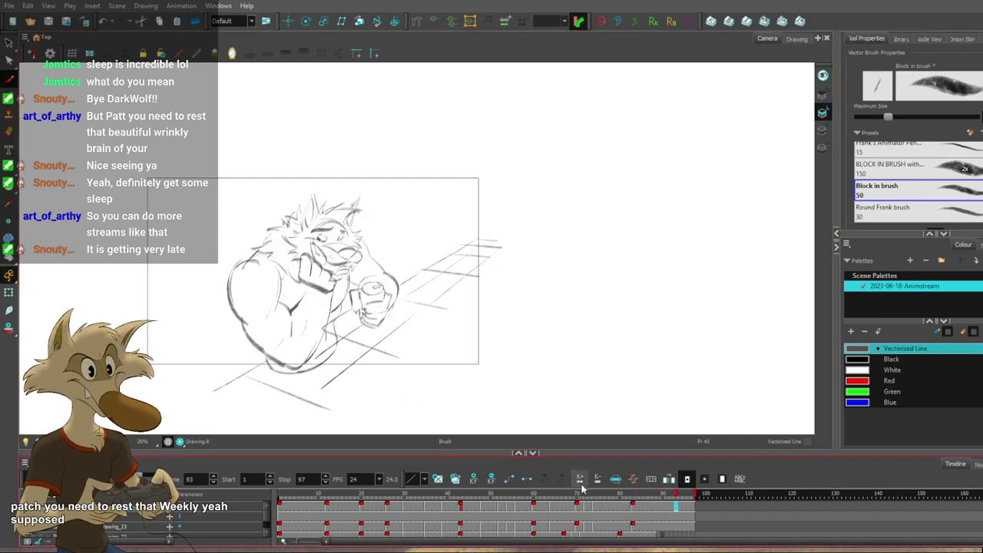
pyautogui.moveTo(537, 501); pyautogui.dragTo(547, 502)
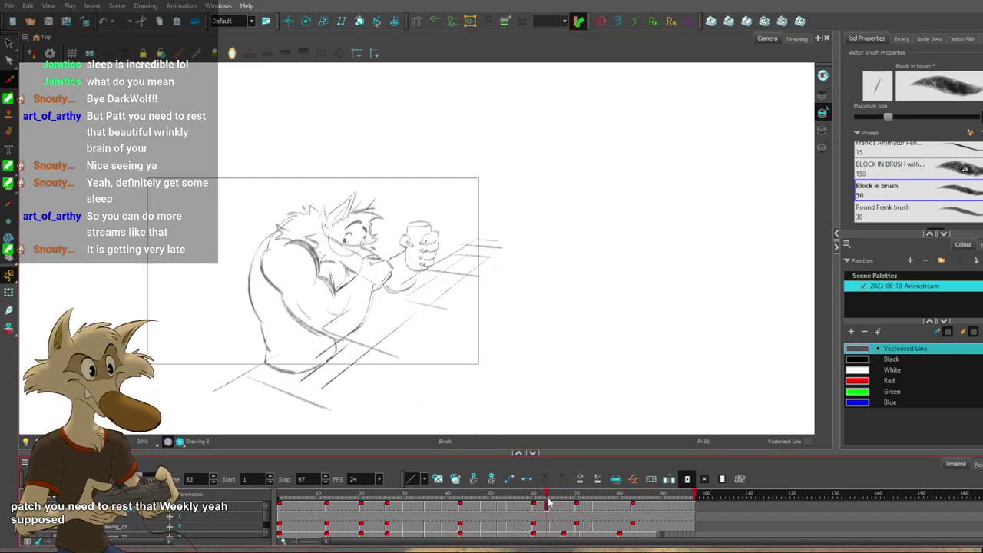
pyautogui.press('.')
pyautogui.scroll(2, 265, 307)
pyautogui.press(',')
pyautogui.press('.')
pyautogui.press(',')
pyautogui.press('.')
pyautogui.moveTo(433, 223); pyautogui.dragTo(420, 231)
pyautogui.press('f')
pyautogui.press('g')
pyautogui.press('g')
pyautogui.press('f')
pyautogui.press('g')
pyautogui.press('f')
pyautogui.press('g')
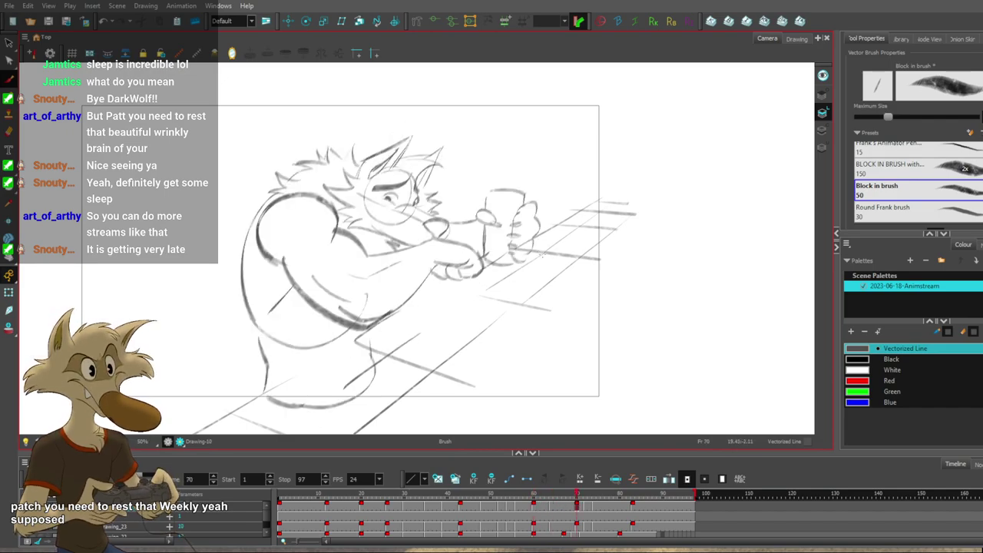
pyautogui.press('g')
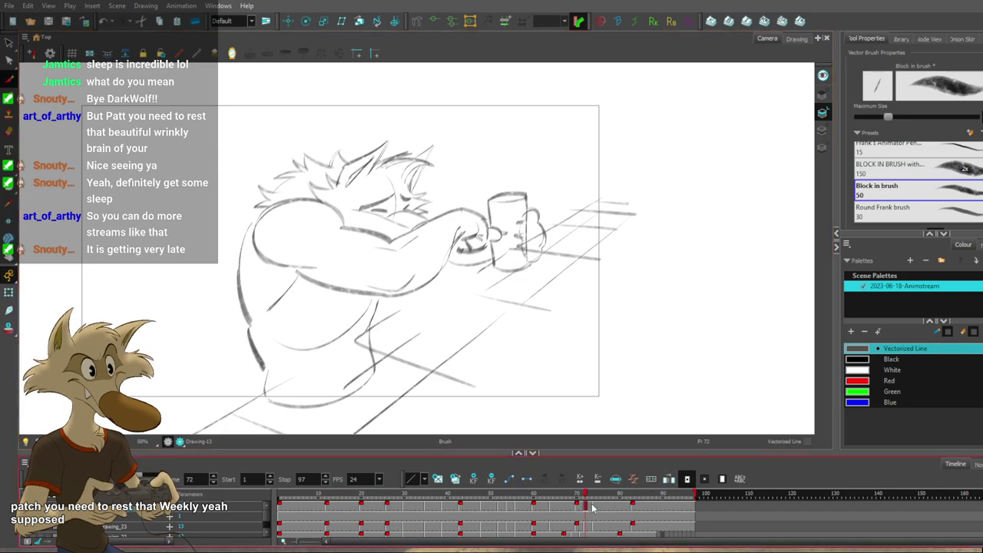
# Flip repeatedly between the drawings on frames 70 and 72 to judge the change in the arm and head poses.
pyautogui.press('f')
pyautogui.press('g')
pyautogui.press('f')
pyautogui.press('g')
pyautogui.press('f')
pyautogui.press('g')
pyautogui.press('f')
pyautogui.press('f')
pyautogui.press('g')
pyautogui.press('g')
pyautogui.press('f')
pyautogui.press('g')
pyautogui.press('f')
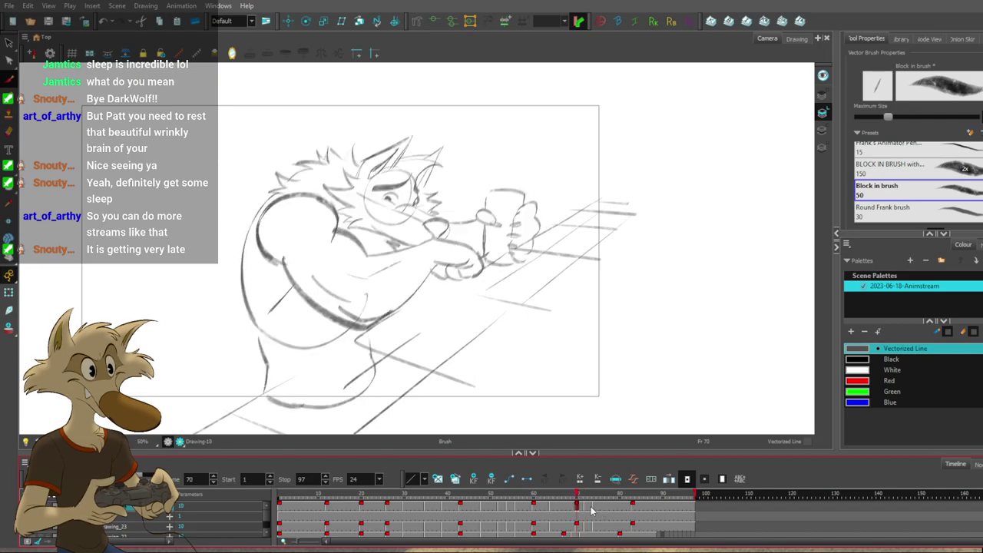
pyautogui.press('g')
pyautogui.press('f')
pyautogui.press('g')
pyautogui.press('f')
pyautogui.press('g')
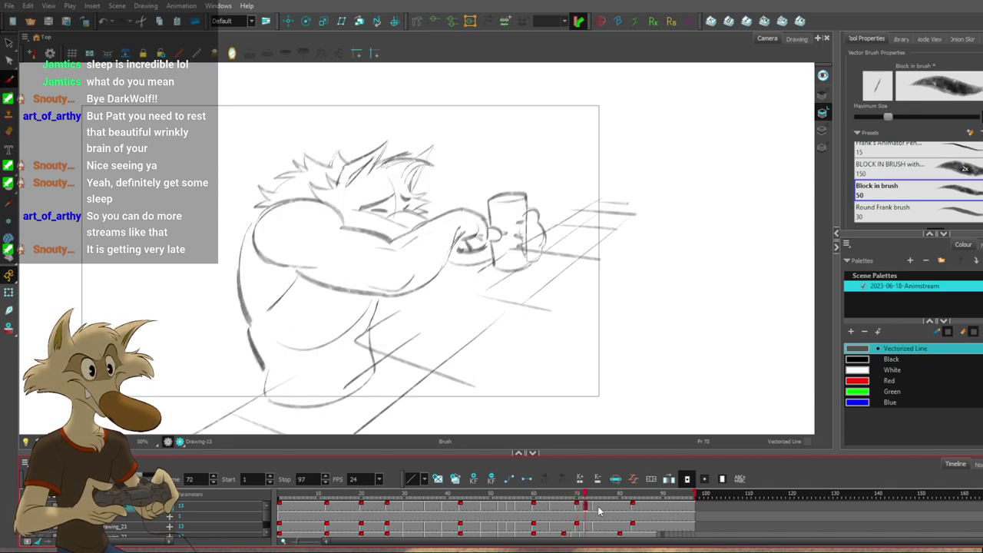
pyautogui.press('f')
# Move the drawing exposed on frame 72 to frame 74 and create an empty drawing on frame 72.
pyautogui.click(593, 508)
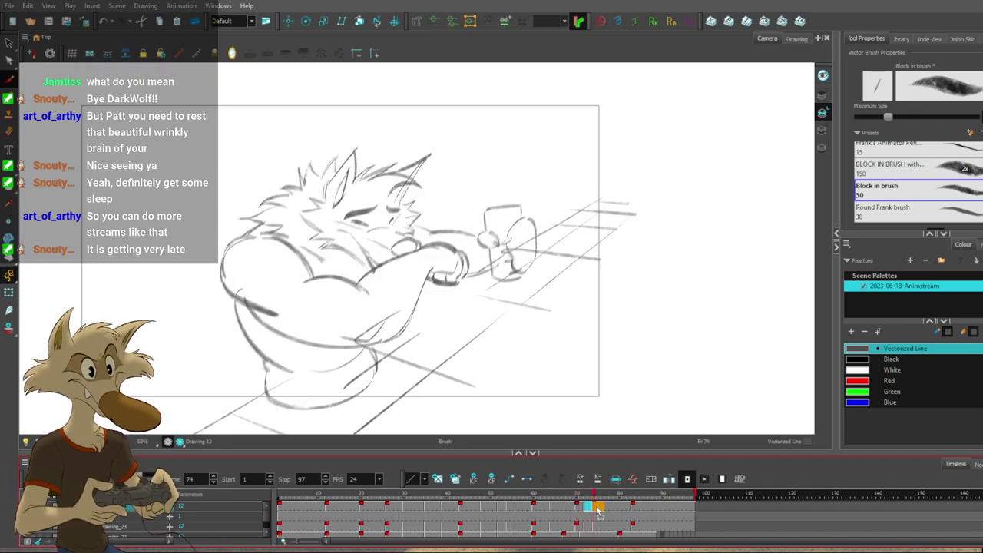
pyautogui.moveTo(600, 511); pyautogui.dragTo(601, 508)
pyautogui.press('f')
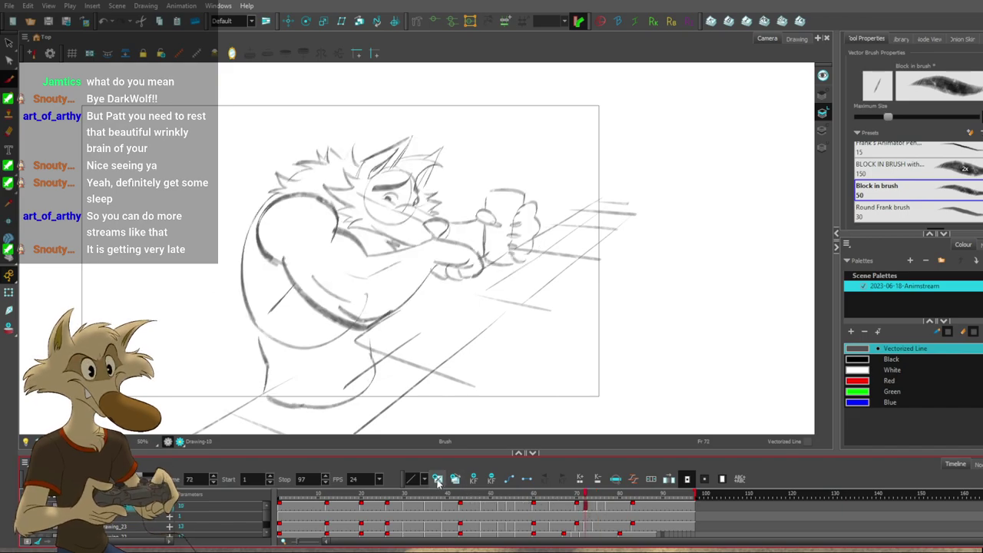
pyautogui.click(438, 479)
# Draw the near shoulder arc and the upper arm's top contour on frame 72, flipping against the neighbouring drawings.
pyautogui.press('g')
pyautogui.press('g')
pyautogui.press('g')
pyautogui.press('f')
pyautogui.press('f')
pyautogui.press('f')
pyautogui.press('f')
pyautogui.press('f')
pyautogui.press('g')
pyautogui.press('g')
pyautogui.press('f')
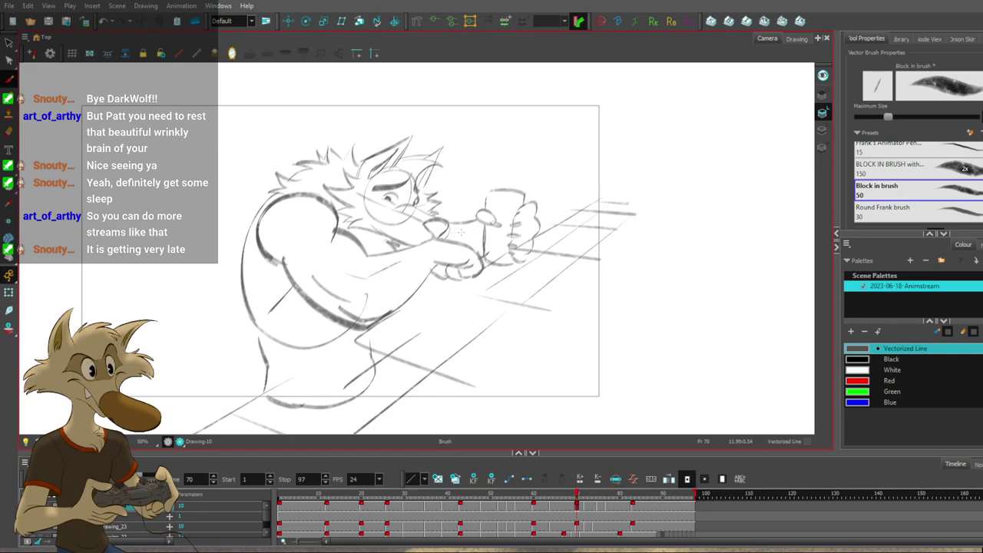
pyautogui.press('g')
pyautogui.moveTo(345, 212)
pyautogui.mouseDown()
pyautogui.moveTo(273, 237)
pyautogui.moveTo(345, 214)
pyautogui.moveTo(284, 247)
pyautogui.mouseUp()
pyautogui.press('f')
pyautogui.press('g')
pyautogui.moveTo(360, 233)
pyautogui.mouseDown()
pyautogui.moveTo(414, 243)
pyautogui.moveTo(460, 225)
pyautogui.moveTo(404, 250)
pyautogui.mouseUp()
pyautogui.press('f')
pyautogui.press('g')
pyautogui.press('f')
pyautogui.press('g')
# Draw the near arm's underside, both forearm contours and the rough hand shape on frame 72.
pyautogui.moveTo(305, 260)
pyautogui.mouseDown()
pyautogui.moveTo(425, 309)
pyautogui.moveTo(466, 247)
pyautogui.mouseUp()
pyautogui.press('f')
pyautogui.press('g')
pyautogui.moveTo(416, 312); pyautogui.dragTo(474, 222)
pyautogui.press('f')
pyautogui.press('g')
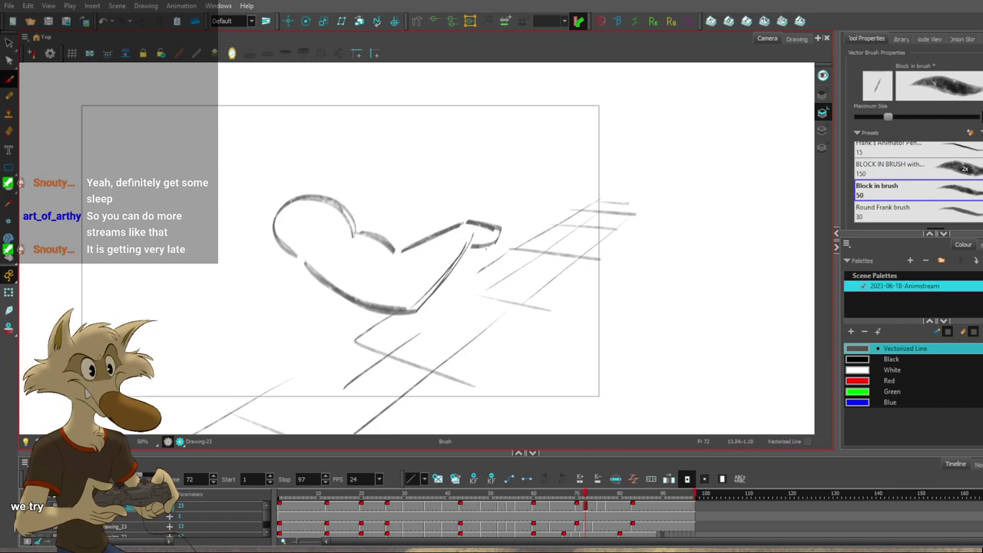
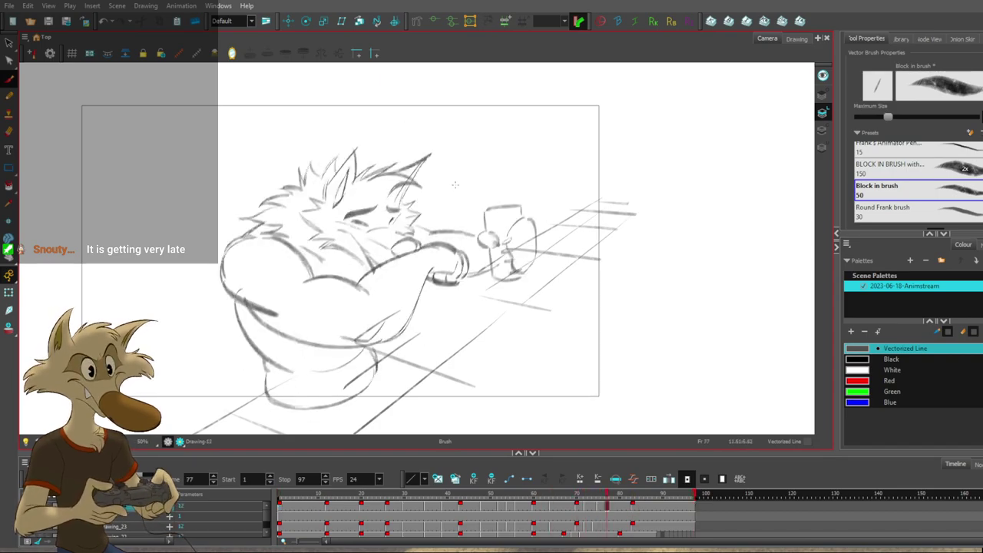
# Review the sequence from the first frame at reduced size and return to the rough on frame 72.
pyautogui.scroll(-1, 512, 258)
pyautogui.scroll(-1, 511, 248)
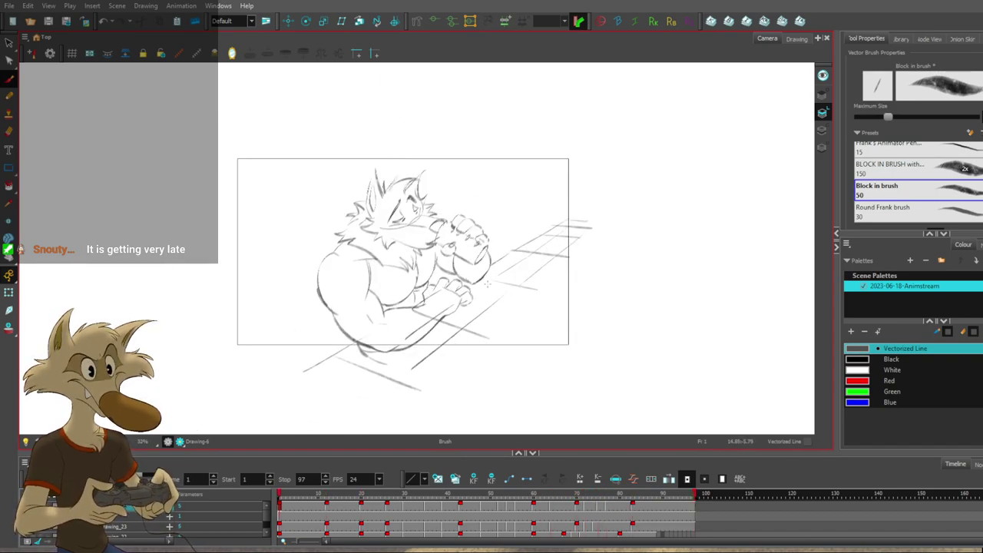
pyautogui.scroll(-1, 491, 261)
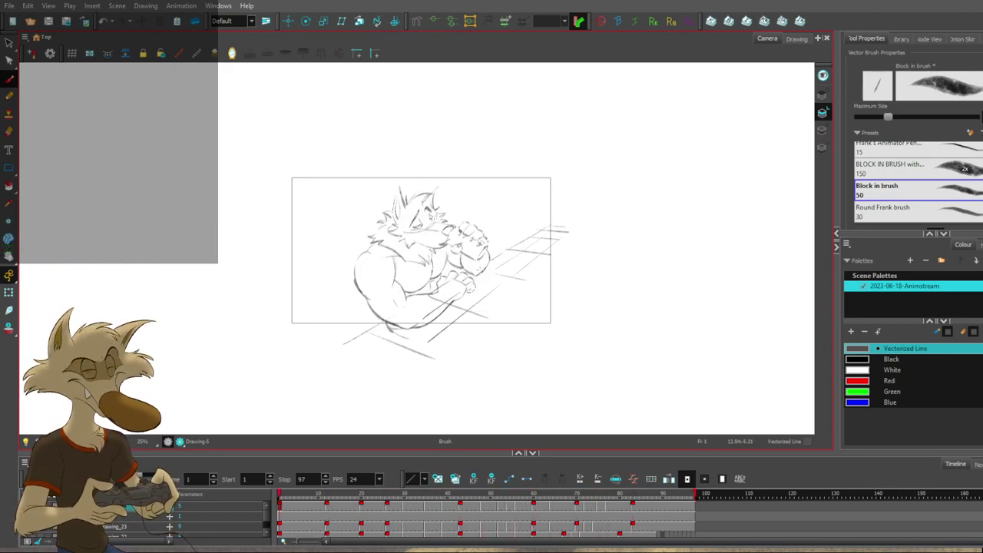
pyautogui.press('f')
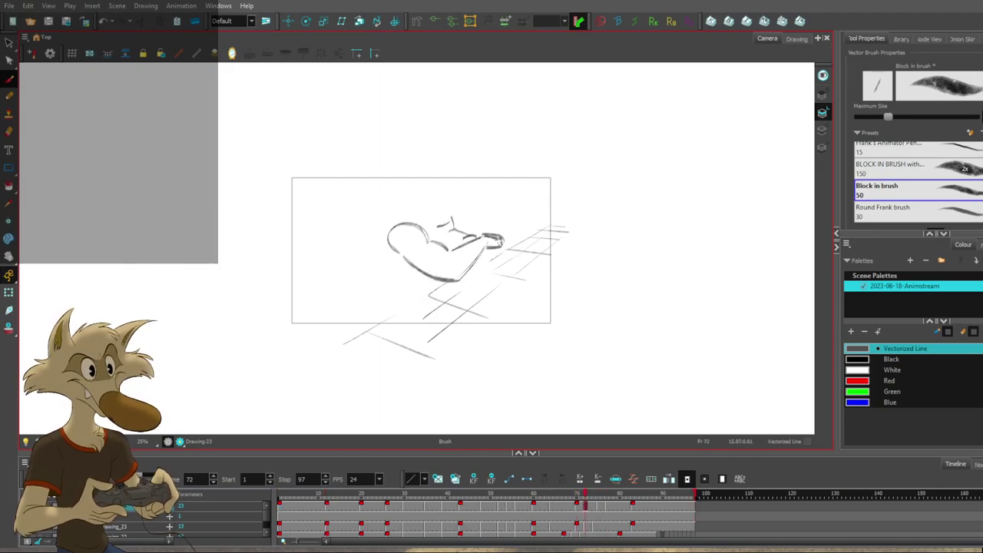
# Sketch the head circle, ears and spiky hair tufts on frame 72, flipping against the neighbouring drawings.
pyautogui.scroll(2, 498, 239)
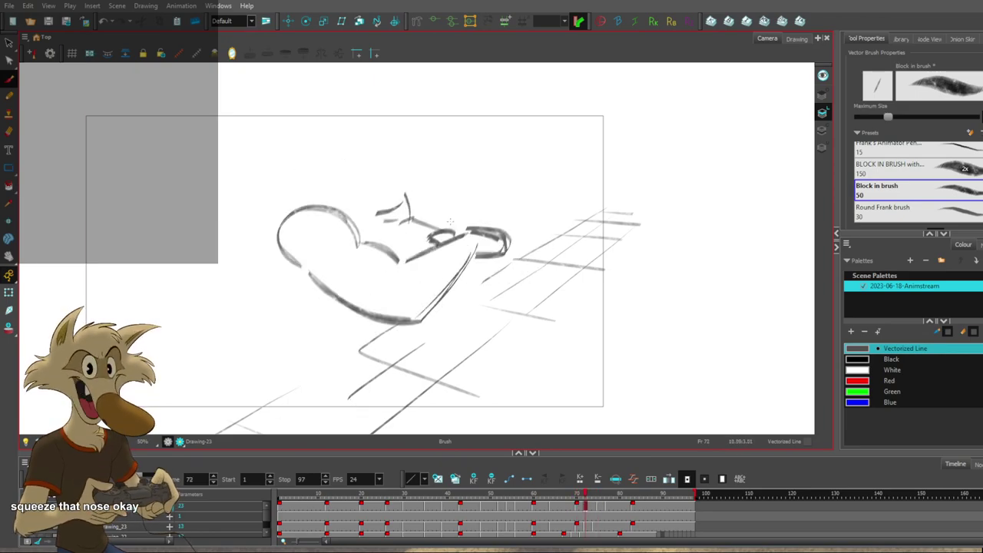
pyautogui.scroll(-1, 451, 222)
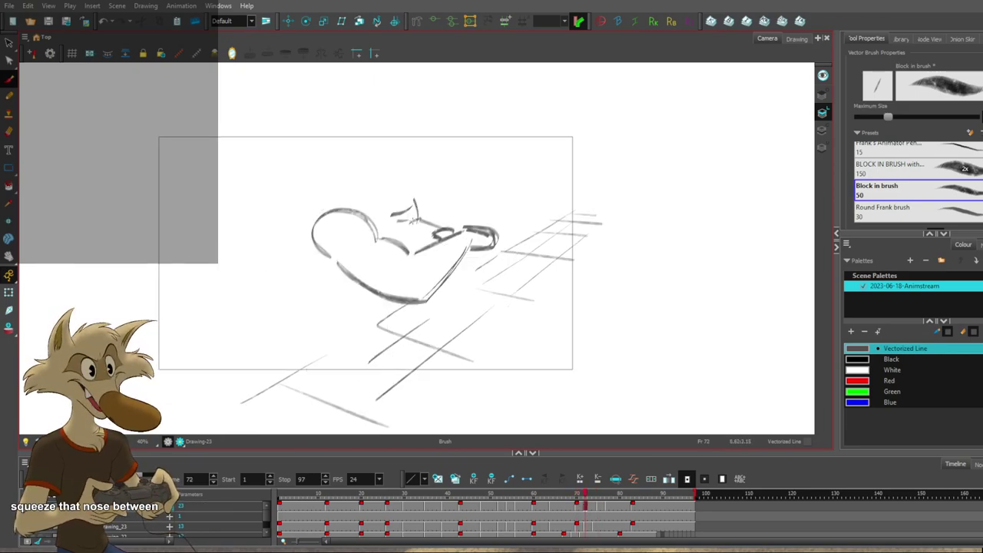
pyautogui.scroll(1, 415, 223)
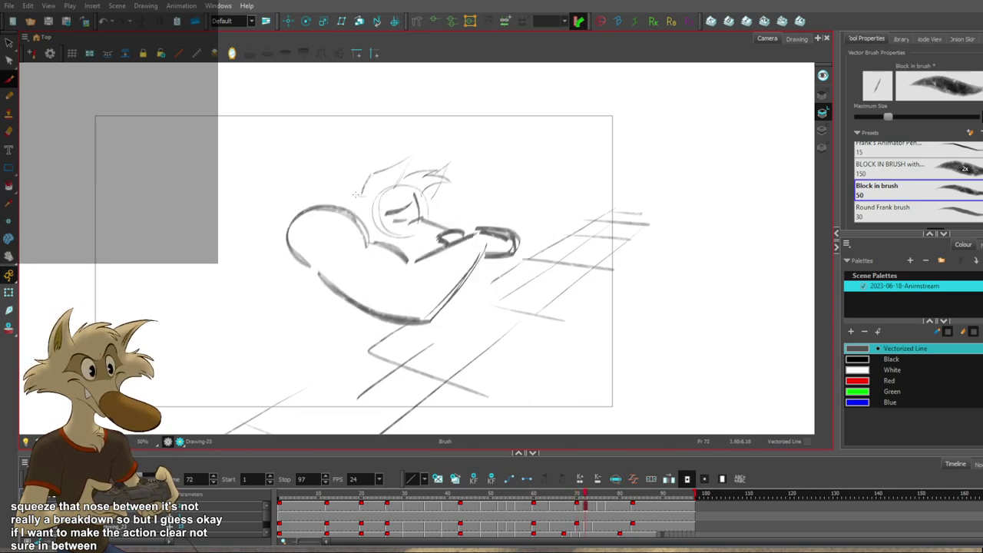
pyautogui.press('f')
pyautogui.press('g')
pyautogui.press('f')
pyautogui.press('g')
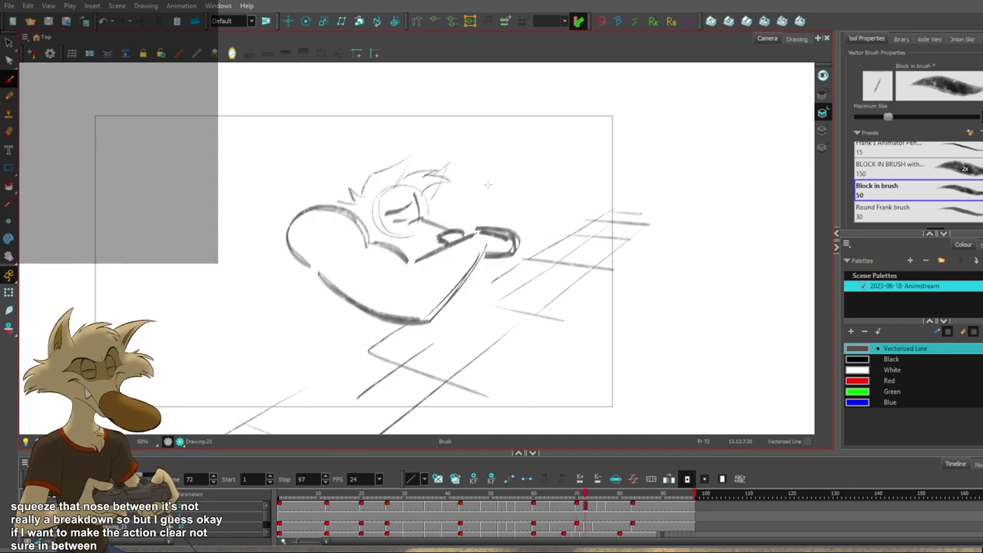
# Sketch the top rim and sides of the glass on frame 72, flipping against the neighbouring drawings for placement.
pyautogui.press('g')
pyautogui.press('f')
pyautogui.press('f')
pyautogui.press('g')
pyautogui.press('g')
pyautogui.press('f')
pyautogui.press('f')
pyautogui.press('g')
pyautogui.moveTo(502, 210)
pyautogui.mouseDown()
pyautogui.moveTo(533, 207)
pyautogui.moveTo(498, 227)
pyautogui.mouseUp()
pyautogui.press('f')
pyautogui.press('g')
pyautogui.press('f')
pyautogui.press('g')
pyautogui.press('g')
pyautogui.press('f')
pyautogui.press('f')
# Rough in the far hand and its finger lines behind the glass on frame 72, checking adjacent frames.
pyautogui.press('.')
pyautogui.press('.')
pyautogui.press(',')
pyautogui.press(',')
pyautogui.press('.')
pyautogui.press('.')
pyautogui.press(',')
pyautogui.press(',')
pyautogui.press('.')
pyautogui.press('.')
pyautogui.moveTo(536, 274)
pyautogui.mouseDown()
pyautogui.moveTo(539, 216)
pyautogui.moveTo(541, 271)
pyautogui.mouseUp()
pyautogui.press('f')
pyautogui.press('g')
pyautogui.press('f')
pyautogui.press('g')
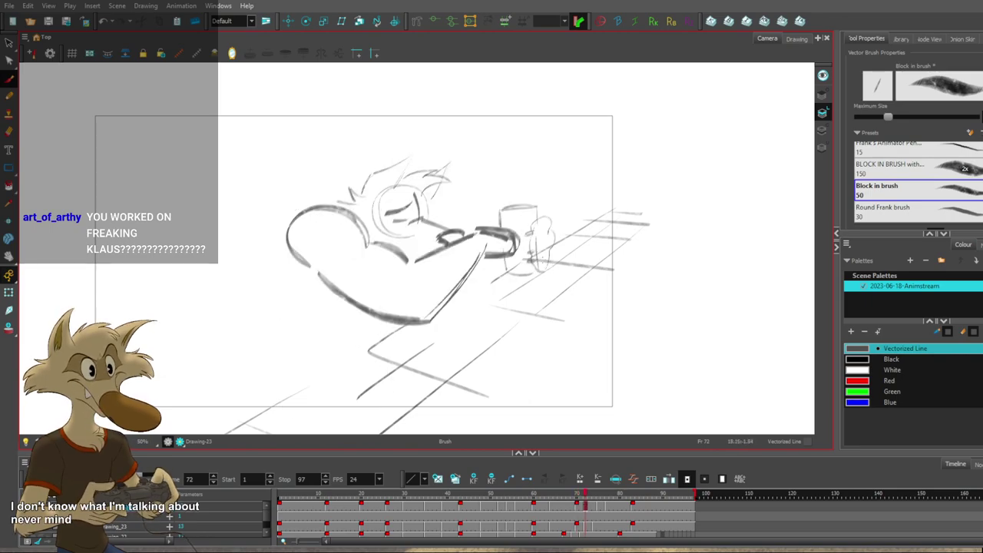
pyautogui.press('f')
pyautogui.press('g')
pyautogui.press(',')
pyautogui.press('.')
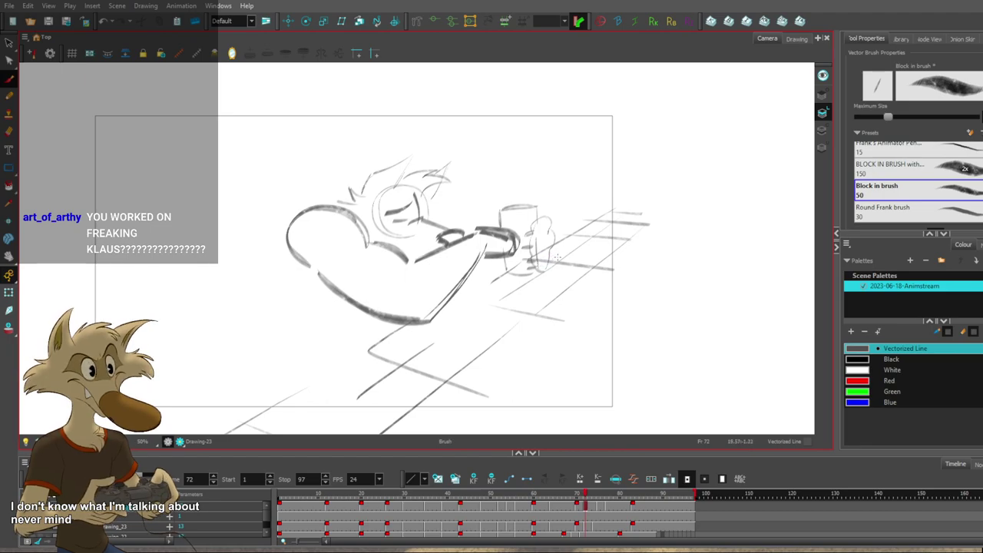
# Redraw the bottom curve of the glass on frame 72 so it reaches the far hand, comparing it with the neighbouring drawings.
pyautogui.scroll(-3, 582, 227)
pyautogui.press(',')
pyautogui.press(',')
pyautogui.scroll(3, 556, 225)
pyautogui.press('.')
pyautogui.press('.')
pyautogui.scroll(1, 573, 235)
pyautogui.scroll(1, 575, 237)
pyautogui.press('f')
pyautogui.press('g')
pyautogui.press('g')
pyautogui.press('f')
pyautogui.press('f')
pyautogui.press('g')
pyautogui.press('g')
pyautogui.press(',')
pyautogui.press(',')
pyautogui.press(',')
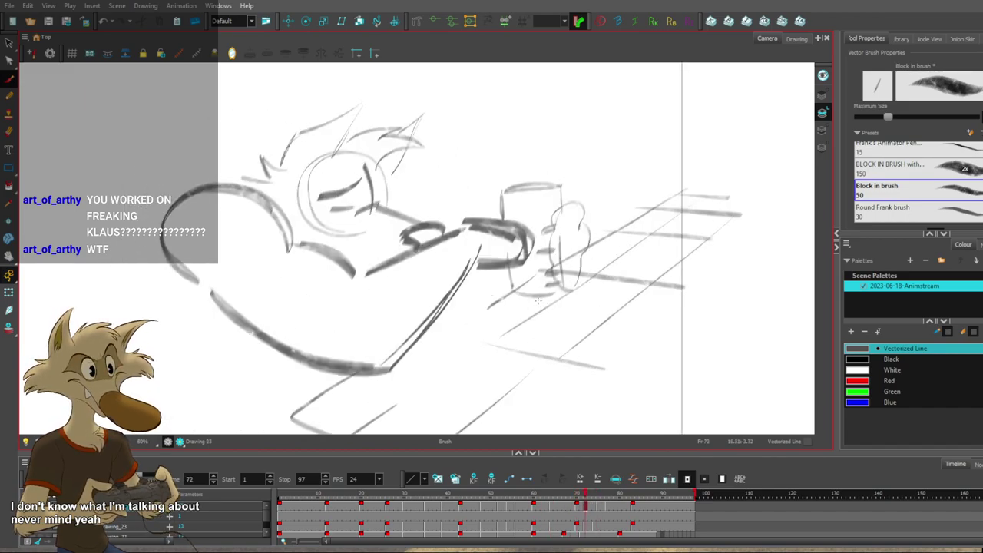
pyautogui.press('.')
pyautogui.press('.')
pyautogui.press('.')
pyautogui.press(',')
pyautogui.press(',')
pyautogui.press(',')
pyautogui.moveTo(560, 295); pyautogui.dragTo(567, 292)
pyautogui.hotkey('ctrl', 'z')
pyautogui.moveTo(514, 297)
pyautogui.mouseDown()
pyautogui.moveTo(530, 305)
pyautogui.moveTo(567, 295)
pyautogui.mouseUp()
pyautogui.press('g')
pyautogui.press('f')
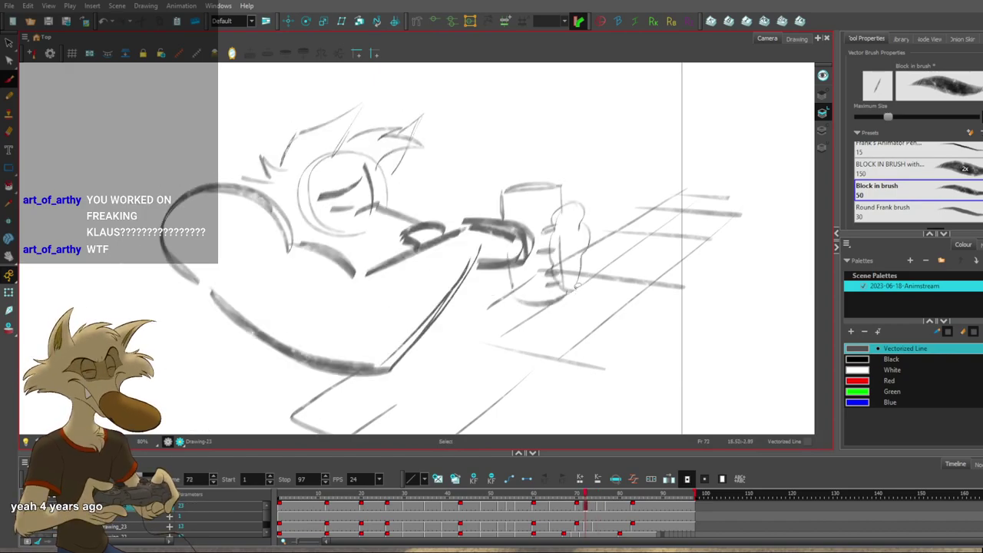
# Step back and forth through the frames after 72 to check the placement of the glass and far hand.
pyautogui.press('.')
pyautogui.press('.')
pyautogui.press('.')
pyautogui.press(',')
pyautogui.press(',')
pyautogui.press(',')
pyautogui.press('.')
pyautogui.press('.')
pyautogui.press('.')
pyautogui.press(',')
pyautogui.press(',')
pyautogui.press(',')
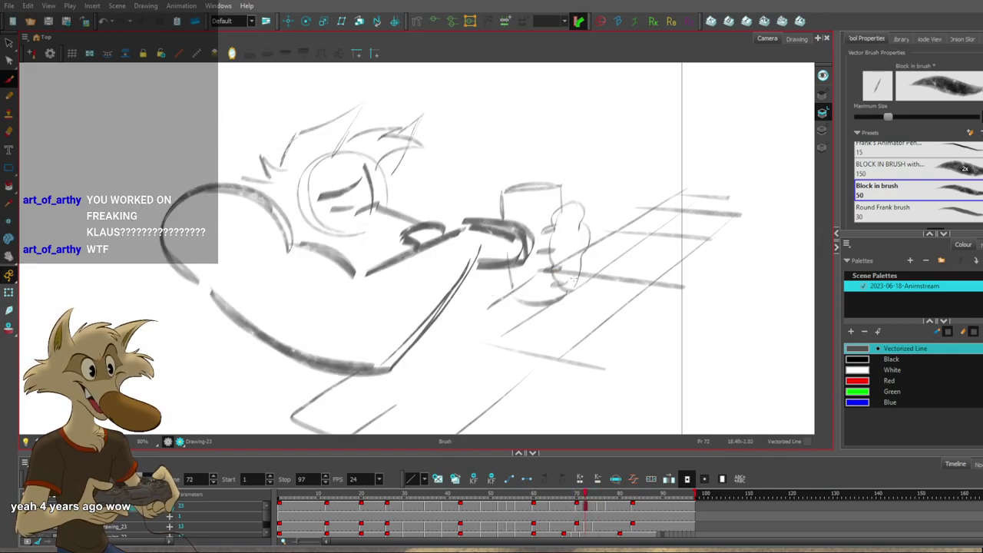
# Examine the finished pose on frame 70 at several sizes and flip it against the rough on frame 72.
pyautogui.scroll(-6, 538, 292)
pyautogui.scroll(4, 537, 298)
pyautogui.press('g')
pyautogui.press('f')
pyautogui.press('f')
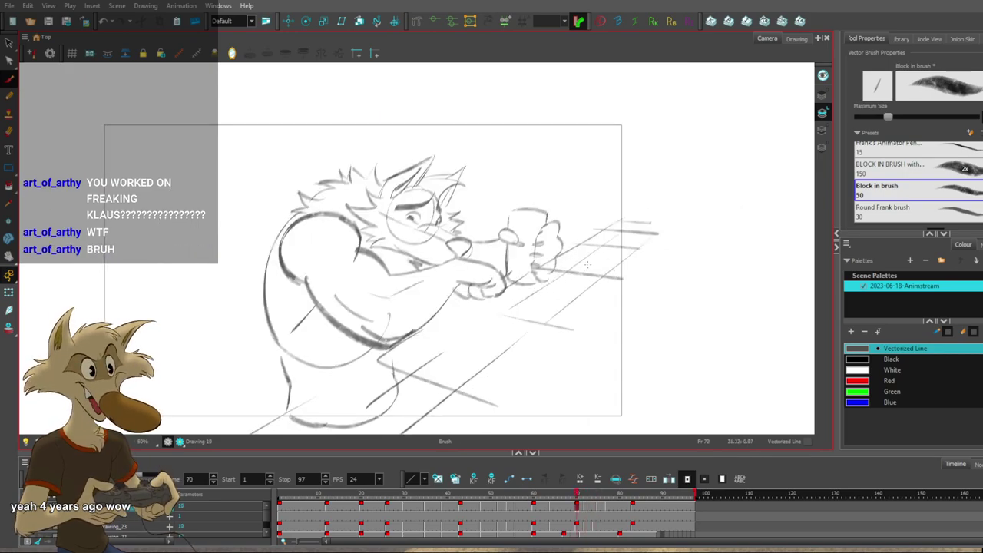
pyautogui.scroll(-1, 587, 264)
pyautogui.scroll(2, 588, 265)
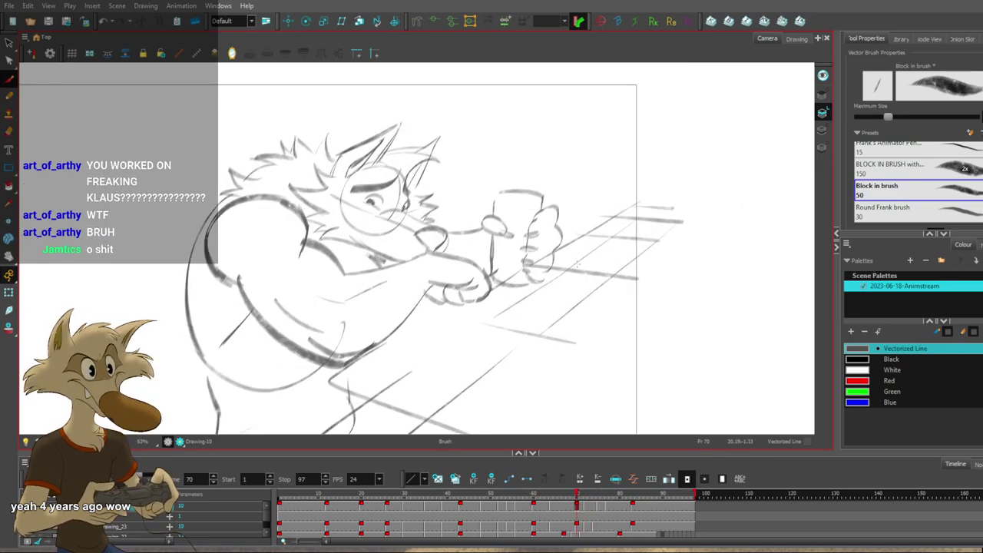
pyautogui.scroll(-4, 580, 261)
pyautogui.scroll(2, 580, 261)
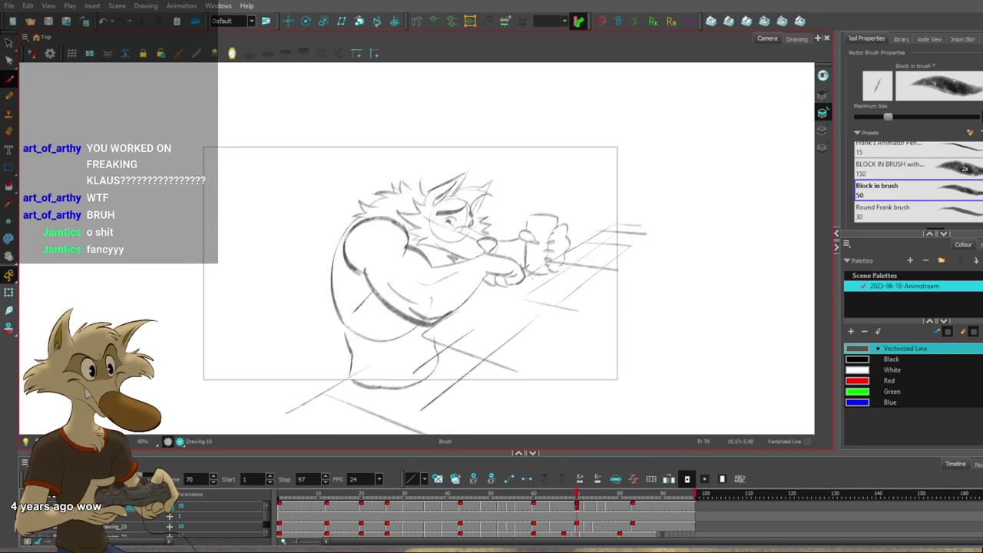
pyautogui.scroll(1, 534, 279)
pyautogui.press('.')
pyautogui.press('.')
pyautogui.press('.')
pyautogui.press('.')
pyautogui.press('.')
pyautogui.press('f')
pyautogui.press('f')
pyautogui.press('g')
pyautogui.press('g')
pyautogui.press('f')
pyautogui.press('f')
pyautogui.press('g')
pyautogui.press('g')
pyautogui.press('f')
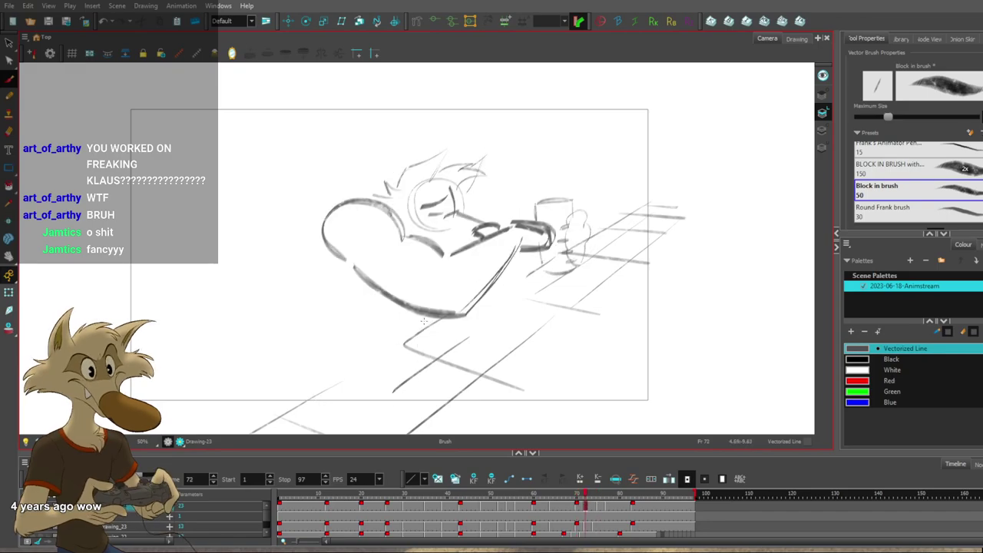
# Draw a short belly line beneath the near elbow on frame 72 and flip it against the neighbouring drawings.
pyautogui.moveTo(427, 316); pyautogui.dragTo(416, 341)
pyautogui.press('g')
pyautogui.press('f')
pyautogui.press('f')
pyautogui.press('g')
# Draw the long curved back contour behind the near shoulder on frame 72, undoing the first attempt and flipping against adjacent drawings.
pyautogui.moveTo(300, 232); pyautogui.dragTo(299, 329)
pyautogui.hotkey('ctrl', 'z')
pyautogui.press('f')
pyautogui.press('g')
pyautogui.press('g')
pyautogui.press('f')
pyautogui.press('f')
pyautogui.press('g')
pyautogui.press('f')
pyautogui.press('f')
pyautogui.press('f')
pyautogui.press('g')
pyautogui.press('g')
pyautogui.press('g')
pyautogui.press('g')
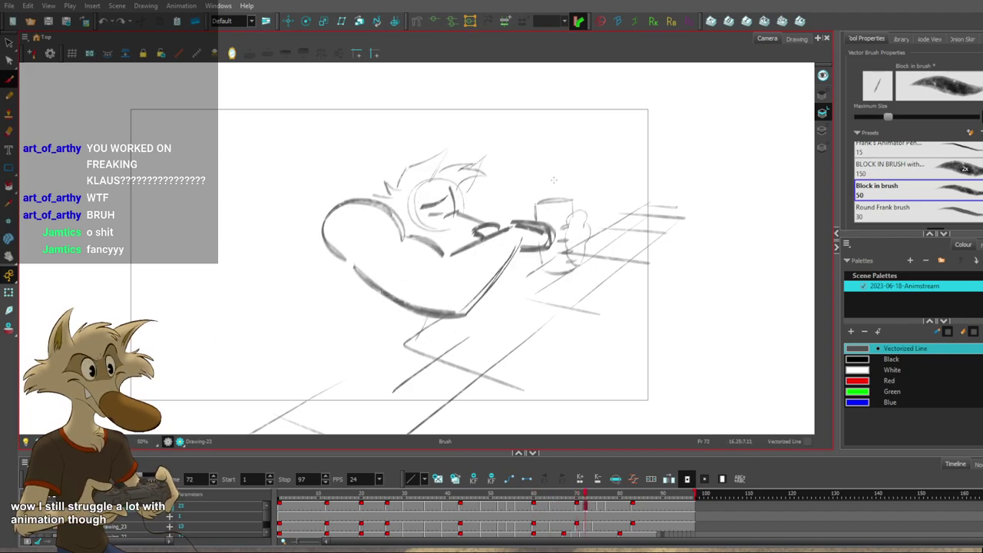
pyautogui.press(',')
pyautogui.press(',')
pyautogui.press(',')
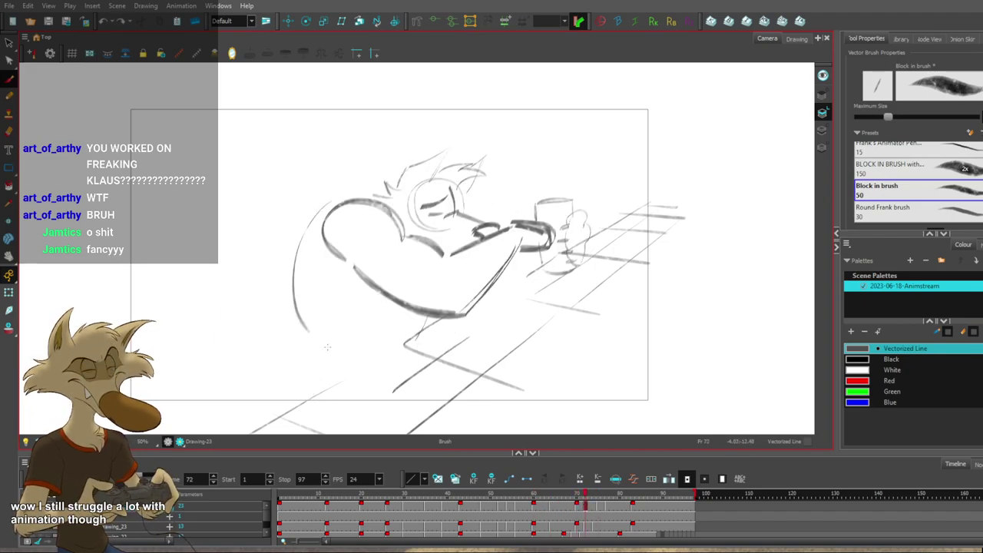
pyautogui.moveTo(331, 205); pyautogui.dragTo(304, 333)
pyautogui.press('f')
pyautogui.press('g')
pyautogui.press('g')
pyautogui.press('f')
pyautogui.press('f')
pyautogui.press('g')
pyautogui.press('g')
pyautogui.press('g')
pyautogui.press('f')
pyautogui.press('f')
pyautogui.press('g')
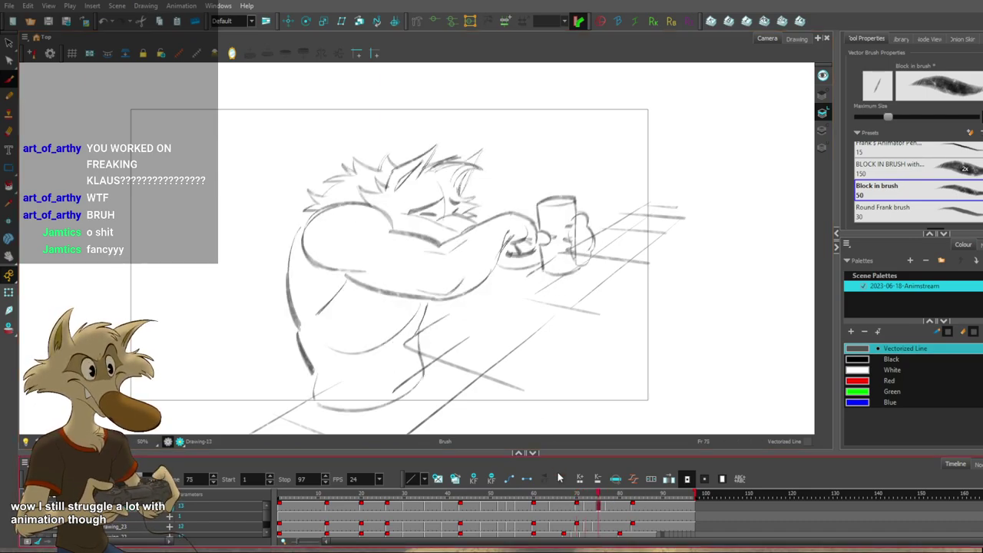
# Examine the drawings on frames 75, 77 and 70 and return to the rough on frame 72.
pyautogui.click(607, 509)
pyautogui.press('f')
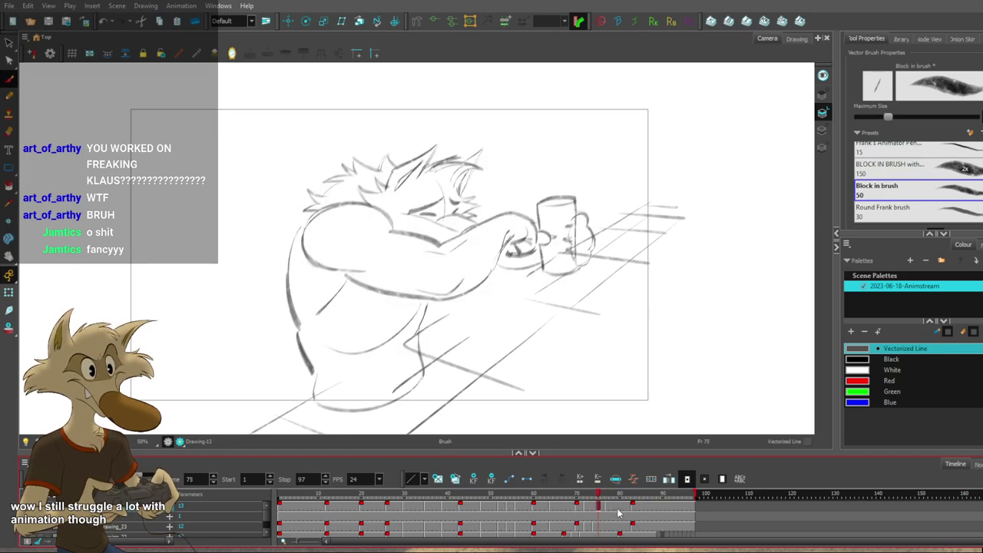
pyautogui.click(609, 511)
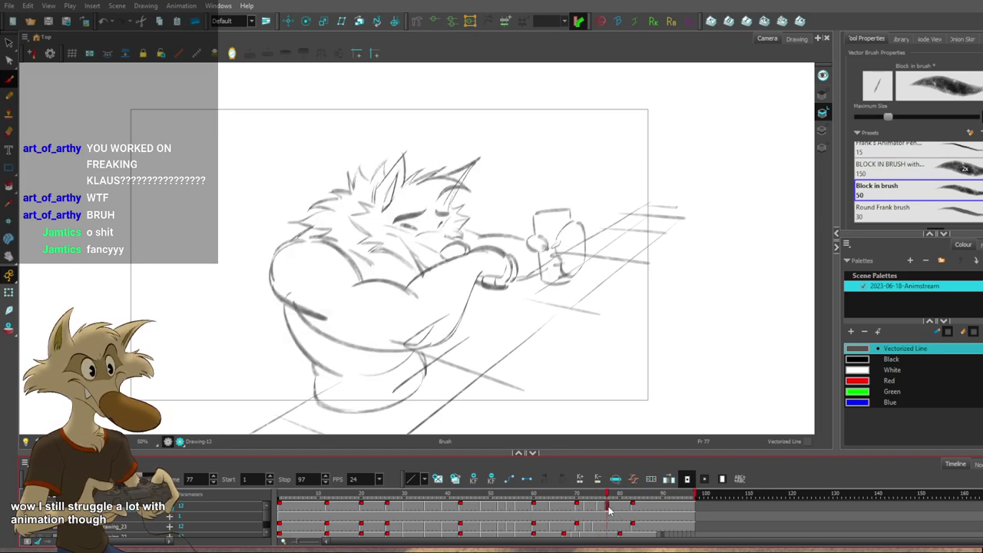
pyautogui.moveTo(621, 512); pyautogui.dragTo(621, 512)
pyautogui.click(609, 510)
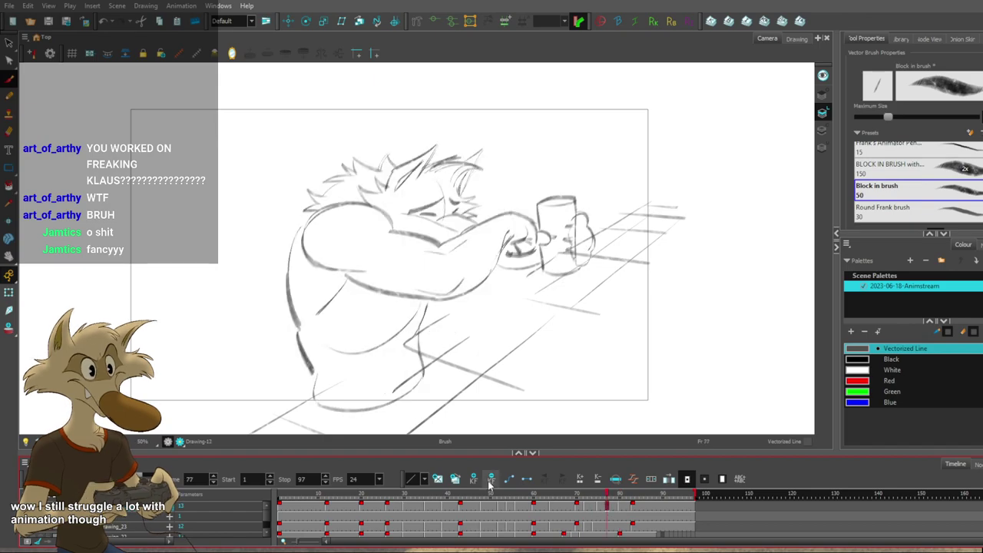
pyautogui.press('f')
pyautogui.press('f')
pyautogui.press('g')
pyautogui.press('f')
pyautogui.press('f')
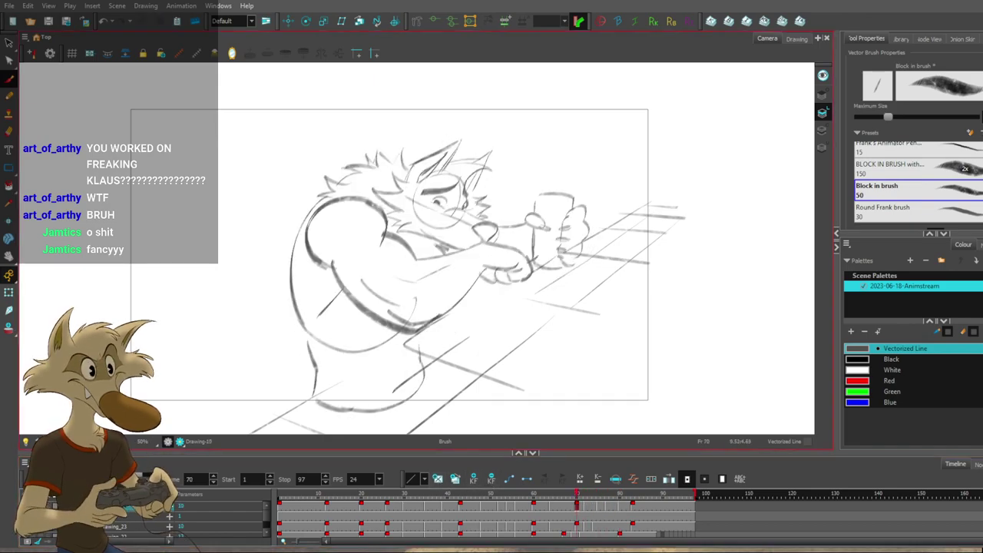
pyautogui.press('g')
pyautogui.press('f')
pyautogui.press('g')
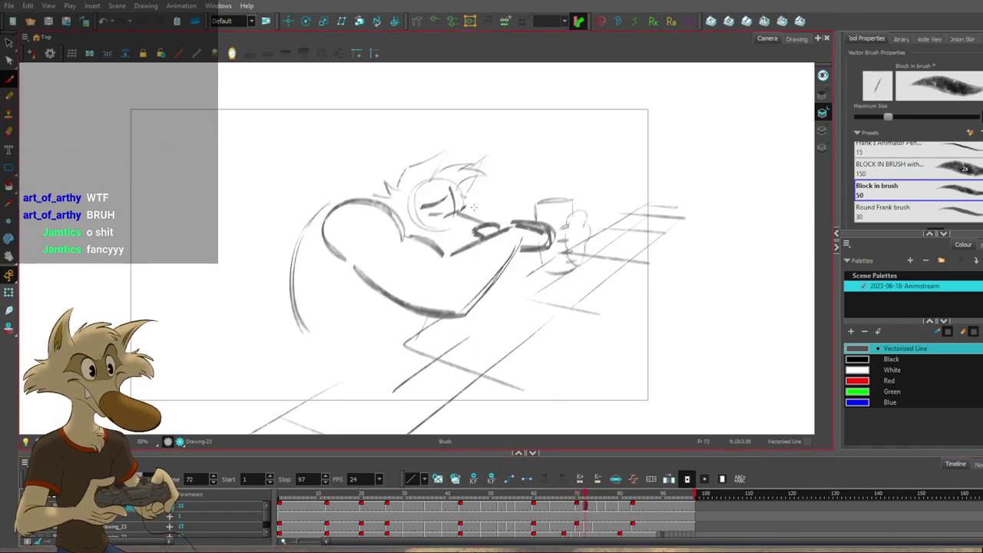
# Sketch loose fur strokes along the far side of the face on frame 72, undoing rejected strokes and flipping against the neighbouring drawings.
pyautogui.hotkey('ctrl', 'z')
pyautogui.press('f')
pyautogui.press('g')
pyautogui.hotkey('ctrl', 'z')
pyautogui.press('f')
pyautogui.press('g')
pyautogui.press('f')
pyautogui.press('g')
pyautogui.press('.')
pyautogui.press(',')
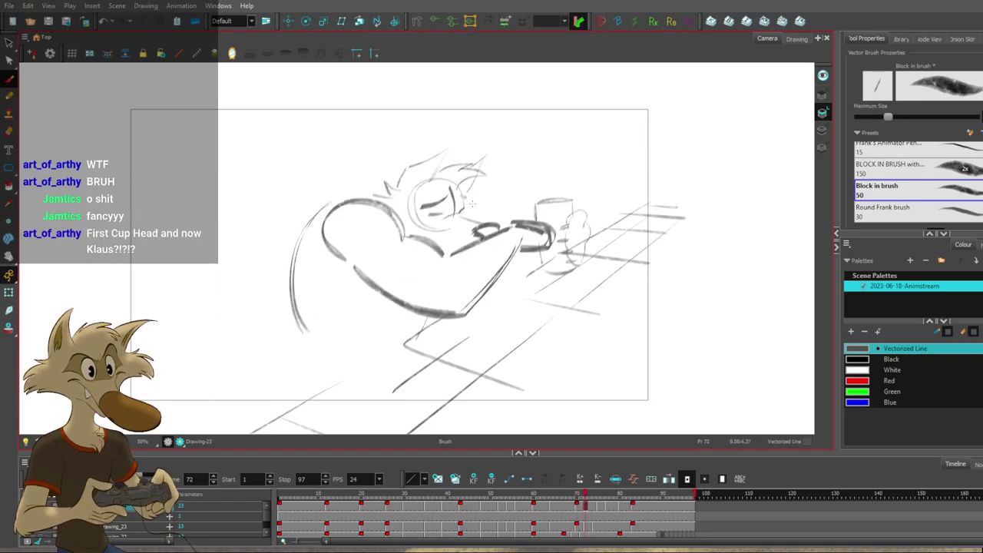
pyautogui.press('.')
pyautogui.press(',')
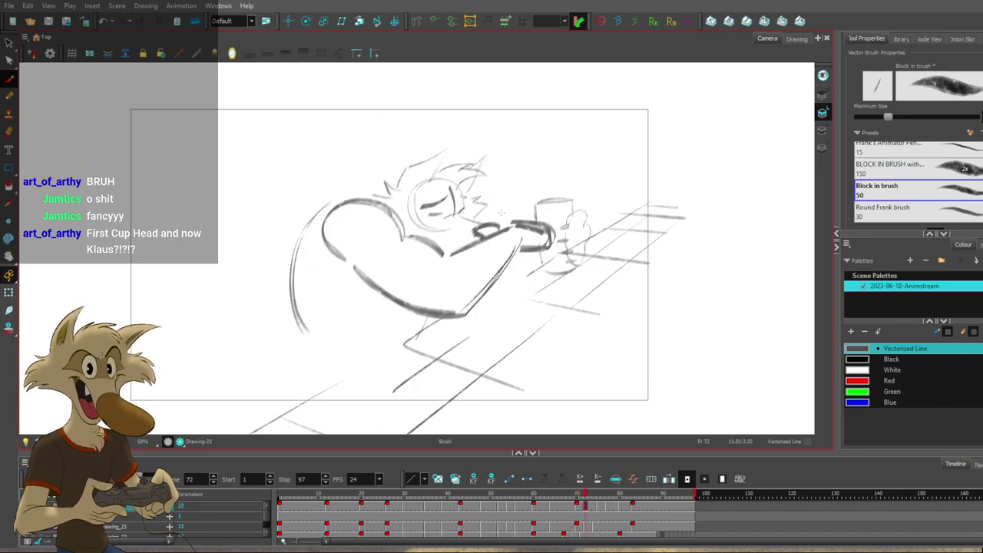
# Flip the rough on frame 72 repeatedly against its neighbouring drawings and examine the finished pose on frame 70.
pyautogui.press('.')
pyautogui.press(',')
pyautogui.press('f')
pyautogui.press('f')
pyautogui.press('f')
pyautogui.press('g')
pyautogui.press('g')
pyautogui.press('g')
pyautogui.press('g')
pyautogui.press('g')
pyautogui.press('f')
pyautogui.press('f')
pyautogui.press('.')
pyautogui.press('.')
pyautogui.press(',')
pyautogui.press(',')
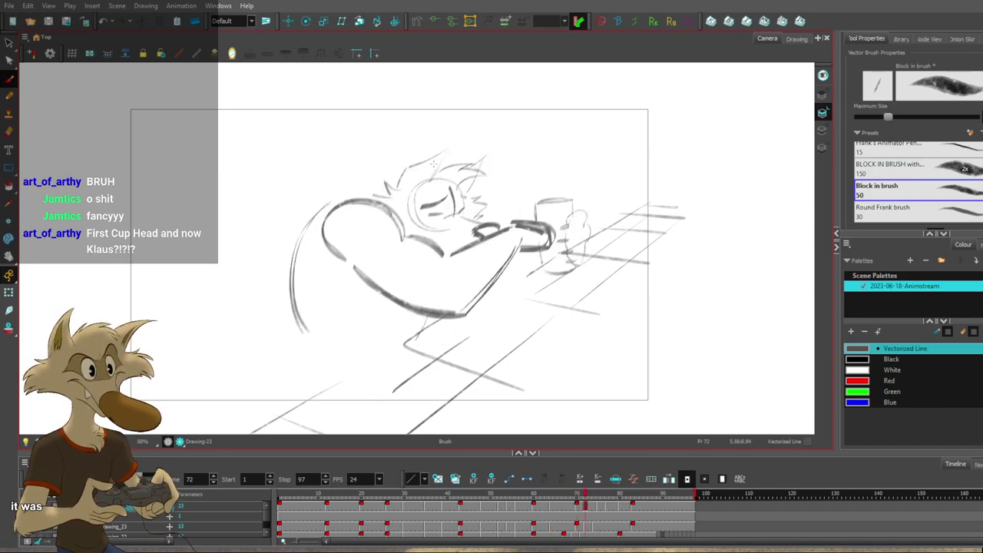
pyautogui.press(',')
pyautogui.press(',')
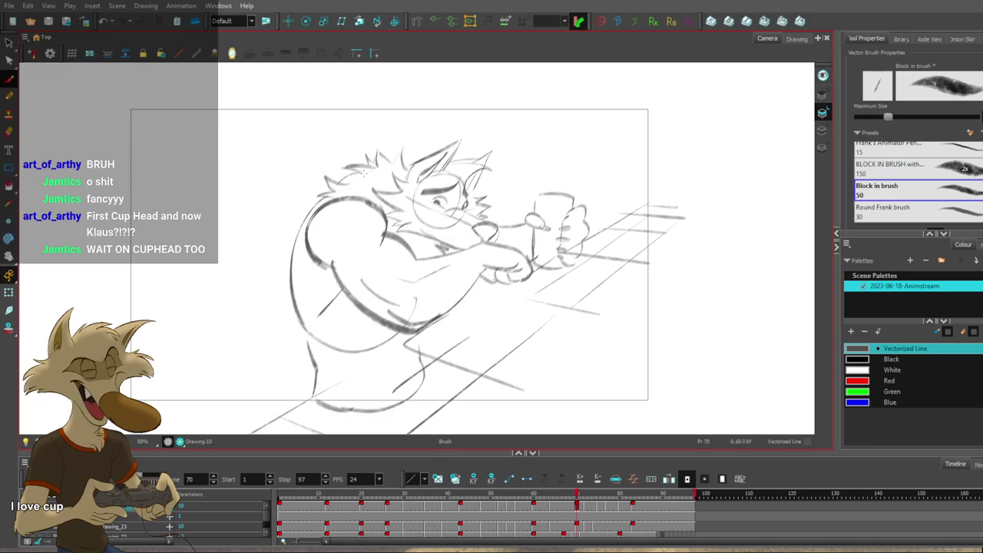
# Draw the spiky mane tufts from the head down to the near shoulder on frame 72, undoing rejected strokes and flipping against frame 70.
pyautogui.press('g')
pyautogui.press('f')
pyautogui.press('g')
pyautogui.press('g')
pyautogui.press('f')
pyautogui.press('f')
pyautogui.moveTo(349, 177); pyautogui.dragTo(327, 201)
pyautogui.press('g')
pyautogui.press('g')
pyautogui.press('f')
pyautogui.press('f')
pyautogui.press('g')
pyautogui.press('g')
pyautogui.press('f')
pyautogui.press('f')
pyautogui.press('g')
pyautogui.hotkey('ctrl', 'z')
pyautogui.press('f')
pyautogui.press('g')
pyautogui.press('g')
pyautogui.press('f')
pyautogui.press('.')
pyautogui.press(',')
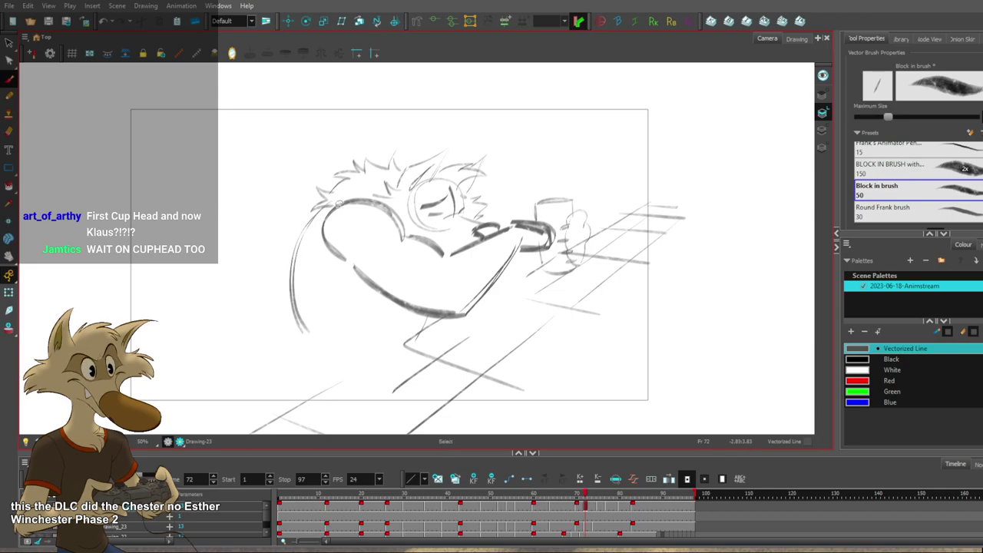
# Examine the motion around frame 72 by flipping back and forth through the adjacent drawings up to frame 75.
pyautogui.press('.')
pyautogui.press(',')
pyautogui.press('g')
pyautogui.press('f')
pyautogui.press('f')
pyautogui.press('g')
pyautogui.press('g')
pyautogui.press('f')
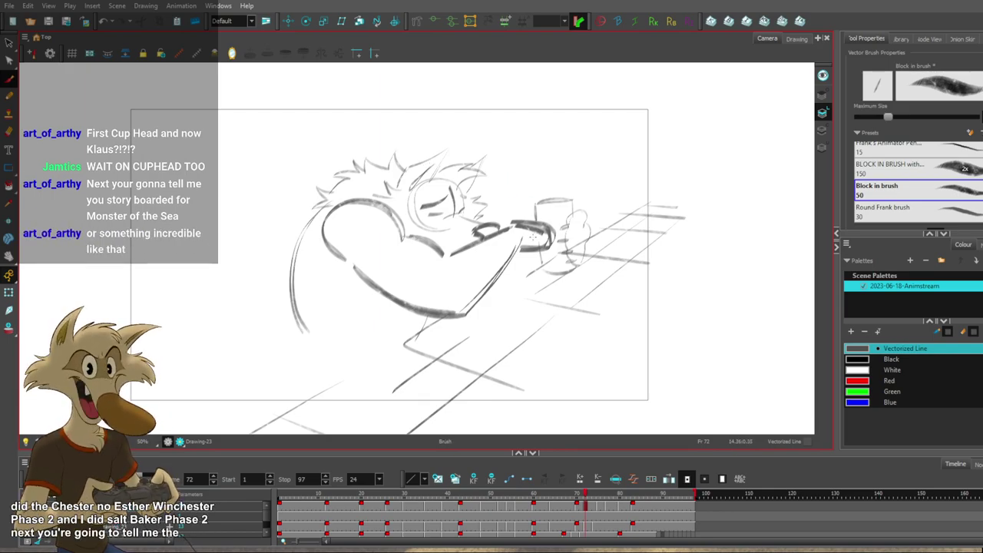
pyautogui.press('f')
pyautogui.press('f')
pyautogui.press('g')
pyautogui.press('g')
pyautogui.press('g')
pyautogui.press('g')
pyautogui.press('f')
pyautogui.press('f')
pyautogui.press('f')
pyautogui.press('f')
pyautogui.press('f')
pyautogui.press('g')
pyautogui.press('g')
pyautogui.press('g')
pyautogui.press('g')
pyautogui.press('g')
pyautogui.scroll(-2, 503, 183)
pyautogui.scroll(2, 502, 182)
pyautogui.press(',')
pyautogui.press(',')
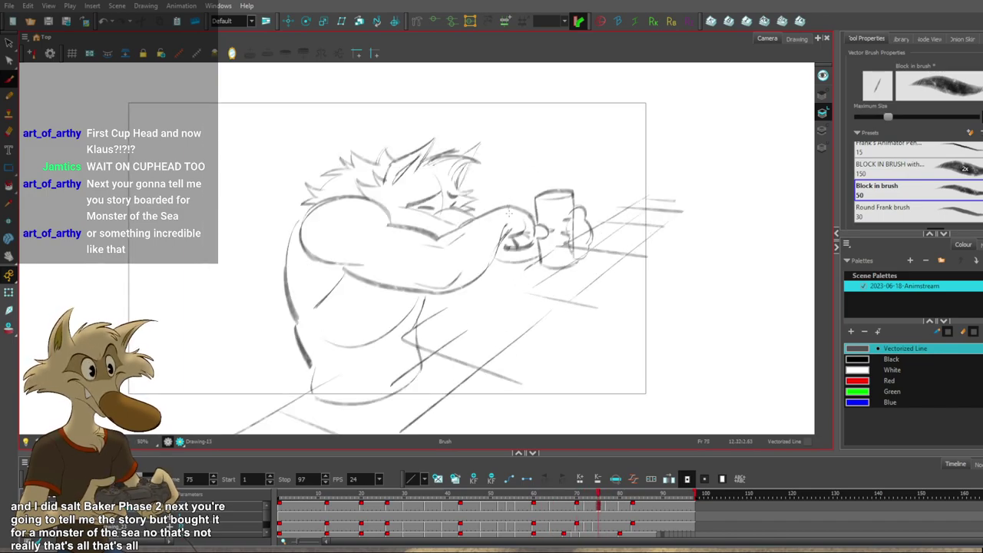
# Add a blank in-between drawing on frame 77 and flip through the poses on either side of it.
pyautogui.press('g')
pyautogui.press('g')
pyautogui.press('f')
pyautogui.press('f')
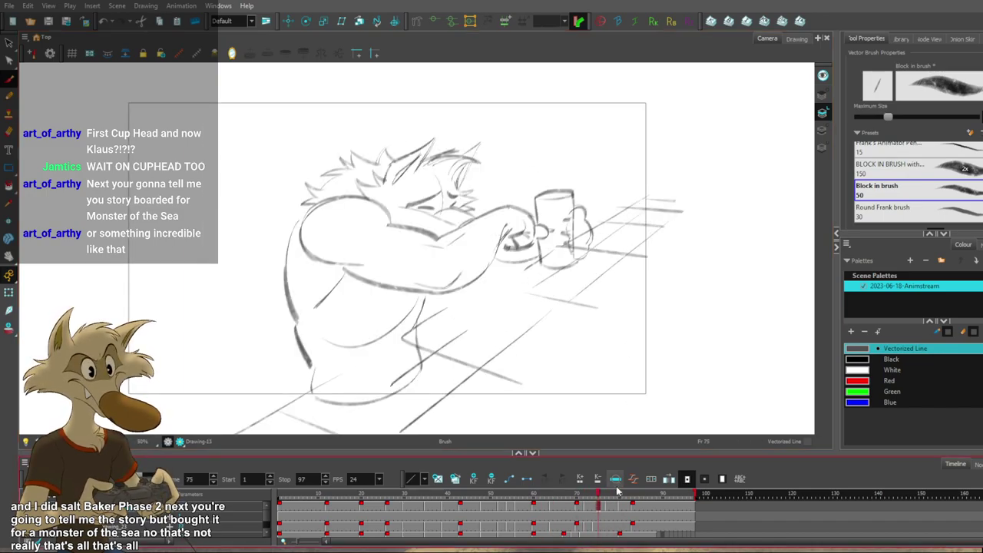
pyautogui.press('.')
pyautogui.press(',')
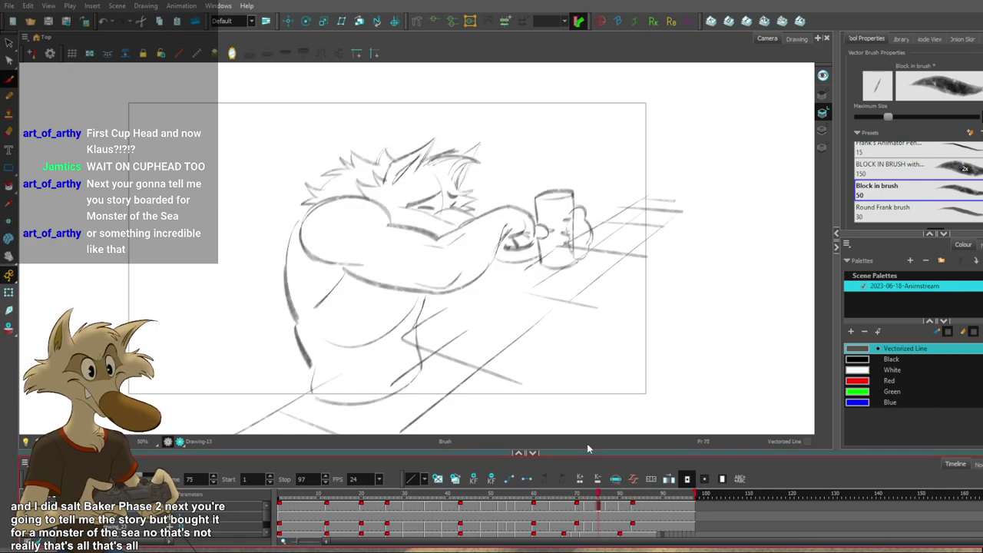
pyautogui.press('g')
pyautogui.press('g')
pyautogui.press('f')
pyautogui.press('f')
pyautogui.press('g')
pyautogui.press('g')
pyautogui.press('g')
pyautogui.press('f')
pyautogui.press('f')
pyautogui.press('g')
pyautogui.press('g')
pyautogui.press('f')
pyautogui.press('f')
pyautogui.press('f')
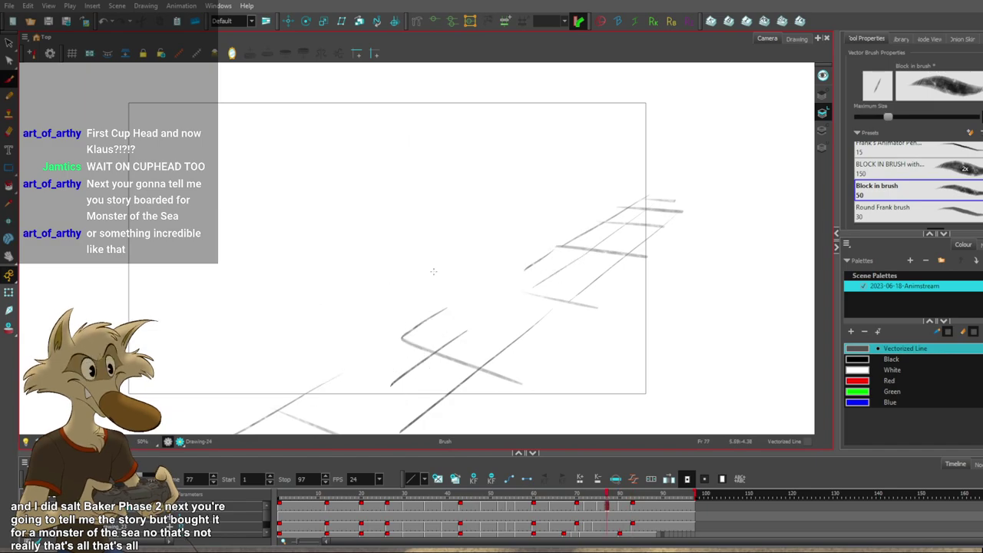
# Delete the near shoulder's outer contour on frame 80 and redraw it as a thick curve, flipping against frame 75.
pyautogui.press('g')
pyautogui.press('g')
pyautogui.moveTo(323, 237); pyautogui.dragTo(262, 267)
pyautogui.press('Delete')
pyautogui.moveTo(328, 228)
pyautogui.mouseDown()
pyautogui.moveTo(307, 308)
pyautogui.moveTo(297, 294)
pyautogui.mouseUp()
pyautogui.press('f')
pyautogui.press('f')
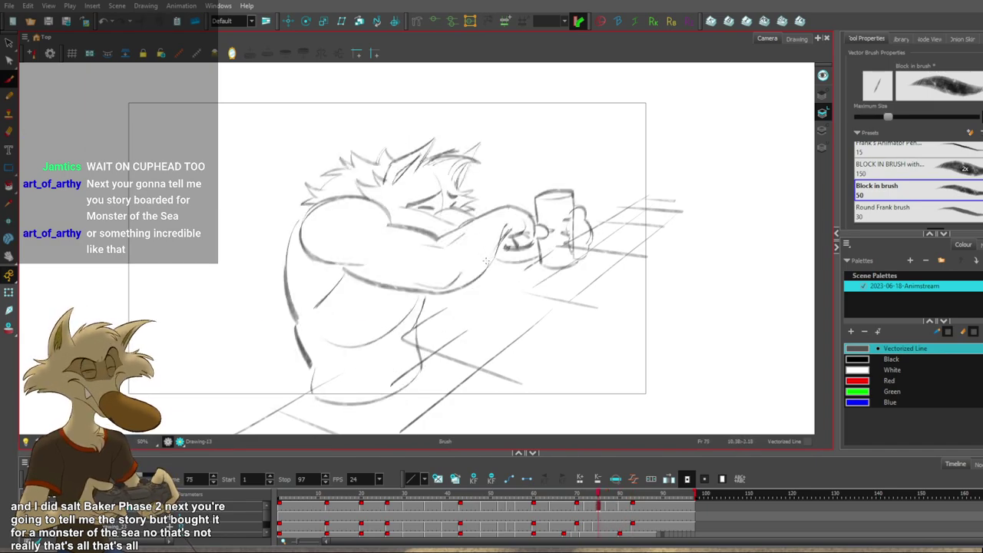
# Rework the inner contour of the near shoulder on frame 80, undoing rejected strokes and comparing it with frame 75.
pyautogui.press('g')
pyautogui.press('g')
pyautogui.press('g')
pyautogui.press('f')
pyautogui.moveTo(354, 241); pyautogui.dragTo(354, 295)
pyautogui.moveTo(352, 240); pyautogui.dragTo(355, 293)
pyautogui.hotkey('ctrl', 'z')
pyautogui.hotkey('ctrl', 'z')
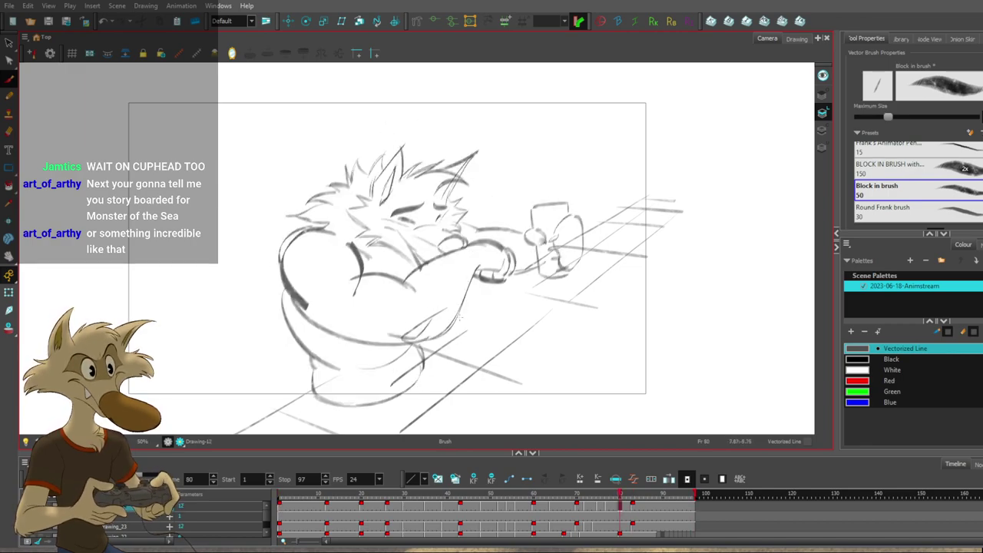
pyautogui.press(',')
pyautogui.press(',')
pyautogui.press(',')
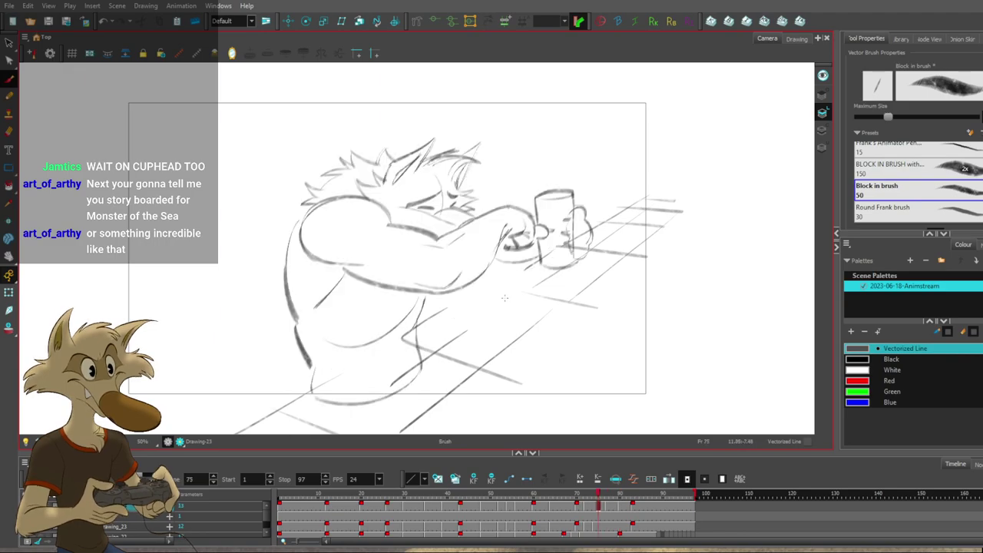
# Try a heavier contour along the underside of the near upper arm on frame 80 and undo it.
pyautogui.press('g')
pyautogui.moveTo(377, 280)
pyautogui.mouseDown()
pyautogui.moveTo(378, 308)
pyautogui.moveTo(307, 338)
pyautogui.moveTo(354, 364)
pyautogui.mouseUp()
pyautogui.hotkey('ctrl', 'z')
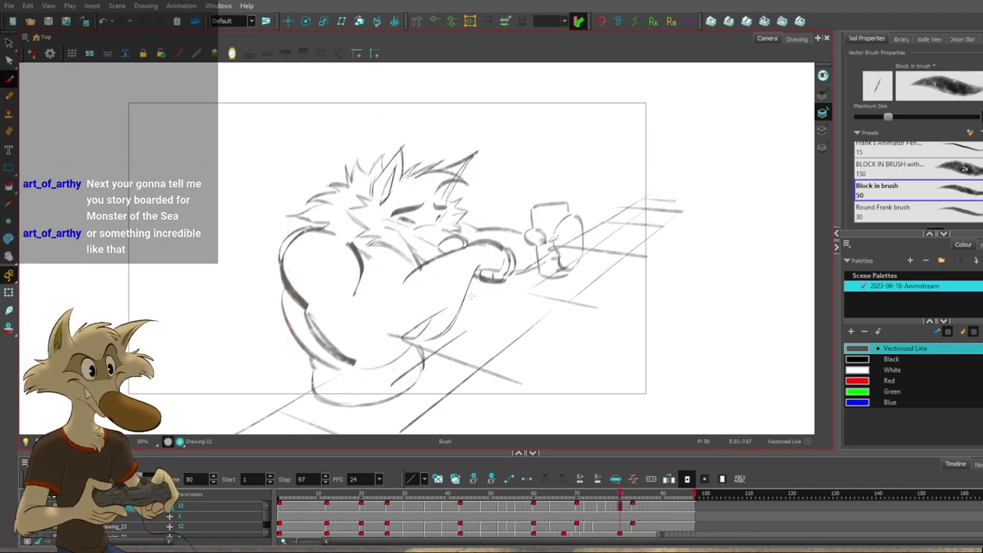
# Select the near arm's lower contour lines on frame 80, adjust them around the elbow and compare the pose with frame 72.
pyautogui.click(462, 299)
pyautogui.keyDown('shift'); pyautogui.click(393, 336); pyautogui.keyUp('shift')
pyautogui.keyDown('shift'); pyautogui.click(432, 321); pyautogui.keyUp('shift')
pyautogui.moveTo(450, 329); pyautogui.dragTo(428, 353)
pyautogui.hotkey('alt', 'b')
pyautogui.press('f')
pyautogui.press('f')
pyautogui.press('g')
pyautogui.press('g')
pyautogui.press(',')
pyautogui.press(',')
pyautogui.press(',')
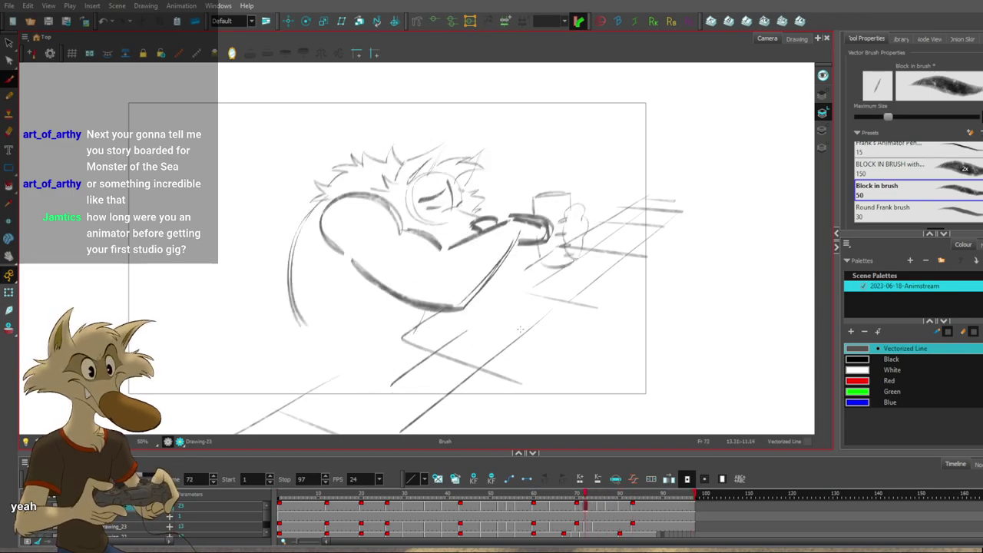
pyautogui.press('.')
pyautogui.press('.')
pyautogui.press('.')
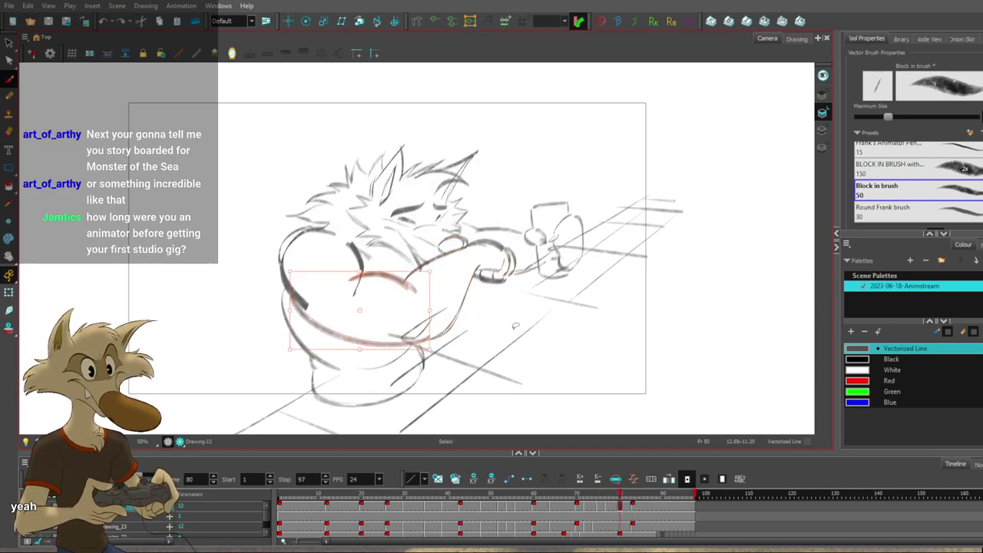
# Clean up the near shoulder's inner line on frame 80 into one thick curve meeting the upper arm, undoing rejected strokes.
pyautogui.click(467, 314)
pyautogui.click(360, 268)
pyautogui.click(490, 309)
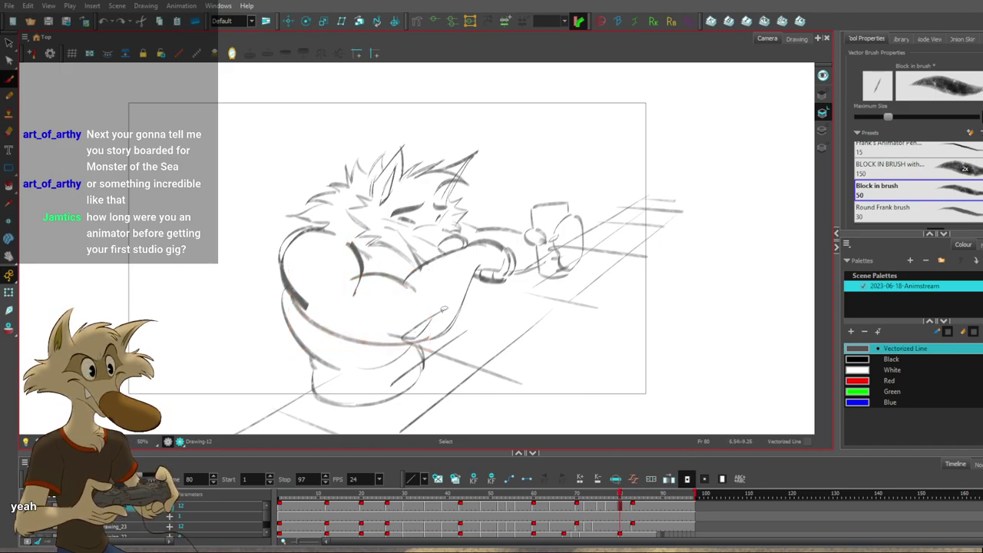
pyautogui.press('f')
pyautogui.press('f')
pyautogui.press('g')
pyautogui.press('g')
pyautogui.hotkey('ctrl', 'z')
pyautogui.moveTo(365, 267); pyautogui.dragTo(340, 236)
pyautogui.hotkey('ctrl', 'z')
pyautogui.press(',')
pyautogui.press('.')
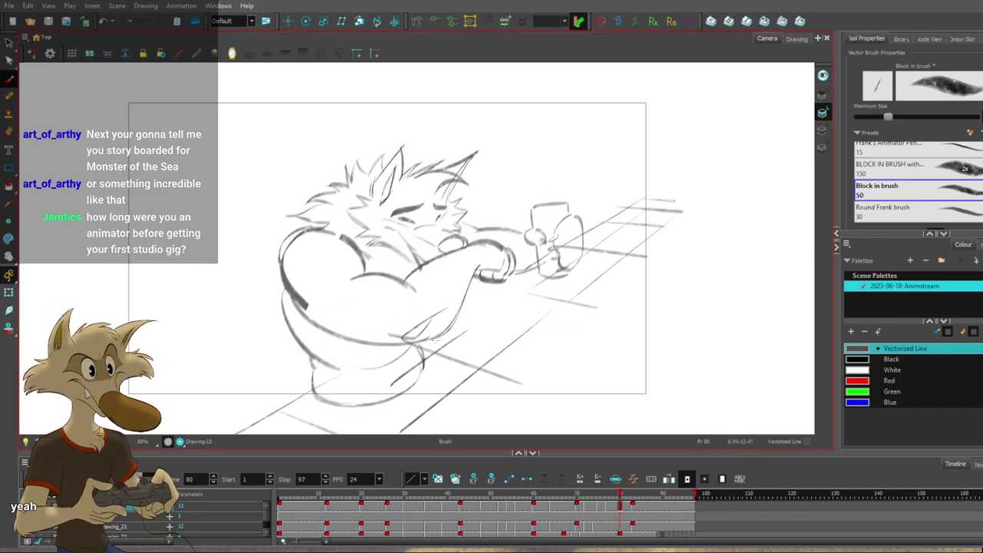
# Flip the pose on frame 80 against its neighbours and examine the blank drawing on frame 77 and the pose on frame 75.
pyautogui.press('f')
pyautogui.press('f')
pyautogui.press('g')
pyautogui.press('g')
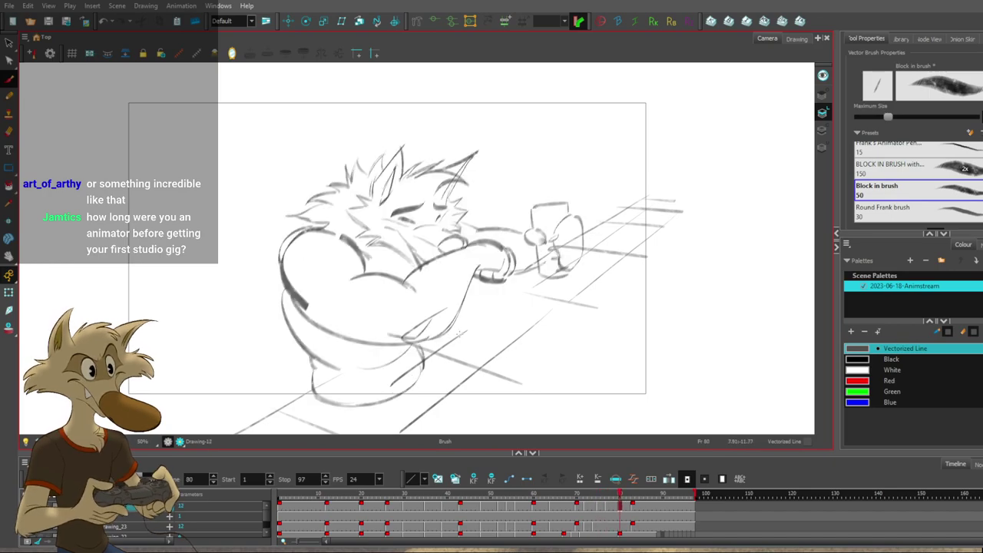
pyautogui.press('f')
pyautogui.press('f')
pyautogui.press('.')
pyautogui.press('.')
pyautogui.hotkey('alt', 's')
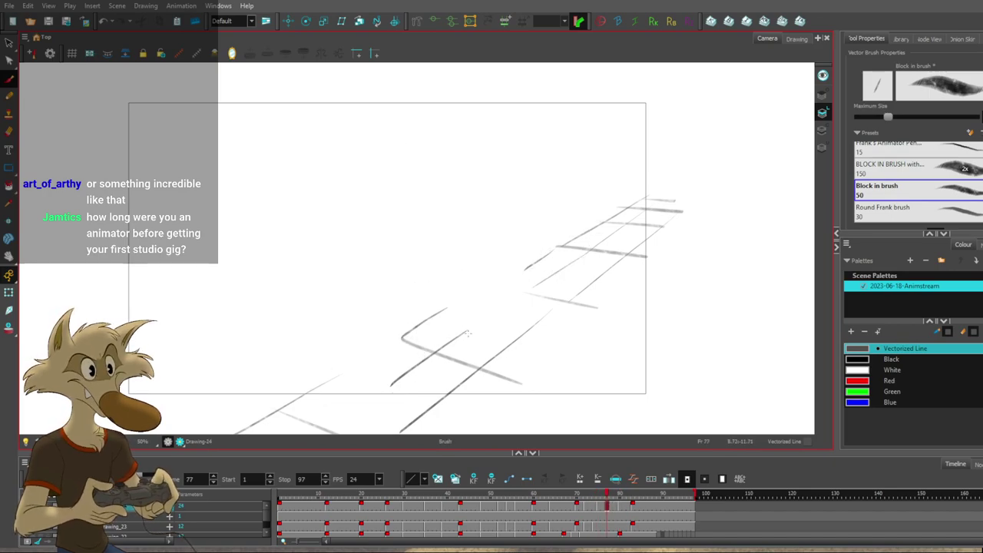
pyautogui.press(',')
pyautogui.press(',')
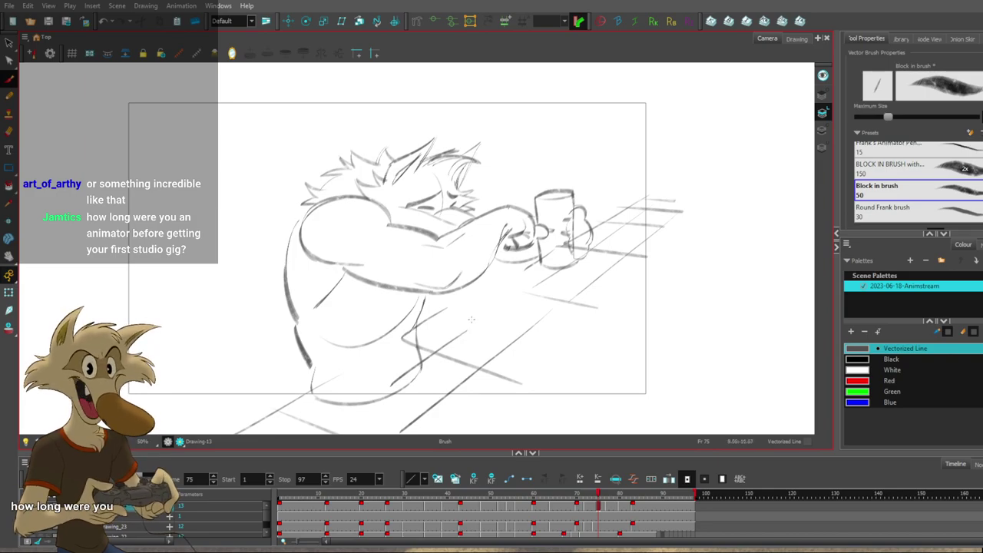
pyautogui.scroll(-3, 479, 299)
pyautogui.scroll(4, 480, 300)
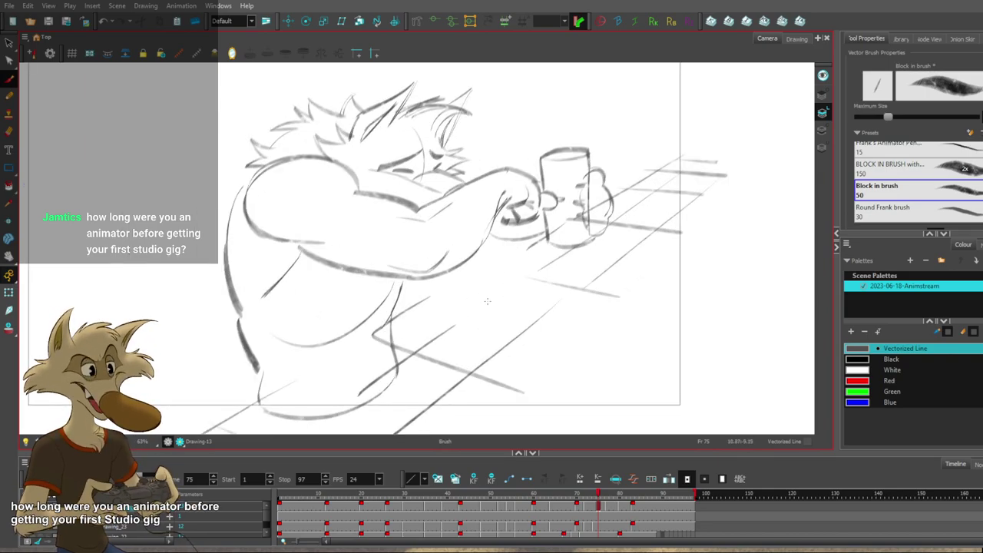
pyautogui.scroll(-2, 487, 301)
pyautogui.scroll(2, 486, 299)
pyautogui.scroll(-1, 485, 296)
pyautogui.scroll(1, 484, 294)
pyautogui.scroll(-1, 483, 292)
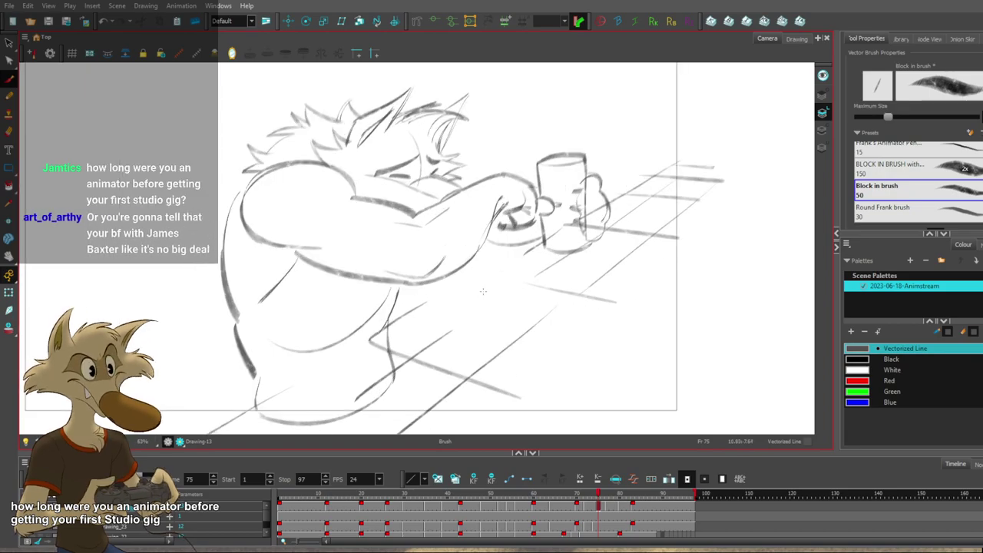
pyautogui.scroll(1, 483, 291)
# Redraw a short contour on the near fist and replace the heavy lower-back stroke with a thinner line on frame 75.
pyautogui.hotkey('ctrl', 'z')
pyautogui.moveTo(492, 216); pyautogui.dragTo(508, 229)
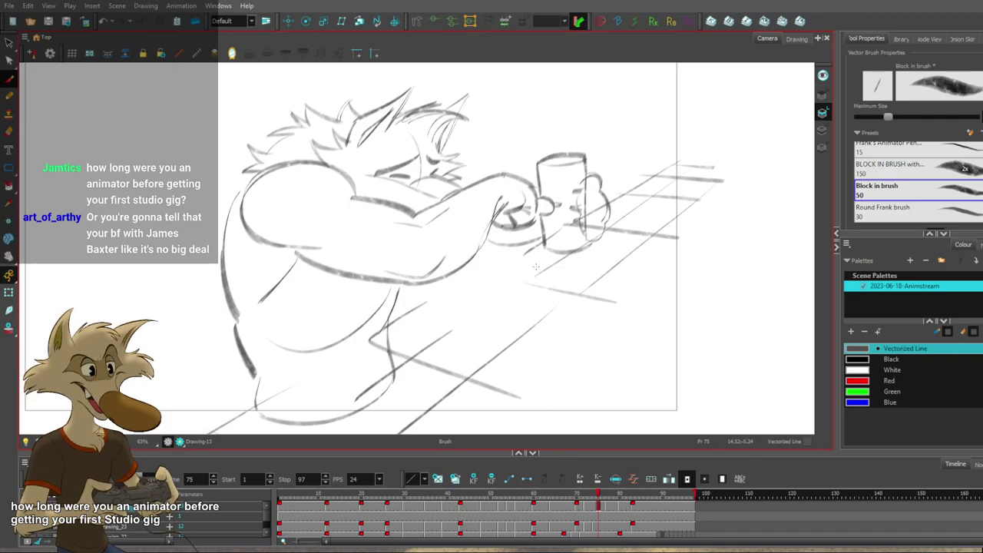
pyautogui.press('space')
pyautogui.moveTo(530, 279)
pyautogui.mouseDown()
pyautogui.moveTo(543, 270)
pyautogui.moveTo(535, 283)
pyautogui.mouseUp()
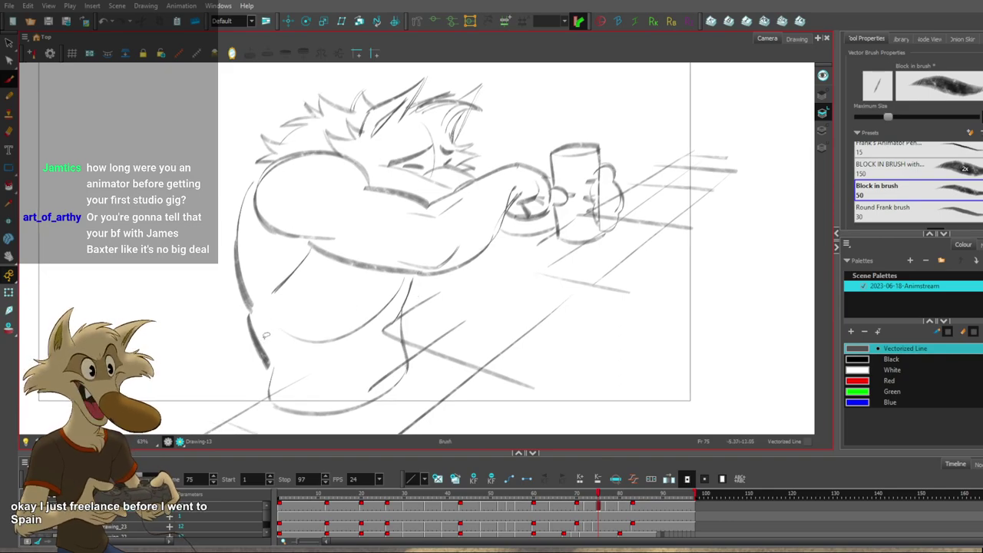
pyautogui.hotkey('ctrl', 'z')
pyautogui.moveTo(250, 310); pyautogui.dragTo(272, 368)
pyautogui.hotkey('ctrl', 'z')
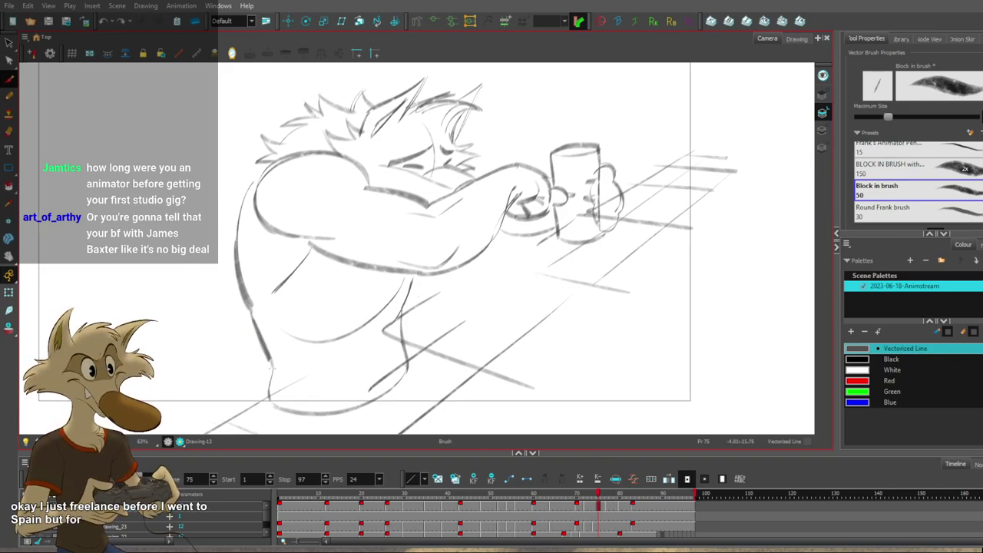
# Draw the wolf's lower-back contour from the end of the back curve down to the hip on frame 72.
pyautogui.press('f')
pyautogui.press('g')
pyautogui.press('f')
pyautogui.press('f')
pyautogui.press('g')
pyautogui.press('g')
pyautogui.press('f')
pyautogui.moveTo(256, 313)
pyautogui.mouseDown()
pyautogui.moveTo(271, 356)
pyautogui.moveTo(267, 396)
pyautogui.mouseUp()
pyautogui.hotkey('ctrl', 'z')
# Draw the short front waist line below the elbow on frame 72, checking it against the neighbouring drawings.
pyautogui.press('g')
pyautogui.press('f')
pyautogui.press('f')
pyautogui.press('g')
pyautogui.press('f')
pyautogui.press('g')
pyautogui.press('g')
pyautogui.press('f')
pyautogui.press('f')
pyautogui.press('g')
pyautogui.press('g')
pyautogui.press('f')
pyautogui.moveTo(403, 320); pyautogui.dragTo(409, 363)
pyautogui.hotkey('ctrl', 'z')
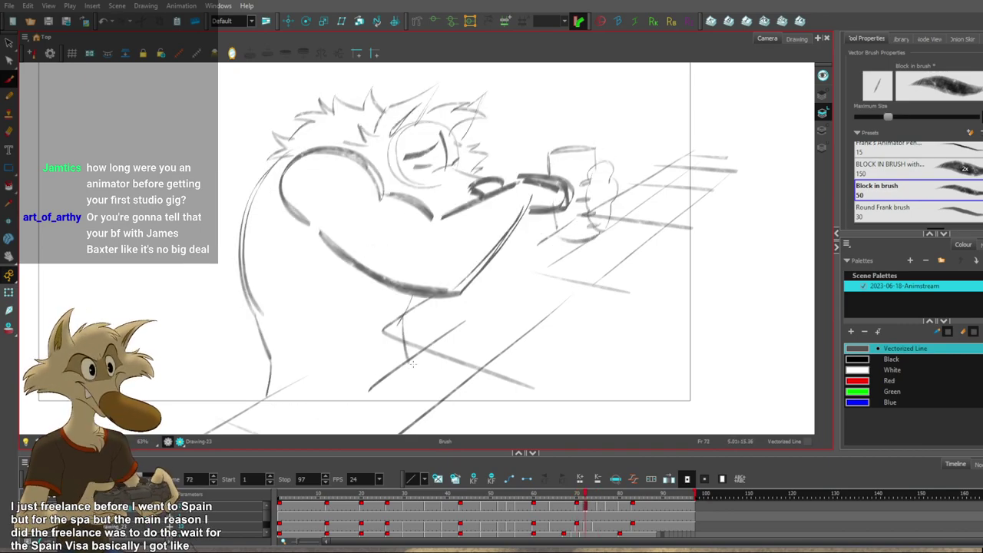
pyautogui.press('g')
pyautogui.press('f')
pyautogui.press('.')
pyautogui.press(',')
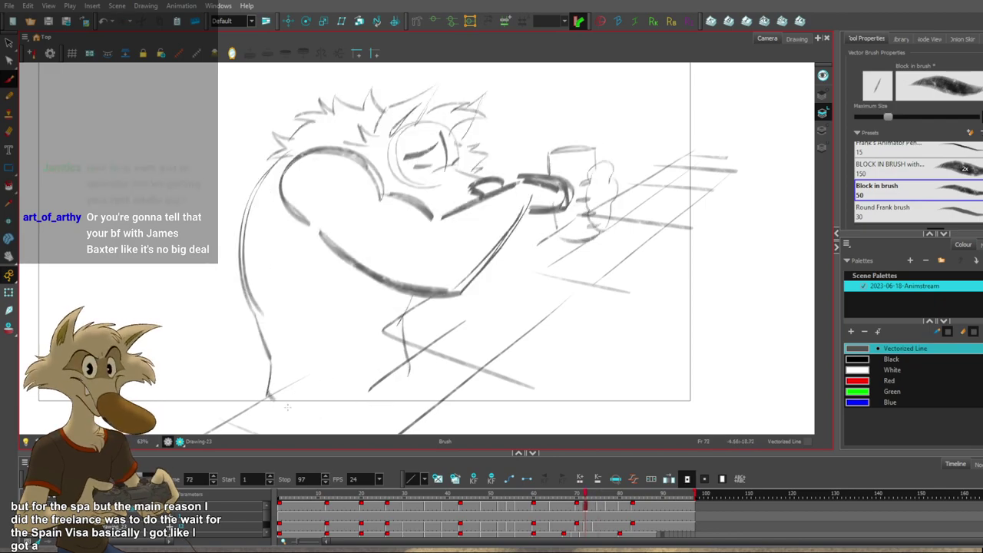
# Draw the curved bottom edge of the torso from the hip on frame 72, redoing rejected strokes and comparing with frame 75.
pyautogui.press('.')
pyautogui.press('.')
pyautogui.press('.')
pyautogui.press(',')
pyautogui.press(',')
pyautogui.press(',')
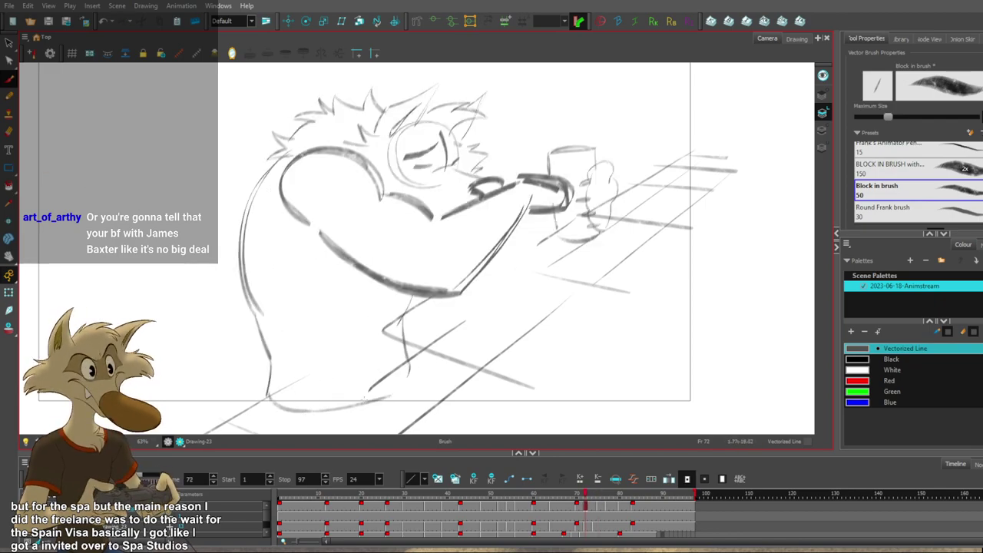
pyautogui.press('g')
pyautogui.press('f')
pyautogui.hotkey('ctrl', 'z')
pyautogui.moveTo(297, 411); pyautogui.dragTo(377, 398)
pyautogui.hotkey('ctrl', 'z')
pyautogui.moveTo(288, 409); pyautogui.dragTo(370, 401)
pyautogui.press('.')
pyautogui.press('.')
pyautogui.press('.')
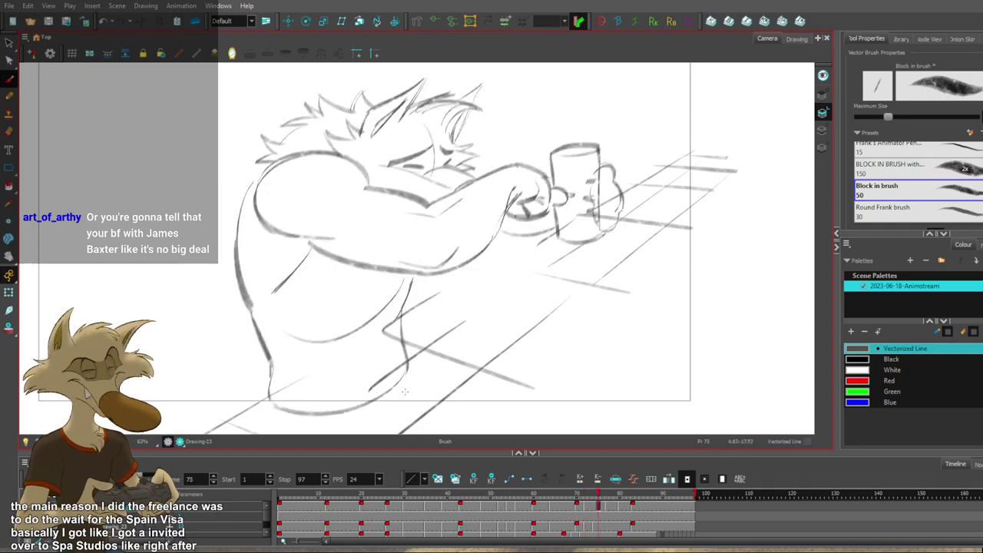
# Join the torso's bottom curve to the front waist line on frame 72, comparing it with frames 70 and 75.
pyautogui.press(',')
pyautogui.press(',')
pyautogui.press(',')
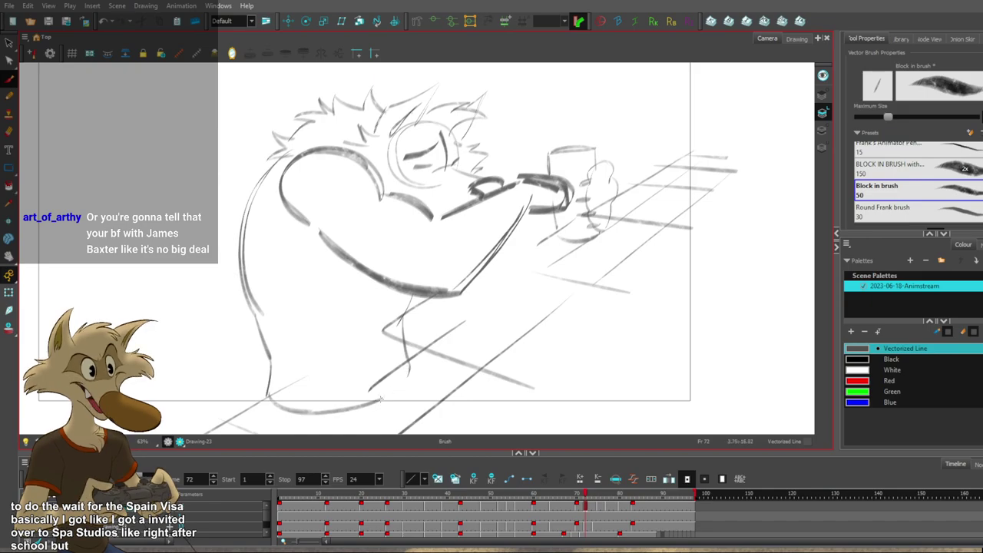
pyautogui.press('.')
pyautogui.press('.')
pyautogui.press('.')
pyautogui.press(',')
pyautogui.press(',')
pyautogui.press(',')
pyautogui.press(',')
pyautogui.press(',')
pyautogui.press(',')
pyautogui.press('.')
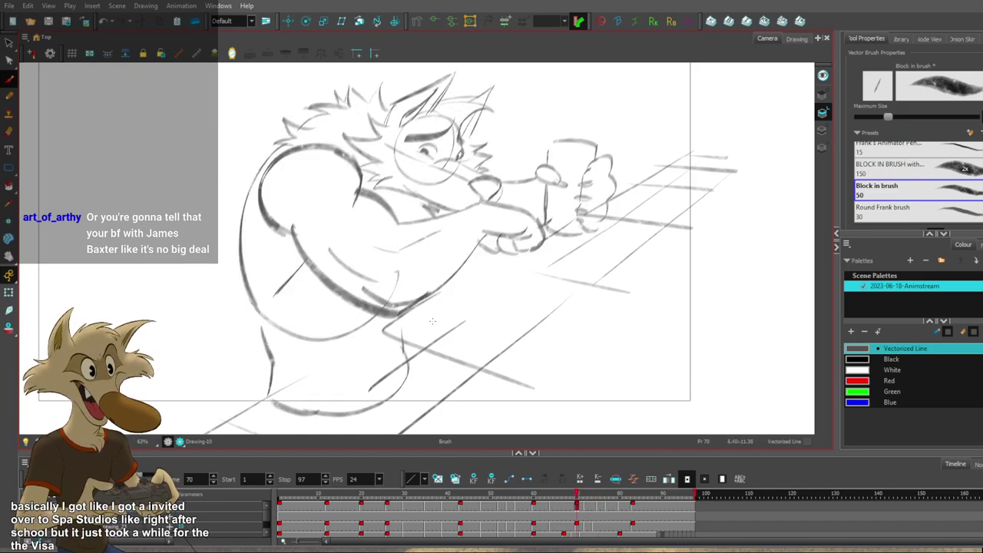
pyautogui.press('.')
pyautogui.press('.')
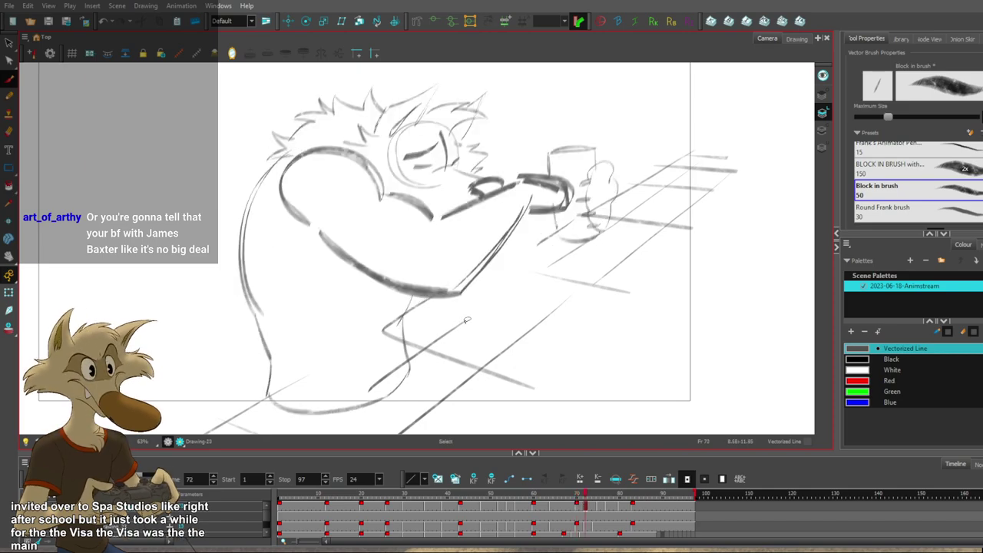
# Extend the near arm's inner elbow crease on frame 72 and redraw the forearm's top line to meet it.
pyautogui.moveTo(468, 331); pyautogui.dragTo(459, 342)
pyautogui.press('f')
pyautogui.press('f')
pyautogui.press('g')
pyautogui.press('g')
pyautogui.press('f')
pyautogui.press('f')
pyautogui.press('.')
pyautogui.press('.')
pyautogui.press('.')
pyautogui.press('.')
pyautogui.press('.')
pyautogui.press('.')
pyautogui.press('.')
pyautogui.press('.')
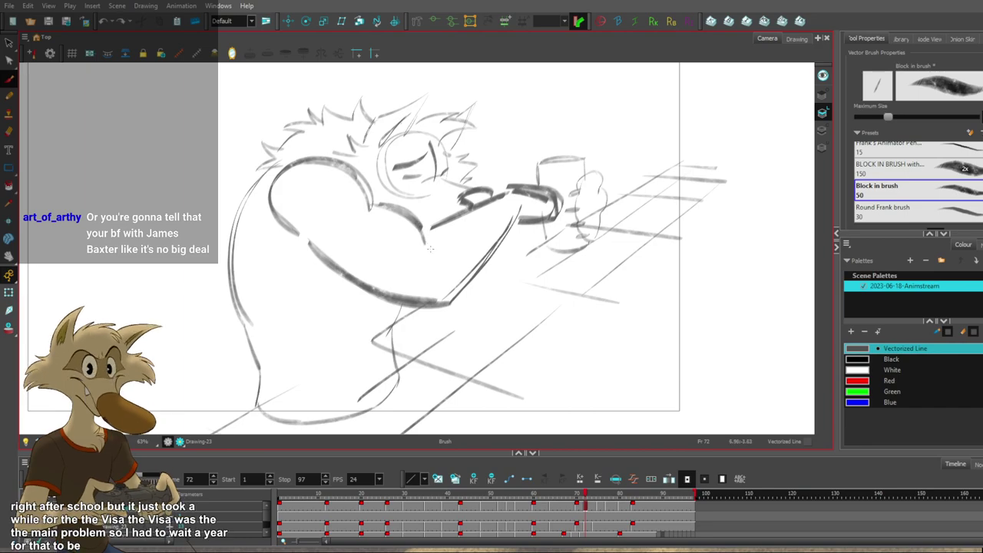
pyautogui.press(',')
pyautogui.press(',')
pyautogui.press('.')
pyautogui.press('.')
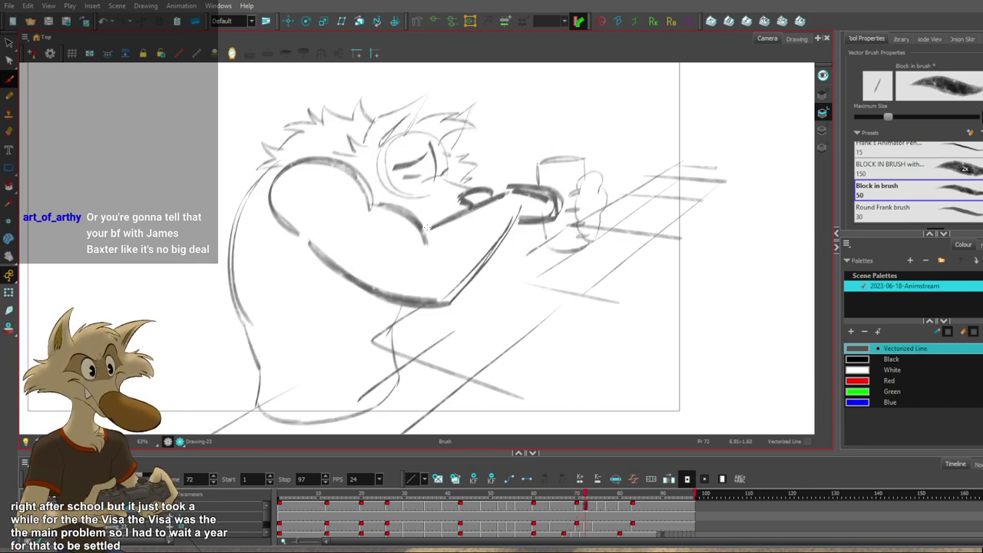
pyautogui.hotkey('ctrl', 'z')
pyautogui.moveTo(424, 230); pyautogui.dragTo(451, 220)
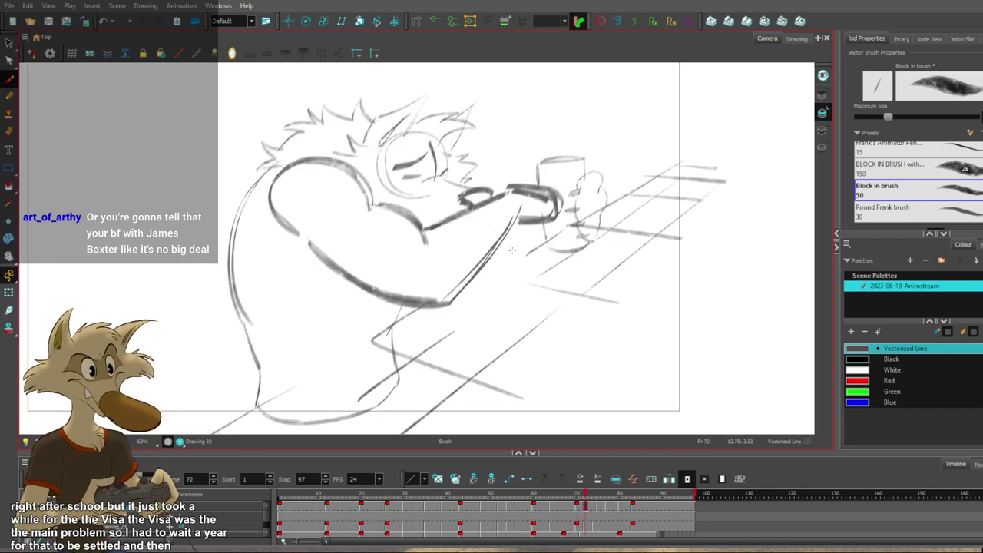
# Replace the near hand's heavy block-in lines on frame 72 with a thinner outline, undoing rejected strokes.
pyautogui.press('.')
pyautogui.press('.')
pyautogui.press('.')
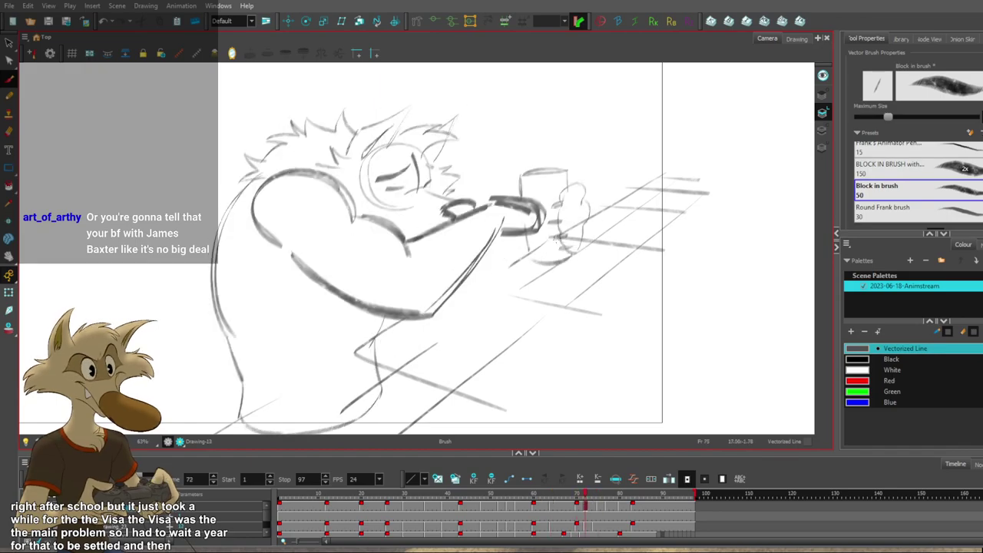
pyautogui.press(',')
pyautogui.press(',')
pyautogui.press(',')
pyautogui.moveTo(530, 199); pyautogui.dragTo(541, 234)
pyautogui.hotkey('ctrl', 'z')
pyautogui.hotkey('ctrl', 'z')
pyautogui.hotkey('ctrl', 'z')
pyautogui.moveTo(494, 201)
pyautogui.mouseDown()
pyautogui.moveTo(537, 206)
pyautogui.moveTo(528, 206)
pyautogui.moveTo(541, 227)
pyautogui.moveTo(538, 209)
pyautogui.moveTo(546, 220)
pyautogui.moveTo(502, 229)
pyautogui.moveTo(540, 222)
pyautogui.mouseUp()
pyautogui.press('f')
pyautogui.press('g')
pyautogui.hotkey('ctrl', 'z')
pyautogui.press('f')
pyautogui.press('g')
pyautogui.hotkey('ctrl', 'z')
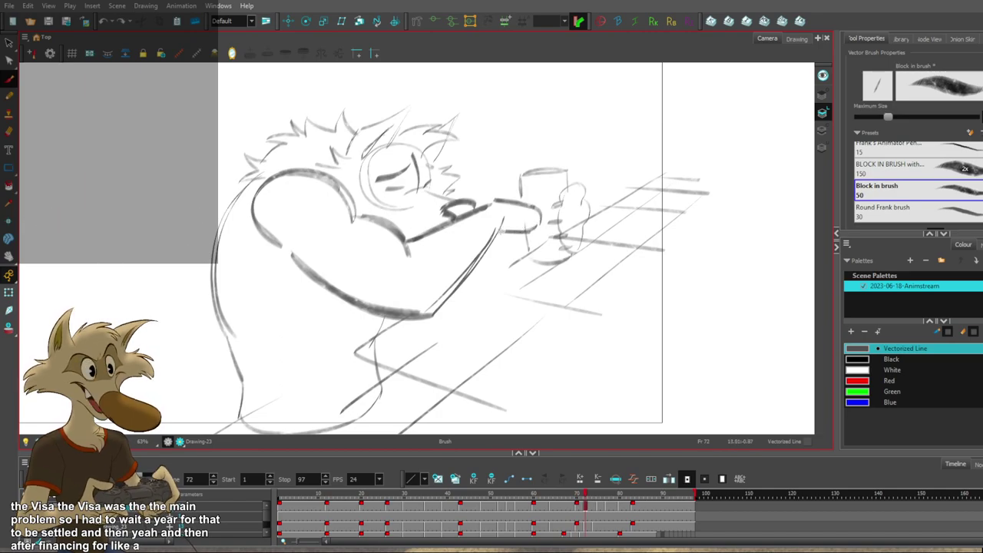
# Add a curved stroke from the near hand's front edge down across the mug on frame 72.
pyautogui.press('.')
pyautogui.press(',')
pyautogui.press('.')
pyautogui.press(',')
pyautogui.press('.')
pyautogui.press(',')
pyautogui.moveTo(539, 209); pyautogui.dragTo(548, 234)
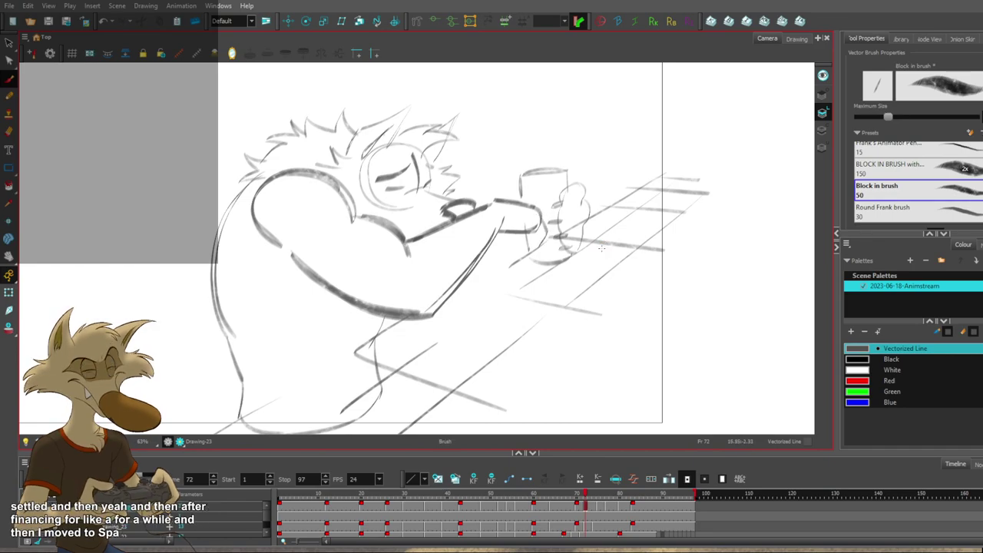
# Sketch the short finger lines beneath the near hand on frame 72.
pyautogui.scroll(-3, 610, 239)
pyautogui.scroll(3, 625, 250)
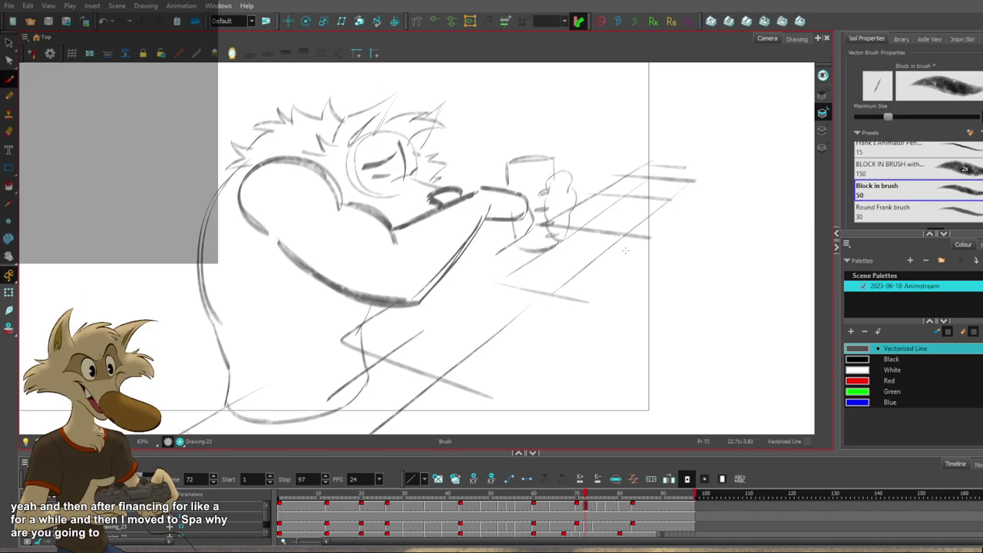
pyautogui.scroll(-1, 625, 249)
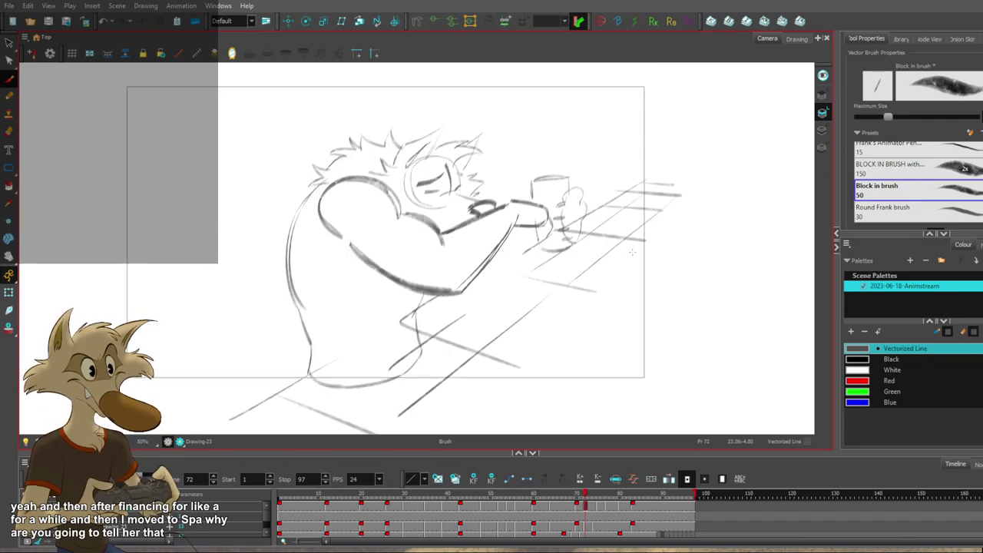
pyautogui.scroll(1, 600, 241)
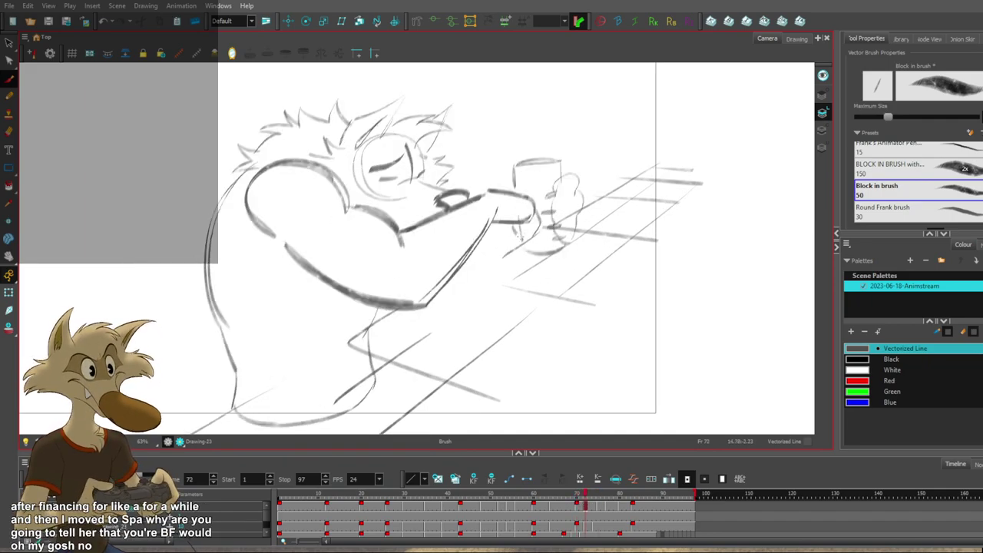
pyautogui.press('f')
pyautogui.press('g')
pyautogui.moveTo(499, 224); pyautogui.dragTo(501, 237)
pyautogui.moveTo(517, 222); pyautogui.dragTo(523, 235)
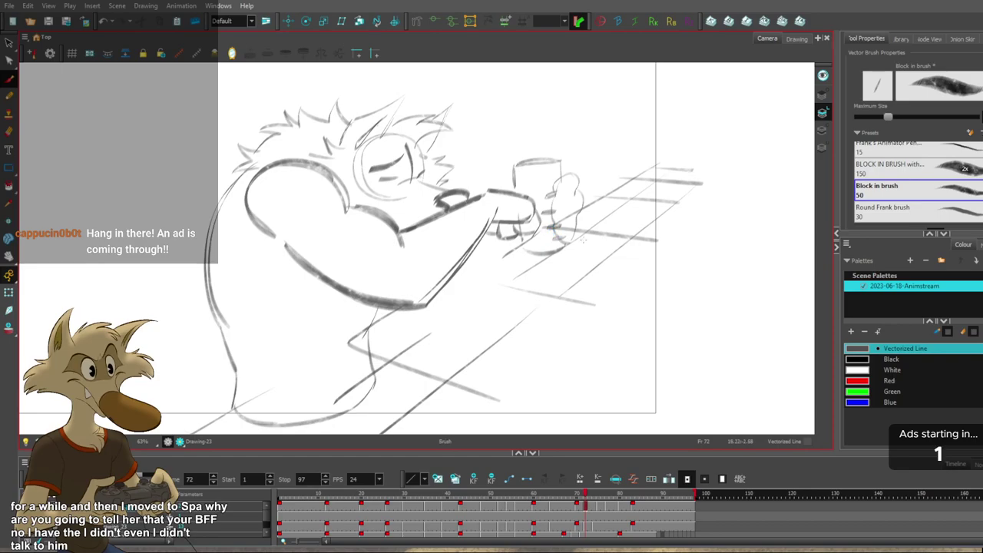
# Flip frame 72 against frame 75 to compare the hand and face drawings.
pyautogui.press('.')
pyautogui.press('.')
pyautogui.press('.')
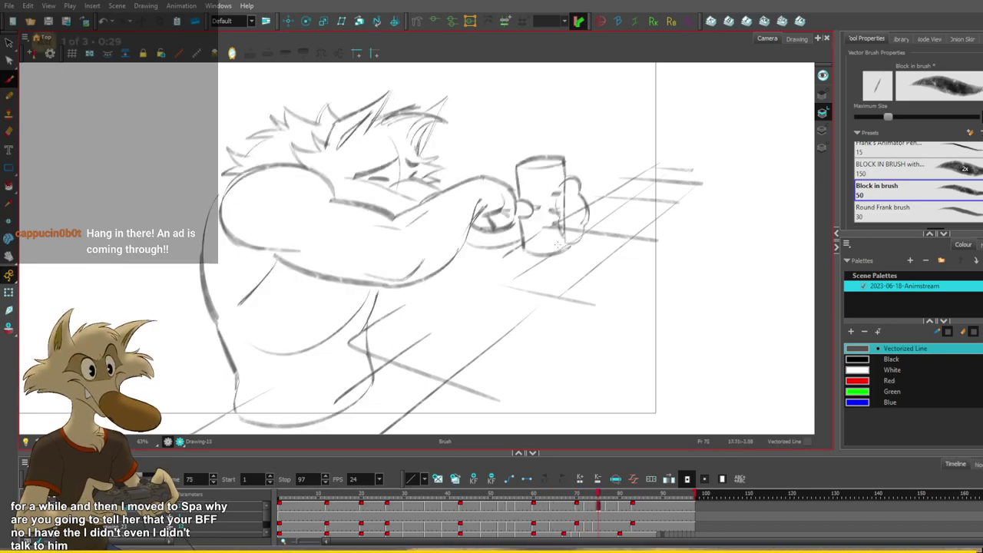
pyautogui.press('g')
pyautogui.press('f')
pyautogui.press('f')
pyautogui.press('g')
pyautogui.press(',')
pyautogui.press(',')
pyautogui.press(',')
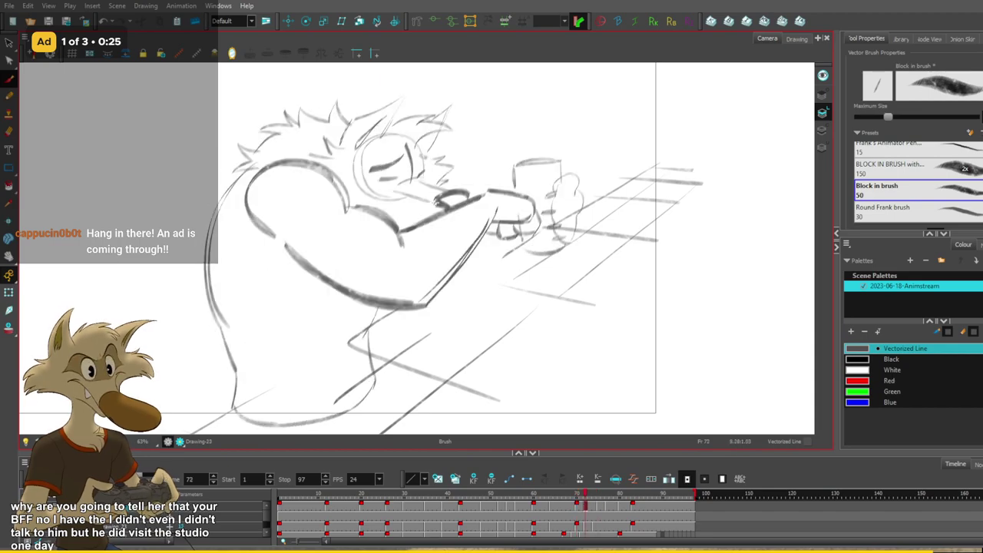
pyautogui.press('.')
pyautogui.press('.')
pyautogui.press('.')
pyautogui.press(',')
pyautogui.press(',')
pyautogui.press(',')
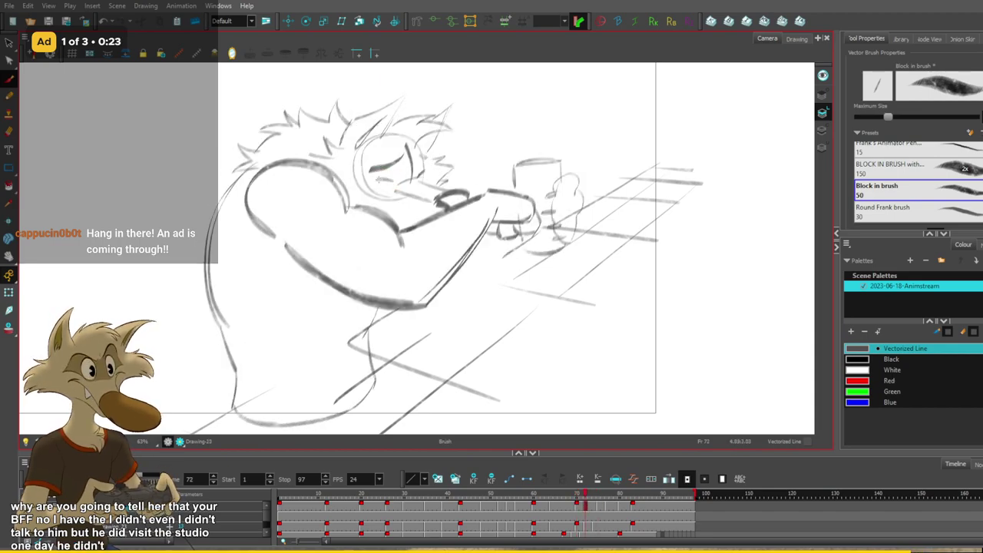
# Redraw the lower line of the closed near eye on frame 72 and check it against the neighbouring drawings.
pyautogui.moveTo(377, 179); pyautogui.dragTo(393, 181)
pyautogui.press('f')
pyautogui.press('g')
pyautogui.press('g')
pyautogui.press('f')
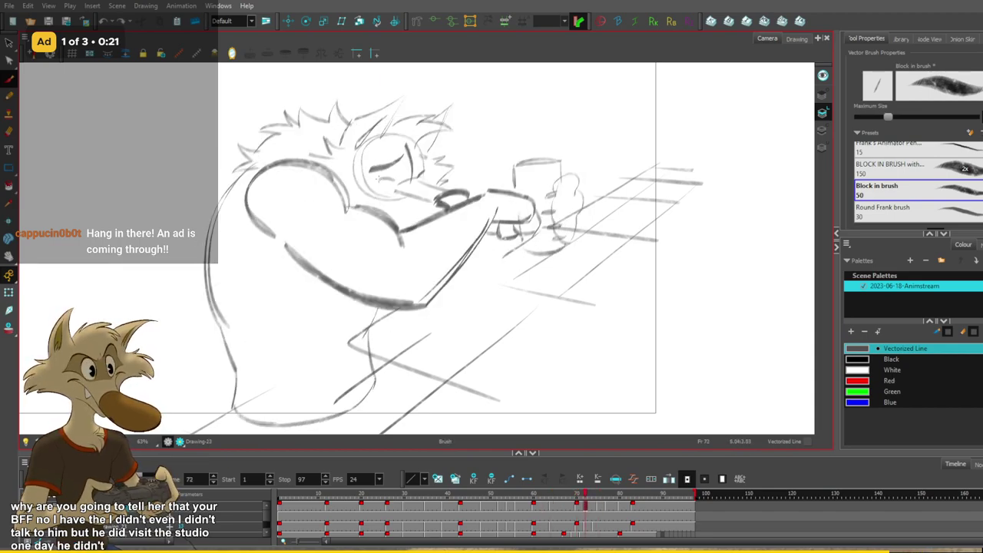
pyautogui.press('f')
pyautogui.press('f')
pyautogui.press('g')
pyautogui.press('g')
pyautogui.press('g')
pyautogui.press('f')
pyautogui.press('g')
pyautogui.press('f')
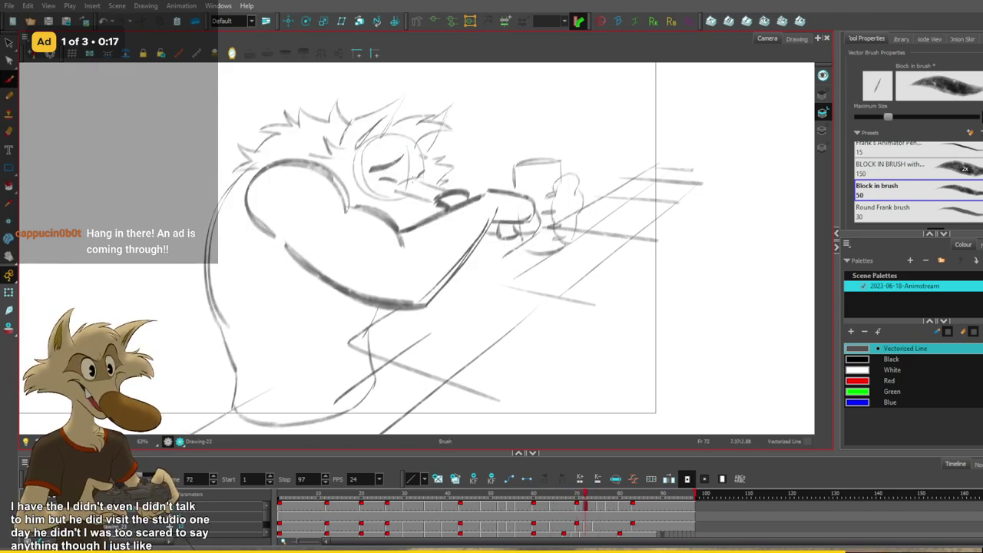
pyautogui.press('f')
pyautogui.press('g')
pyautogui.press('g')
pyautogui.press('f')
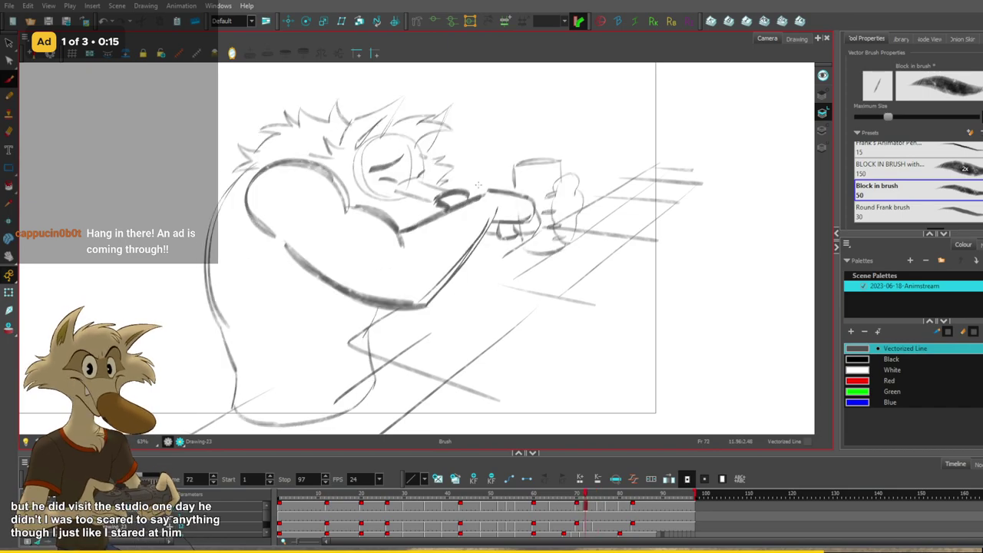
# Flip frame 72 against its neighbouring drawings to examine the face, arm and hand placement.
pyautogui.press('g')
pyautogui.press('f')
pyautogui.hotkey('ctrl', 'z')
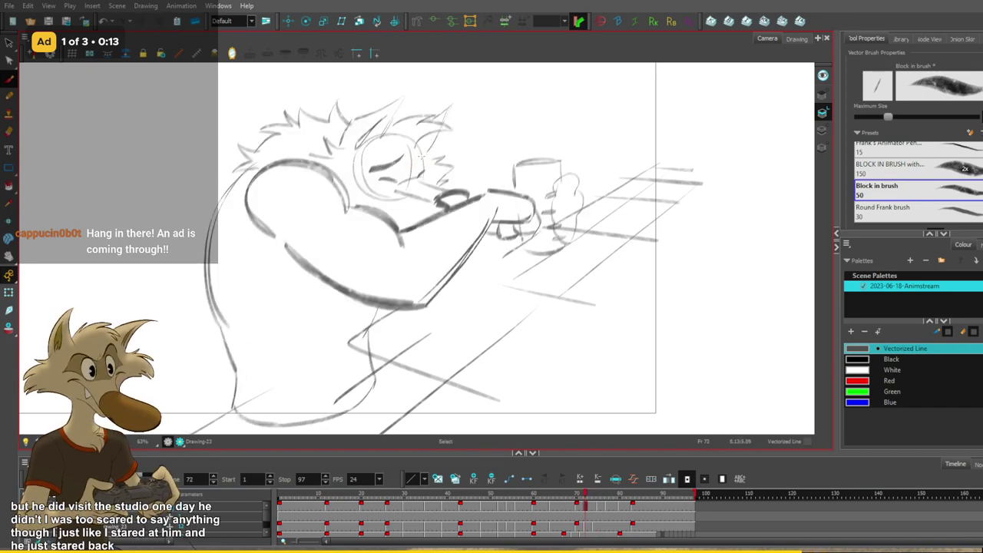
pyautogui.press('f')
pyautogui.press('f')
pyautogui.press('g')
pyautogui.press('g')
pyautogui.press('f')
pyautogui.press('g')
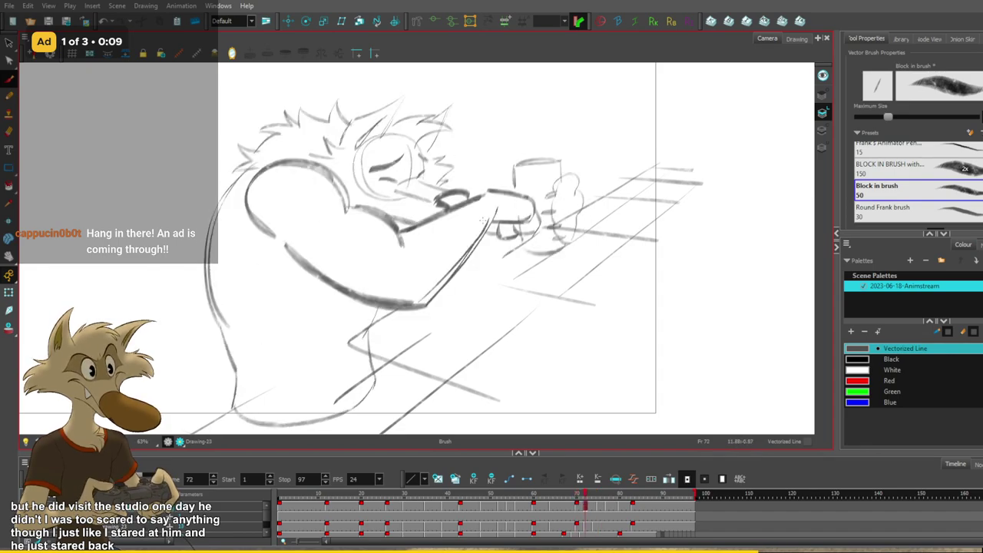
pyautogui.scroll(-3, 482, 221)
pyautogui.press('f')
pyautogui.press('g')
pyautogui.scroll(2, 484, 222)
pyautogui.press('f')
pyautogui.press('g')
# Go to frame 80 and flip it against frame 75 to compare the arm and shoulder poses.
pyautogui.press('.')
pyautogui.press('.')
pyautogui.press('.')
pyautogui.press('.')
pyautogui.press('.')
pyautogui.press('.')
pyautogui.press('.')
pyautogui.press('.')
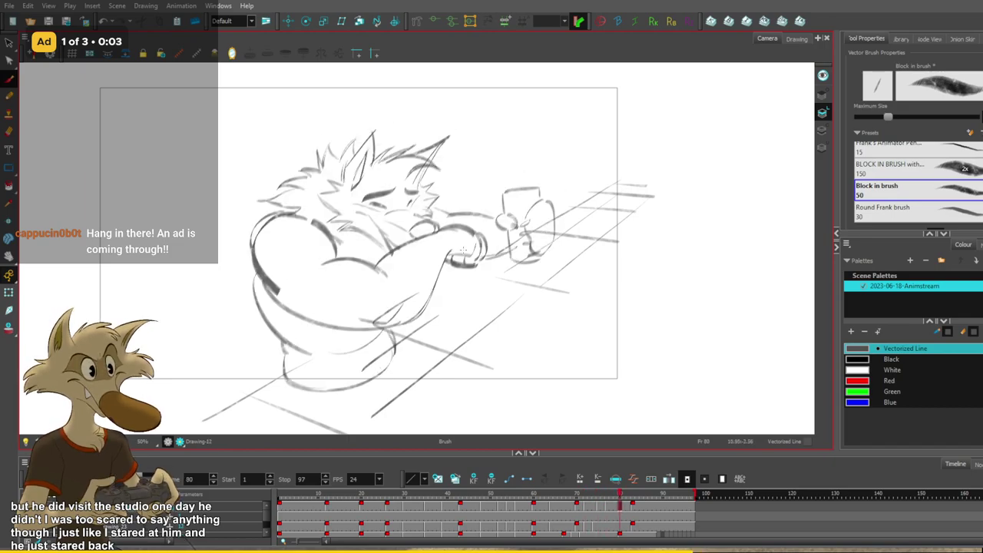
pyautogui.scroll(1, 464, 248)
pyautogui.press('g')
pyautogui.press('f')
pyautogui.press('f')
pyautogui.press('f')
pyautogui.press('f')
pyautogui.press('g')
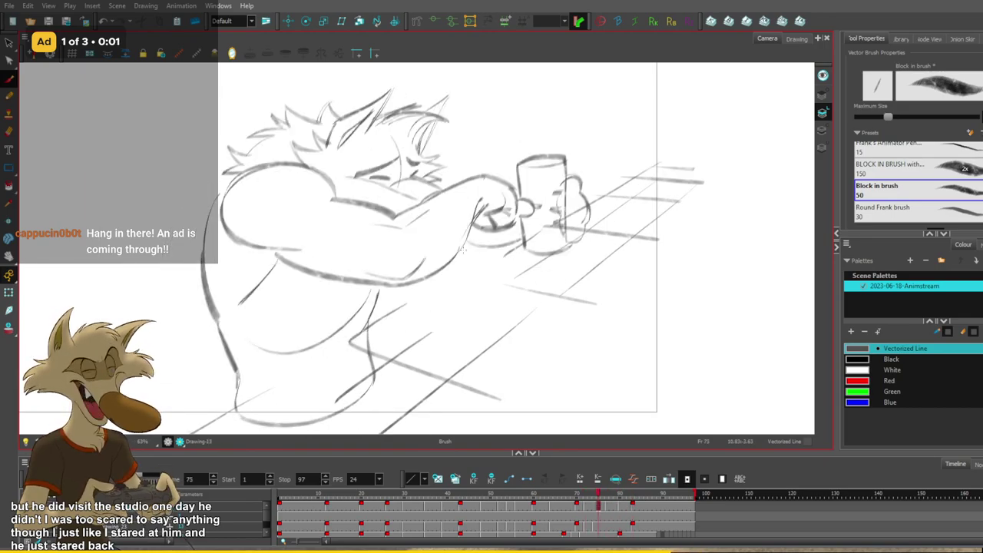
pyautogui.press('g')
pyautogui.press('g')
pyautogui.scroll(-1, 464, 250)
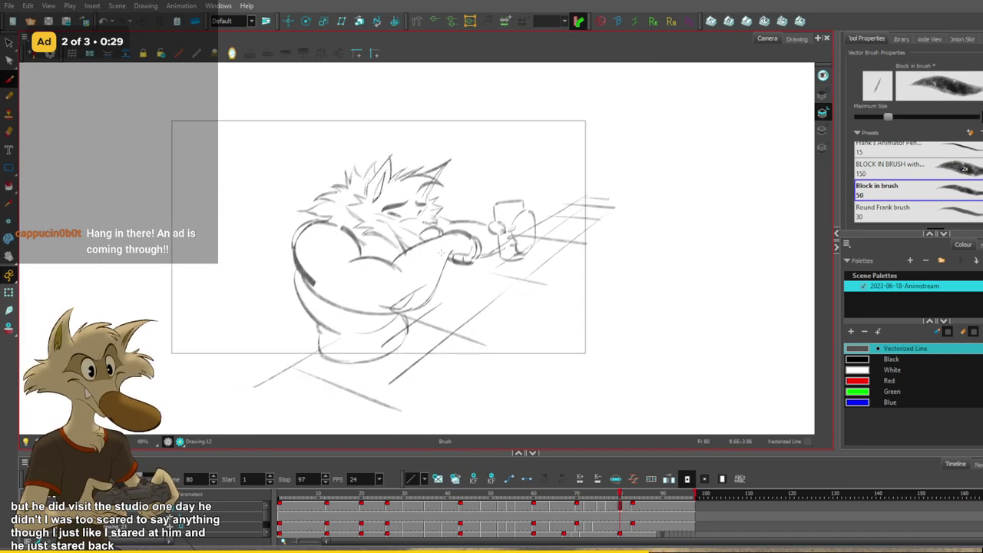
# Redraw the heavy lower contour of the near upper arm on frame 80.
pyautogui.scroll(1, 440, 252)
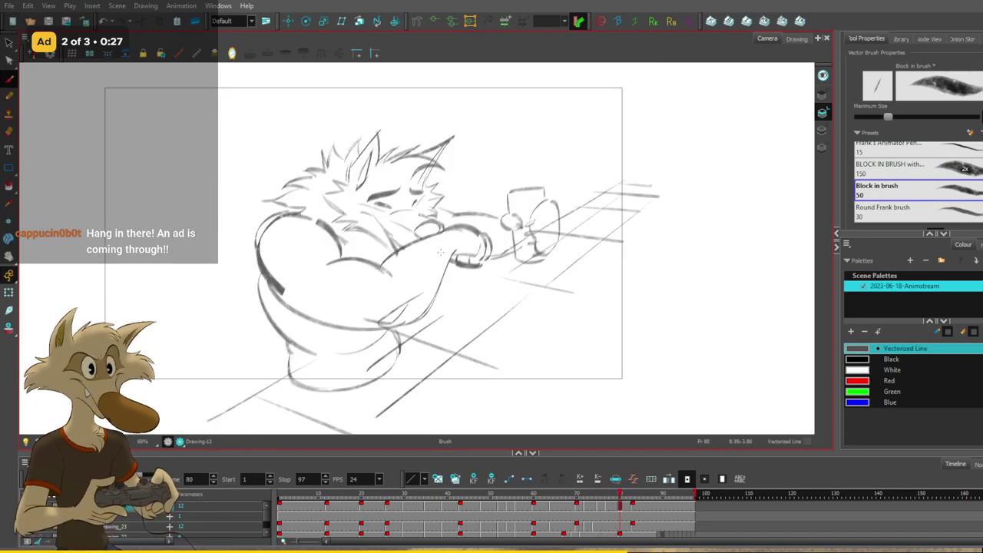
pyautogui.moveTo(287, 289); pyautogui.dragTo(361, 341)
pyautogui.hotkey('ctrl', 'z')
pyautogui.moveTo(289, 278); pyautogui.dragTo(358, 331)
pyautogui.hotkey('ctrl', 'z')
# Replace the inner crease line between the near shoulder and forearm on frame 80 and flip to check it.
pyautogui.keyDown('ctrl'); pyautogui.click(378, 267); pyautogui.keyUp('ctrl')
pyautogui.press('Delete')
pyautogui.moveTo(329, 254); pyautogui.dragTo(380, 283)
pyautogui.hotkey('ctrl', 'z')
pyautogui.hotkey('ctrl', 'z')
pyautogui.hotkey('ctrl', 'z')
pyautogui.hotkey('ctrl', 'z')
pyautogui.moveTo(332, 248); pyautogui.dragTo(379, 283)
pyautogui.hotkey('ctrl', 'z')
pyautogui.moveTo(323, 247)
pyautogui.mouseDown()
pyautogui.moveTo(381, 271)
pyautogui.moveTo(360, 265)
pyautogui.mouseUp()
pyautogui.press('f')
pyautogui.press('f')
pyautogui.press('g')
pyautogui.press('g')
# Redraw the near shoulder's front edge and lower back edge on frame 80, checking against the neighbouring drawings.
pyautogui.keyDown('ctrl'); pyautogui.click(337, 234); pyautogui.keyUp('ctrl')
pyautogui.hotkey('ctrl', 'z')
pyautogui.moveTo(309, 218); pyautogui.dragTo(332, 253)
pyautogui.moveTo(263, 266); pyautogui.dragTo(297, 287)
pyautogui.press('f')
pyautogui.press('f')
pyautogui.press('g')
pyautogui.press('g')
# Add a short stroke along the underside of the near arm toward the elbow on frame 80 and check the motion.
pyautogui.moveTo(345, 321); pyautogui.dragTo(404, 330)
pyautogui.hotkey('ctrl', 'z')
pyautogui.hotkey('ctrl', 'z')
pyautogui.moveTo(346, 313); pyautogui.dragTo(392, 326)
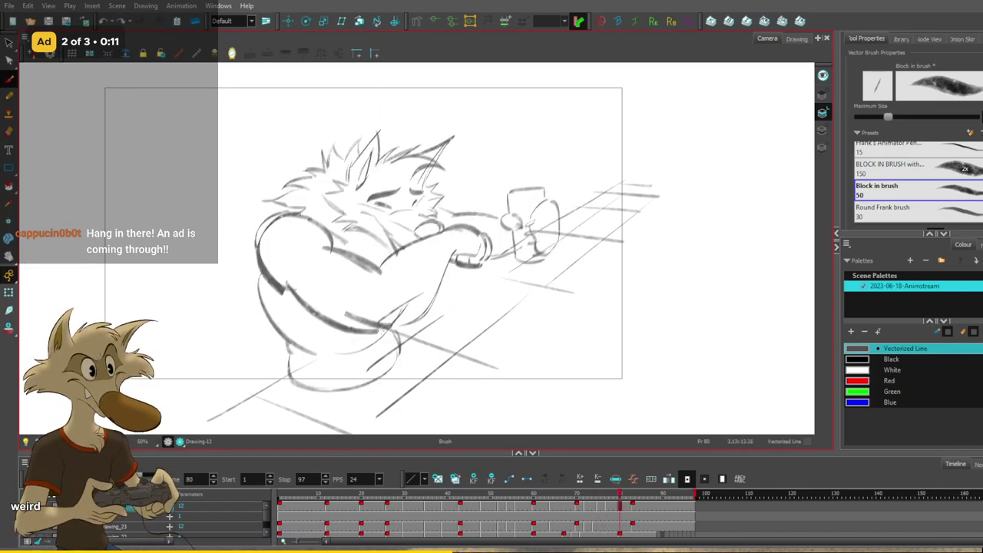
pyautogui.press(',')
pyautogui.press(',')
pyautogui.press(',')
pyautogui.press('.')
pyautogui.press('.')
pyautogui.press('.')
pyautogui.press('.')
pyautogui.press(',')
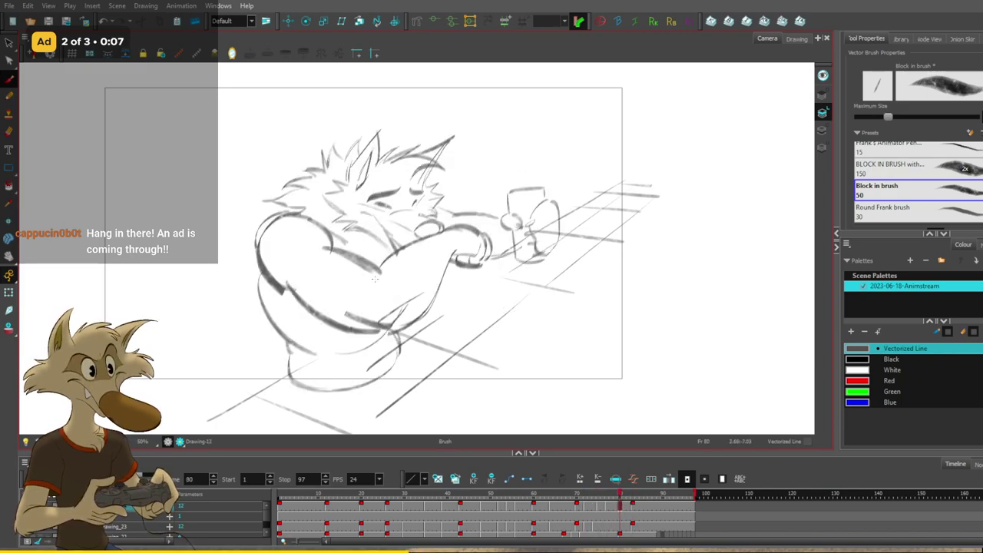
# Mirror the view, redraw the near arm's inner crease on frame 80 and flip it against the neighbouring drawings.
pyautogui.press('4')
pyautogui.press('.')
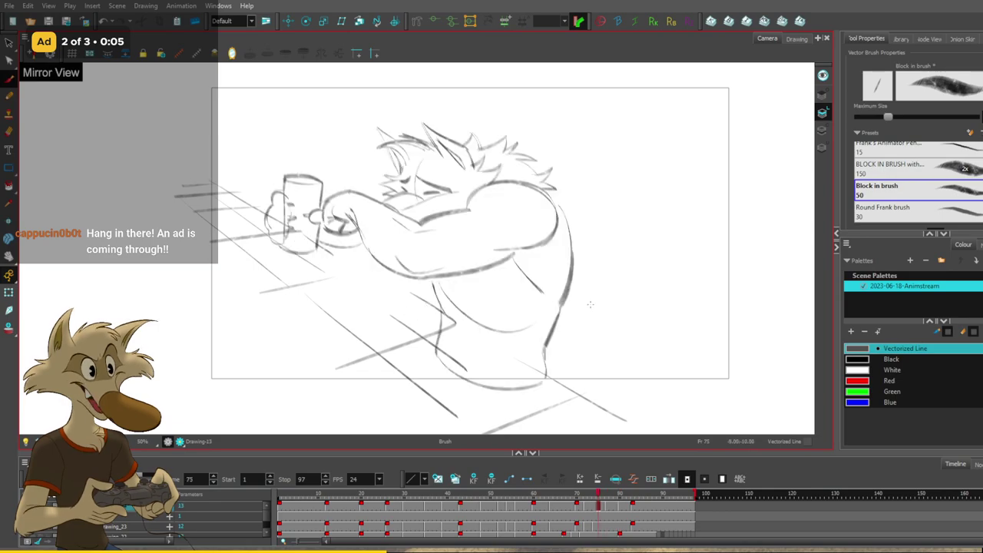
pyautogui.press(',')
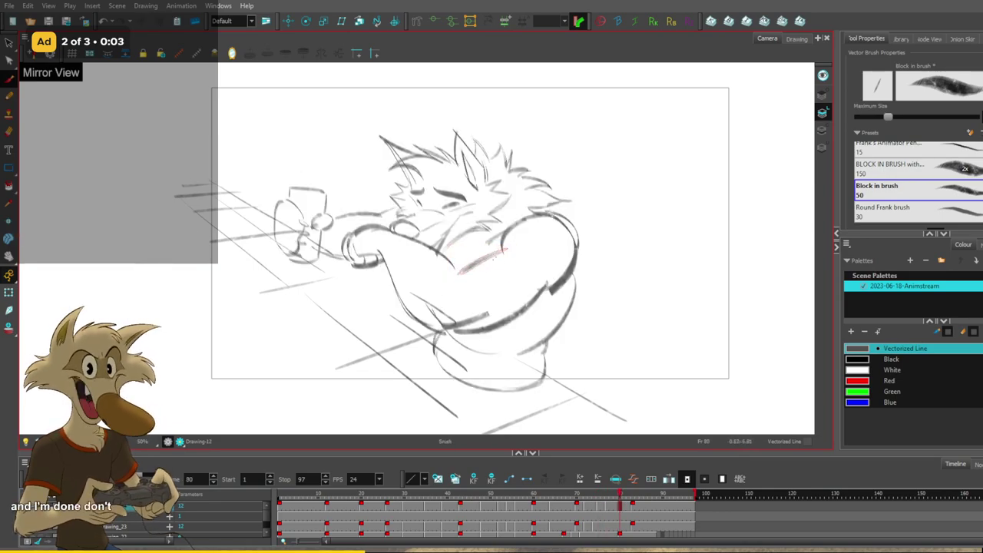
pyautogui.moveTo(492, 254); pyautogui.dragTo(457, 269)
pyautogui.press('f')
pyautogui.press('f')
pyautogui.press('g')
pyautogui.press('g')
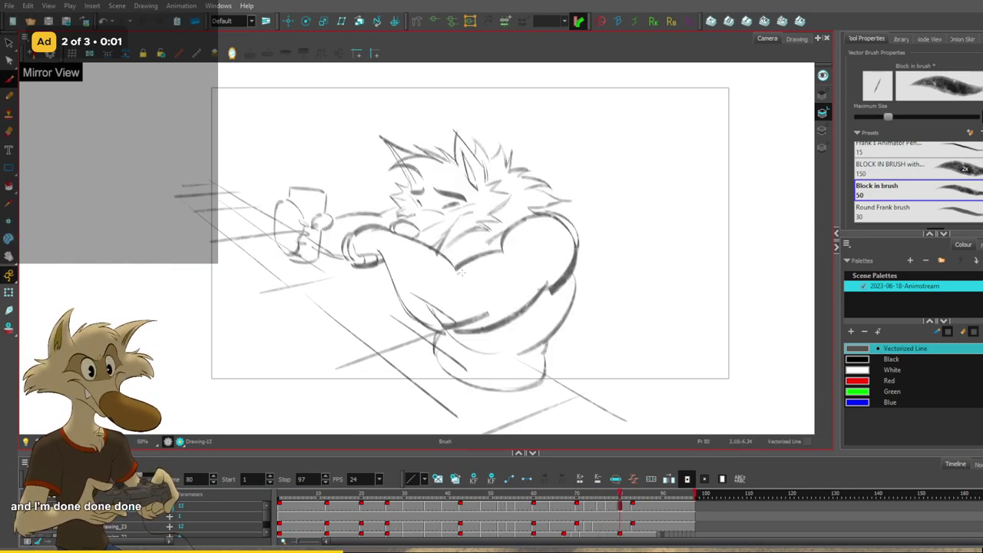
pyautogui.press('f')
pyautogui.press('f')
pyautogui.press('g')
pyautogui.press('g')
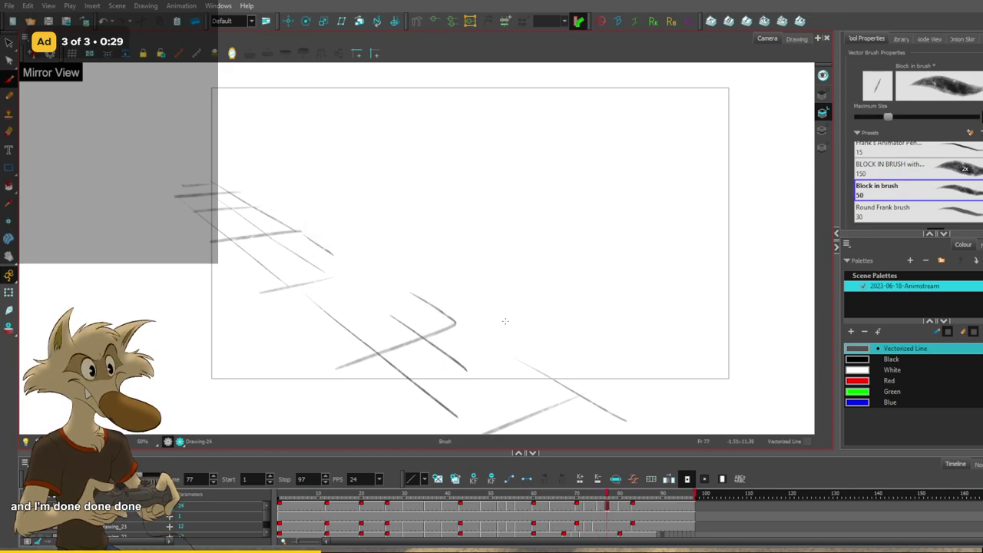
# Remove the short underside stroke beside the elbow on frame 80 and draw a new elbow line in its place.
pyautogui.click(498, 321)
pyautogui.hotkey('alt', 'b')
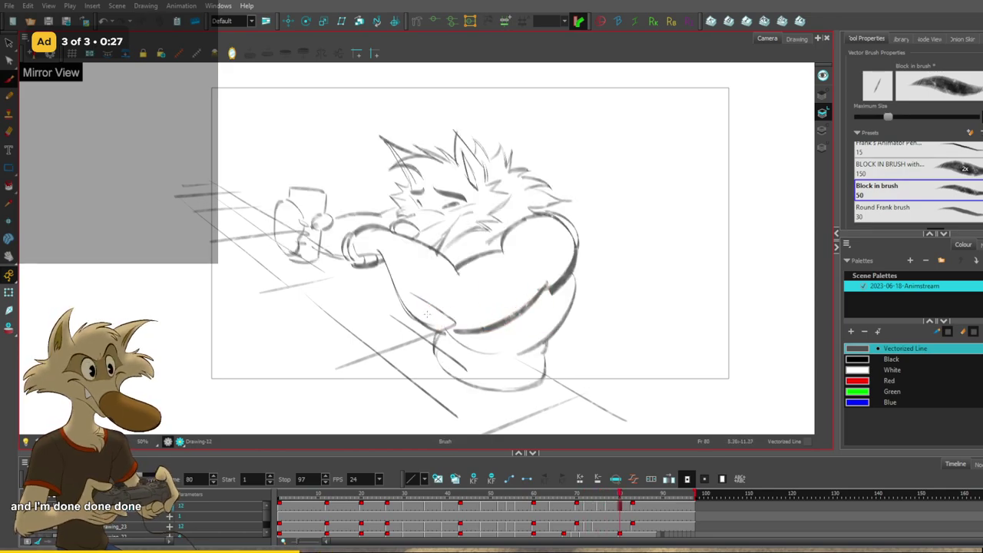
pyautogui.moveTo(428, 310); pyautogui.dragTo(462, 323)
pyautogui.press('f')
pyautogui.press('g')
# Replace the back contour of the near shoulder on frame 80 and flip to check the new line.
pyautogui.moveTo(539, 289); pyautogui.dragTo(555, 282)
pyautogui.keyDown('ctrl'); pyautogui.click(575, 259); pyautogui.keyUp('ctrl')
pyautogui.press('Delete')
pyautogui.moveTo(550, 216)
pyautogui.mouseDown()
pyautogui.moveTo(574, 238)
pyautogui.moveTo(567, 272)
pyautogui.mouseUp()
pyautogui.press('f')
pyautogui.press('f')
pyautogui.press('g')
pyautogui.press('f')
# Step back and forth between frames 64 and 75 to examine how the poses lead into each other.
pyautogui.press('.')
pyautogui.press('.')
pyautogui.press('.')
pyautogui.press('.')
pyautogui.press('.')
pyautogui.press('.')
pyautogui.press('.')
pyautogui.press('.')
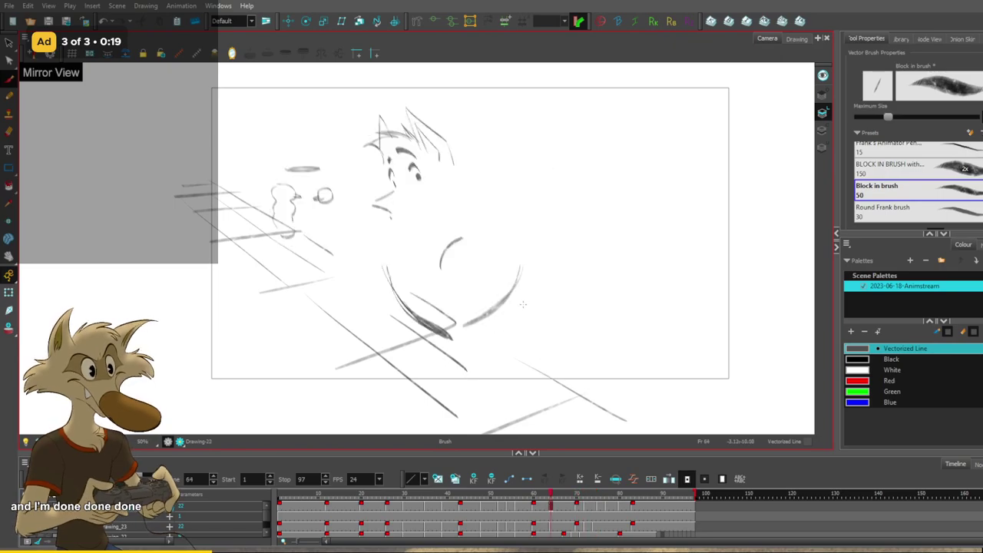
pyautogui.press(',')
pyautogui.press(',')
pyautogui.press(',')
pyautogui.press(',')
pyautogui.press(',')
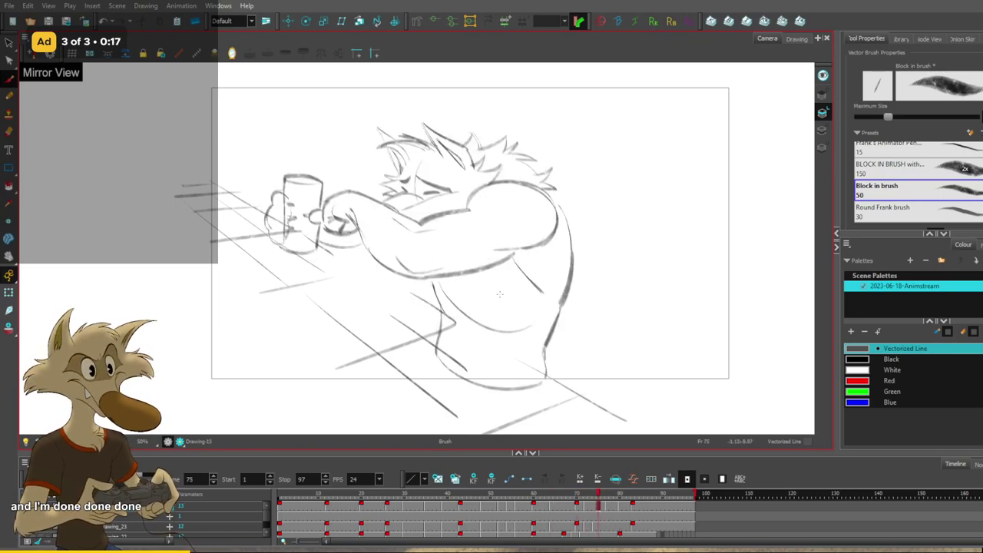
pyautogui.press(',')
pyautogui.press(',')
pyautogui.press(',')
pyautogui.press(',')
pyautogui.press(',')
pyautogui.press(',')
pyautogui.press(',')
pyautogui.press(',')
pyautogui.press(',')
pyautogui.press(',')
pyautogui.press(',')
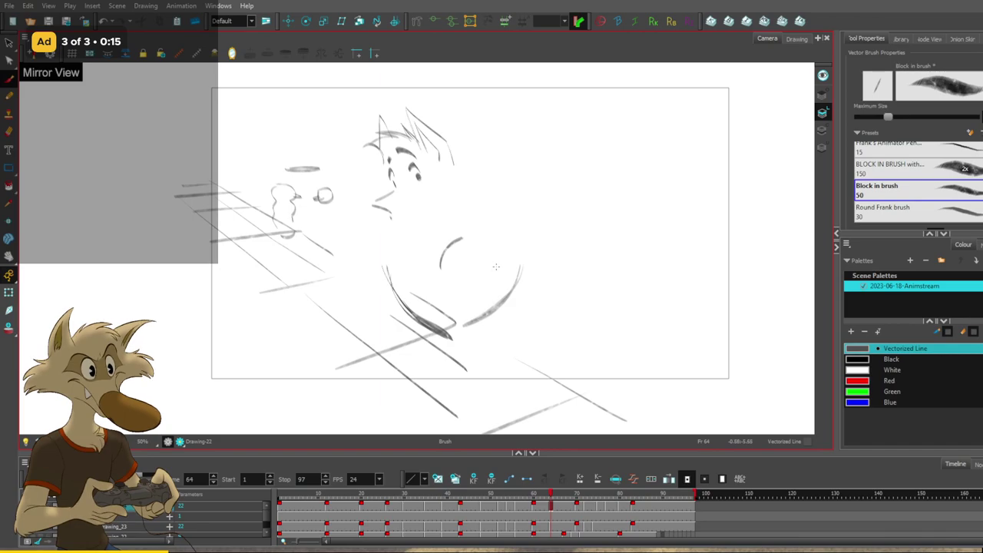
# Sketch the top line of the near hand below the muzzle on frame 64, comparing it with neighbouring frames.
pyautogui.press(',')
pyautogui.press(',')
pyautogui.press(',')
pyautogui.press(',')
pyautogui.press('.')
pyautogui.press('.')
pyautogui.press('.')
pyautogui.press('.')
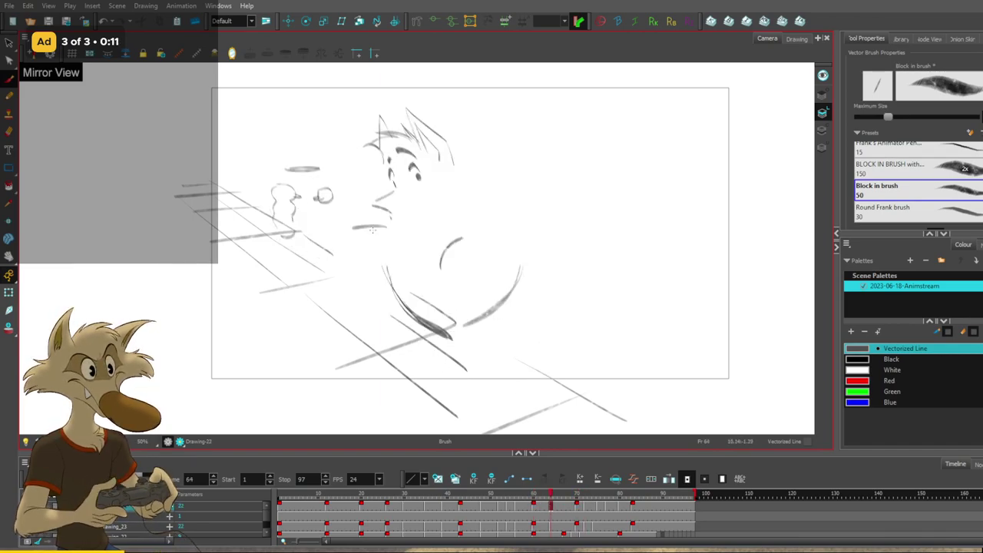
# Rough in the nose outline, the front of the near hand and the forearm's upper line on frame 64.
pyautogui.press(',')
pyautogui.press(',')
pyautogui.press(',')
pyautogui.press(',')
pyautogui.press('.')
pyautogui.press('.')
pyautogui.press('.')
pyautogui.press('.')
pyautogui.press(',')
pyautogui.press(',')
pyautogui.press(',')
pyautogui.press(',')
pyautogui.press('.')
pyautogui.press('.')
pyautogui.press('.')
pyautogui.press('.')
pyautogui.press(',')
pyautogui.press(',')
pyautogui.press(',')
pyautogui.press(',')
pyautogui.press('.')
pyautogui.press('.')
pyautogui.press('.')
pyautogui.press('.')
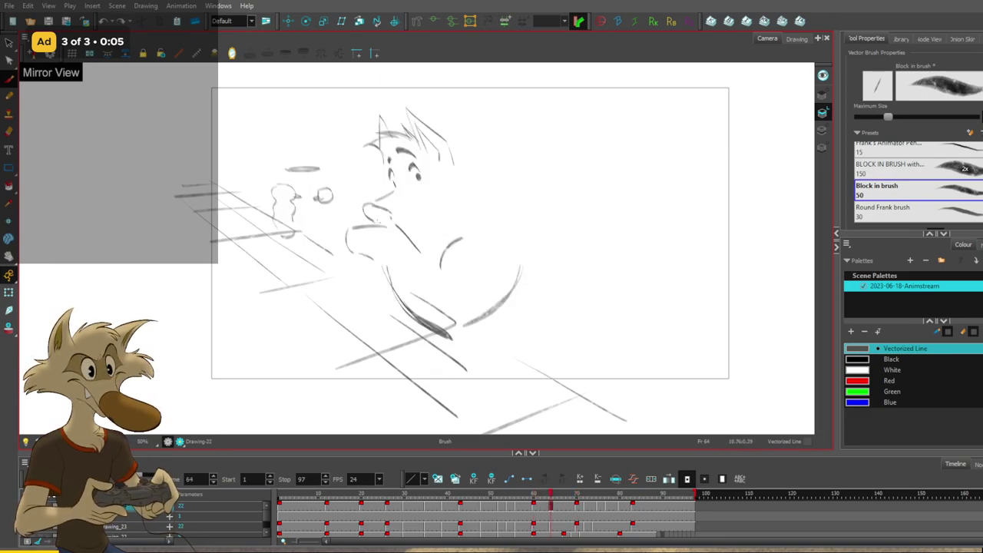
# Check frame 64 against its neighbours and delete the nose strokes at the end of the muzzle.
pyautogui.press('f')
pyautogui.press('g')
pyautogui.press('g')
pyautogui.press('f')
pyautogui.hotkey('alt', 's')
pyautogui.click(385, 209)
pyautogui.press('Delete')
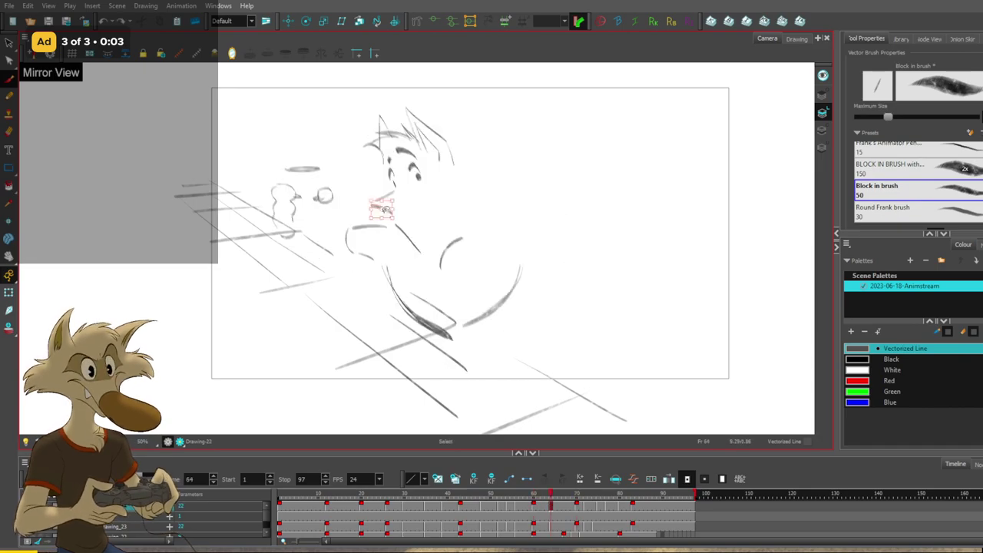
# Step repeatedly between frame 64 and its neighbouring frames to examine how the head and hands move through the pose.
pyautogui.press(',')
pyautogui.press(',')
pyautogui.press(',')
pyautogui.press(',')
pyautogui.press('.')
pyautogui.press('.')
pyautogui.press('.')
pyautogui.press('.')
pyautogui.press('.')
pyautogui.press('.')
pyautogui.press('.')
pyautogui.press('.')
pyautogui.press('.')
pyautogui.press('.')
pyautogui.press(',')
pyautogui.press(',')
pyautogui.press(',')
pyautogui.press(',')
pyautogui.press(',')
pyautogui.press(',')
pyautogui.press('.')
pyautogui.press('.')
pyautogui.press('.')
pyautogui.press('.')
pyautogui.press('.')
pyautogui.press('.')
pyautogui.press(',')
pyautogui.press(',')
pyautogui.press(',')
pyautogui.press(',')
pyautogui.press(',')
pyautogui.press(',')
pyautogui.press('.')
pyautogui.press('.')
pyautogui.press('.')
pyautogui.press('.')
pyautogui.press('.')
pyautogui.press('.')
pyautogui.press(',')
pyautogui.press(',')
pyautogui.press(',')
pyautogui.press(',')
pyautogui.press(',')
pyautogui.press(',')
# Sketch the muzzle's upper line below the eyes on frame 64, comparing it with the neighbouring key poses.
pyautogui.hotkey('alt', 's')
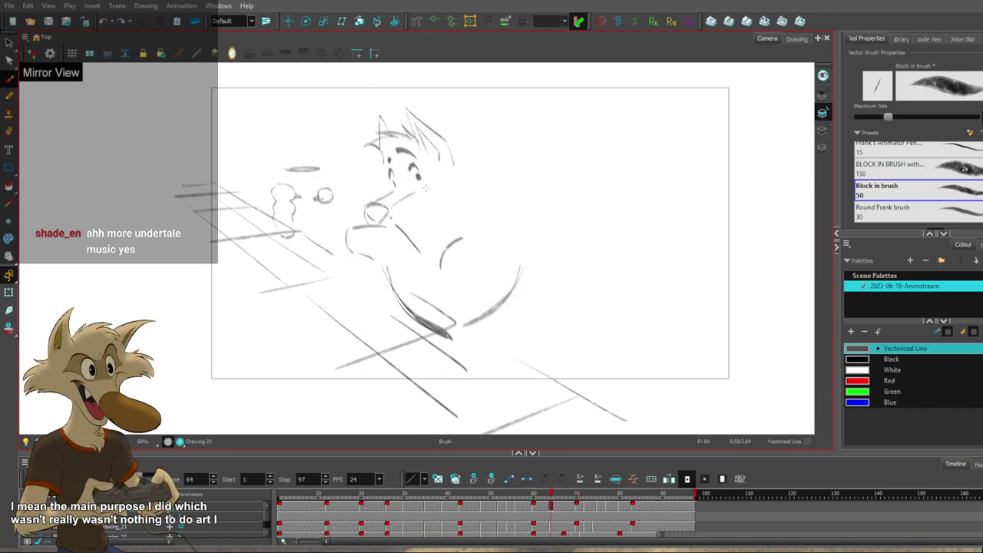
pyautogui.press('g')
pyautogui.press('f')
pyautogui.moveTo(395, 192); pyautogui.dragTo(415, 191)
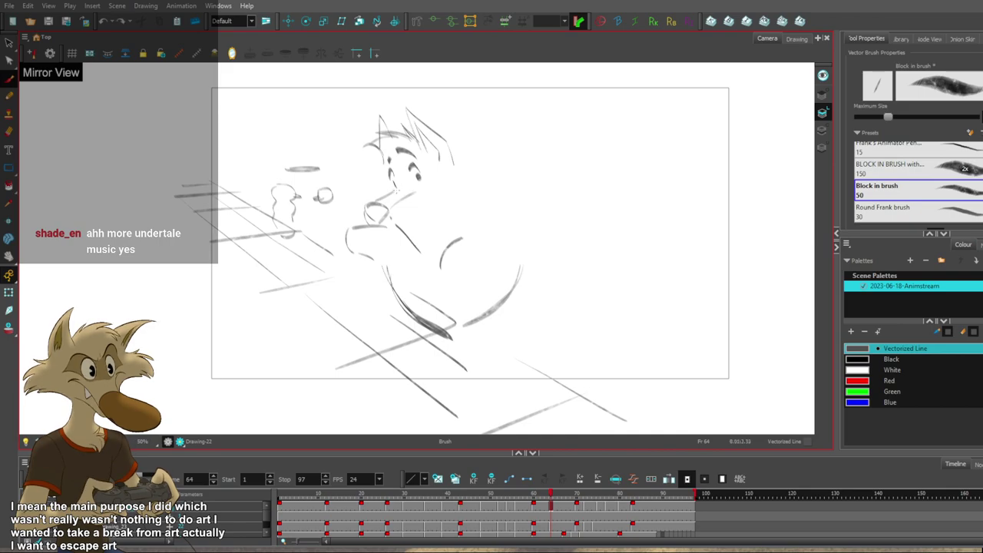
pyautogui.hotkey('ctrl', 'z')
pyautogui.moveTo(397, 193); pyautogui.dragTo(419, 189)
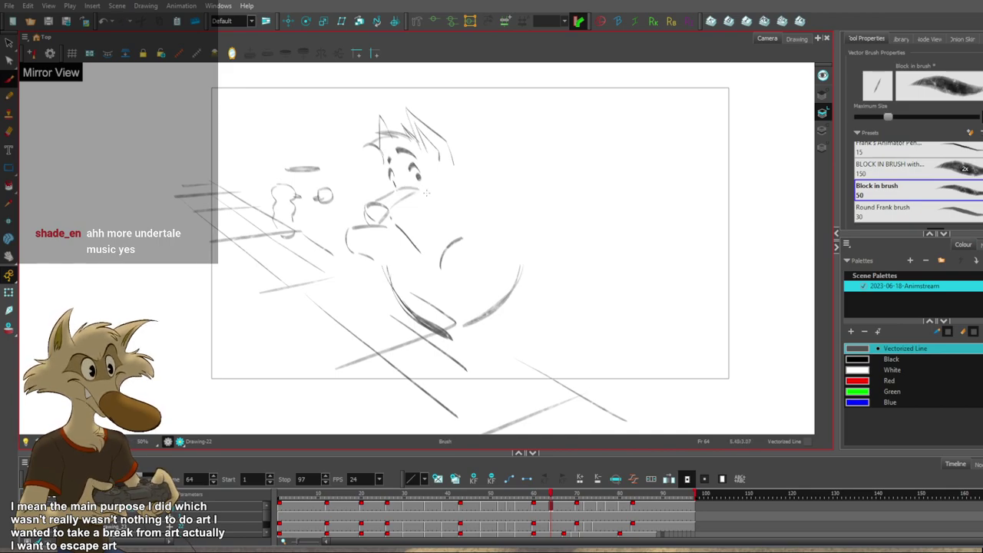
pyautogui.press('f')
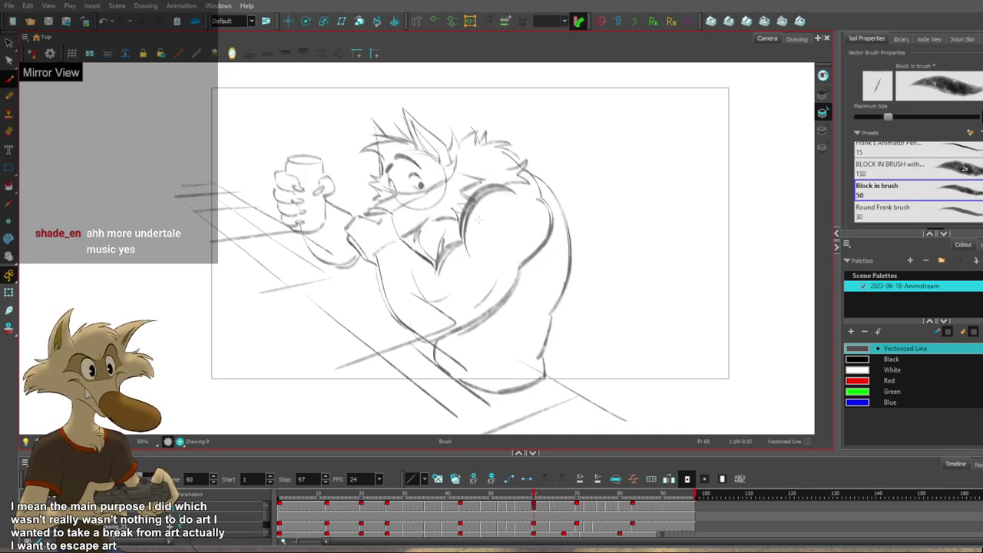
pyautogui.press('f')
pyautogui.press('g')
pyautogui.press('g')
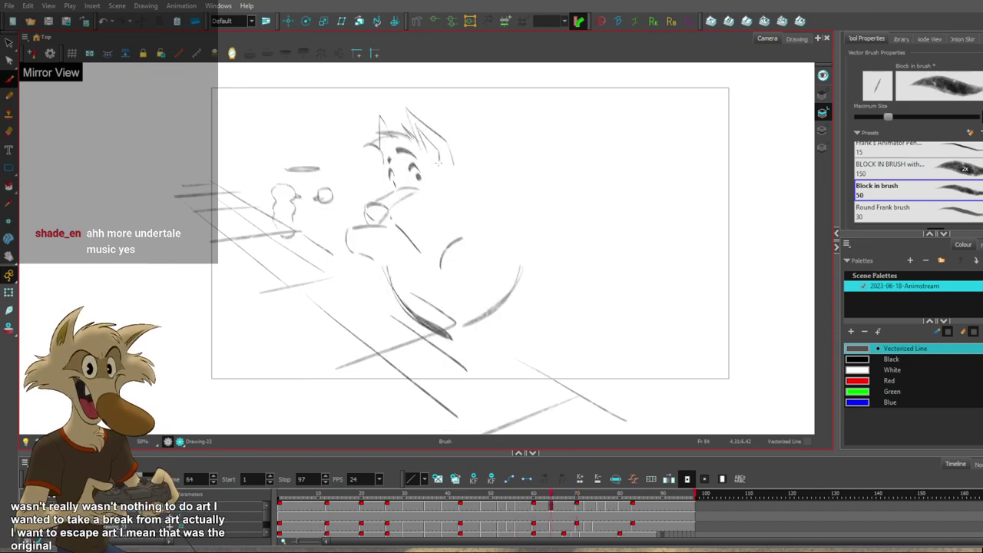
# Sketch the curved bottom edge of the glass between the two hands on frame 64.
pyautogui.scroll(2, 443, 158)
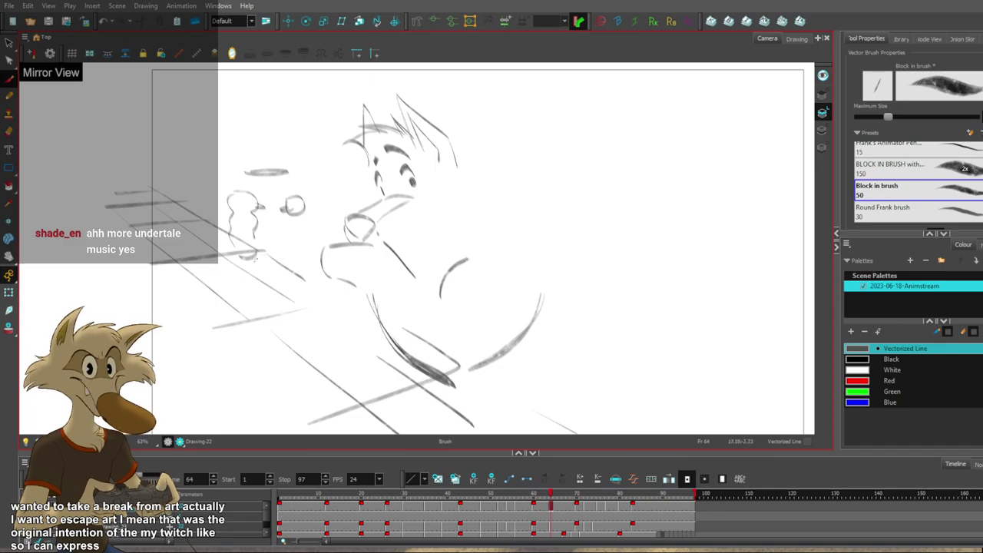
pyautogui.press('g')
pyautogui.press('f')
pyautogui.hotkey('ctrl', 'z')
pyautogui.moveTo(250, 258); pyautogui.dragTo(290, 261)
pyautogui.press('g')
pyautogui.press('f')
# Sketch the two sides of the glass on frame 64, connecting the rim to the base.
pyautogui.moveTo(292, 222); pyautogui.dragTo(292, 254)
pyautogui.press('g')
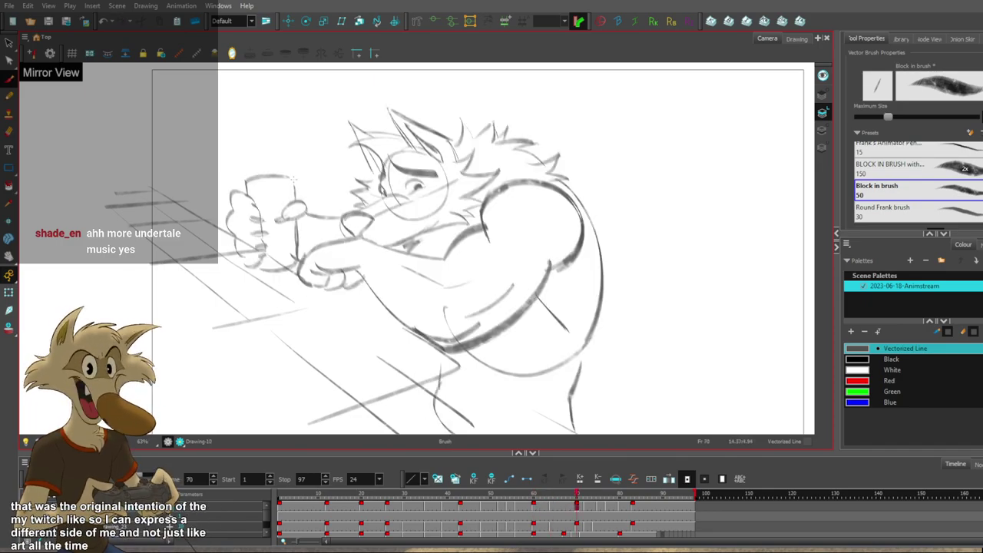
pyautogui.press('f')
pyautogui.hotkey('ctrl', 'z')
pyautogui.hotkey('ctrl', 'z')
pyautogui.moveTo(291, 176)
pyautogui.mouseDown()
pyautogui.moveTo(248, 174)
pyautogui.moveTo(288, 191)
pyautogui.moveTo(298, 258)
pyautogui.moveTo(299, 227)
pyautogui.moveTo(286, 261)
pyautogui.mouseUp()
pyautogui.hotkey('ctrl', 'z')
pyautogui.hotkey('ctrl', 'z')
pyautogui.hotkey('ctrl', 'z')
pyautogui.hotkey('ctrl', 'z')
pyautogui.moveTo(244, 173); pyautogui.dragTo(245, 190)
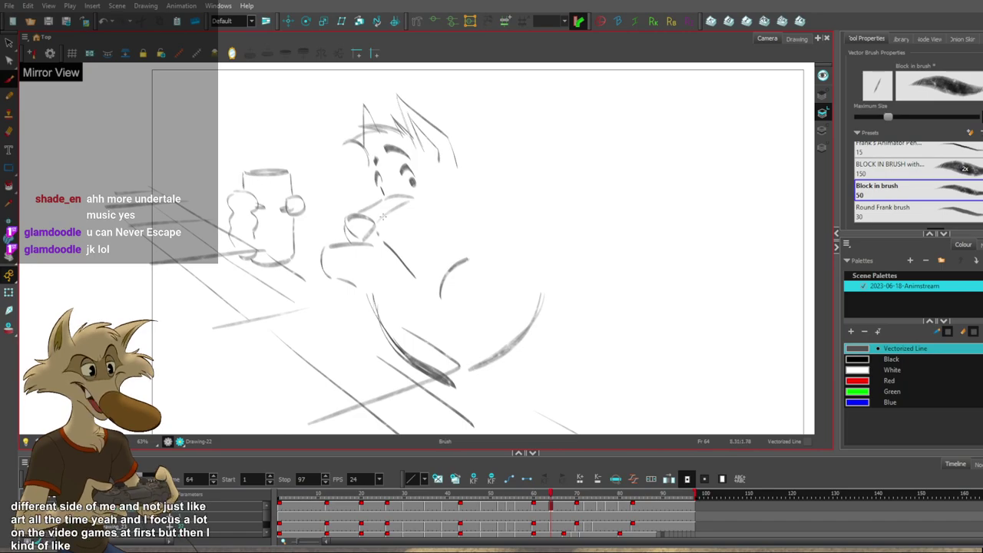
# Sketch the far forearm's upper line between the nose and the hand holding the glass on frame 64.
pyautogui.press('f')
pyautogui.press('g')
pyautogui.press('g')
pyautogui.press('f')
pyautogui.press('f')
pyautogui.press('g')
pyautogui.moveTo(335, 219); pyautogui.dragTo(305, 213)
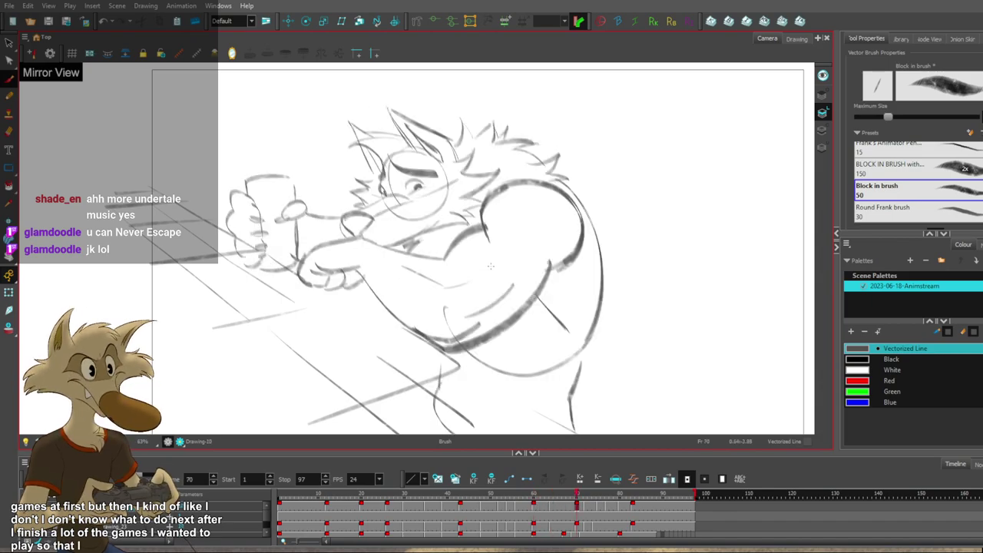
# Turn off the mirrored view of the drawing.
pyautogui.scroll(-1, 493, 270)
pyautogui.scroll(1, 494, 242)
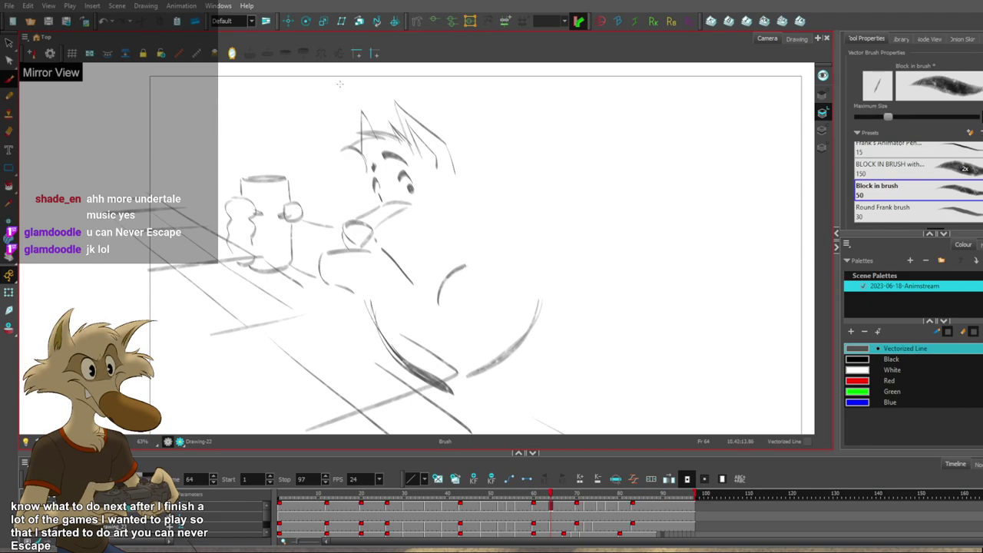
pyautogui.click(232, 54)
pyautogui.scroll(-2, 307, 221)
# Flip between frames 60, 64 and 70 to examine the movement in the unmirrored view.
pyautogui.press('f')
pyautogui.press('f')
pyautogui.scroll(-1, 361, 210)
pyautogui.scroll(2, 361, 208)
pyautogui.press('g')
pyautogui.press('g')
pyautogui.scroll(-1, 362, 214)
pyautogui.press('g')
pyautogui.press('g')
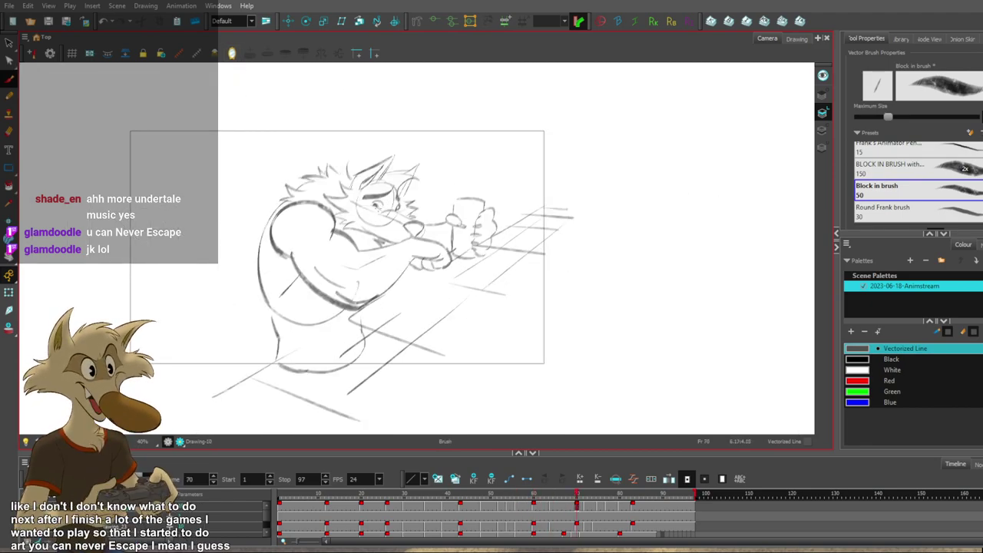
pyautogui.press('f')
pyautogui.press('f')
pyautogui.press('f')
pyautogui.press('f')
pyautogui.press('g')
pyautogui.press('g')
pyautogui.press('g')
pyautogui.press('f')
pyautogui.press('f')
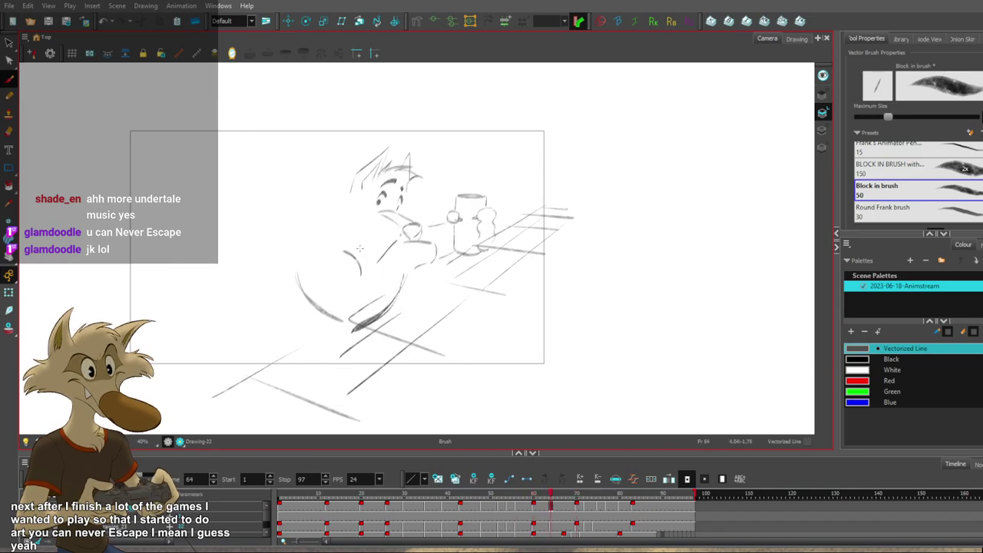
# Check frame 64 against the adjacent drawings and save the scene.
pyautogui.scroll(1, 362, 246)
pyautogui.press('g')
pyautogui.press('g')
pyautogui.press('f')
pyautogui.press('f')
pyautogui.scroll(1, 361, 246)
pyautogui.scroll(-3, 363, 245)
pyautogui.hotkey('ctrl', 's')
pyautogui.scroll(2, 362, 245)
pyautogui.scroll(-2, 363, 245)
pyautogui.scroll(3, 363, 244)
pyautogui.scroll(-1, 363, 245)
pyautogui.press('.')
pyautogui.press(',')
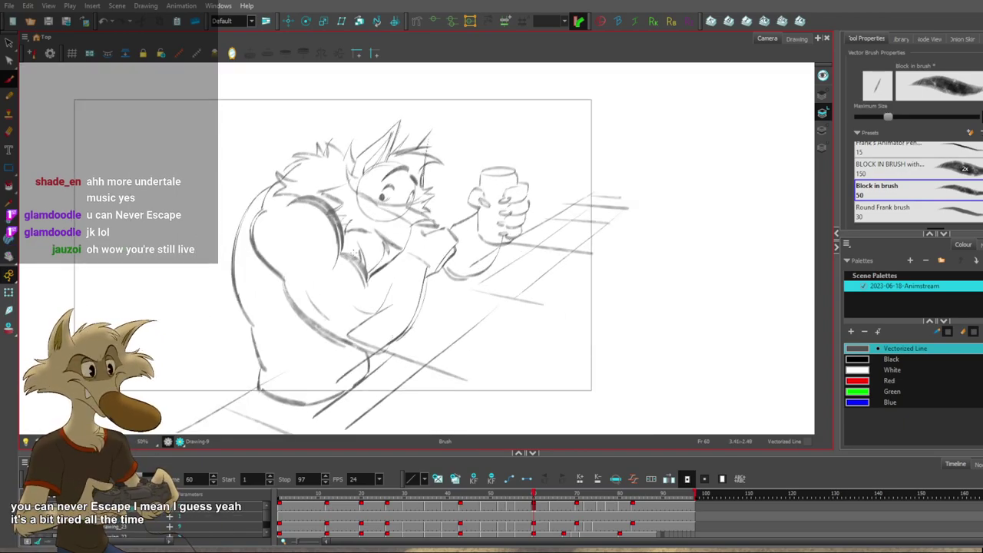
# Go back to frame 54 and flip through its neighbouring drawings to examine the arm and glass pose.
pyautogui.scroll(-3, 351, 253)
pyautogui.scroll(2, 345, 255)
pyautogui.press('f')
pyautogui.press('f')
pyautogui.press('f')
pyautogui.press('f')
pyautogui.press('f')
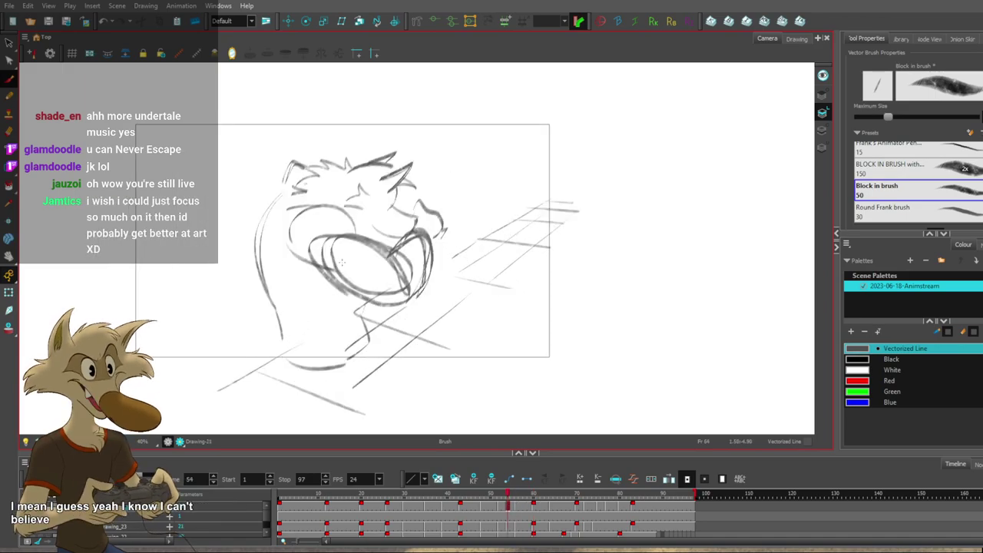
pyautogui.press('g')
pyautogui.press('g')
pyautogui.press('g')
pyautogui.press('f')
pyautogui.scroll(-1, 343, 255)
pyautogui.press('g')
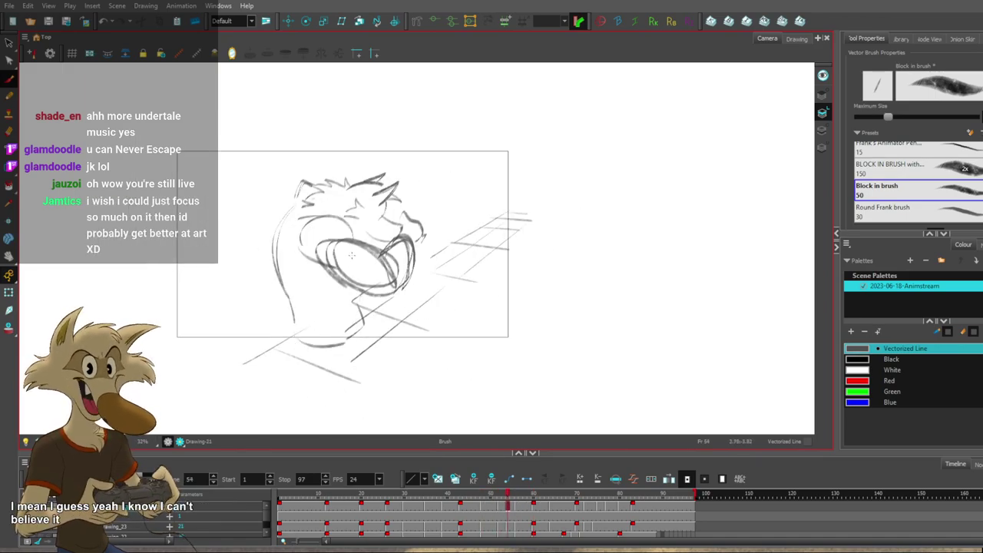
pyautogui.scroll(1, 361, 256)
pyautogui.press('g')
pyautogui.press('f')
pyautogui.press('f')
pyautogui.press('g')
# Delete the rough overlapping ovals over the arm on frame 54 and sketch the arm's lower contour in their place.
pyautogui.moveTo(286, 256)
pyautogui.mouseDown()
pyautogui.moveTo(337, 266)
pyautogui.moveTo(331, 205)
pyautogui.moveTo(284, 232)
pyautogui.mouseUp()
pyautogui.hotkey('ctrl', 'z')
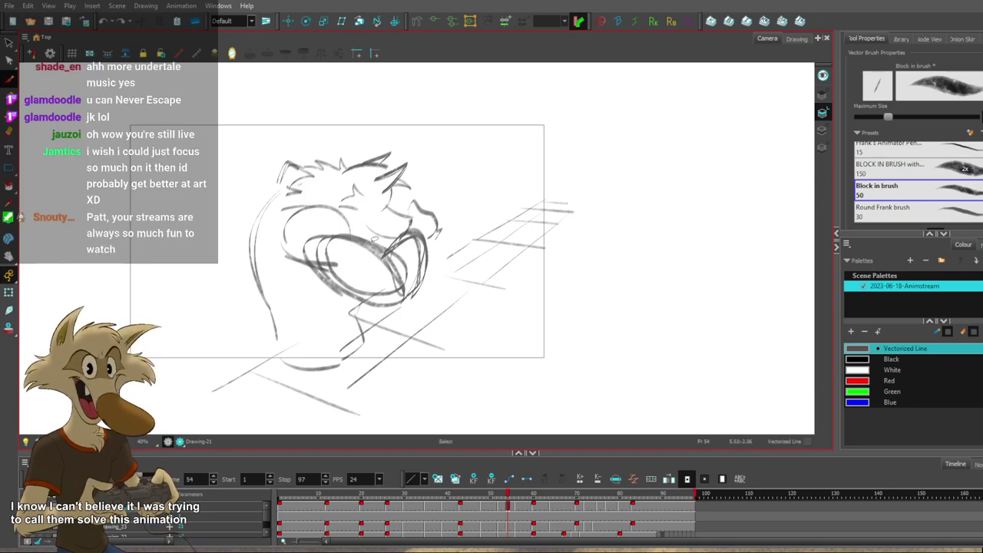
pyautogui.press('Delete')
pyautogui.hotkey('ctrl', 'z')
pyautogui.moveTo(316, 267)
pyautogui.mouseDown()
pyautogui.moveTo(397, 296)
pyautogui.moveTo(372, 304)
pyautogui.mouseUp()
pyautogui.hotkey('ctrl', 'z')
pyautogui.hotkey('ctrl', 'z')
pyautogui.hotkey('ctrl', 'z')
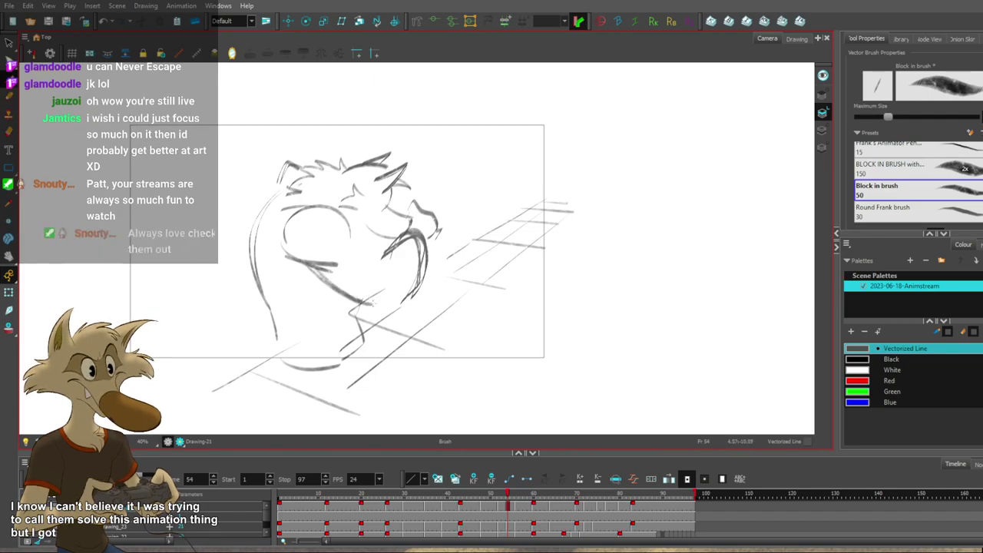
# Sketch the forearm's upper contour running down toward the hand on frame 54, comparing it with neighbouring drawings.
pyautogui.press('f')
pyautogui.press('f')
pyautogui.press('g')
pyautogui.press('g')
pyautogui.press('g')
pyautogui.press('f')
pyautogui.press('f')
pyautogui.press('g')
pyautogui.hotkey('ctrl', 'z')
pyautogui.moveTo(359, 238); pyautogui.dragTo(391, 264)
pyautogui.hotkey('ctrl', 'z')
pyautogui.hotkey('ctrl', 'z')
# Check frame 54 against its neighbours and rework the lower end of the arm's bottom contour.
pyautogui.press('f')
pyautogui.press('g')
pyautogui.press('g')
pyautogui.press('f')
pyautogui.moveTo(371, 302)
pyautogui.mouseDown()
pyautogui.moveTo(411, 308)
pyautogui.moveTo(371, 302)
pyautogui.mouseUp()
pyautogui.hotkey('ctrl', 'z')
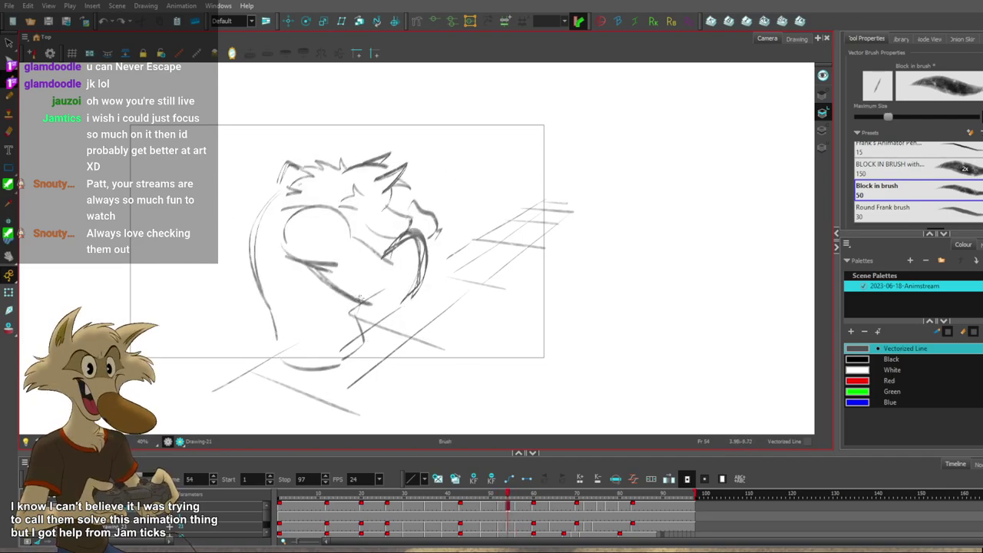
# Flip forward from frame 54 to frame 64 and sketch a stroke on the rounded upper arm there.
pyautogui.press('f')
pyautogui.press('g')
pyautogui.press('g')
pyautogui.press('g')
pyautogui.press('g')
pyautogui.press('g')
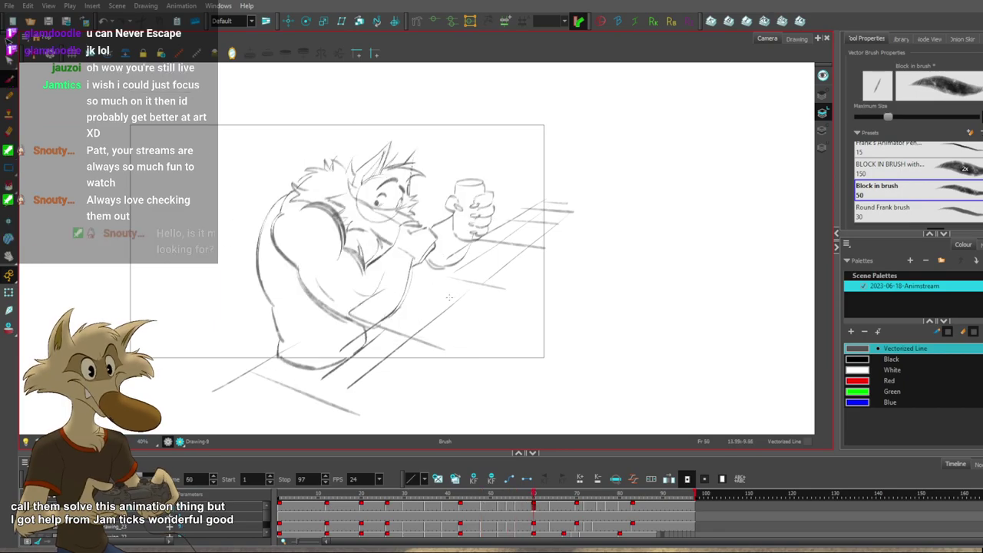
pyautogui.press('f')
pyautogui.press('f')
pyautogui.press('g')
pyautogui.moveTo(337, 241)
pyautogui.mouseDown()
pyautogui.moveTo(331, 212)
pyautogui.moveTo(277, 240)
pyautogui.moveTo(306, 205)
pyautogui.moveTo(297, 261)
pyautogui.mouseUp()
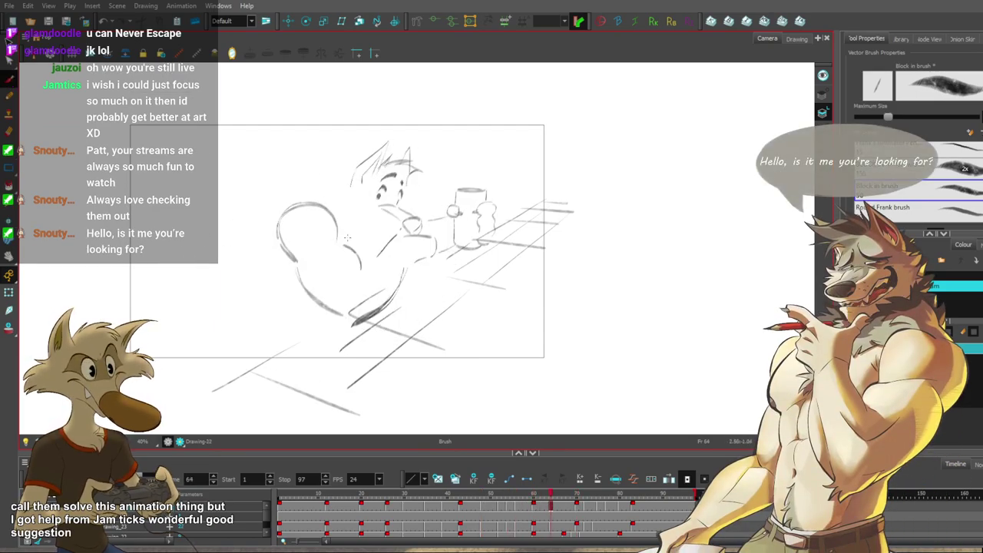
# Compare the arm and glass pose on frame 64 with the finished drawing on frame 60.
pyautogui.scroll(-2, 365, 220)
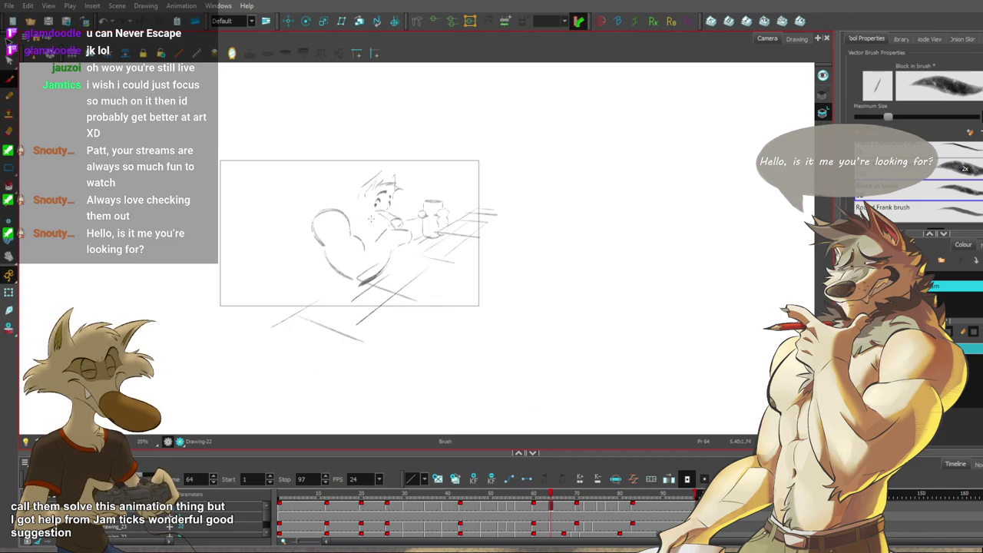
pyautogui.scroll(1, 345, 234)
pyautogui.scroll(1, 376, 248)
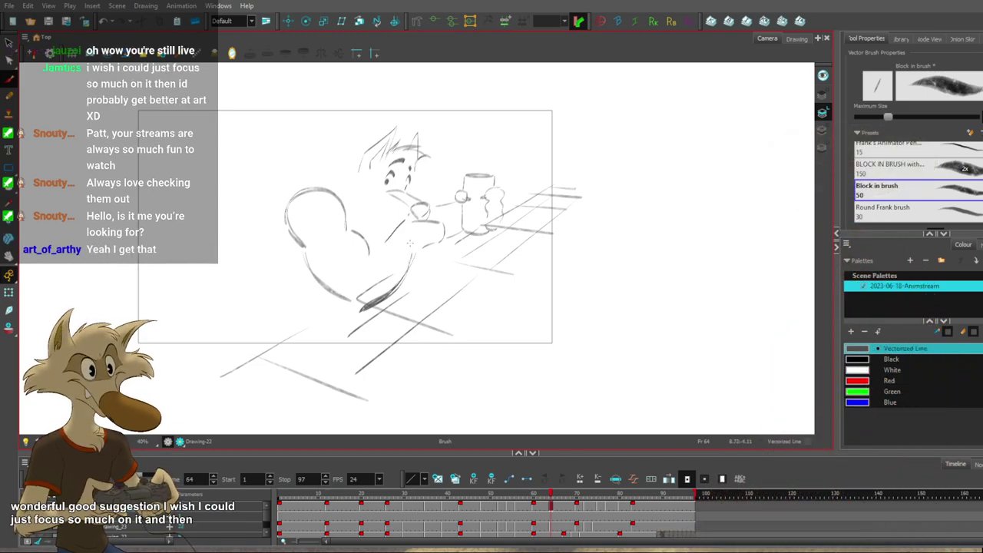
pyautogui.scroll(1, 415, 241)
pyautogui.scroll(-2, 415, 238)
pyautogui.scroll(3, 415, 230)
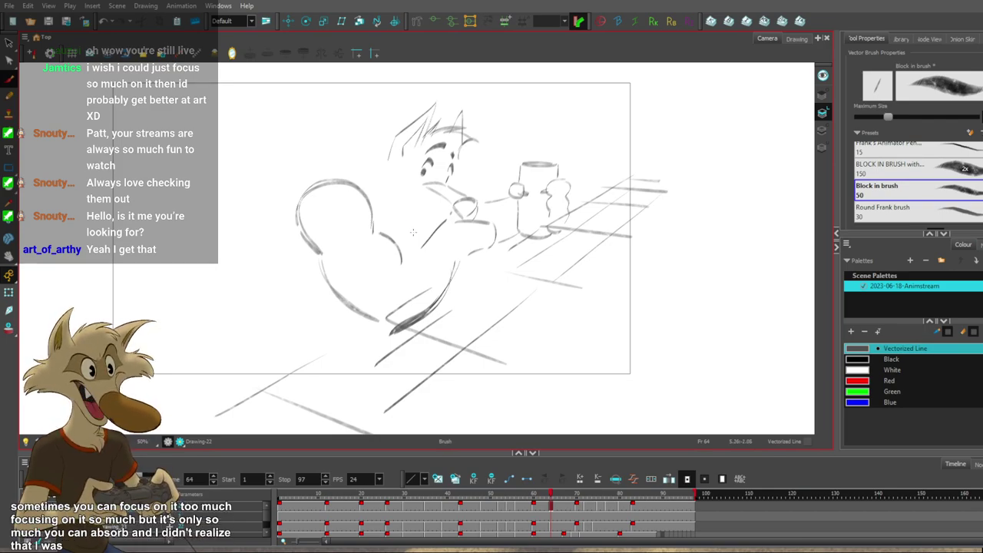
pyautogui.press('1')
pyautogui.press('1')
pyautogui.press('2')
pyautogui.press('f')
pyautogui.press('g')
pyautogui.press('f')
pyautogui.press('g')
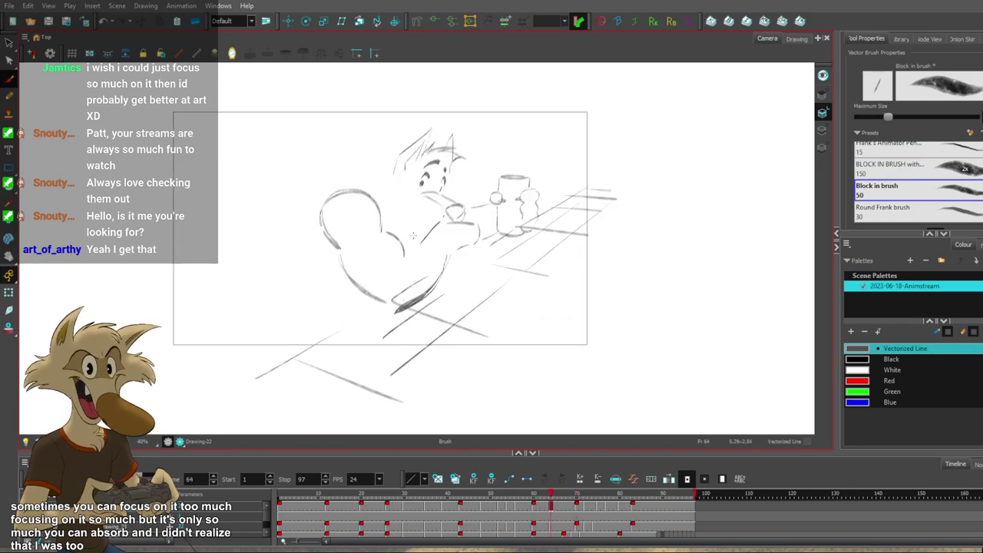
pyautogui.press('f')
pyautogui.press('g')
pyautogui.press('2')
pyautogui.press('f')
pyautogui.press('2')
pyautogui.press('g')
pyautogui.press('f')
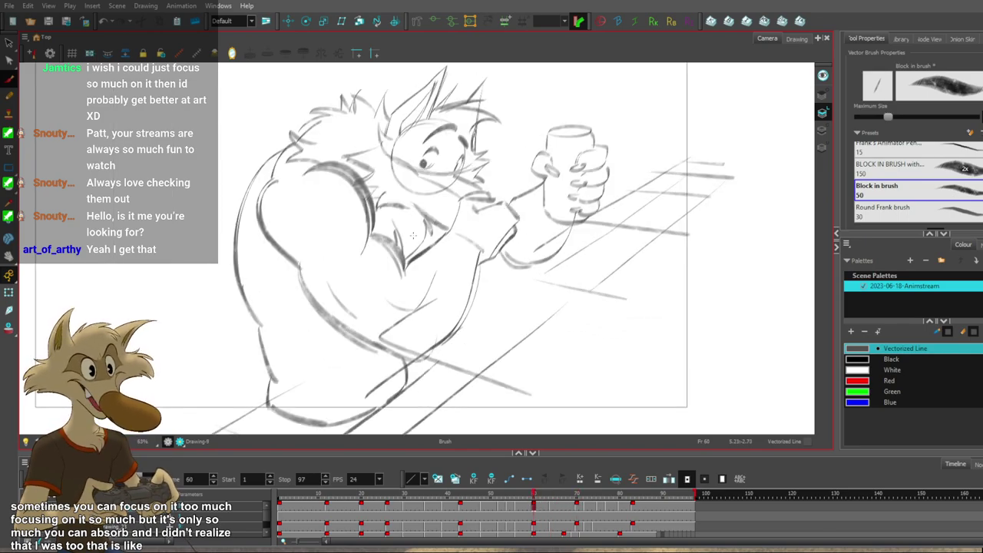
pyautogui.press('g')
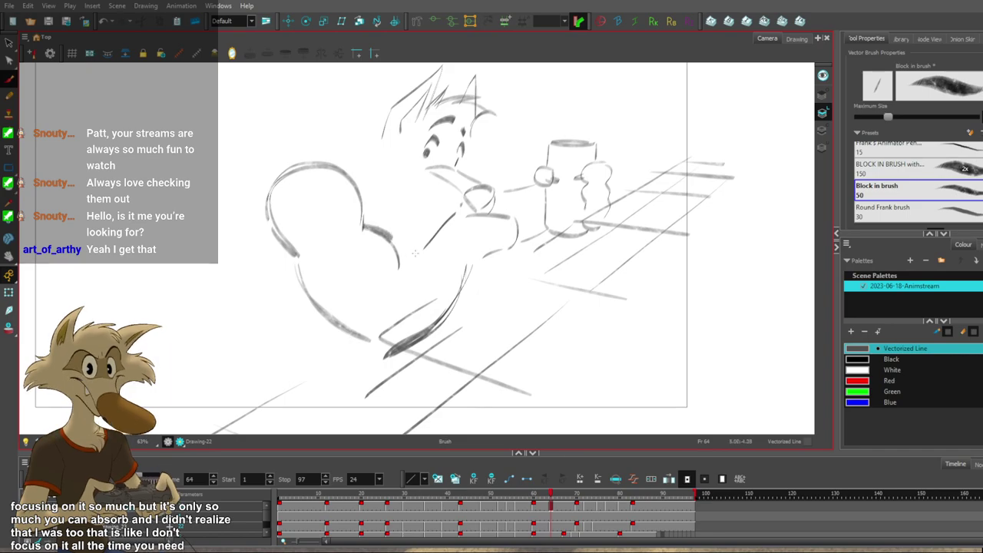
# Redraw the forearm's upper contour on frame 64 from the chest toward the hand, comparing it with frame 60.
pyautogui.press('f')
pyautogui.press('g')
pyautogui.press('f')
pyautogui.press('g')
pyautogui.press('f')
pyautogui.press('g')
pyautogui.moveTo(398, 258); pyautogui.dragTo(444, 235)
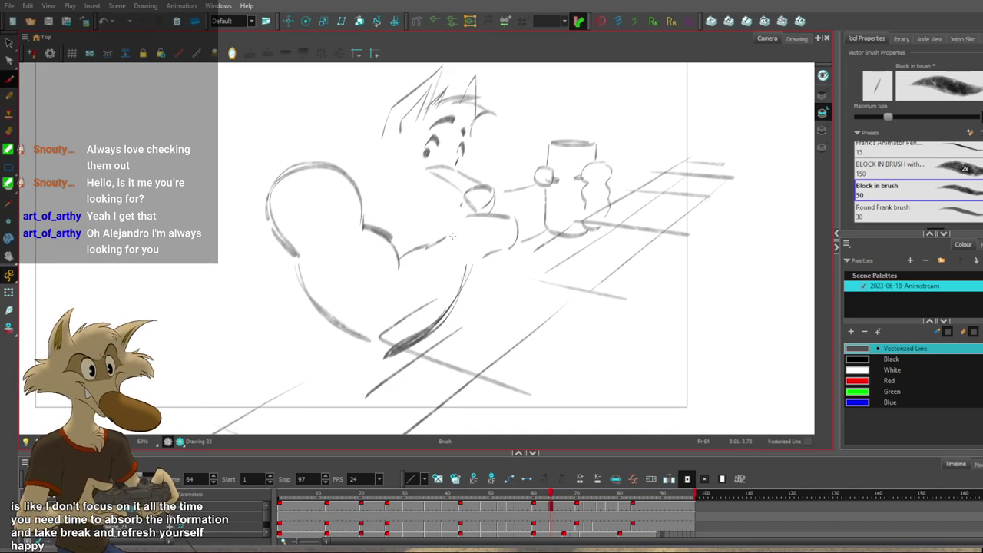
pyautogui.press('f')
pyautogui.press('g')
pyautogui.press('f')
pyautogui.press('g')
pyautogui.press('f')
pyautogui.press('g')
pyautogui.press('f')
pyautogui.press('g')
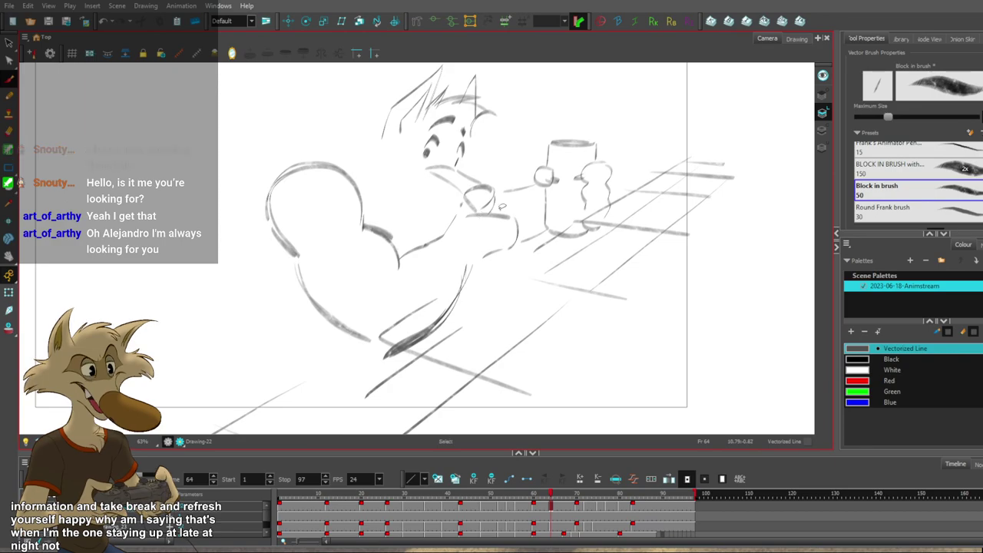
pyautogui.press('f')
pyautogui.scroll(-2, 501, 215)
pyautogui.hotkey('alt', 'b')
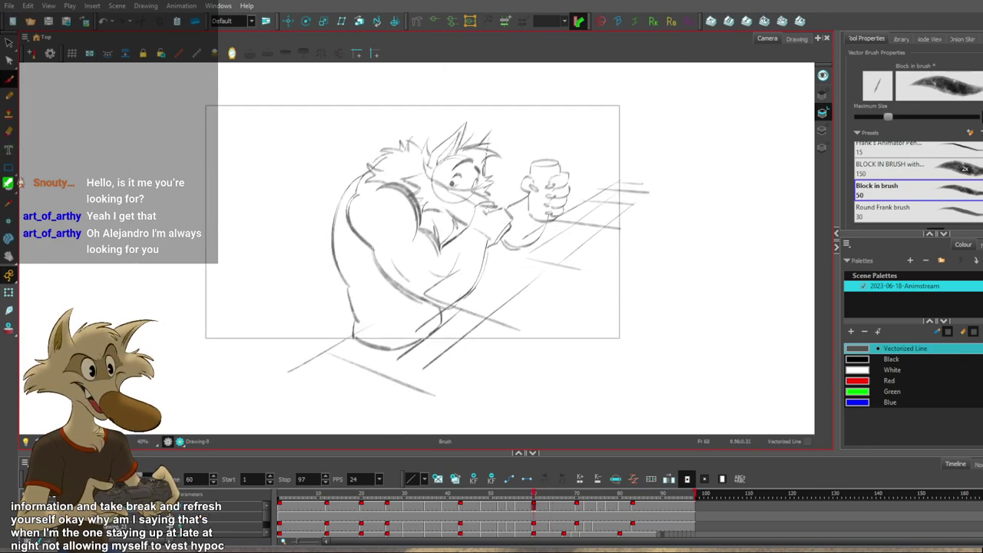
pyautogui.scroll(1, 482, 212)
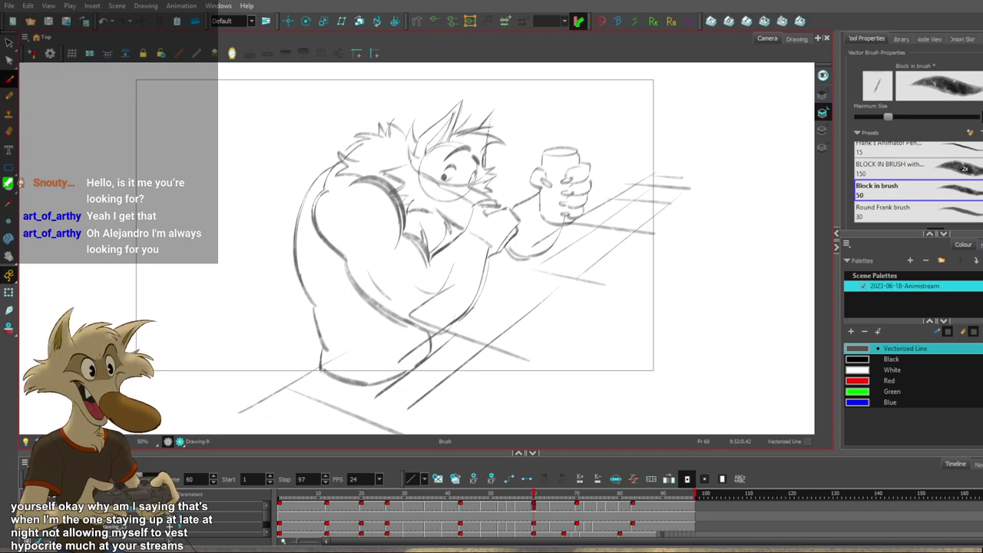
pyautogui.scroll(1, 475, 206)
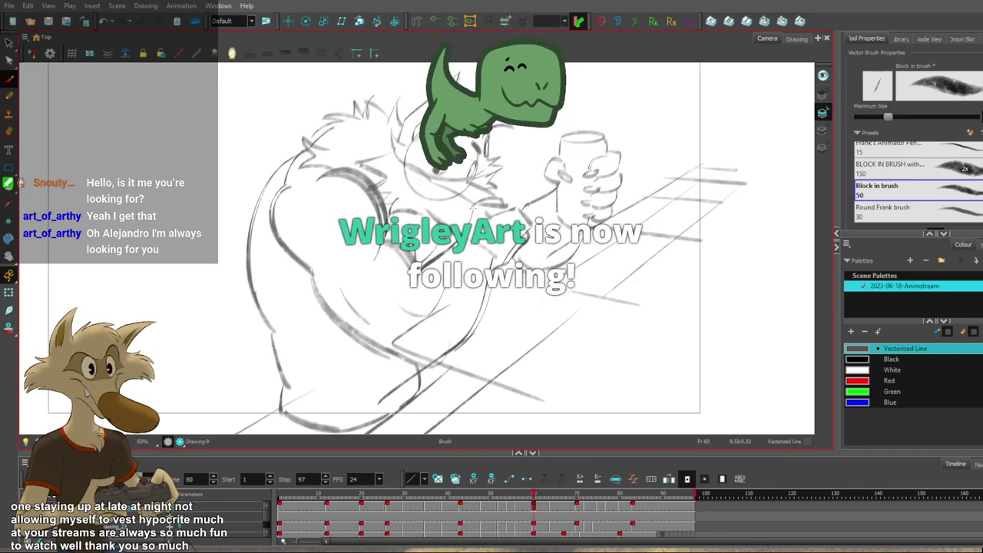
pyautogui.scroll(-2, 474, 207)
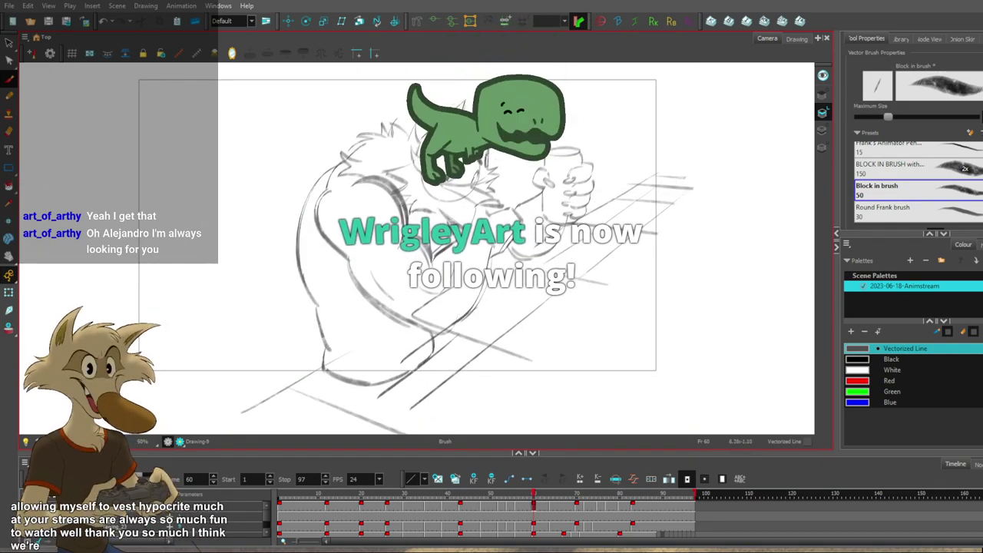
pyautogui.scroll(1, 475, 207)
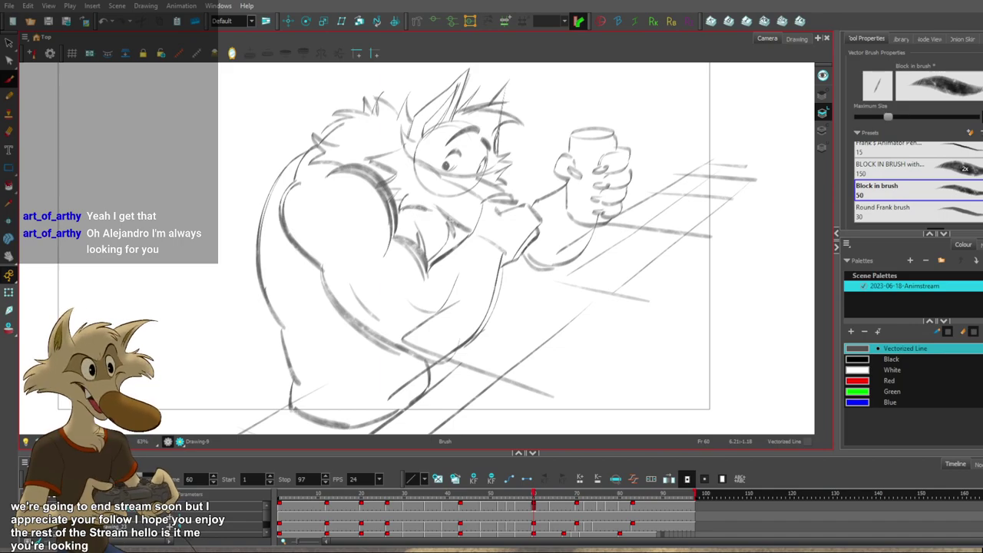
# Flip through the drawings between frames 52 and 64 to examine the arm's motion, ending on frame 54.
pyautogui.scroll(-3, 451, 222)
pyautogui.press('f')
pyautogui.press('f')
pyautogui.press('f')
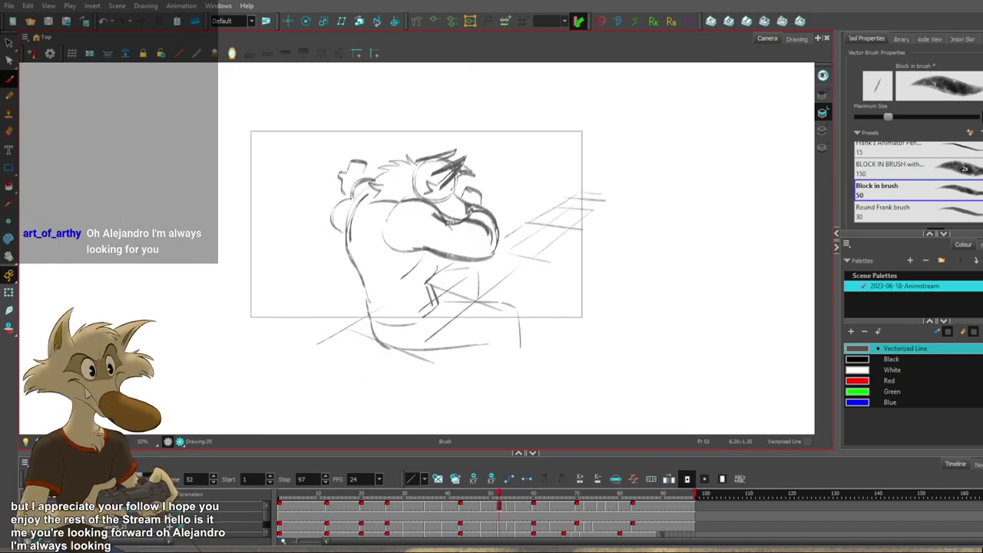
pyautogui.press('g')
pyautogui.press('g')
pyautogui.press('g')
pyautogui.press('g')
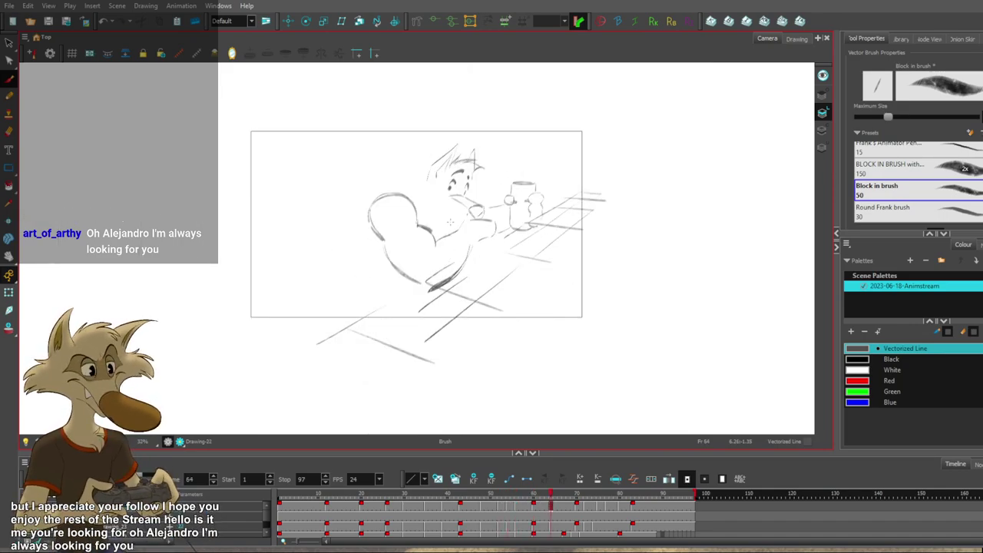
pyautogui.press(',')
pyautogui.press(',')
pyautogui.press(',')
pyautogui.press(',')
pyautogui.press(',')
pyautogui.press(',')
pyautogui.press(',')
pyautogui.press(',')
pyautogui.press(',')
pyautogui.press(',')
pyautogui.scroll(2, 450, 221)
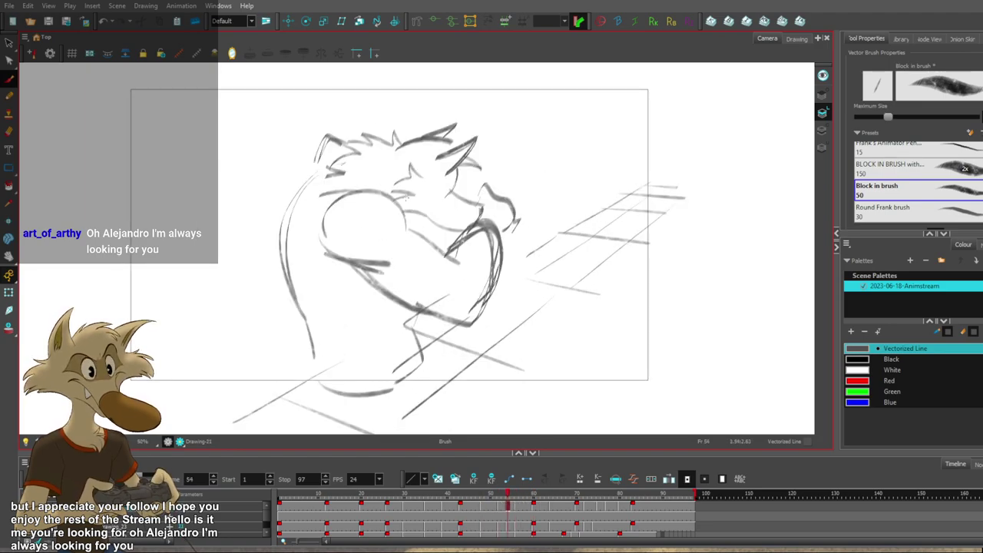
# Check frame 54 against its neighbours and sketch a short stroke between the muzzle and the bent arm.
pyautogui.press('.')
pyautogui.press(',')
pyautogui.press('.')
pyautogui.press('.')
pyautogui.press(',')
pyautogui.press(',')
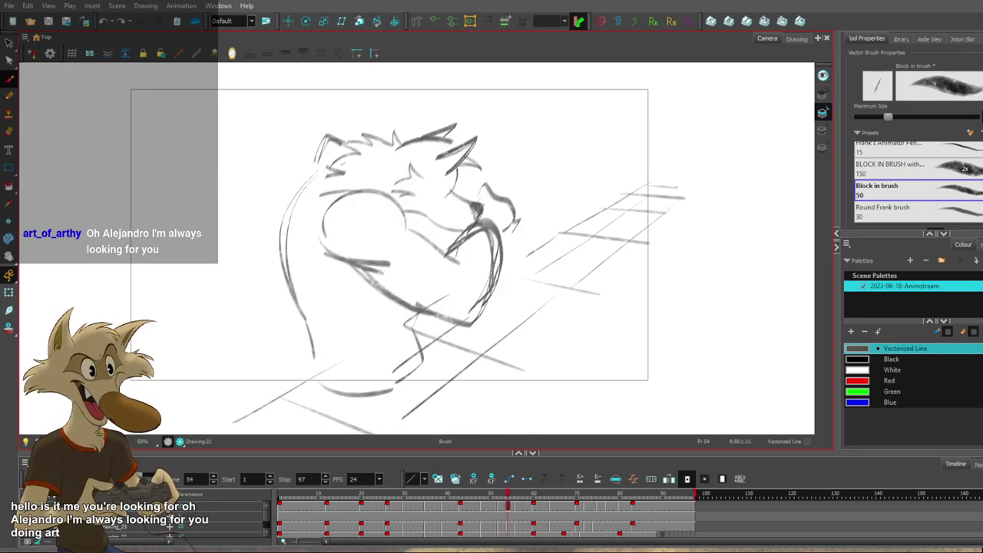
pyautogui.scroll(1, 491, 202)
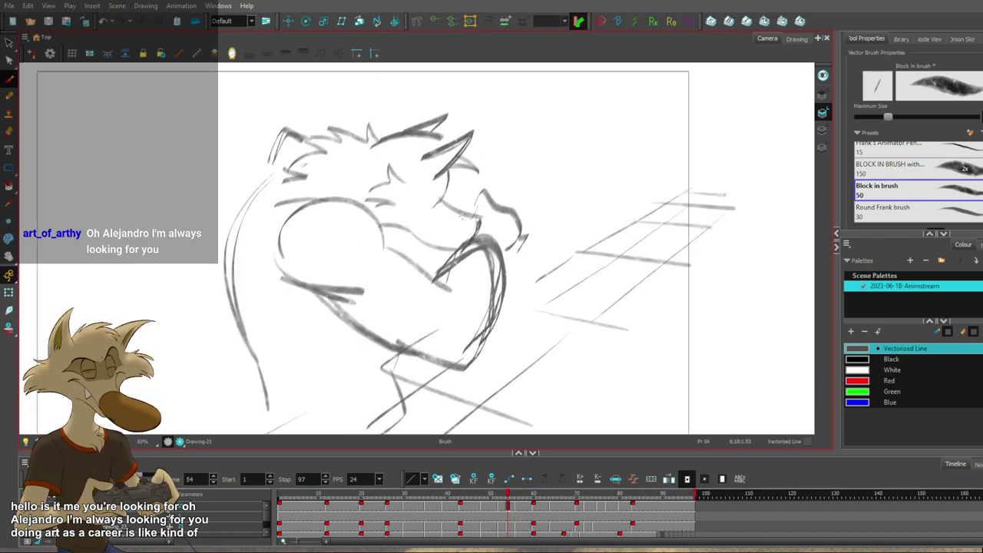
pyautogui.moveTo(470, 217)
pyautogui.mouseDown()
pyautogui.moveTo(480, 222)
pyautogui.moveTo(474, 237)
pyautogui.mouseUp()
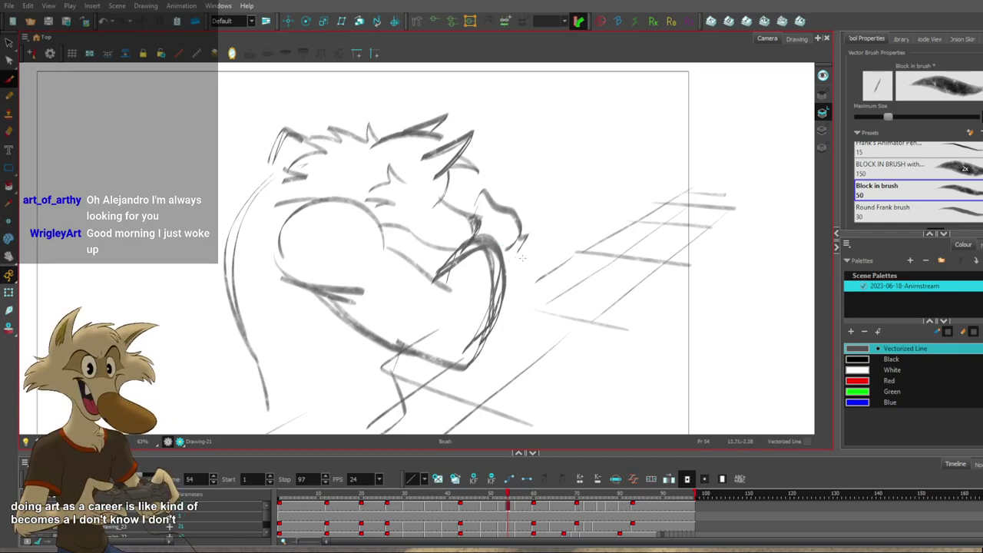
pyautogui.hotkey('ctrl', 'z')
pyautogui.moveTo(476, 214)
pyautogui.mouseDown()
pyautogui.moveTo(464, 234)
pyautogui.moveTo(474, 236)
pyautogui.mouseUp()
pyautogui.hotkey('ctrl', 'z')
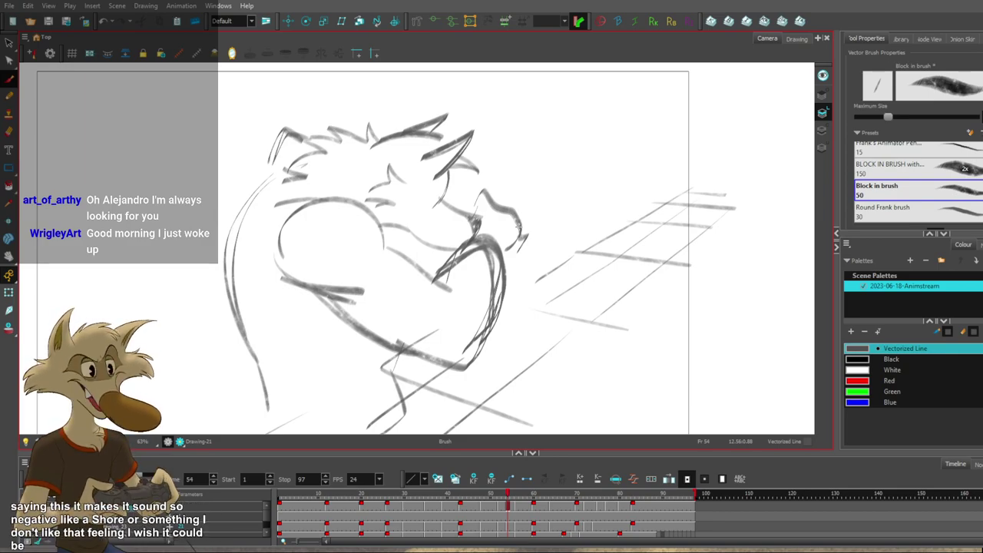
# Compare the head and arm poses on frame 54 with the earlier drawings back to frame 43, ending on frame 48.
pyautogui.press('1')
pyautogui.press('1')
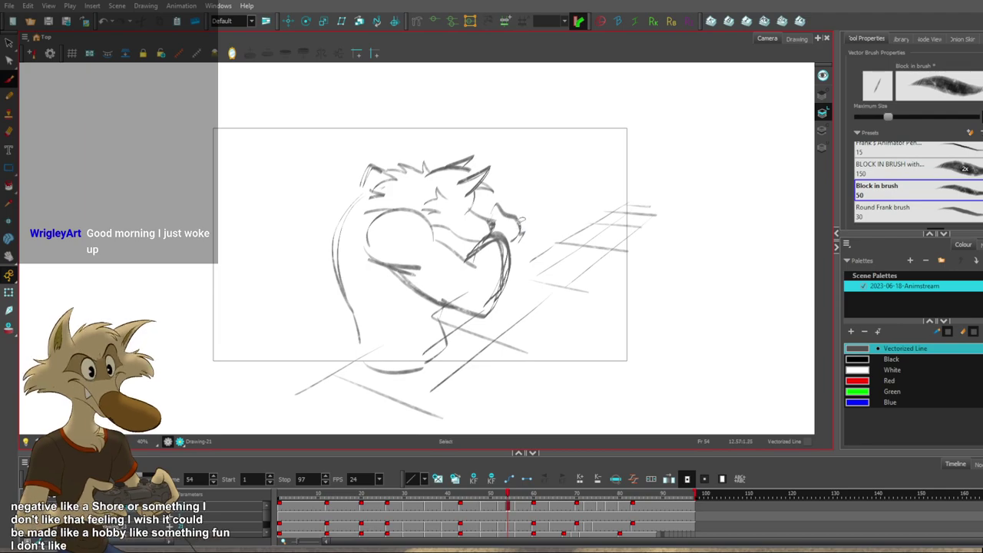
pyautogui.press('2')
pyautogui.press('f')
pyautogui.press('g')
pyautogui.press('g')
pyautogui.press(',')
pyautogui.press(',')
pyautogui.press(',')
pyautogui.press(',')
pyautogui.press(',')
pyautogui.press(',')
pyautogui.press(',')
pyautogui.press(',')
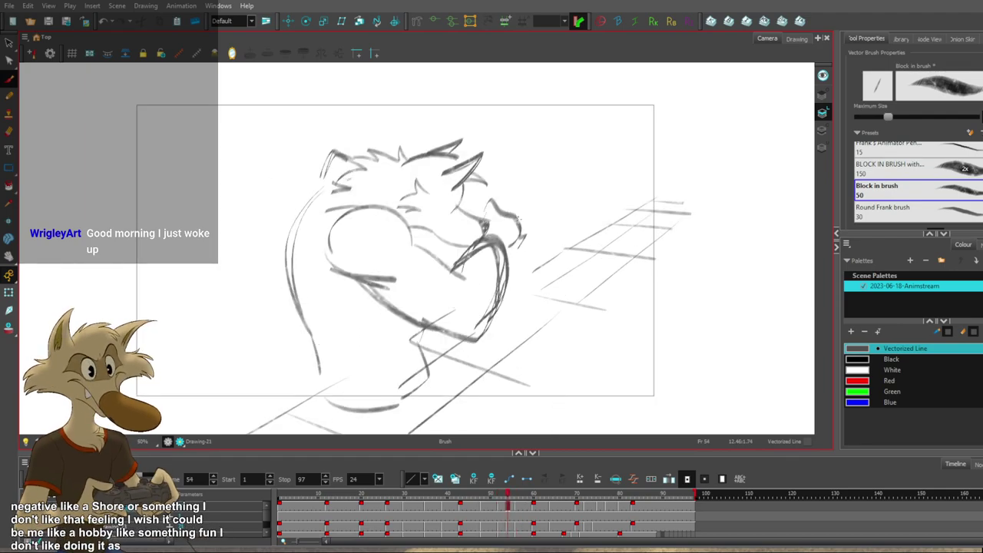
pyautogui.press('f')
pyautogui.press('2')
pyautogui.press('1')
pyautogui.press('1')
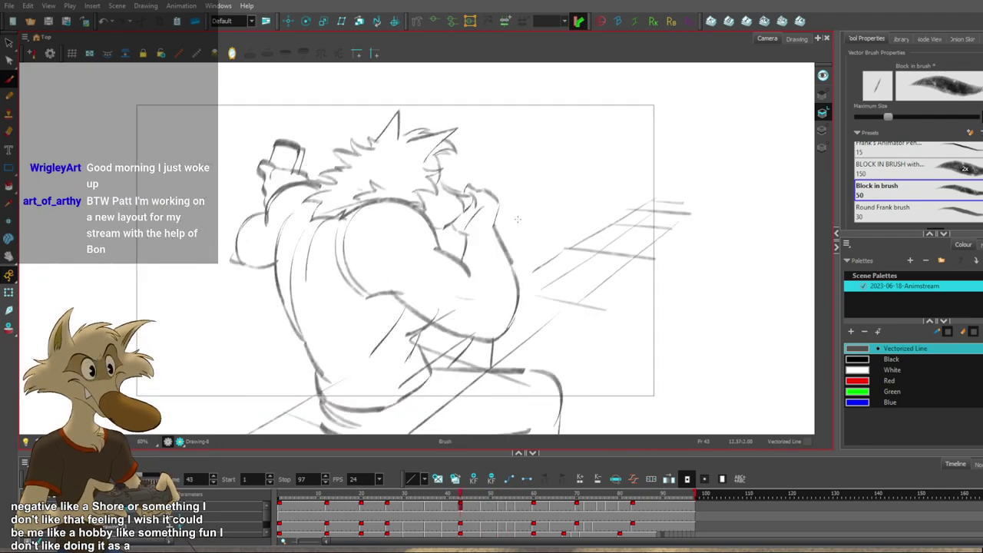
pyautogui.press('2')
pyautogui.press('g')
pyautogui.press('2')
# Delete the stray strokes around the muzzle and near hand on frame 48 and sketch a short line there instead.
pyautogui.press('s')
pyautogui.click(427, 220)
pyautogui.press('Delete')
pyautogui.click(436, 202)
pyautogui.press('Delete')
pyautogui.click(437, 206)
pyautogui.press('Delete')
pyautogui.click(428, 242)
pyautogui.press('Delete')
pyautogui.hotkey('ctrl', 'z')
pyautogui.moveTo(435, 233); pyautogui.dragTo(423, 249)
pyautogui.moveTo(432, 192); pyautogui.dragTo(444, 217)
pyautogui.hotkey('ctrl', 'z')
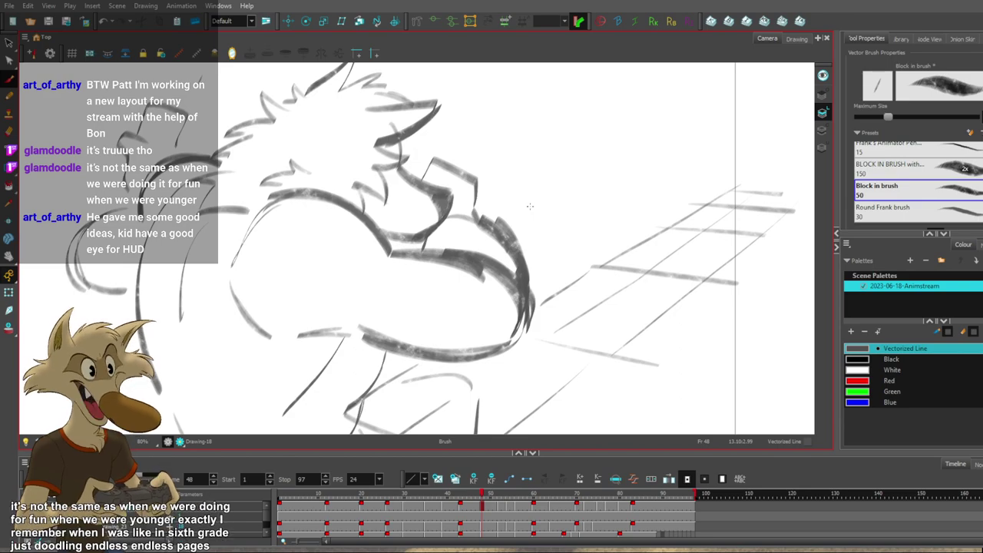
# Compare frame 48 with its neighbour and extend the upper arm's underside line toward the back.
pyautogui.scroll(-3, 530, 205)
pyautogui.scroll(-2, 496, 218)
pyautogui.scroll(2, 460, 232)
pyautogui.press('f')
pyautogui.press('g')
pyautogui.scroll(1, 516, 247)
pyautogui.scroll(3, 515, 246)
pyautogui.scroll(-2, 521, 248)
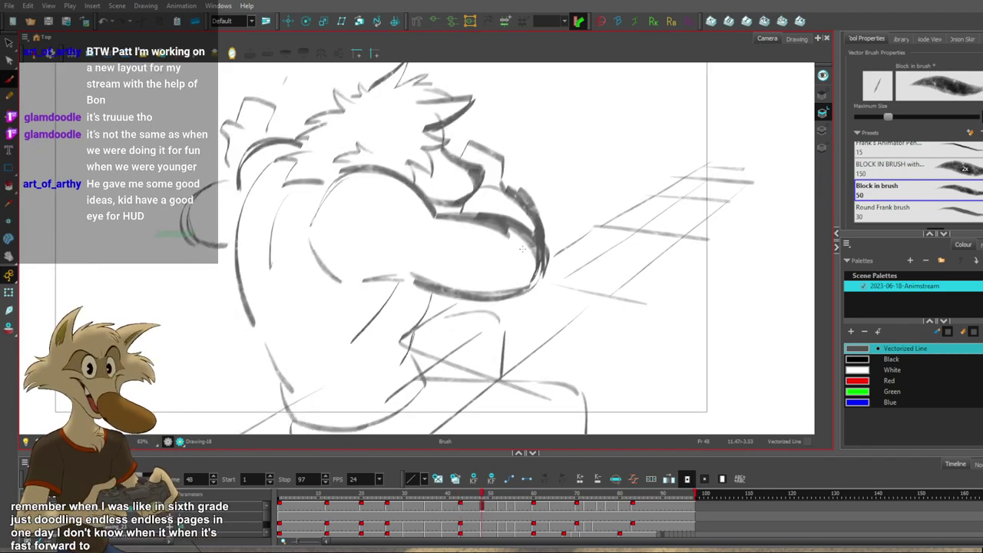
pyautogui.moveTo(415, 272); pyautogui.dragTo(358, 283)
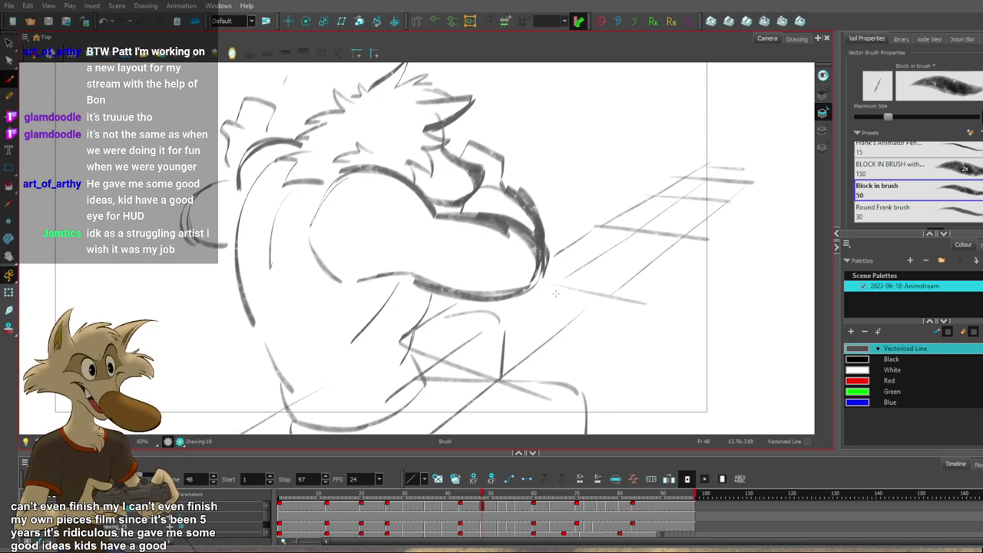
# Check the arm on frame 48 against the neighbouring drawing and save the scene.
pyautogui.scroll(-2, 556, 293)
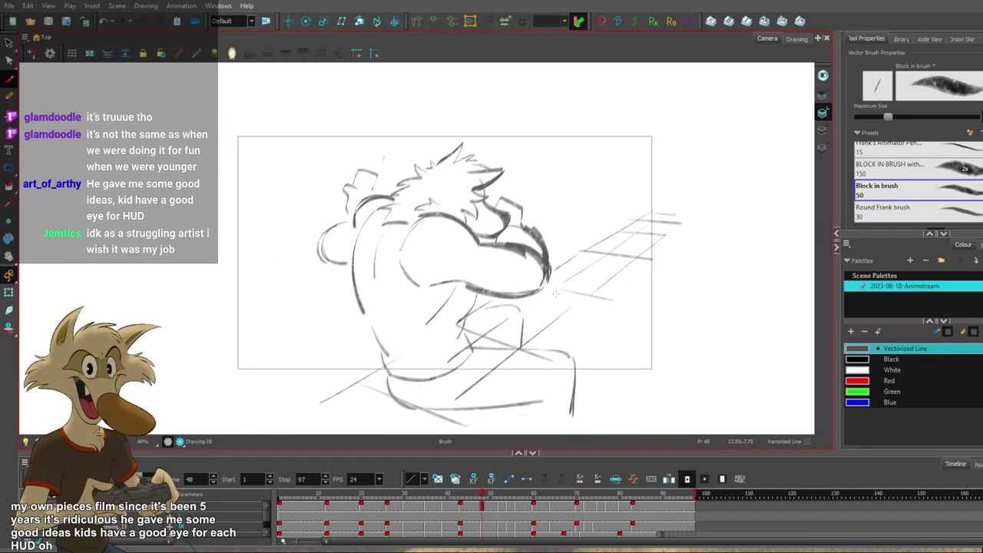
pyautogui.press('f')
pyautogui.scroll(2, 543, 286)
pyautogui.press('g')
pyautogui.press('f')
pyautogui.press('g')
pyautogui.hotkey('ctrl', 's')
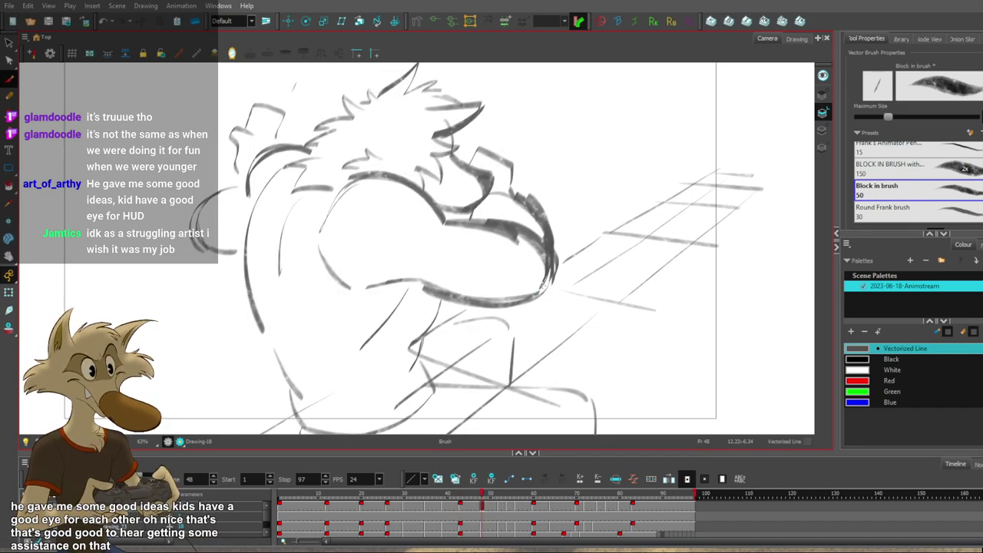
# Rework the arm's underside on frame 48 into one continuous contour from the upper arm toward the elbow.
pyautogui.moveTo(390, 285)
pyautogui.mouseDown()
pyautogui.moveTo(430, 283)
pyautogui.moveTo(379, 286)
pyautogui.mouseUp()
pyautogui.hotkey('ctrl', 'z')
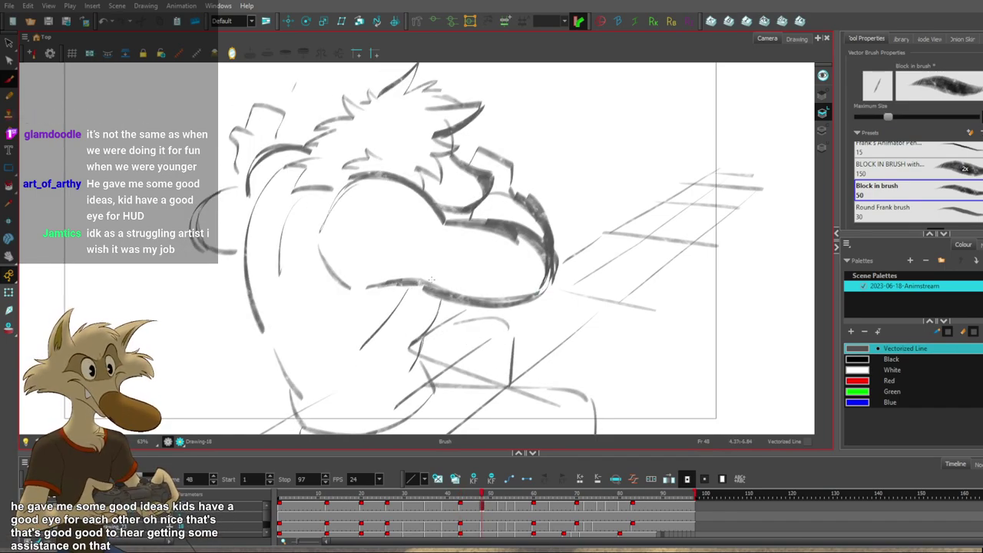
pyautogui.press('space')
pyautogui.moveTo(503, 322); pyautogui.dragTo(490, 341)
pyautogui.press('f')
pyautogui.press('g')
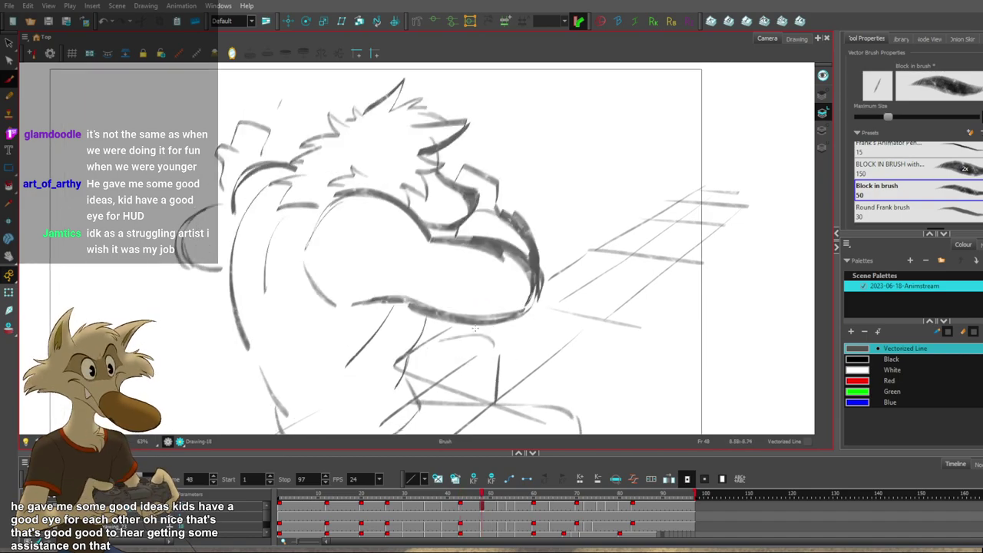
pyautogui.hotkey('ctrl', 'z')
pyautogui.hotkey('ctrl', 'z')
pyautogui.moveTo(411, 308)
pyautogui.mouseDown()
pyautogui.moveTo(483, 342)
pyautogui.moveTo(485, 320)
pyautogui.mouseUp()
pyautogui.press('f')
pyautogui.press('g')
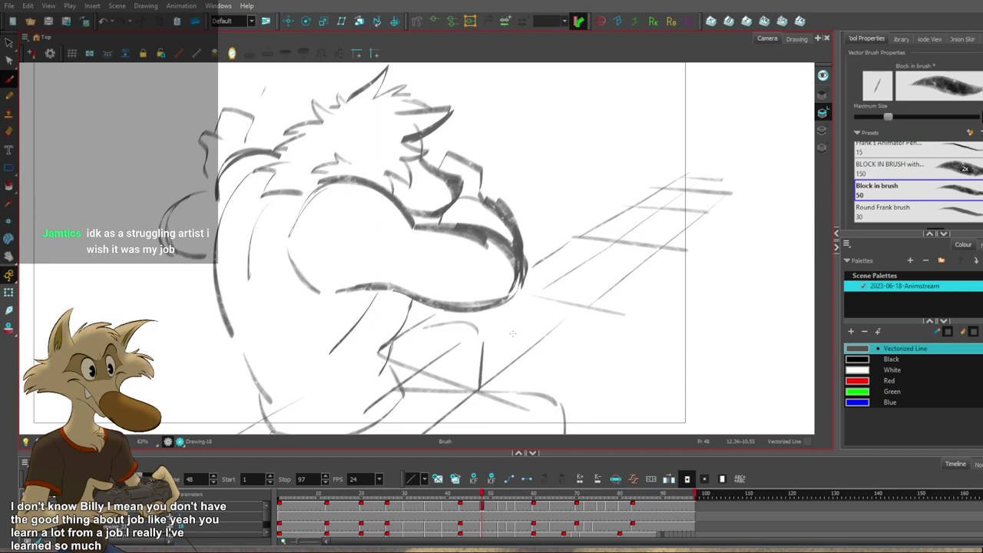
# Flip between frame 48 and its neighbouring drawings to examine how the reworked arm moves.
pyautogui.scroll(-5, 513, 334)
pyautogui.scroll(3, 498, 342)
pyautogui.press('g')
pyautogui.press('g')
pyautogui.scroll(2, 519, 348)
pyautogui.press('f')
pyautogui.press('f')
pyautogui.press('f')
pyautogui.press('g')
pyautogui.scroll(-2, 520, 348)
pyautogui.scroll(1, 519, 348)
pyautogui.press('f')
pyautogui.press('g')
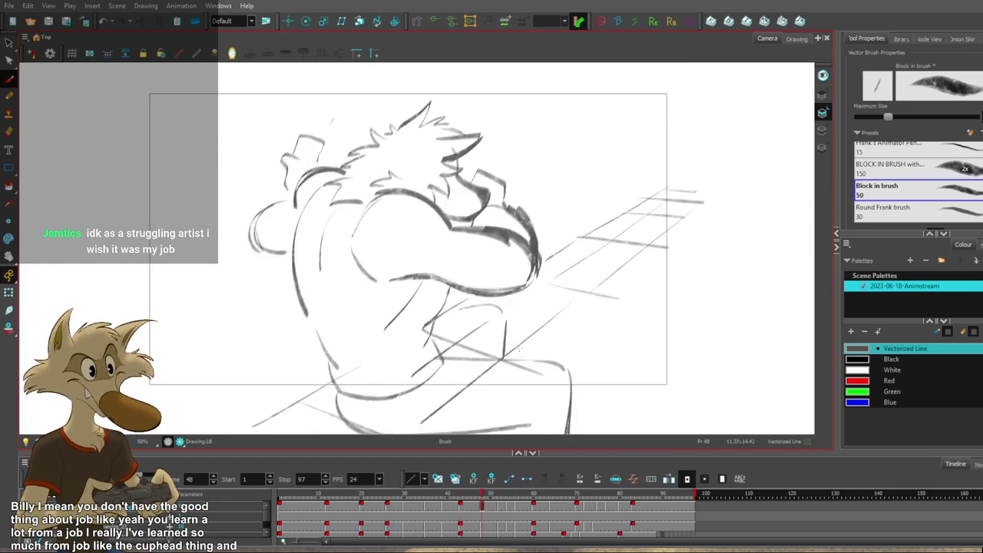
# Clean up the lower back contour on frame 48 and compare it with the neighbouring drawing.
pyautogui.press('f')
pyautogui.press('g')
pyautogui.press('s')
pyautogui.click(324, 340)
pyautogui.press('Delete')
pyautogui.press('f')
pyautogui.press('g')
# Flip from frame 48 through the surrounding drawings to examine how the back, far shoulder and neck fur move.
pyautogui.press('.')
pyautogui.press(',')
pyautogui.hotkey('alt', 'b')
pyautogui.hotkey('alt', 's')
pyautogui.press('.')
pyautogui.press(',')
pyautogui.press('.')
pyautogui.press(',')
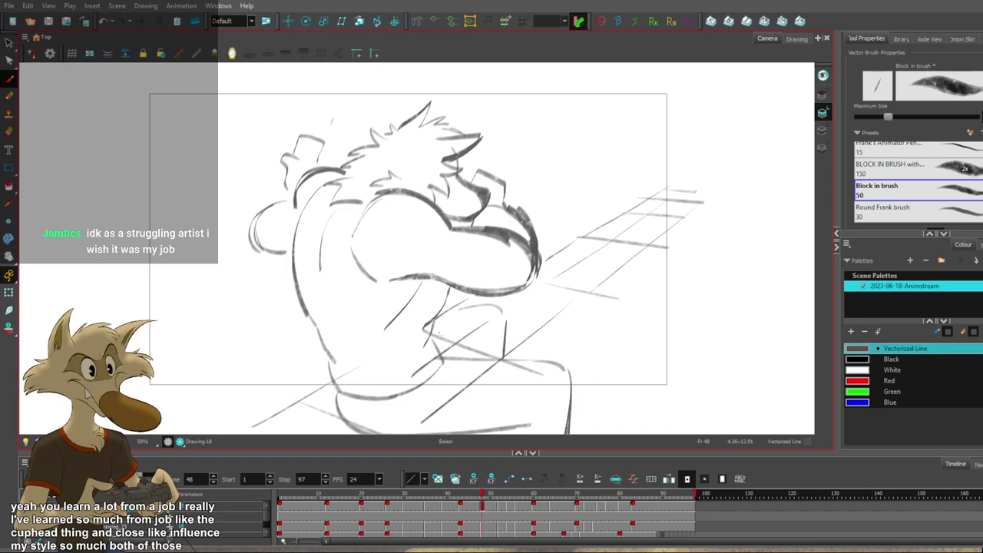
pyautogui.press('.')
pyautogui.press(',')
pyautogui.hotkey('alt', 'b')
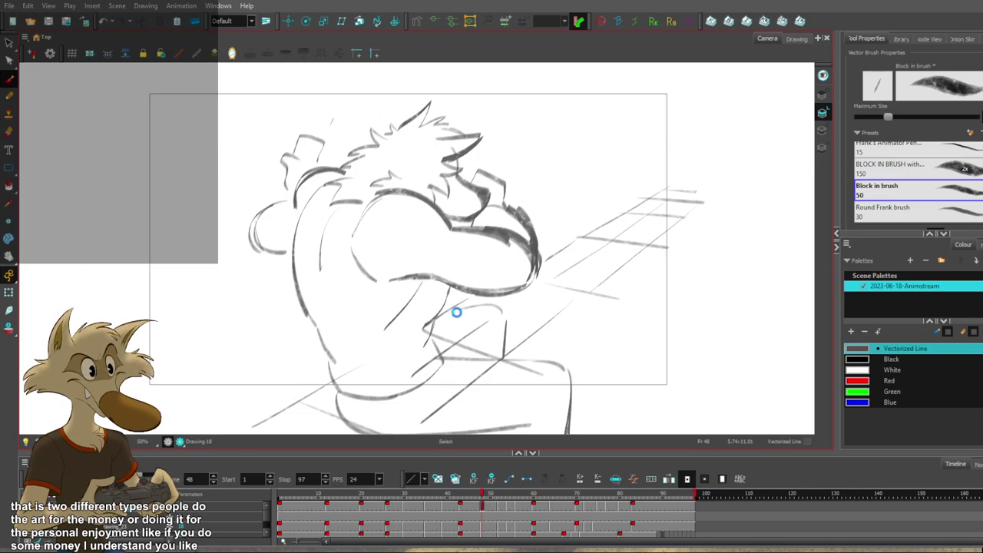
pyautogui.scroll(-3, 456, 314)
pyautogui.scroll(4, 396, 257)
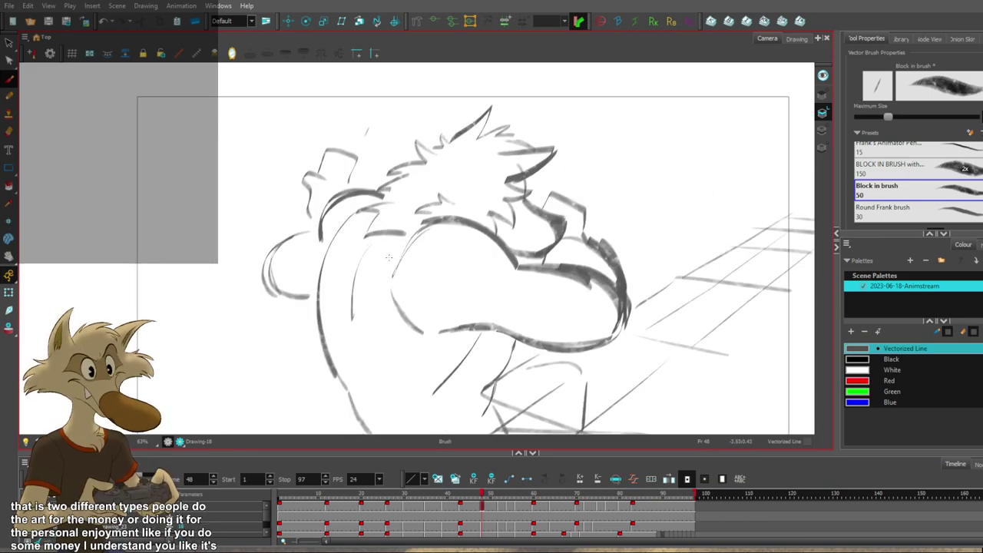
pyautogui.press('f')
pyautogui.press('g')
pyautogui.press('g')
pyautogui.press('f')
pyautogui.press('f')
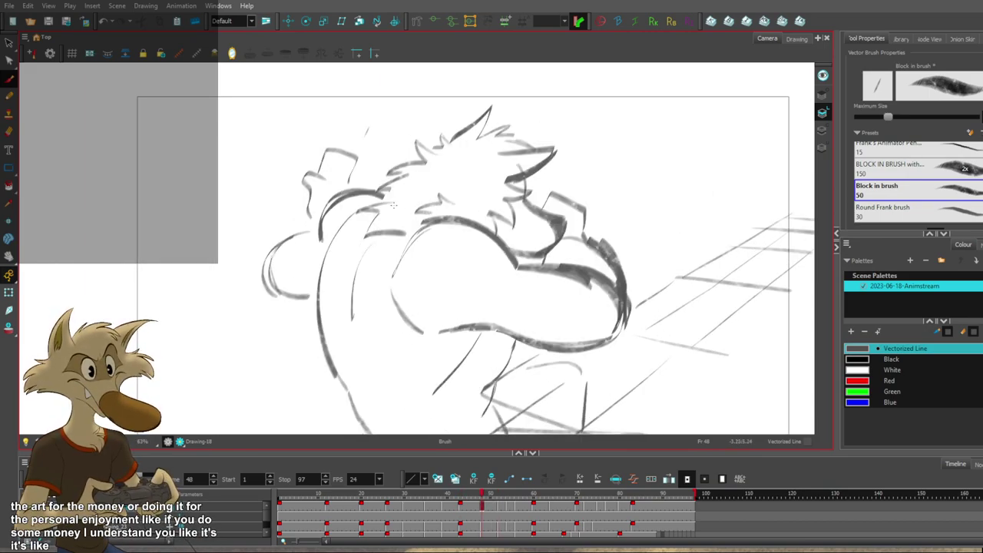
pyautogui.scroll(2, 388, 209)
pyautogui.press('.')
pyautogui.press('.')
pyautogui.press('.')
pyautogui.press('.')
pyautogui.press('.')
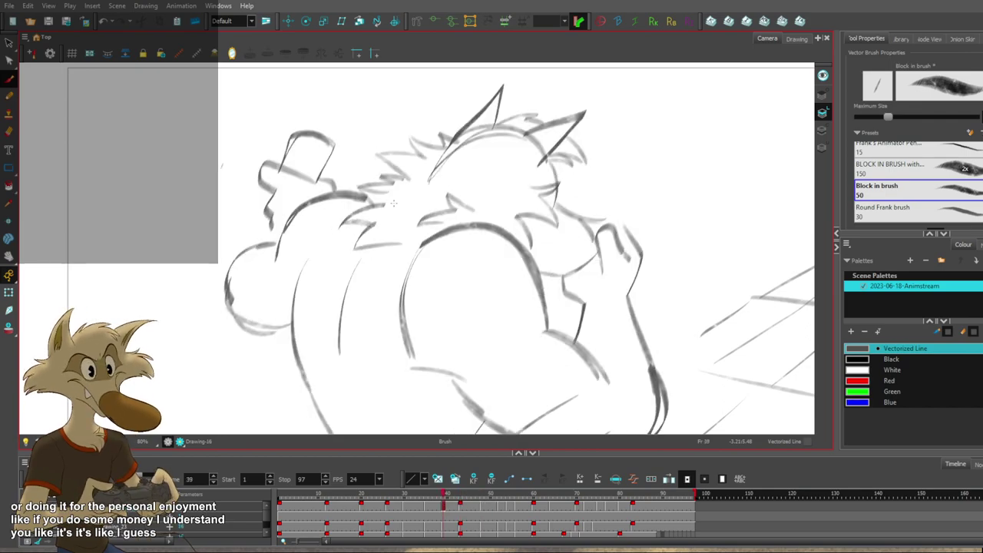
# Sketch short fur strokes on frame 48 where the far shoulder meets the neck and check them against the neighbouring drawing.
pyautogui.hotkey('ctrl', 'z')
pyautogui.moveTo(372, 185); pyautogui.dragTo(390, 189)
pyautogui.moveTo(369, 180); pyautogui.dragTo(383, 202)
pyautogui.press('f')
pyautogui.press('g')
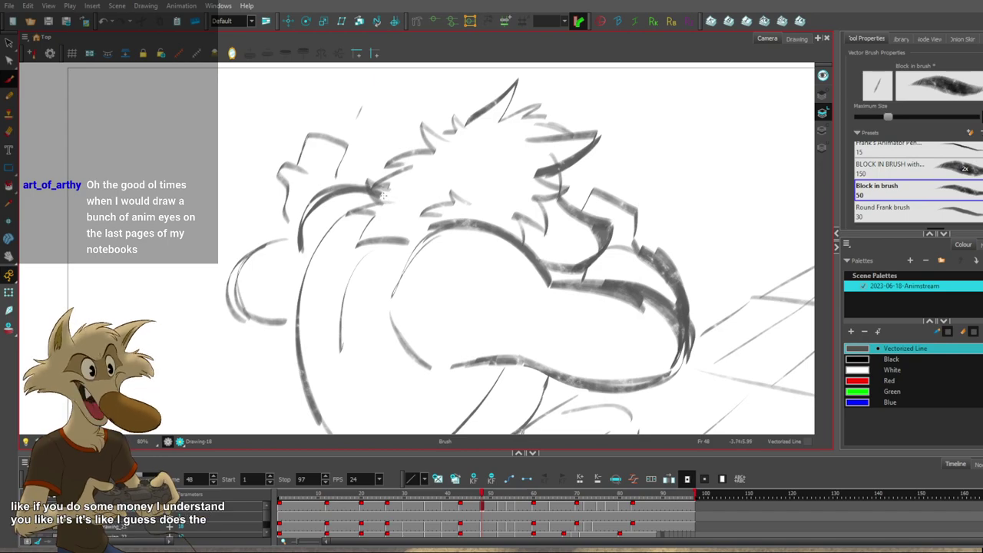
# Delete the thick far-shoulder line on frame 48 and redraw it as a thinner arc from the neck fur down to the arm.
pyautogui.keyDown('ctrl'); pyautogui.click(318, 193); pyautogui.keyUp('ctrl')
pyautogui.press('Delete')
pyautogui.press('f')
pyautogui.press('g')
pyautogui.moveTo(364, 189)
pyautogui.mouseDown()
pyautogui.moveTo(289, 238)
pyautogui.moveTo(320, 197)
pyautogui.moveTo(289, 255)
pyautogui.mouseUp()
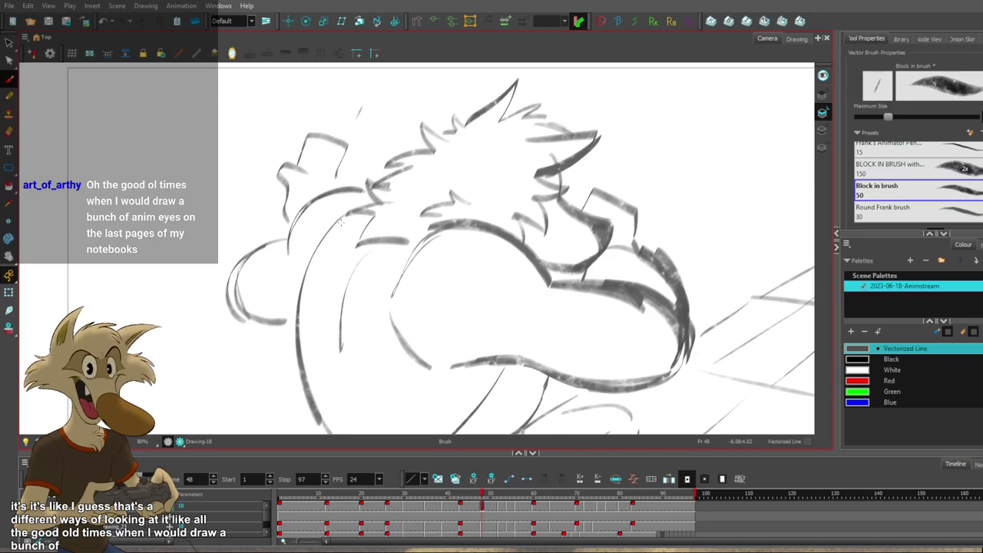
# Step and flip through the drawings around frame 48 to examine the motion of the redrawn shoulder and body.
pyautogui.press('1')
pyautogui.press('1')
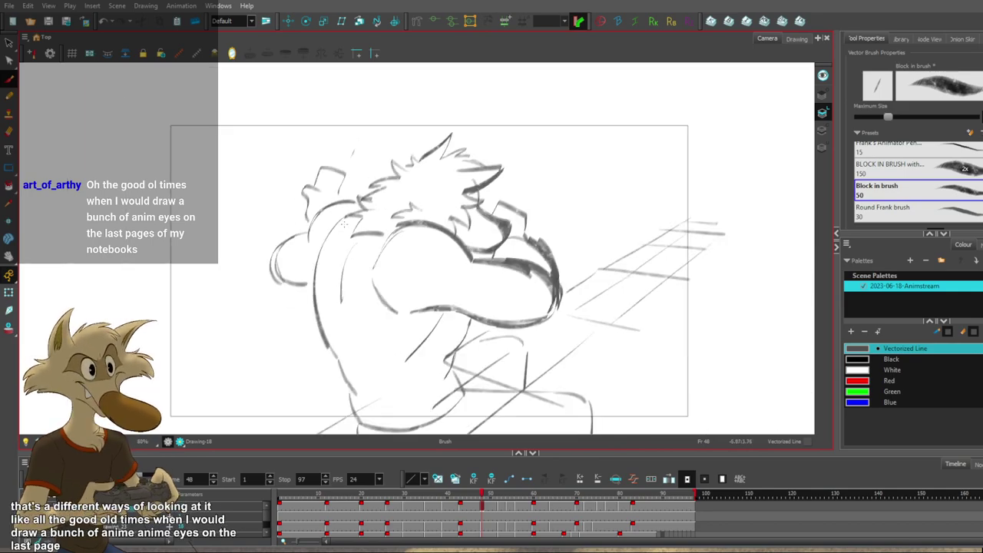
pyautogui.press('f')
pyautogui.press('f')
pyautogui.scroll(1, 366, 224)
pyautogui.press('.')
pyautogui.press('.')
pyautogui.press('.')
pyautogui.press('.')
pyautogui.press('.')
pyautogui.press('.')
pyautogui.press('.')
pyautogui.press('.')
pyautogui.press('.')
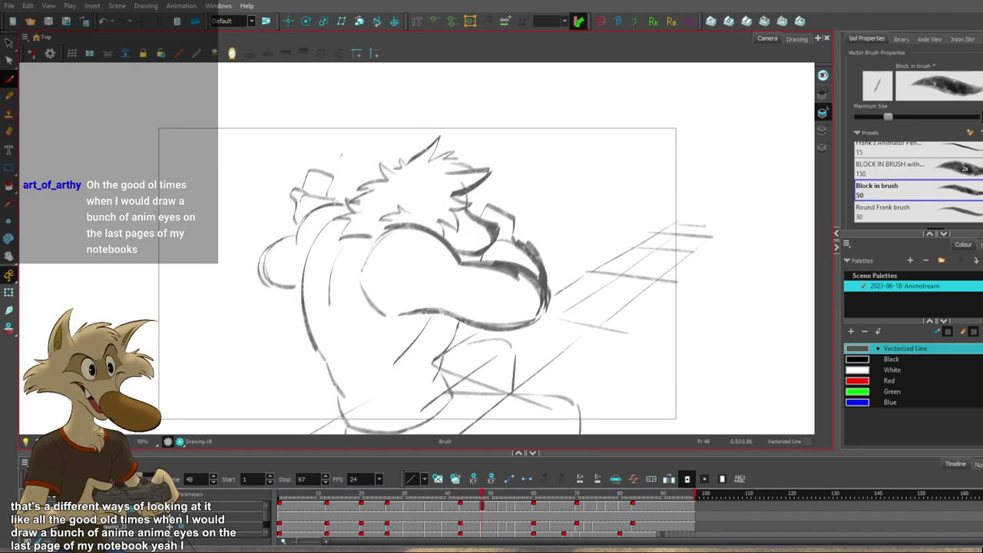
pyautogui.press(',')
pyautogui.press(',')
pyautogui.press(',')
pyautogui.press(',')
pyautogui.press(',')
pyautogui.press('1')
pyautogui.press('1')
pyautogui.press('g')
pyautogui.press('1')
pyautogui.press('1')
pyautogui.press('f')
pyautogui.press('2')
pyautogui.press('2')
pyautogui.press('g')
pyautogui.press('f')
pyautogui.press('g')
pyautogui.press('f')
pyautogui.press('g')
# Redraw the short diagonal line beneath the forearm on frame 48, between the belly and the knee.
pyautogui.press('s')
pyautogui.hotkey('ctrl', 'z')
pyautogui.moveTo(436, 272); pyautogui.dragTo(421, 291)
pyautogui.press('f')
pyautogui.press('f')
pyautogui.press('g')
pyautogui.press('g')
pyautogui.press('2')
pyautogui.scroll(1, 466, 251)
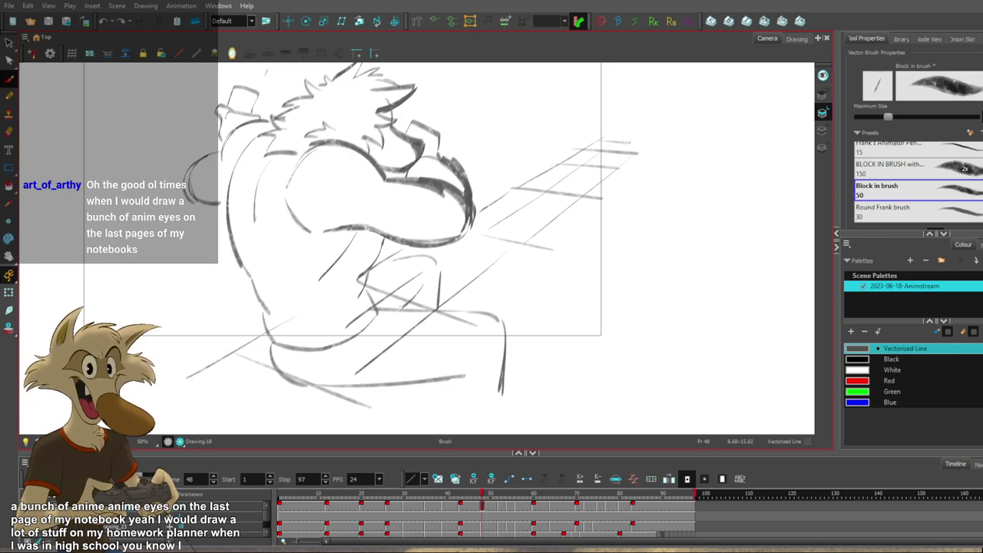
# Examine the diagonal line beneath the forearm on frame 48 against the neighbouring drawings.
pyautogui.press('f')
pyautogui.press('f')
pyautogui.press('g')
pyautogui.press('g')
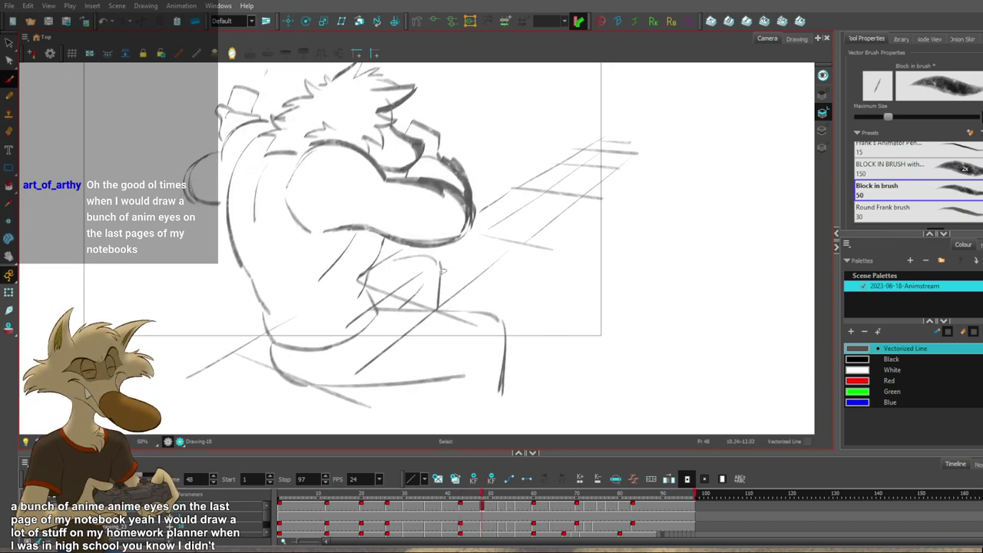
pyautogui.press('f')
pyautogui.press('f')
pyautogui.press('.')
pyautogui.press('.')
pyautogui.press('.')
pyautogui.press('.')
pyautogui.press('.')
pyautogui.press('.')
pyautogui.press('.')
pyautogui.press('.')
pyautogui.press('.')
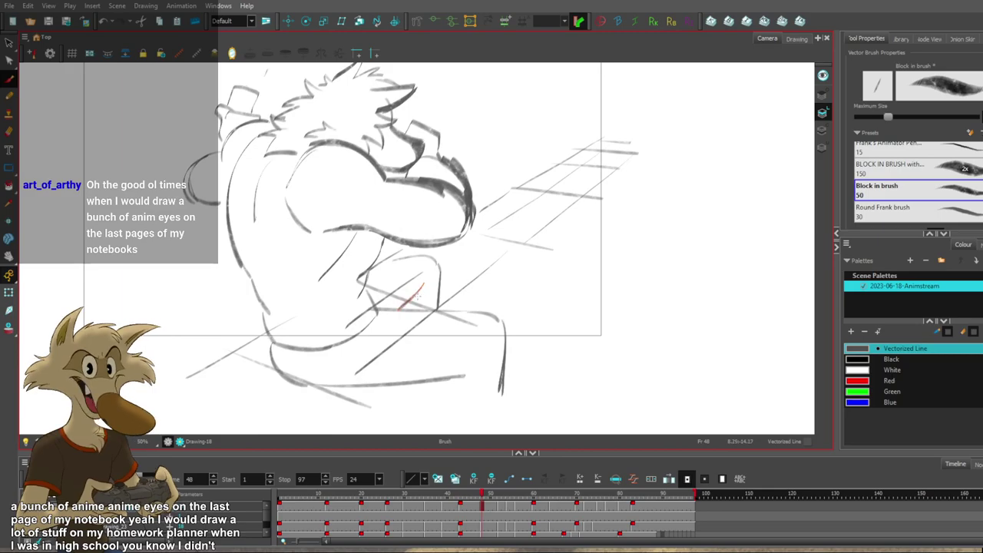
pyautogui.press('f')
pyautogui.press('g')
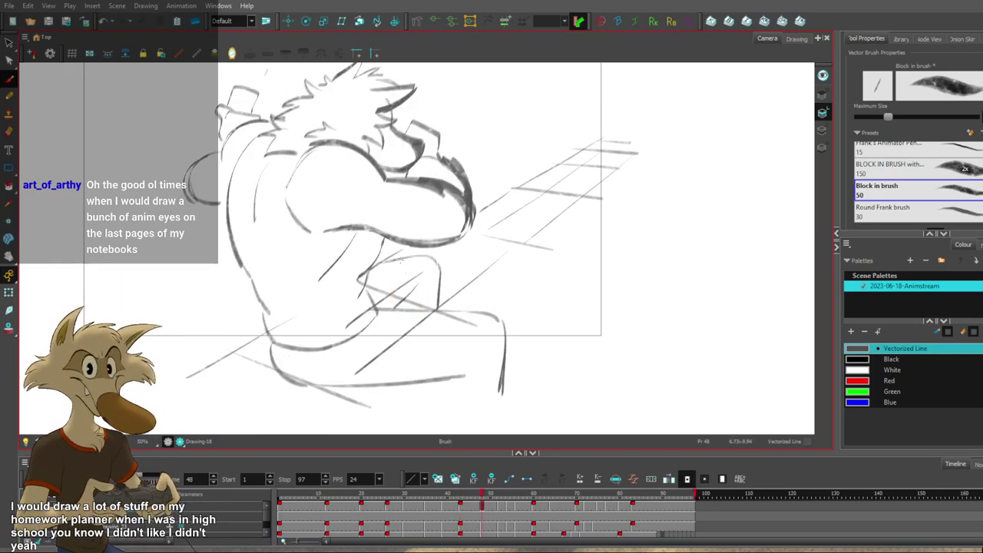
# Save the scene and compare the legs on frame 48 with the neighbouring drawings.
pyautogui.press('space')
pyautogui.moveTo(483, 280); pyautogui.dragTo(483, 303)
pyautogui.hotkey('ctrl', 's')
pyautogui.press('space')
pyautogui.press('f')
pyautogui.press('g')
pyautogui.press('f')
pyautogui.press('g')
pyautogui.press('f')
pyautogui.press('f')
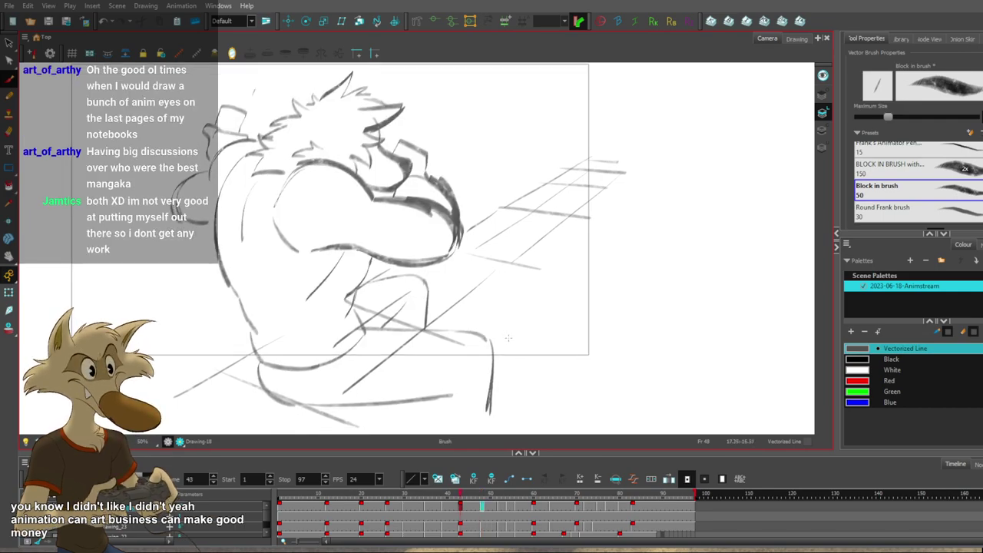
# Add a short stroke at the knee end of the thigh's underside on frame 48 and compare it with the neighbours.
pyautogui.press('g')
pyautogui.moveTo(427, 385)
pyautogui.mouseDown()
pyautogui.moveTo(470, 388)
pyautogui.moveTo(459, 388)
pyautogui.mouseUp()
pyautogui.hotkey('ctrl', 'z')
pyautogui.hotkey('ctrl', 'z')
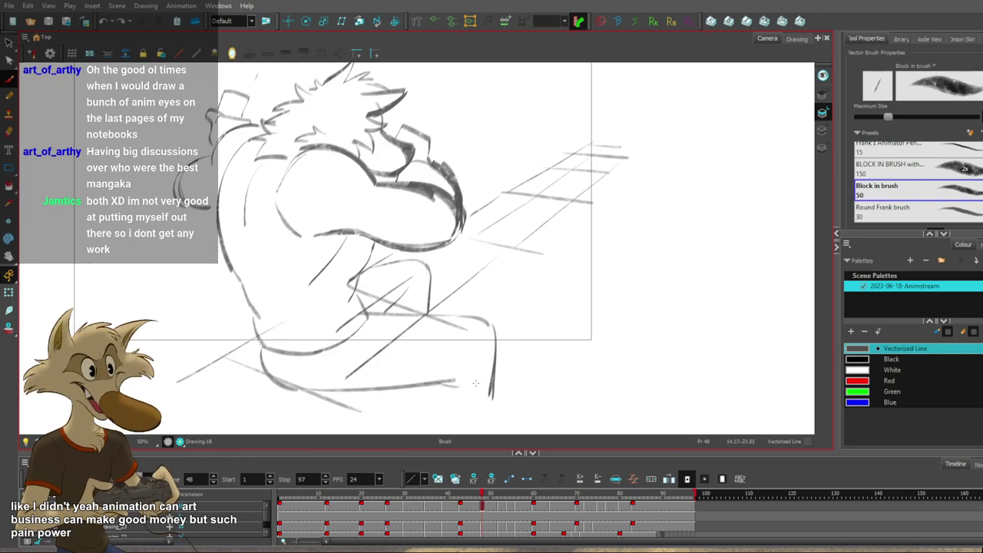
pyautogui.hotkey('ctrl', 'z')
pyautogui.moveTo(444, 385); pyautogui.dragTo(463, 388)
pyautogui.press('f')
pyautogui.press('g')
pyautogui.press('f')
pyautogui.press('g')
pyautogui.press('g')
pyautogui.press('f')
pyautogui.press('f')
# Examine the lower body and thigh on frame 43 at different magnifications and compare them with frame 39.
pyautogui.scroll(-5, 528, 334)
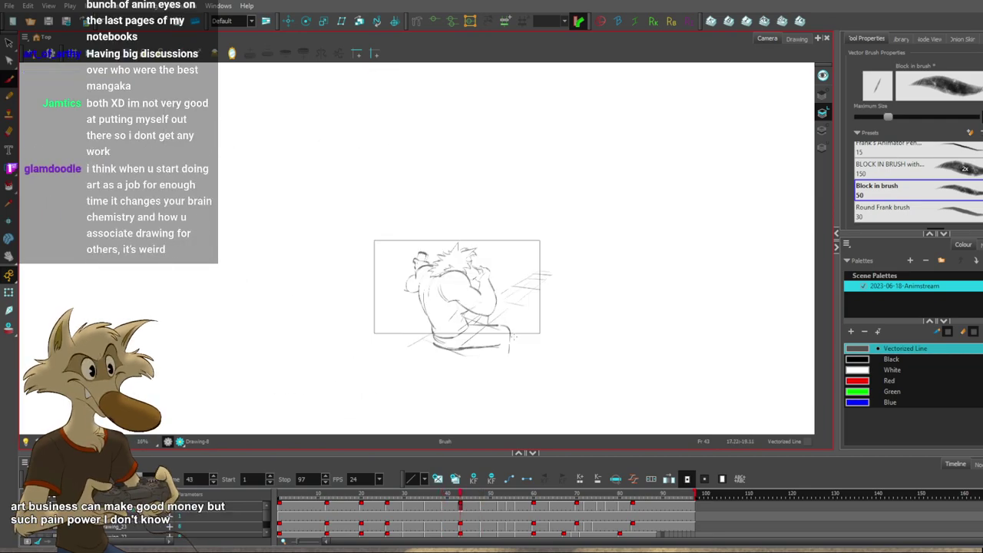
pyautogui.scroll(4, 530, 332)
pyautogui.scroll(1, 532, 329)
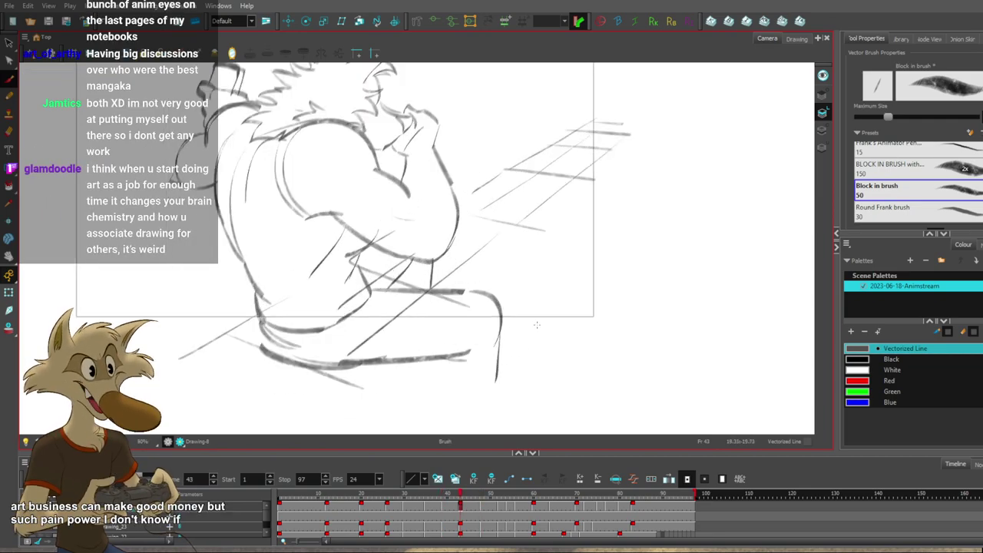
pyautogui.scroll(-1, 537, 323)
pyautogui.scroll(1, 531, 306)
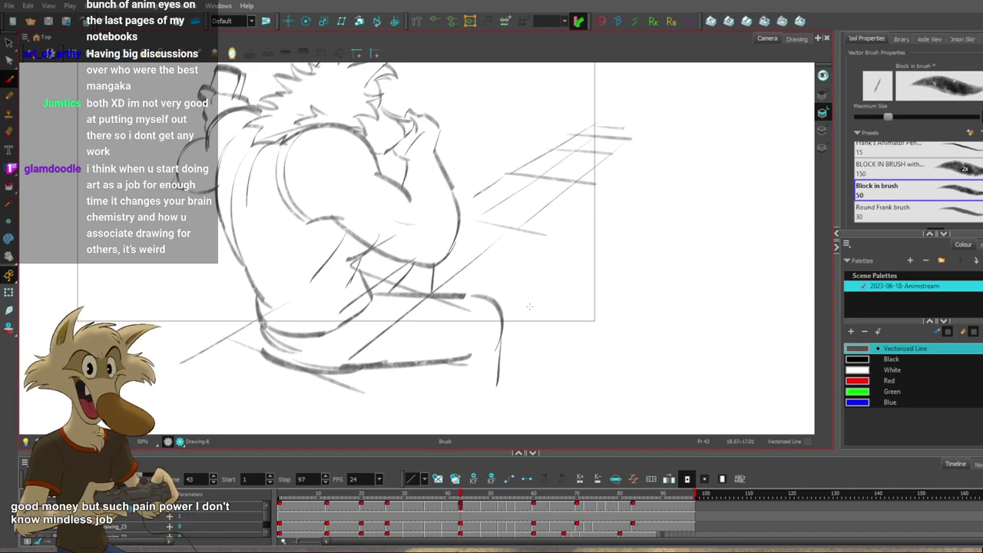
pyautogui.scroll(-2, 529, 307)
pyautogui.scroll(1, 514, 300)
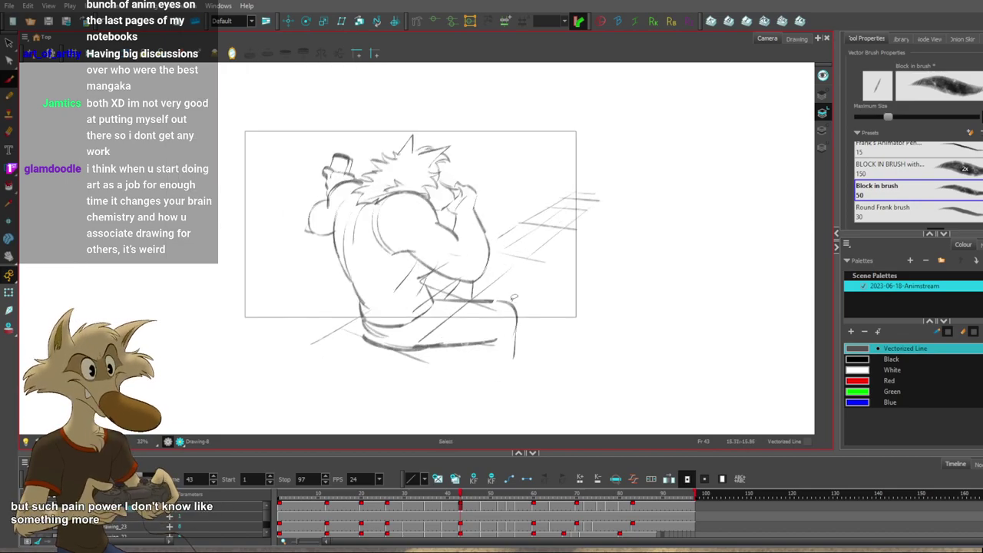
pyautogui.scroll(2, 513, 296)
pyautogui.scroll(-1, 512, 296)
pyautogui.scroll(1, 512, 296)
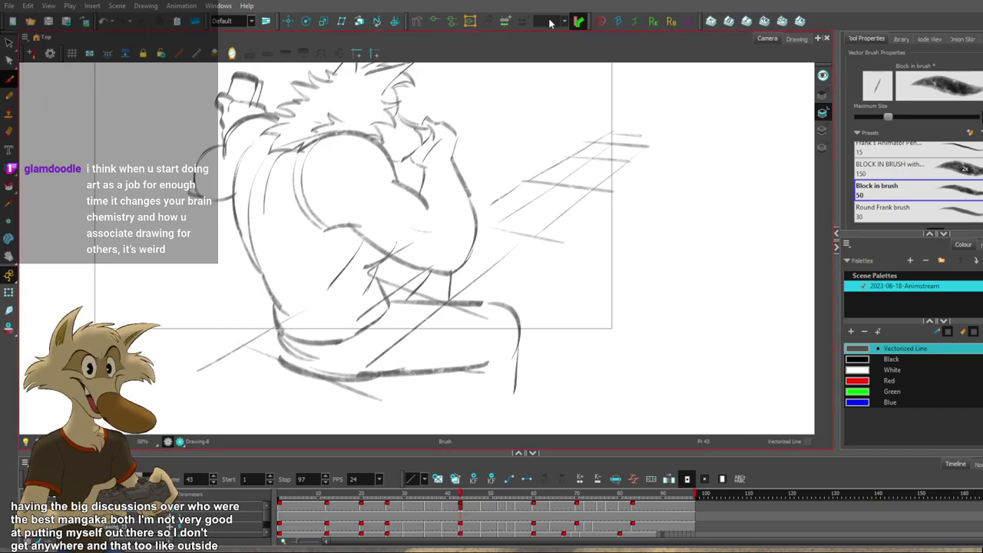
pyautogui.scroll(-4, 549, 192)
pyautogui.scroll(3, 551, 197)
pyautogui.press('f')
pyautogui.press('f')
pyautogui.scroll(-1, 515, 248)
pyautogui.scroll(-1, 512, 248)
pyautogui.press('g')
pyautogui.scroll(4, 513, 253)
pyautogui.scroll(-2, 523, 257)
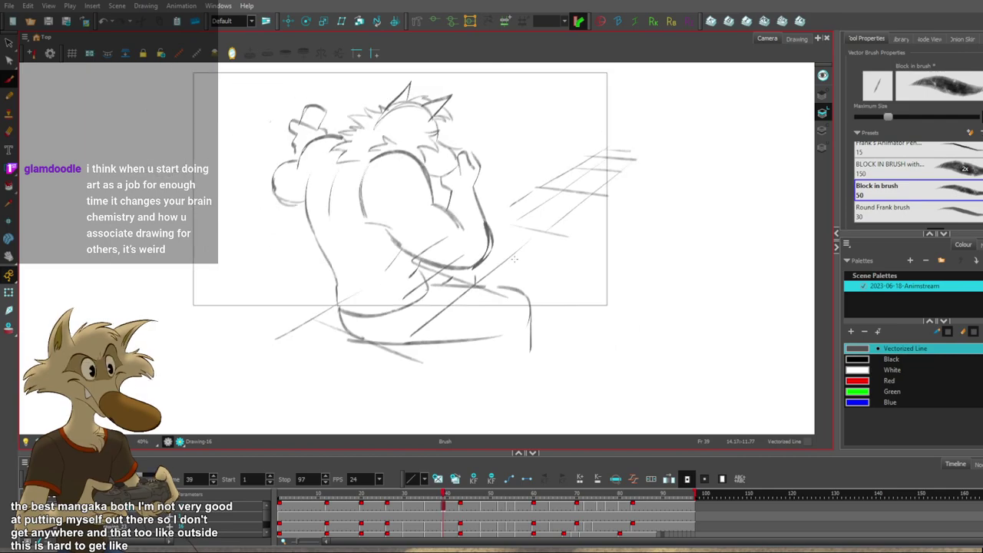
pyautogui.press('g')
pyautogui.scroll(2, 541, 266)
pyautogui.scroll(-2, 541, 265)
pyautogui.scroll(1, 546, 275)
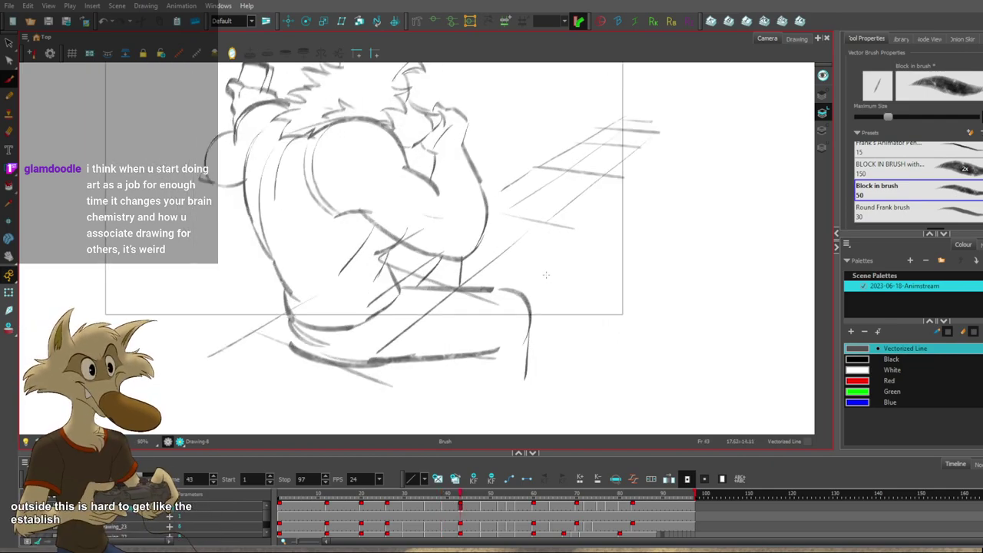
# Delete the thick upper thigh line on frame 43 and redraw it as a thinner line running from the belly toward the knee.
pyautogui.press('1')
pyautogui.click(519, 304)
pyautogui.moveTo(505, 291); pyautogui.dragTo(506, 300)
pyautogui.keyDown('ctrl'); pyautogui.click(551, 274); pyautogui.keyUp('ctrl')
pyautogui.keyDown('ctrl'); pyautogui.click(471, 291); pyautogui.keyUp('ctrl')
pyautogui.press('Delete')
pyautogui.moveTo(375, 291)
pyautogui.mouseDown()
pyautogui.moveTo(503, 306)
pyautogui.moveTo(388, 292)
pyautogui.moveTo(480, 303)
pyautogui.mouseUp()
pyautogui.hotkey('ctrl', 'z')
pyautogui.hotkey('ctrl', 'z')
pyautogui.hotkey('ctrl', 'z')
pyautogui.hotkey('ctrl', 'z')
pyautogui.hotkey('ctrl', 'z')
pyautogui.moveTo(367, 294); pyautogui.dragTo(494, 300)
pyautogui.hotkey('ctrl', 'z')
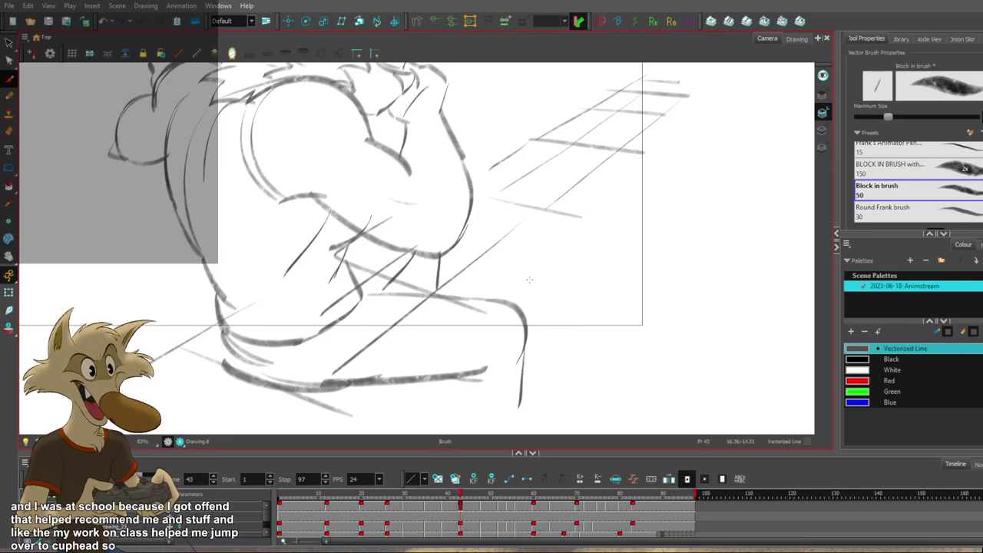
# Replace the thick rear part of the thigh's underside on frame 43 with a thinner curve running from the buttock toward the thigh.
pyautogui.scroll(-3, 529, 280)
pyautogui.scroll(2, 500, 304)
pyautogui.press('f')
pyautogui.scroll(1, 492, 304)
pyautogui.press('.')
pyautogui.press('.')
pyautogui.press('.')
pyautogui.press('.')
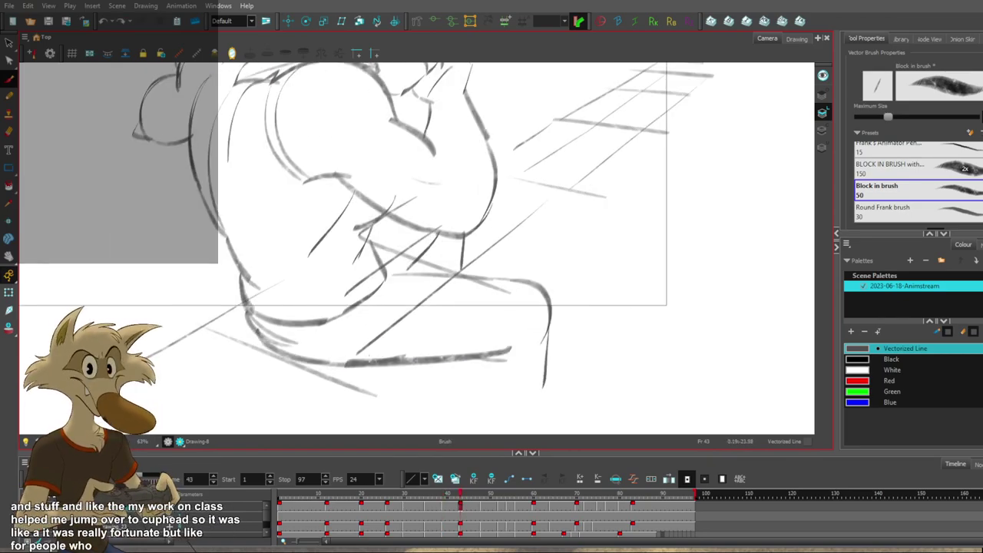
pyautogui.hotkey('alt', 's')
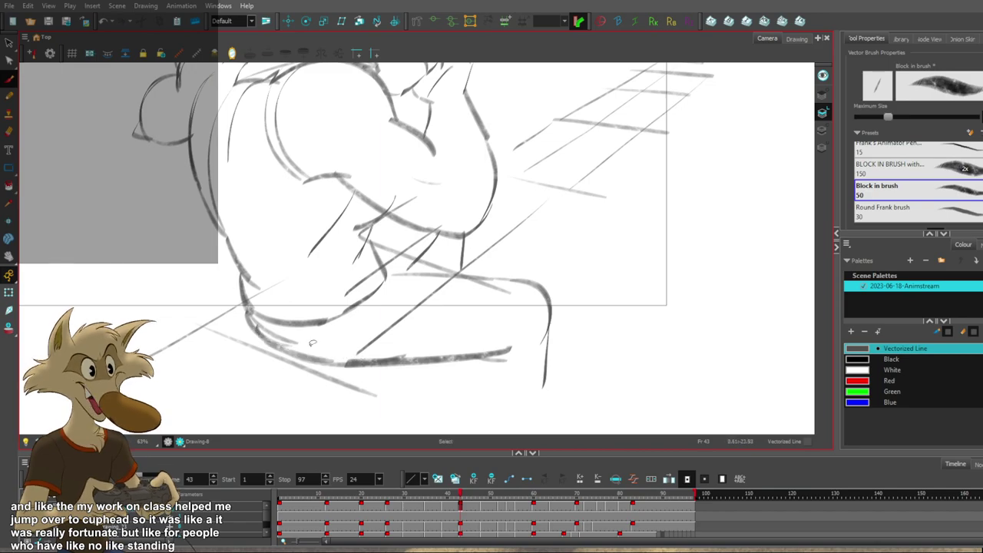
pyautogui.hotkey('alt', 'b')
pyautogui.hotkey('ctrl', 'z')
pyautogui.moveTo(258, 330); pyautogui.dragTo(338, 365)
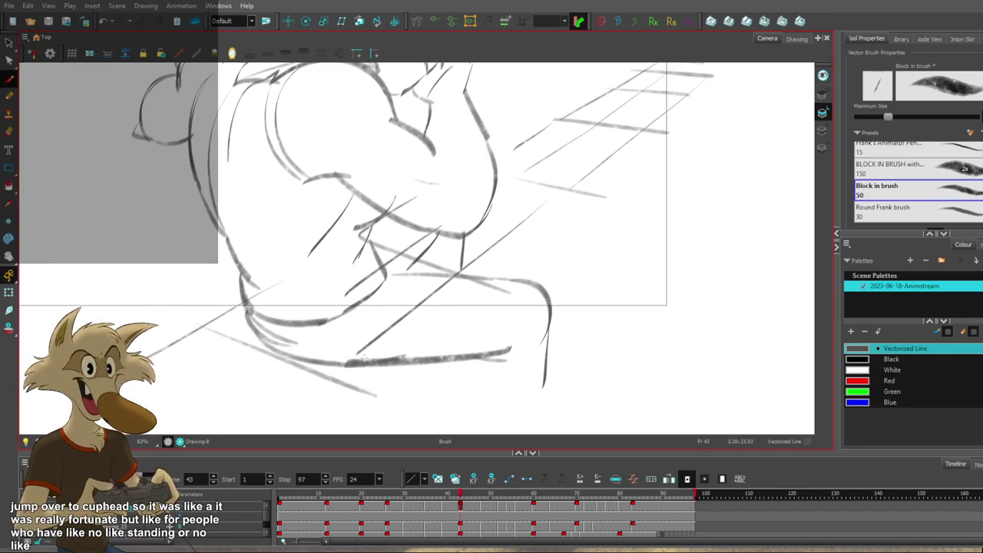
# Compare the new buttock curve on frame 43 with the neighbouring drawings and rework its start with a short stroke below the waist.
pyautogui.press('f')
pyautogui.press('g')
pyautogui.press('f')
pyautogui.press('g')
pyautogui.hotkey('ctrl', 'z')
pyautogui.moveTo(252, 326); pyautogui.dragTo(292, 357)
pyautogui.hotkey('ctrl', 'z')
pyautogui.hotkey('ctrl', 'z')
pyautogui.press('f')
pyautogui.press('g')
pyautogui.moveTo(250, 312); pyautogui.dragTo(257, 336)
# Compare the lower body and legs across frames 35, 39, 43 and 48 at different magnifications.
pyautogui.press('f')
pyautogui.press('f')
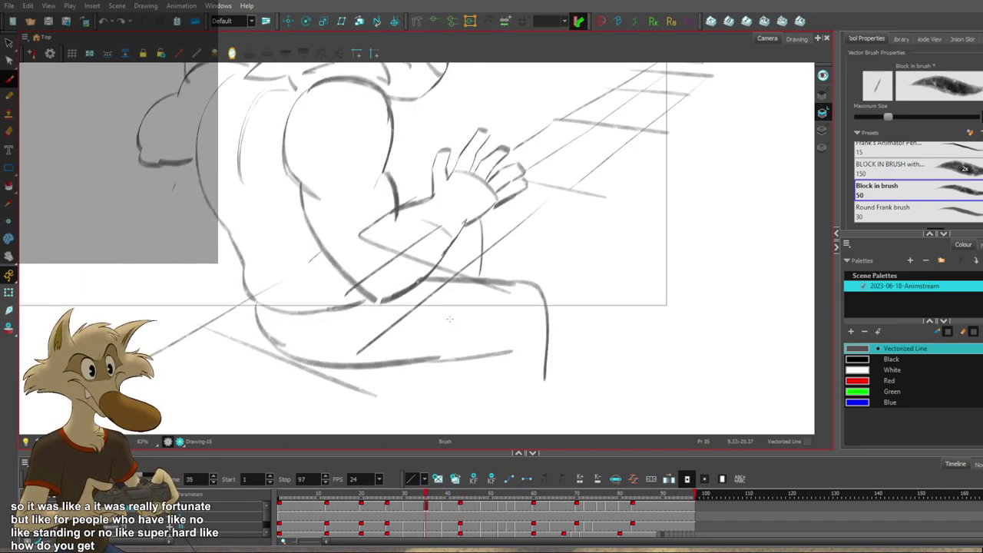
pyautogui.scroll(-4, 443, 321)
pyautogui.press('g')
pyautogui.scroll(2, 424, 304)
pyautogui.press('g')
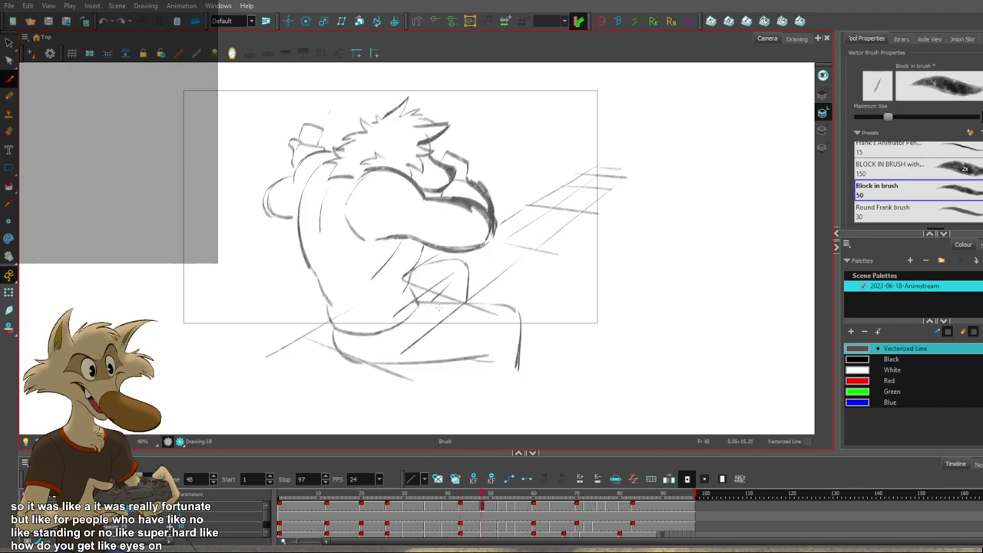
pyautogui.scroll(-2, 453, 306)
pyautogui.press('f')
pyautogui.press('f')
pyautogui.press('f')
pyautogui.press('g')
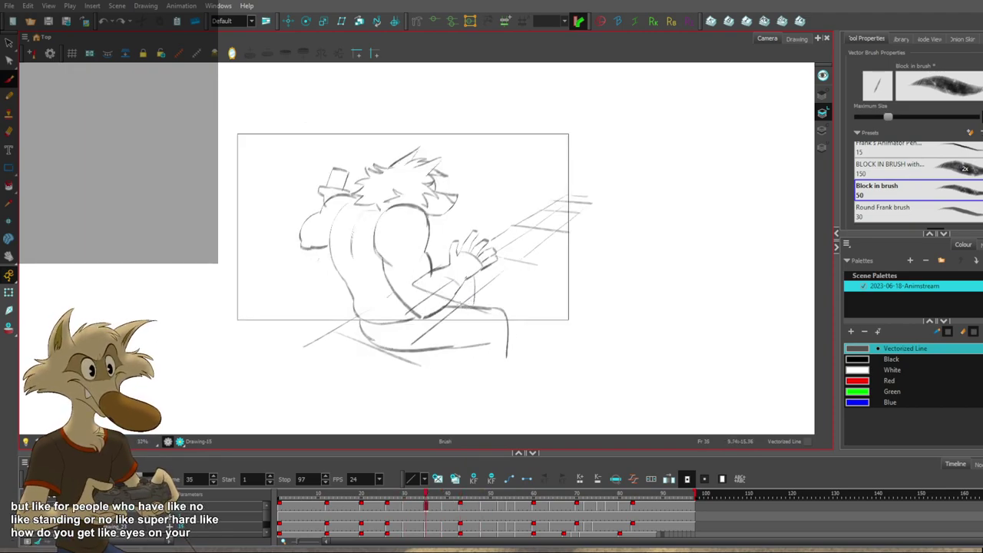
# Redraw the rear part of the thigh's underside on frame 39, from the buttock toward the middle of the thigh.
pyautogui.scroll(2, 454, 304)
pyautogui.press('f')
pyautogui.press('g')
pyautogui.press('g')
pyautogui.press('f')
pyautogui.press('g')
pyautogui.moveTo(325, 370)
pyautogui.mouseDown()
pyautogui.moveTo(309, 372)
pyautogui.moveTo(407, 374)
pyautogui.mouseUp()
pyautogui.press('Delete')
pyautogui.hotkey('ctrl', 'z')
pyautogui.hotkey('ctrl', 'z')
pyautogui.hotkey('ctrl', 'z')
pyautogui.moveTo(320, 367); pyautogui.dragTo(407, 371)
pyautogui.hotkey('ctrl', 'z')
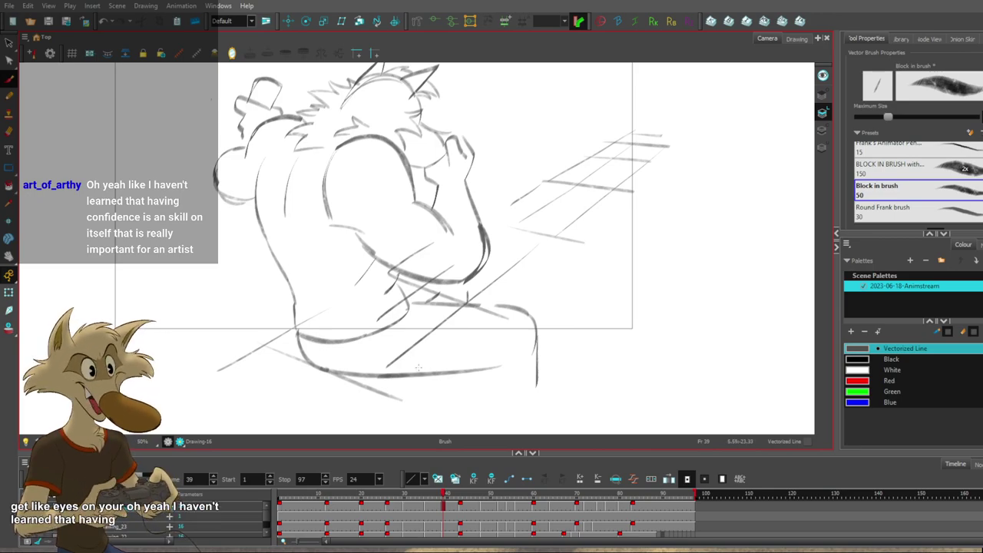
# Check the thigh and knee on frame 39 against the drawing on frame 35.
pyautogui.press('.')
pyautogui.press(',')
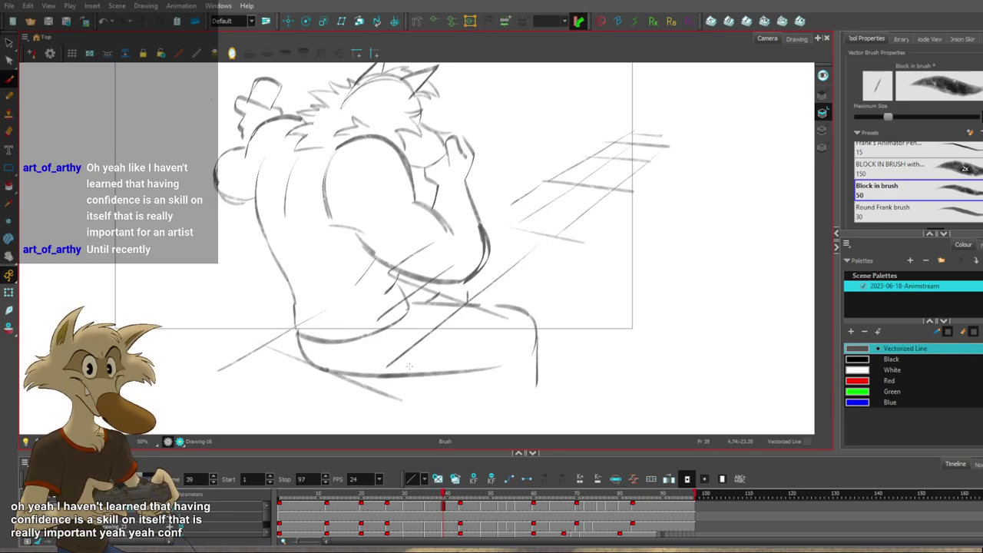
pyautogui.press(',')
pyautogui.press(',')
pyautogui.press(',')
pyautogui.press(',')
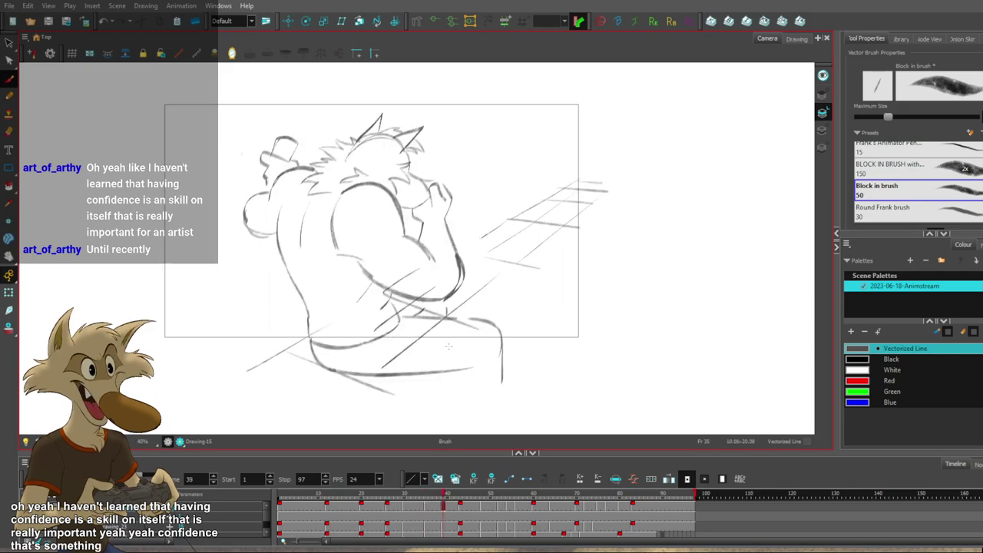
pyautogui.press('.')
pyautogui.press('.')
pyautogui.press('.')
pyautogui.press('.')
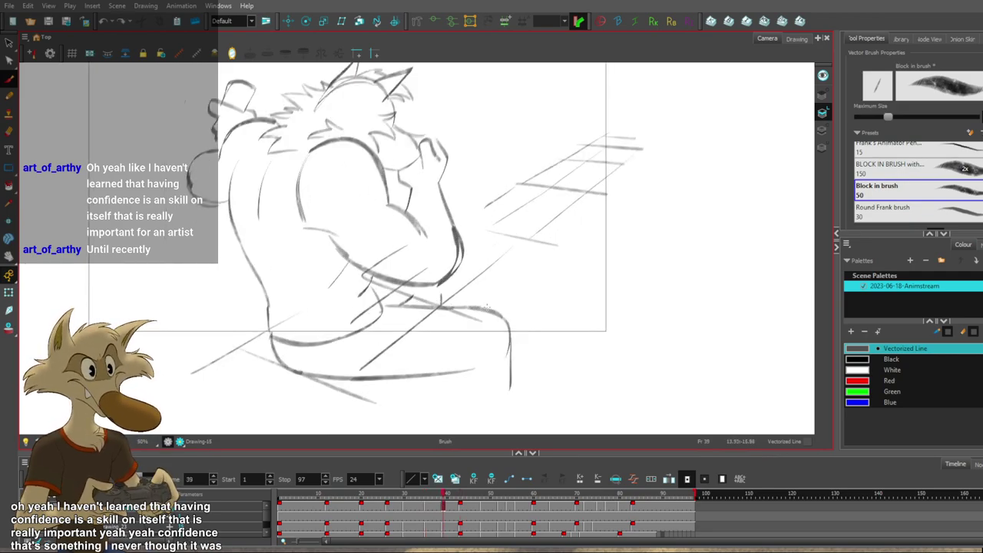
# Join the upper thigh line to the knee on frame 39 with a short stroke and compare it with frame 35.
pyautogui.hotkey('ctrl', 'z')
pyautogui.moveTo(446, 307); pyautogui.dragTo(479, 311)
pyautogui.hotkey('ctrl', 'z')
pyautogui.press('f')
pyautogui.press('g')
pyautogui.press('.')
pyautogui.press(',')
pyautogui.press('.')
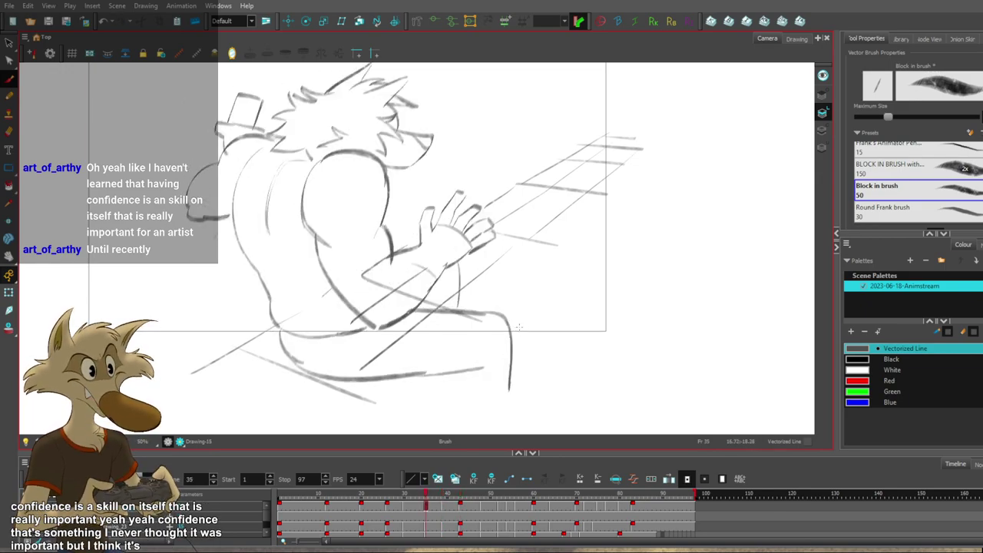
pyautogui.press(',')
pyautogui.click(466, 304)
pyautogui.hotkey('alt', 'b')
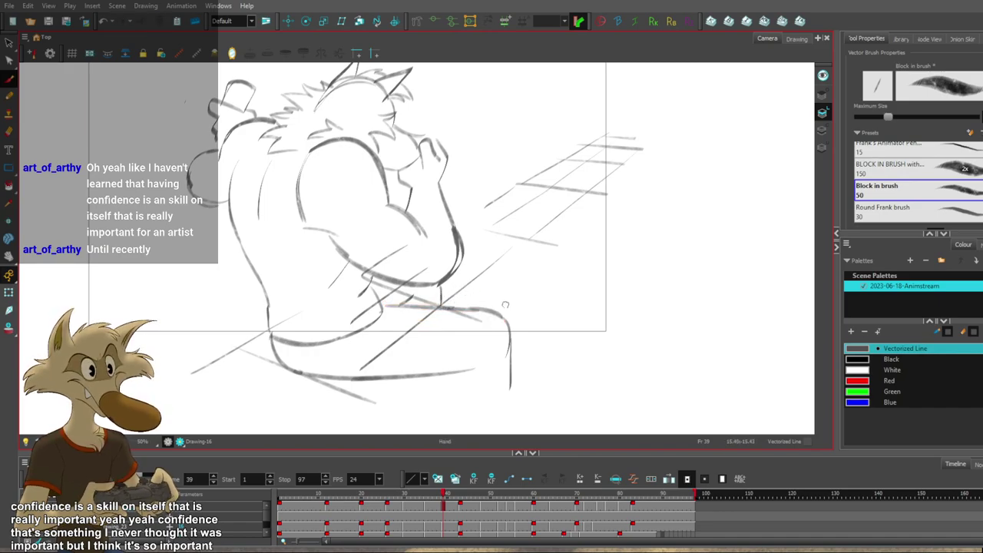
# Delete the thick upper forearm line on frame 43 and try a thinner replacement running from the biceps toward the elbow.
pyautogui.press('.')
pyautogui.press('.')
pyautogui.press('.')
pyautogui.press('.')
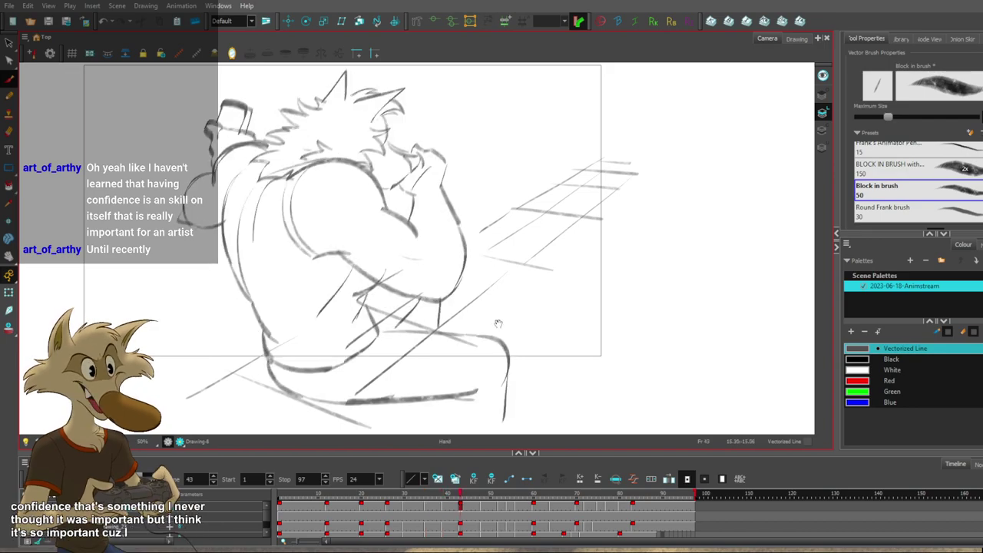
pyautogui.moveTo(496, 327); pyautogui.dragTo(493, 349)
pyautogui.press('g')
pyautogui.press('f')
pyautogui.press('f')
pyautogui.press('g')
pyautogui.keyDown('ctrl'); pyautogui.click(395, 238); pyautogui.keyUp('ctrl')
pyautogui.press('Delete')
pyautogui.moveTo(385, 229); pyautogui.dragTo(418, 261)
pyautogui.hotkey('ctrl', 'z')
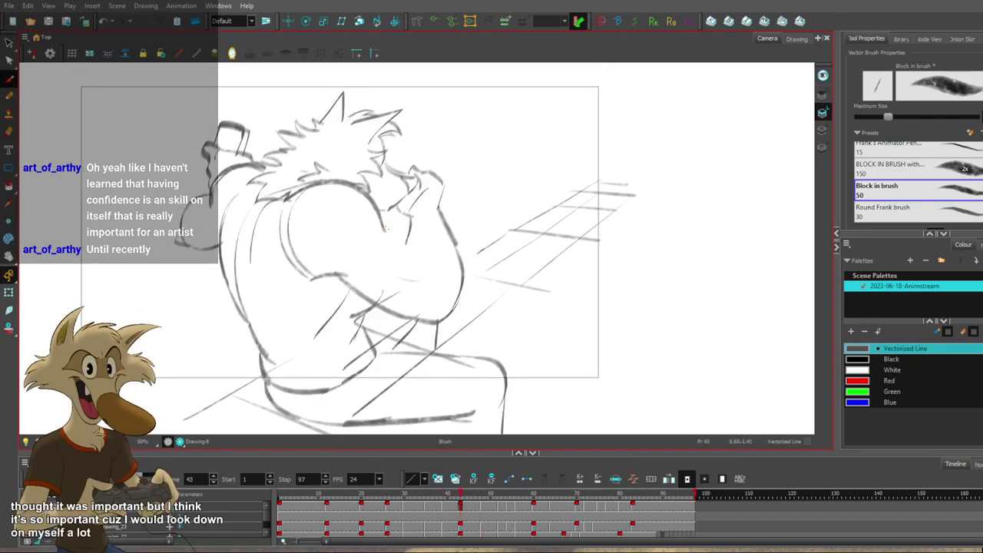
# Redraw the upper forearm line on frame 43 as a thin, slightly longer stroke and compare it with the previous drawing.
pyautogui.press(',')
pyautogui.press(',')
pyautogui.press(',')
pyautogui.press(',')
pyautogui.press('.')
pyautogui.press('.')
pyautogui.press('.')
pyautogui.press('.')
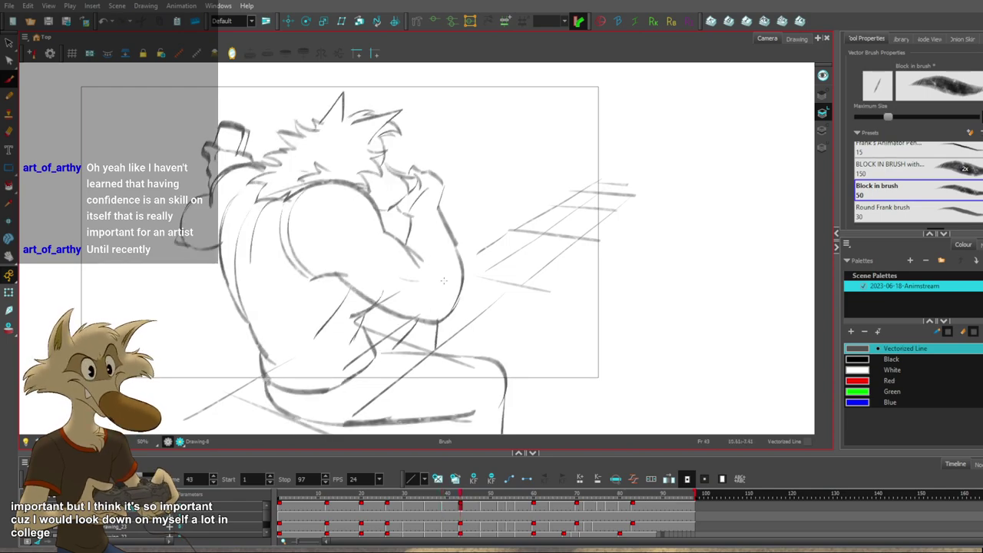
pyautogui.hotkey('ctrl', 'z')
pyautogui.press('f')
pyautogui.press('g')
pyautogui.moveTo(384, 229); pyautogui.dragTo(421, 262)
pyautogui.hotkey('ctrl', 'z')
pyautogui.hotkey('ctrl', 'z')
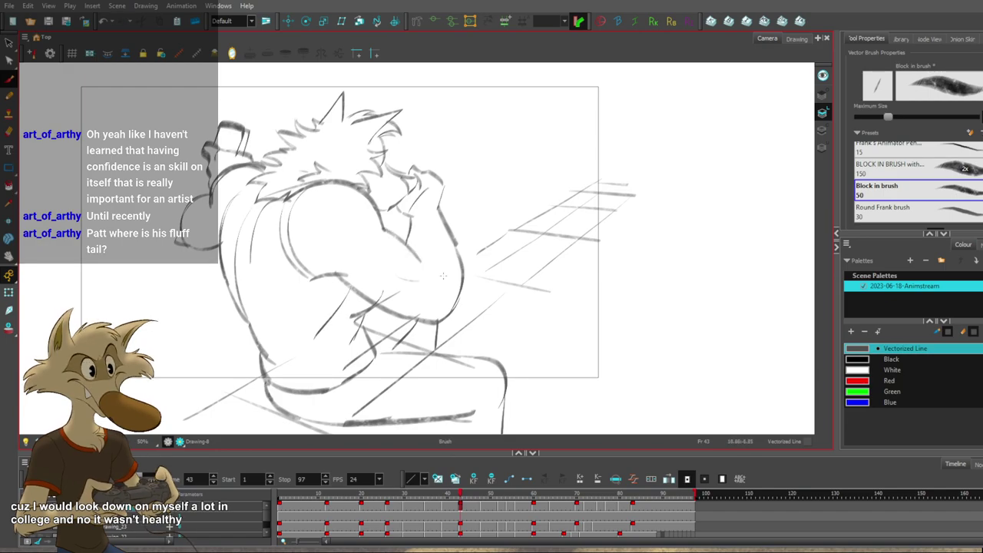
pyautogui.press(',')
pyautogui.press('.')
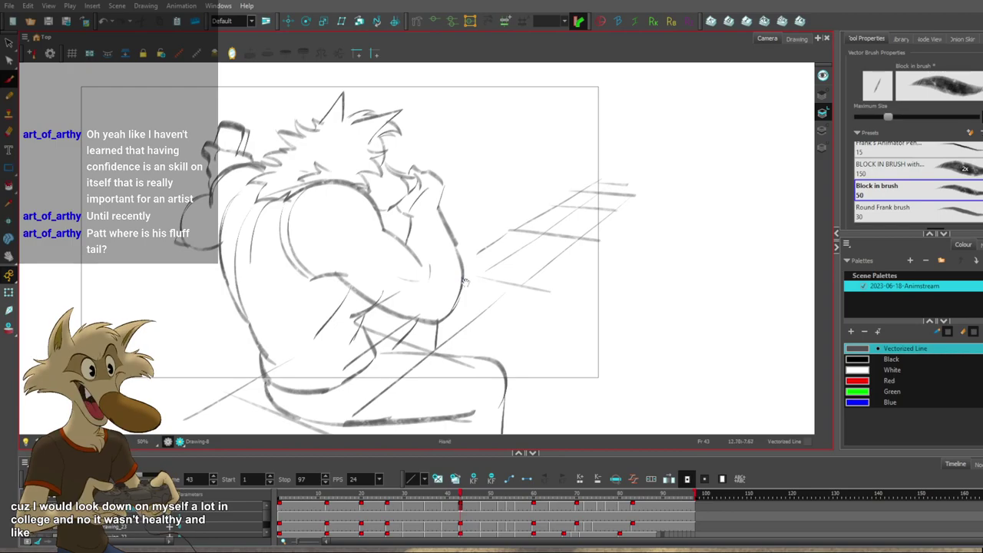
# Add a short, light crease stroke inside the elbow on frame 43.
pyautogui.moveTo(465, 282); pyautogui.dragTo(458, 300)
pyautogui.press('f')
pyautogui.press('g')
pyautogui.press('f')
pyautogui.press('g')
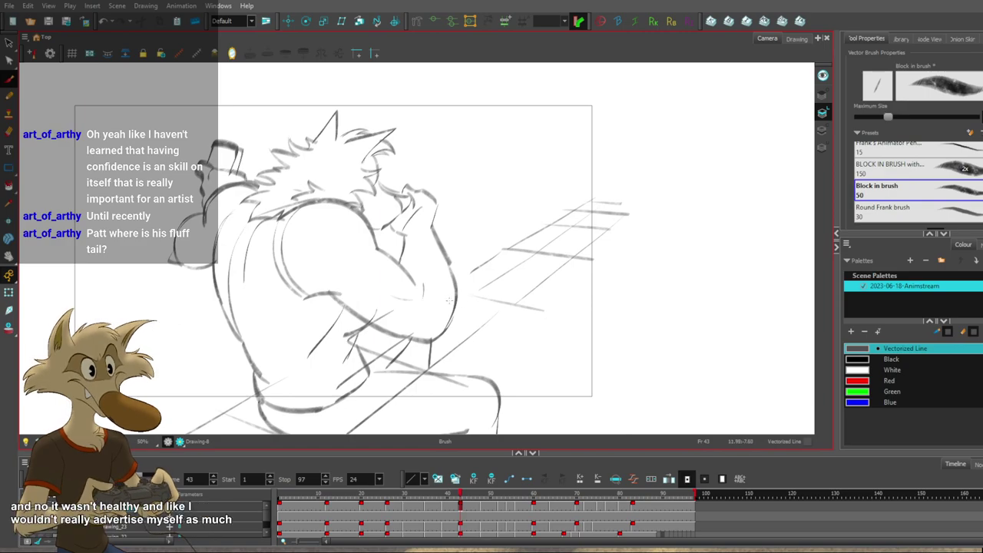
pyautogui.moveTo(424, 282); pyautogui.dragTo(422, 300)
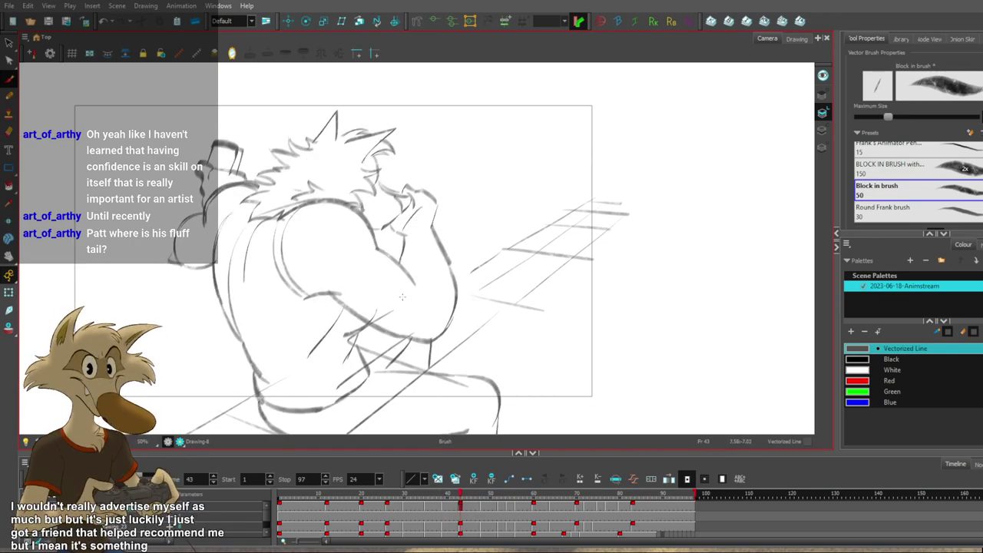
pyautogui.hotkey('alt', 's')
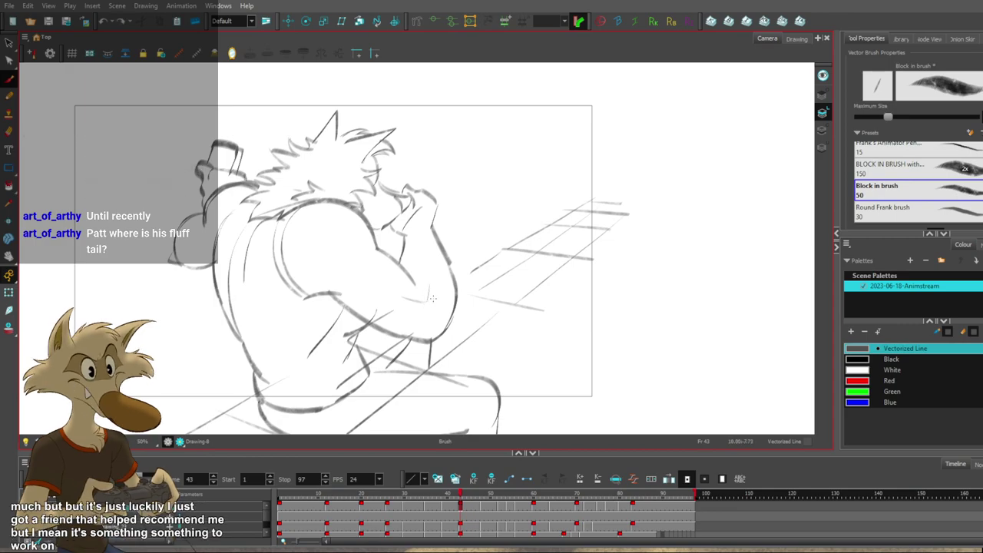
pyautogui.hotkey('alt', 'b')
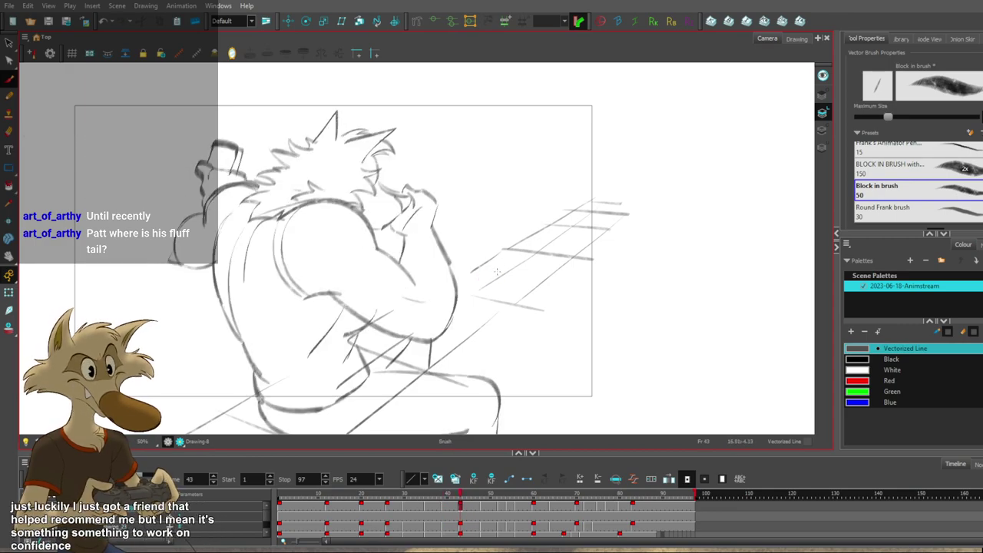
# Compare the forearm and elbow shapes on frame 43 with the neighbouring drawings, including frame 39.
pyautogui.scroll(-5, 497, 271)
pyautogui.scroll(6, 499, 292)
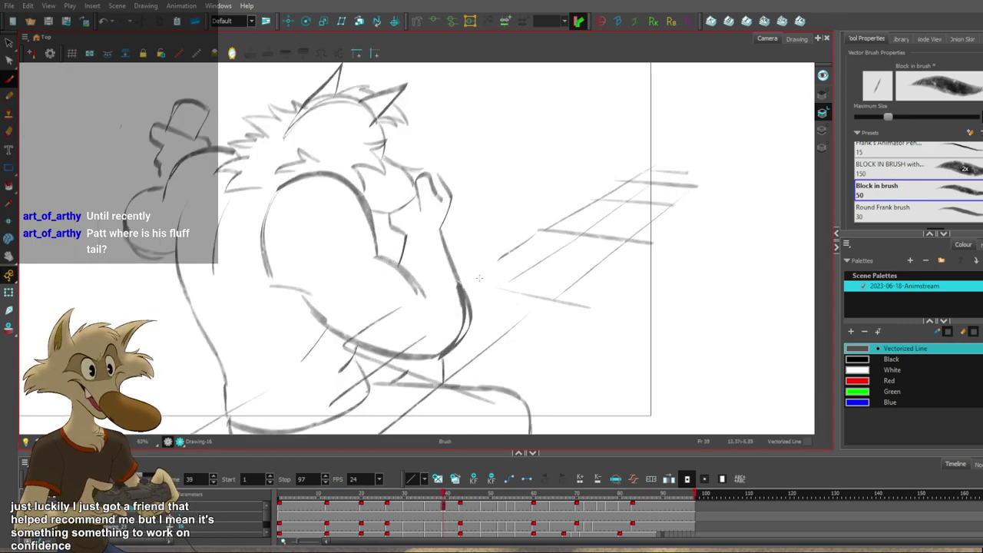
pyautogui.scroll(1, 501, 316)
pyautogui.press('f')
pyautogui.press('f')
pyautogui.press('g')
pyautogui.press('g')
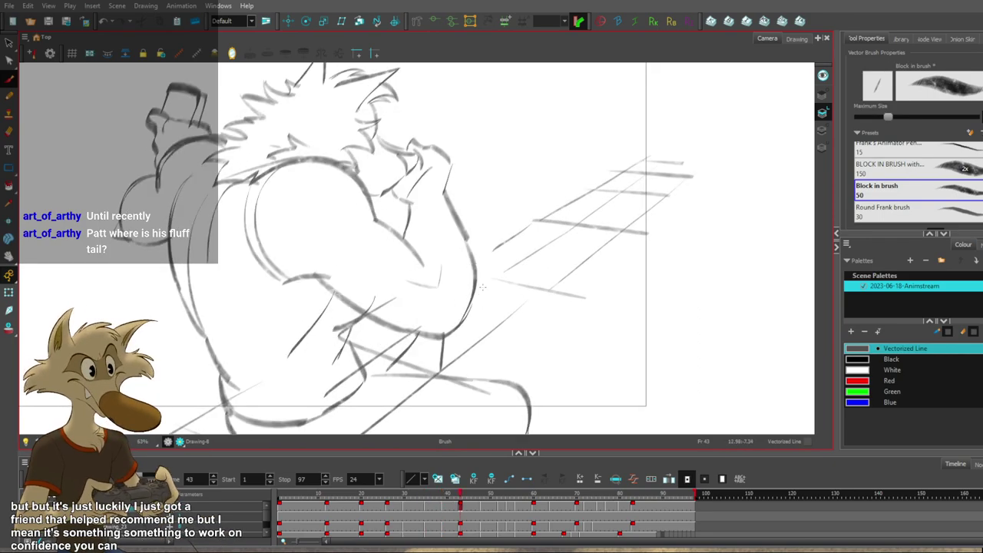
pyautogui.press('f')
pyautogui.press('f')
pyautogui.press('g')
pyautogui.press('g')
# Delete the thick outer elbow line on frame 39 and redraw it as a thinner curve around the elbow.
pyautogui.press('f')
pyautogui.keyDown('ctrl'); pyautogui.click(465, 312); pyautogui.keyUp('ctrl')
pyautogui.press('Delete')
pyautogui.press('g')
pyautogui.press('f')
pyautogui.hotkey('alt', 'b')
pyautogui.moveTo(456, 284); pyautogui.dragTo(435, 351)
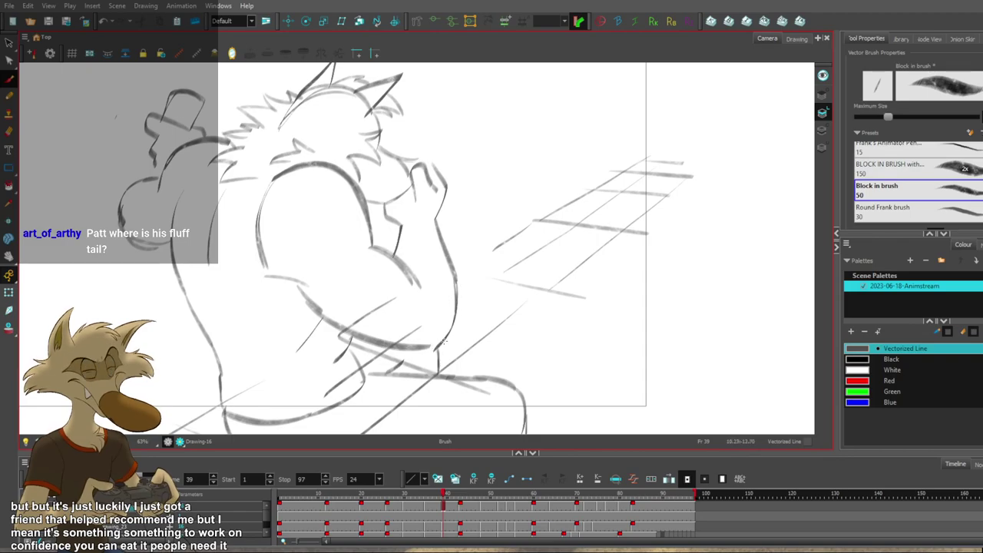
# Go back through the drawings to frame 1 and play the animation to review the whole motion.
pyautogui.scroll(-4, 471, 336)
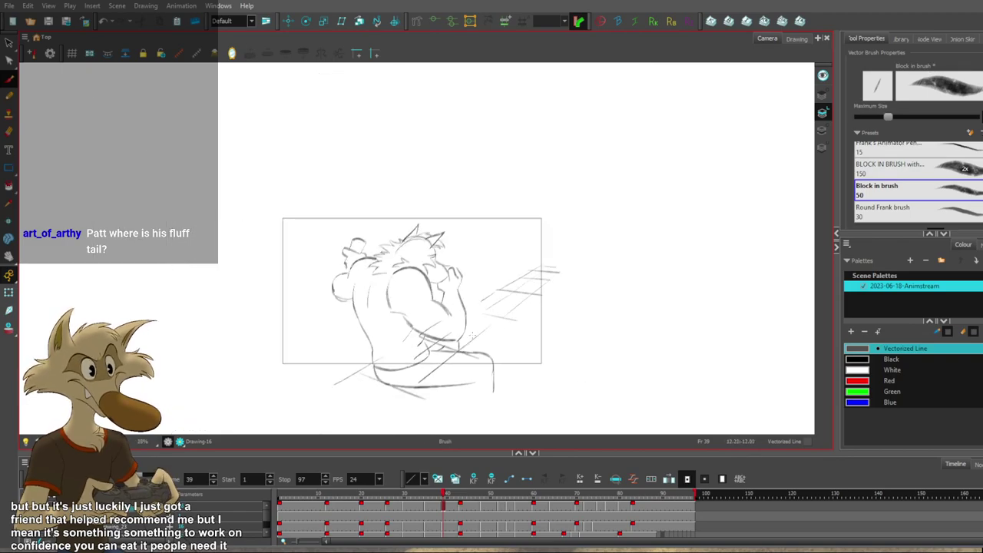
pyautogui.scroll(2, 481, 346)
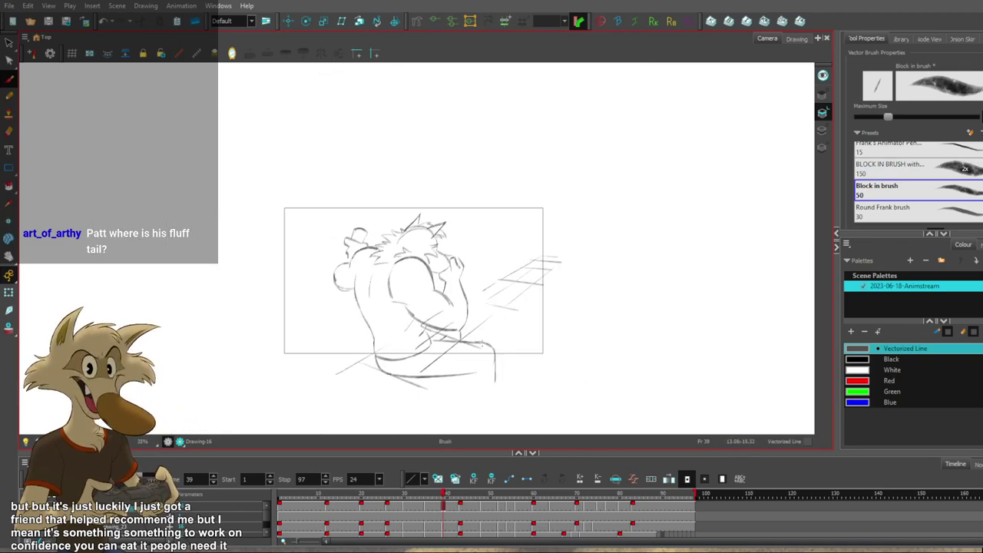
pyautogui.scroll(-1, 483, 348)
pyautogui.scroll(2, 479, 354)
pyautogui.scroll(-1, 478, 354)
pyautogui.press(',')
pyautogui.press(',')
pyautogui.press(',')
pyautogui.press(',')
pyautogui.press(',')
pyautogui.press(',')
pyautogui.press(',')
pyautogui.press(',')
pyautogui.press(',')
pyautogui.press(',')
pyautogui.press(',')
pyautogui.press(',')
pyautogui.press(',')
pyautogui.press(',')
pyautogui.press(',')
pyautogui.press(',')
pyautogui.press(',')
pyautogui.press(',')
pyautogui.press(',')
pyautogui.press(',')
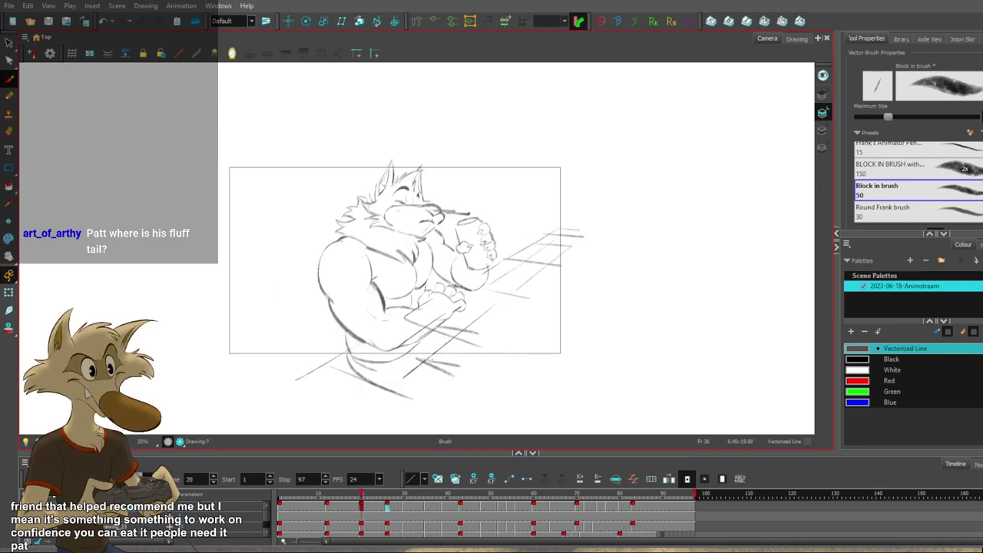
pyautogui.scroll(1, 422, 324)
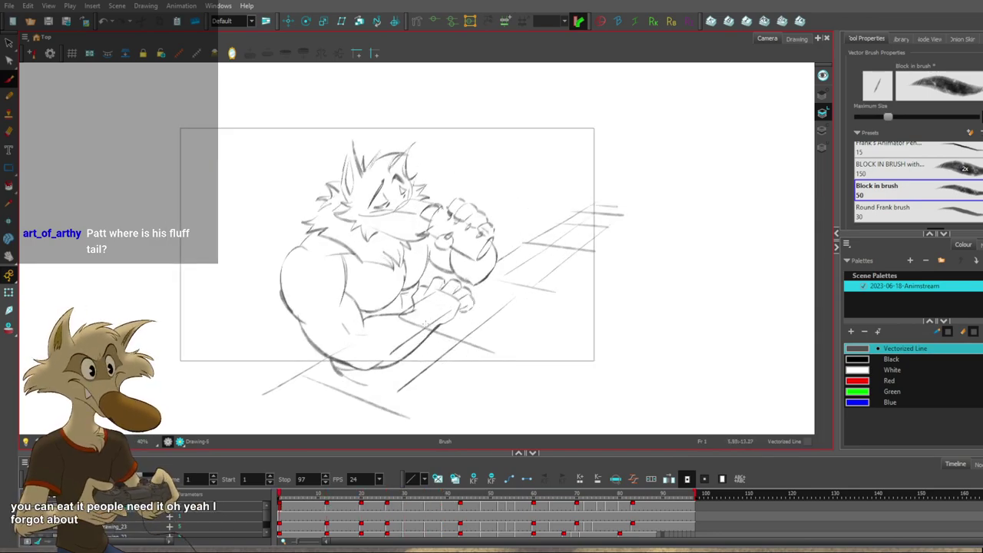
pyautogui.press('Return')
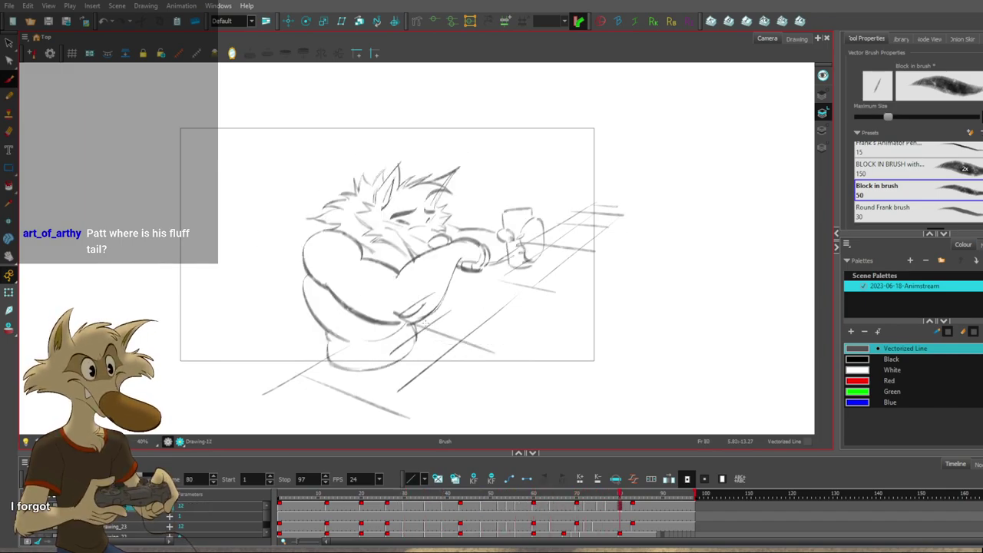
pyautogui.scroll(2, 405, 252)
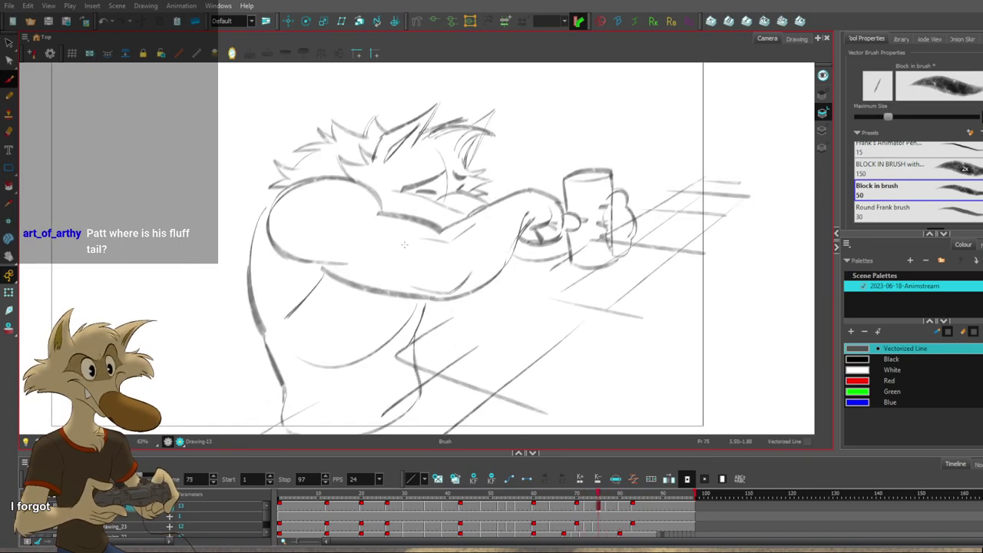
# Rough in the forearm's upper edge and the curve along its underside from the elbow on frame 77.
pyautogui.press('g')
pyautogui.moveTo(497, 214); pyautogui.dragTo(441, 252)
pyautogui.press('f')
pyautogui.press('g')
pyautogui.moveTo(373, 343); pyautogui.dragTo(494, 288)
# Compare frame 77 with the drawing on frame 75 and add a short line above the forearm near the wrist.
pyautogui.press(',')
pyautogui.press(',')
pyautogui.press(',')
pyautogui.press(',')
pyautogui.press(',')
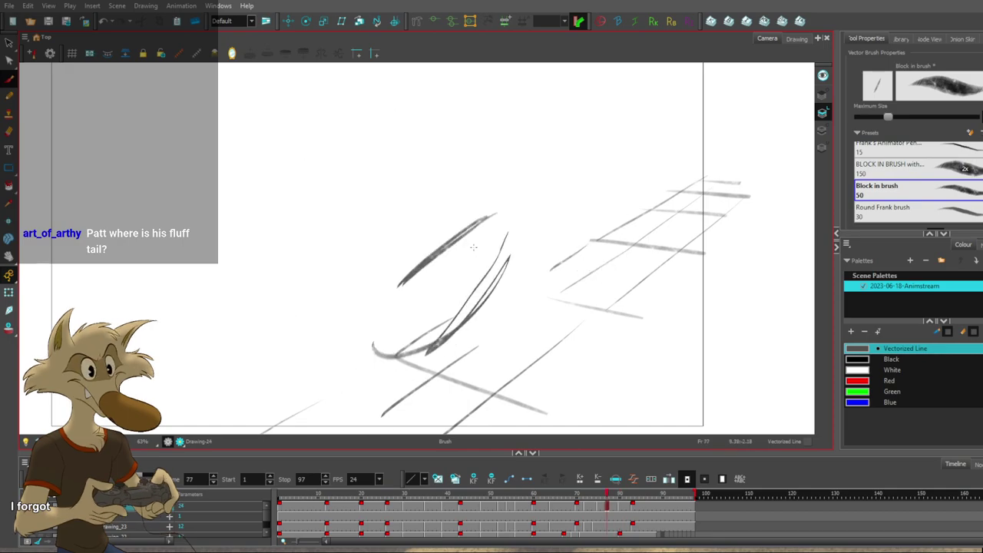
pyautogui.press('.')
pyautogui.press('.')
pyautogui.press('.')
pyautogui.press('.')
pyautogui.press('.')
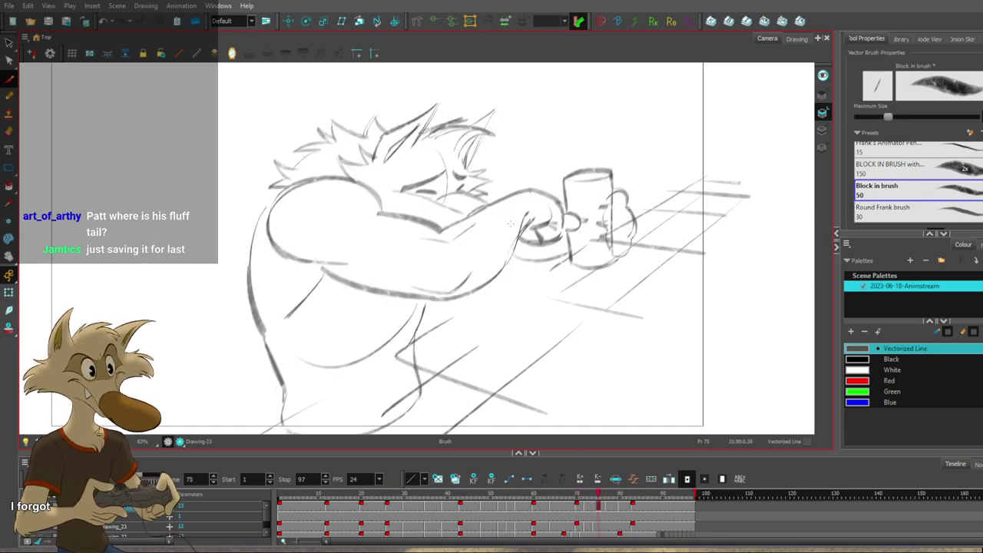
pyautogui.press('f')
pyautogui.press('g')
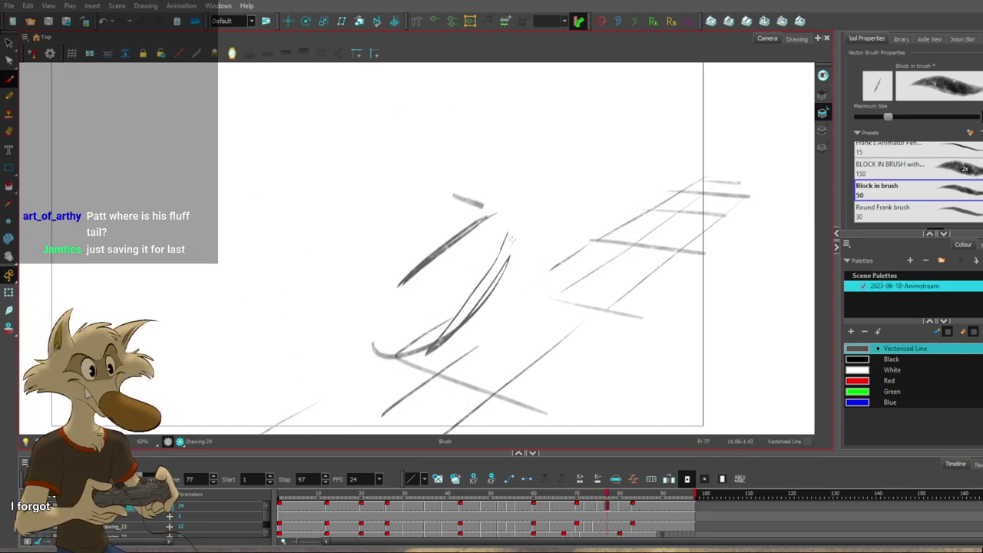
# Check frame 77 against the drawings on frames 80 and 83 and add the upper arm's top line leading into the elbow crease.
pyautogui.press('f')
pyautogui.press('g')
pyautogui.press('g')
pyautogui.press('f')
pyautogui.press('f')
pyautogui.press('g')
pyautogui.press('g')
pyautogui.press('g')
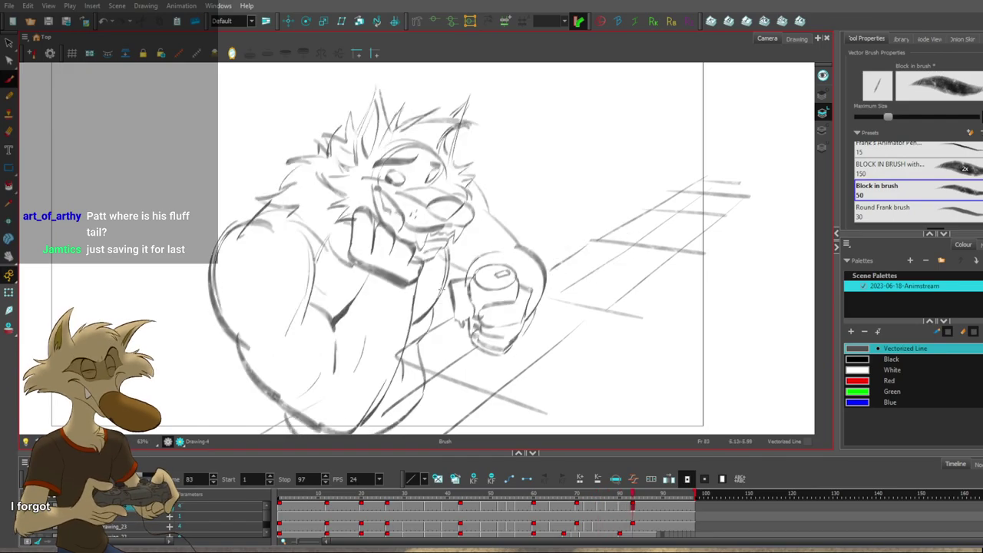
pyautogui.press('f')
pyautogui.press('f')
pyautogui.press('f')
pyautogui.press('.')
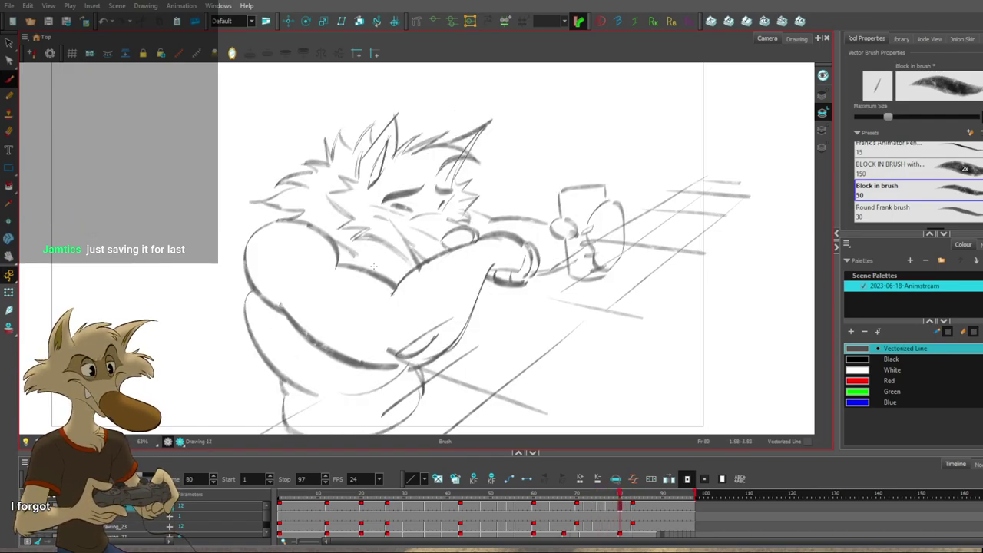
pyautogui.press('.')
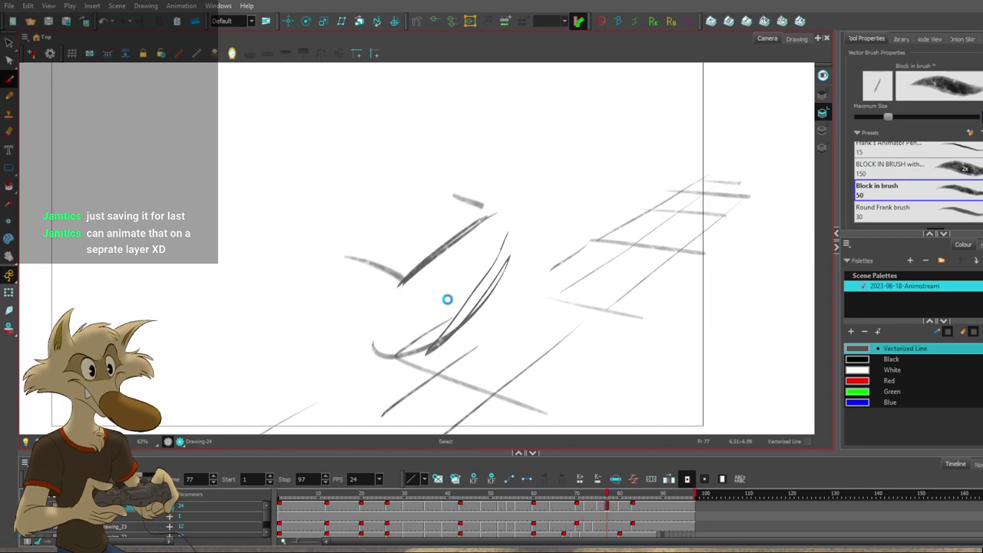
# Step back and forth through the frames around 77 at a reduced view size to review the arm motion.
pyautogui.scroll(-3, 447, 300)
pyautogui.scroll(3, 467, 321)
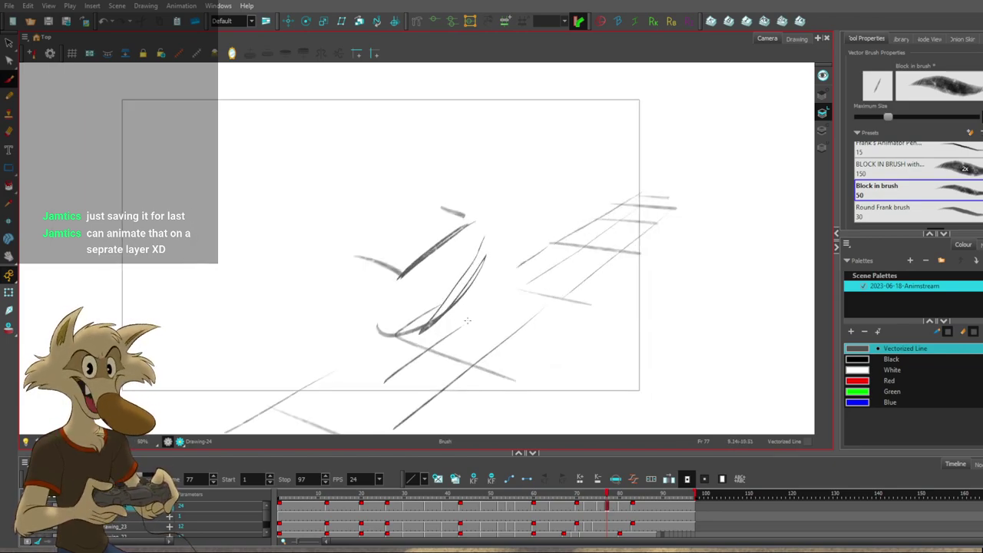
pyautogui.scroll(-3, 467, 321)
pyautogui.press(',')
pyautogui.press(',')
pyautogui.press(',')
pyautogui.press(',')
pyautogui.press(',')
pyautogui.press(',')
pyautogui.press(',')
pyautogui.press(',')
pyautogui.press(',')
pyautogui.press(',')
pyautogui.press(',')
pyautogui.press(',')
pyautogui.press(',')
pyautogui.press(',')
pyautogui.press(',')
pyautogui.press(',')
pyautogui.press(',')
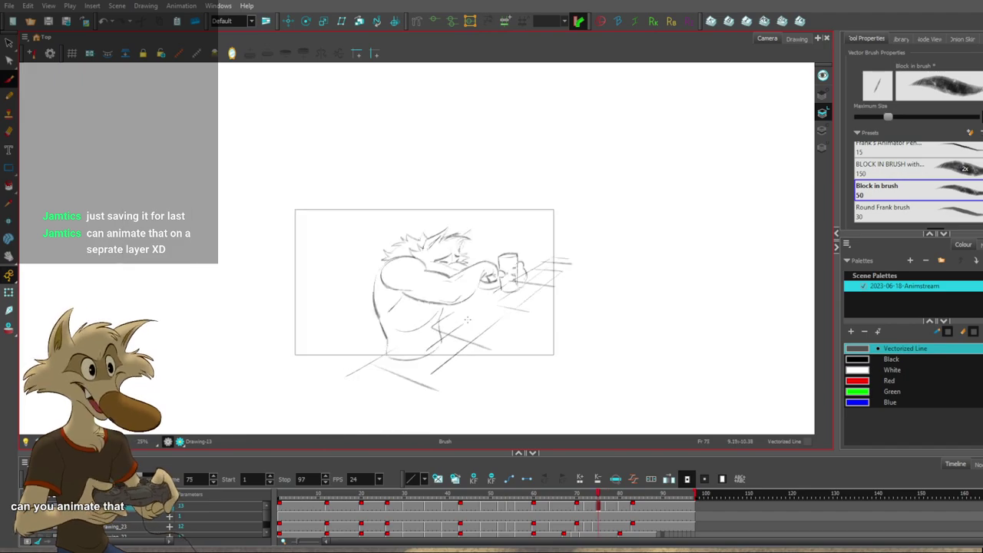
pyautogui.press('.')
pyautogui.press('.')
pyautogui.press('.')
pyautogui.press('.')
pyautogui.press('.')
pyautogui.press('.')
pyautogui.press('.')
pyautogui.press('.')
pyautogui.press('.')
pyautogui.press('.')
pyautogui.press('.')
pyautogui.press('.')
pyautogui.press('.')
pyautogui.press('.')
pyautogui.press('.')
pyautogui.press('.')
pyautogui.press('.')
pyautogui.press('.')
pyautogui.press('.')
pyautogui.press('.')
pyautogui.press(',')
pyautogui.press(',')
pyautogui.press(',')
pyautogui.press(',')
pyautogui.press(',')
pyautogui.press(',')
pyautogui.press(',')
pyautogui.press(',')
# Draw the rounded shoulder outline on frame 77, matching its placement to the neighbouring drawings.
pyautogui.scroll(2, 464, 303)
pyautogui.scroll(1, 462, 299)
pyautogui.press('f')
pyautogui.press('g')
pyautogui.press('g')
pyautogui.press('g')
pyautogui.press('f')
pyautogui.press('f')
pyautogui.press('g')
pyautogui.moveTo(368, 273); pyautogui.dragTo(344, 297)
pyautogui.hotkey('ctrl', 'z')
pyautogui.moveTo(348, 241); pyautogui.dragTo(302, 273)
pyautogui.hotkey('ctrl', 'z')
pyautogui.moveTo(367, 270)
pyautogui.mouseDown()
pyautogui.moveTo(300, 250)
pyautogui.moveTo(320, 316)
pyautogui.mouseUp()
# Rework the shoulder's back and lower edge on frame 77 with overlapping curved strokes.
pyautogui.press('f')
pyautogui.press('g')
pyautogui.press('g')
pyautogui.press('f')
pyautogui.hotkey('ctrl', 'z')
pyautogui.moveTo(309, 241)
pyautogui.mouseDown()
pyautogui.moveTo(318, 316)
pyautogui.moveTo(330, 311)
pyautogui.mouseUp()
pyautogui.hotkey('ctrl', 'z')
pyautogui.hotkey('ctrl', 'z')
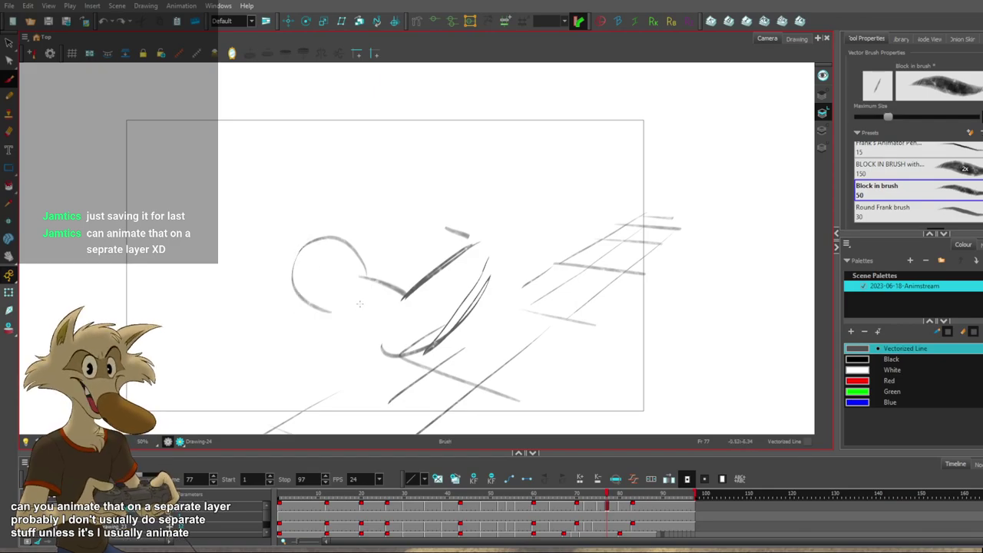
pyautogui.moveTo(292, 256); pyautogui.dragTo(332, 312)
pyautogui.hotkey('ctrl', 'z')
pyautogui.moveTo(303, 243); pyautogui.dragTo(336, 311)
pyautogui.moveTo(289, 284); pyautogui.dragTo(332, 314)
# Connect the shoulder to the elbow with a curve along the upper arm's underside on frame 77, comparing it with neighbouring drawings.
pyautogui.press('f')
pyautogui.press('g')
pyautogui.press('g')
pyautogui.press('f')
pyautogui.press('g')
pyautogui.press('f')
pyautogui.press('f')
pyautogui.press('g')
pyautogui.press('g')
pyautogui.press(',')
pyautogui.press(',')
pyautogui.press(',')
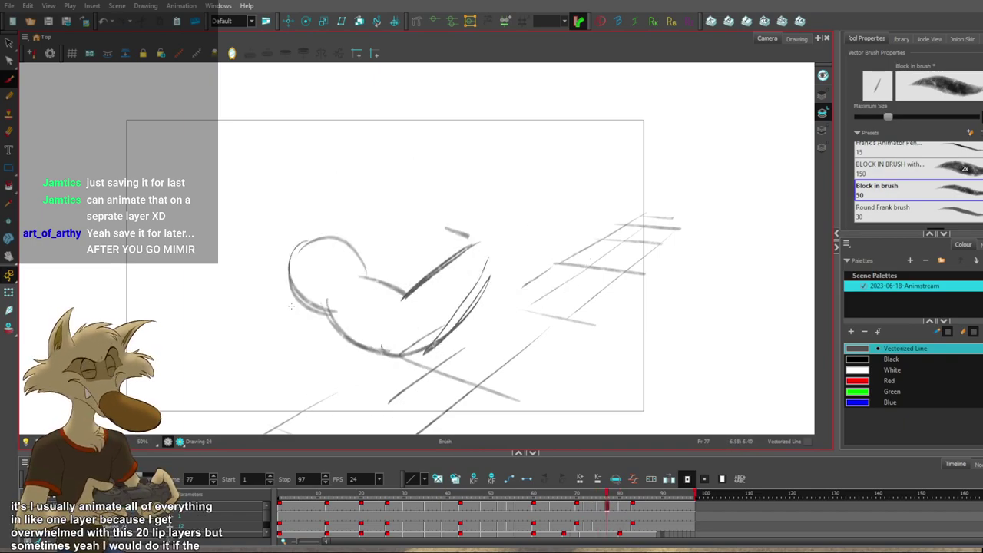
pyautogui.press('.')
pyautogui.press('.')
pyautogui.press('.')
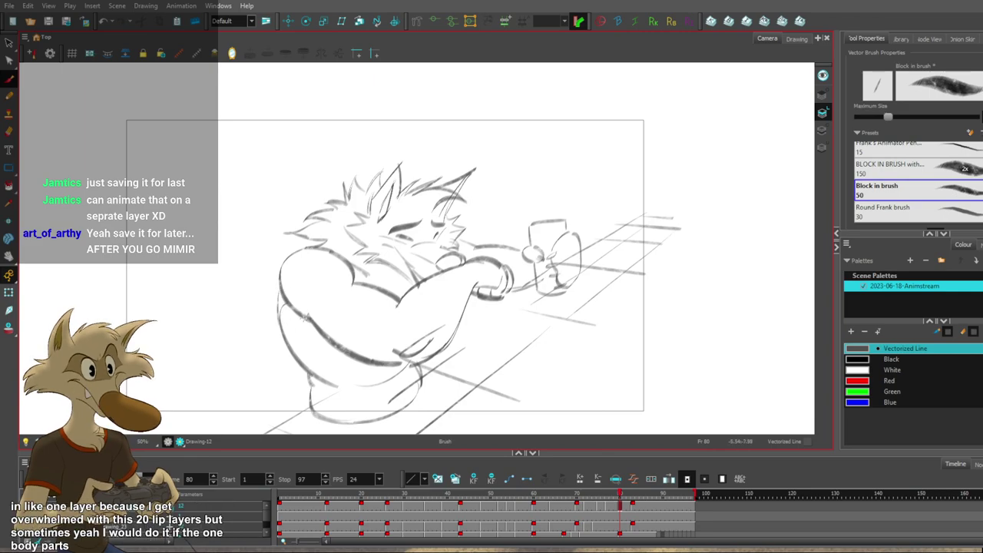
# Draw the curved back line and the rounded waist below the arm on frame 77, using the neighbouring drawings as guides.
pyautogui.press('f')
pyautogui.press('f')
pyautogui.press('g')
pyautogui.moveTo(287, 284)
pyautogui.mouseDown()
pyautogui.moveTo(315, 374)
pyautogui.moveTo(313, 407)
pyautogui.moveTo(361, 418)
pyautogui.mouseUp()
pyautogui.press('f')
pyautogui.press('g')
pyautogui.press('g')
pyautogui.press('f')
pyautogui.hotkey('ctrl', 'z')
pyautogui.press('f')
pyautogui.press('g')
pyautogui.press('f')
pyautogui.press('g')
pyautogui.press('.')
pyautogui.press(',')
pyautogui.press(',')
pyautogui.press(',')
pyautogui.press('.')
pyautogui.press('.')
pyautogui.hotkey('alt', 's')
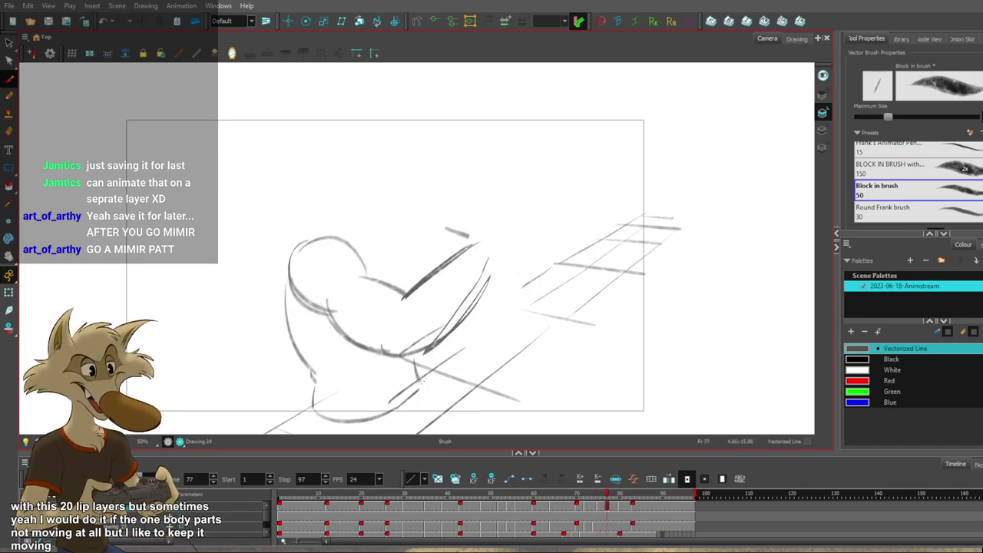
# Sketch the tip of the near ear on frame 77, using the neighbouring drawings as guides.
pyautogui.press('f')
pyautogui.press('g')
pyautogui.press('f')
pyautogui.press('g')
pyautogui.press('g')
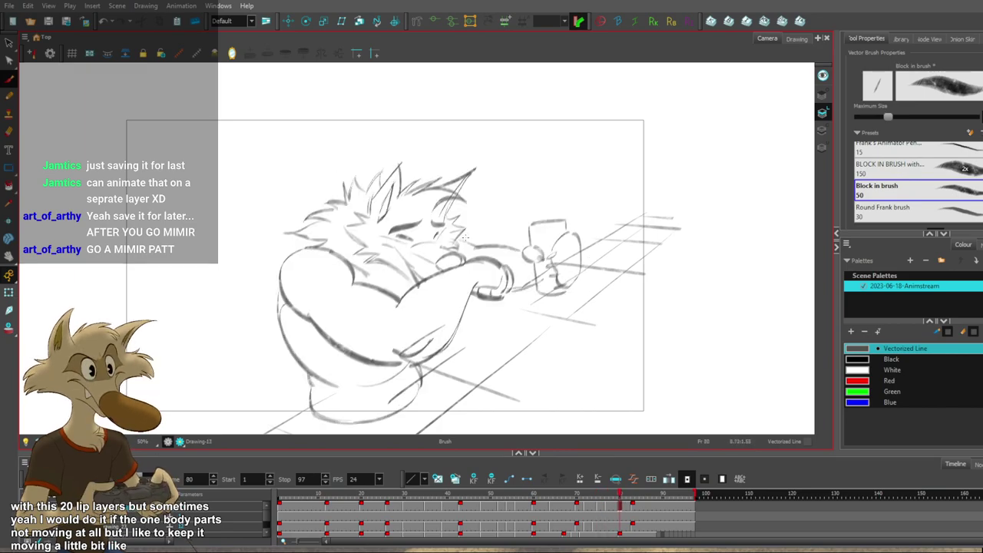
pyautogui.press('f')
pyautogui.press('f')
pyautogui.press('g')
pyautogui.press('g')
pyautogui.press('f')
pyautogui.press('f')
pyautogui.press('g')
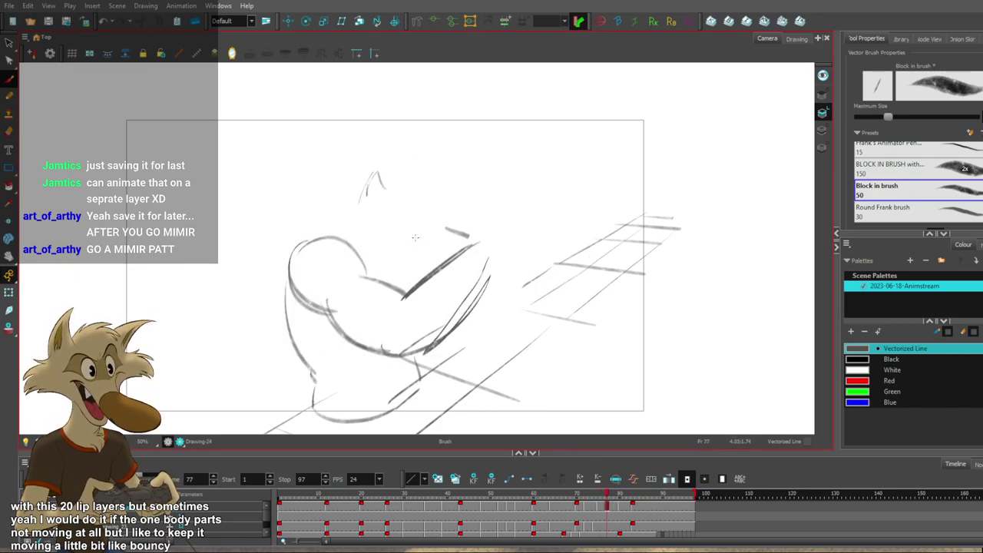
# Draw the near eyebrow and the closed eye beneath it on frame 77, using the neighbouring drawings as guides.
pyautogui.scroll(-2, 433, 247)
pyautogui.scroll(3, 446, 241)
pyautogui.press('g')
pyautogui.press('g')
pyautogui.press('g')
pyautogui.scroll(1, 444, 240)
pyautogui.press('f')
pyautogui.press('g')
pyautogui.press('g')
pyautogui.press(',')
pyautogui.press(',')
pyautogui.press(',')
pyautogui.press(',')
pyautogui.press(',')
pyautogui.press(',')
pyautogui.moveTo(390, 247); pyautogui.dragTo(361, 238)
pyautogui.press('g')
pyautogui.press('f')
pyautogui.press('f')
pyautogui.press('g')
pyautogui.press('g')
pyautogui.press('f')
pyautogui.press('f')
pyautogui.press('f')
pyautogui.press('g')
pyautogui.press('g')
pyautogui.press('g')
pyautogui.hotkey('shift', ',')
# Review the drawings from about frame 70 to 78 to examine how the head and arms move.
pyautogui.scroll(-2, 436, 222)
pyautogui.press('f')
pyautogui.press('f')
pyautogui.press('f')
pyautogui.press('f')
pyautogui.press('f')
pyautogui.press('f')
pyautogui.press('f')
pyautogui.press('f')
pyautogui.scroll(-1, 430, 244)
pyautogui.scroll(-1, 223, 359)
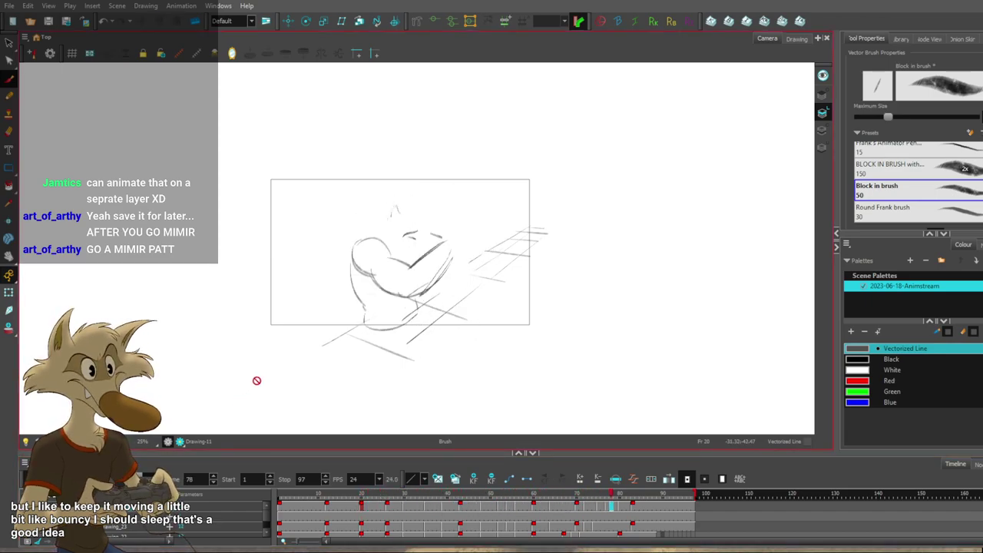
pyautogui.scroll(1, 387, 295)
pyautogui.click(574, 495)
pyautogui.moveTo(574, 496)
pyautogui.mouseDown()
pyautogui.moveTo(625, 500)
pyautogui.moveTo(598, 500)
pyautogui.mouseUp()
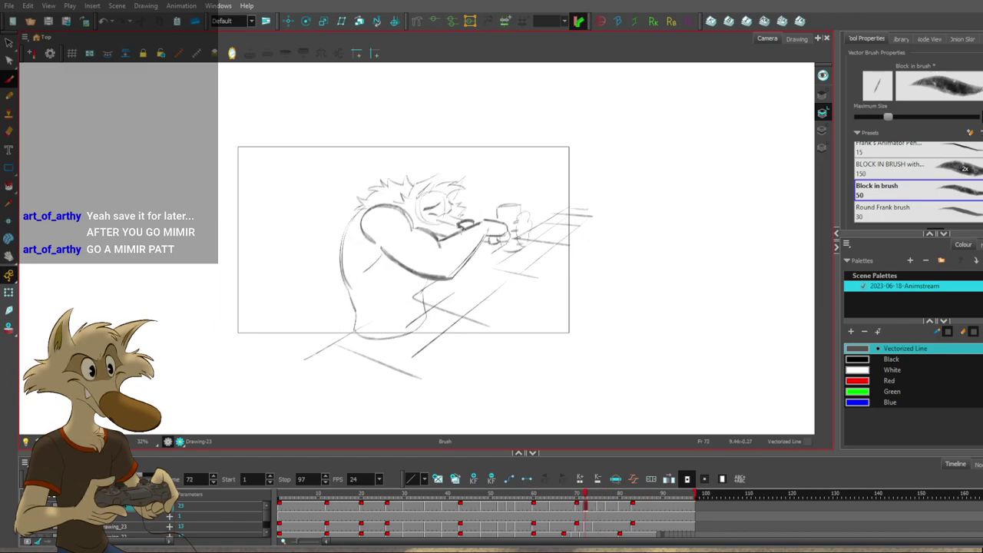
pyautogui.press('2')
pyautogui.press('g')
pyautogui.press('g')
pyautogui.press('f')
pyautogui.press('g')
pyautogui.press('f')
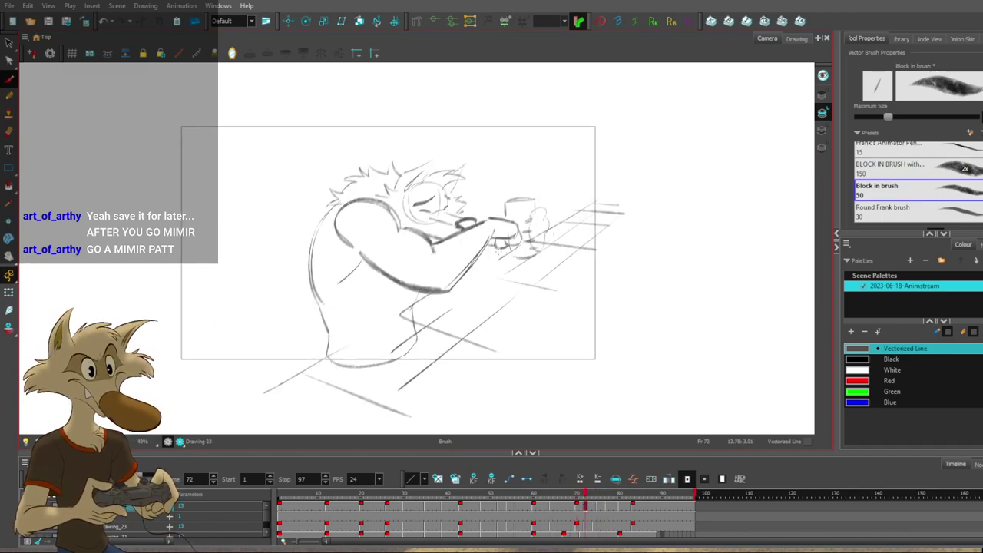
# Try to redraw the shoulder's top and back edge on frame 77 in place of the existing outline.
pyautogui.press('.')
pyautogui.press('.')
pyautogui.press('g')
pyautogui.press('f')
pyautogui.press('f')
pyautogui.press('g')
pyautogui.hotkey('ctrl', 'z')
pyautogui.hotkey('ctrl', 'z')
pyautogui.hotkey('ctrl', 'z')
pyautogui.moveTo(365, 216); pyautogui.dragTo(352, 213)
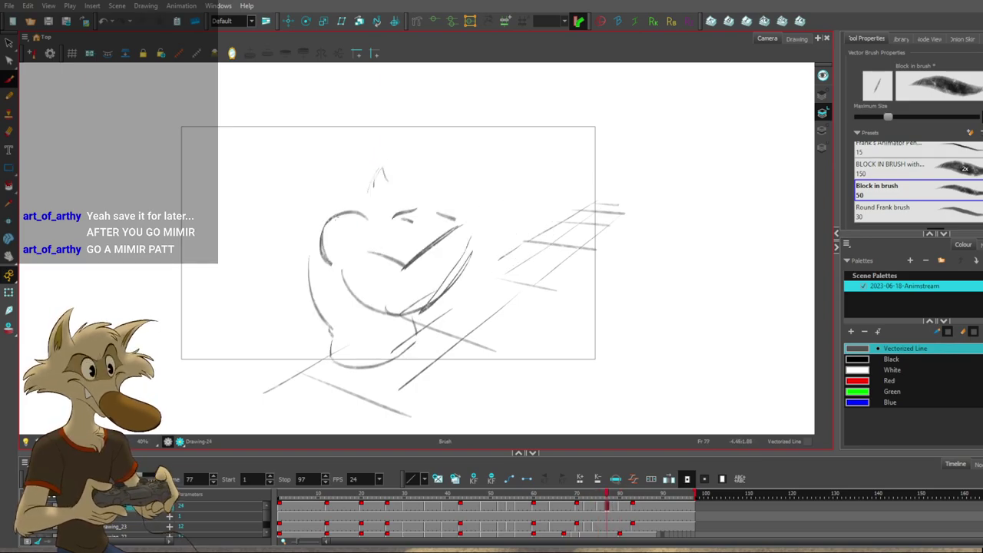
# Try closing the redrawn shoulder on frame 77 with heavier overlapping curves, checking it against frame 75.
pyautogui.press('f')
pyautogui.press('f')
pyautogui.press('f')
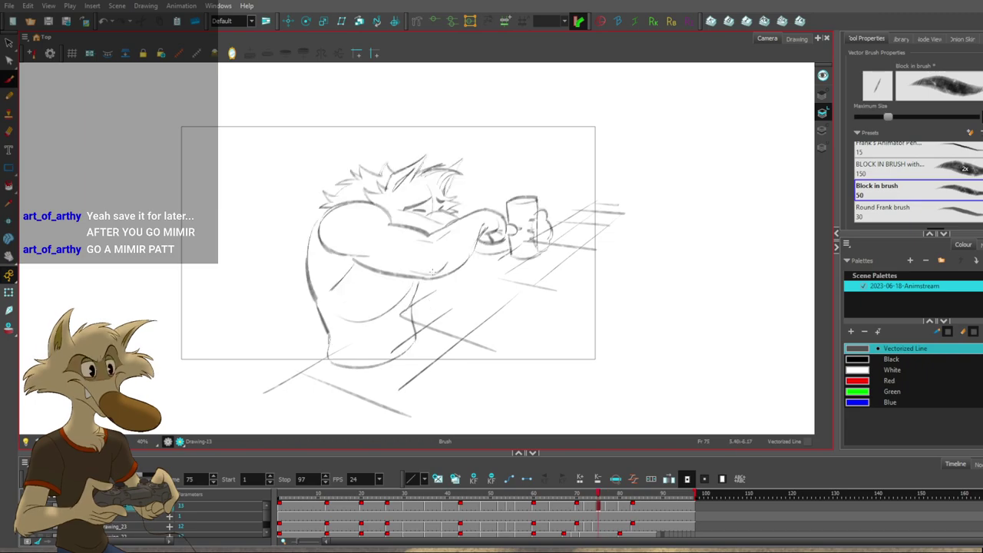
pyautogui.press('g')
pyautogui.press('g')
pyautogui.press('g')
pyautogui.press('g')
pyautogui.press('f')
pyautogui.press('f')
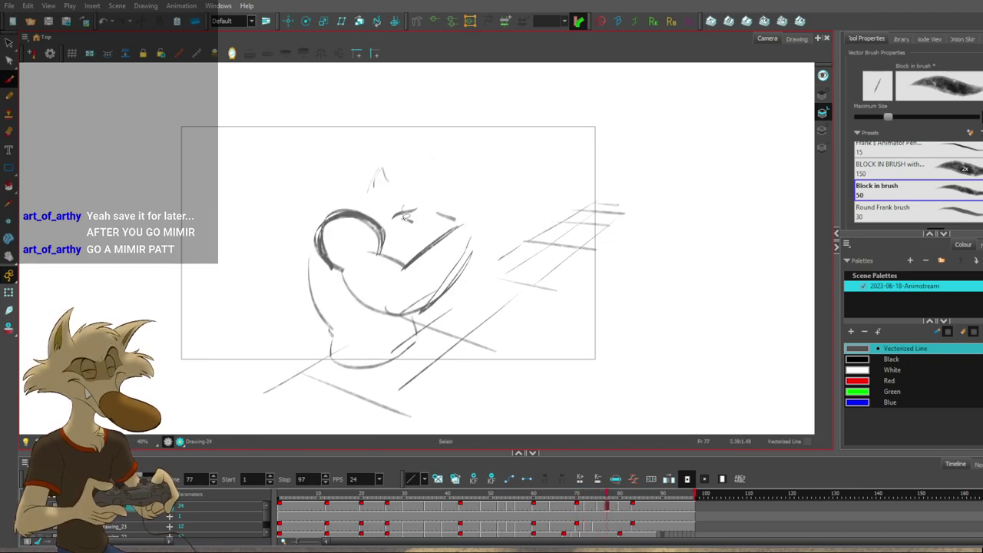
# Compare the face and shoulder placement on frame 77 with the neighbouring drawings, including frame 75.
pyautogui.press('g')
pyautogui.press('f')
pyautogui.press('f')
pyautogui.press('g')
pyautogui.press('g')
pyautogui.press('g')
pyautogui.press('g')
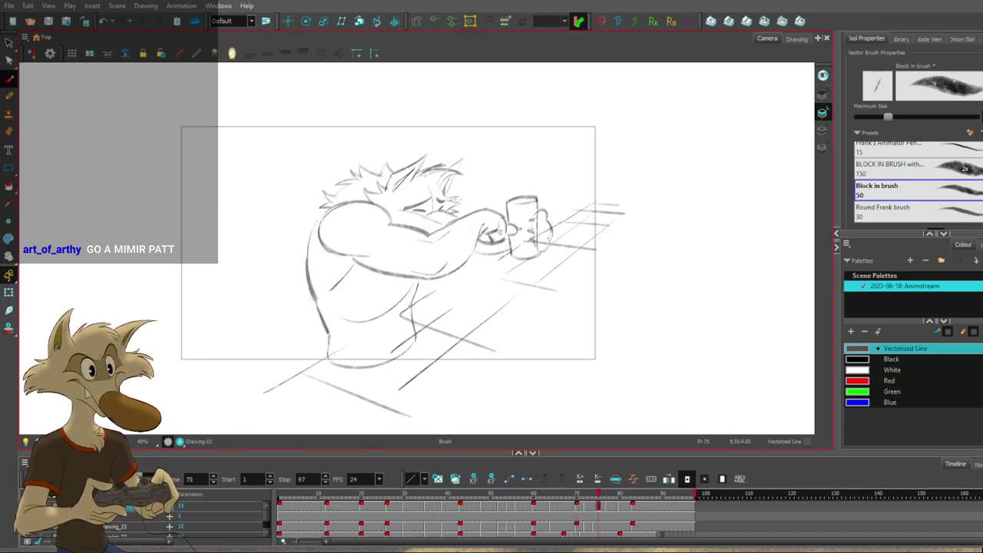
pyautogui.press('f')
pyautogui.press('f')
pyautogui.press('f')
pyautogui.press('f')
pyautogui.press('g')
pyautogui.press('g')
pyautogui.press('g')
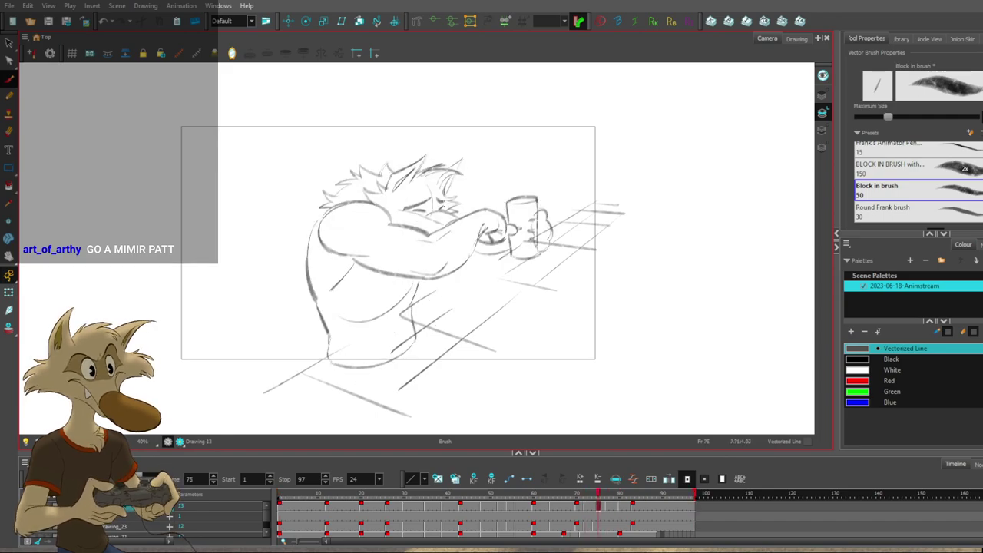
pyautogui.press('f')
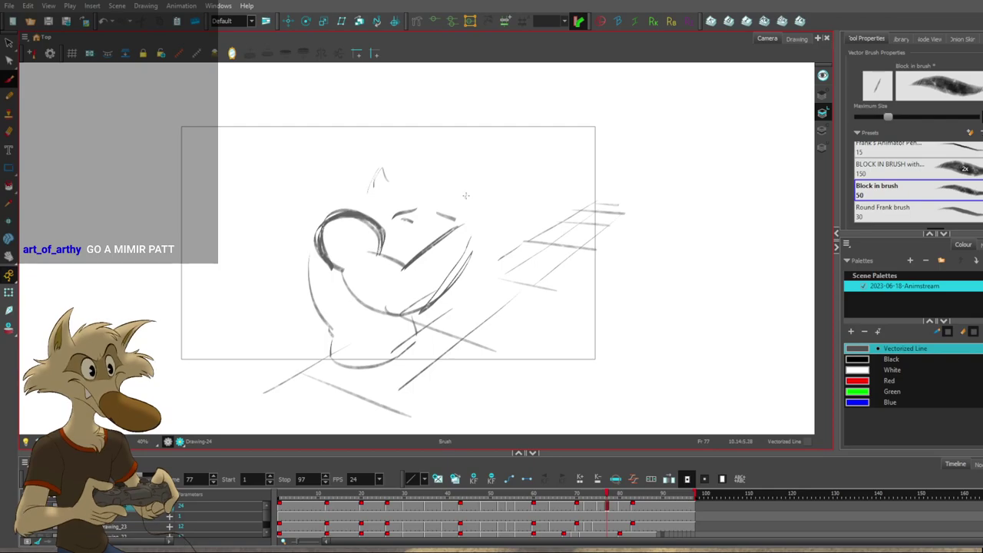
# Place a small guide stroke above the far eyebrow on frame 77, matching it to the frame 80 drawing.
pyautogui.press('.')
pyautogui.press('.')
pyautogui.press('.')
pyautogui.press(',')
pyautogui.press(',')
pyautogui.press(',')
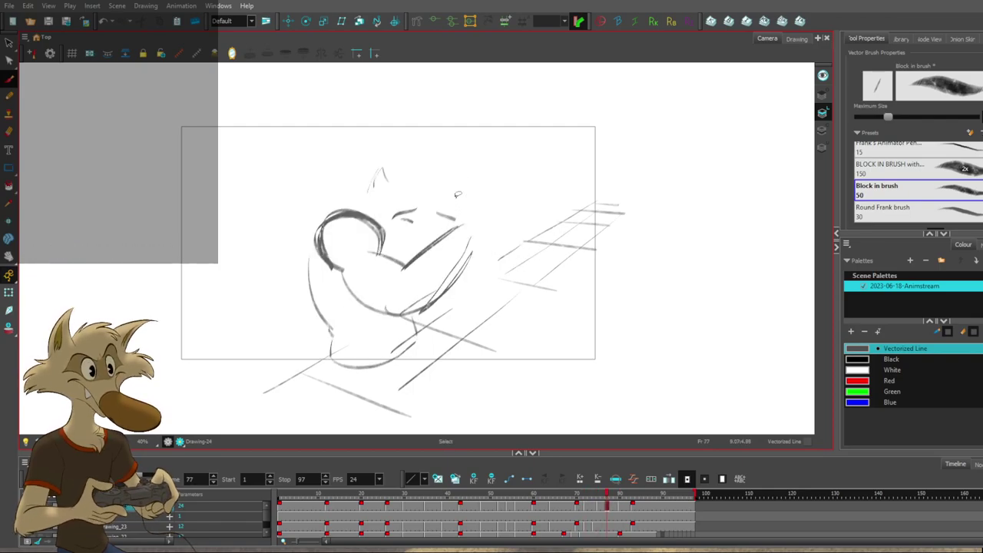
pyautogui.press('.')
pyautogui.press('.')
pyautogui.press('.')
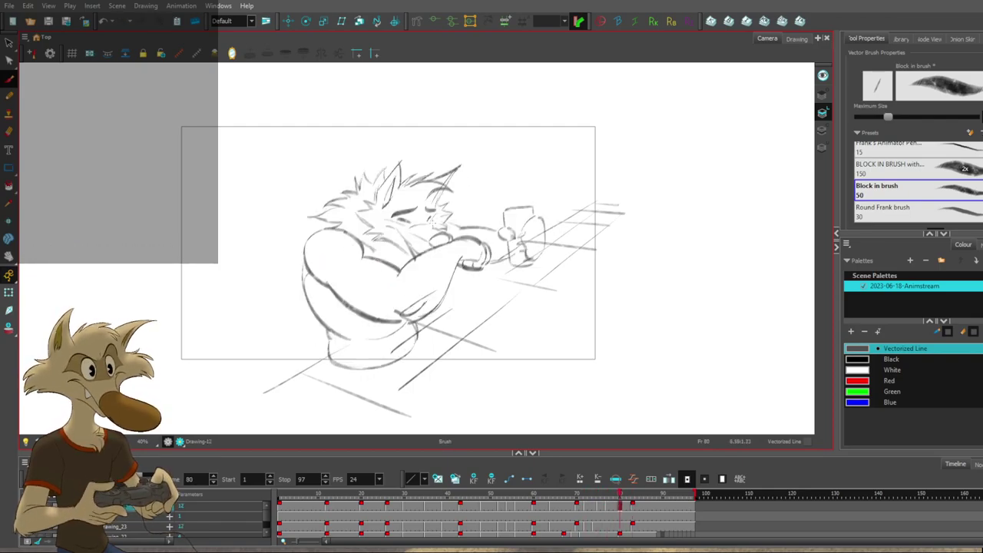
pyautogui.press(',')
pyautogui.press(',')
pyautogui.press(',')
pyautogui.press('.')
pyautogui.press('.')
pyautogui.press('.')
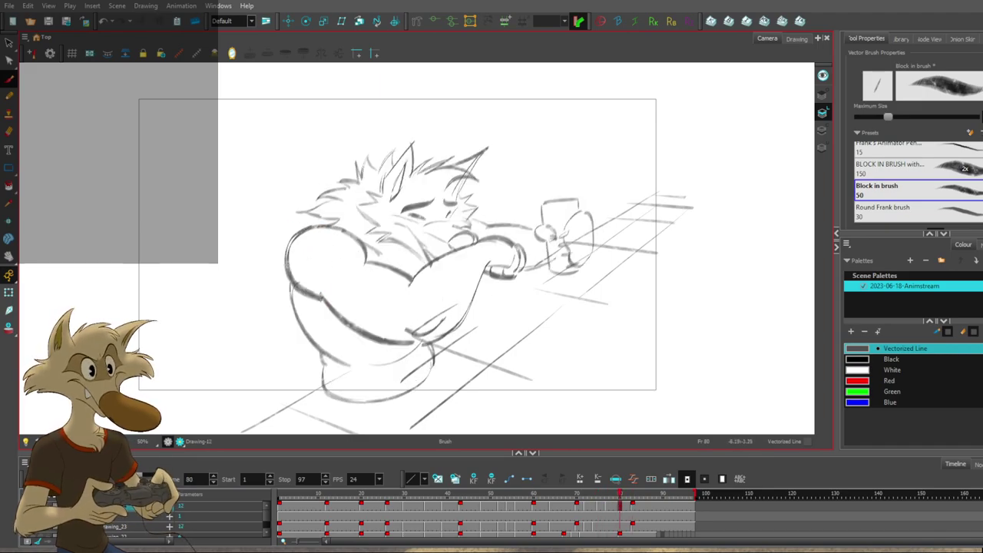
# Move the original shoulder outline on frame 77 slightly toward the character's back, judging the spacing against frames 75 and 80.
pyautogui.press('f')
pyautogui.press('f')
pyautogui.press('f')
pyautogui.press('g')
pyautogui.press('g')
pyautogui.press('g')
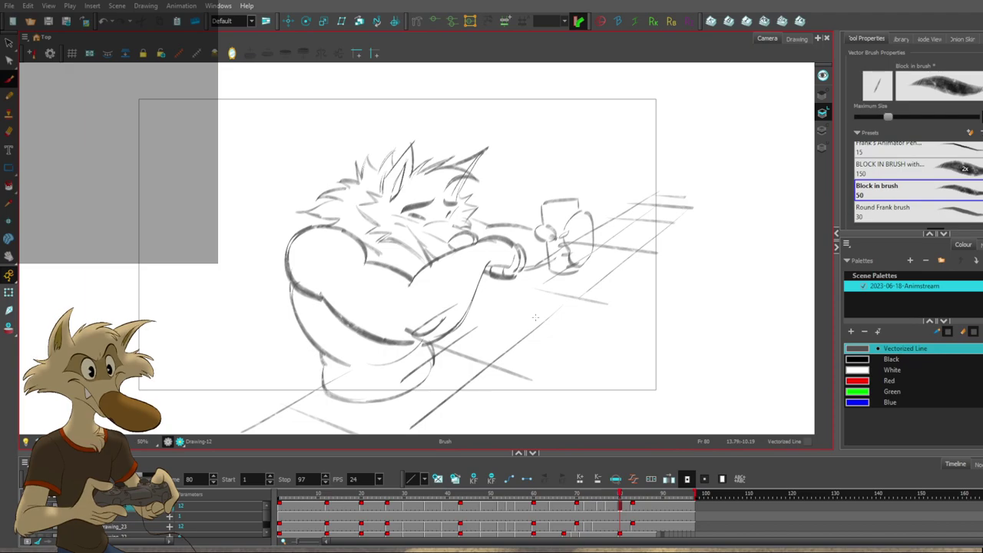
pyautogui.press(',')
pyautogui.press(',')
pyautogui.press(',')
pyautogui.press('.')
pyautogui.press('.')
pyautogui.press('.')
pyautogui.press(',')
pyautogui.press(',')
pyautogui.press(',')
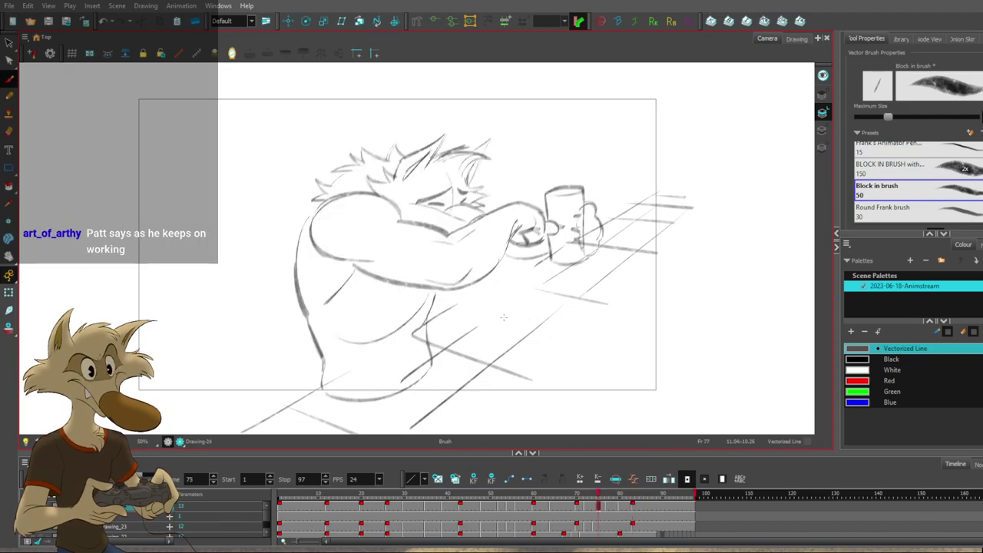
pyautogui.hotkey('alt', 's')
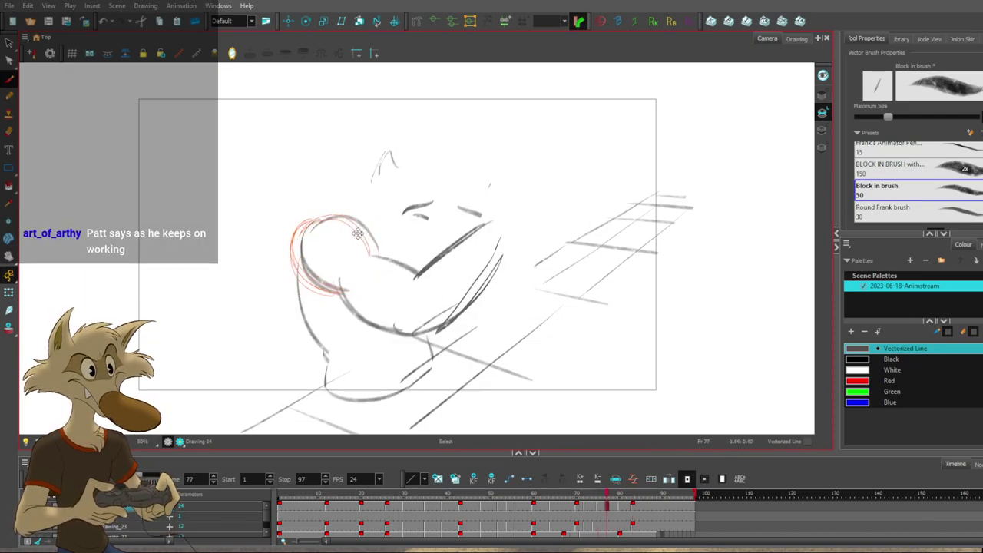
# Sketch the first hair spikes behind the near ear on frame 77, checking their placement against frame 75.
pyautogui.press('.')
pyautogui.press('.')
pyautogui.press('.')
pyautogui.press(',')
pyautogui.press(',')
pyautogui.press(',')
pyautogui.press('.')
pyautogui.press('.')
pyautogui.press('.')
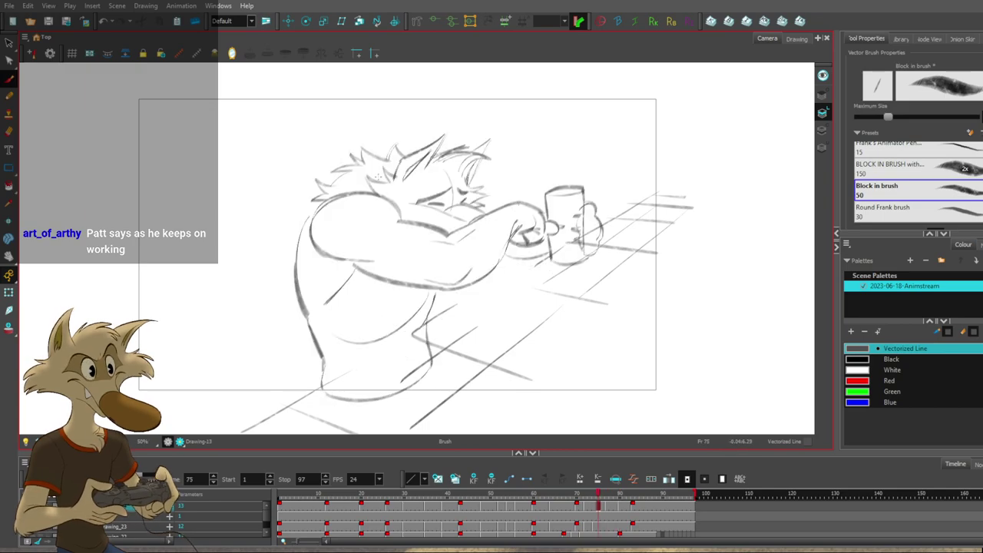
pyautogui.press(',')
pyautogui.press(',')
pyautogui.press(',')
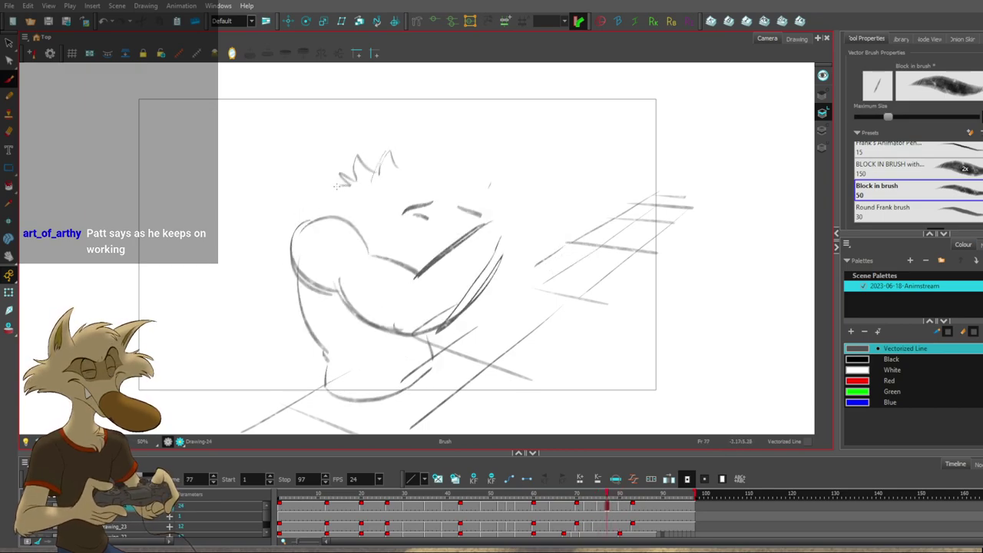
# Add hair tufts down the back of the head on frame 77, ending just above the shoulder, judging them against neighbouring drawings.
pyautogui.press('.')
pyautogui.press('.')
pyautogui.press('.')
pyautogui.press(',')
pyautogui.press(',')
pyautogui.press(',')
pyautogui.press('.')
pyautogui.press('.')
pyautogui.press('.')
pyautogui.press(',')
pyautogui.press(',')
pyautogui.press(',')
pyautogui.press('.')
pyautogui.press('.')
pyautogui.press('.')
pyautogui.press(',')
pyautogui.press(',')
pyautogui.press(',')
pyautogui.press('.')
pyautogui.press('.')
pyautogui.press('.')
pyautogui.press(',')
pyautogui.press(',')
pyautogui.press(',')
pyautogui.moveTo(338, 192); pyautogui.dragTo(313, 202)
# Rough in the first slanted edge of the far ear on frame 77, comparing it with the earlier poses.
pyautogui.press('.')
pyautogui.press('.')
pyautogui.press('.')
pyautogui.press(',')
pyautogui.press(',')
pyautogui.press(',')
pyautogui.press('.')
pyautogui.press('.')
pyautogui.press('.')
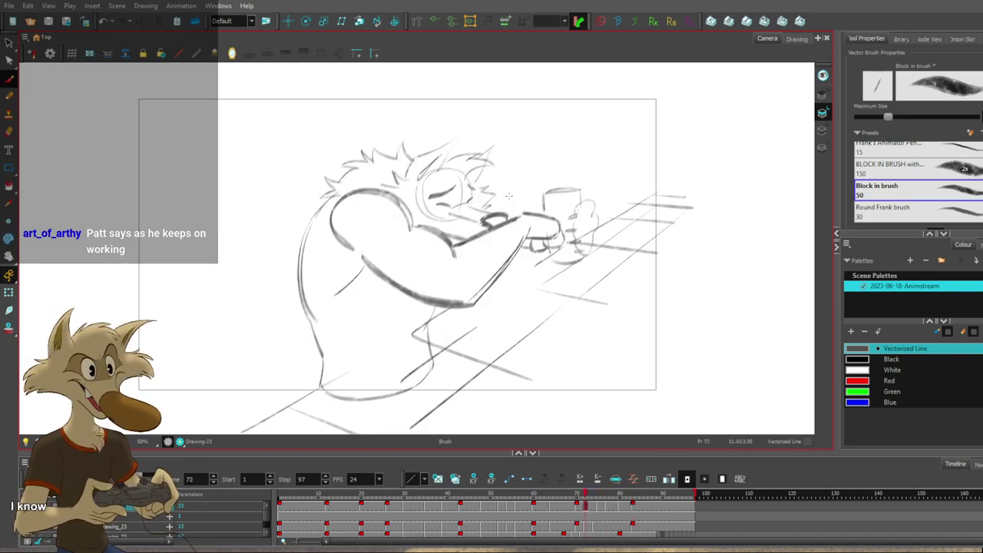
pyautogui.press(',')
pyautogui.press(',')
pyautogui.press(',')
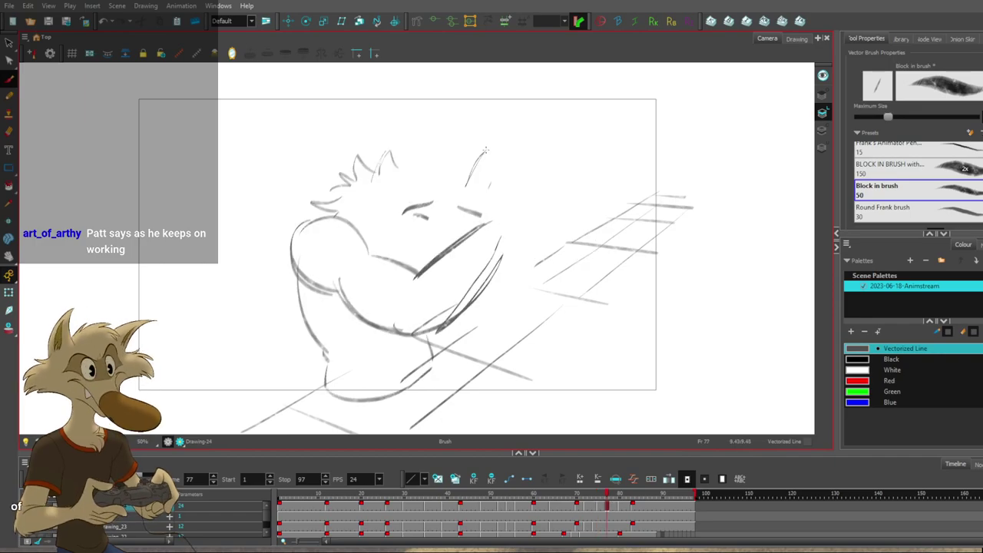
# Thicken the far ear's tip and sketch the near ear's pointed tip on frame 77.
pyautogui.press('.')
pyautogui.press('.')
pyautogui.press('.')
pyautogui.press(',')
pyautogui.press(',')
pyautogui.press(',')
pyautogui.press('.')
pyautogui.press('.')
pyautogui.press('.')
pyautogui.press(',')
pyautogui.press(',')
pyautogui.press(',')
pyautogui.press('g')
pyautogui.press('f')
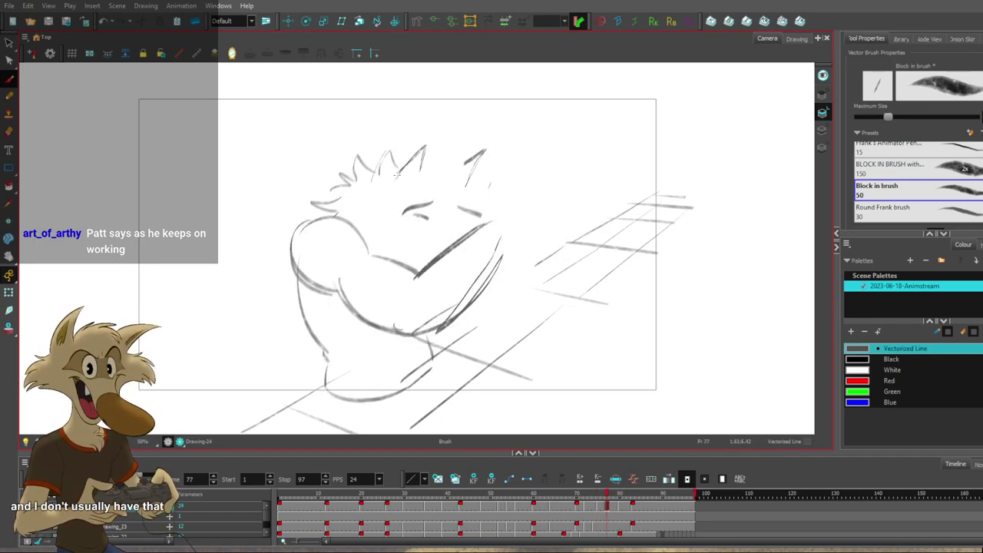
# Add the near ear's long back edge and darken its tip on frame 77, checking against the frame 80 drawing.
pyautogui.press('g')
pyautogui.press('g')
pyautogui.press('f')
pyautogui.press('f')
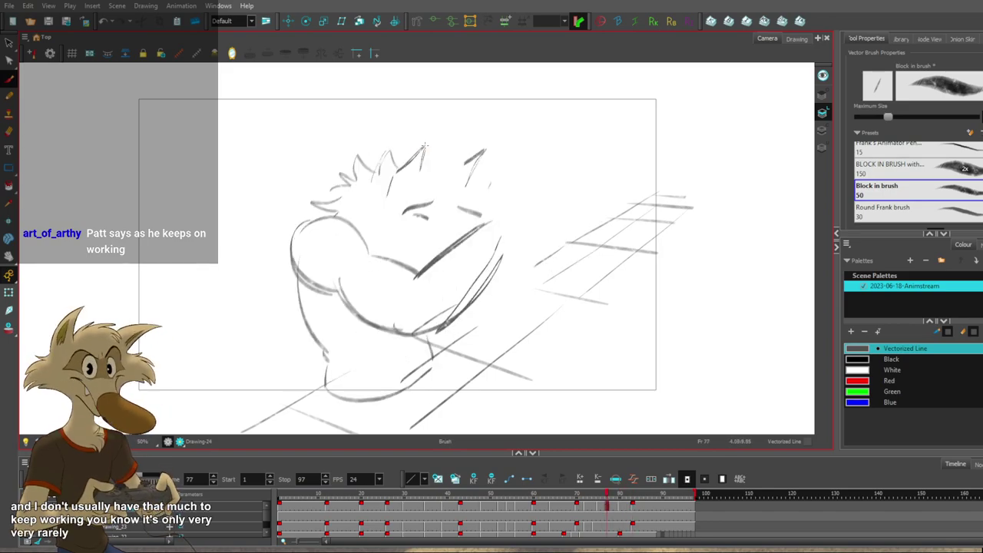
pyautogui.press('.')
pyautogui.press(',')
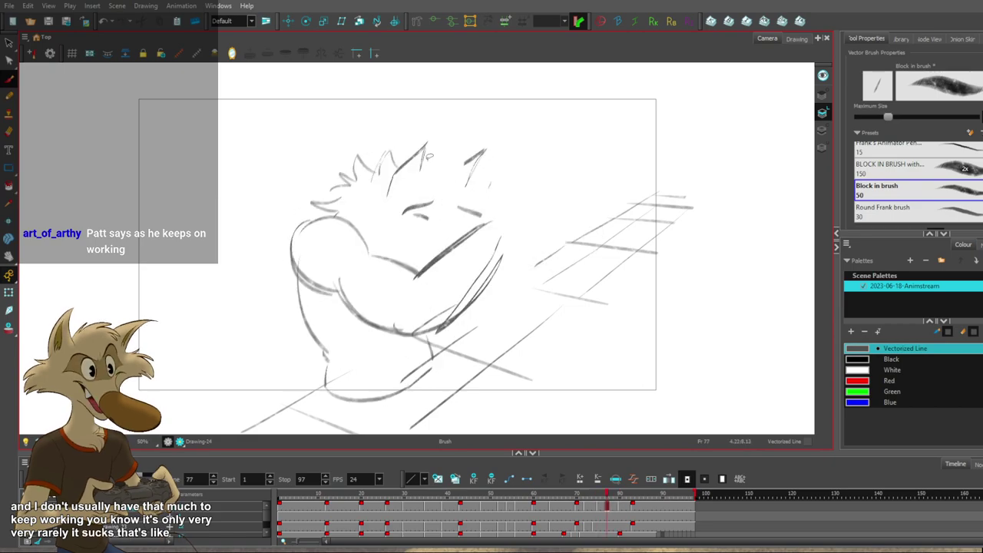
pyautogui.press(',')
pyautogui.press(',')
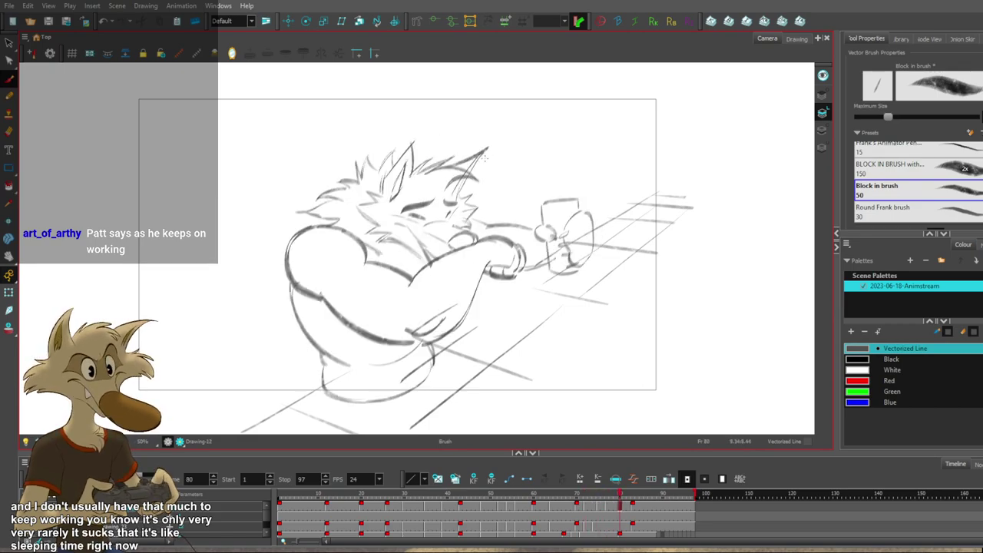
# Sketch a curved hair lock between the ears, running across the base of the far ear on frame 77.
pyautogui.press('.')
pyautogui.press('.')
pyautogui.press('f')
pyautogui.press('g')
pyautogui.press('g')
pyautogui.press('f')
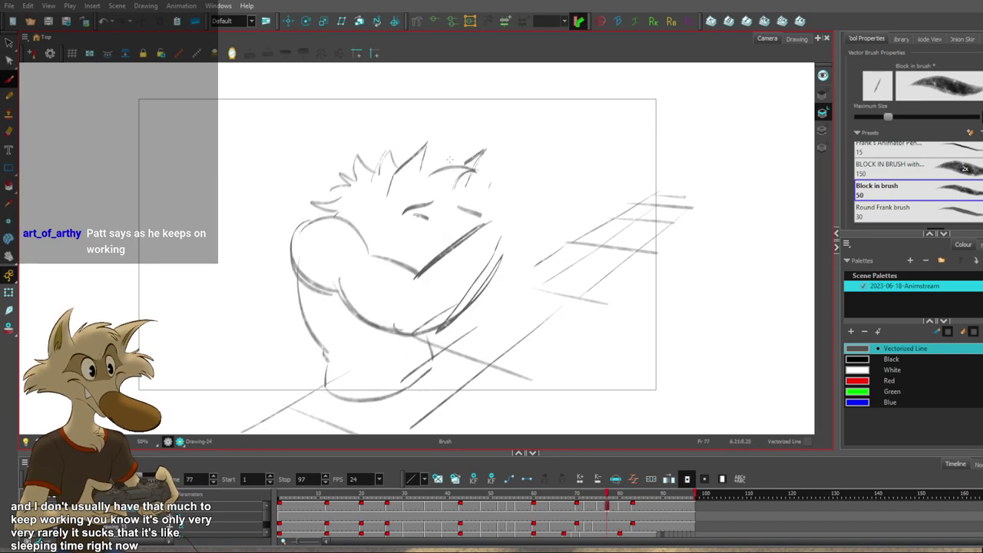
# Compare the head, ear and hair placement on frame 77 with the drawings on frames 75 and 80.
pyautogui.press(',')
pyautogui.press('.')
pyautogui.press(',')
pyautogui.press('.')
pyautogui.press(',')
pyautogui.press('.')
pyautogui.press(',')
pyautogui.press('.')
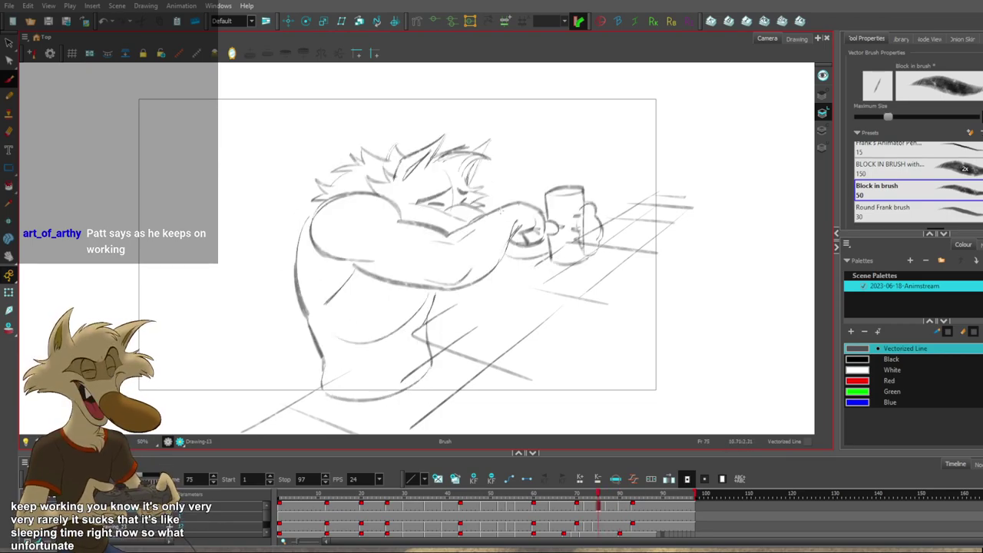
pyautogui.press('.')
pyautogui.press('.')
pyautogui.press('.')
pyautogui.press('.')
pyautogui.press('.')
pyautogui.press('.')
pyautogui.press('.')
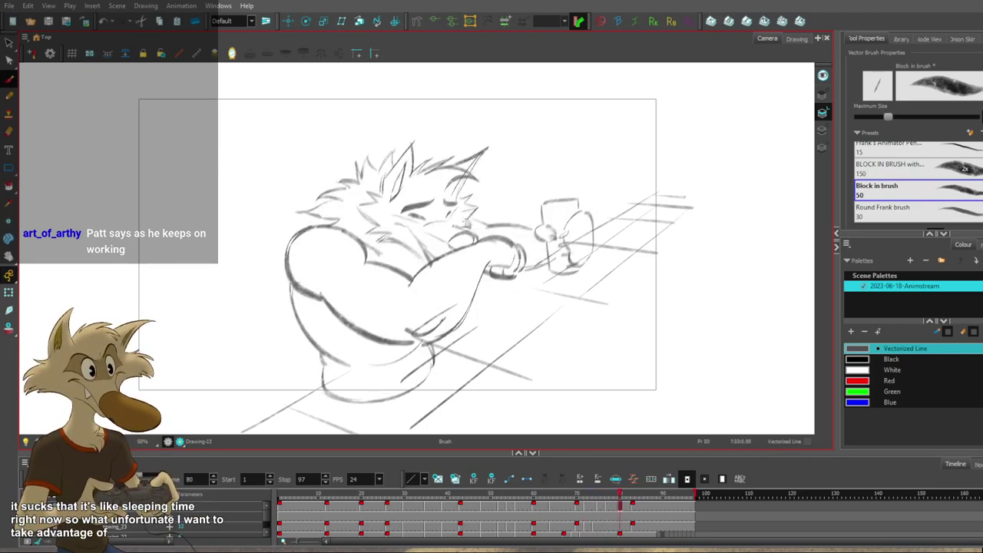
# Step through the drawings from frame 70 onward to examine how the head and arm lower.
pyautogui.press(',')
pyautogui.press(',')
pyautogui.press(',')
pyautogui.press(',')
pyautogui.press(',')
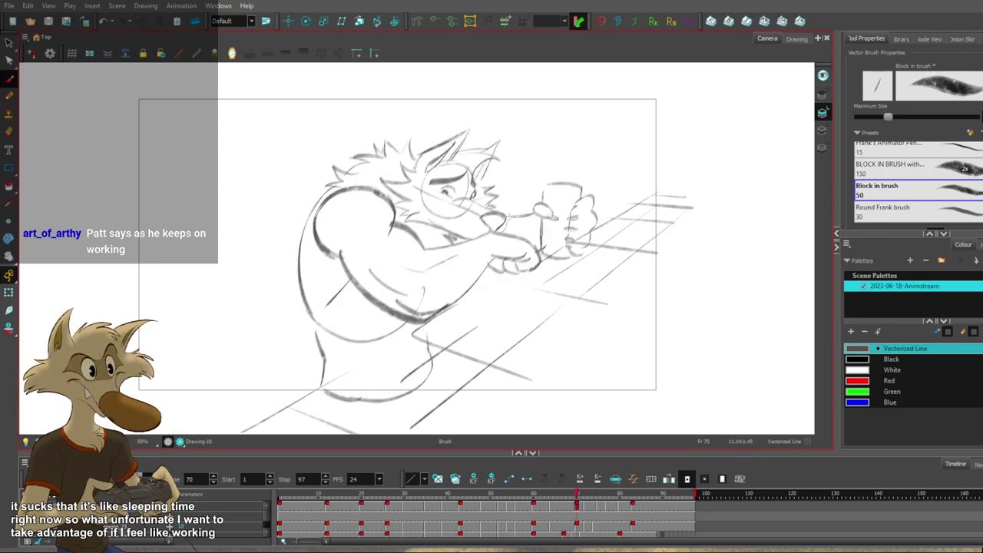
pyautogui.press('.')
pyautogui.press('.')
pyautogui.press('.')
pyautogui.press('.')
pyautogui.press('.')
pyautogui.press('.')
pyautogui.press('.')
pyautogui.press('.')
pyautogui.press('.')
pyautogui.press('.')
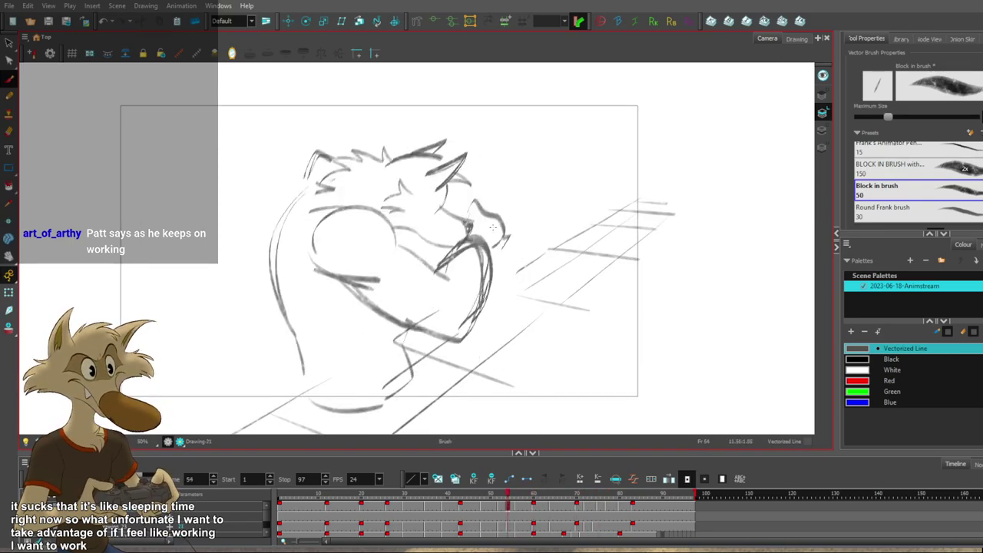
# Examine the surrounding poses in the sequence, including the drawings on frames 54 and 83.
pyautogui.press('g')
pyautogui.press('g')
pyautogui.press('f')
pyautogui.press('f')
pyautogui.press('f')
pyautogui.press('g')
pyautogui.press('g')
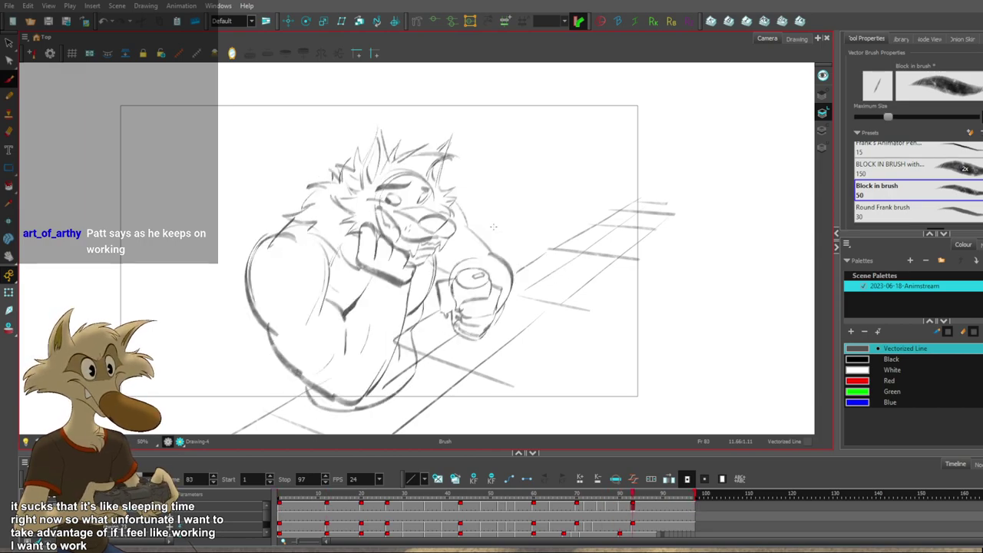
pyautogui.press('f')
pyautogui.press('f')
pyautogui.press('g')
pyautogui.press('f')
pyautogui.press('f')
# Compare the new hair and ears on frame 77 with the finished rough on frame 80.
pyautogui.press('.')
pyautogui.press('.')
pyautogui.press('.')
pyautogui.press('.')
pyautogui.press('.')
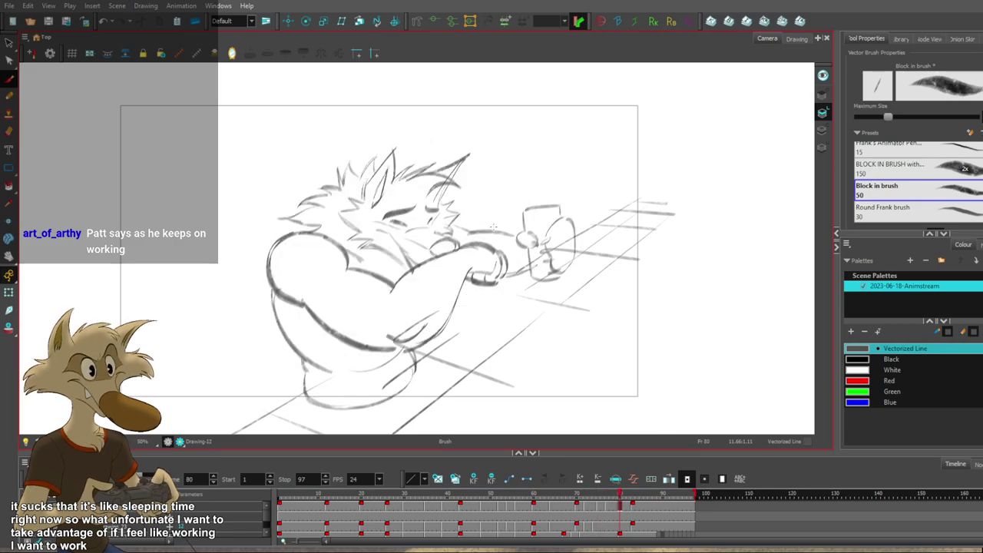
pyautogui.press(',')
pyautogui.press(',')
pyautogui.press(',')
pyautogui.press(',')
pyautogui.press(',')
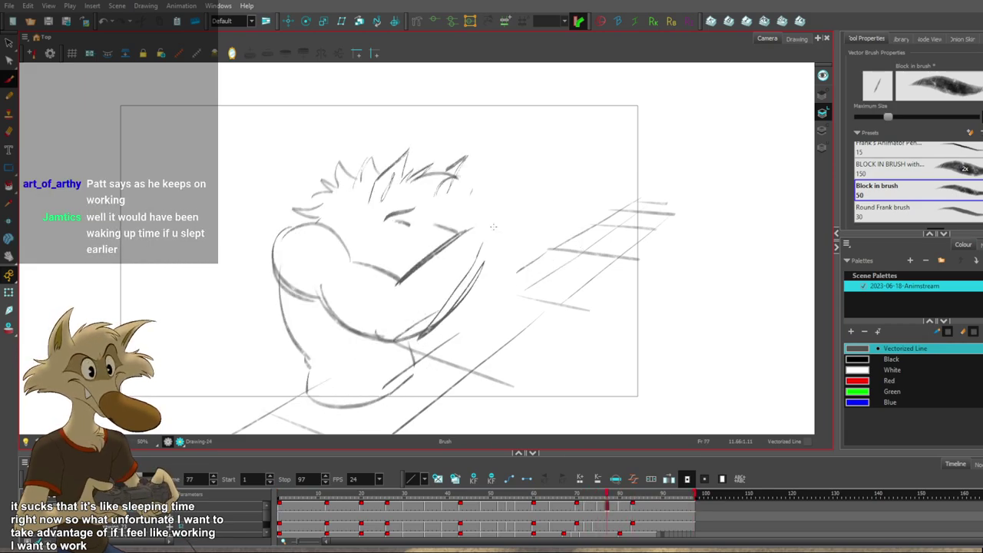
pyautogui.press('.')
pyautogui.press('.')
pyautogui.press('.')
pyautogui.press('.')
pyautogui.press('.')
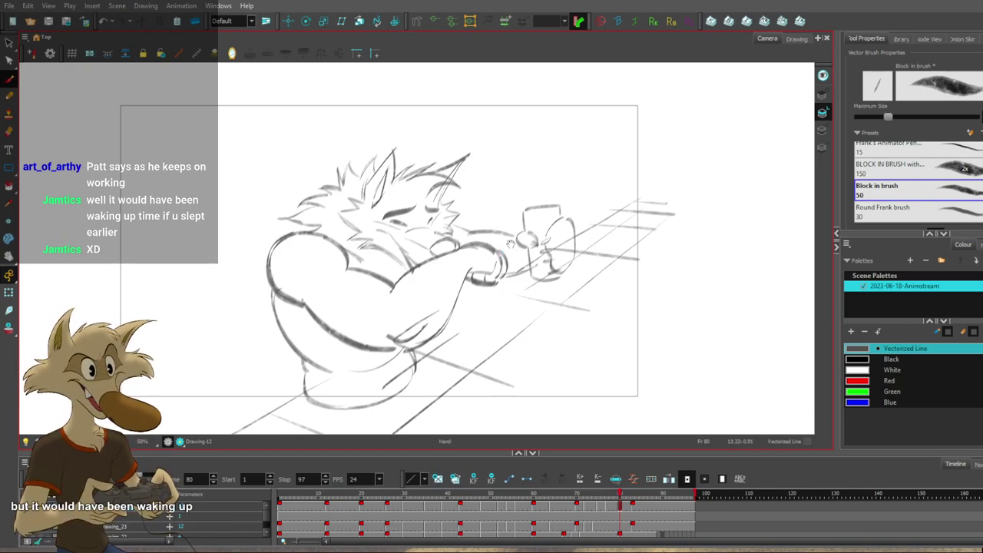
pyautogui.press(',')
pyautogui.press(',')
pyautogui.press(',')
pyautogui.press('.')
pyautogui.press('.')
pyautogui.press('.')
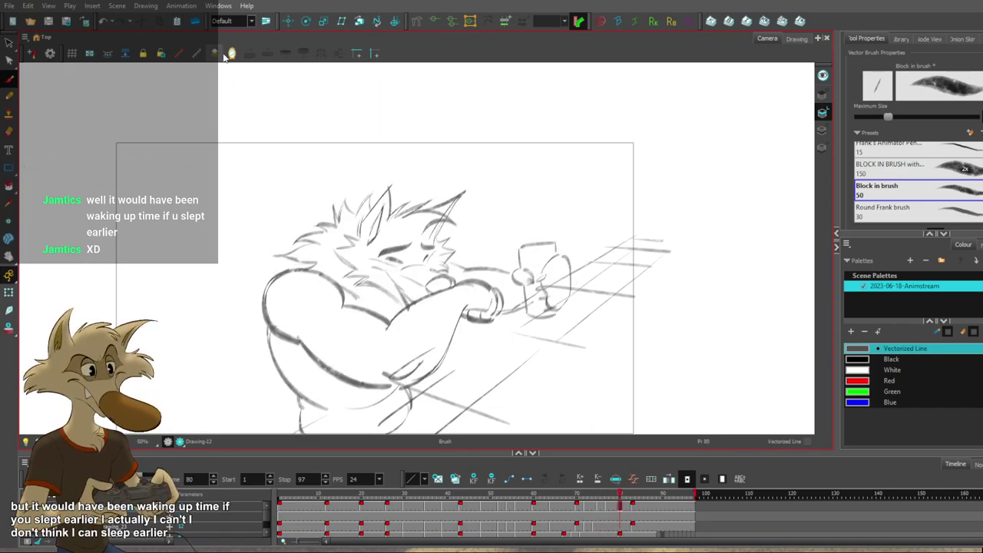
# Mirror the view and step back and forth through the drawings around frames 72 to 83 to examine the poses.
pyautogui.click(232, 54)
pyautogui.press(',')
pyautogui.press(',')
pyautogui.press(',')
pyautogui.press(',')
pyautogui.press(',')
pyautogui.press(',')
pyautogui.press(',')
pyautogui.press(',')
pyautogui.press(',')
pyautogui.press(',')
pyautogui.press(',')
pyautogui.press(',')
pyautogui.press(',')
pyautogui.press(',')
pyautogui.press(',')
pyautogui.press(',')
pyautogui.press('.')
pyautogui.press('.')
pyautogui.press('.')
pyautogui.press('.')
pyautogui.press('.')
pyautogui.press('.')
pyautogui.press('.')
pyautogui.press('.')
pyautogui.press('.')
pyautogui.press('.')
pyautogui.press('.')
pyautogui.press('.')
pyautogui.press('.')
pyautogui.press('.')
pyautogui.press('.')
pyautogui.press('.')
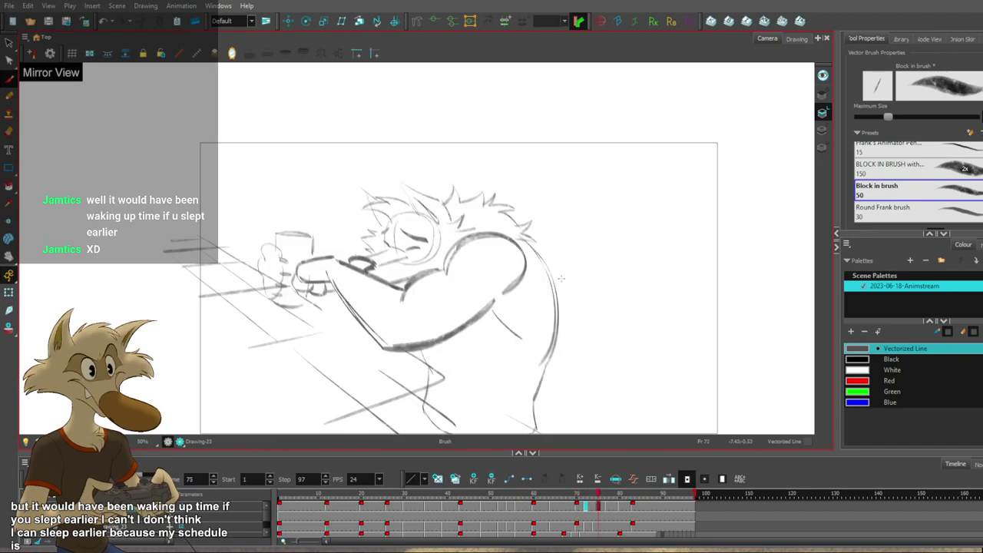
pyautogui.press(',')
pyautogui.press(',')
pyautogui.press(',')
pyautogui.press(',')
pyautogui.press(',')
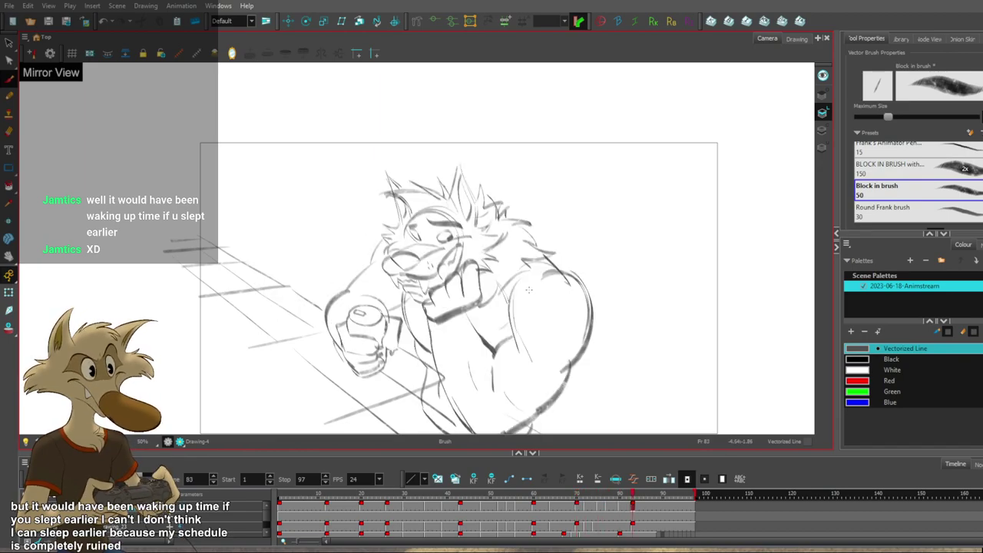
# Examine the mirrored motion between the raised-glass pose on frame 60 and the in-between on frame 77.
pyautogui.press(',')
pyautogui.press(',')
pyautogui.press(',')
pyautogui.press(',')
pyautogui.press(',')
pyautogui.press(',')
pyautogui.press(',')
pyautogui.press(',')
pyautogui.press(',')
pyautogui.press(',')
pyautogui.press(',')
pyautogui.press(',')
pyautogui.press(',')
pyautogui.press(',')
pyautogui.press(',')
pyautogui.press(',')
pyautogui.press(',')
pyautogui.press(',')
pyautogui.press(',')
pyautogui.press(',')
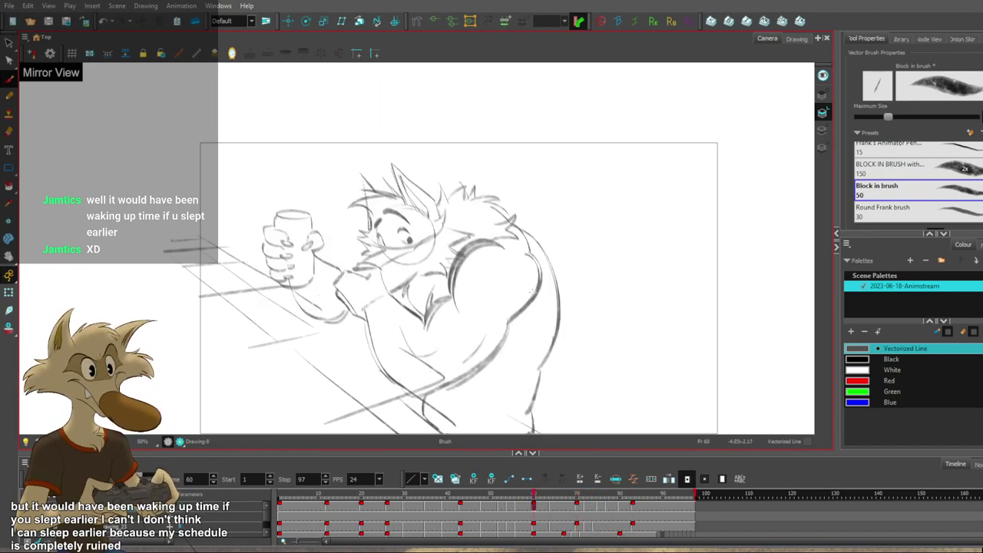
pyautogui.press('.')
pyautogui.press('.')
pyautogui.press('.')
pyautogui.press('.')
pyautogui.press('.')
pyautogui.press('.')
pyautogui.press('.')
pyautogui.press('.')
pyautogui.press('.')
pyautogui.press('.')
pyautogui.press('.')
pyautogui.press('.')
pyautogui.press('.')
pyautogui.press('.')
pyautogui.press('.')
pyautogui.press('.')
pyautogui.press('.')
pyautogui.press('.')
pyautogui.press('.')
pyautogui.press('.')
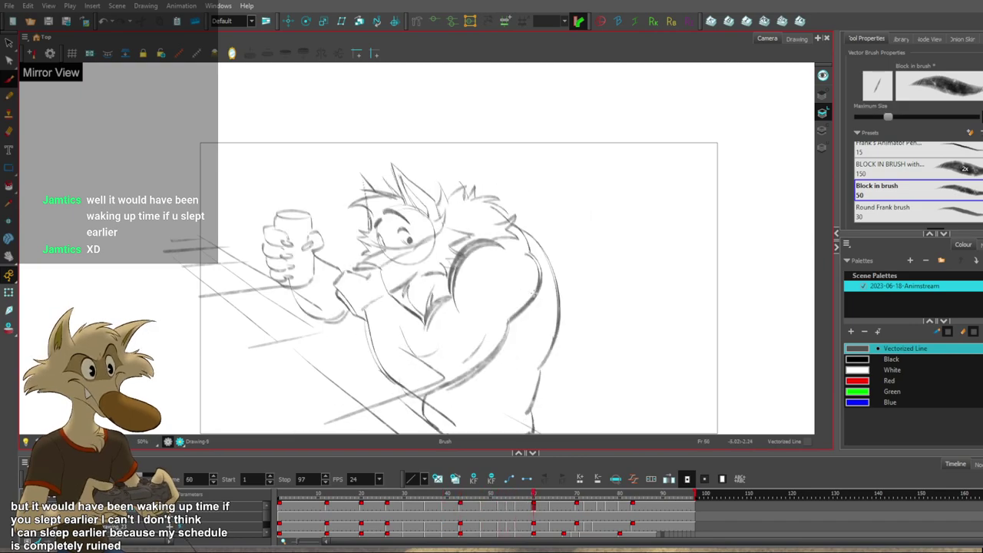
pyautogui.press('.')
pyautogui.press('.')
pyautogui.press(',')
pyautogui.press(',')
pyautogui.press('.')
pyautogui.press('.')
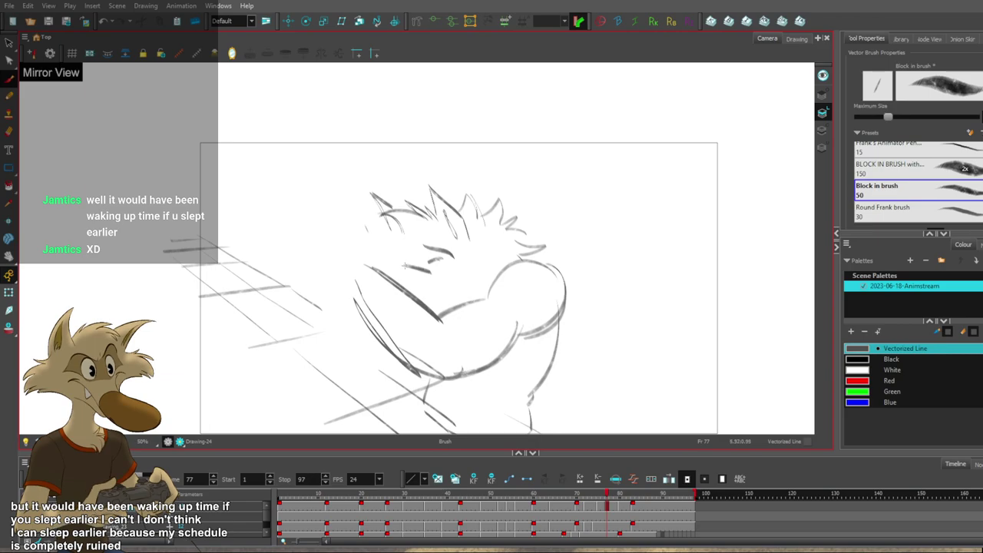
# Compare the mirrored frame 77 in-between with the neighbouring drawings on frames 75 and 80.
pyautogui.press(',')
pyautogui.press(',')
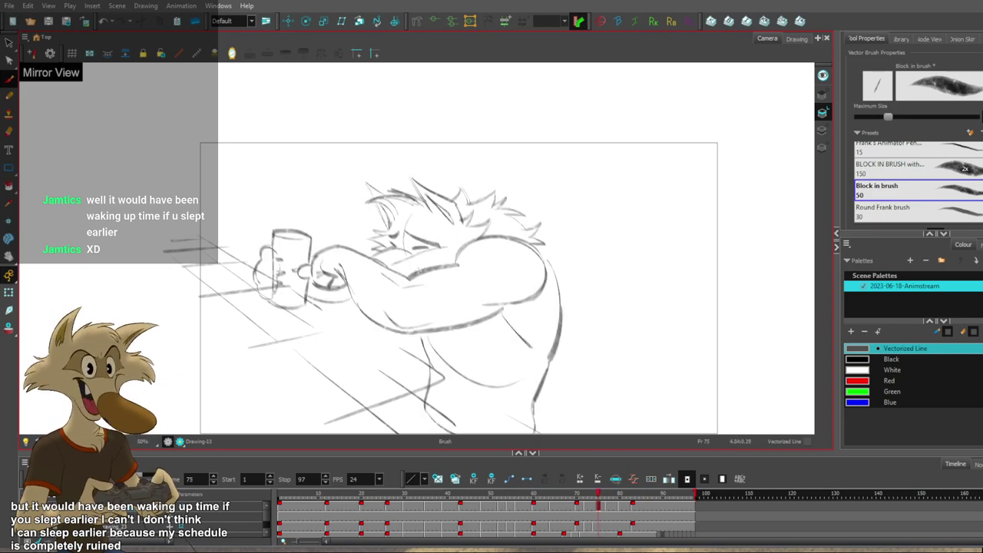
pyautogui.press('.')
pyautogui.press('.')
pyautogui.press('.')
pyautogui.press('.')
pyautogui.press('.')
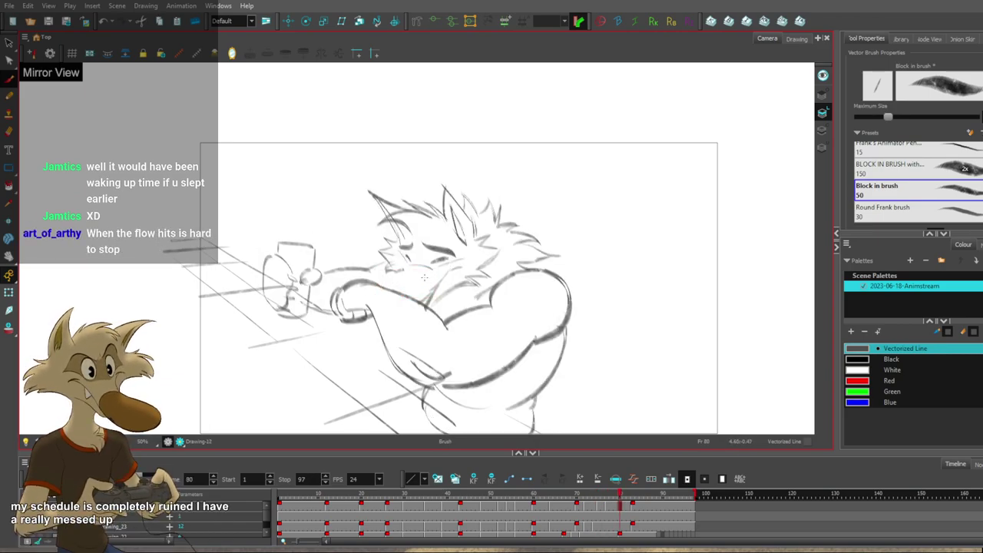
pyautogui.press(',')
pyautogui.press(',')
pyautogui.press(',')
pyautogui.press(',')
pyautogui.press(',')
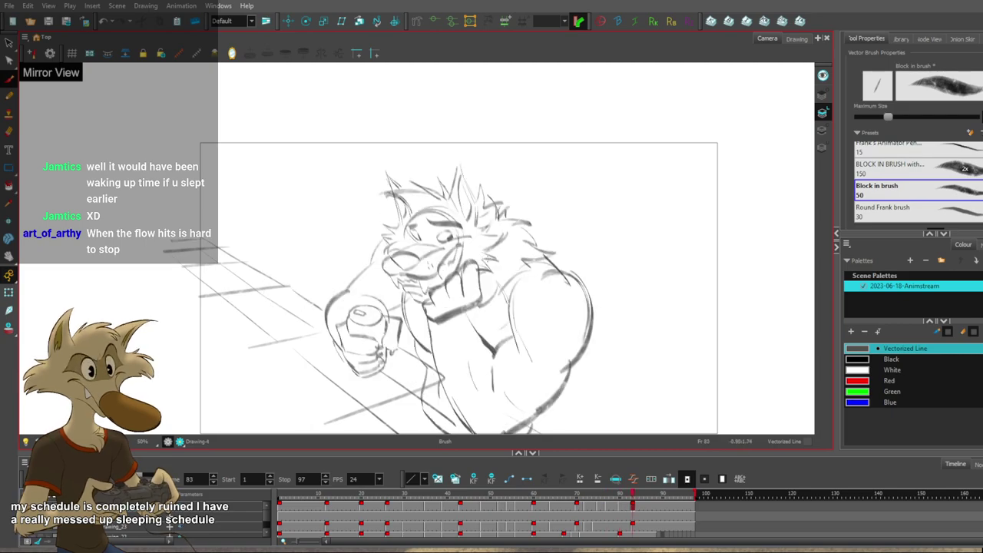
# Compare the fist-to-chin pose on frame 83 with the head drawings on frames 80 and 77.
pyautogui.press('.')
pyautogui.press('.')
pyautogui.press('.')
pyautogui.press('.')
pyautogui.press('.')
pyautogui.press('.')
pyautogui.press('.')
pyautogui.press('.')
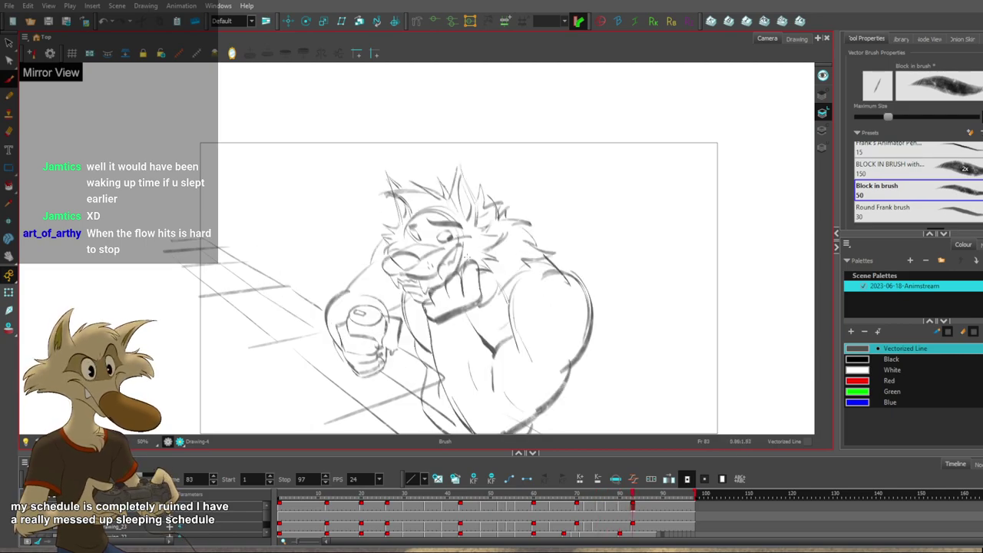
pyautogui.press(',')
pyautogui.press(',')
pyautogui.press(',')
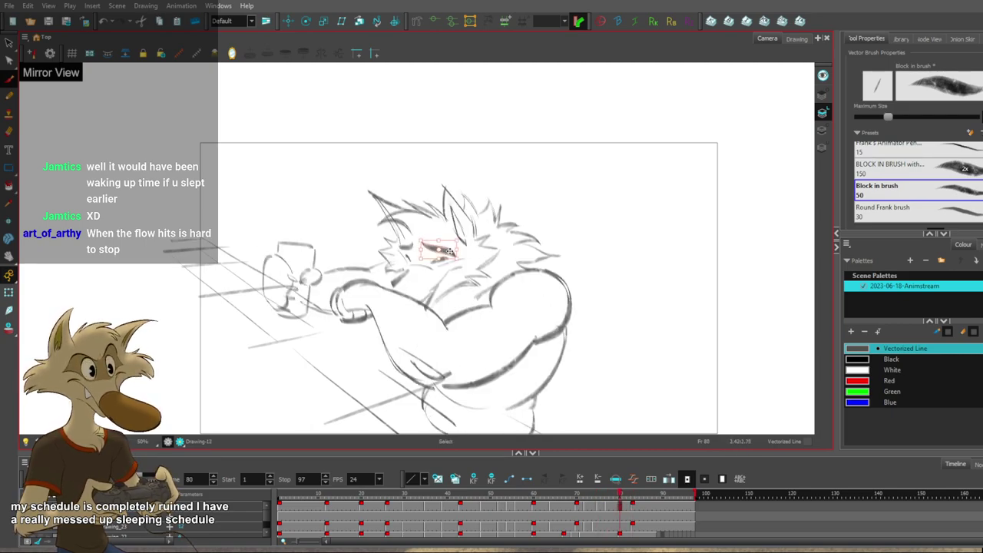
pyautogui.press(',')
pyautogui.press(',')
pyautogui.press(',')
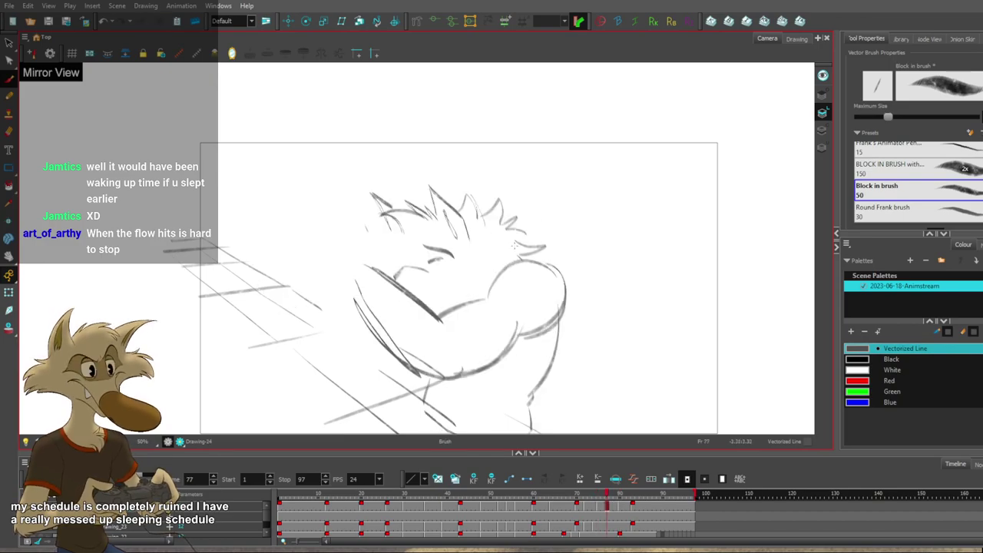
# Flip between the drawings next to frame 77 and back to frame 72 to check the head's movement.
pyautogui.press('f')
pyautogui.press('g')
pyautogui.press('g')
pyautogui.press('f')
pyautogui.press('f')
pyautogui.press('f')
pyautogui.press('g')
pyautogui.press('g')
pyautogui.press('g')
pyautogui.press(',')
pyautogui.press(',')
pyautogui.press(',')
pyautogui.press(',')
pyautogui.press(',')
pyautogui.scroll(-1, 502, 259)
pyautogui.press(',')
pyautogui.press(',')
pyautogui.press(',')
pyautogui.scroll(-1, 502, 258)
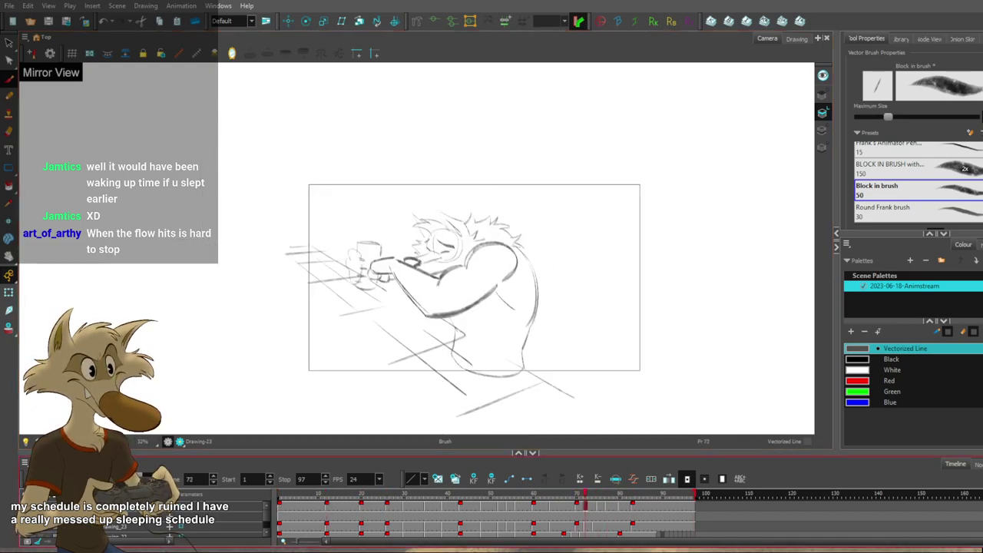
# Play the rough animation from frame 1 with the whole camera frame in view.
pyautogui.press(',')
pyautogui.press(',')
pyautogui.press(',')
pyautogui.press(',')
pyautogui.press(',')
pyautogui.press(',')
pyautogui.press(',')
pyautogui.press(',')
pyautogui.press(',')
pyautogui.press(',')
pyautogui.press(',')
pyautogui.press(',')
pyautogui.press(',')
pyautogui.press(',')
pyautogui.press(',')
pyautogui.press(',')
pyautogui.press(',')
pyautogui.press(',')
pyautogui.press(',')
pyautogui.press(',')
pyautogui.press('Return')
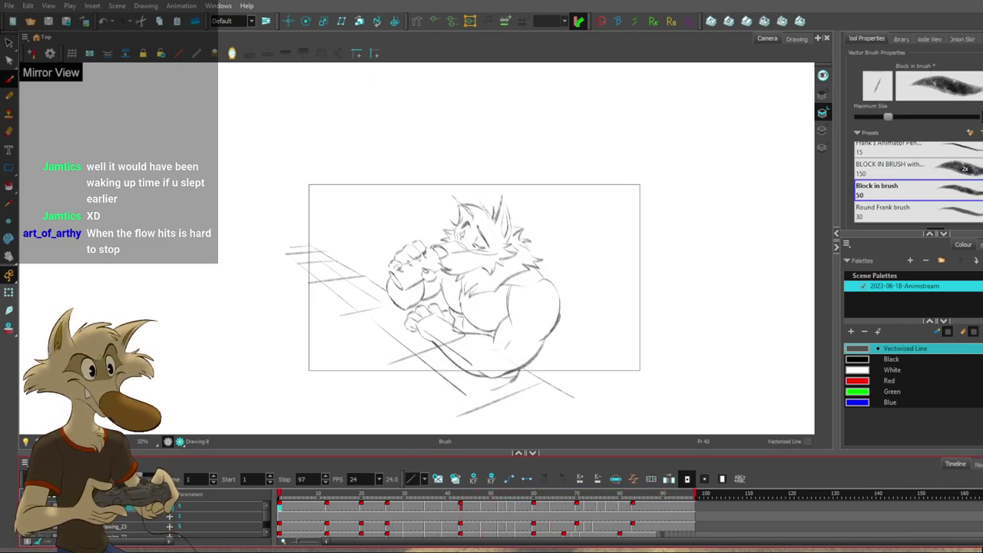
# Step through the rough drawings from frame 56 to frame 80 to check the character's motion.
pyautogui.click(550, 495)
pyautogui.scroll(2, 456, 302)
pyautogui.press(',')
pyautogui.press(',')
pyautogui.press(',')
pyautogui.press(',')
pyautogui.press(',')
pyautogui.press(',')
pyautogui.press(',')
pyautogui.press(',')
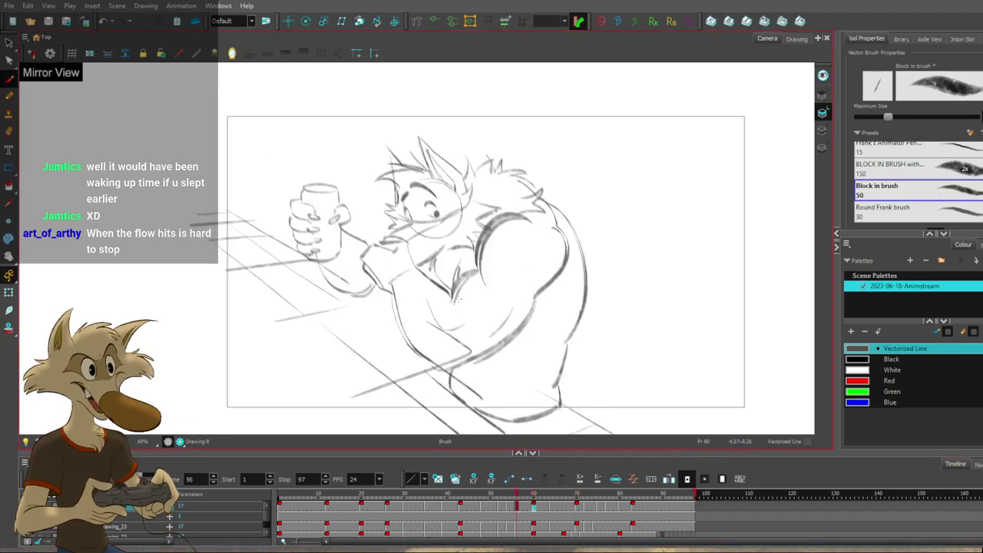
pyautogui.press('.')
pyautogui.press('.')
pyautogui.press('.')
pyautogui.press('.')
pyautogui.press('.')
pyautogui.press('.')
pyautogui.press('.')
pyautogui.press('.')
pyautogui.press('.')
pyautogui.press('.')
pyautogui.press('.')
pyautogui.press('.')
pyautogui.press('.')
pyautogui.press('.')
pyautogui.press('.')
pyautogui.press('.')
pyautogui.press('.')
pyautogui.press('.')
pyautogui.press('.')
pyautogui.press('.')
pyautogui.press('.')
pyautogui.press('.')
pyautogui.press('.')
pyautogui.press('.')
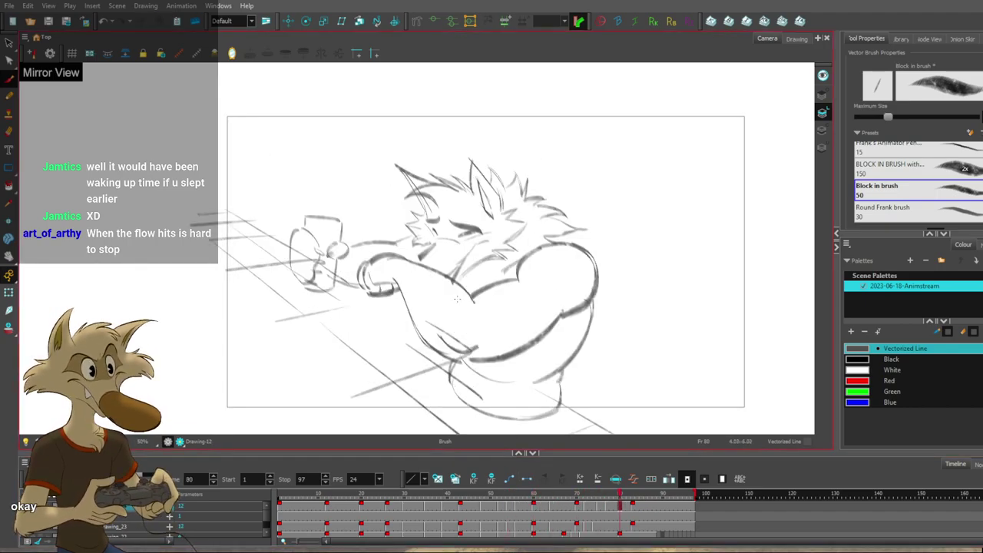
# Compare the crossed-arm drawing on frame 80 with the neighbouring poses on frames 75 and 83.
pyautogui.press('2')
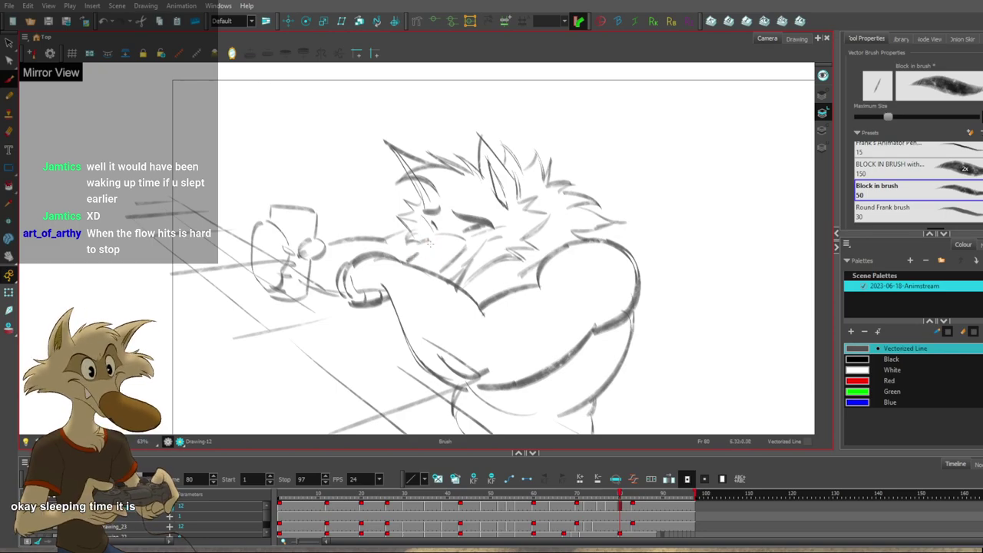
pyautogui.press('1')
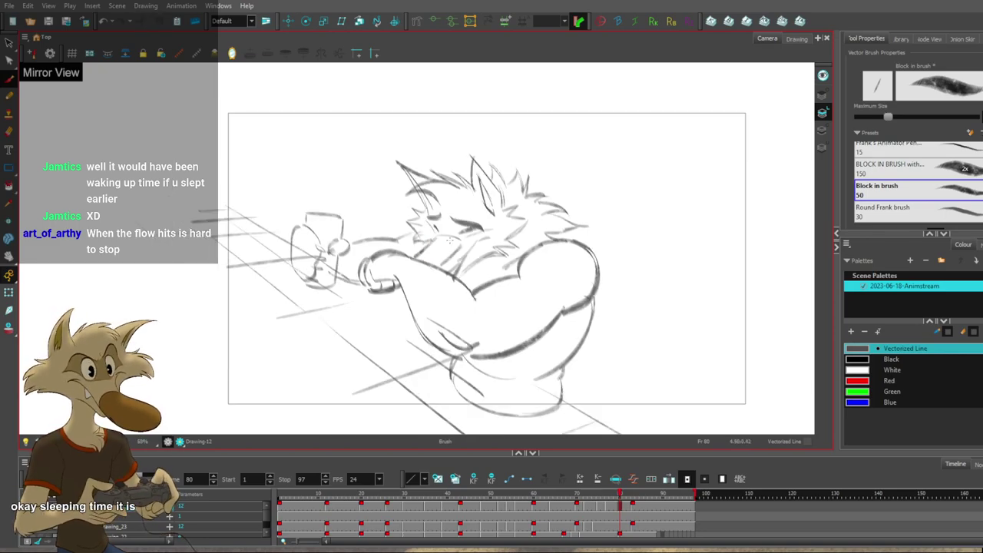
pyautogui.press('2')
pyautogui.press('1')
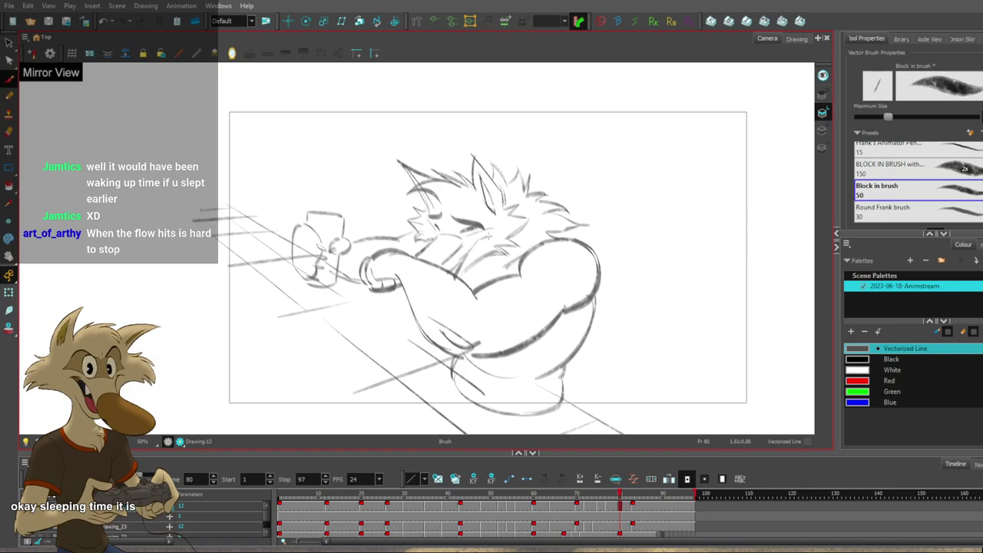
pyautogui.press('f')
pyautogui.press('f')
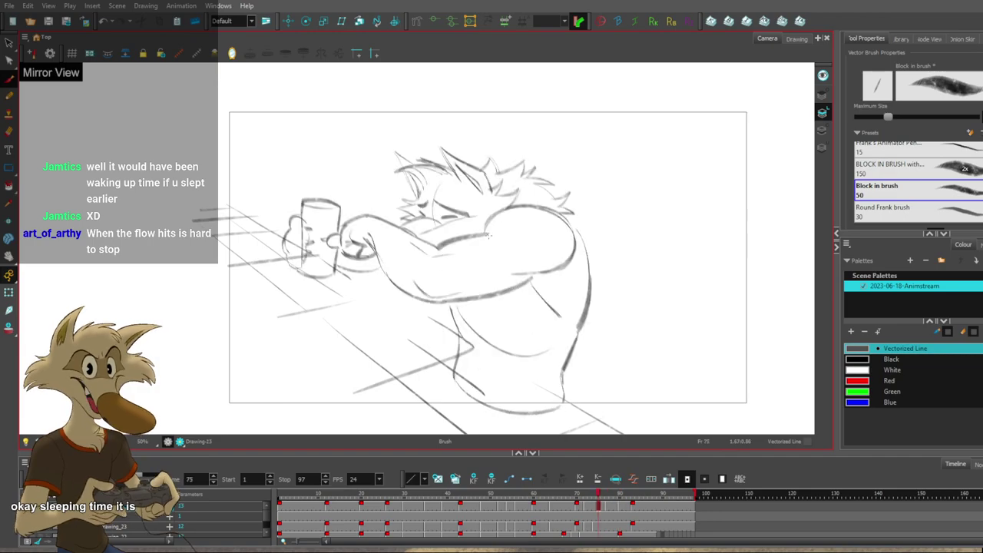
pyautogui.press('g')
pyautogui.press('g')
pyautogui.press('f')
pyautogui.press('g')
pyautogui.press('g')
pyautogui.press('2')
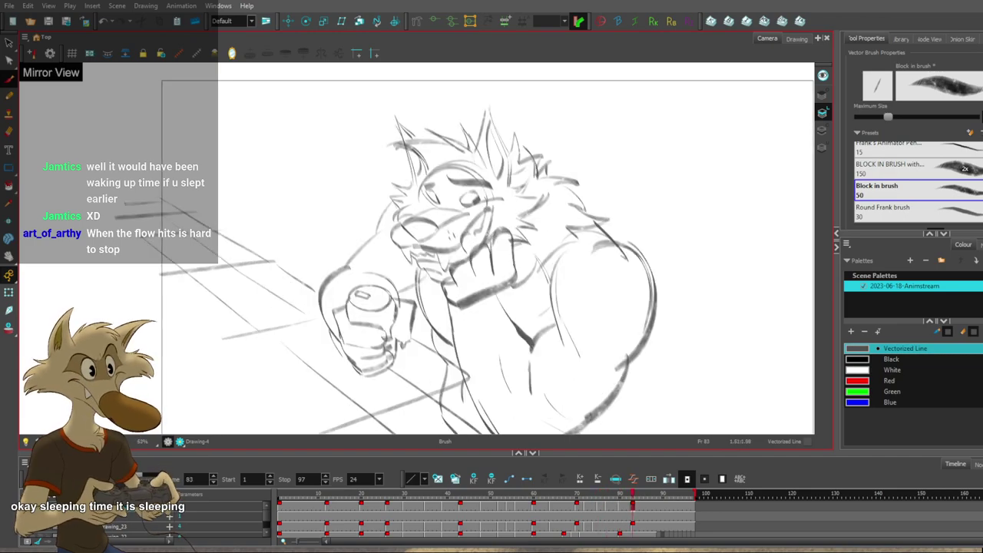
pyautogui.press(',')
pyautogui.press(',')
pyautogui.press(',')
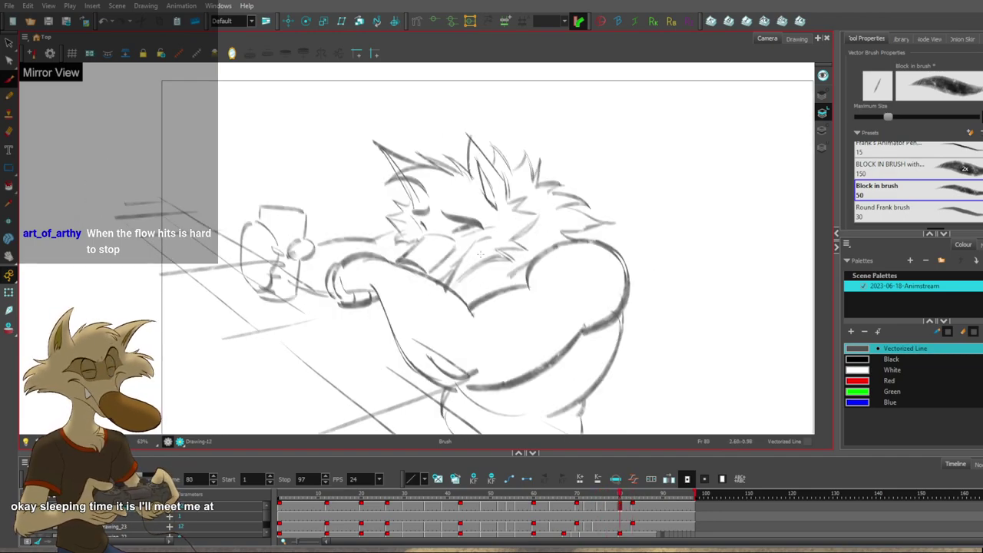
# Turn off the mirrored view and compare the unfinished frame 77 in-between with its neighbouring drawings.
pyautogui.press('1')
pyautogui.press('1')
pyautogui.press('4')
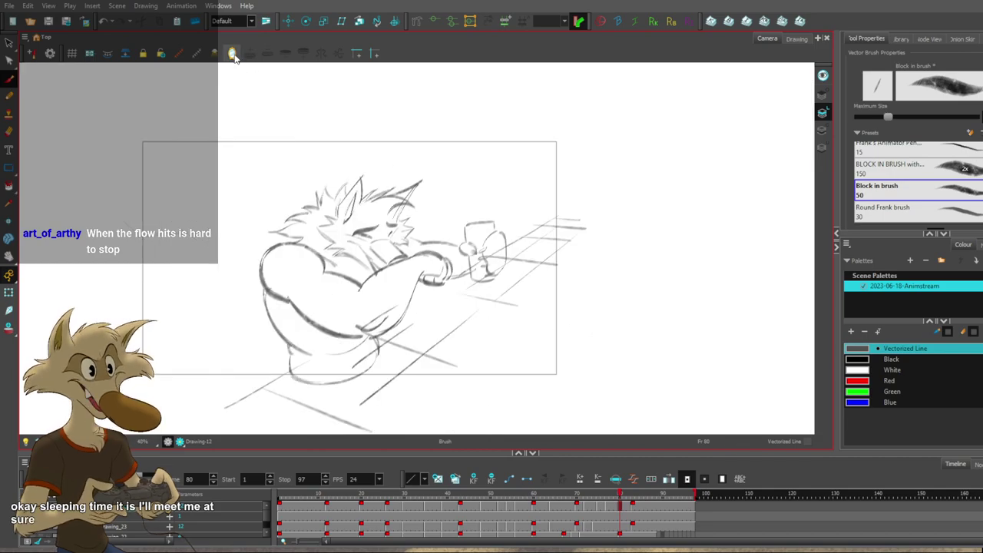
pyautogui.press('1')
pyautogui.moveTo(553, 498)
pyautogui.mouseDown()
pyautogui.moveTo(650, 504)
pyautogui.moveTo(598, 509)
pyautogui.moveTo(642, 513)
pyautogui.moveTo(595, 524)
pyautogui.moveTo(619, 522)
pyautogui.moveTo(607, 523)
pyautogui.mouseUp()
pyautogui.scroll(2, 474, 314)
pyautogui.press('f')
pyautogui.press('g')
pyautogui.press('g')
pyautogui.press('f')
pyautogui.press('g')
pyautogui.press('f')
pyautogui.press('g')
pyautogui.press('f')
pyautogui.press('g')
pyautogui.press('f')
pyautogui.press('f')
pyautogui.press('f')
pyautogui.press('g')
pyautogui.press('g')
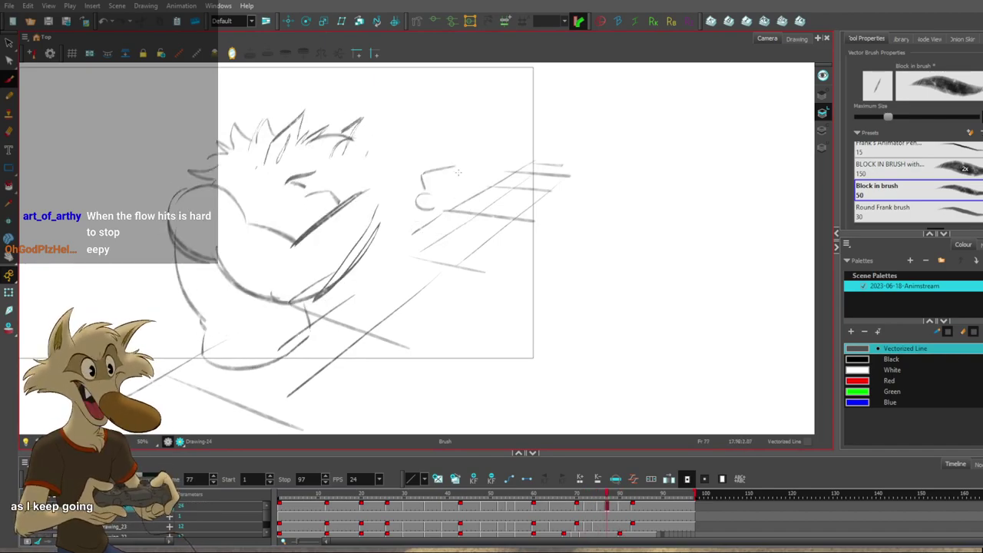
# Complete the cup's rim, sides and base on frame 77 and sketch the fingers gripping it, checking against the neighbouring drawings.
pyautogui.moveTo(451, 170); pyautogui.dragTo(455, 166)
pyautogui.press('f')
pyautogui.press('f')
pyautogui.press('g')
pyautogui.press('g')
pyautogui.press('f')
pyautogui.moveTo(466, 179)
pyautogui.mouseDown()
pyautogui.moveTo(454, 198)
pyautogui.moveTo(460, 224)
pyautogui.mouseUp()
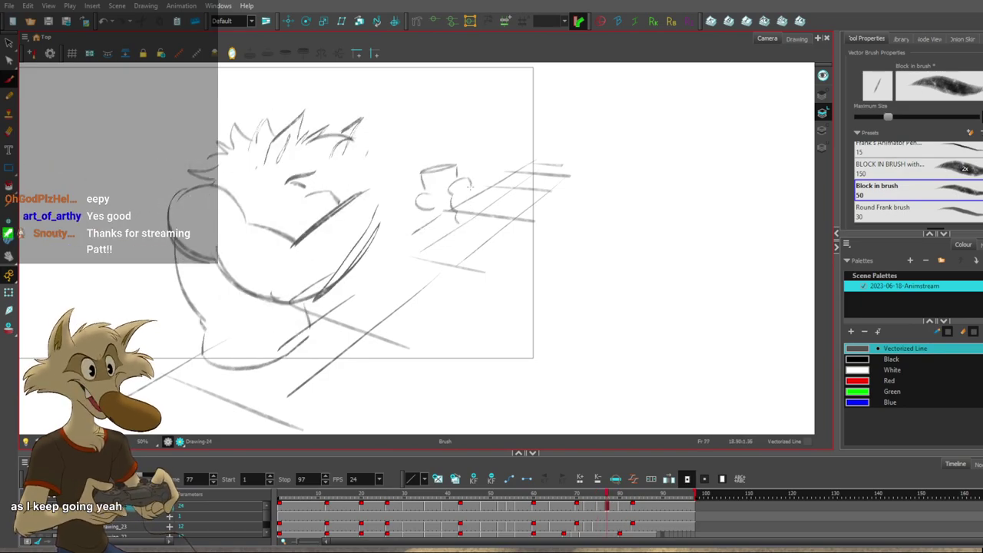
pyautogui.press(',')
pyautogui.press(',')
pyautogui.press('.')
pyautogui.press('.')
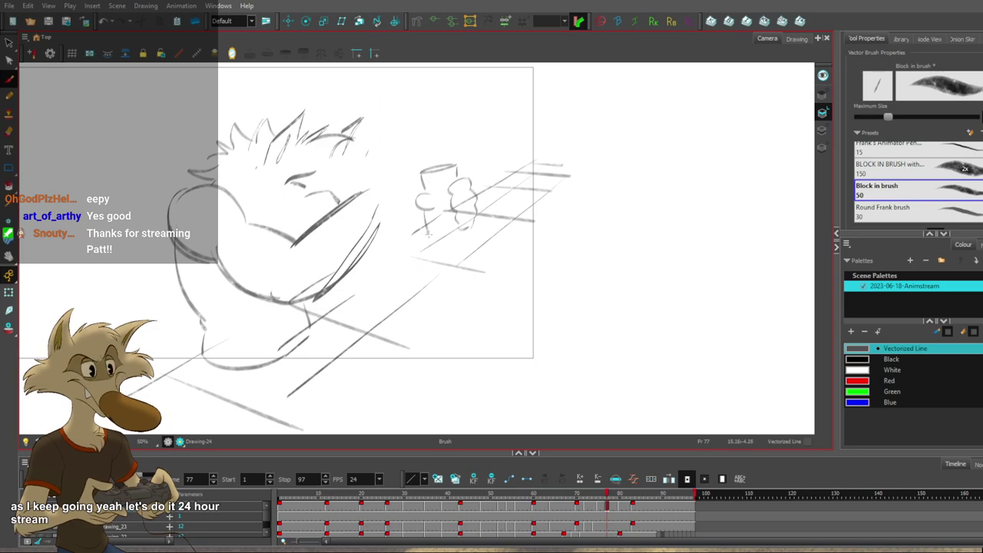
pyautogui.moveTo(428, 236); pyautogui.dragTo(448, 238)
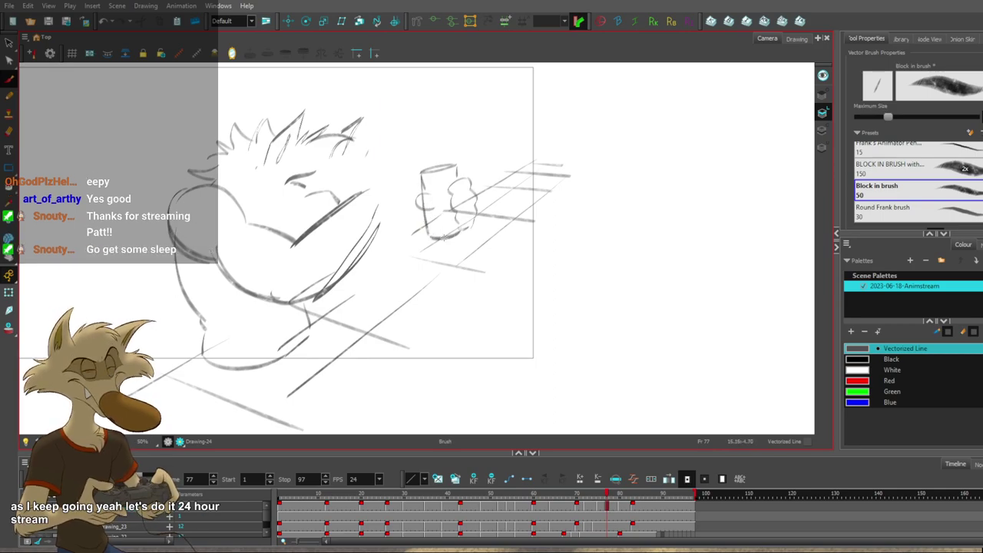
# Sketch the near hand as a rounded fist at the end of the forearm on frame 77, comparing it with the adjacent drawings.
pyautogui.hotkey('alt', 'b')
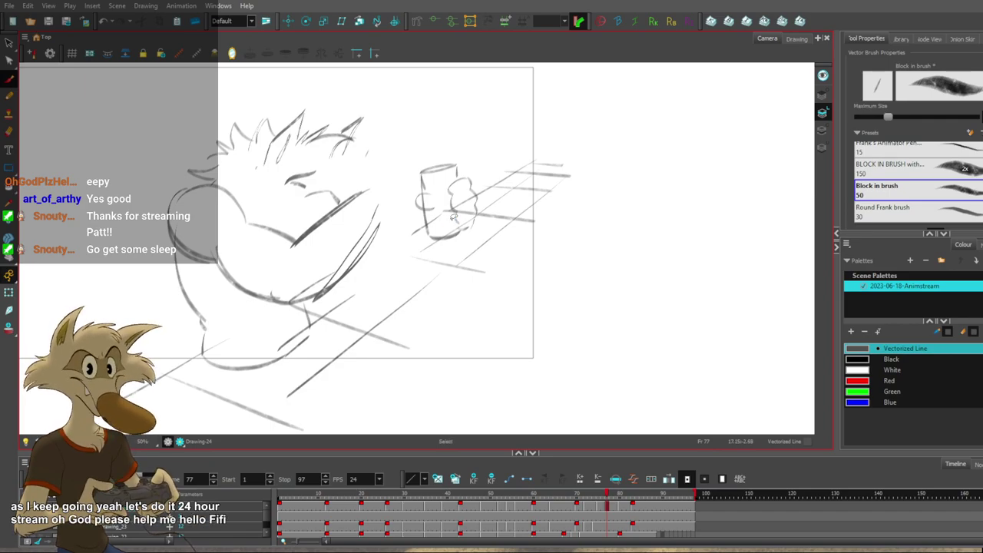
pyautogui.press('.')
pyautogui.press('.')
pyautogui.press('.')
pyautogui.press('f')
pyautogui.moveTo(378, 211)
pyautogui.mouseDown()
pyautogui.moveTo(412, 231)
pyautogui.moveTo(380, 239)
pyautogui.moveTo(410, 232)
pyautogui.mouseUp()
pyautogui.press('f')
pyautogui.press('g')
pyautogui.press('g')
pyautogui.press('f')
pyautogui.press('g')
pyautogui.press('f')
pyautogui.moveTo(331, 193); pyautogui.dragTo(396, 201)
pyautogui.scroll(-2, 369, 183)
pyautogui.scroll(1, 370, 186)
pyautogui.scroll(-1, 371, 190)
pyautogui.scroll(1, 371, 192)
pyautogui.scroll(2, 396, 201)
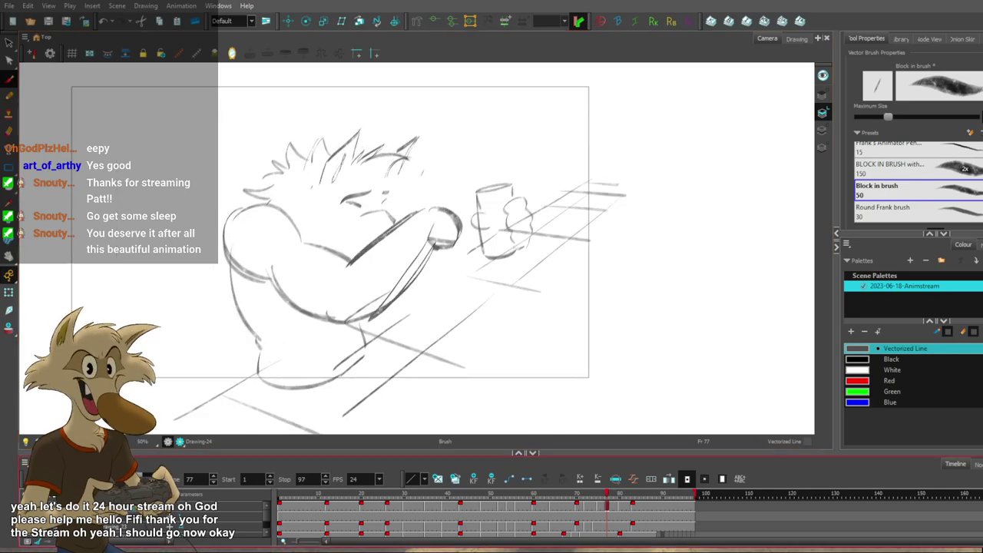
# Move the start of the fist-to-chin drawing to frame 87 and play the animation from the beginning.
pyautogui.click(628, 509)
pyautogui.moveTo(633, 506)
pyautogui.mouseDown()
pyautogui.moveTo(652, 510)
pyautogui.moveTo(209, 497)
pyautogui.mouseUp()
pyautogui.hotkey('shift', 'Return')
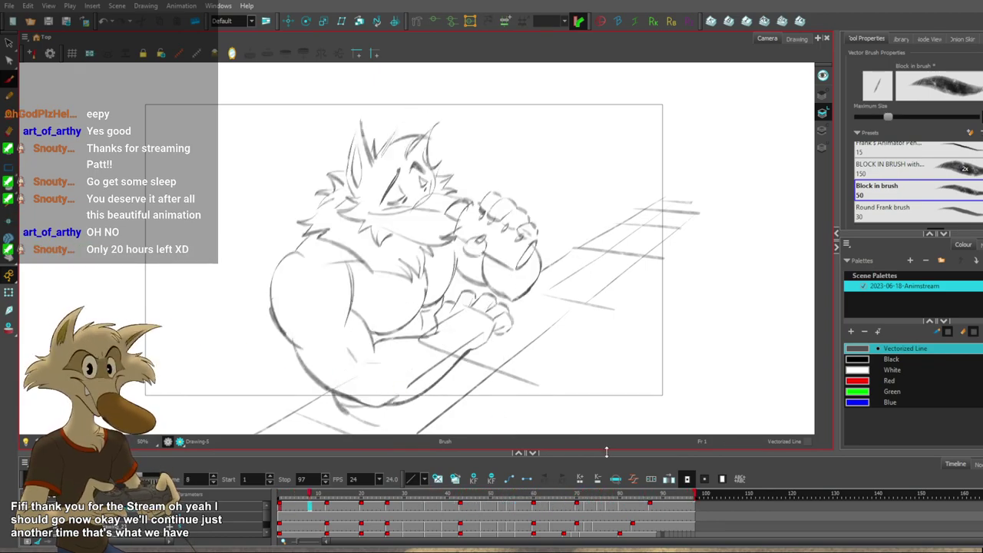
# Compare the in-between on frame 78 with the fist-to-chin pose on frame 90 in a wider view.
pyautogui.click(613, 493)
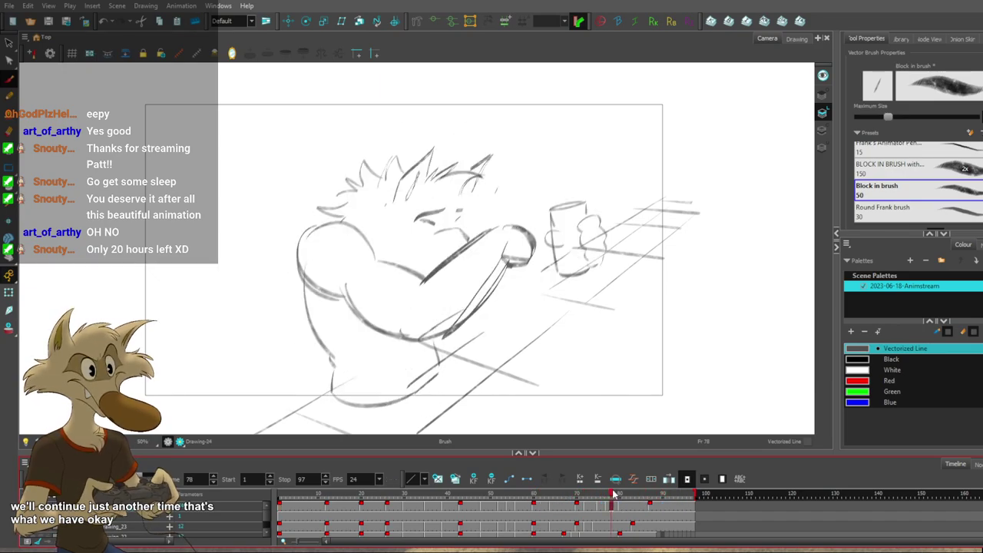
pyautogui.scroll(-1, 684, 273)
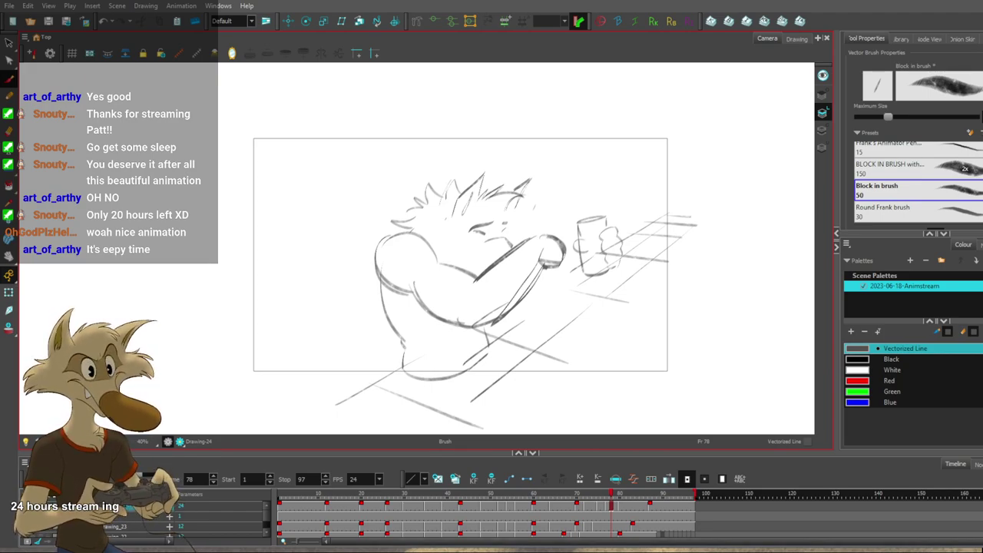
pyautogui.click(664, 495)
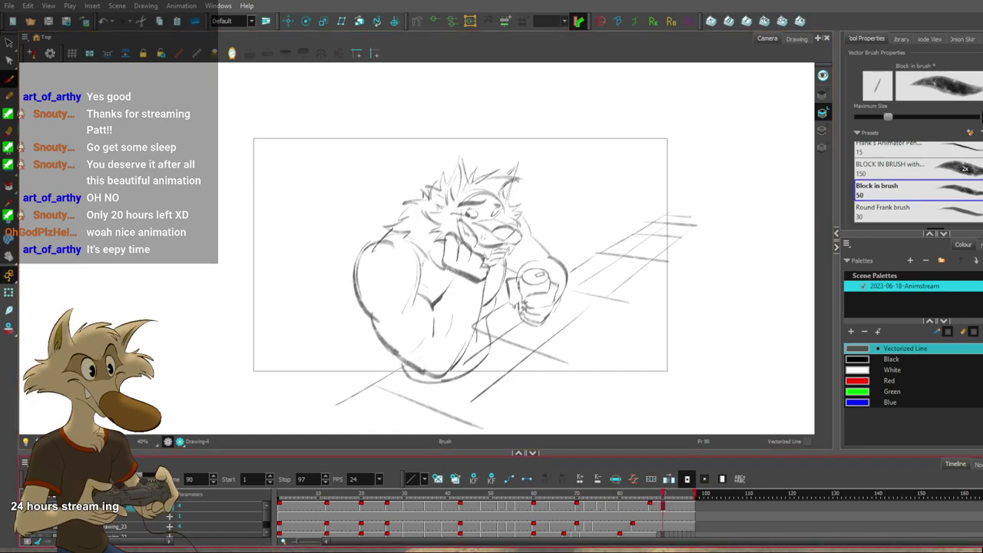